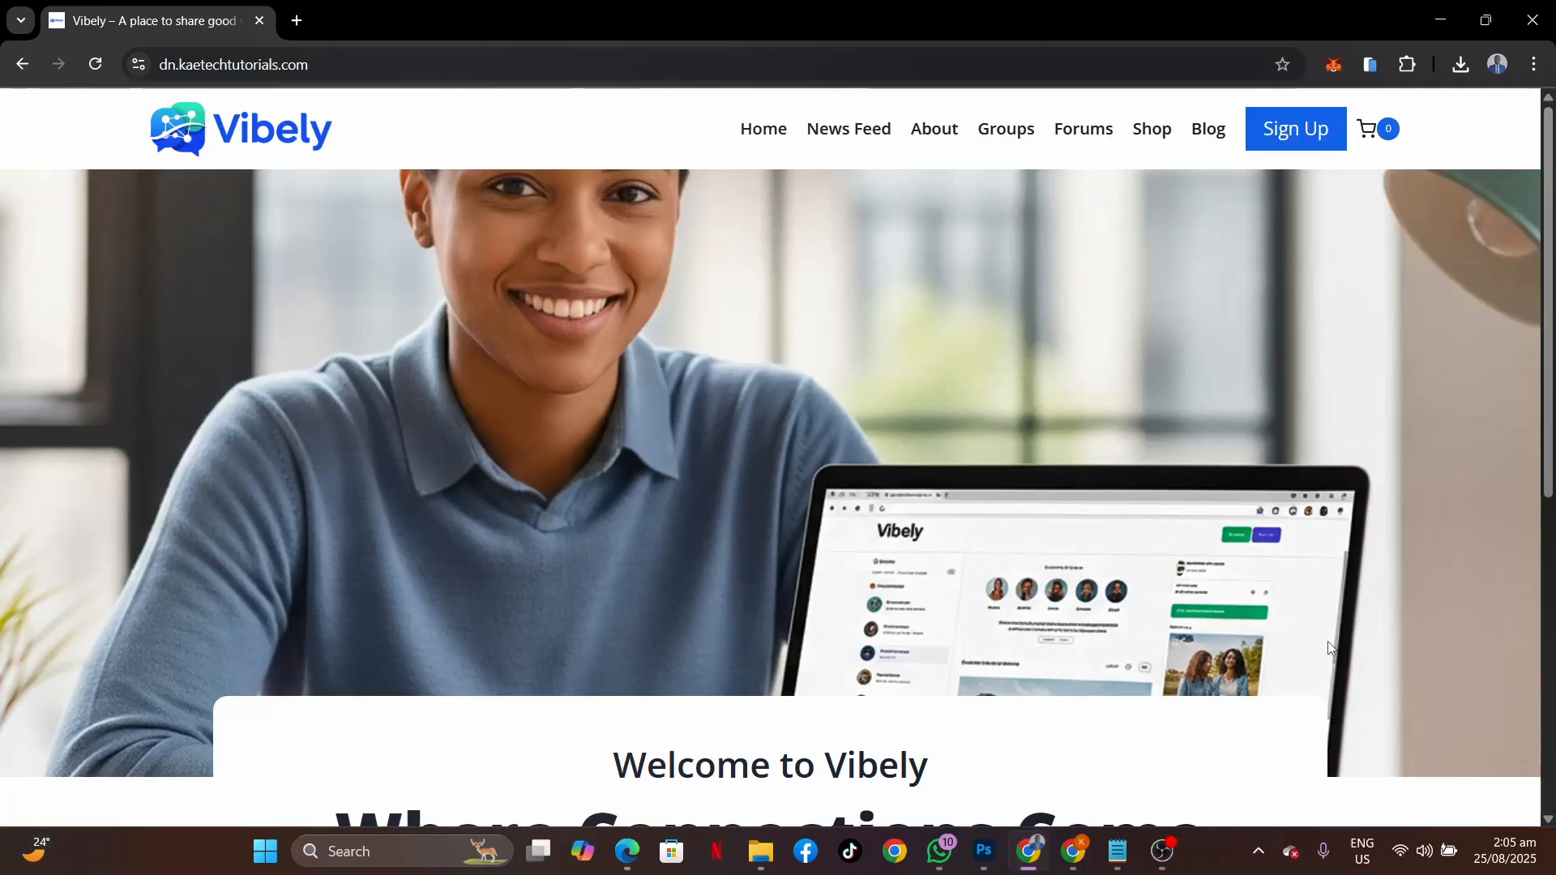
Browse the Vibely home page, then open the Sign Up registration page.
scroll(1355, 616, down, 5)
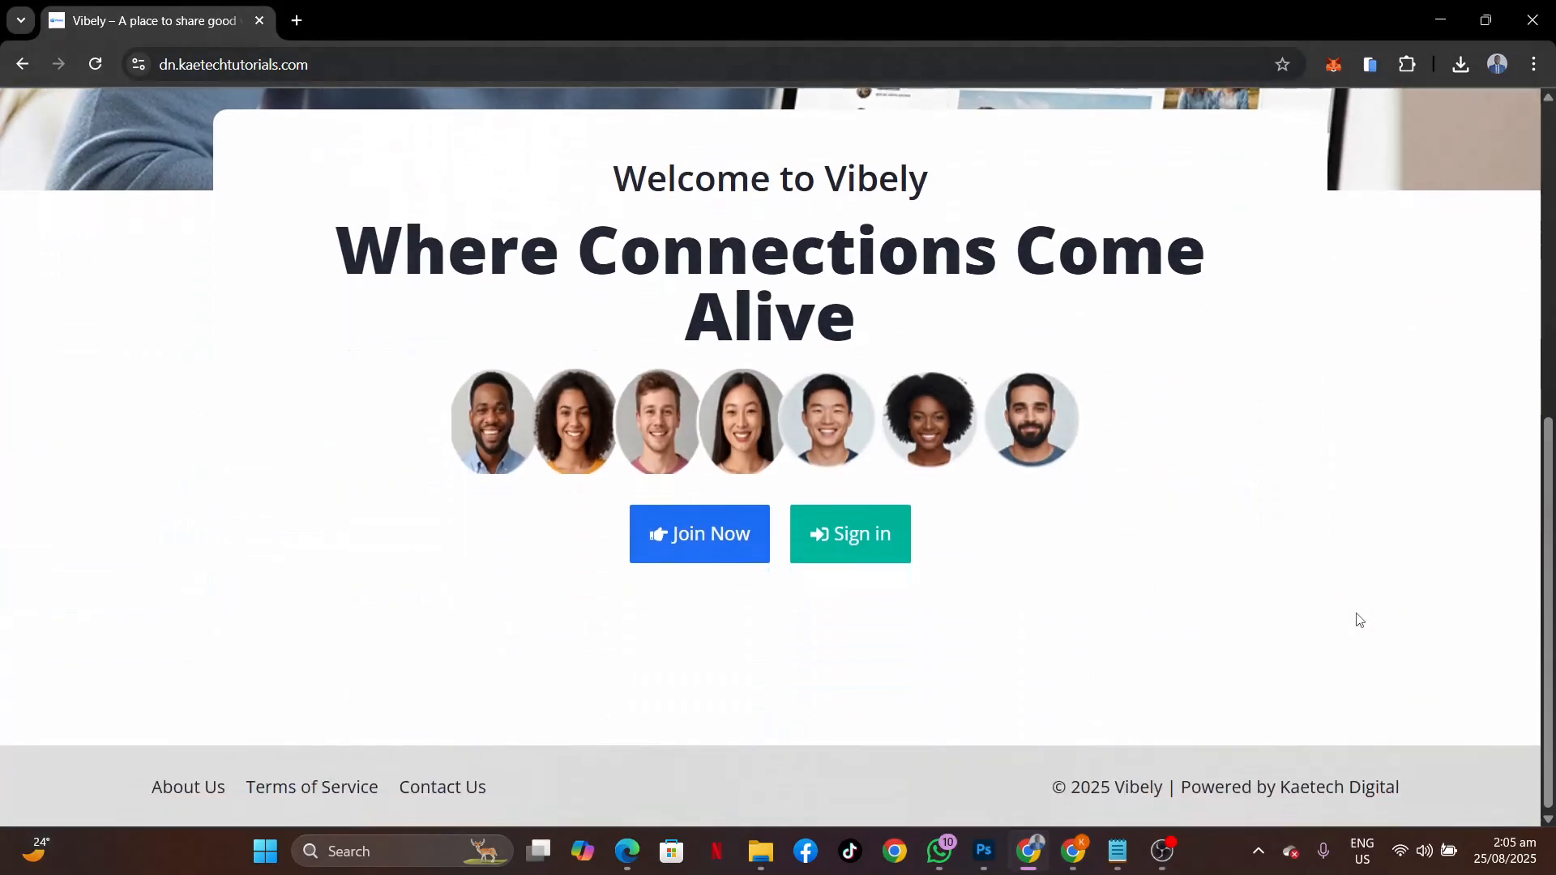
scroll(1360, 620, up, 5)
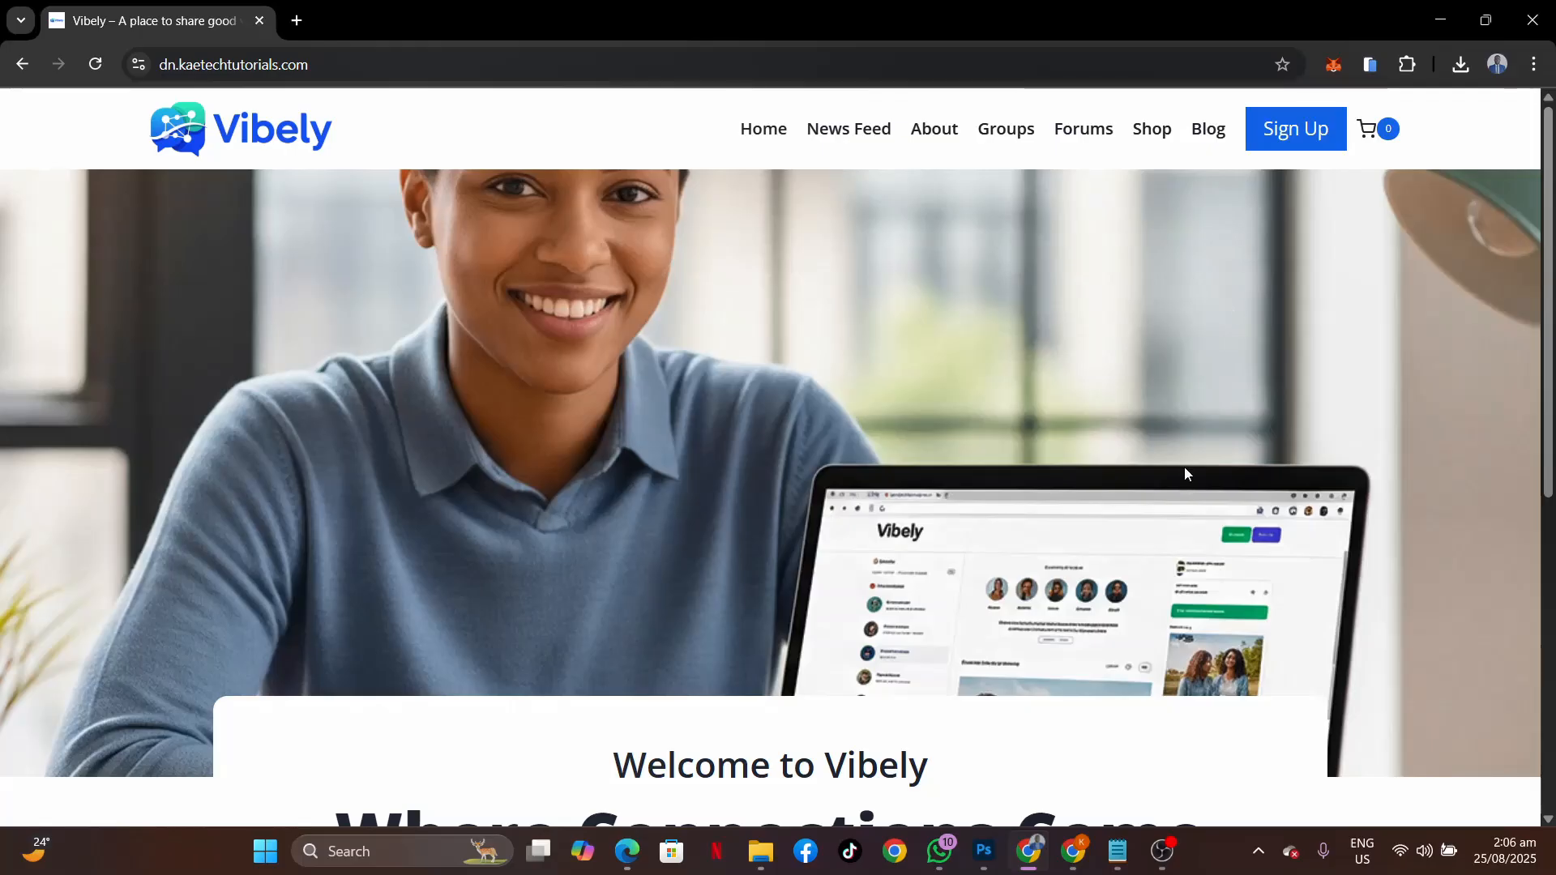
scroll(1315, 634, down, 5)
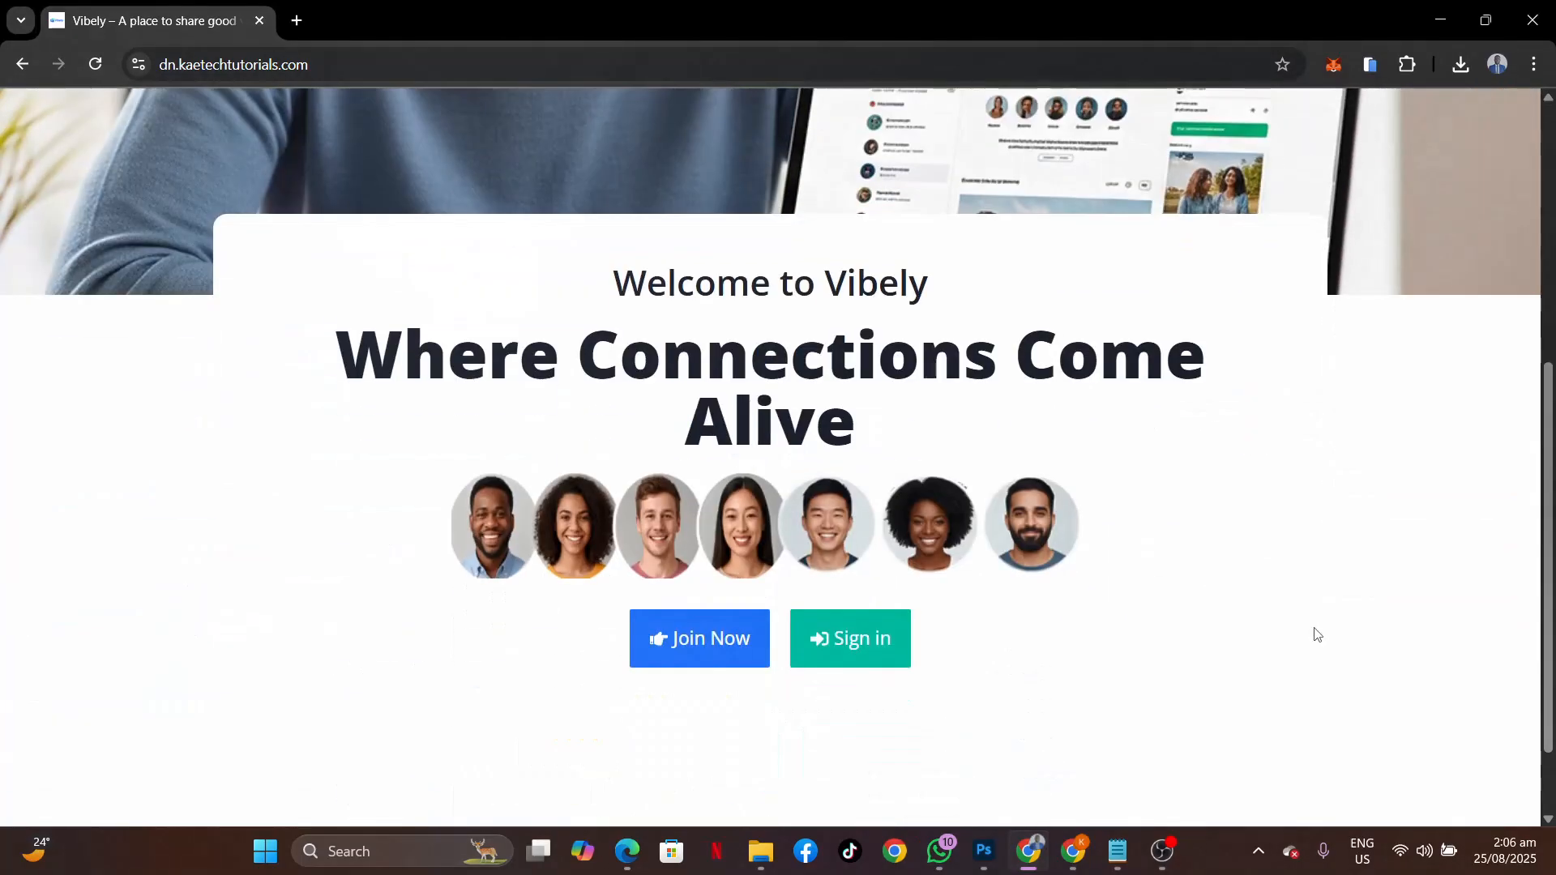
scroll(1315, 634, up, 5)
scroll(1315, 634, down, 5)
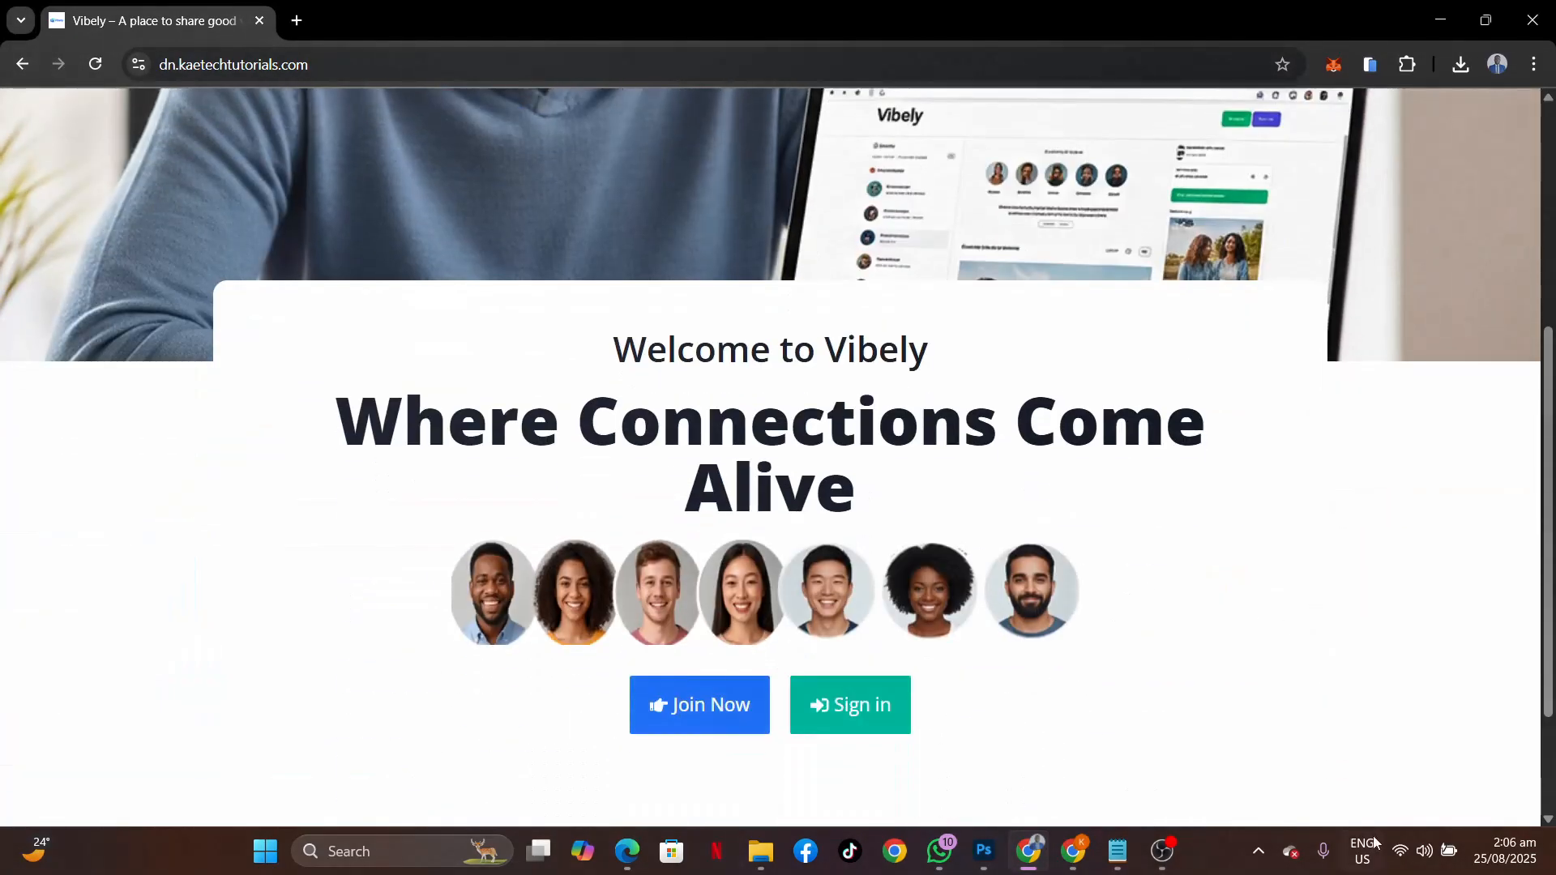
scroll(1271, 498, up, 5)
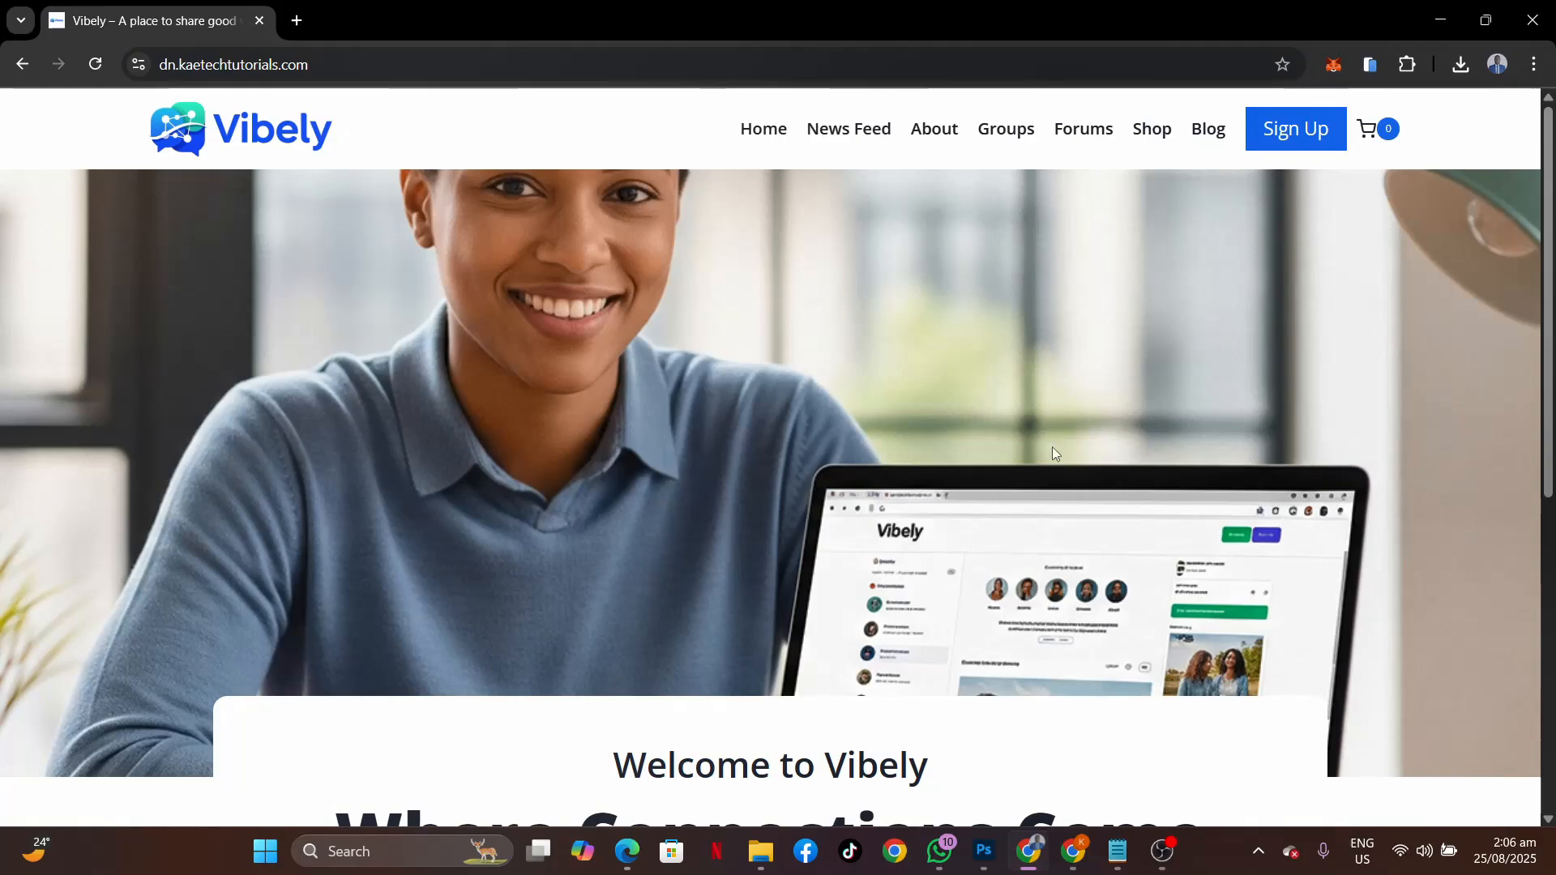
scroll(1216, 519, down, 5)
scroll(1219, 537, up, 5)
scroll(1216, 514, down, 6)
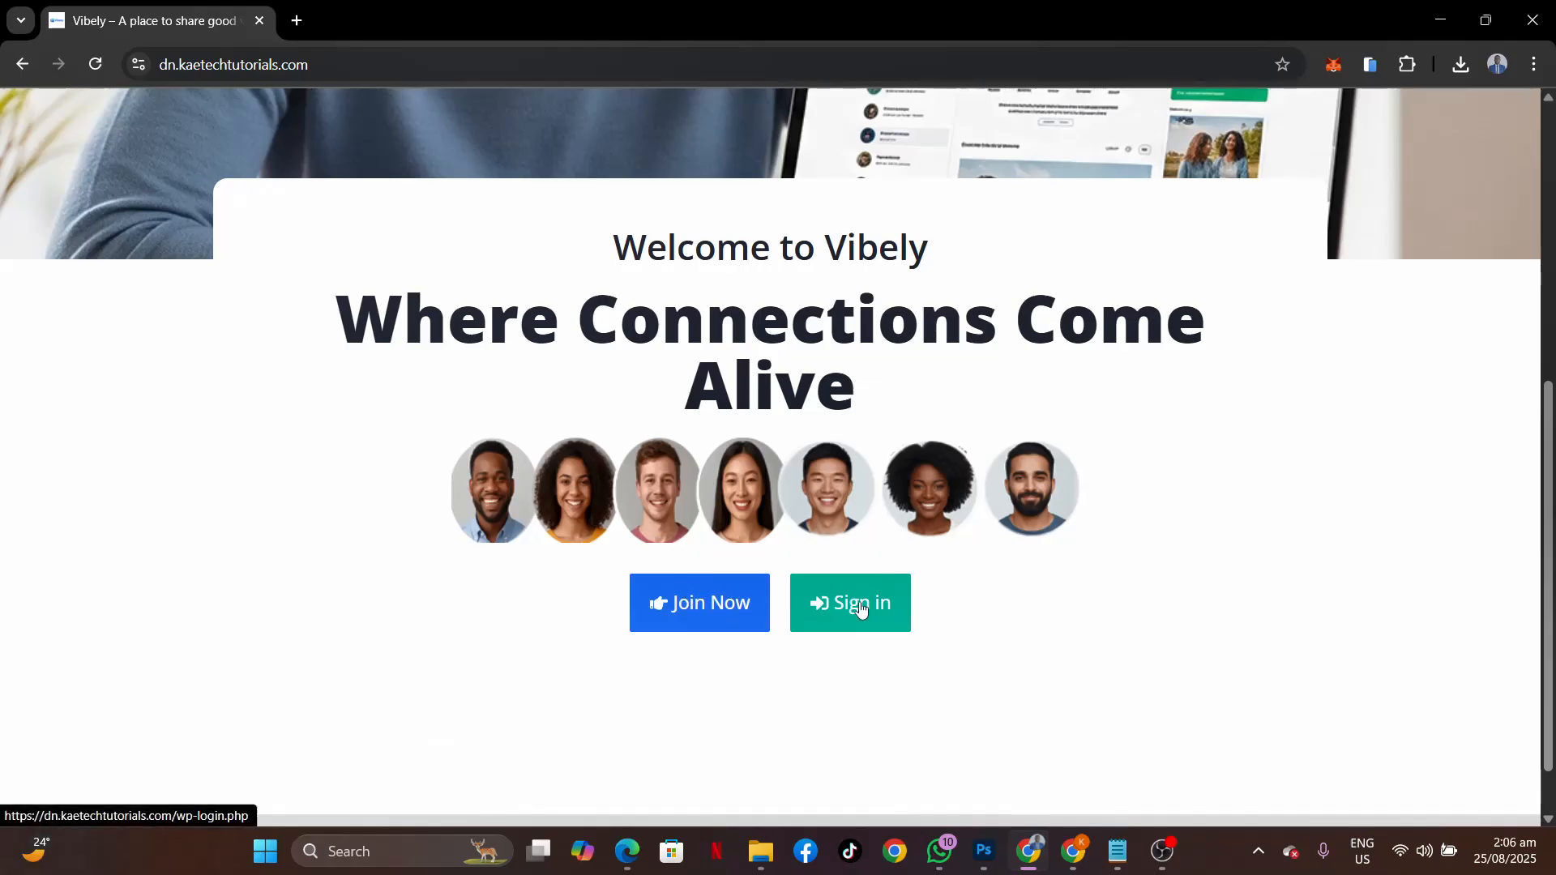
scroll(1135, 556, up, 6)
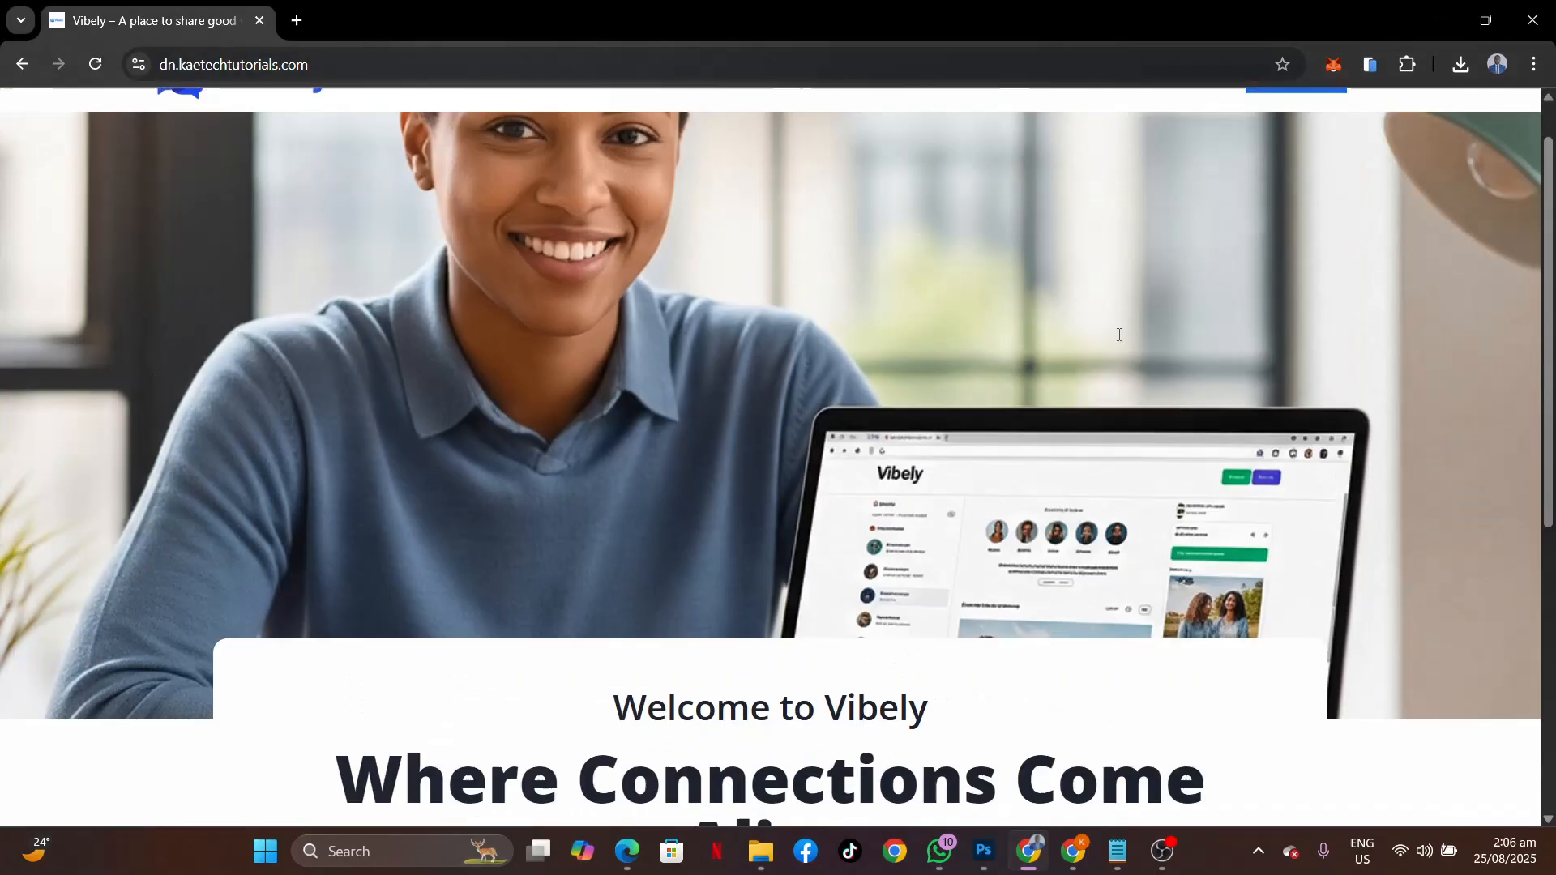
scroll(1117, 334, down, 3)
scroll(1117, 333, up, 3)
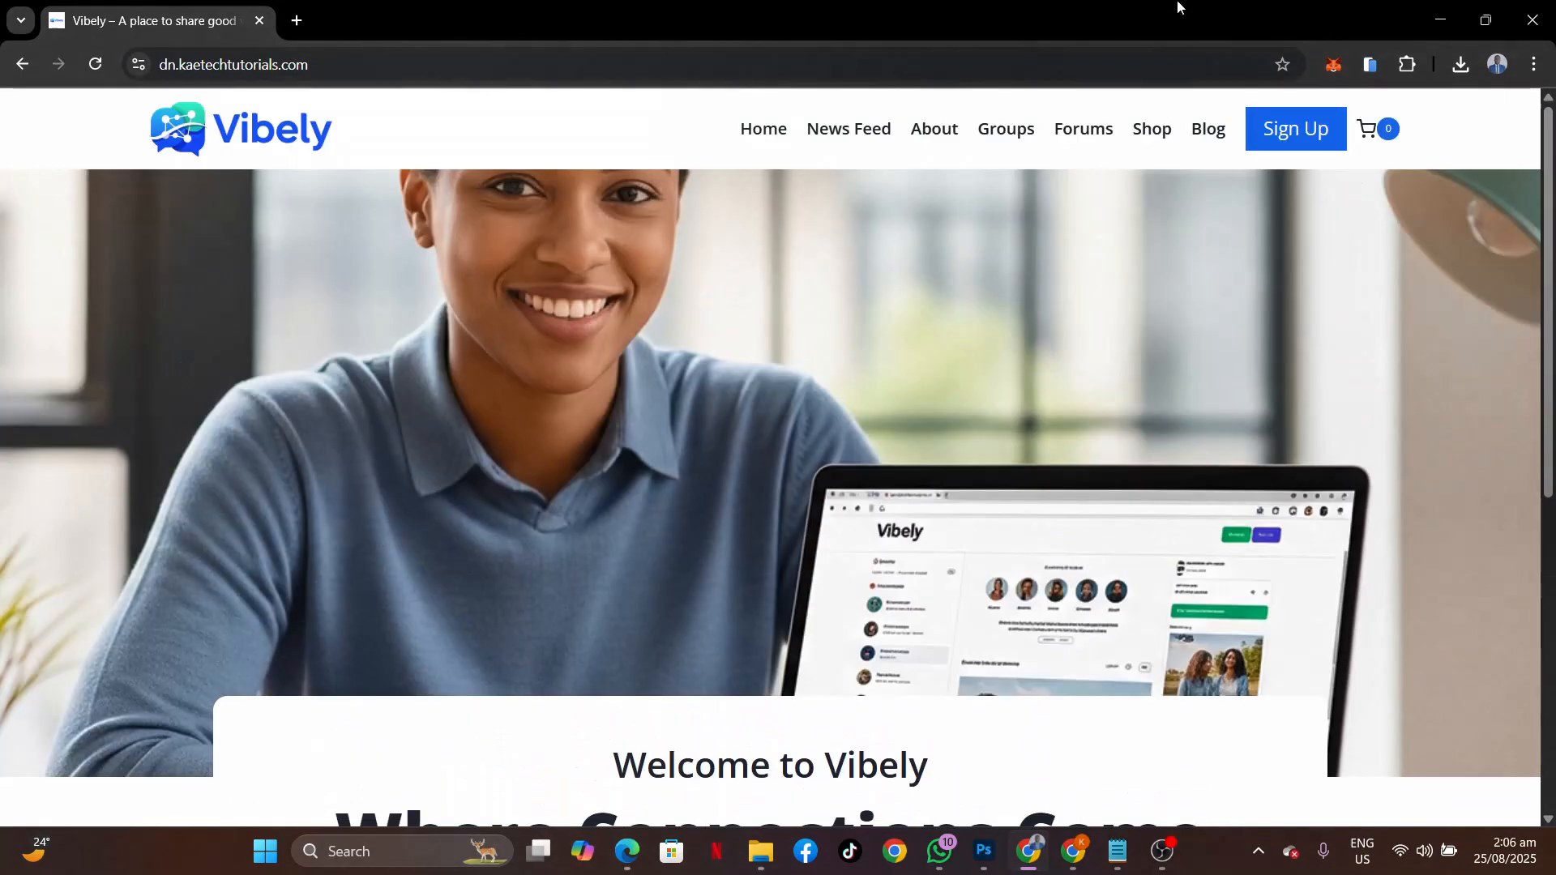
click(1281, 134)
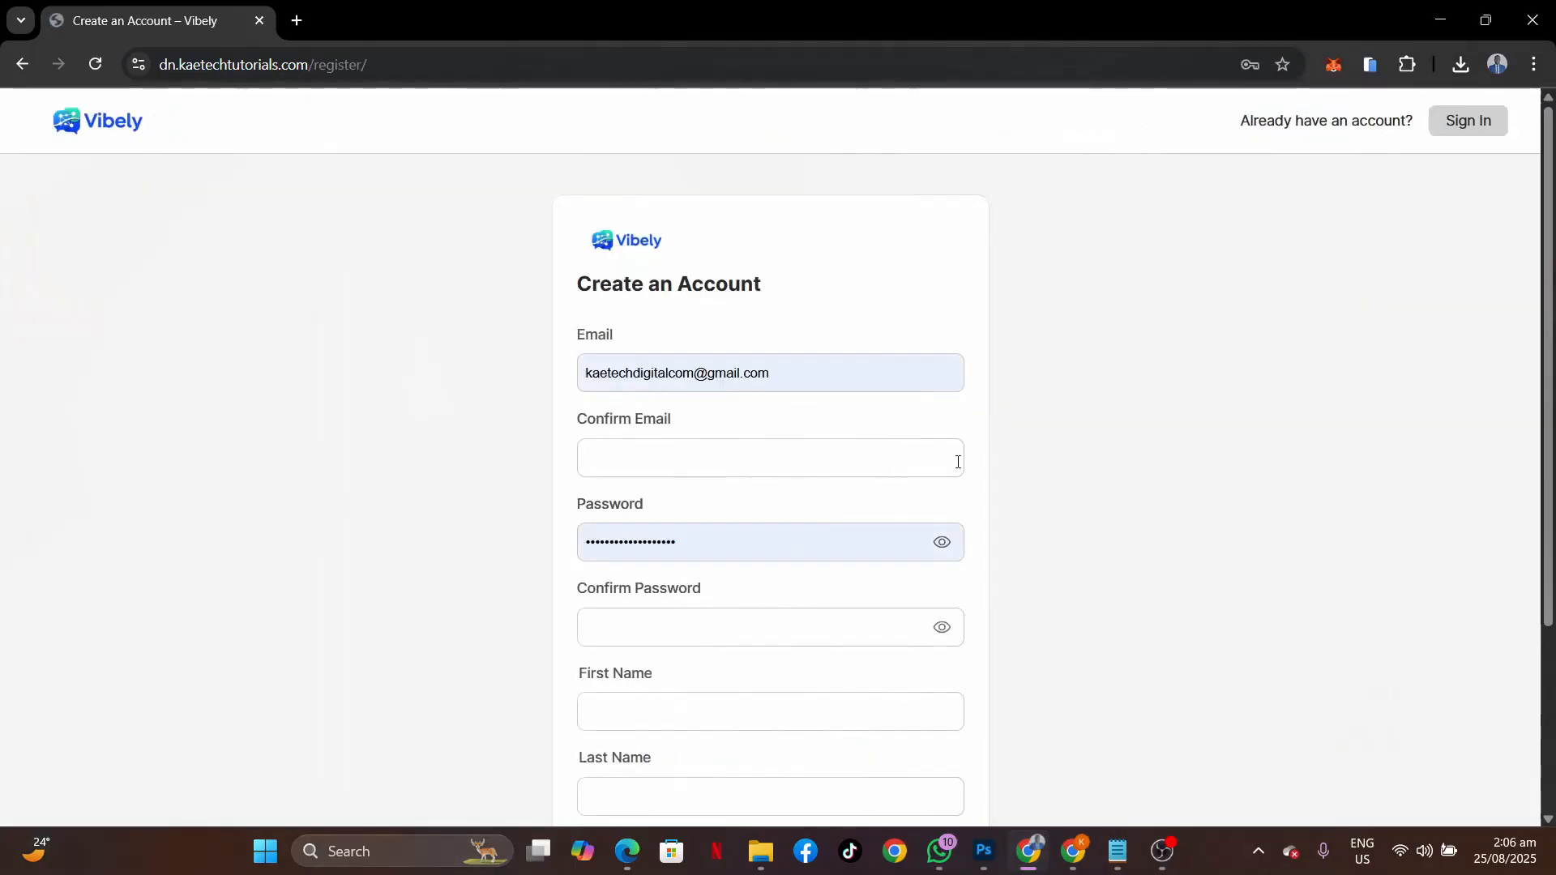
Switch from the registration form to the Sign In page.
scroll(1062, 595, down, 3)
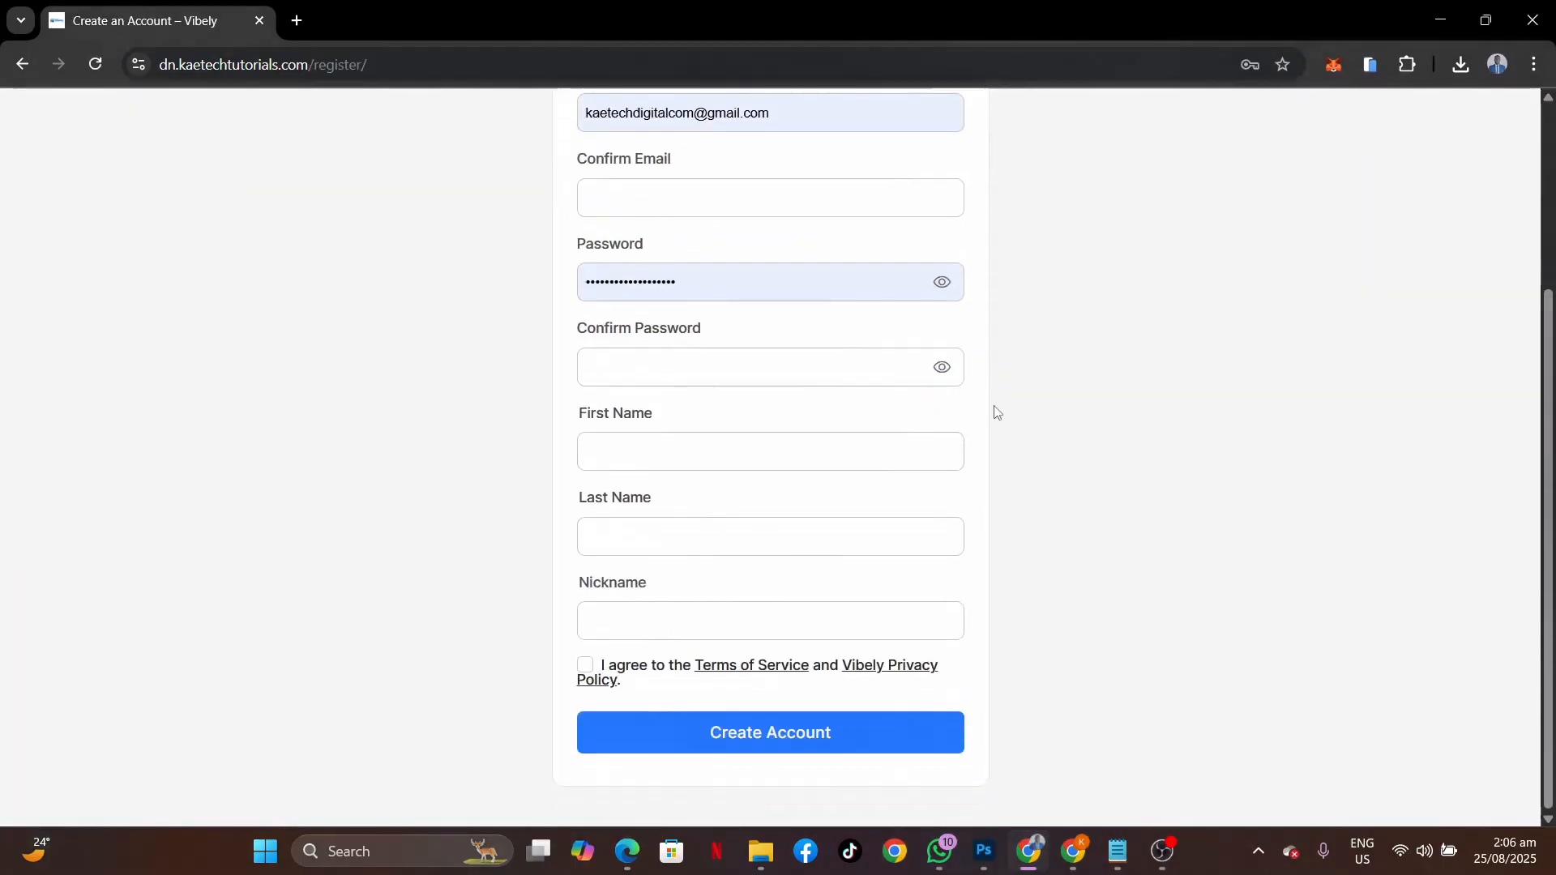
scroll(1051, 452, up, 3)
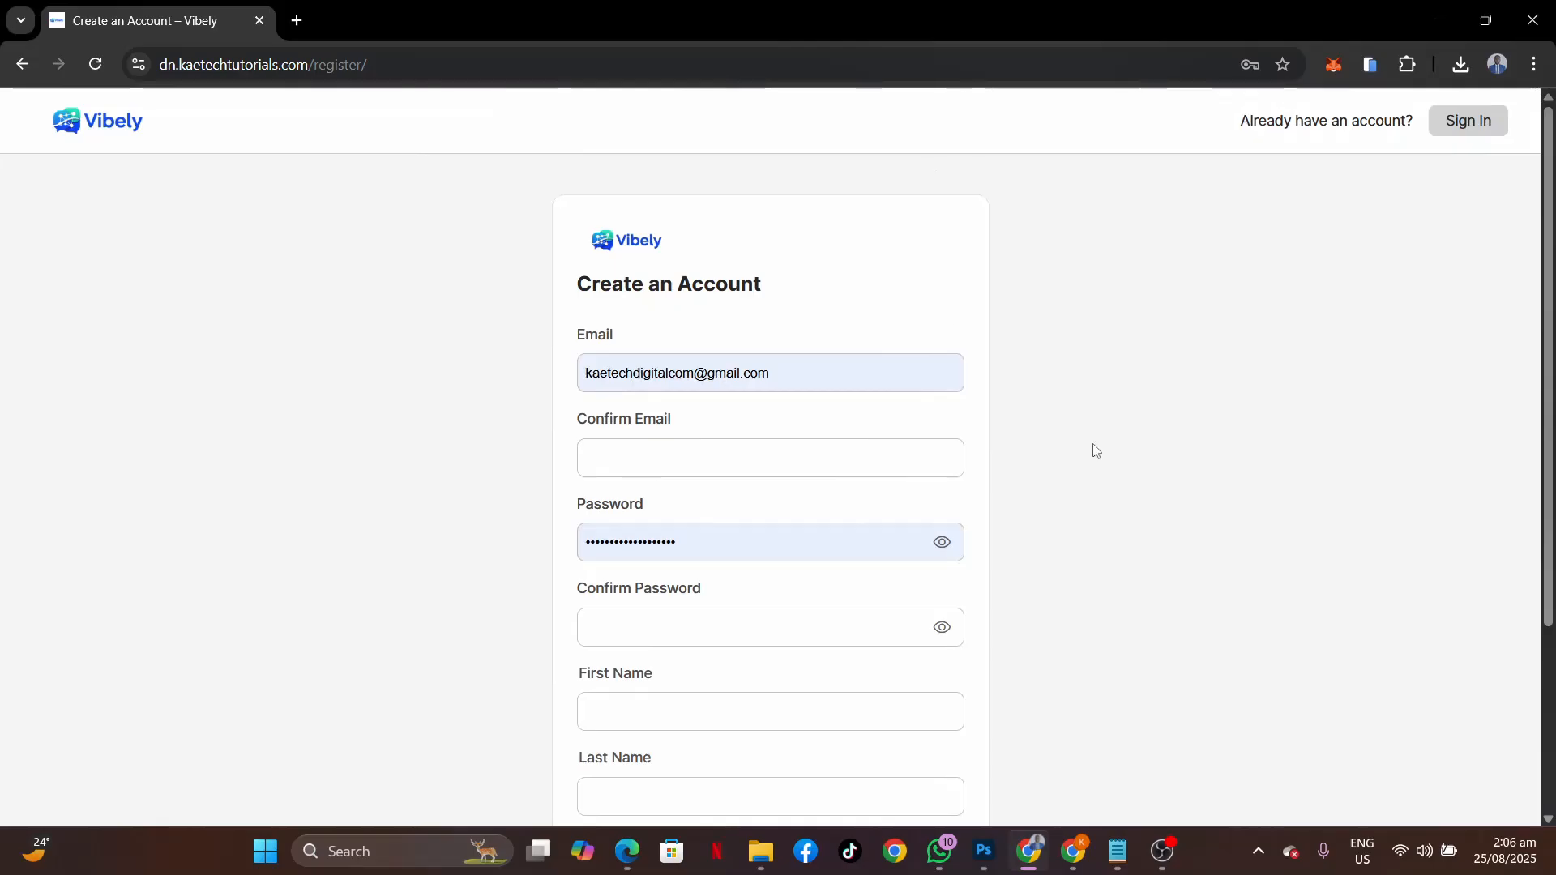
click(1458, 128)
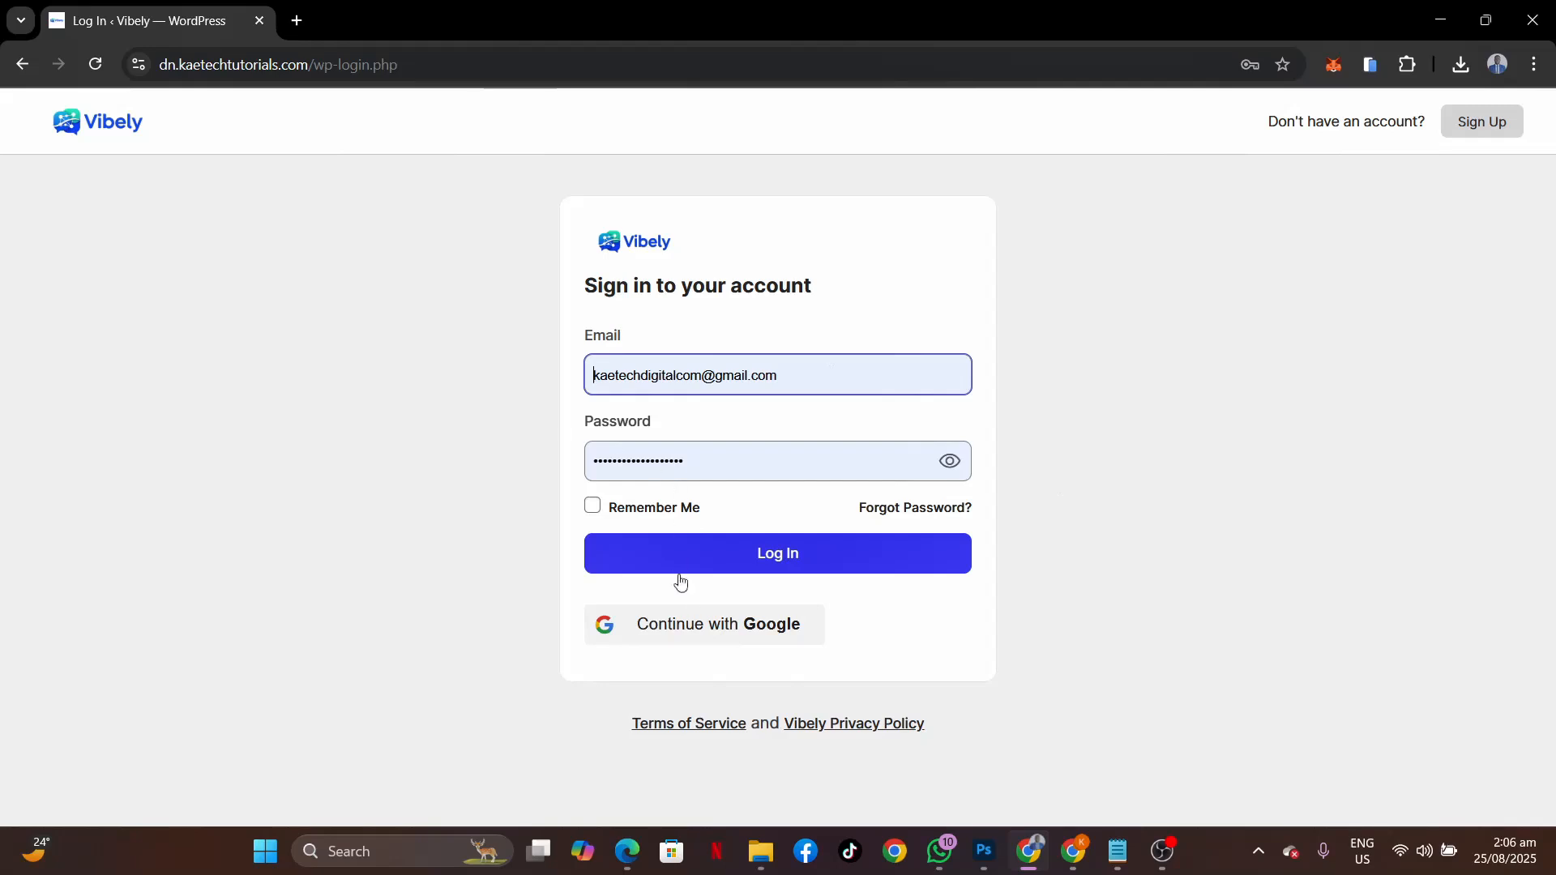
Log in to Vibely with Continue with Google, choosing the Google account.
click(717, 635)
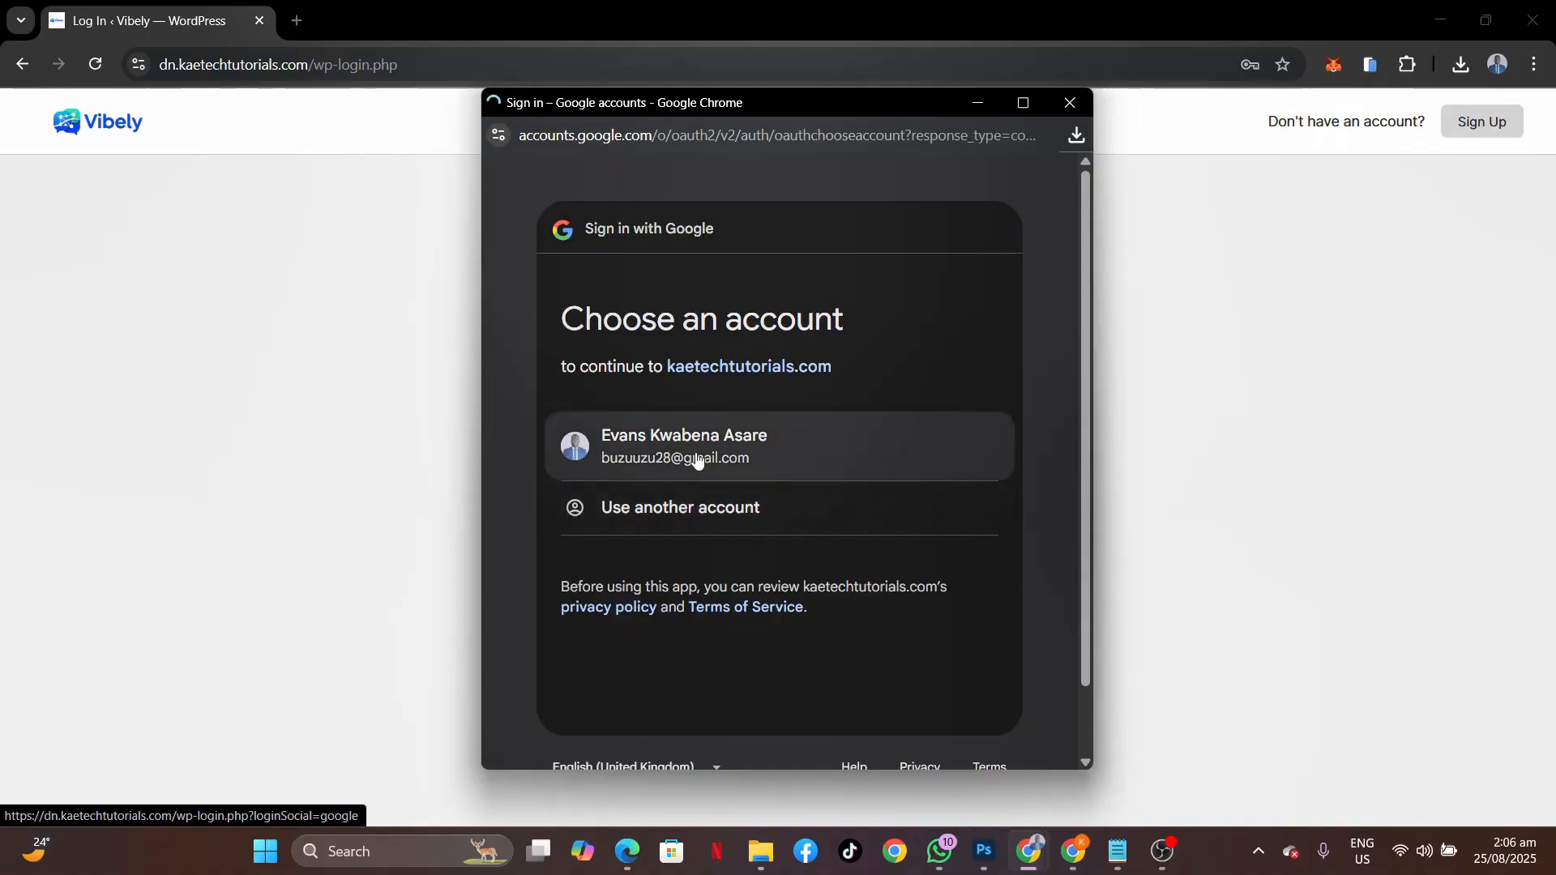
click(695, 457)
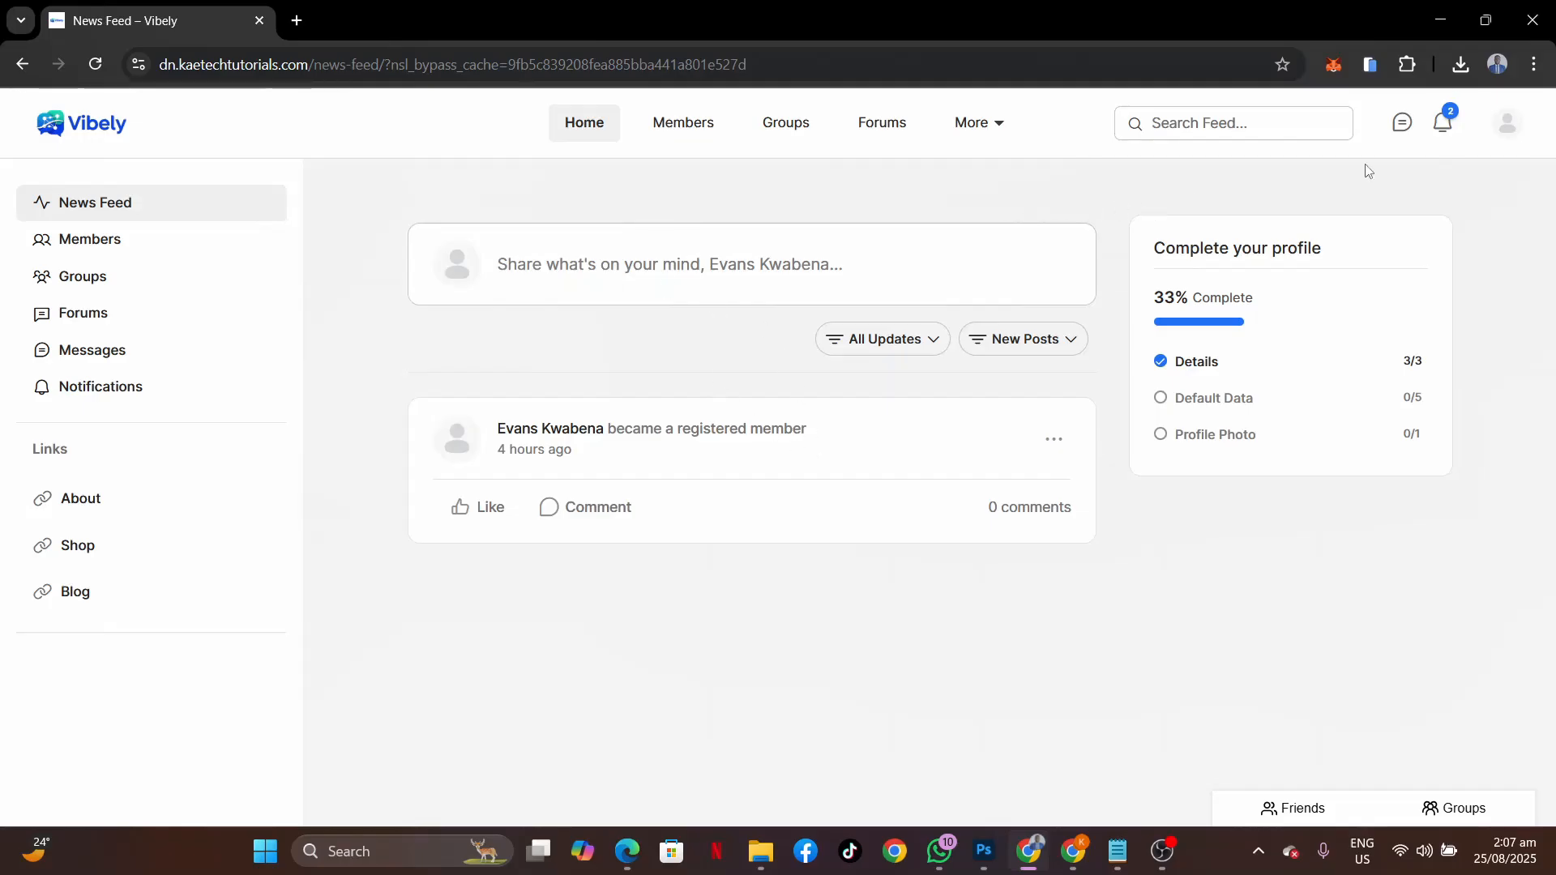
Accept the pending connection request from the notifications, then return to the News Feed.
click(1451, 129)
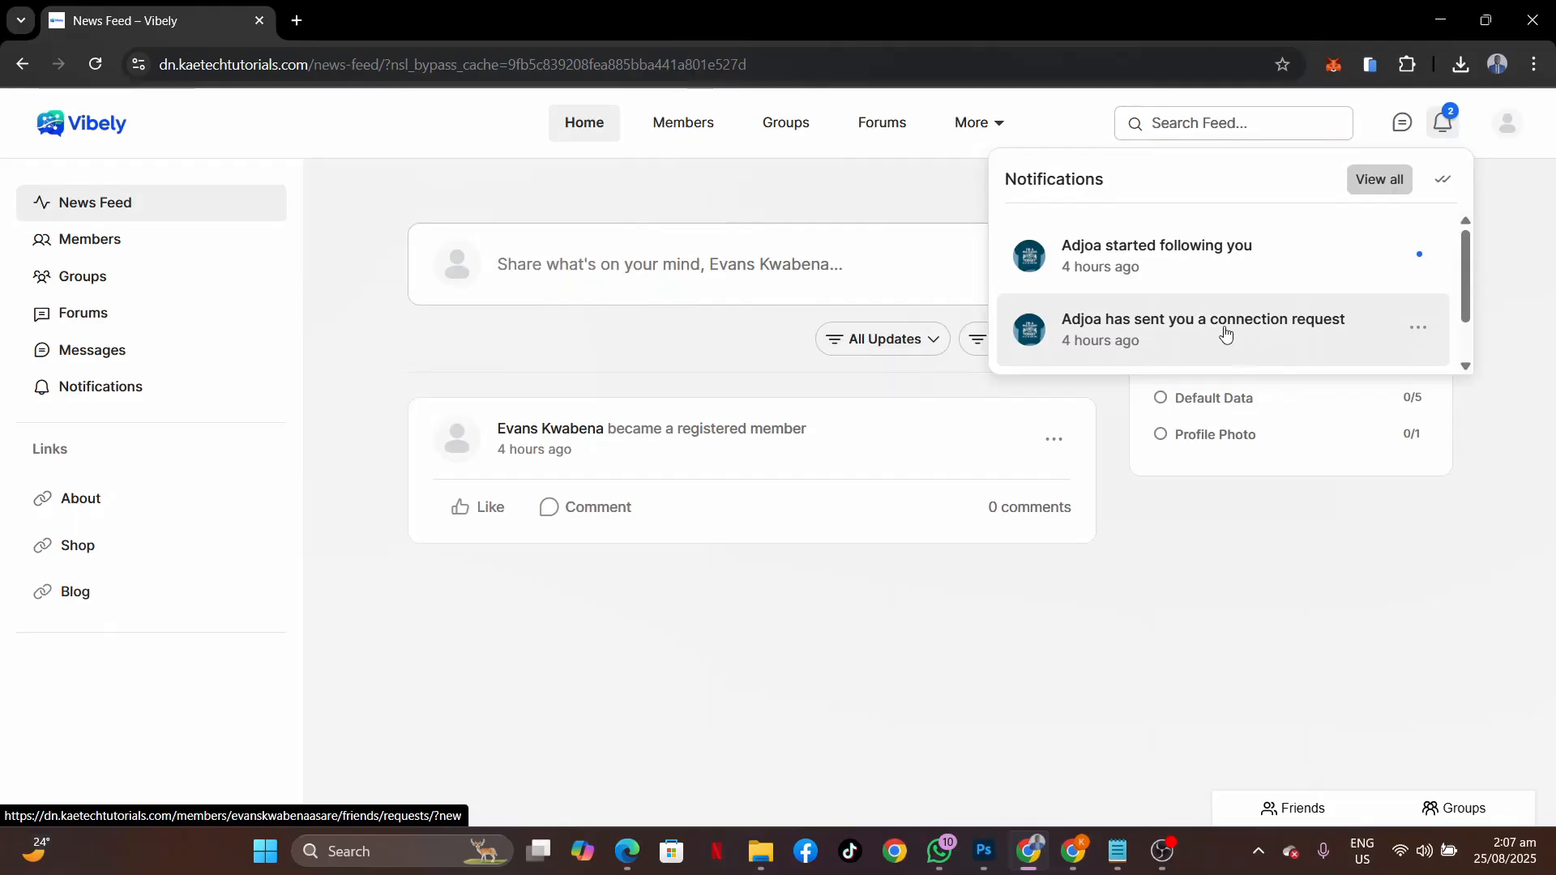
click(1225, 333)
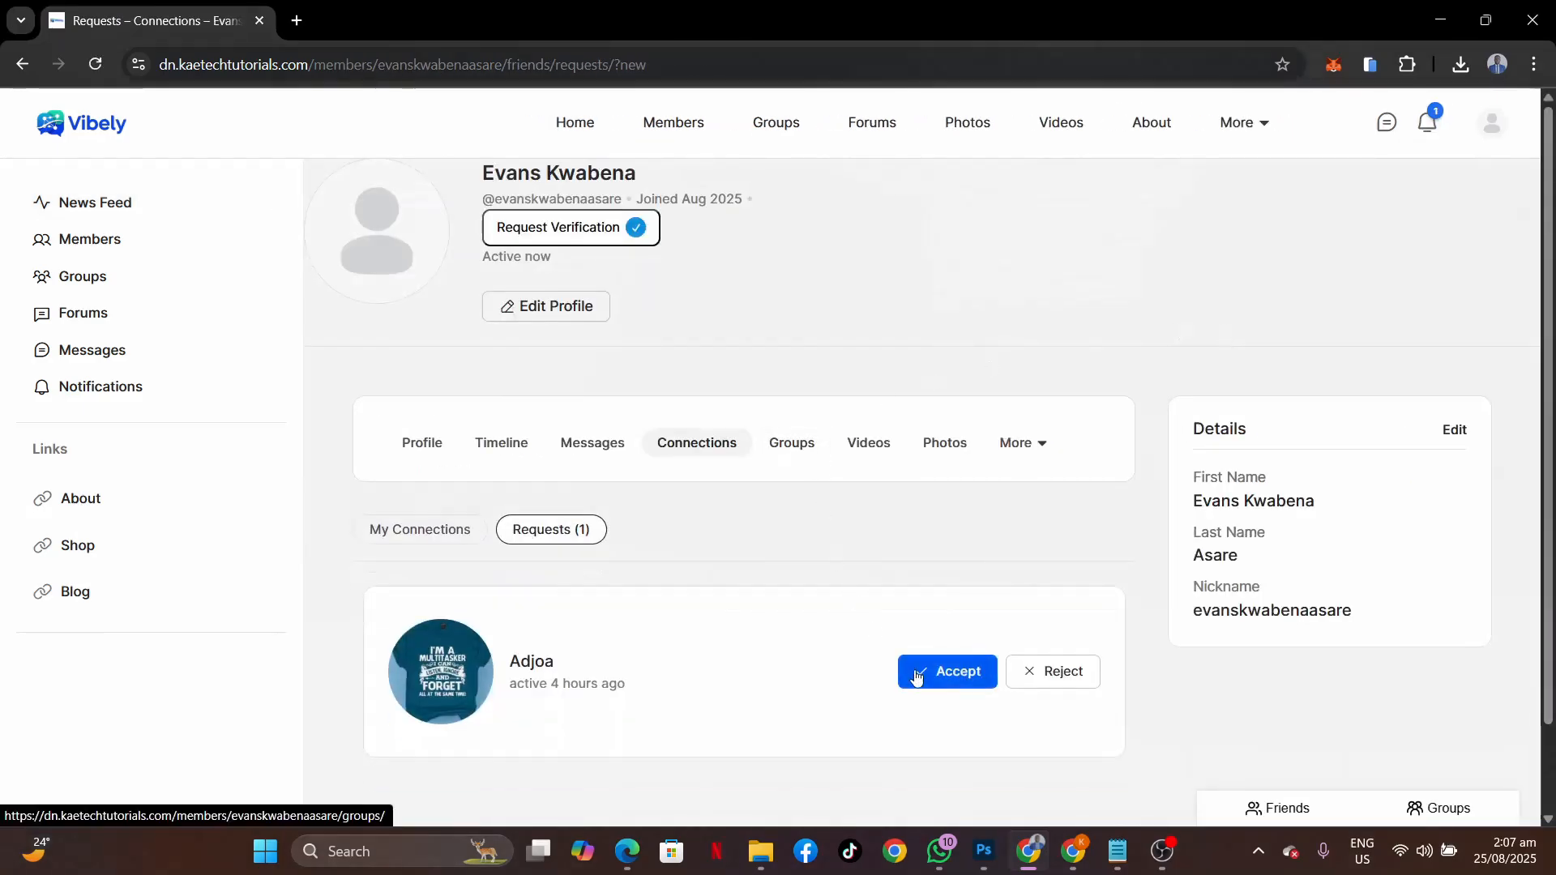
click(953, 680)
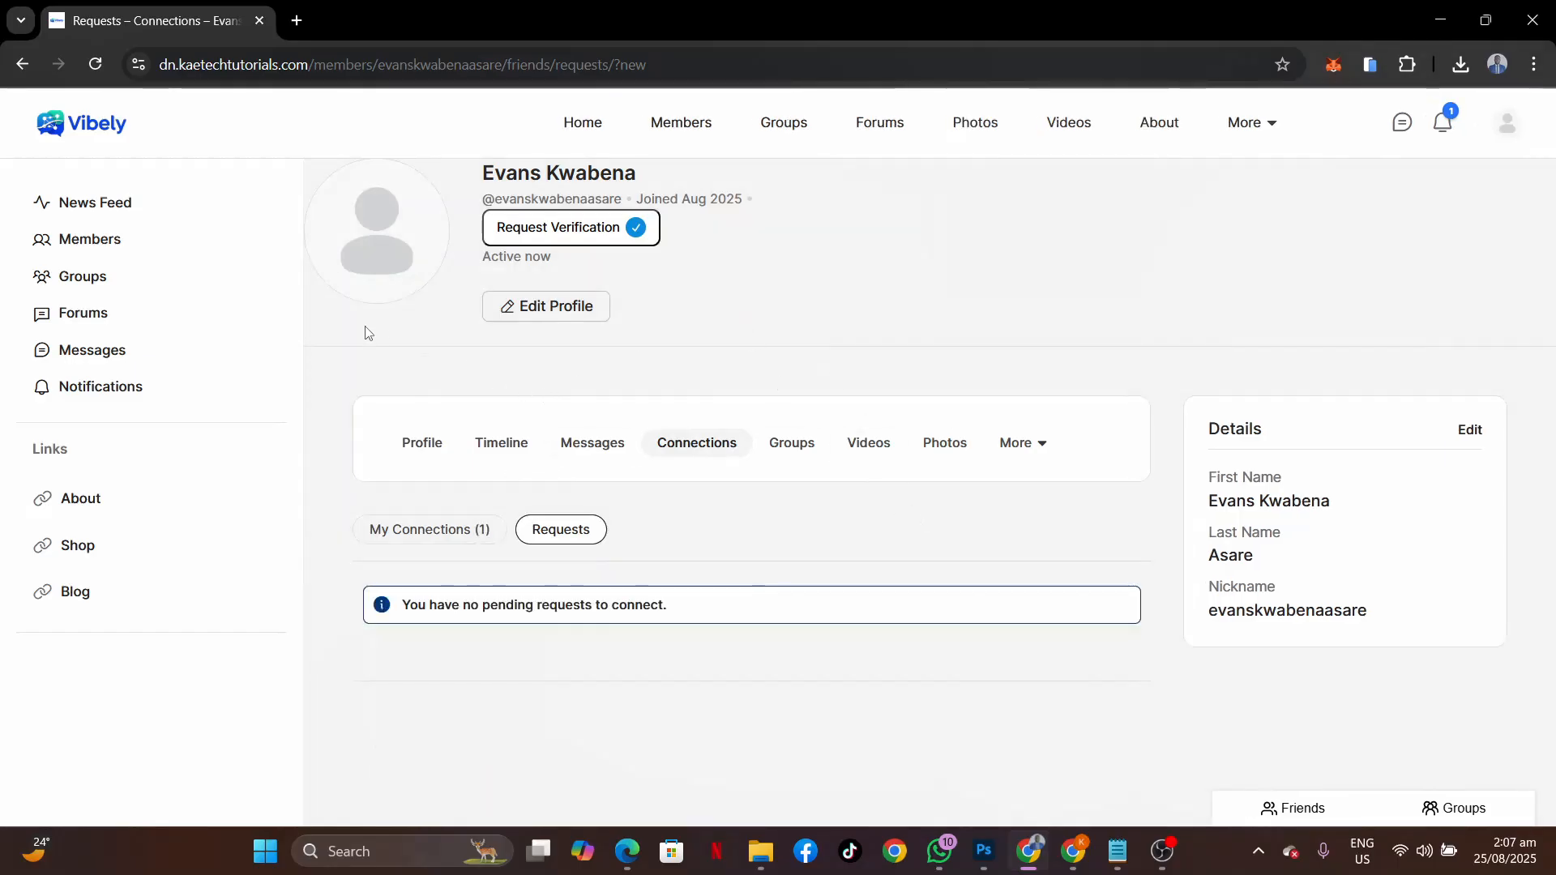
click(121, 203)
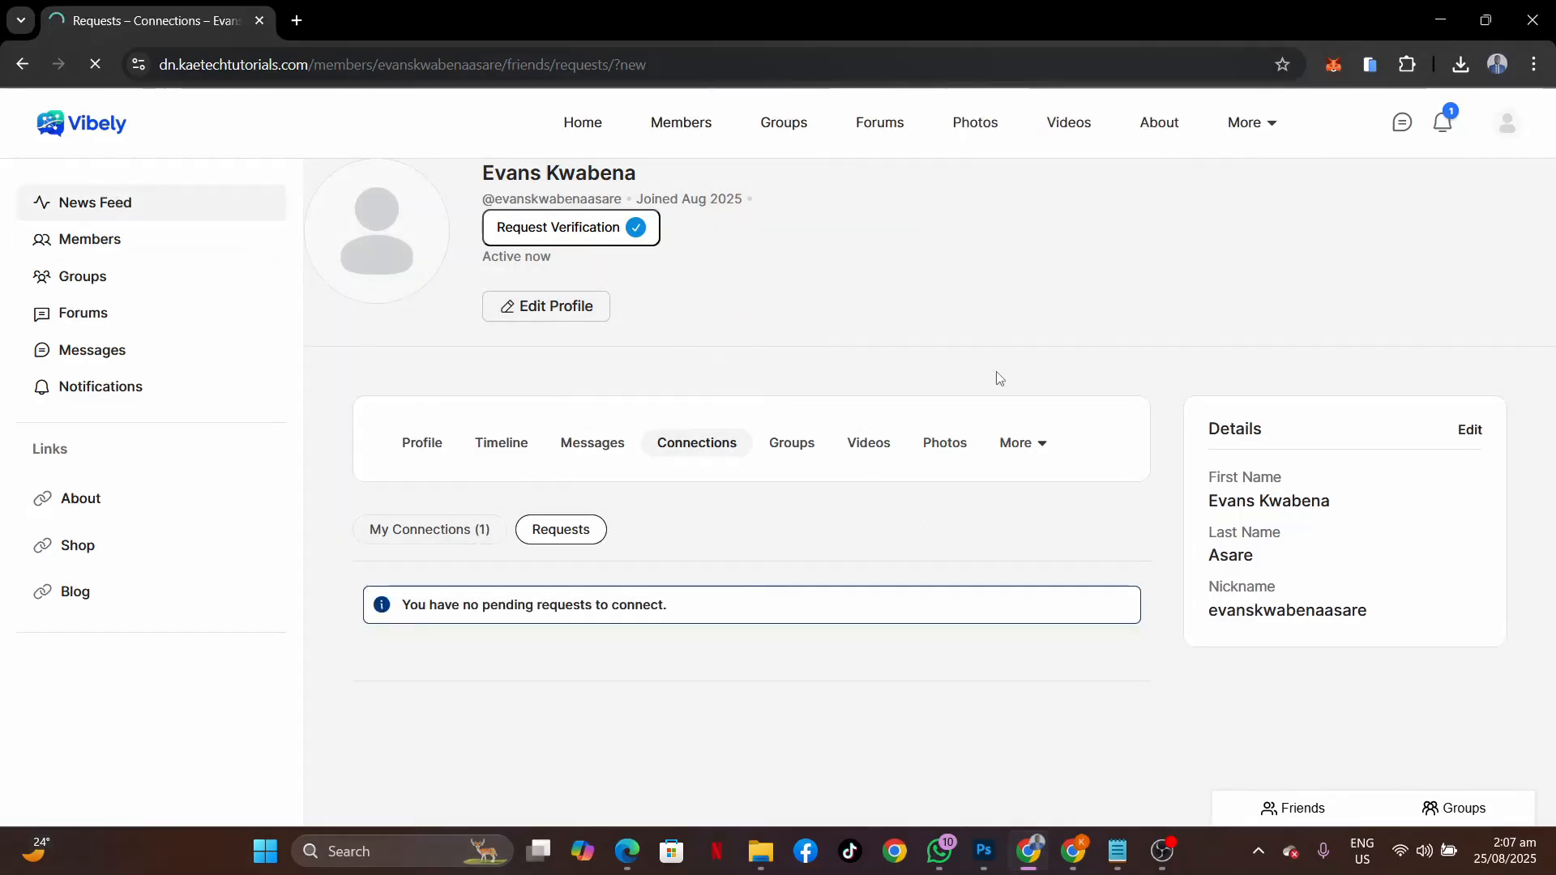
Scroll through the News Feed posts and back up to the new connection update.
scroll(1000, 379, down, 4)
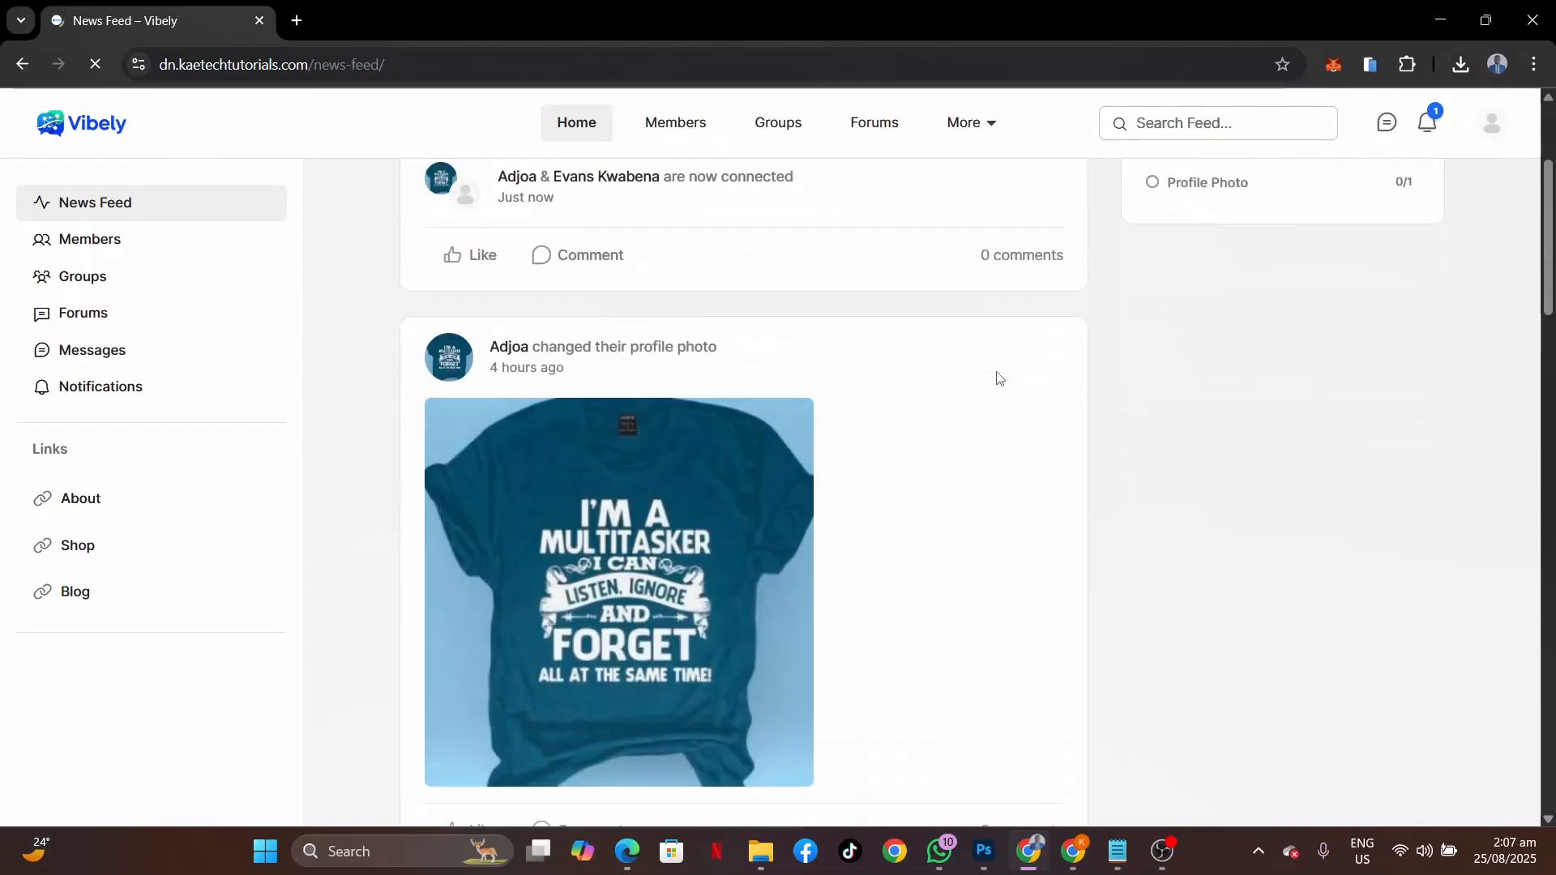
scroll(999, 379, down, 10)
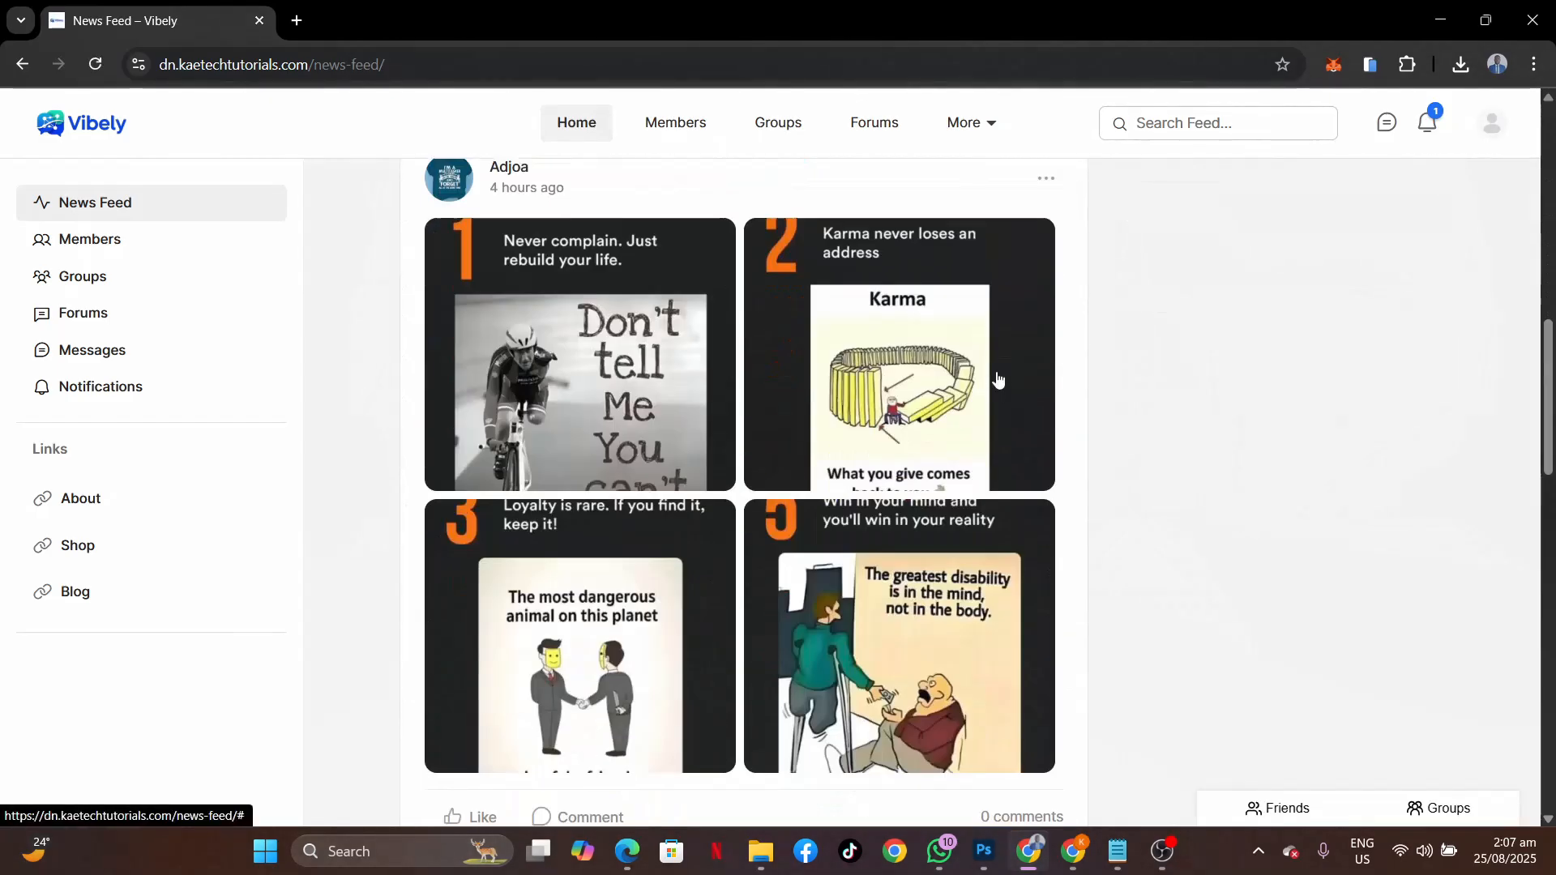
scroll(999, 379, down, 3)
scroll(999, 378, up, 11)
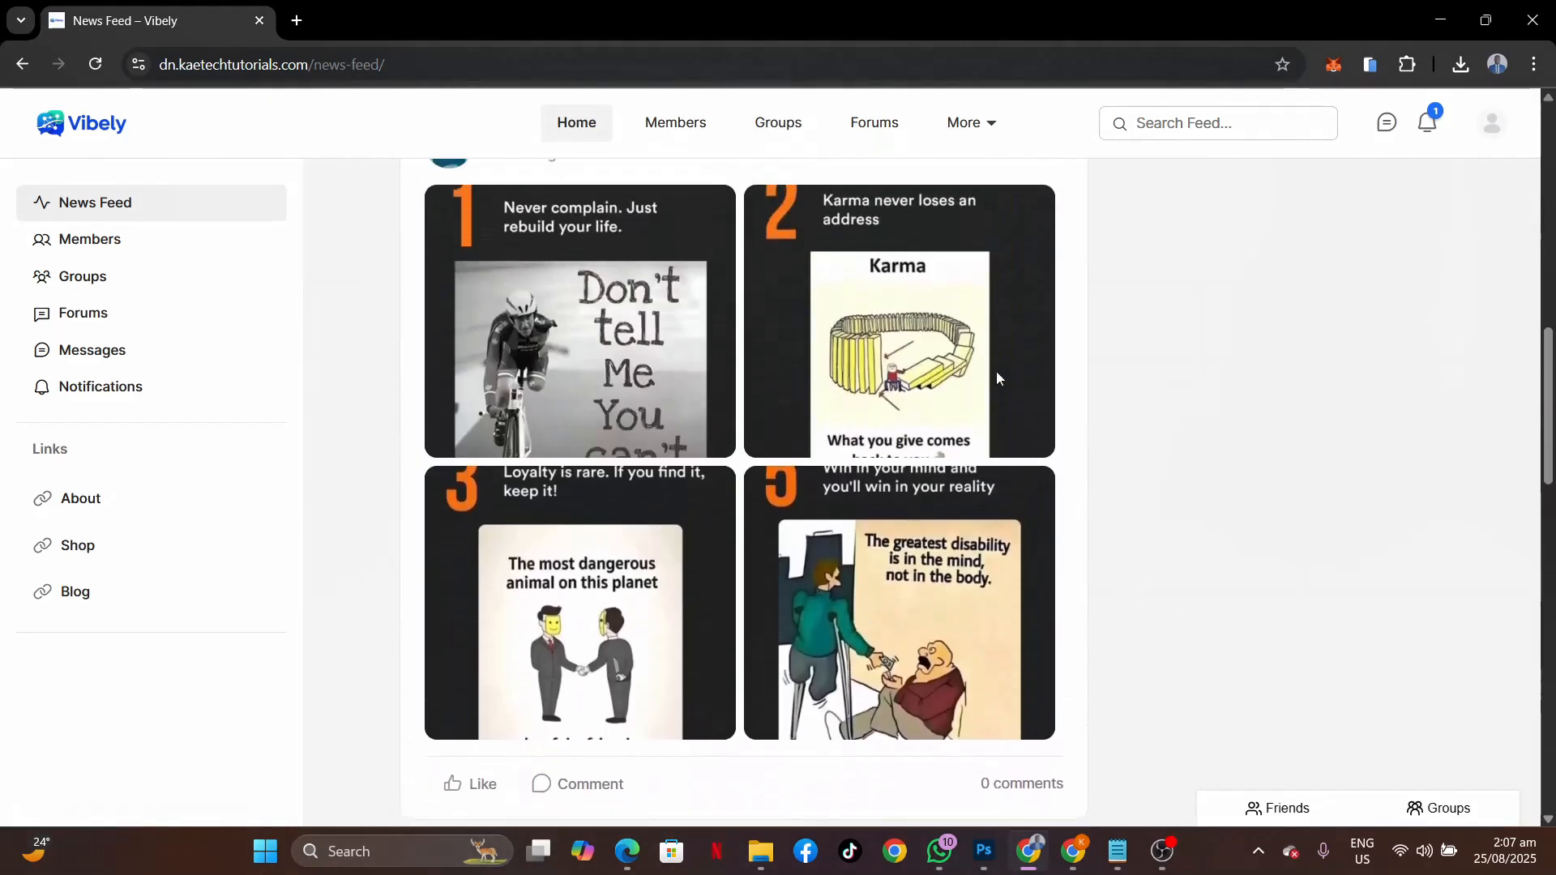
scroll(998, 381, up, 5)
scroll(998, 380, down, 15)
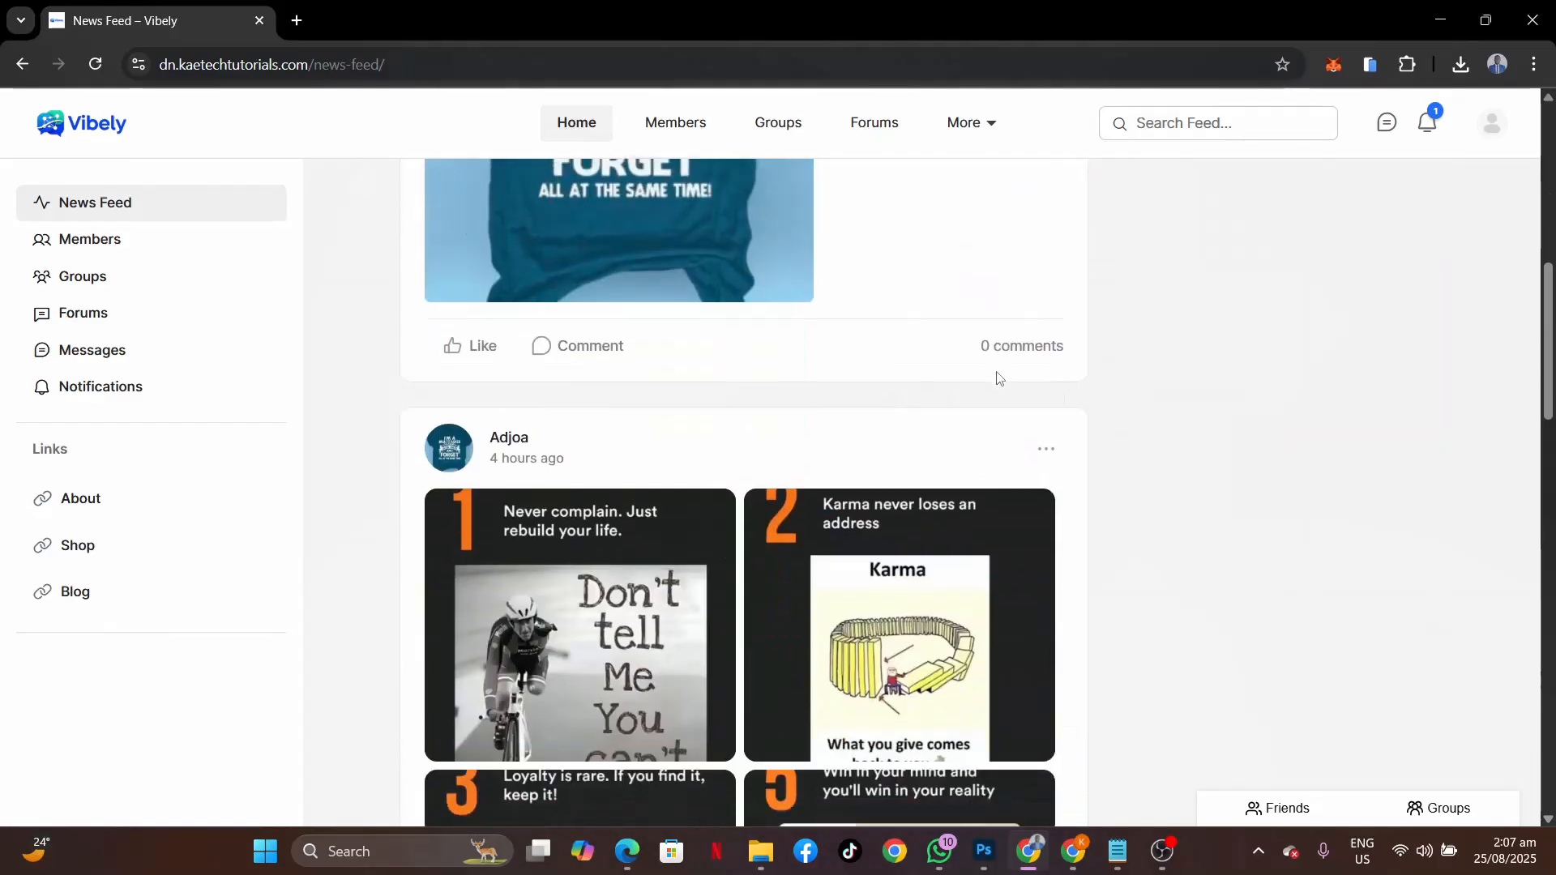
scroll(998, 380, down, 12)
scroll(998, 380, up, 20)
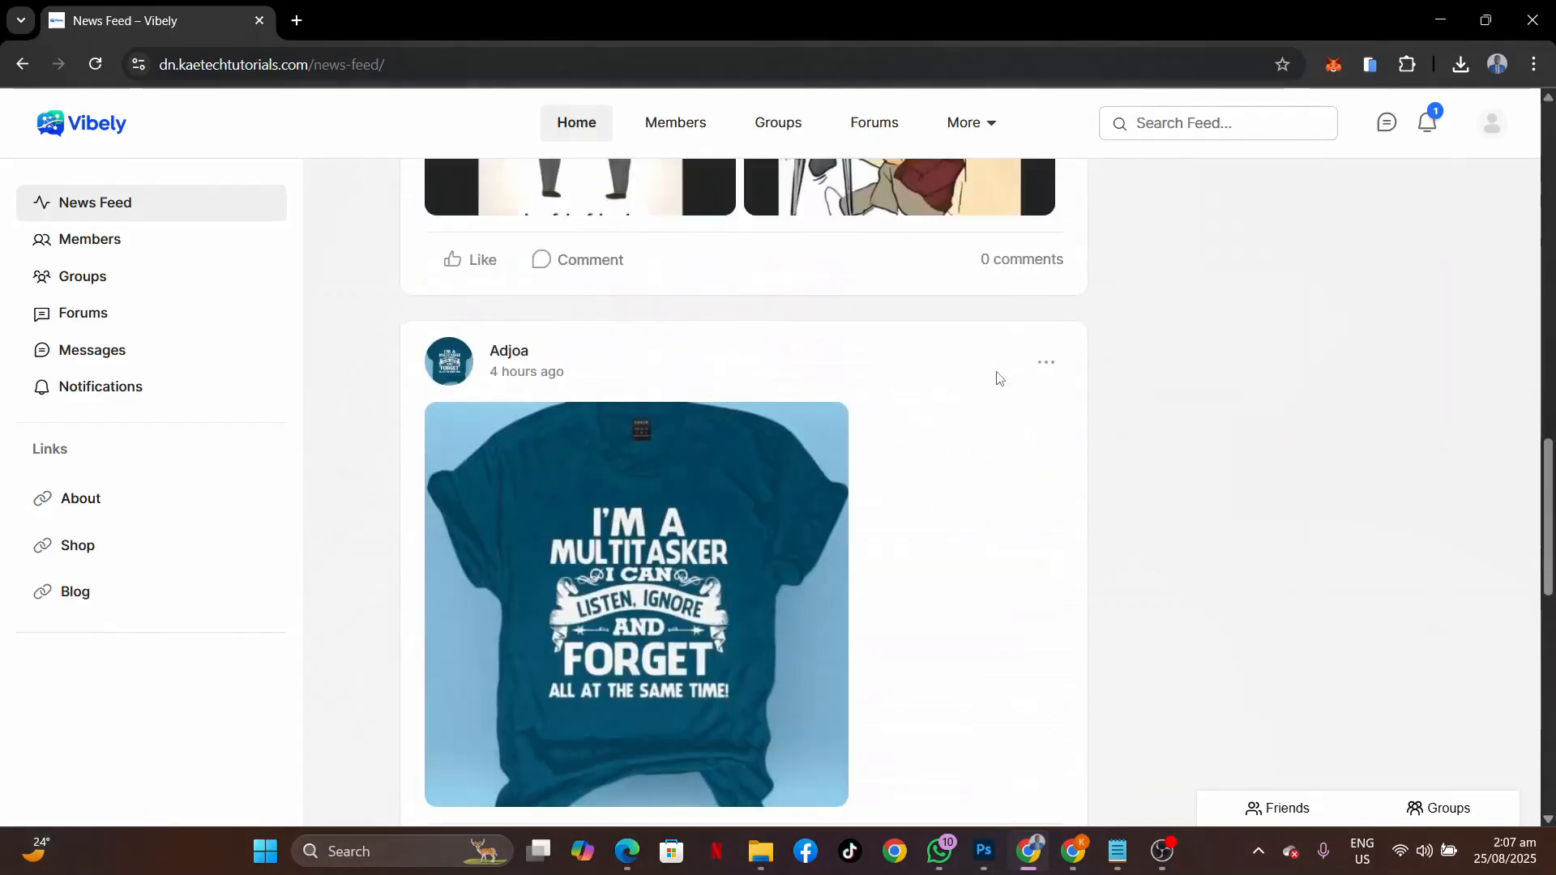
scroll(998, 381, up, 4)
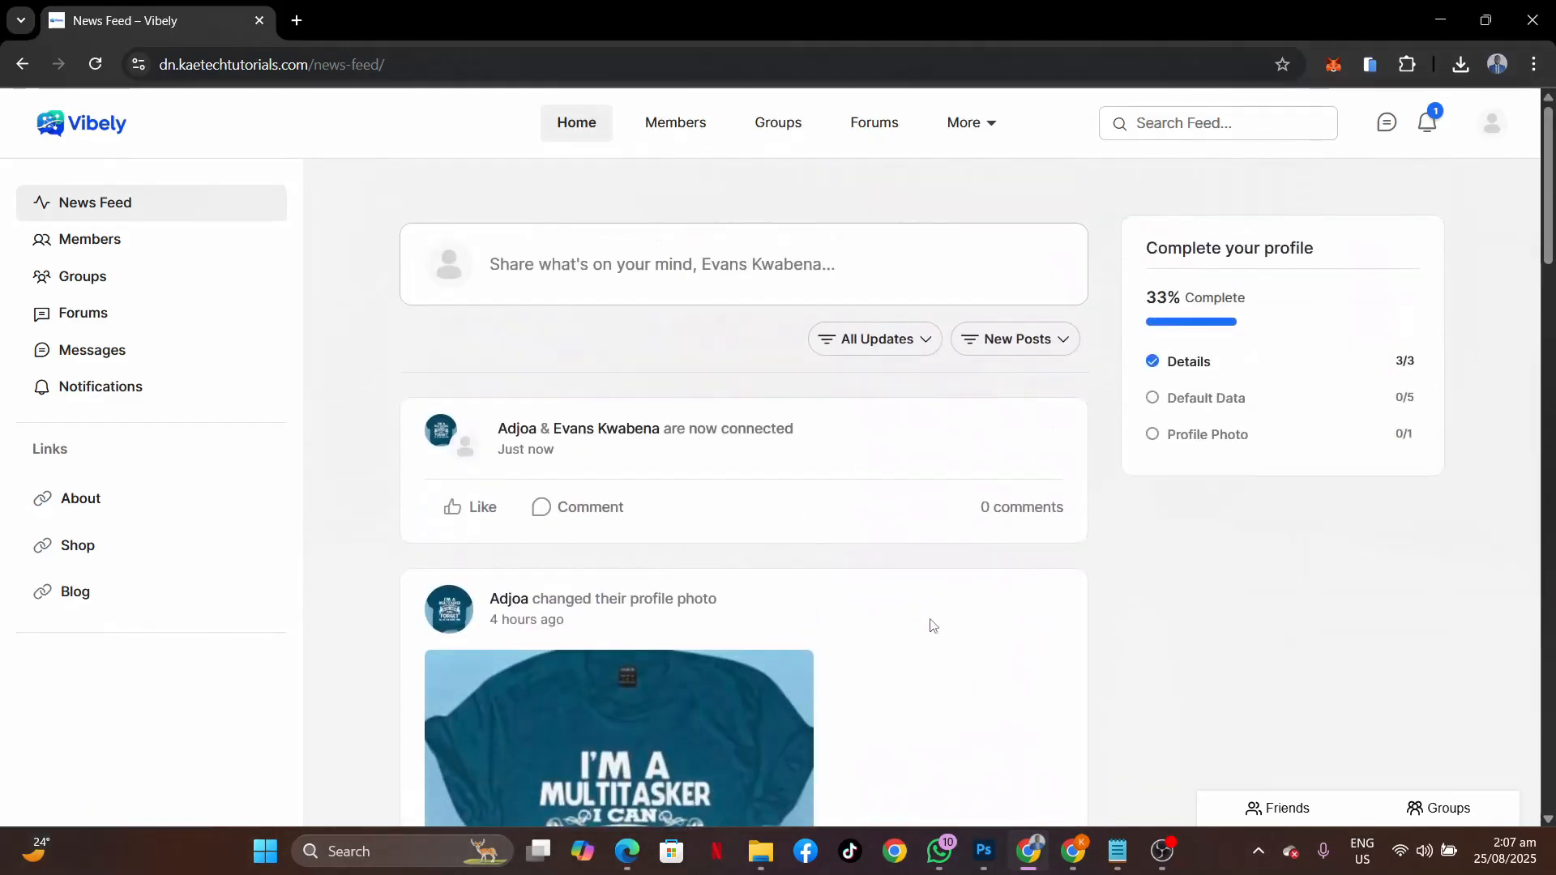
scroll(931, 625, down, 7)
scroll(931, 625, down, 18)
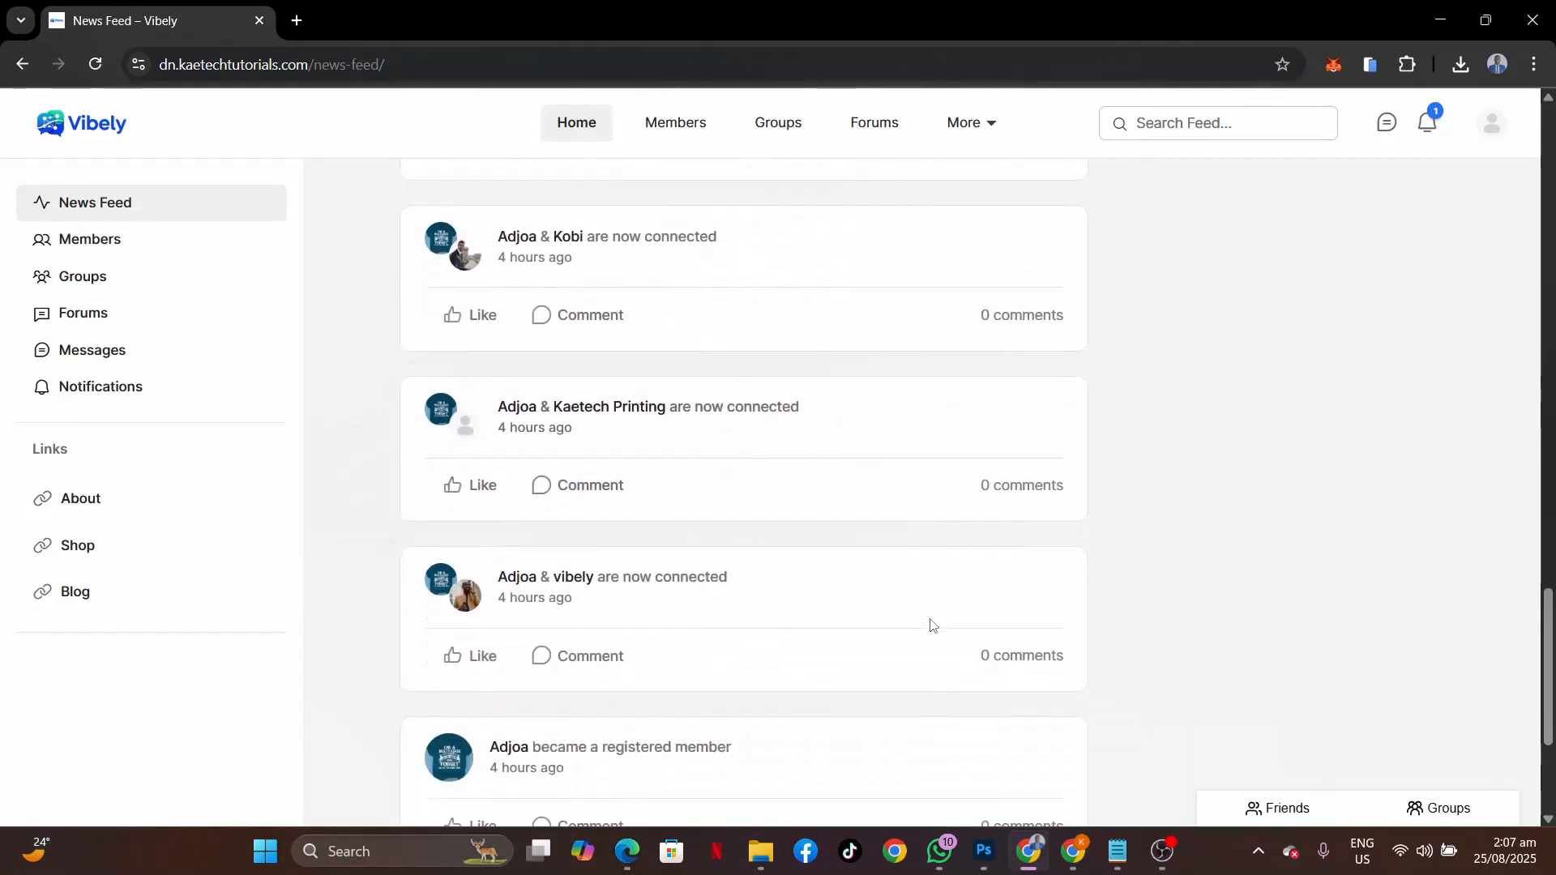
scroll(931, 624, up, 10)
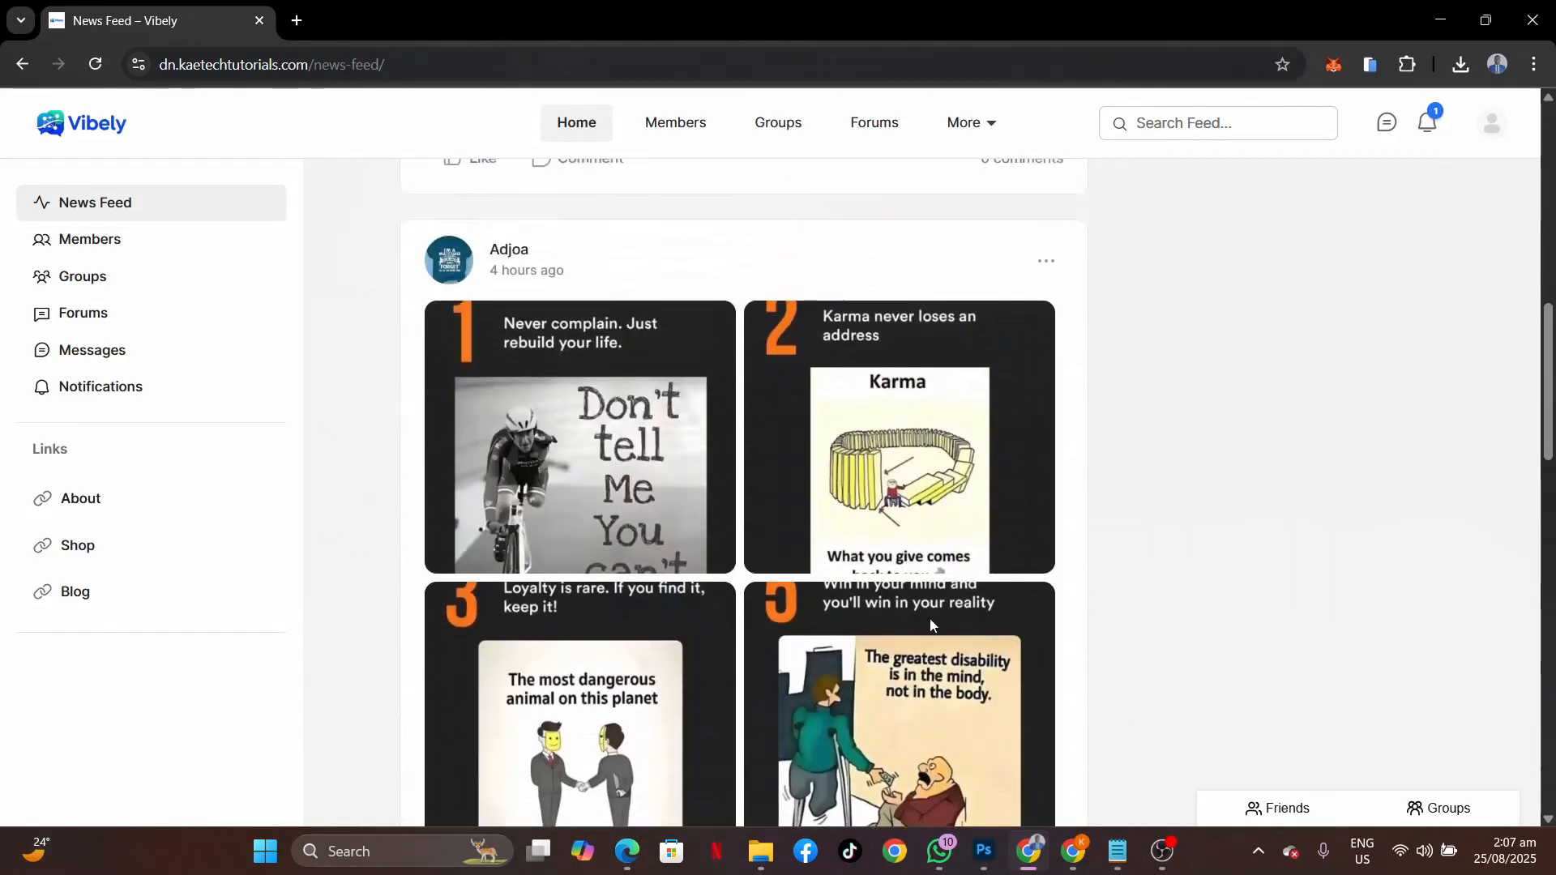
scroll(932, 625, up, 8)
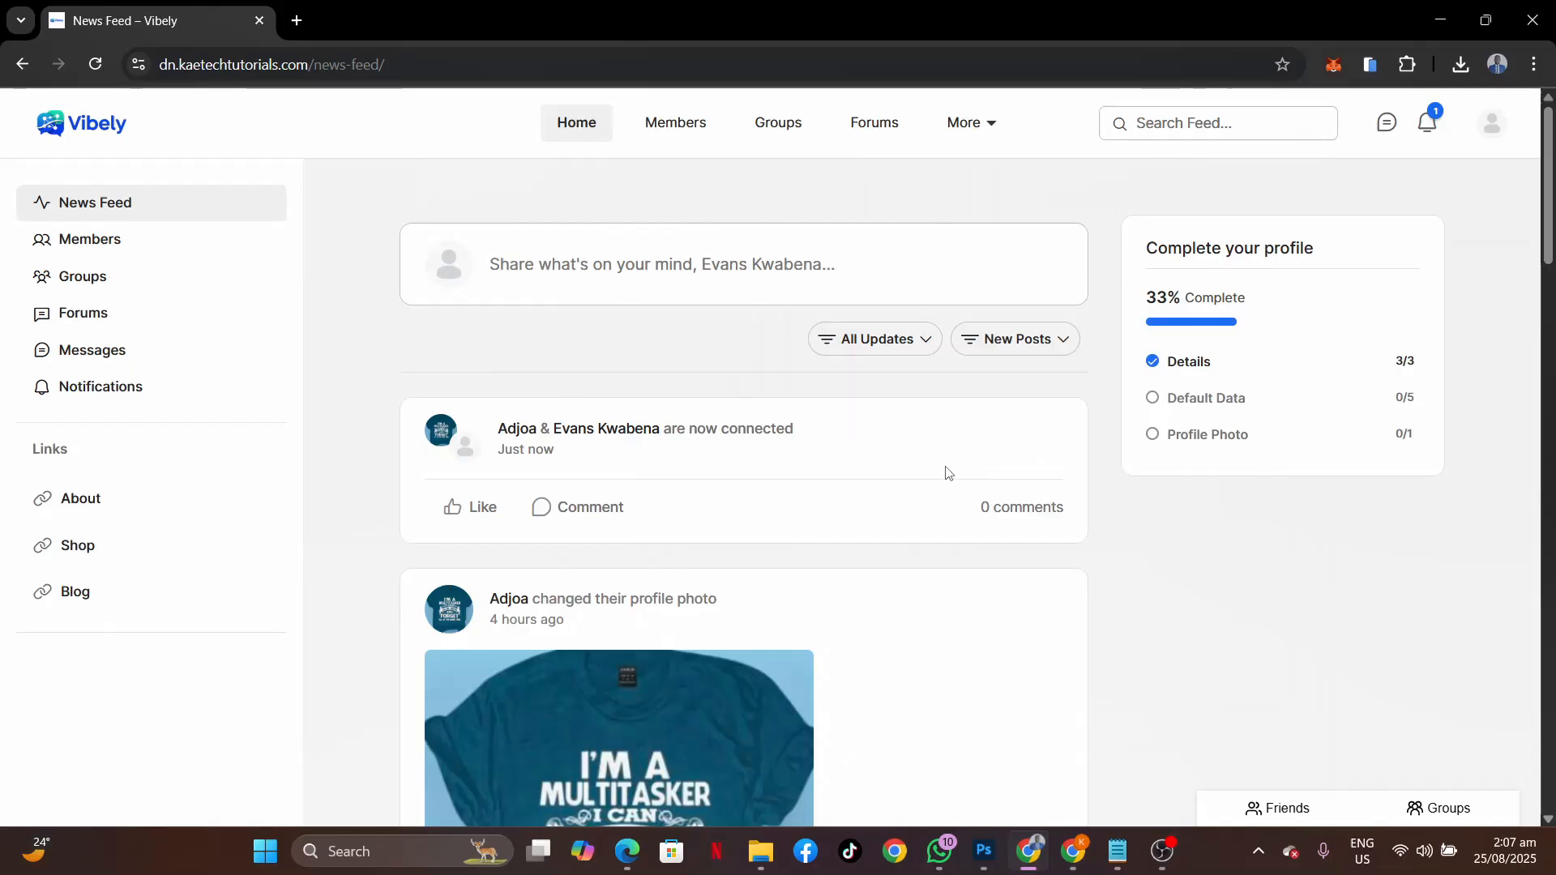
Open the Members directory and message the newly connected member from their card.
click(684, 130)
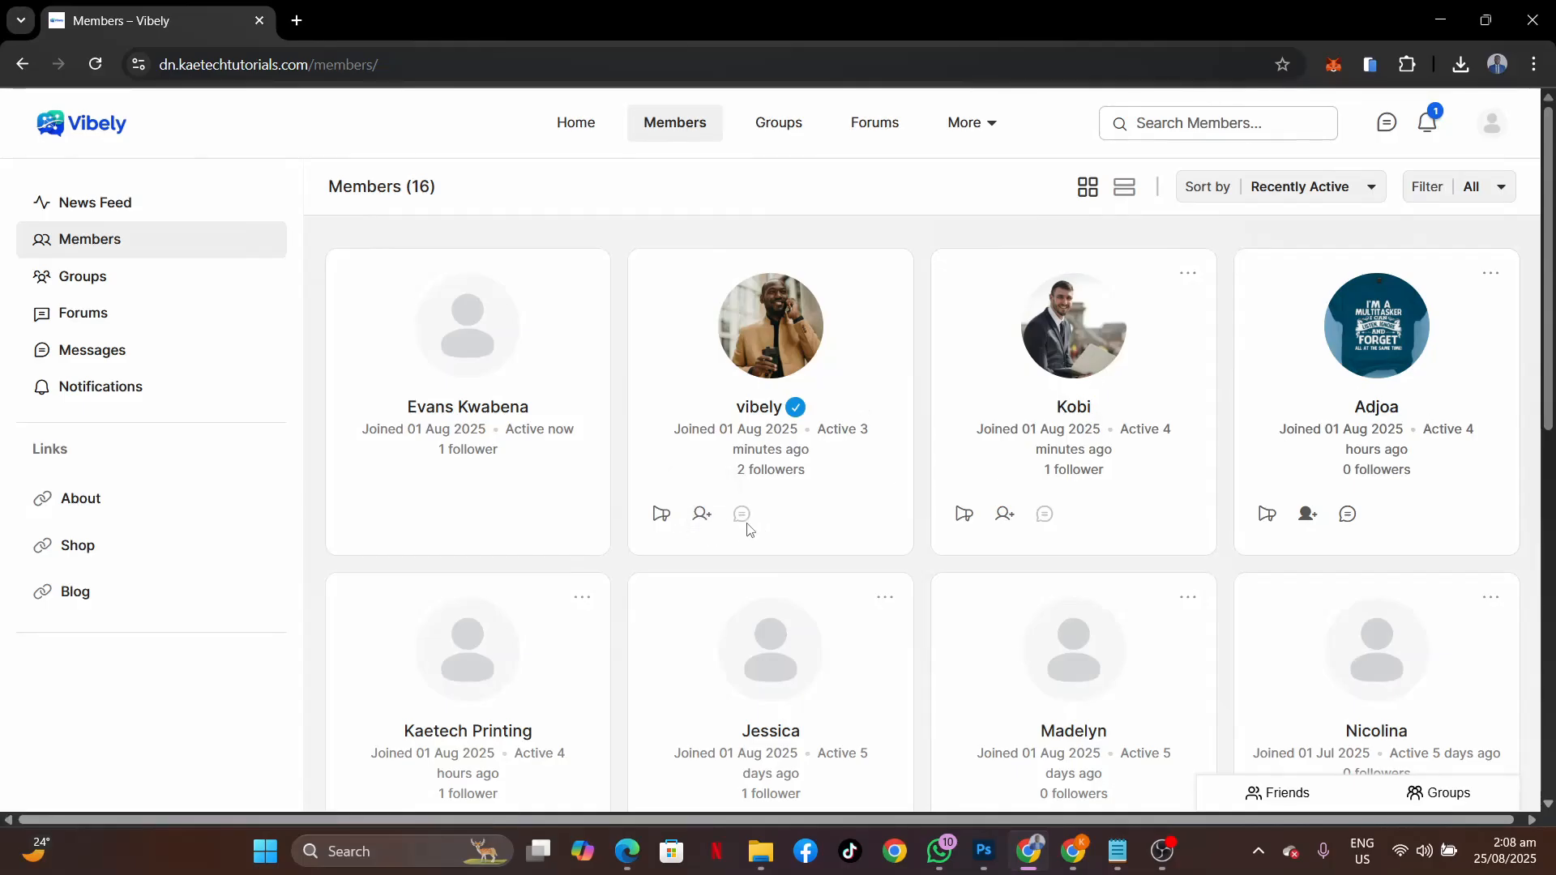
click(1349, 519)
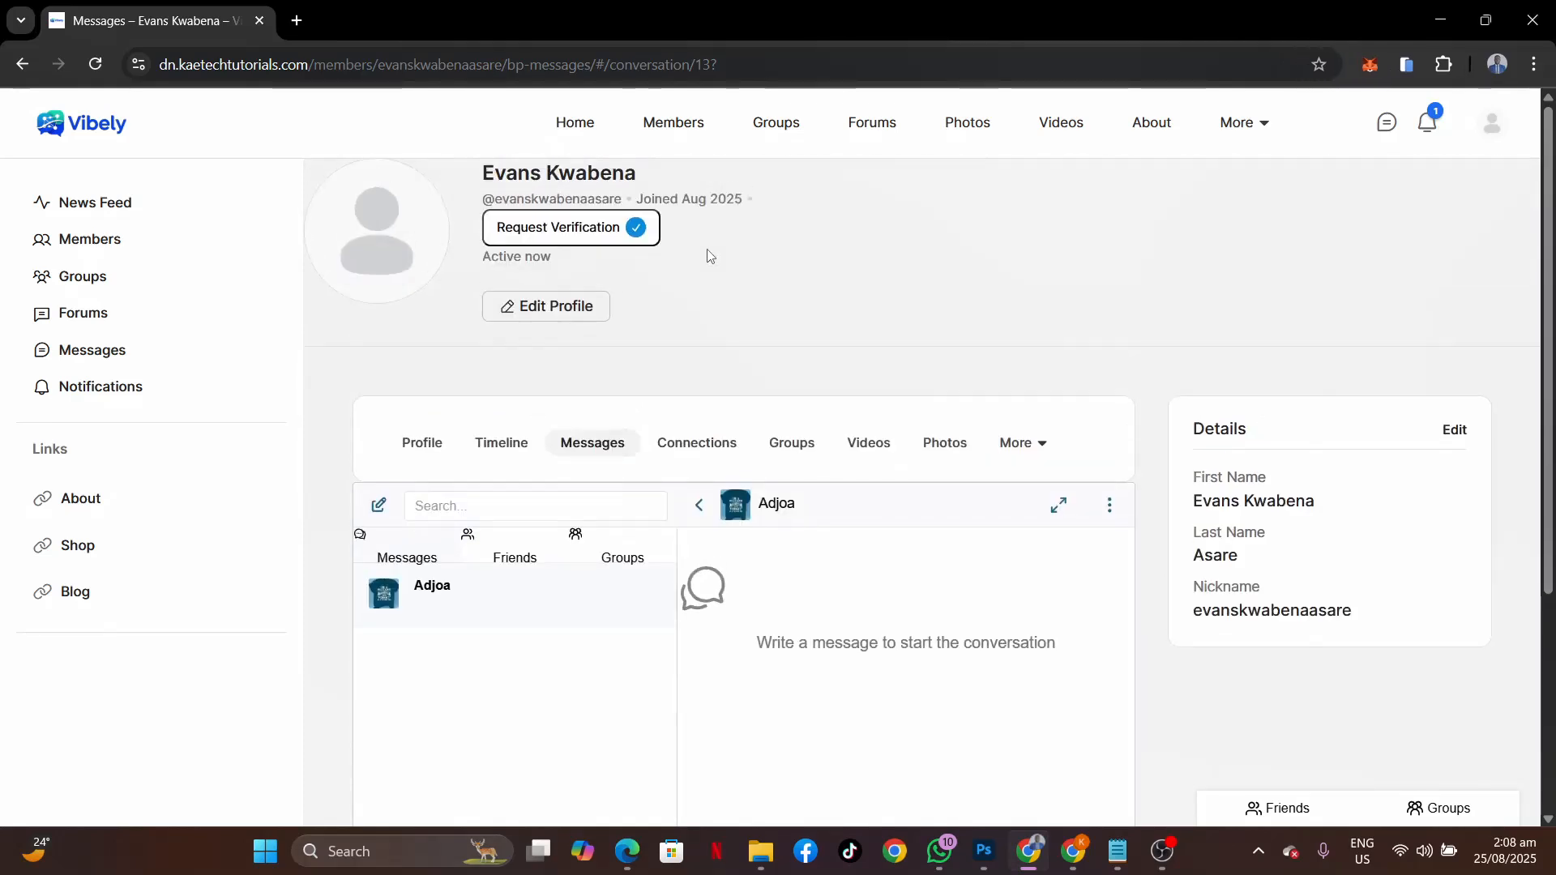
Return from the messages screen to the News Feed via the left sidebar.
click(123, 203)
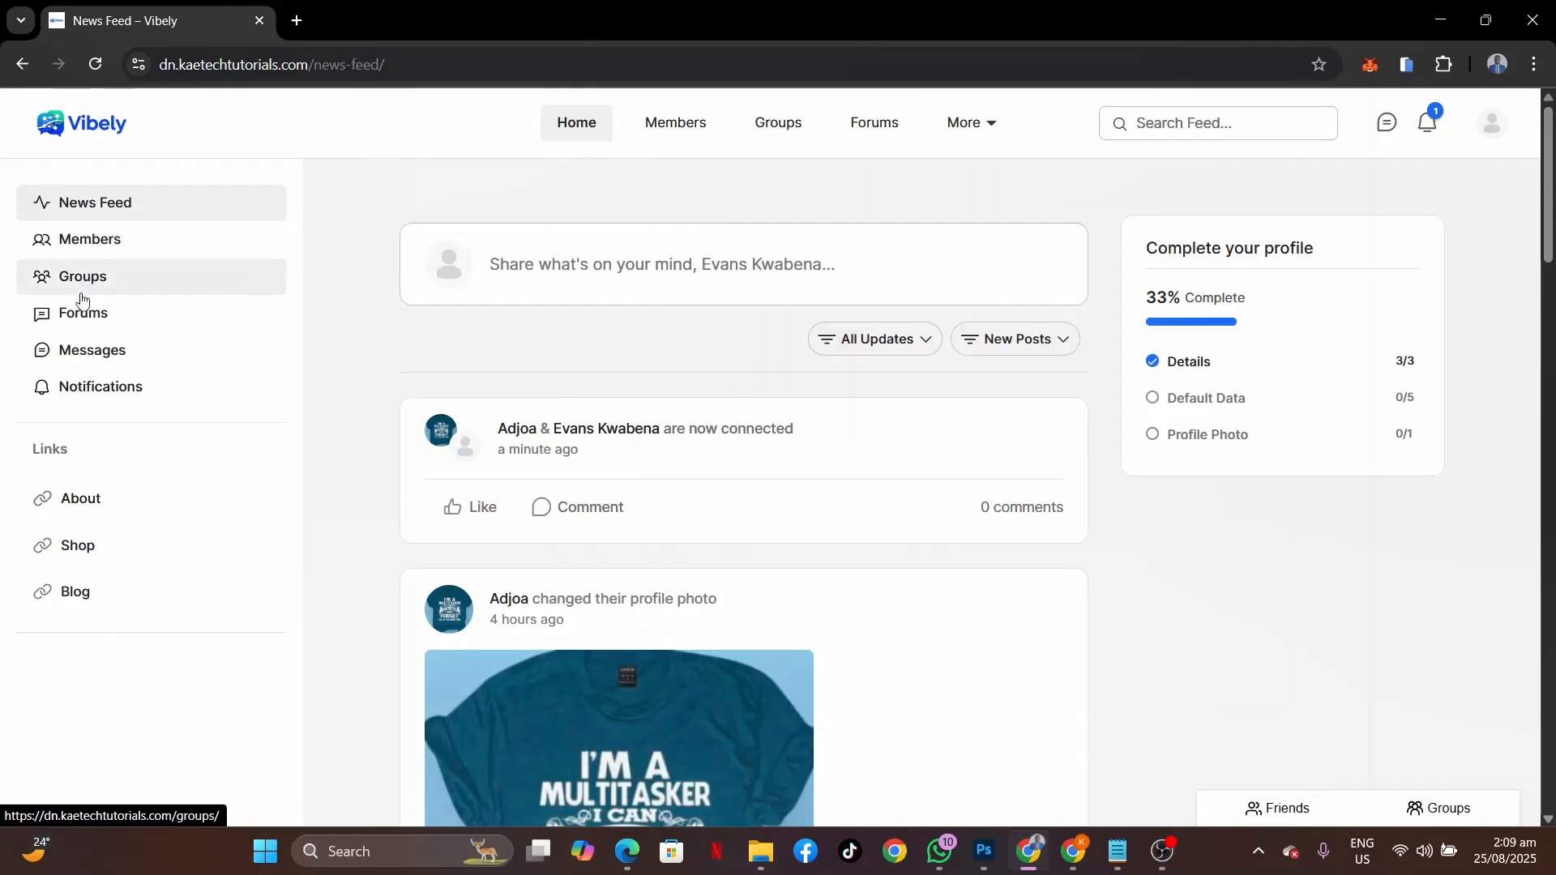
click(84, 328)
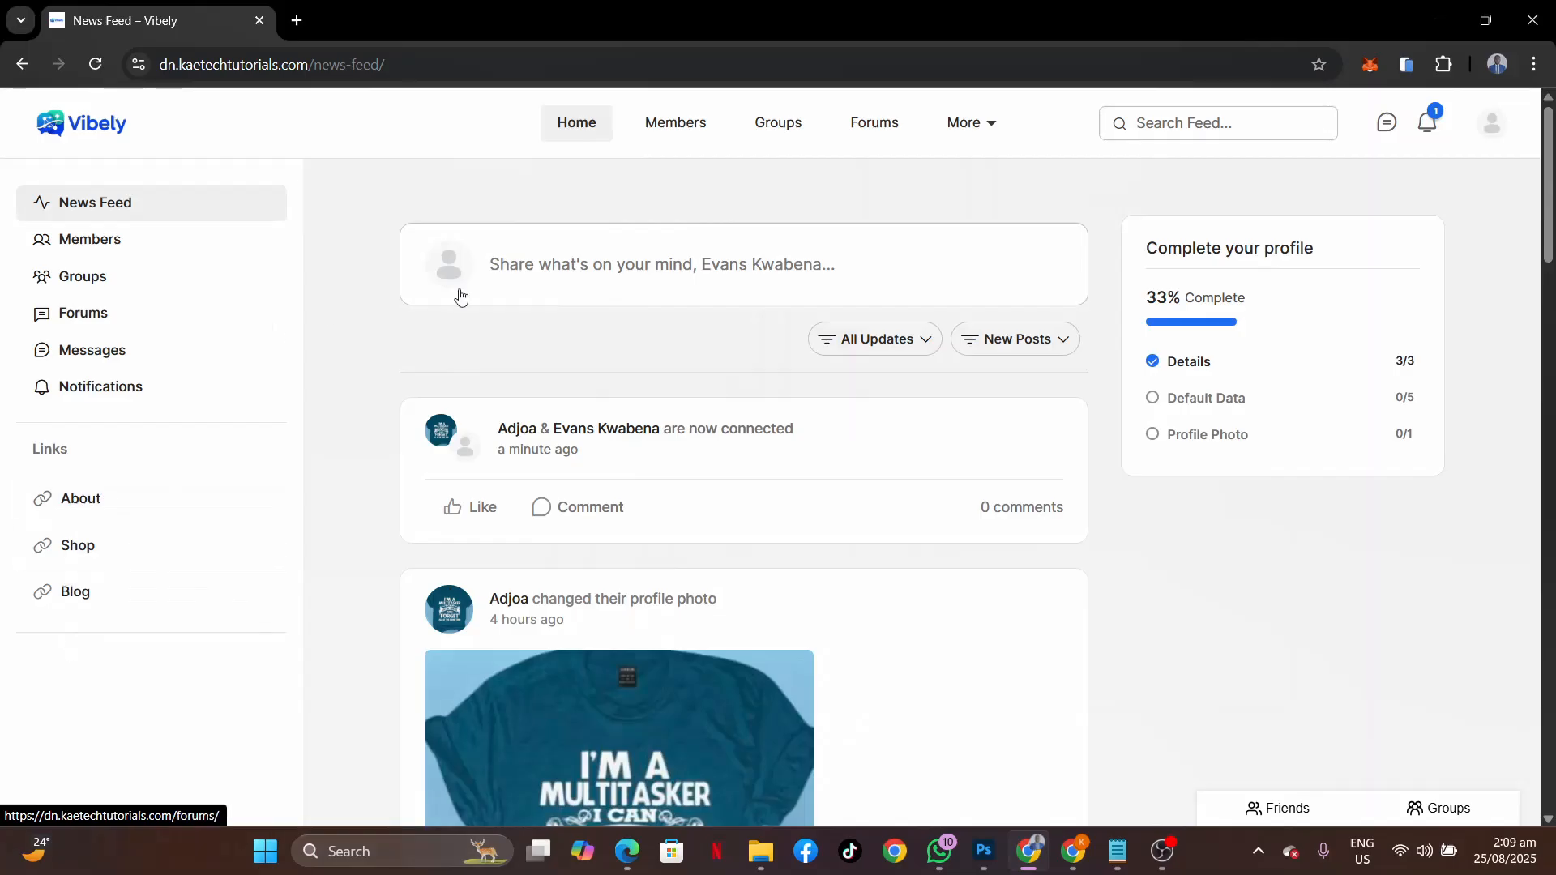
click(999, 130)
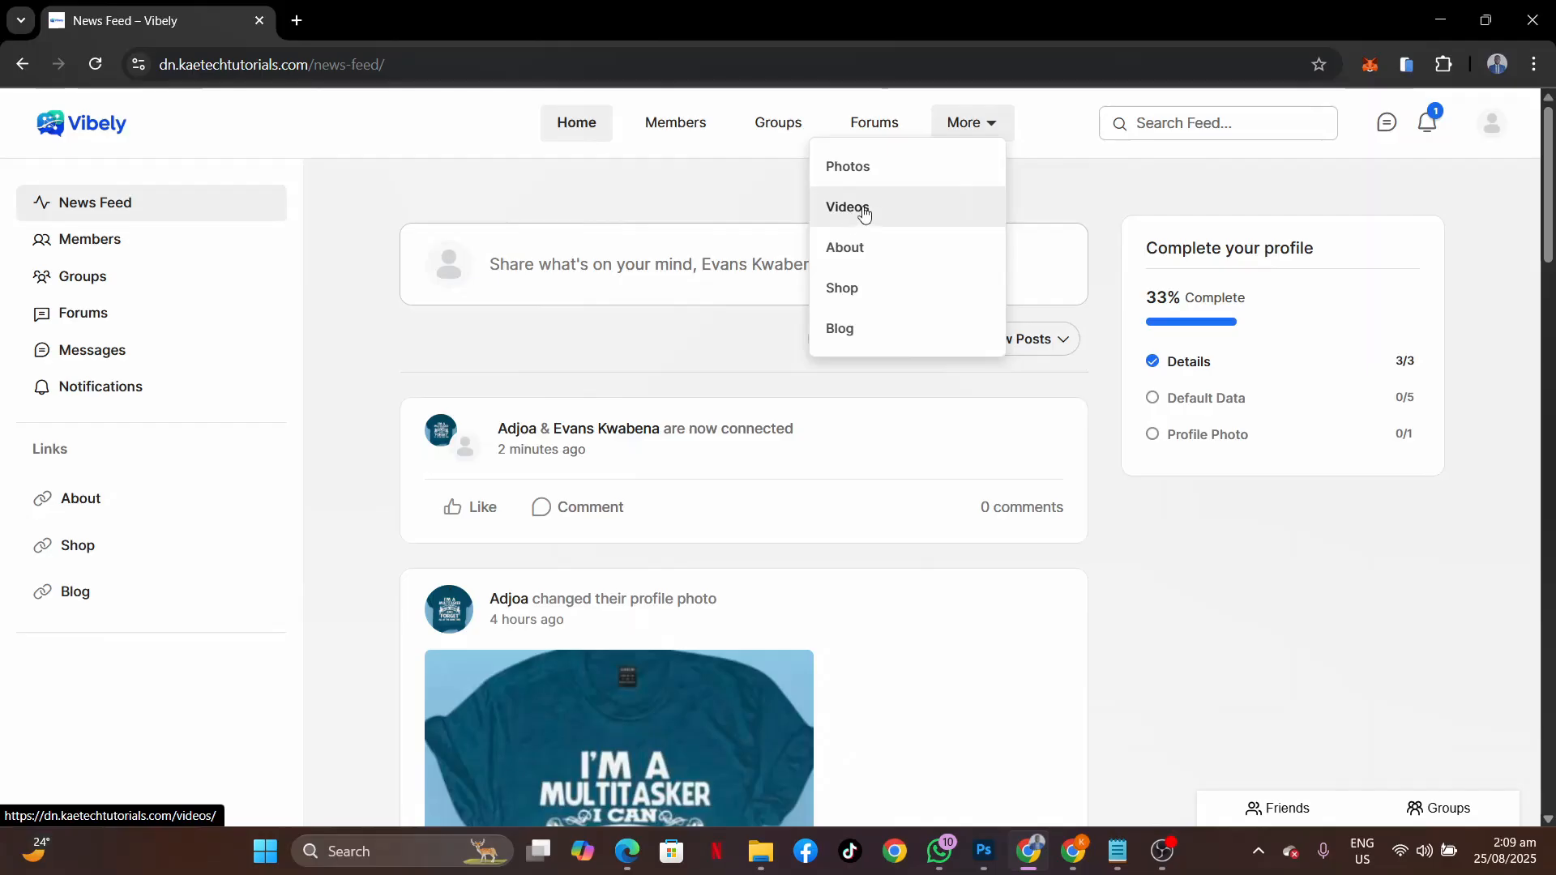
click(779, 205)
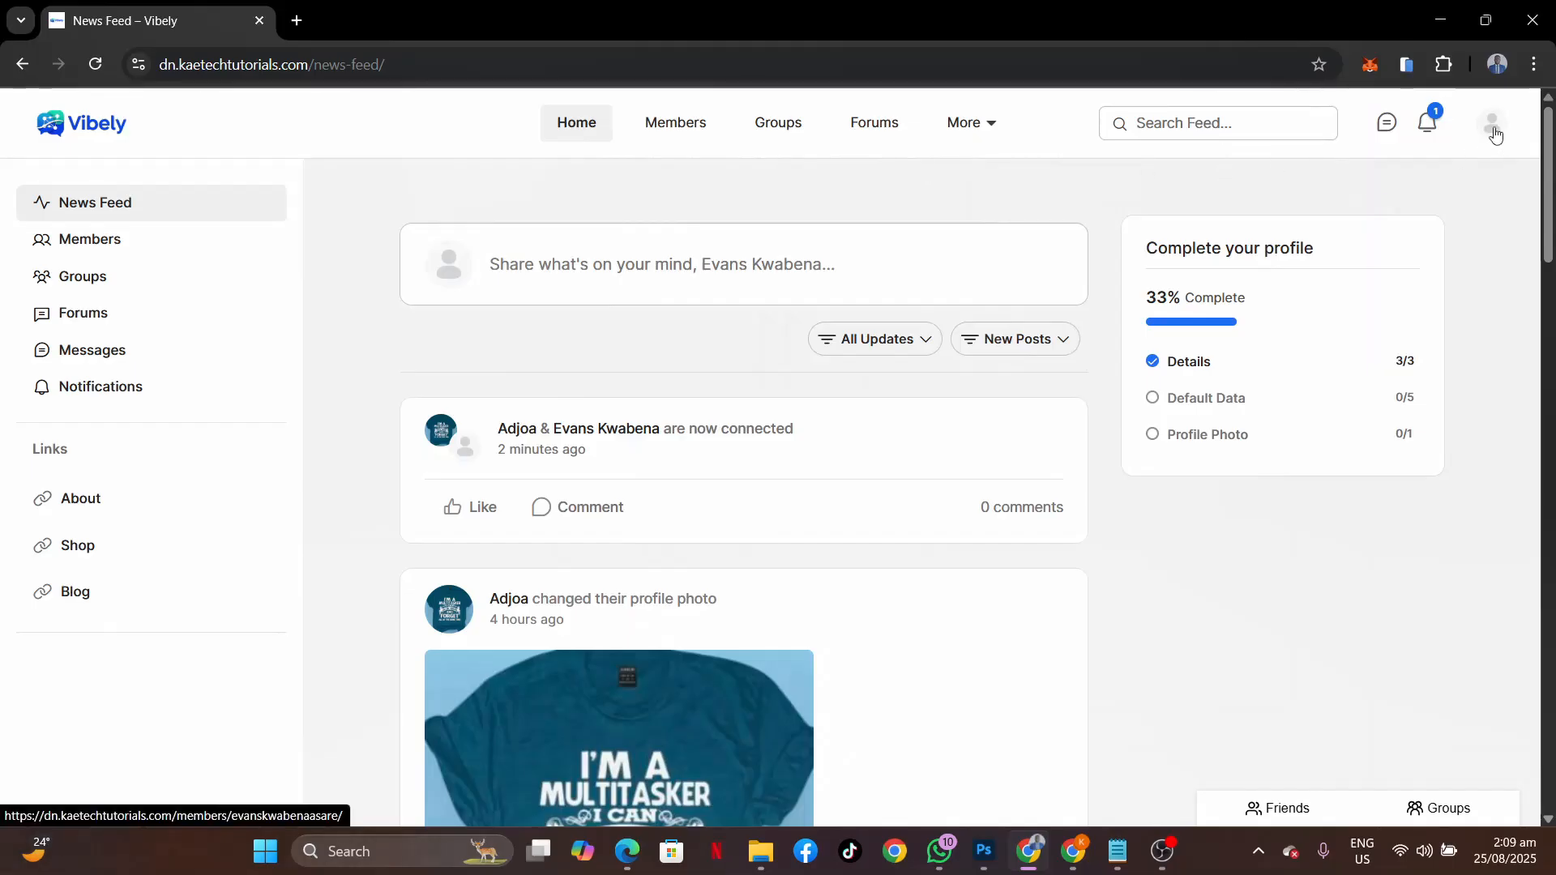
click(1406, 69)
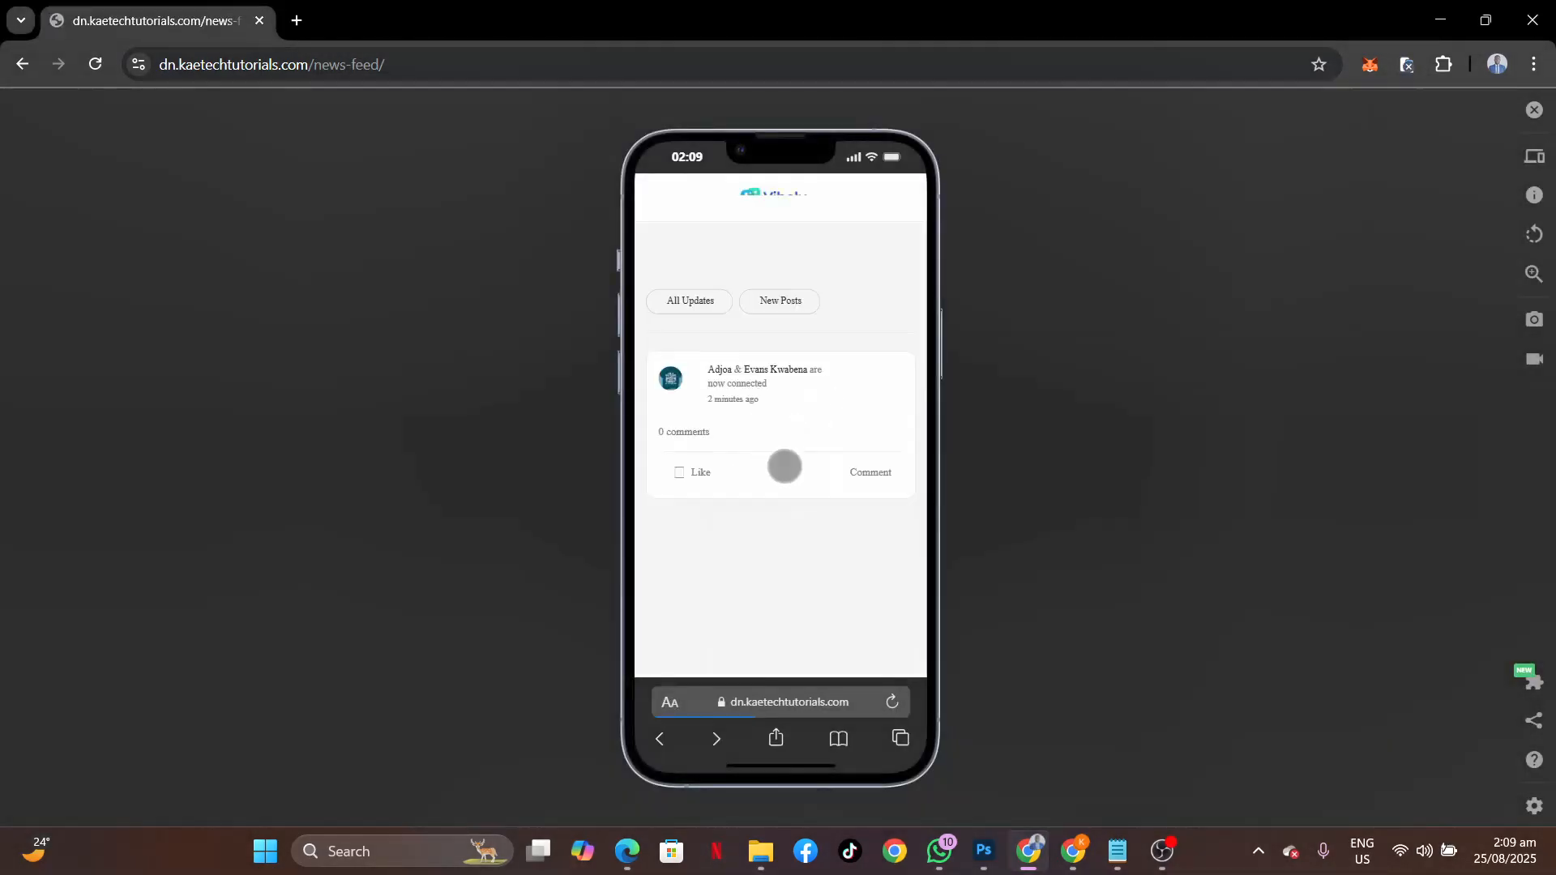
scroll(752, 523, down, 10)
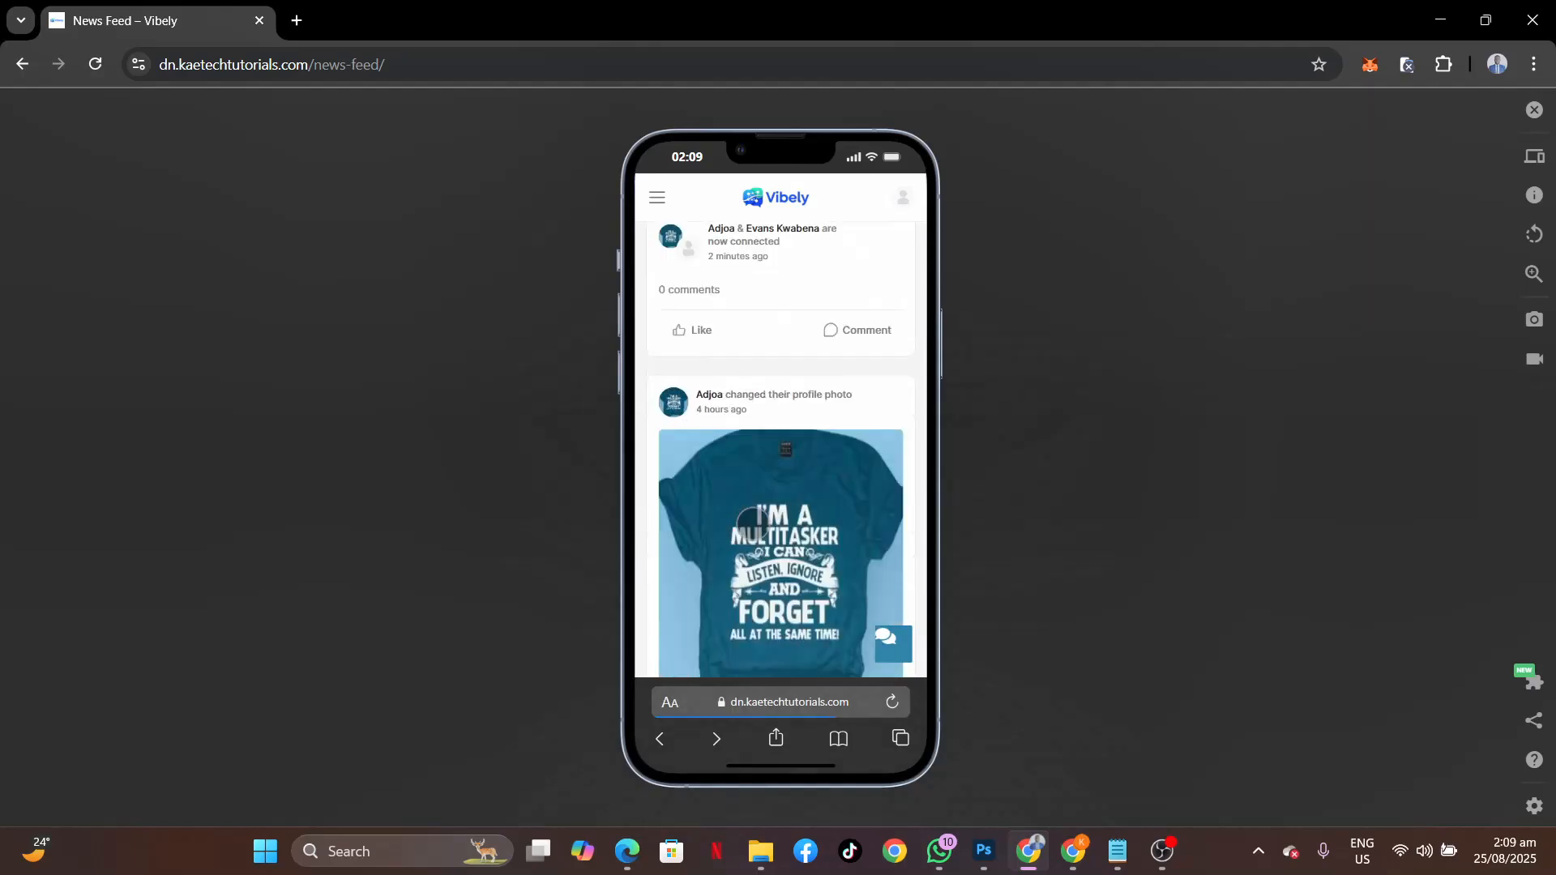
scroll(752, 524, up, 10)
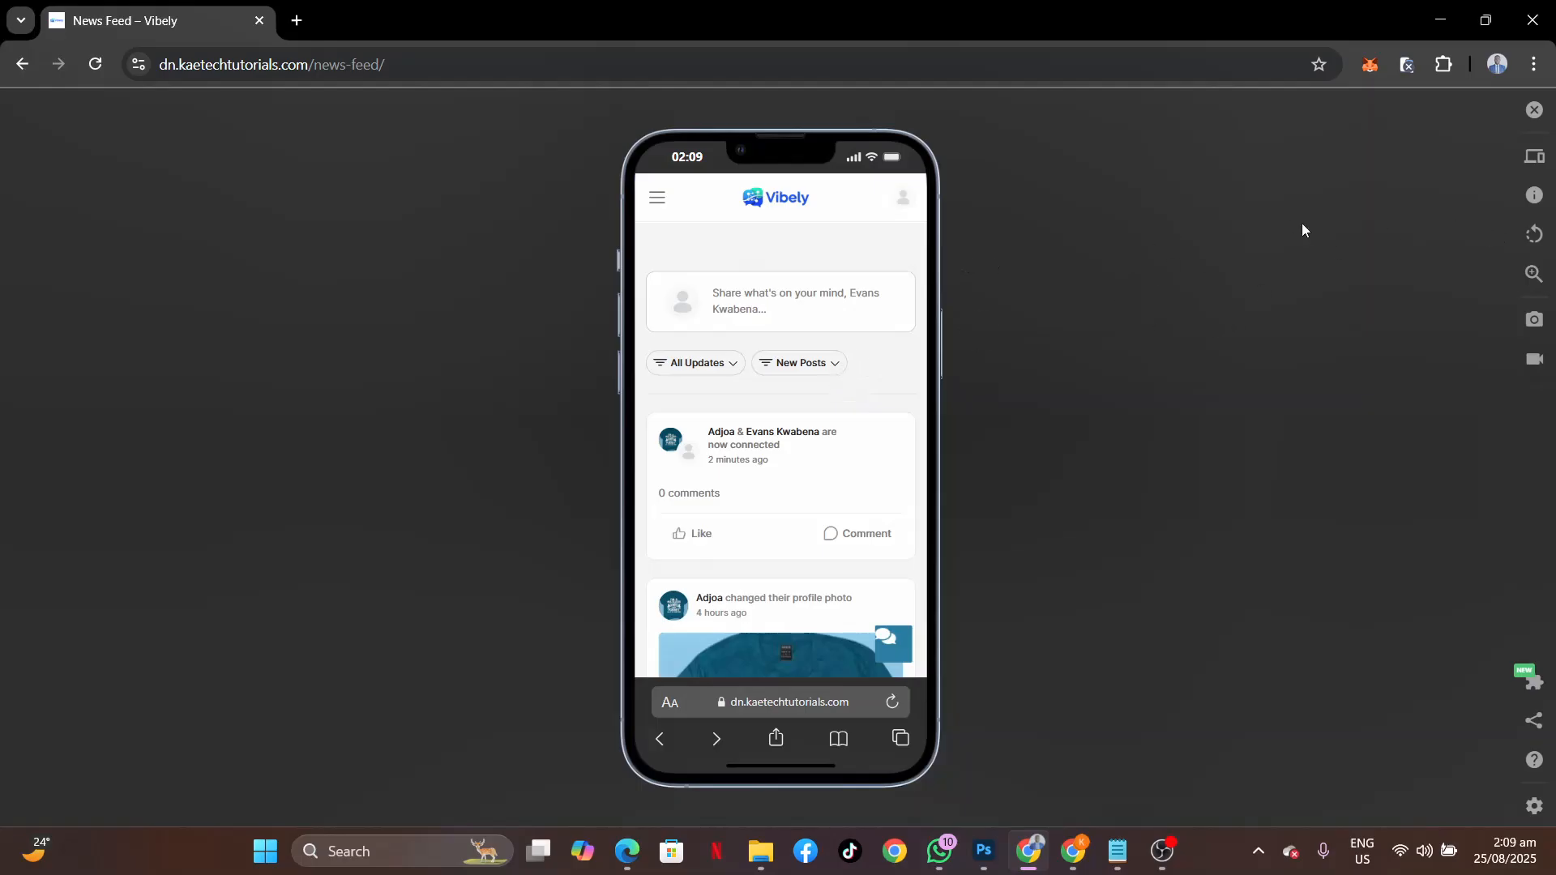
click(1534, 109)
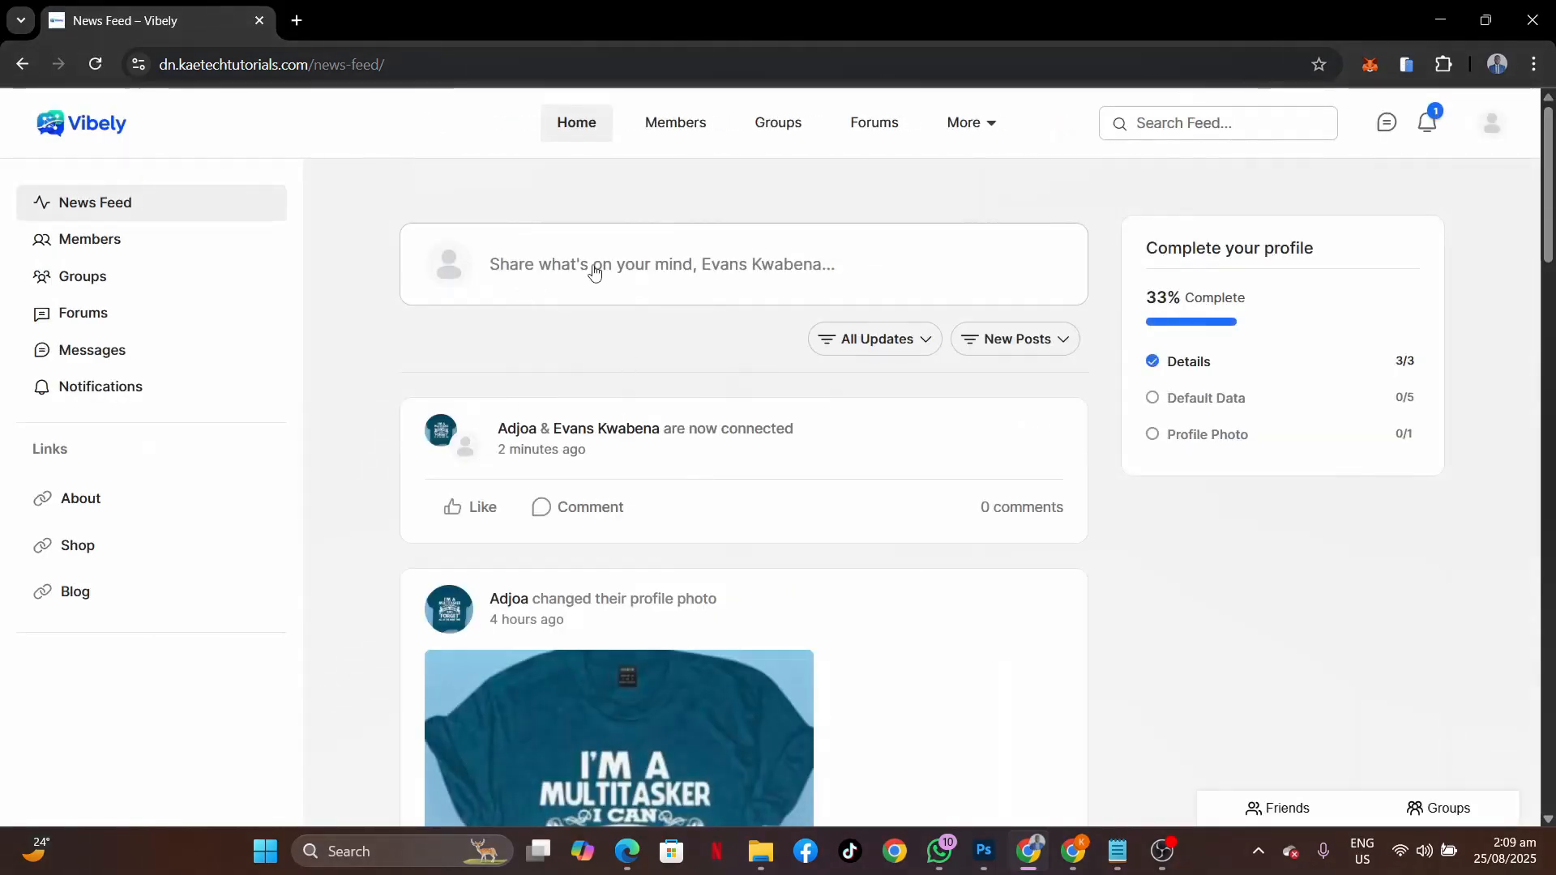
Write 'Hello, I am new here. Let's connect together' in the Create a post dialog.
click(553, 268)
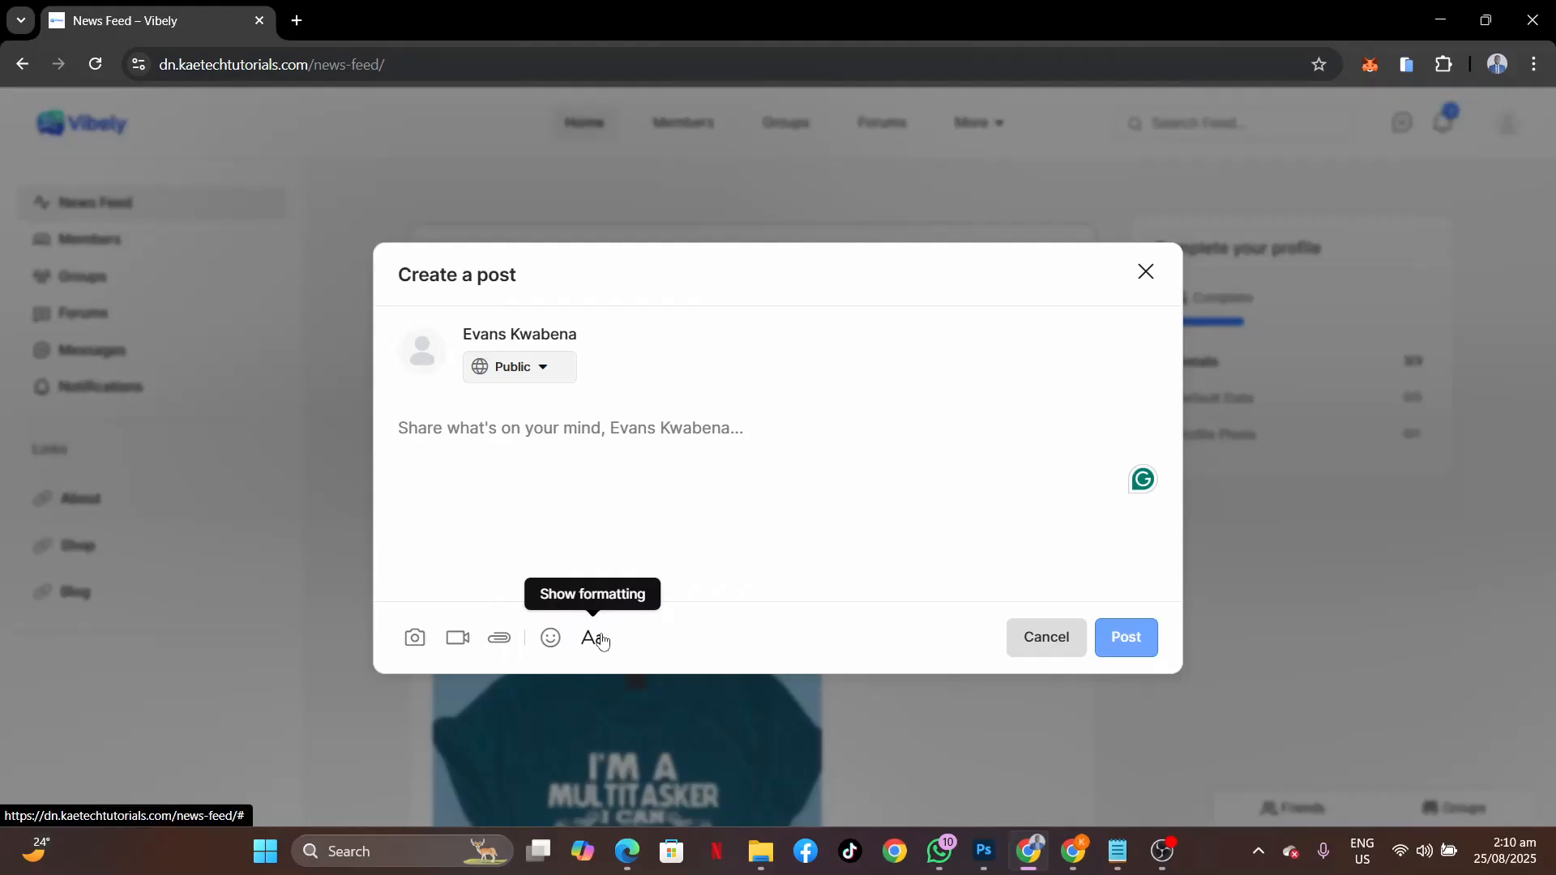
click(487, 433)
text(H)
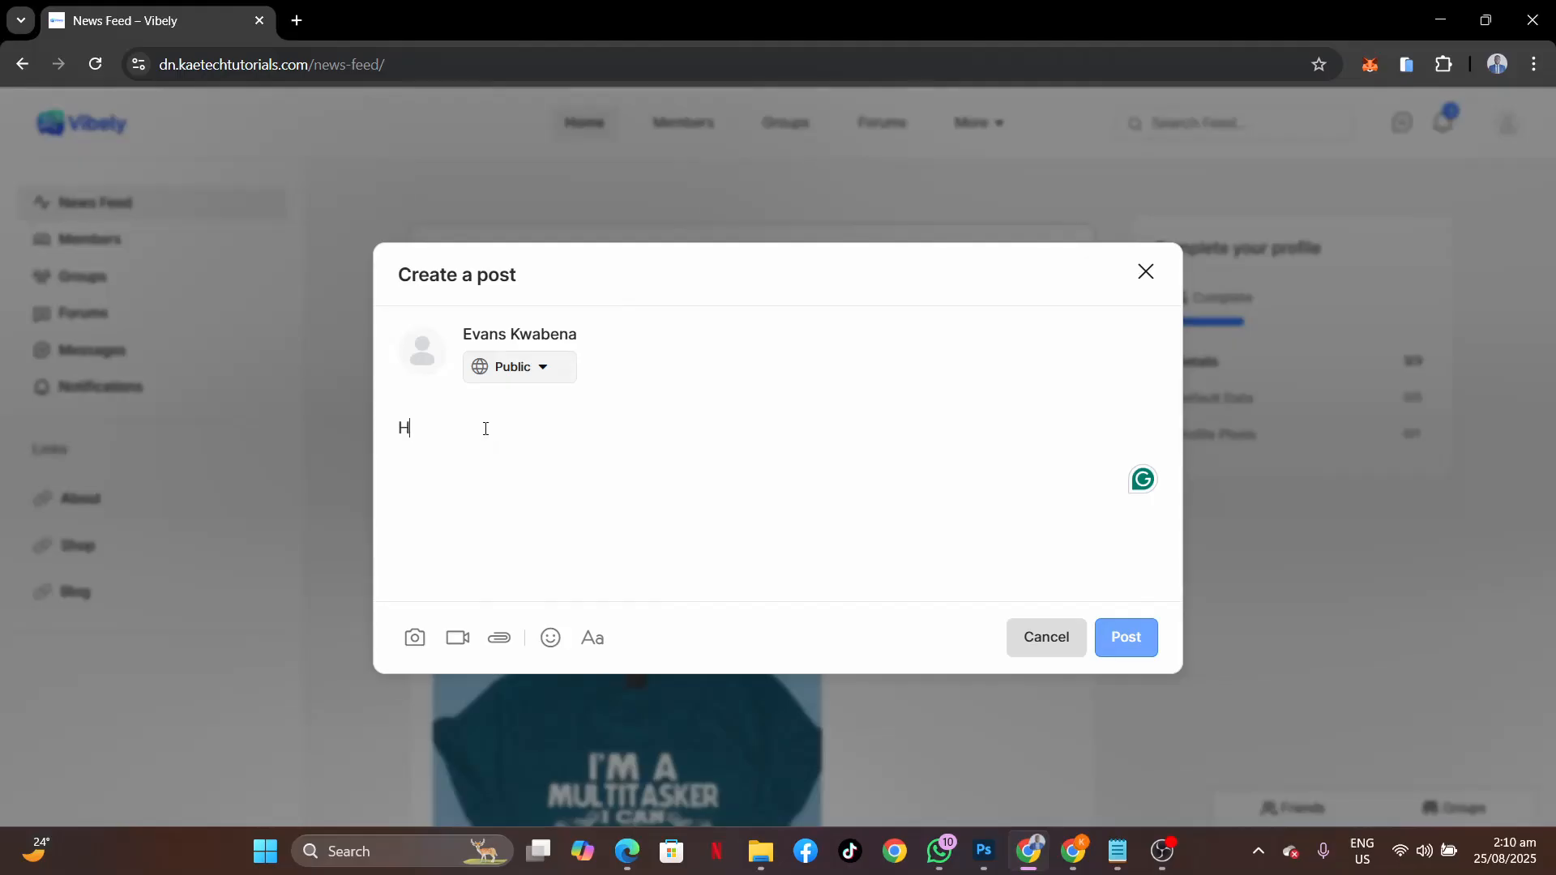
text(ello )
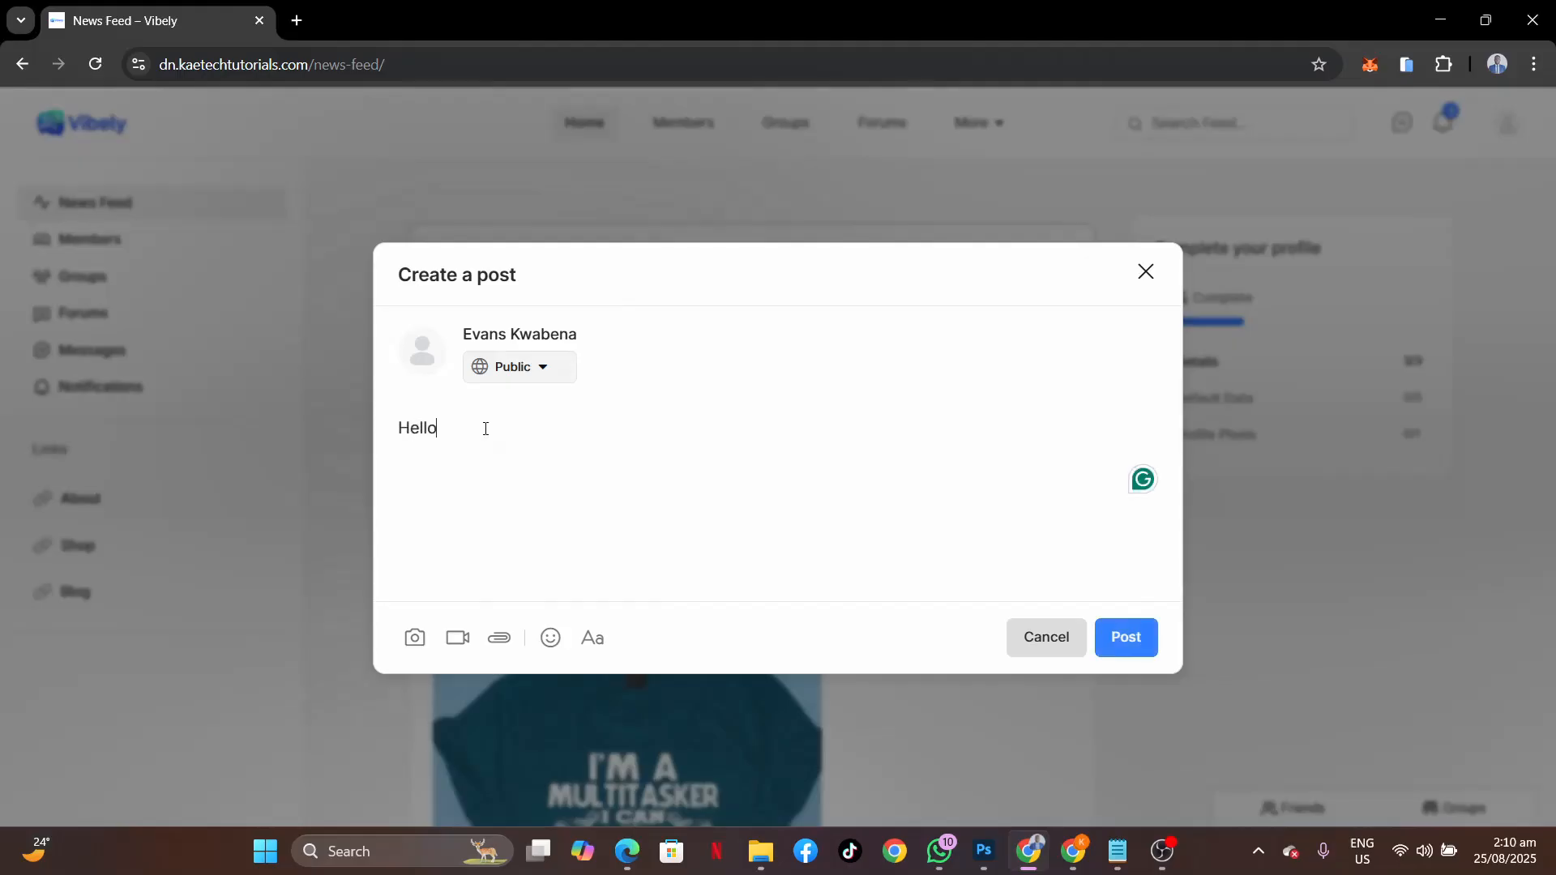
text(I am new here. Let)
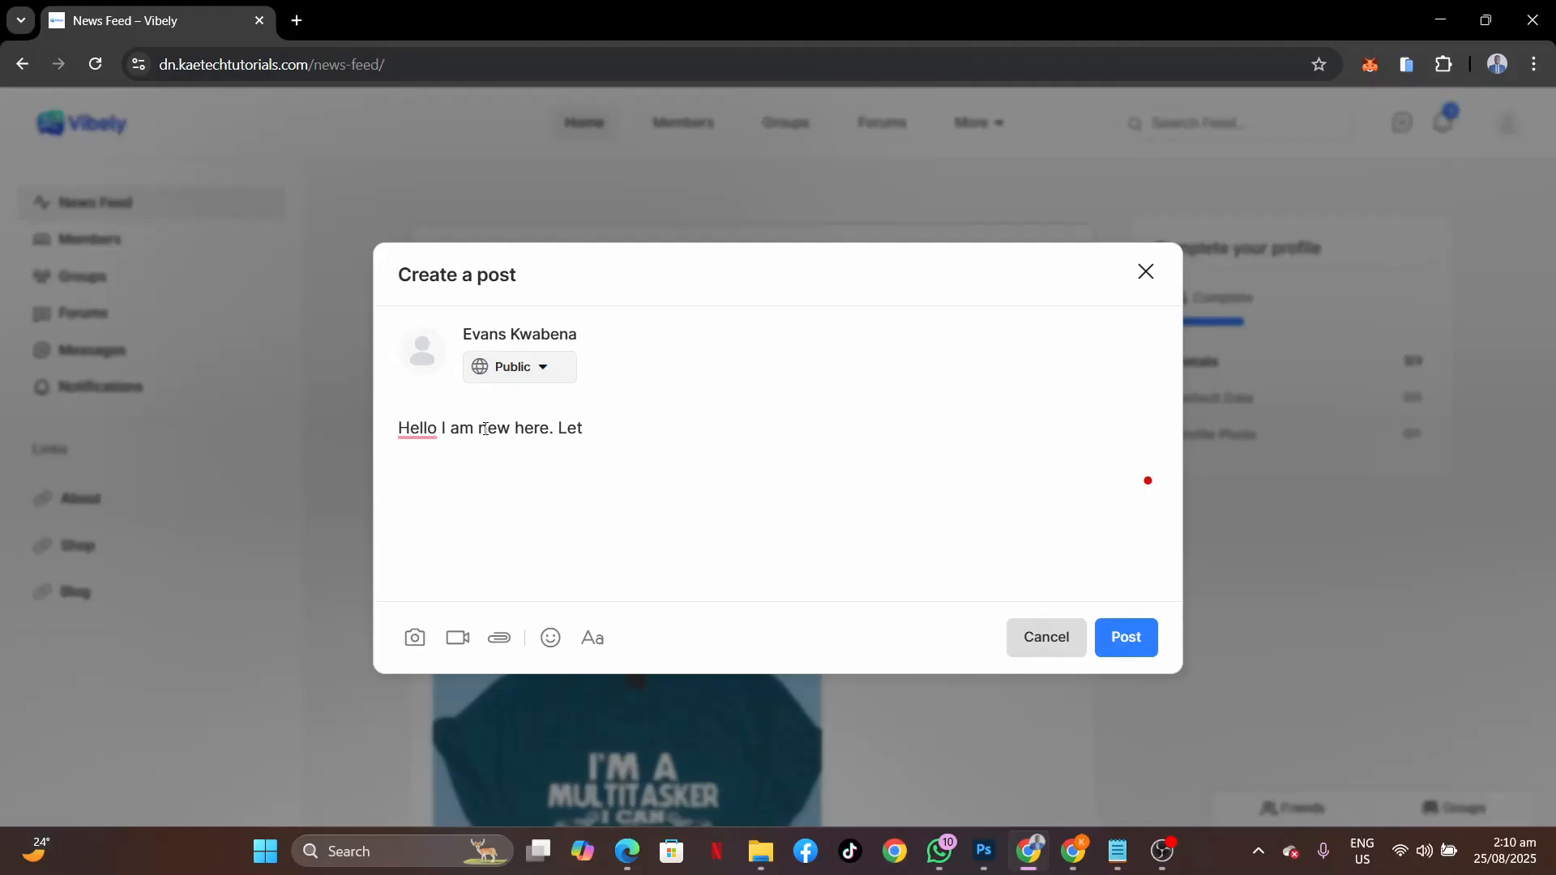
text('s connect together)
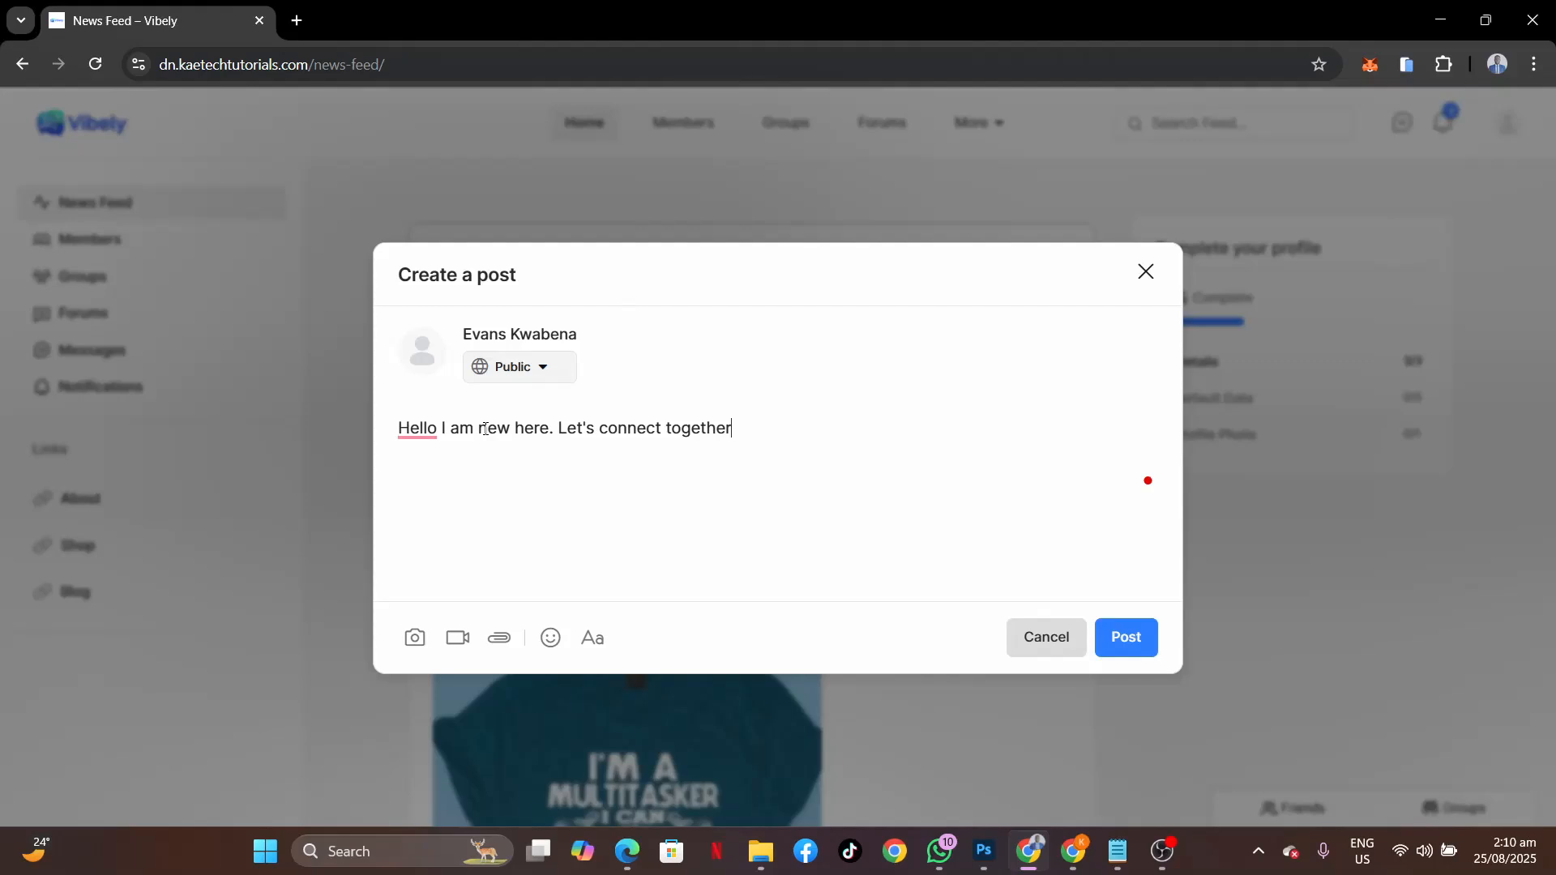
click(437, 429)
text(,)
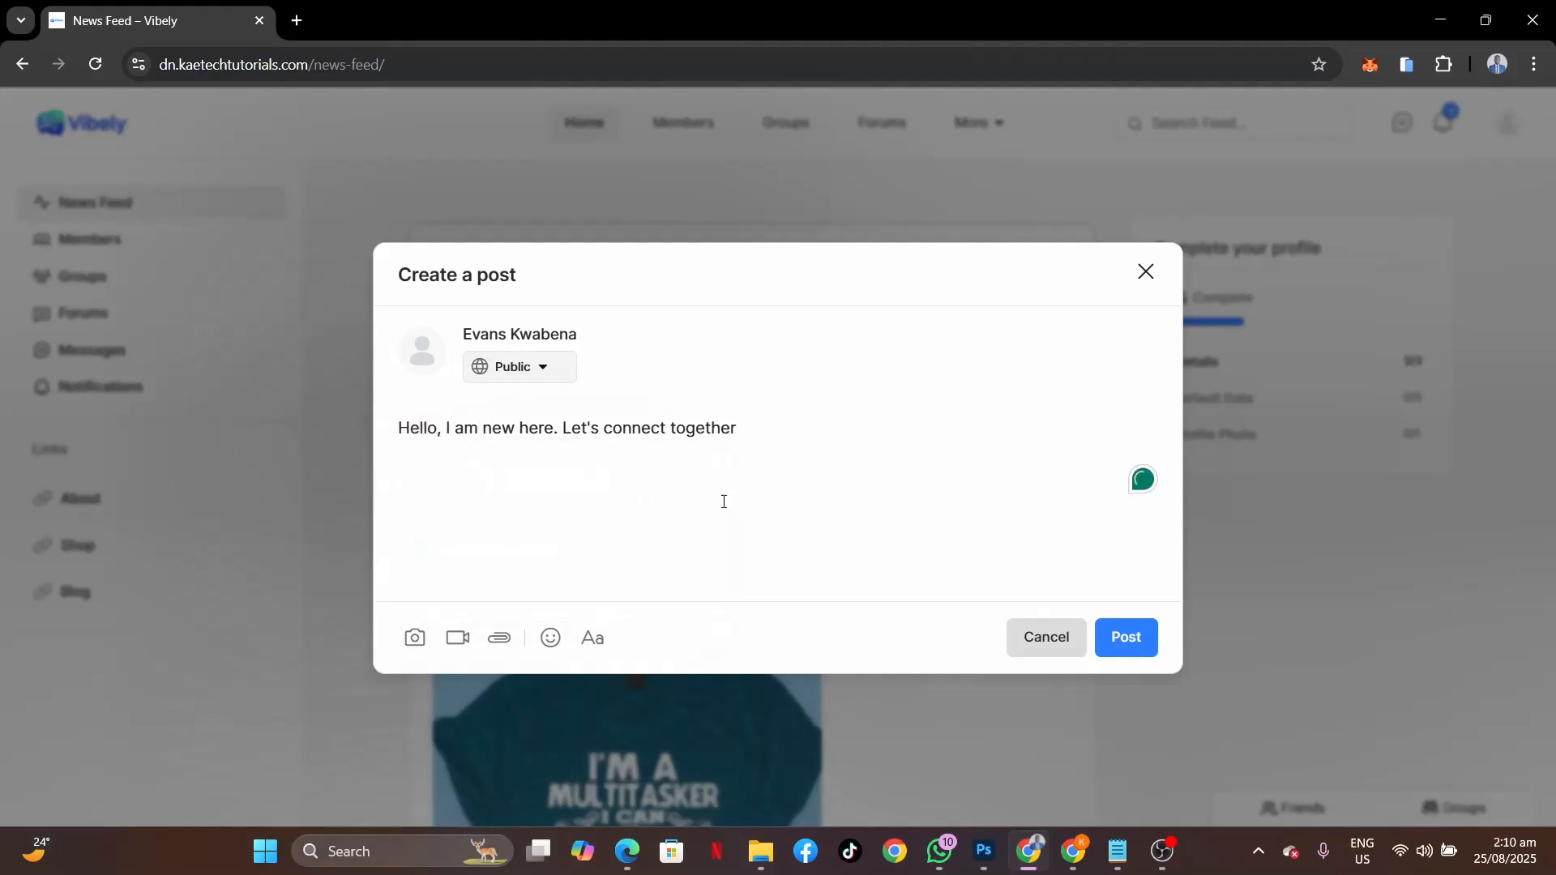
Attach the photo pexels-francesco-ungaro-449015 to the post.
click(415, 641)
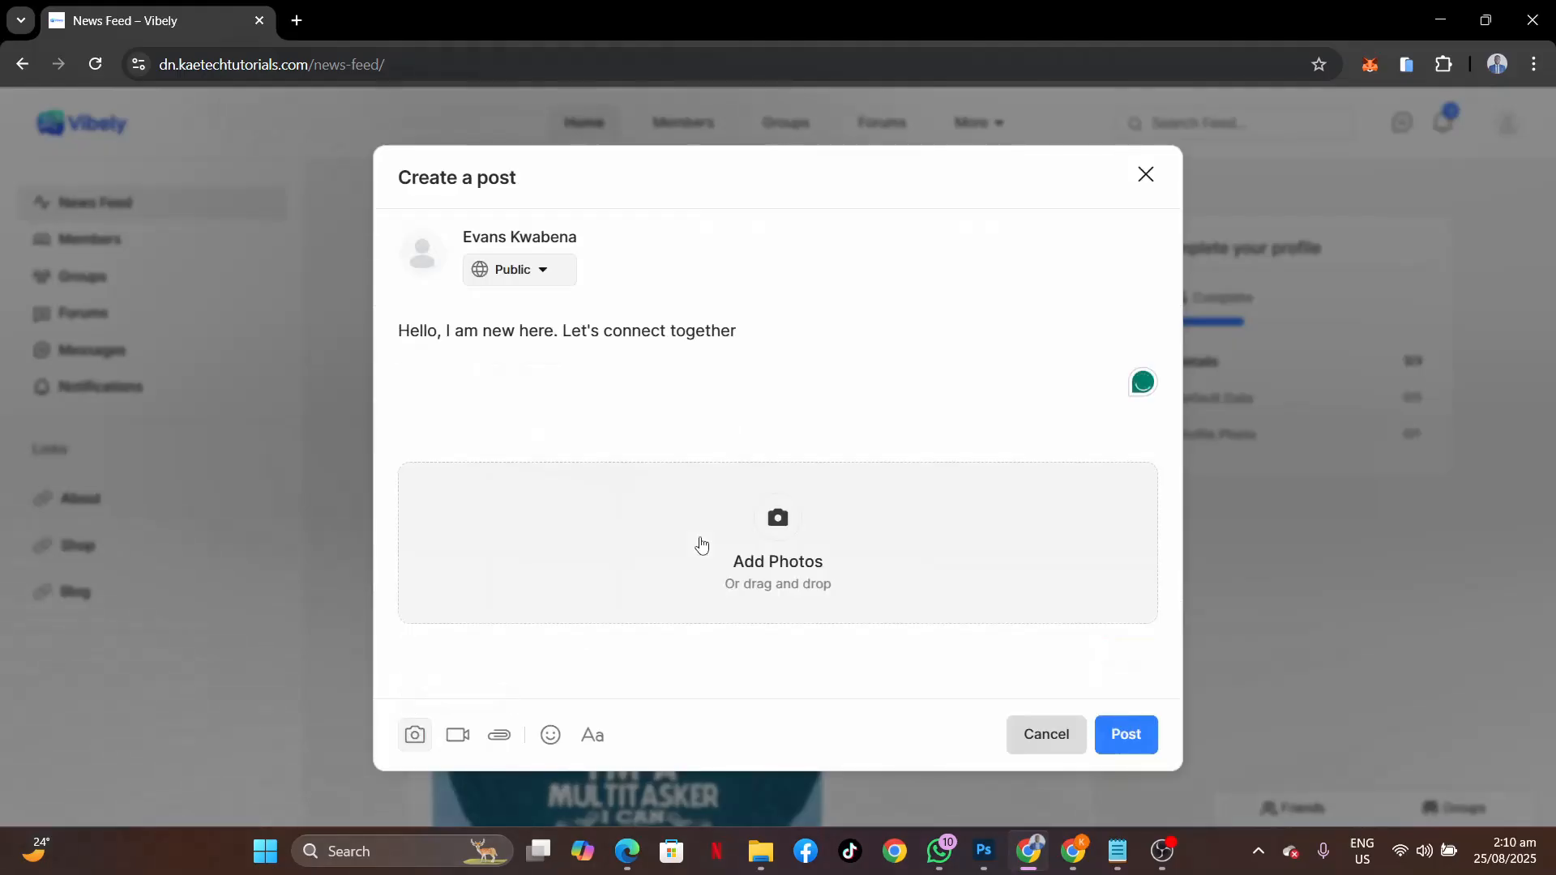
click(773, 532)
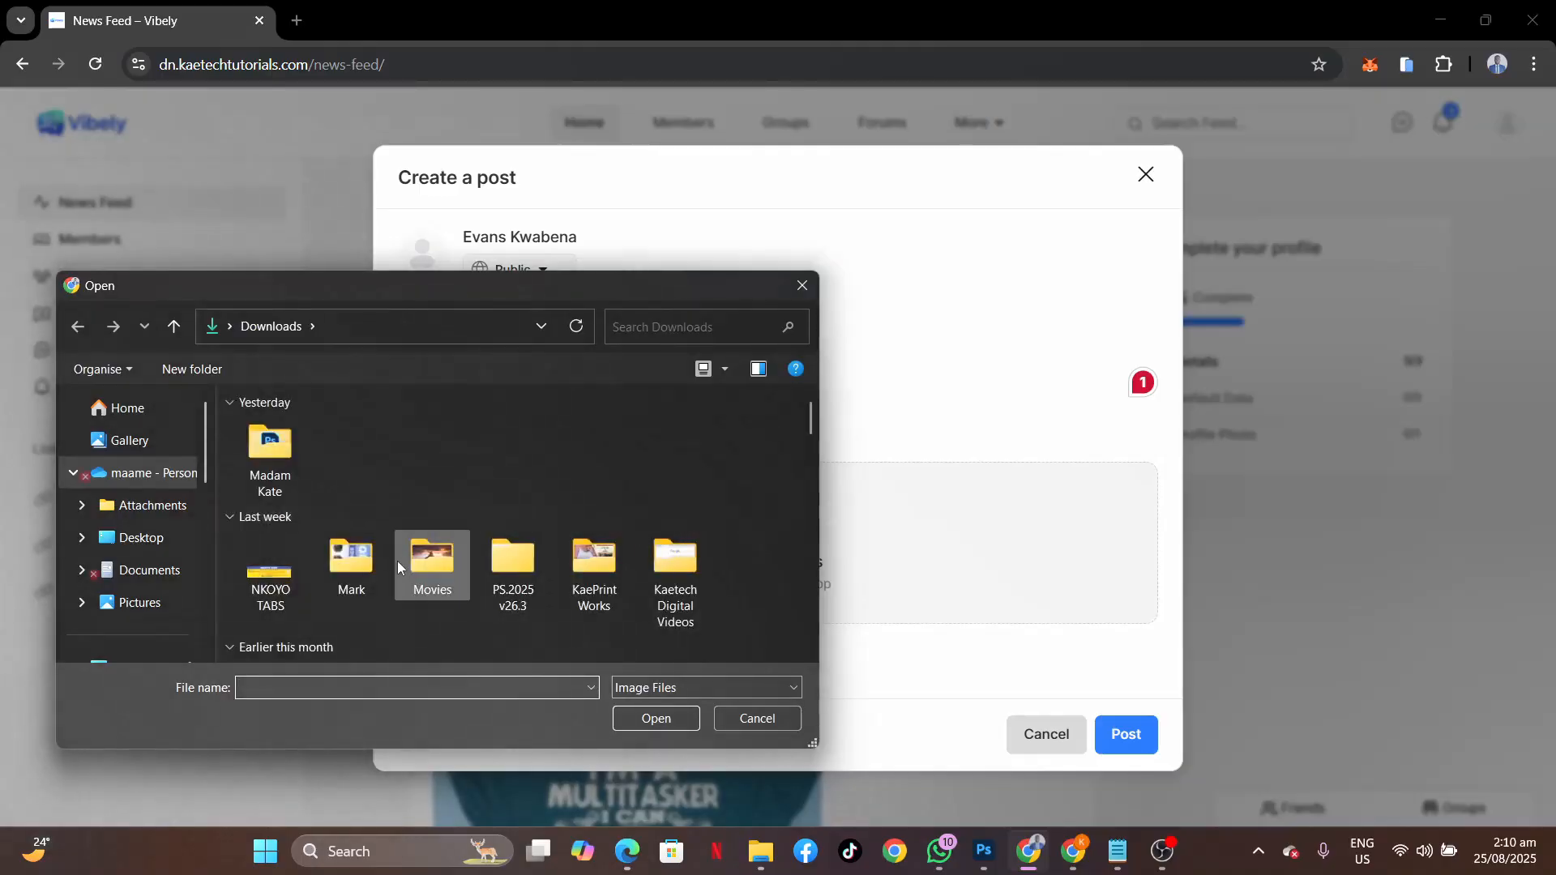
scroll(343, 624, down, 3)
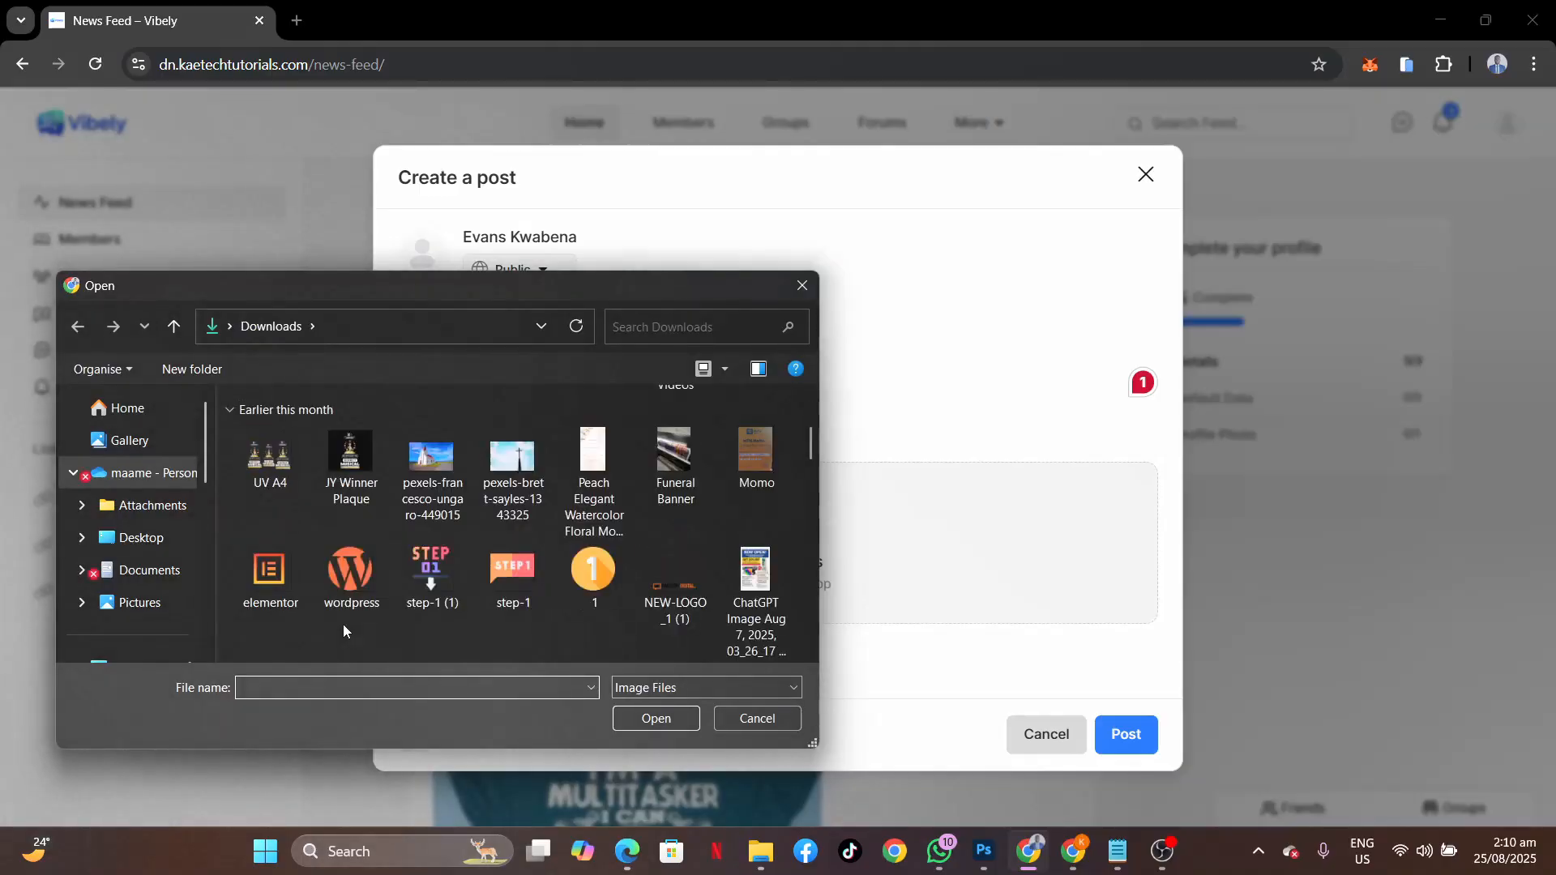
click(420, 488)
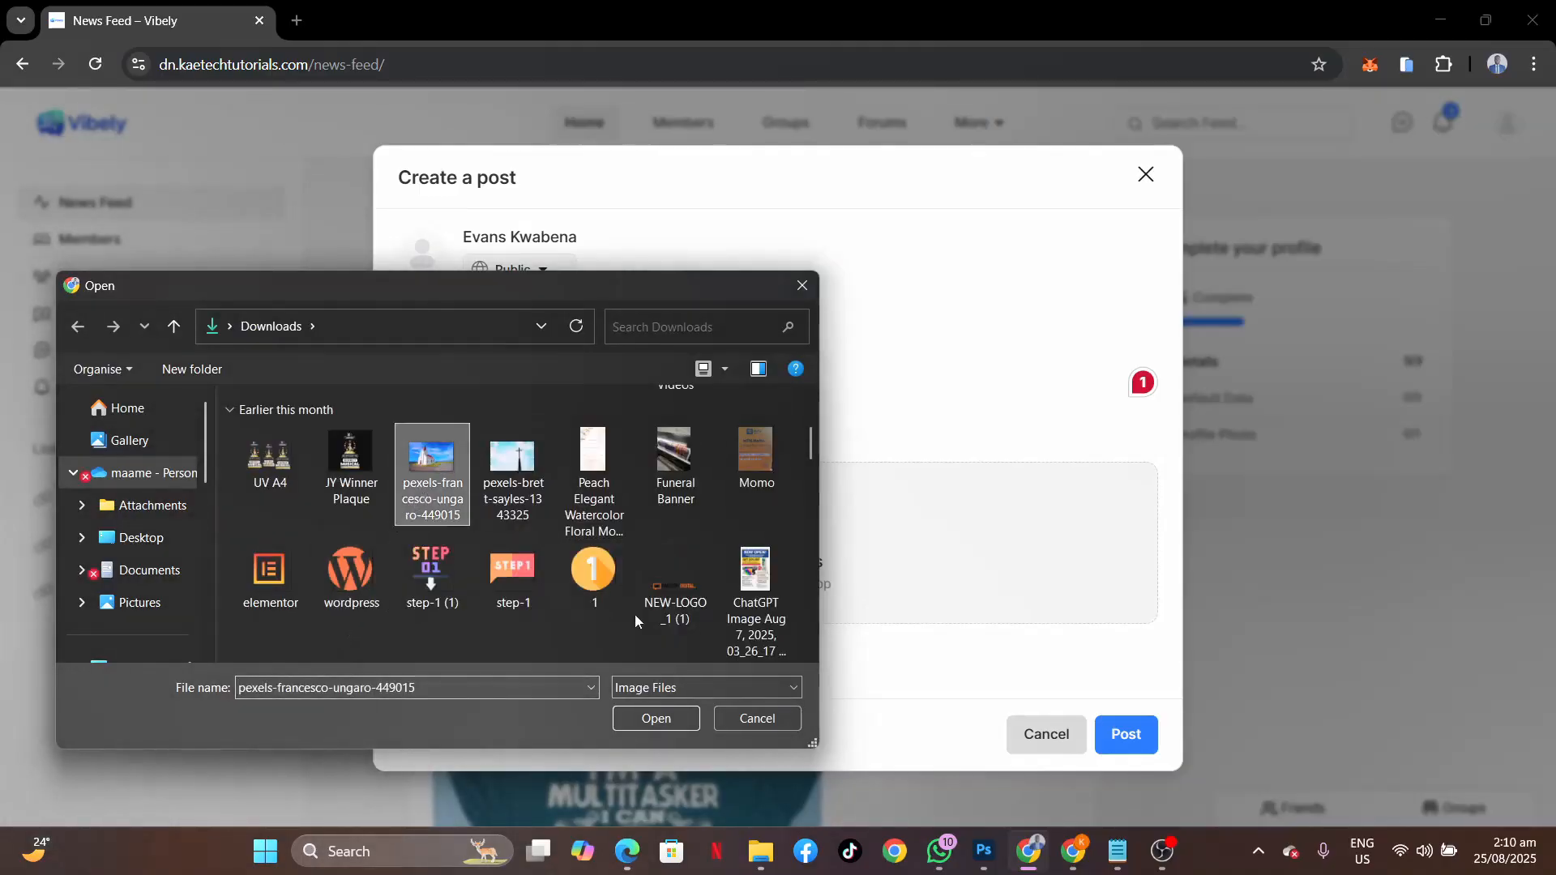
click(656, 719)
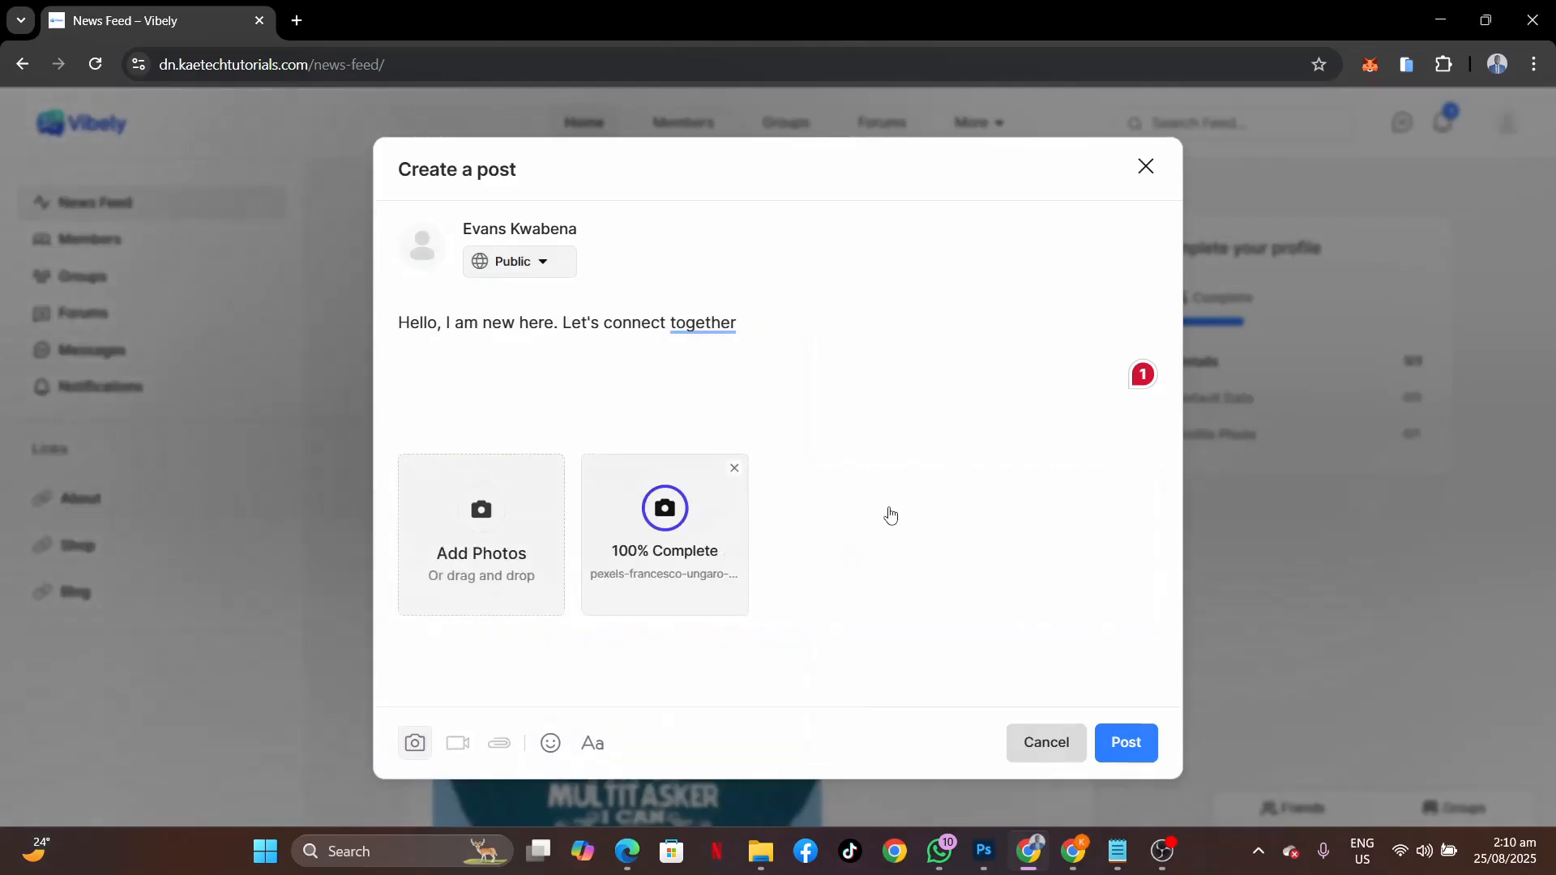
Publish the post and confirm it heads the News Feed.
click(1121, 746)
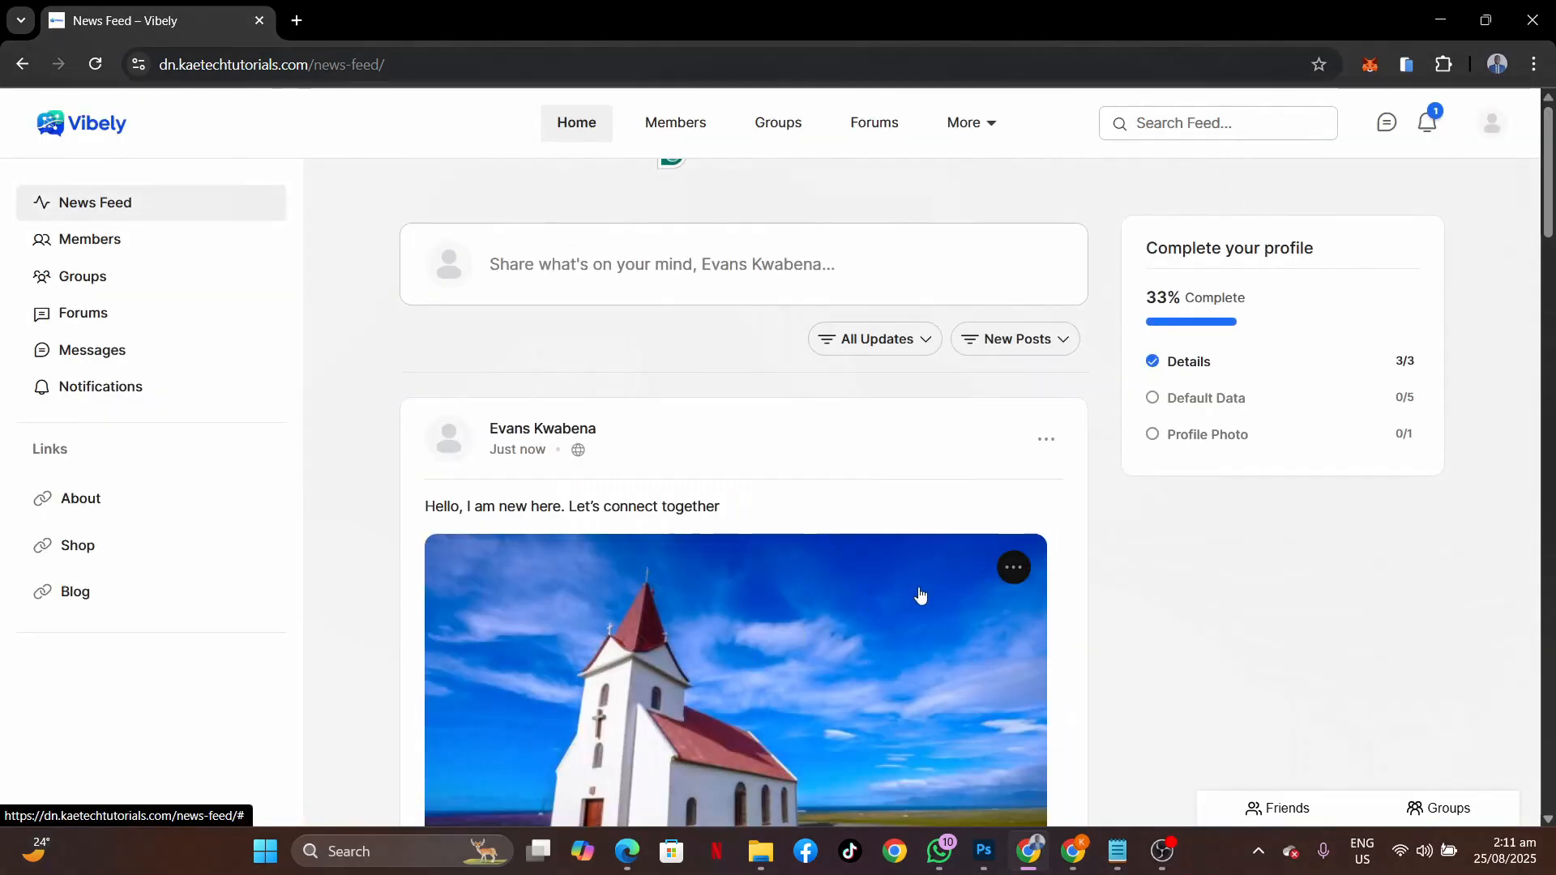
scroll(921, 596, down, 4)
scroll(921, 596, up, 4)
scroll(921, 595, down, 2)
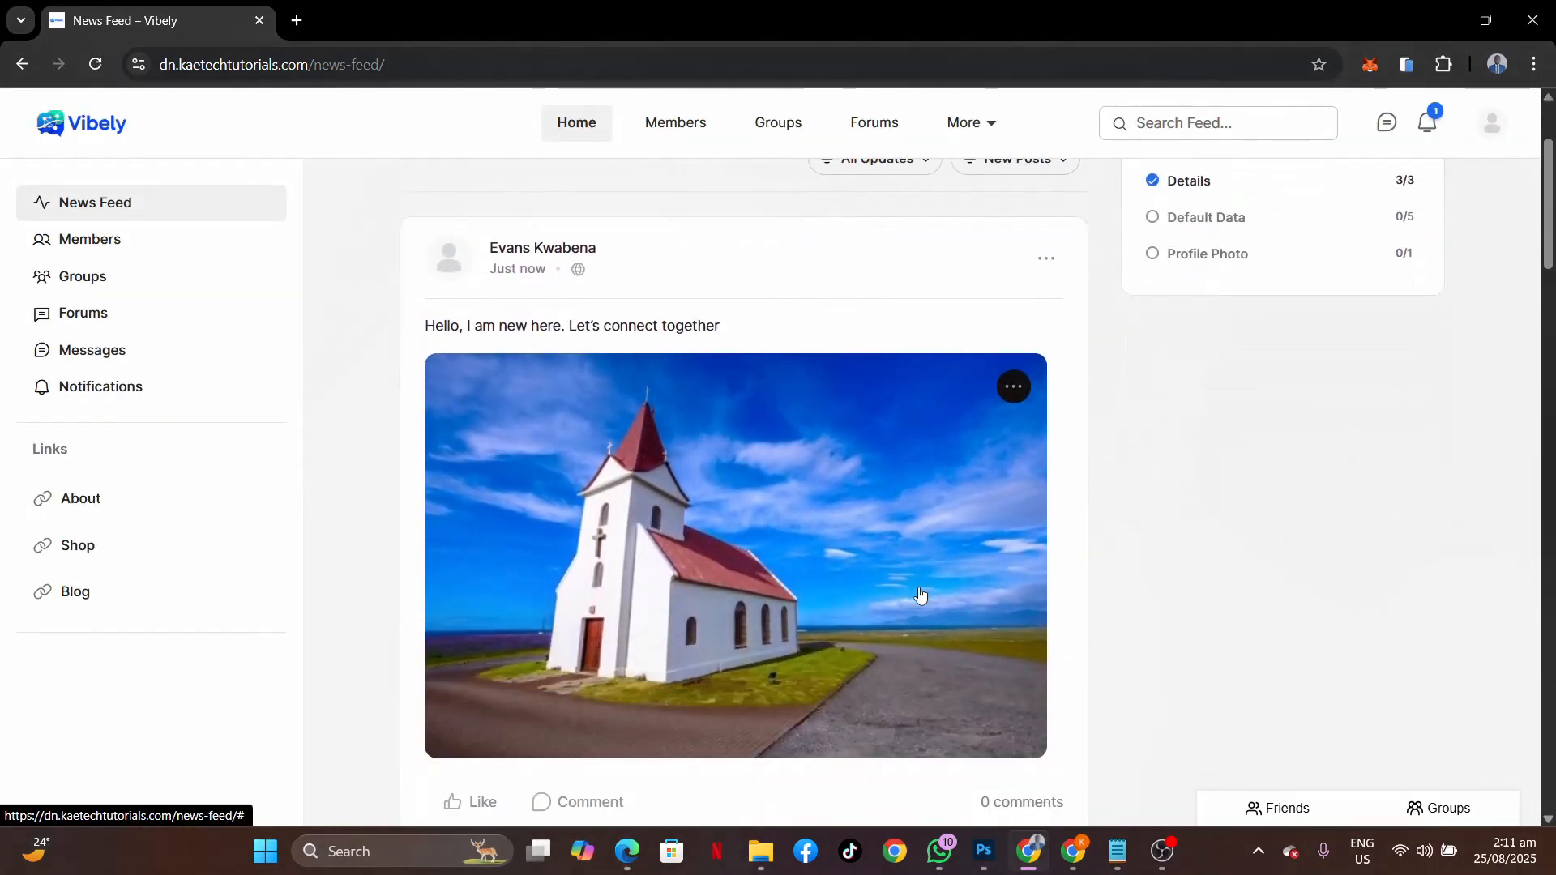
scroll(920, 595, up, 2)
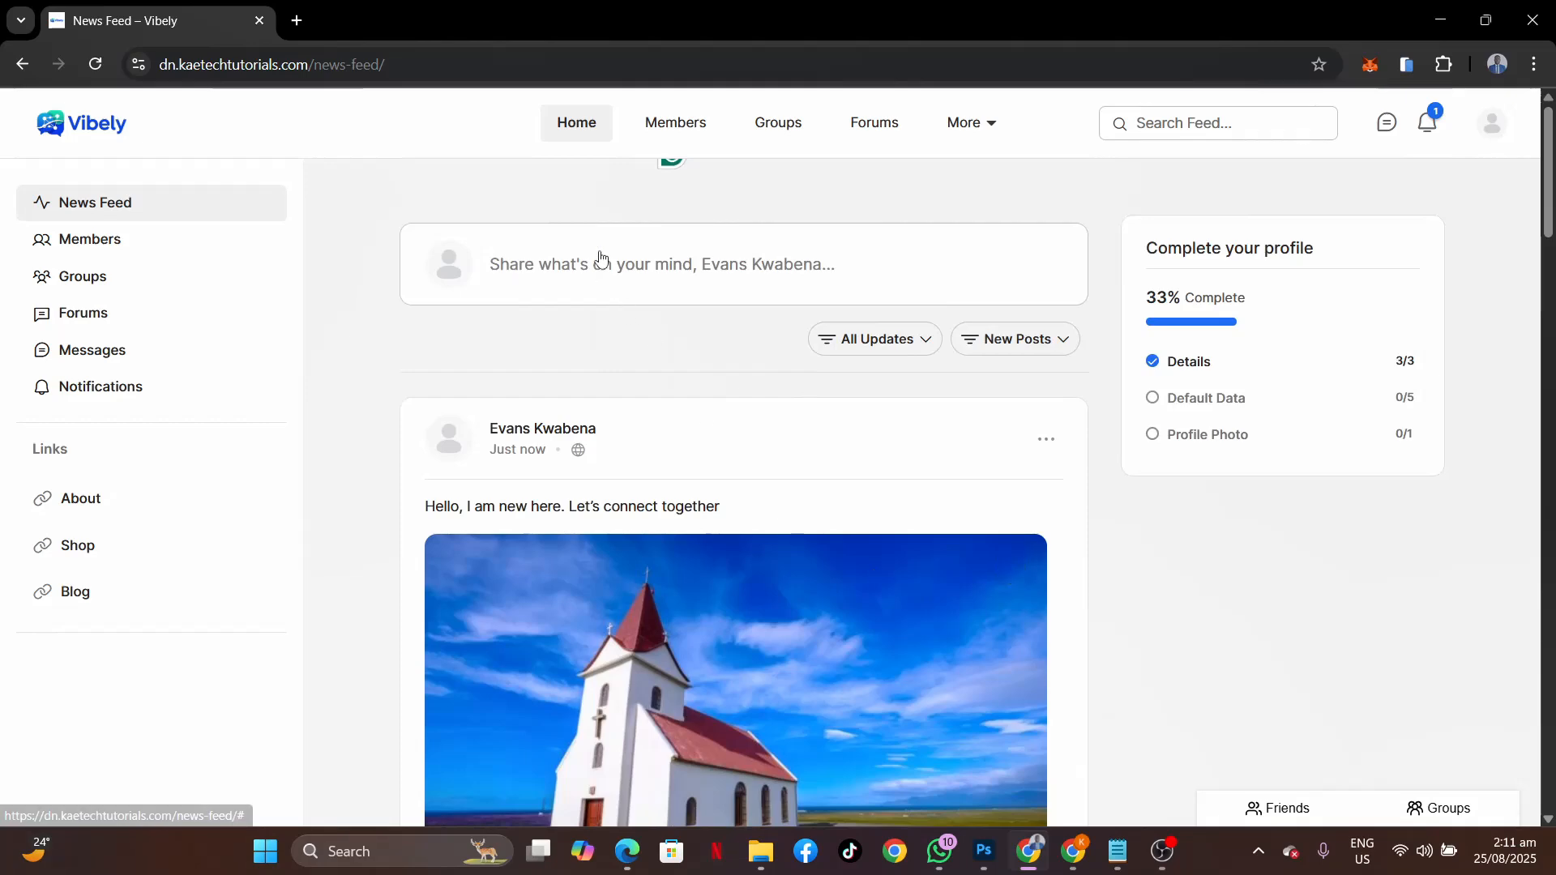
In a new tab, open the Age Gate video from Kaetech Digital's YouTube Videos list.
click(296, 20)
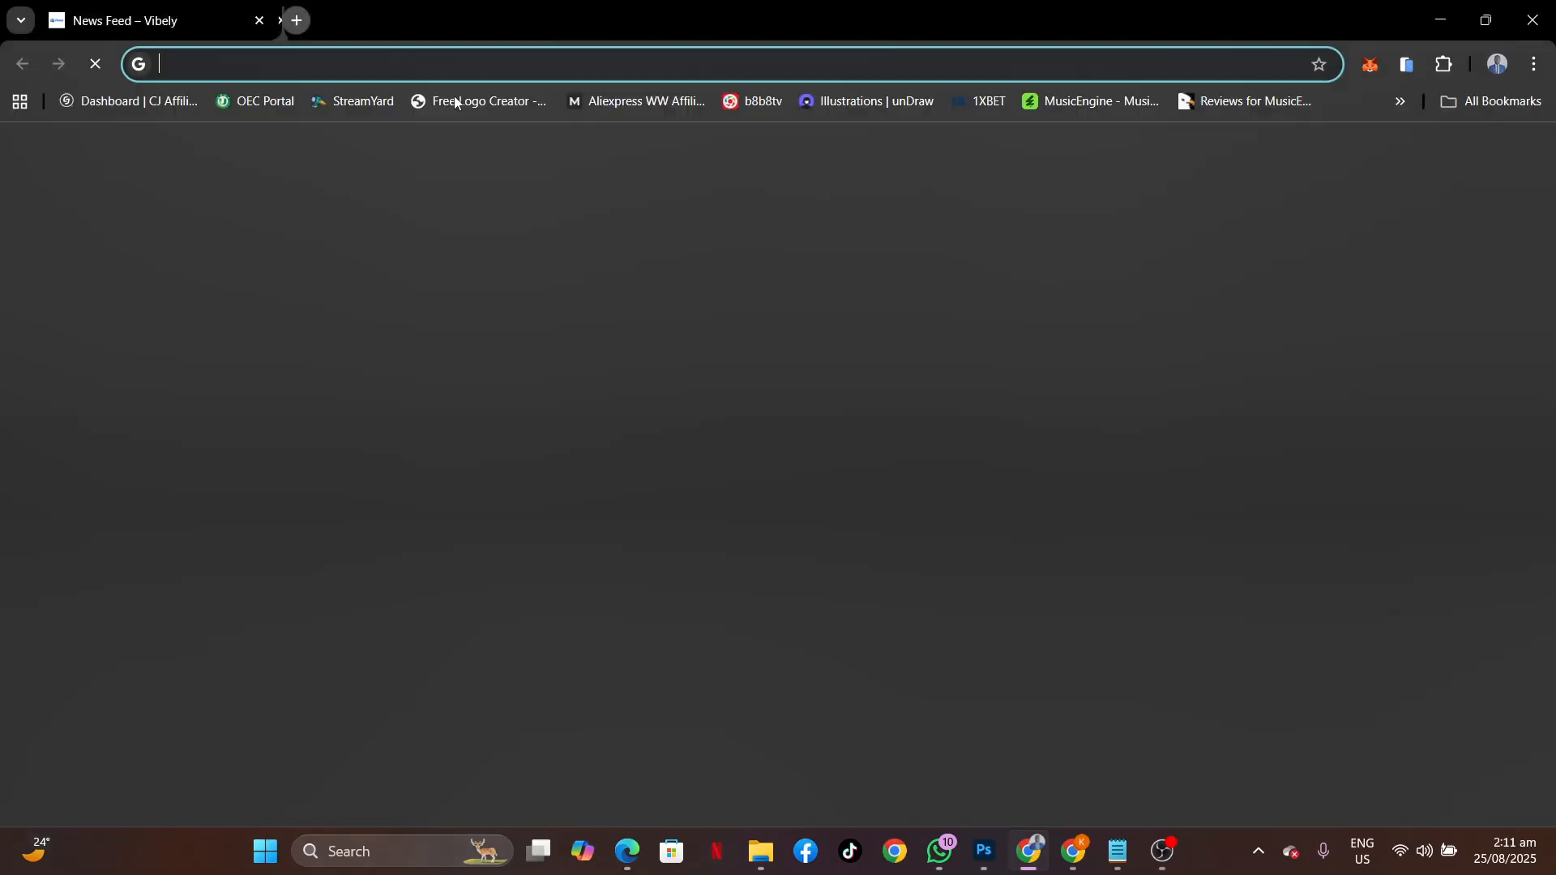
text(youtube.com)
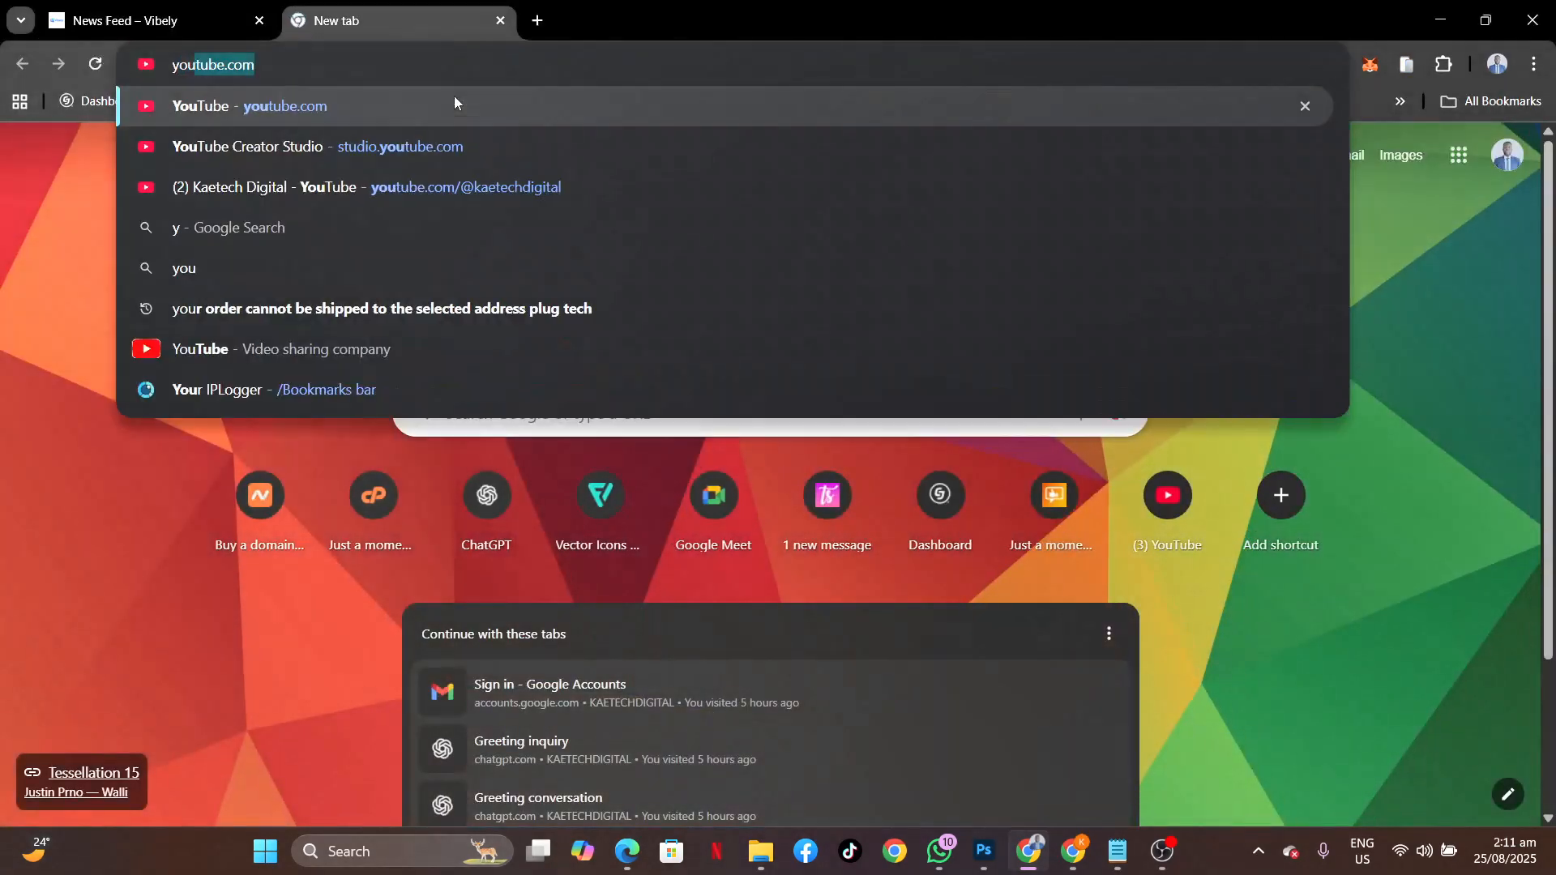
click(396, 172)
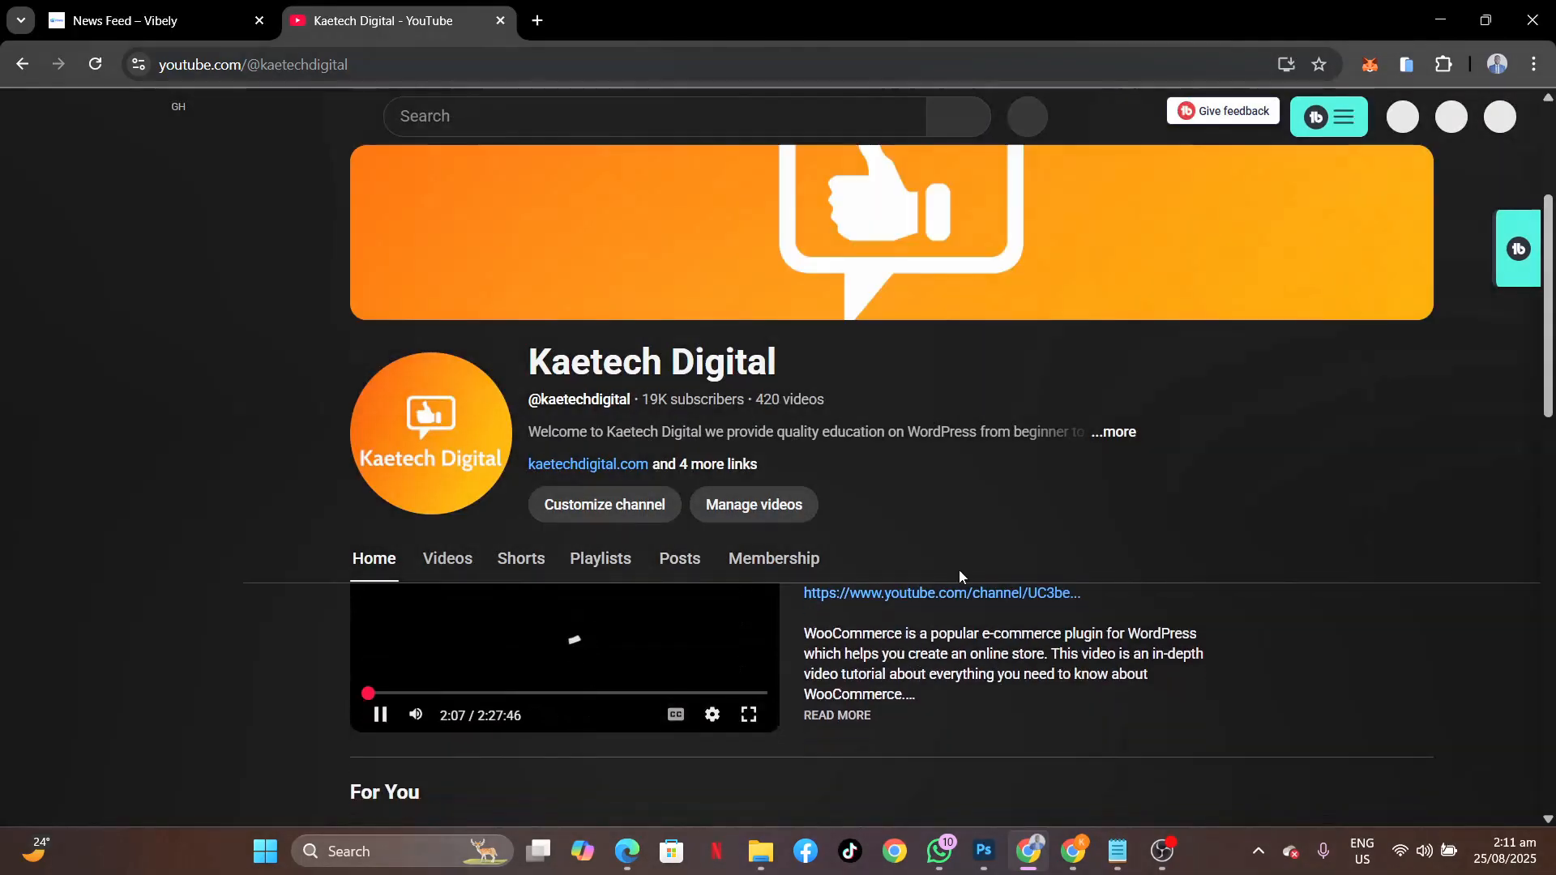
scroll(517, 471, down, 3)
click(449, 268)
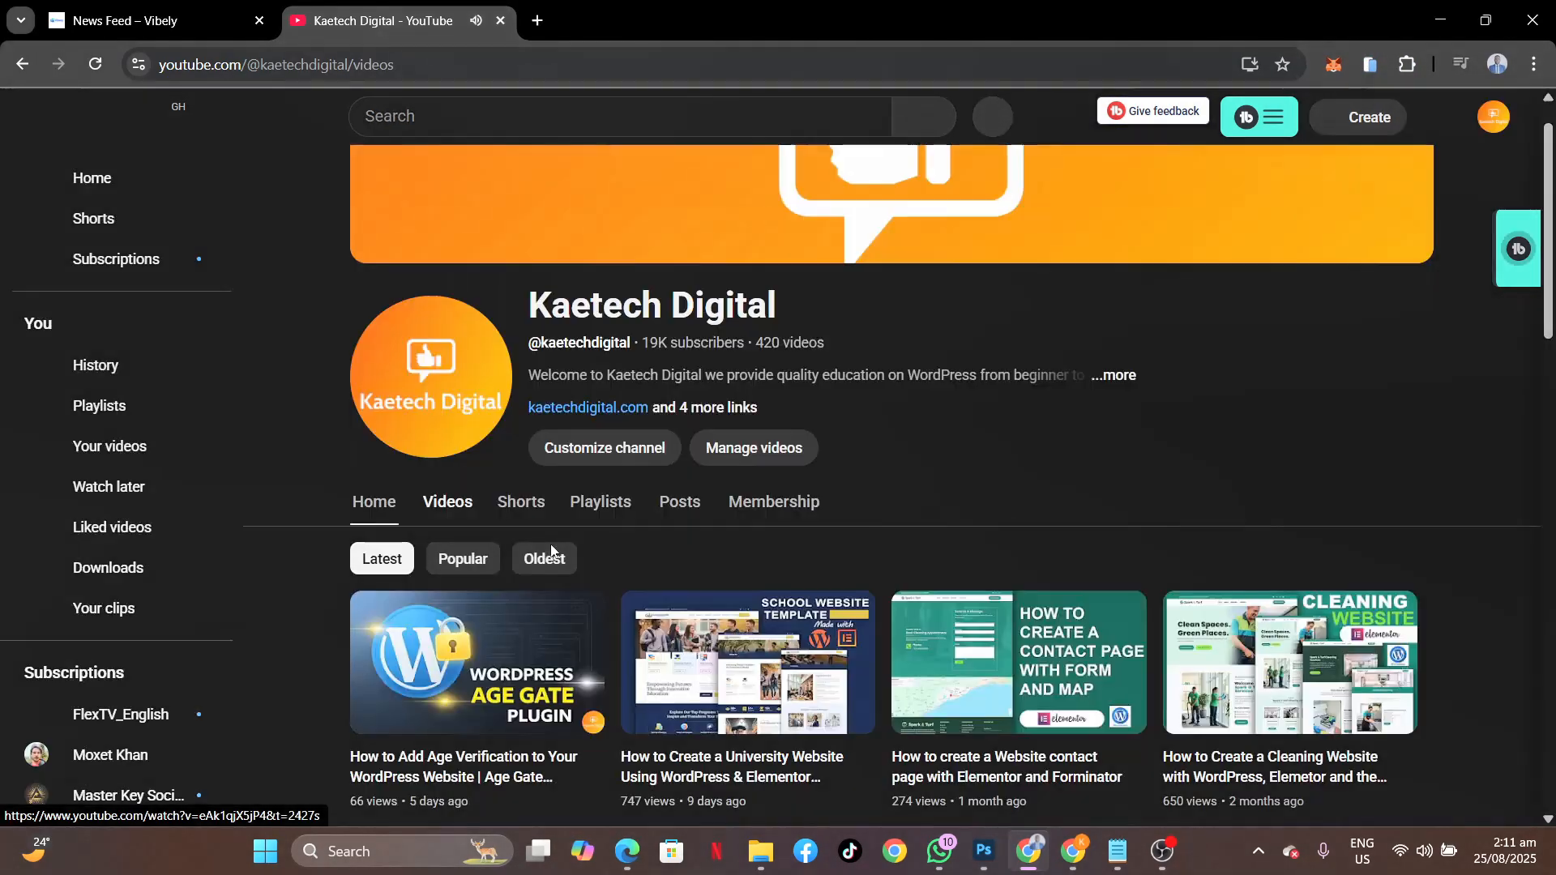
scroll(616, 621, down, 3)
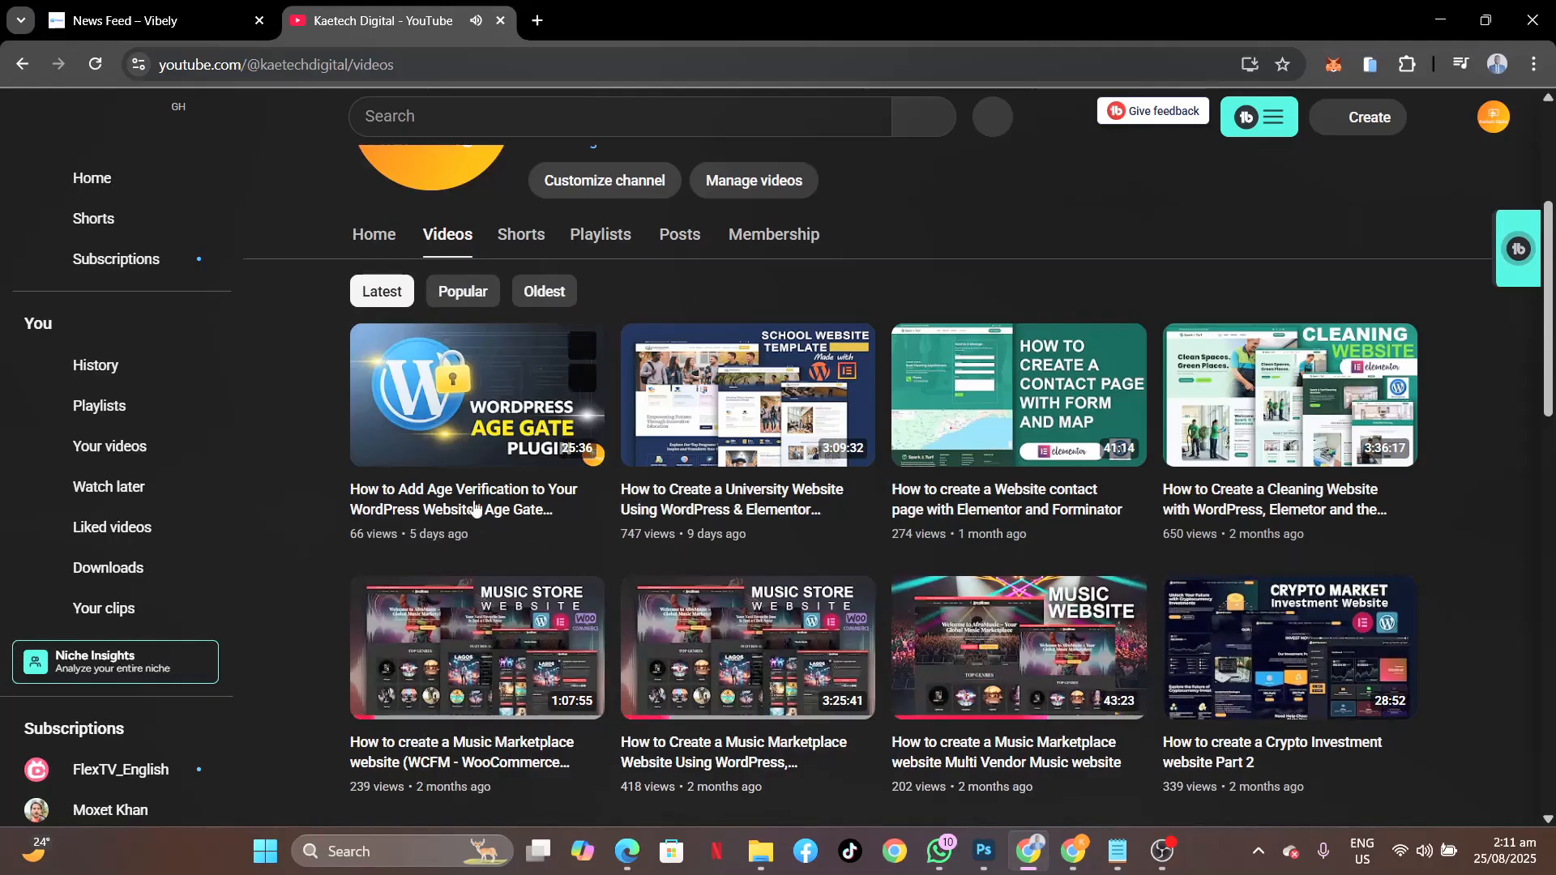
click(475, 508)
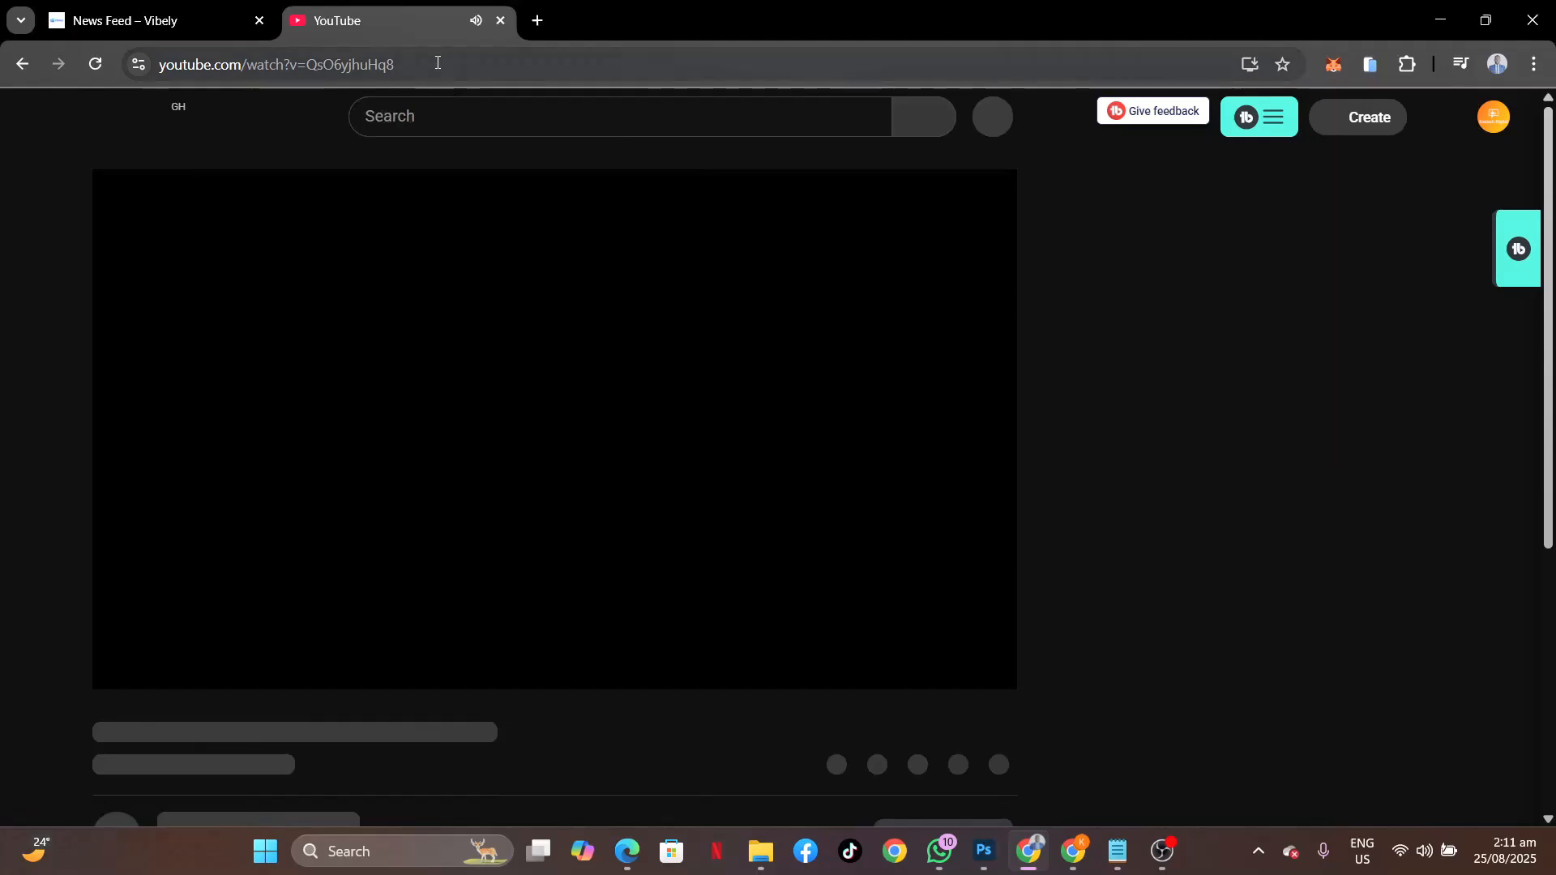
Copy the video's URL and close the YouTube tab.
click(438, 64)
key(ctrl+c)
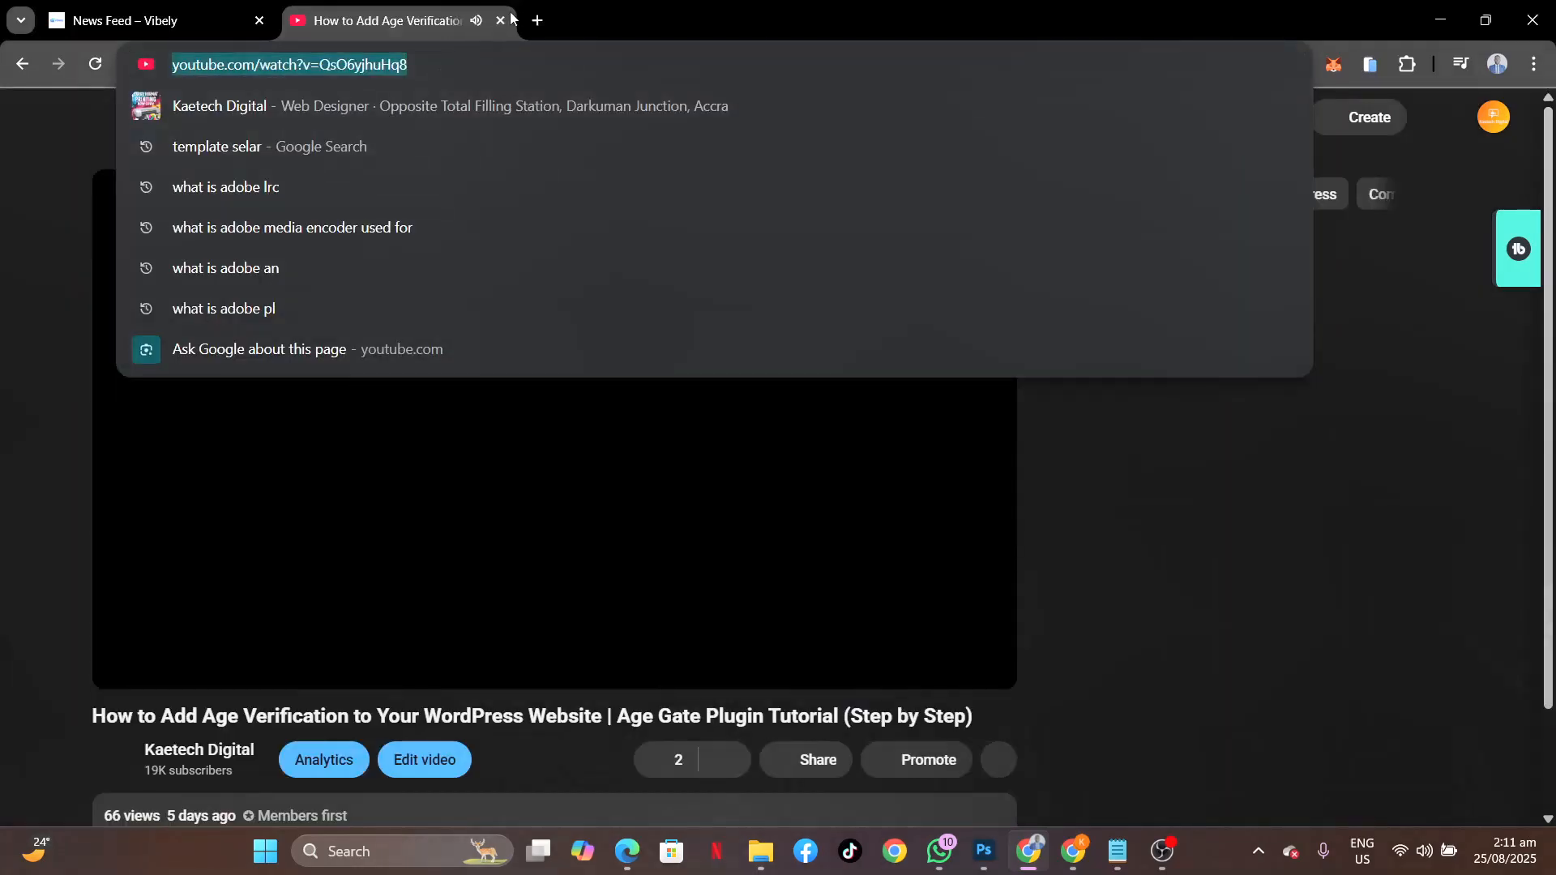
key(Escape)
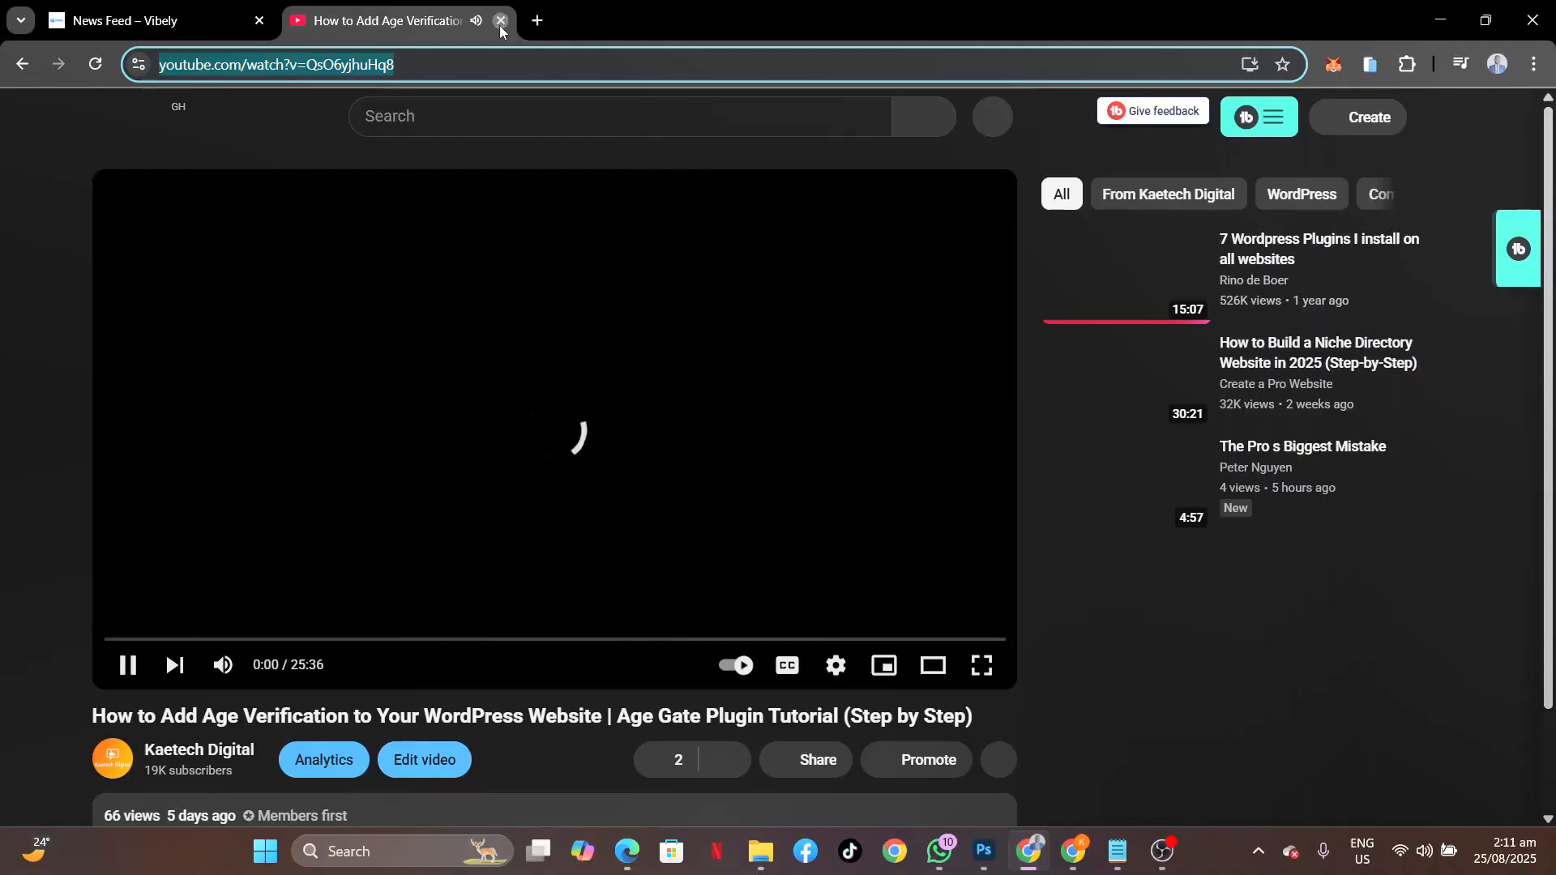
click(500, 24)
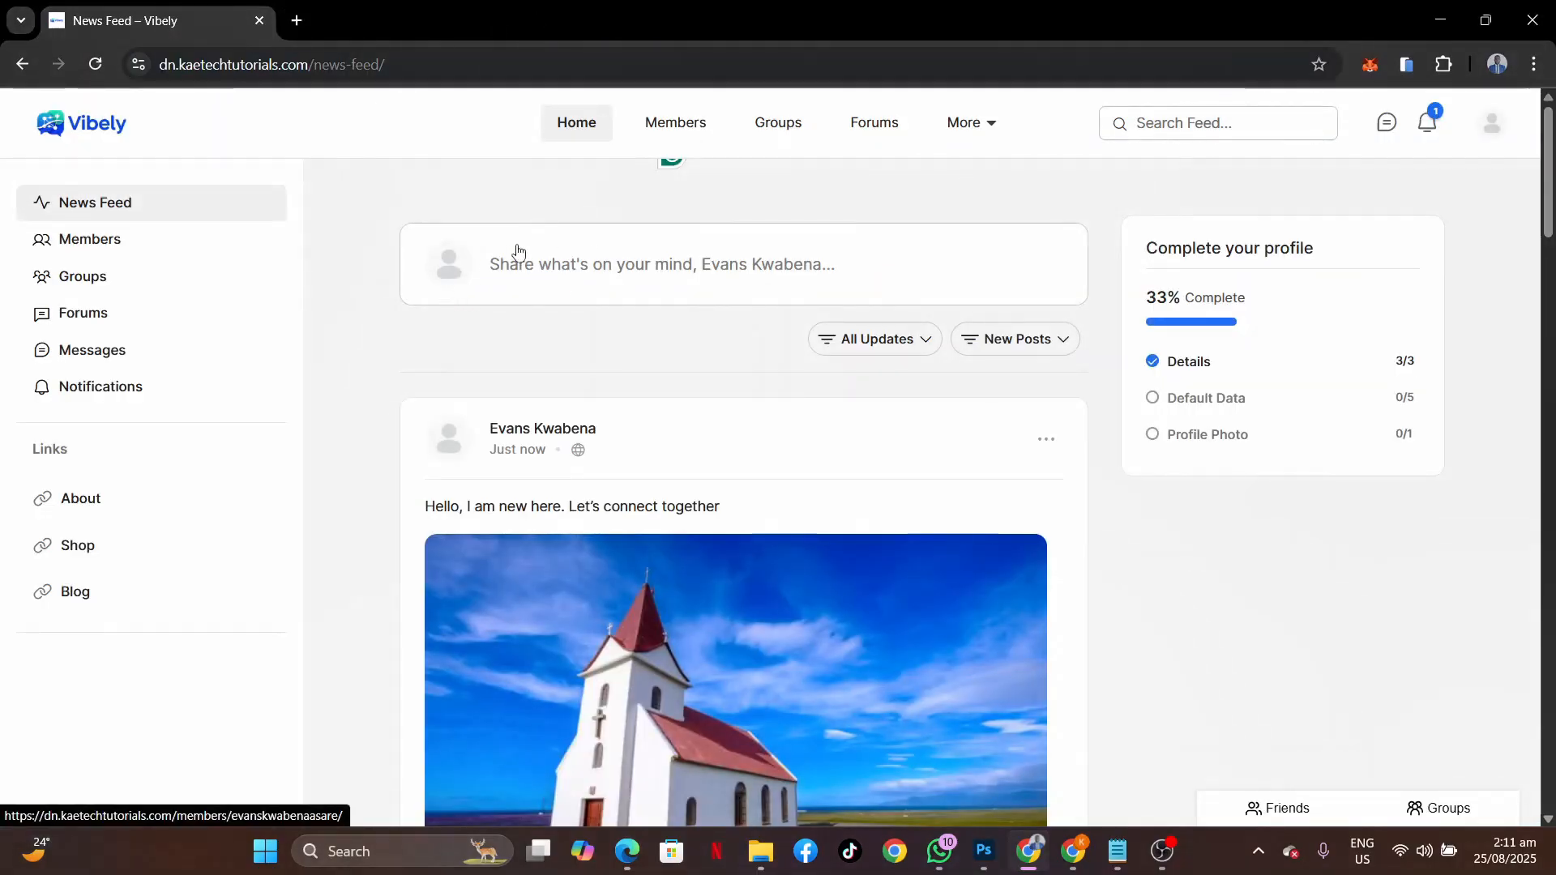
Paste the age-verification video link into a new post to generate its preview.
click(605, 267)
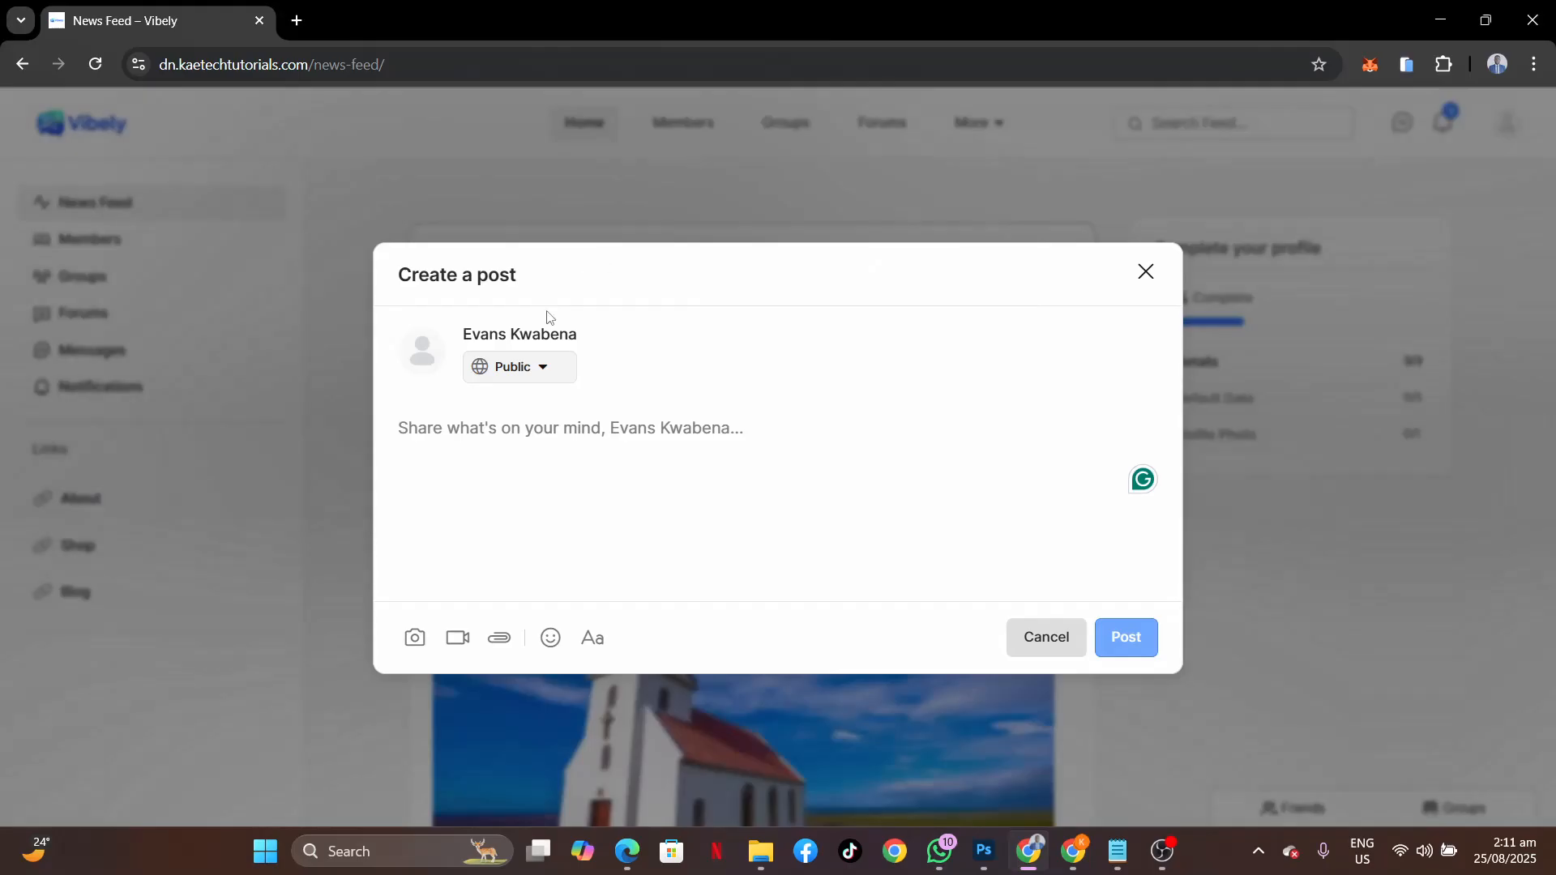
key(ctrl+v)
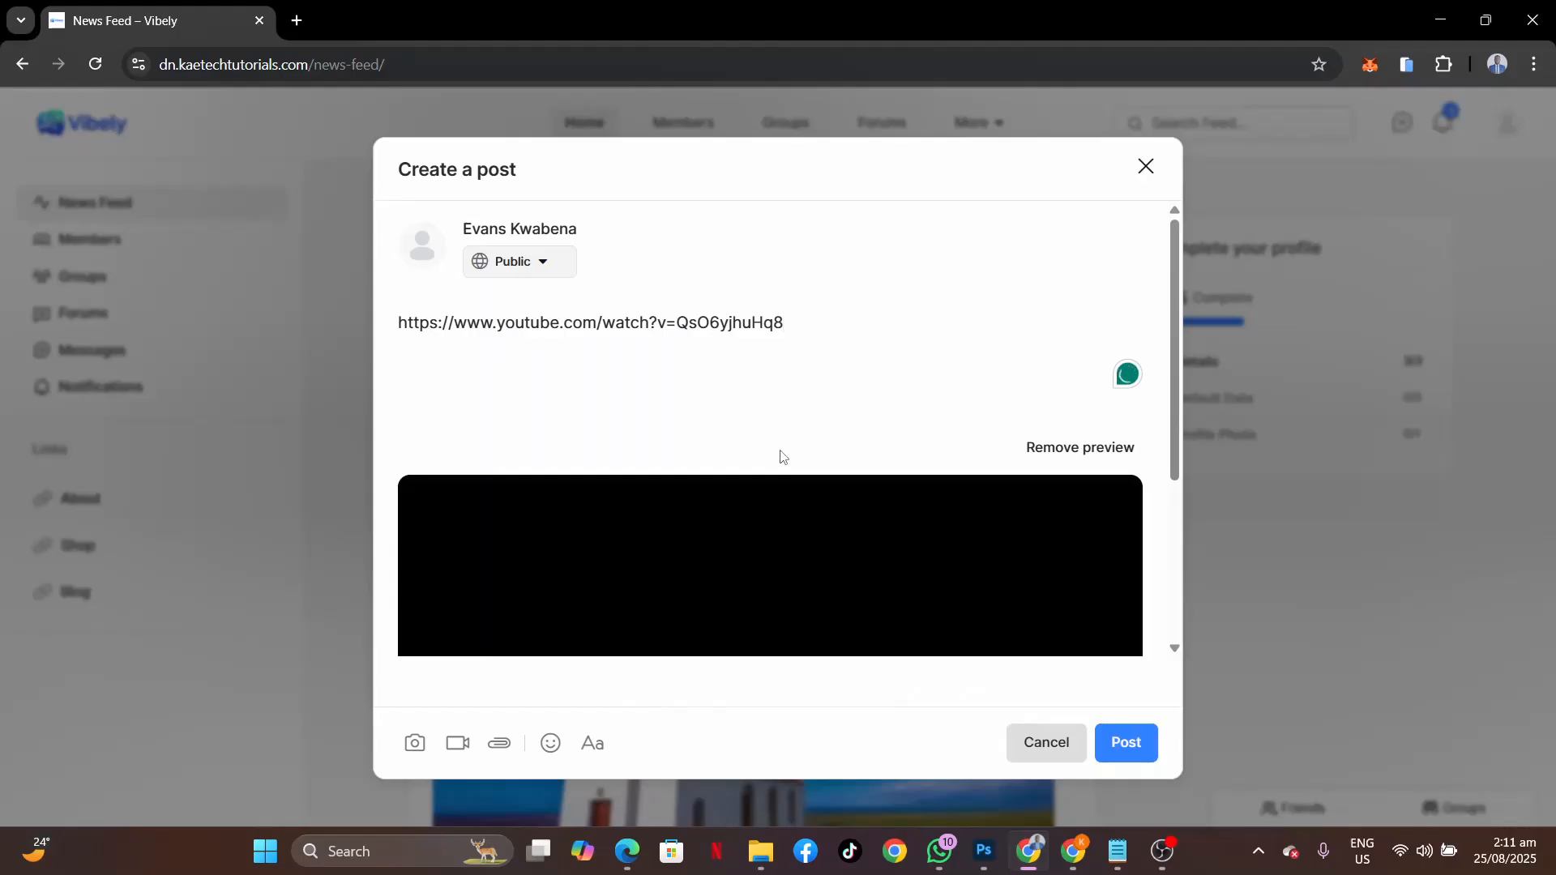
scroll(801, 532, down, 3)
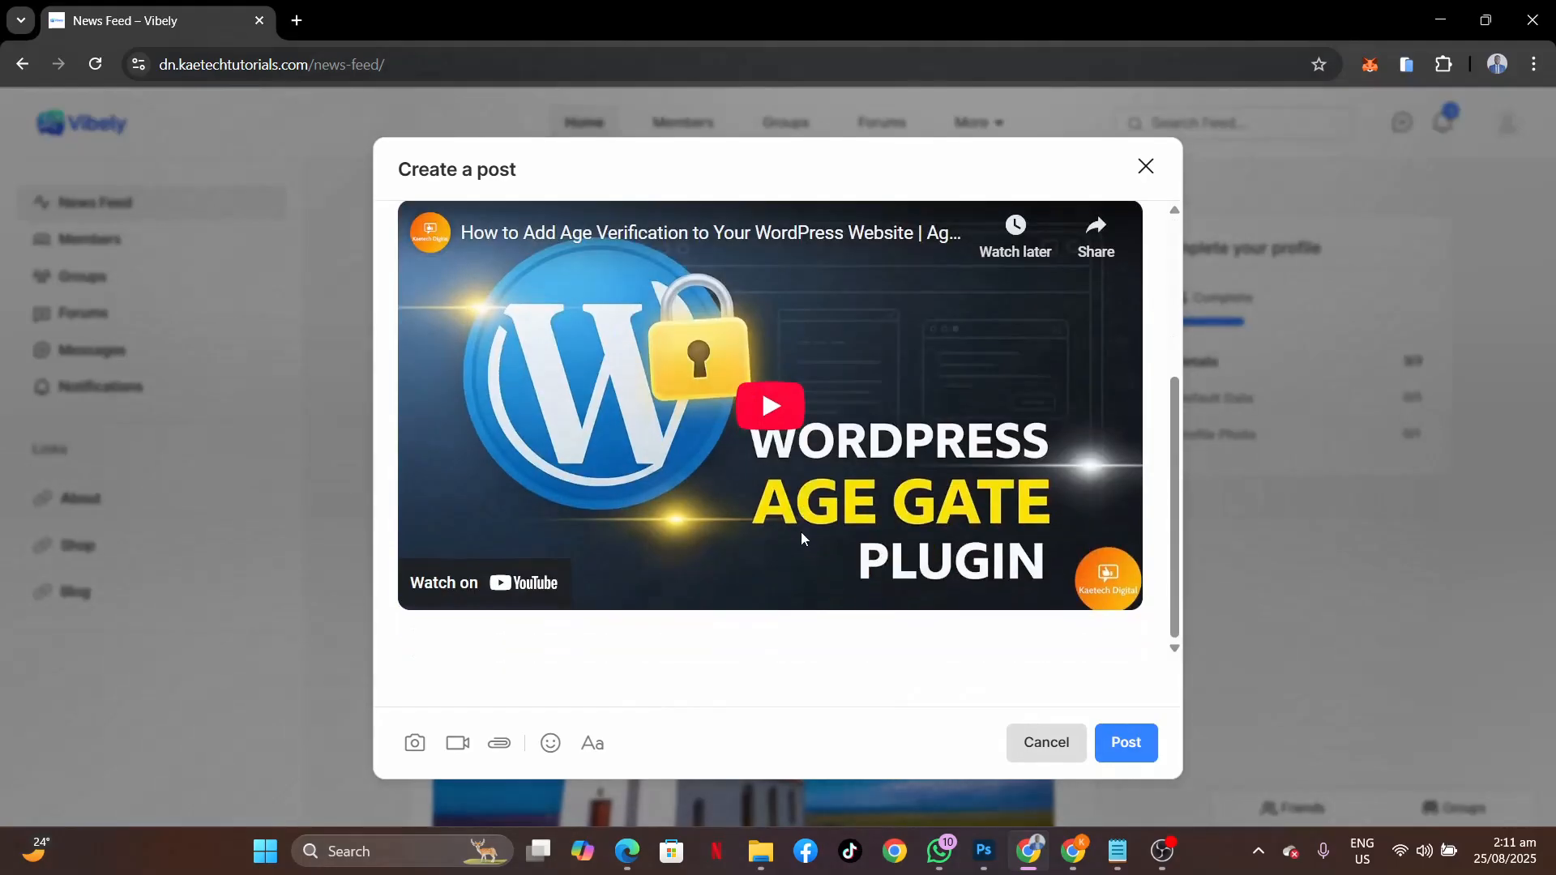
scroll(801, 532, up, 3)
Replace the link text with 'How to add age verification to your website' and publish.
drag(812, 322, 319, 339)
key(BackSpace)
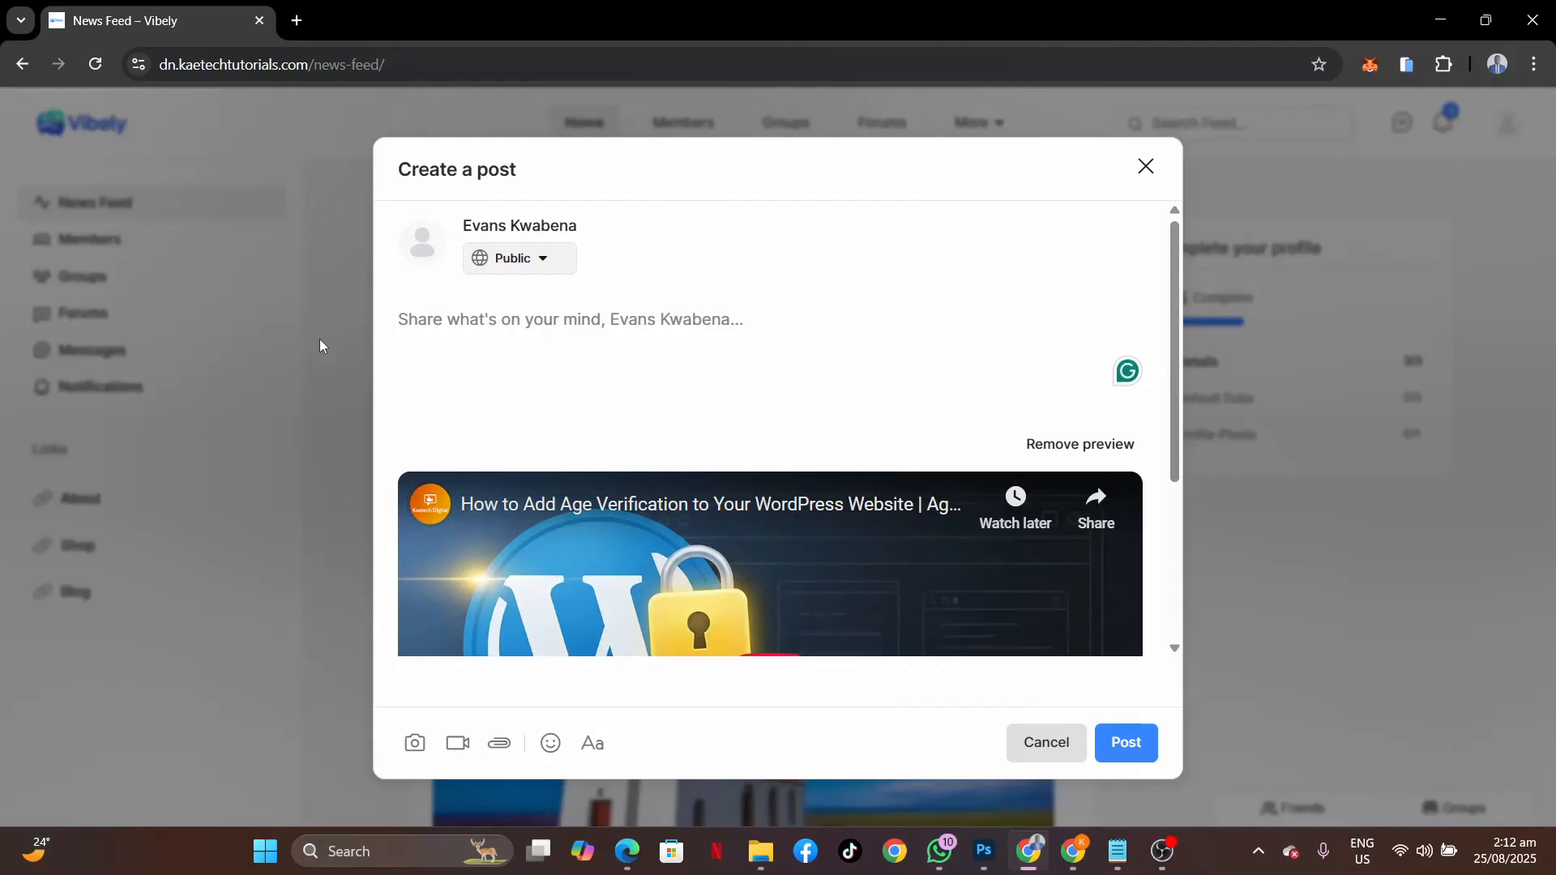
text(How to a)
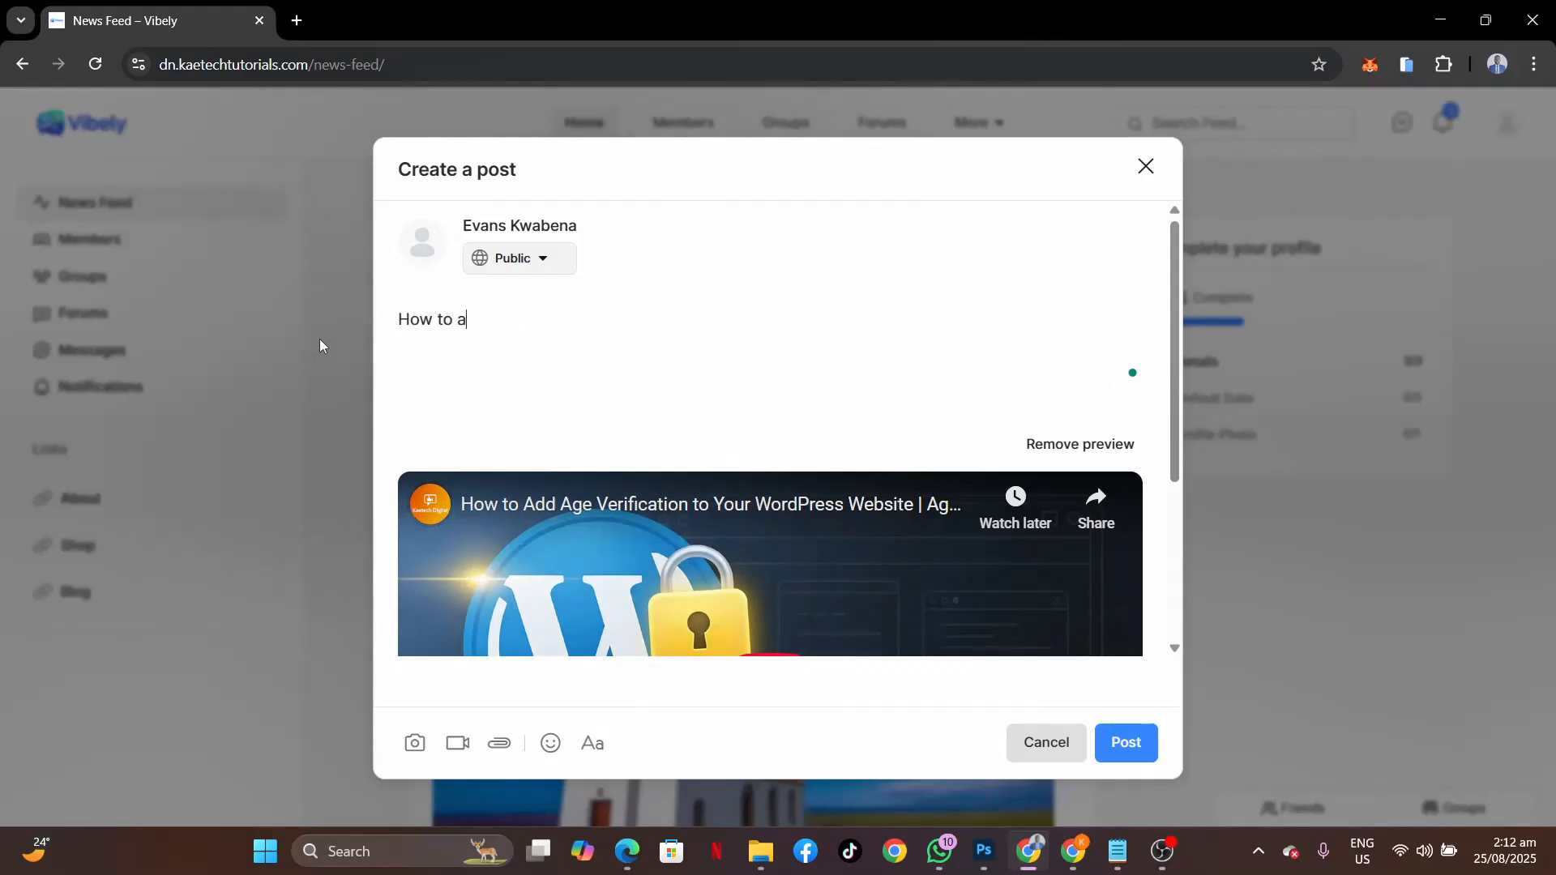
text(d d age verif)
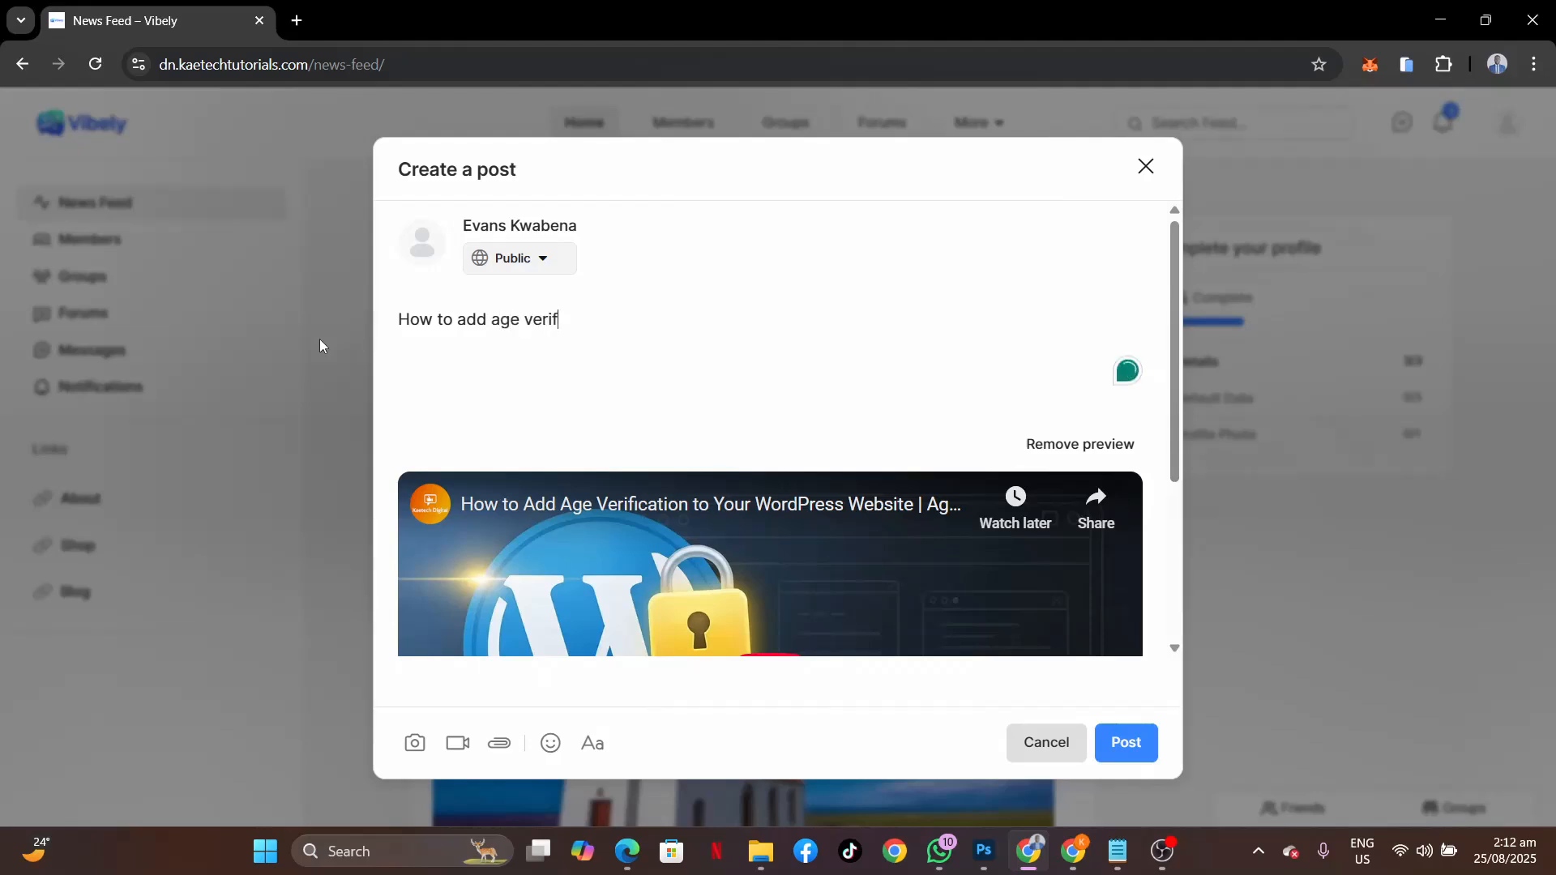
text(ication to your w)
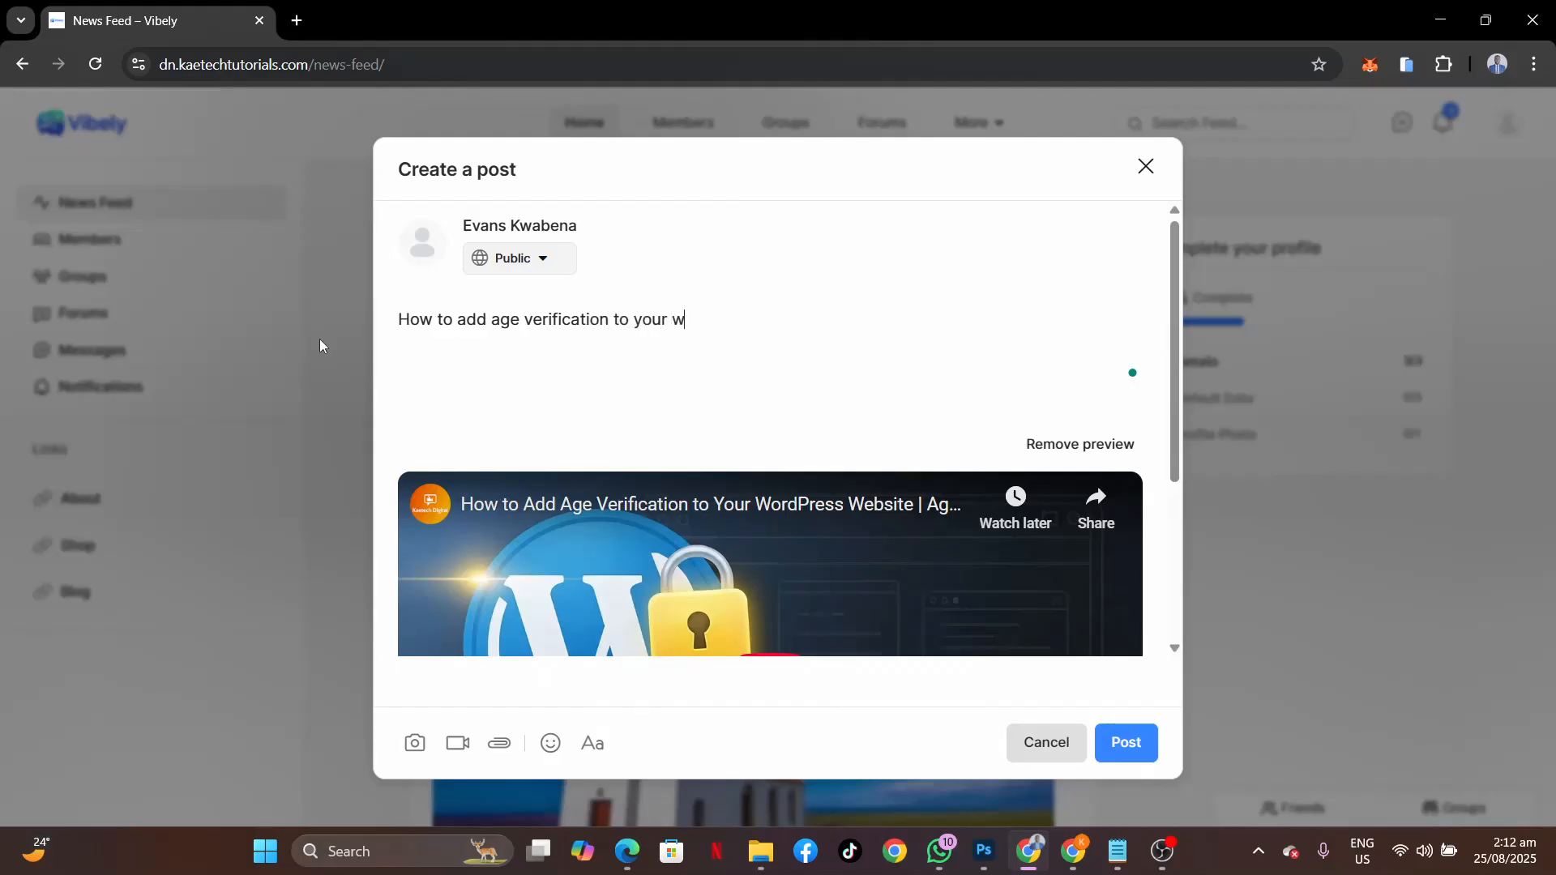
text(ebsite)
click(1144, 754)
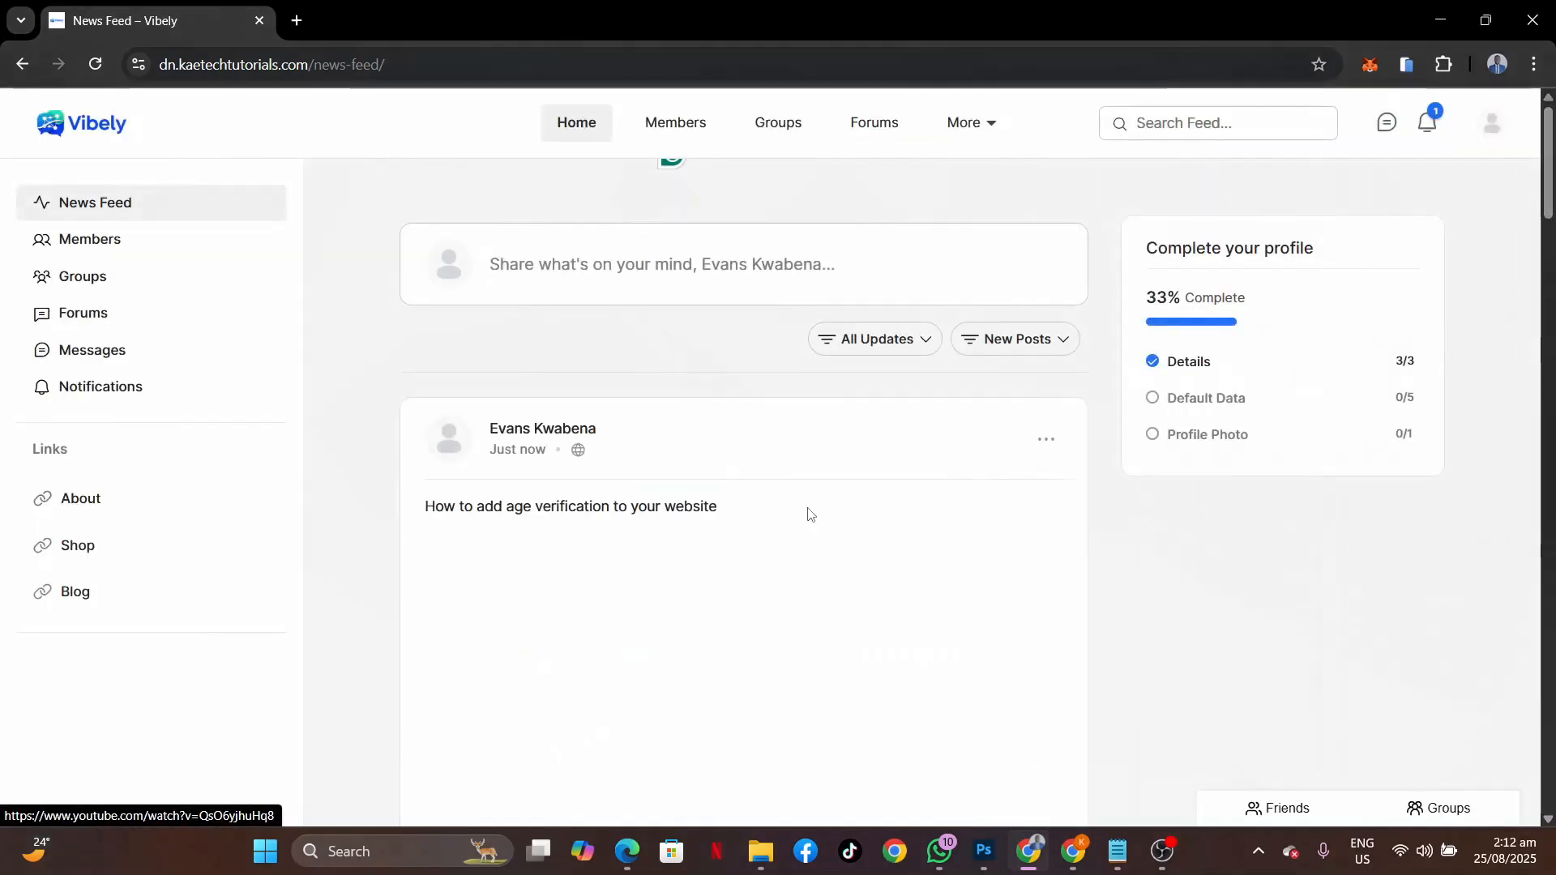
scroll(1090, 666, down, 5)
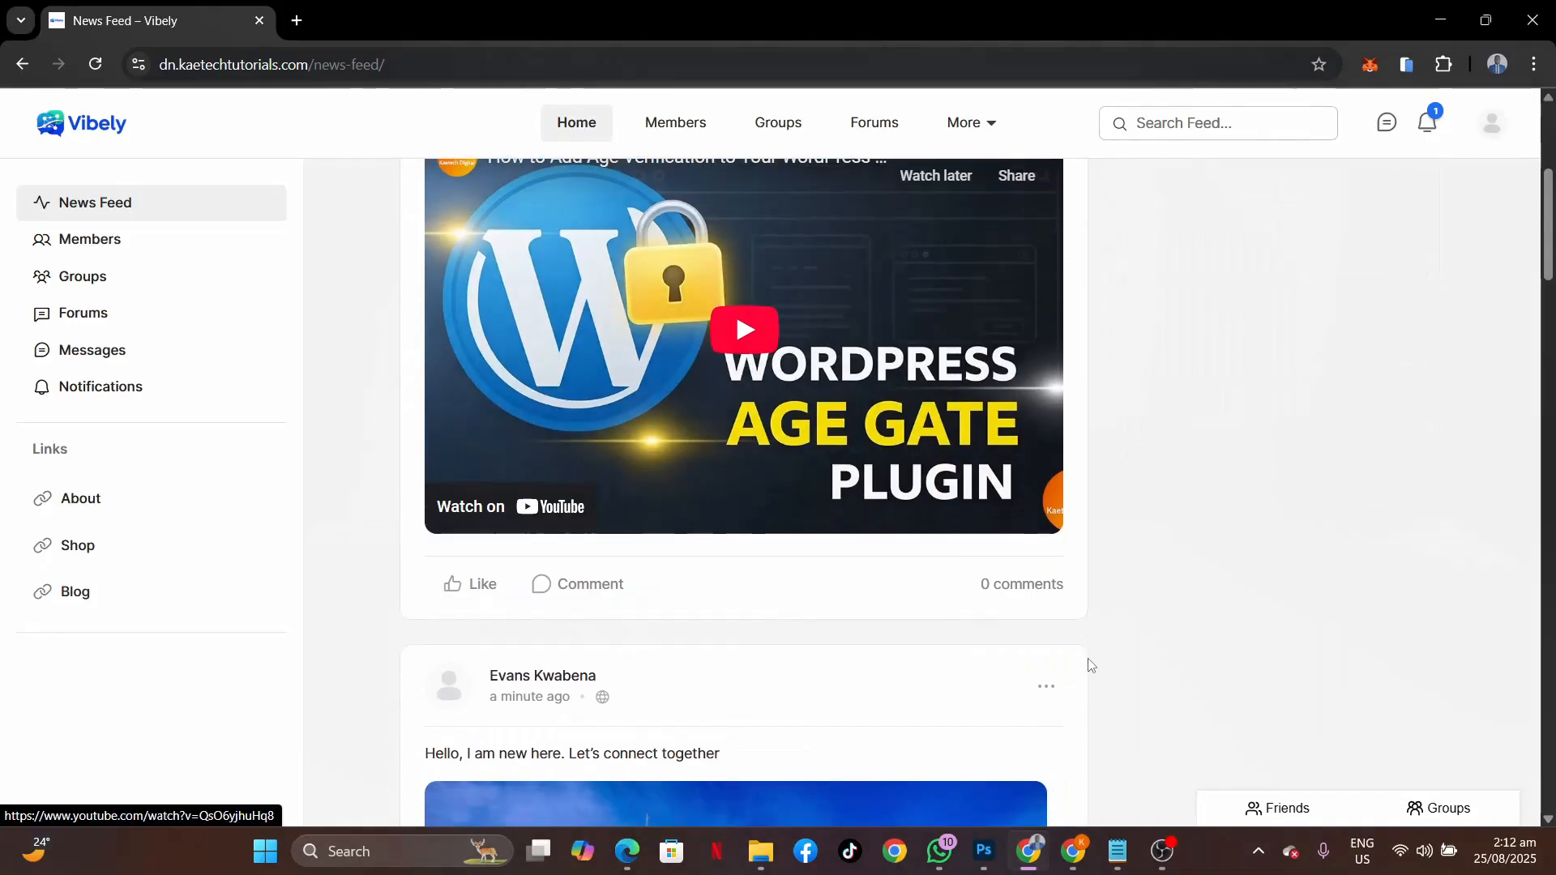
scroll(1091, 666, up, 4)
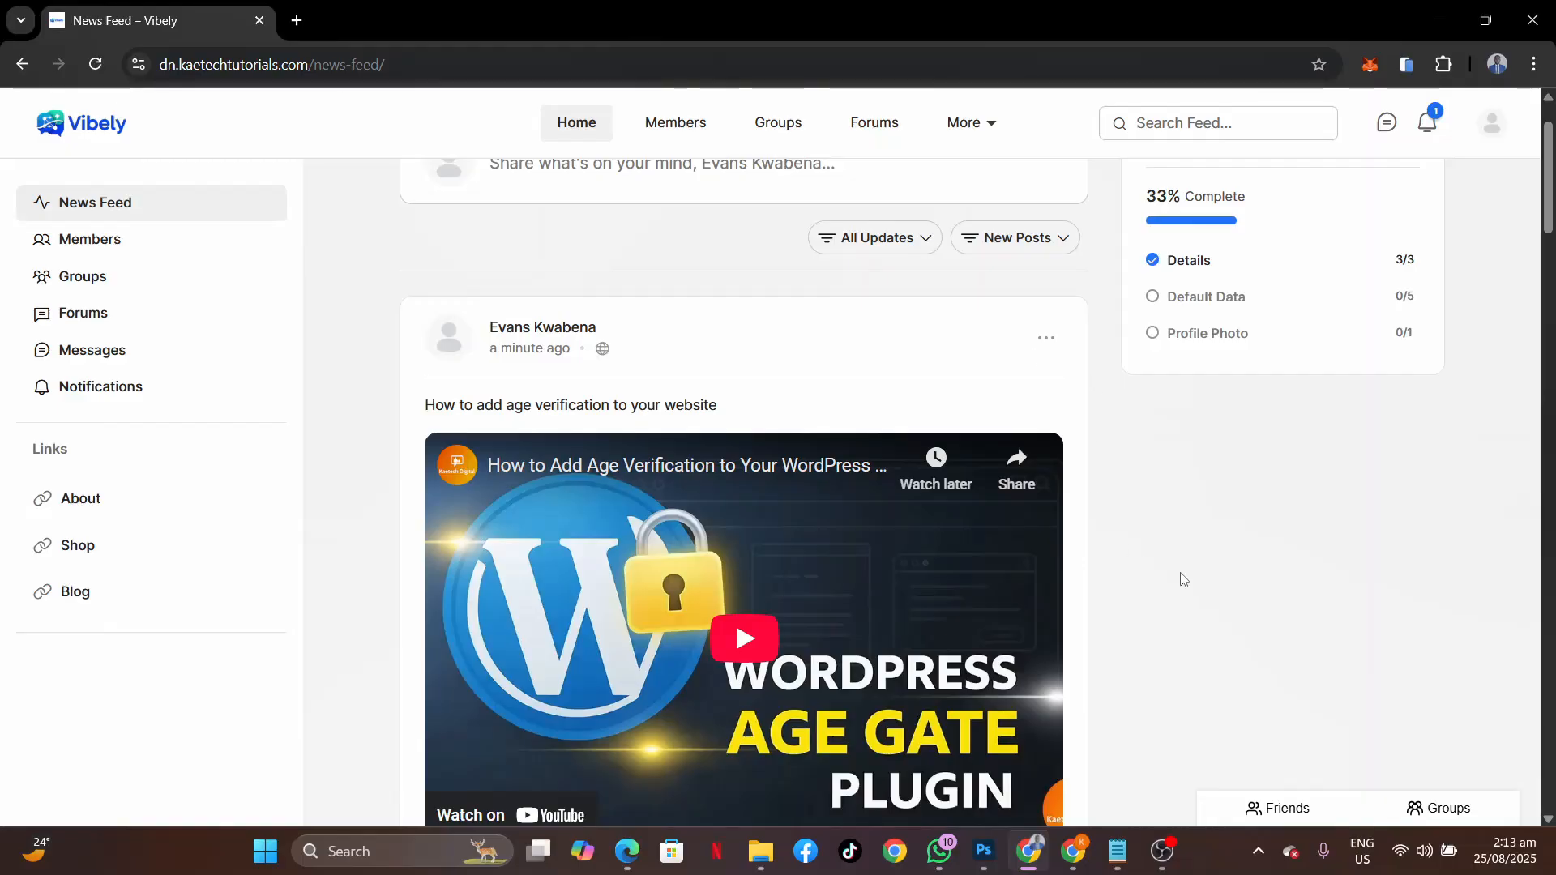
Bring OBS Studio forward and stop the screen recording from its Controls panel.
click(1162, 851)
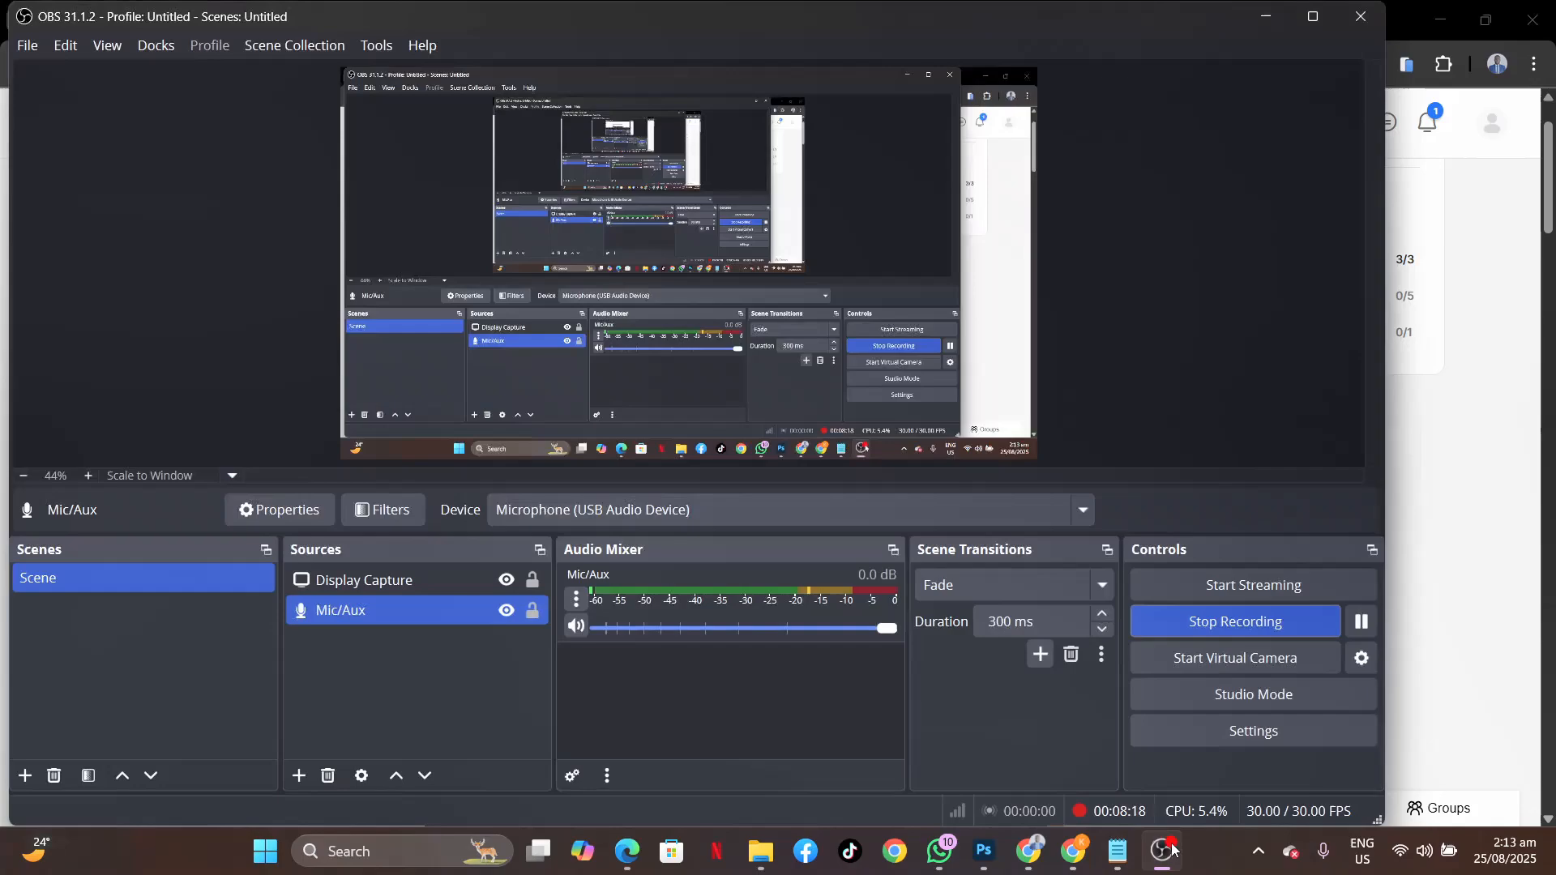
click(1228, 627)
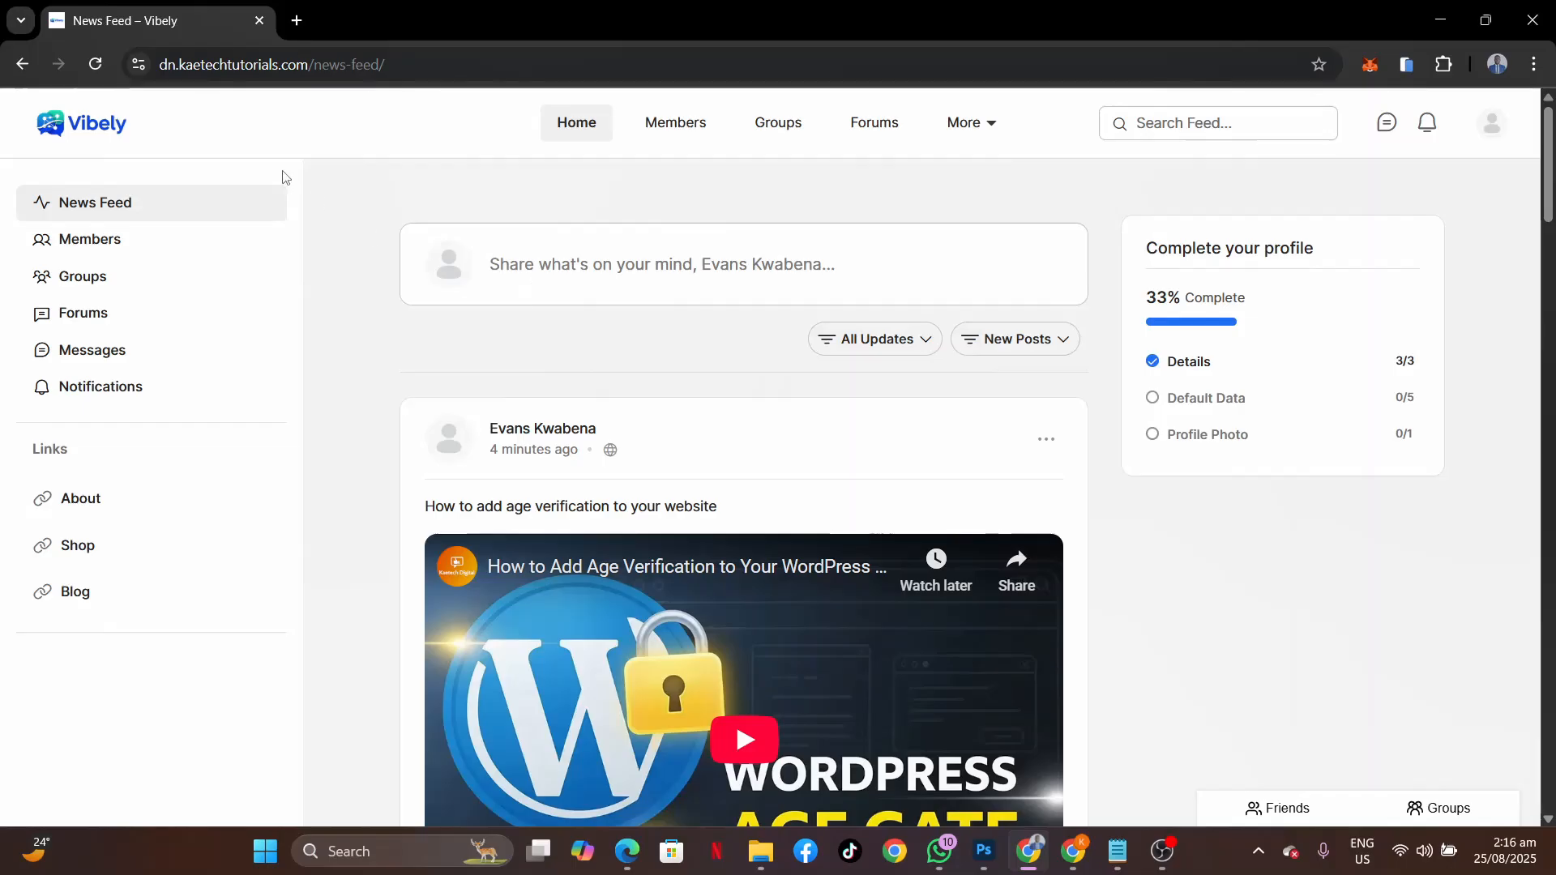
Load kaetechdigital.com/namecheap in a new Chrome tab.
click(298, 20)
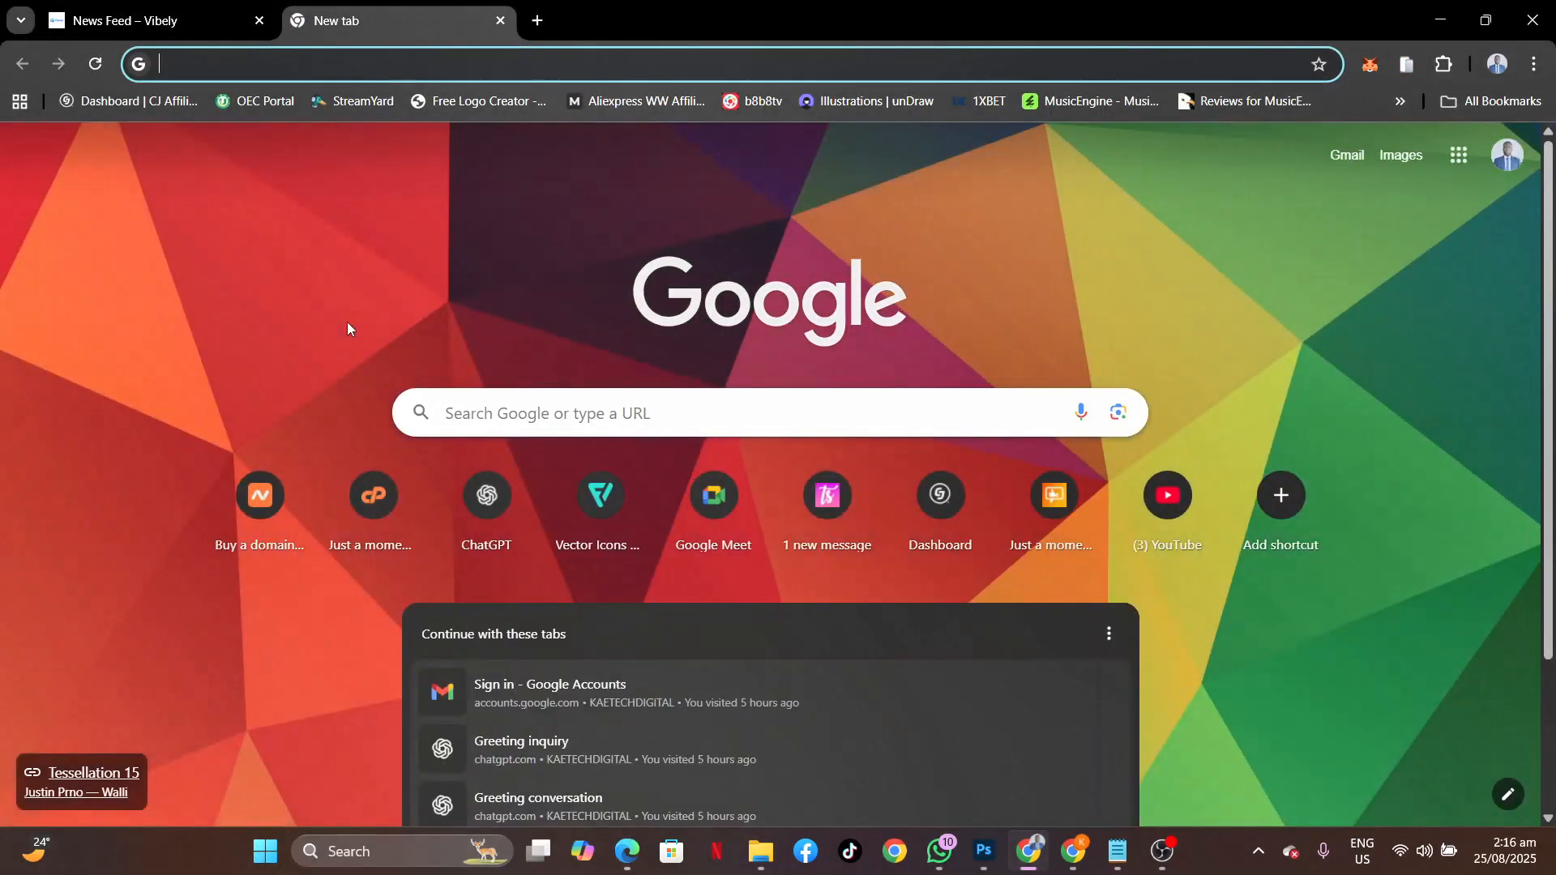
text(kae)
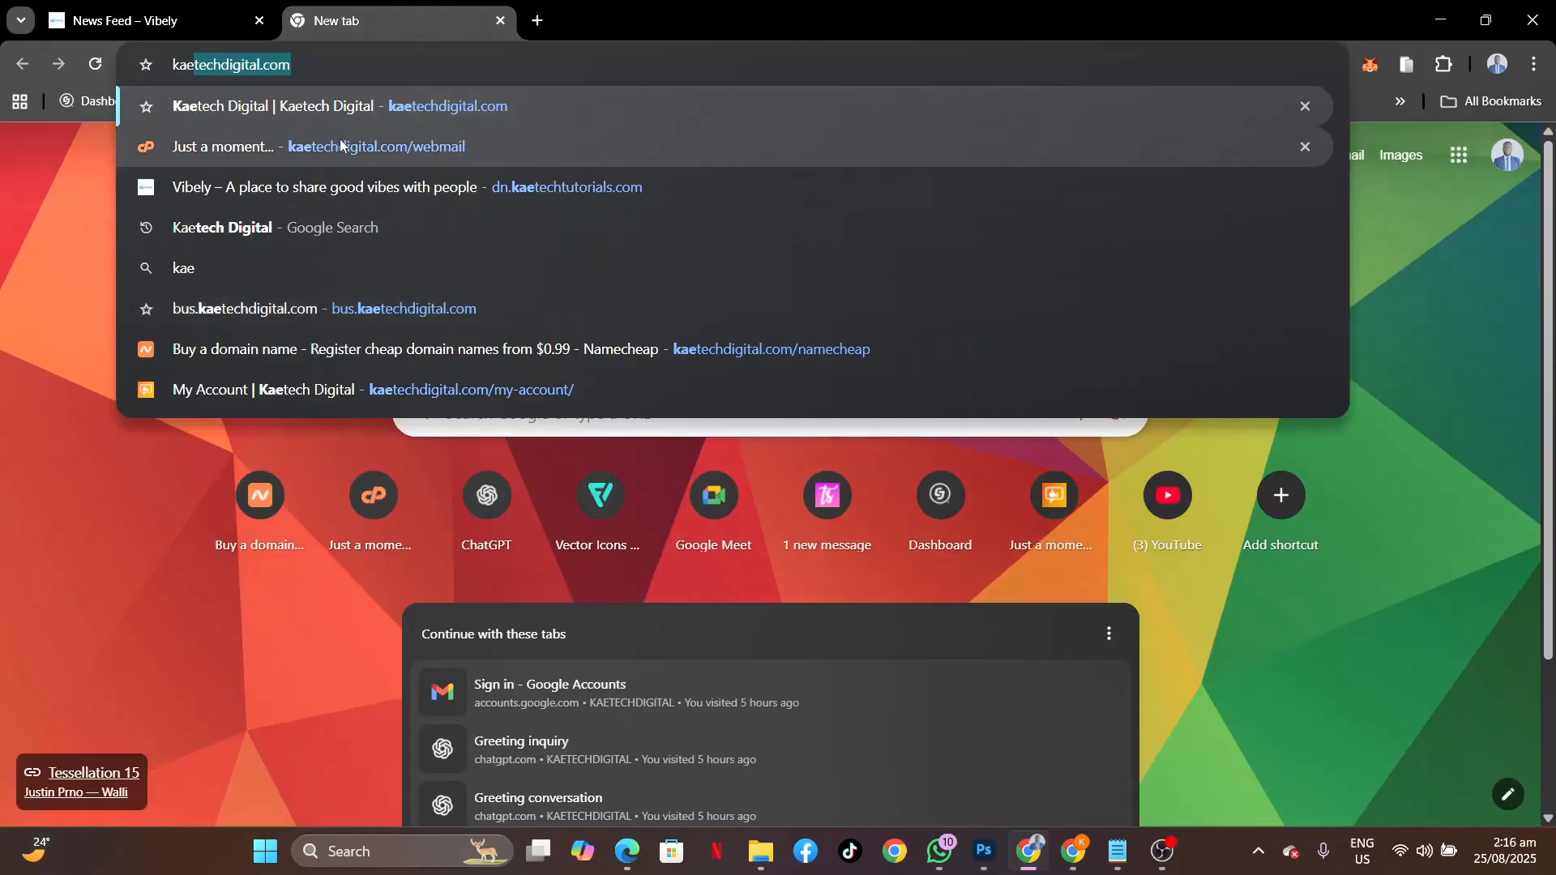
click(371, 68)
text(/name)
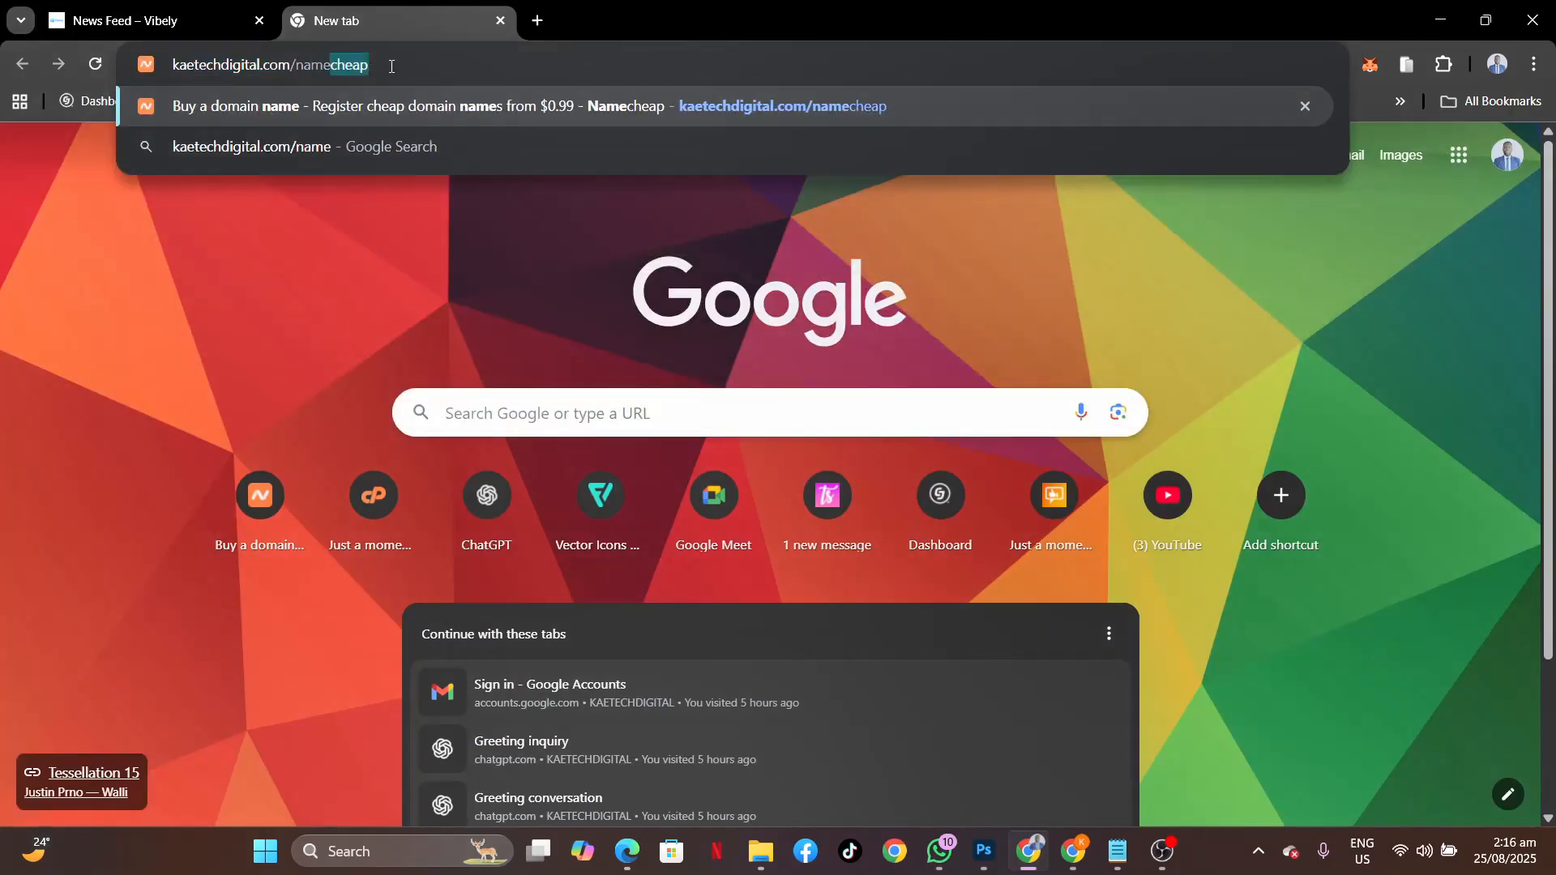
click(391, 66)
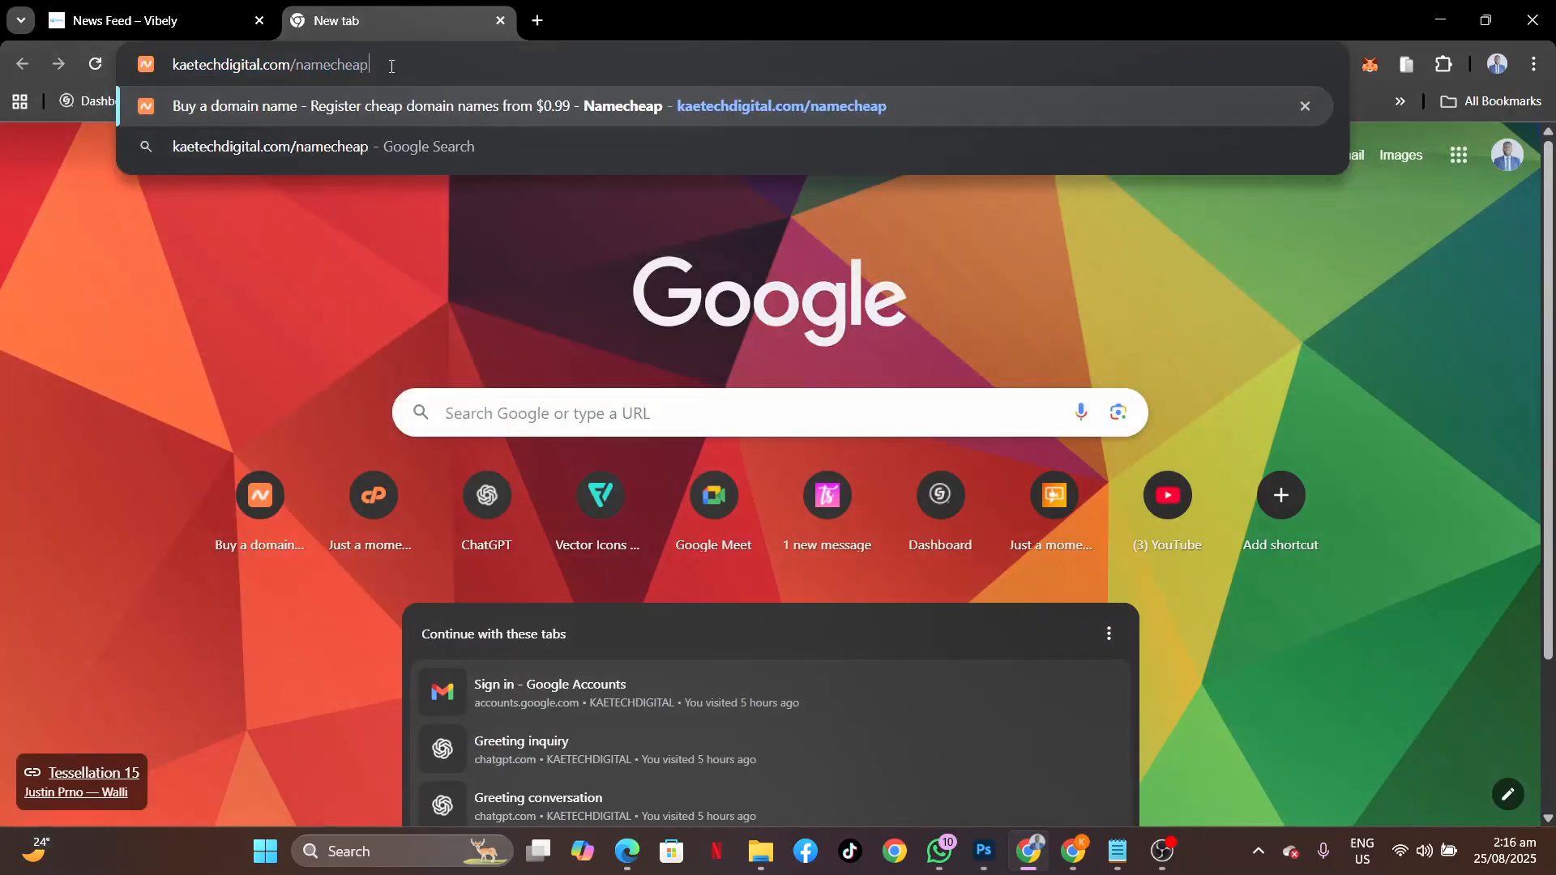
key(Return)
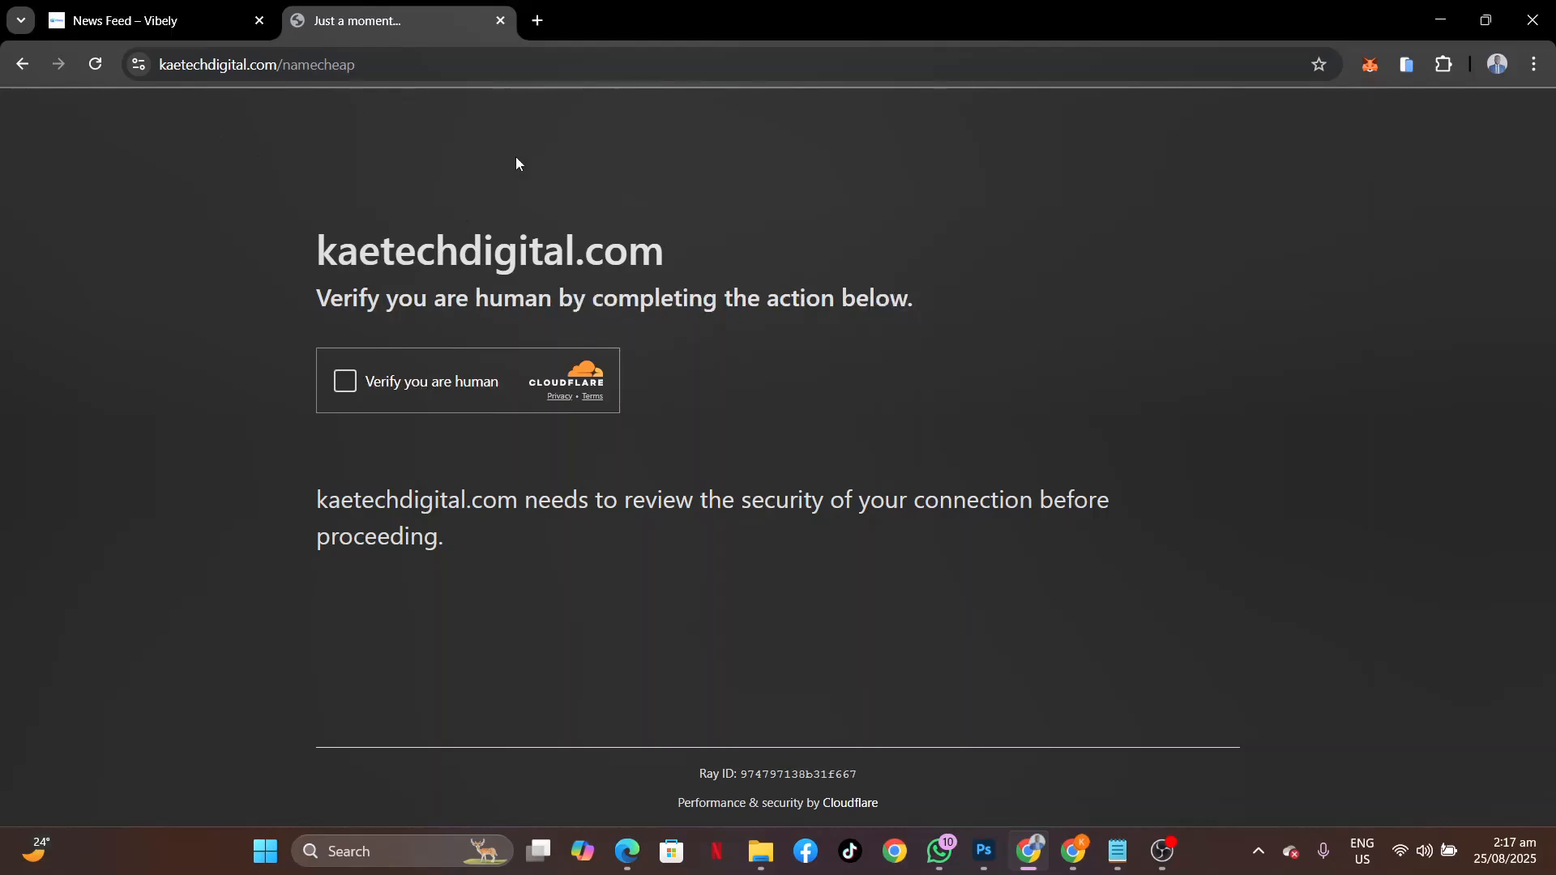
Pass Cloudflare's 'Verify you are human' check and scroll through the Namecheap homepage.
click(344, 381)
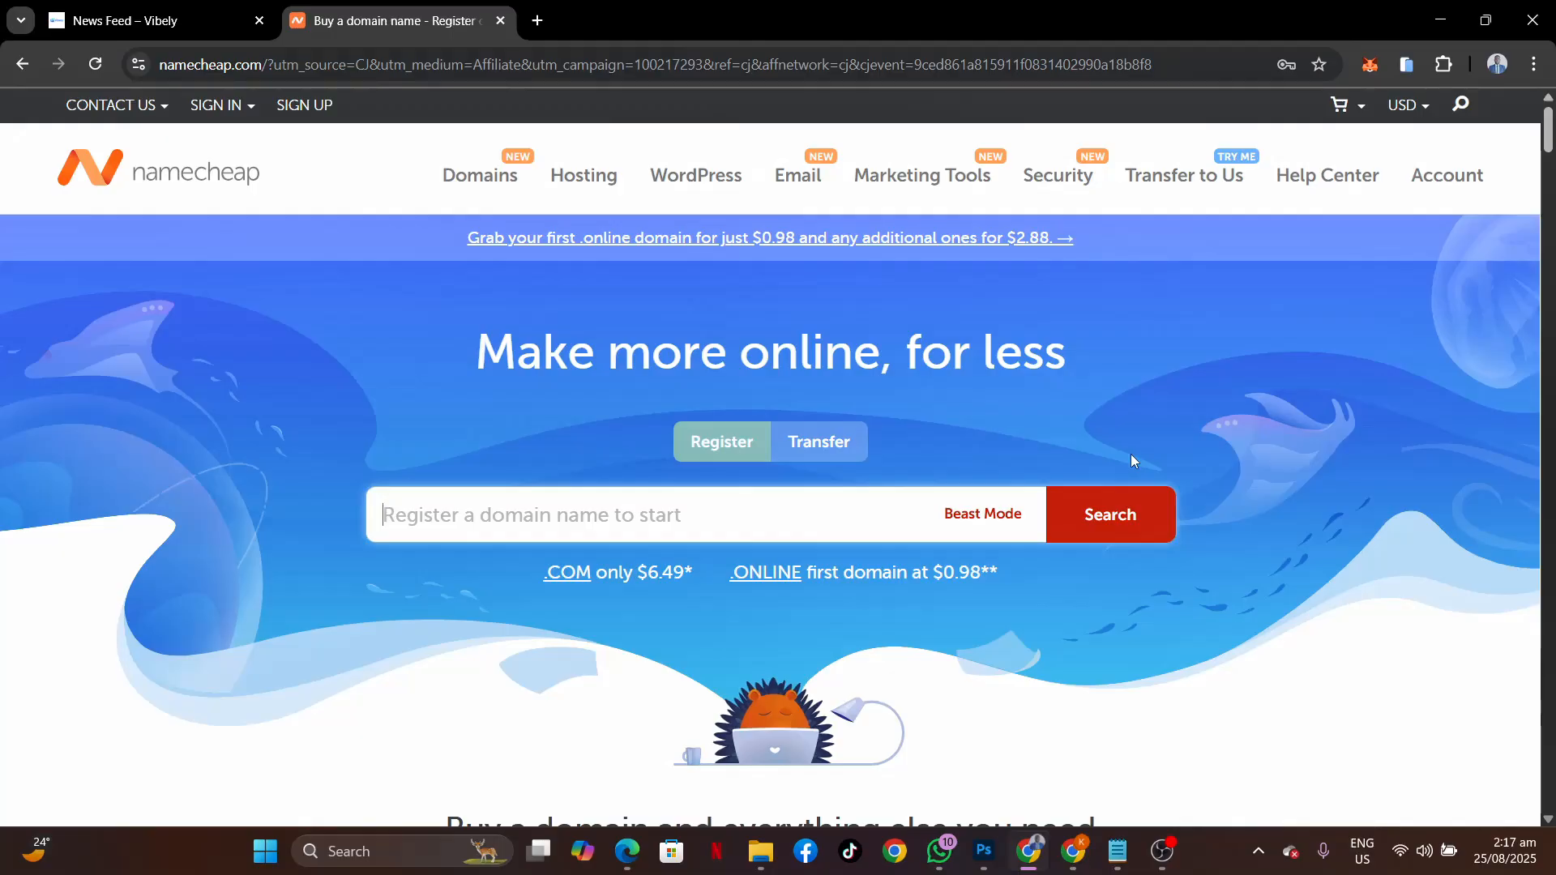
scroll(1132, 461, down, 8)
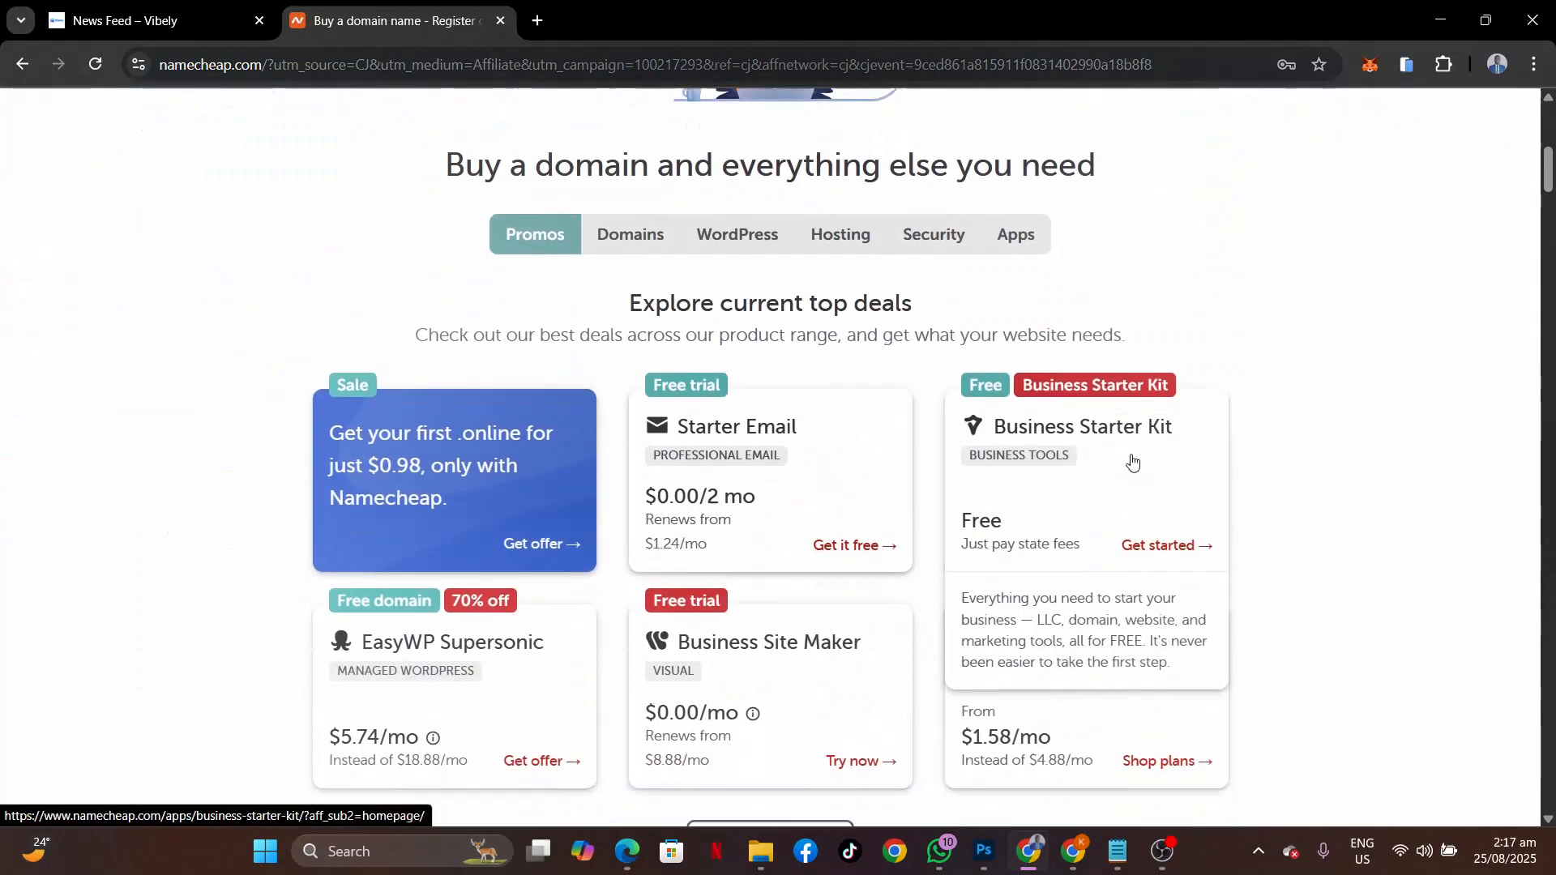
scroll(1133, 460, down, 10)
scroll(1132, 460, up, 18)
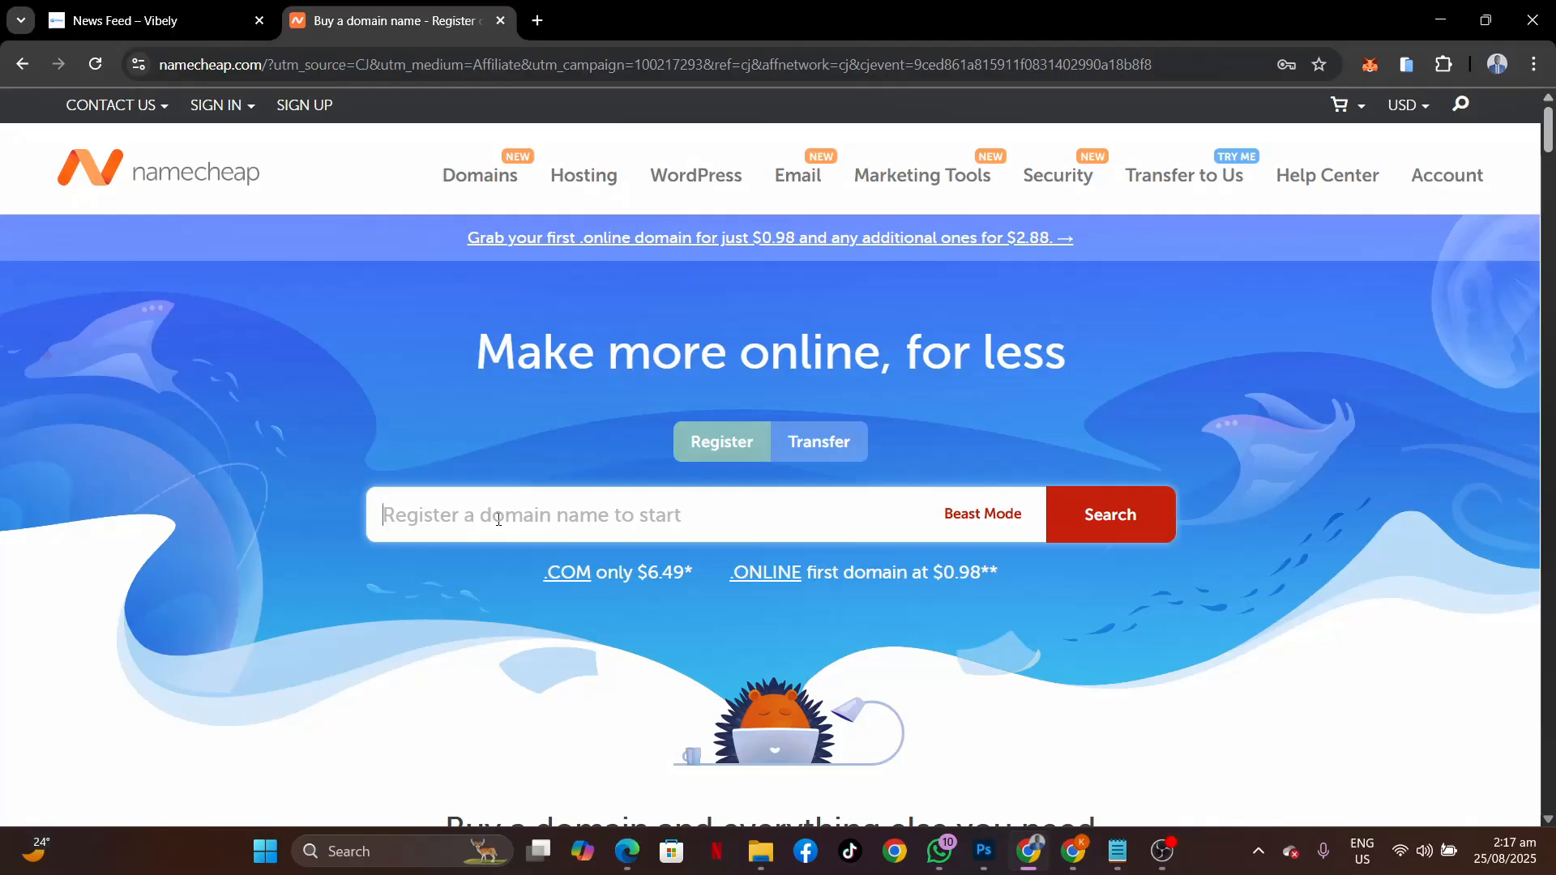
Search for vibelycom.com, add it to the cart, and select the NEWCOM649 promo code.
text(vibely)
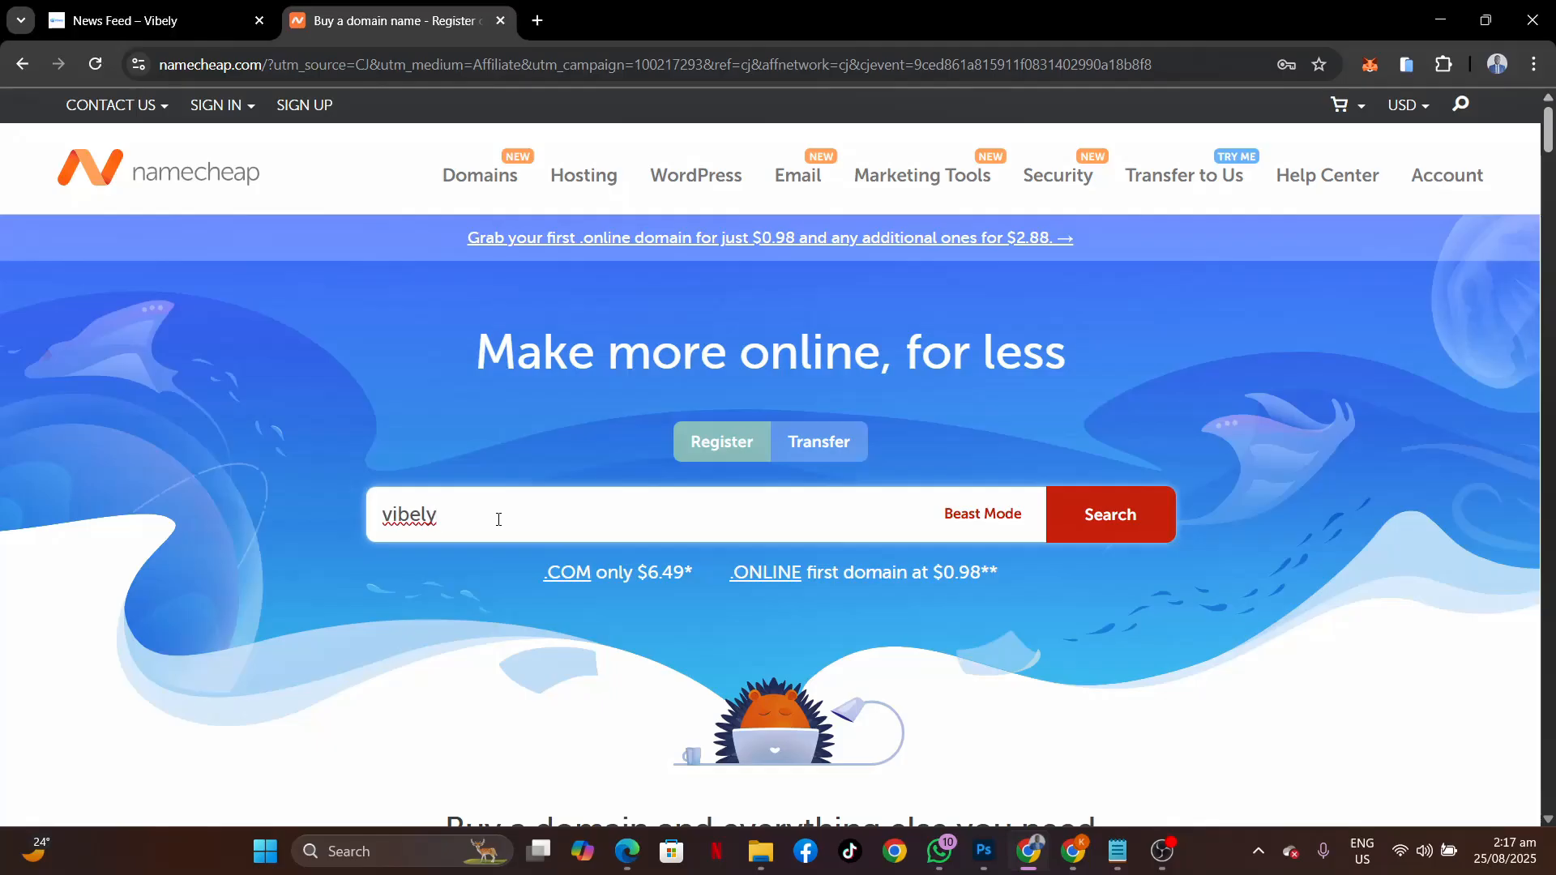
text(com.com)
click(1110, 515)
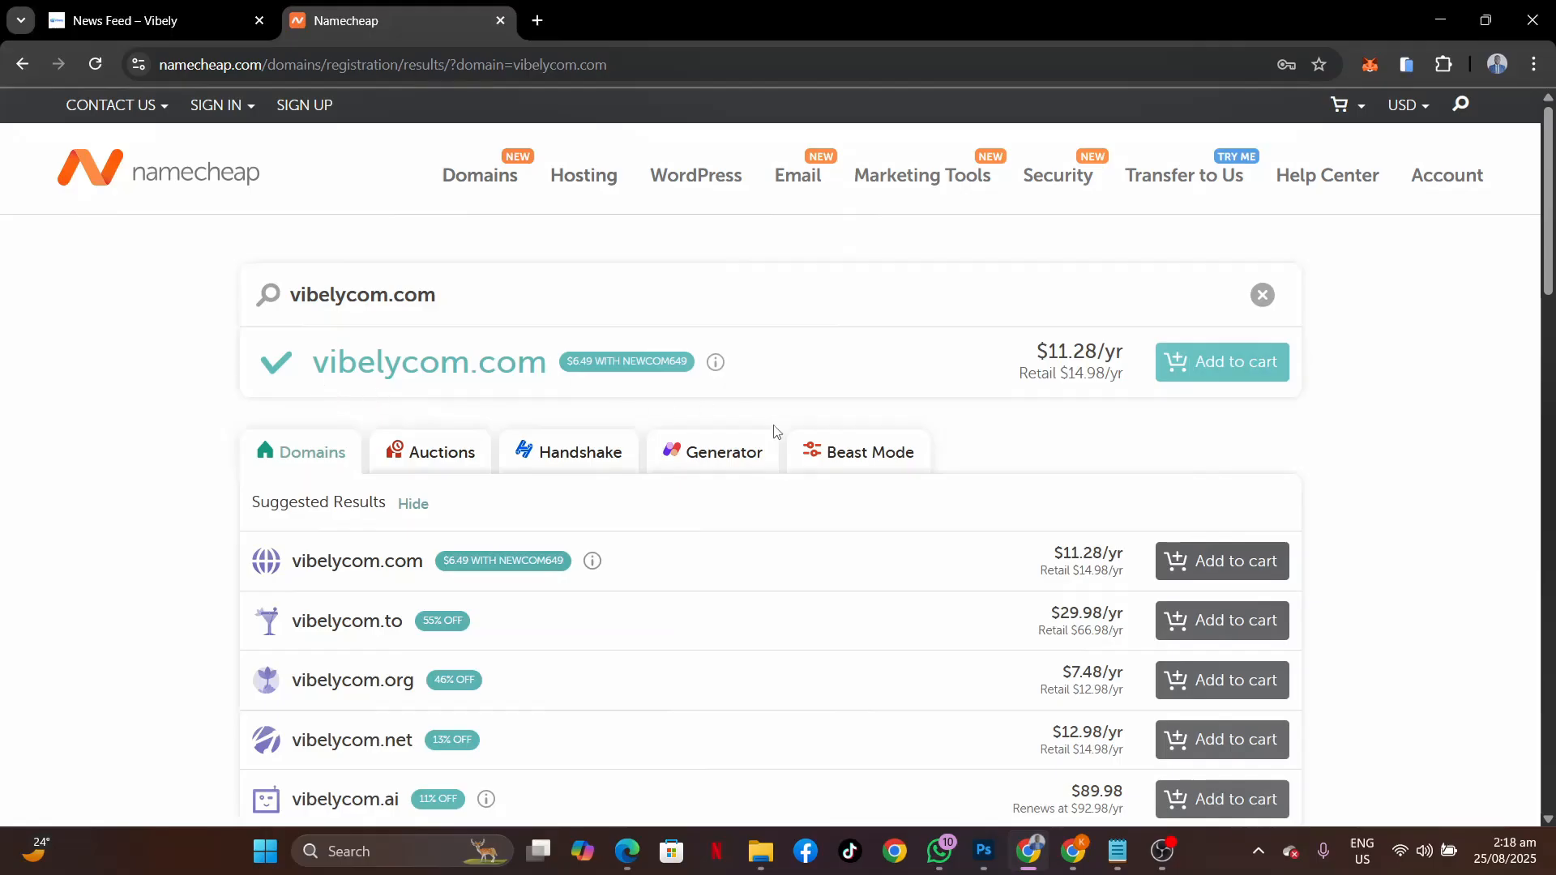
click(1223, 373)
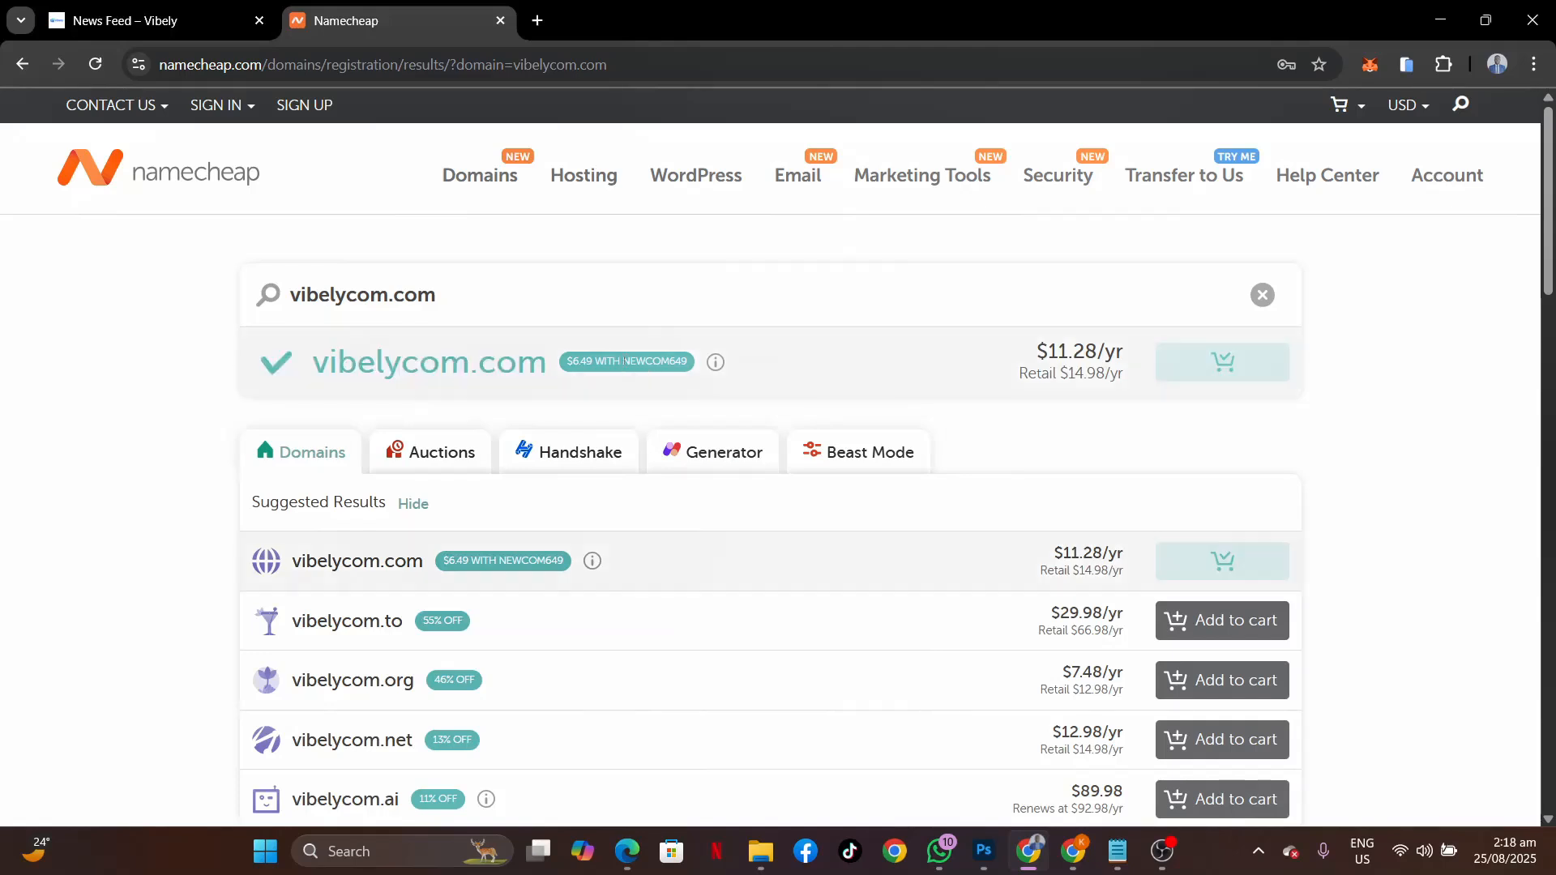
double_click(688, 362)
key(ctrl+c)
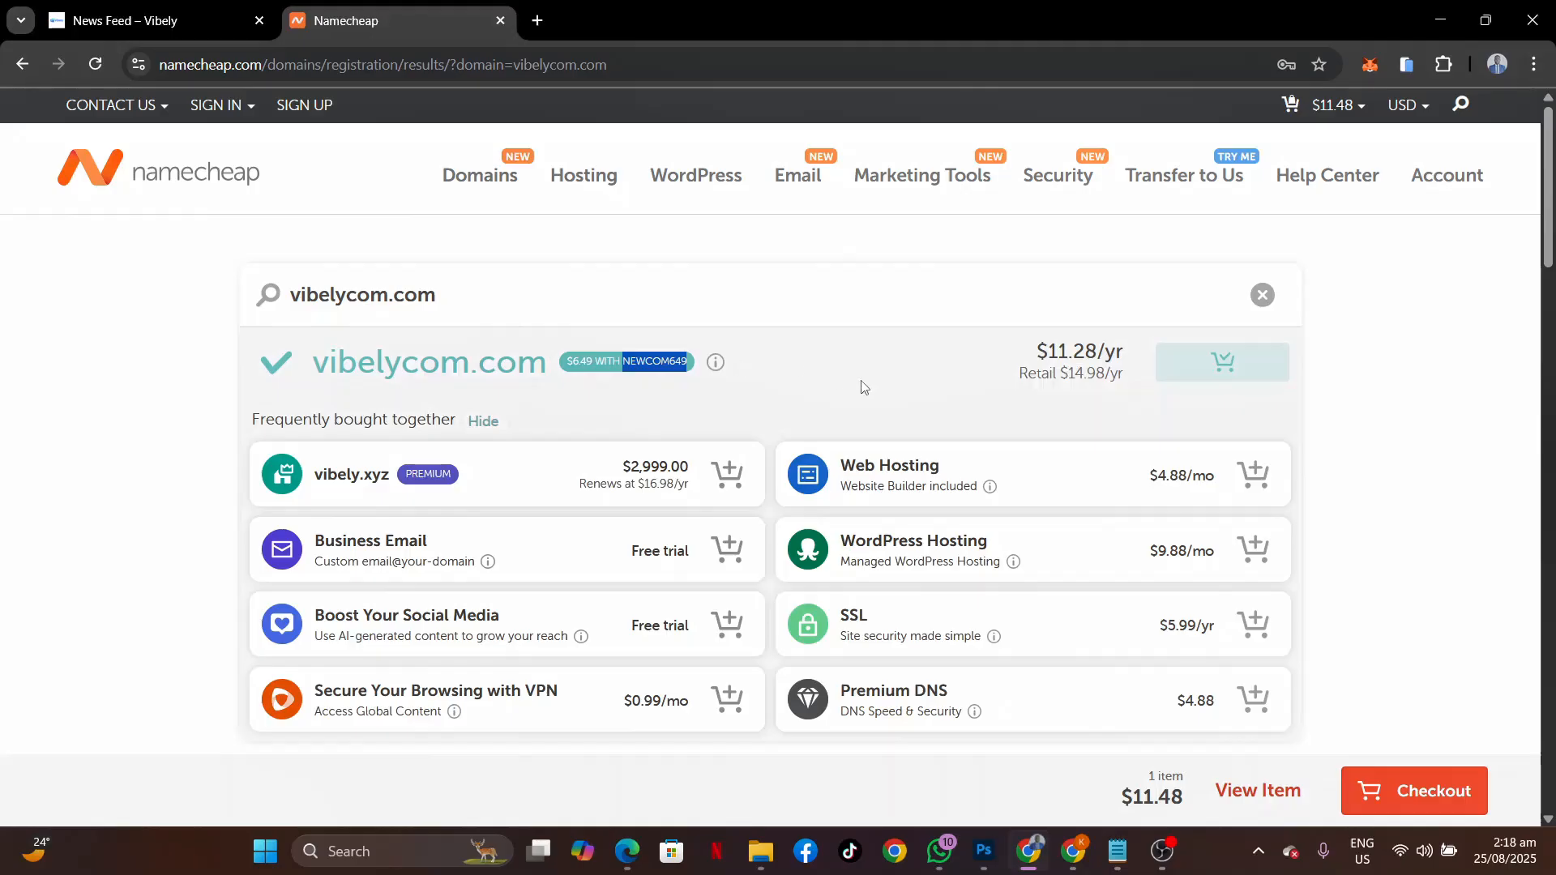
Go to Hosting > Shared Hosting and pick the Stellar plan from the pricing cards.
mouse_move(584, 177)
click(606, 230)
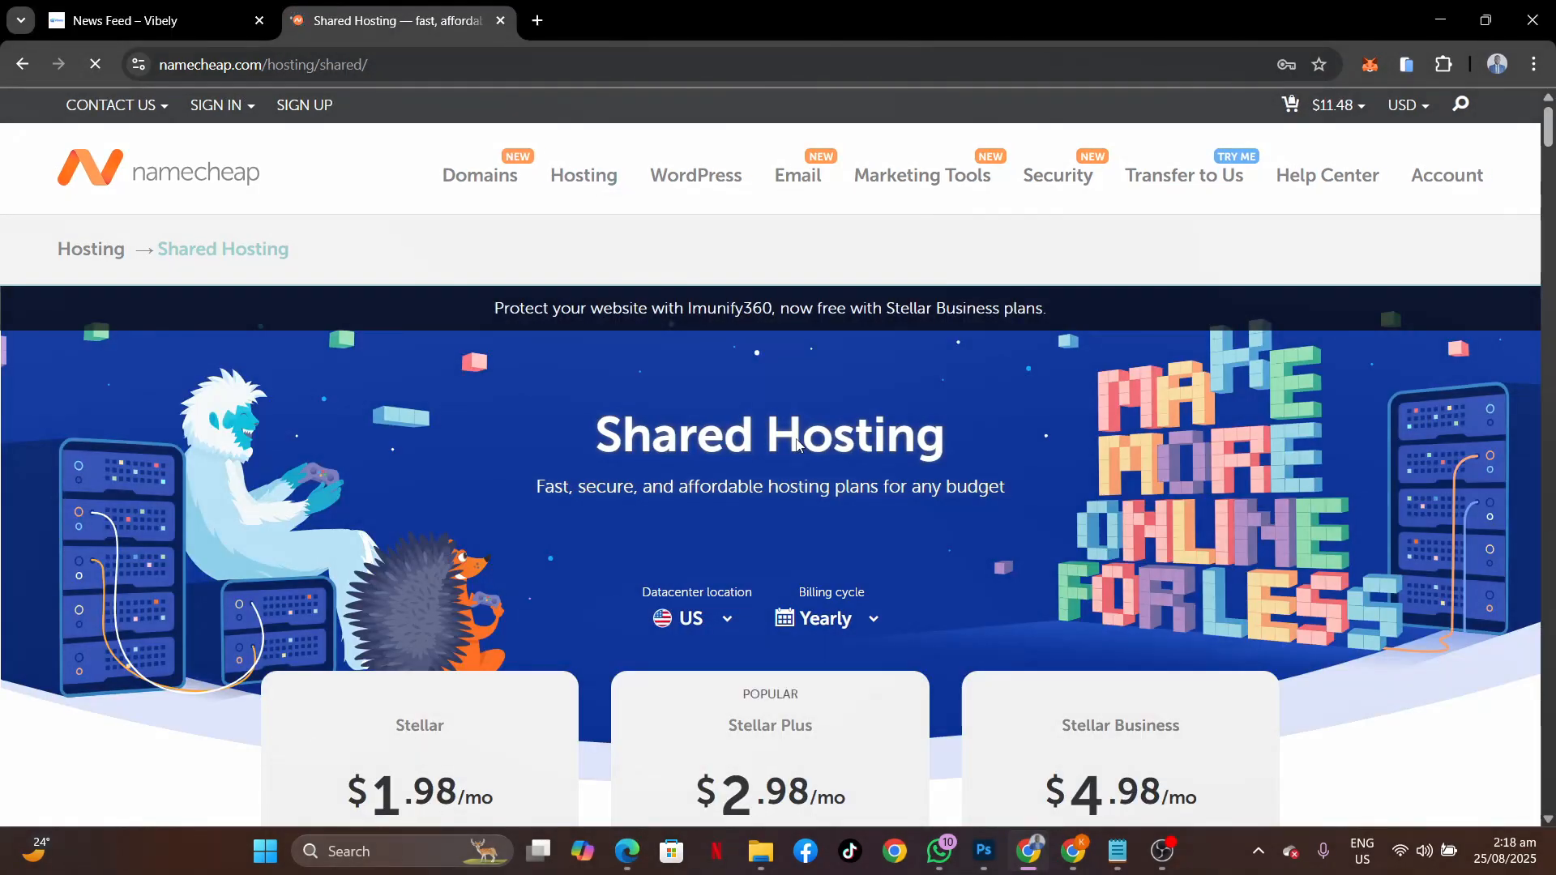
scroll(995, 546, down, 5)
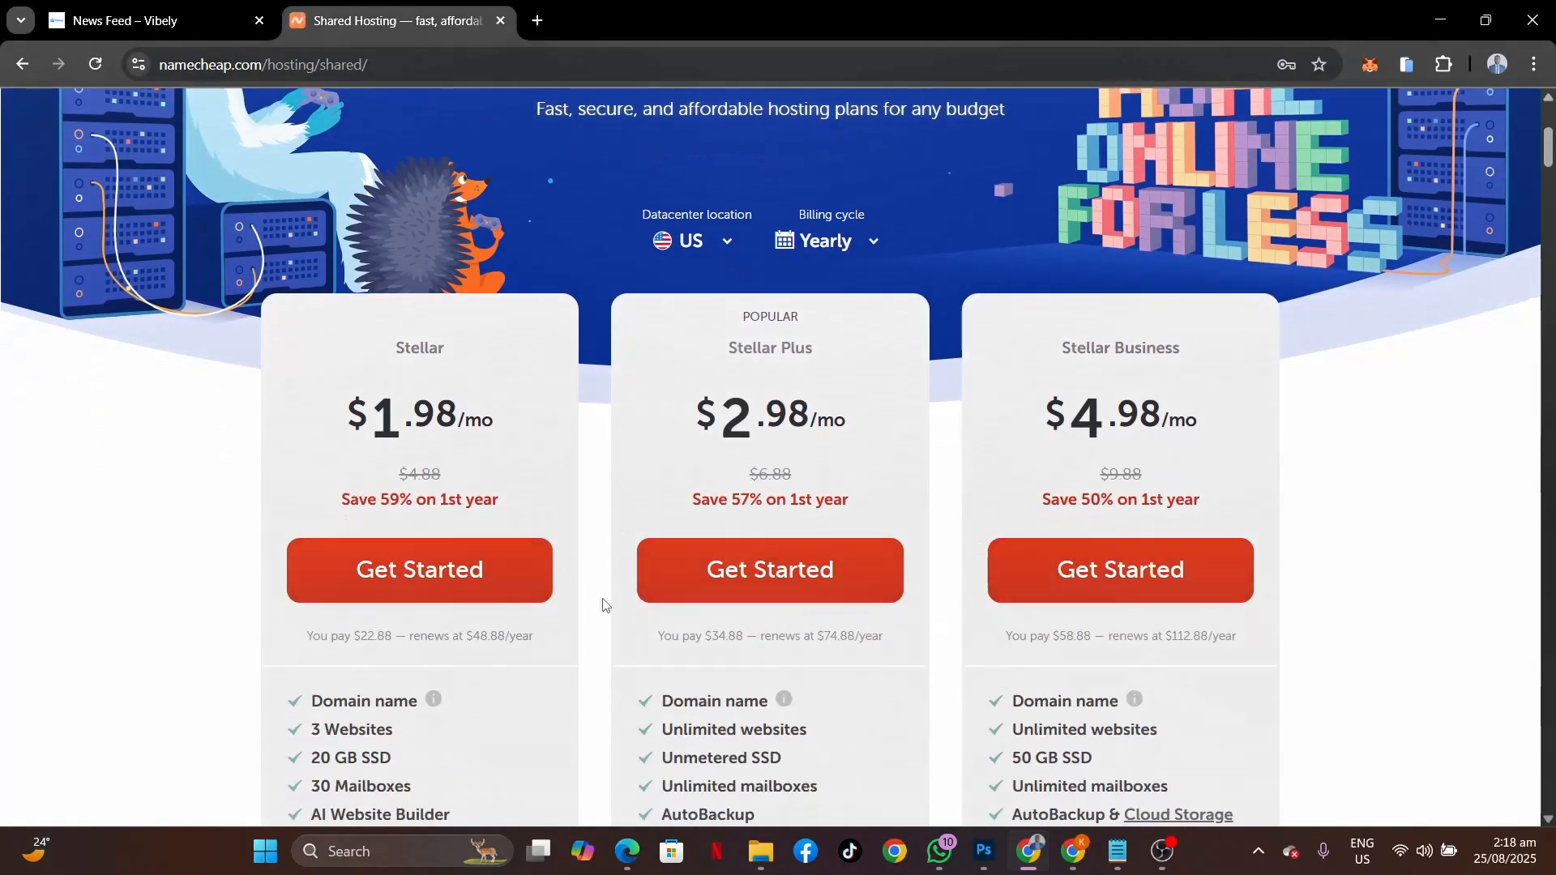
scroll(861, 660, down, 2)
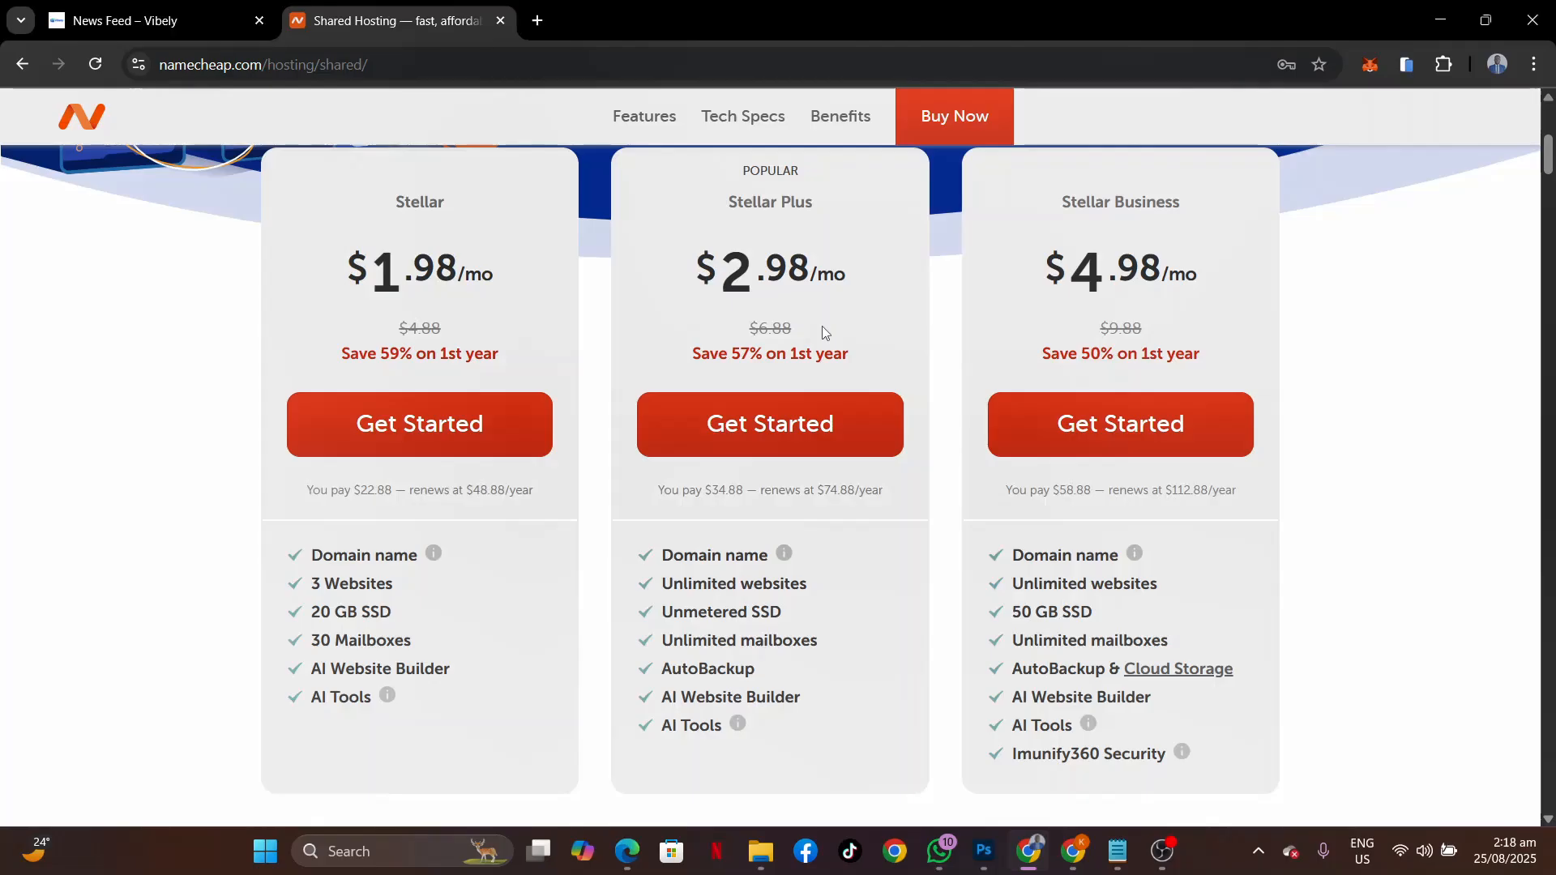
click(438, 423)
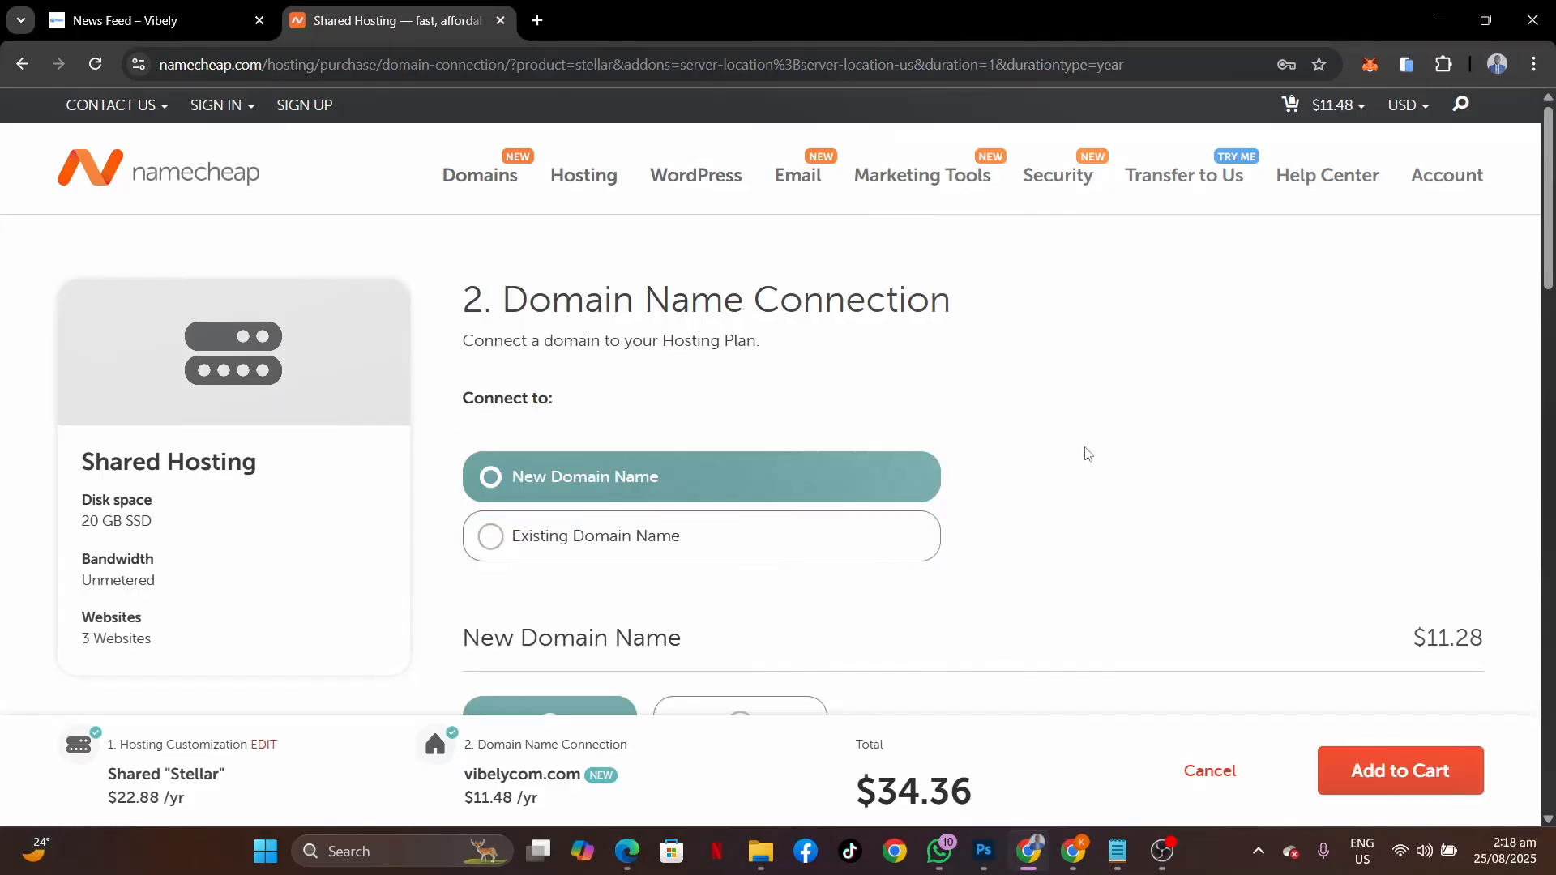
Add the Stellar plan to the cart, linked to the in-cart domain vibelycom.com.
scroll(1083, 548, down, 1)
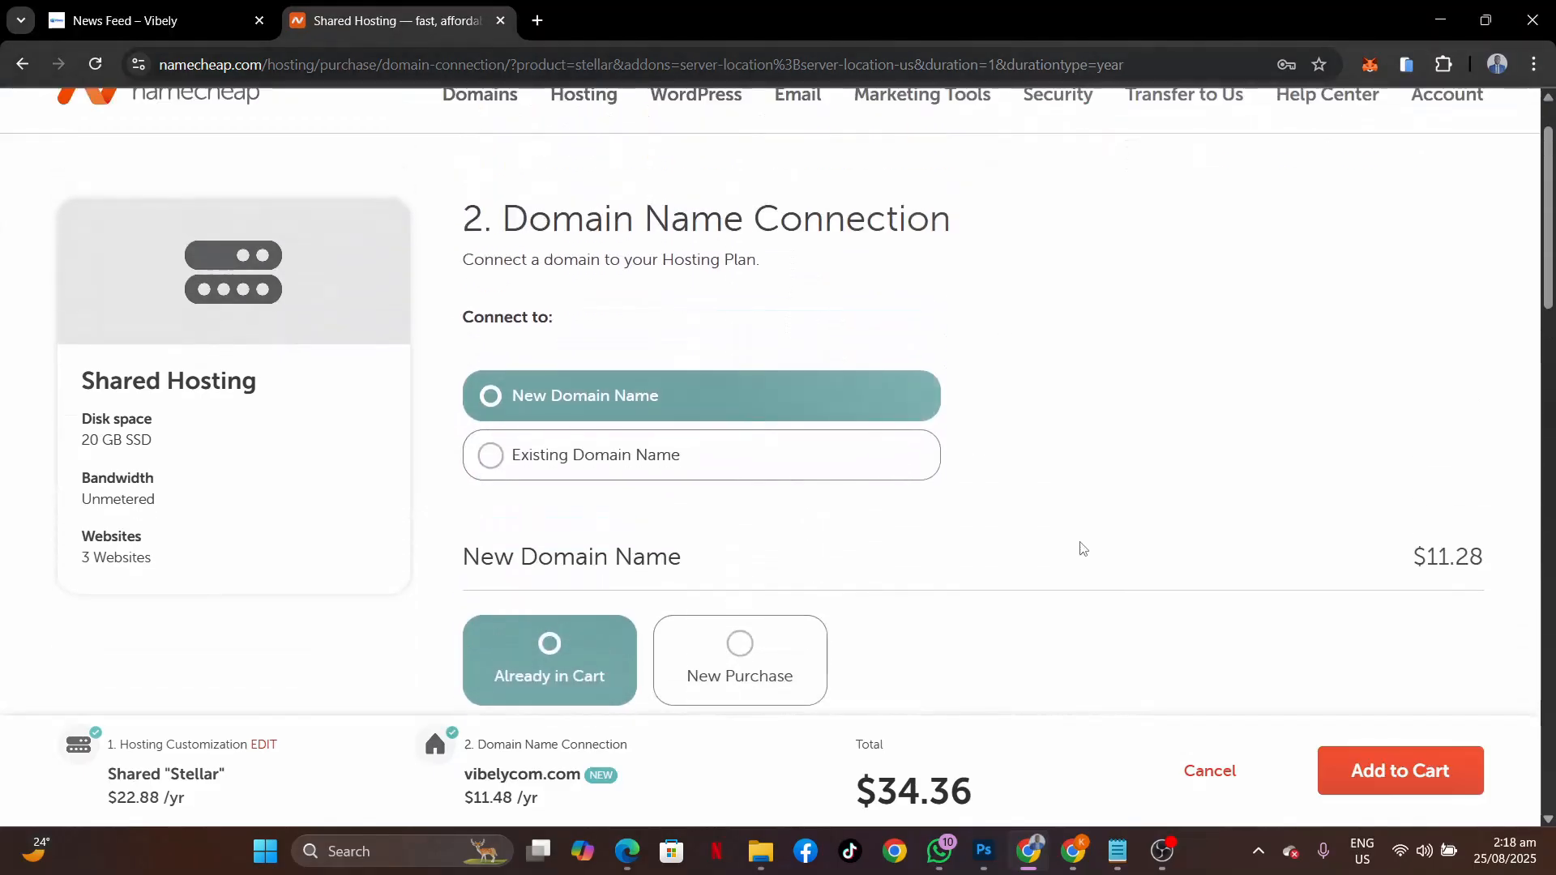
scroll(1080, 547, down, 1)
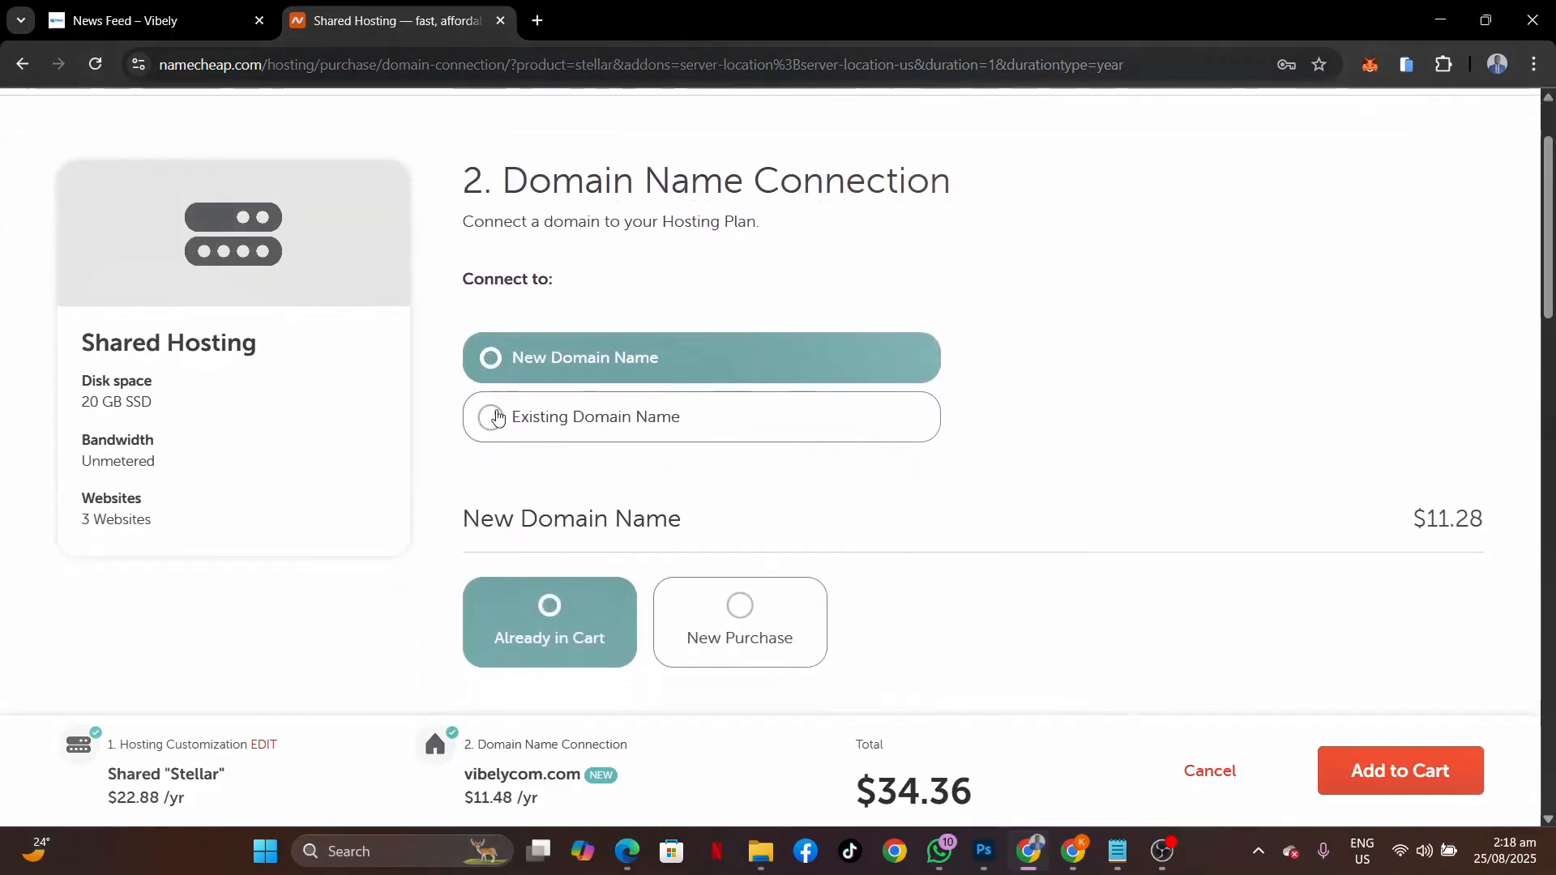
scroll(948, 538, down, 3)
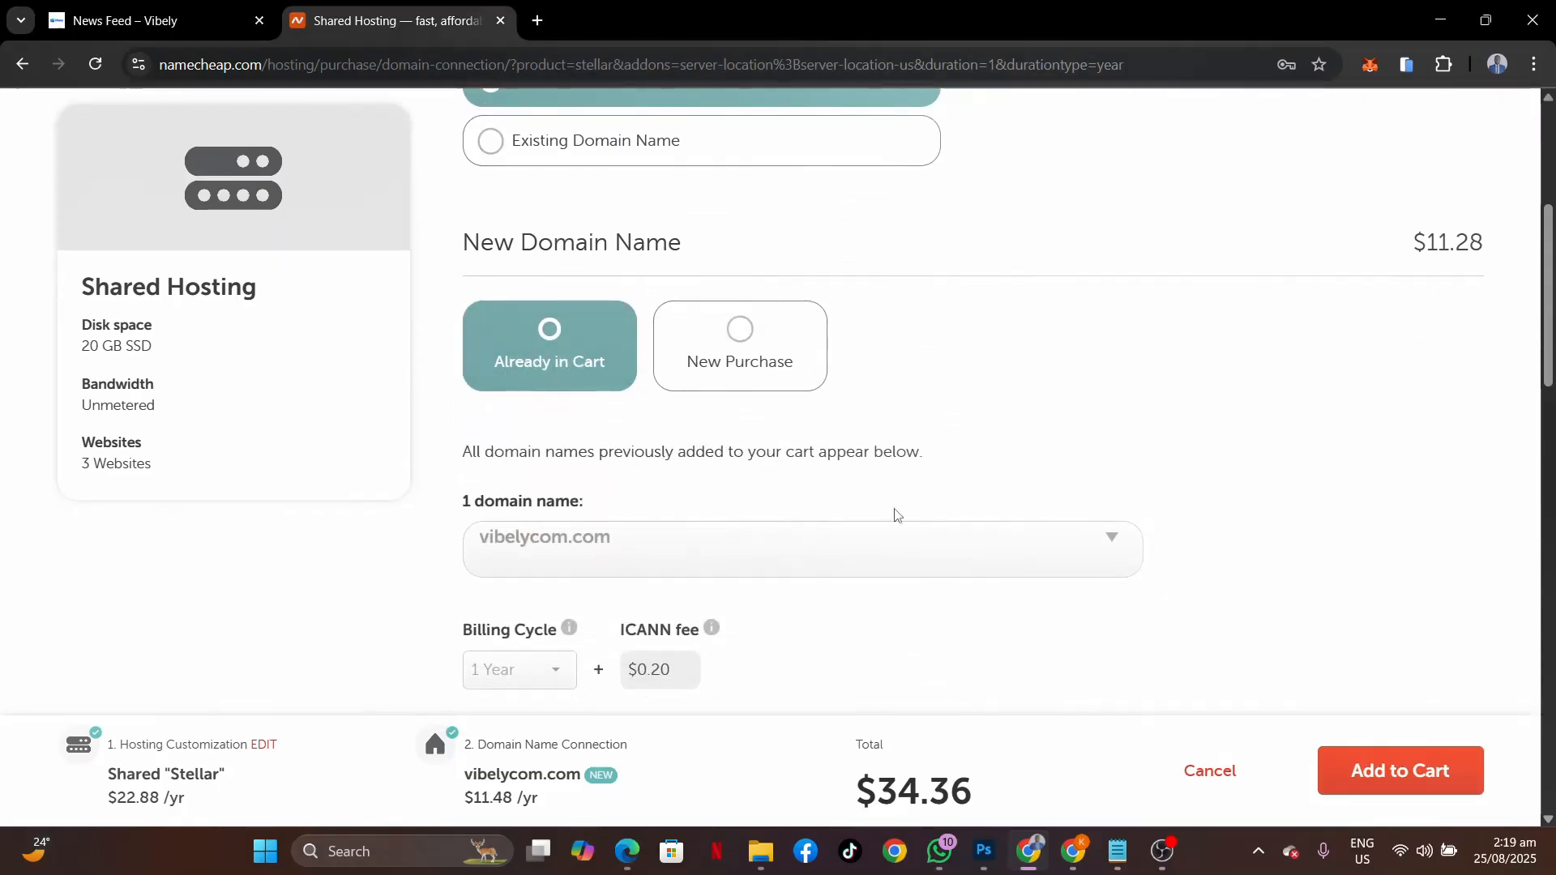
scroll(895, 514, down, 4)
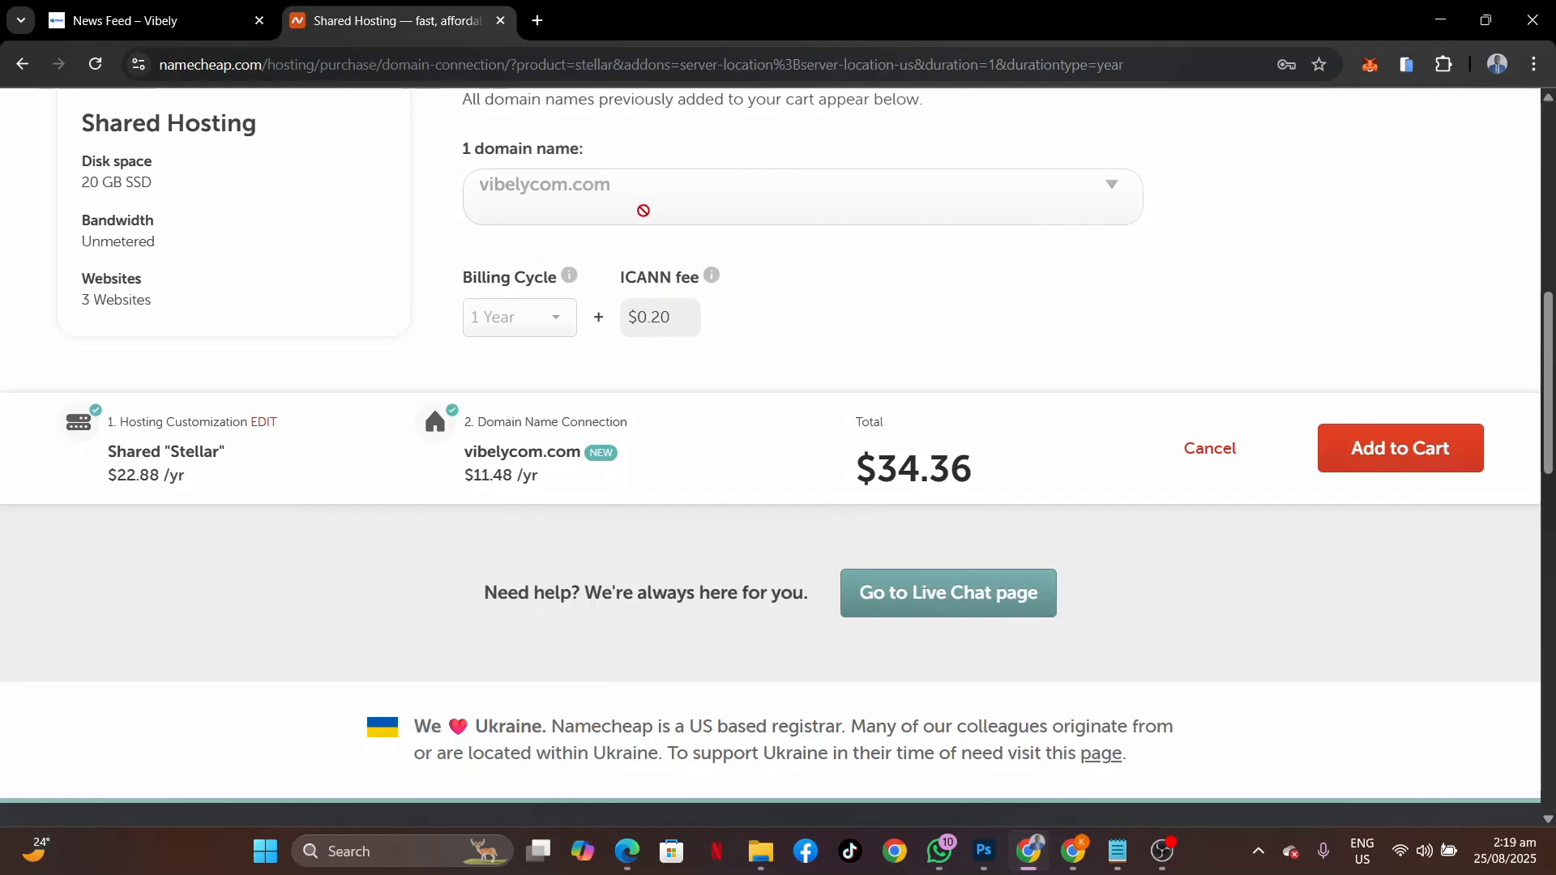
scroll(776, 371, down, 1)
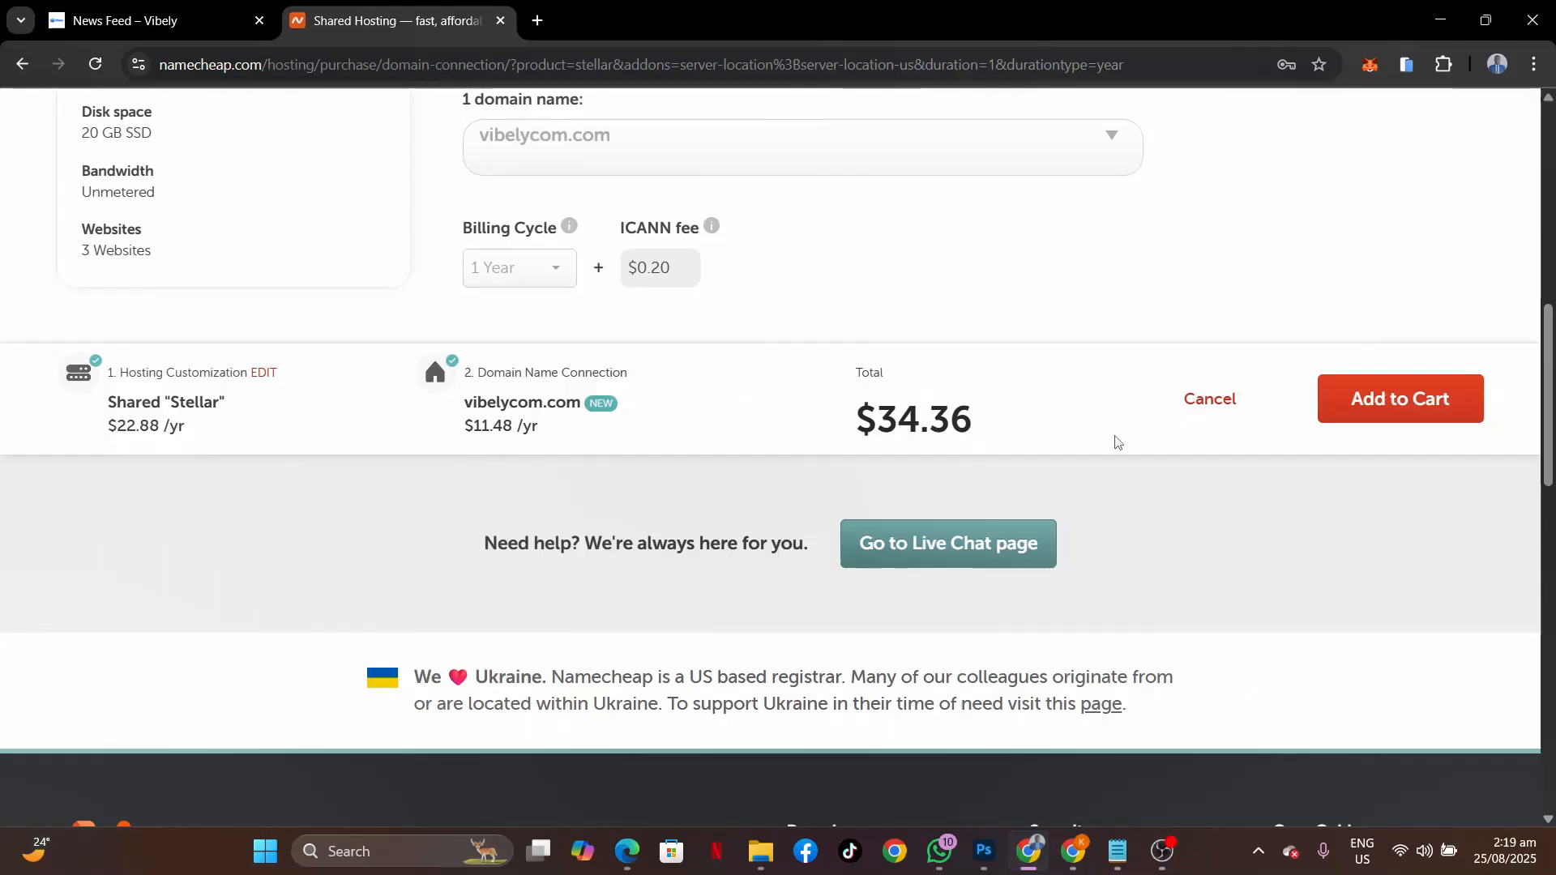
click(1457, 400)
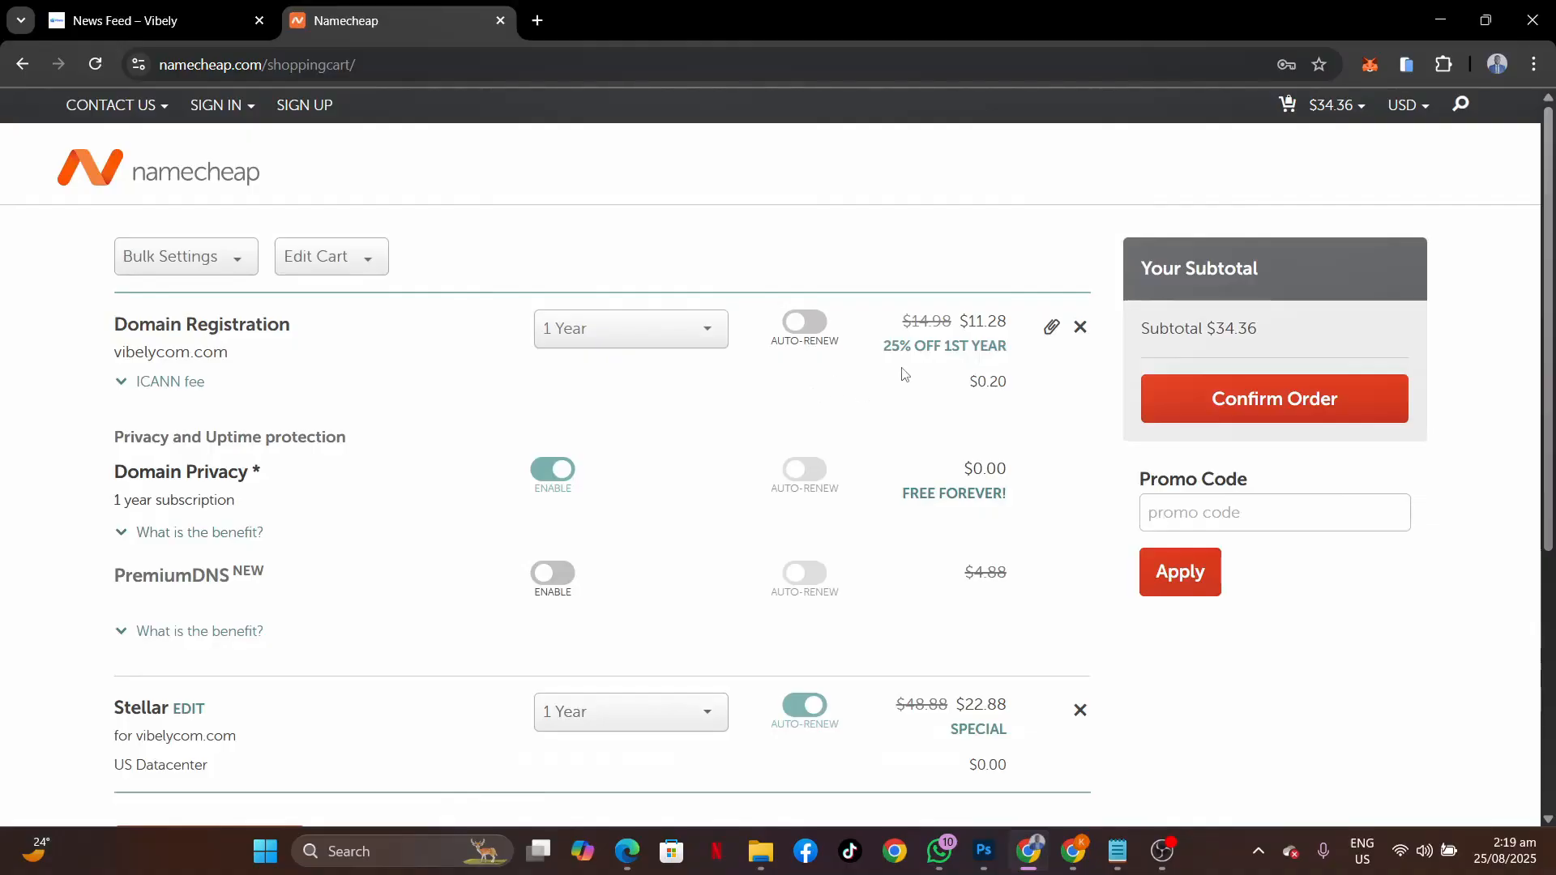
Paste NEWCOM649 into the cart sidebar's Promo Code field.
scroll(861, 395, down, 2)
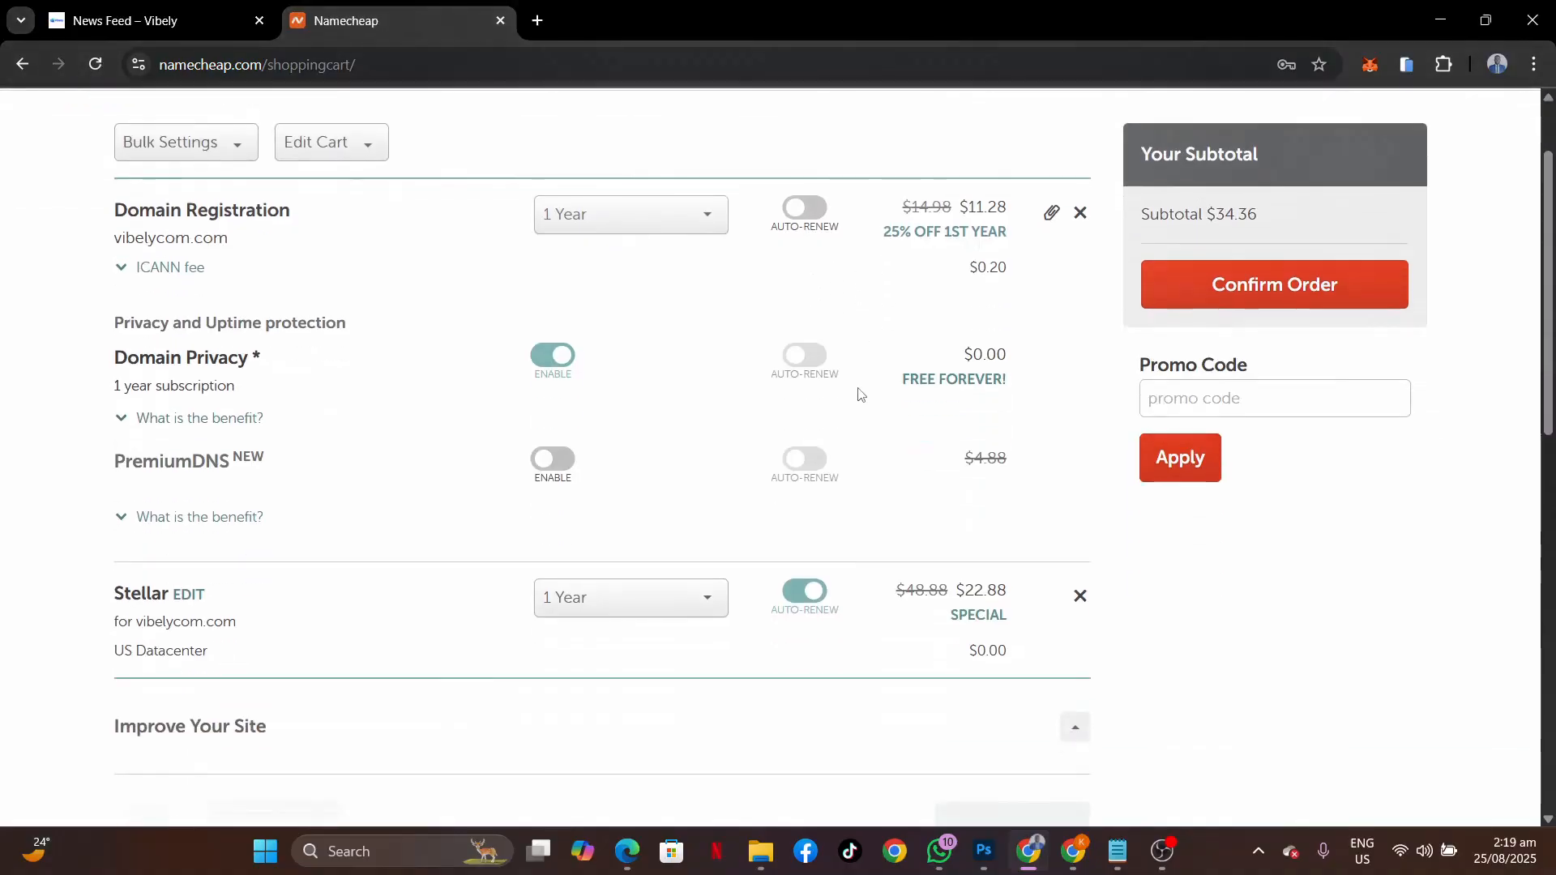
click(1184, 393)
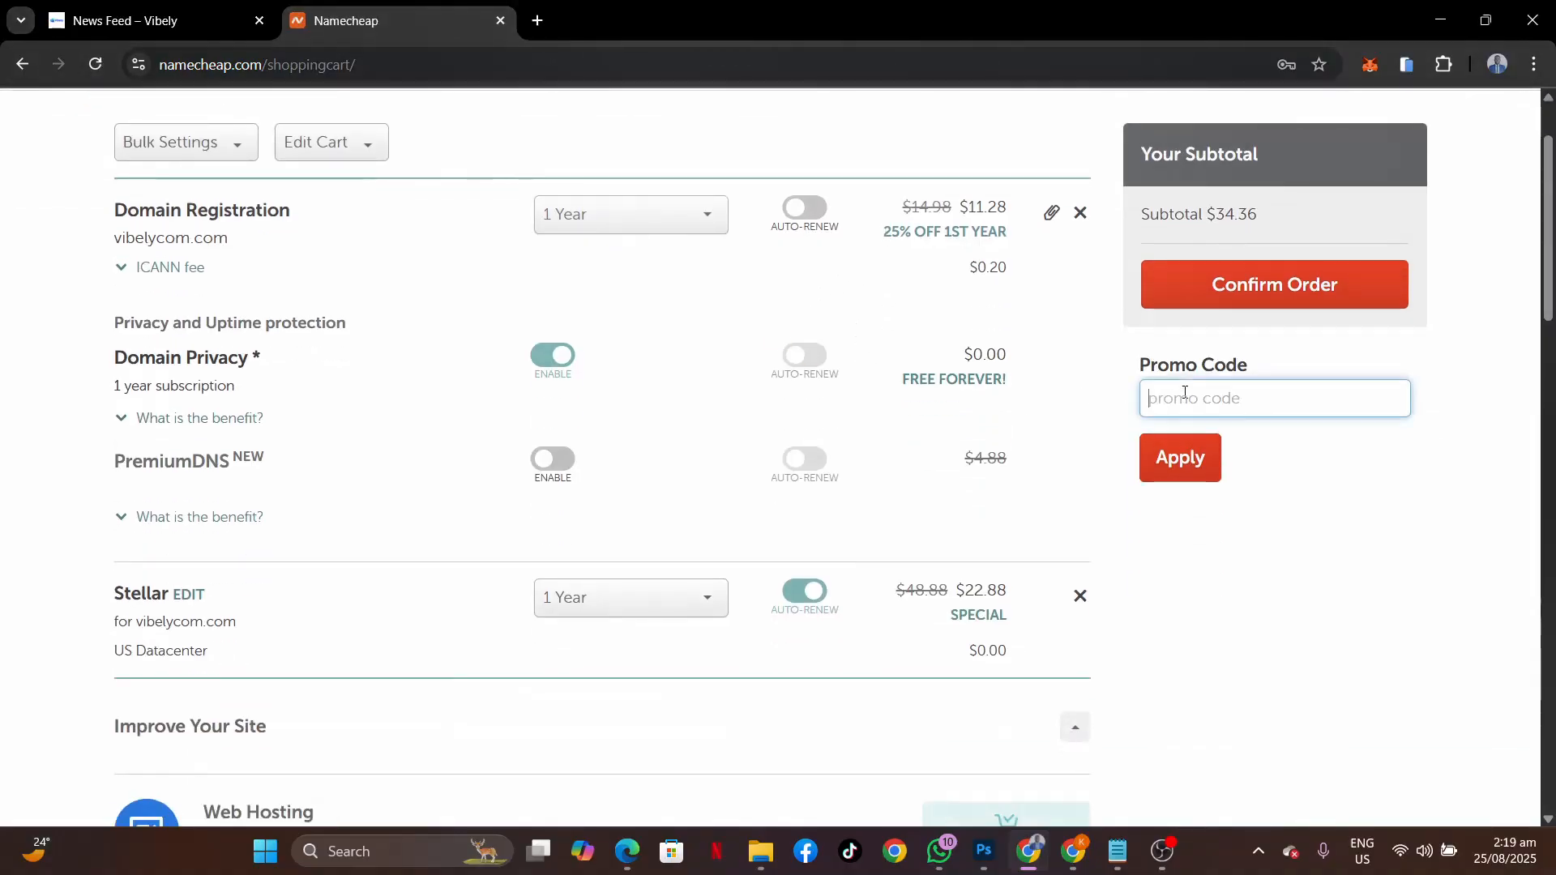
key(ctrl+v)
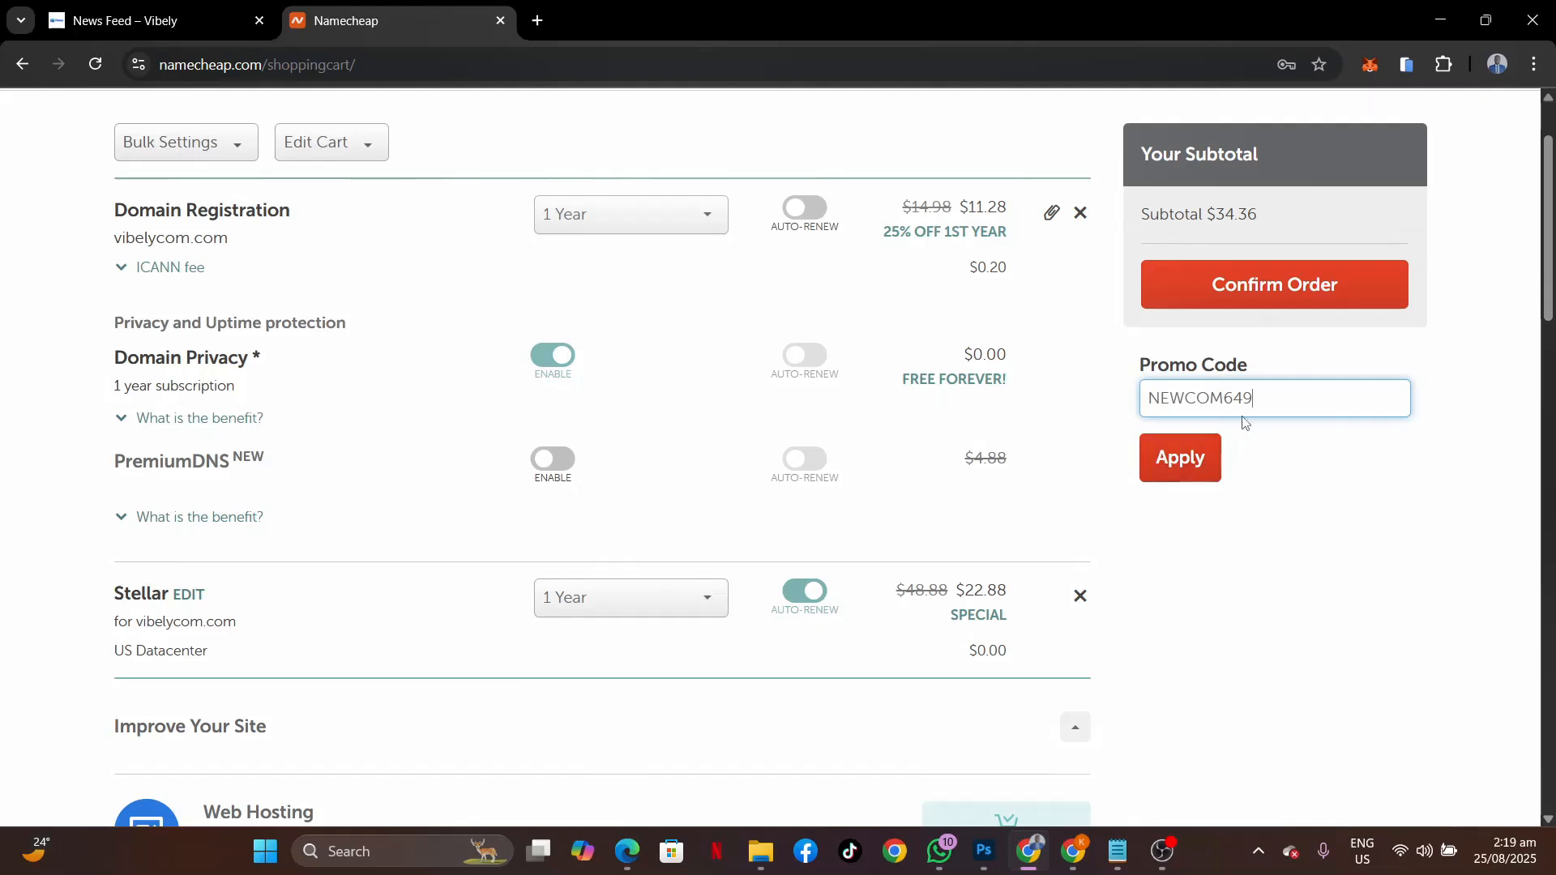
scroll(661, 344, up, 1)
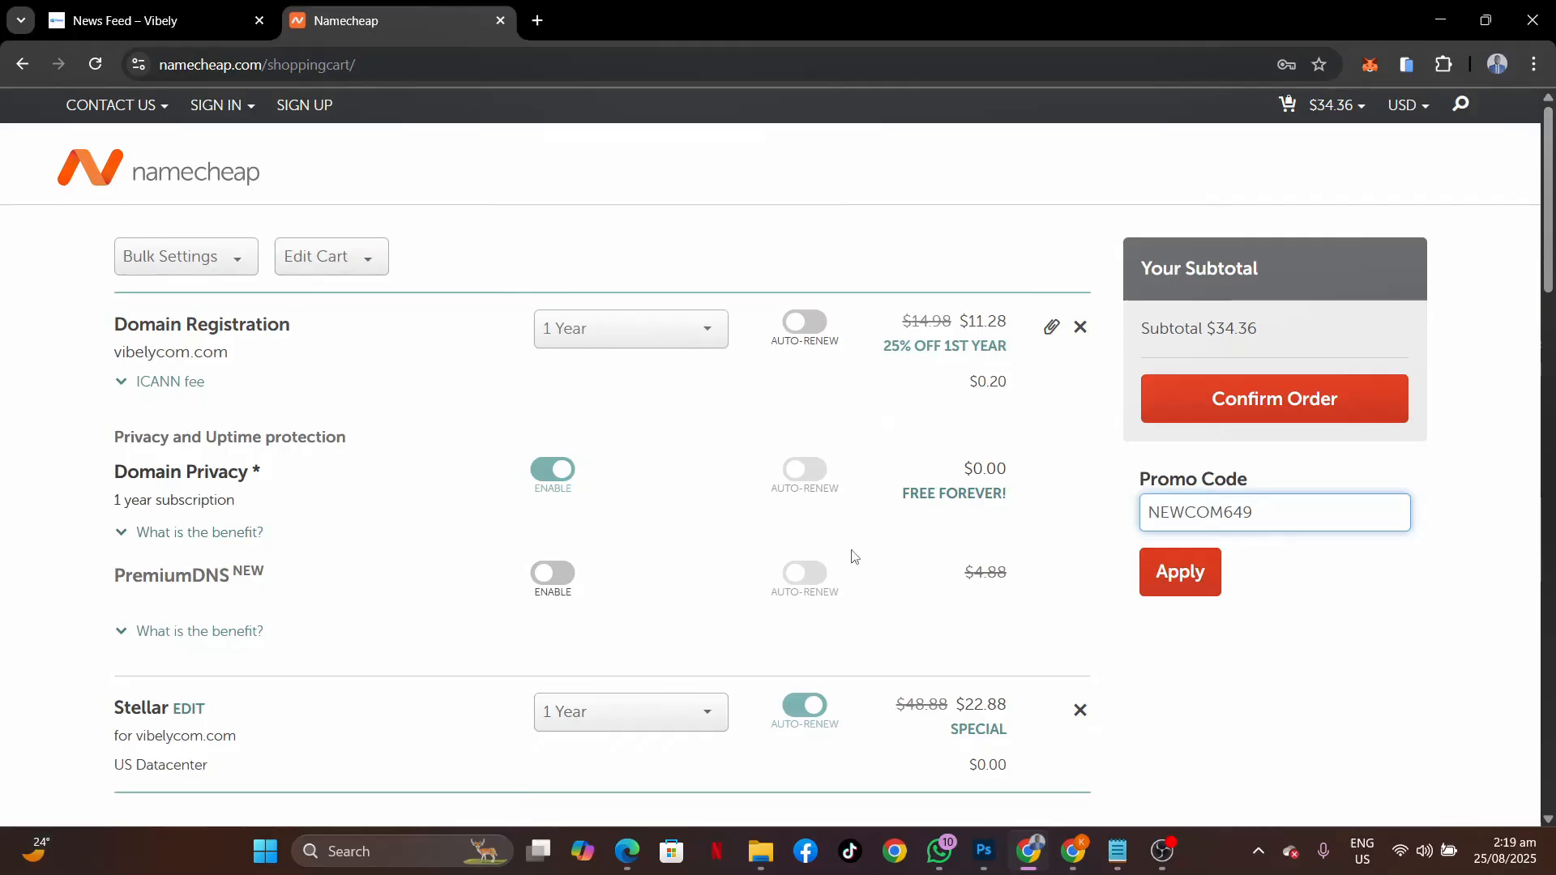
scroll(850, 564, down, 7)
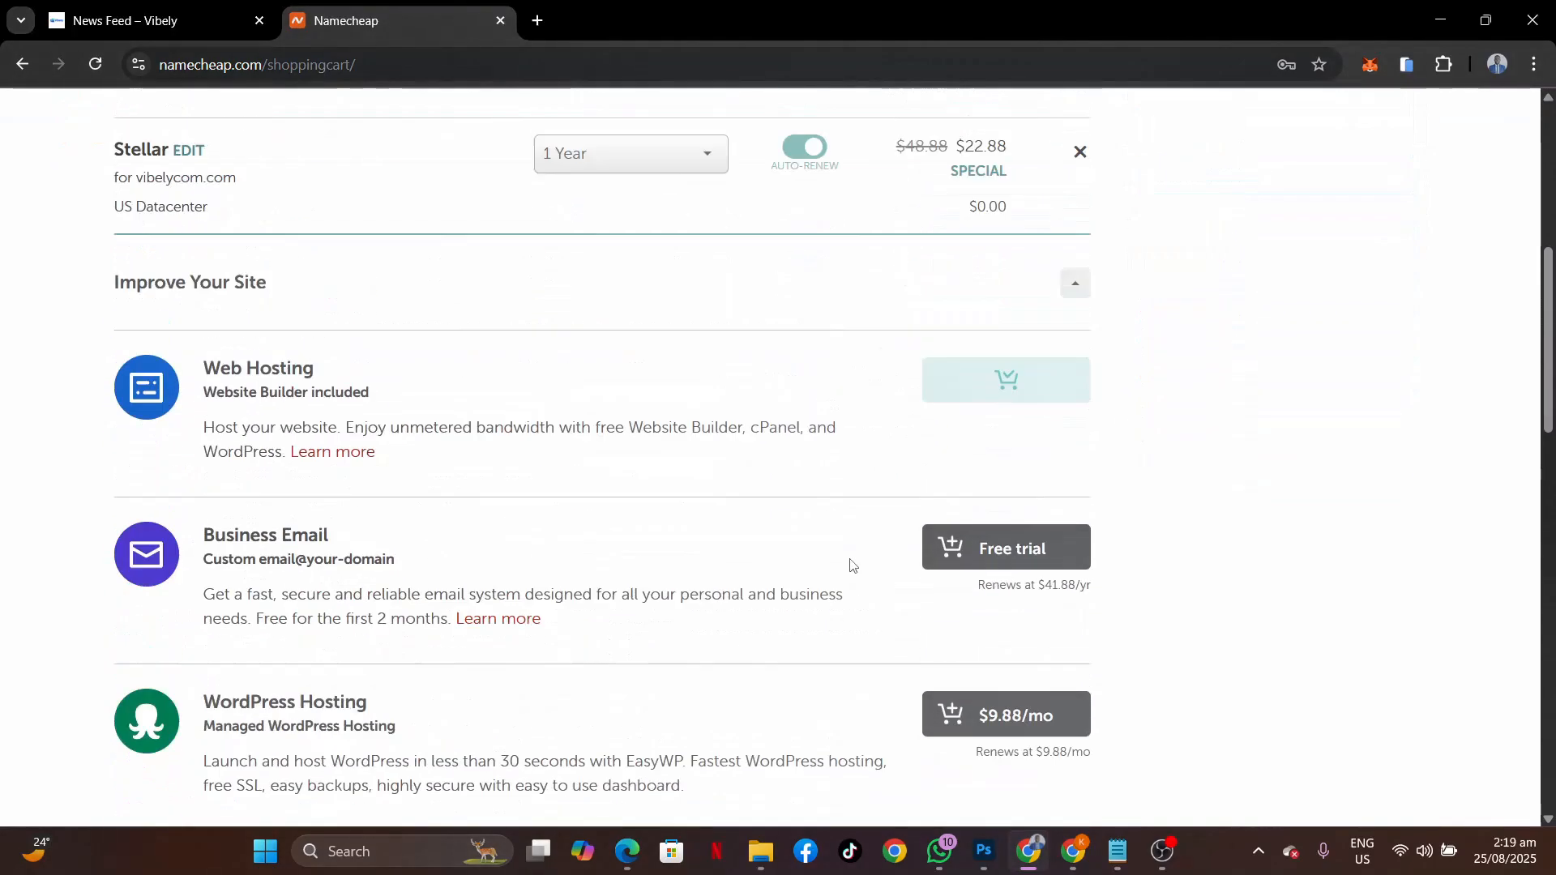
scroll(848, 566, up, 7)
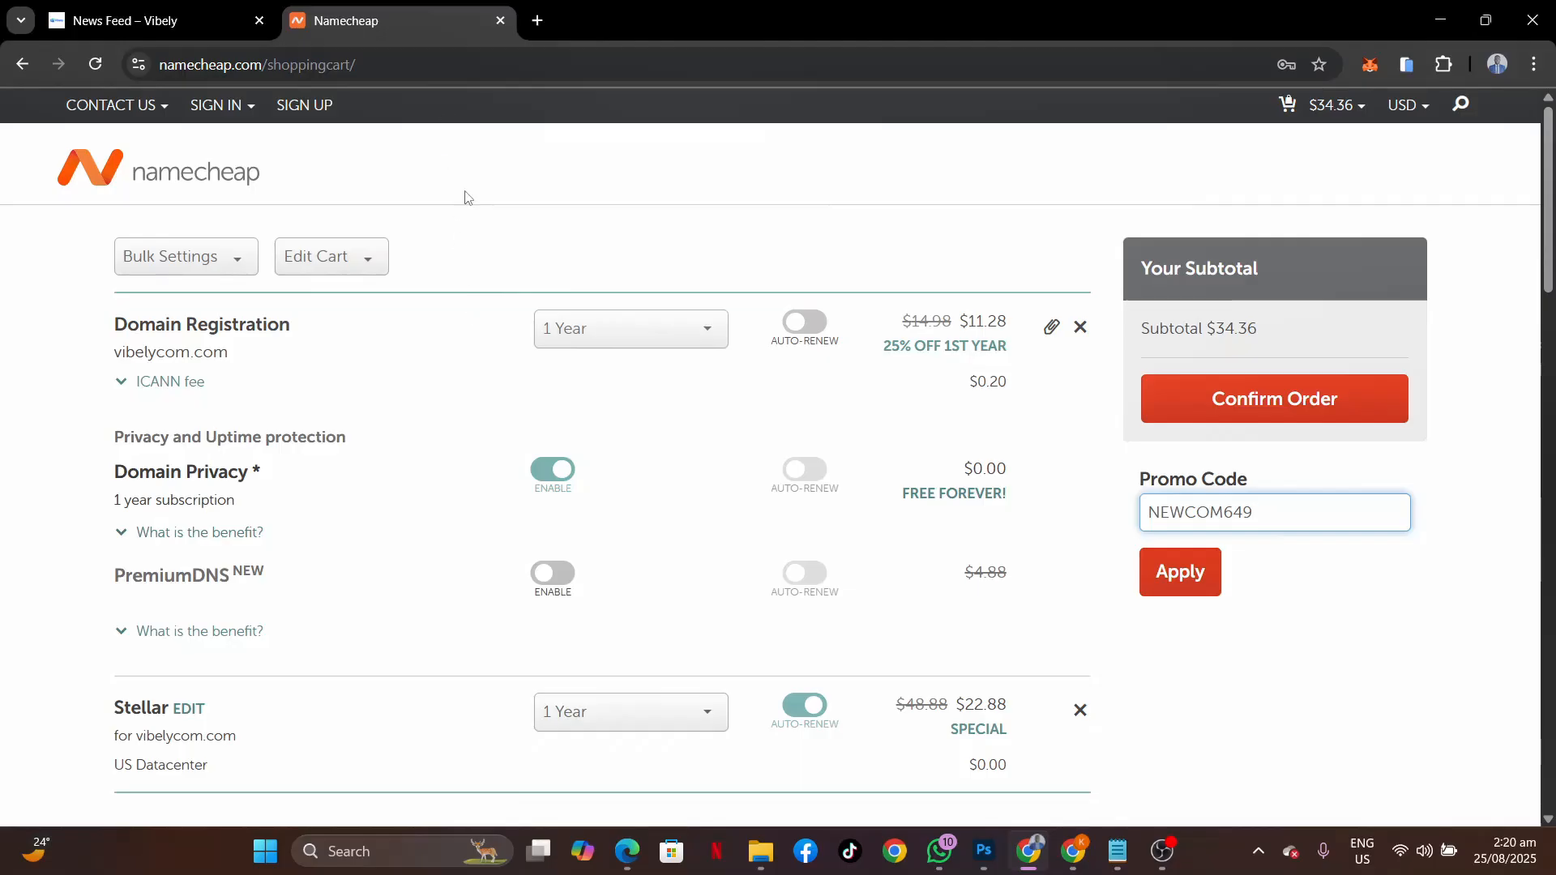
Sign in to the Namecheap account with Chrome's saved login details.
click(218, 107)
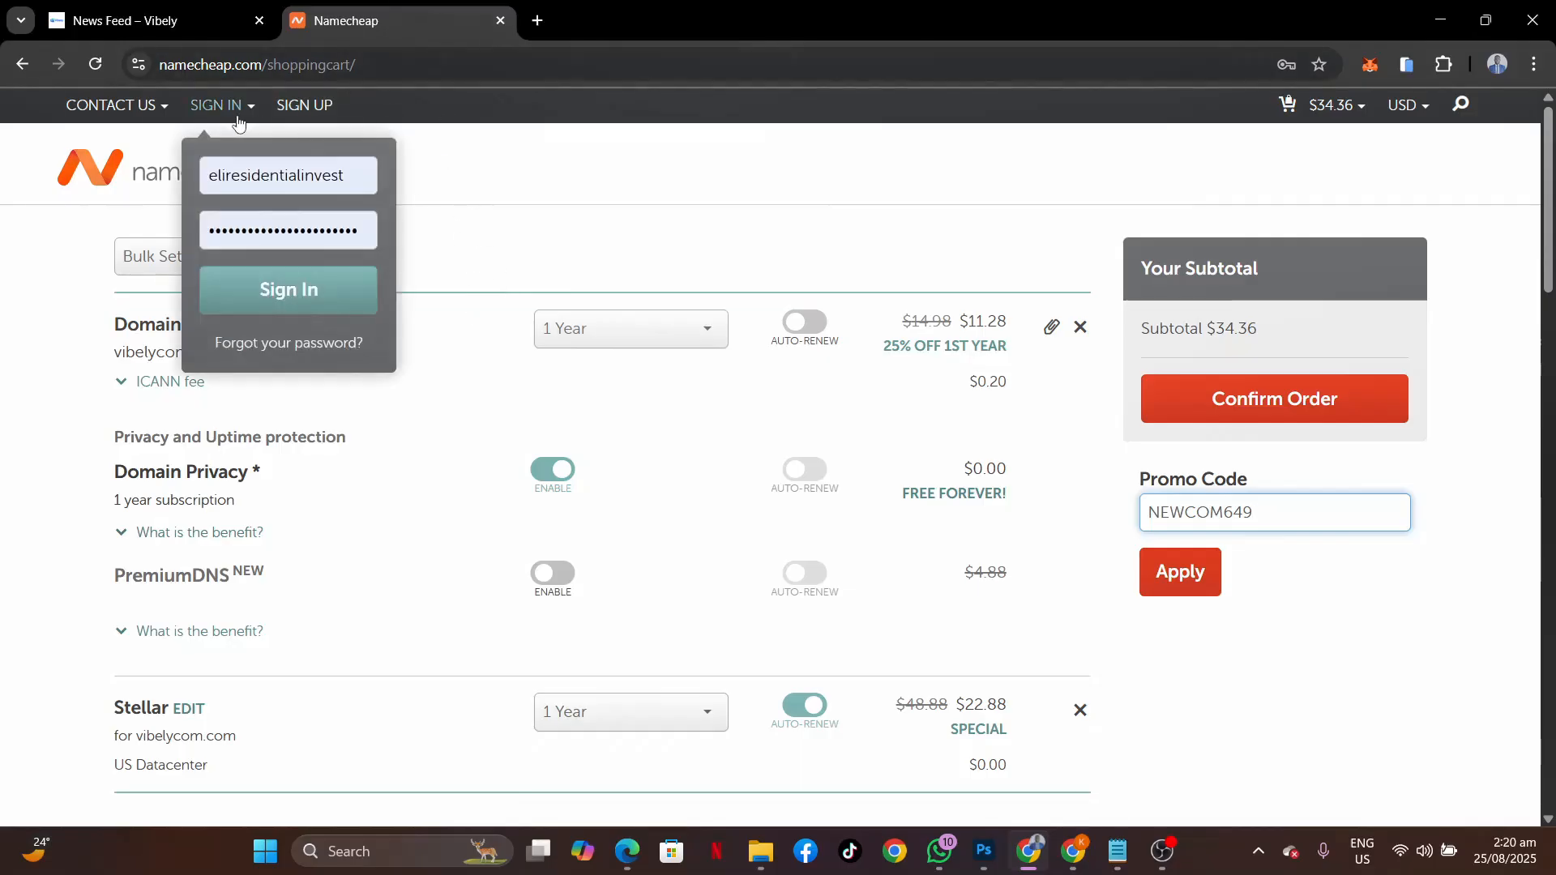
click(278, 172)
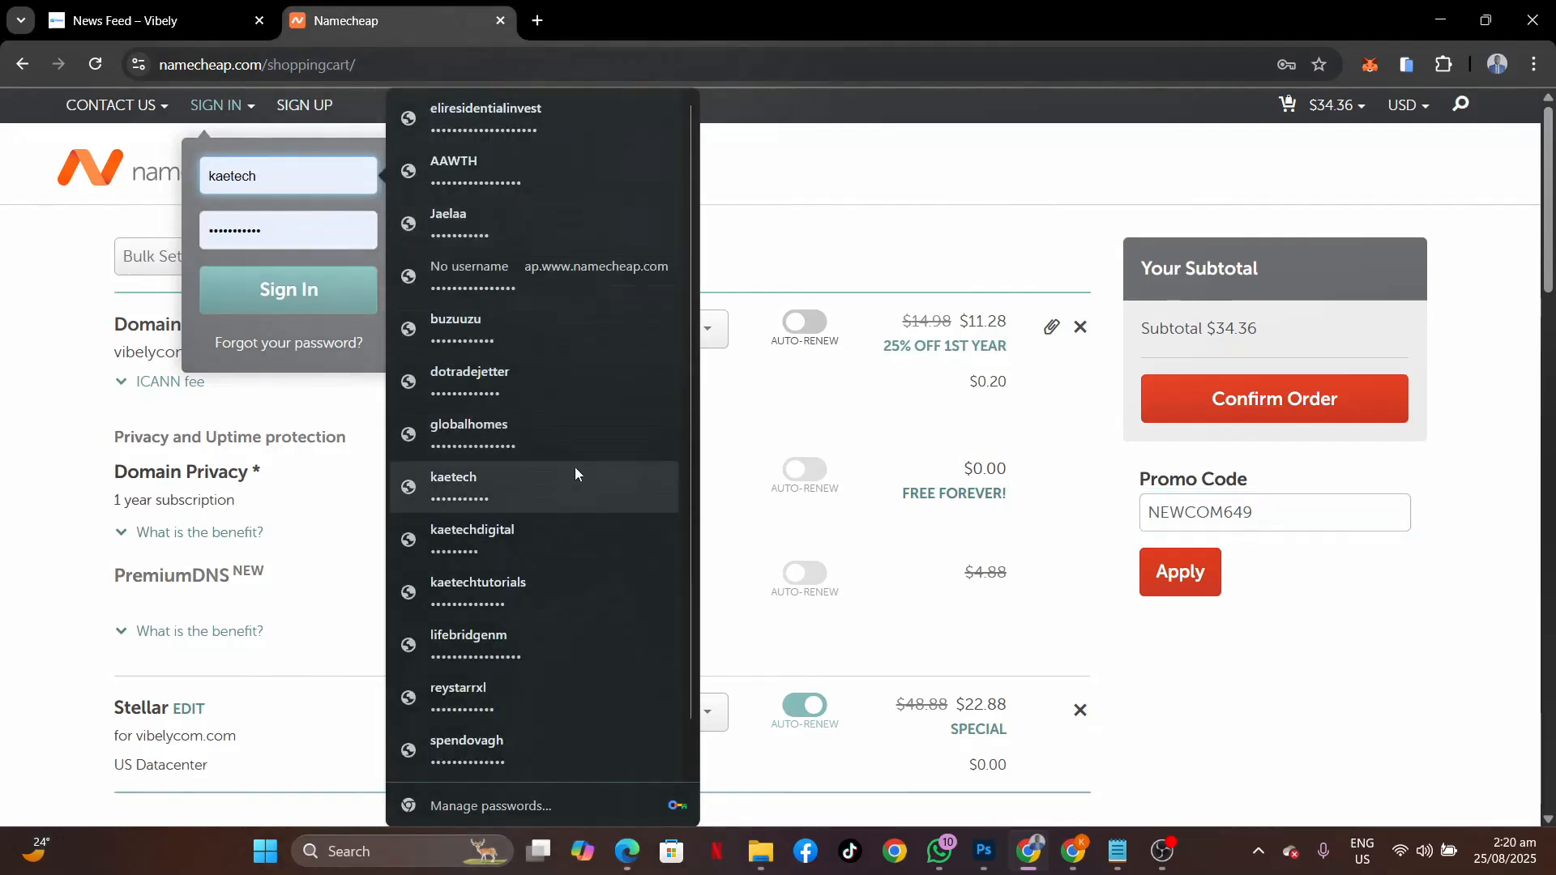
click(486, 117)
click(31, 241)
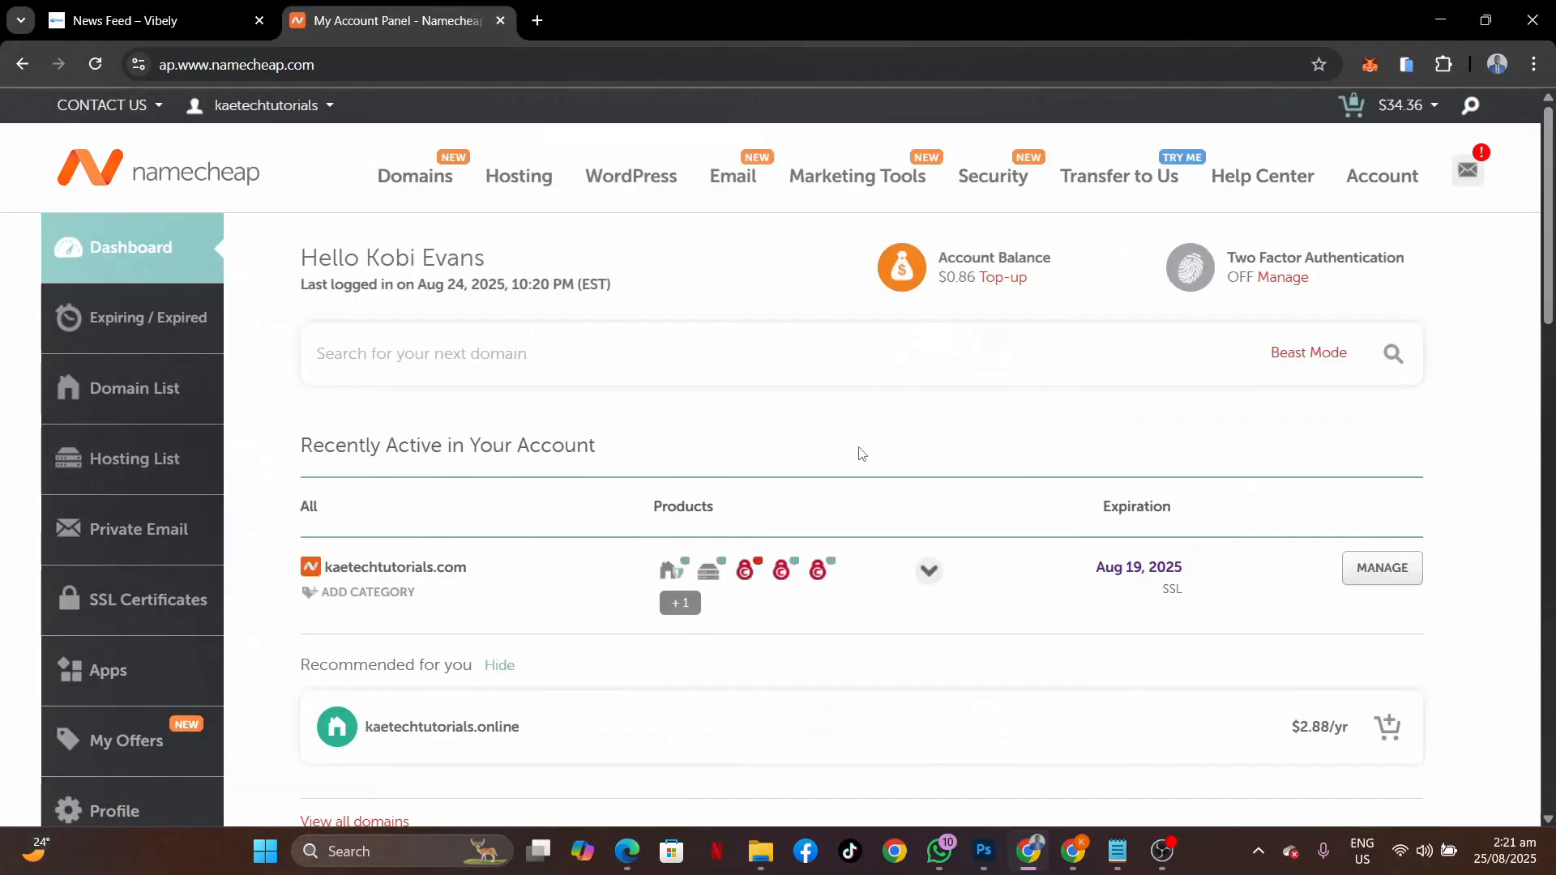
Bring up the Stellar hosting options for kaetechtutorials.com on the dashboard.
scroll(862, 452, down, 2)
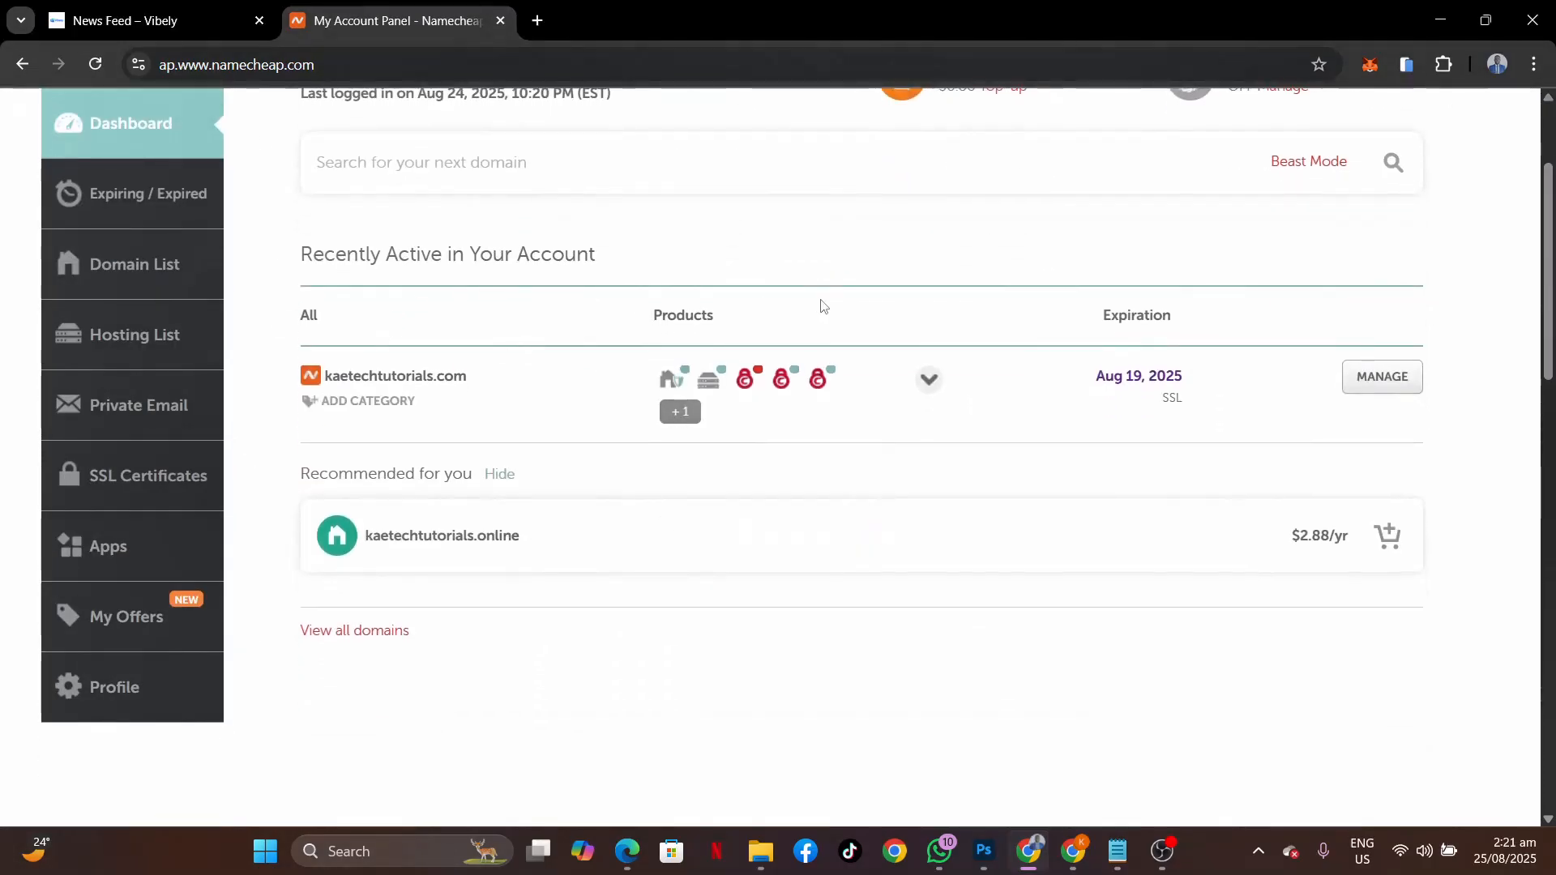
scroll(823, 305, up, 2)
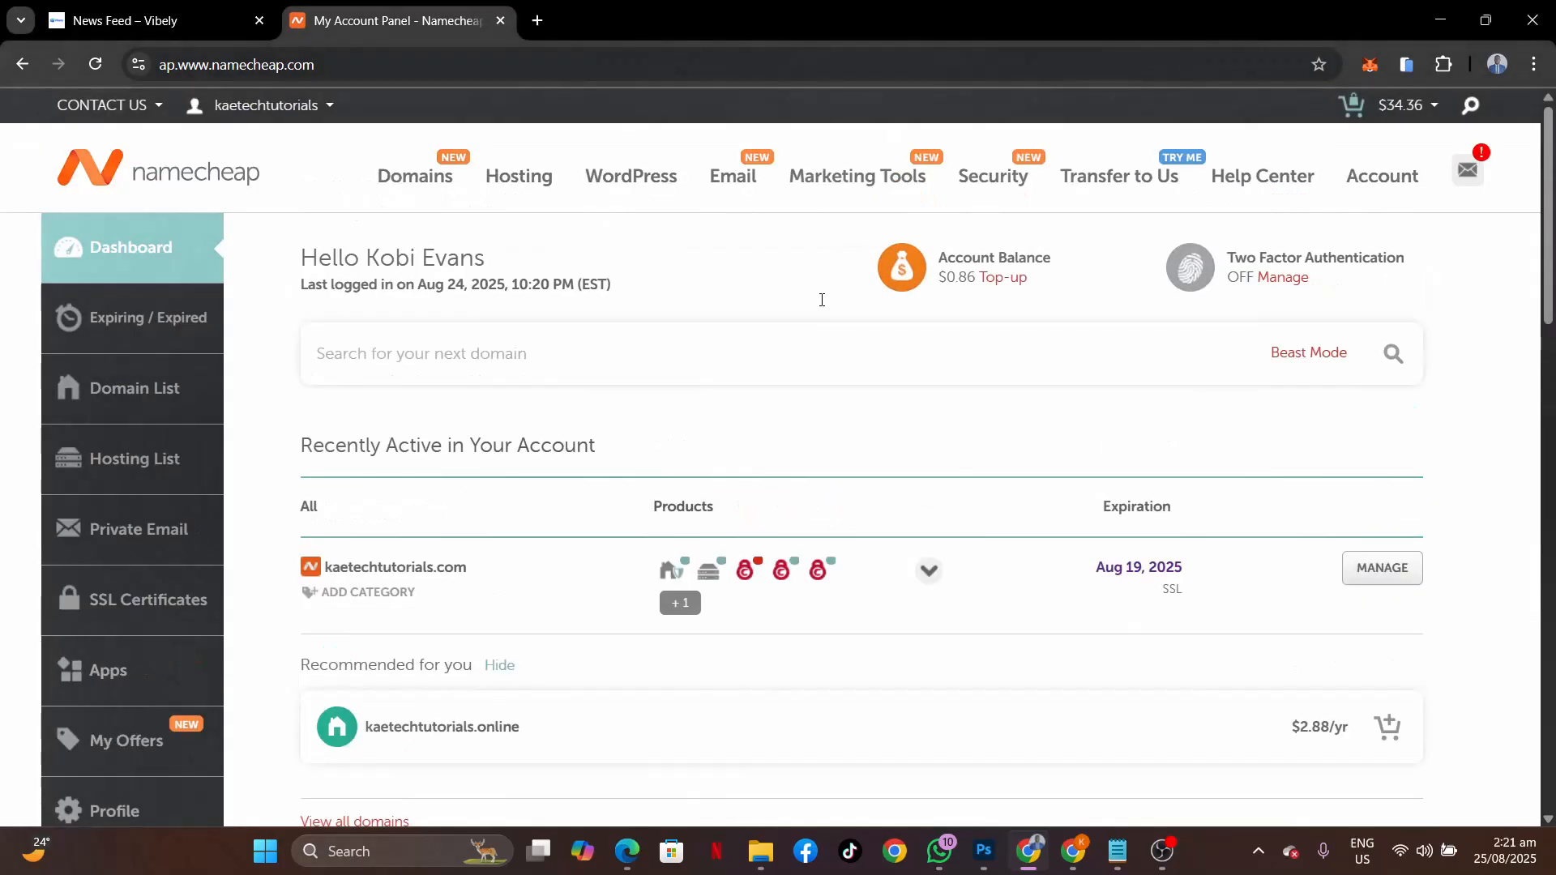
scroll(823, 306, down, 2)
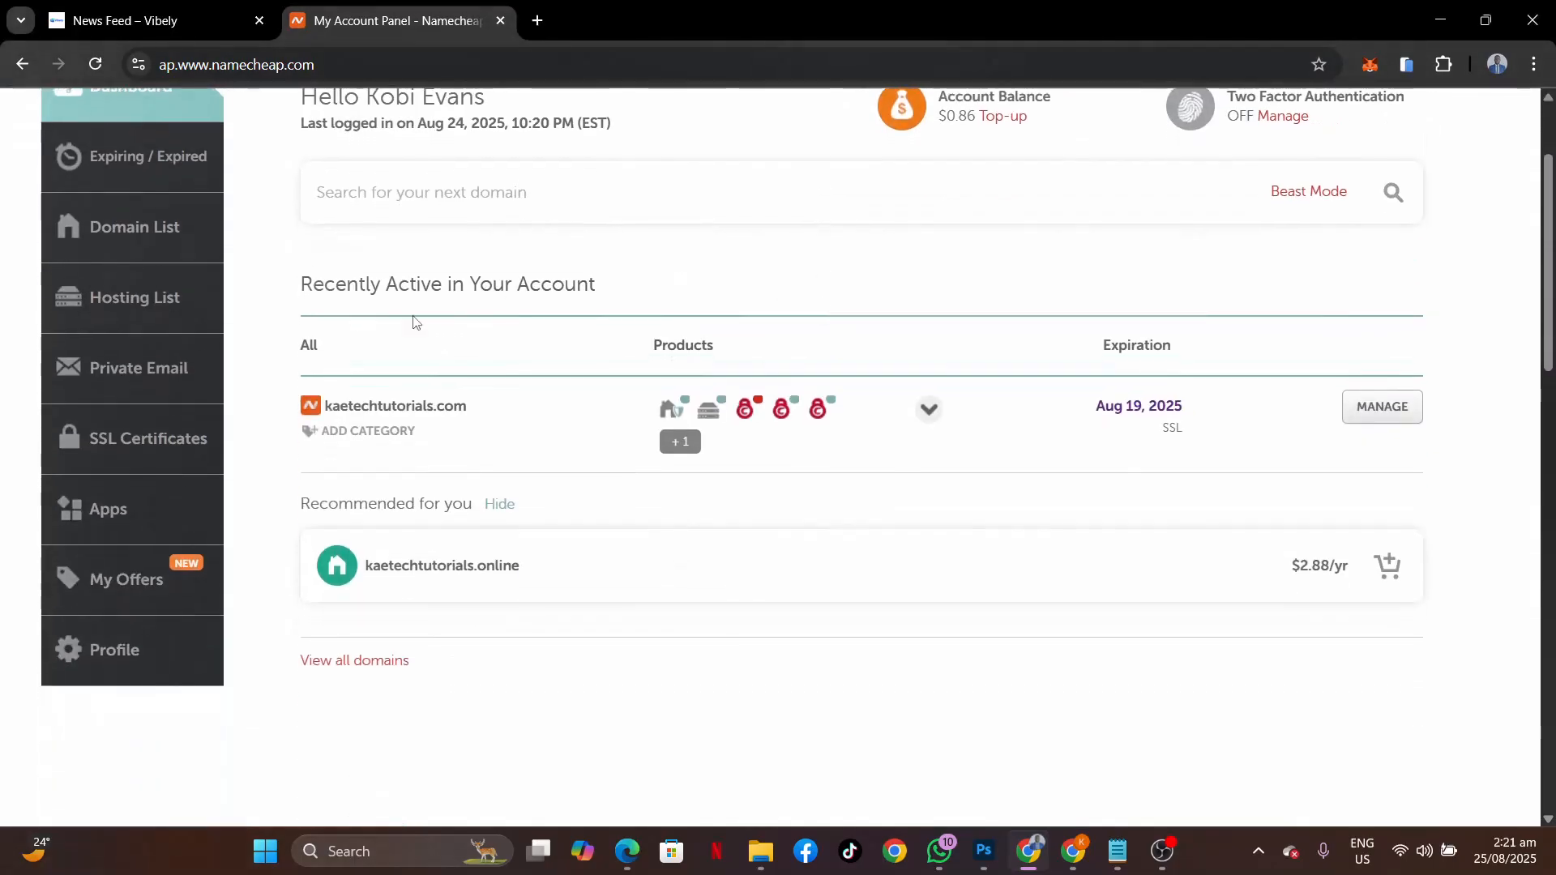
mouse_move(707, 410)
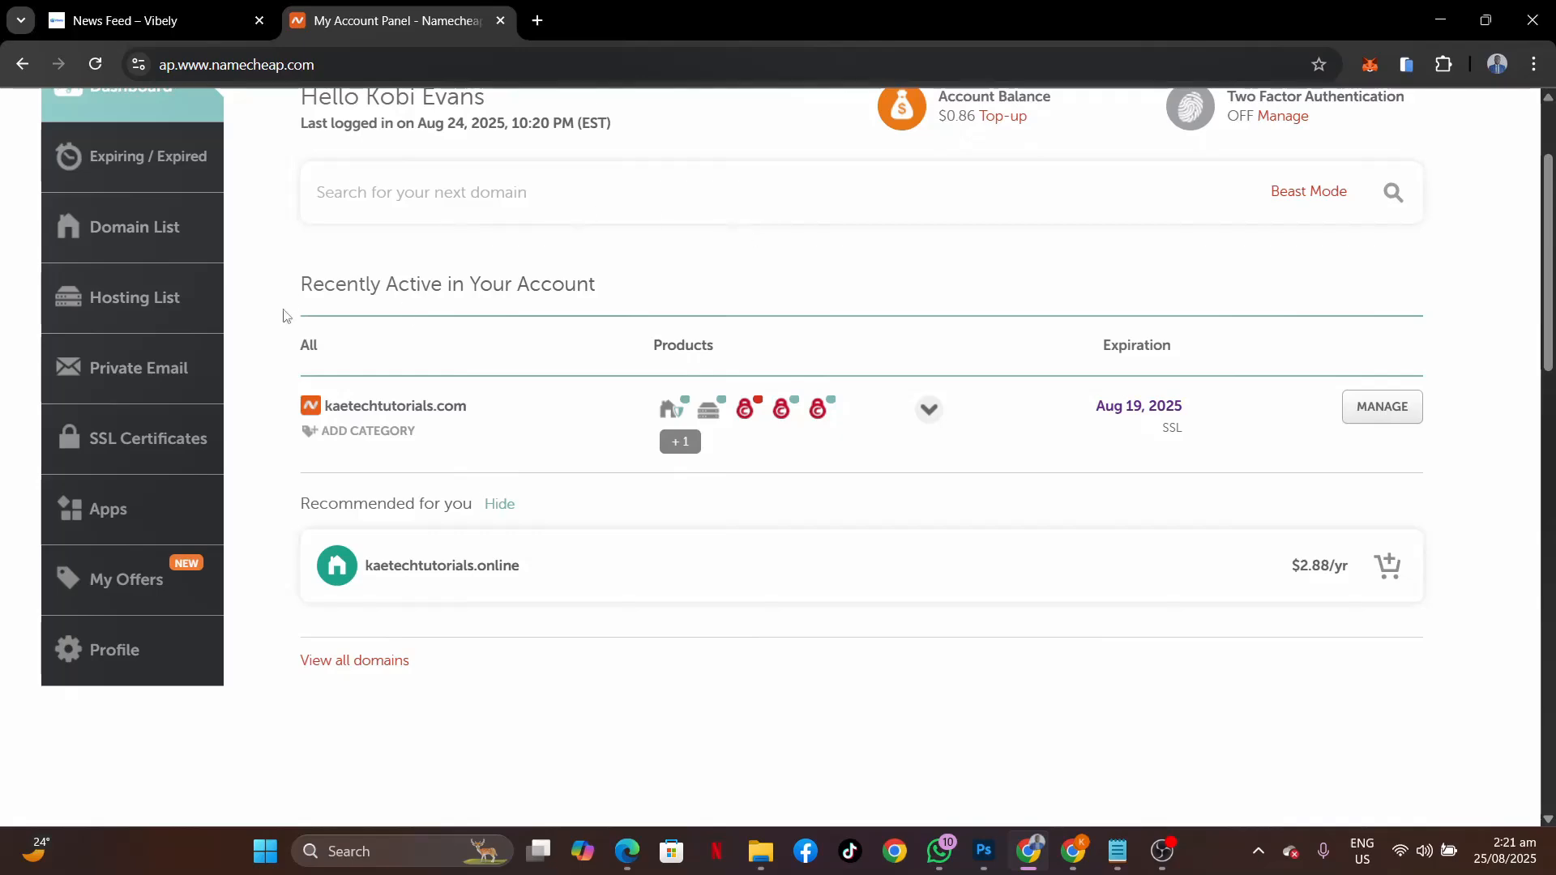
scroll(511, 267, up, 2)
scroll(511, 268, down, 4)
scroll(512, 268, up, 2)
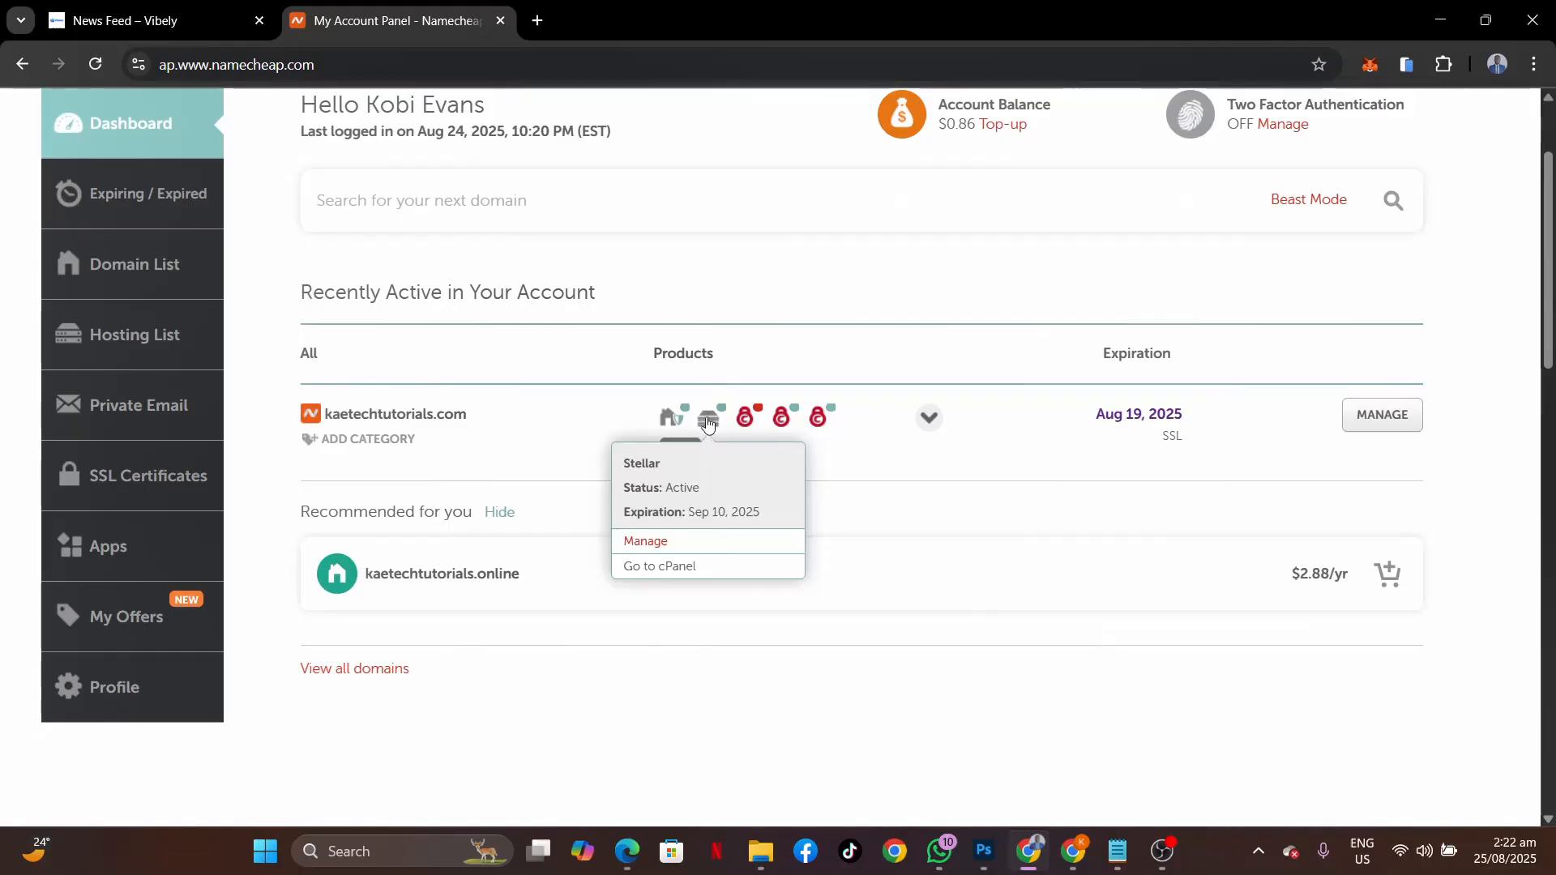
Go to cPanel from the Stellar popup and scroll through the Tools page.
click(668, 566)
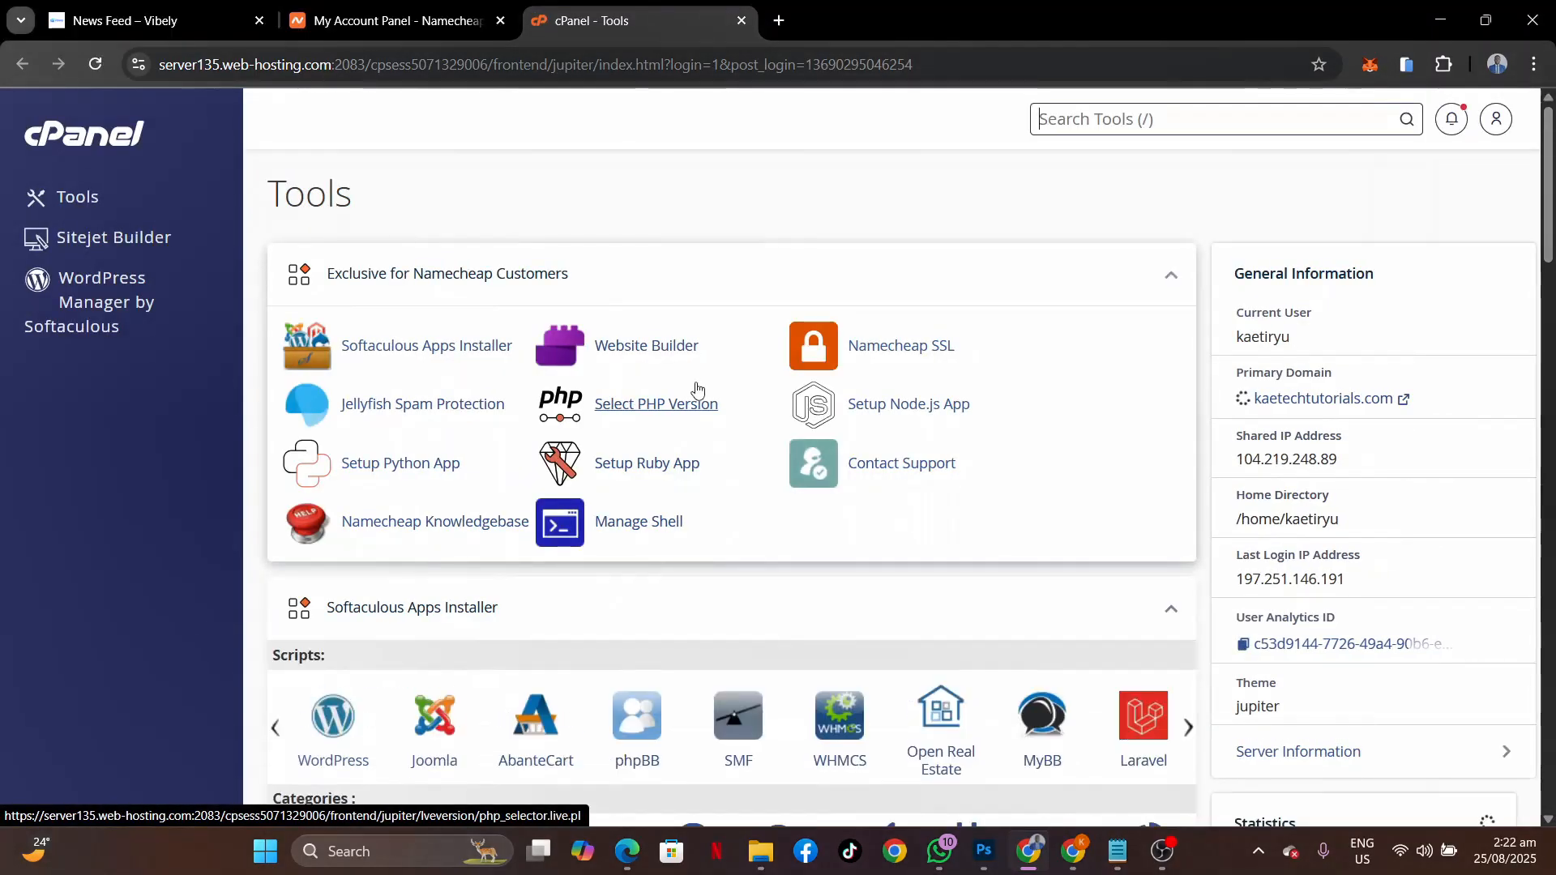
scroll(770, 621, down, 3)
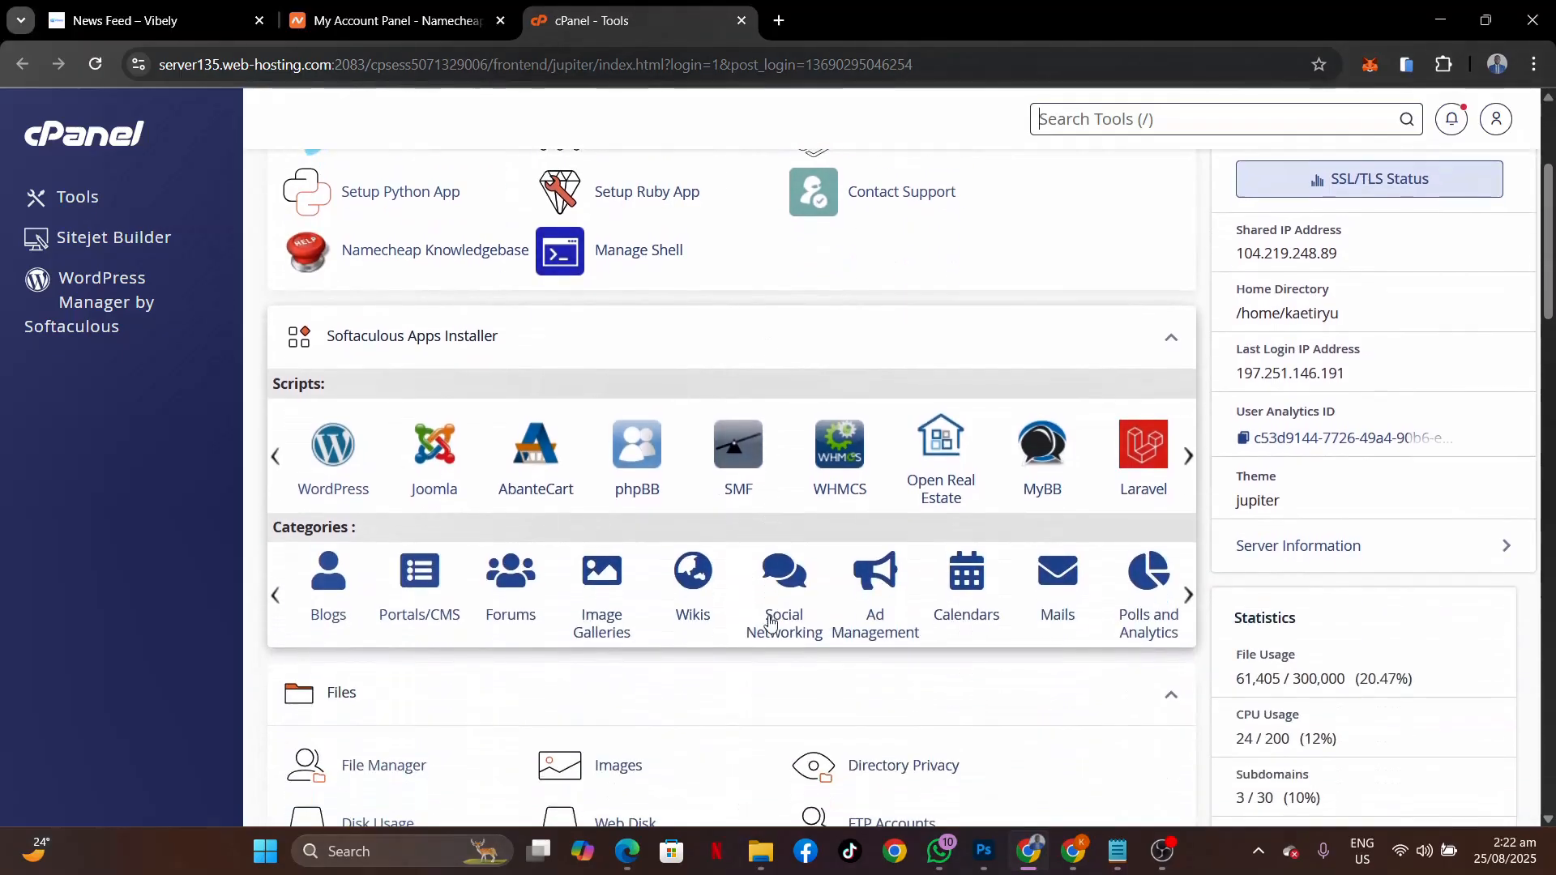
scroll(770, 622, down, 7)
scroll(771, 625, up, 10)
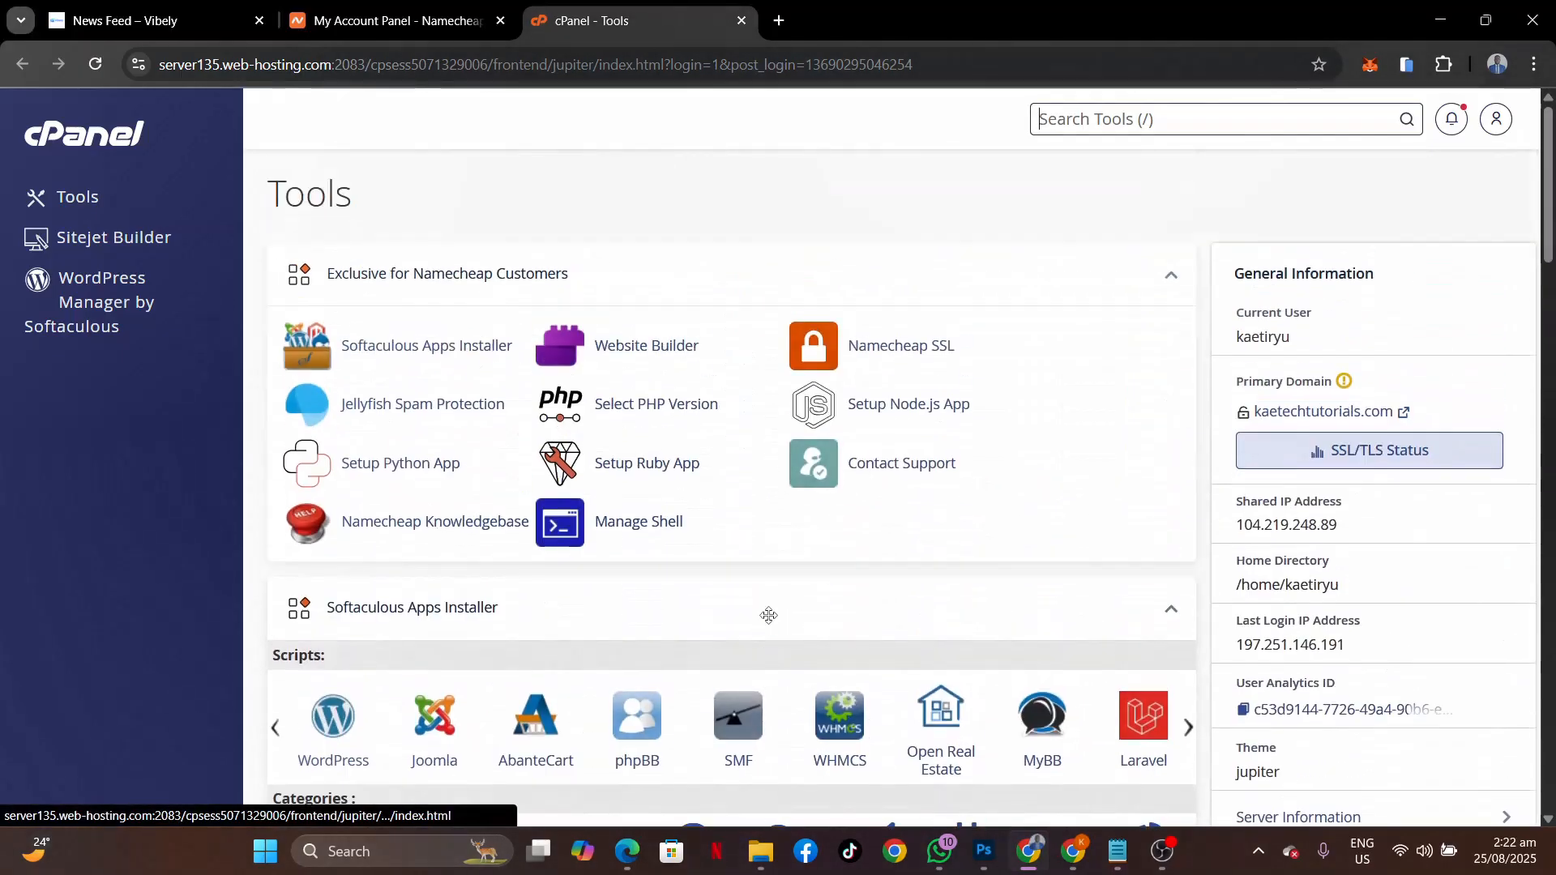
scroll(769, 616, down, 7)
scroll(769, 616, up, 3)
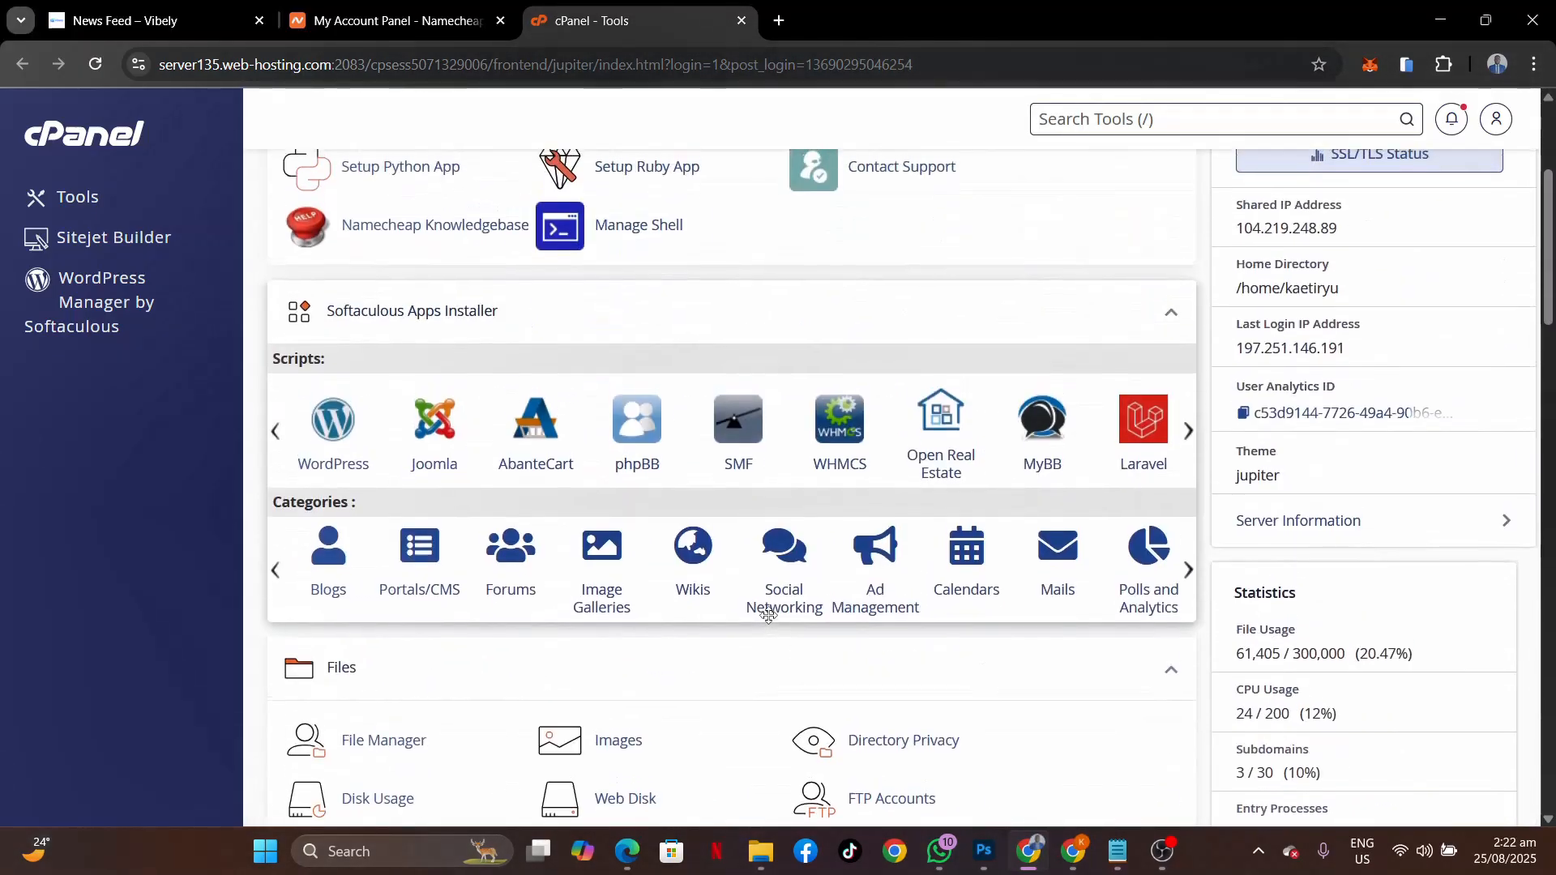
Start a new WordPress installation from Softaculous Apps Installer.
click(334, 419)
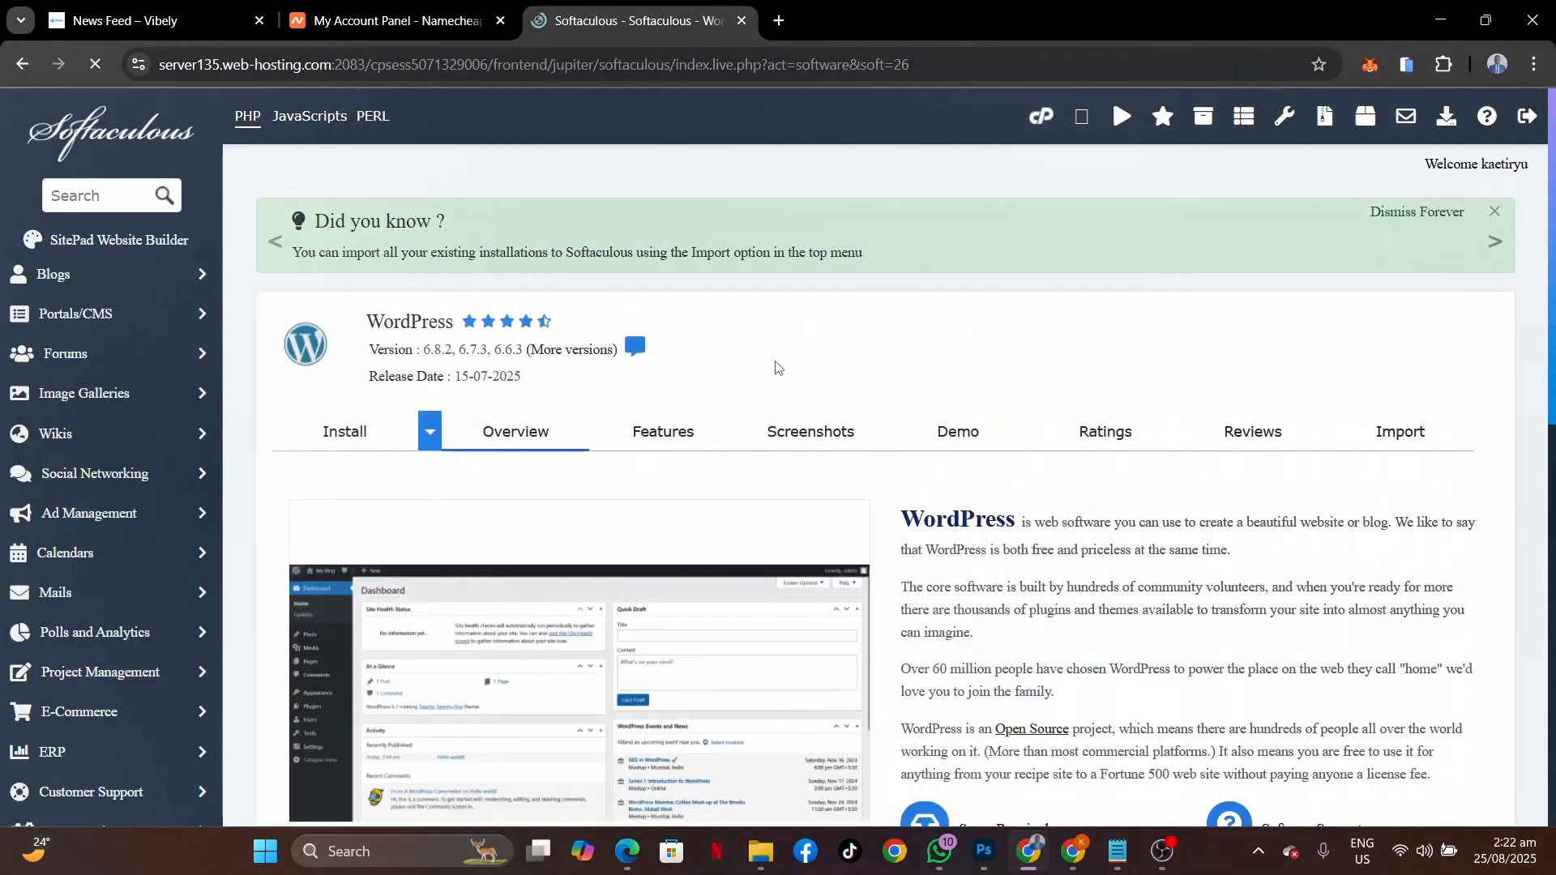
scroll(774, 367, down, 10)
scroll(775, 368, up, 2)
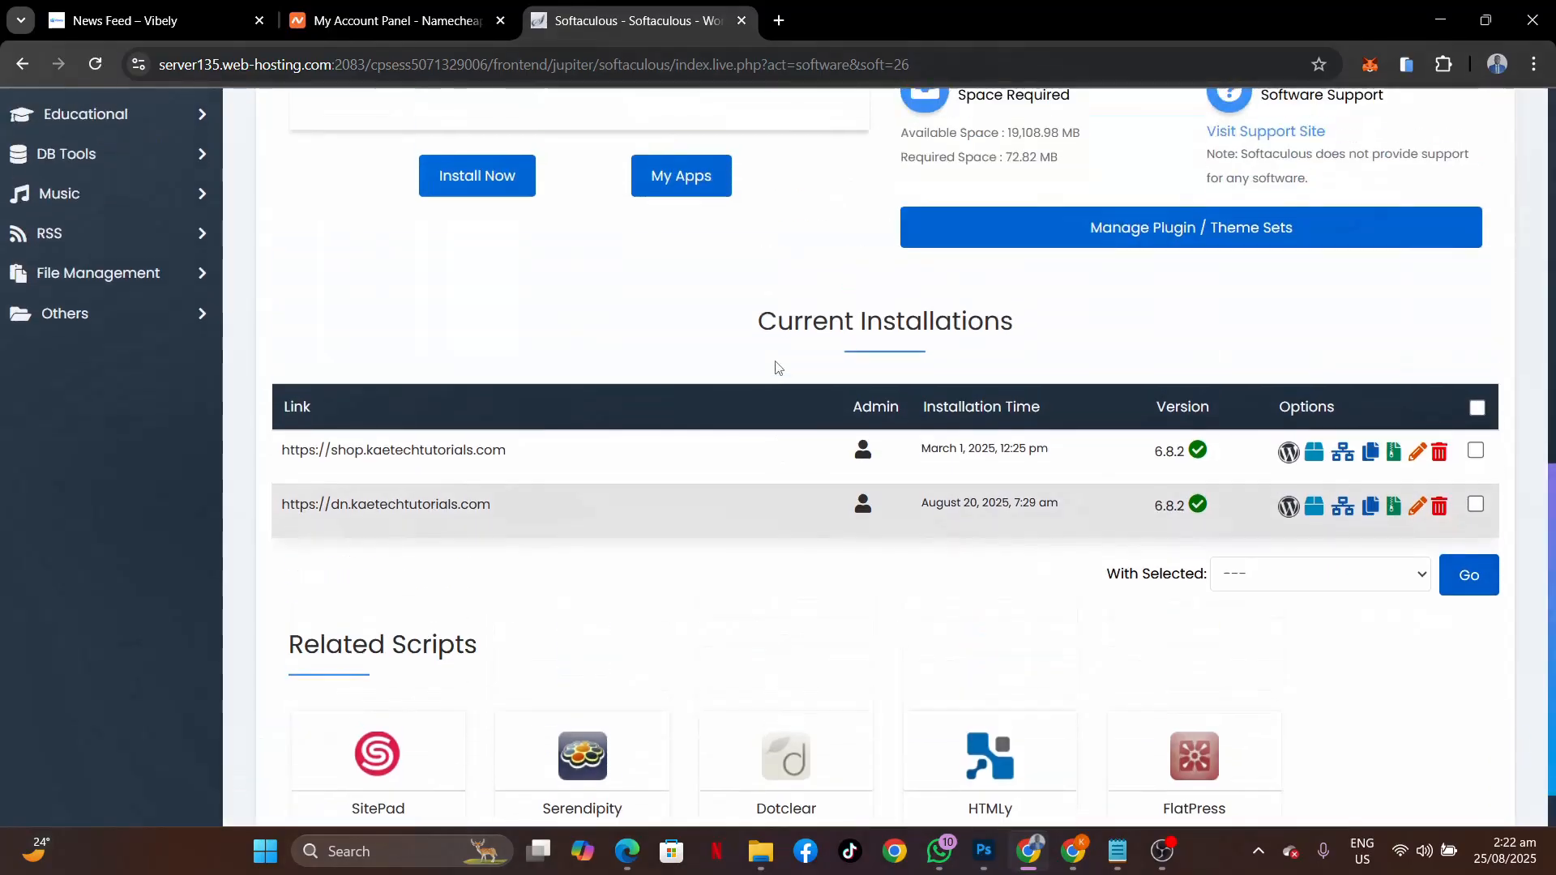
scroll(774, 367, up, 8)
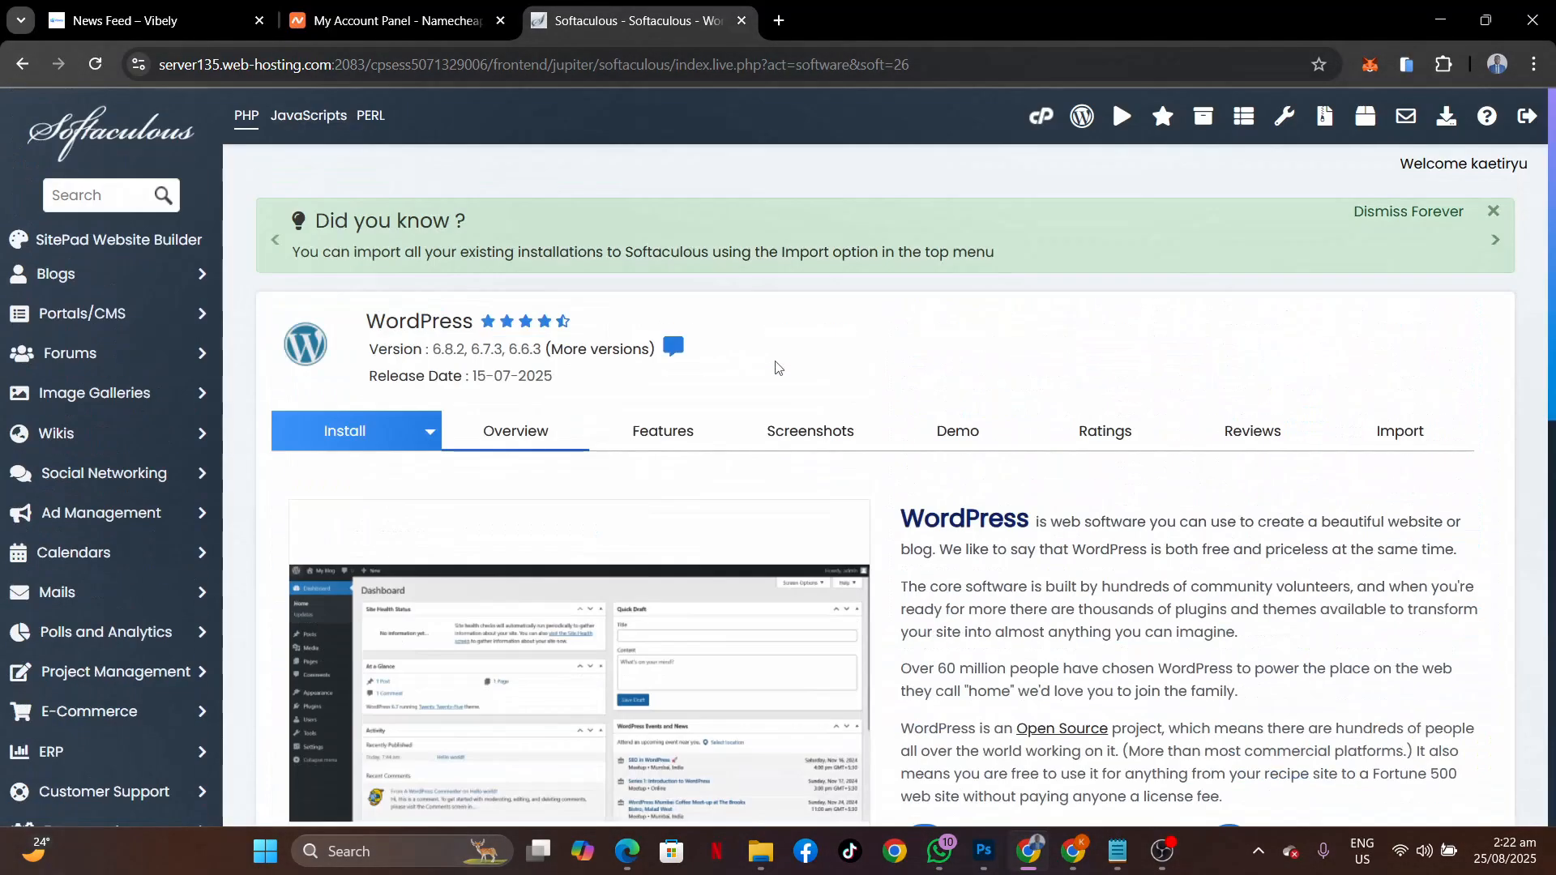
scroll(774, 367, down, 4)
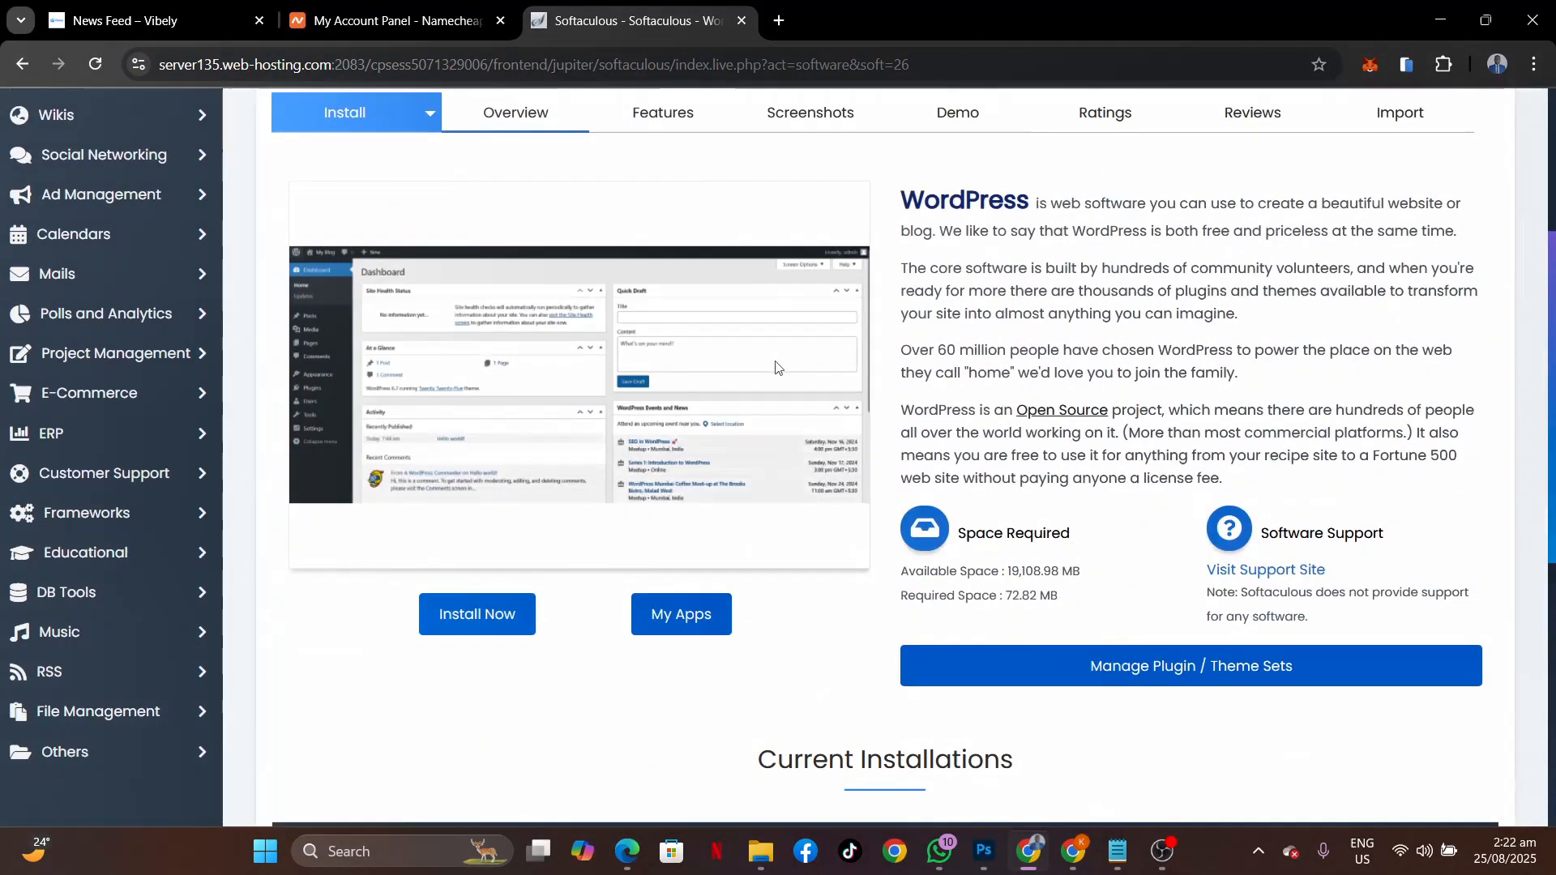
click(468, 626)
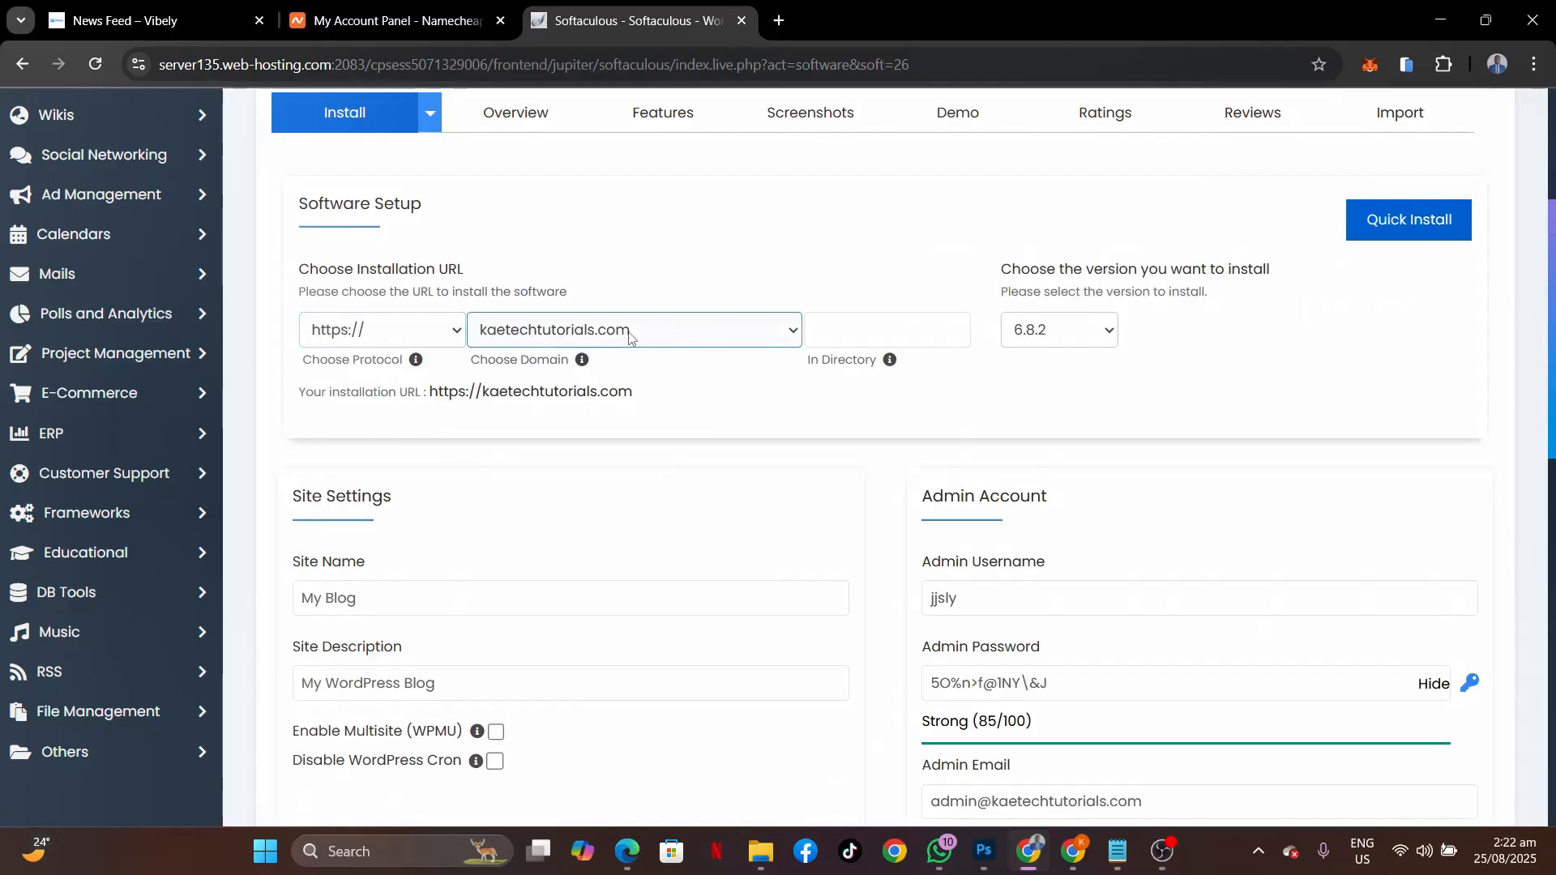
Set the site name to Vibely and the description to 'A community for all'.
scroll(748, 509, down, 3)
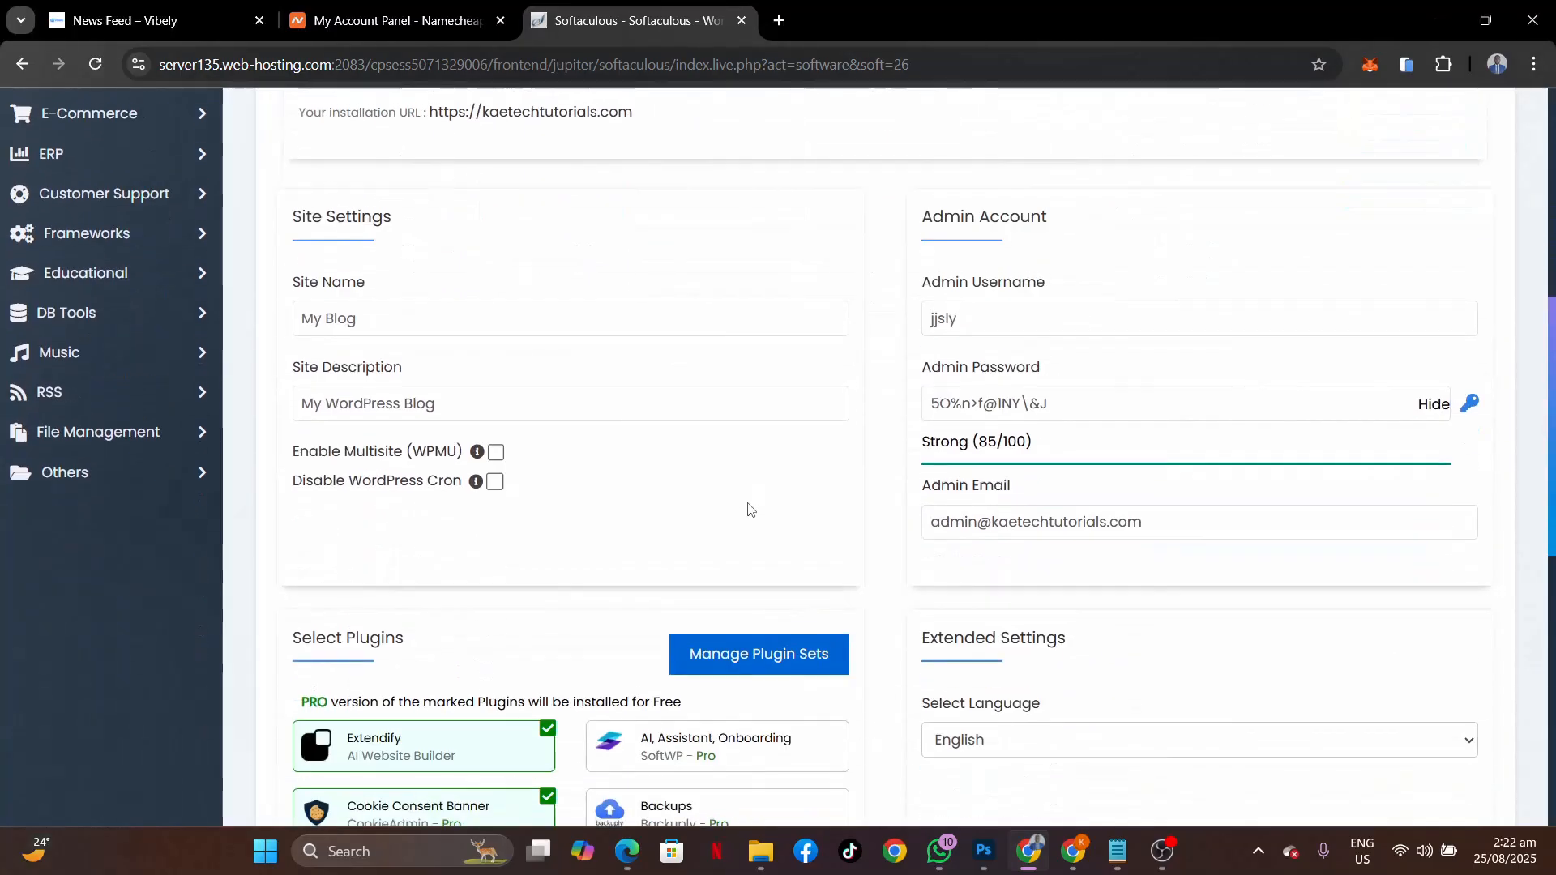
click(369, 317)
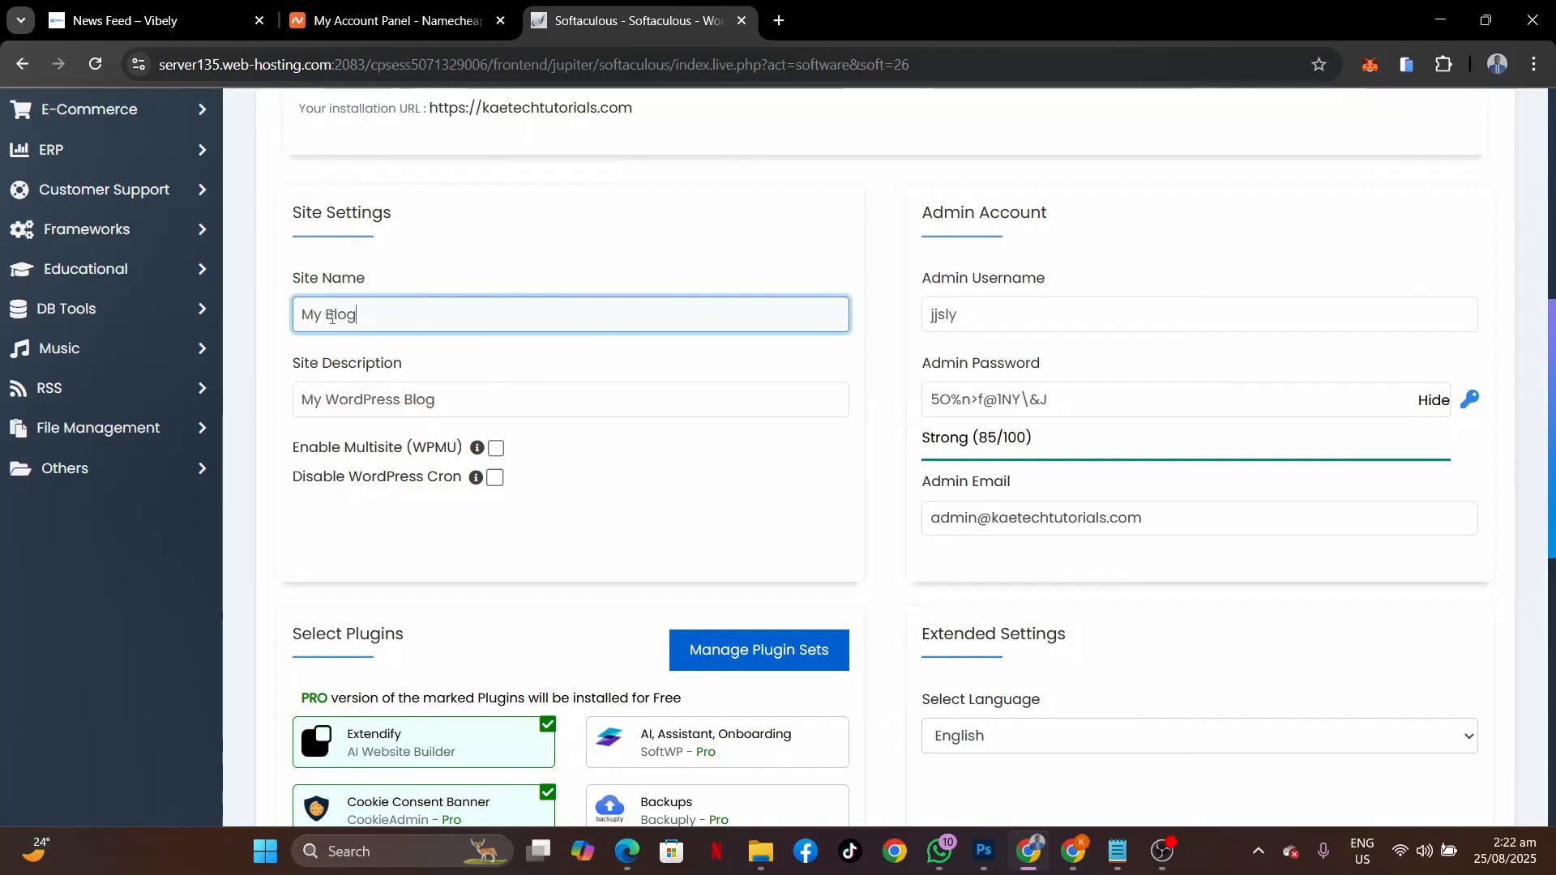
drag(369, 316, 240, 322)
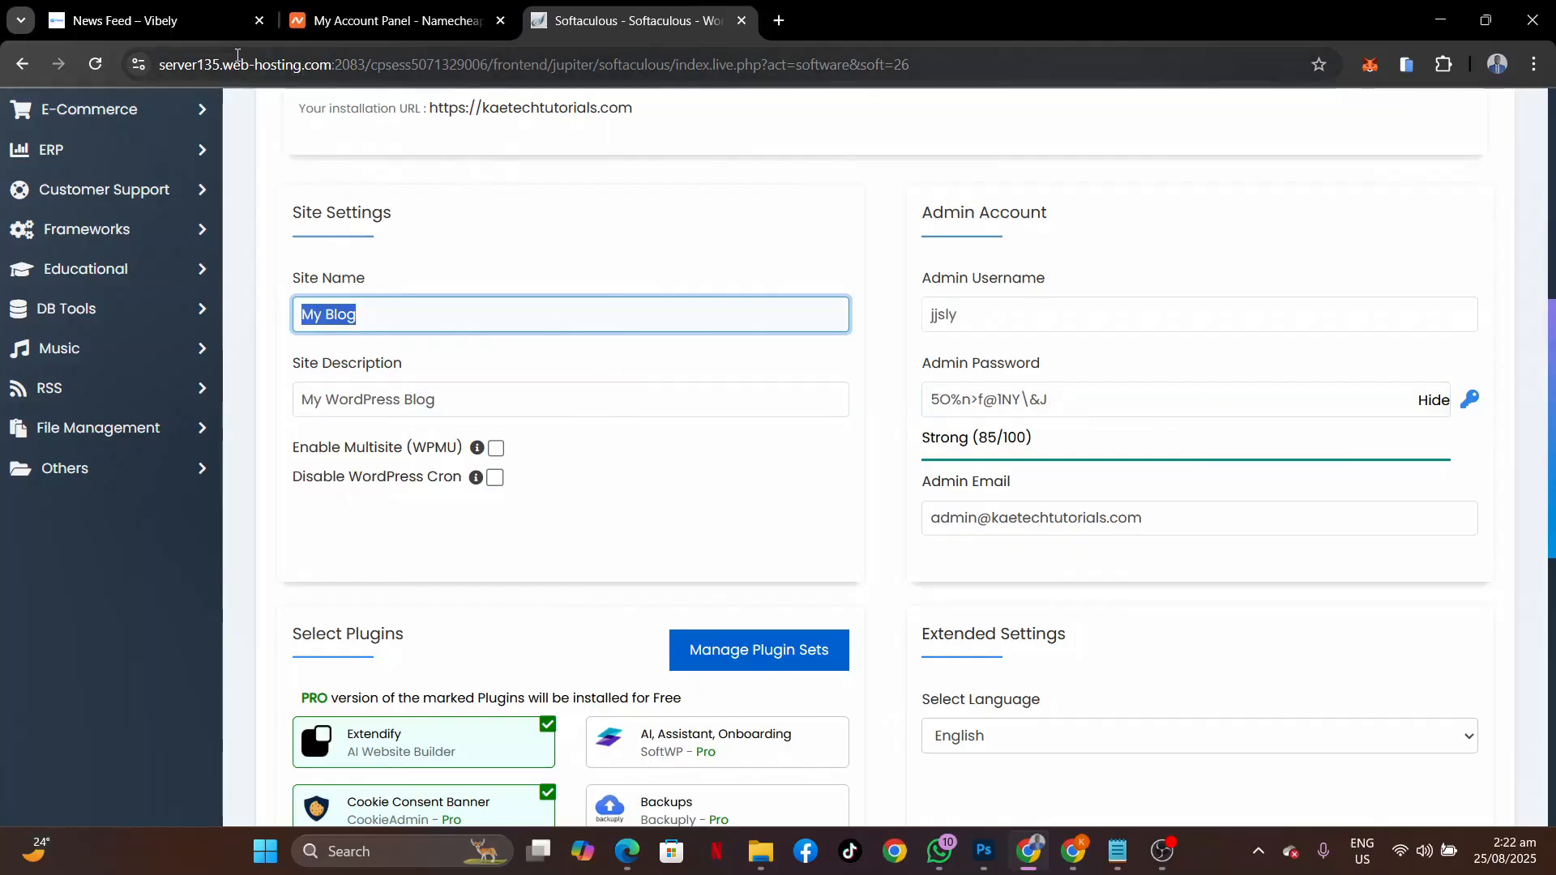
click(163, 36)
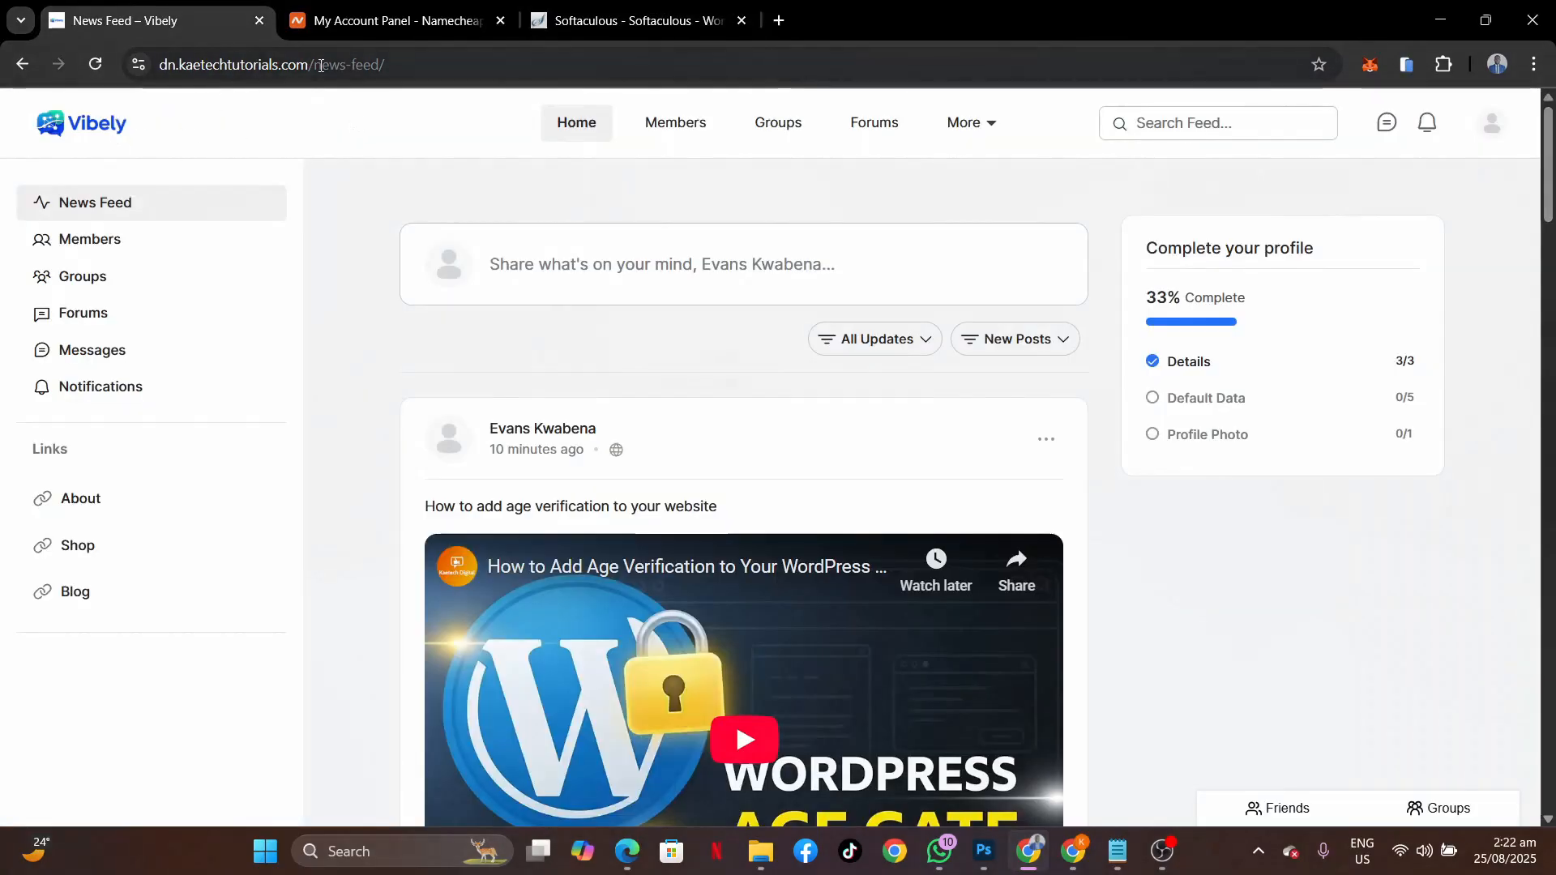
click(631, 32)
text(Vi)
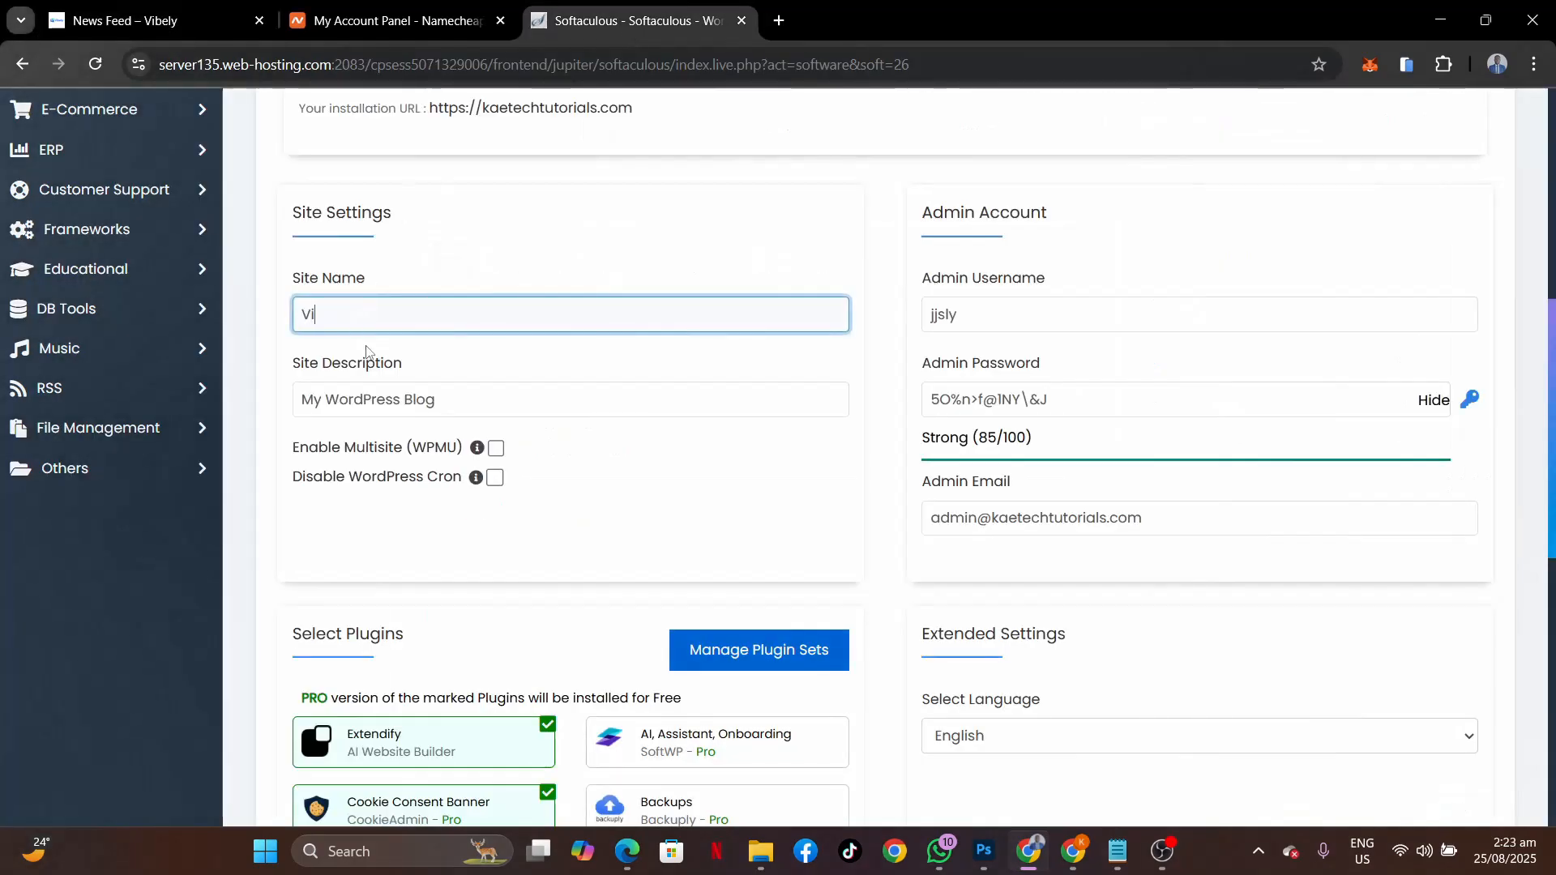
text(bel)
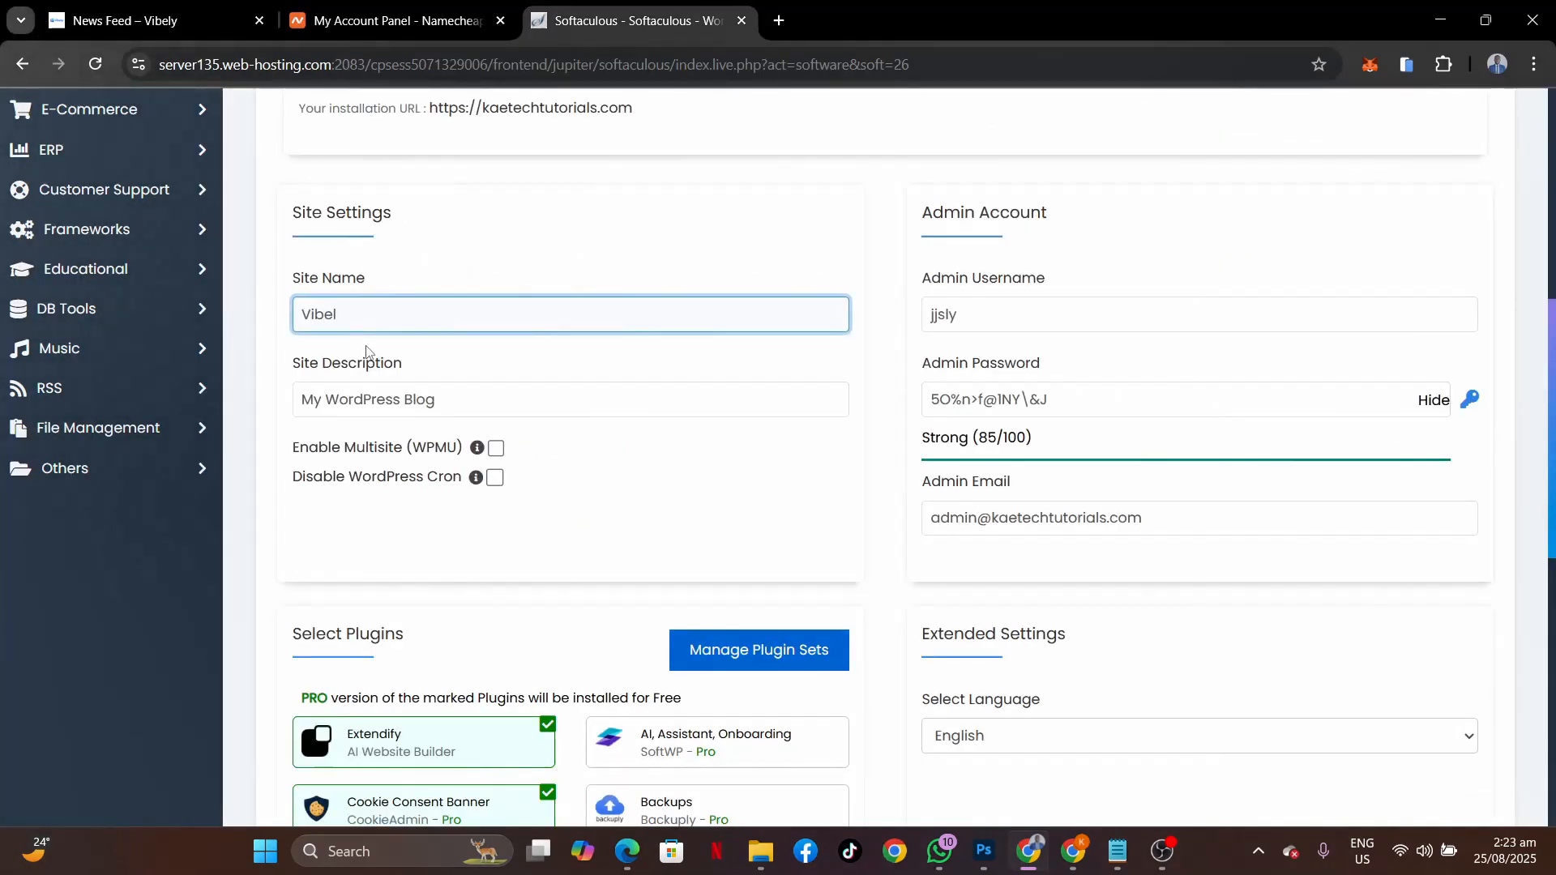
text(y)
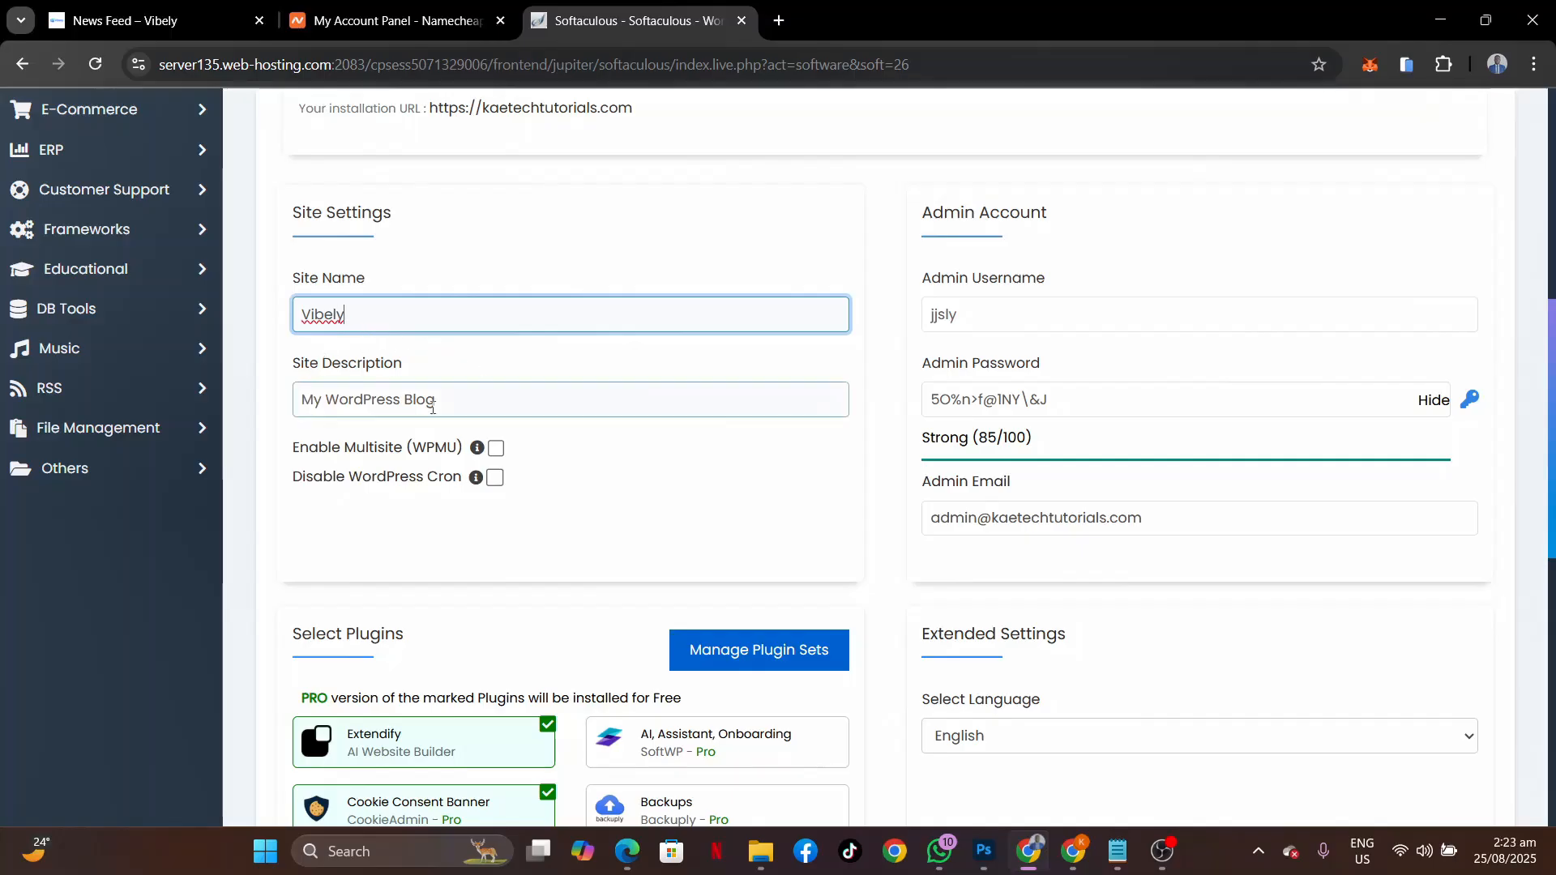
key(Tab)
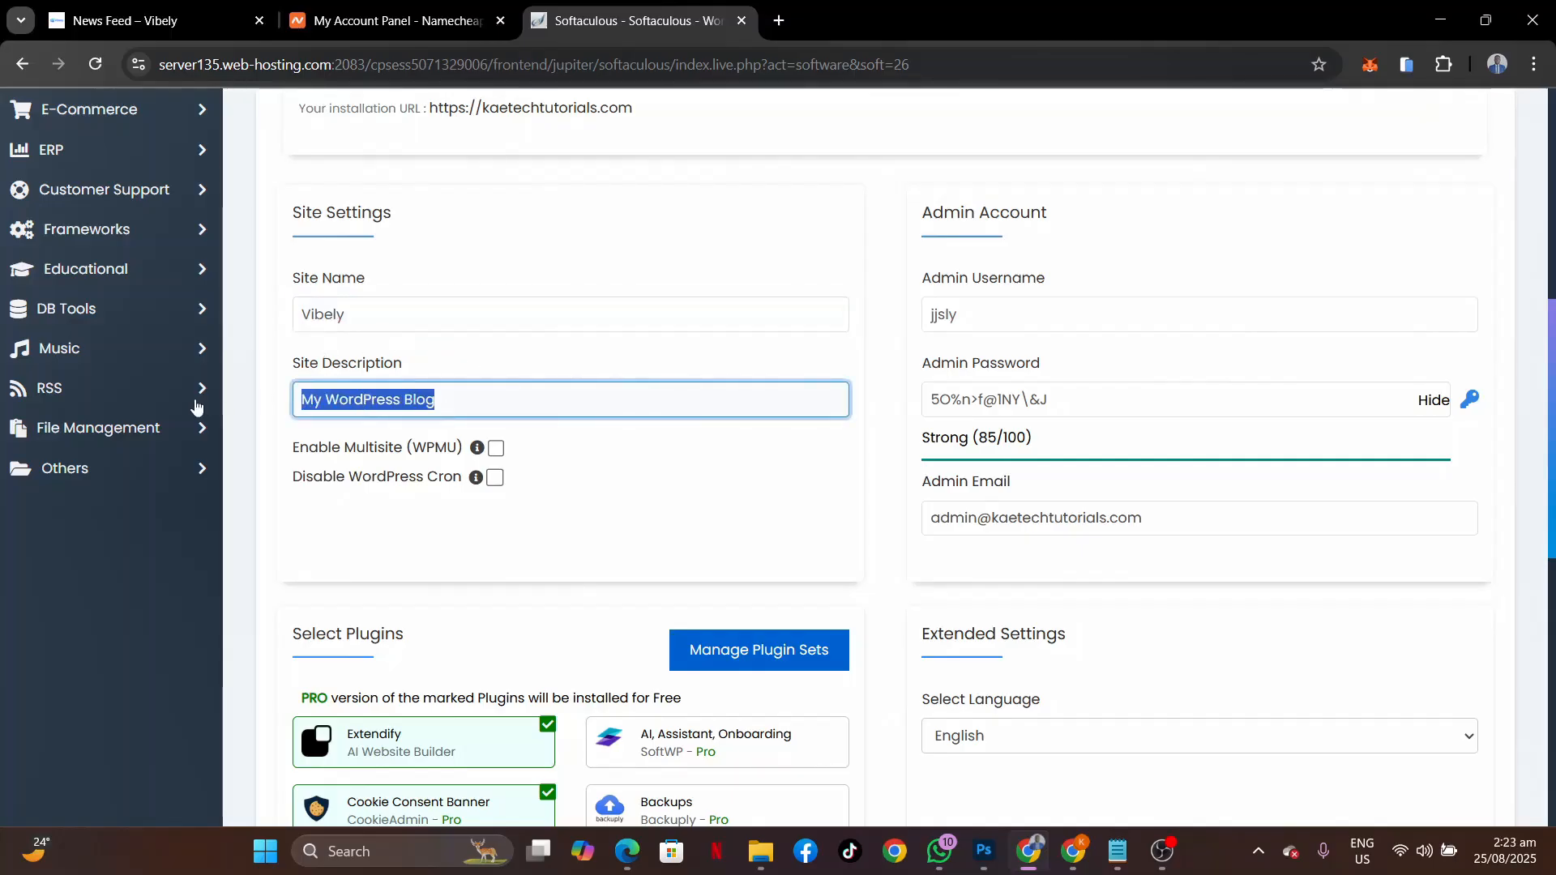
text(A community for all)
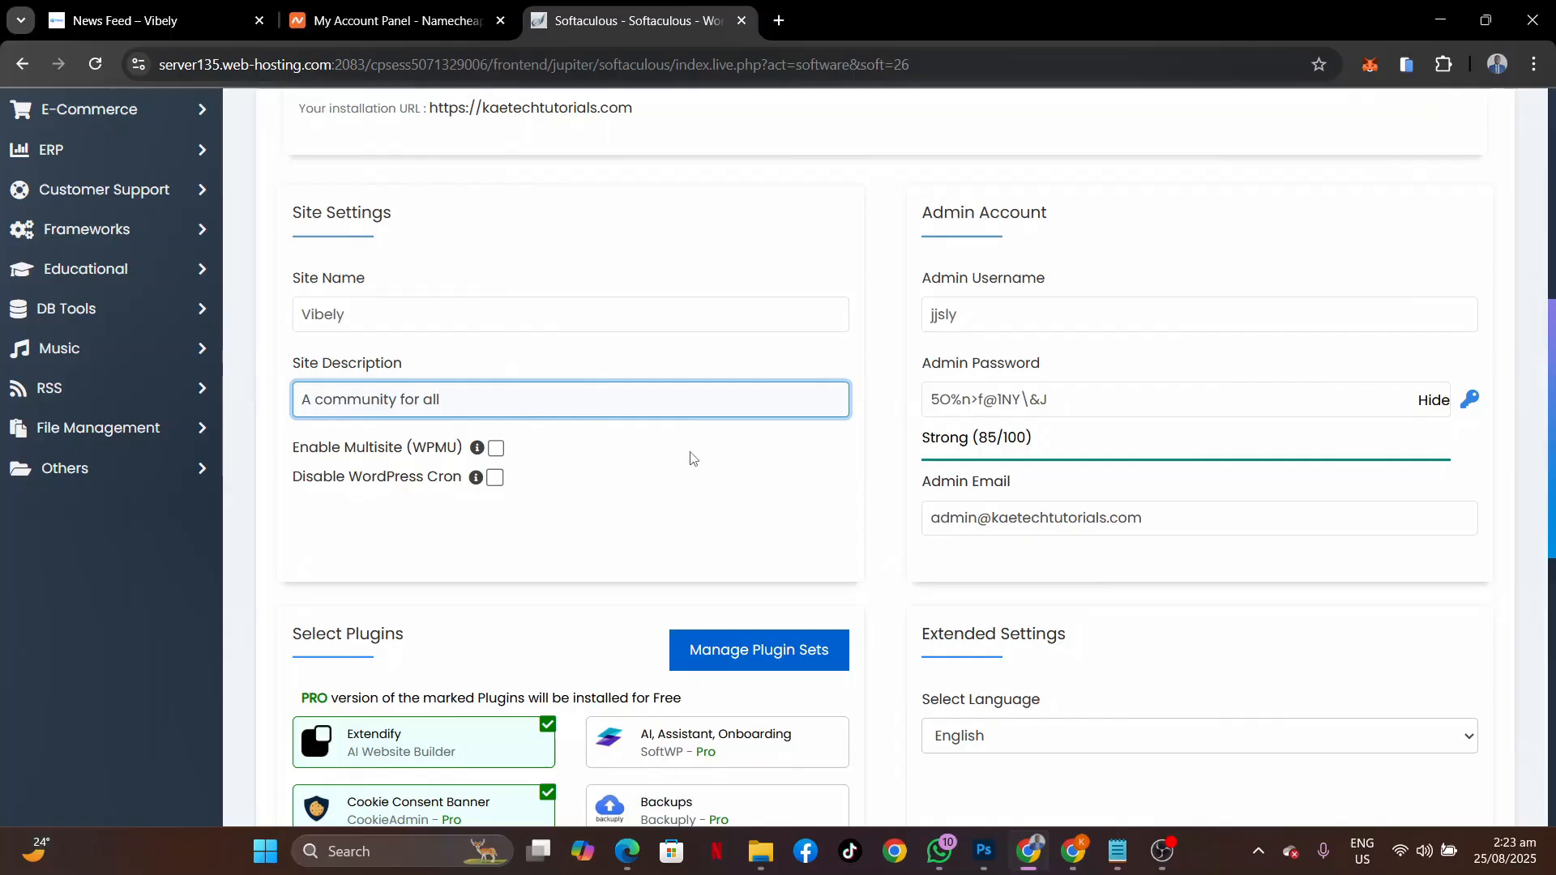
Set admin username vibeadmin, regenerate a strong password, and change the admin e-mail to an info address.
drag(1074, 315, 817, 317)
text(vibe)
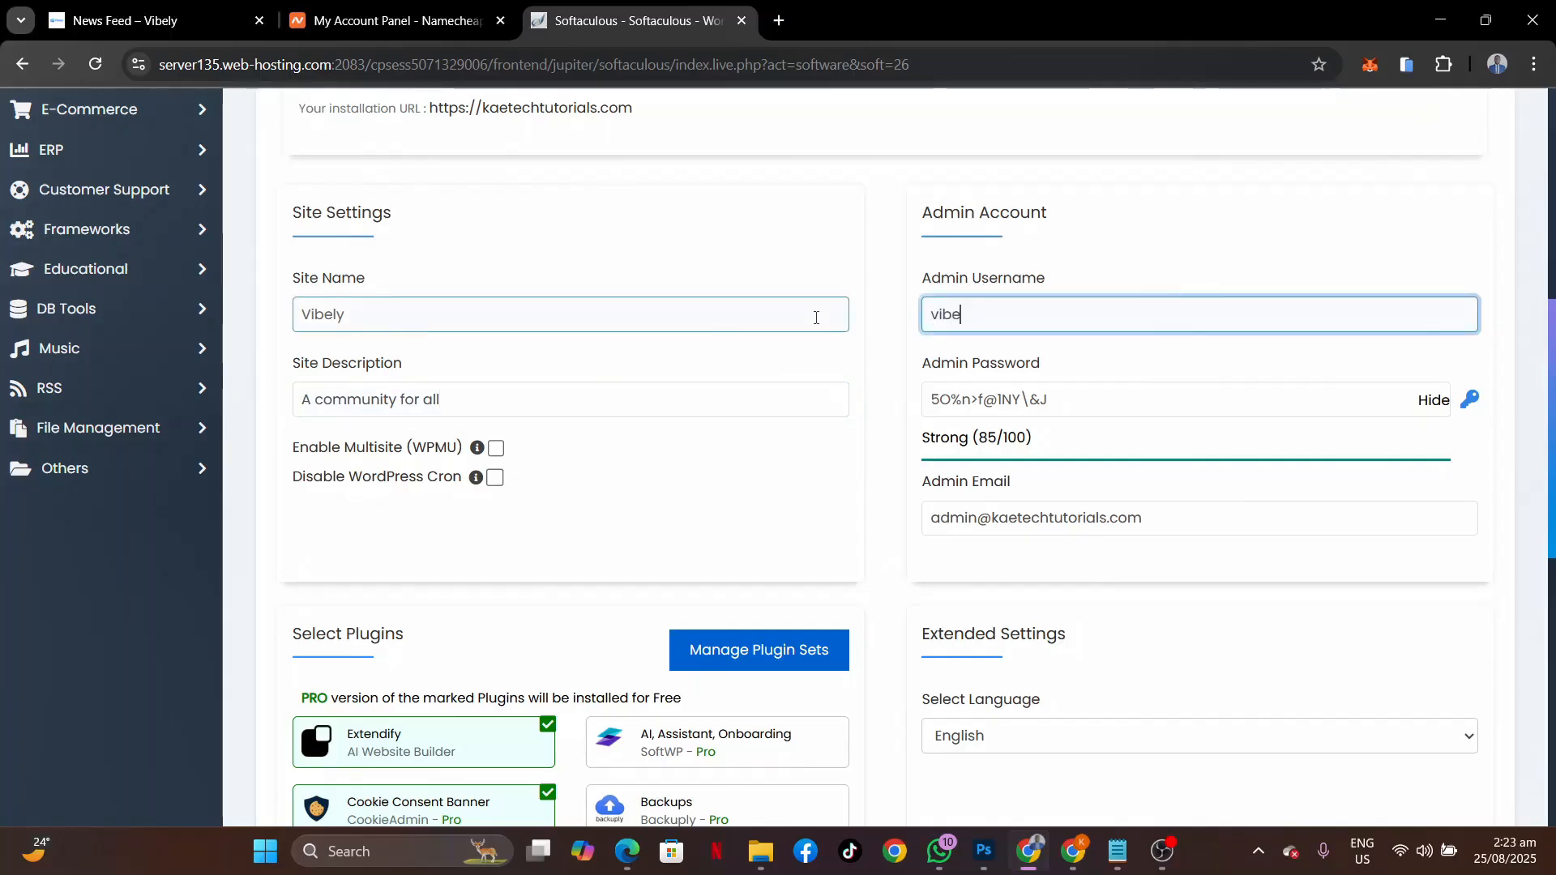
text(admin)
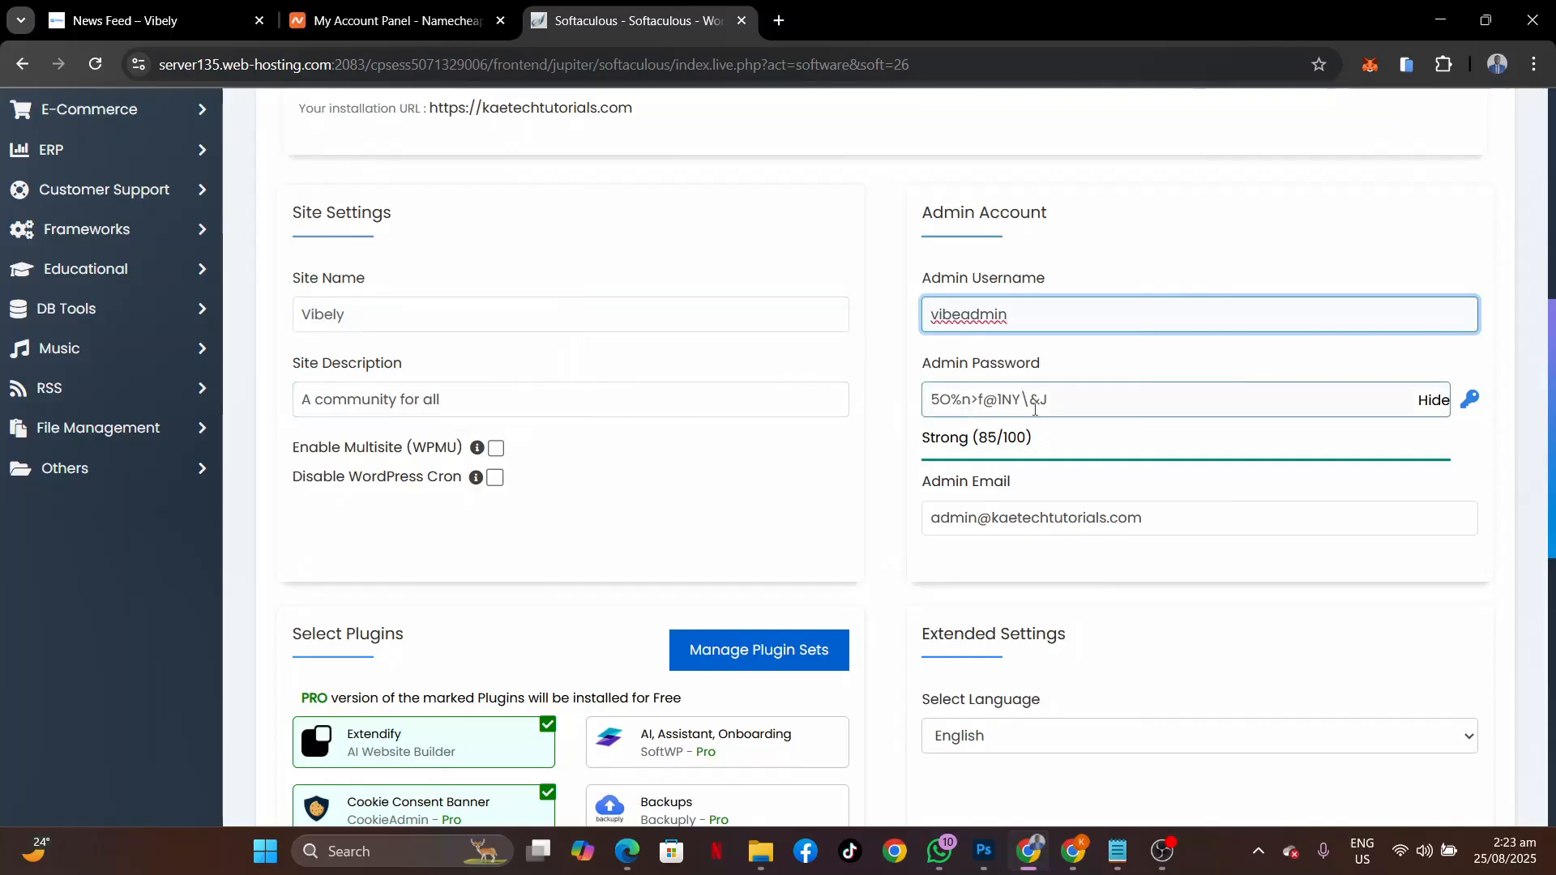
click(1470, 399)
click(1470, 400)
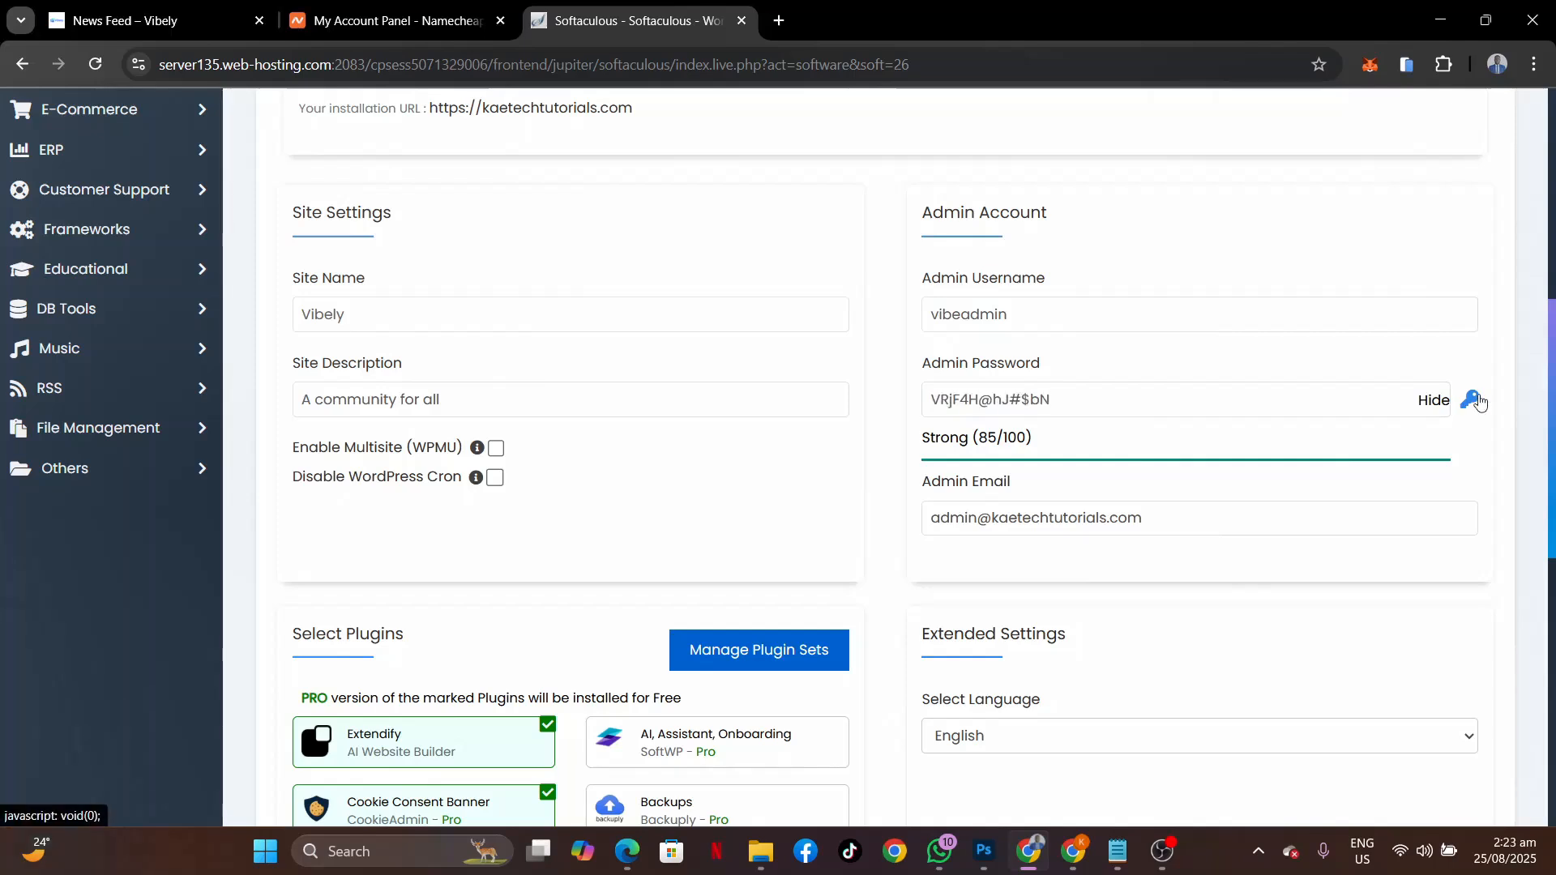
scroll(1070, 491, down, 2)
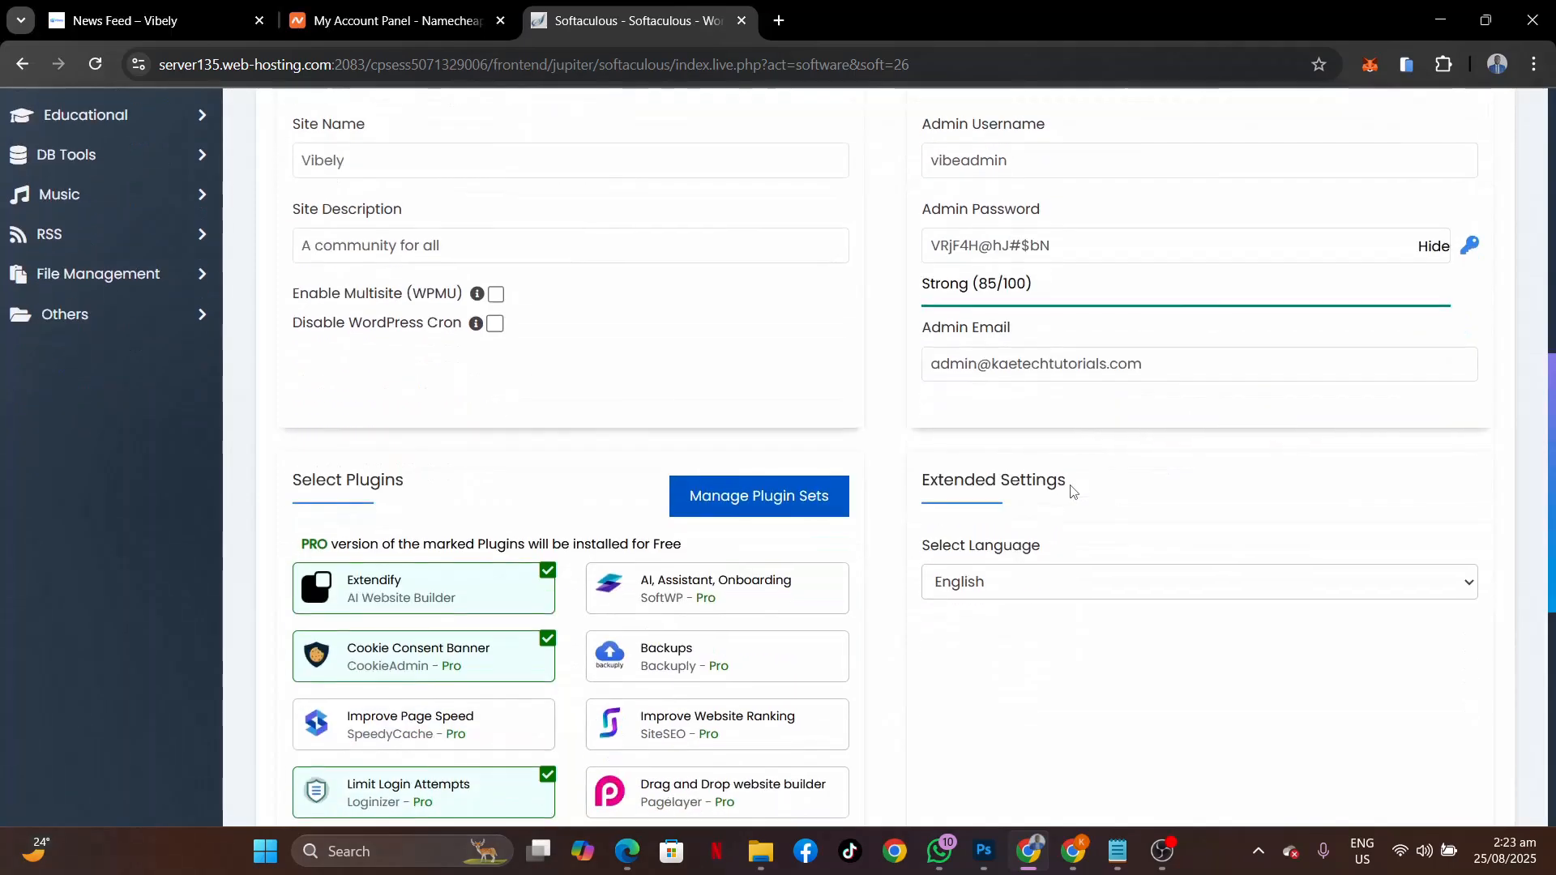
double_click(978, 367)
text(info)
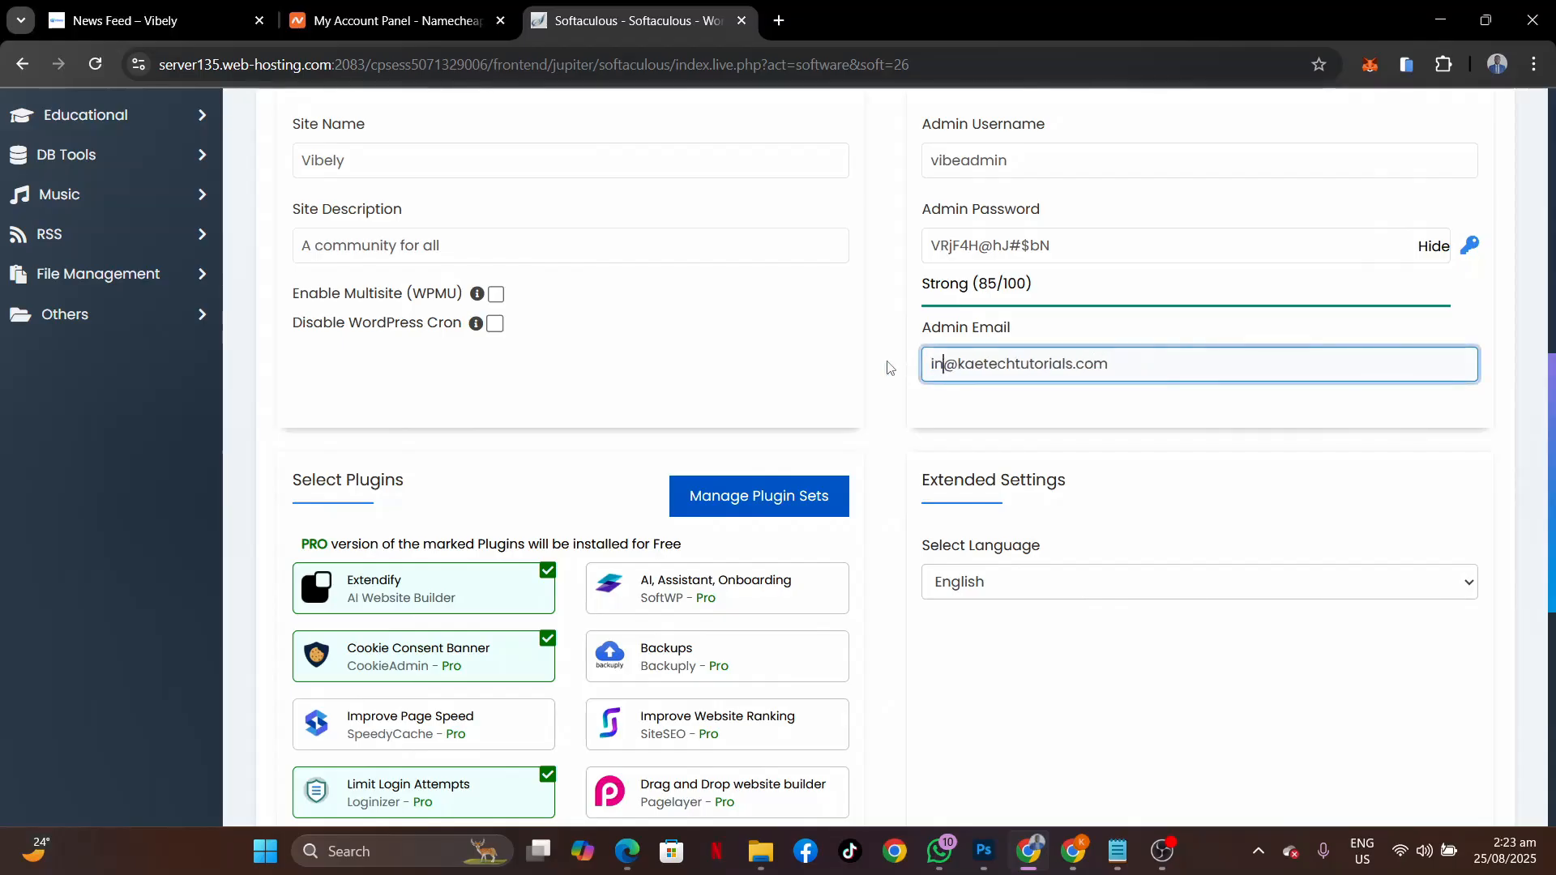
key(ctrl+a)
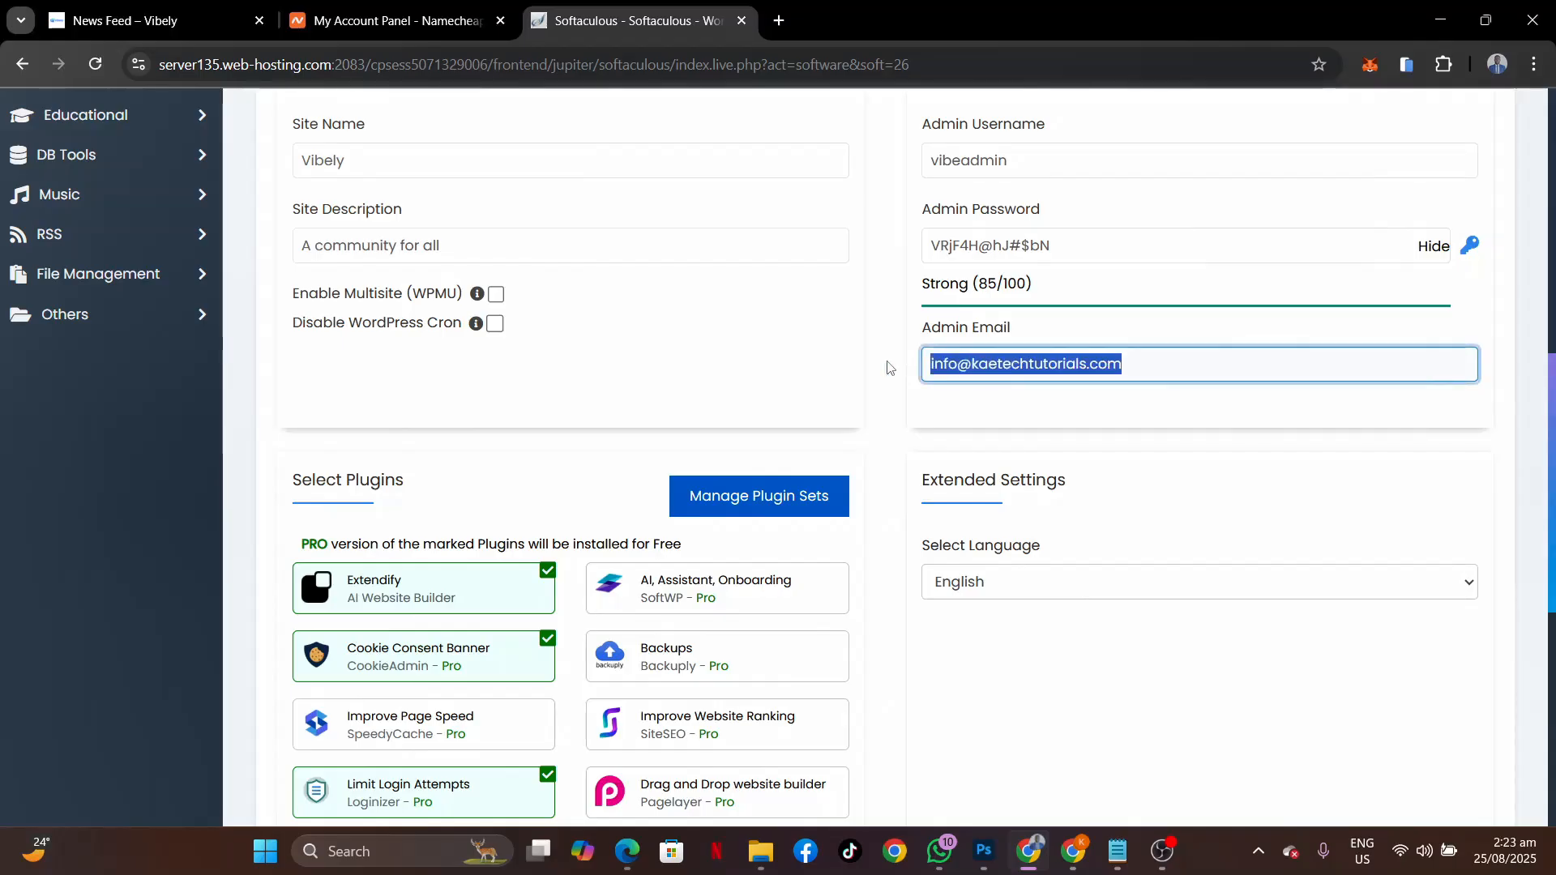
Untick Extendify, Cookie Consent Banner and Limit Login Attempts, and paste the installation-details e-mail.
scroll(888, 368, down, 3)
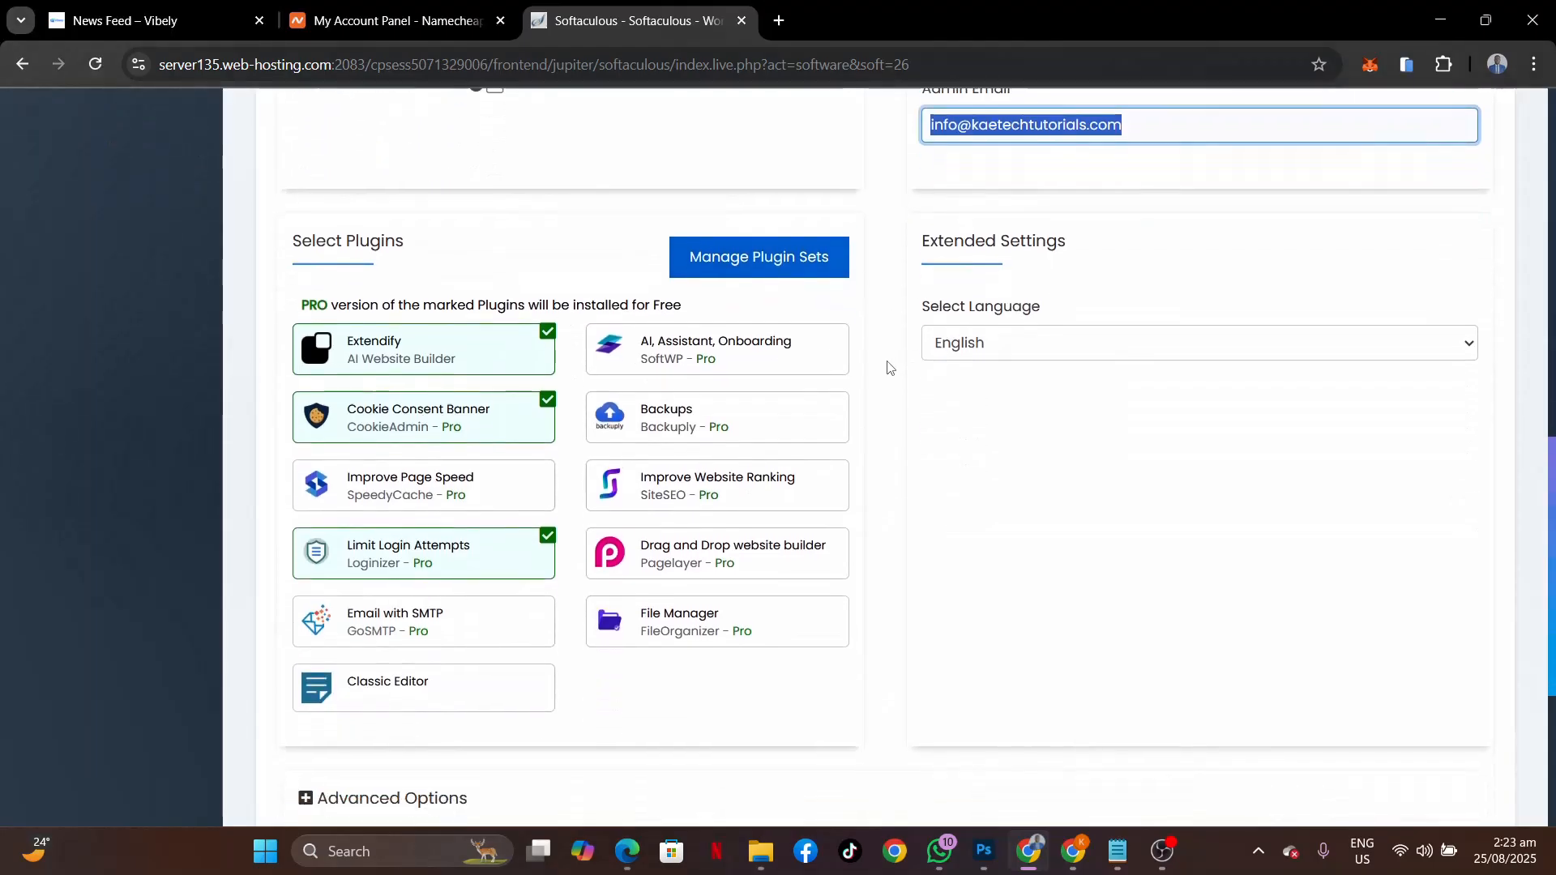
click(444, 308)
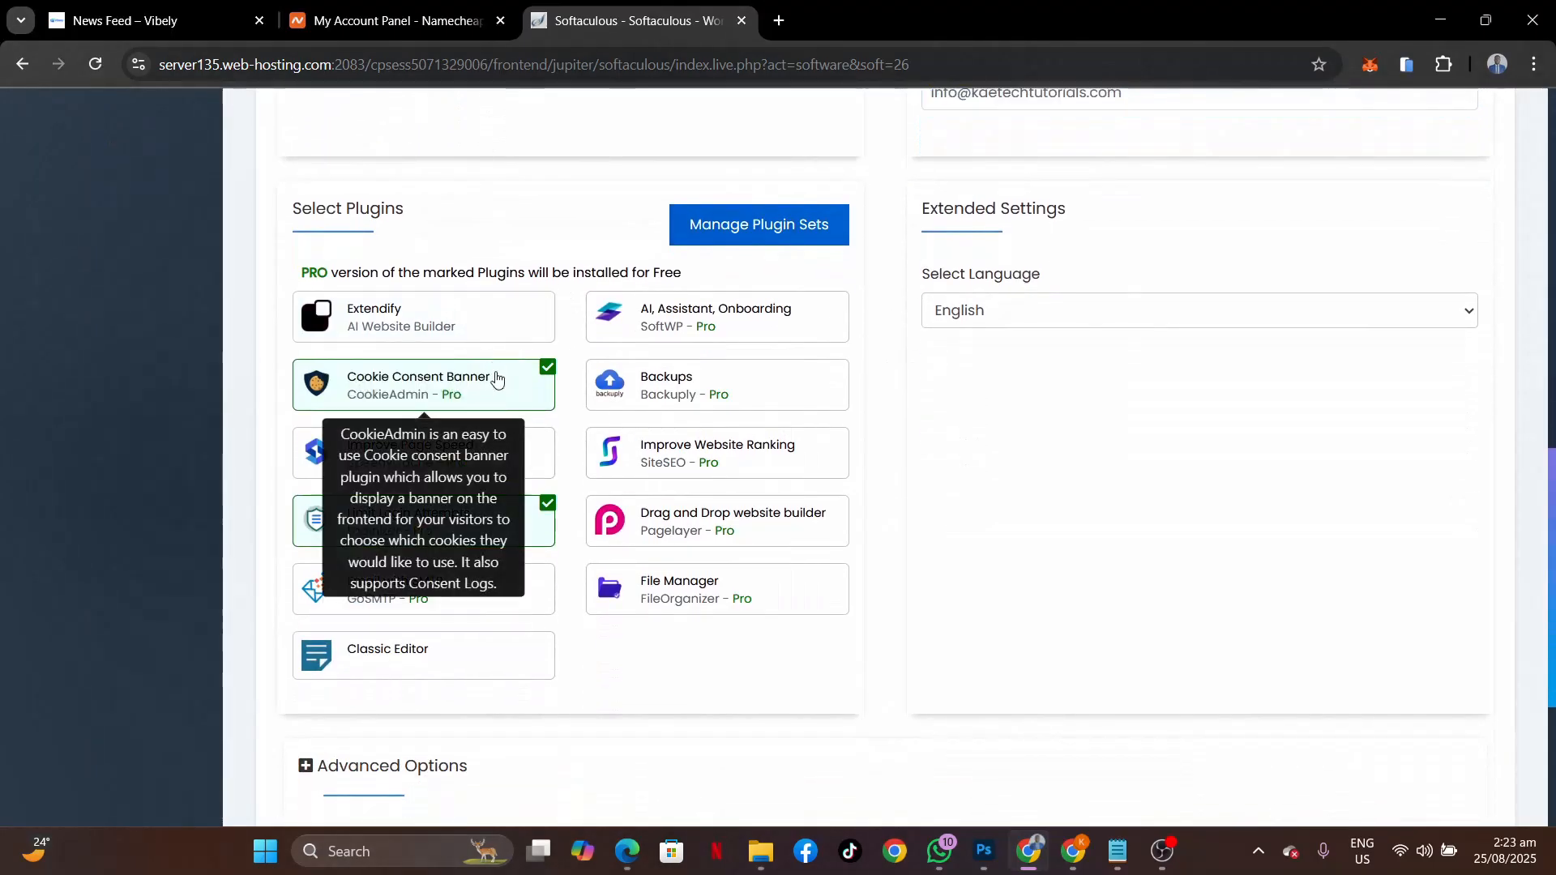
click(497, 377)
click(522, 520)
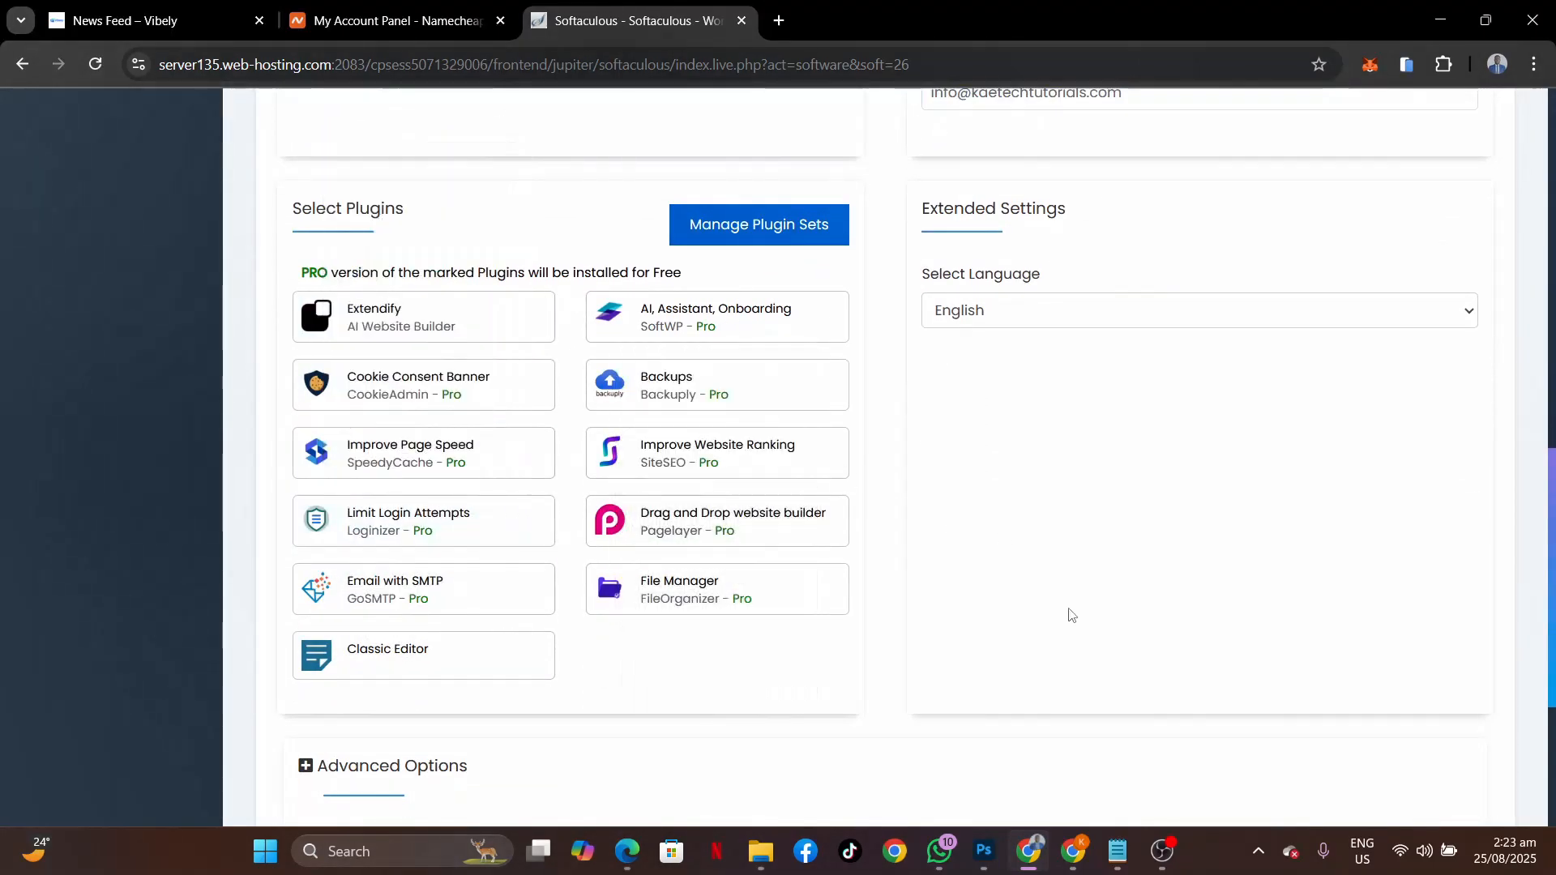
scroll(1145, 538, down, 3)
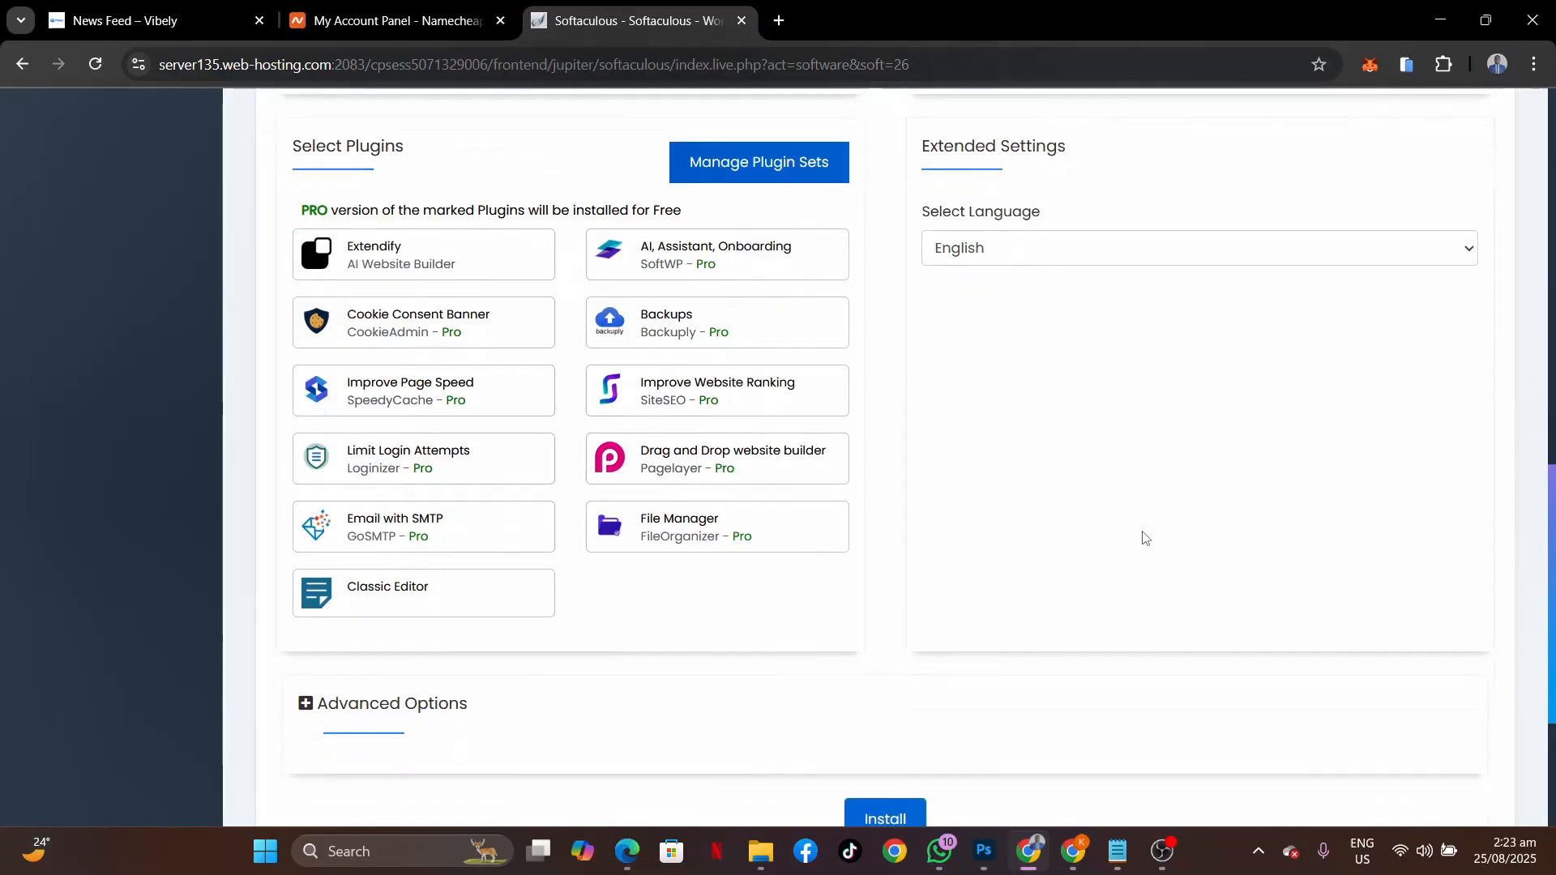
click(955, 647)
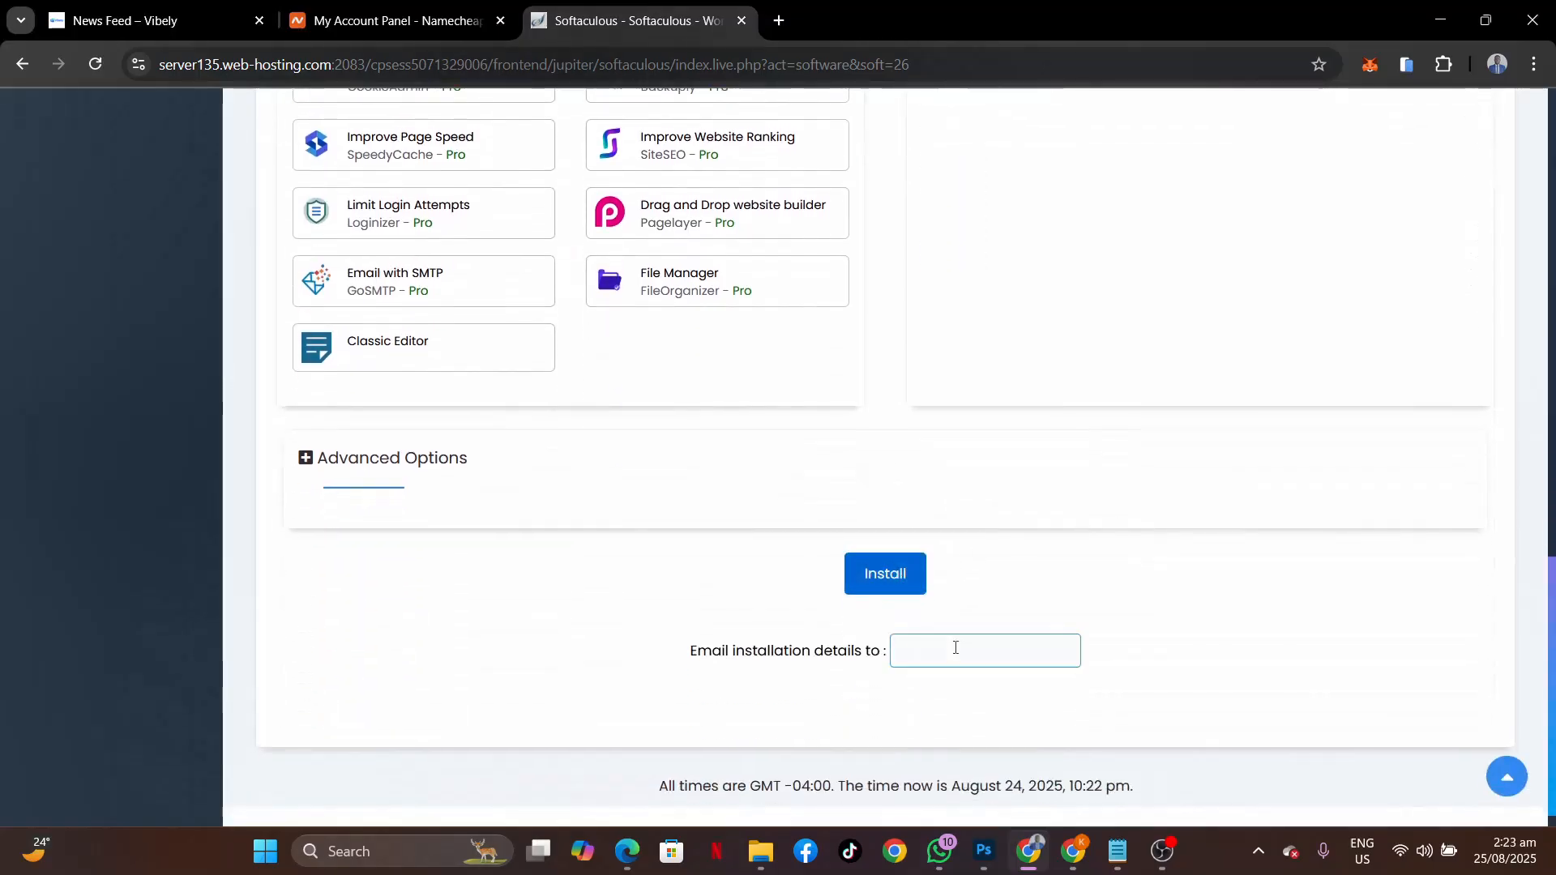
key(ctrl+v)
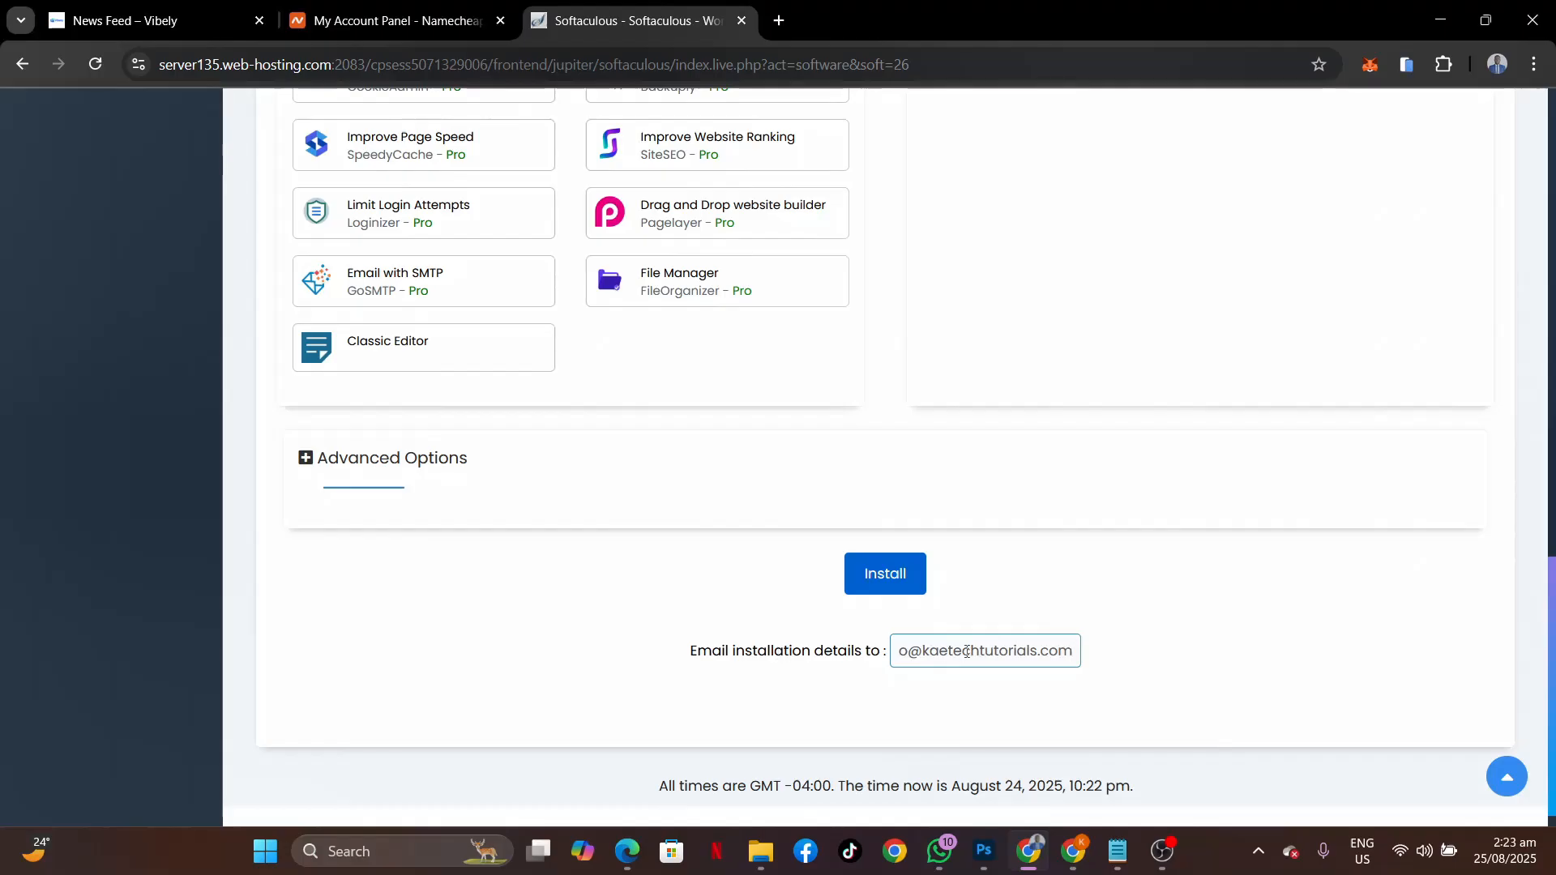
scroll(1120, 560, up, 6)
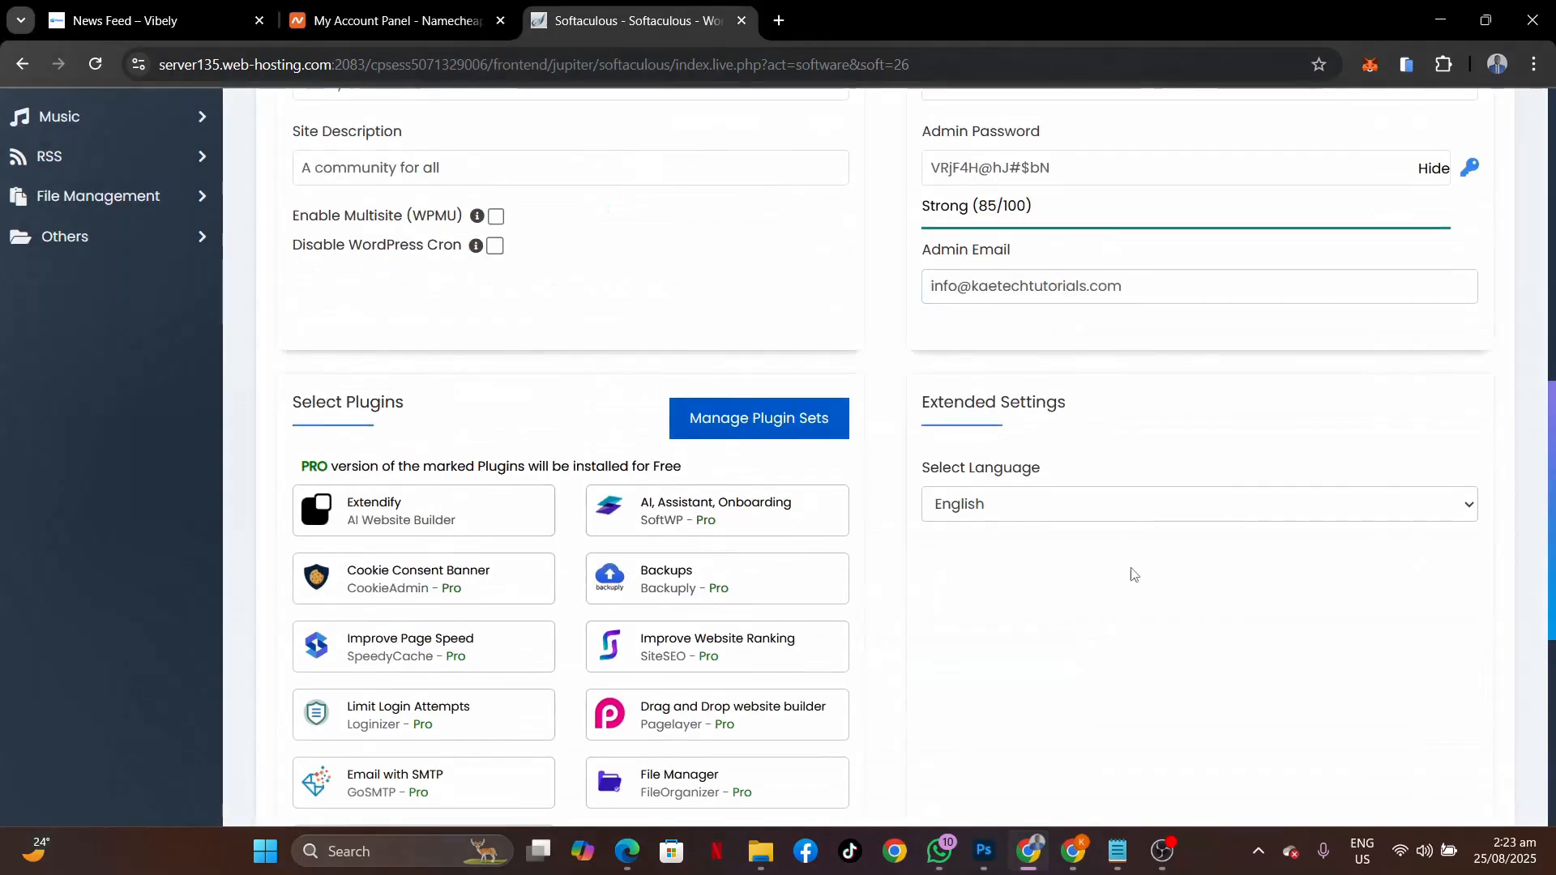
scroll(1134, 583, down, 7)
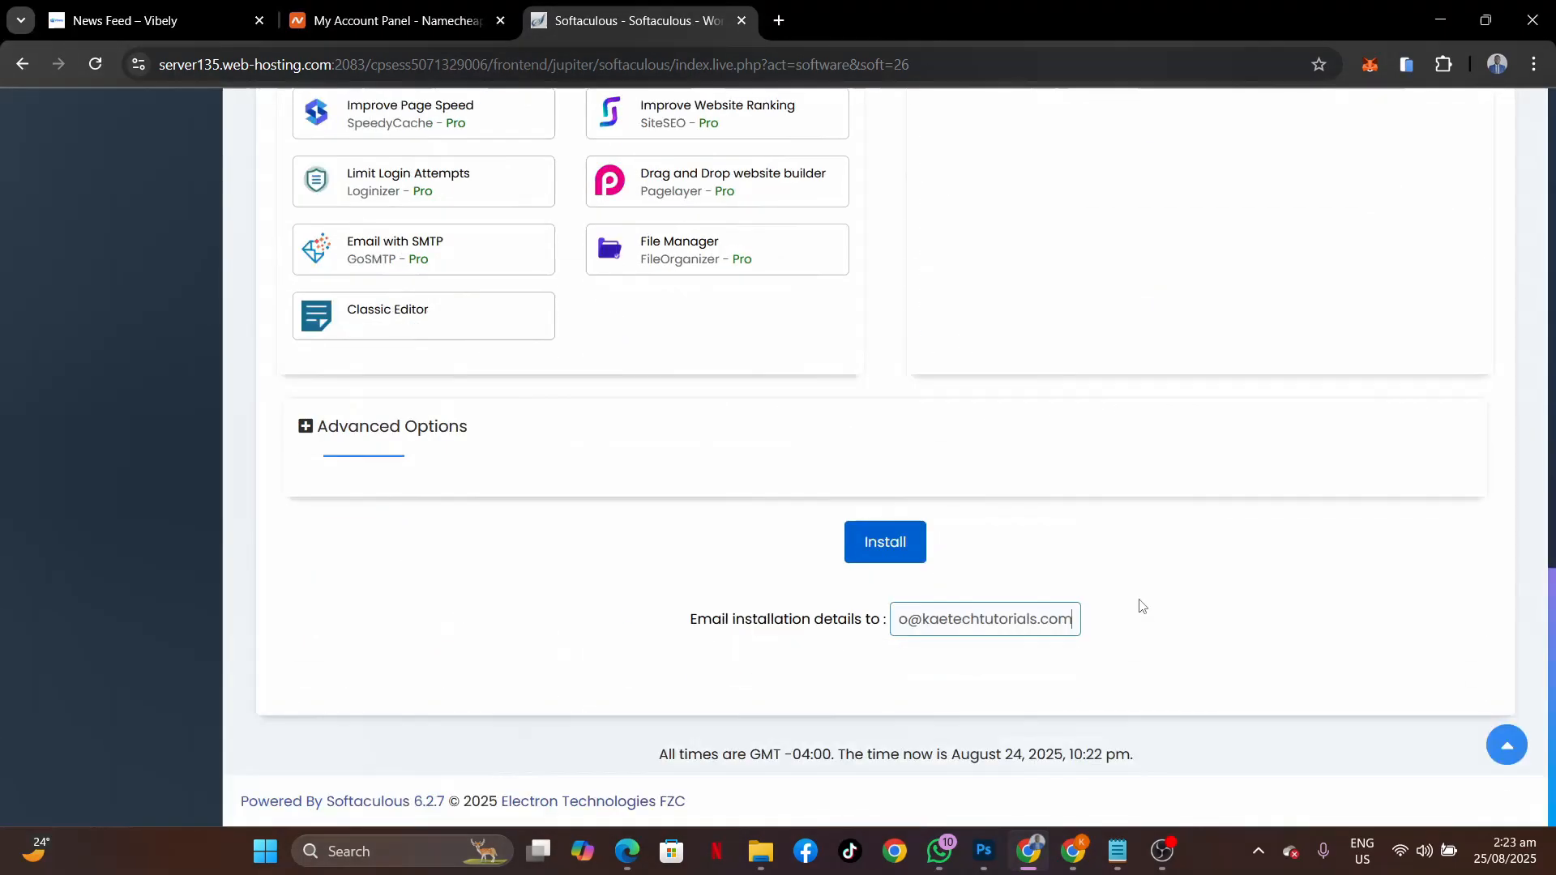
Run the Softaculous WordPress install for kaetechtutorials.com and open its admin dashboard in a new tab.
click(885, 541)
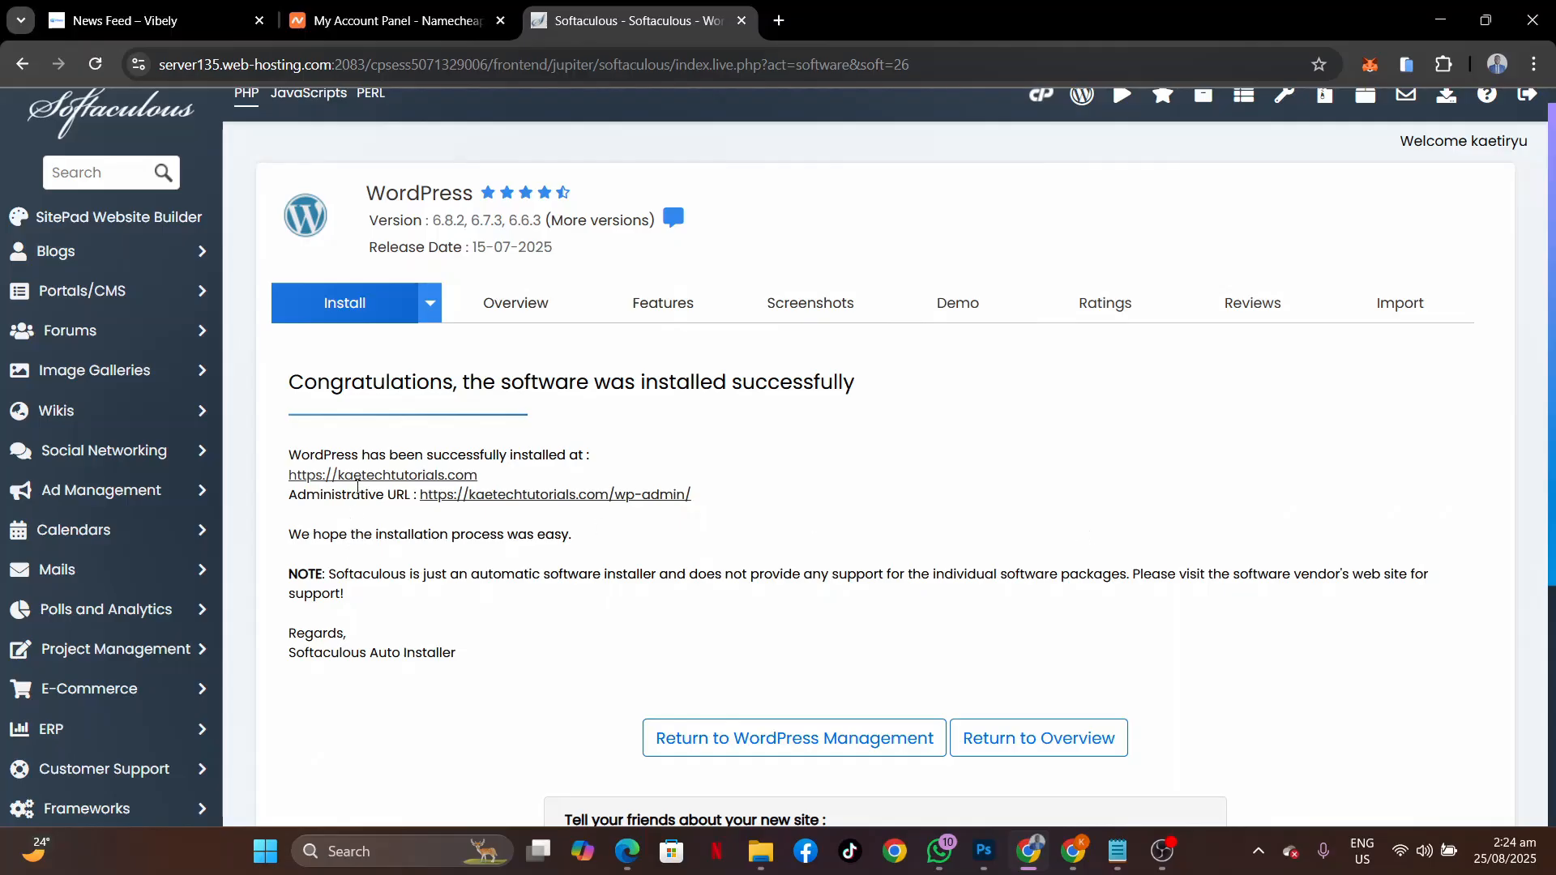
scroll(741, 573, down, 2)
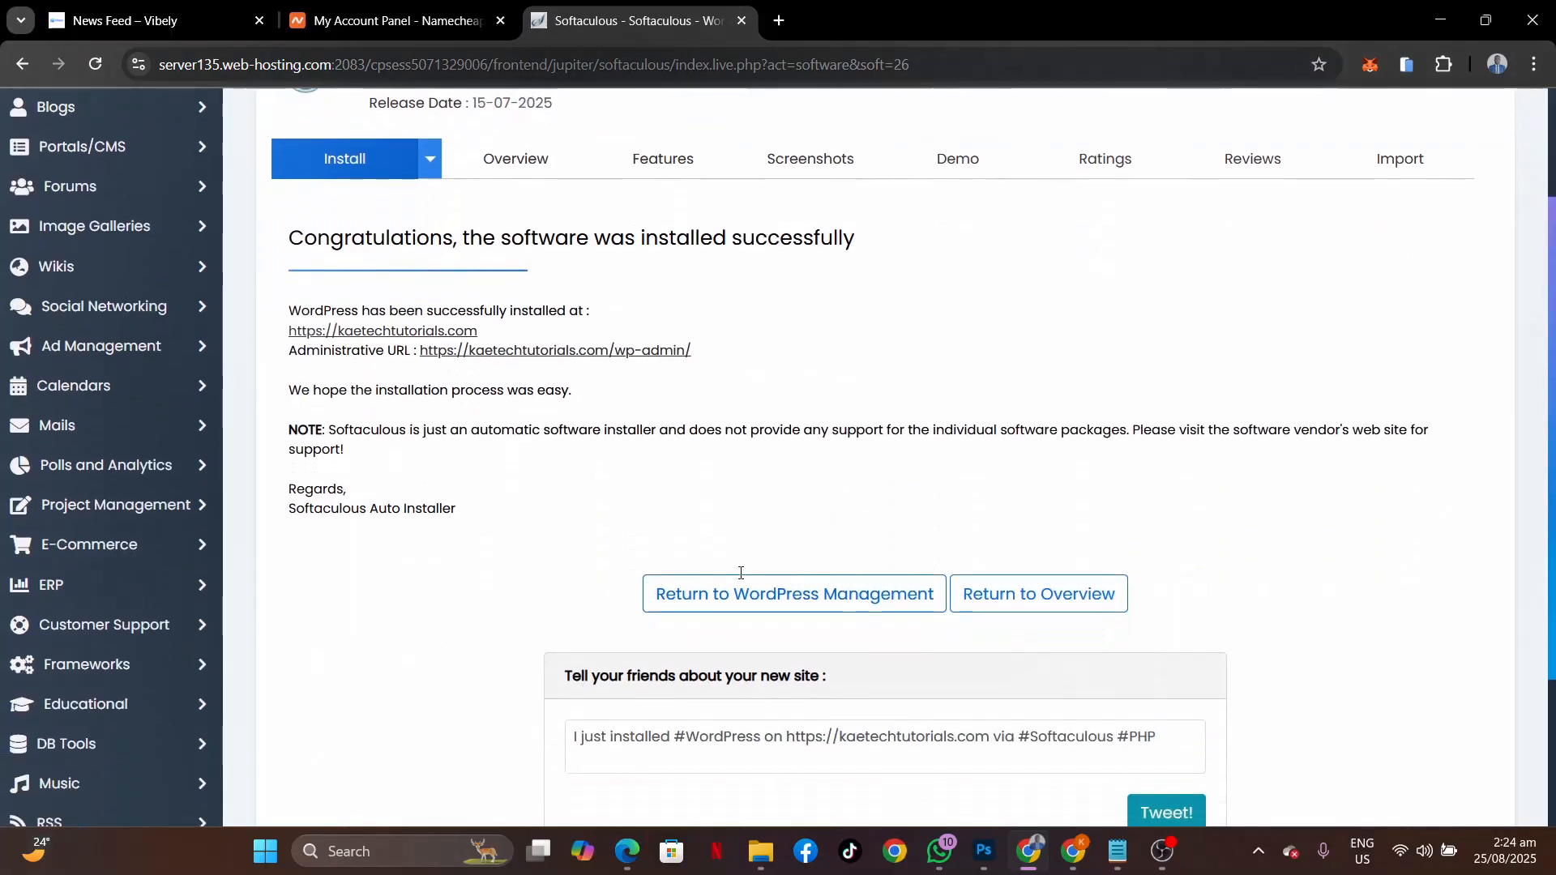
scroll(740, 574, up, 1)
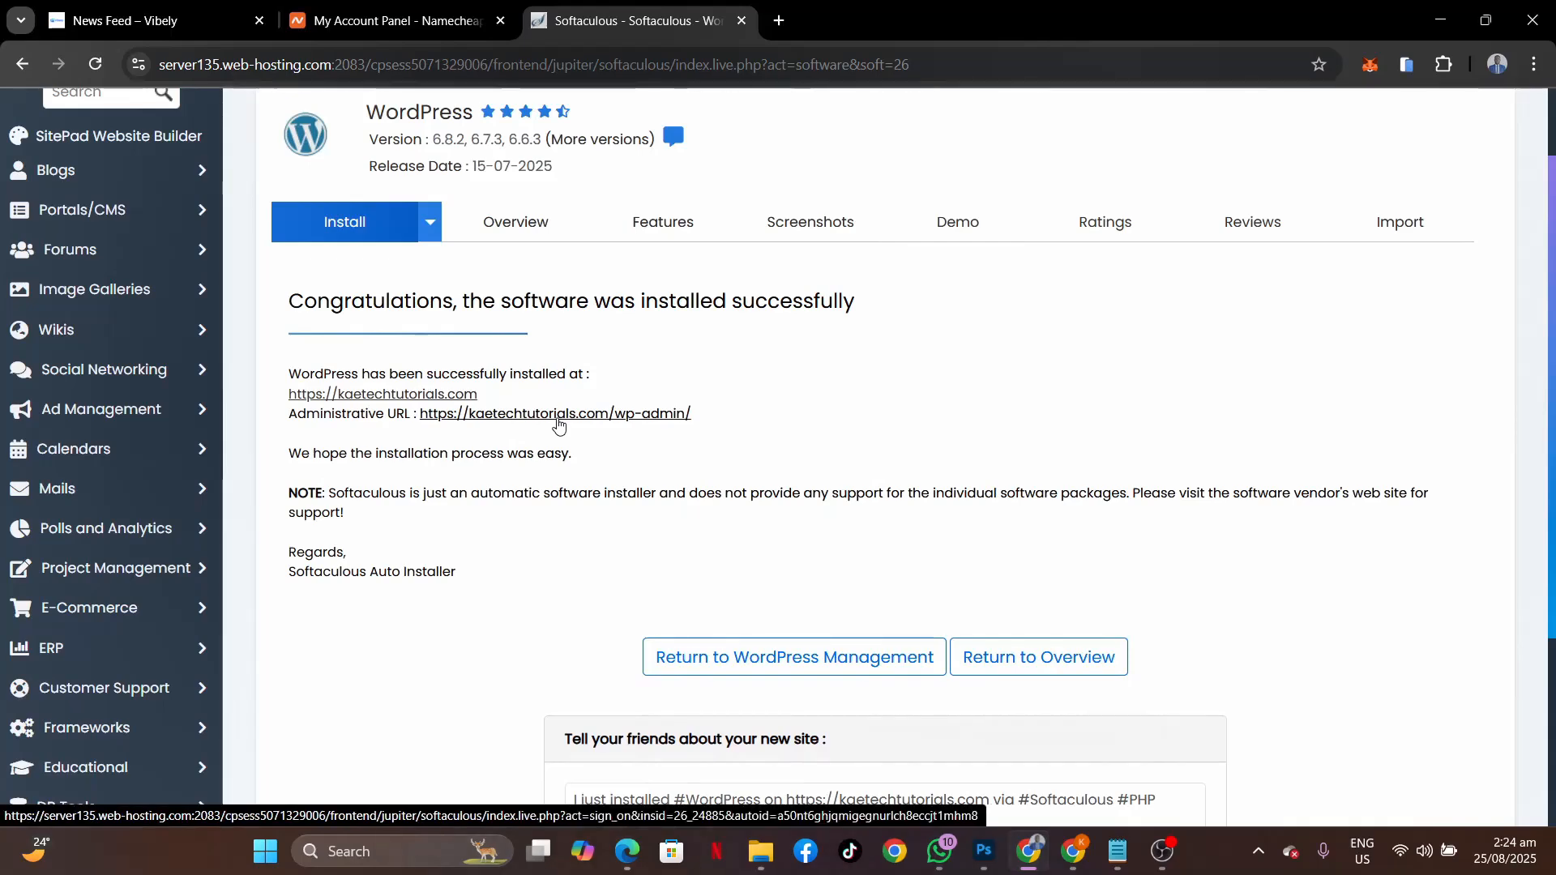
click(559, 414)
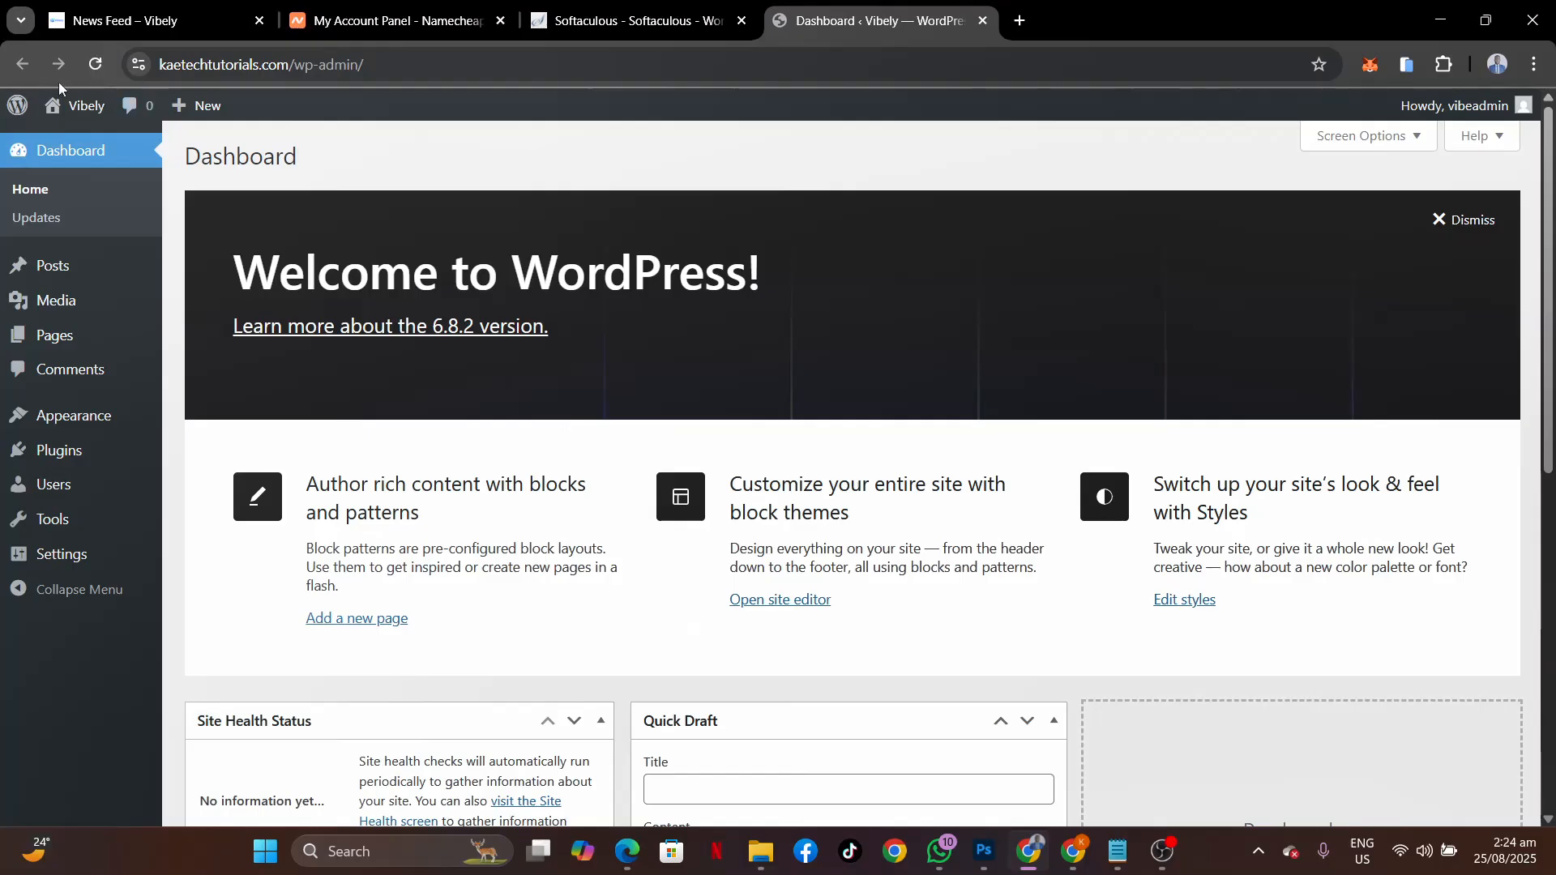
Open the live Vibely site in a background tab, check its 'Hello world!' Blog page, then return to the Dashboard.
mouse_move(52, 109)
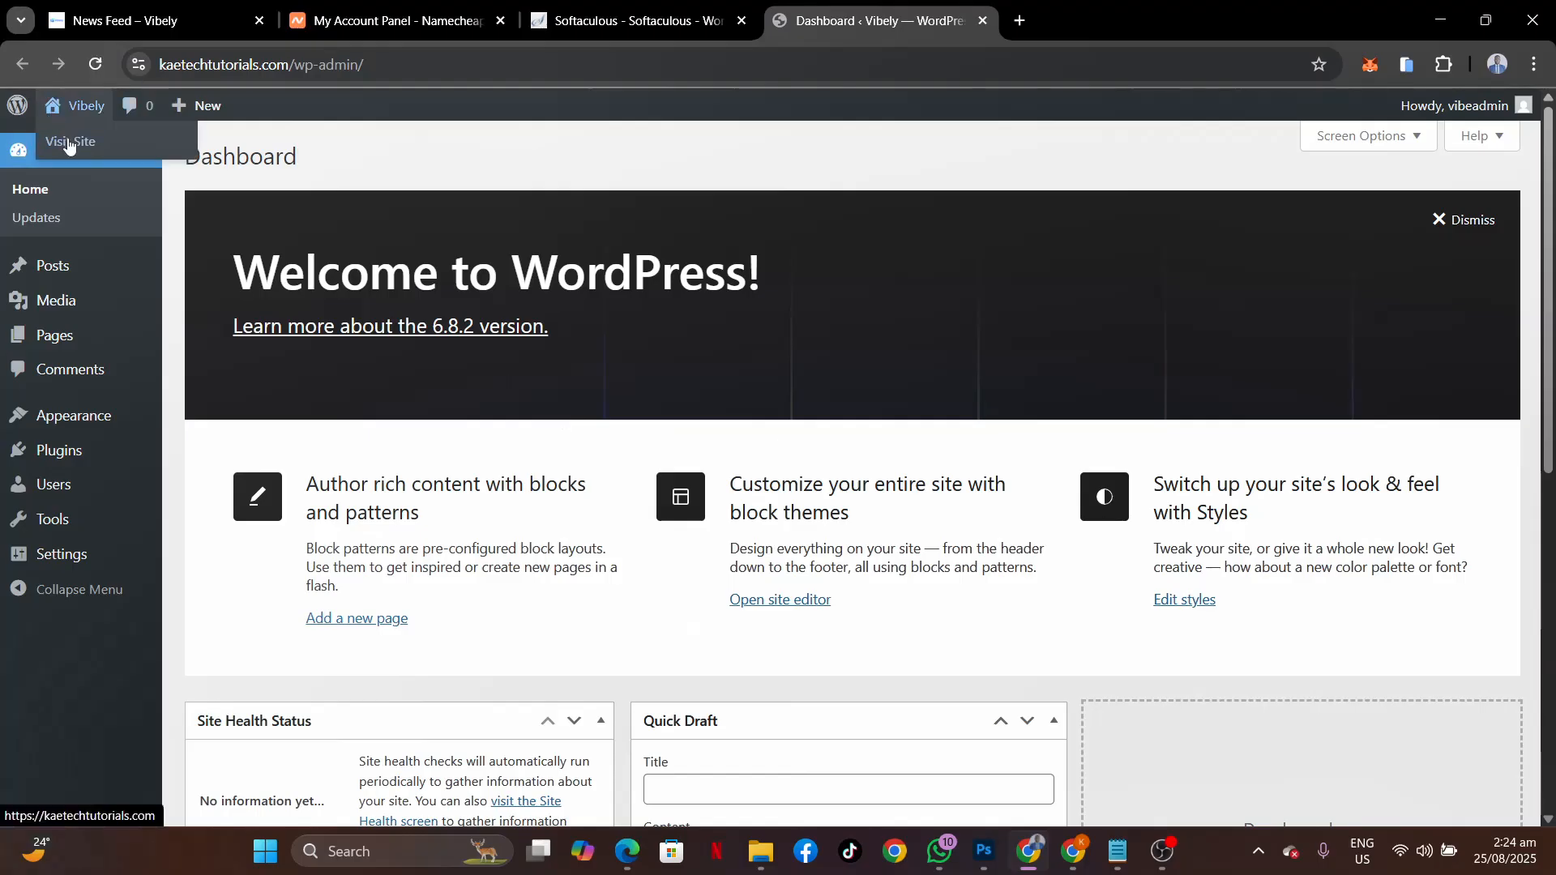
middle_click(68, 144)
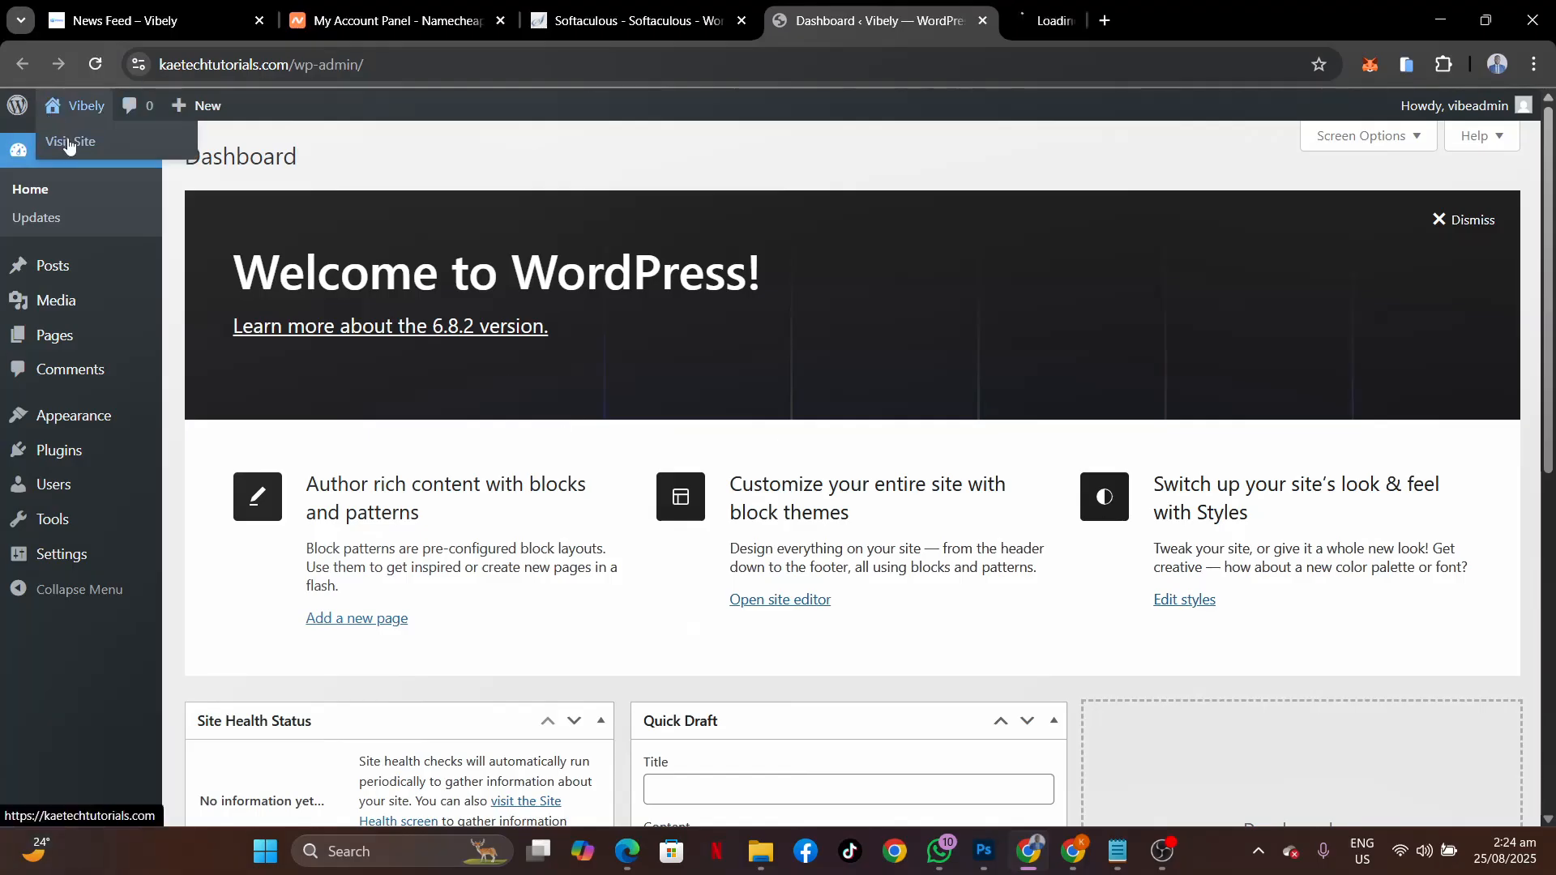
click(1023, 18)
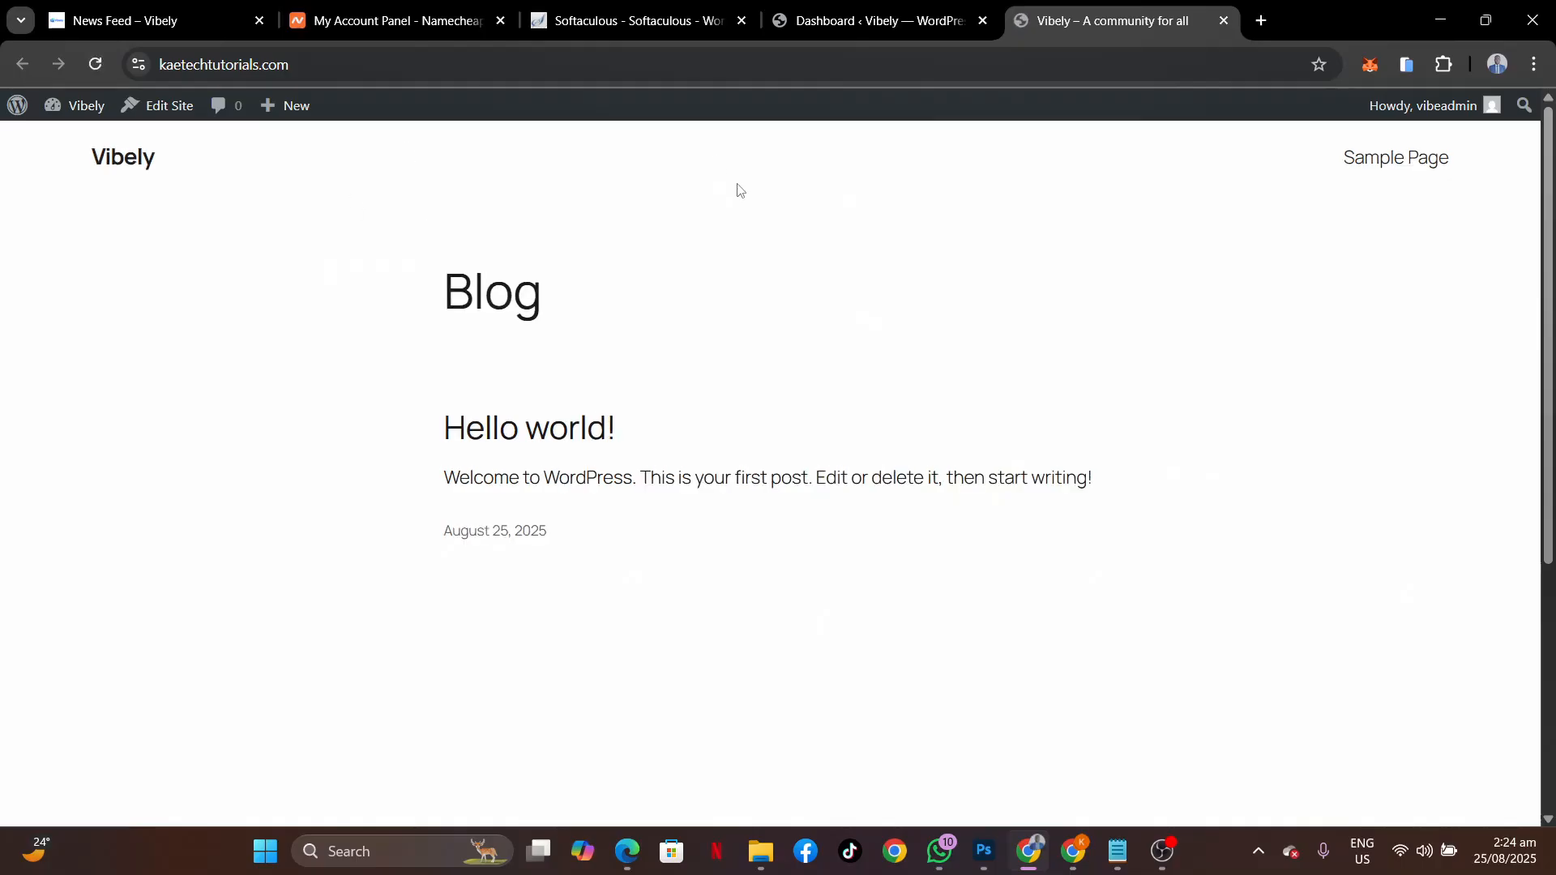
scroll(884, 443, down, 5)
scroll(884, 443, up, 5)
scroll(884, 443, down, 5)
scroll(883, 443, up, 5)
scroll(1098, 426, down, 5)
scroll(1097, 424, up, 5)
click(855, 7)
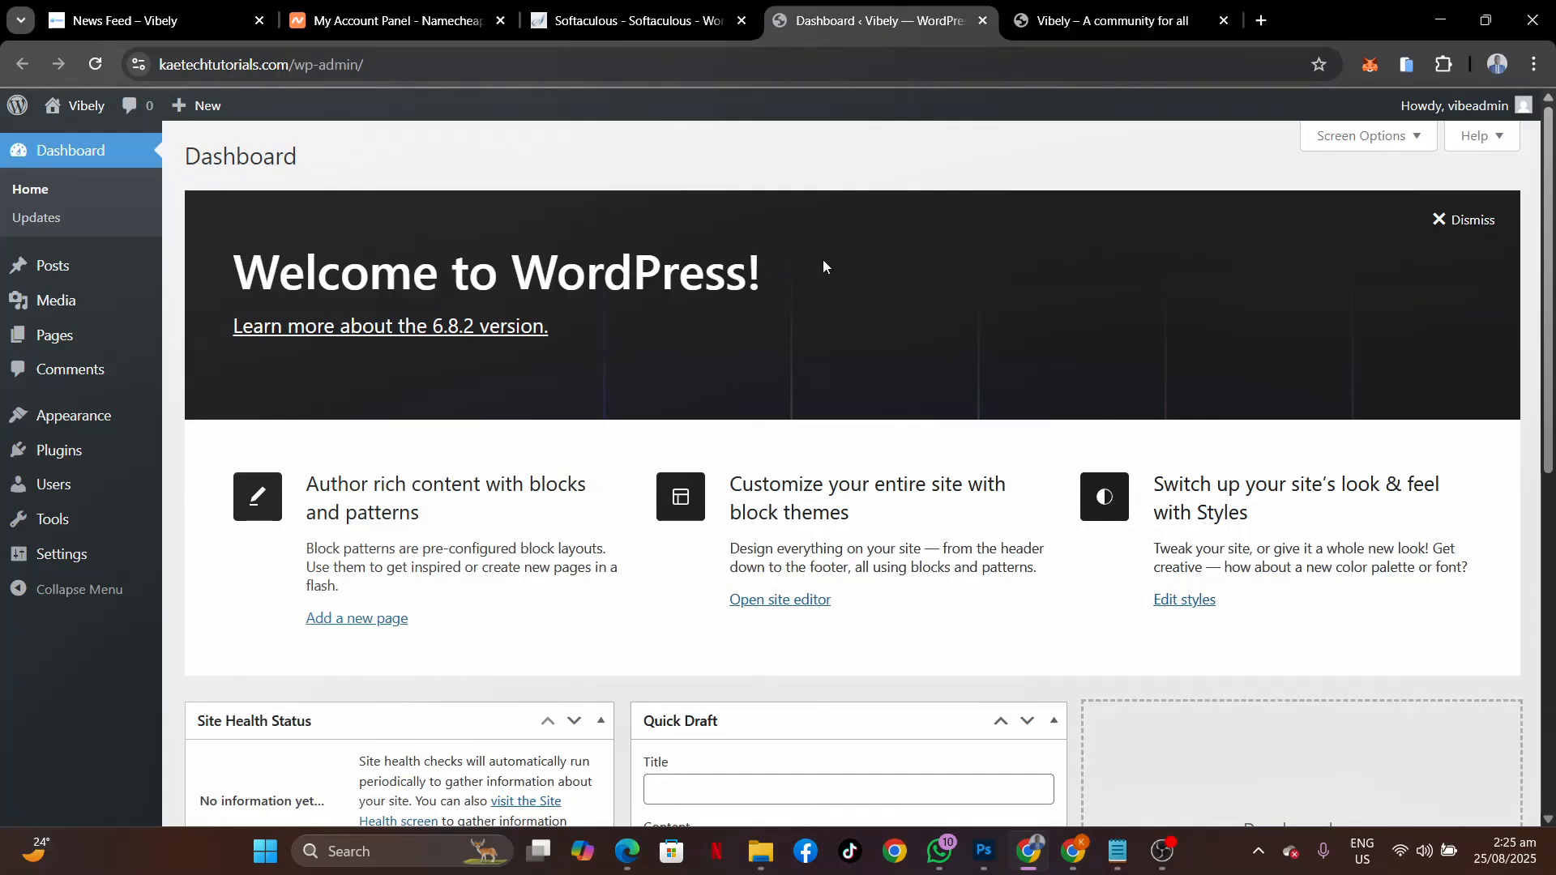
Dismiss the welcome panel and hide Site Health Status, At a Glance, Activity, Quick Draft and Events widgets.
click(1487, 225)
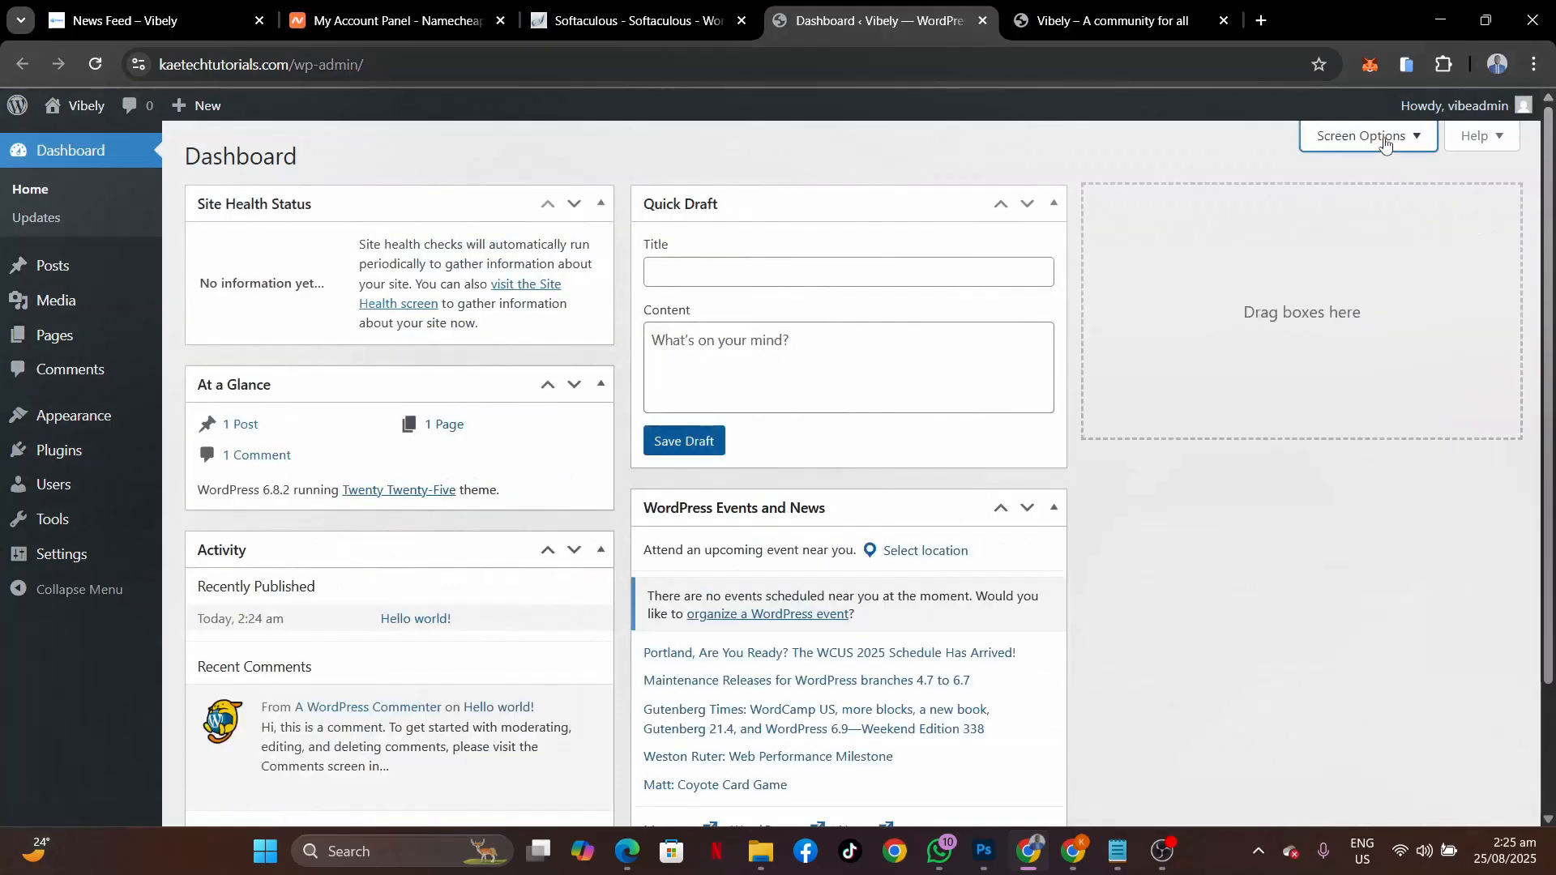
click(1382, 137)
click(212, 245)
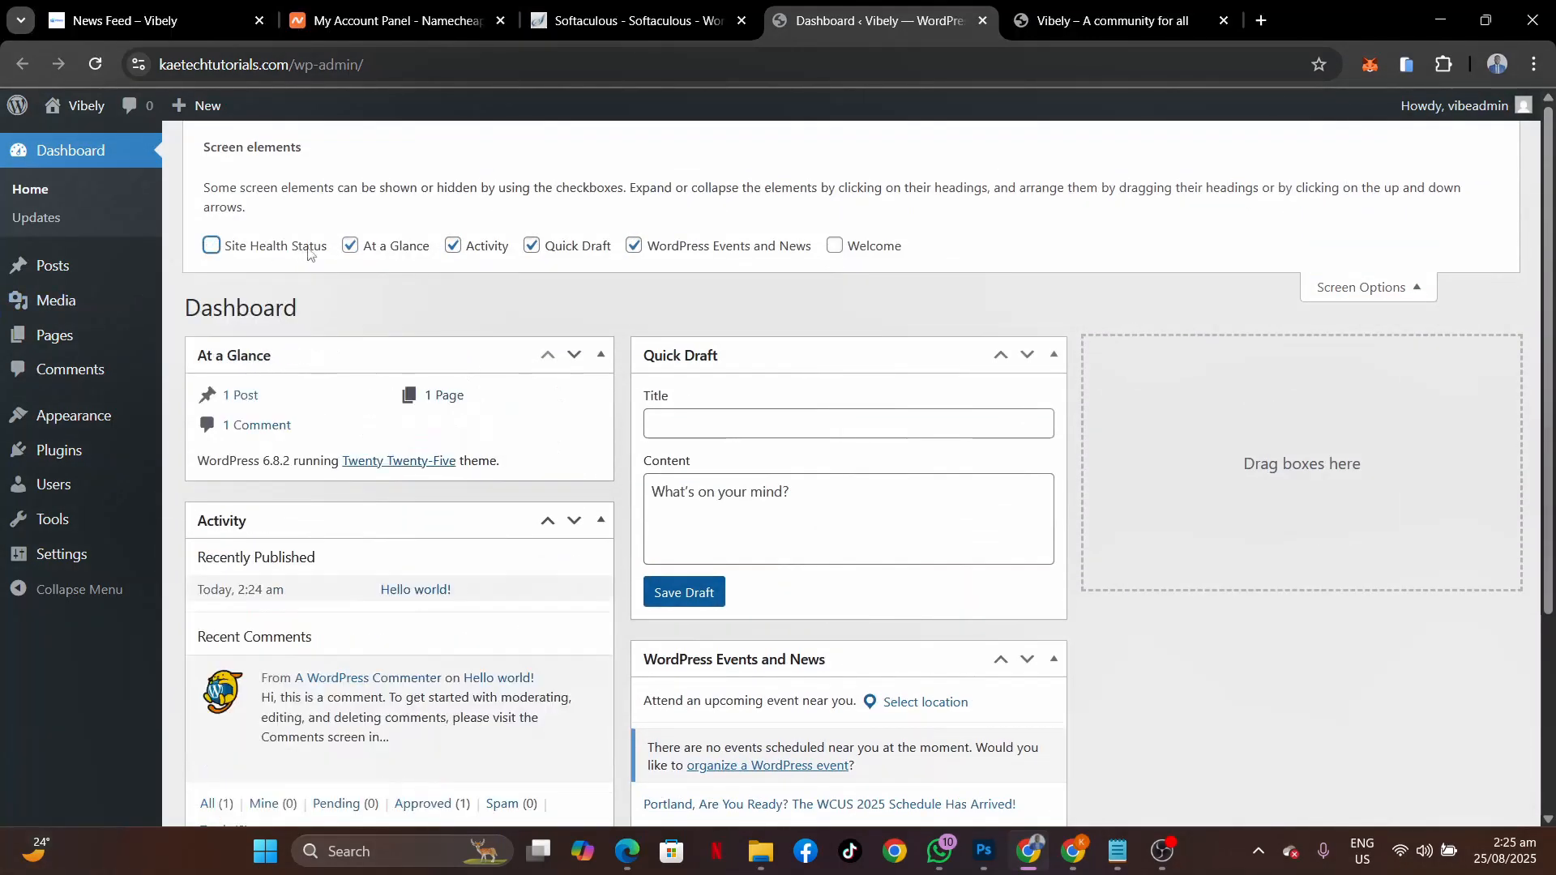
click(351, 246)
click(453, 246)
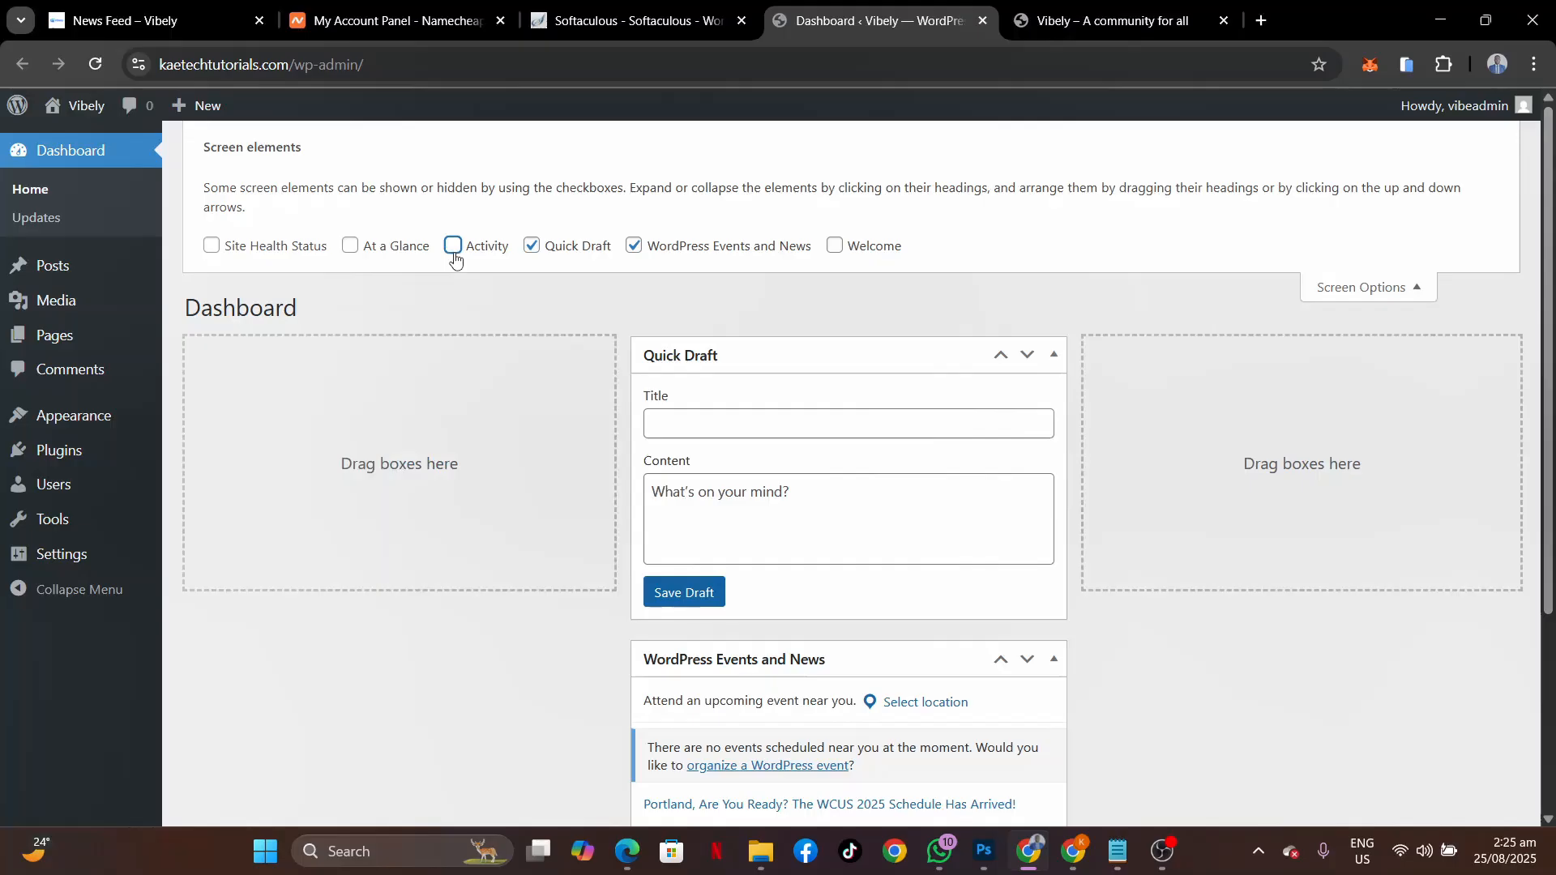
click(531, 246)
click(635, 227)
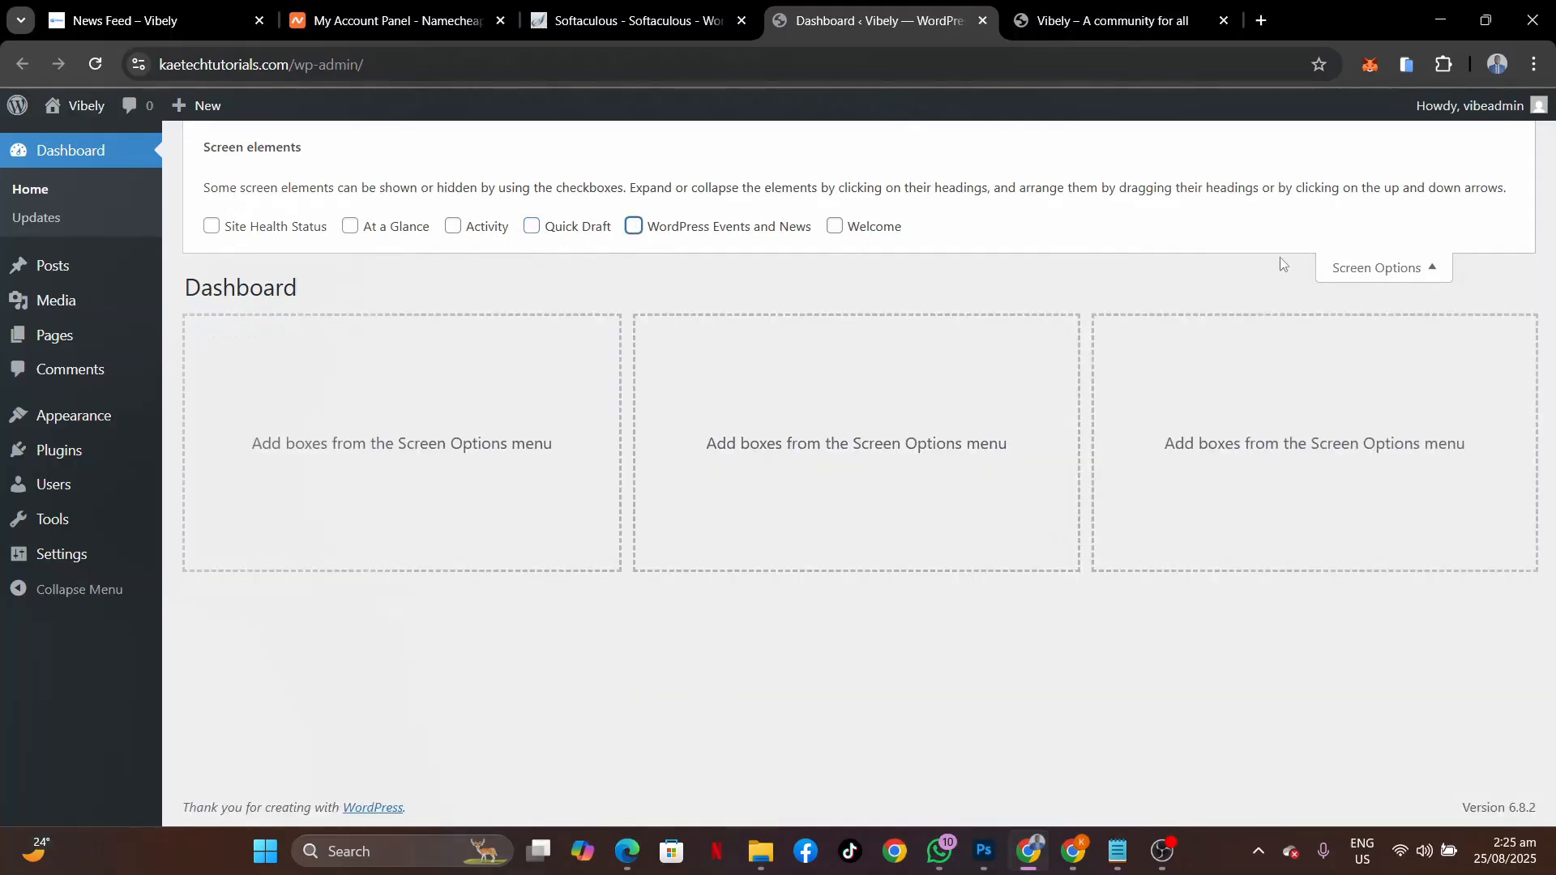
click(1378, 267)
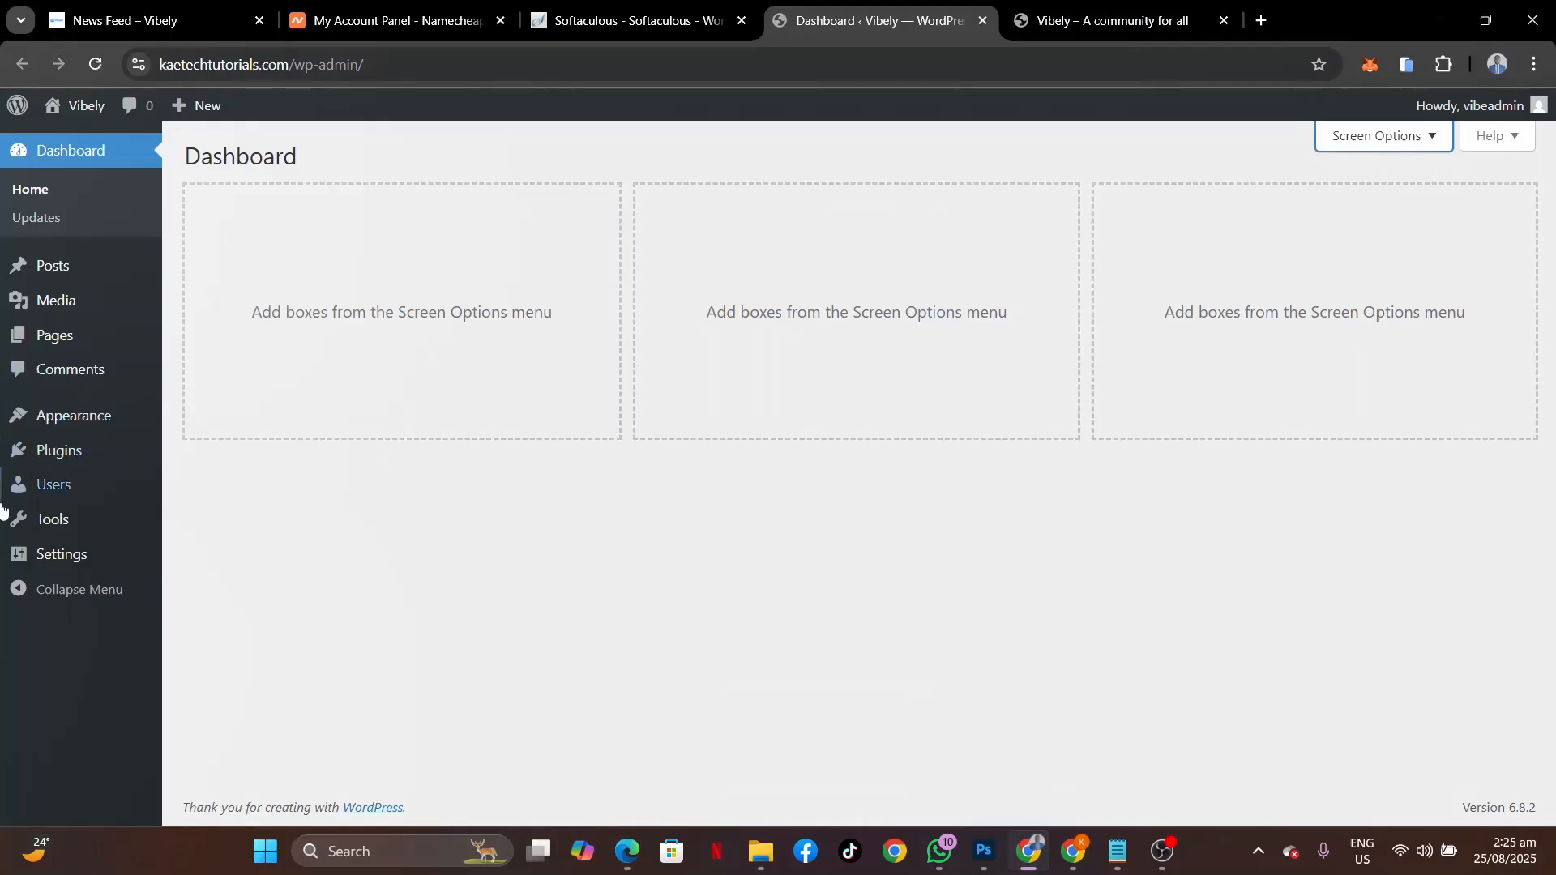
Enable 'Anyone can register' under Membership in General Settings and save the changes.
mouse_move(60, 559)
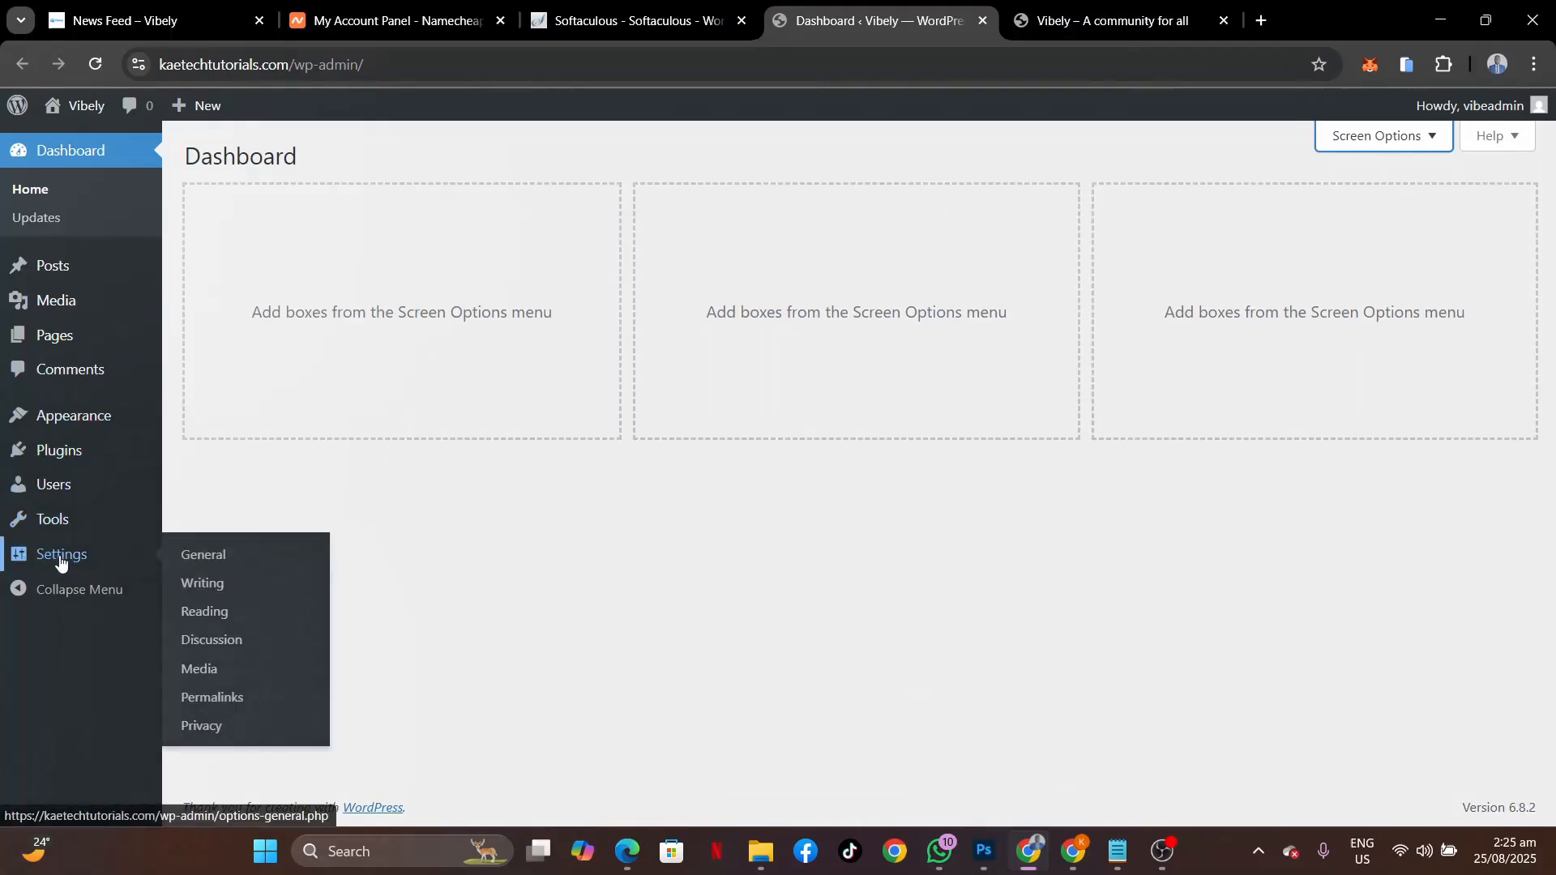
click(182, 558)
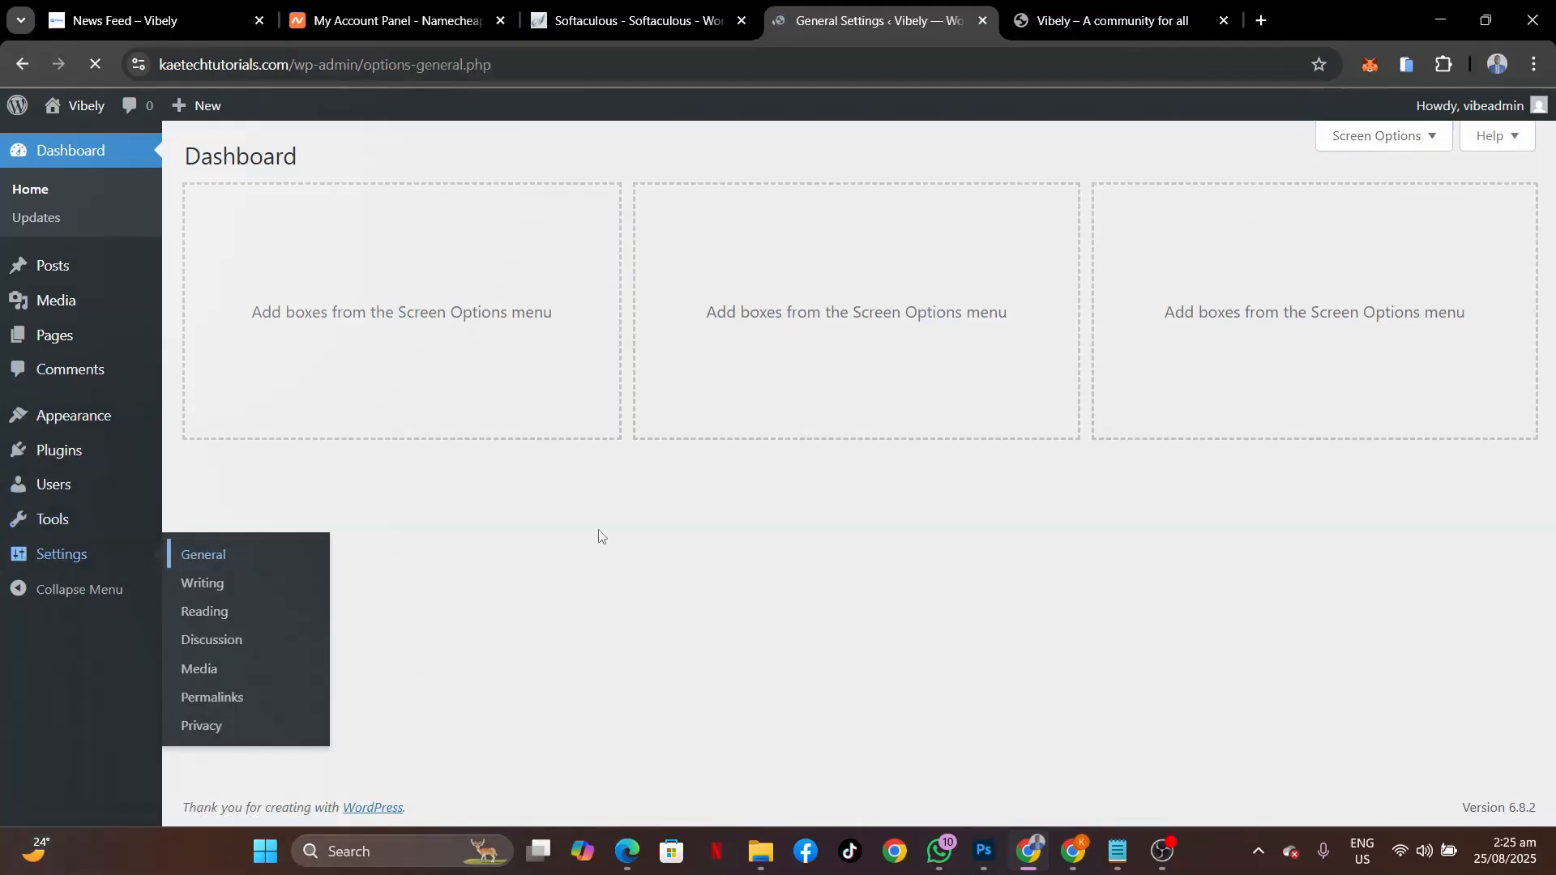
scroll(600, 531, down, 3)
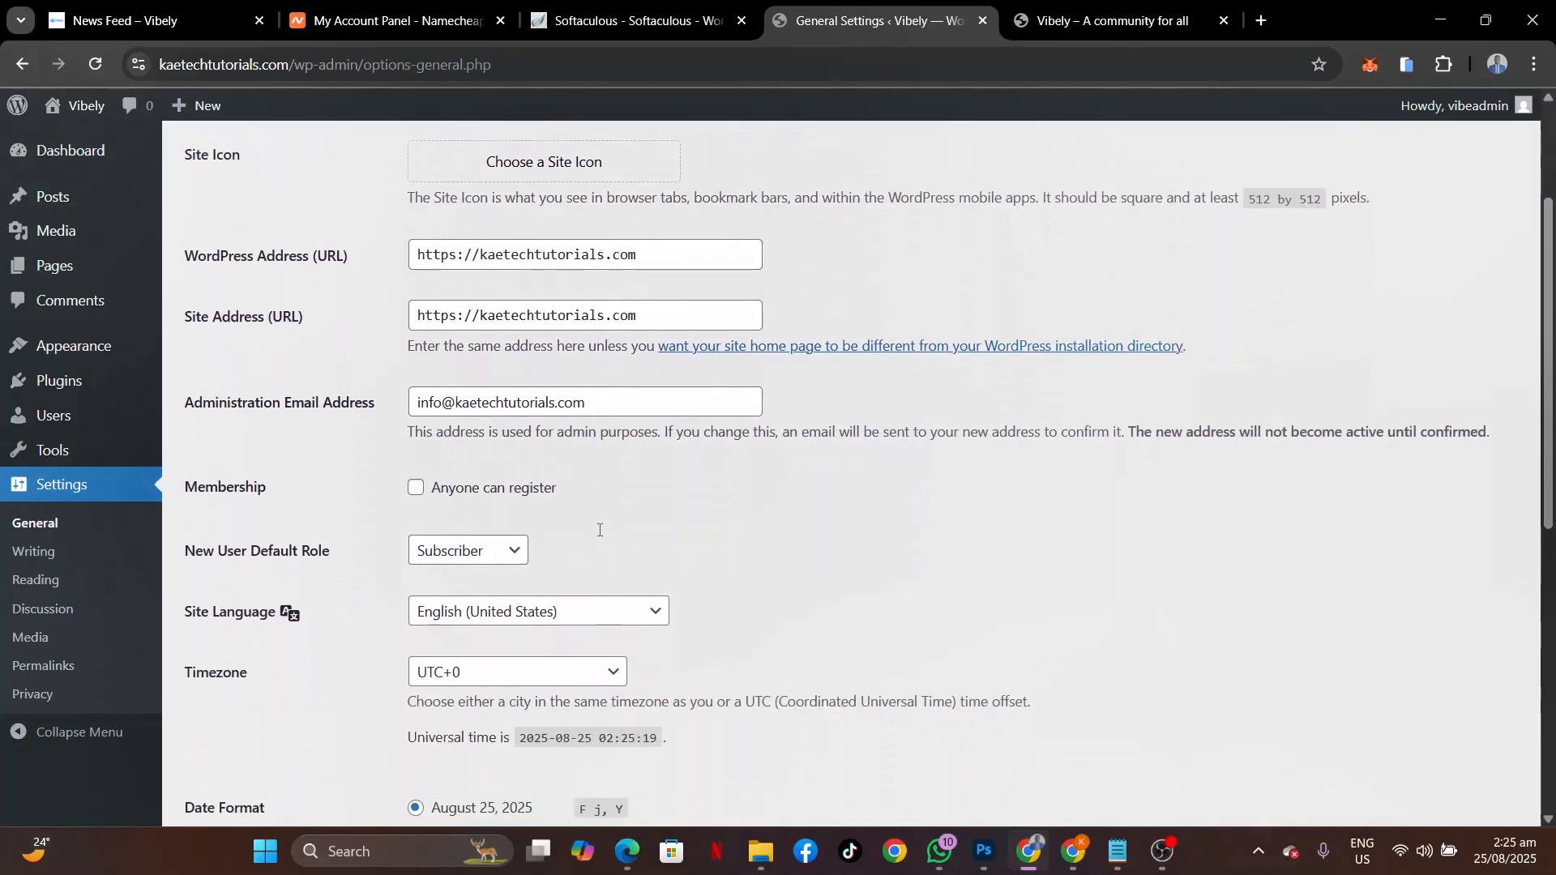
scroll(600, 533, up, 1)
scroll(599, 535, up, 2)
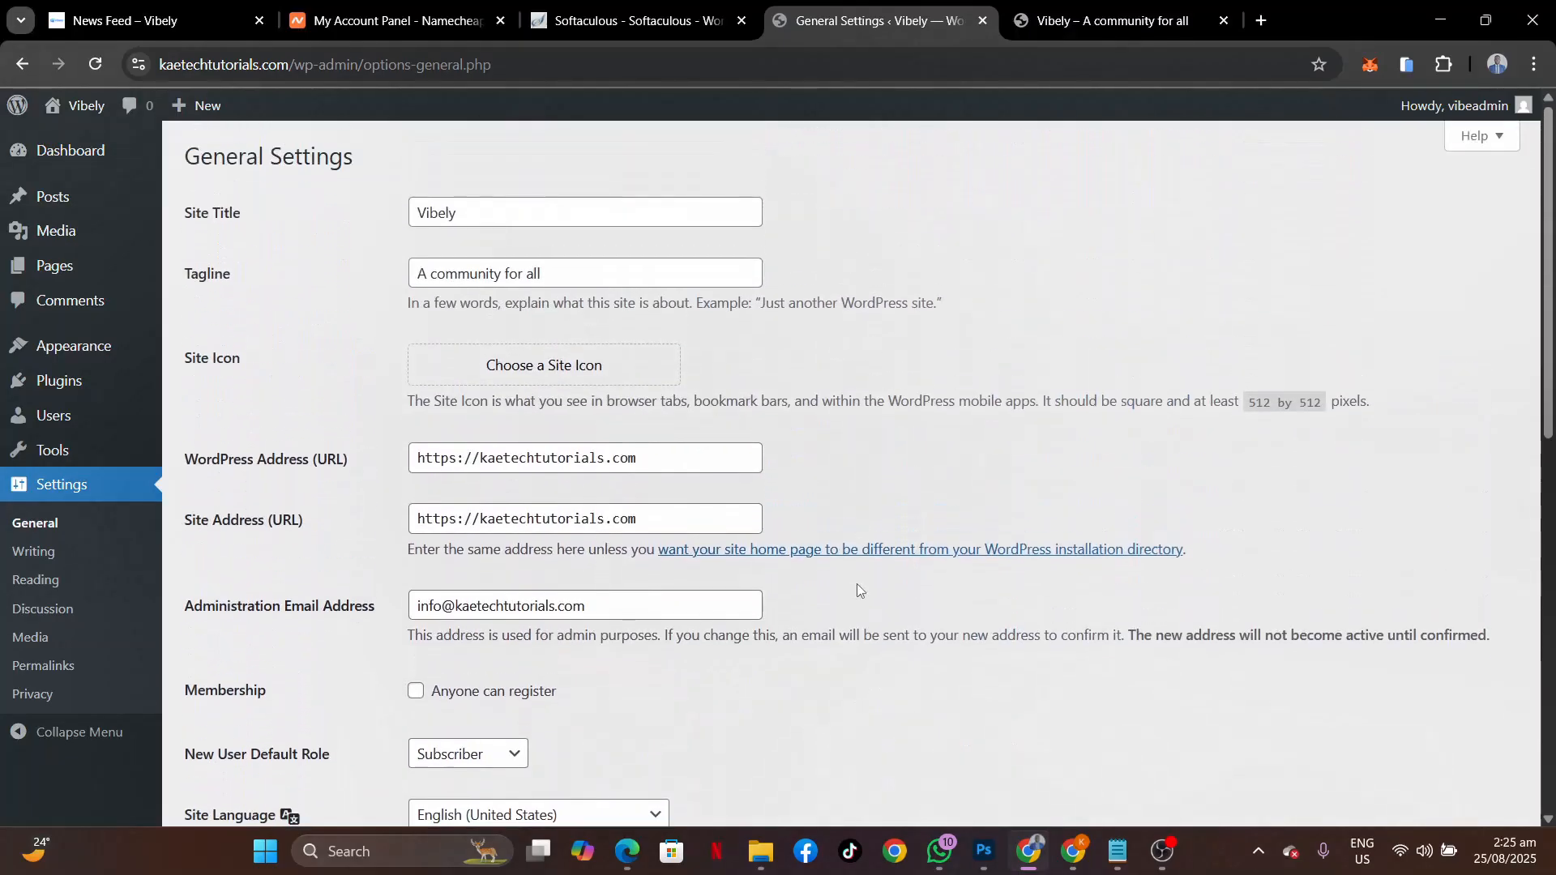
scroll(857, 583, down, 10)
scroll(858, 584, up, 6)
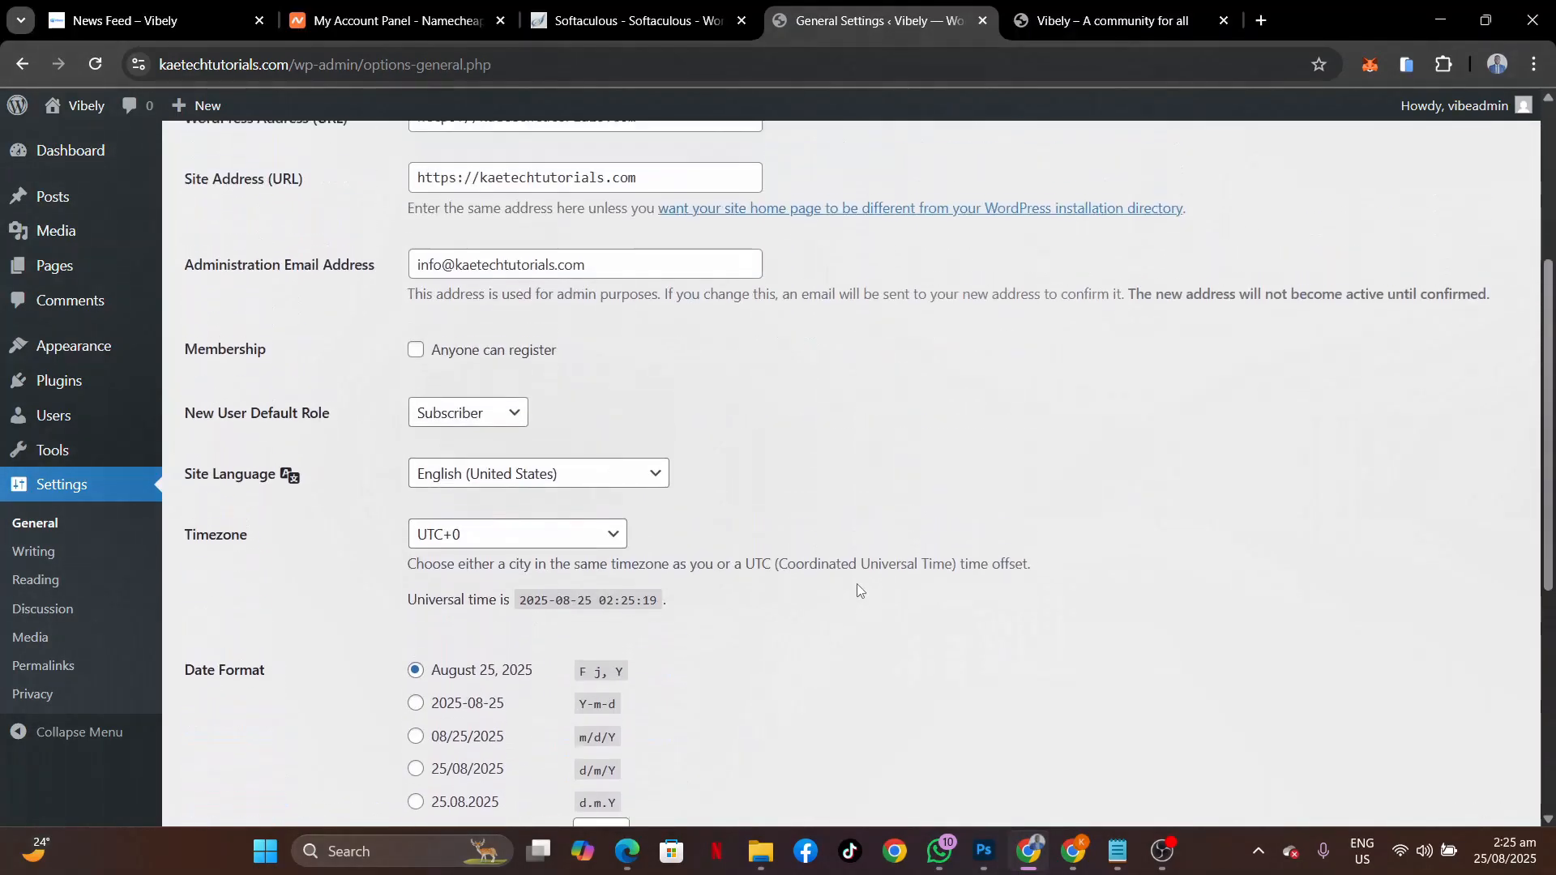
scroll(858, 590, up, 4)
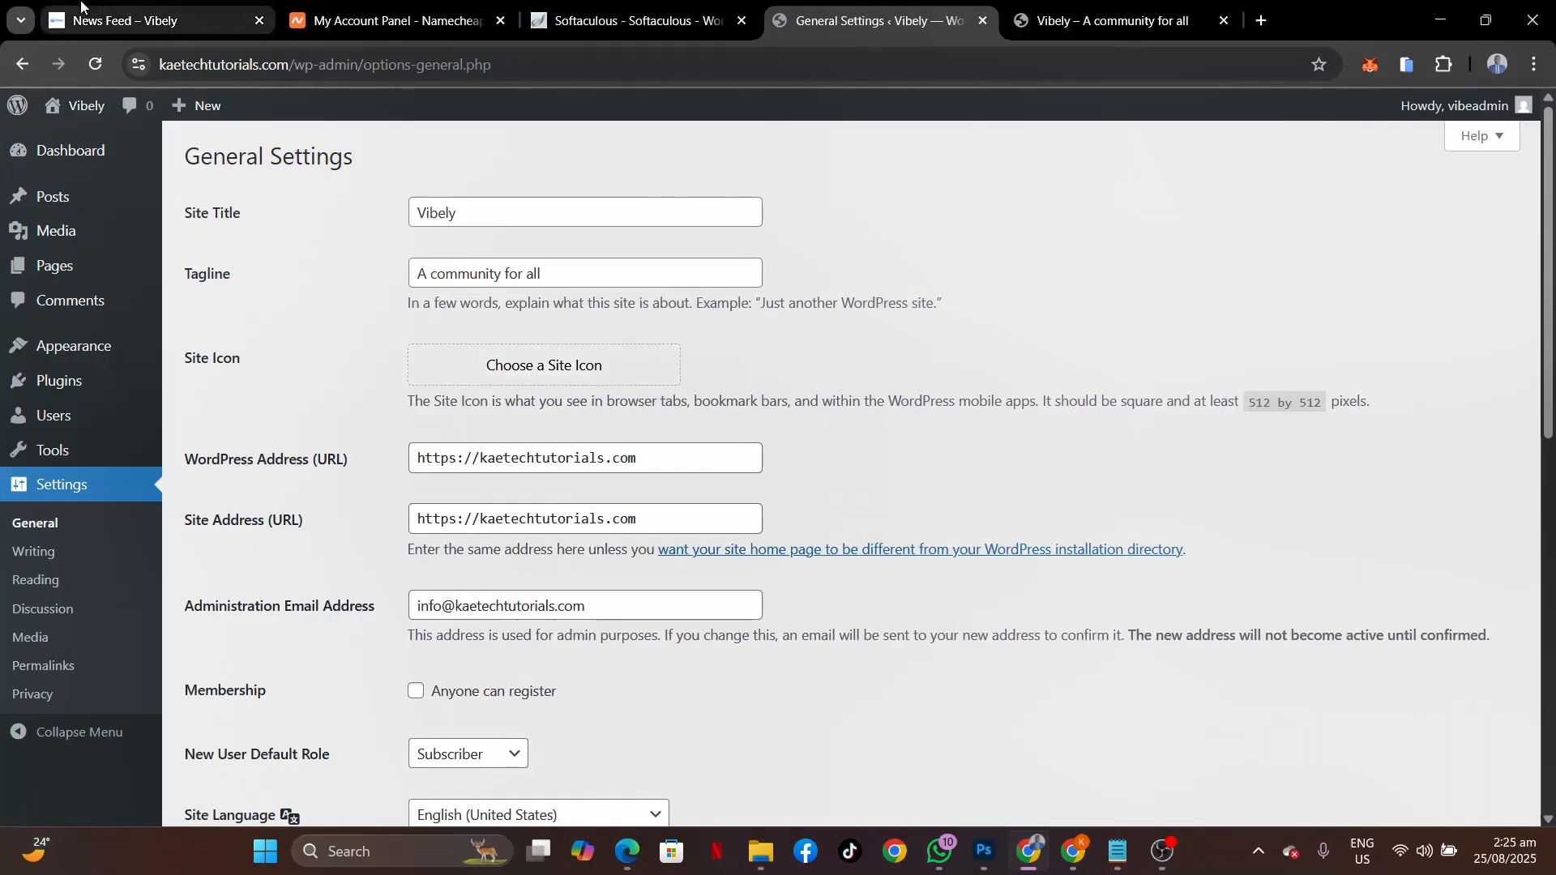
mouse_move(63, 27)
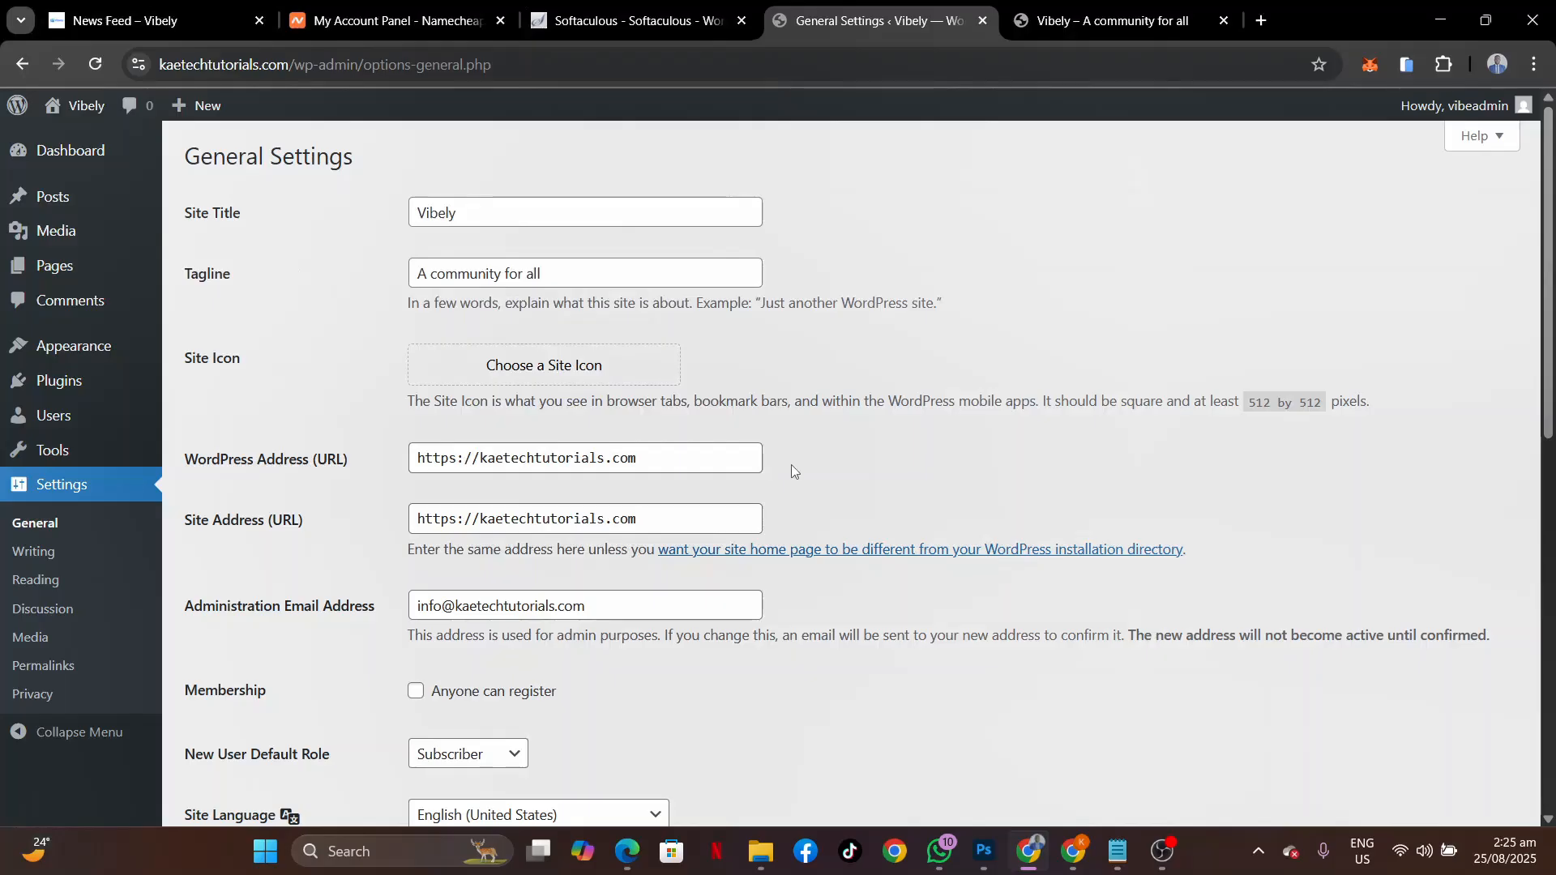
scroll(791, 465, down, 5)
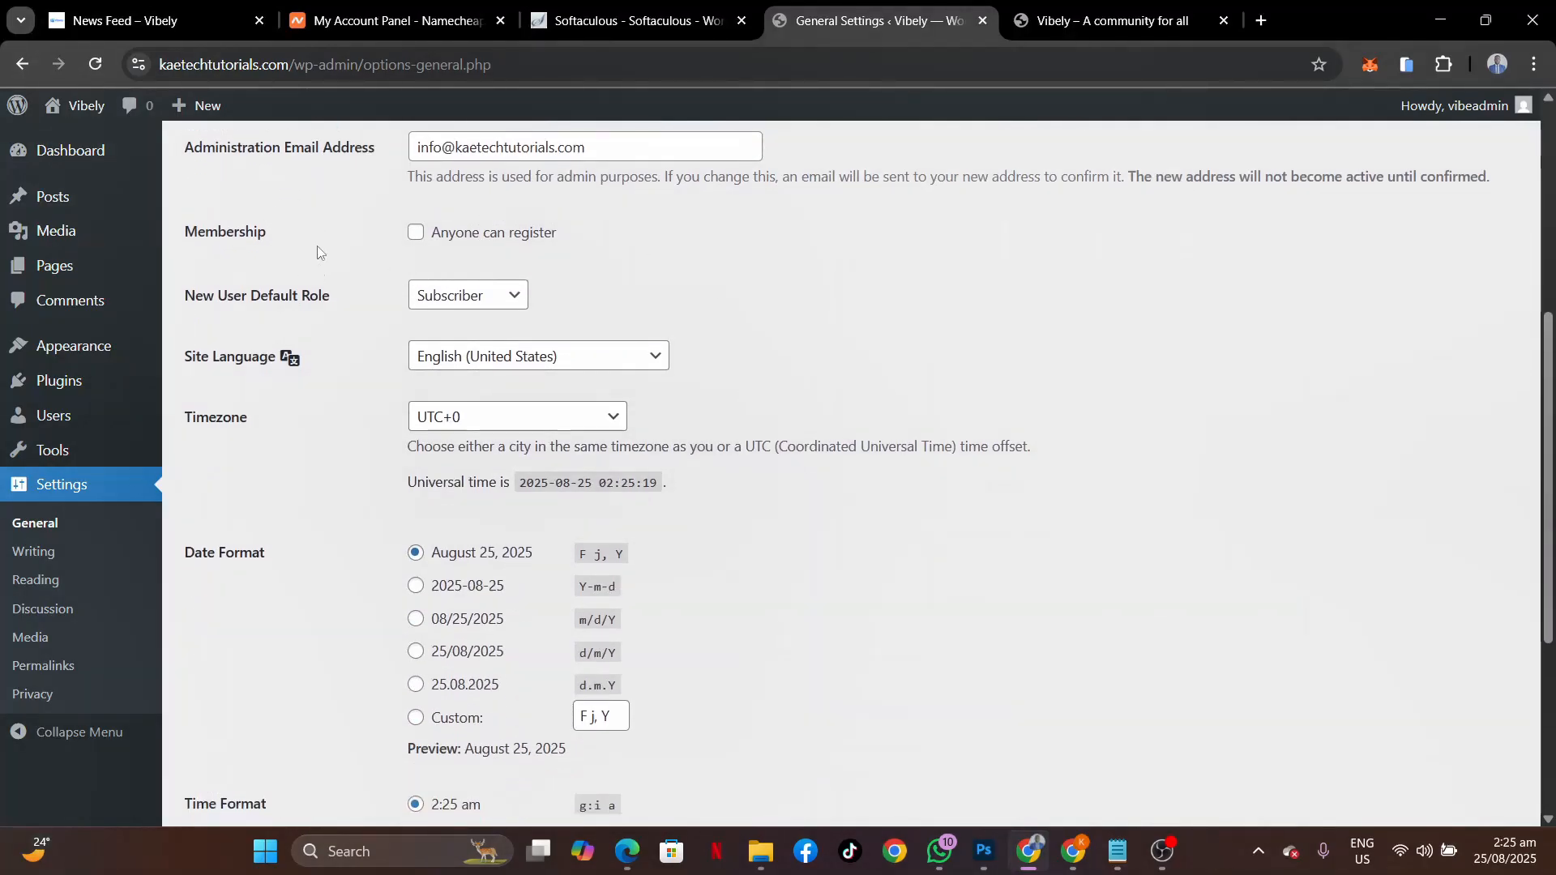
click(416, 235)
scroll(782, 360, down, 5)
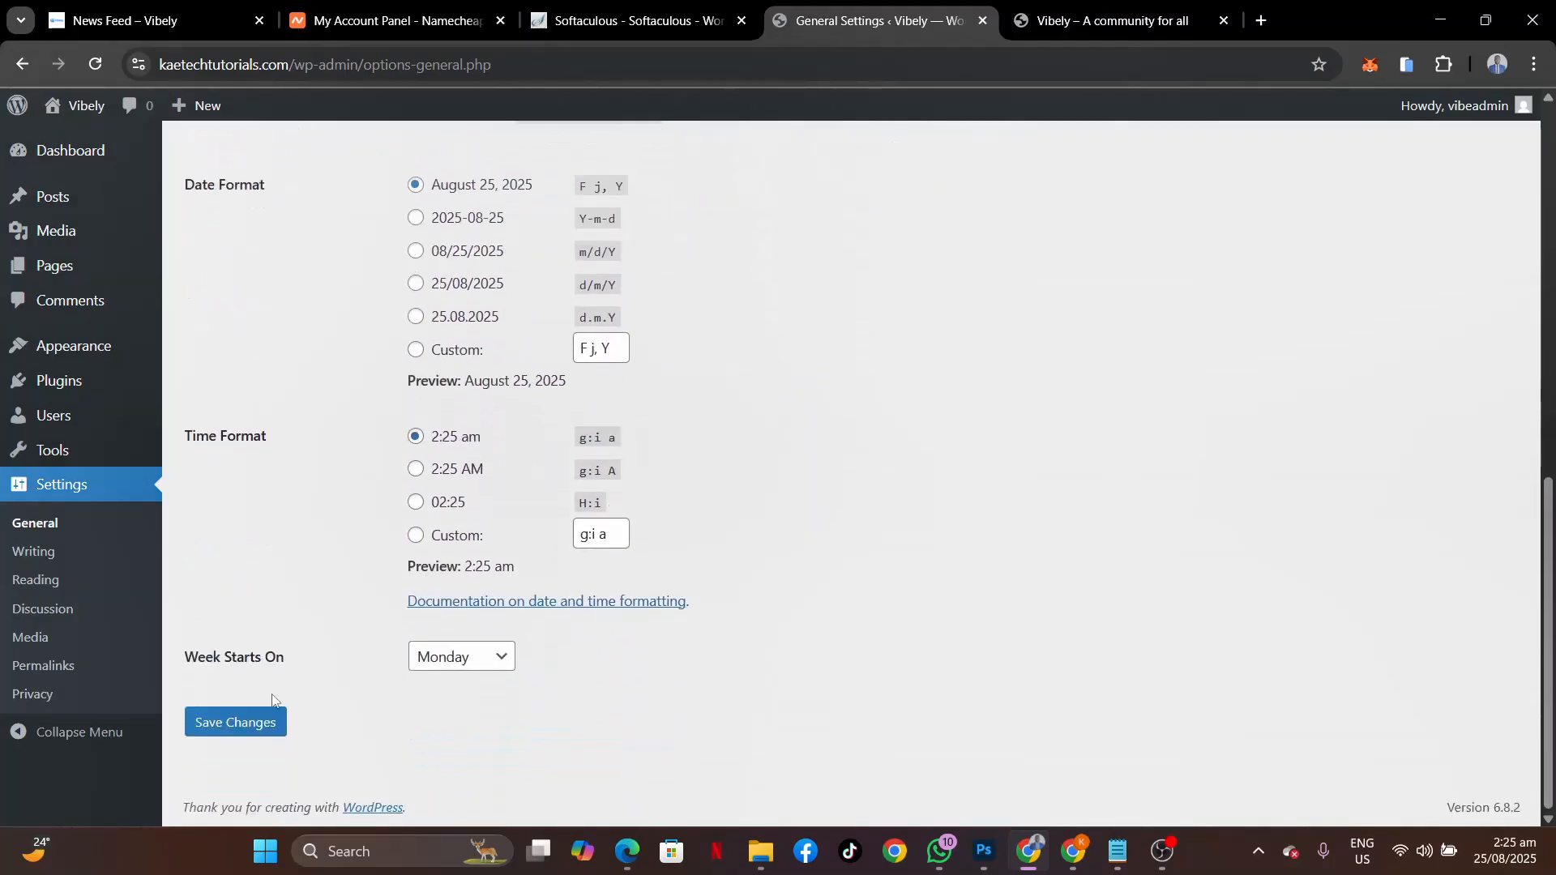
click(243, 722)
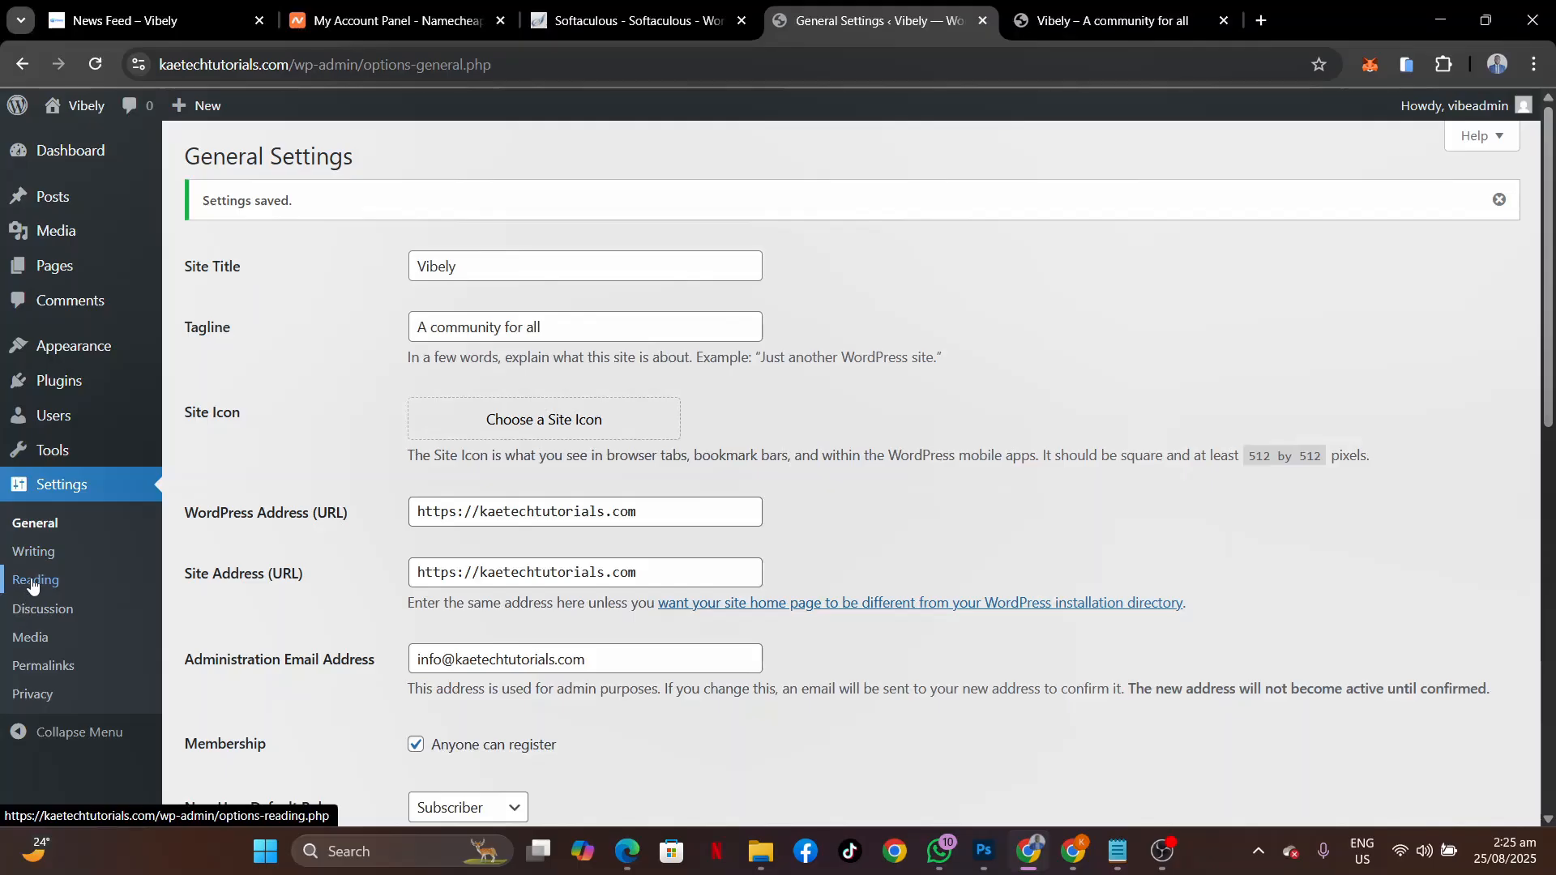
Select the Post name permalink structure (/%postname%/) in Permalink Settings and save it.
click(36, 668)
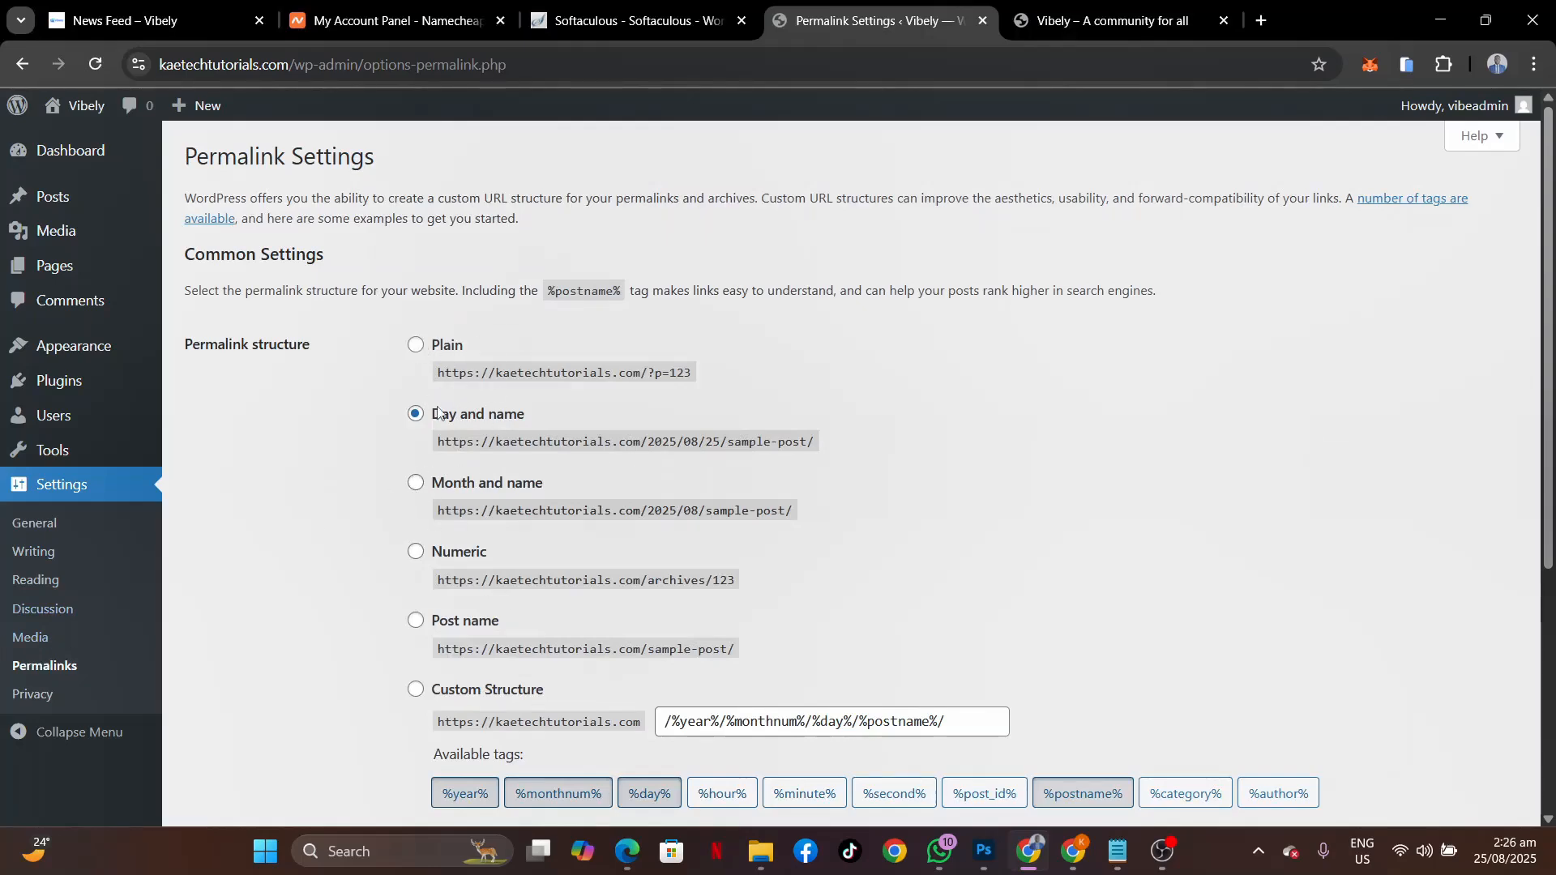
scroll(387, 504, down, 5)
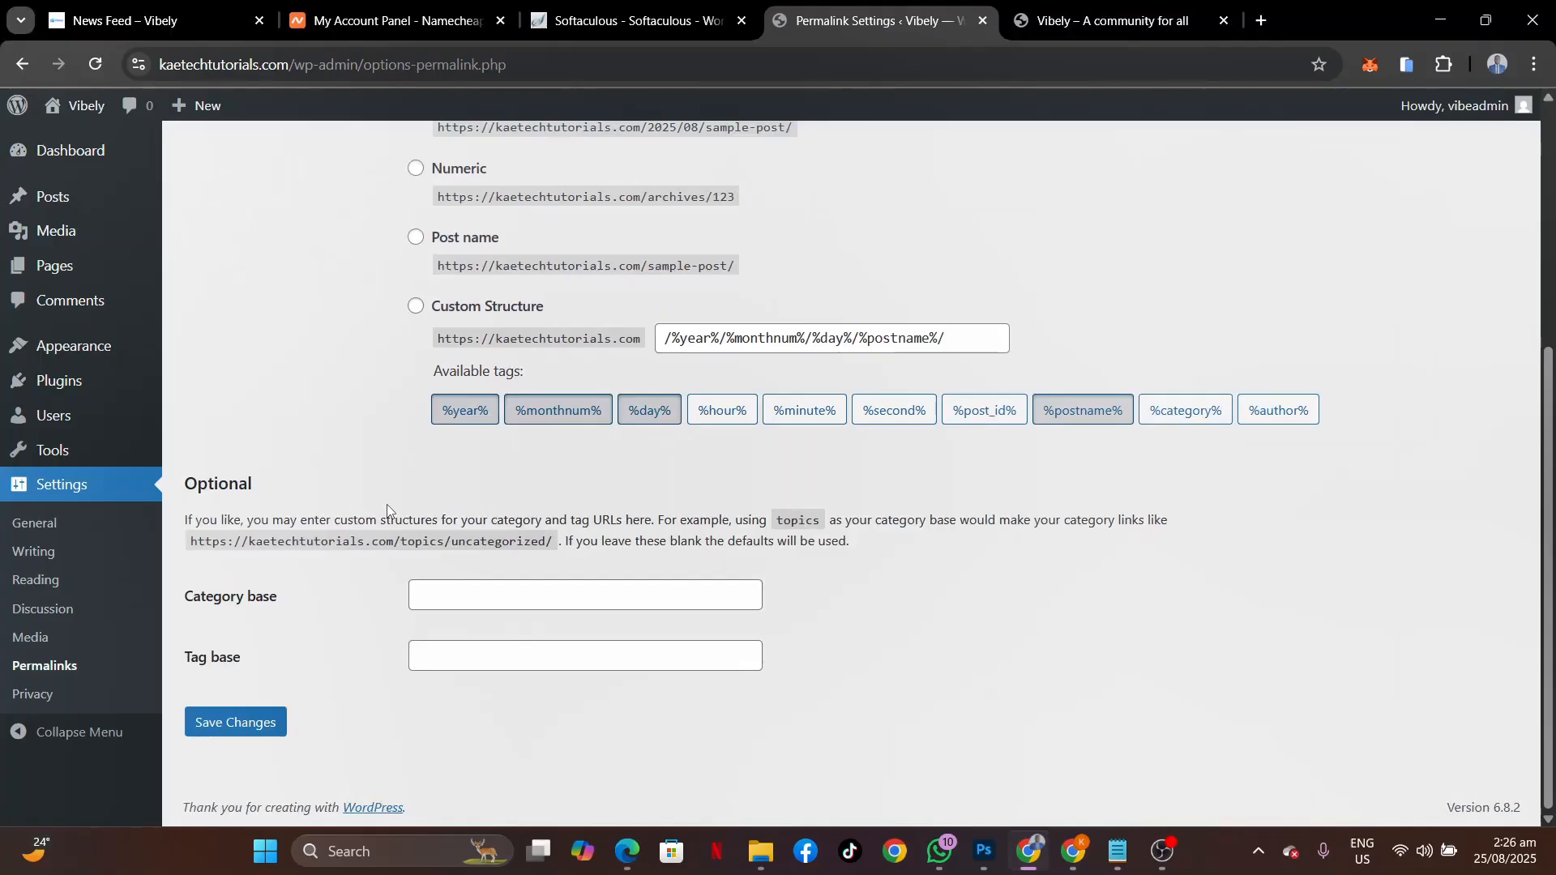
click(414, 239)
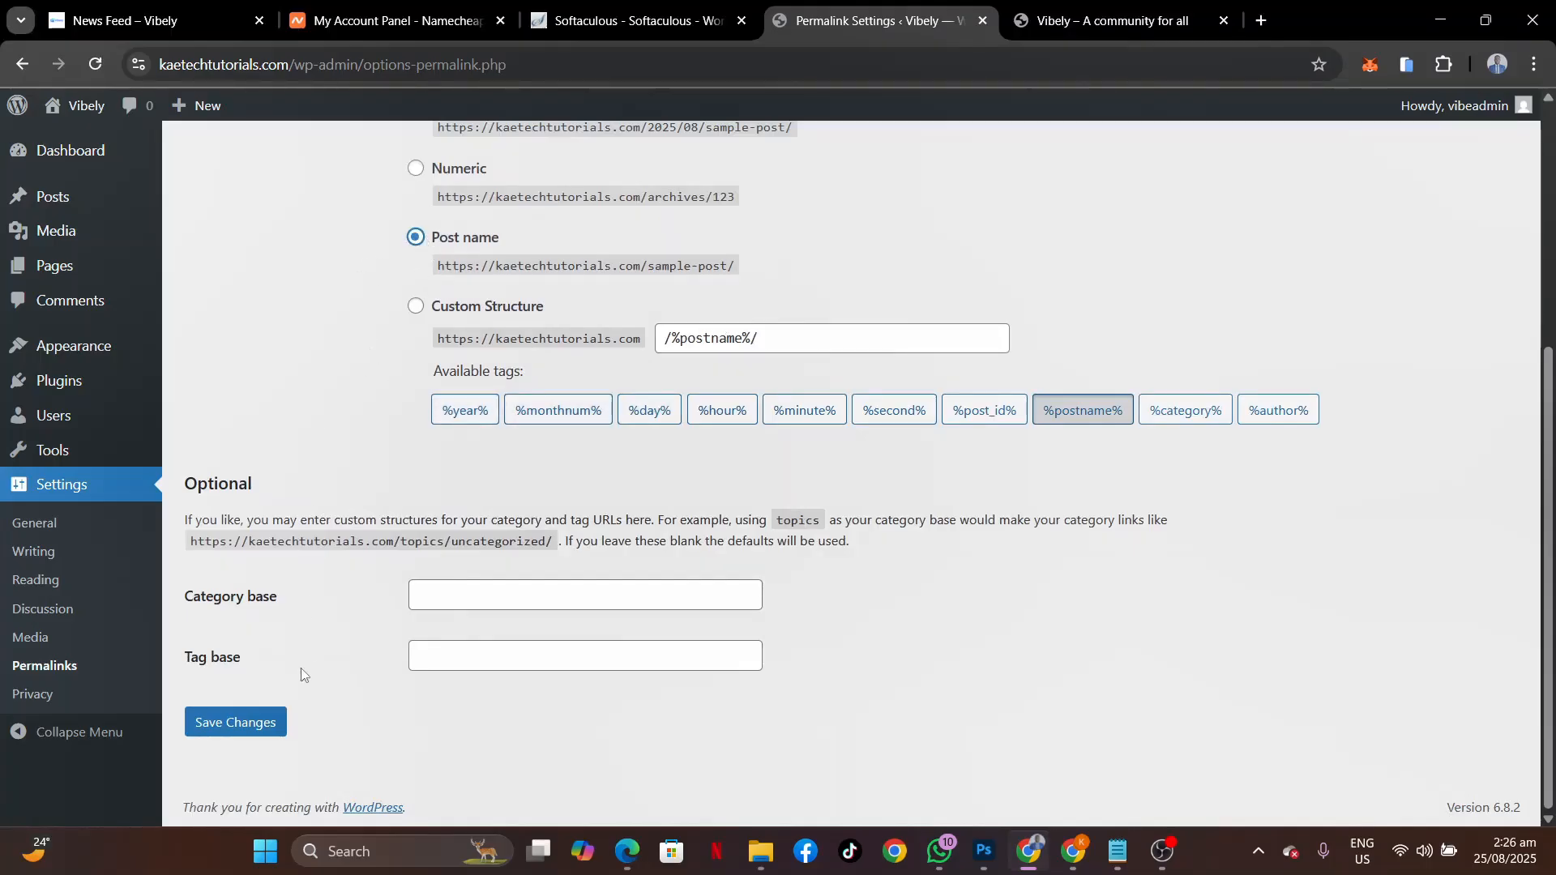
click(244, 722)
scroll(319, 472, down, 1)
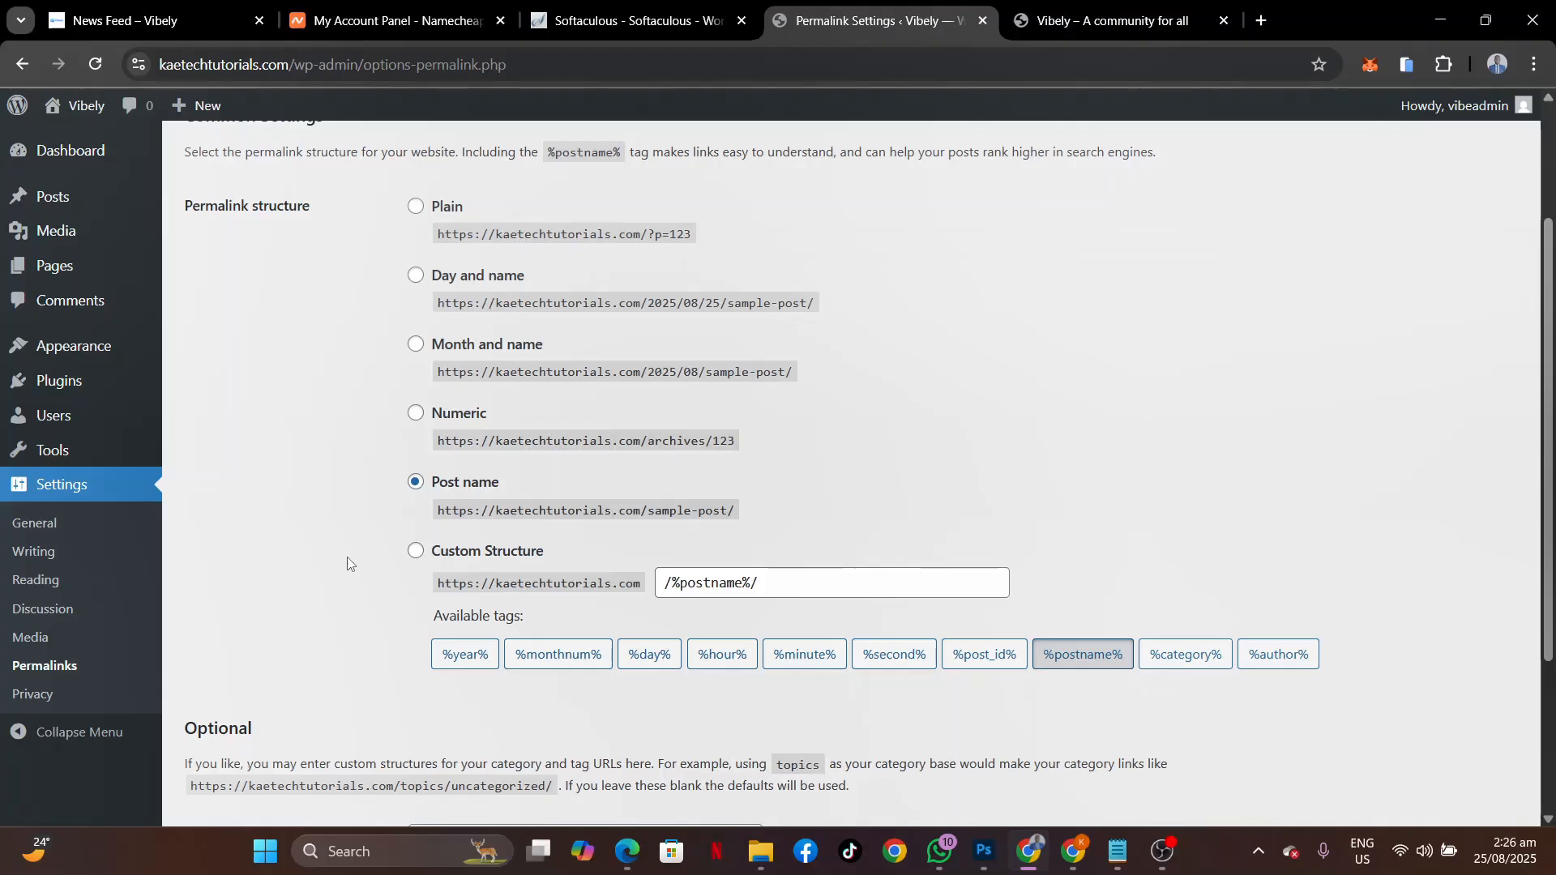
scroll(347, 564, up, 3)
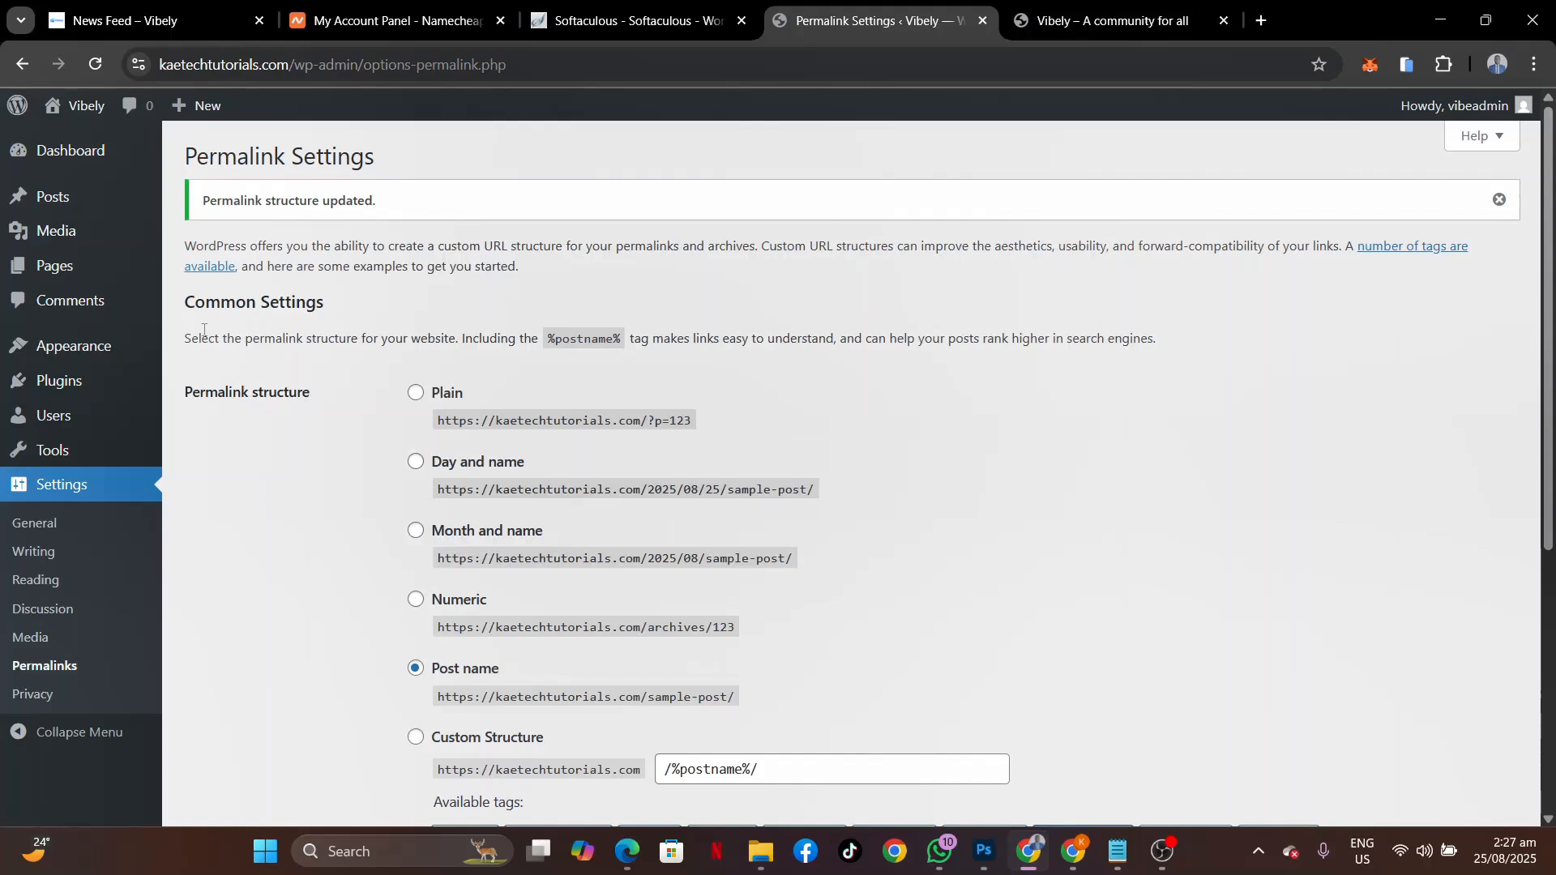
mouse_move(20, 348)
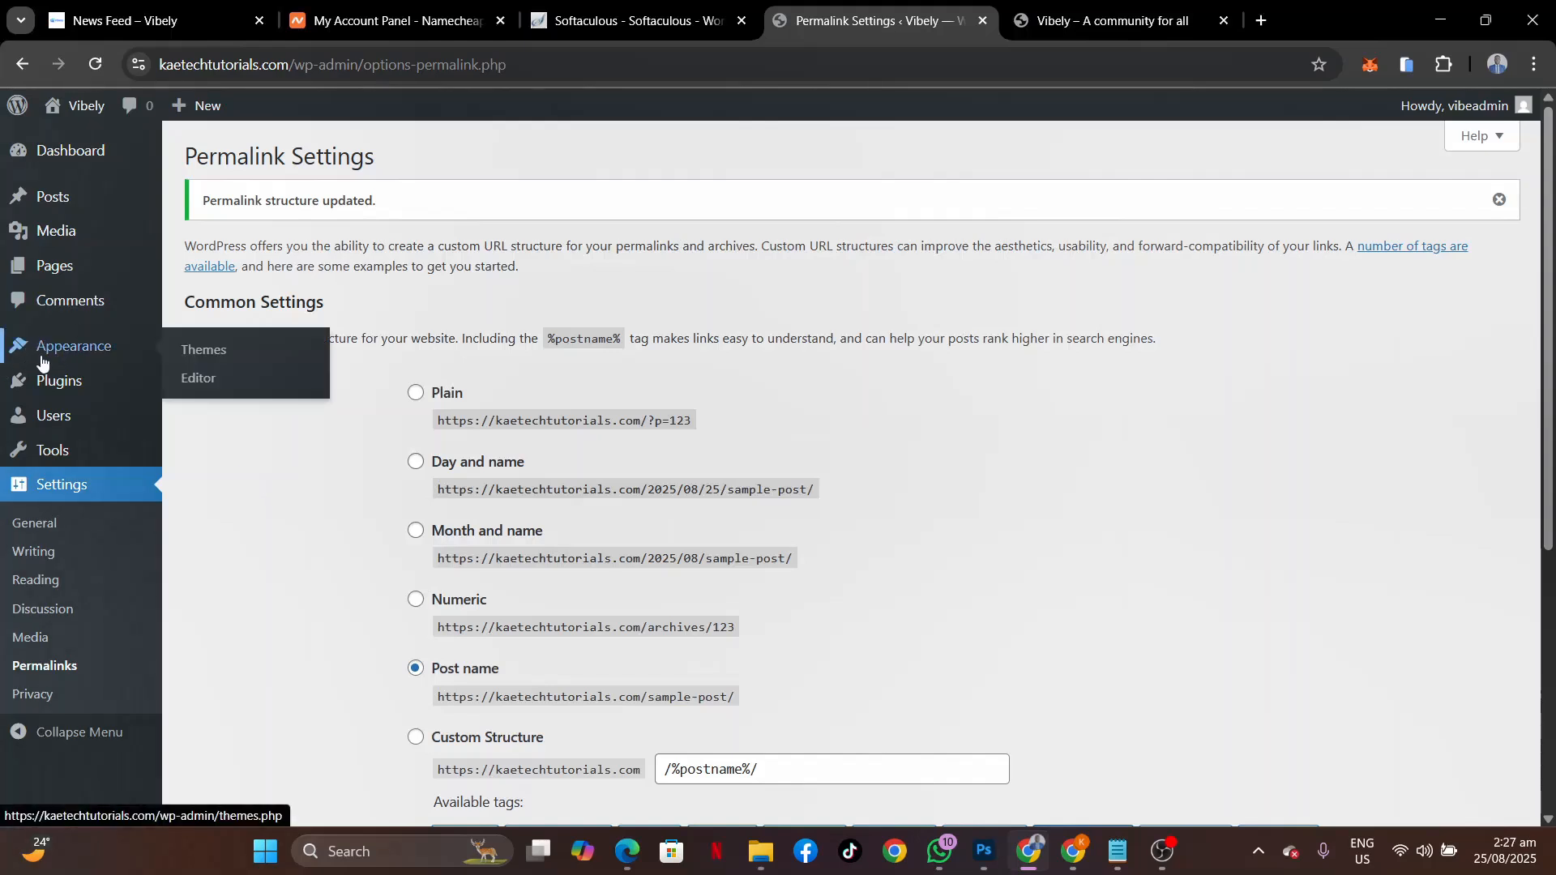
Search the theme directory for 'kadence', then install and activate the Kadence theme.
click(207, 350)
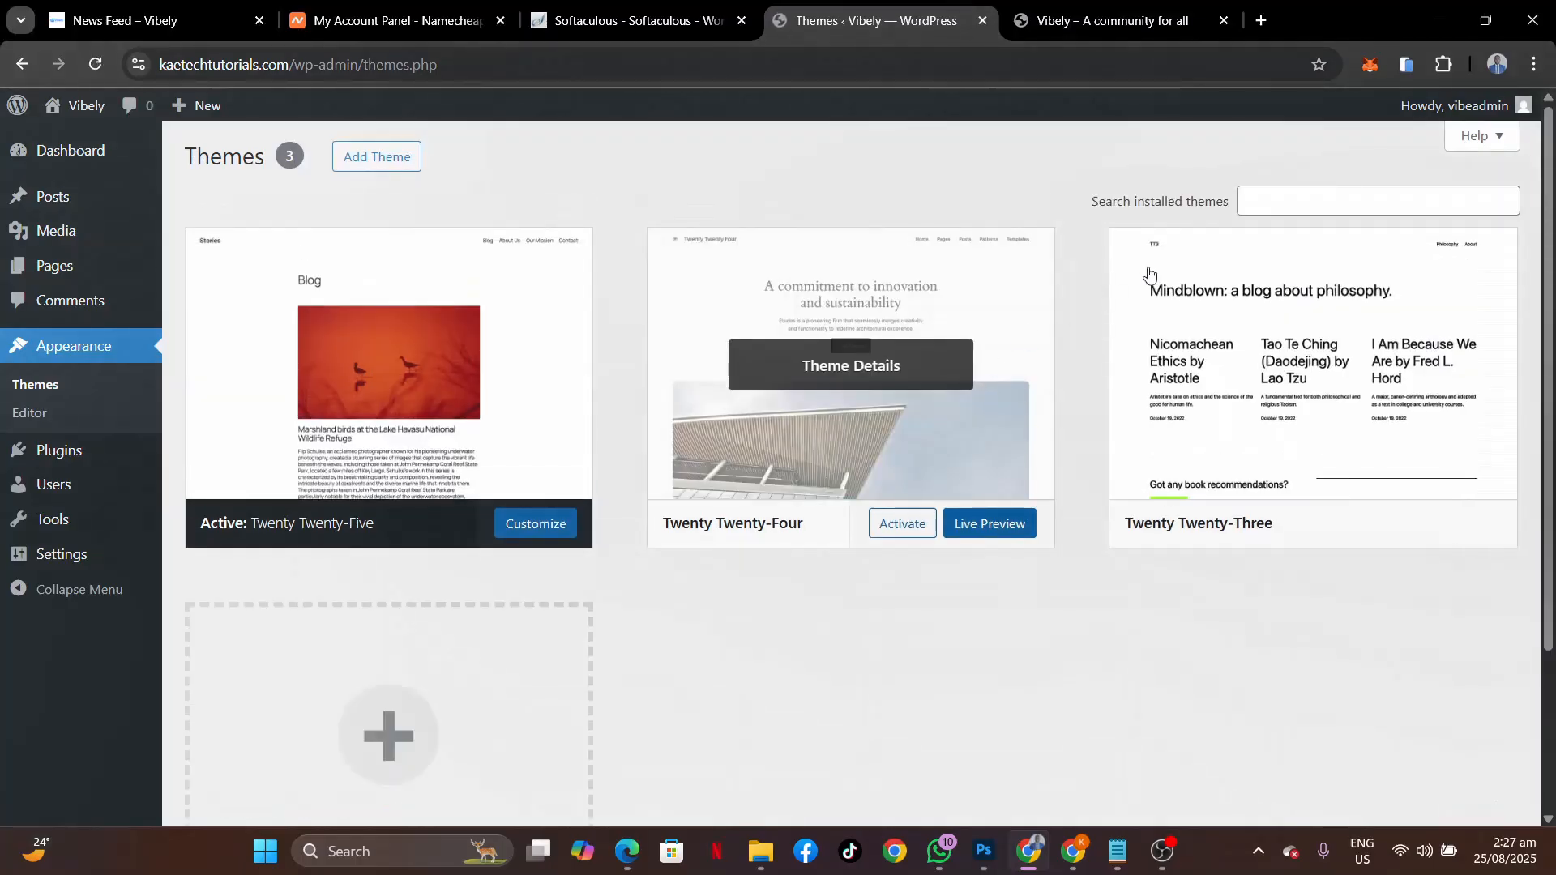
click(1282, 201)
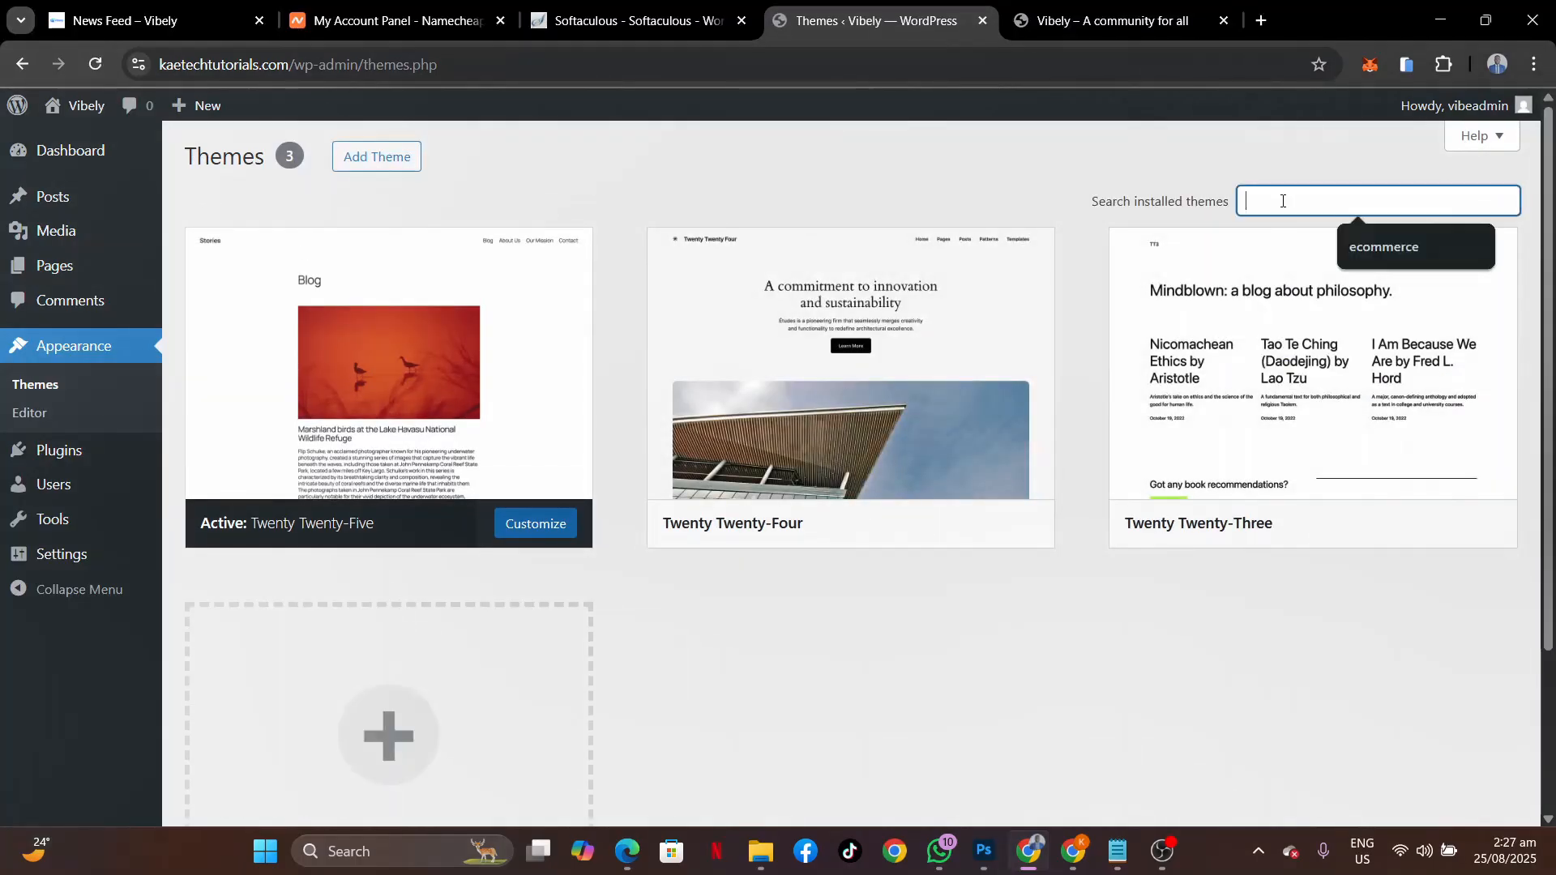
click(371, 159)
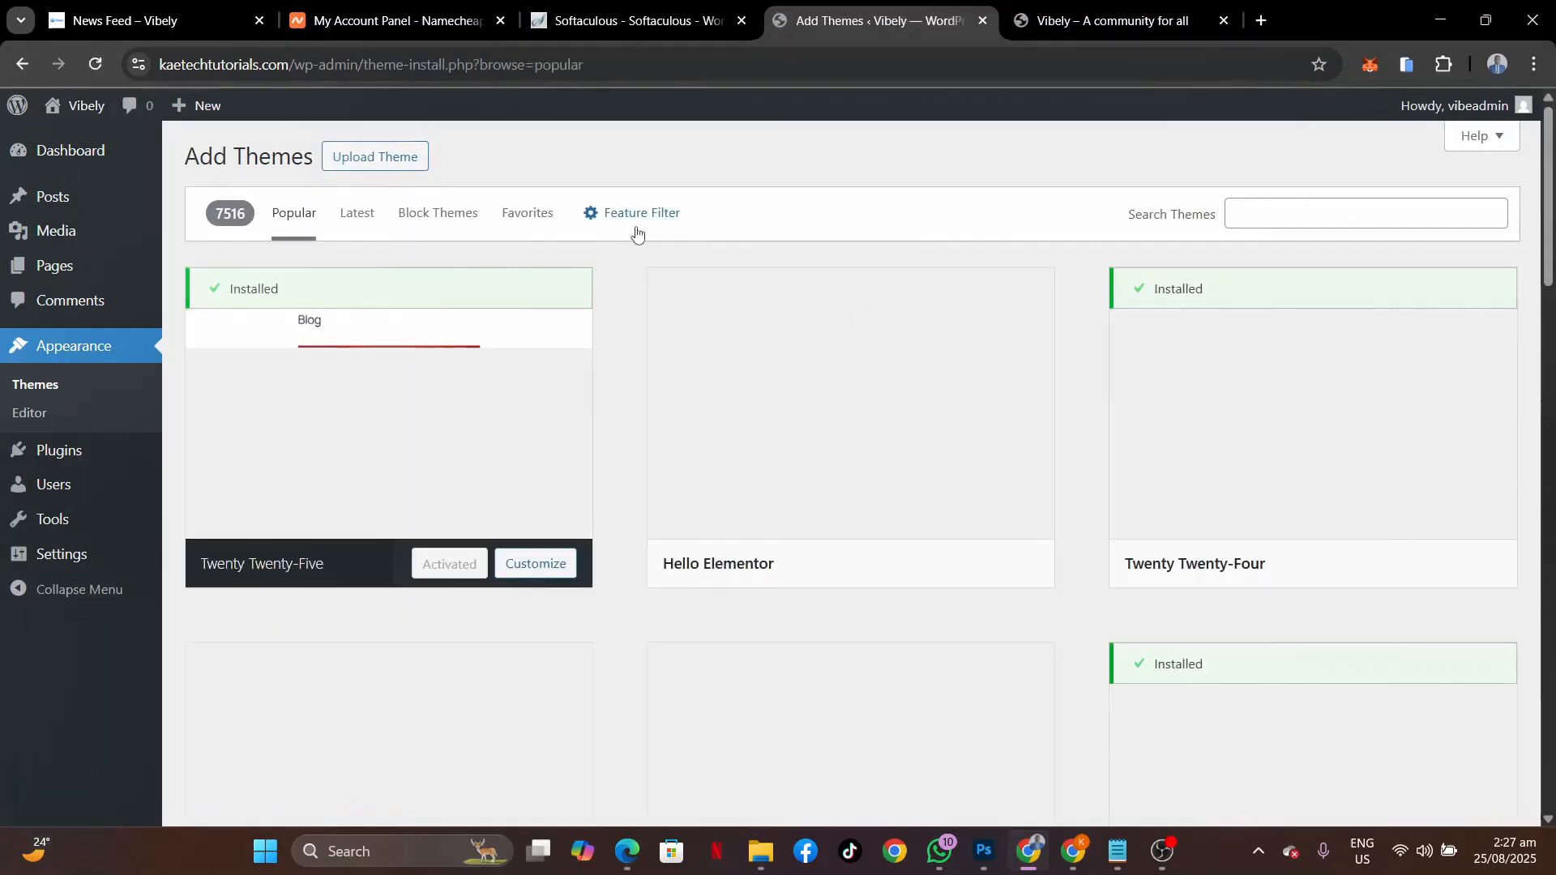
click(1303, 217)
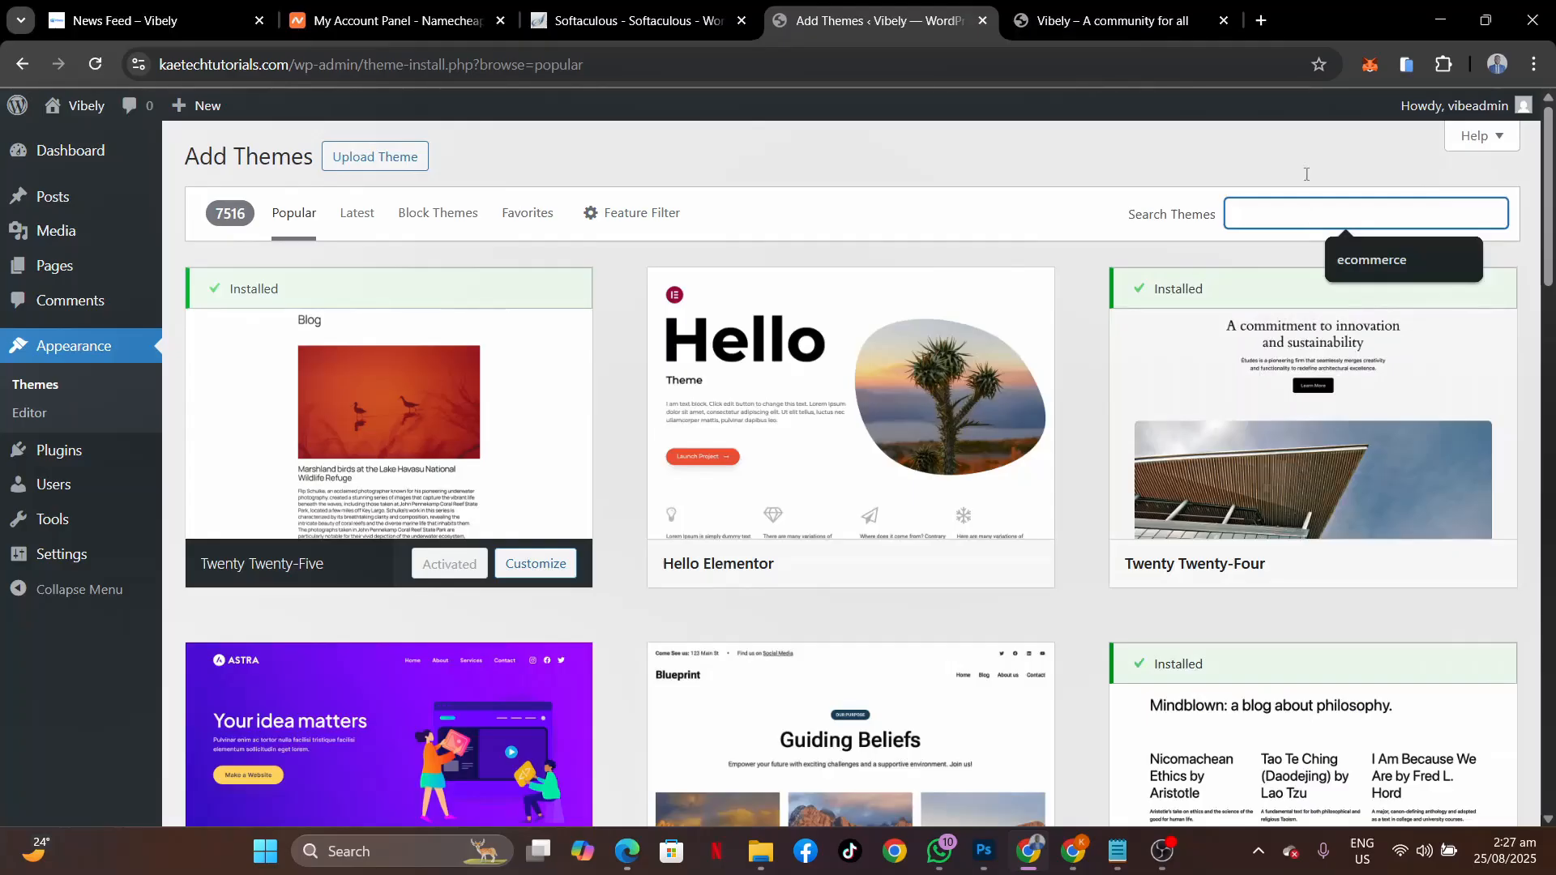
text(kaden)
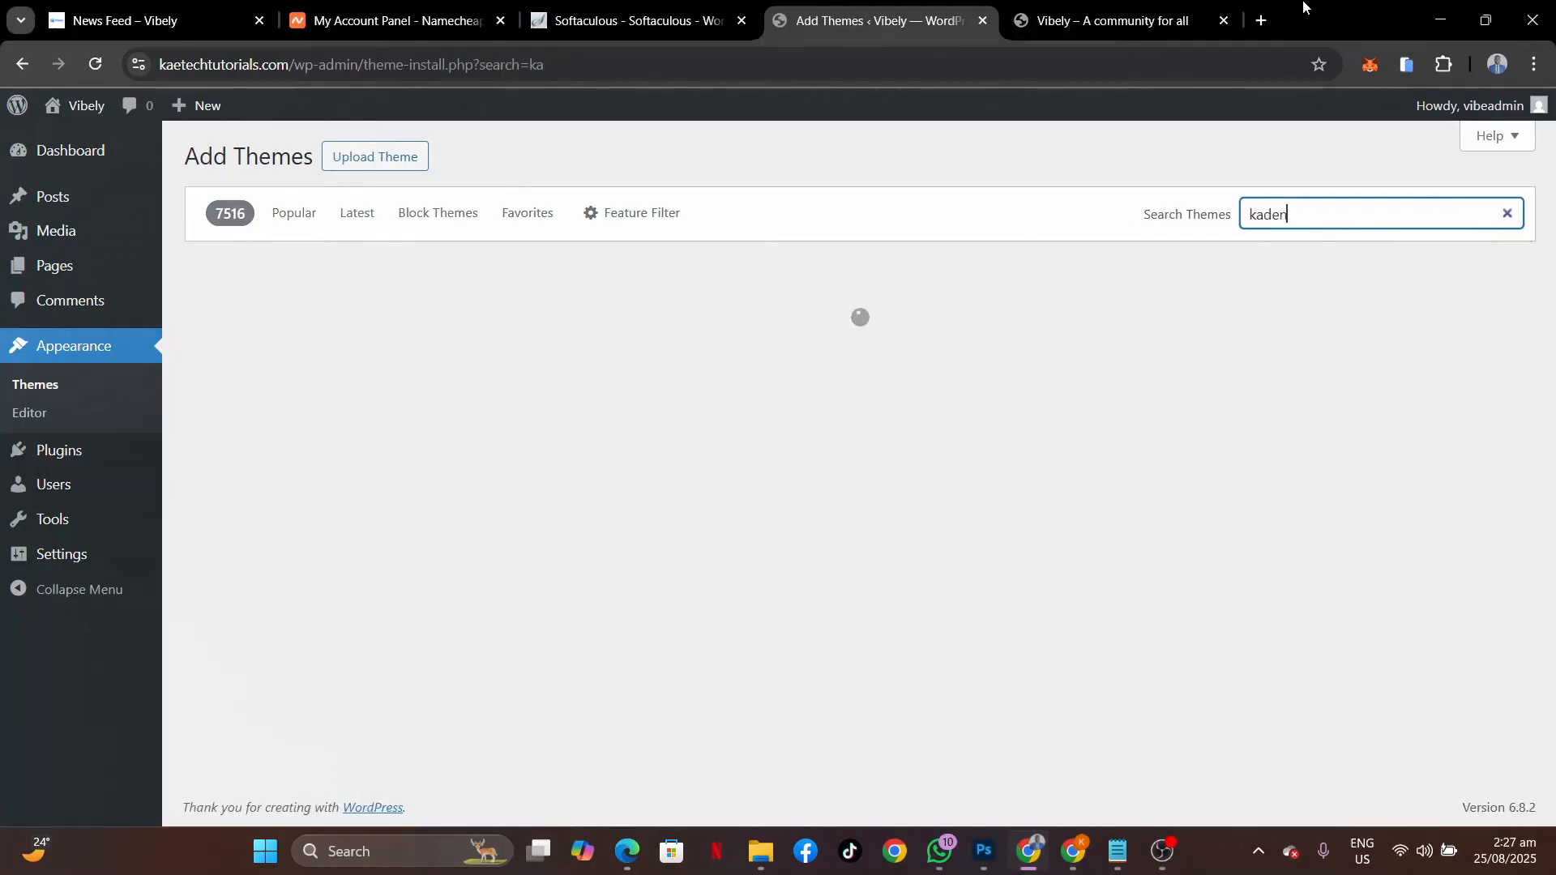
text(ce)
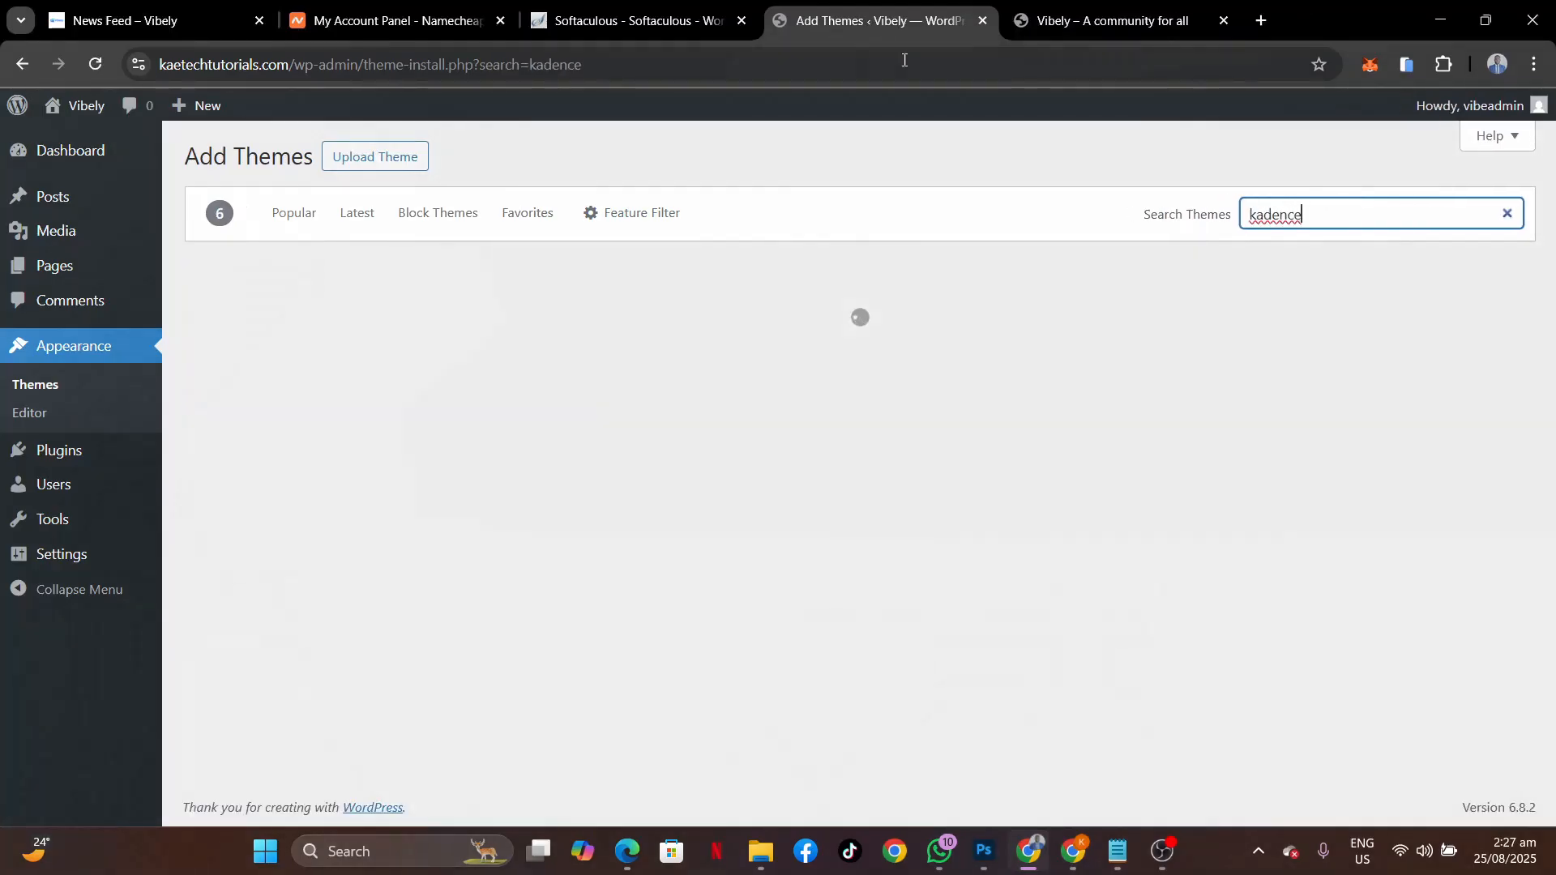
mouse_move(314, 464)
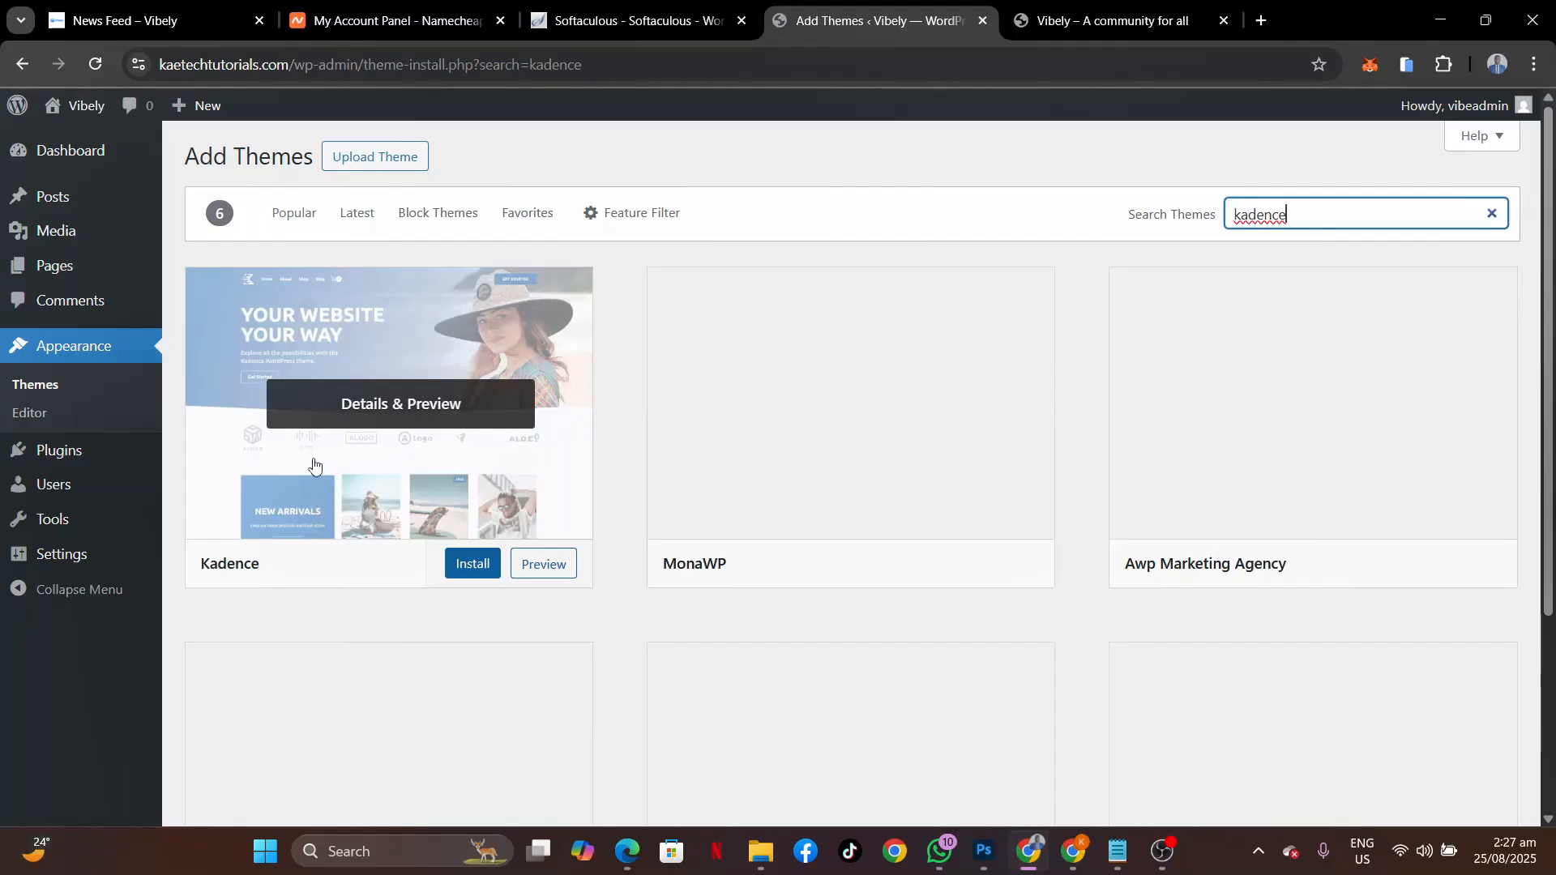
click(475, 563)
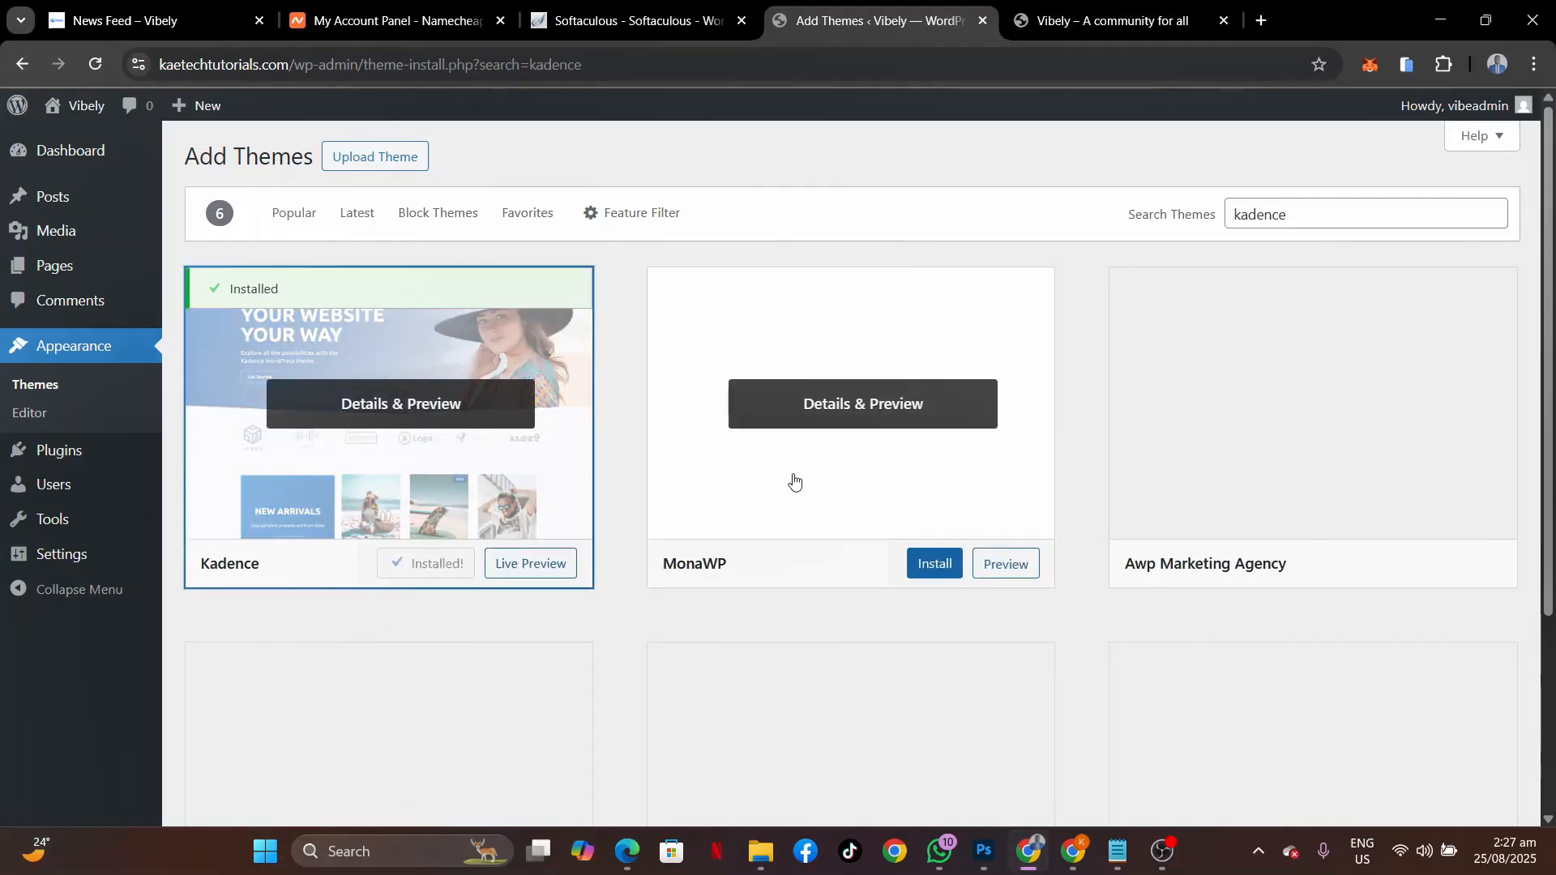
click(441, 564)
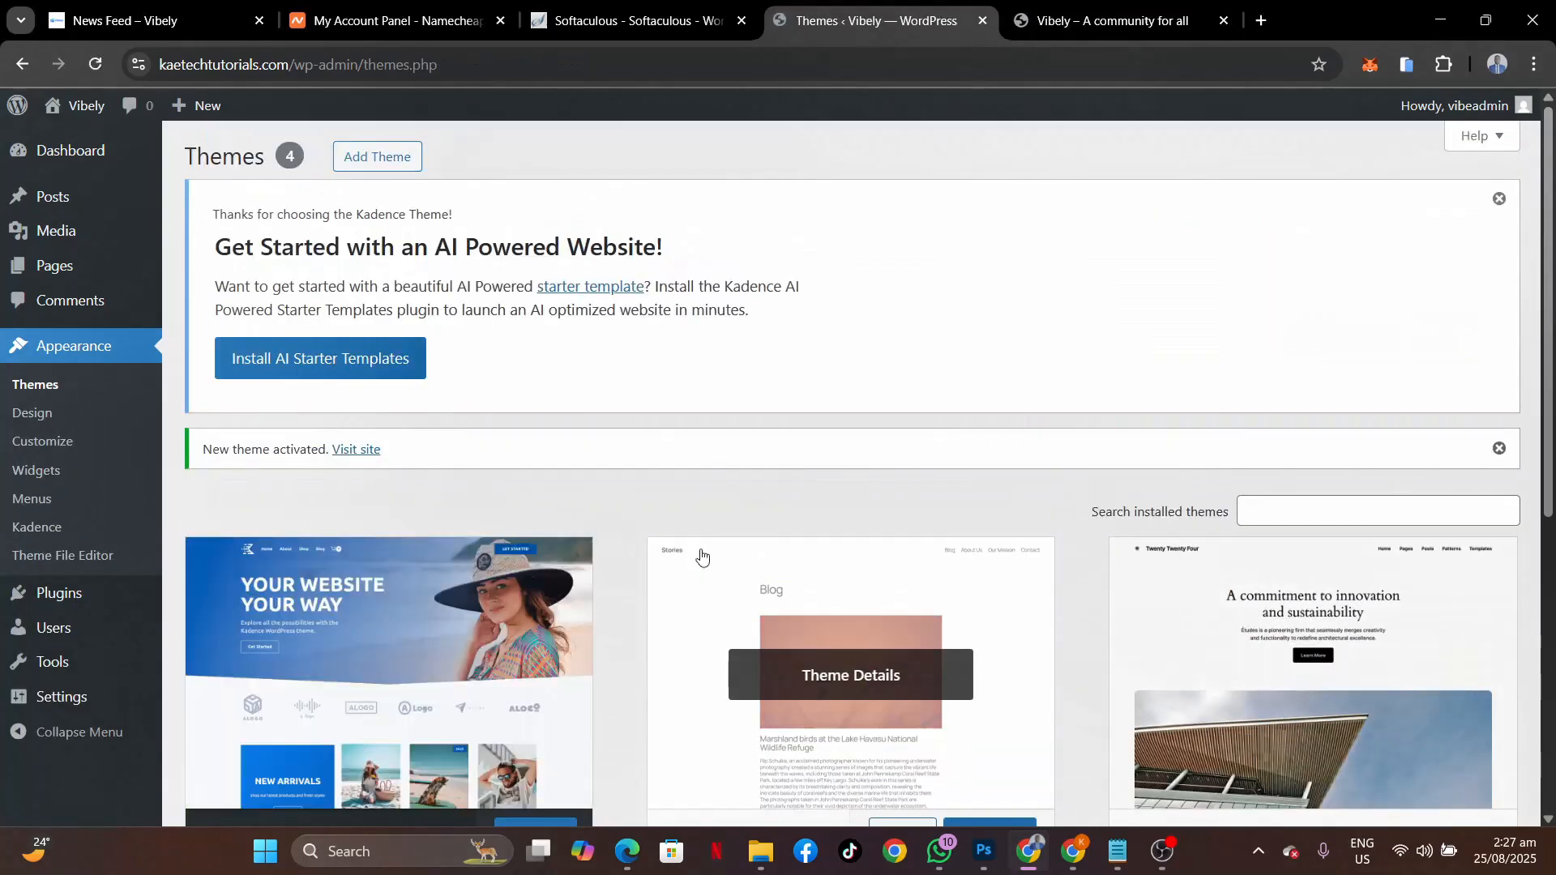
Delete the Twenty Twenty-Three and Twenty Twenty-Four themes from their Theme Details panels.
scroll(679, 595, down, 5)
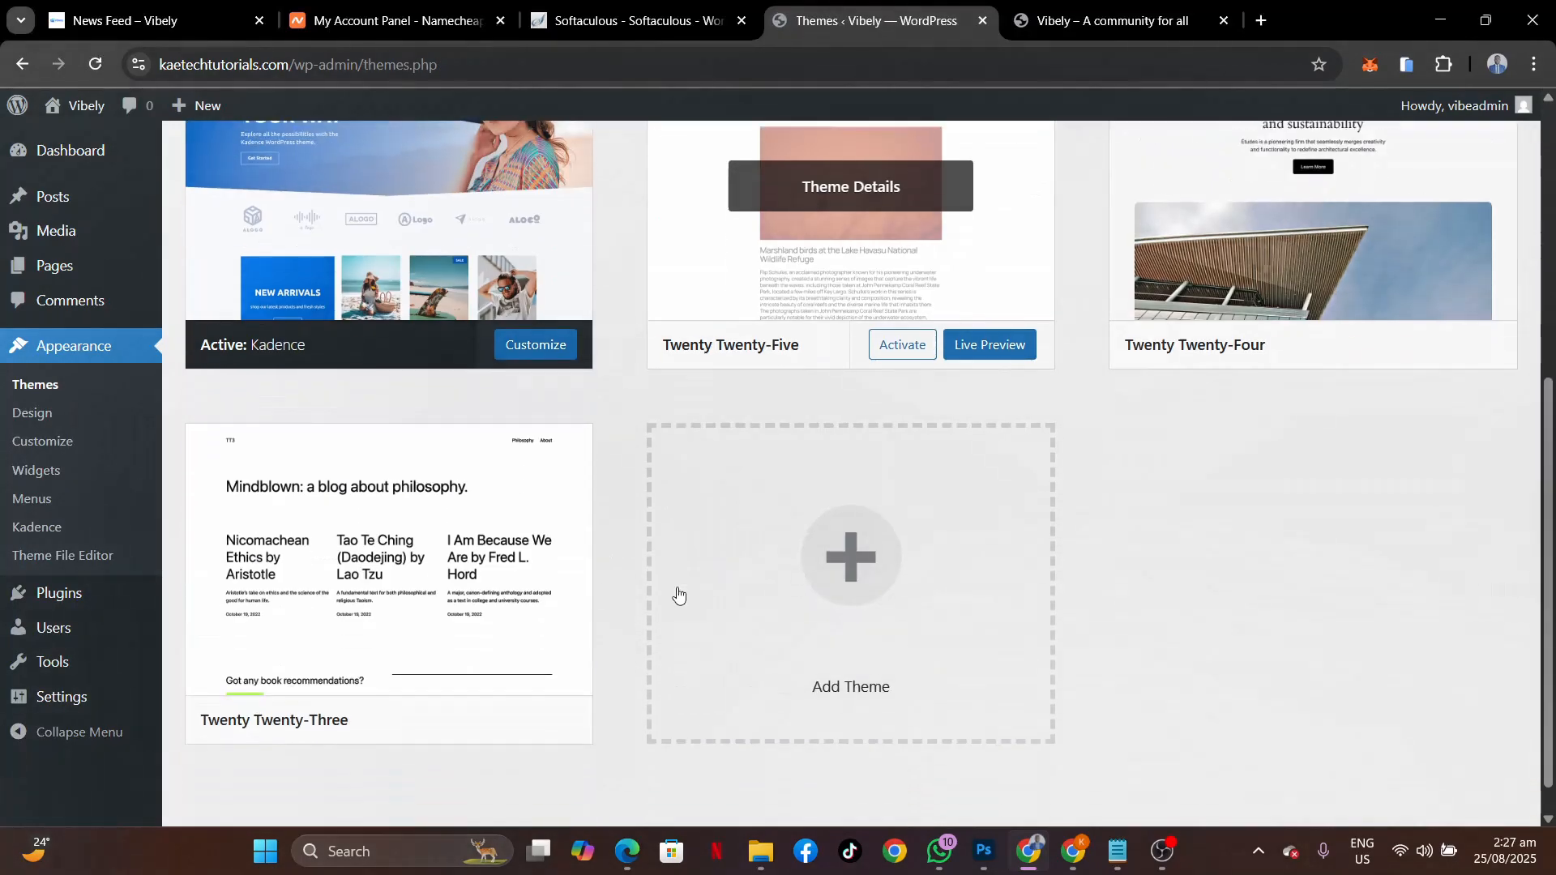
scroll(678, 595, up, 4)
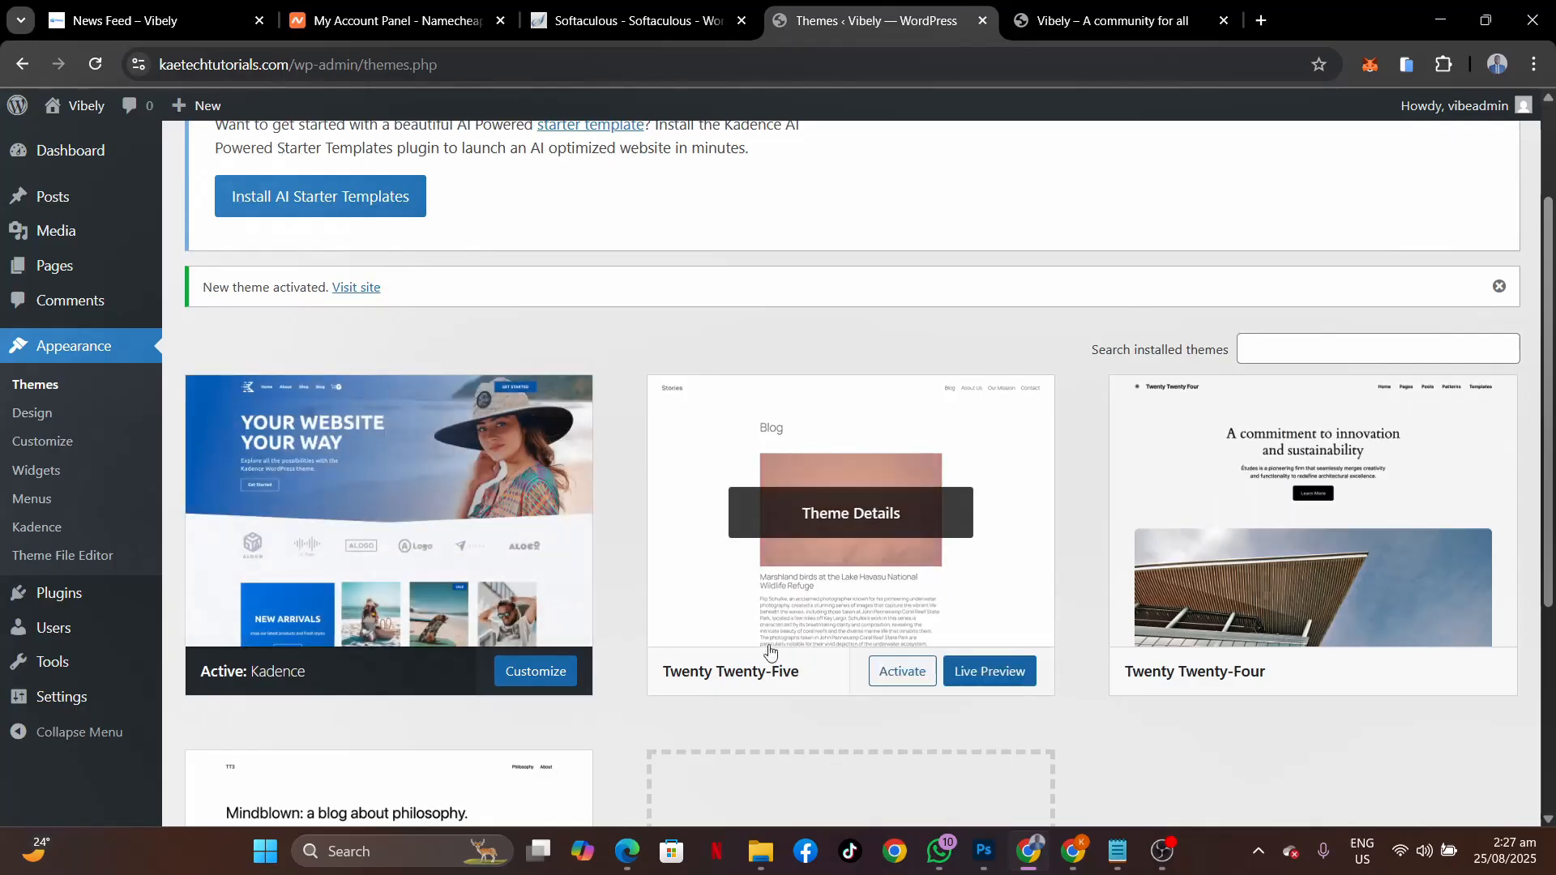
scroll(770, 648, down, 4)
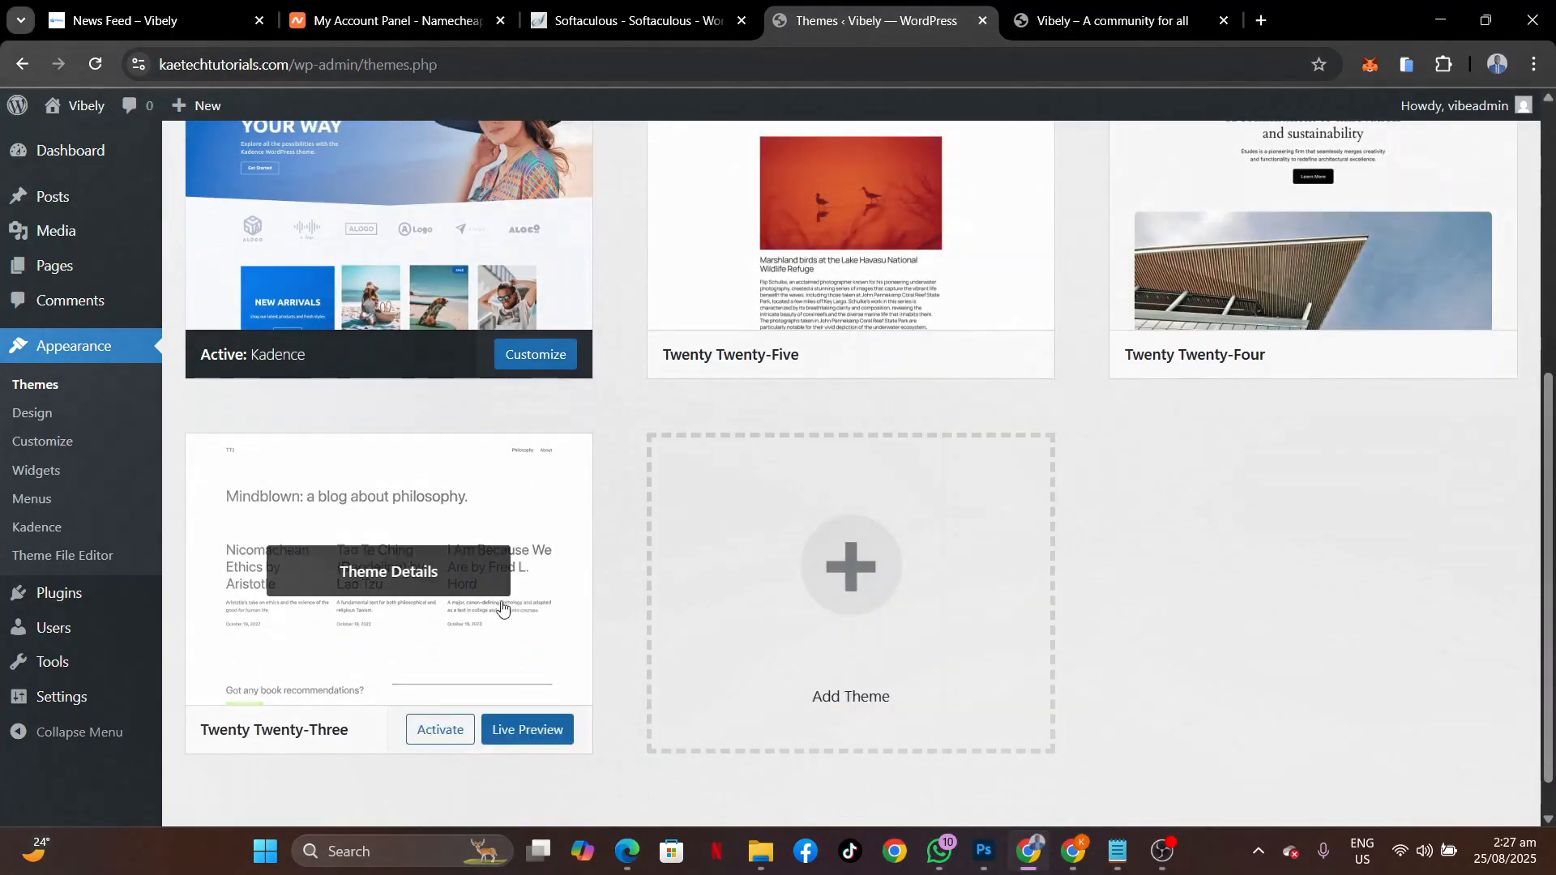
click(403, 565)
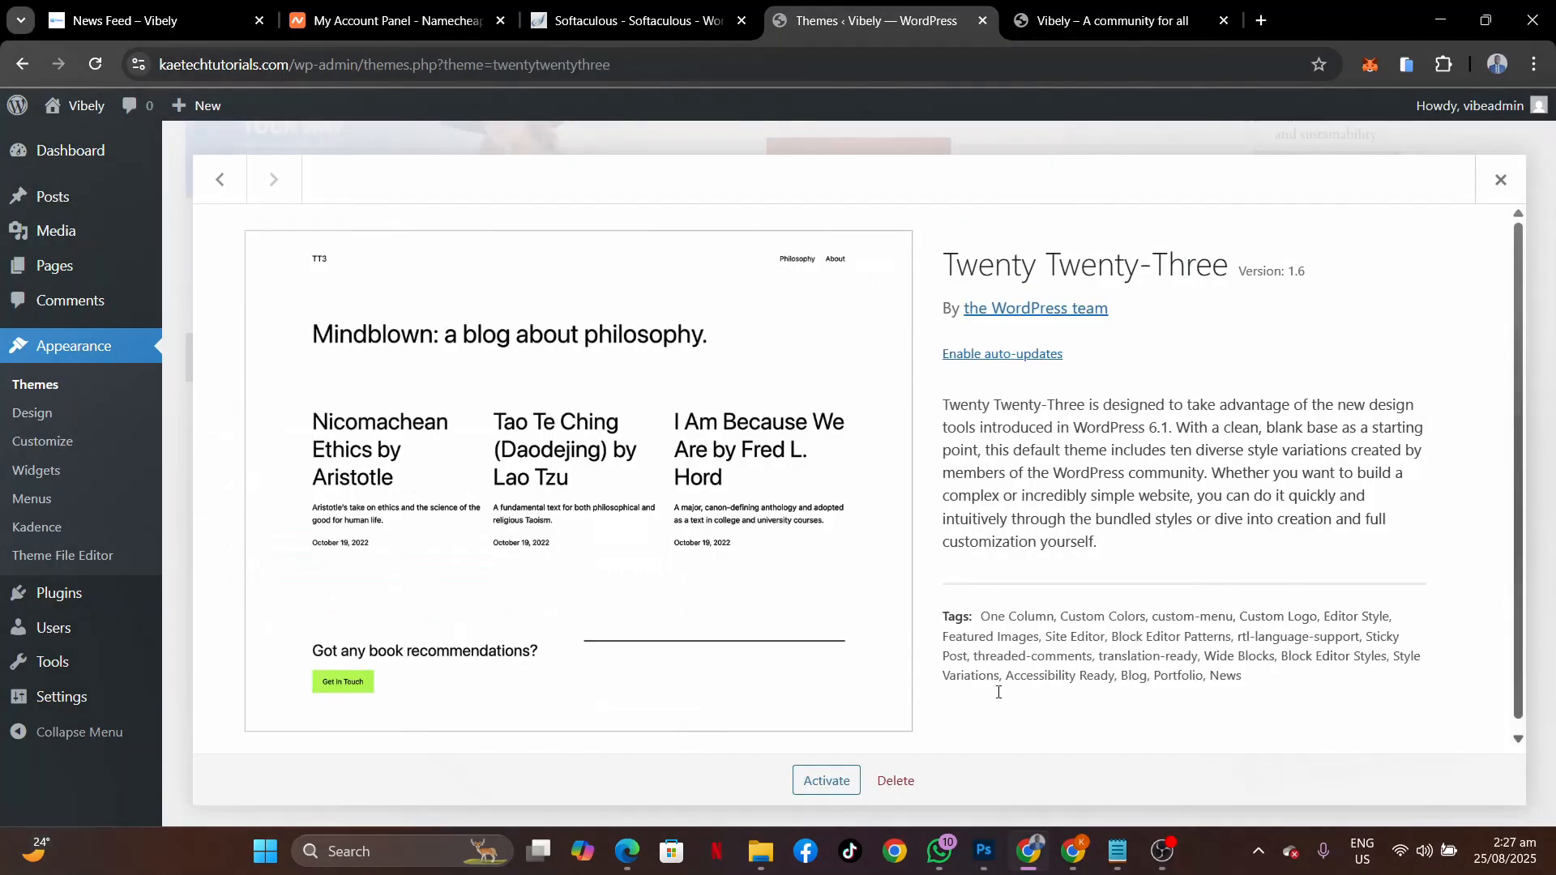
click(896, 785)
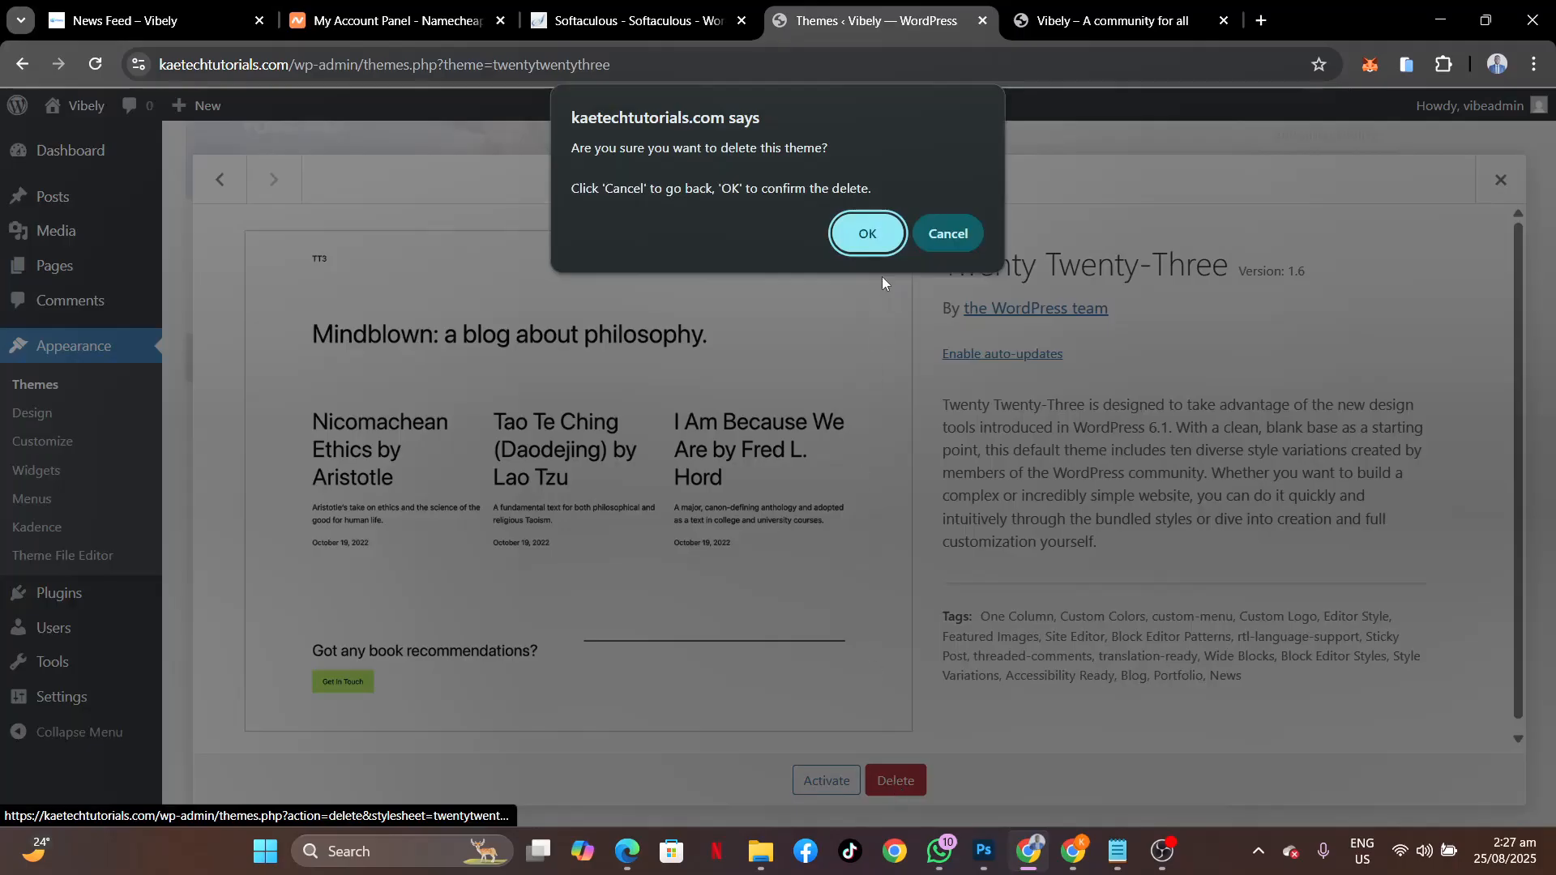
key(Return)
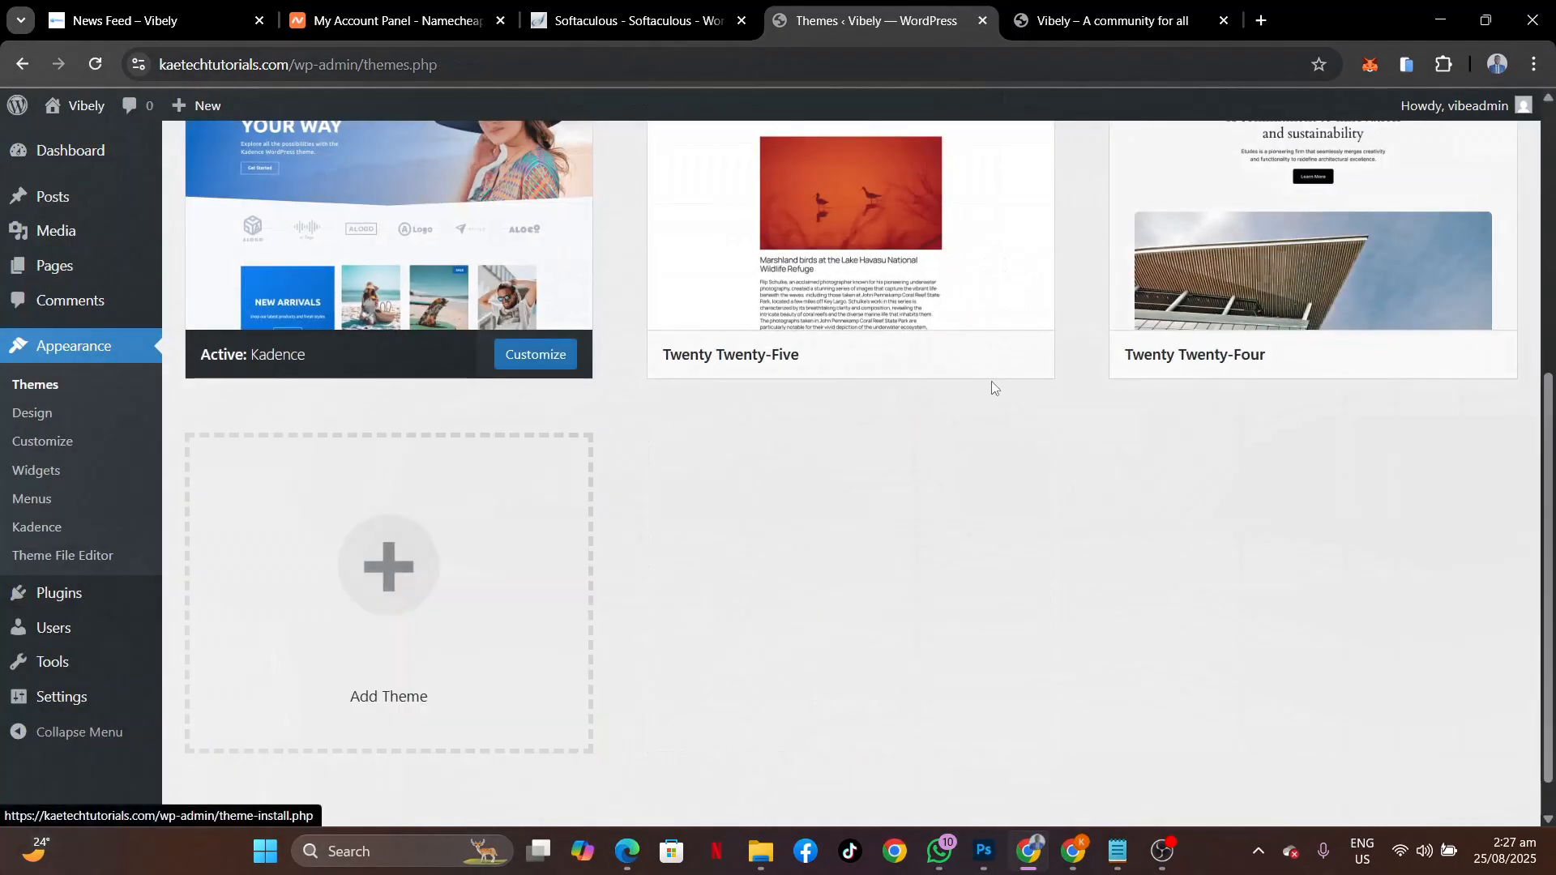
scroll(990, 381, up, 3)
click(1333, 417)
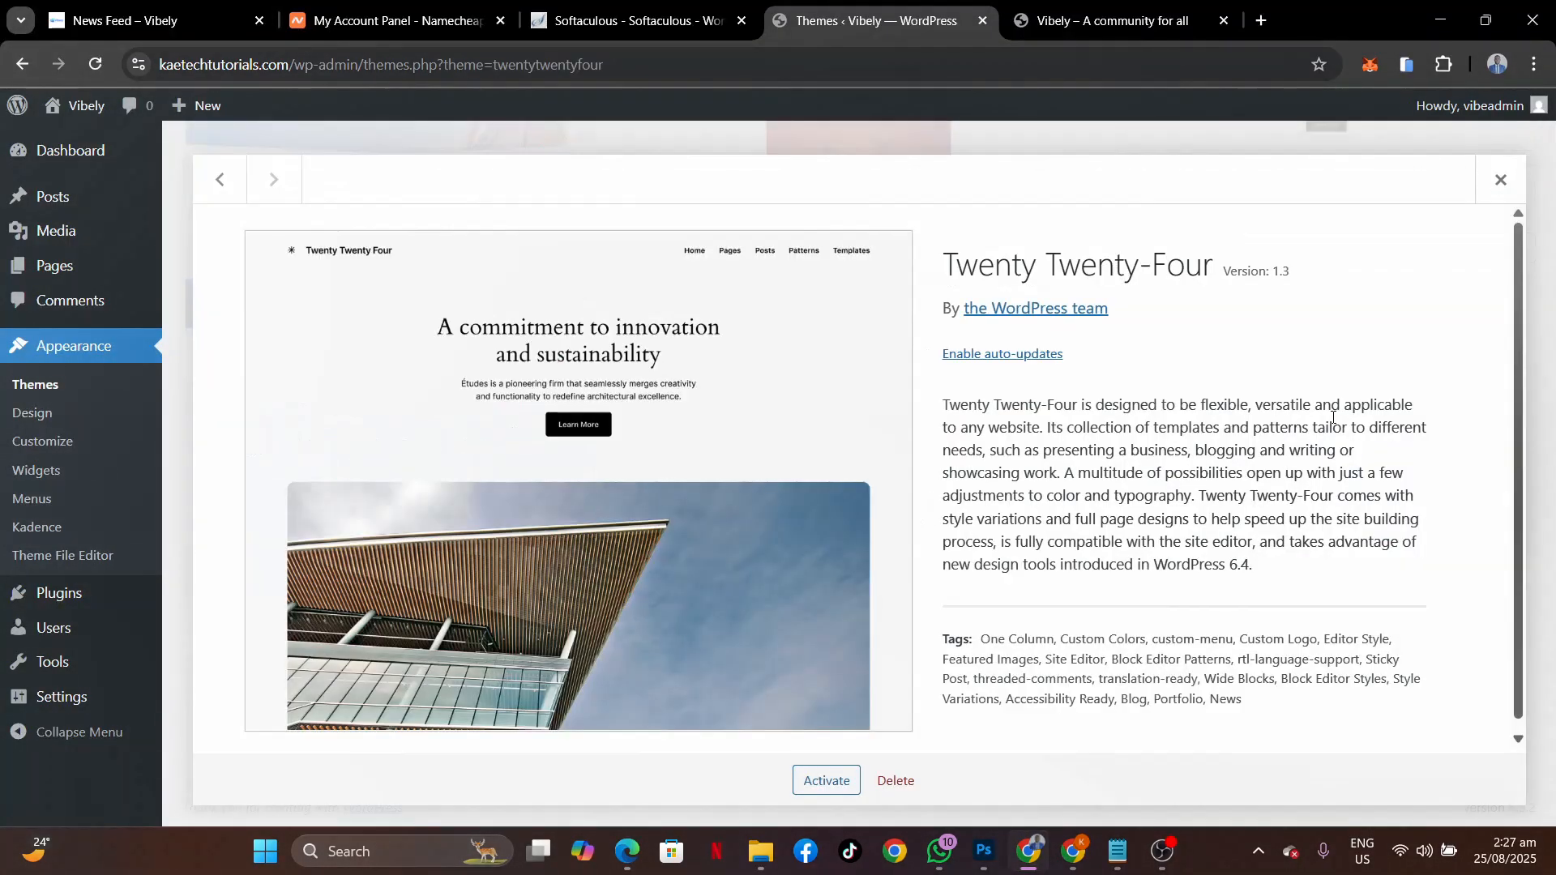
click(896, 780)
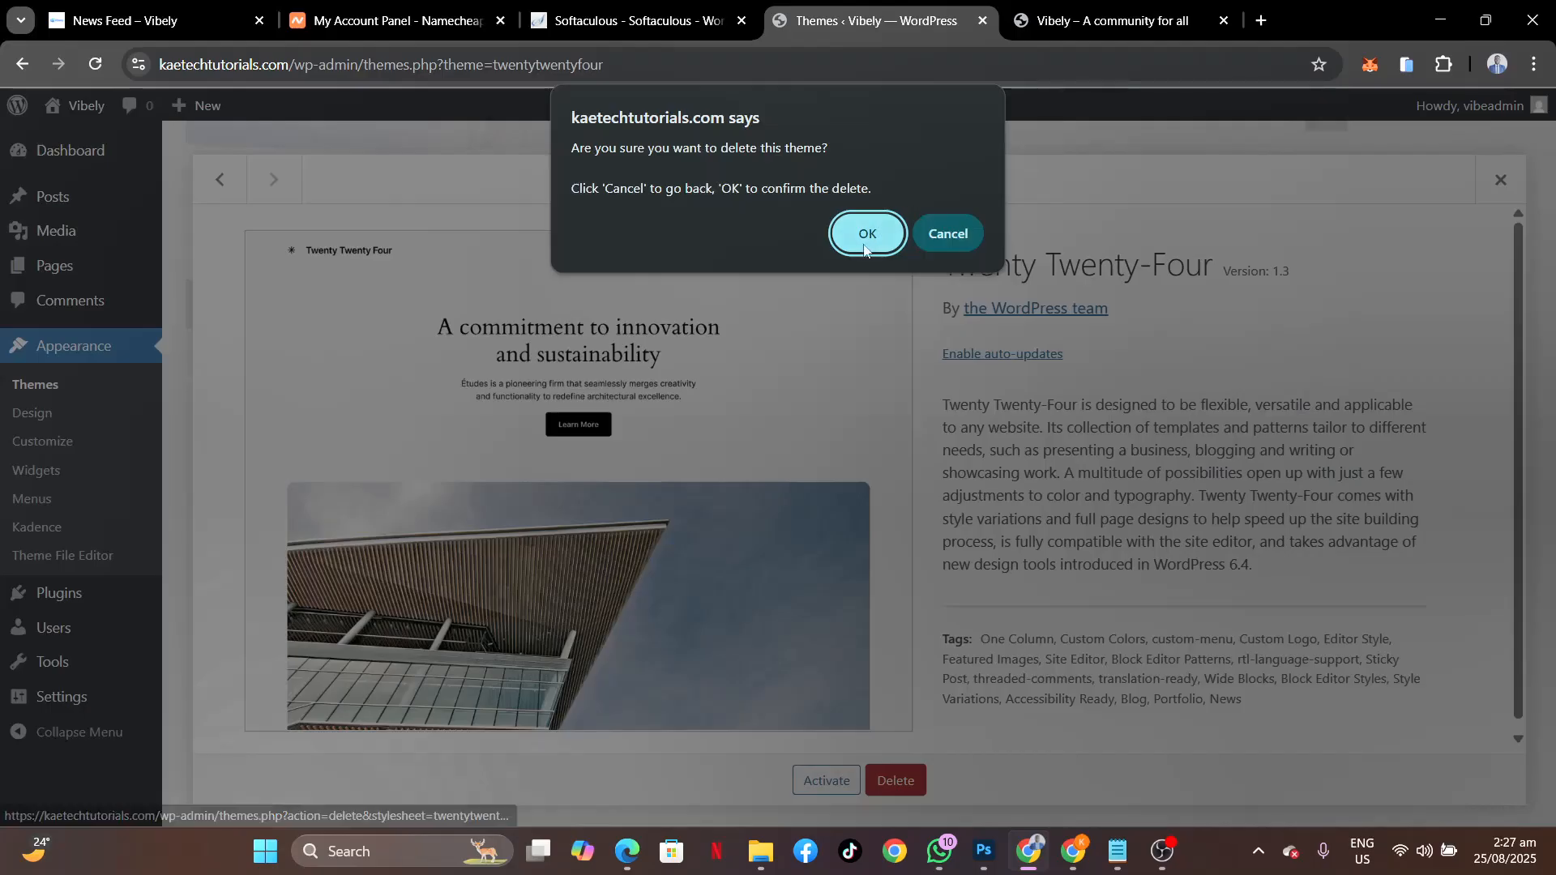
click(867, 232)
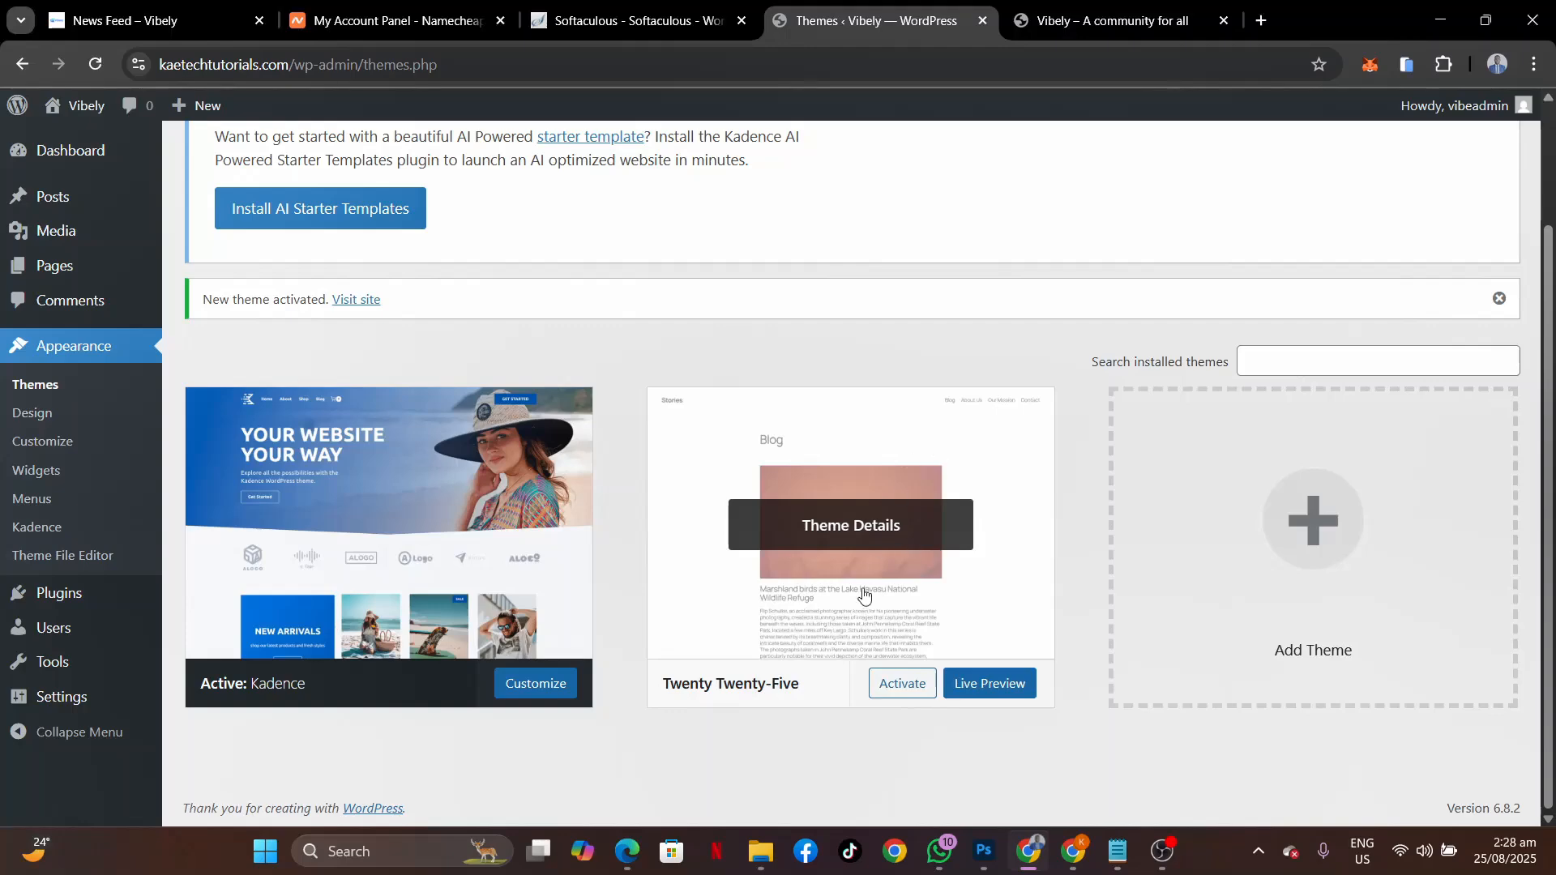
Dismiss the Kadence AI starter template notice and the new theme activated notice.
scroll(1021, 419, up, 2)
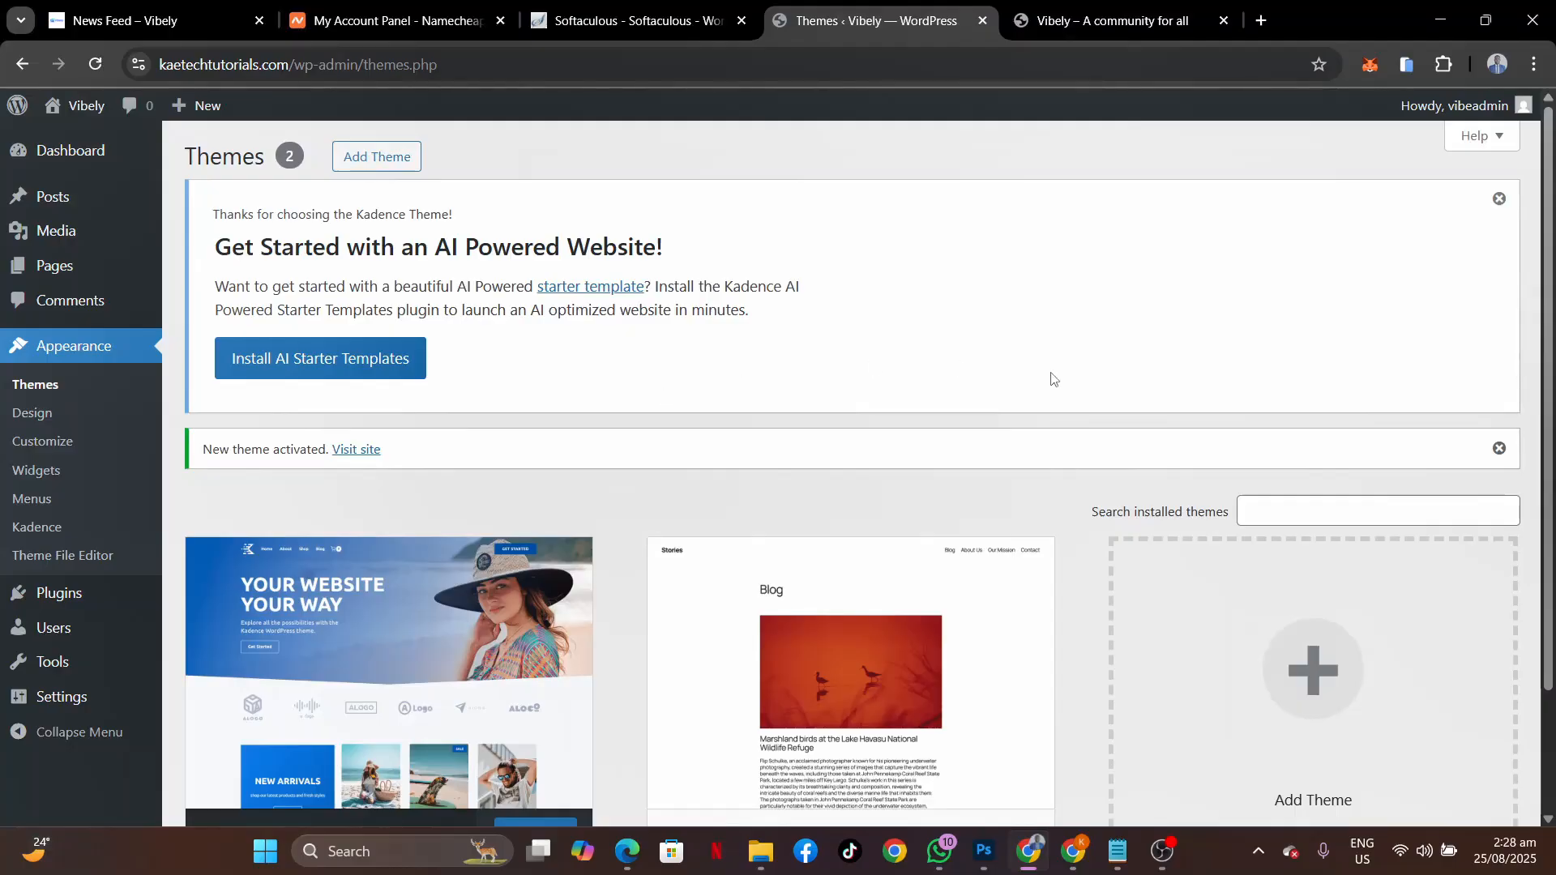
click(1500, 199)
click(1500, 200)
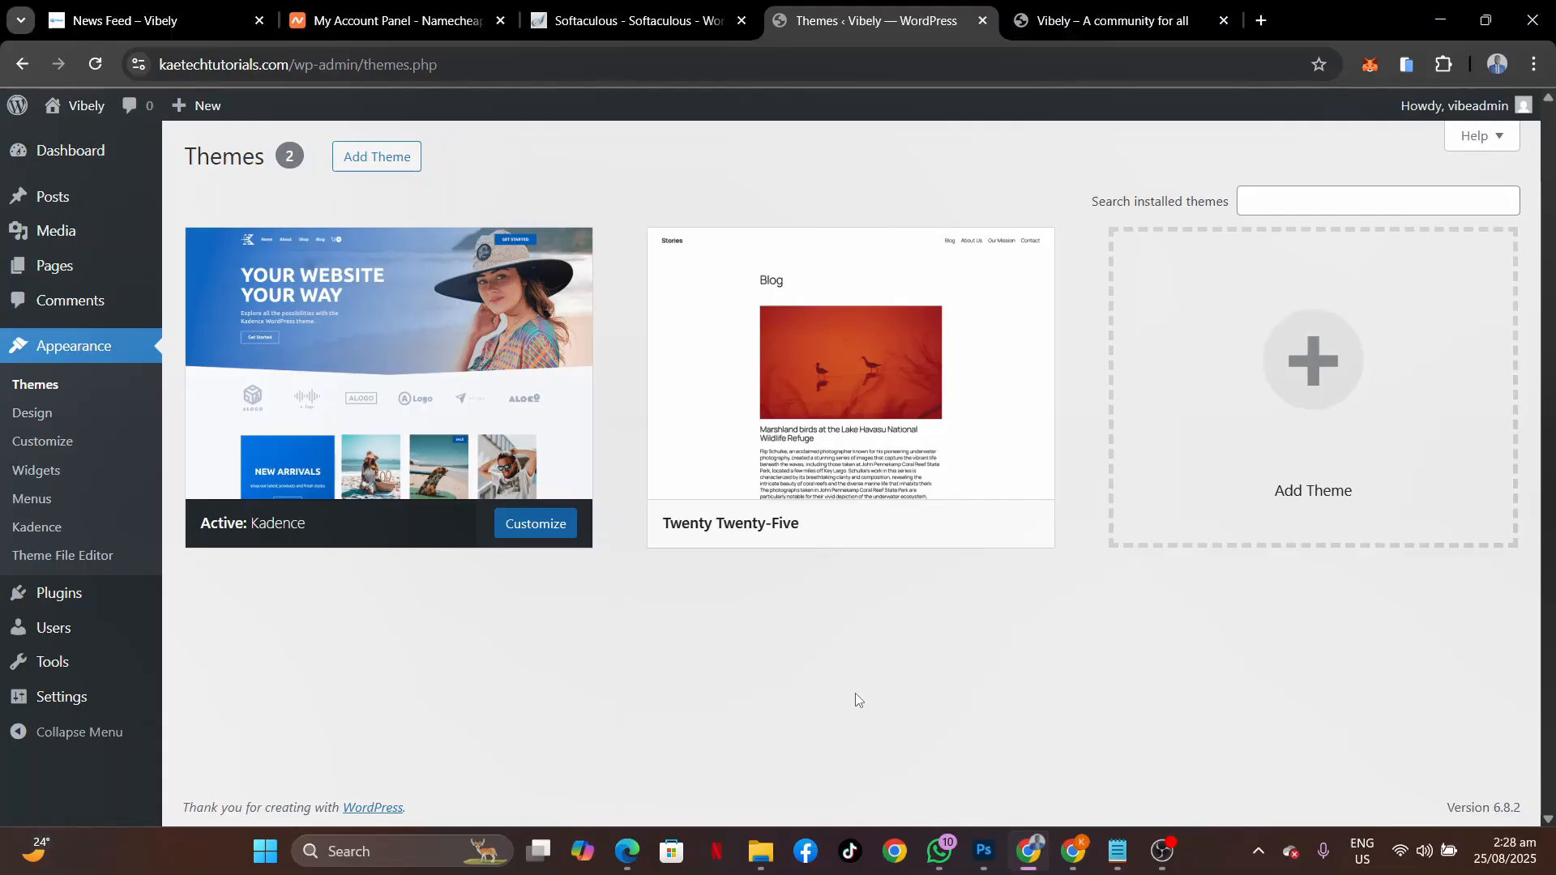
Glance over the Vibely news feed, then return to the Themes page showing Kadence active.
click(122, 20)
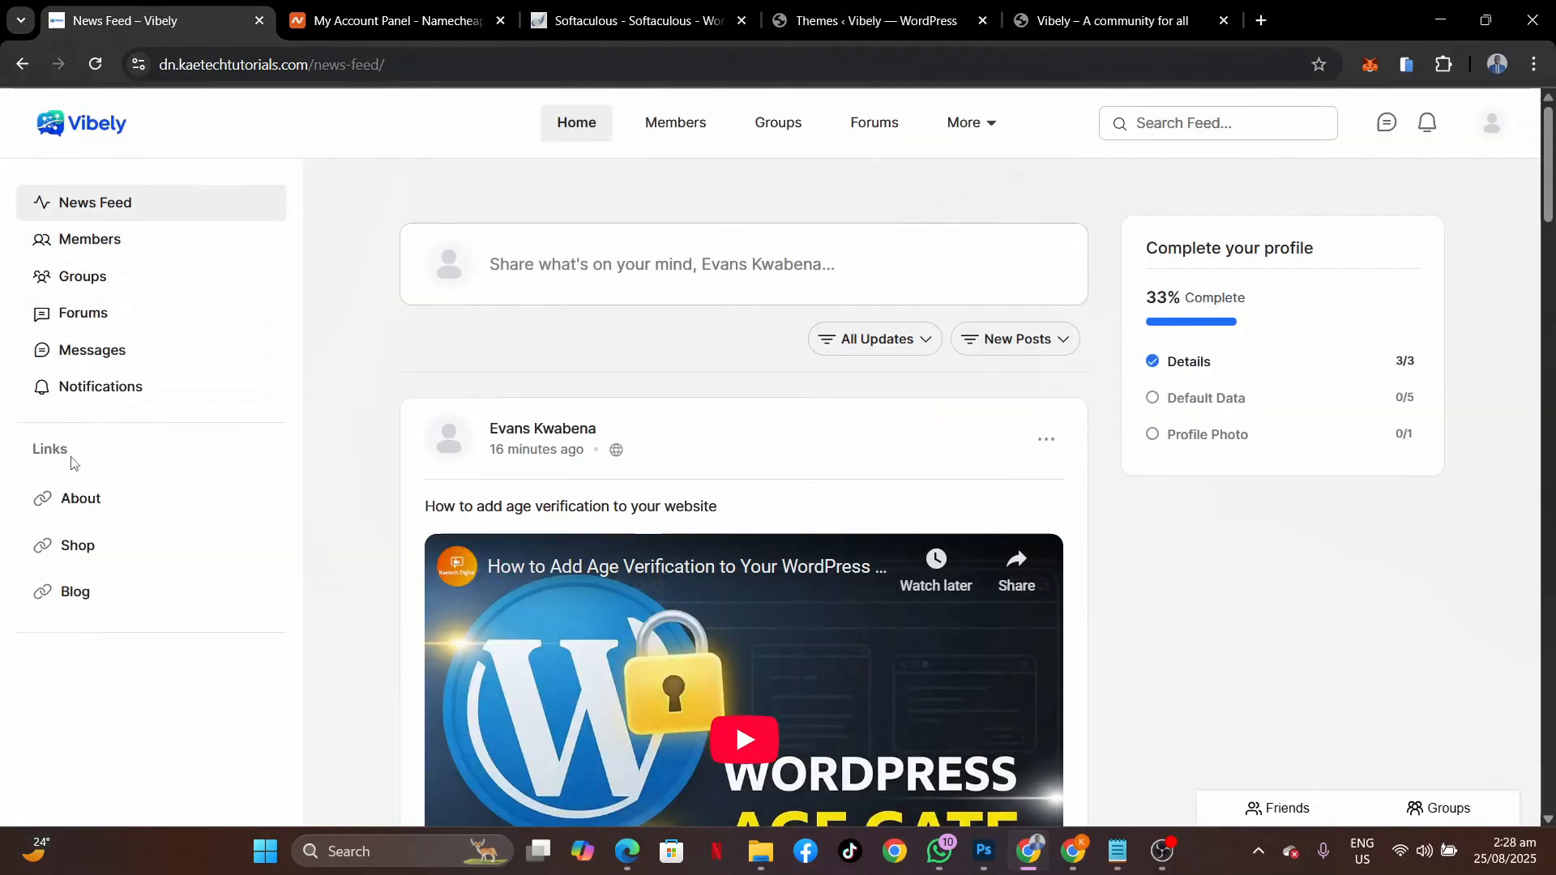
scroll(1074, 631, down, 10)
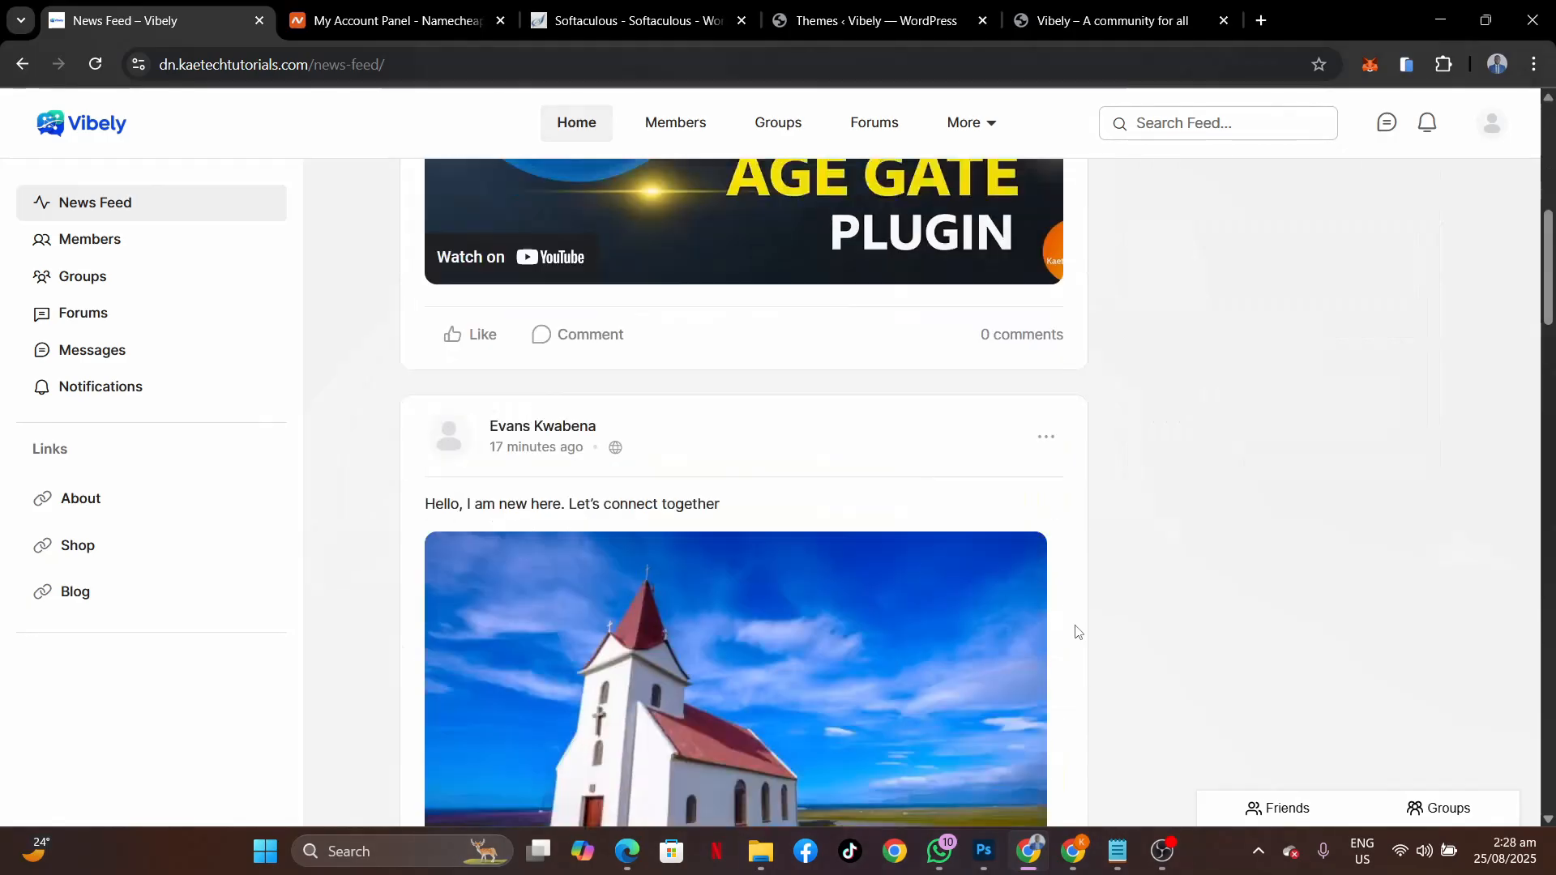
scroll(1073, 629, up, 10)
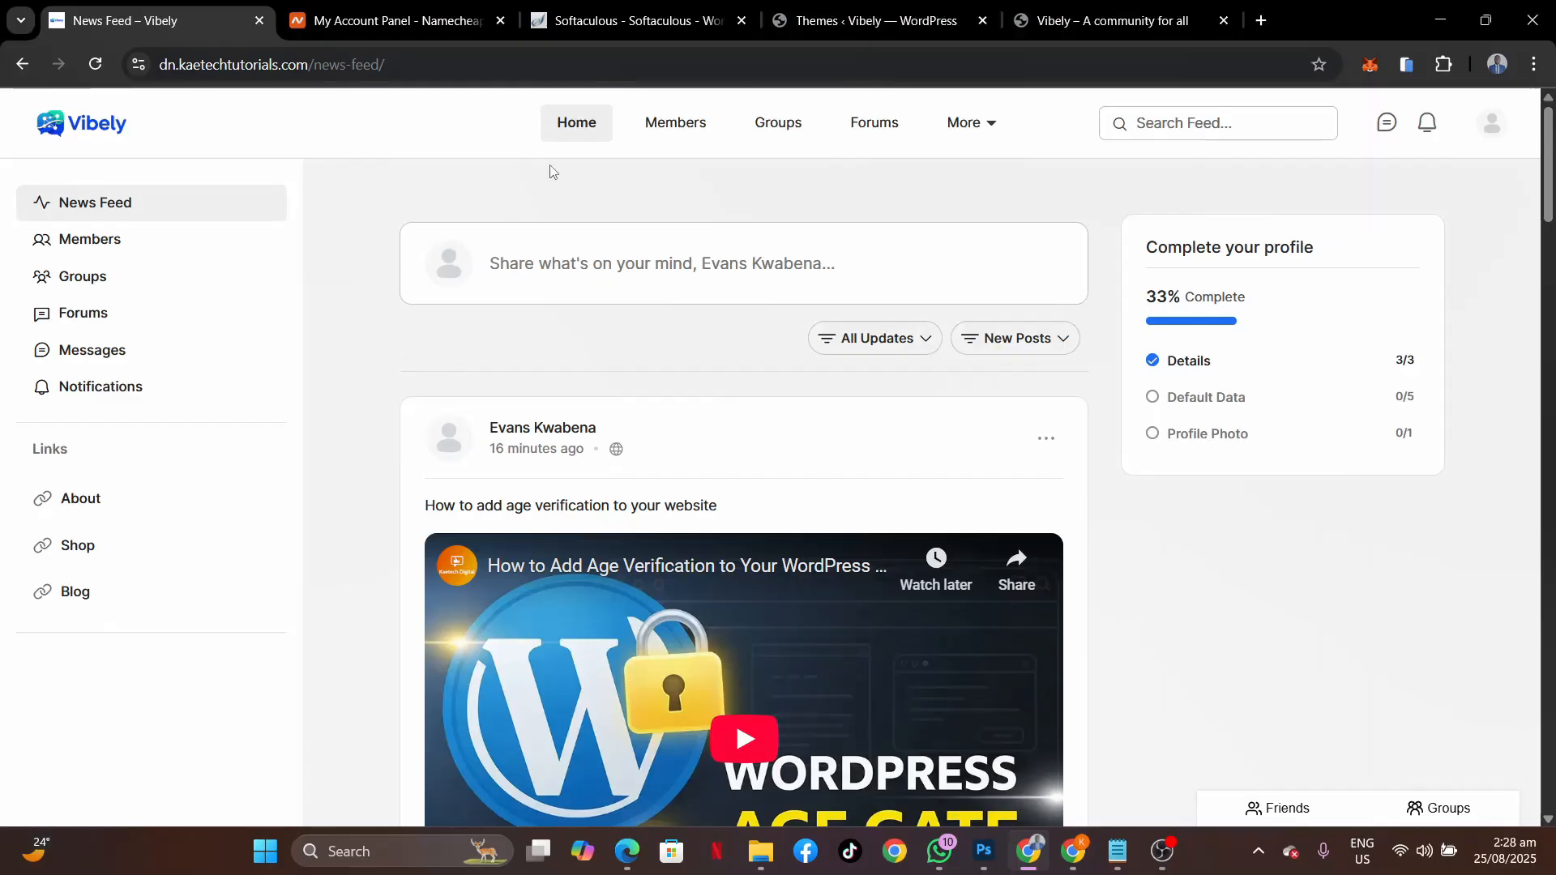
click(827, 15)
mouse_move(446, 277)
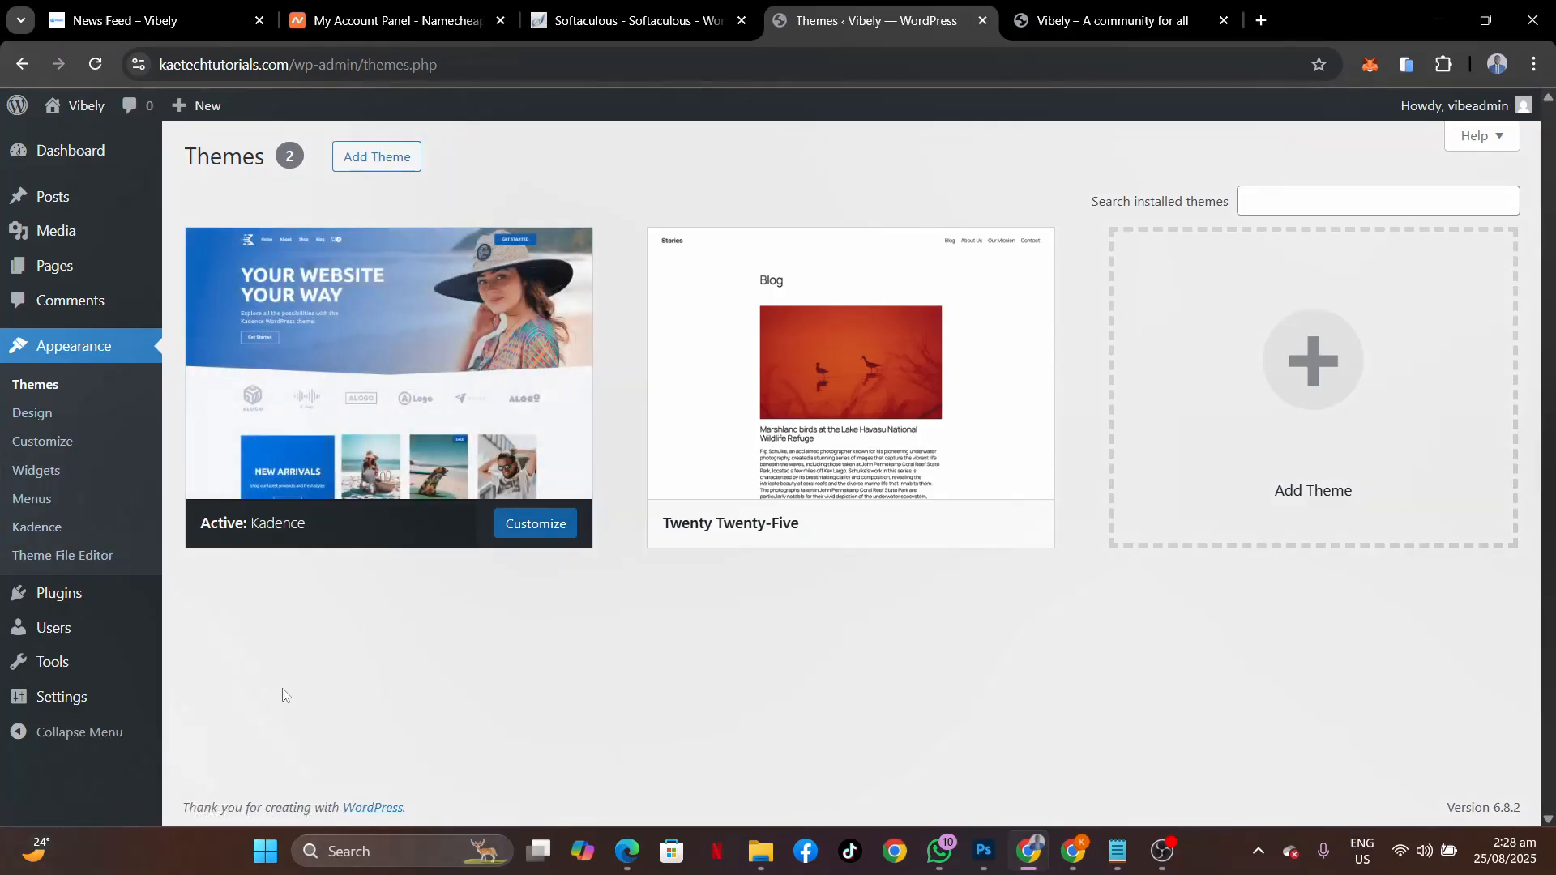
Search the Add Plugins directory for 'buddyboss' and browse the 177 matching results.
mouse_move(58, 613)
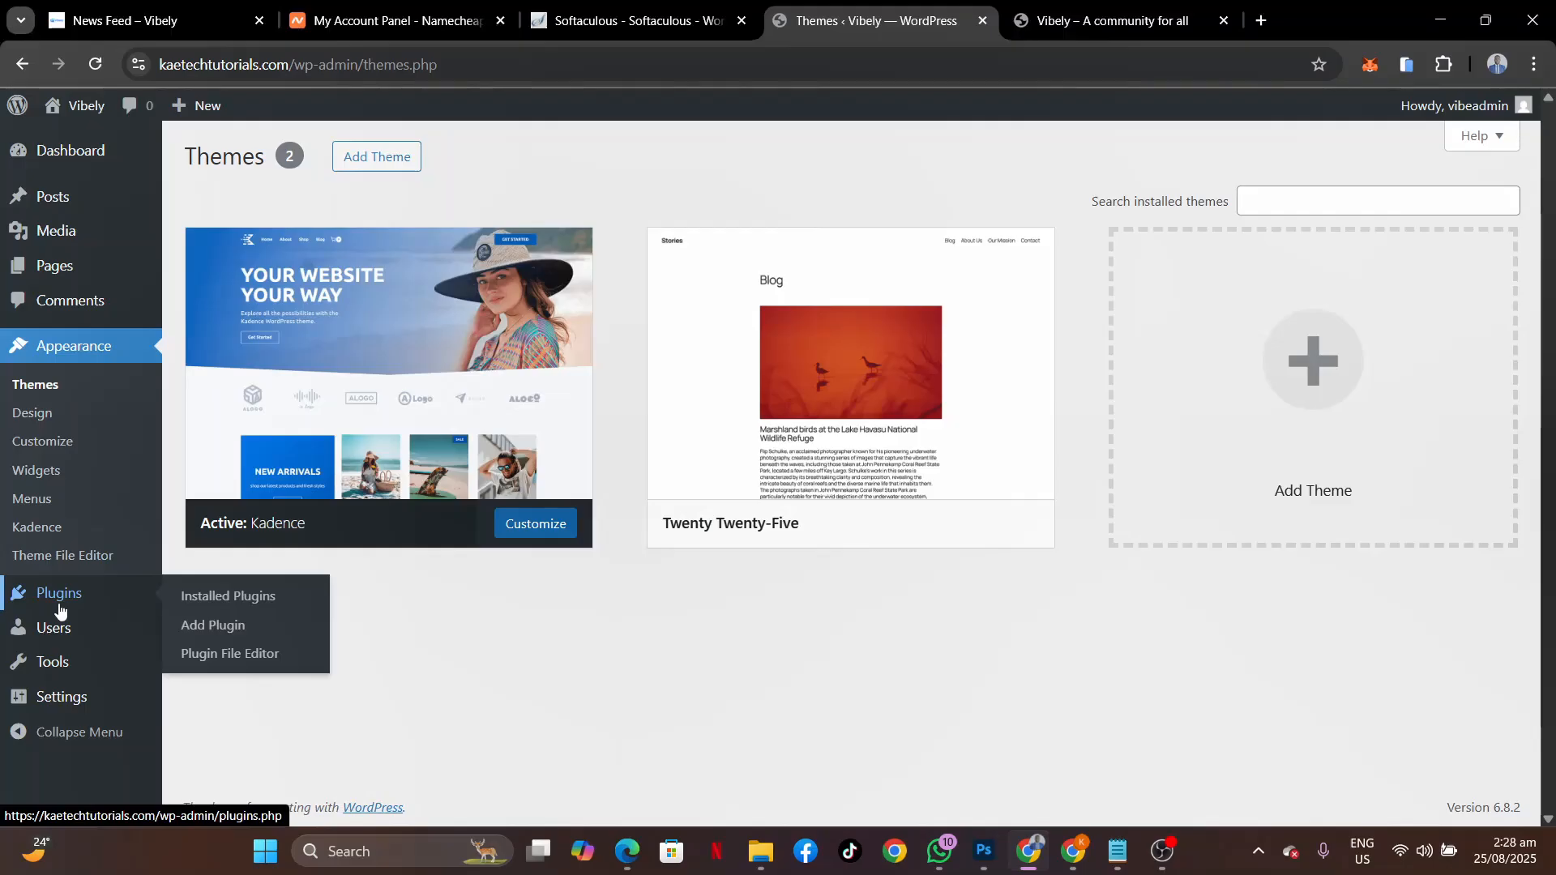
click(243, 601)
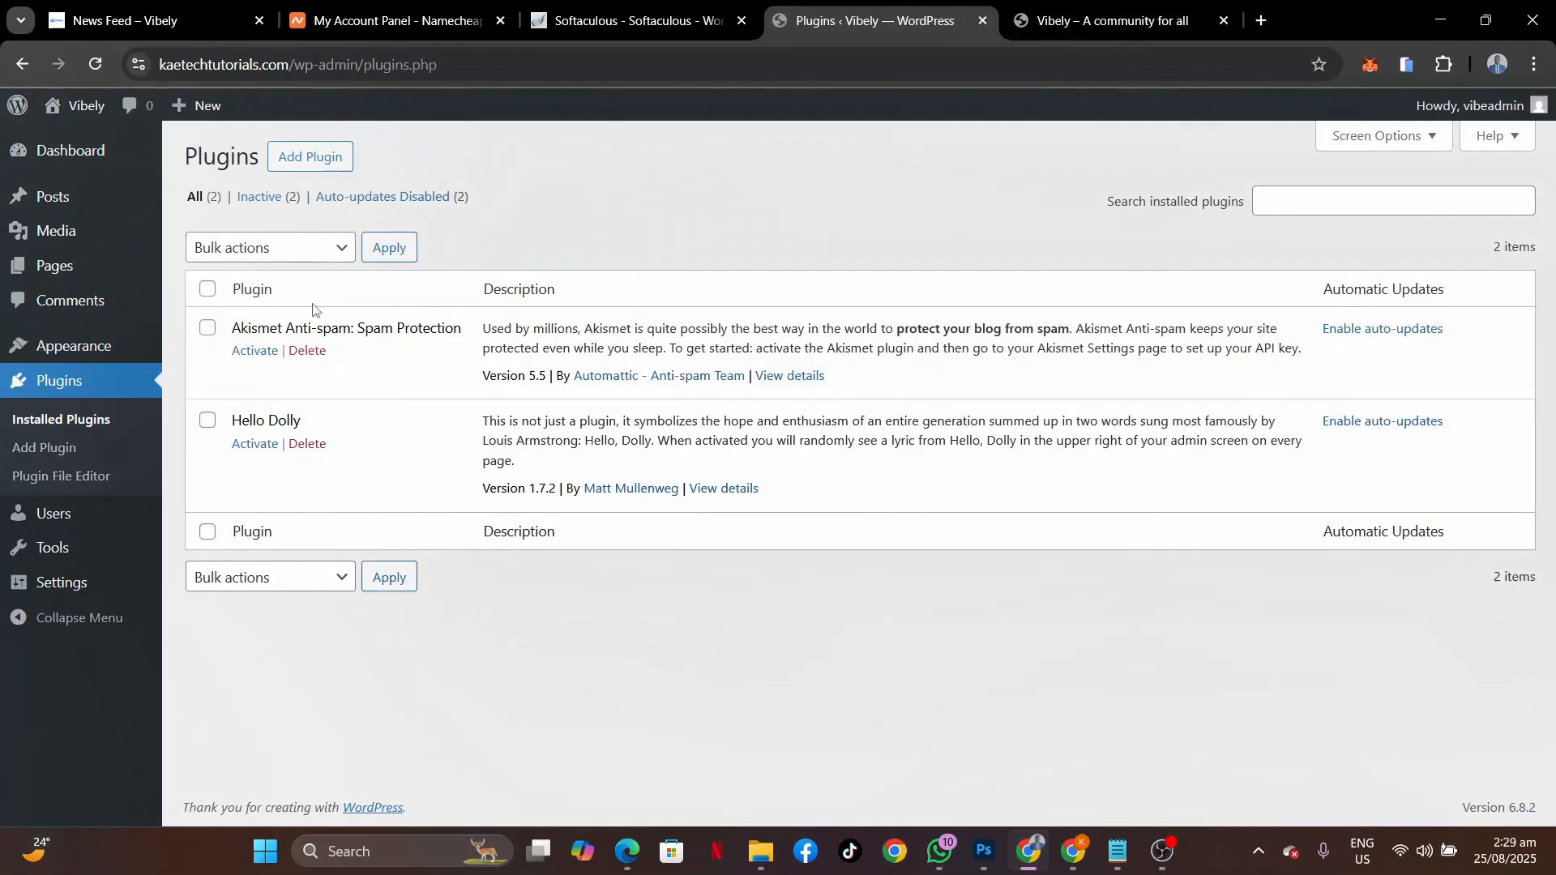
click(298, 162)
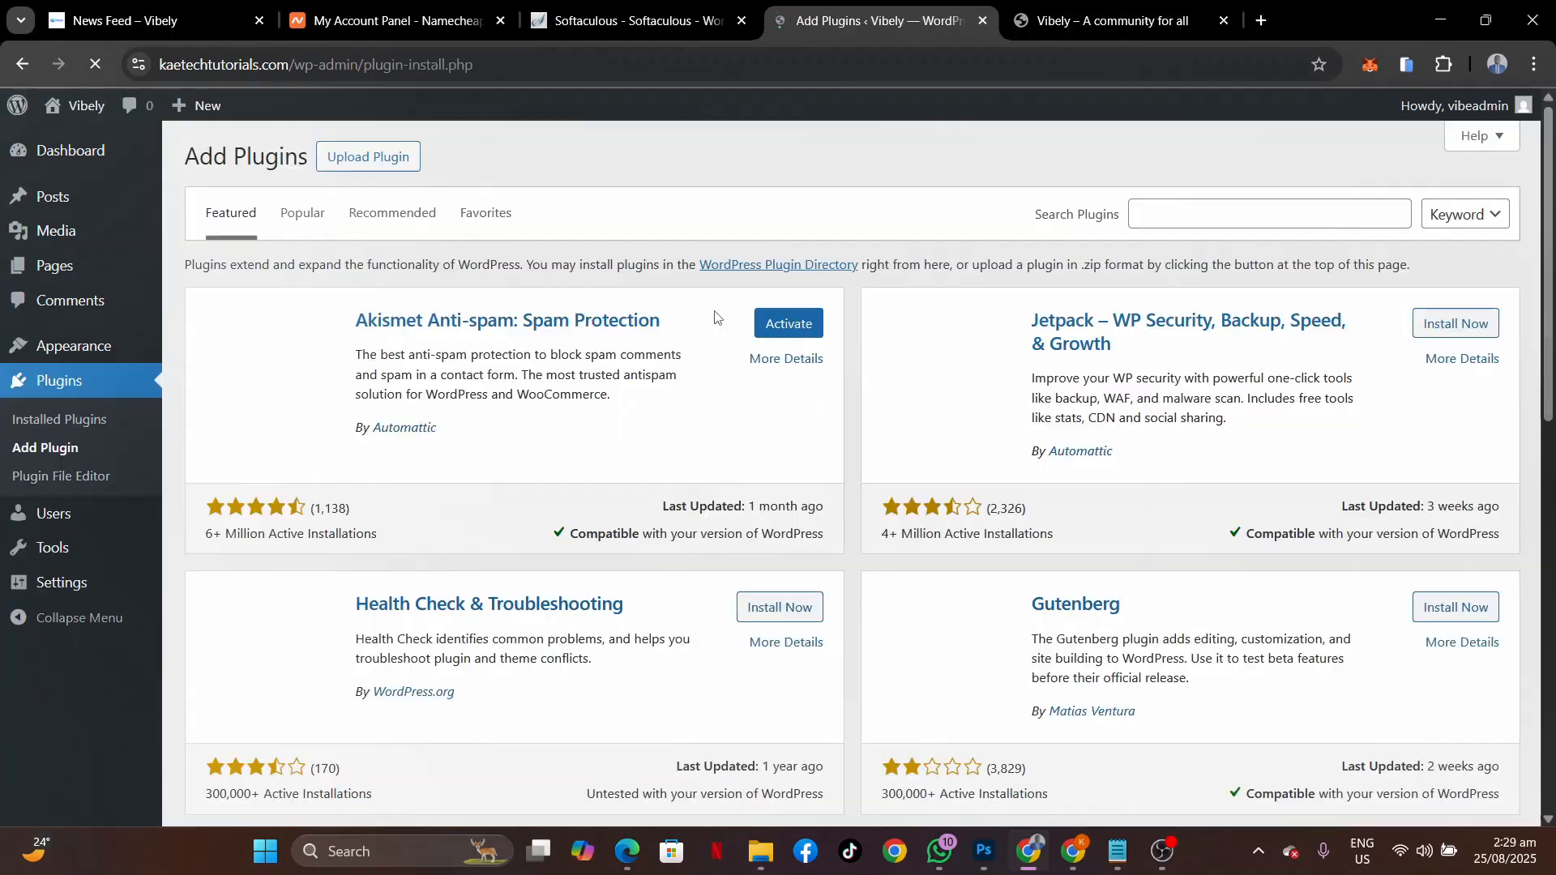
click(1191, 217)
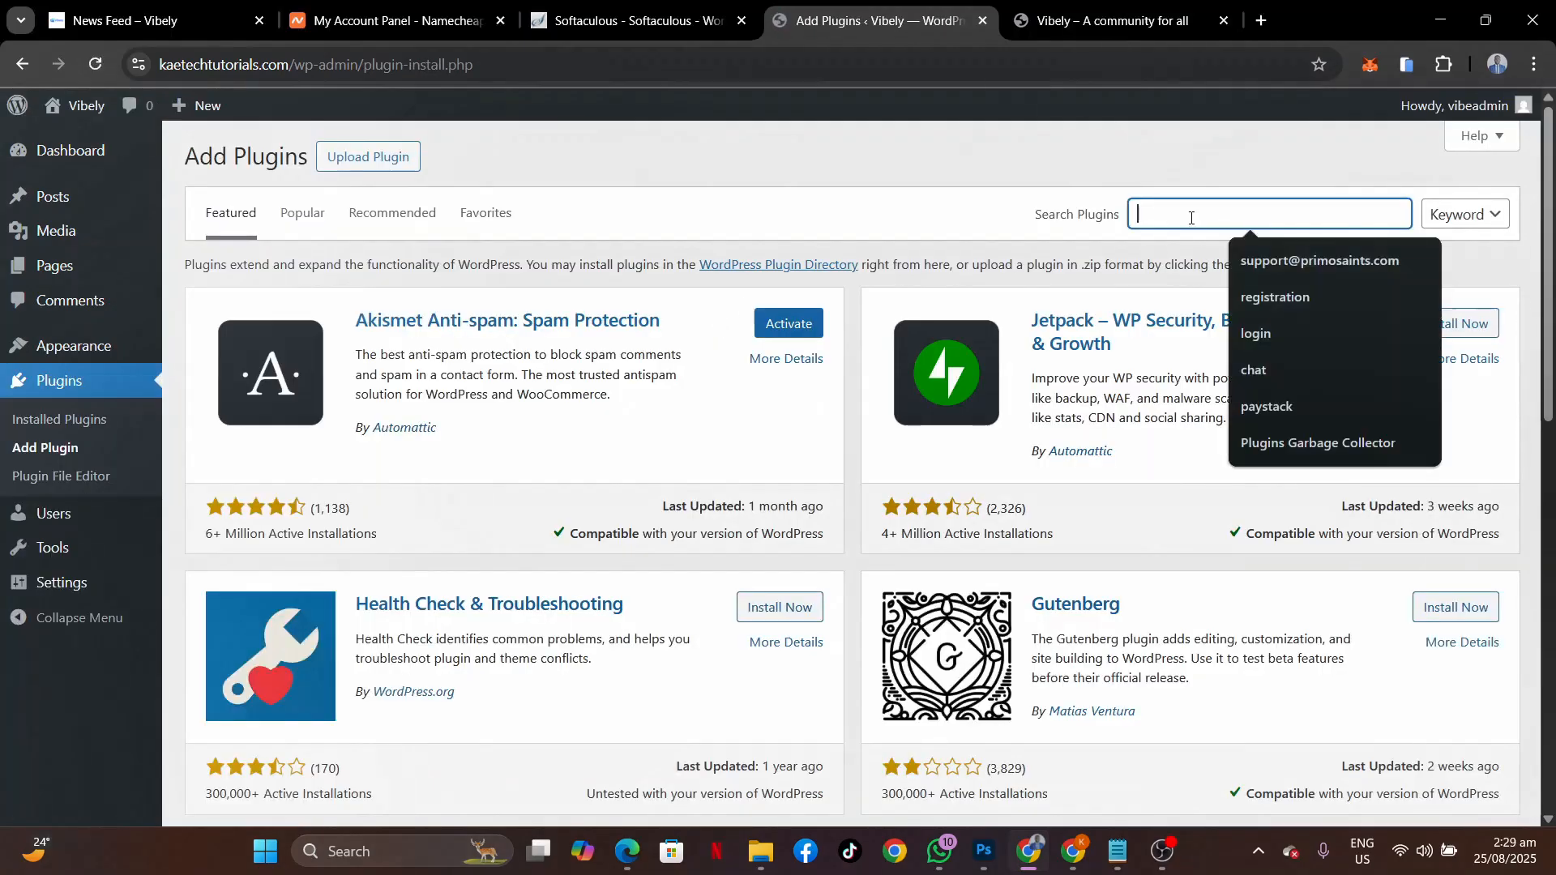
text(buddybo)
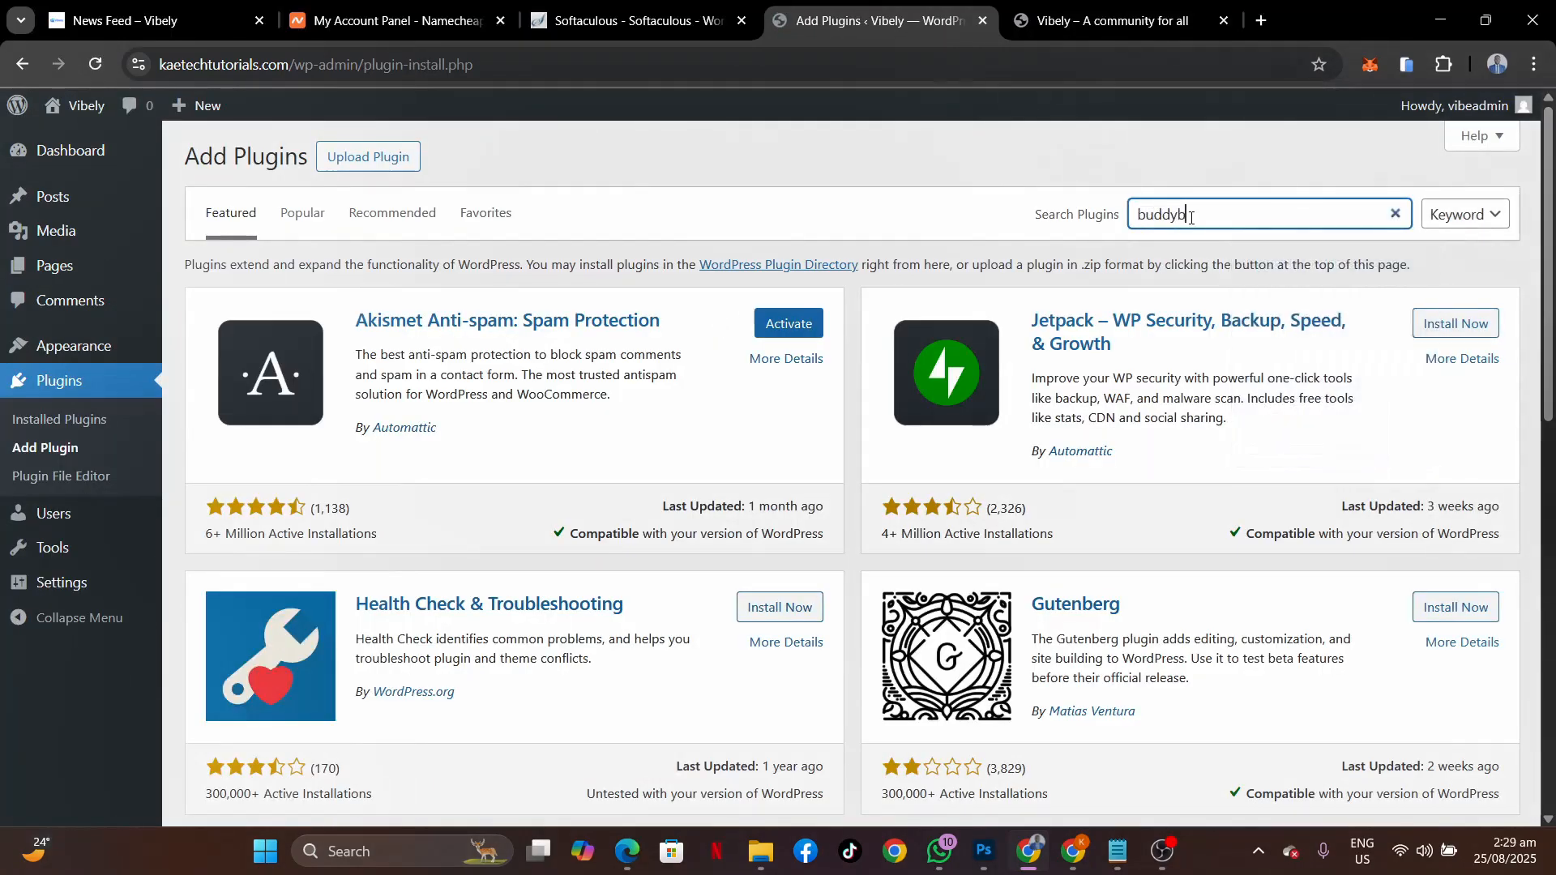
text(ss)
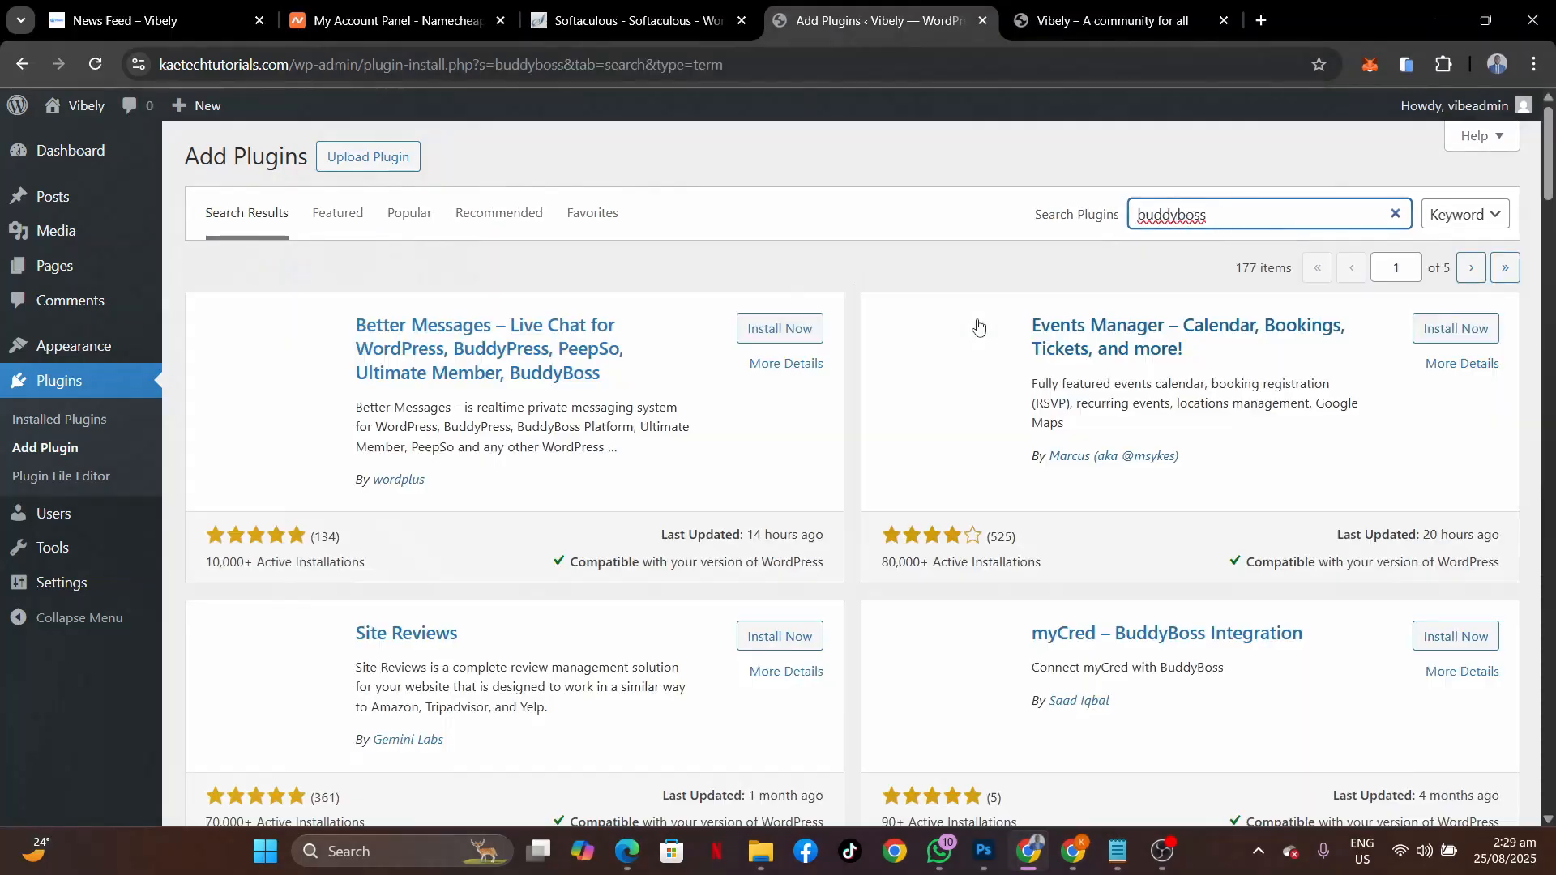
scroll(770, 527, down, 6)
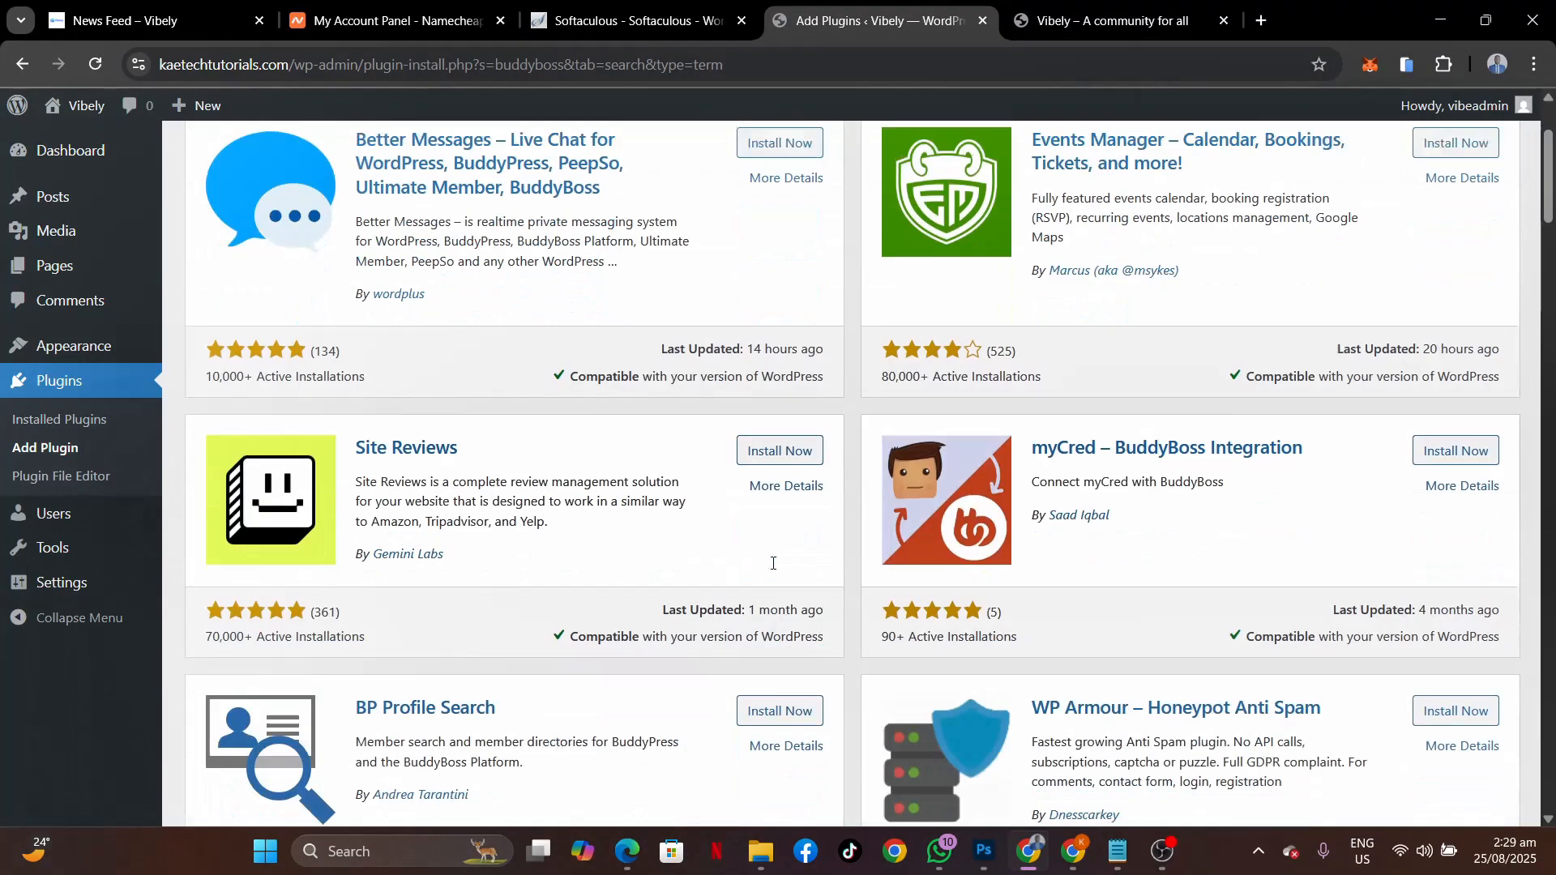
scroll(772, 563, down, 8)
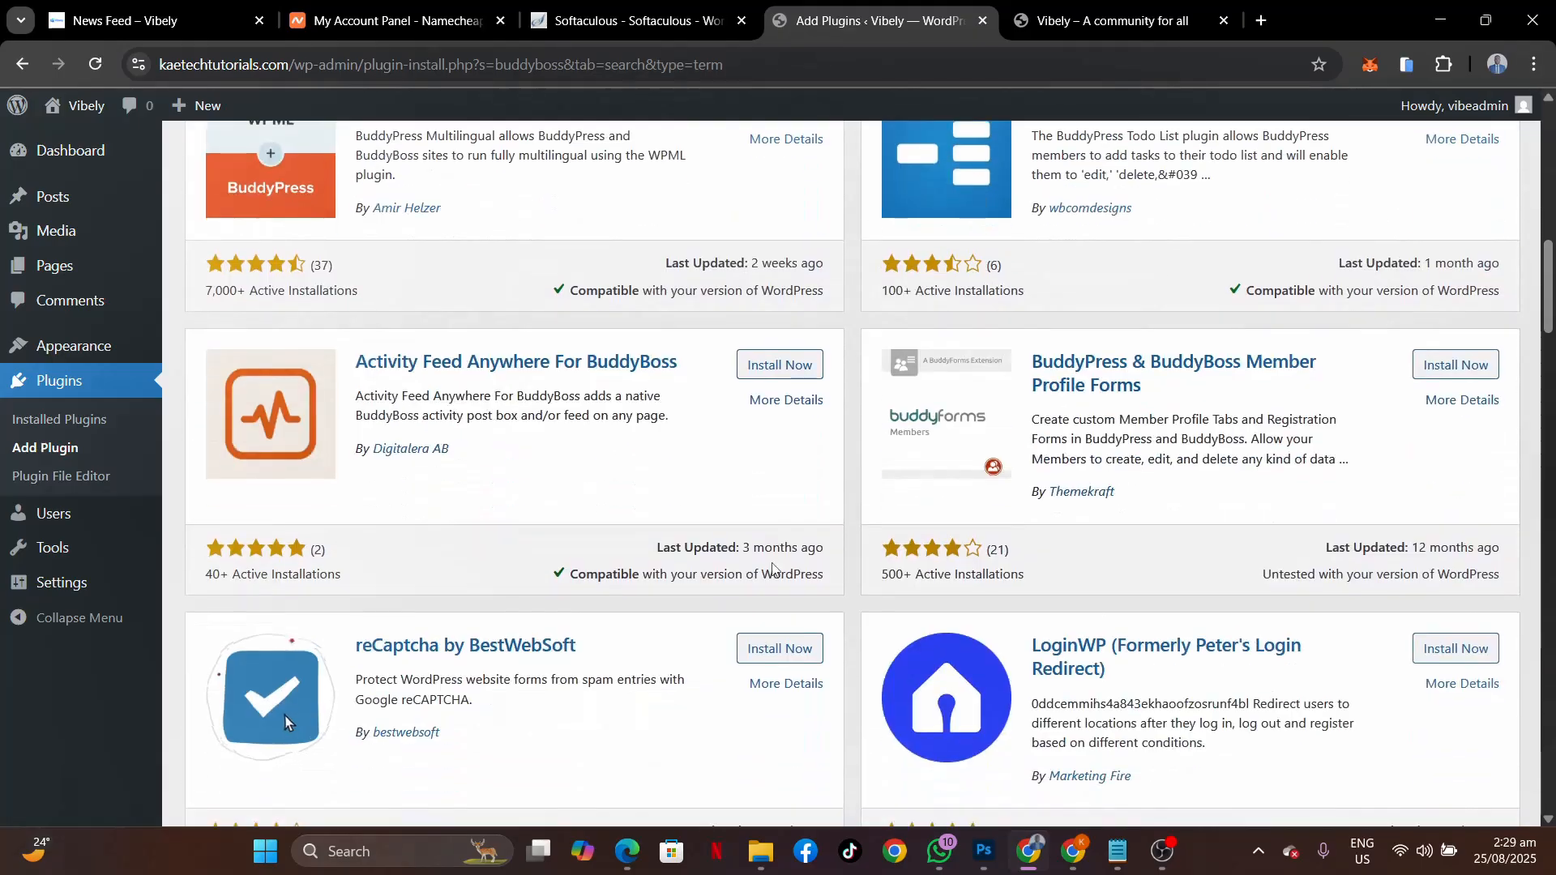
scroll(771, 565, up, 15)
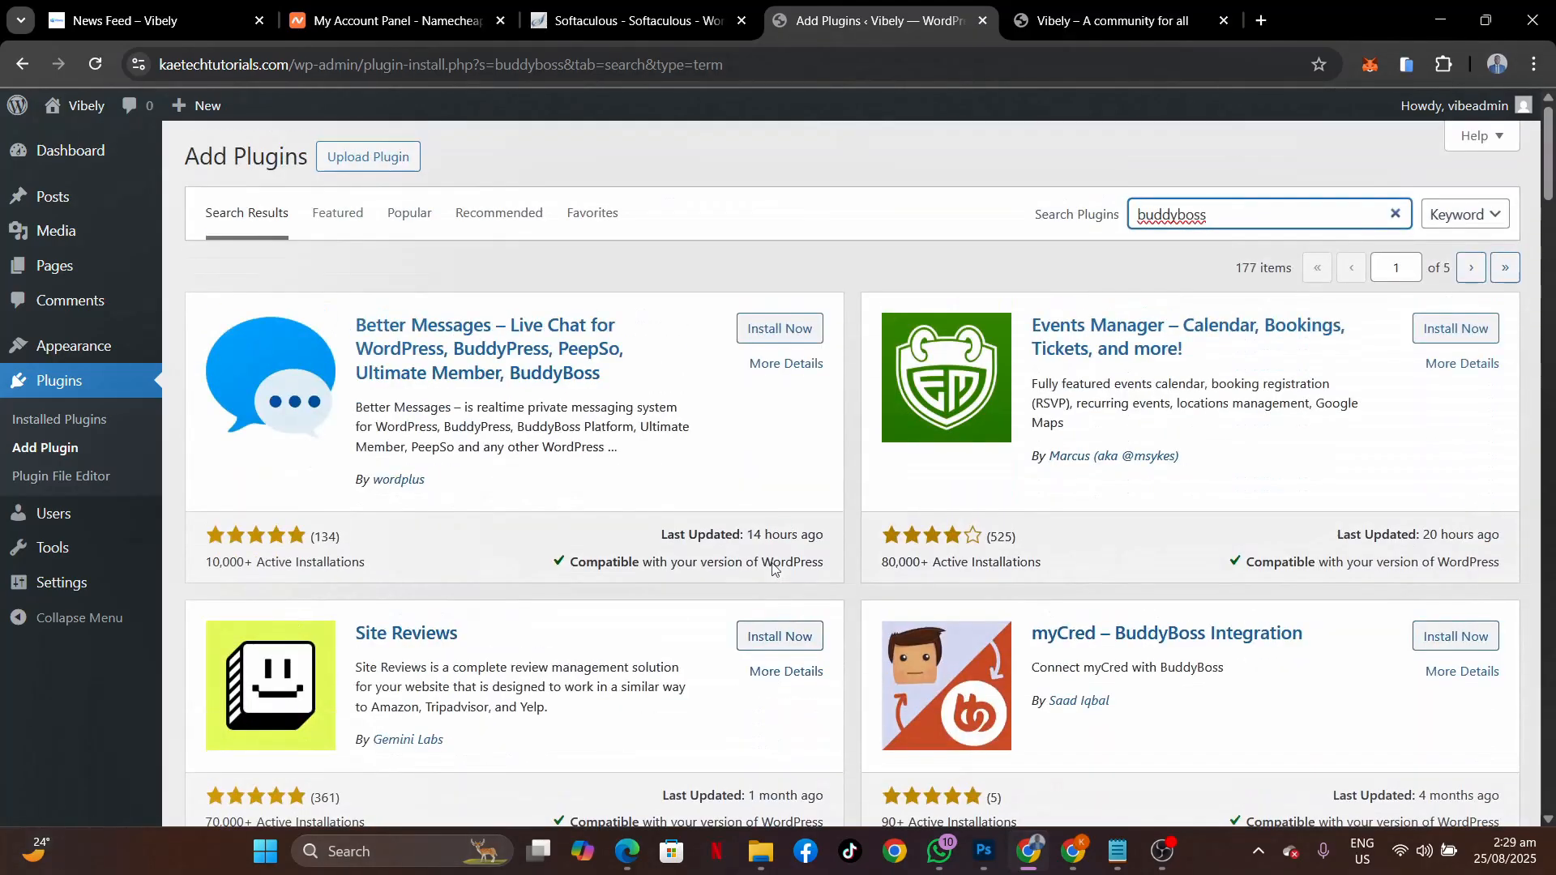
scroll(815, 624, down, 6)
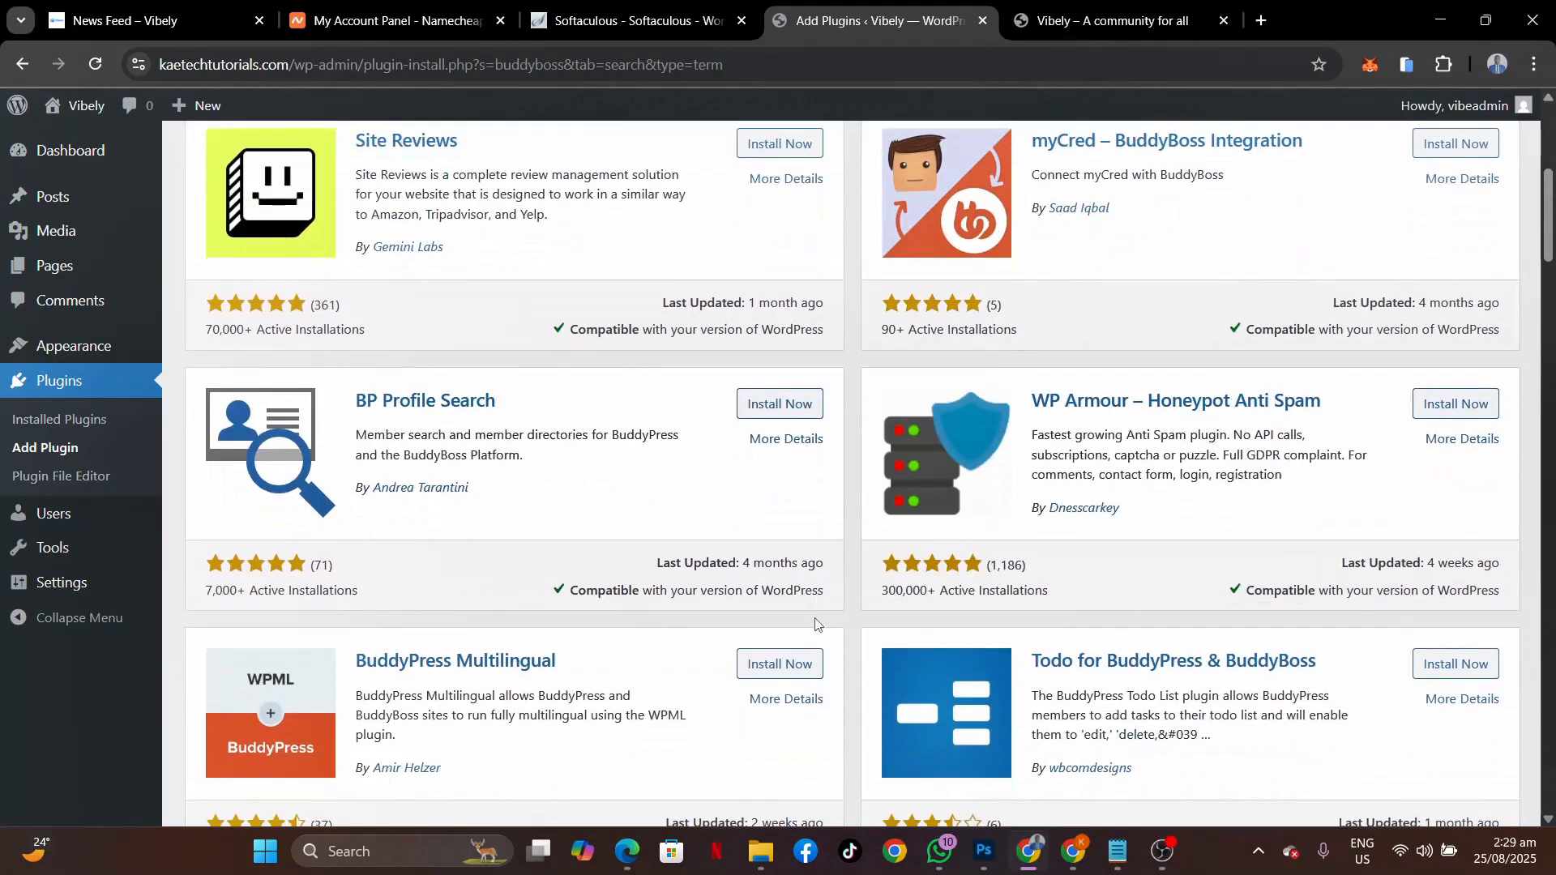
scroll(815, 624, up, 6)
Select the BuddyBoss Platform line in the Notepad plugin notes, then open a new Chrome tab.
click(1117, 863)
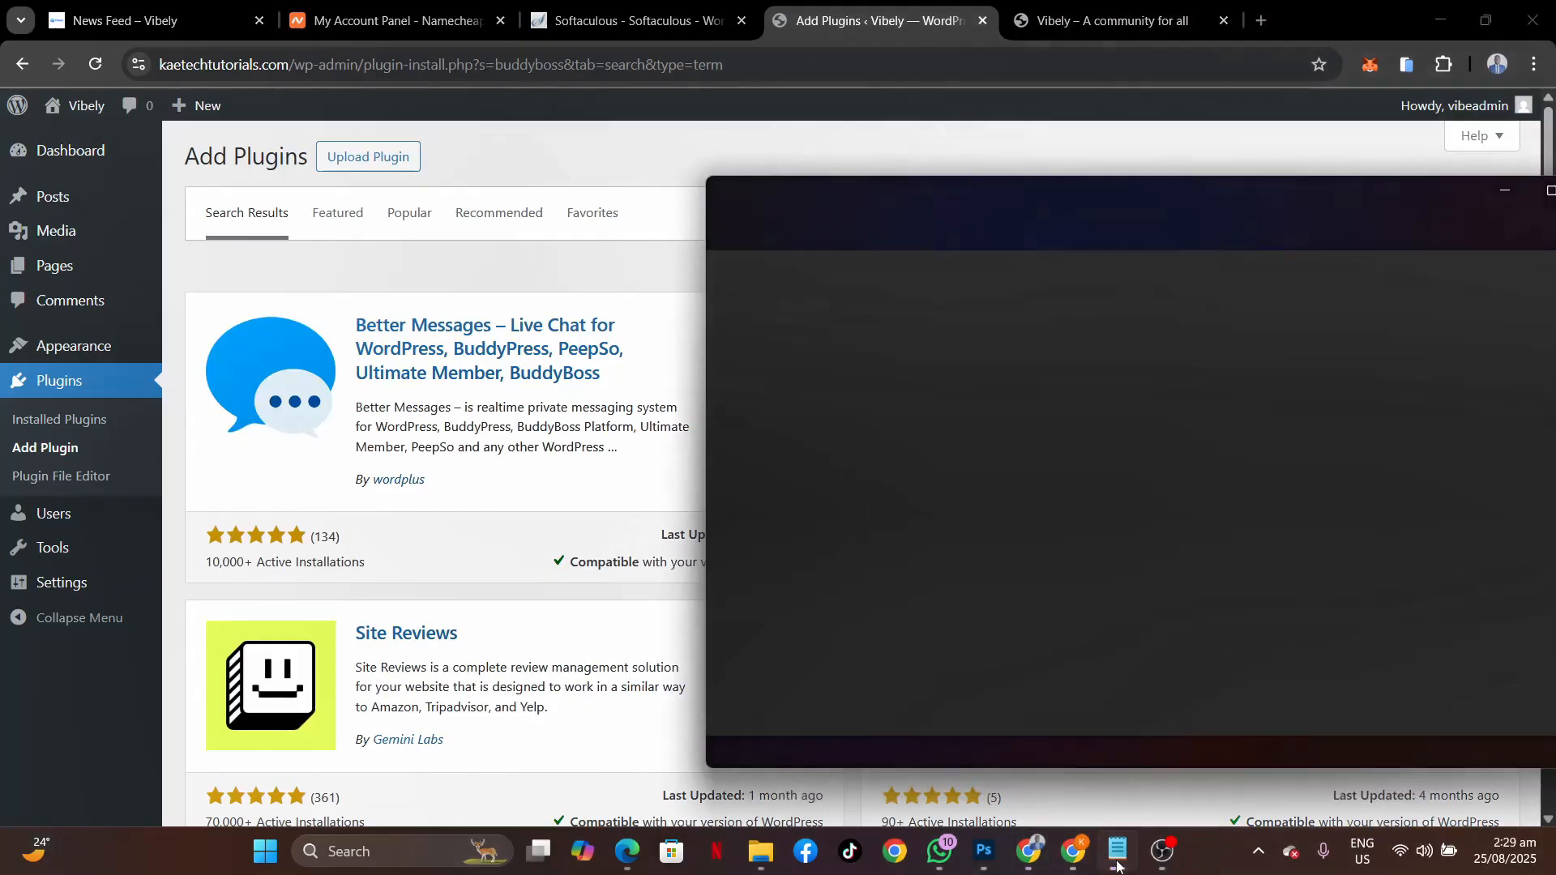
drag(873, 294, 713, 306)
key(ctrl+c)
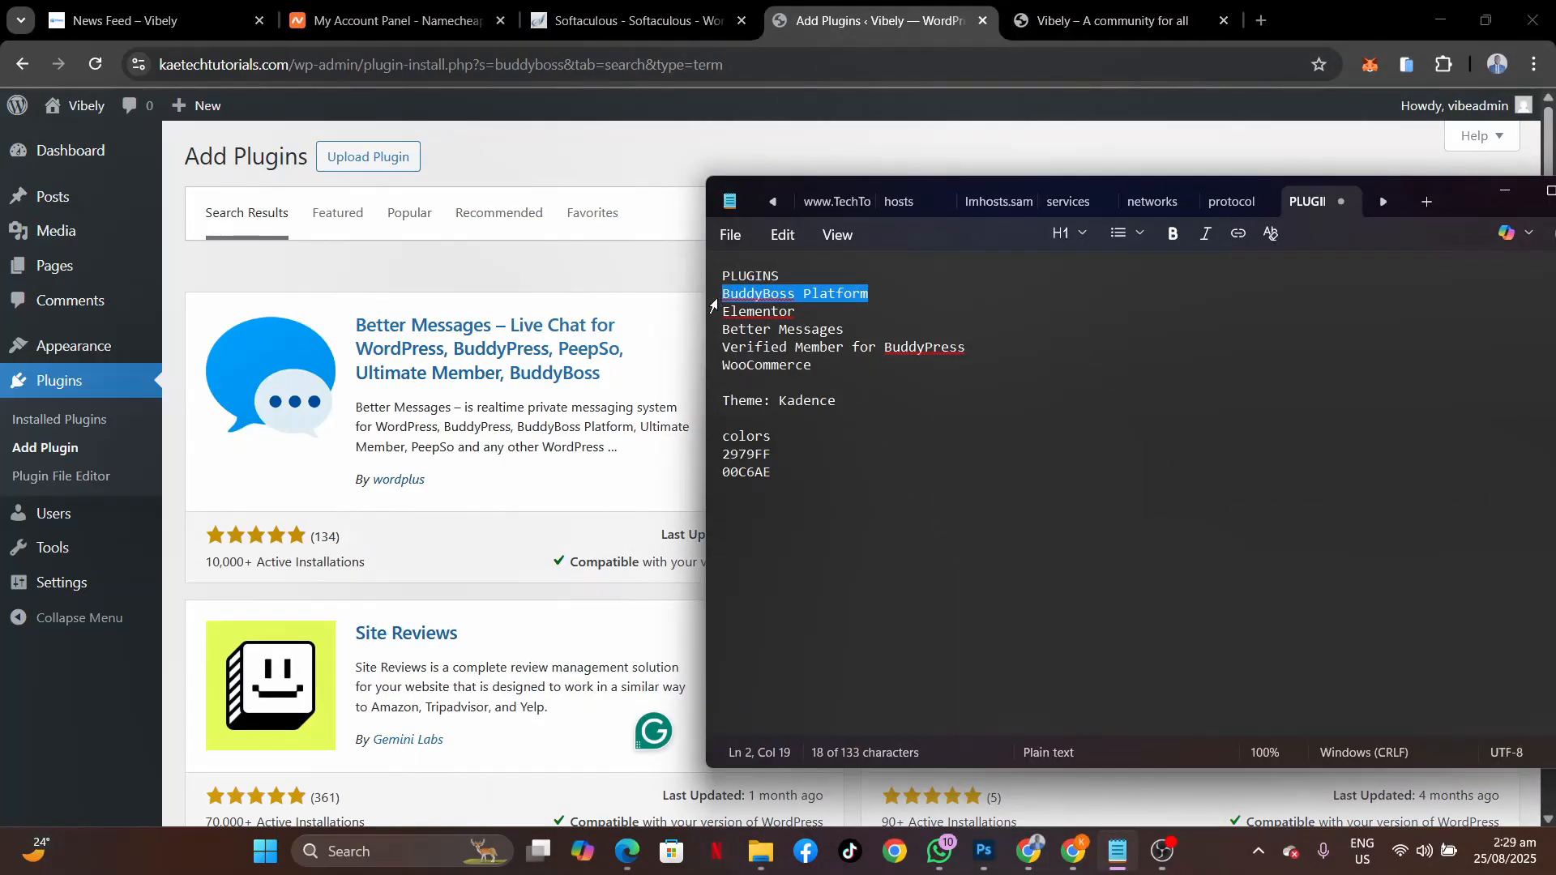
click(903, 160)
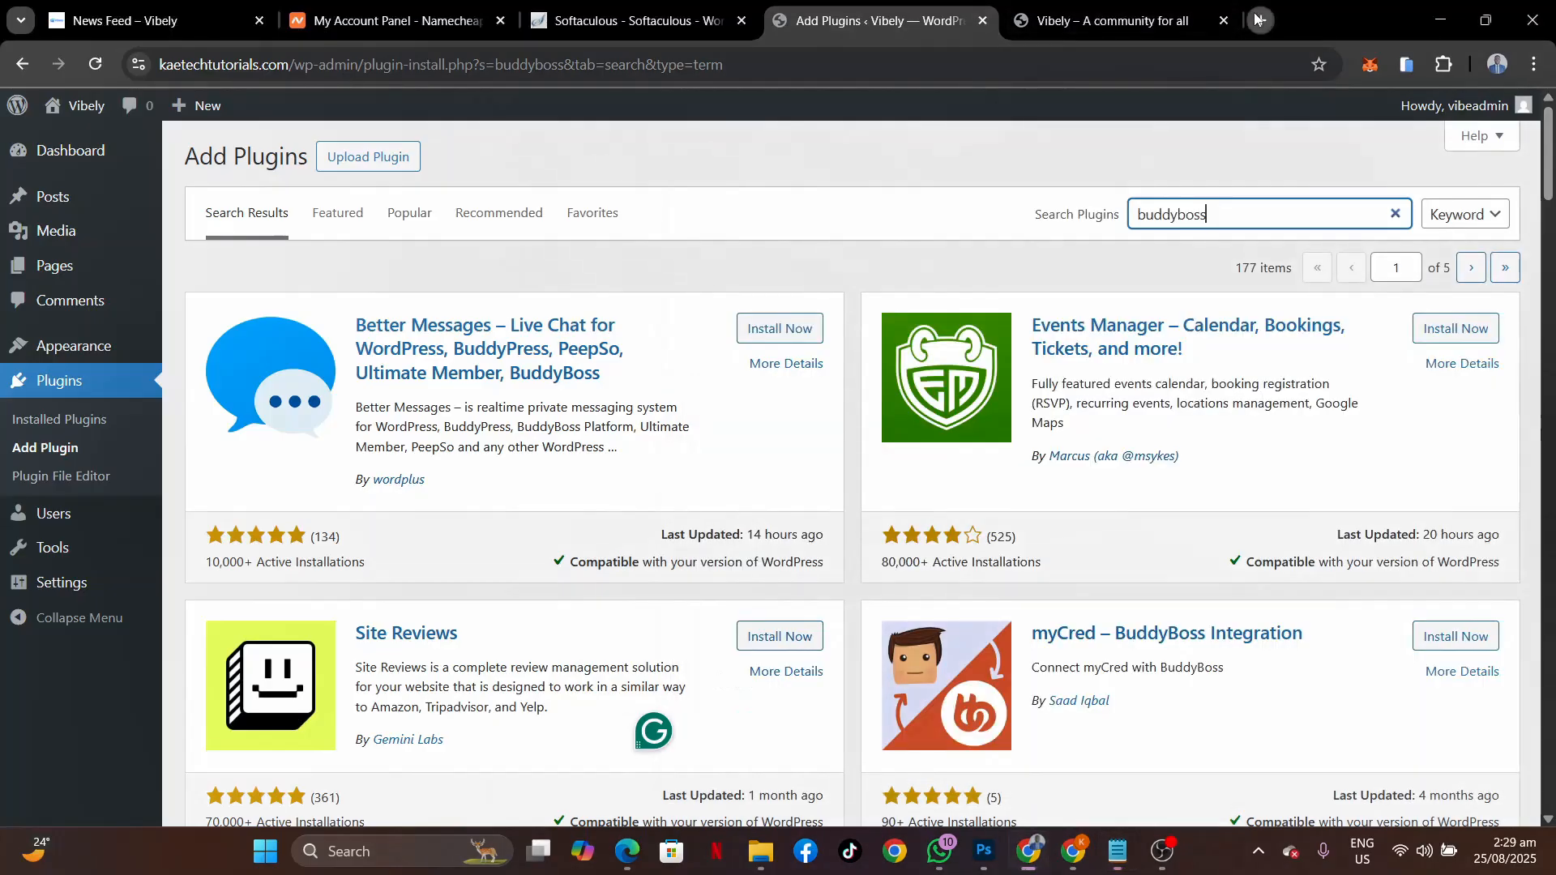
key(ctrl+t)
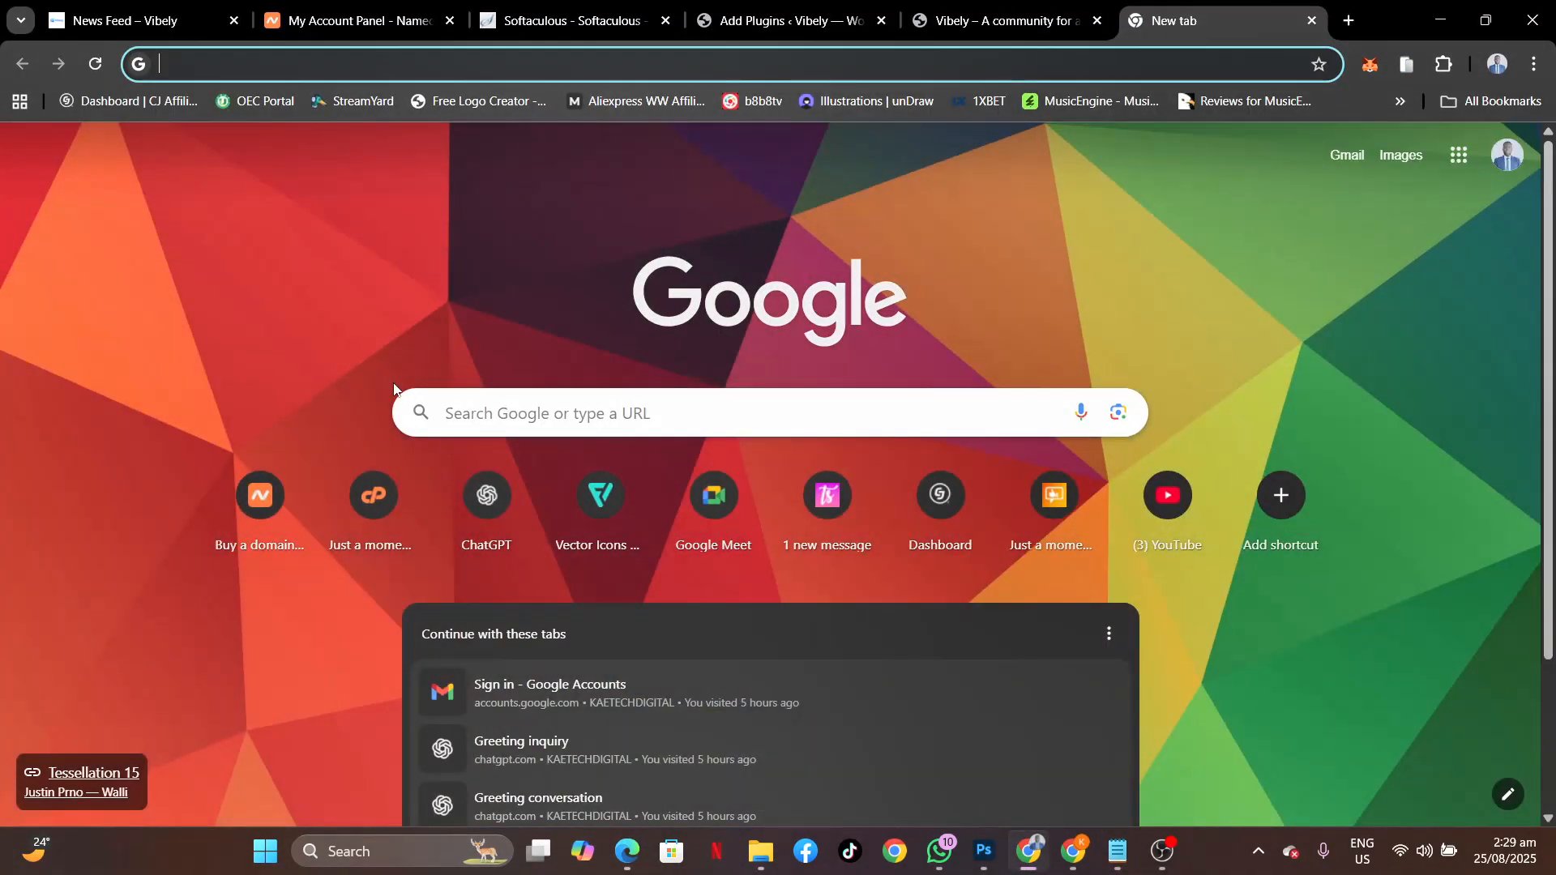
Search Google for 'BuddyBoss Platform' from the address bar.
key(ctrl+v)
key(Return)
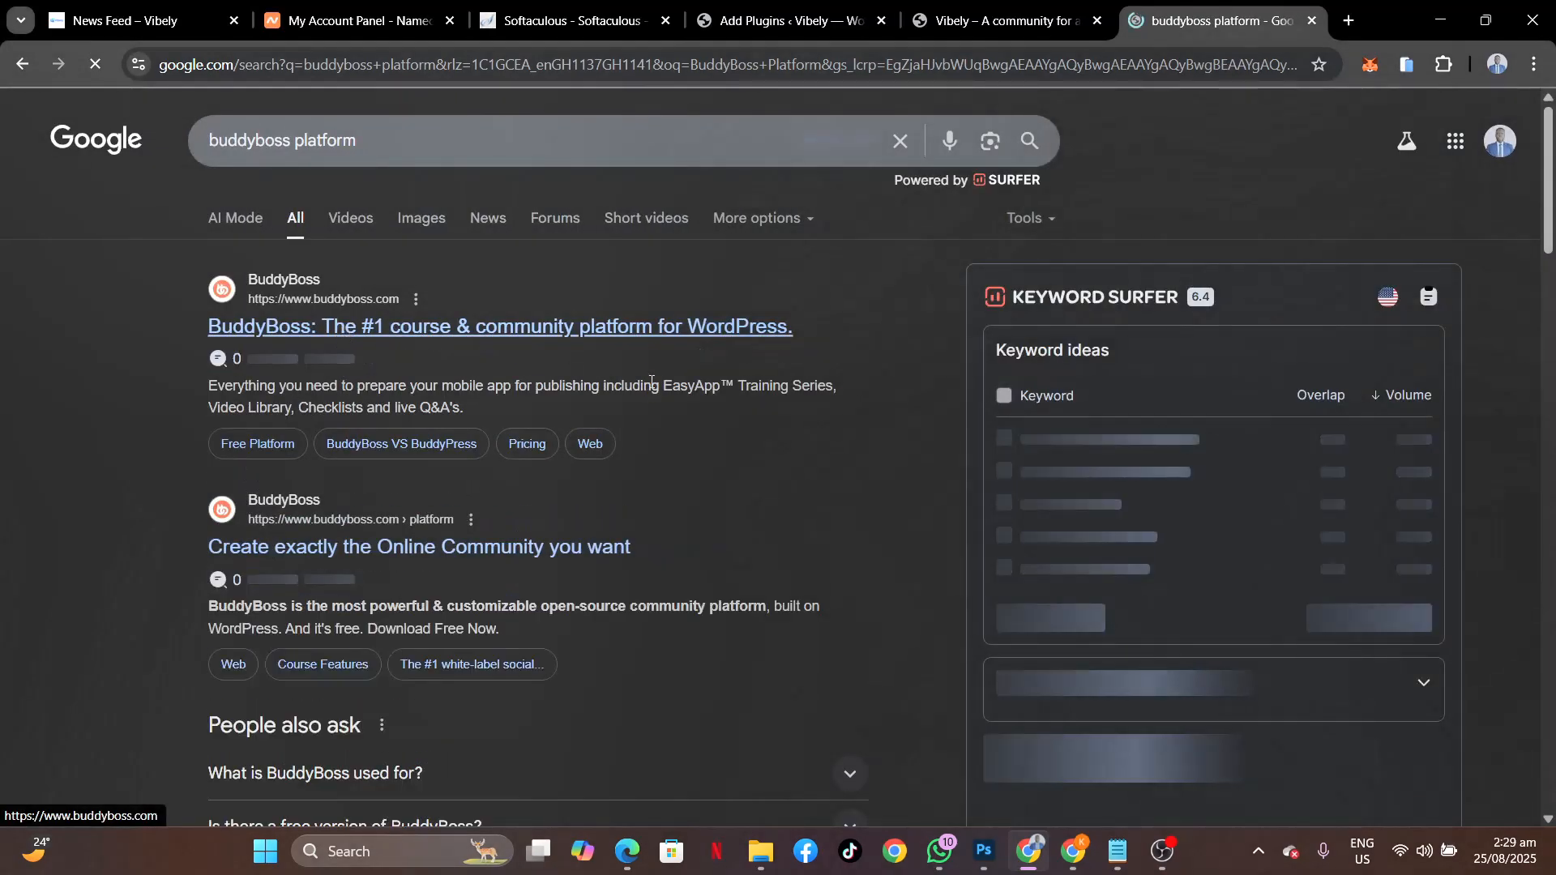
Open buddyboss.com from the first search result and scroll through its home page.
click(590, 347)
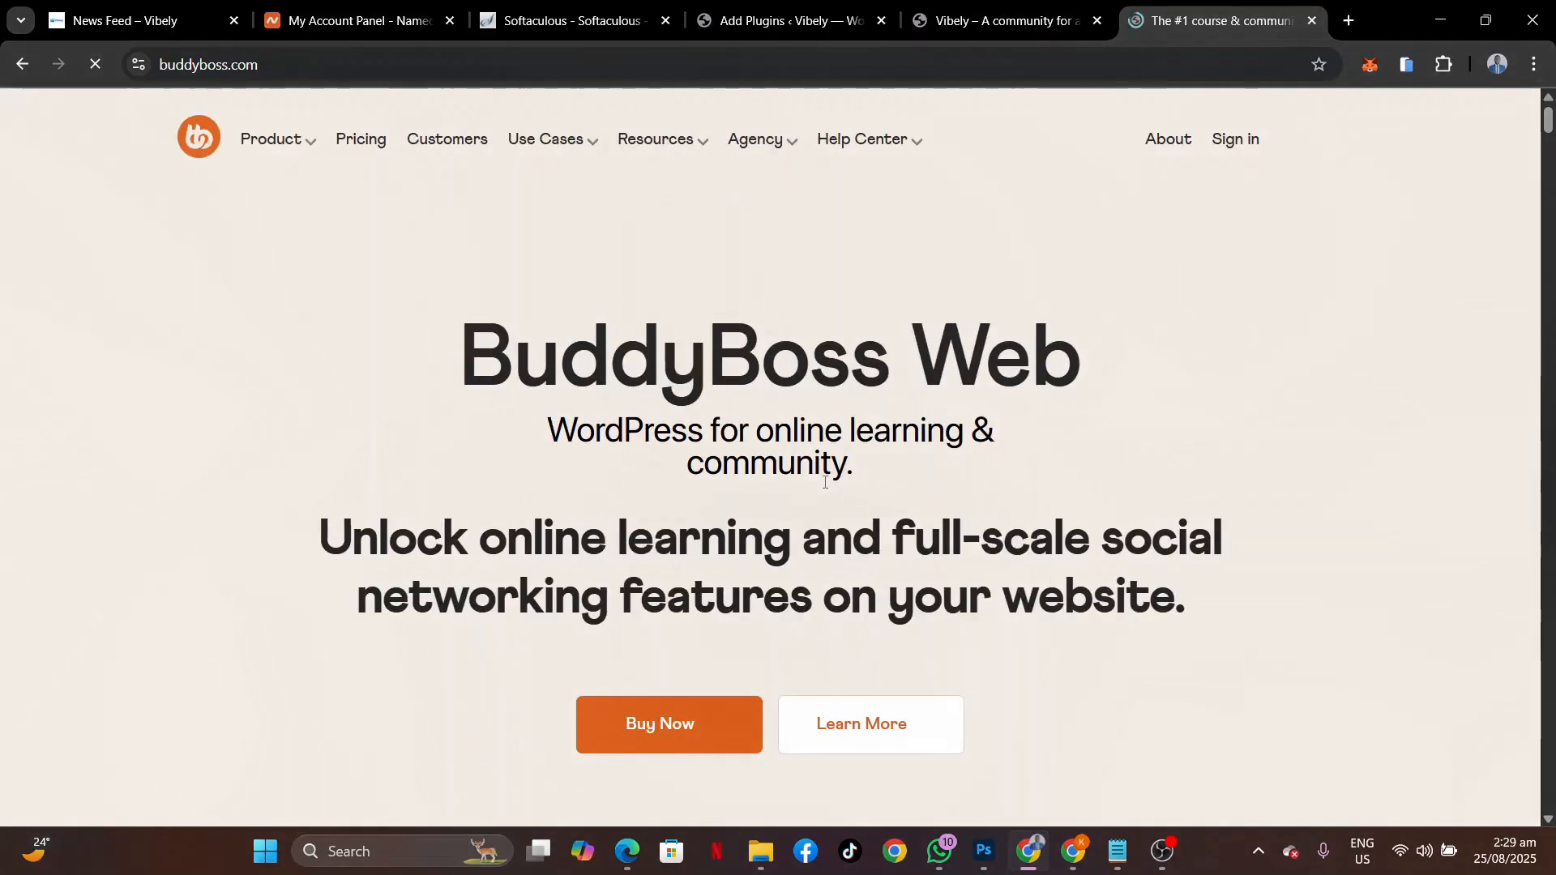
scroll(825, 484, down, 6)
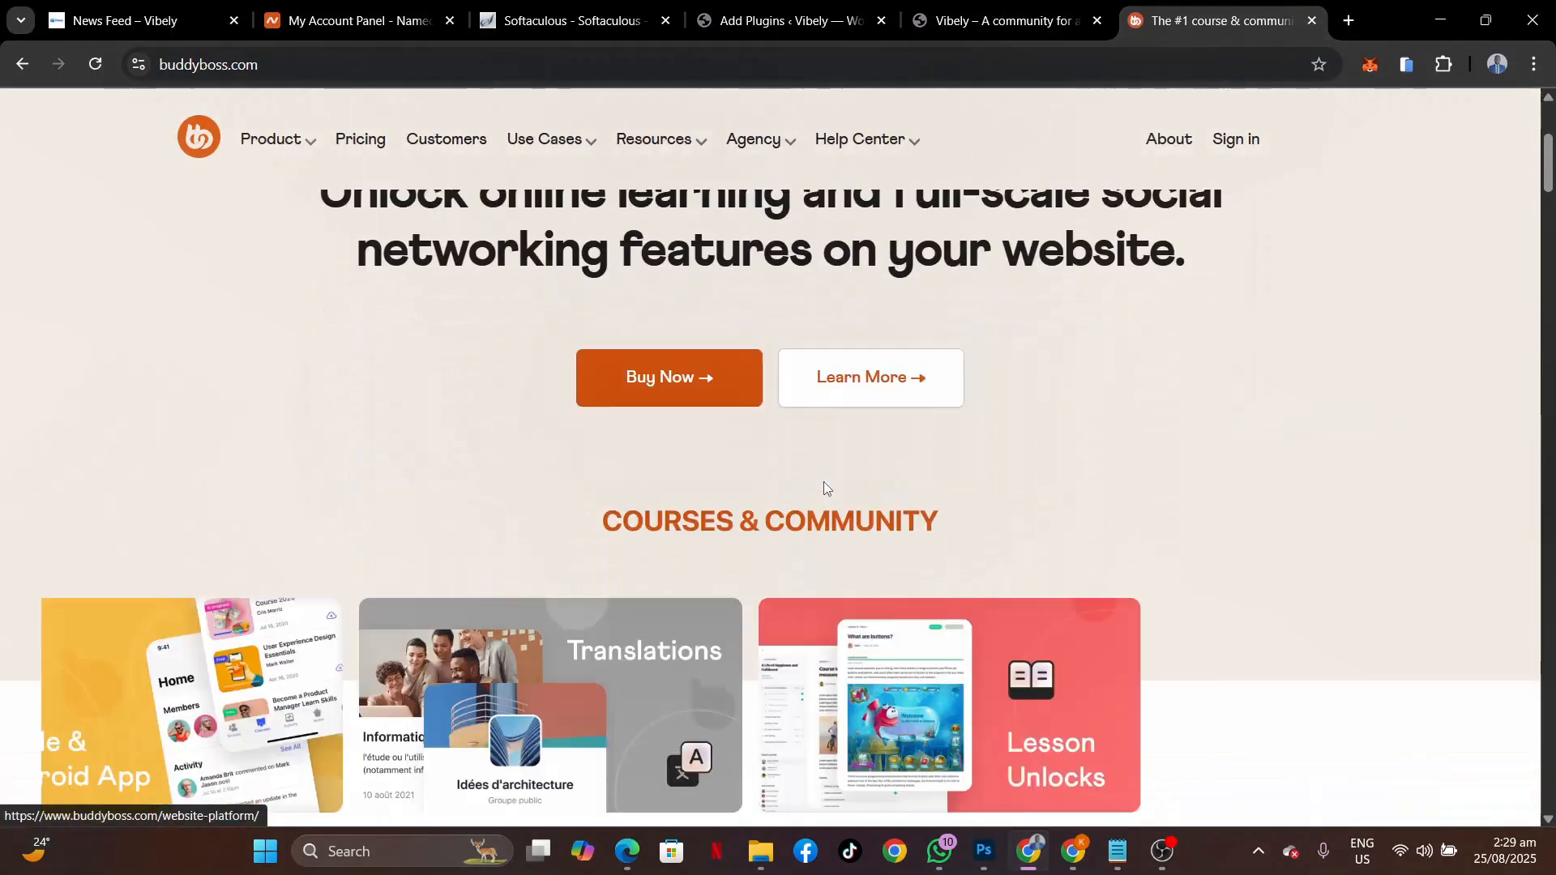
scroll(825, 486, down, 3)
scroll(825, 485, up, 7)
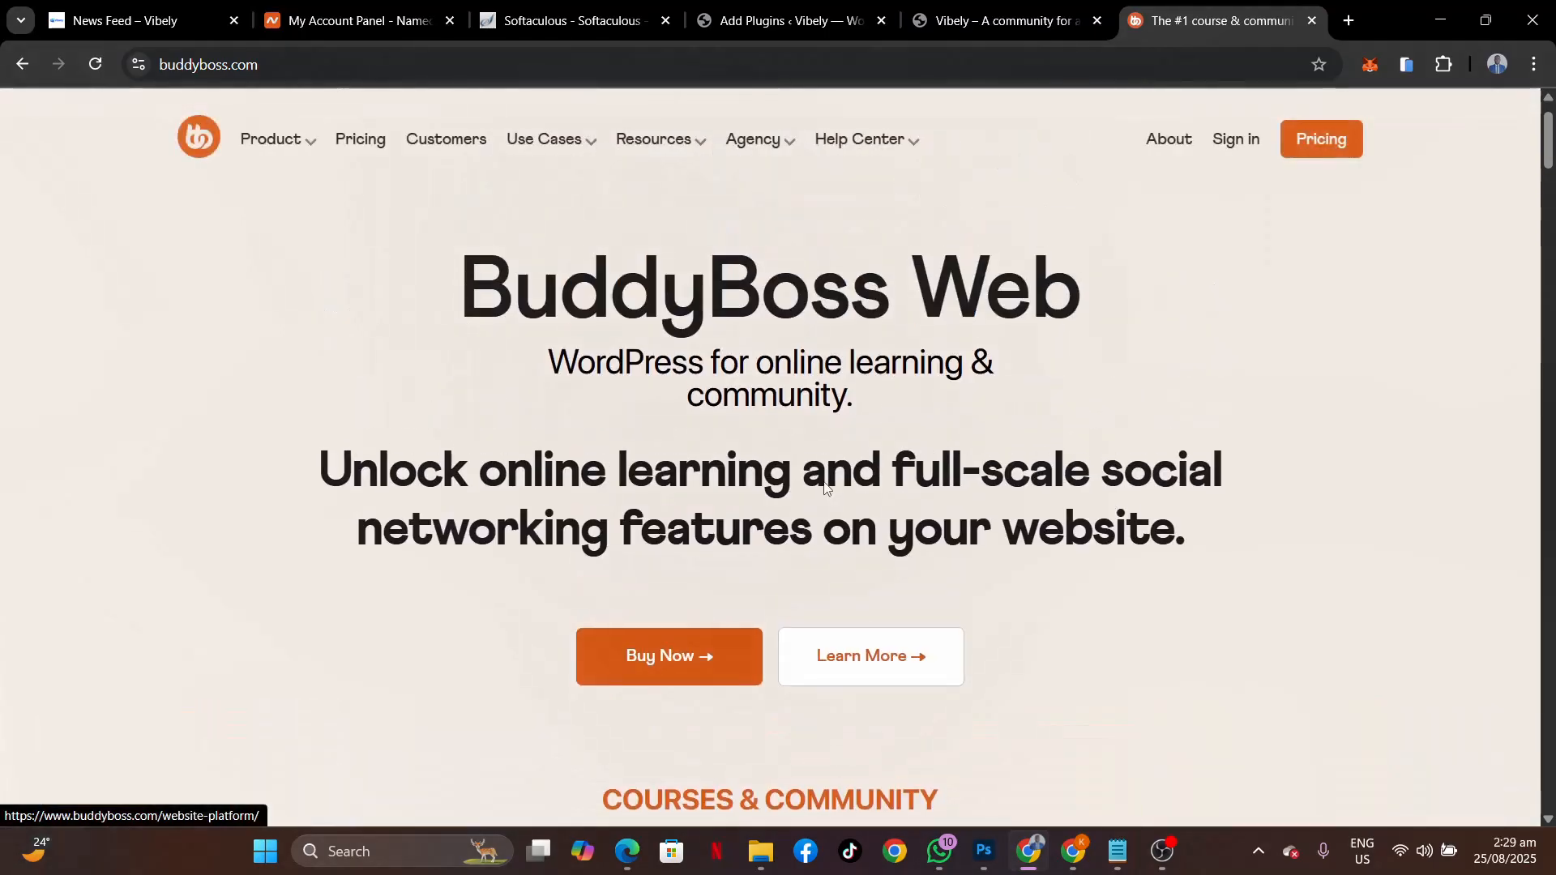
scroll(825, 484, down, 3)
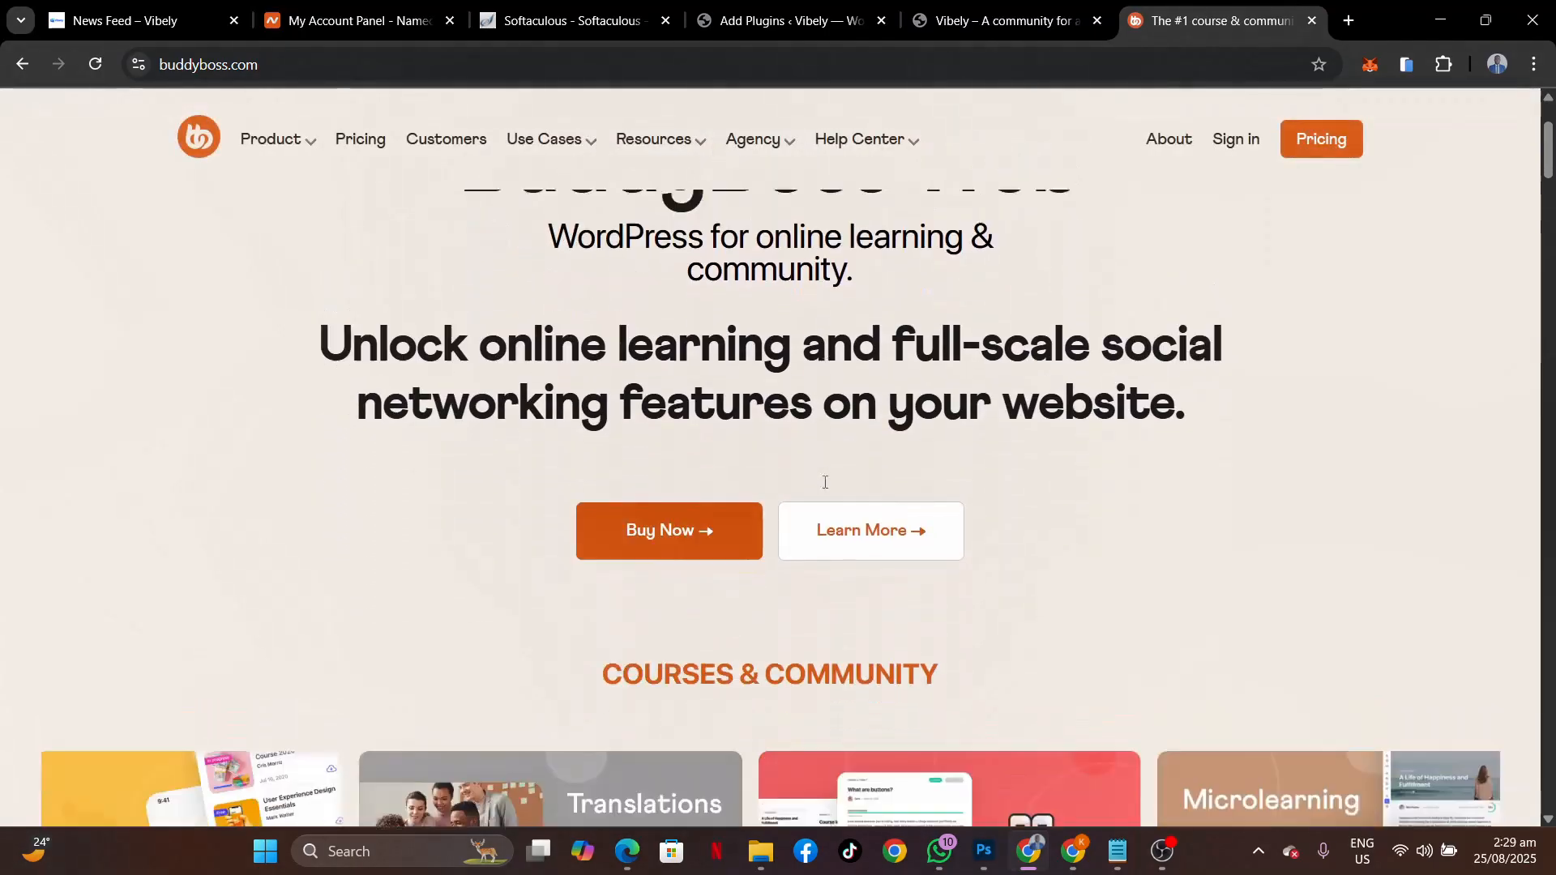
scroll(825, 484, down, 13)
scroll(825, 483, up, 3)
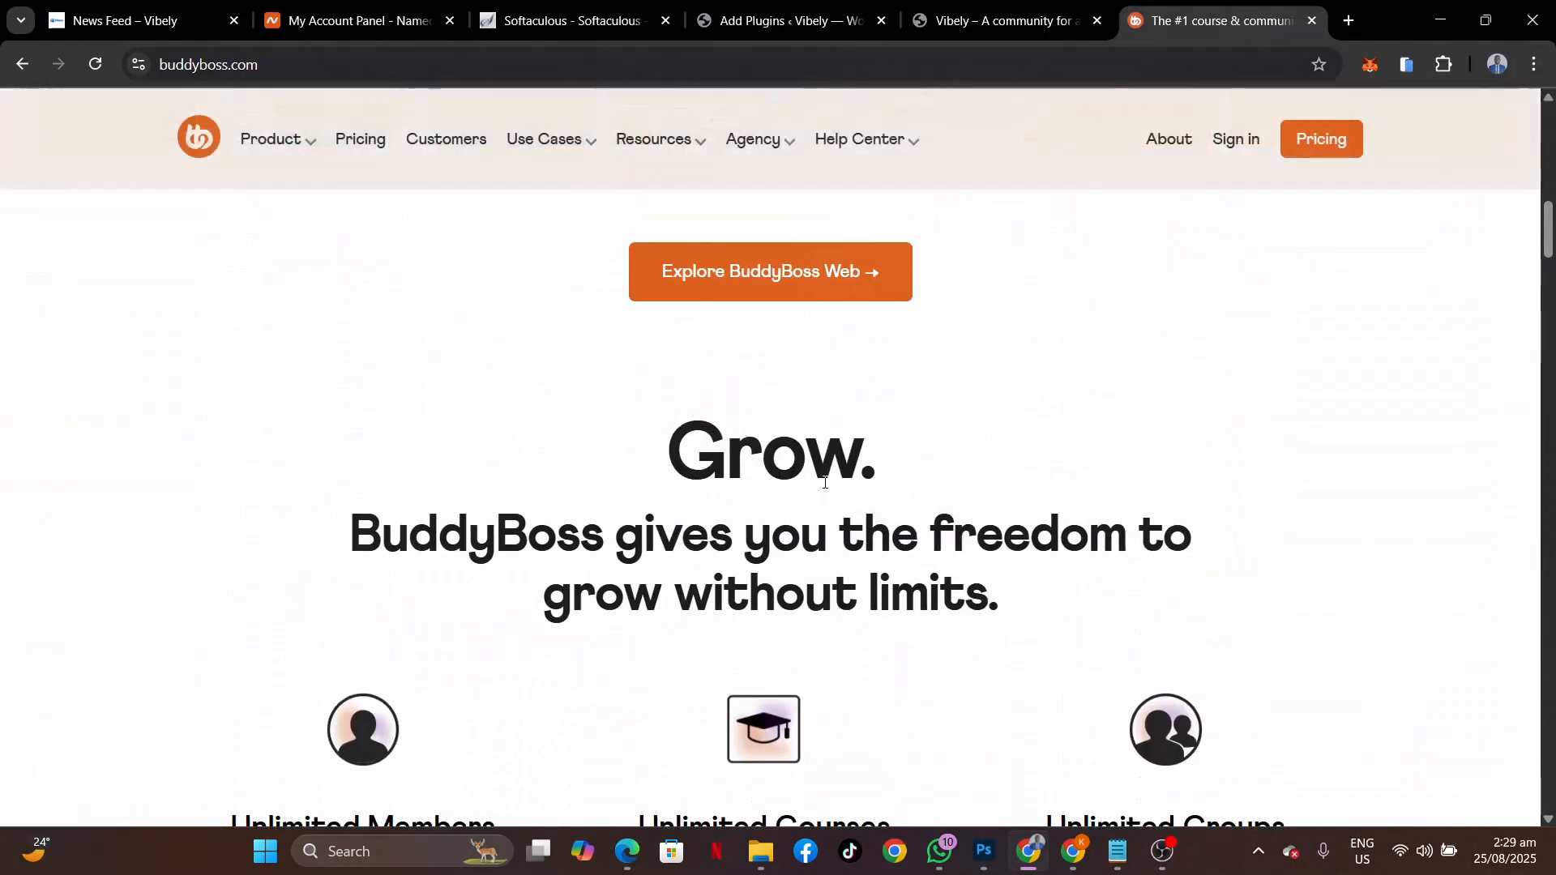
scroll(825, 483, down, 4)
scroll(826, 483, up, 4)
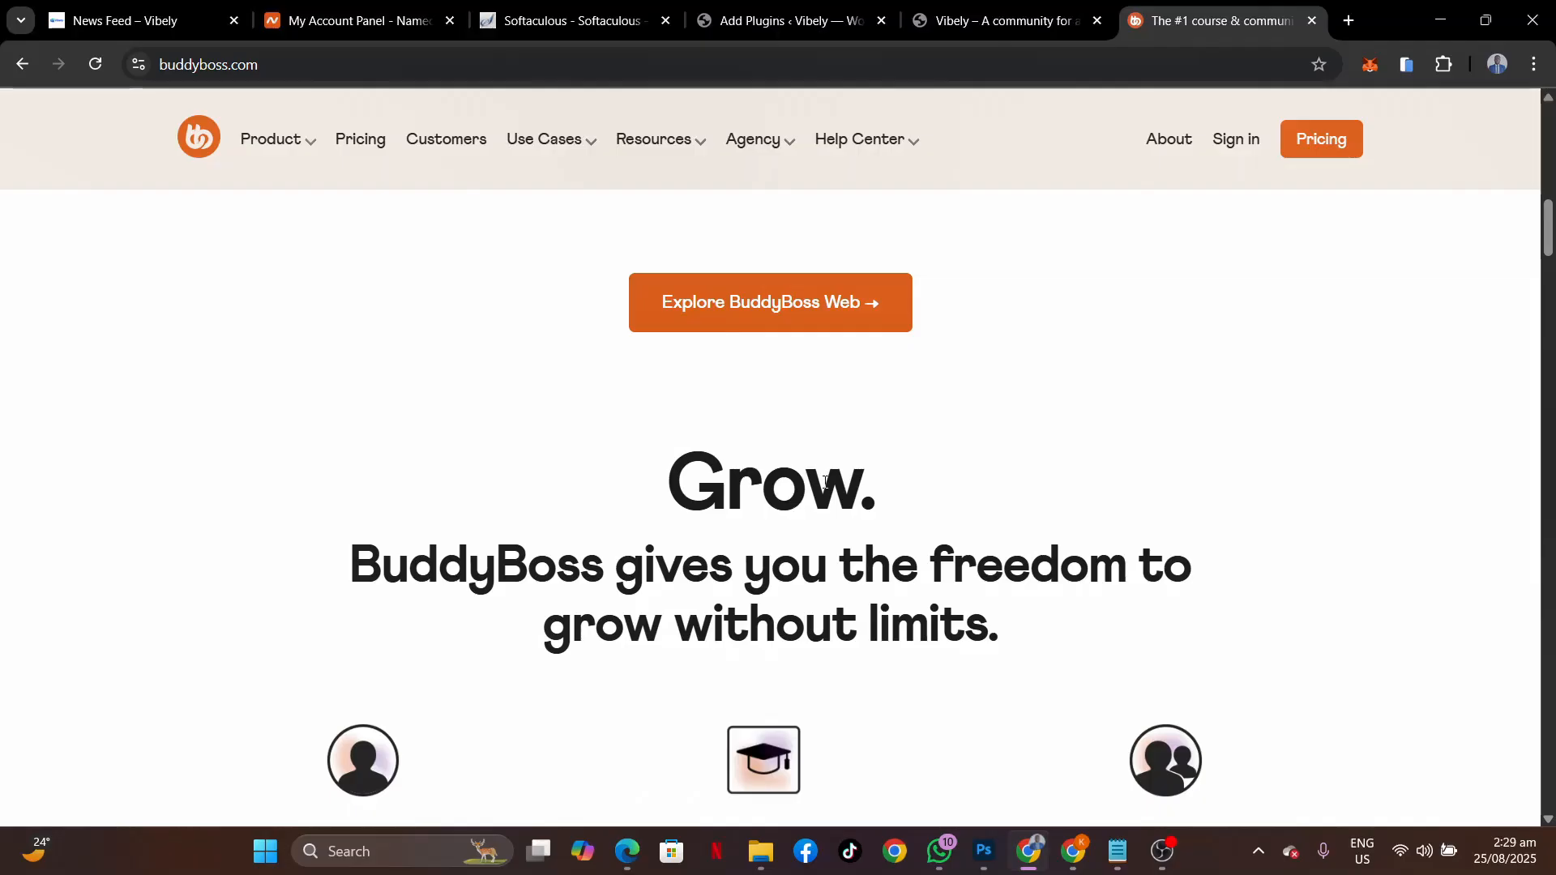
scroll(825, 482, up, 10)
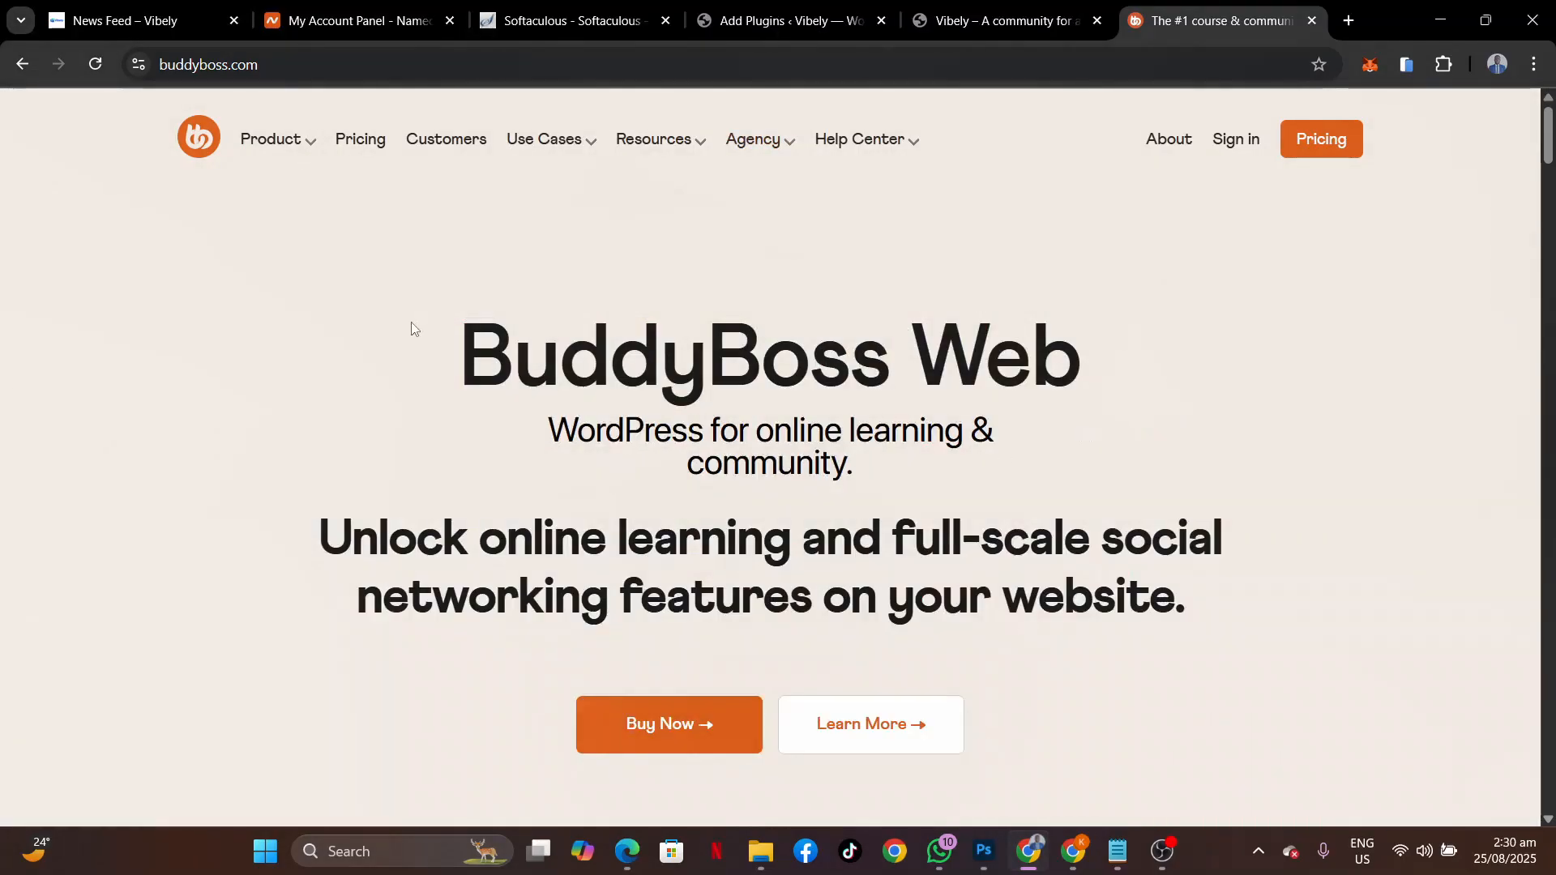
Look over the Product menu entries App, Web and Done For You Service on the BuddyBoss Web page.
mouse_move(302, 144)
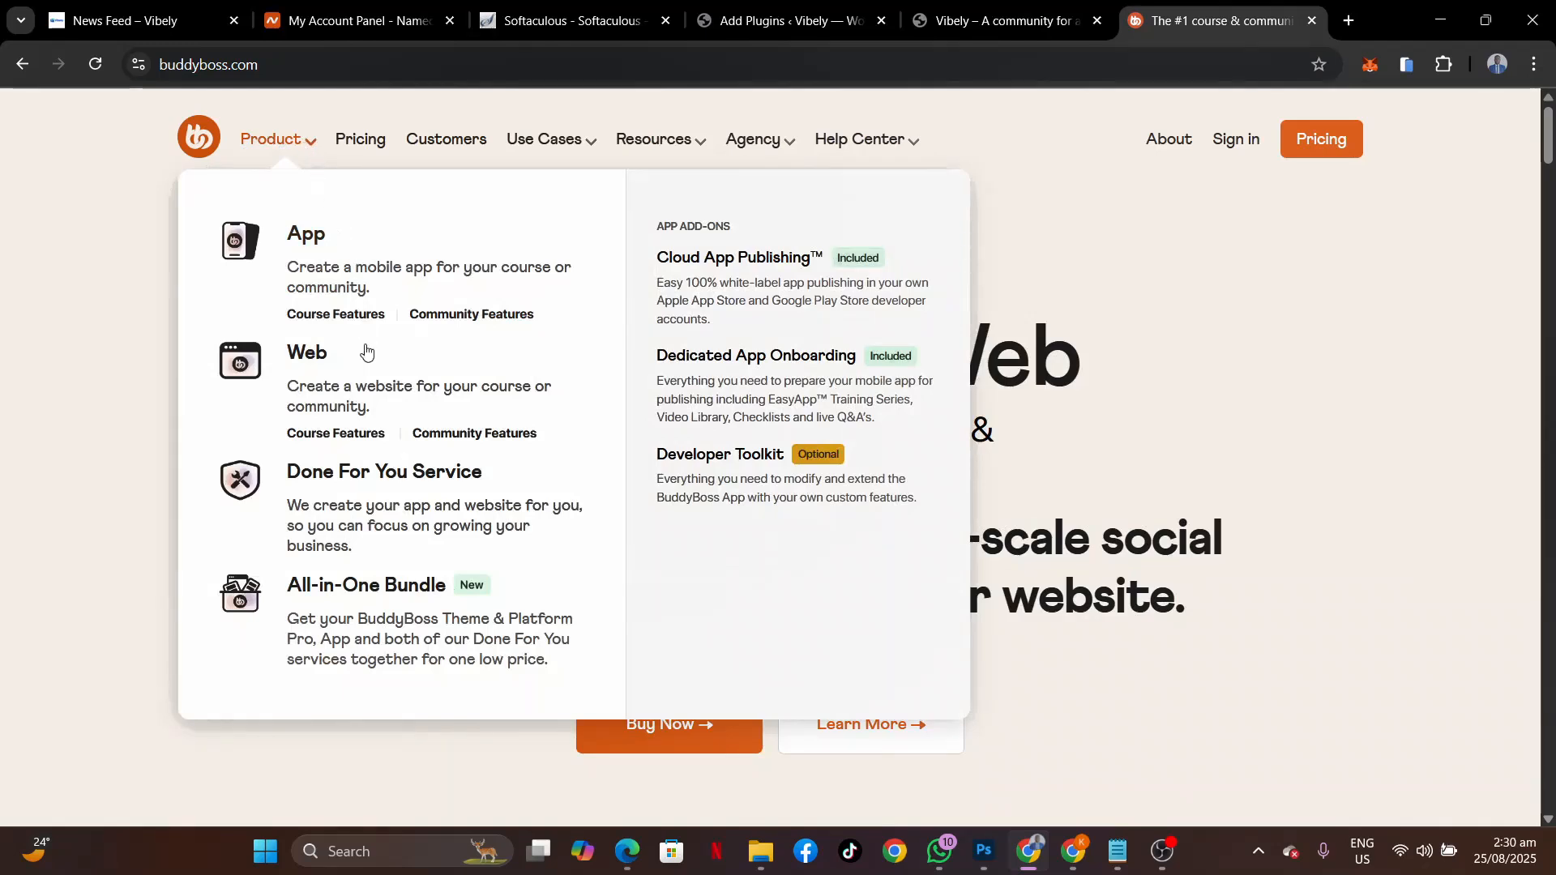
mouse_move(333, 406)
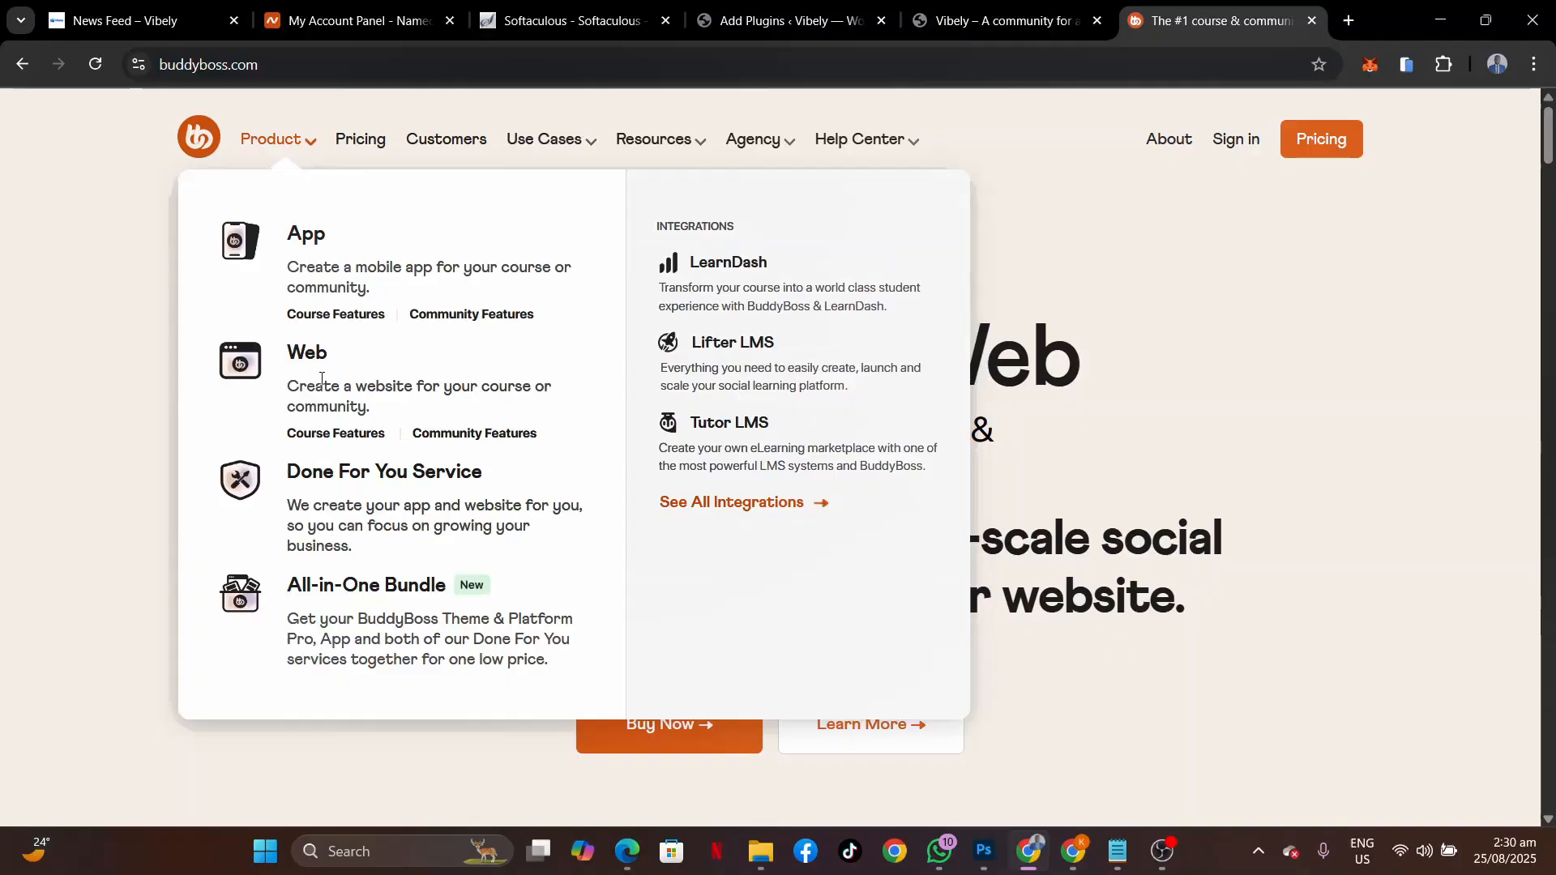
mouse_move(345, 298)
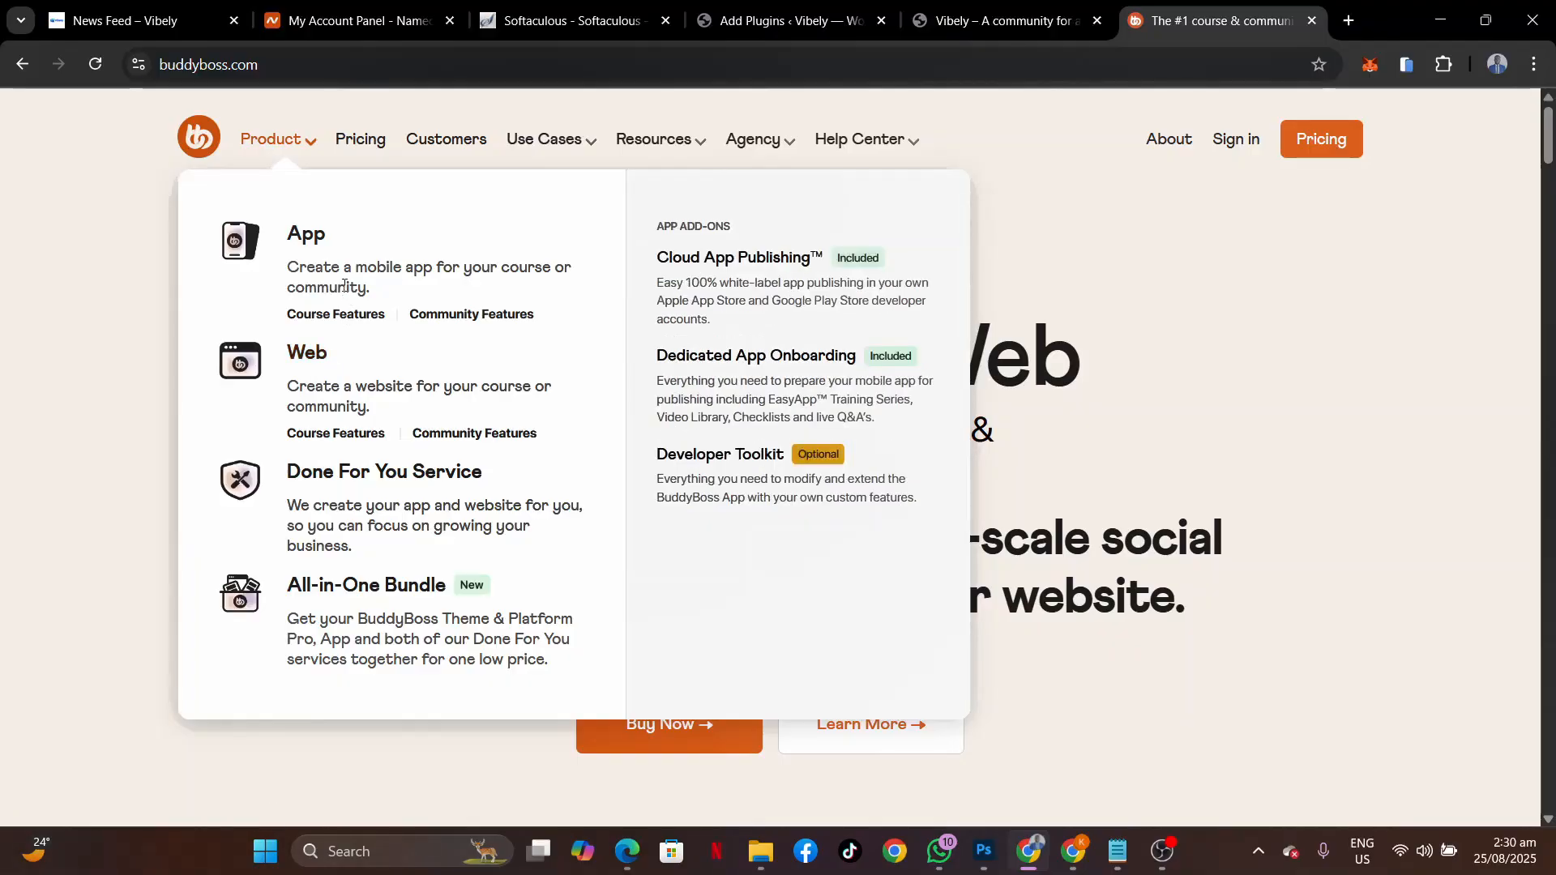
mouse_move(346, 498)
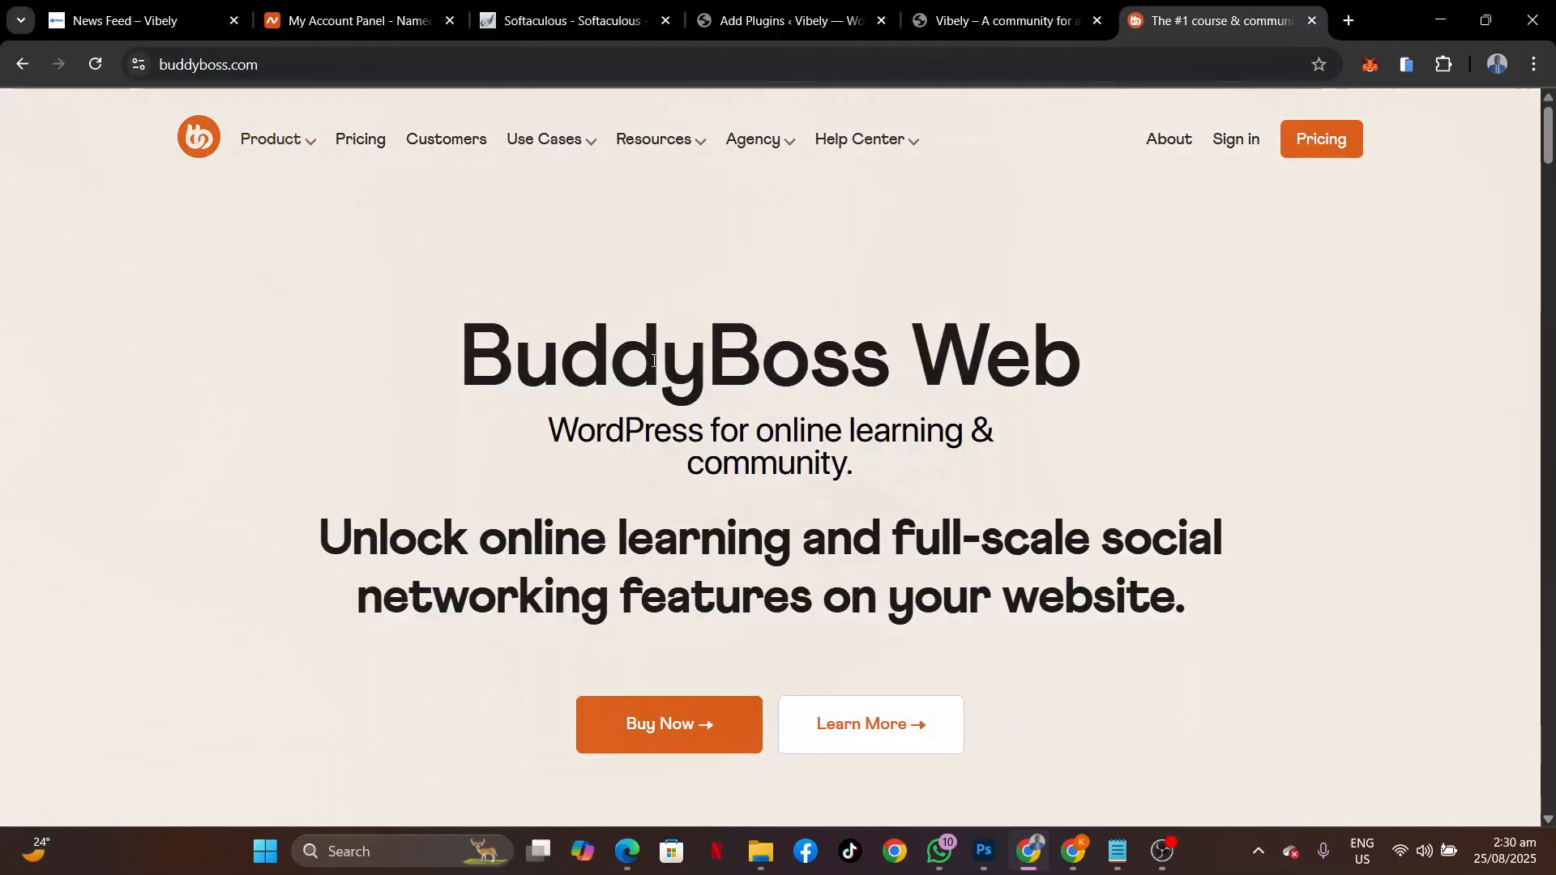
scroll(1167, 561, down, 6)
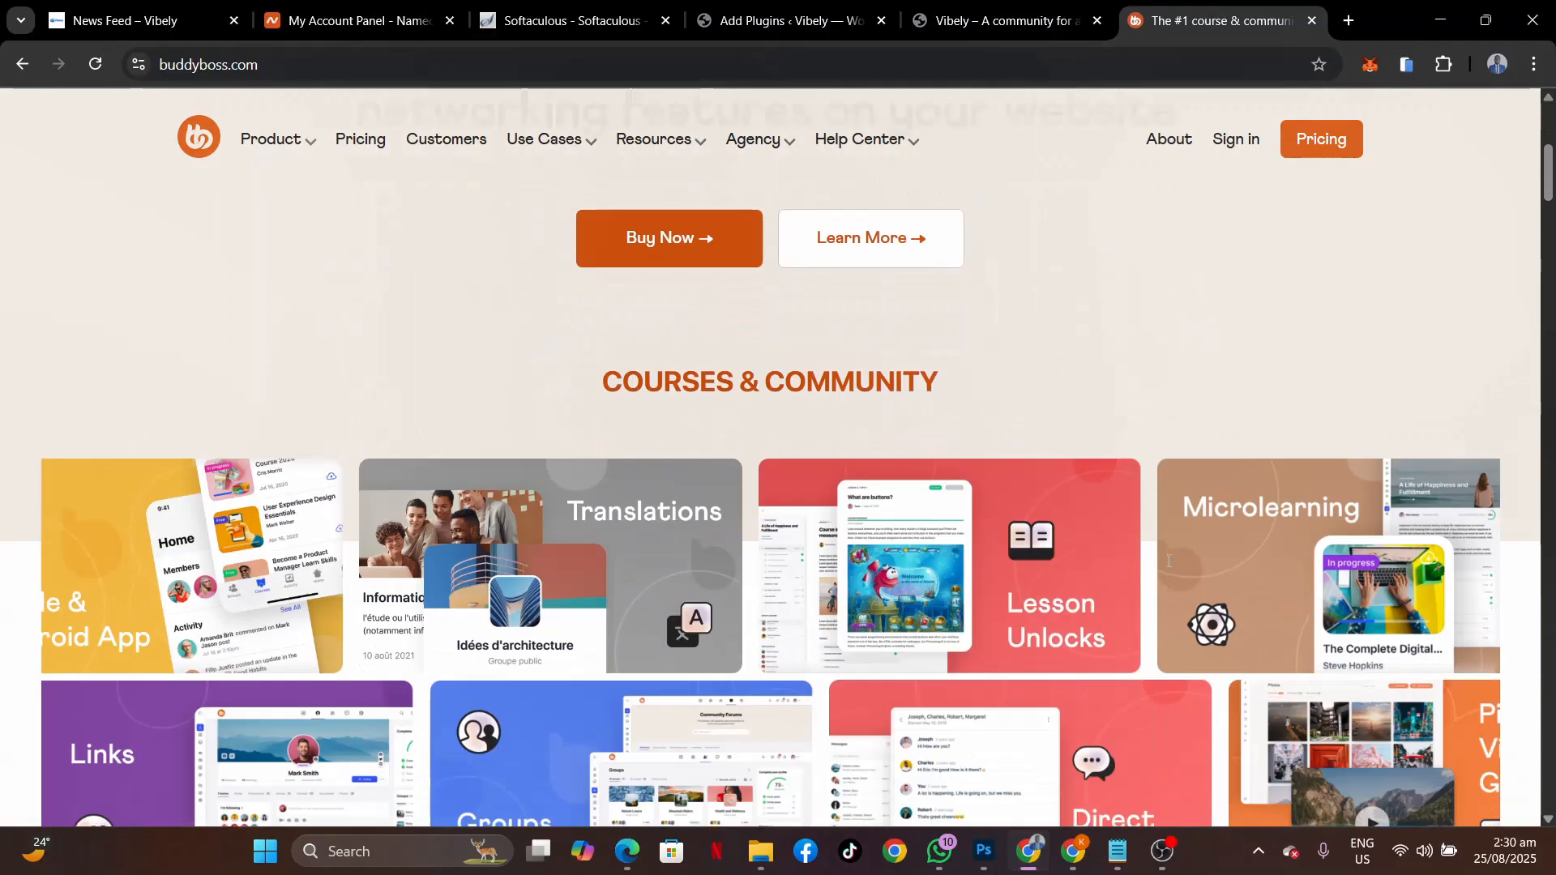
scroll(1167, 561, up, 4)
scroll(1169, 566, up, 1)
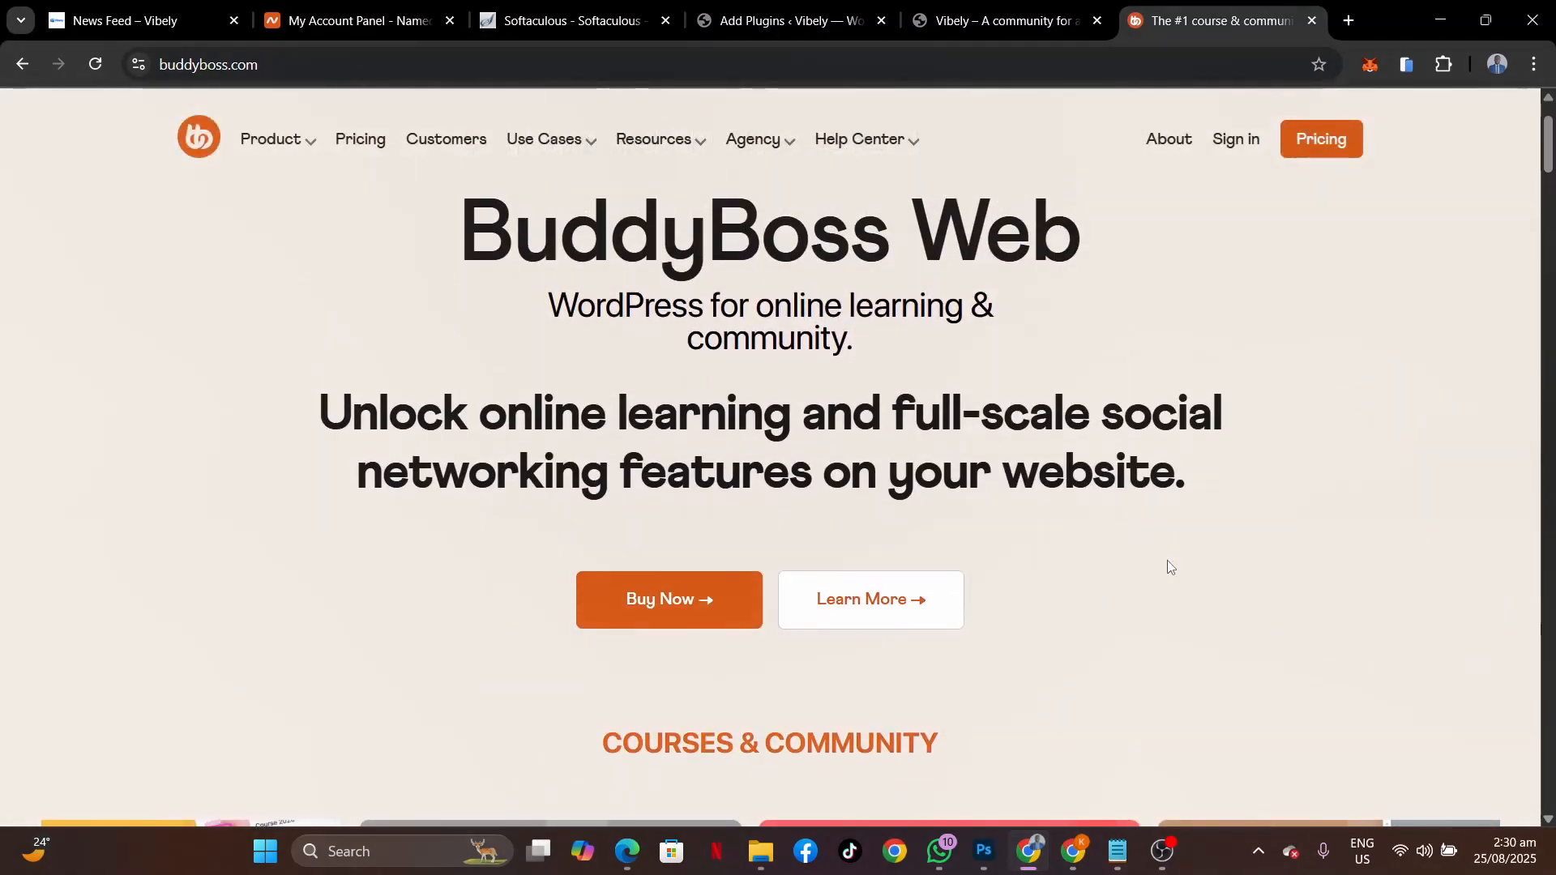
scroll(1167, 561, up, 2)
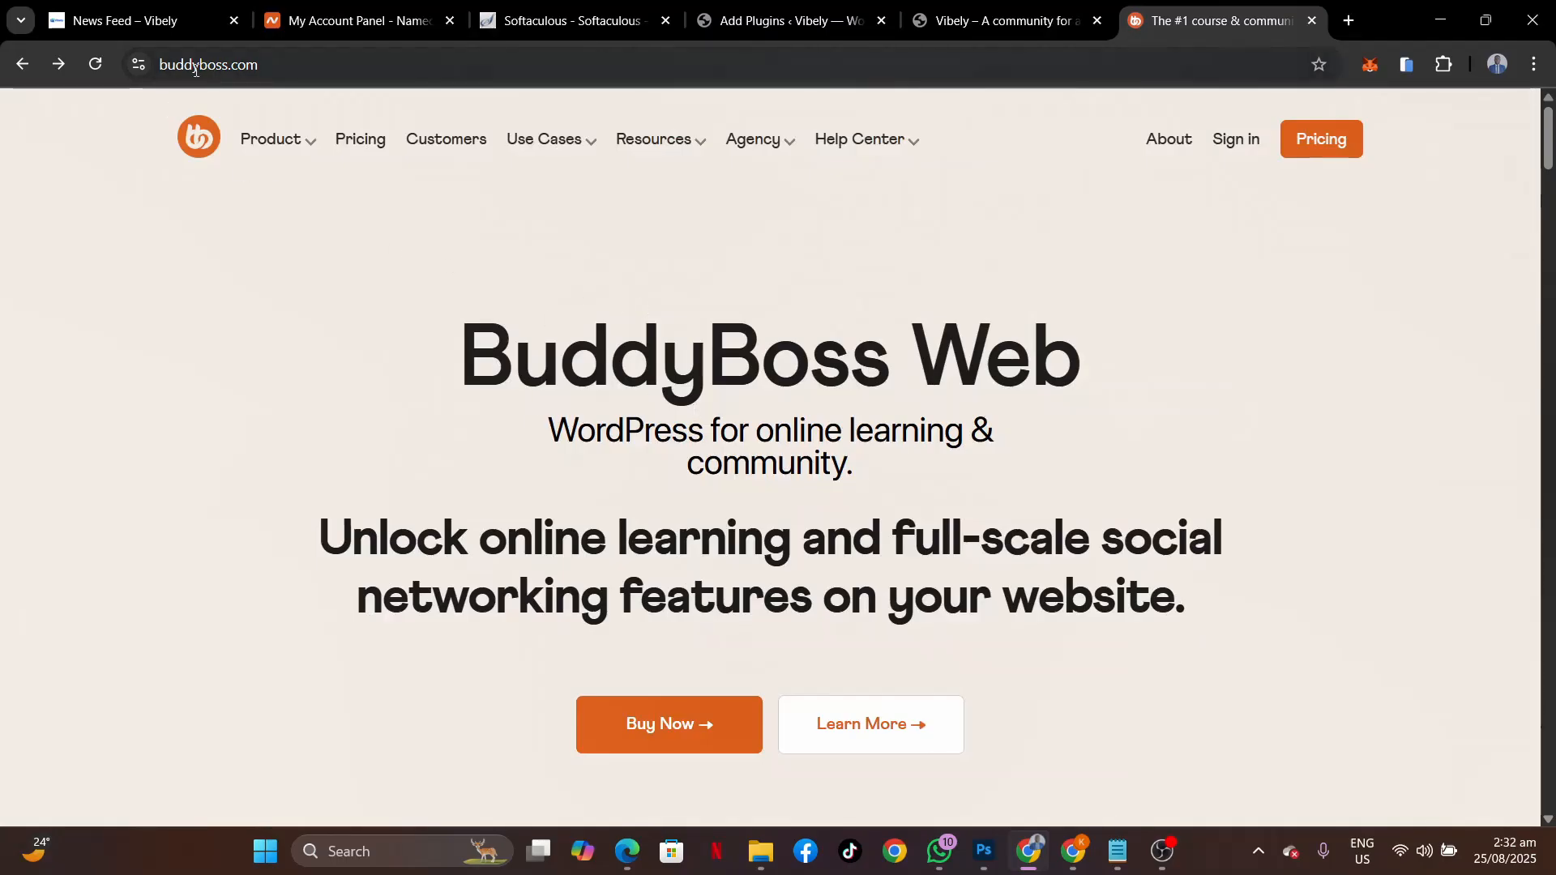
Go to buddyboss.com/platform and look over the free Platform page.
click(266, 61)
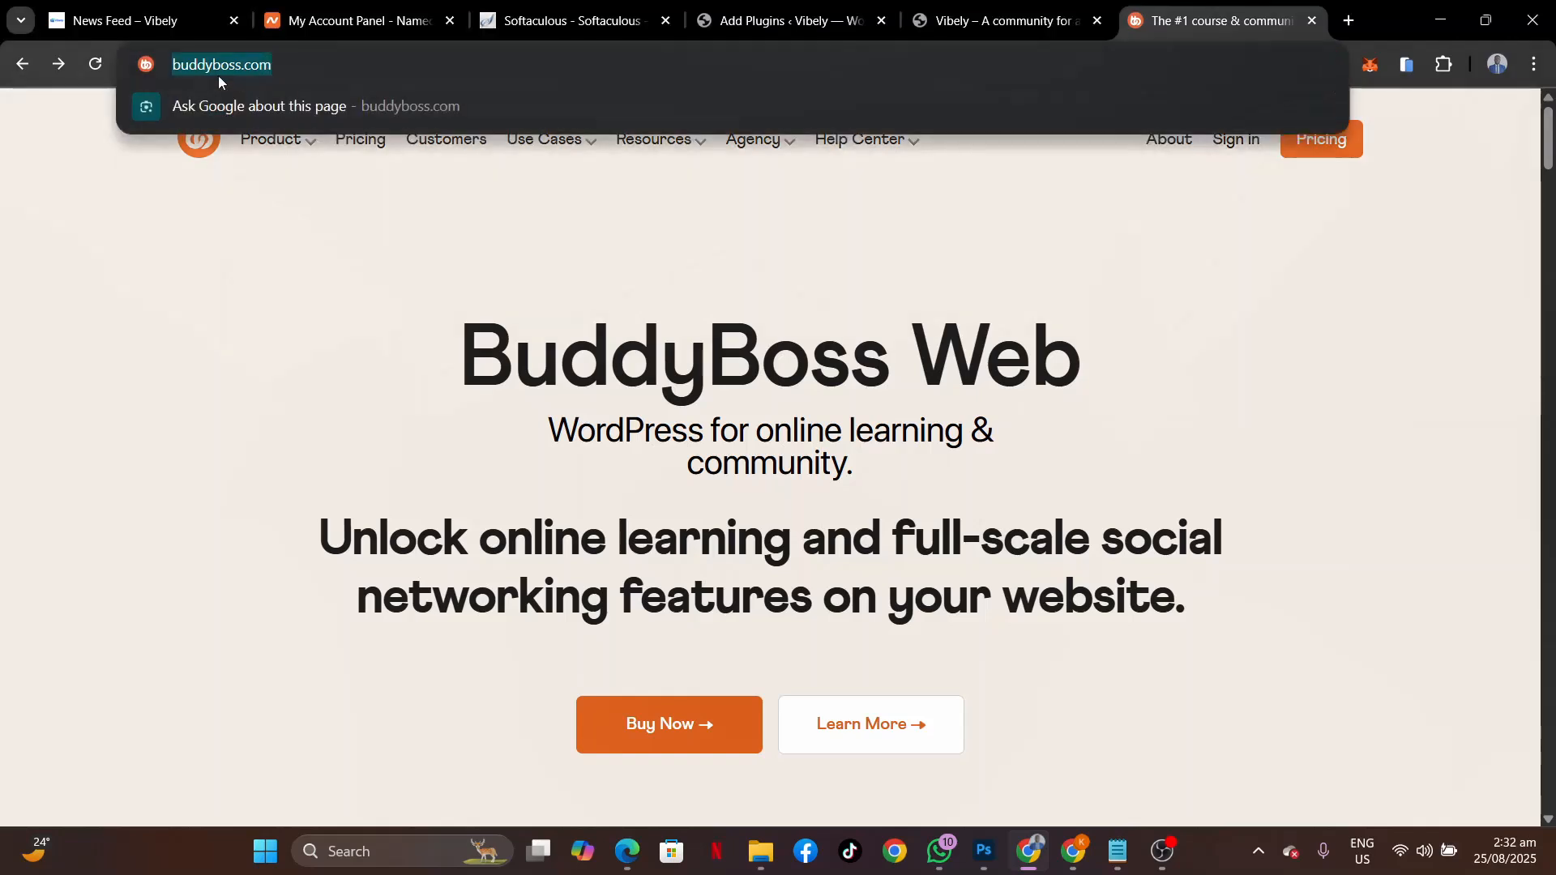
click(304, 66)
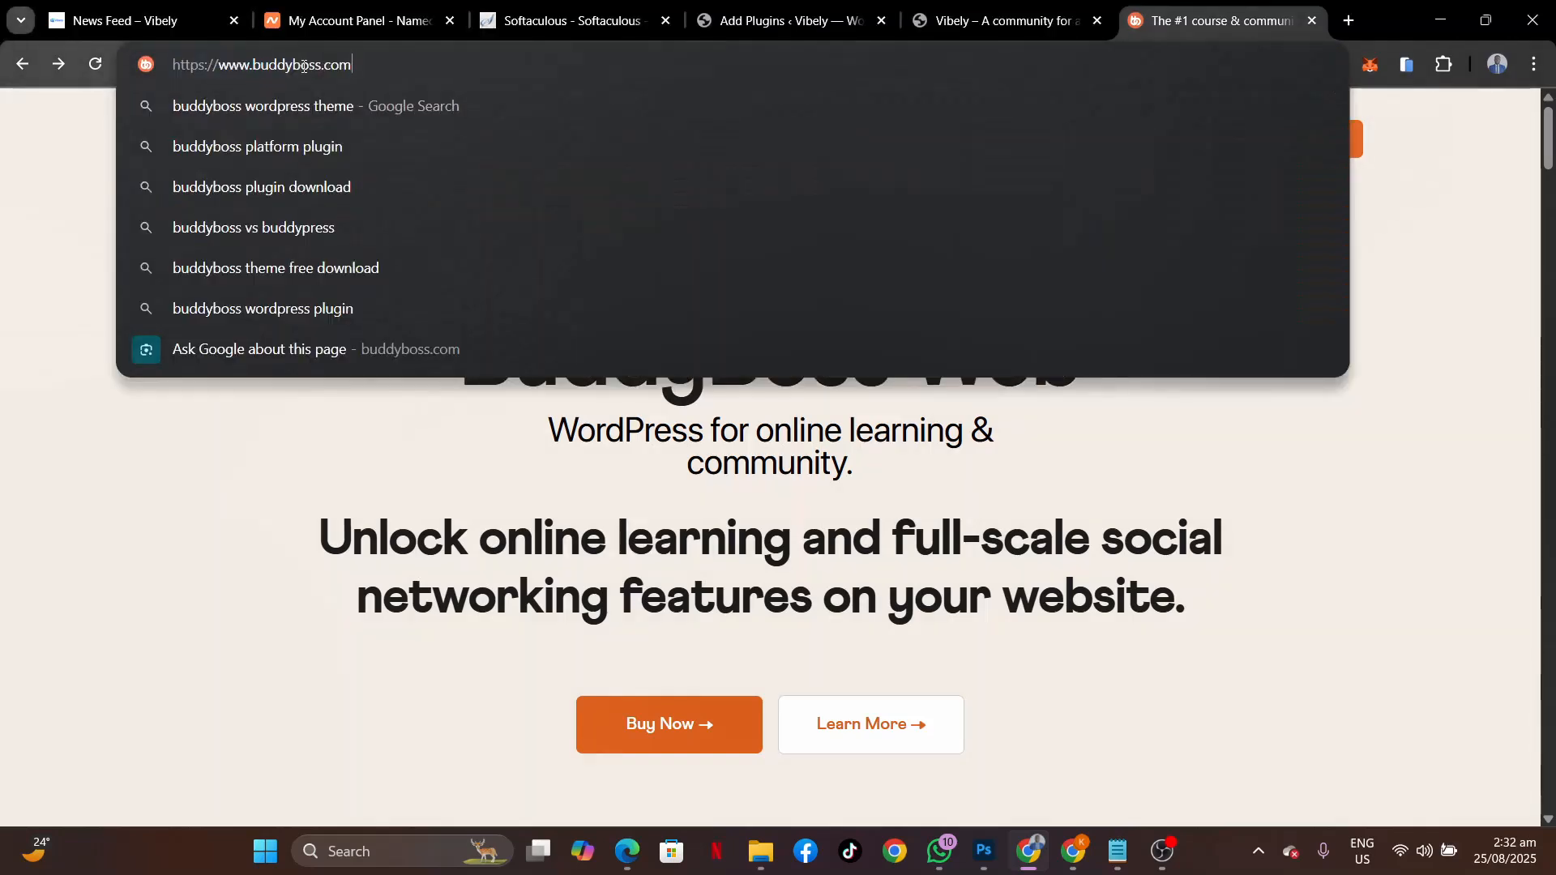
text(/platform)
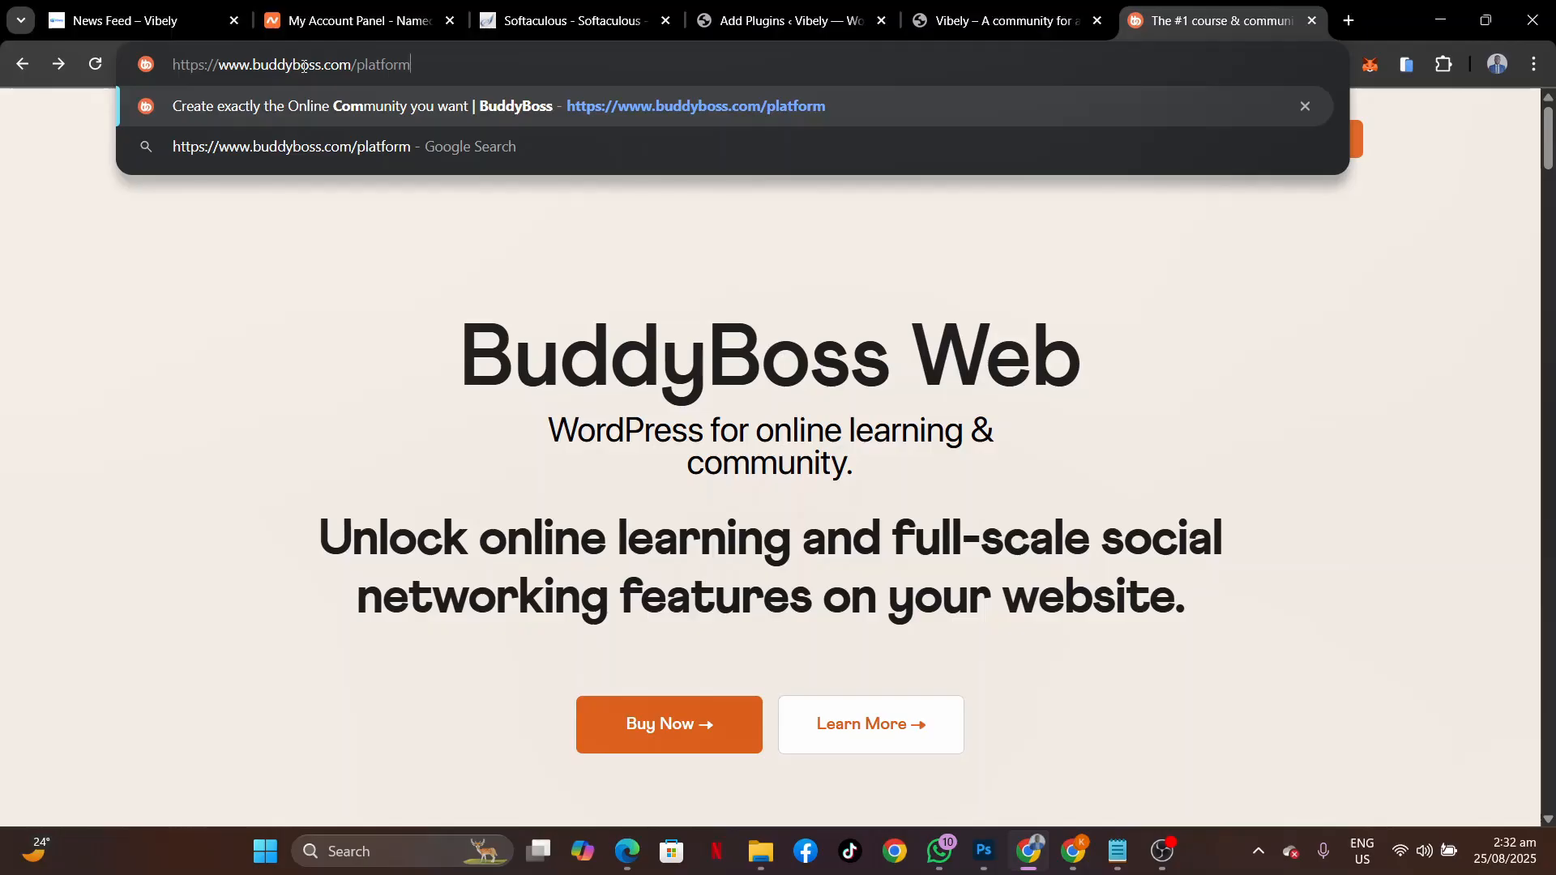
key(Return)
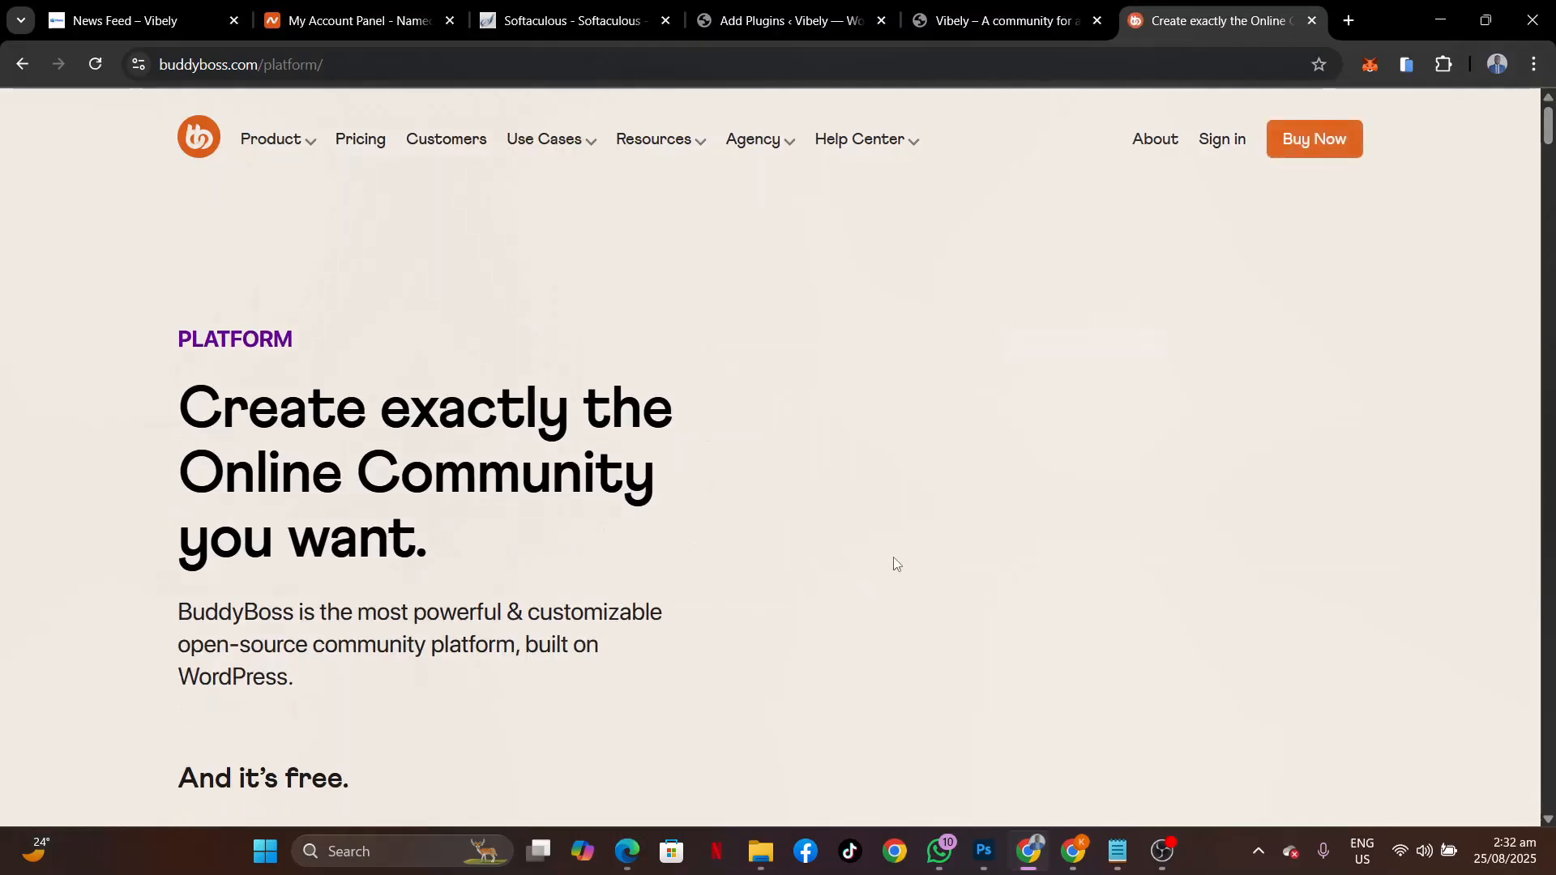
scroll(894, 561, down, 3)
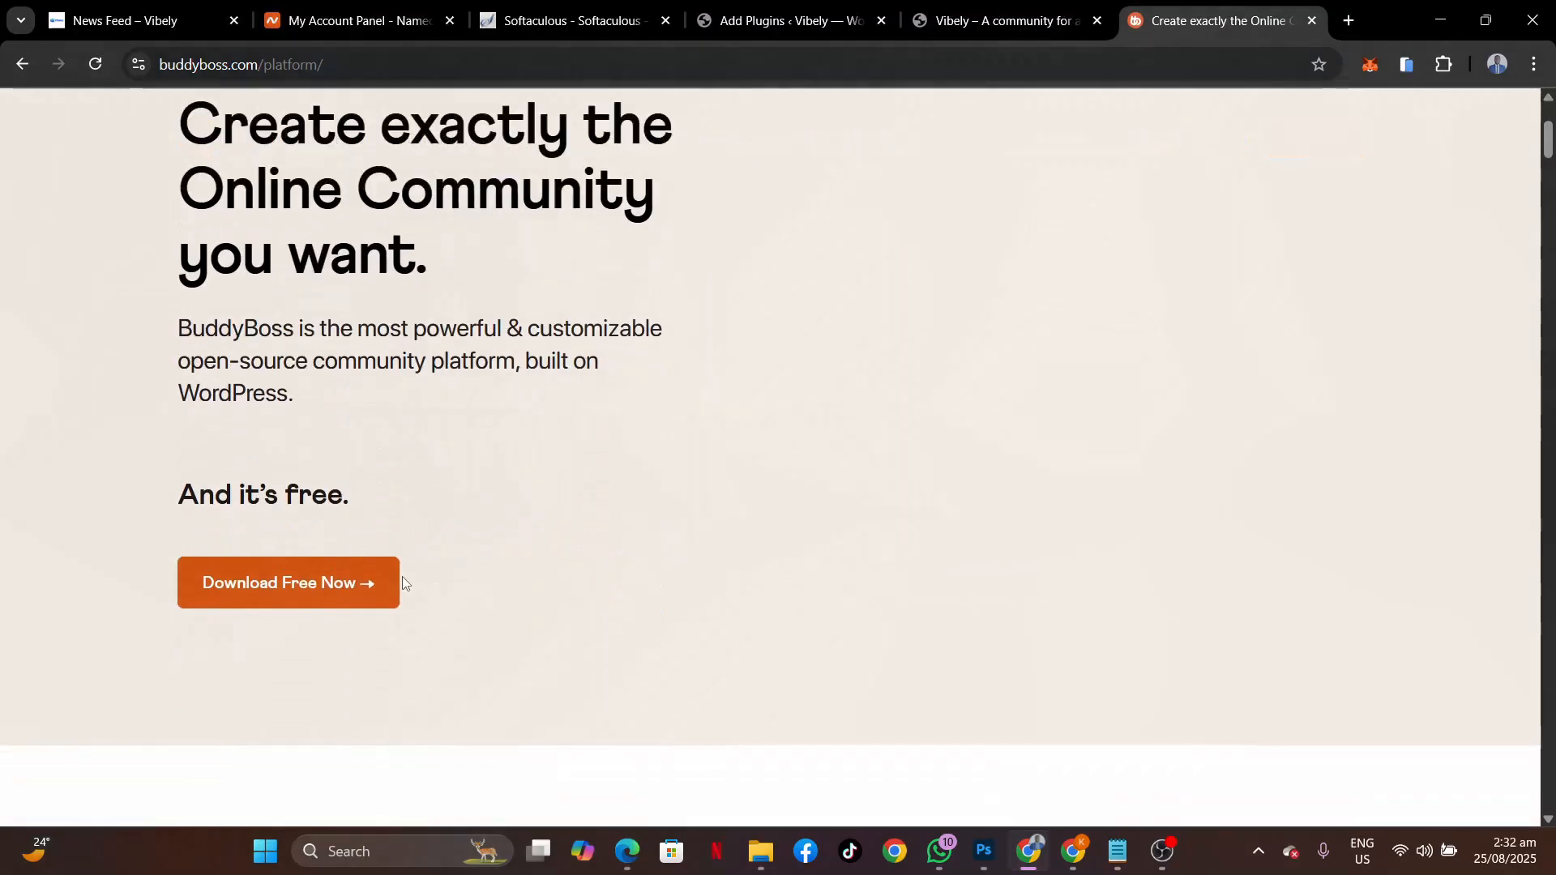
scroll(631, 418, up, 2)
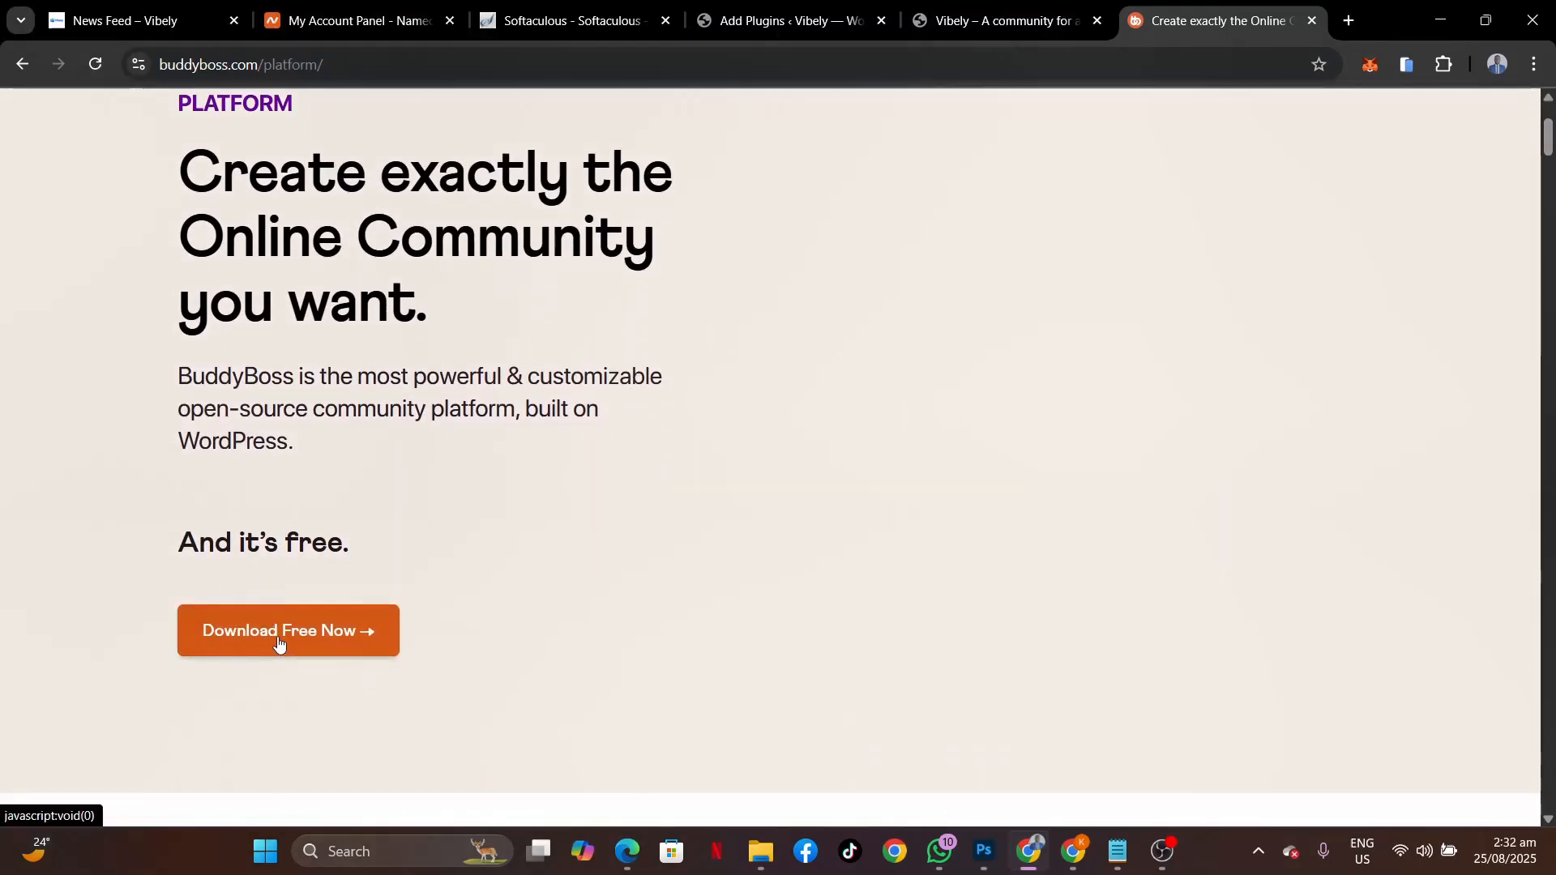
Download the free plugin with 'No thanks' and confirm buddyboss-platform-2.10.0.zip finished downloading.
click(278, 644)
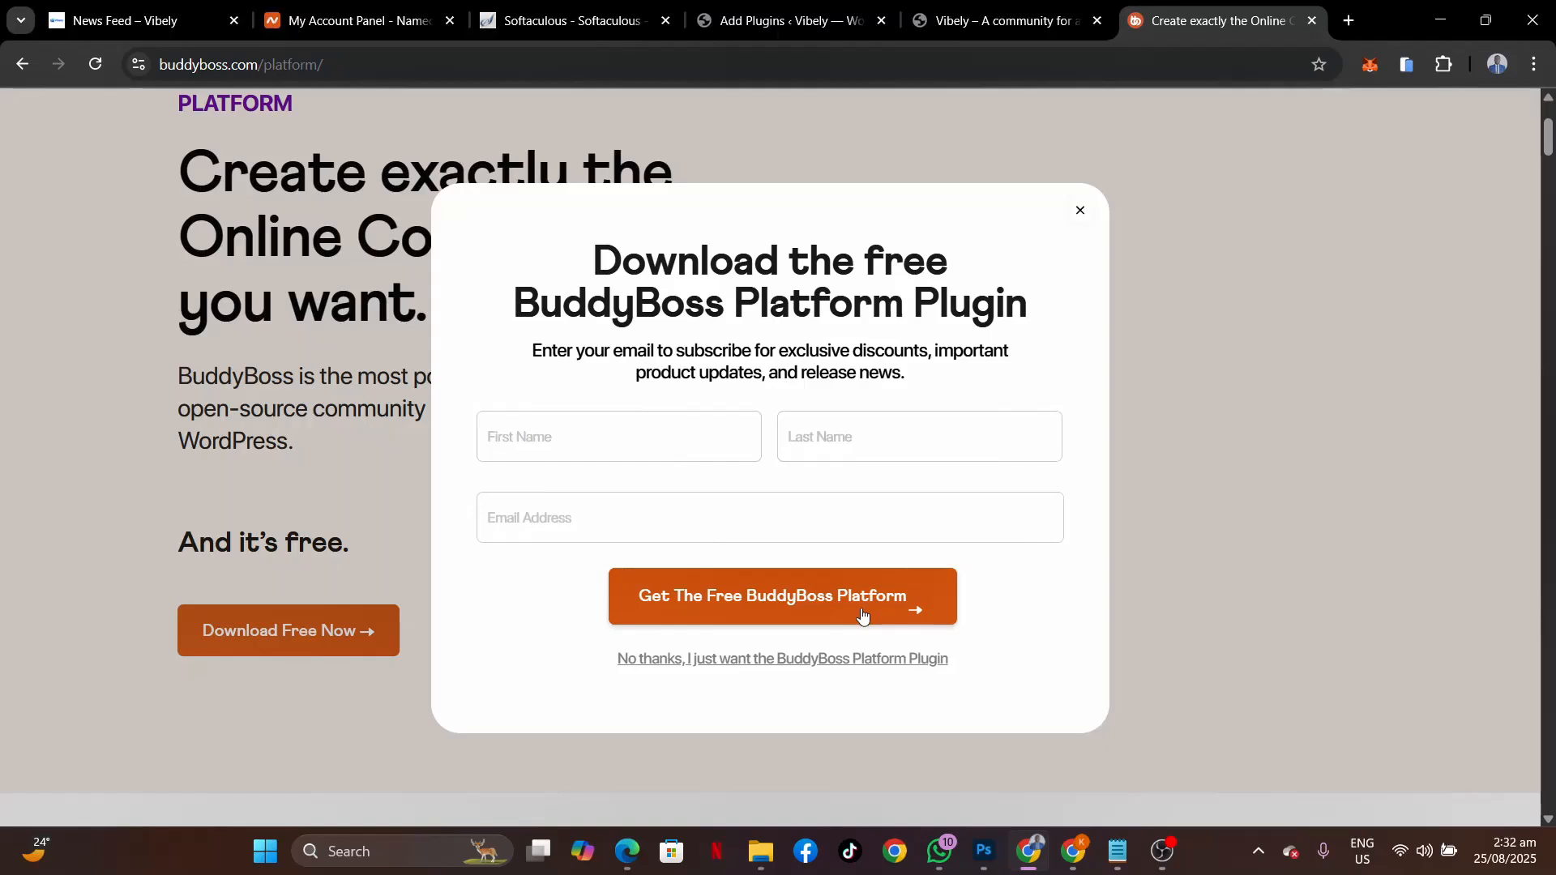
click(661, 663)
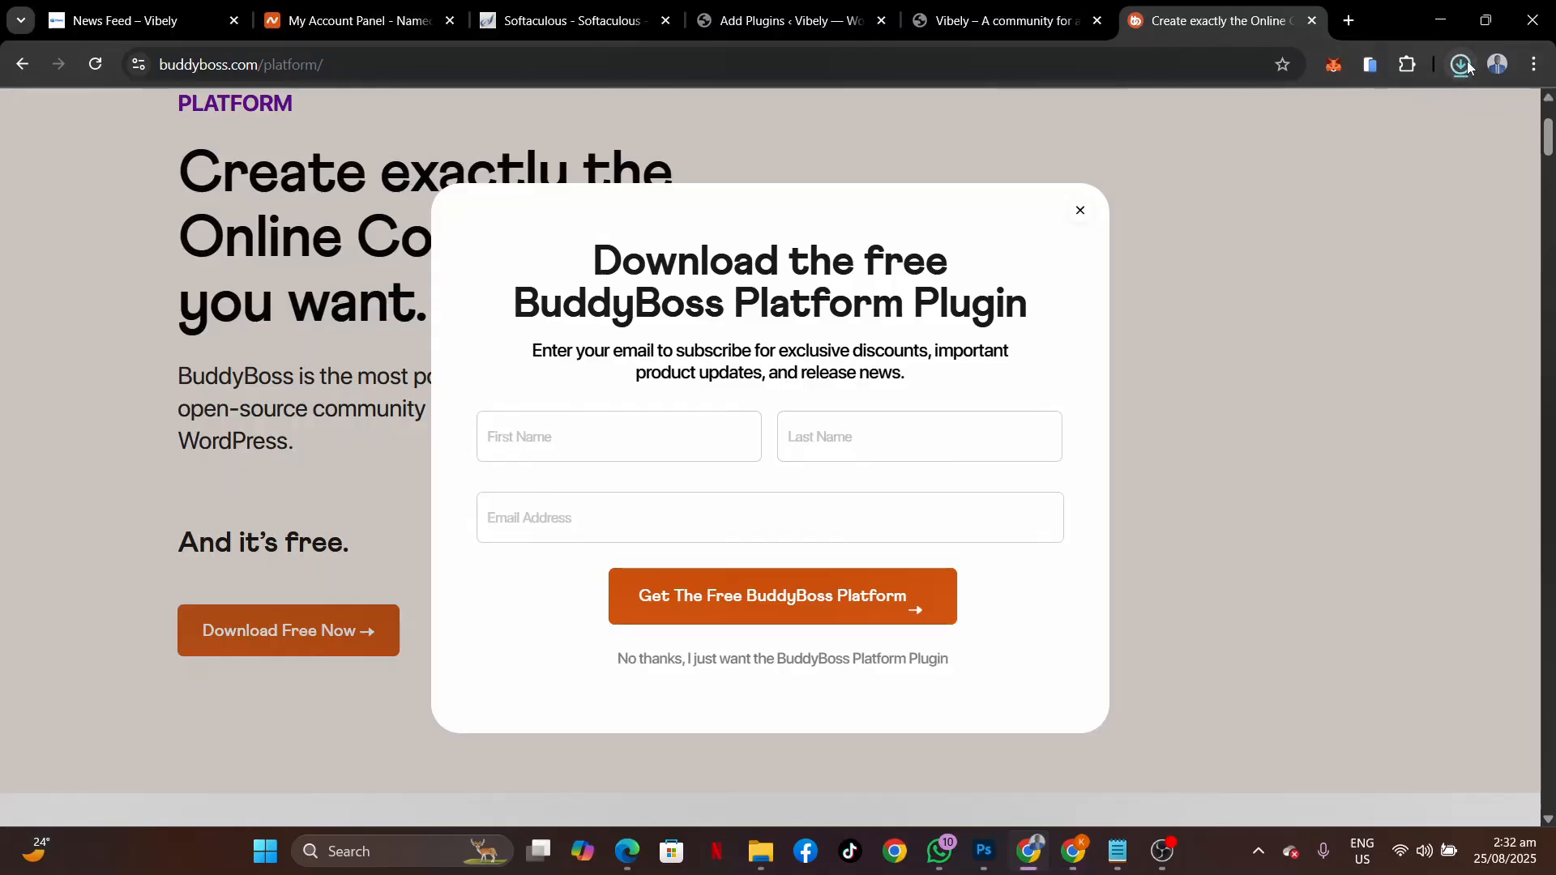
click(1080, 212)
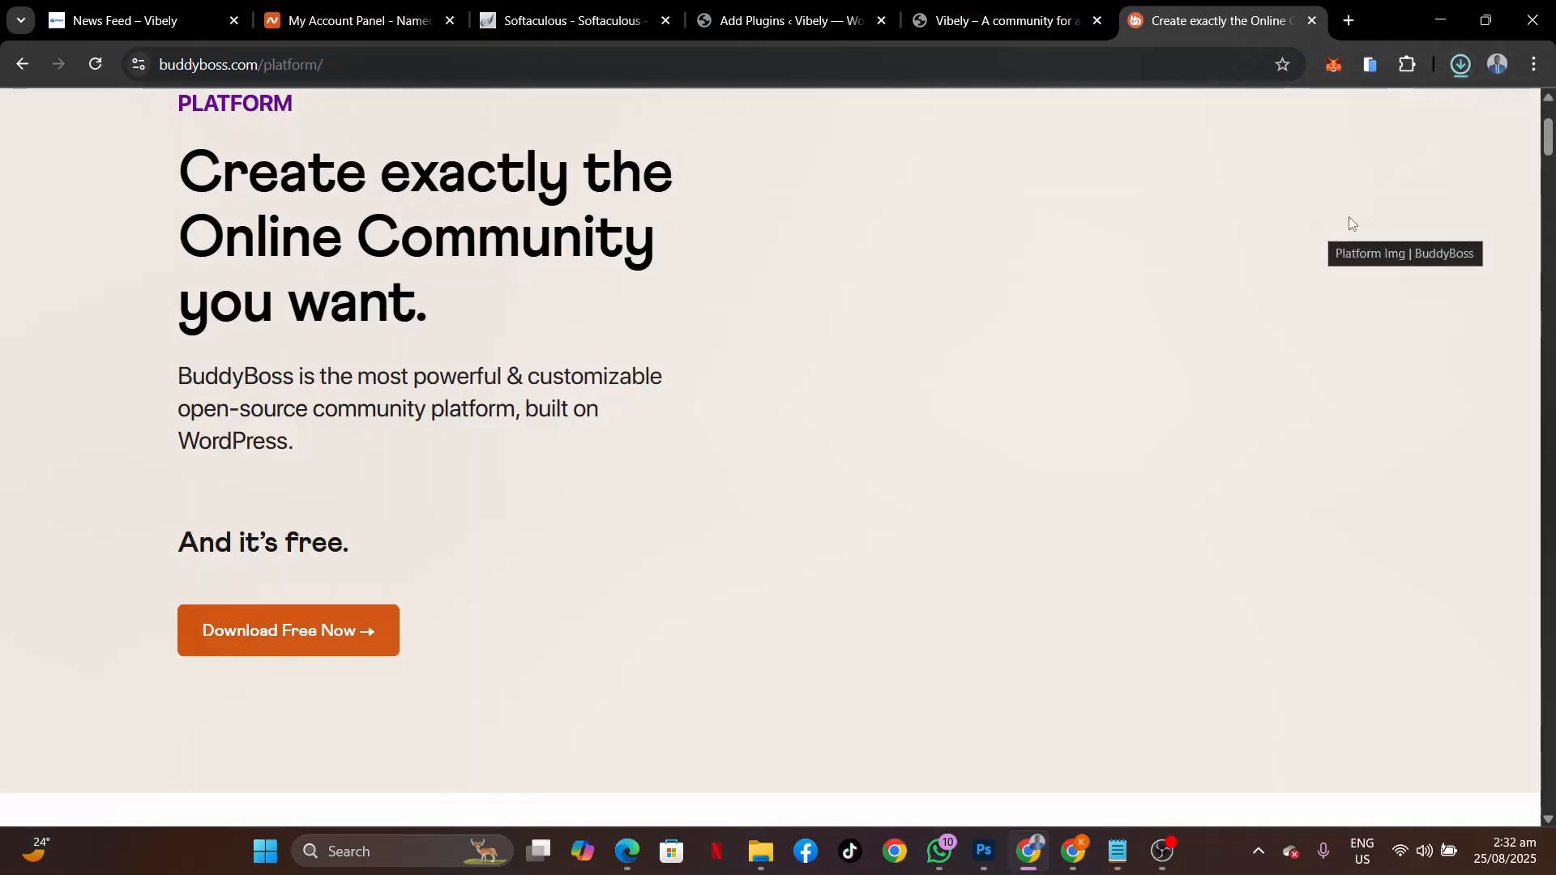
click(1461, 66)
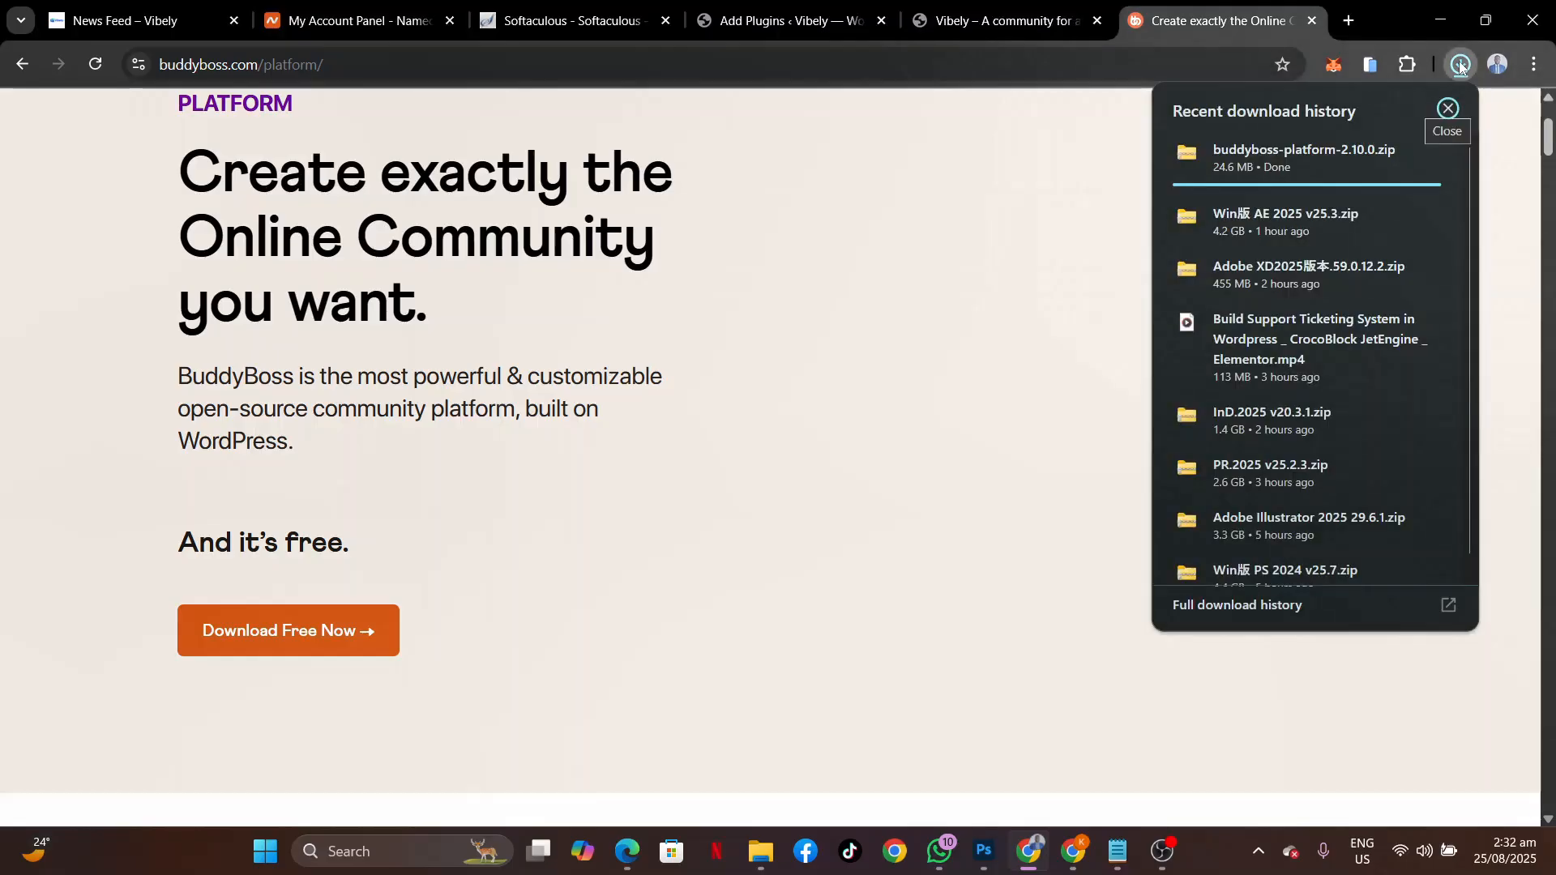
click(939, 174)
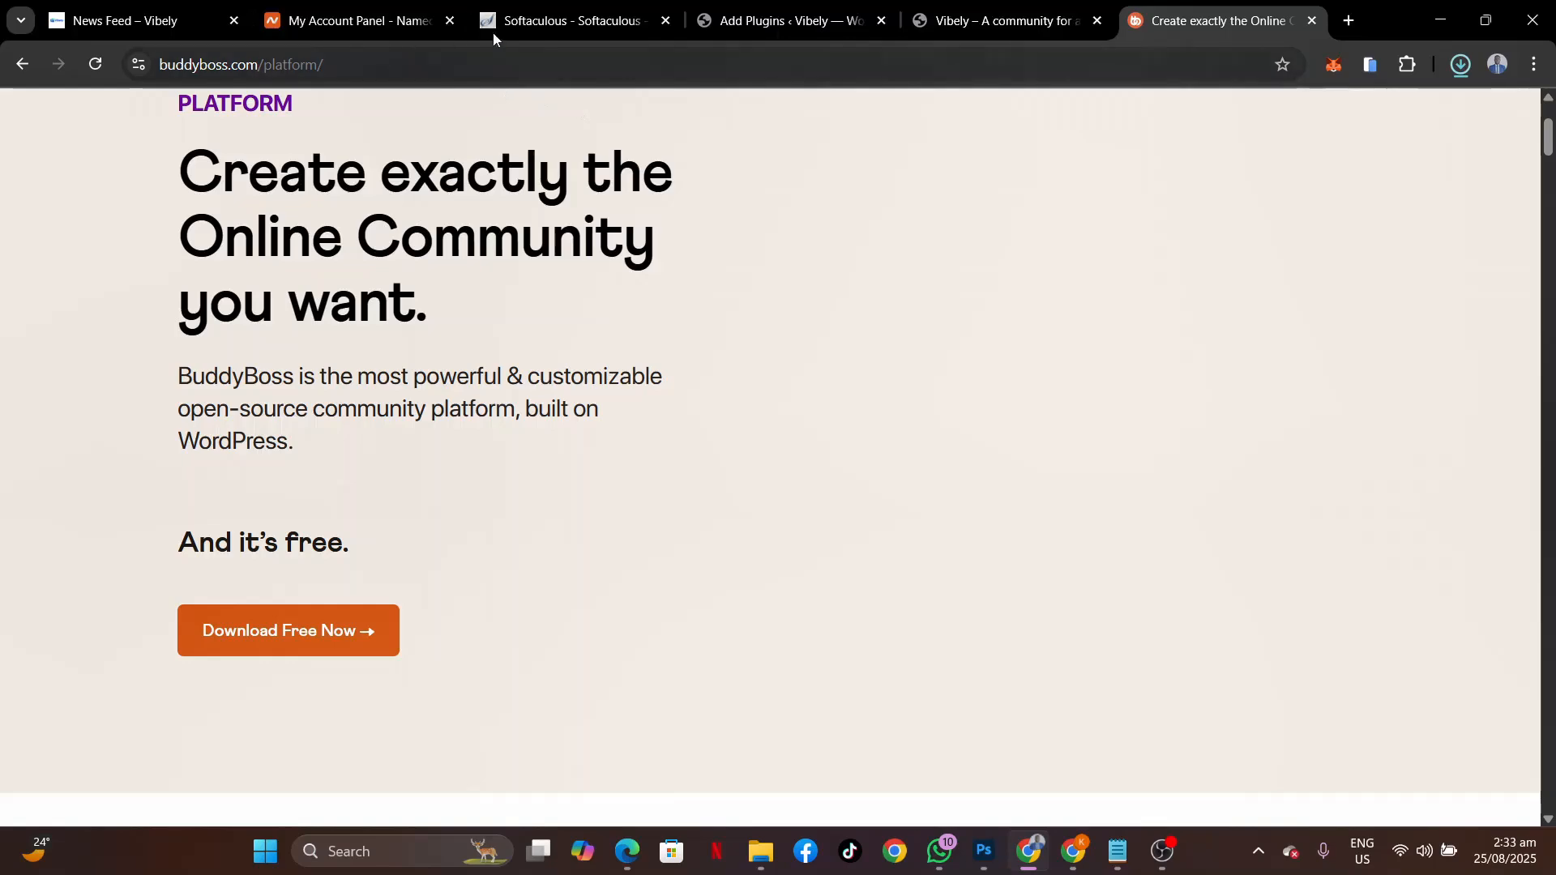
Return to the WordPress Add Plugins page and reveal the Upload Plugin form.
click(807, 20)
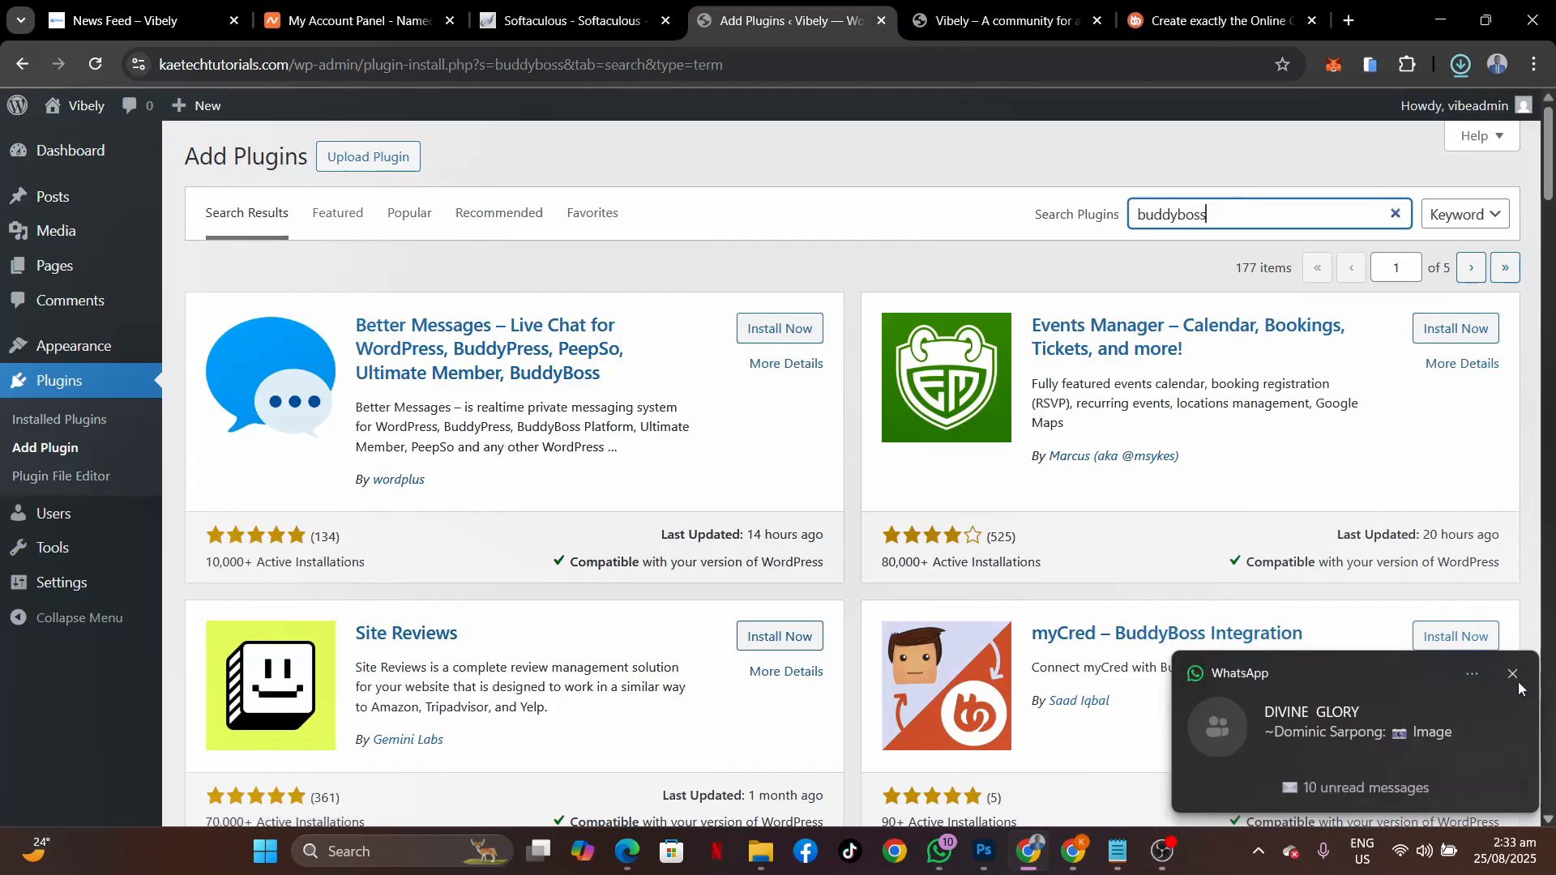
click(1514, 679)
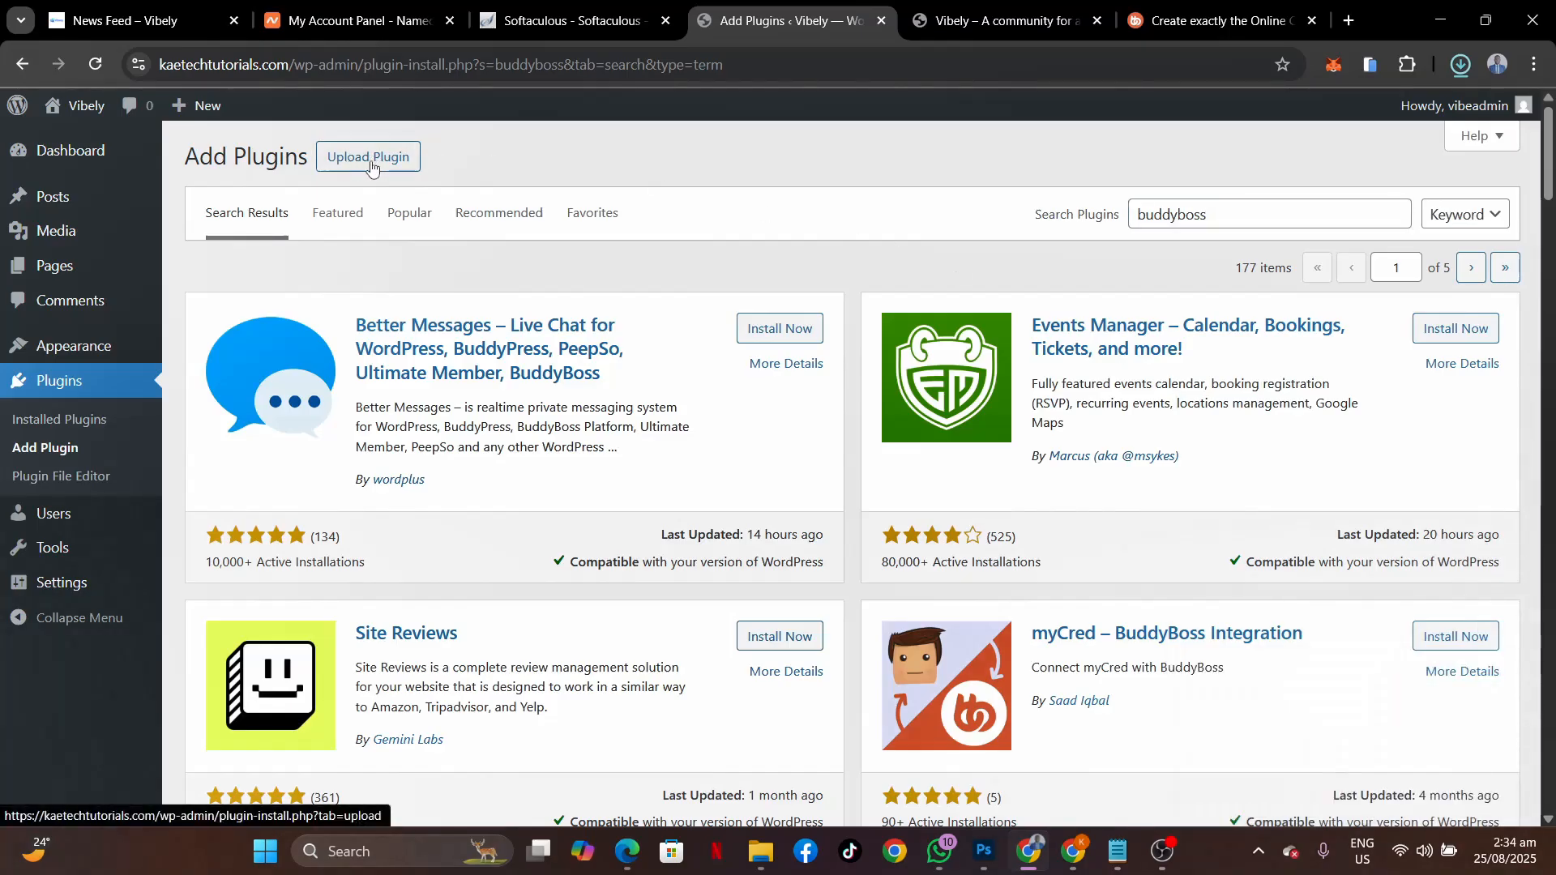
click(369, 158)
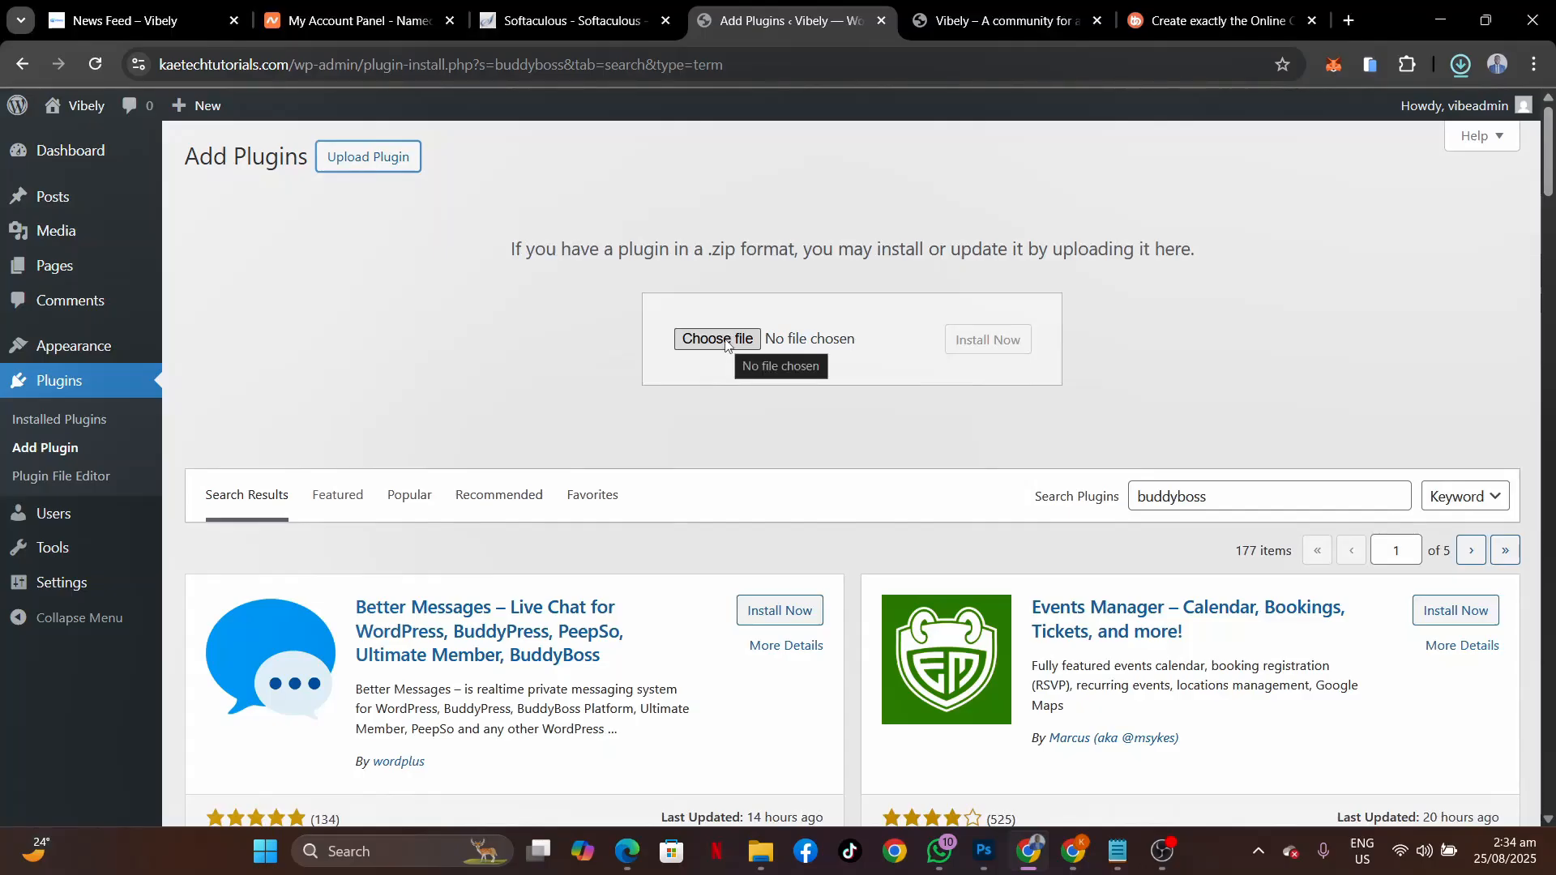
Choose buddyboss-platform-2.10.0.zip from Downloads as the plugin file to upload.
click(726, 343)
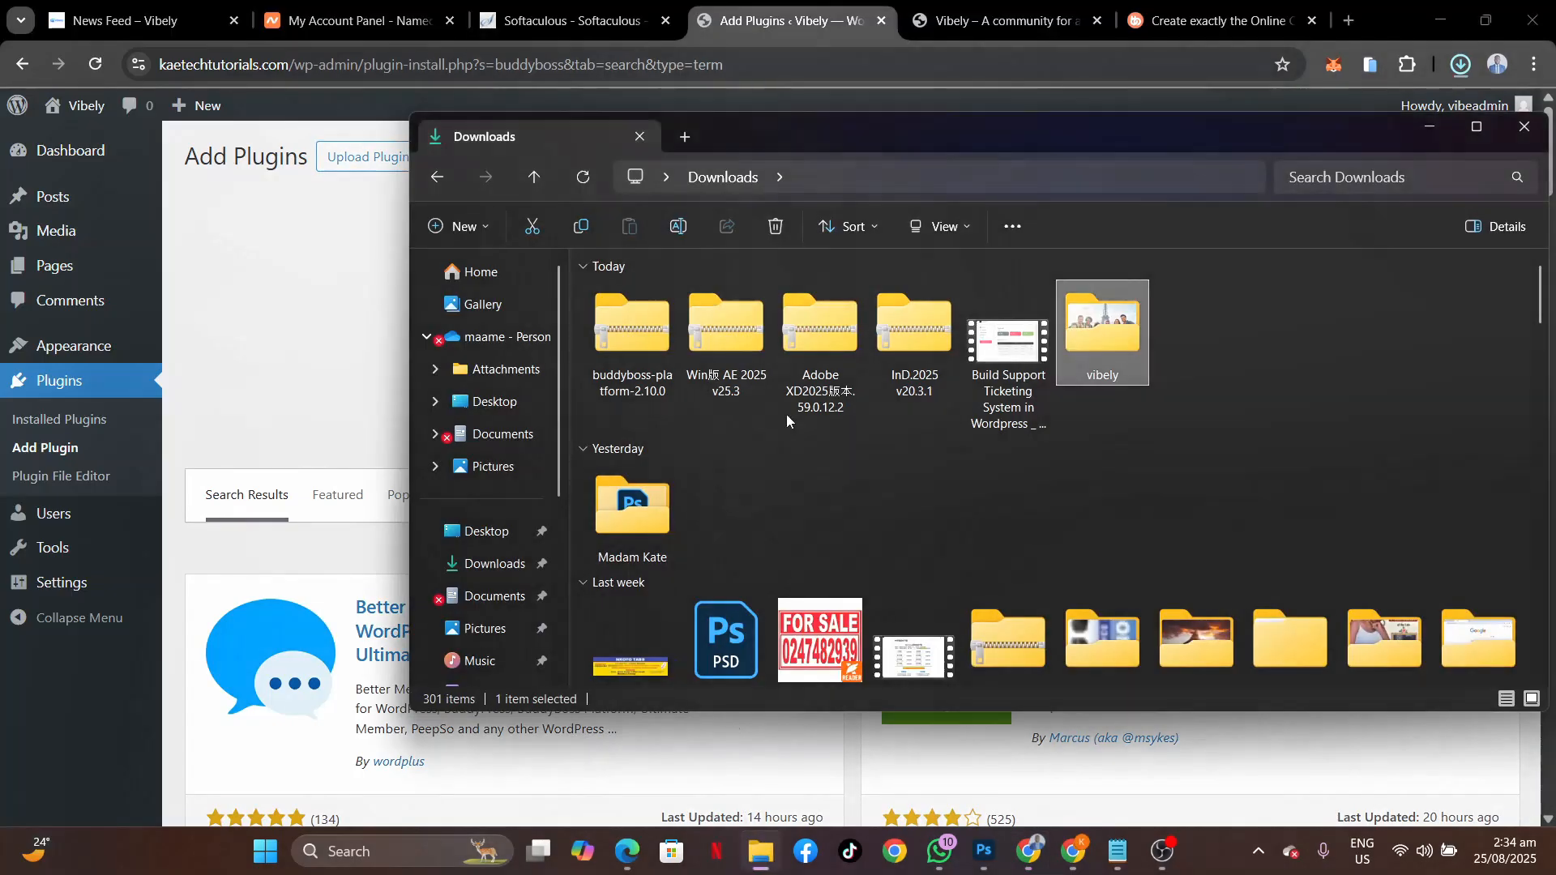
click(639, 303)
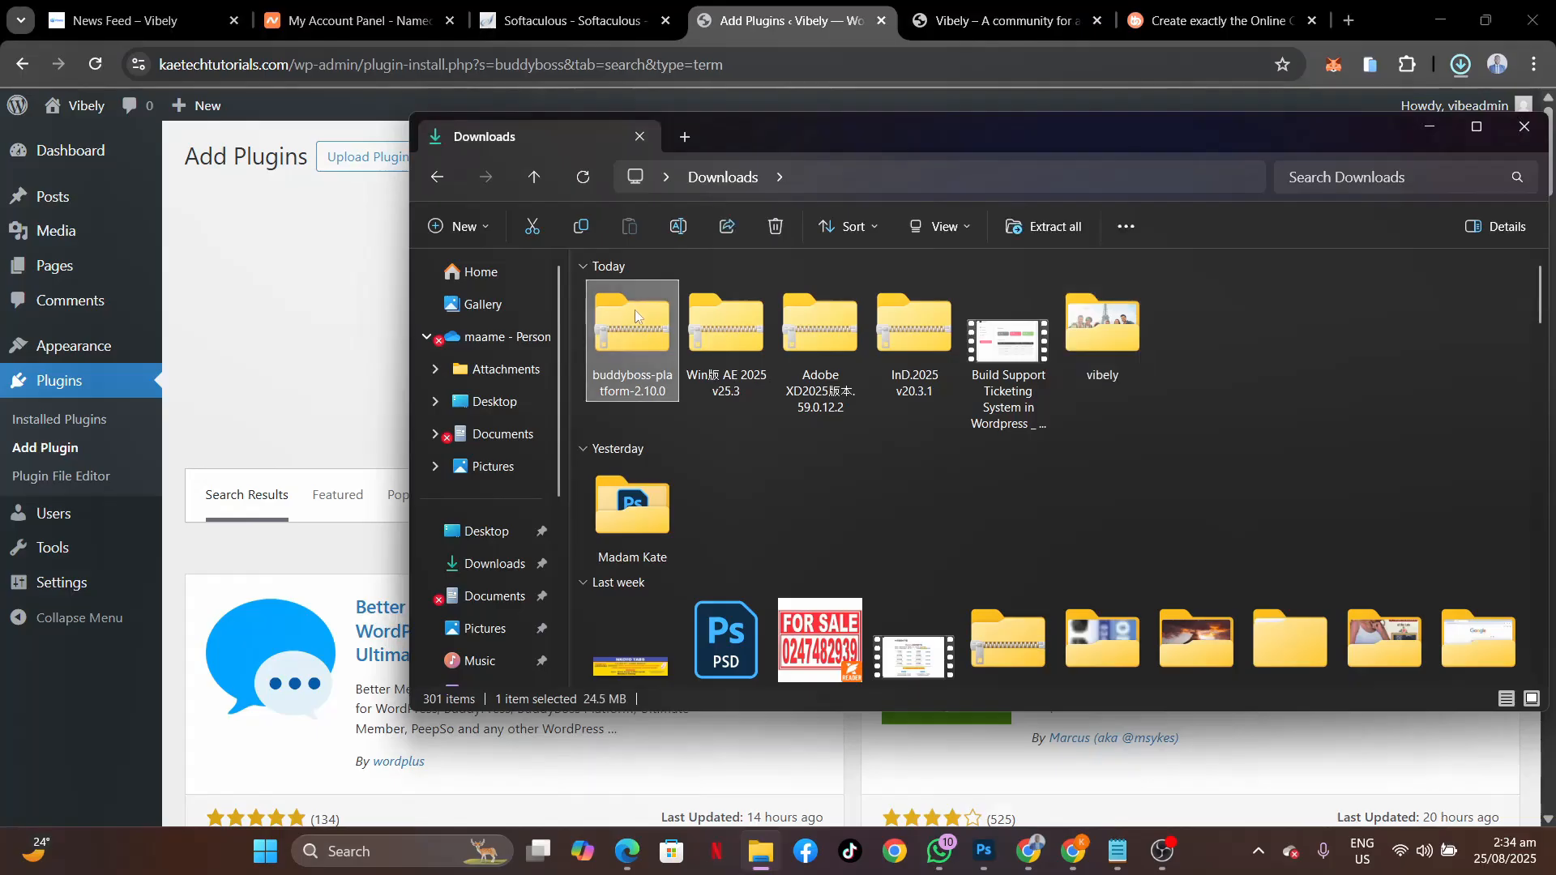
drag(834, 130, 1308, 184)
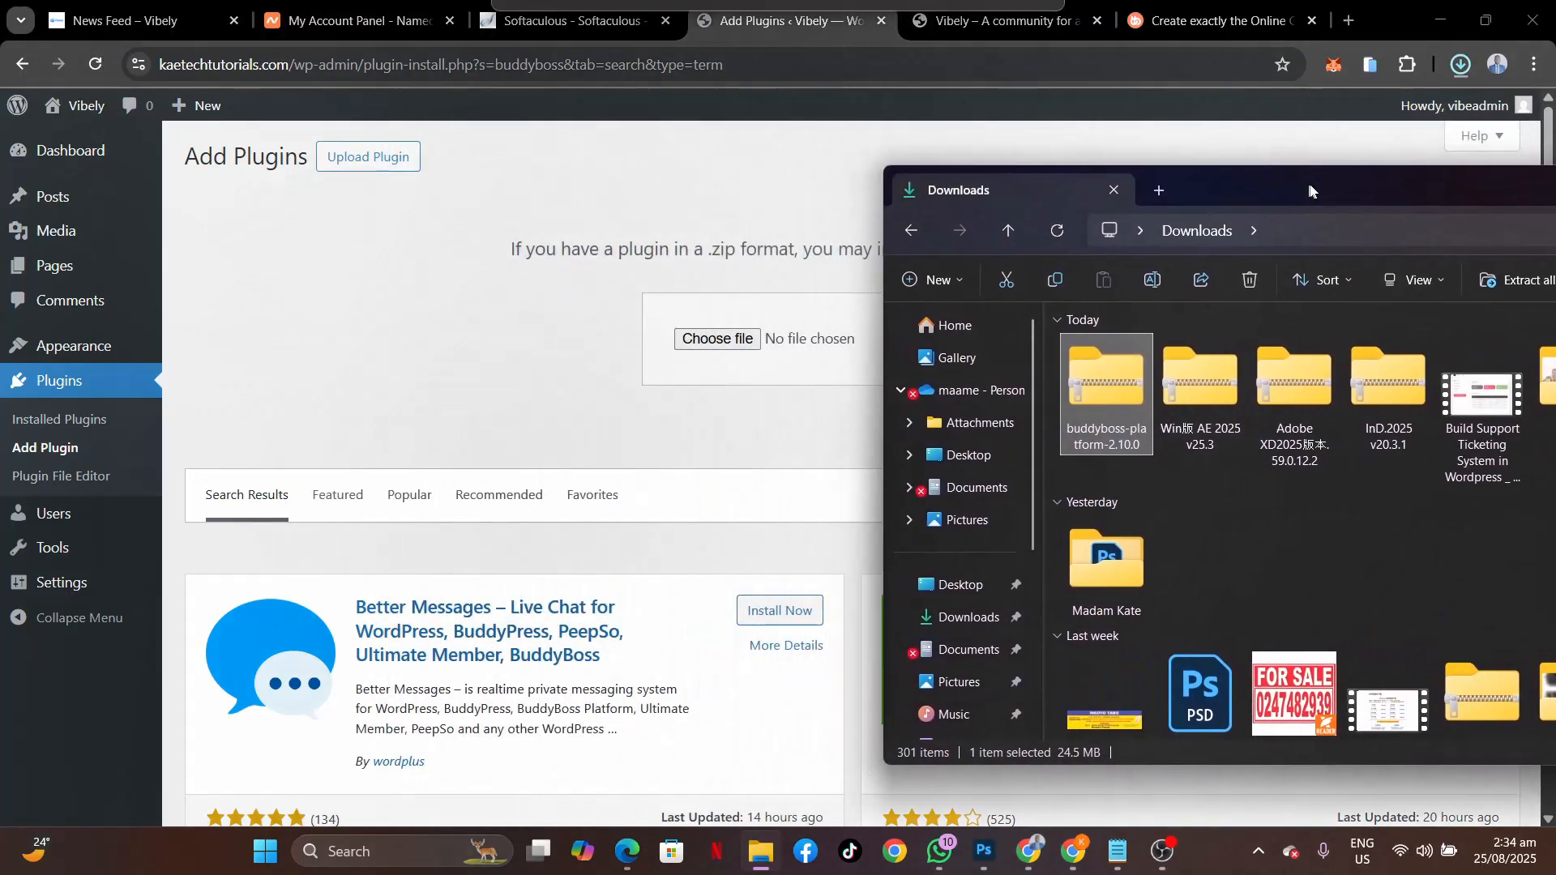
drag(1111, 376, 714, 341)
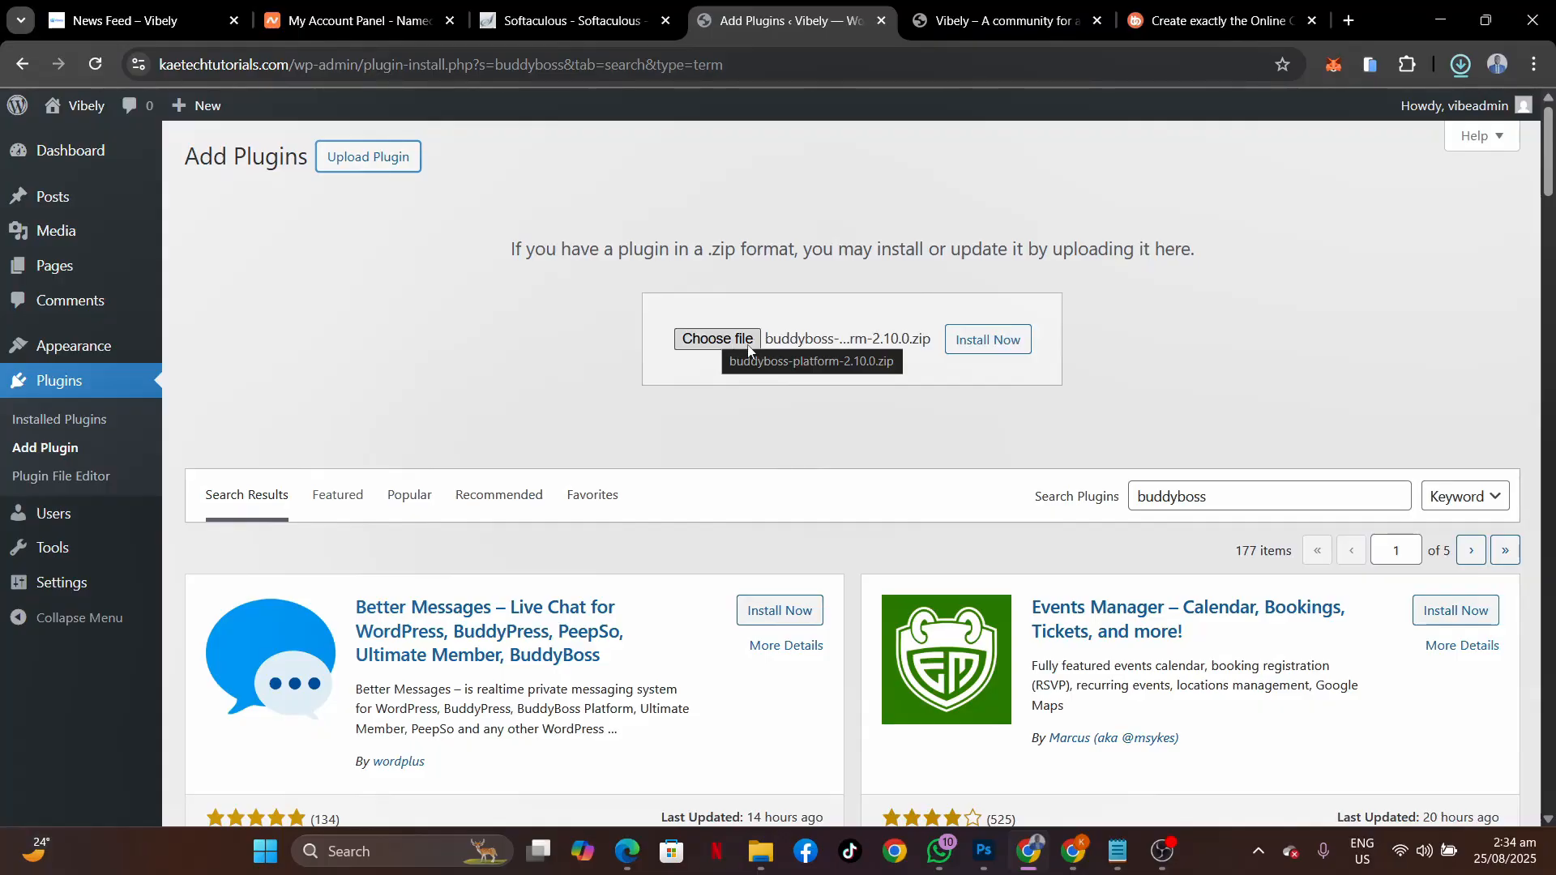
click(704, 346)
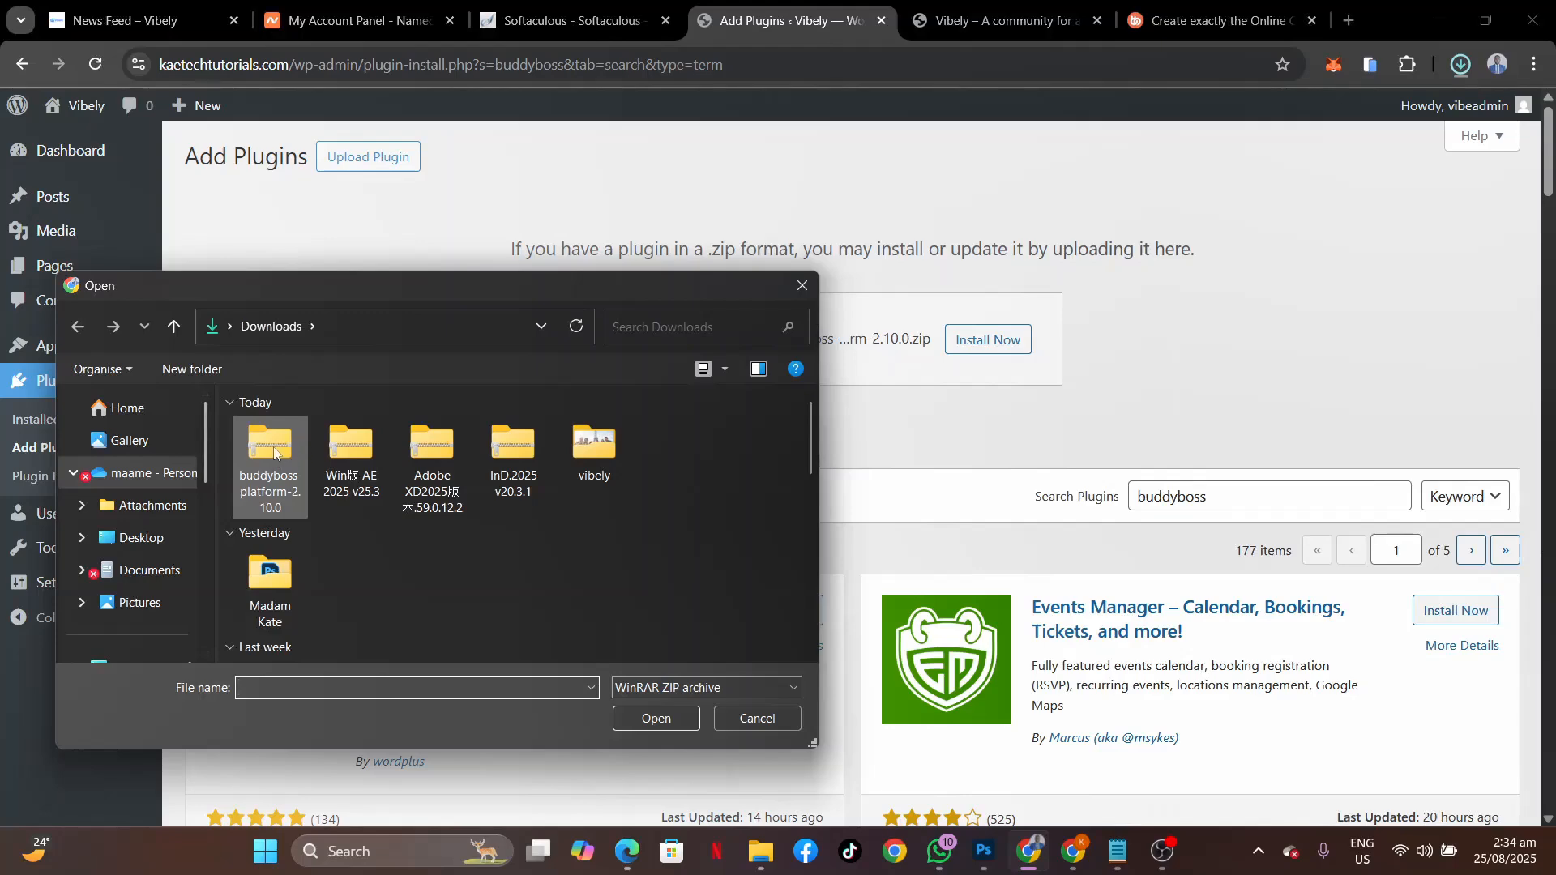
click(274, 454)
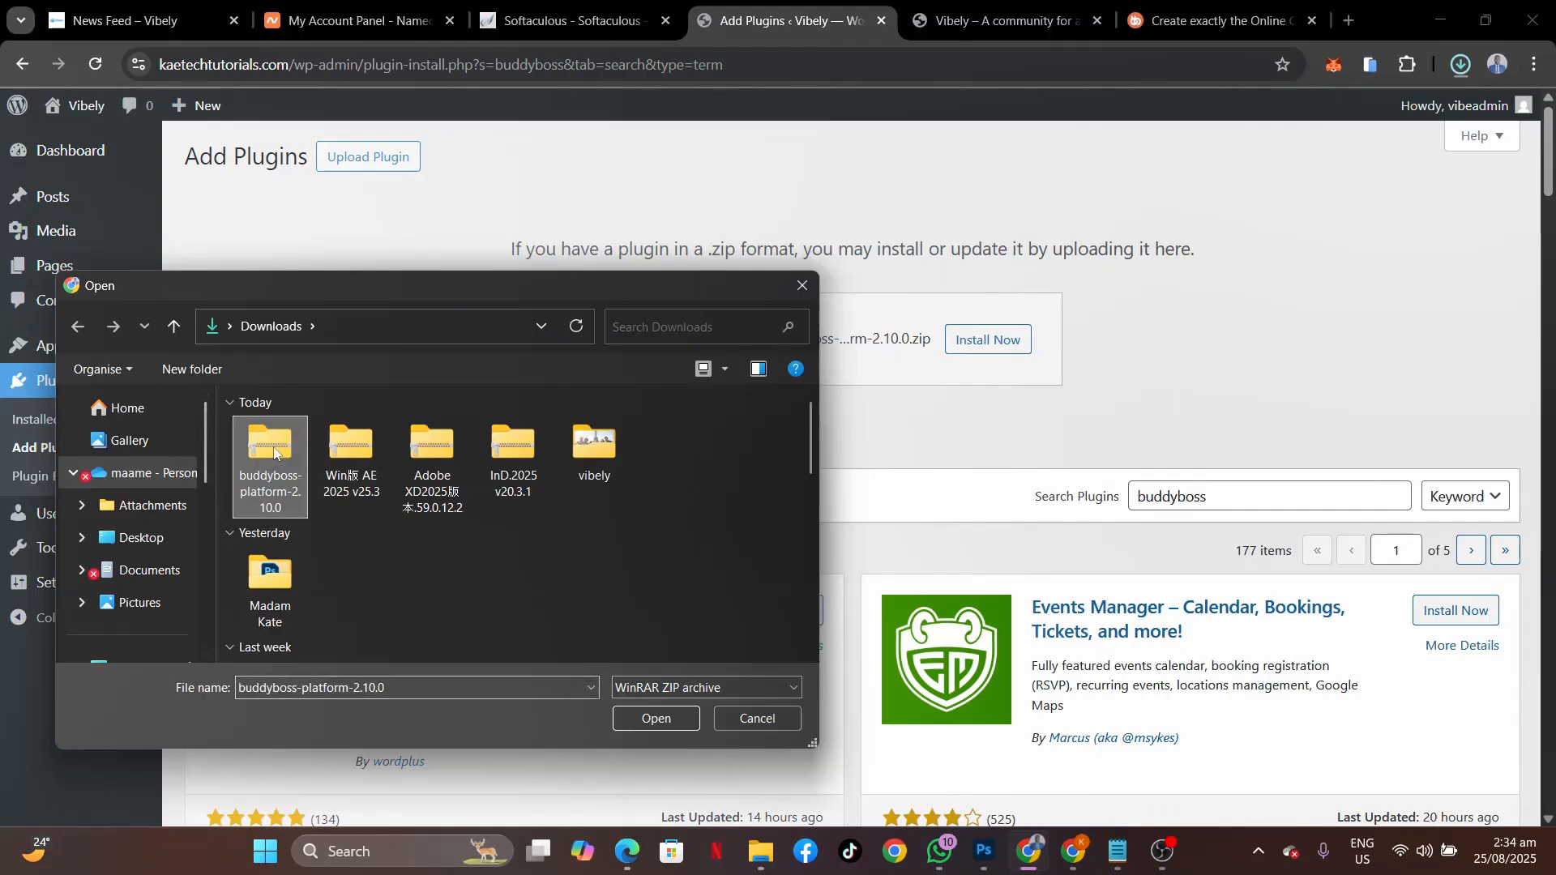
click(658, 723)
Install the uploaded BuddyBoss Platform plugin and activate it.
click(996, 347)
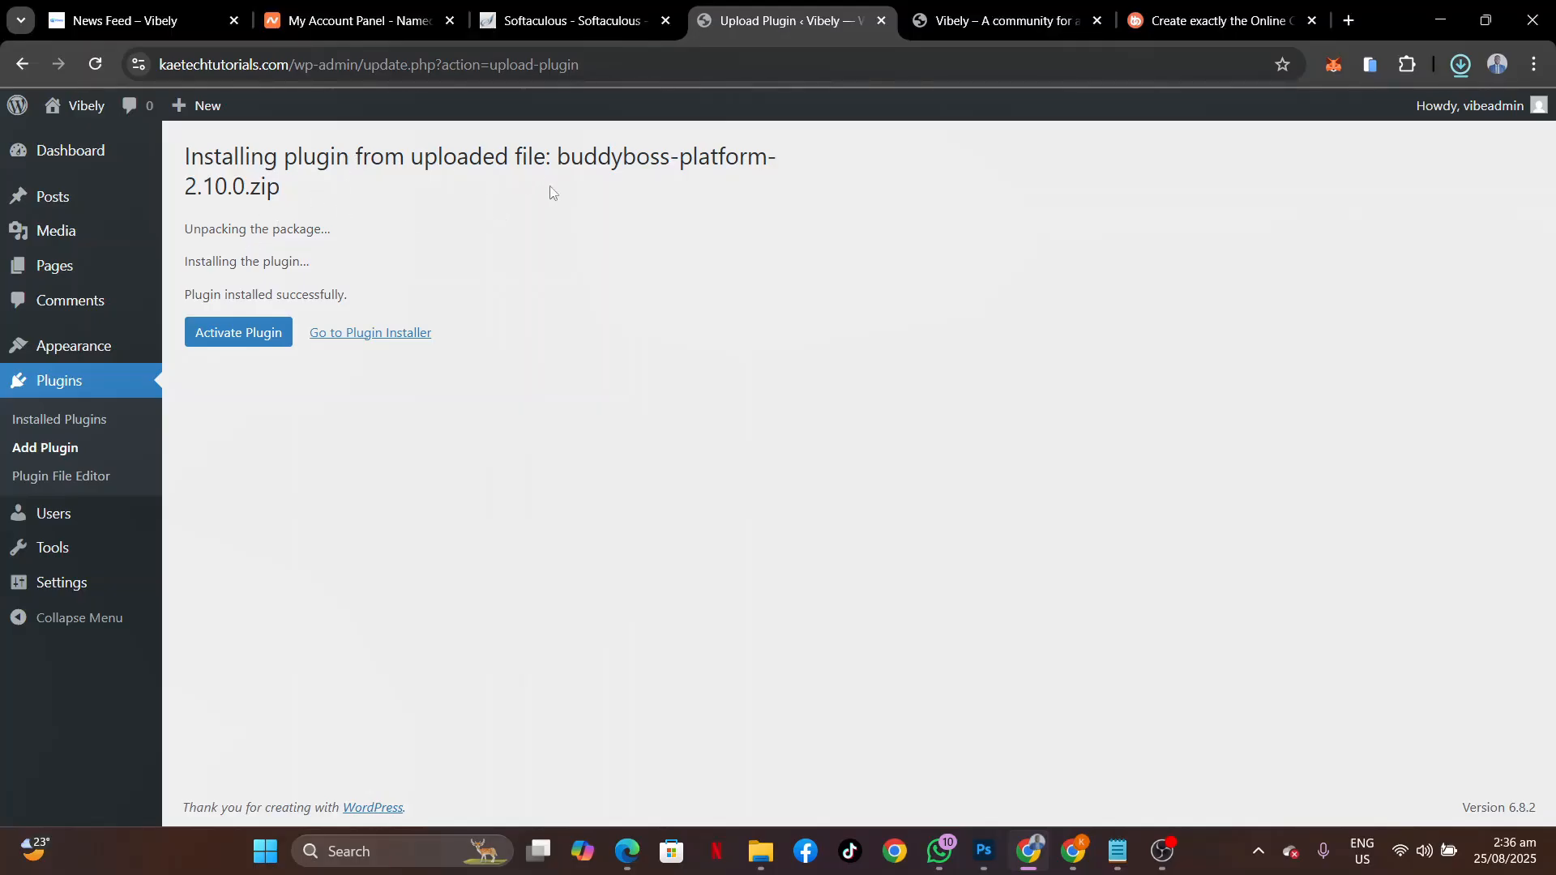
click(231, 338)
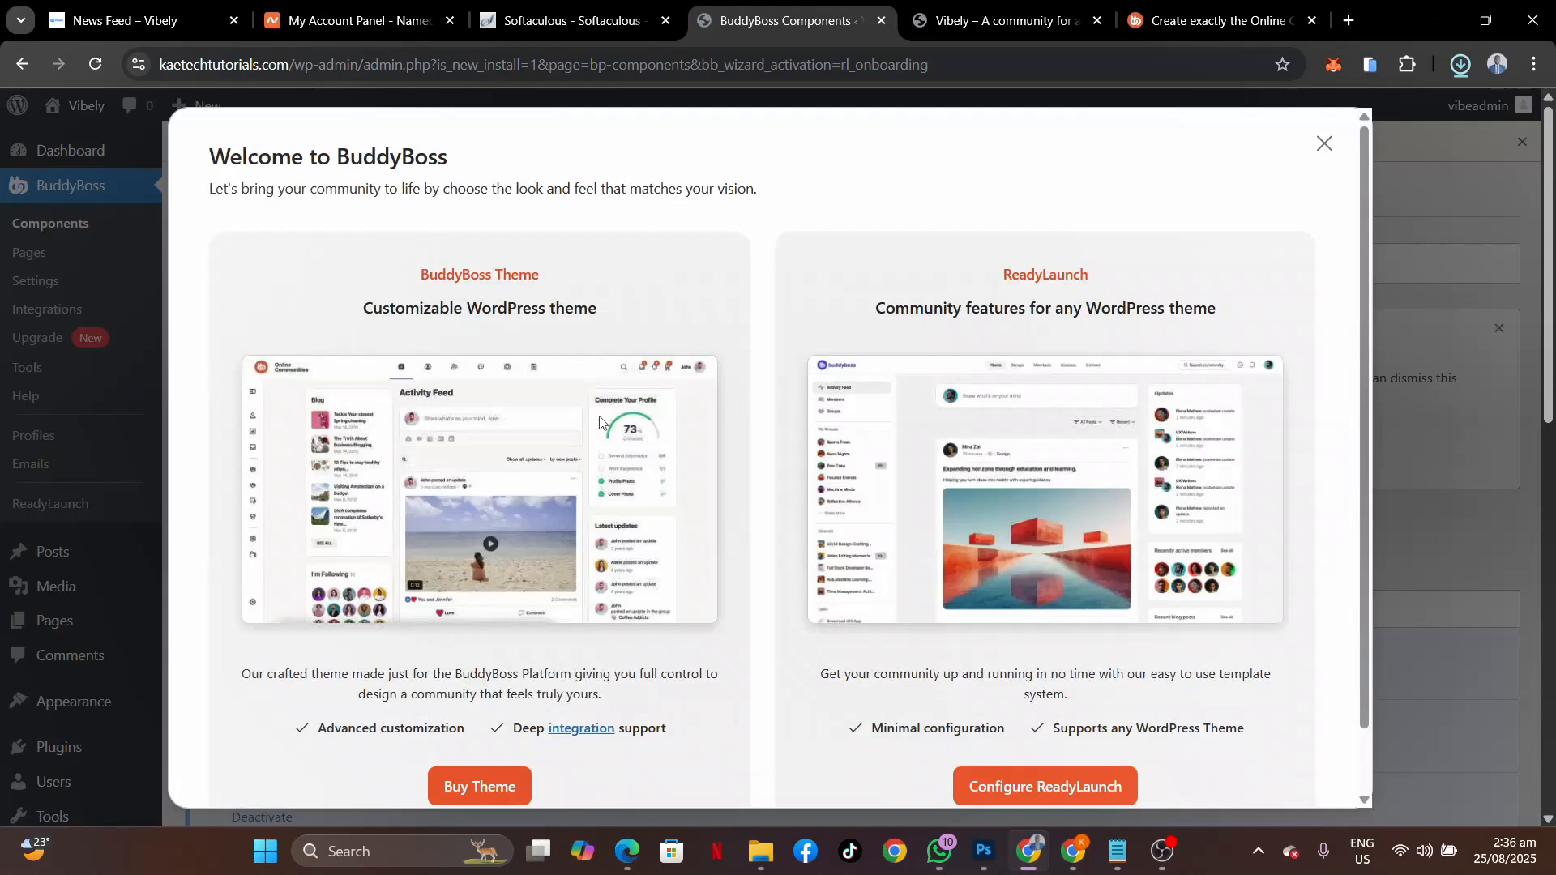
Scroll through the Welcome to BuddyBoss dialog reviewing the BuddyBoss Theme and ReadyLaunch options.
scroll(794, 505, down, 1)
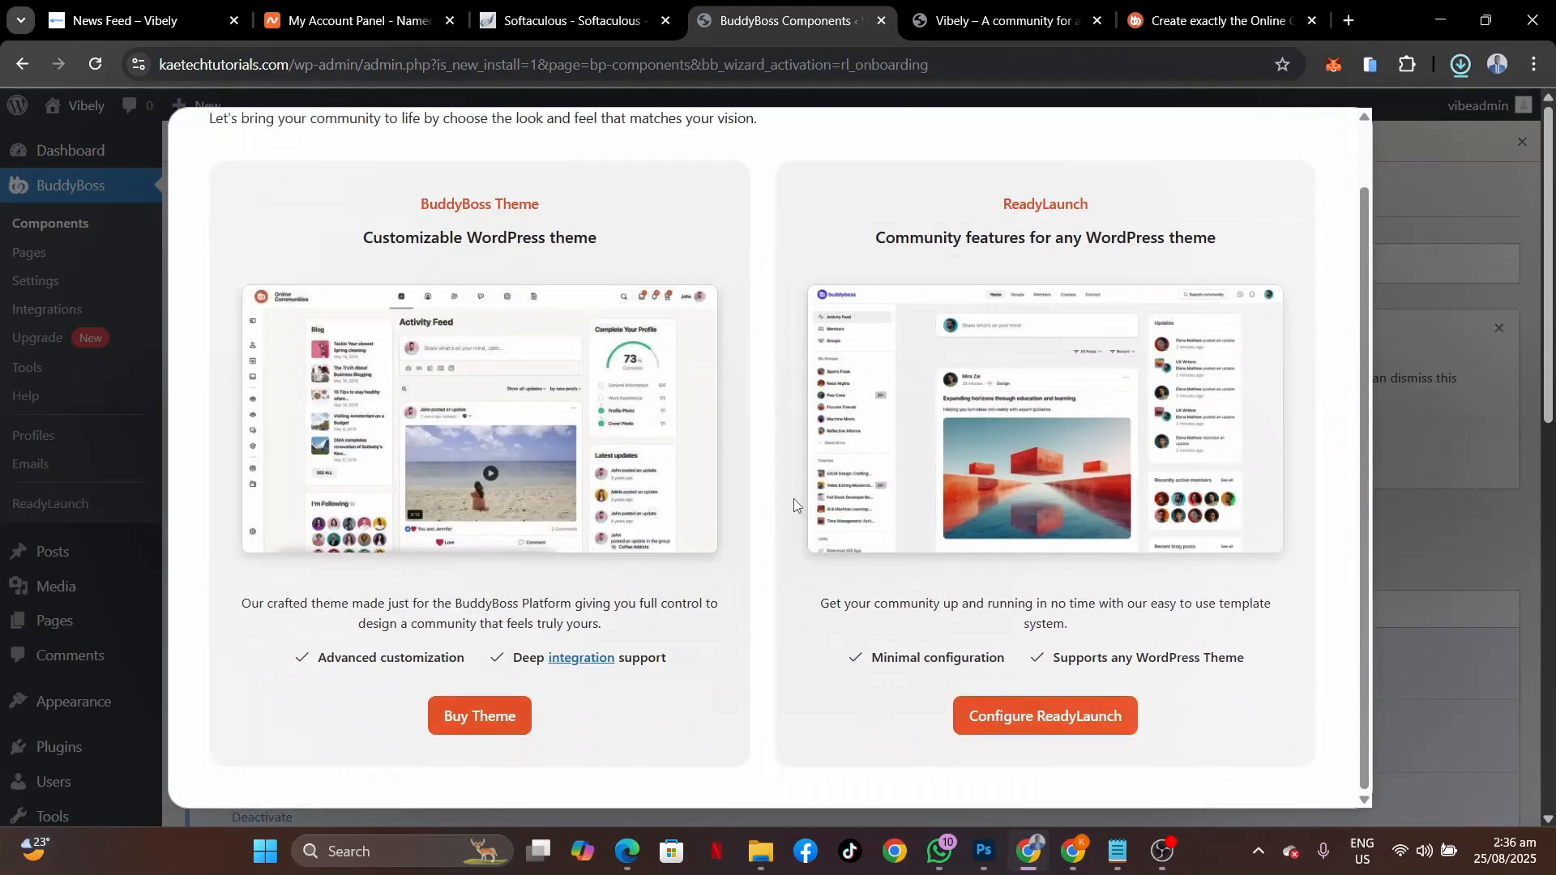
scroll(794, 498, up, 1)
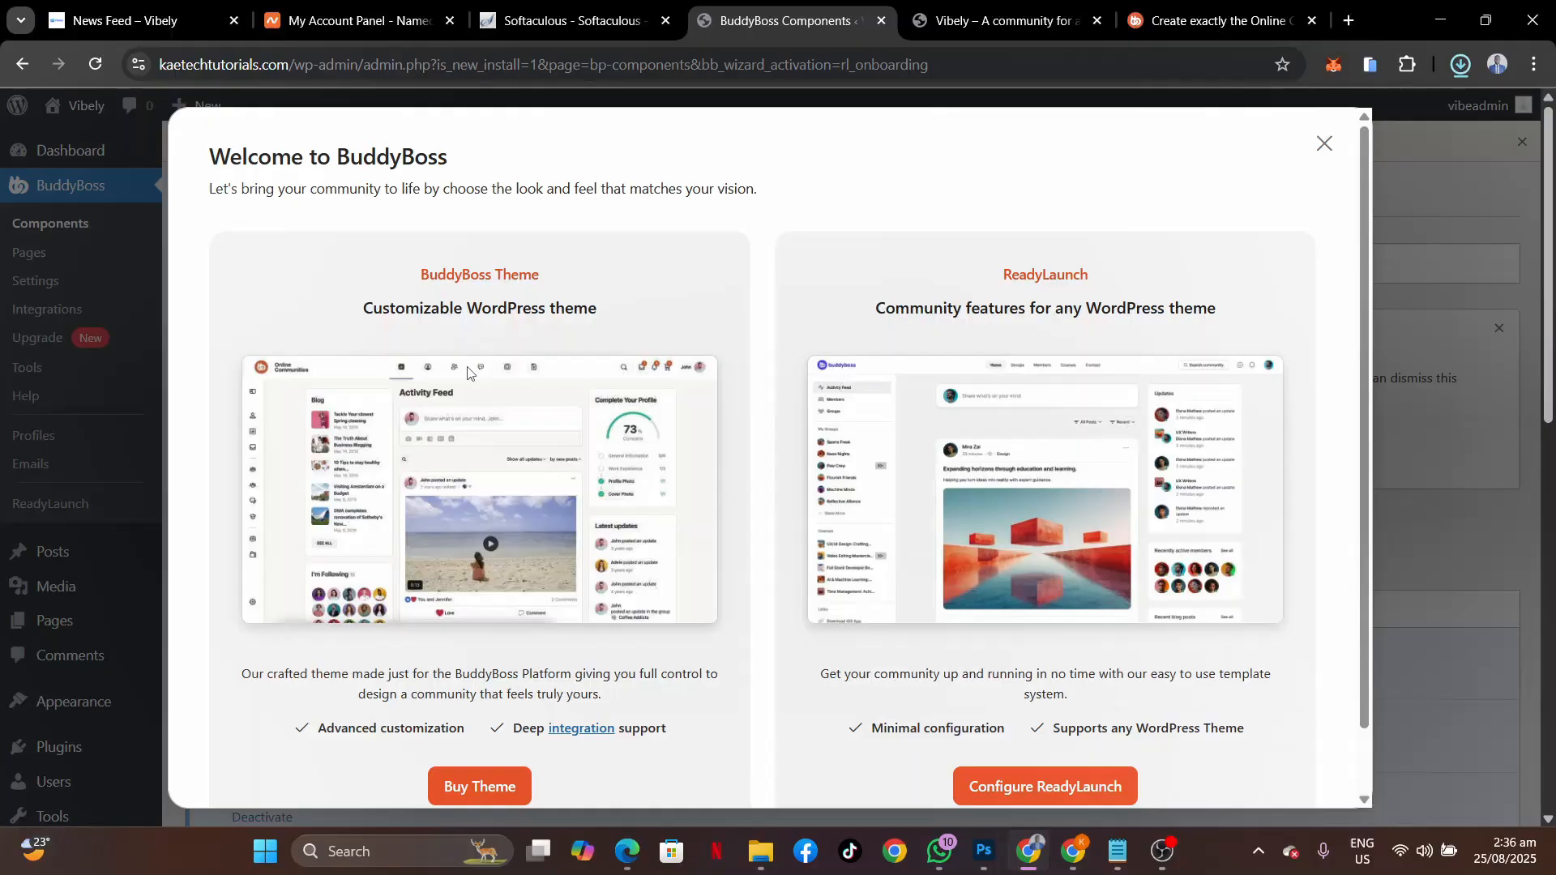
scroll(467, 372, down, 1)
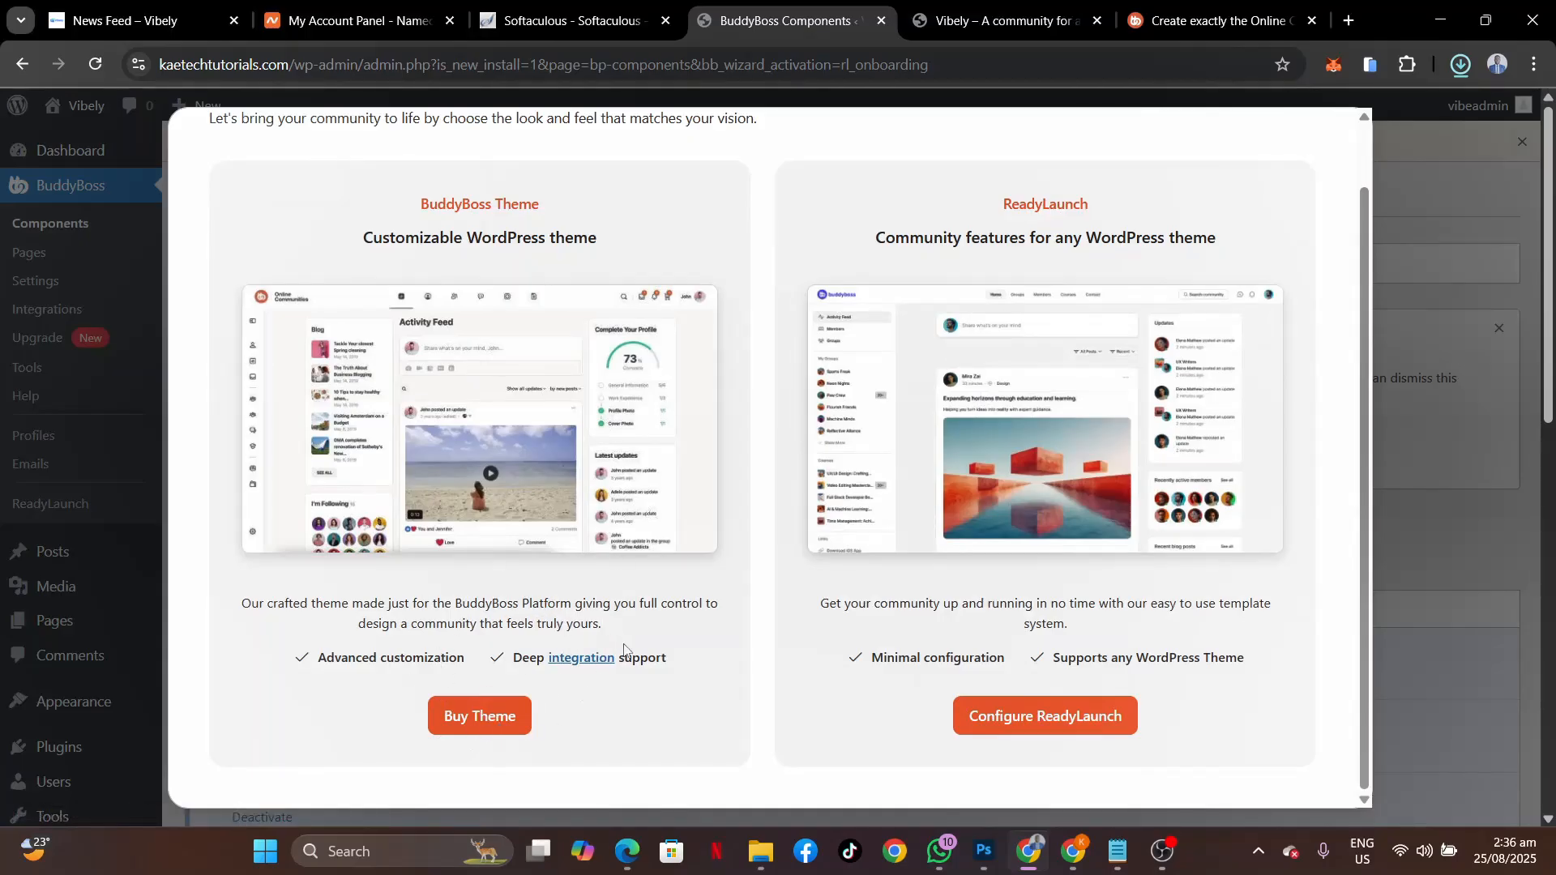
scroll(625, 649, up, 1)
scroll(624, 649, down, 1)
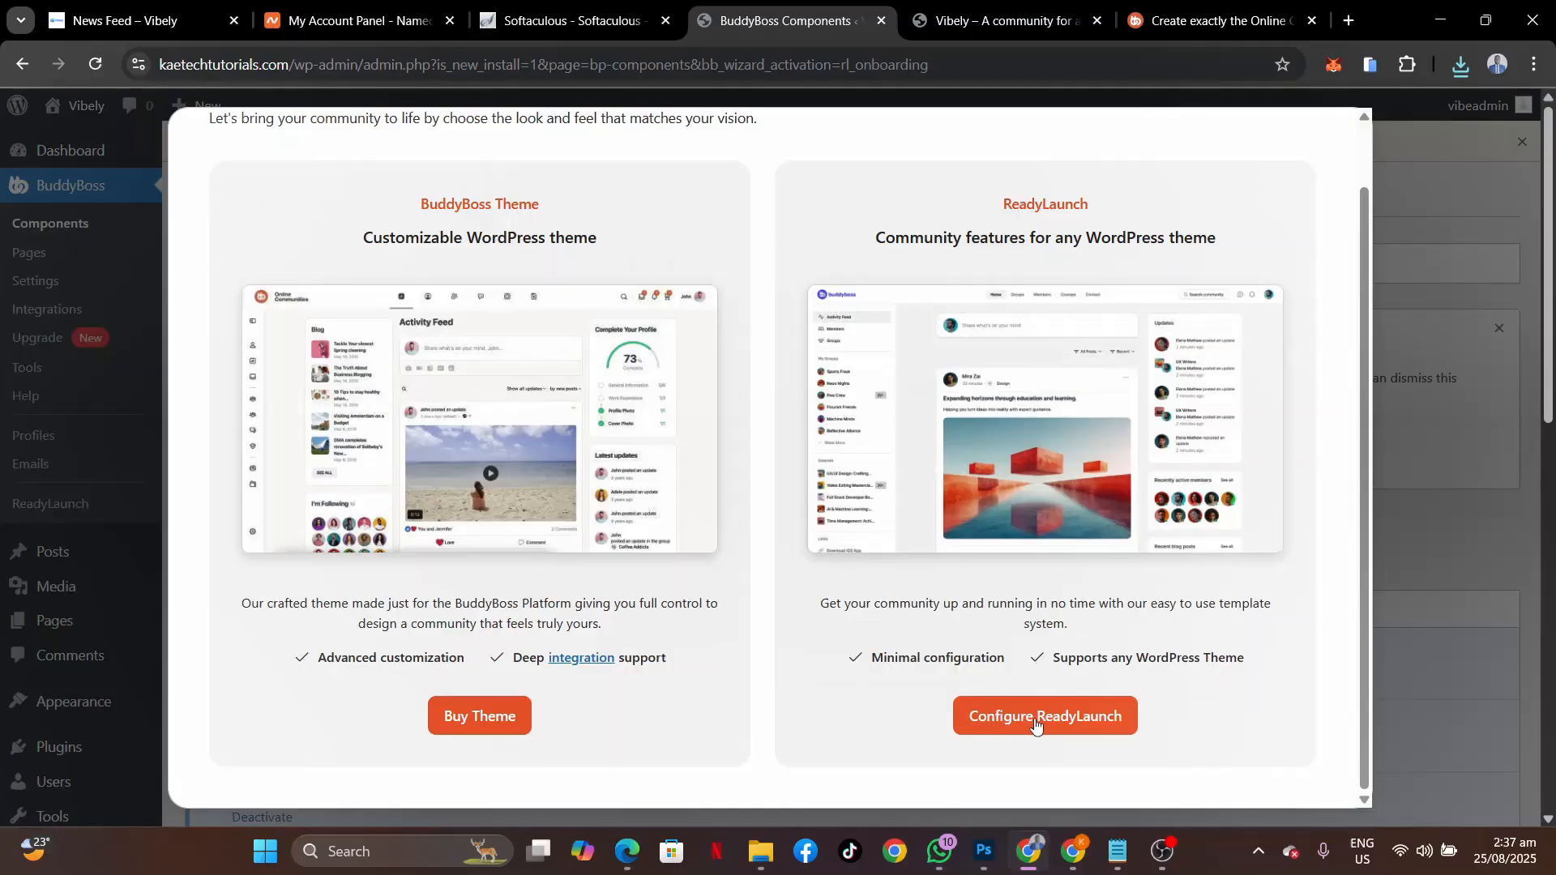
Launch the ReadyLaunch onboarding wizard with Configure ReadyLaunch in the Welcome to BuddyBoss dialog.
click(1036, 718)
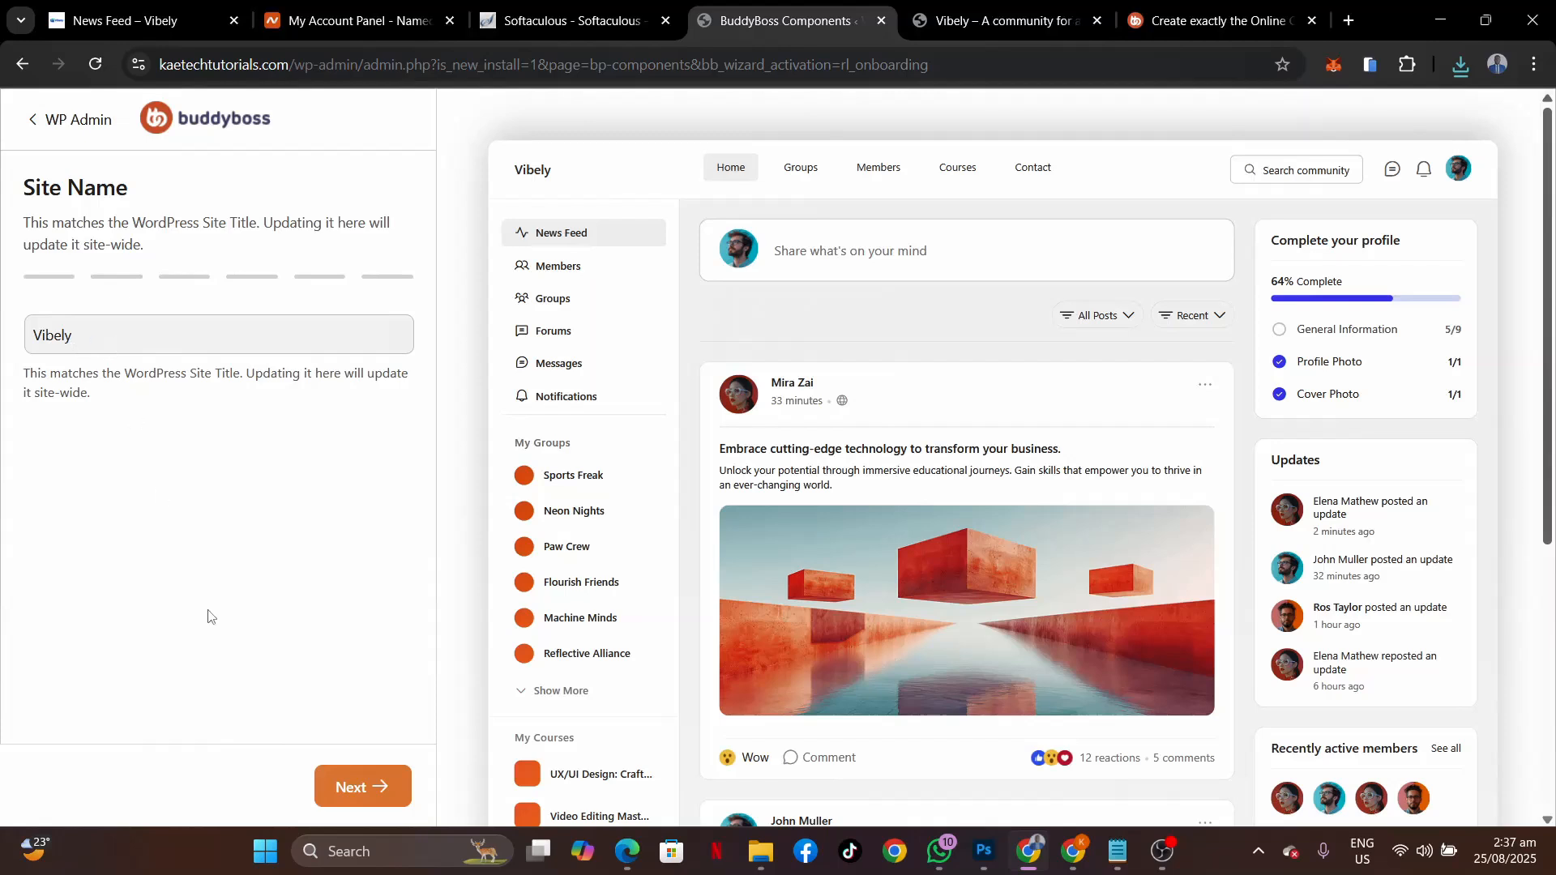
Keep the site name Vibely and set Site Appearance to Both light and dark modes.
click(355, 788)
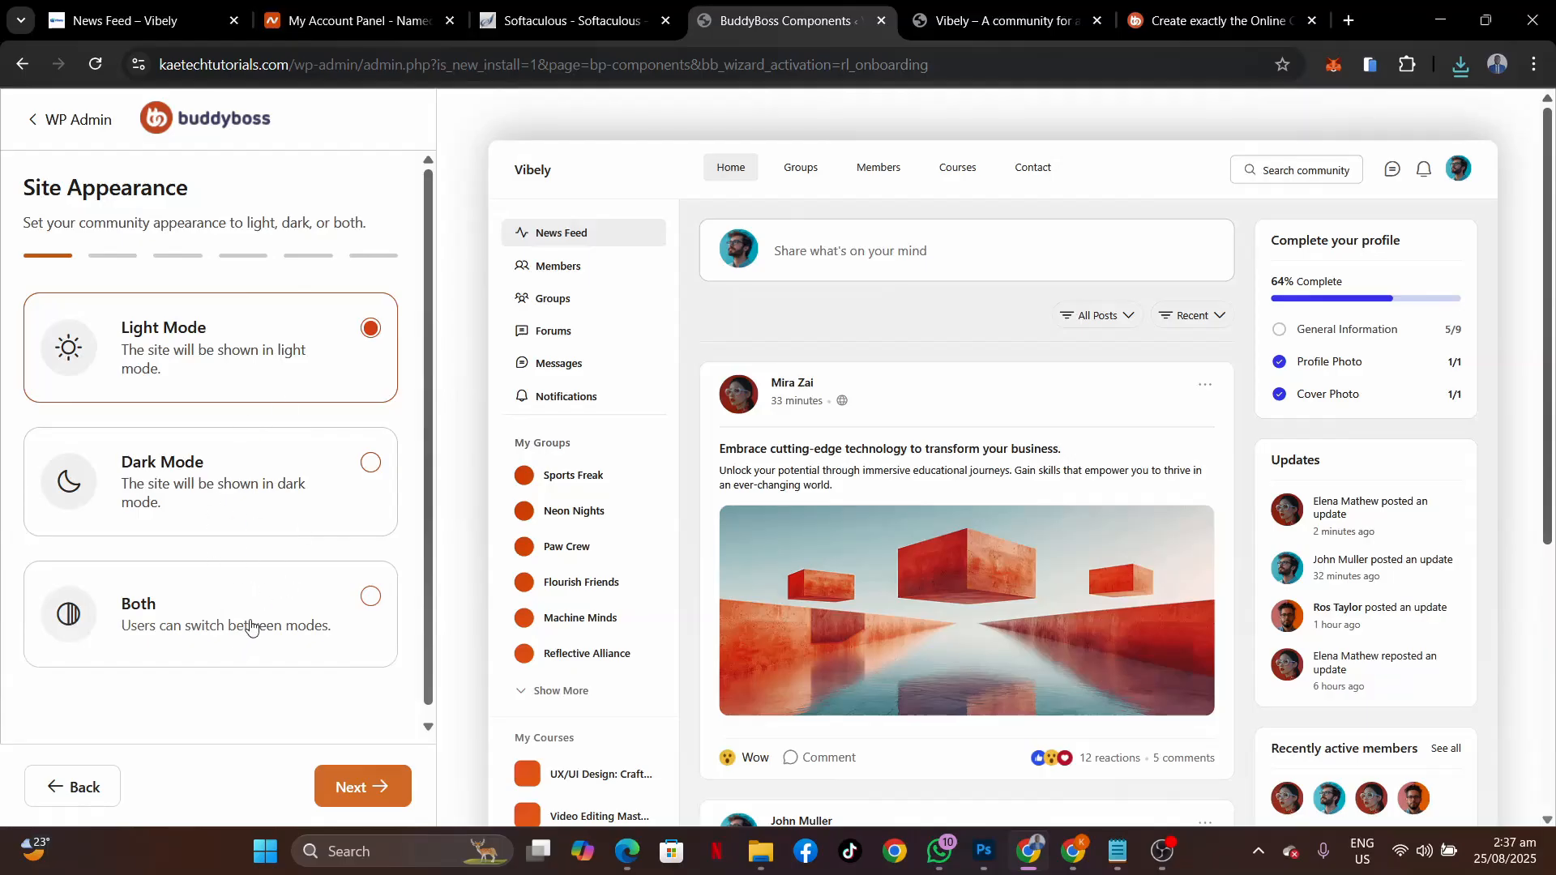
click(251, 628)
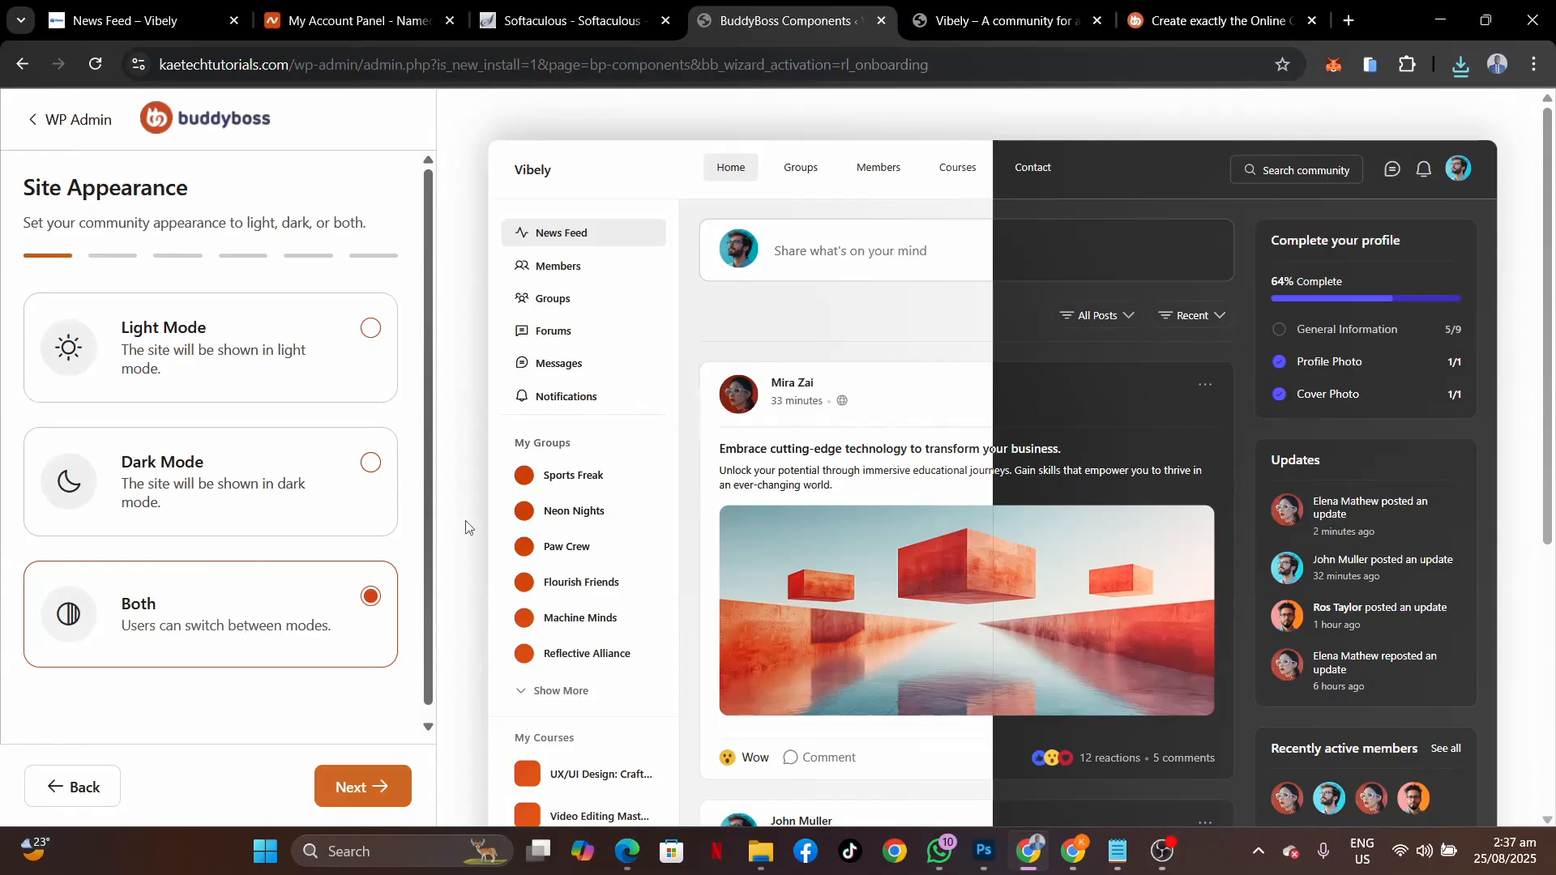
click(369, 801)
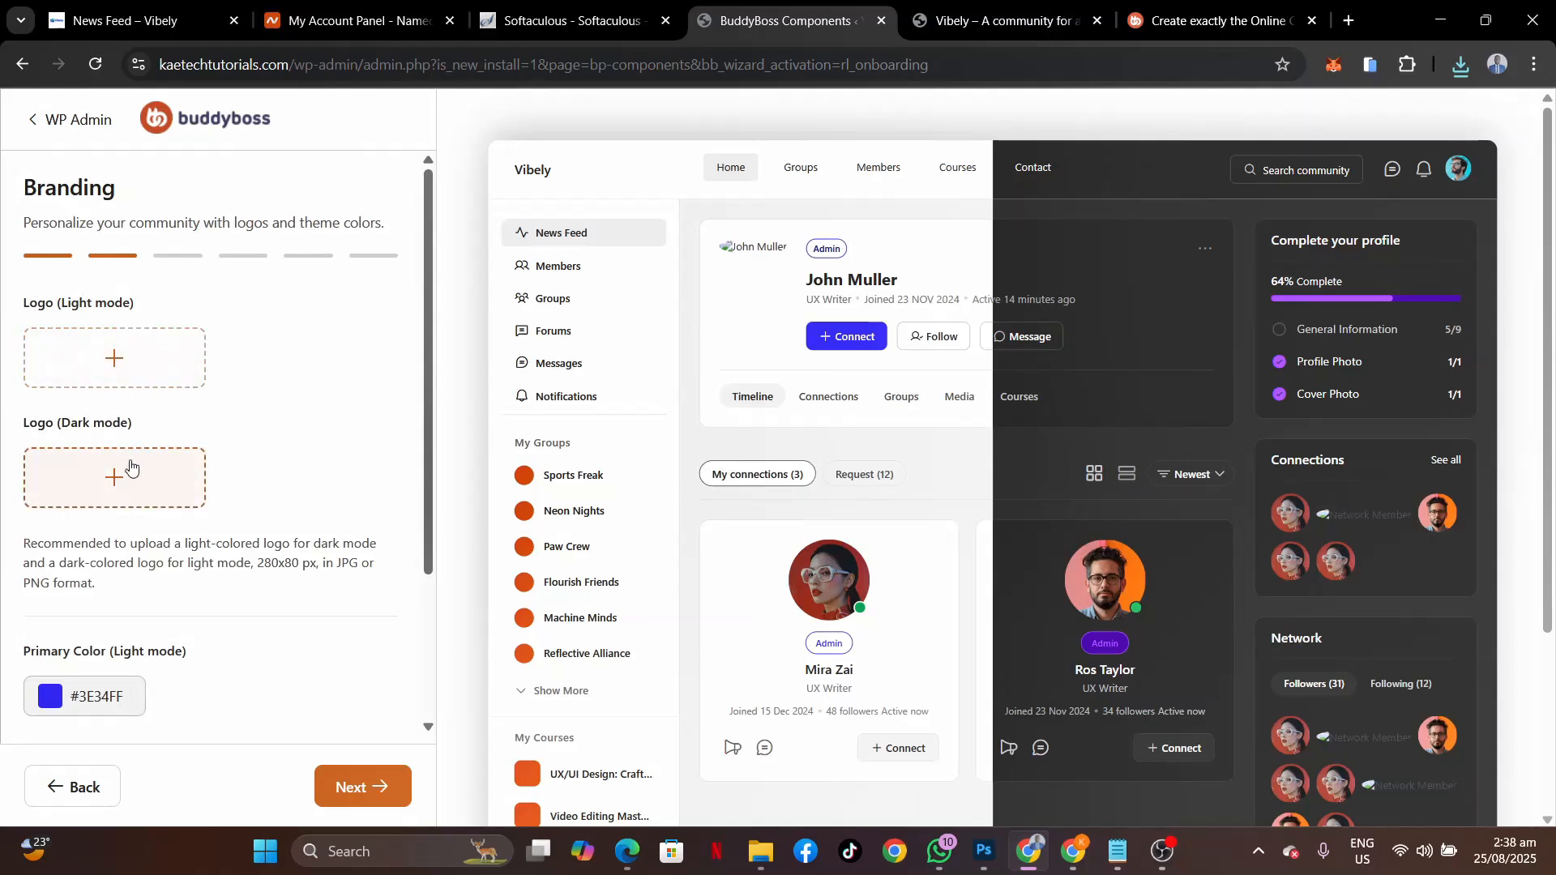
Upload every image in the vibely folder to the media library for the light-mode logo.
click(103, 358)
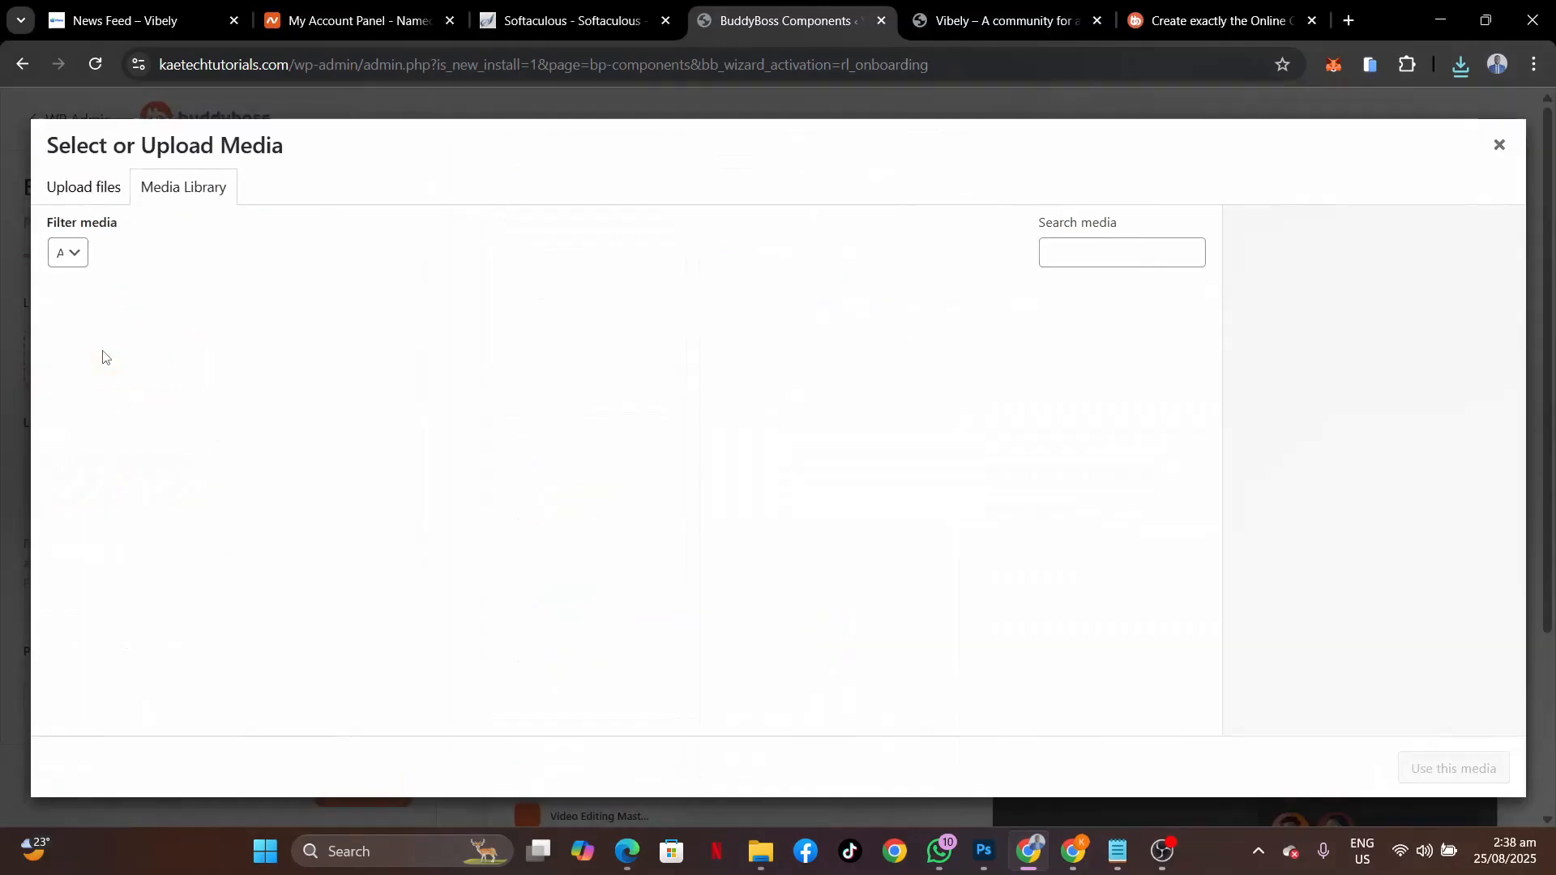
click(616, 526)
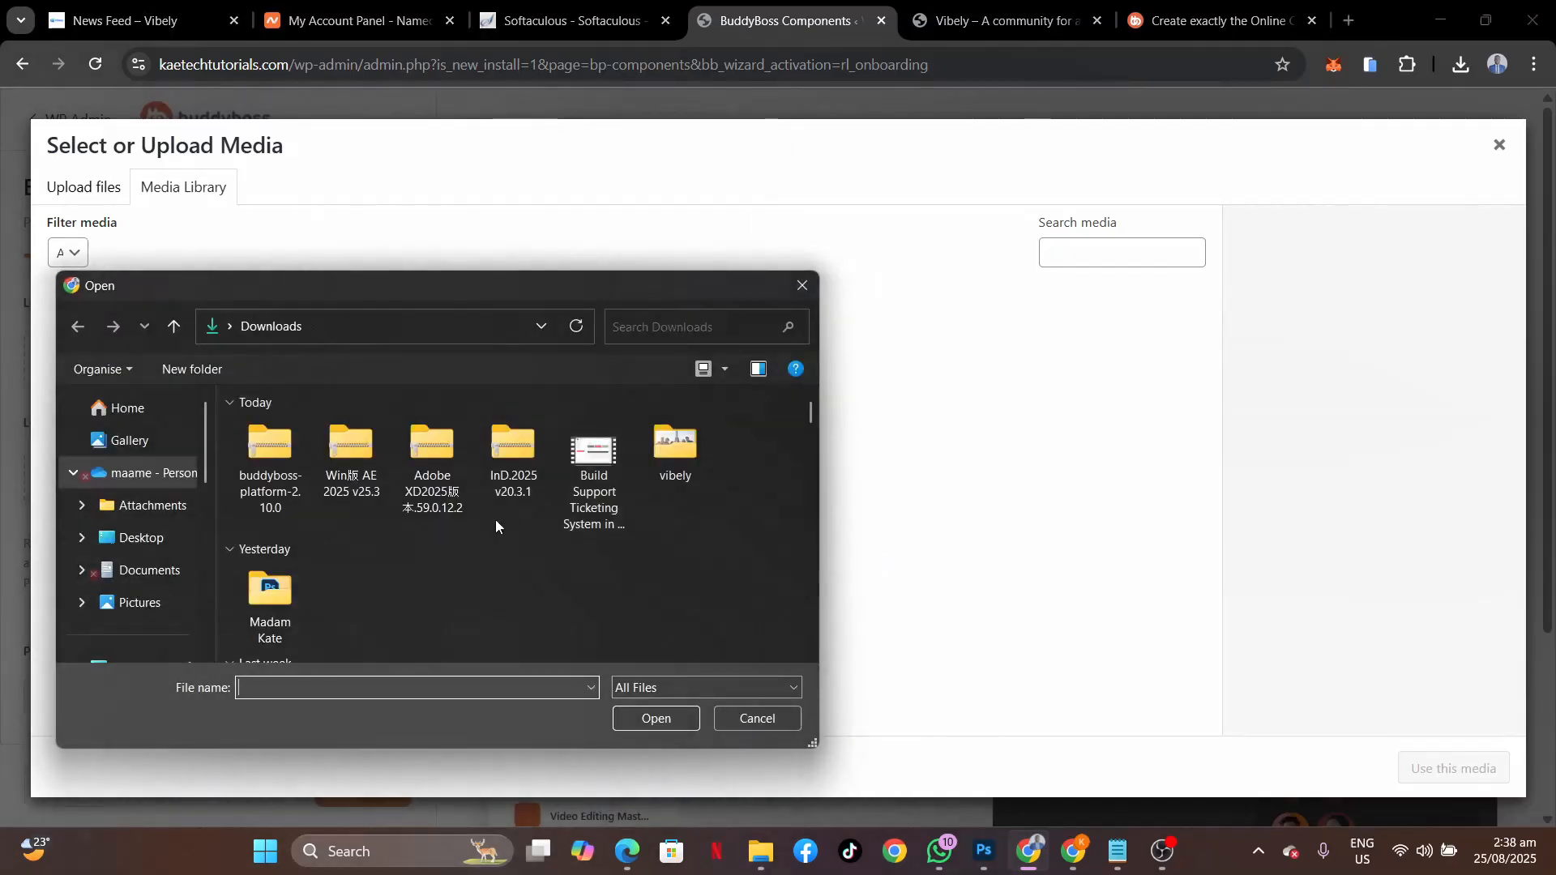
double_click(686, 460)
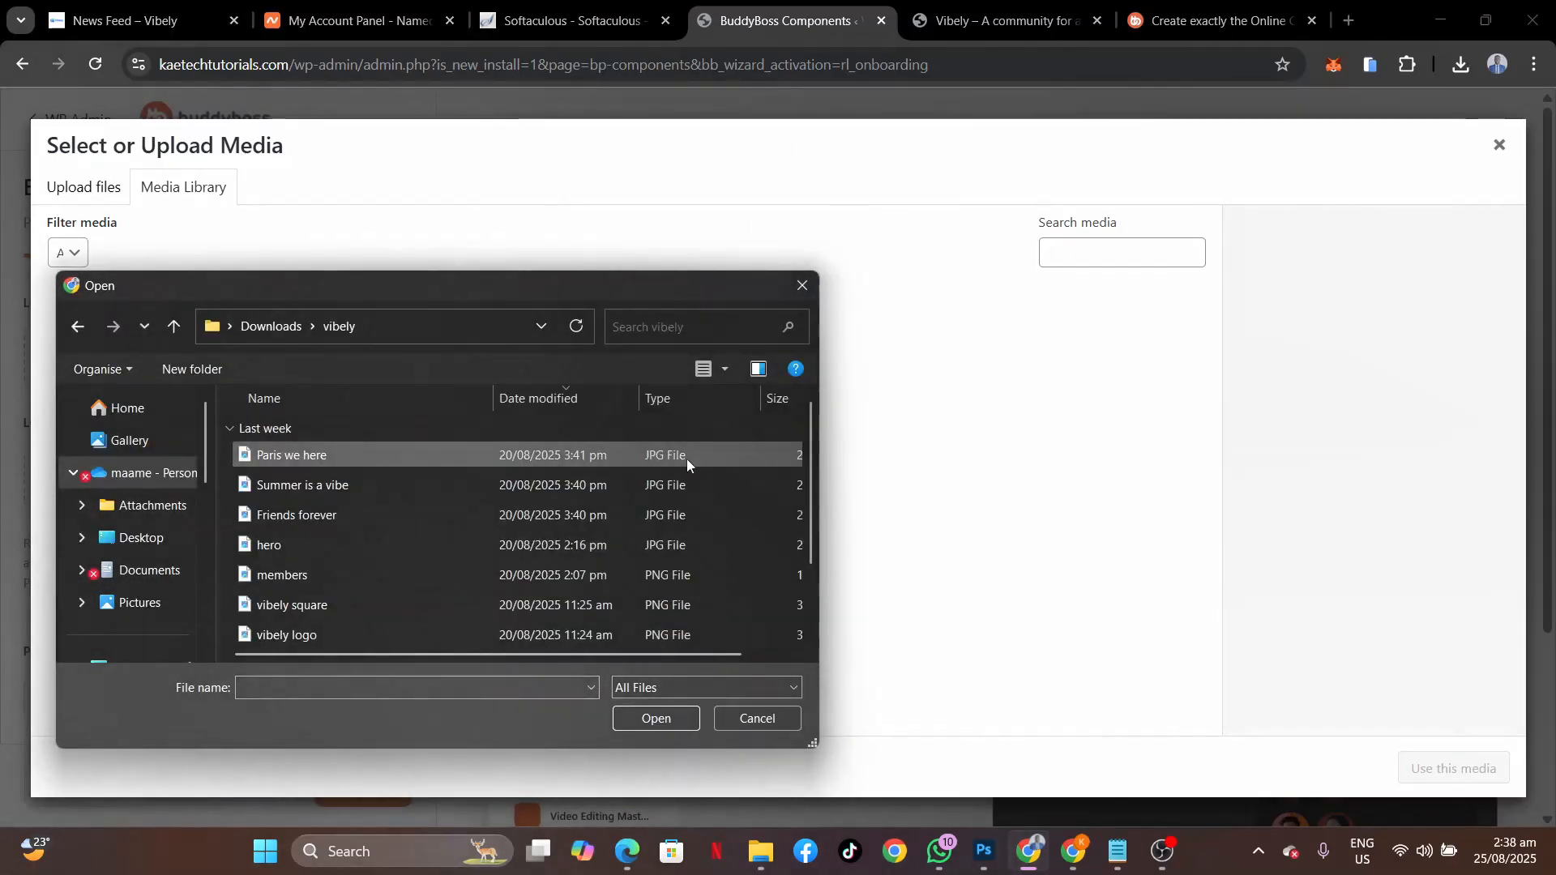
scroll(367, 553, down, 1)
scroll(308, 486, up, 1)
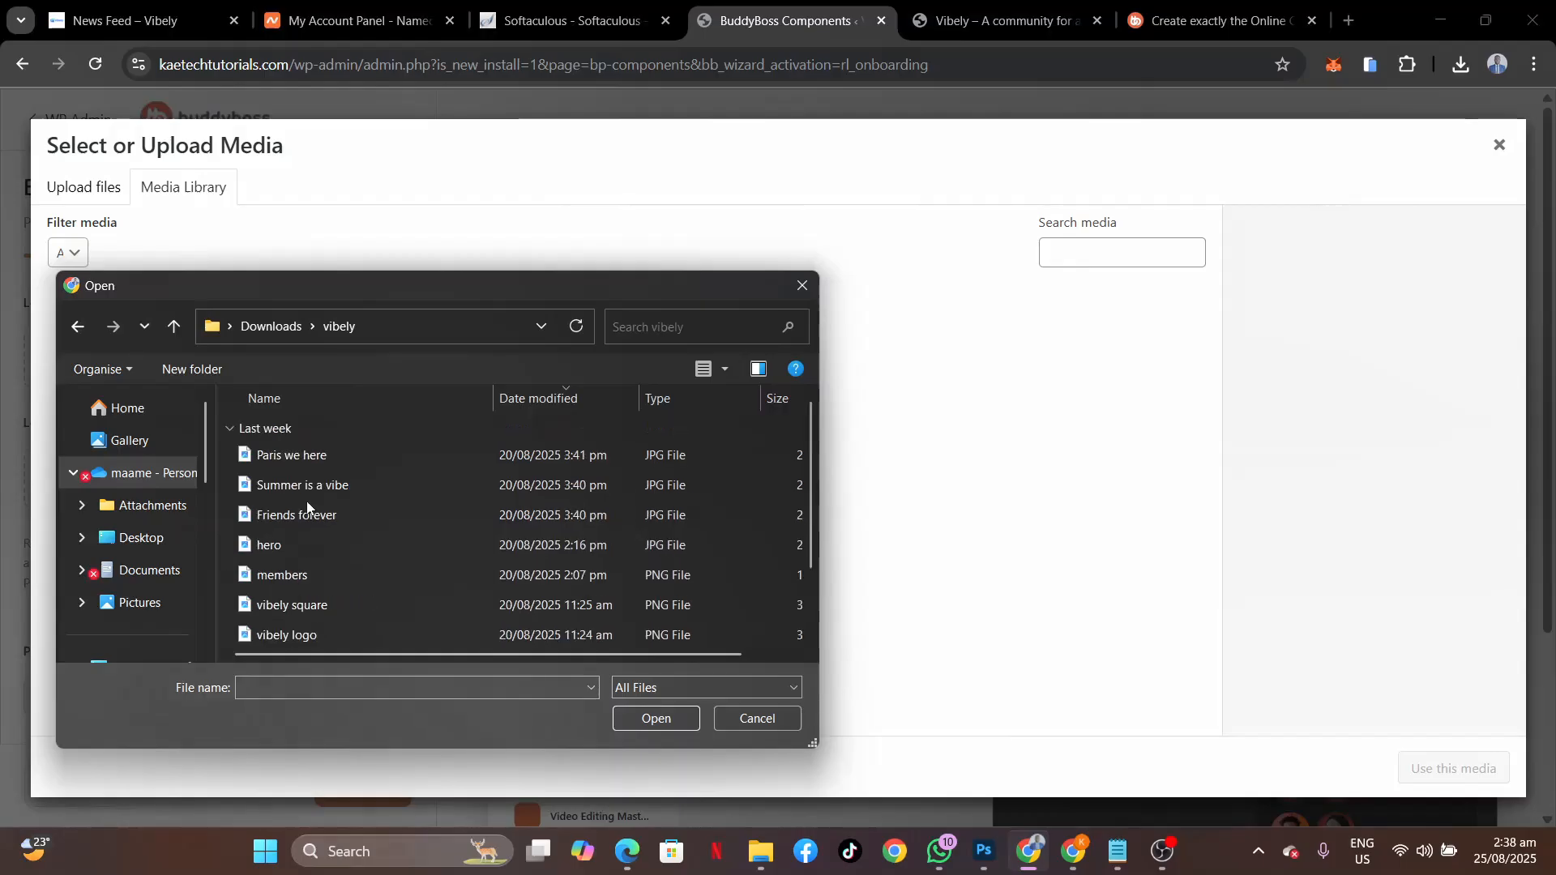
click(286, 455)
key(ctrl+a)
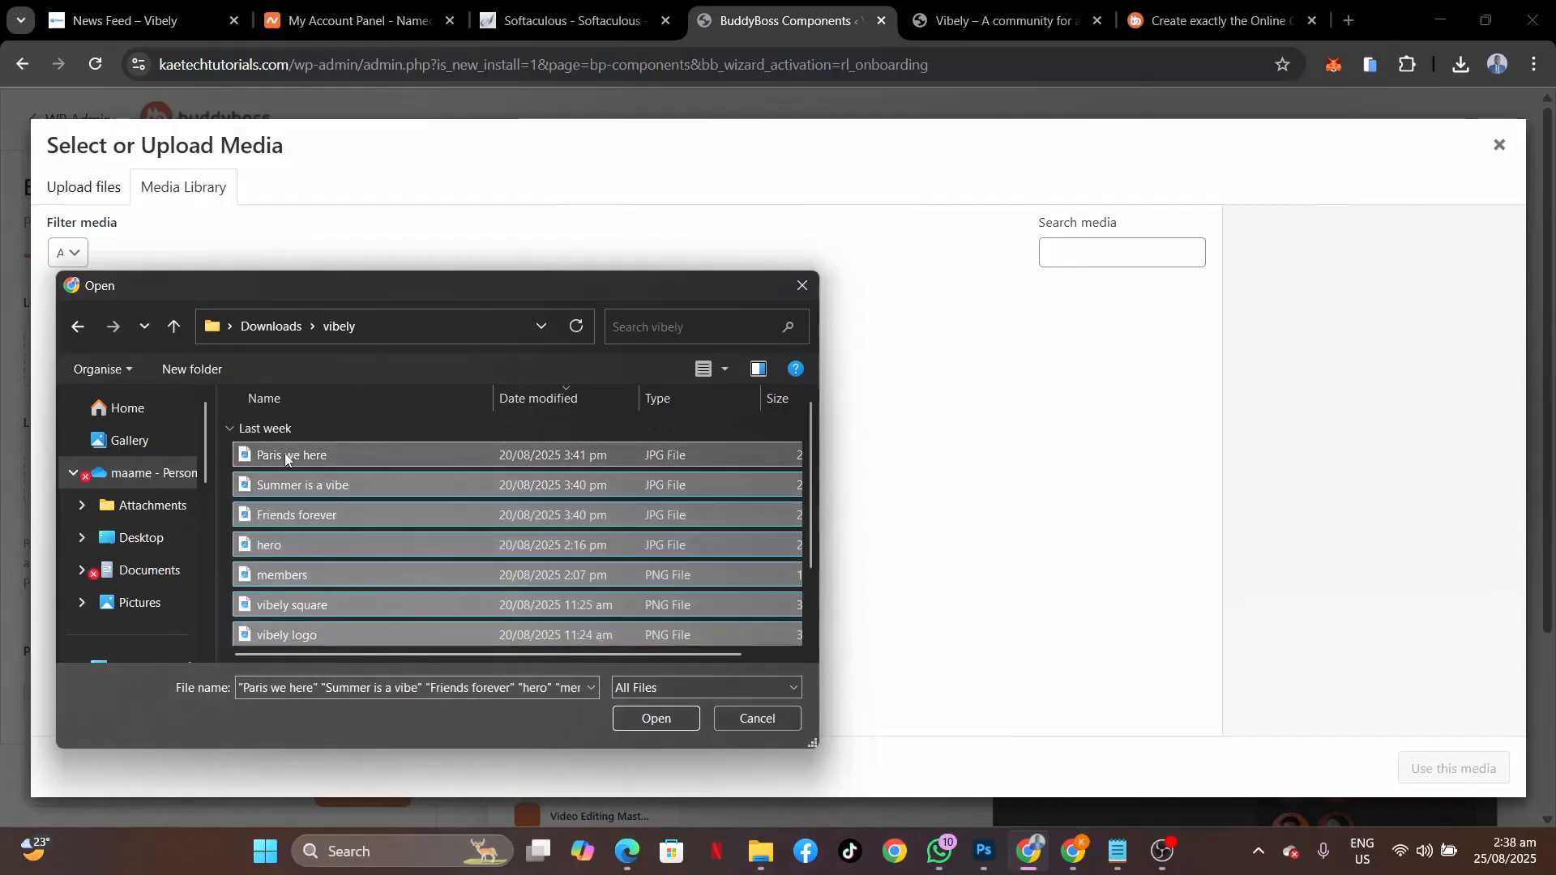
click(655, 720)
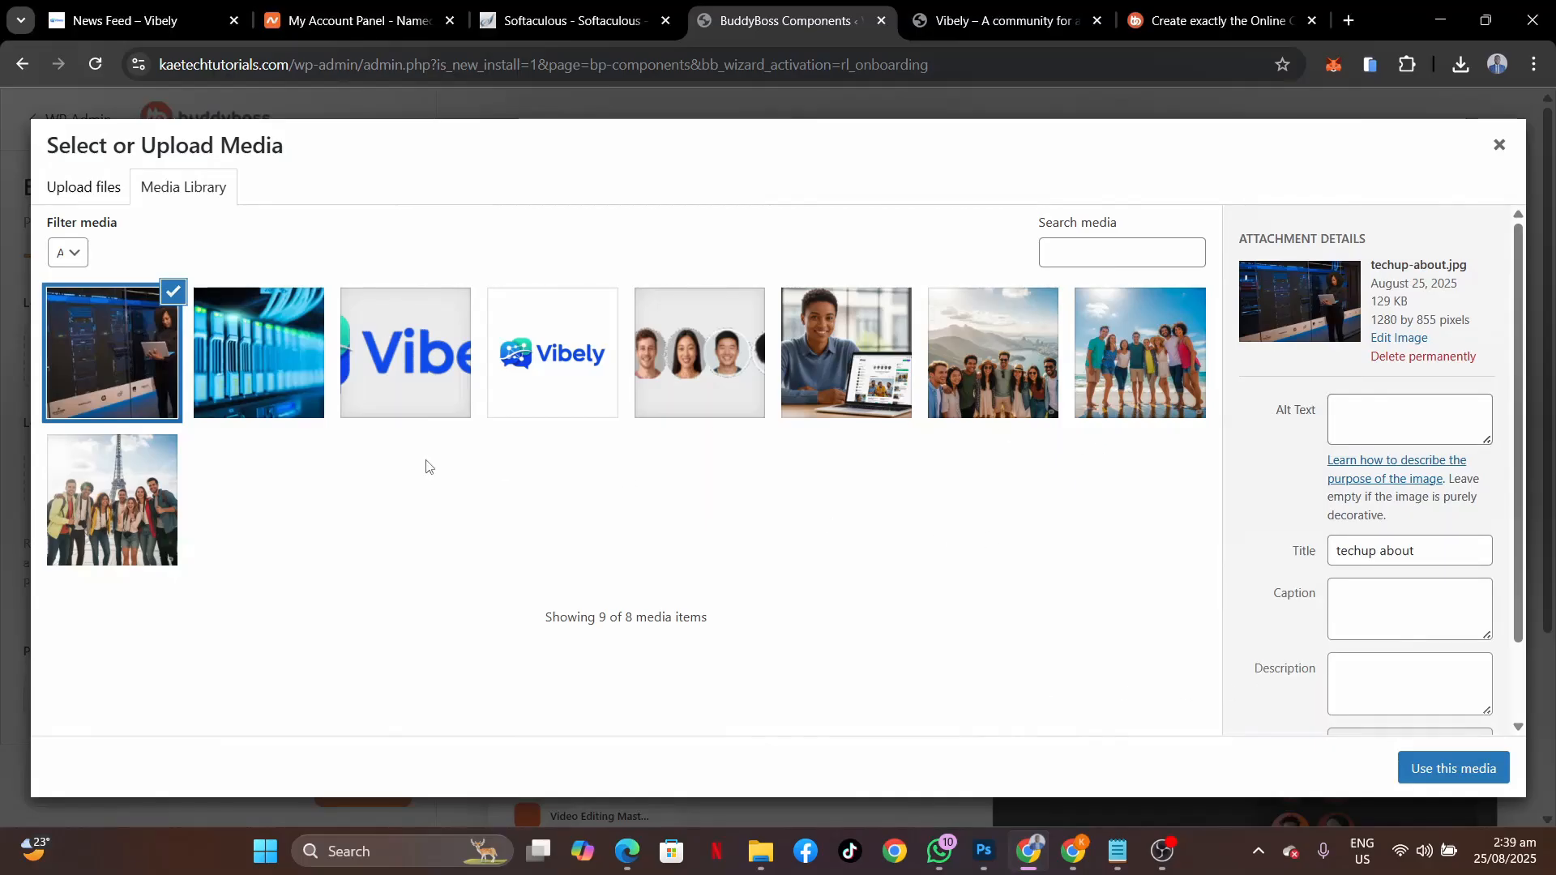
Use vibely-logo as both the light-mode and dark-mode logo.
click(418, 360)
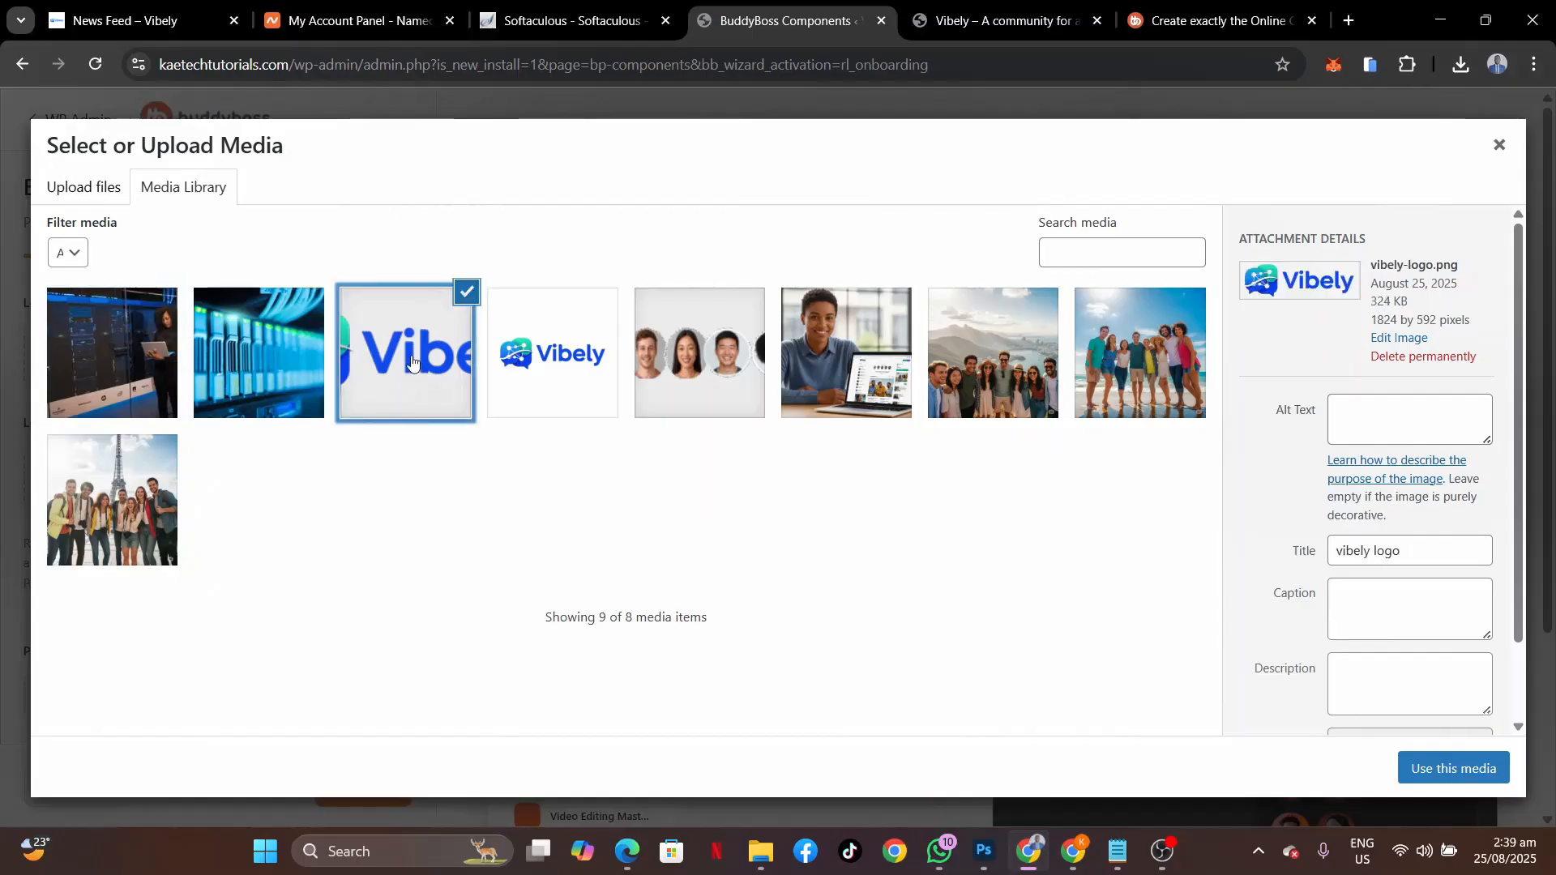
click(1467, 772)
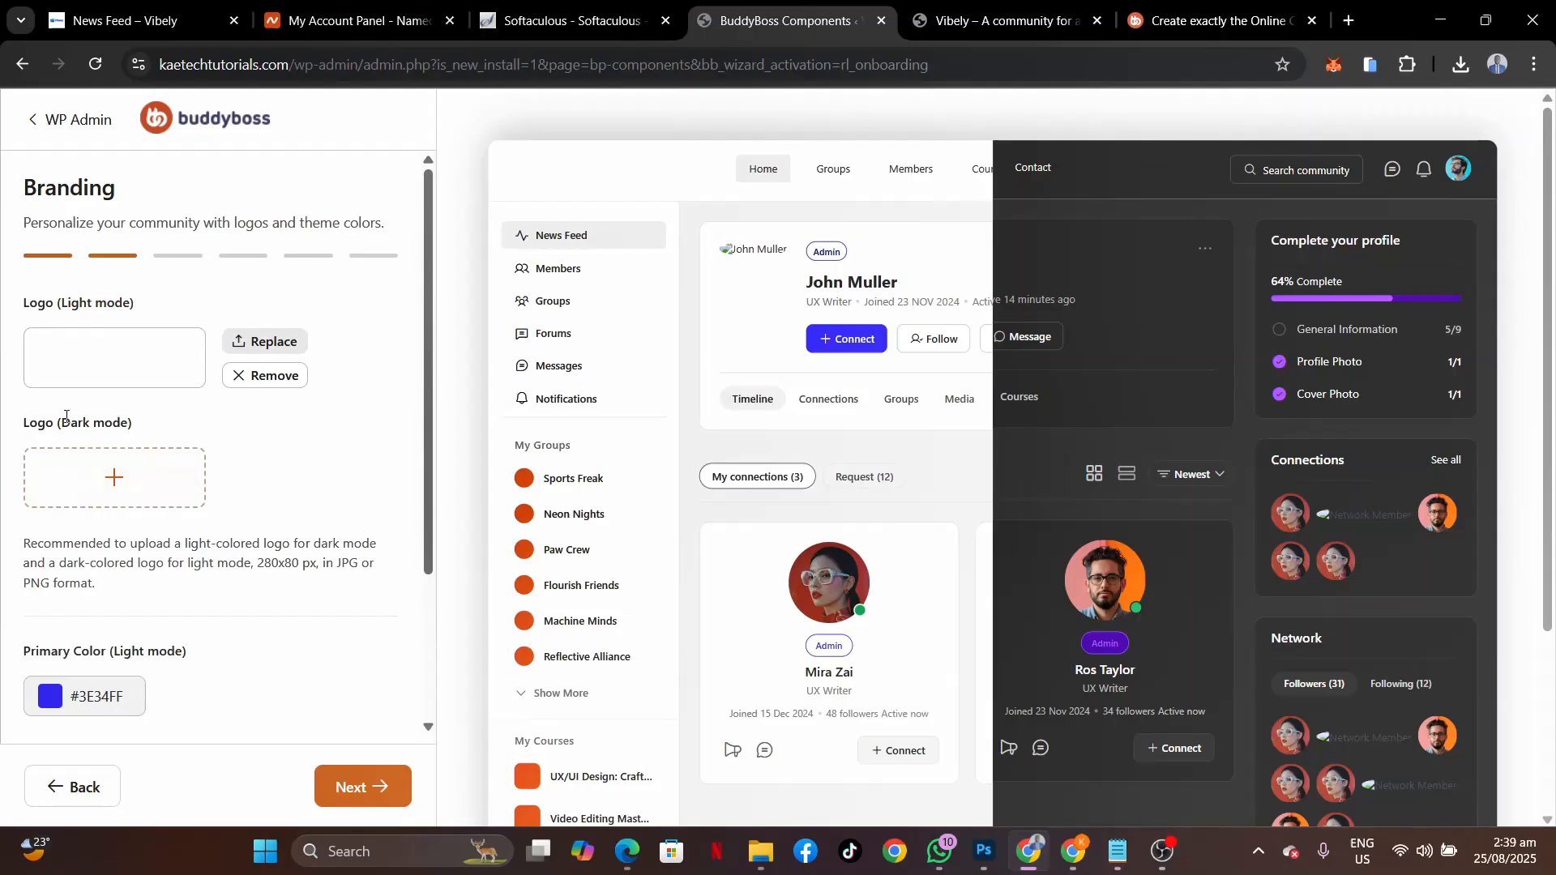
click(128, 469)
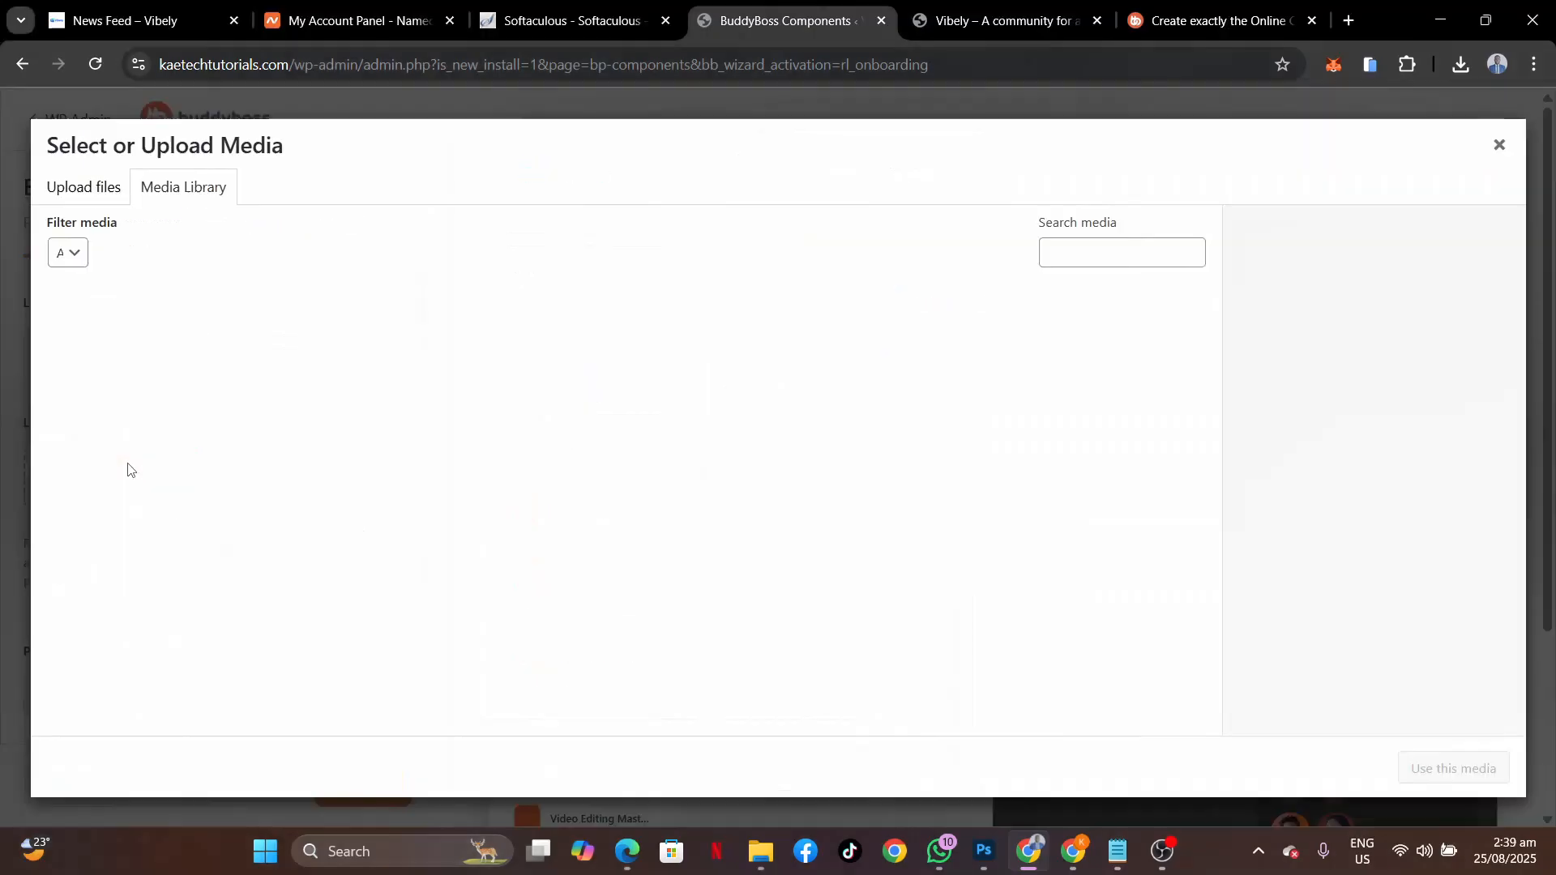
click(444, 351)
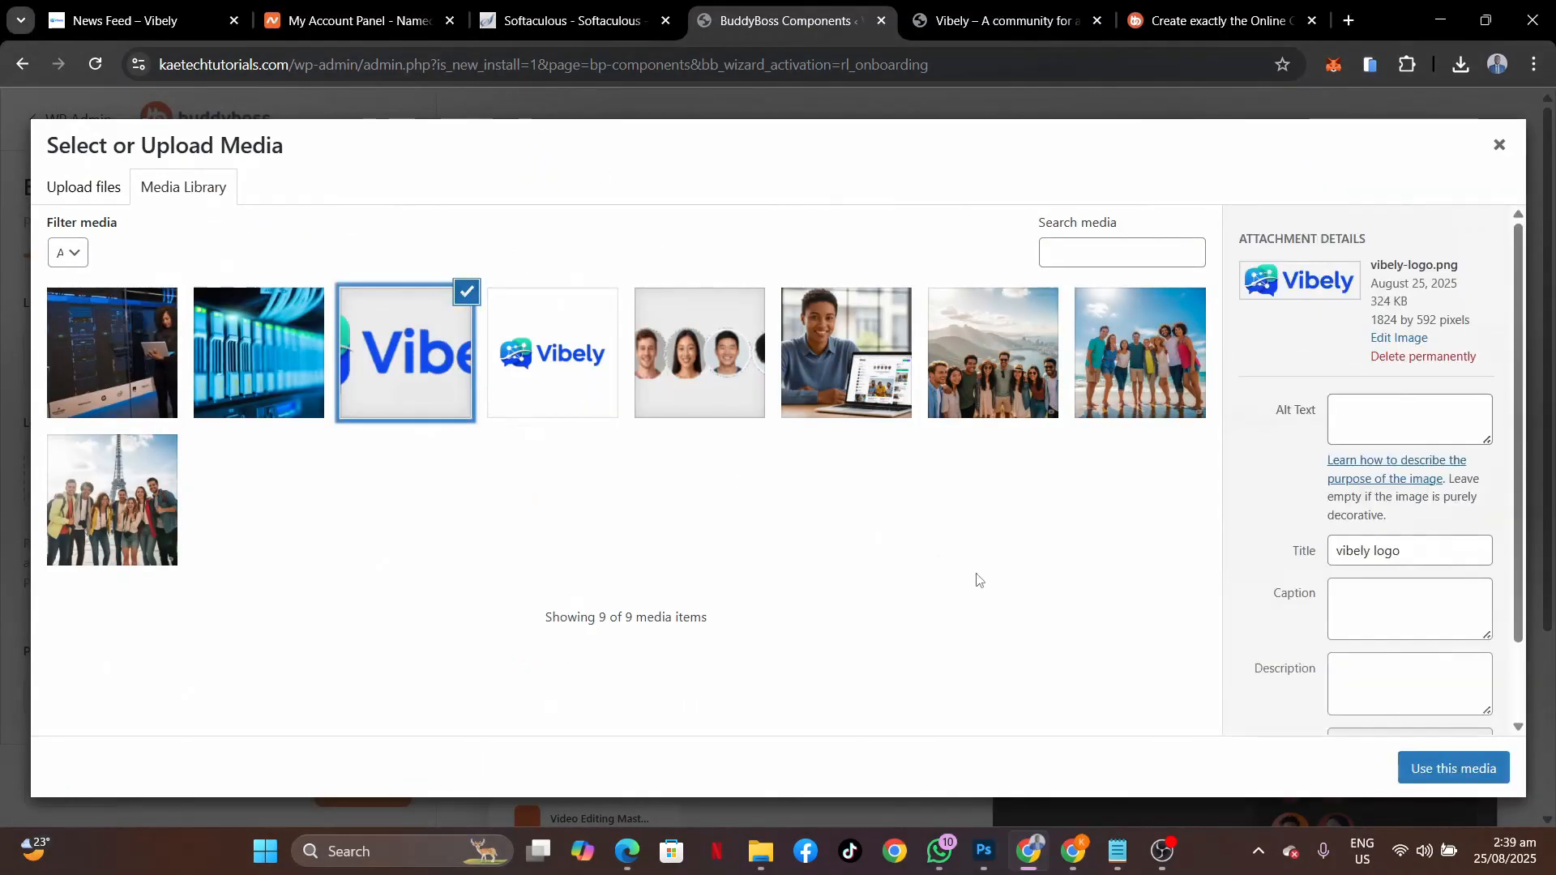
click(1450, 767)
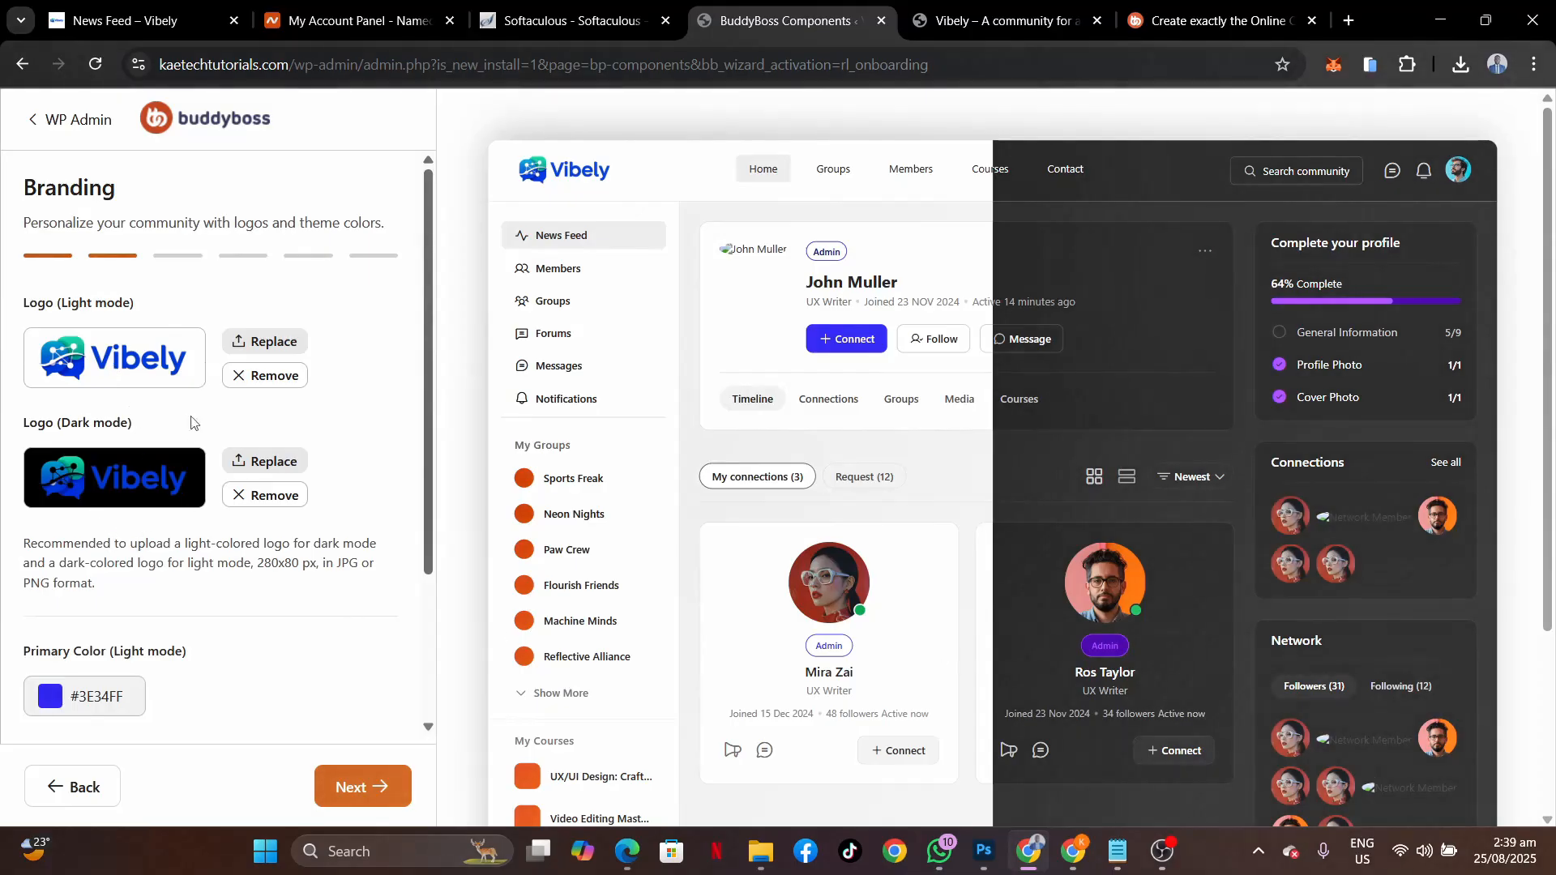
Copy 2979FF from the colour notes into the light-mode primary colour picker, without applying it.
scroll(243, 610, down, 3)
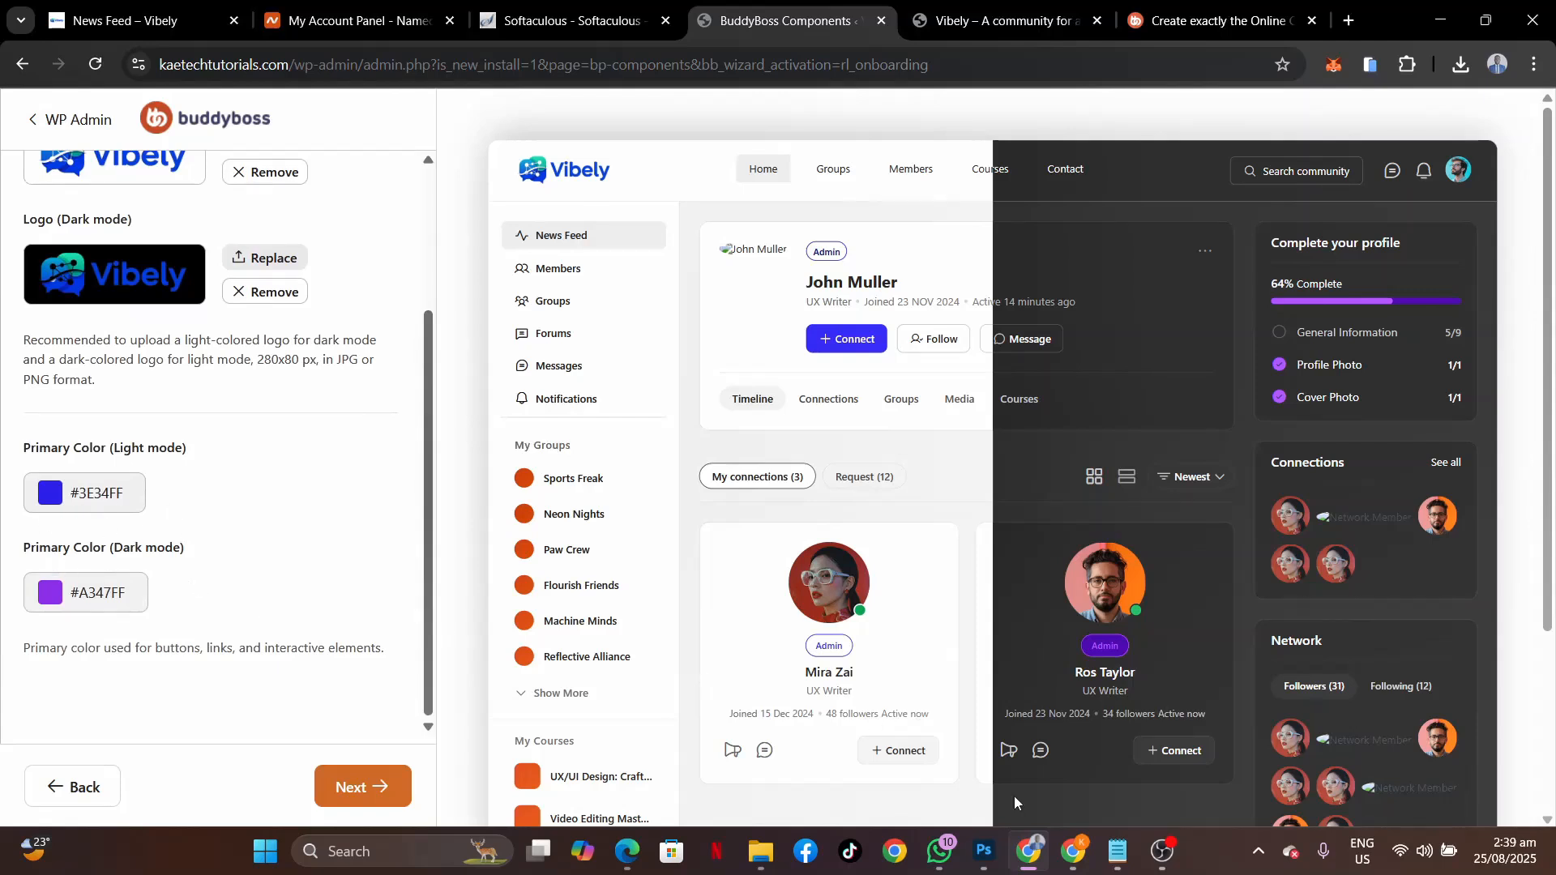
click(1126, 851)
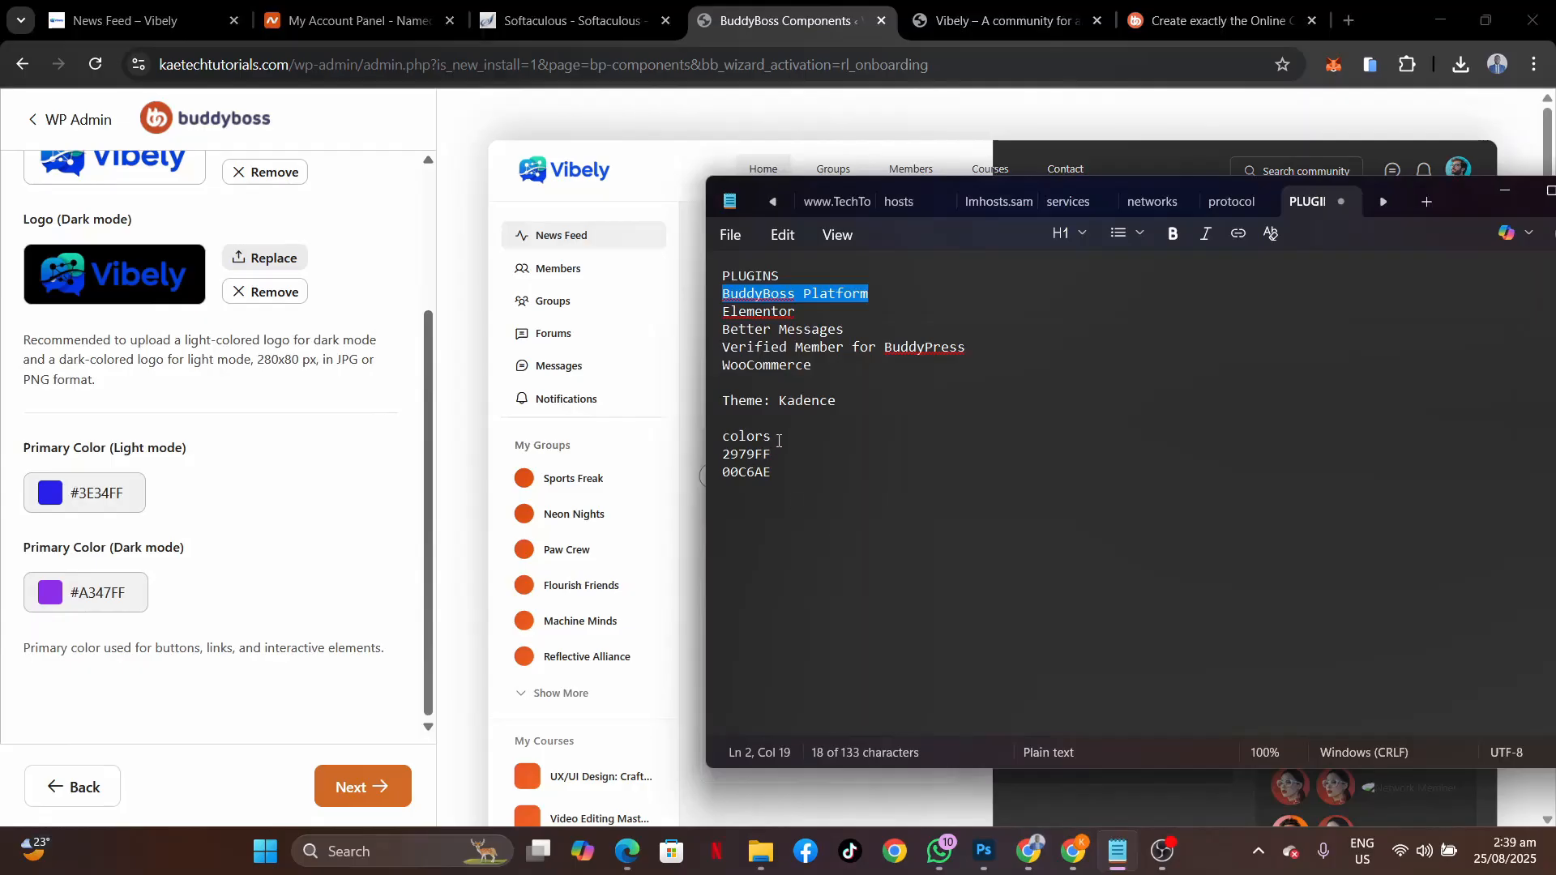
drag(783, 454, 718, 459)
key(ctrl+c)
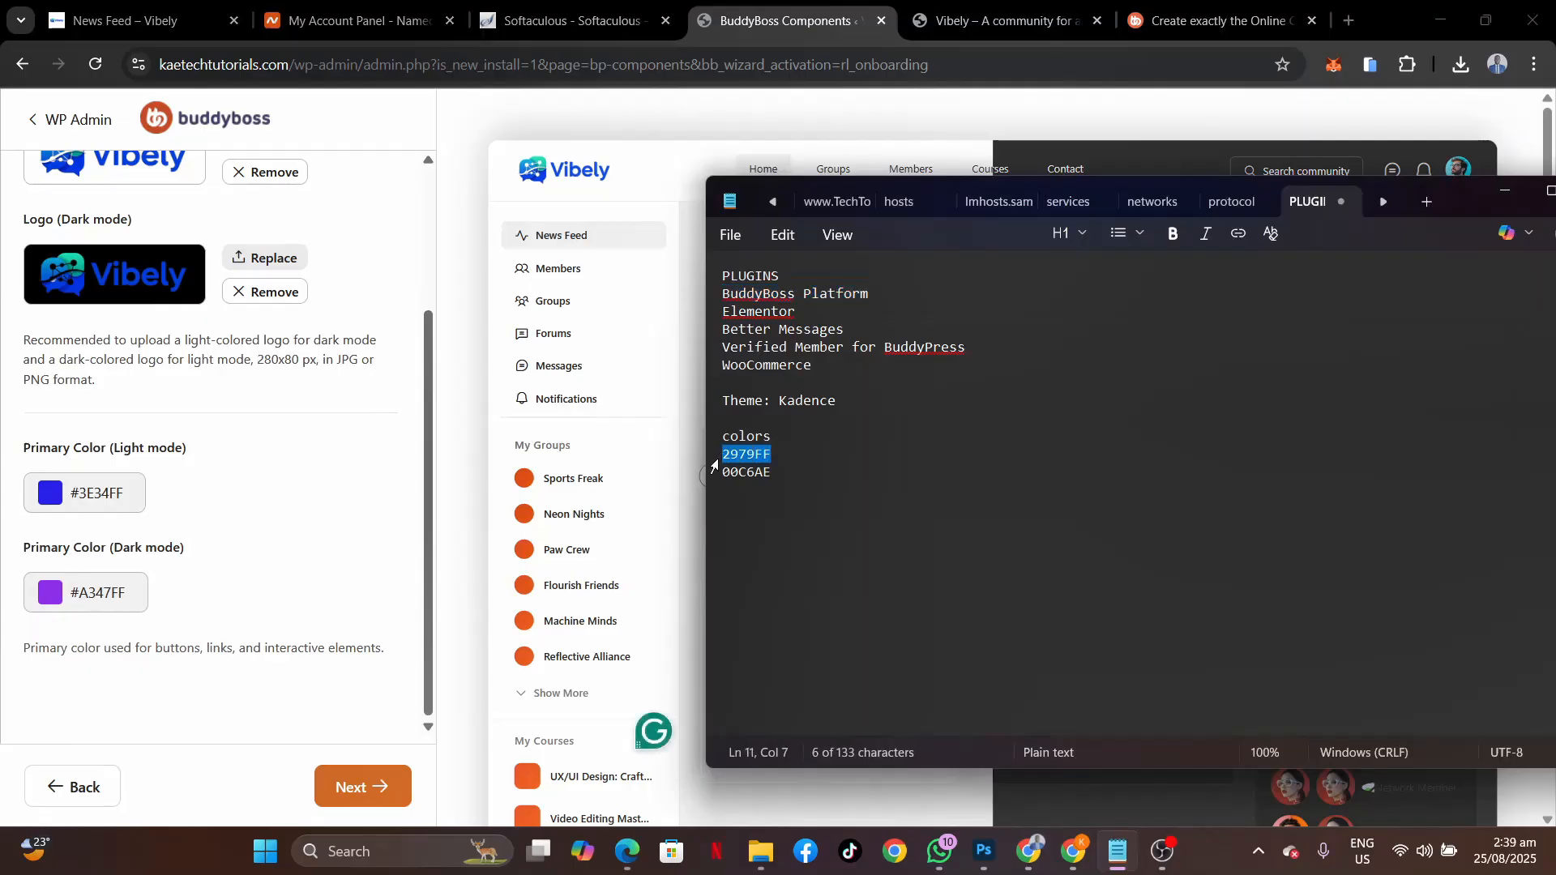
click(99, 498)
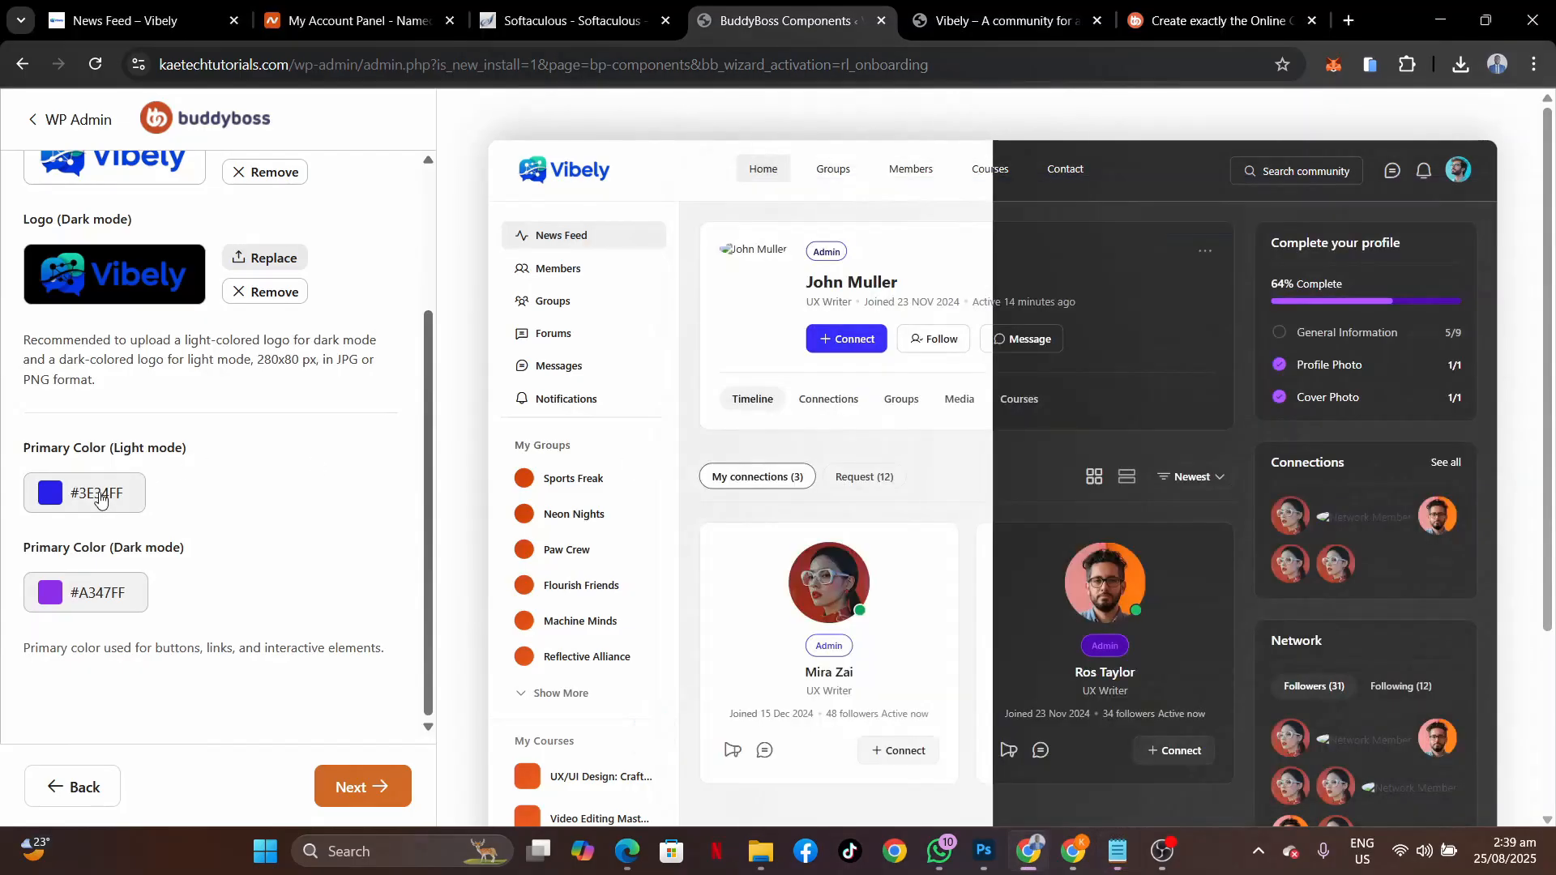
click(99, 499)
drag(178, 430, 111, 435)
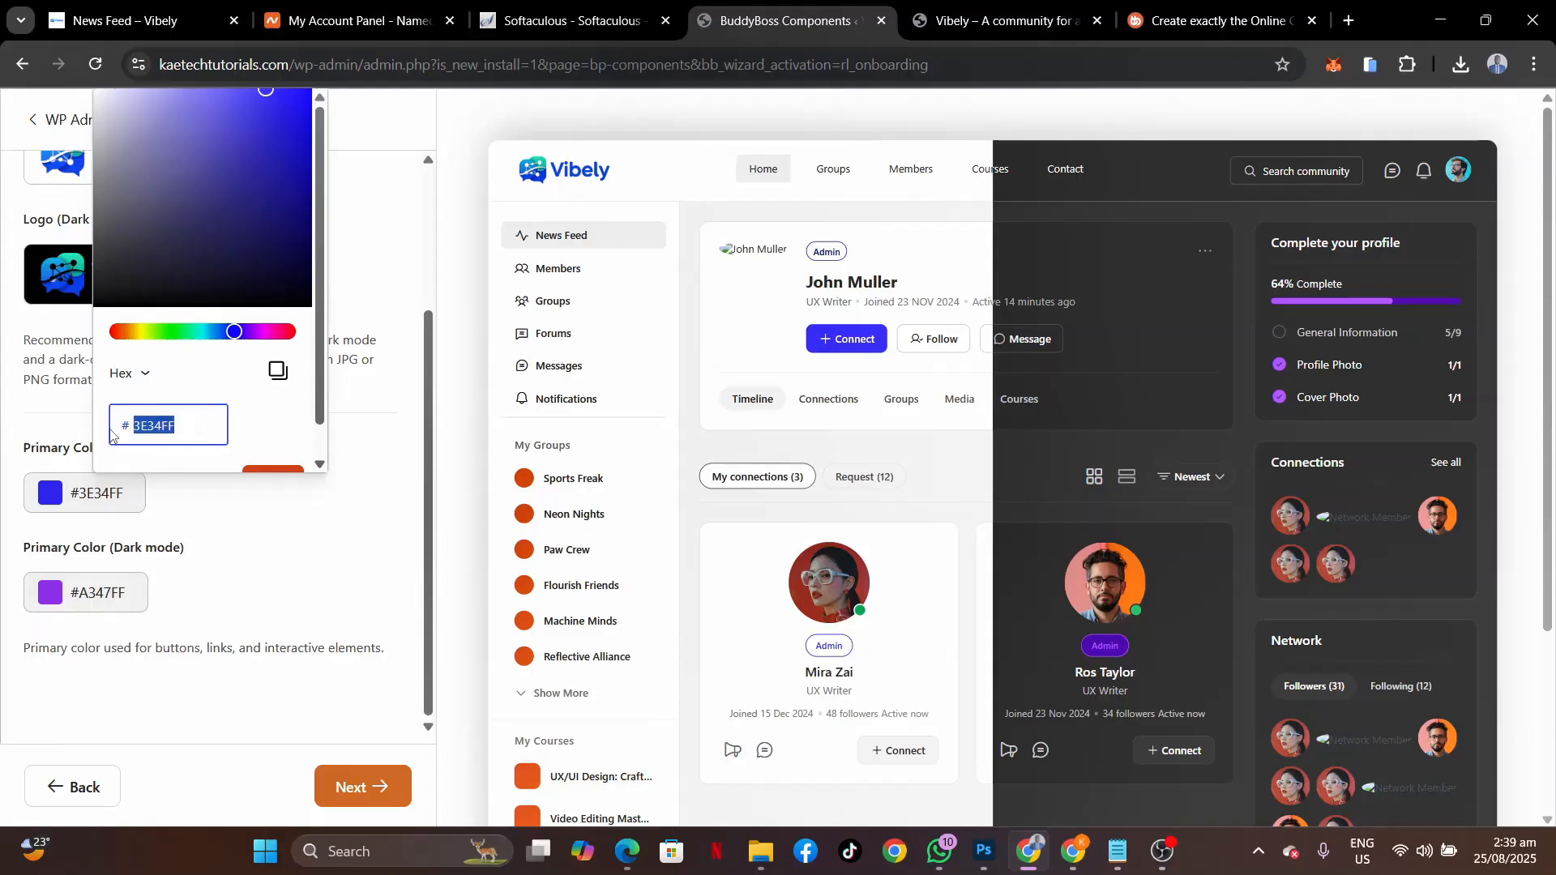
key(ctrl+v)
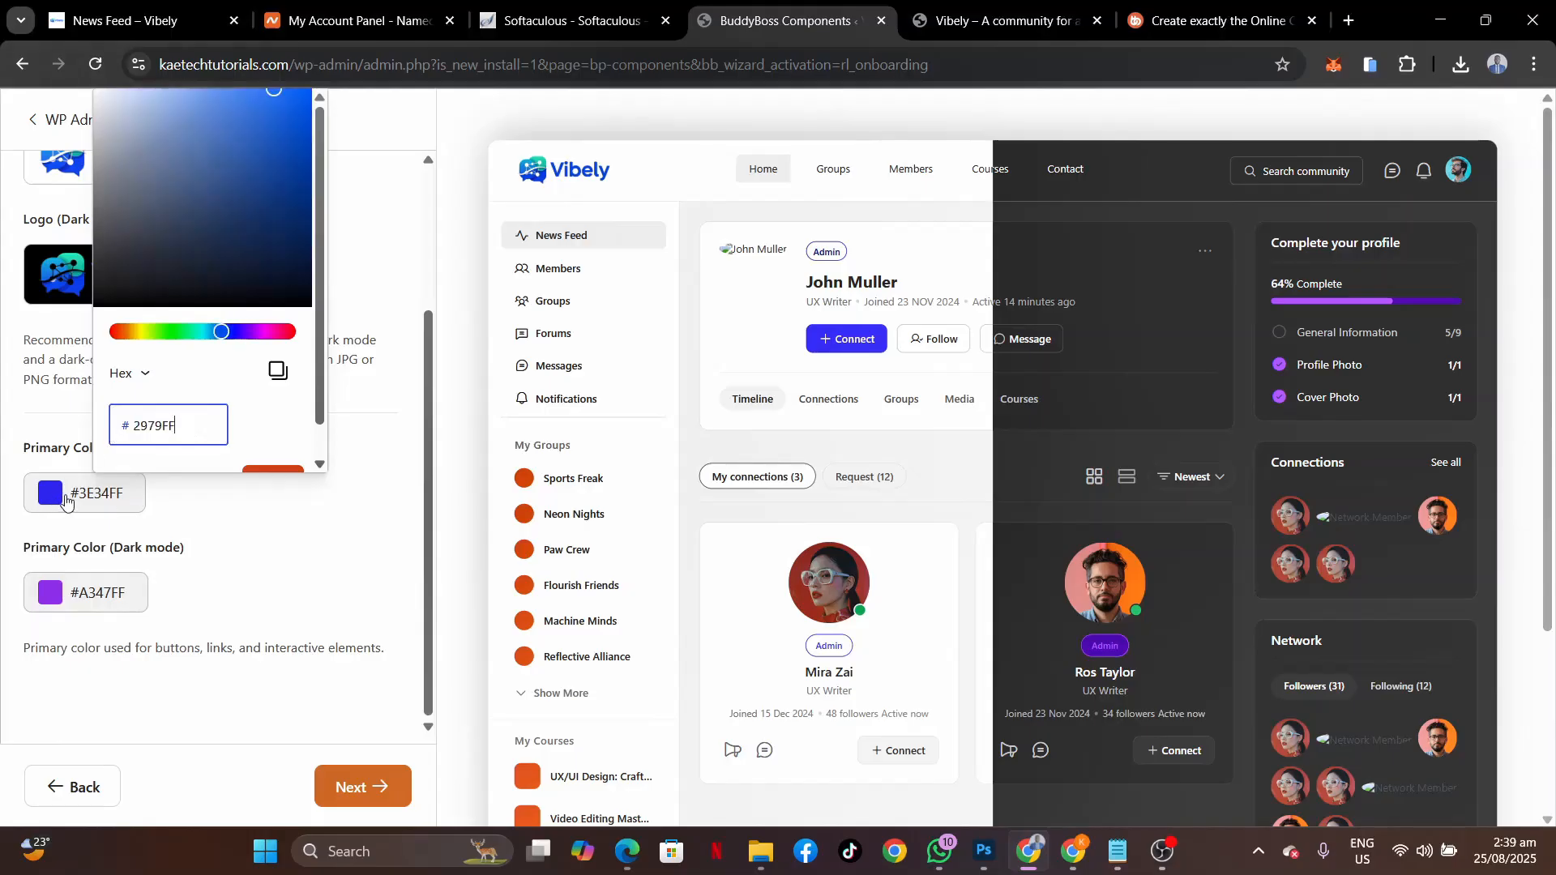
click(241, 435)
click(166, 500)
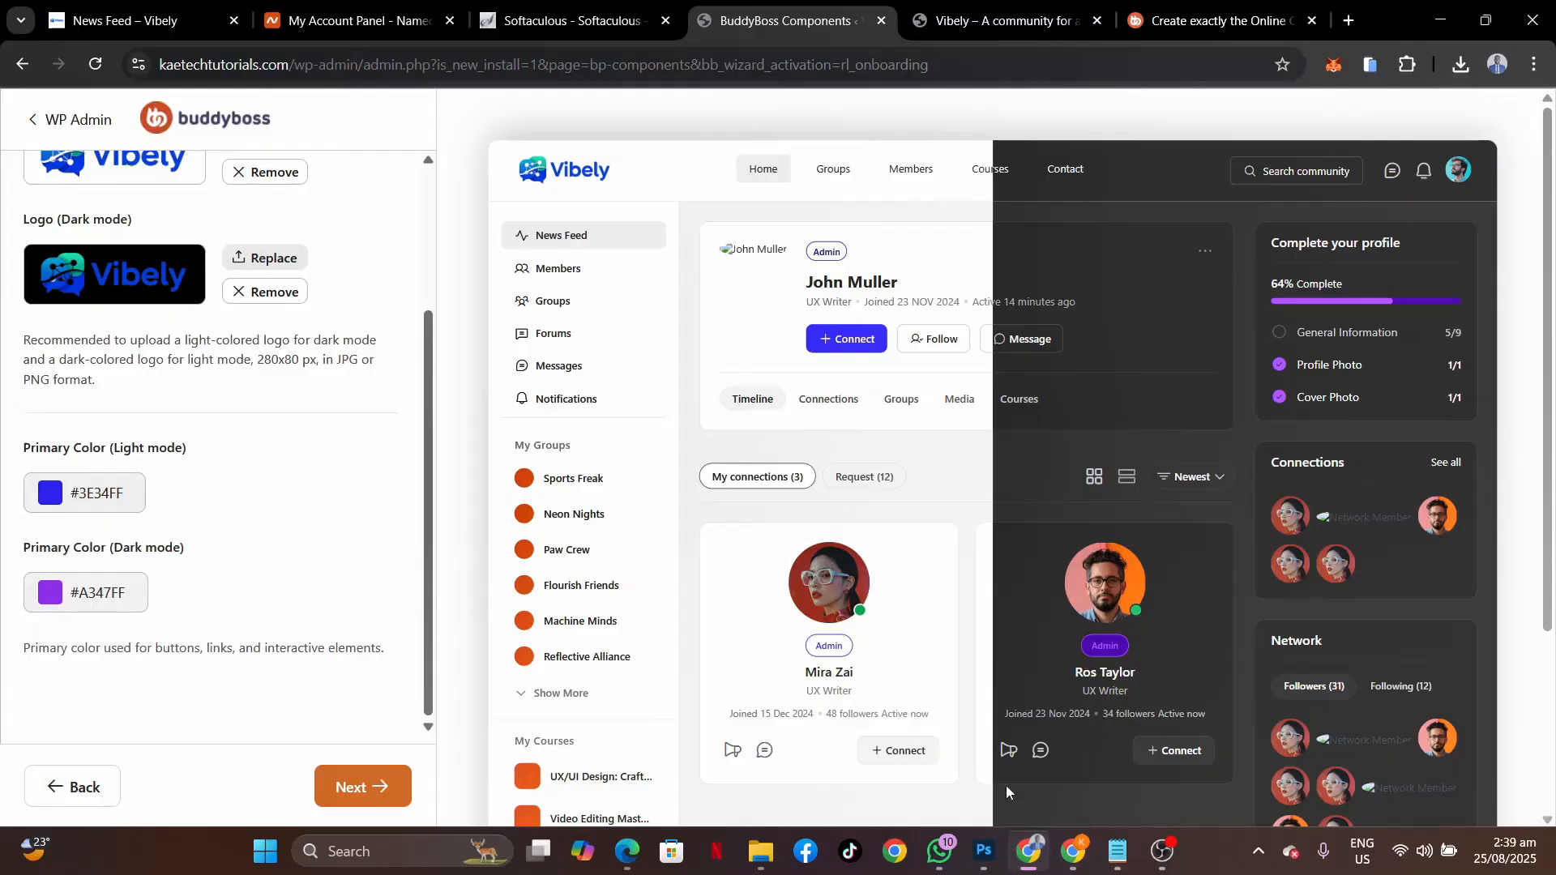
Set the dark-mode primary colour to teal #00c6ae copied from the colour notes.
click(1131, 846)
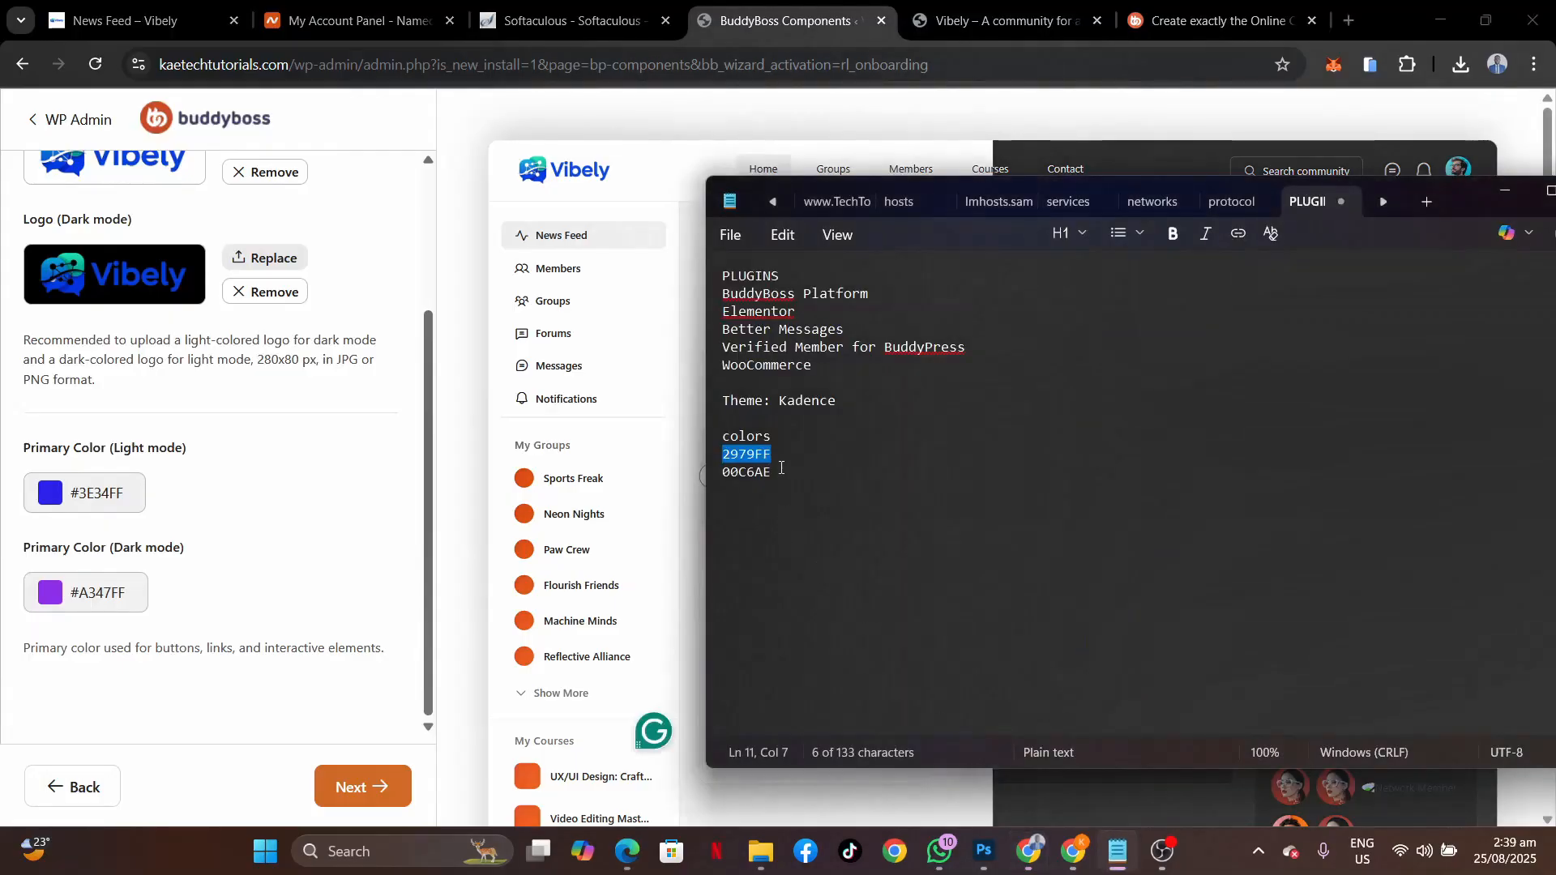
double_click(723, 472)
drag(723, 472, 719, 473)
key(ctrl+c)
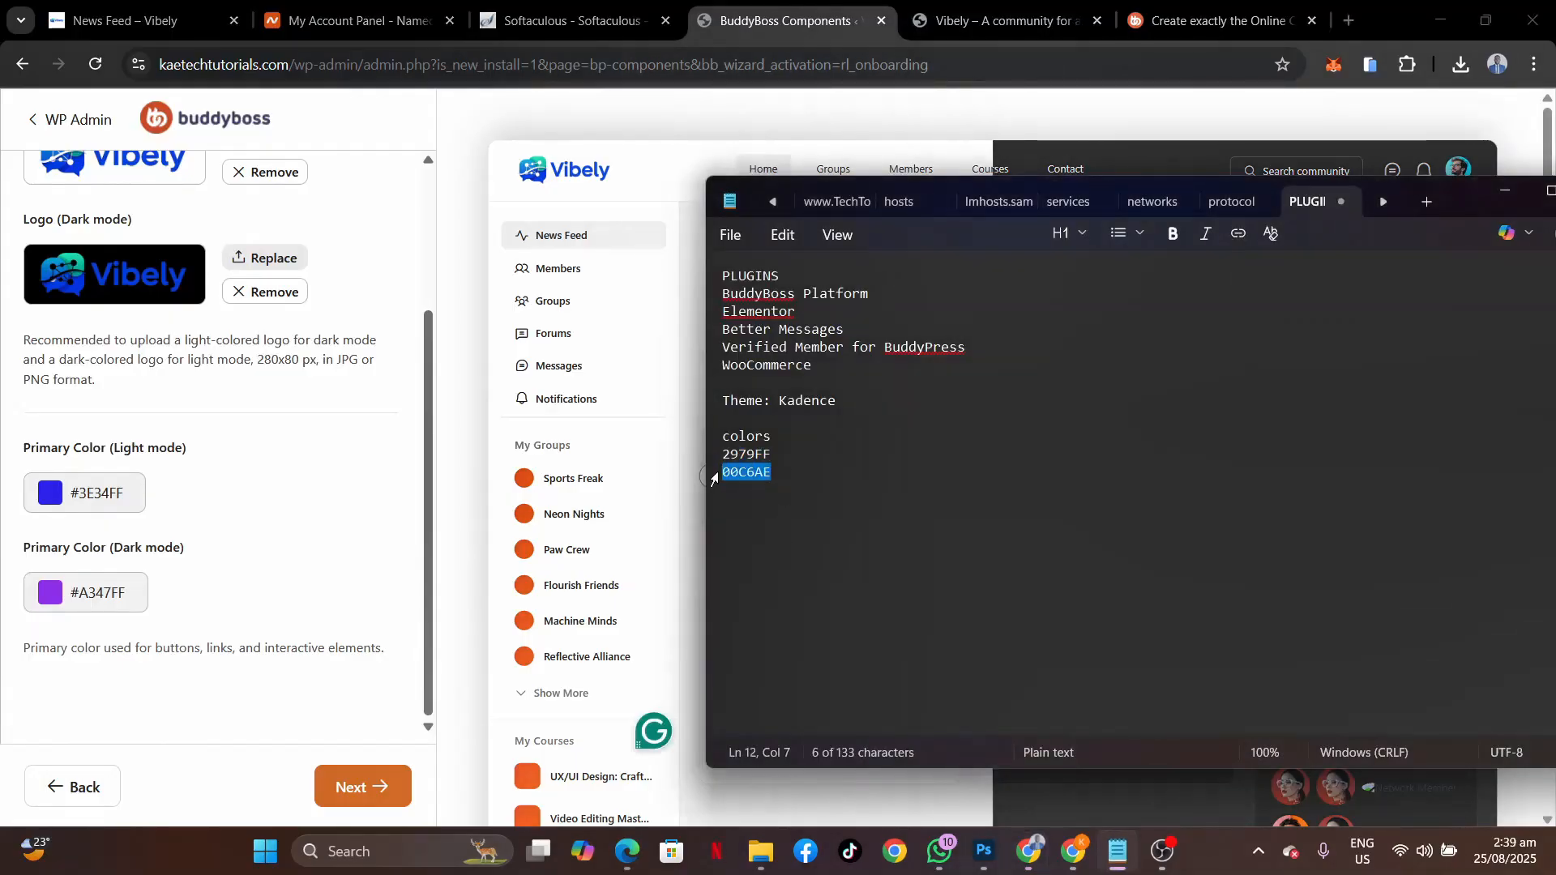
click(101, 591)
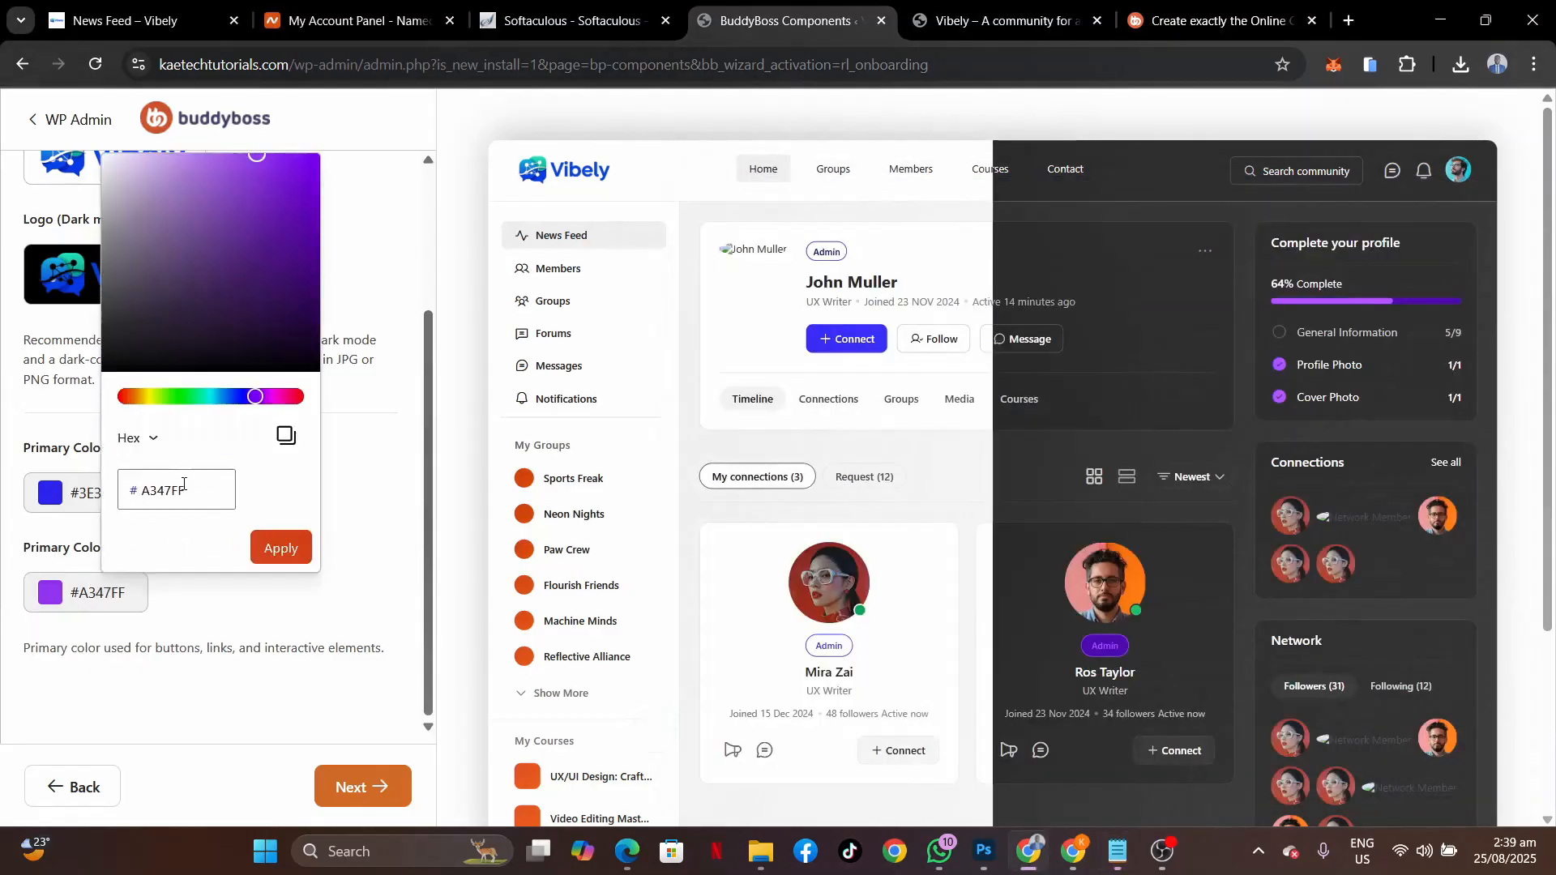
click(194, 497)
key(ctrl+a)
key(ctrl+v)
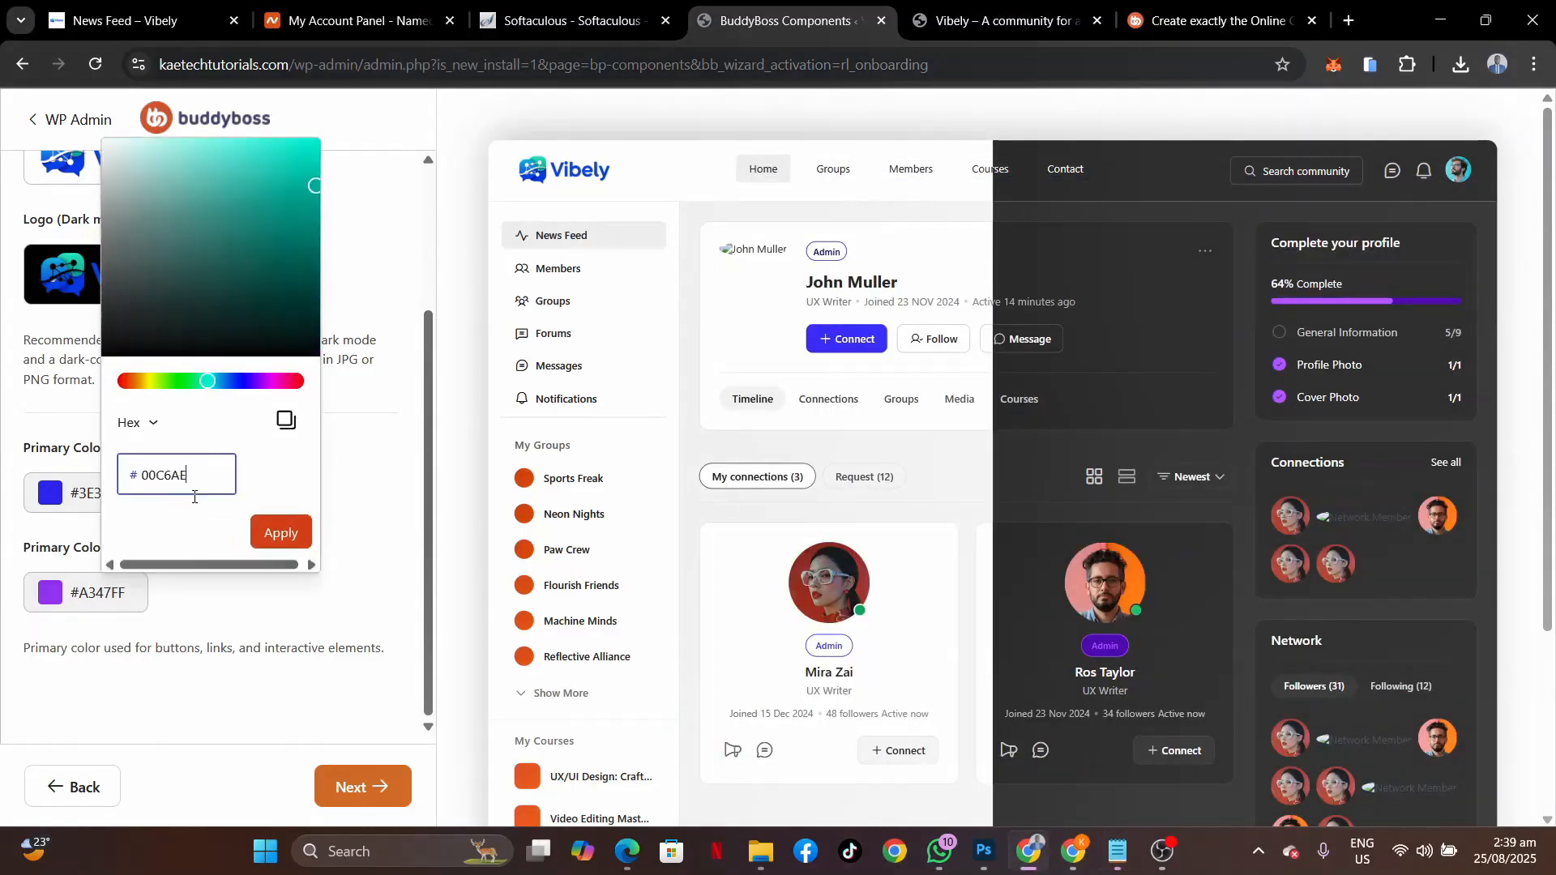
click(301, 535)
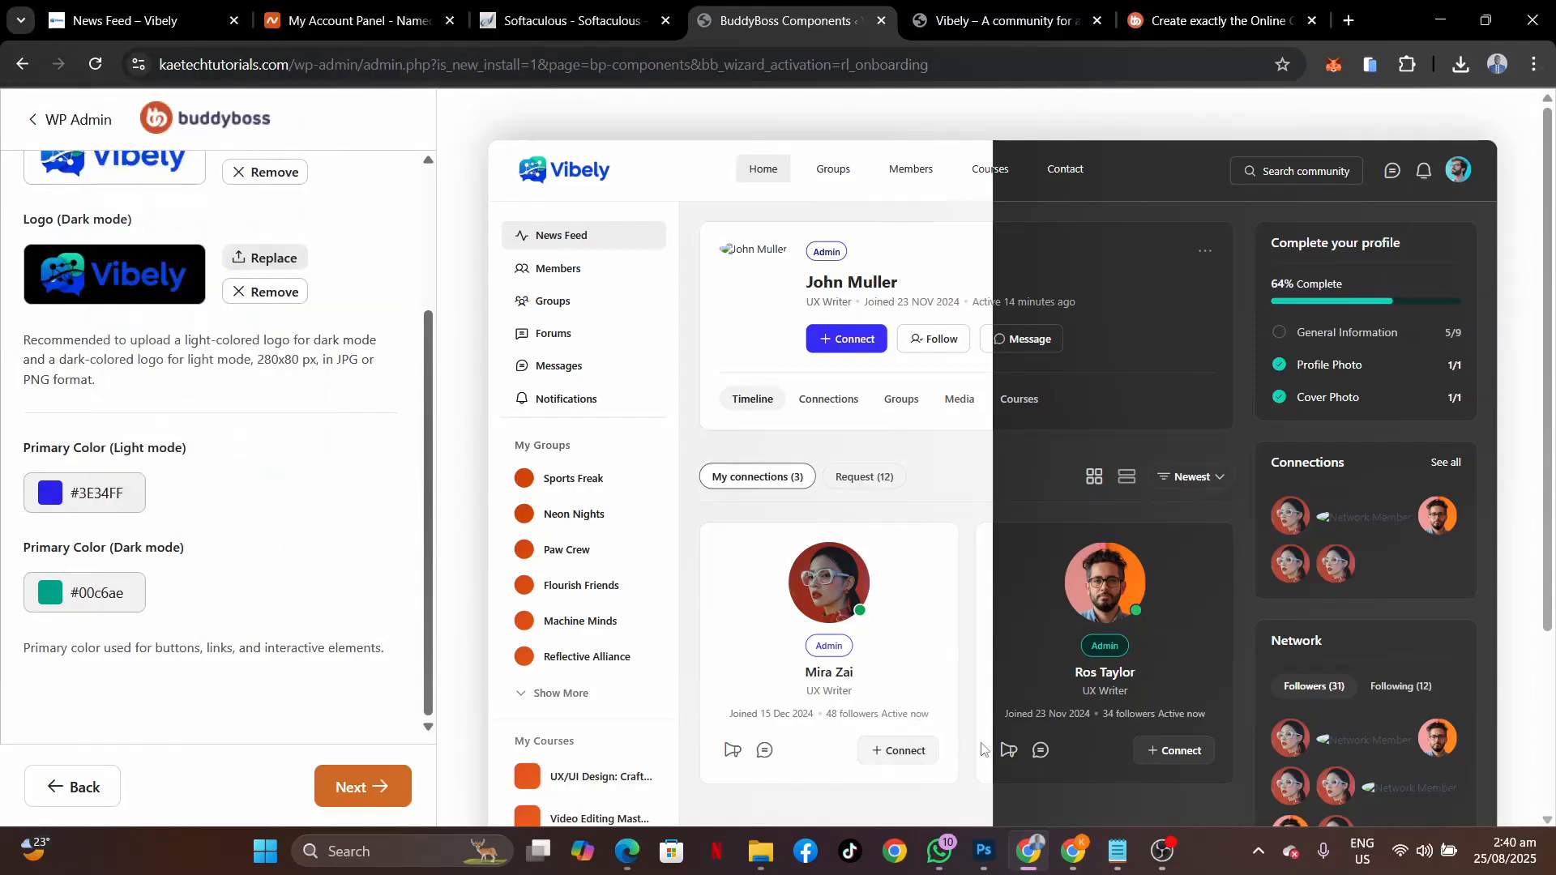
Paste 2979FF into the light-mode primary colour picker and confirm it.
click(1107, 869)
drag(776, 454, 717, 460)
key(ctrl+c)
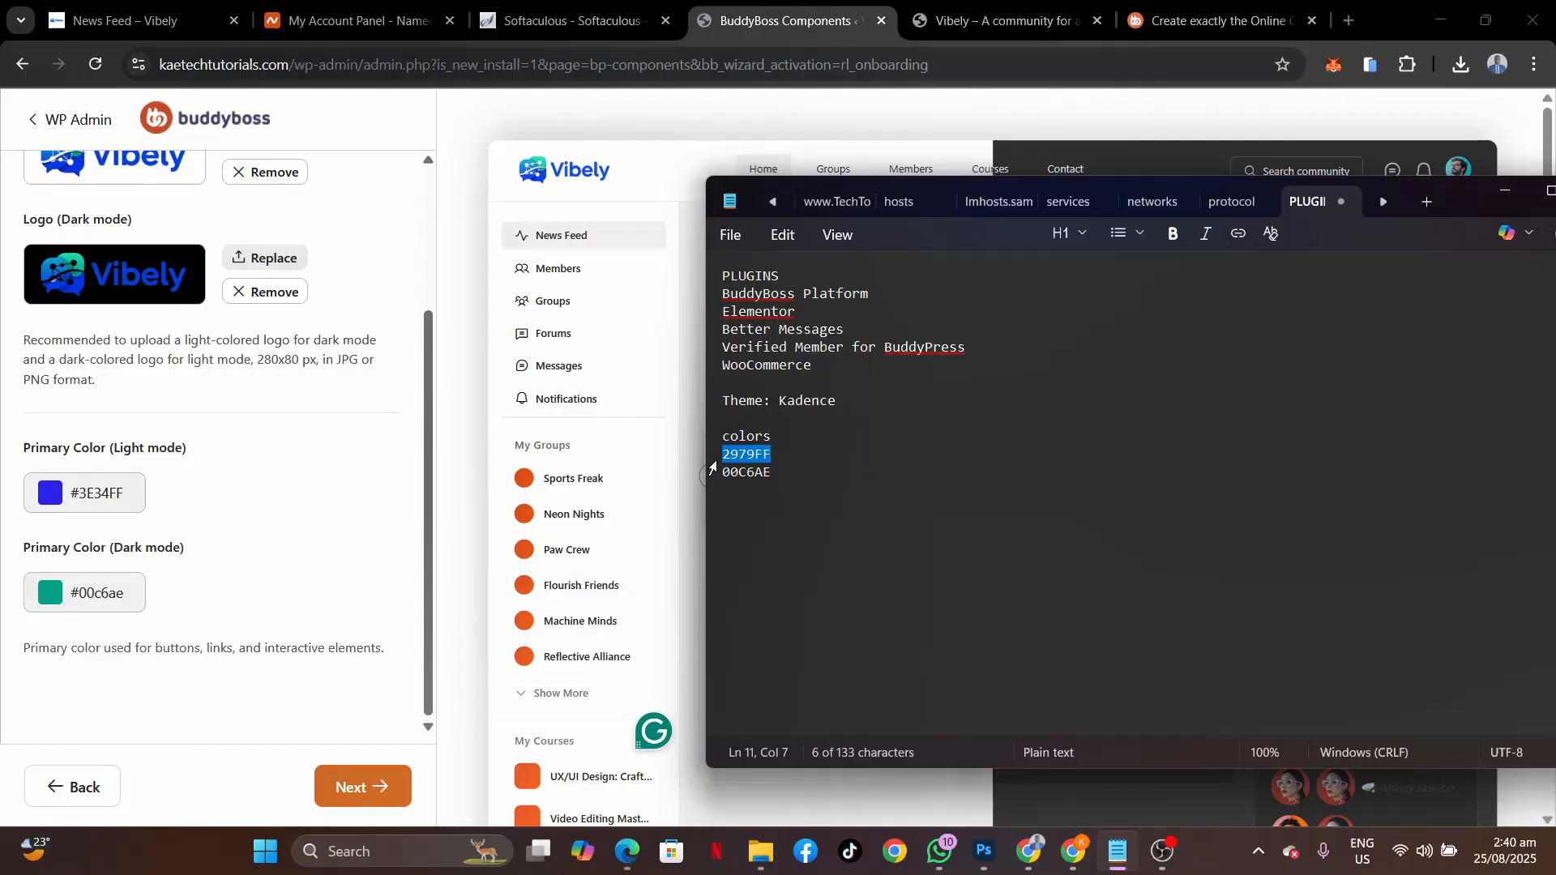
click(91, 490)
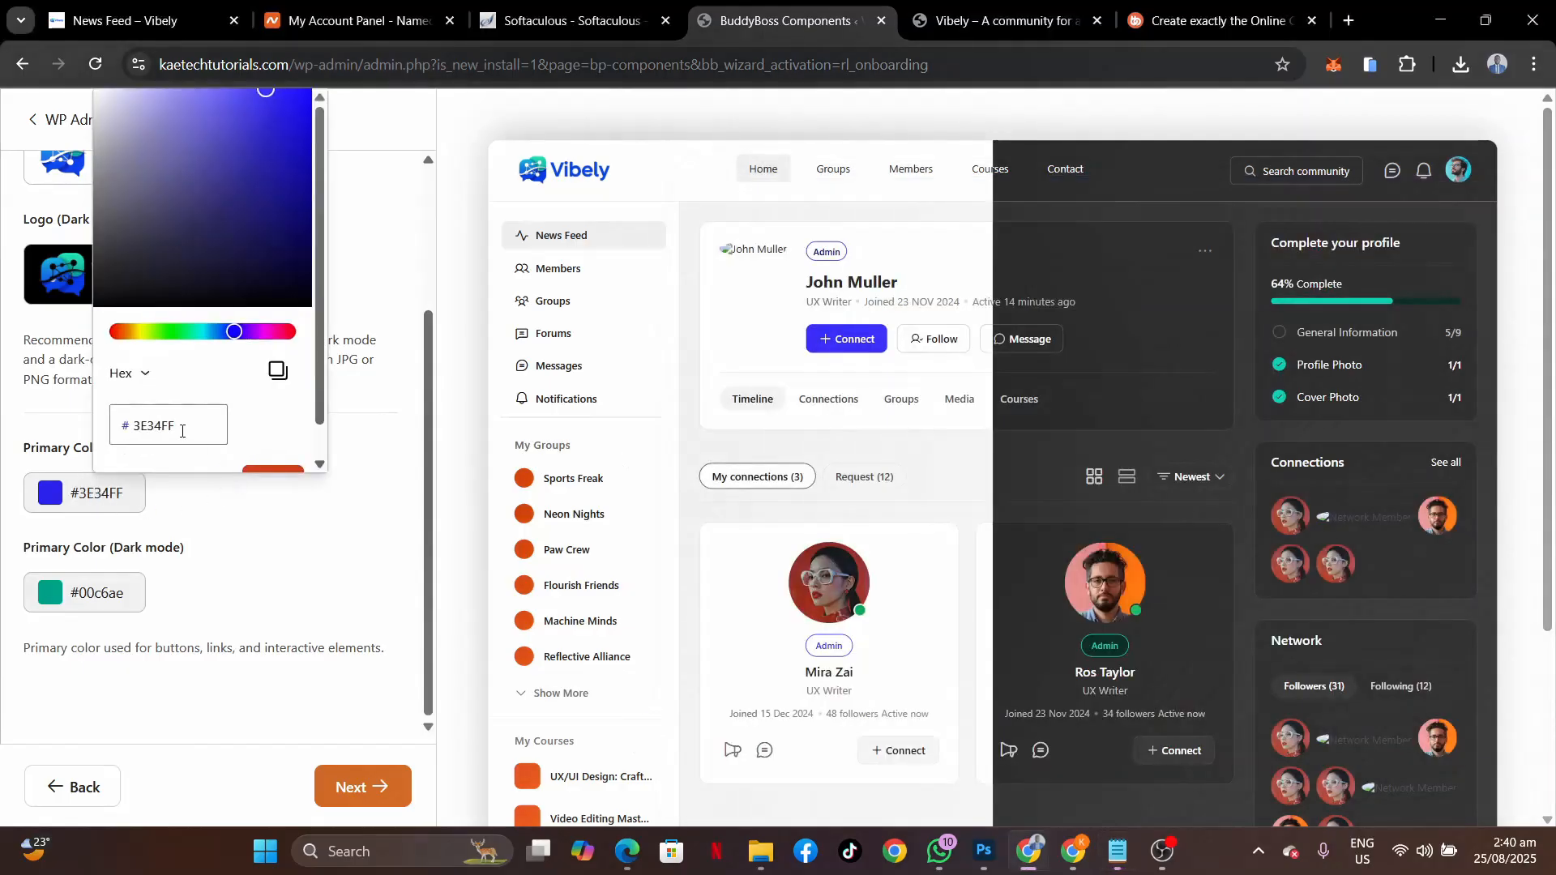
drag(182, 431, 42, 414)
key(ctrl+v)
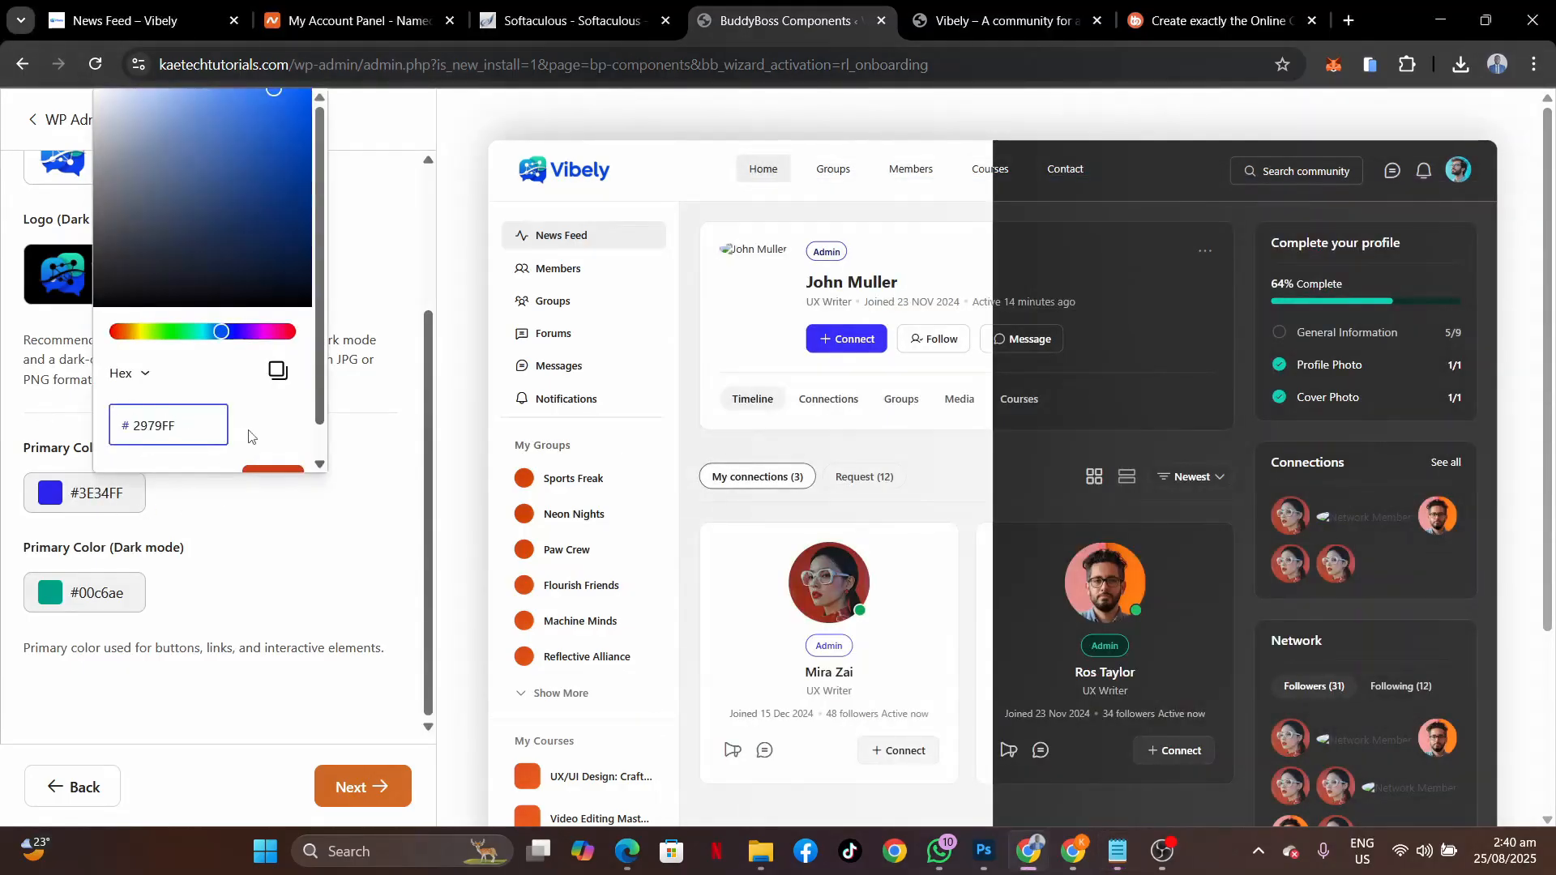
scroll(275, 438, down, 1)
click(274, 450)
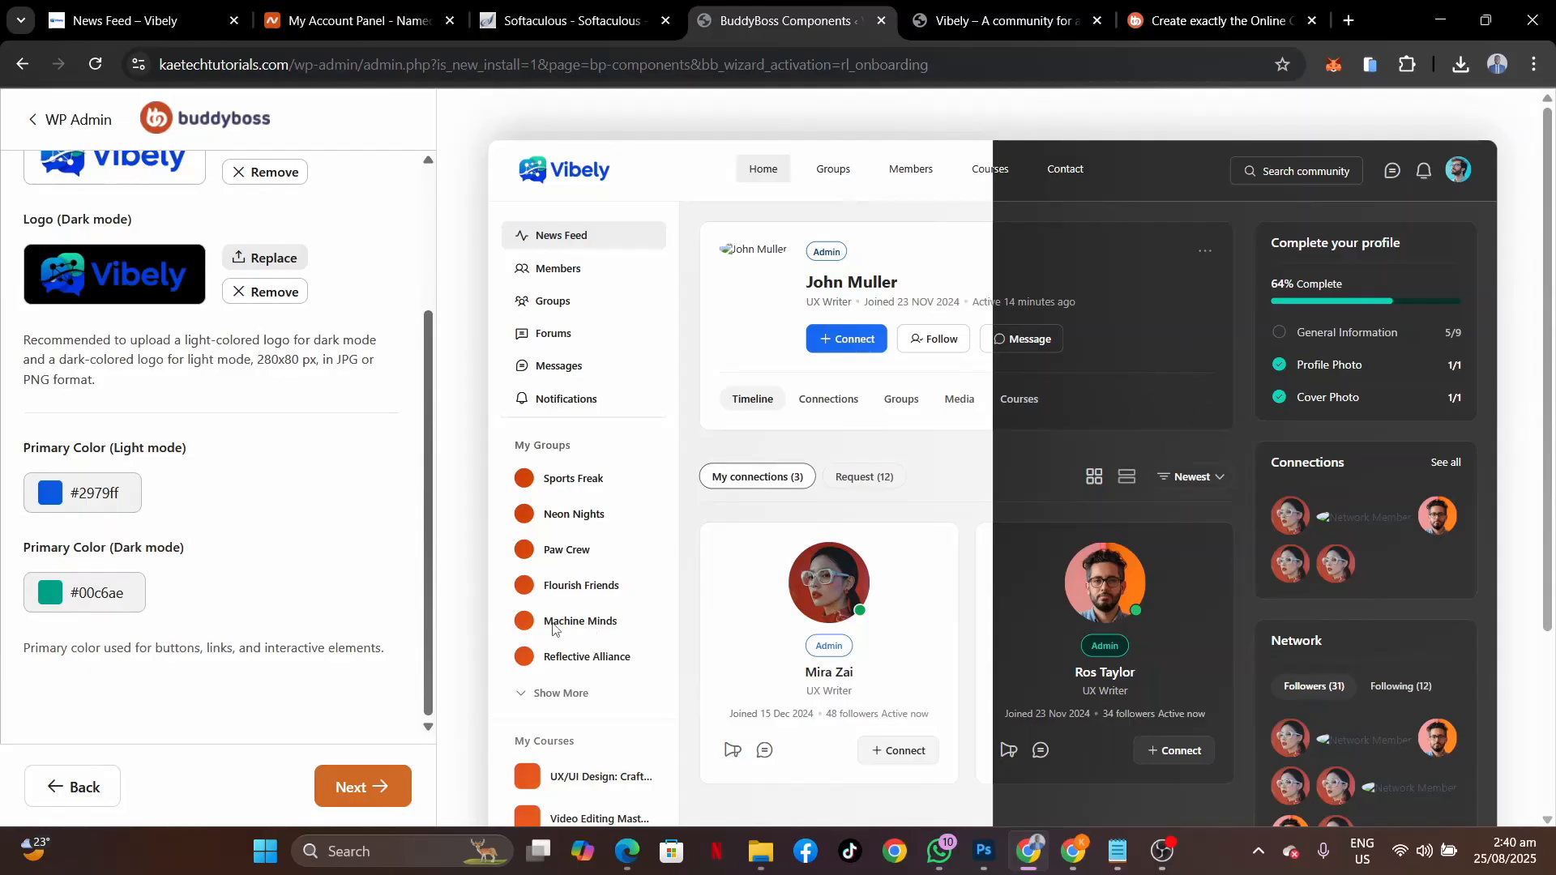
Preview the sample news feed, profile and group pages, keeping Login & Registration on and Courses off.
click(350, 797)
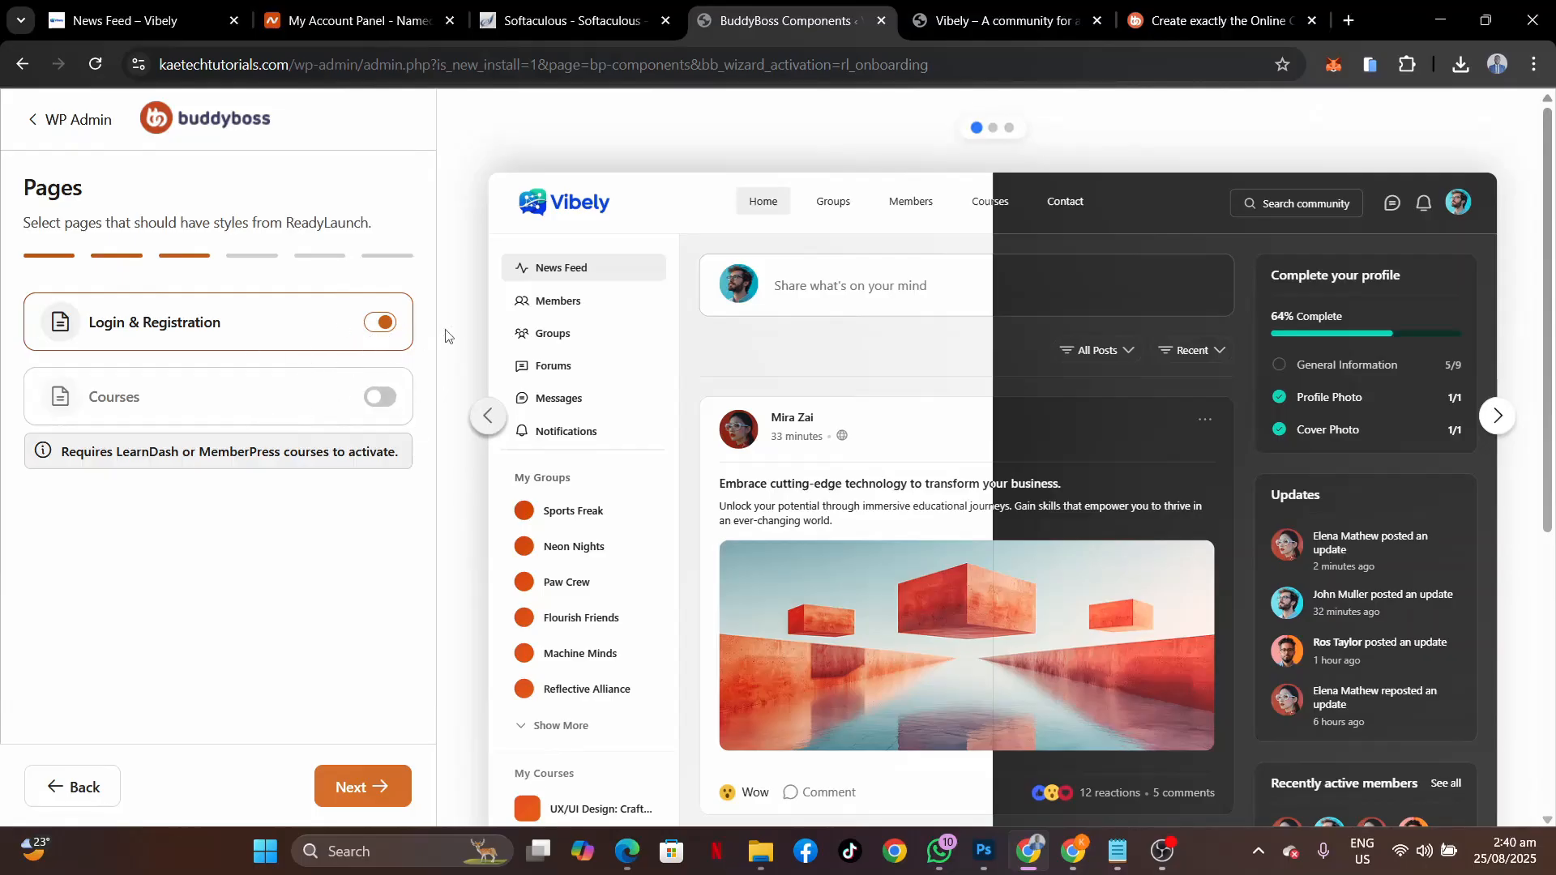
click(995, 130)
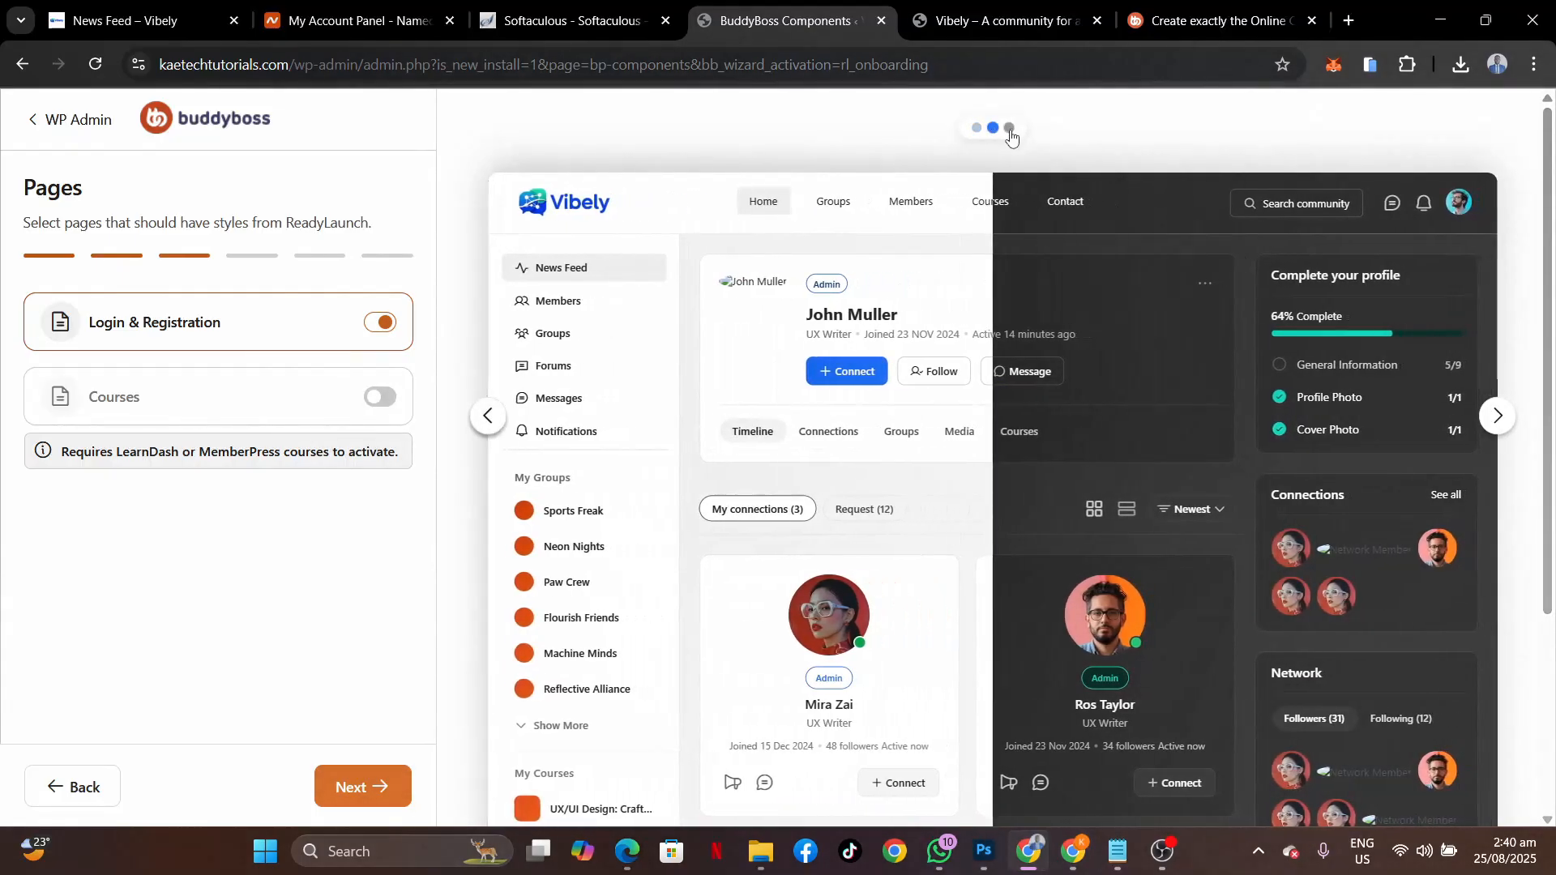
click(1009, 129)
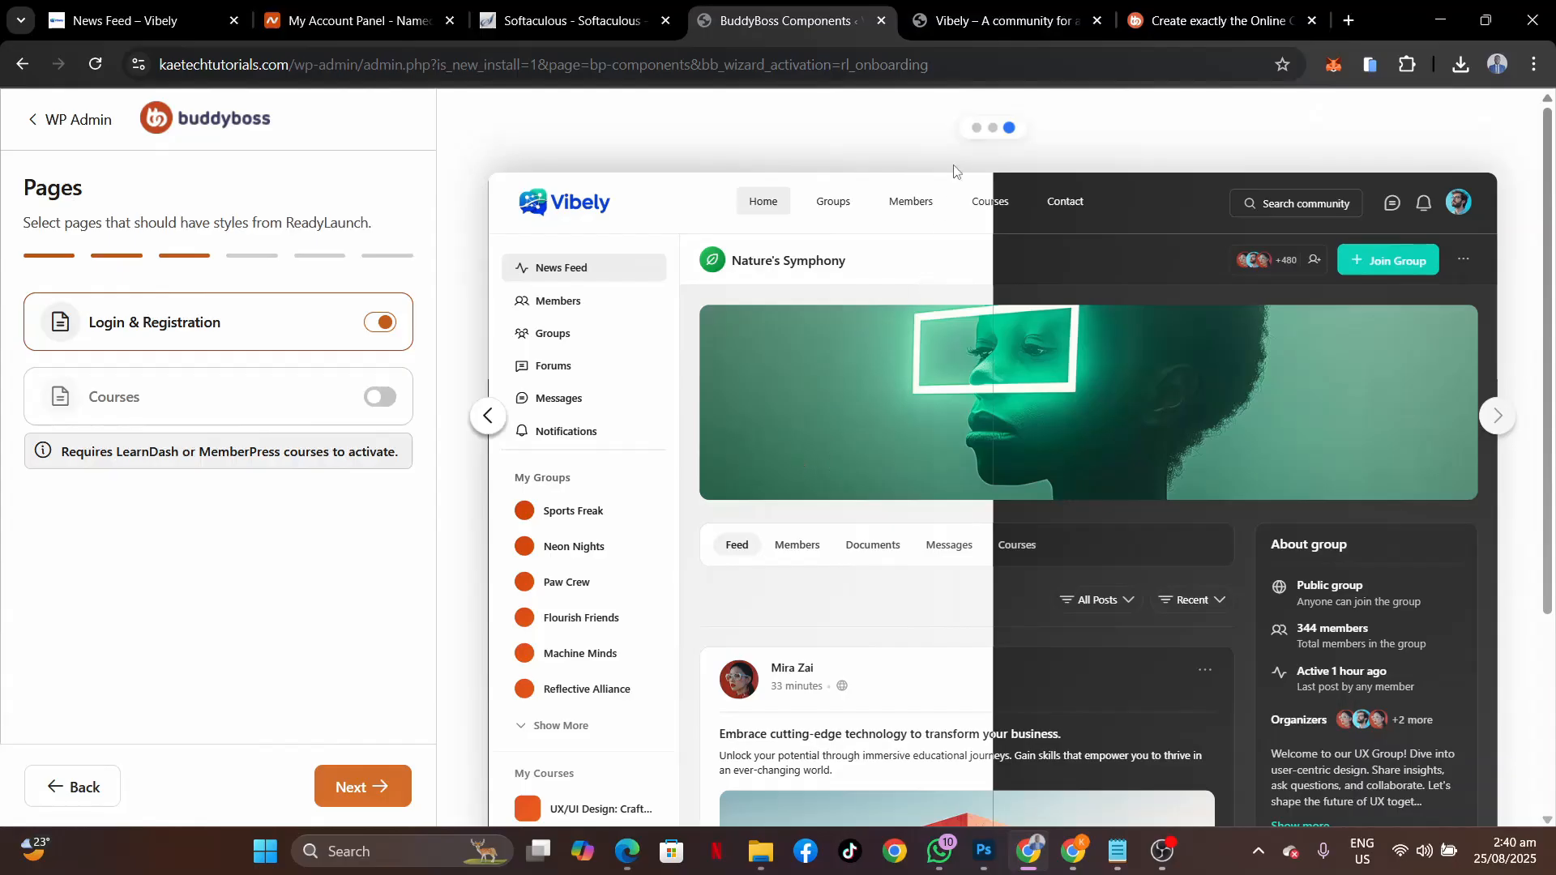
click(977, 128)
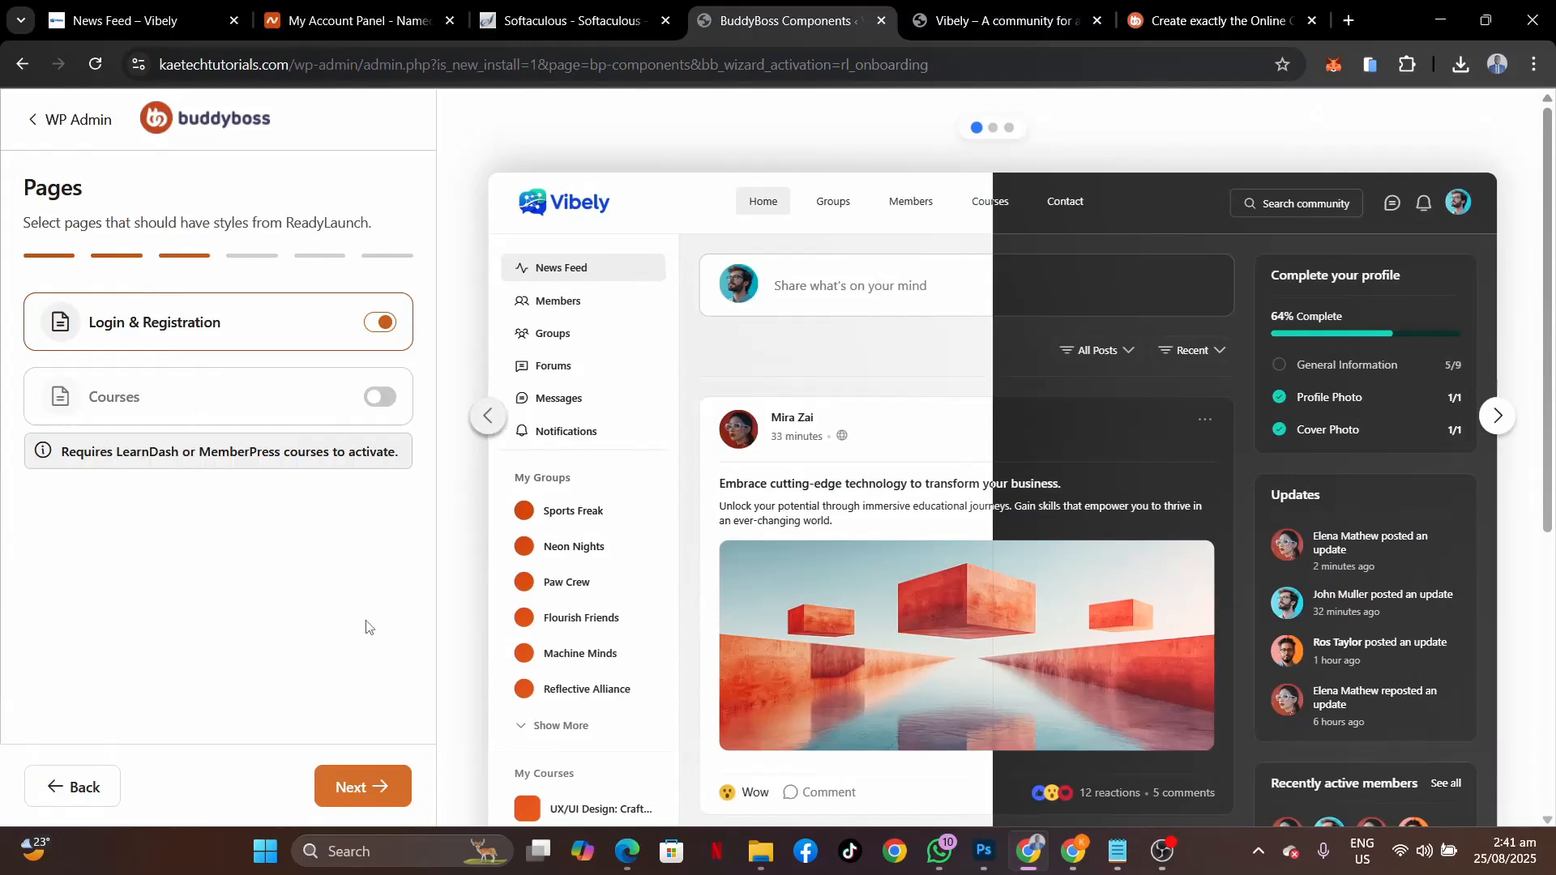
click(371, 790)
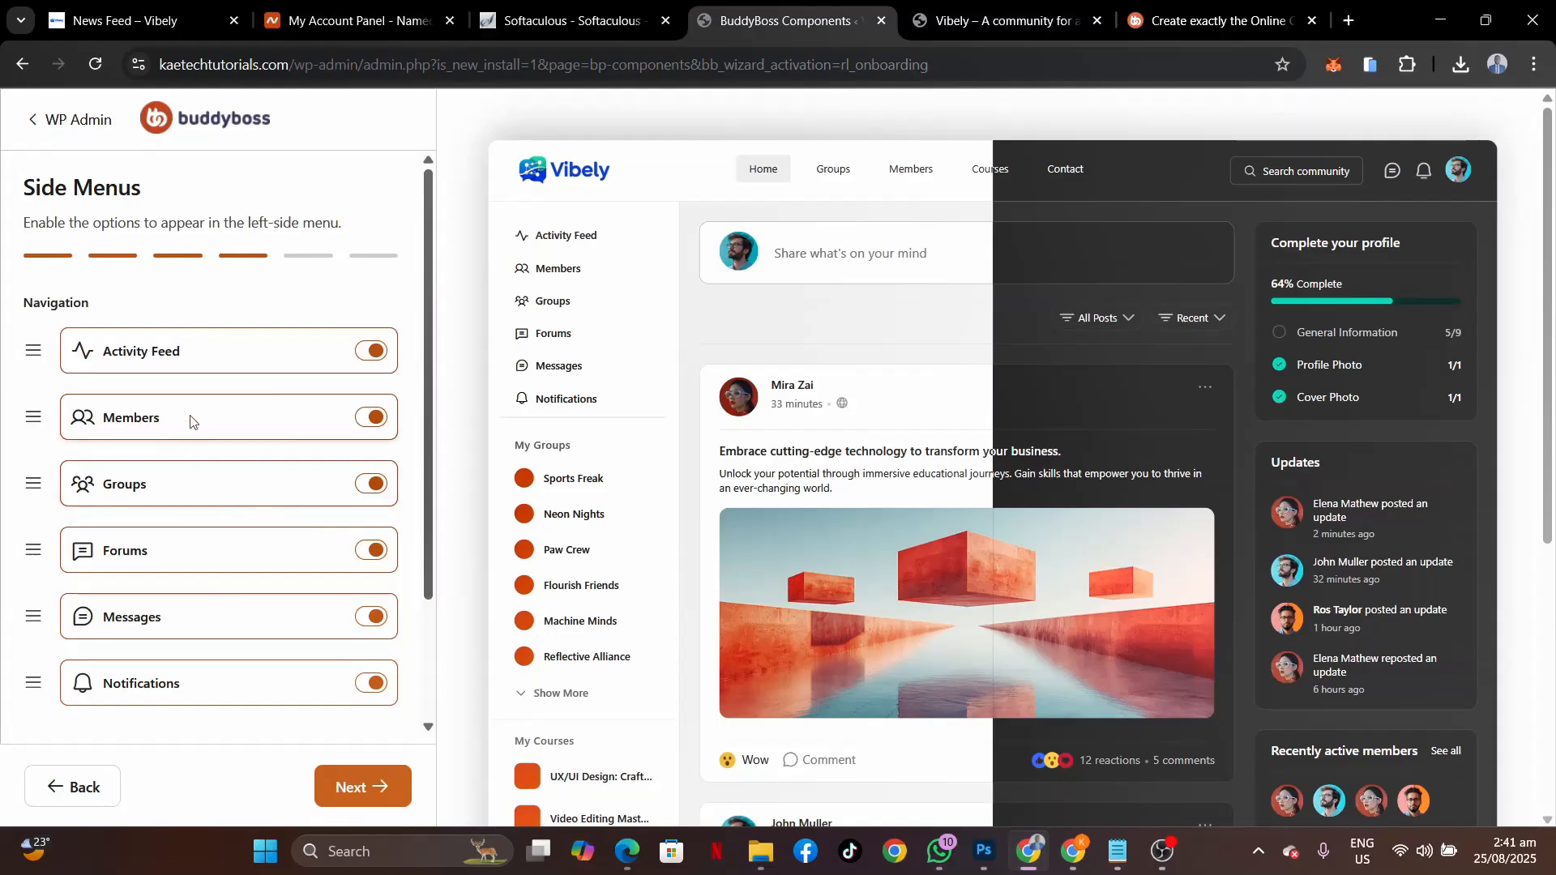
Review the six side-menu items, compare with the live News Feed – Vibely tab, and continue.
scroll(170, 579, down, 2)
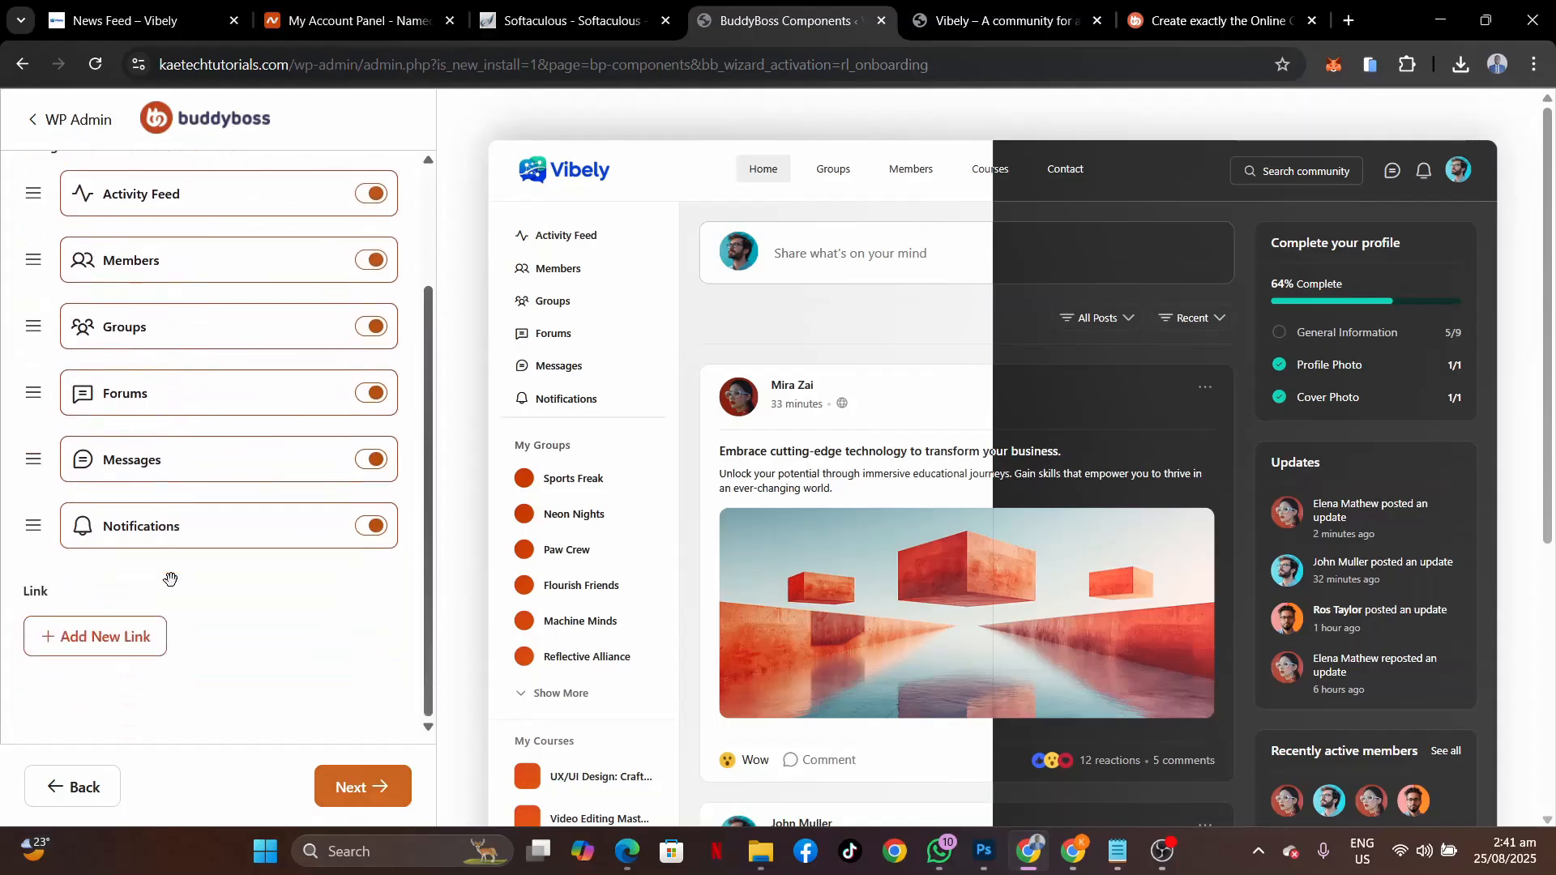
scroll(170, 580, up, 2)
scroll(167, 577, down, 2)
click(91, 34)
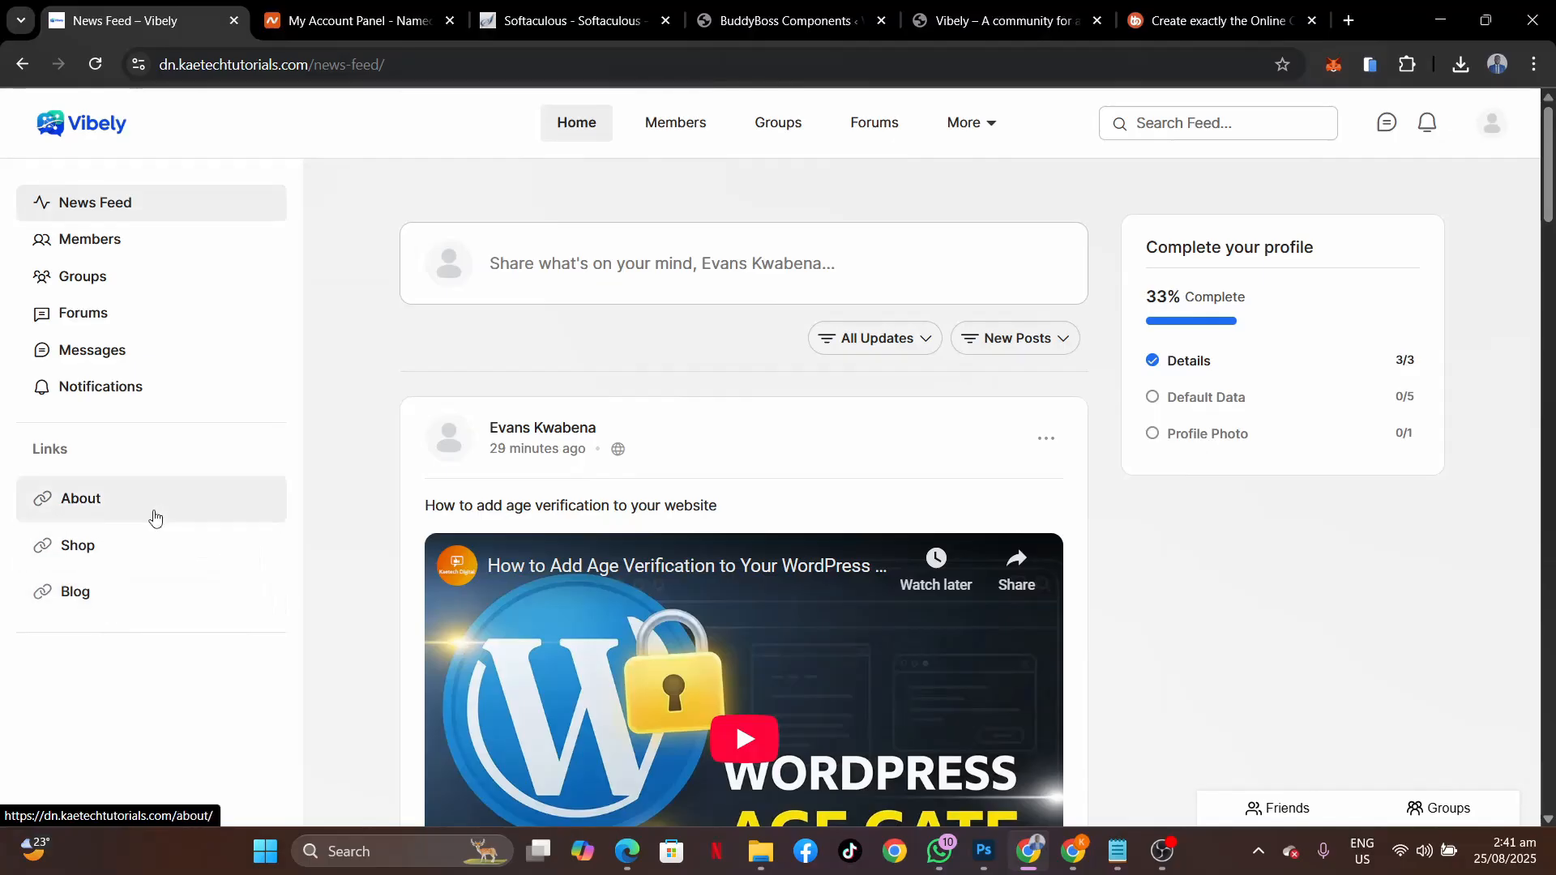
click(776, 27)
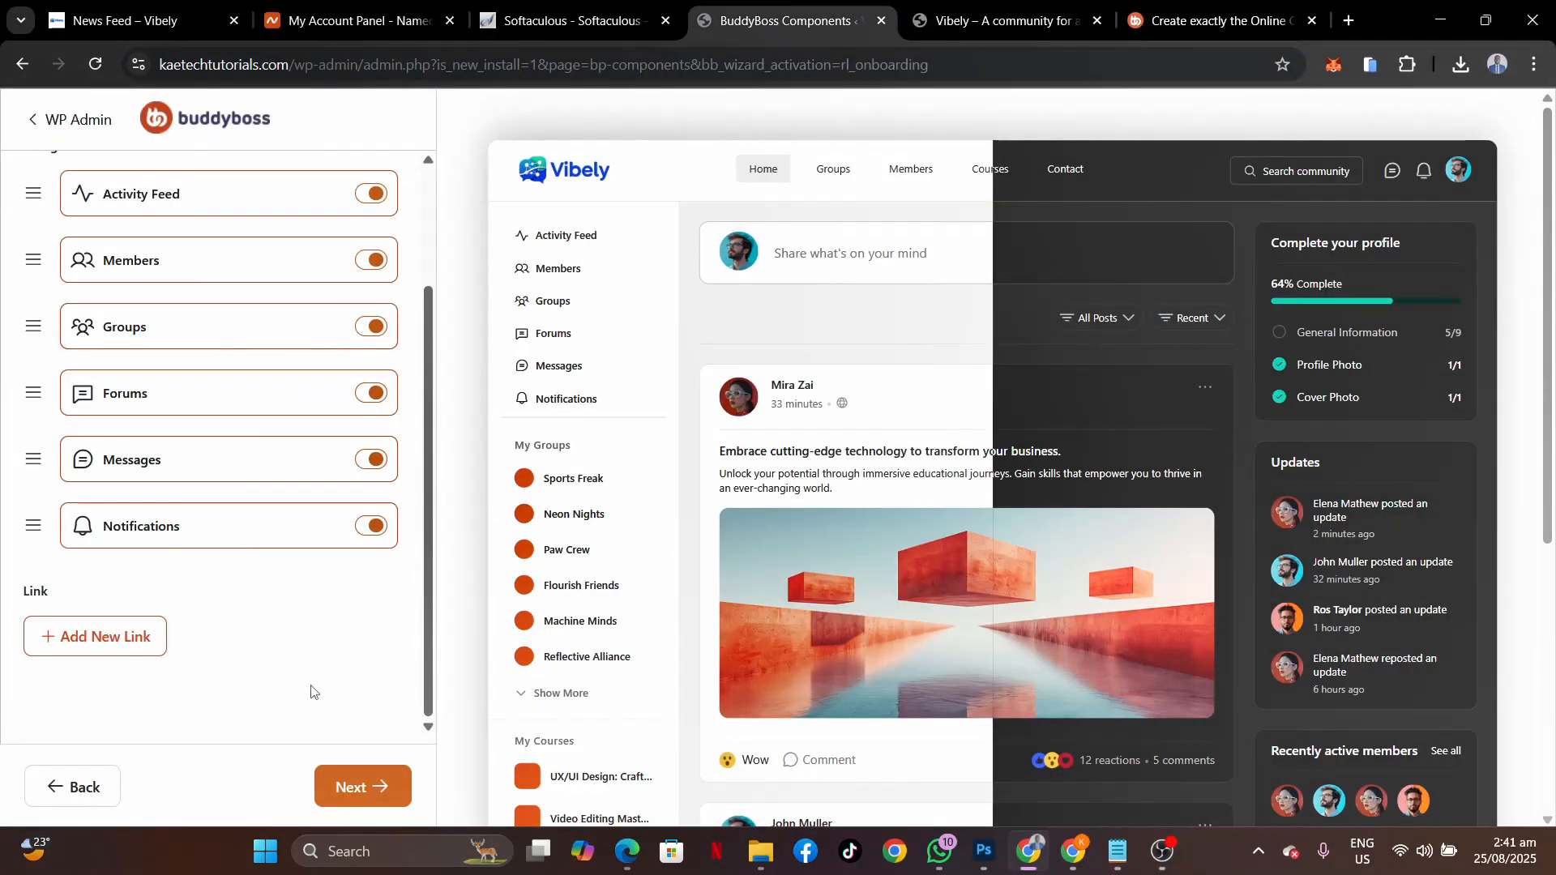
click(361, 794)
drag(361, 790, 292, 582)
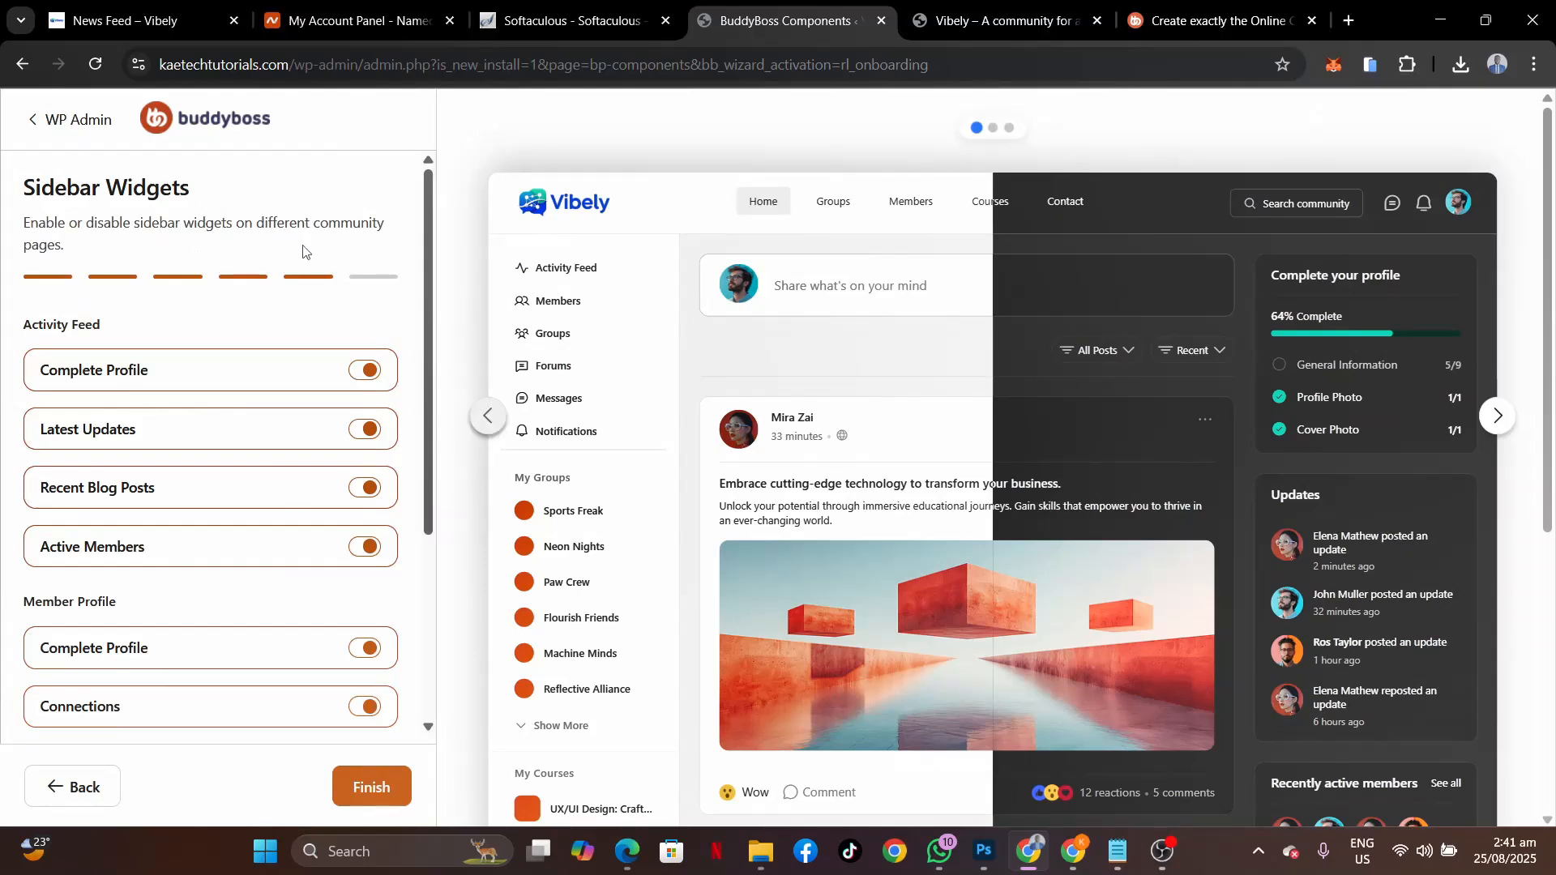
Review the activity, profile and group sidebar widgets, leave all enabled, and finish the wizard.
scroll(228, 462, down, 4)
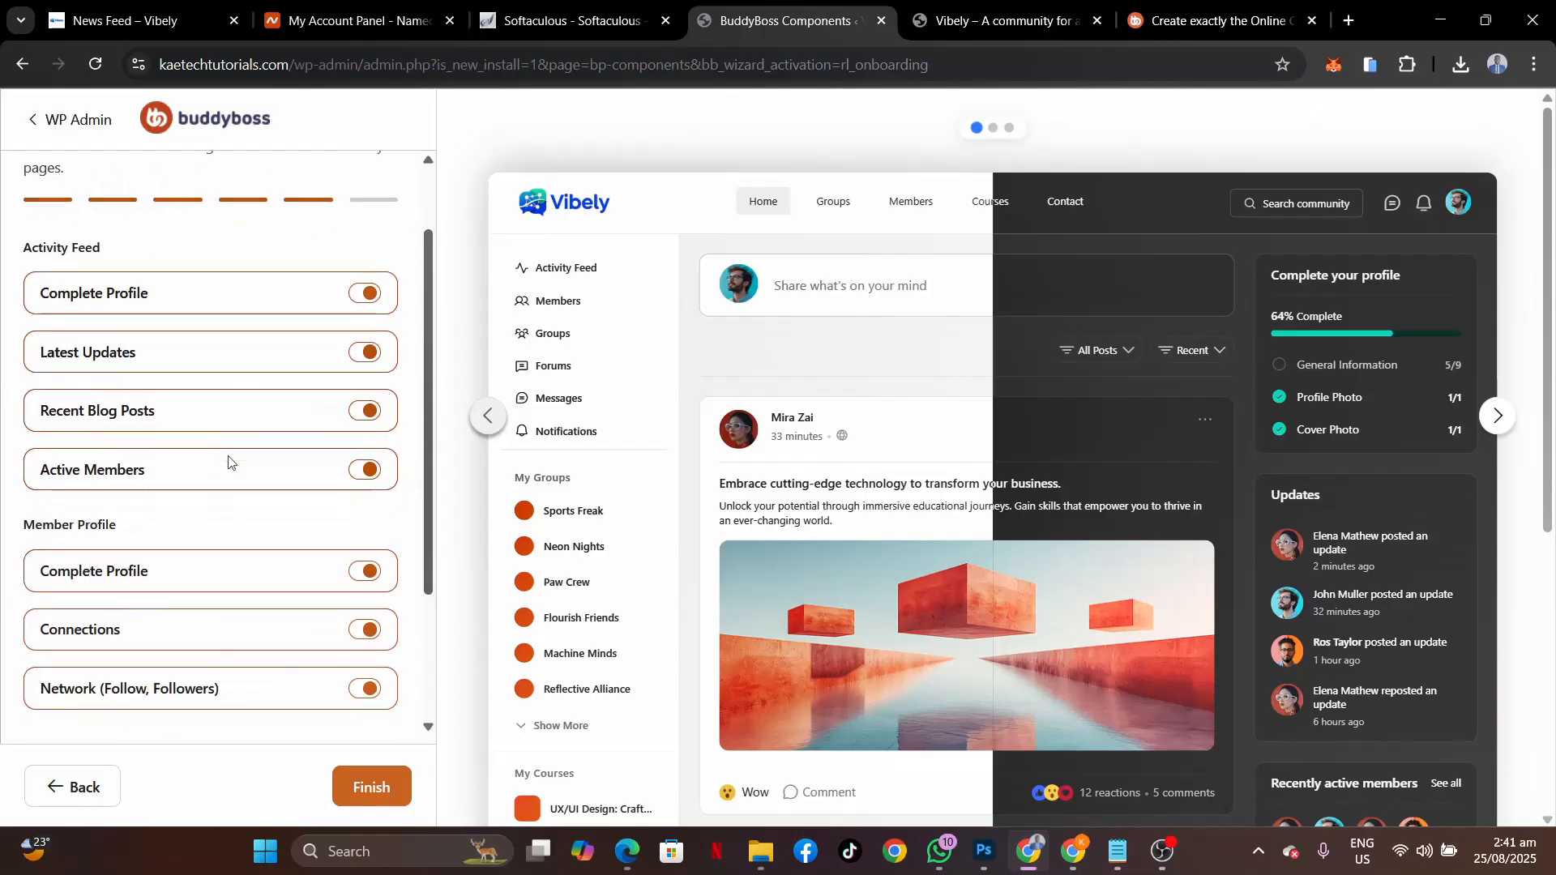
scroll(228, 462, up, 3)
scroll(141, 505, down, 1)
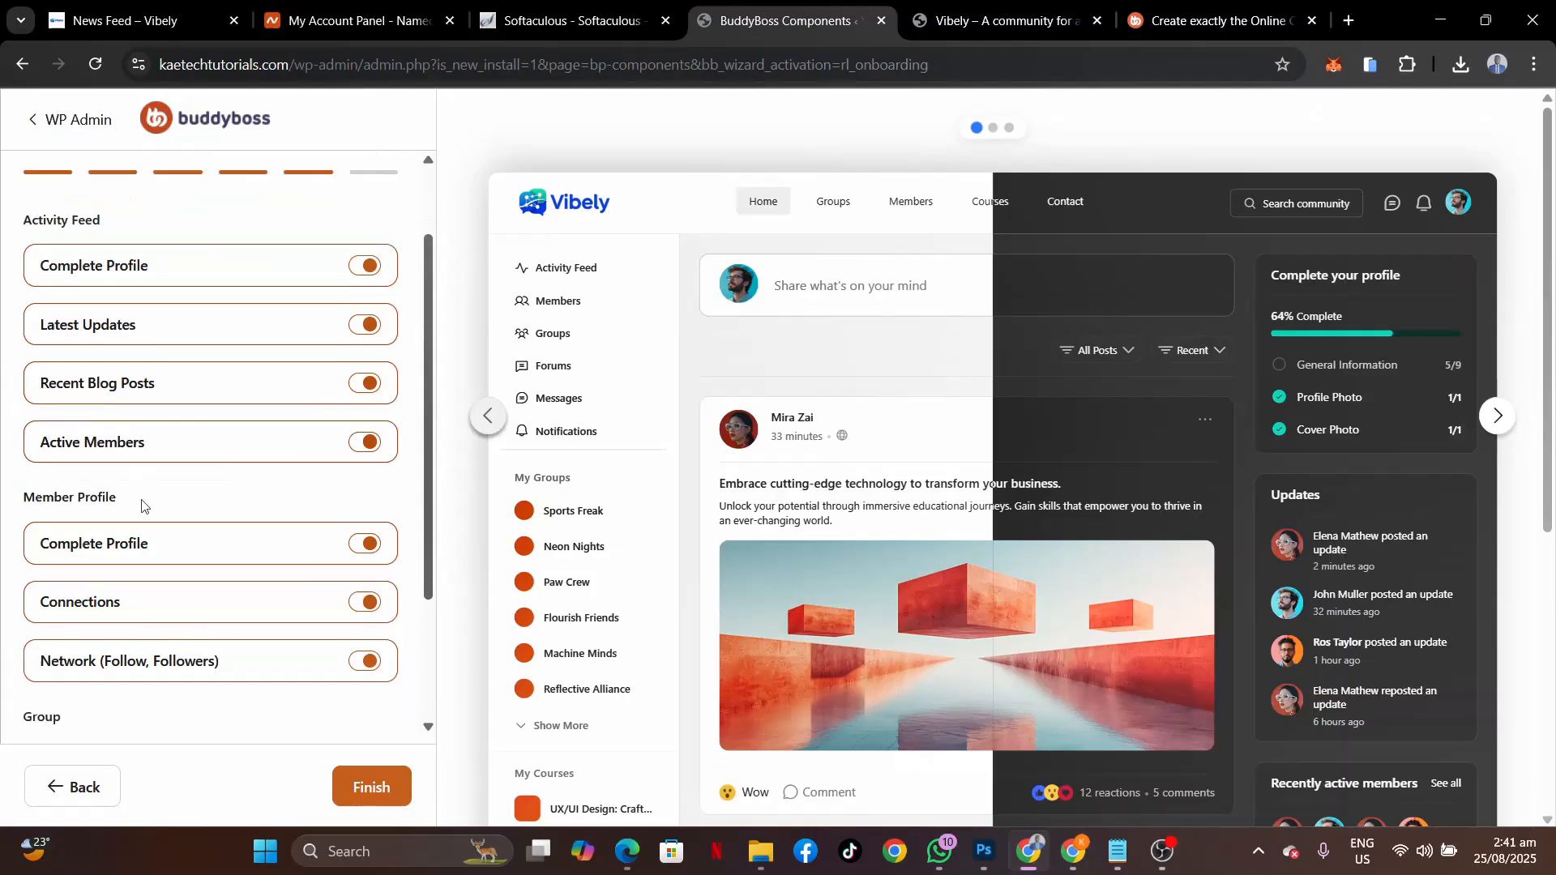
scroll(142, 505, down, 2)
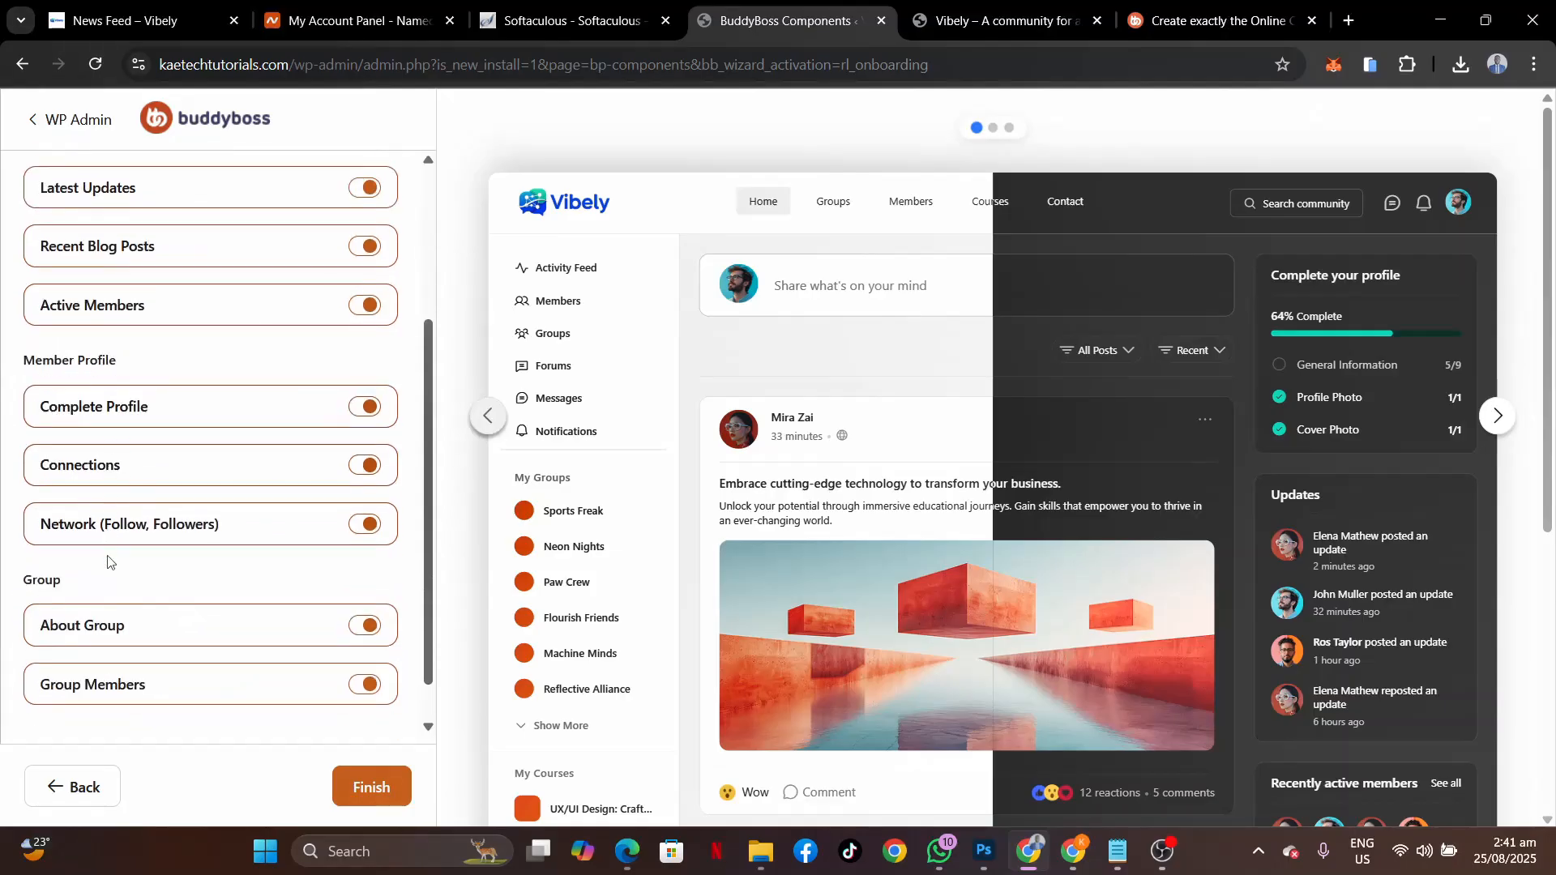
scroll(177, 616, down, 1)
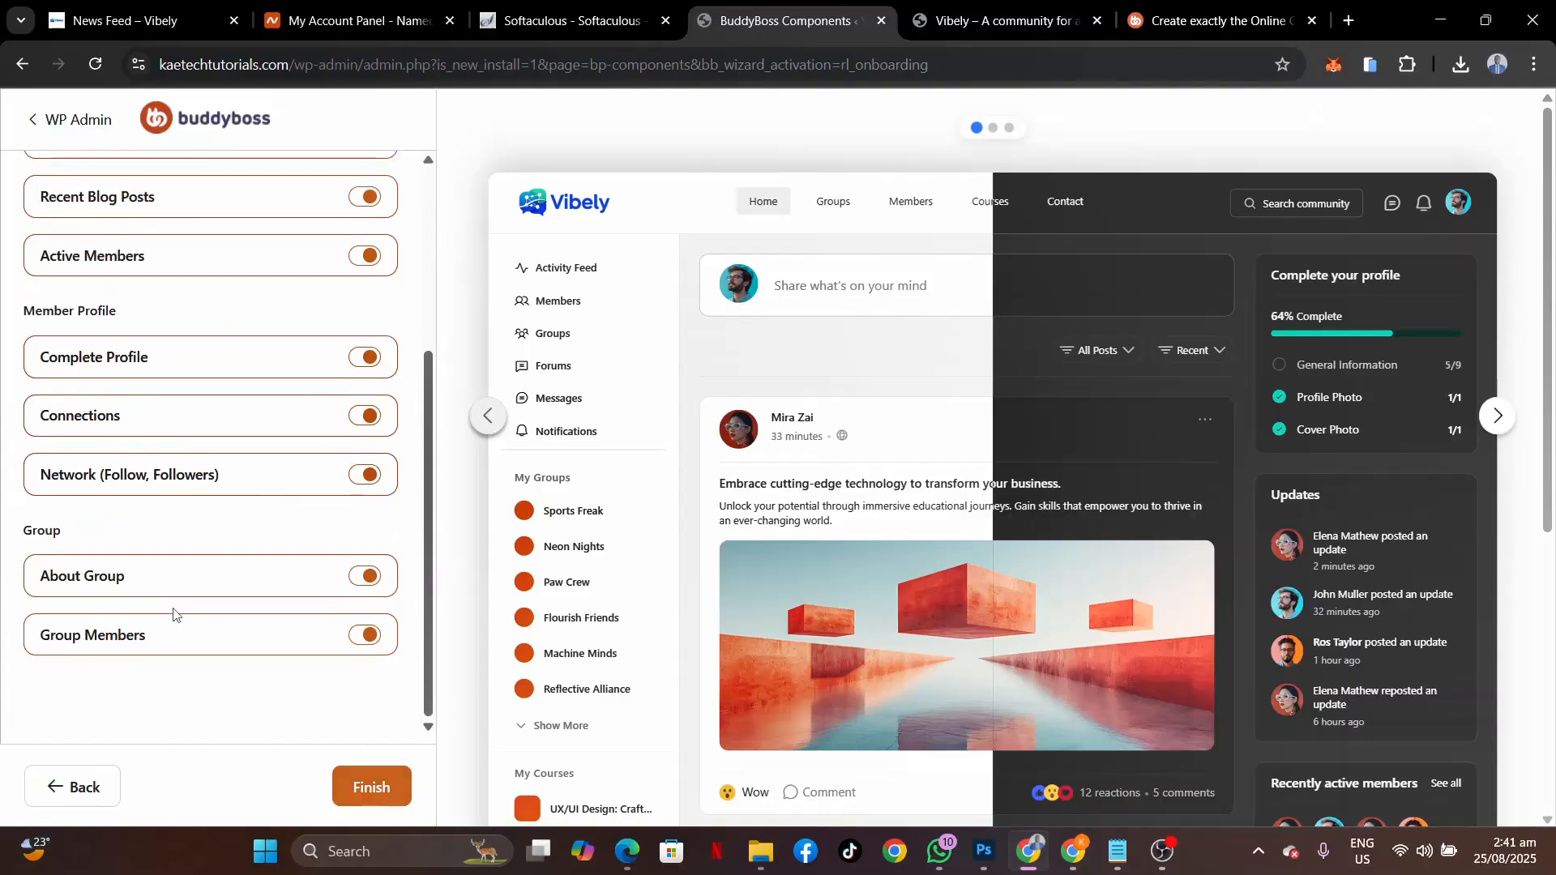
scroll(184, 585, up, 4)
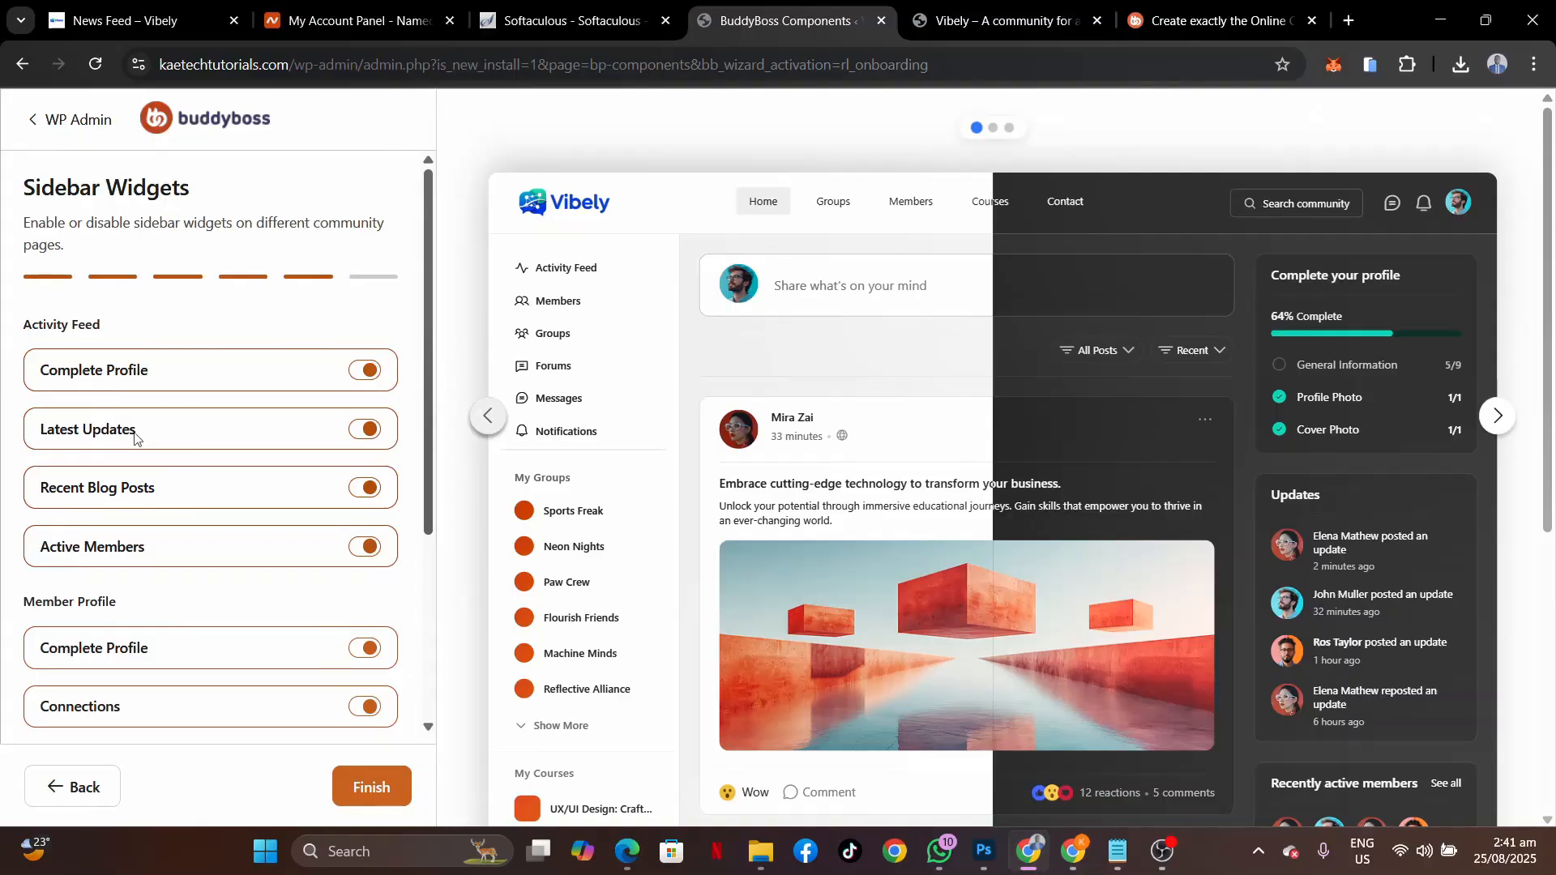
scroll(234, 498, down, 4)
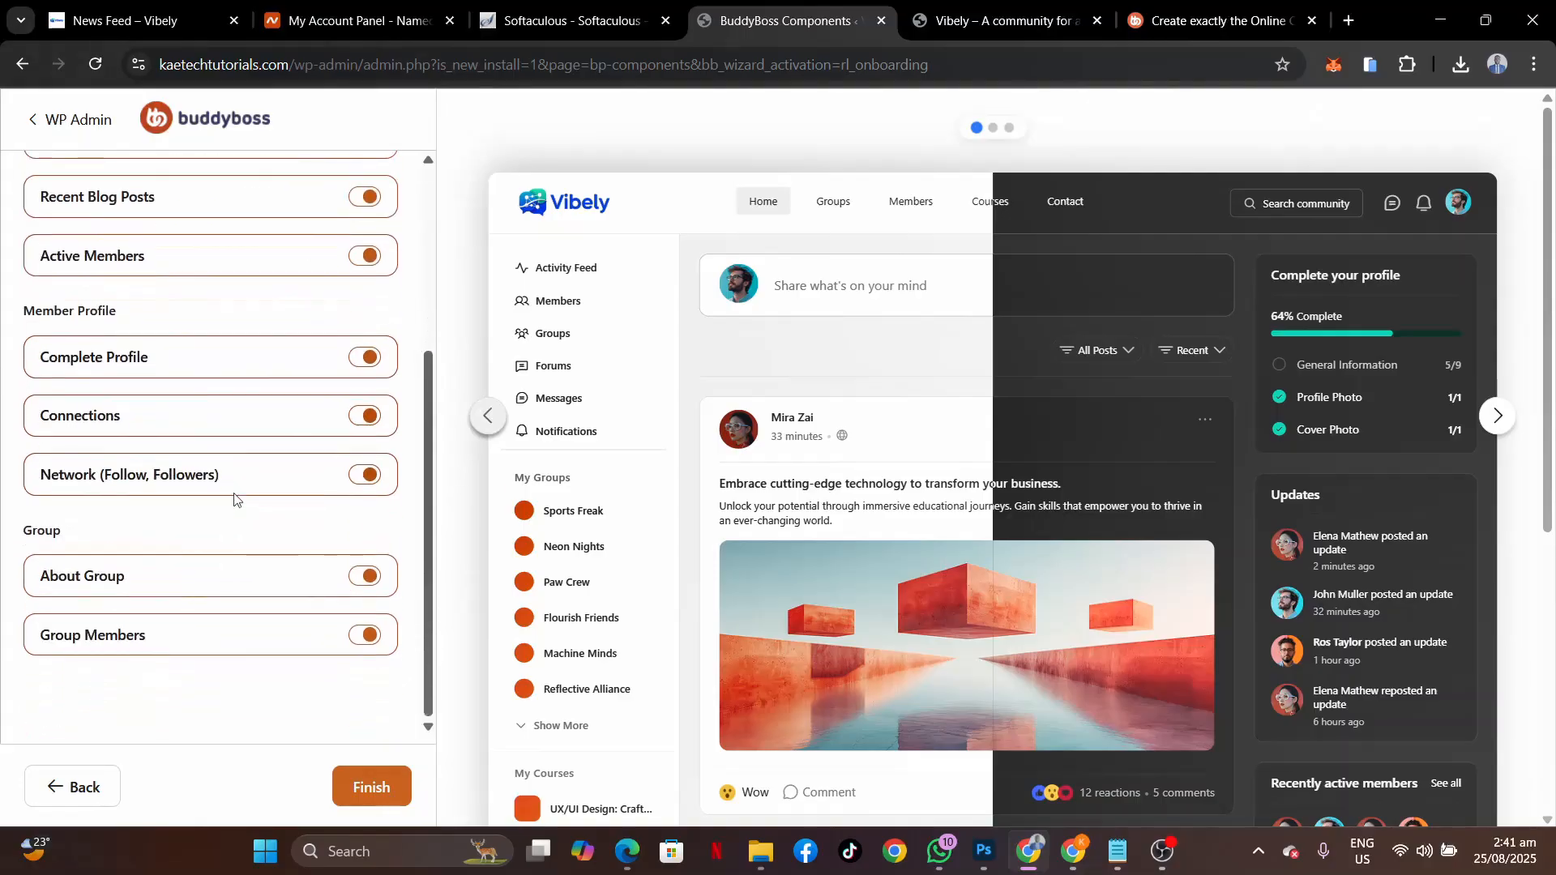
scroll(254, 539, up, 4)
scroll(255, 540, down, 4)
click(368, 782)
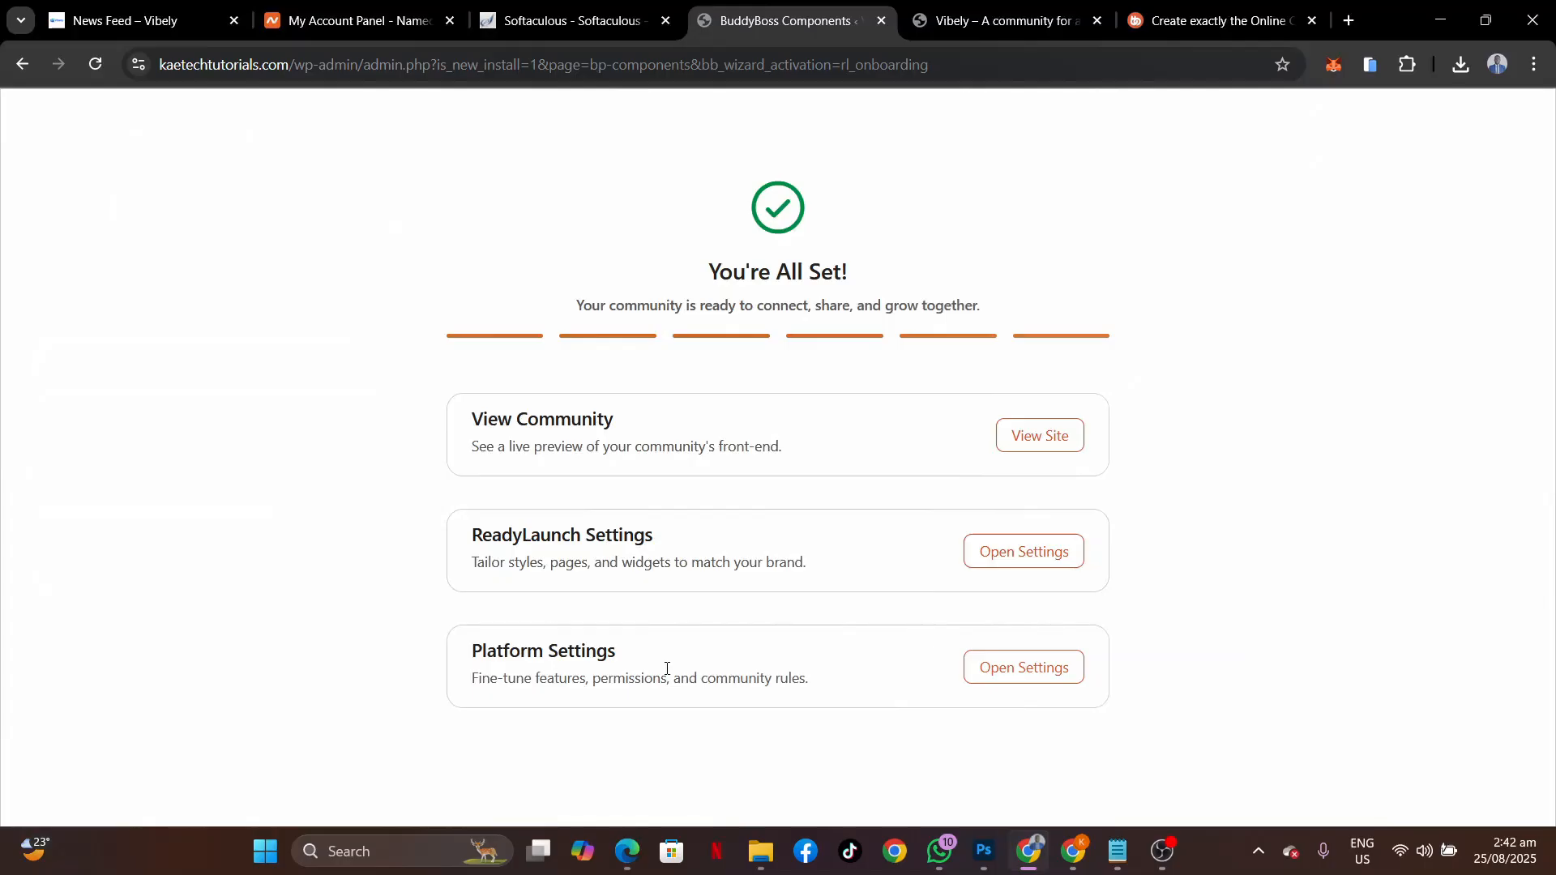
Open the Vibely site via View Site and switch to the new kaetechtutorials.com tab.
click(1039, 439)
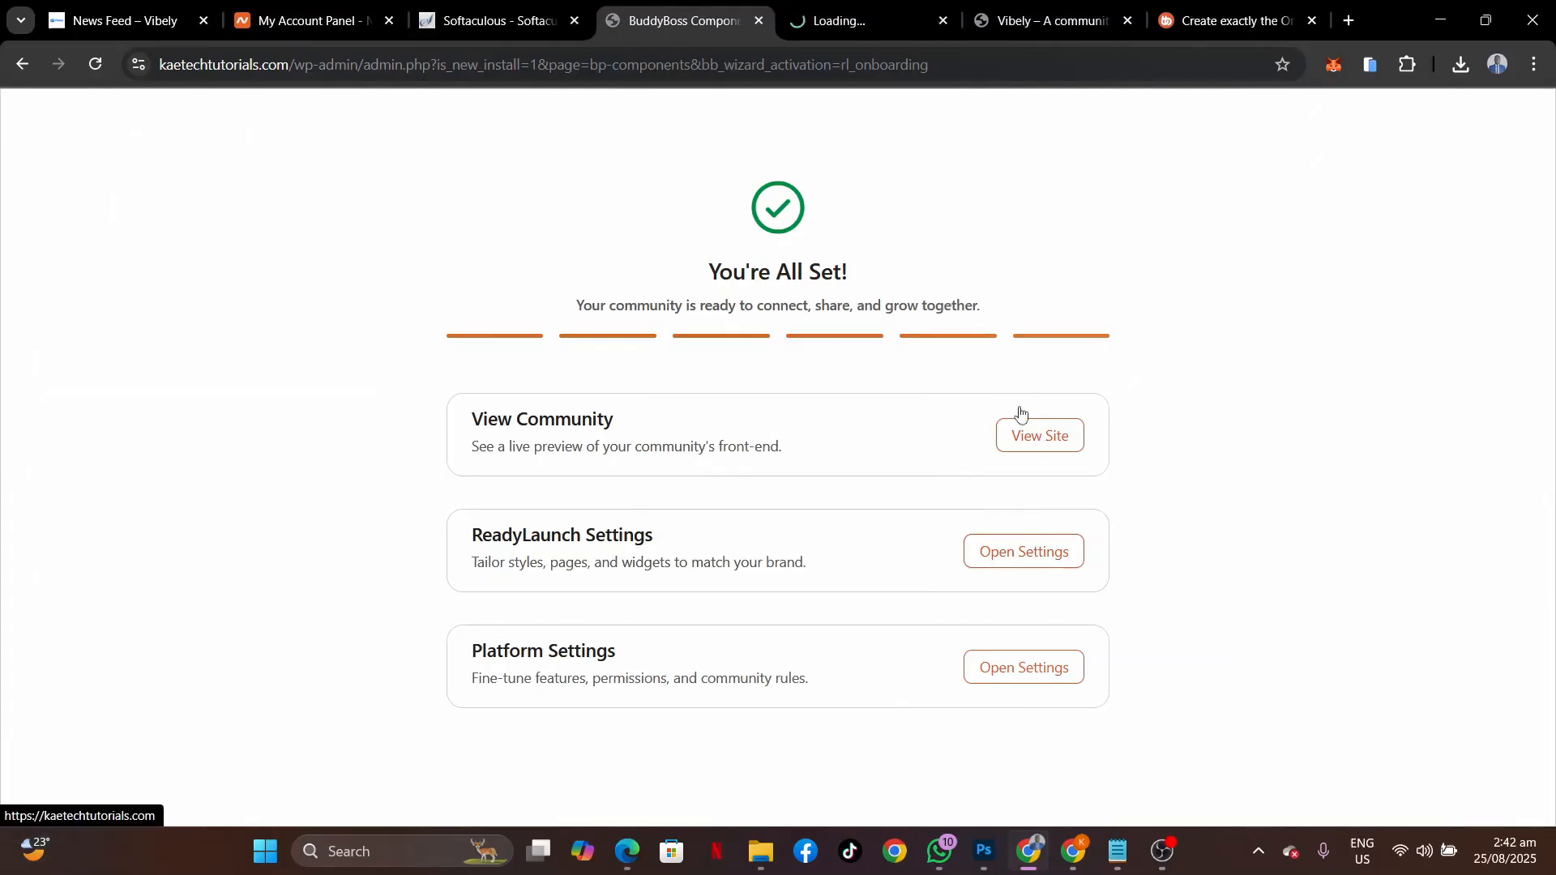
click(869, 24)
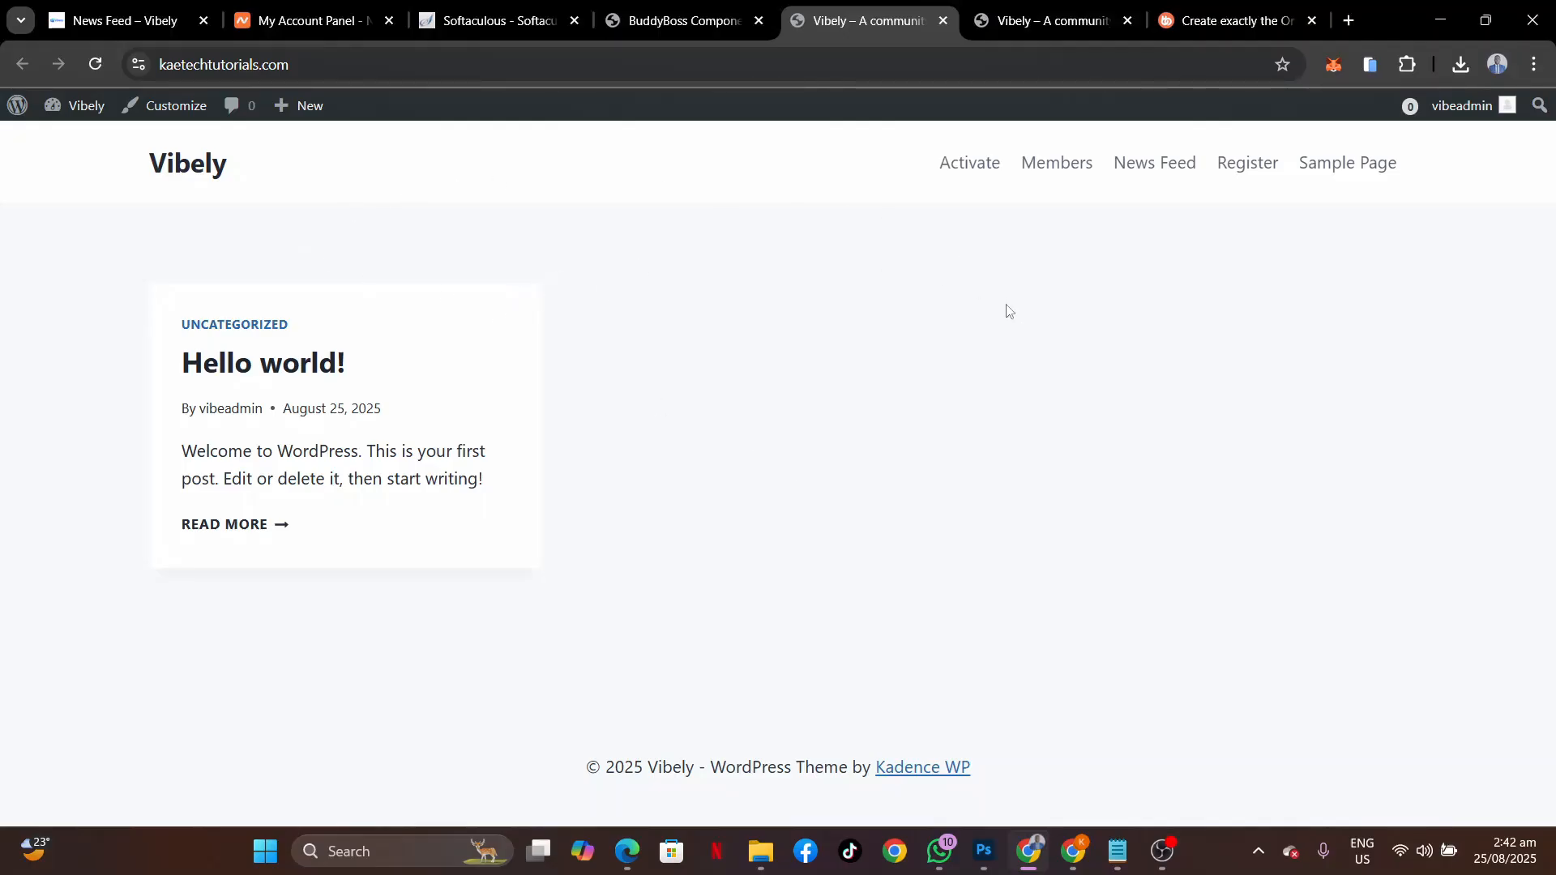
Post 'Hello Welcome to Vibely' publicly from the community News Feed page.
click(1159, 160)
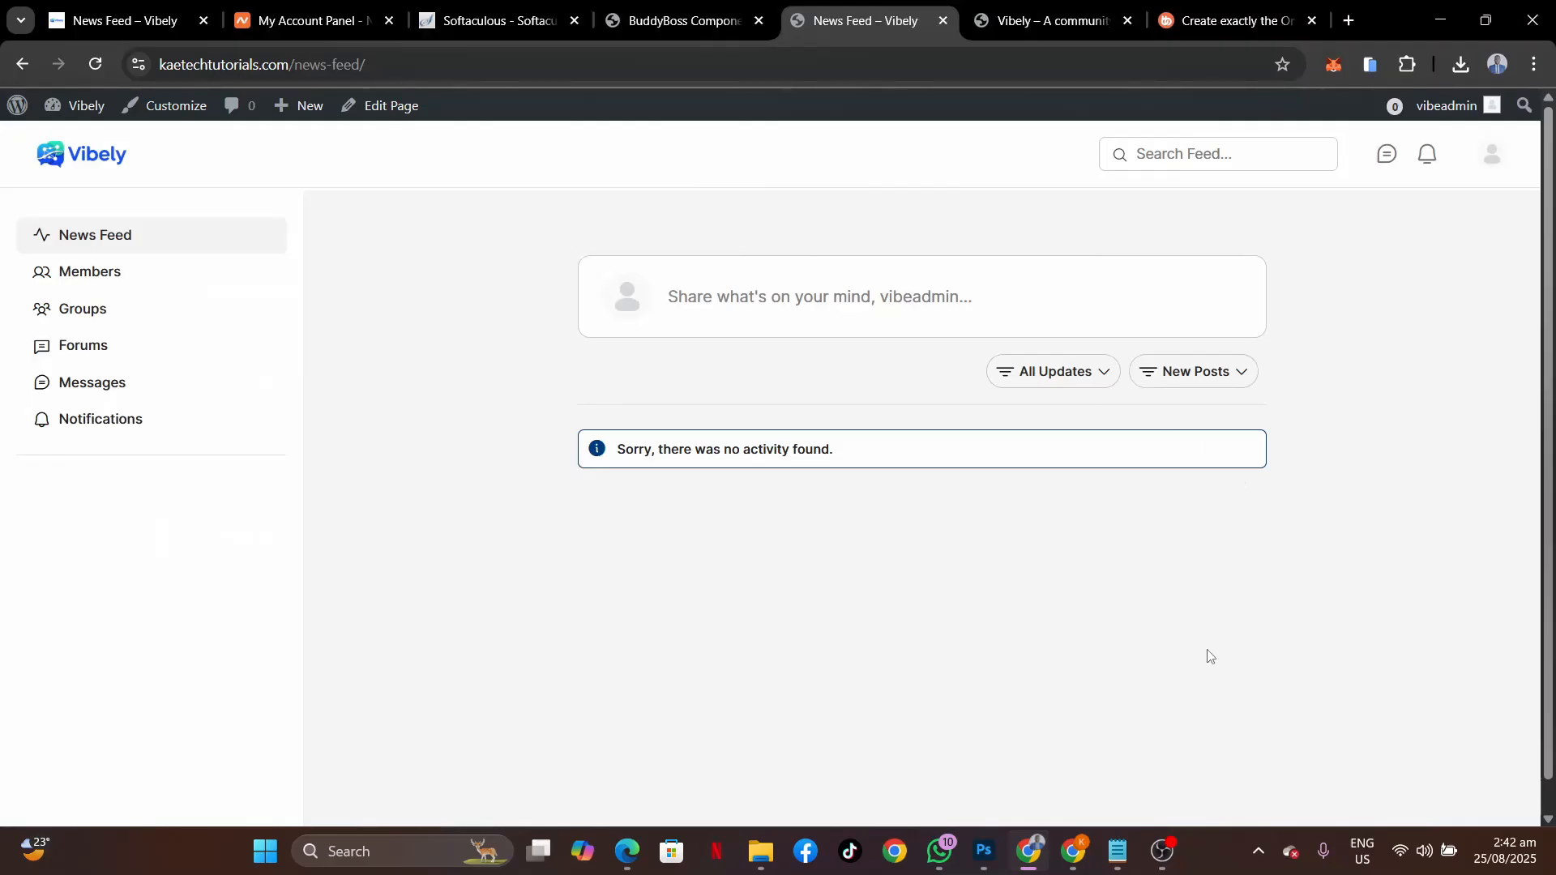
click(802, 300)
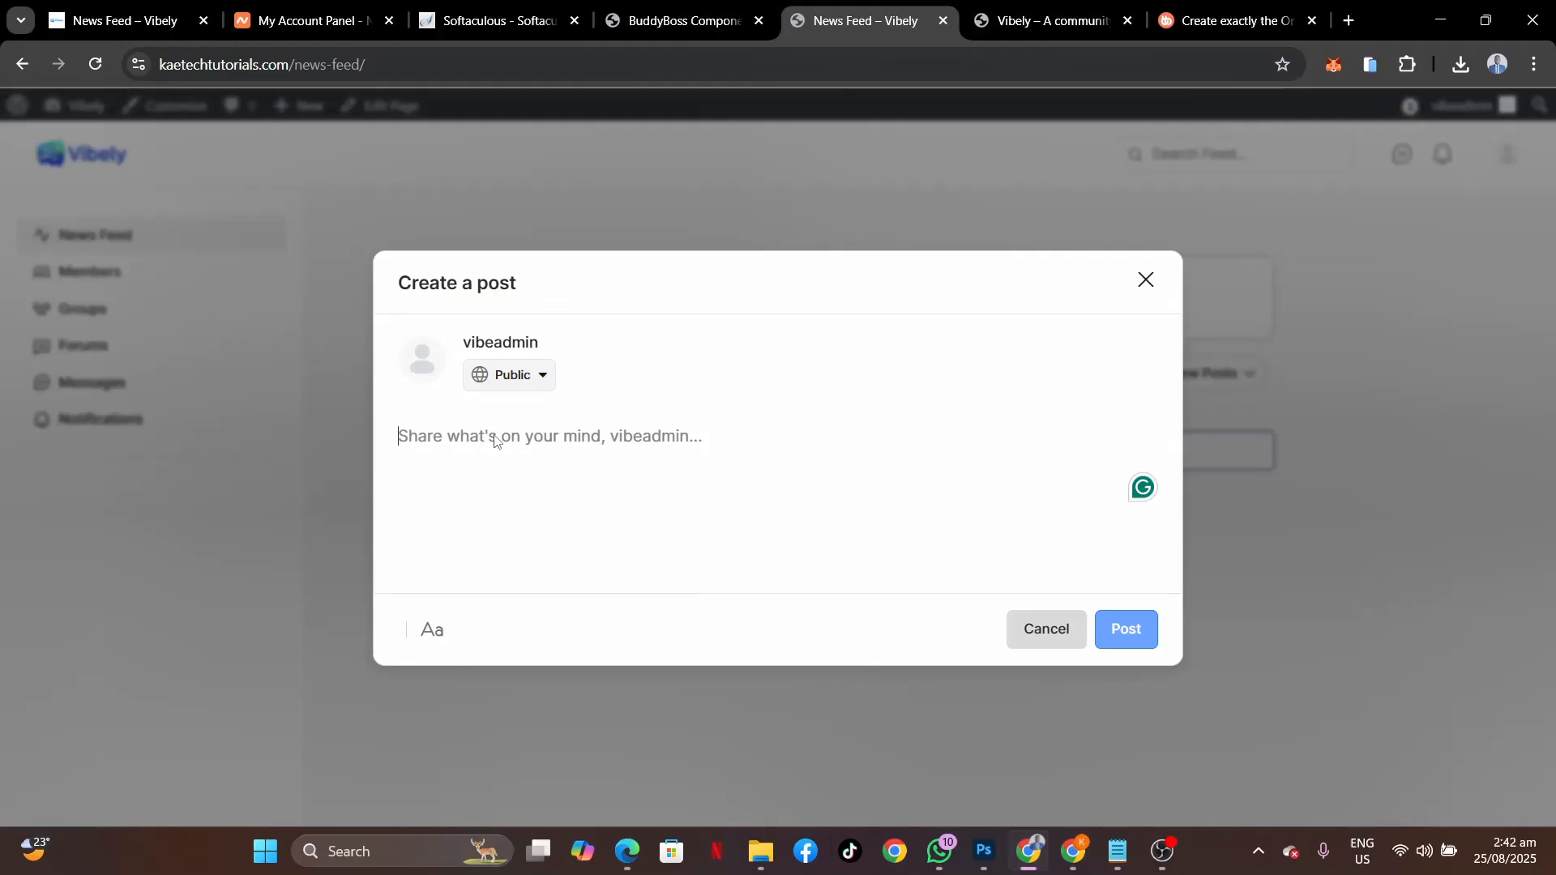
text(Hel)
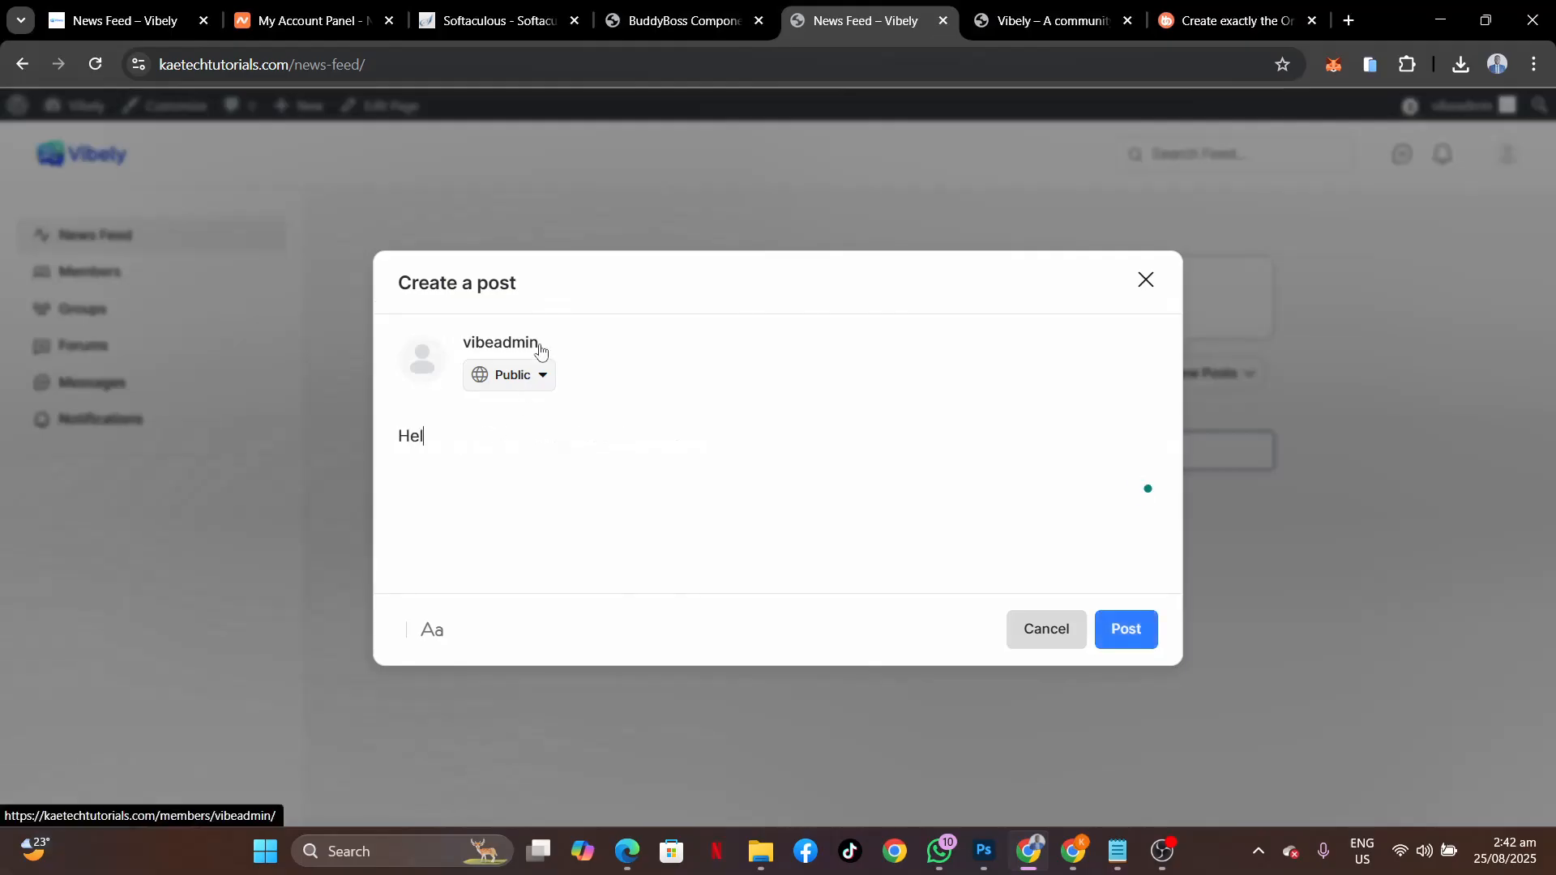
text(lo Welcome to Vibely)
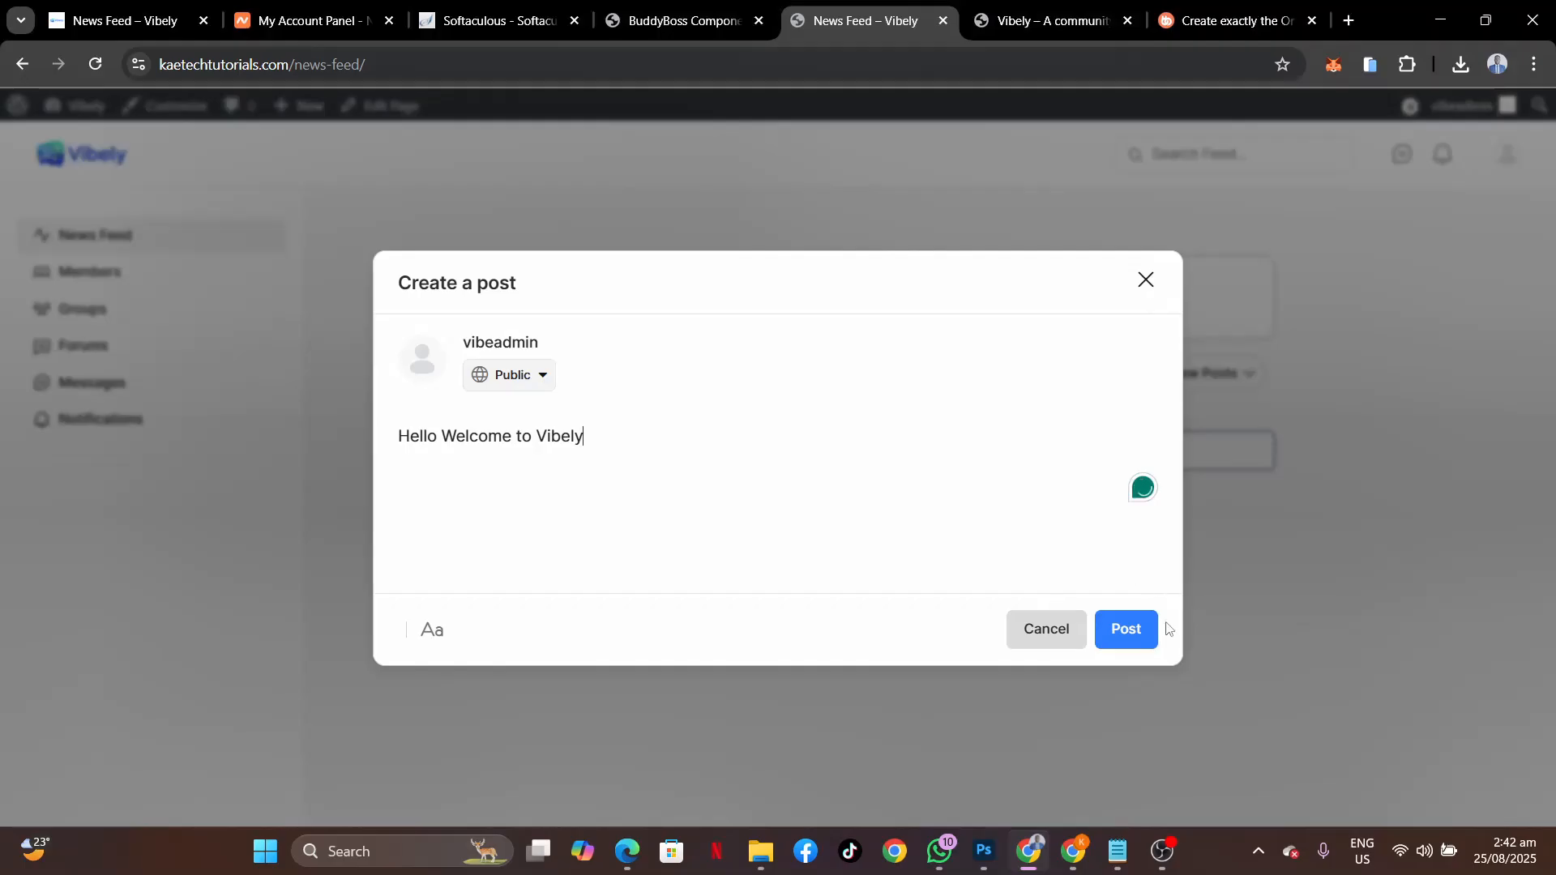
click(1134, 633)
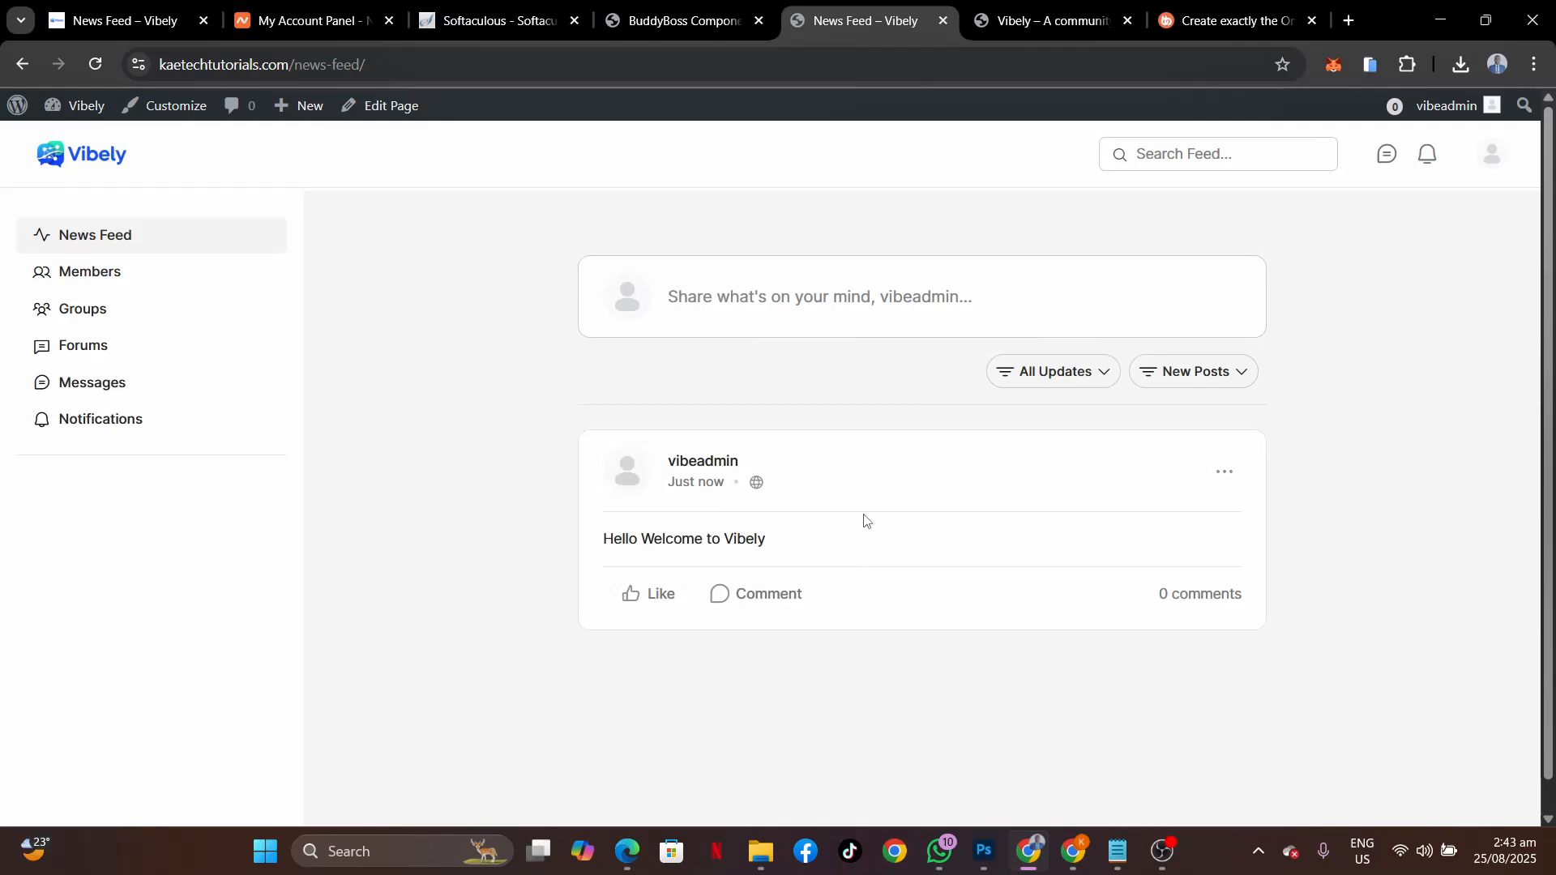
Like the Hello Welcome to Vibely post, comment 'nice platform' on it, and close the post.
click(652, 604)
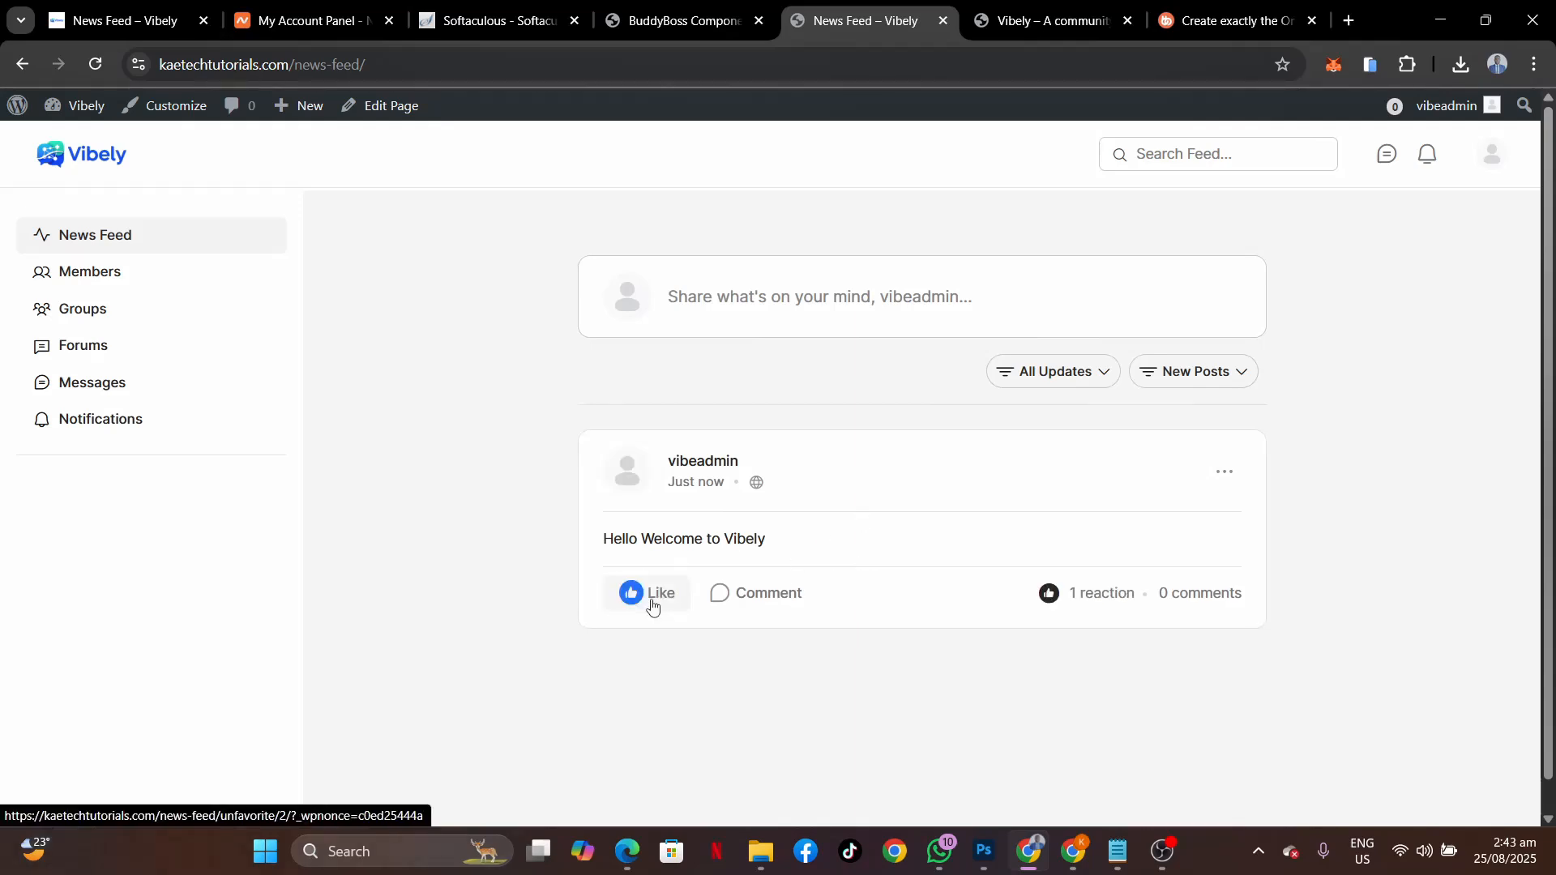
click(722, 598)
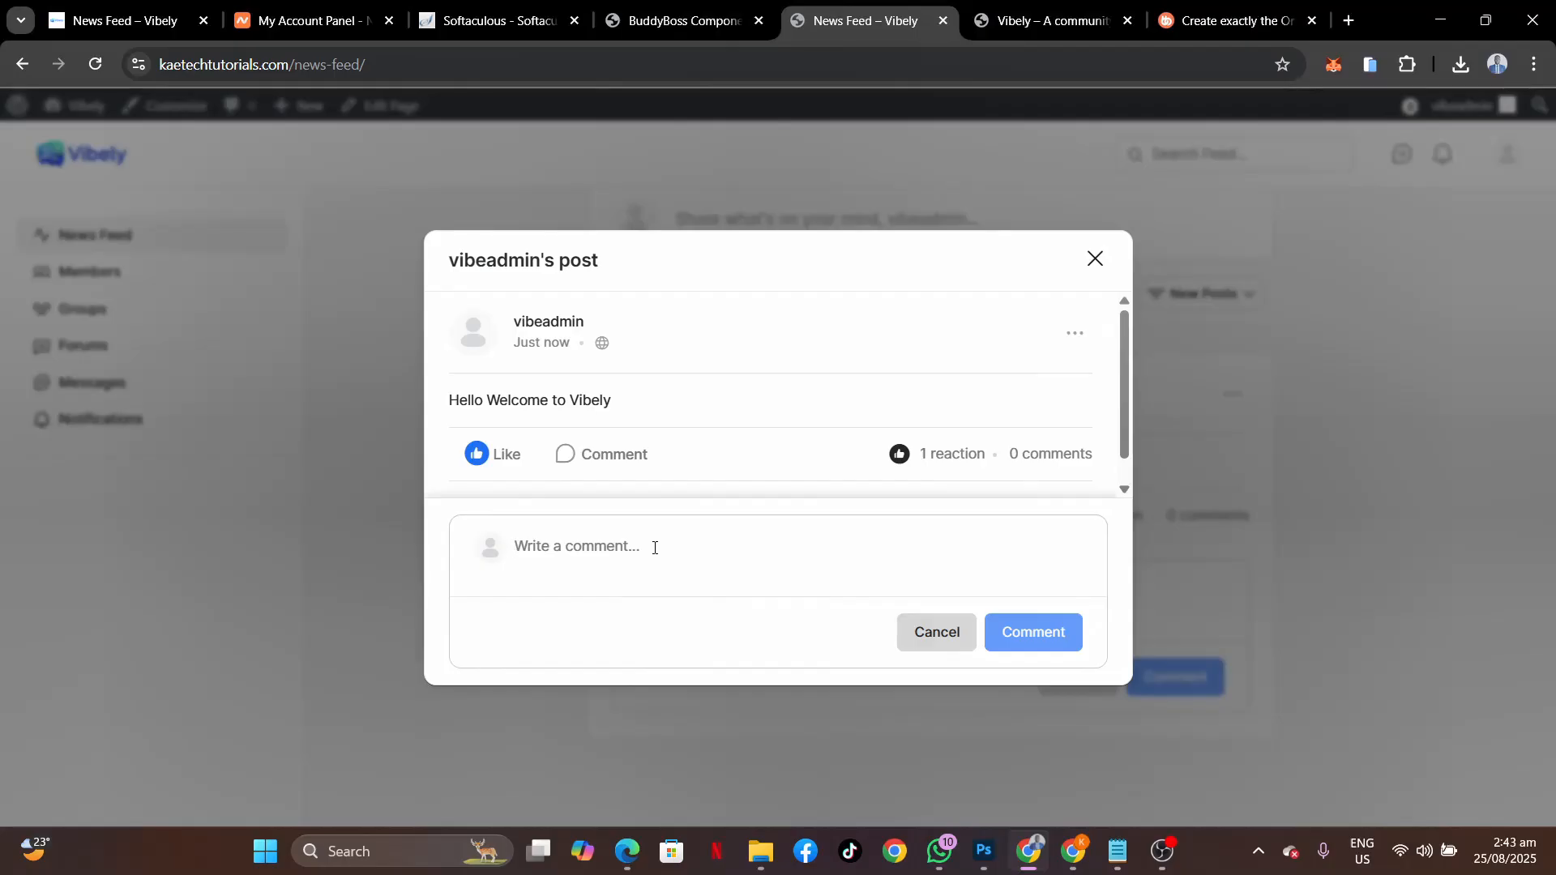
text(nic)
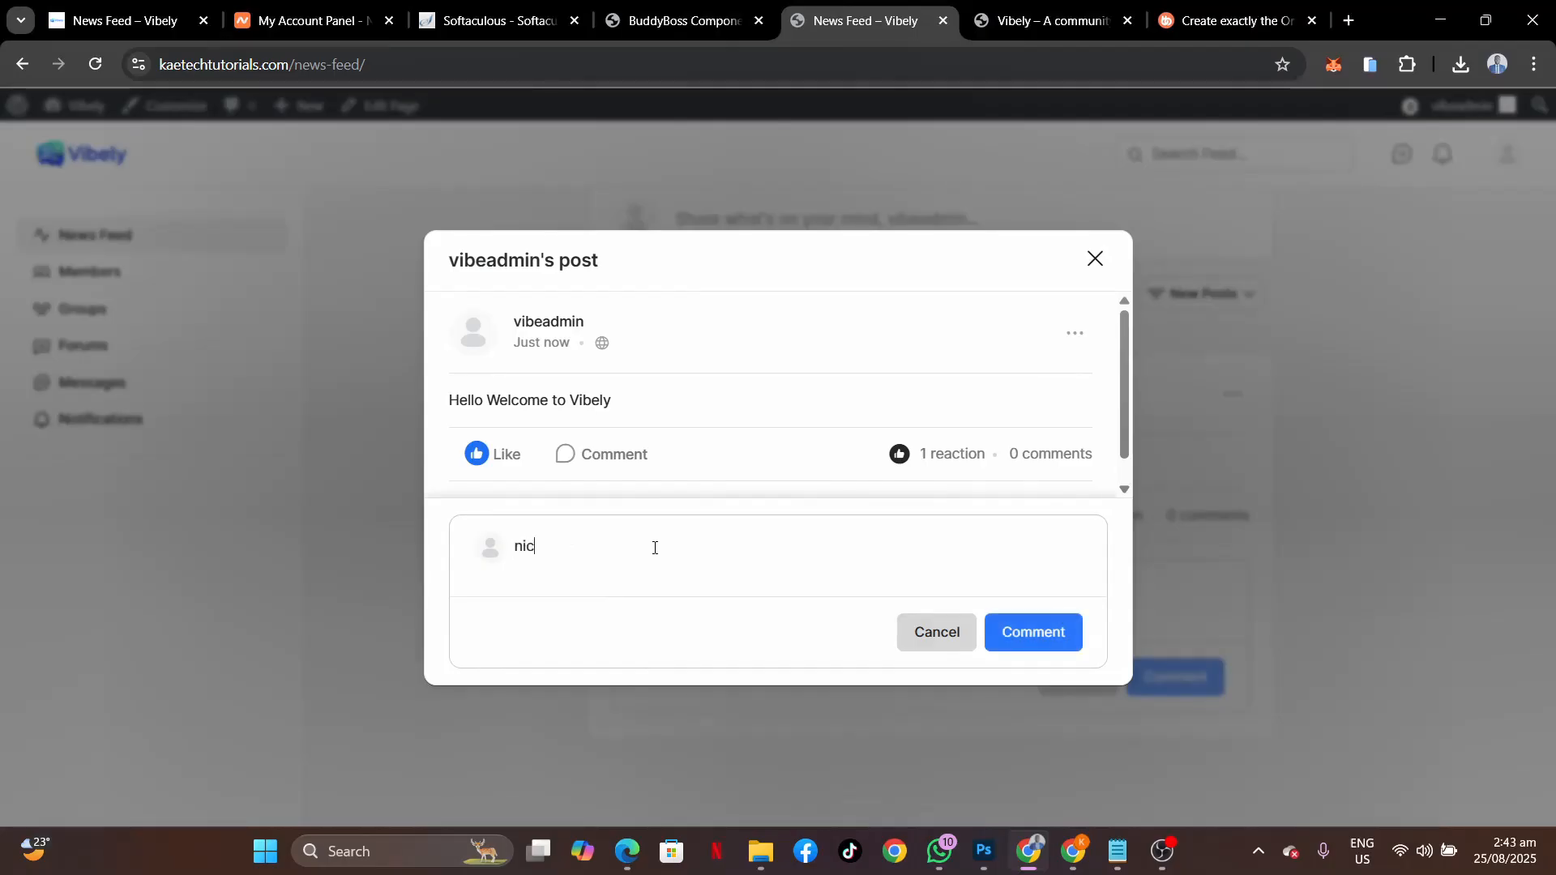
text(e platform)
click(1018, 639)
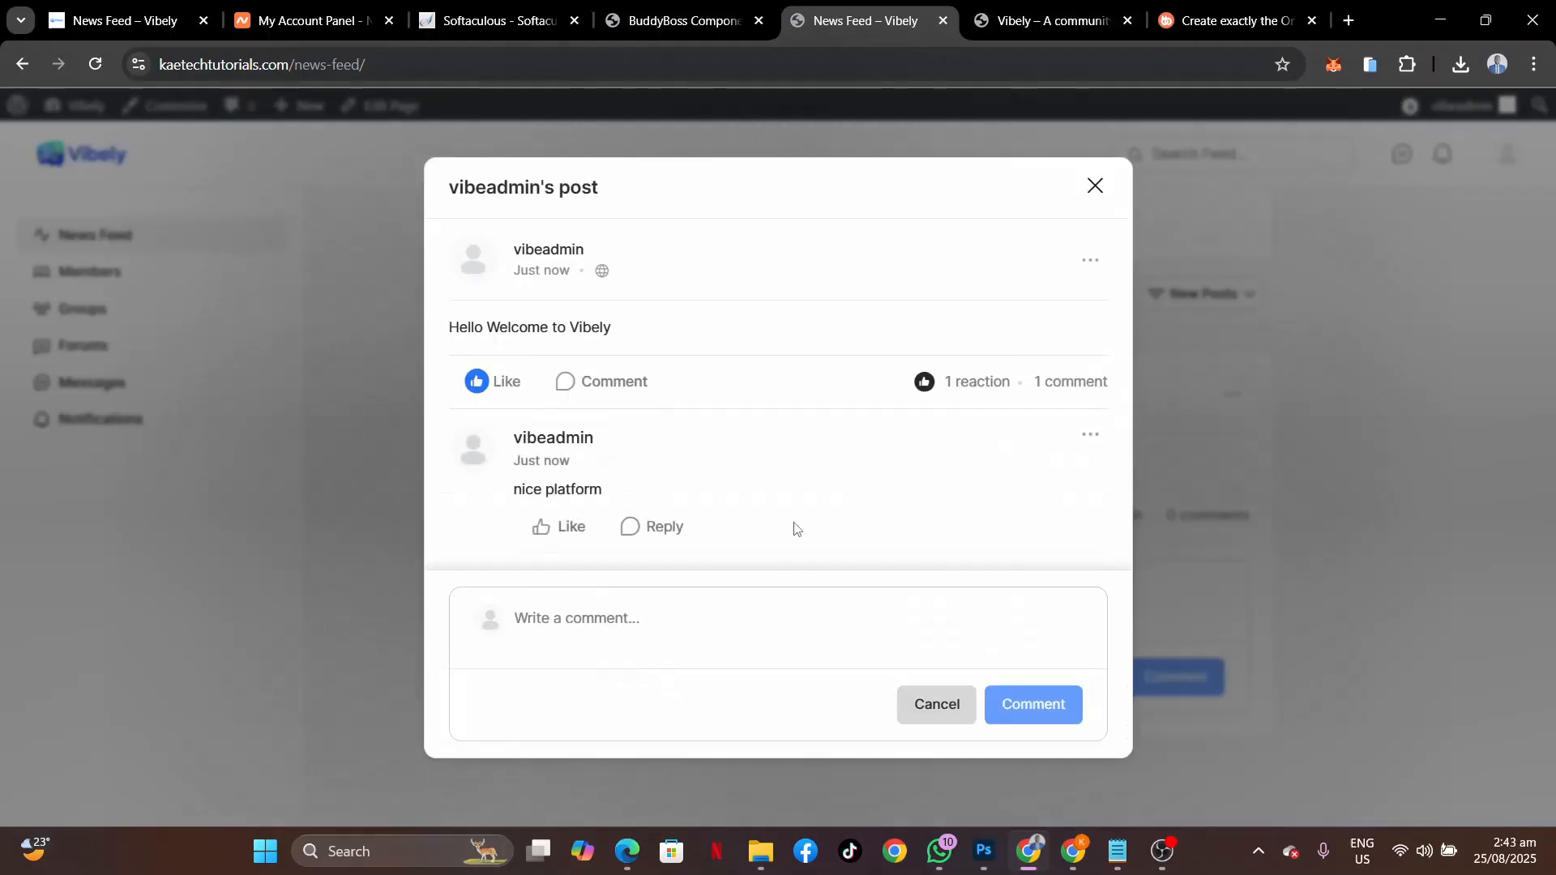
click(1094, 189)
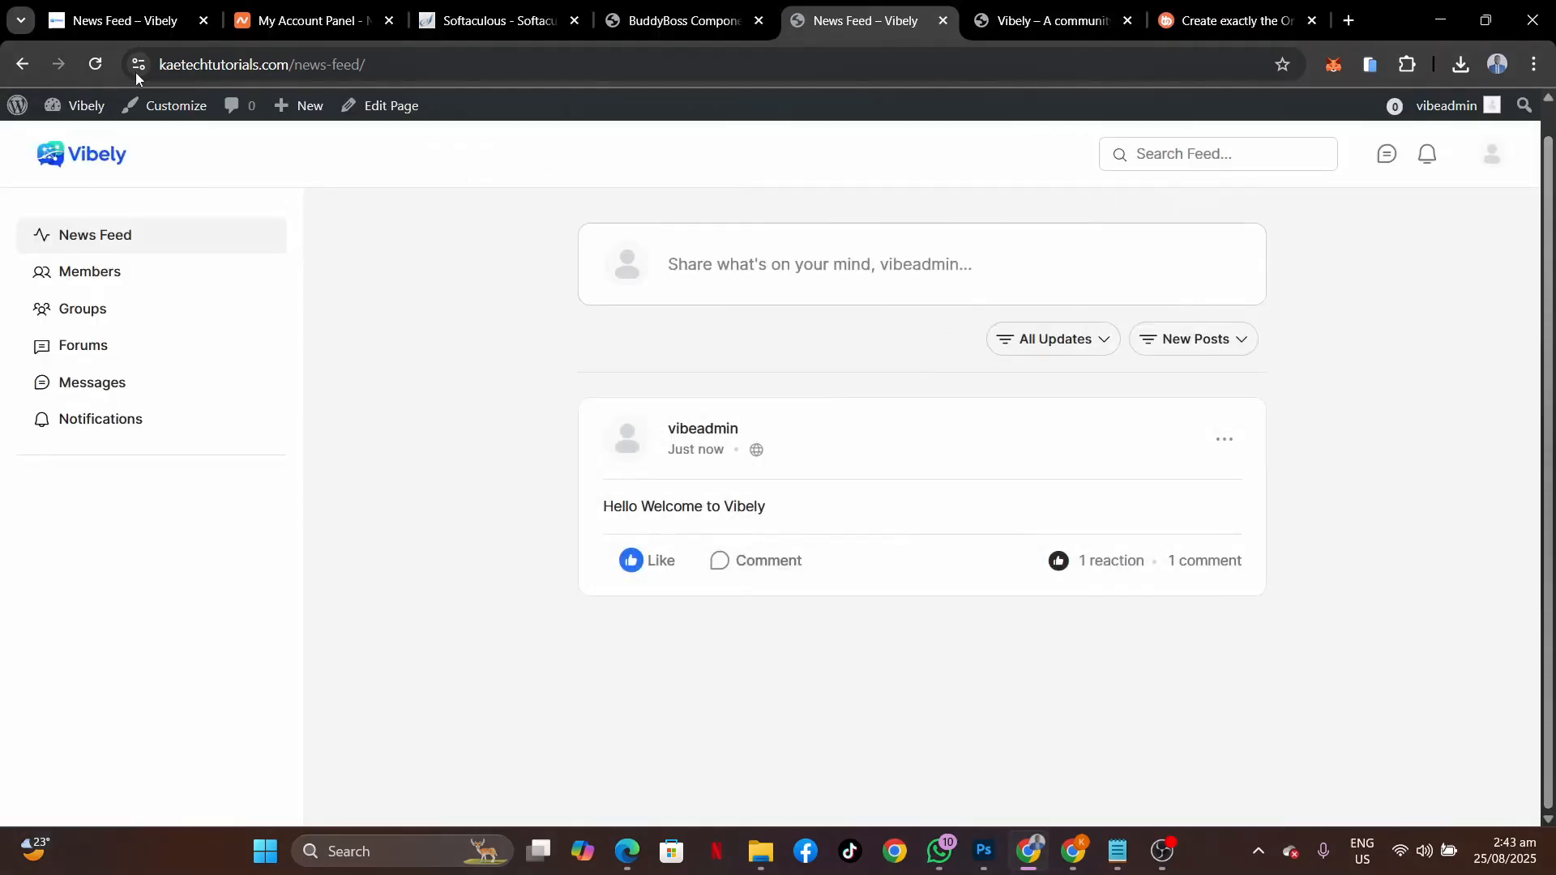
Reload the News Feed, then browse the Members directory and Groups page.
click(95, 64)
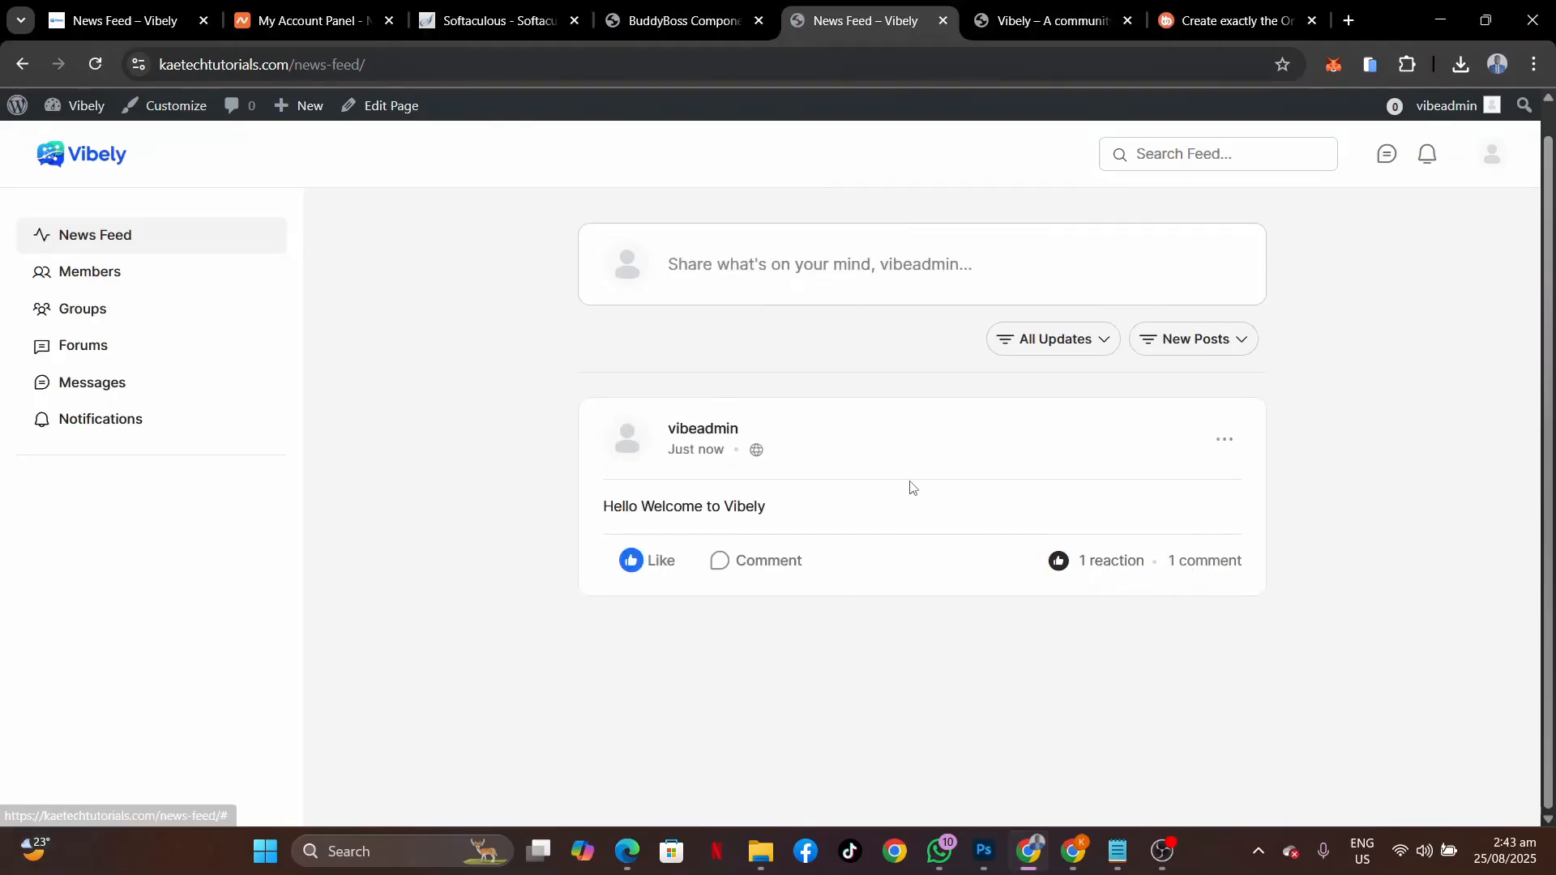
scroll(939, 629, up, 1)
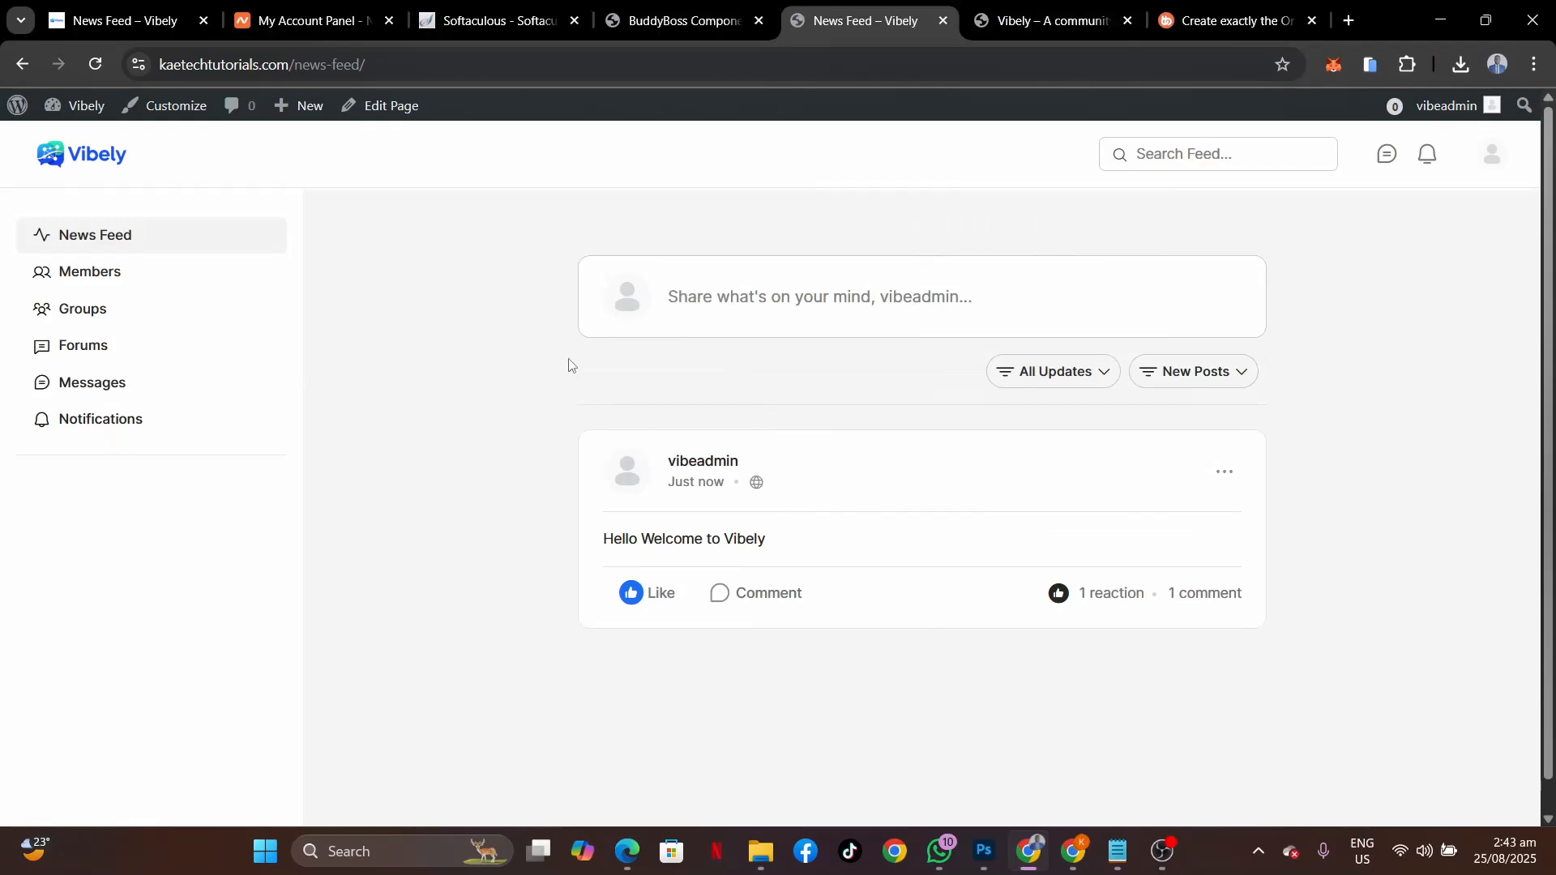
scroll(895, 536, down, 1)
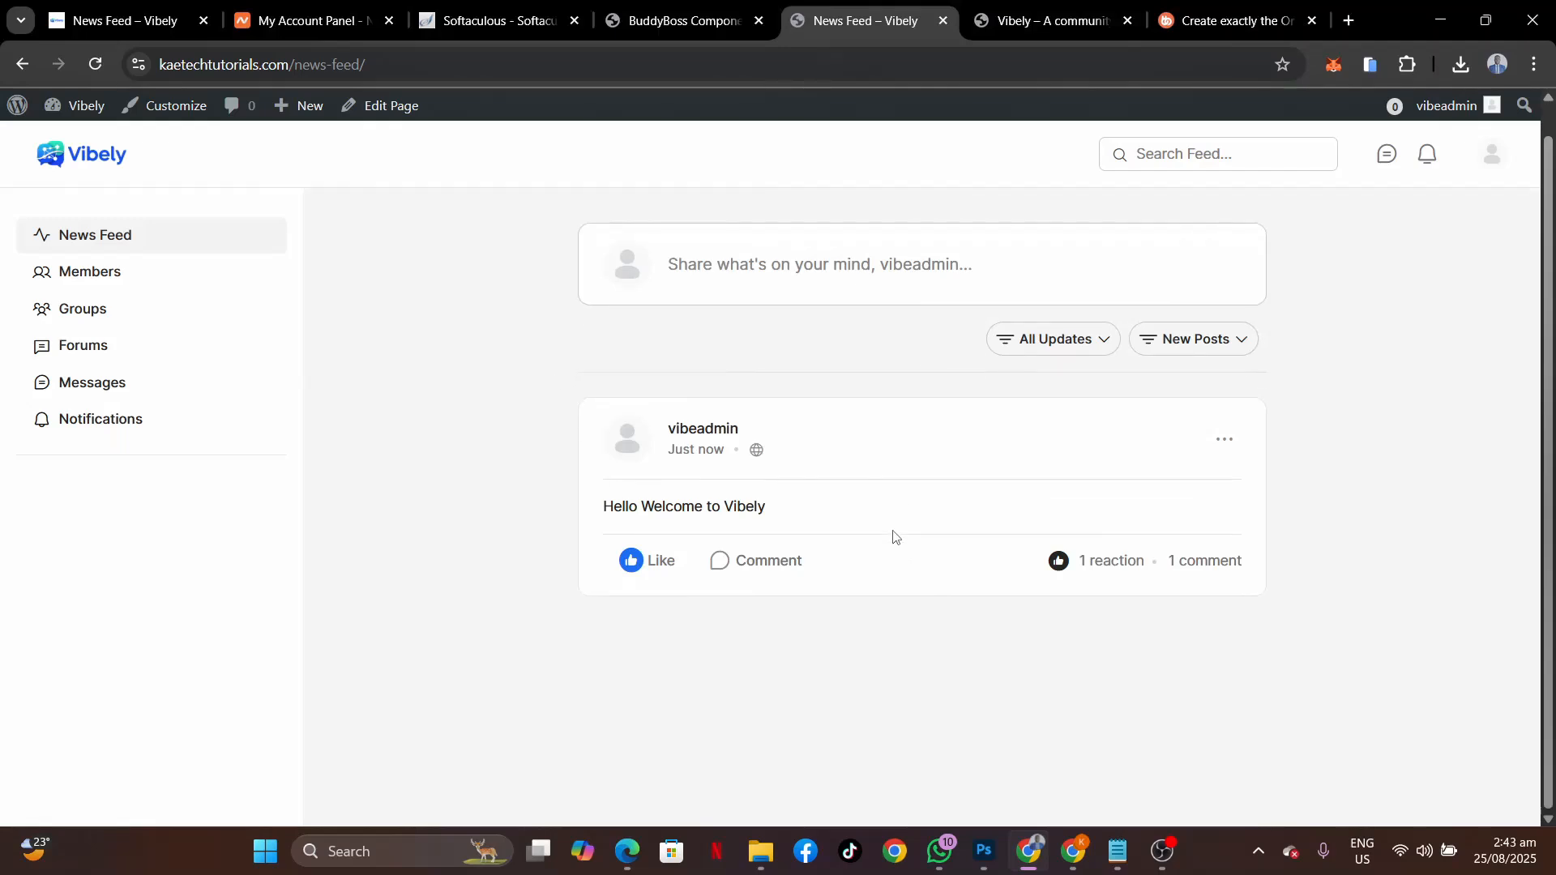
scroll(881, 537, up, 1)
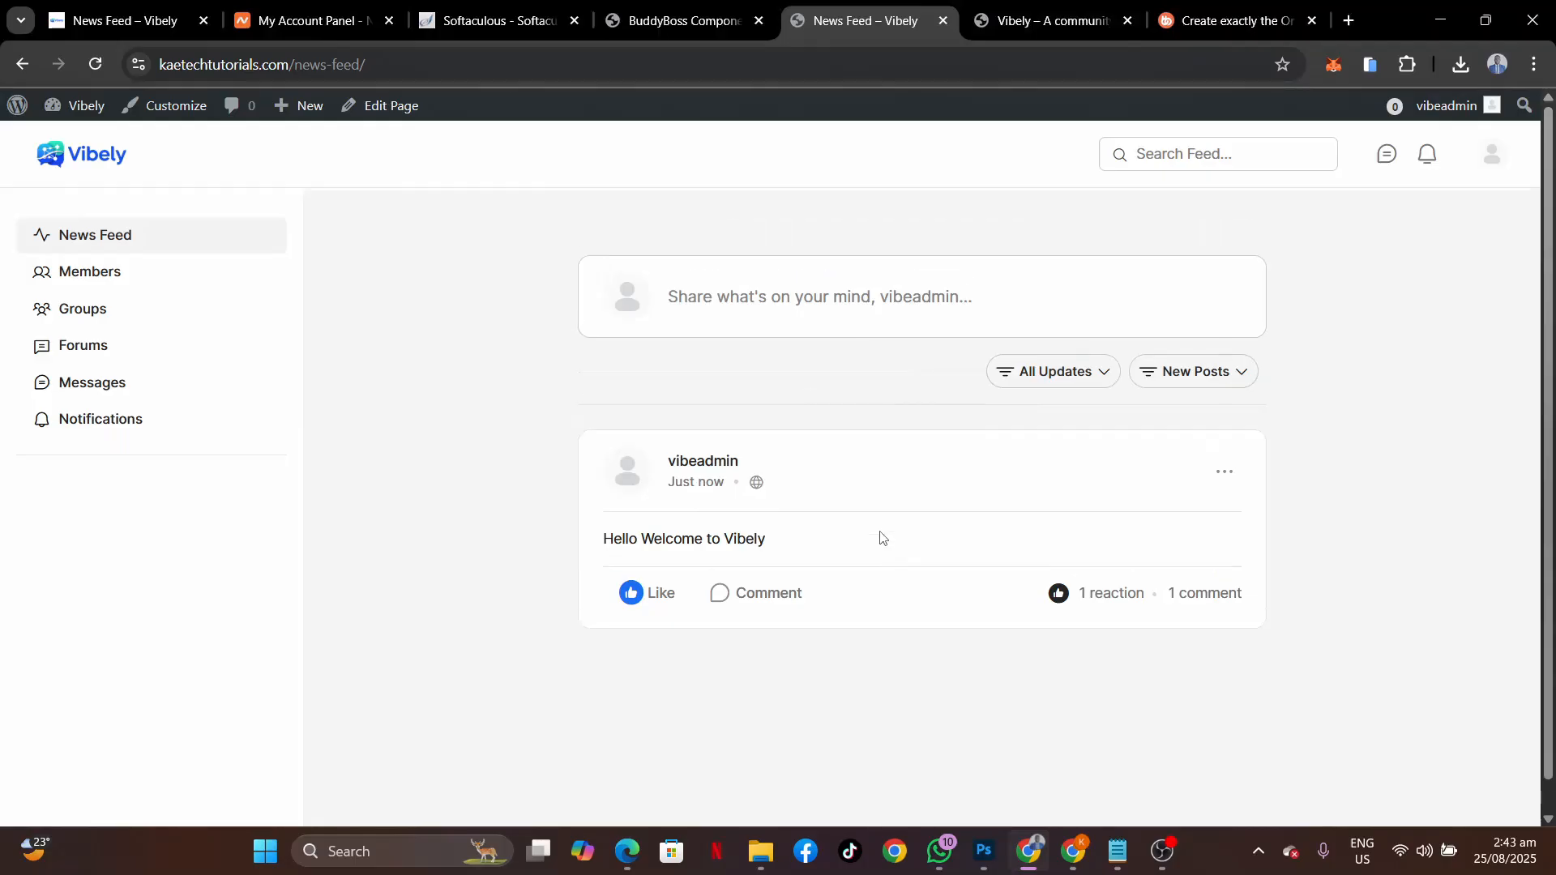
click(93, 278)
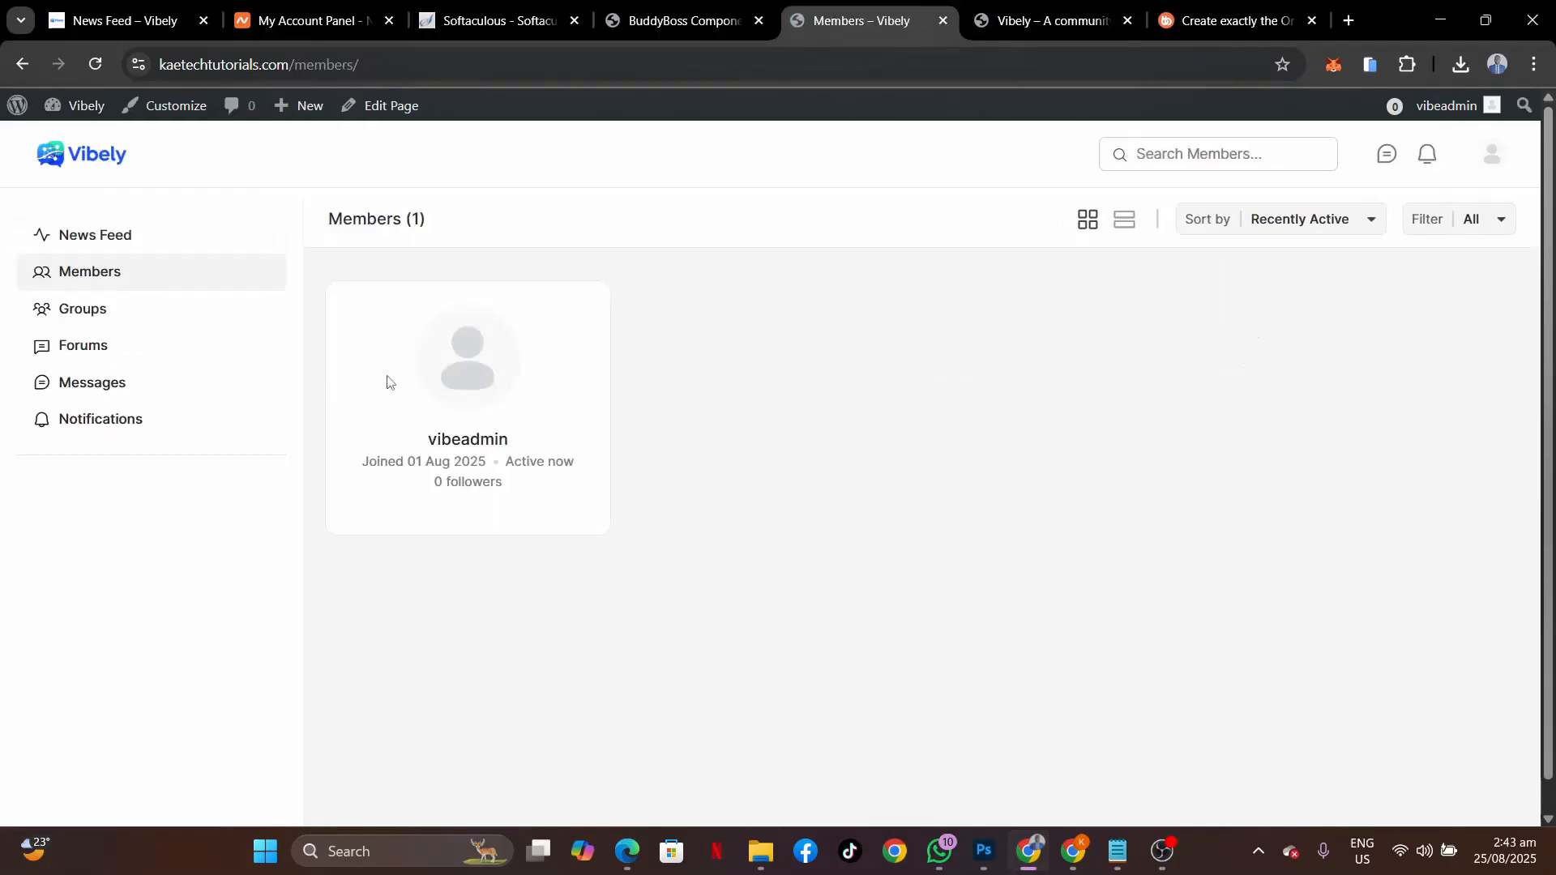
click(115, 318)
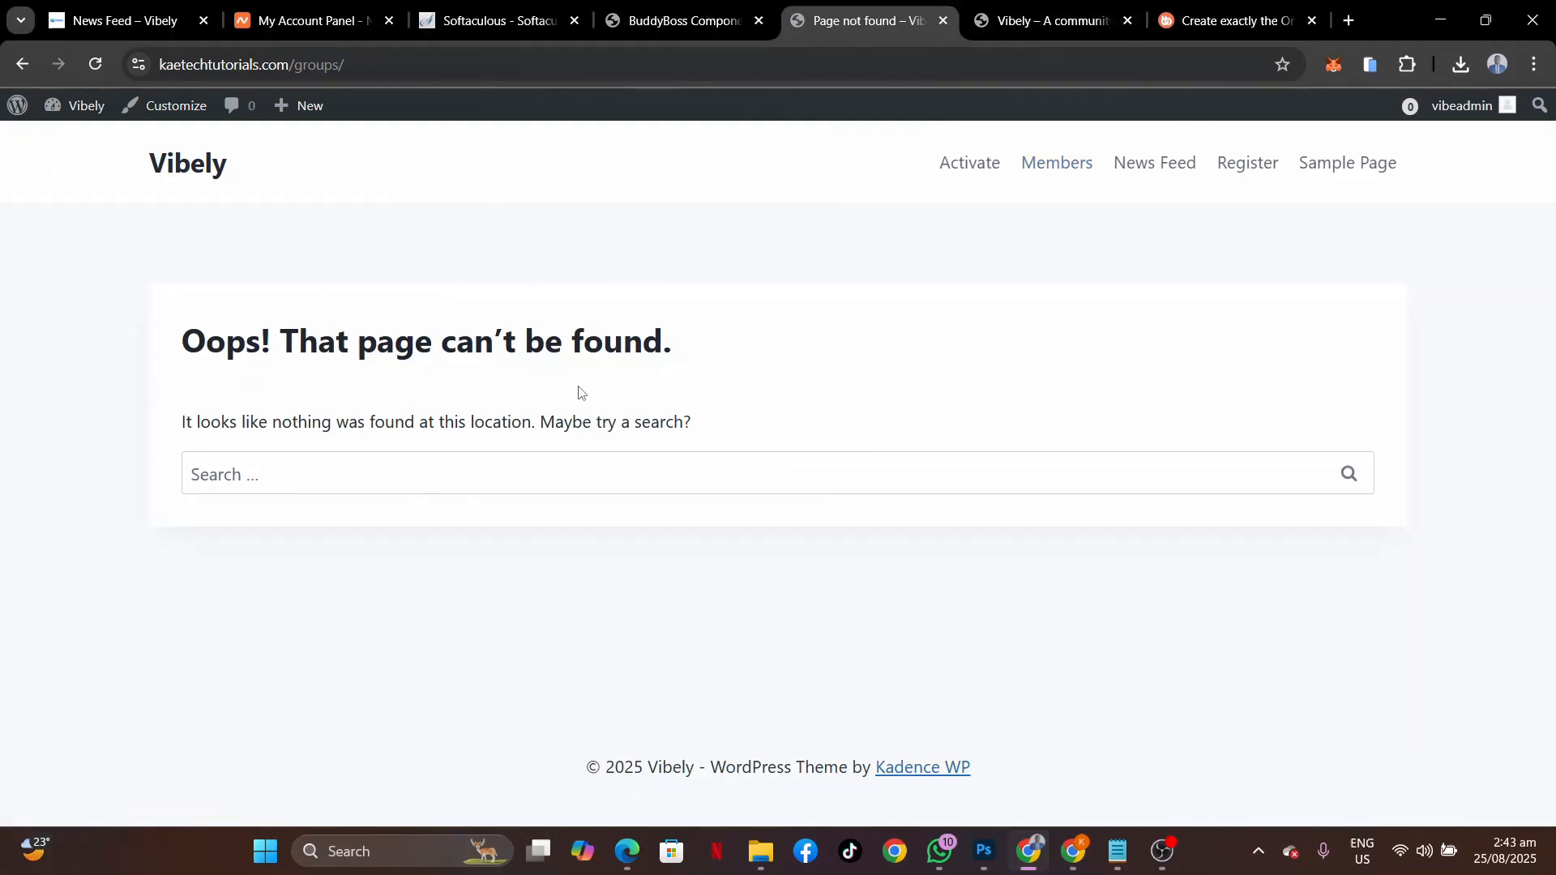
Return to the News Feed, view Forums and Messages, and end on the empty Forums page.
click(1151, 167)
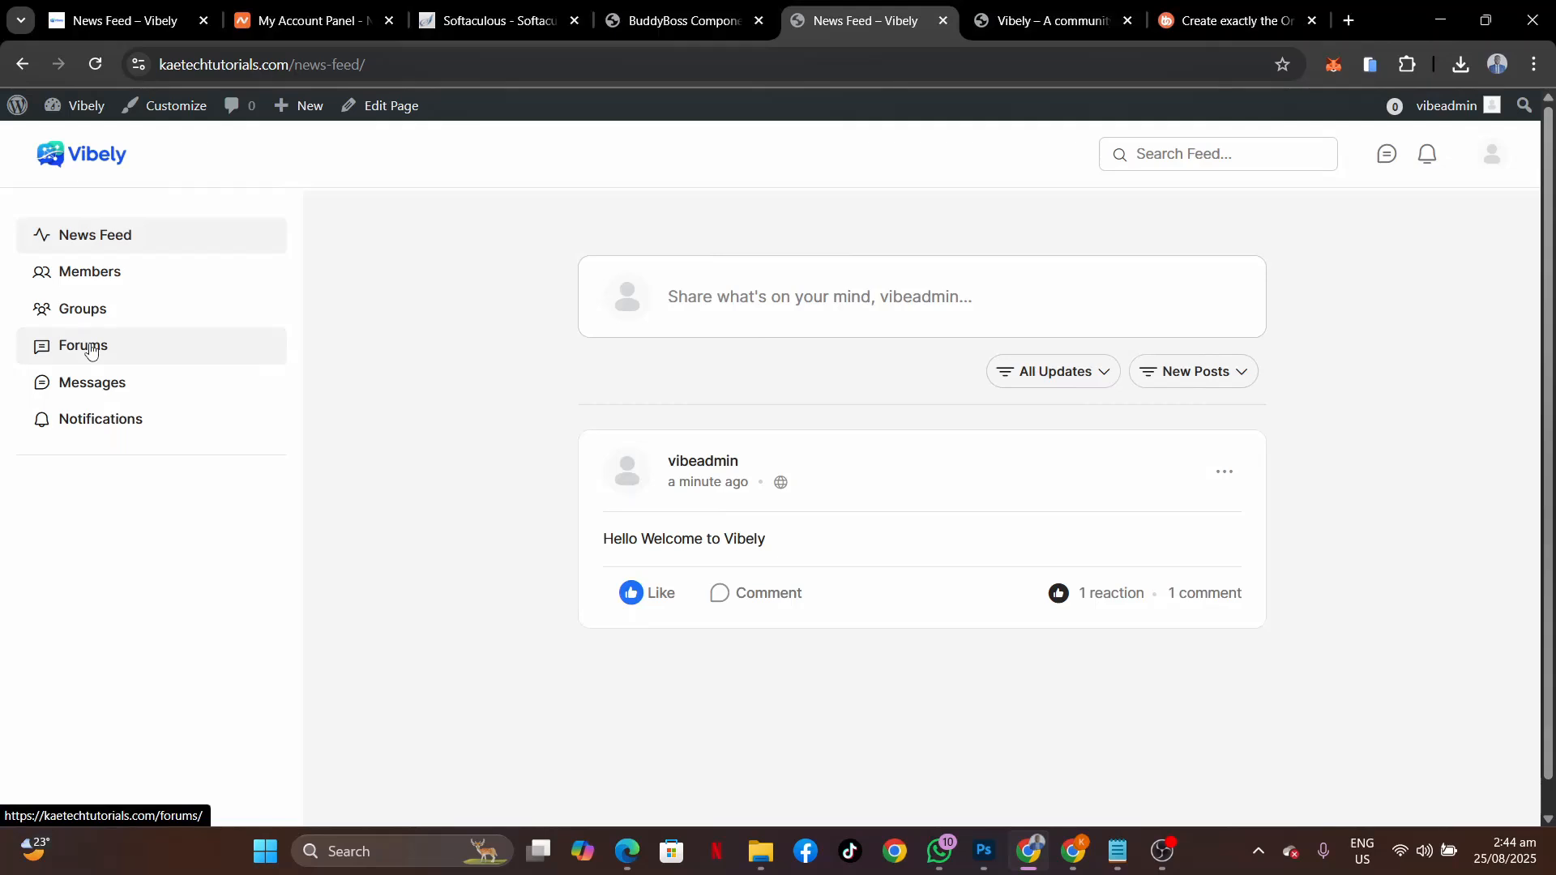
click(90, 350)
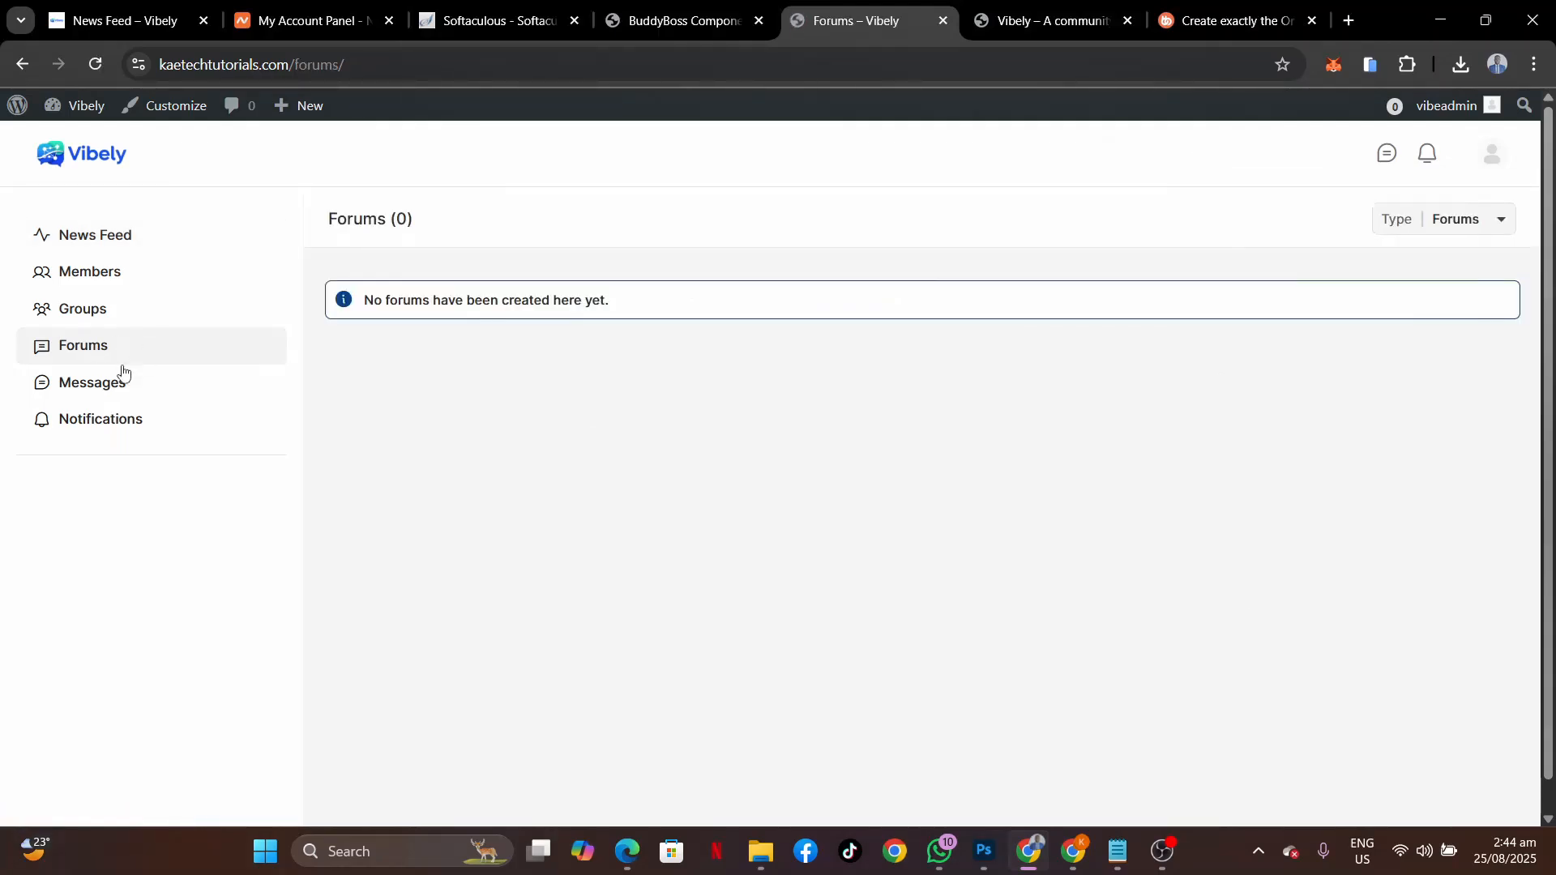
click(85, 389)
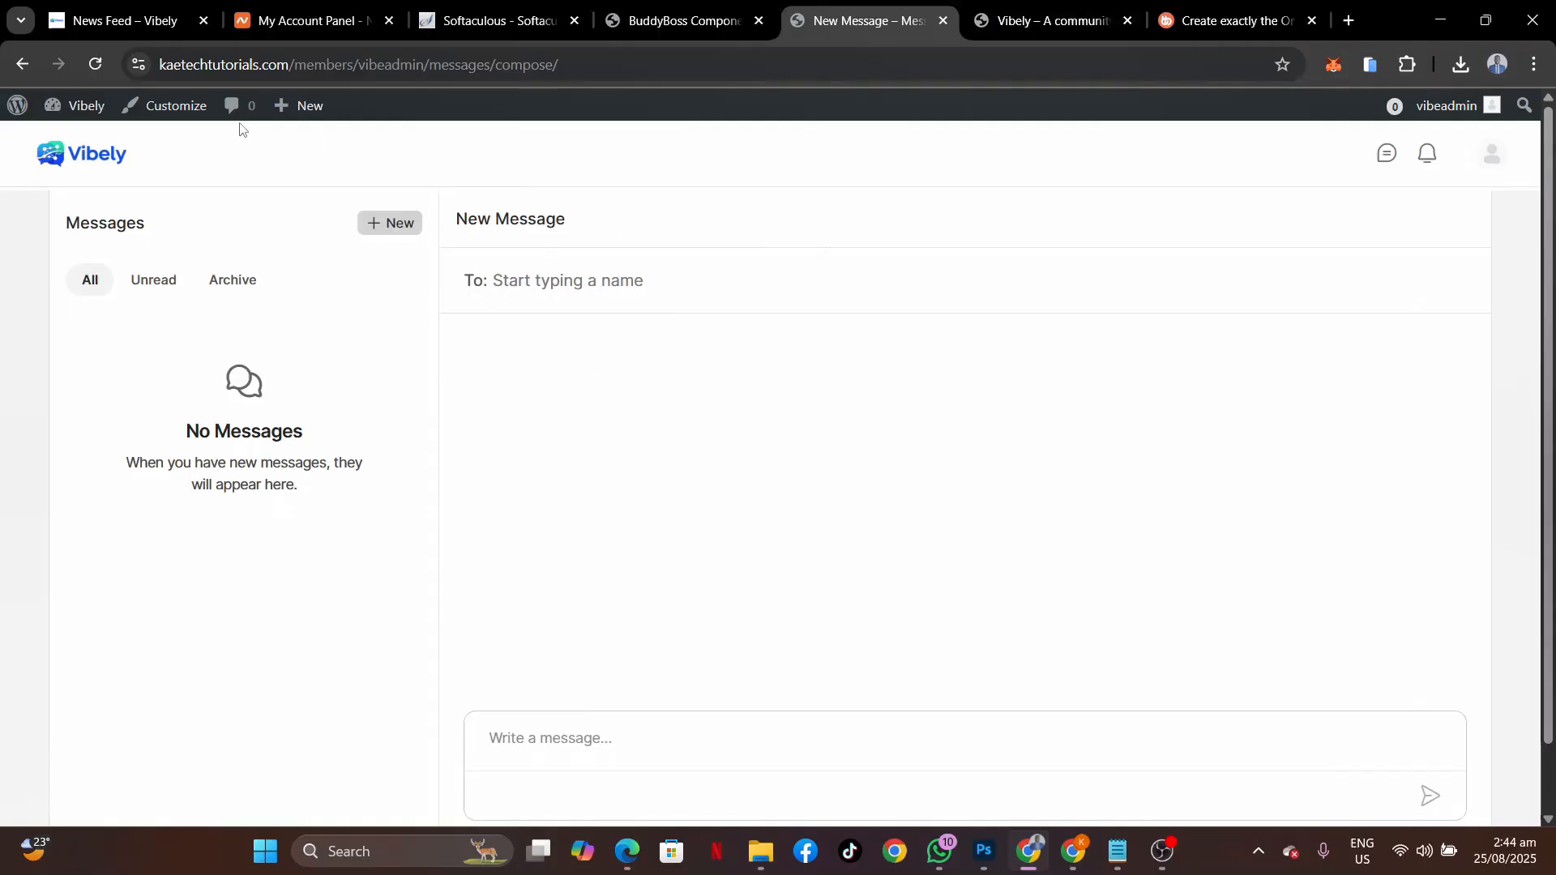
click(22, 64)
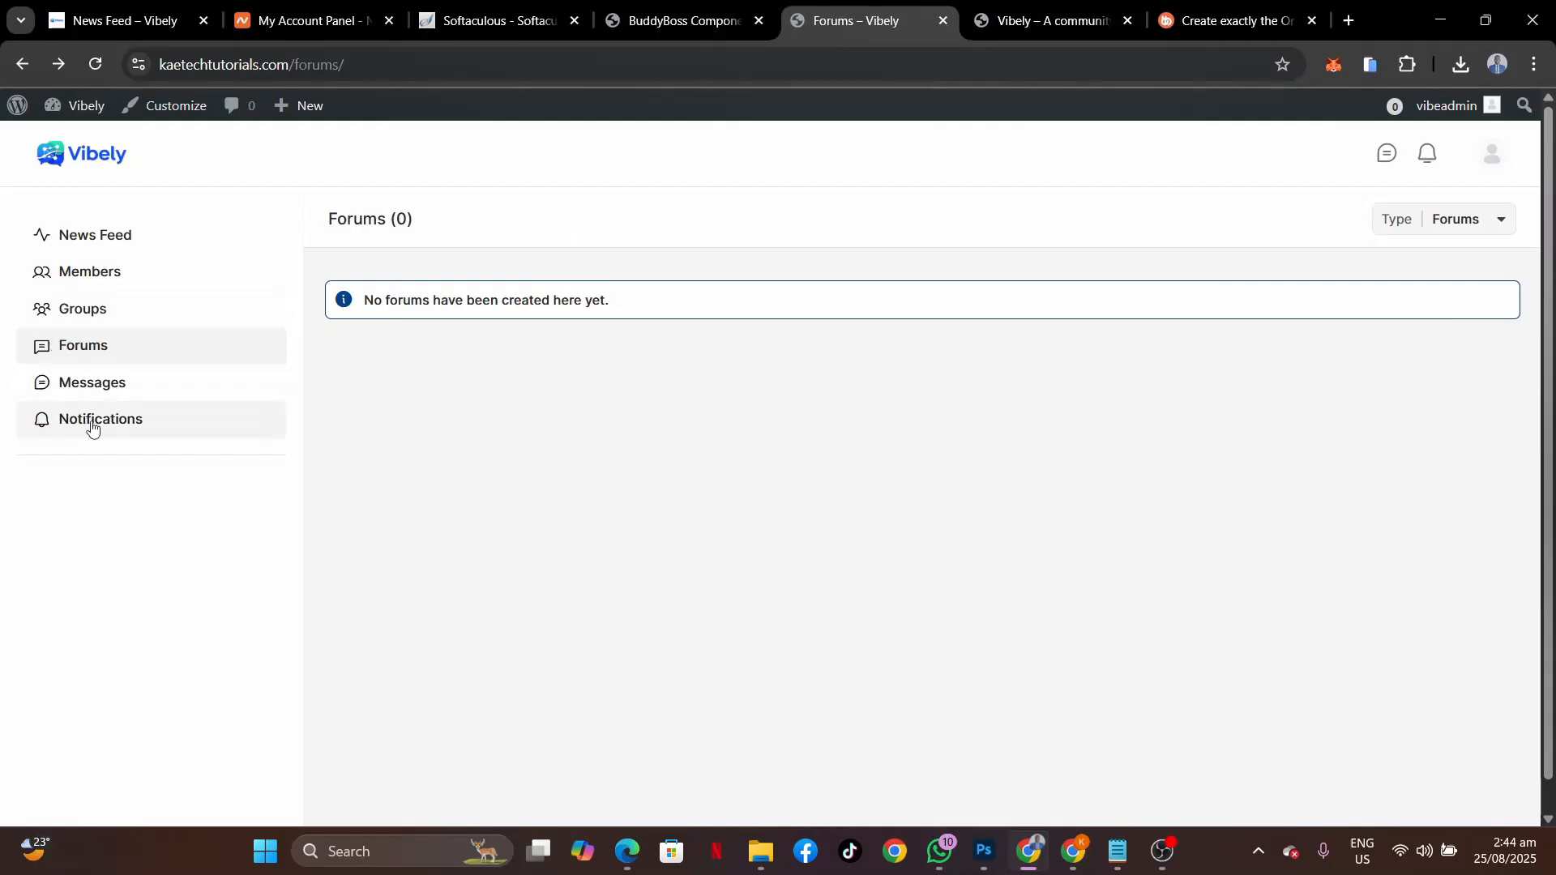
Open Notifications (no unread), then preview and close the bell-icon notifications dropdown.
click(94, 423)
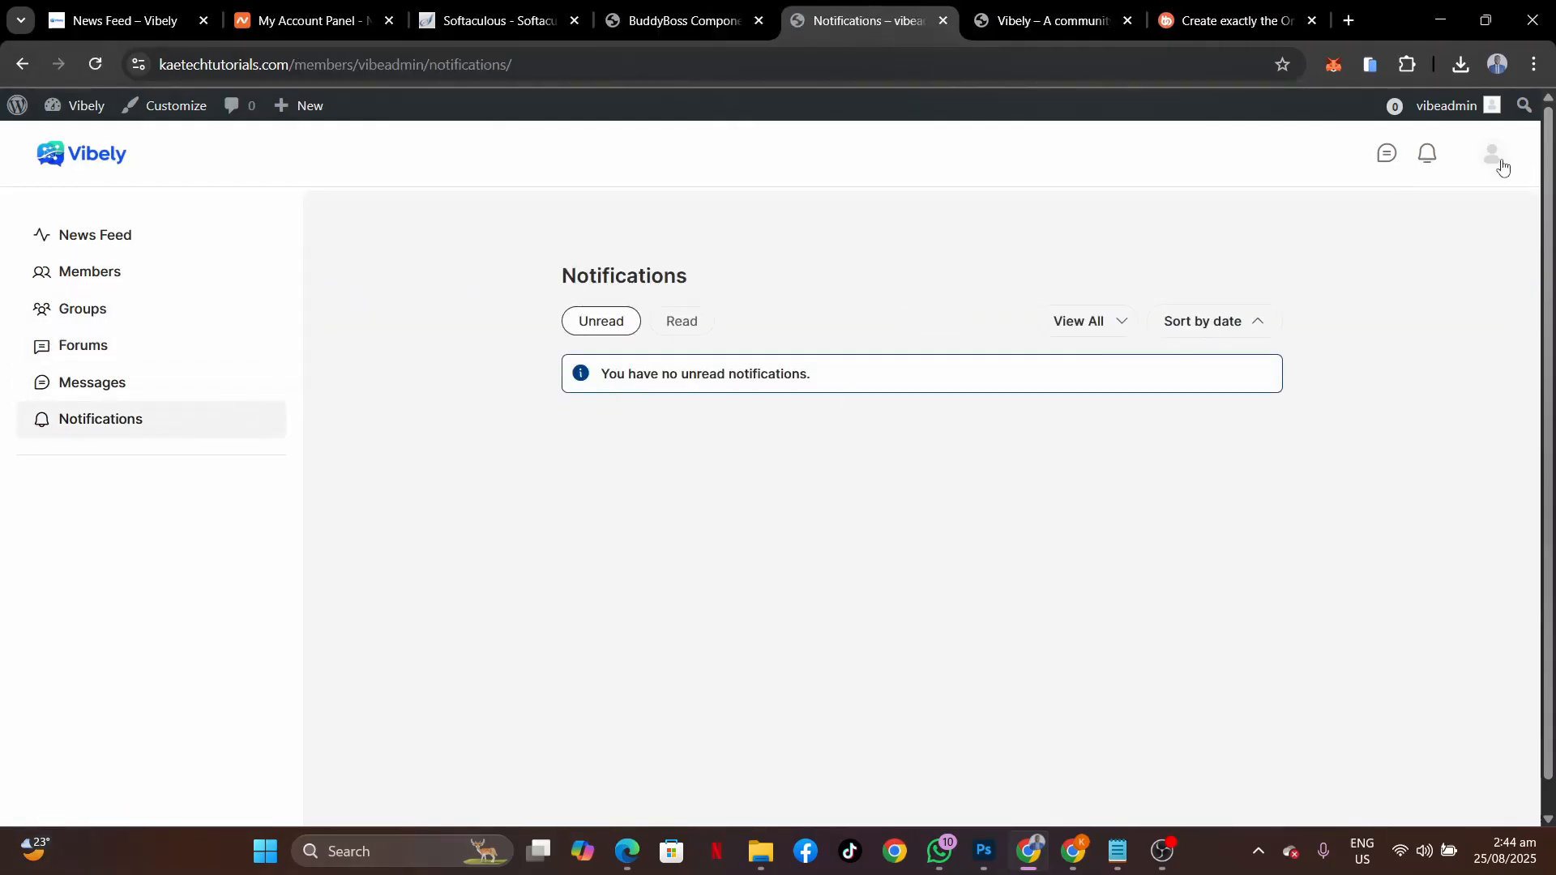
mouse_move(1497, 164)
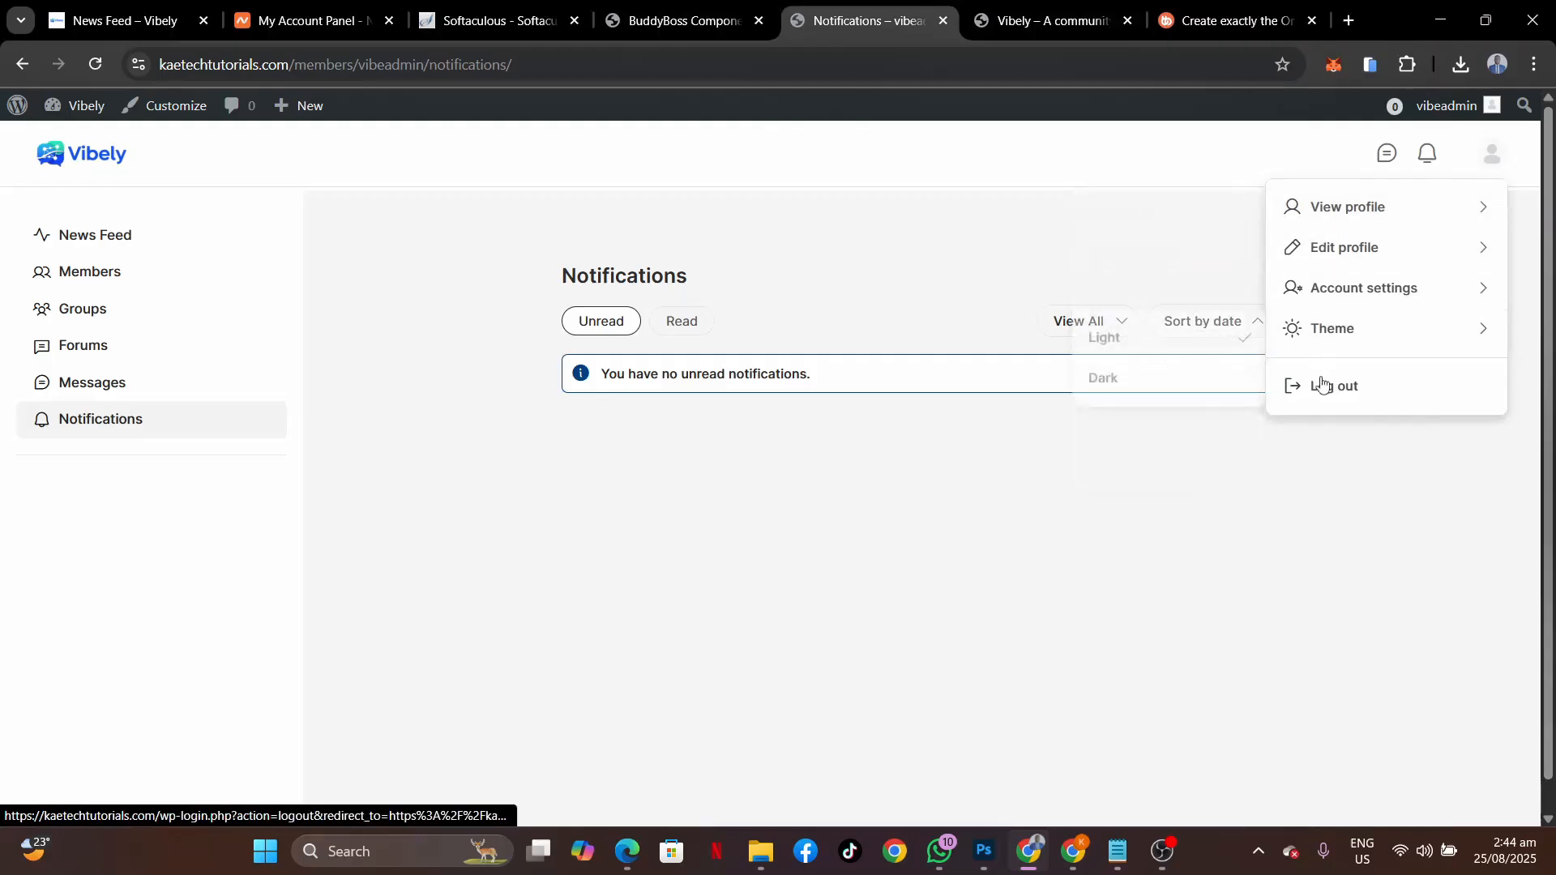
mouse_move(1347, 235)
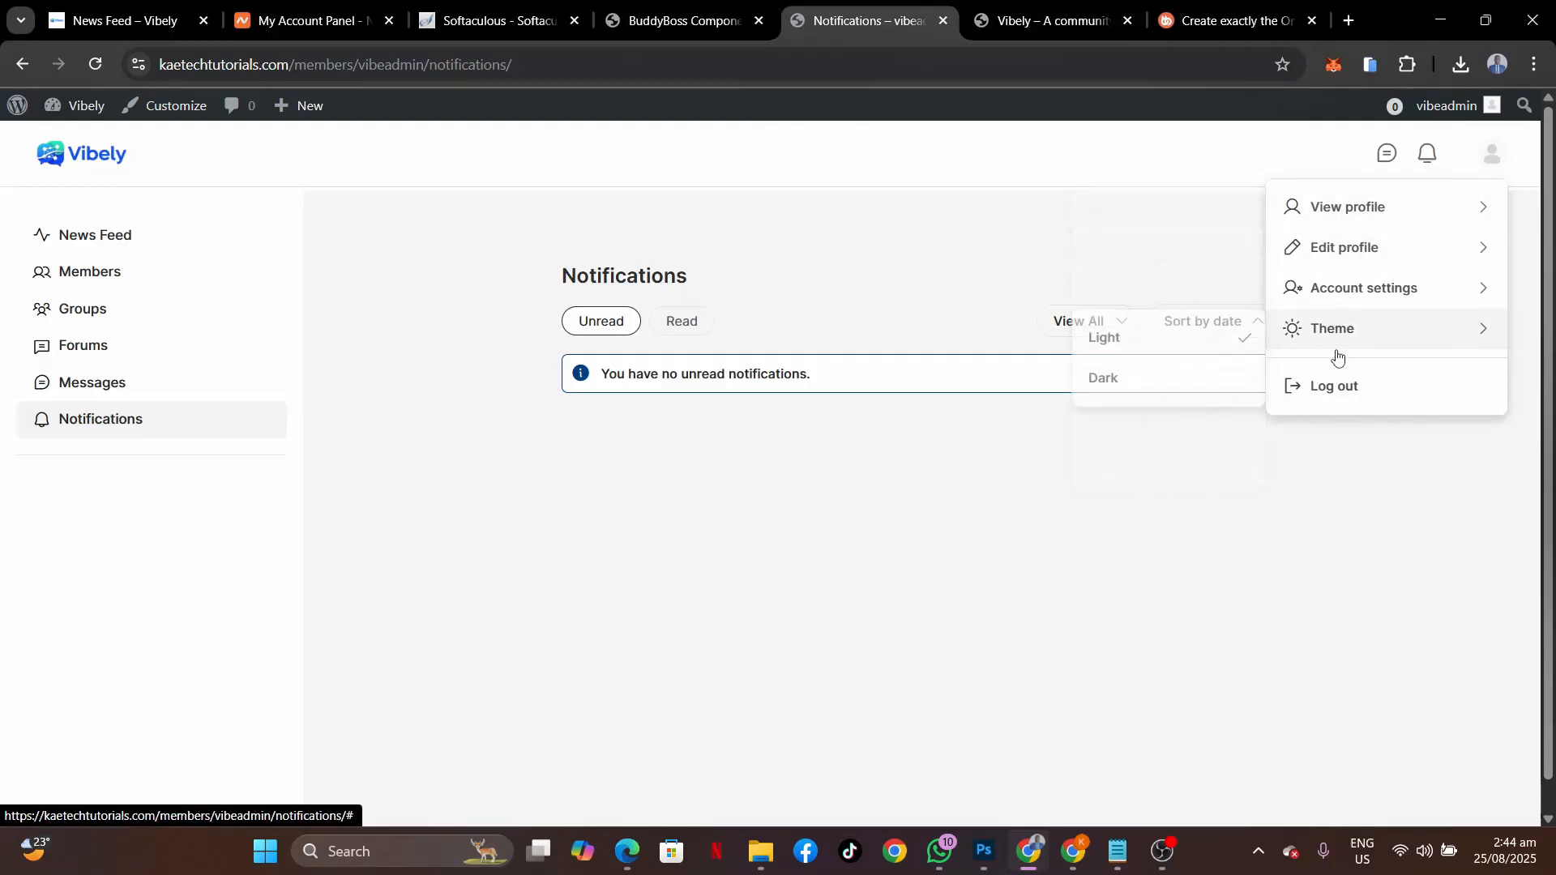
mouse_move(1381, 200)
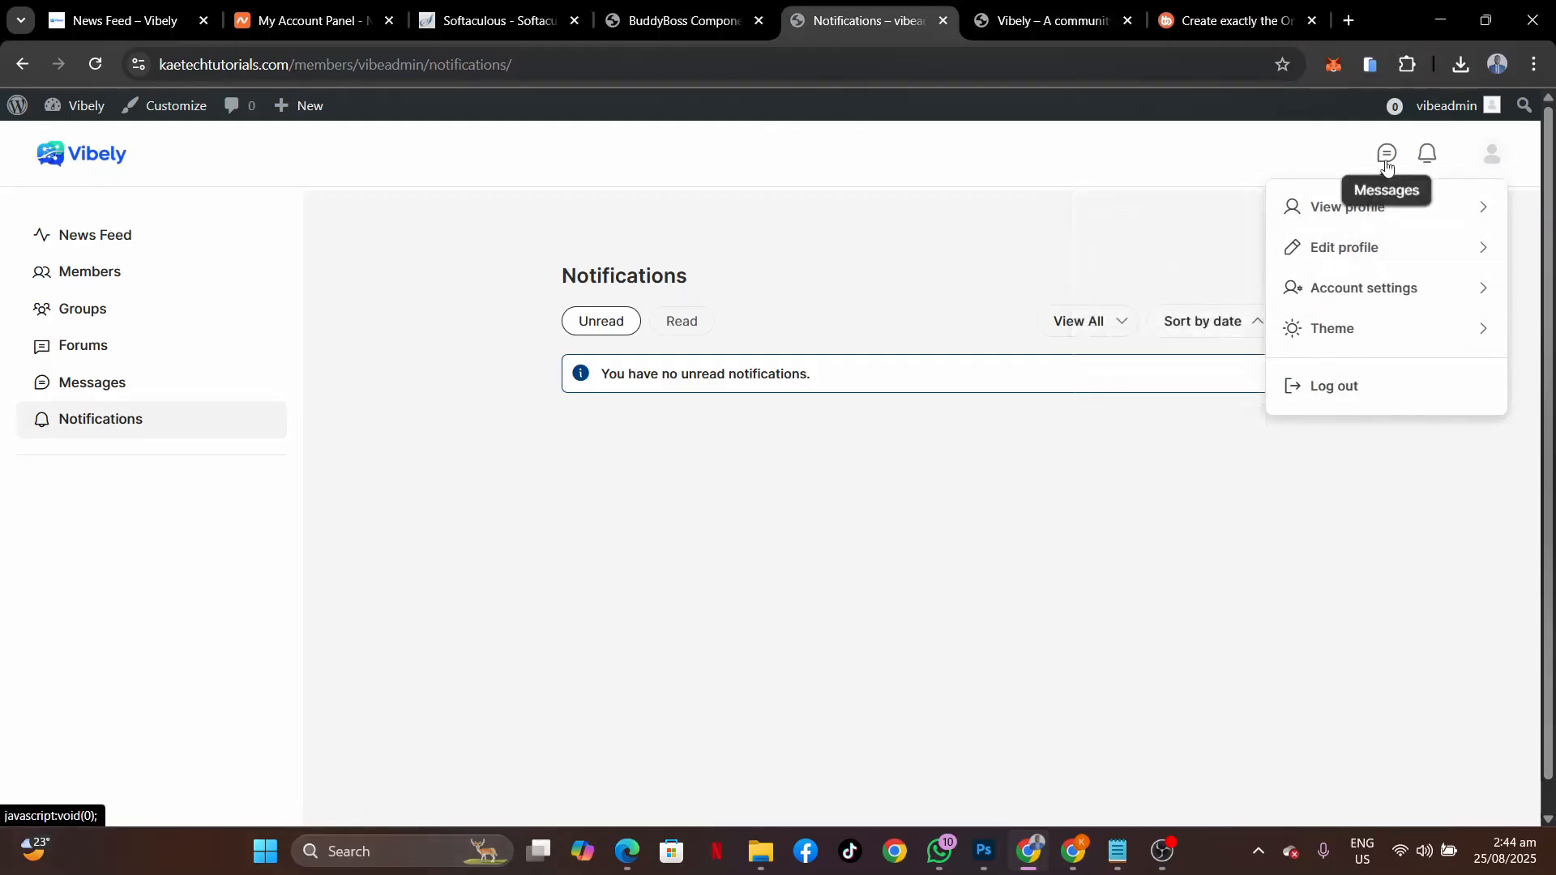
click(1431, 159)
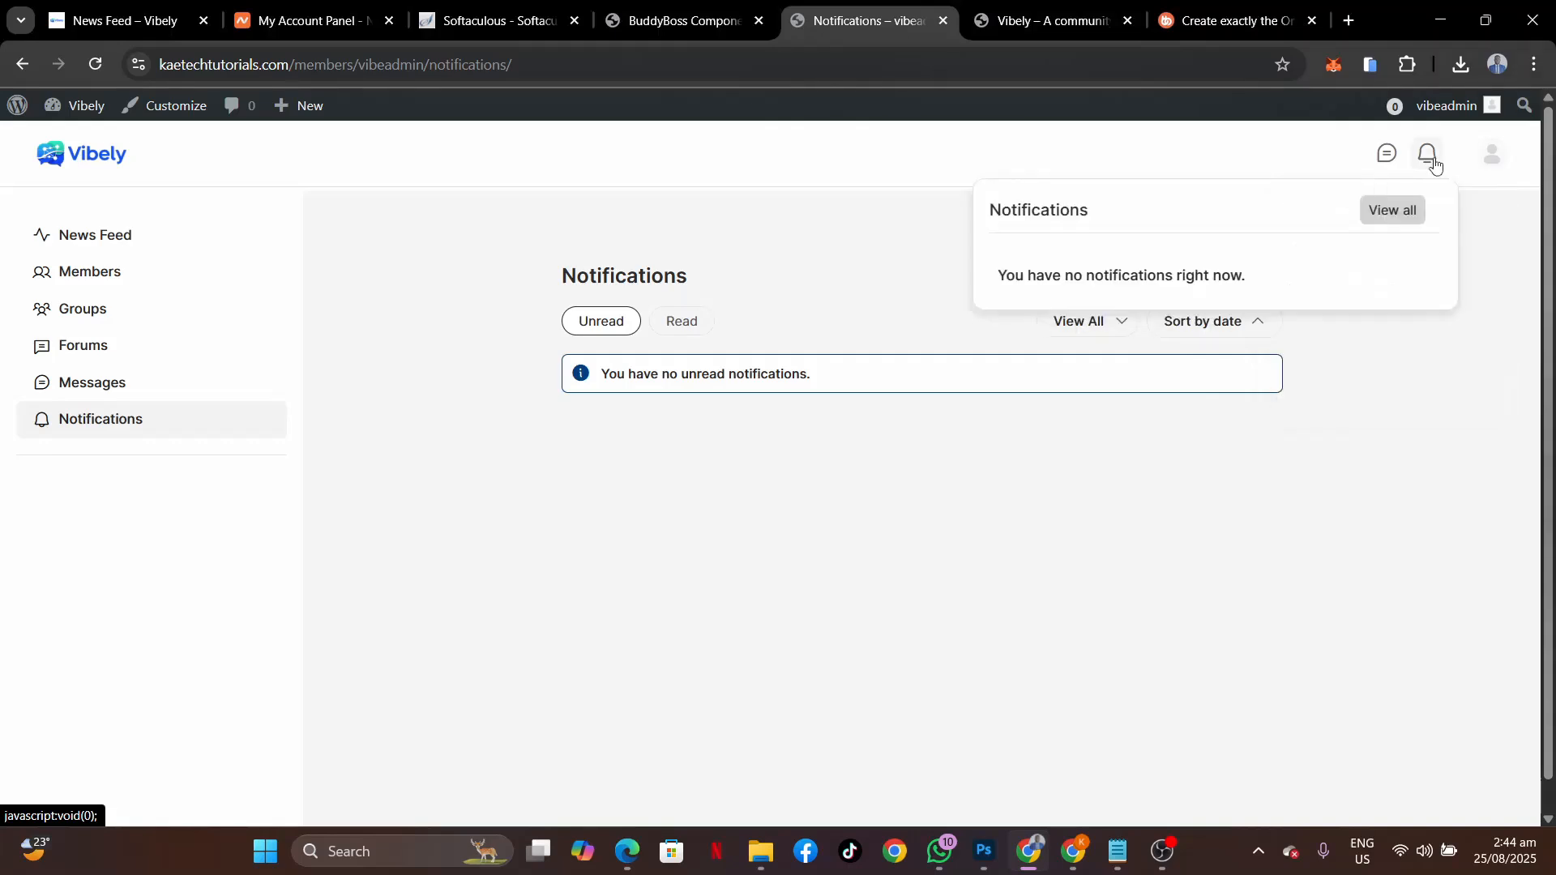
click(1458, 386)
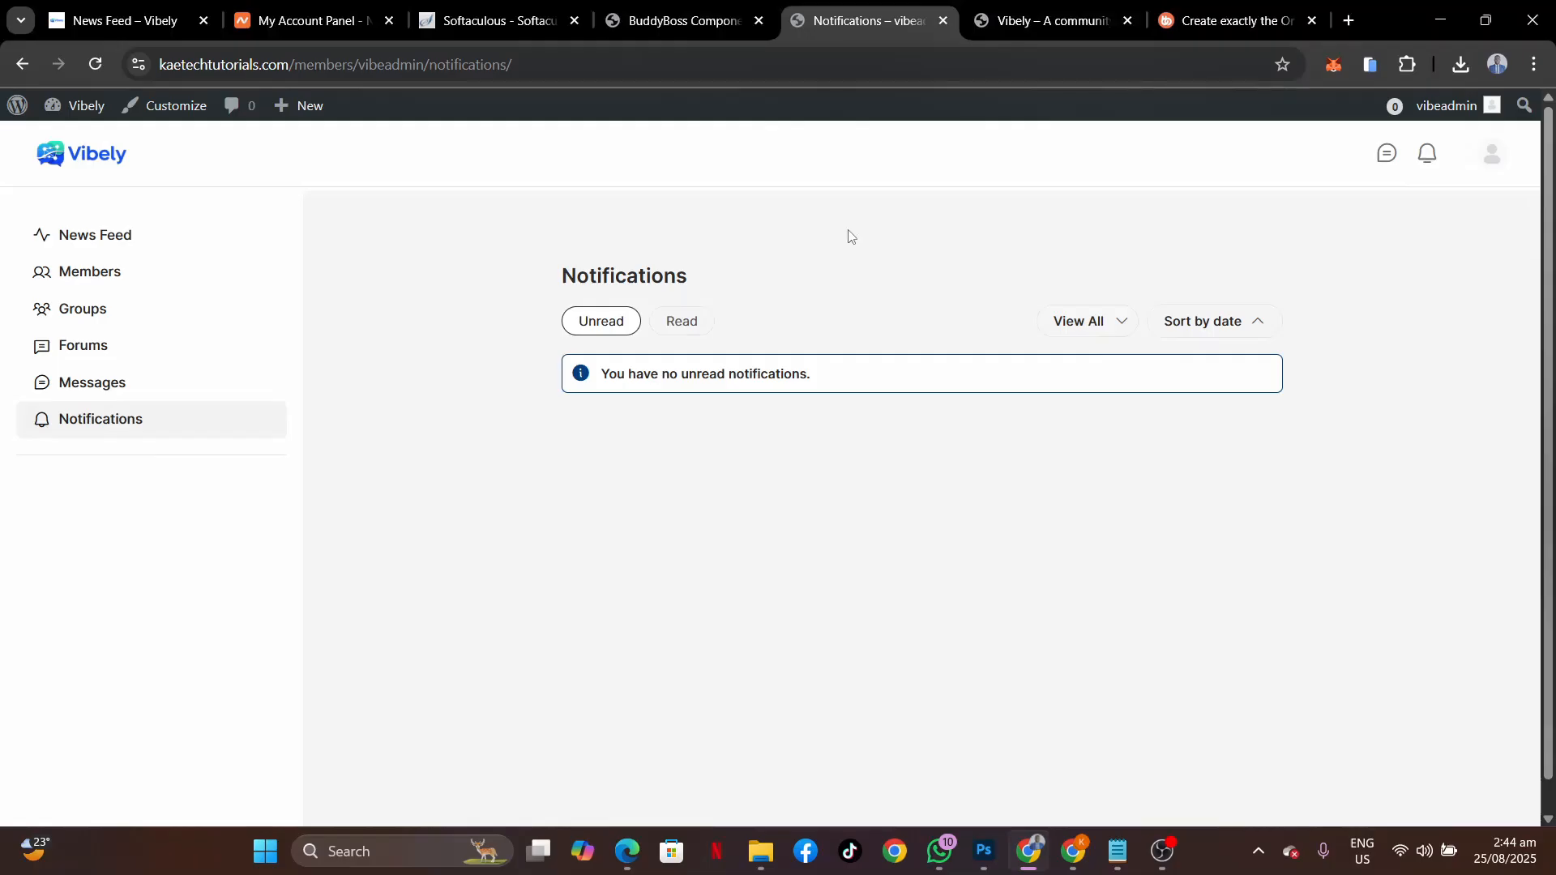
Check the other site's News Feed and the Vibely blog, then return to the 'You're All Set!' page.
click(125, 18)
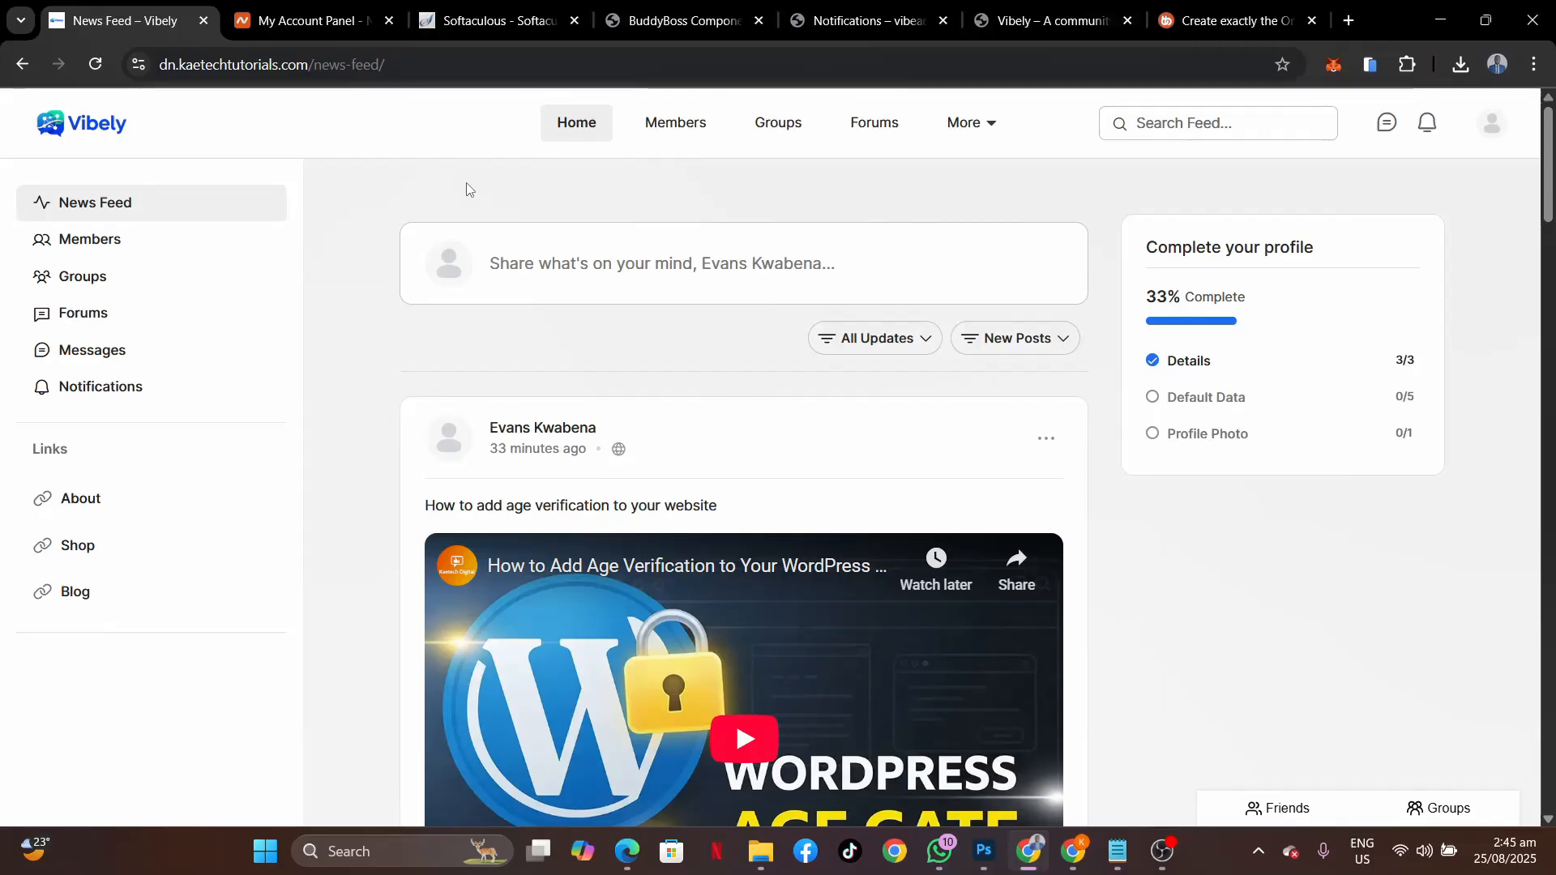
click(1026, 23)
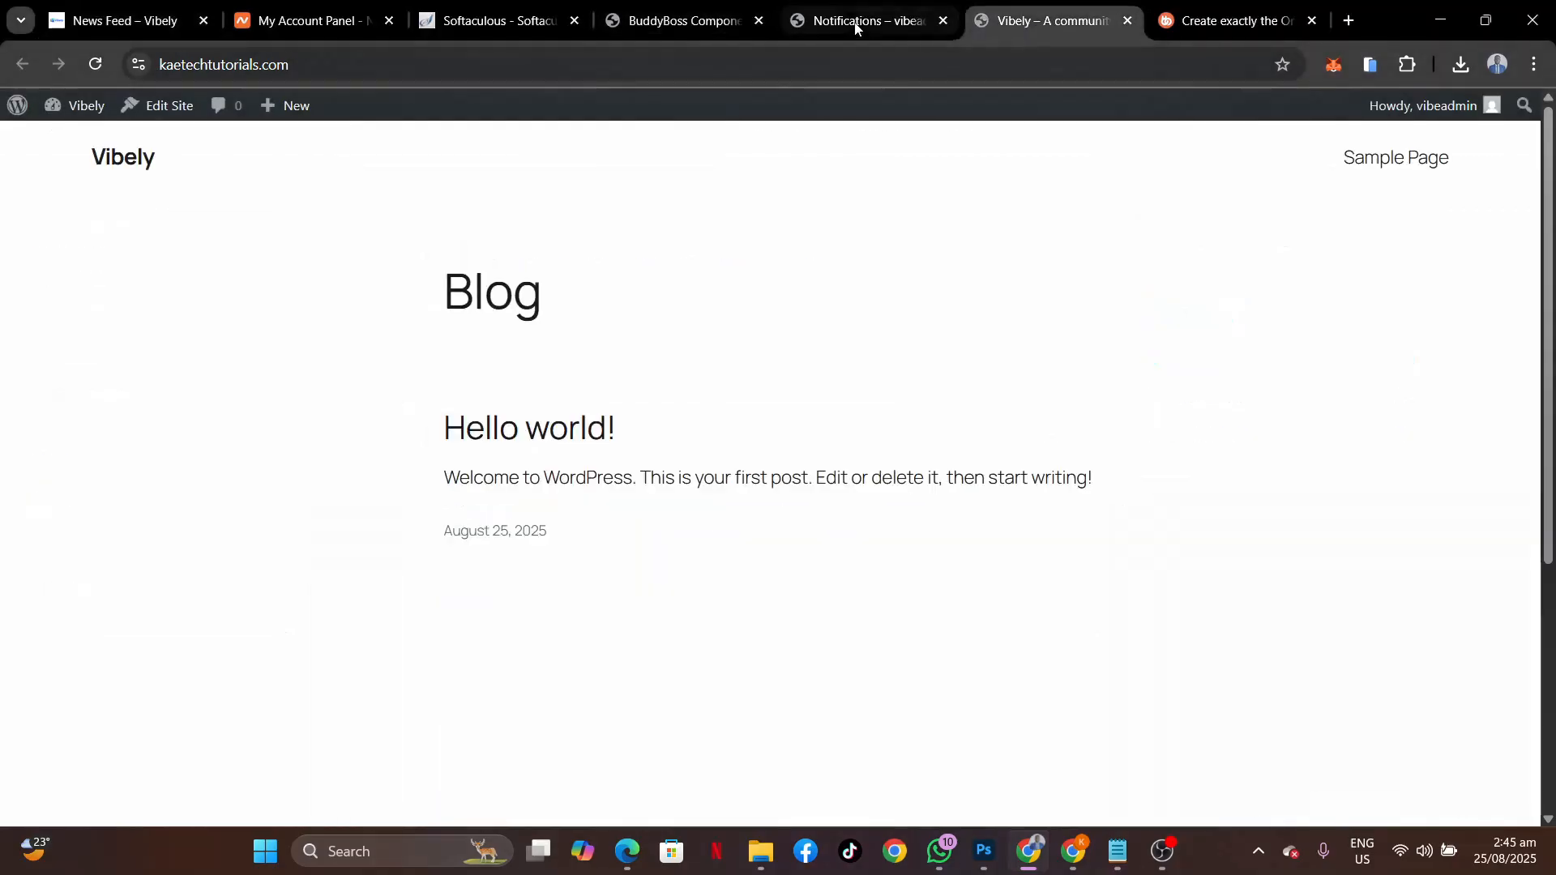
click(858, 25)
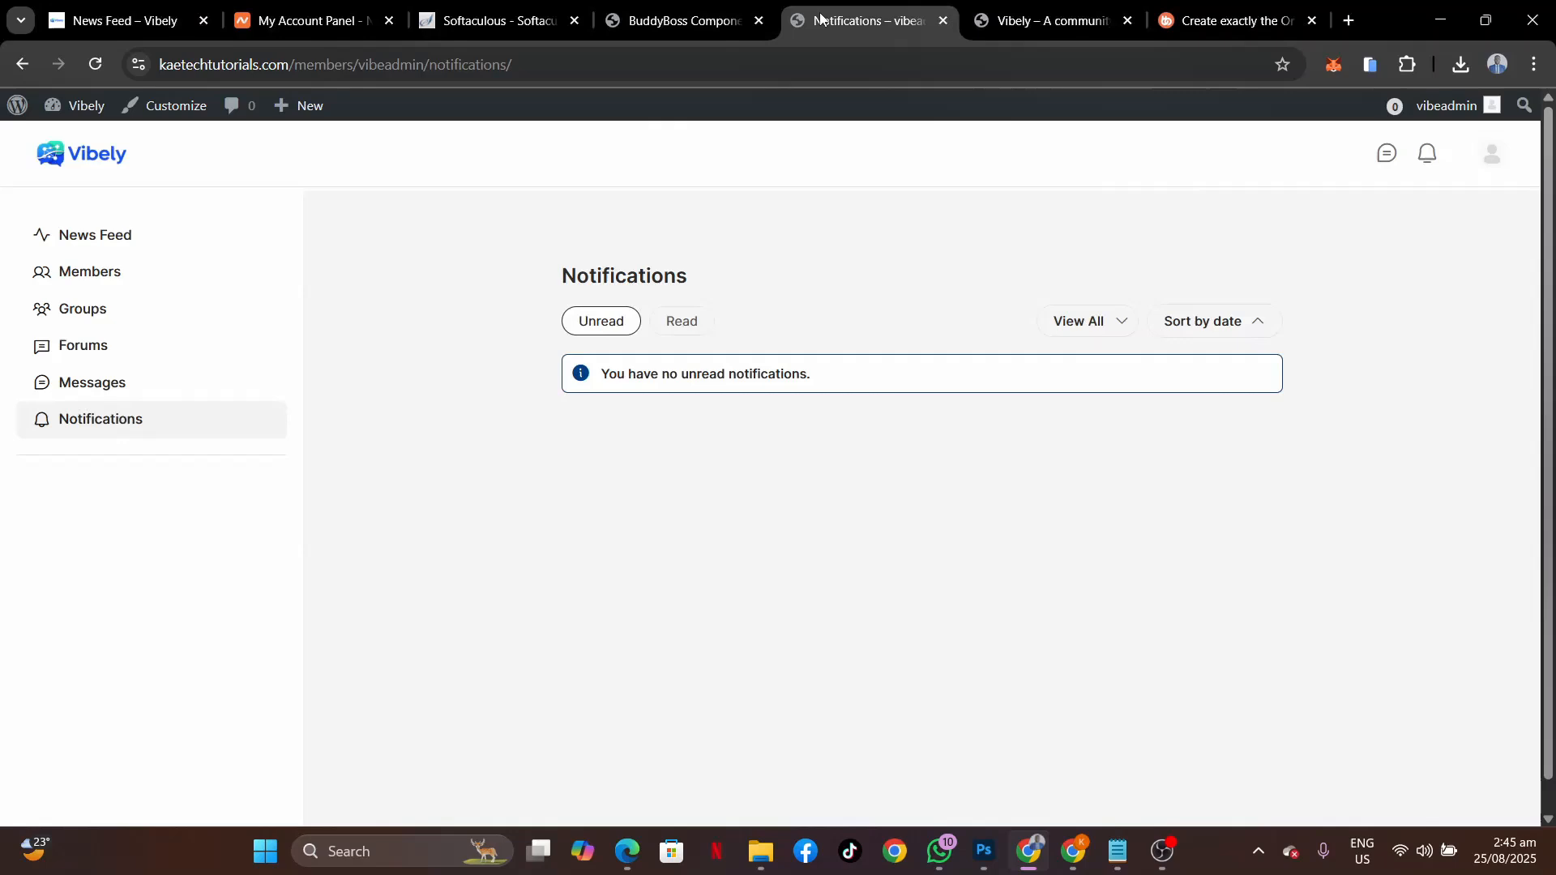
click(657, 29)
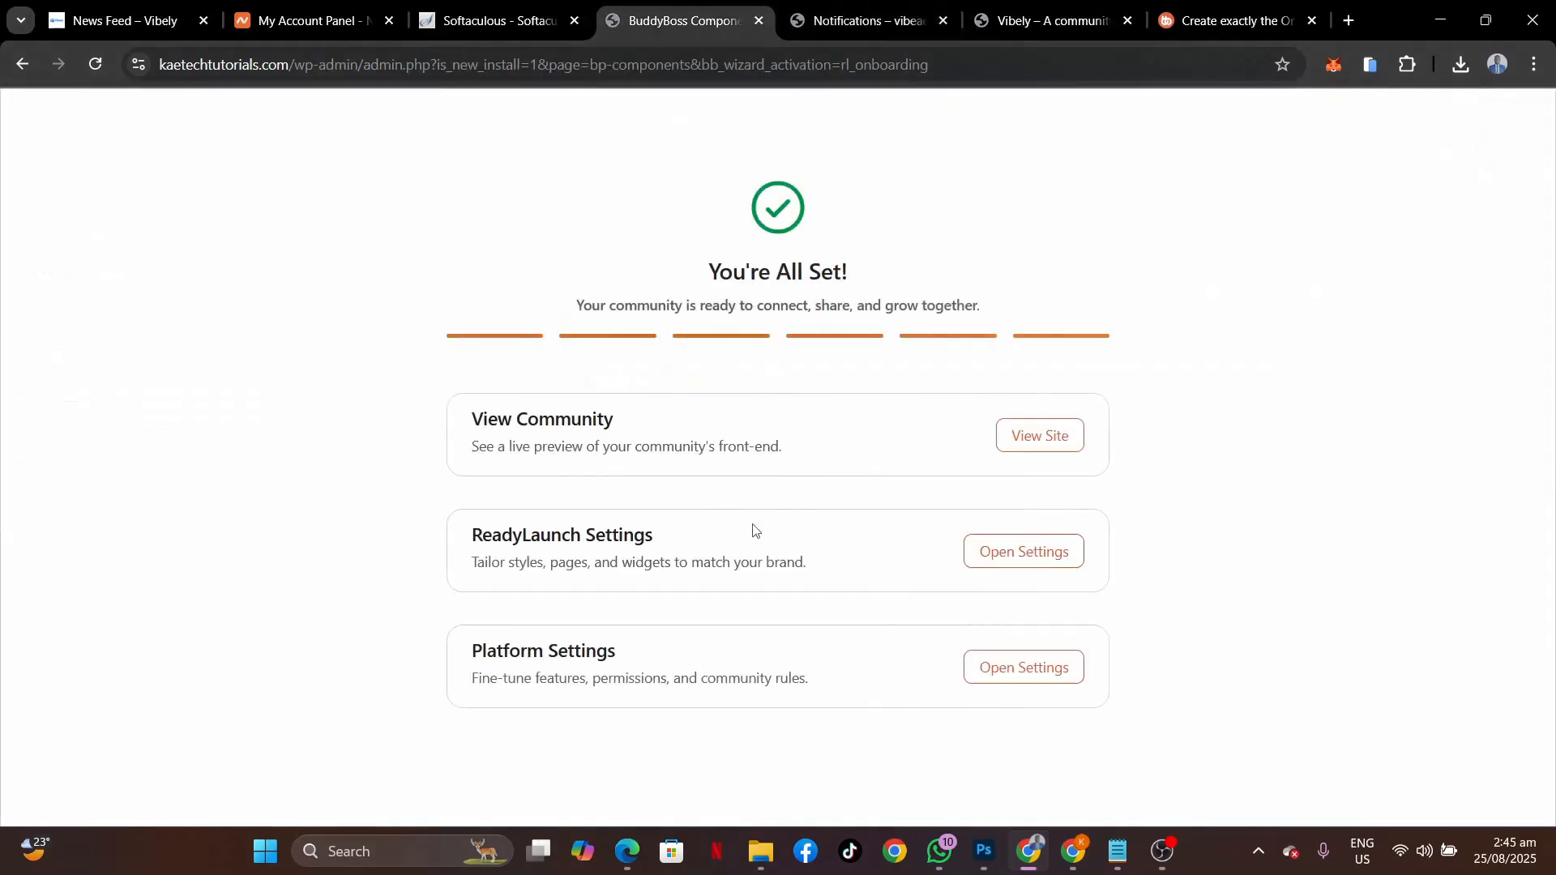
Go to the BuddyBoss platform settings and review the Components list for inactive components.
click(1024, 675)
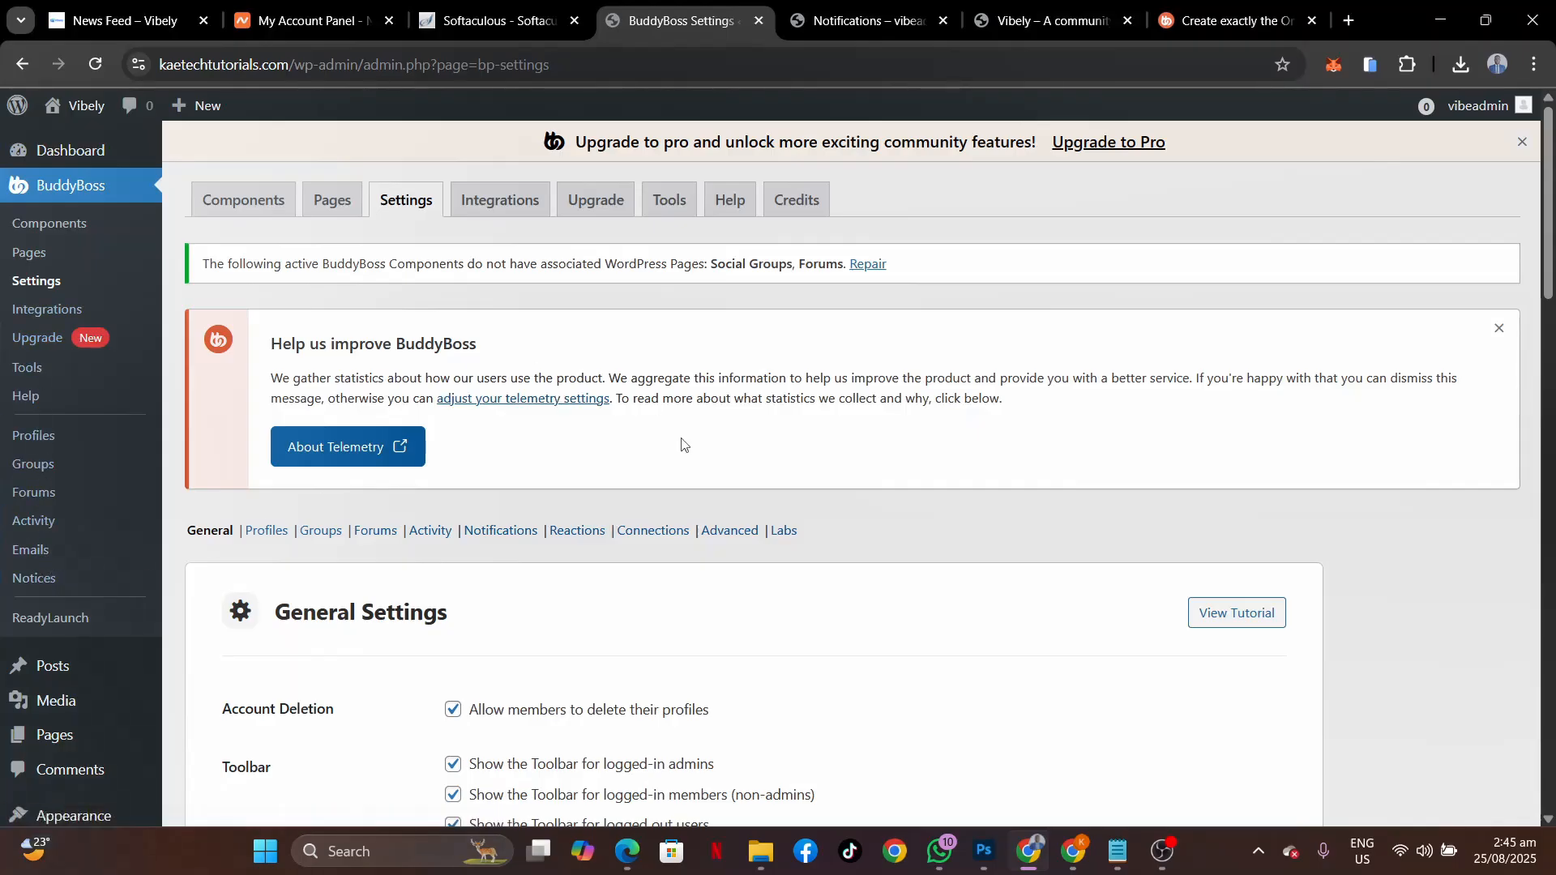
scroll(429, 352, down, 3)
scroll(596, 381, up, 3)
scroll(597, 381, down, 3)
scroll(598, 376, up, 3)
scroll(635, 411, down, 4)
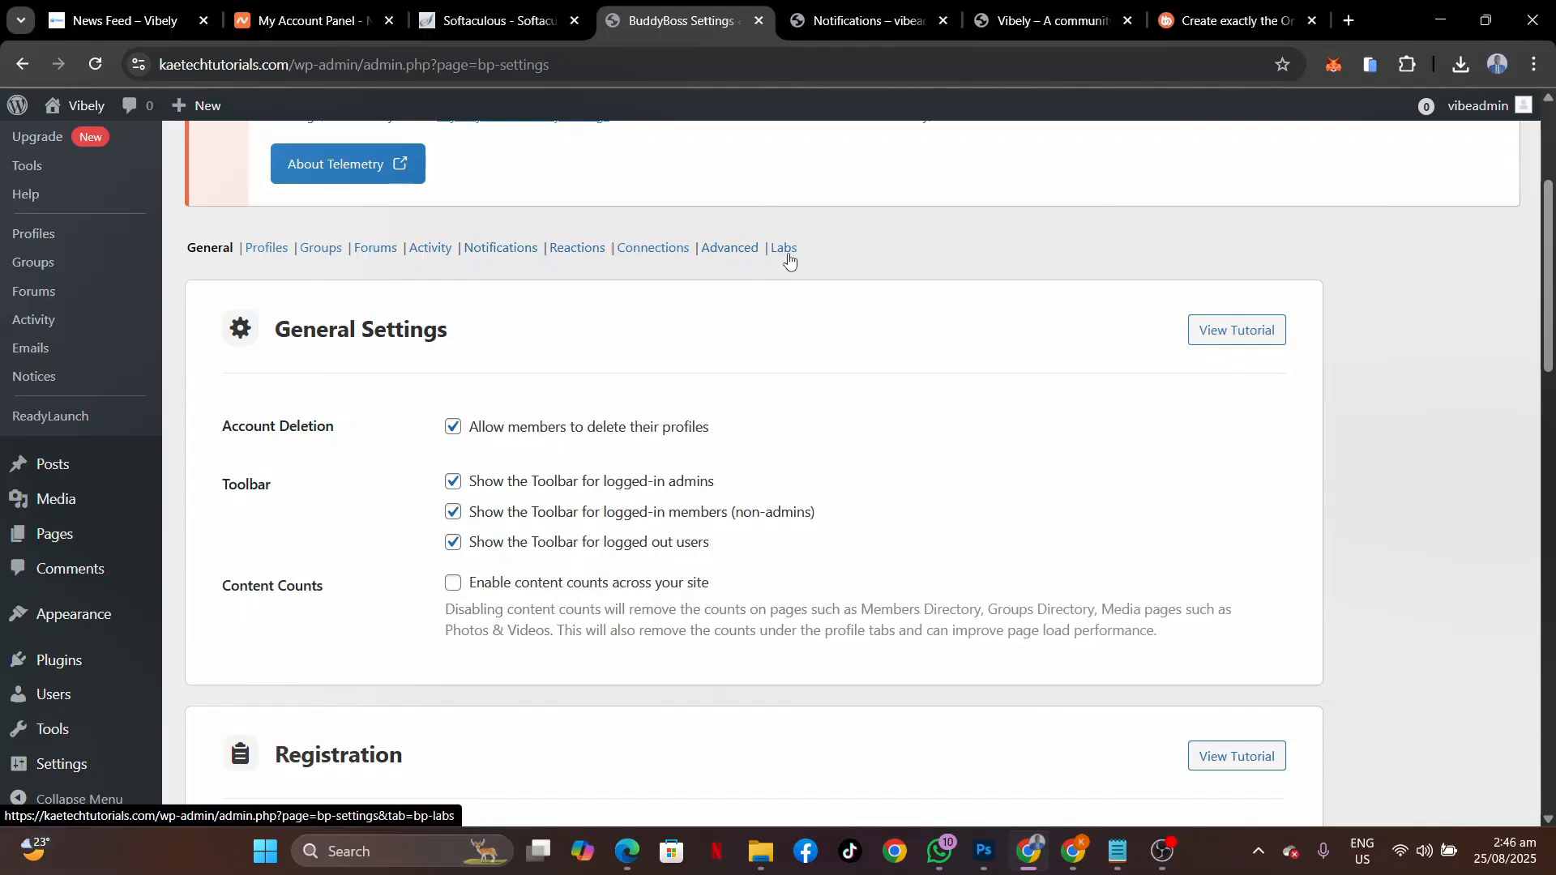
scroll(499, 291, up, 4)
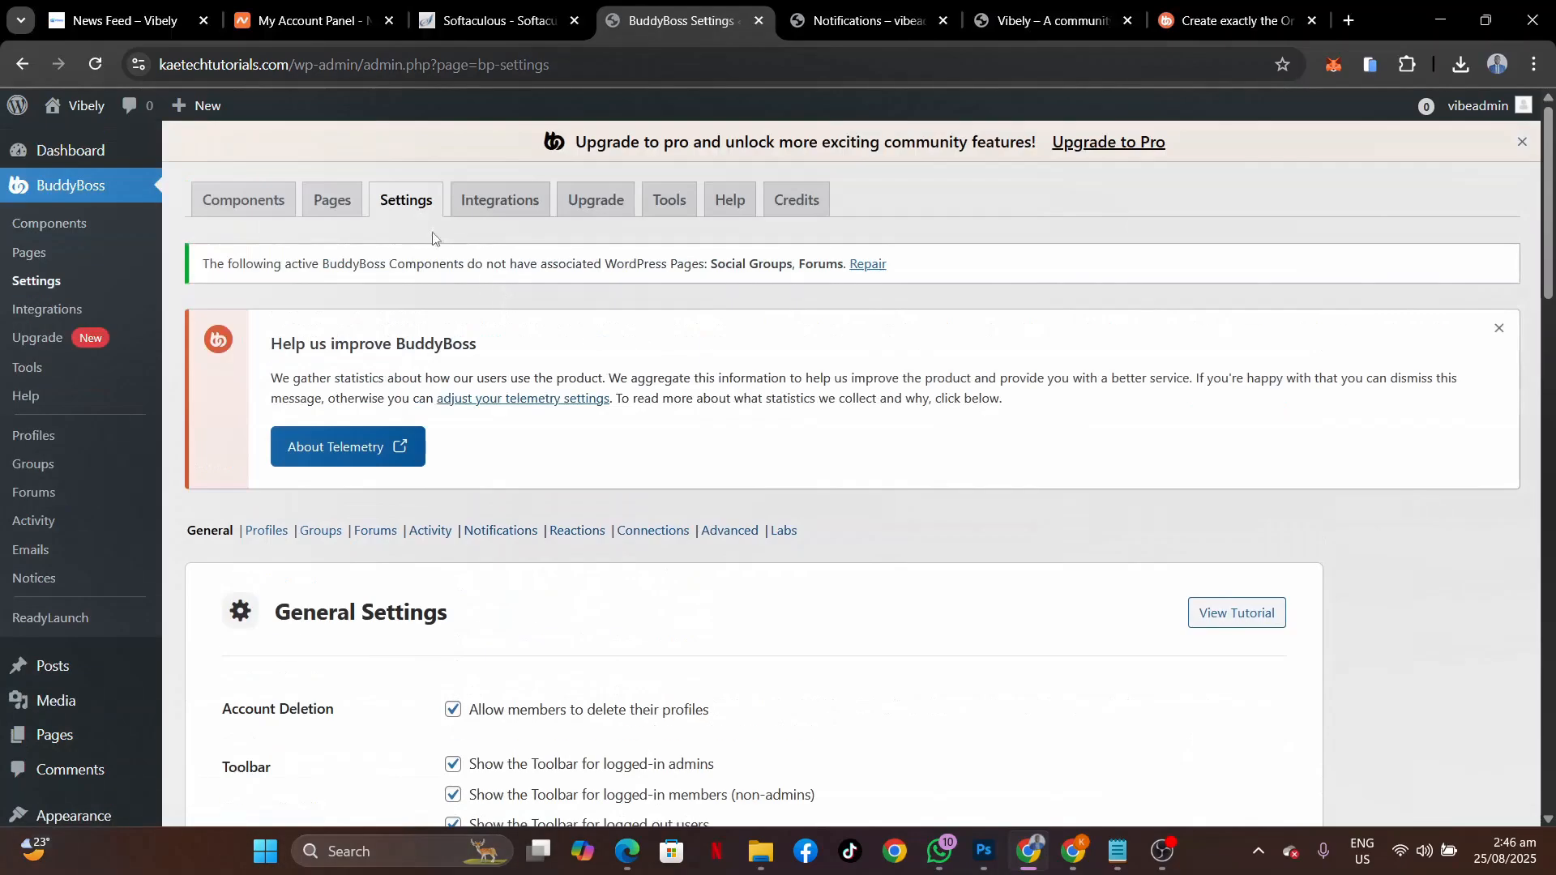
click(66, 231)
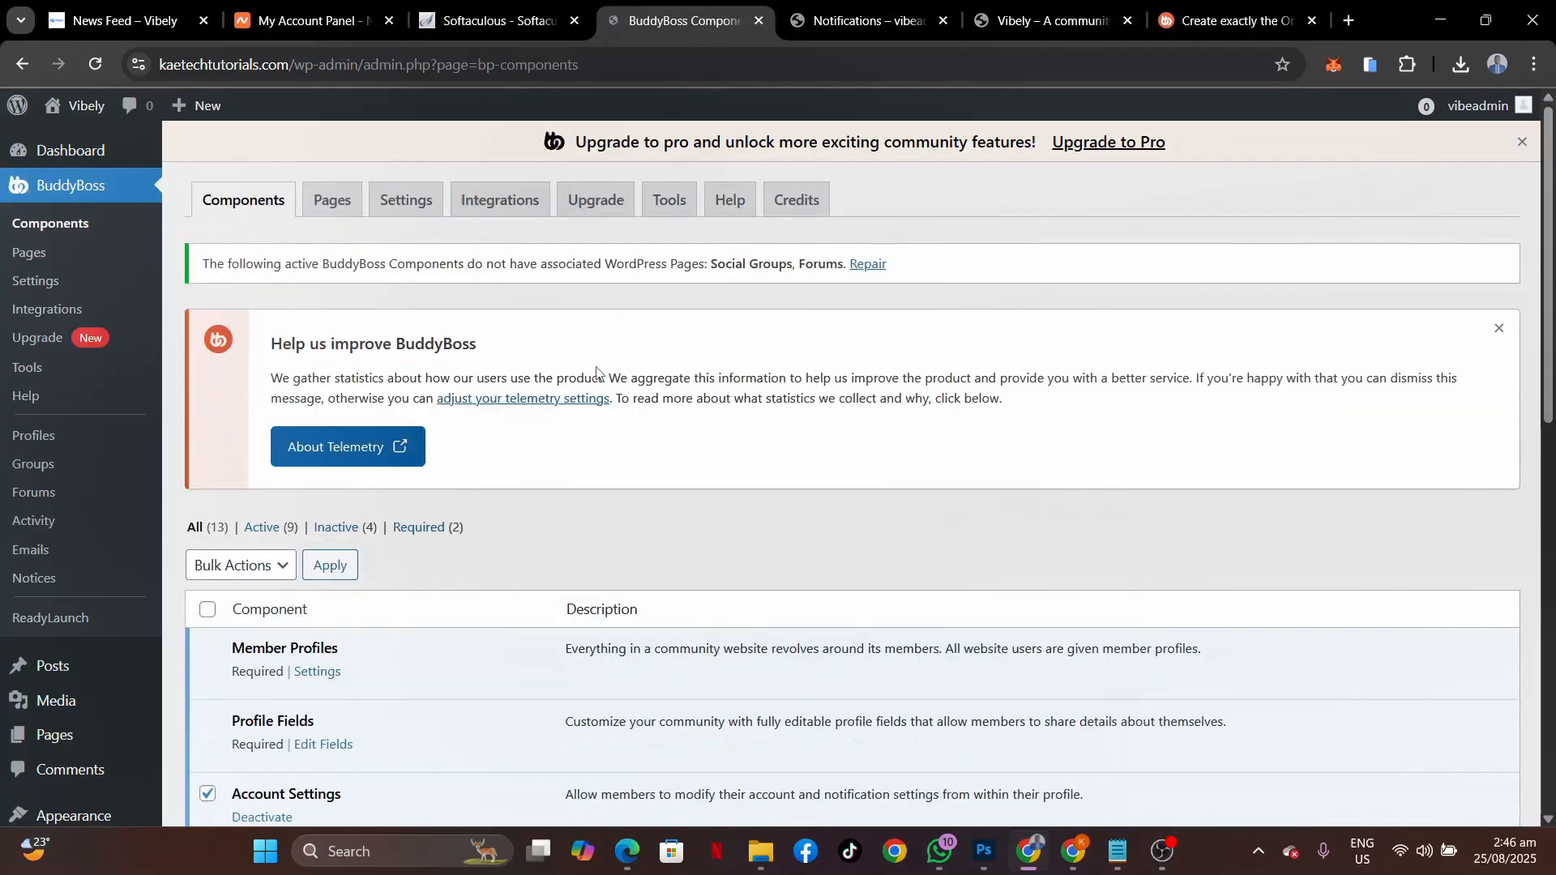
scroll(597, 373, down, 3)
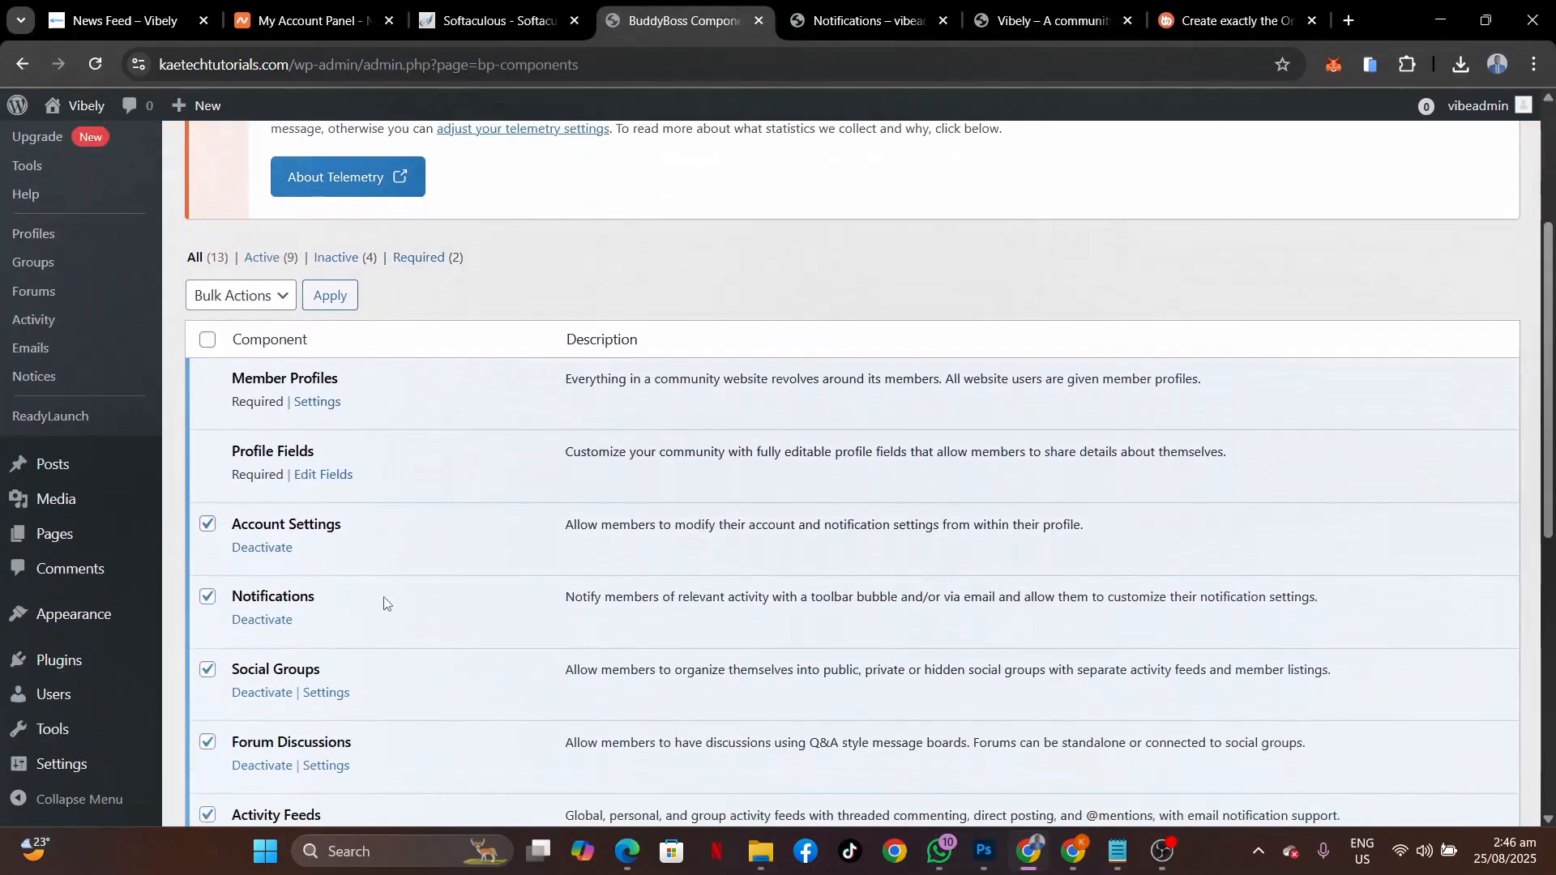
scroll(385, 603, down, 8)
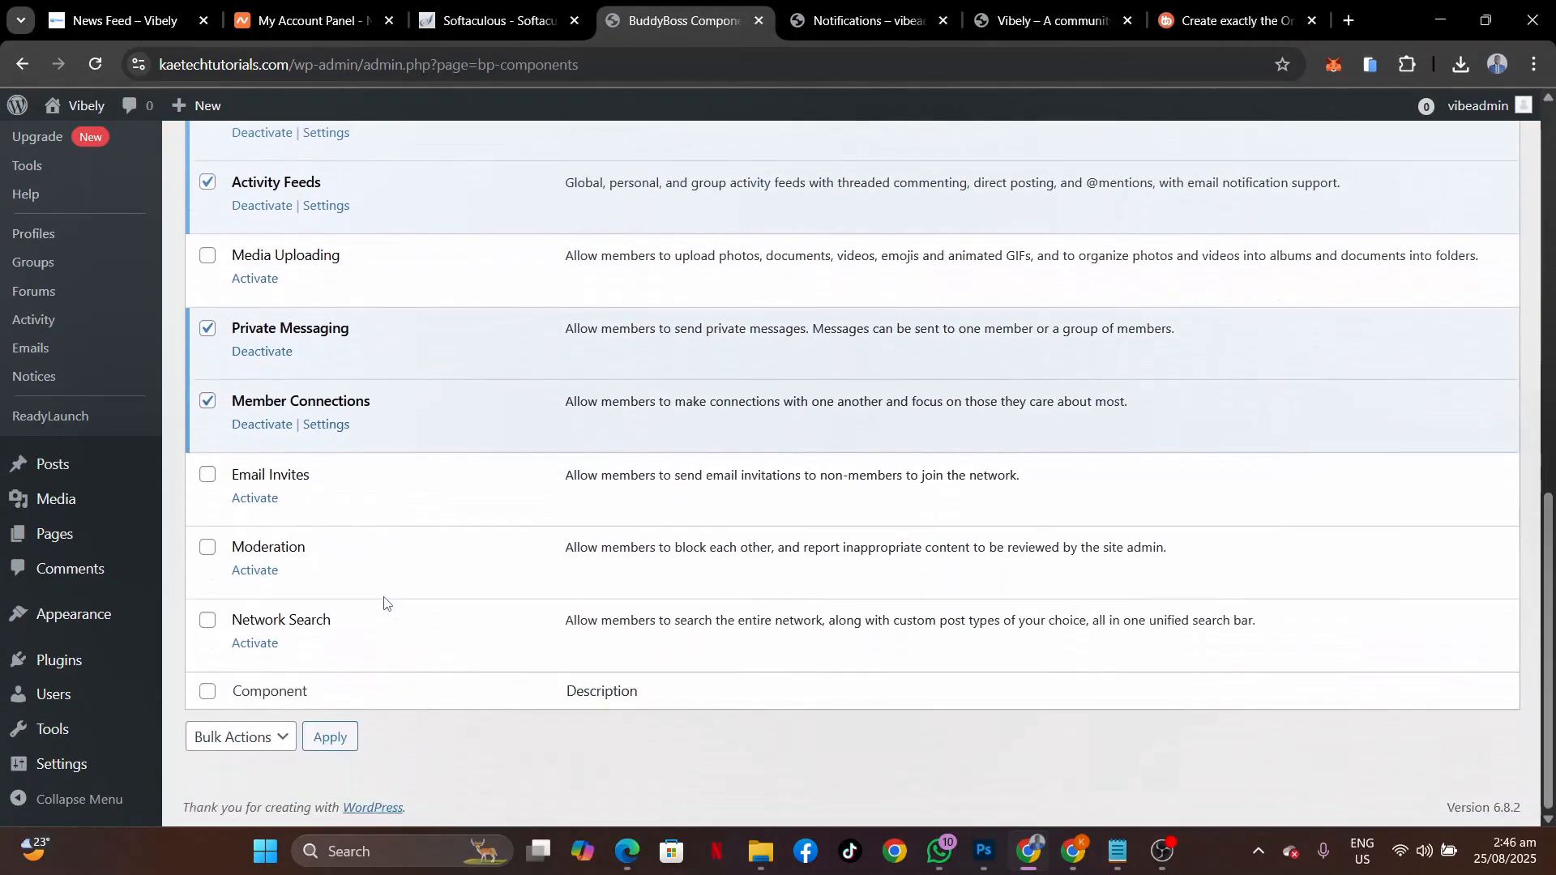
scroll(384, 603, up, 6)
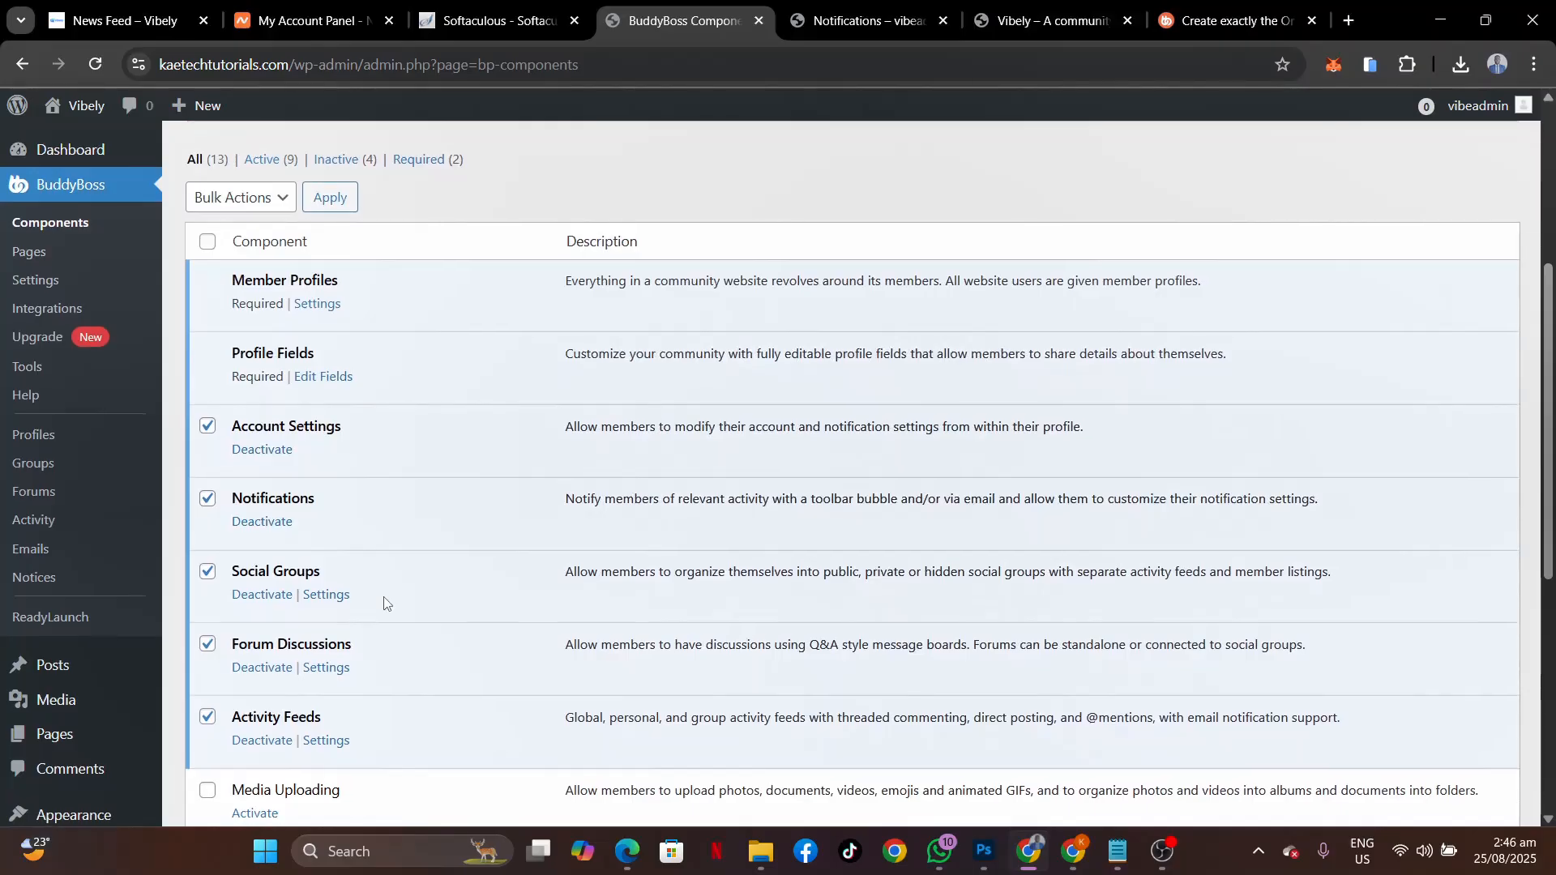
scroll(384, 603, down, 4)
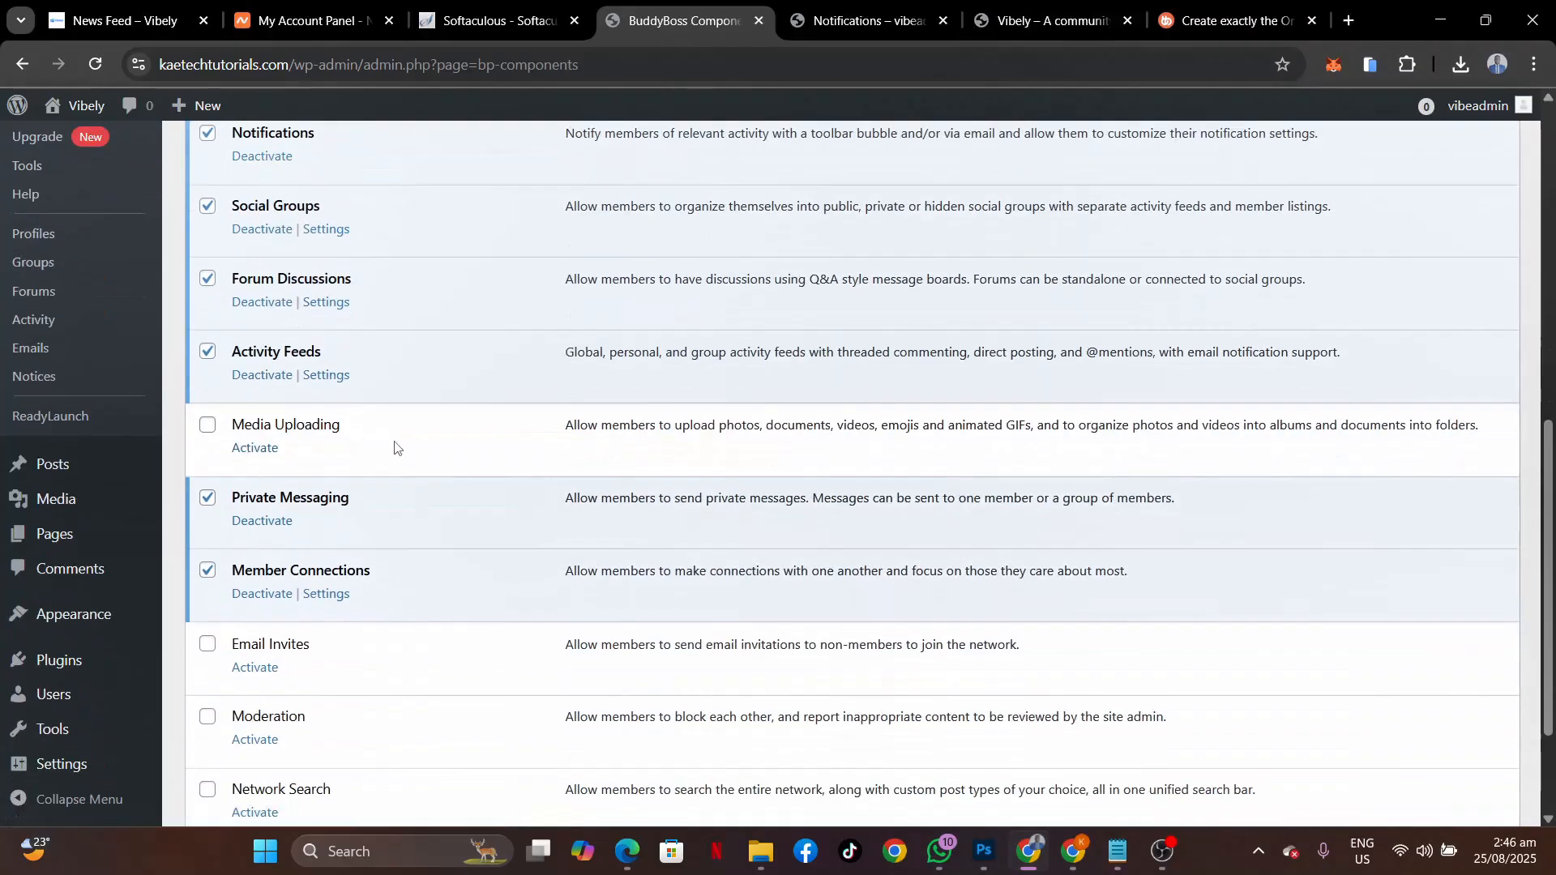
scroll(395, 448, down, 2)
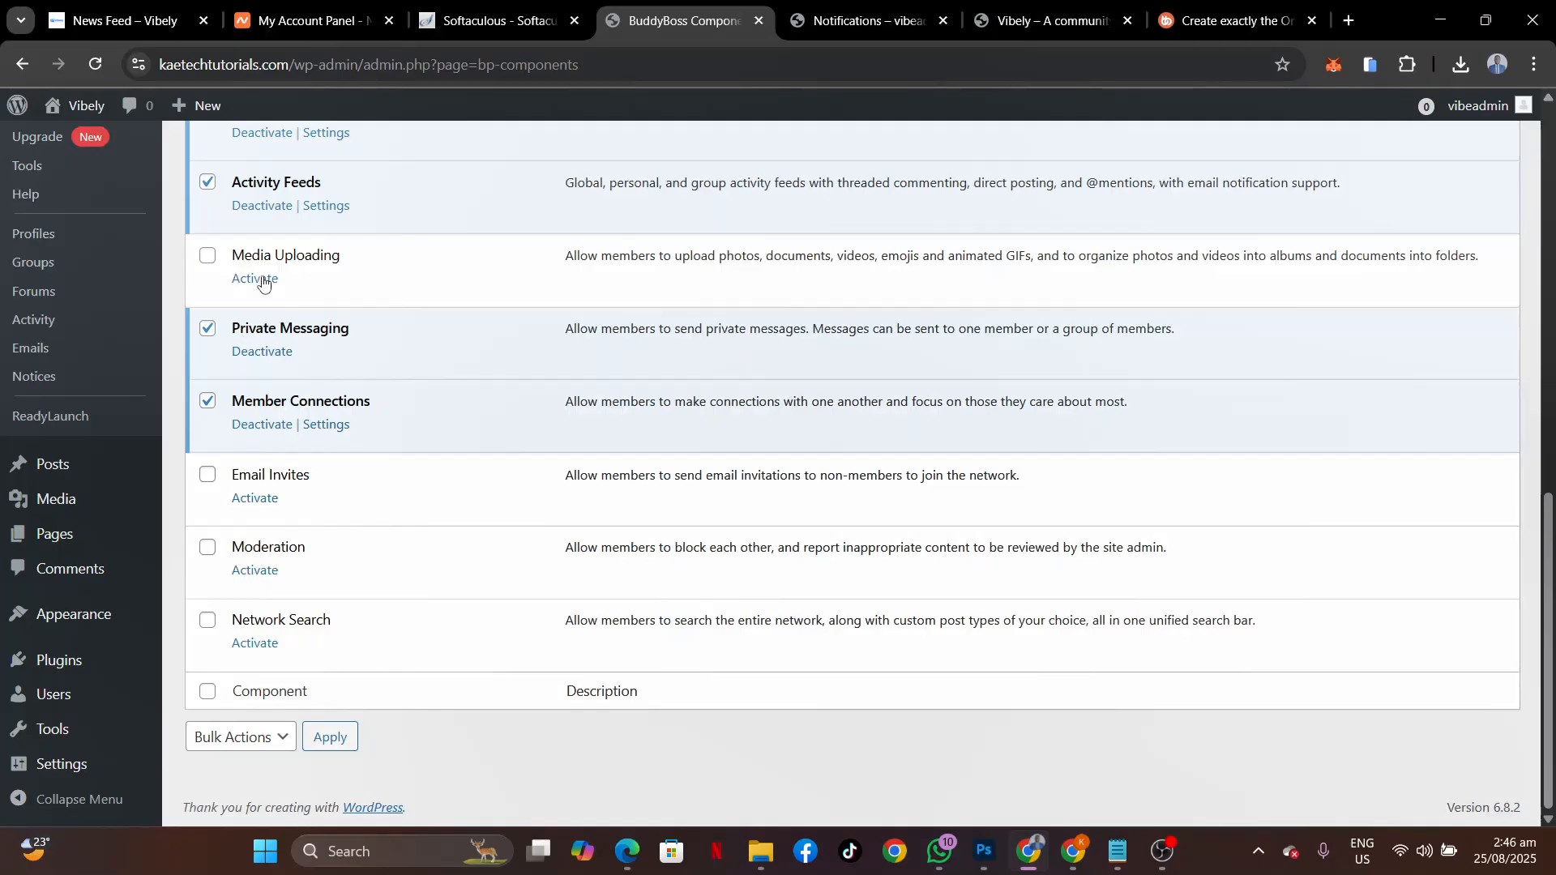
Bulk-activate Media Uploading, Email Invites and Moderation, leaving only Network Search inactive.
click(208, 256)
click(208, 474)
click(208, 547)
click(240, 741)
click(247, 677)
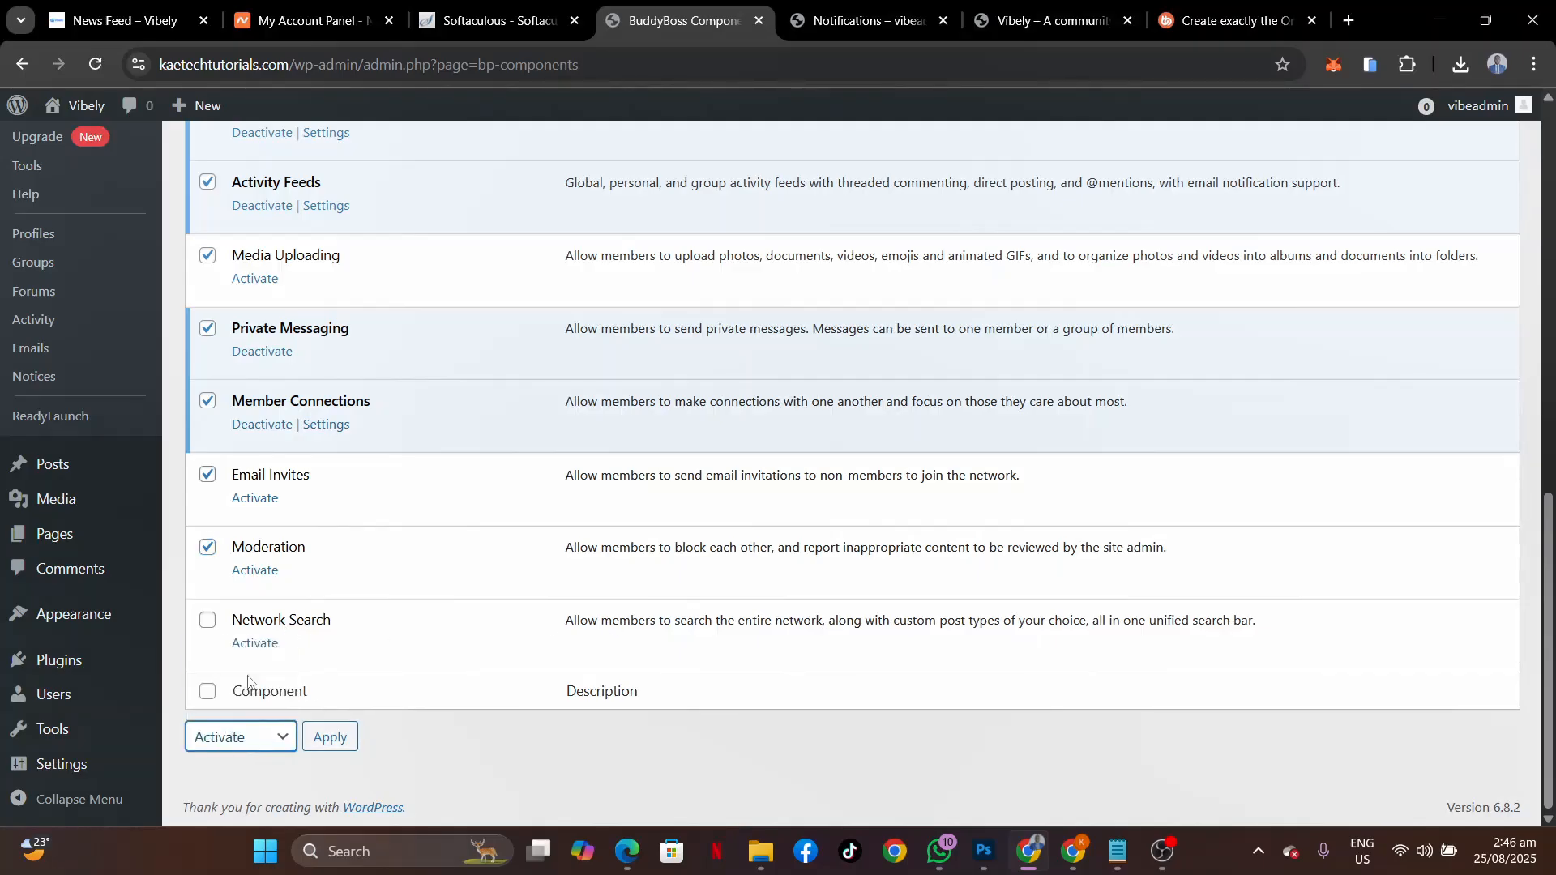
click(328, 738)
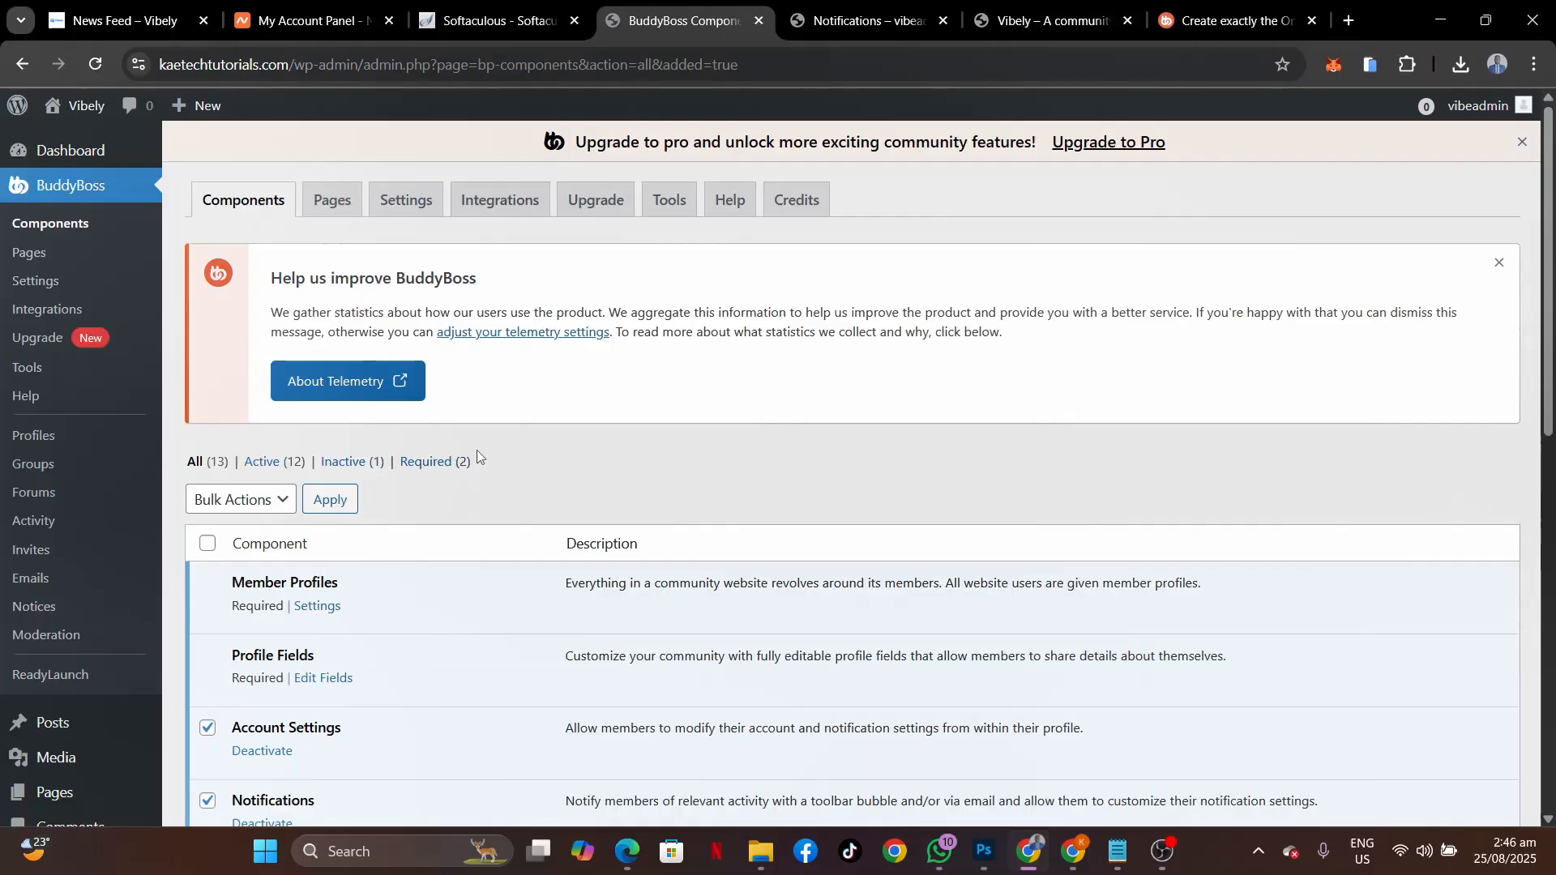
scroll(477, 450, down, 5)
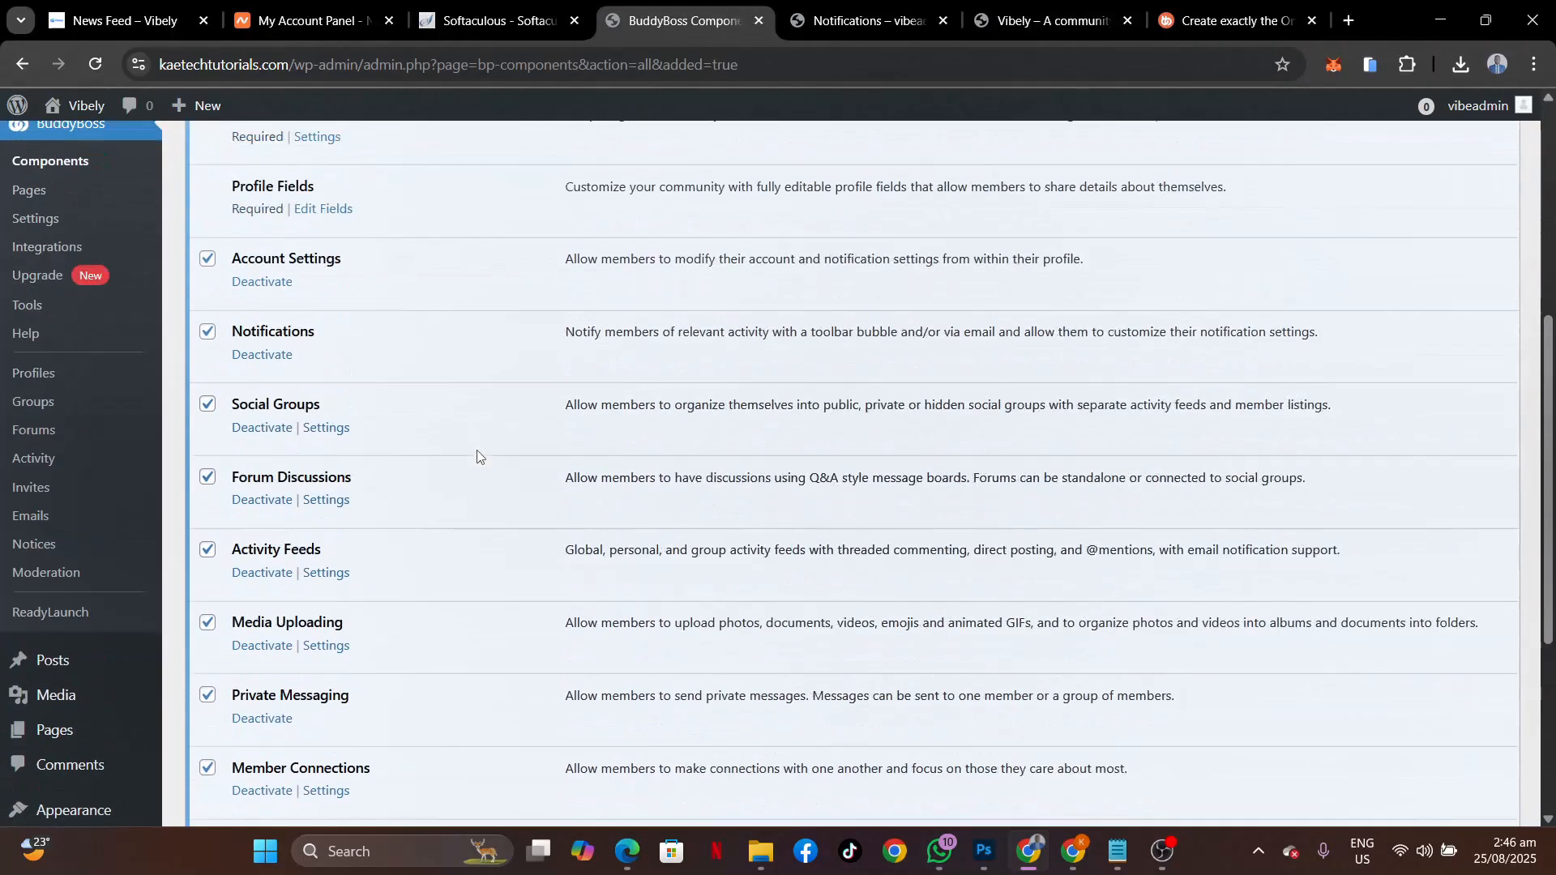
scroll(477, 454, up, 5)
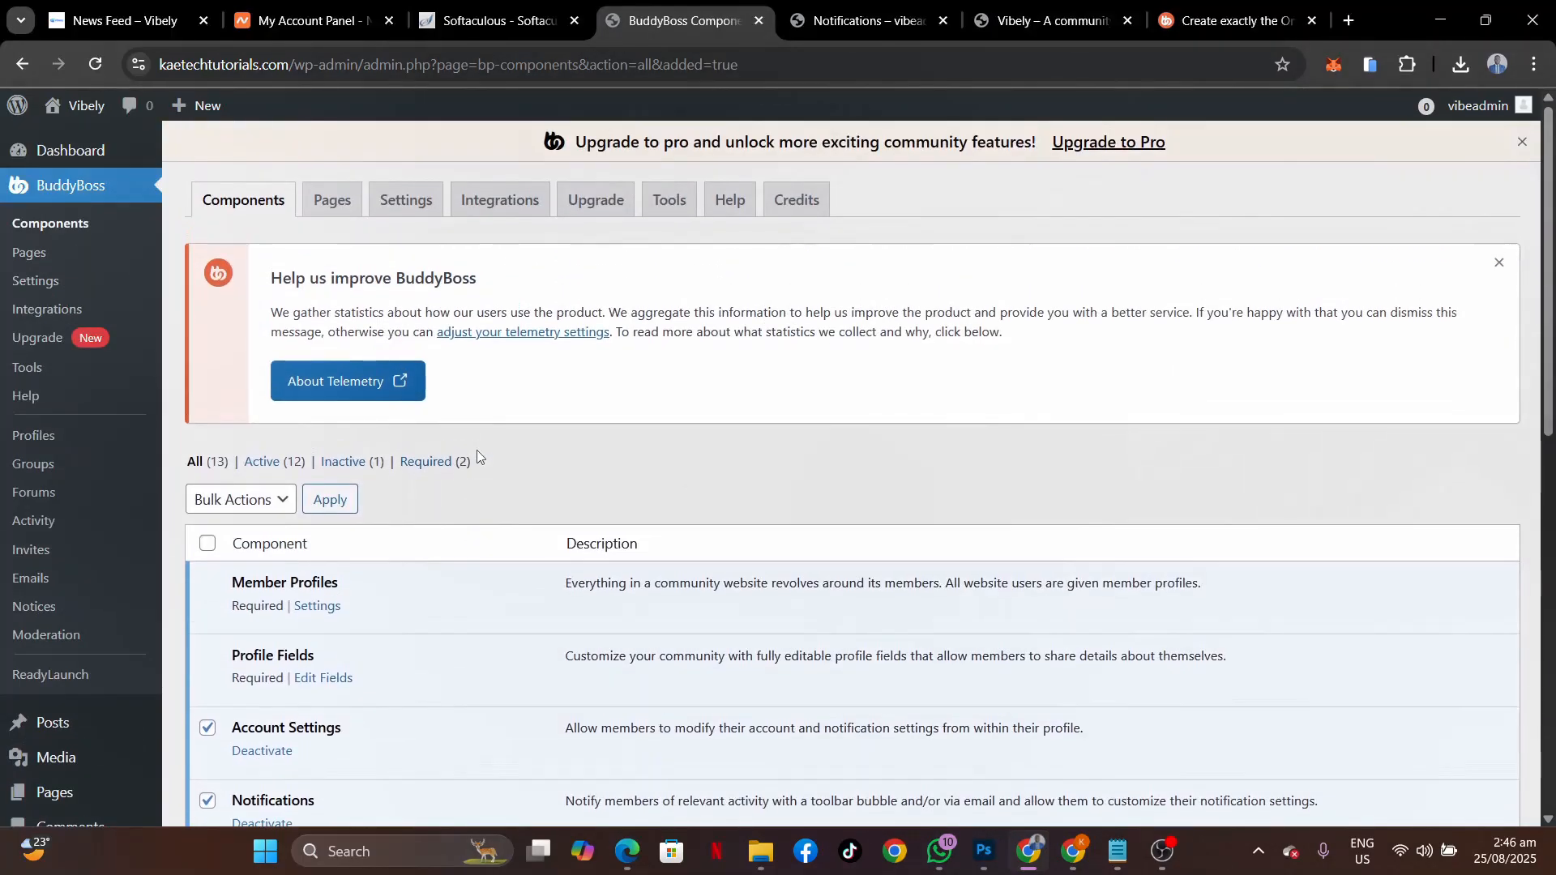
In BuddyBoss > Settings, untick the toolbar for logged-in members and for logged-out users.
click(38, 284)
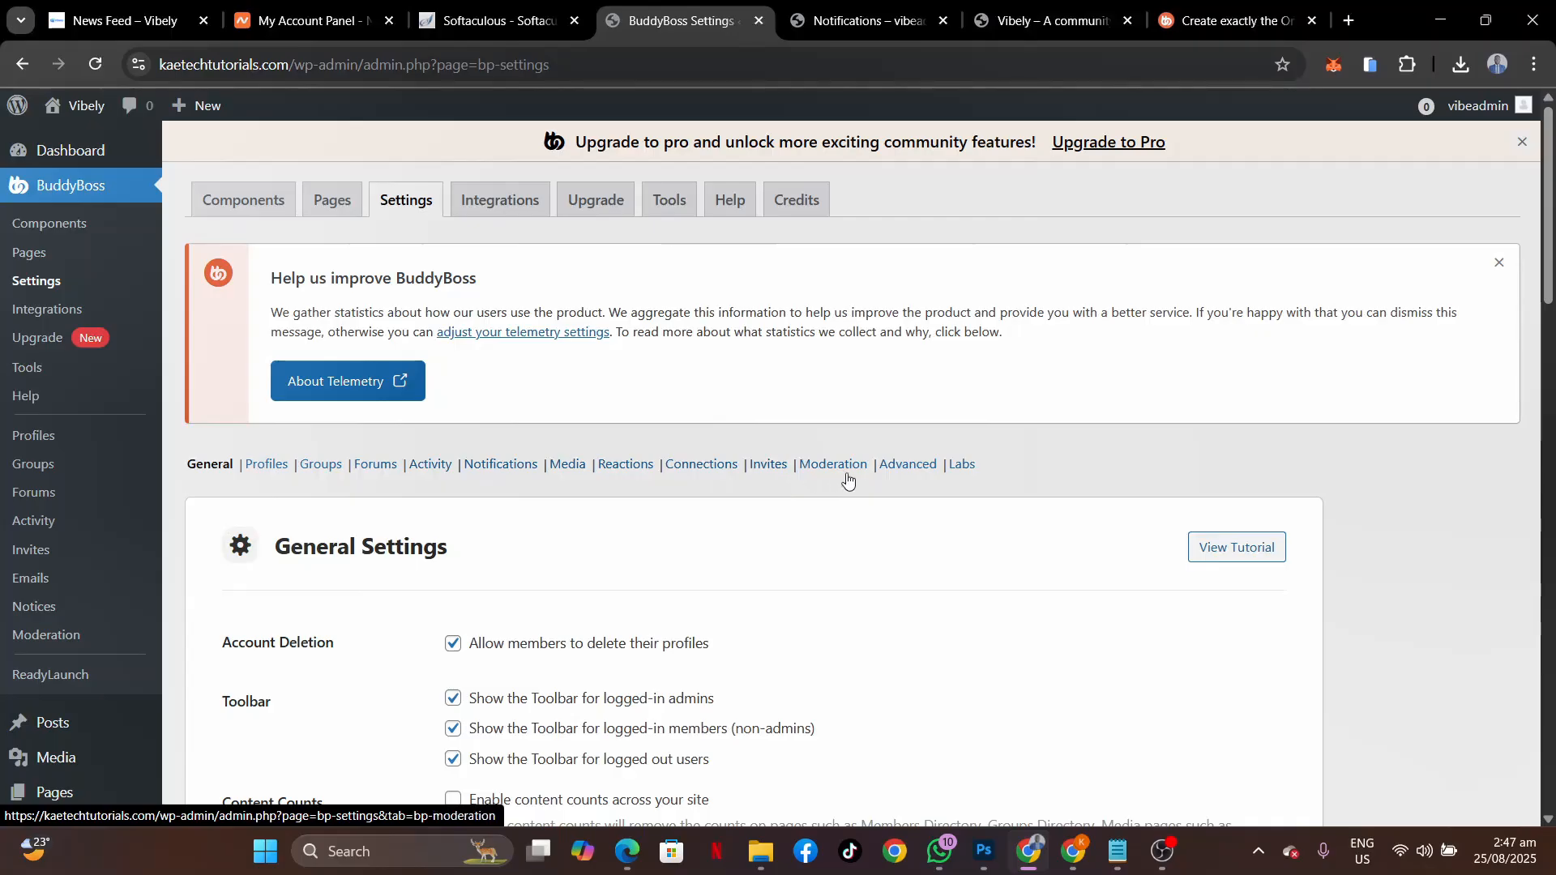
scroll(539, 563, down, 5)
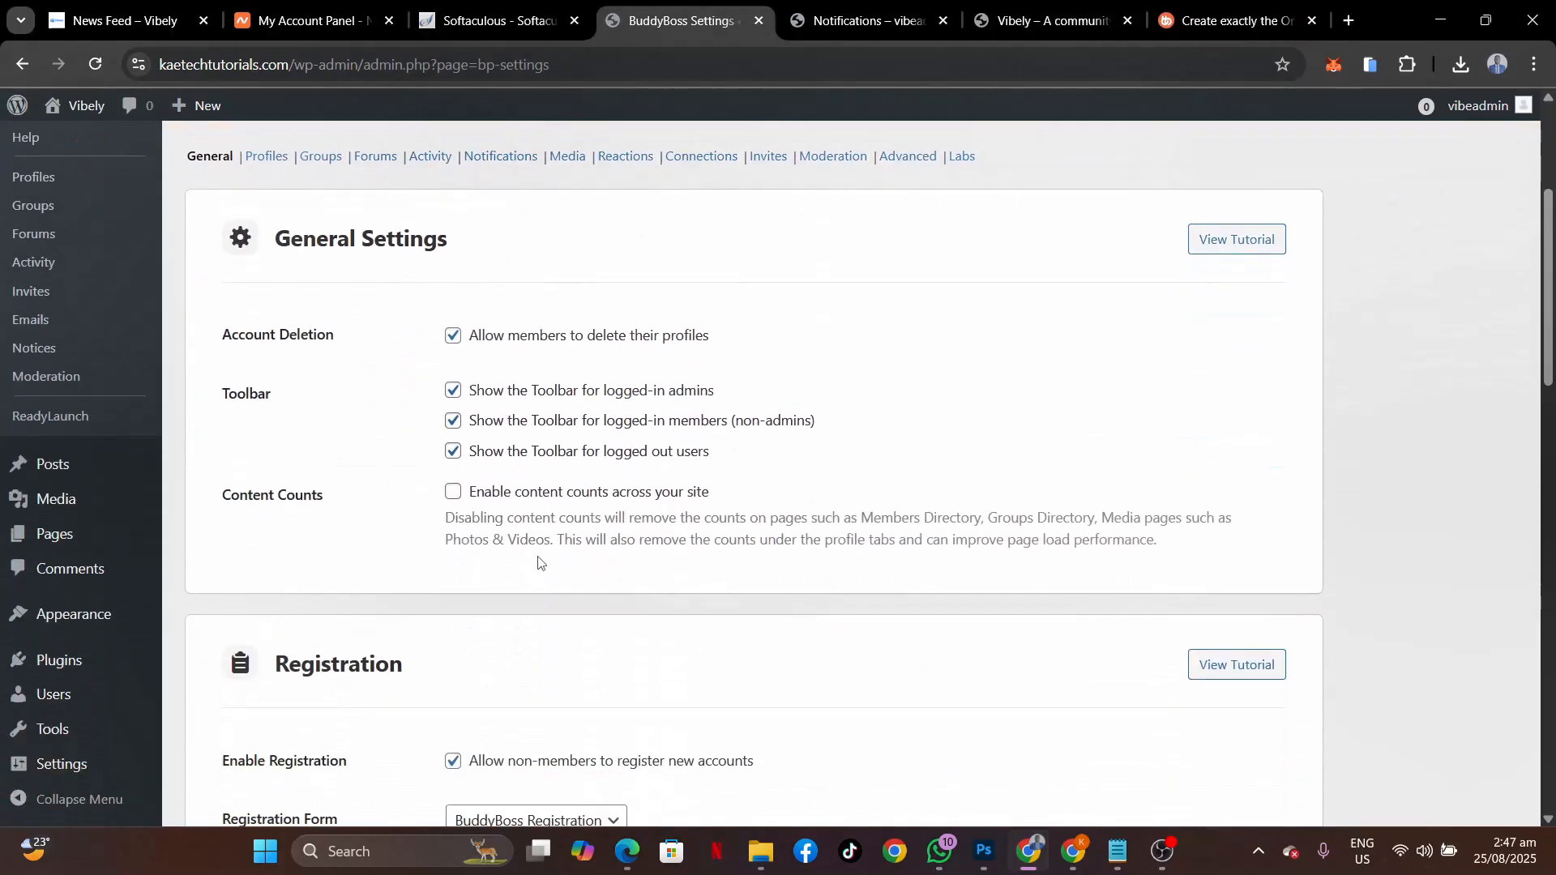
scroll(539, 563, up, 1)
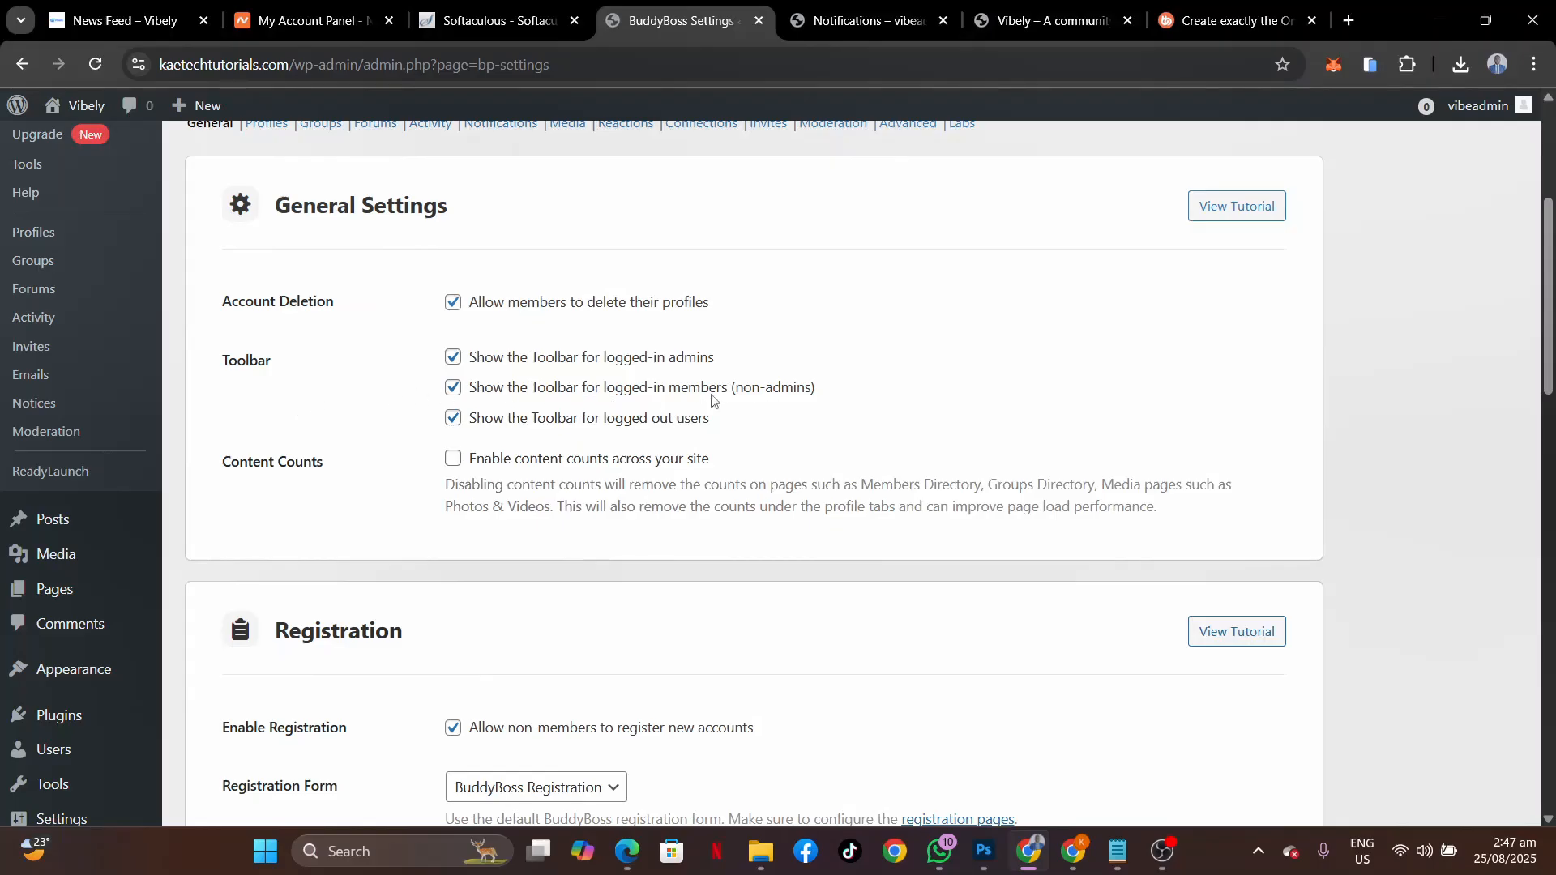
click(453, 392)
click(453, 420)
scroll(412, 521, down, 2)
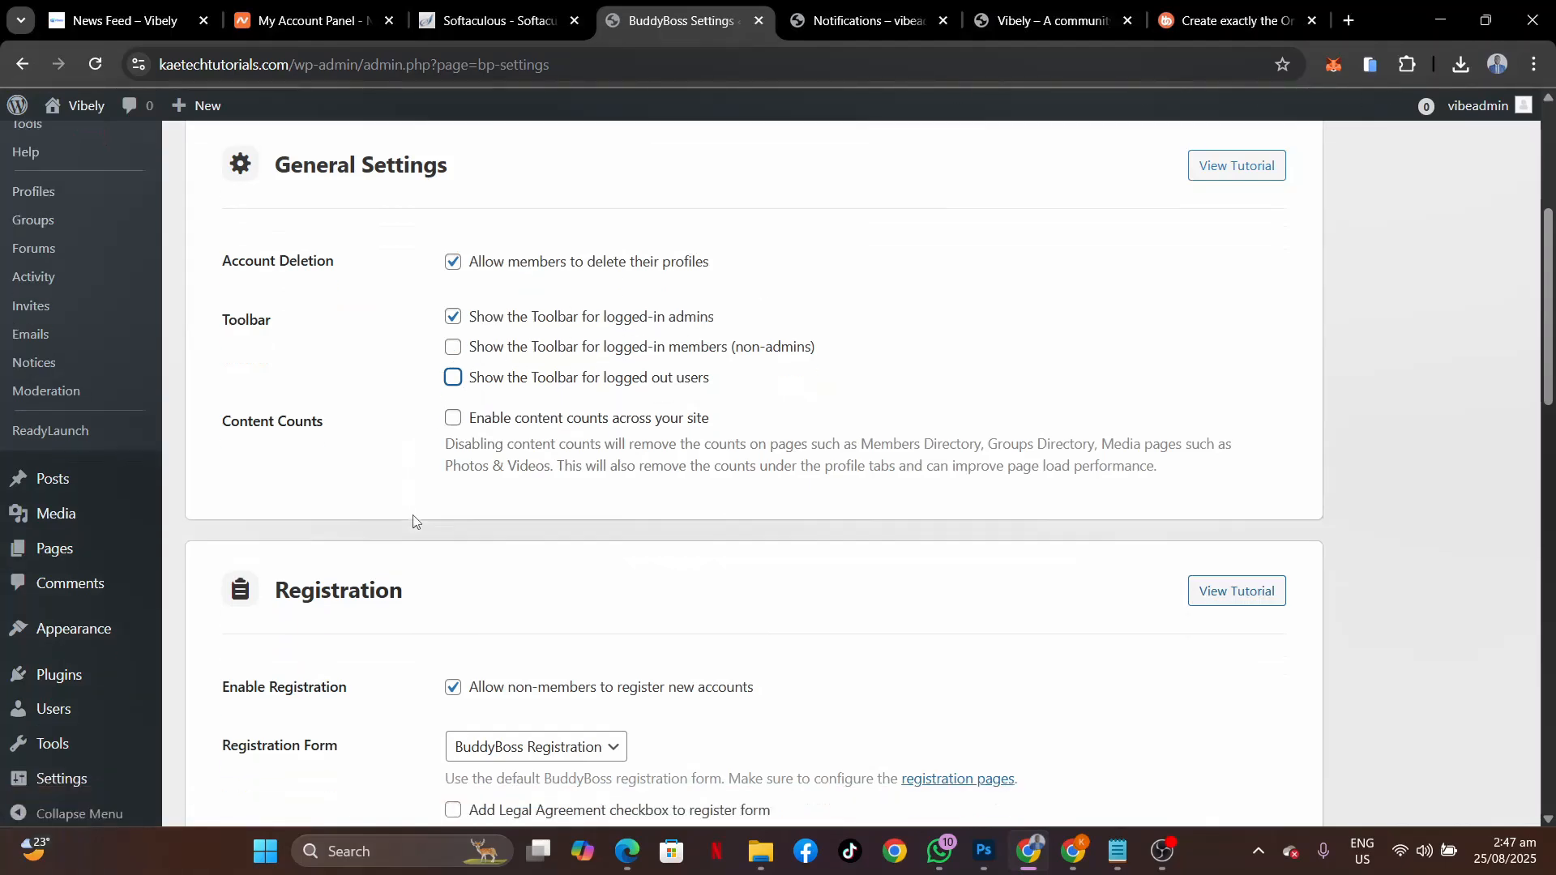
scroll(414, 521, down, 3)
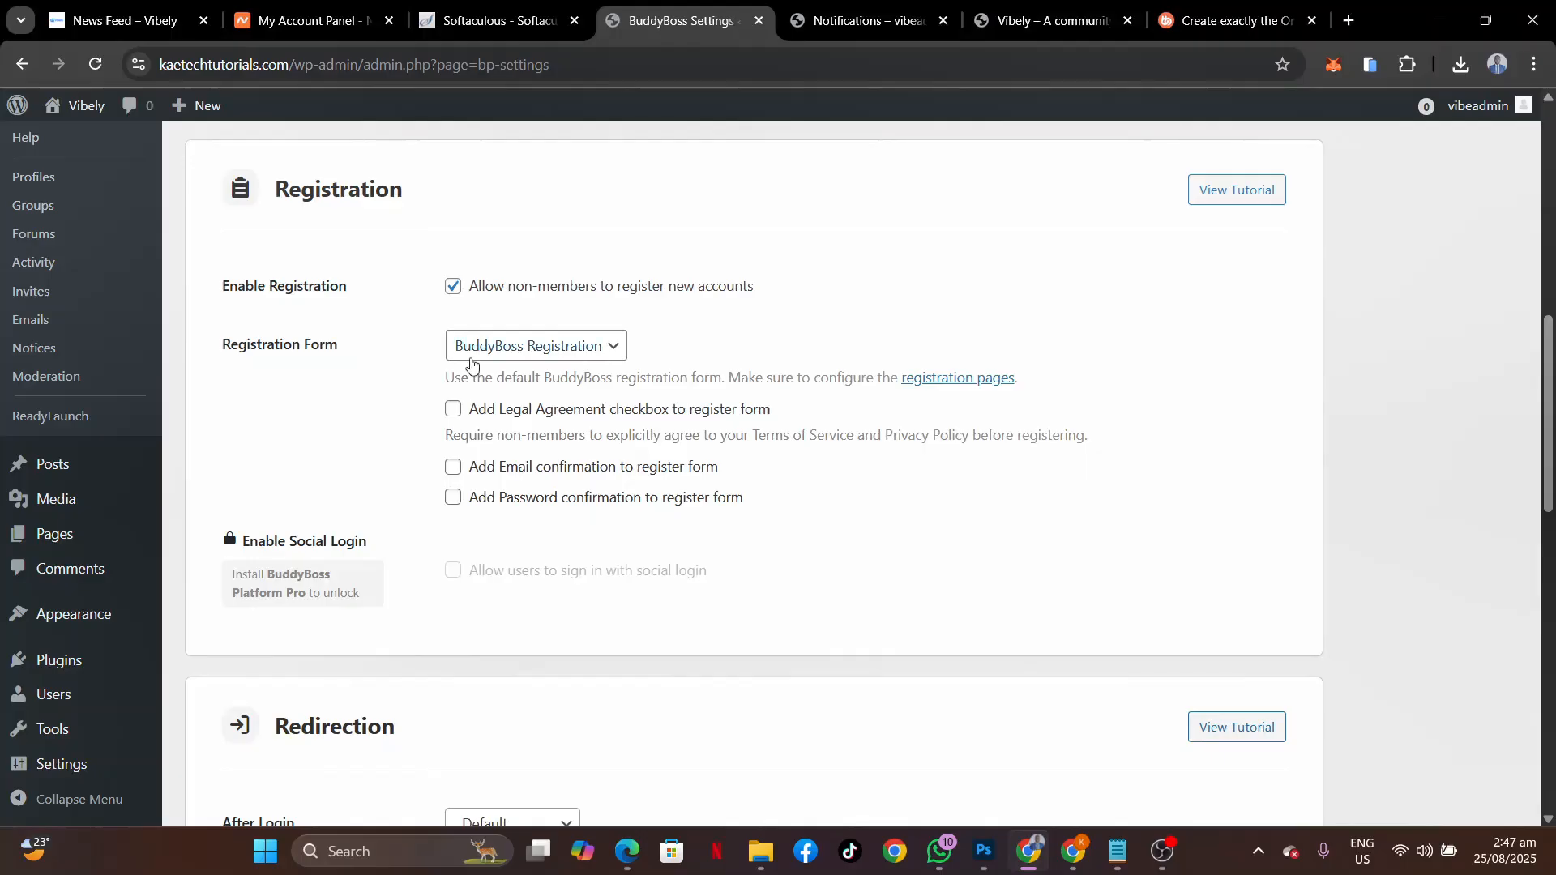
Keep the BuddyBoss Registration form and add email confirmation, password confirmation and a Legal Agreement checkbox.
click(562, 354)
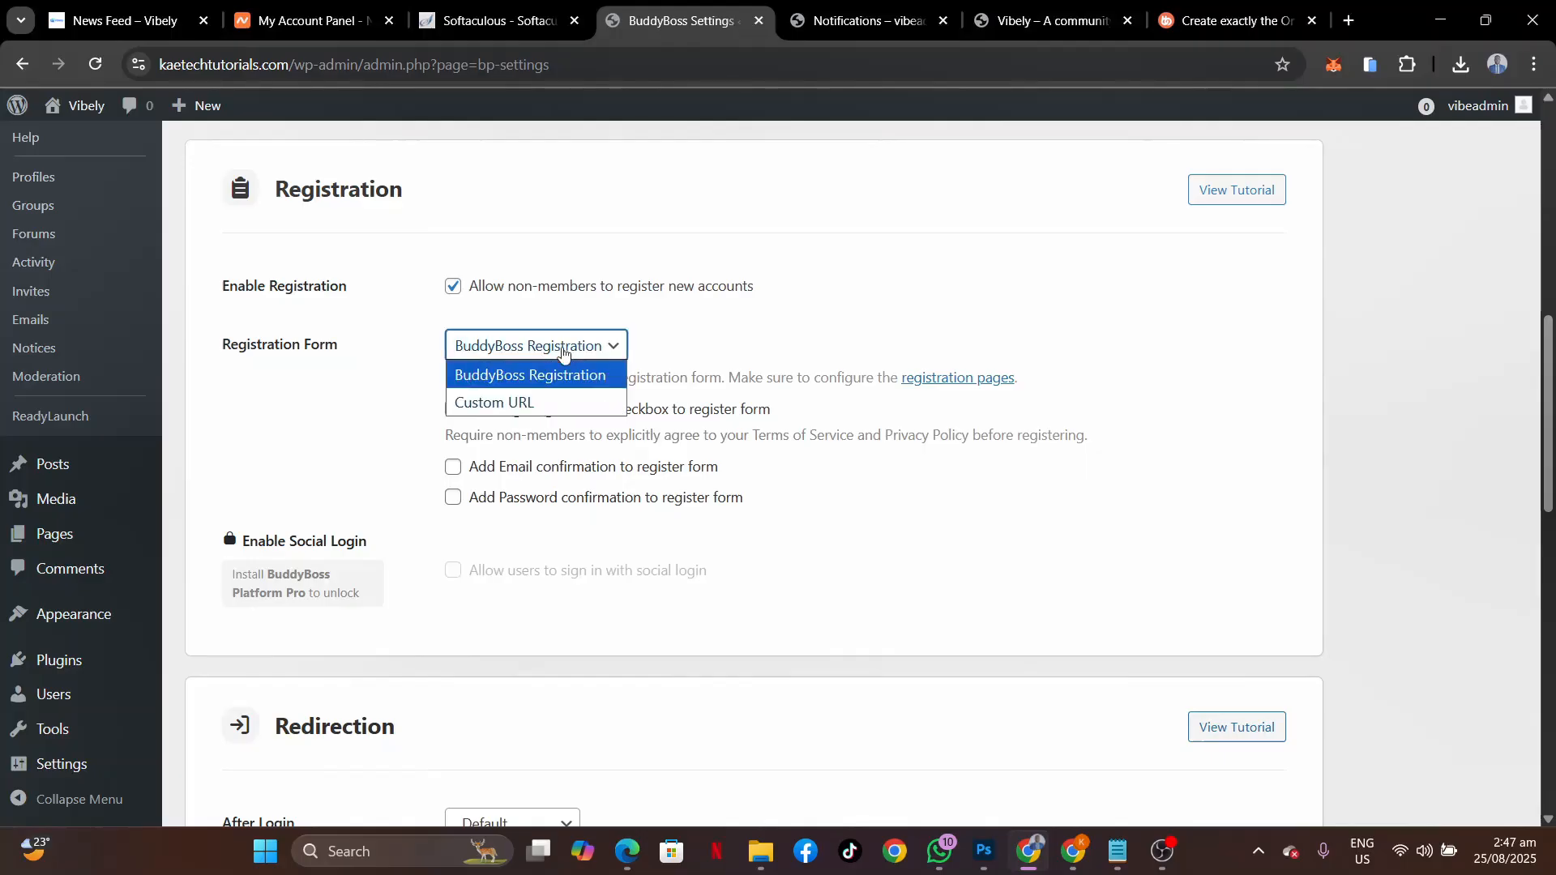
click(379, 379)
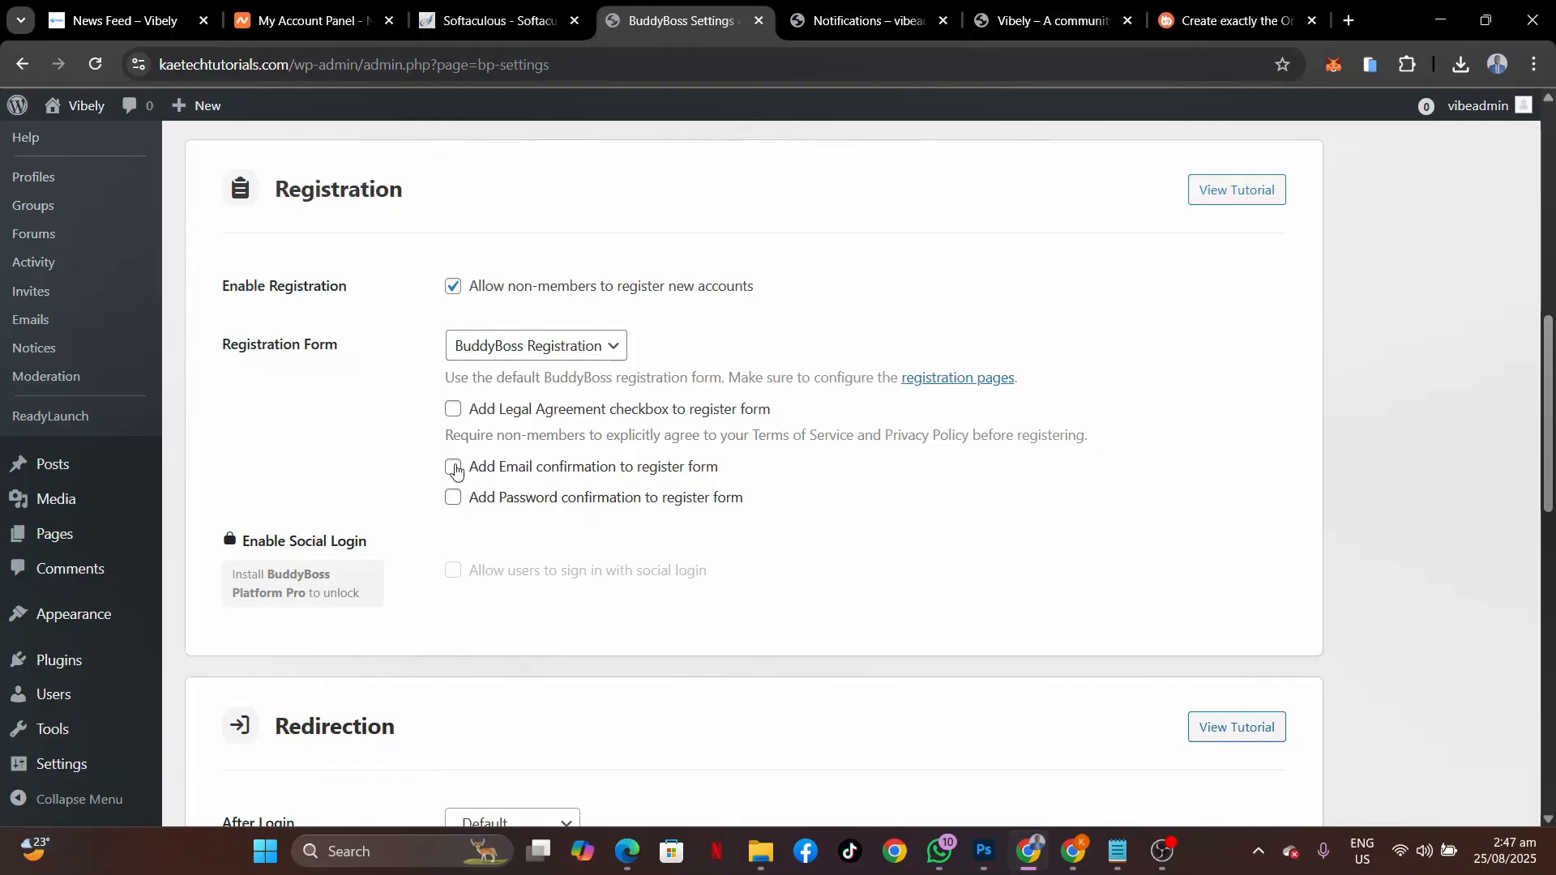
click(455, 469)
click(453, 500)
click(454, 411)
scroll(549, 573, down, 3)
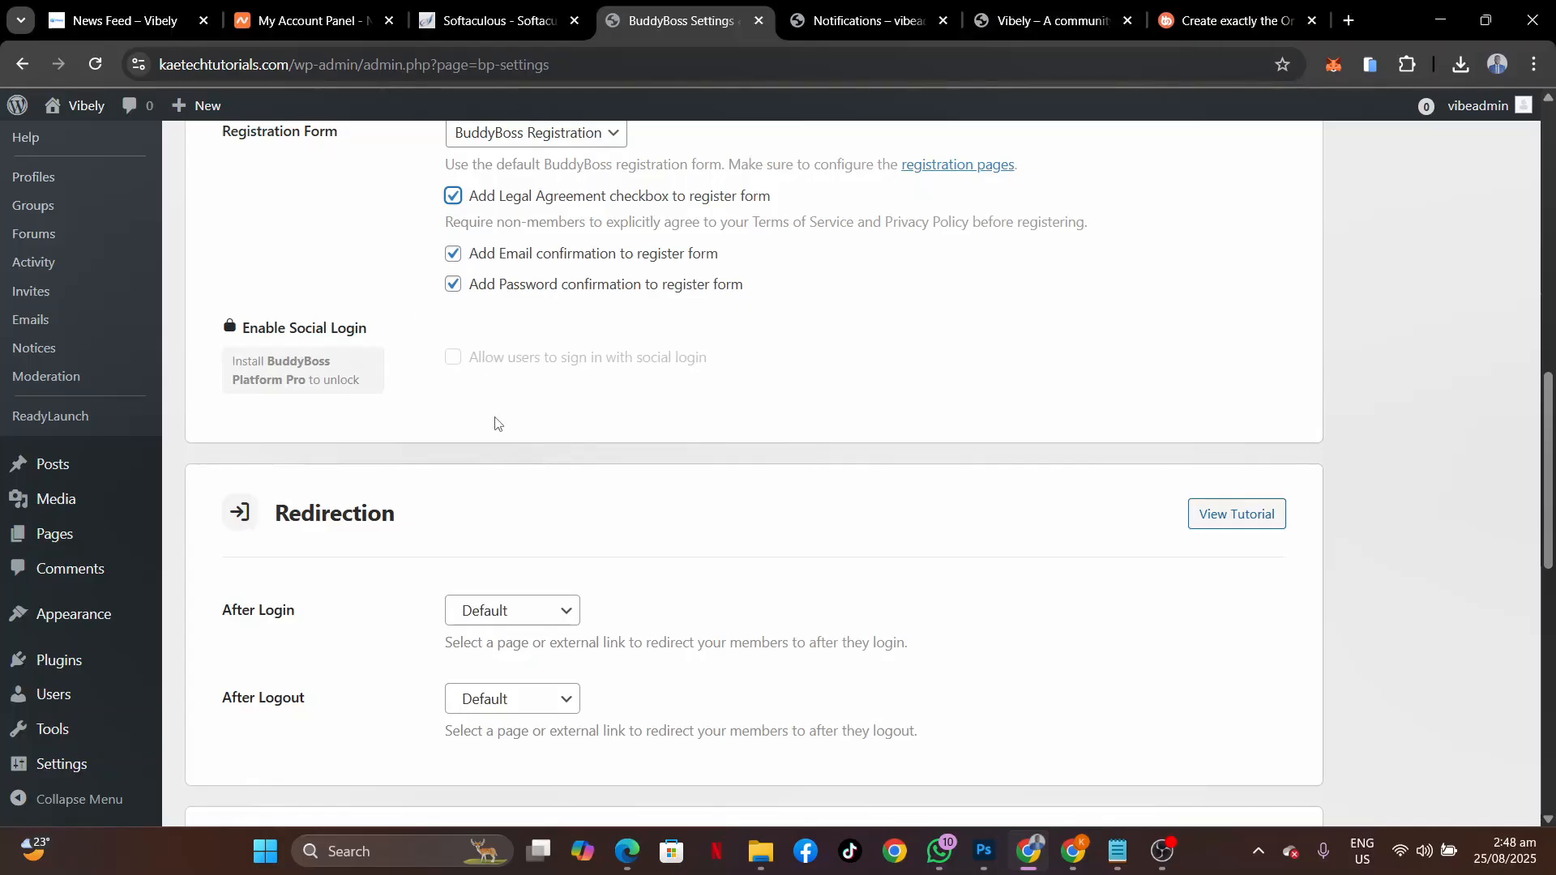
Set the After Login redirect to the News Feed page.
scroll(496, 423, down, 3)
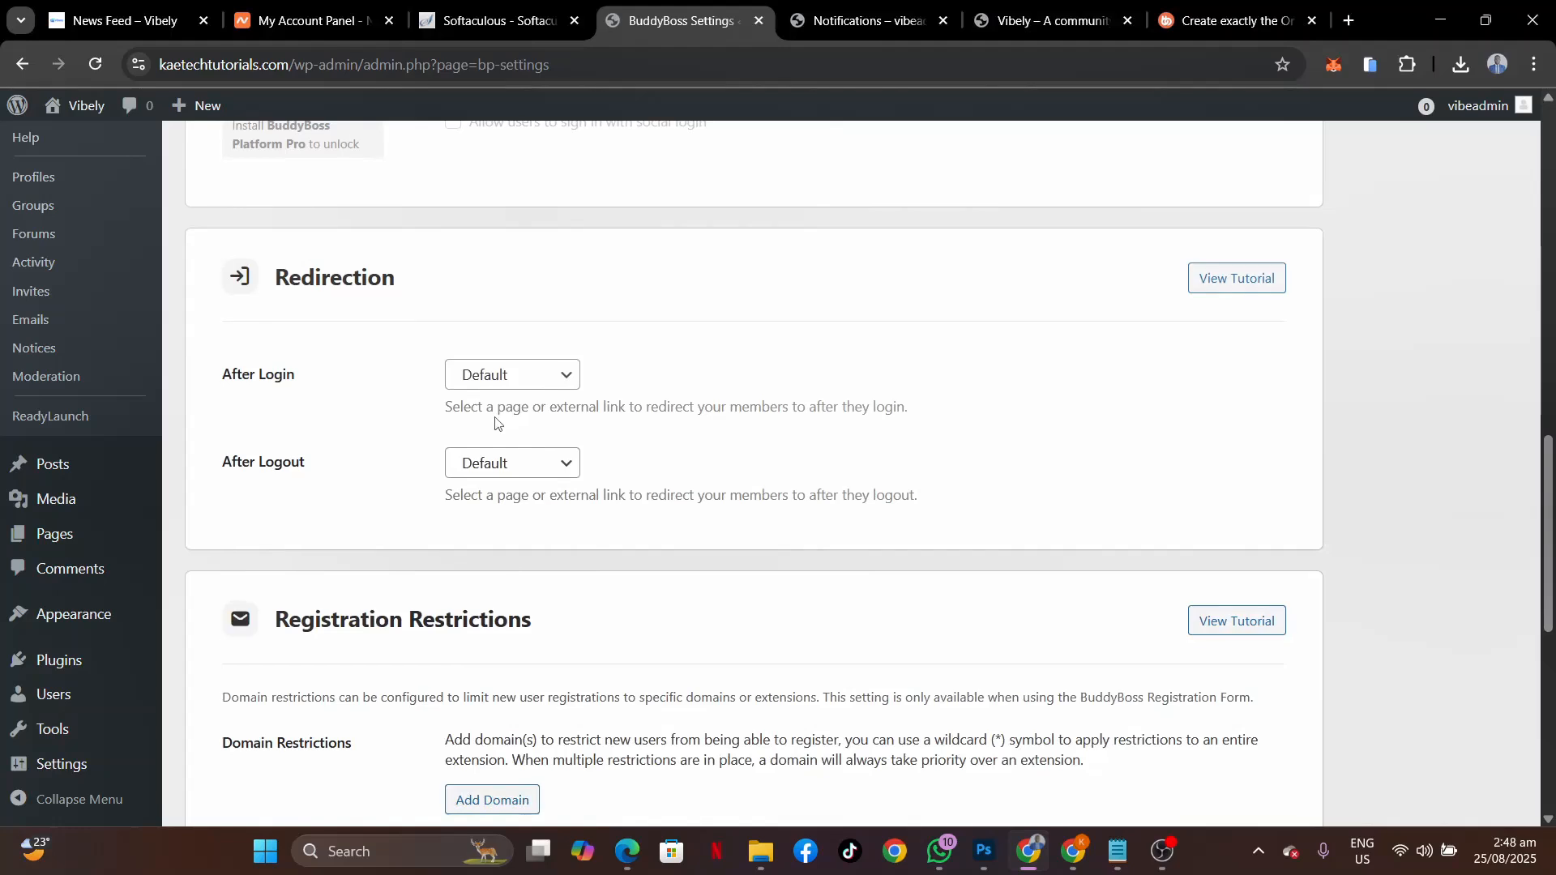
scroll(354, 451, down, 1)
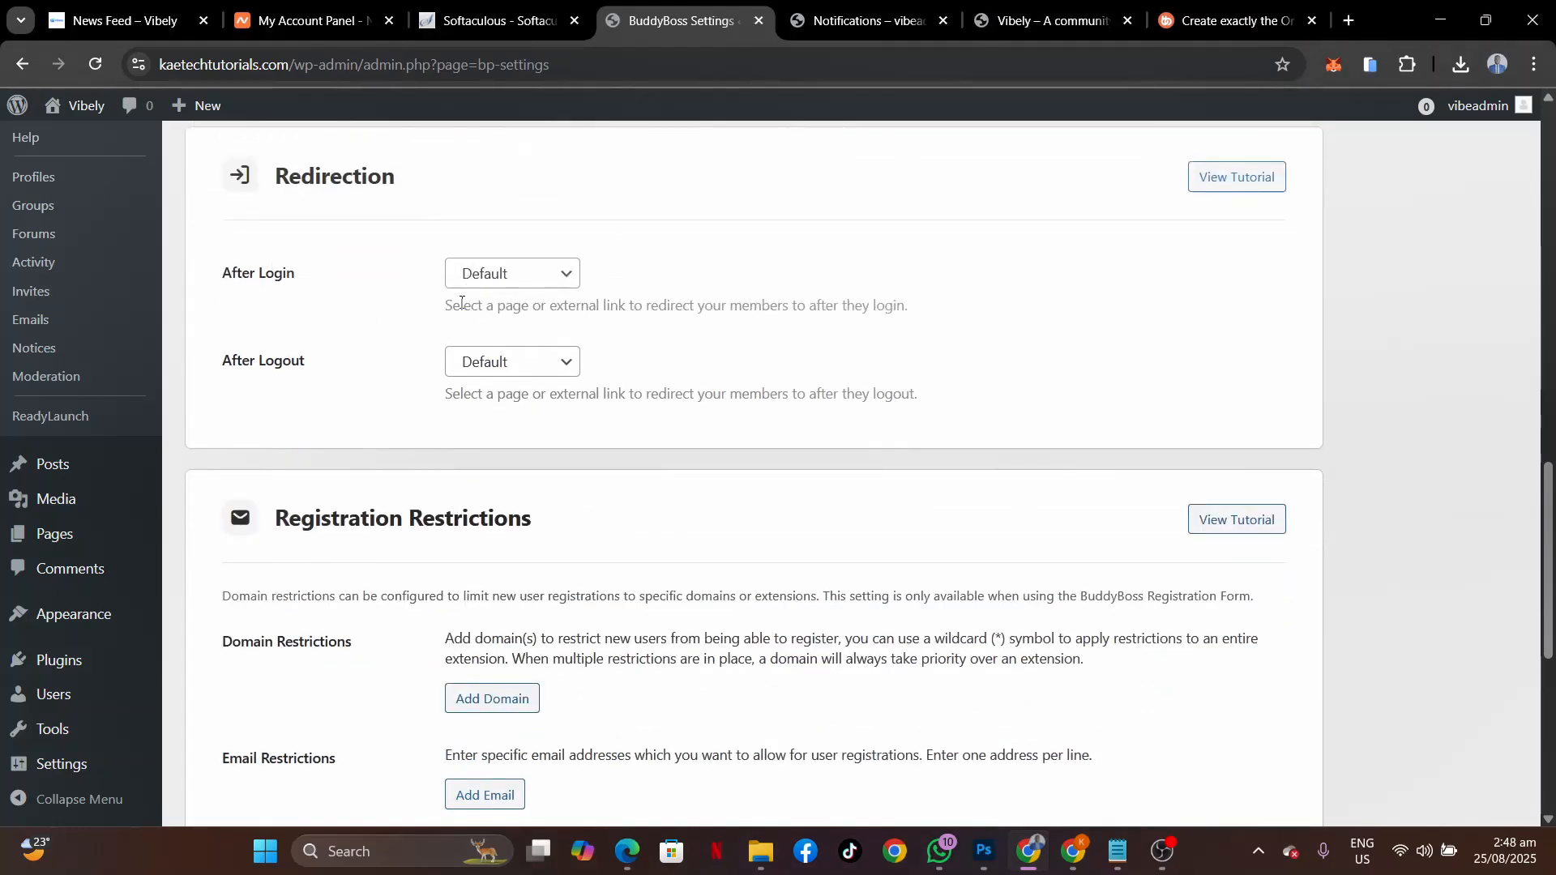
click(526, 281)
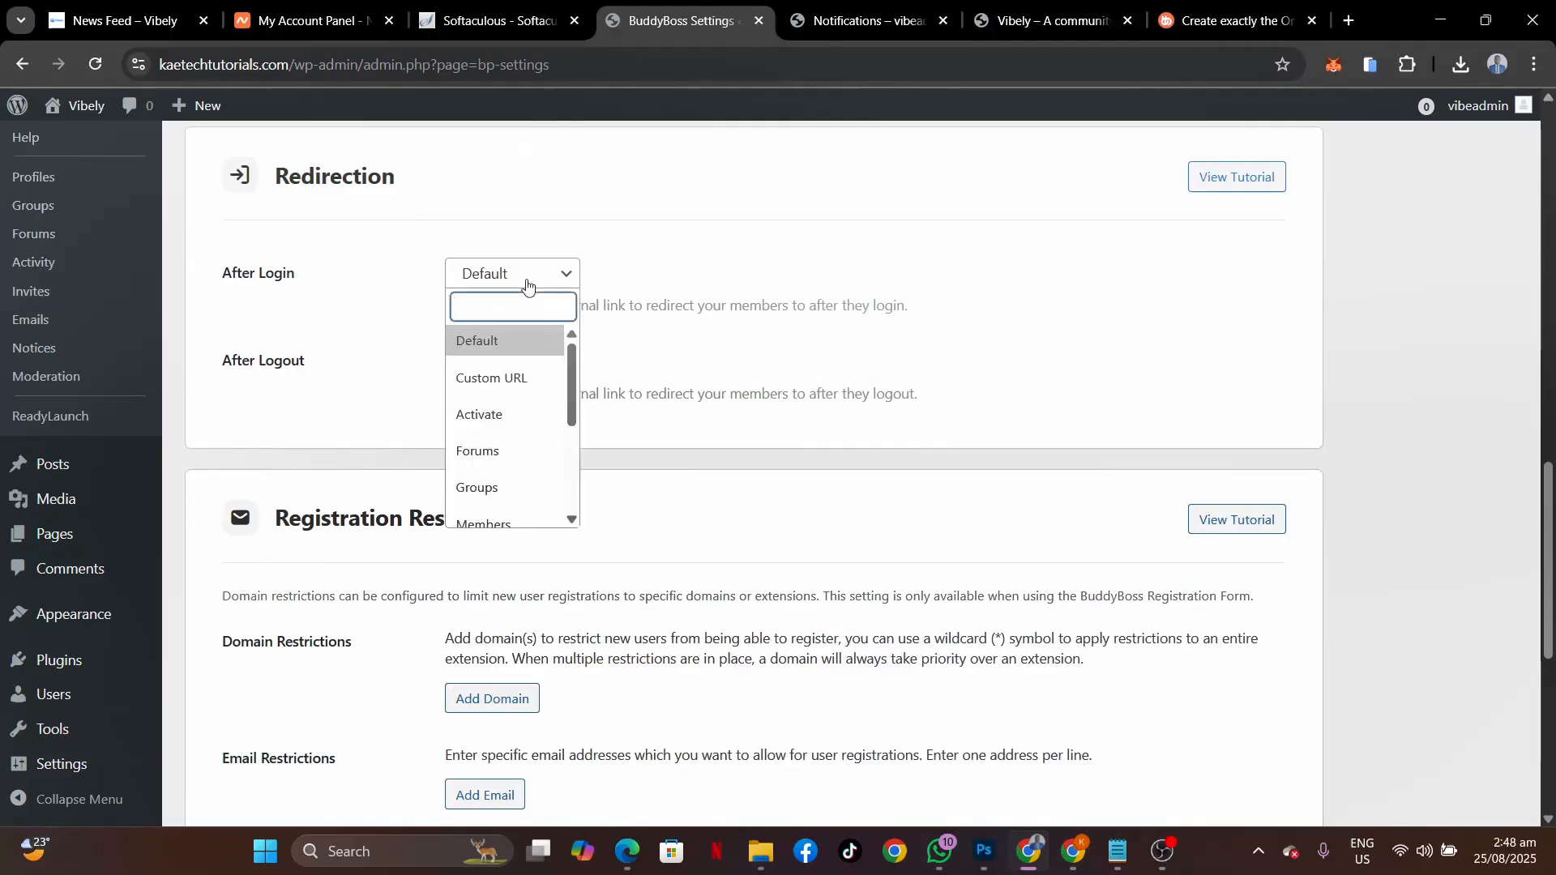
text(ne)
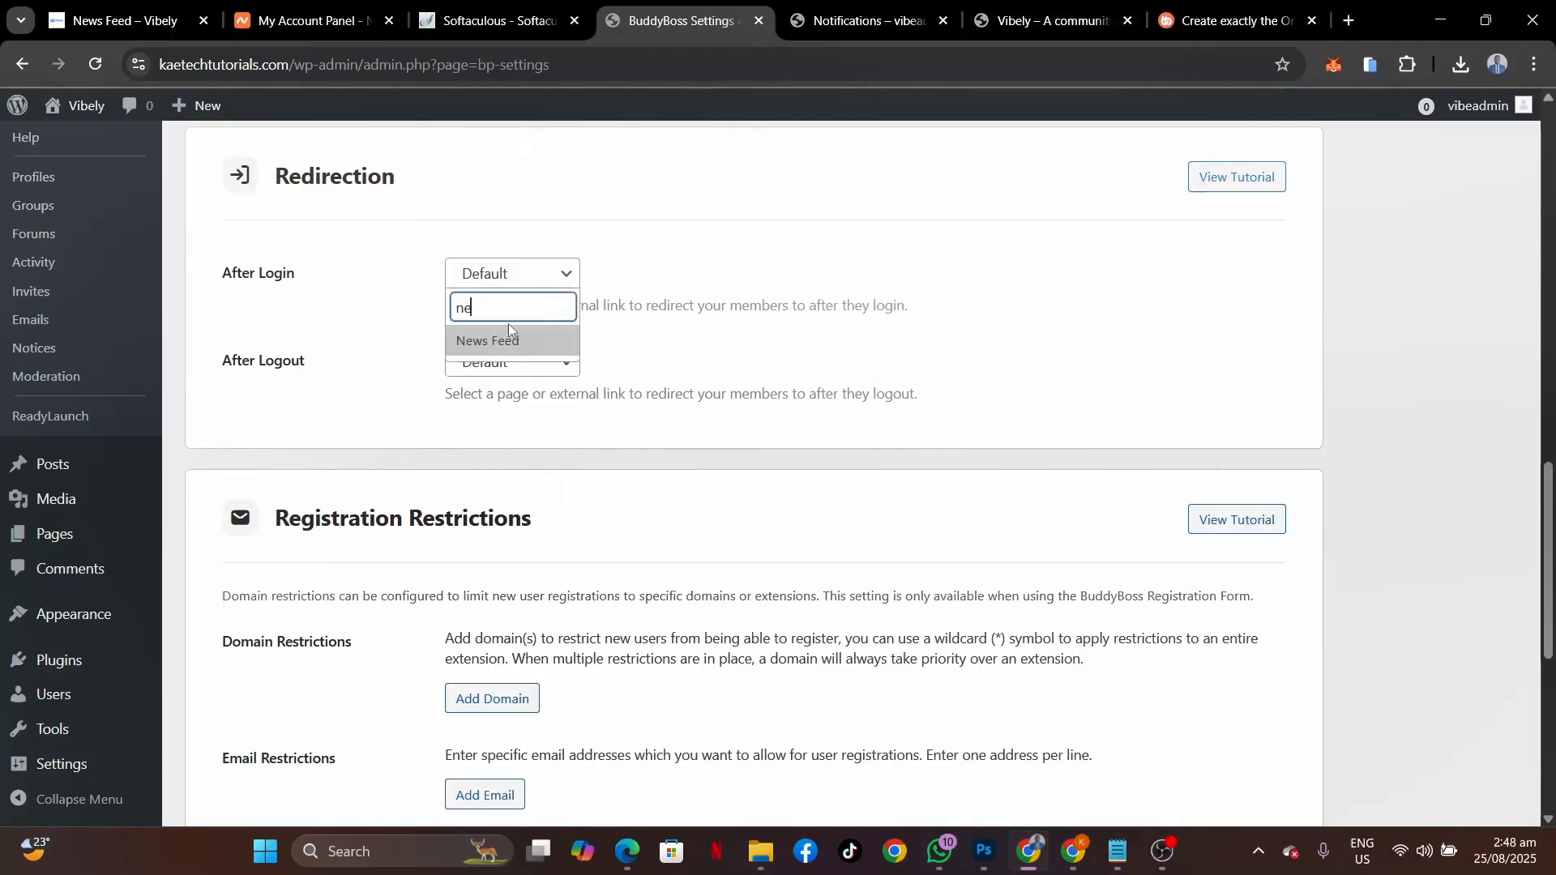
click(497, 349)
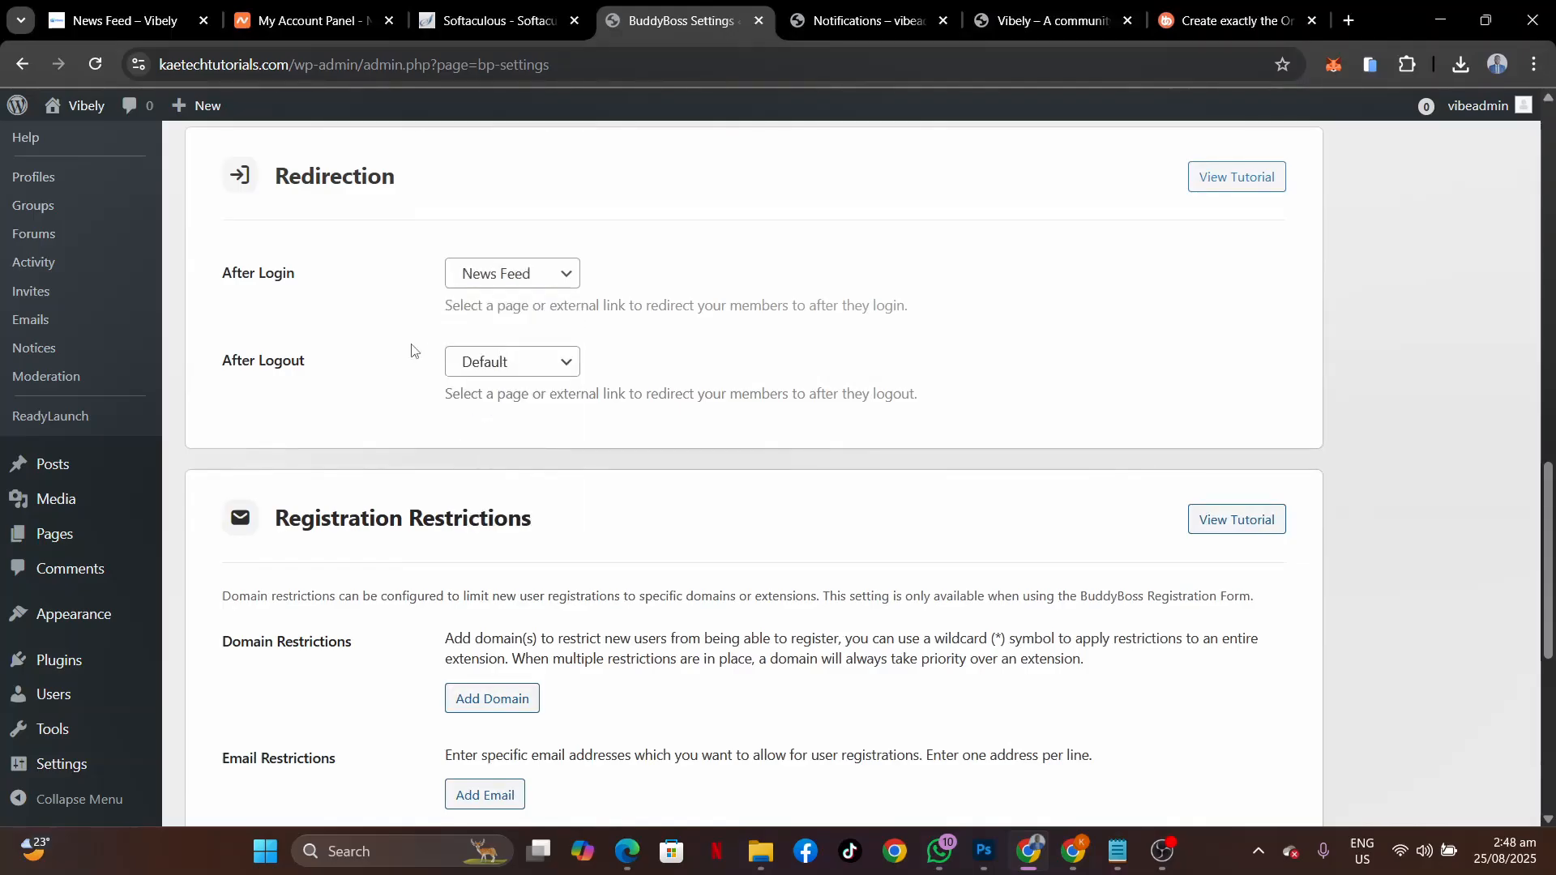
Switch the After Logout redirect to Custom URL and select the site's base URL for copying.
click(507, 365)
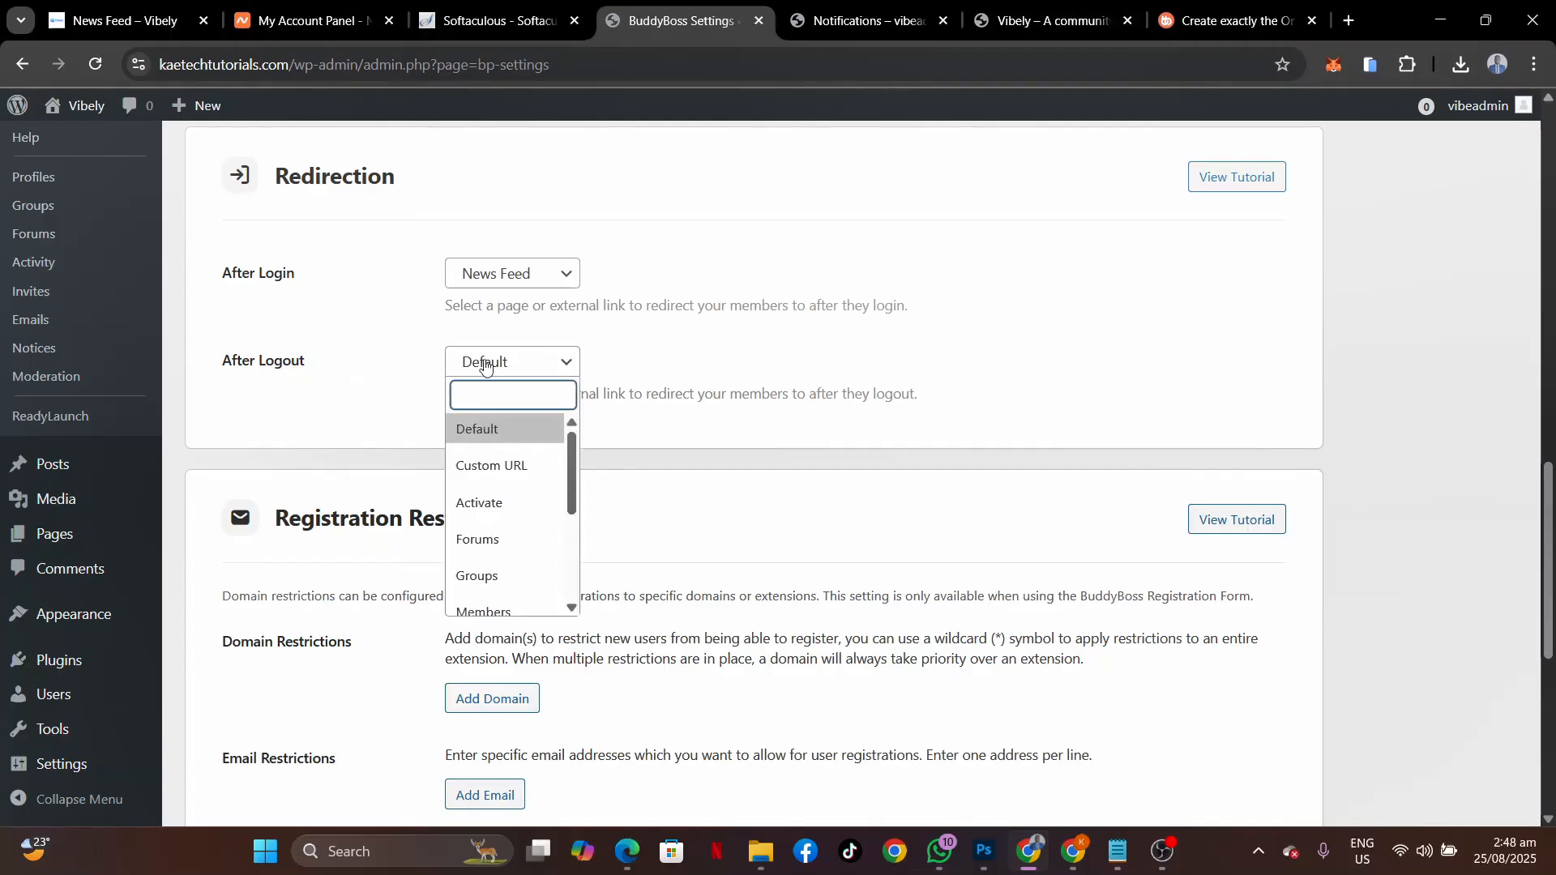
scroll(494, 548, down, 3)
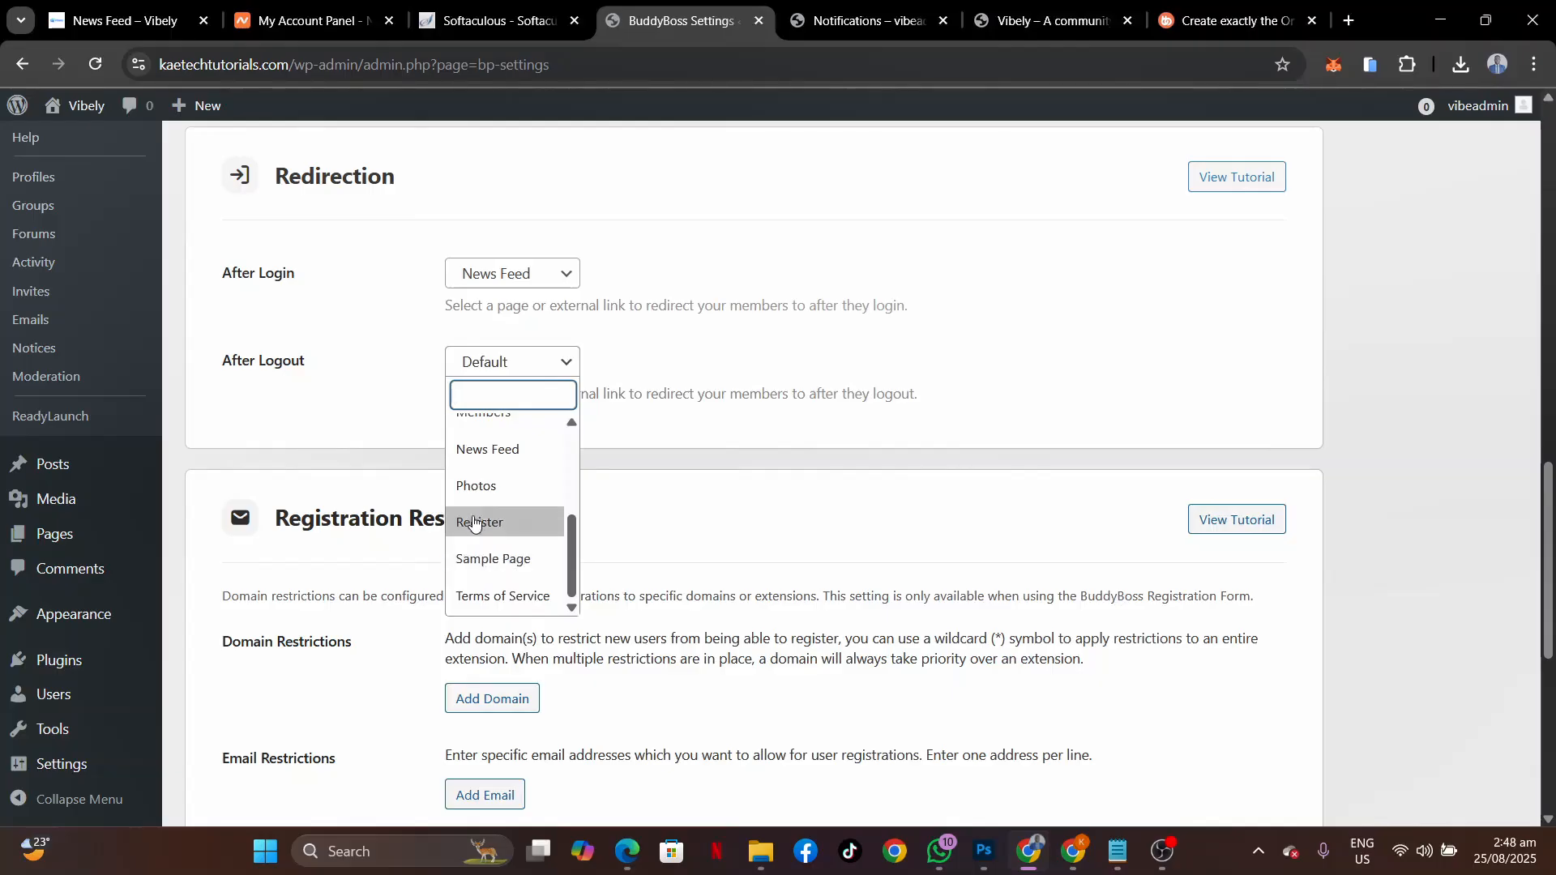
scroll(476, 529, up, 3)
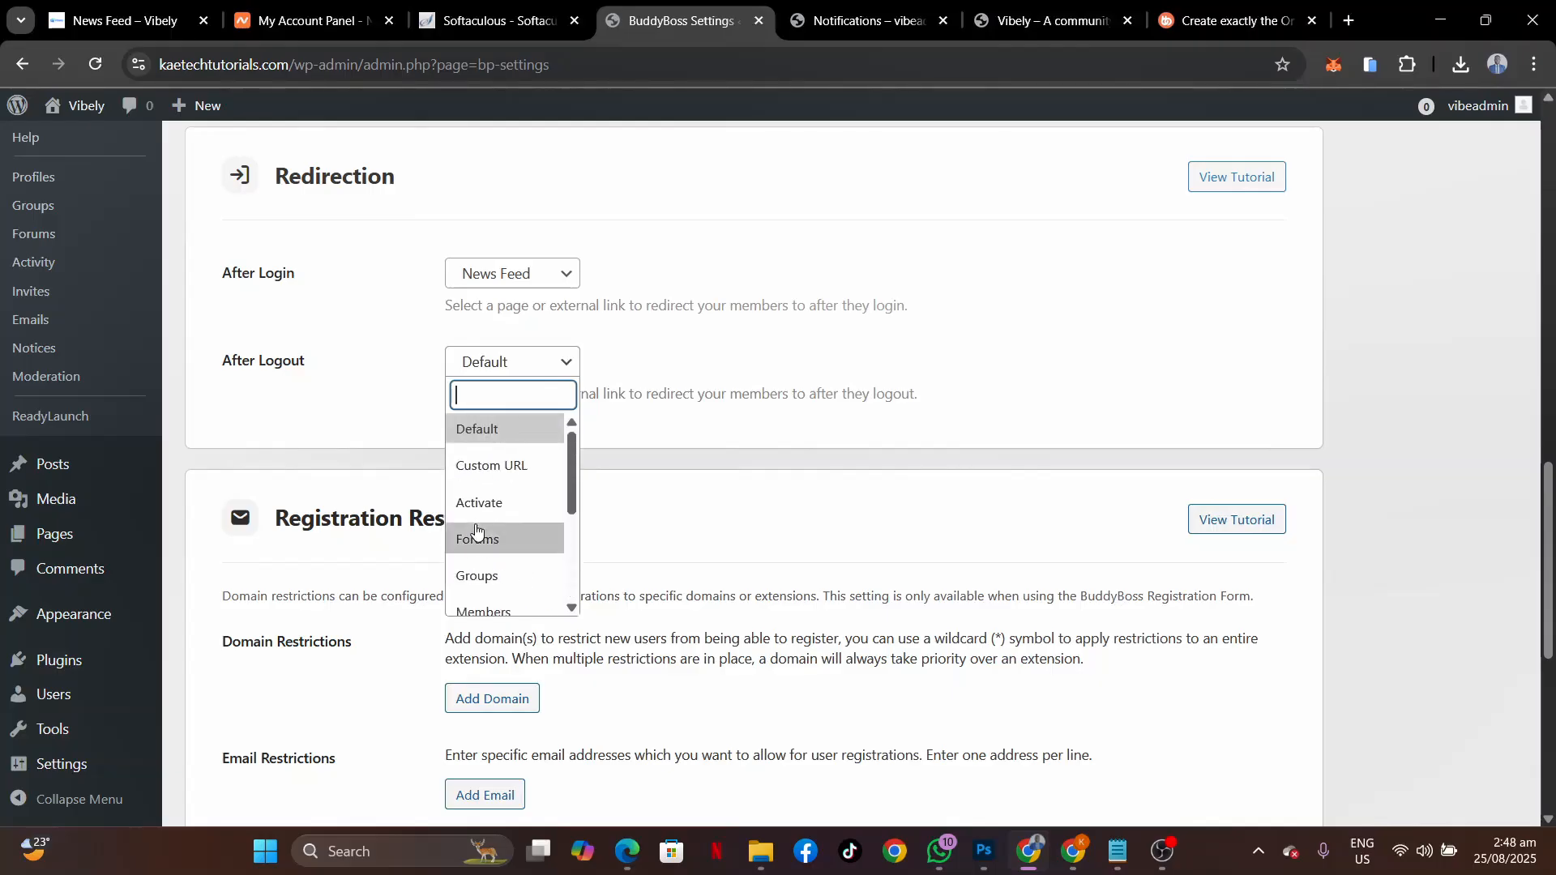
scroll(476, 529, down, 2)
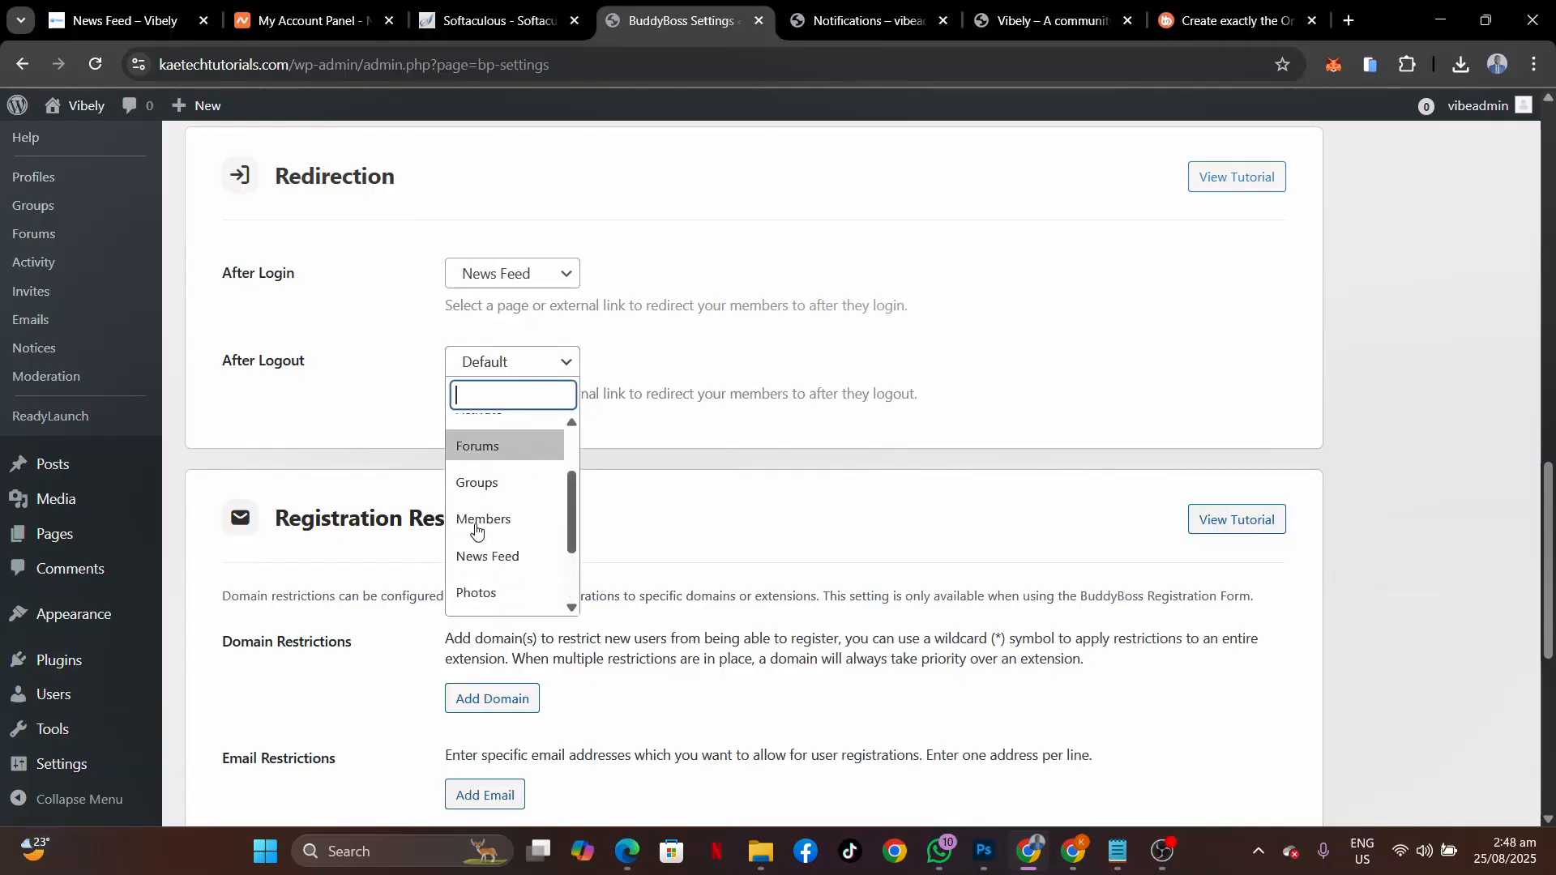
click(371, 385)
click(521, 363)
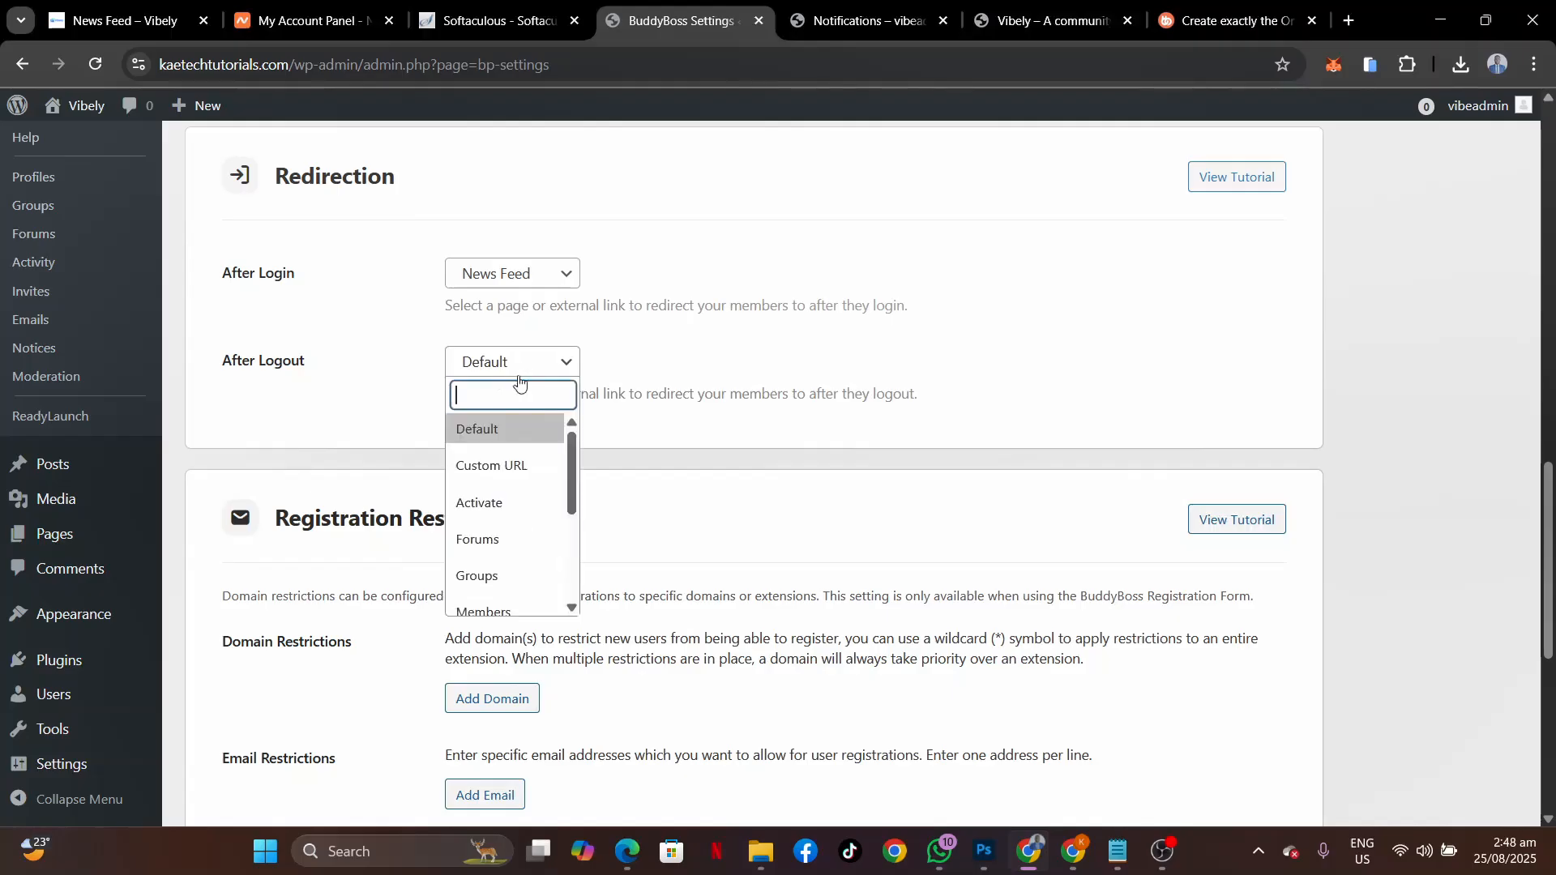
click(499, 476)
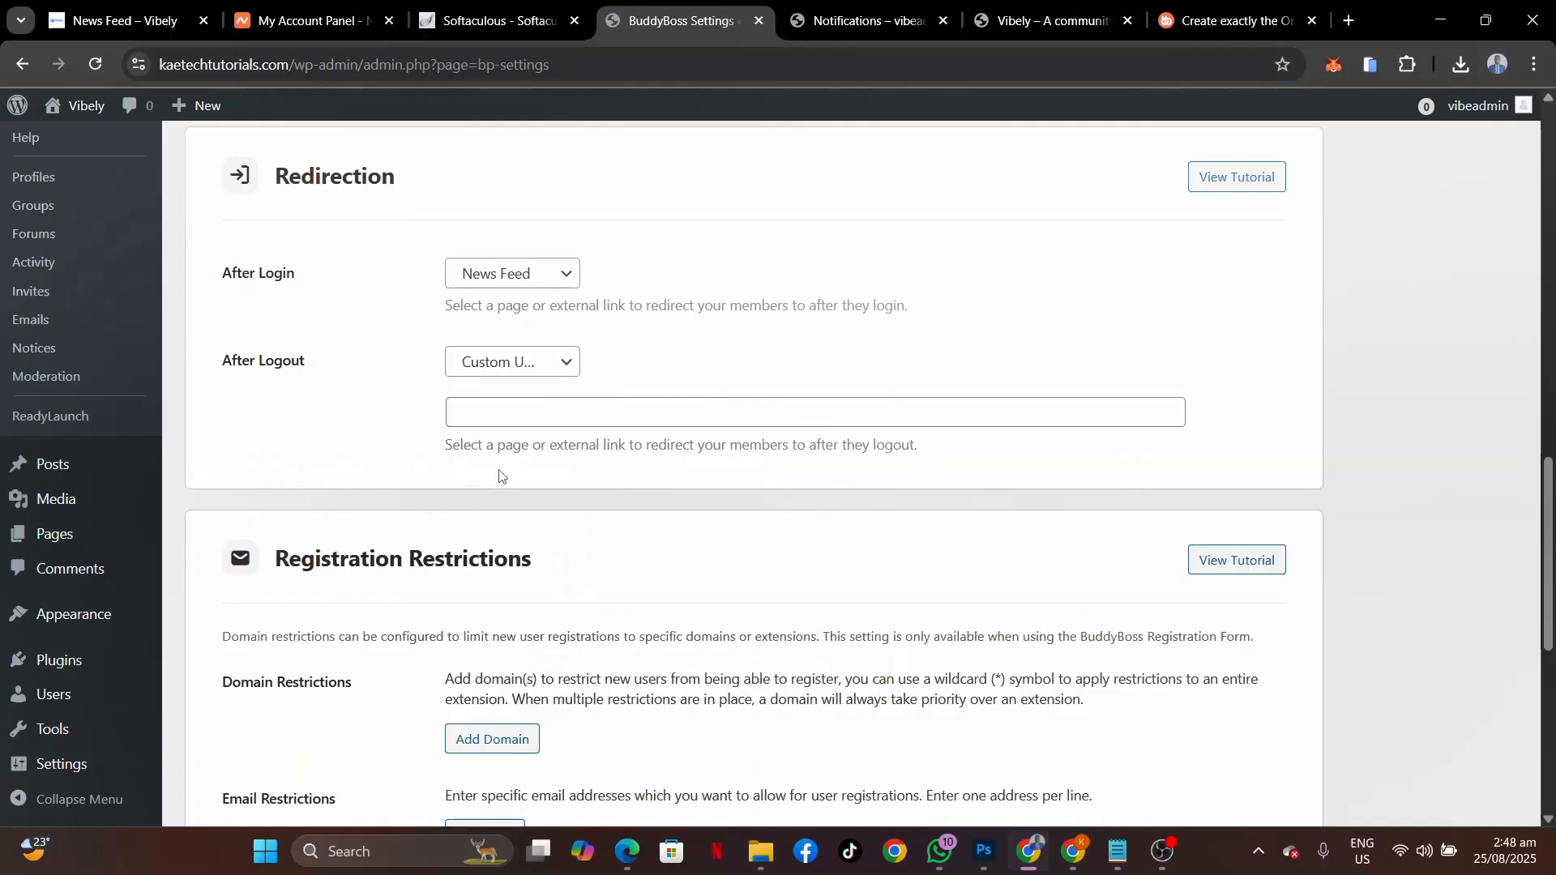
click(521, 412)
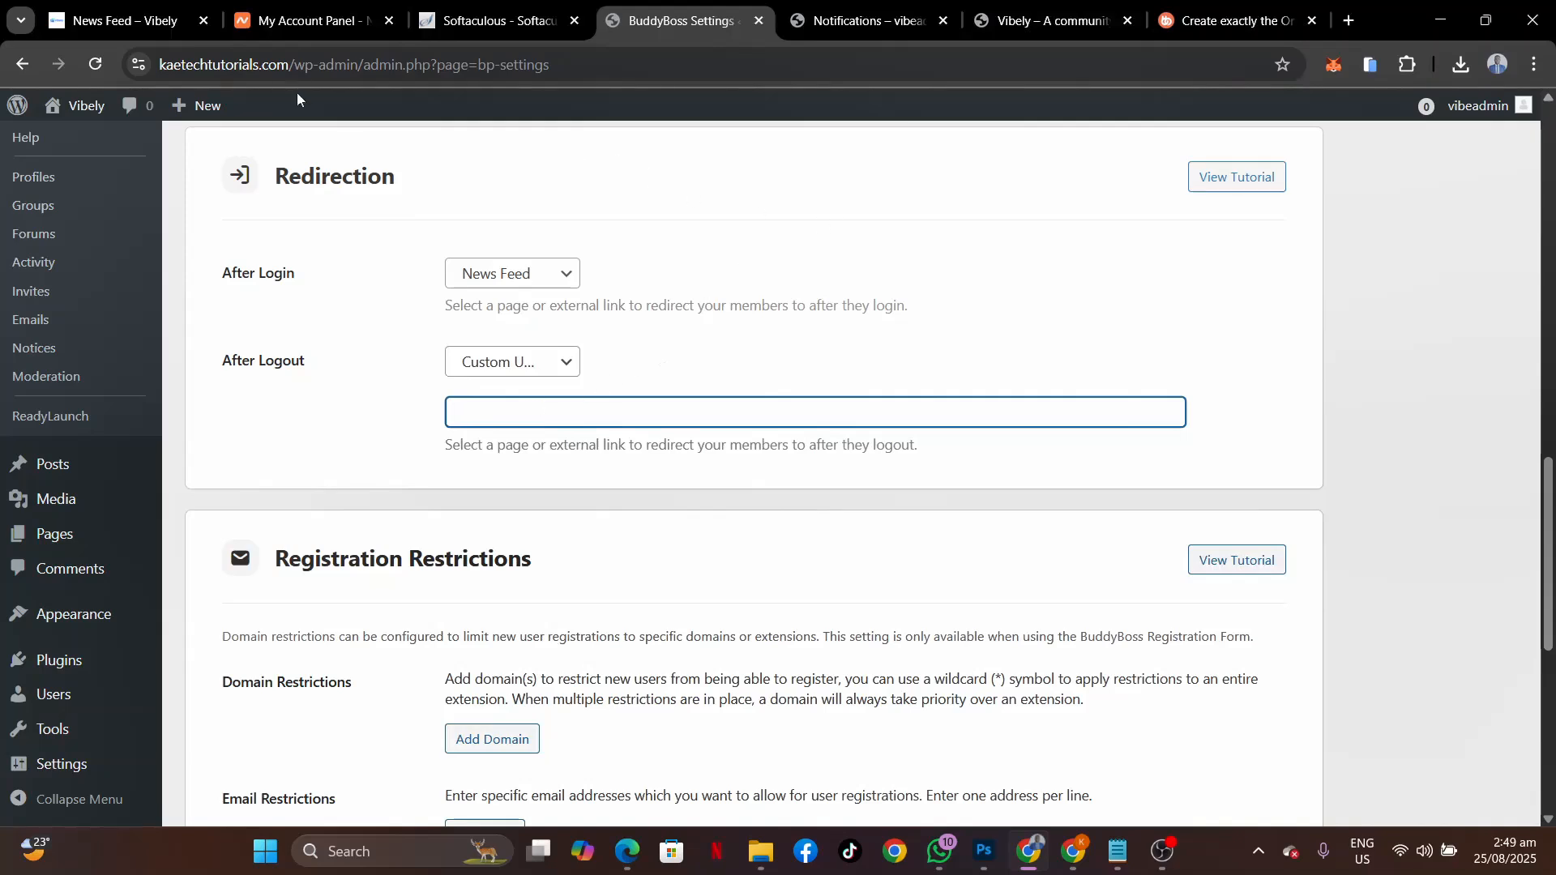
drag(293, 62, 80, 60)
key(ctrl+c)
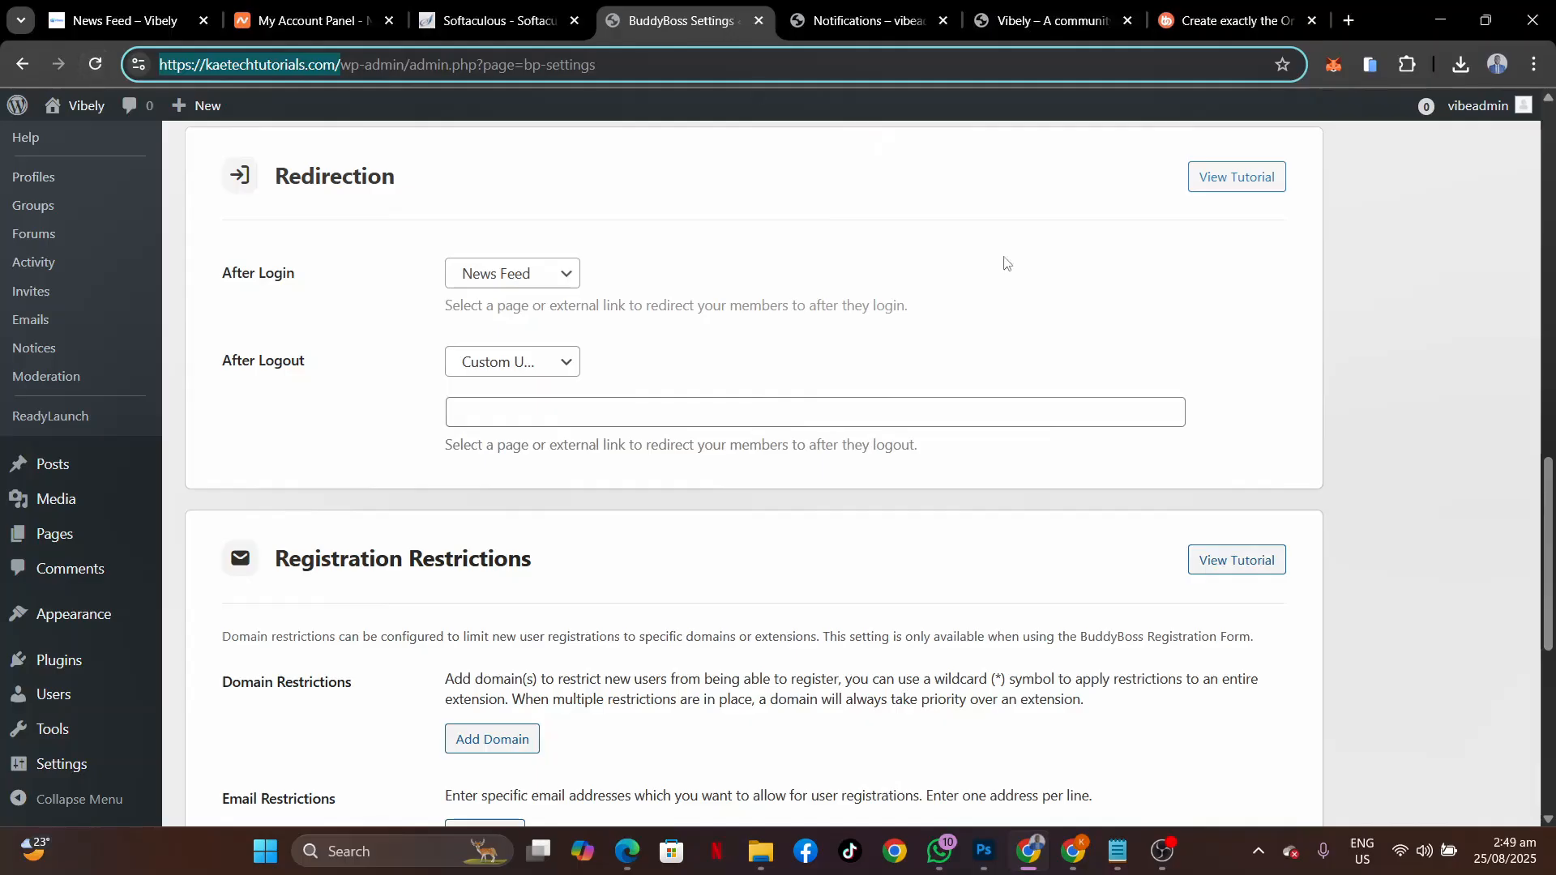
Load the site as a logged-out visitor in a new private window and open its News Feed.
click(1534, 64)
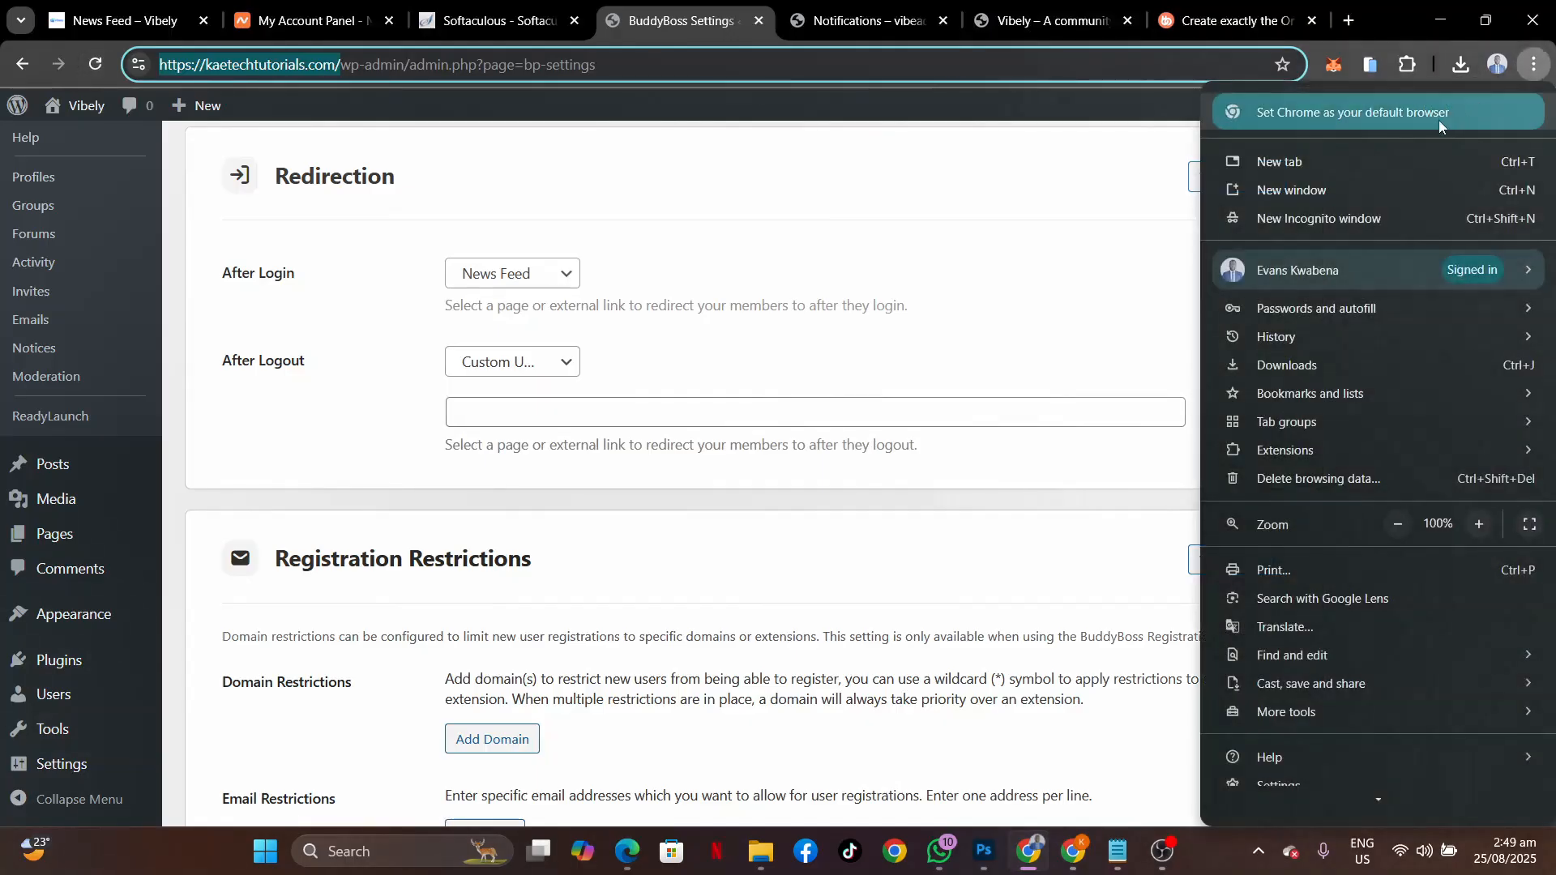
click(1329, 217)
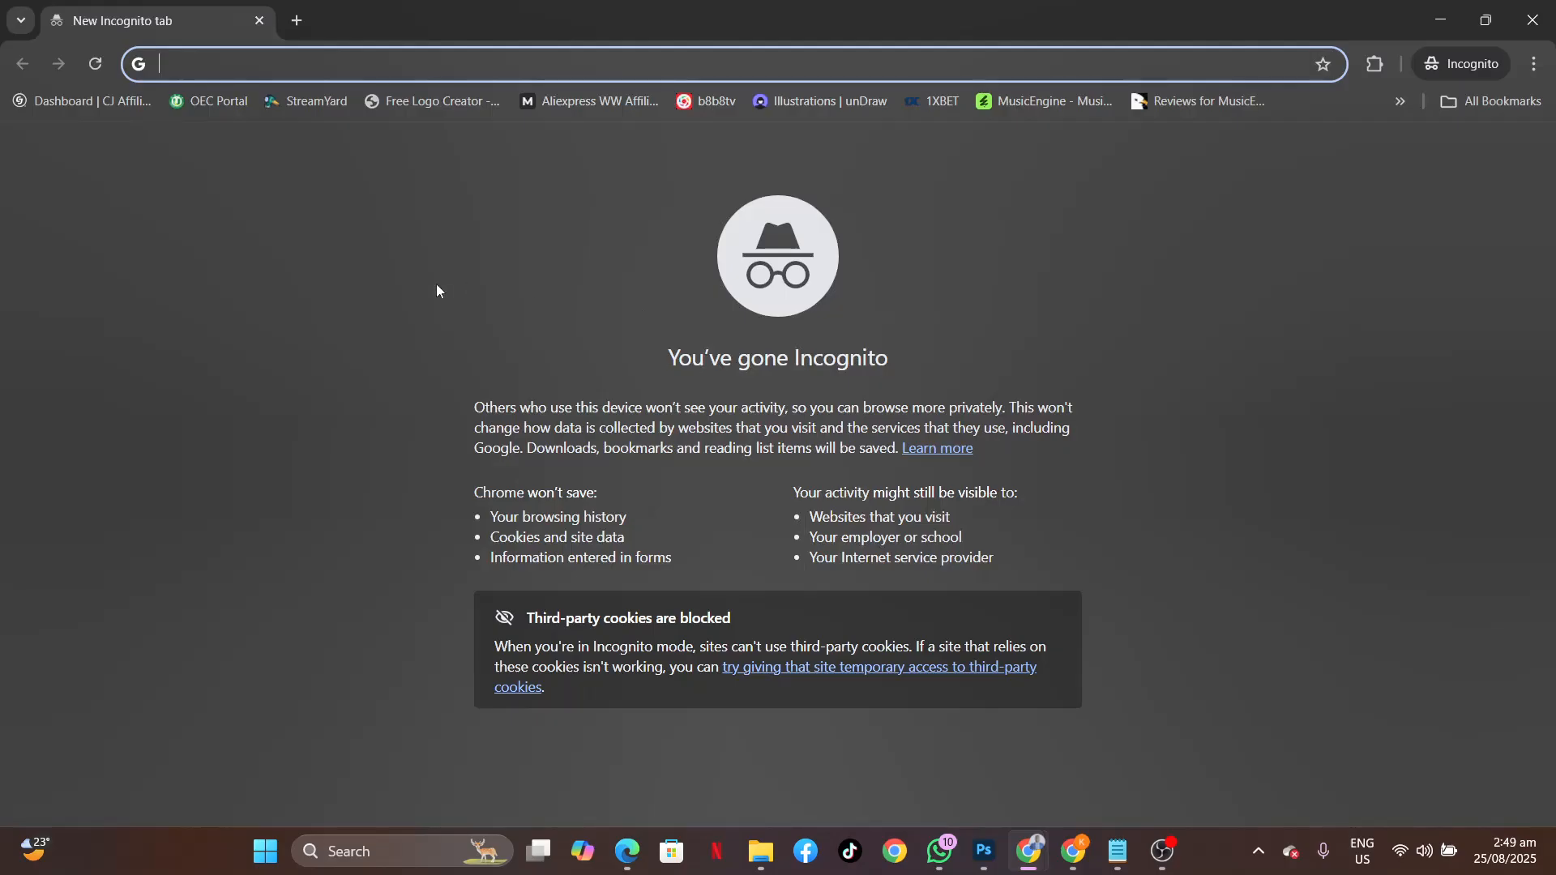
key(ctrl+v)
key(Return)
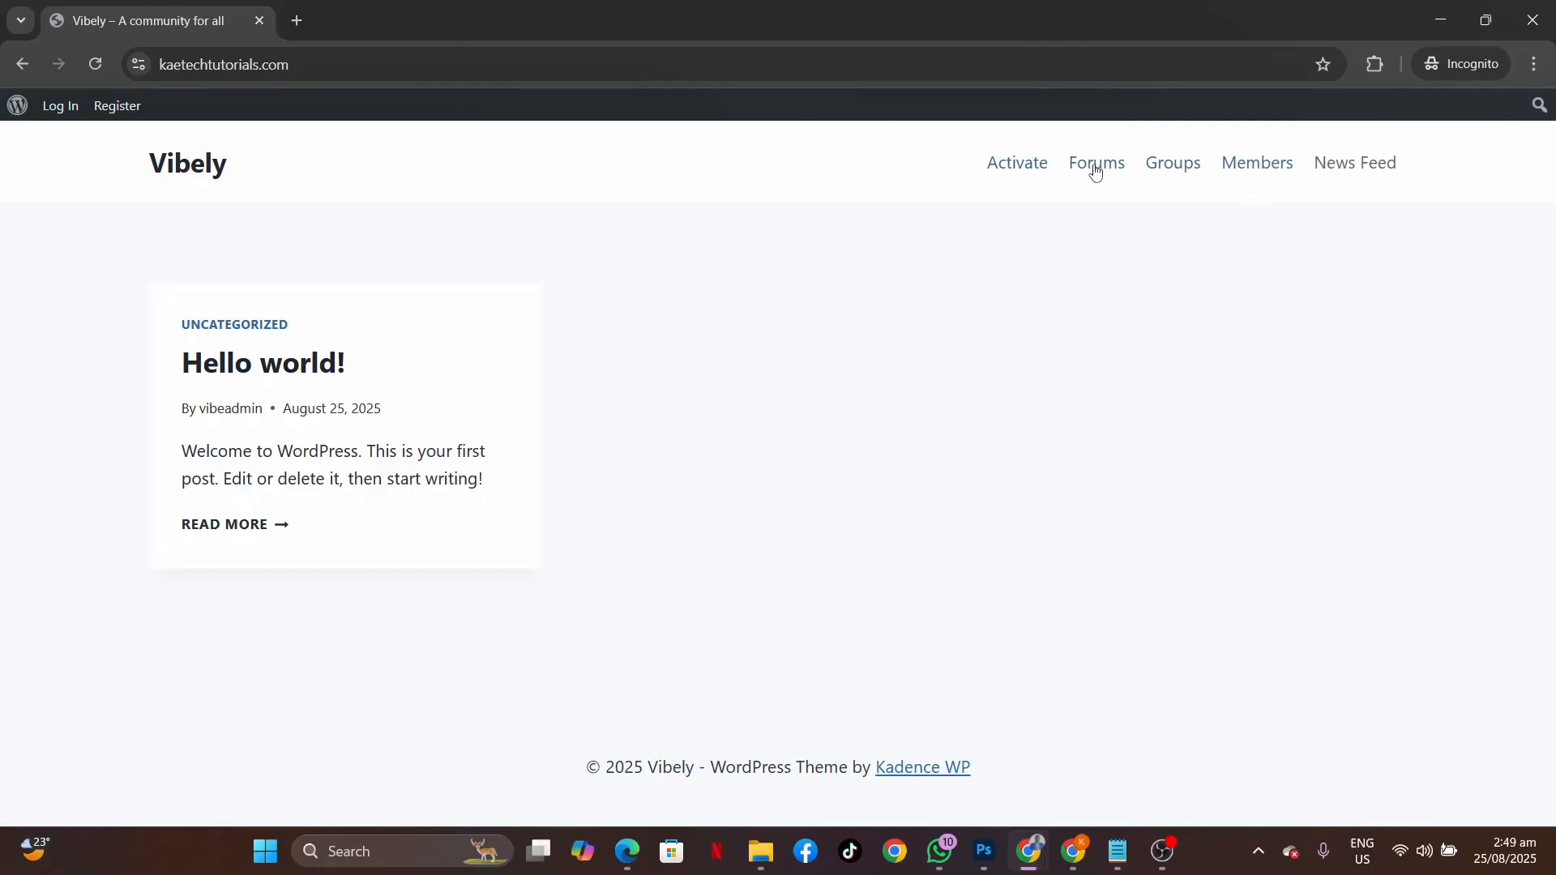
click(1348, 167)
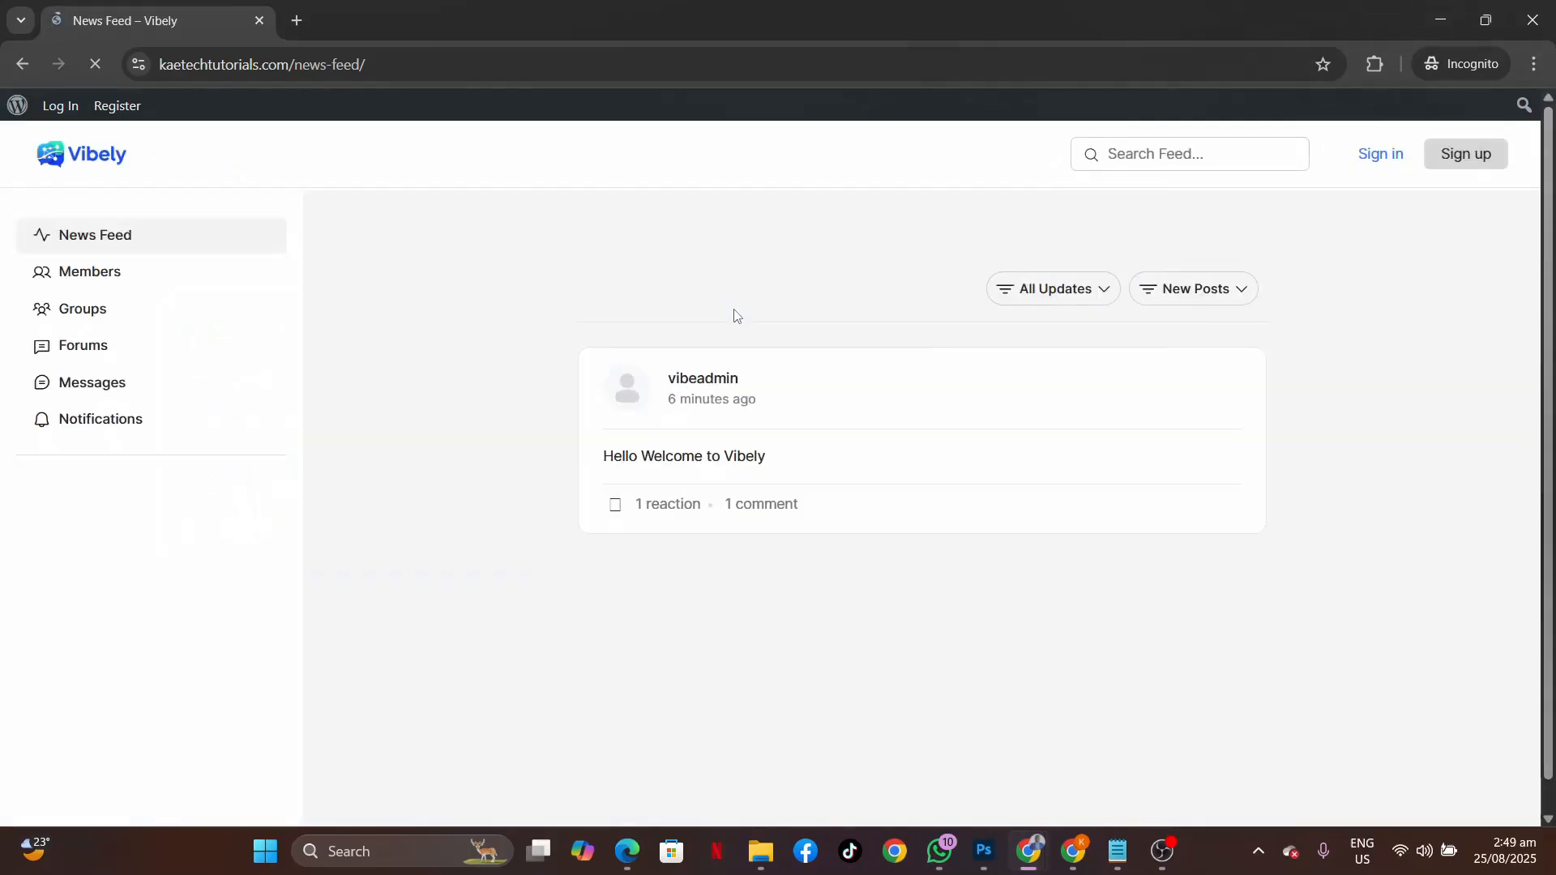
Go to the sign-in page, copy its wp-login URL, and return to the BuddyBoss settings window.
click(1468, 158)
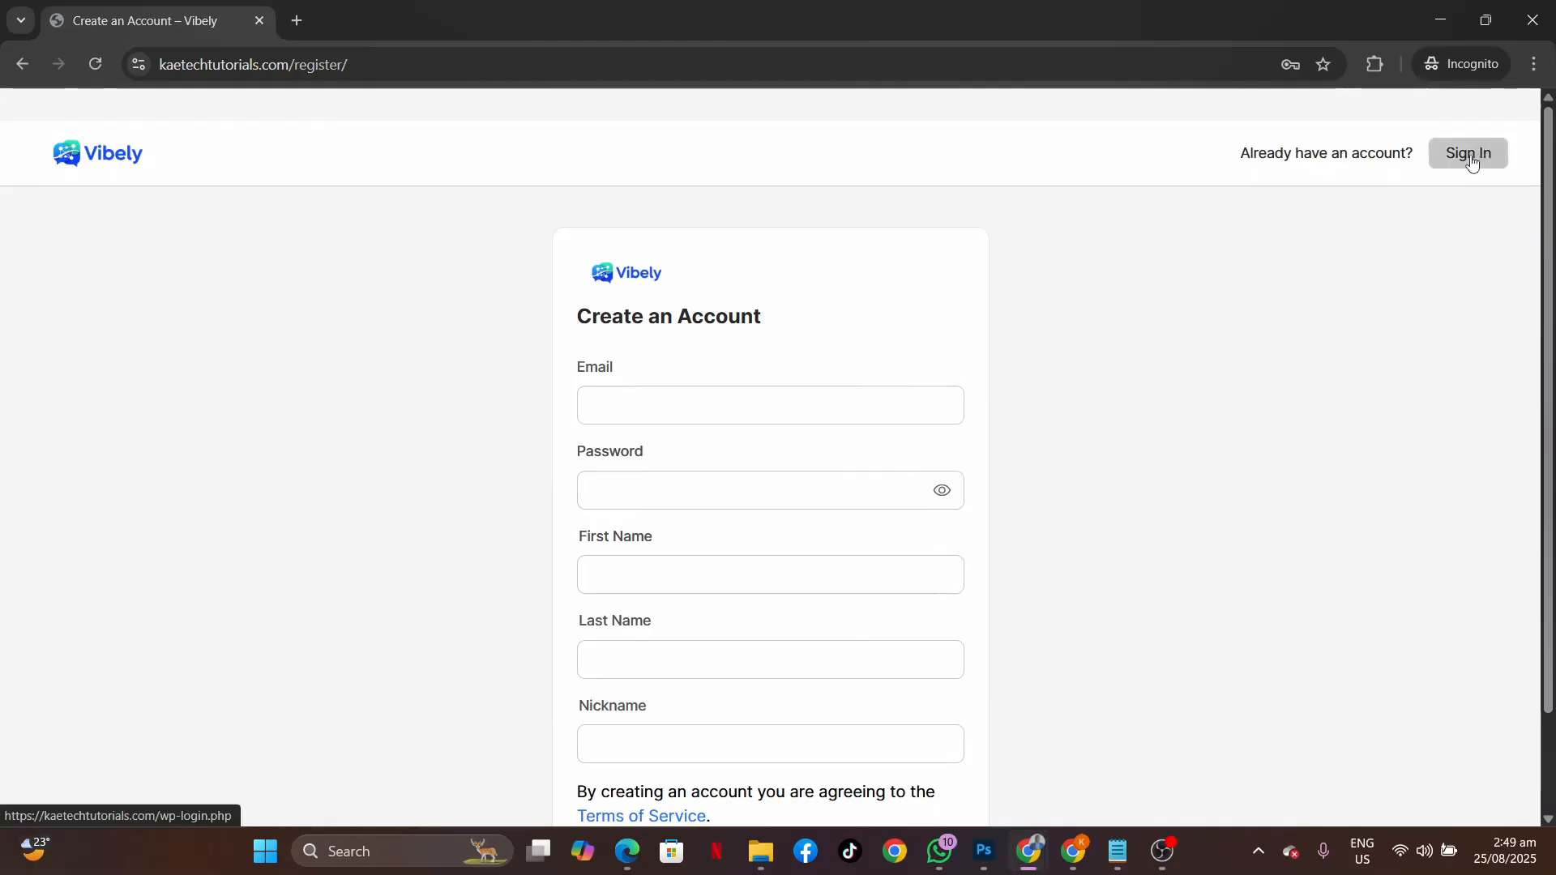
click(1471, 159)
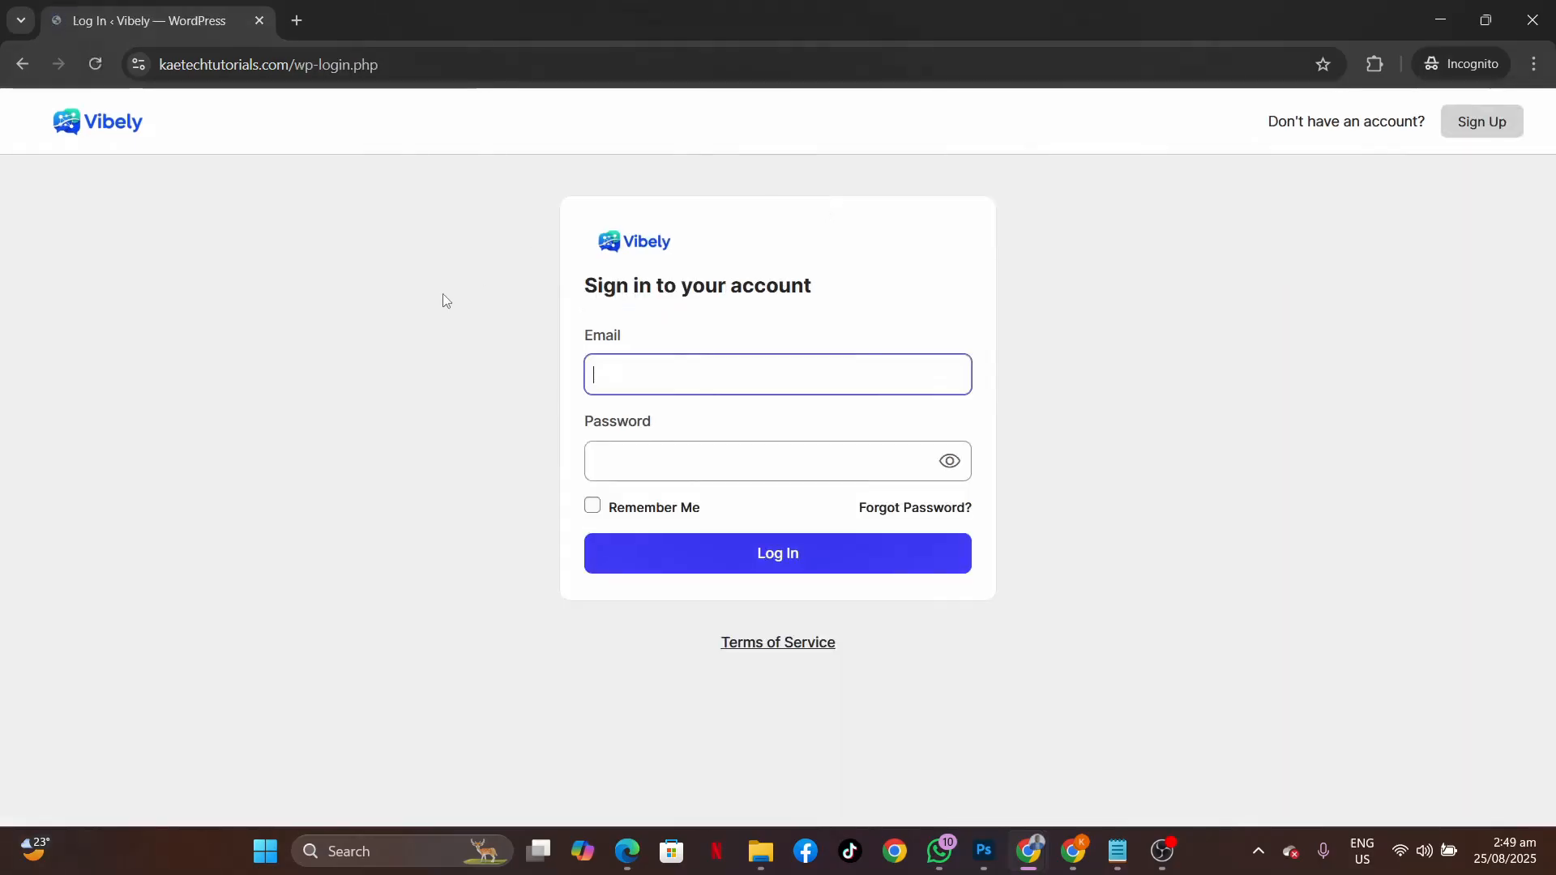
click(448, 64)
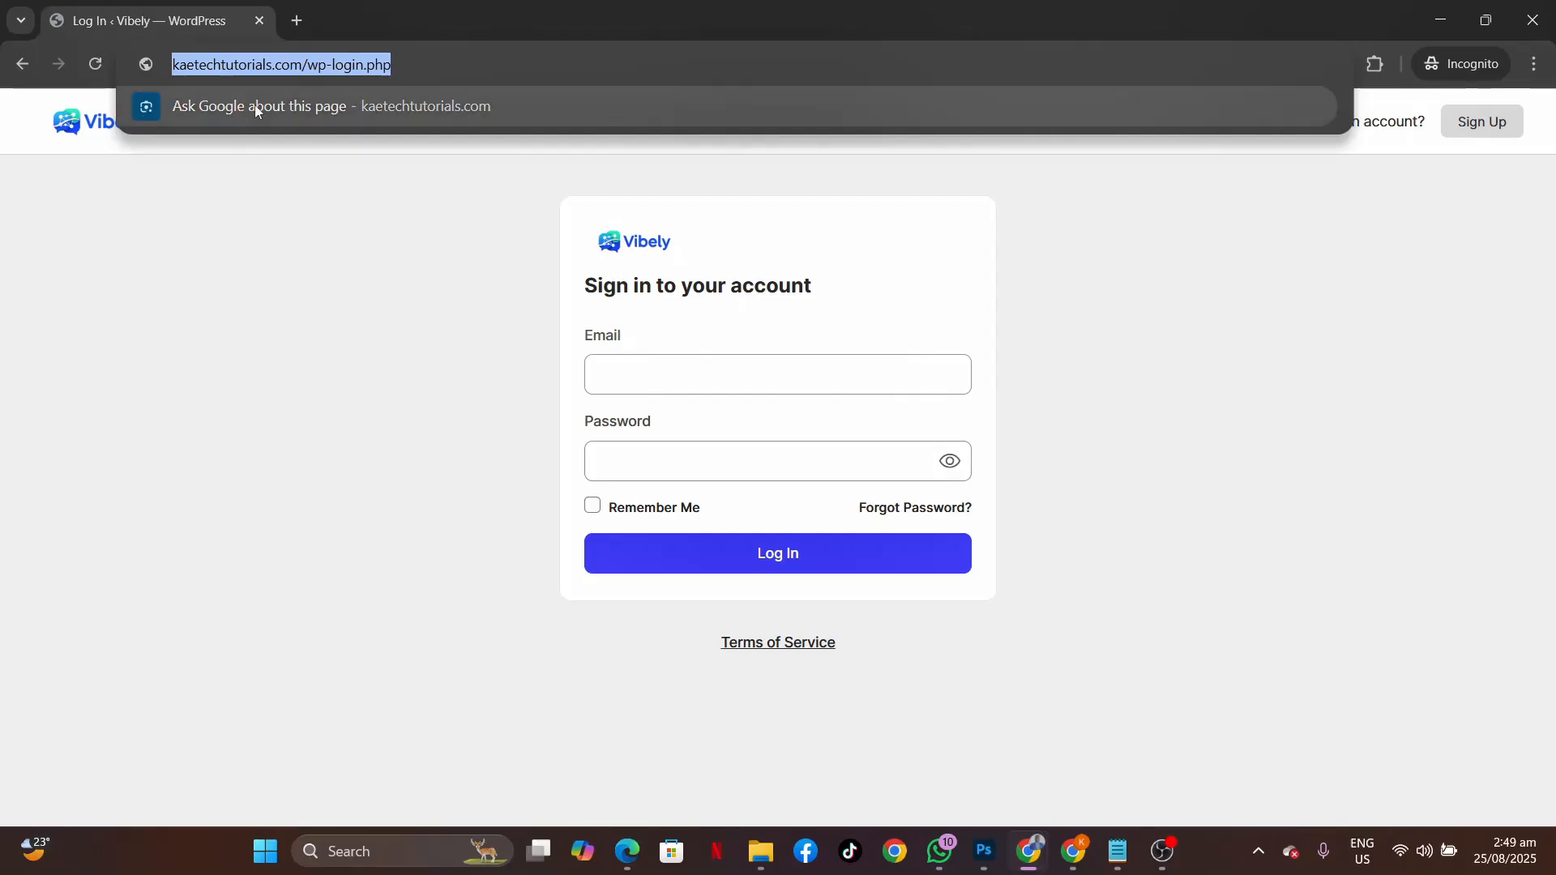
click(327, 260)
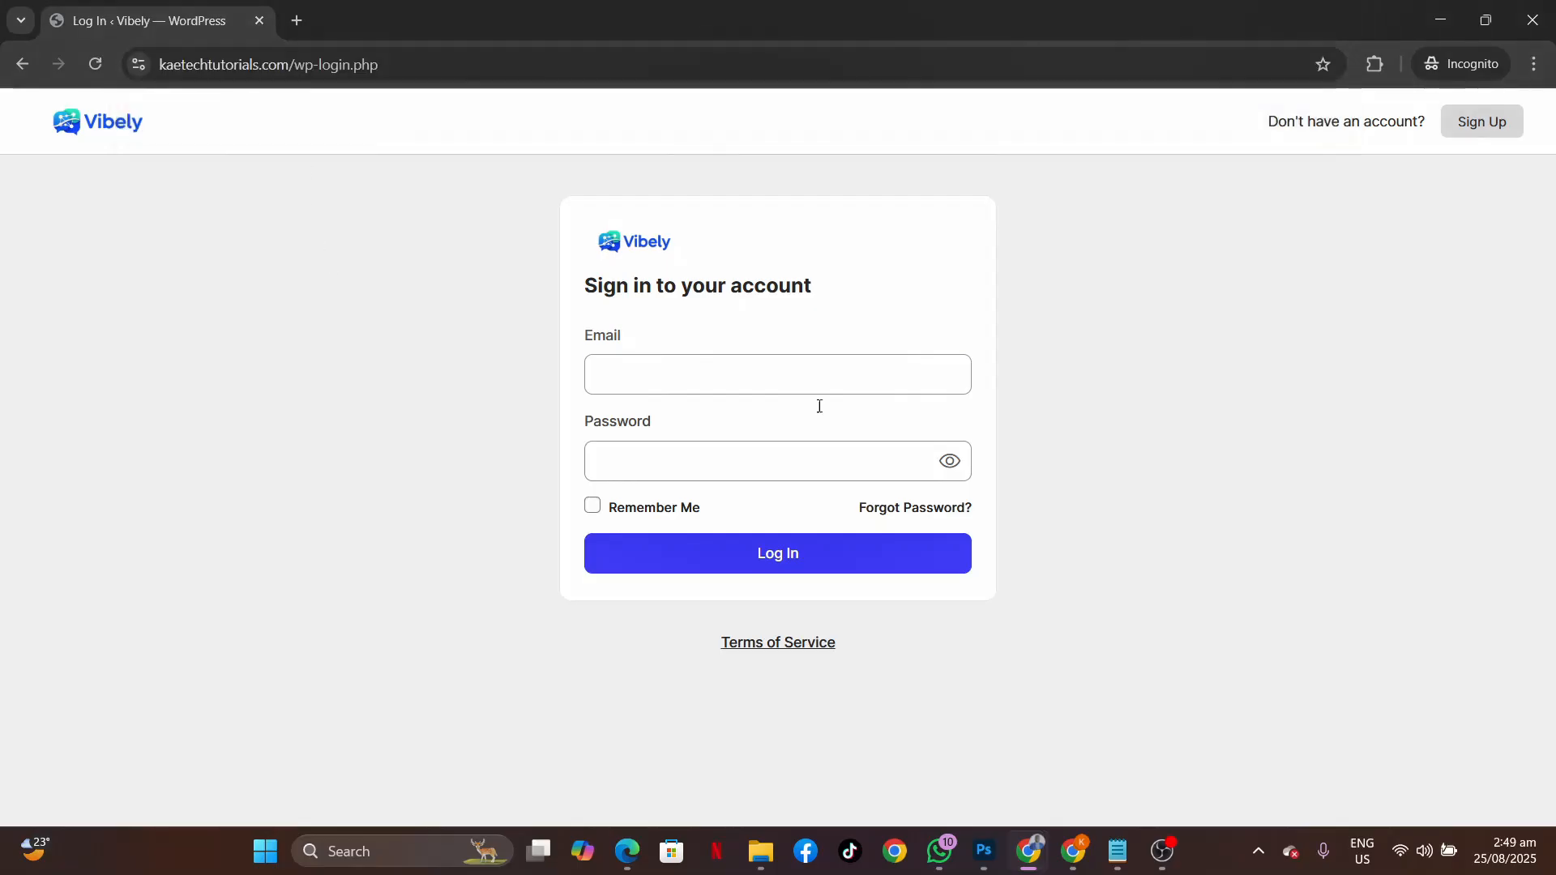
mouse_move(1060, 861)
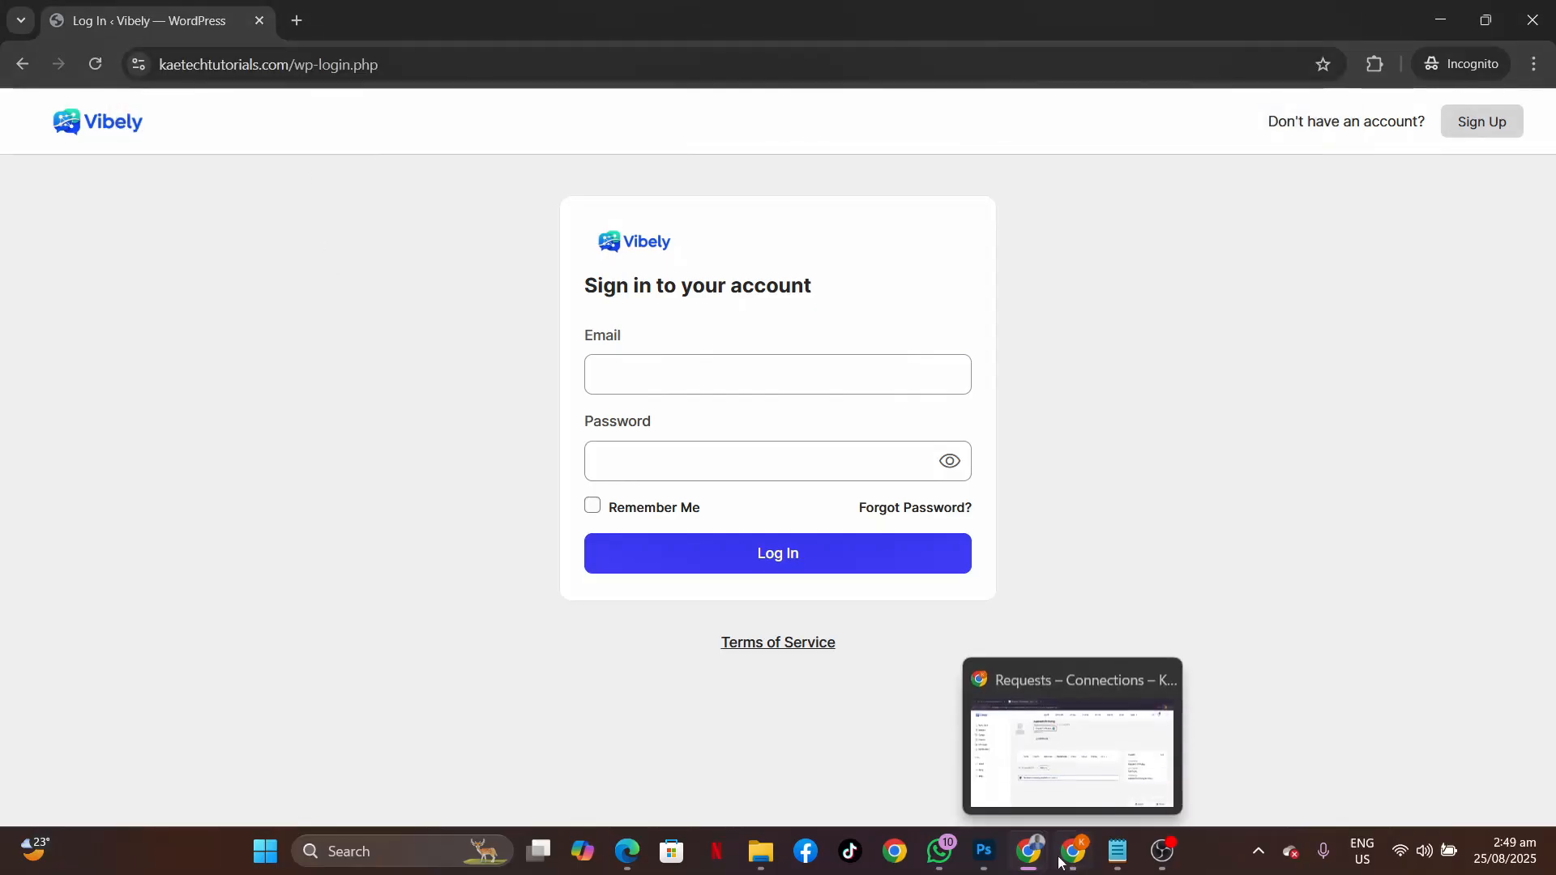
click(969, 760)
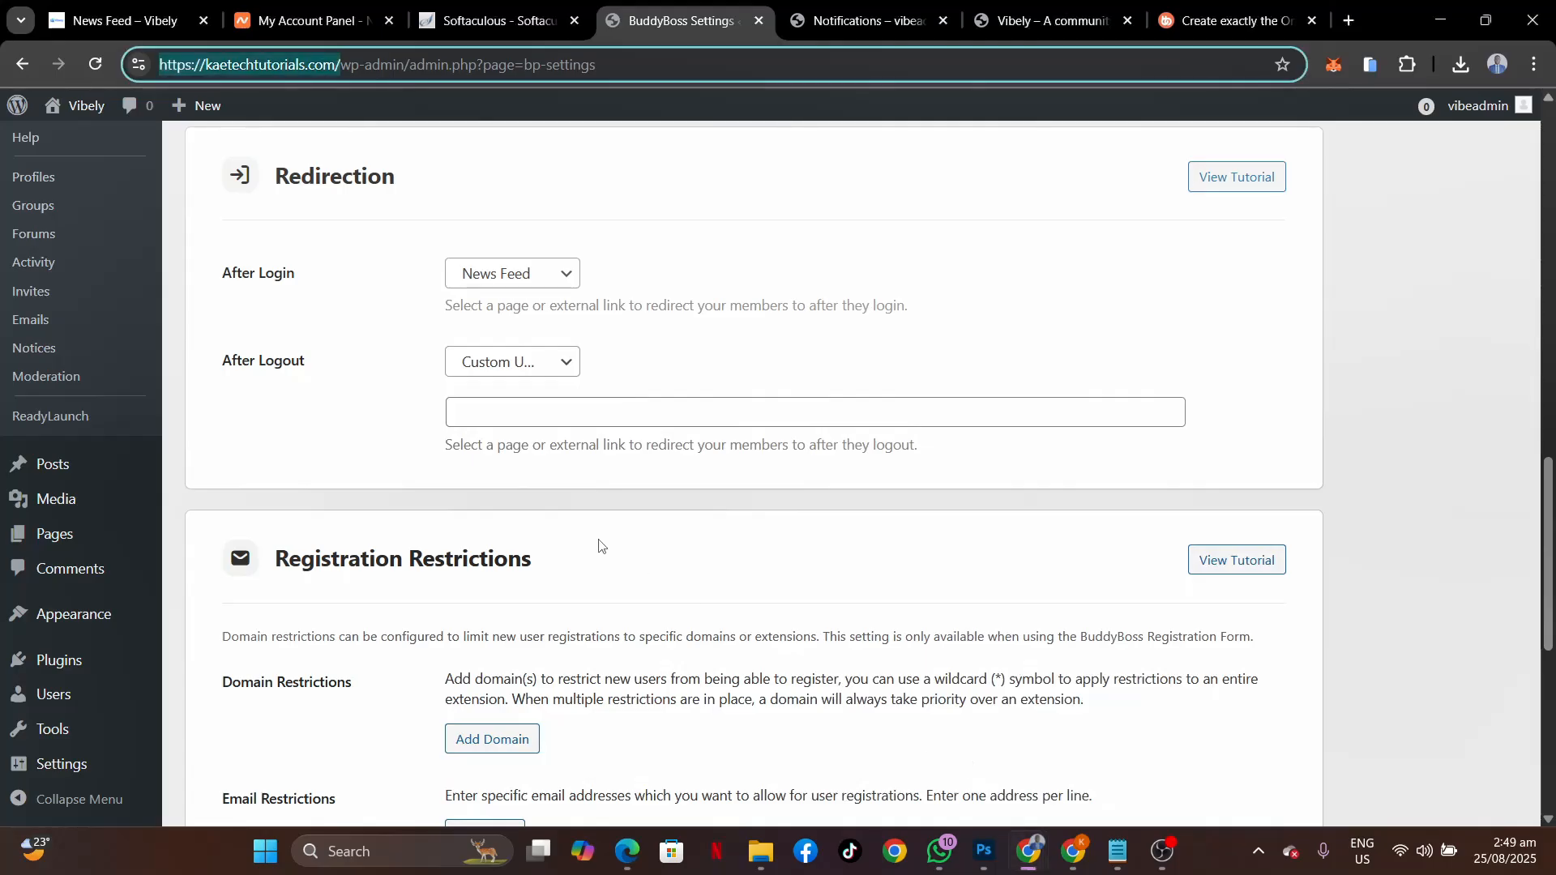
click(481, 430)
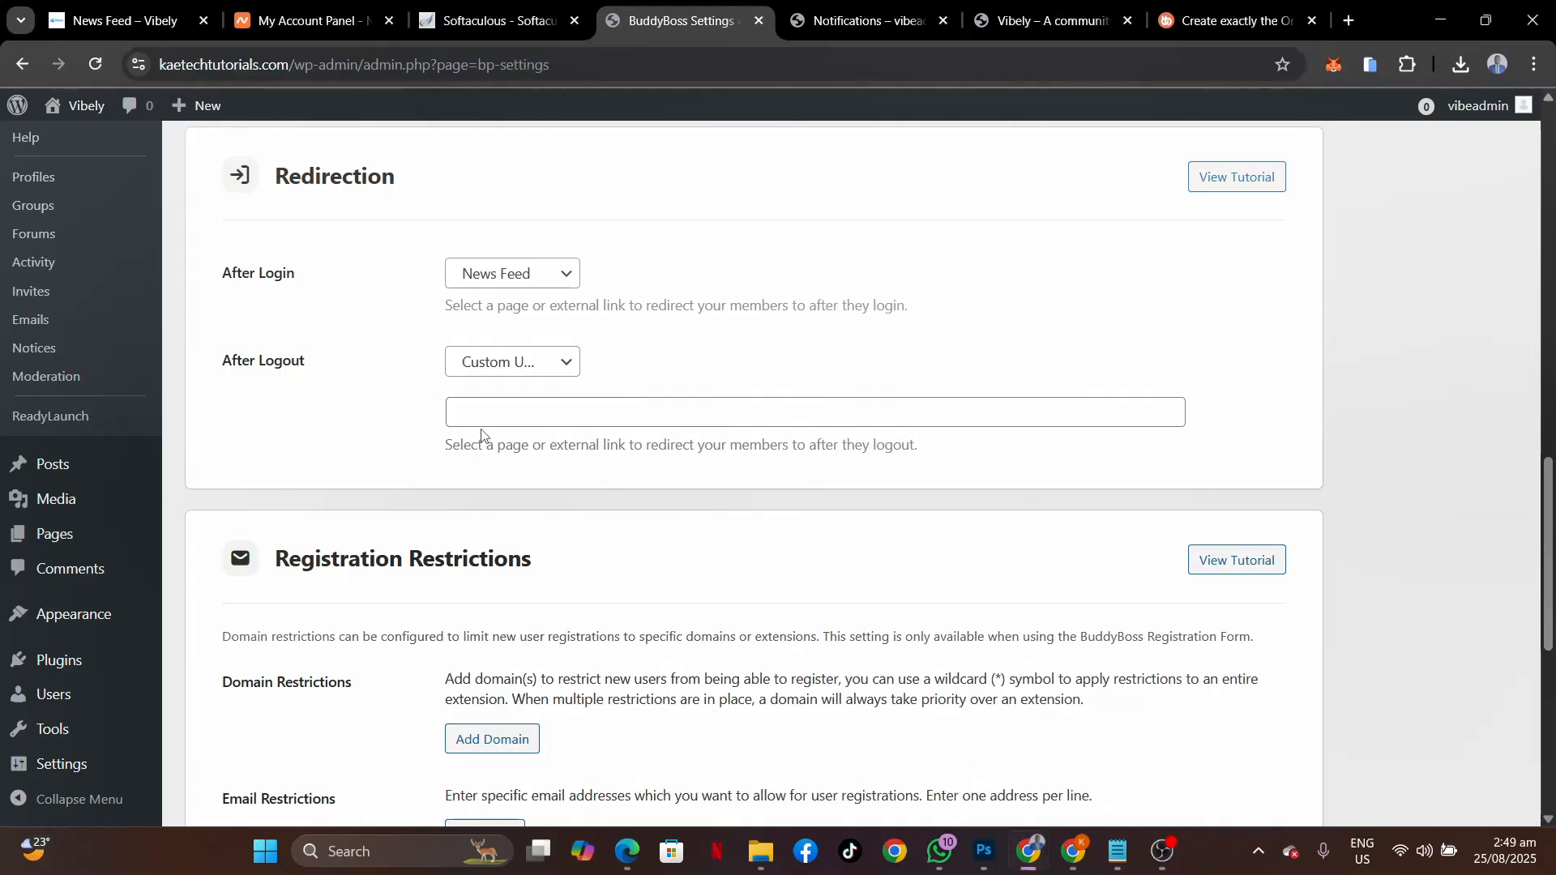
click(483, 420)
text(https://kaetechtutorials.com/wp-login.php)
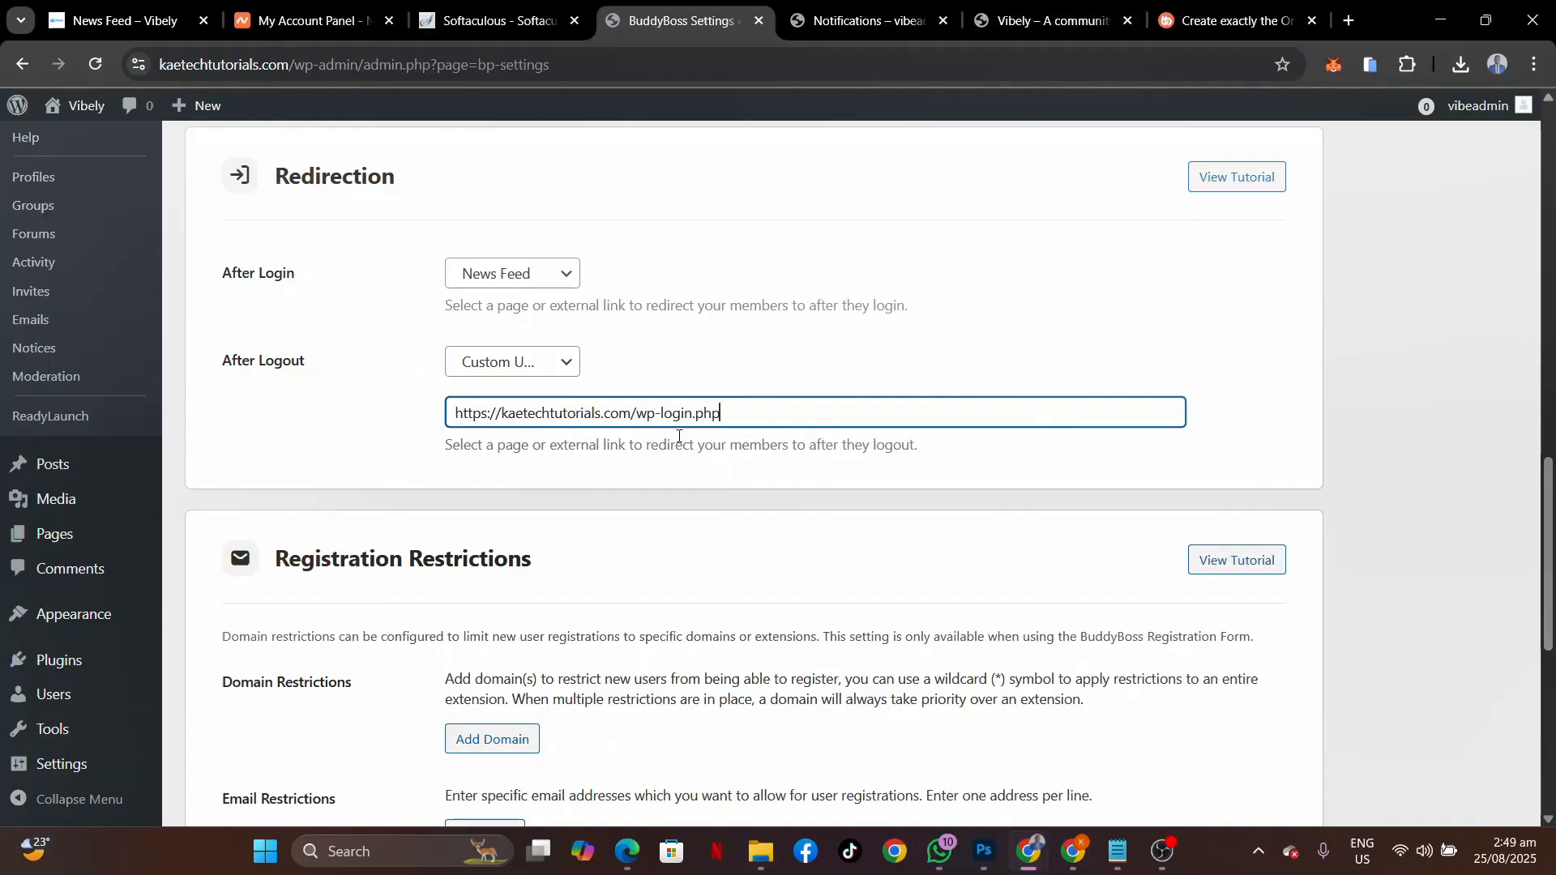
scroll(685, 598, down, 4)
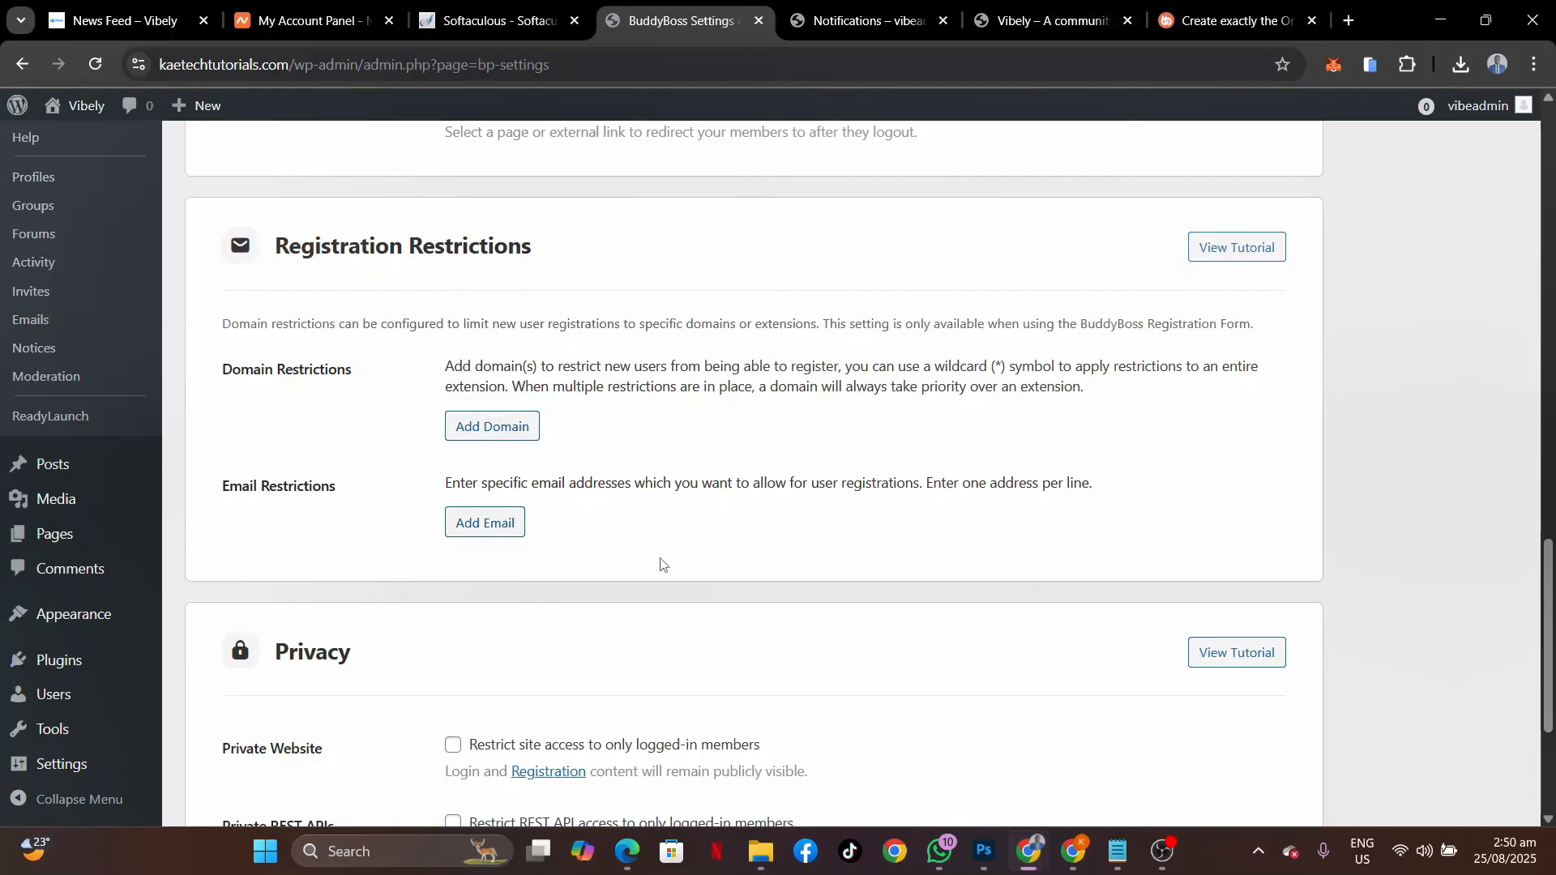
Bring the private 'Log In ‹ Vibely' window forward and select /wp-login.php in its address.
scroll(661, 563, down, 1)
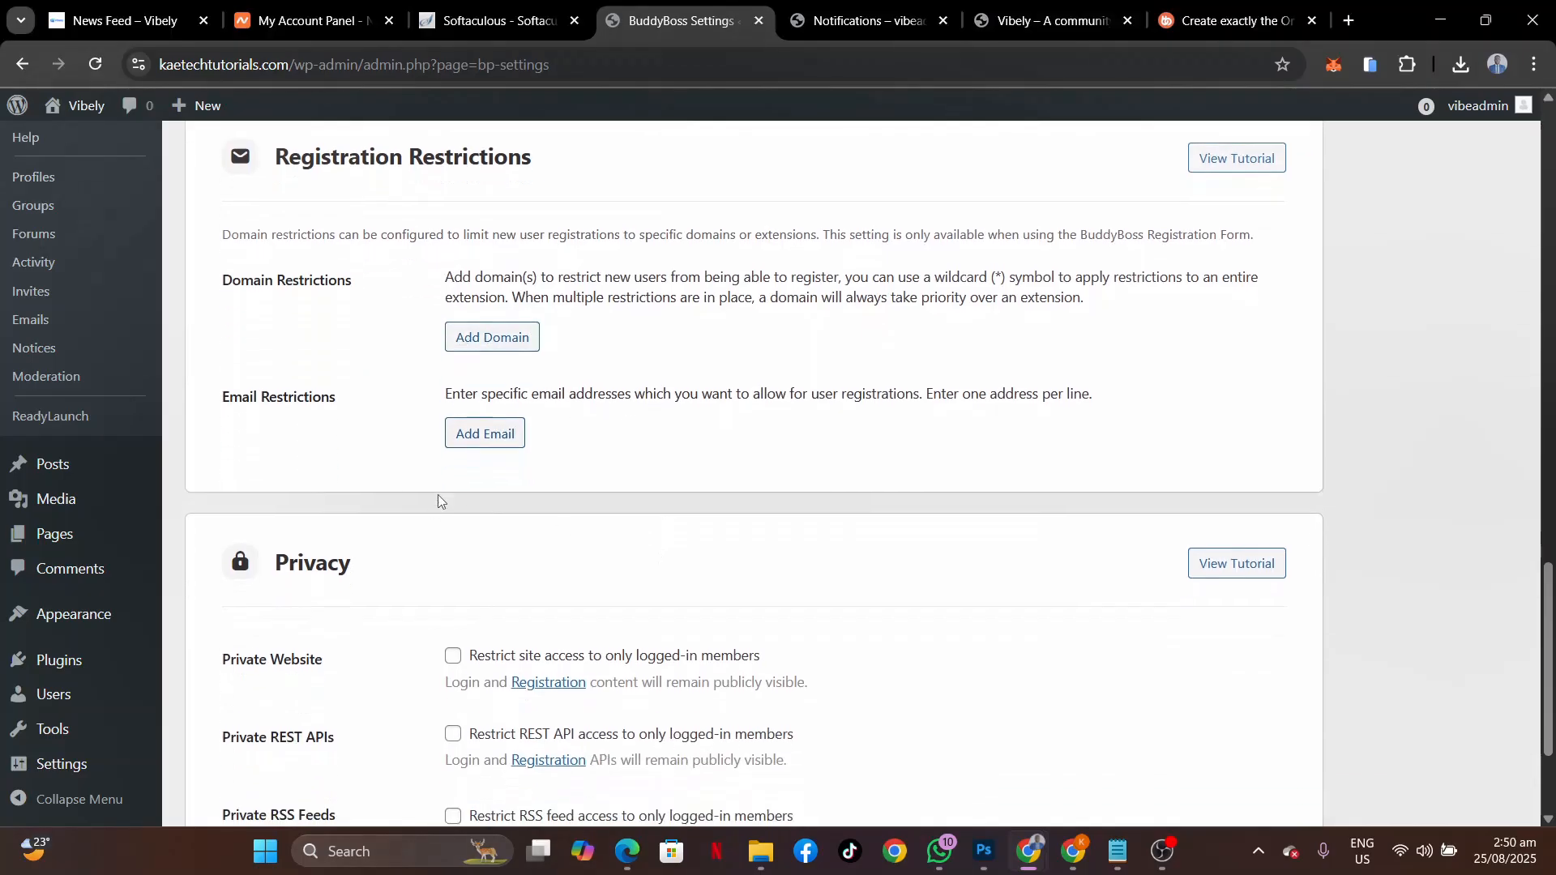
scroll(661, 446, down, 3)
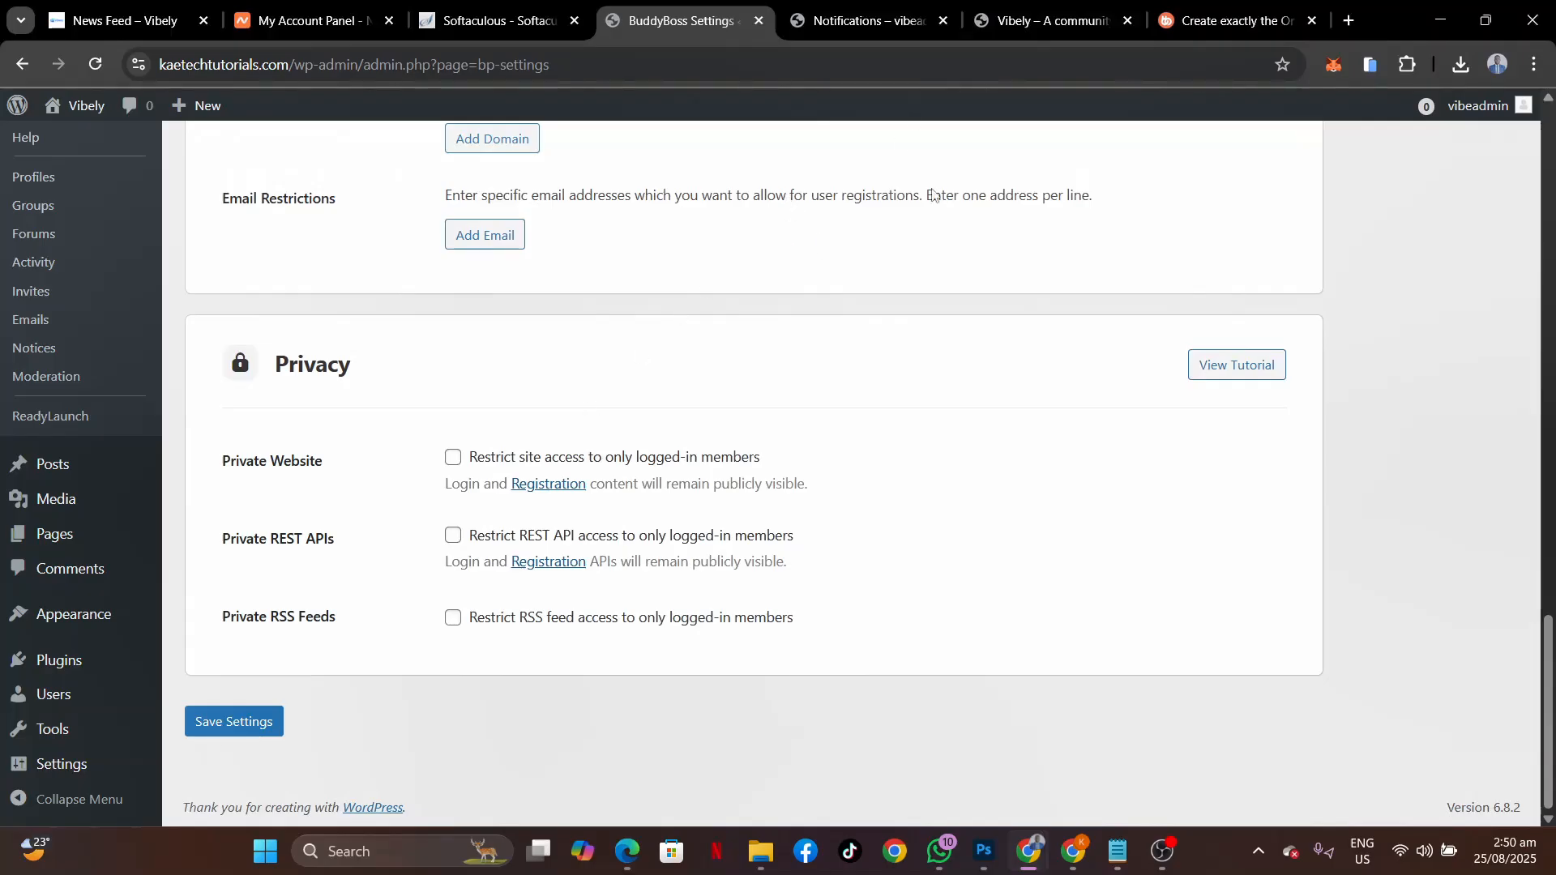
mouse_move(1037, 869)
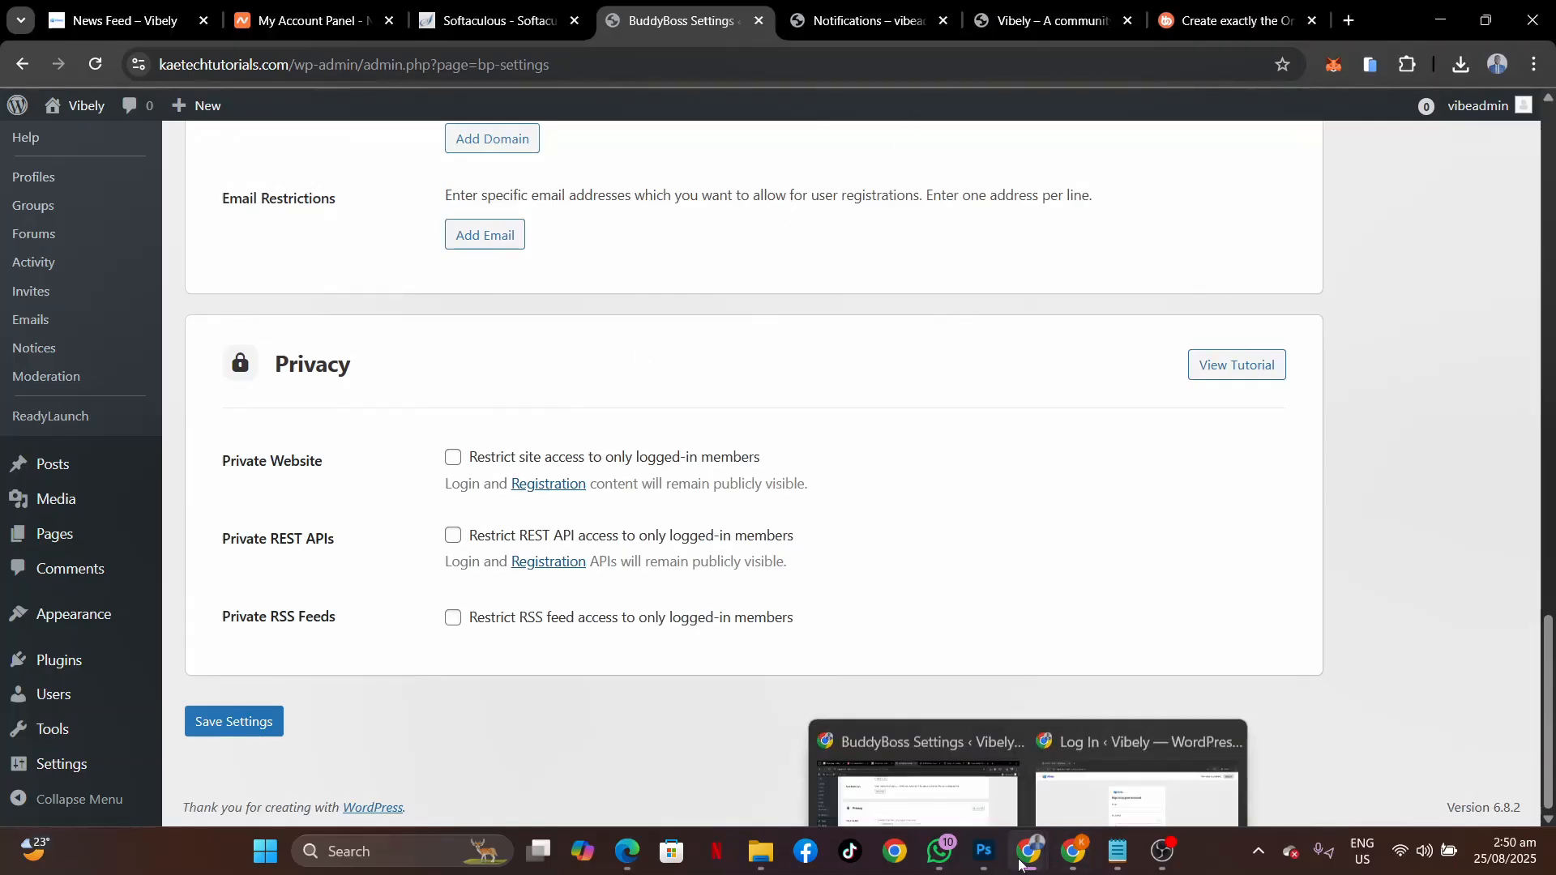
click(1119, 740)
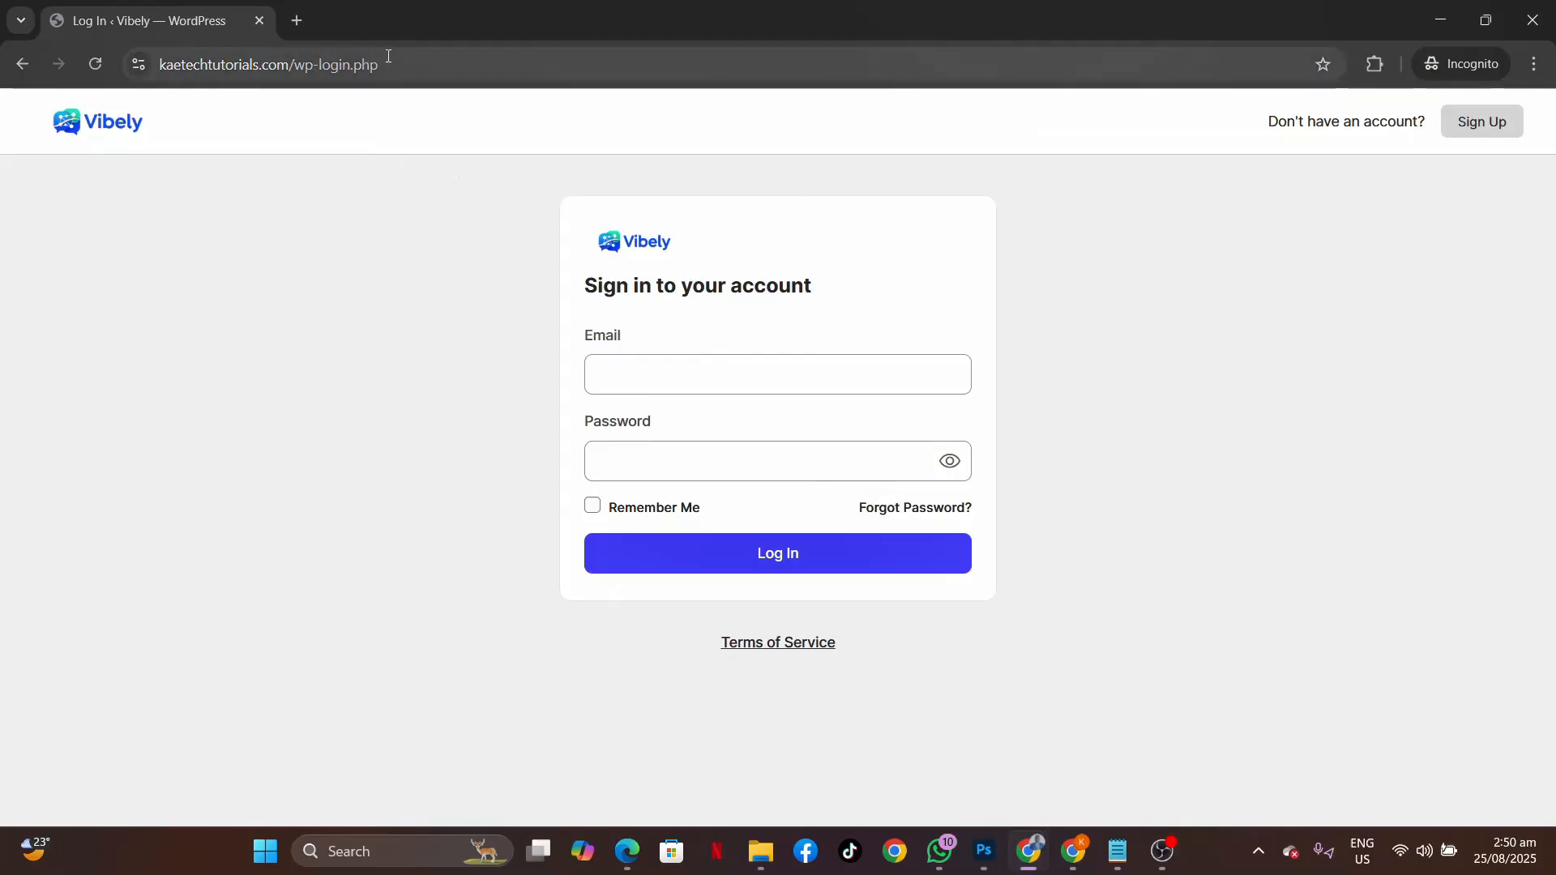
drag(408, 69, 288, 67)
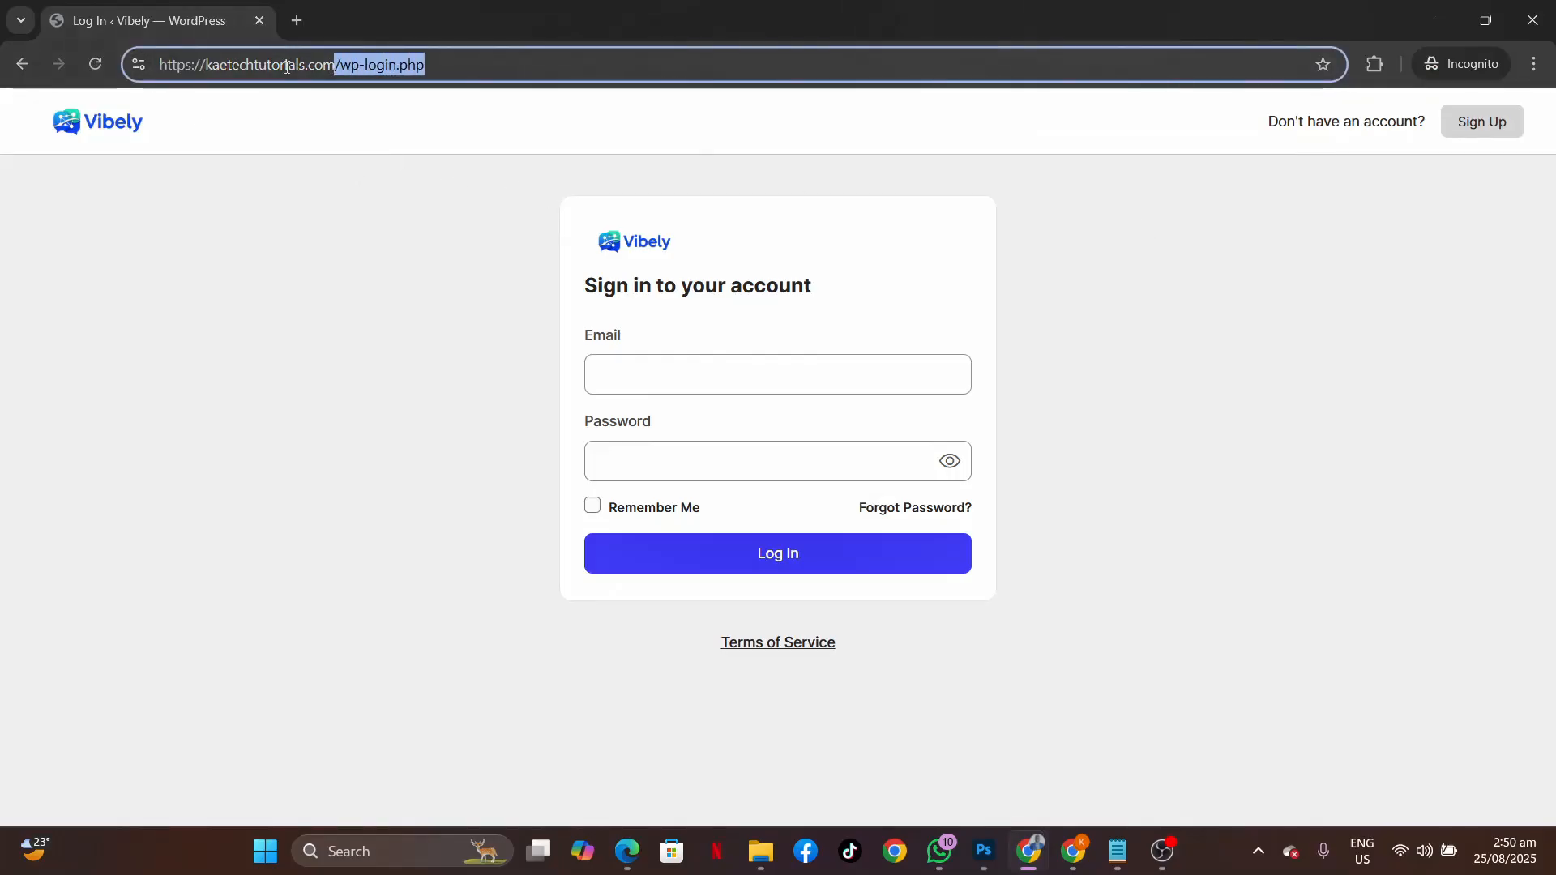
Trim /wp-login.php from the address and open the Vibely News Feed while logged out.
key(BackSpace)
key(Return)
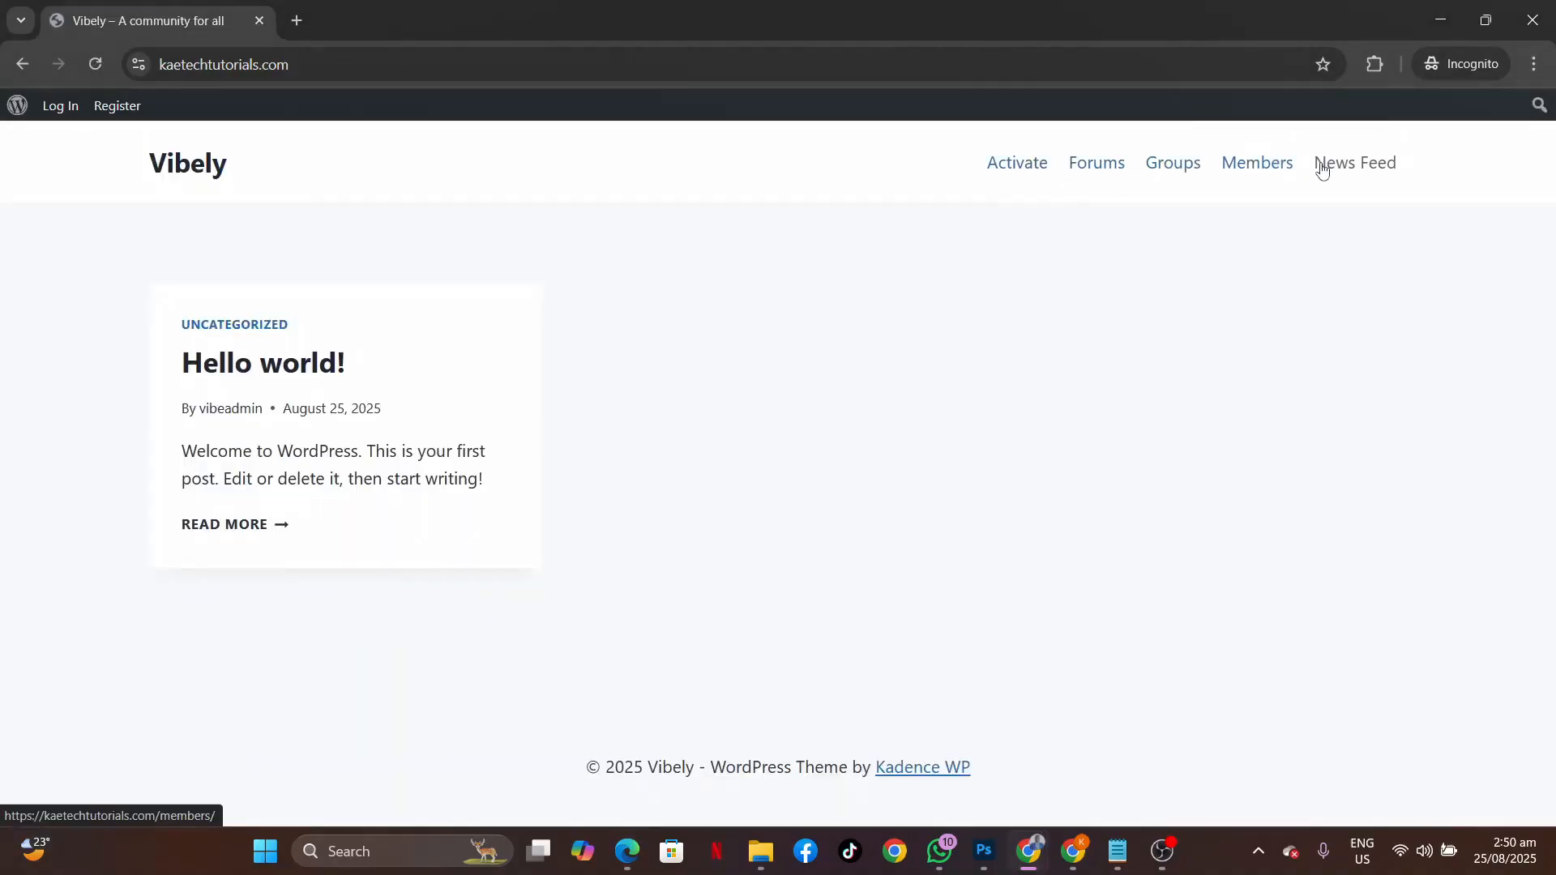
click(1349, 165)
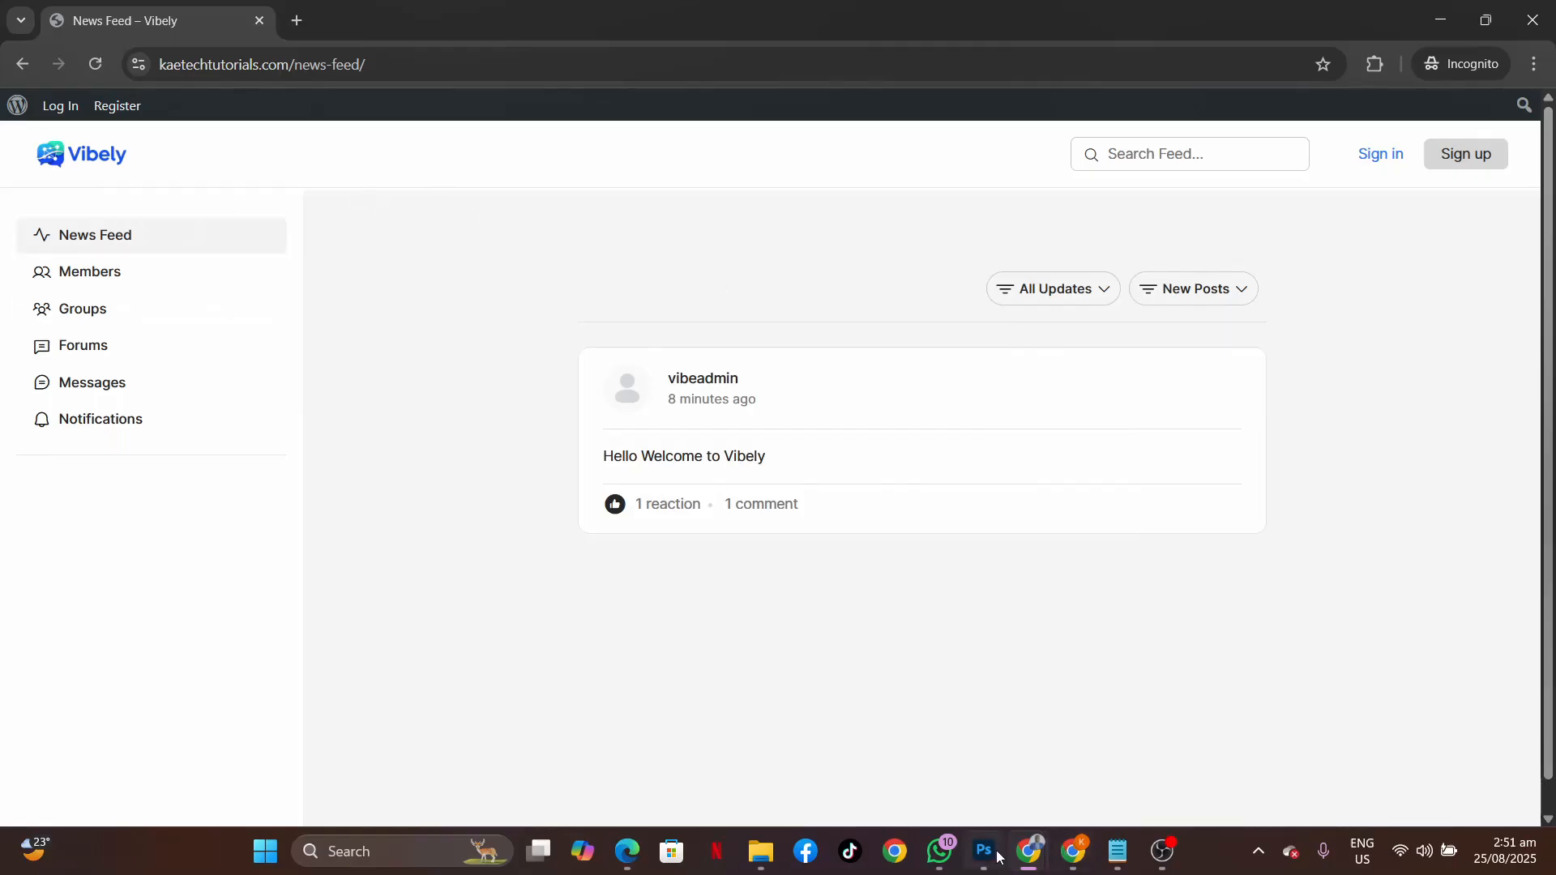
Enable 'Restrict site access to only logged-in members' under BuddyBoss Privacy and save the settings.
mouse_move(1029, 851)
click(975, 777)
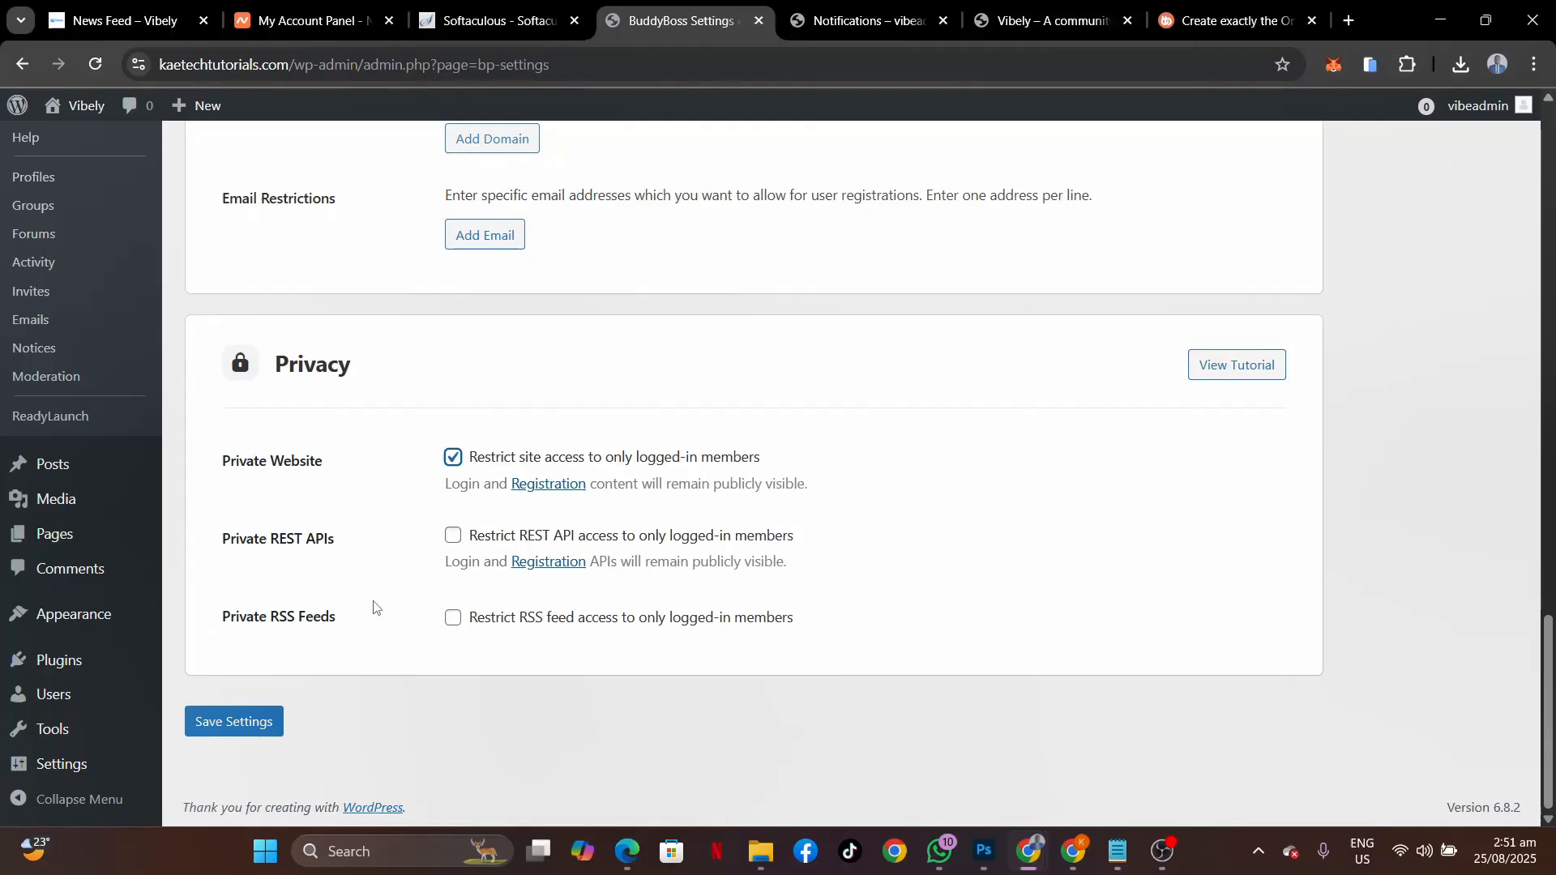
click(240, 720)
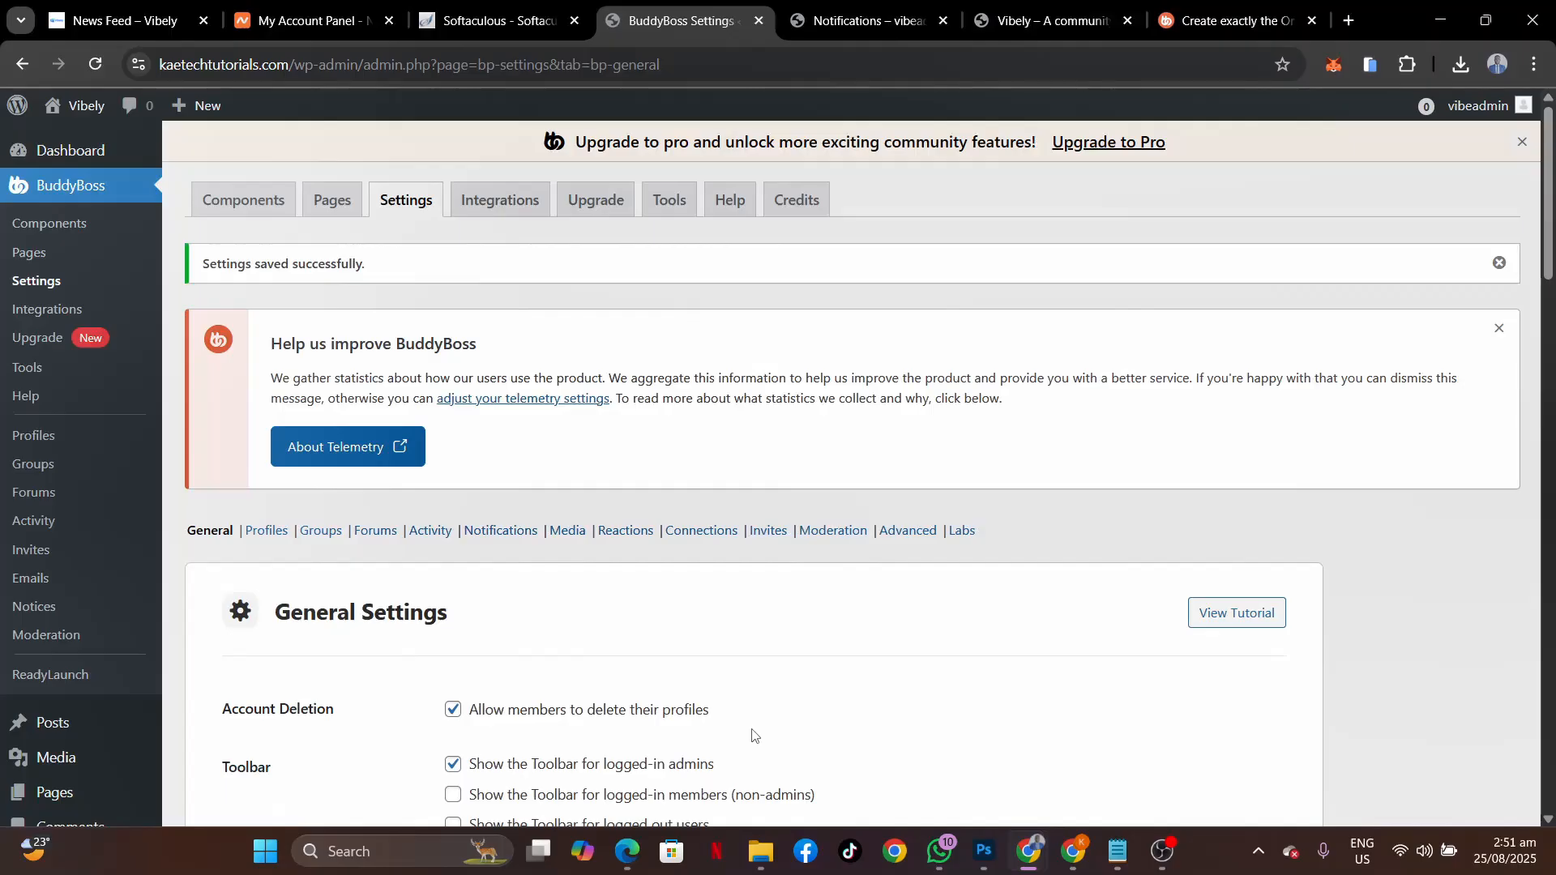
scroll(752, 735, down, 3)
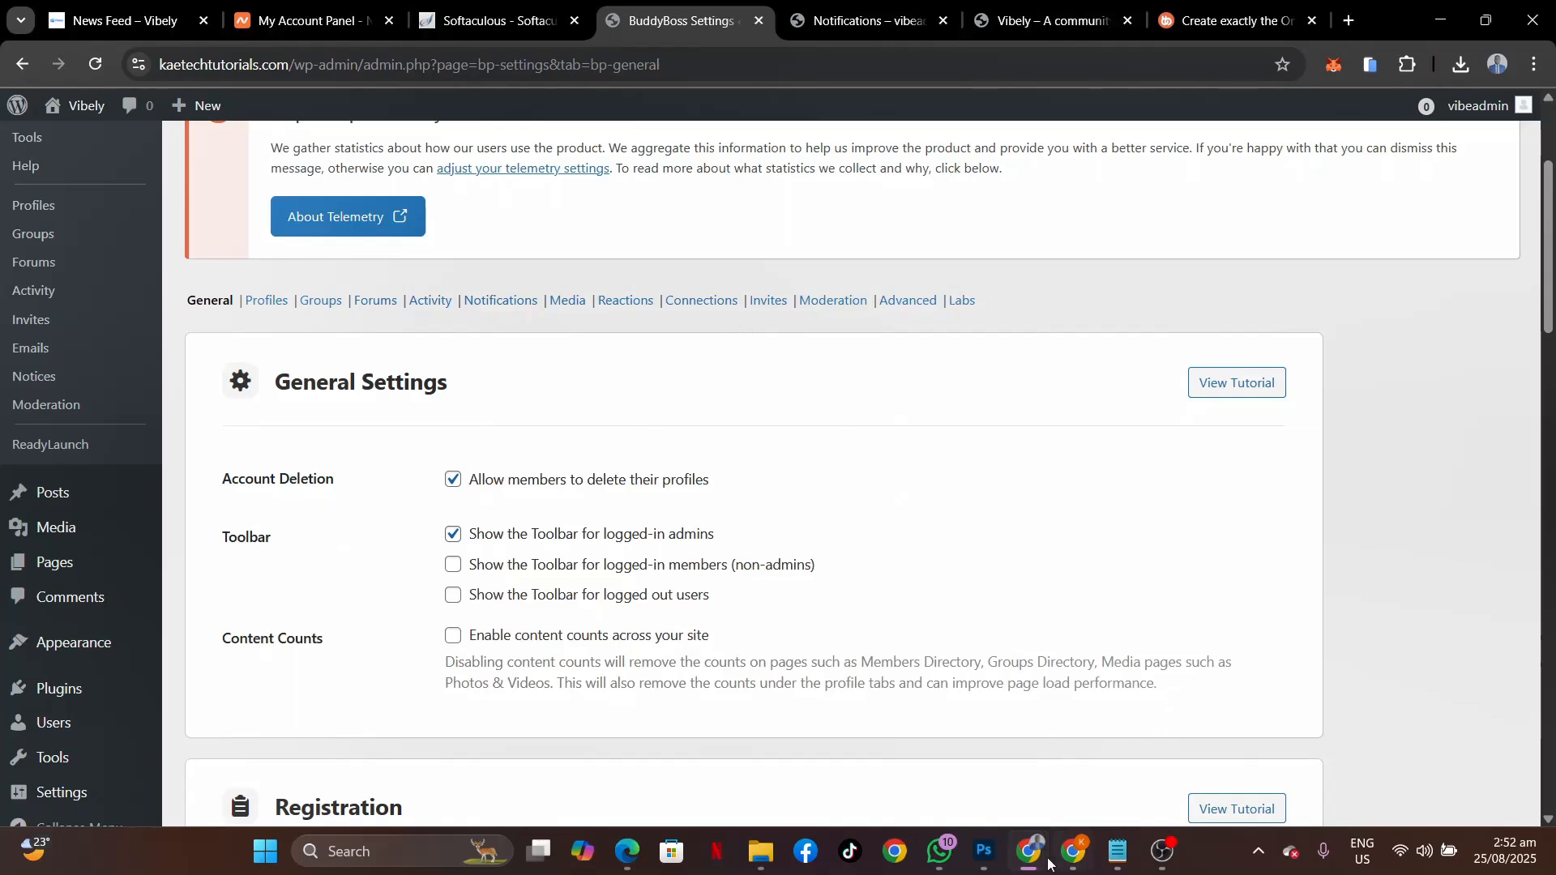
In the logged-out window, reload the News Feed and load the site root to test the restriction.
mouse_move(1046, 862)
click(1135, 750)
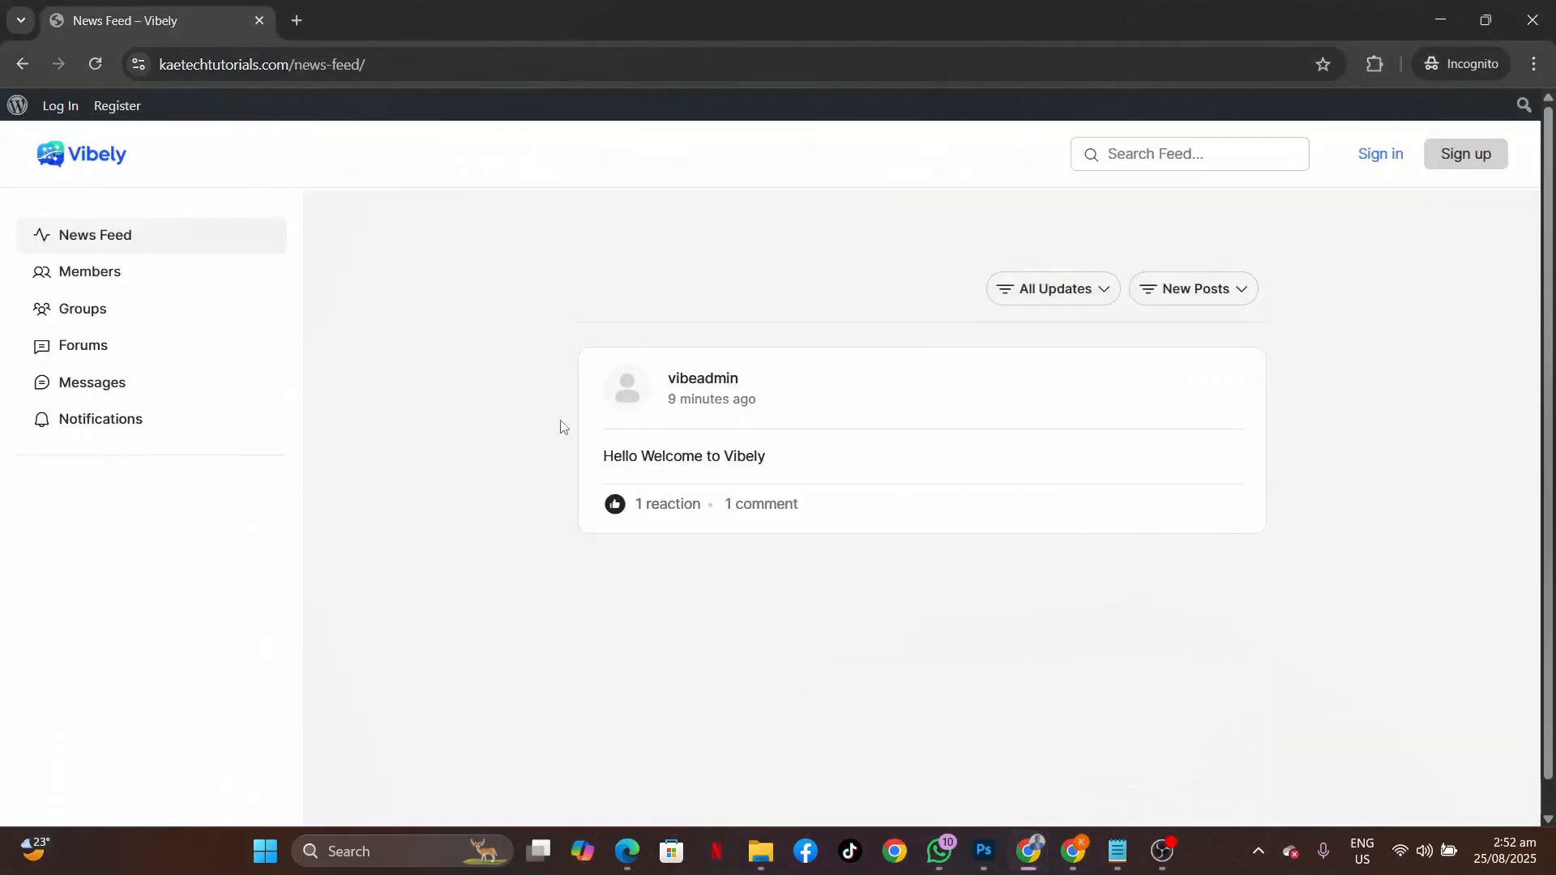
click(95, 64)
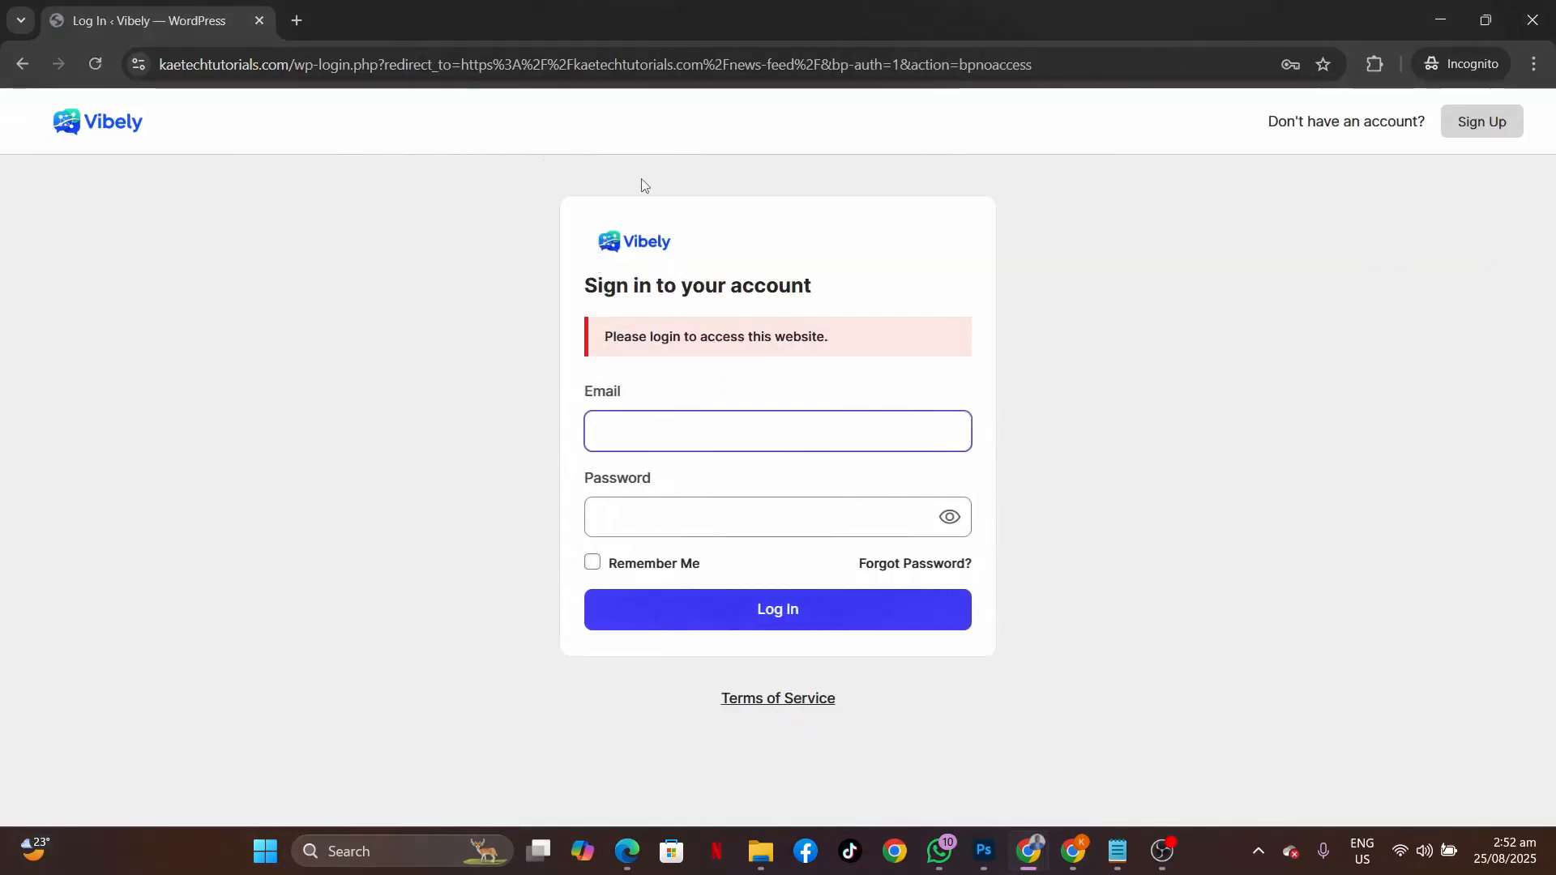
drag(1041, 65, 295, 84)
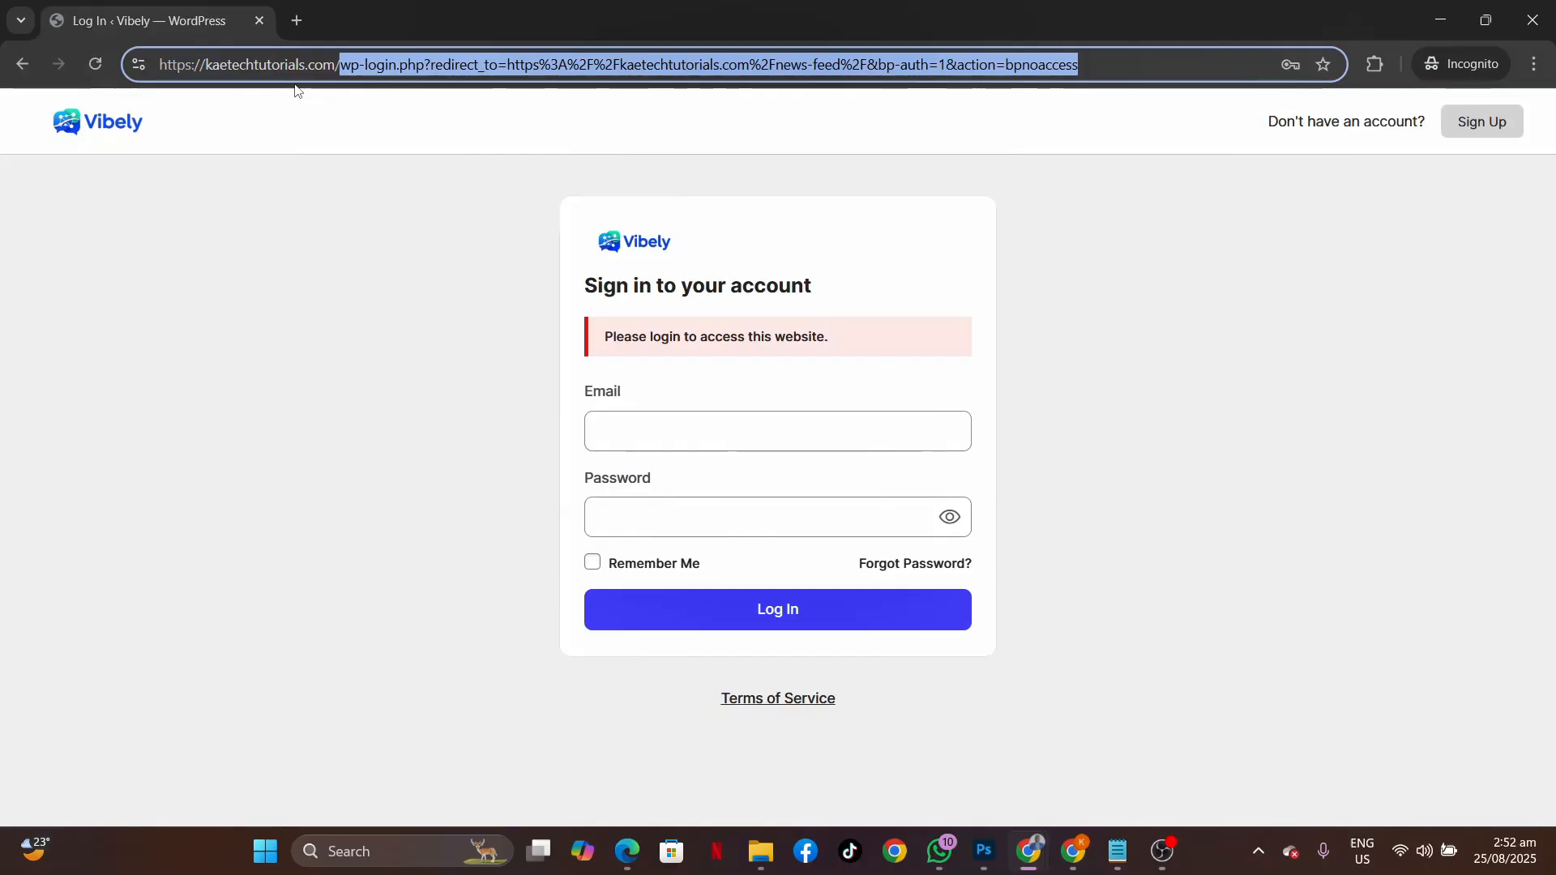
key(BackSpace)
key(Return)
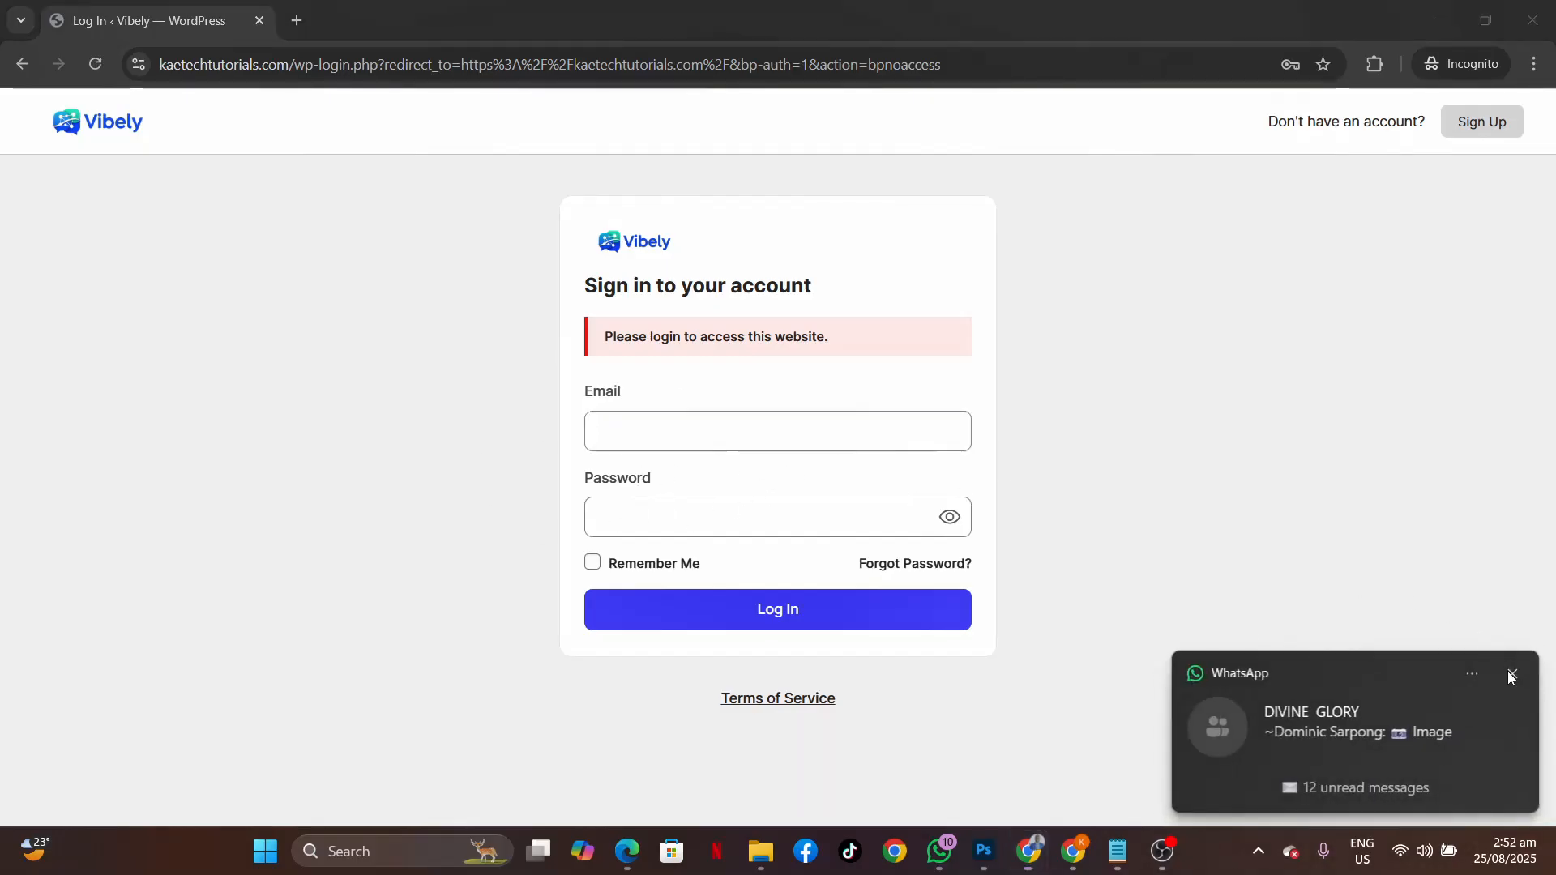
Check that the Create an Account page opens, then return to the Sign In page.
click(1510, 673)
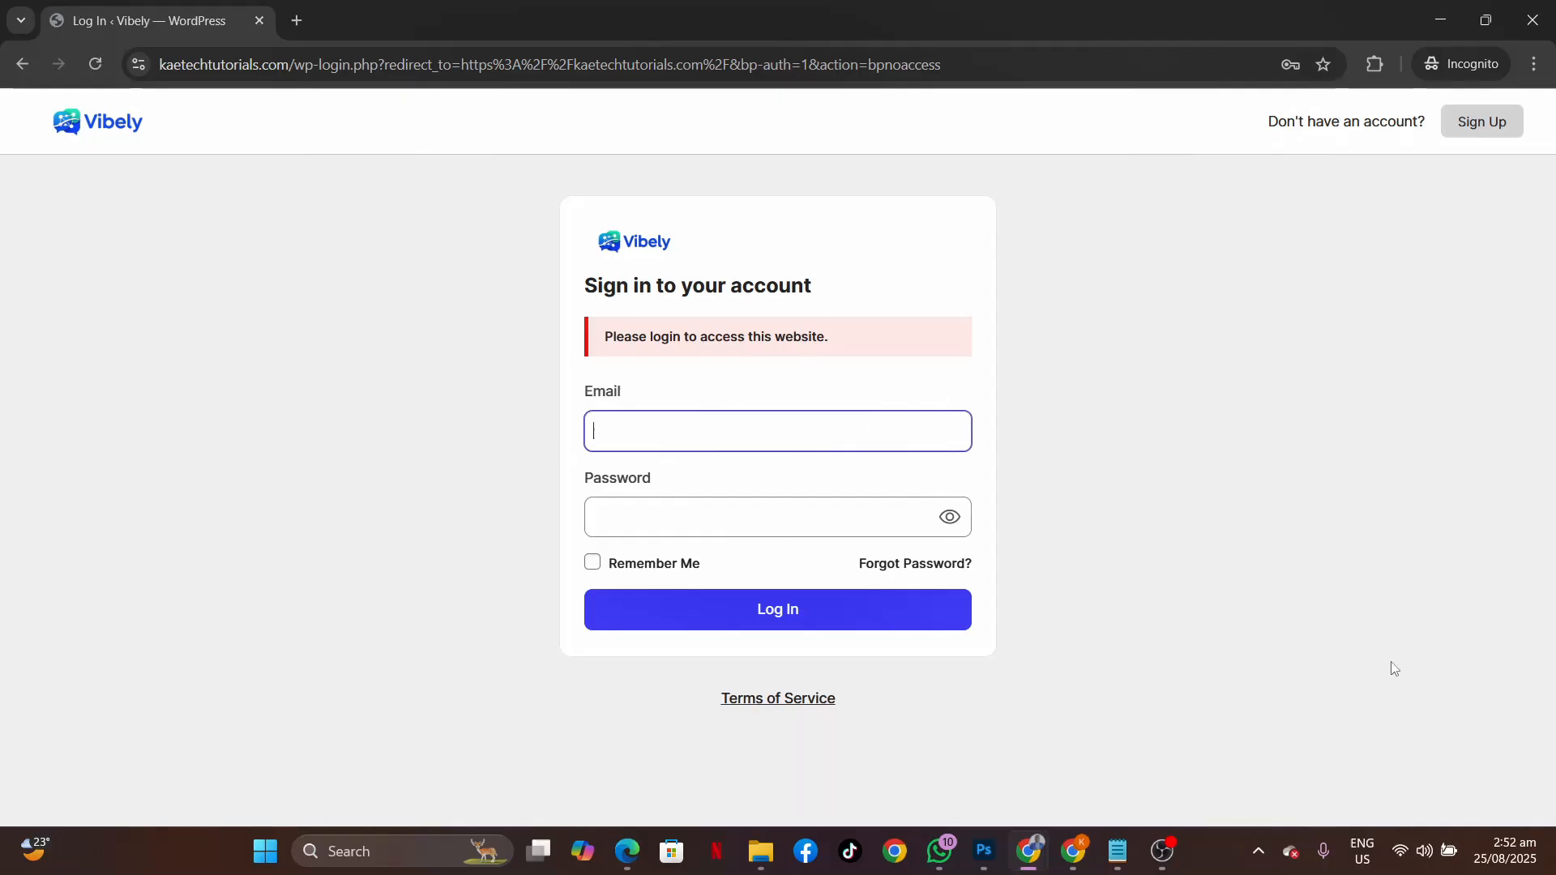
click(1480, 120)
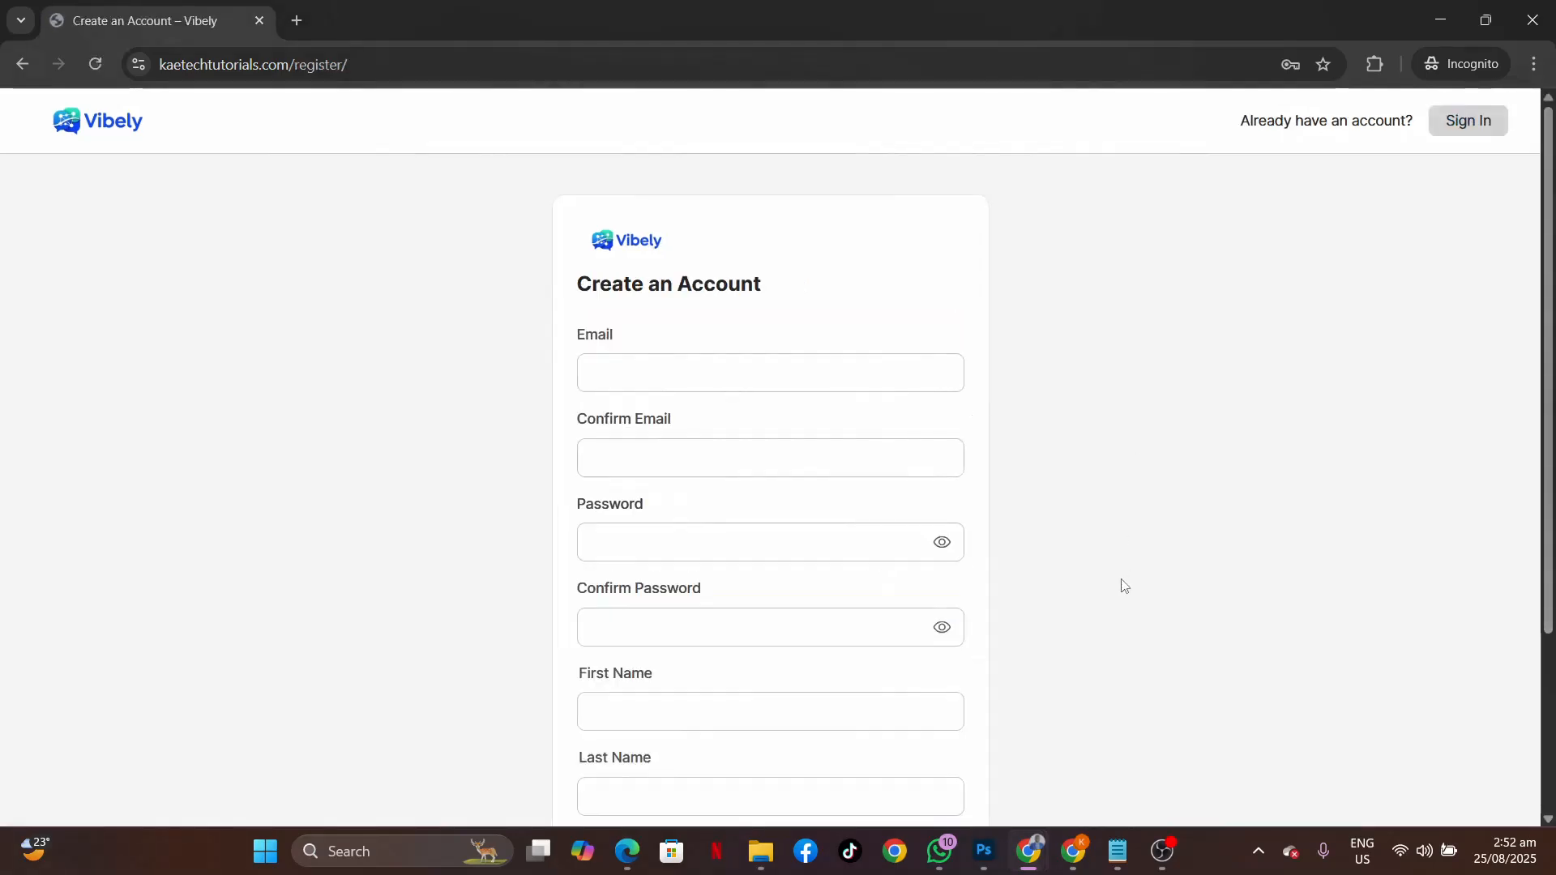
scroll(1123, 585, down, 3)
scroll(1123, 586, up, 3)
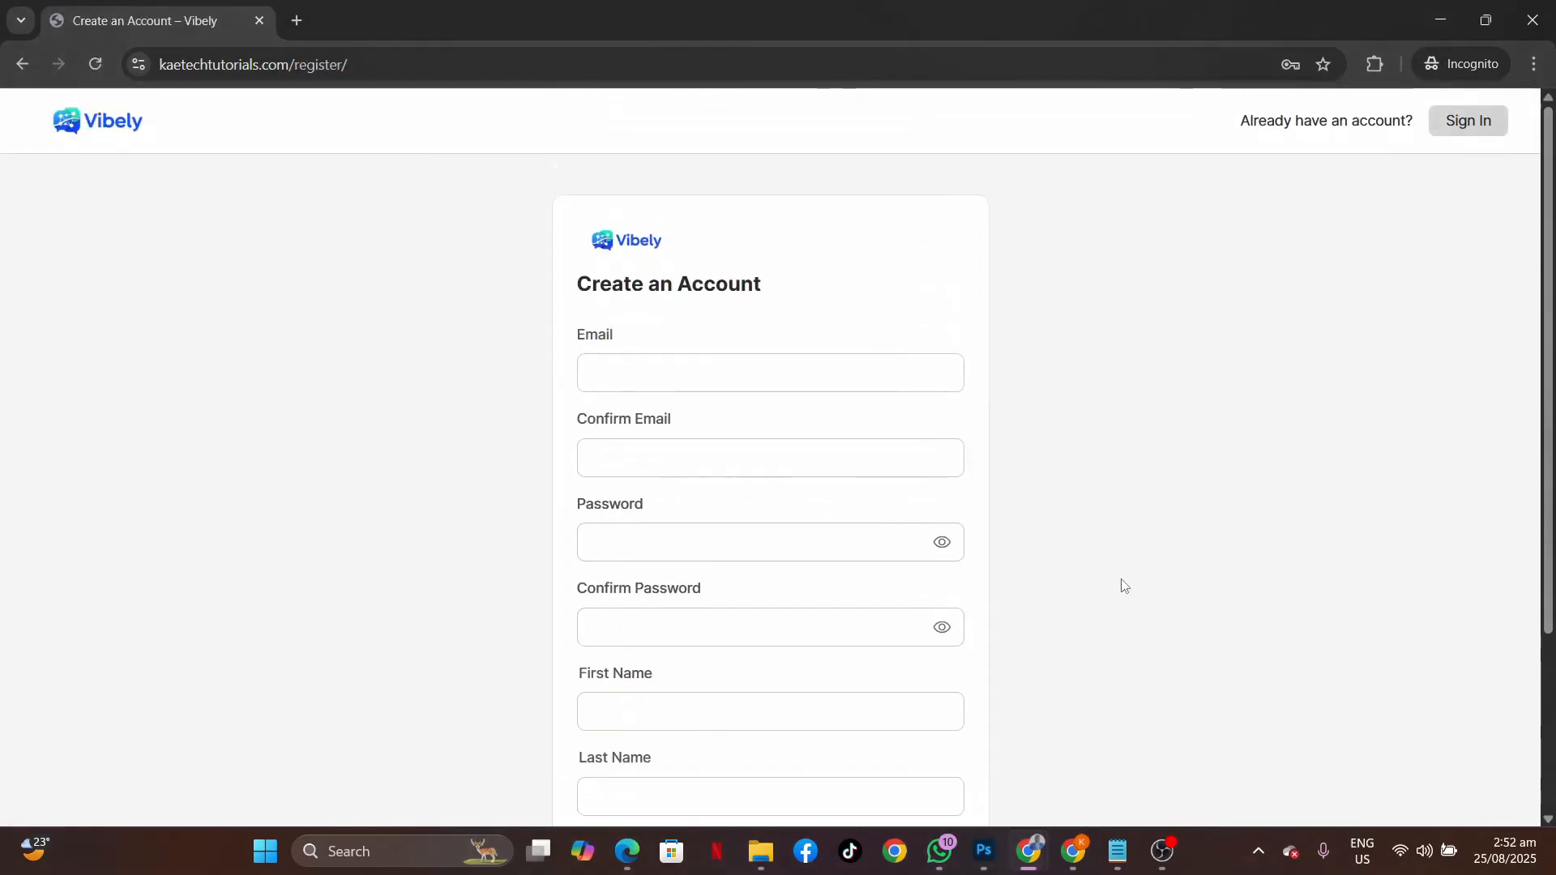
click(1466, 120)
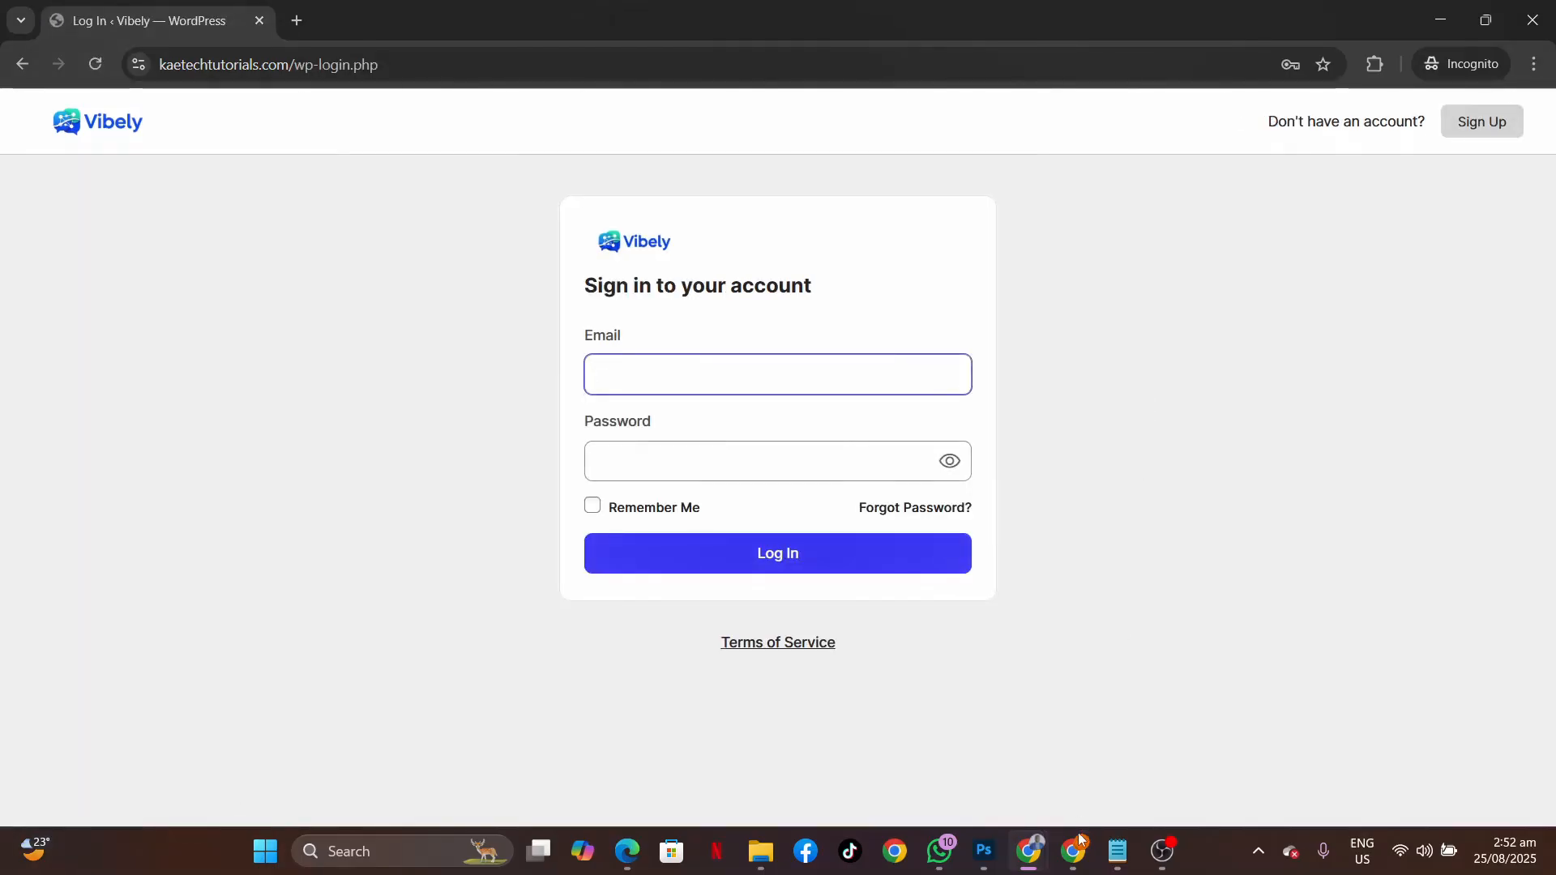
Scroll through the BuddyBoss settings, then view the Vibely News Feed tab as the logged-in member.
mouse_move(1025, 842)
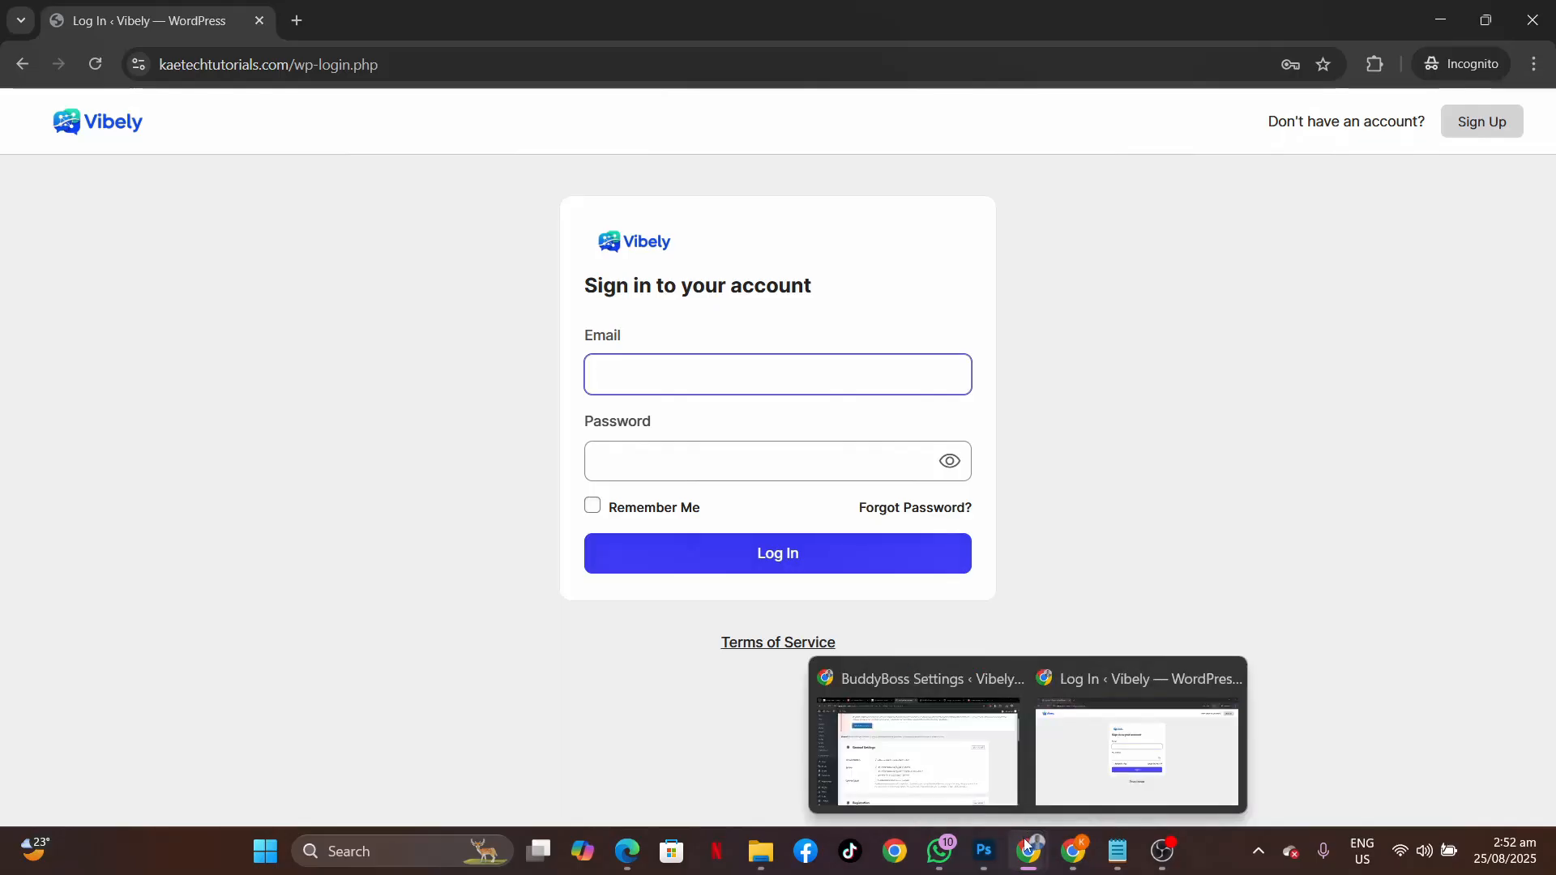
click(973, 790)
scroll(717, 549, down, 1)
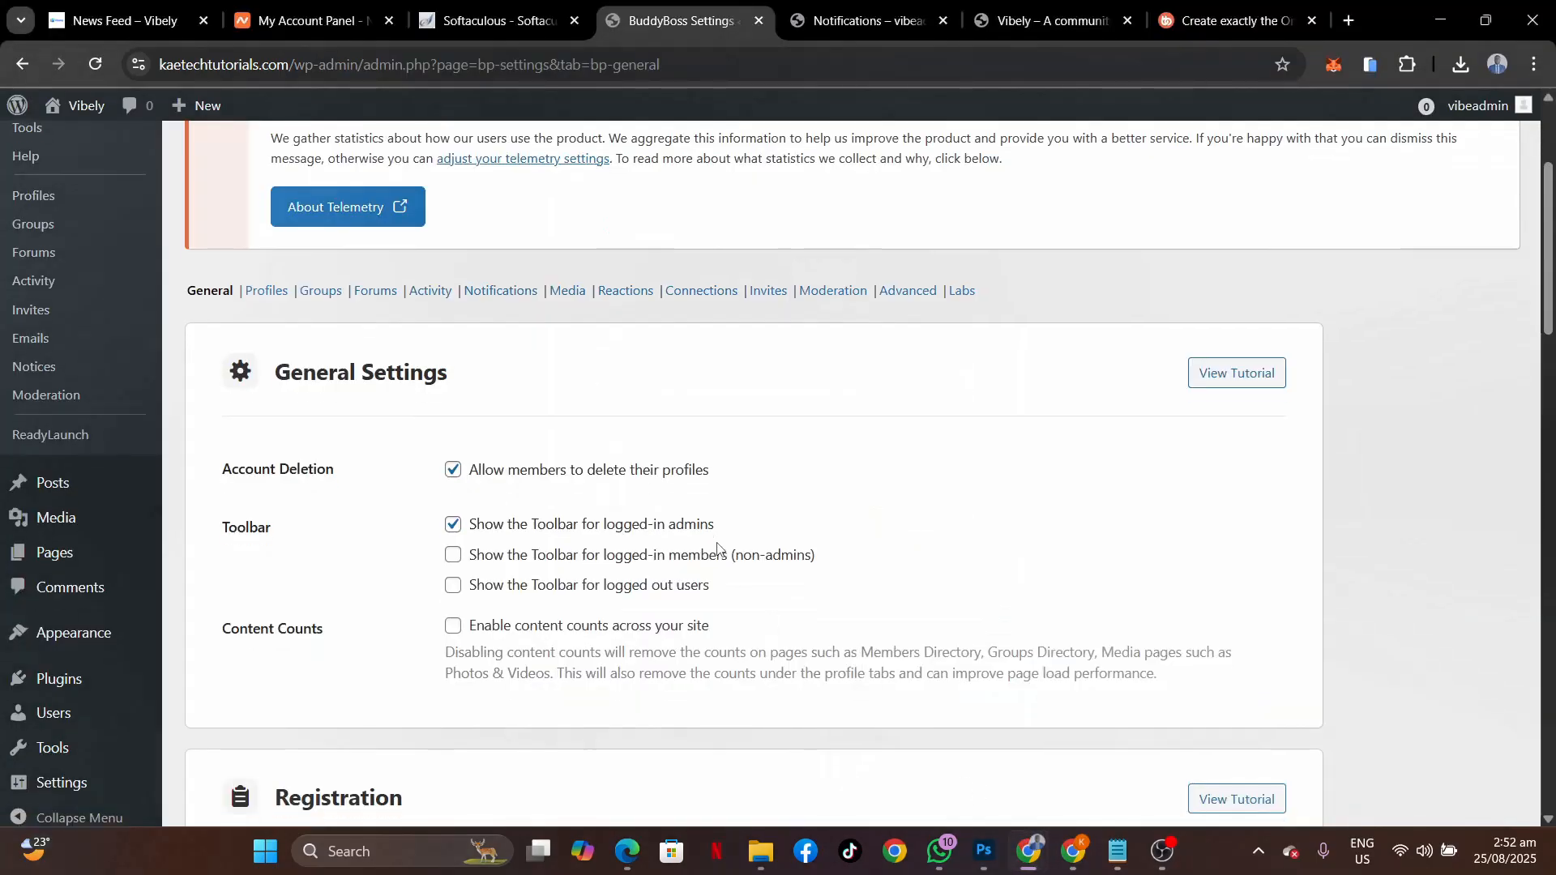
scroll(716, 547, down, 2)
scroll(716, 548, down, 3)
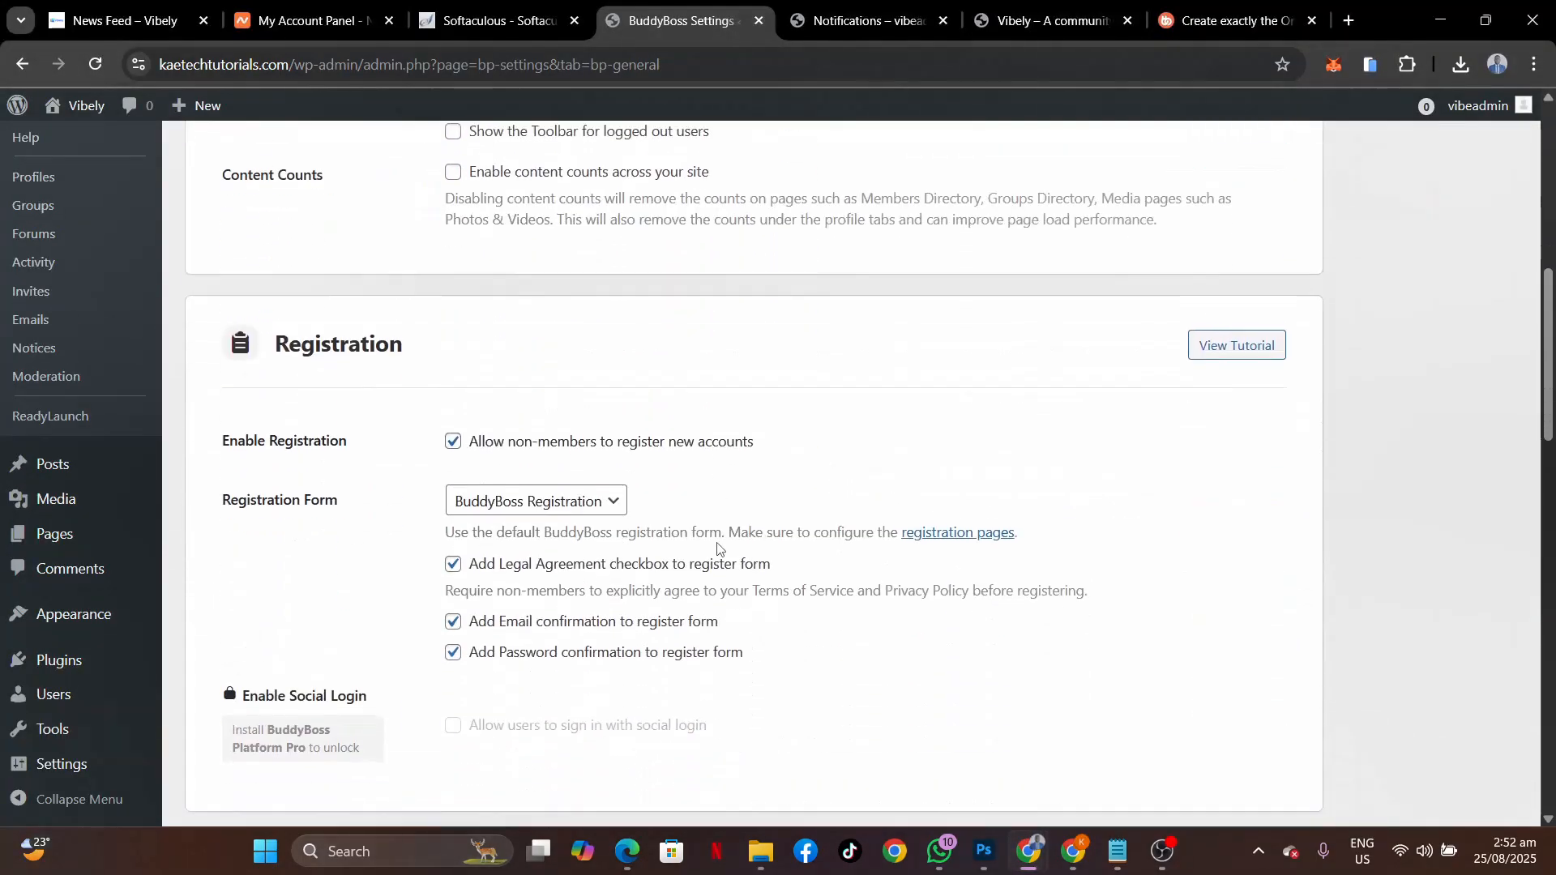
scroll(716, 547, down, 2)
scroll(717, 549, down, 6)
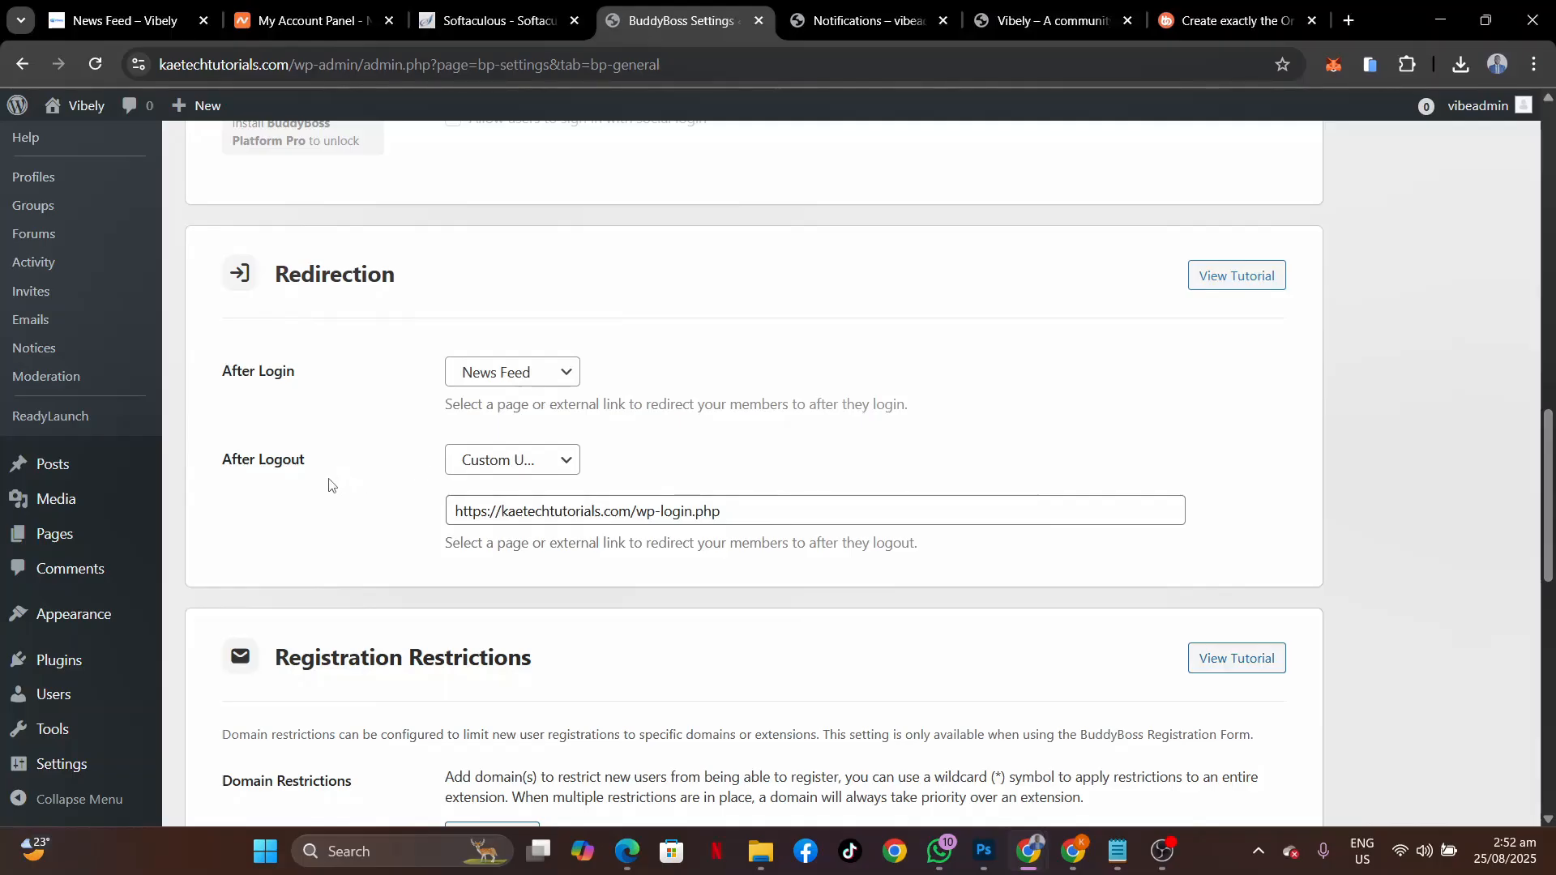
scroll(462, 636, down, 9)
scroll(460, 633, down, 1)
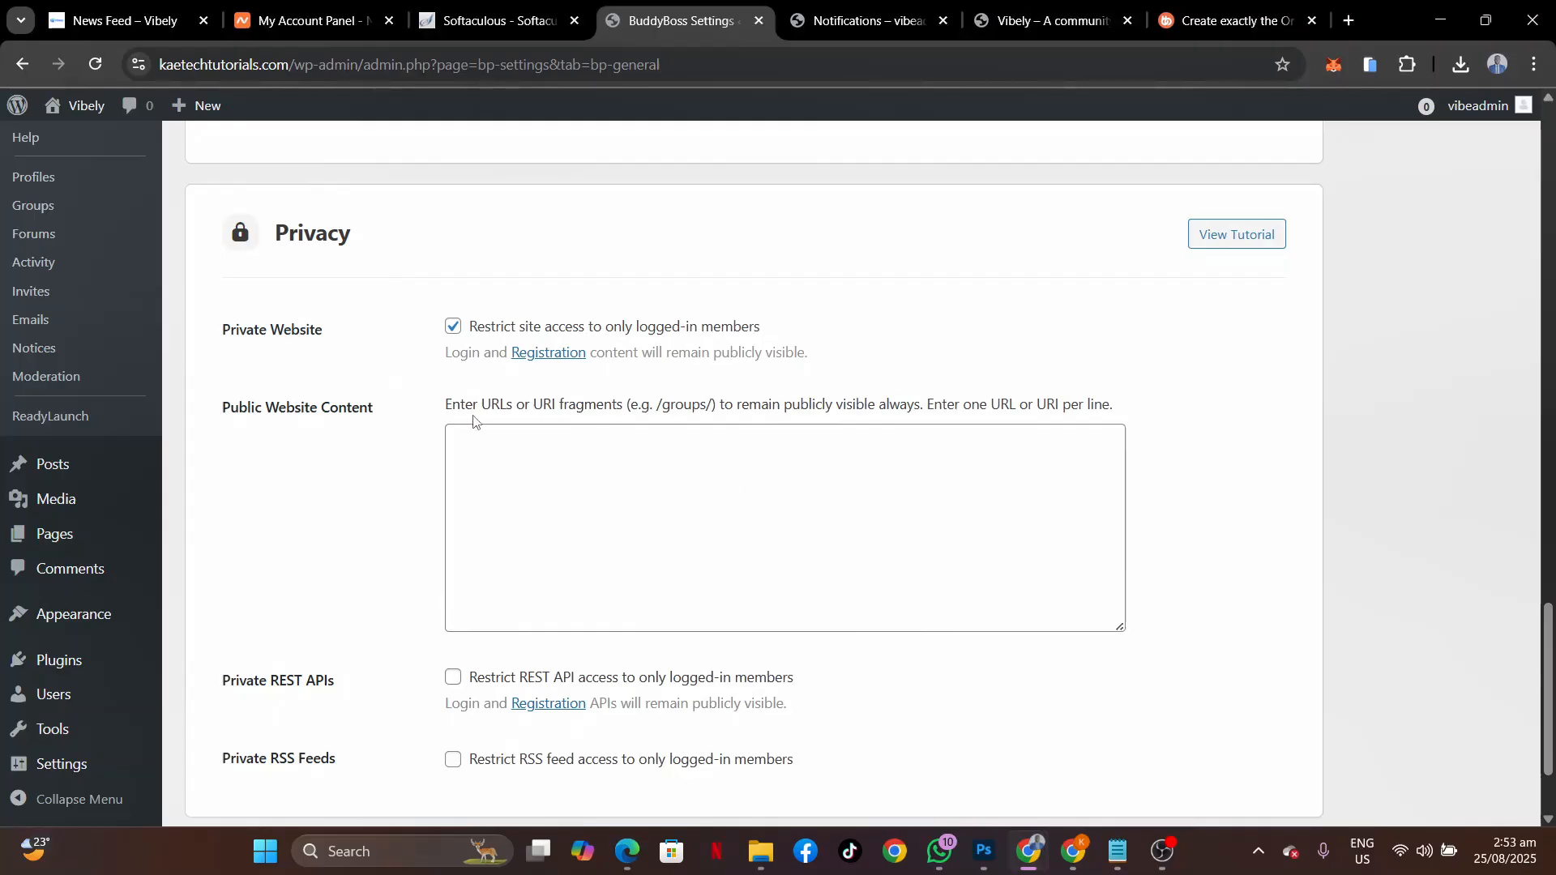
click(115, 25)
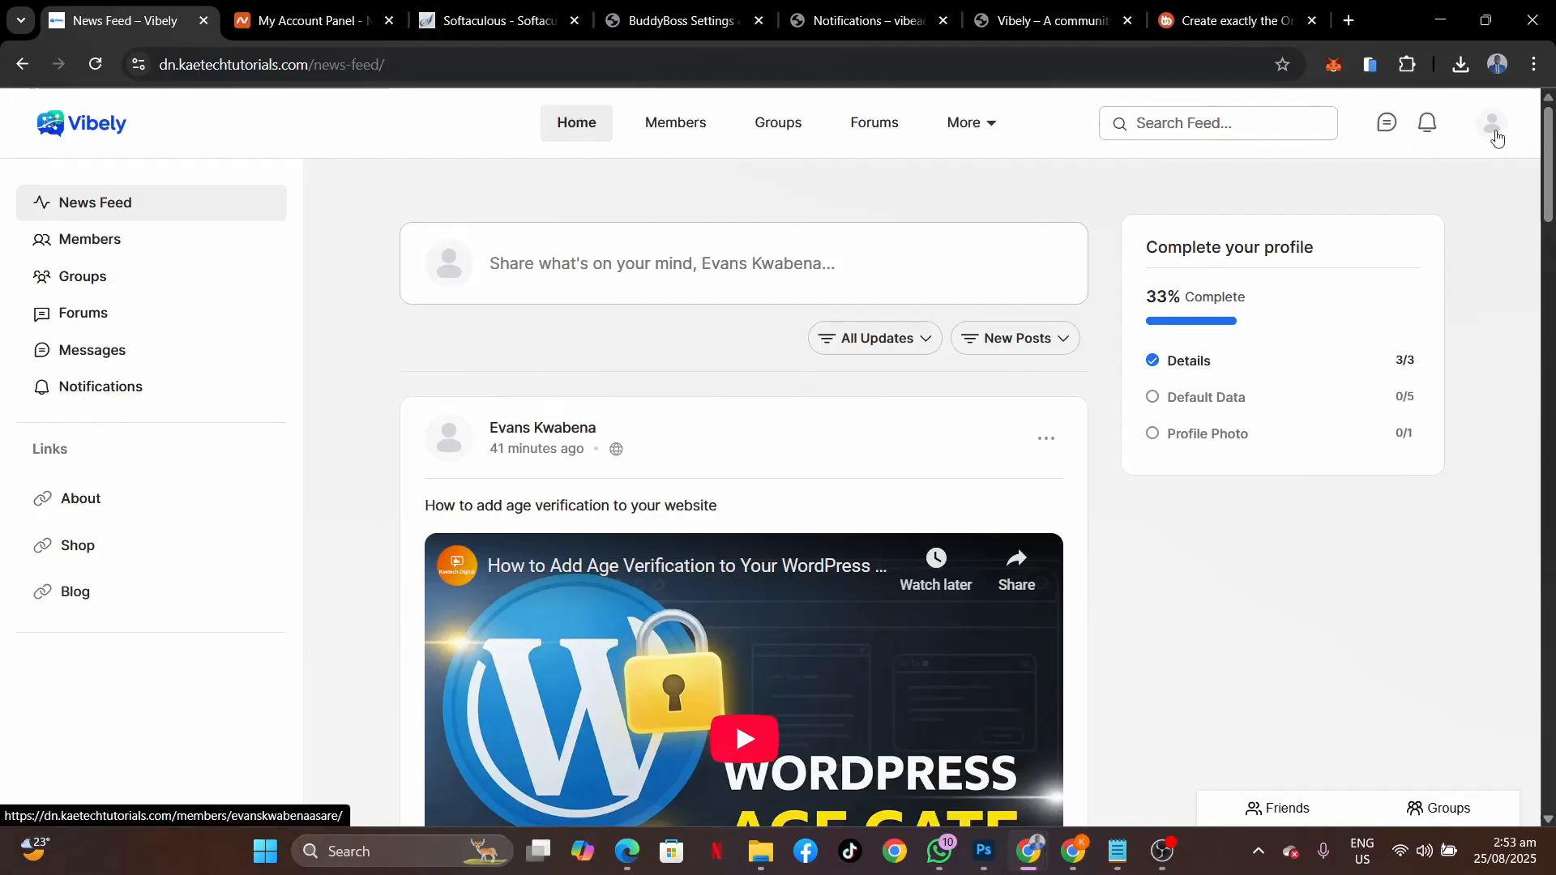
Log out of Vibely from the avatar menu and check the sign-in prompt that appears.
mouse_move(1494, 128)
click(1329, 355)
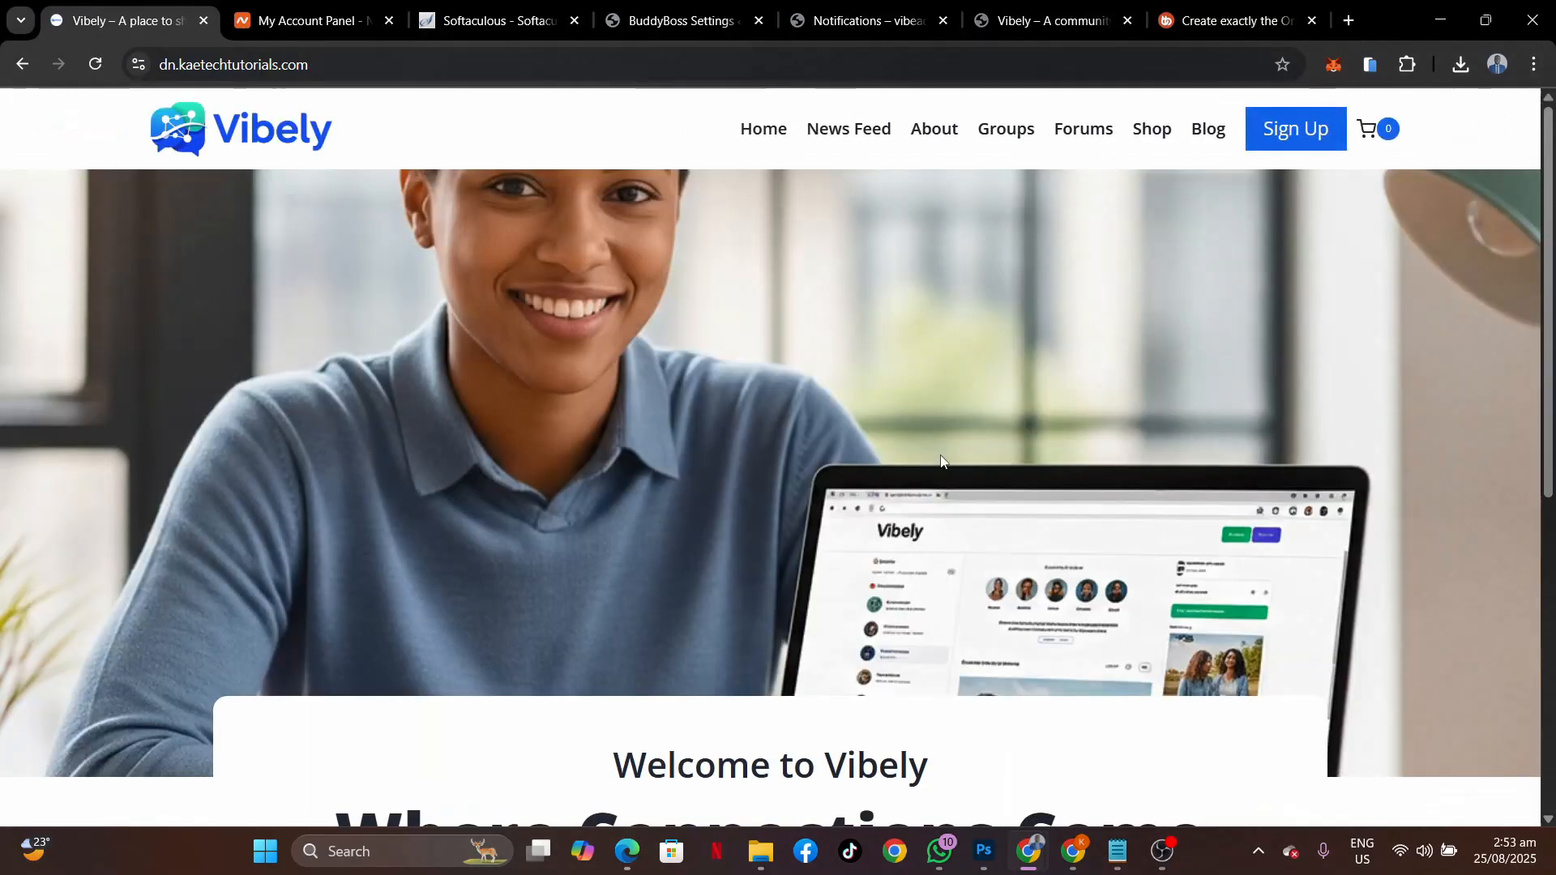
scroll(941, 462, down, 6)
scroll(941, 462, up, 6)
scroll(835, 661, down, 6)
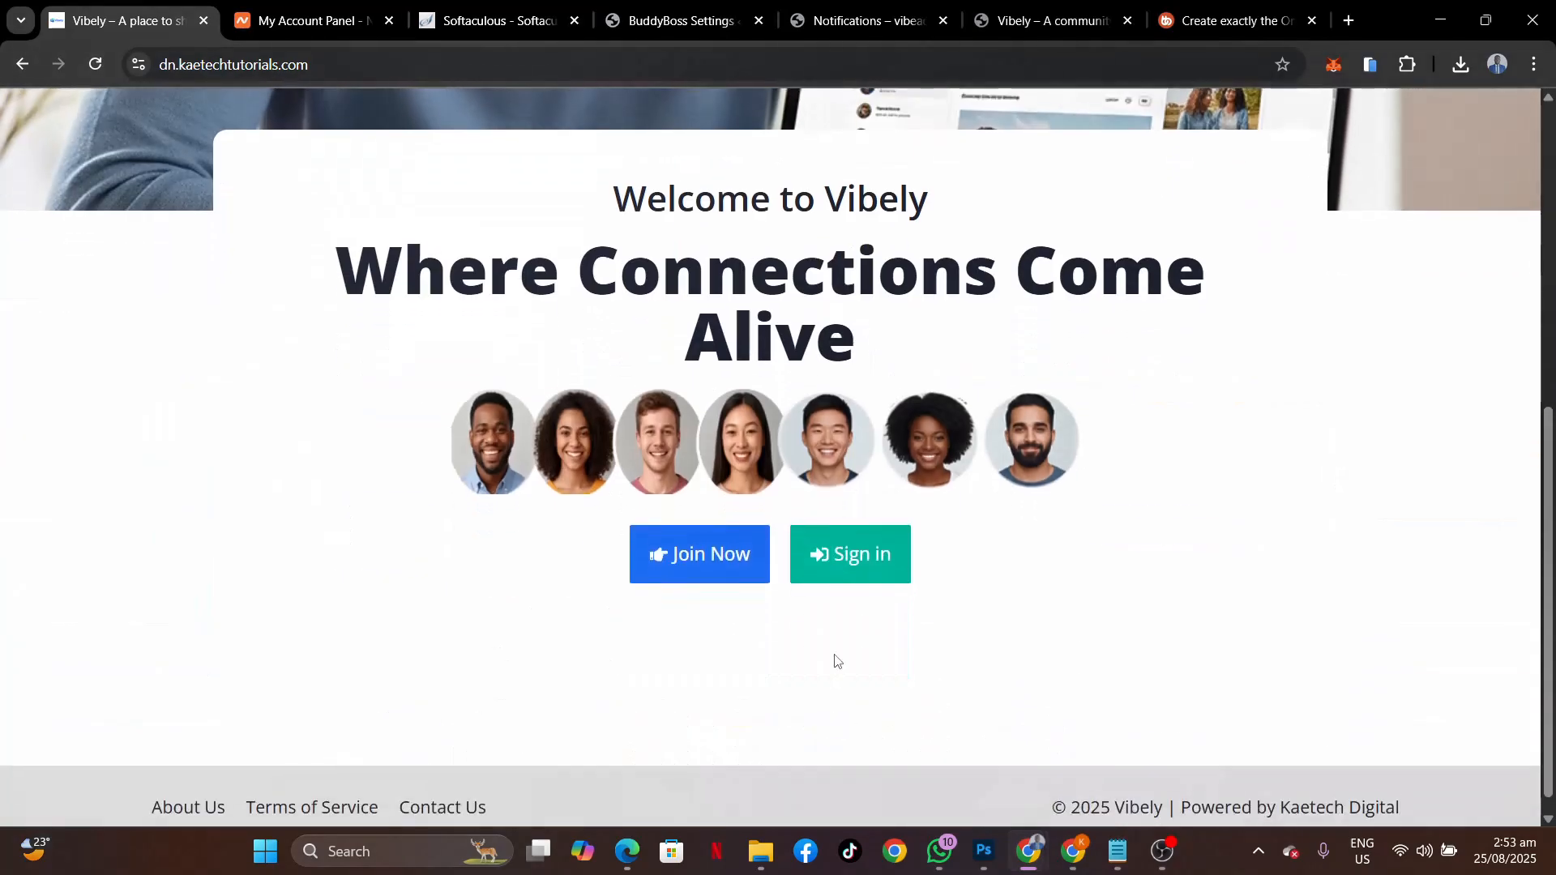
scroll(836, 660, up, 6)
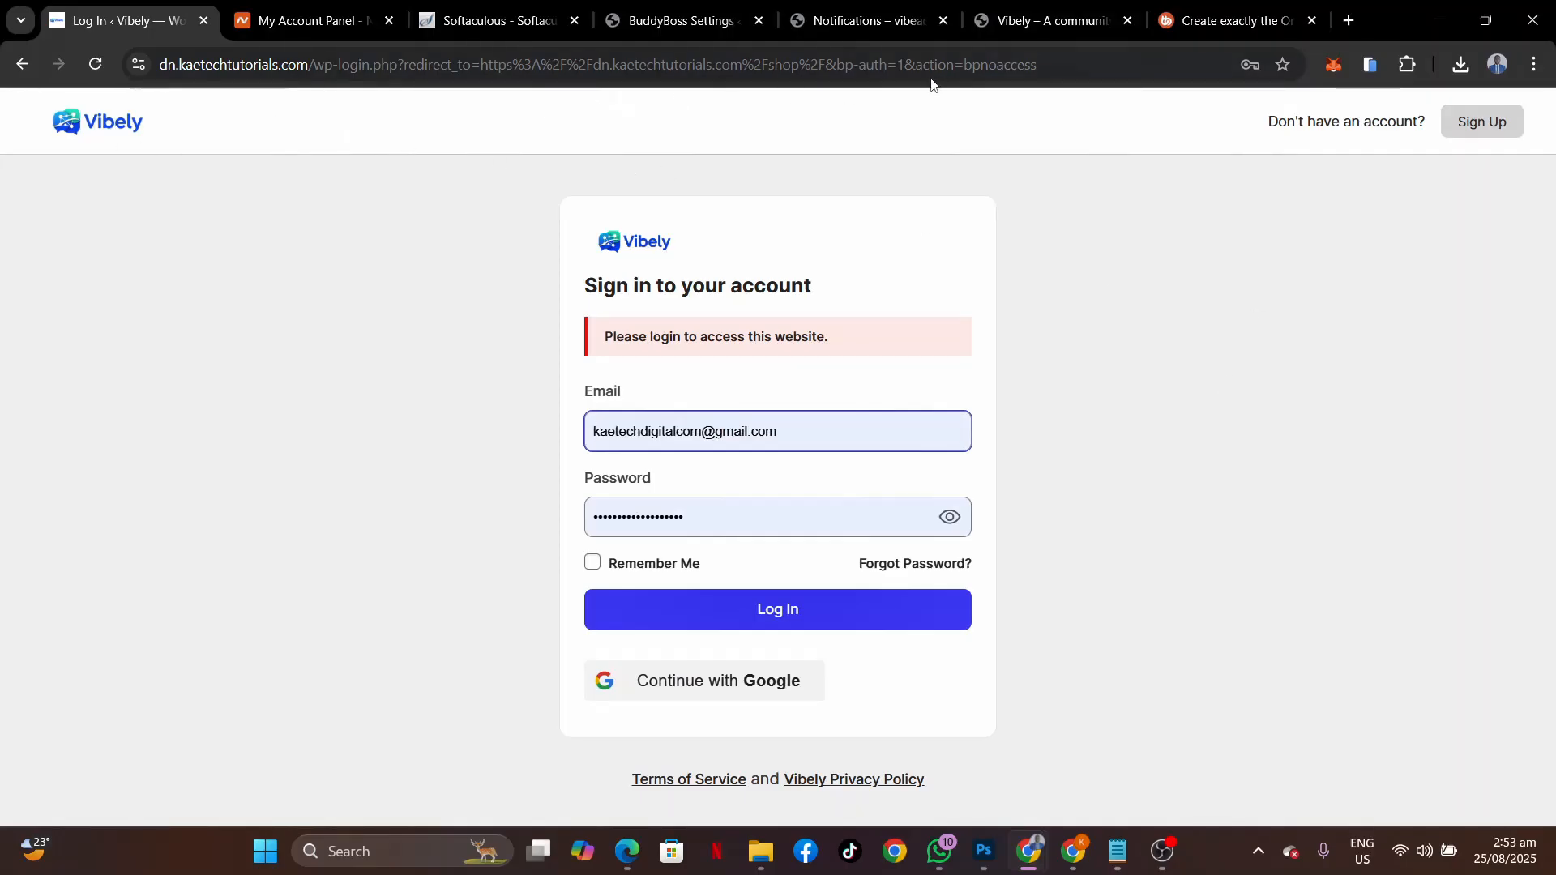
Remove the login redirect from the address to load the Vibely landing page.
drag(1046, 65, 315, 80)
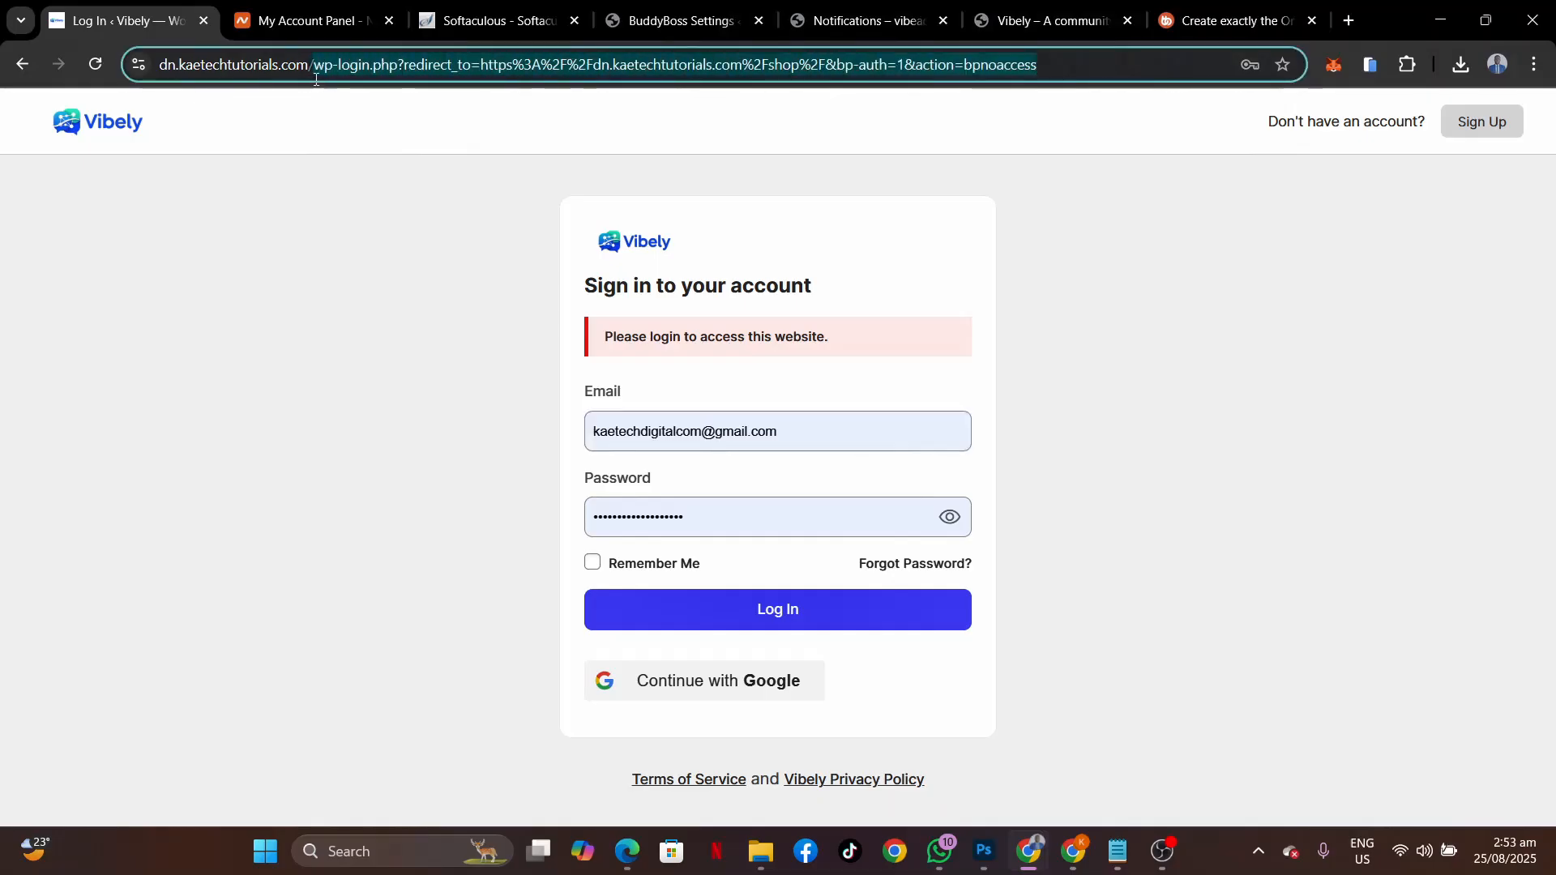
key(BackSpace)
key(Return)
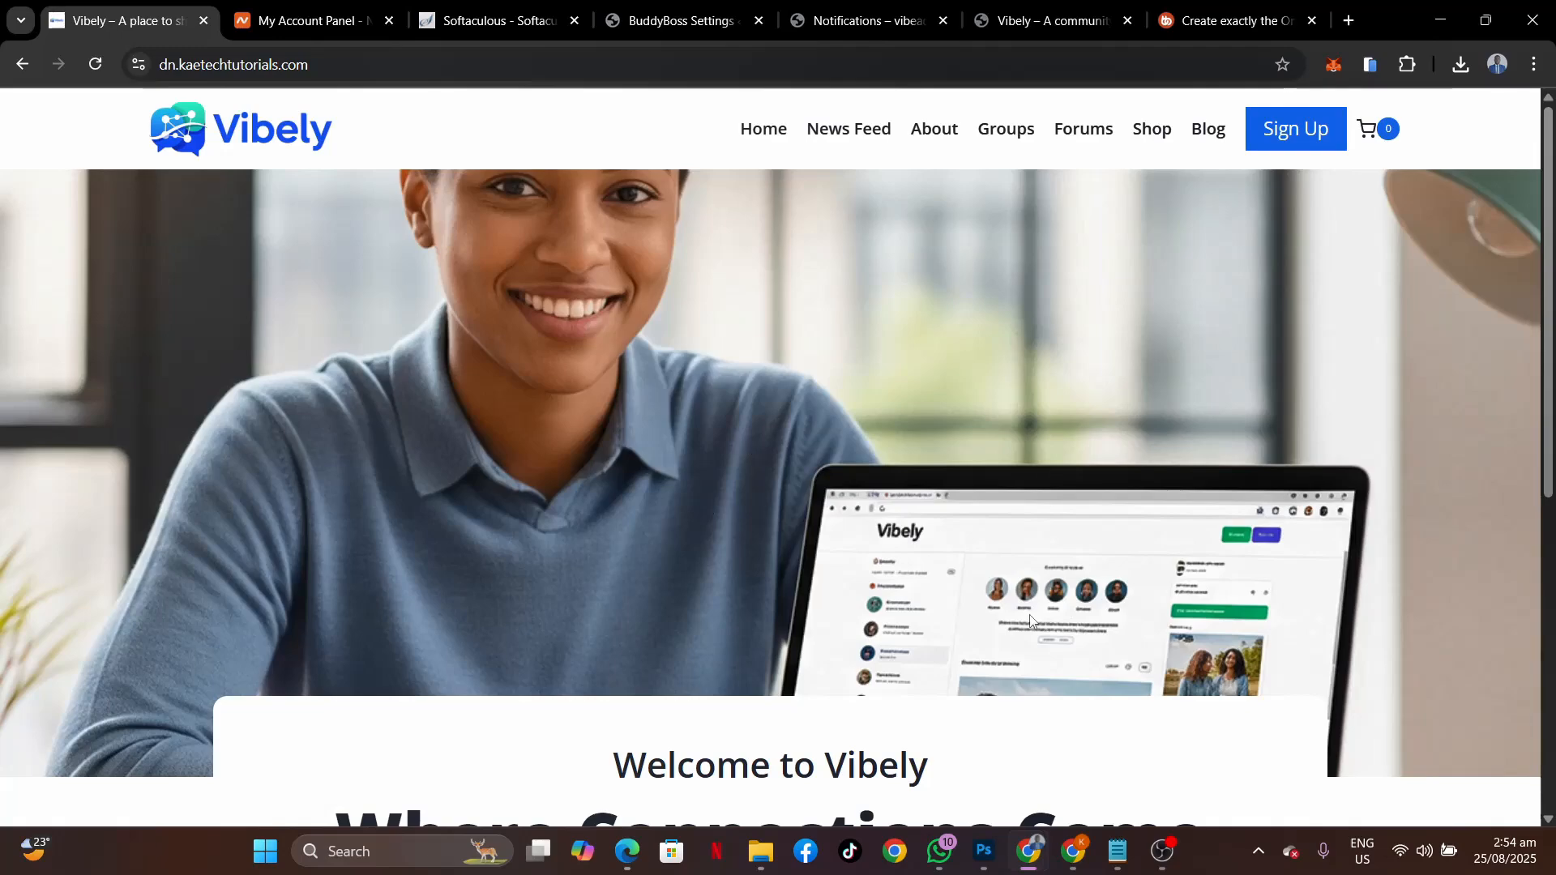
scroll(1030, 620, down, 5)
scroll(1029, 619, up, 5)
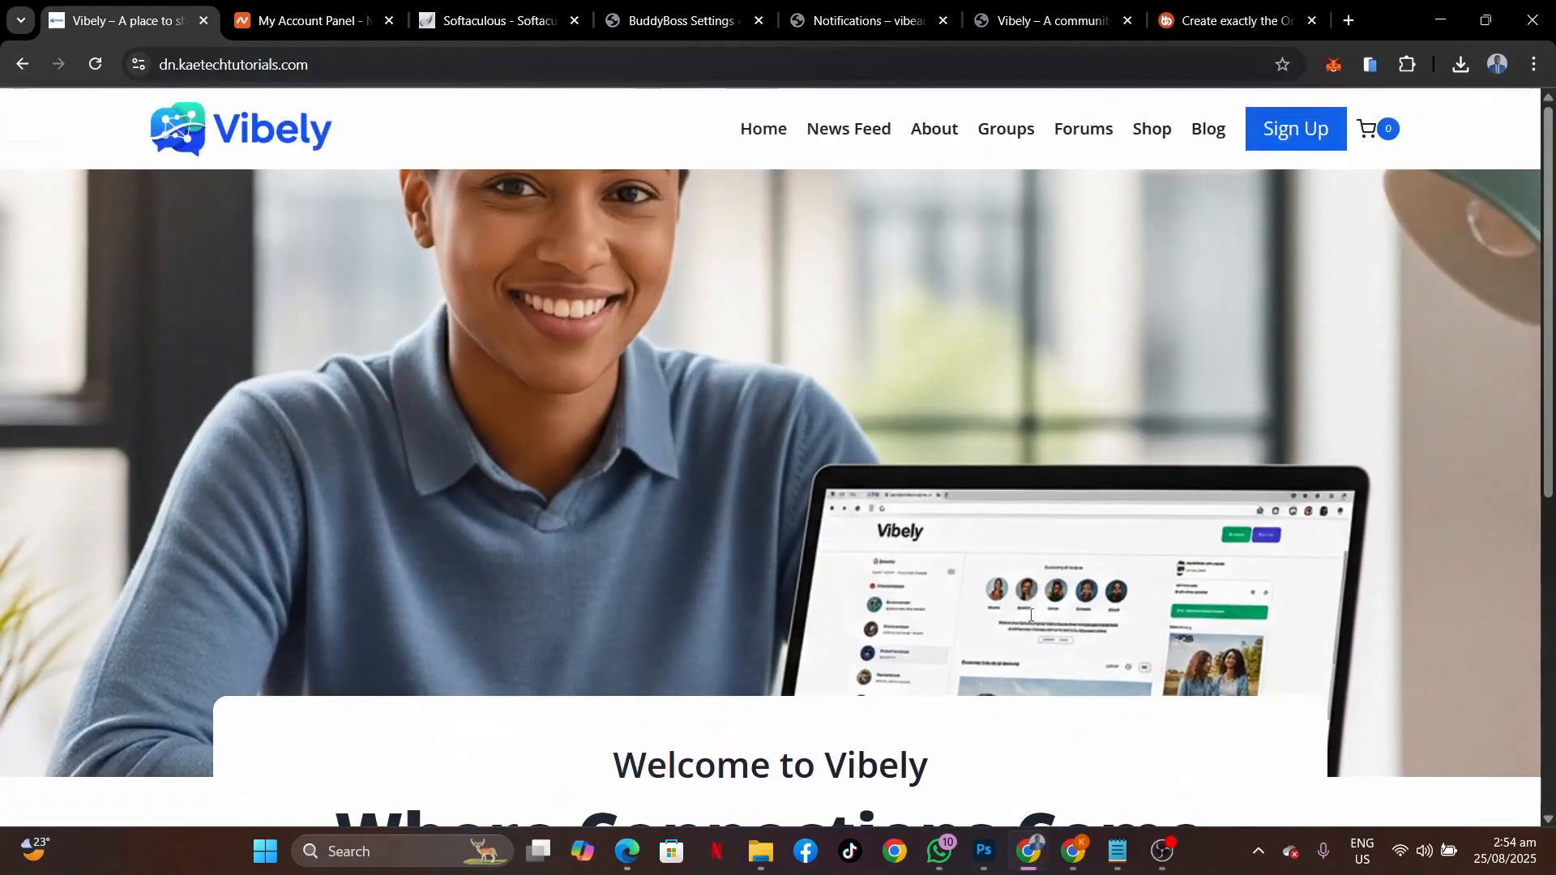
scroll(1031, 621, down, 6)
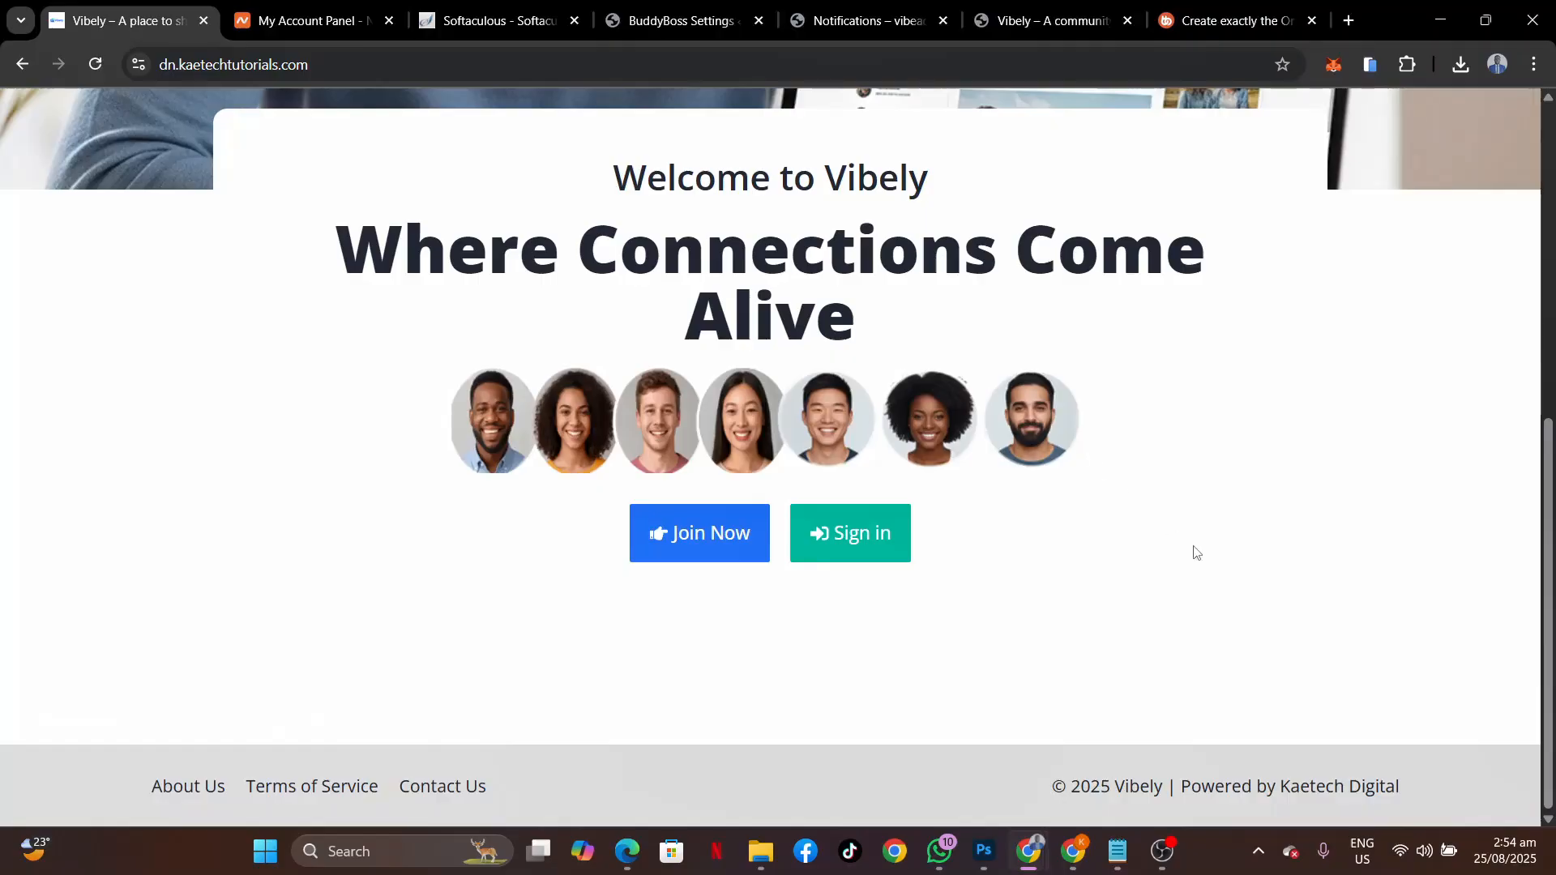
scroll(1193, 550, up, 6)
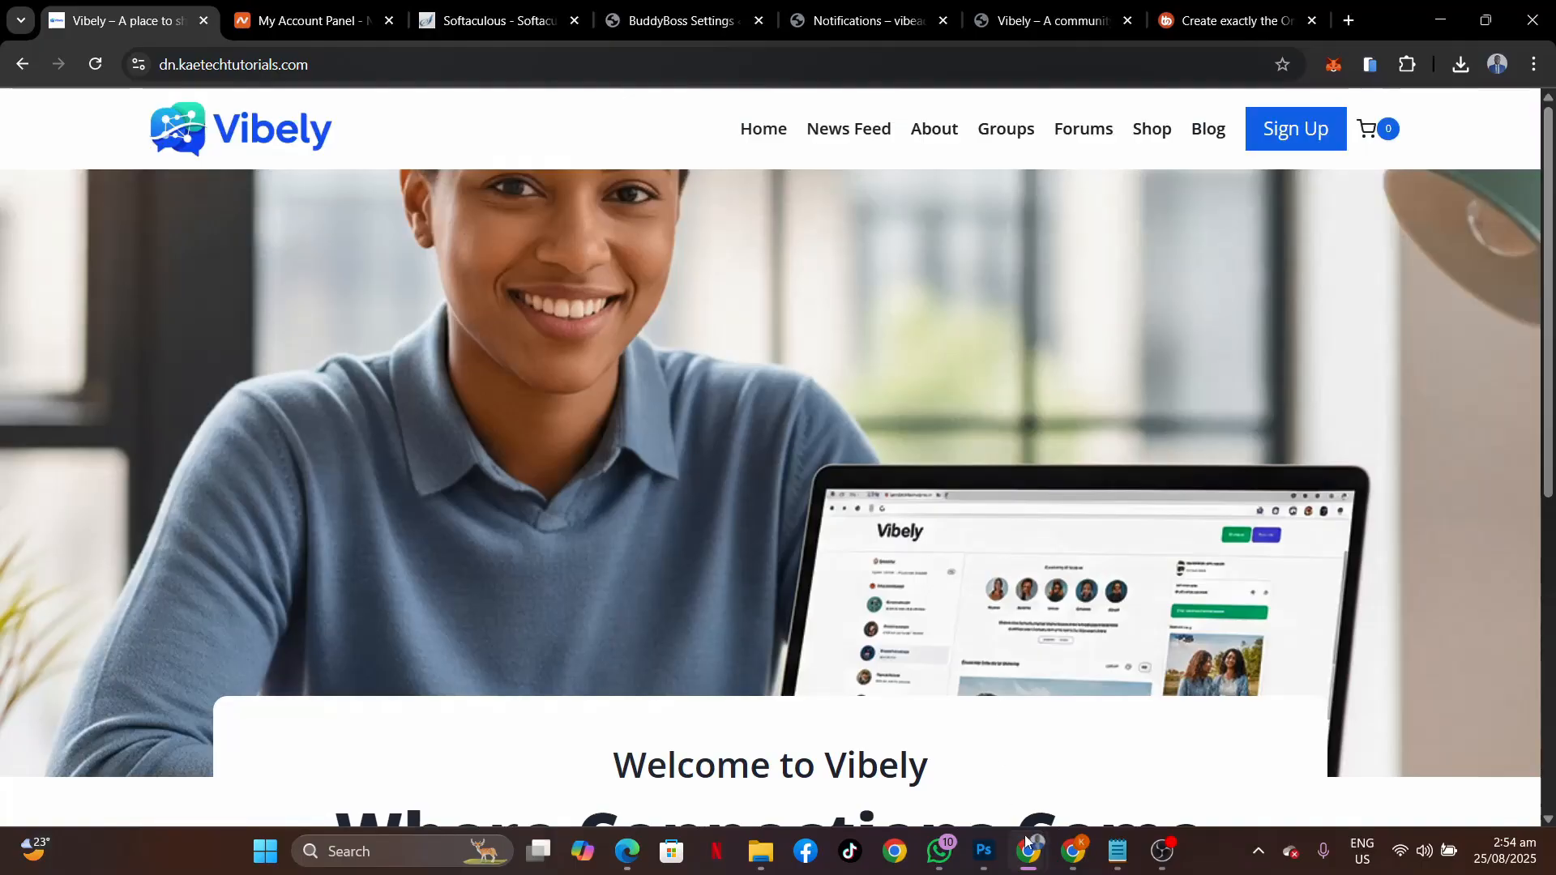
mouse_move(1030, 850)
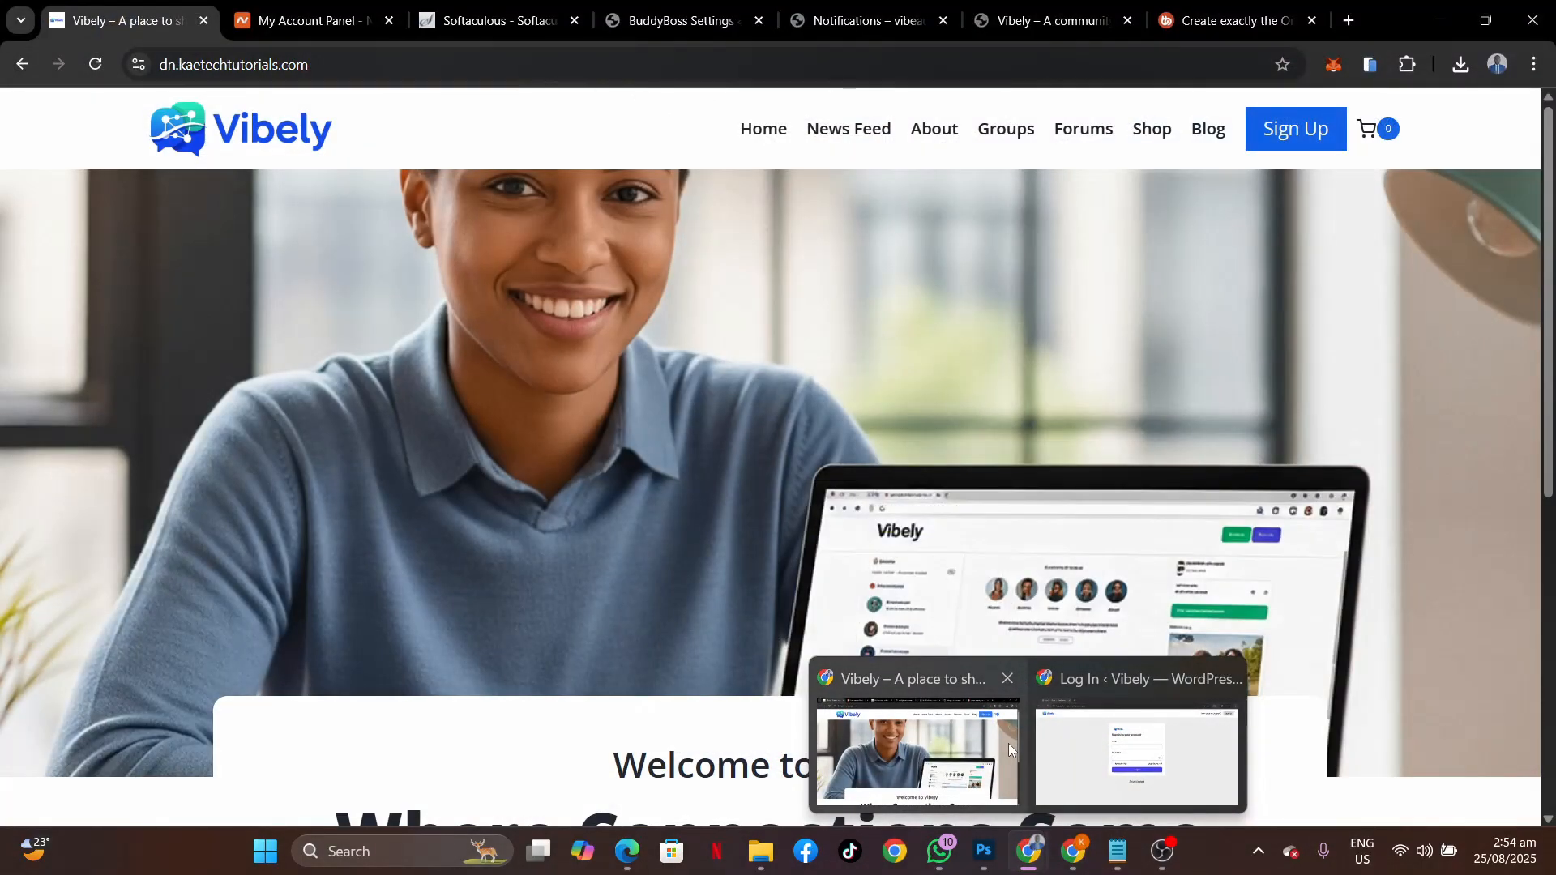
click(1008, 751)
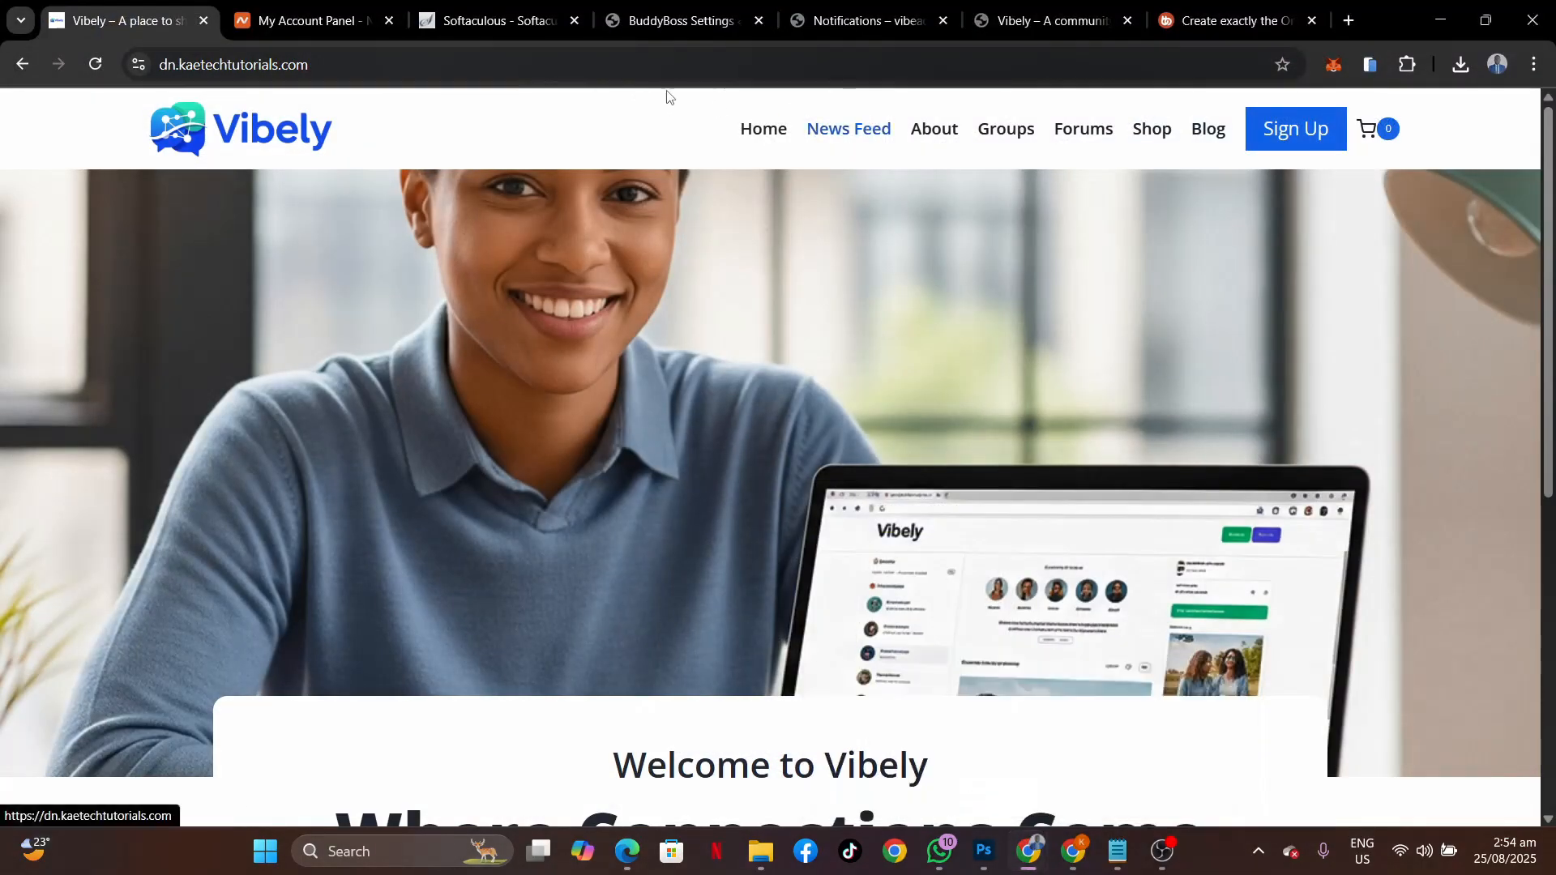
Return to the BuddyBoss settings and open the Profiles section.
click(659, 28)
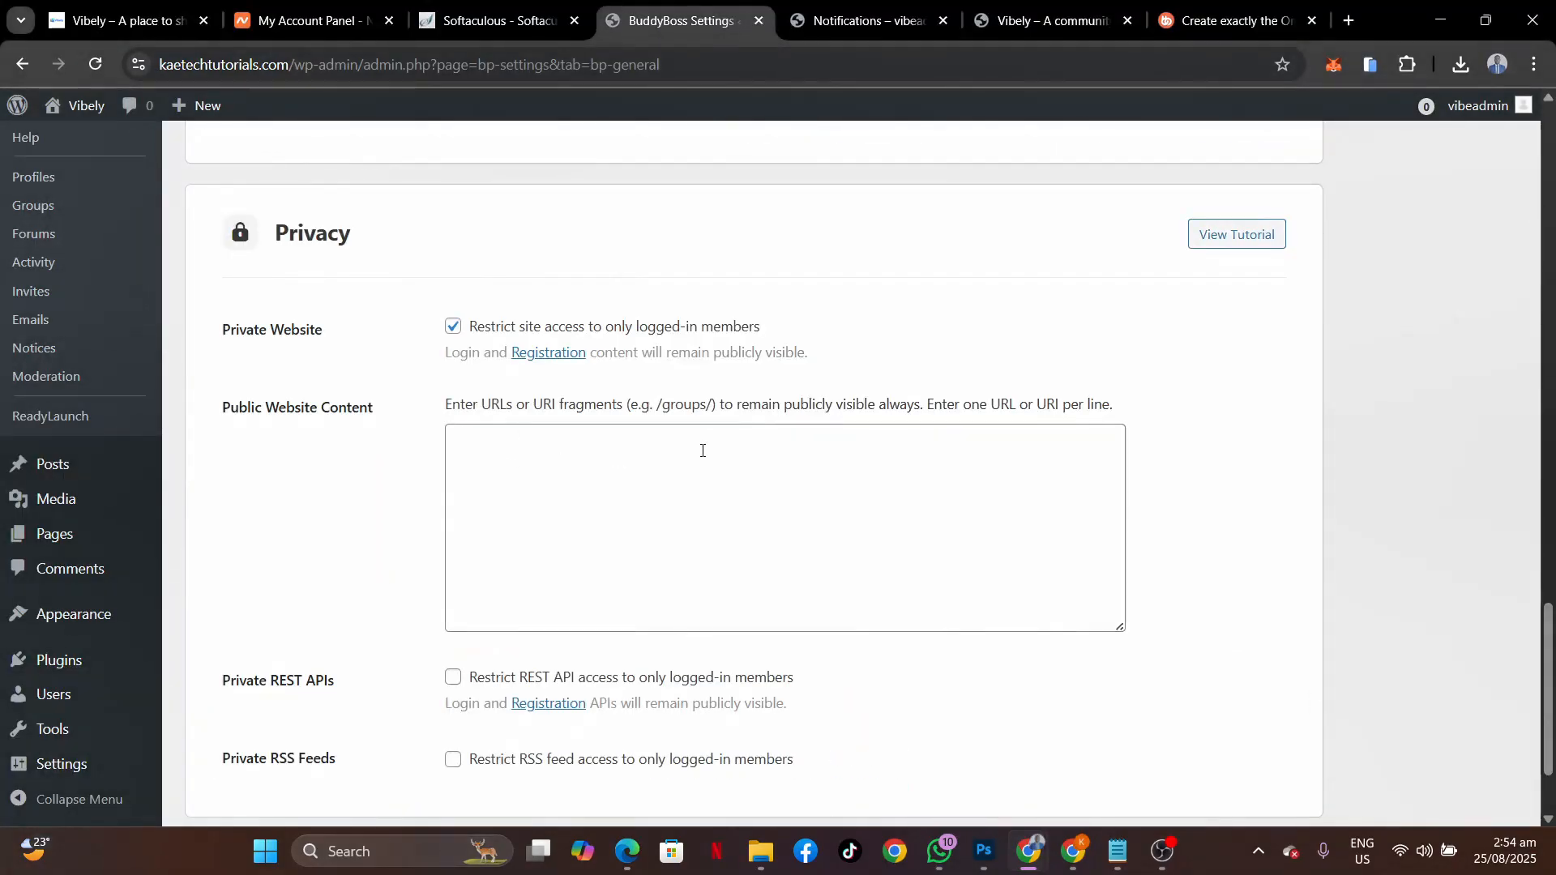
scroll(425, 428, up, 5)
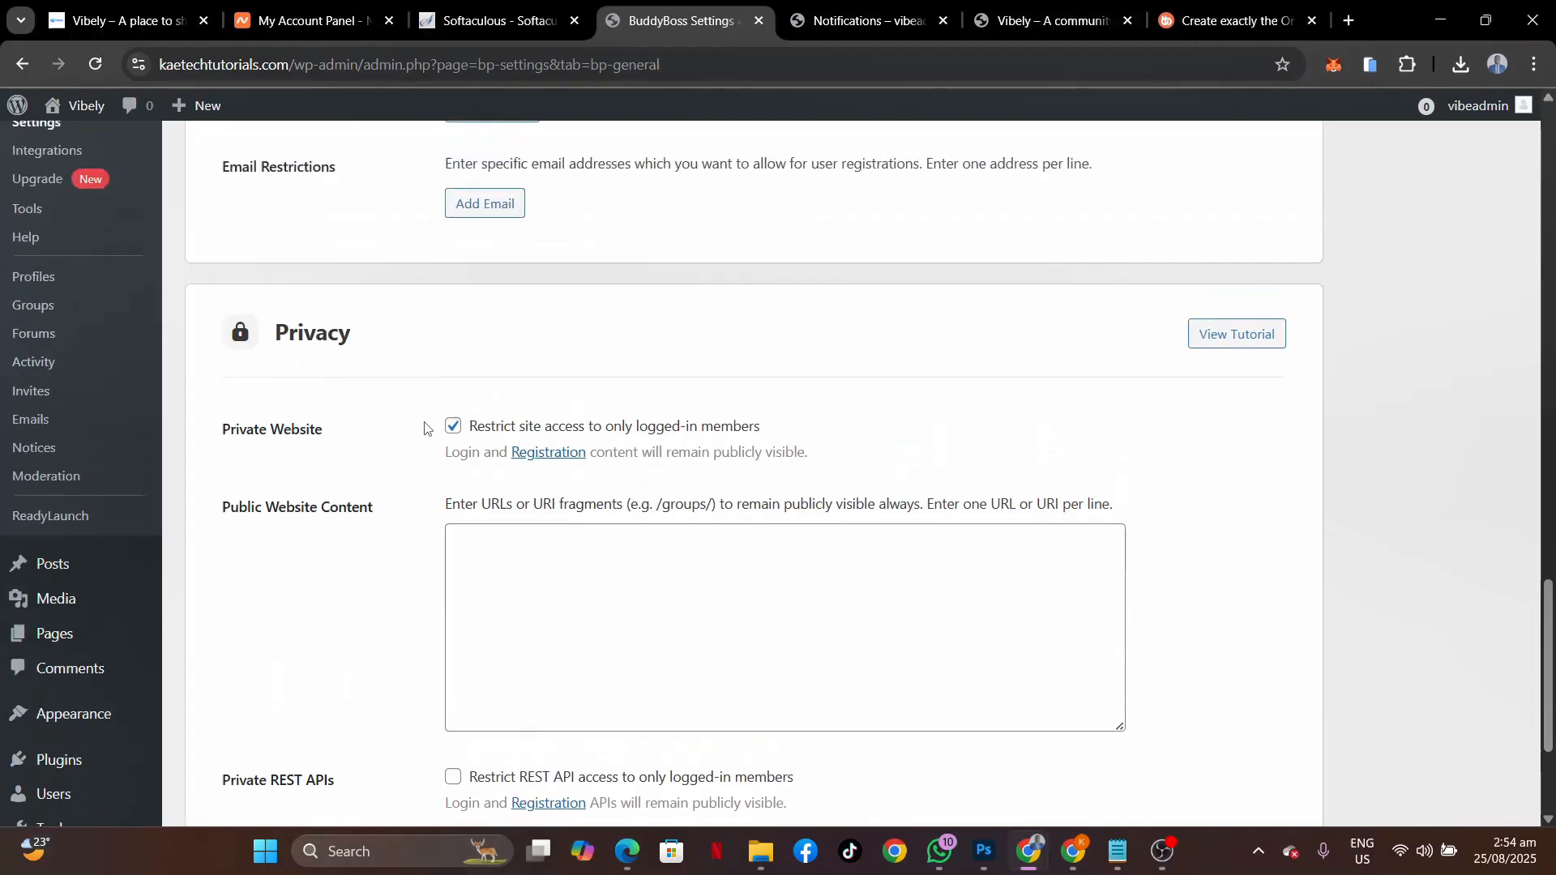
scroll(424, 428, down, 7)
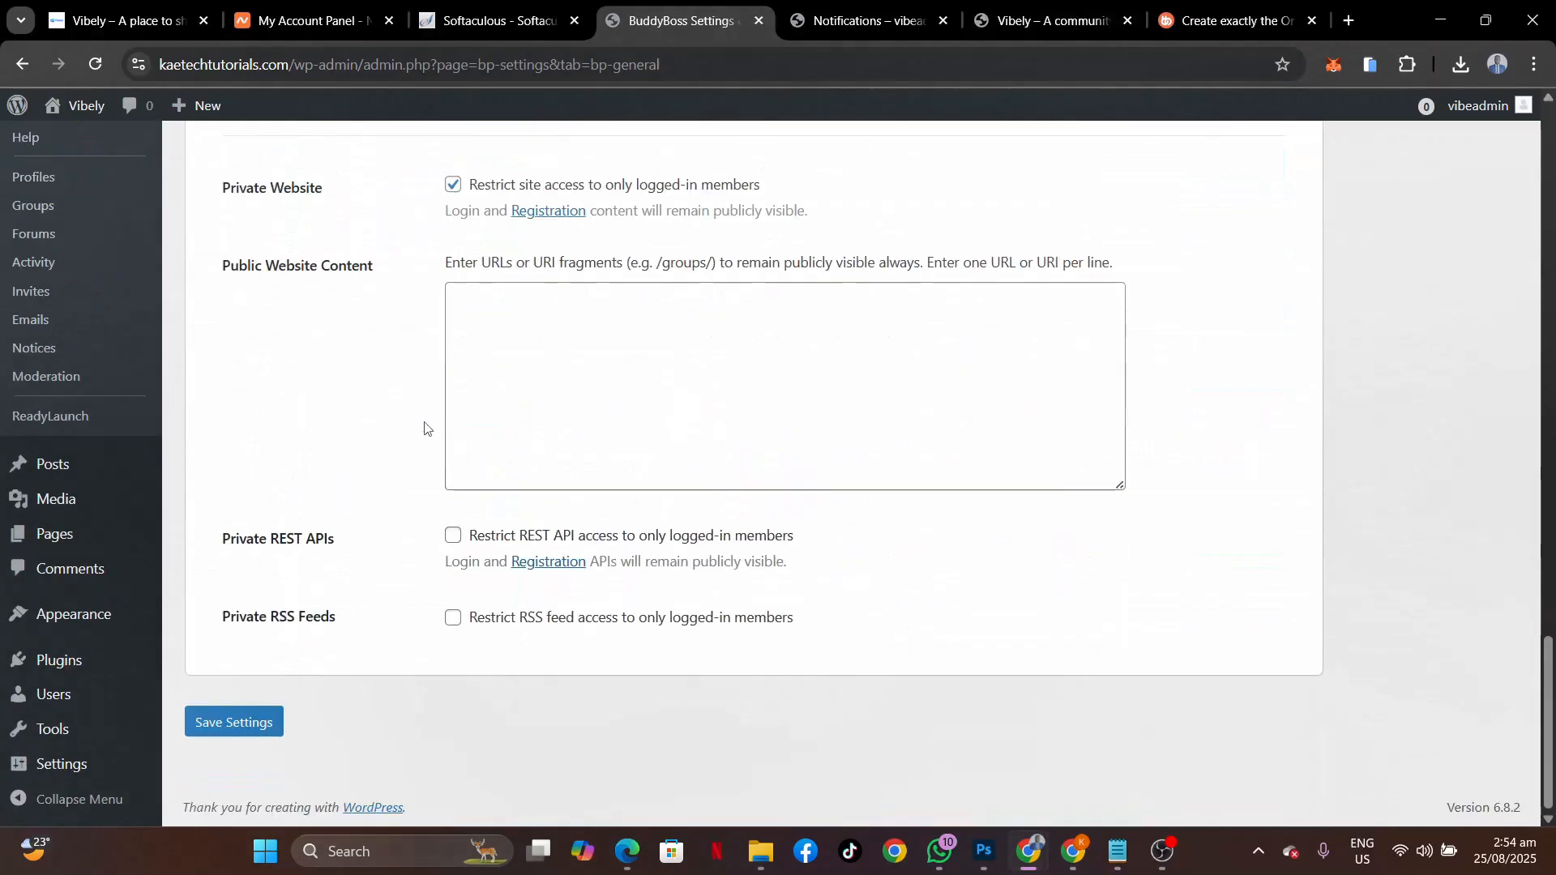
scroll(425, 428, up, 15)
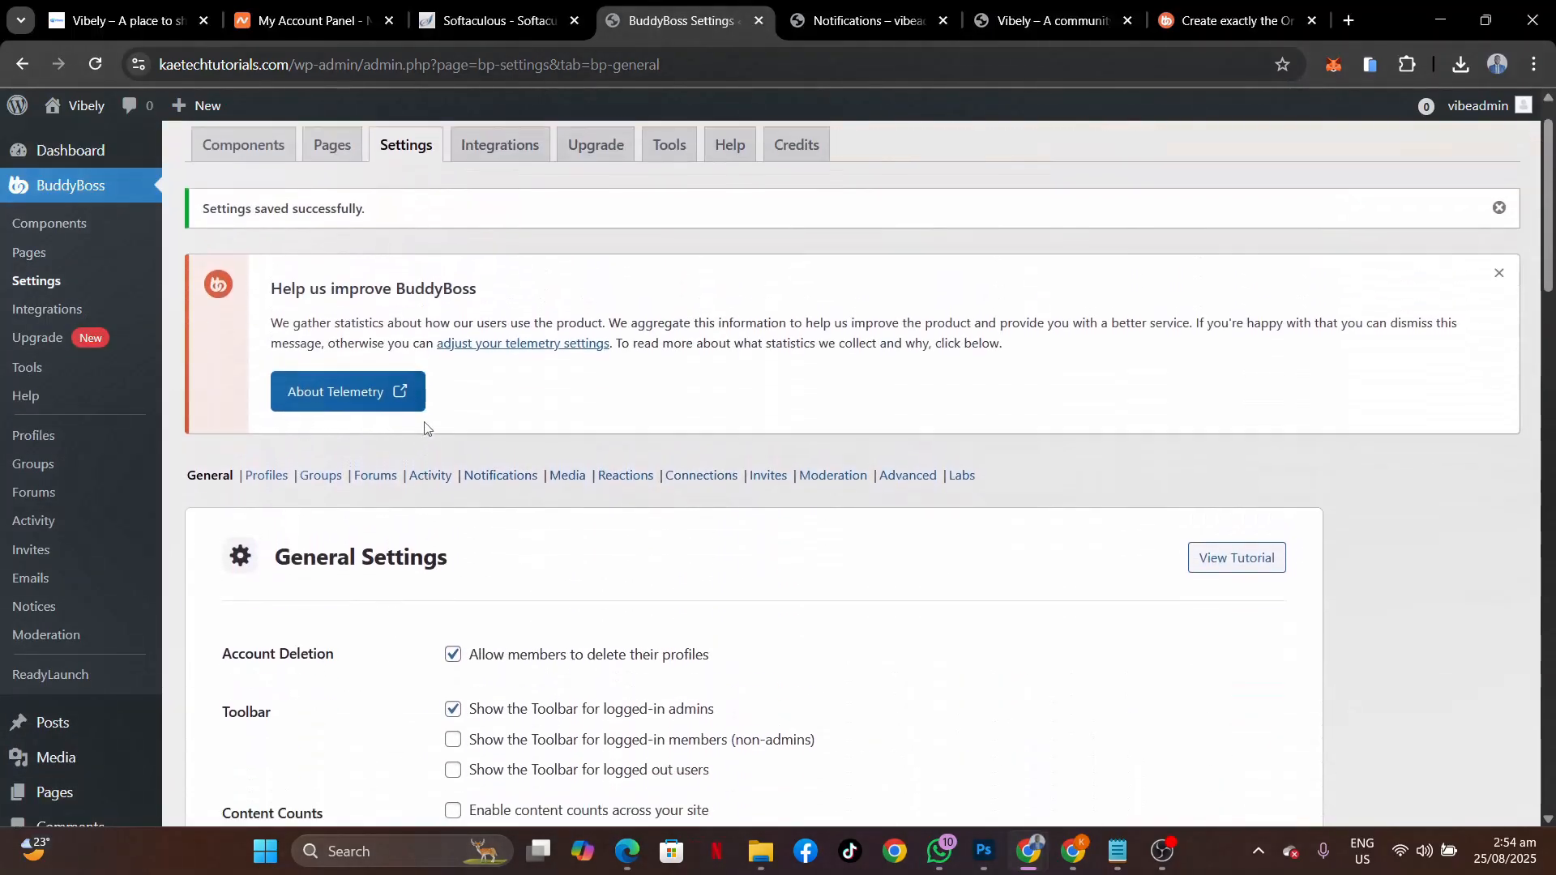
scroll(425, 428, down, 2)
click(271, 297)
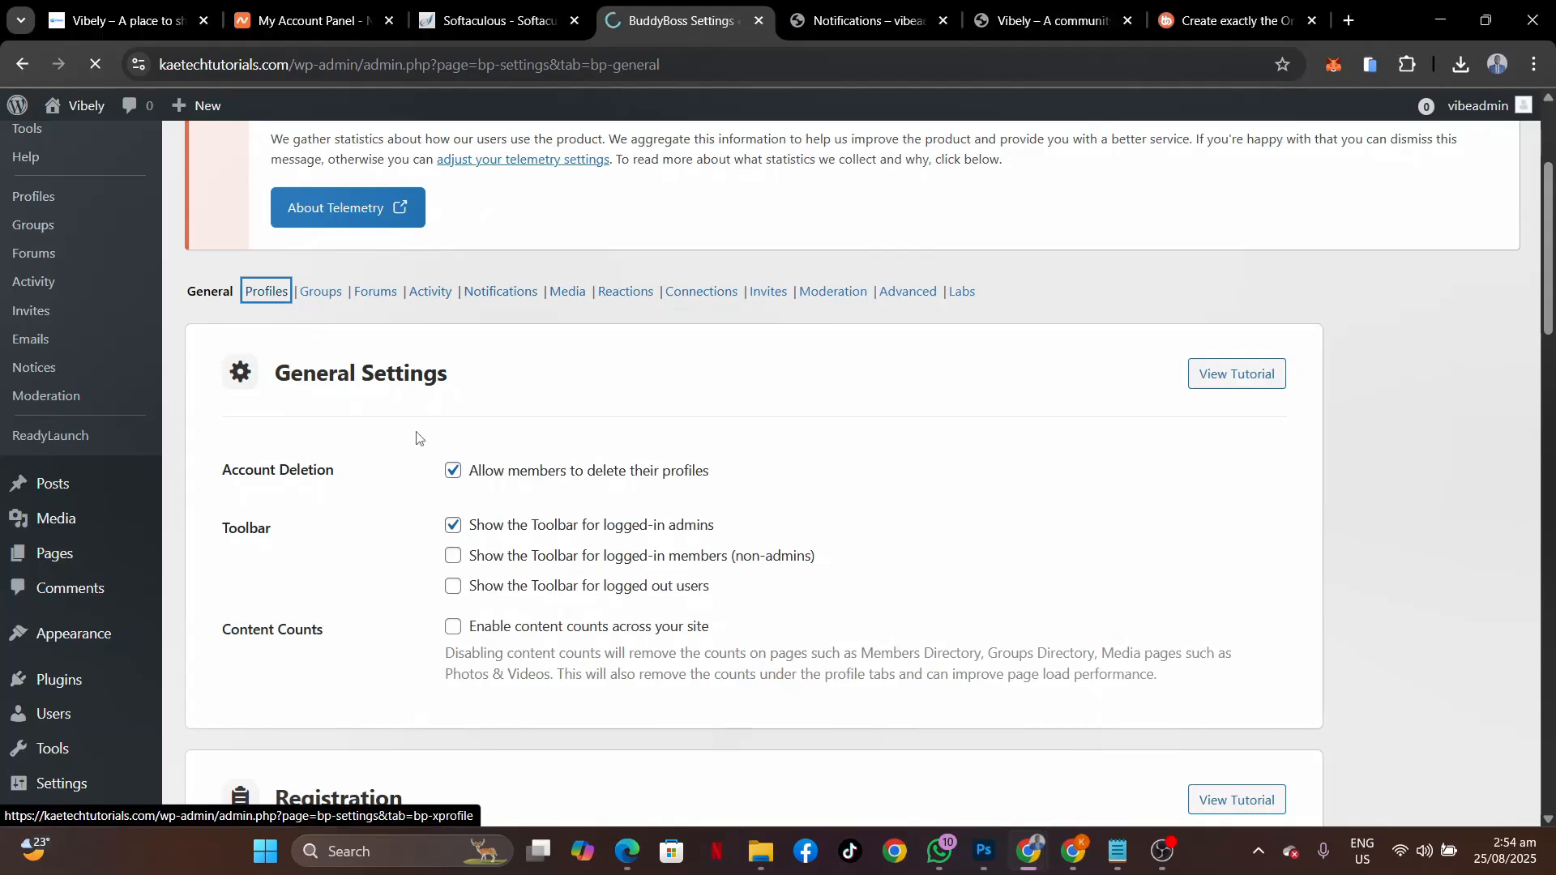
Review the profile options and save the Profiles settings with advanced profile search enabled.
scroll(418, 441, down, 4)
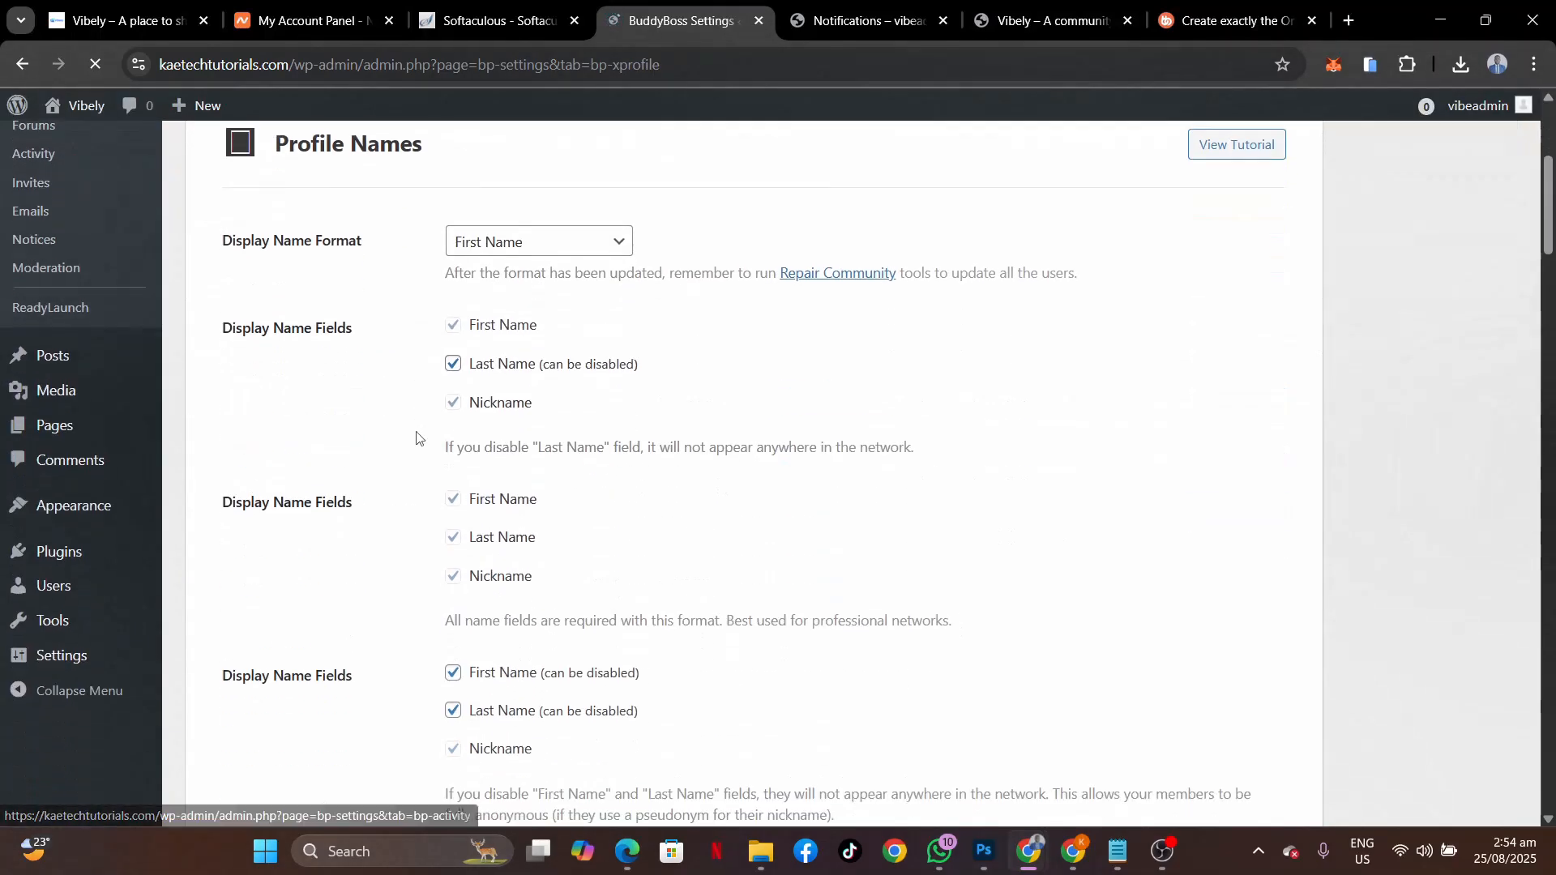
scroll(420, 438, up, 1)
scroll(417, 439, down, 8)
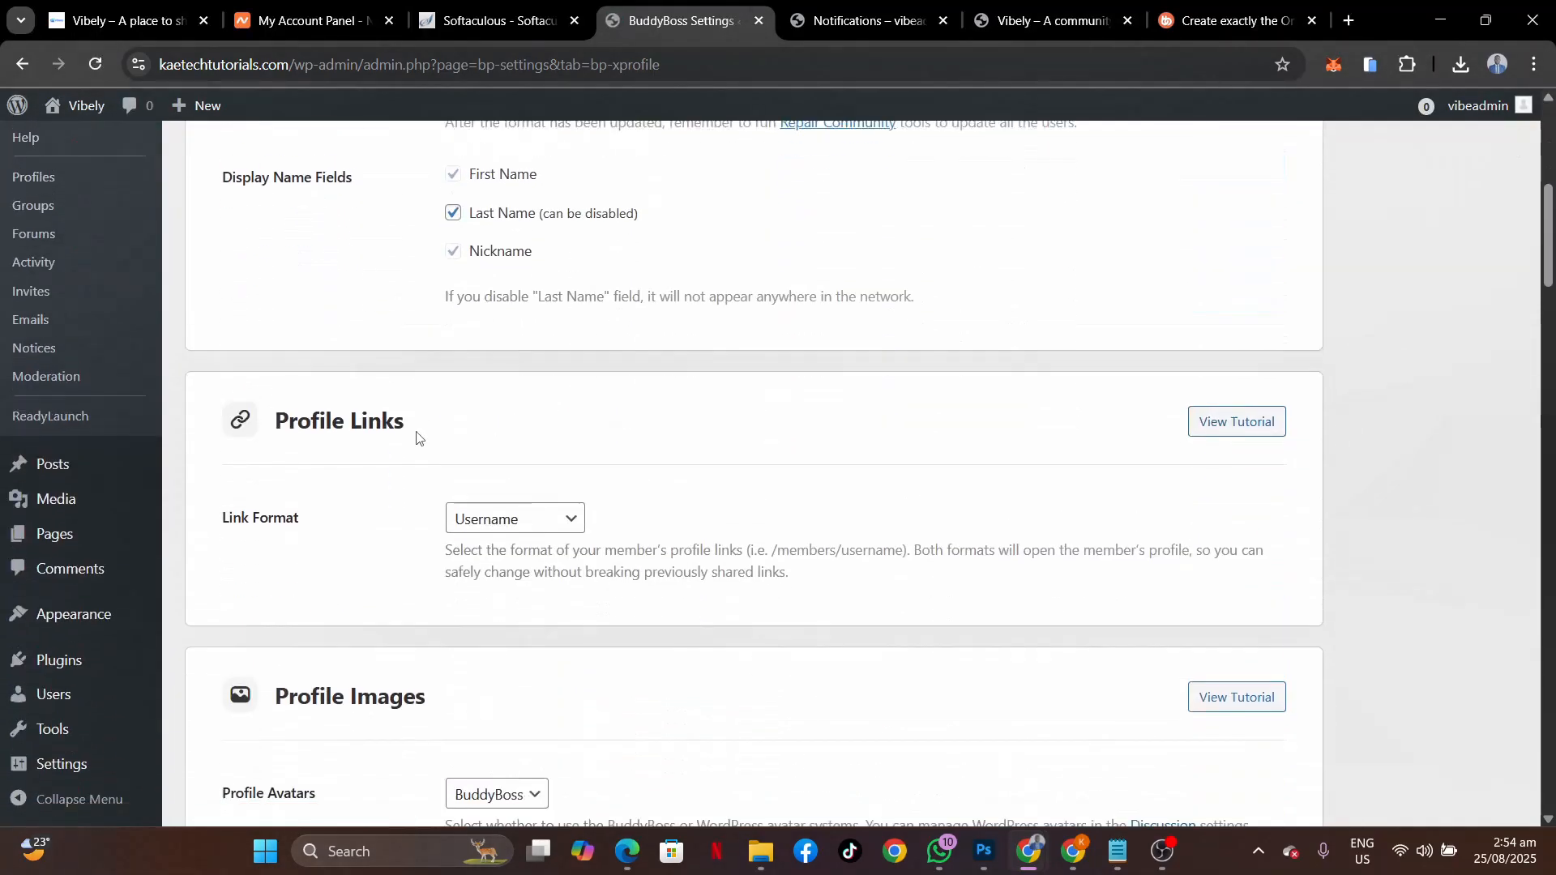
scroll(416, 438, down, 1)
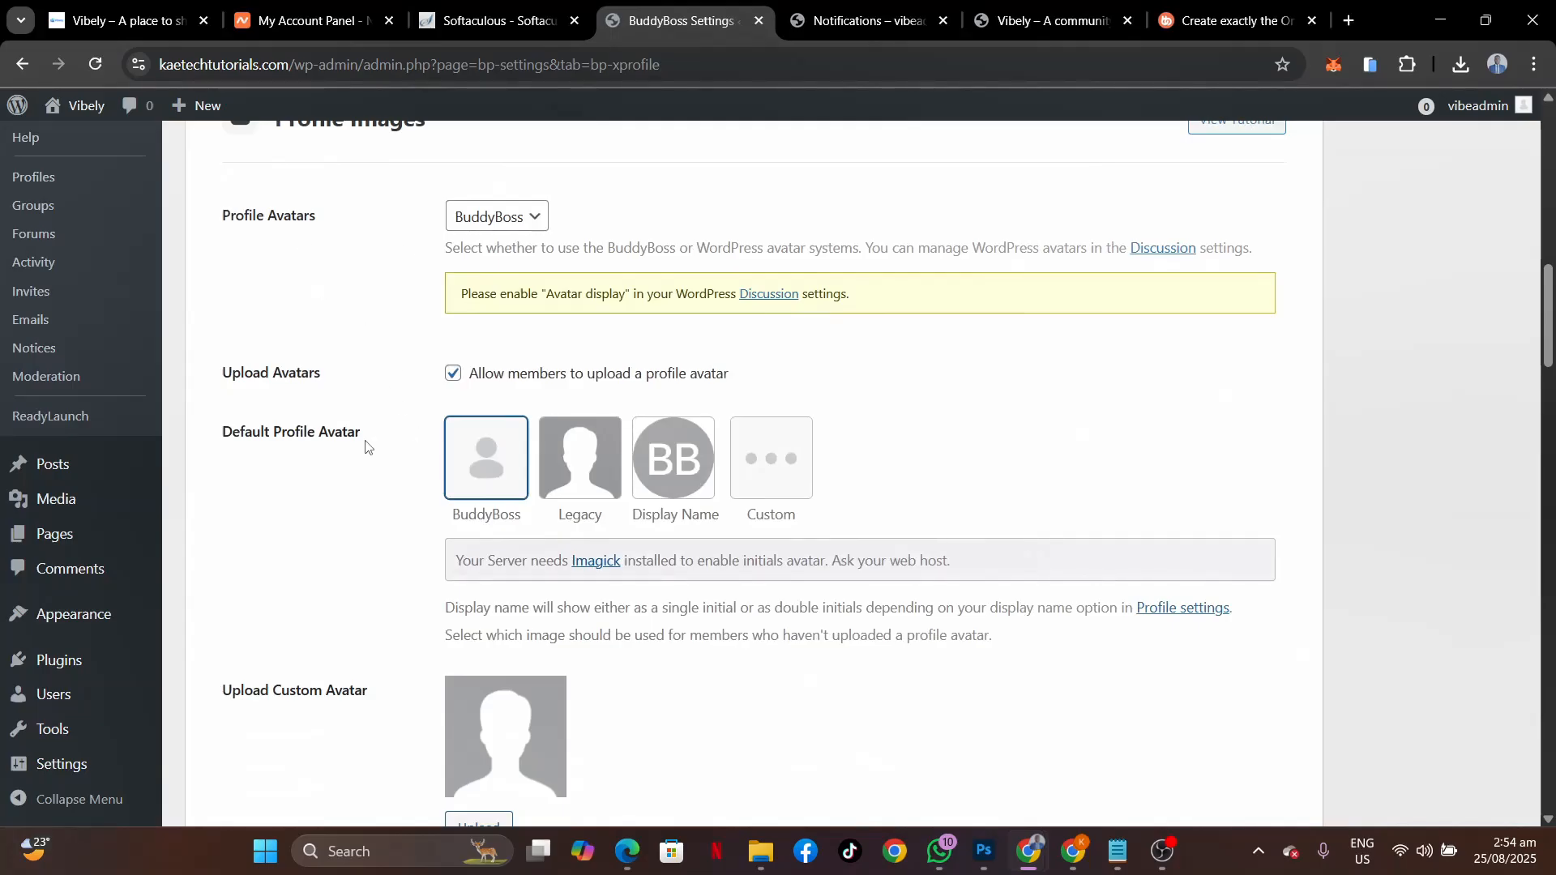
scroll(366, 447, down, 1)
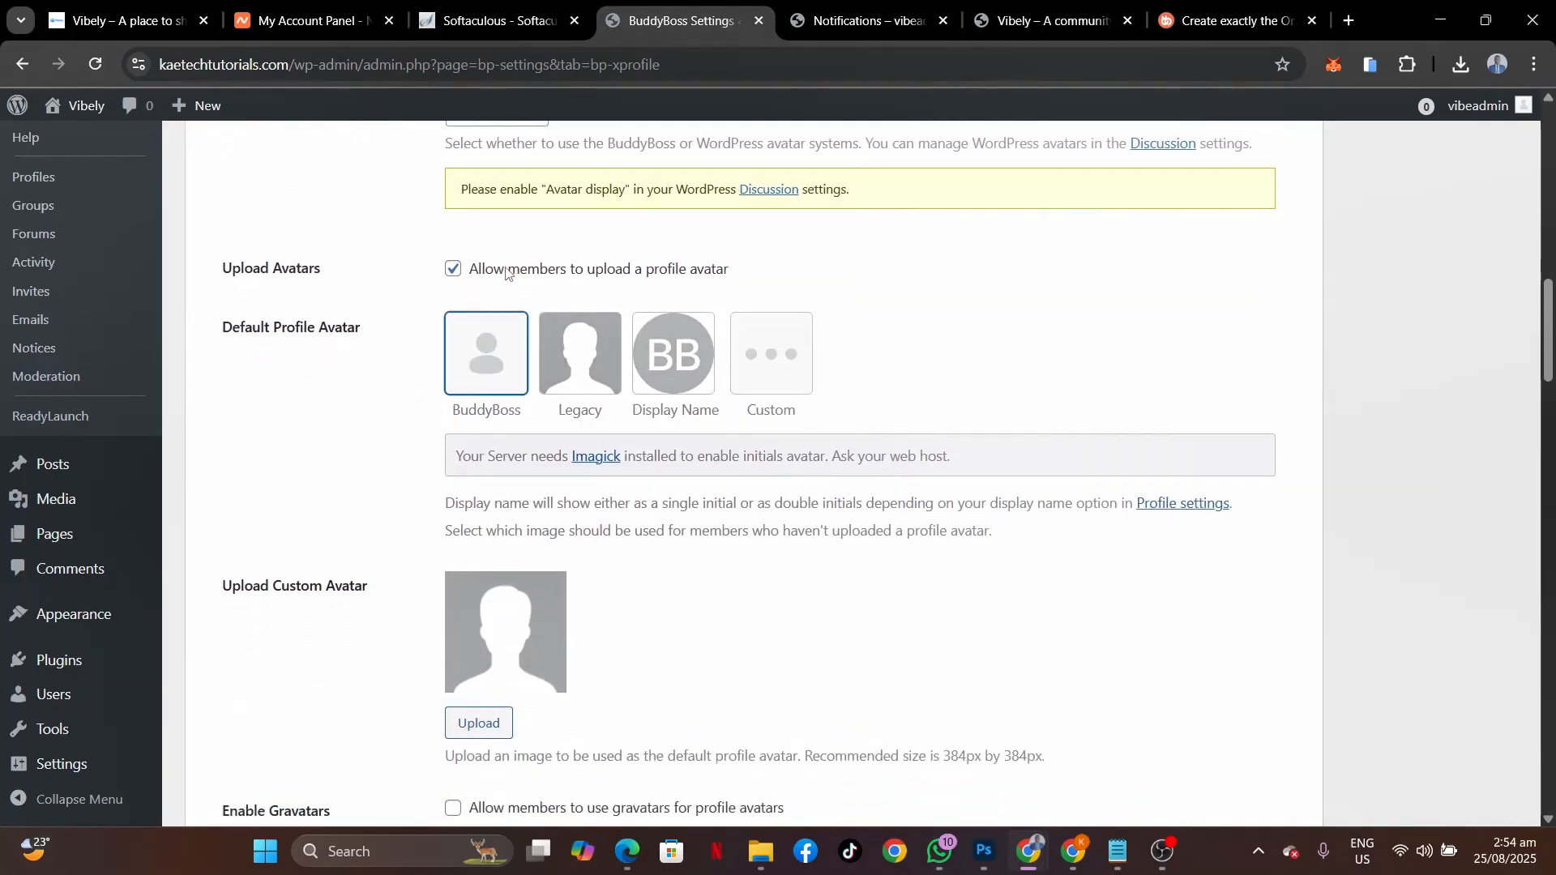
scroll(411, 500, down, 2)
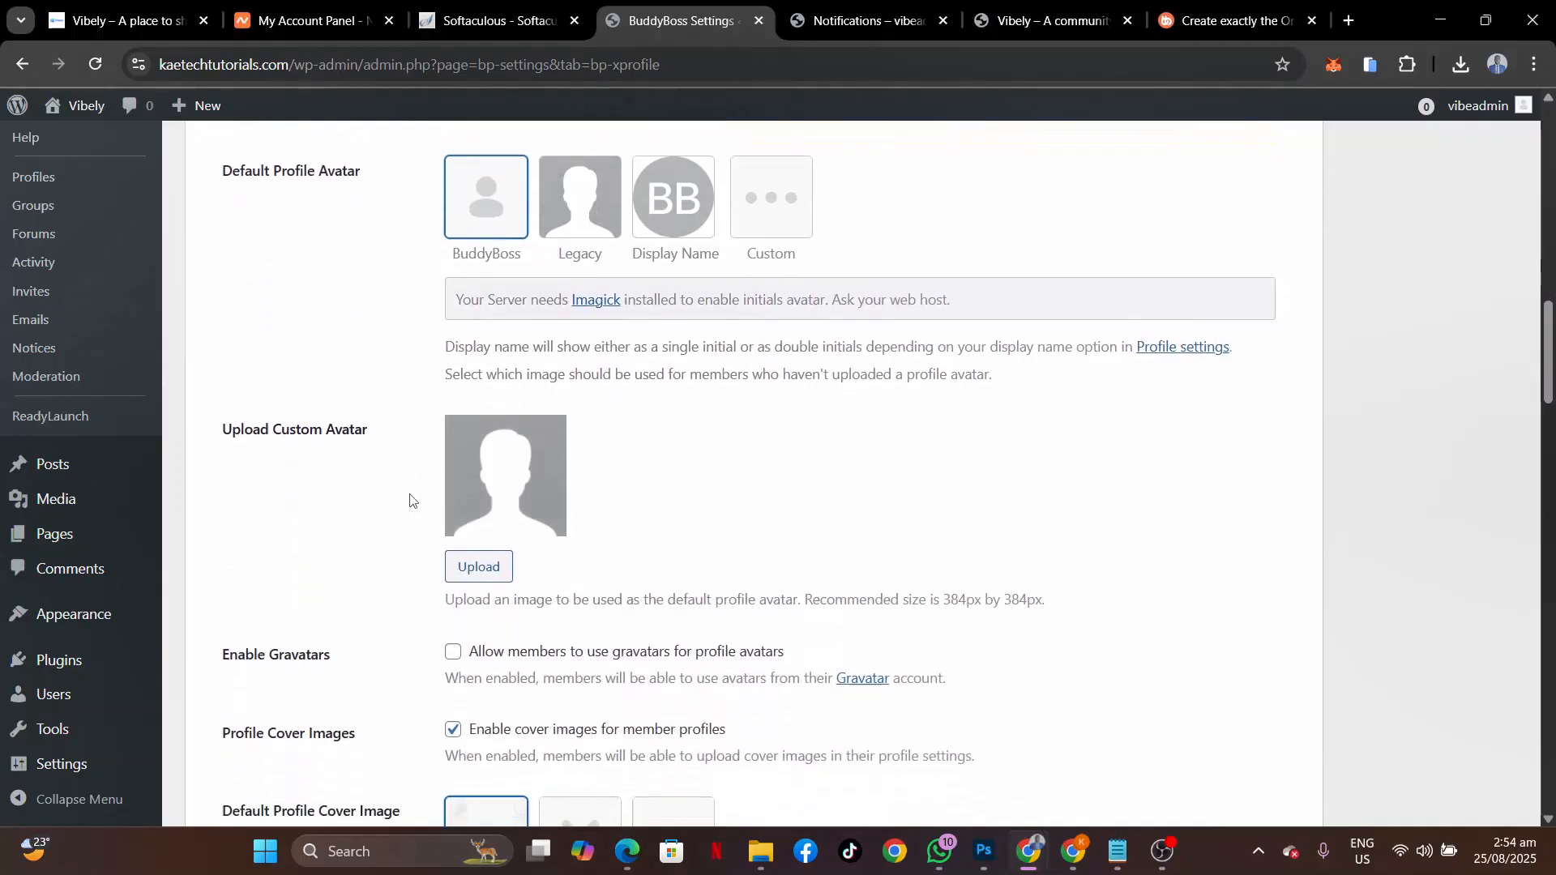
scroll(411, 500, down, 4)
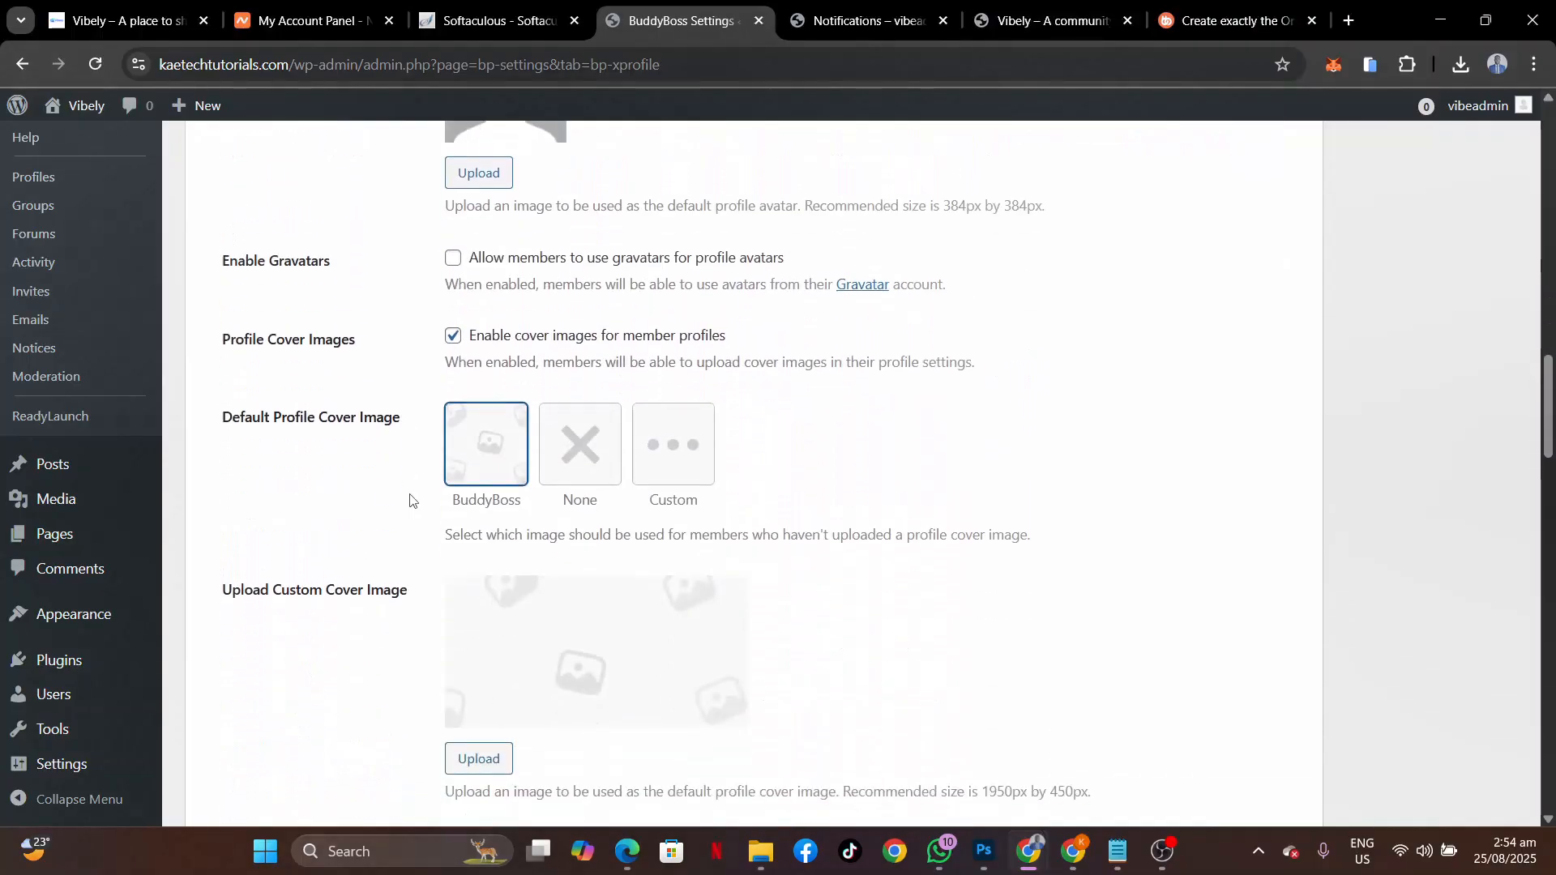
scroll(411, 500, down, 9)
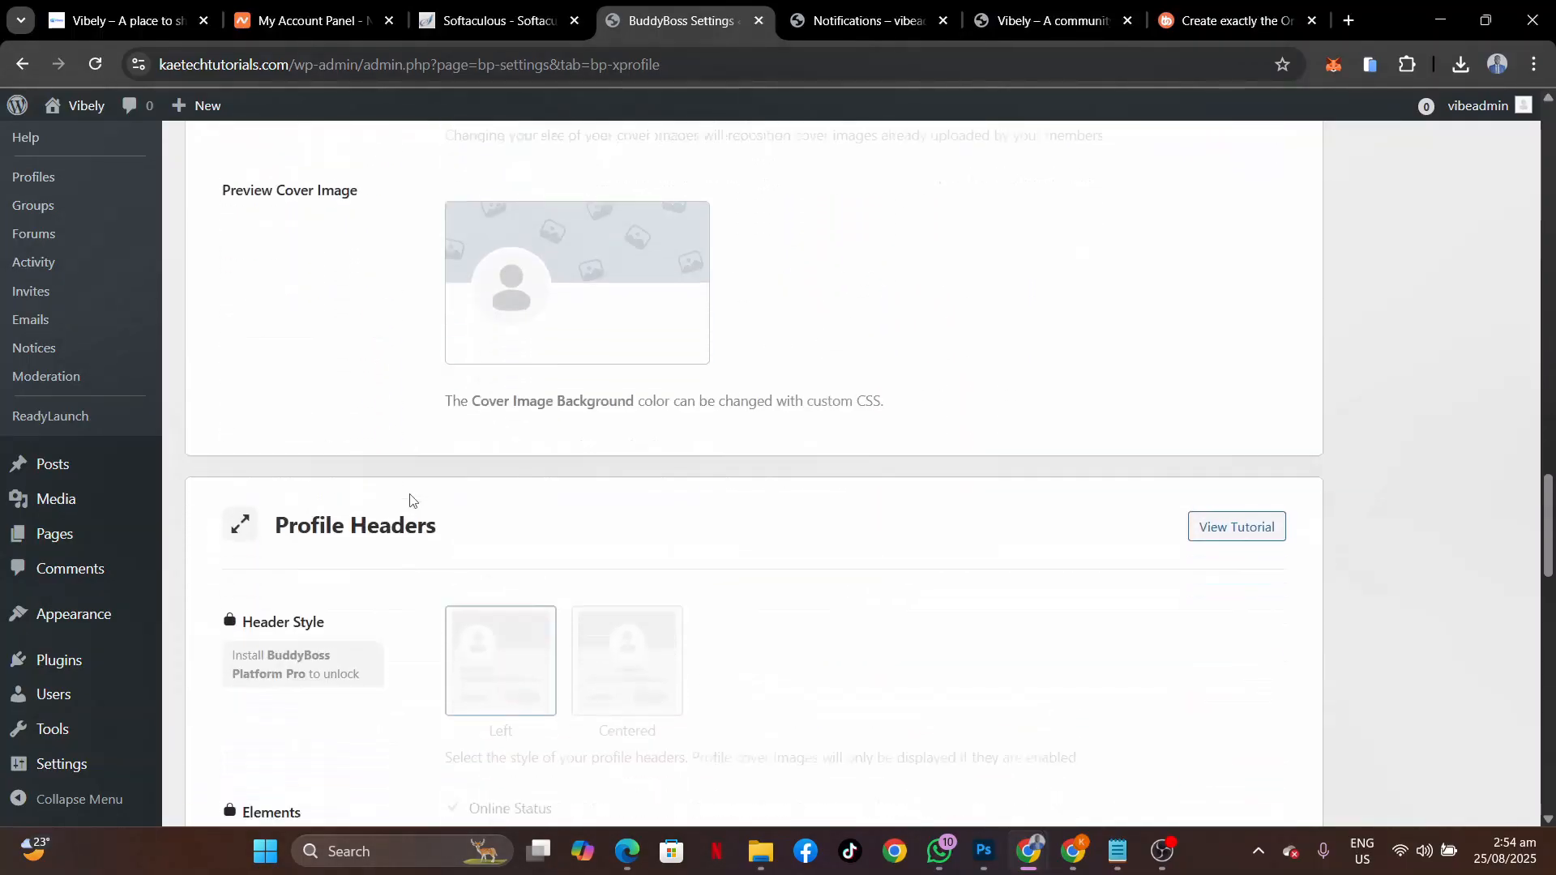
scroll(410, 500, down, 8)
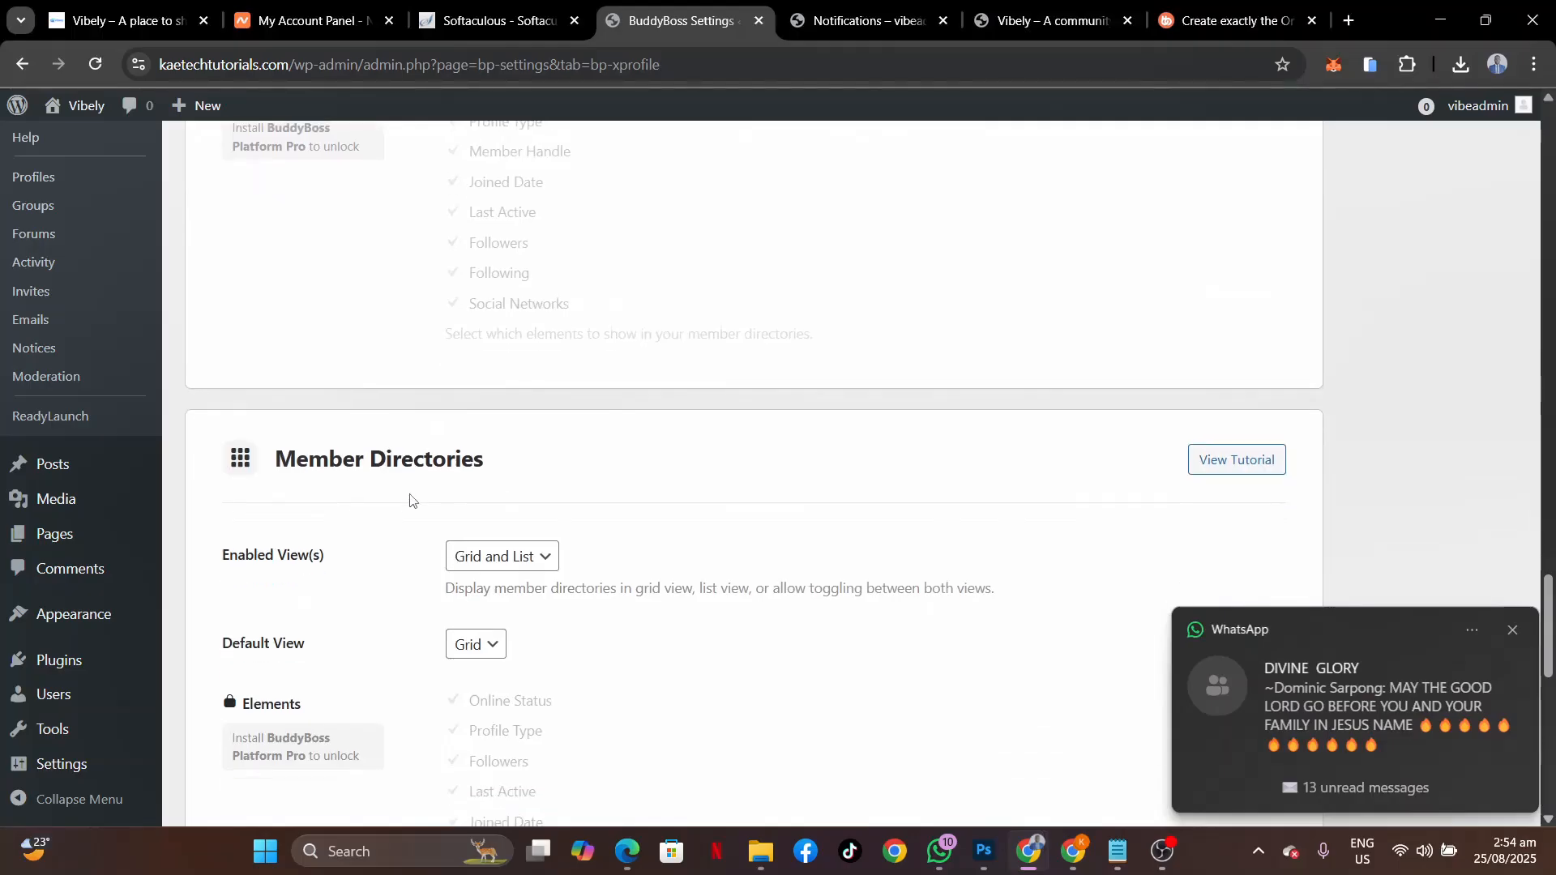
click(1513, 631)
scroll(543, 461, down, 10)
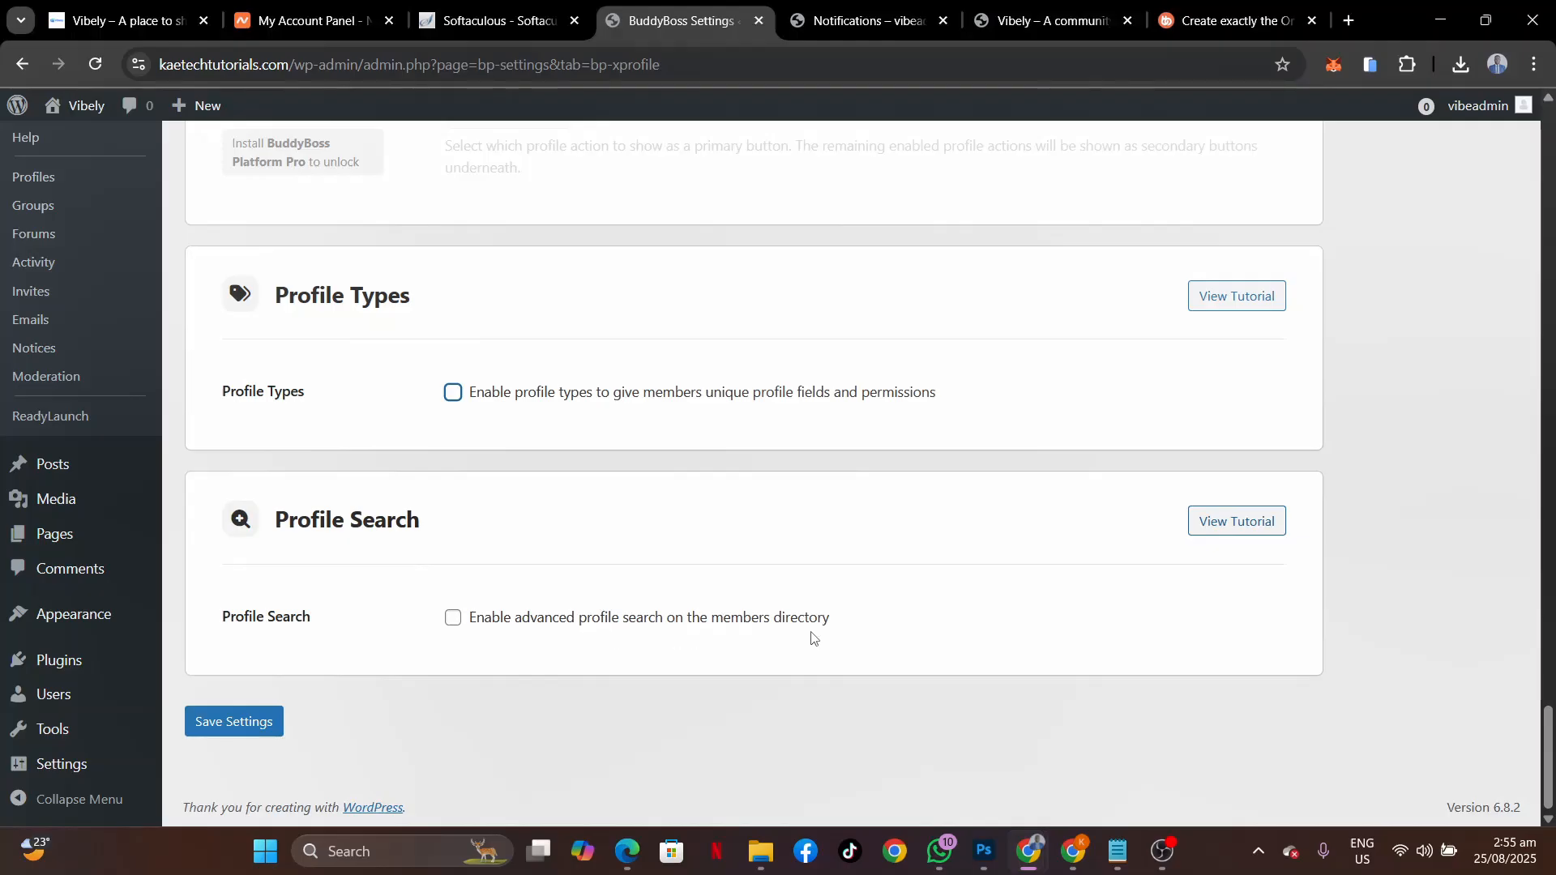
click(454, 623)
click(250, 724)
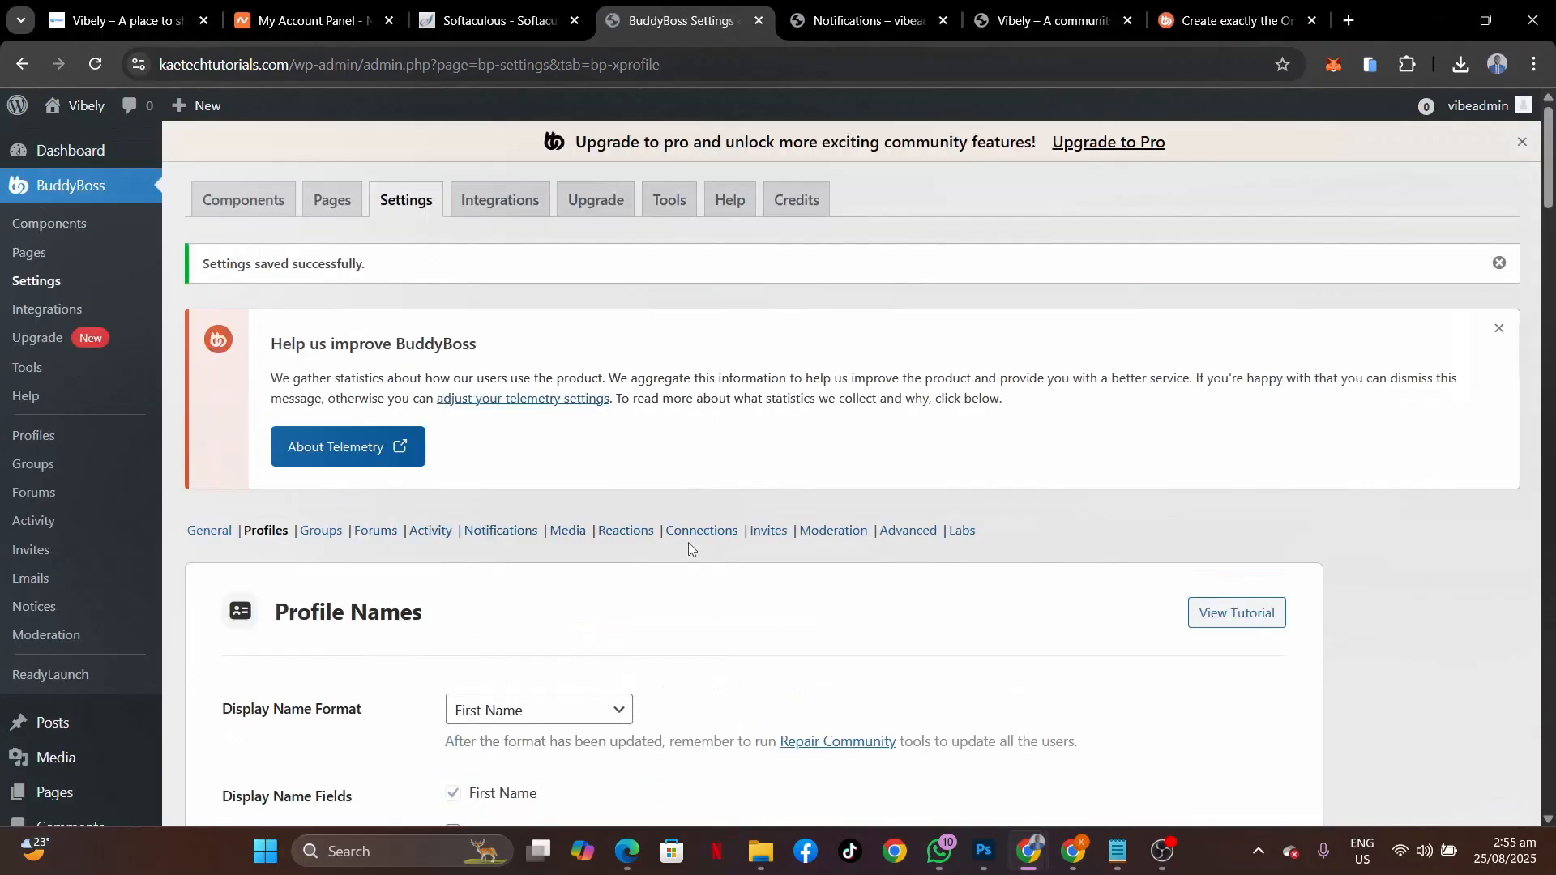
scroll(689, 549, down, 4)
scroll(689, 549, down, 9)
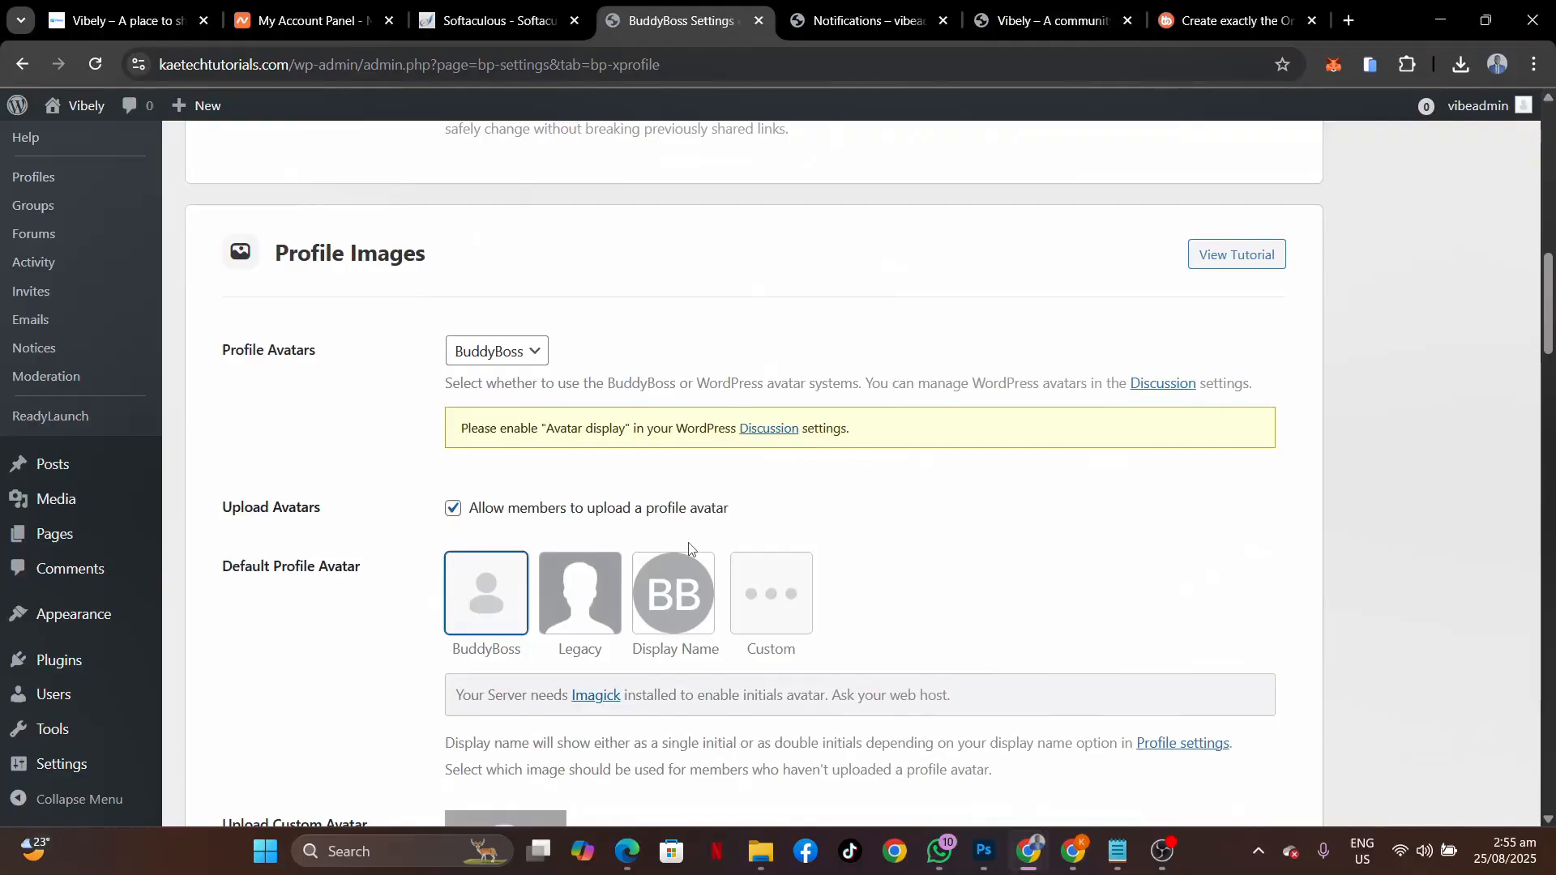
scroll(689, 549, up, 1)
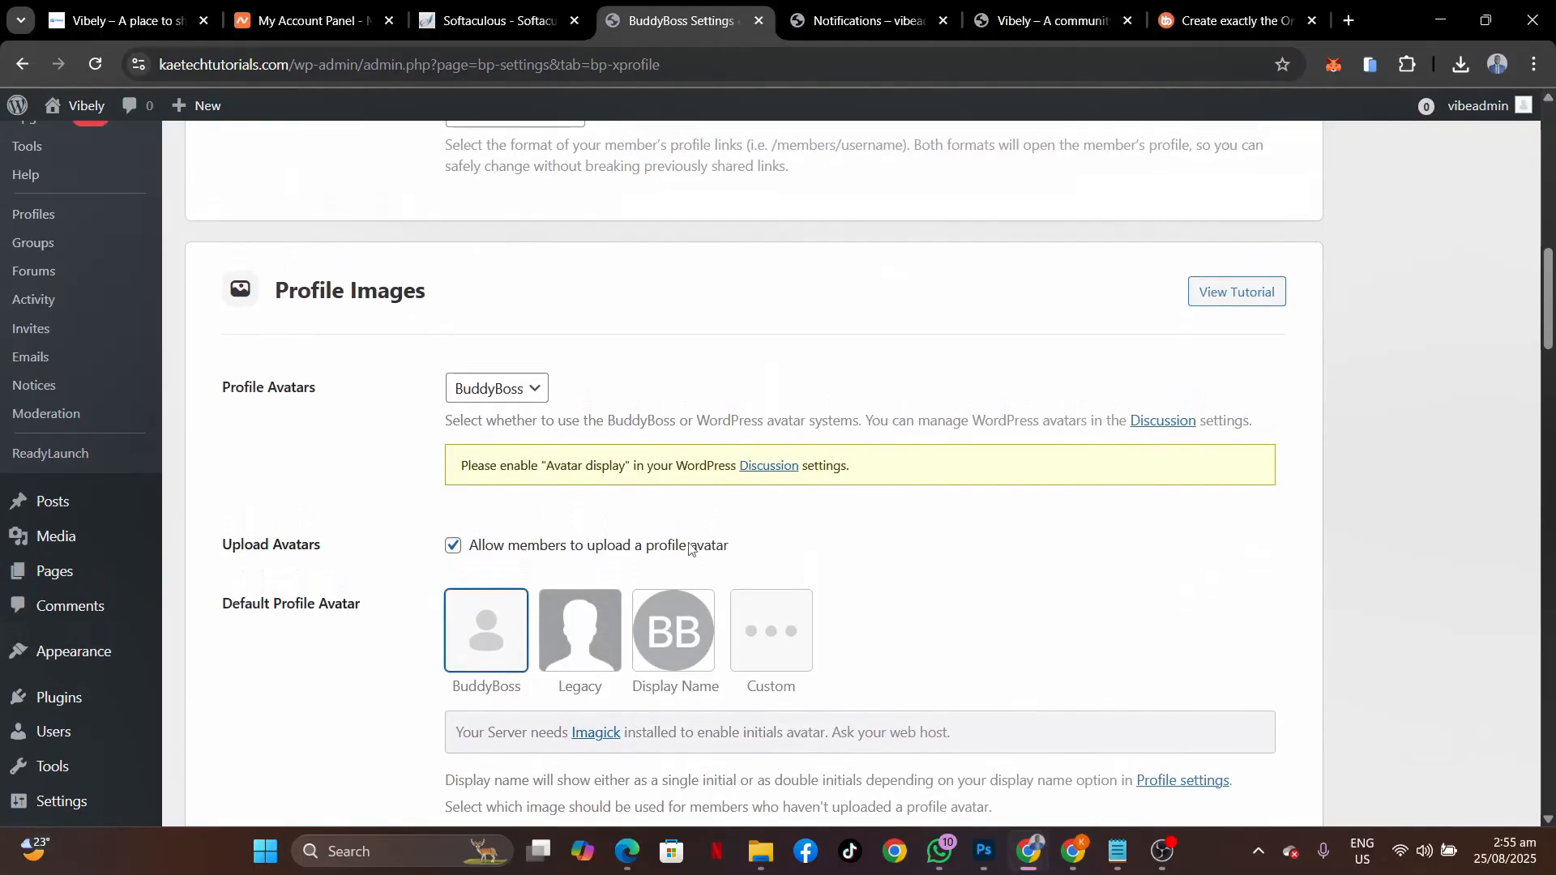
scroll(689, 548, up, 10)
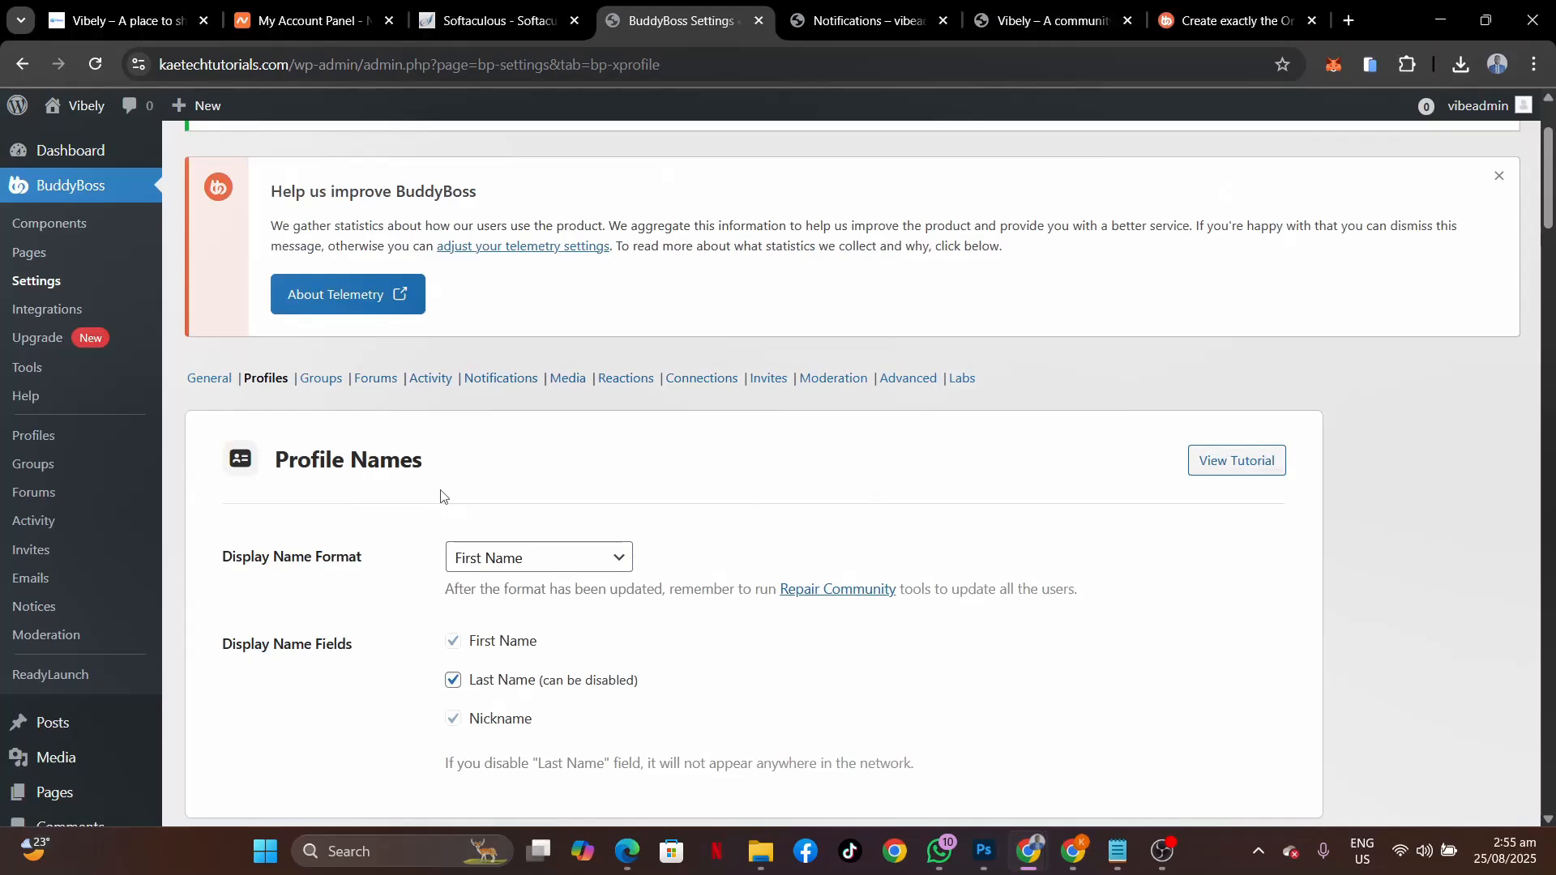
Tick 'Allow for sending group messages to group members' in Groups settings and save.
click(321, 378)
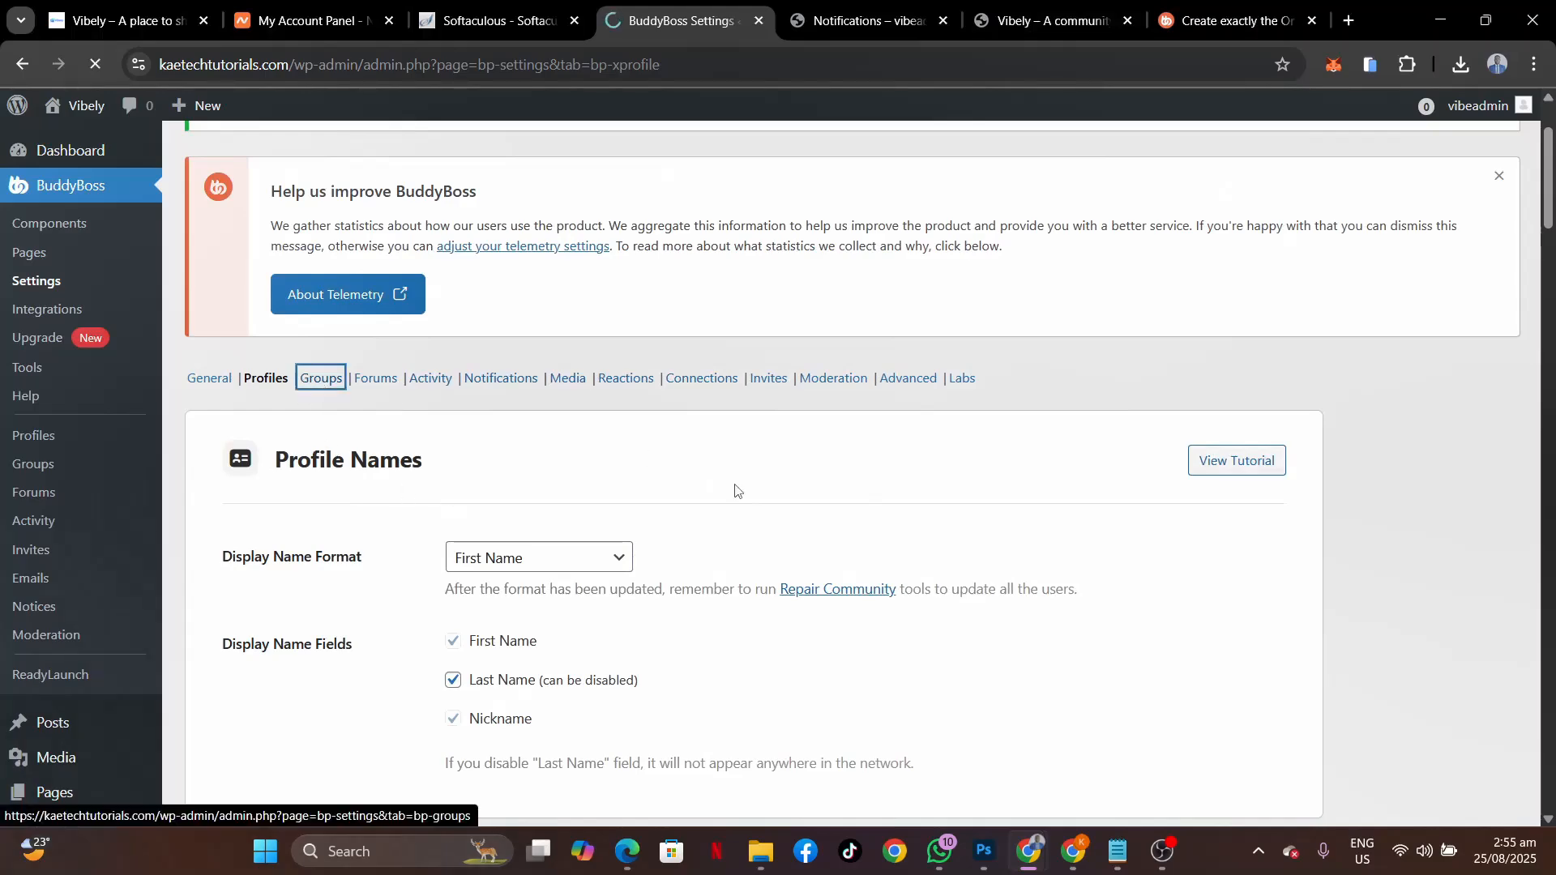
scroll(734, 488, down, 5)
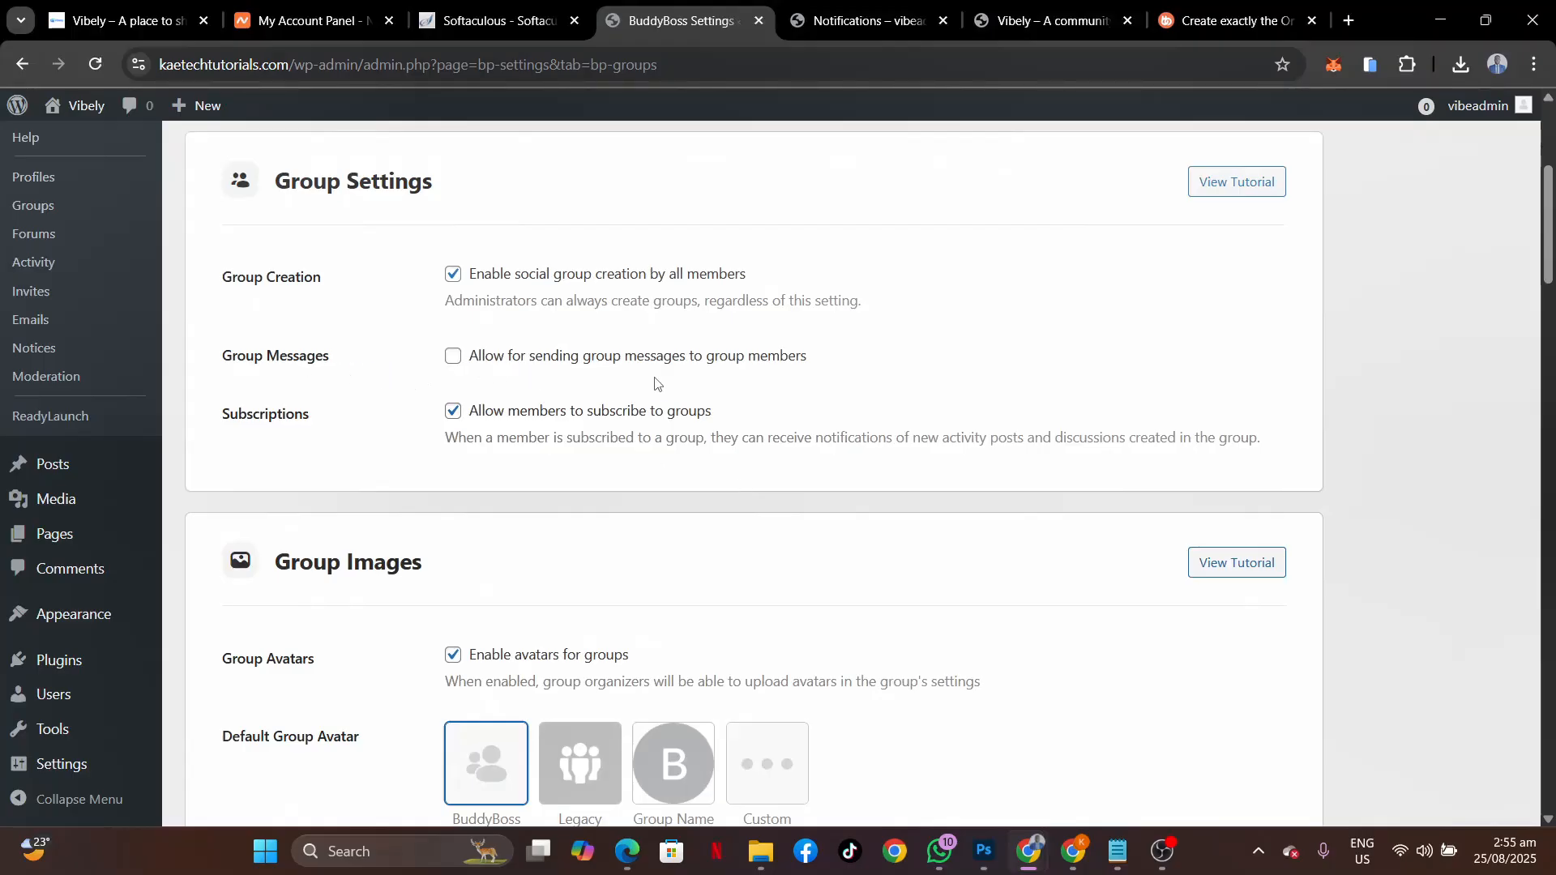
click(447, 364)
scroll(595, 517, down, 1)
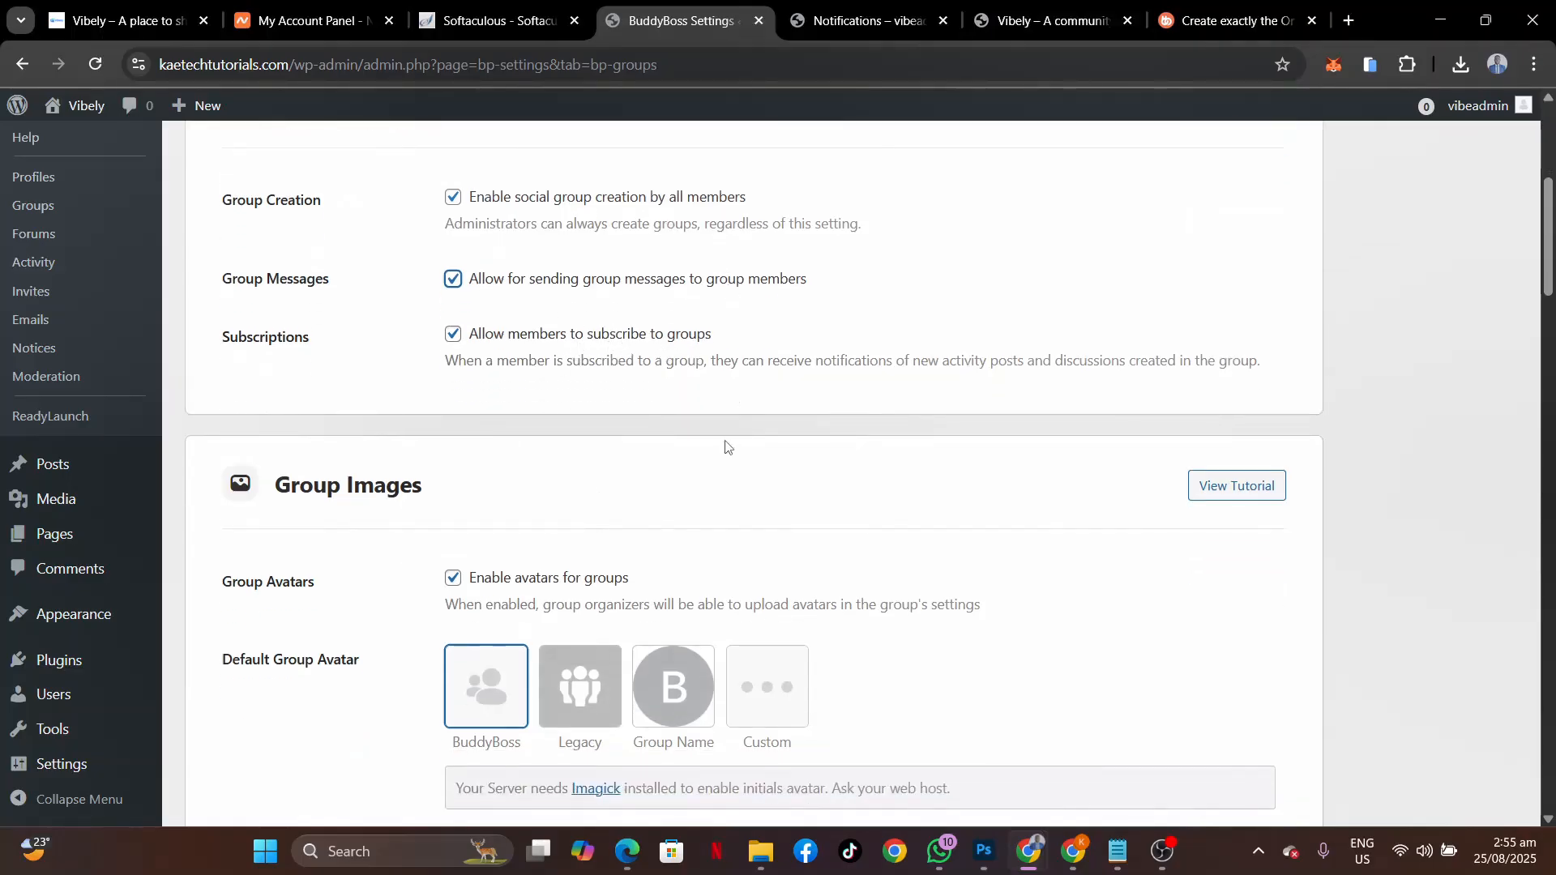
scroll(727, 446, down, 2)
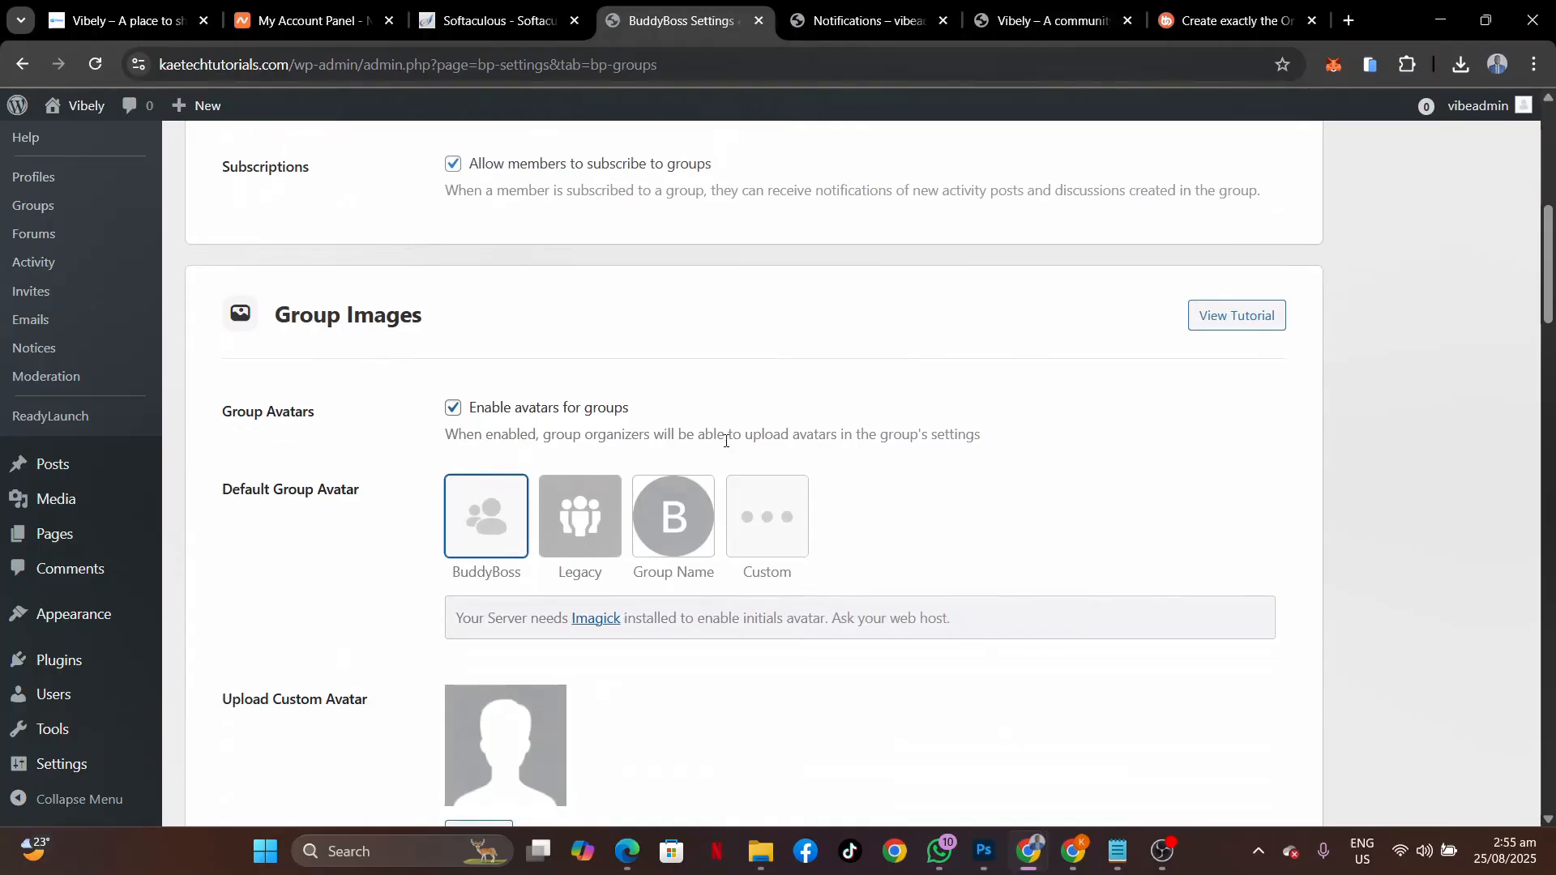
scroll(726, 442, down, 3)
scroll(727, 446, down, 6)
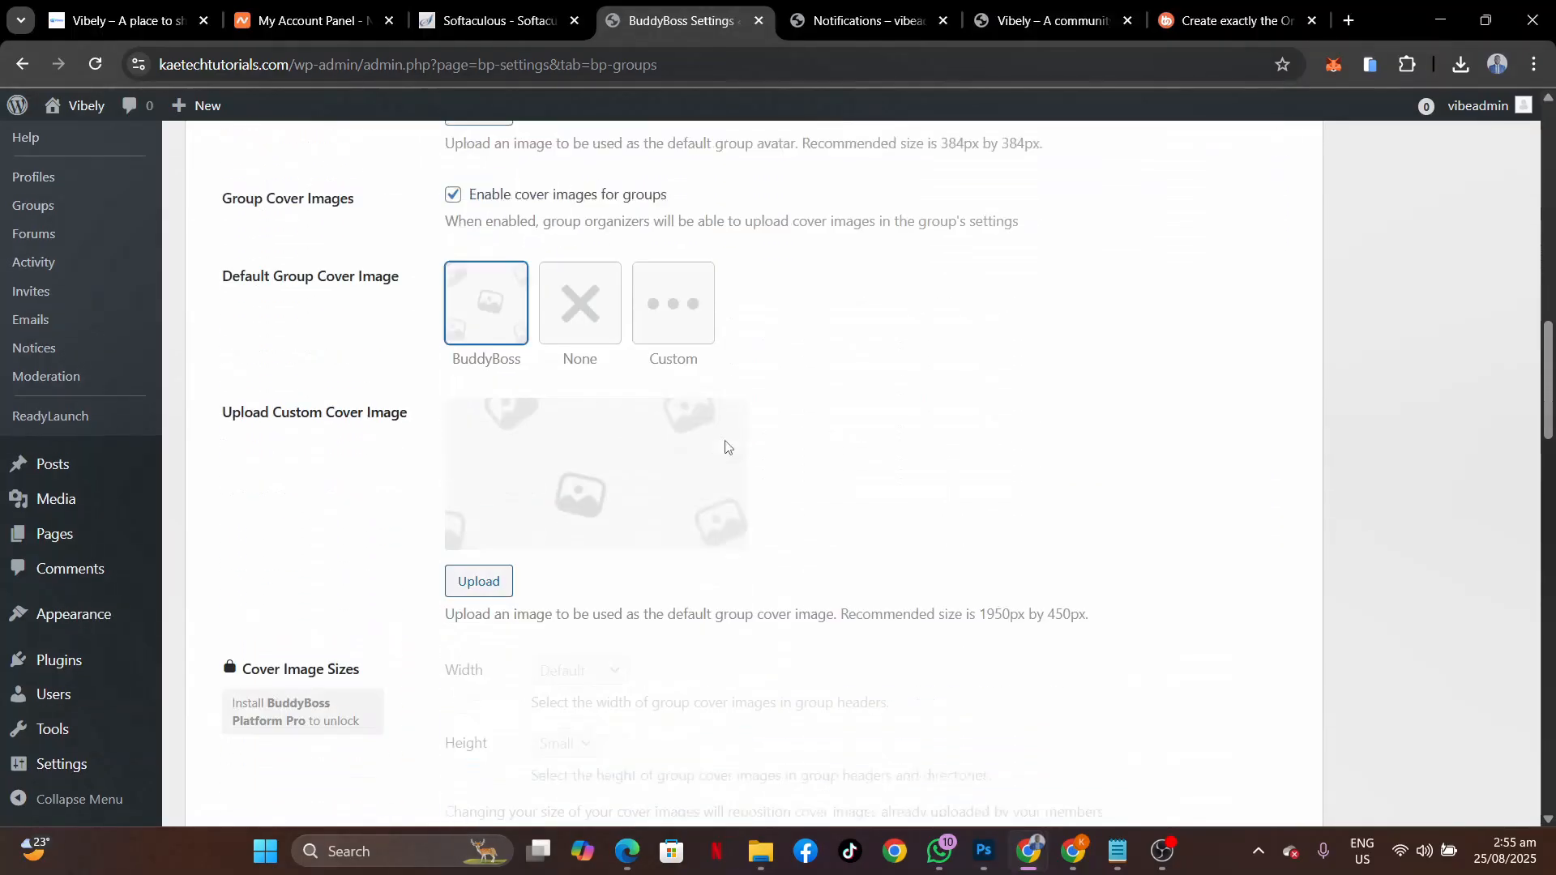
scroll(727, 447, down, 10)
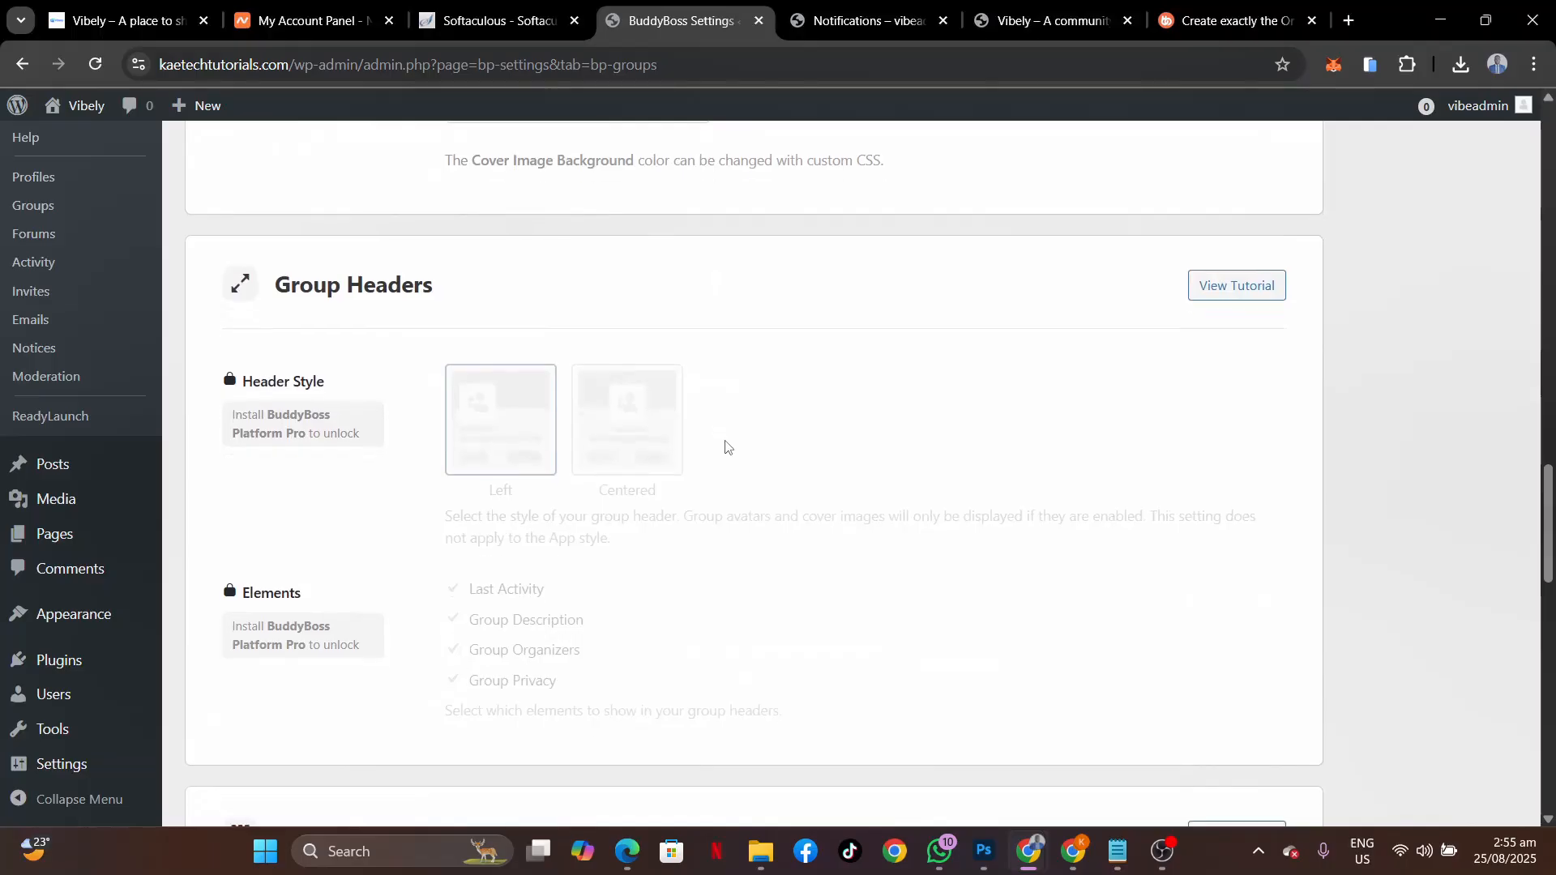
scroll(727, 446, down, 9)
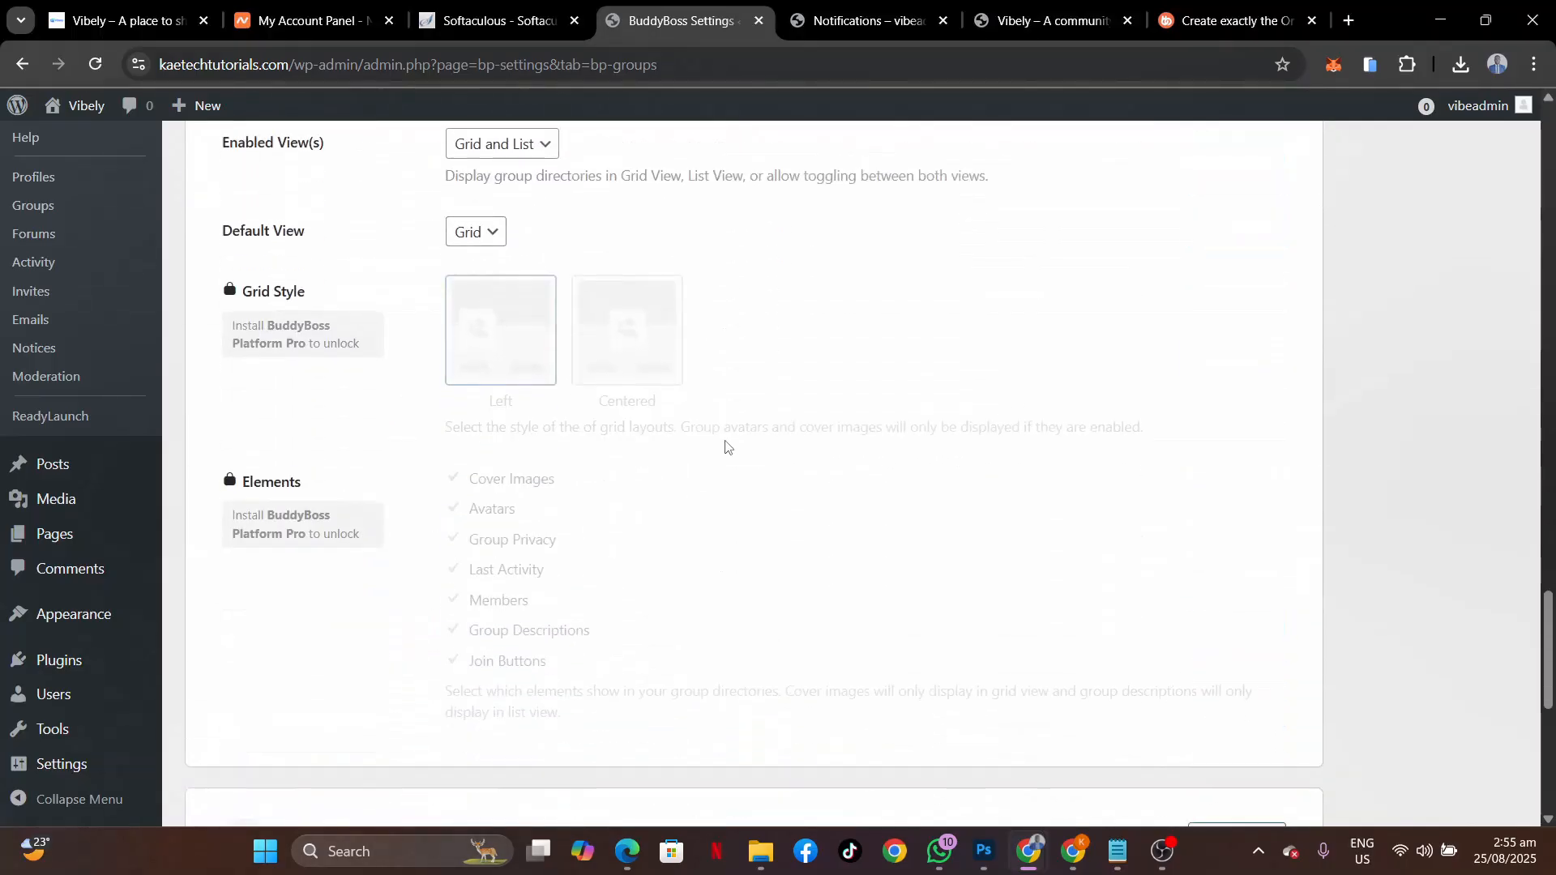
scroll(727, 446, down, 7)
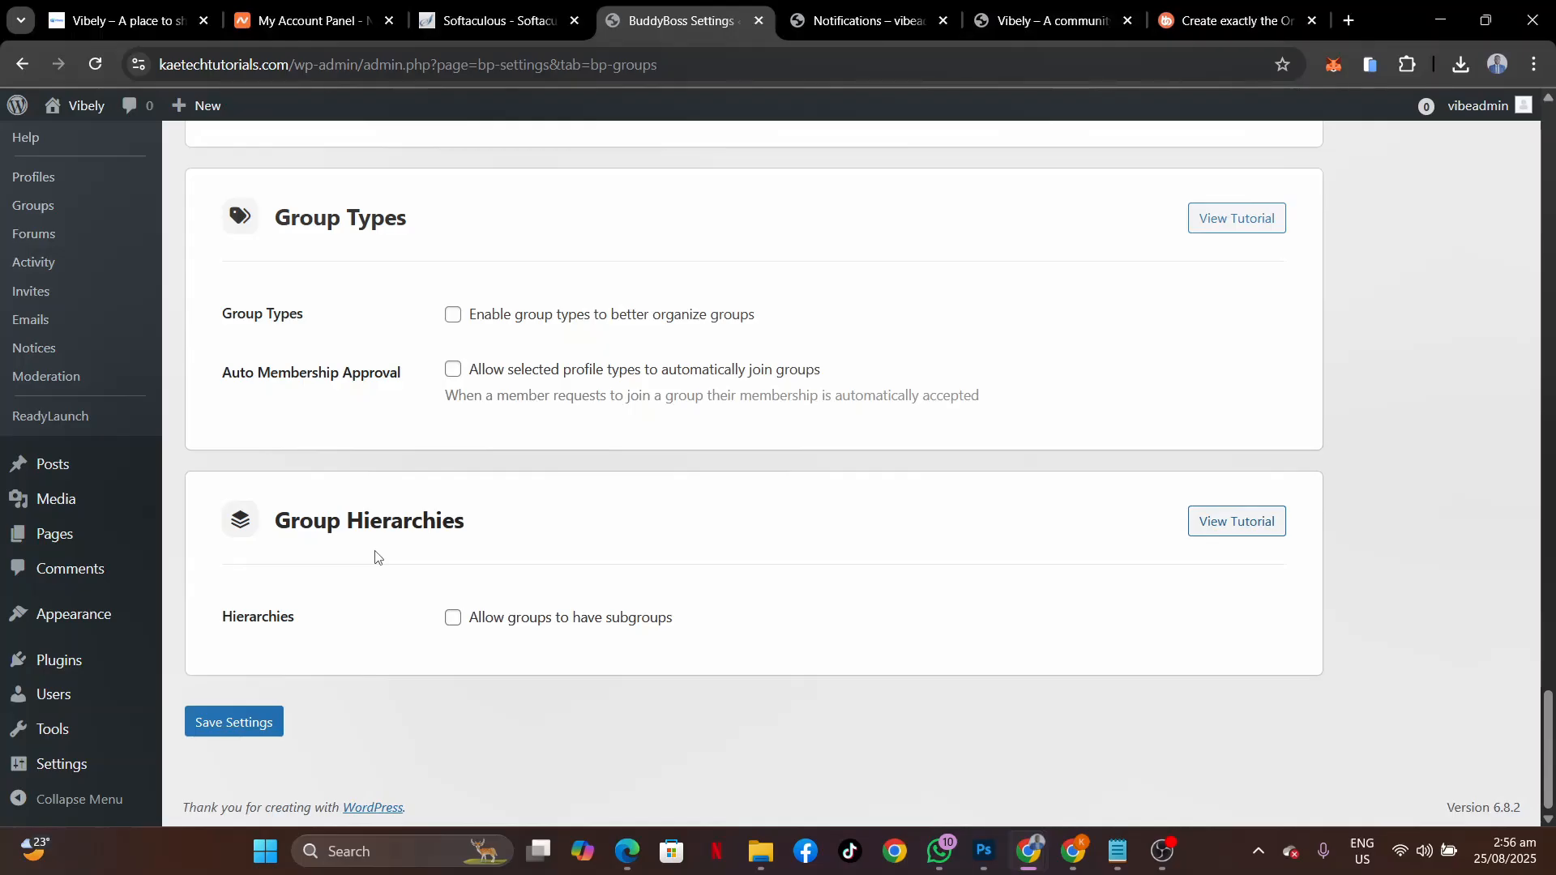
click(219, 733)
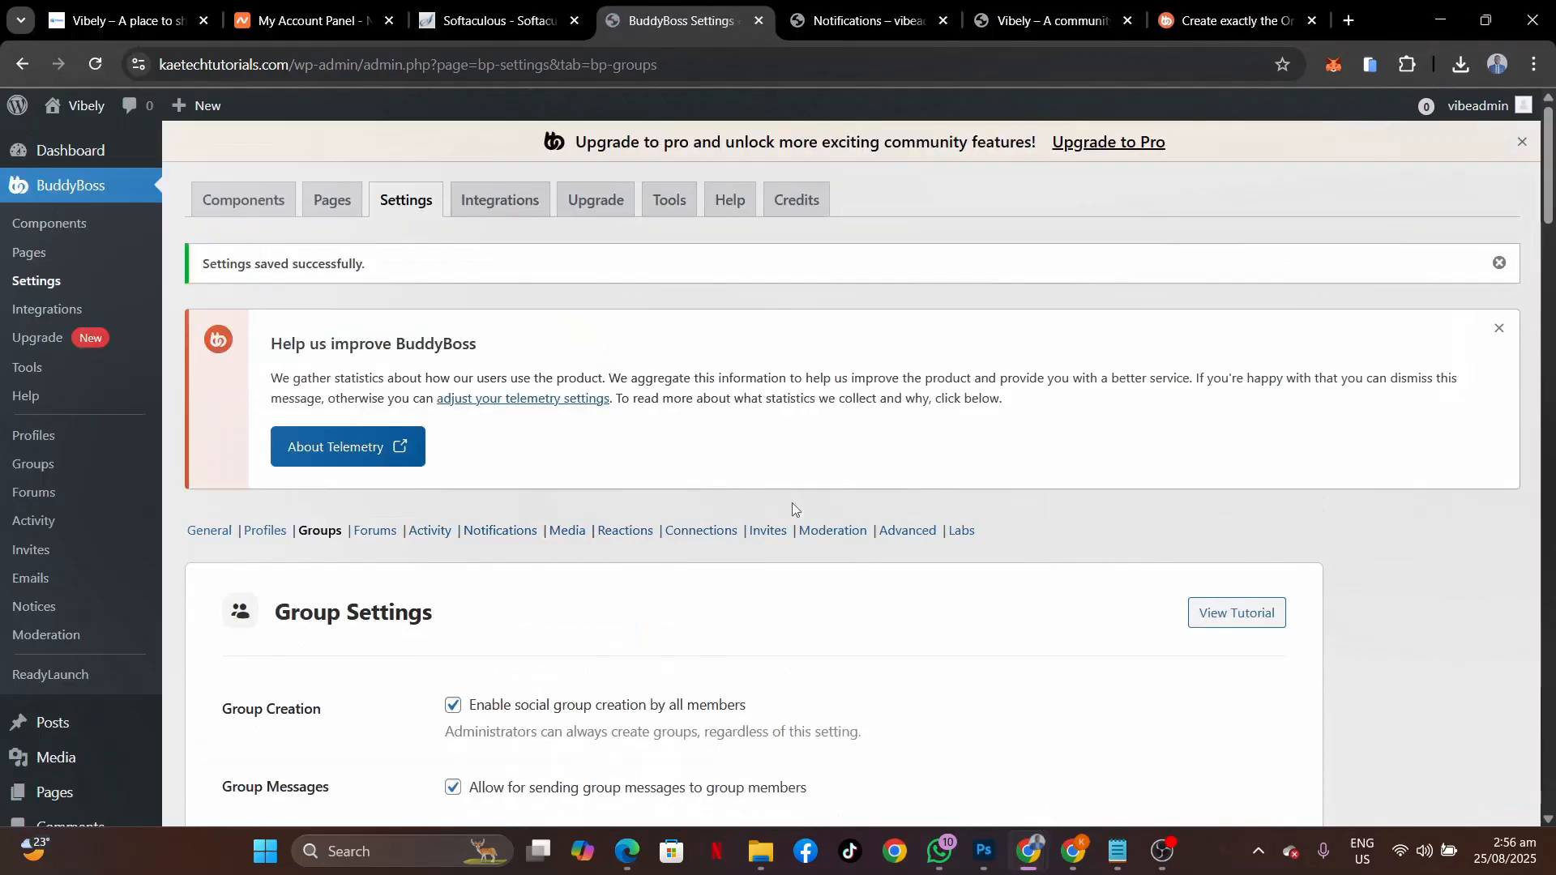
scroll(792, 508, down, 2)
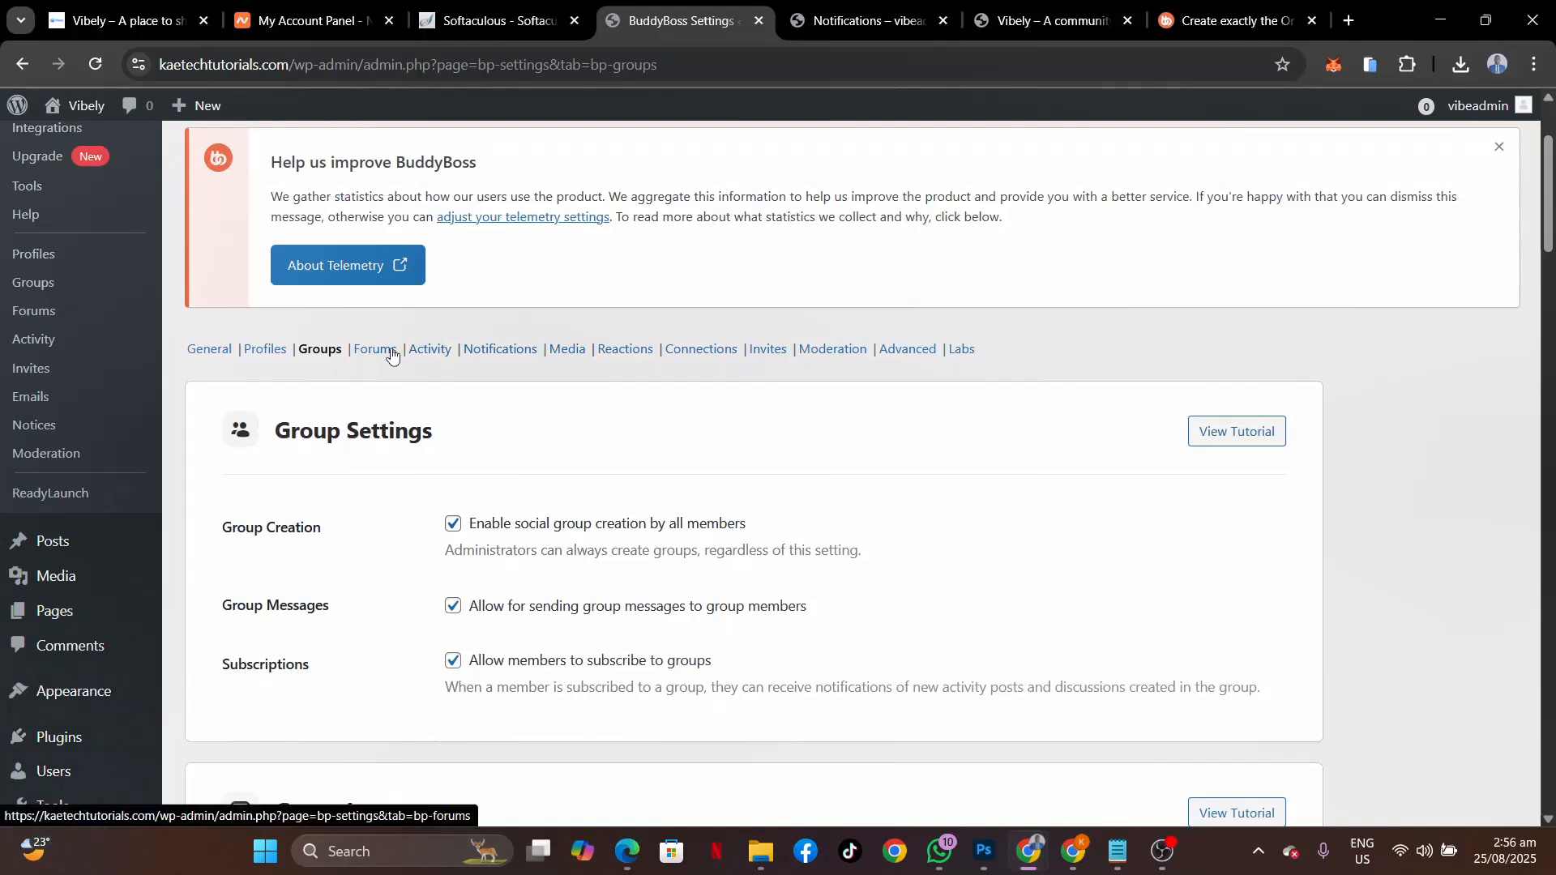
Review the Forum Settings, including the 5-minute editing limit and 10-second posting throttle.
click(390, 349)
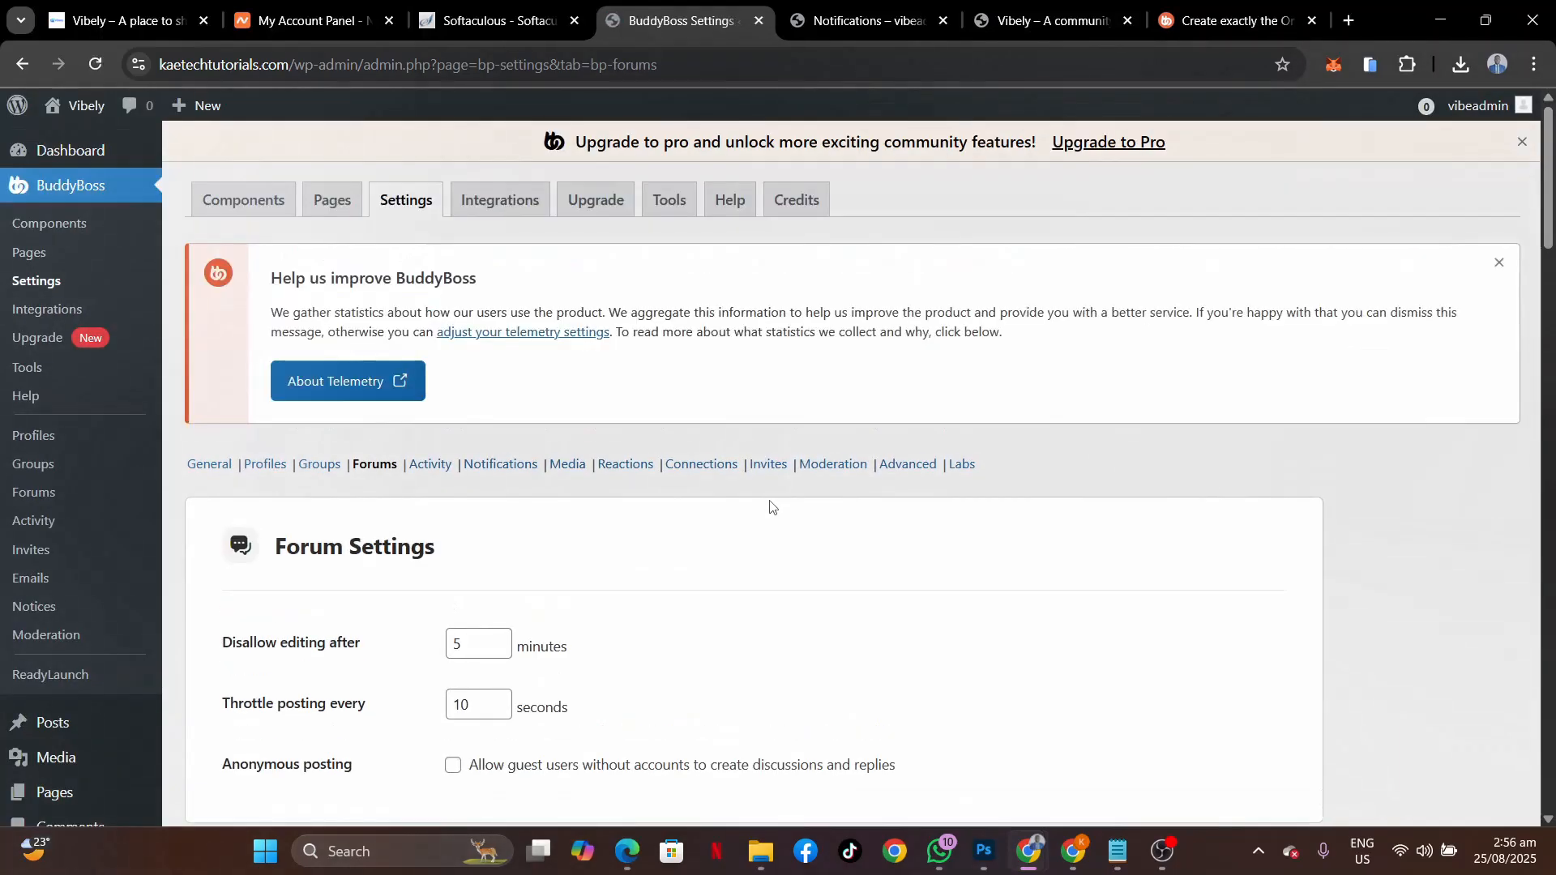
scroll(770, 506, down, 3)
scroll(770, 507, down, 9)
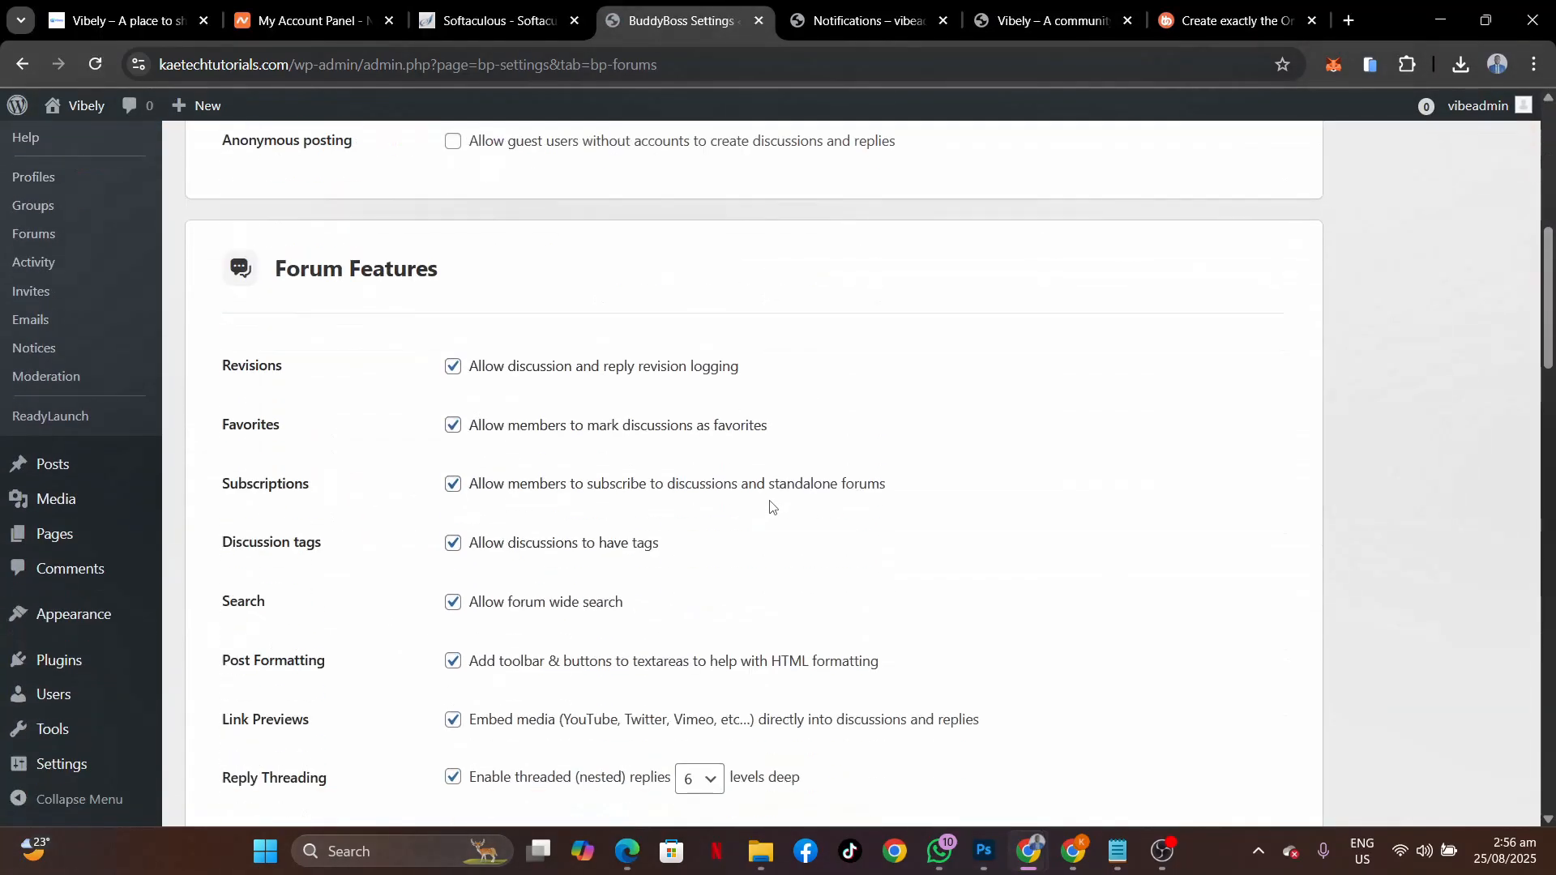
scroll(770, 507, down, 10)
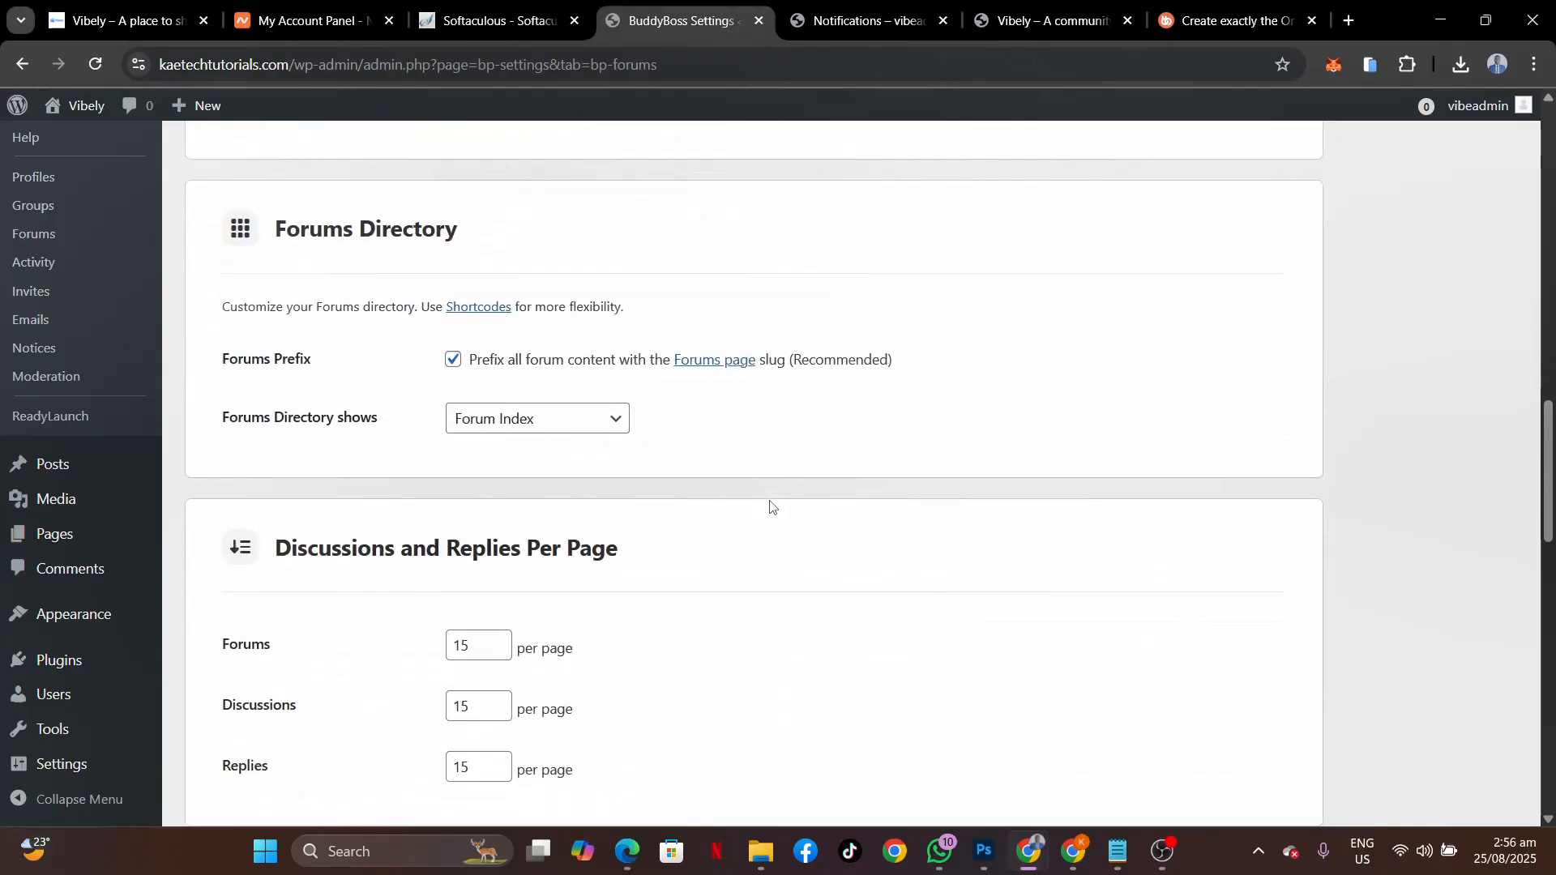
scroll(770, 506, up, 20)
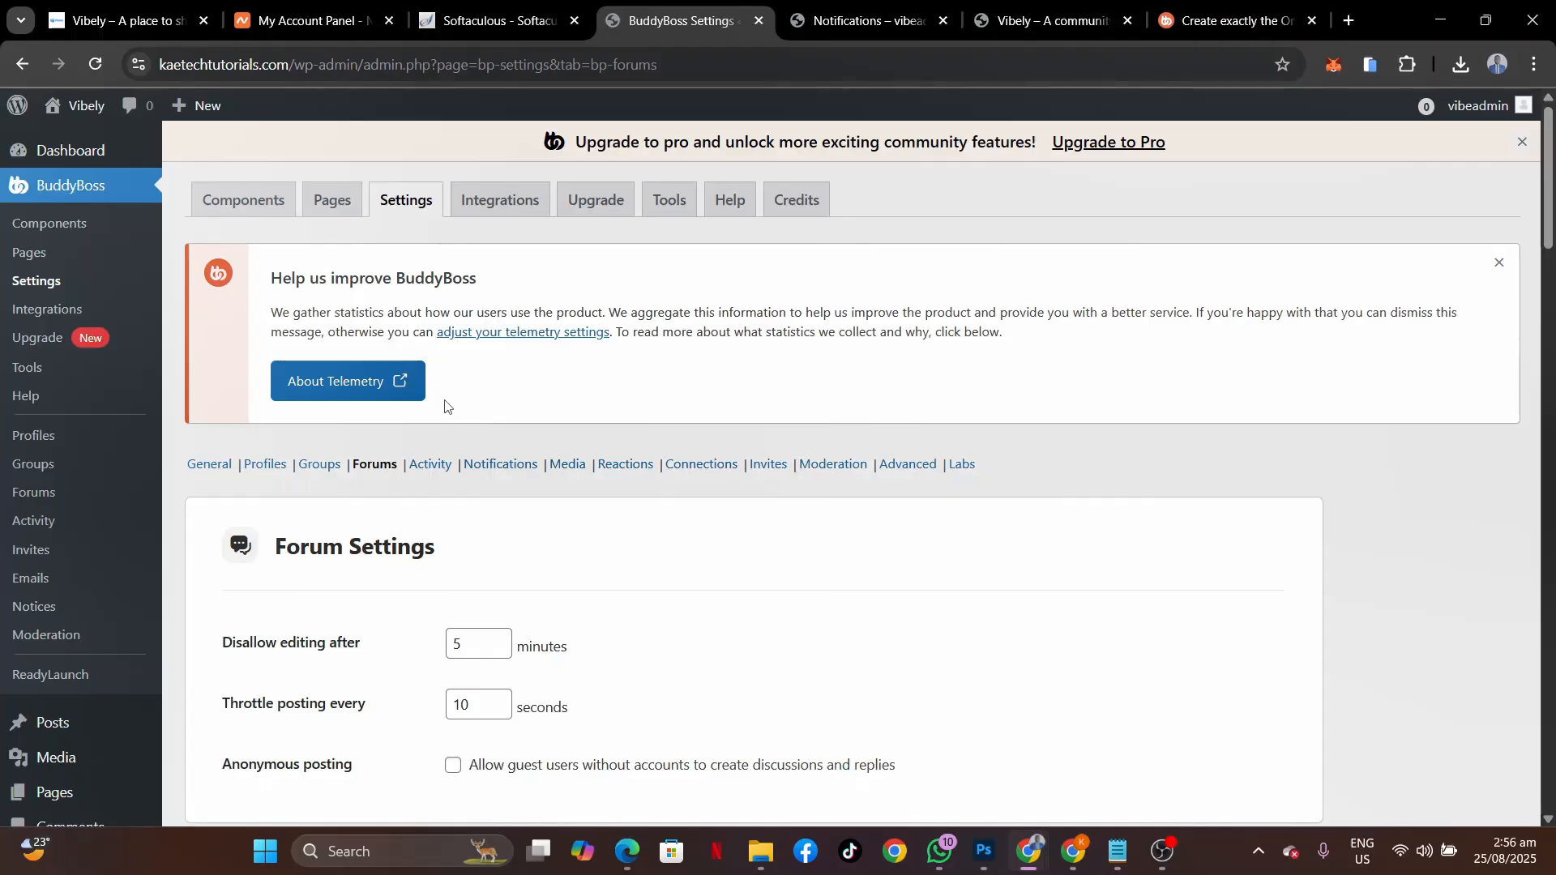
On the Pages tab, confirm Social Groups uses the Groups page and preview it live.
click(328, 212)
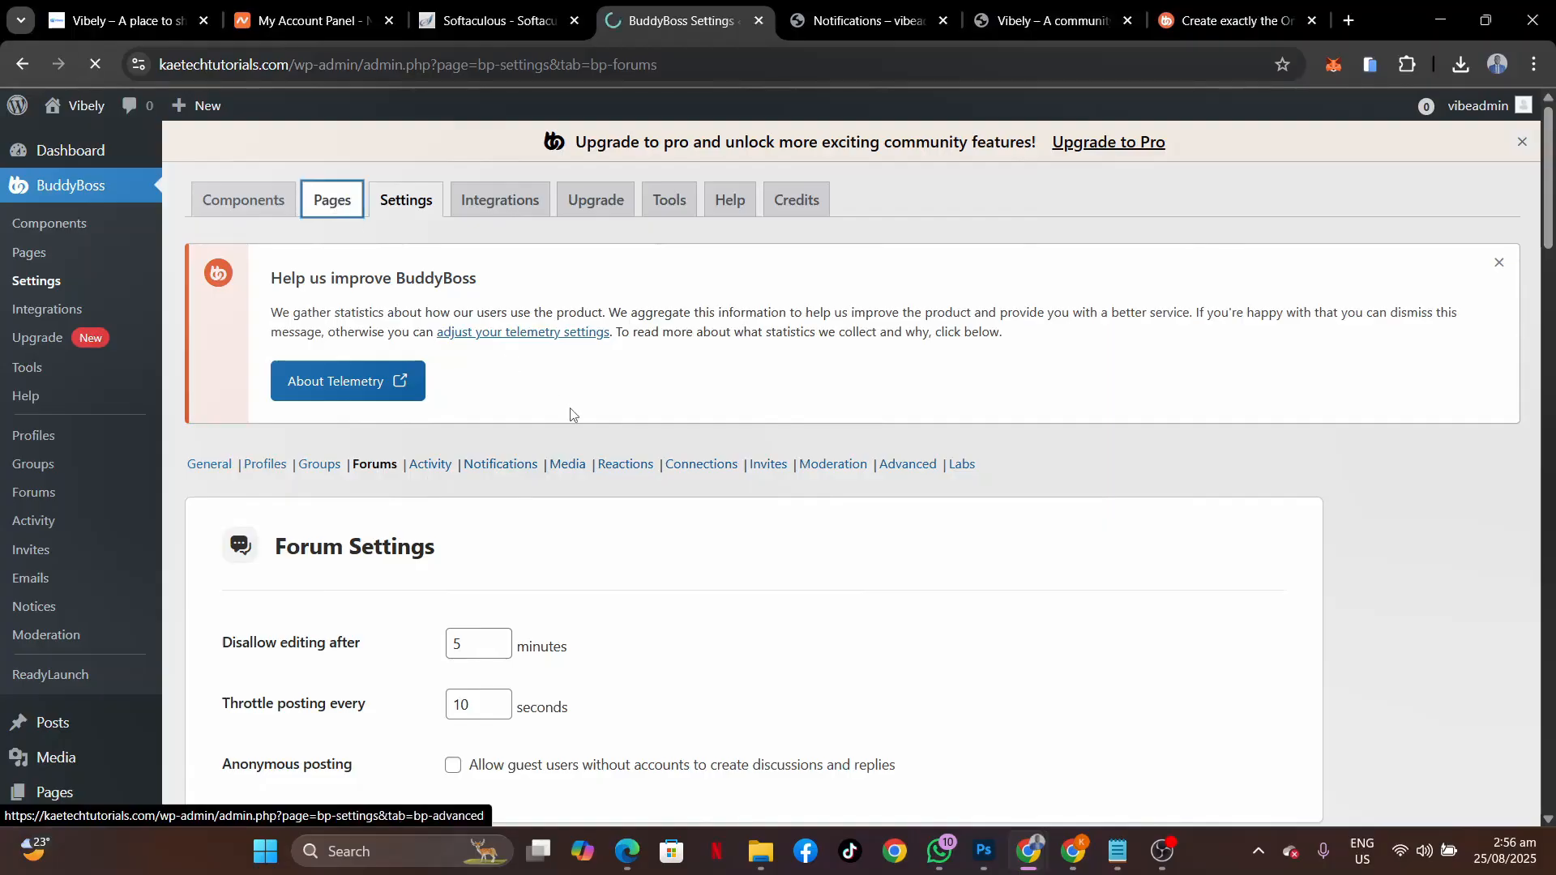
scroll(571, 415, down, 4)
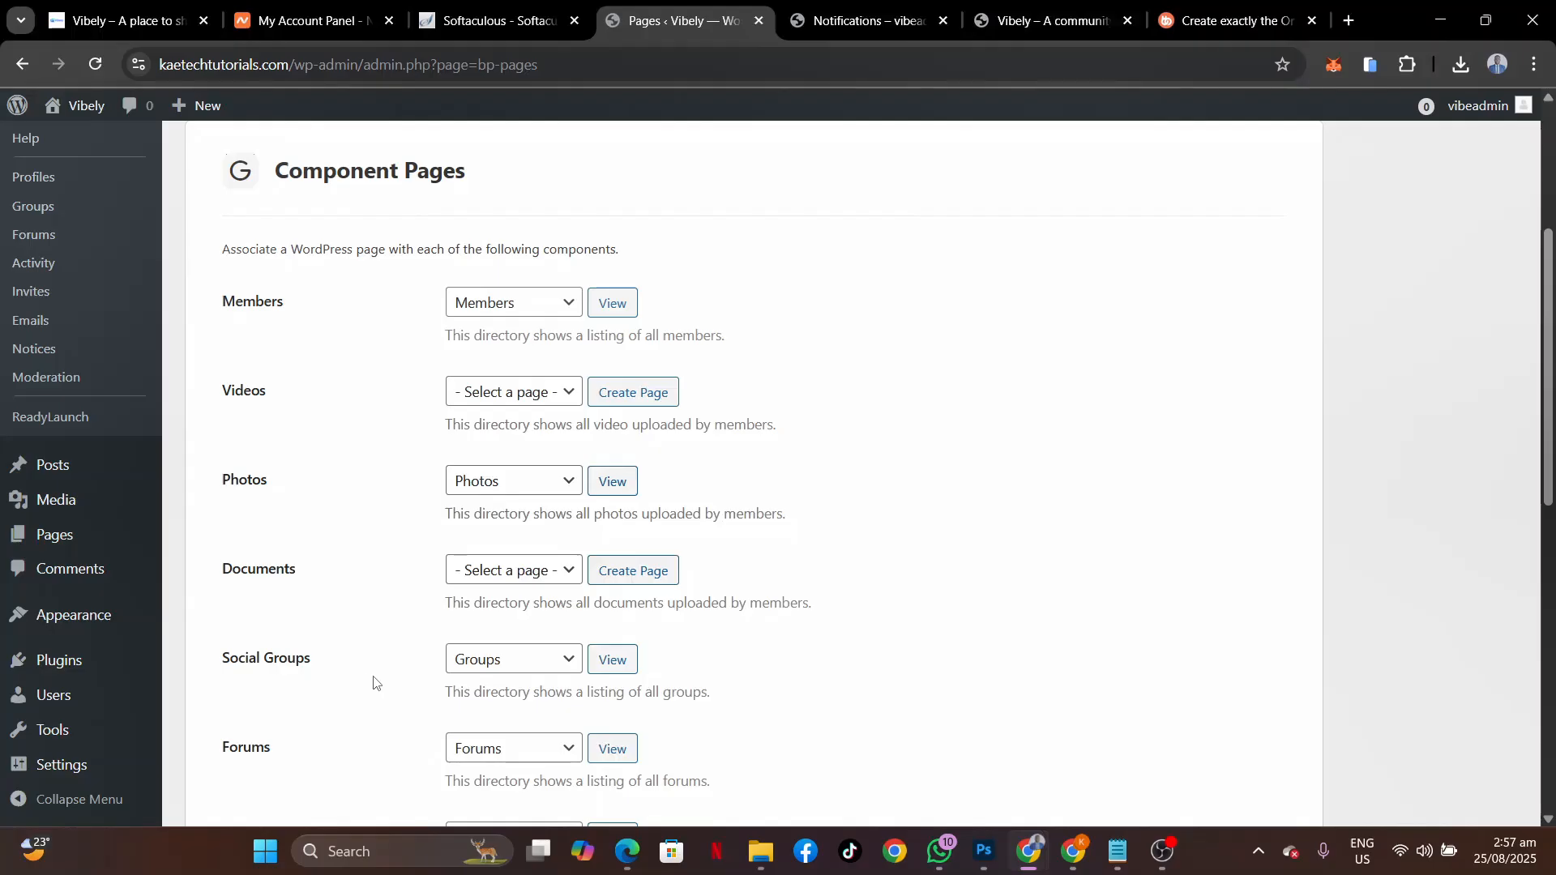
scroll(372, 681, down, 3)
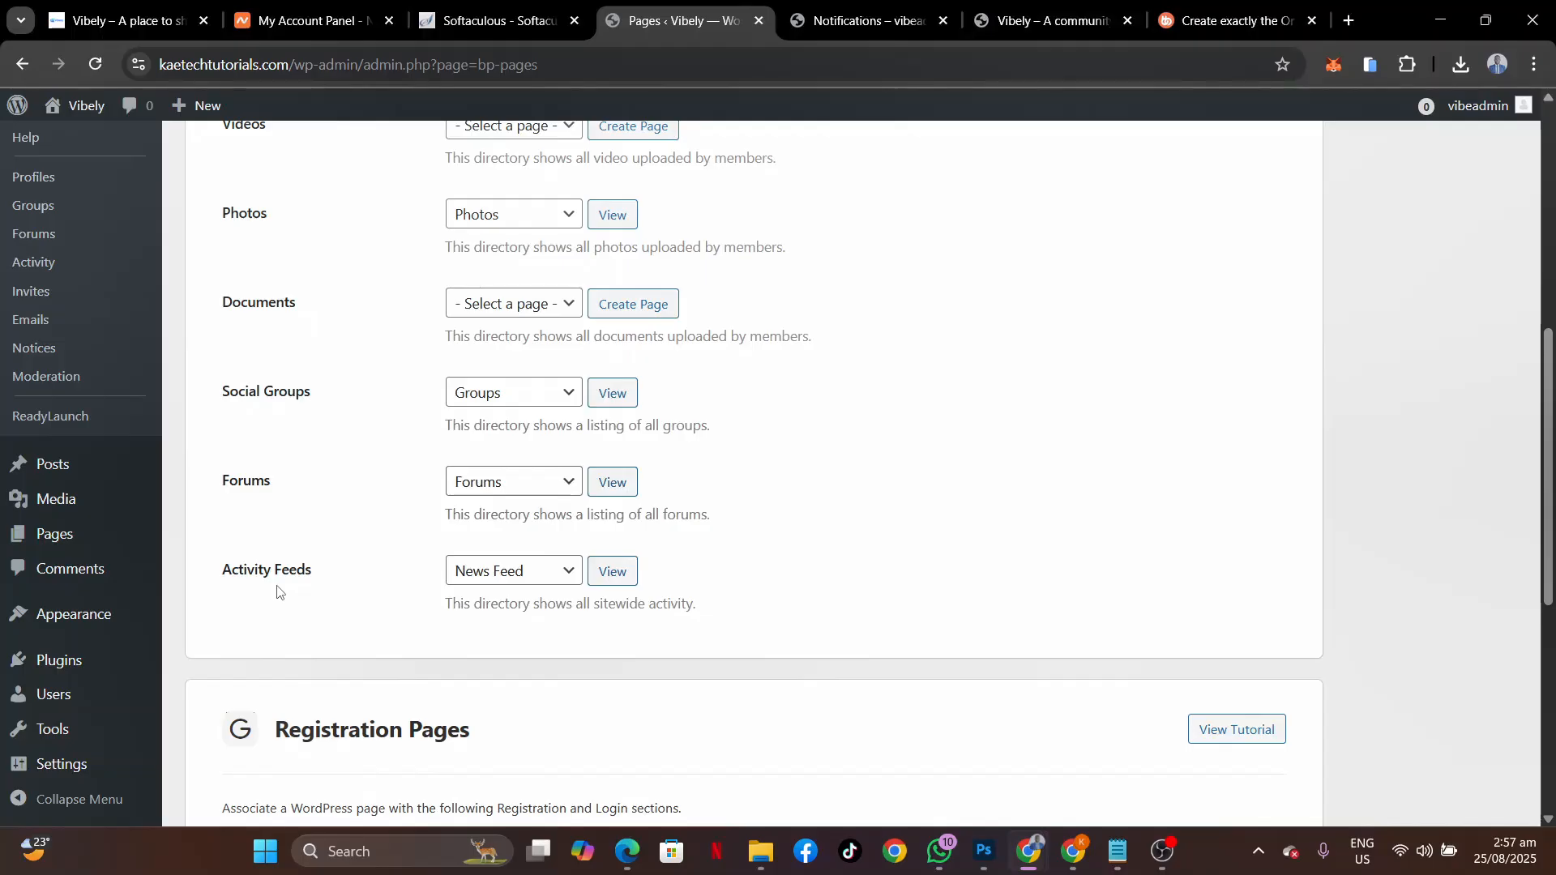
click(513, 406)
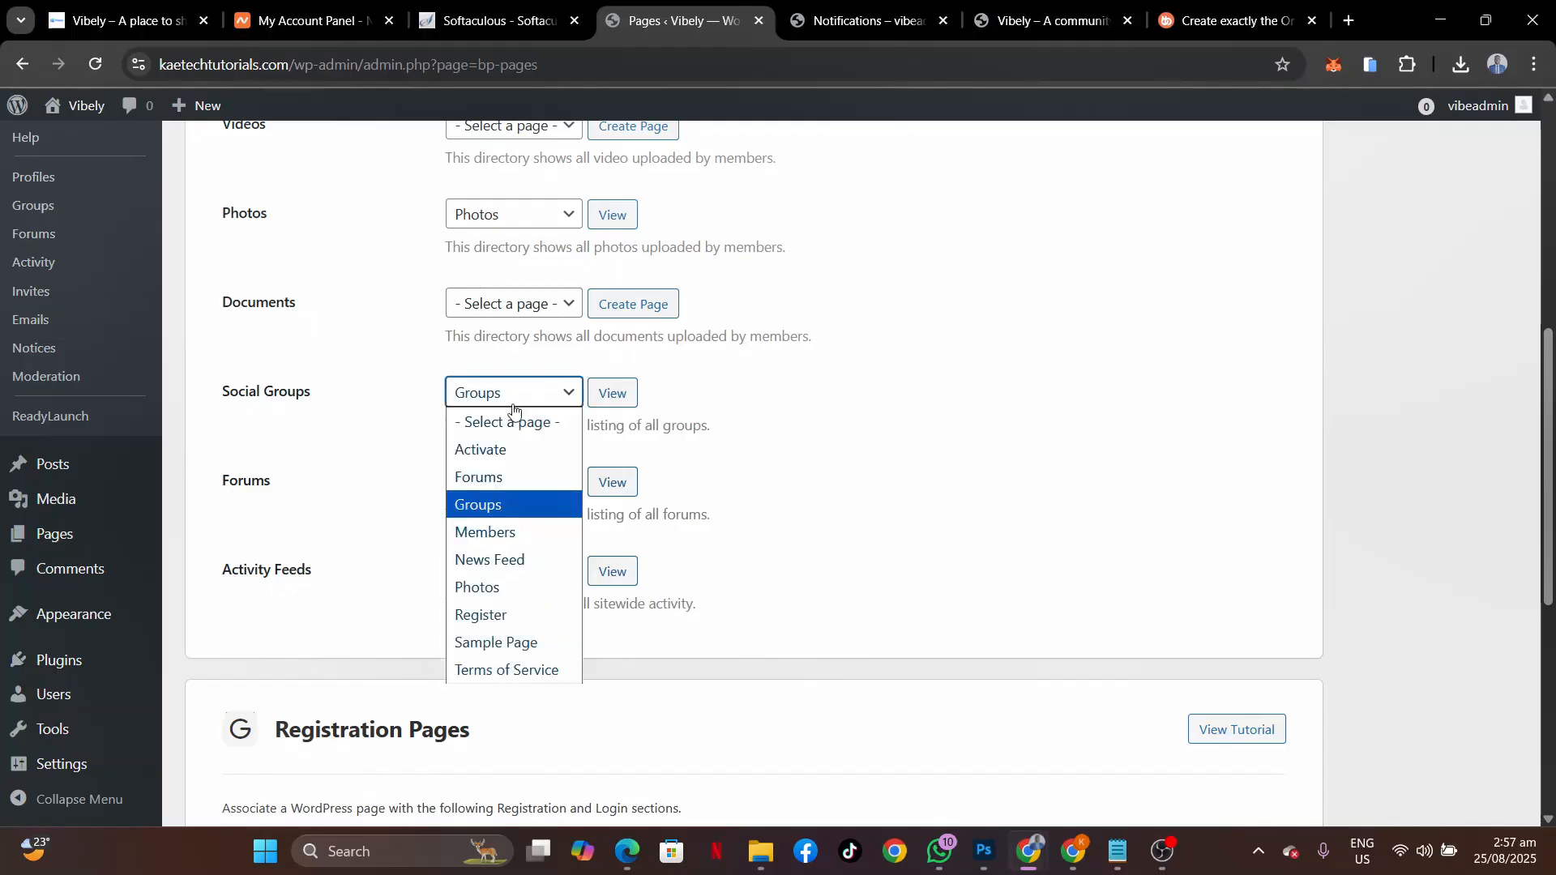
click(514, 405)
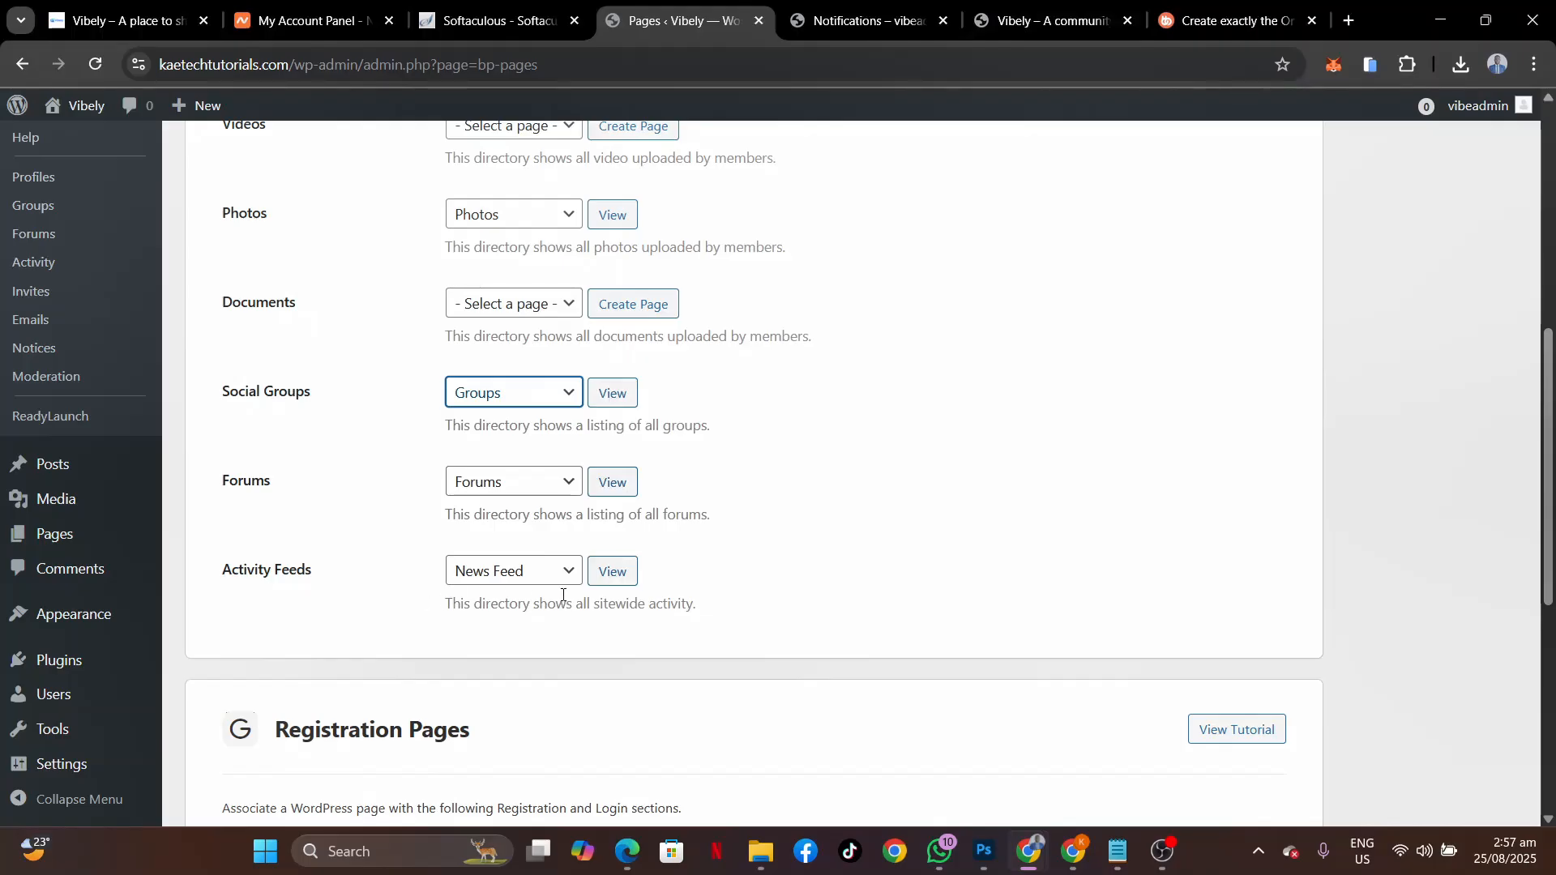
scroll(349, 481, up, 3)
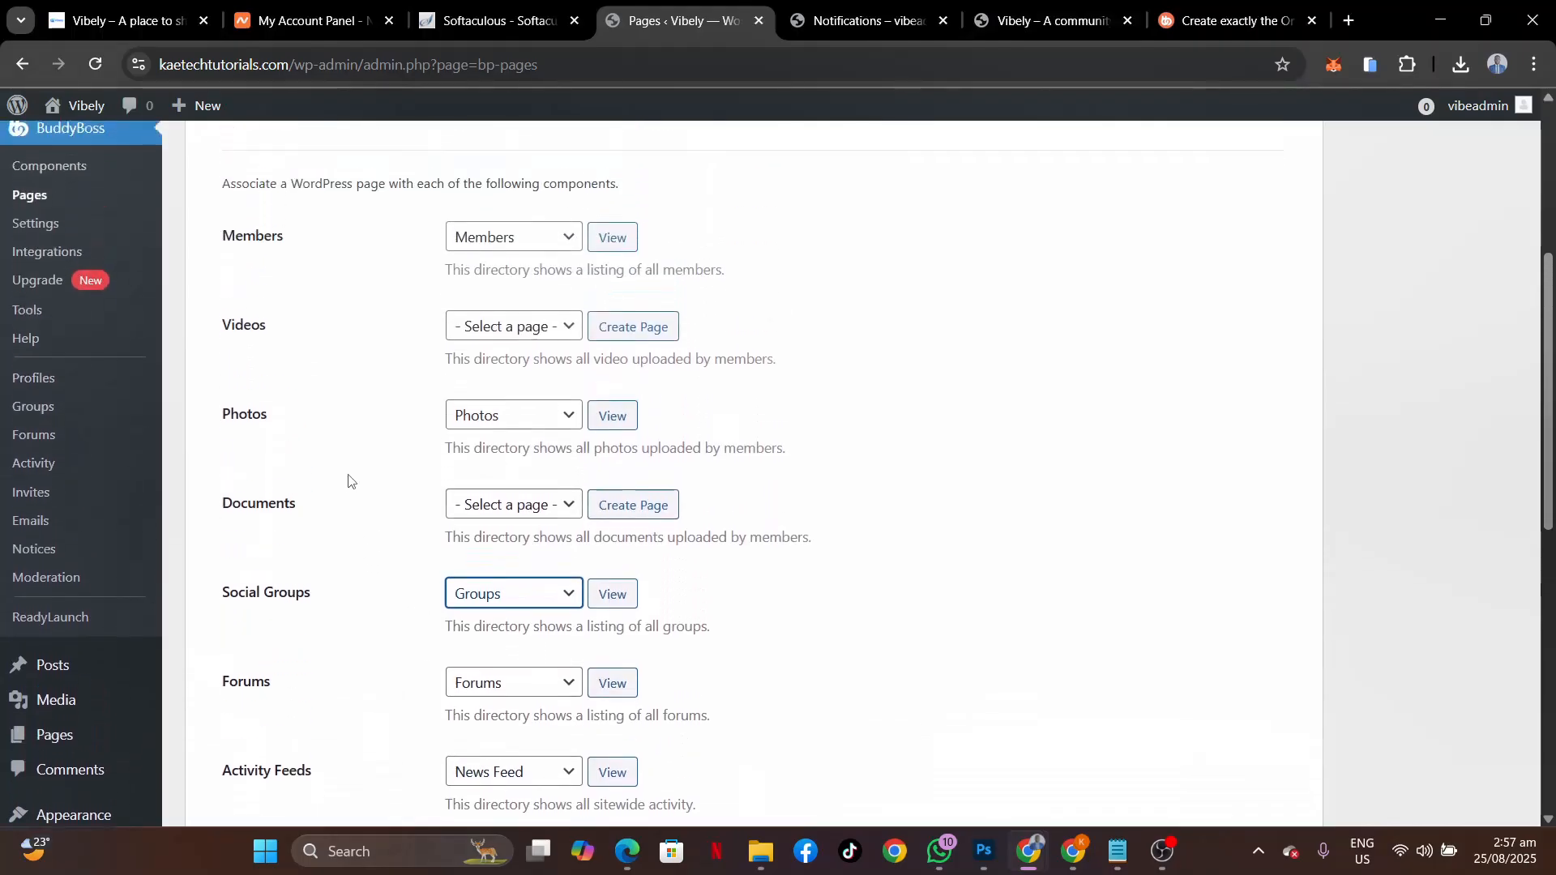
scroll(349, 481, down, 1)
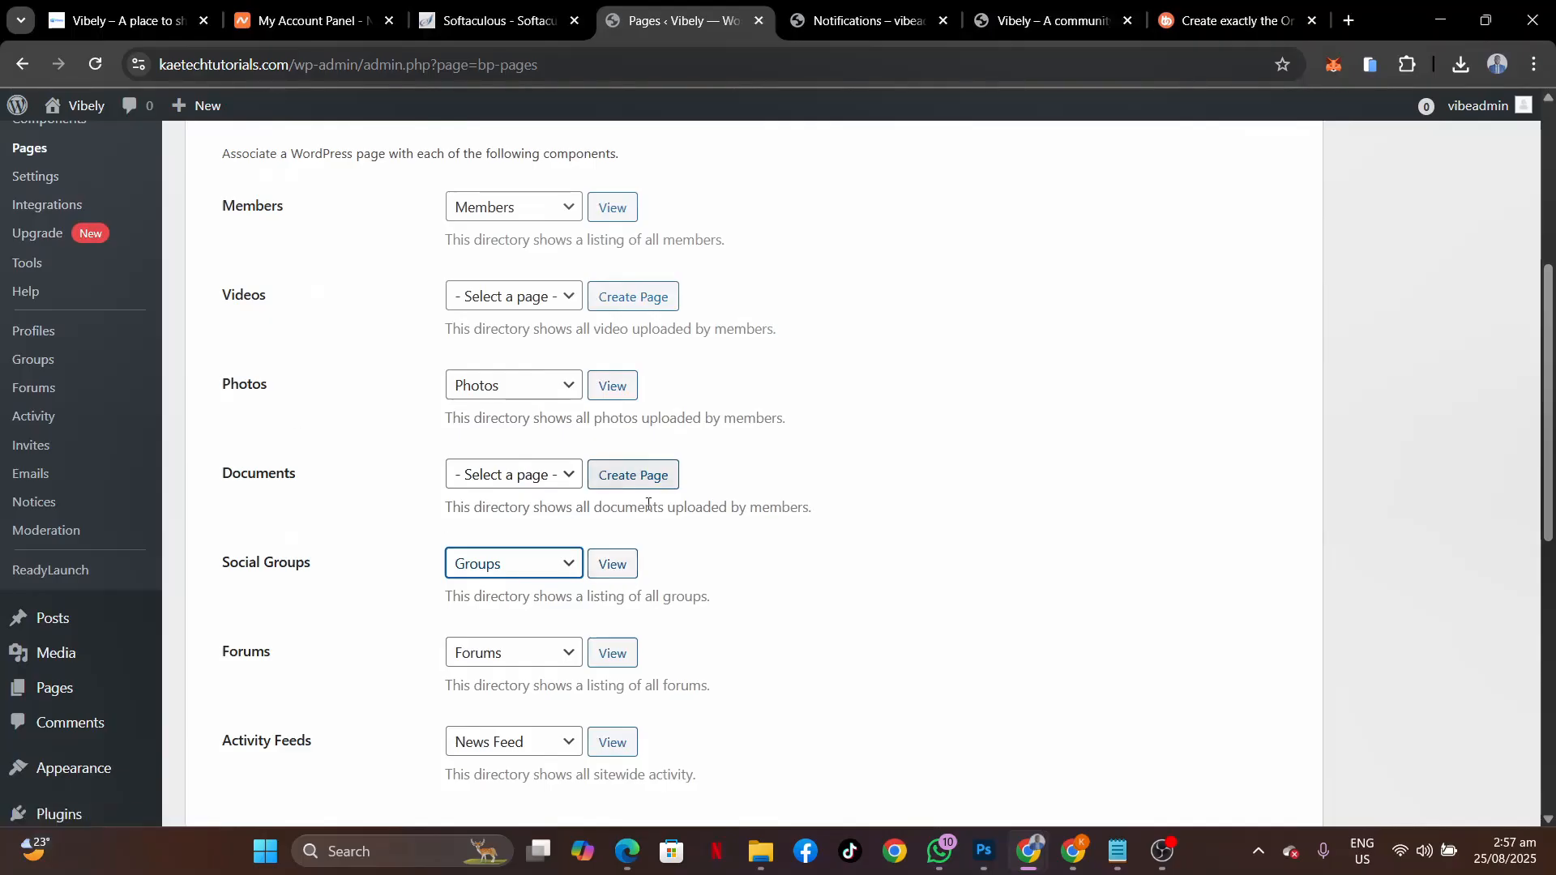
click(612, 567)
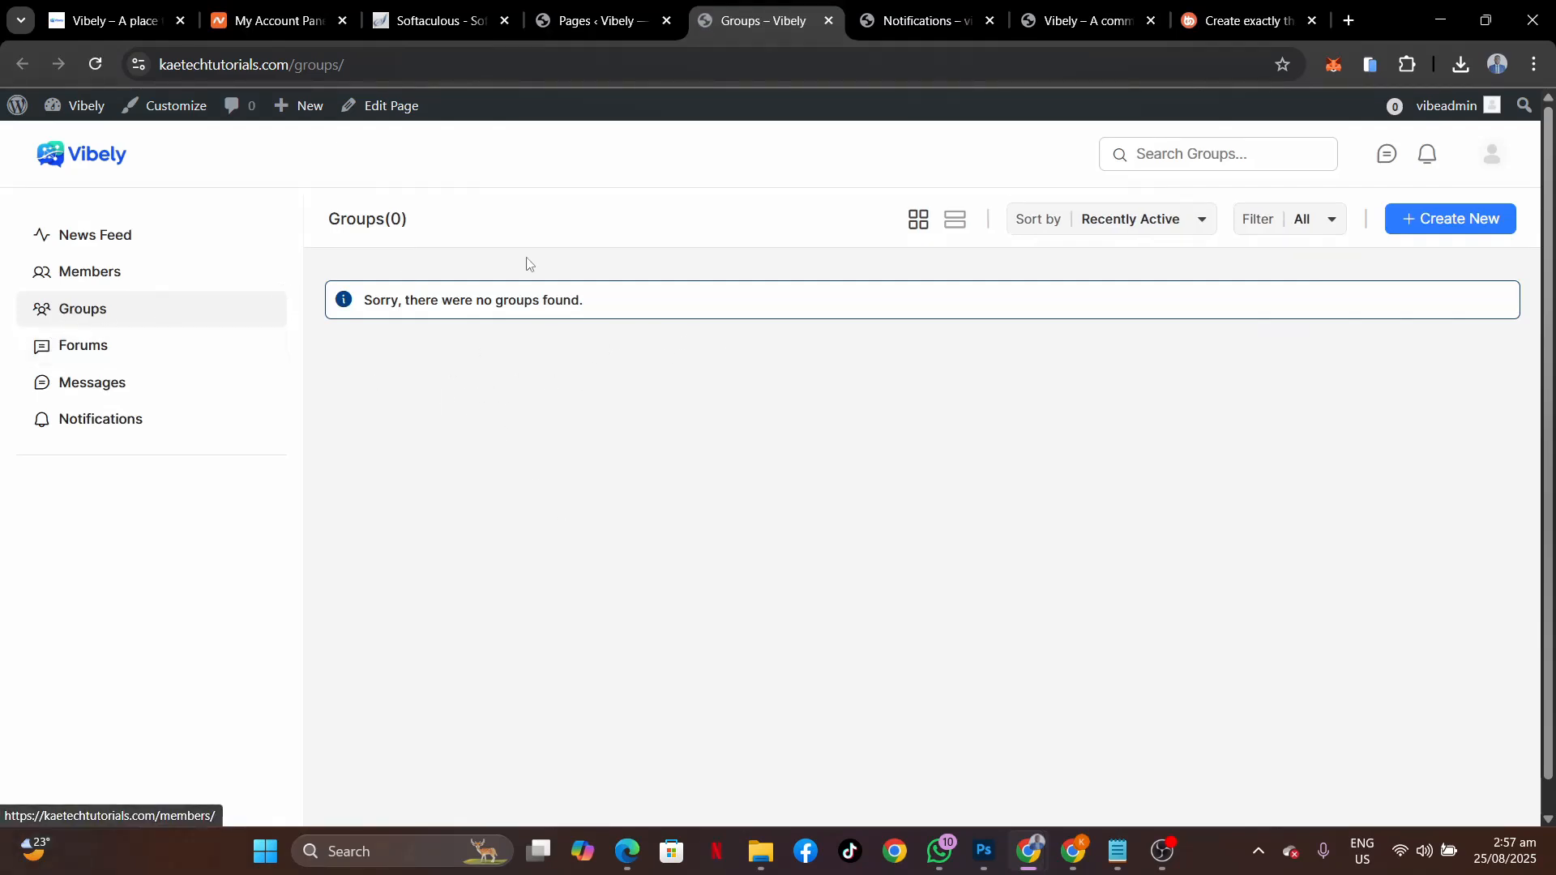
click(828, 21)
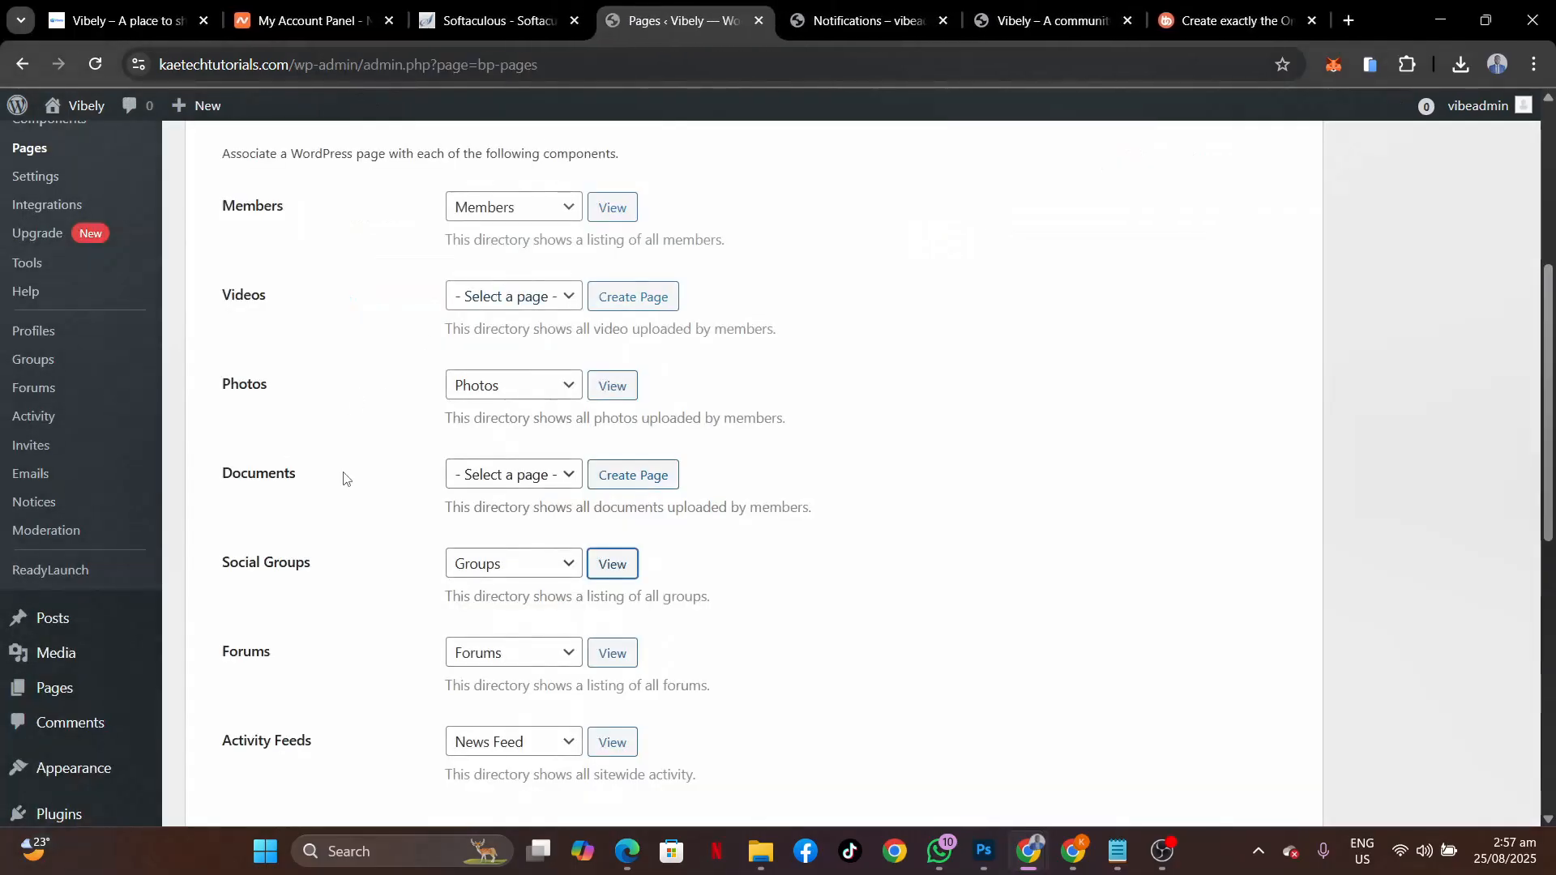
scroll(346, 479, down, 1)
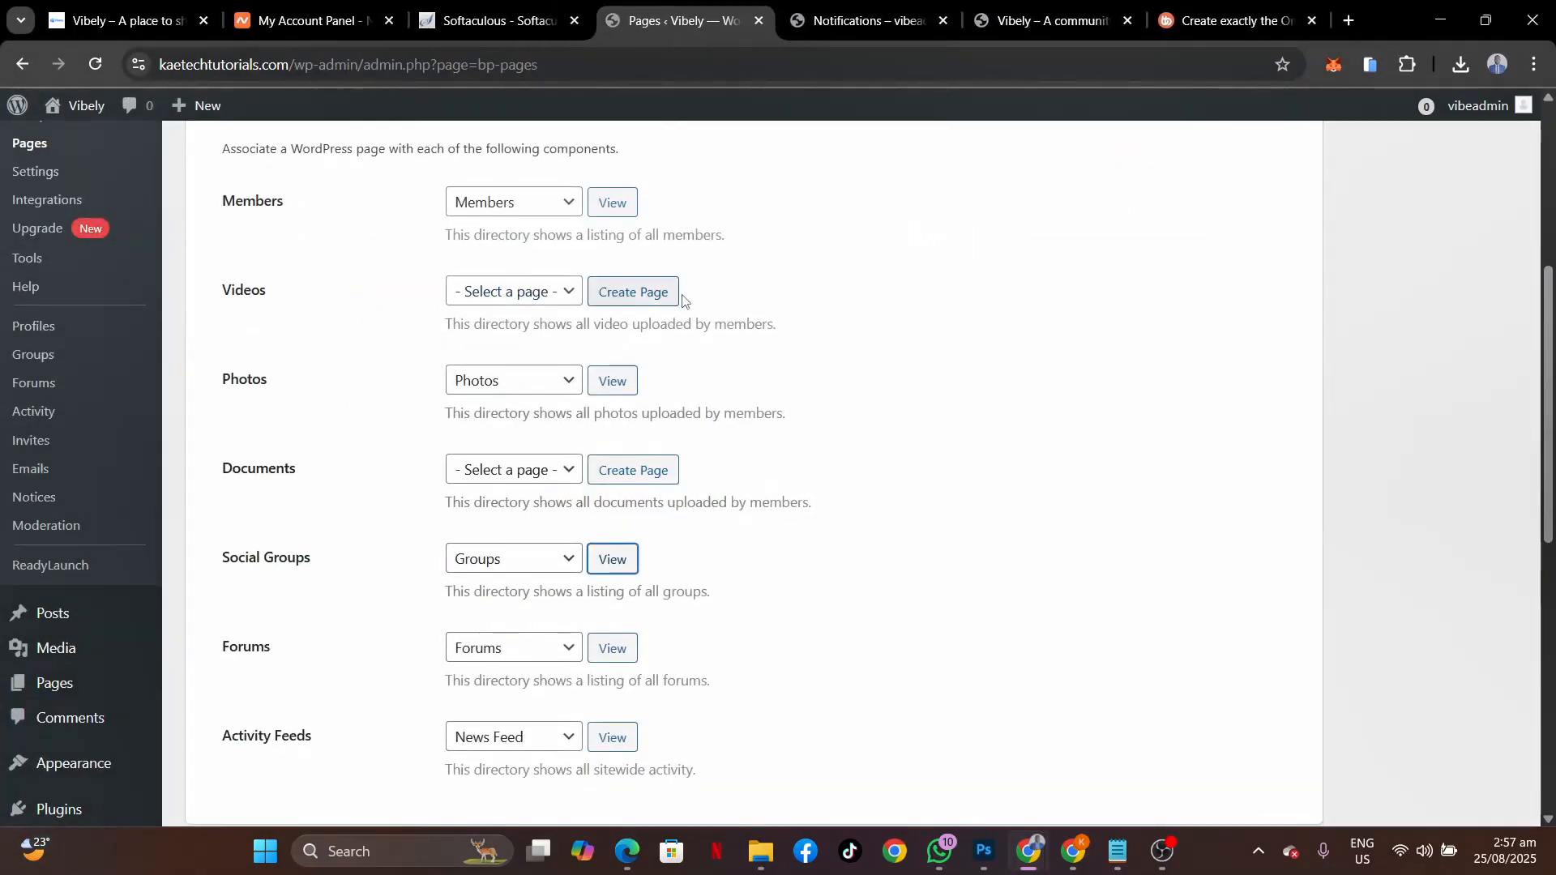
click(639, 301)
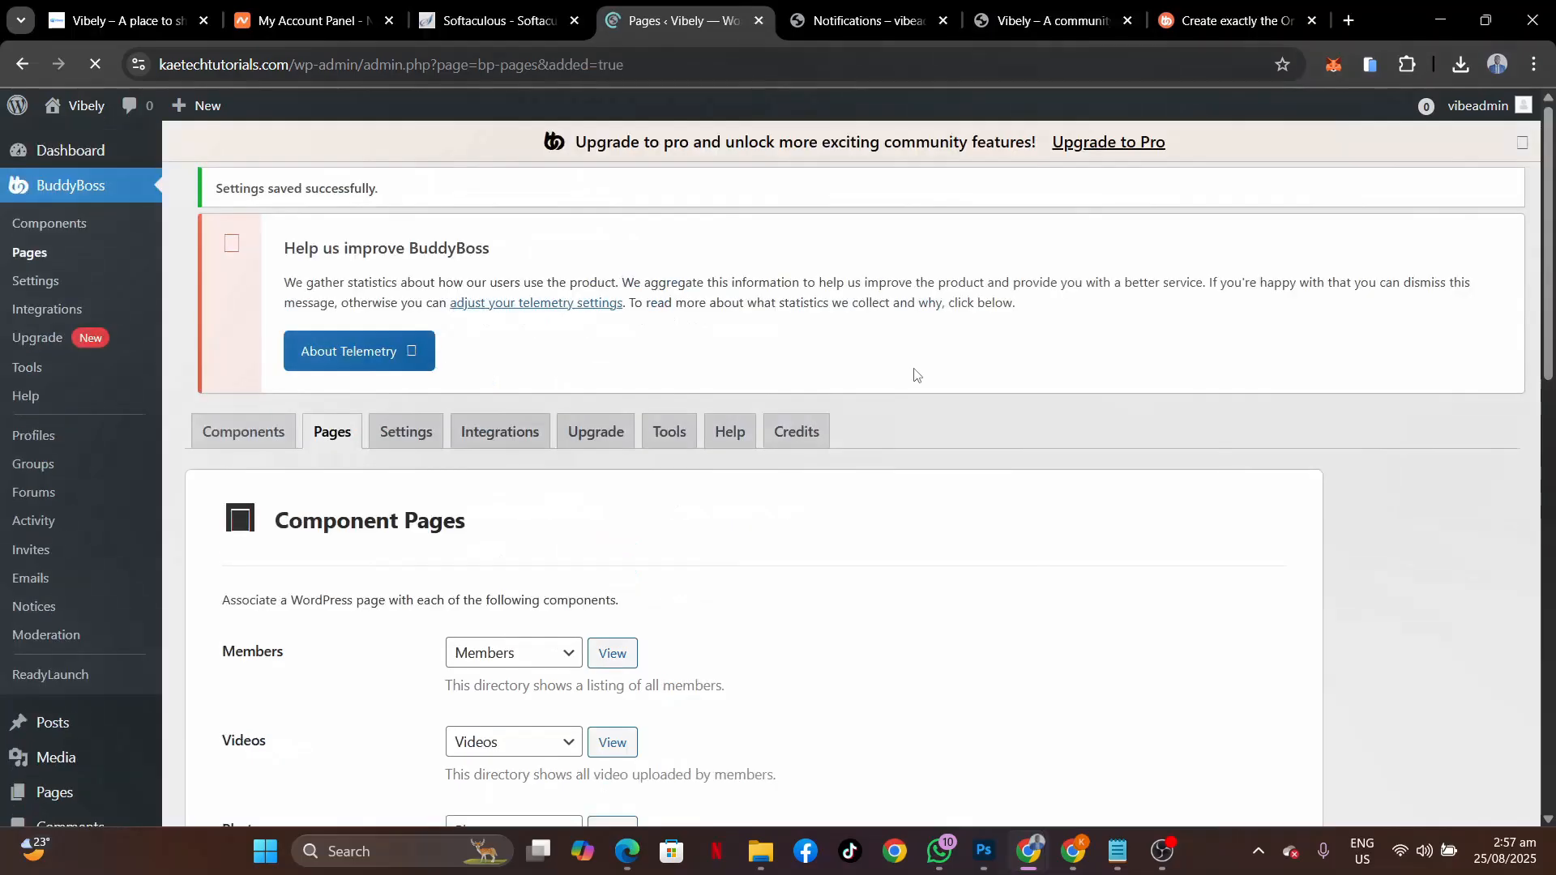
scroll(530, 607, down, 5)
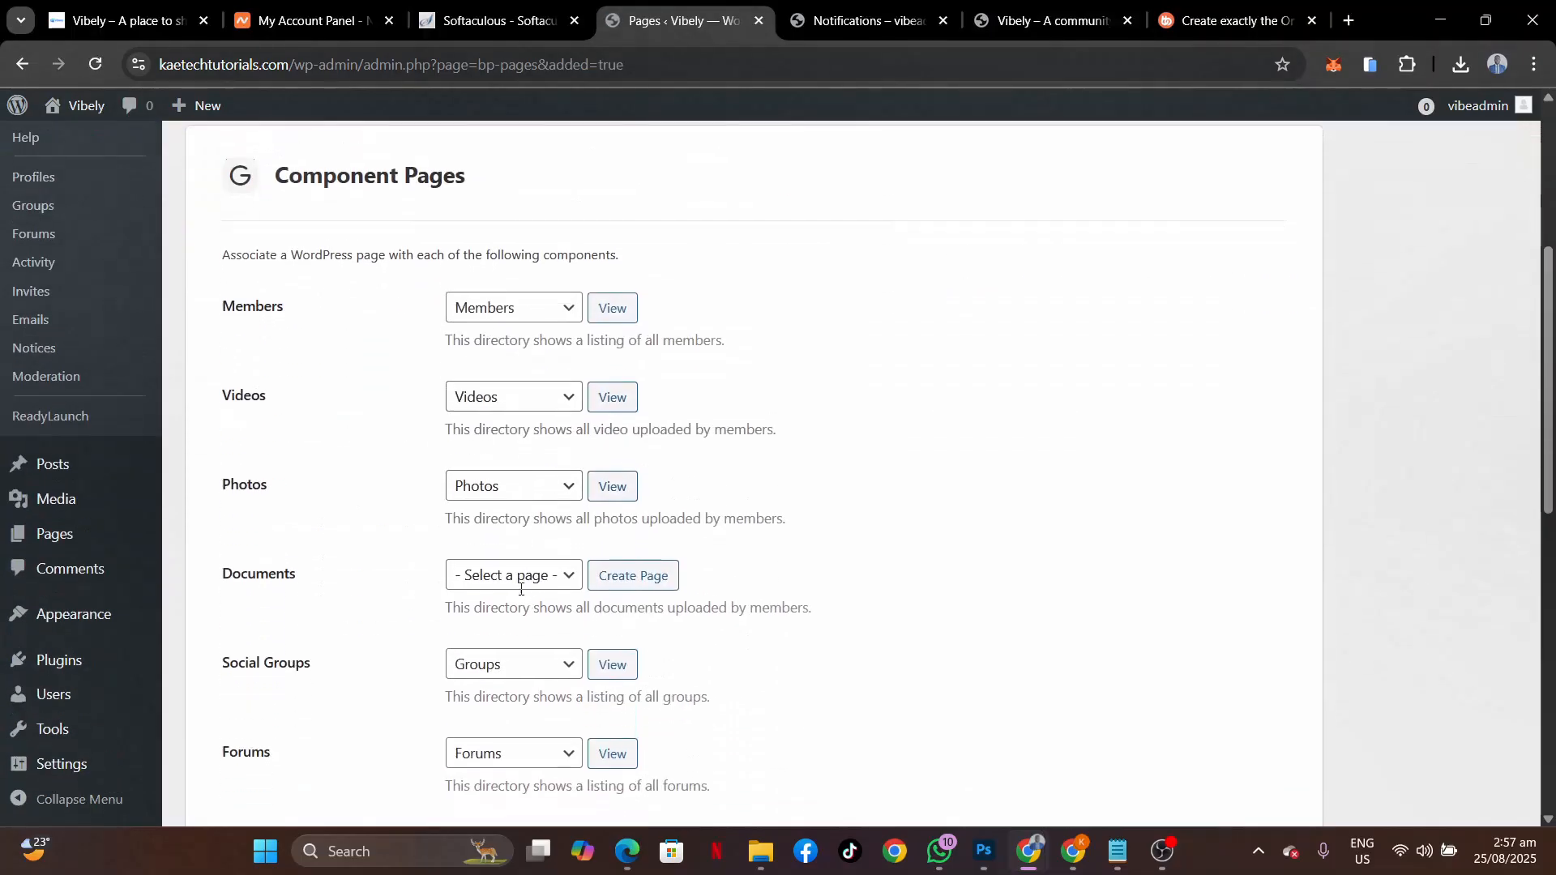
scroll(374, 543, down, 2)
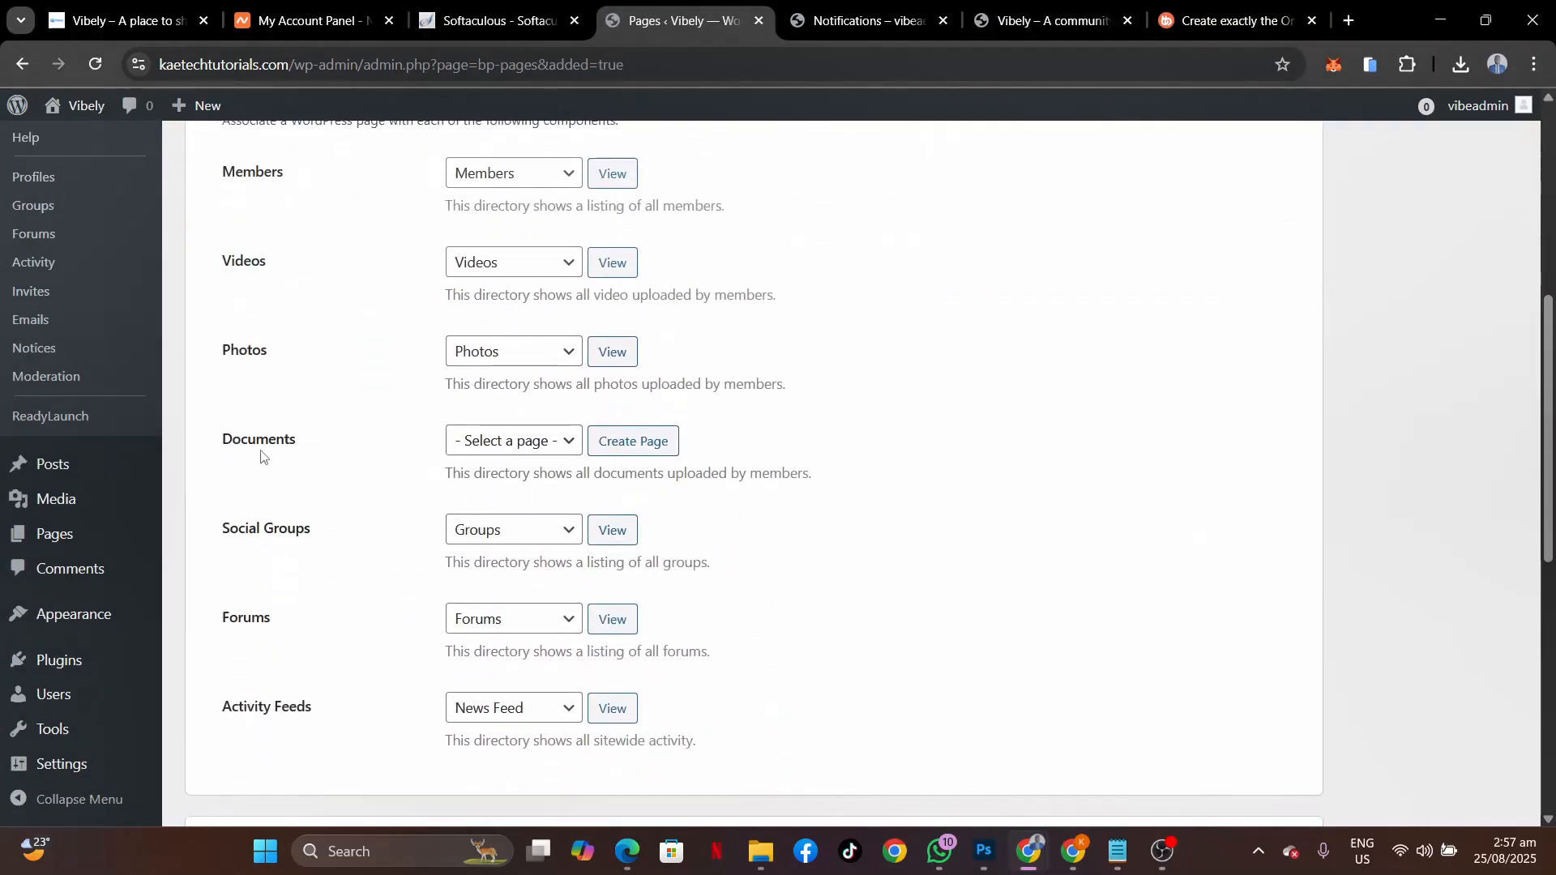
click(644, 441)
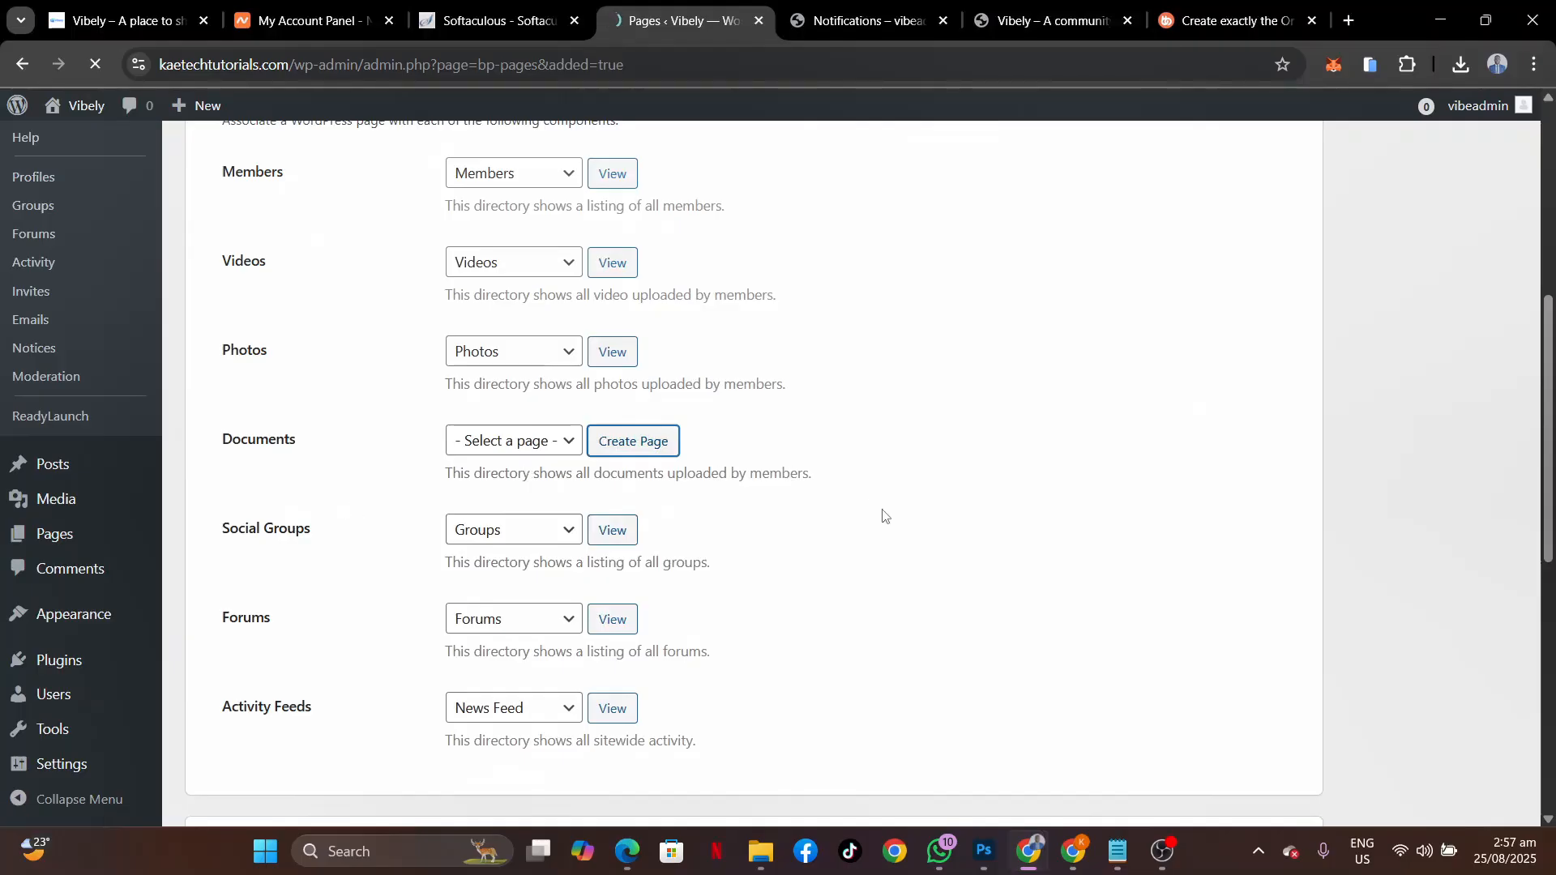
scroll(879, 513, down, 7)
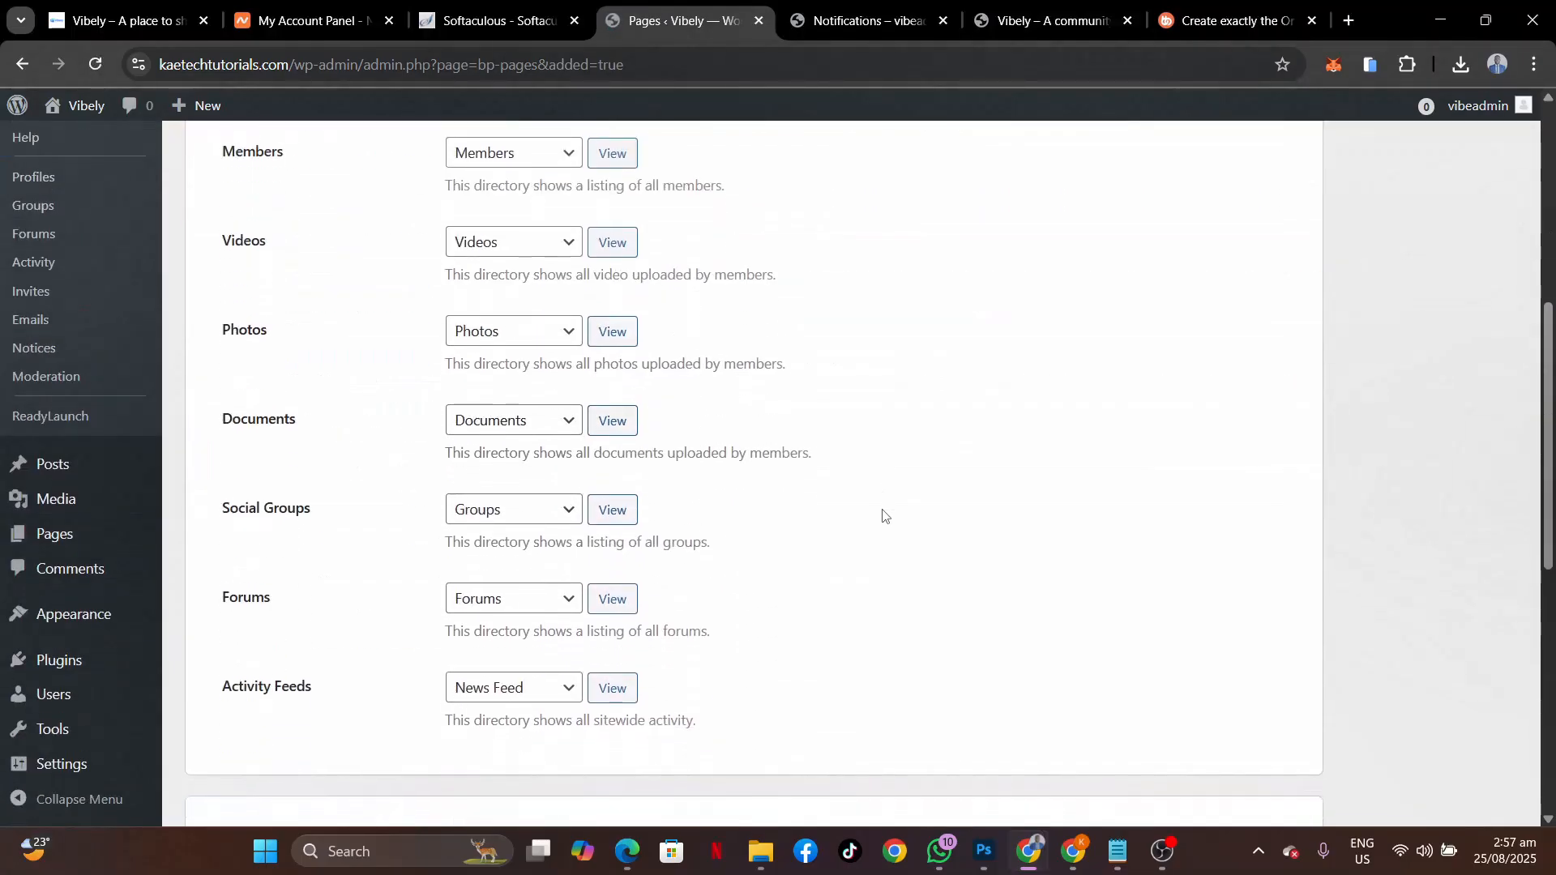
scroll(759, 600, up, 1)
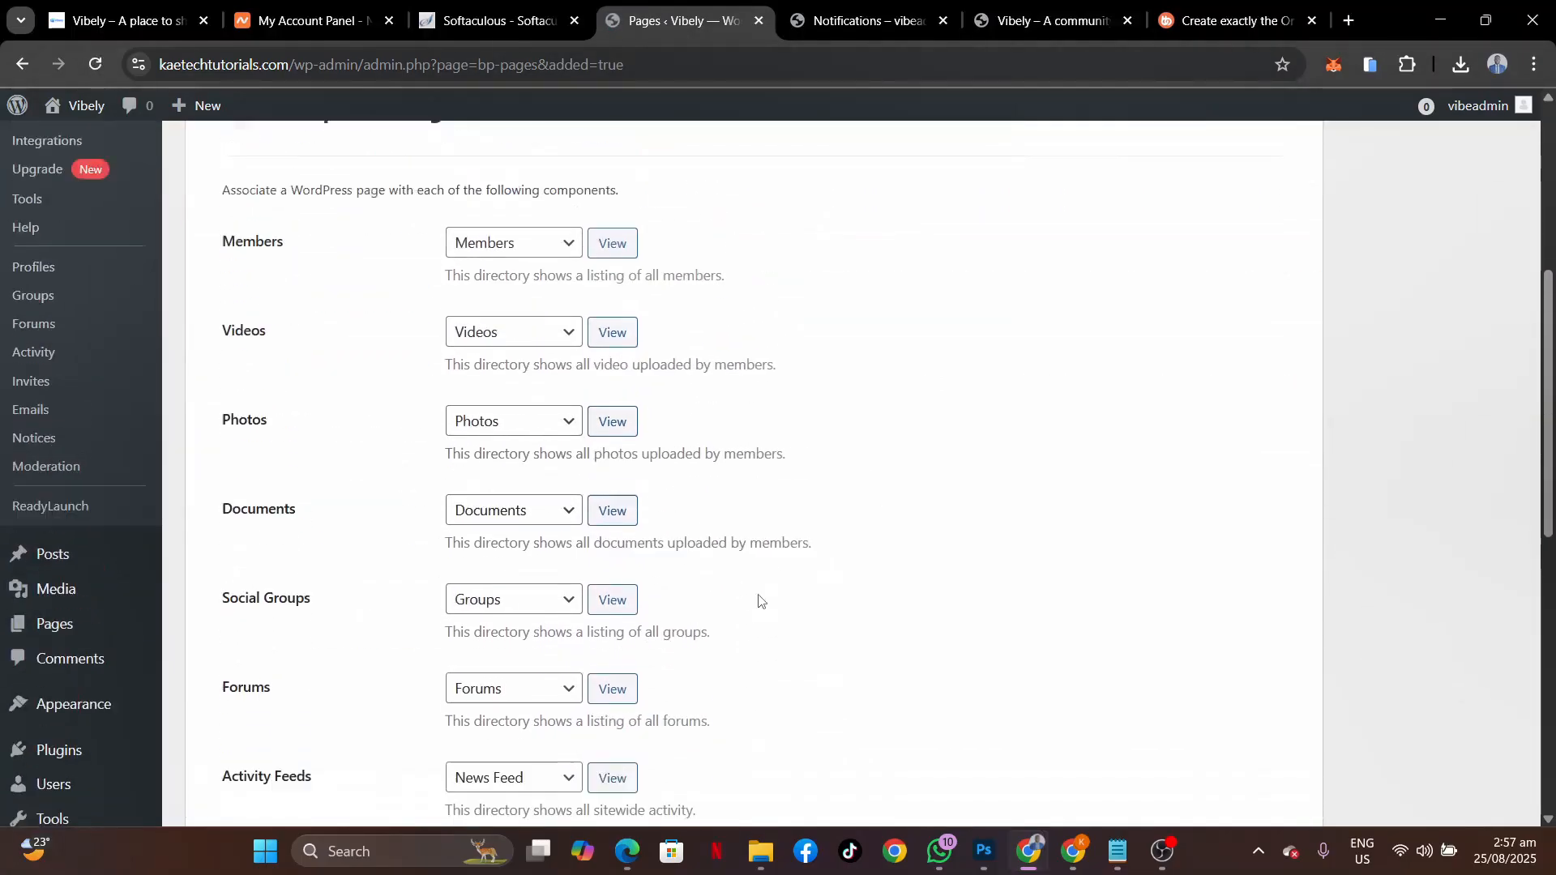
scroll(759, 601, down, 7)
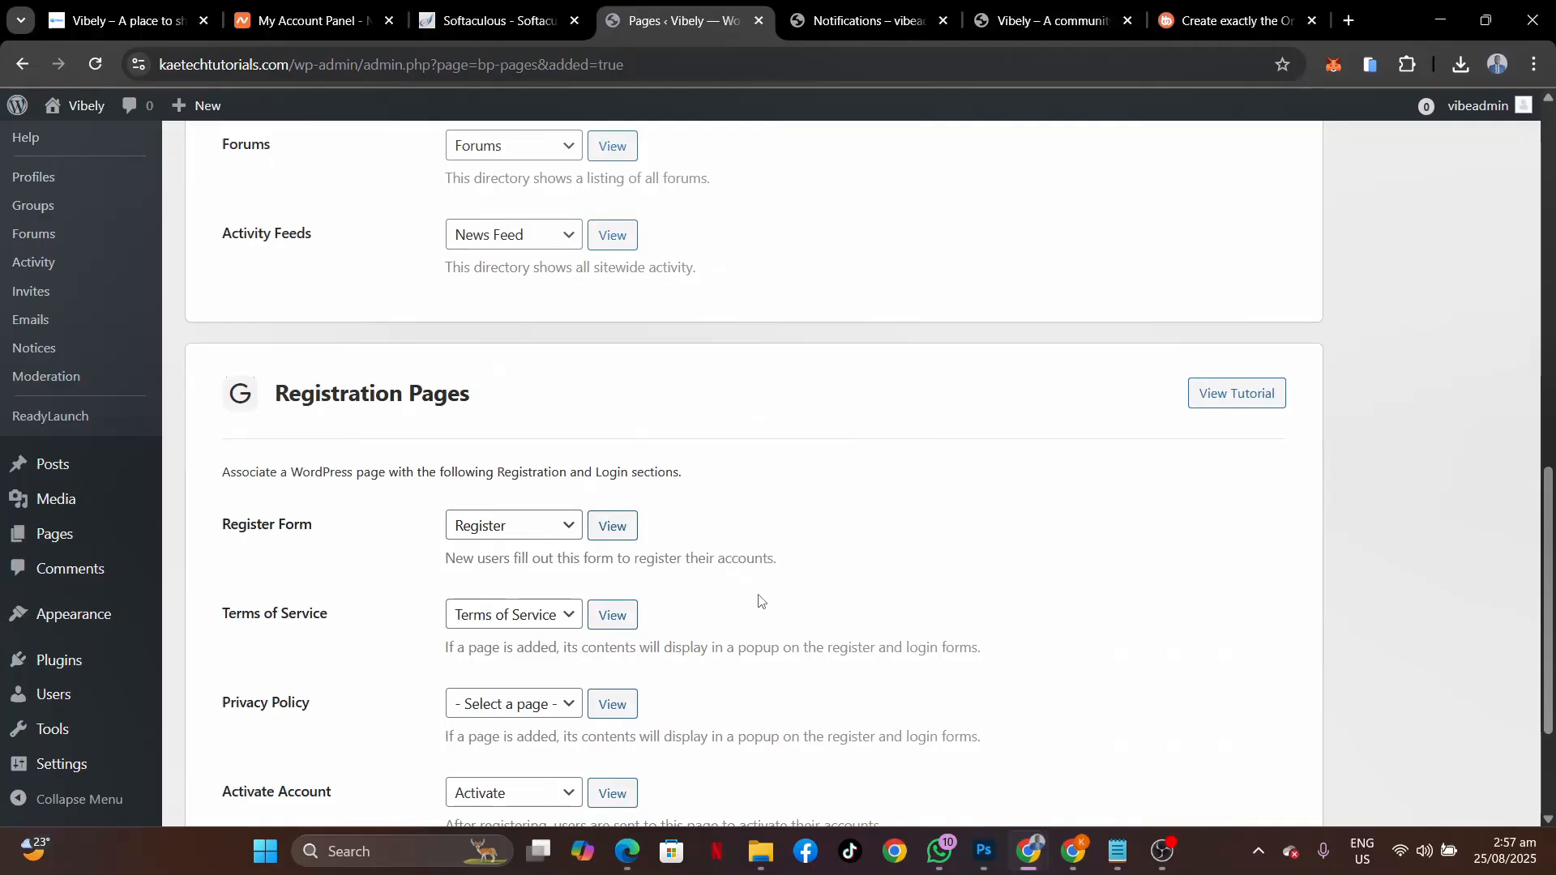
scroll(760, 600, down, 3)
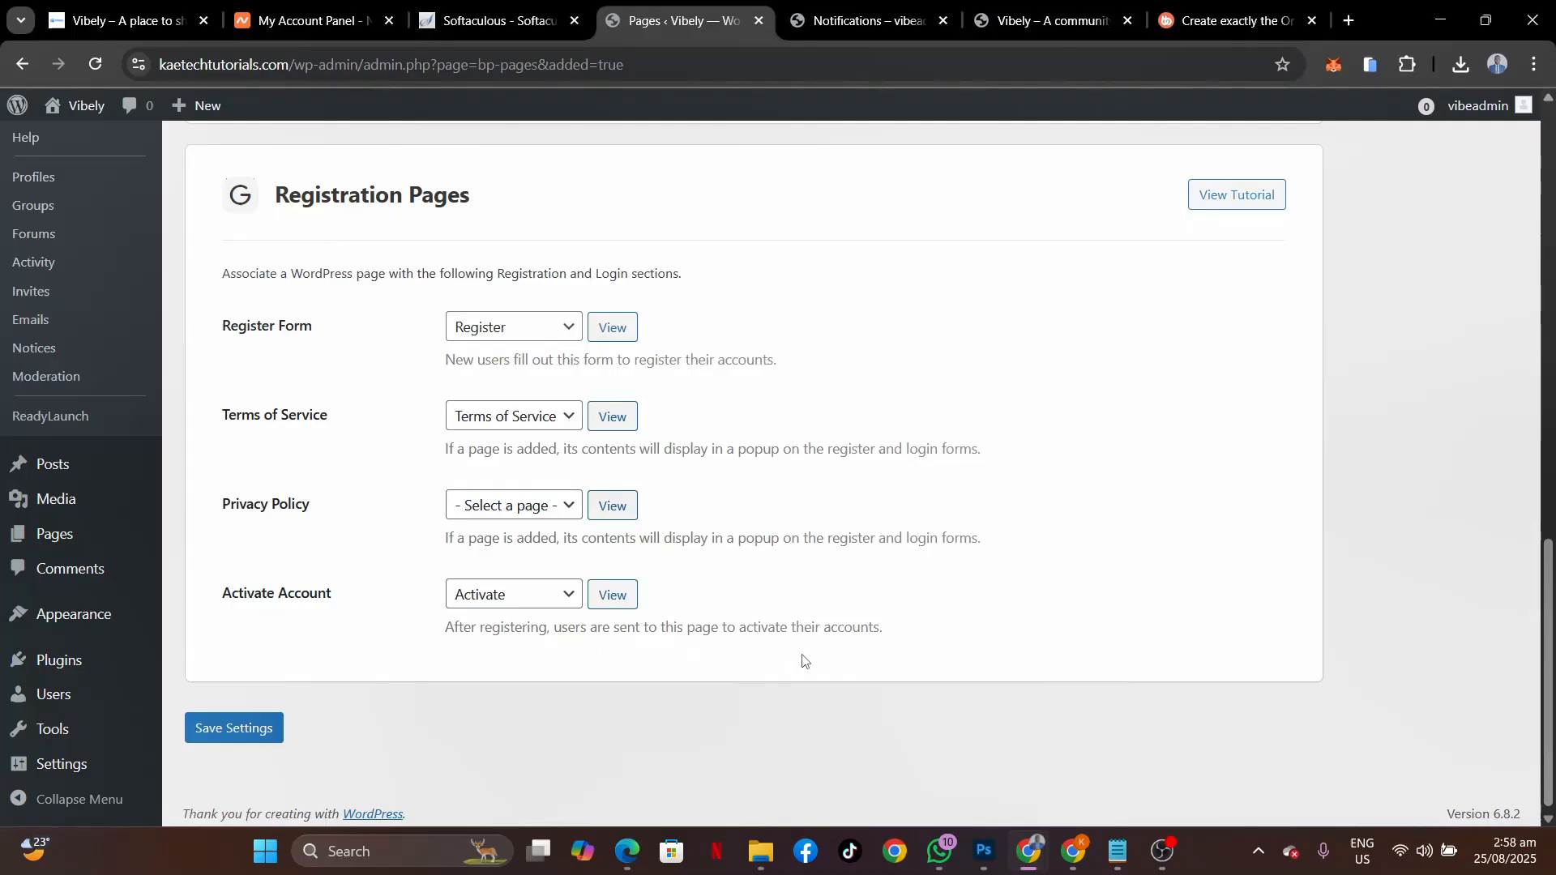
scroll(811, 506, up, 6)
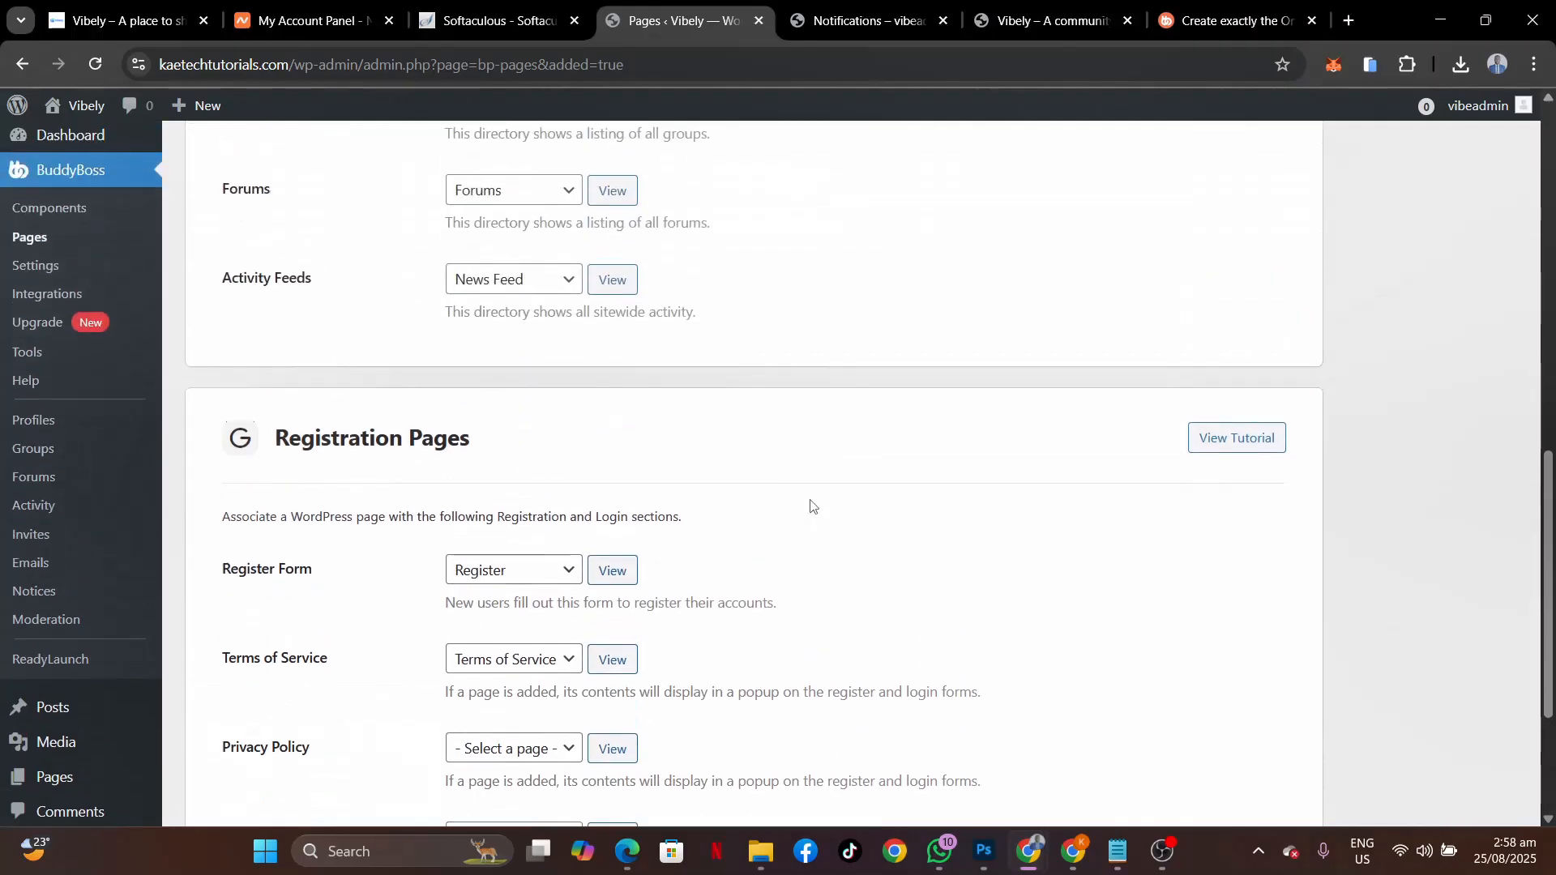
scroll(811, 506, up, 11)
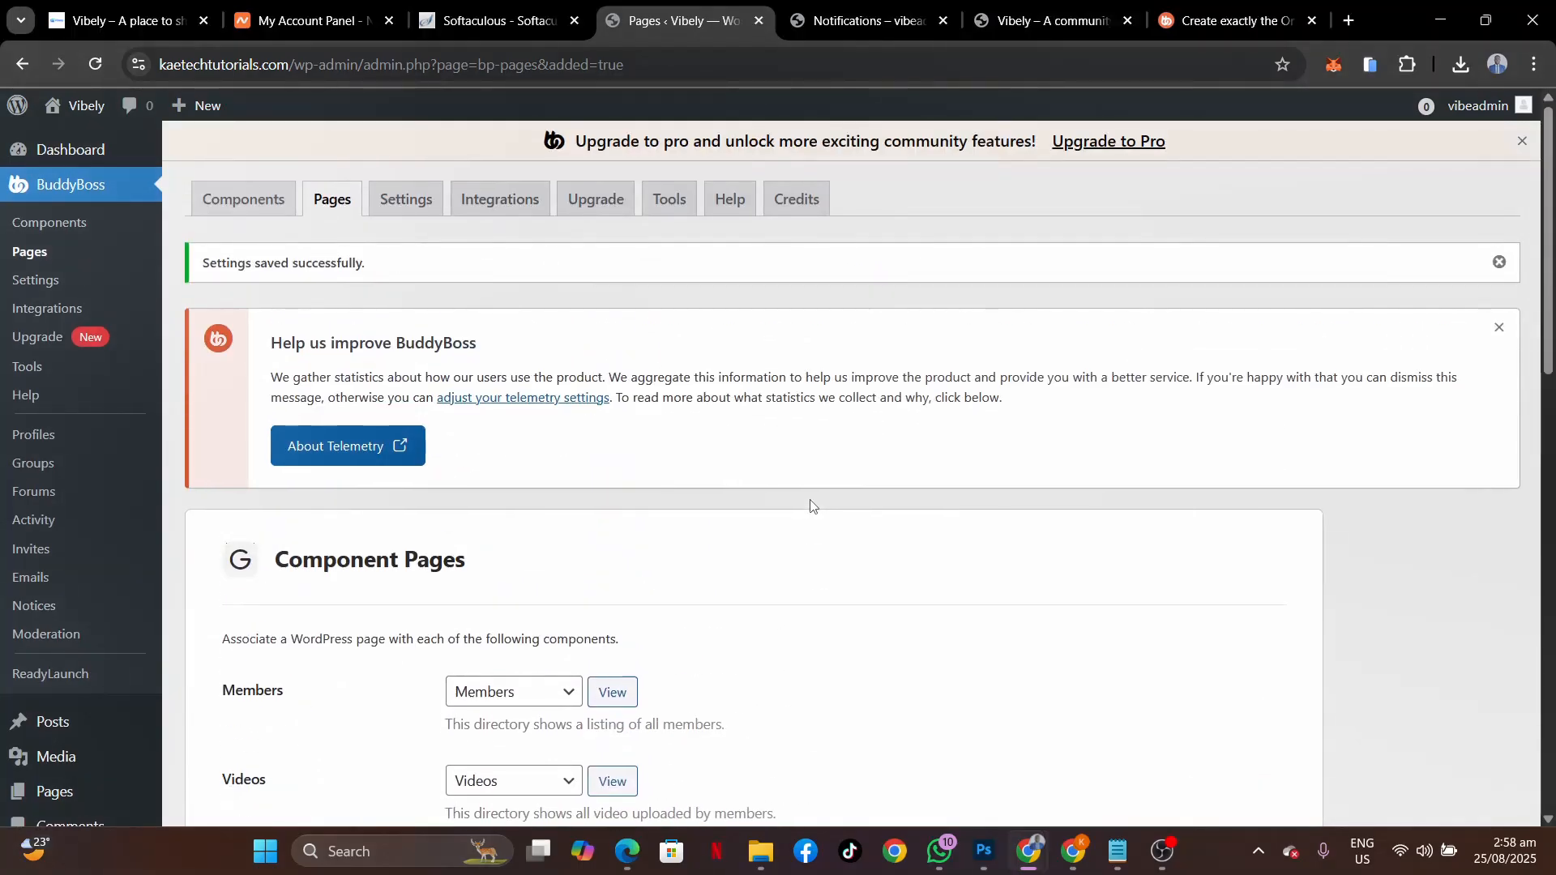
scroll(811, 506, down, 1)
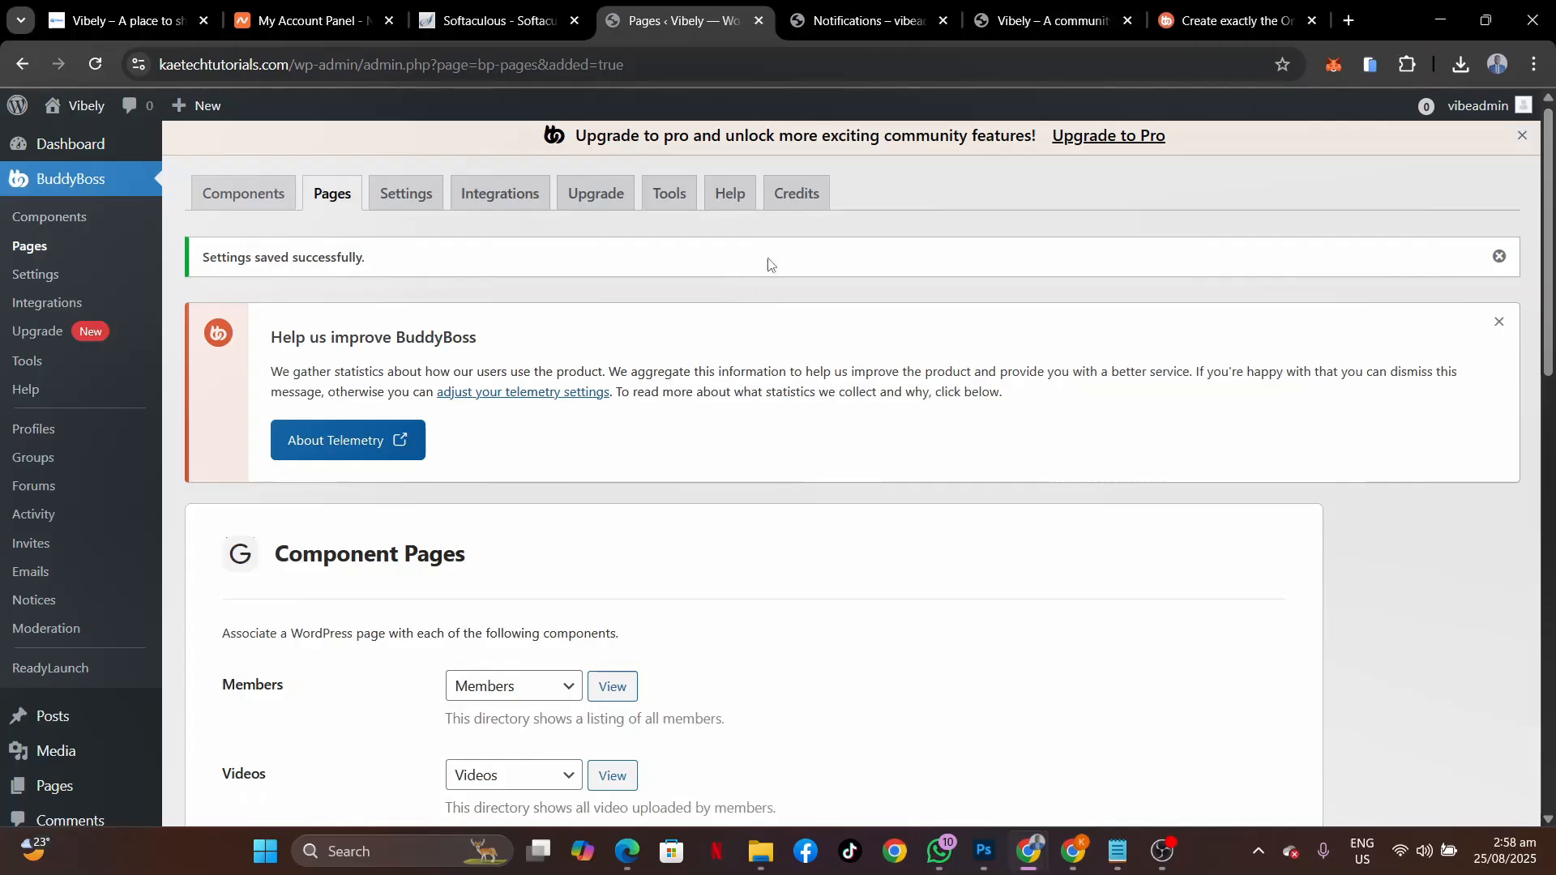
click(1023, 32)
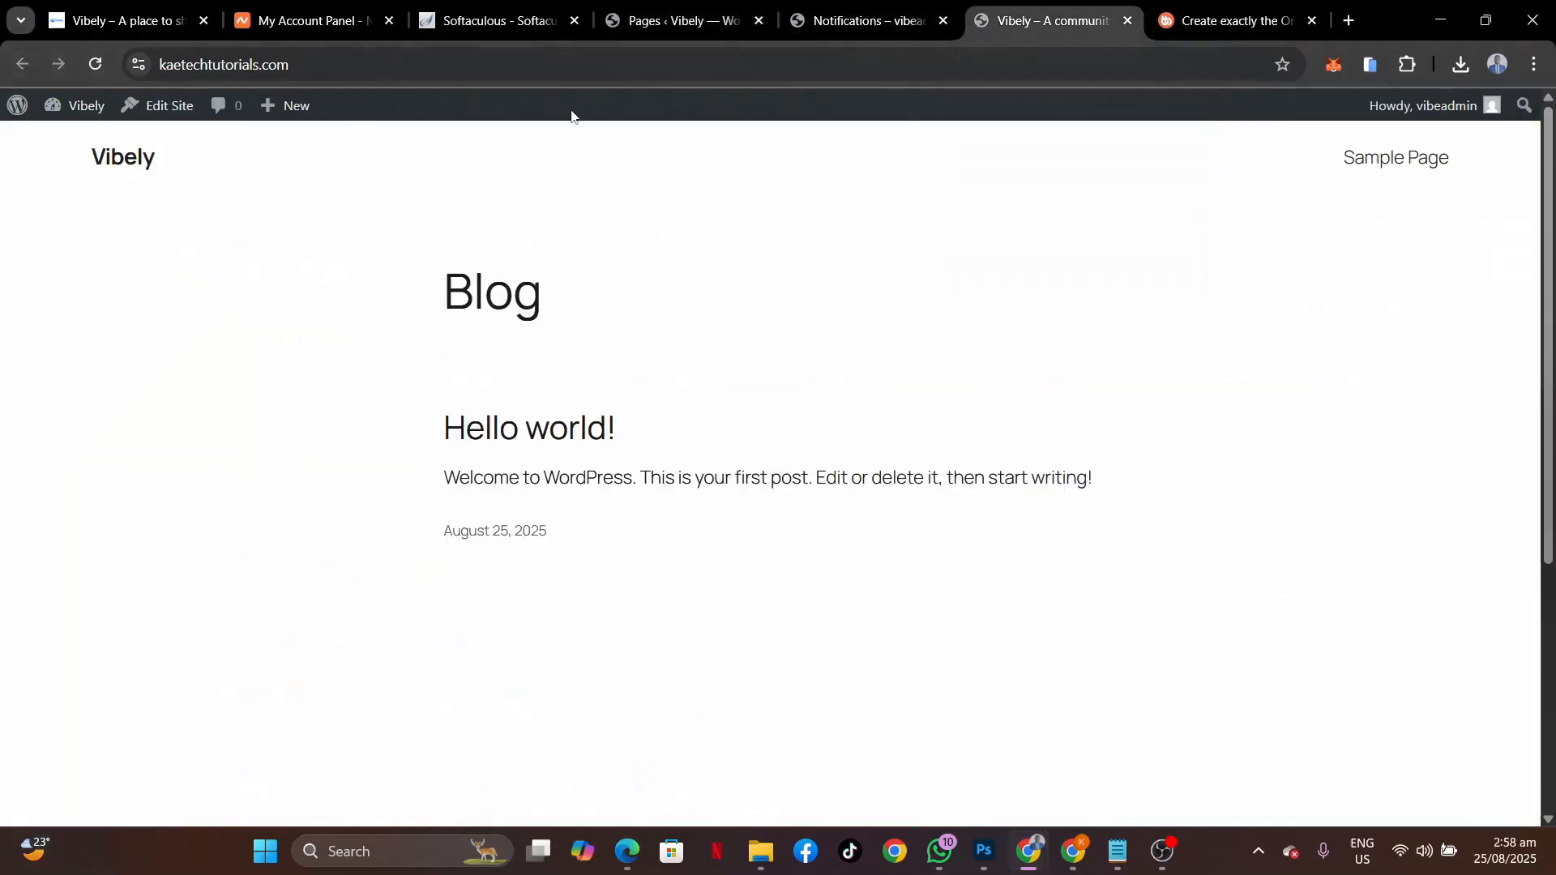
click(94, 64)
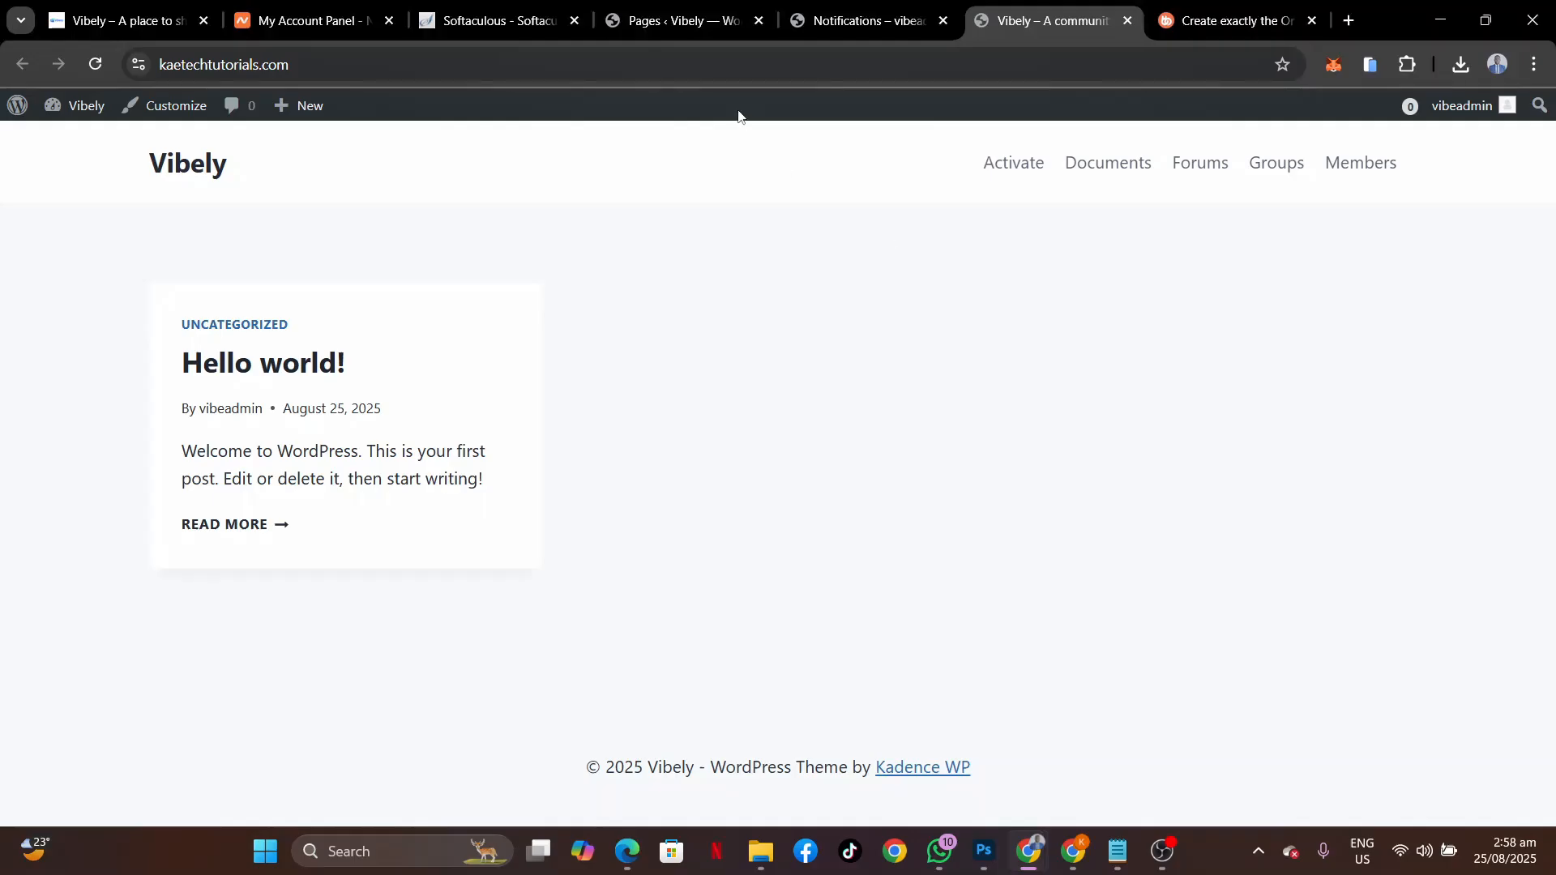
click(643, 20)
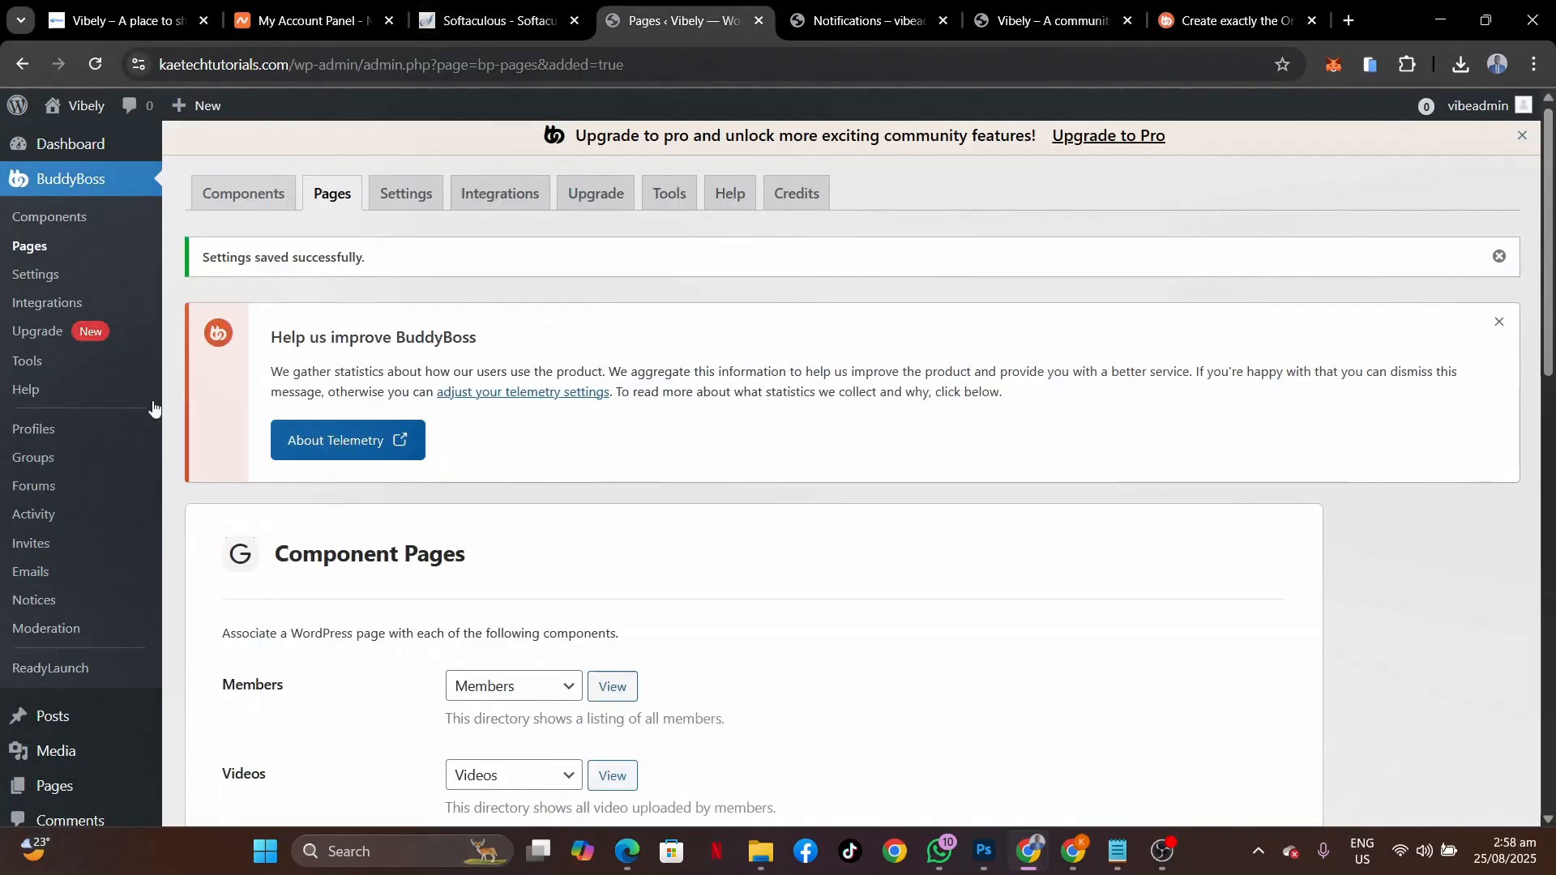
Open the Appearance > Menus editor.
scroll(150, 545, down, 5)
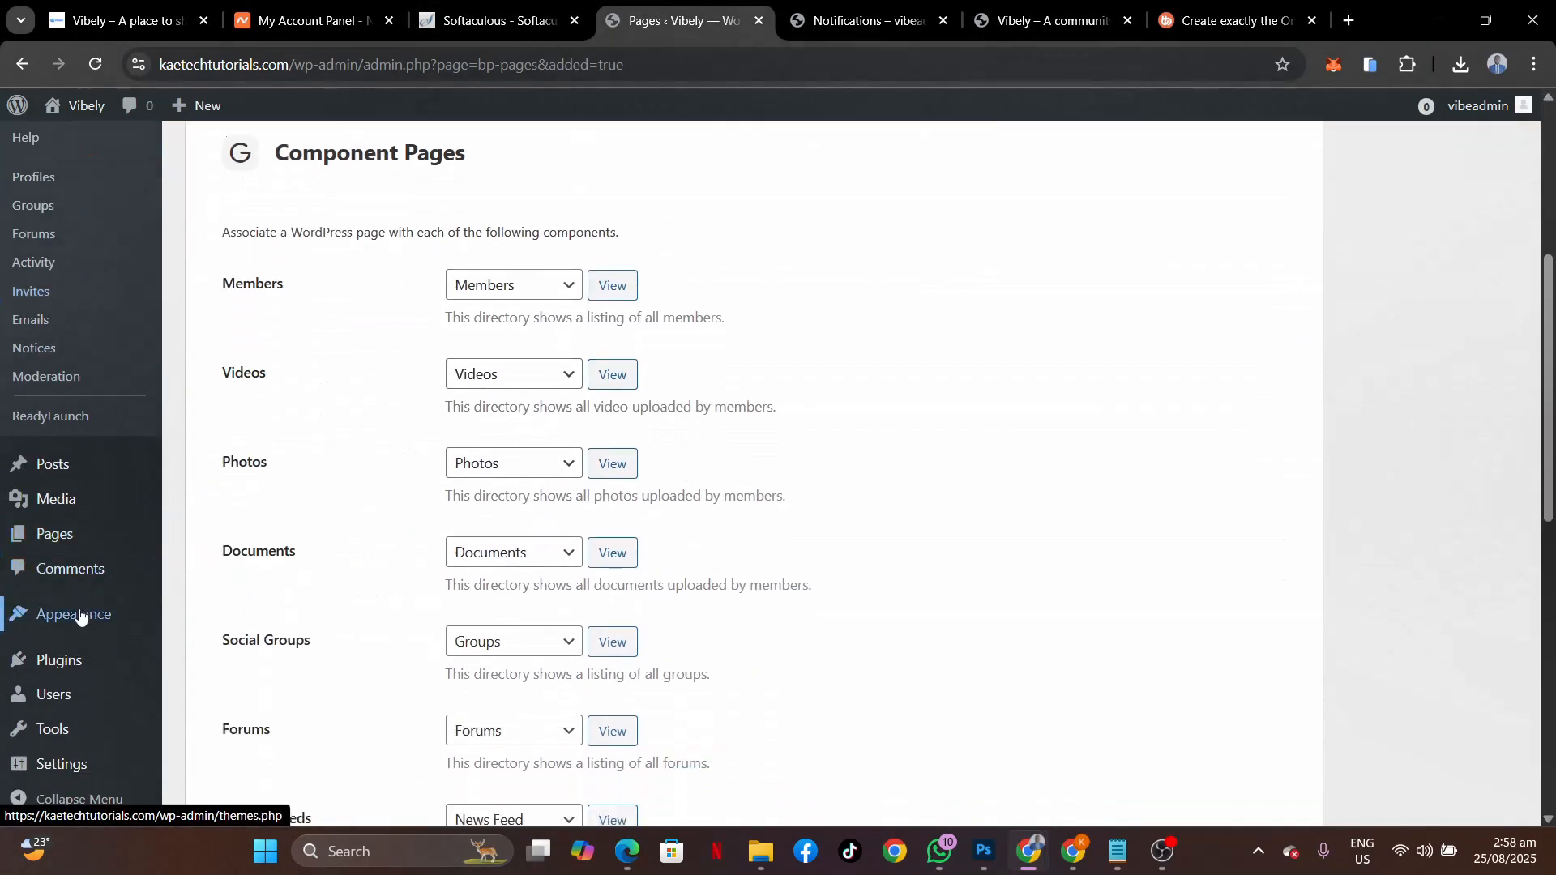
mouse_move(81, 614)
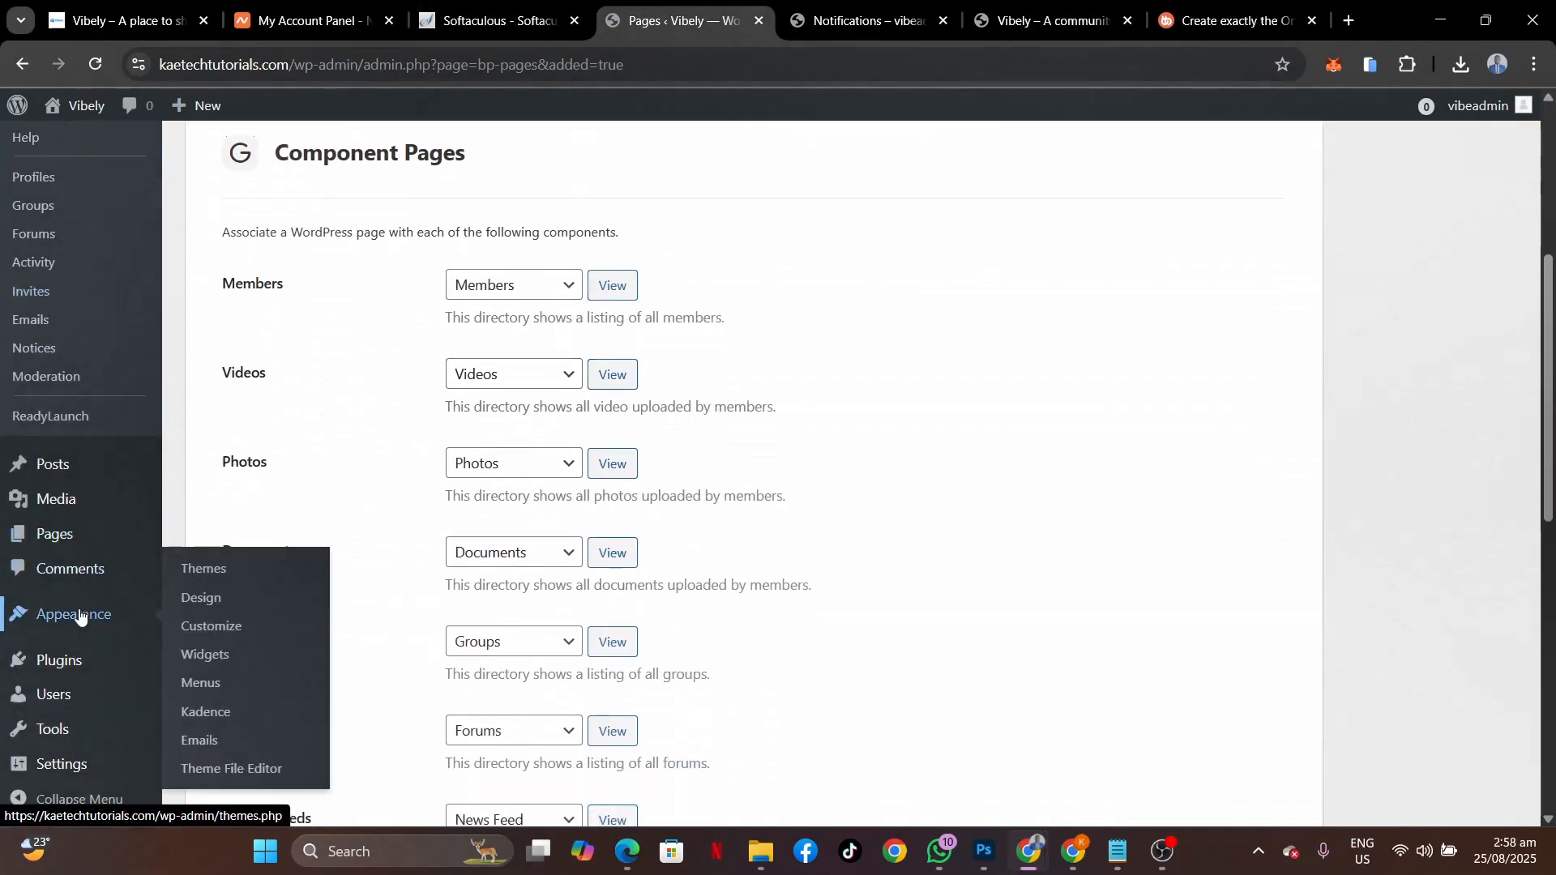
click(202, 684)
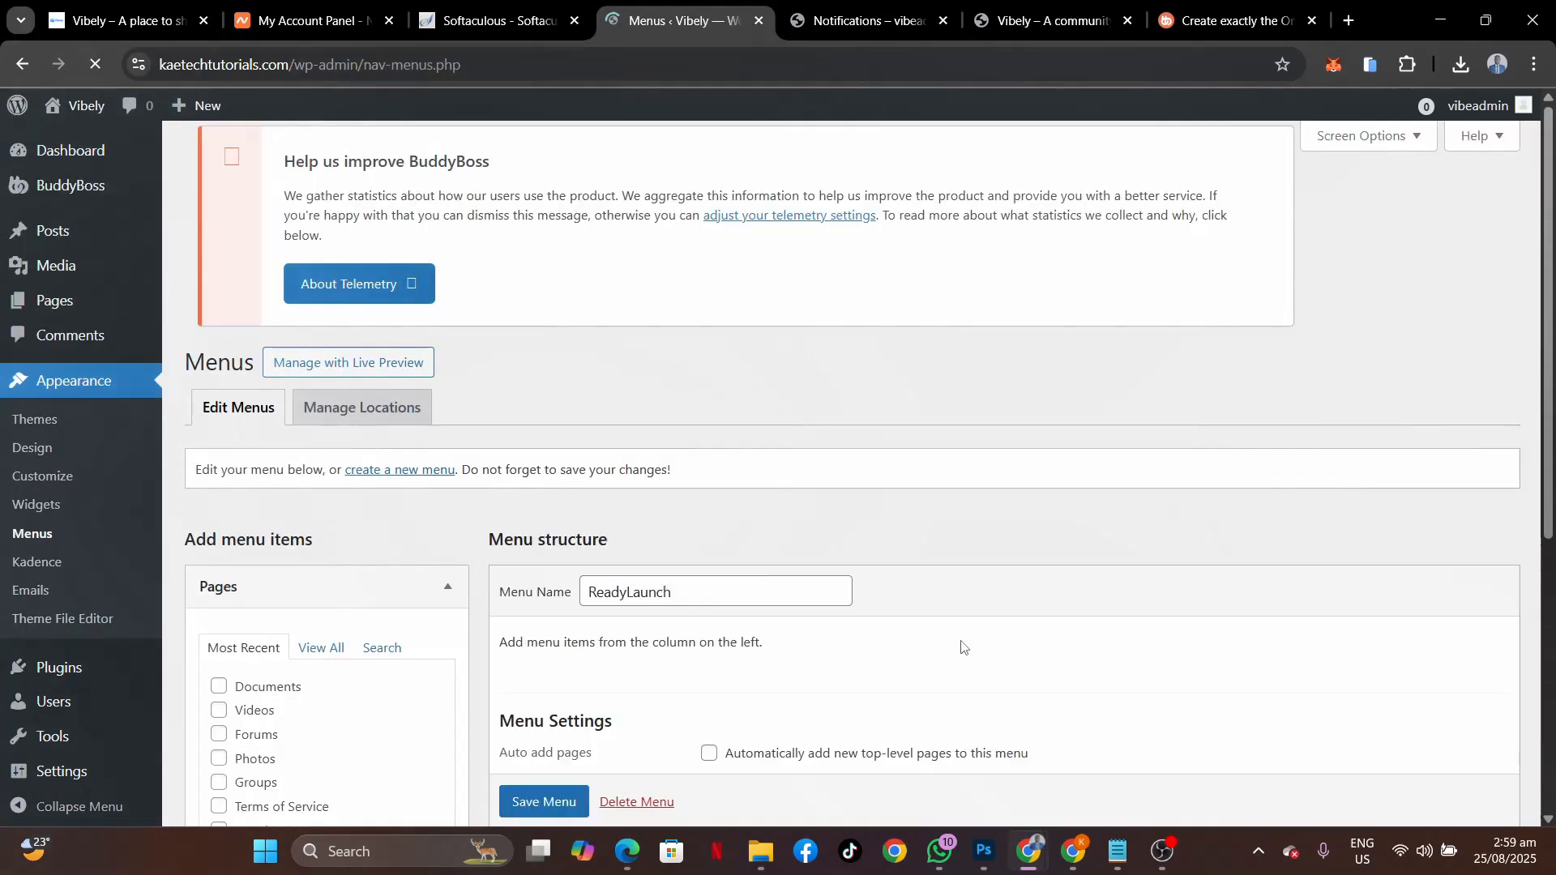
scroll(962, 646, down, 4)
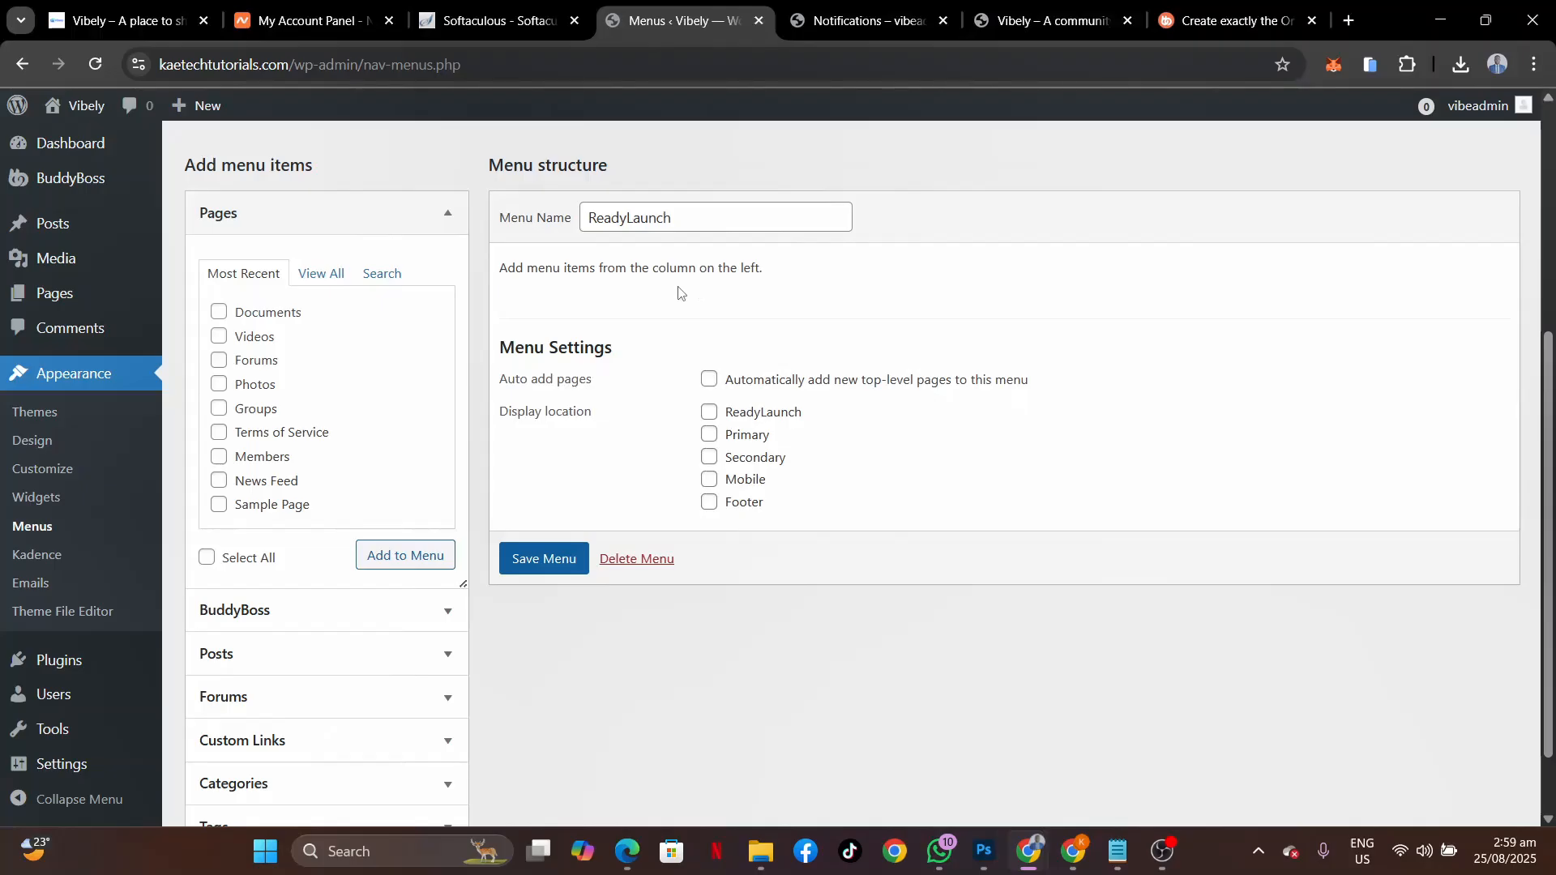
Sign in on the community site and open its News Feed.
click(121, 20)
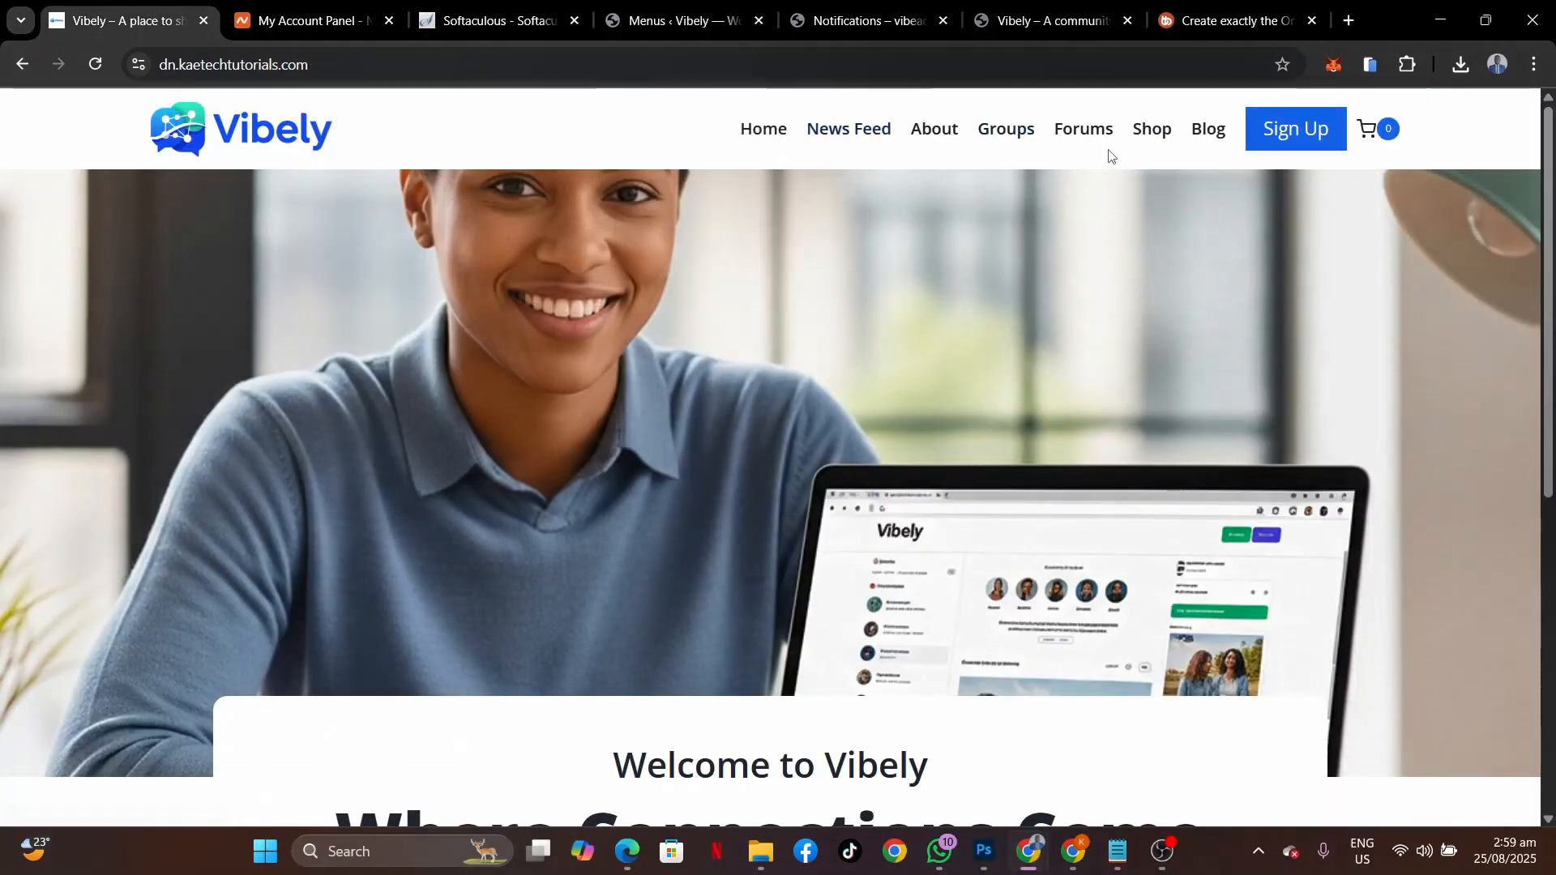
click(847, 130)
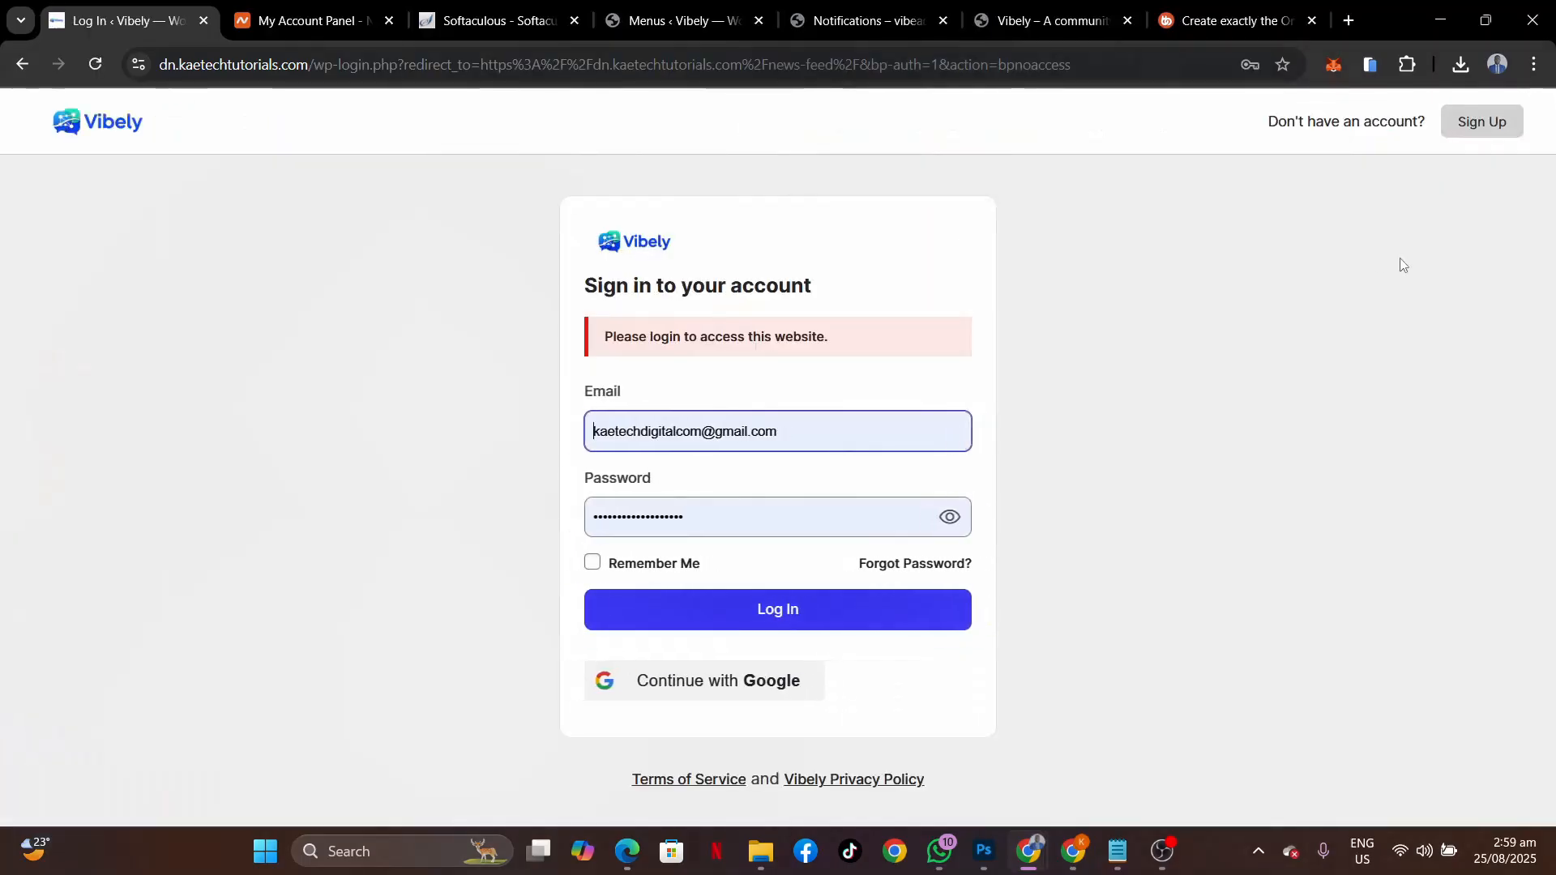
click(746, 621)
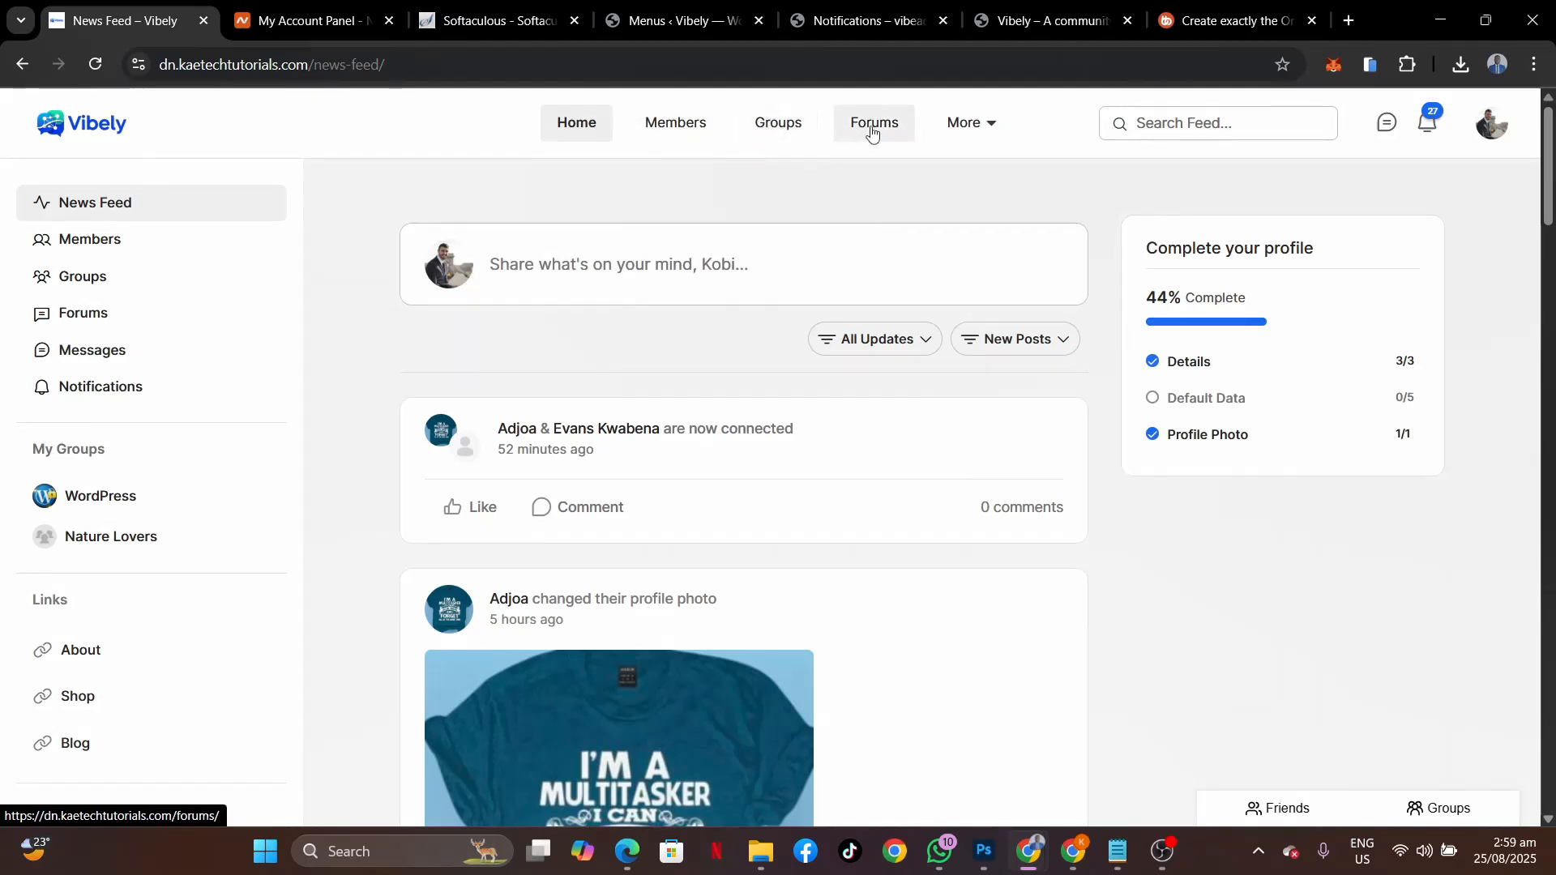
mouse_move(969, 126)
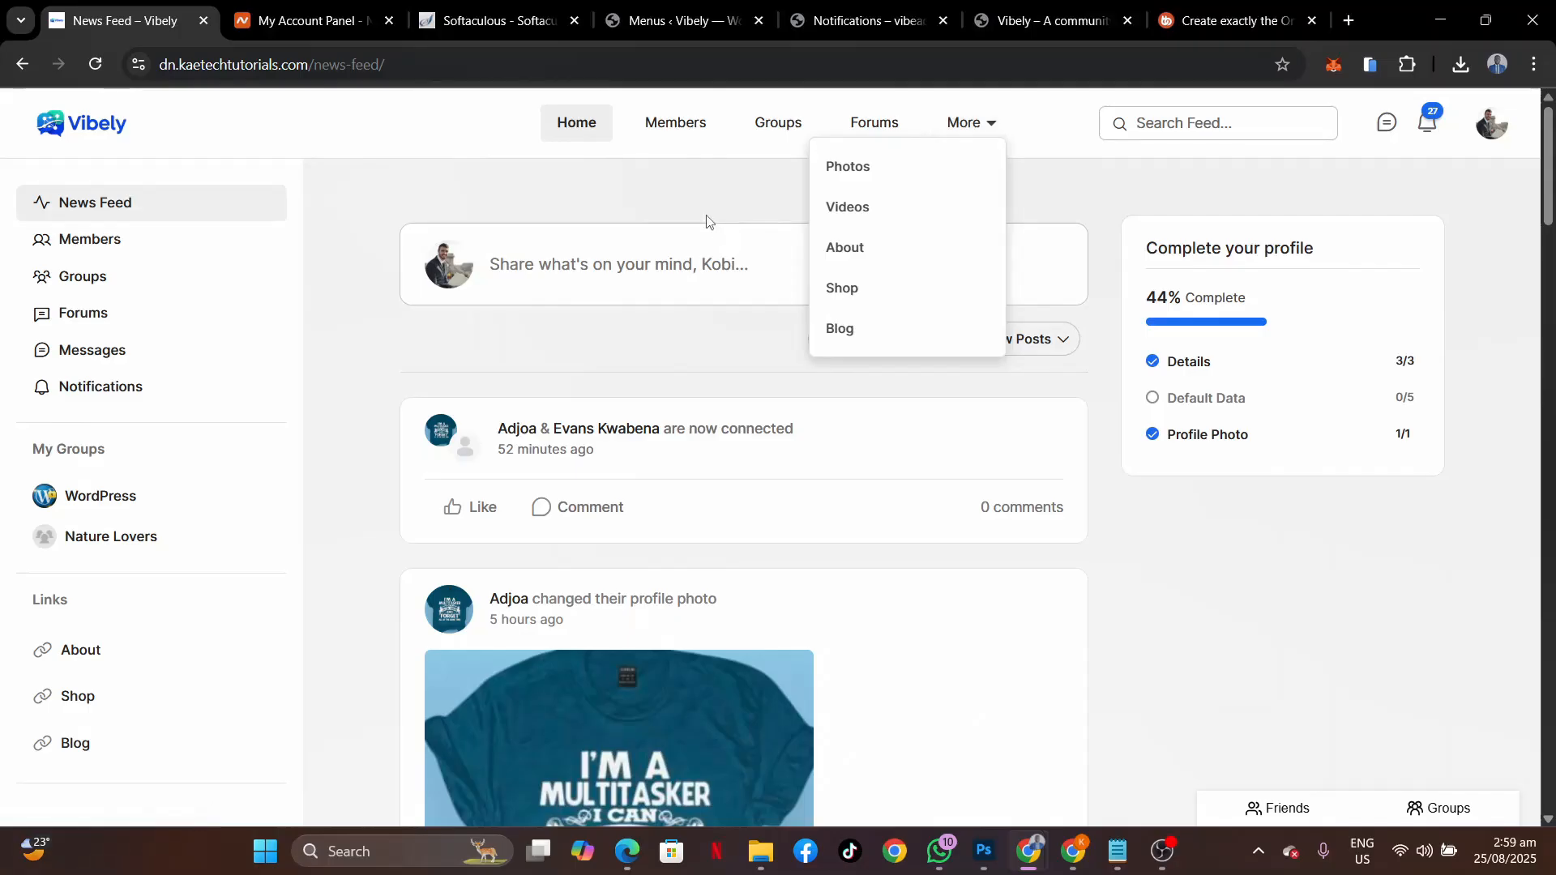
Back in Menus, list all site pages under Pages for the ReadyLaunch menu.
click(604, 34)
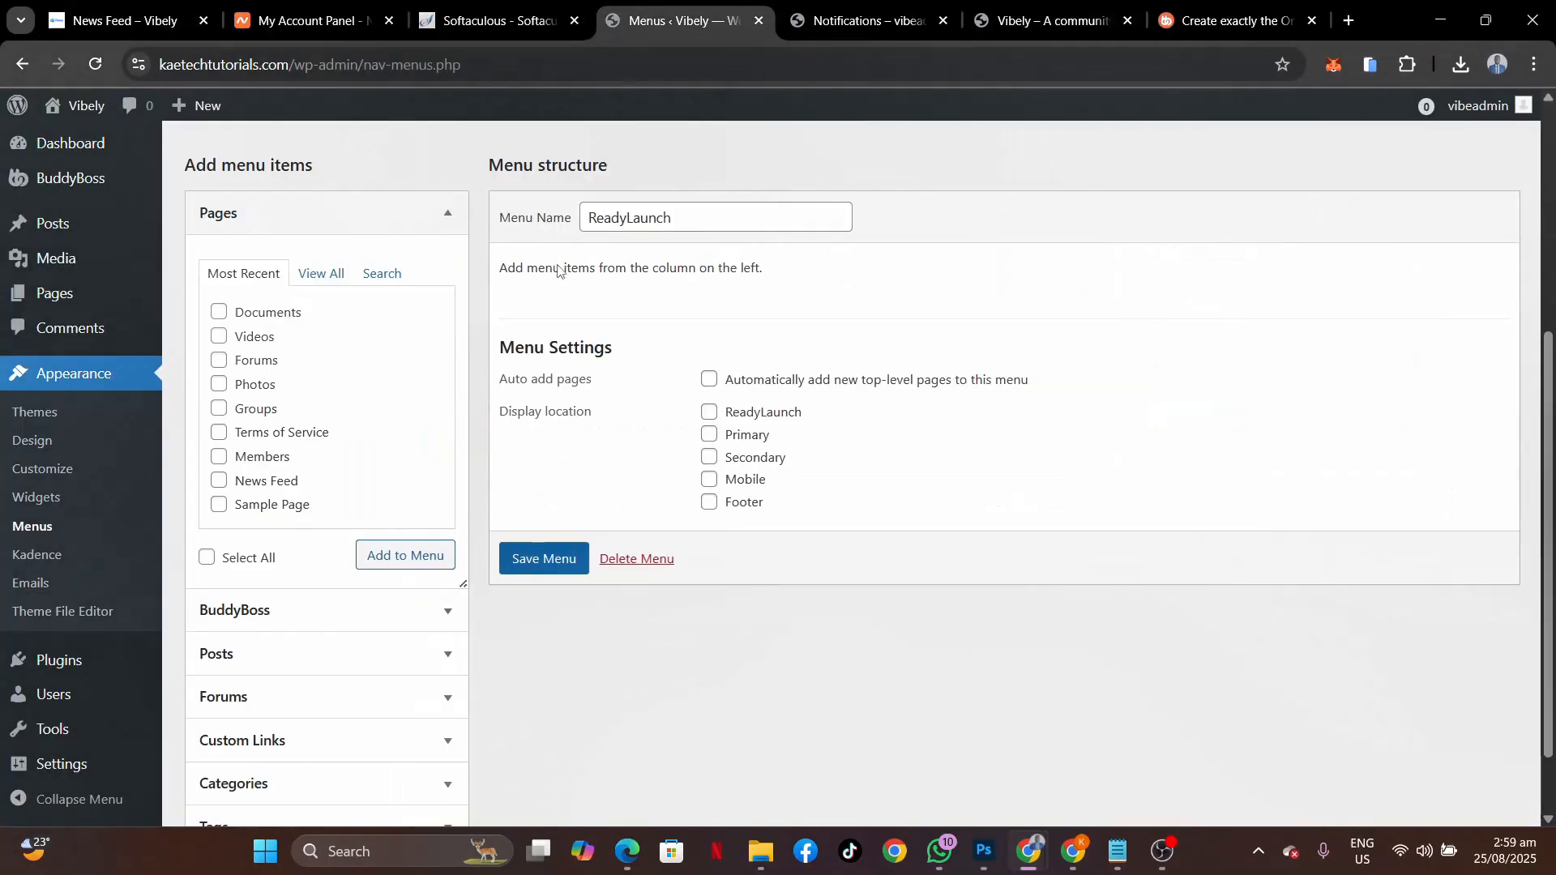
click(130, 20)
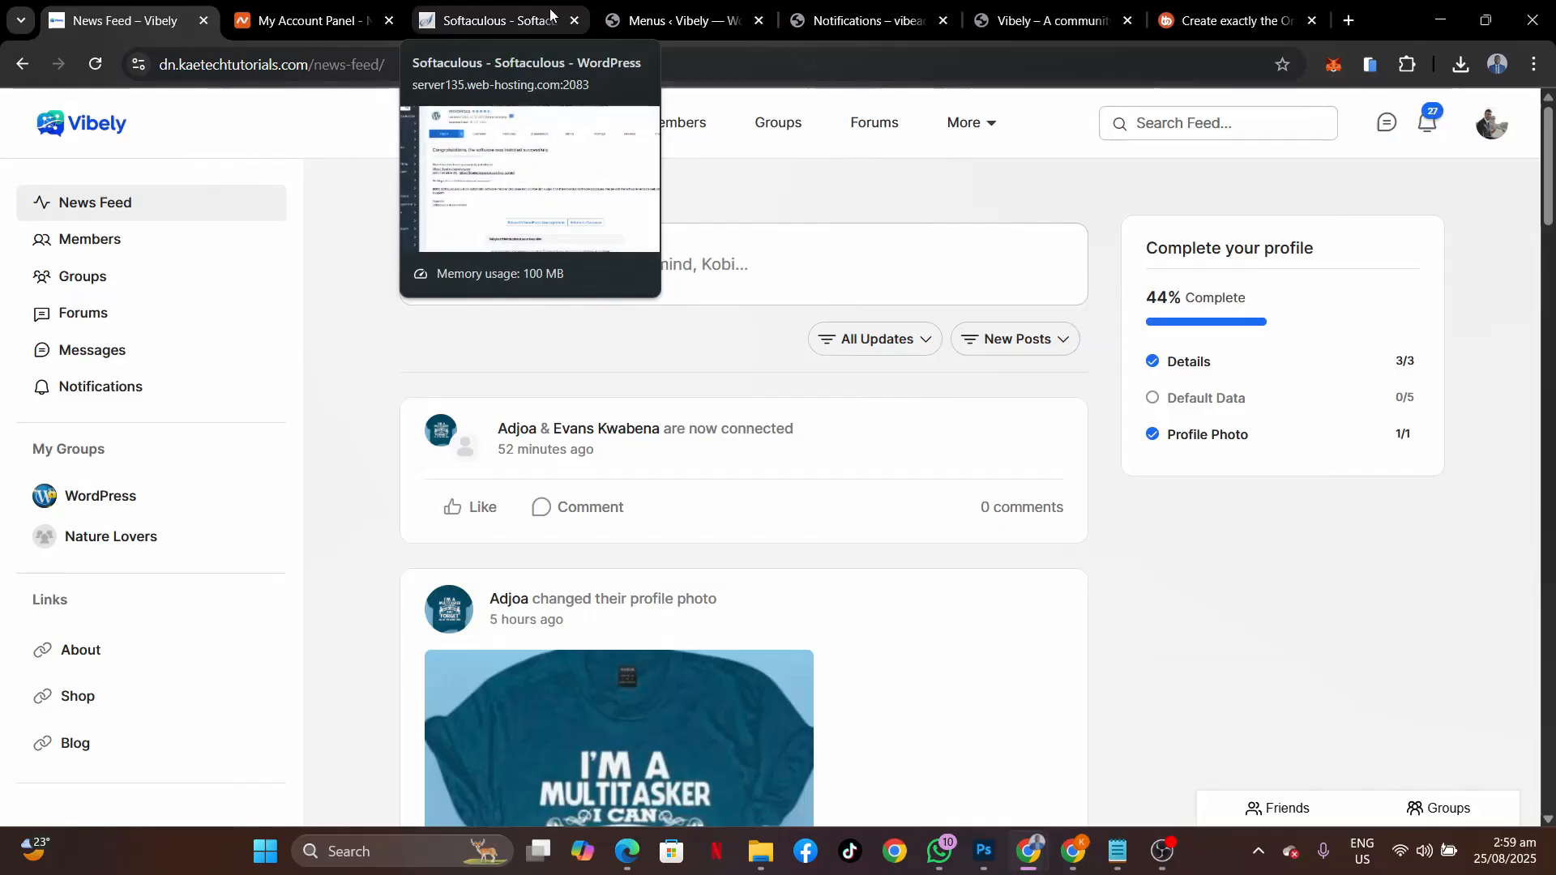
click(660, 22)
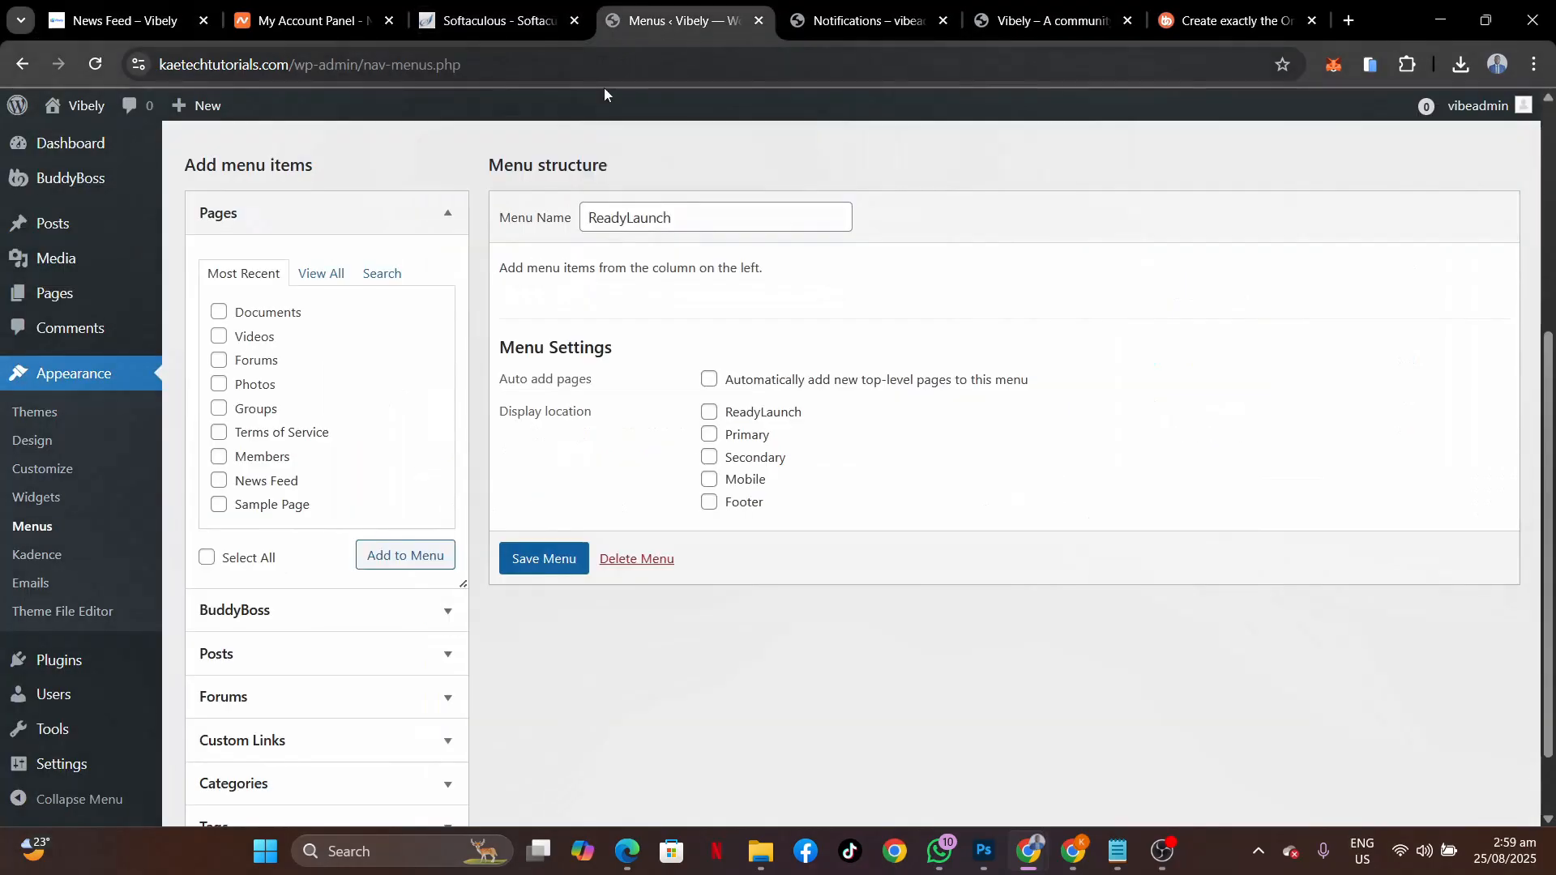
click(318, 275)
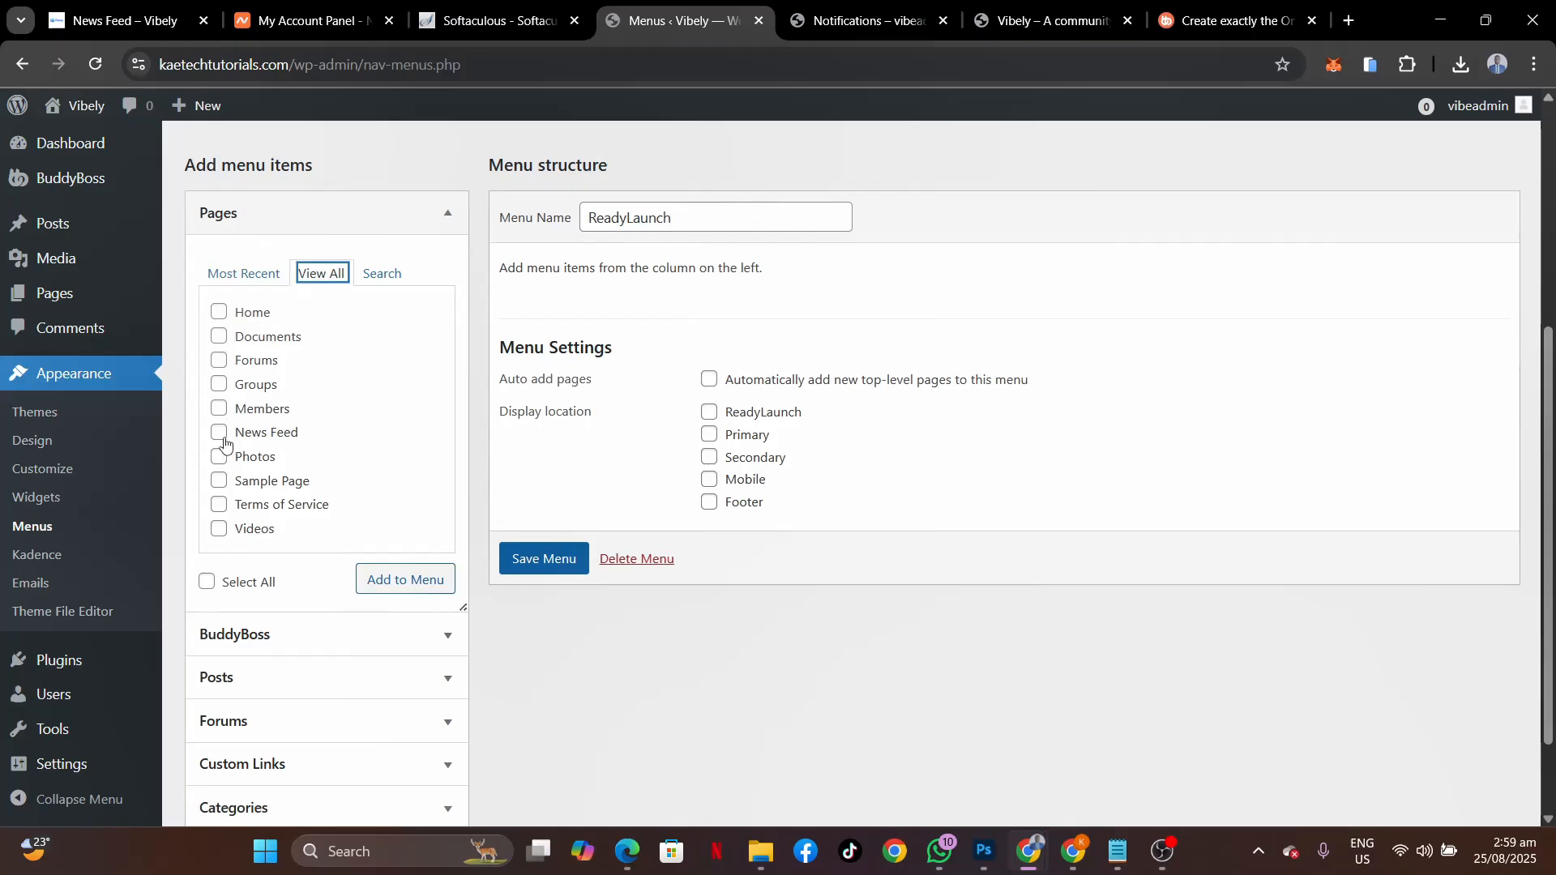
Add the News Feed, Members, Groups, Forums, Documents, Photos and Videos pages to the ReadyLaunch menu.
click(219, 432)
click(219, 409)
click(219, 384)
click(221, 359)
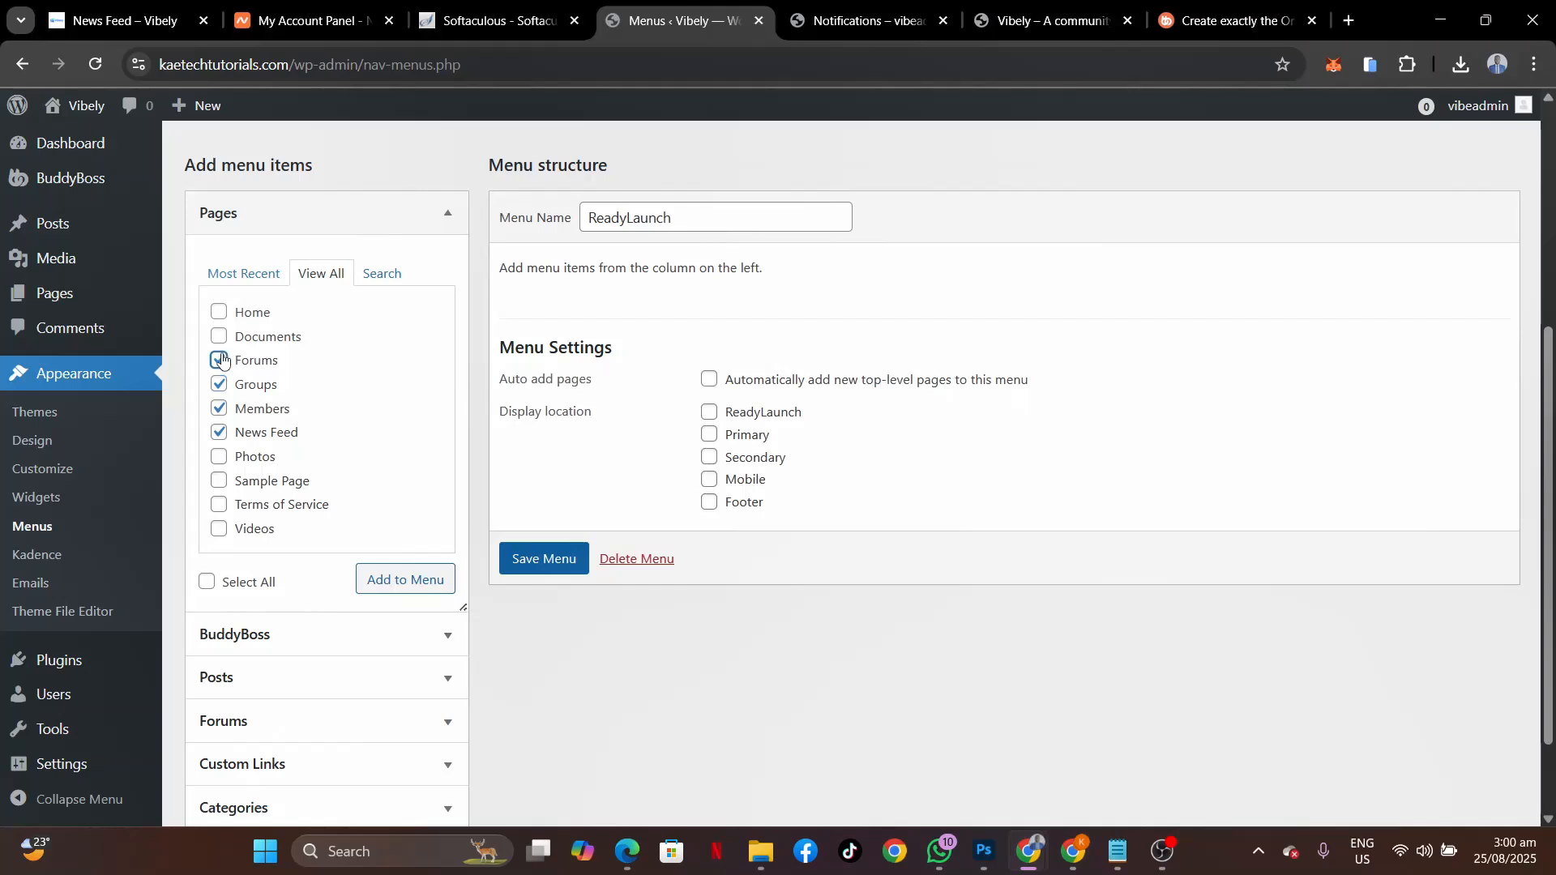
click(219, 335)
click(219, 456)
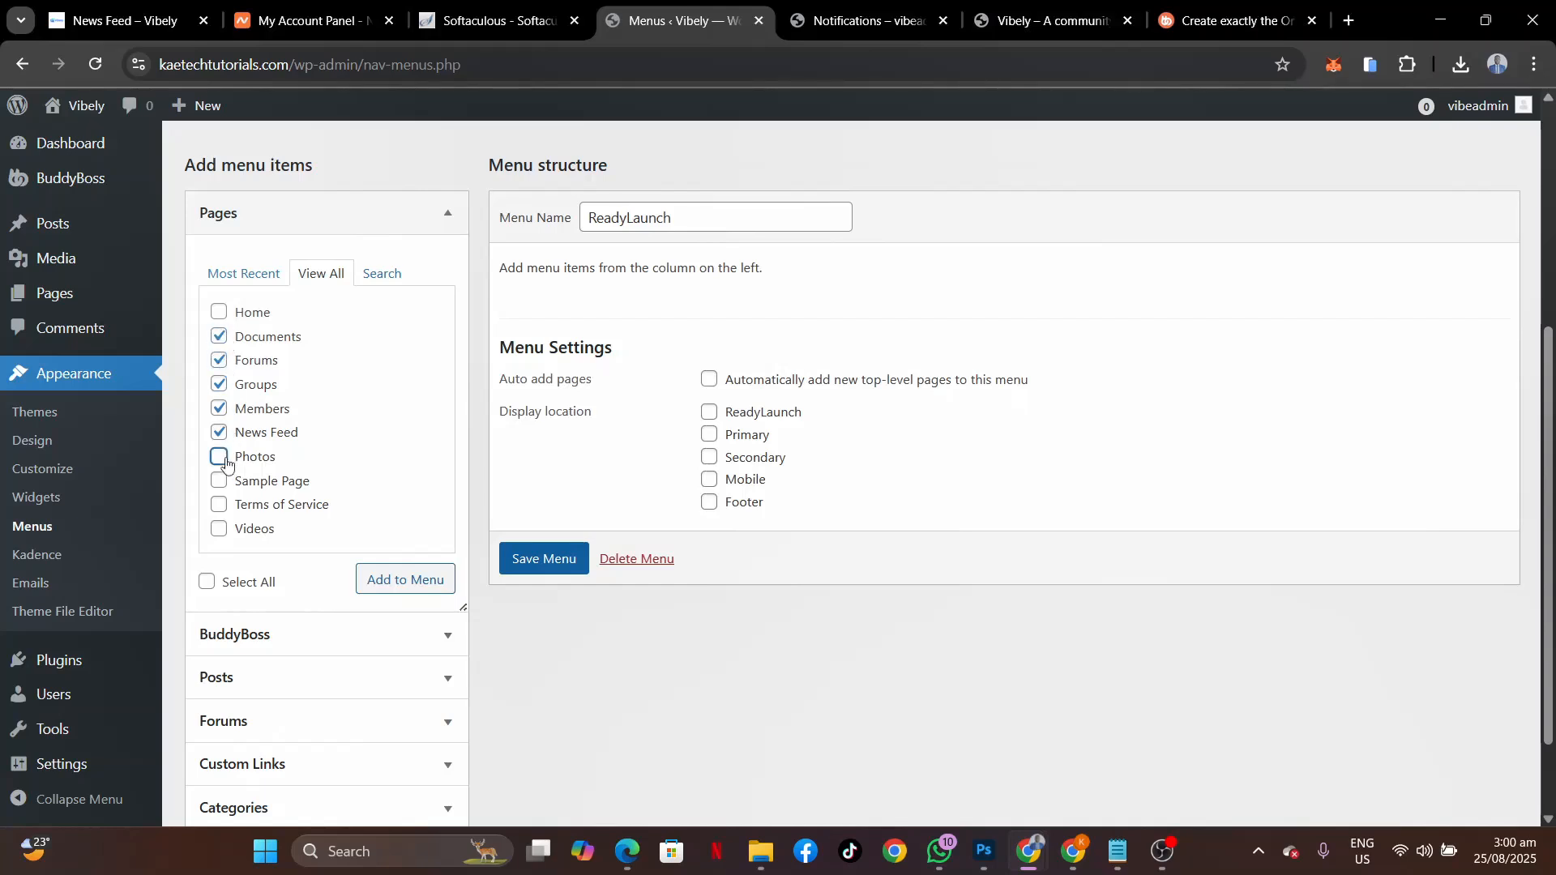
click(219, 529)
click(407, 581)
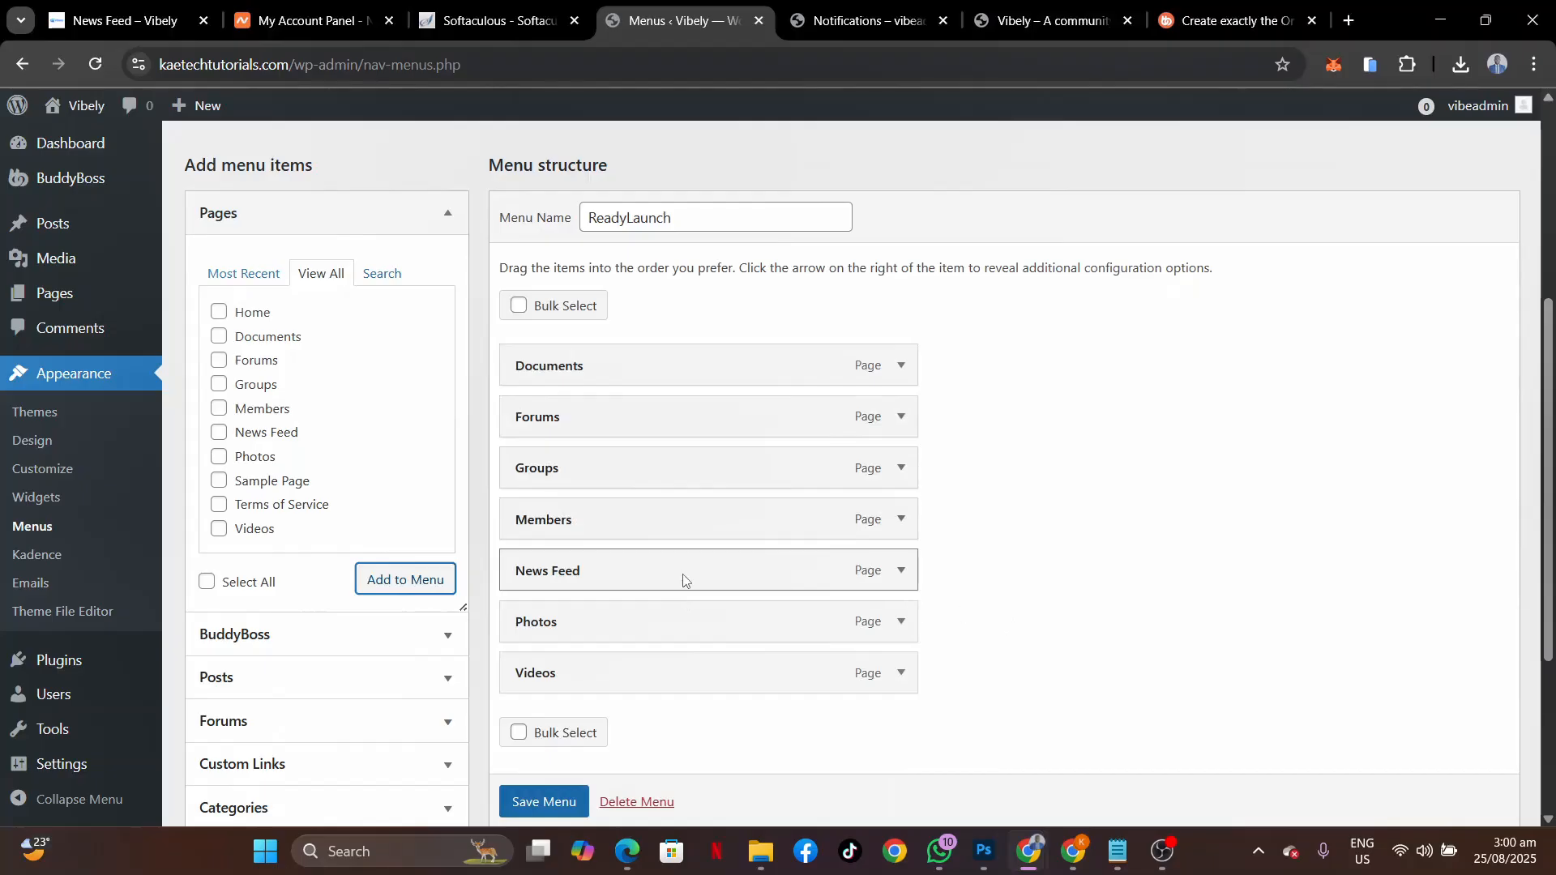
Reorder the menu items: News Feed, Members, Groups, Forums, Photos, Videos, then Documents last.
drag(684, 574, 701, 369)
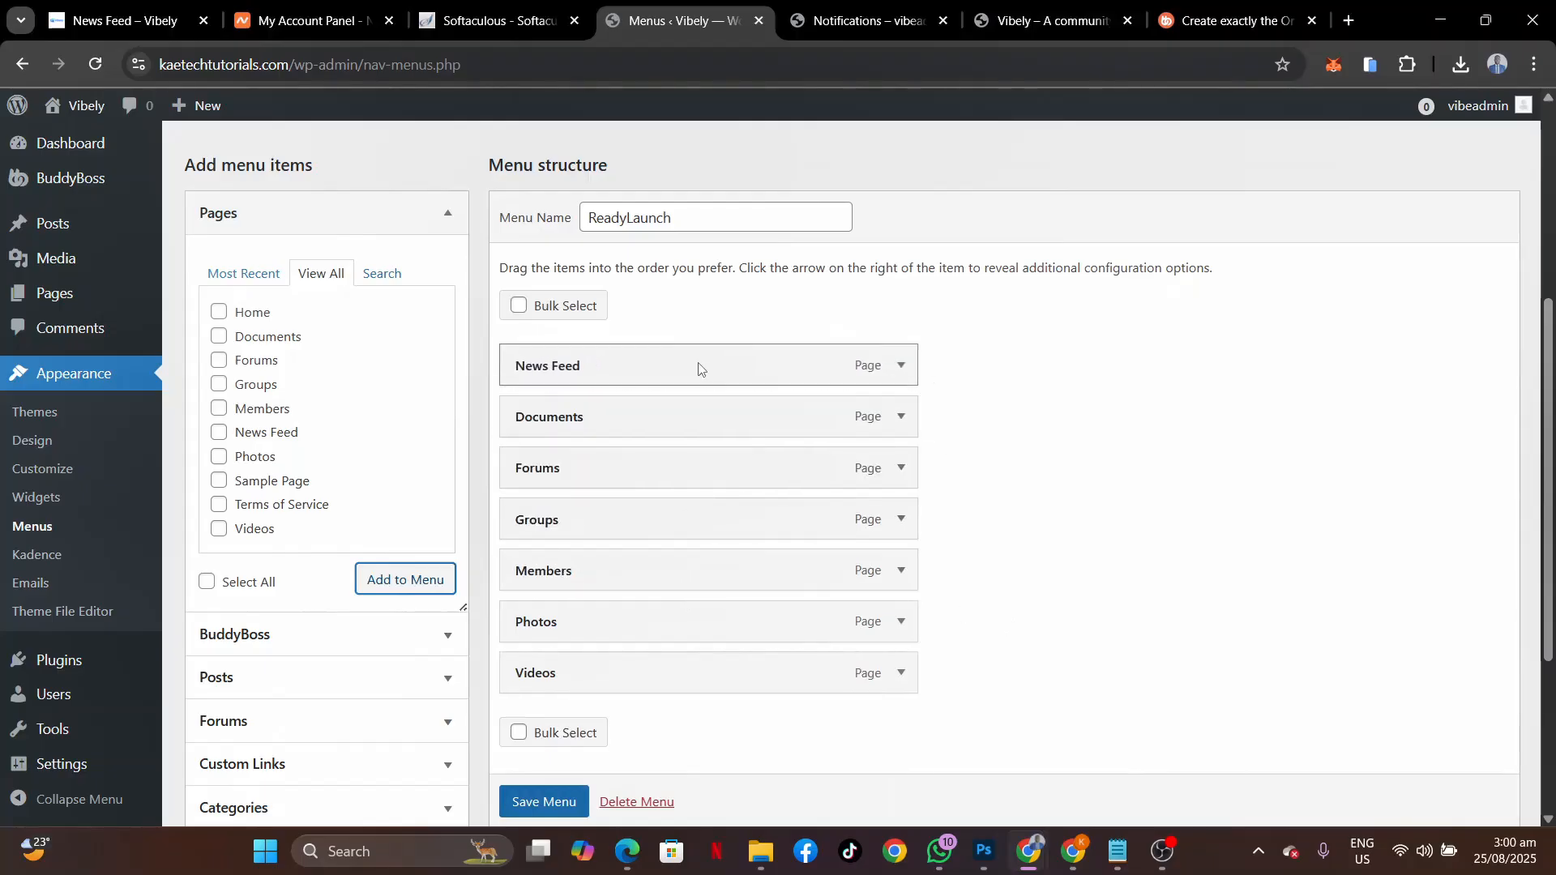
click(87, 23)
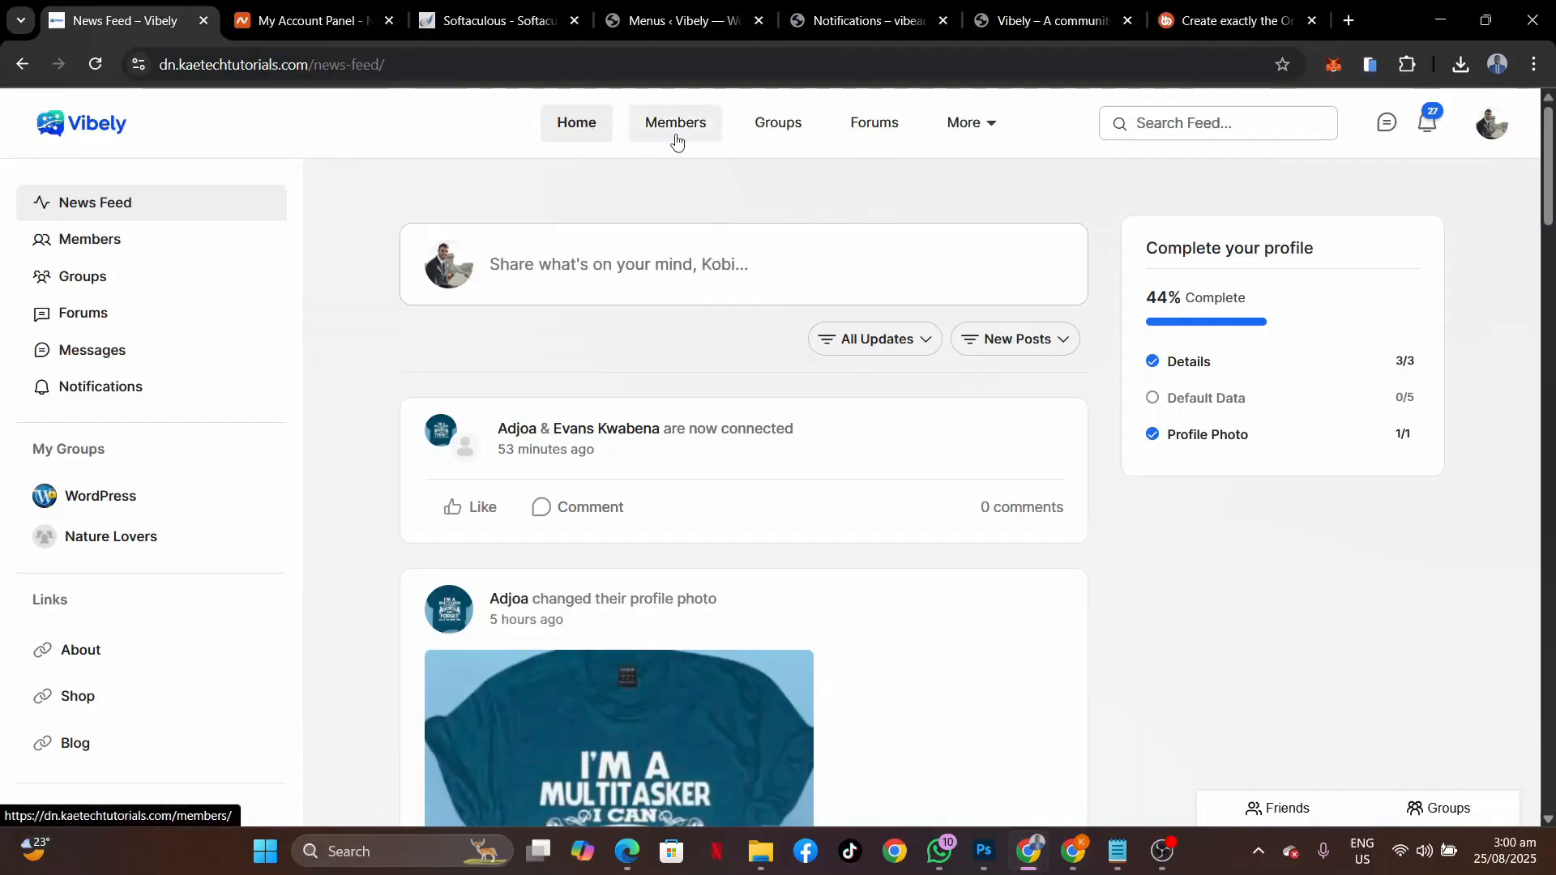
click(684, 24)
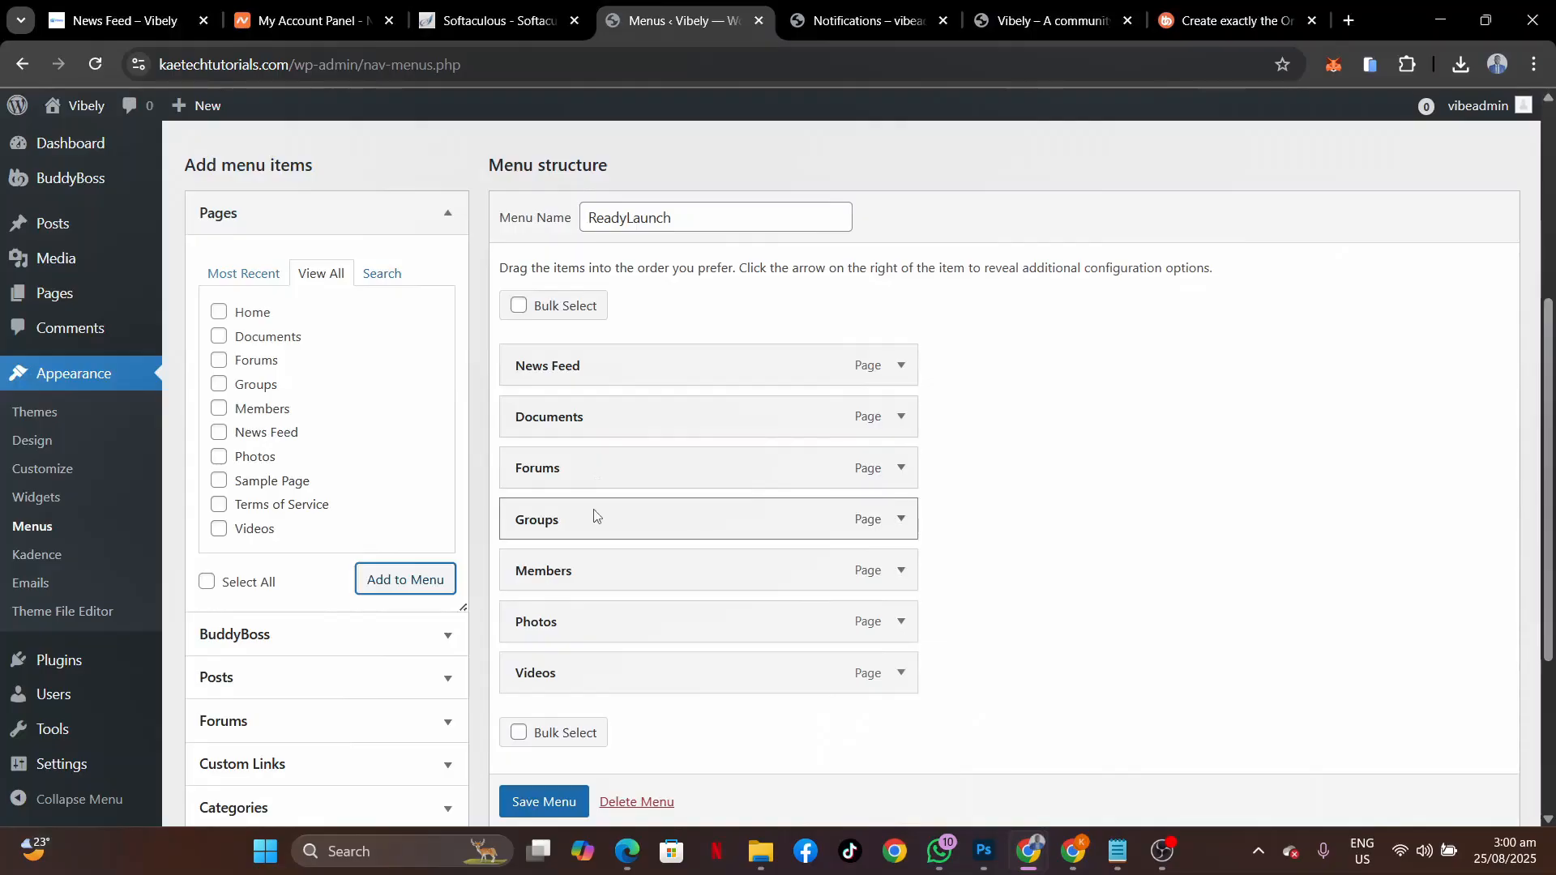
drag(581, 578, 591, 421)
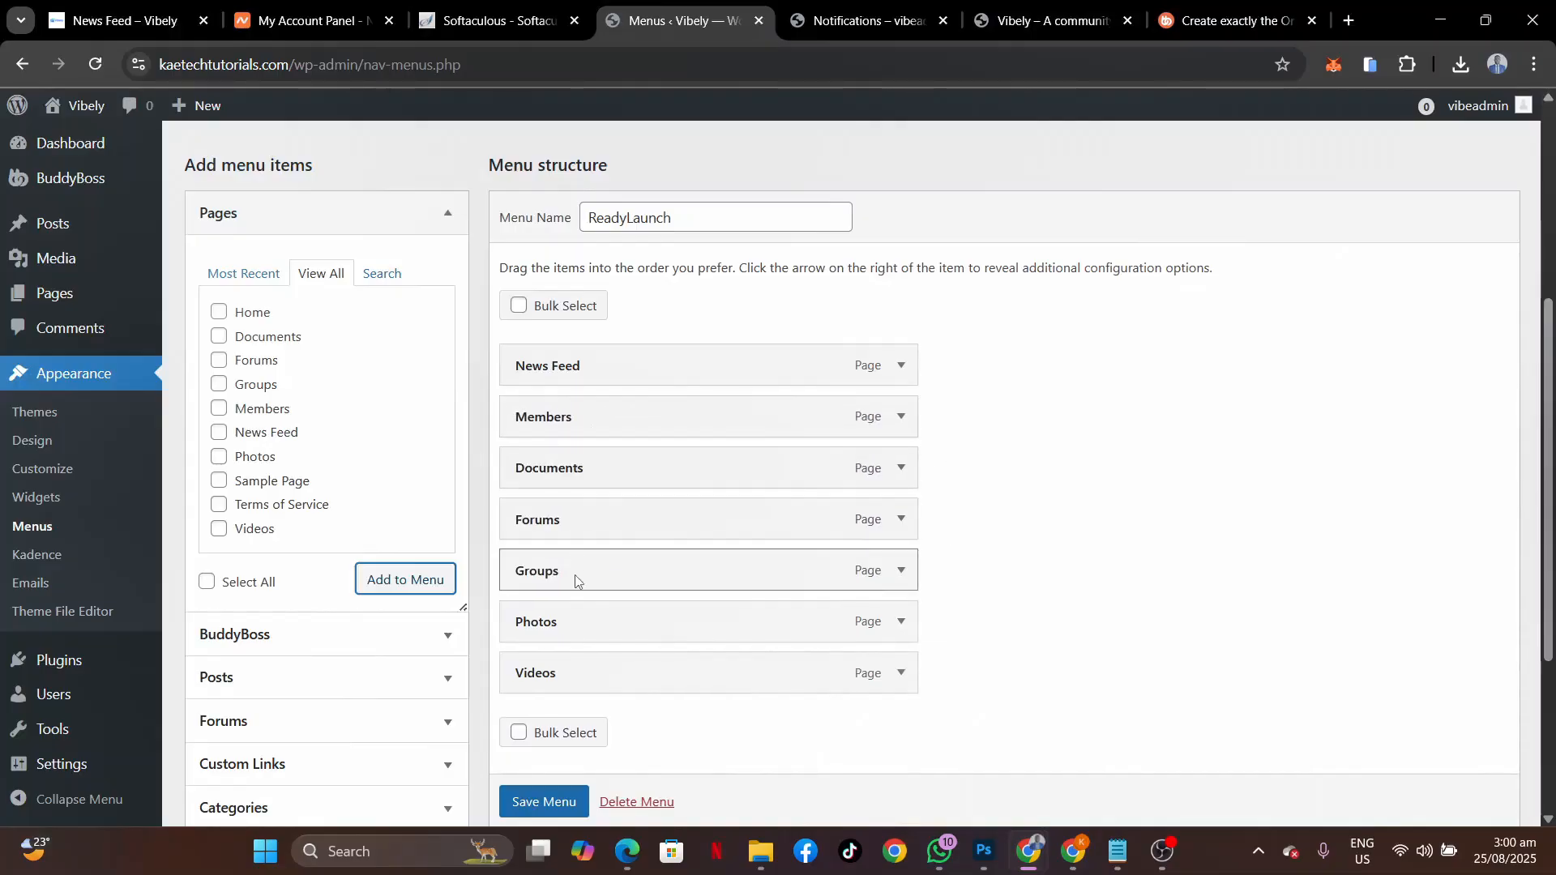
drag(575, 580, 581, 475)
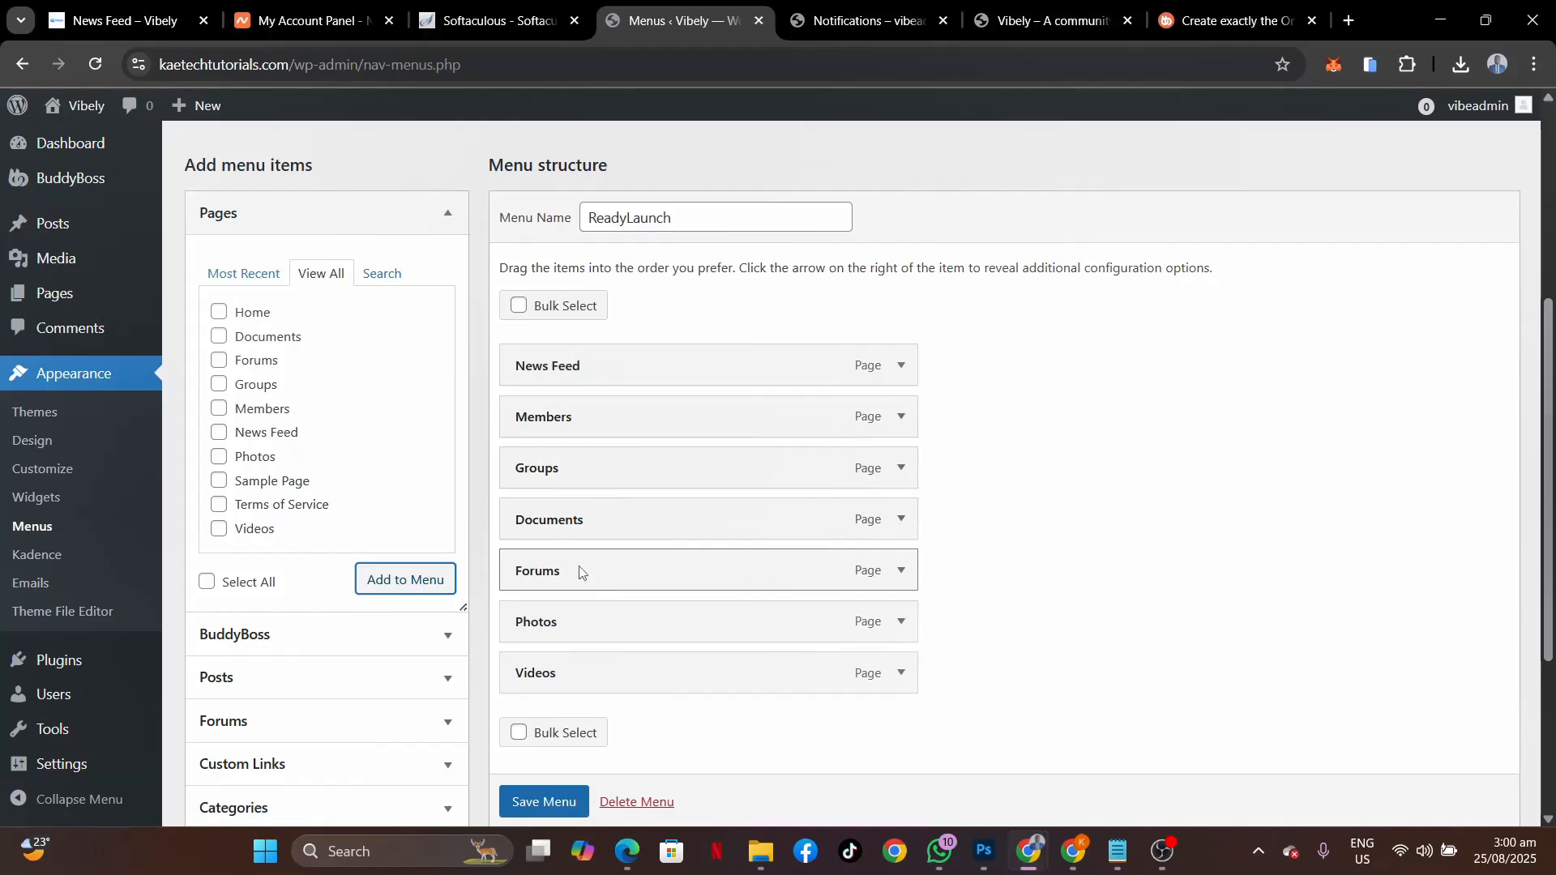
drag(581, 572, 591, 520)
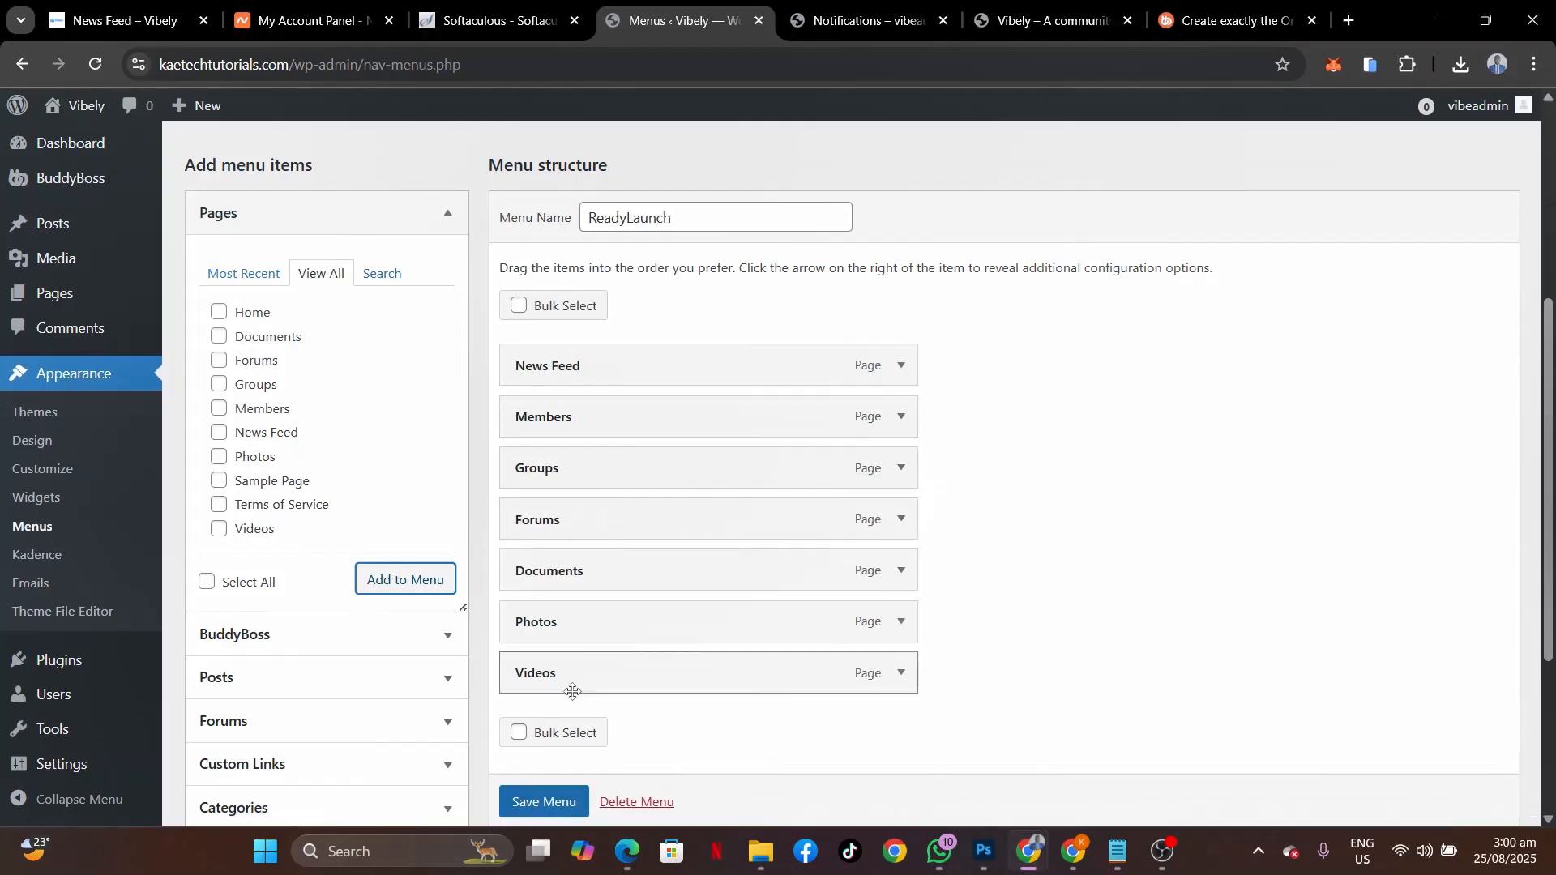
drag(605, 629, 609, 581)
drag(597, 673, 599, 629)
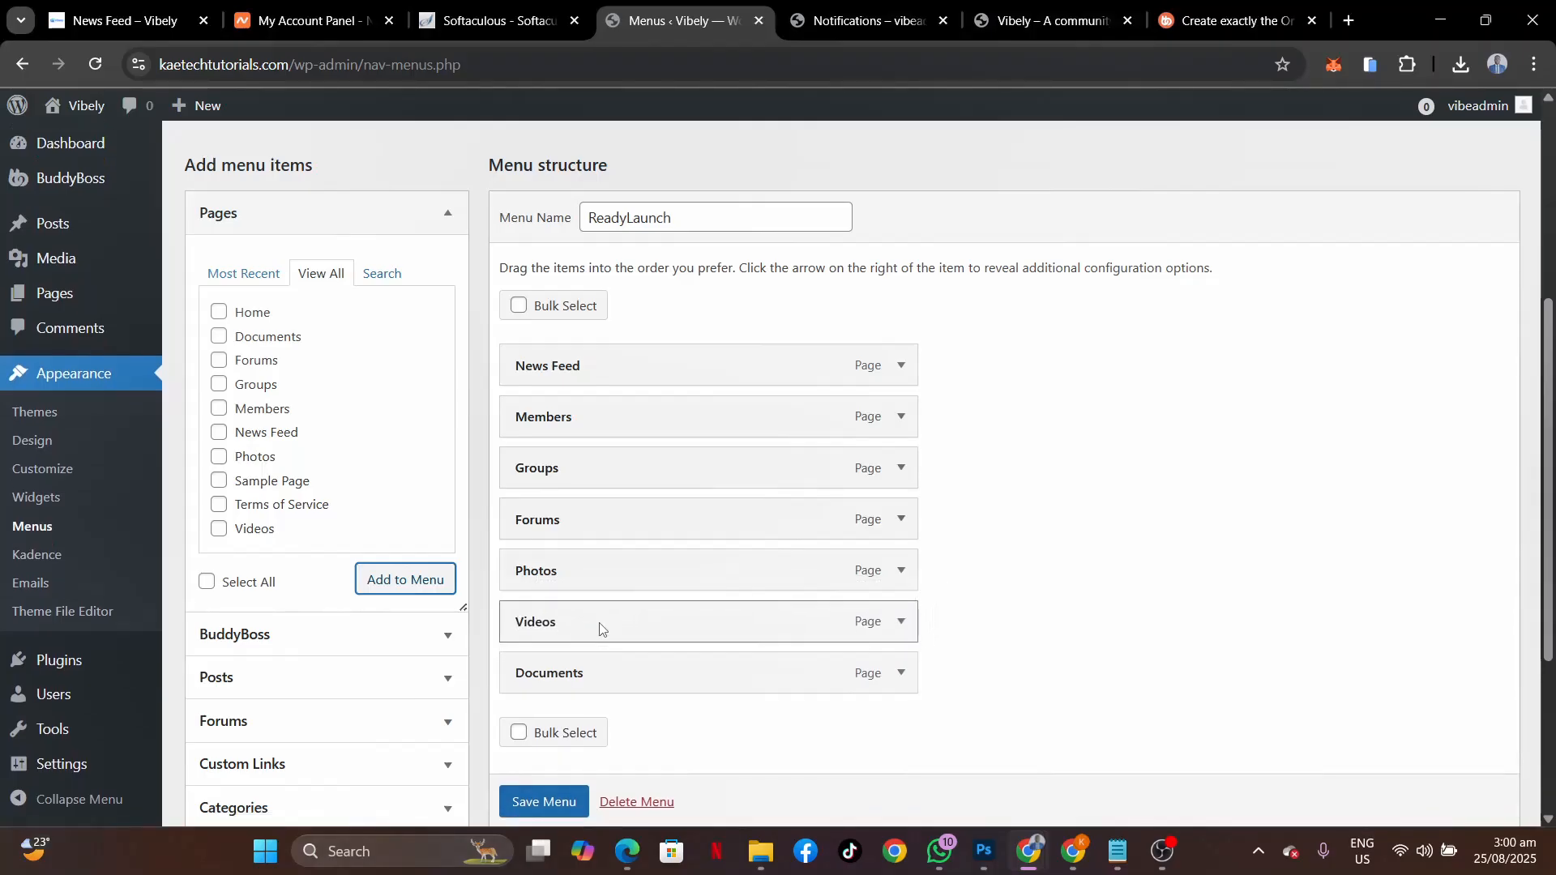
Change the News Feed item's navigation label to 'Home' and save the menu.
click(895, 375)
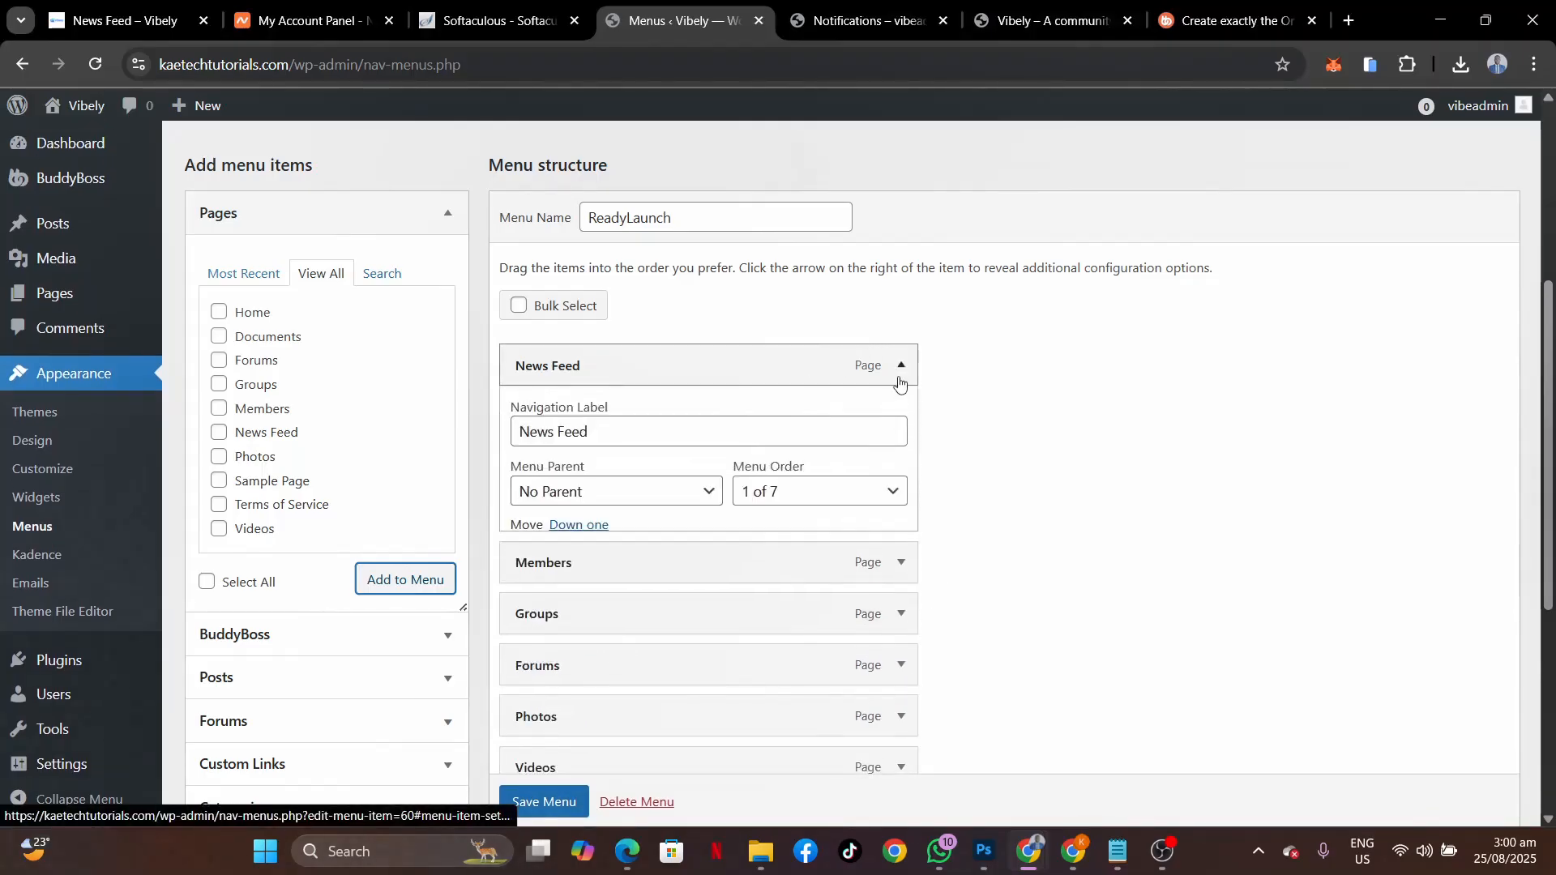
triple_click(605, 447)
text(Holme)
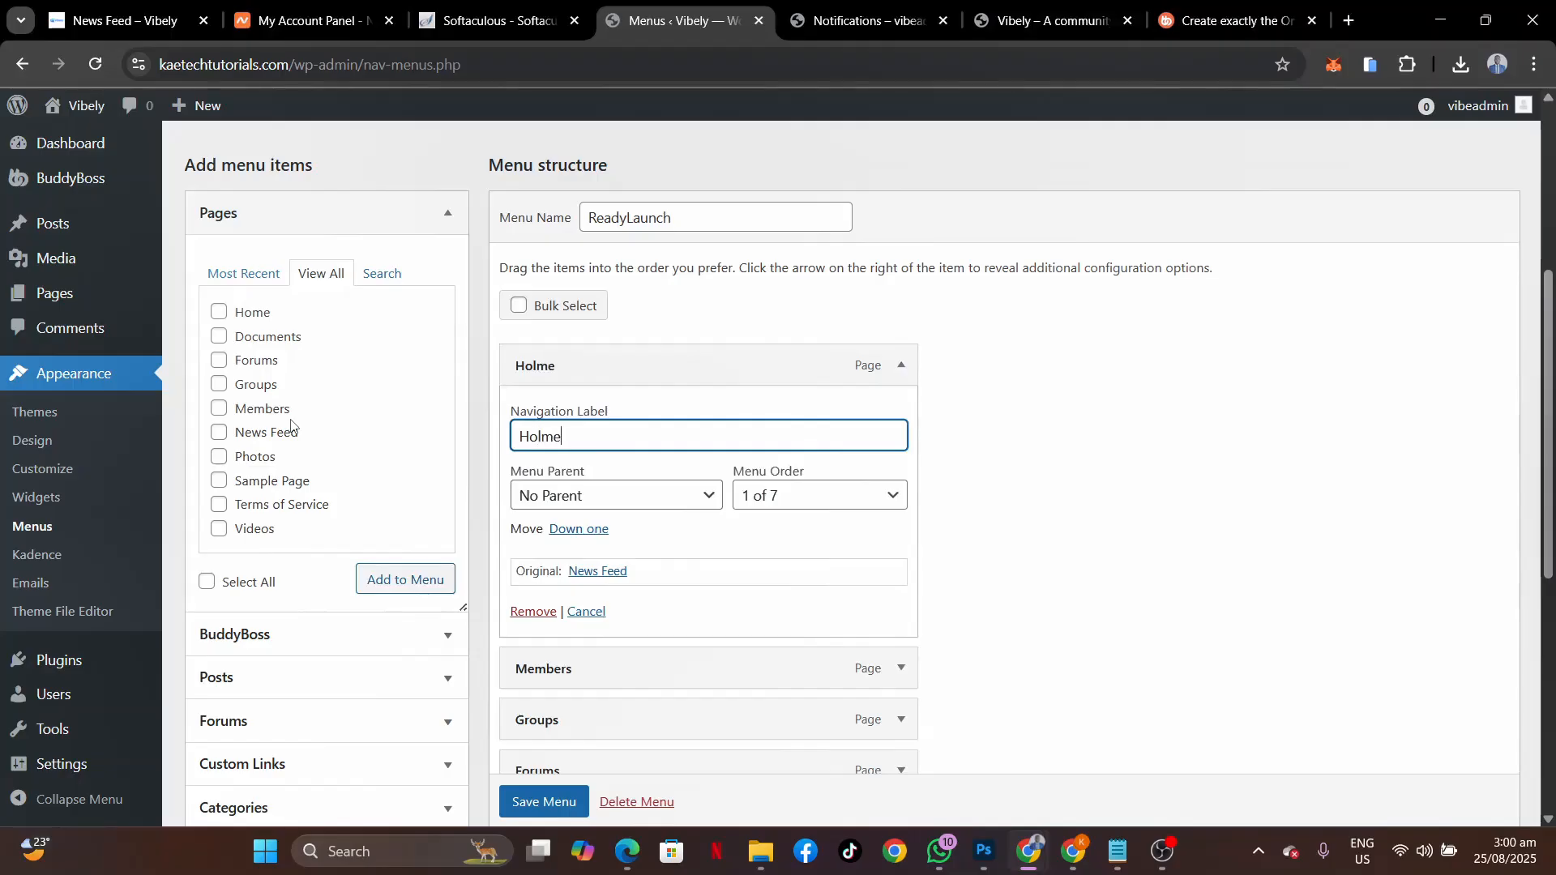
key(BackSpace)
key(BackSpace)
scroll(995, 460, down, 5)
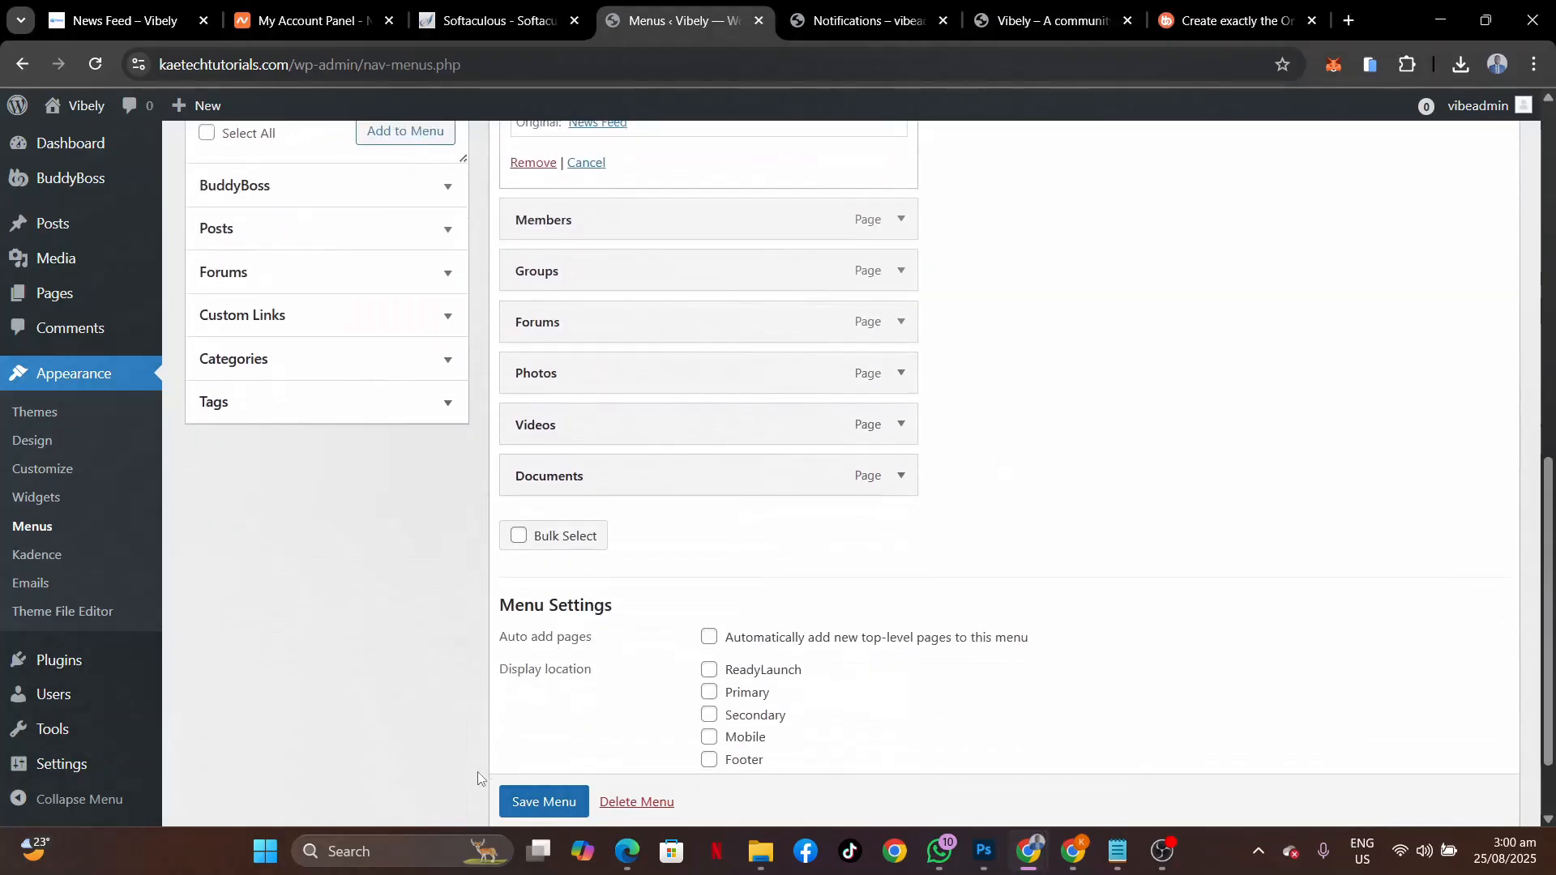
click(545, 803)
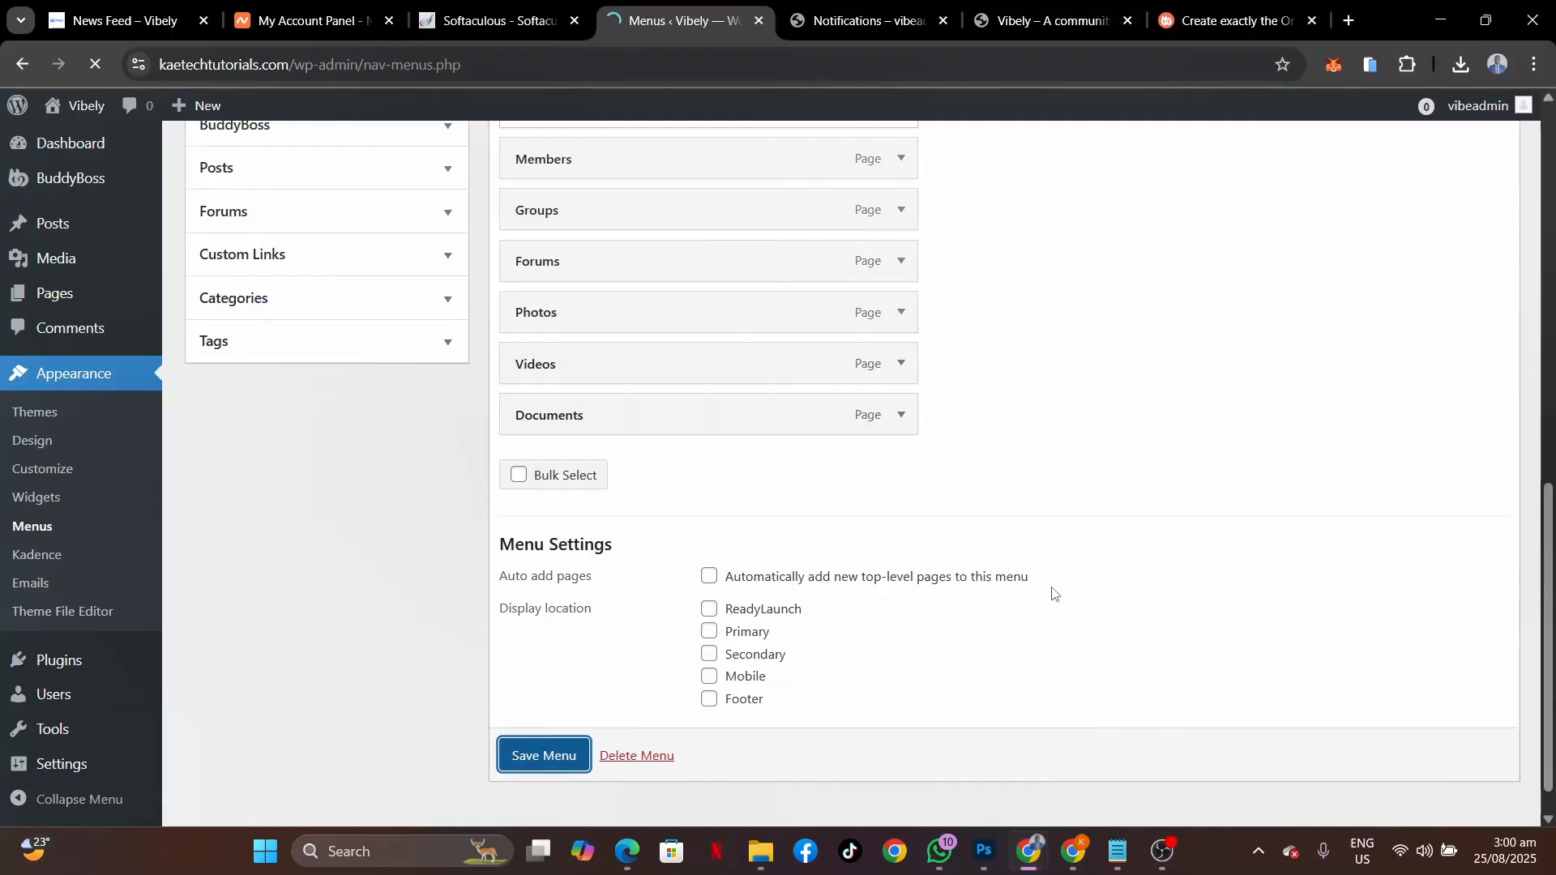
Assign the menu to the ReadyLaunch display location, save, and reload the front-end site.
scroll(1052, 592, down, 15)
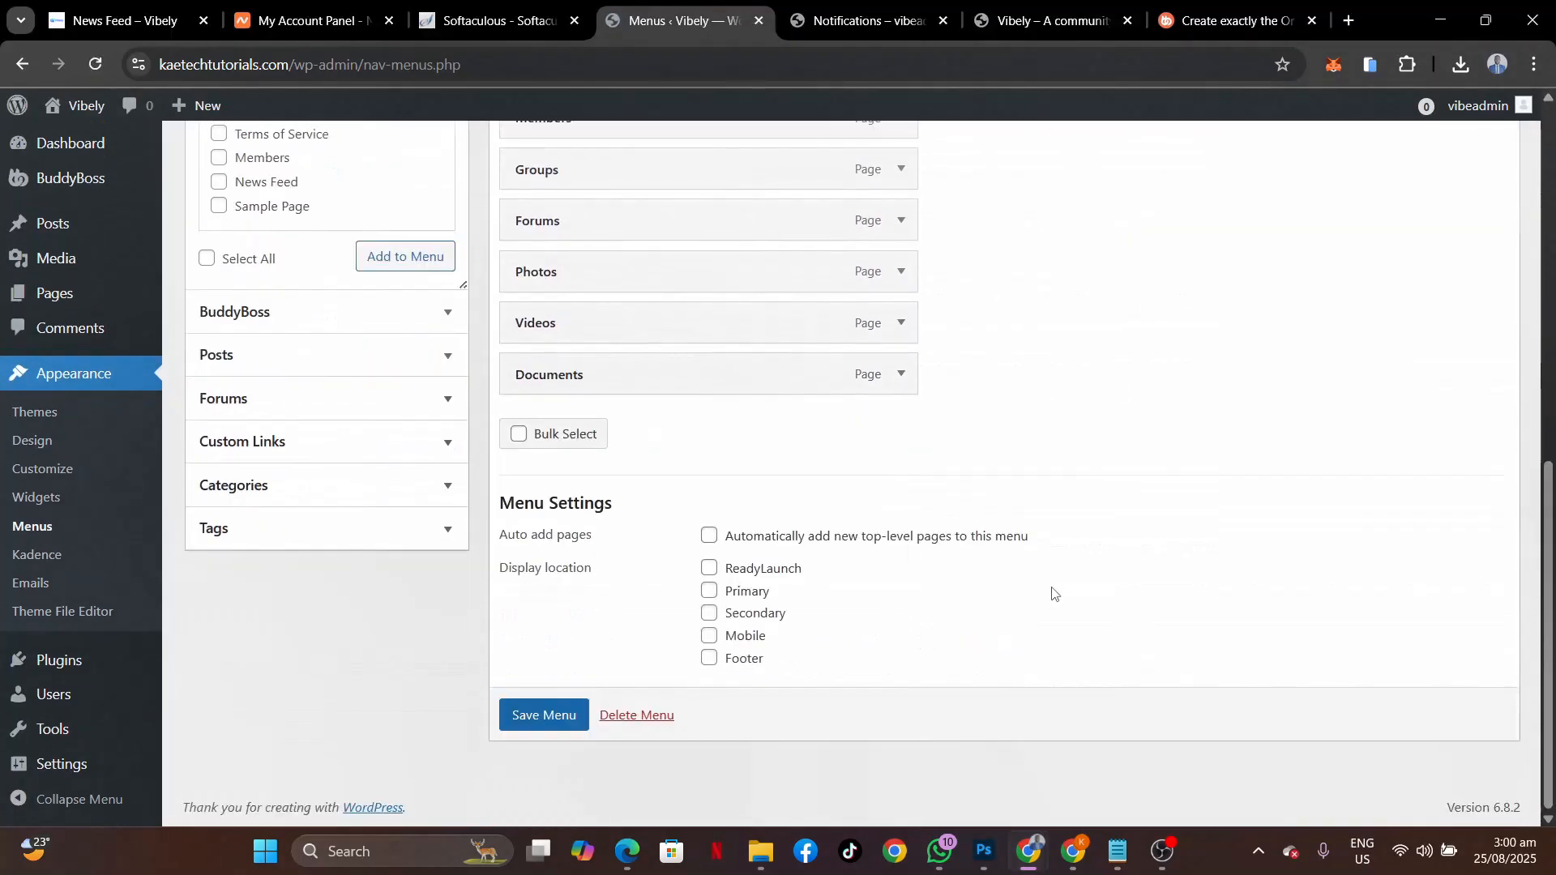
click(711, 572)
click(540, 711)
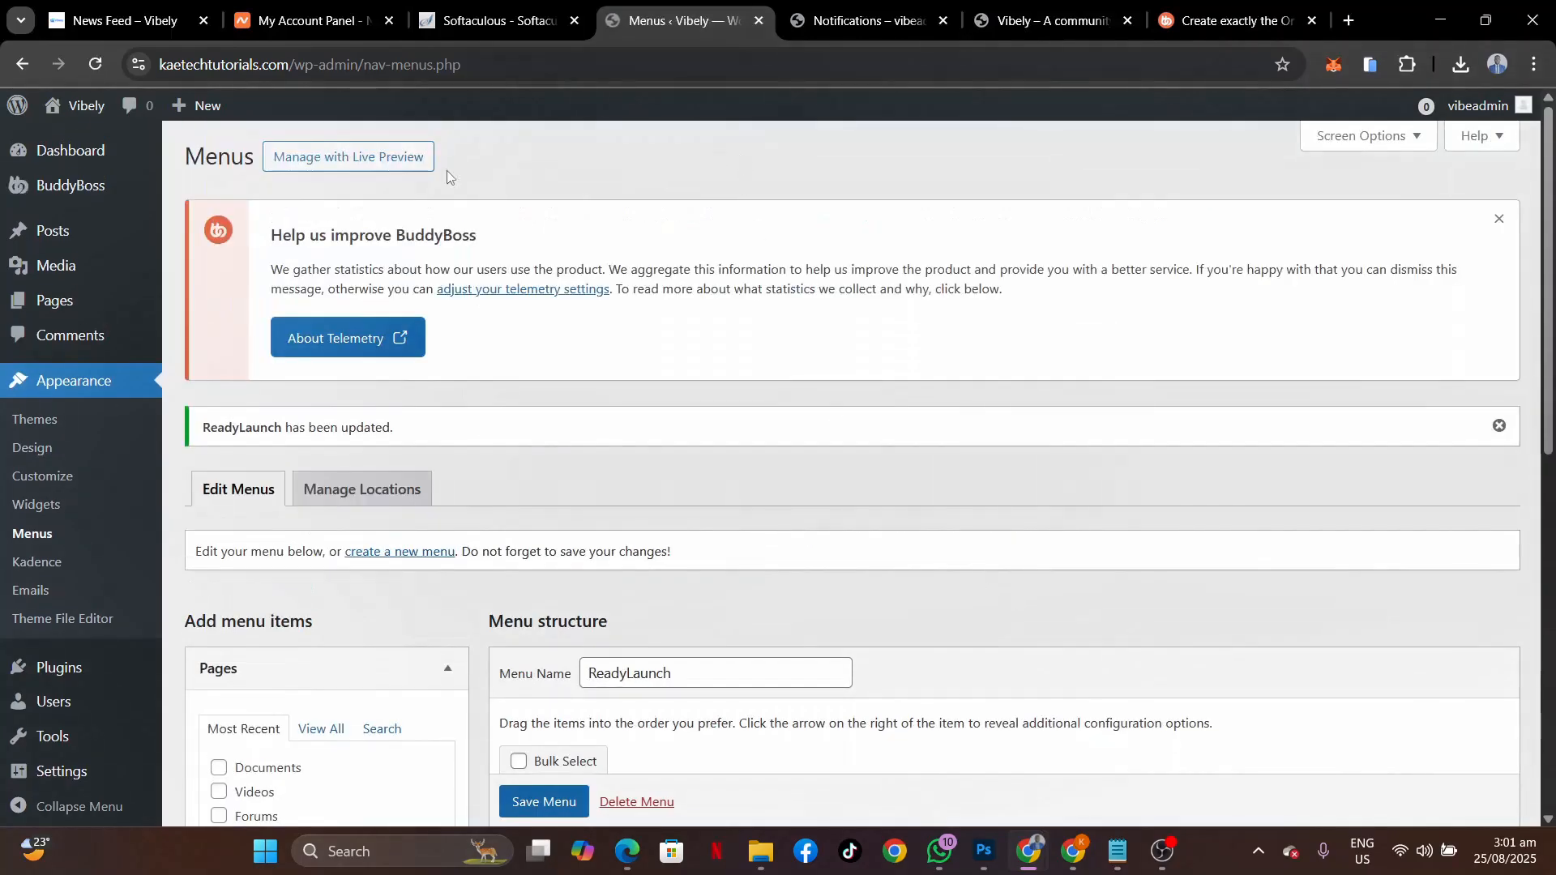
click(1034, 23)
click(97, 67)
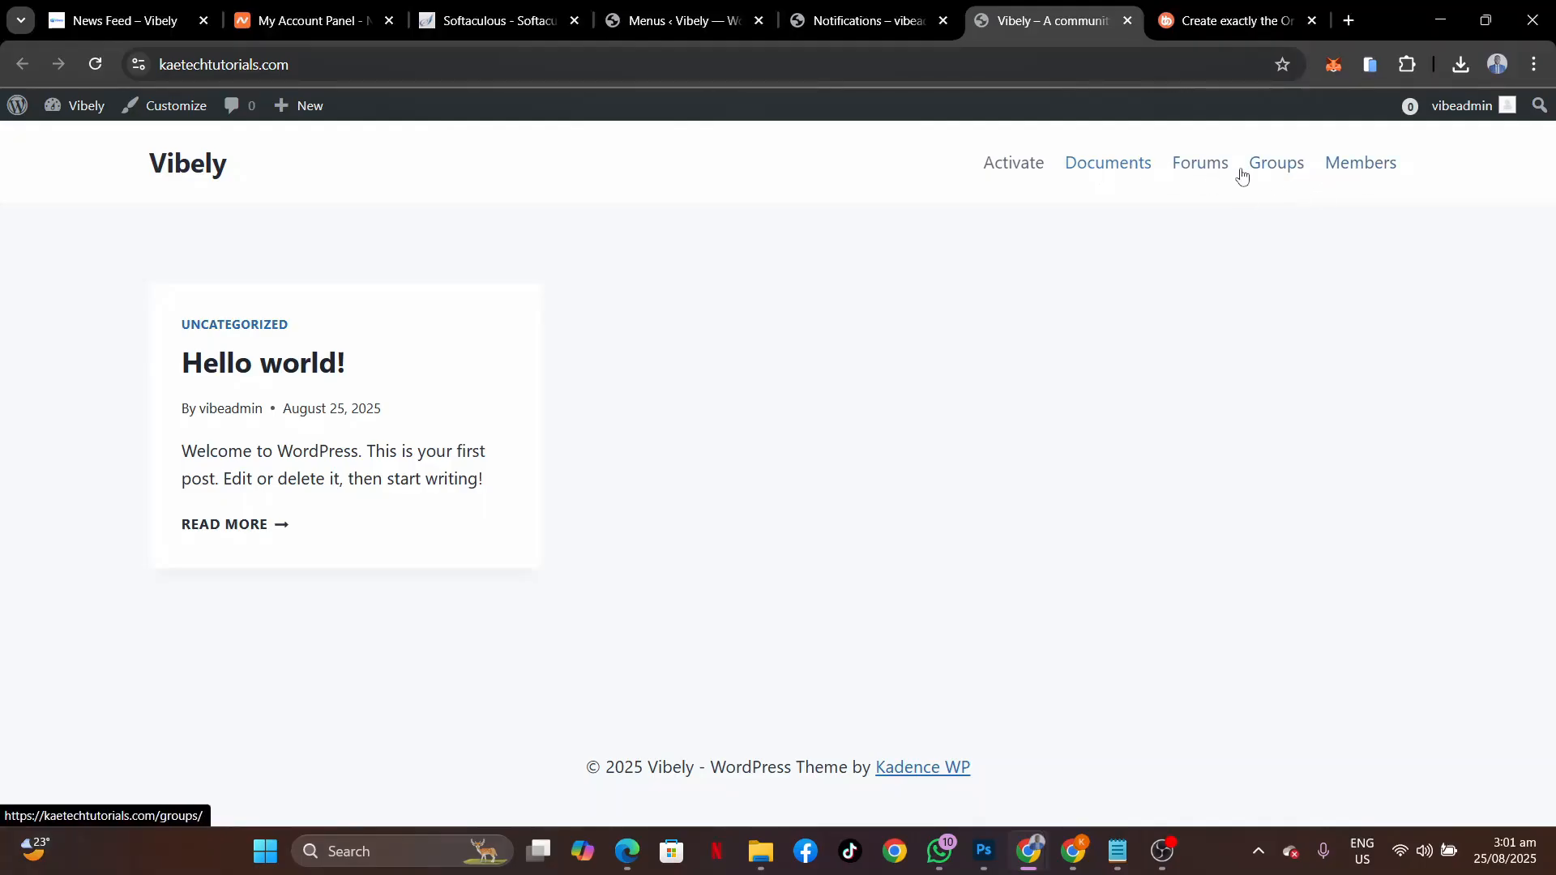
Open the site's /news-feed page to see the new header menu.
click(331, 64)
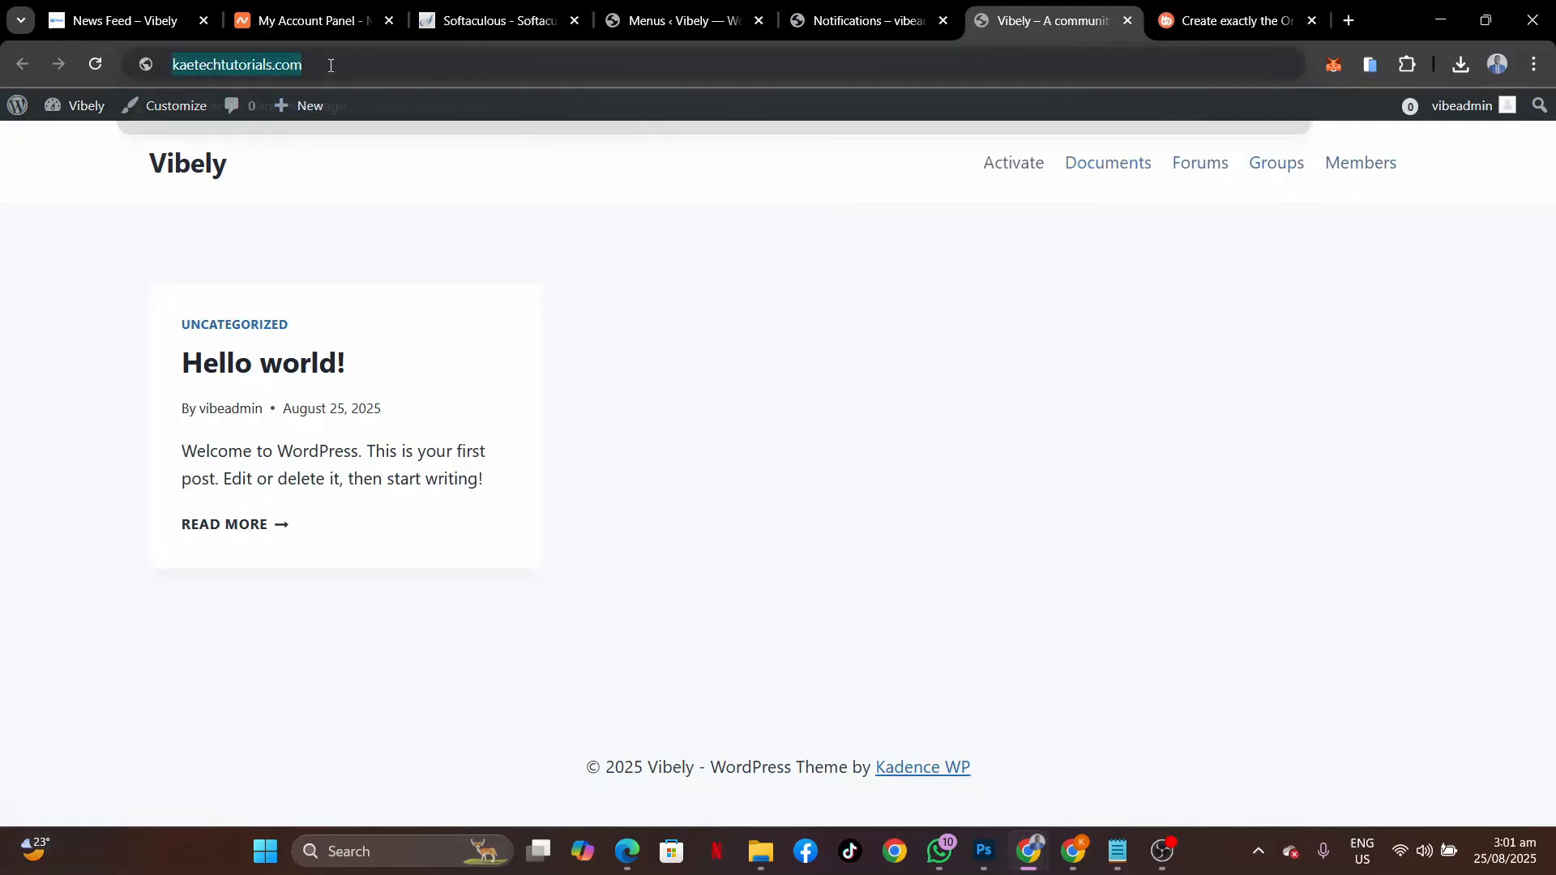
click(330, 65)
text(//)
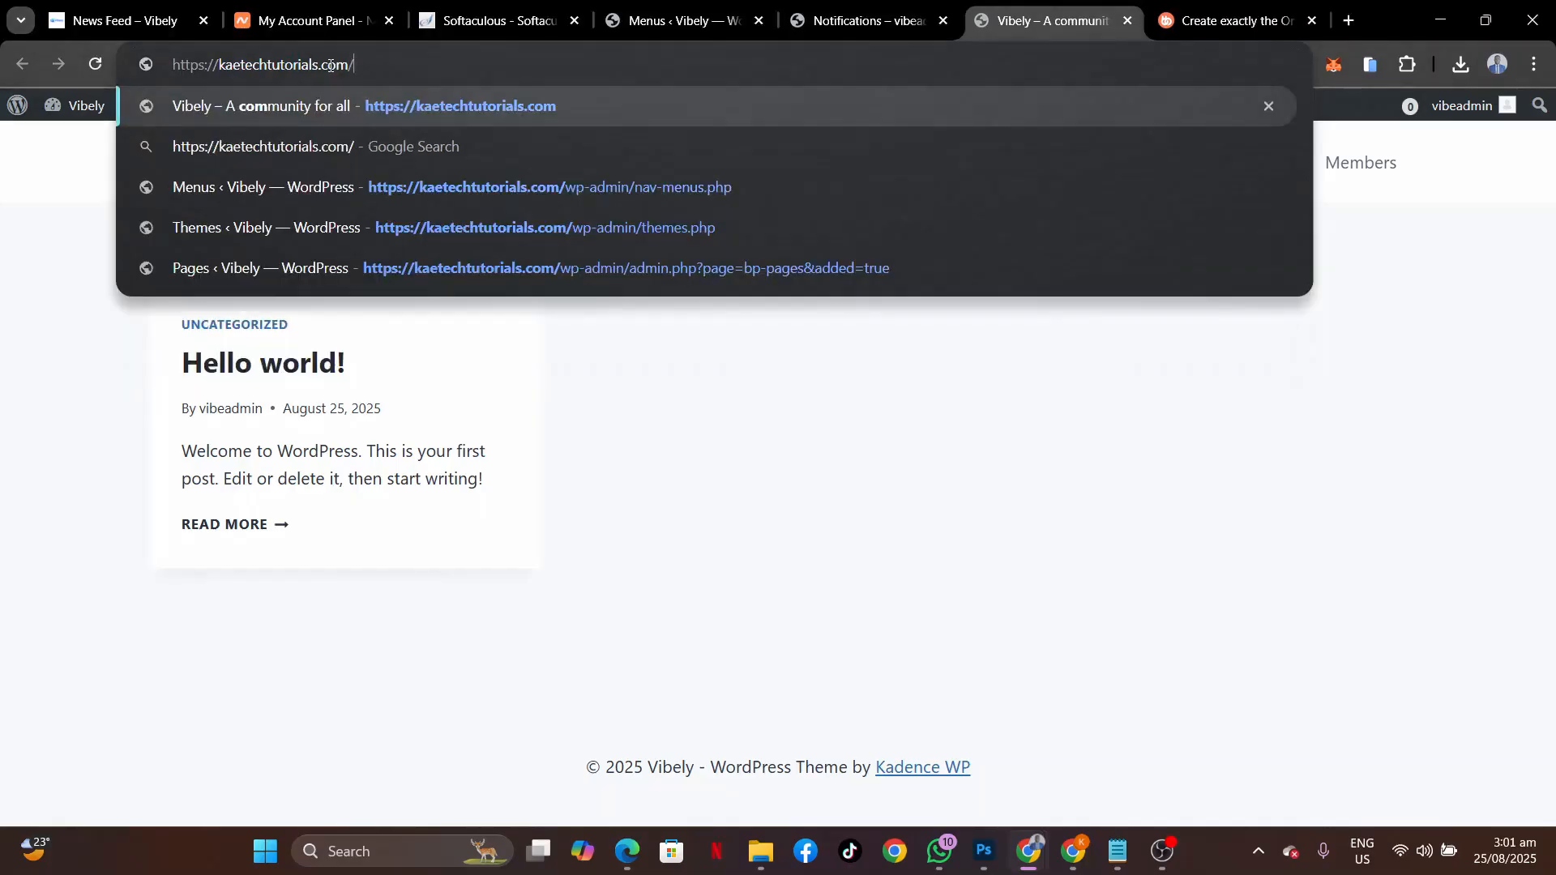
text(n)
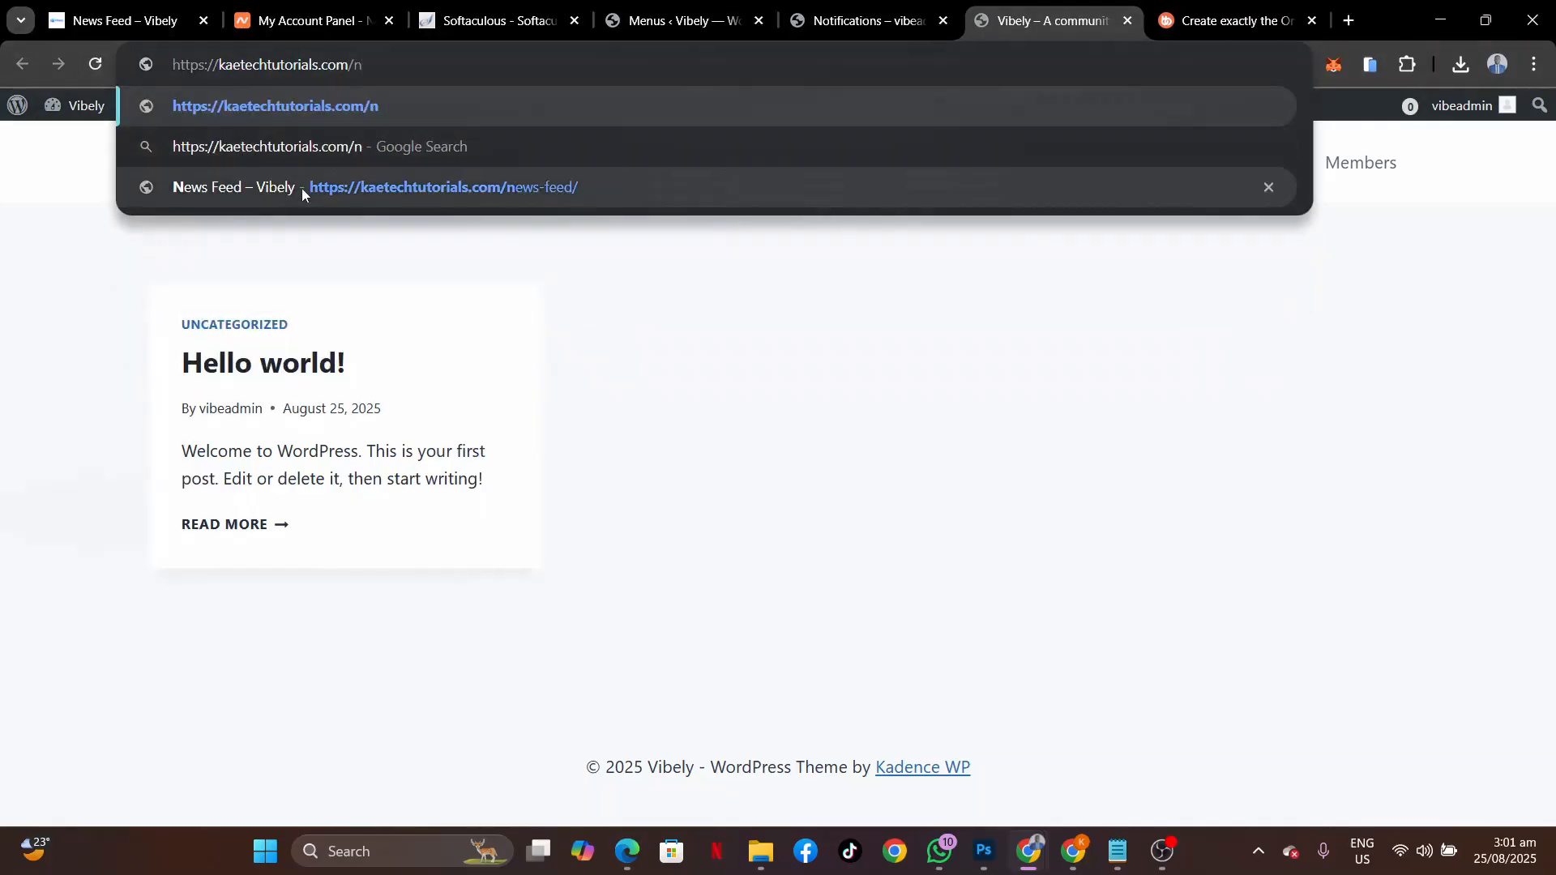
click(304, 189)
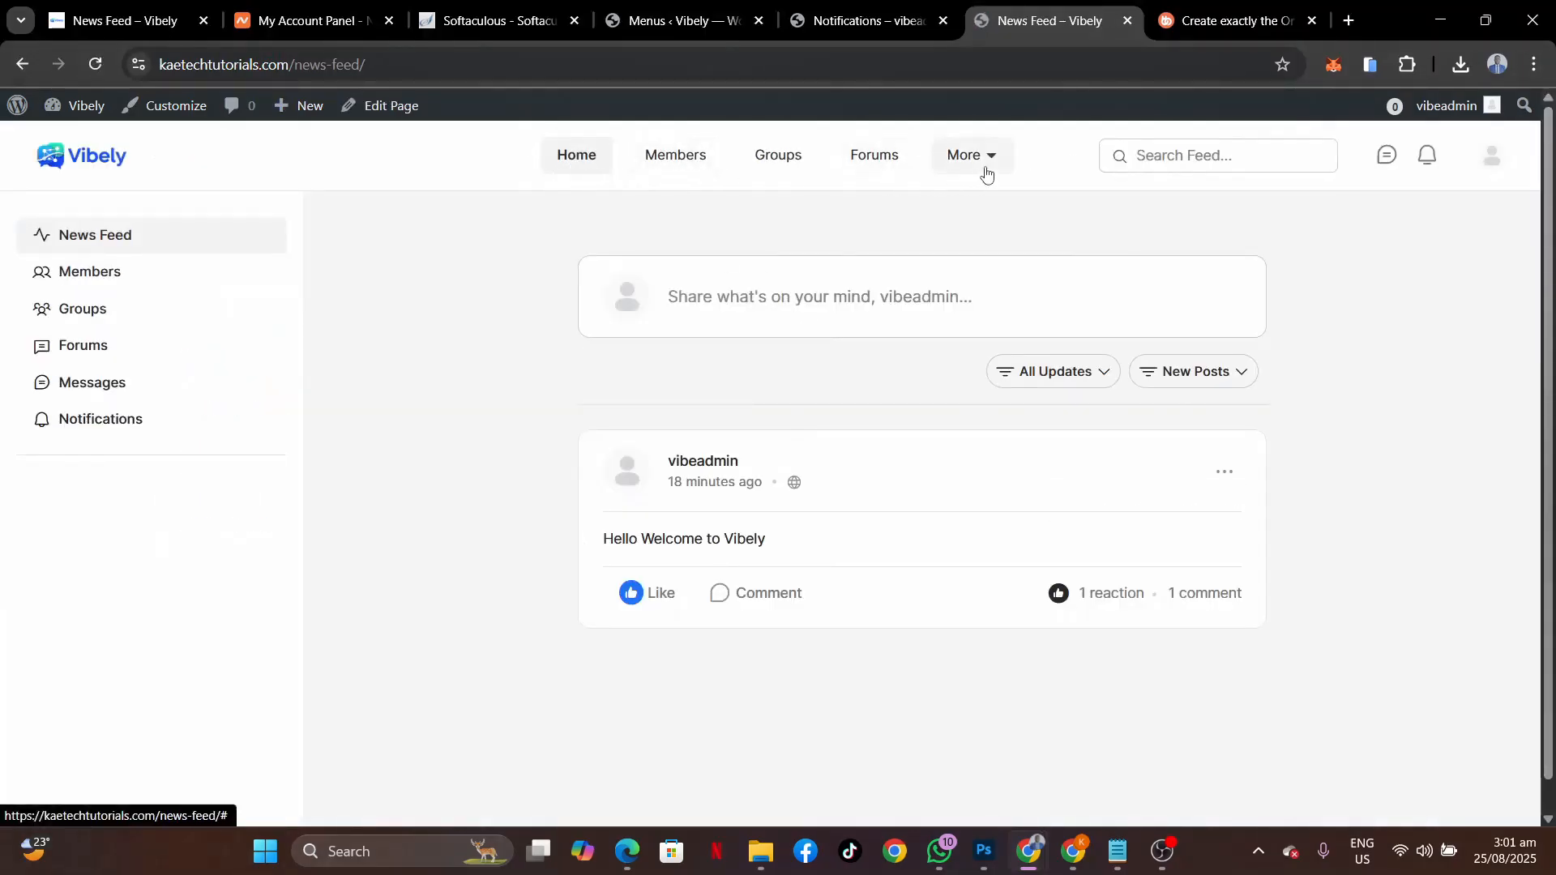
mouse_move(986, 172)
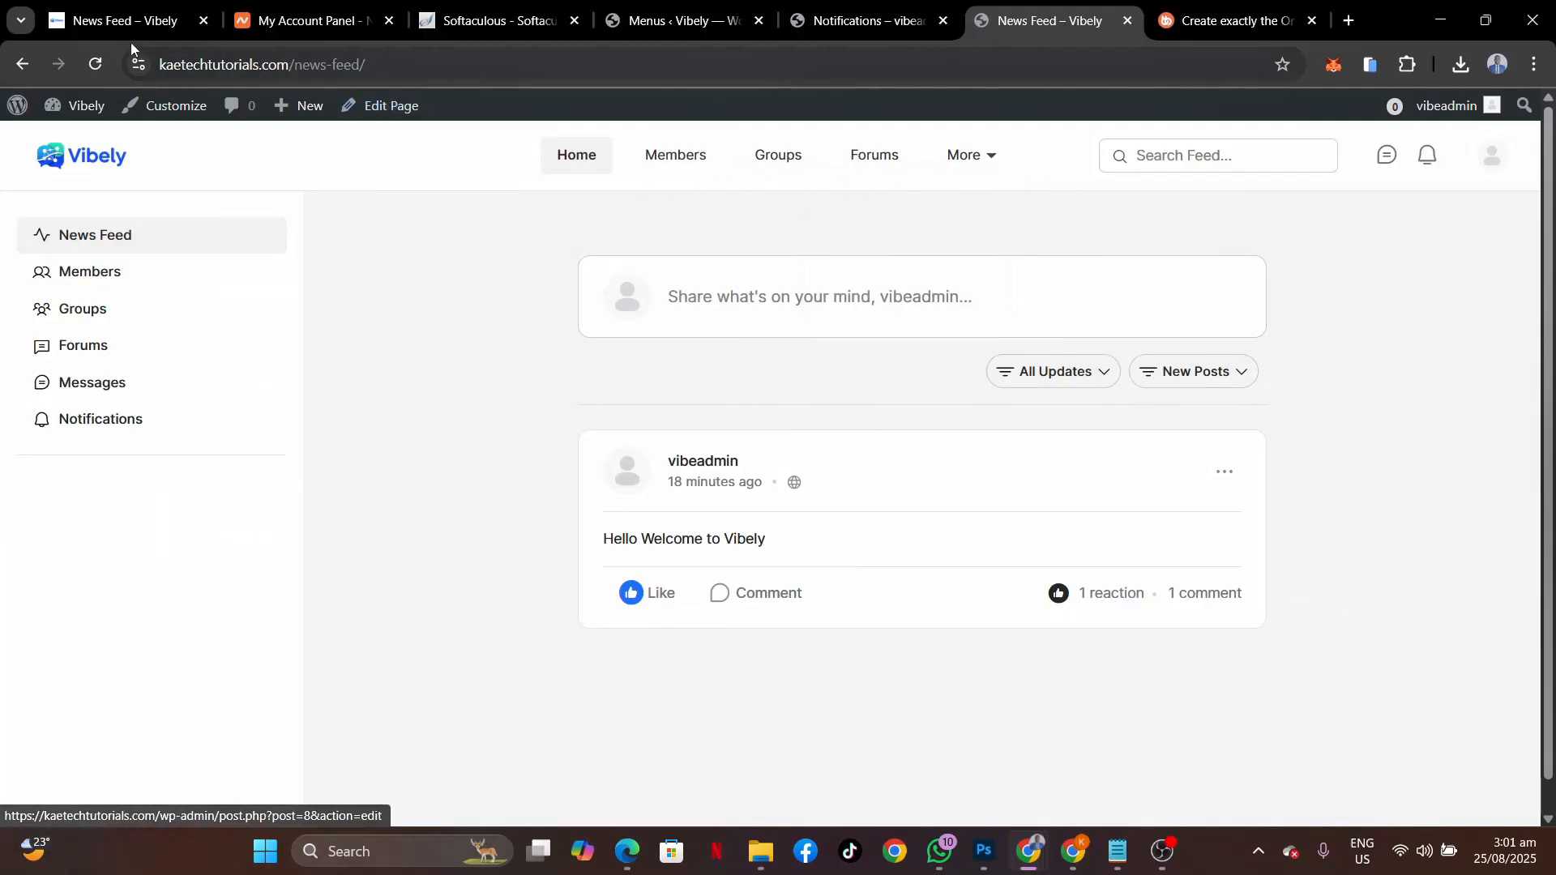
Compare the header against the other Vibely site's feed, then return to this news feed.
click(126, 20)
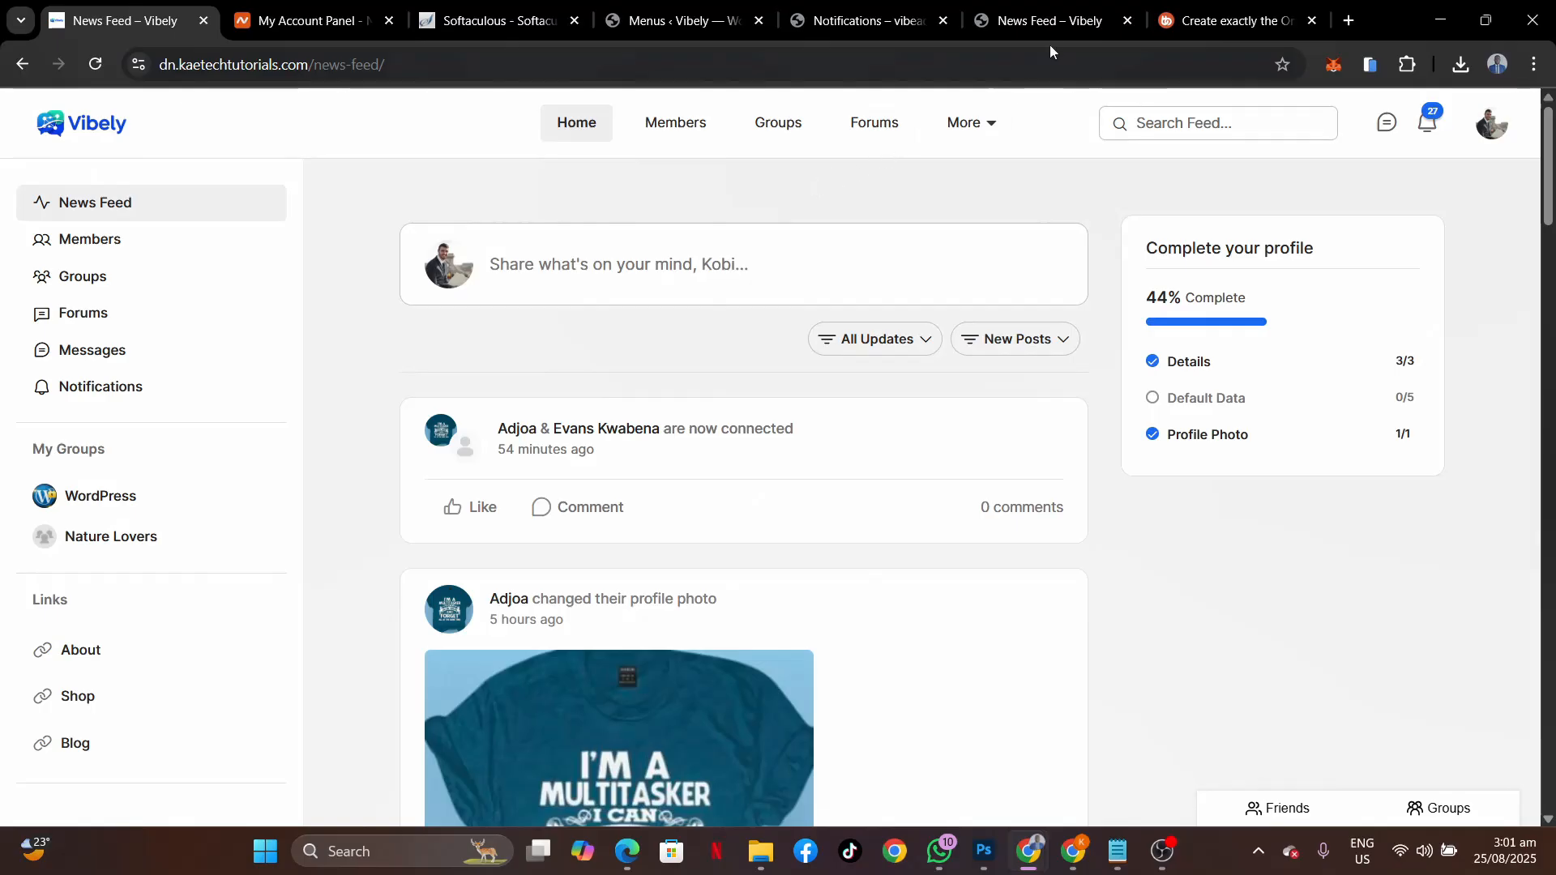
click(1049, 20)
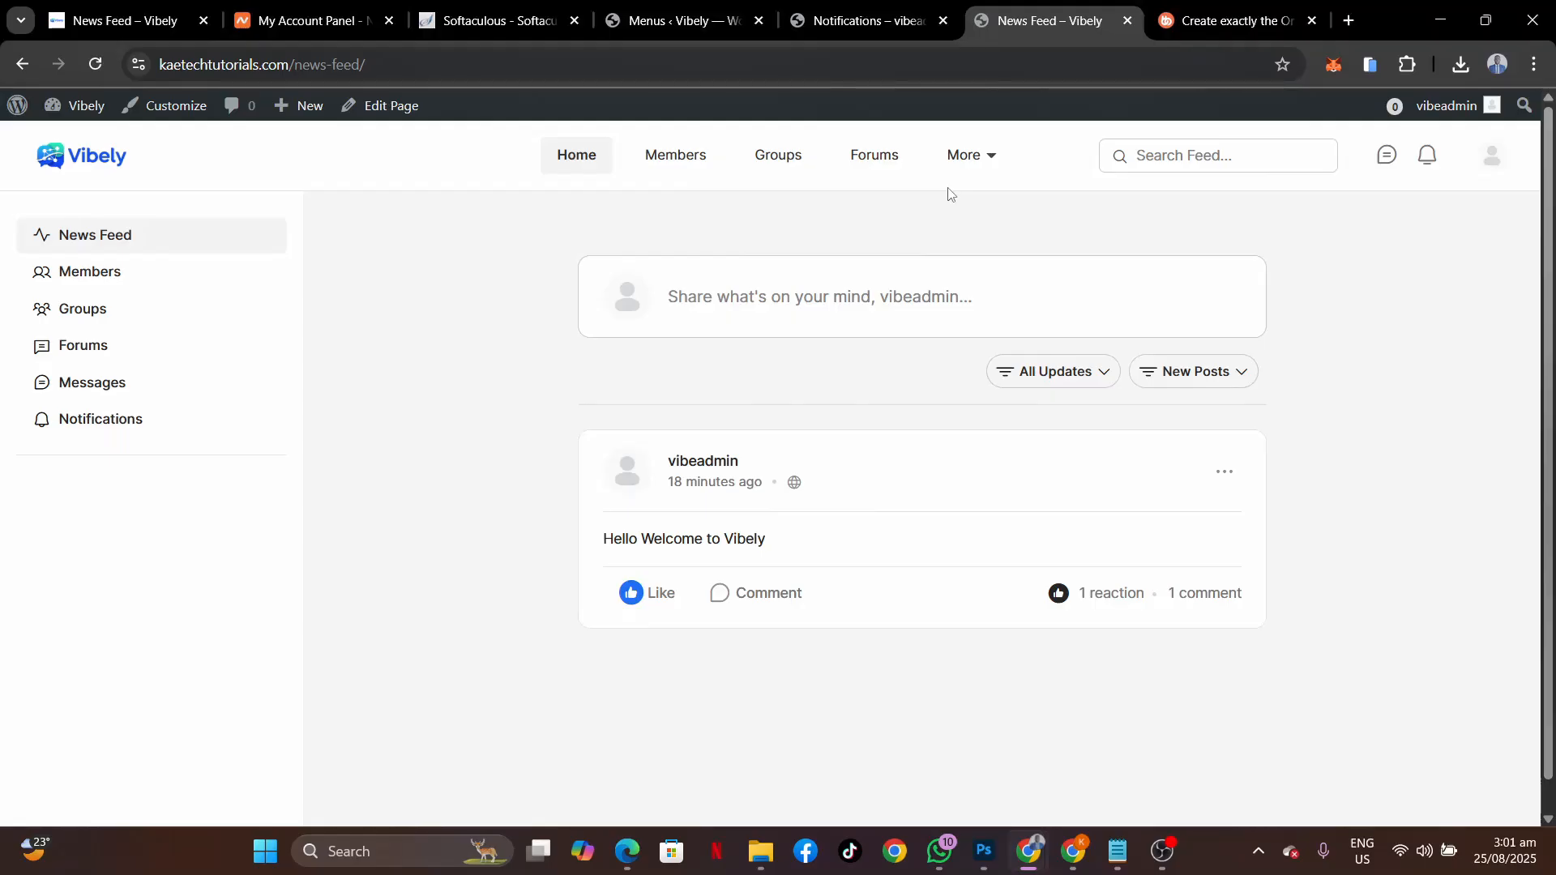
scroll(952, 193, down, 1)
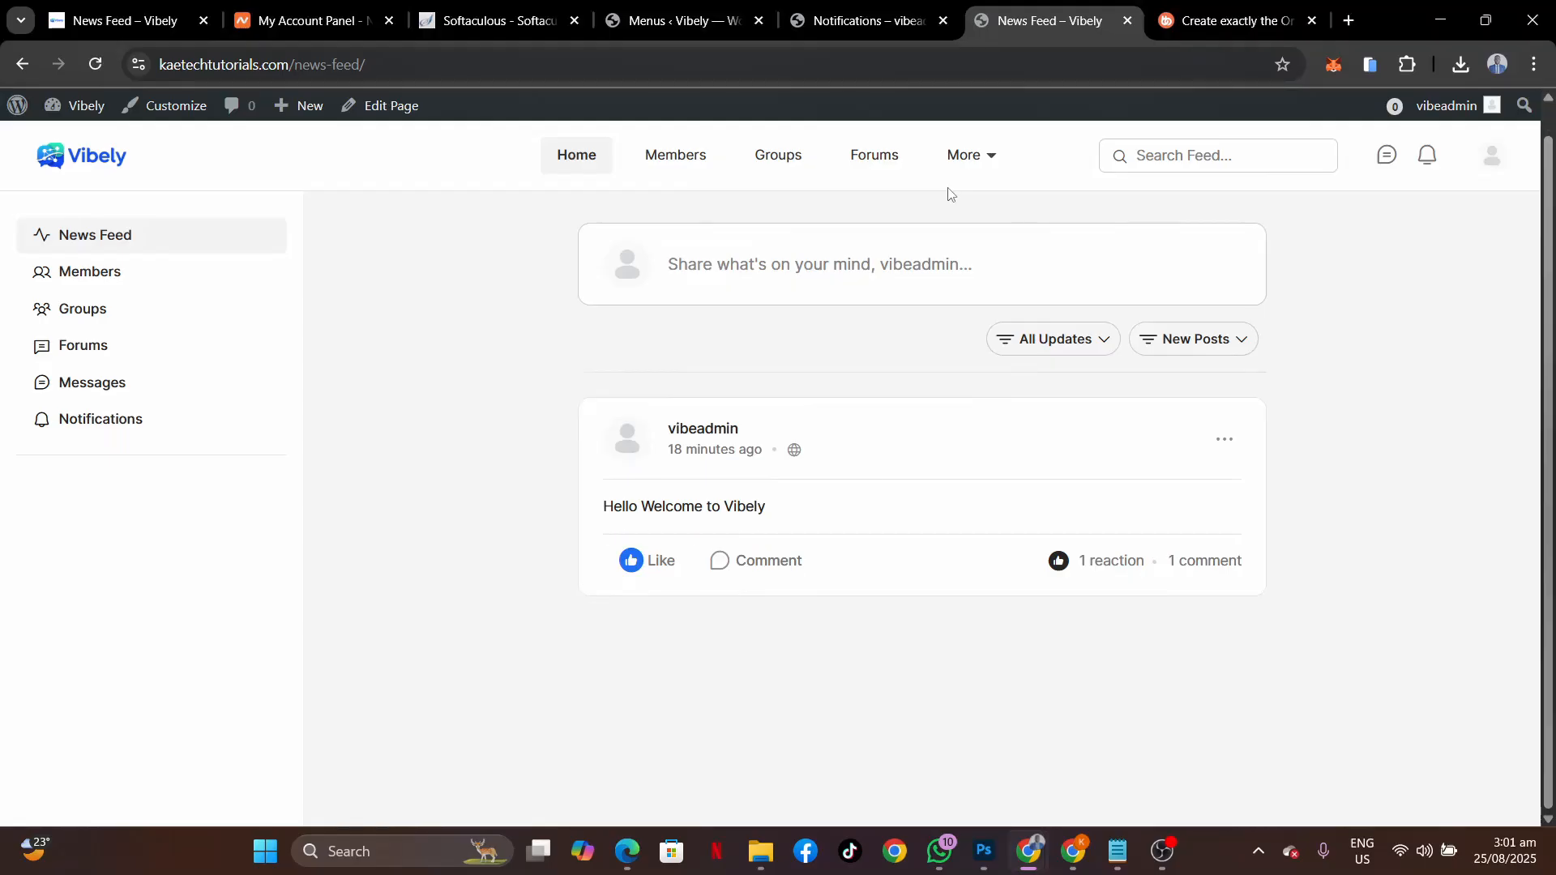
scroll(952, 194, up, 1)
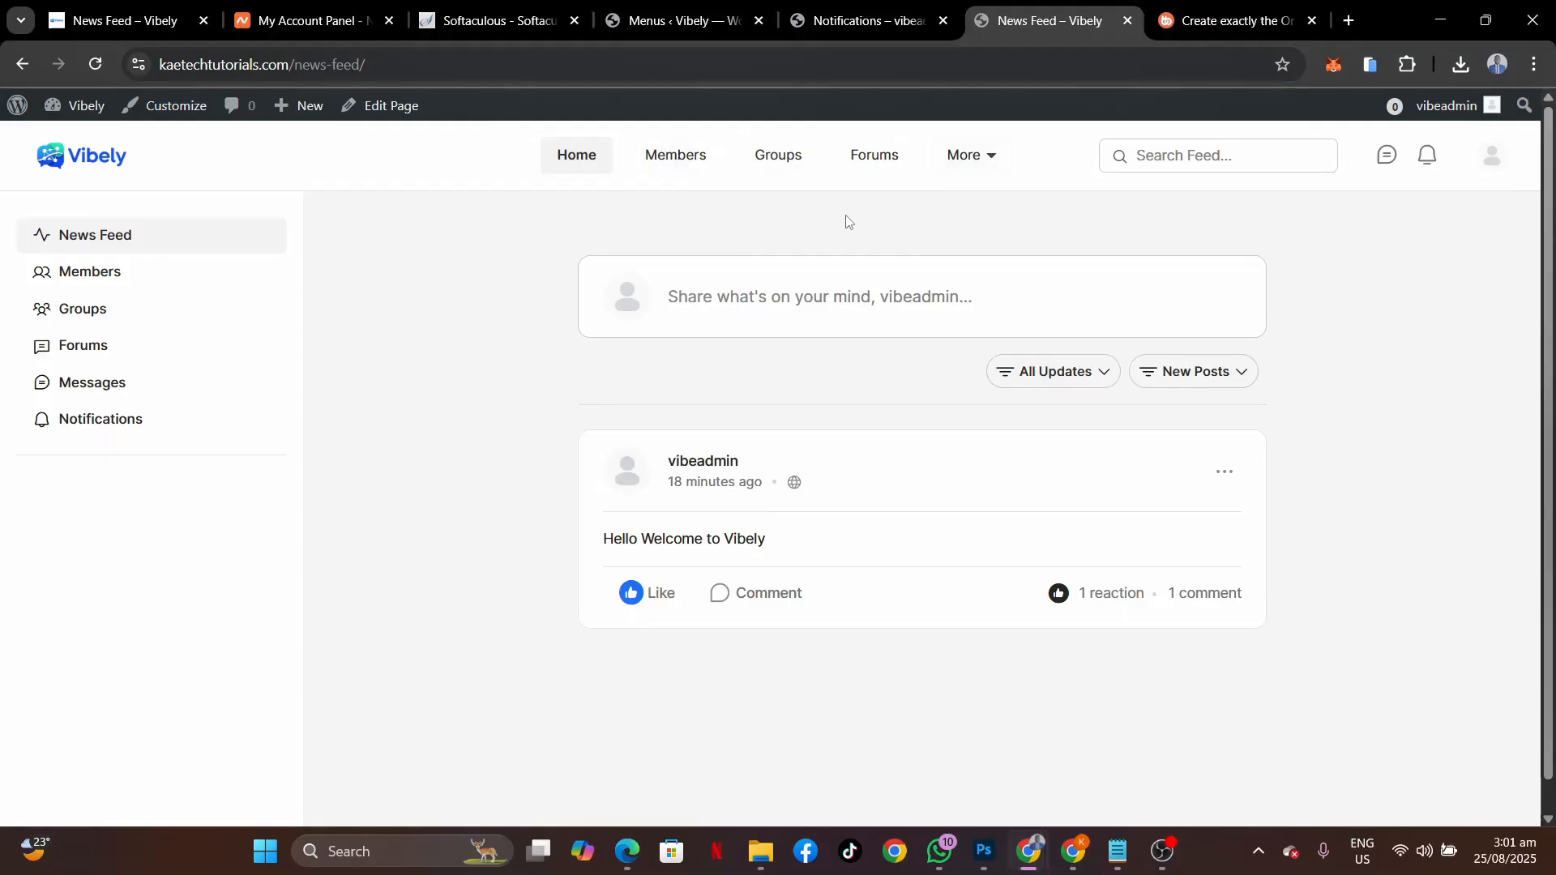
Review the saved ReadyLaunch menu, then load the other Vibely site's home page via its logo.
click(697, 22)
scroll(756, 559, down, 8)
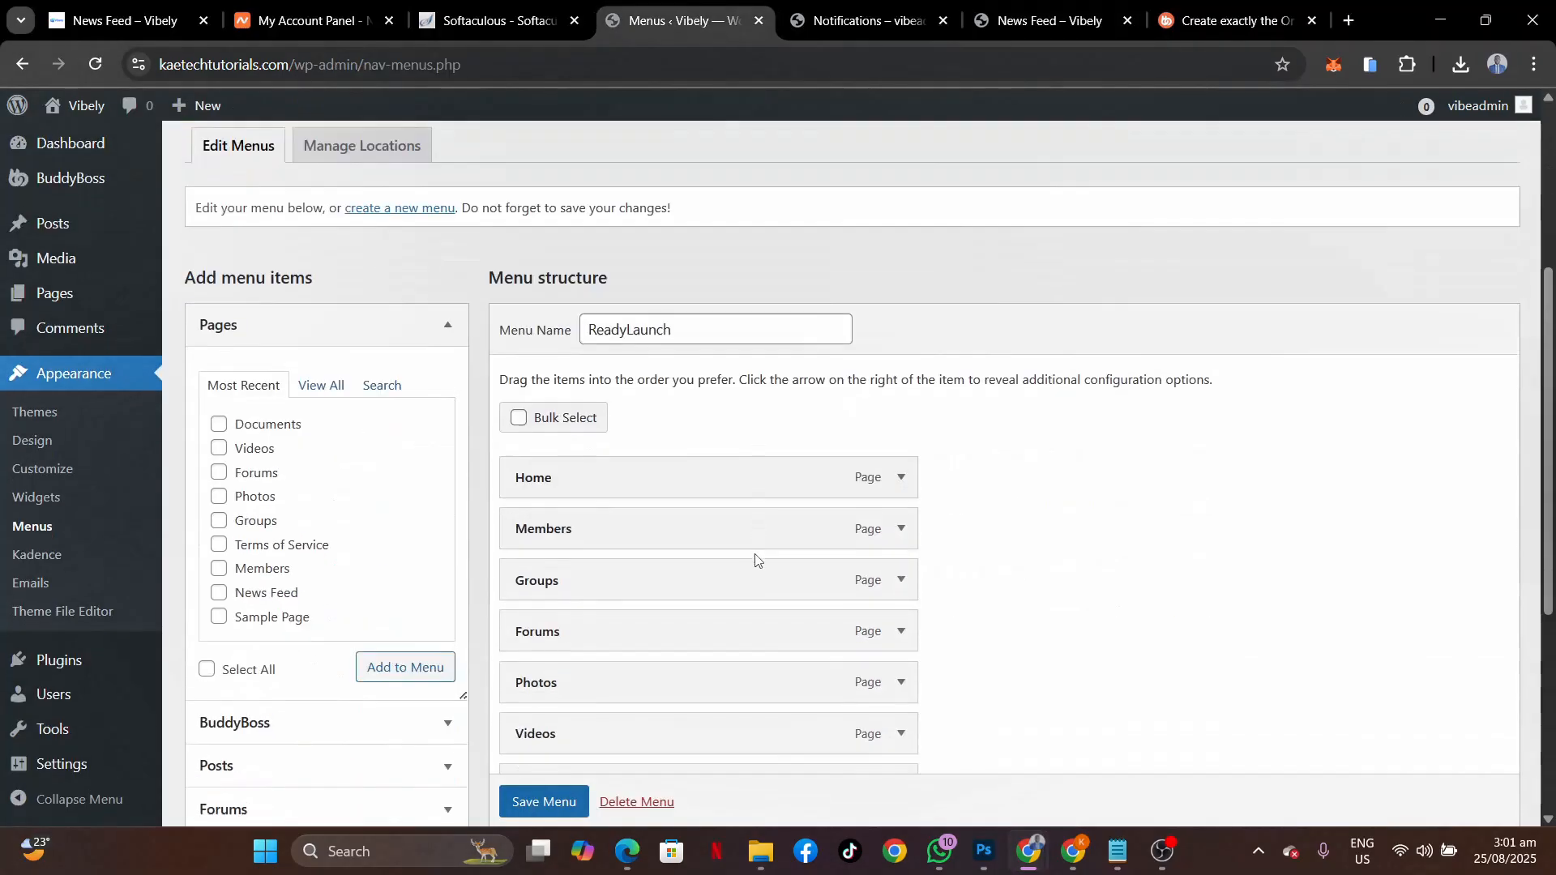
scroll(755, 559, down, 2)
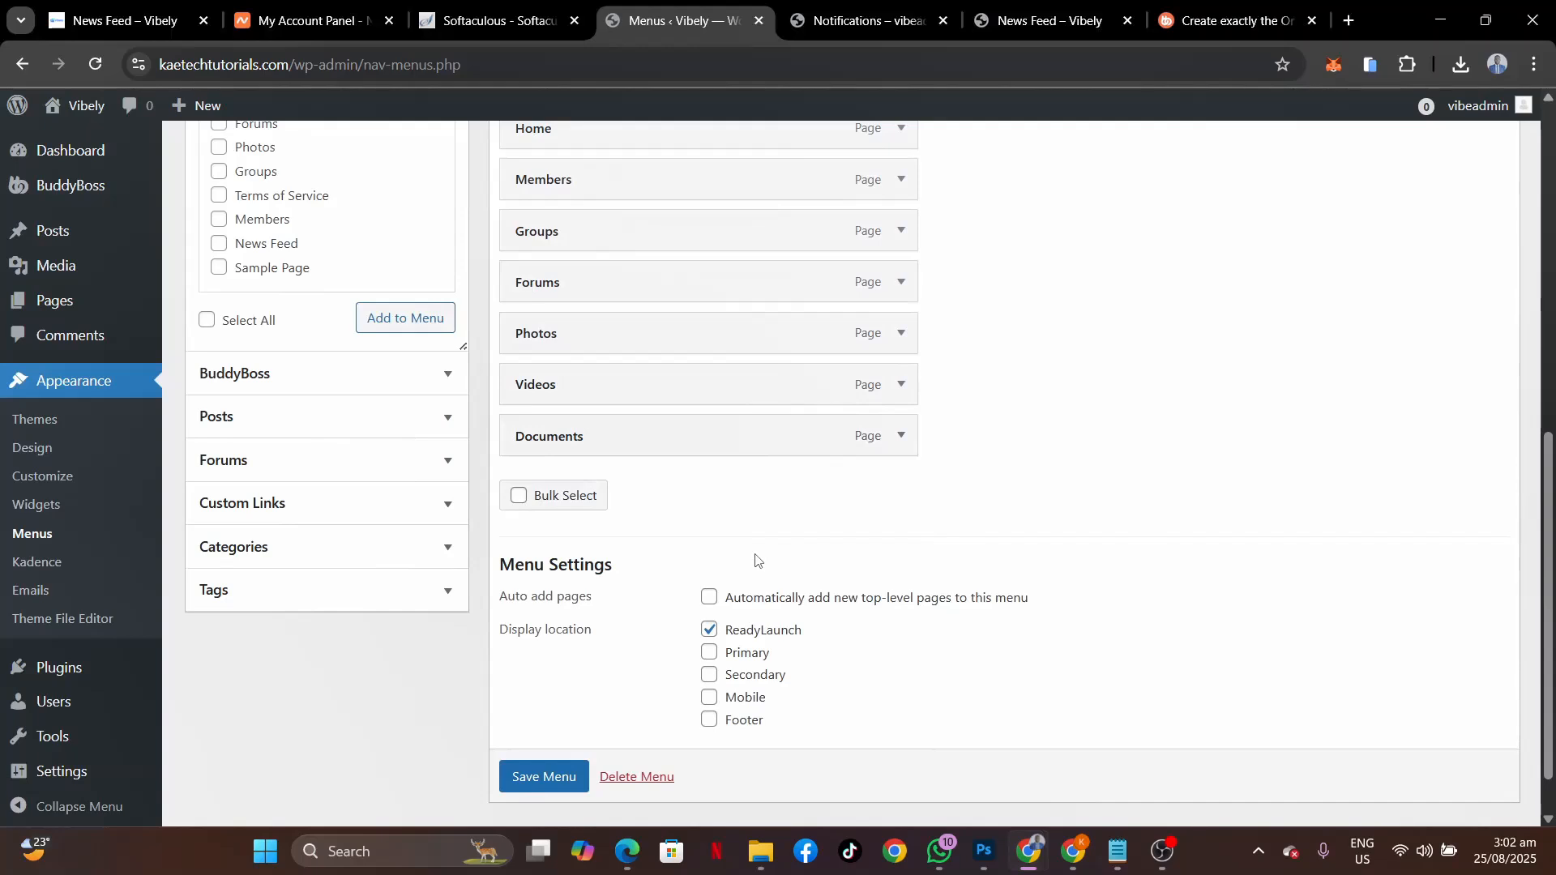
scroll(755, 559, up, 3)
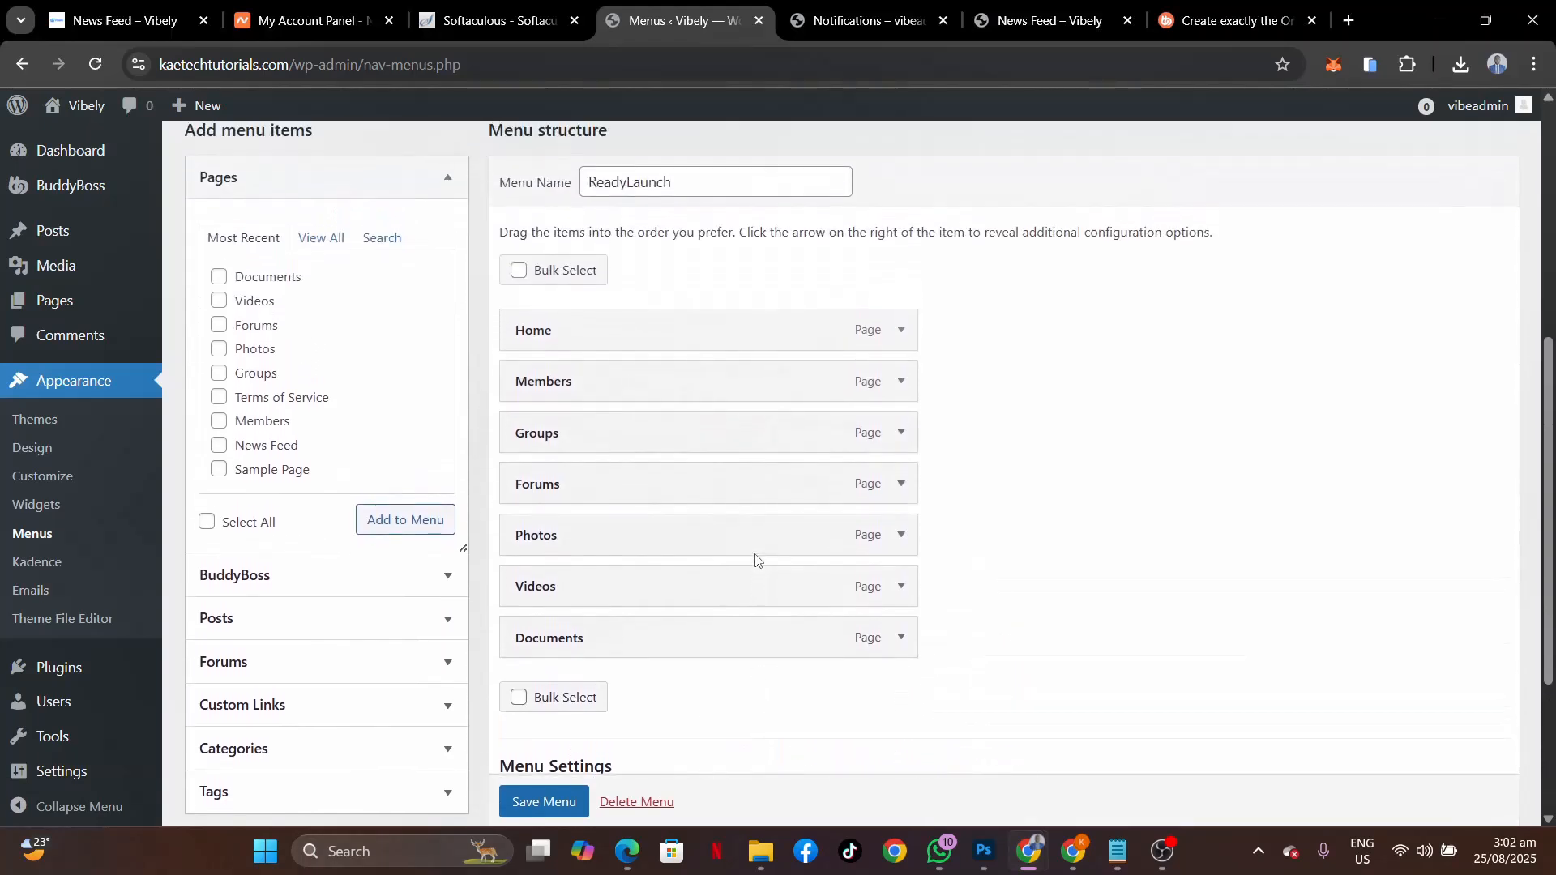
scroll(754, 551, down, 2)
scroll(754, 556, up, 3)
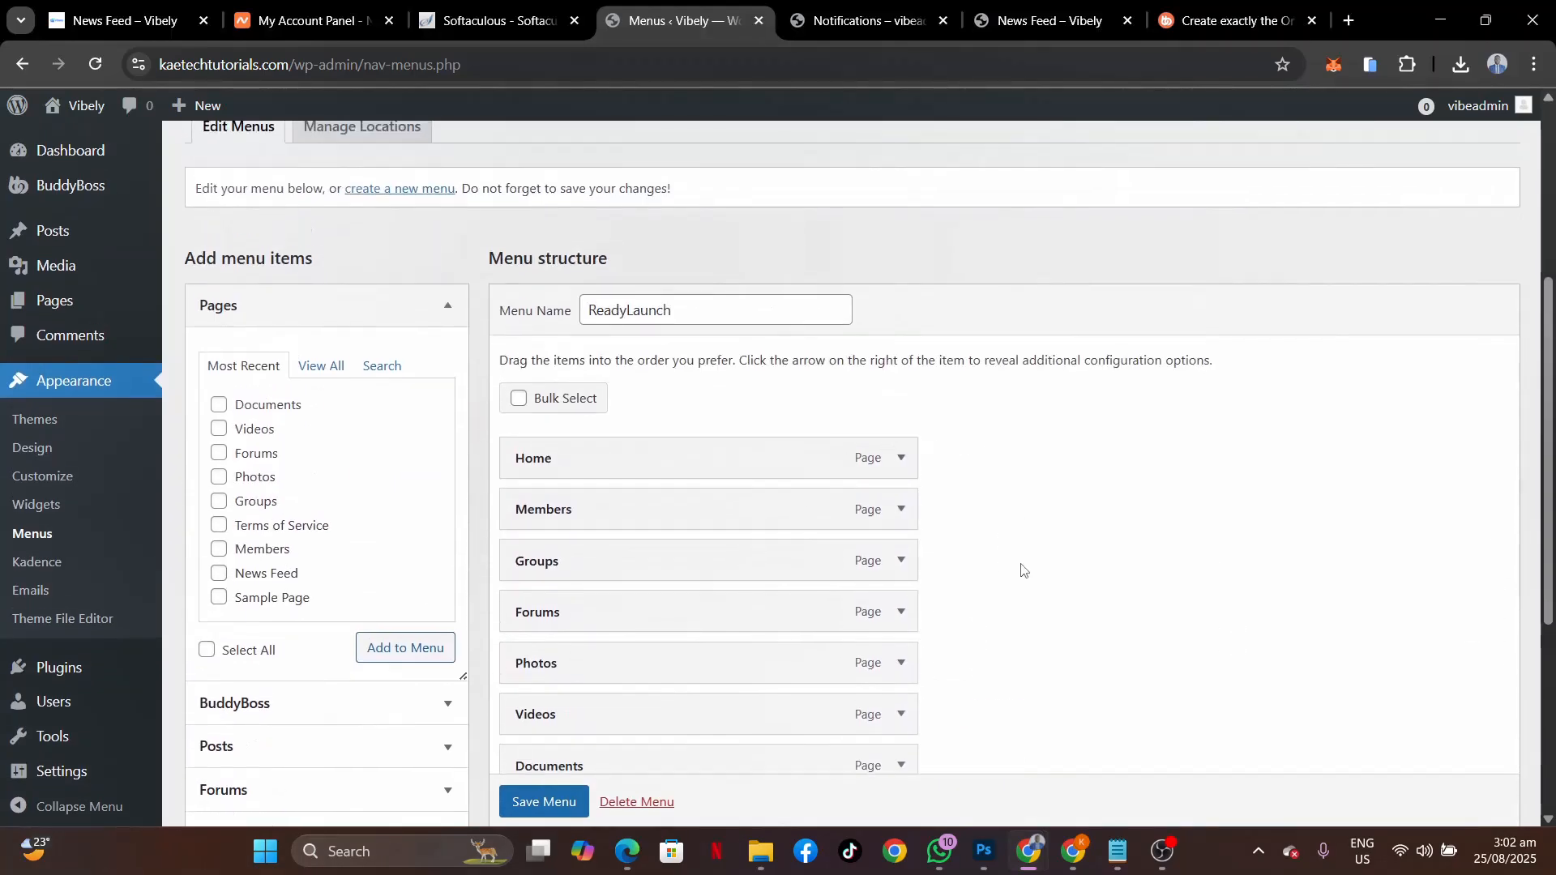
click(96, 16)
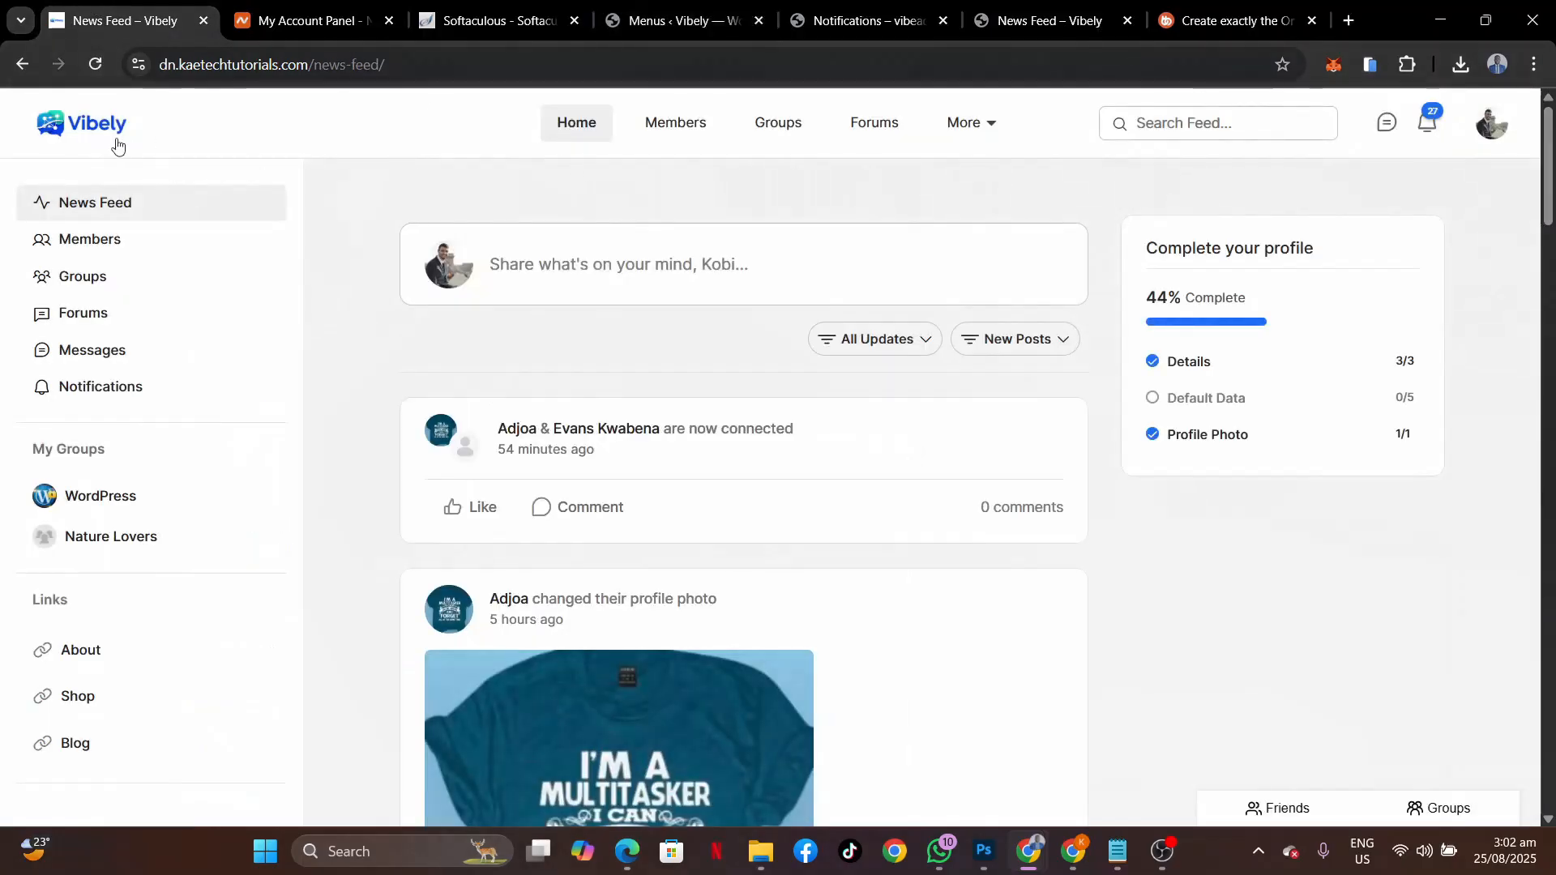
click(85, 130)
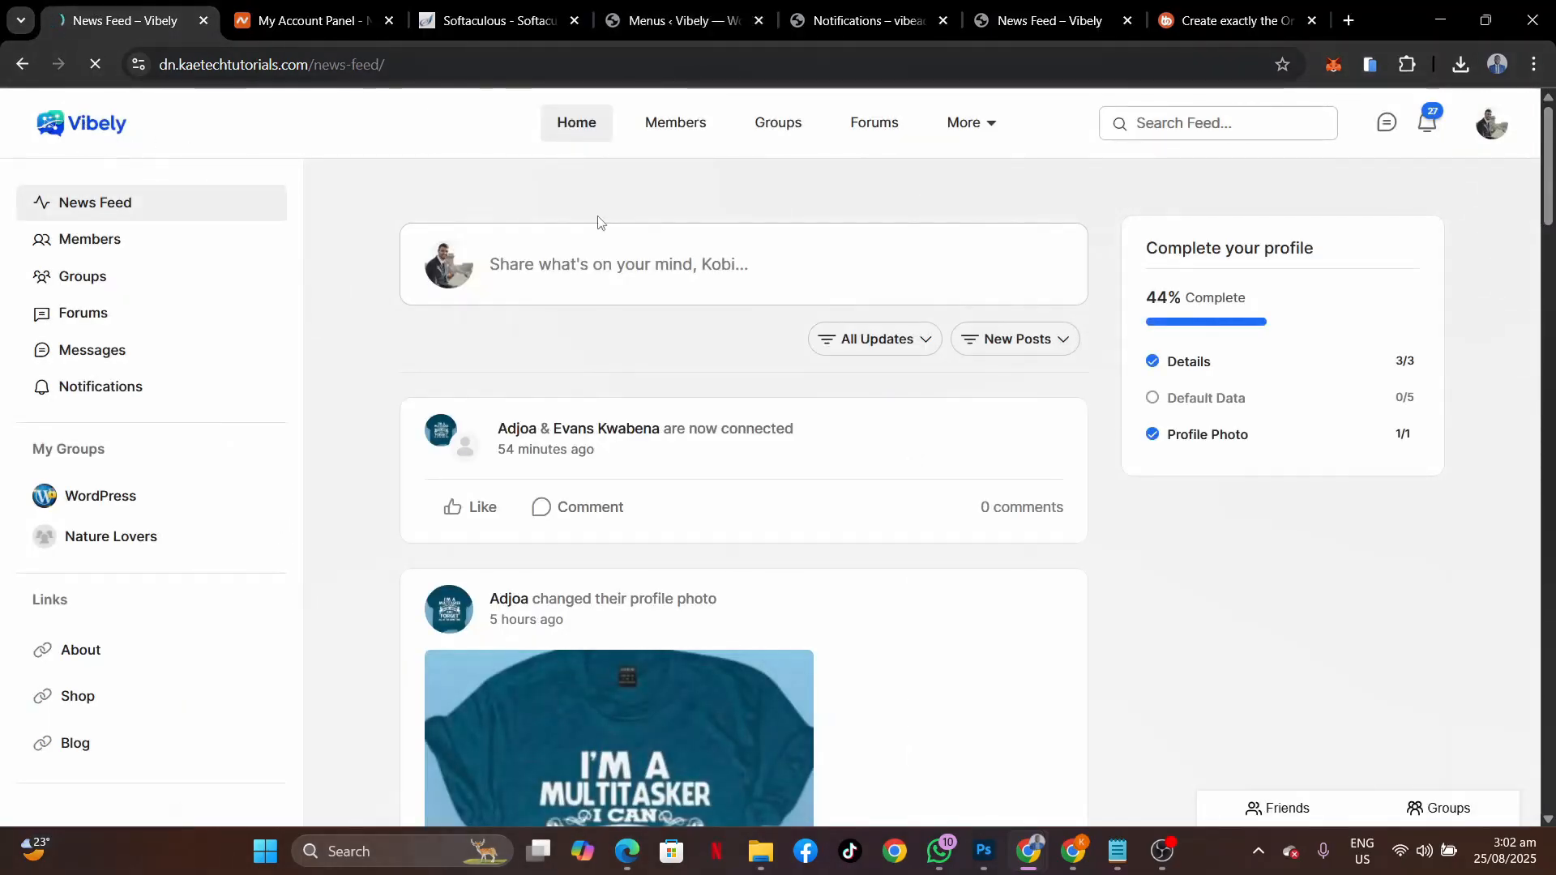
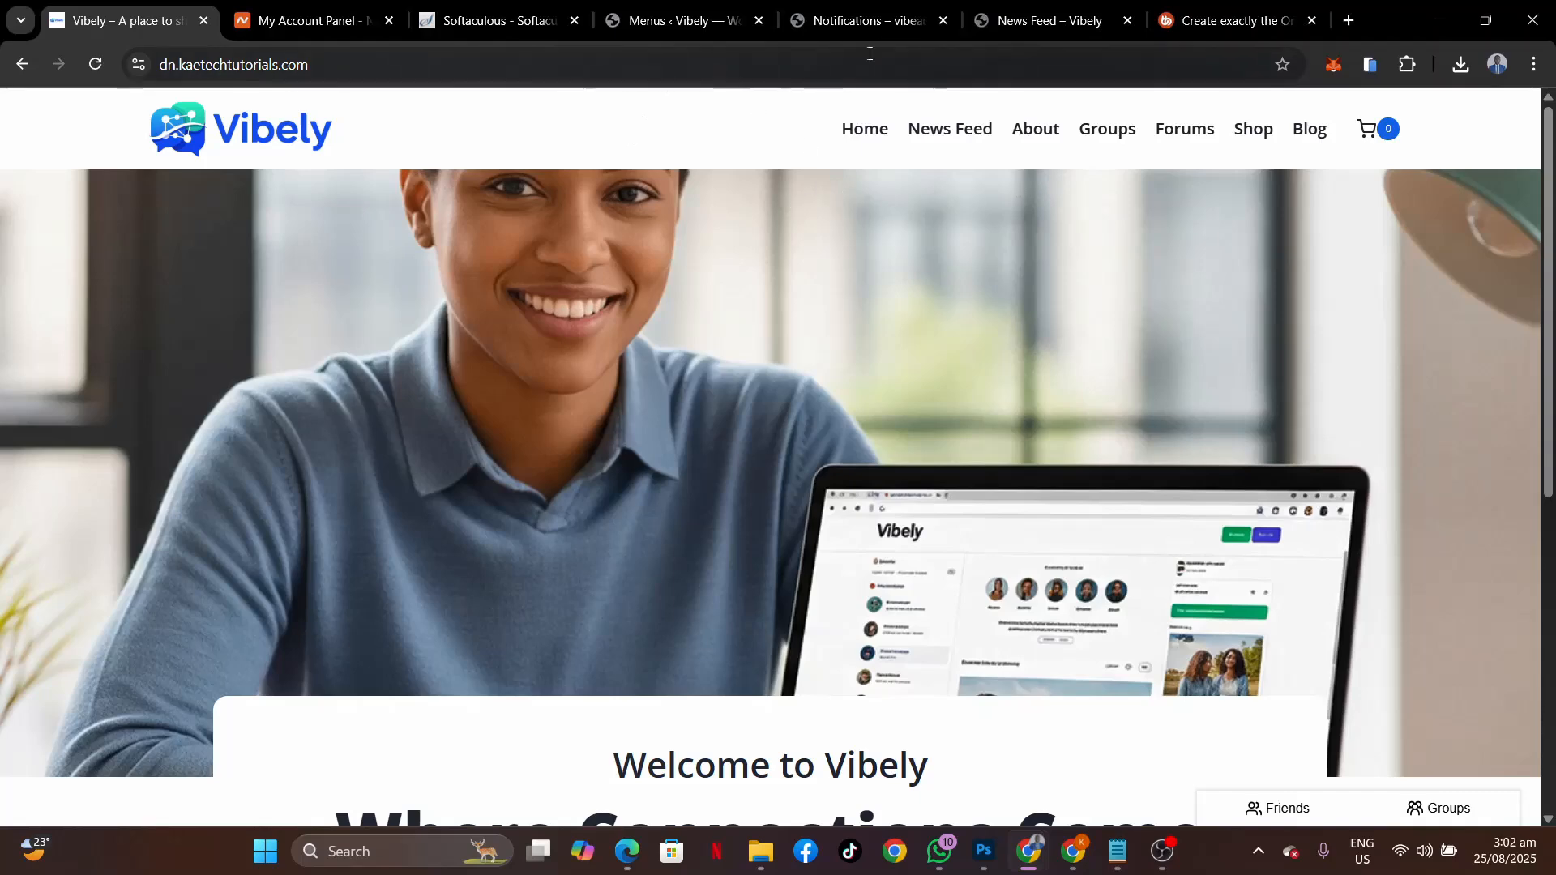
Switch to the Appearance > Menus screen showing the ReadyLaunch menu's structure.
click(670, 23)
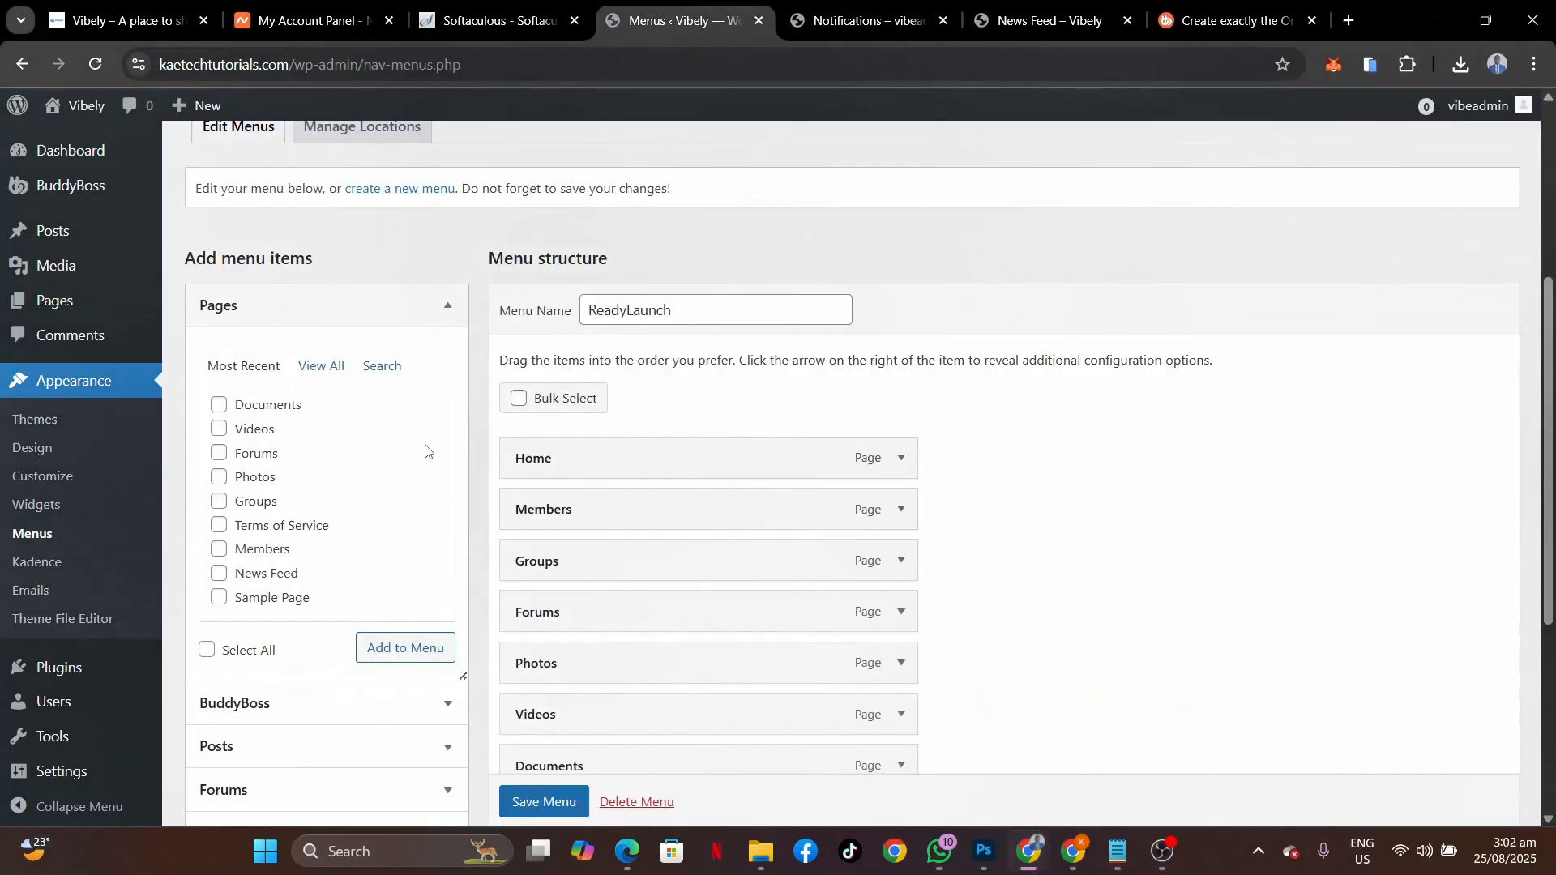
scroll(426, 451, up, 2)
Create an empty menu named 'Primary Menu' assigned to the Primary display location.
click(400, 330)
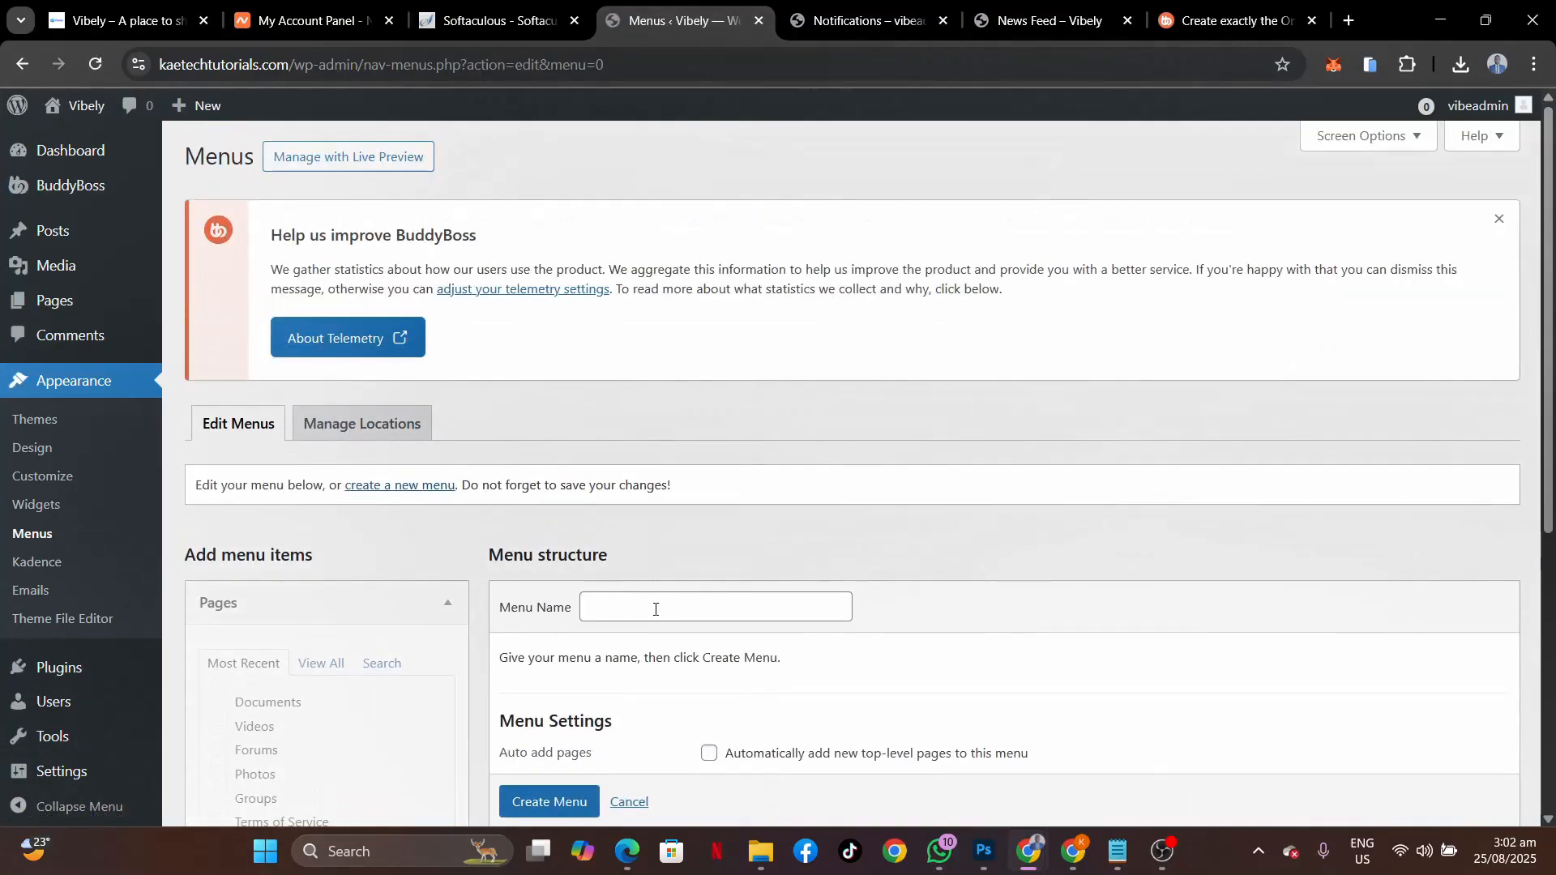
click(655, 609)
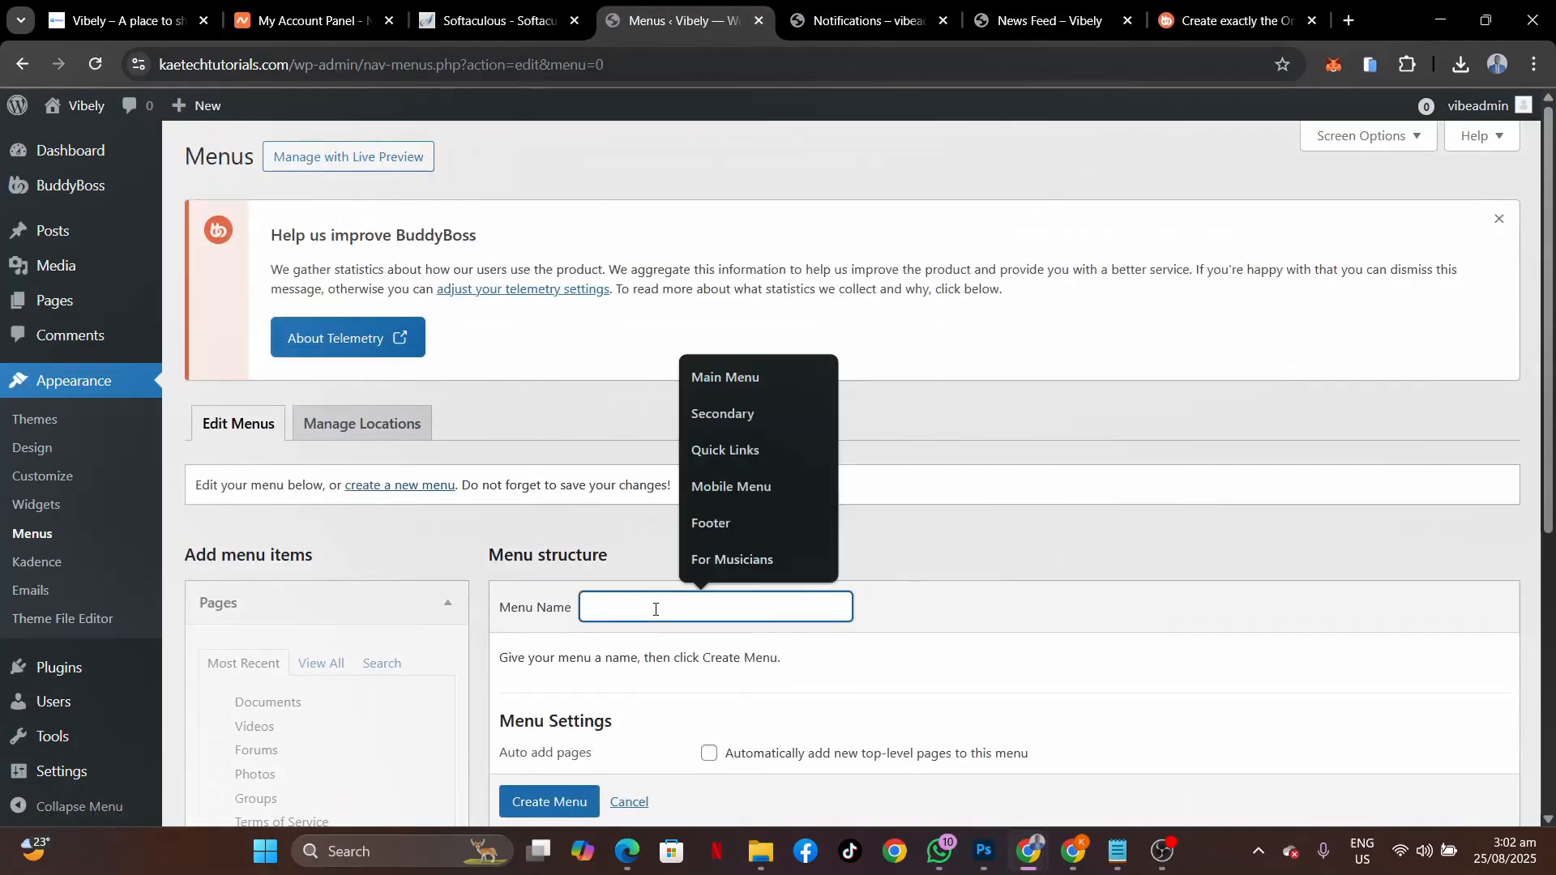
text(Primary Menu)
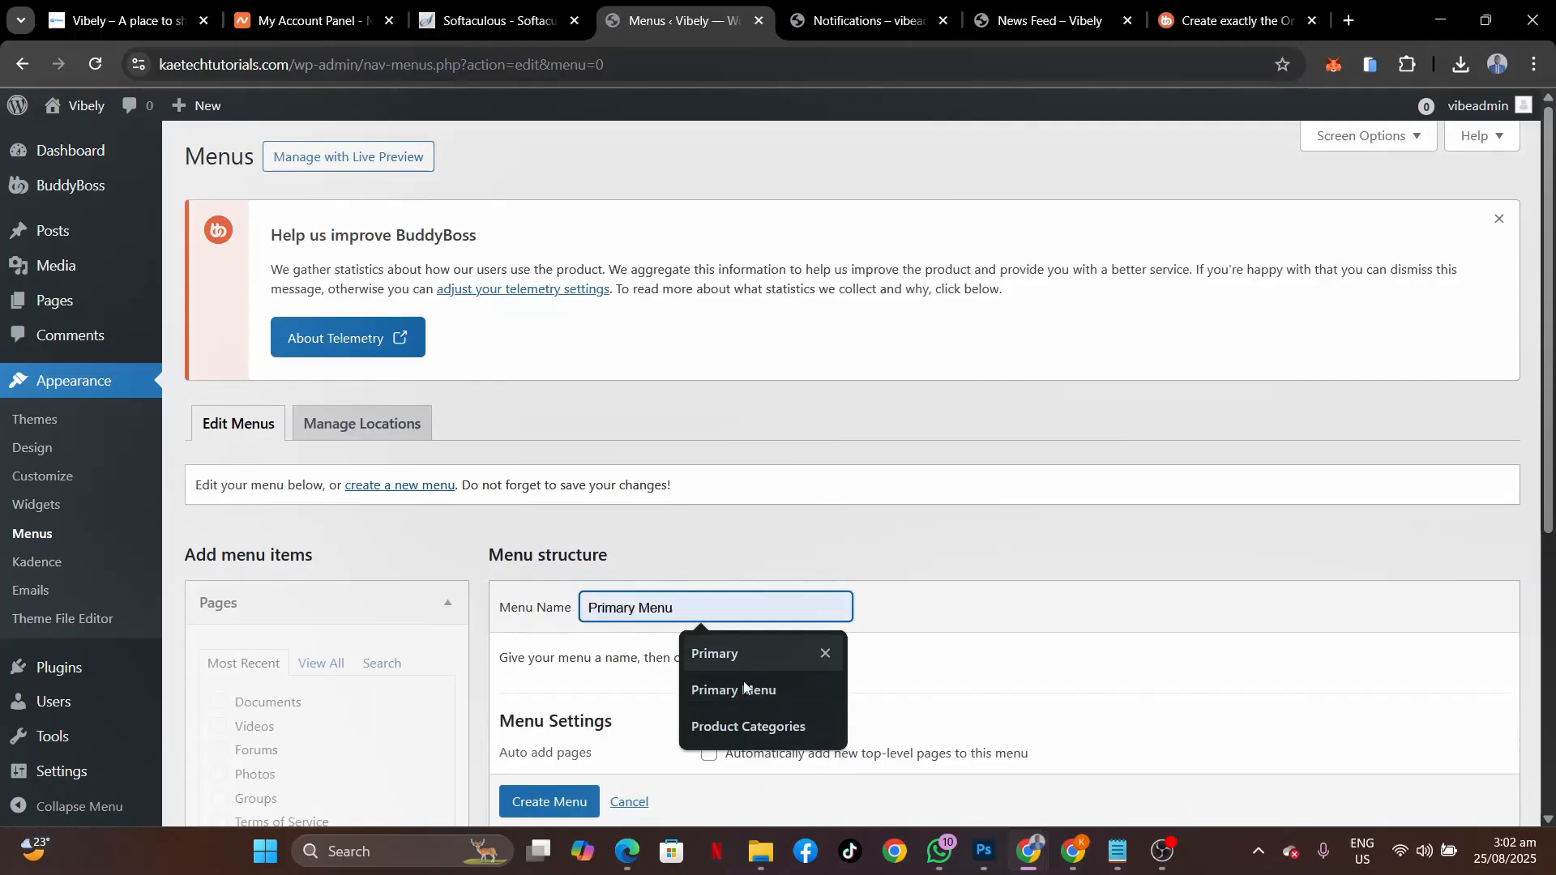
click(741, 691)
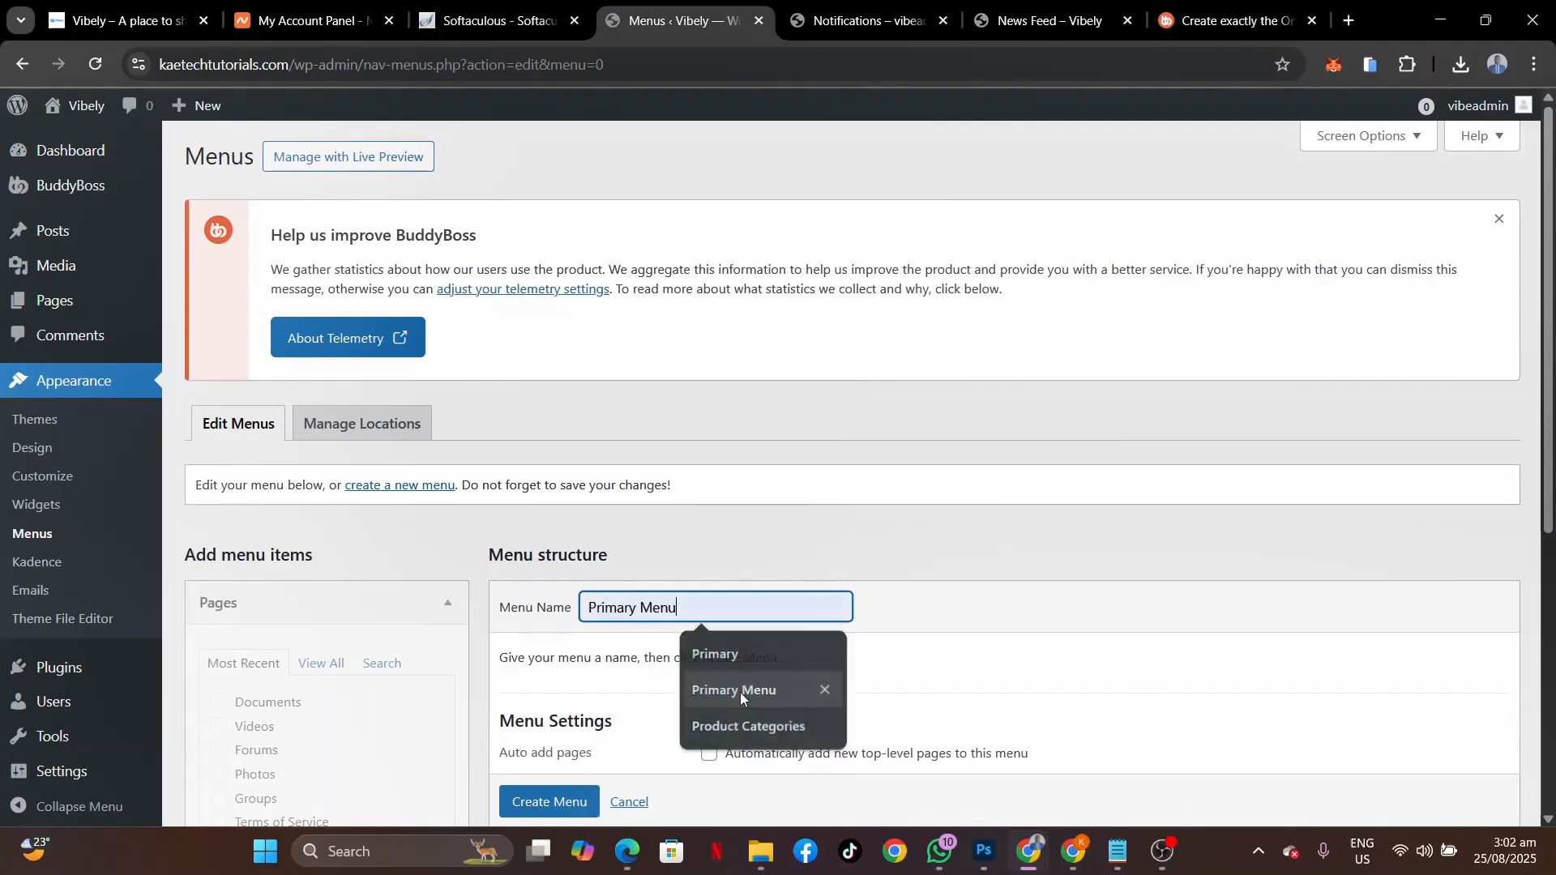
scroll(943, 646, down, 4)
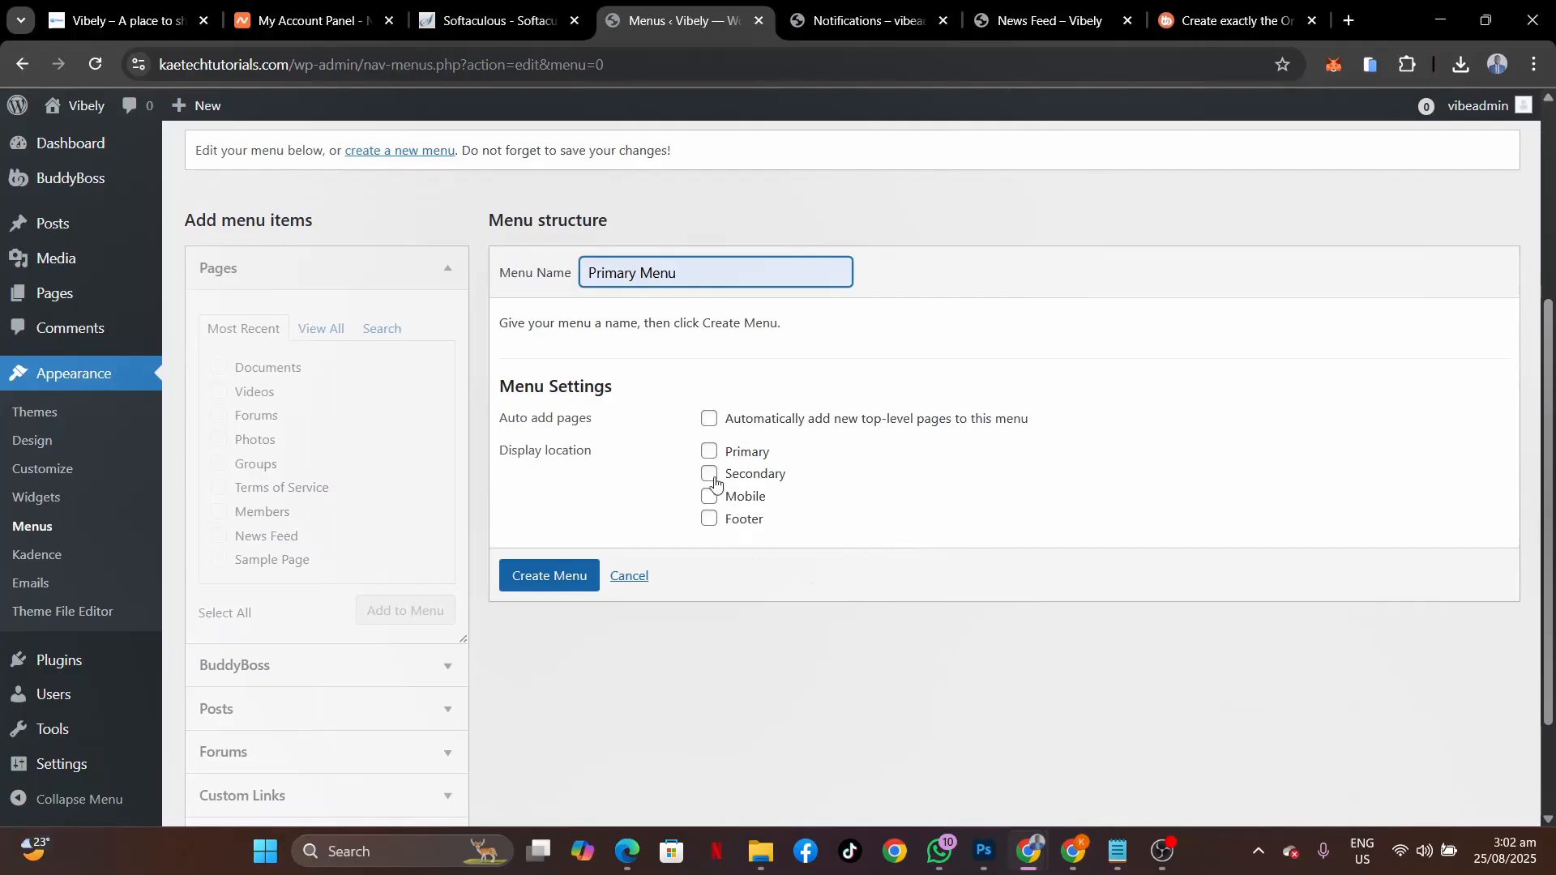
click(710, 453)
click(550, 576)
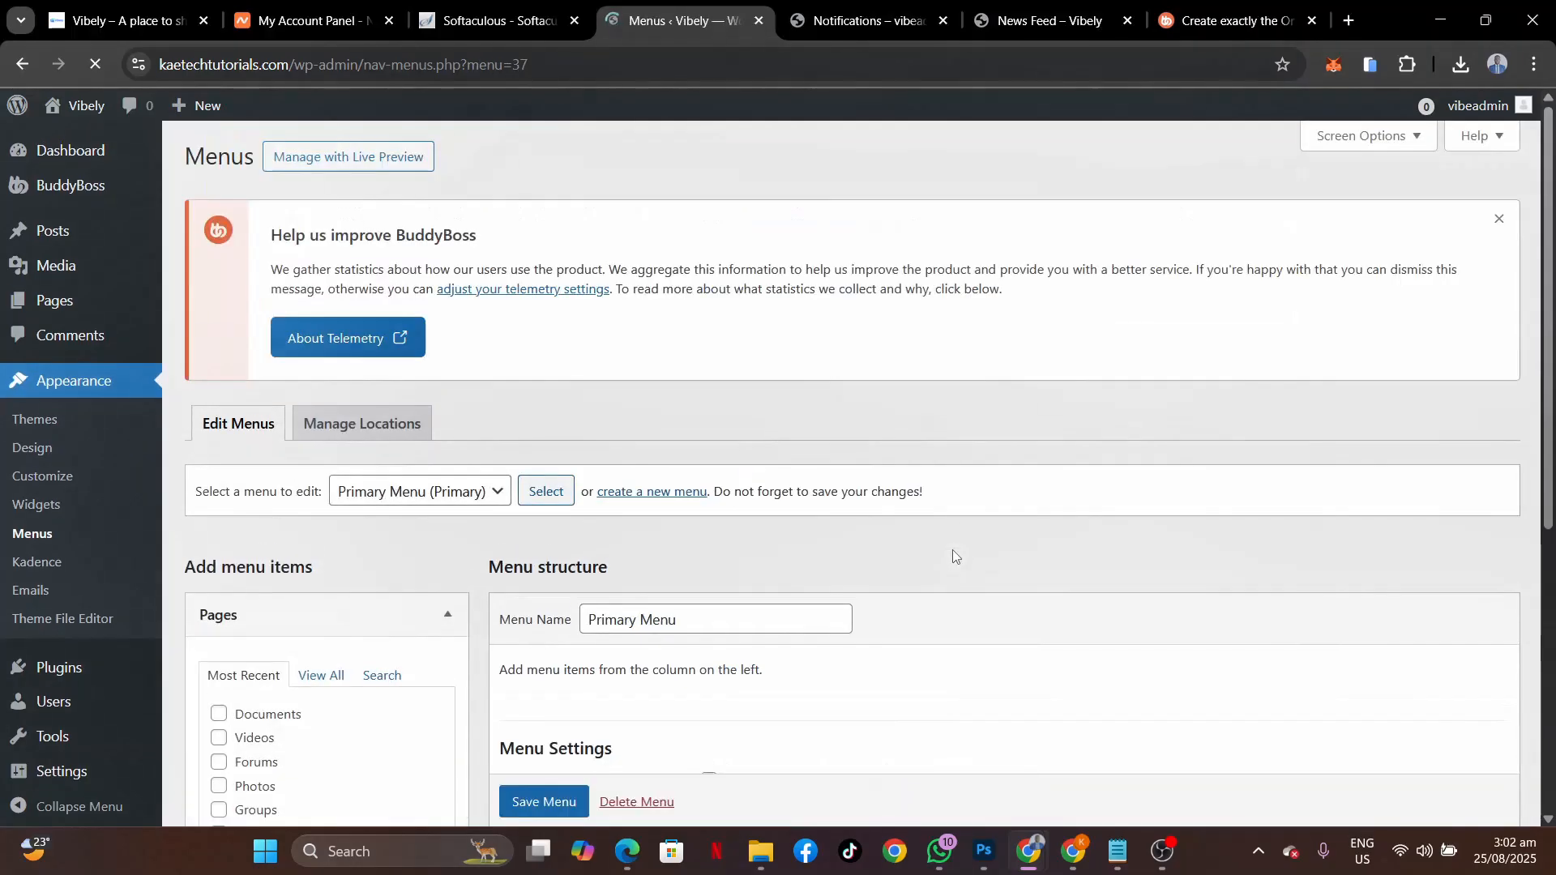
scroll(954, 556, down, 6)
scroll(954, 556, up, 2)
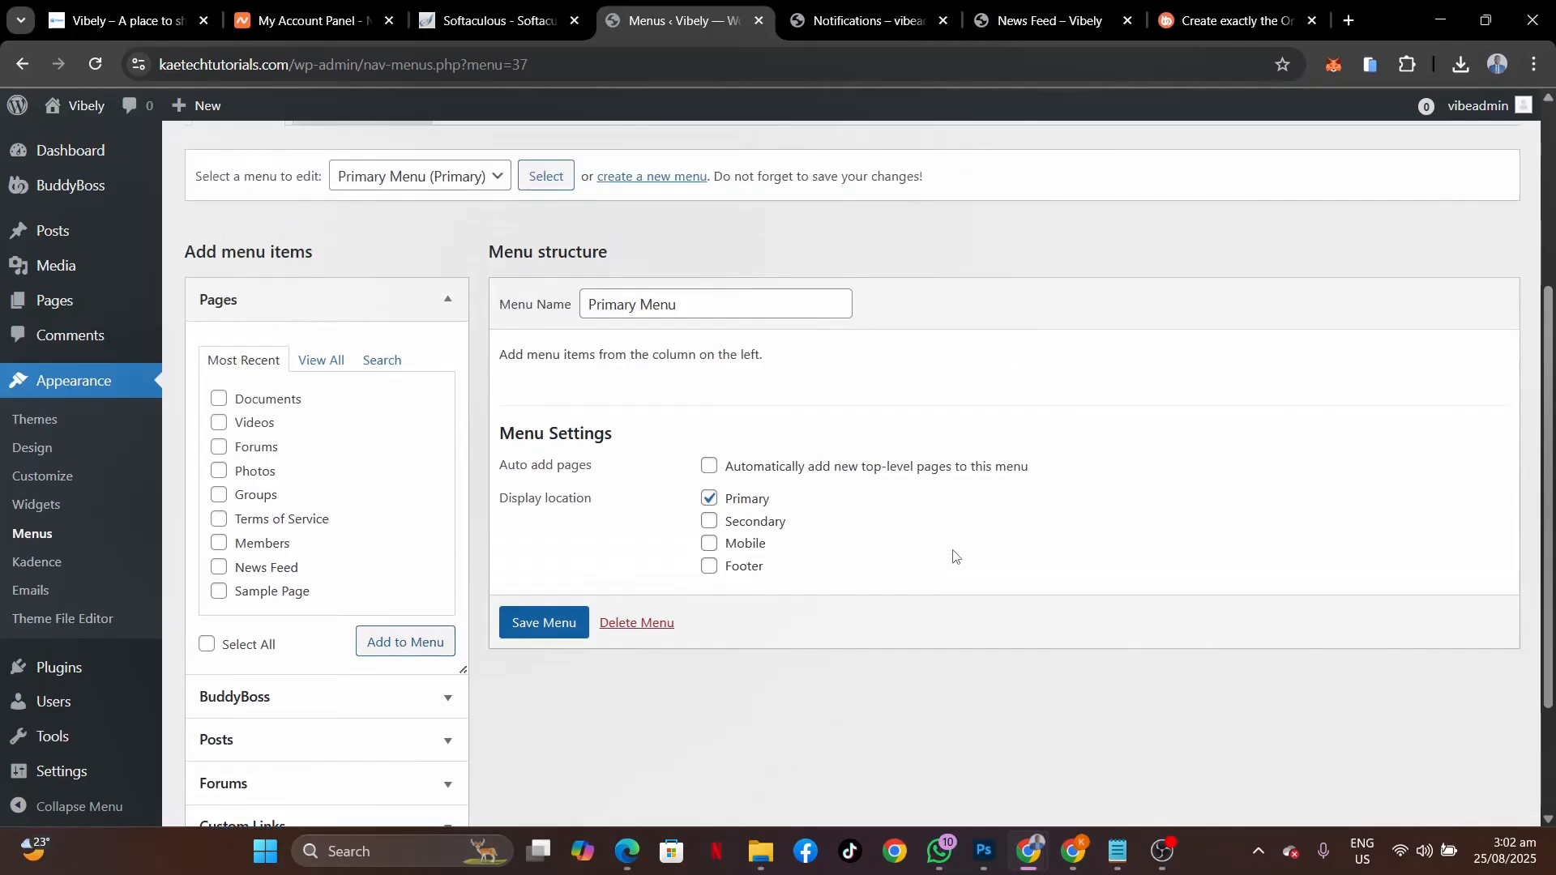
Add the Groups, Members, Forums and News Feed pages to Primary Menu.
click(321, 362)
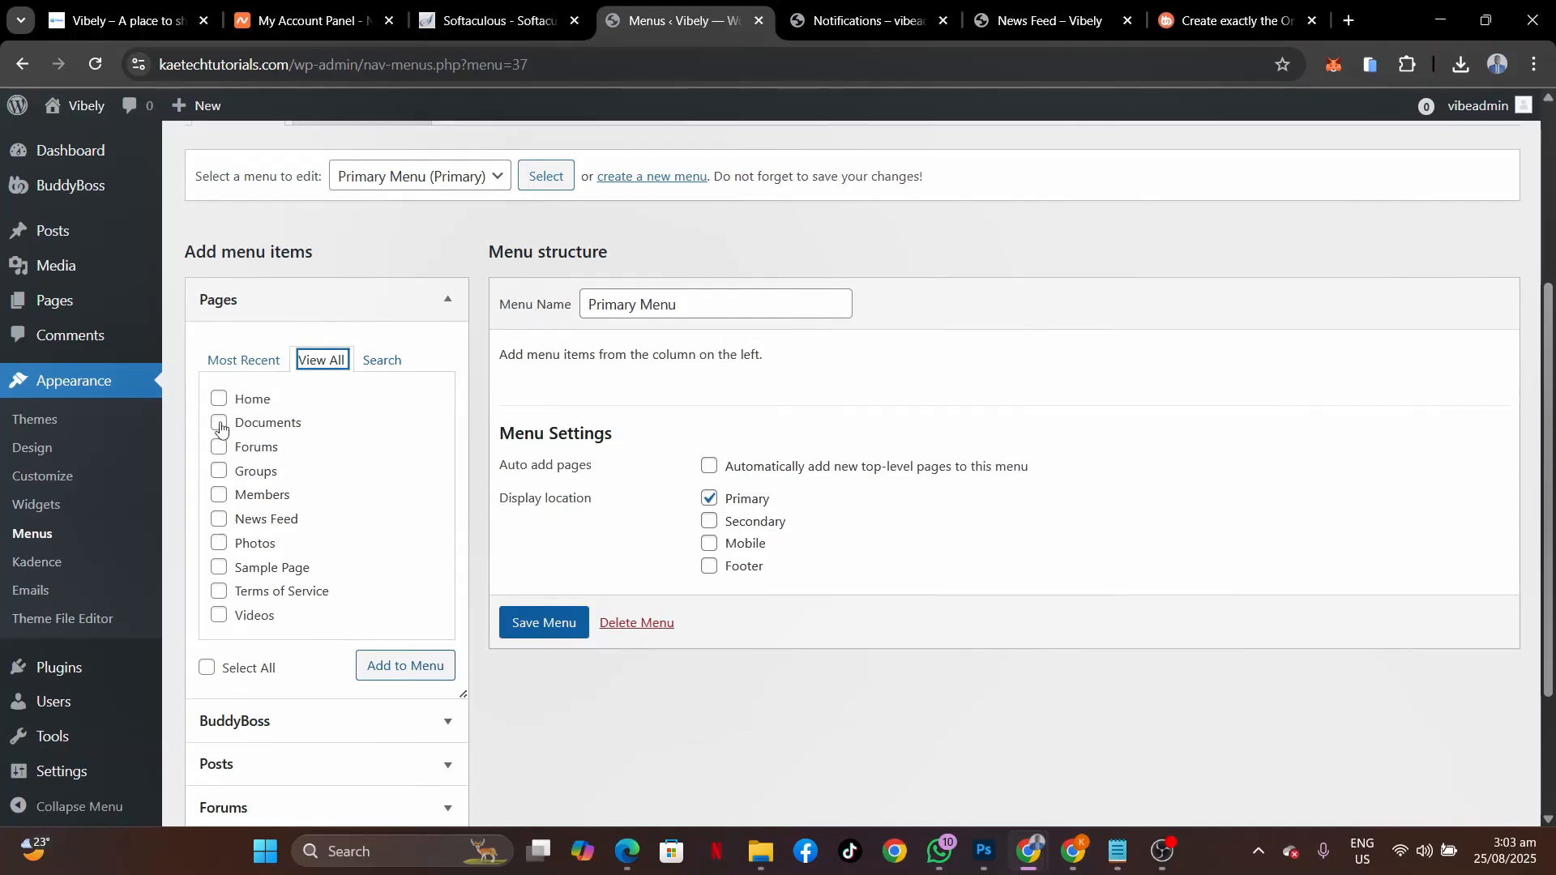
click(220, 470)
click(221, 496)
click(220, 448)
click(122, 23)
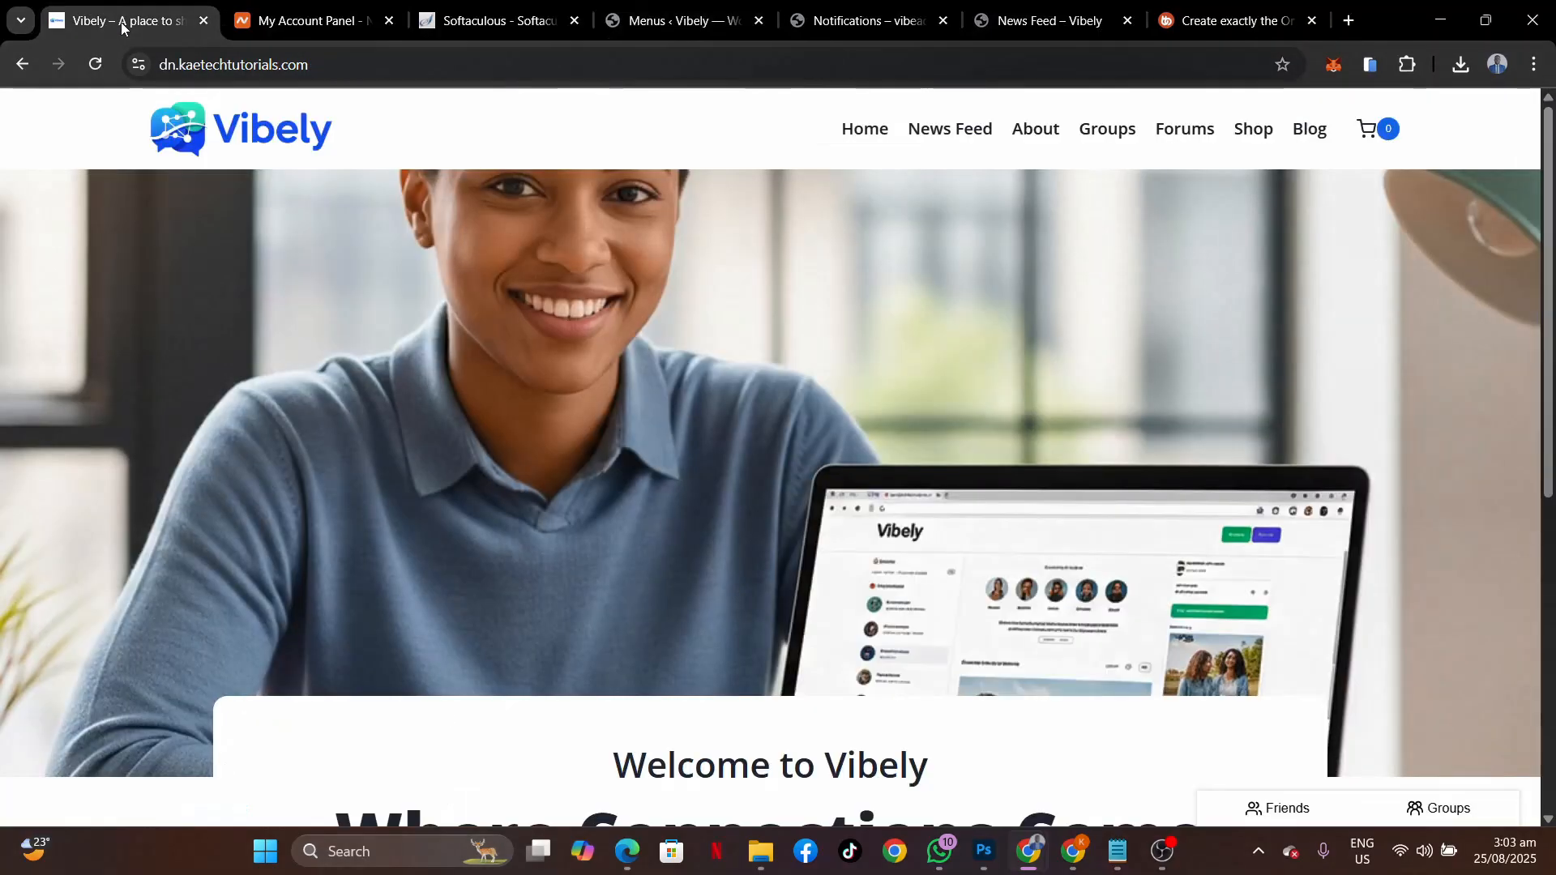
click(699, 20)
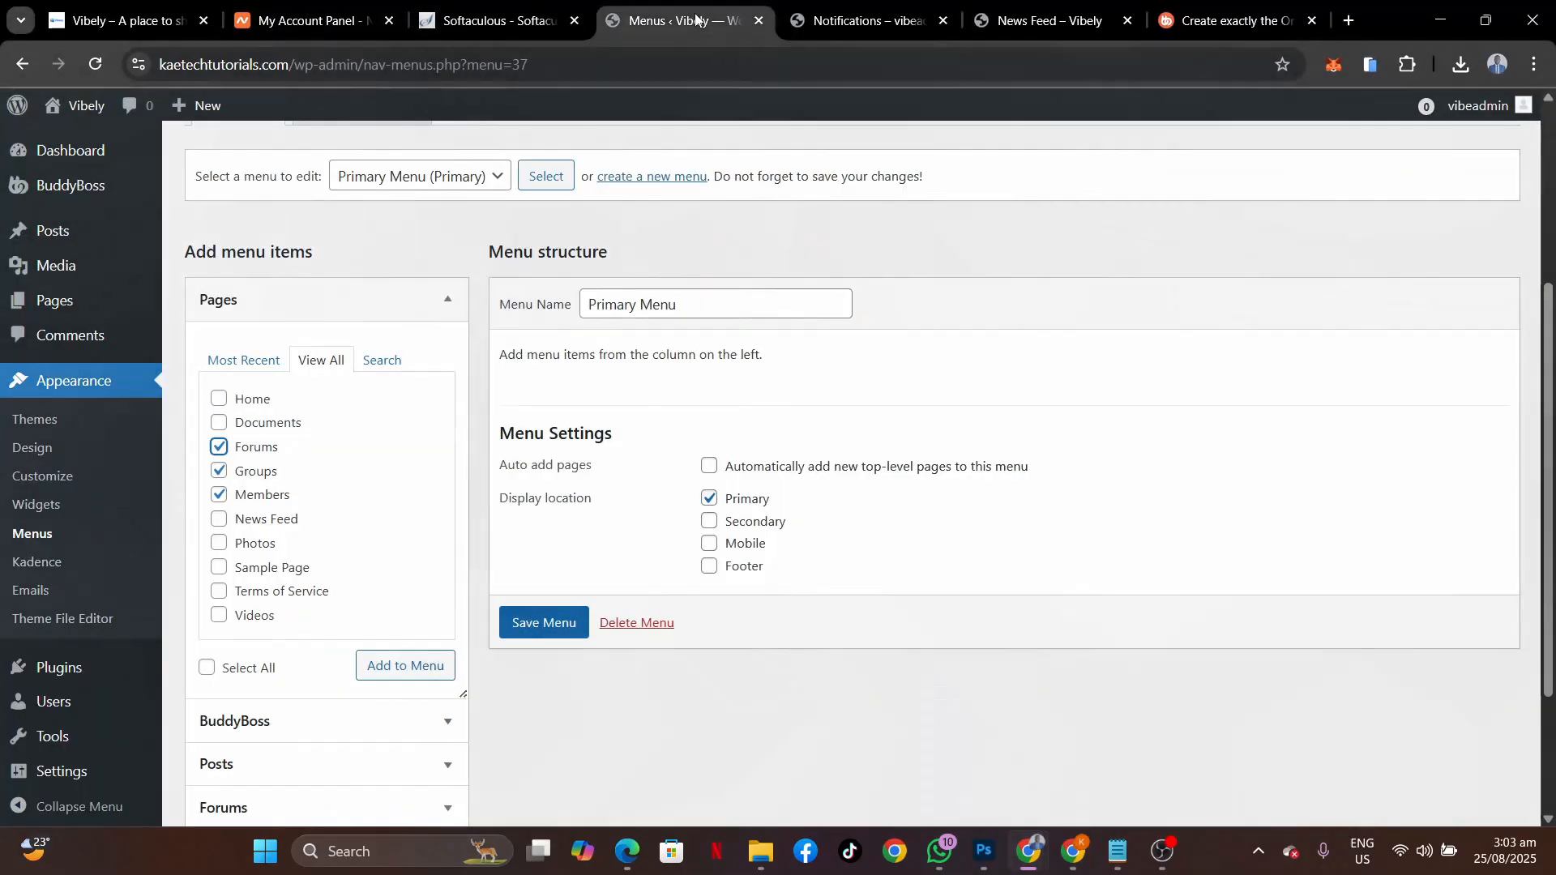
click(219, 523)
click(404, 668)
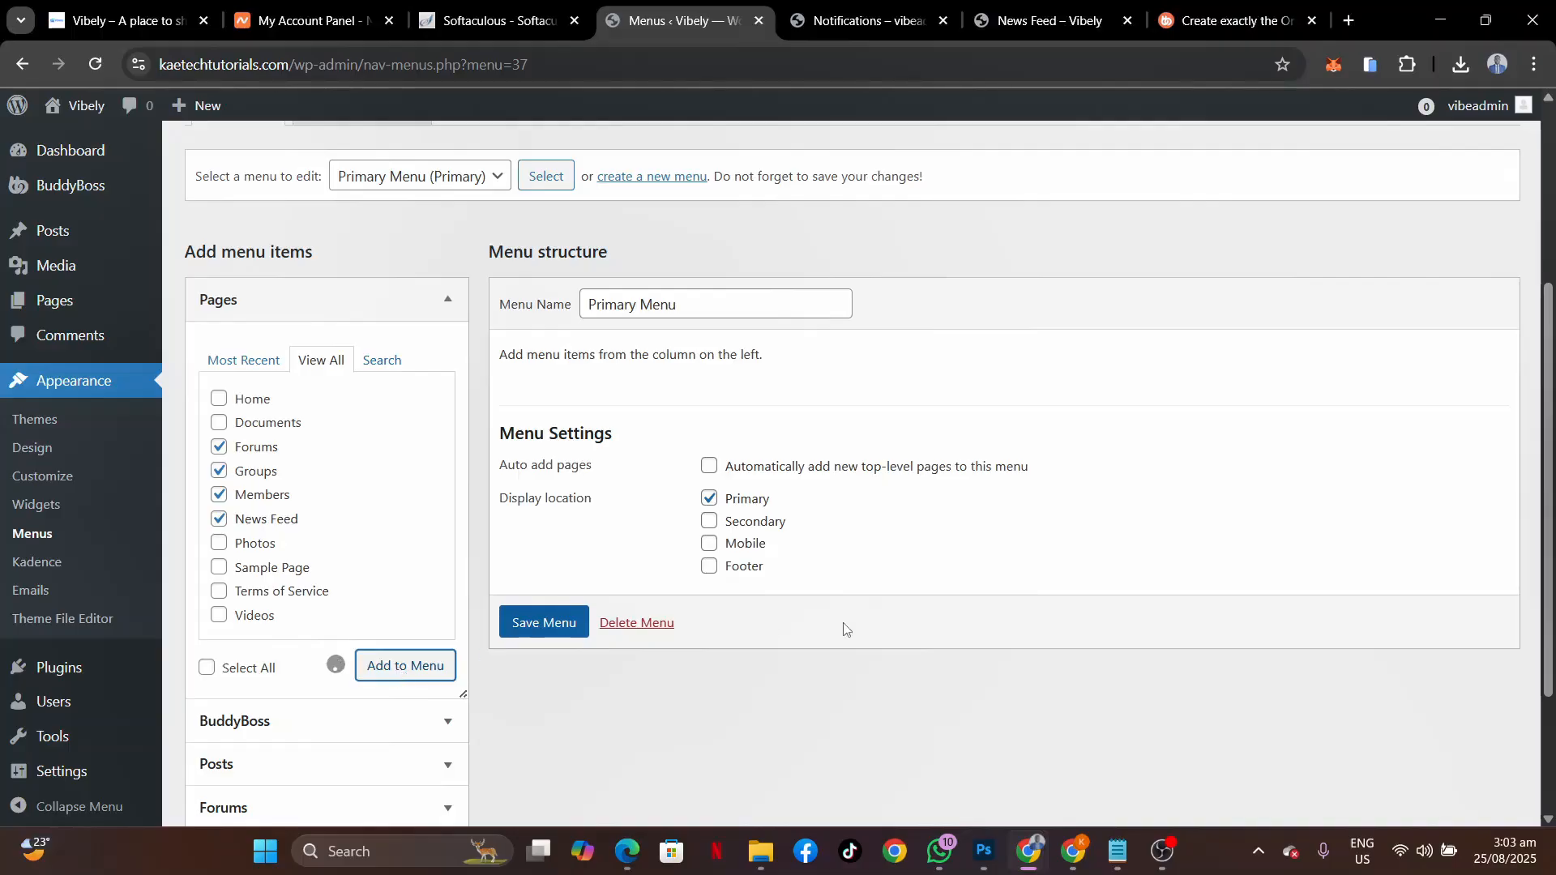
Reorder the items to News Feed, Members, Groups, Forums and save the menu.
click(151, 18)
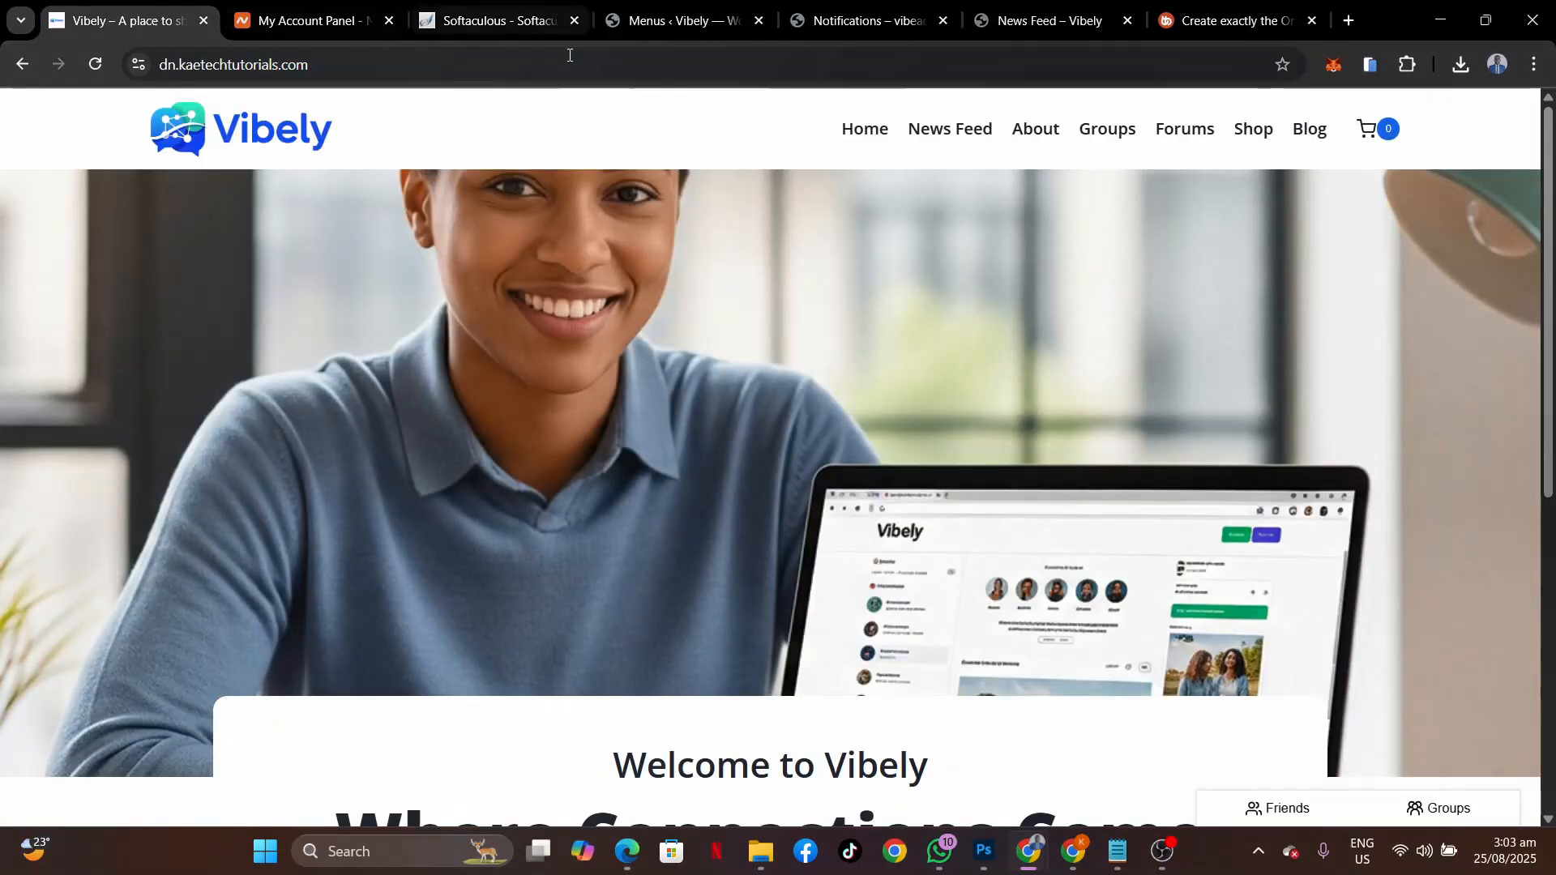
click(730, 22)
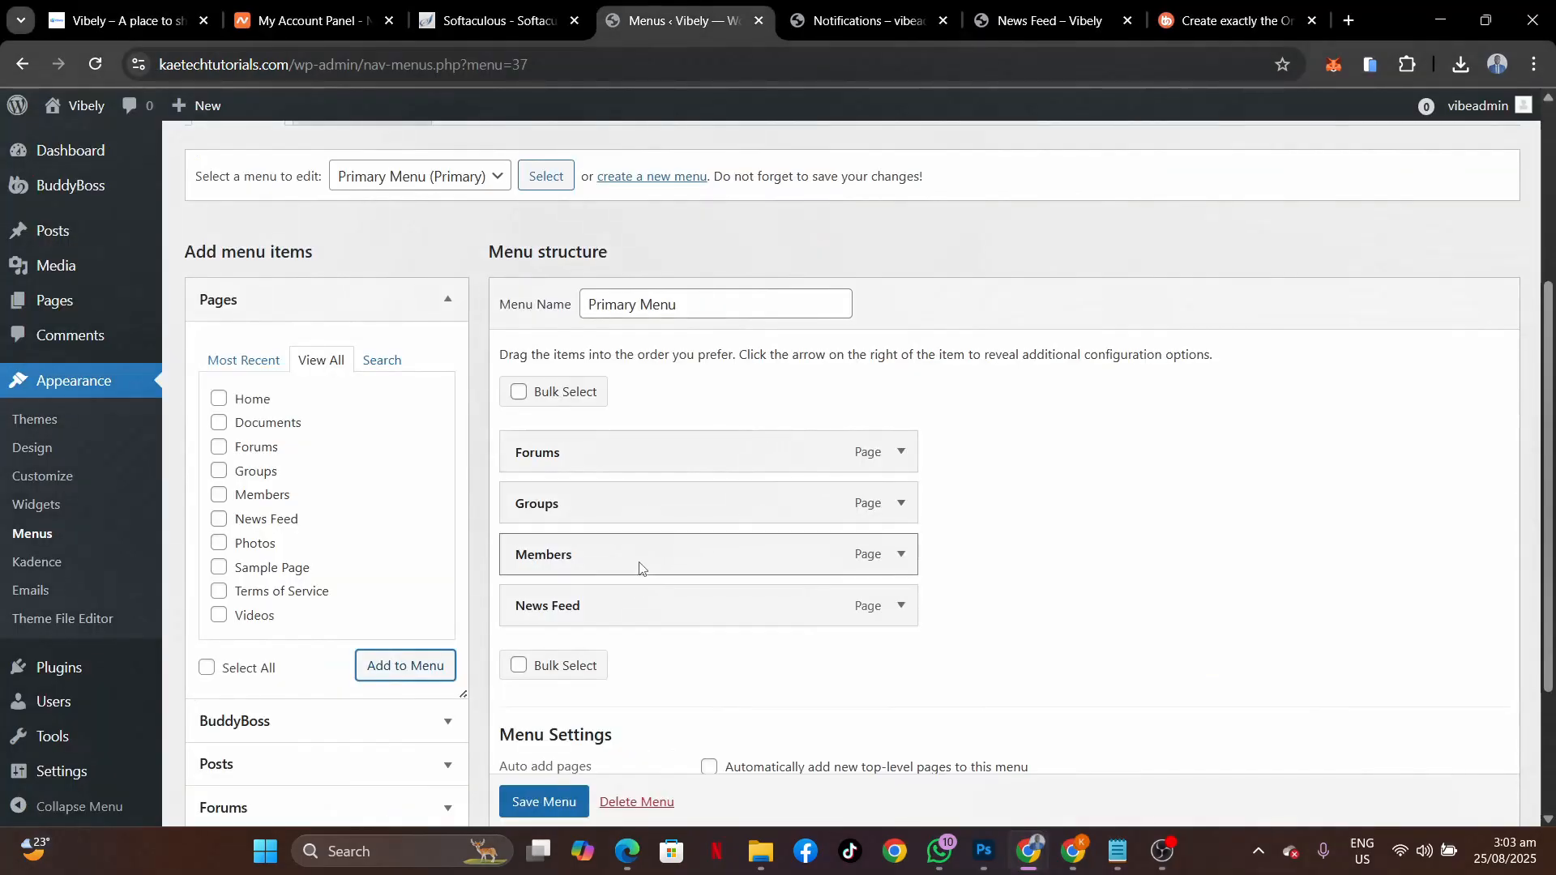
drag(634, 618, 640, 466)
drag(614, 569, 624, 523)
drag(612, 601, 622, 500)
scroll(587, 608, down, 3)
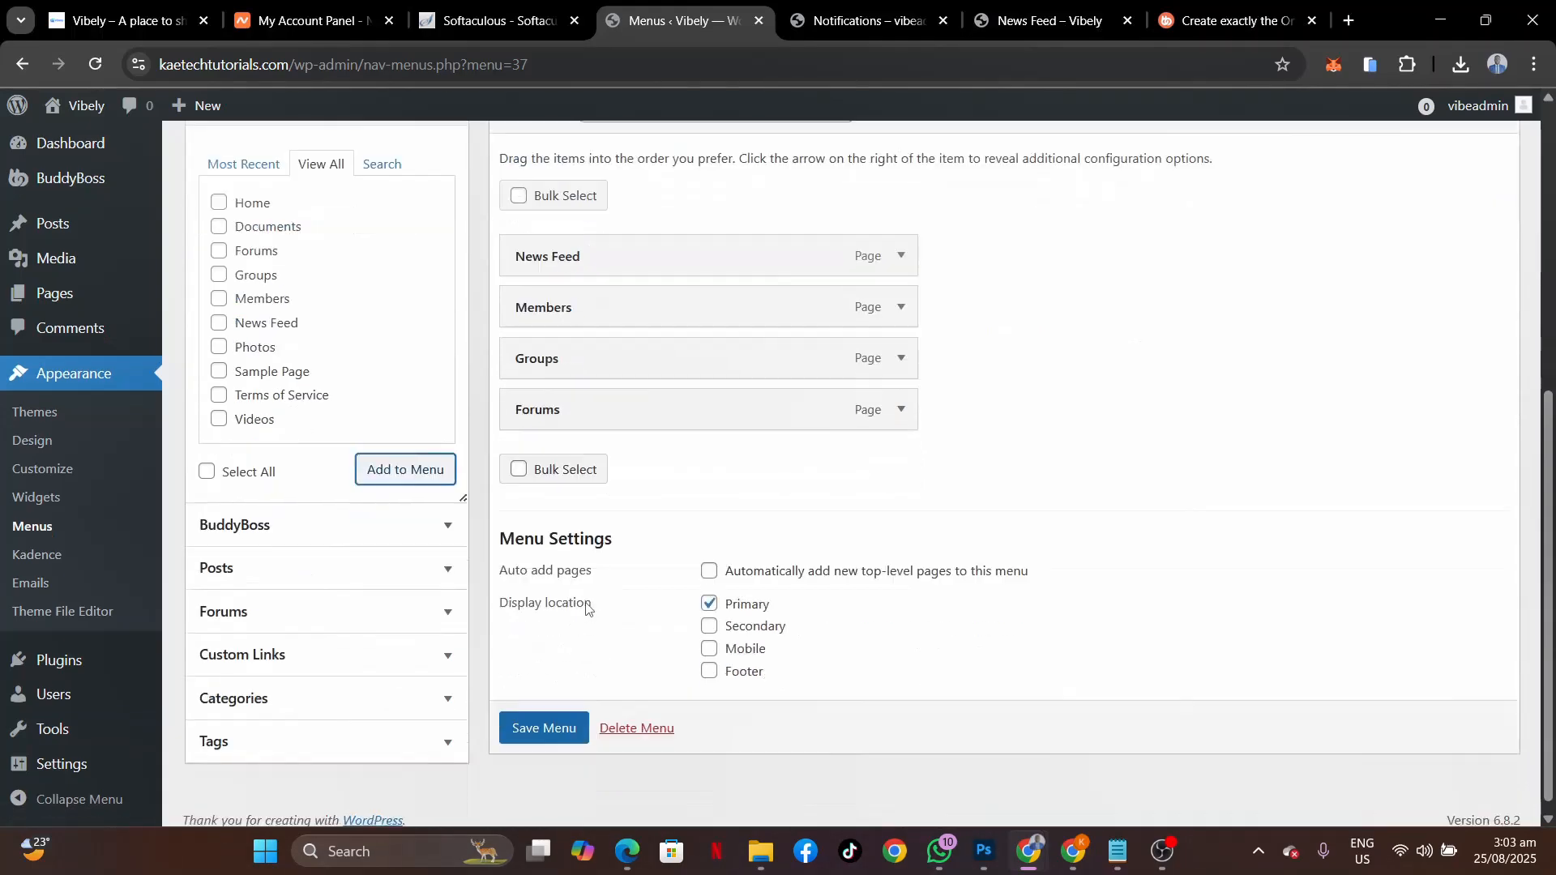
click(562, 712)
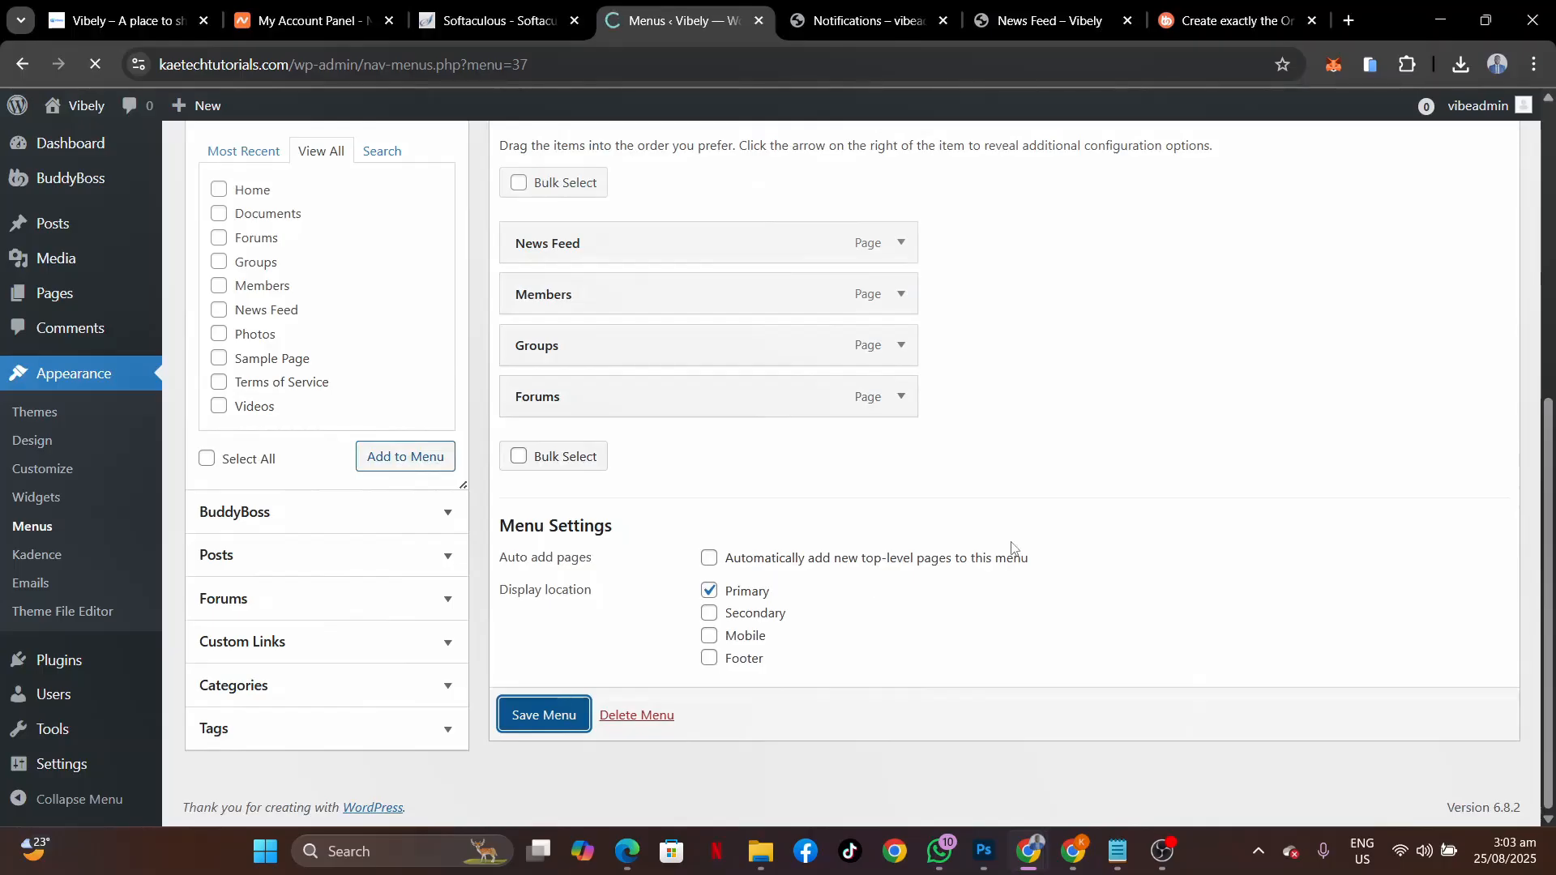
scroll(1011, 549, down, 6)
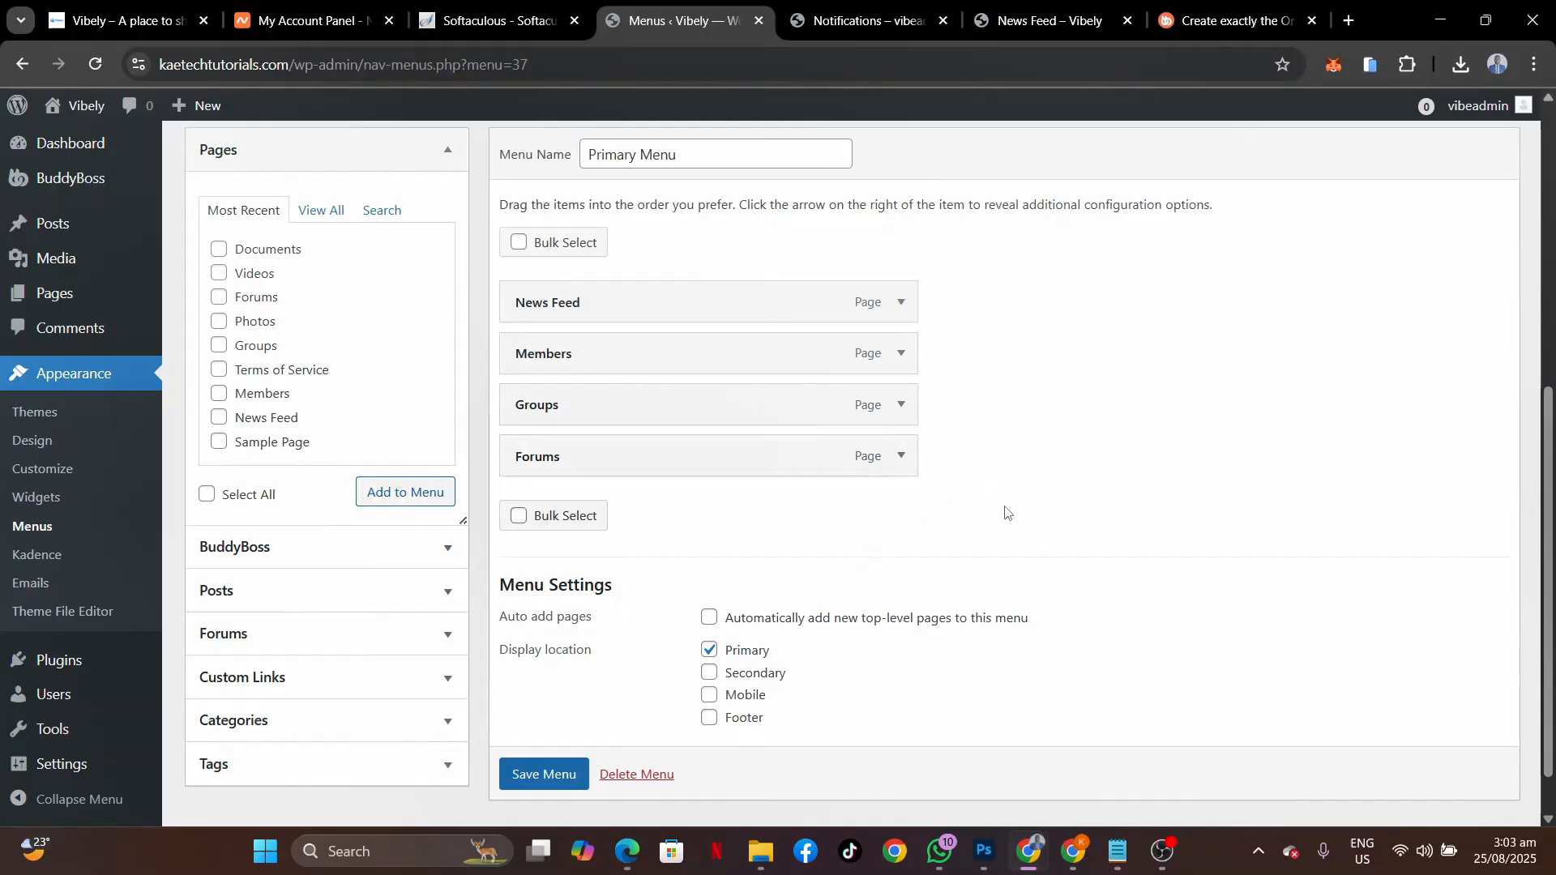
scroll(1005, 512, down, 1)
scroll(1005, 513, up, 2)
scroll(1005, 513, down, 2)
scroll(1005, 512, up, 3)
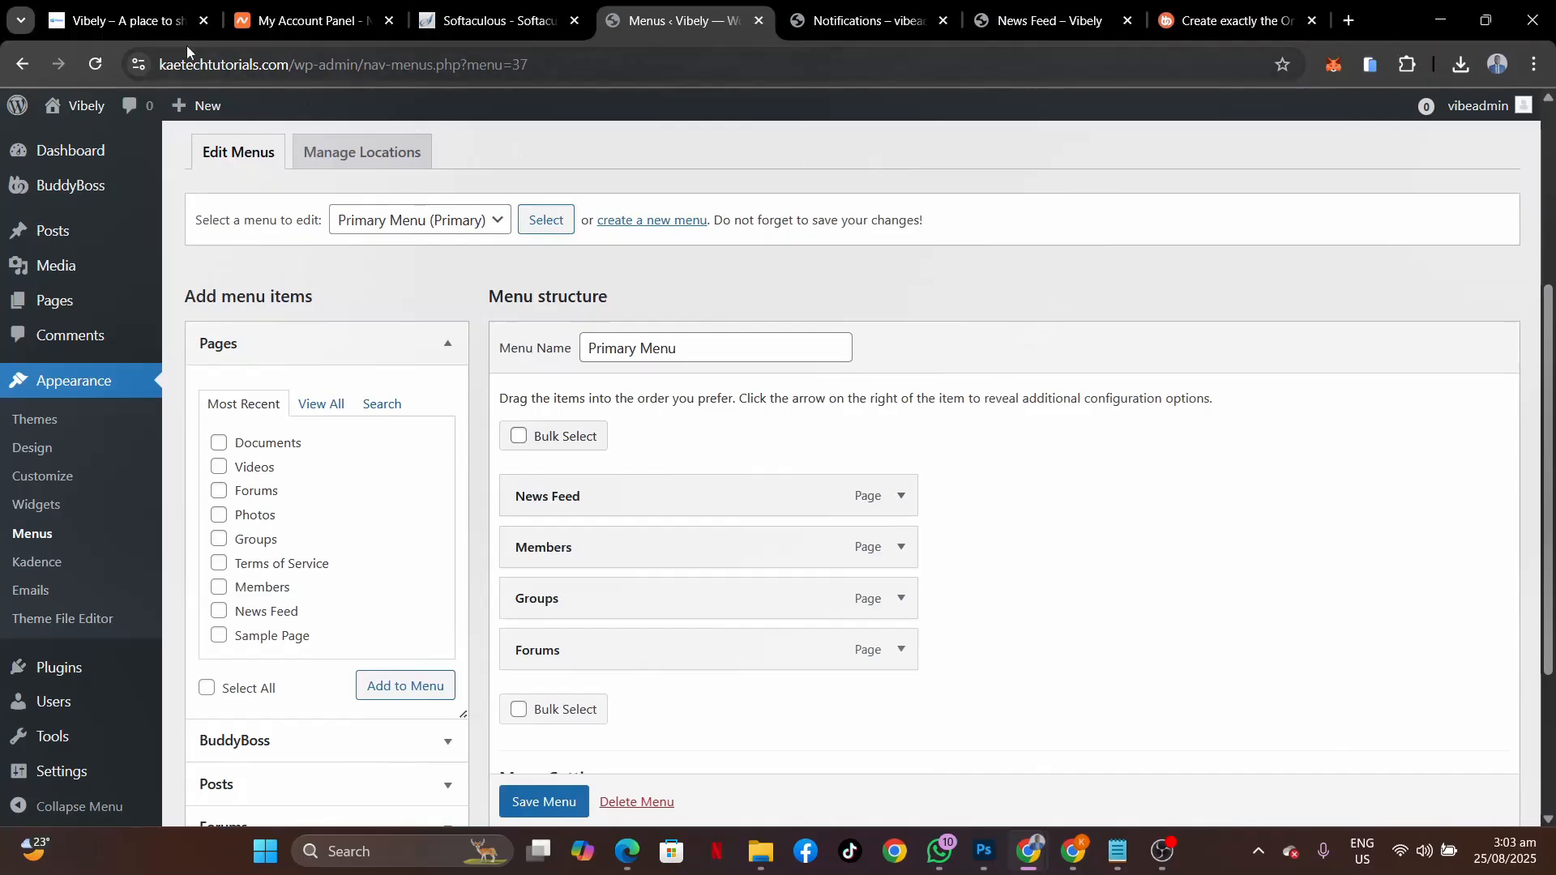
click(1058, 33)
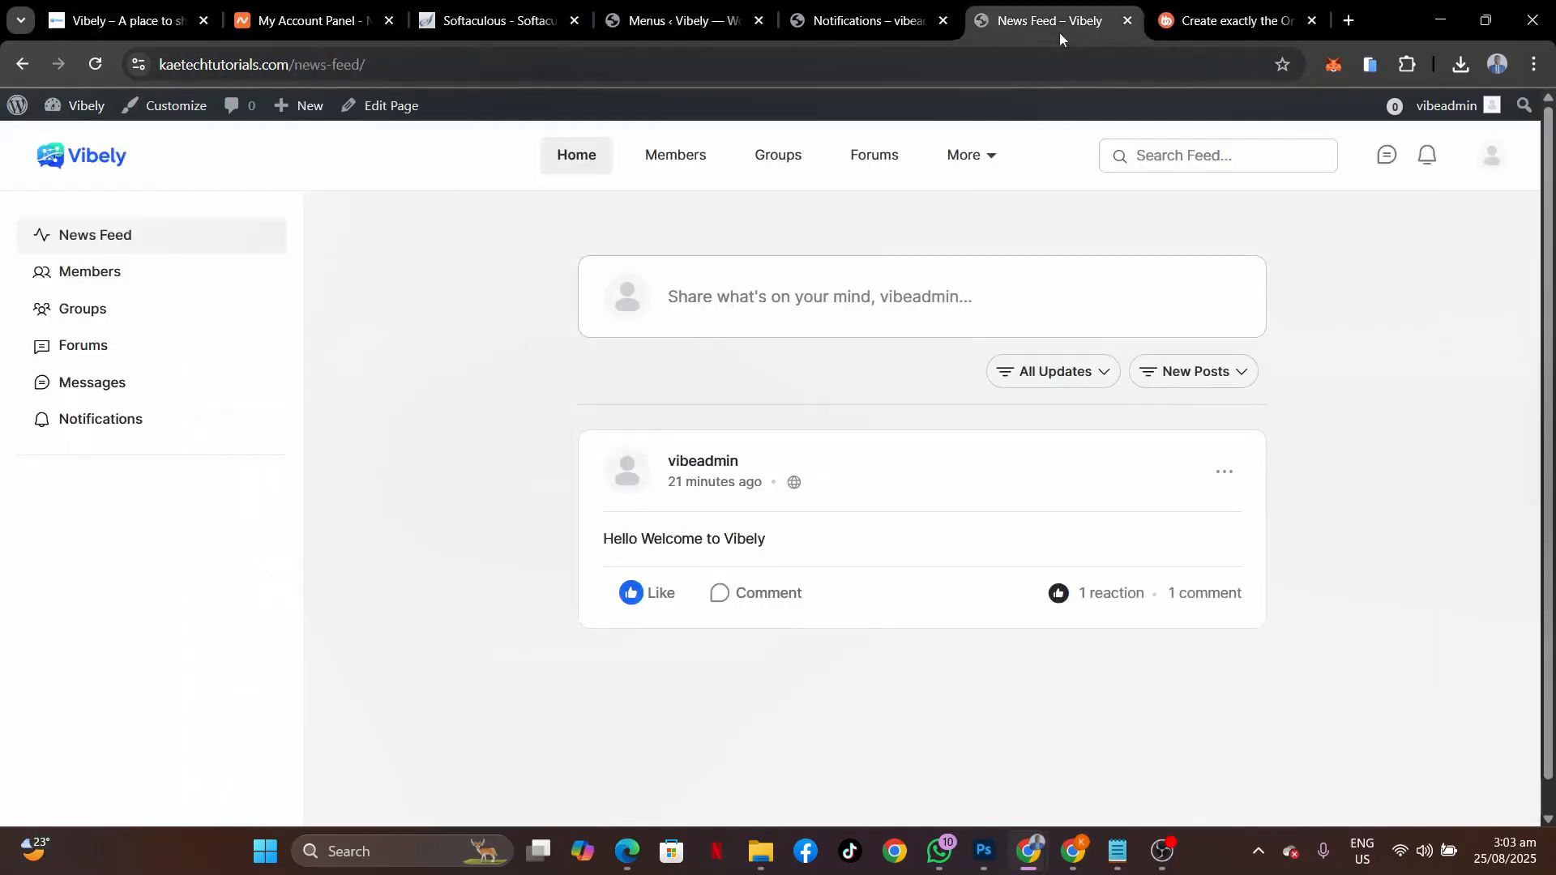
click(86, 159)
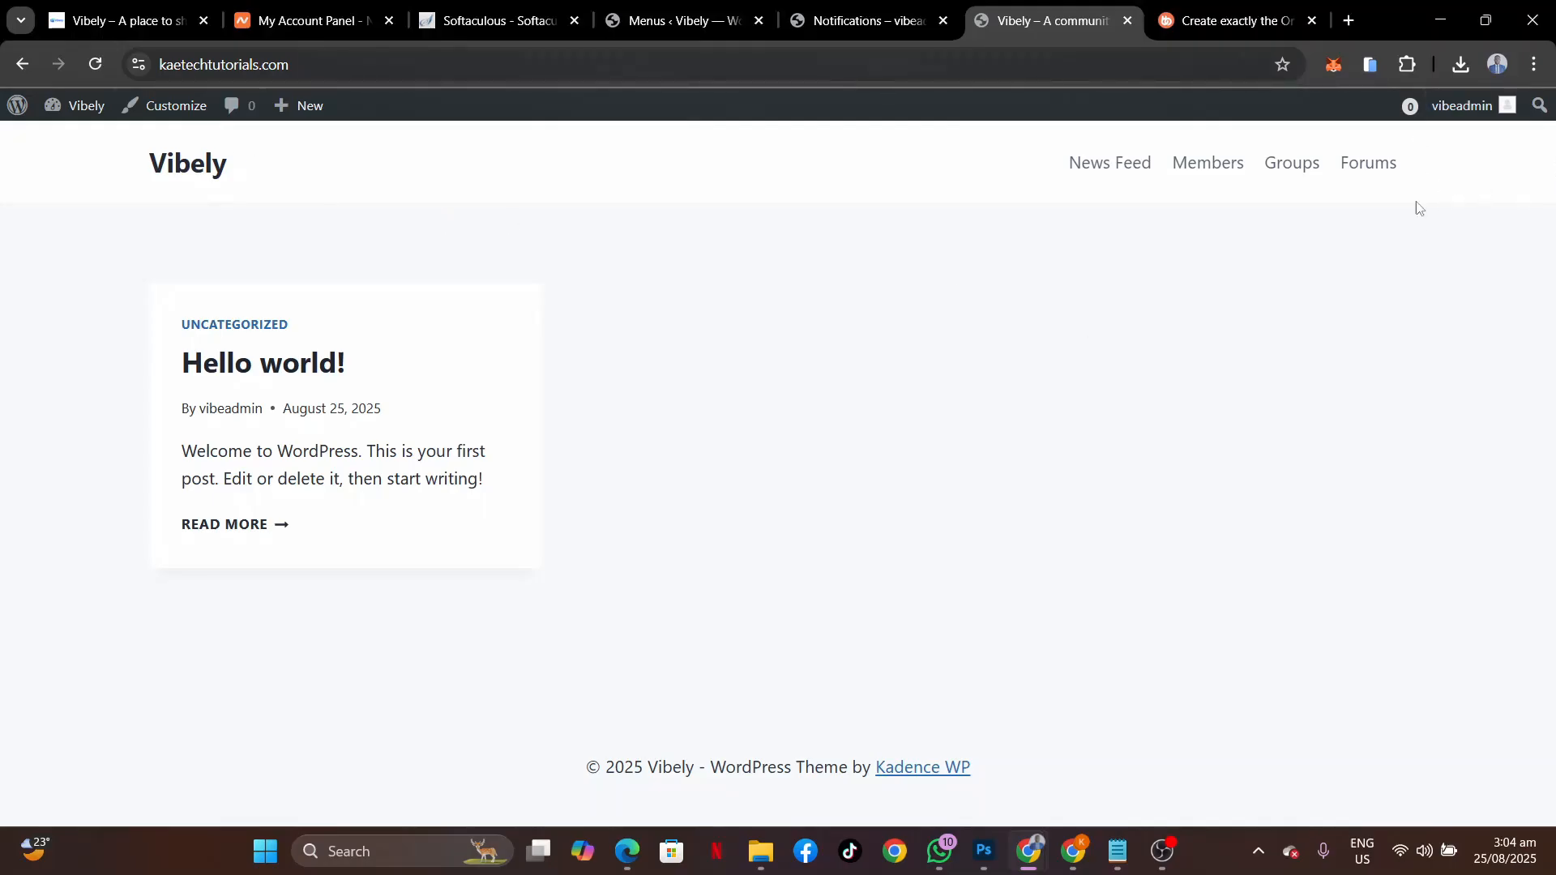
click(125, 21)
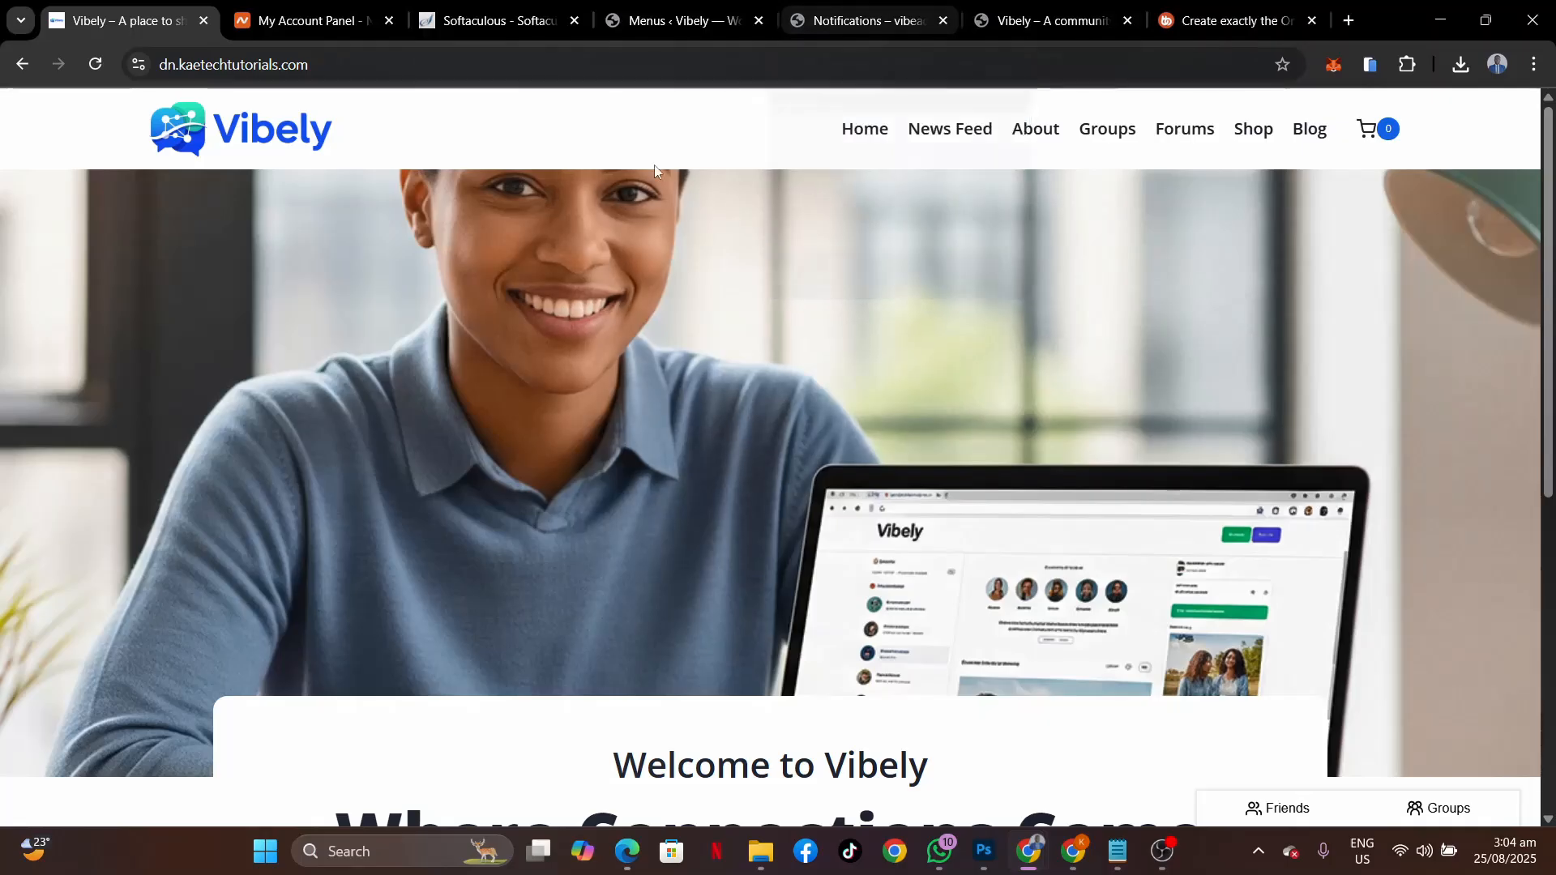
click(649, 26)
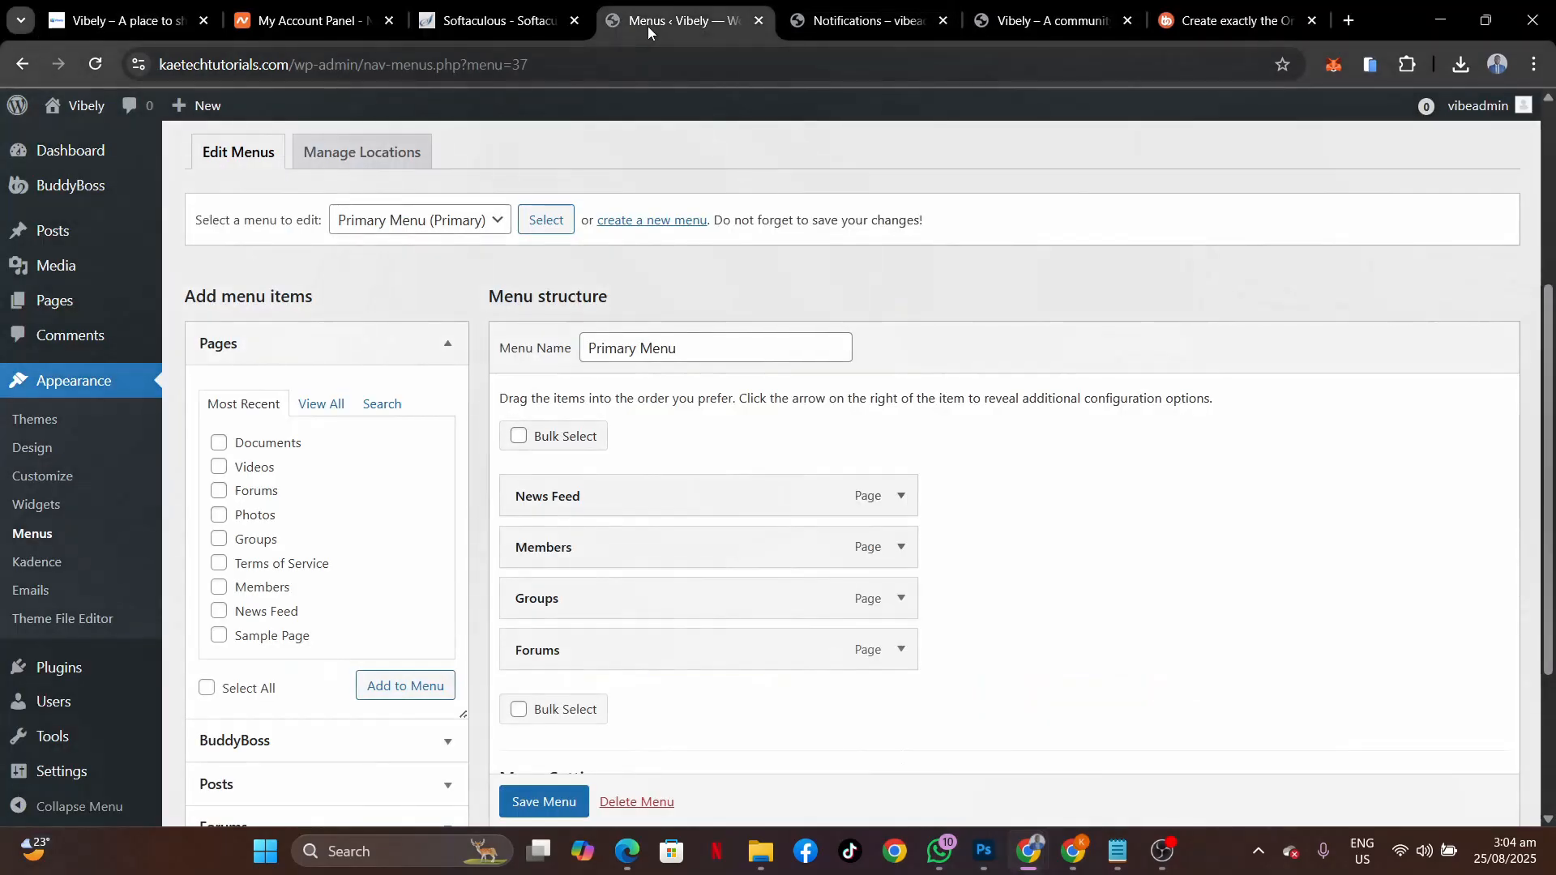
scroll(295, 489, down, 1)
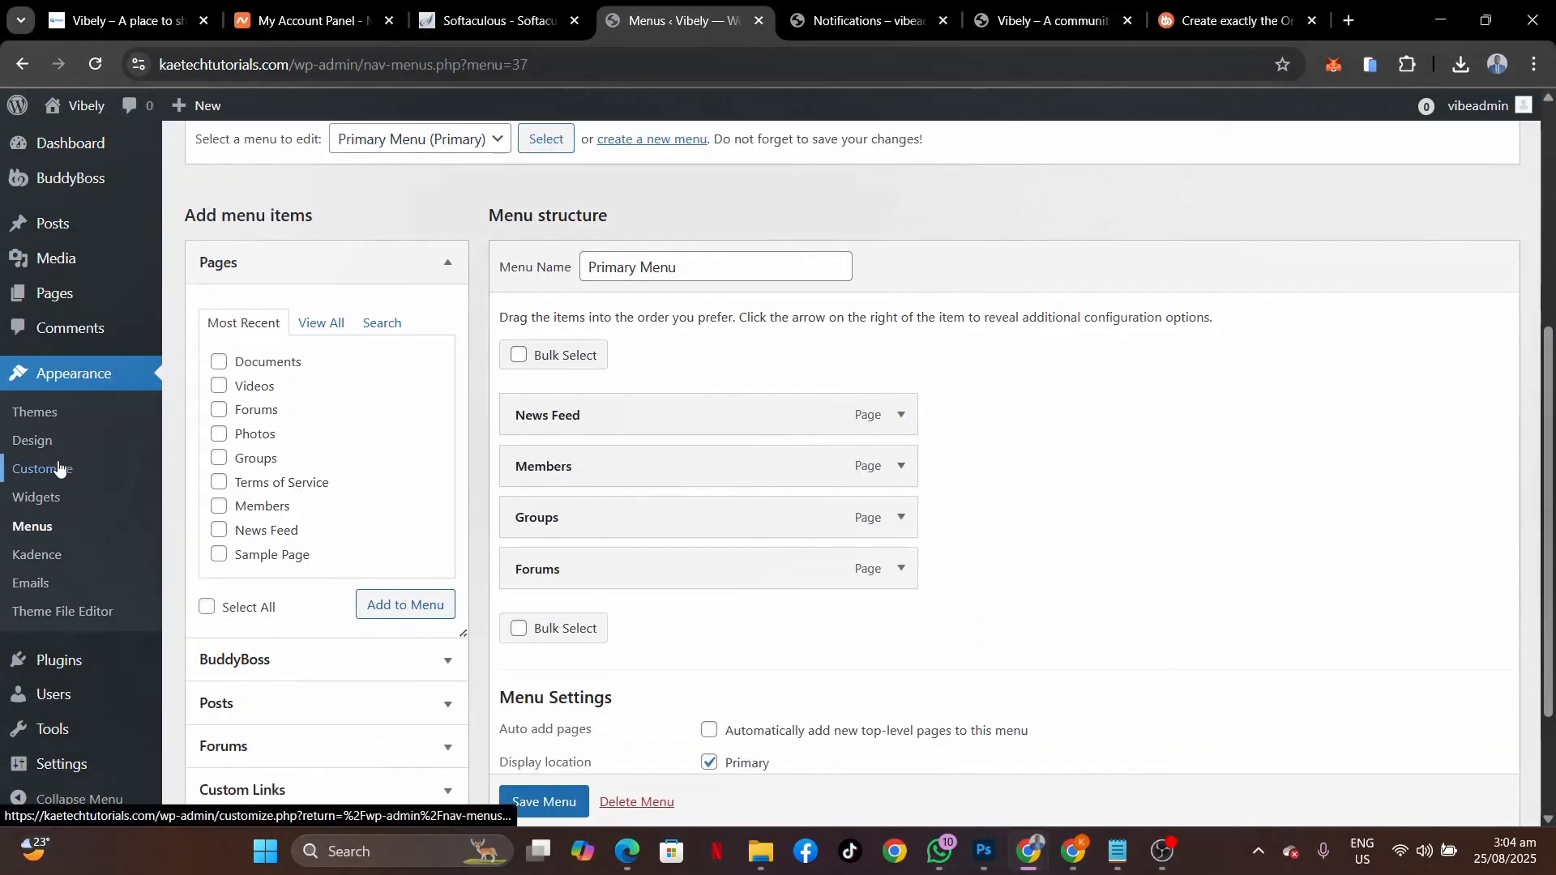
In the Customizer's site colours, set the first global palette colour to 2979FF.
click(57, 469)
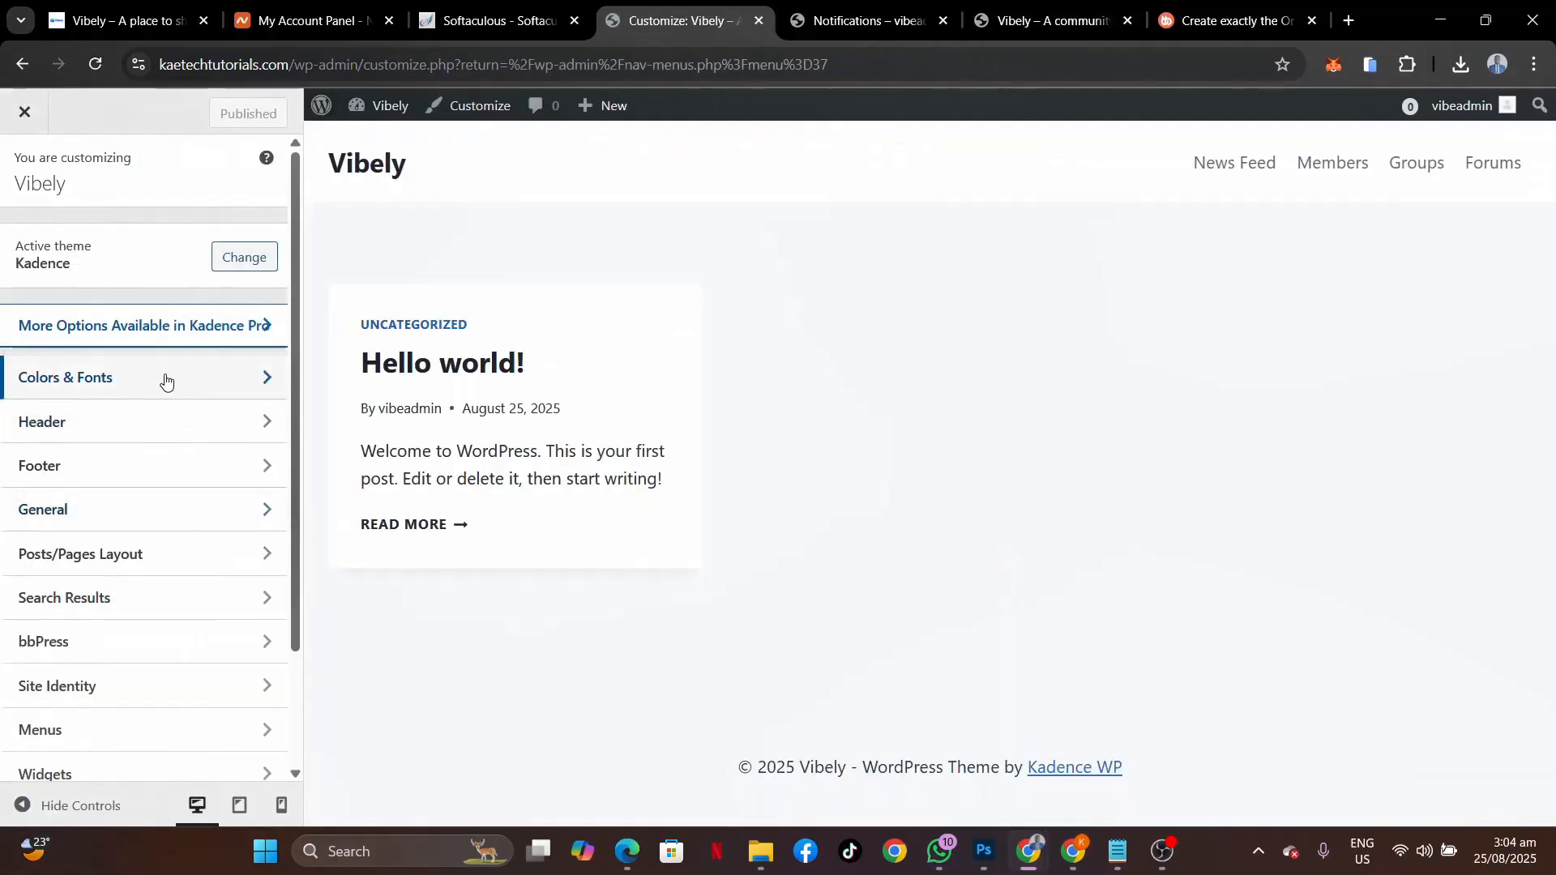
click(165, 381)
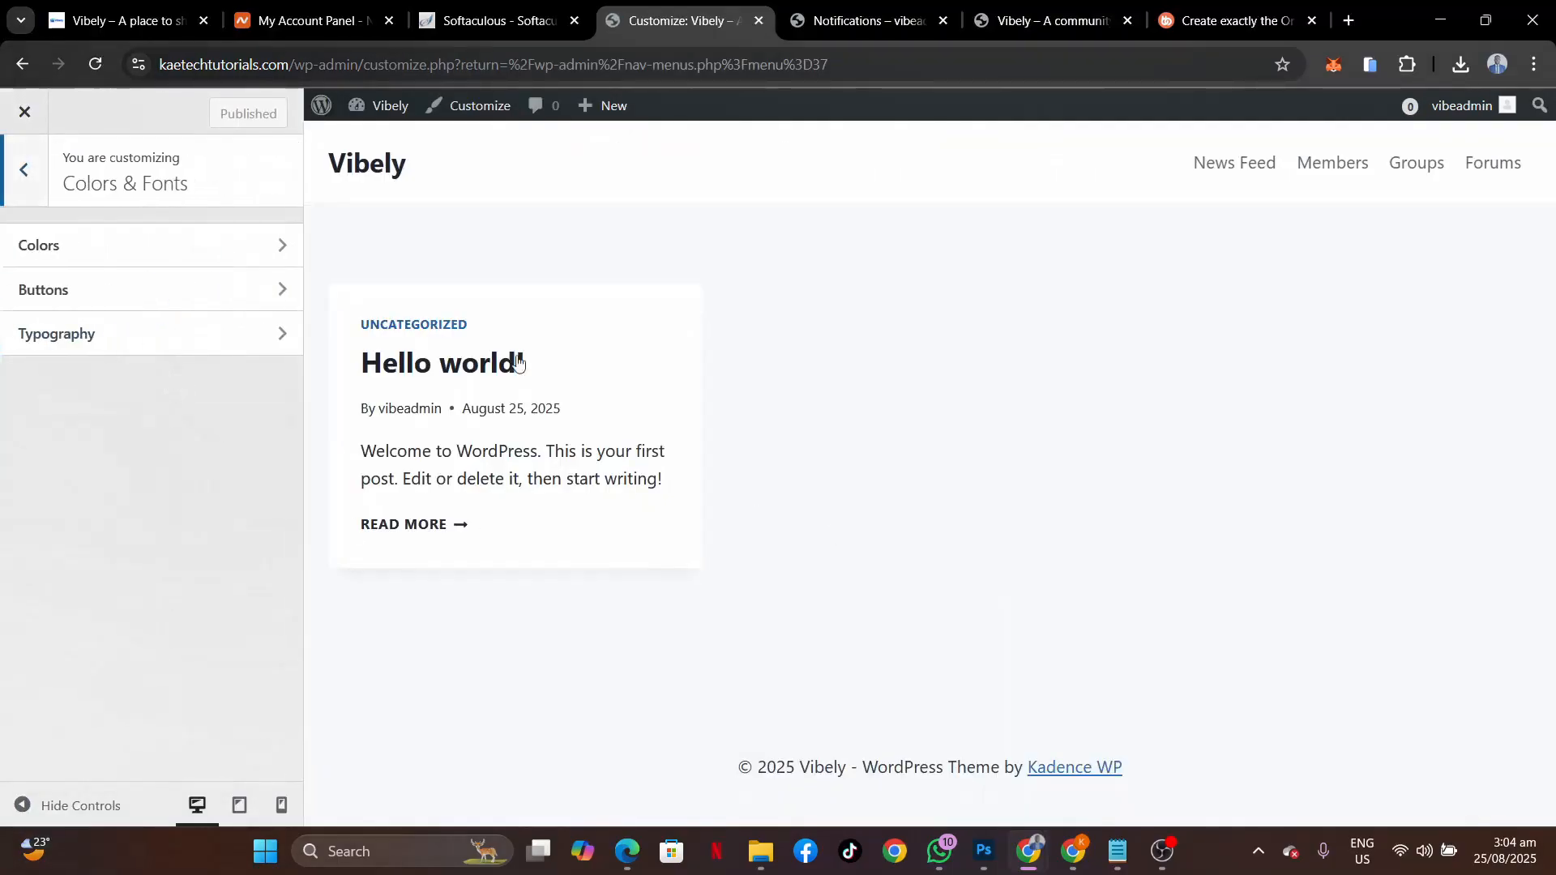
click(242, 256)
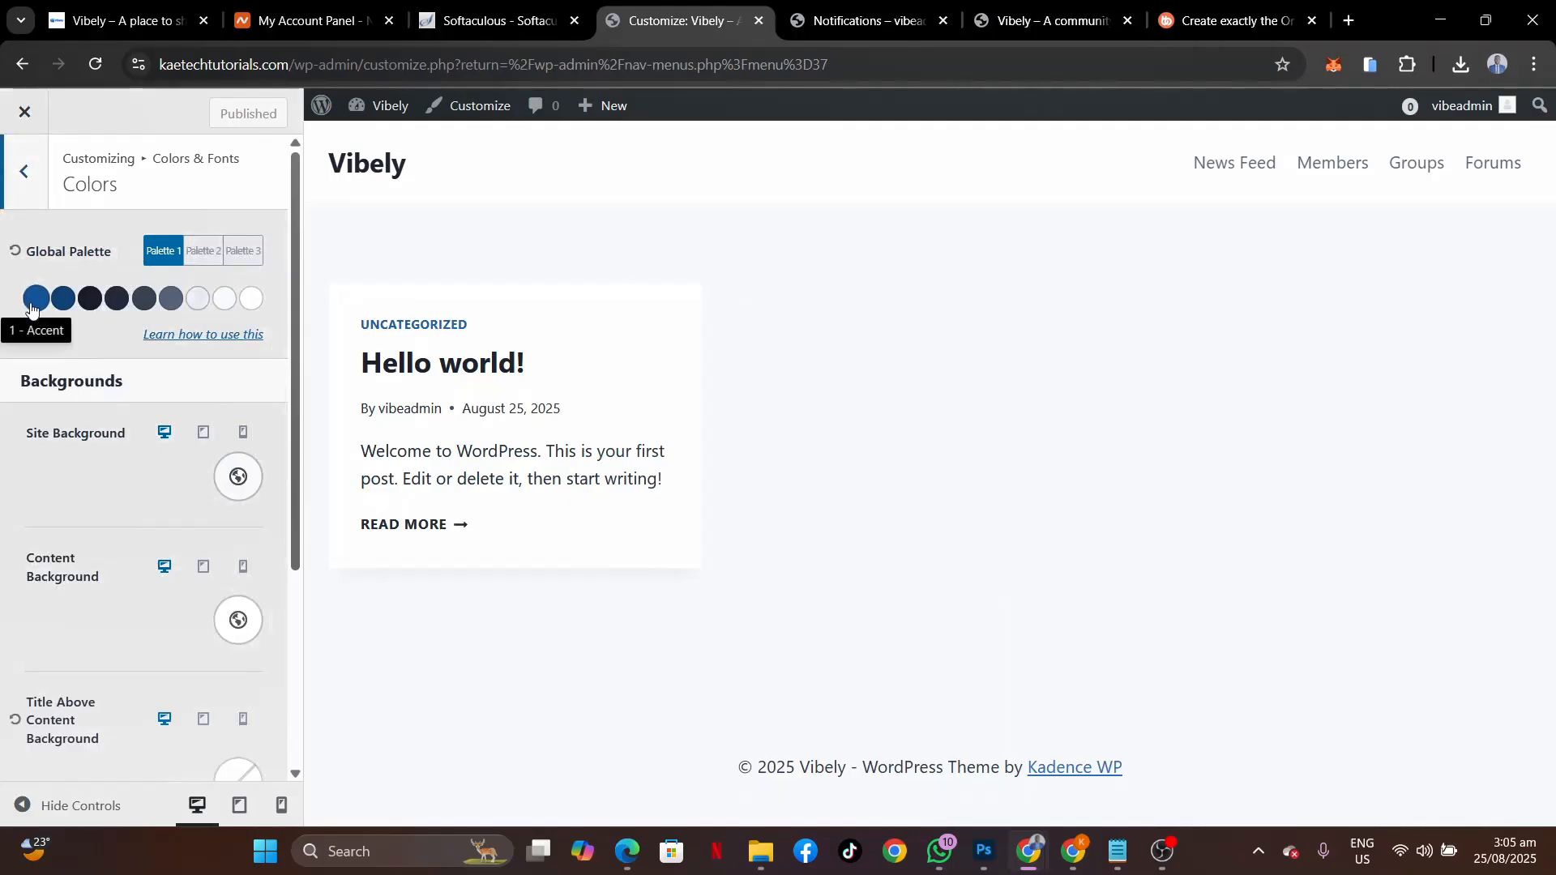
click(32, 305)
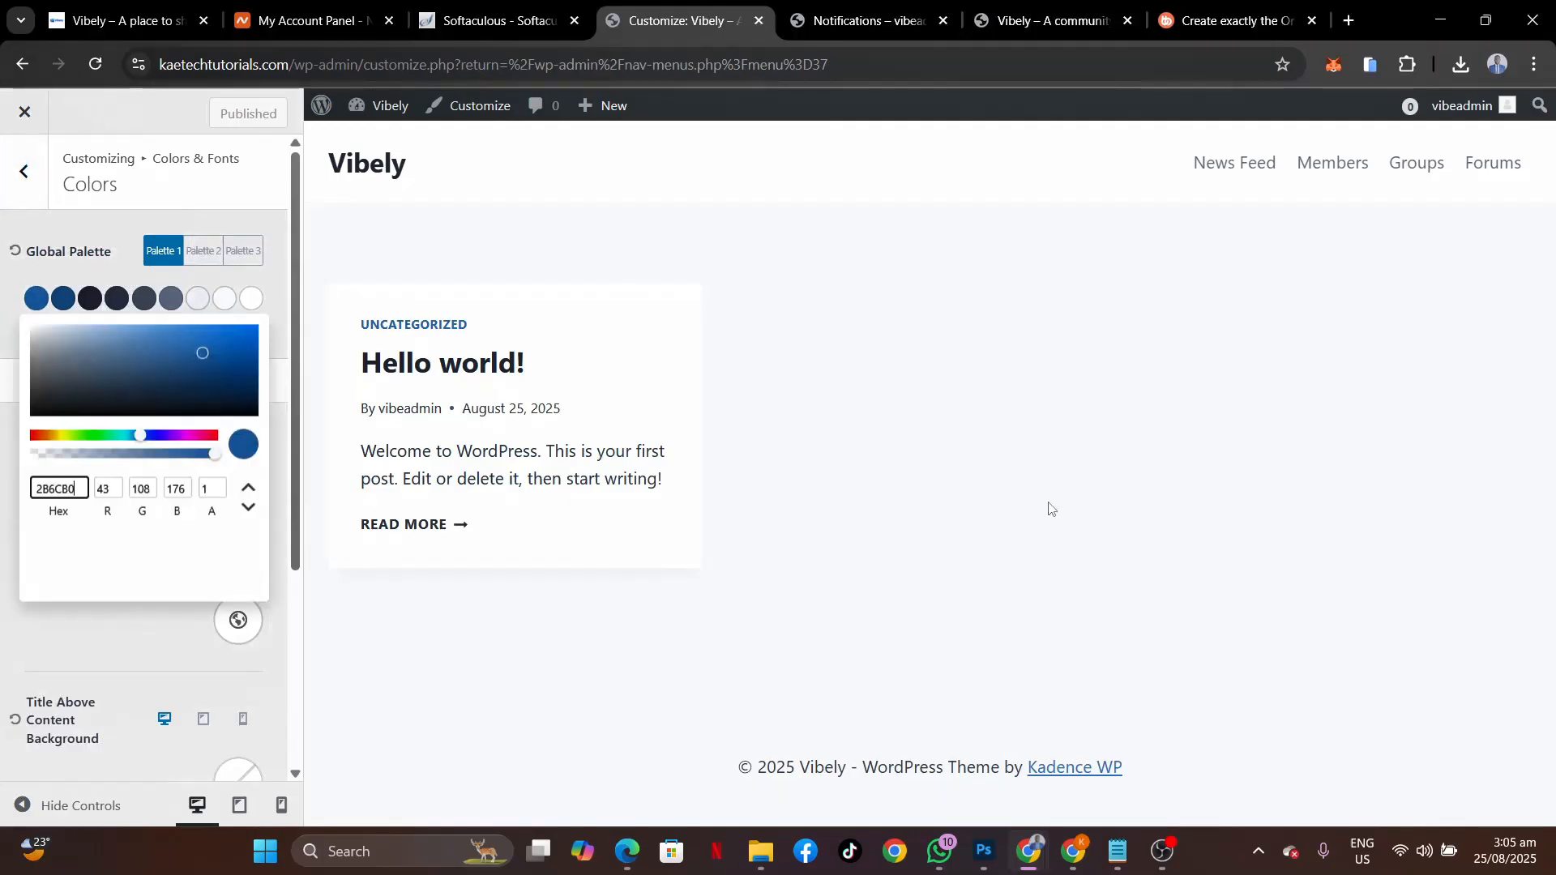
click(1120, 853)
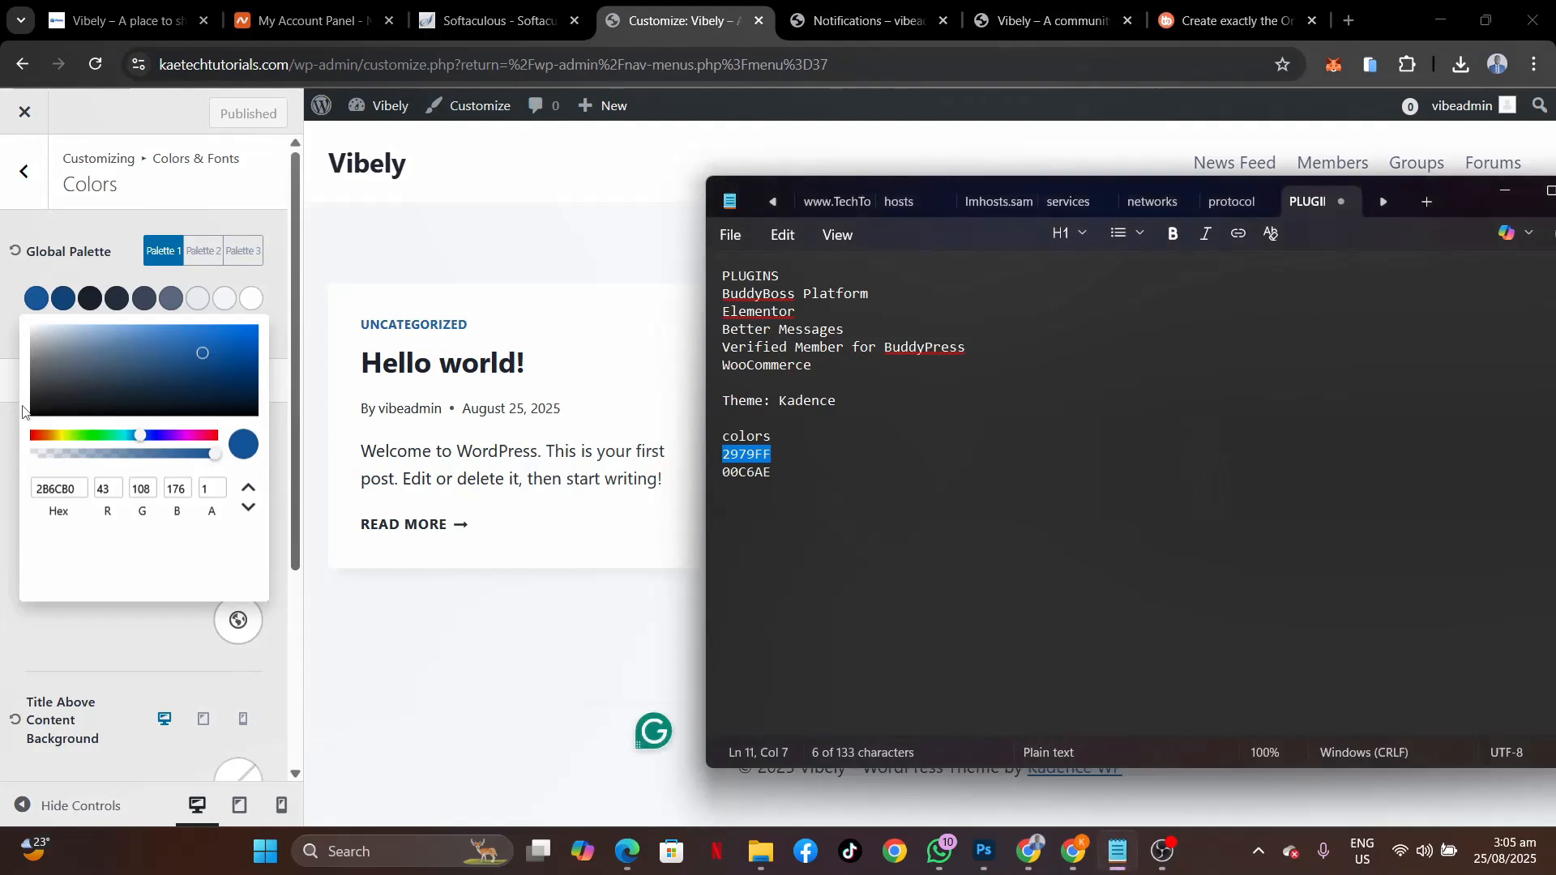
double_click(76, 490)
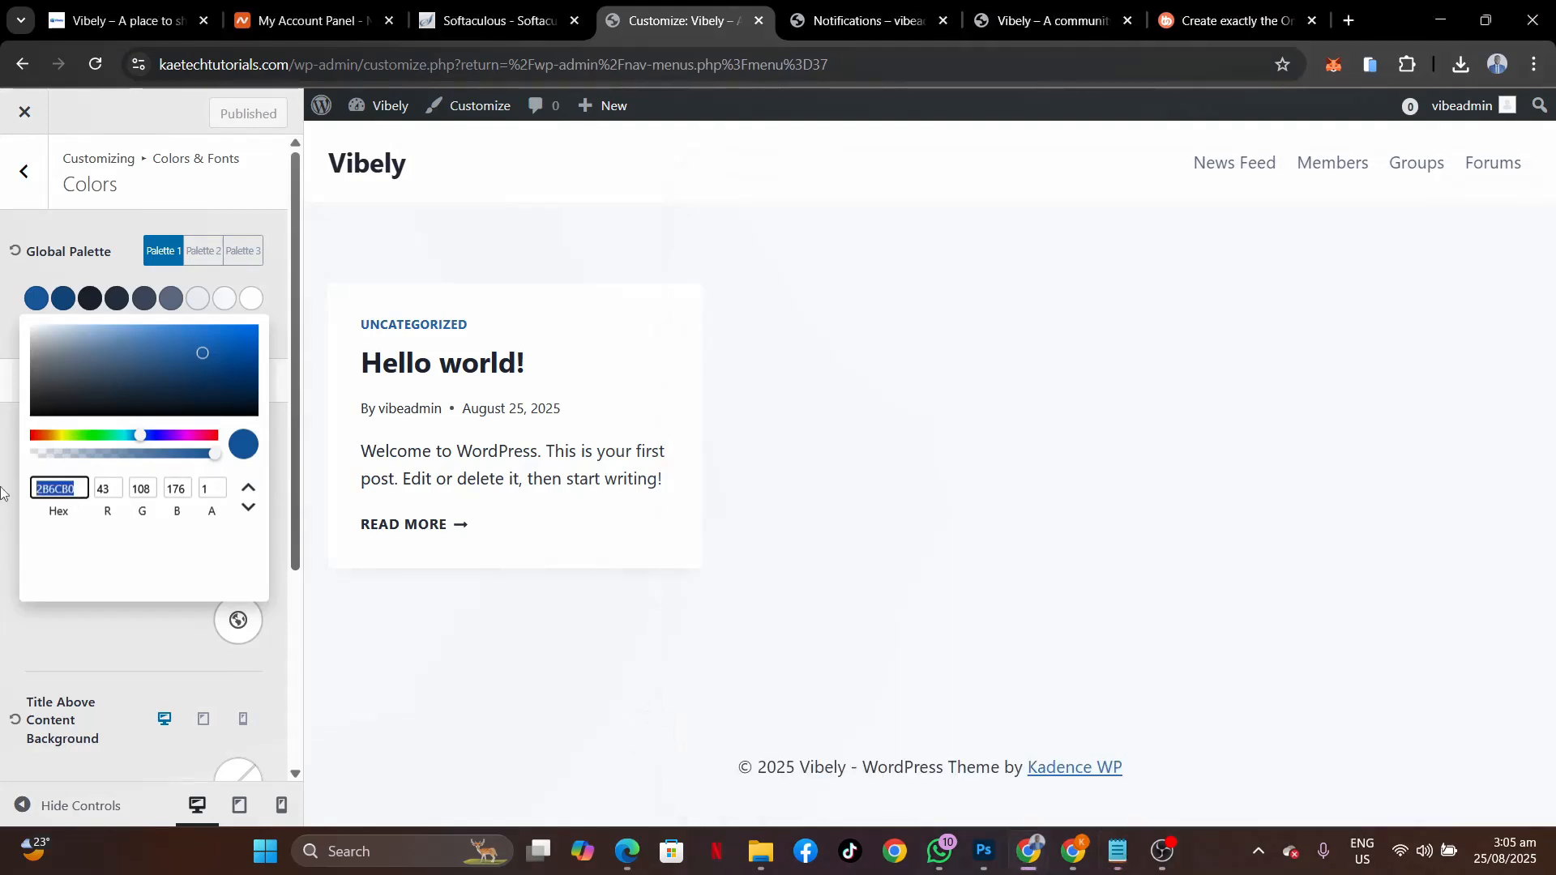
text(2979FF)
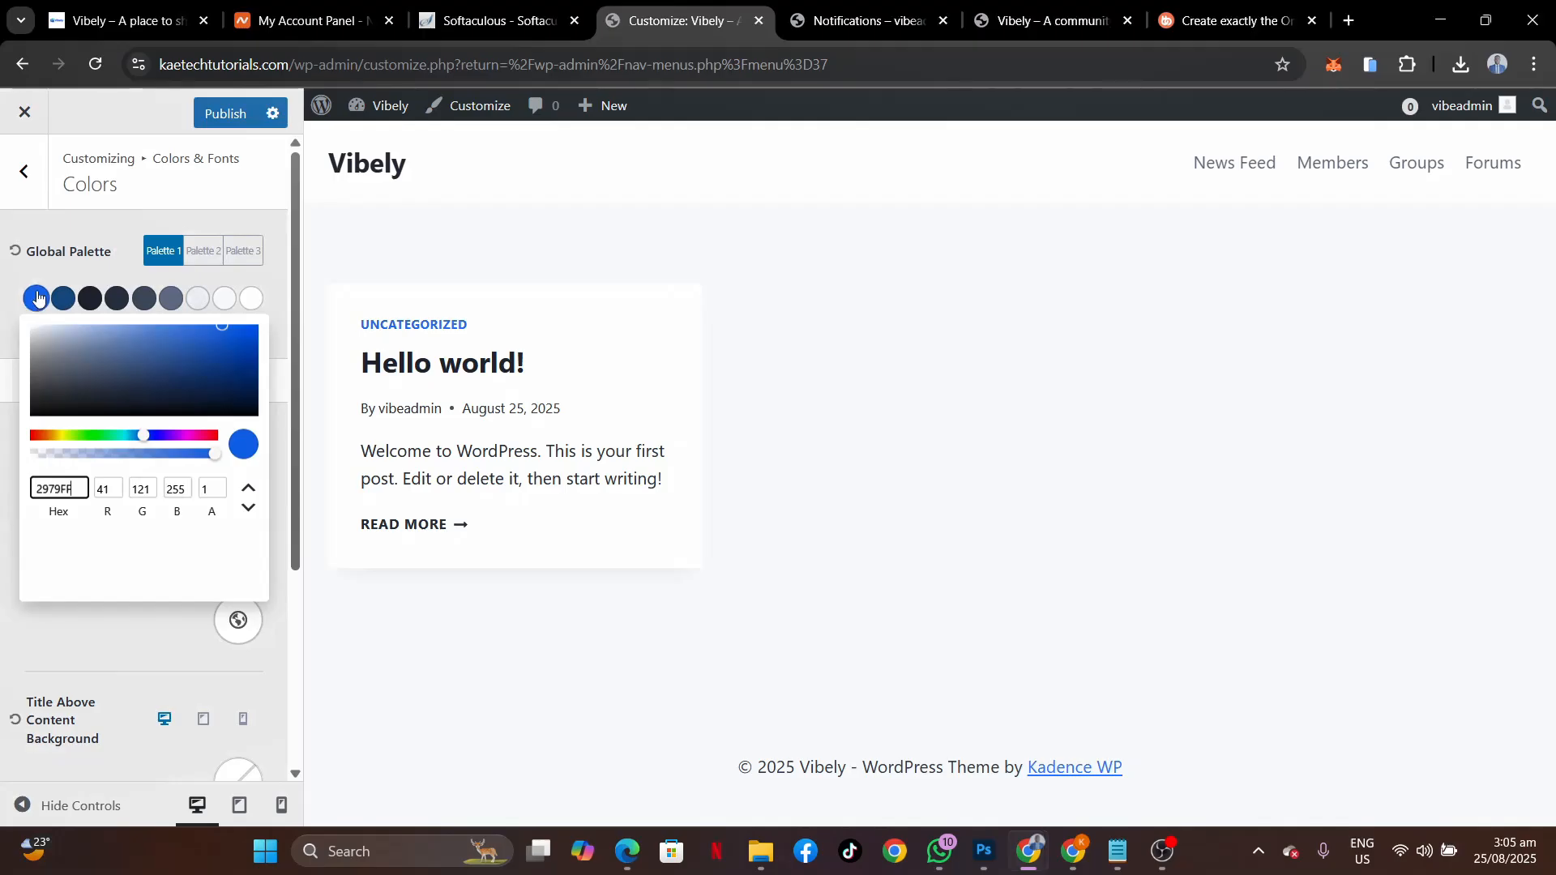
click(57, 302)
Replace the second palette colour 215387 with teal 00C6AE.
click(55, 303)
click(55, 303)
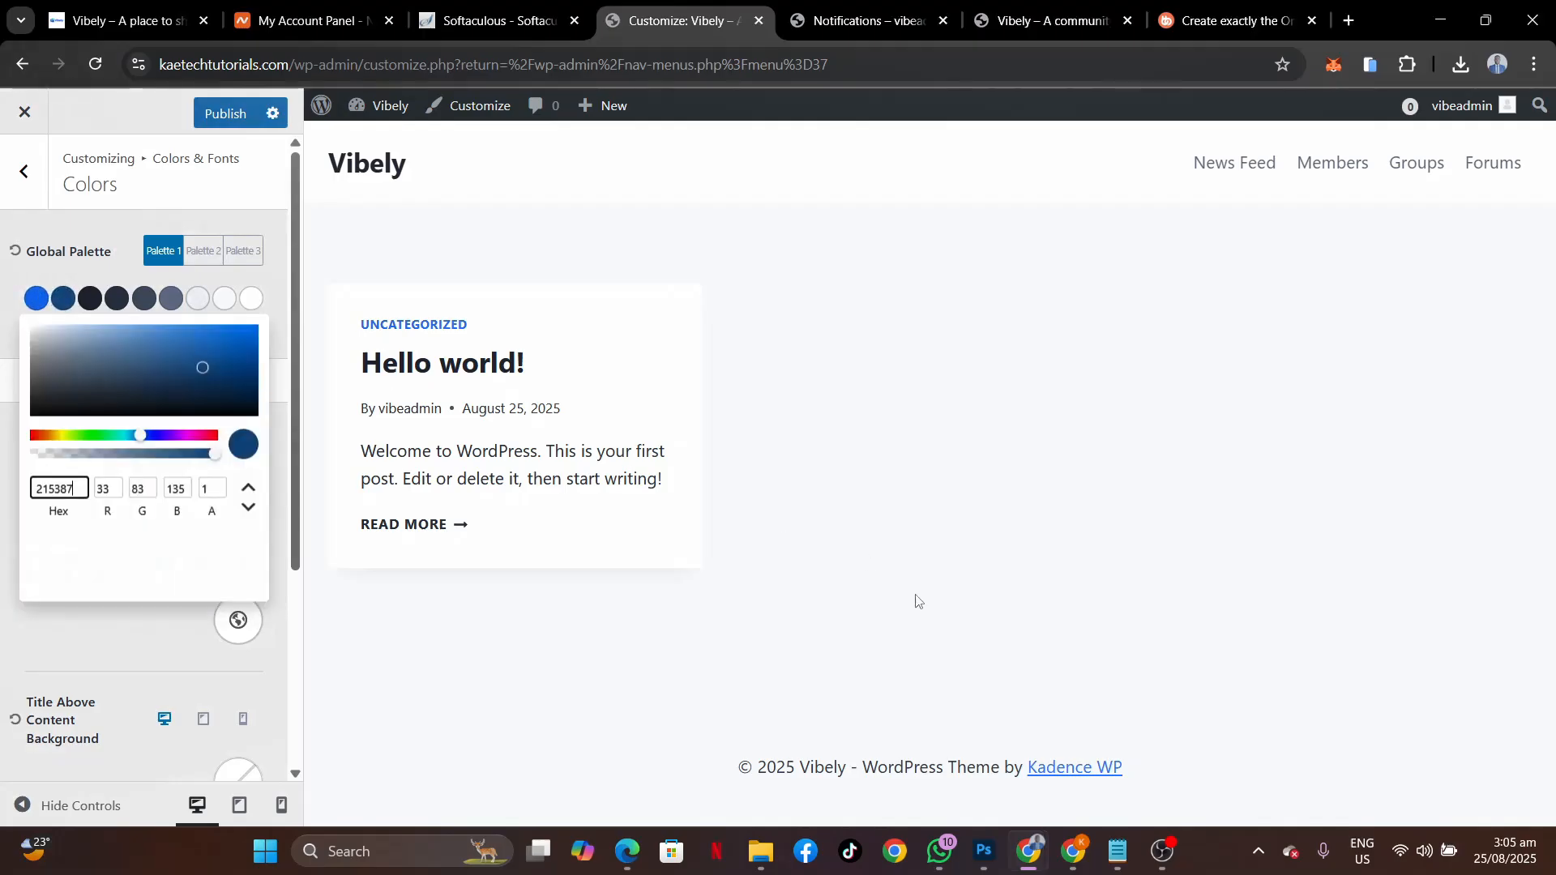
click(1117, 852)
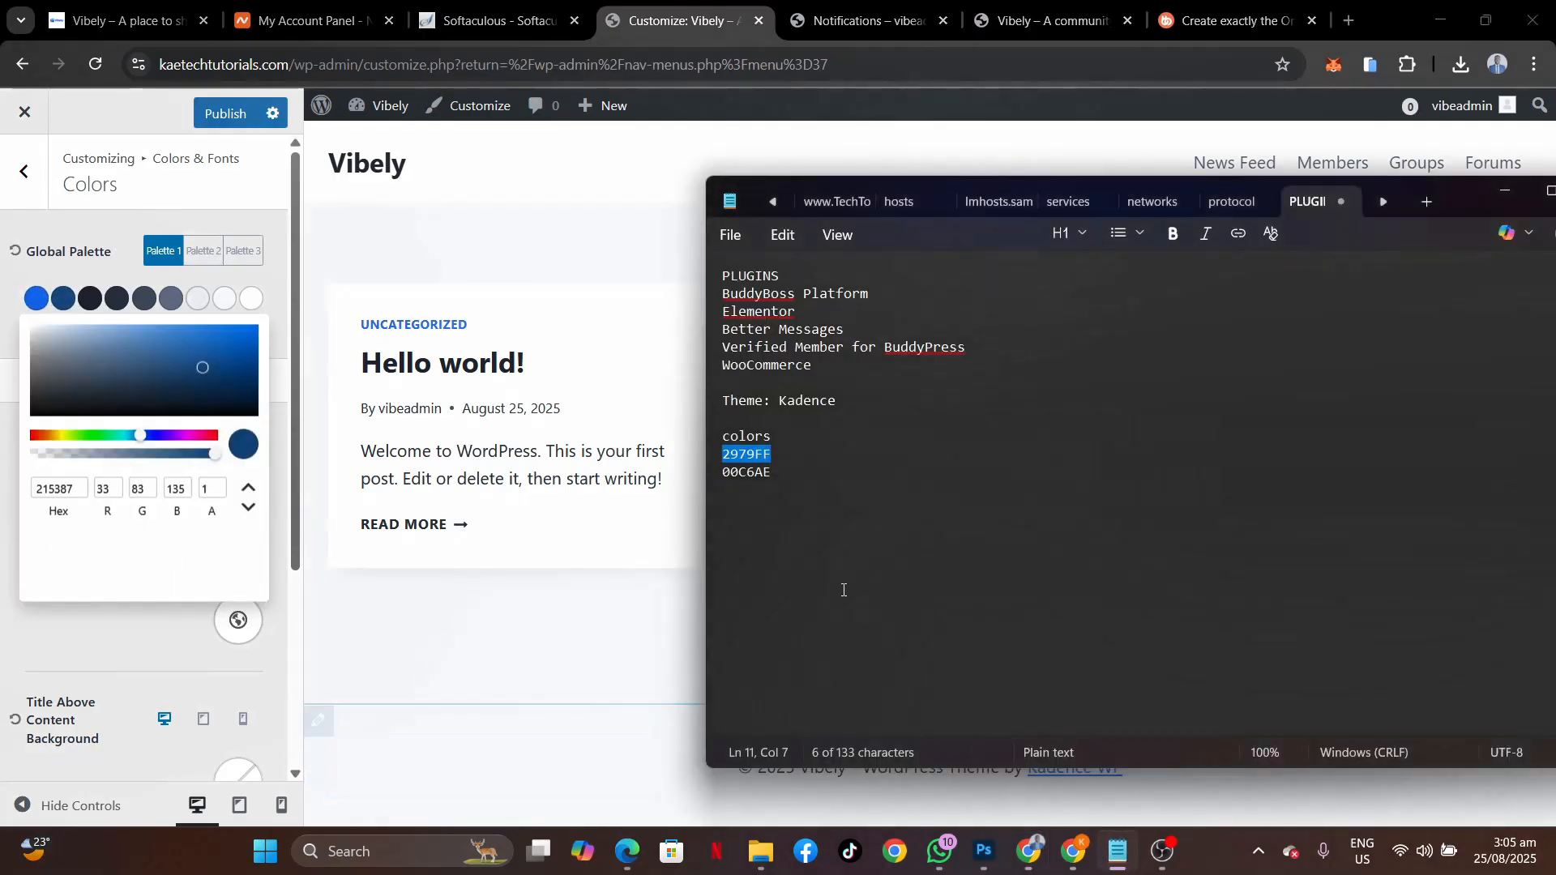
double_click(766, 472)
key(ctrl+c)
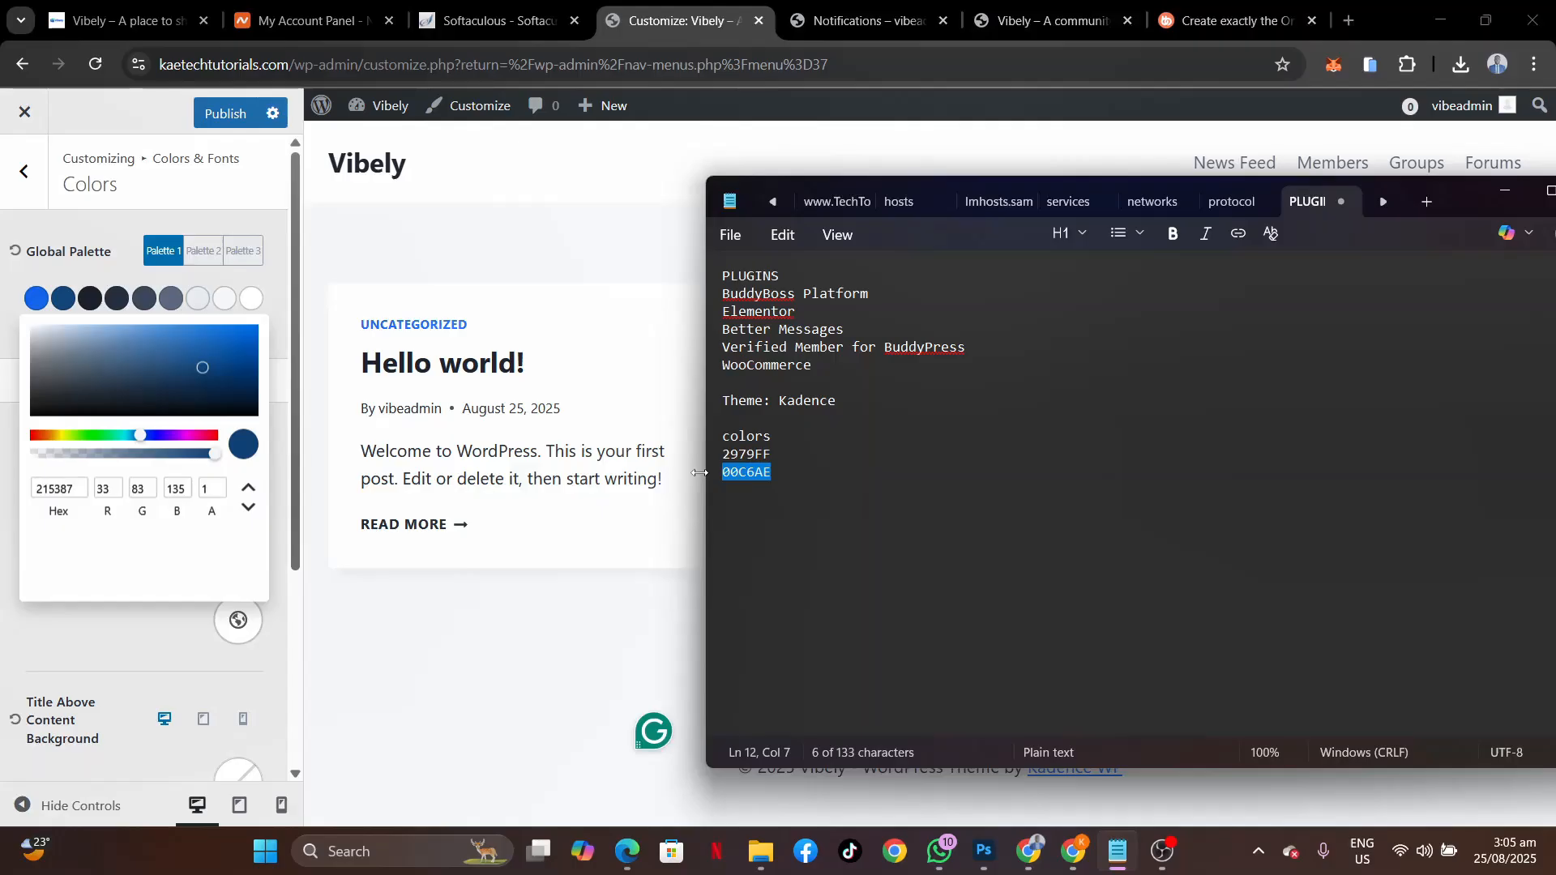
click(61, 299)
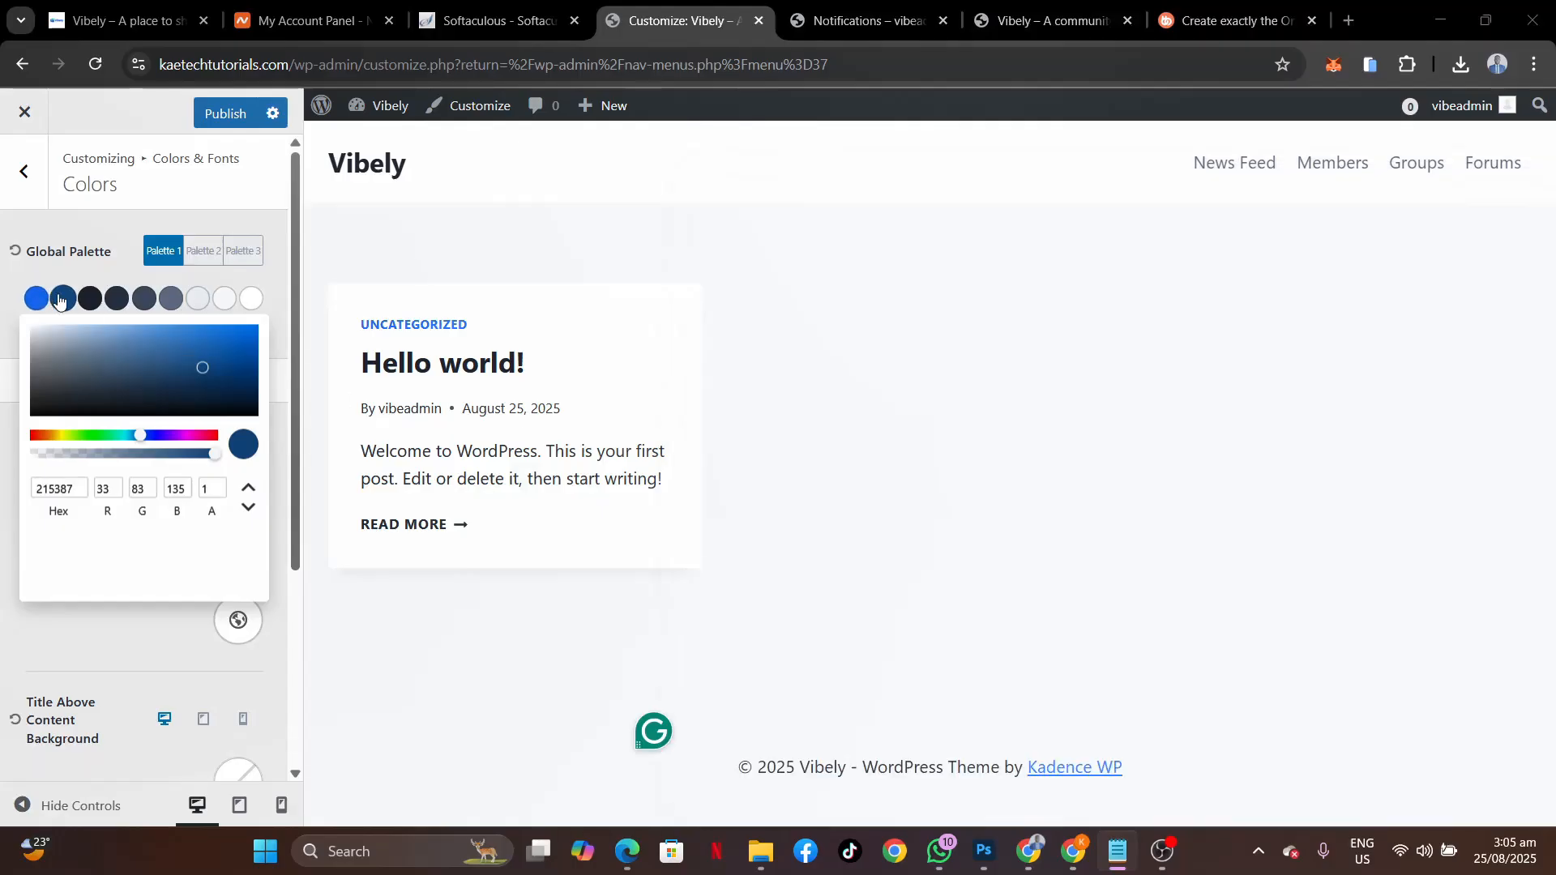
click(61, 298)
drag(84, 496, 2, 490)
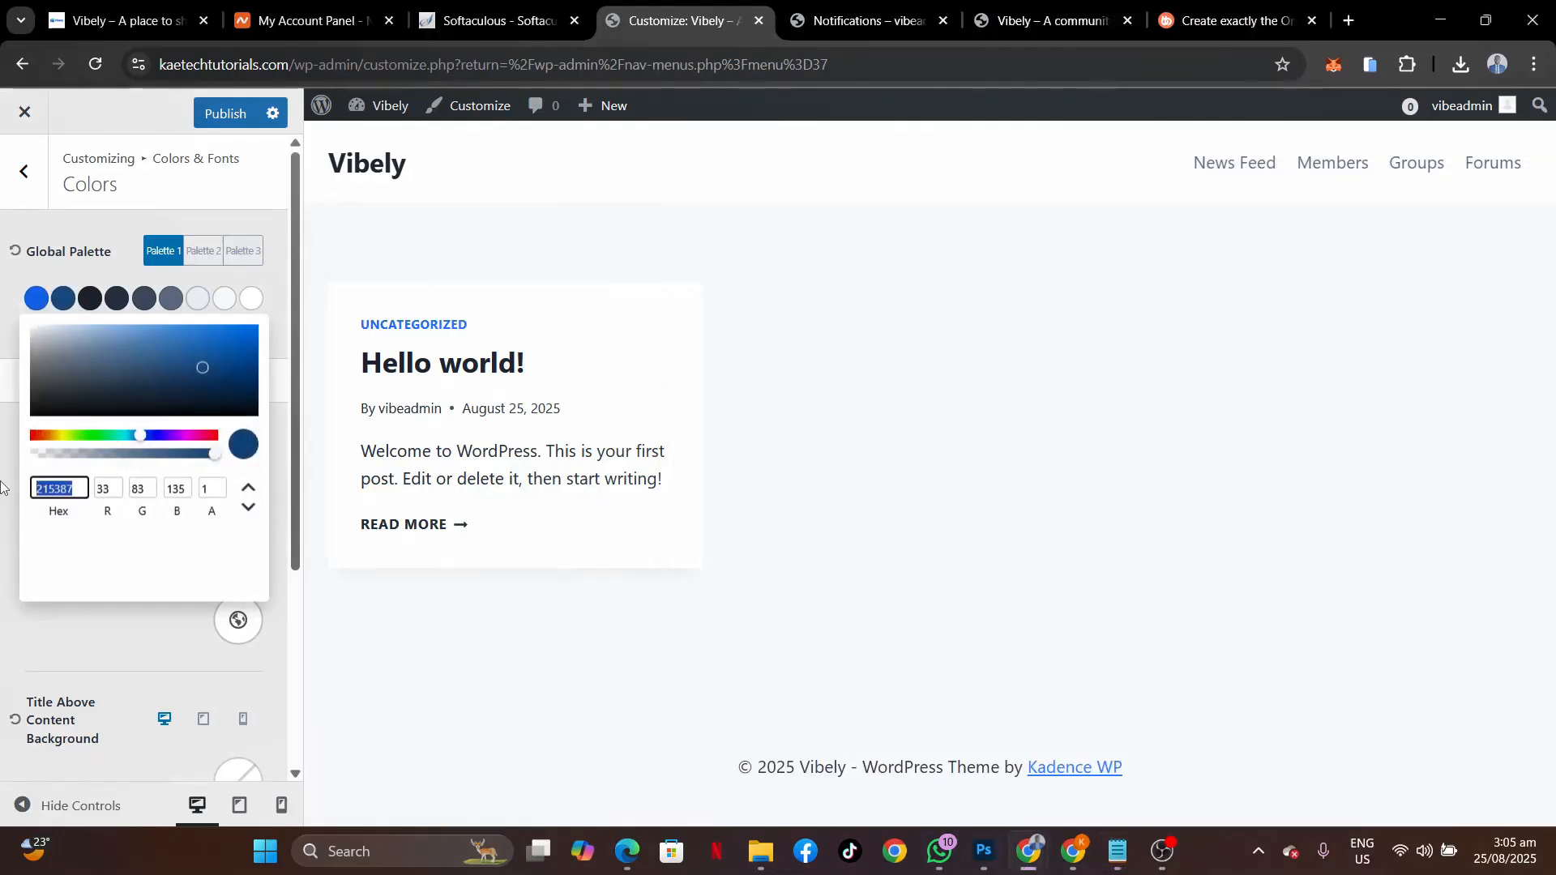
key(ctrl+v)
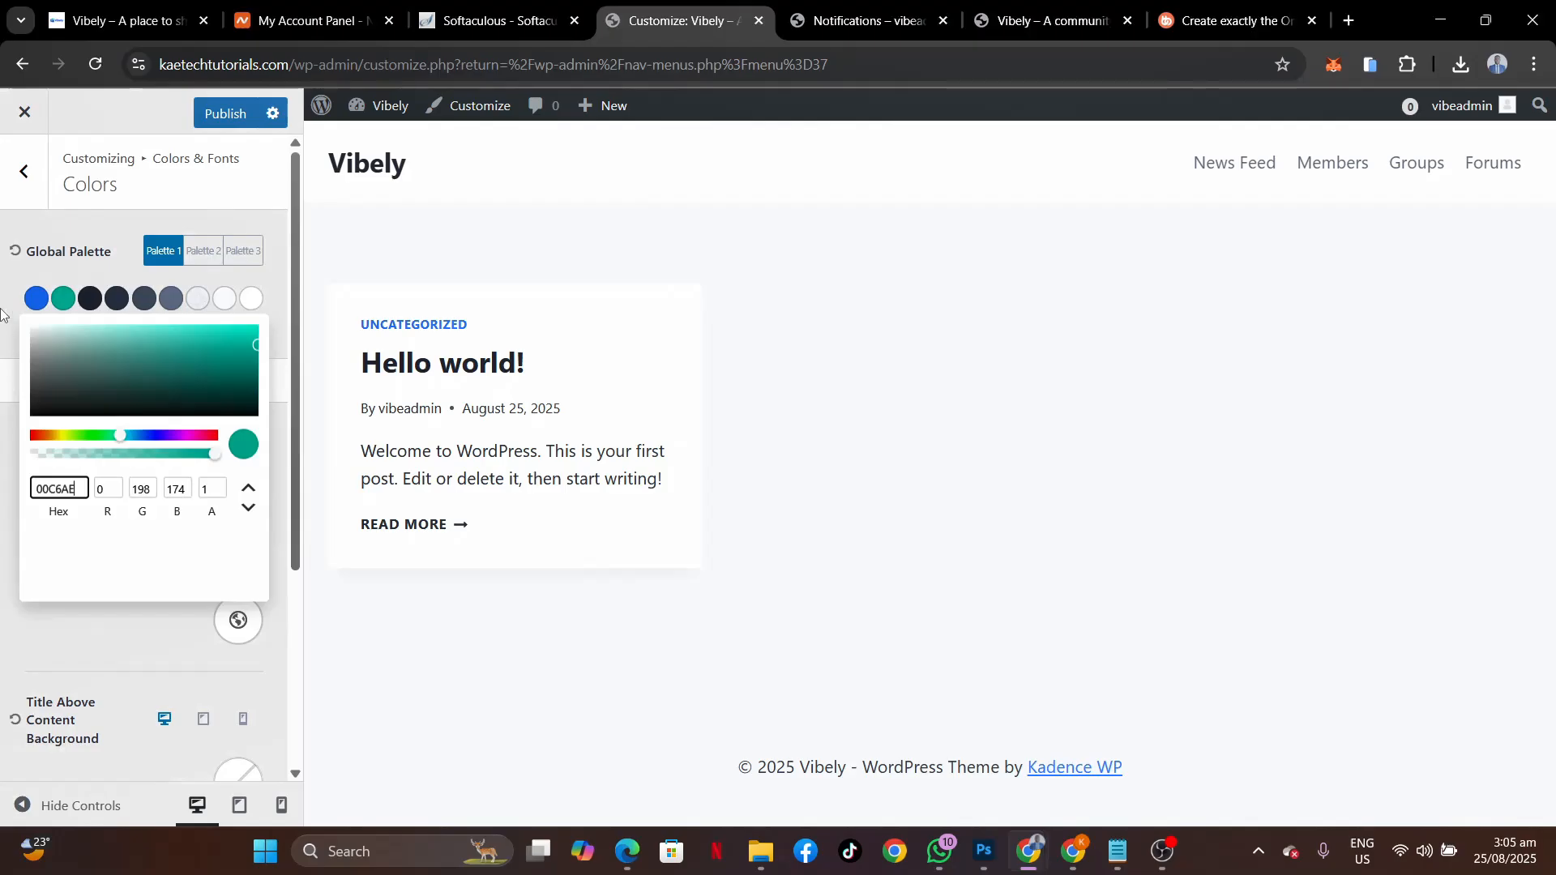
click(2, 300)
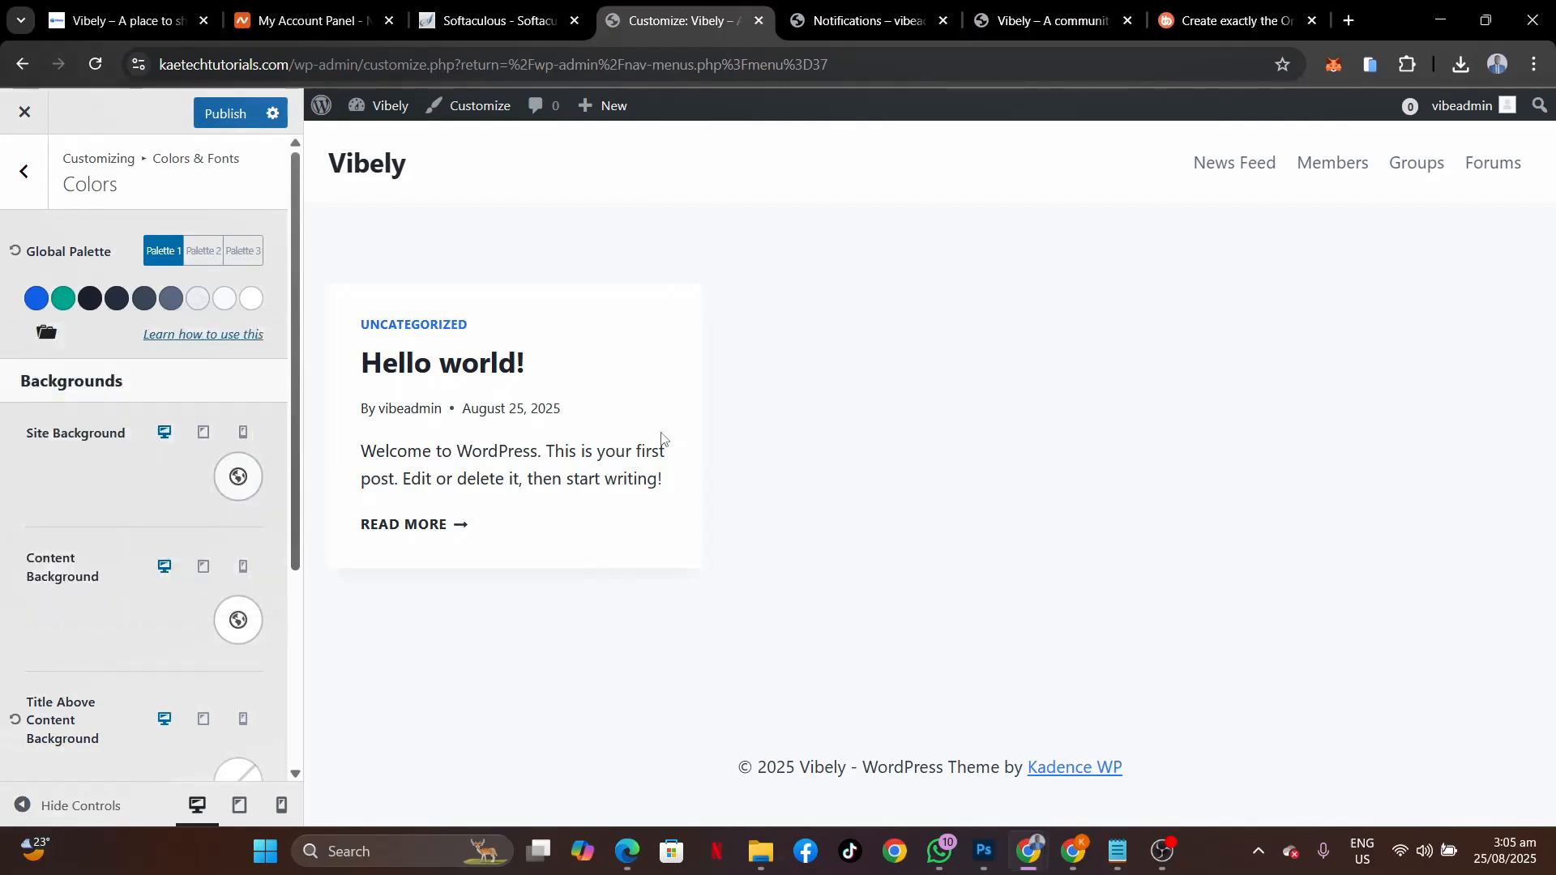
Set the content Link Style to No Underline.
scroll(154, 568, down, 3)
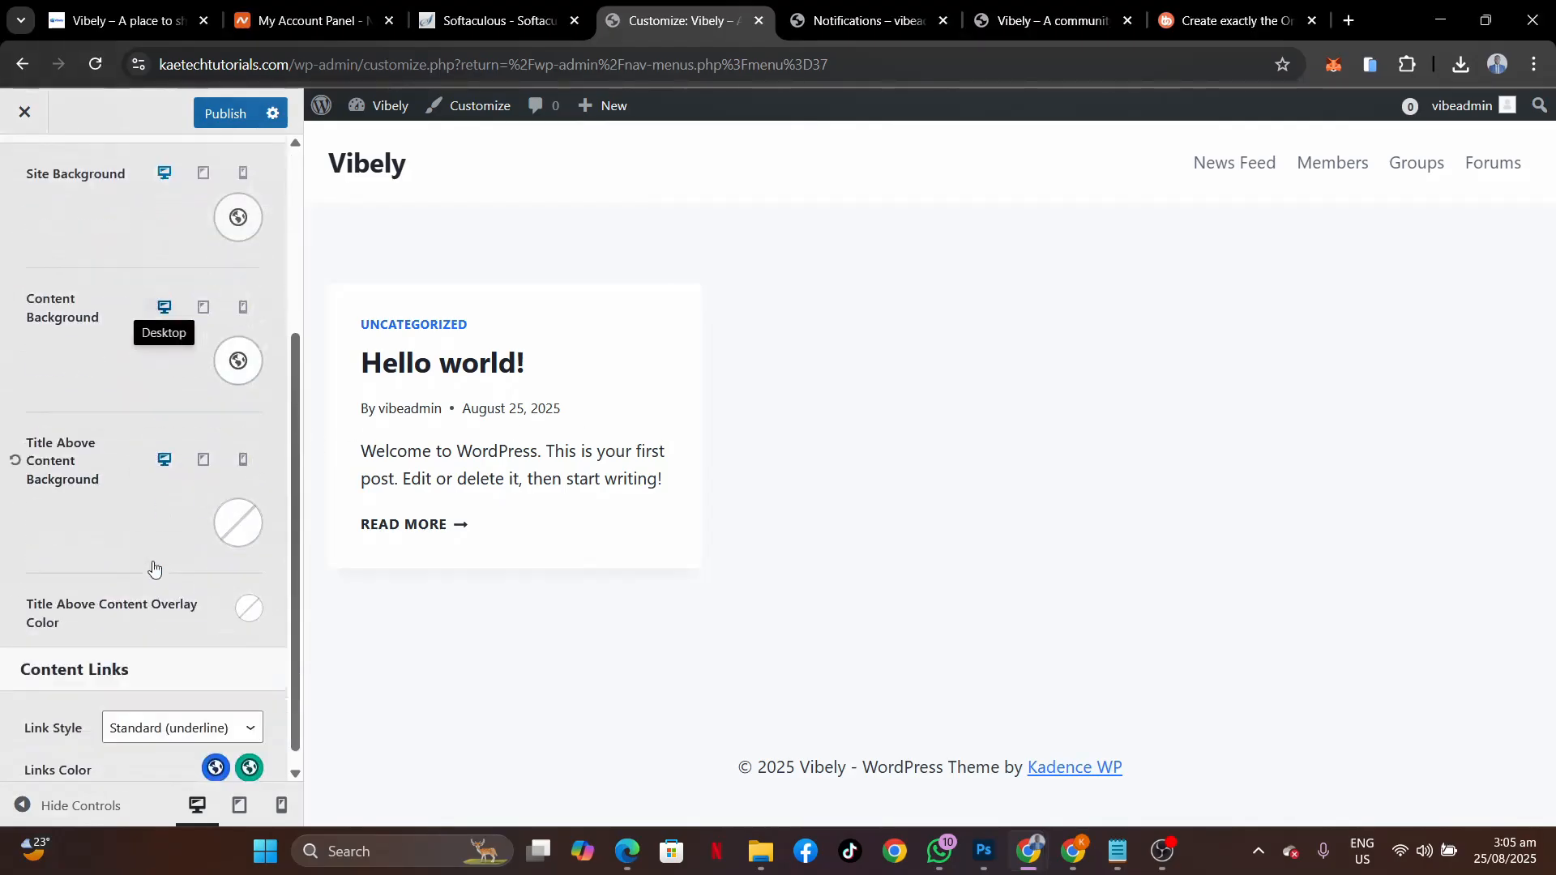
scroll(154, 567, down, 1)
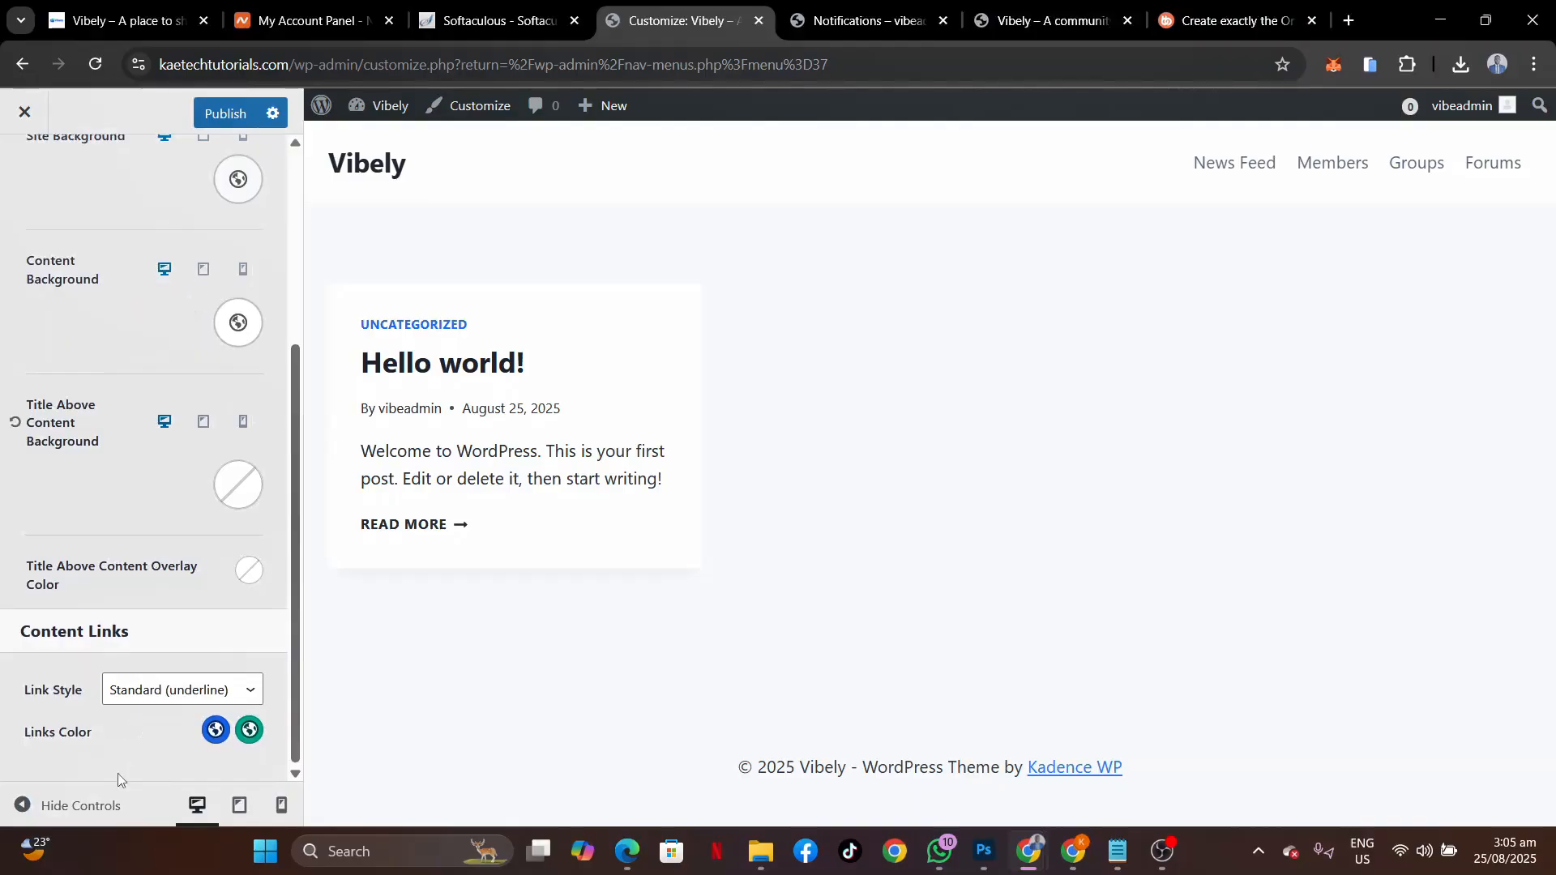
click(158, 686)
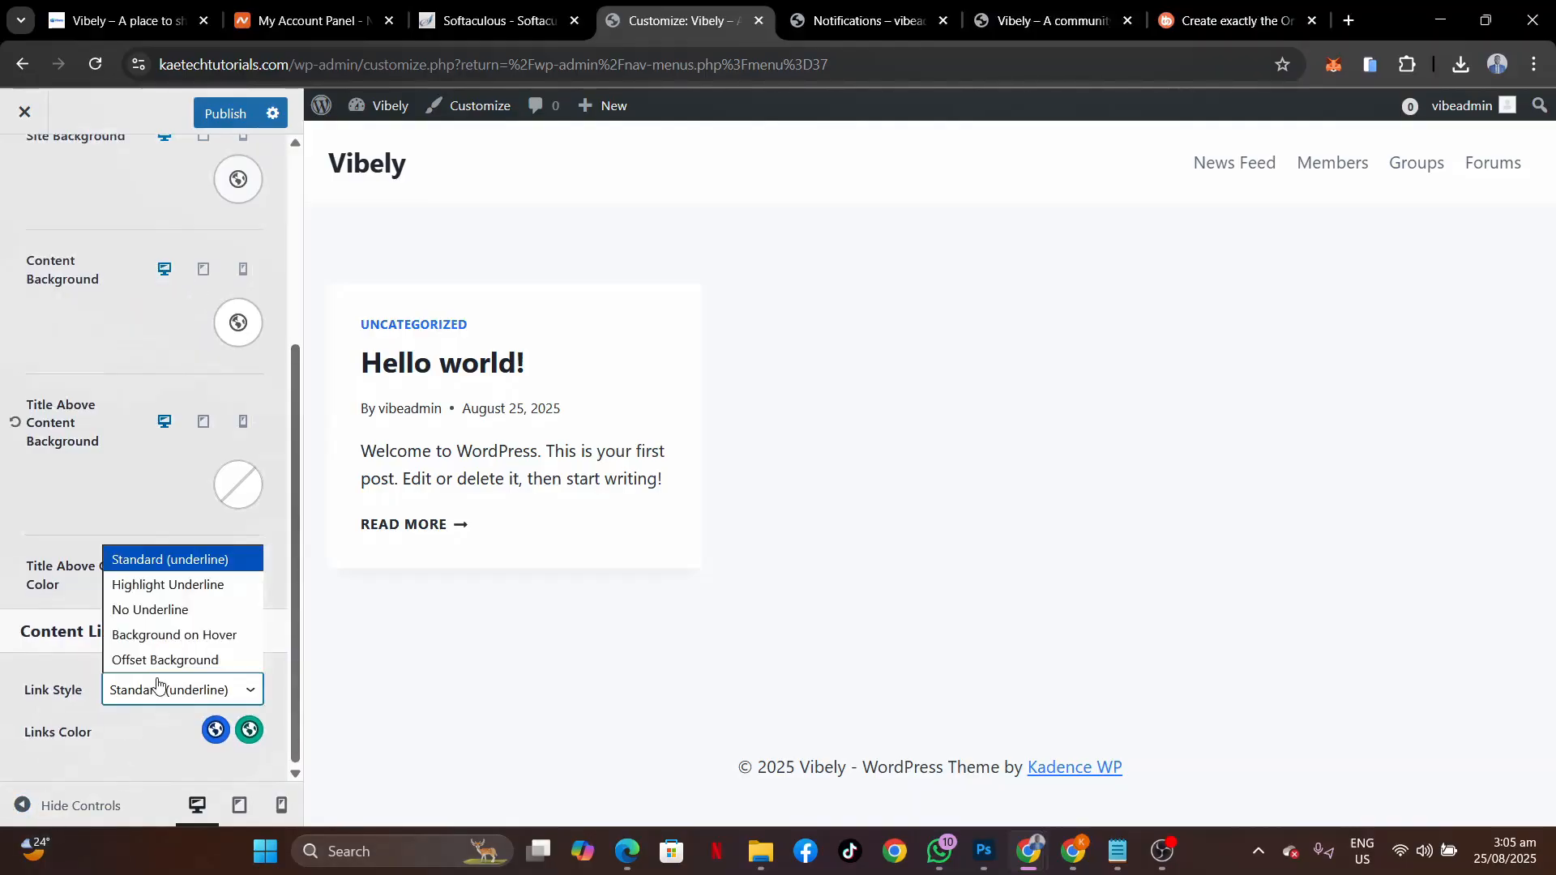
click(154, 619)
scroll(130, 455, up, 4)
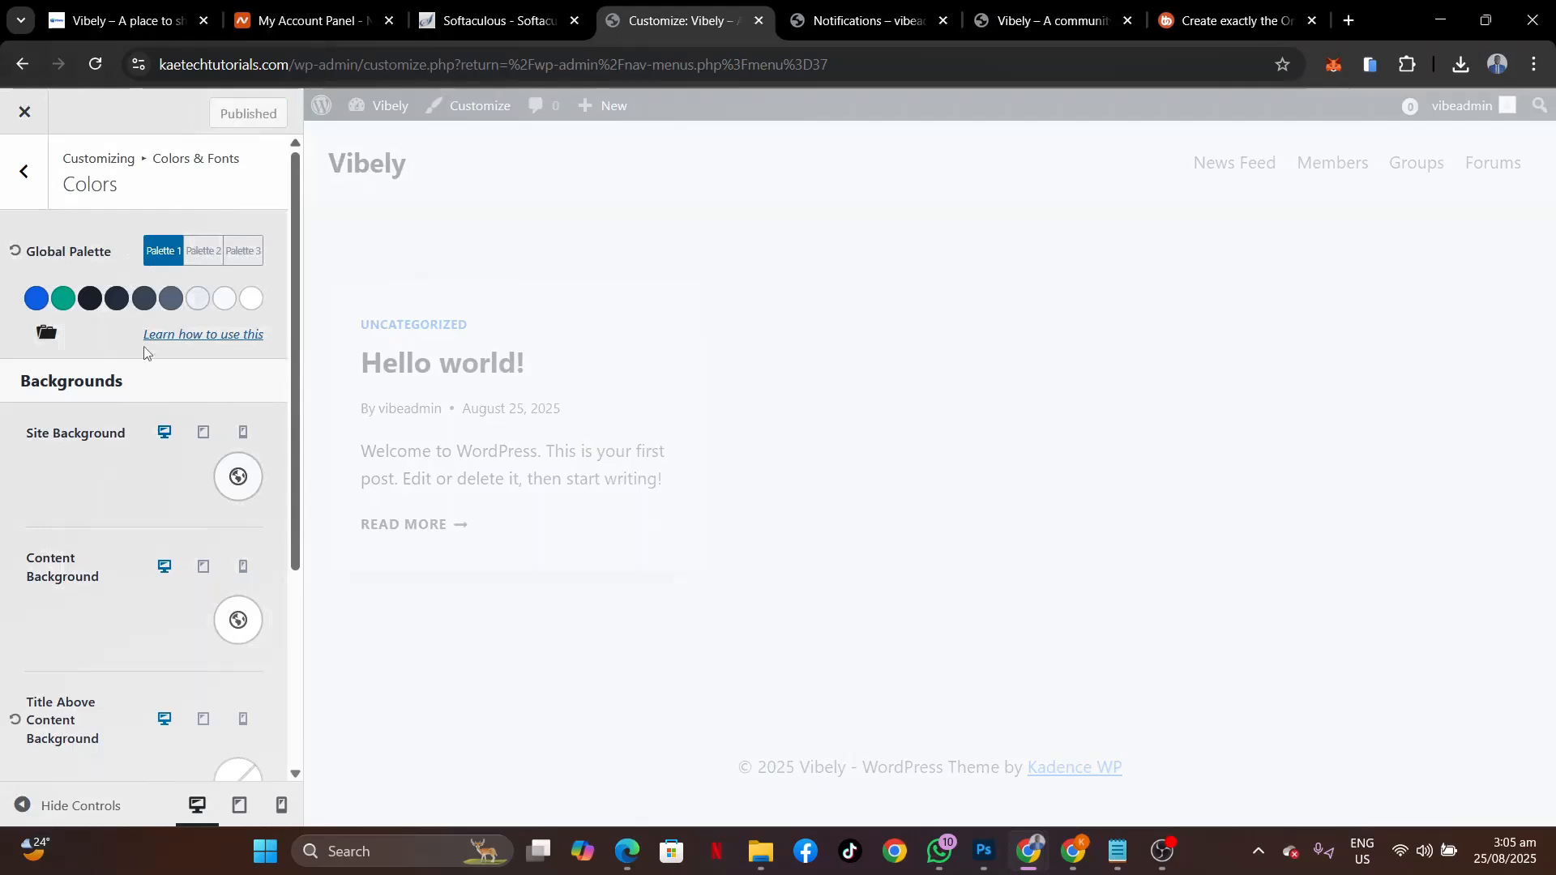
Enter 0 in the Colors & Fonts > Buttons Border Radius field.
click(24, 172)
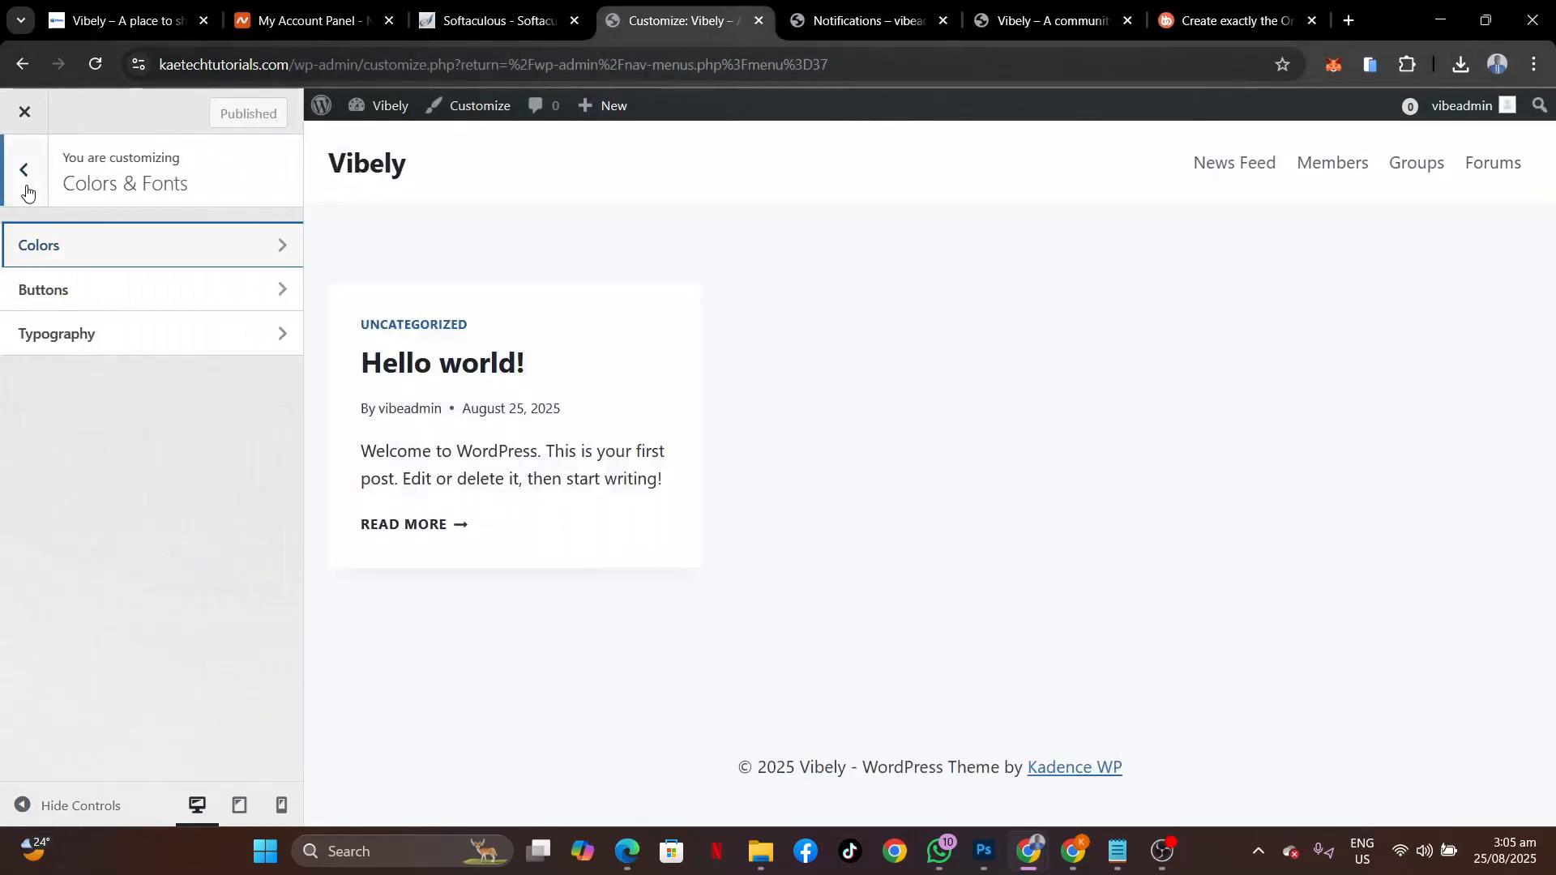
click(118, 296)
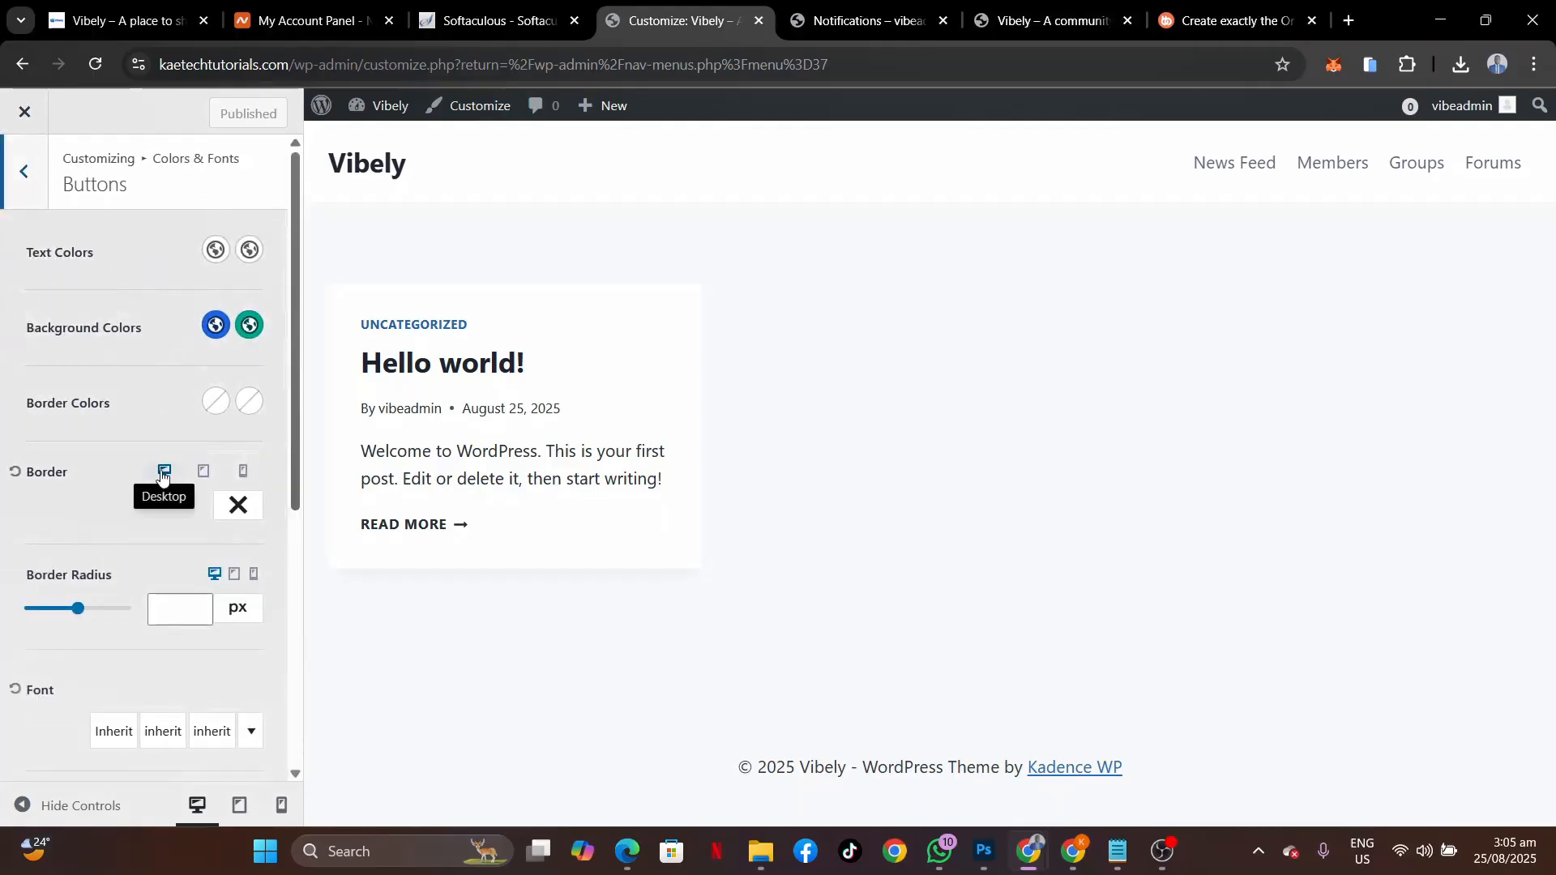
click(173, 603)
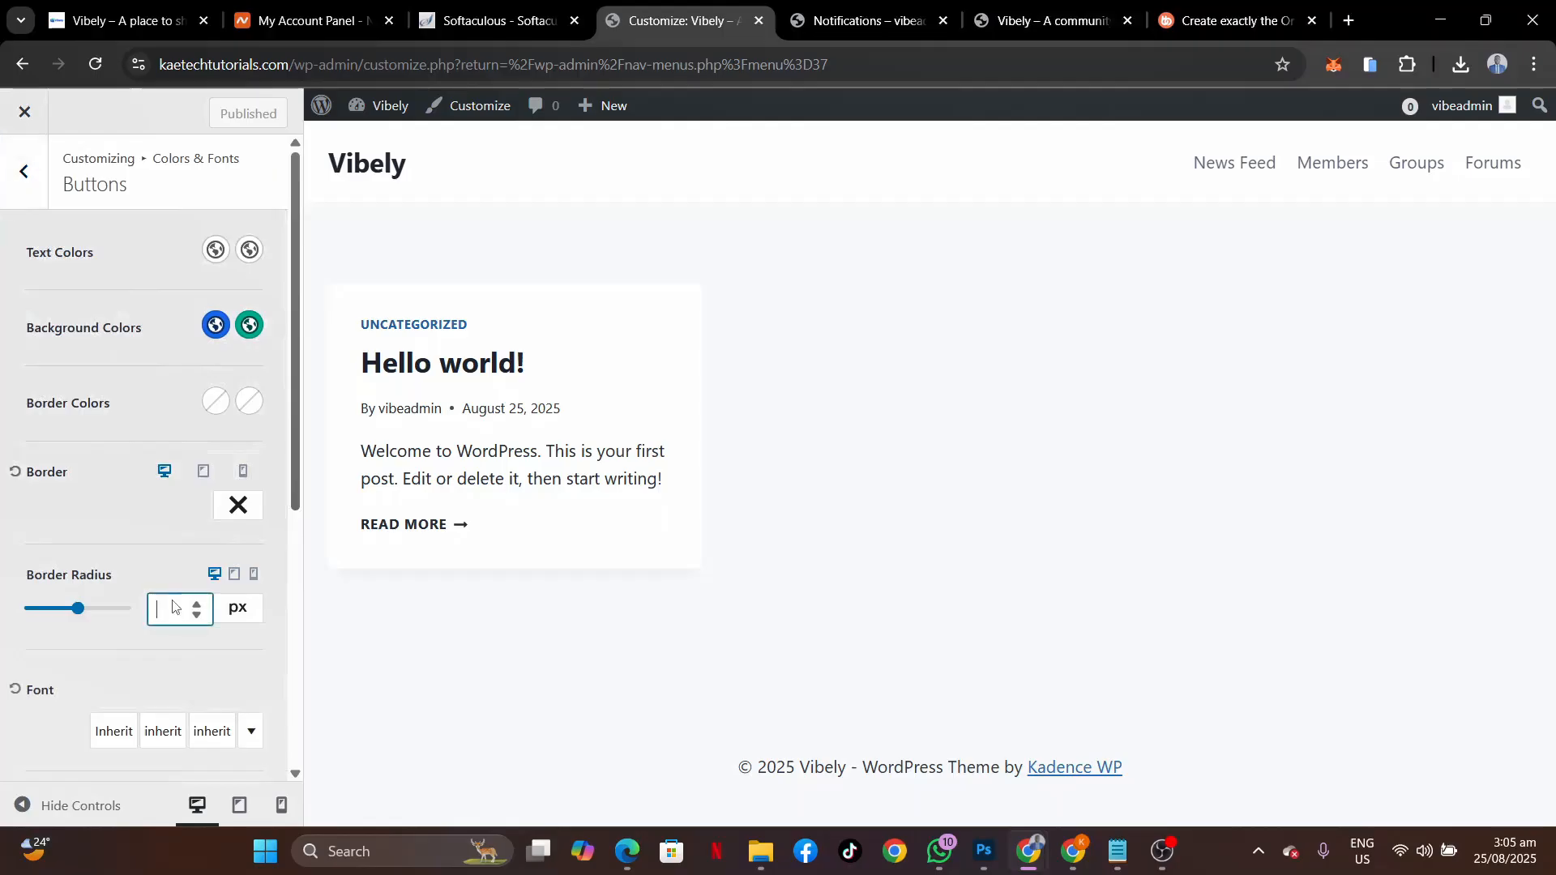
right_click(173, 607)
click(172, 600)
text(0)
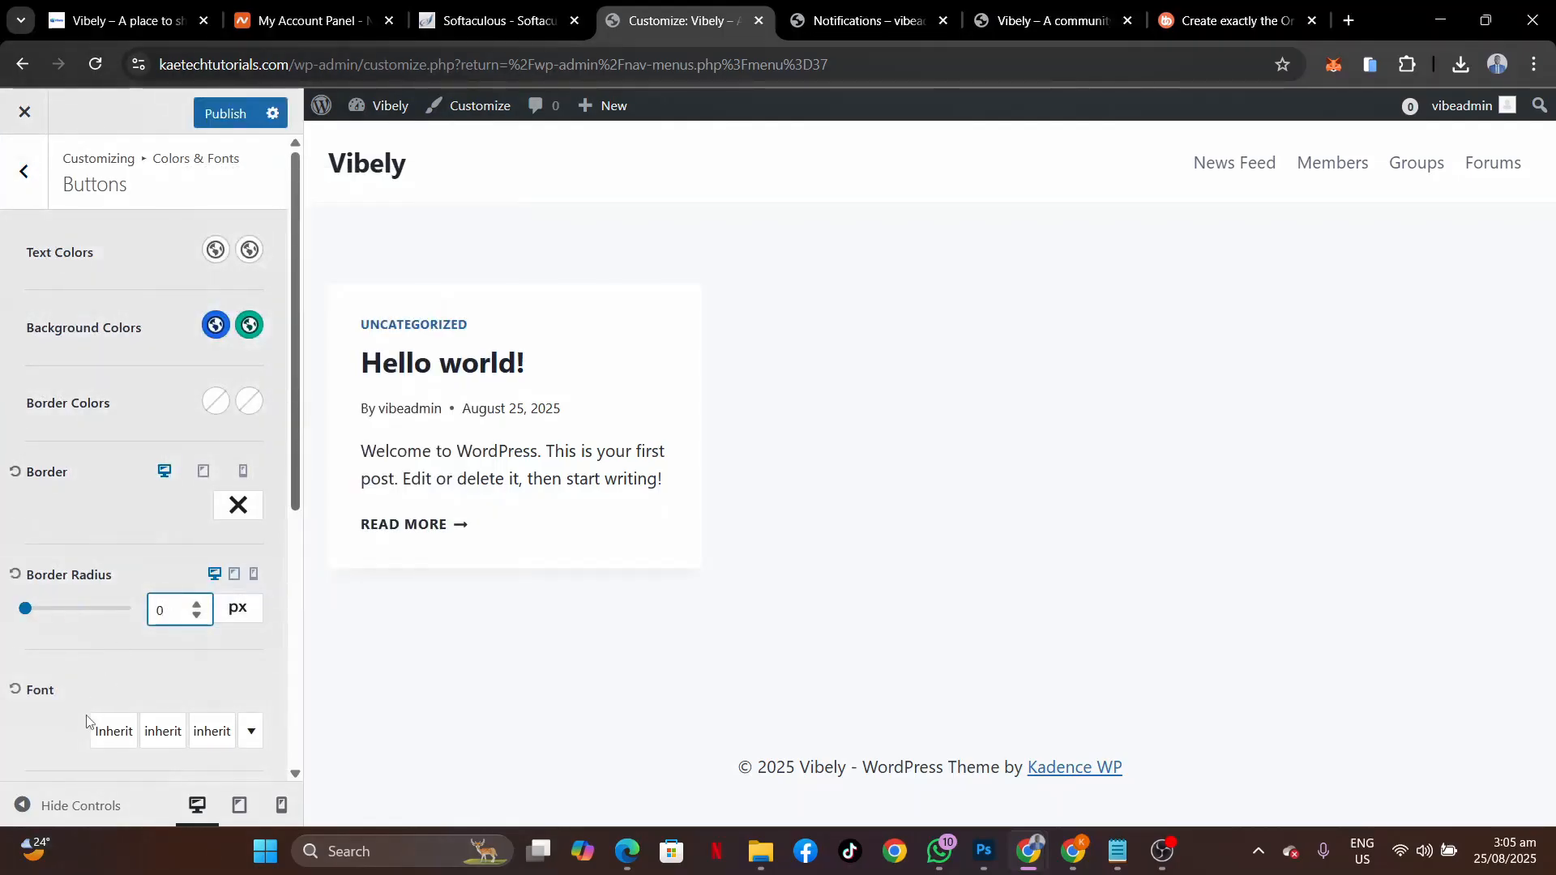
scroll(68, 740, down, 5)
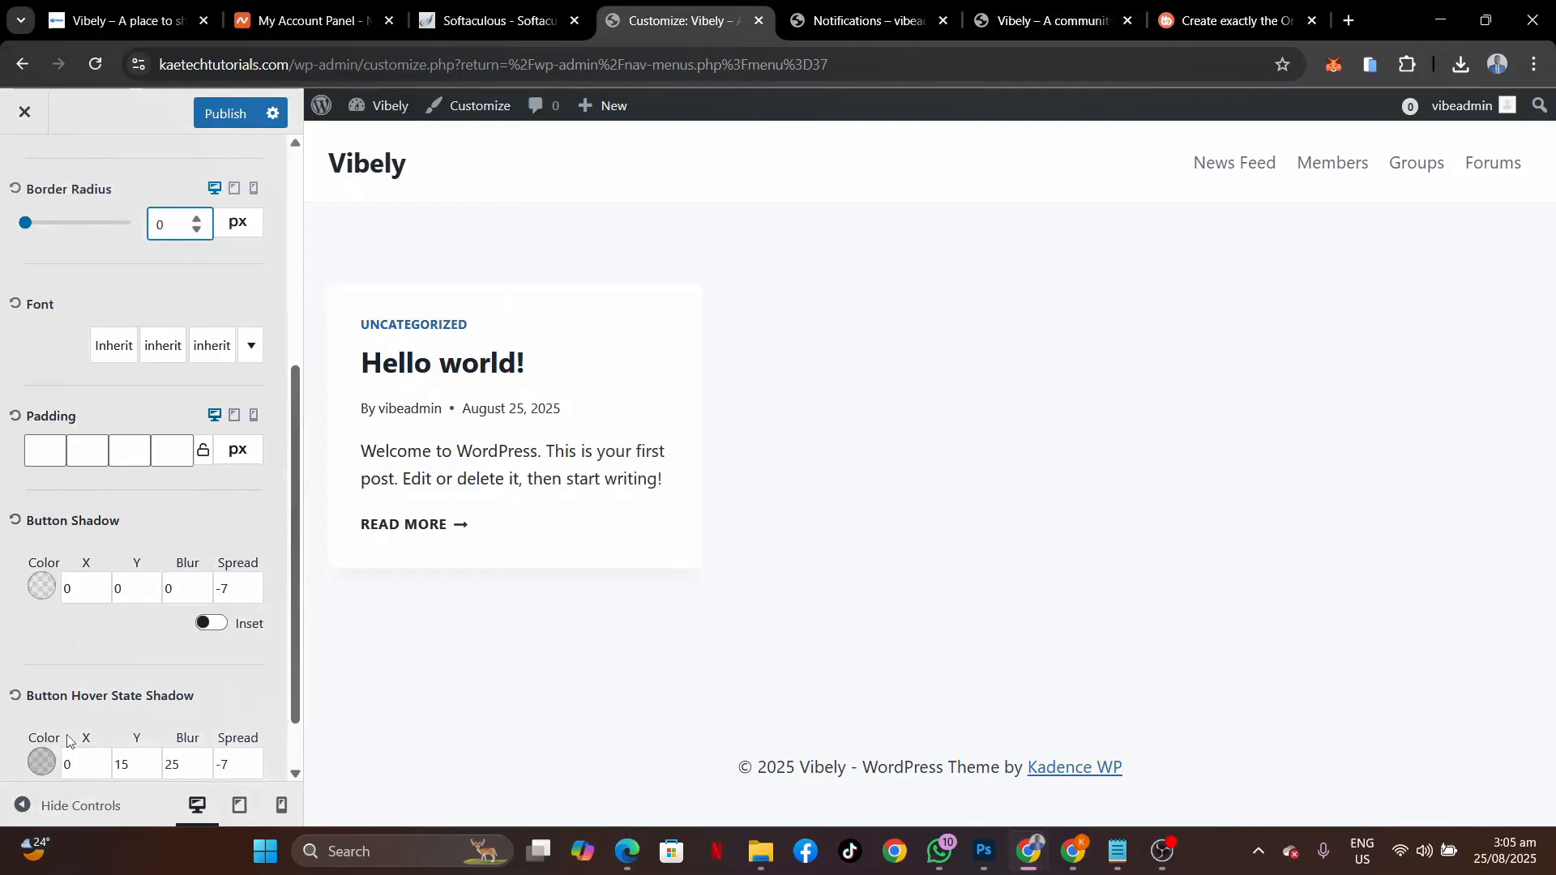
scroll(68, 740, down, 1)
scroll(70, 740, up, 6)
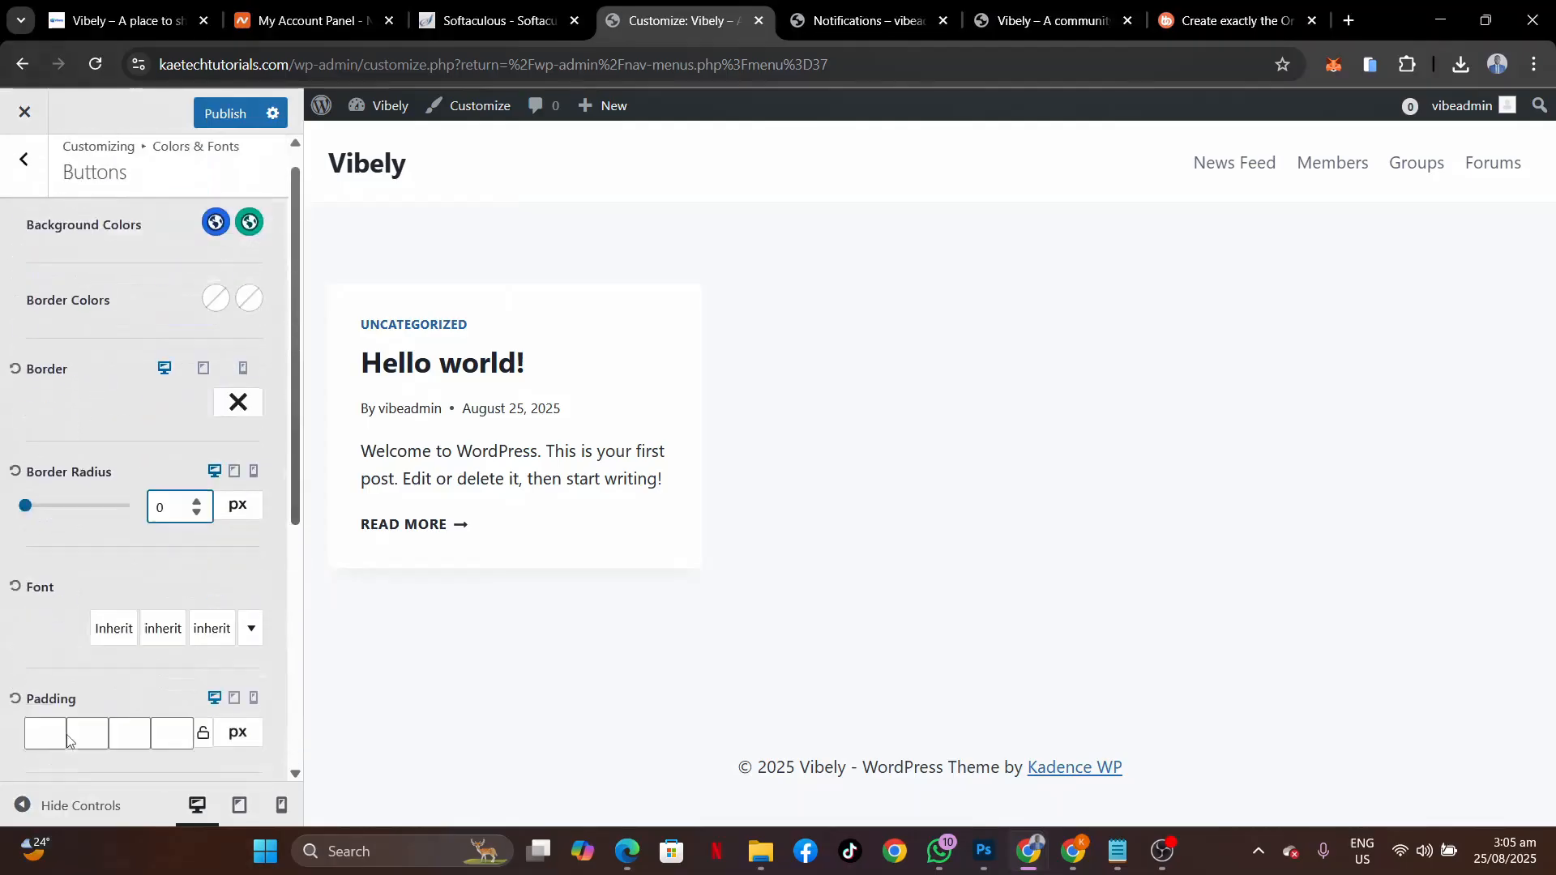
click(41, 203)
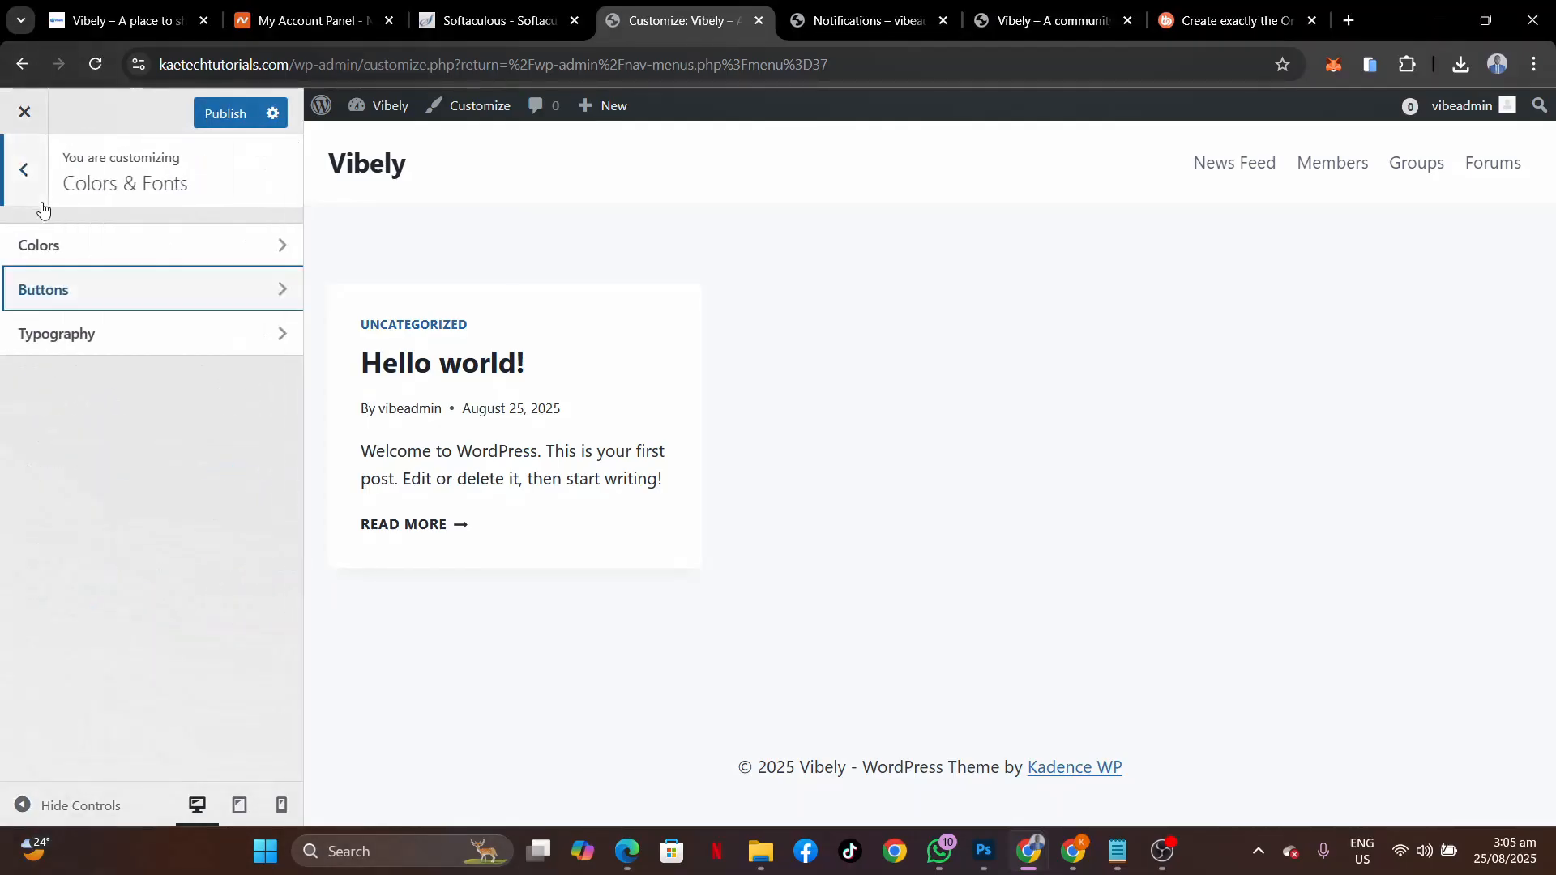
Choose Open Sans as the Typography base font and publish the change.
click(133, 336)
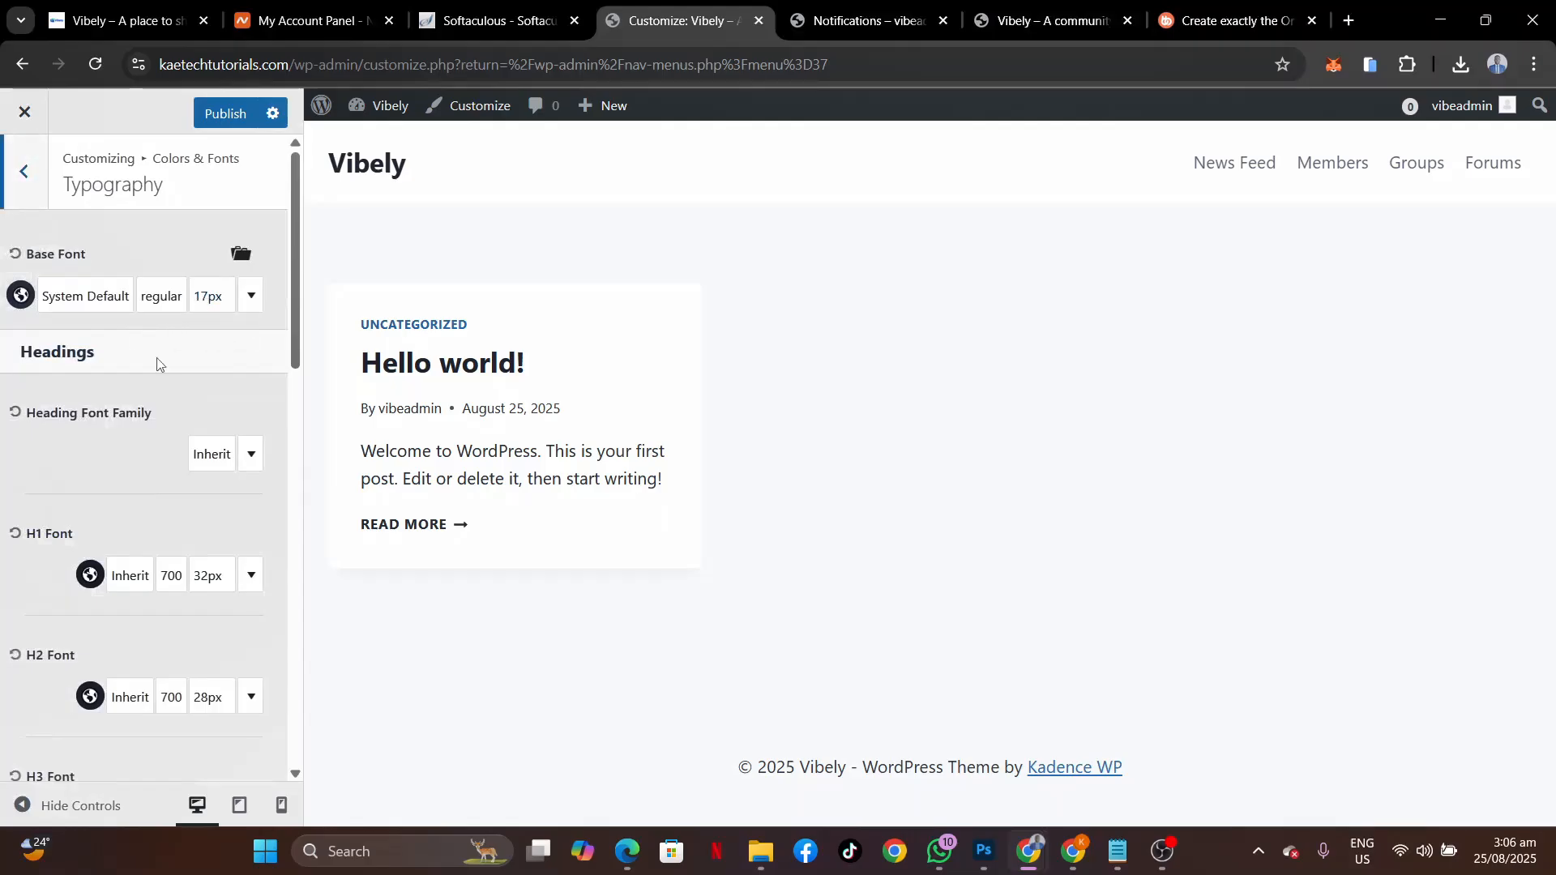
click(76, 302)
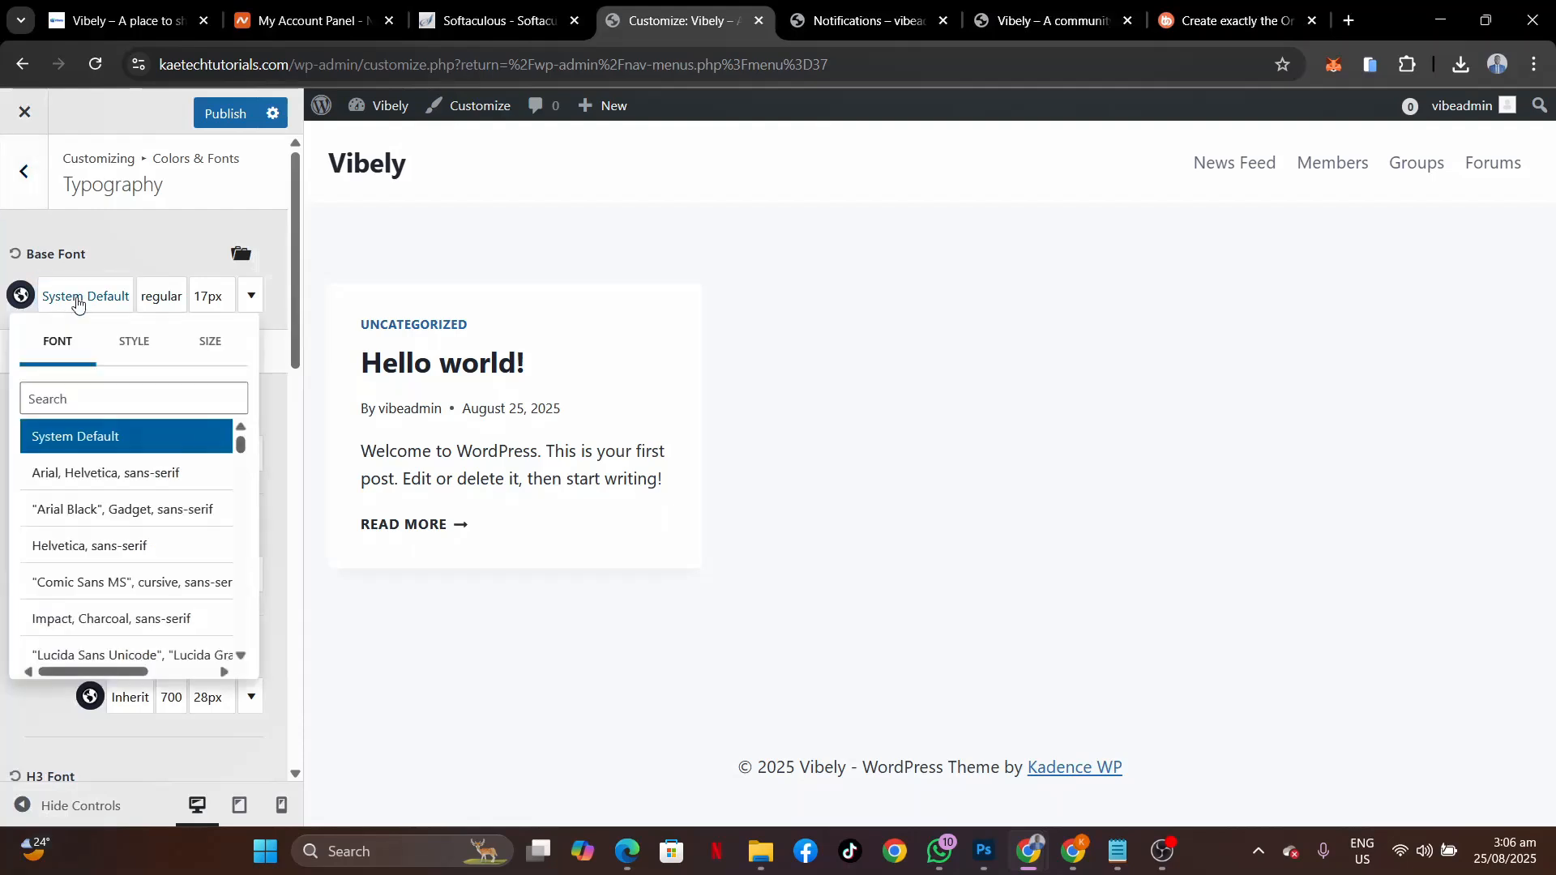
click(117, 396)
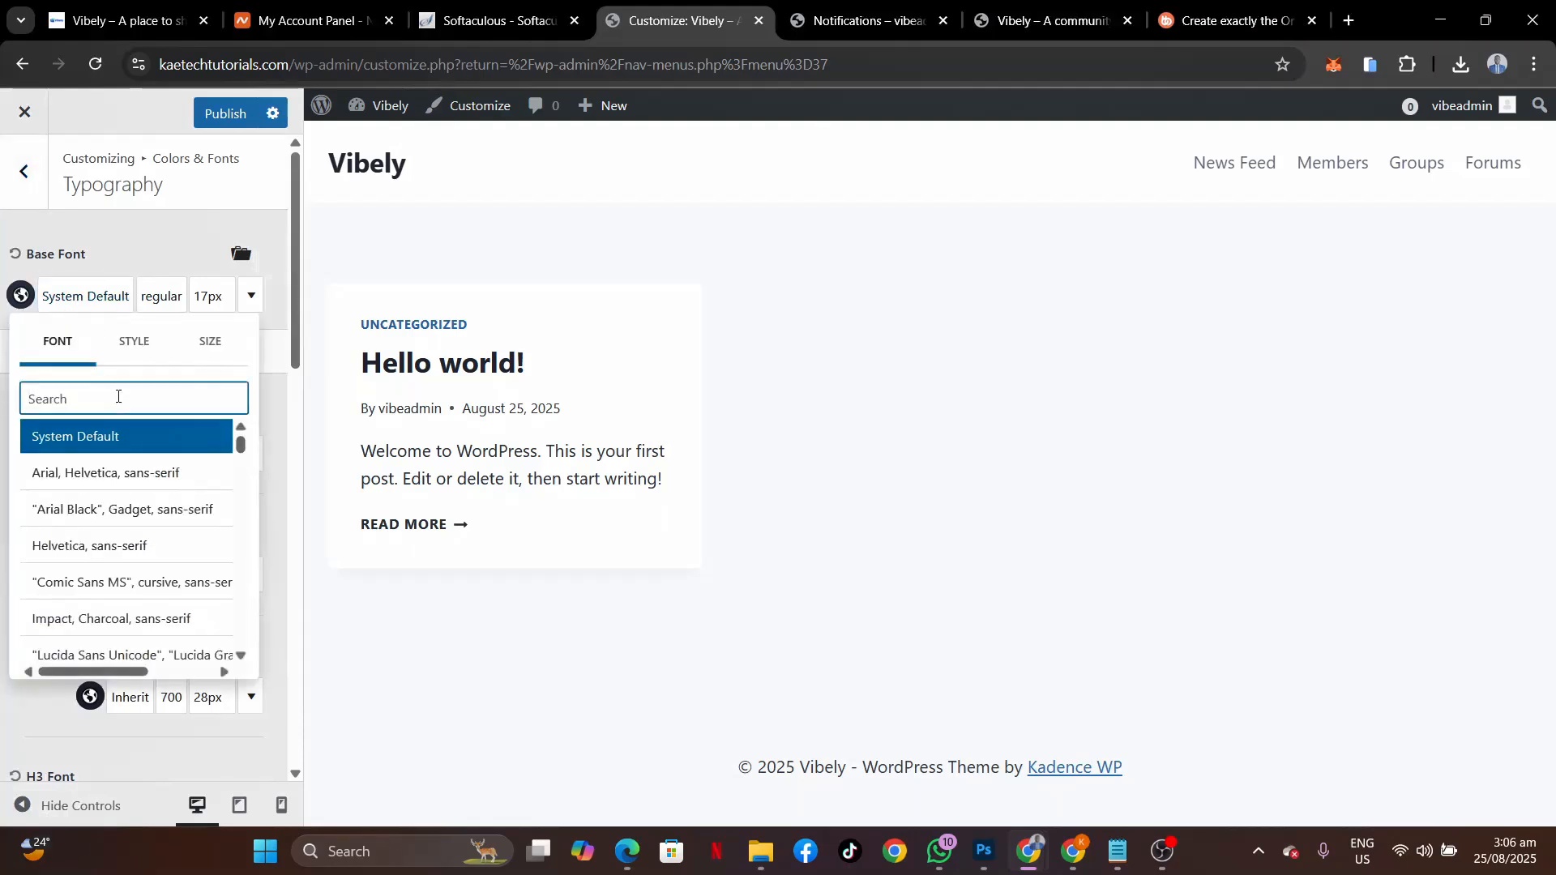
text(open)
click(70, 439)
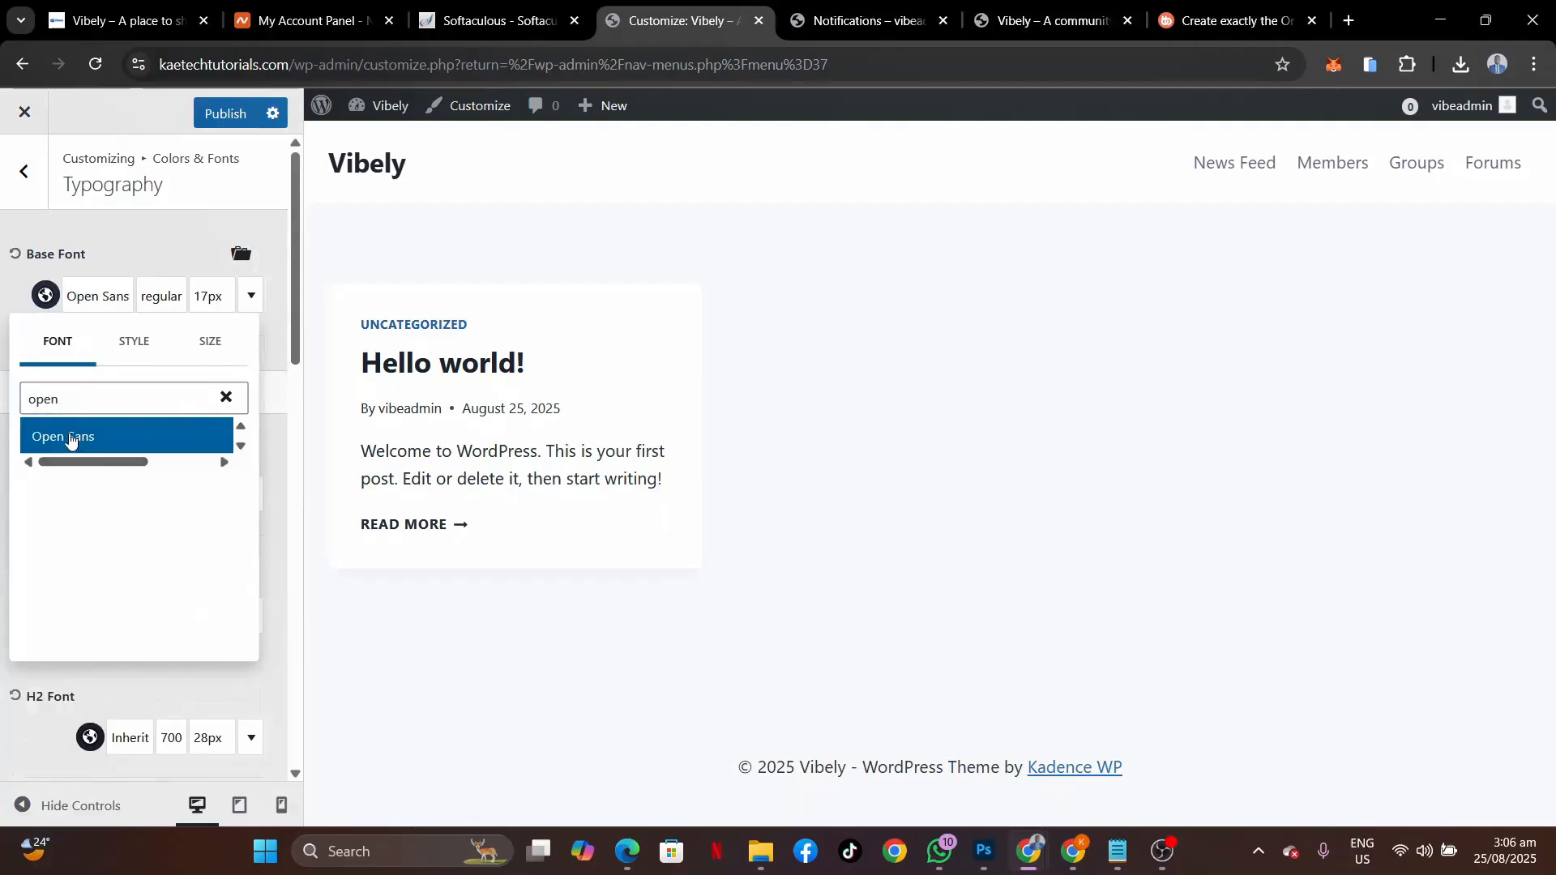
click(5, 300)
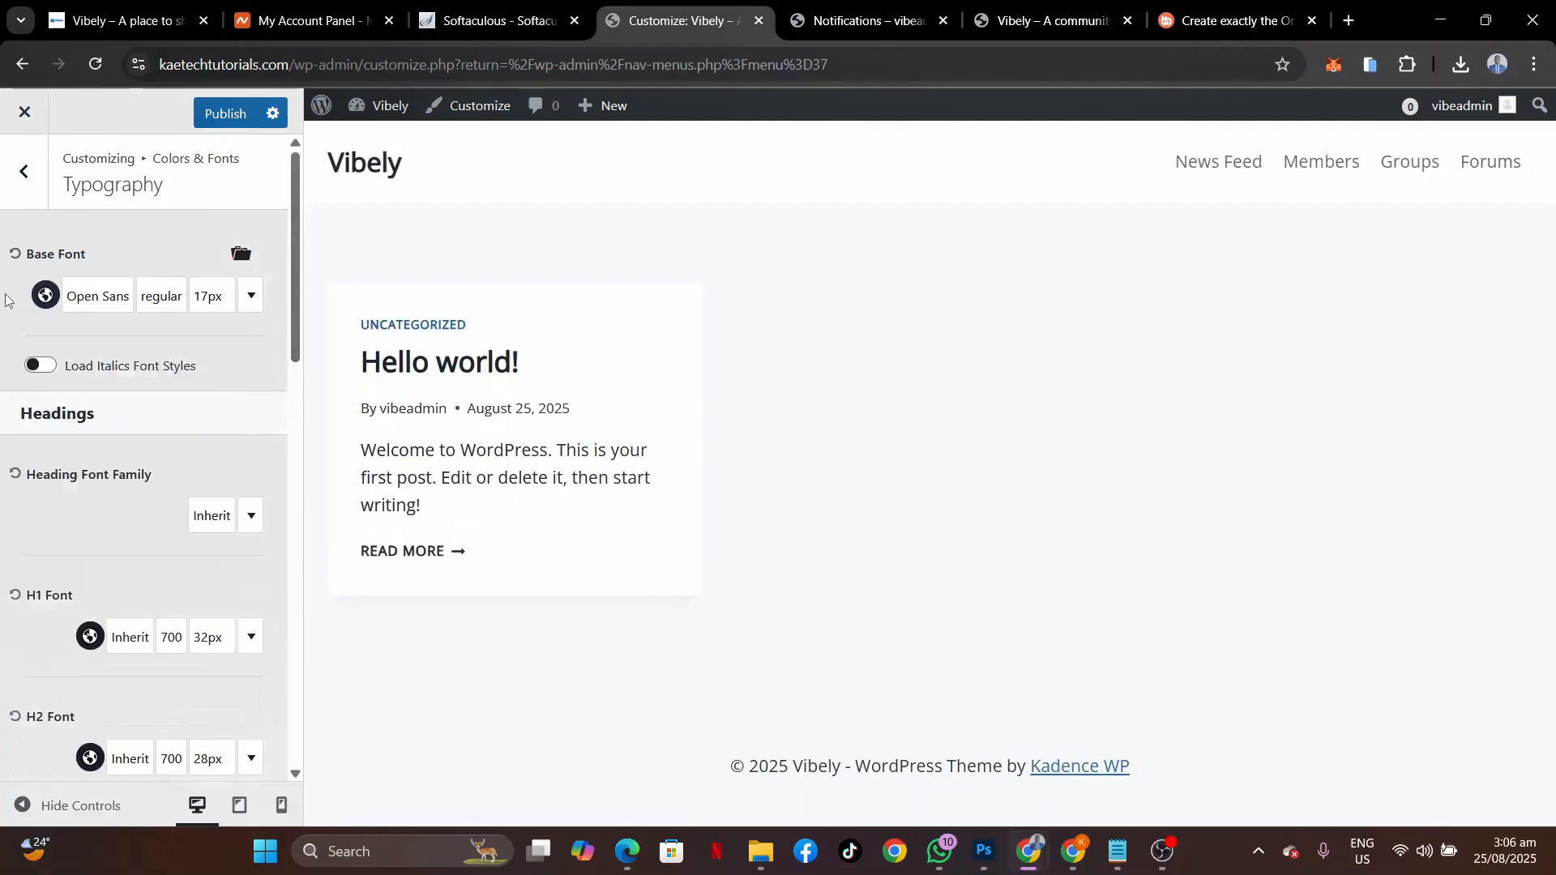
scroll(109, 445, down, 2)
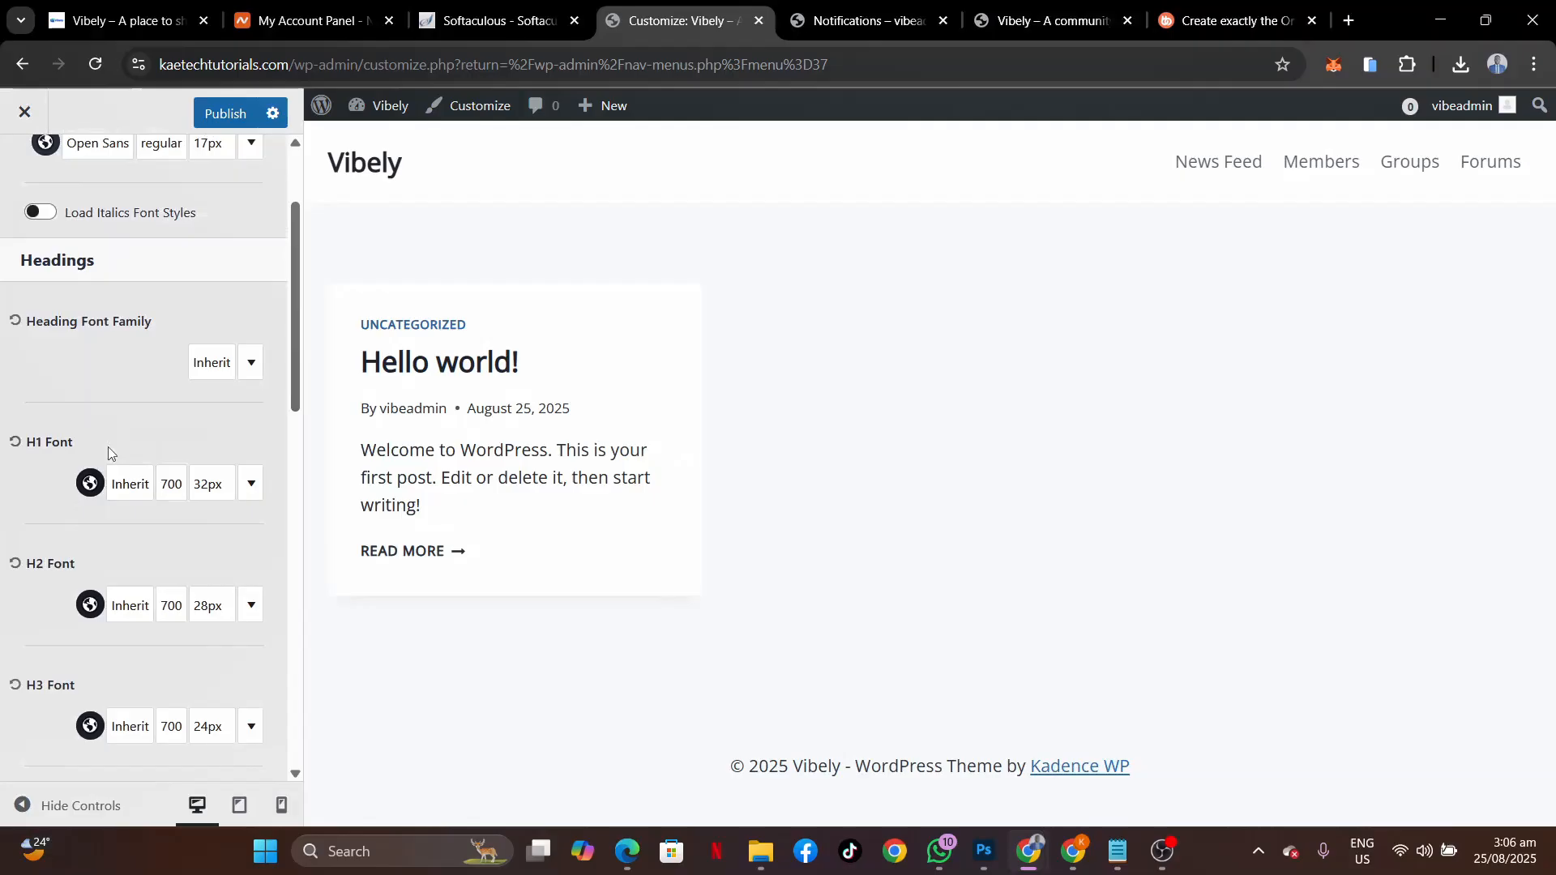
scroll(109, 446, up, 3)
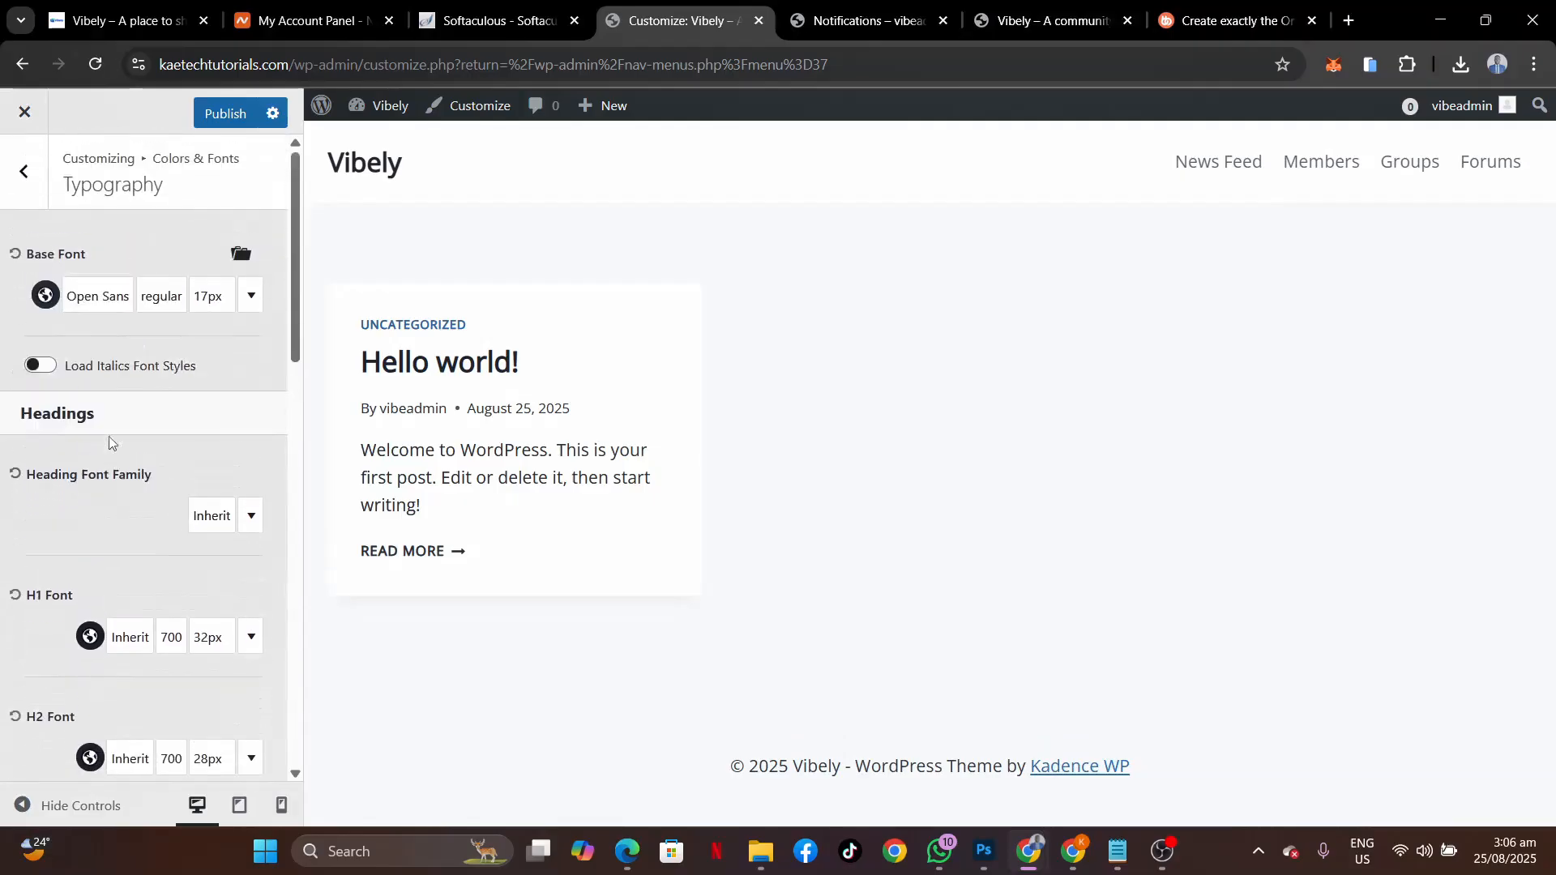
click(232, 112)
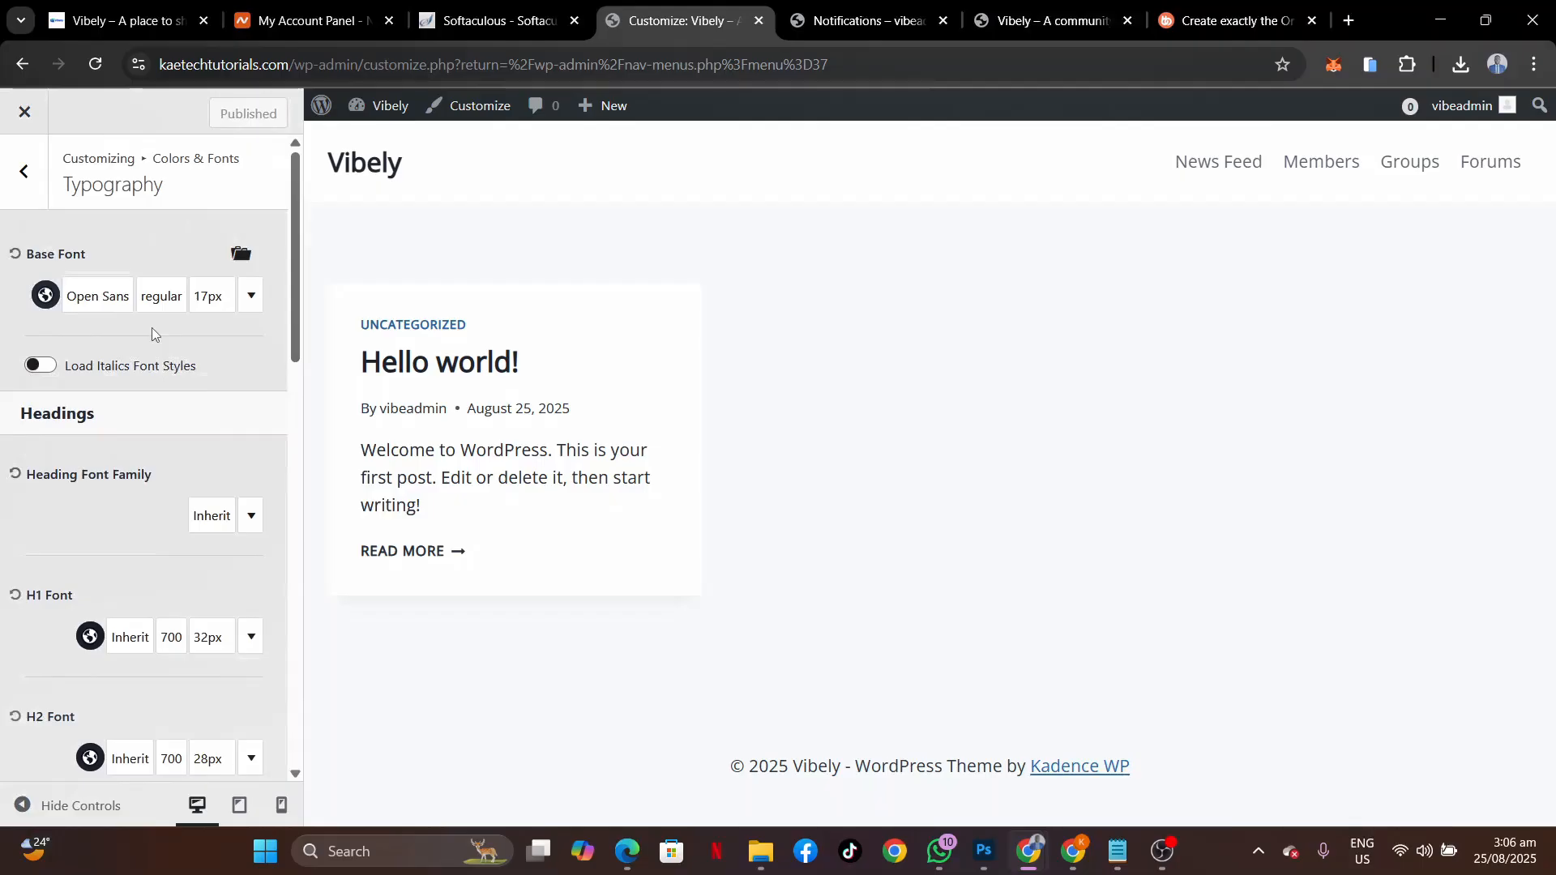
click(25, 172)
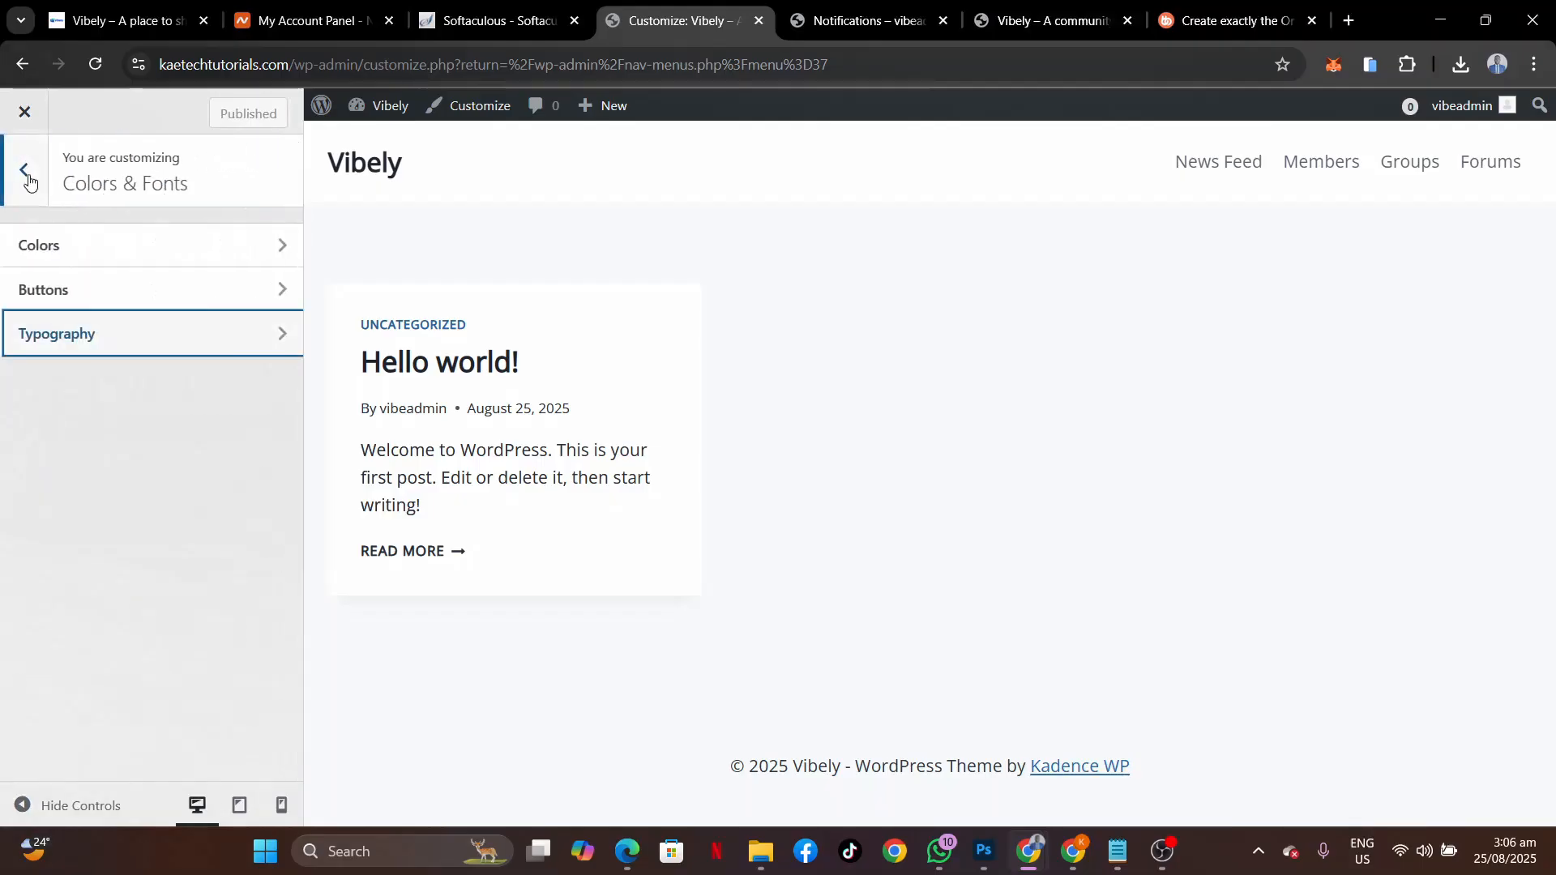
Set the header Logo Layout to Logo and use vibely-logo.png, uncropped, as the site logo.
click(27, 174)
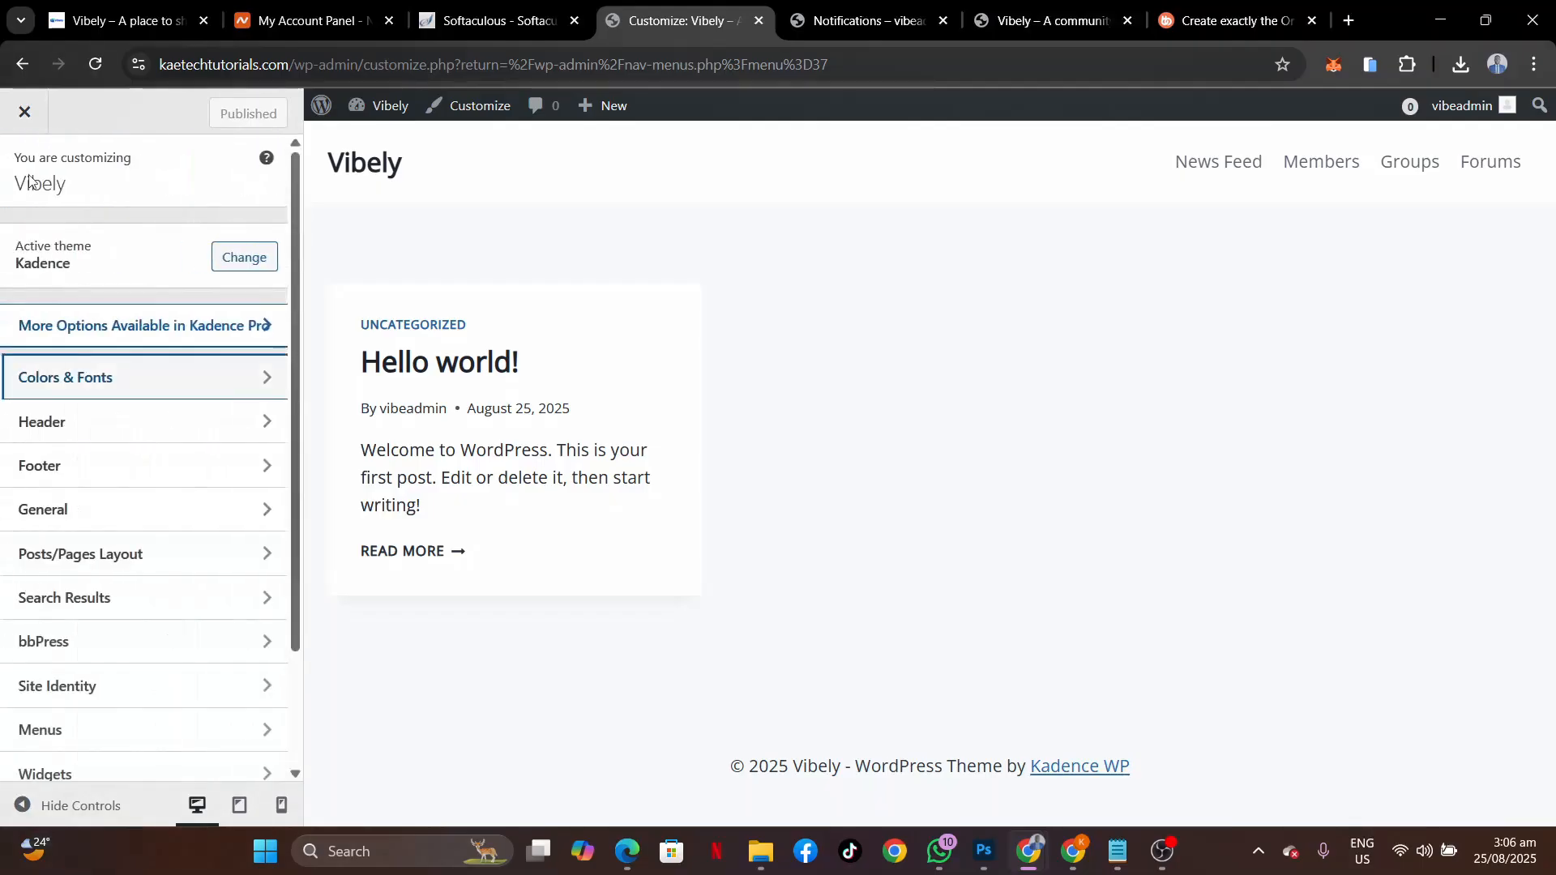
click(77, 427)
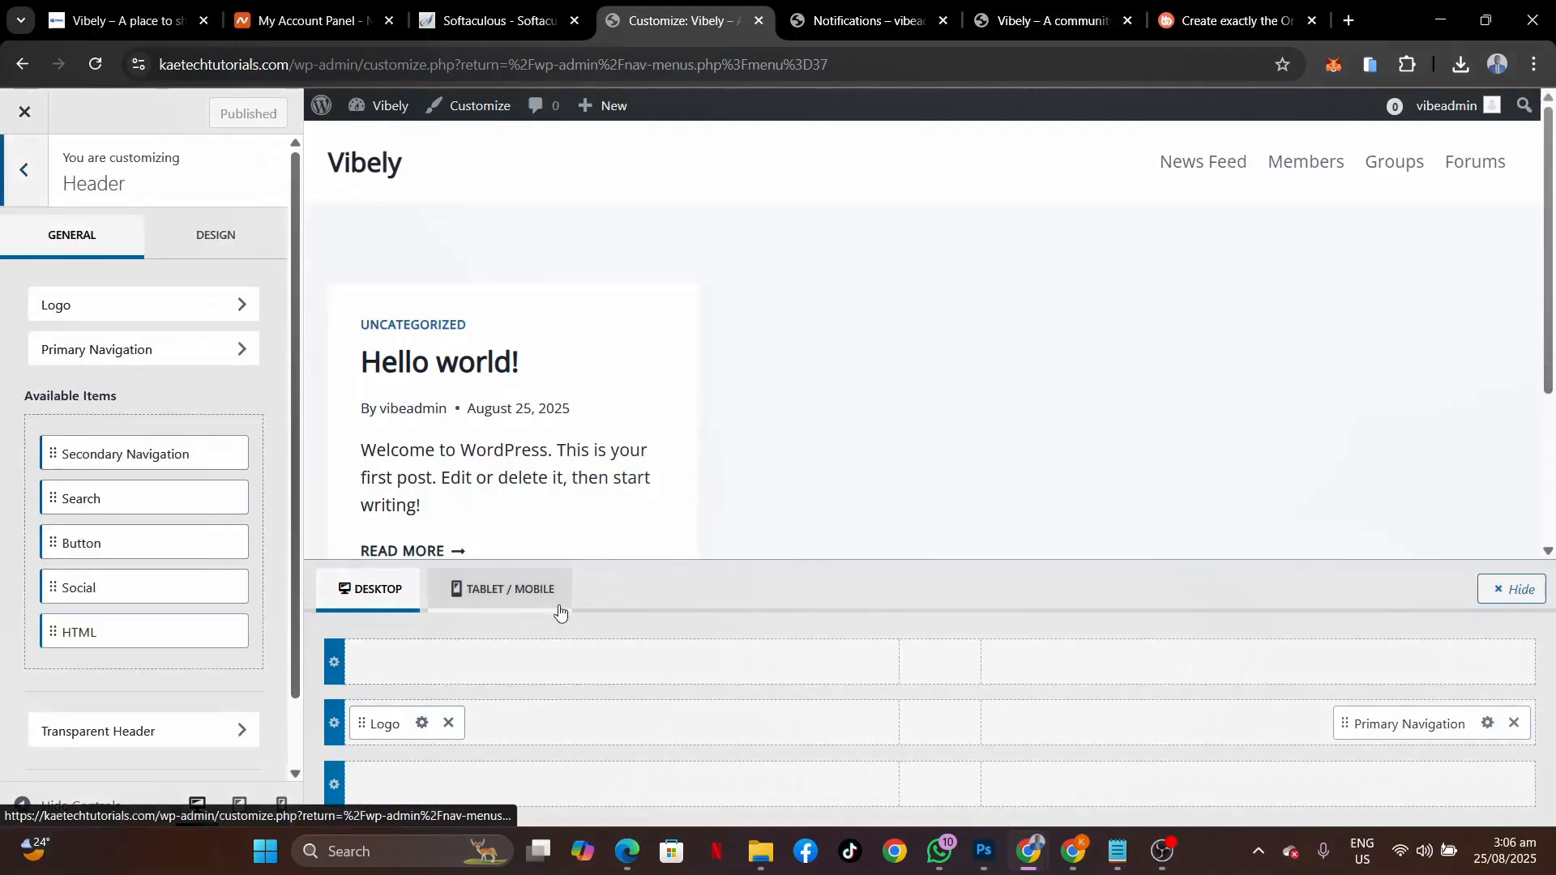
click(422, 724)
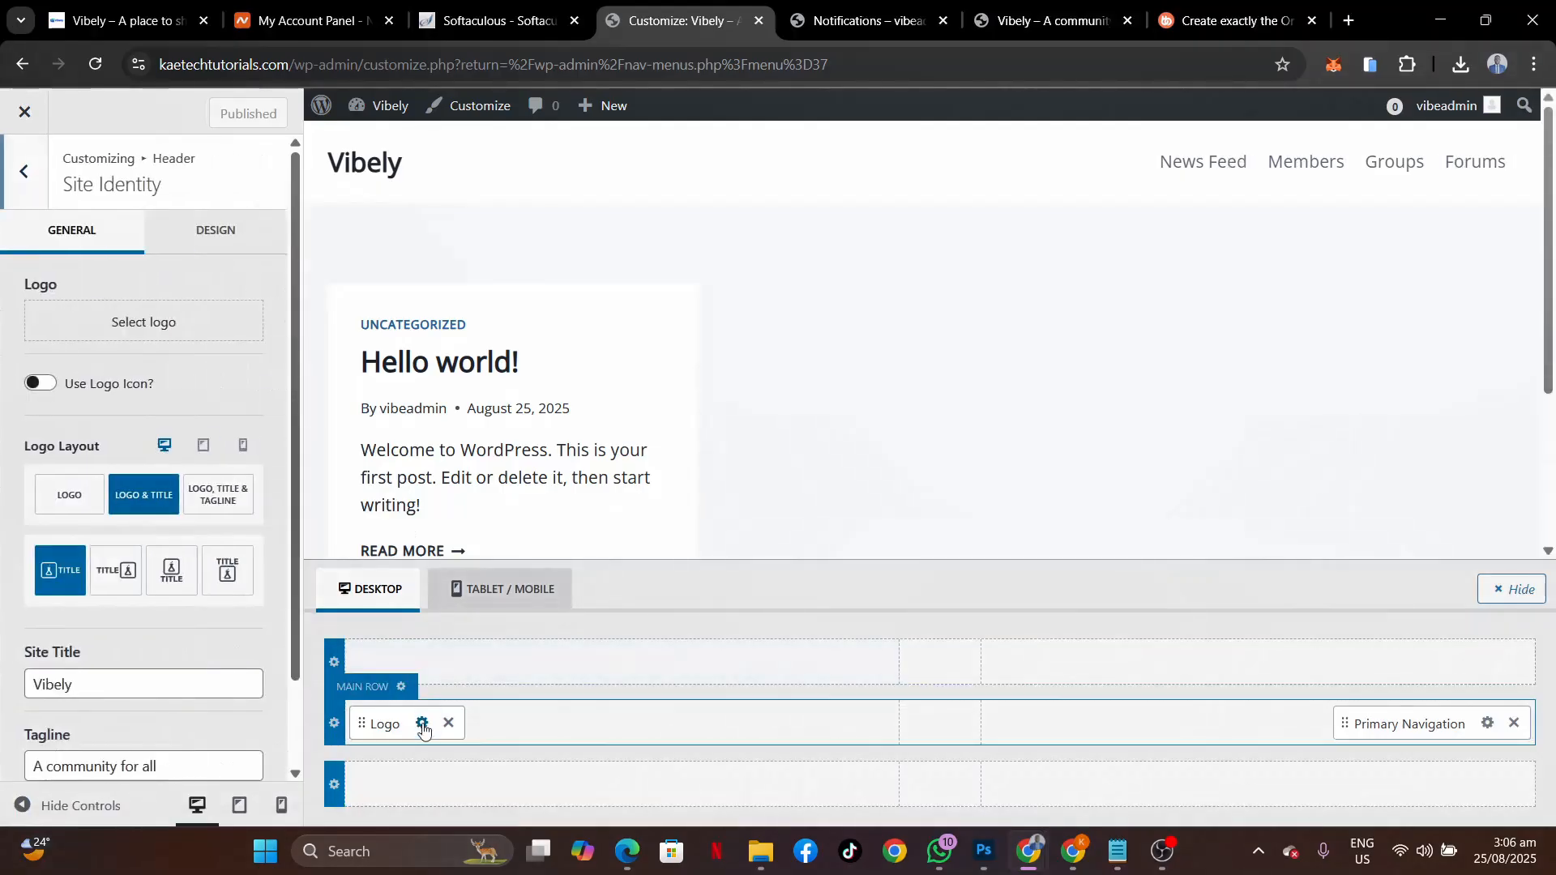
click(75, 502)
click(130, 328)
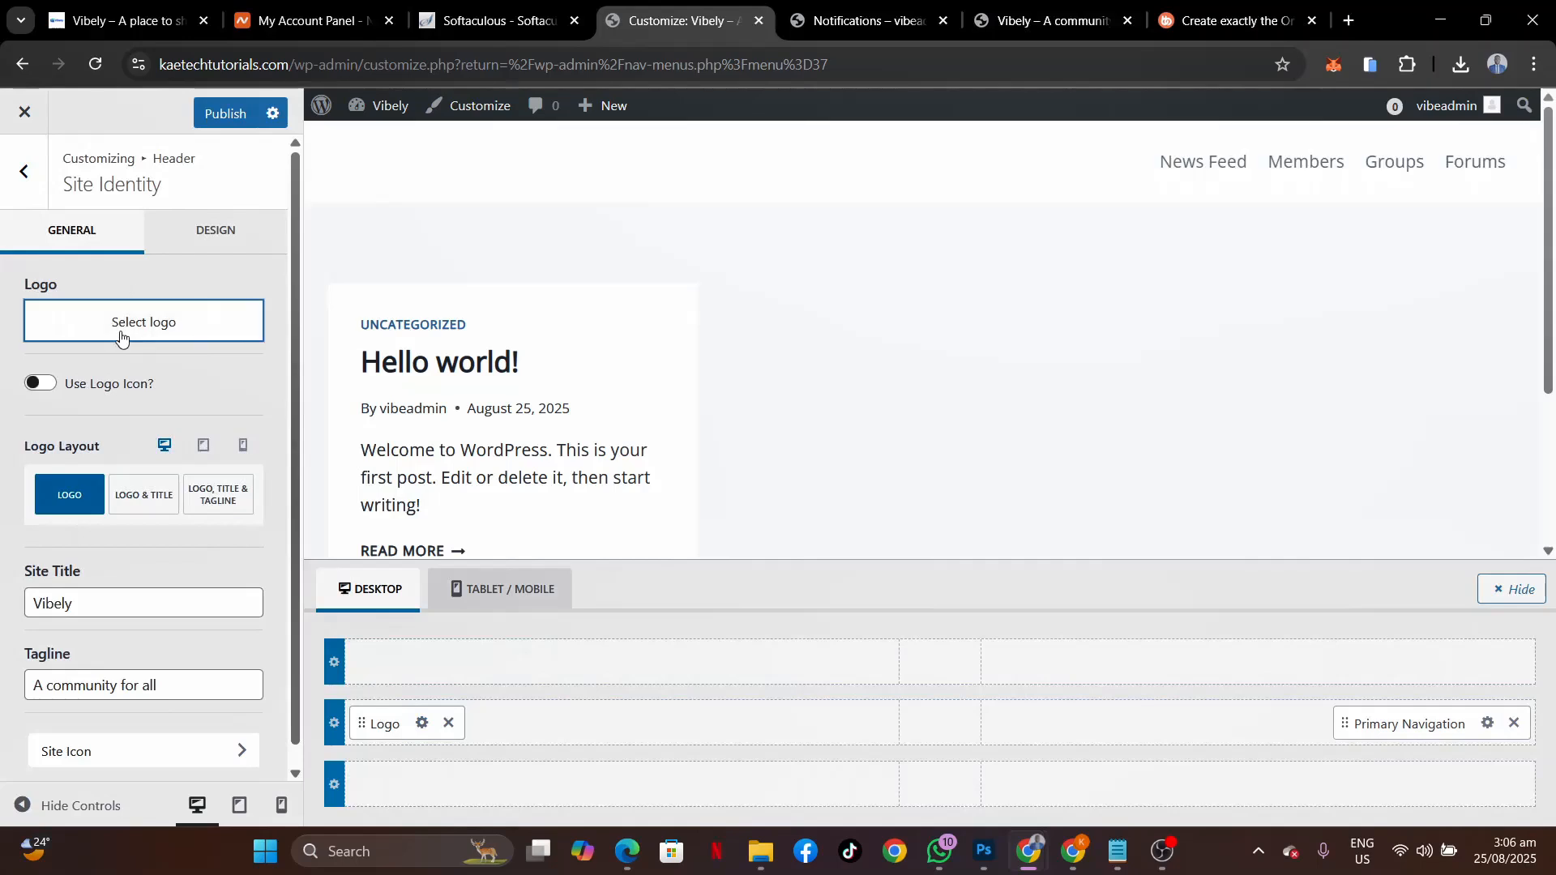
click(438, 392)
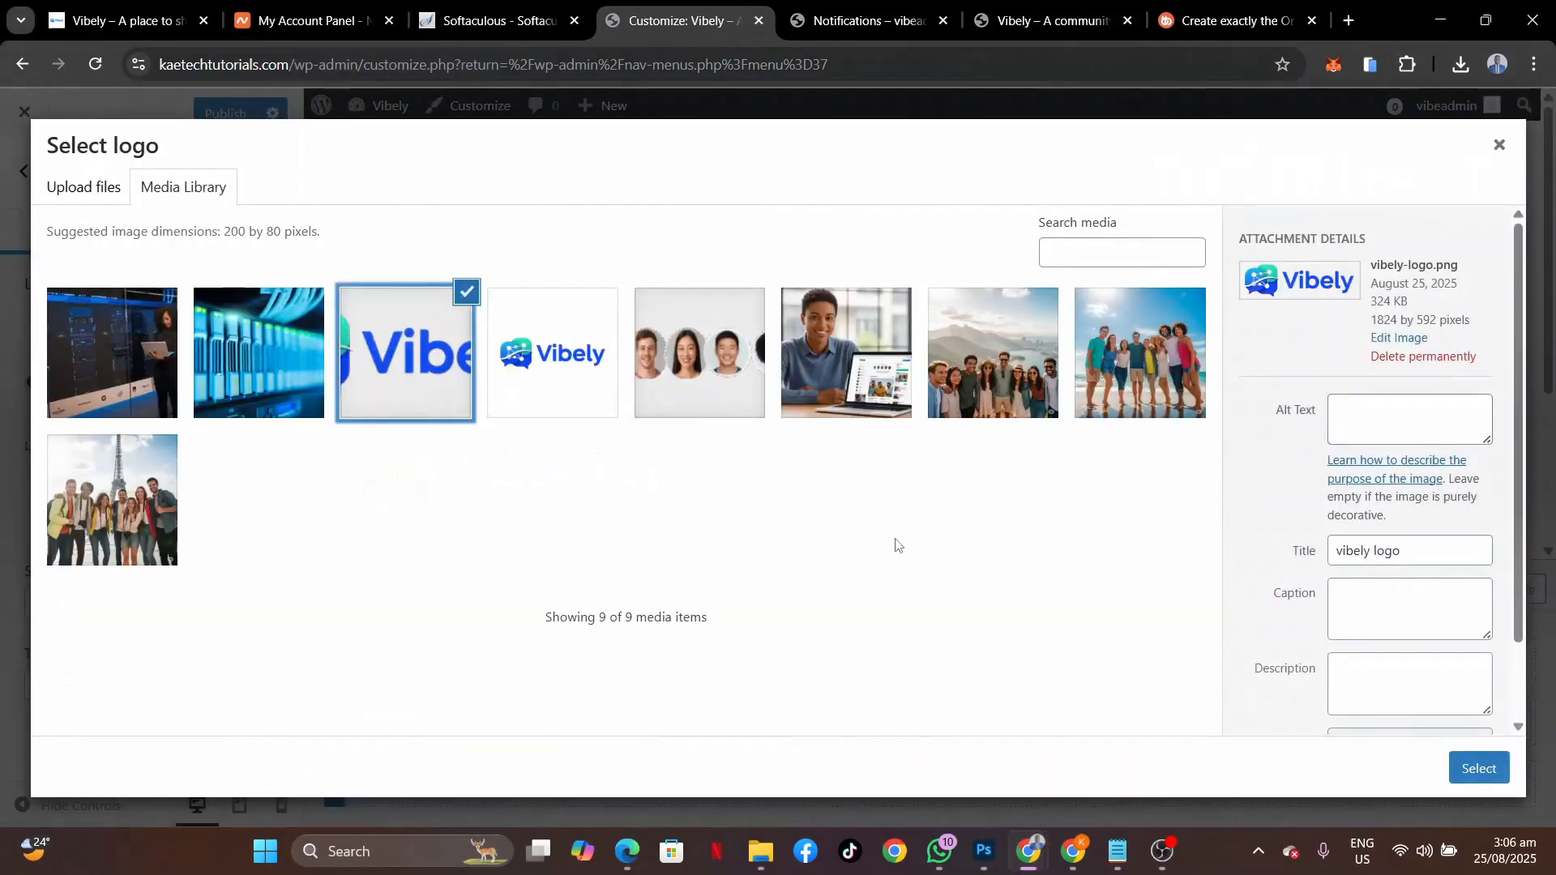
click(1475, 770)
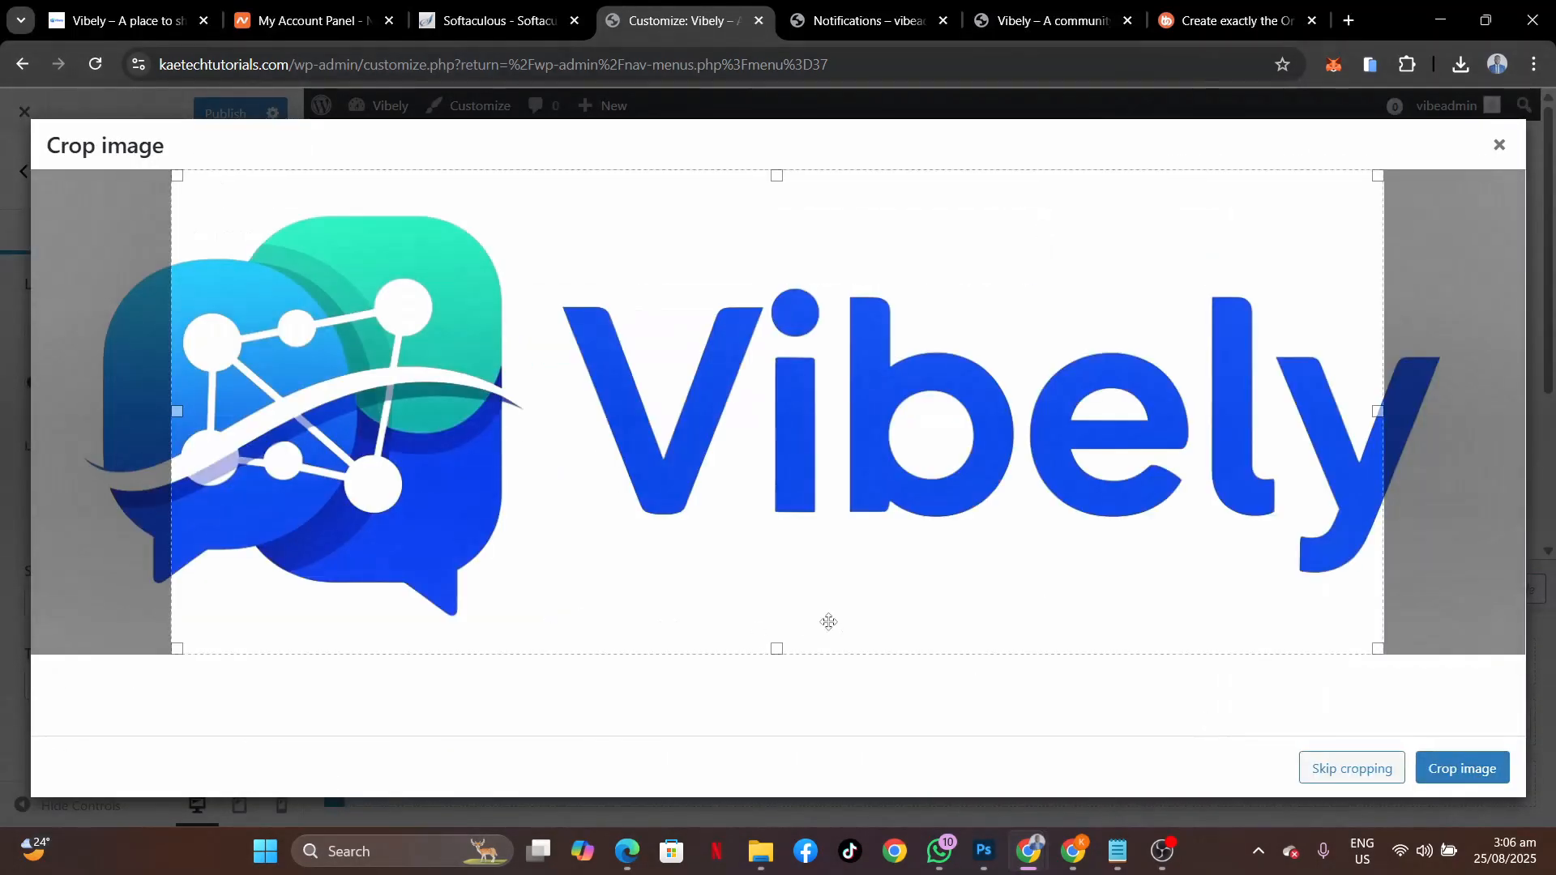
click(1368, 776)
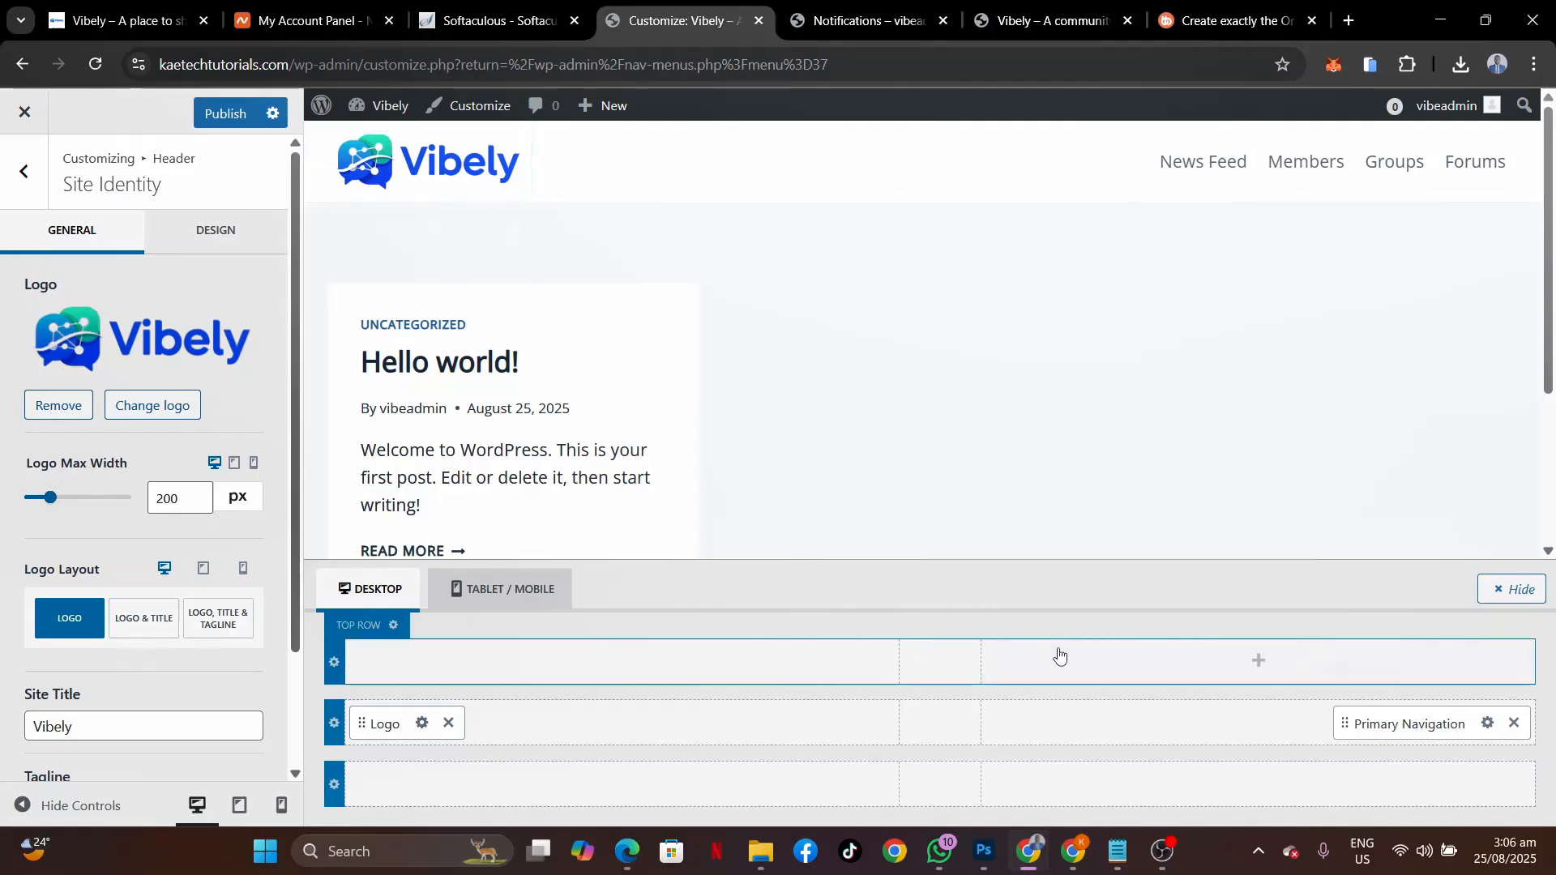
Add a Button element to the header main row and select its label text in Header Button settings.
click(1260, 721)
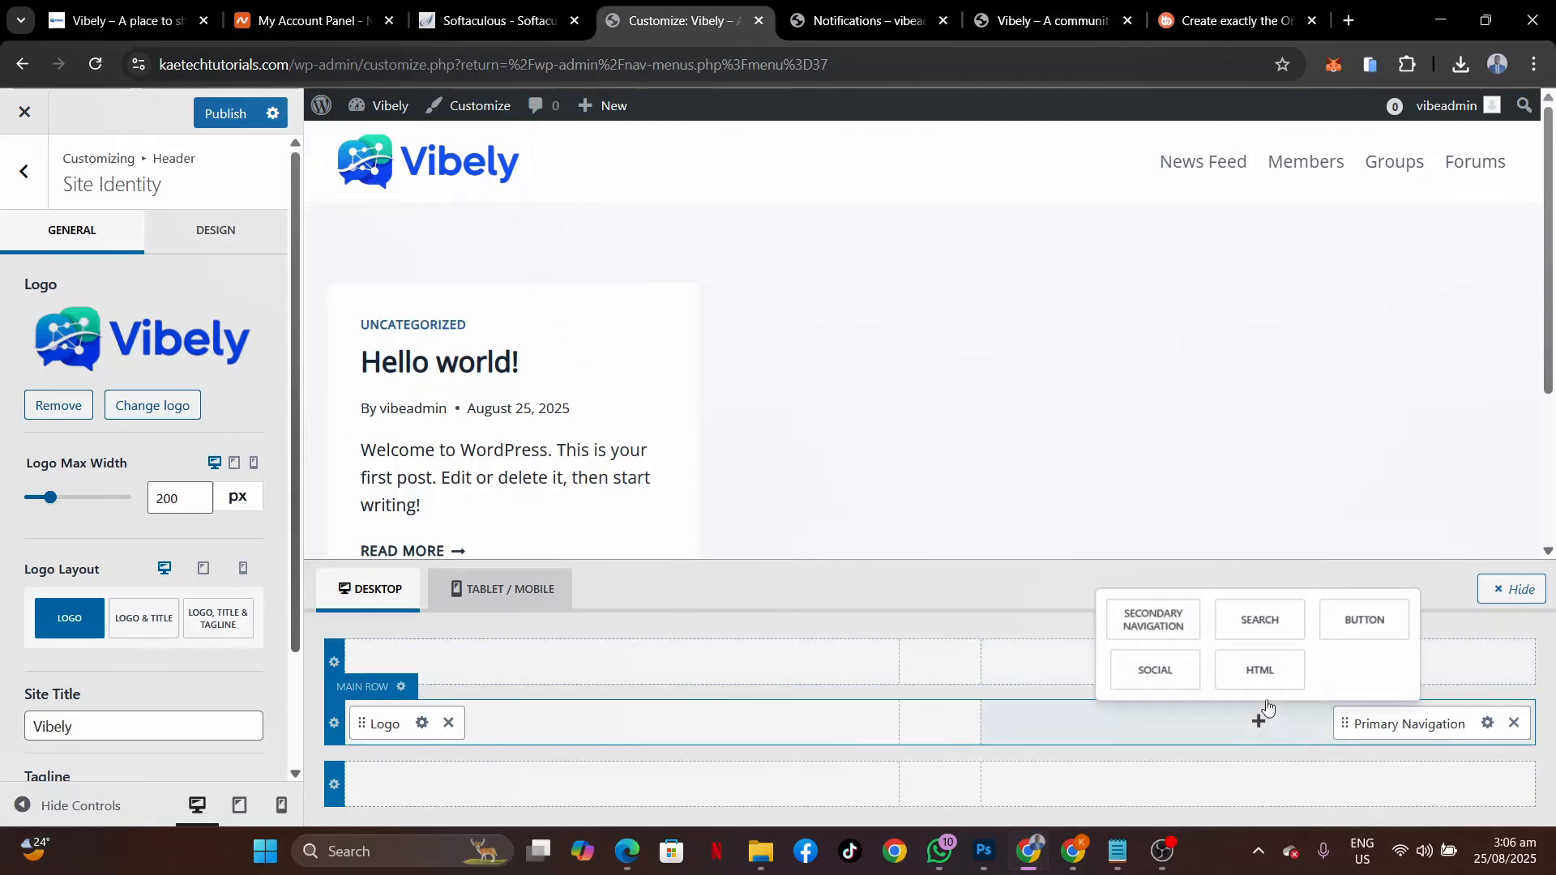
click(1360, 620)
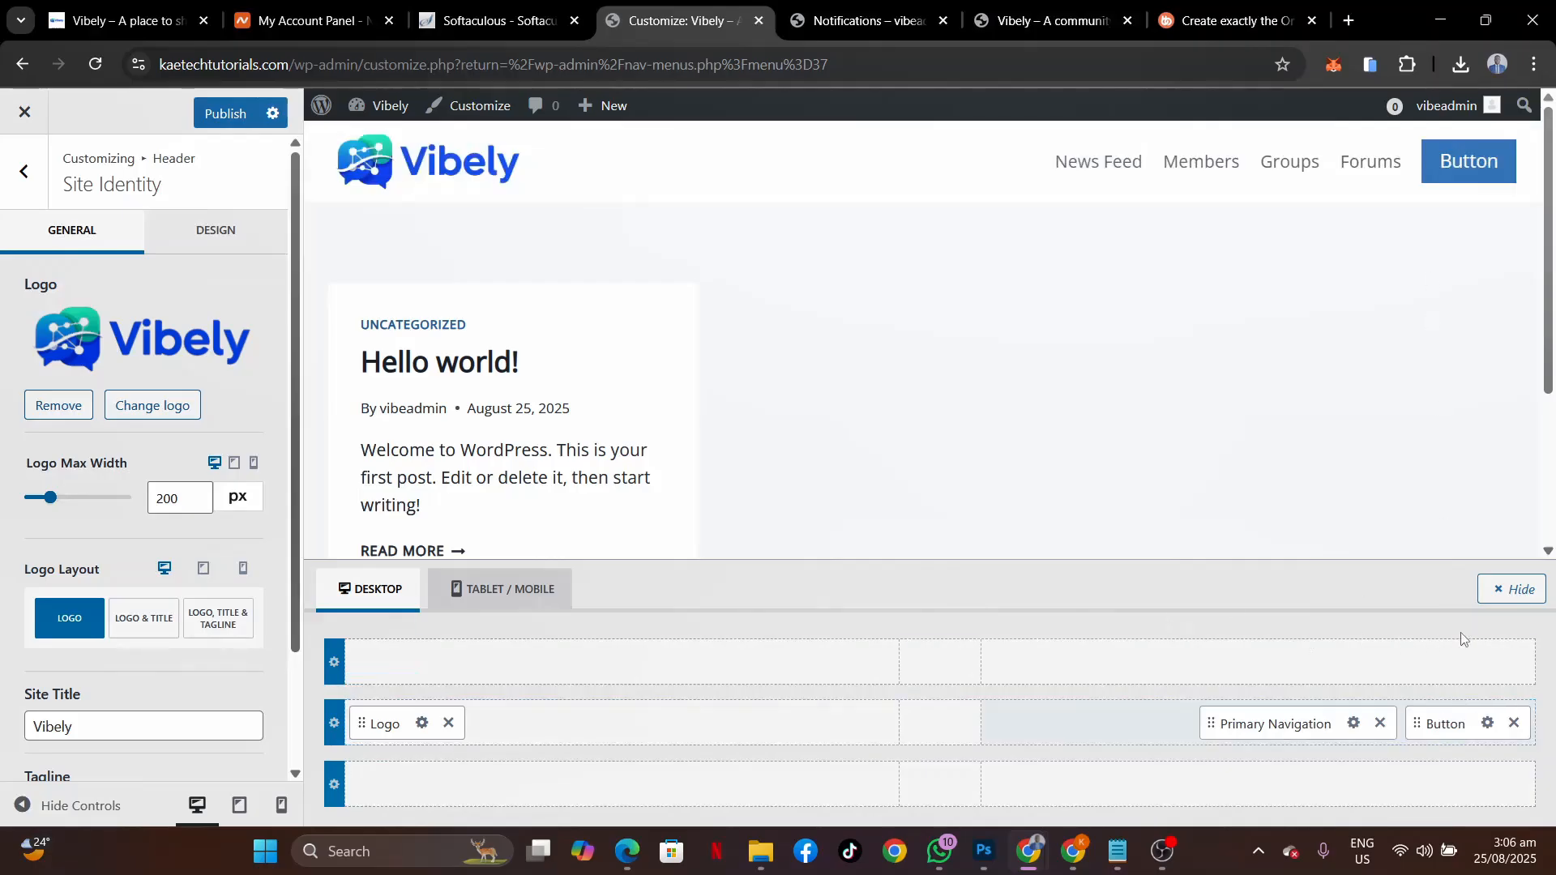
click(1488, 724)
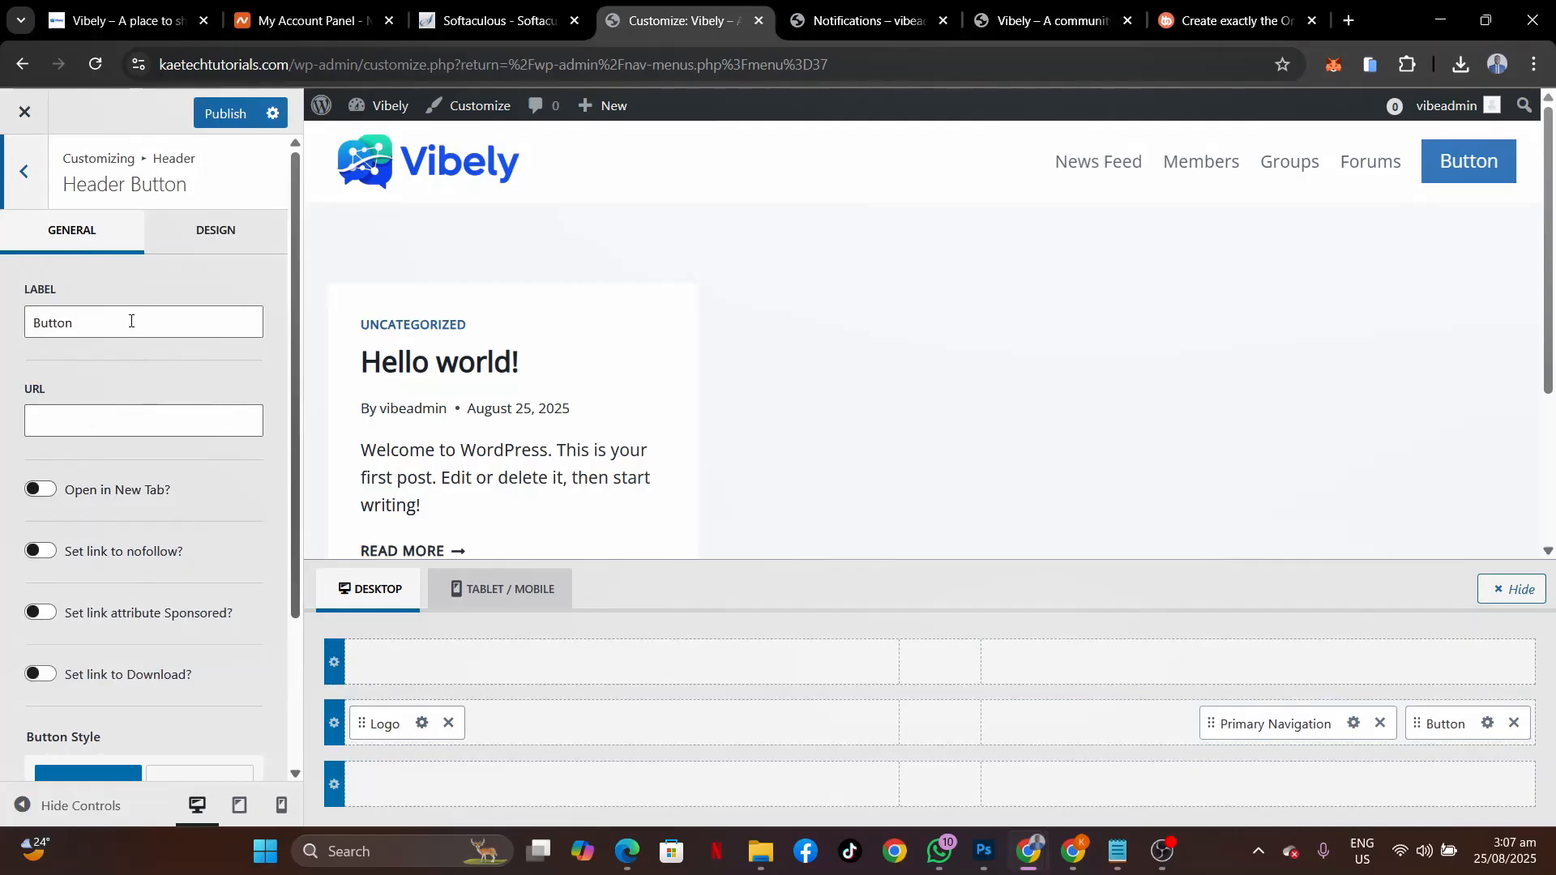
drag(131, 321, 0, 331)
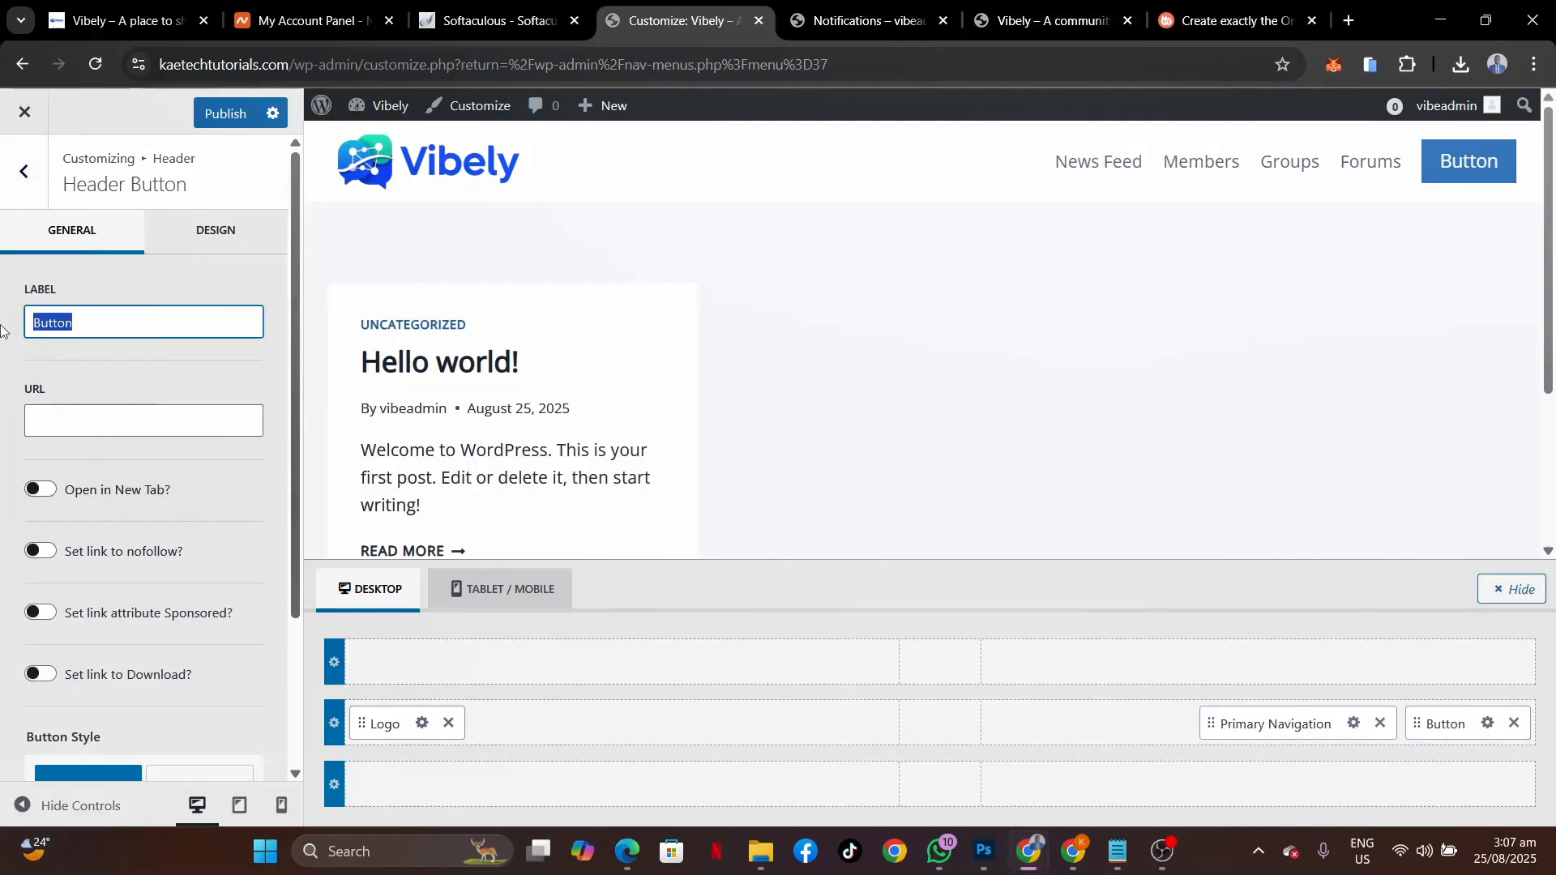
click(138, 21)
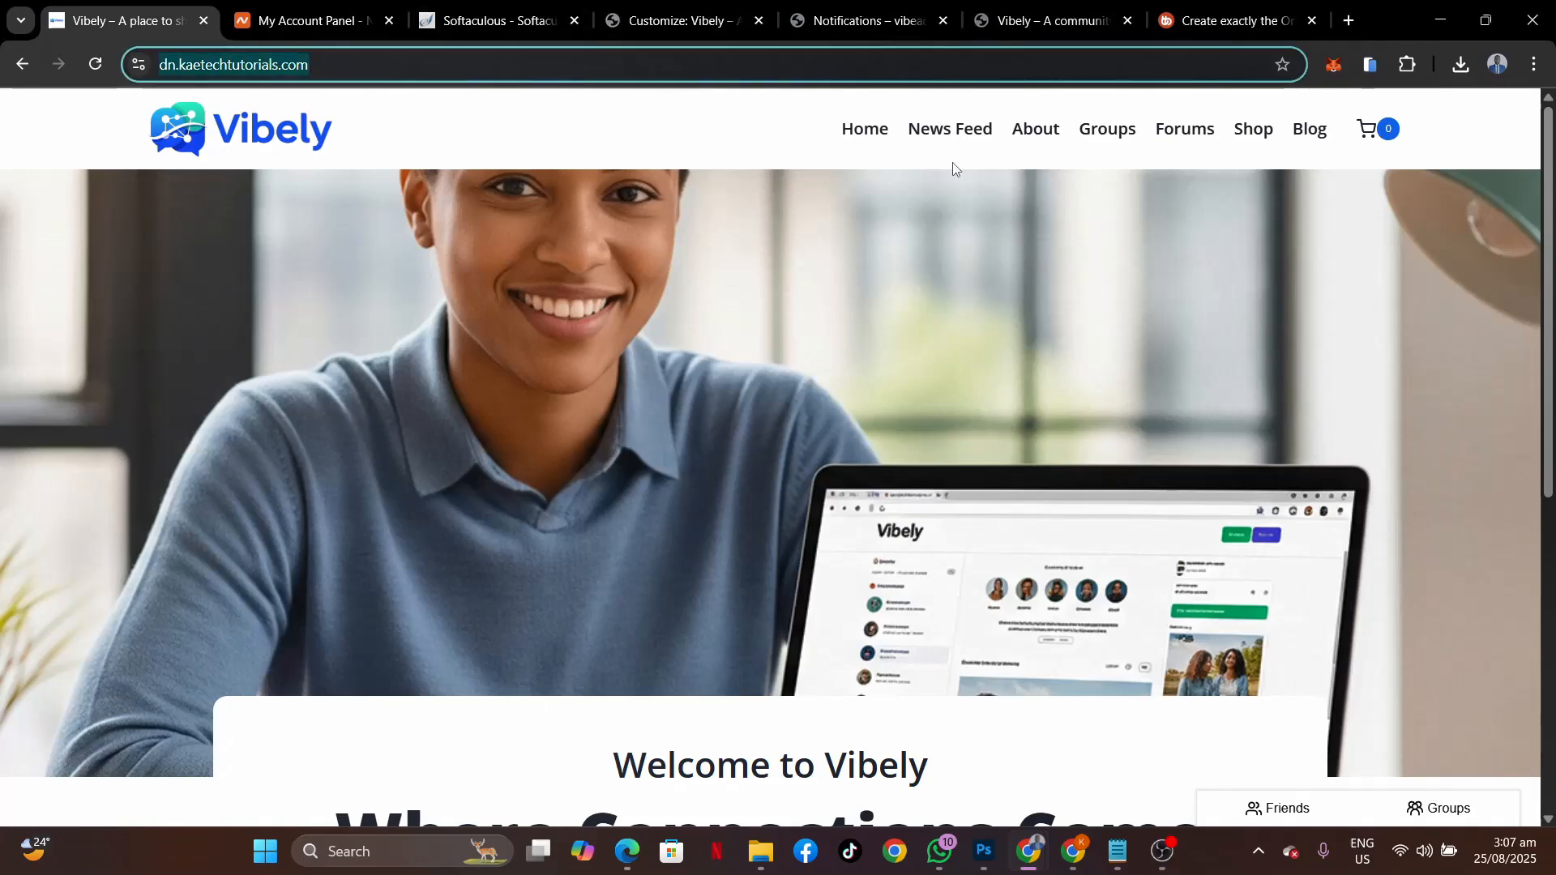
mouse_move(1026, 866)
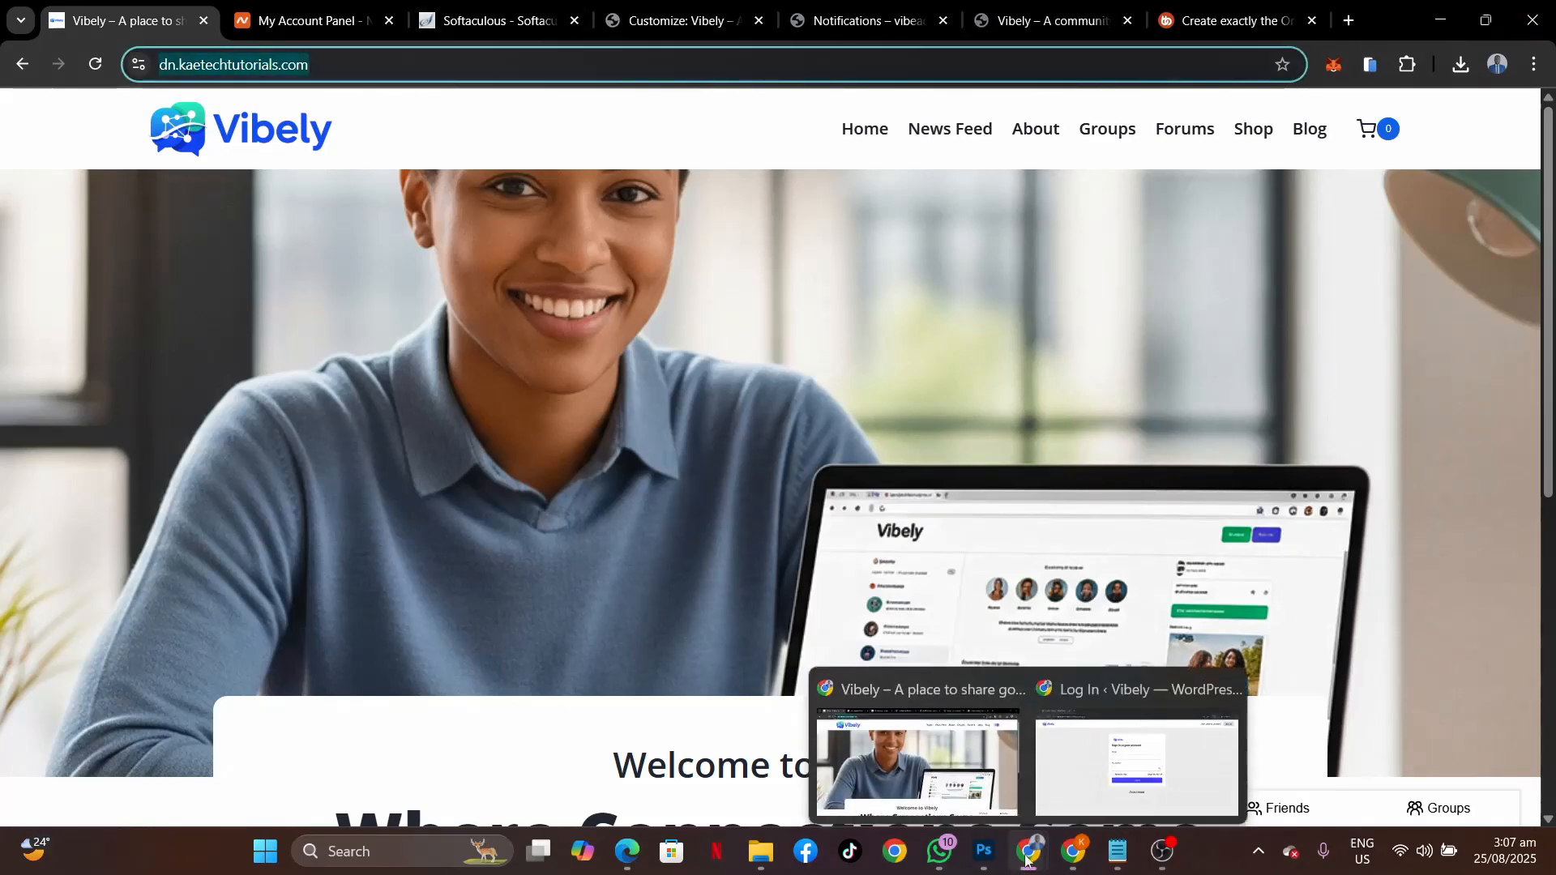
click(1102, 762)
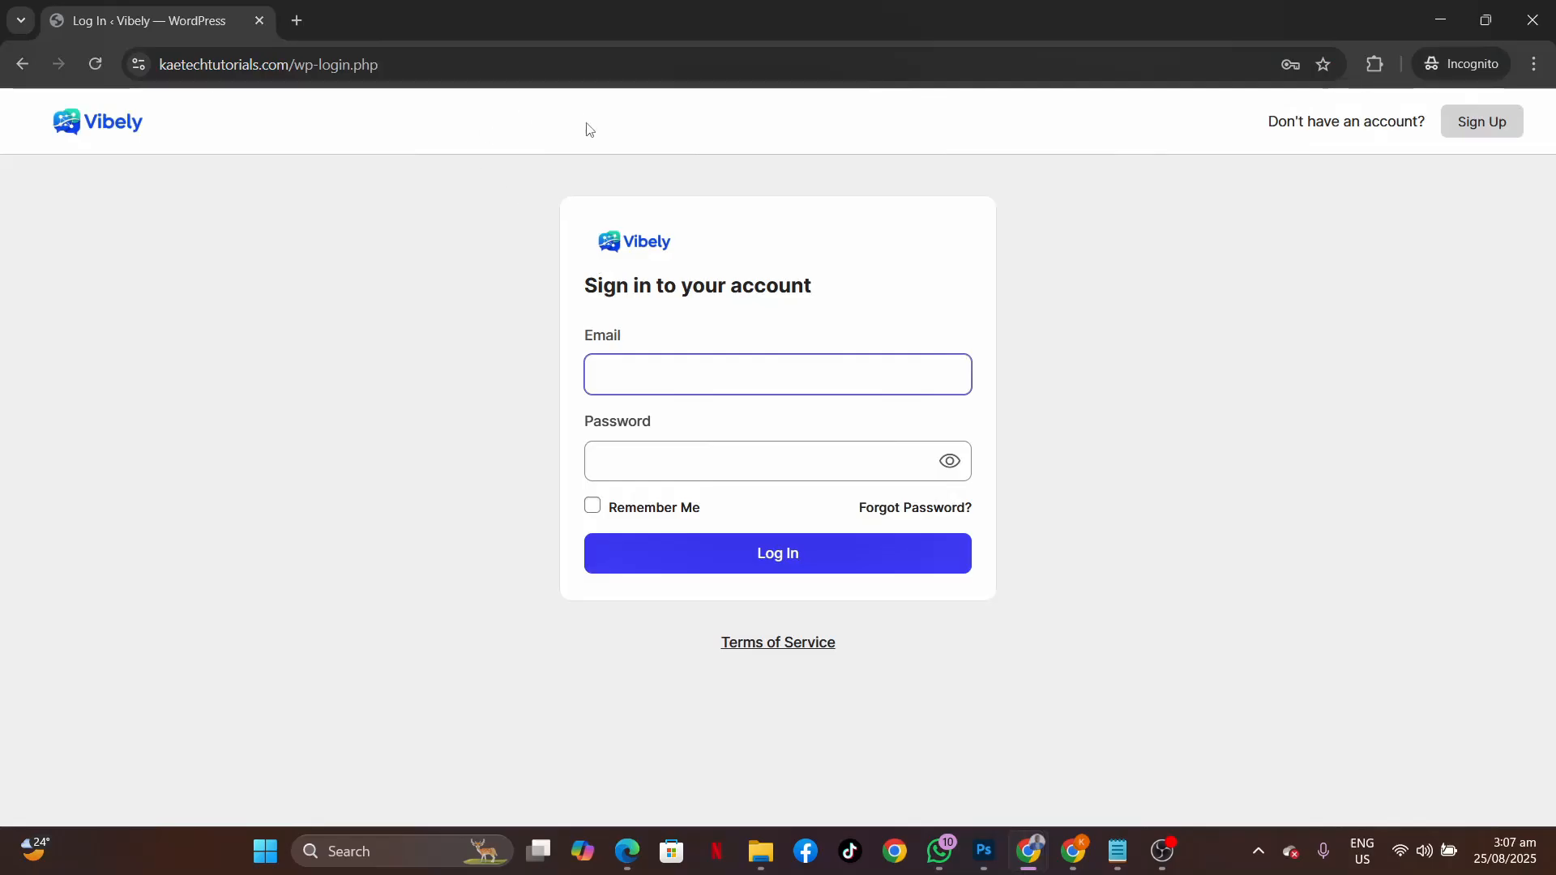
click(406, 60)
text(https://dn.kaetechtutorials.com)
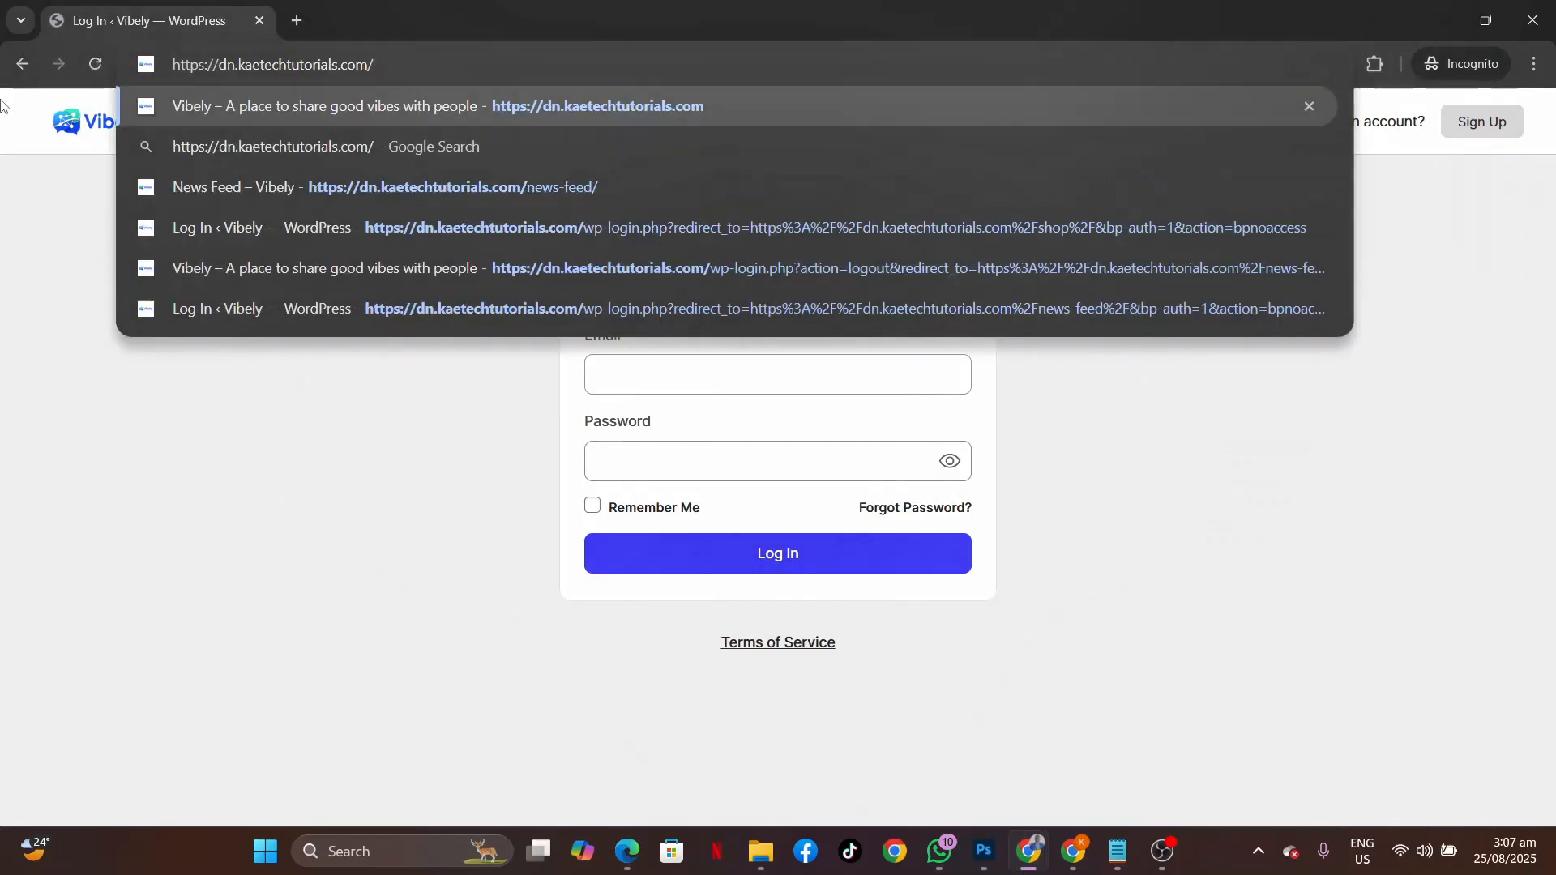
key(Return)
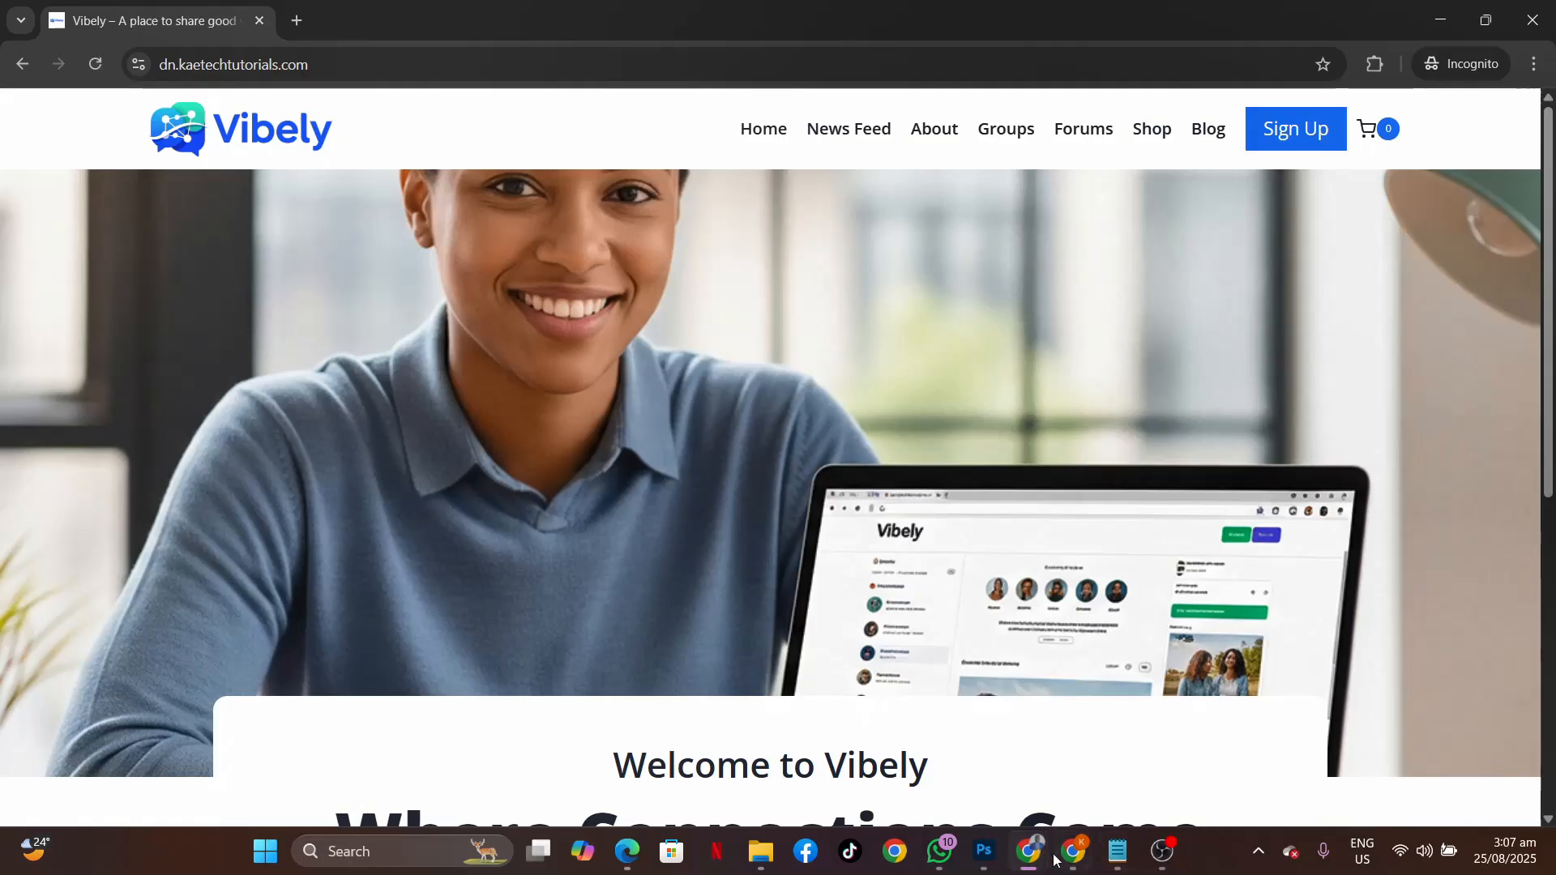
mouse_move(1038, 858)
mouse_move(919, 762)
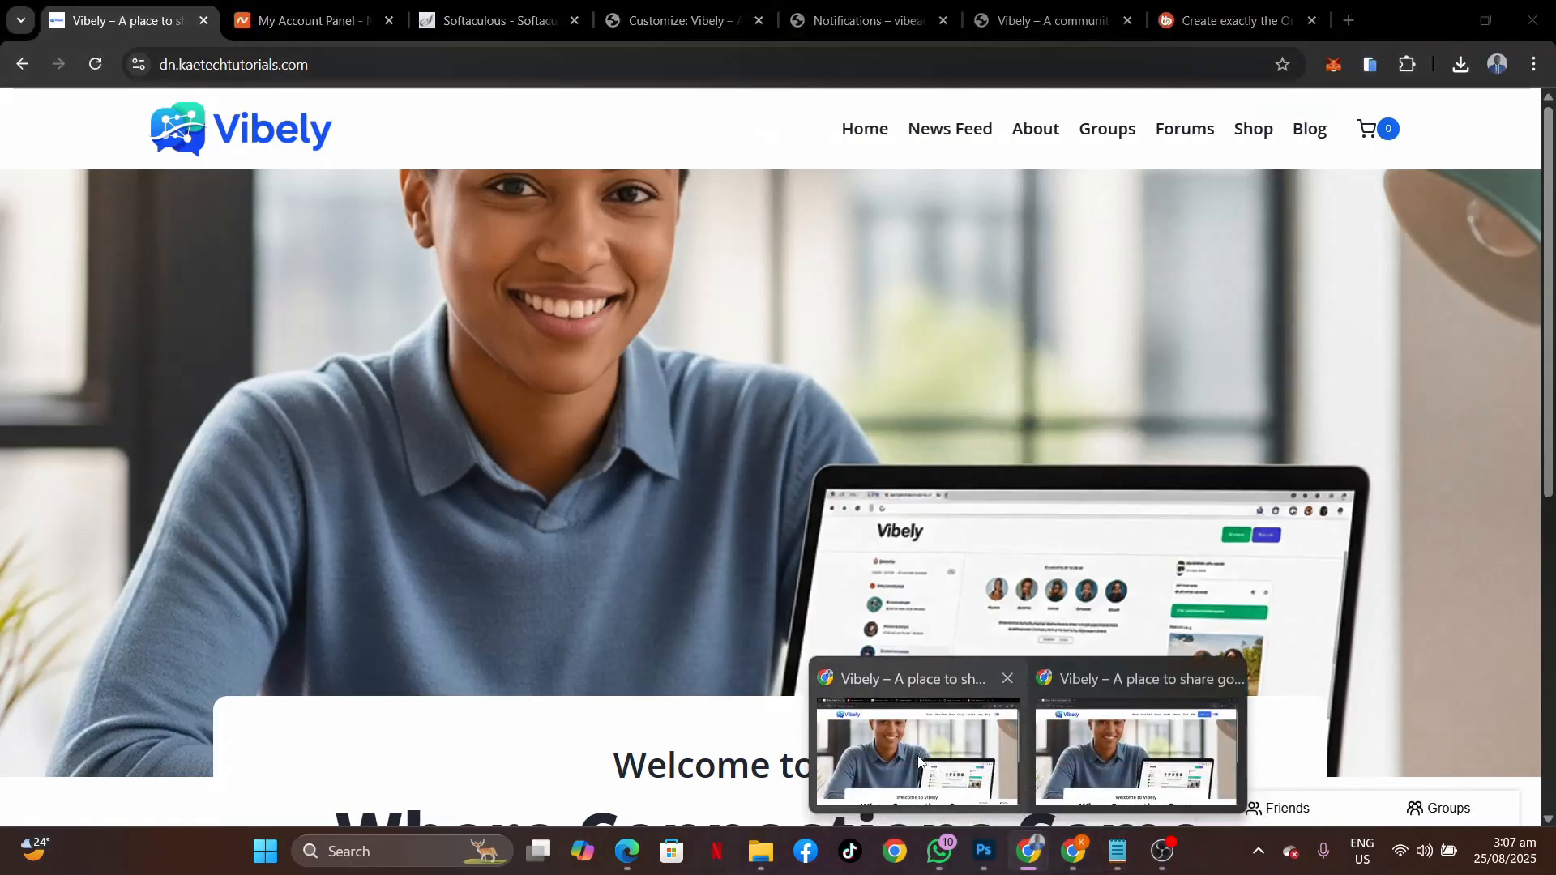
click(919, 761)
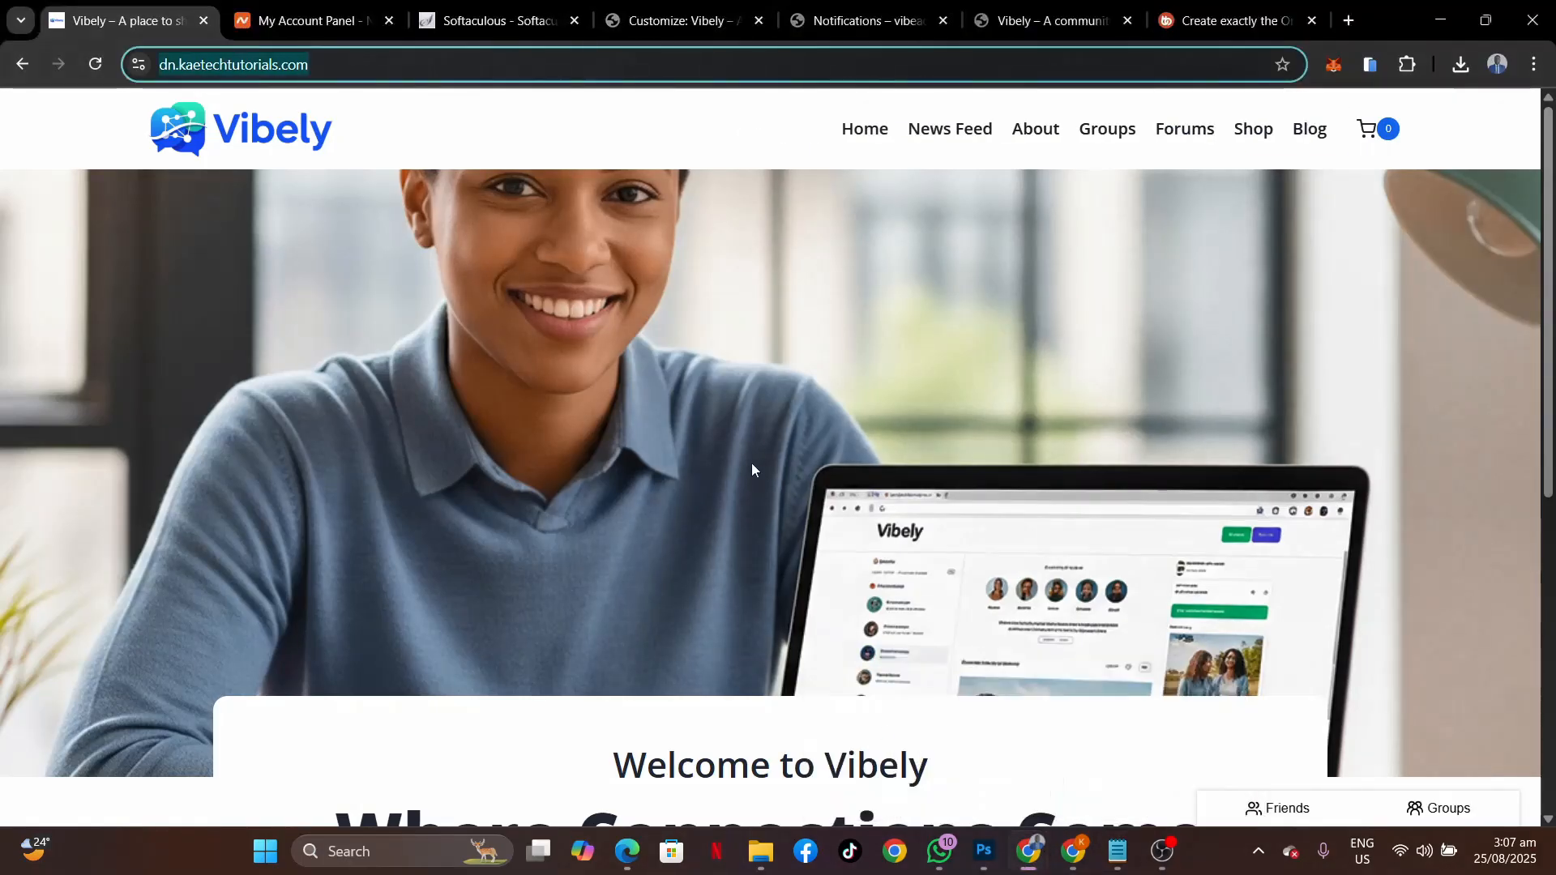
Type 'Sign Up' as the header button label, checking it against the live site's button.
click(669, 23)
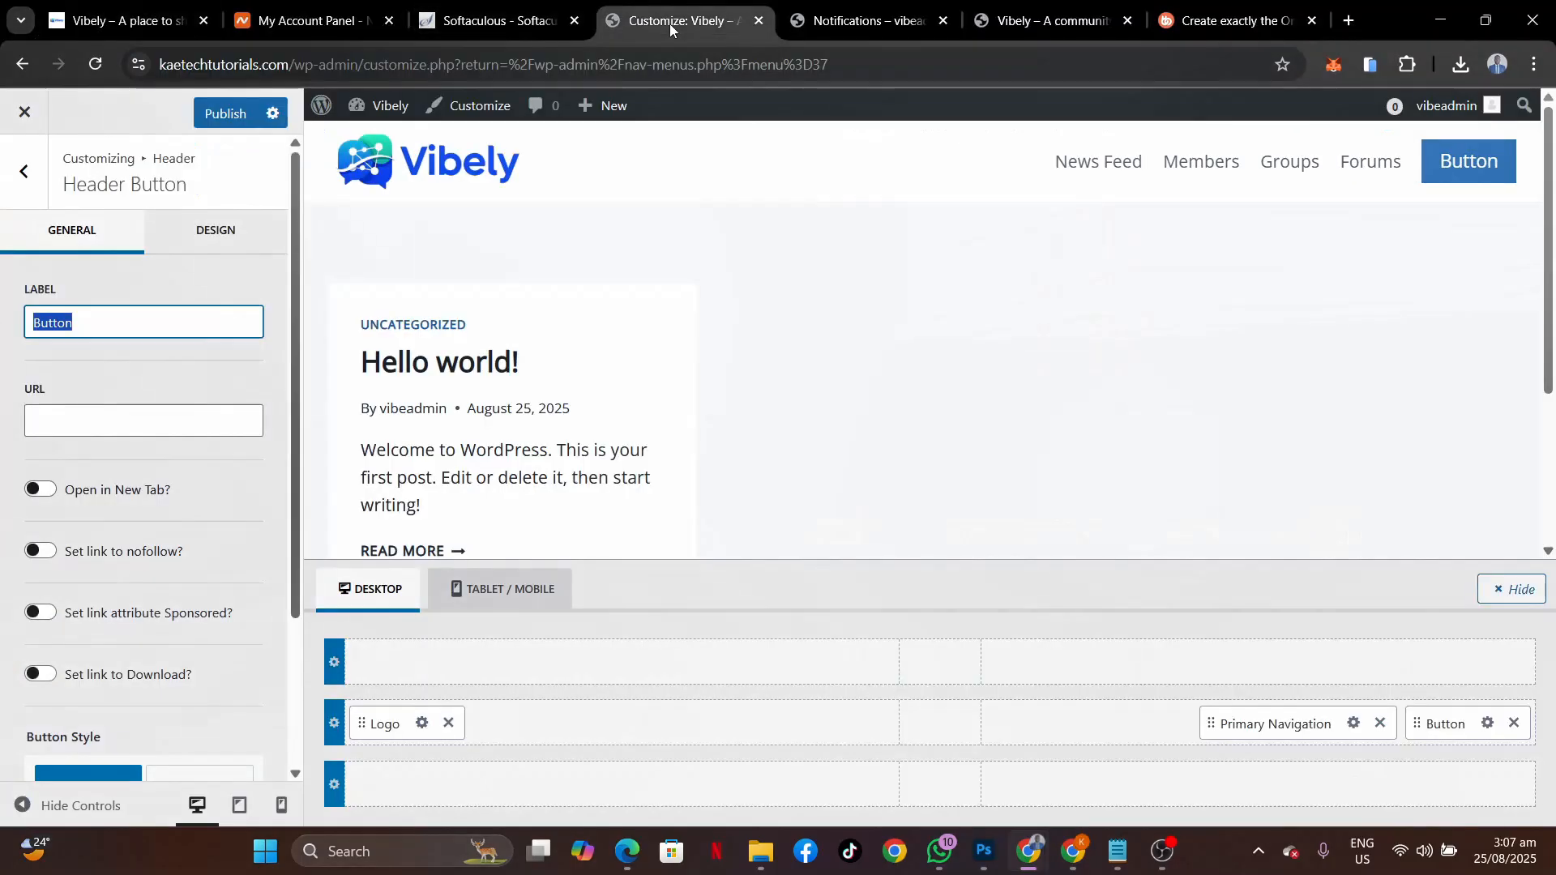
text(S)
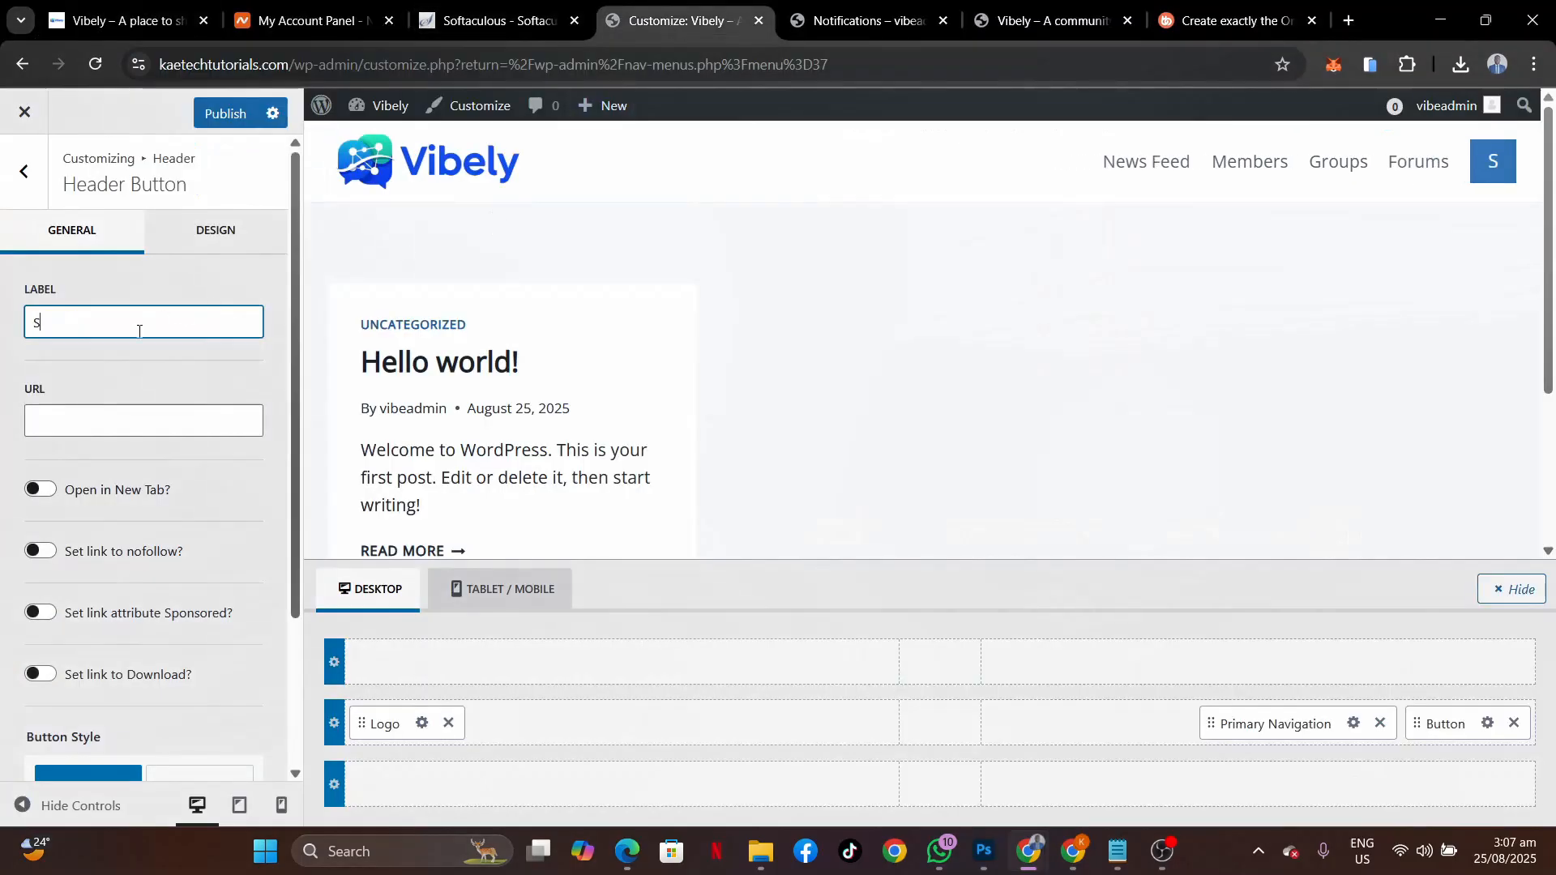
text(ign Up)
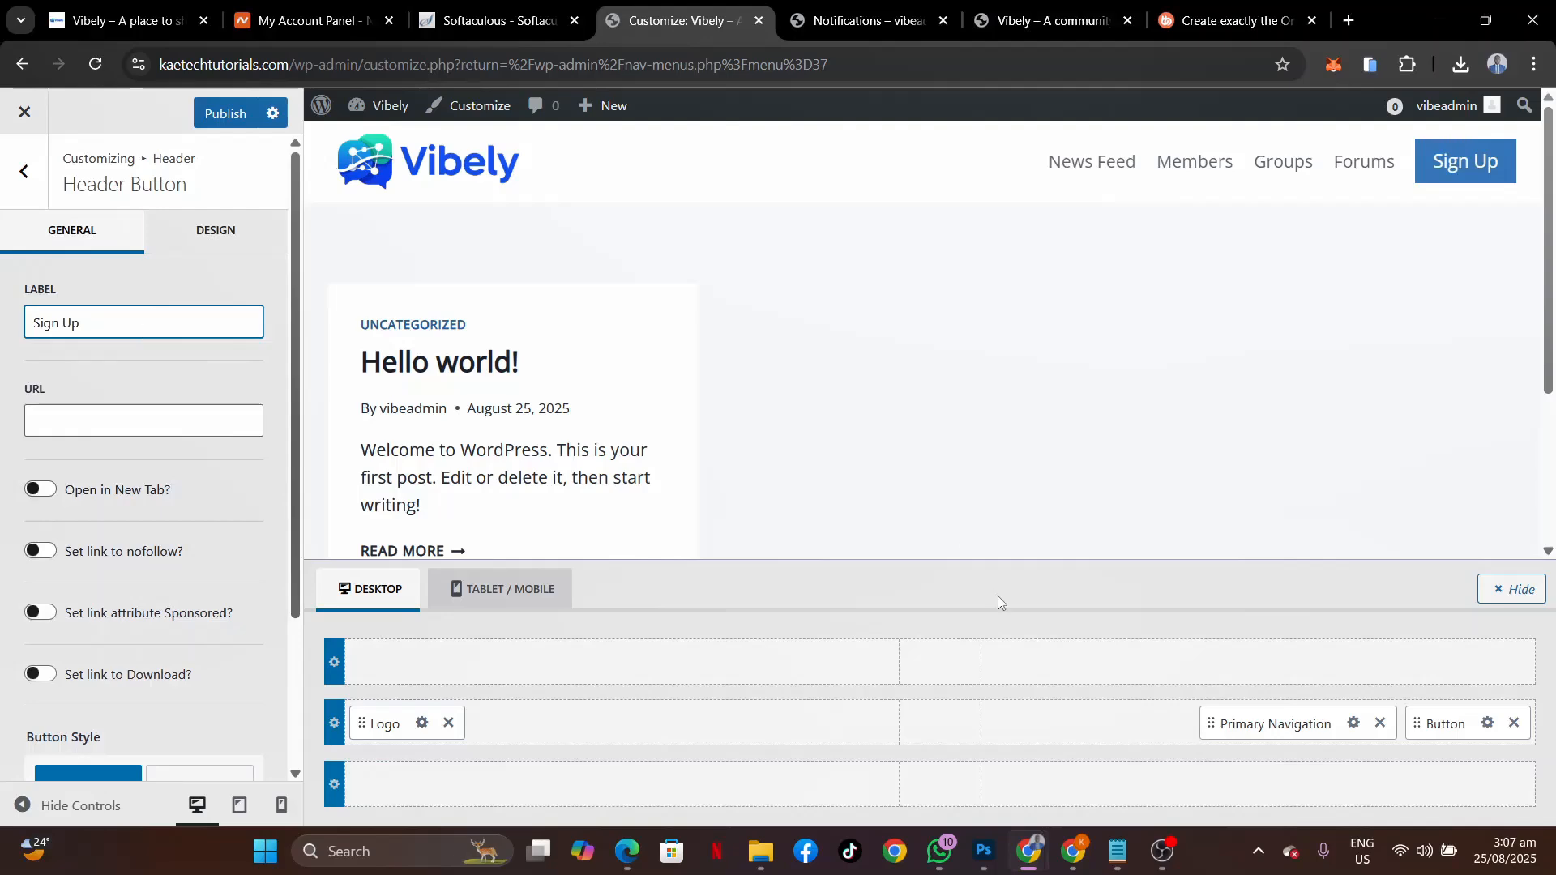
mouse_move(1073, 851)
click(1073, 762)
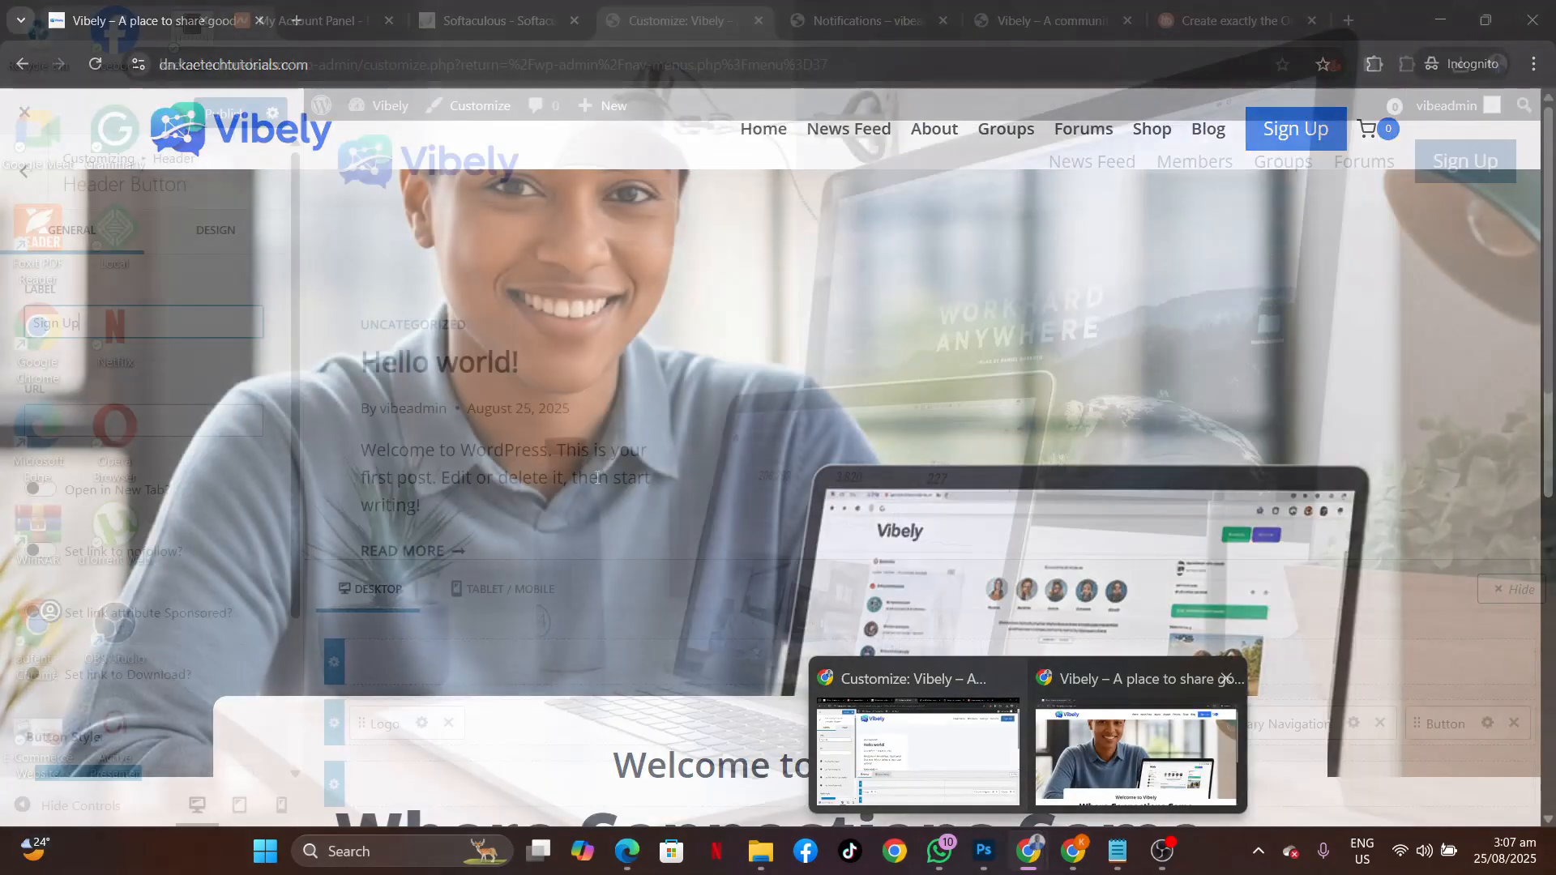
click(918, 749)
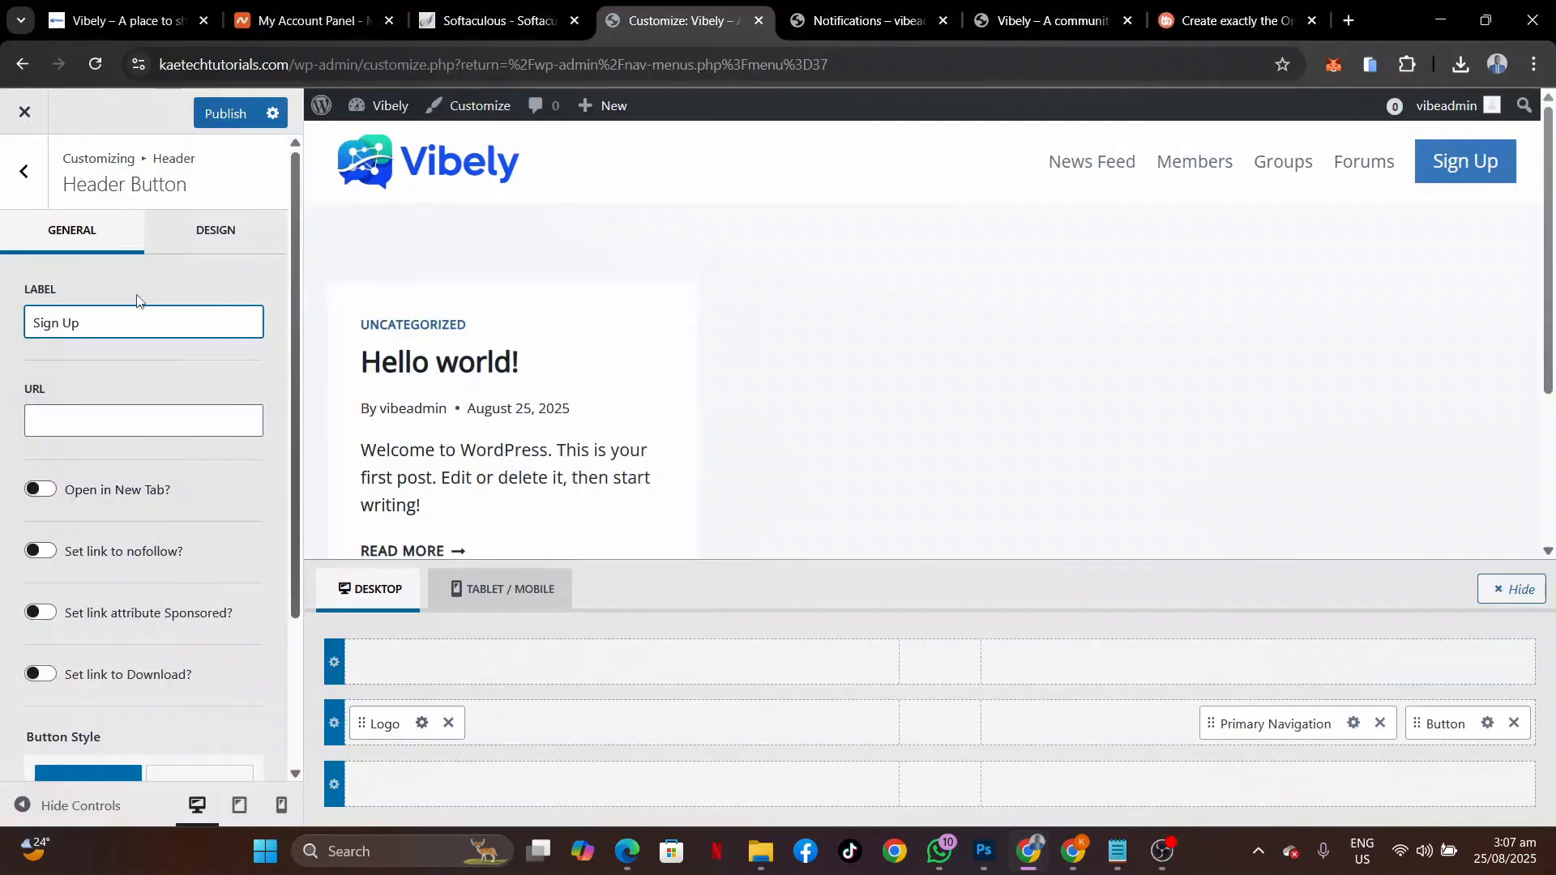
click(41, 193)
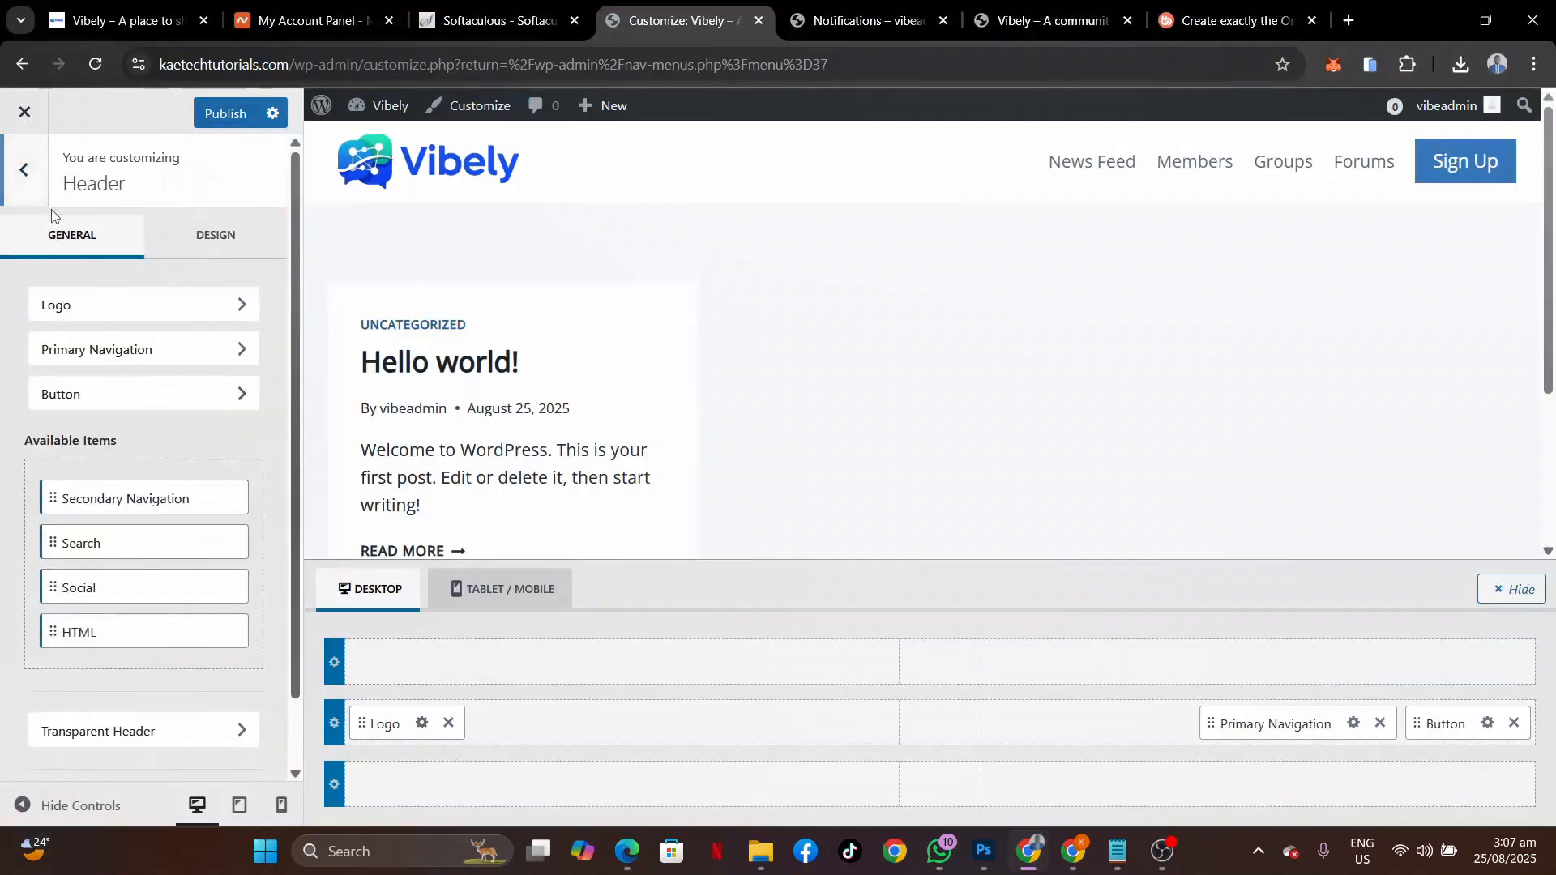
Try green for the button background, revert to blue, and publish the Customizer changes.
click(30, 177)
click(119, 377)
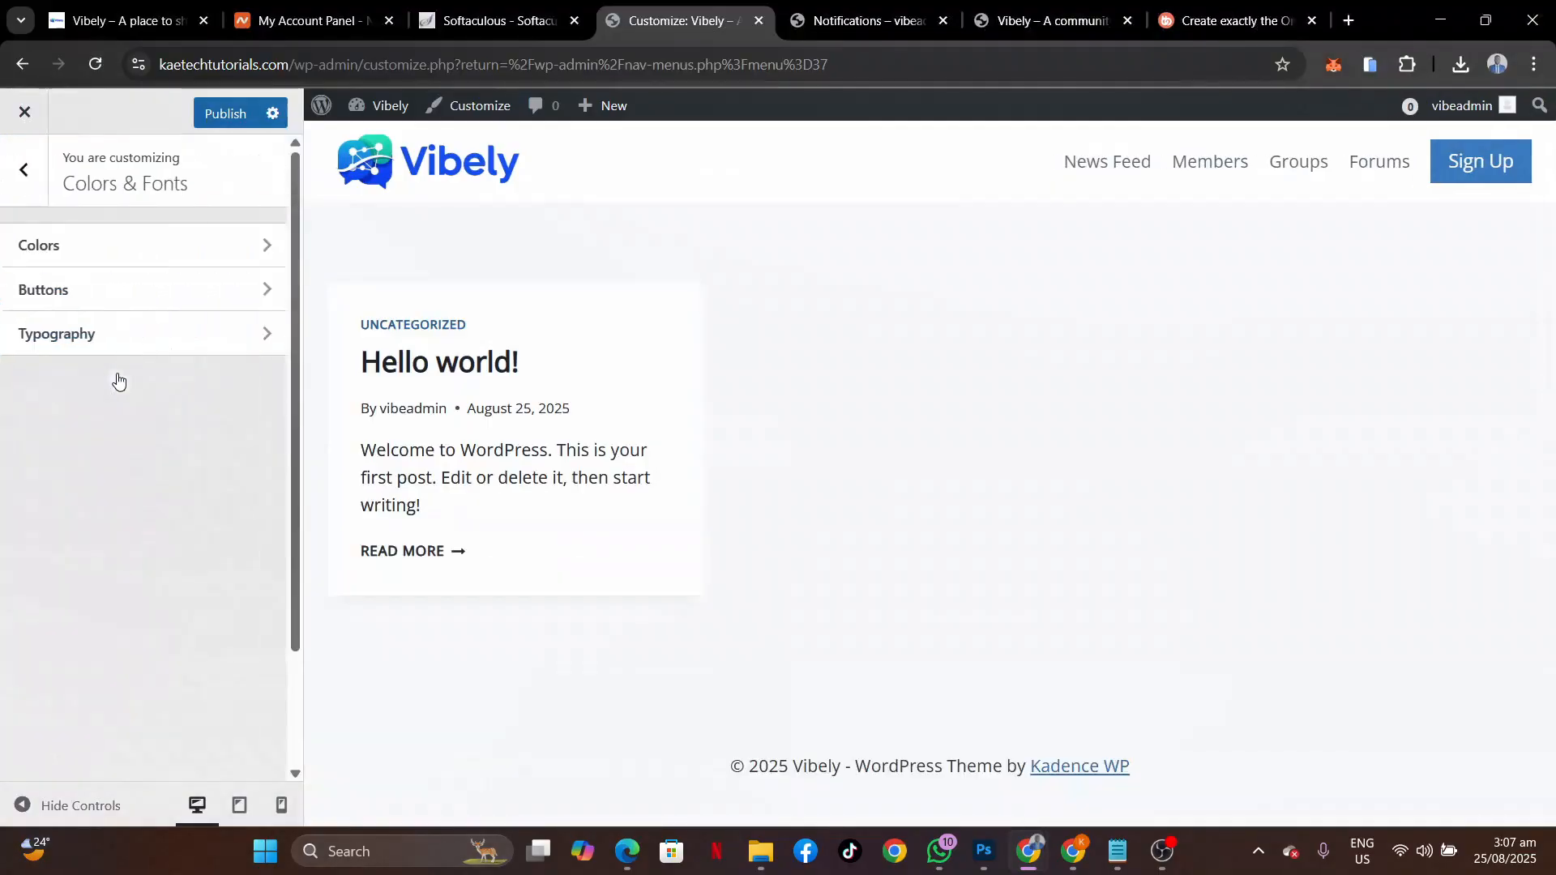
click(130, 249)
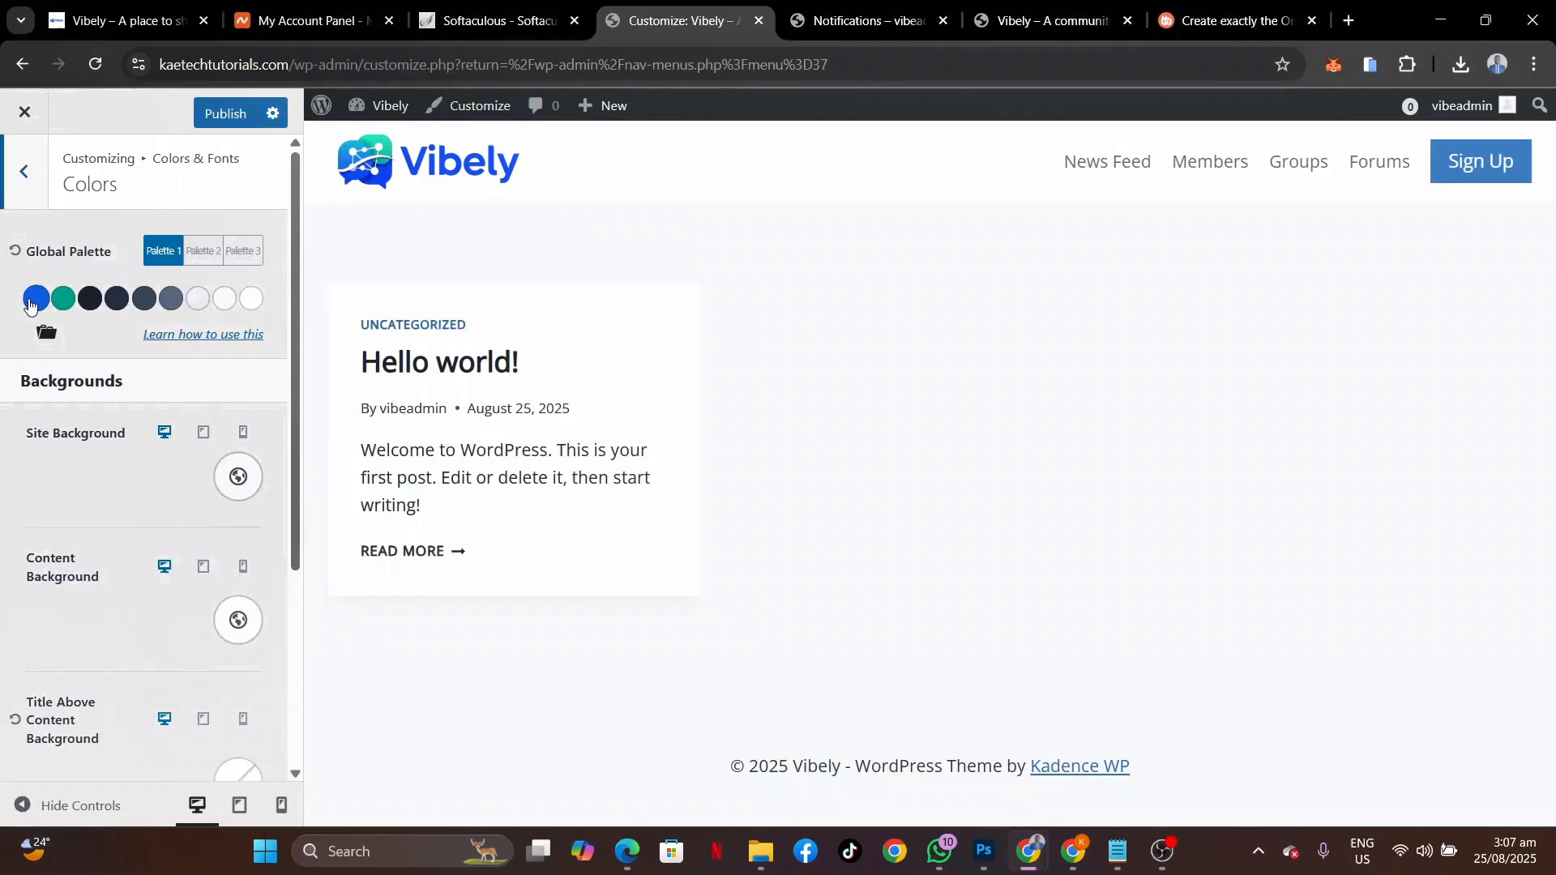
click(37, 193)
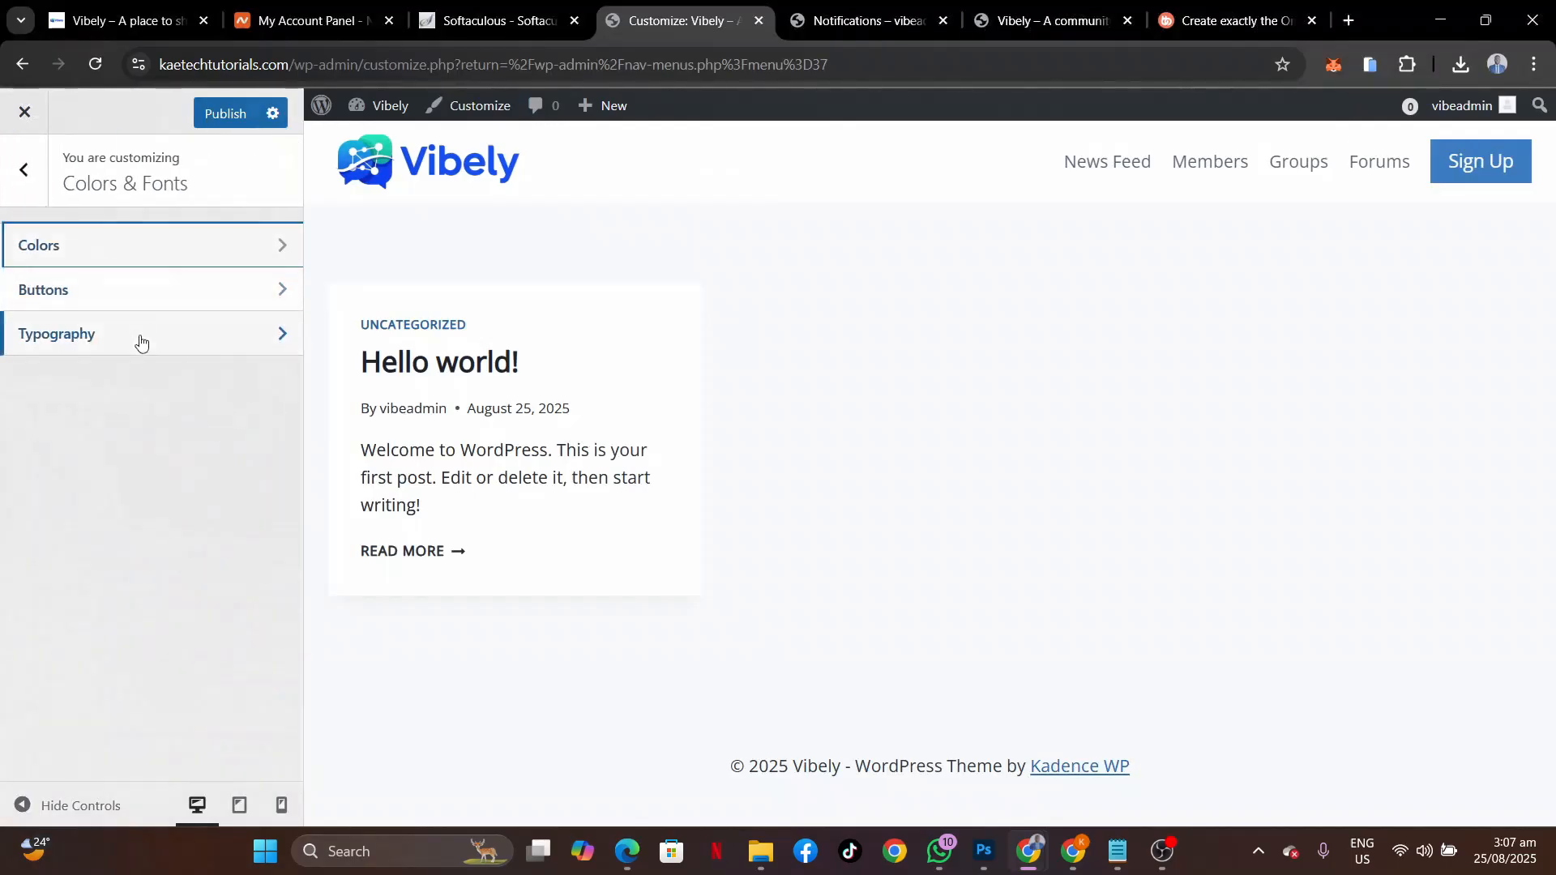
click(160, 301)
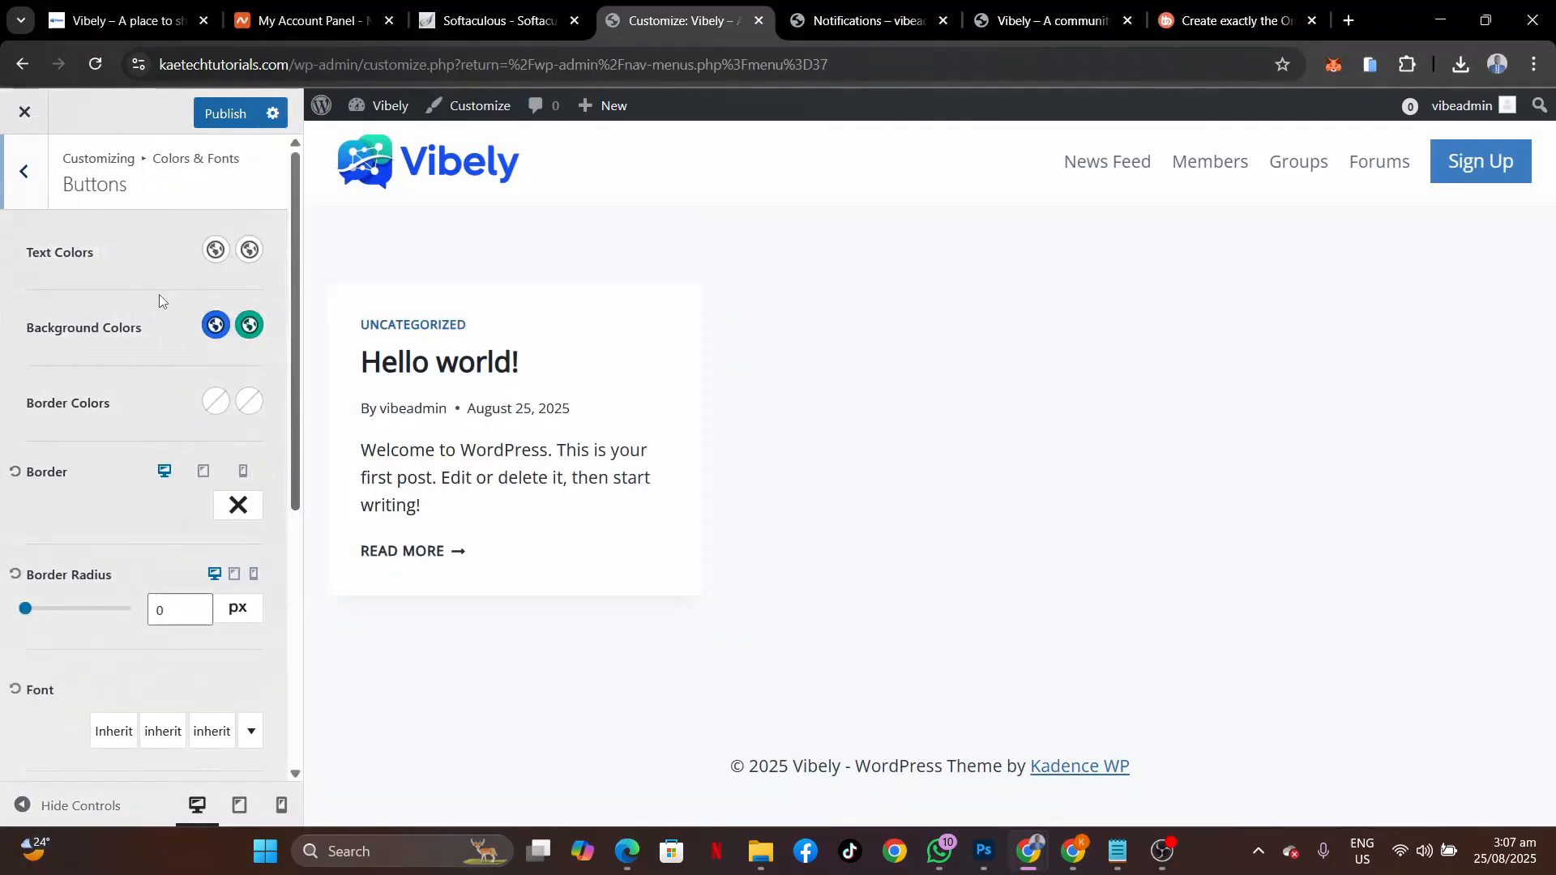
click(216, 326)
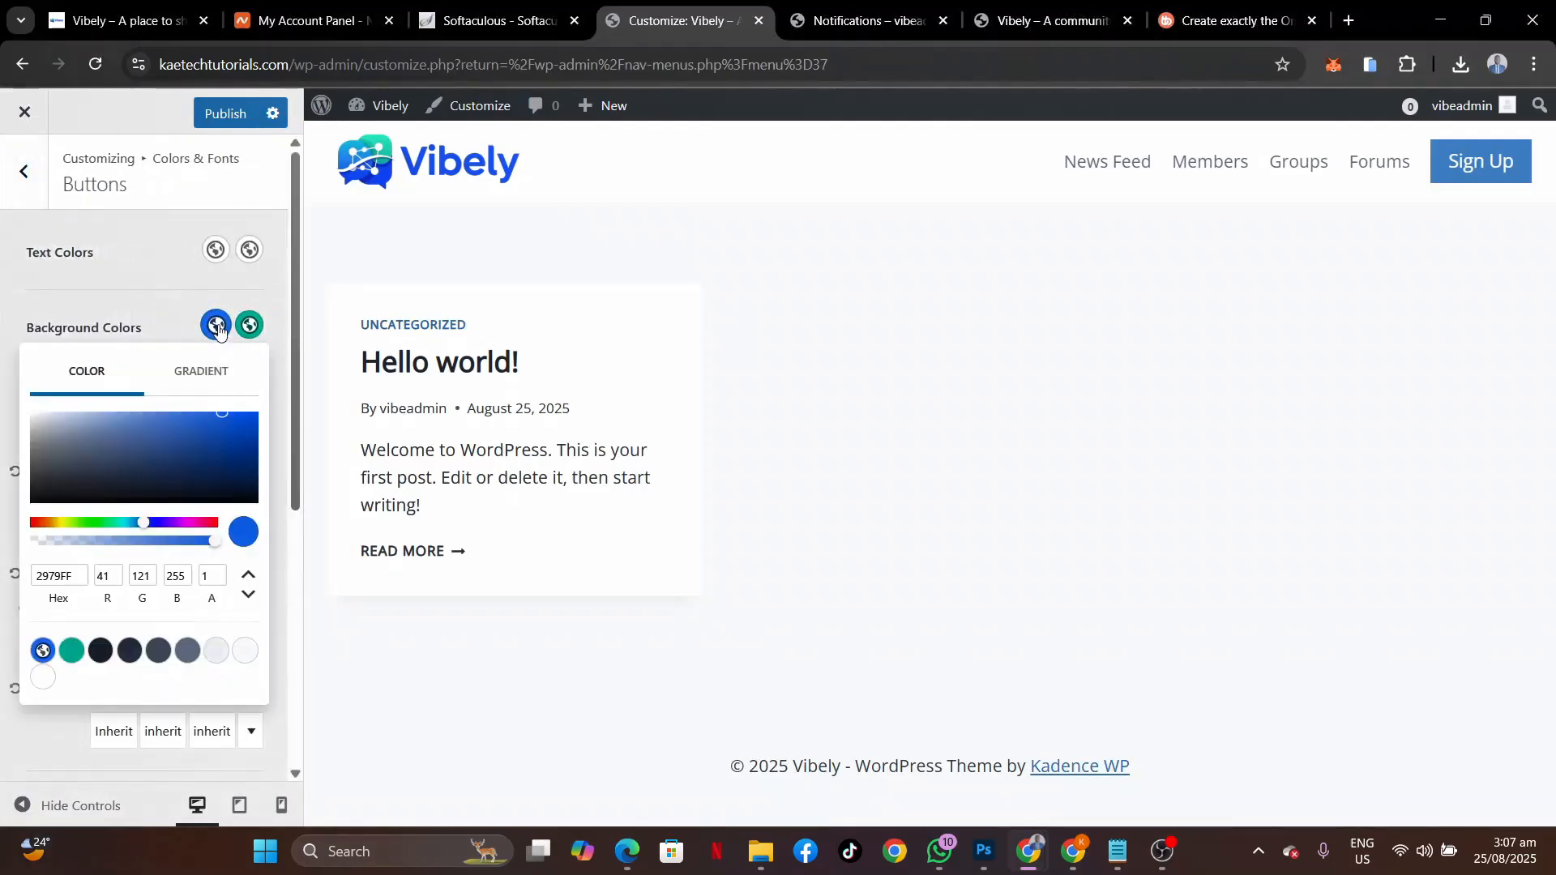
right_click(67, 651)
click(67, 664)
click(71, 649)
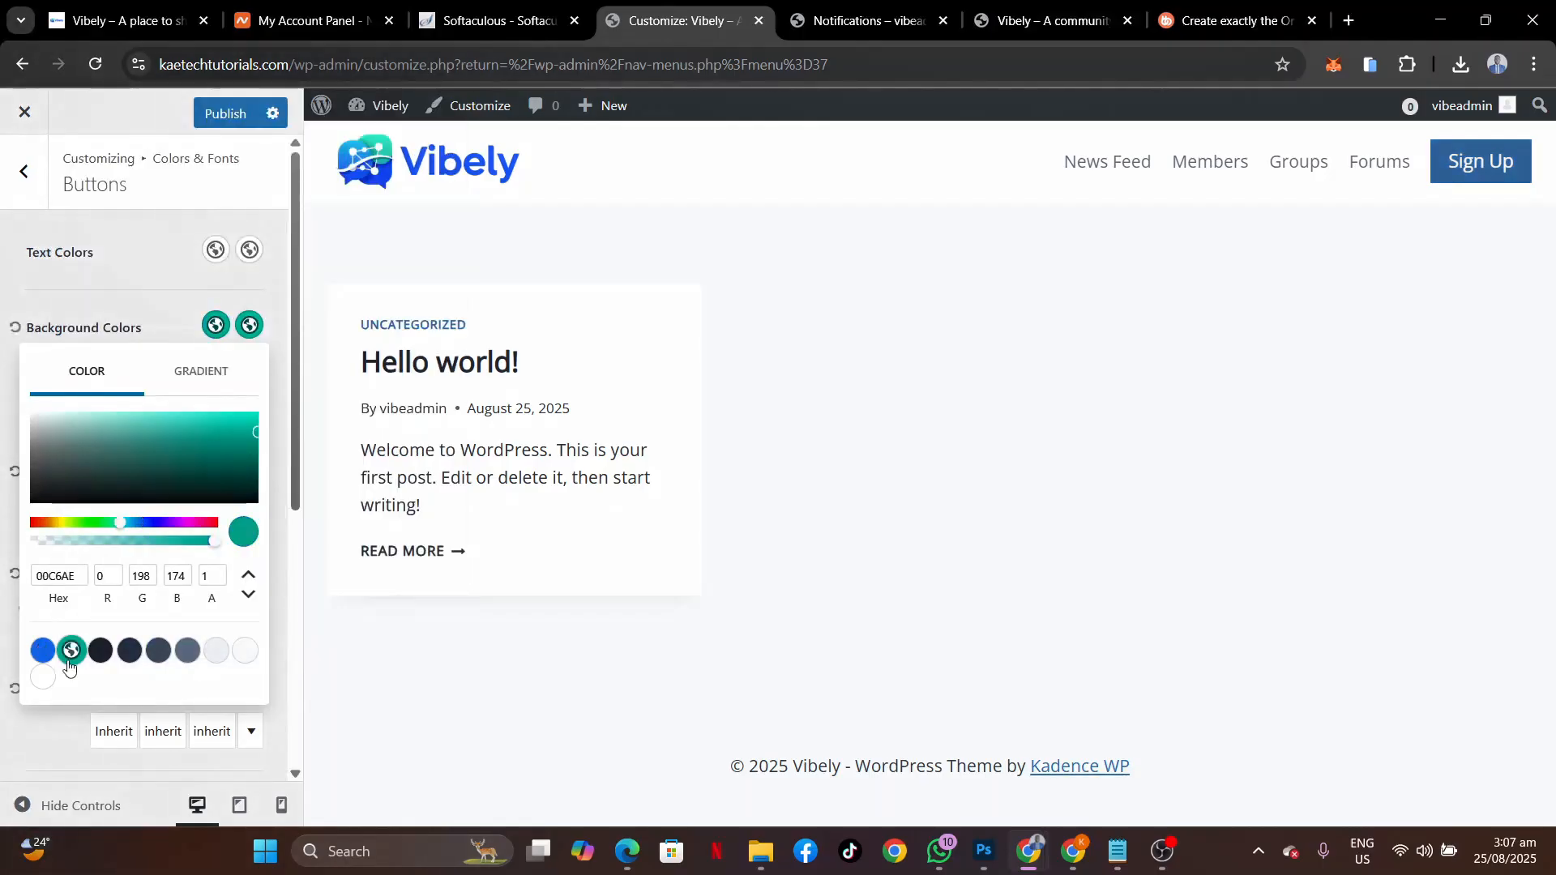
click(45, 655)
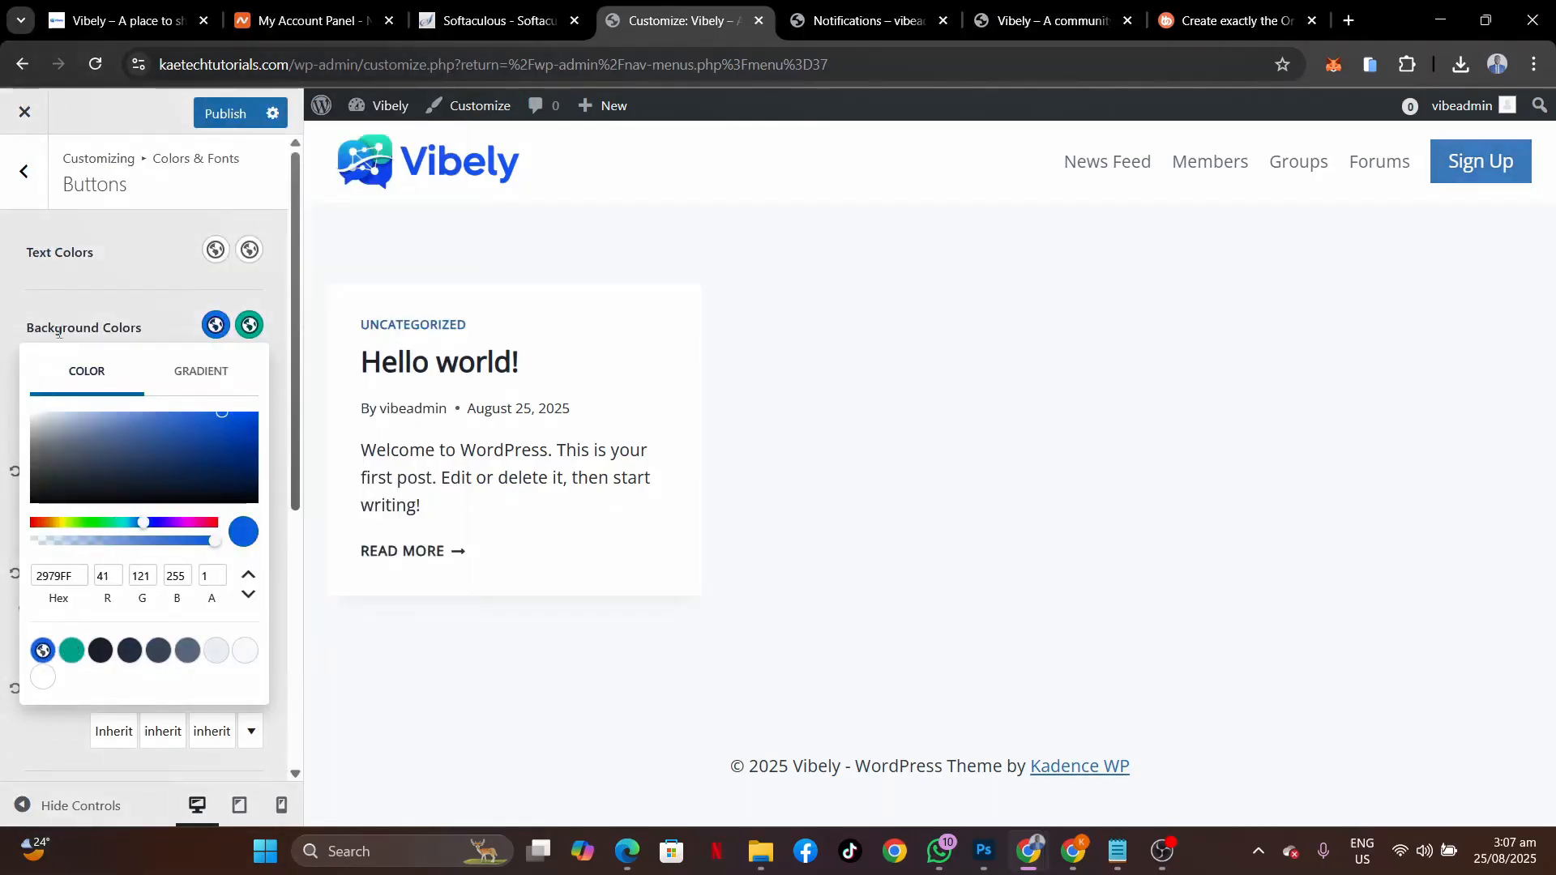
click(95, 298)
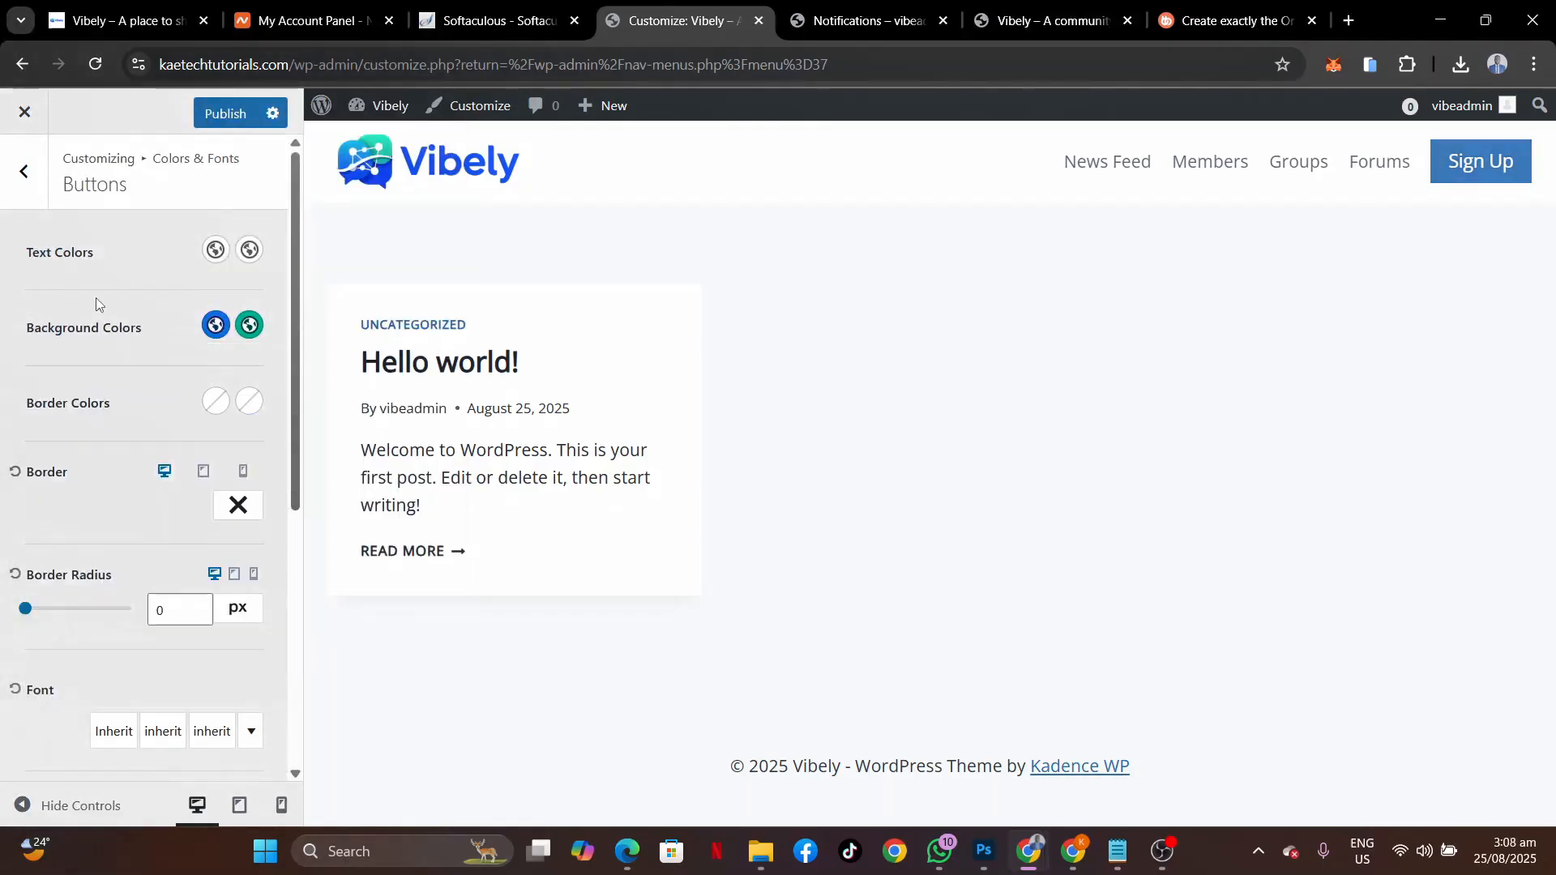
click(226, 113)
Open the Design options of the header Sign Up button in the Customizer.
click(19, 197)
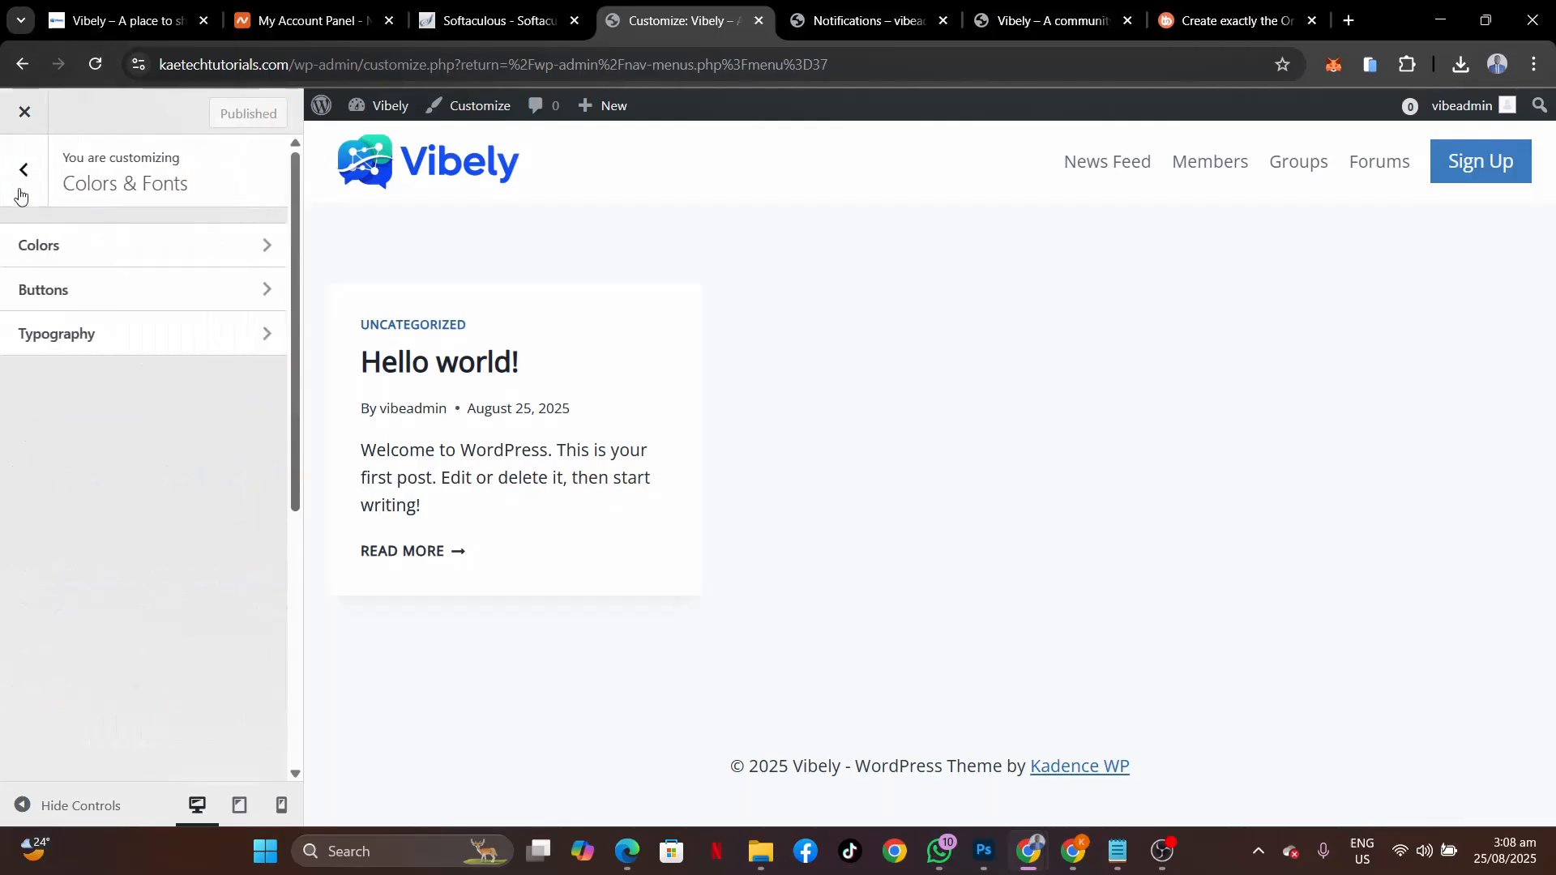
click(20, 193)
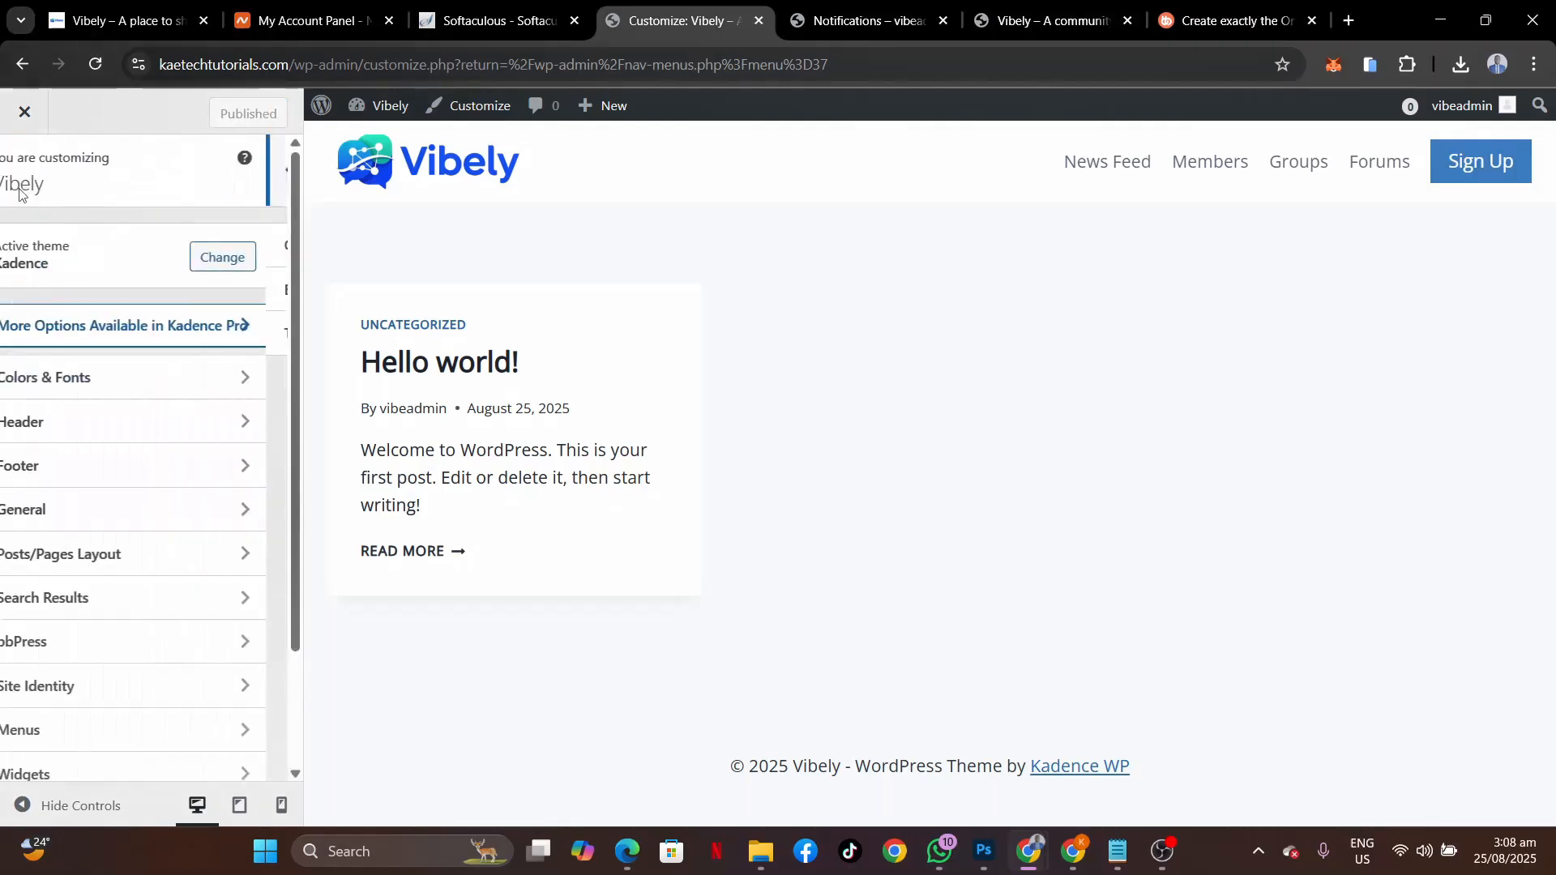
click(107, 428)
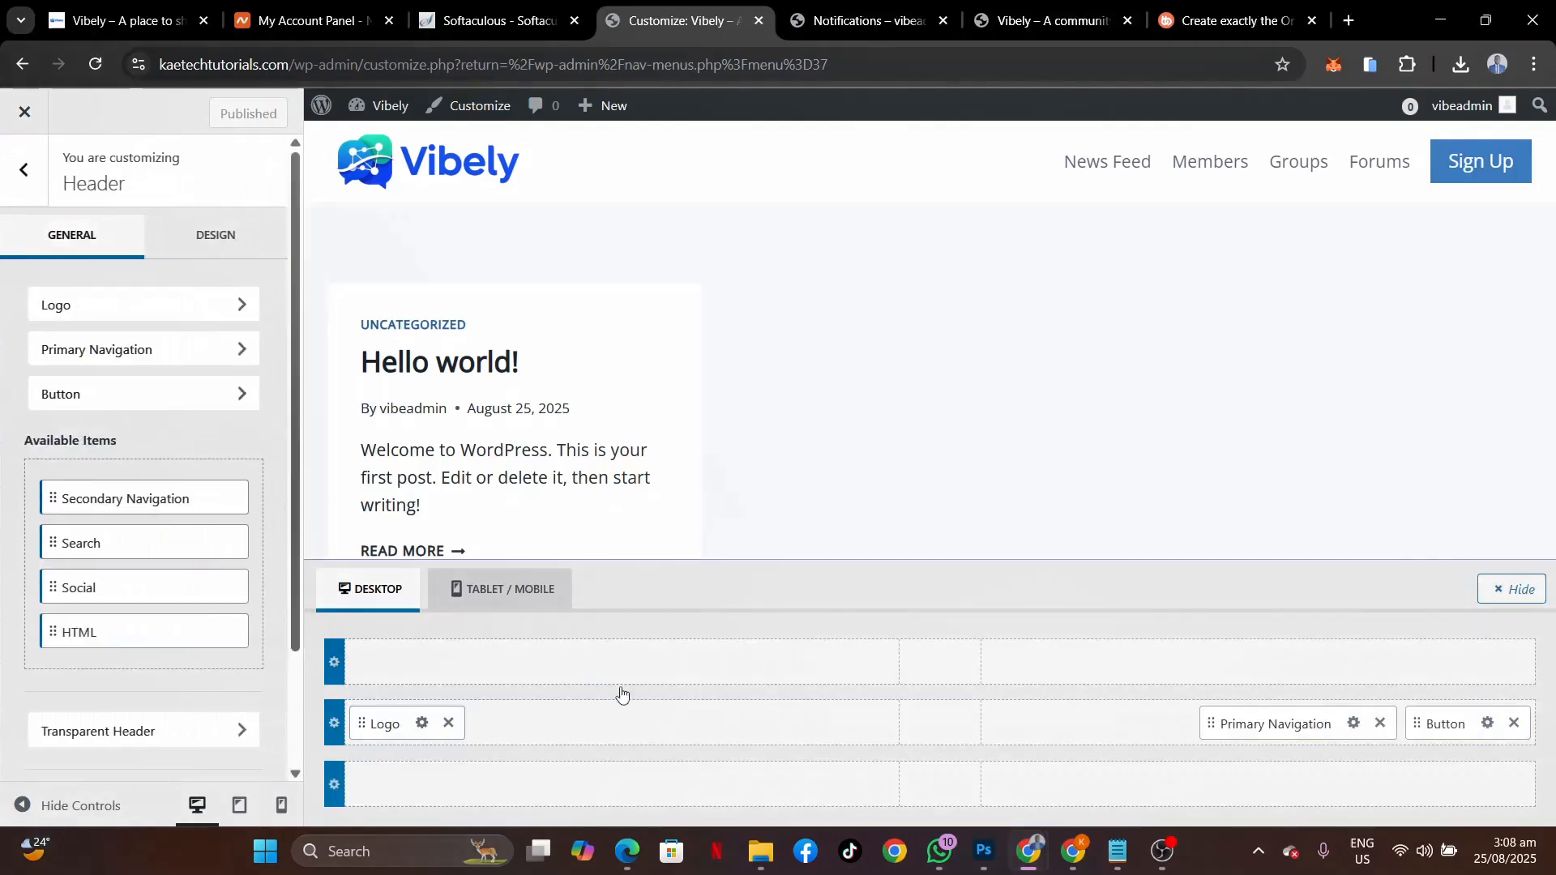
click(1488, 723)
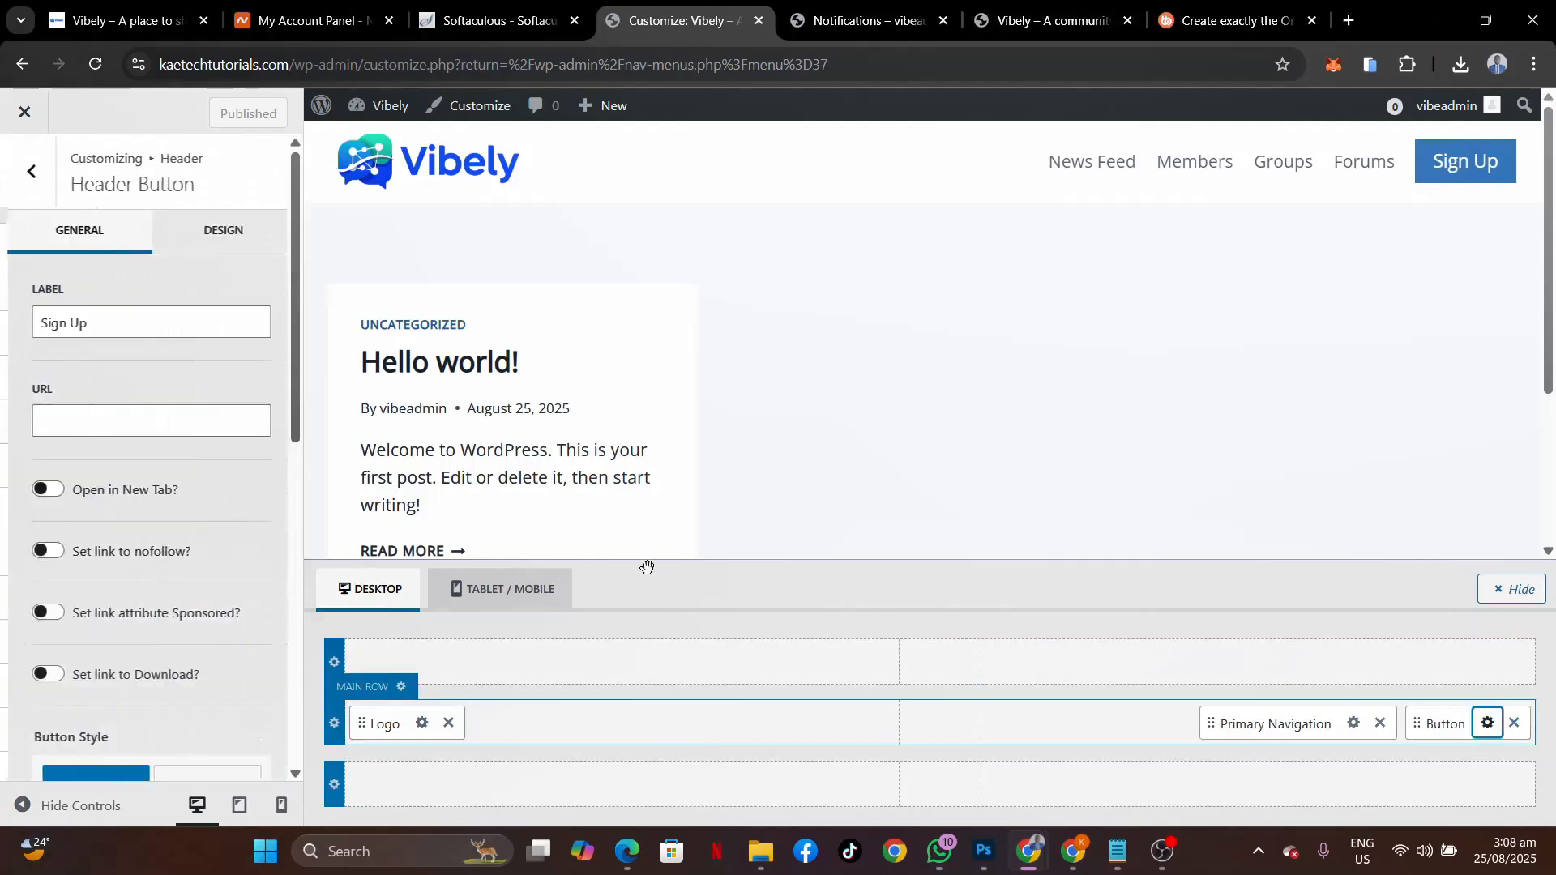
click(188, 230)
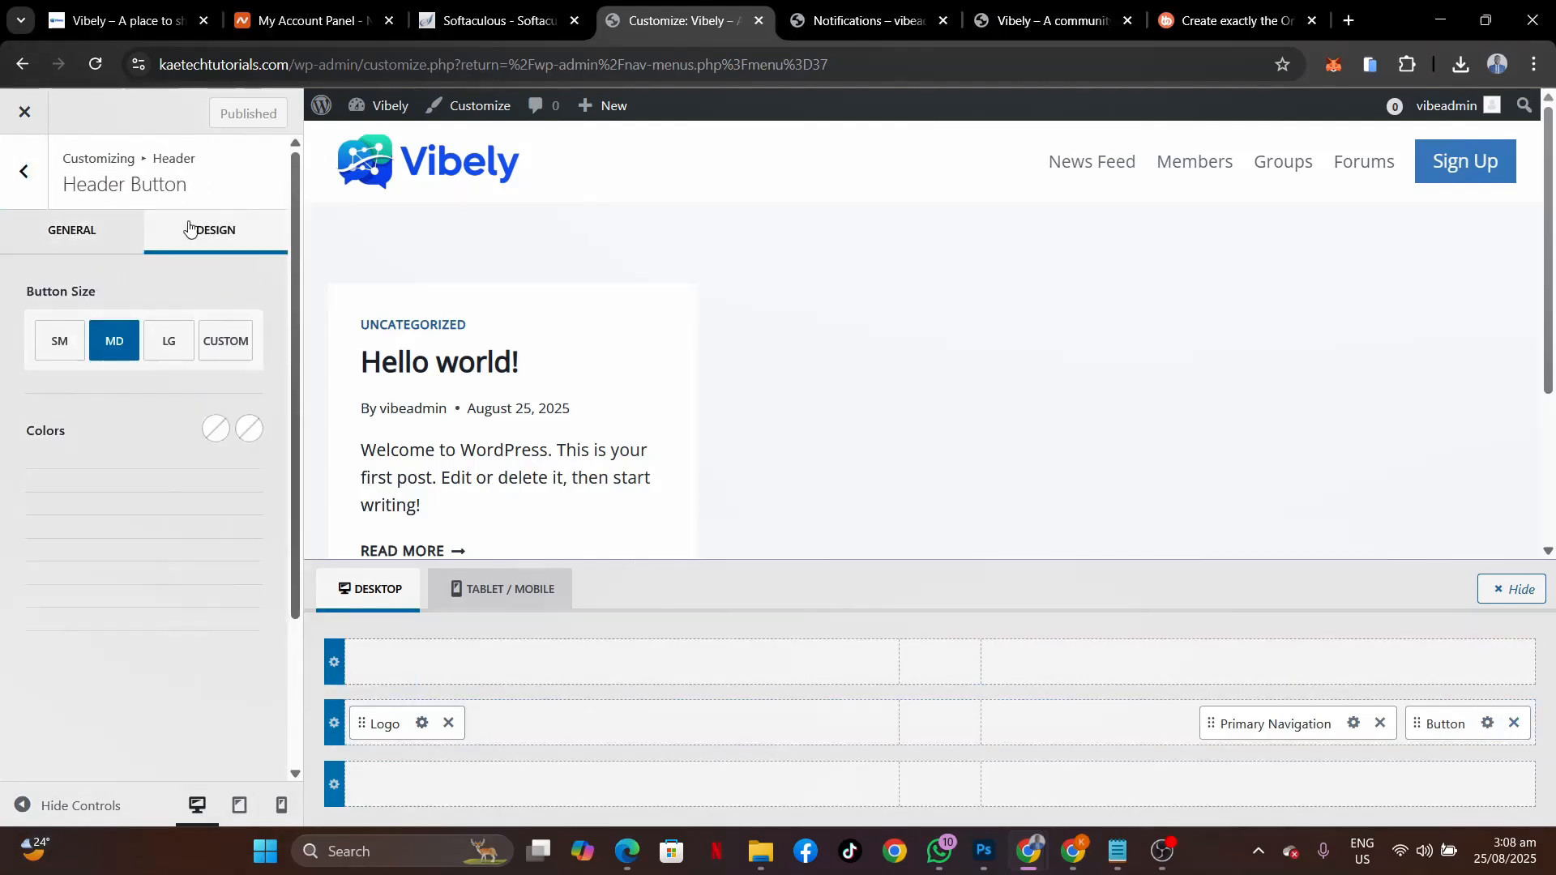
Make the button's text and hover text colours white.
click(216, 430)
click(41, 695)
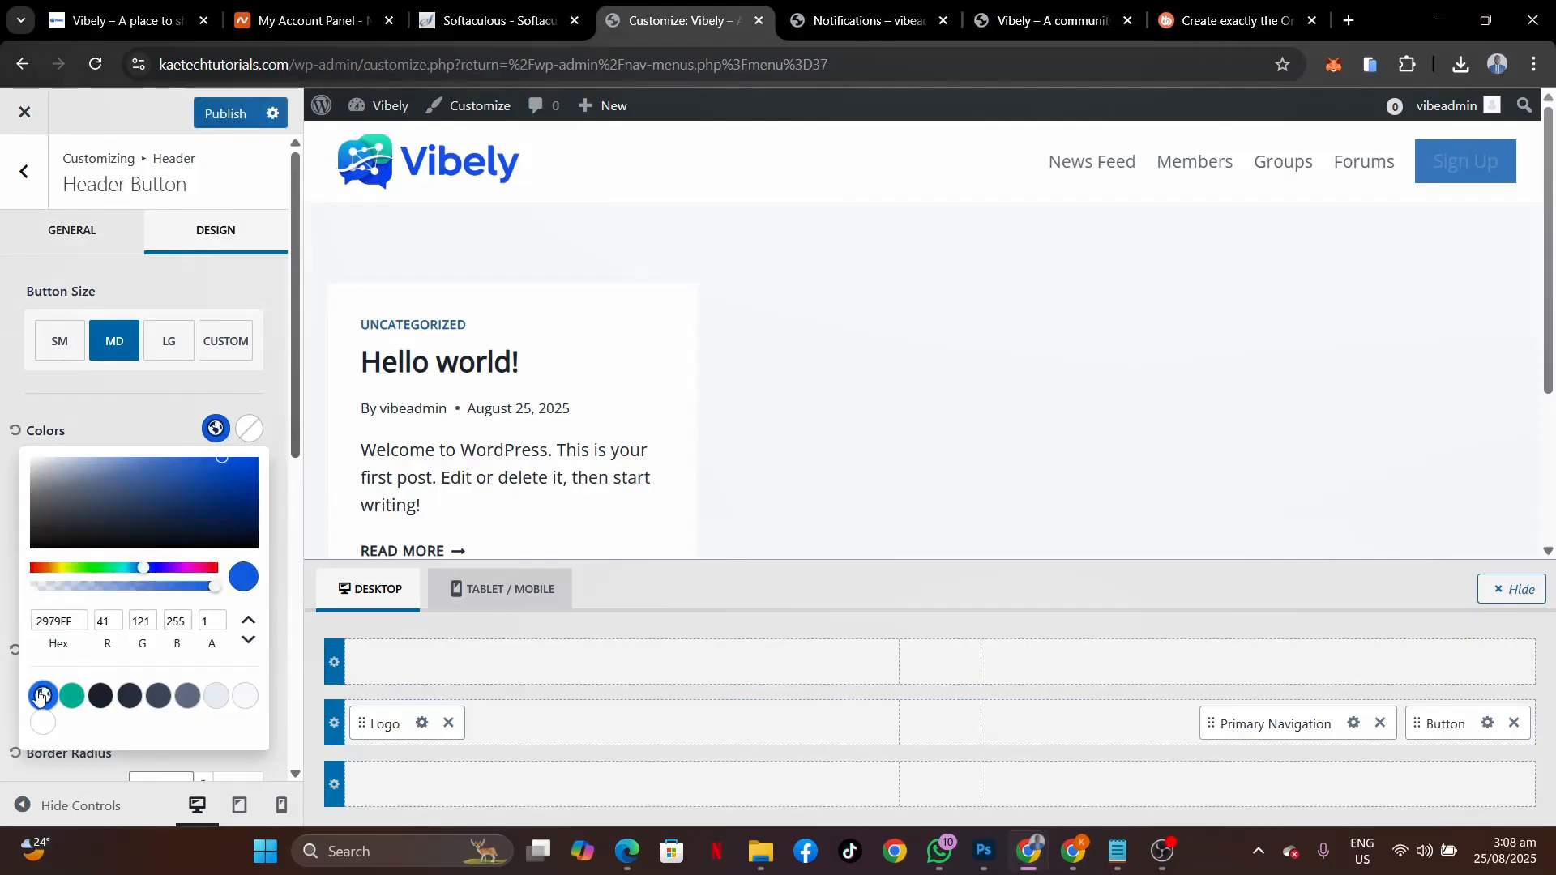
click(215, 431)
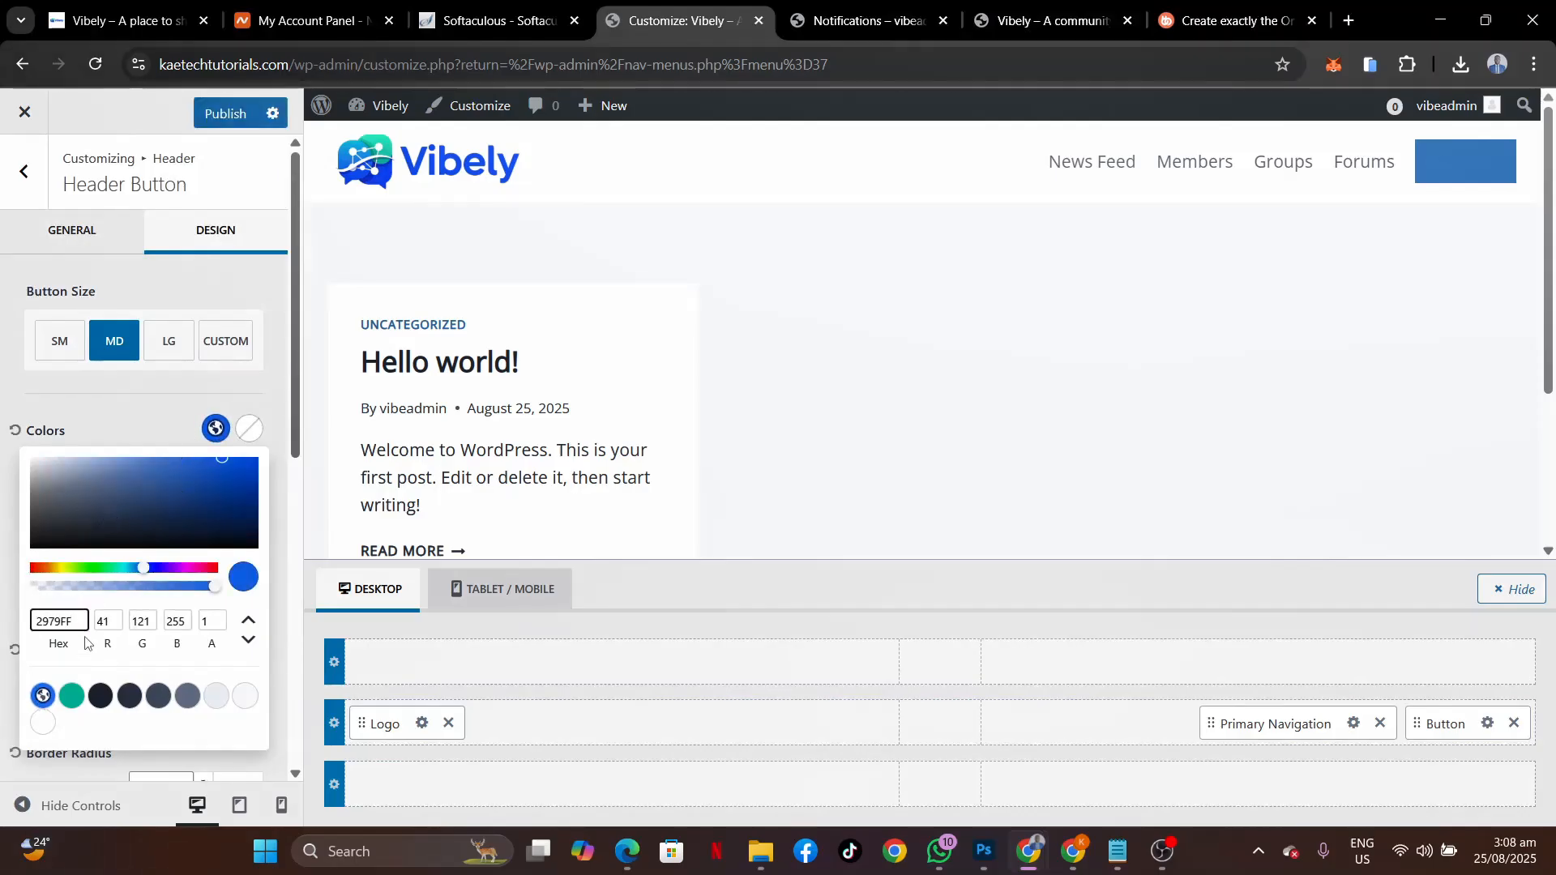
click(42, 722)
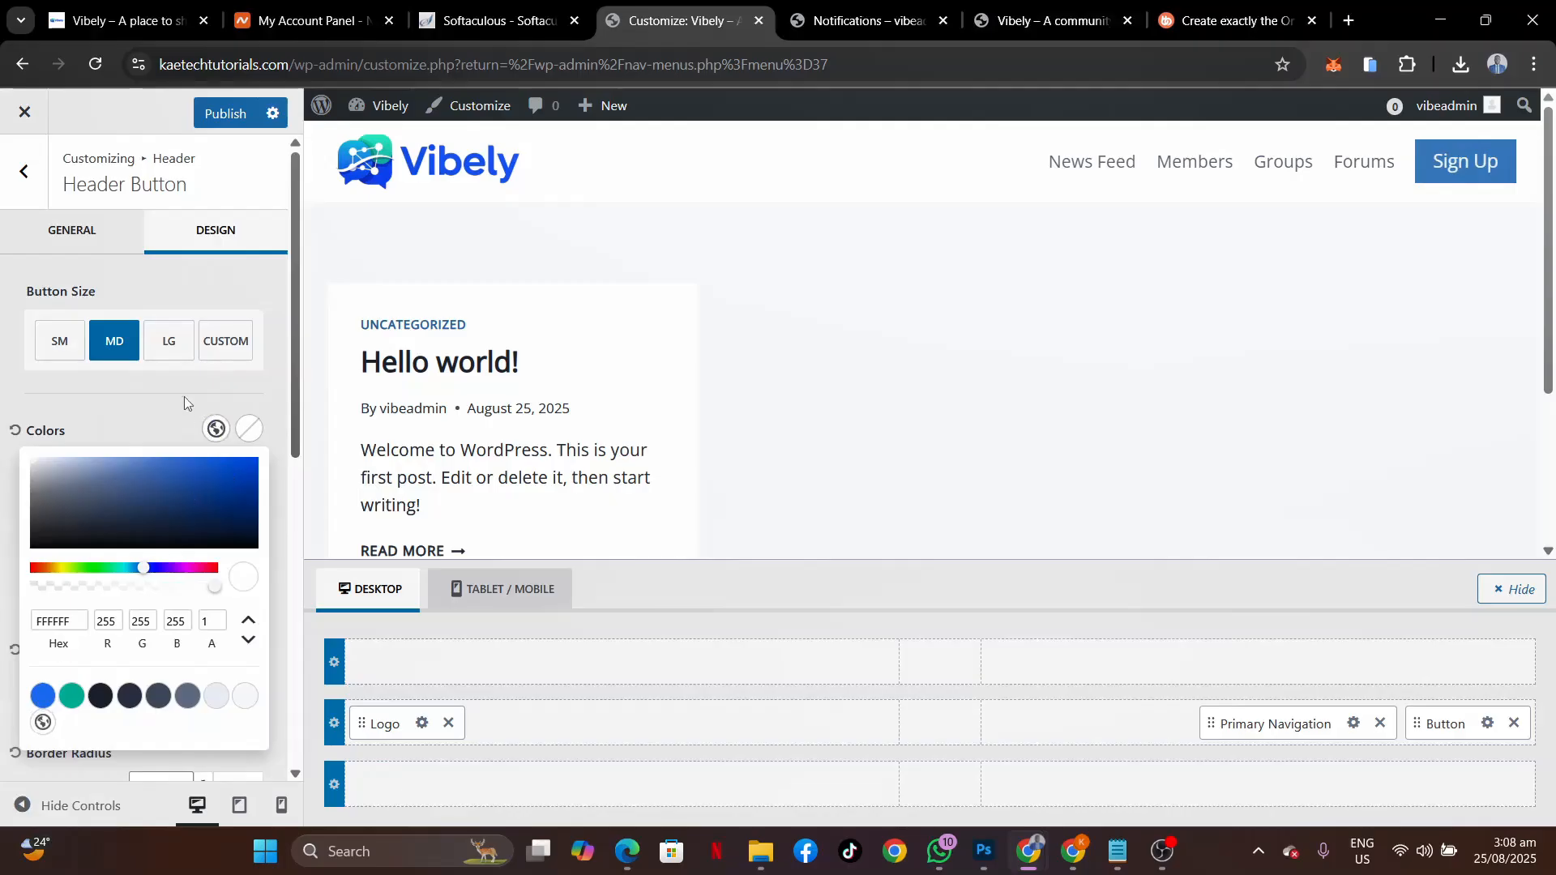
click(249, 429)
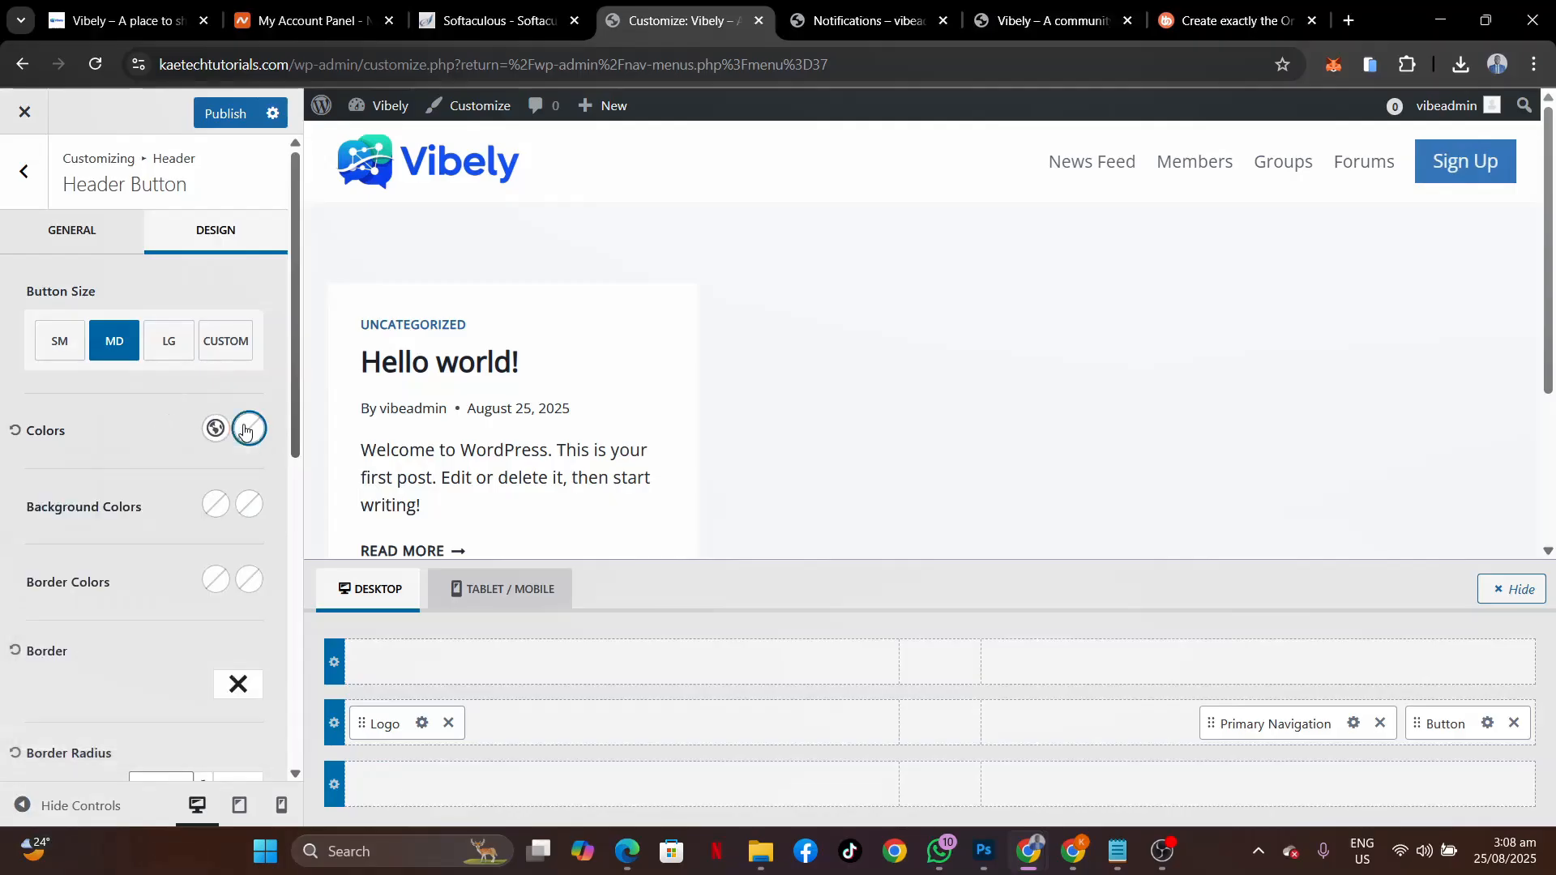
click(42, 722)
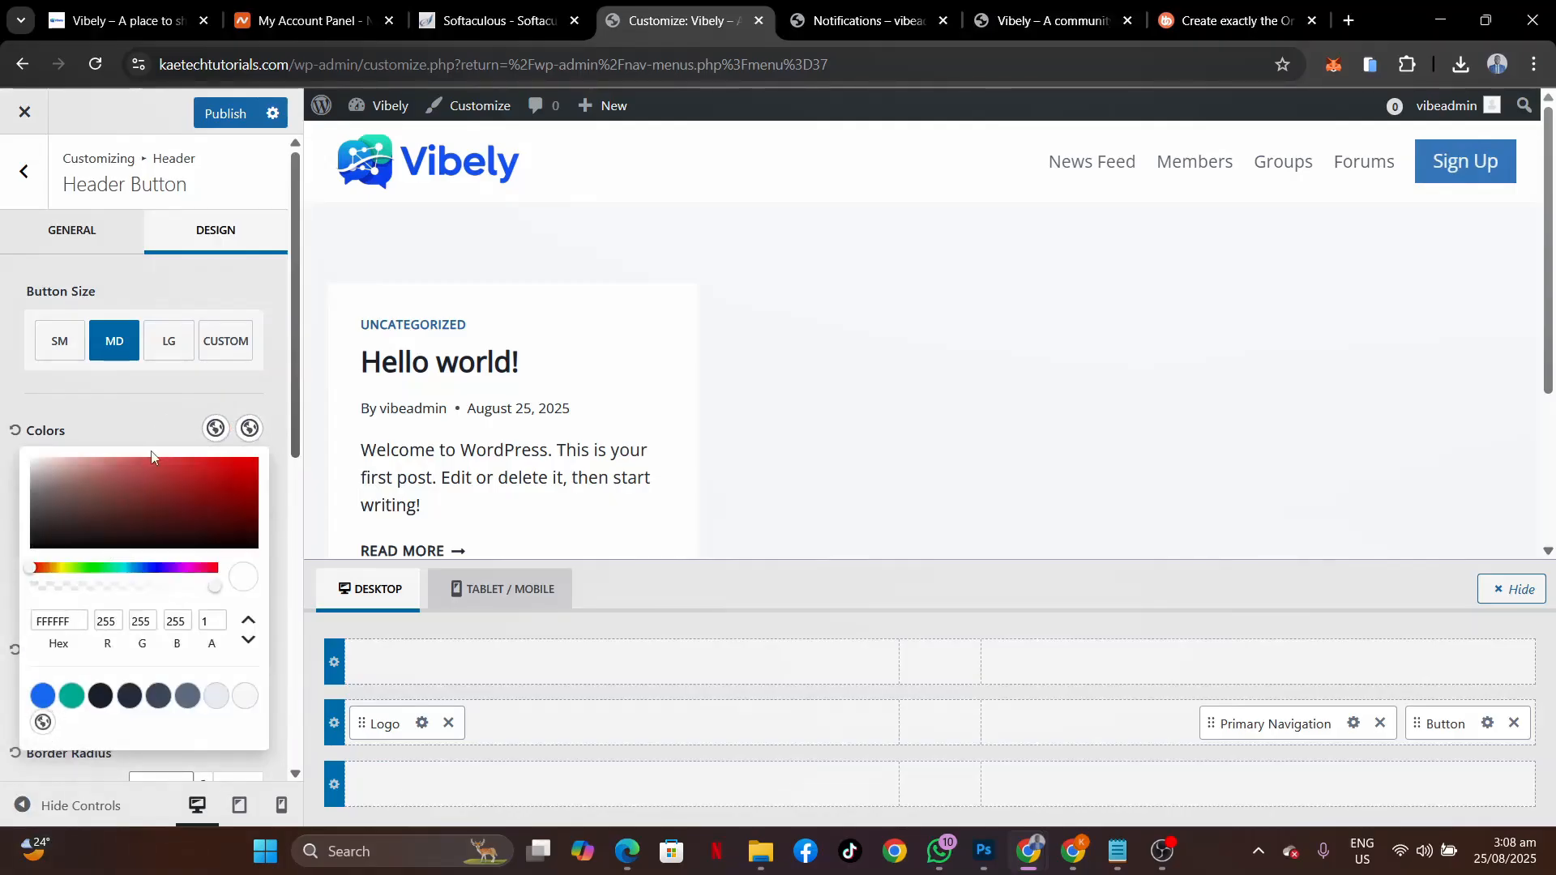
click(156, 415)
Give the button a blue background and a teal hover background.
click(214, 504)
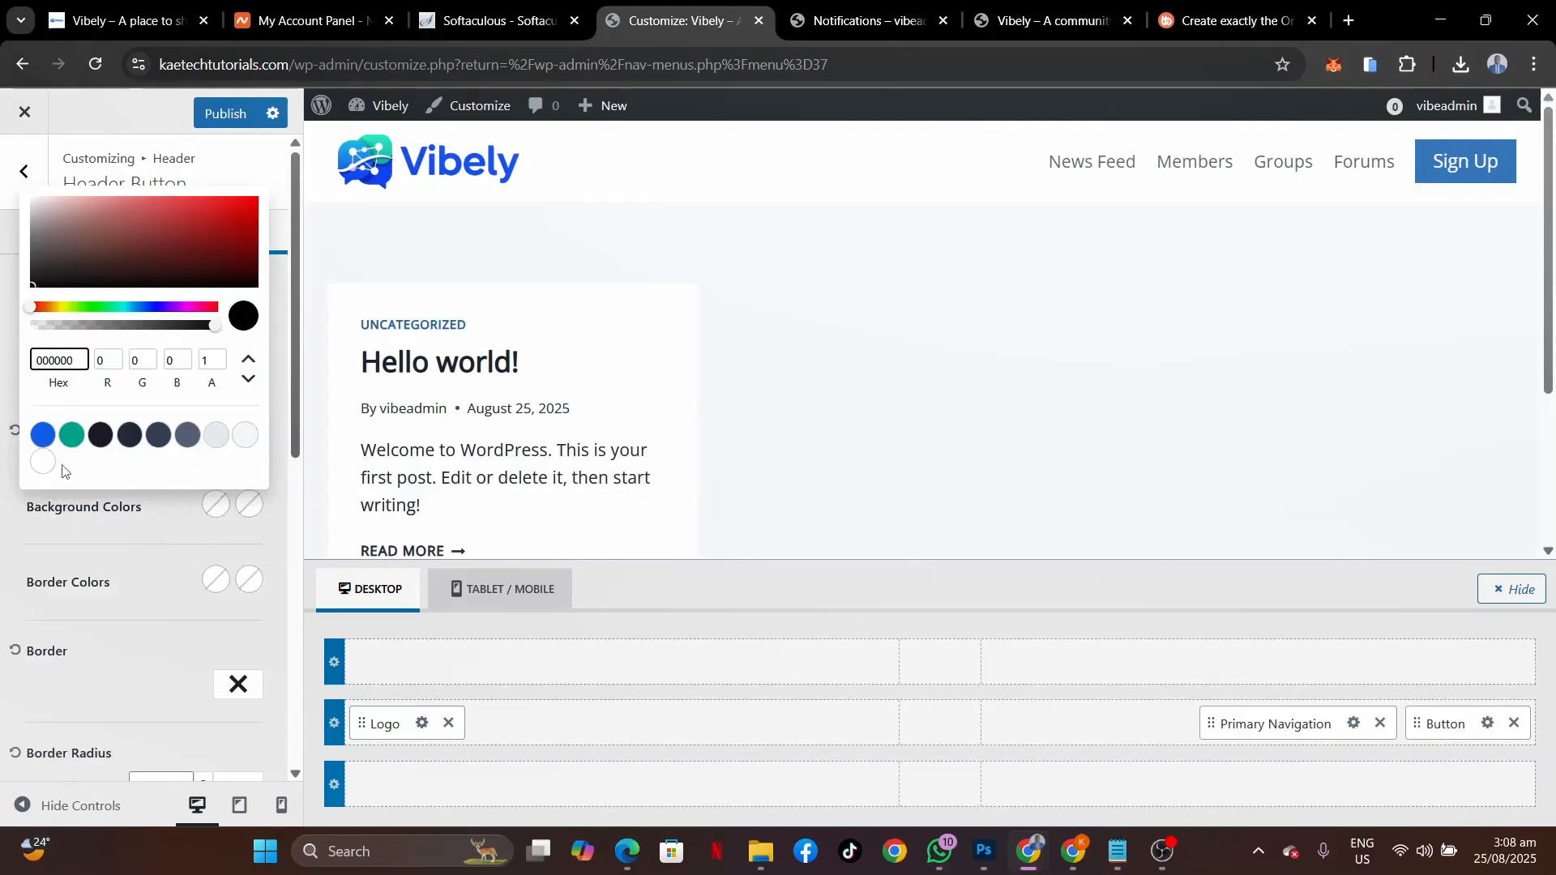
click(43, 436)
click(249, 504)
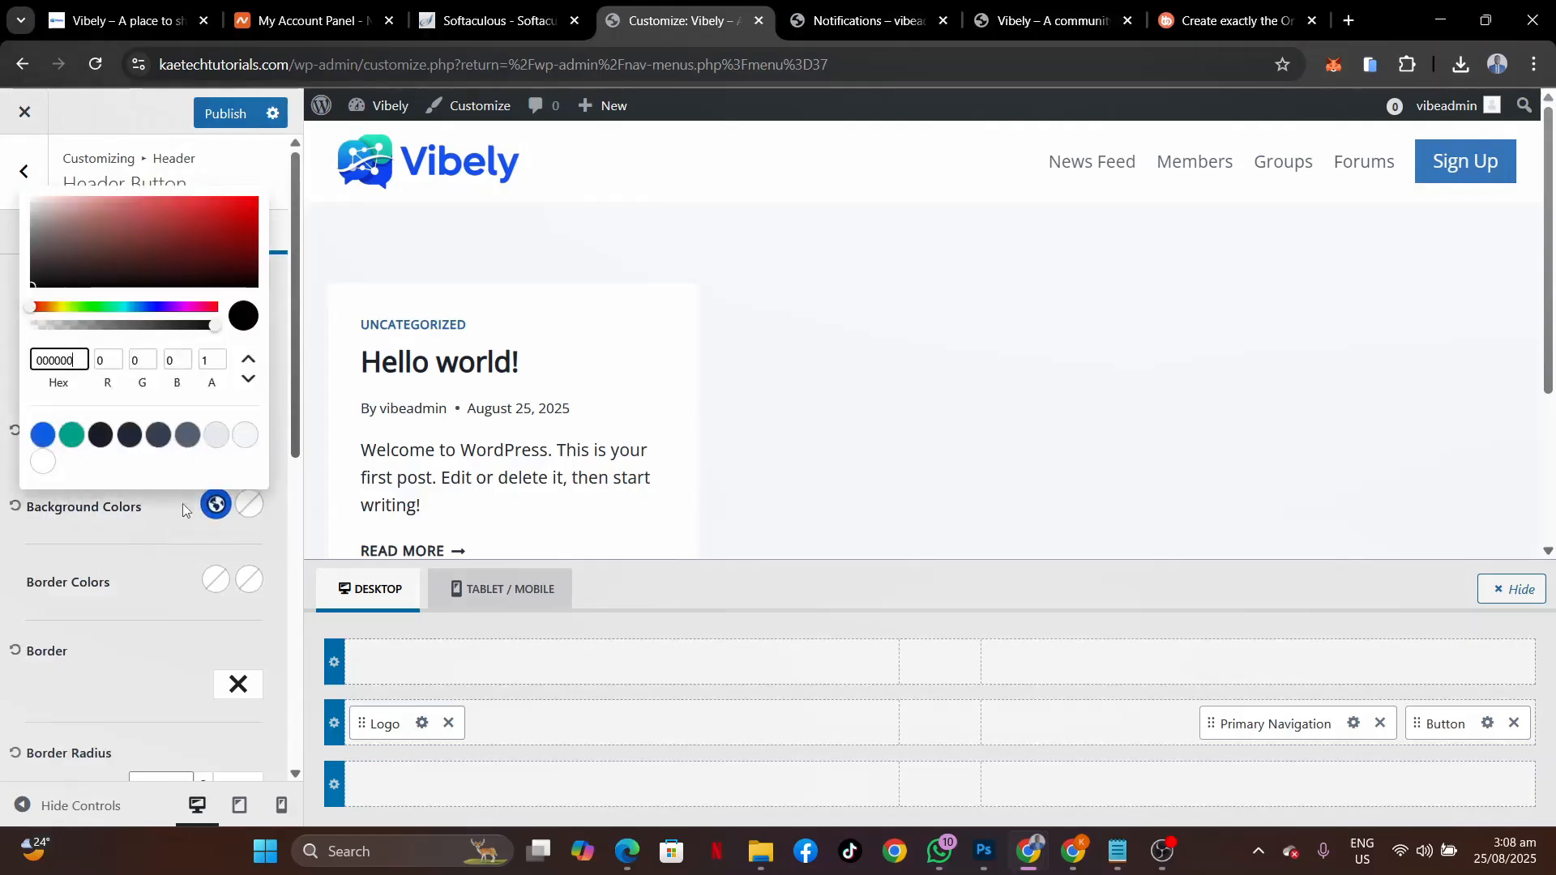
click(72, 435)
click(158, 522)
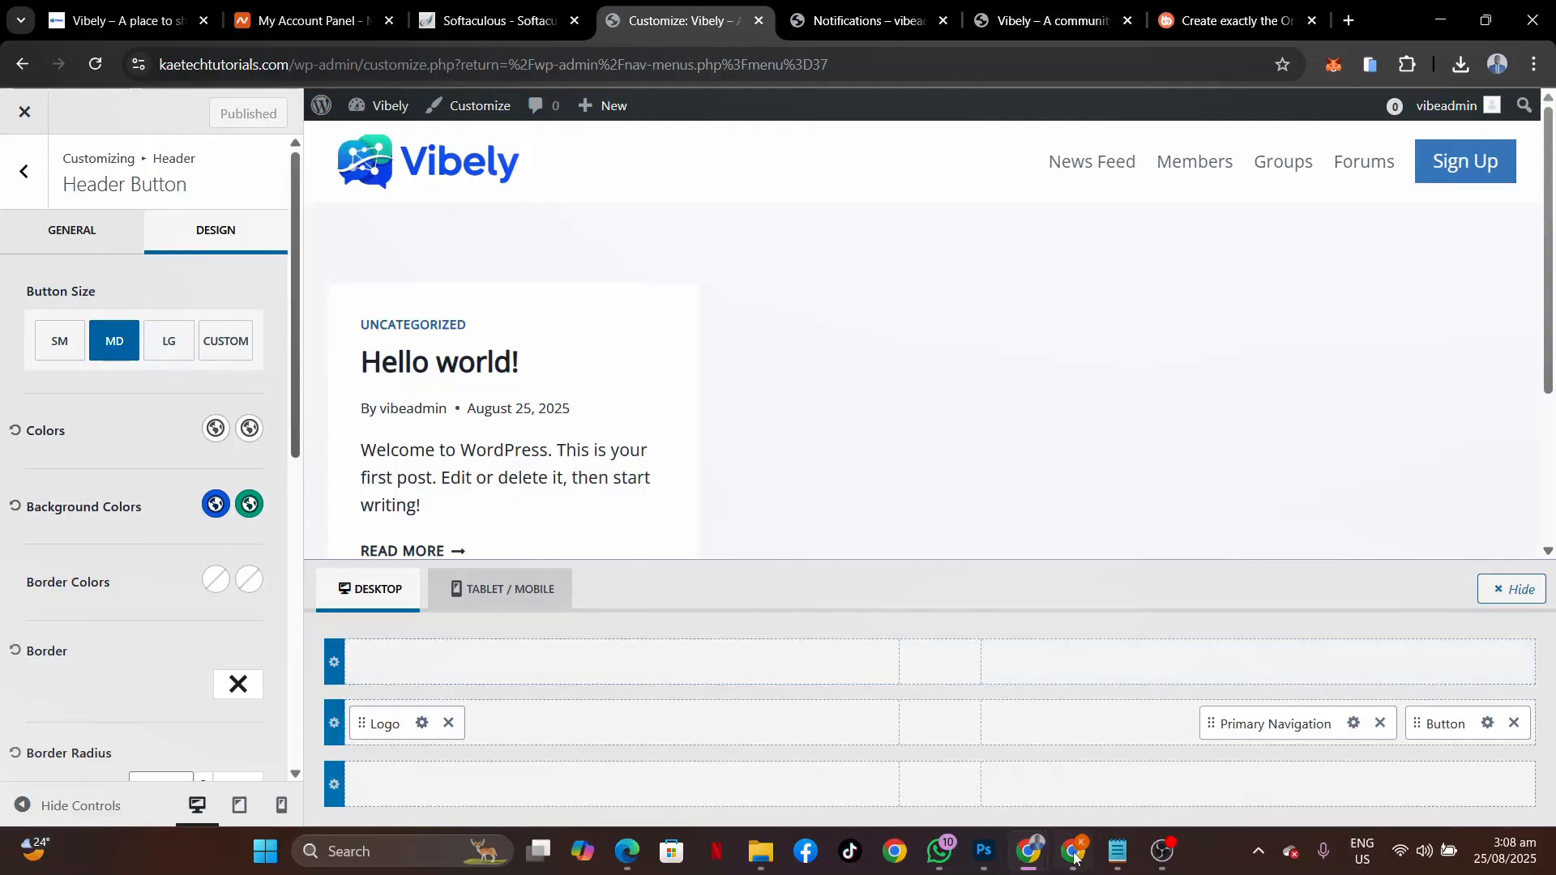
click(1135, 737)
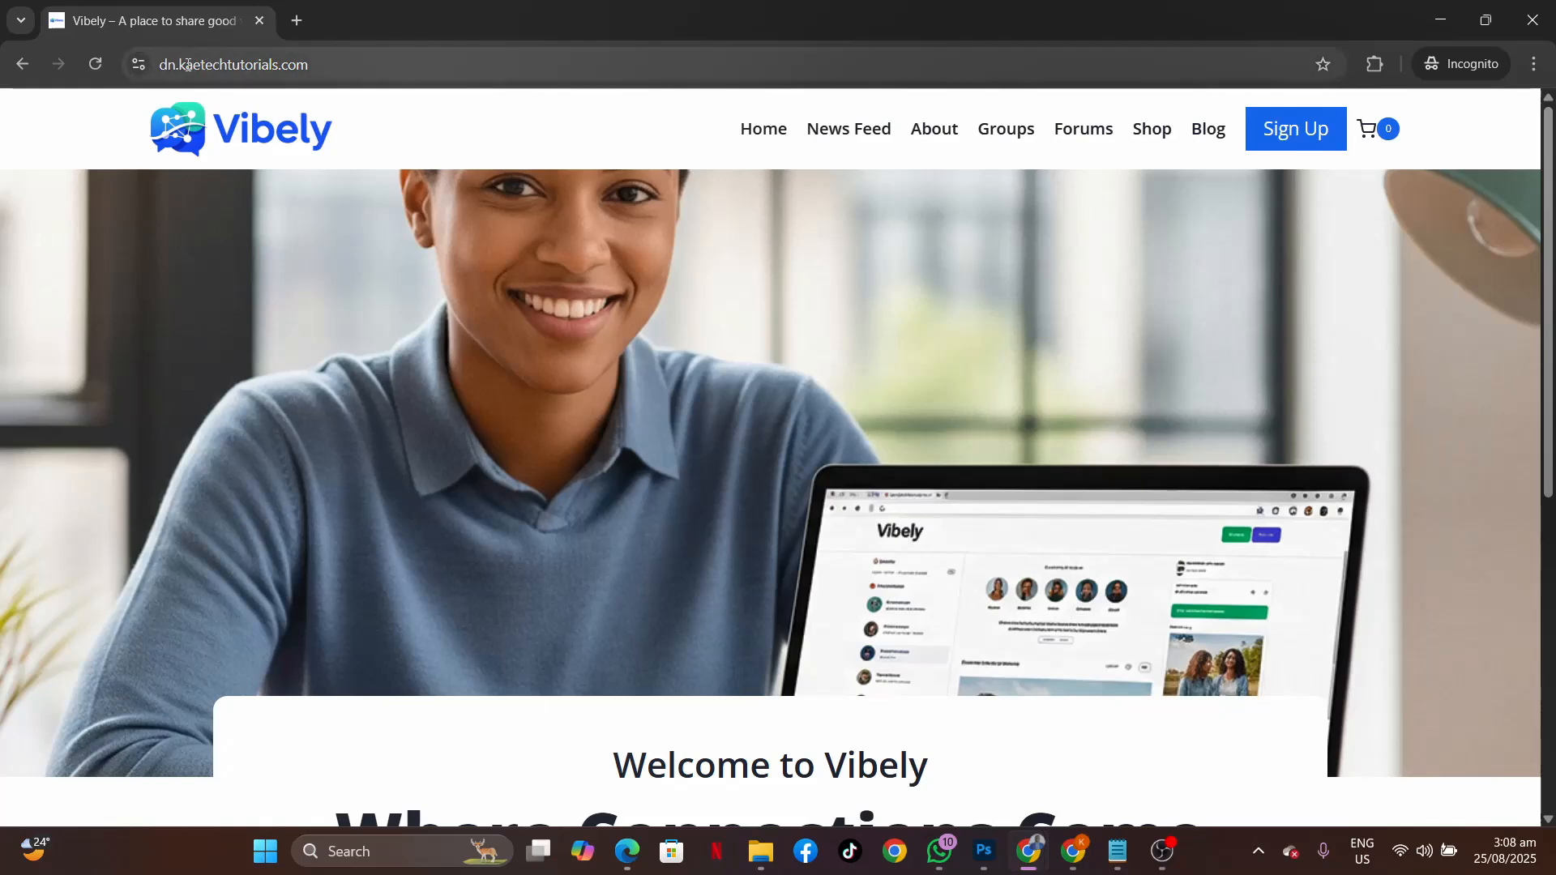
Load the site's main address in the incognito window to see the sign-in redirect.
drag(179, 64, 72, 71)
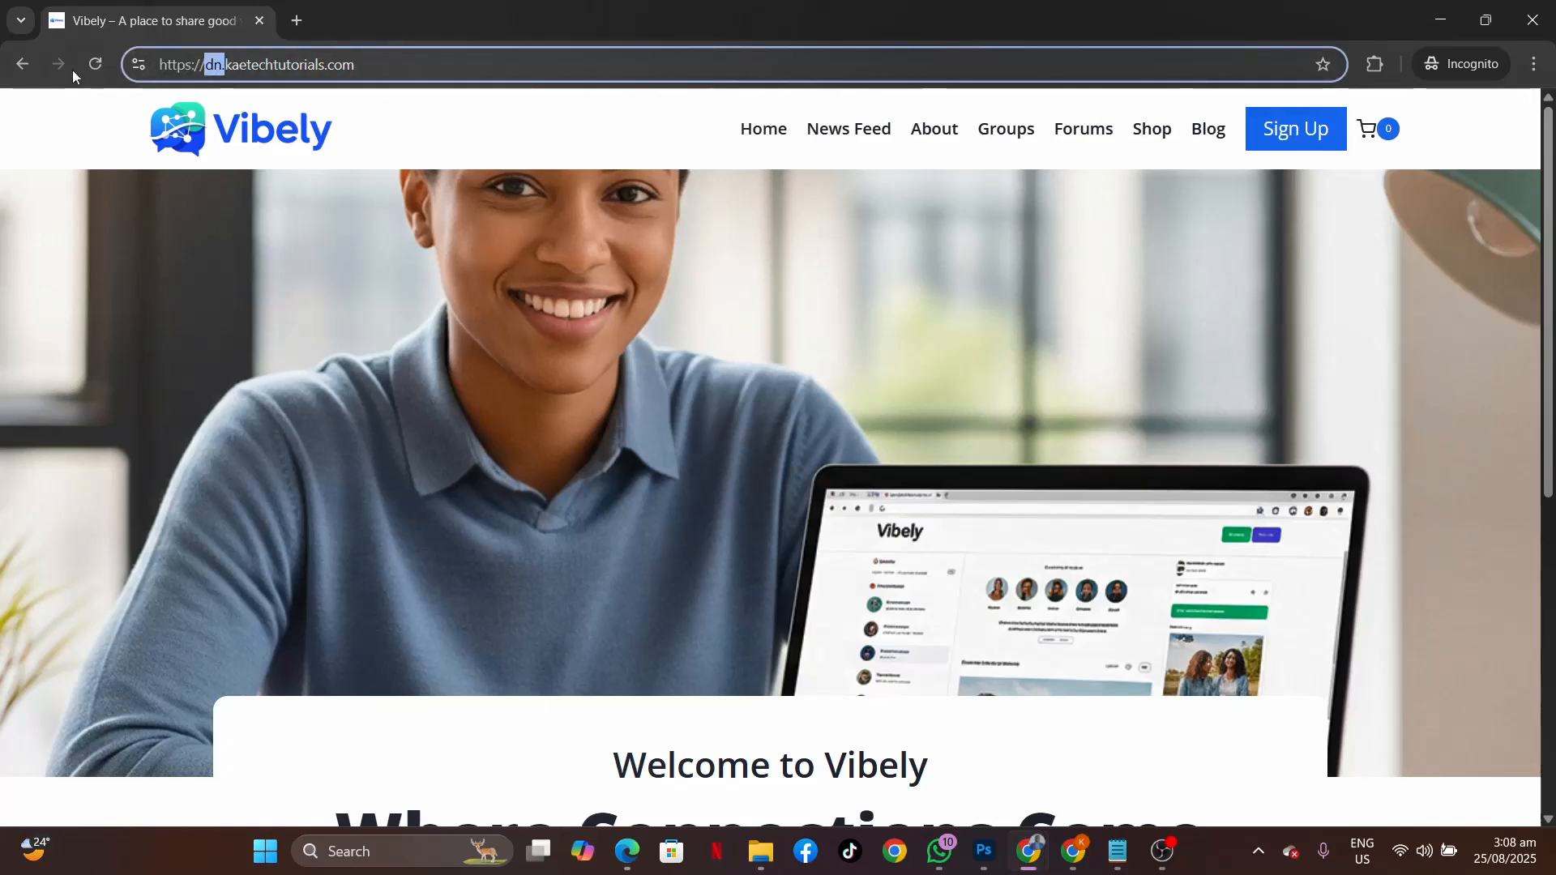
key(BackSpace)
key(Return)
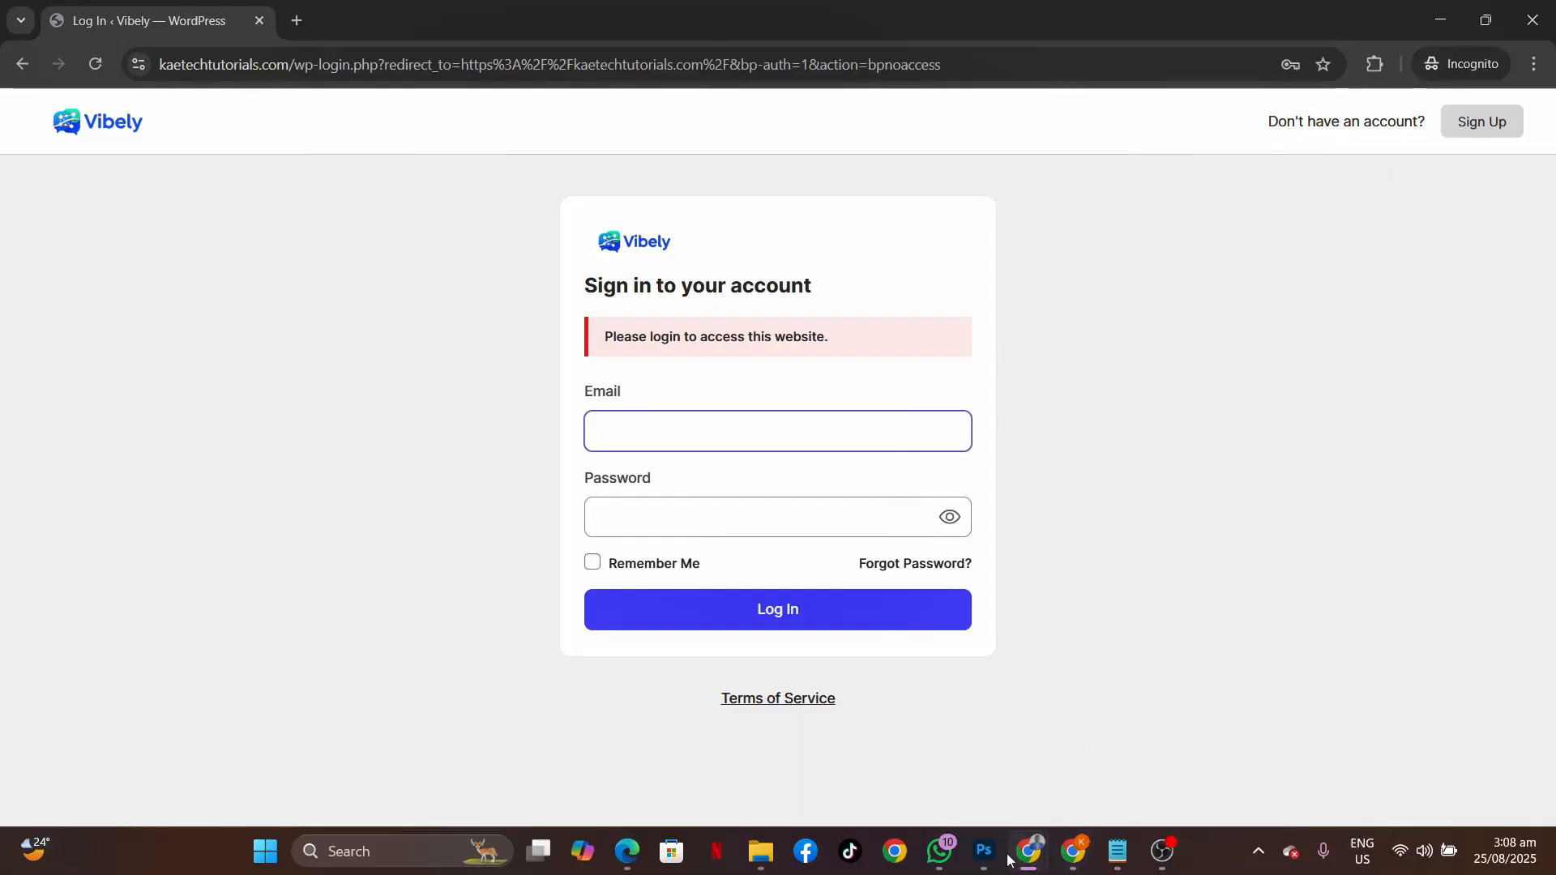
mouse_move(1023, 857)
click(952, 756)
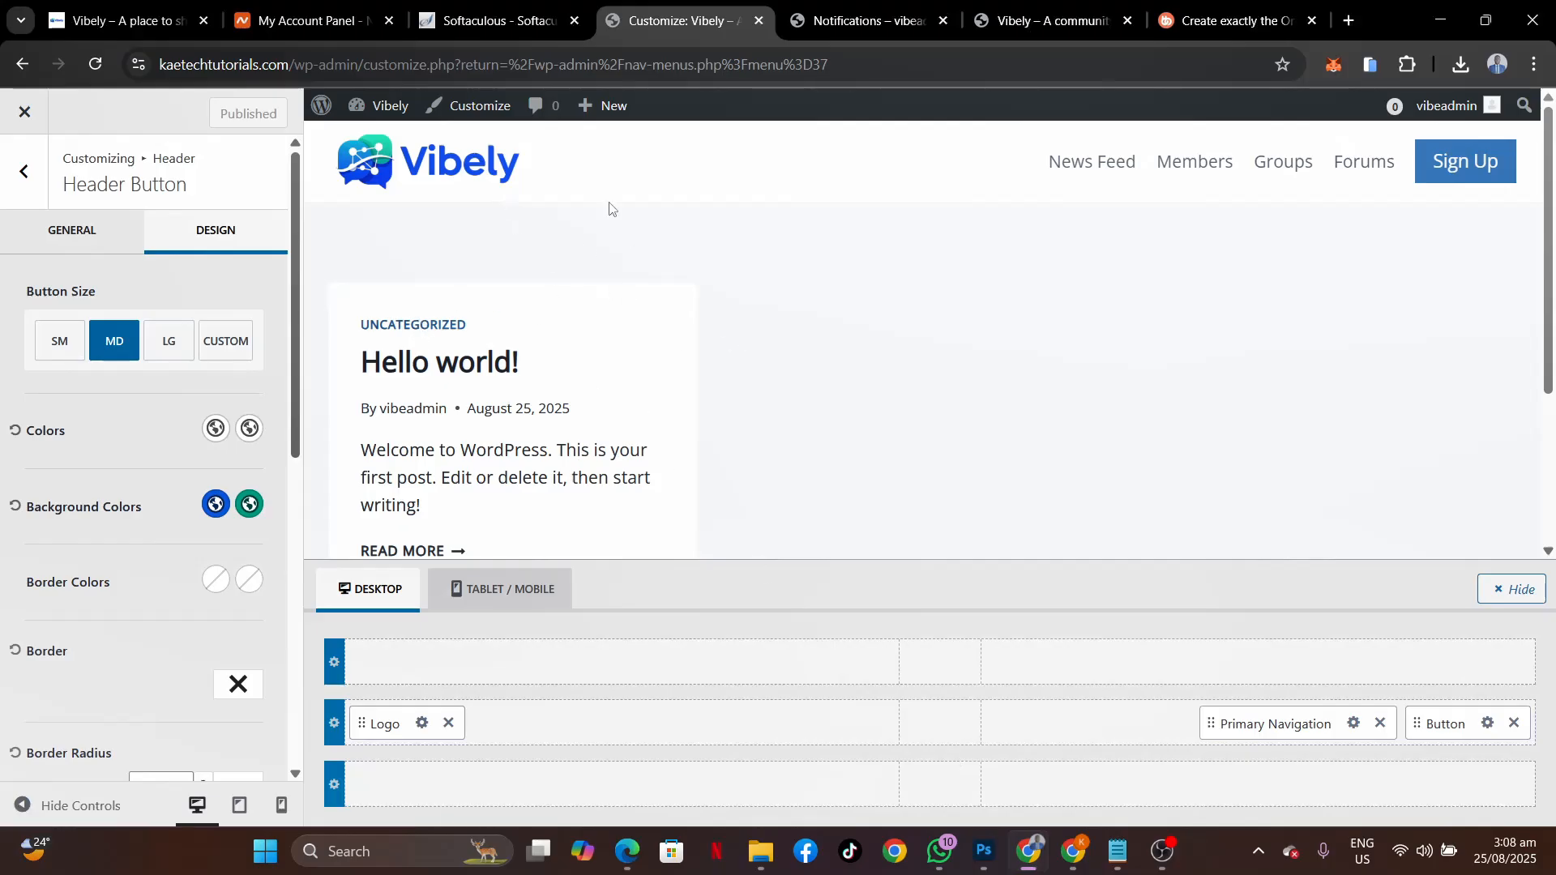
Go to the dashboard and start a new page under Pages > Add Page.
click(837, 24)
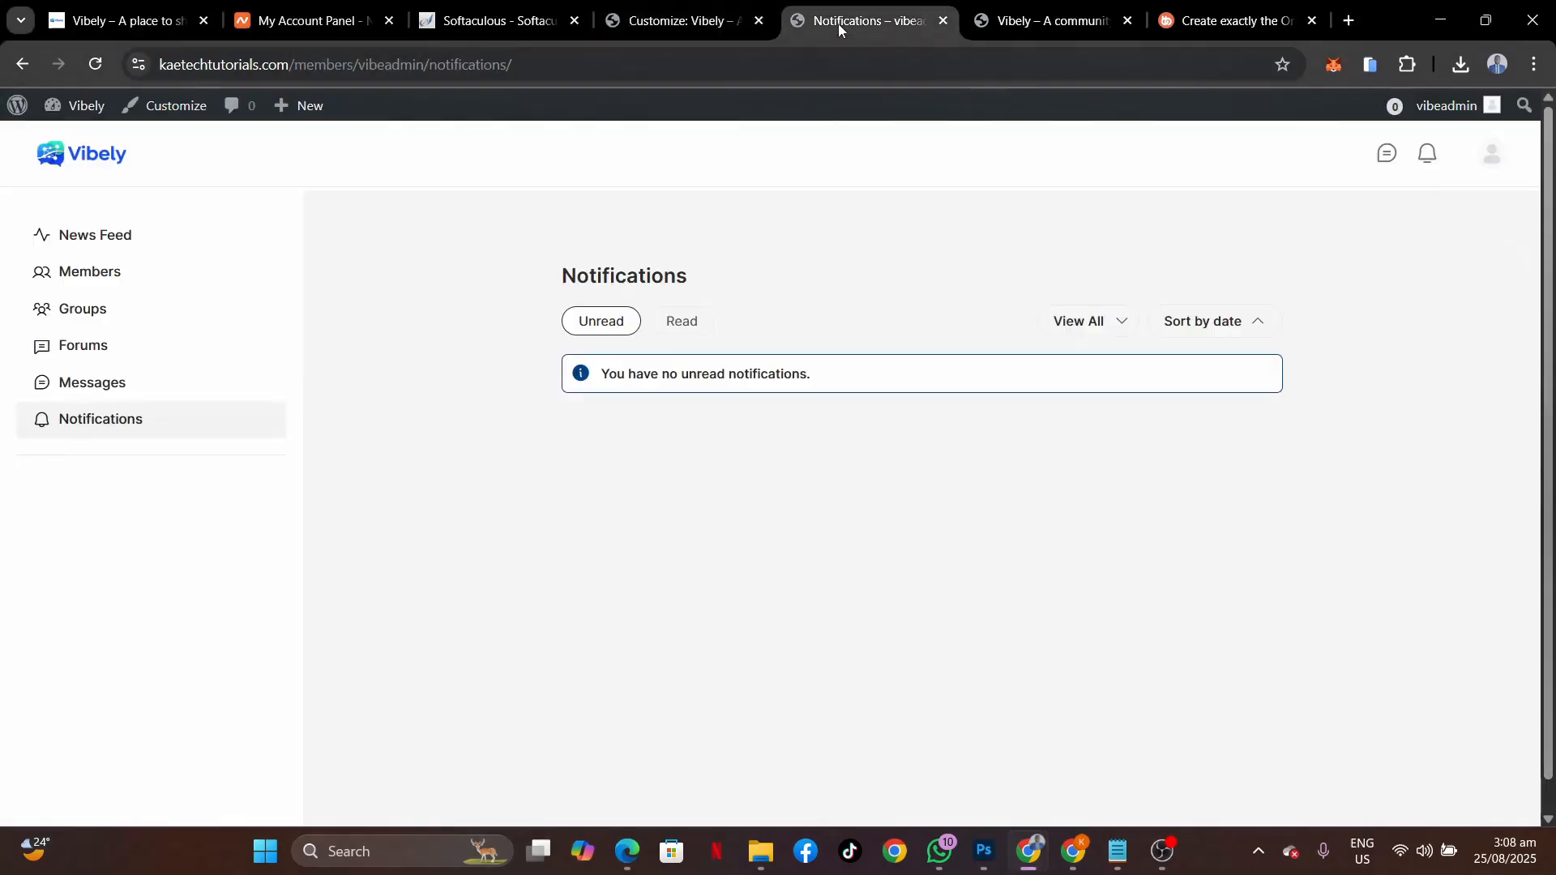
mouse_move(65, 110)
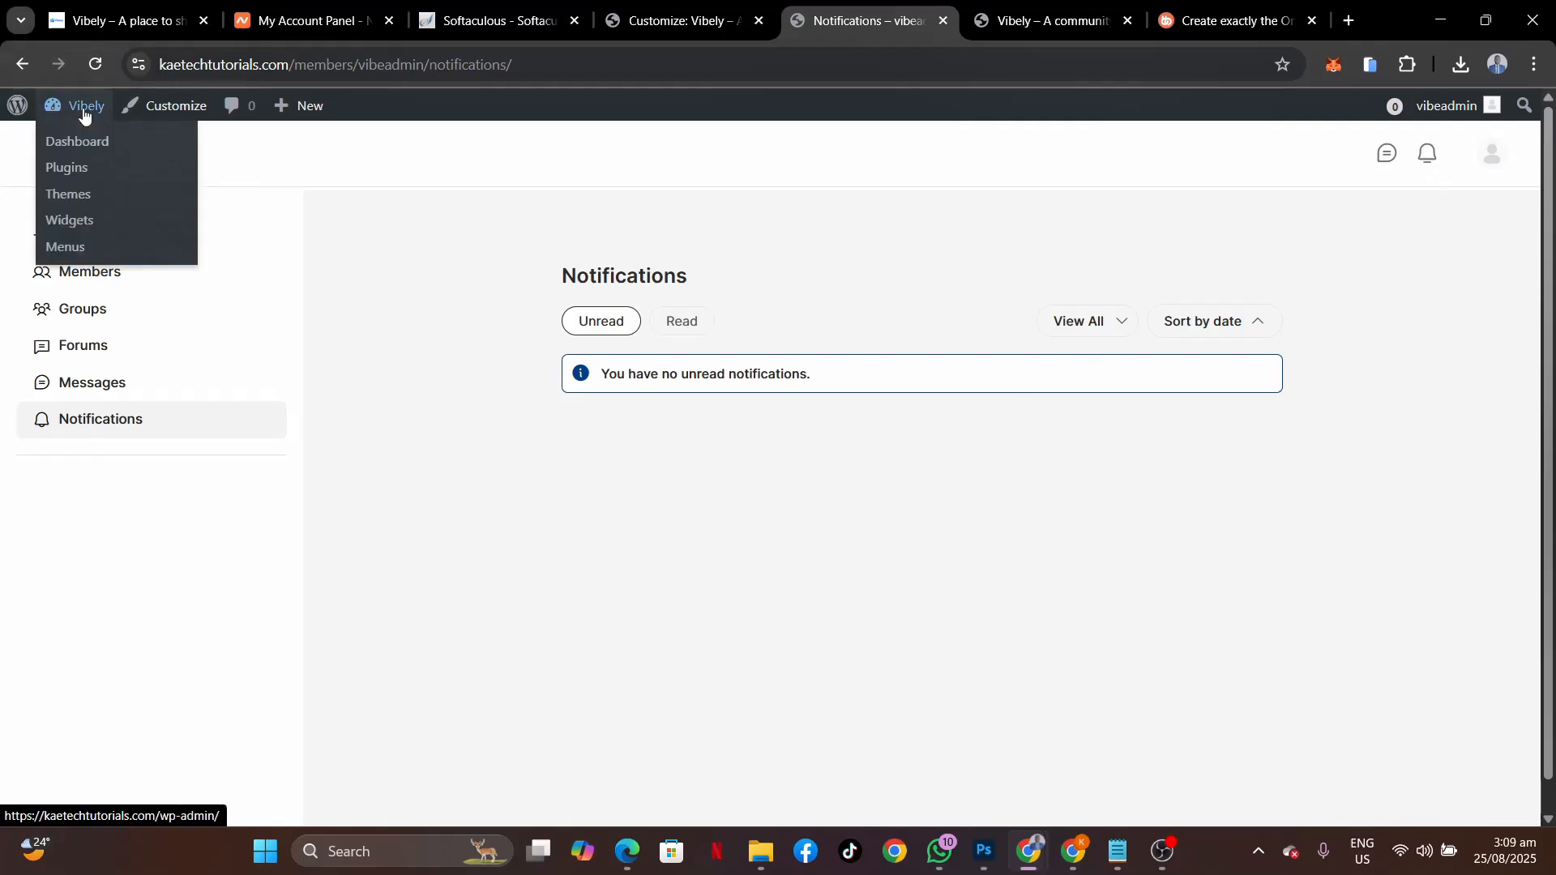
click(76, 142)
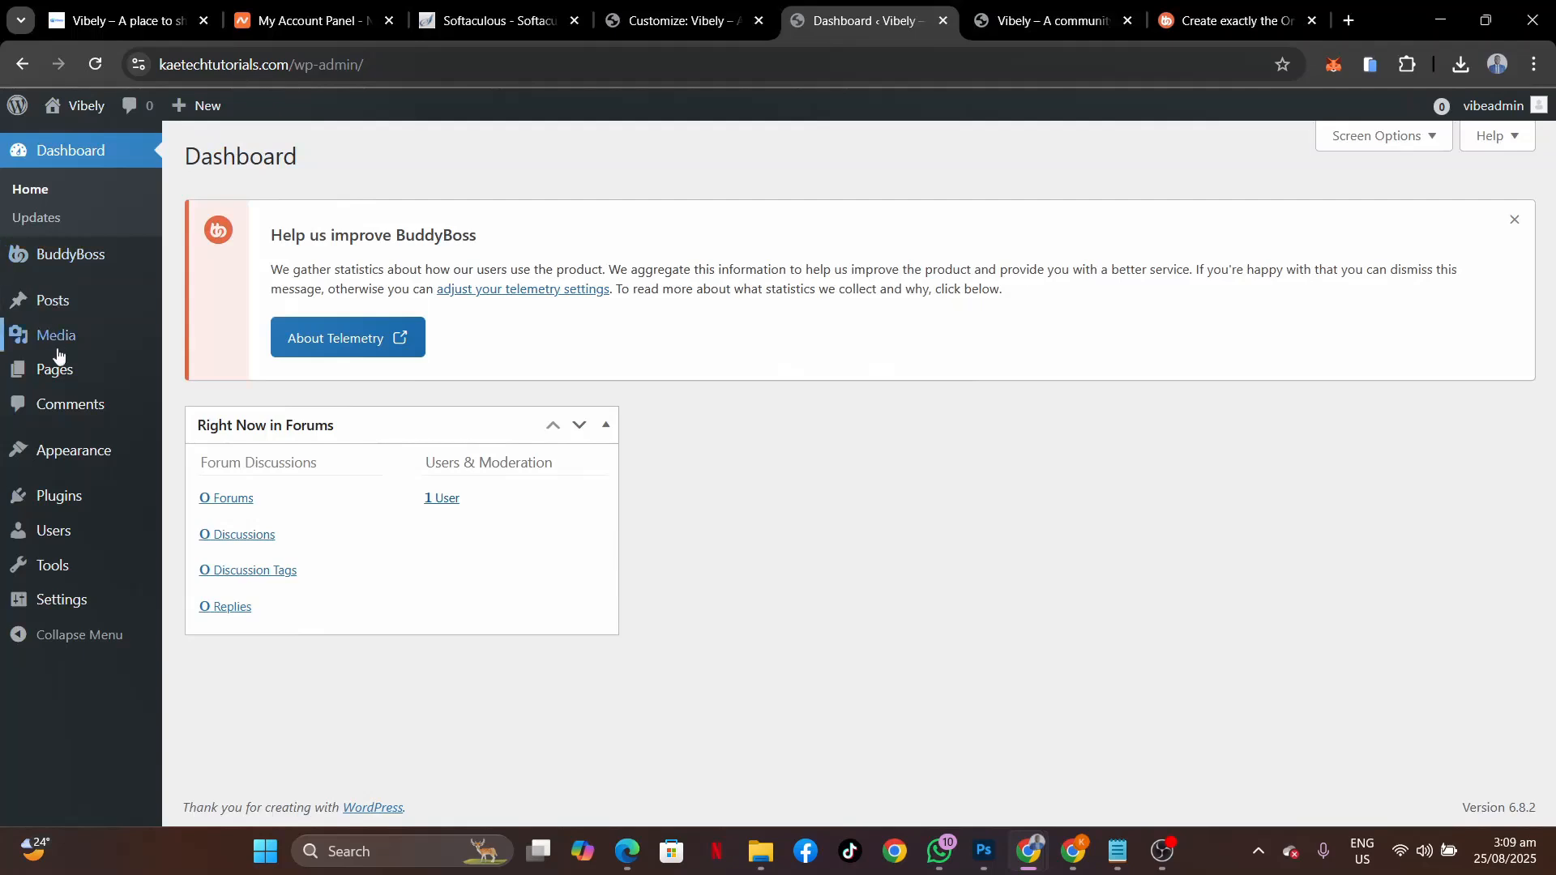
mouse_move(57, 360)
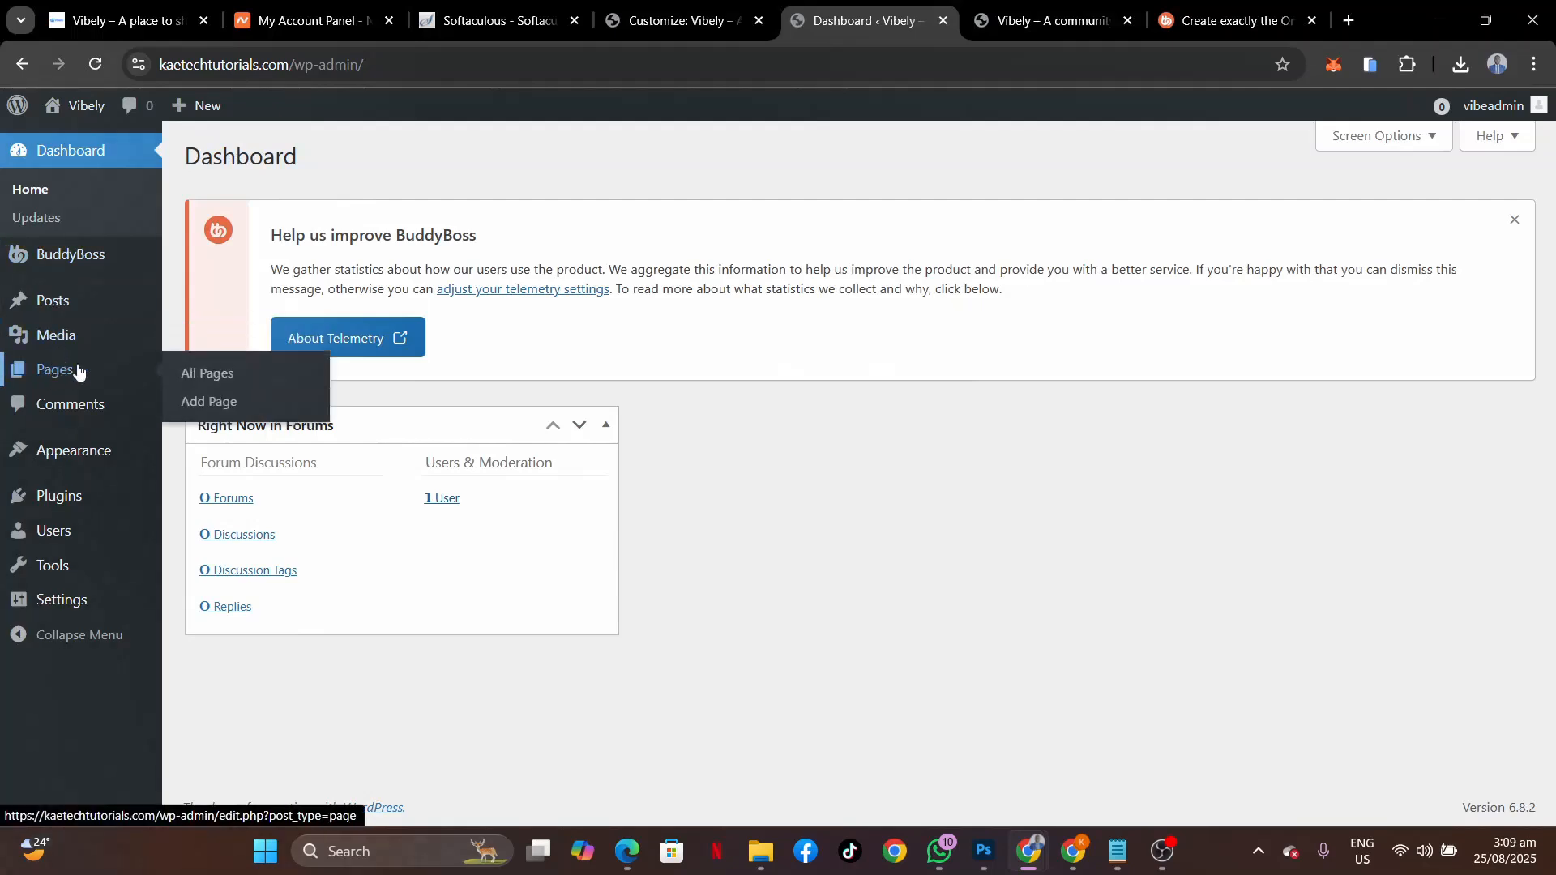
click(208, 403)
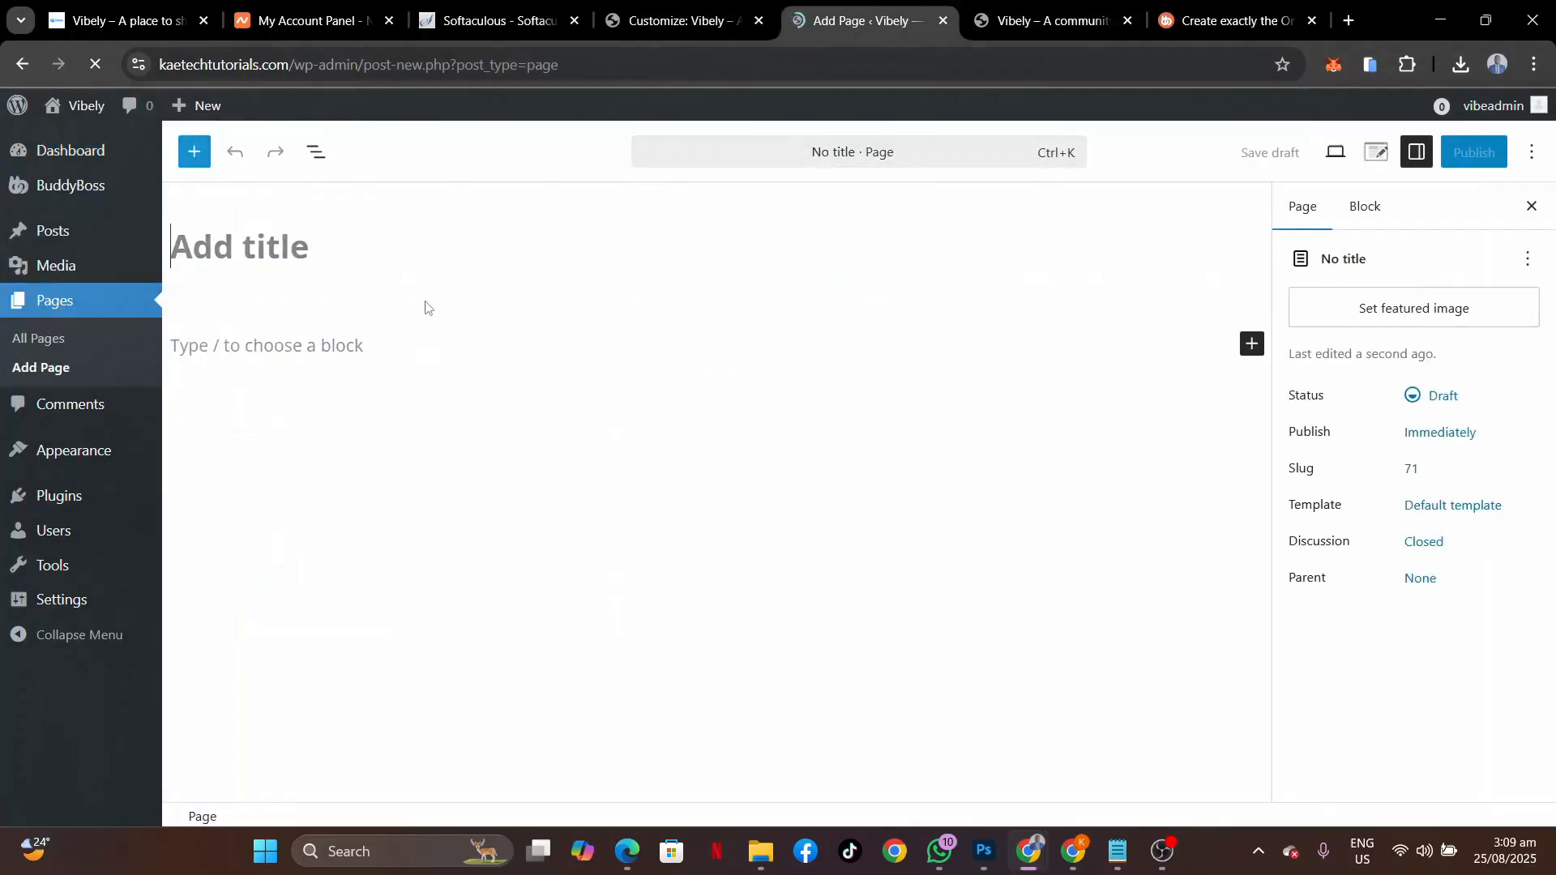
Title the page 'Home' and publish it.
click(268, 232)
text(Ho)
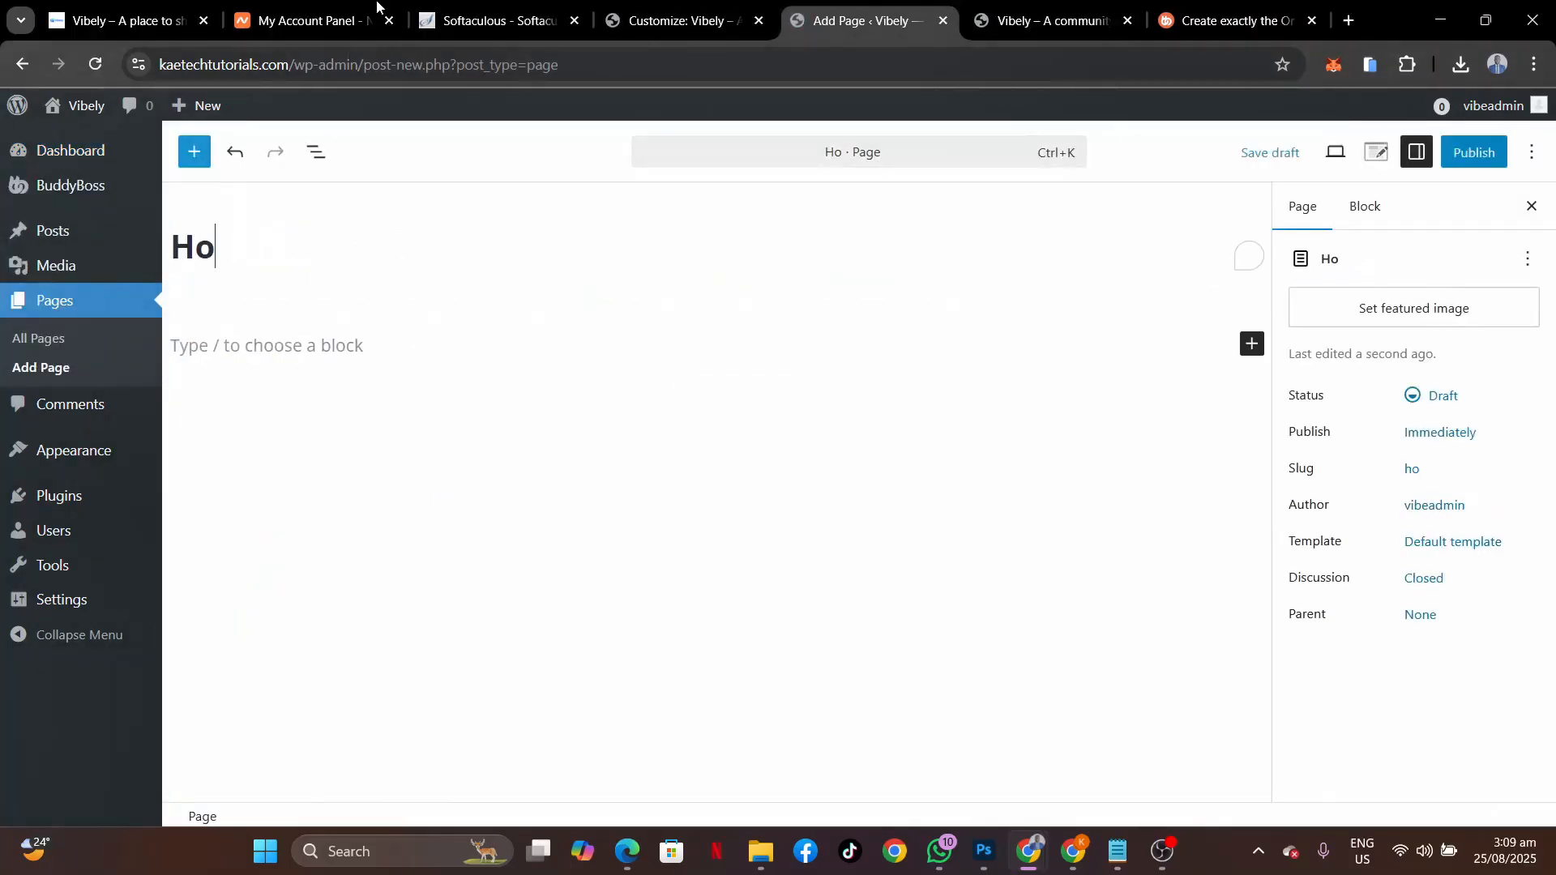
text(me)
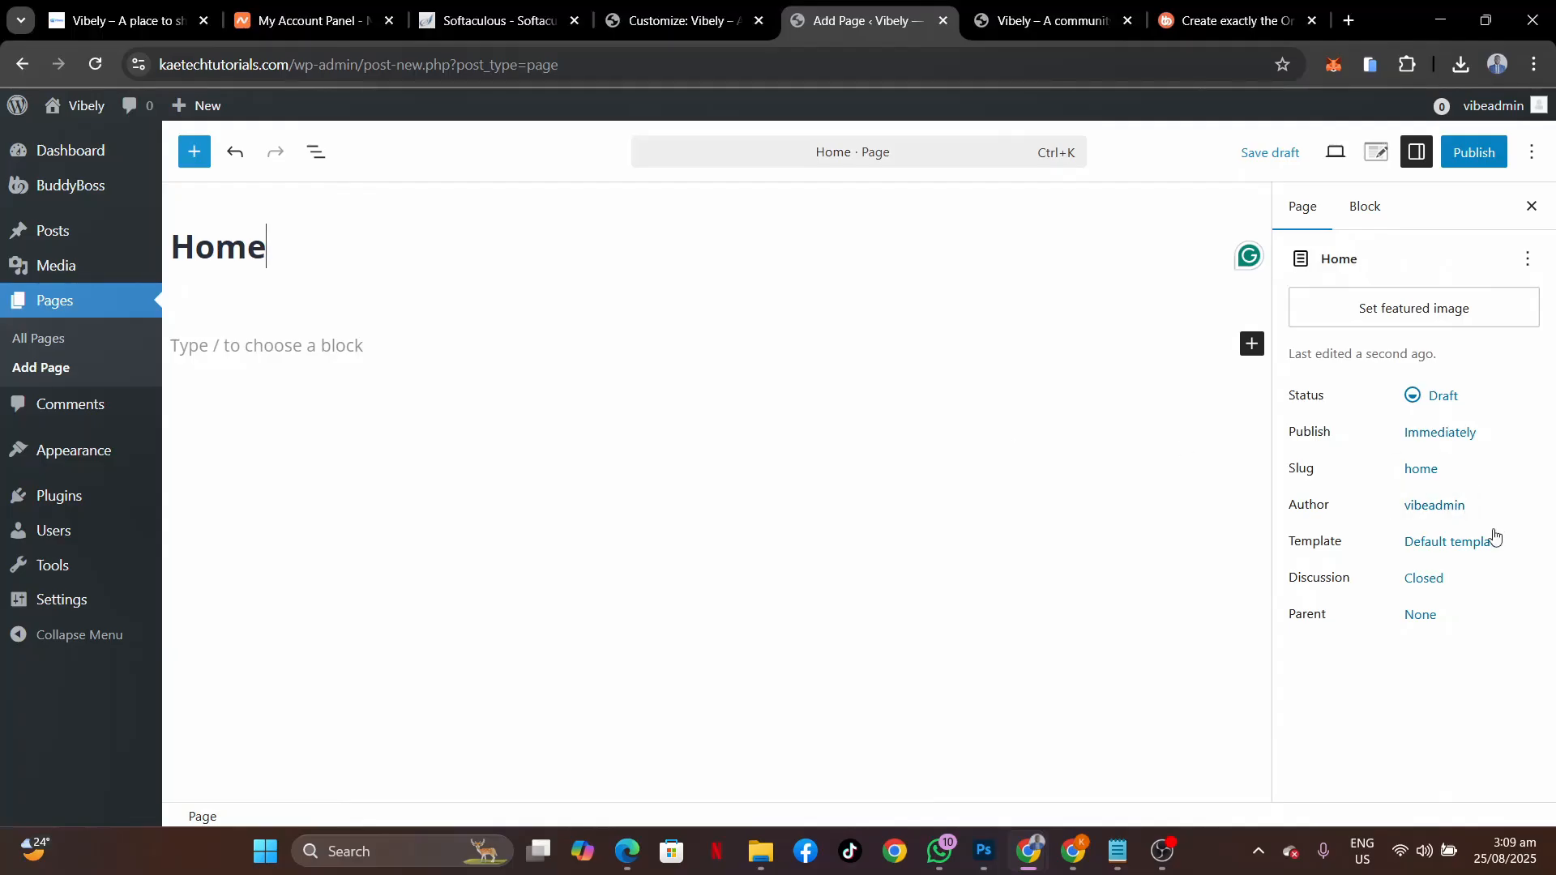
click(1474, 543)
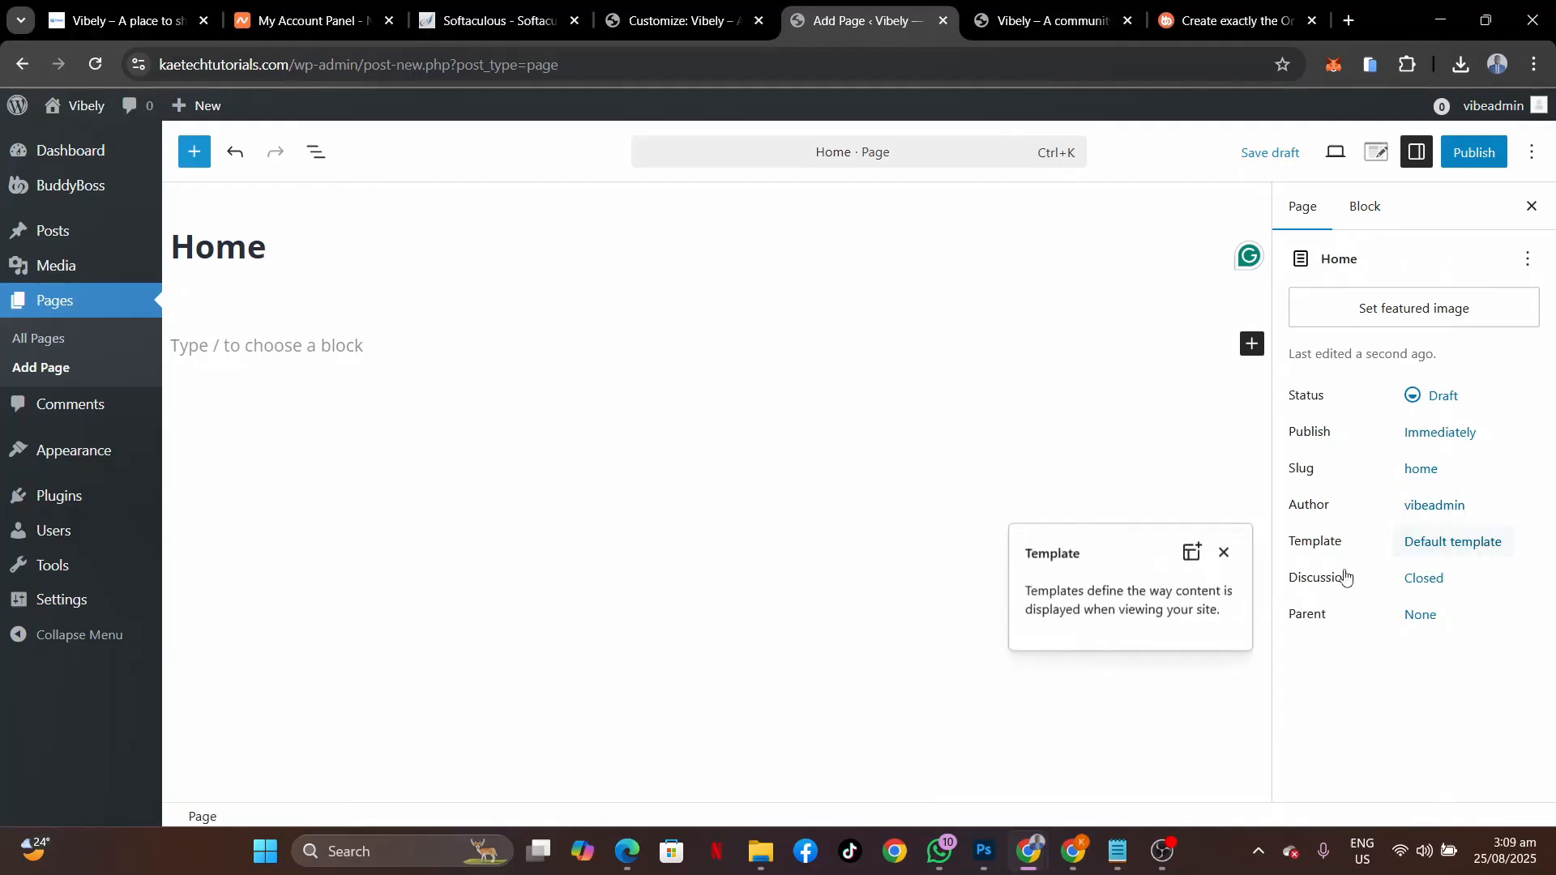
click(1474, 545)
click(1473, 545)
click(1473, 545)
click(1474, 152)
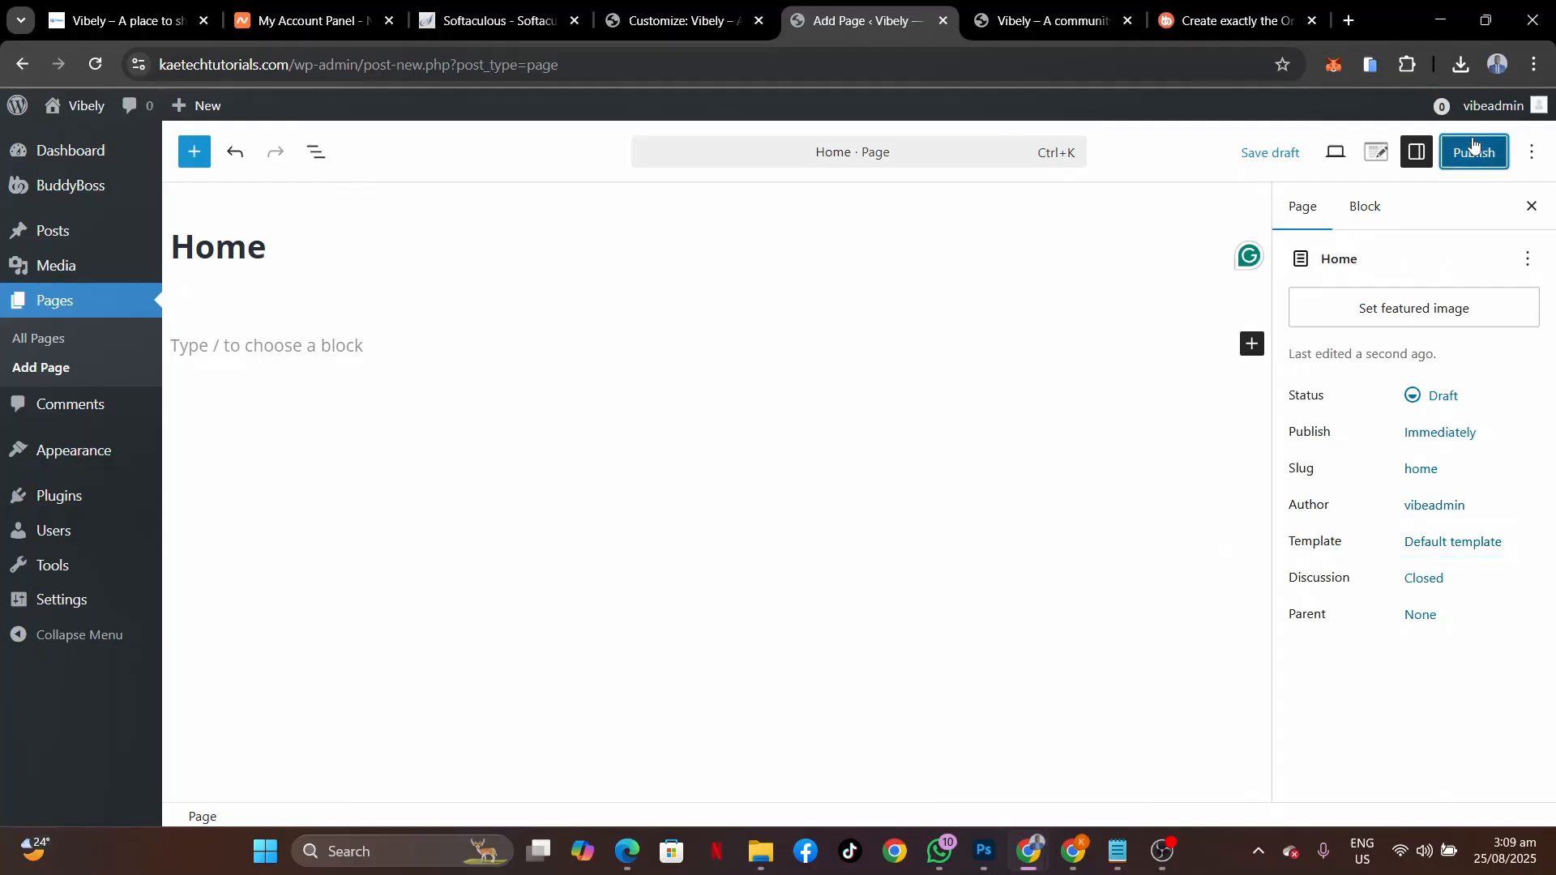
click(1473, 145)
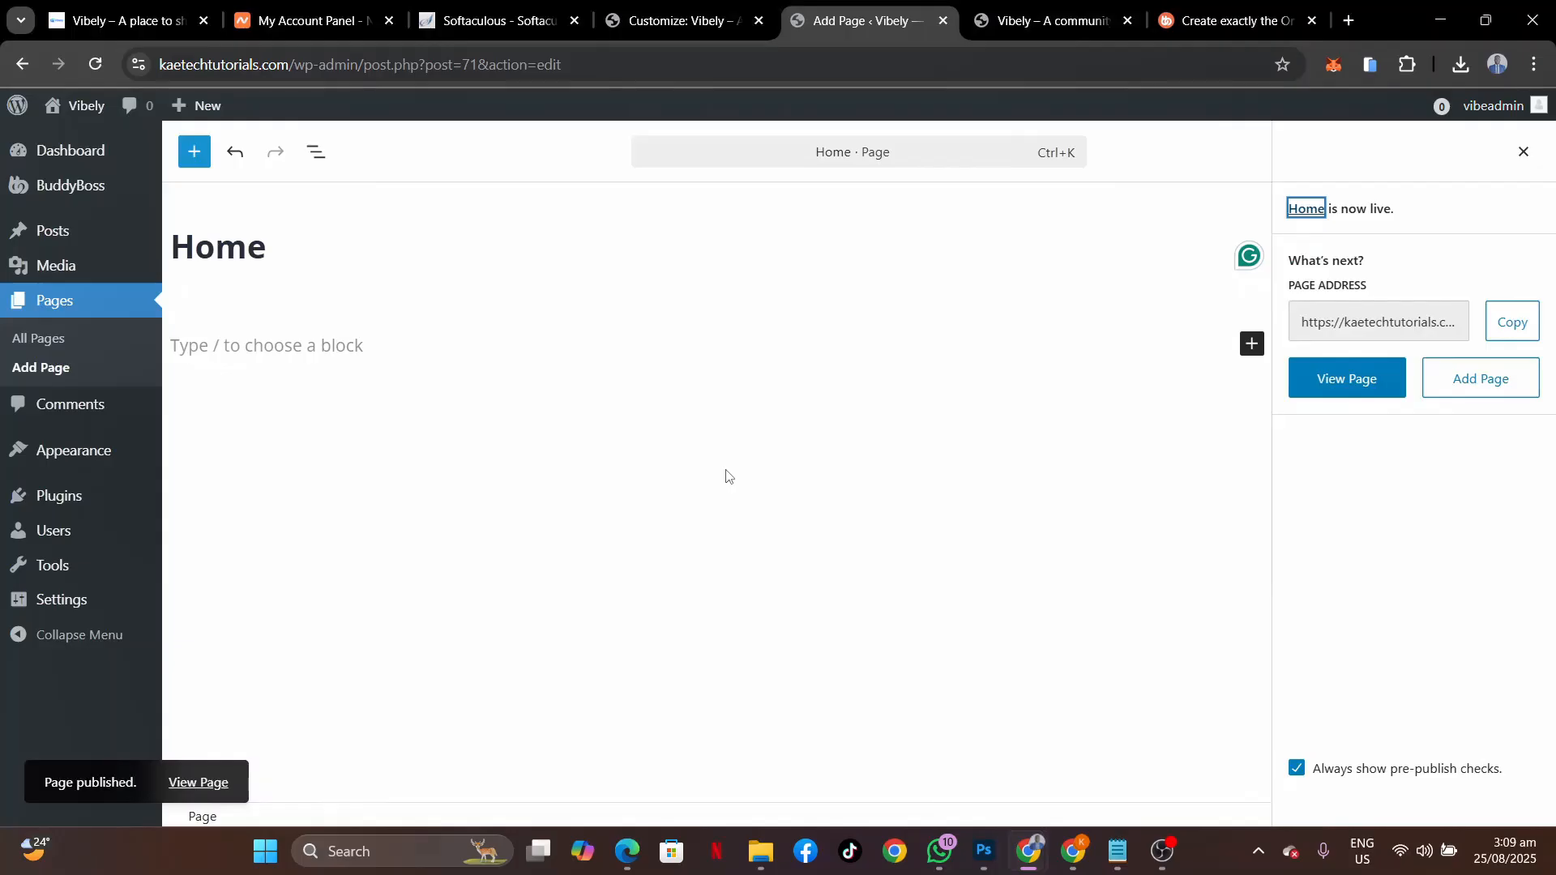
In Settings > Reading, set a static homepage using the Home page and save changes.
mouse_move(82, 459)
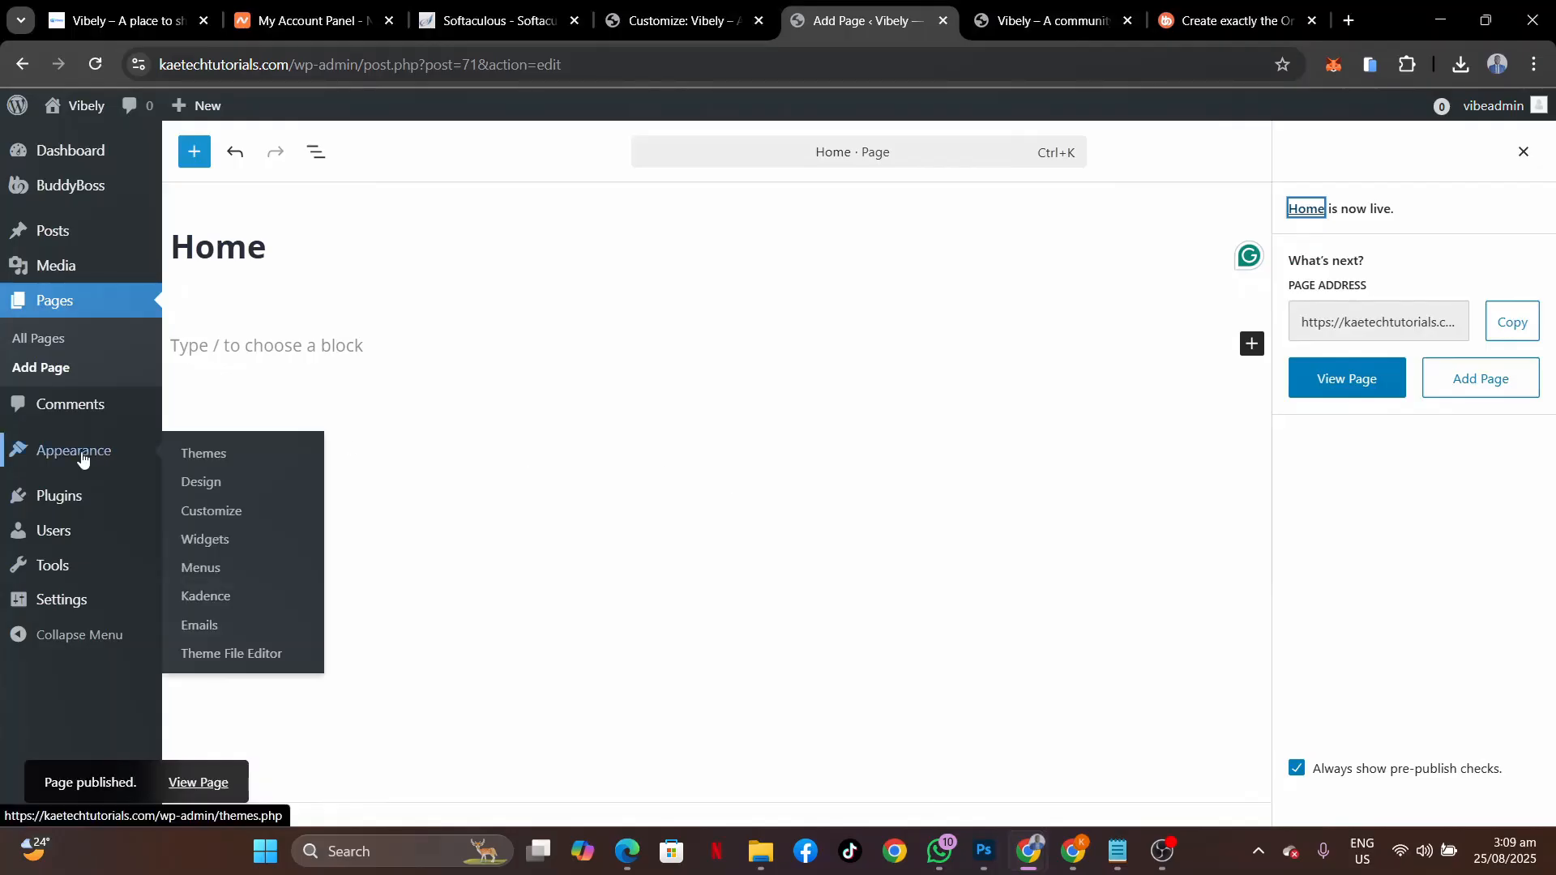
mouse_move(46, 599)
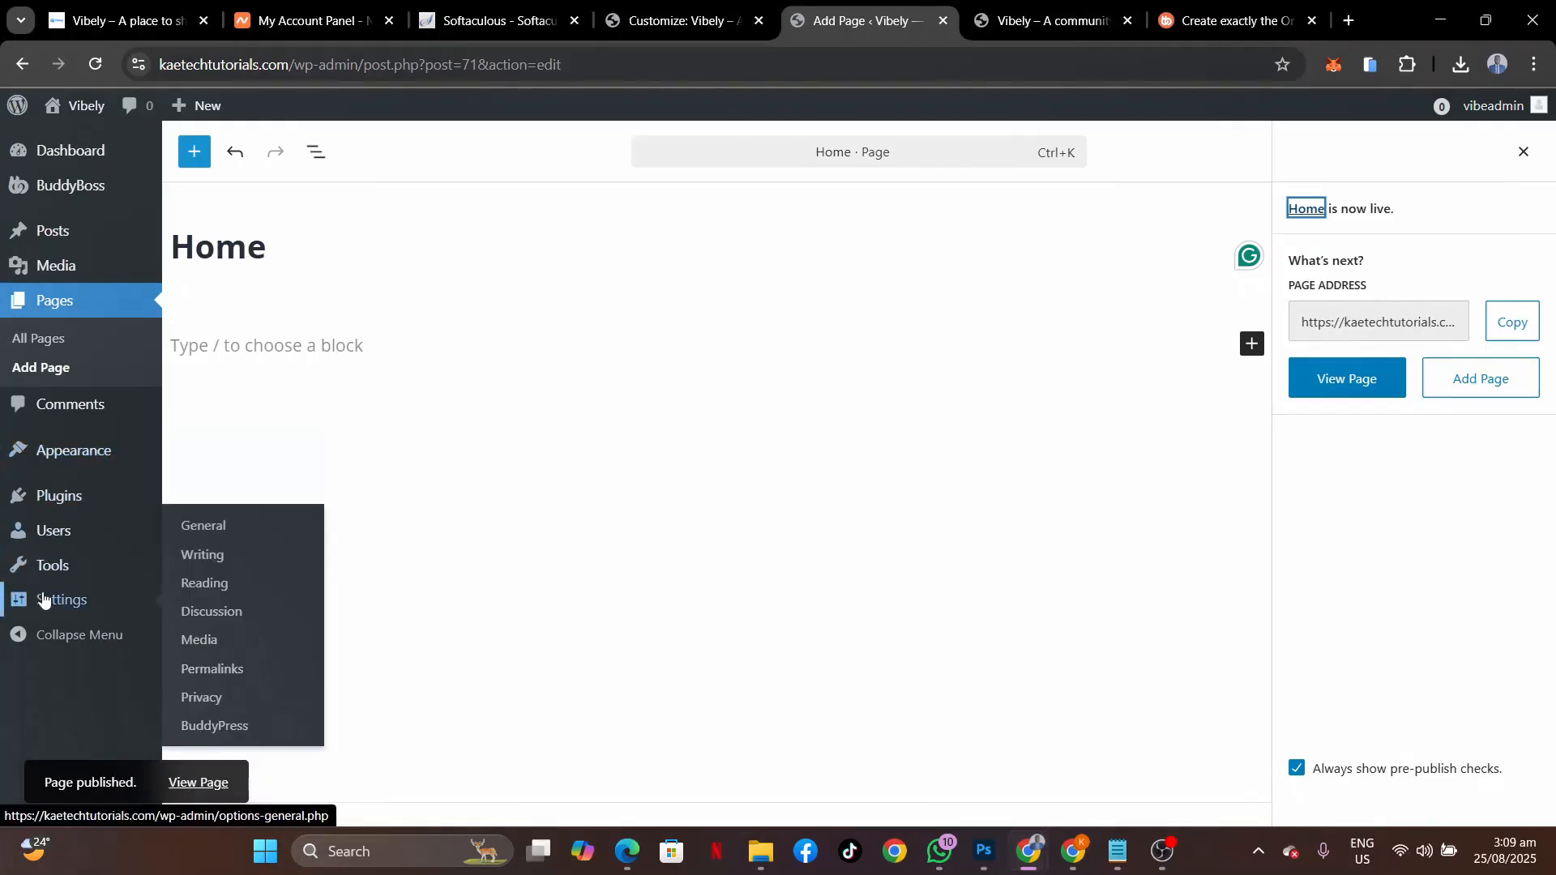
click(200, 585)
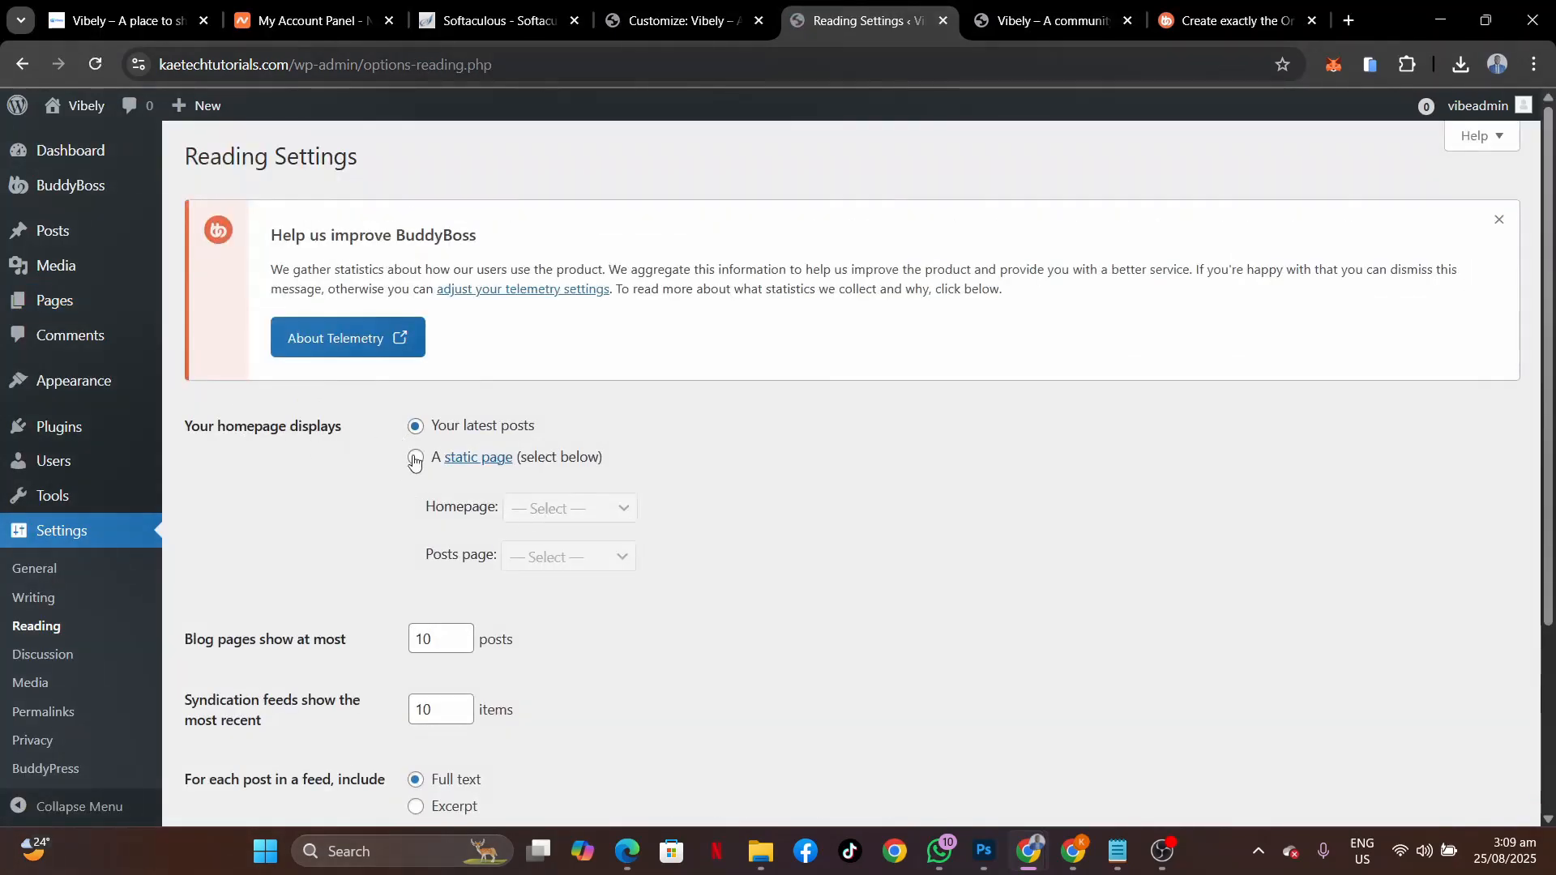
click(415, 457)
click(549, 510)
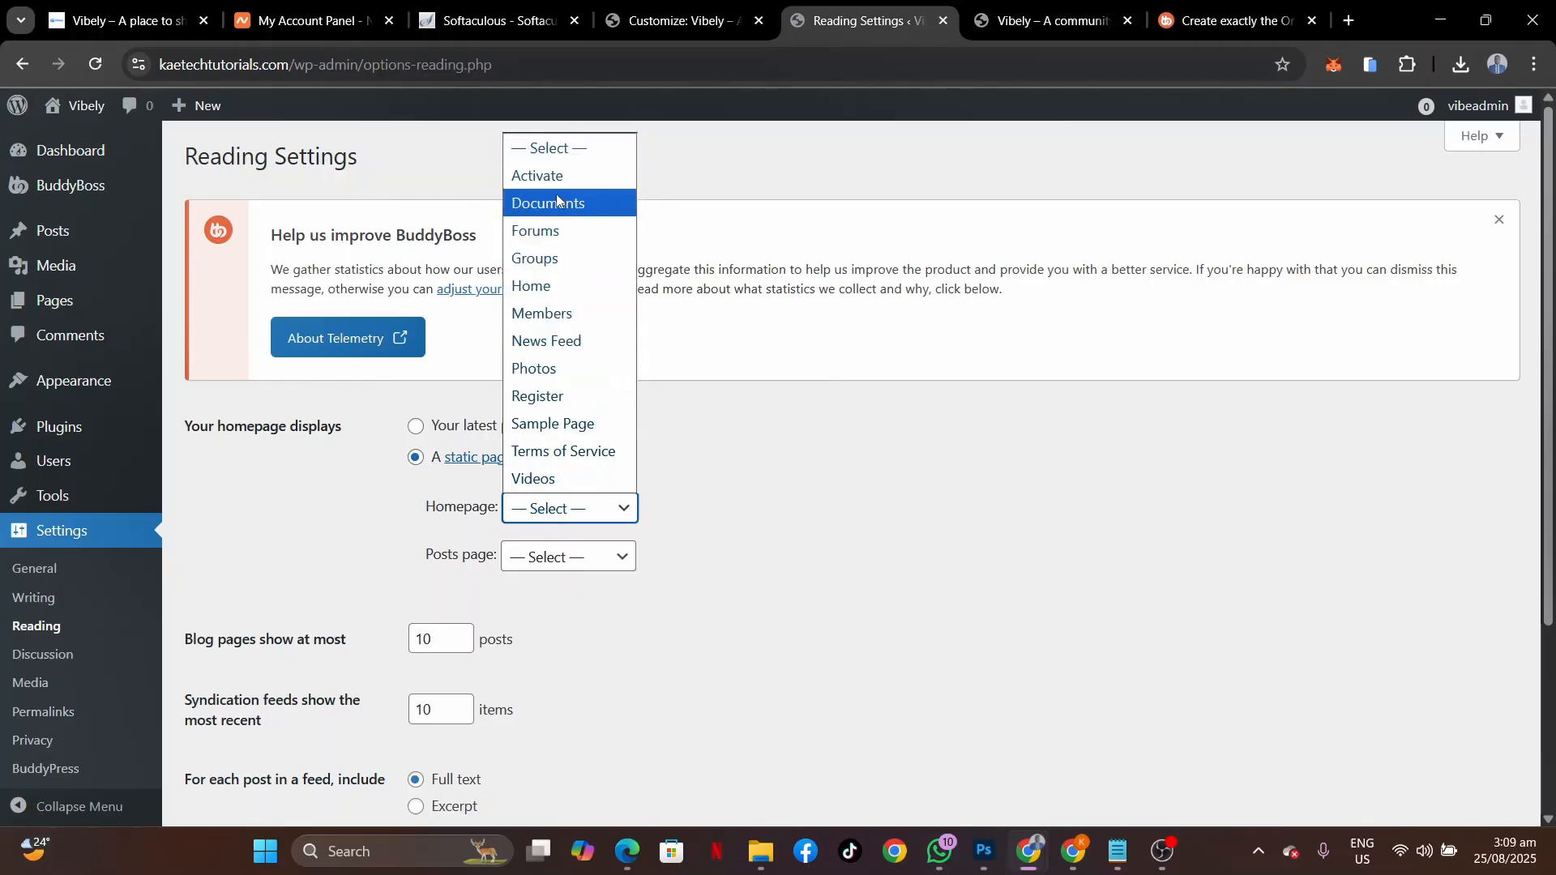
click(532, 286)
scroll(668, 500, down, 3)
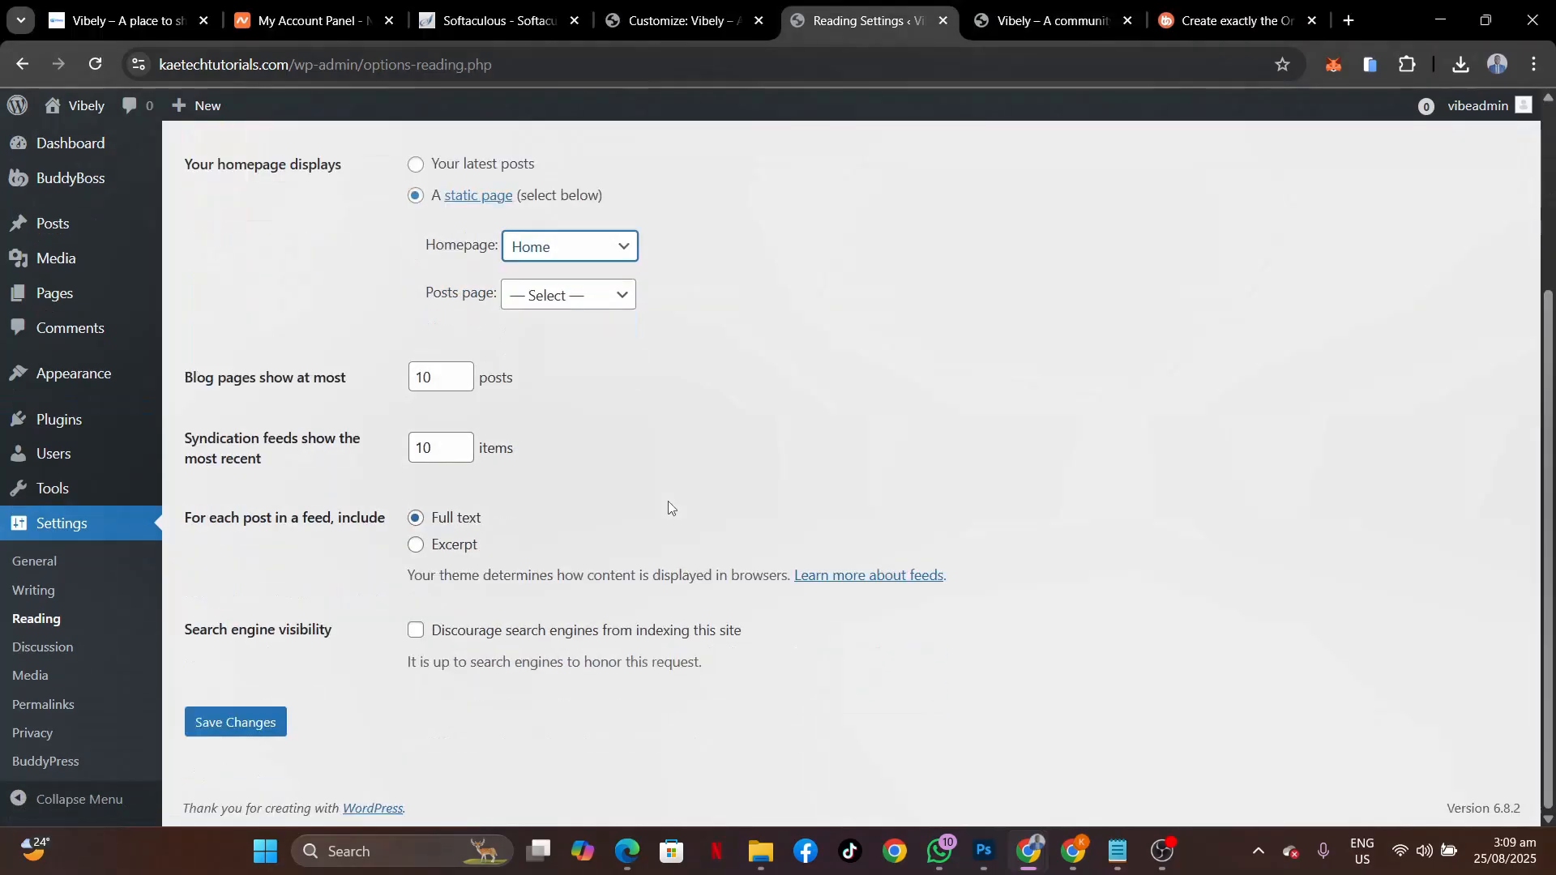
click(235, 722)
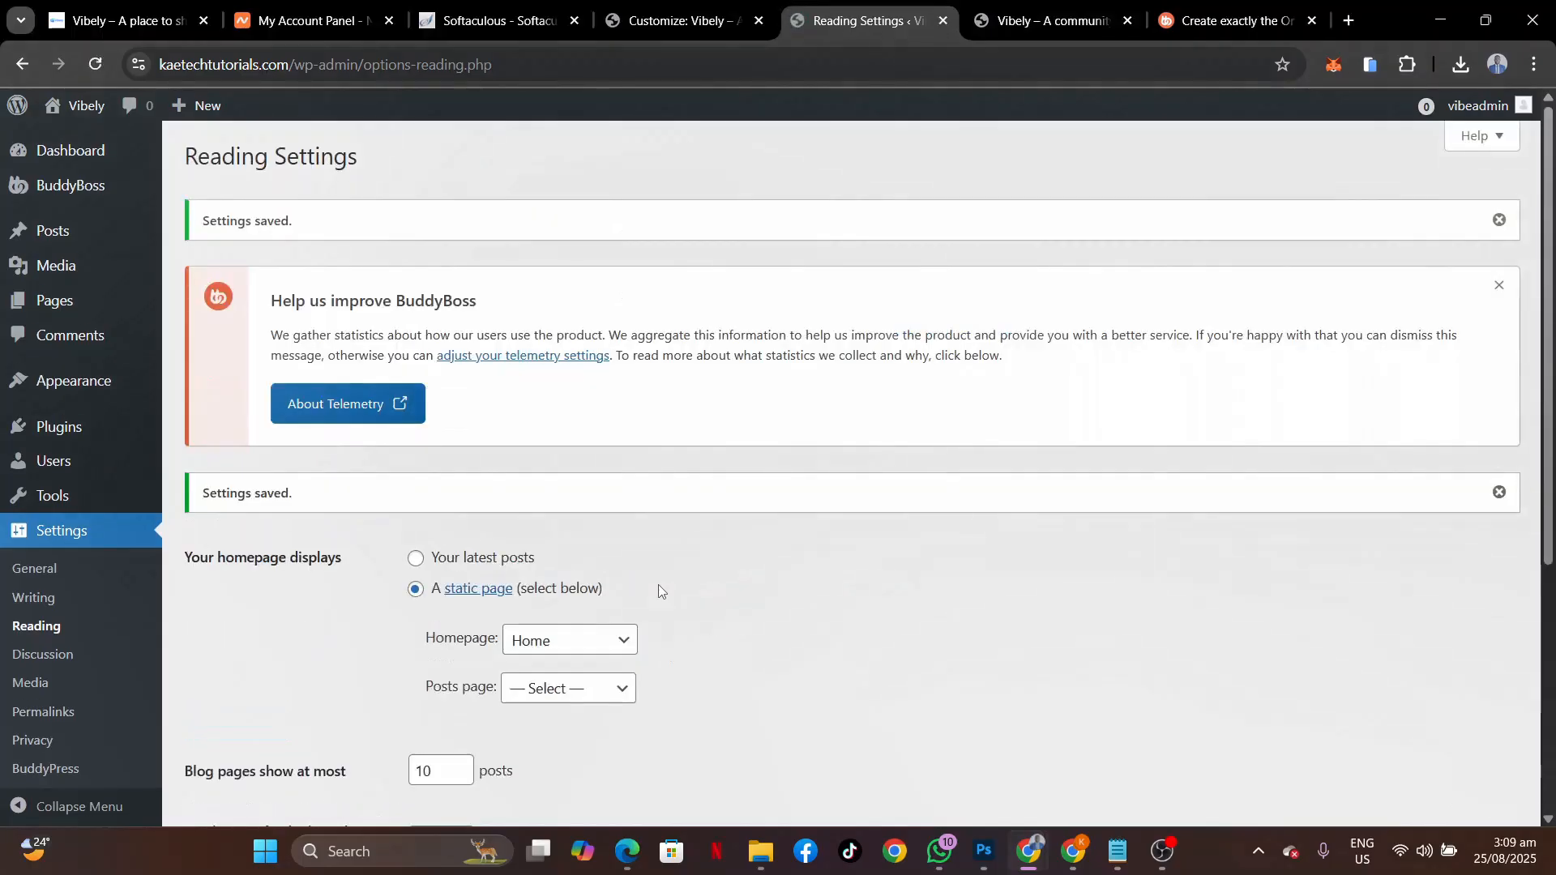
scroll(658, 585, down, 3)
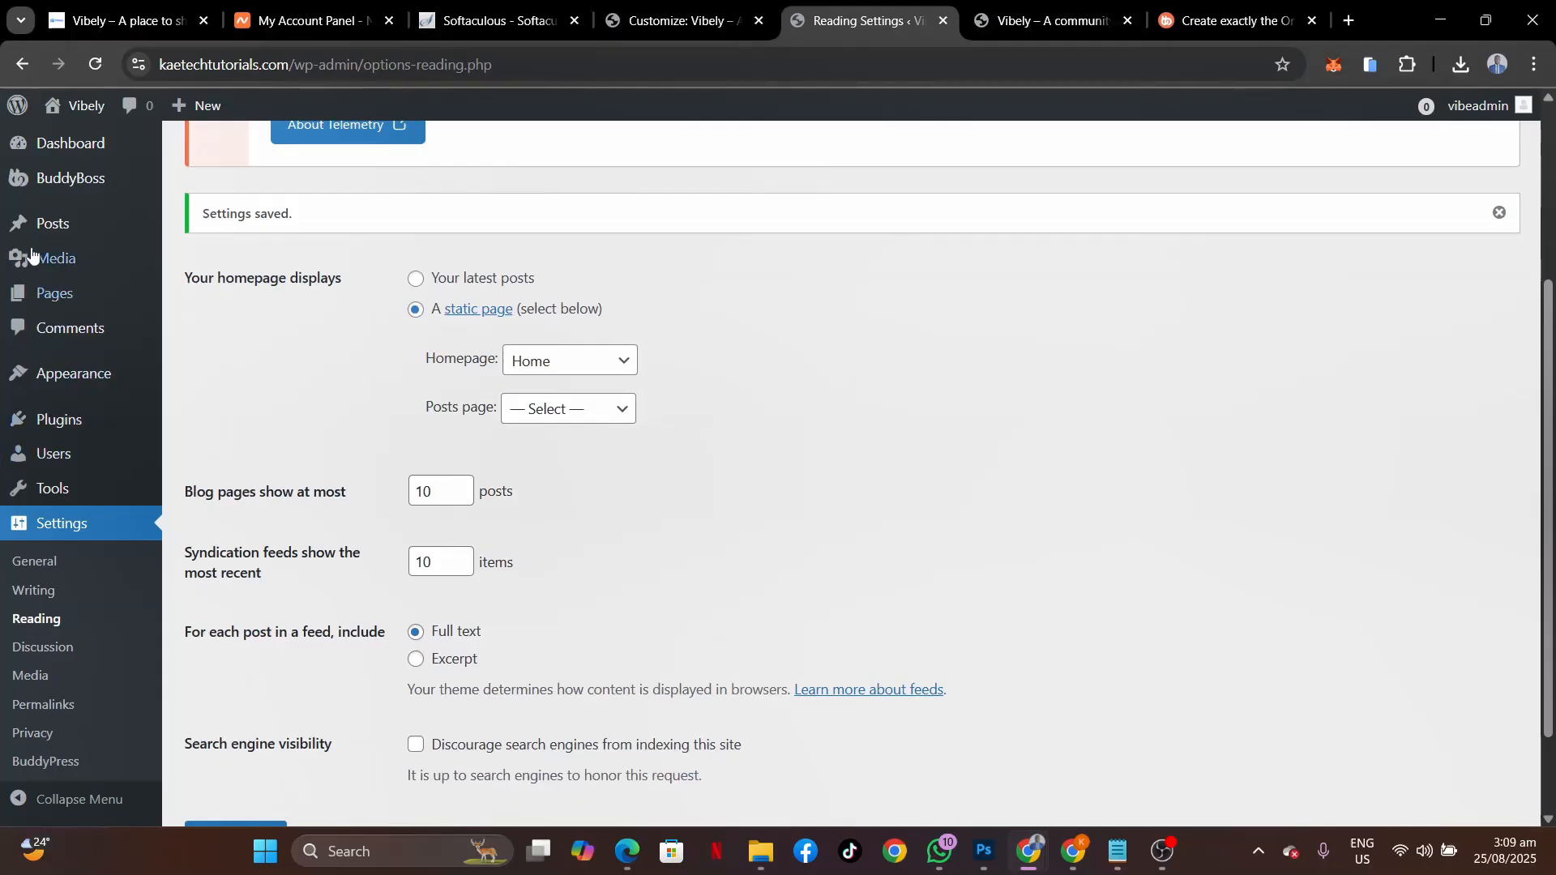
Enter /home/ in BuddyBoss Public Website Content and save the settings.
mouse_move(61, 192)
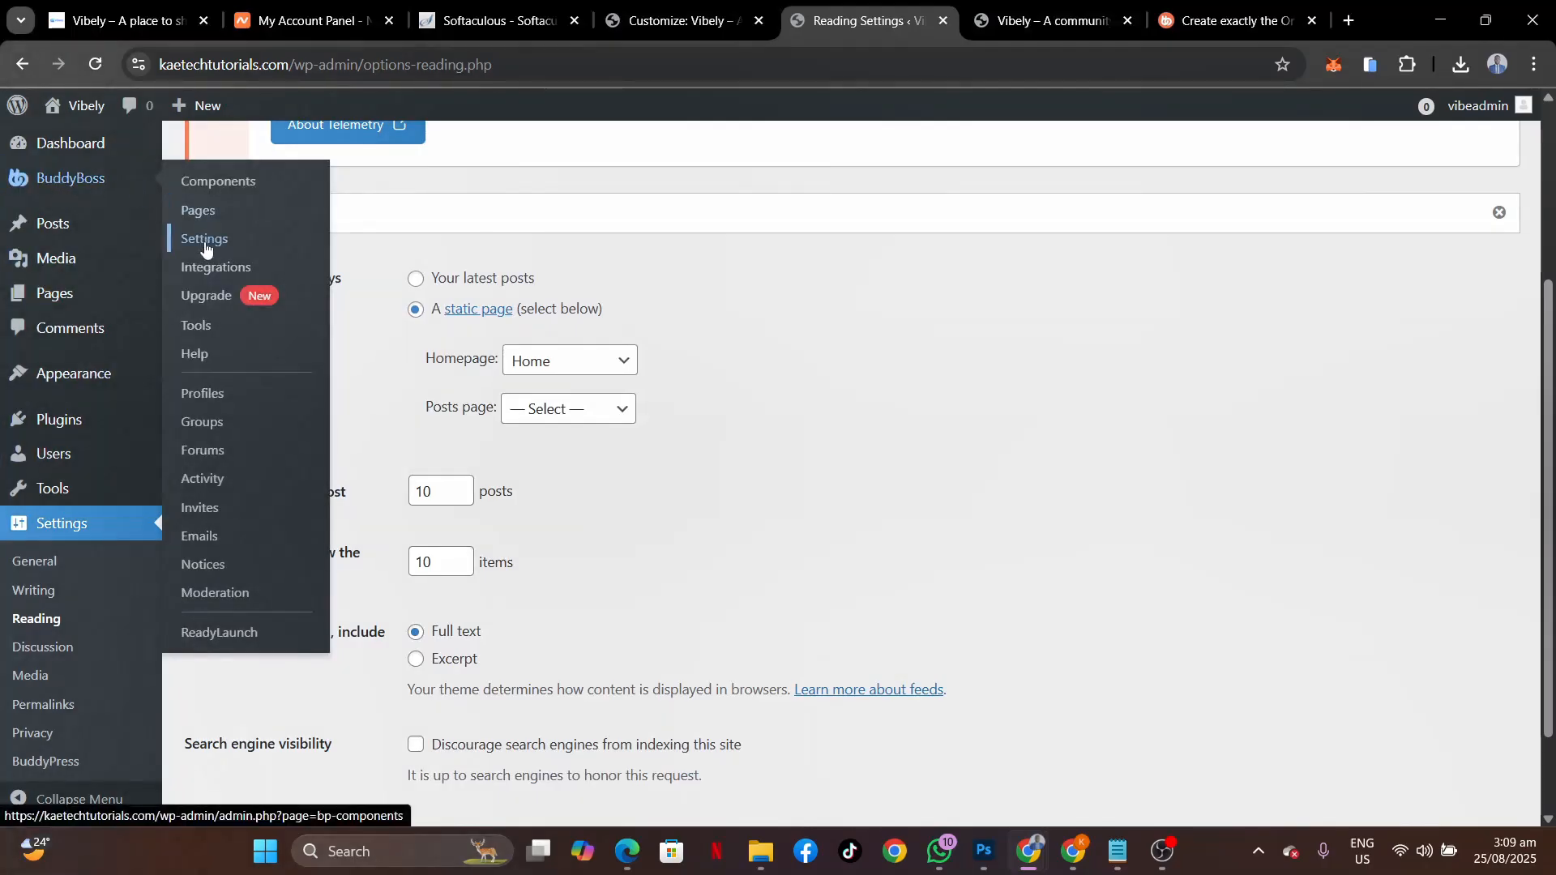
click(205, 243)
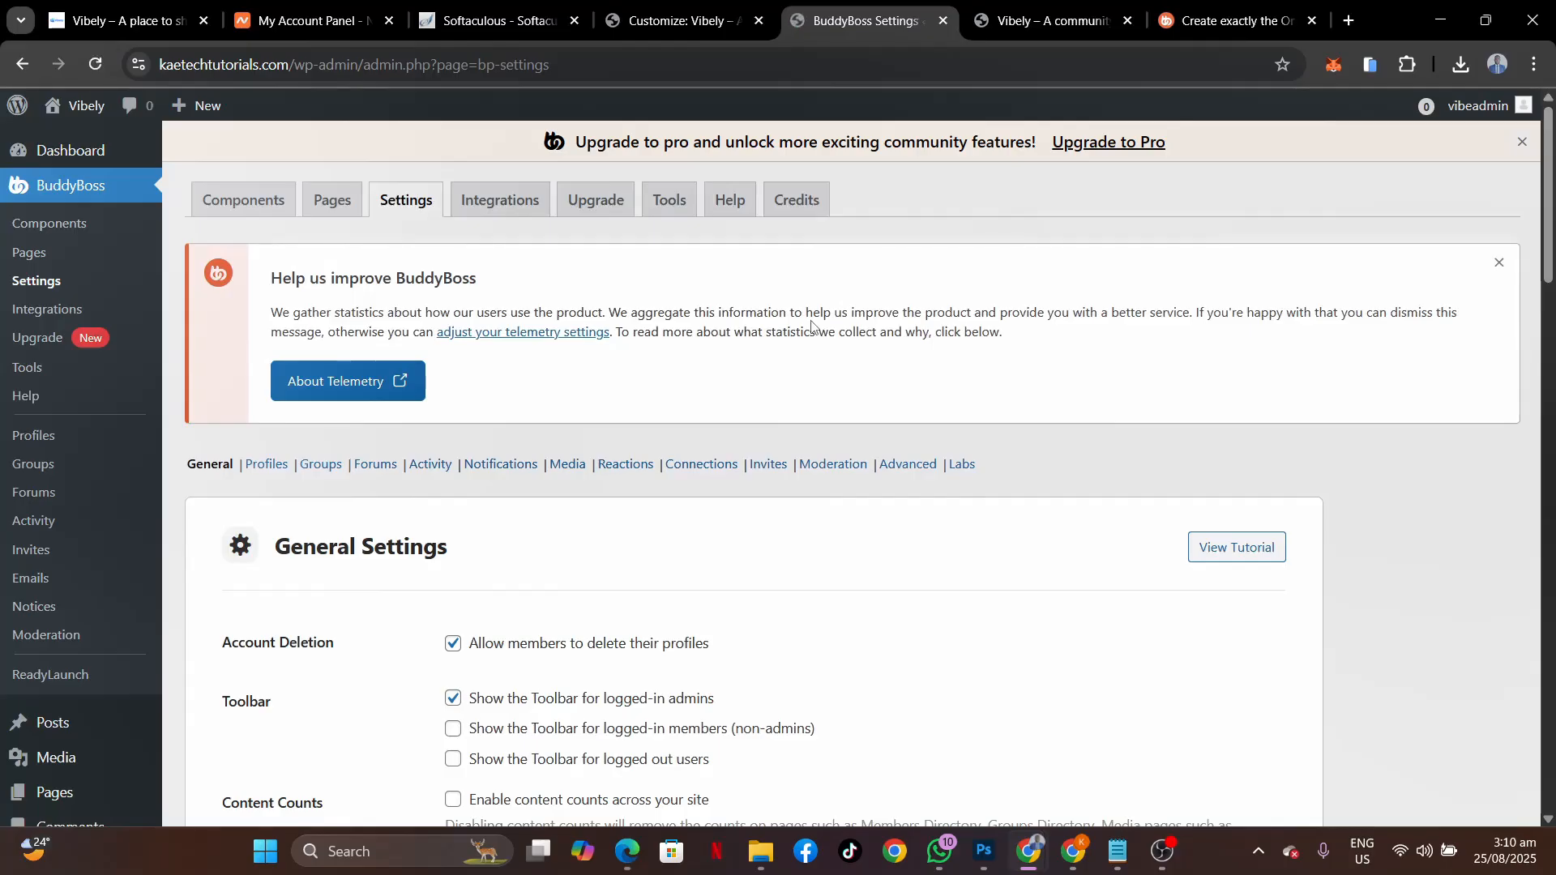
scroll(811, 327, down, 20)
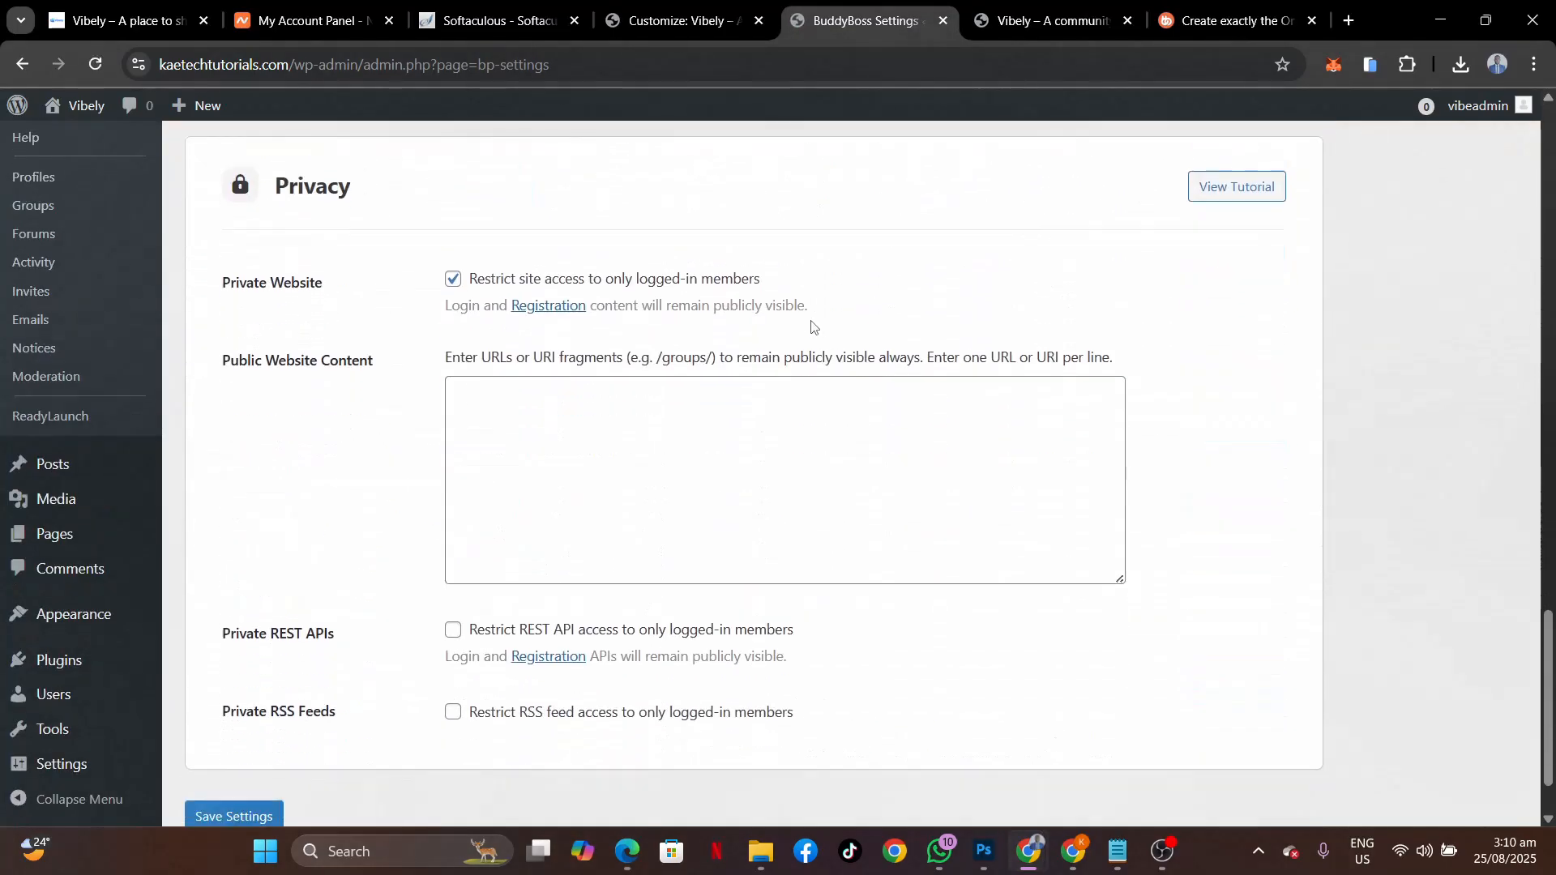
click(490, 403)
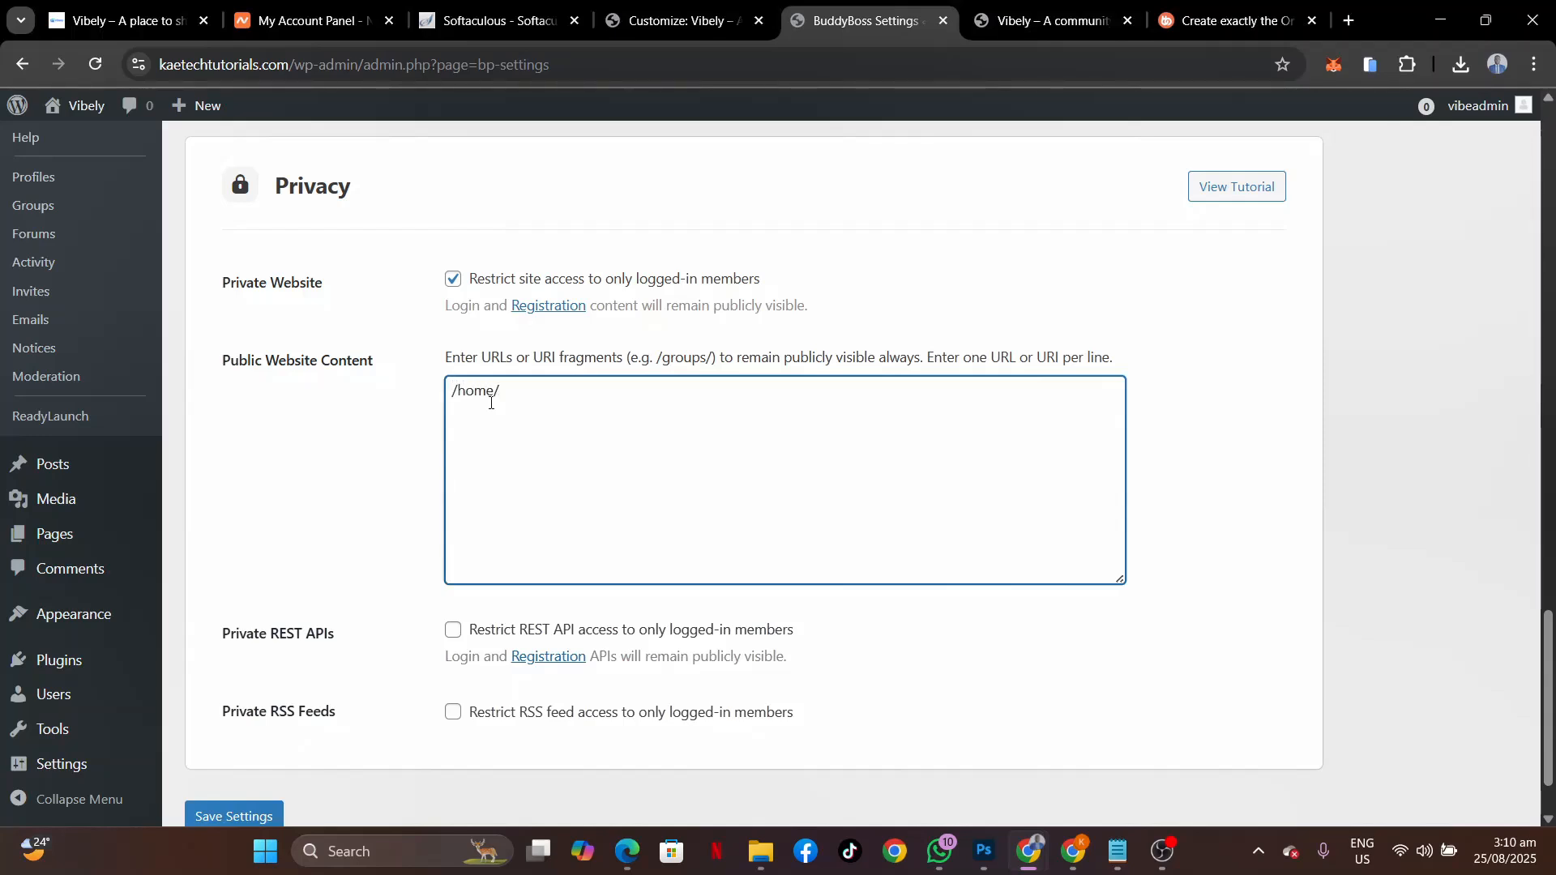
click(225, 808)
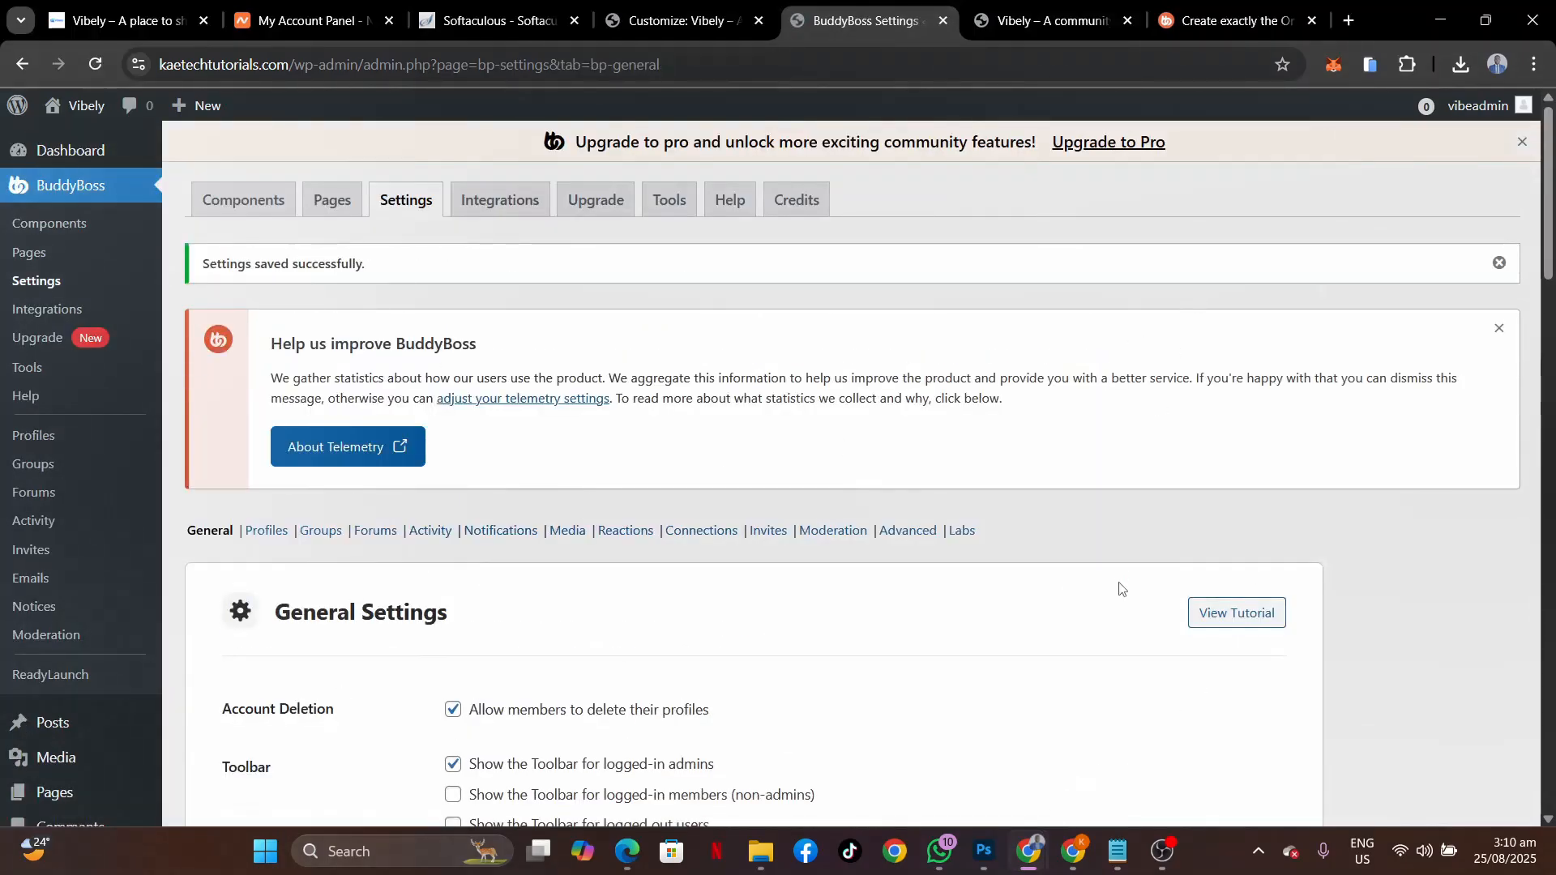
Load the site's home address in the logged-out window to test public access.
mouse_move(1030, 851)
click(1062, 770)
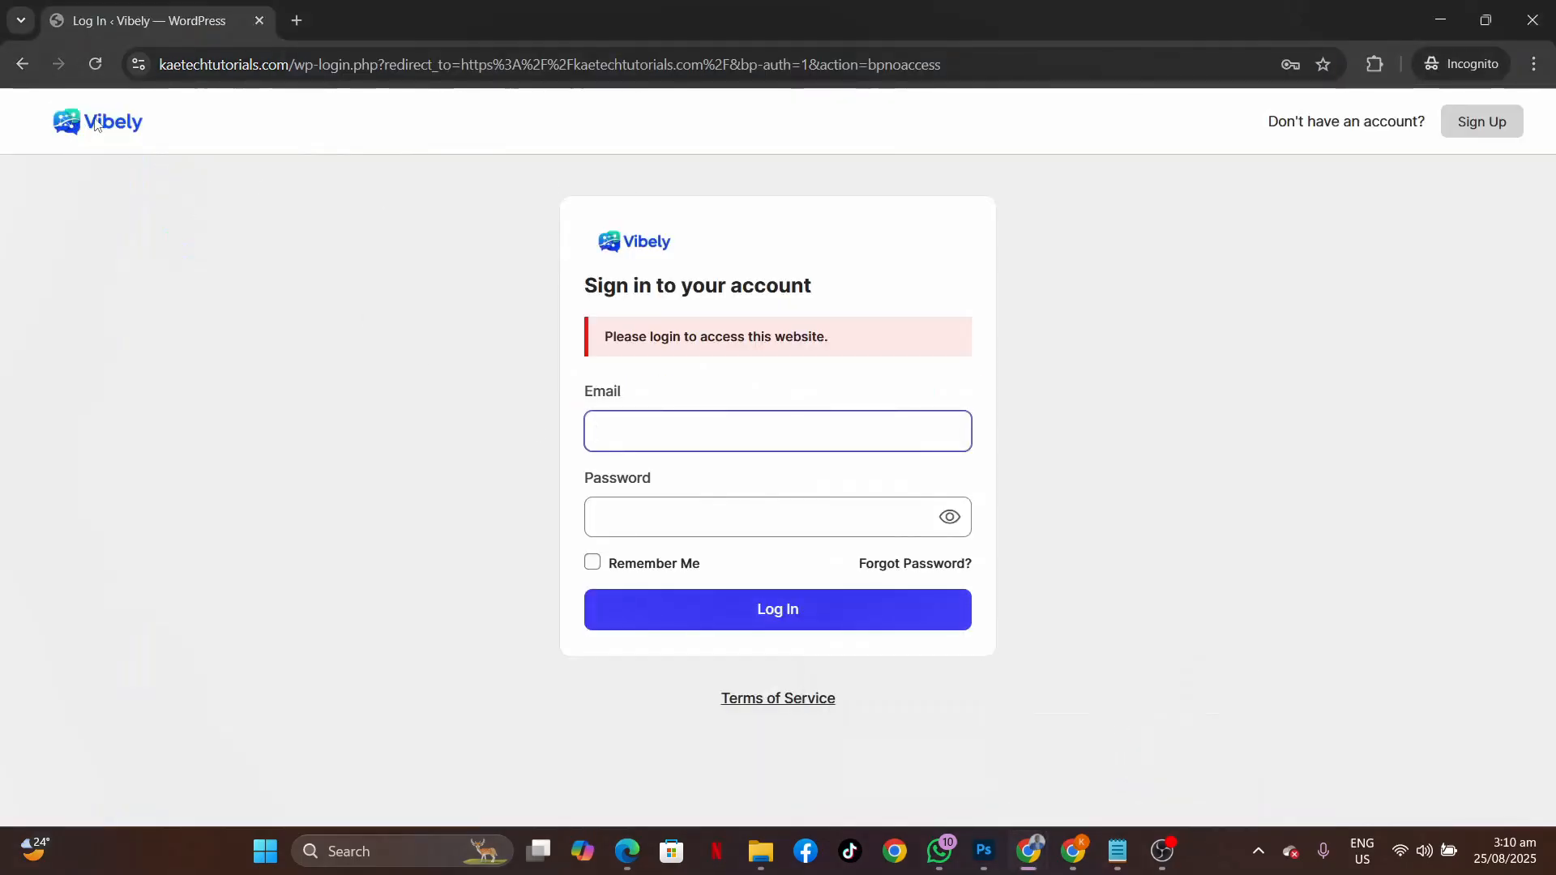
drag(942, 64, 296, 80)
key(BackSpace)
key(Return)
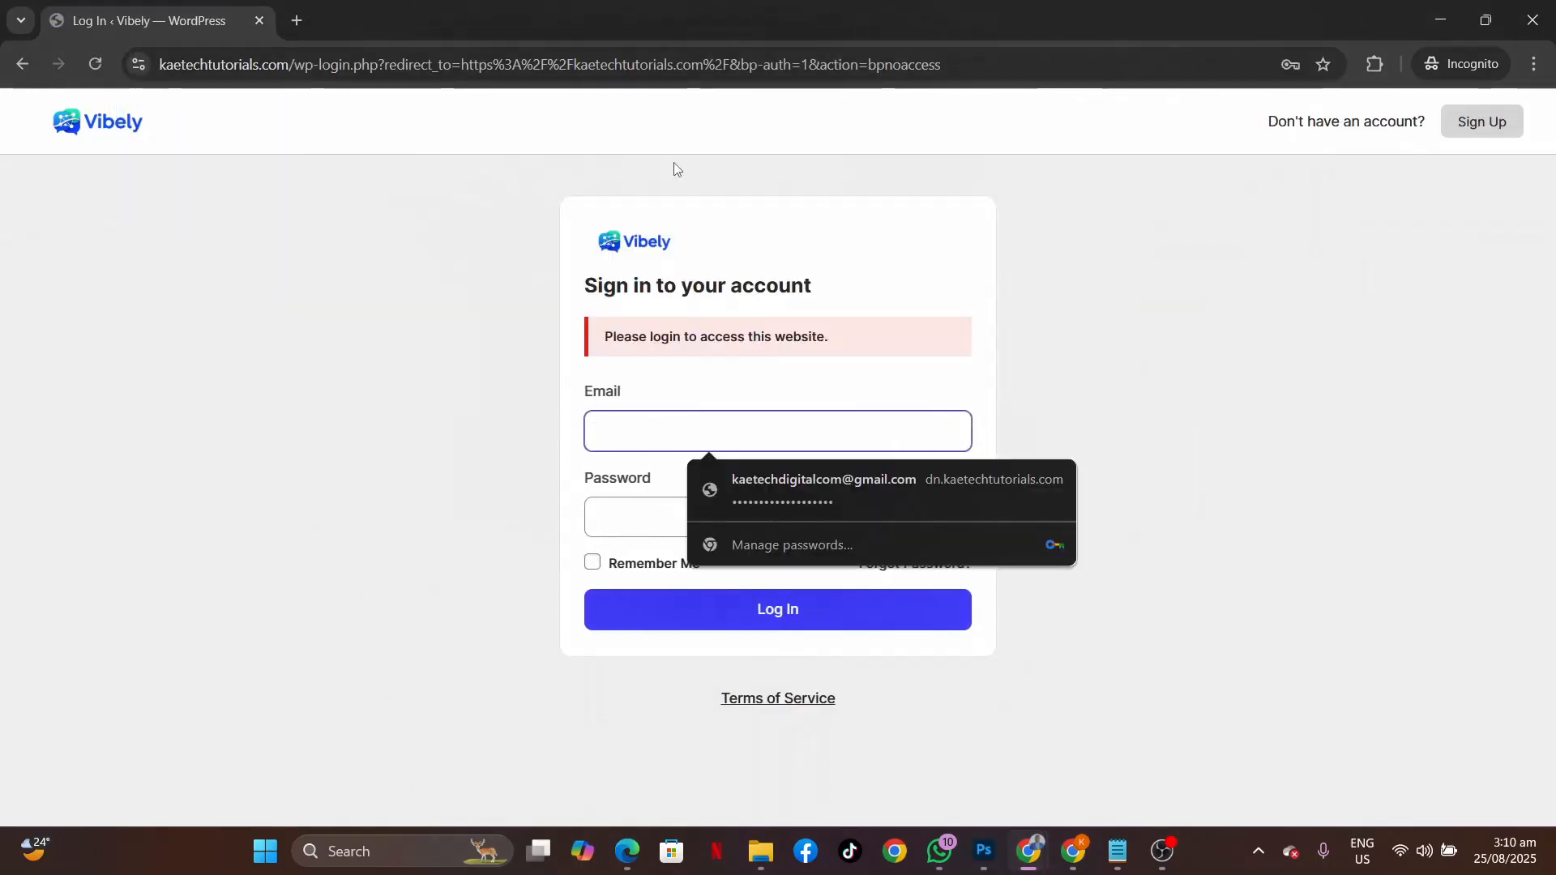
Replace /home/ in Public Website Content with the copied site base URL and save.
mouse_move(1018, 856)
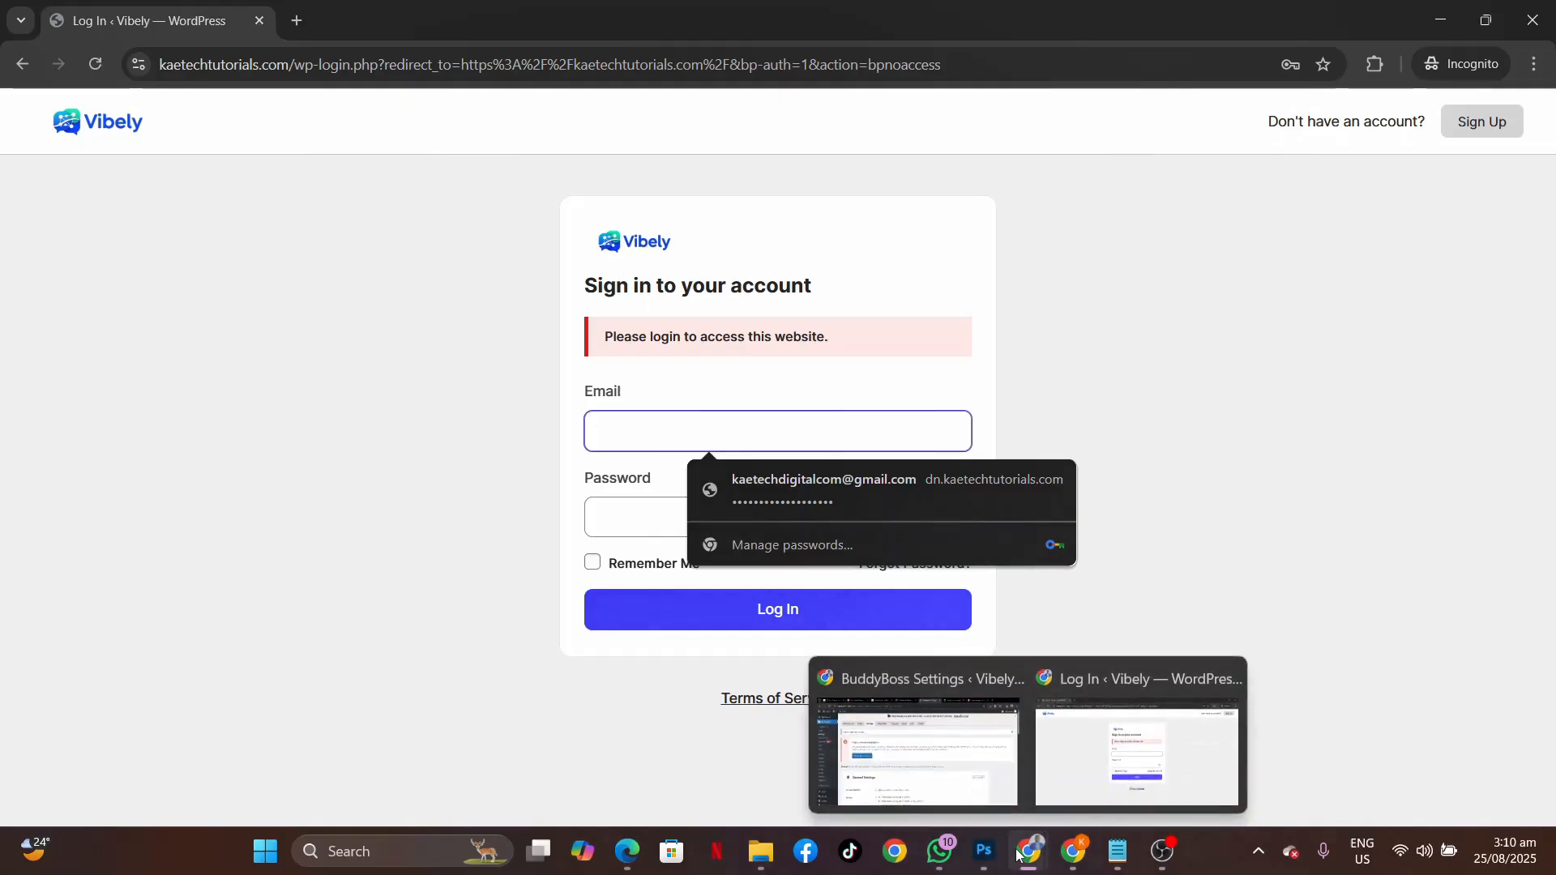
click(946, 798)
scroll(535, 548, down, 10)
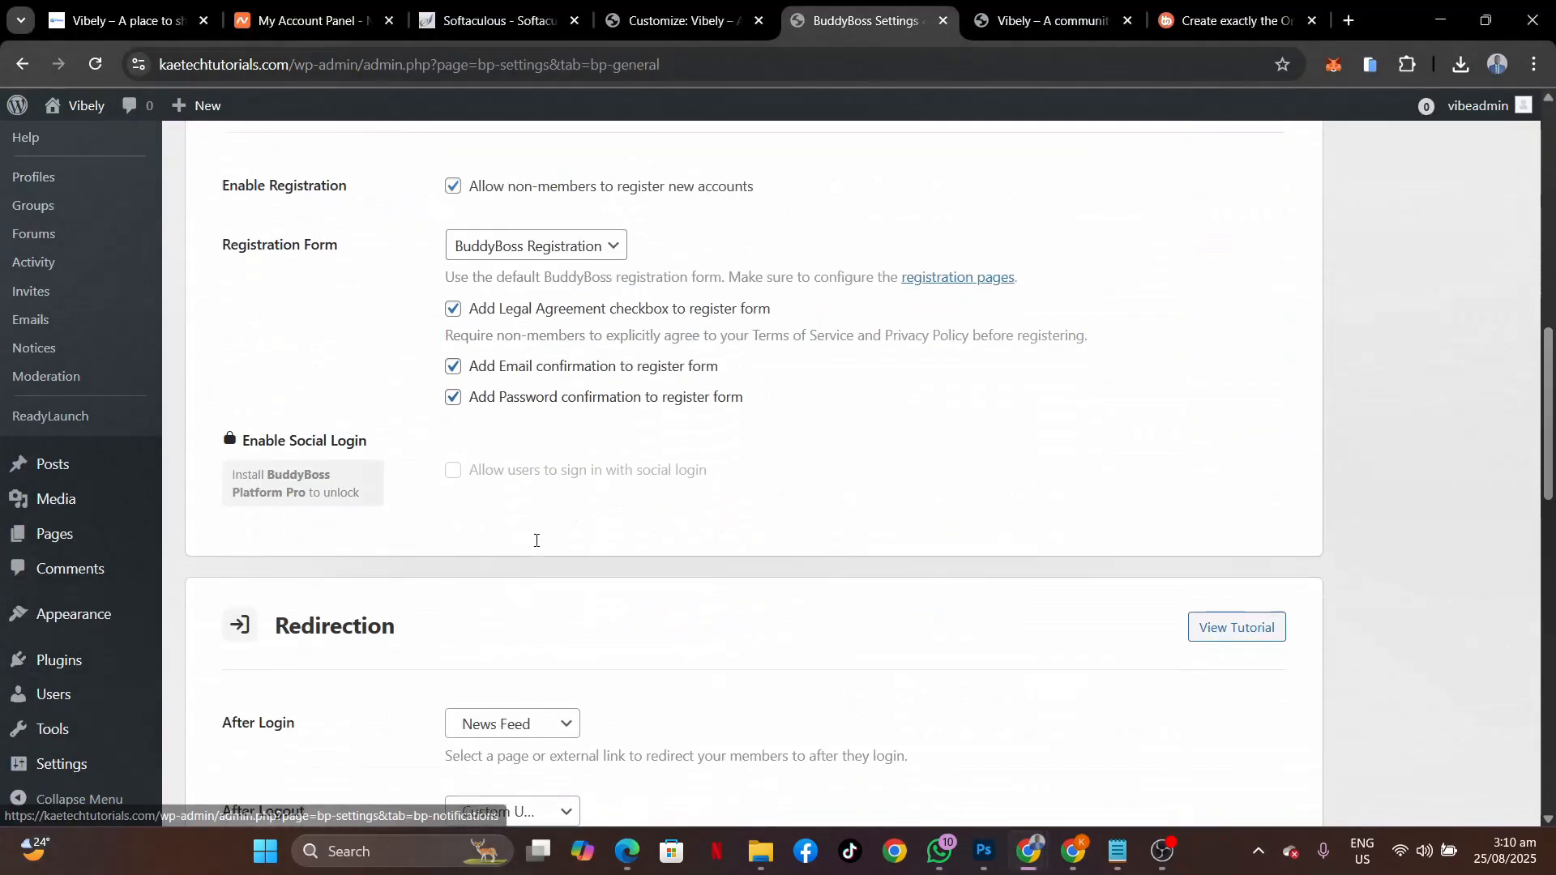
drag(289, 62, 60, 67)
key(ctrl+c)
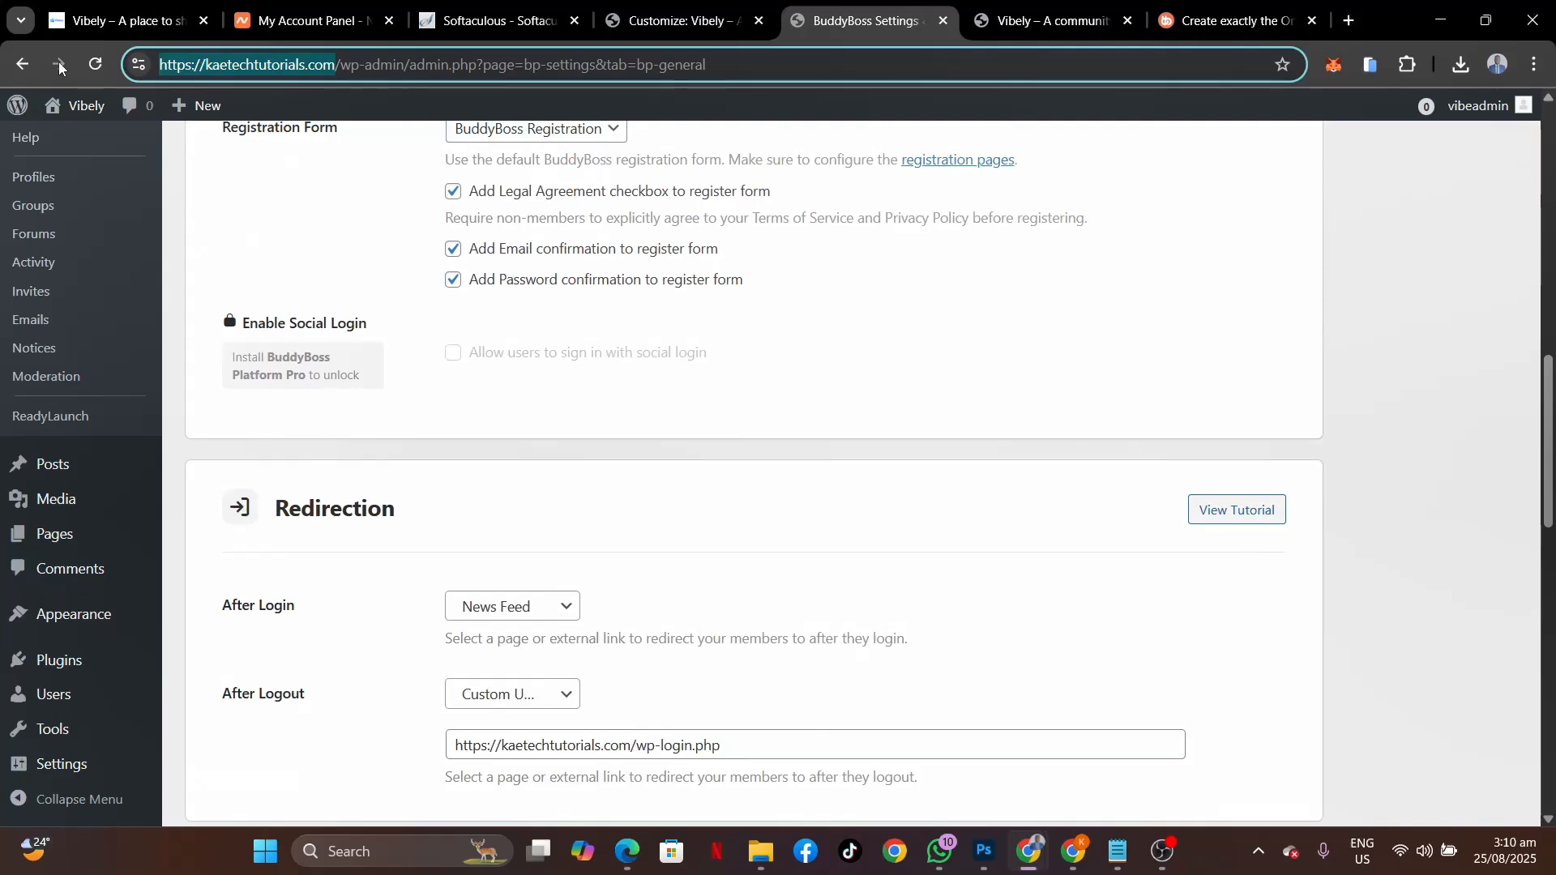
scroll(411, 410, down, 15)
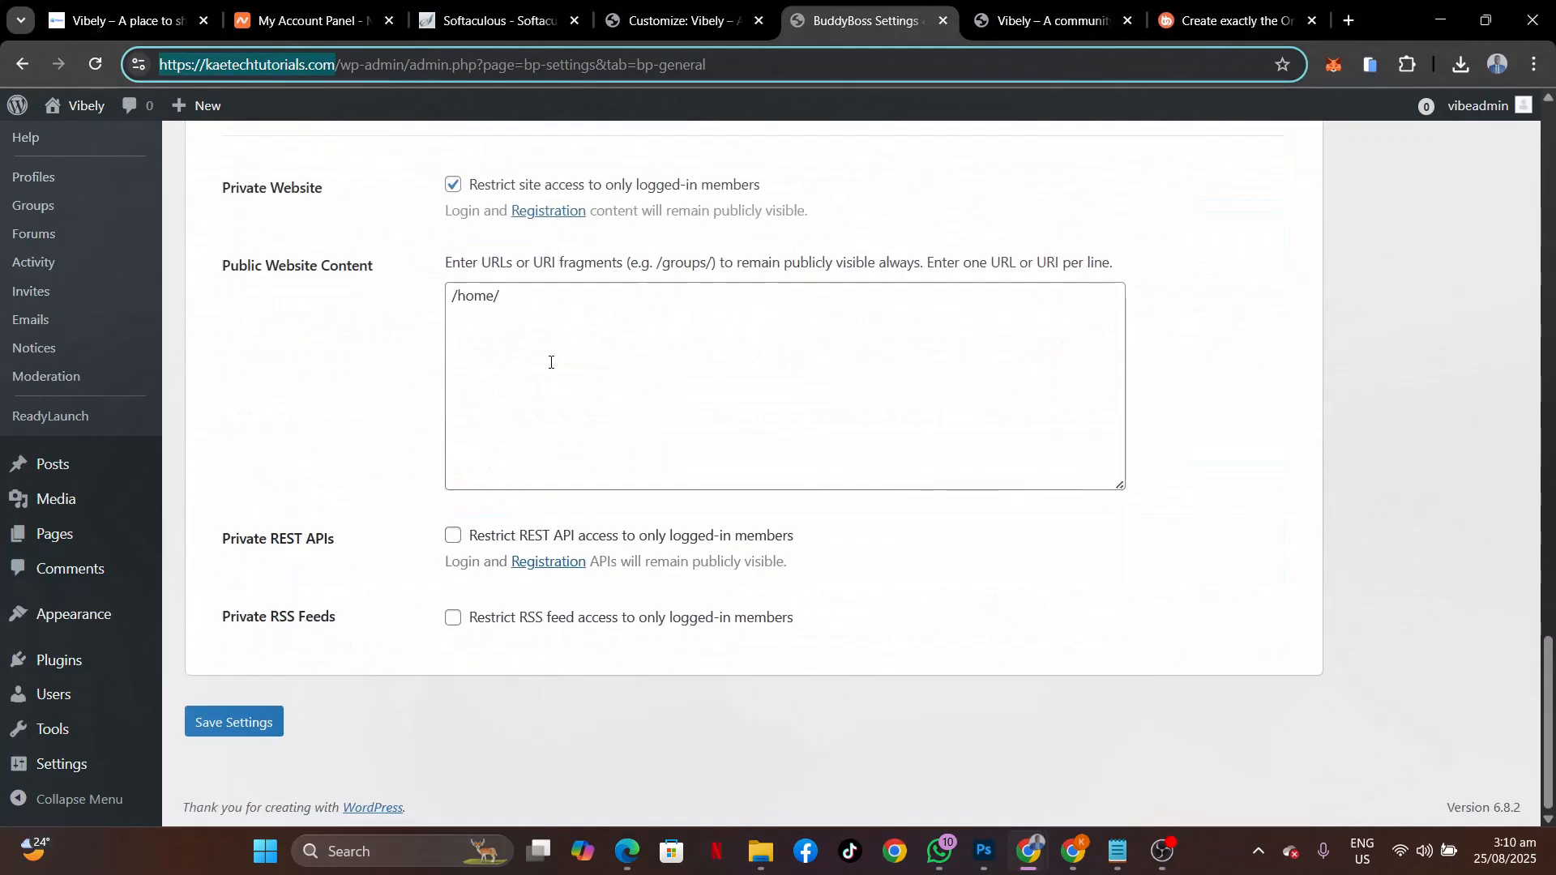
drag(551, 361, 160, 270)
key(ctrl+v)
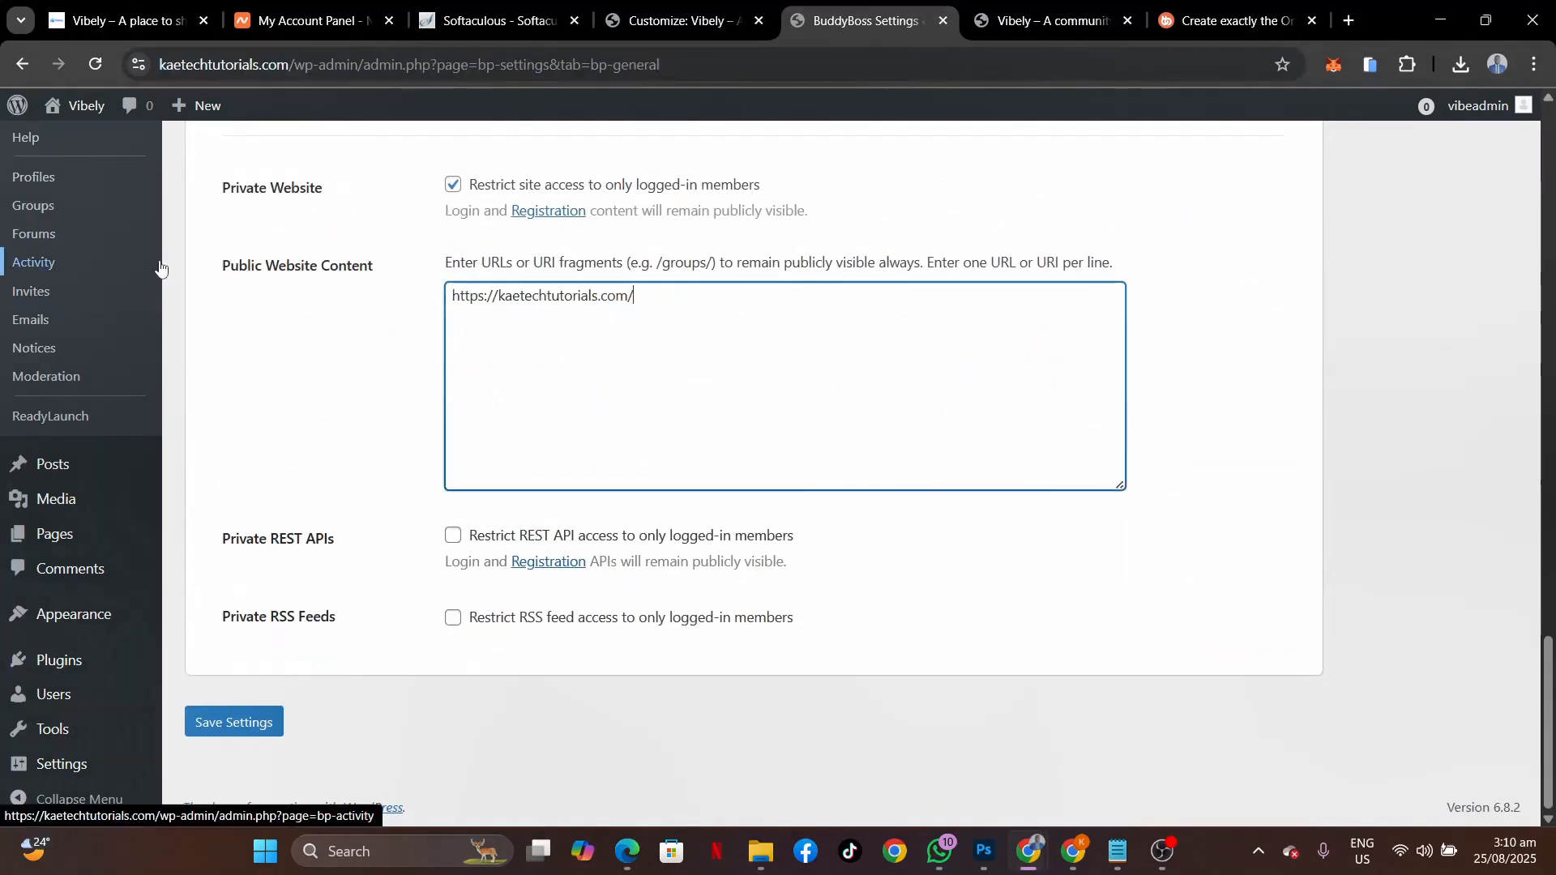
click(235, 722)
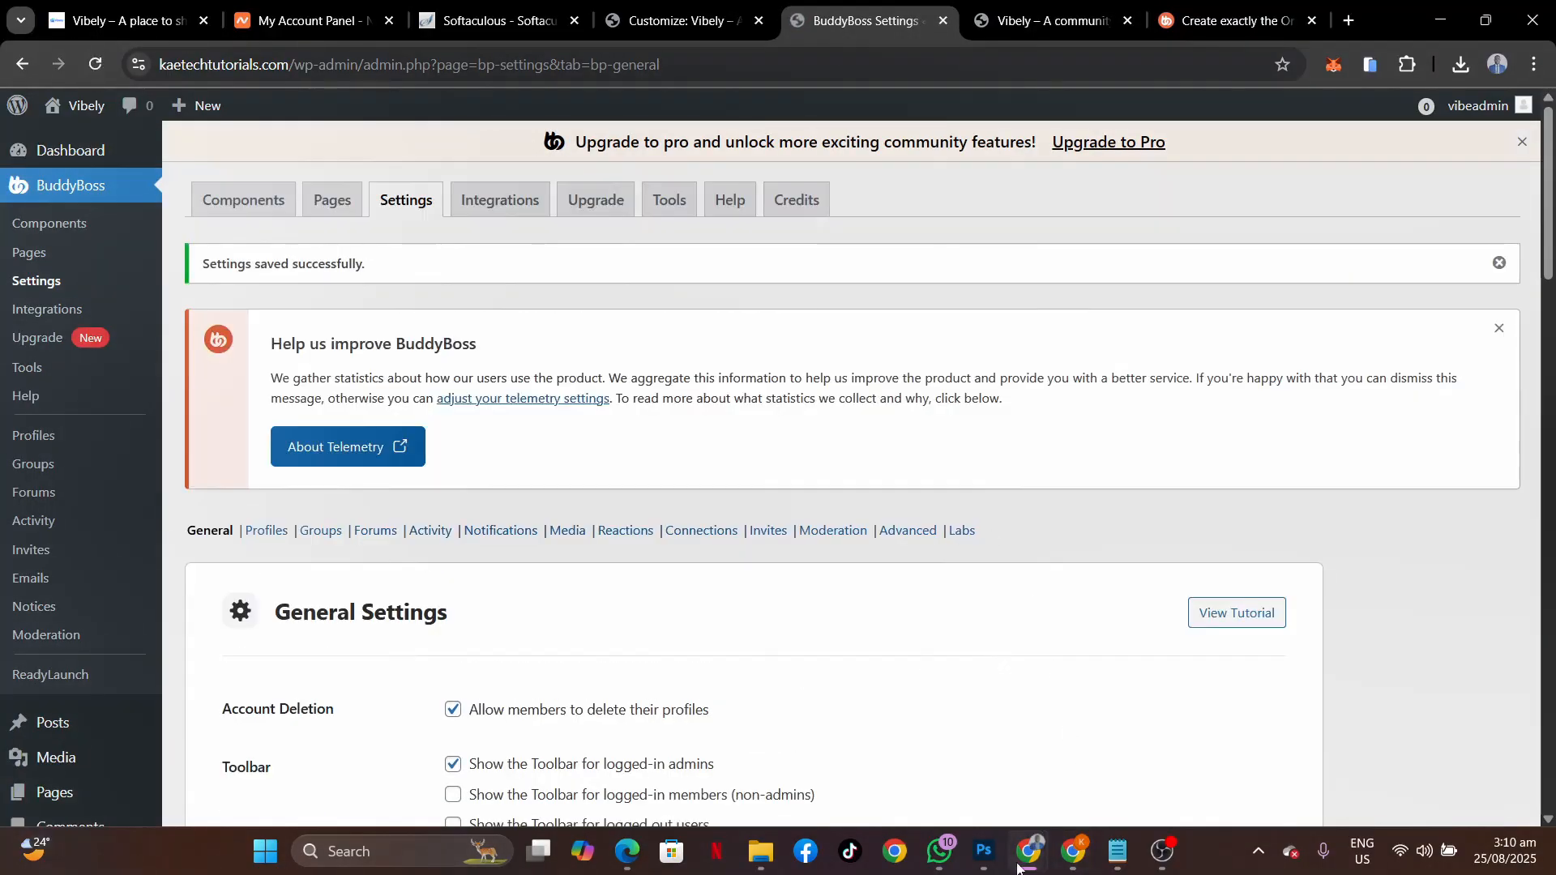
Reload the site root while logged out to confirm the public Home page and its Sign Up link.
mouse_move(1018, 867)
click(1073, 738)
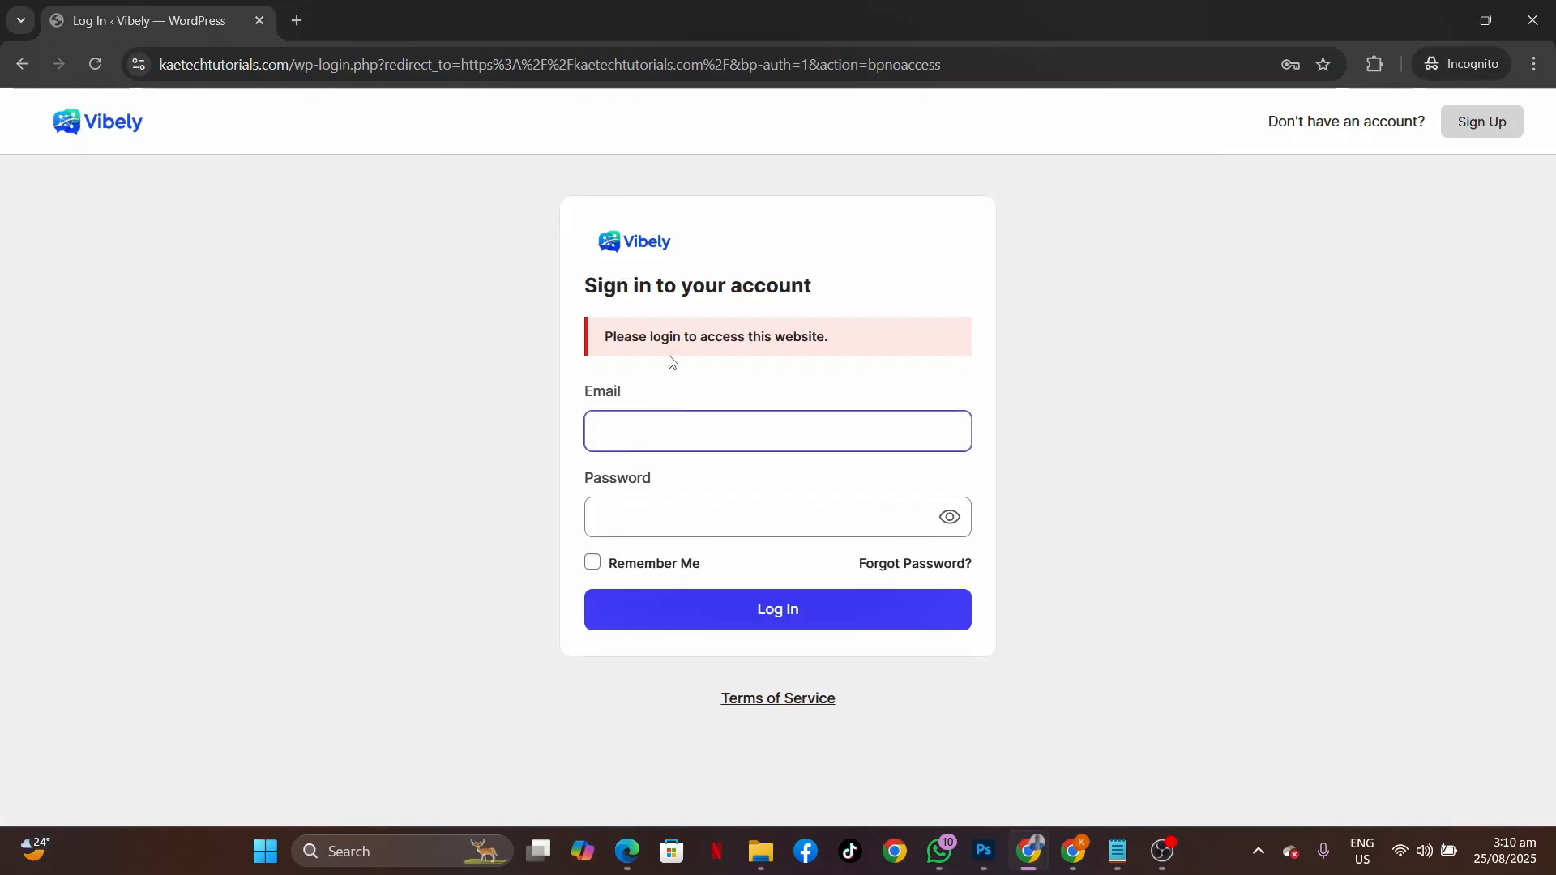
drag(940, 65, 294, 70)
key(BackSpace)
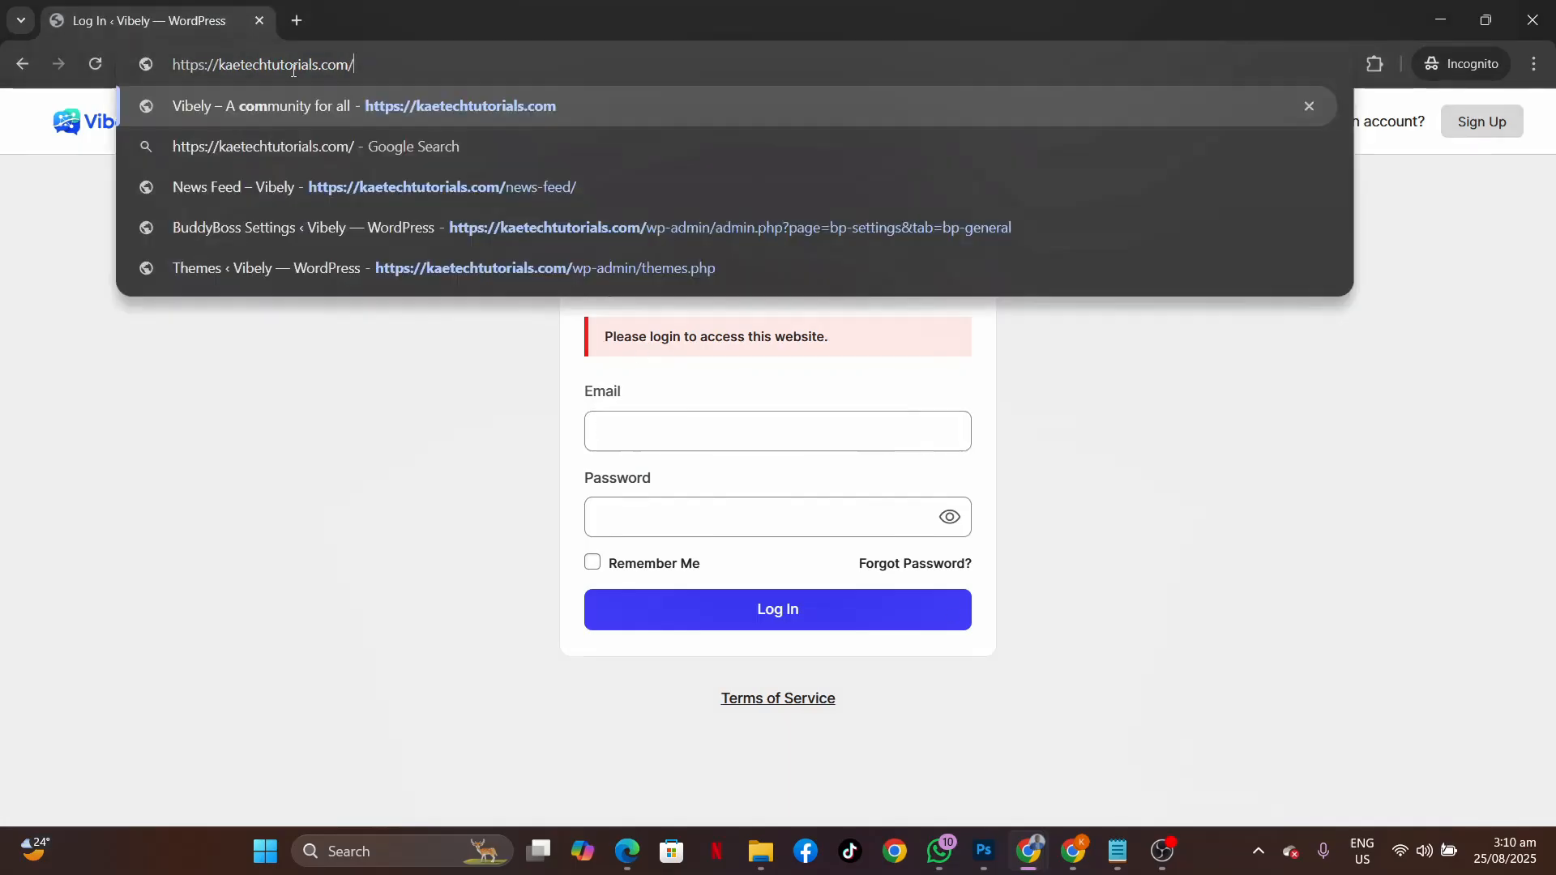
key(Return)
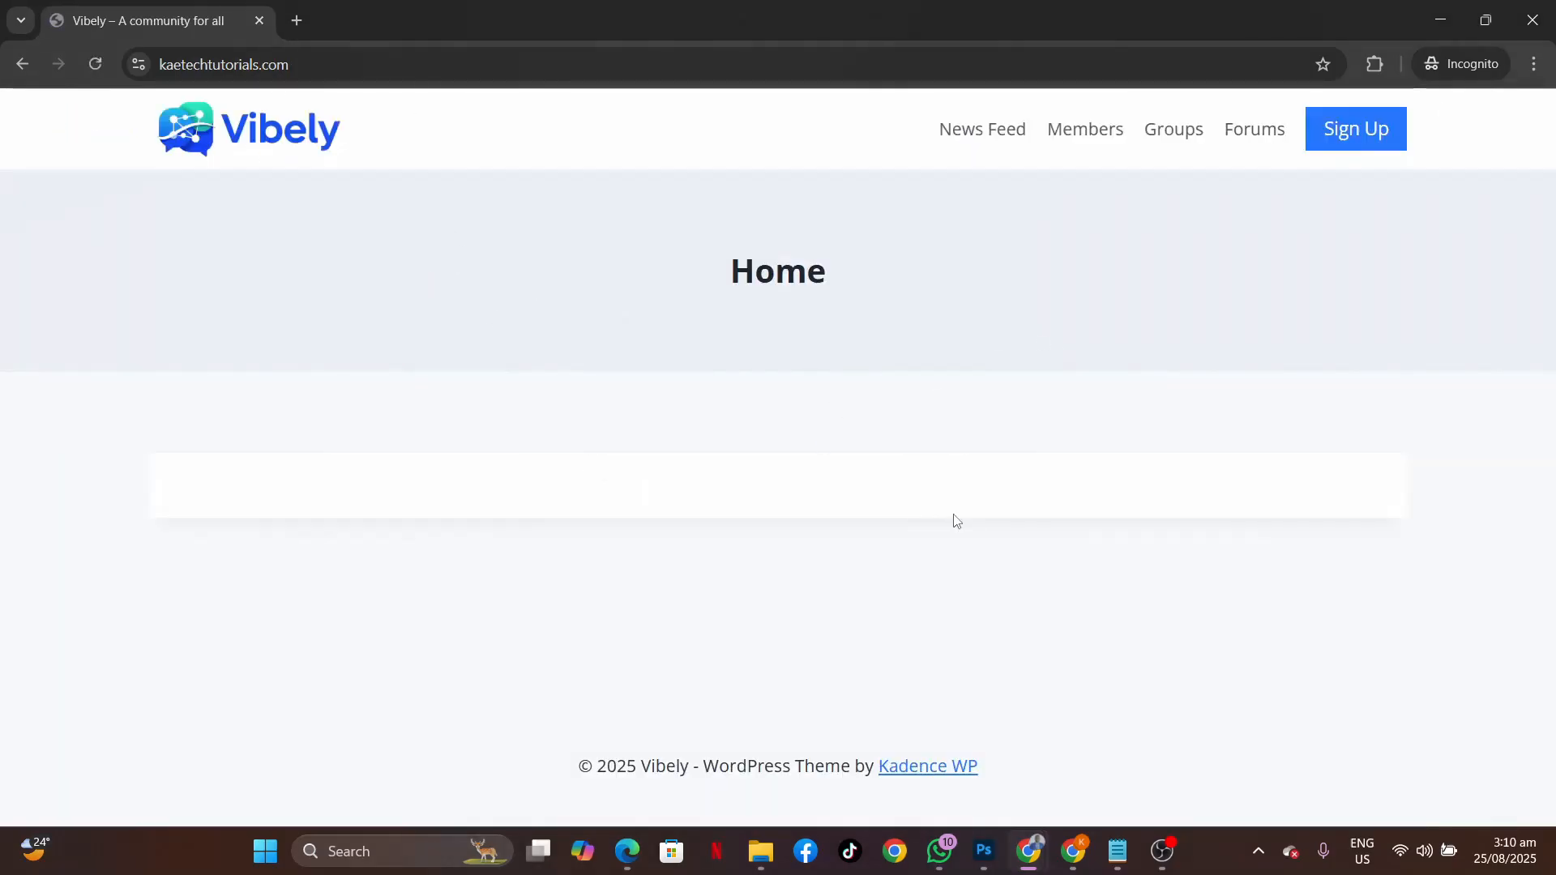
click(1352, 143)
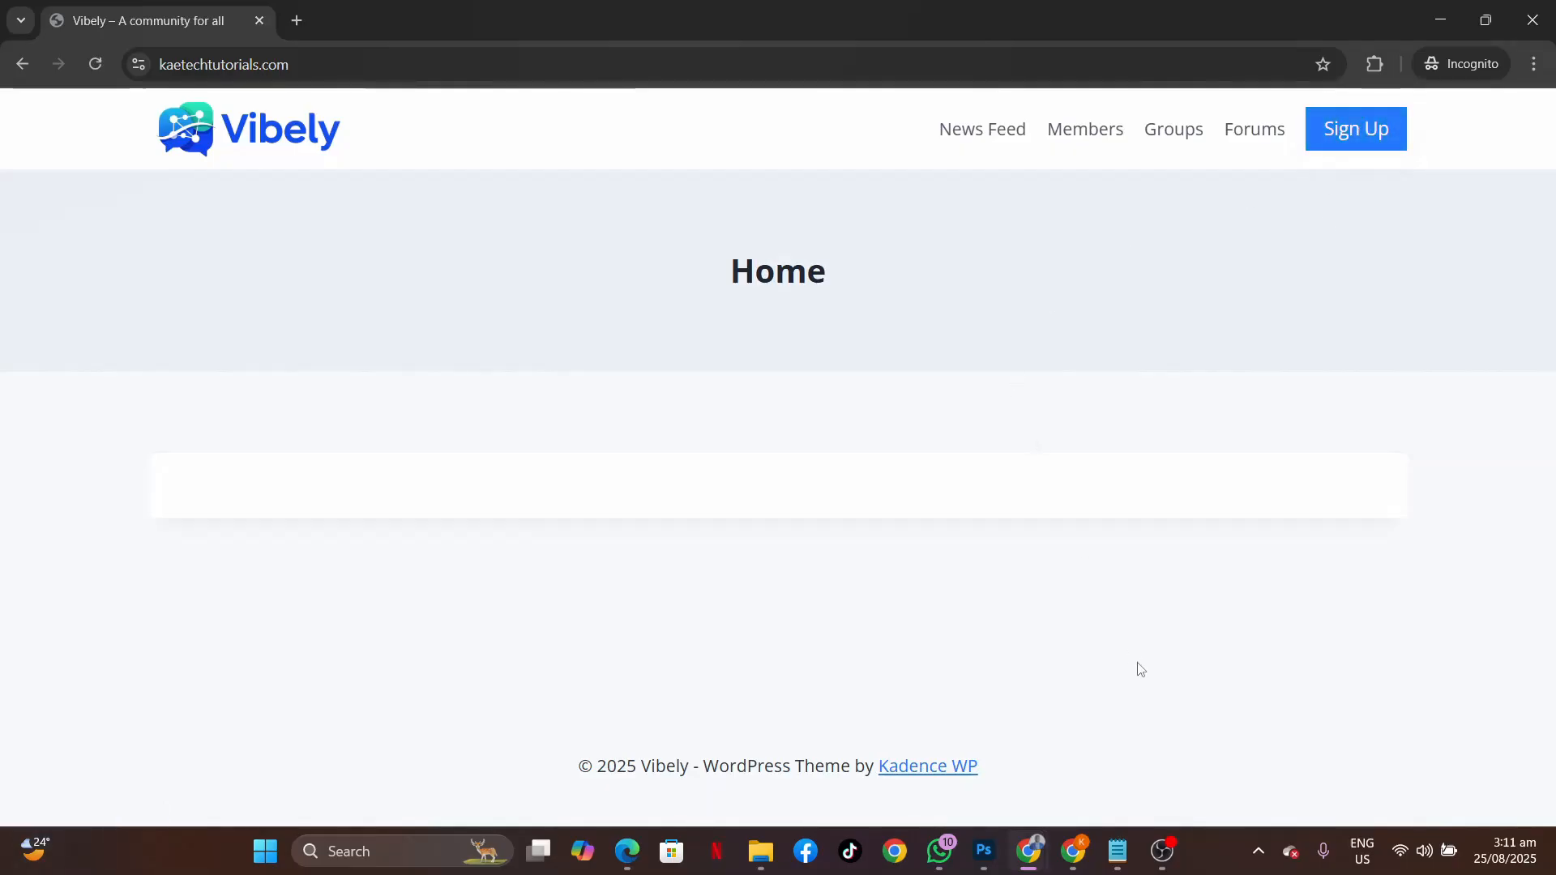
Open the design options for the header's primary navigation in the Customizer.
mouse_move(1029, 851)
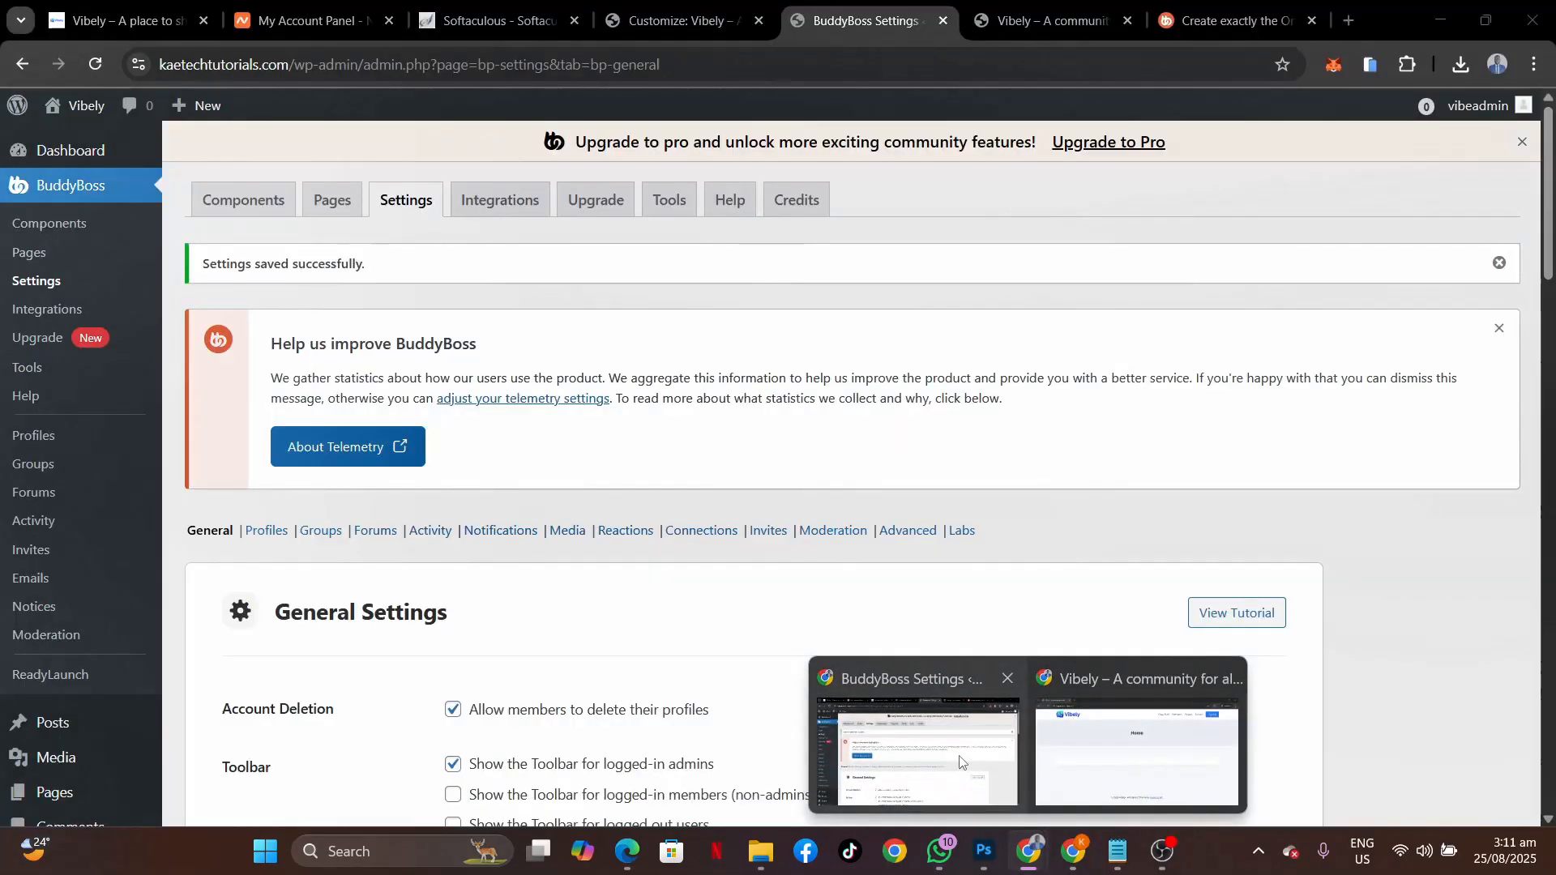
click(960, 762)
click(681, 20)
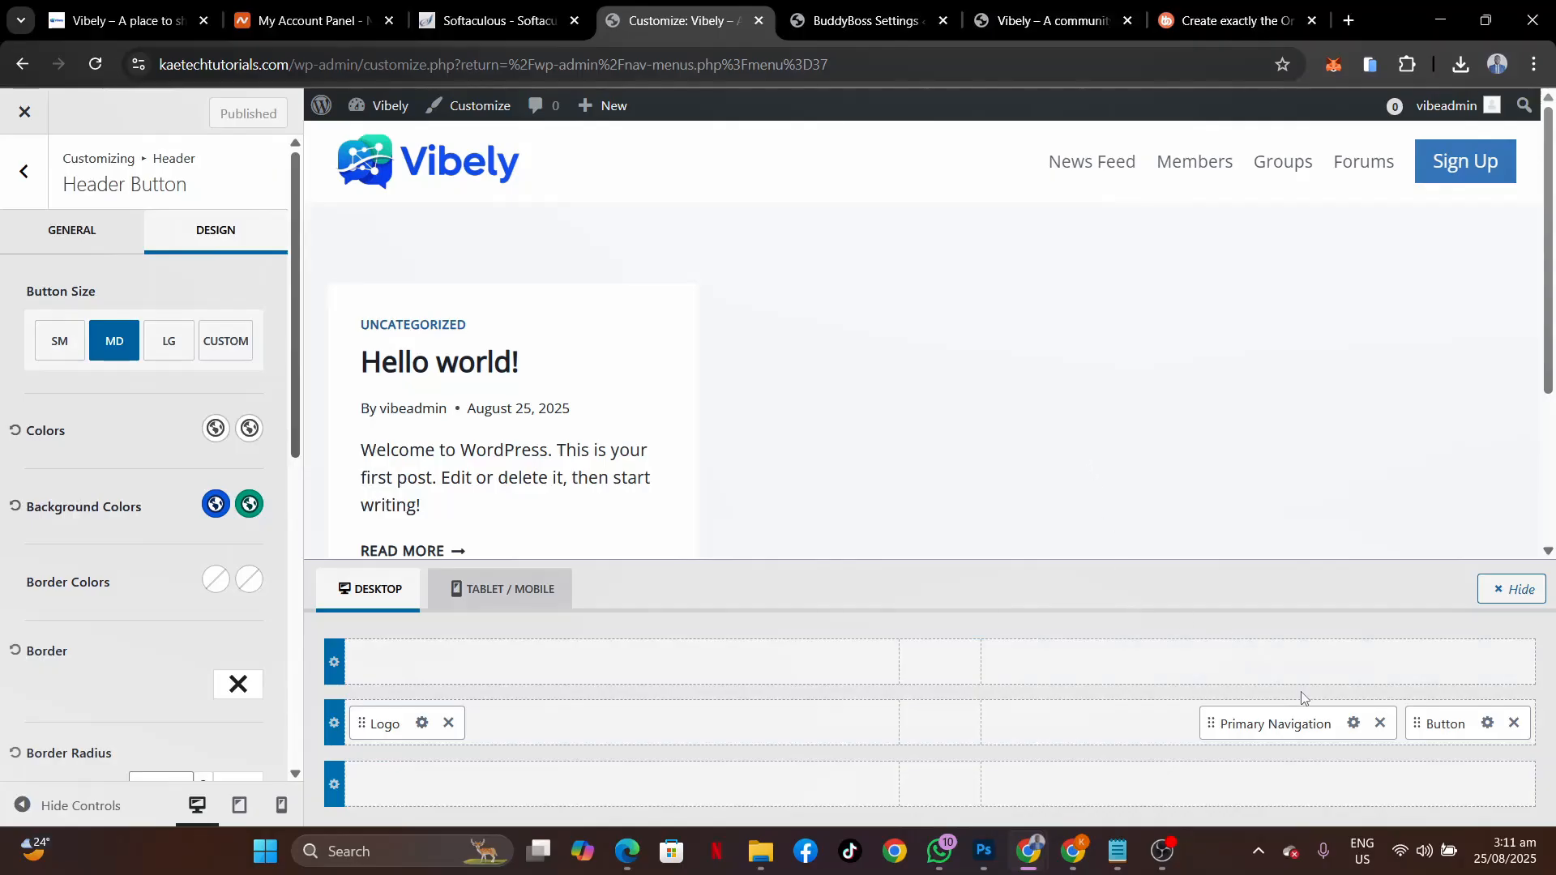
click(1354, 724)
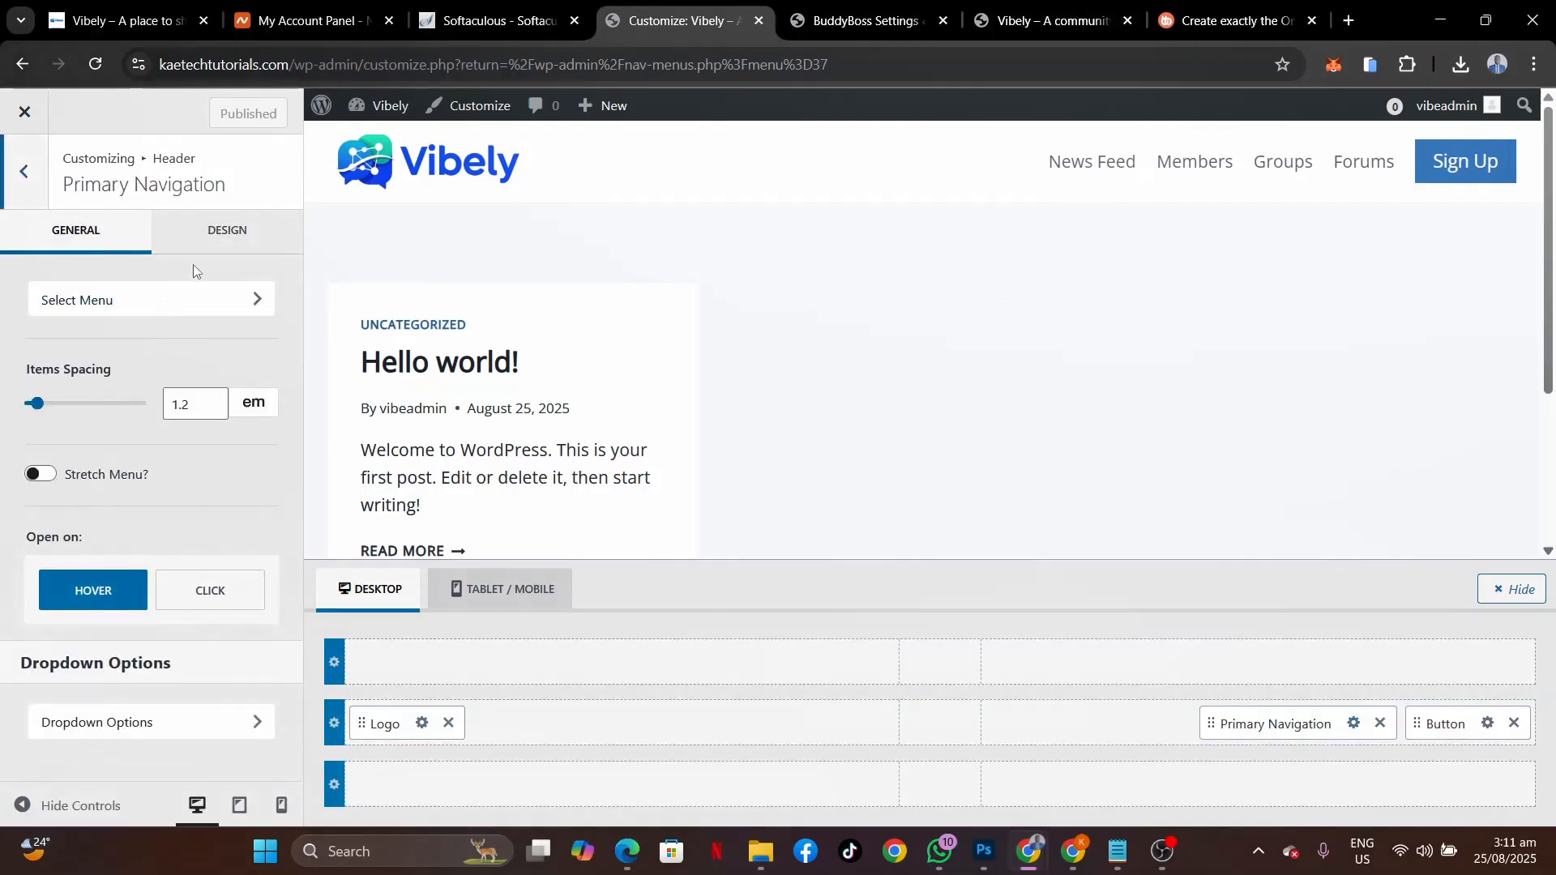
click(225, 227)
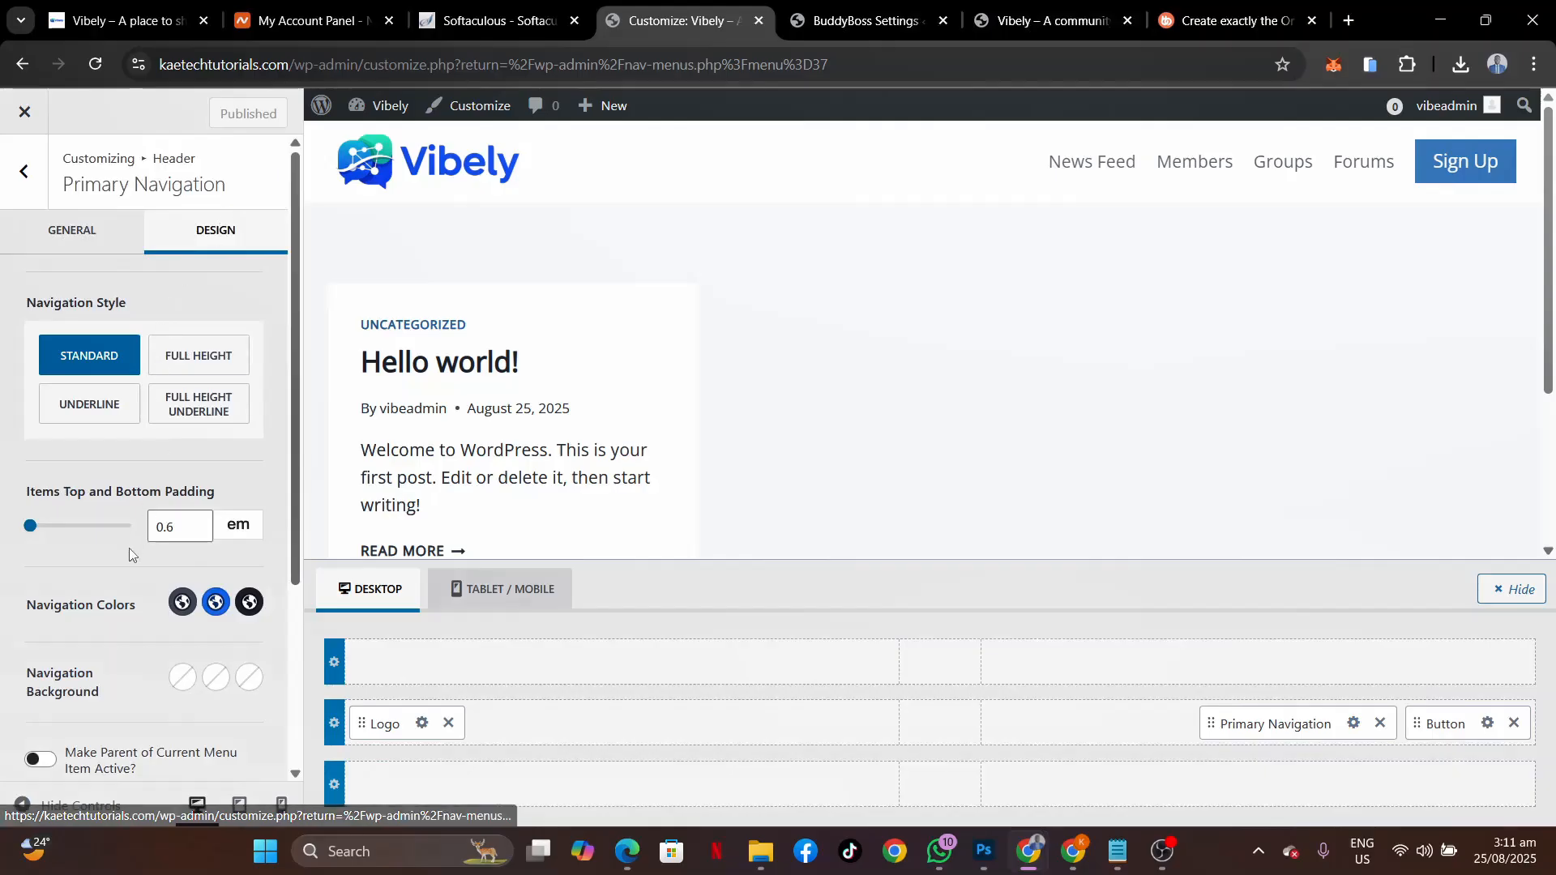
Set the navigation link colour to pure black.
scroll(129, 551, down, 3)
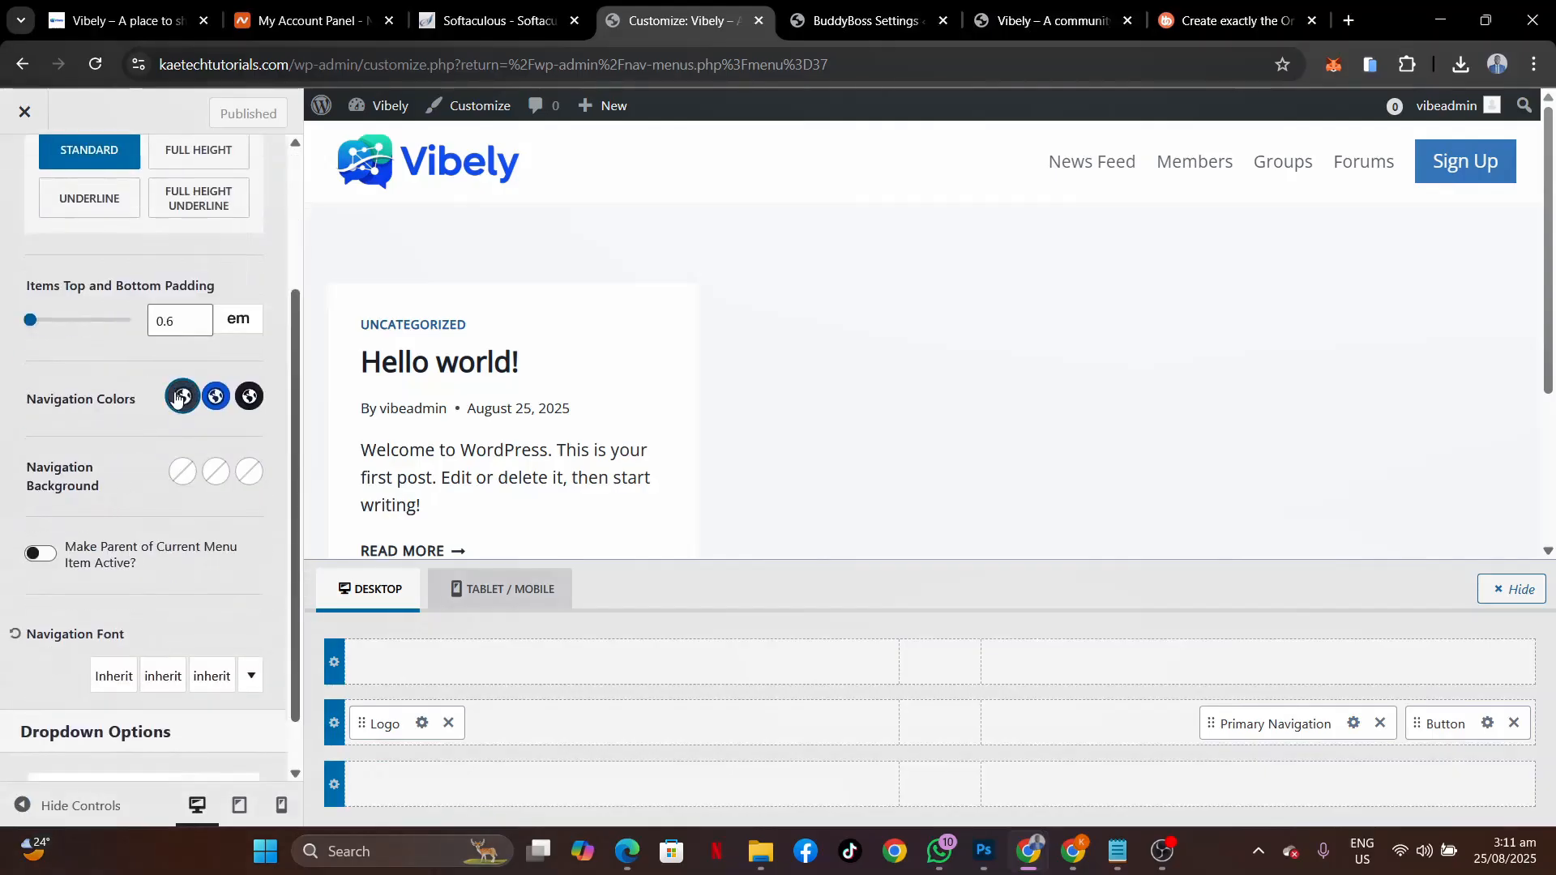
click(182, 396)
click(102, 666)
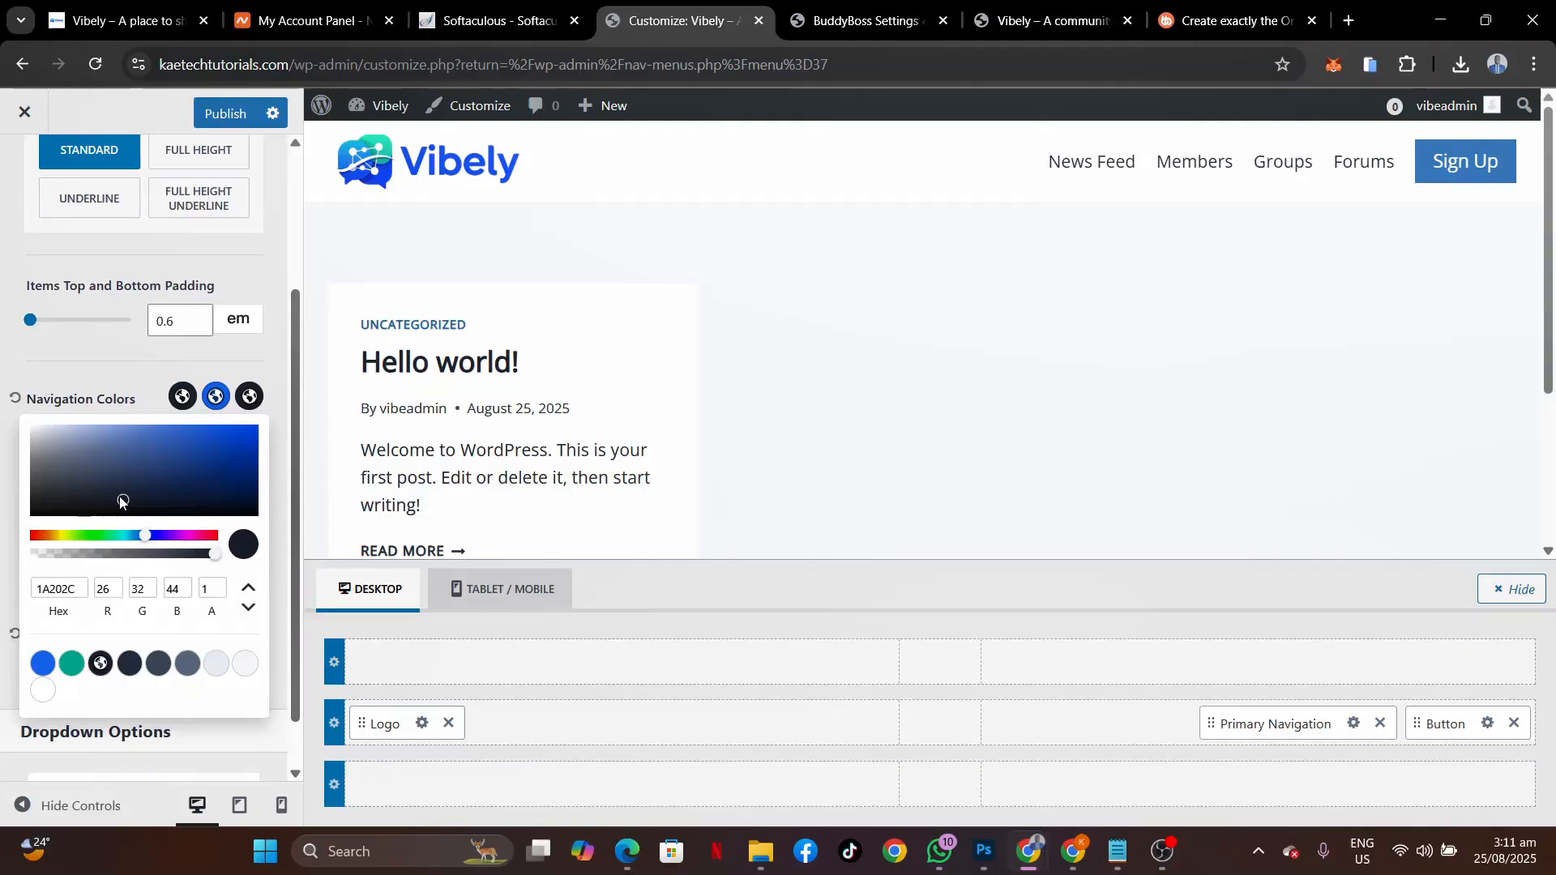
drag(122, 502, 0, 523)
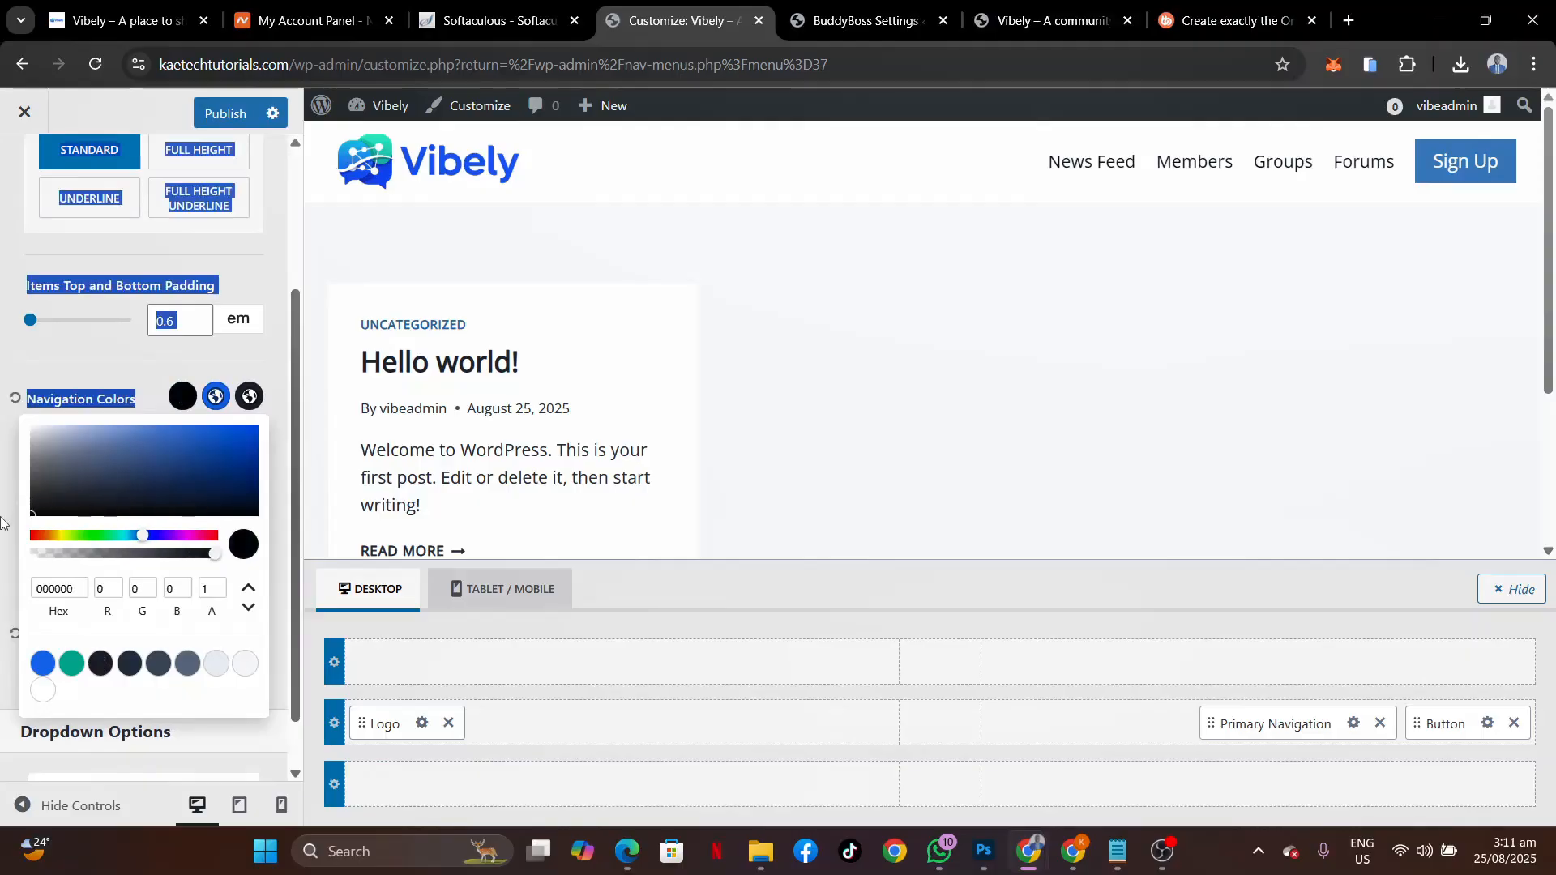
click(4, 460)
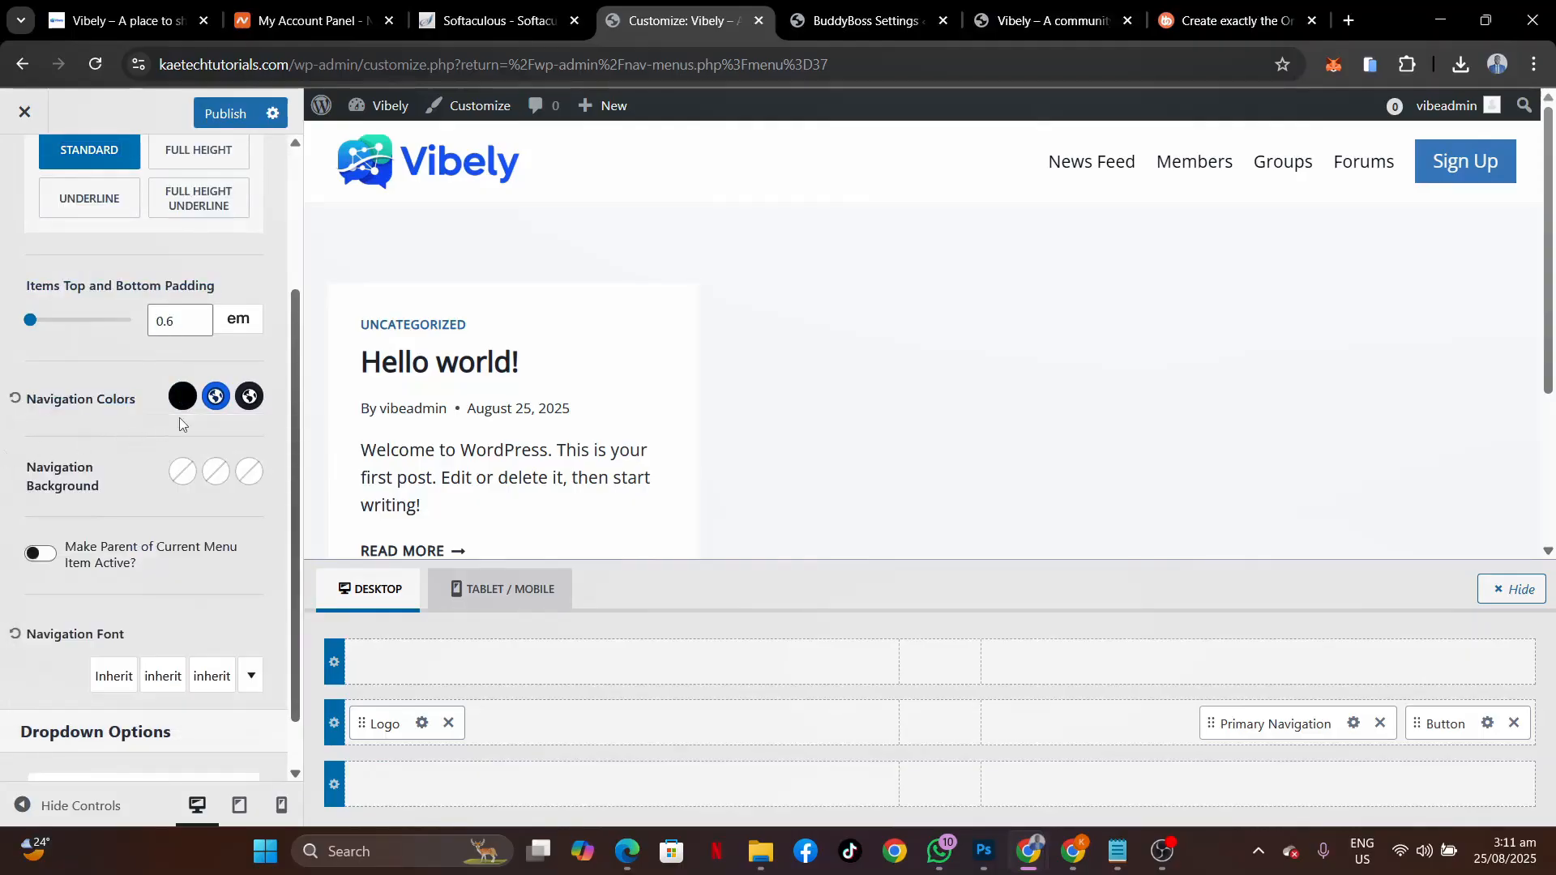
Reduce the navigation font size to 15px and publish.
scroll(180, 423, up, 3)
scroll(180, 423, down, 4)
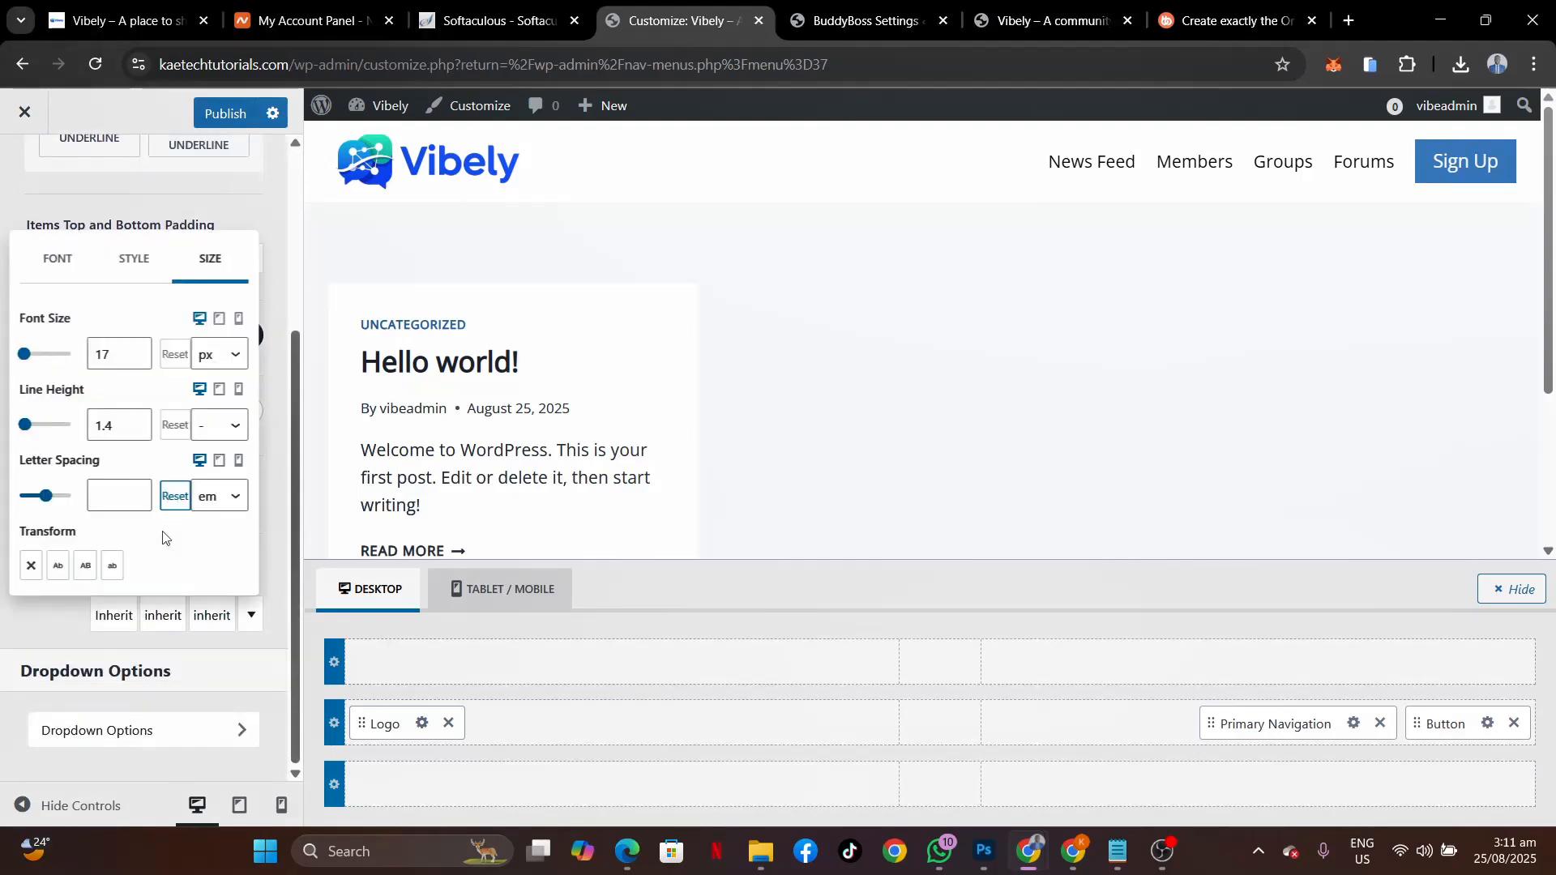
click(137, 366)
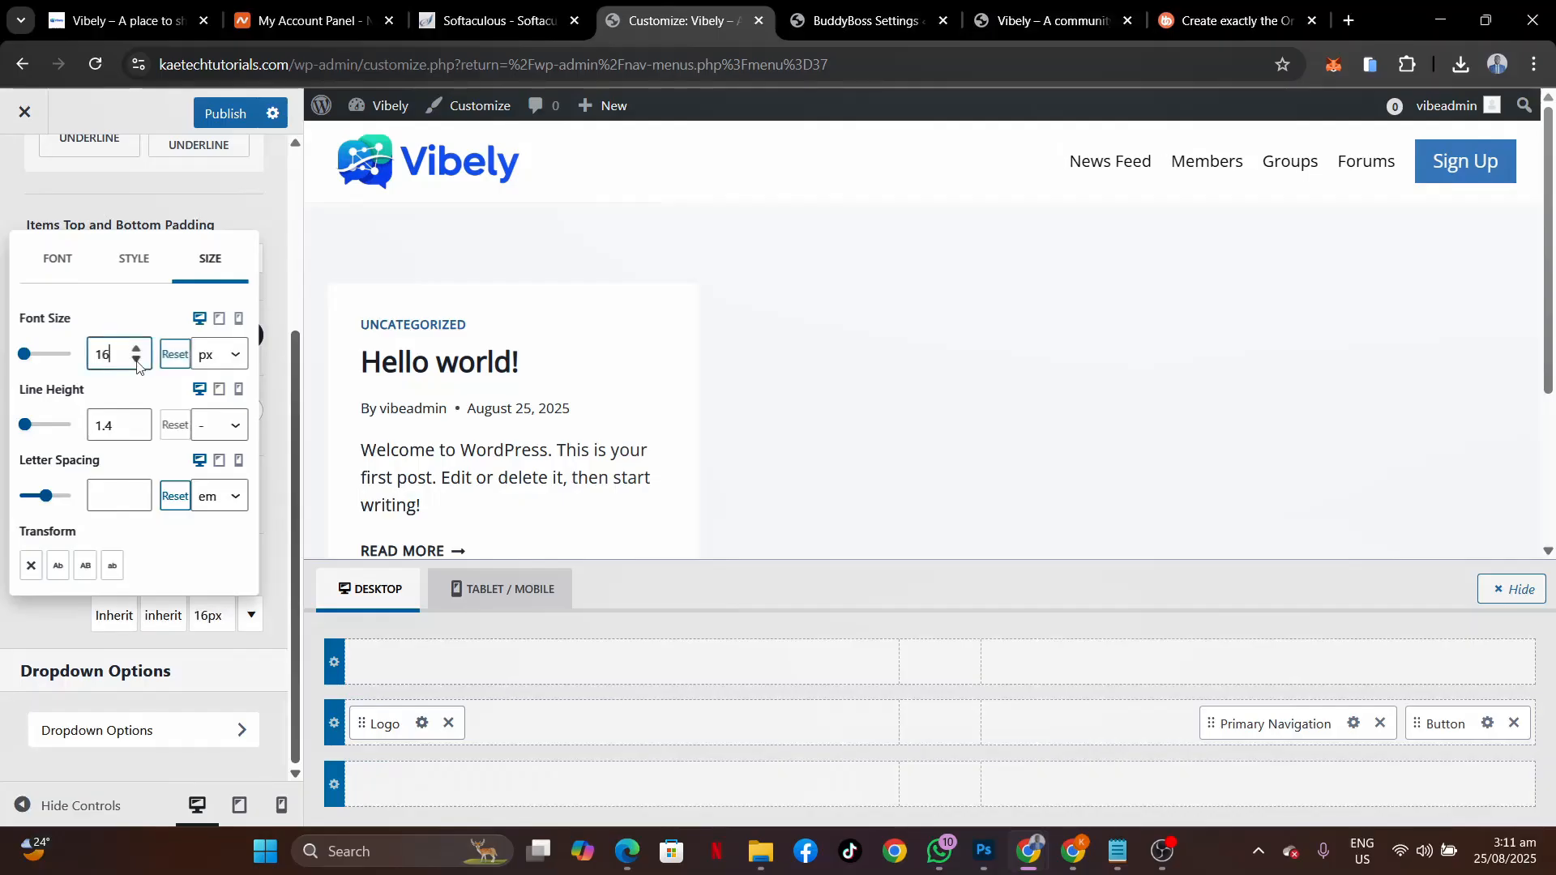
click(137, 367)
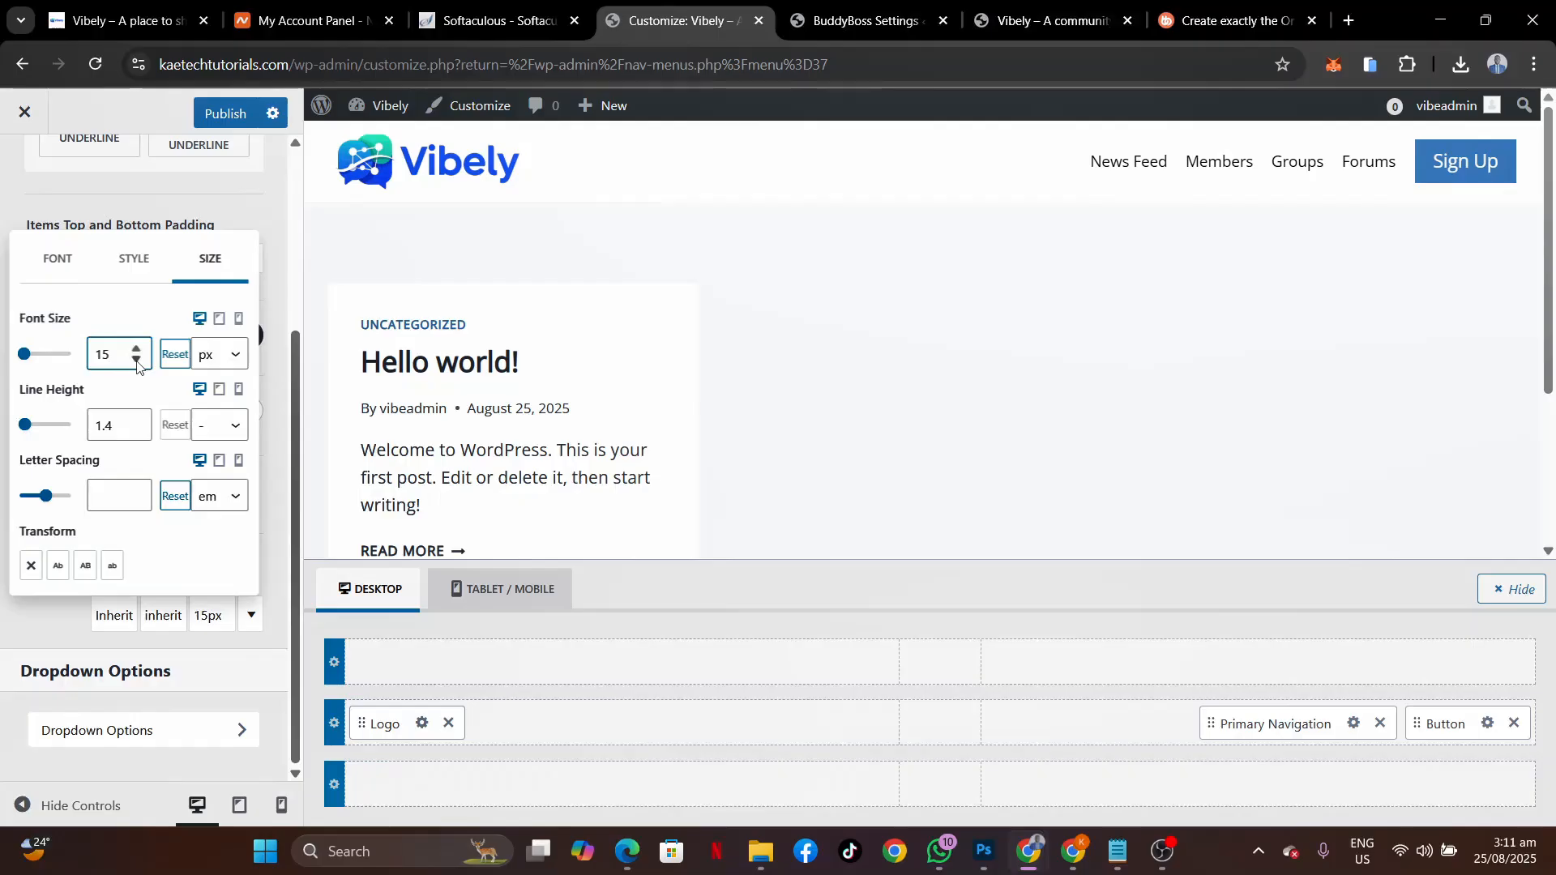
click(4, 645)
click(231, 119)
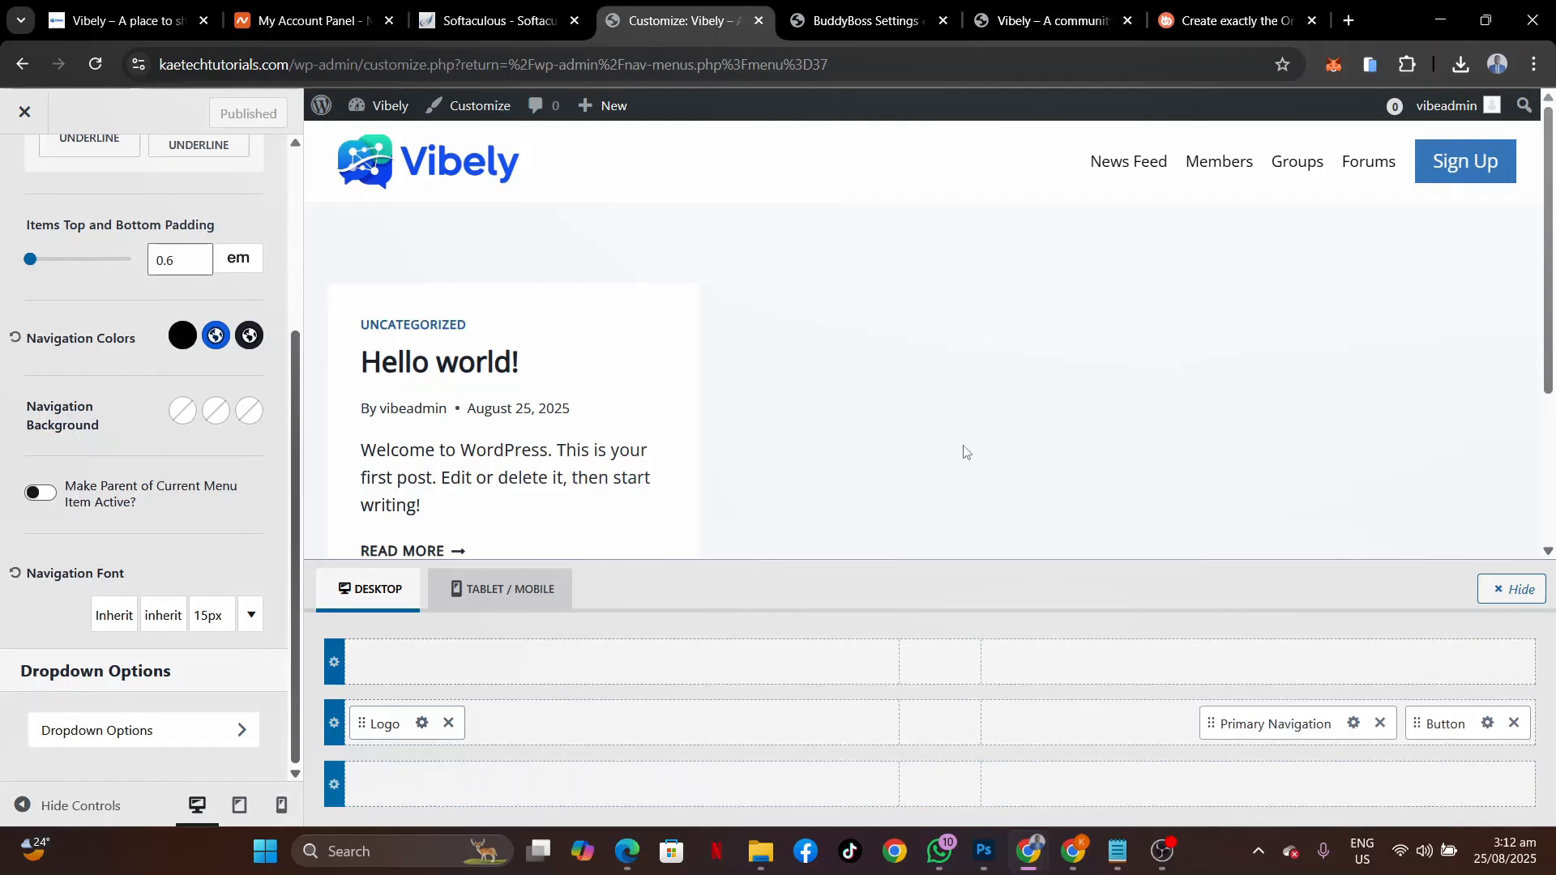
mouse_move(1028, 843)
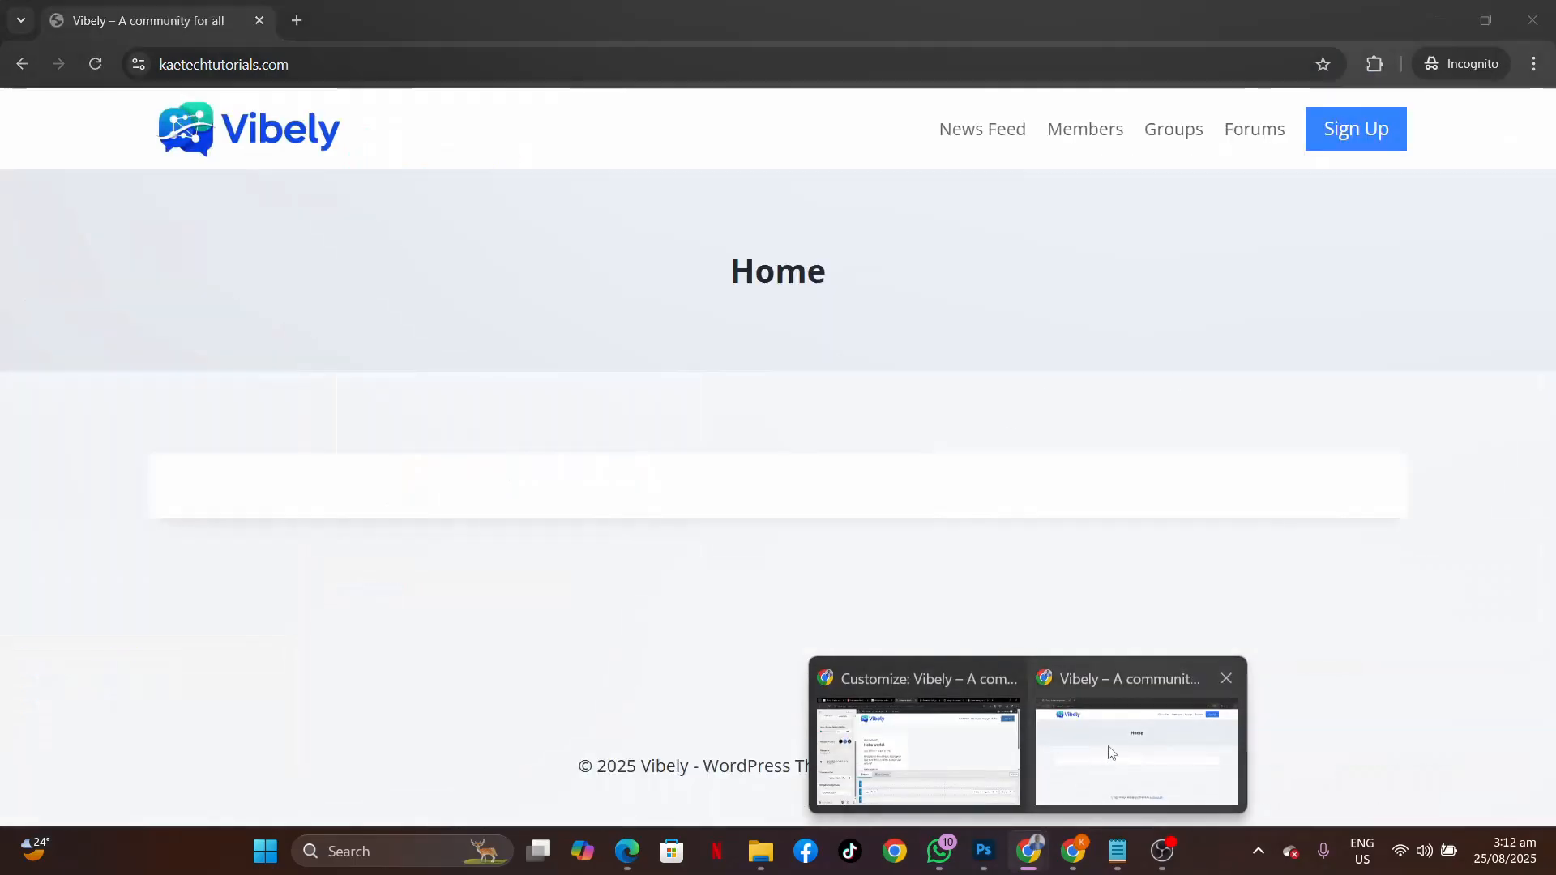
click(1107, 750)
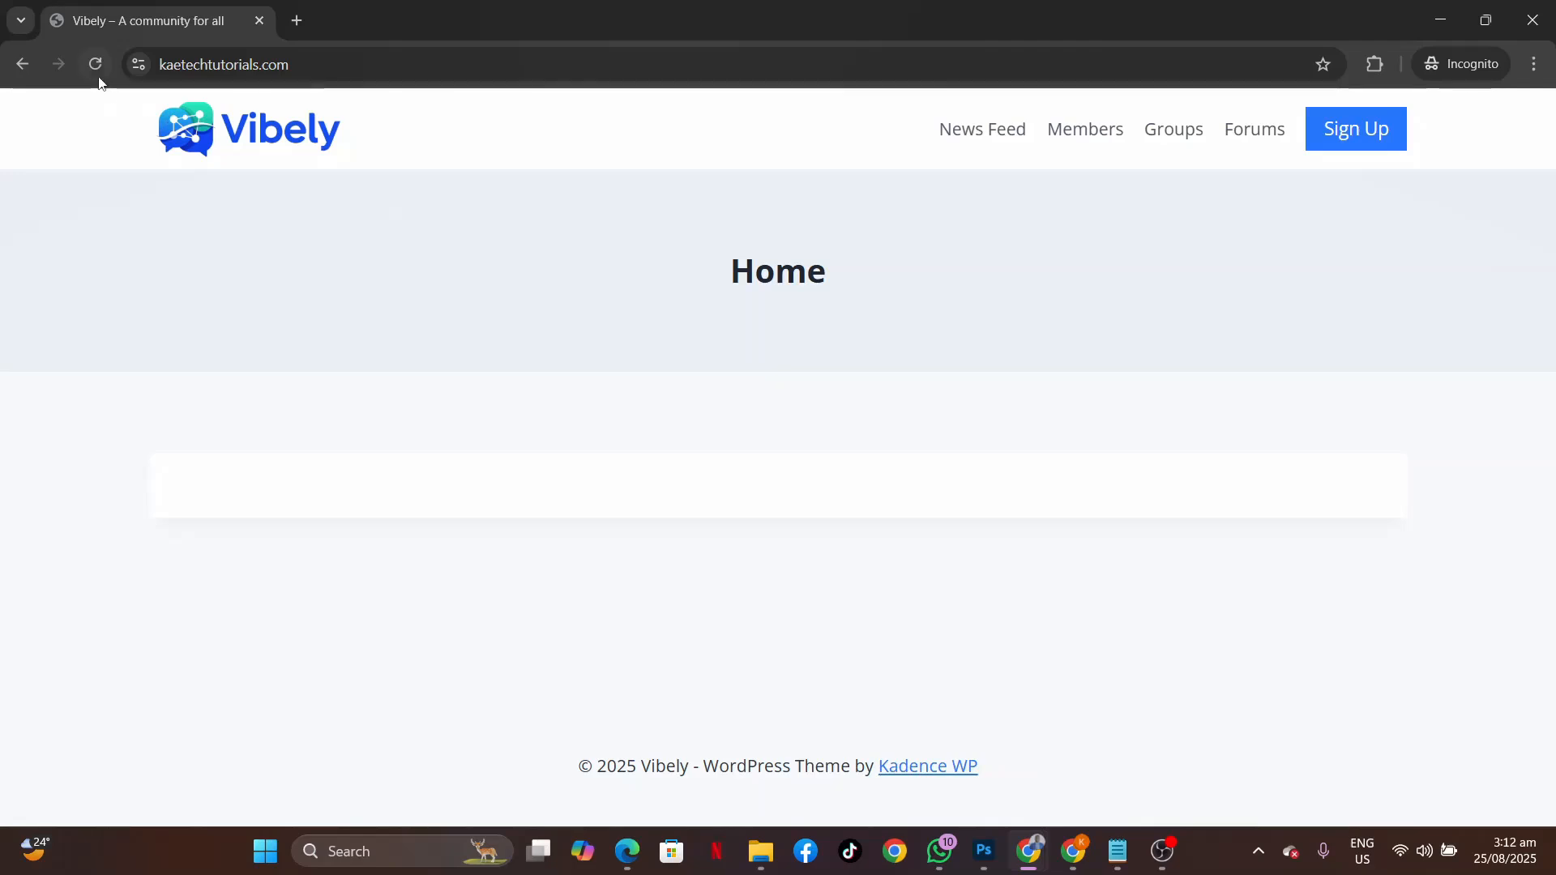
click(95, 65)
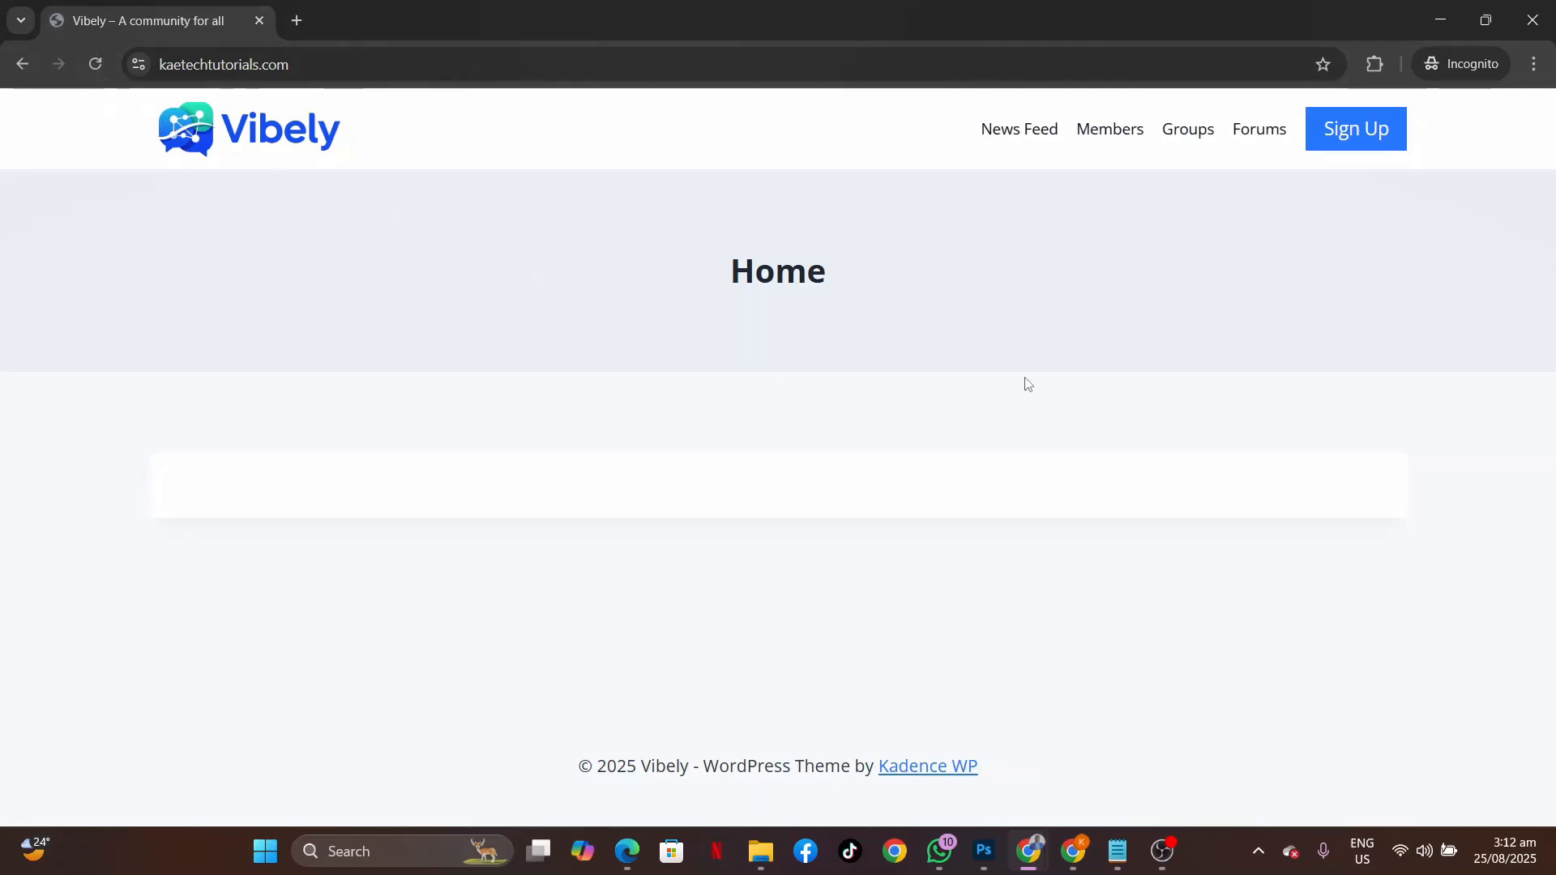
click(1024, 133)
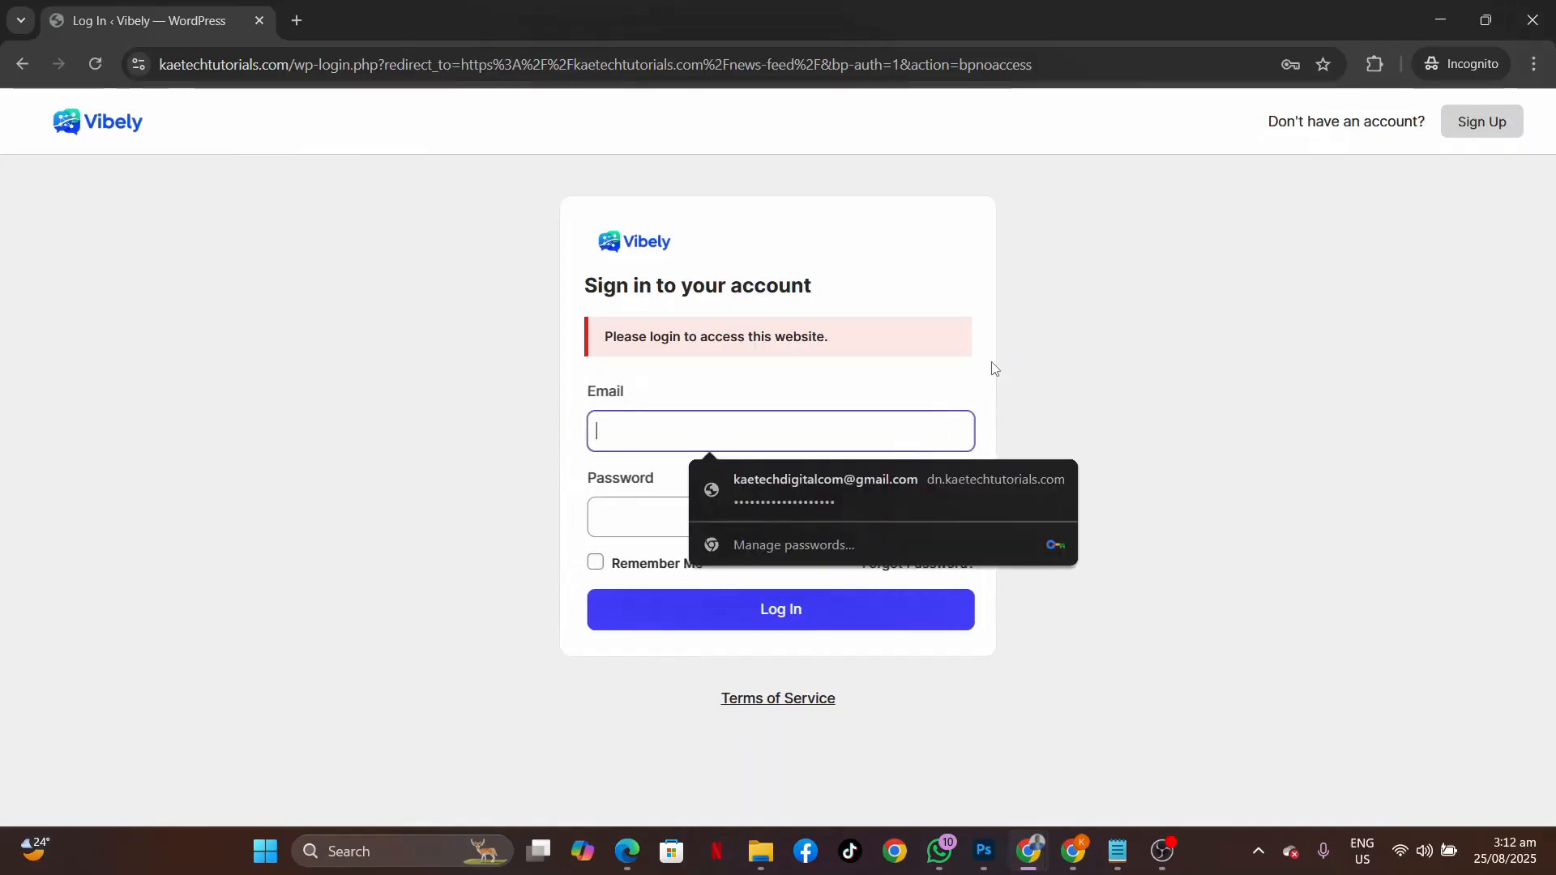
click(1253, 317)
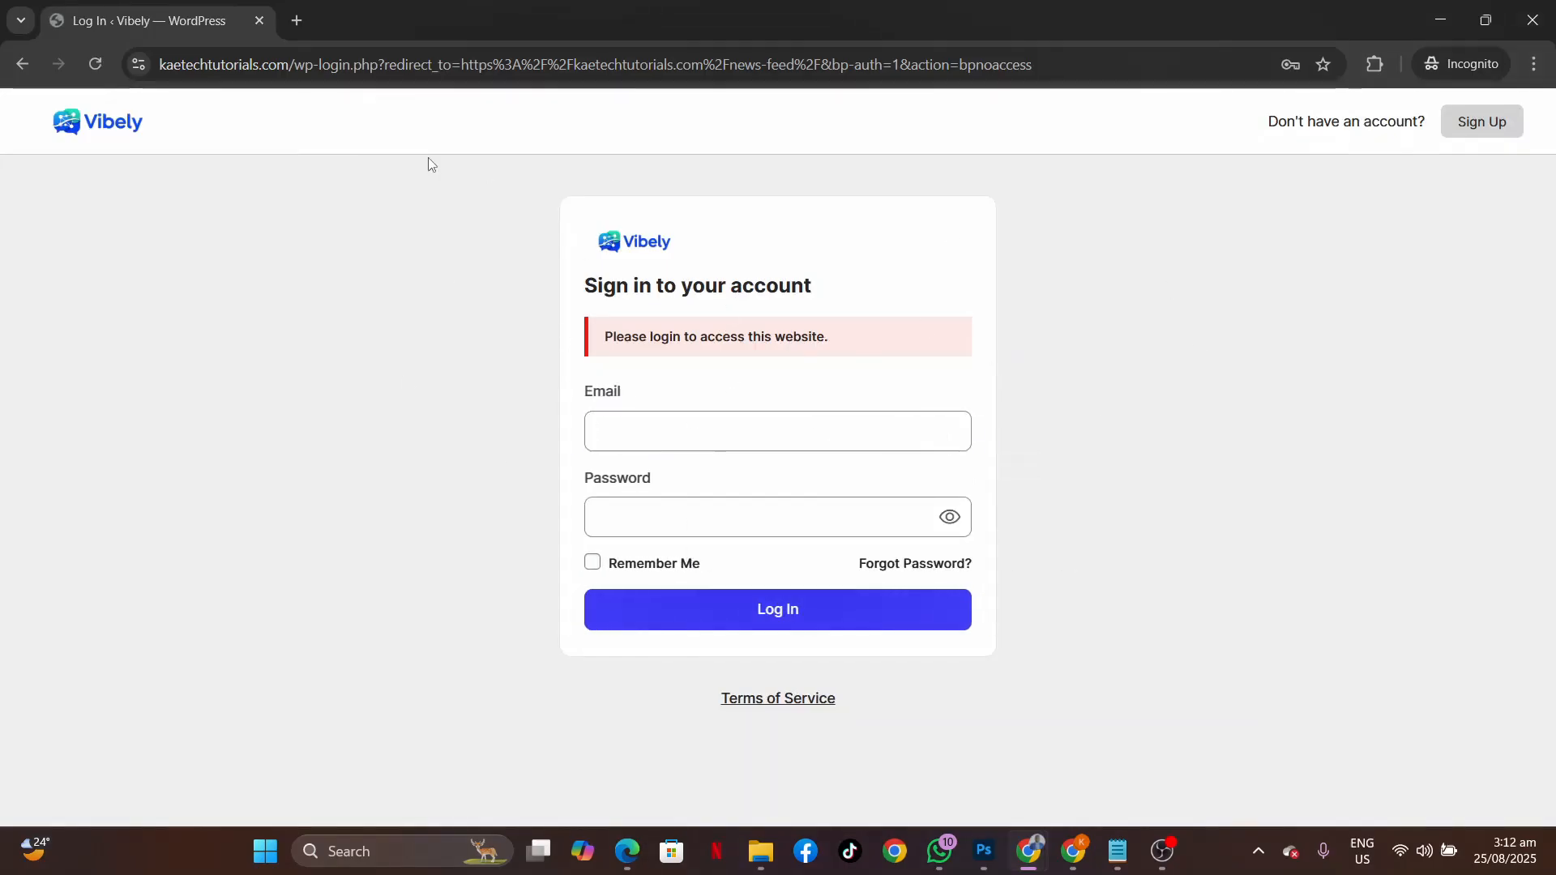
click(21, 64)
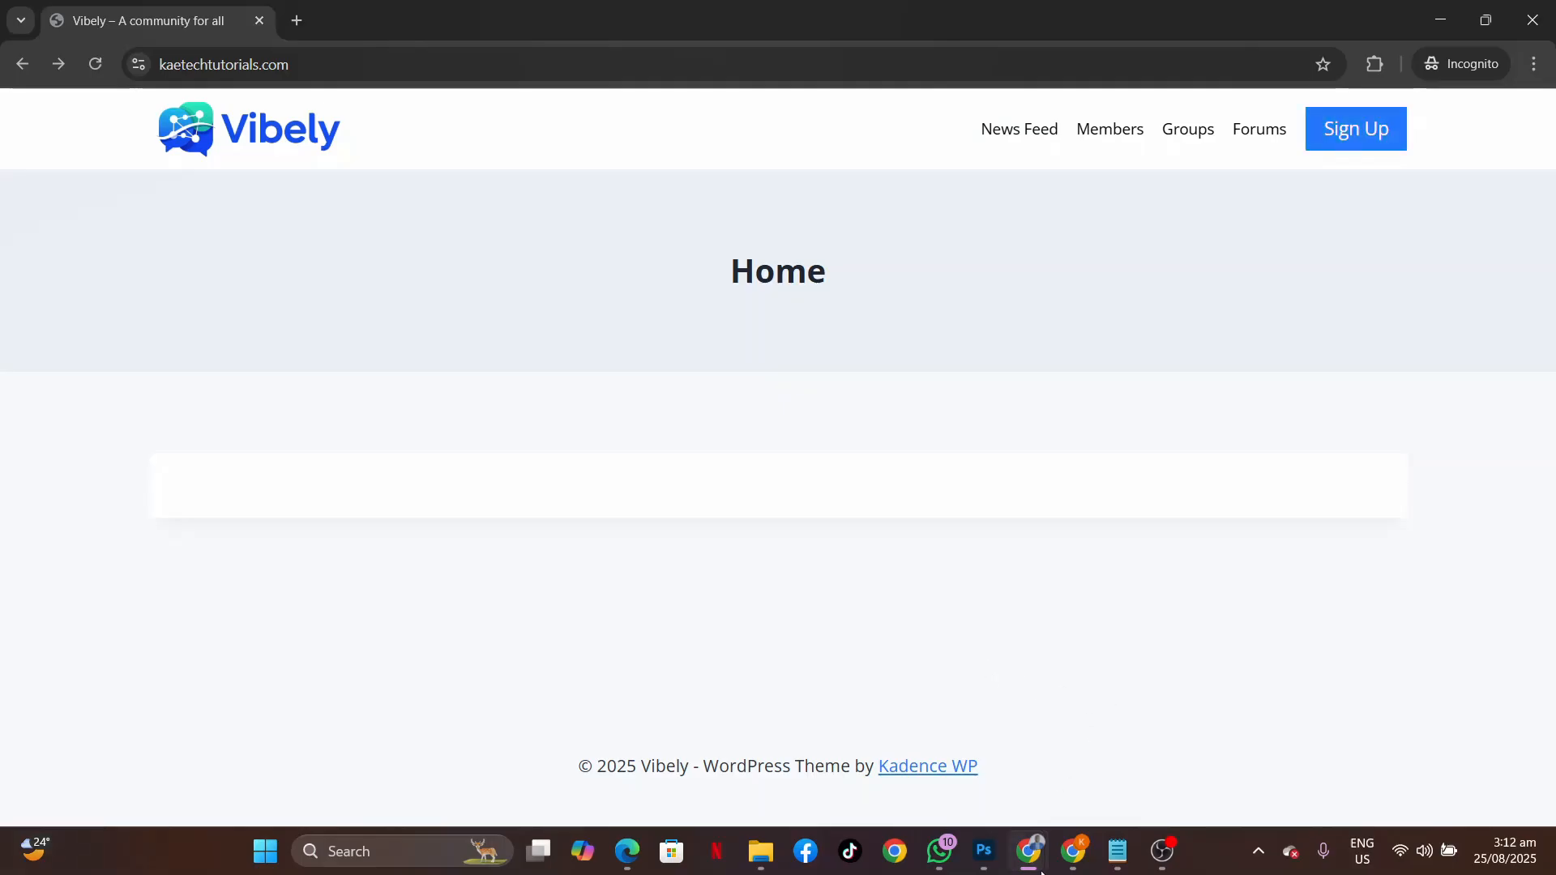
mouse_move(1037, 867)
click(978, 794)
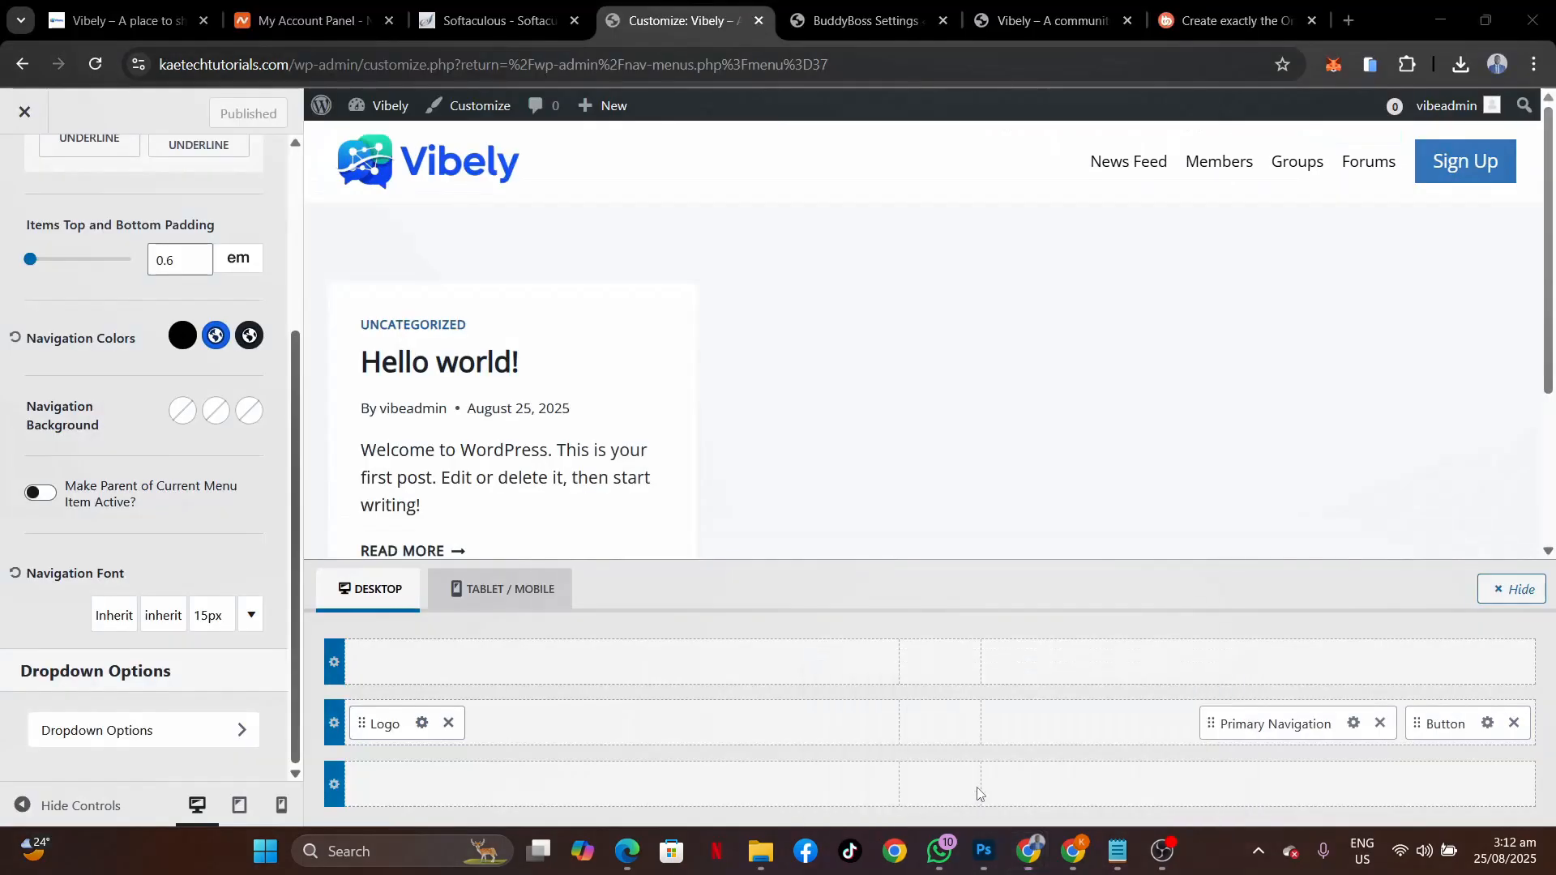
click(1492, 727)
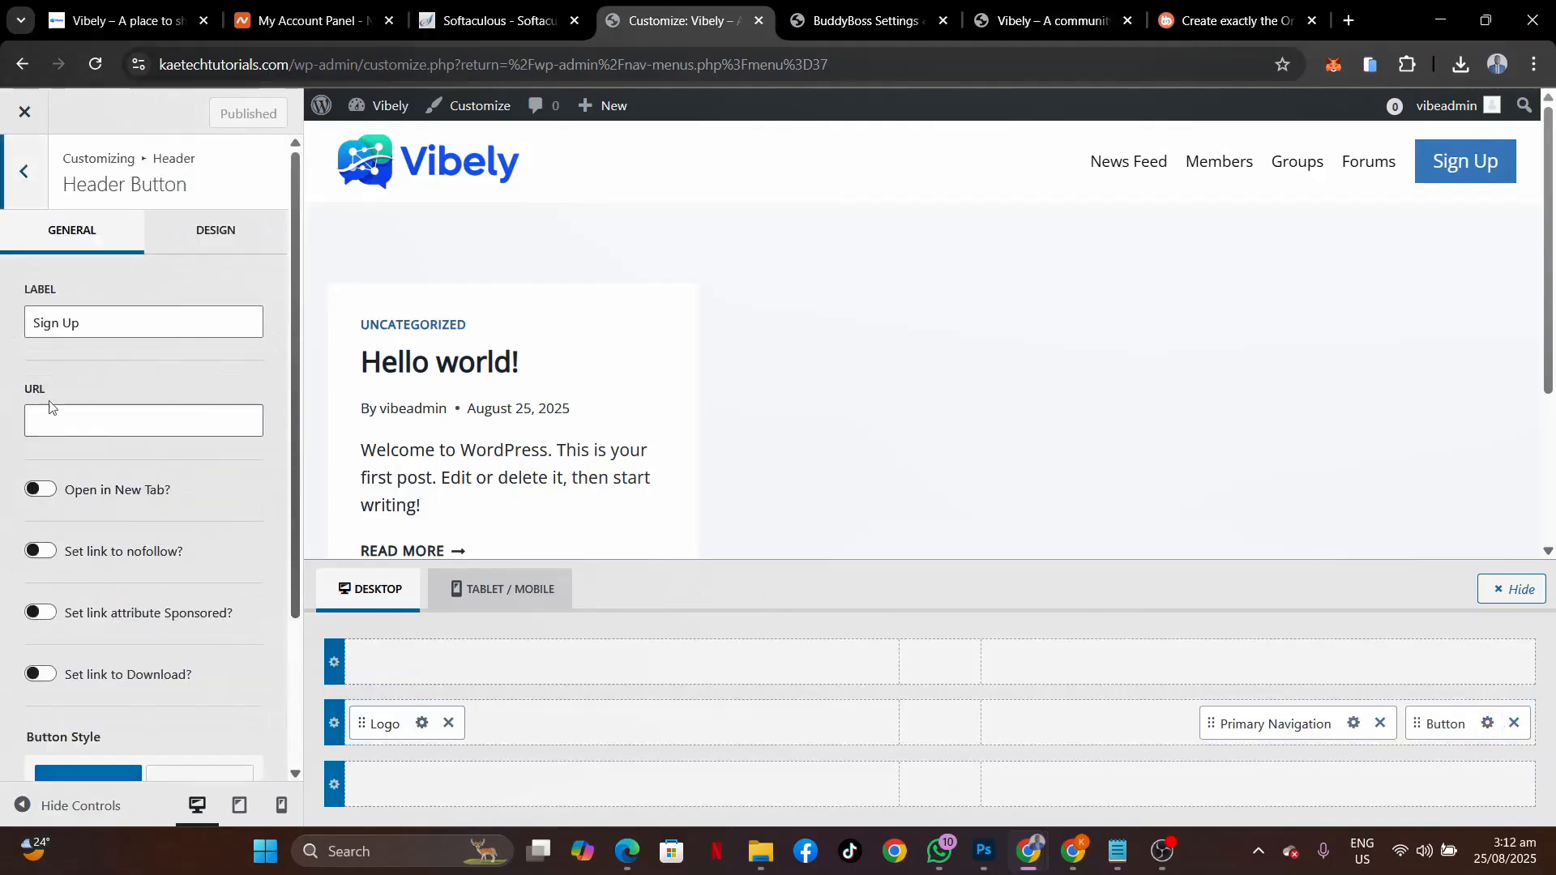
click(49, 423)
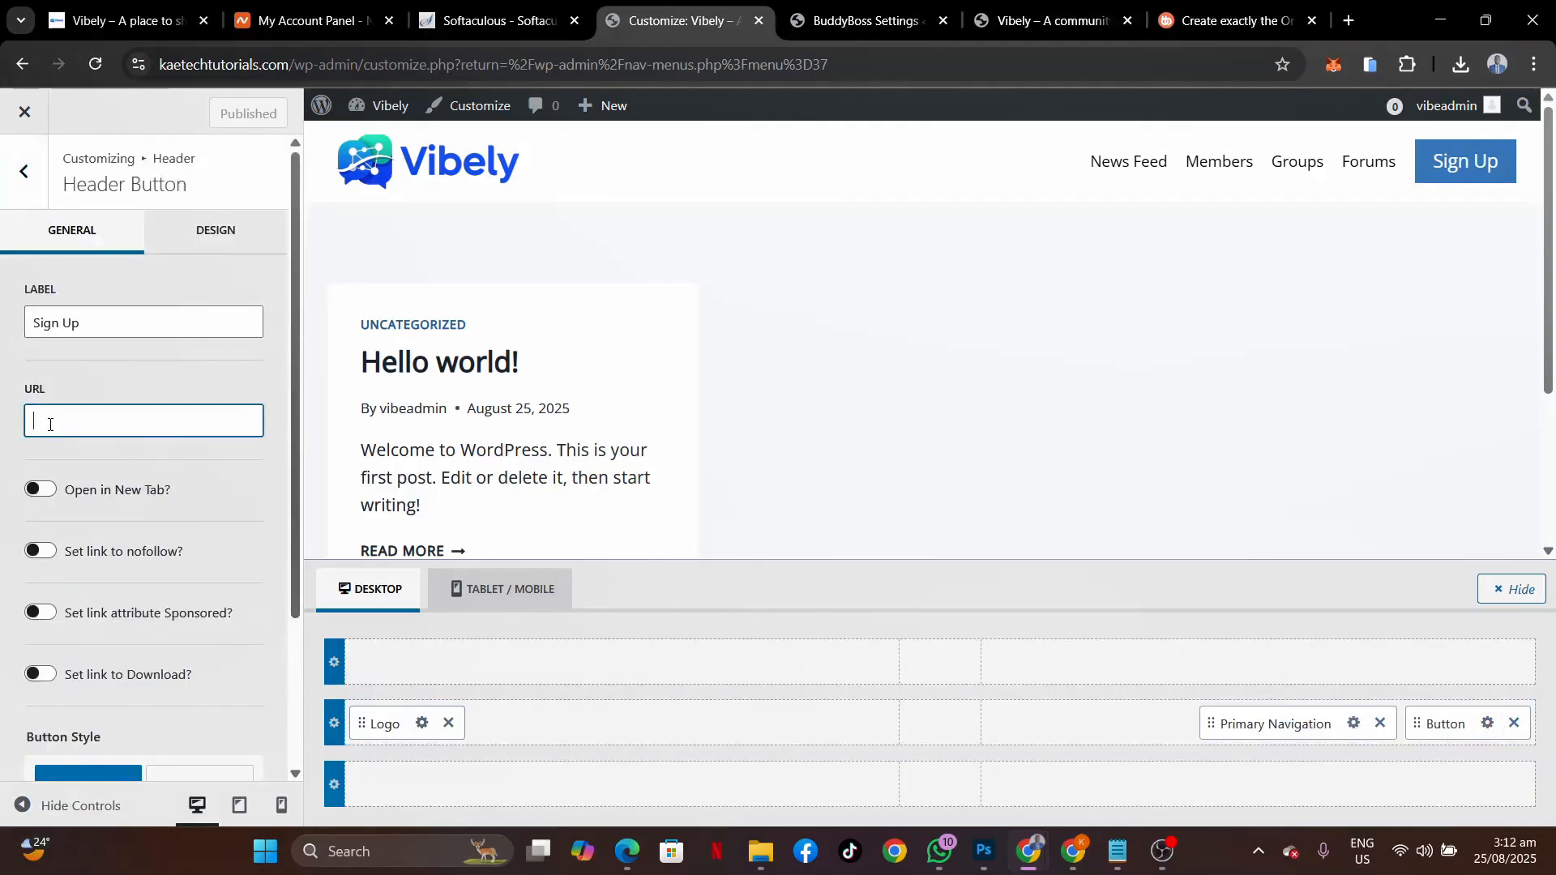
text(https://kaetechtutorials.com/)
text(reg)
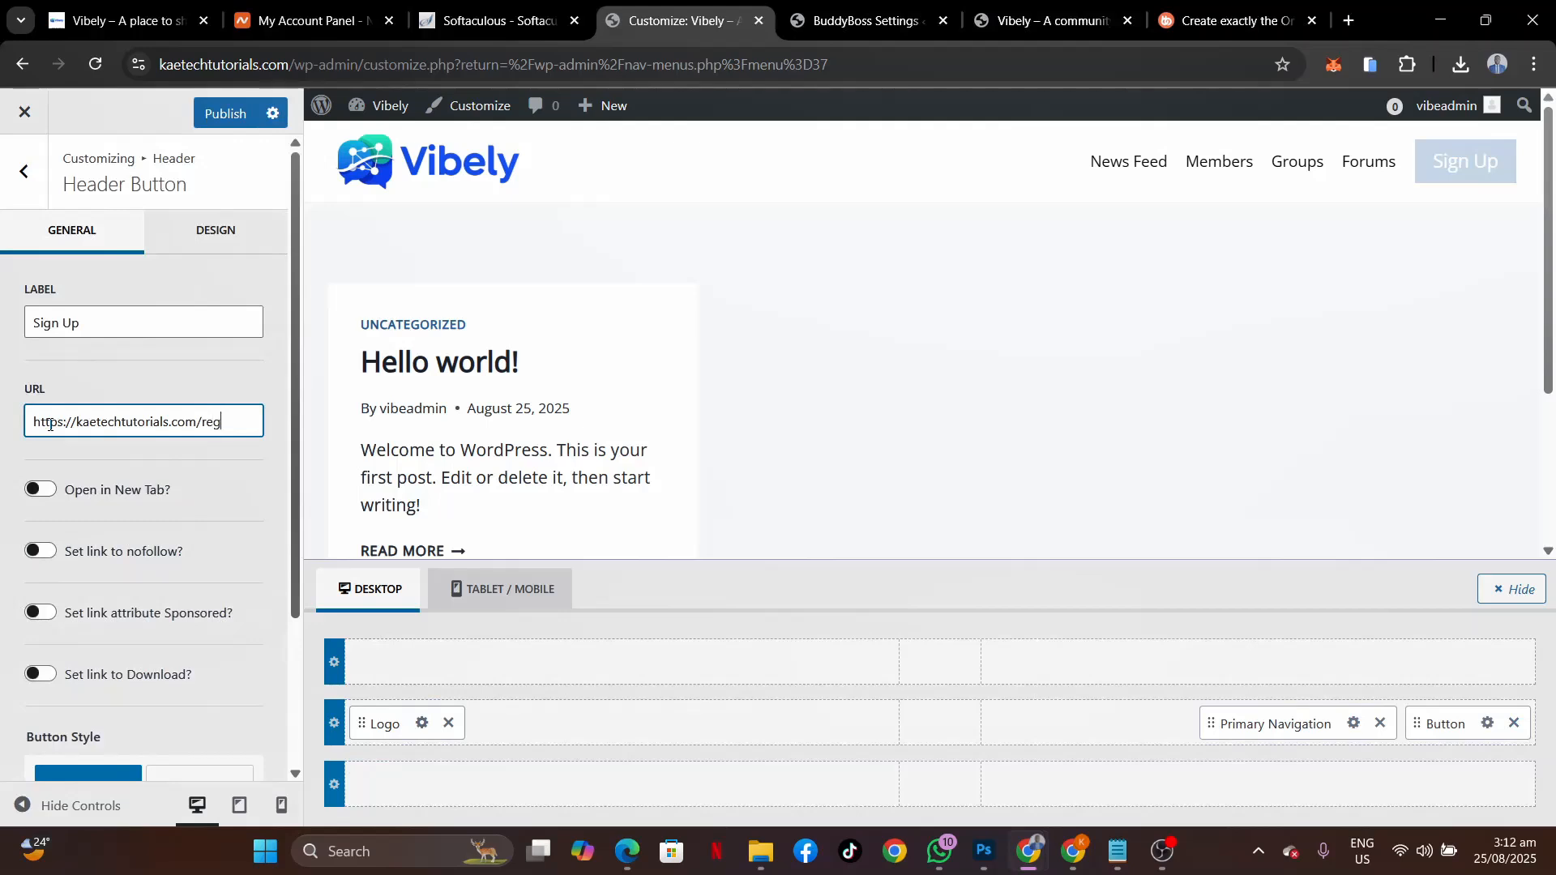
text(ister)
click(219, 113)
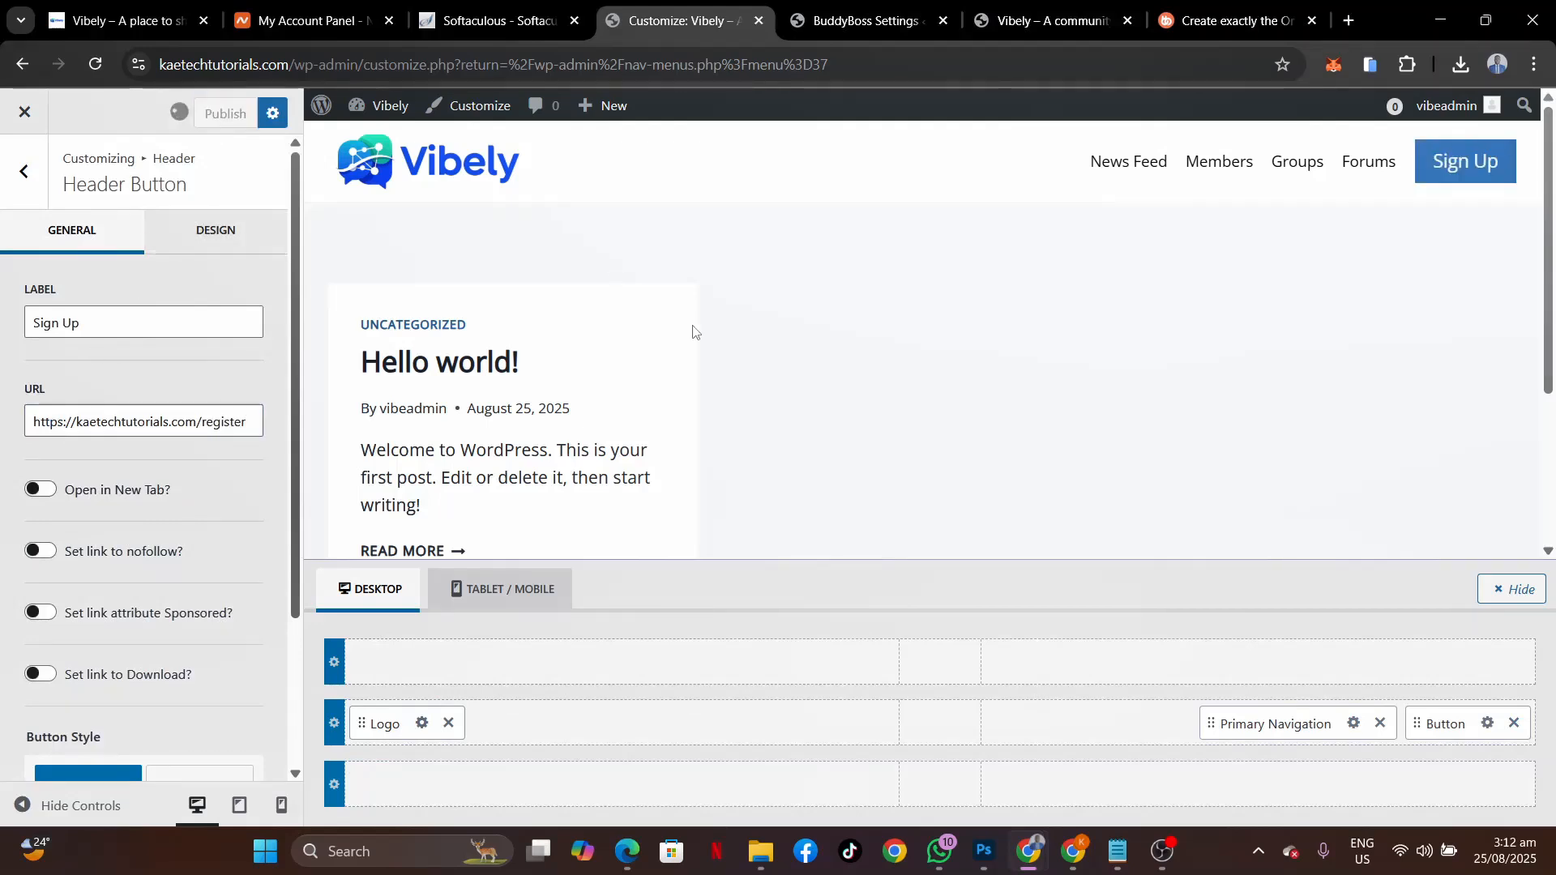
Reload the live site and confirm Sign Up opens Create an Account, also trying Sign In.
mouse_move(1039, 858)
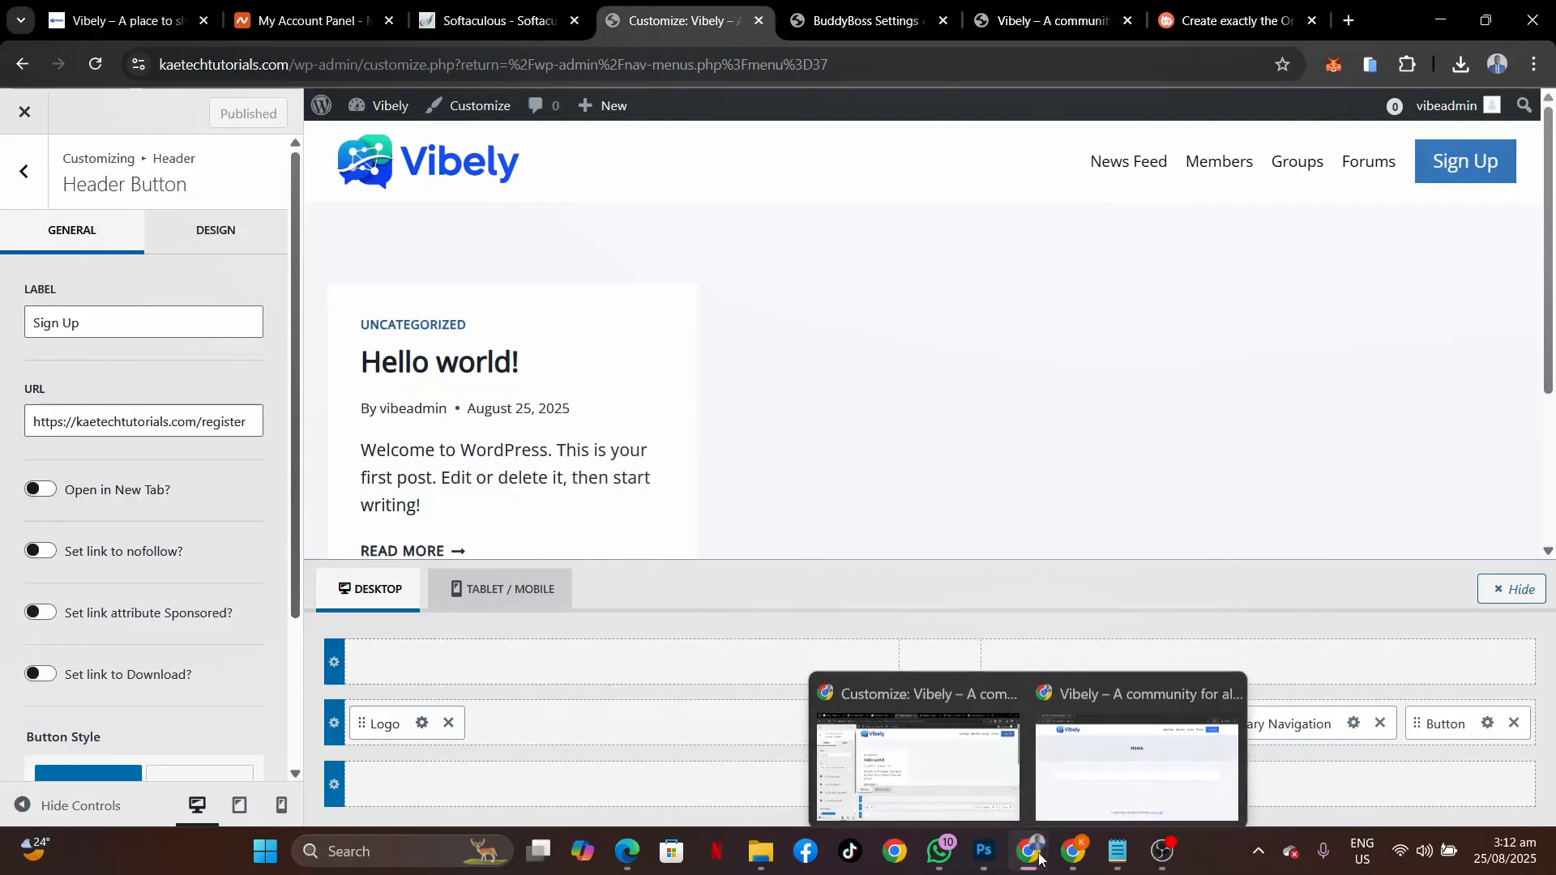
click(1138, 766)
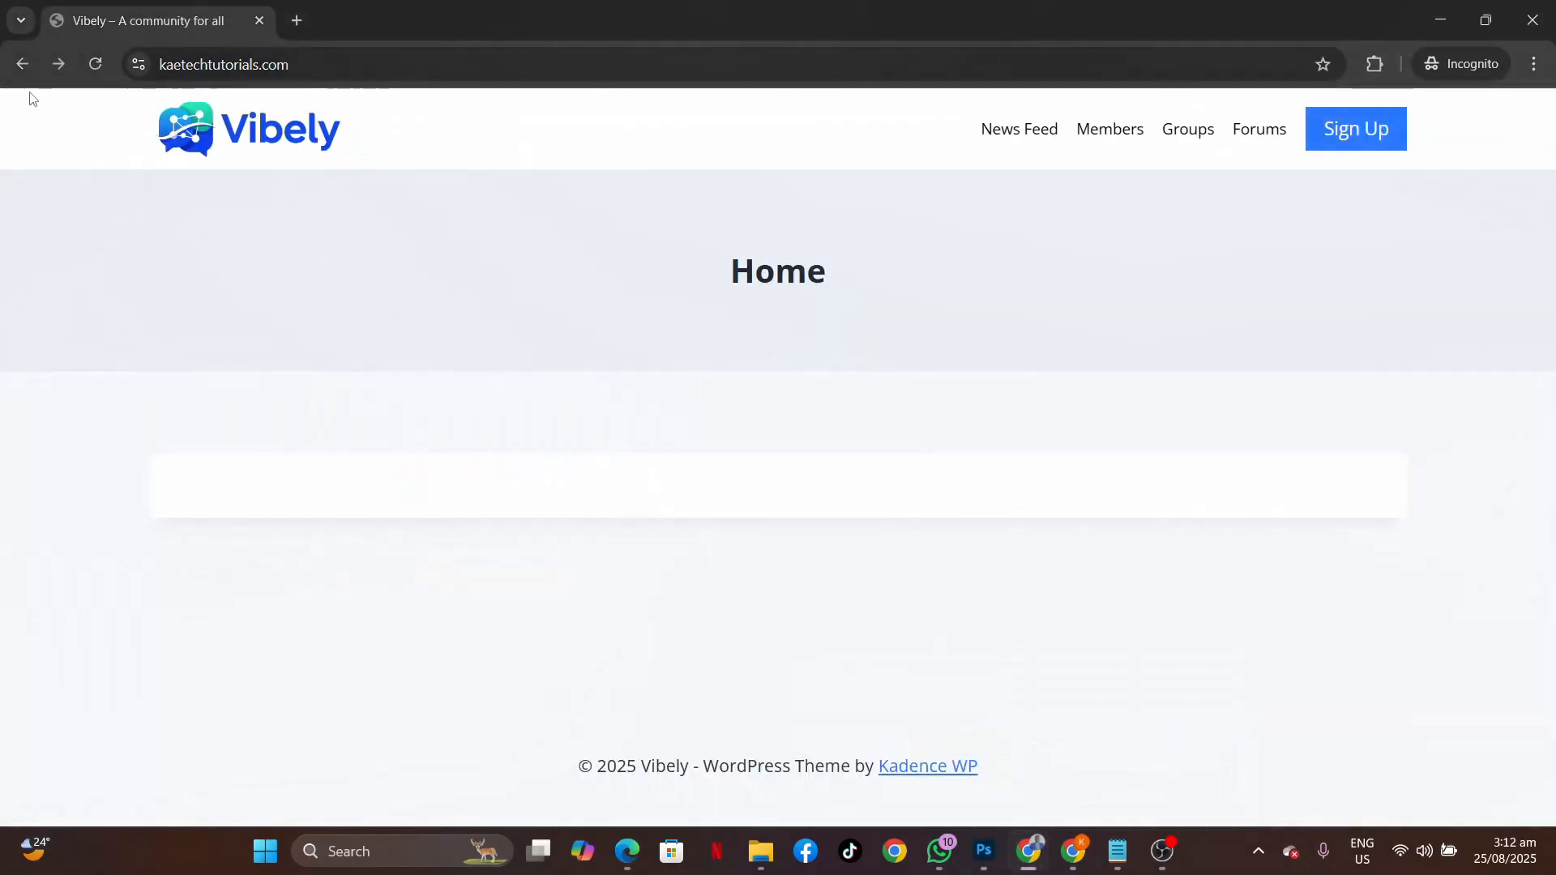
click(96, 64)
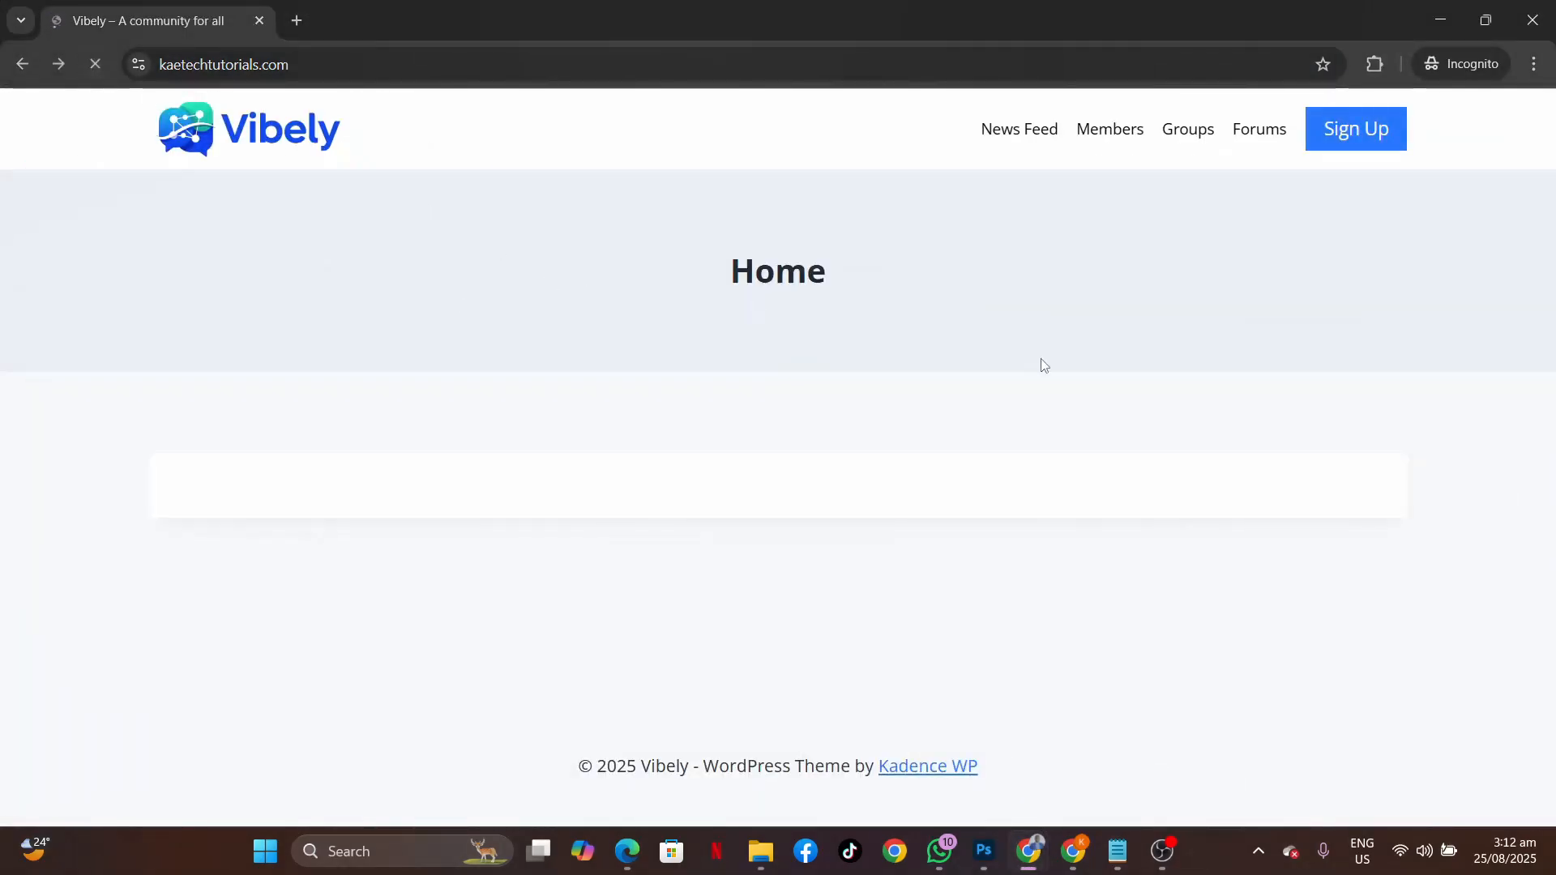
click(1349, 132)
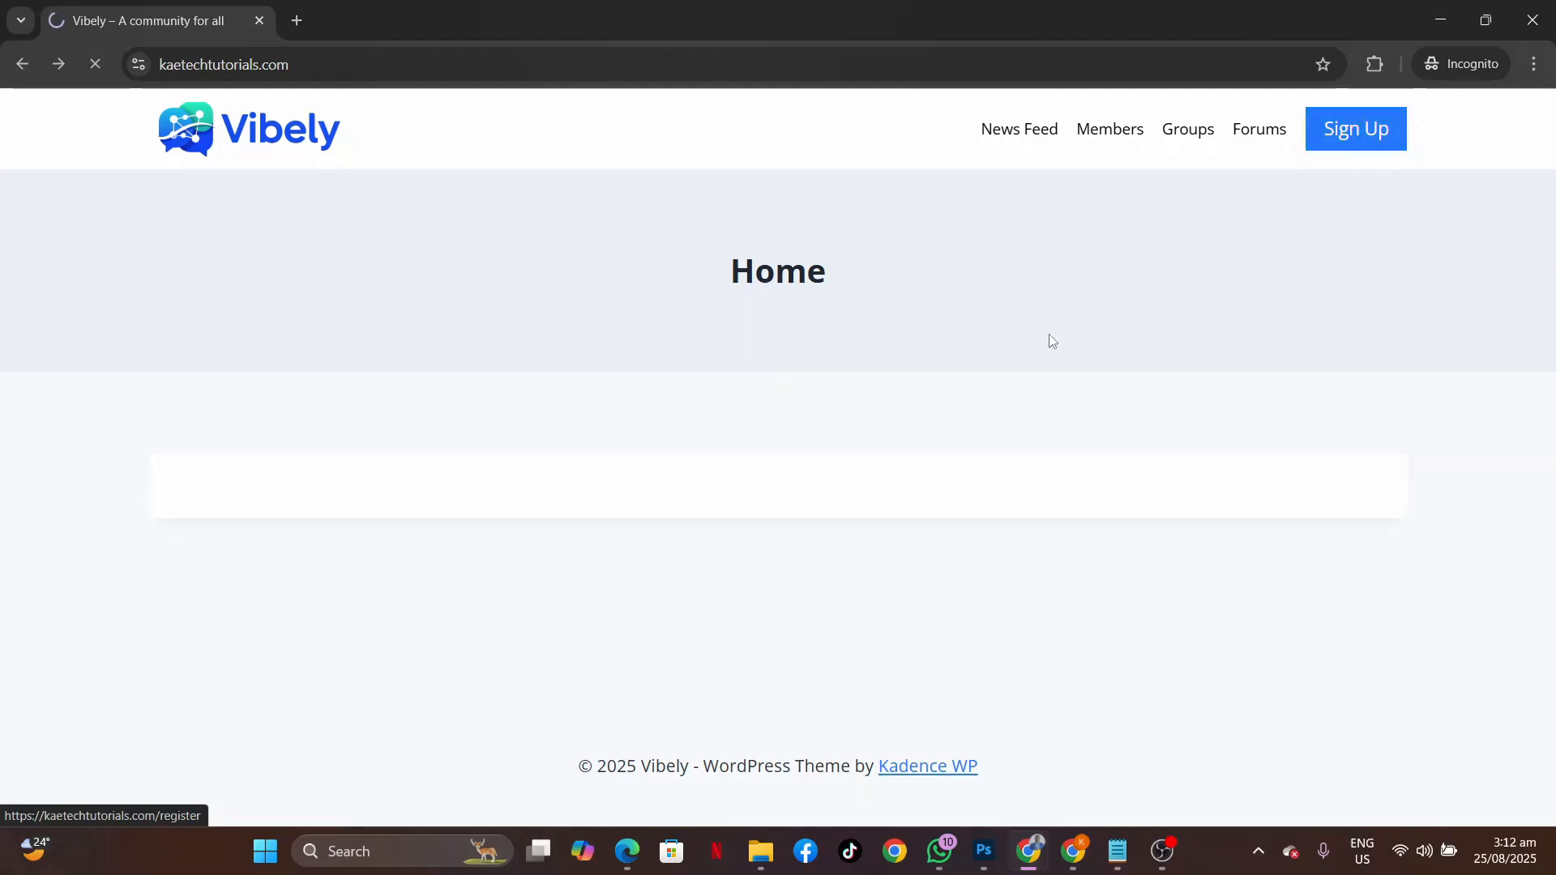
scroll(1081, 538, down, 3)
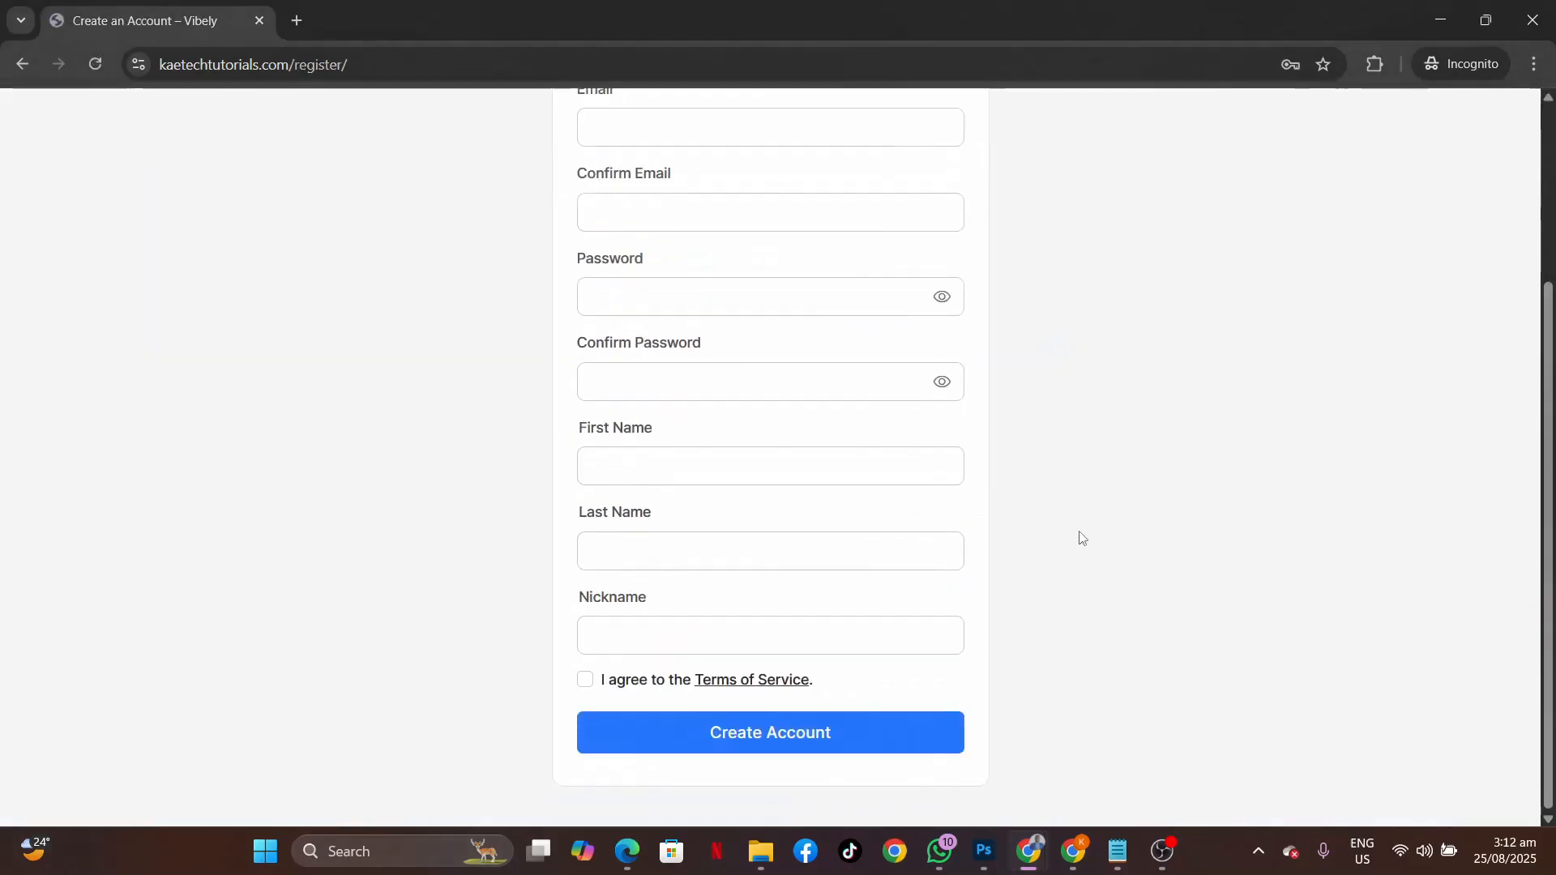
scroll(1081, 537, up, 3)
scroll(1081, 537, down, 3)
scroll(1081, 537, up, 3)
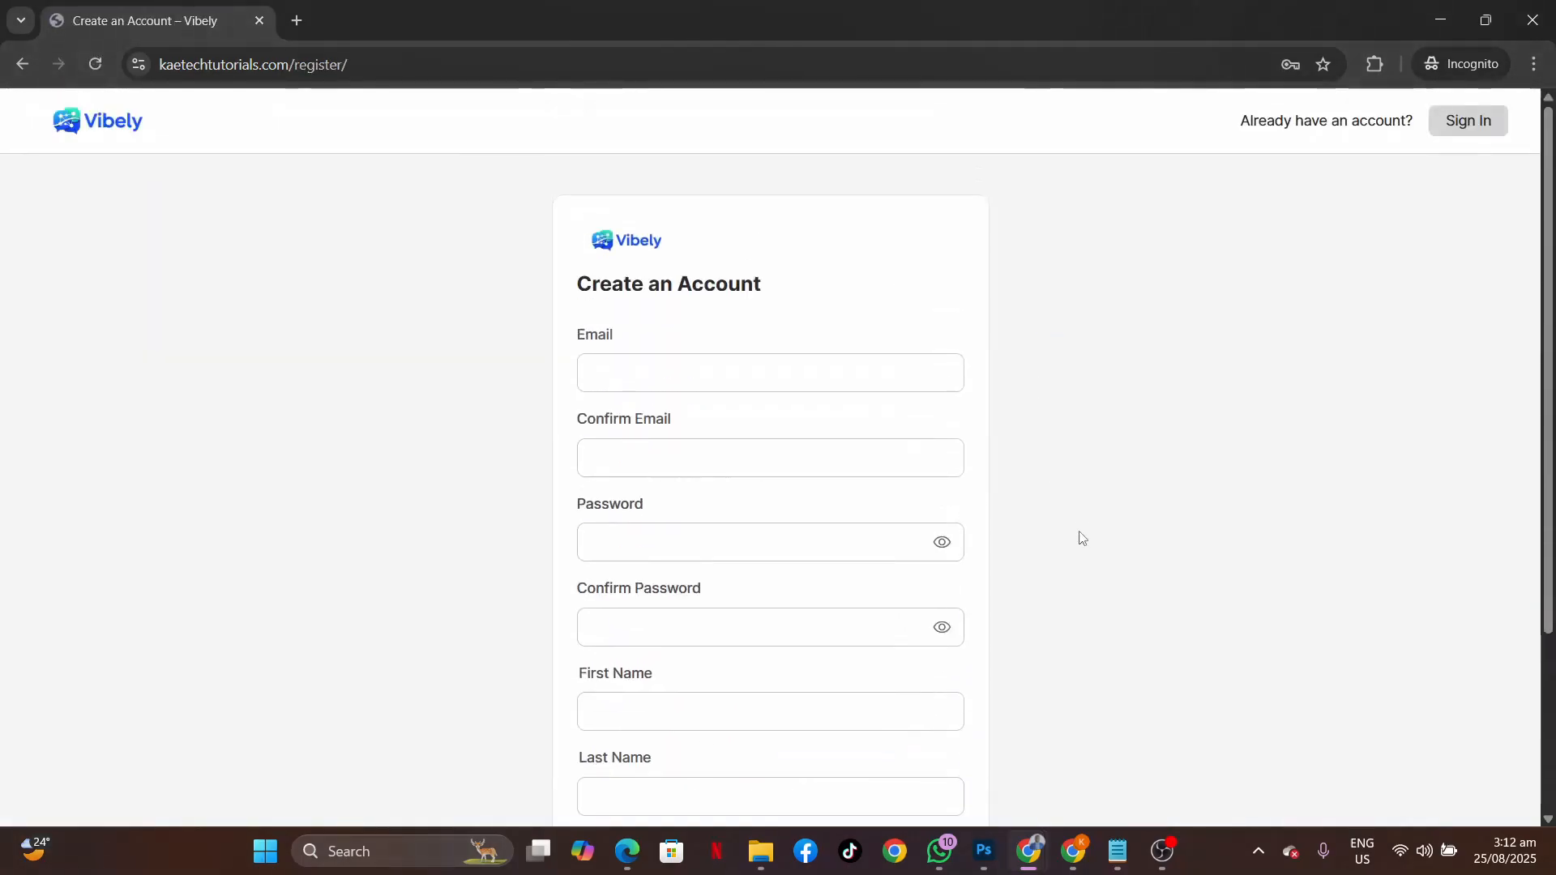
click(1468, 120)
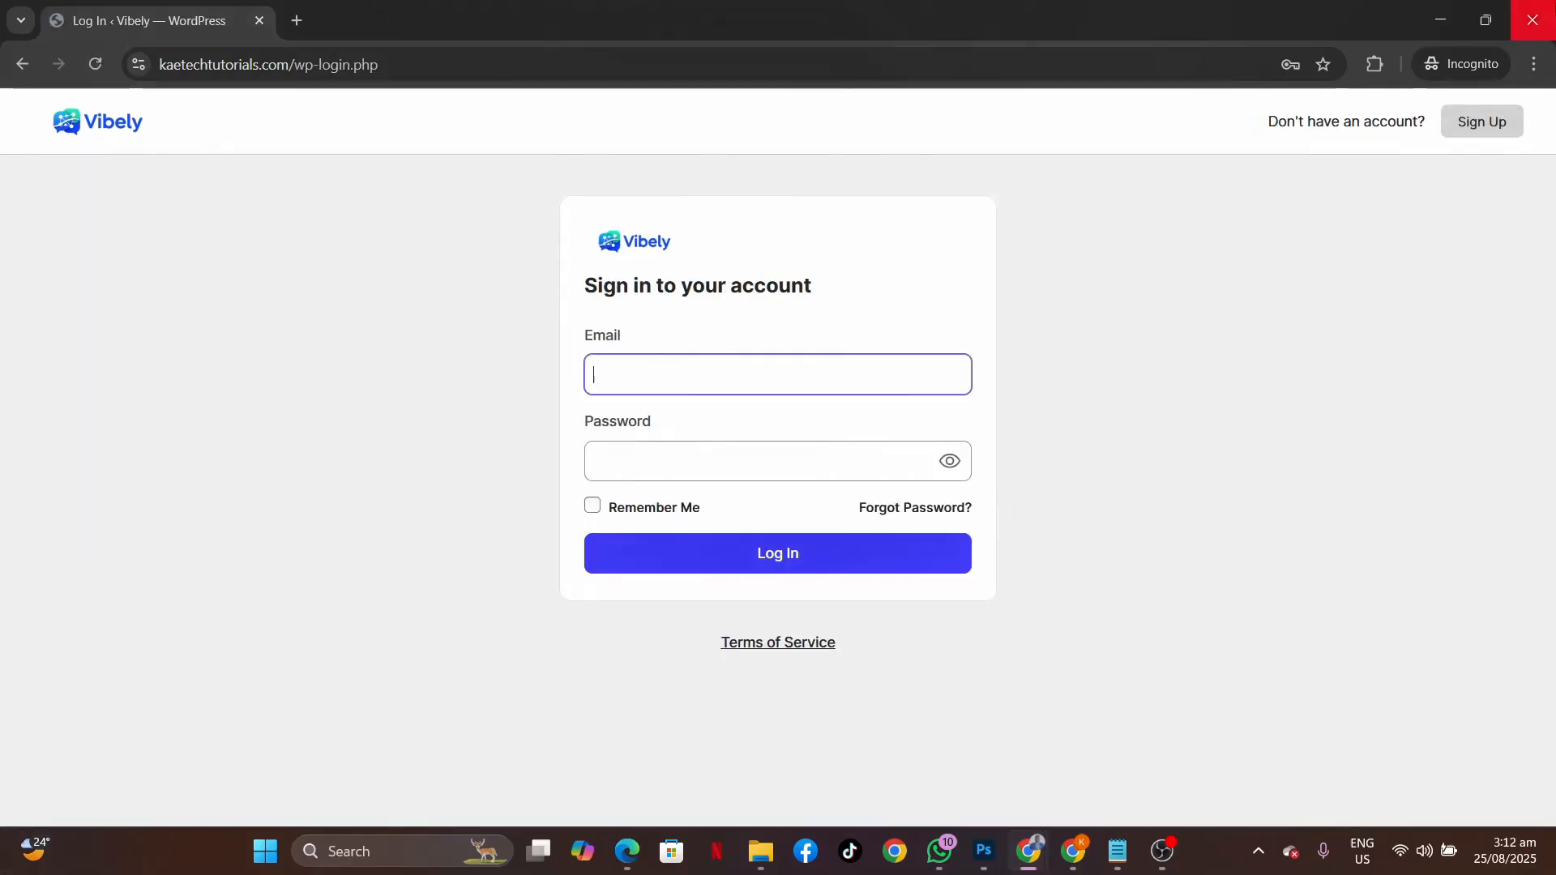
click(1483, 122)
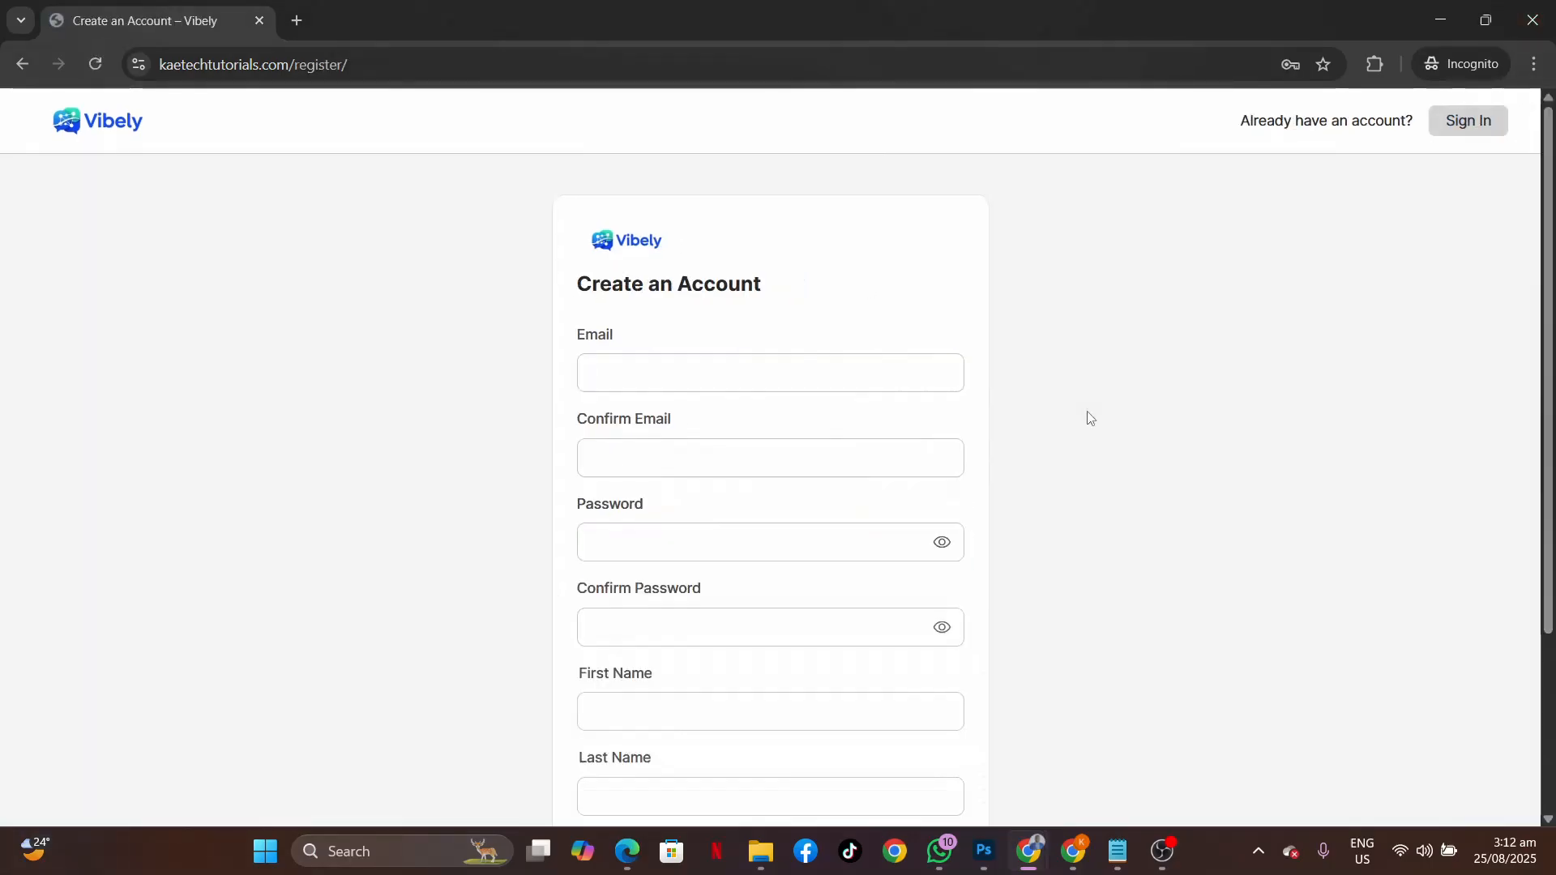
Trim the address back to the site root to return to the Vibely home page.
click(503, 65)
click(503, 69)
key(BackSpace)
key(BackSpace)
key(BackSpace)
key(BackSpace)
key(BackSpace)
key(BackSpace)
key(BackSpace)
key(BackSpace)
key(BackSpace)
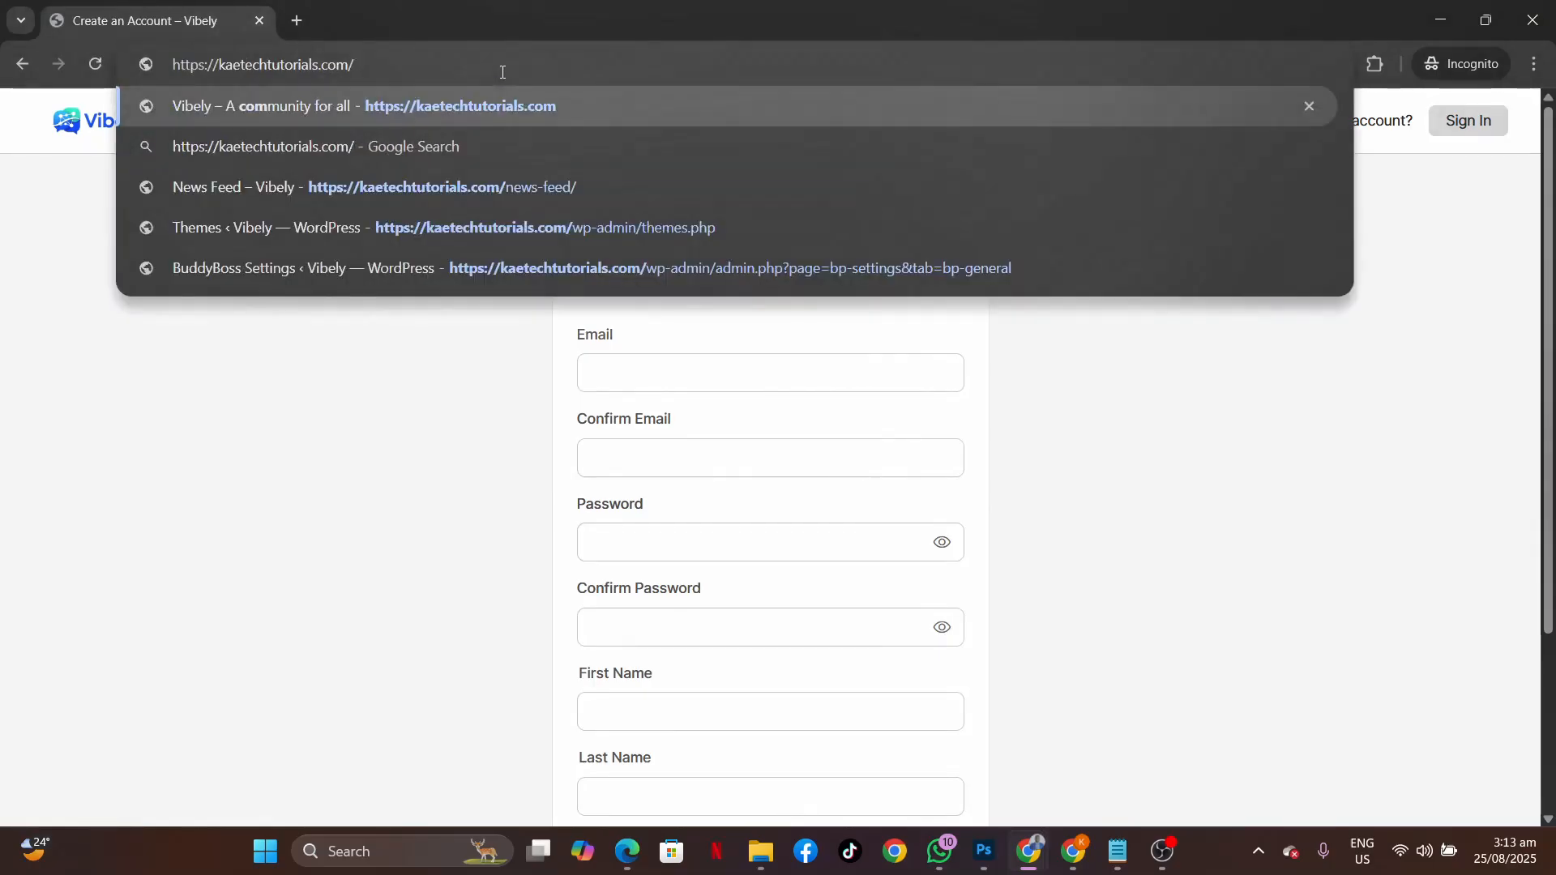
key(Return)
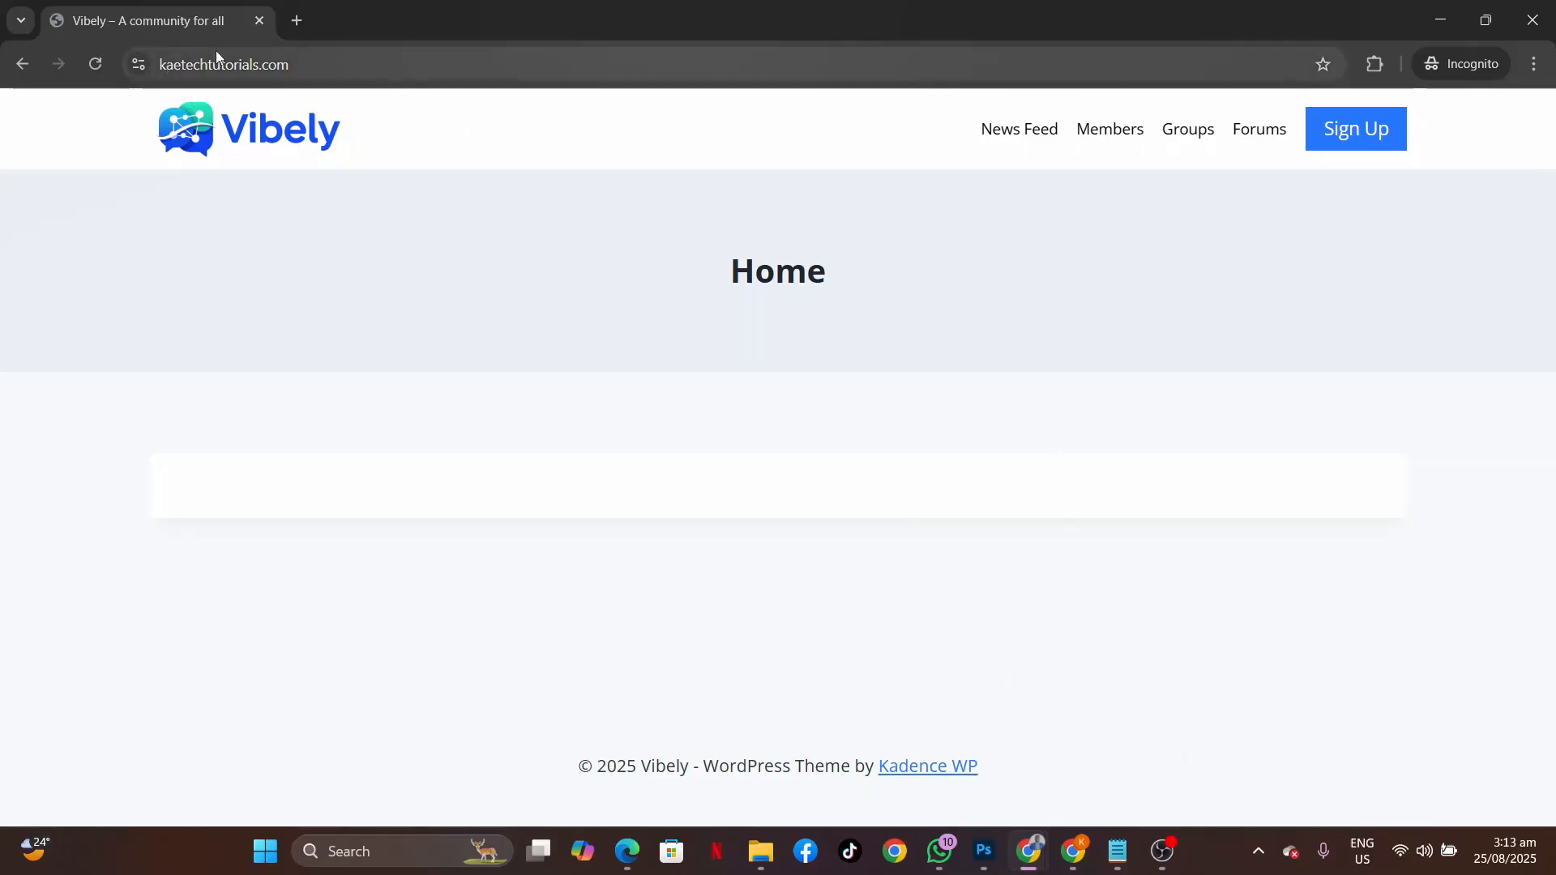
Load dn.kaetechtutorials.com in a new incognito tab and scroll down to its footer.
click(297, 21)
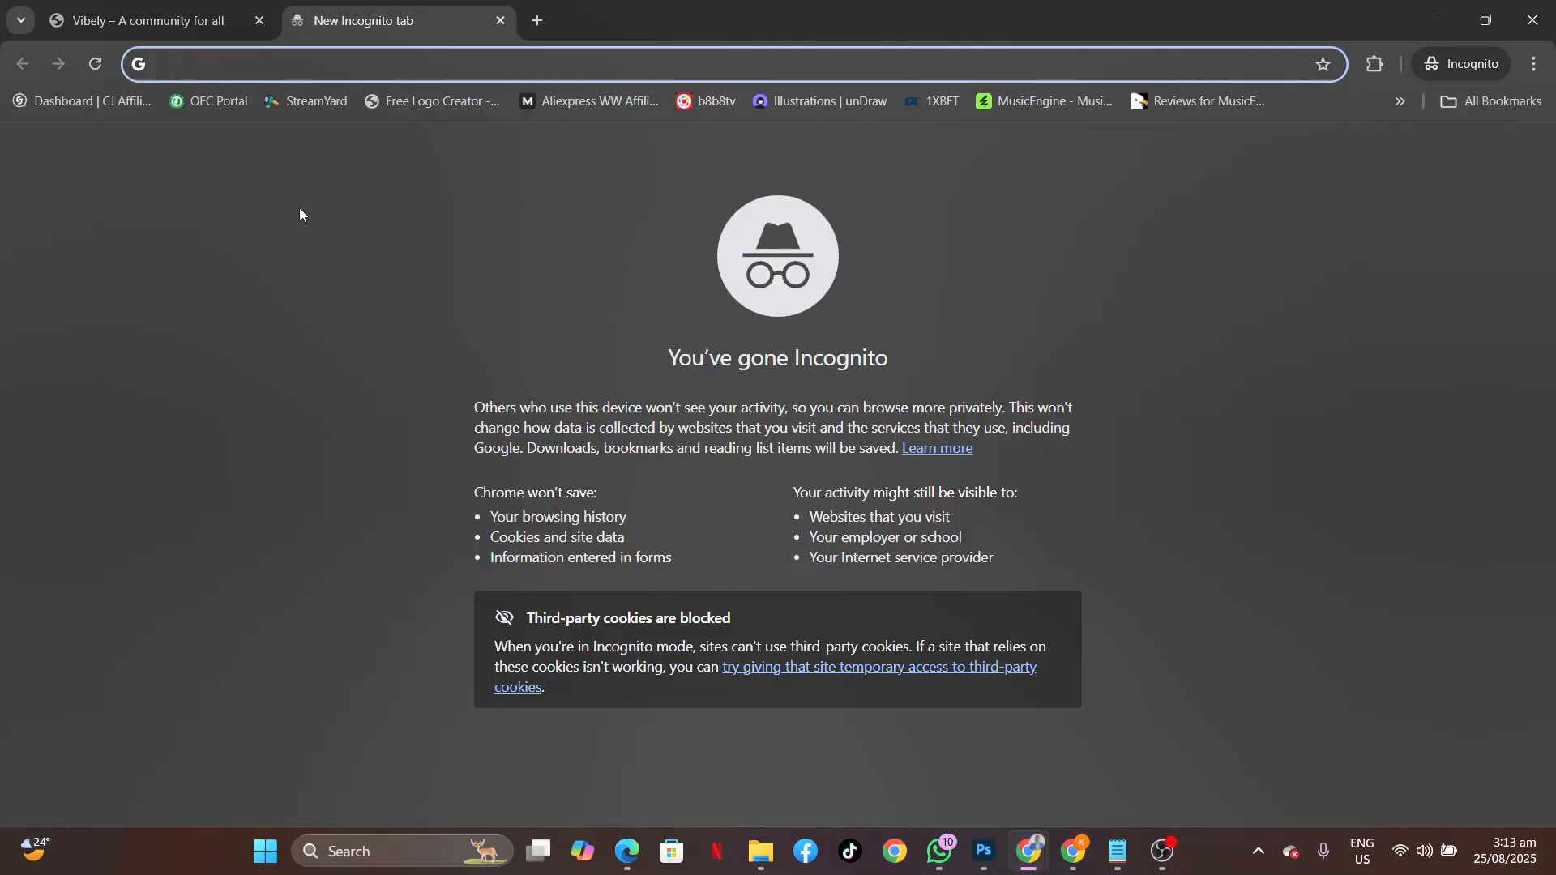
text(dn.kaetechtutorials.com)
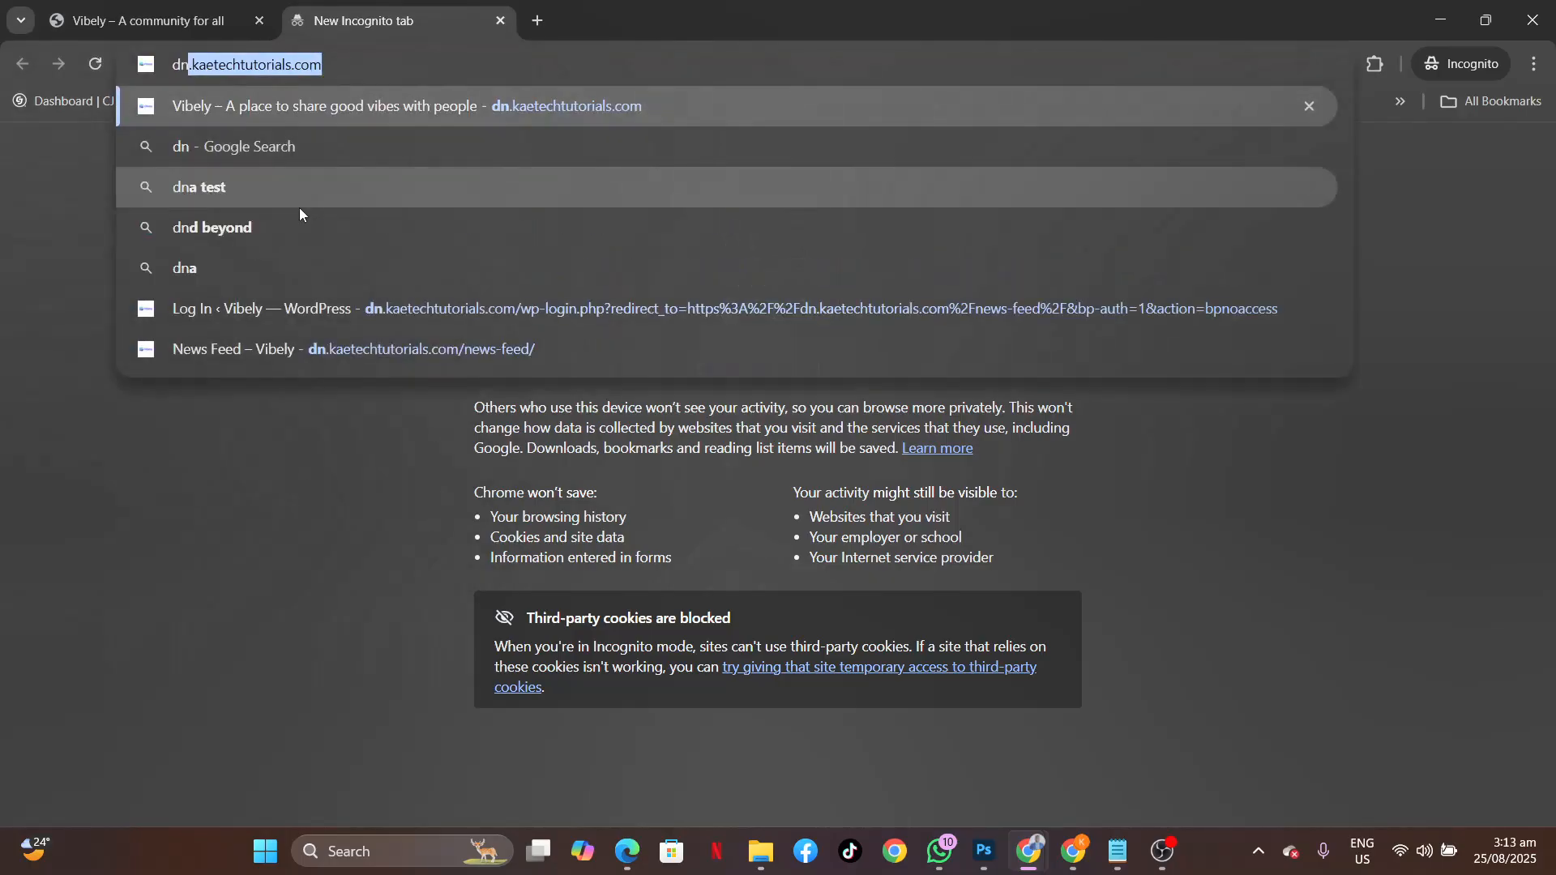
key(Return)
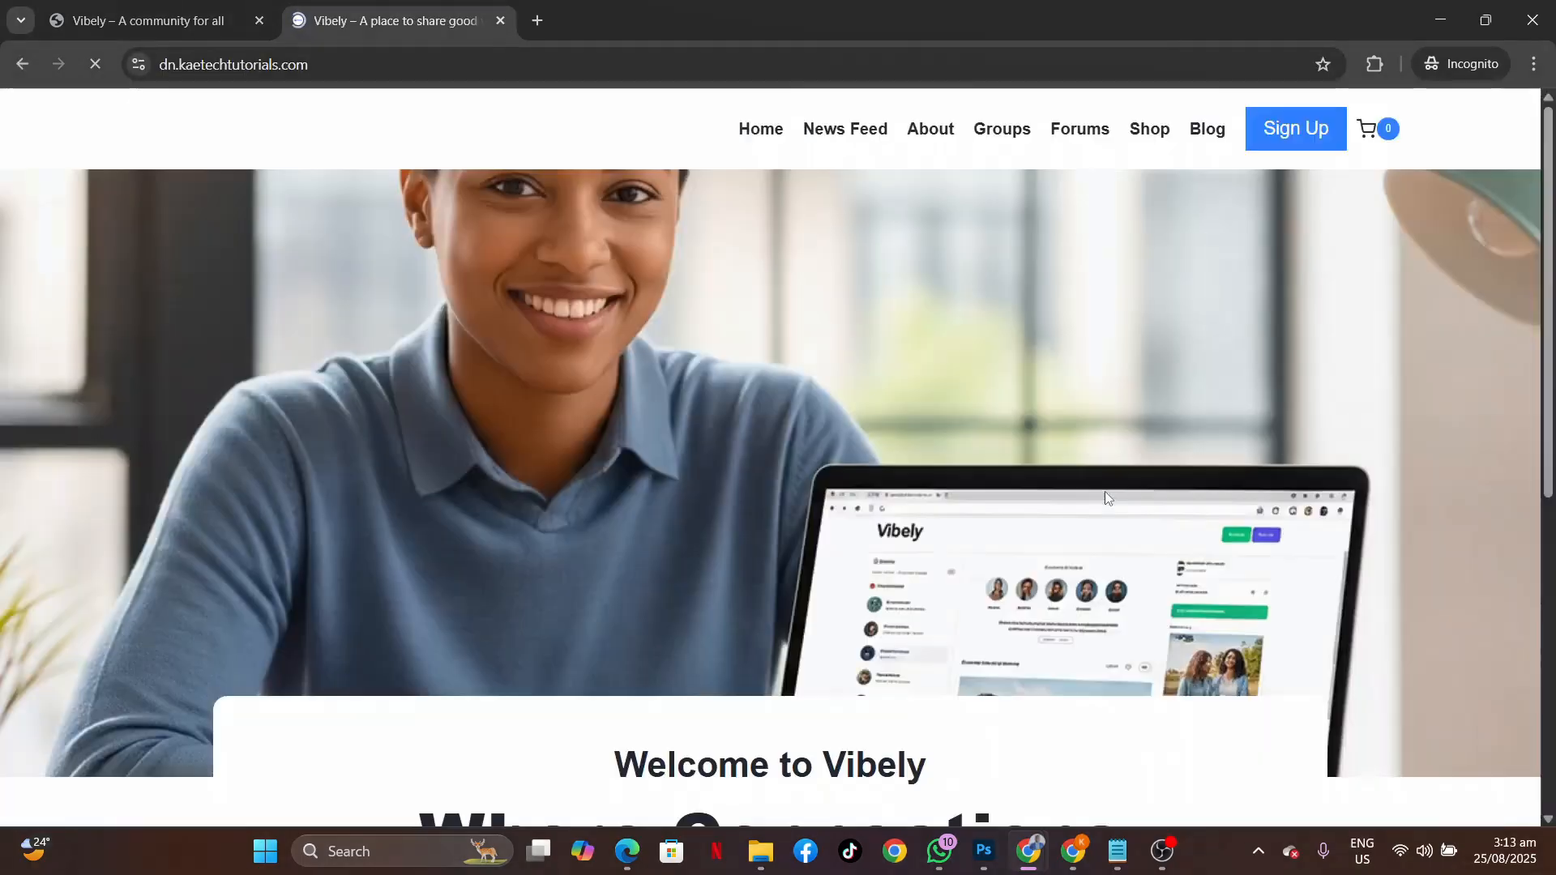
scroll(1105, 491, down, 3)
scroll(1108, 498, down, 3)
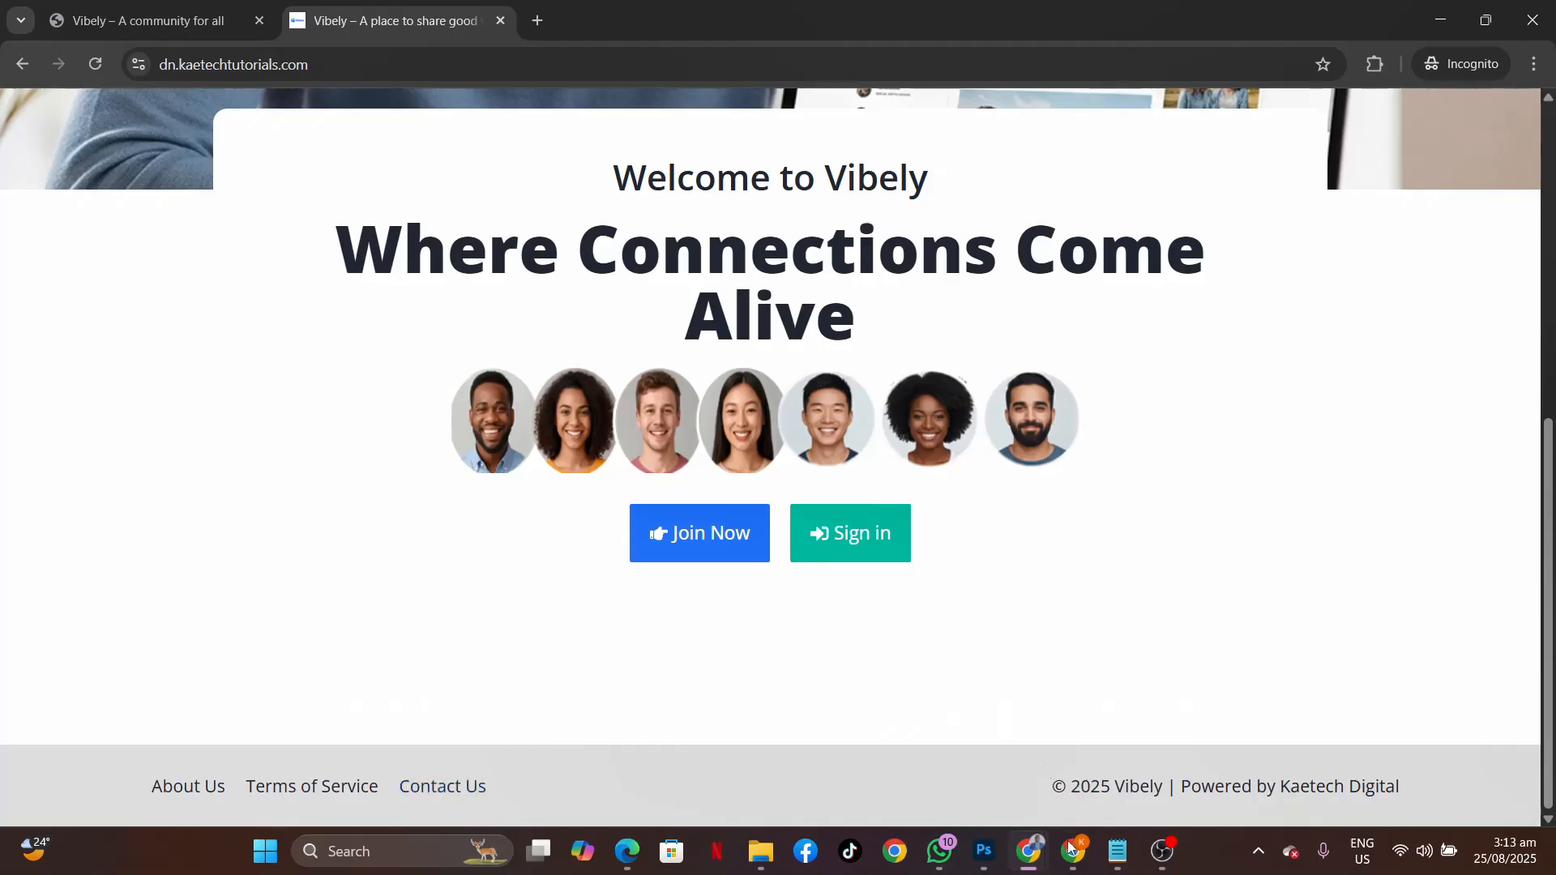
Return to the admin window's BuddyBoss Settings tab.
mouse_move(1071, 851)
click(1058, 762)
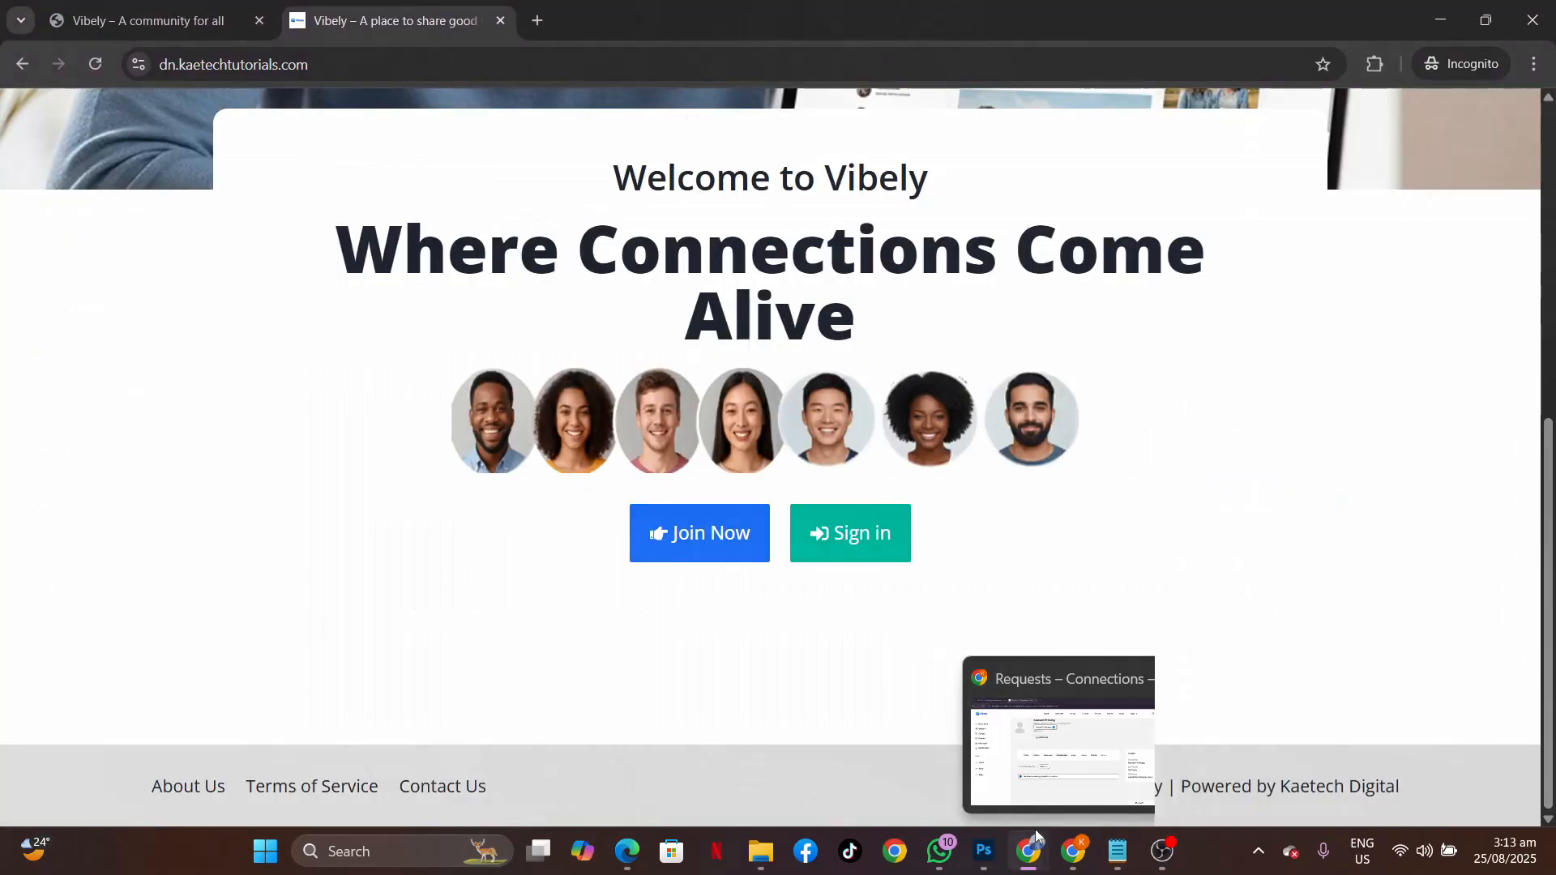
mouse_move(1031, 847)
click(953, 744)
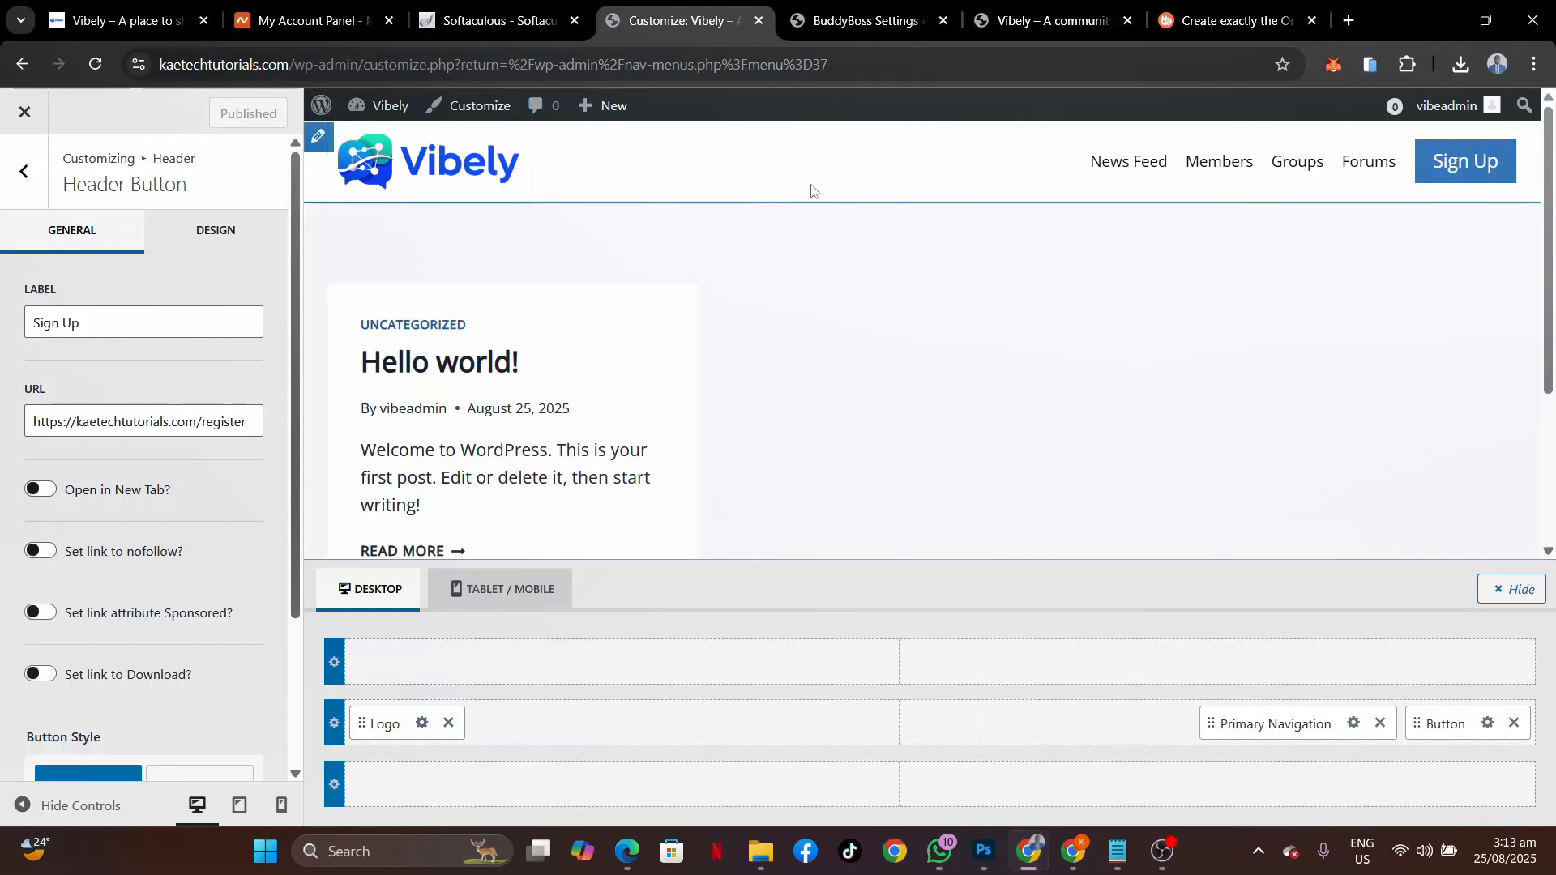
click(864, 20)
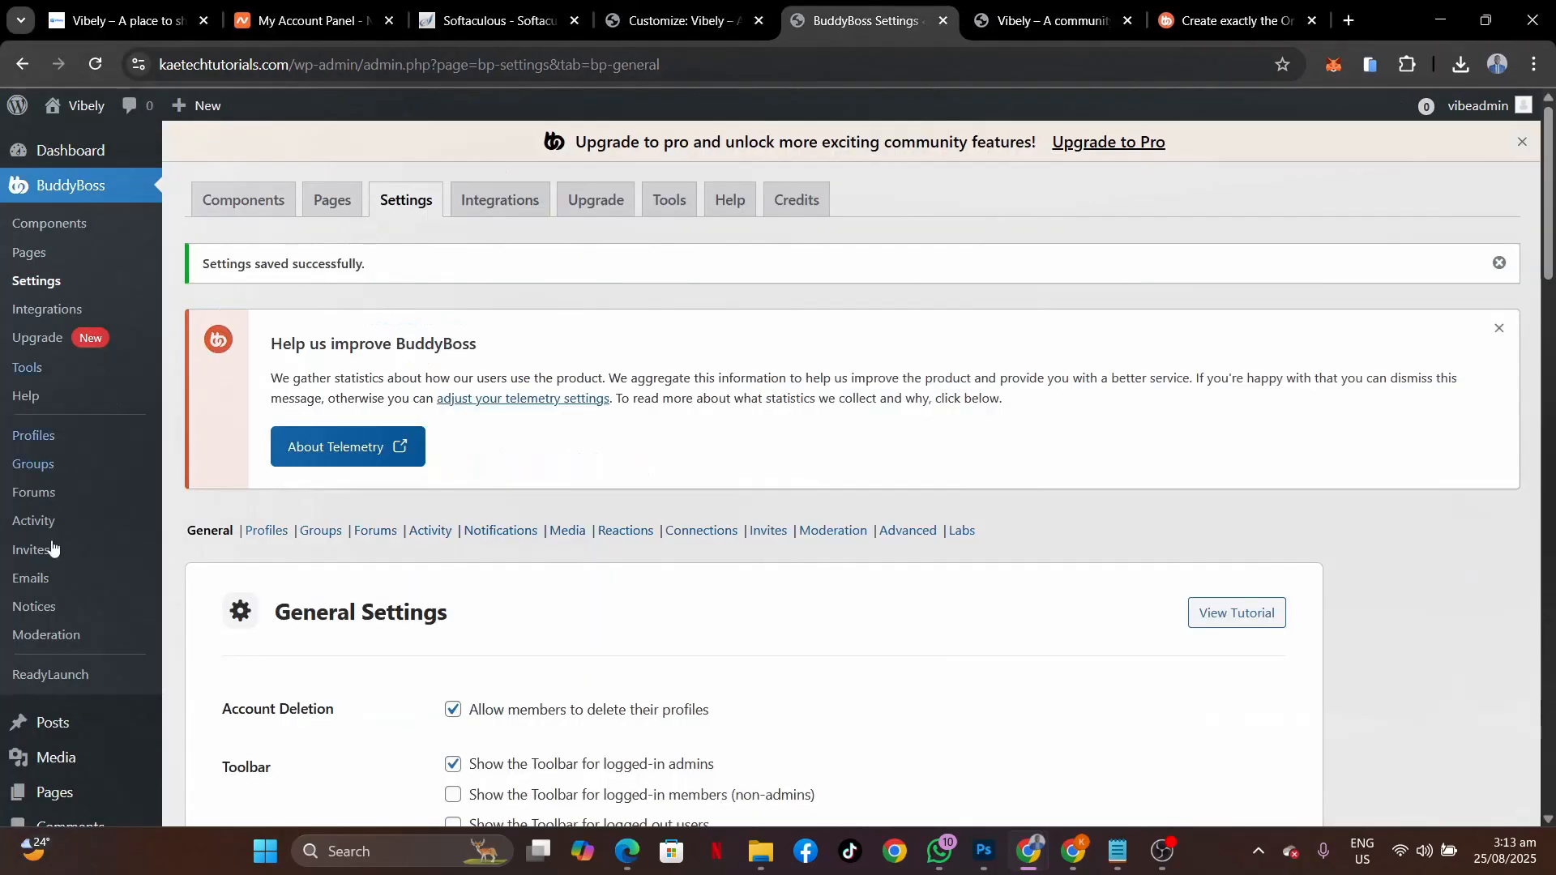
scroll(33, 633, down, 3)
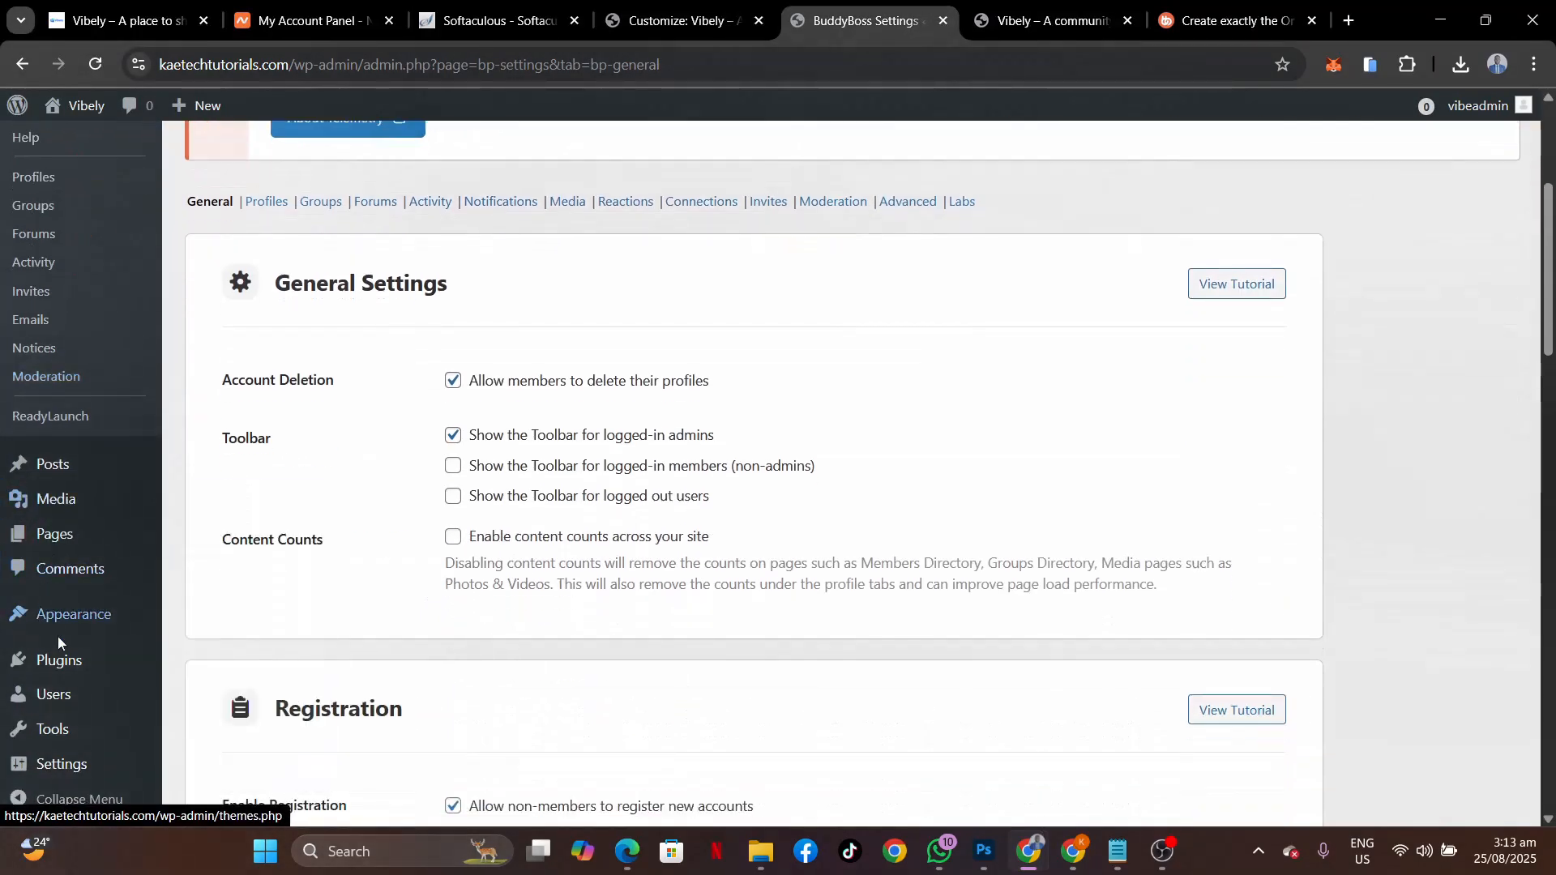
Open the Appearance > Menus editor and compare it with the live site's footer links.
mouse_move(56, 628)
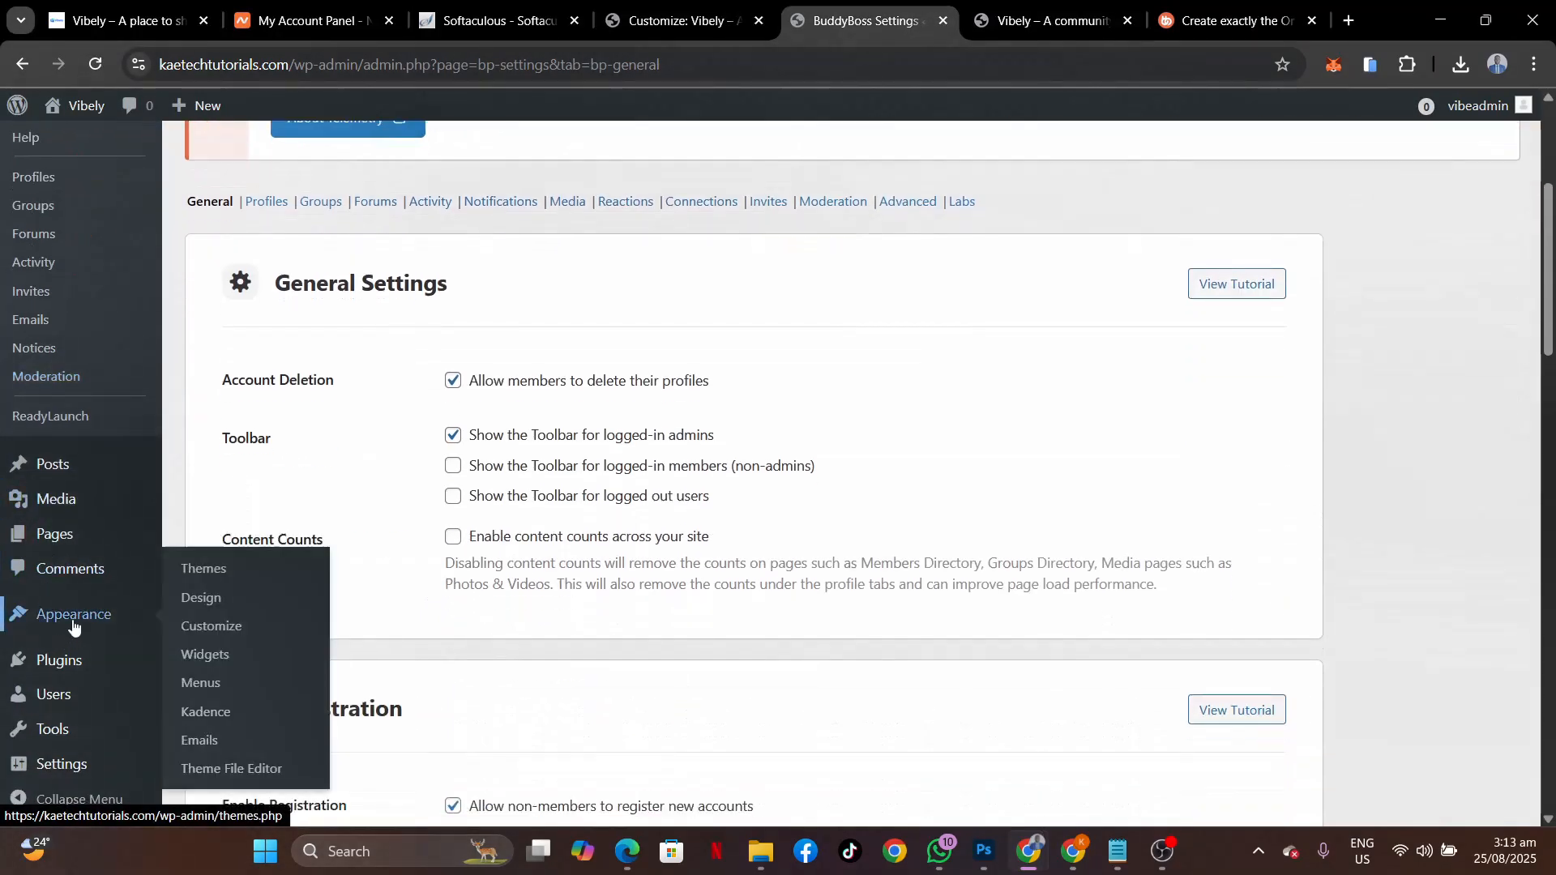
click(201, 693)
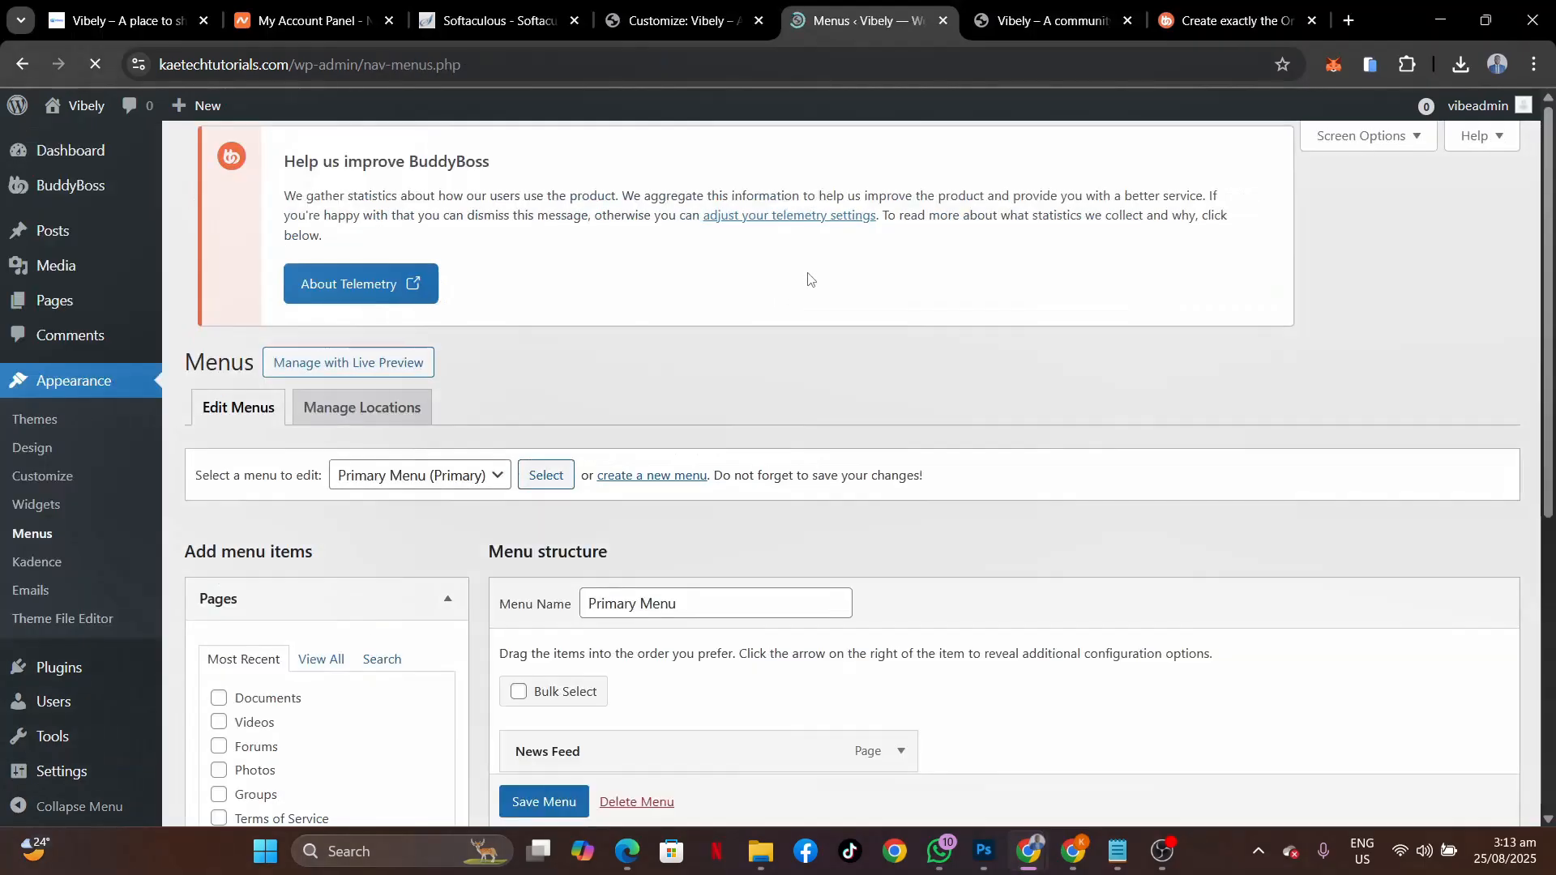
click(93, 9)
scroll(851, 472, down, 6)
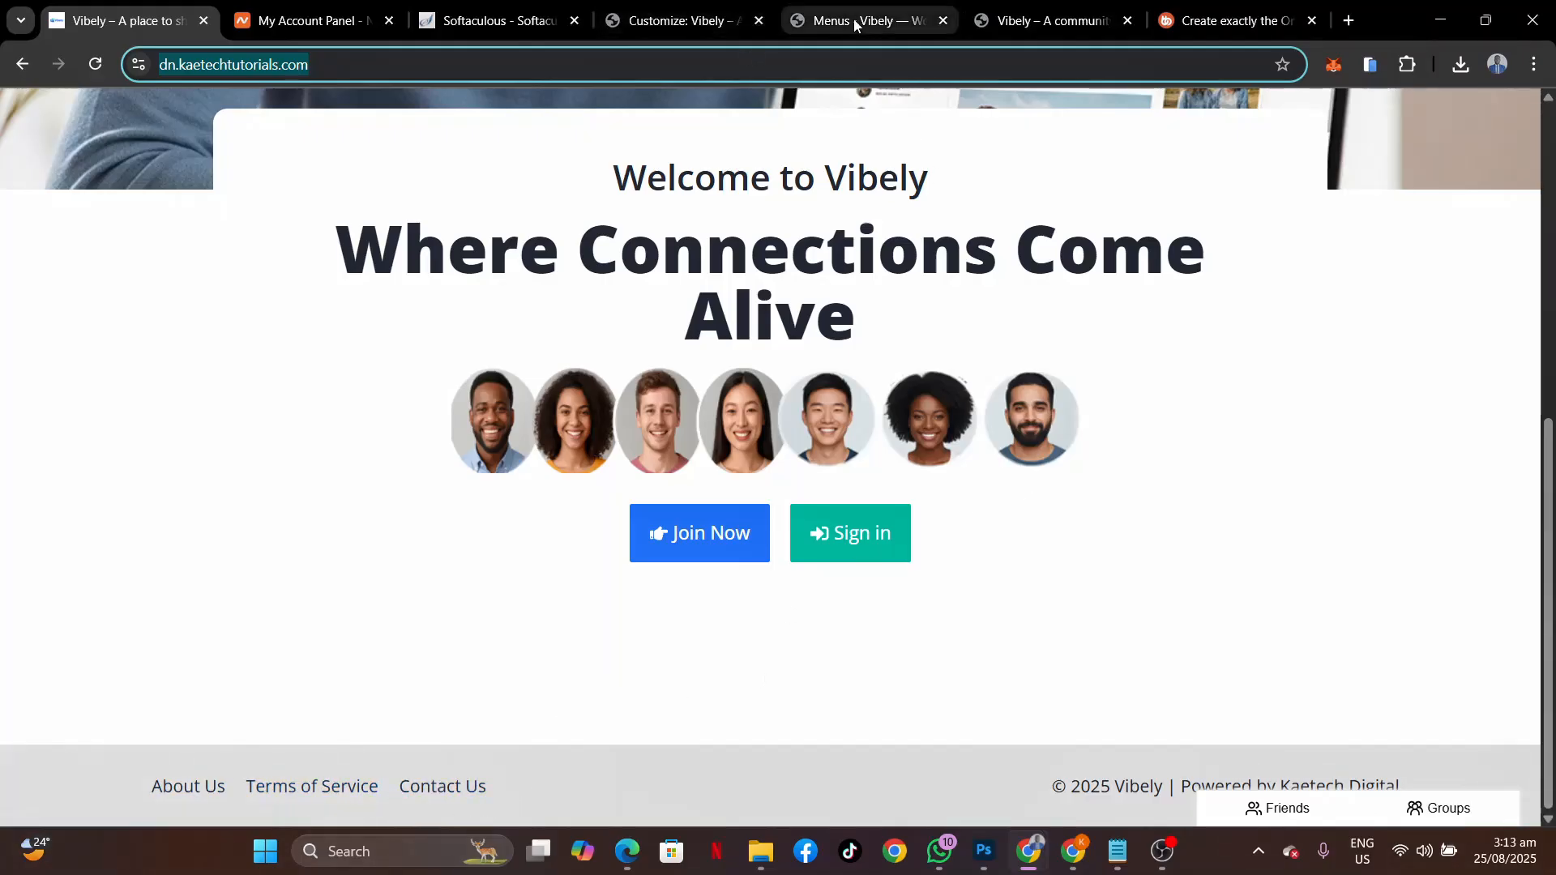
mouse_move(855, 25)
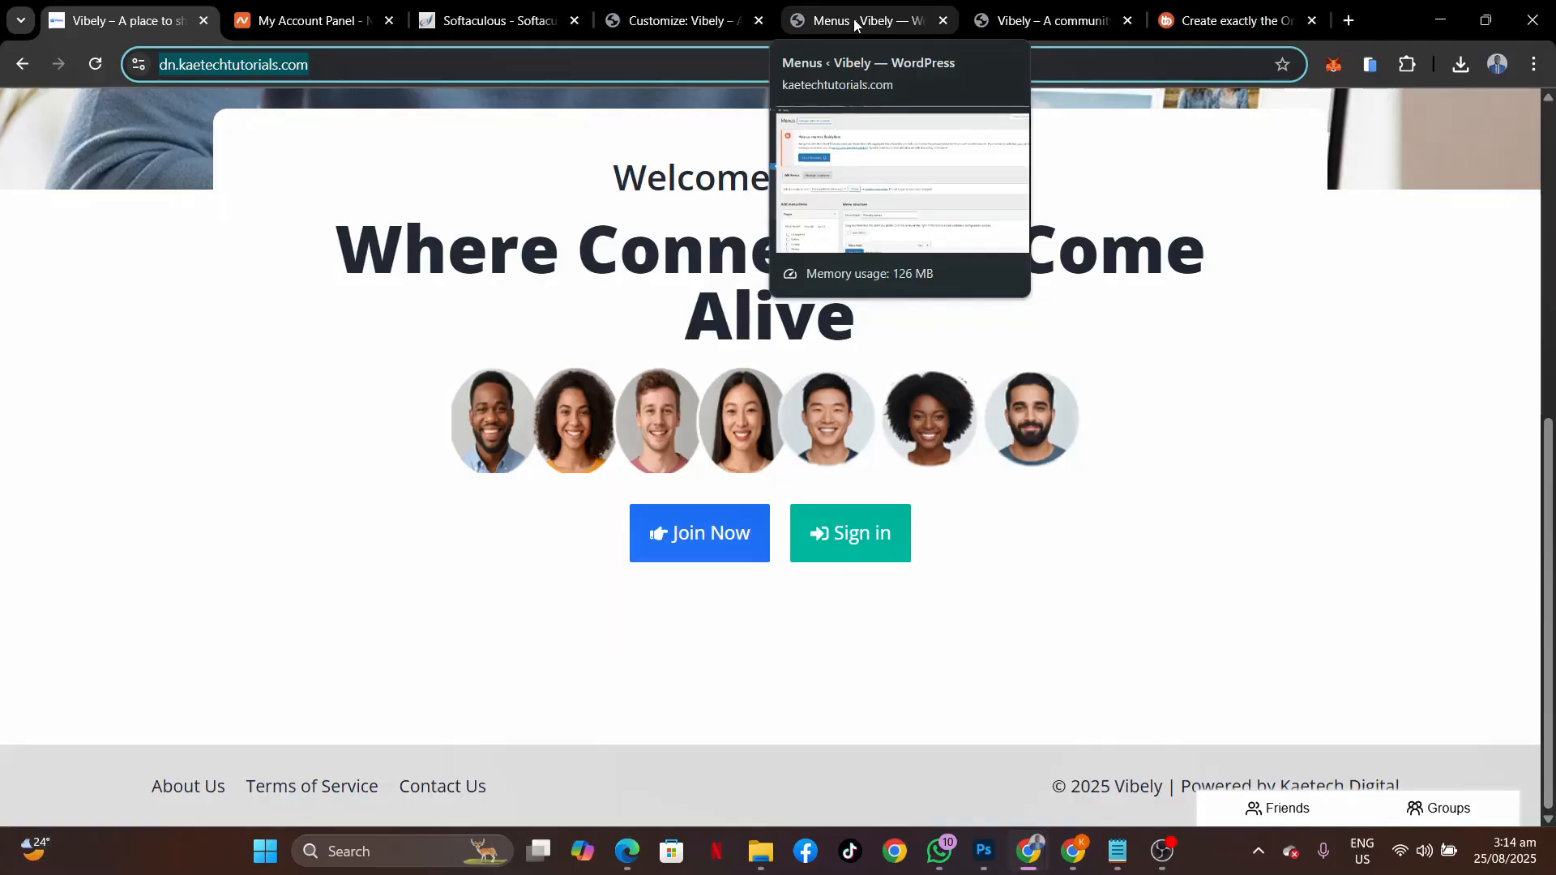
Create a new menu named Footer, assigned to the Footer display location.
click(855, 25)
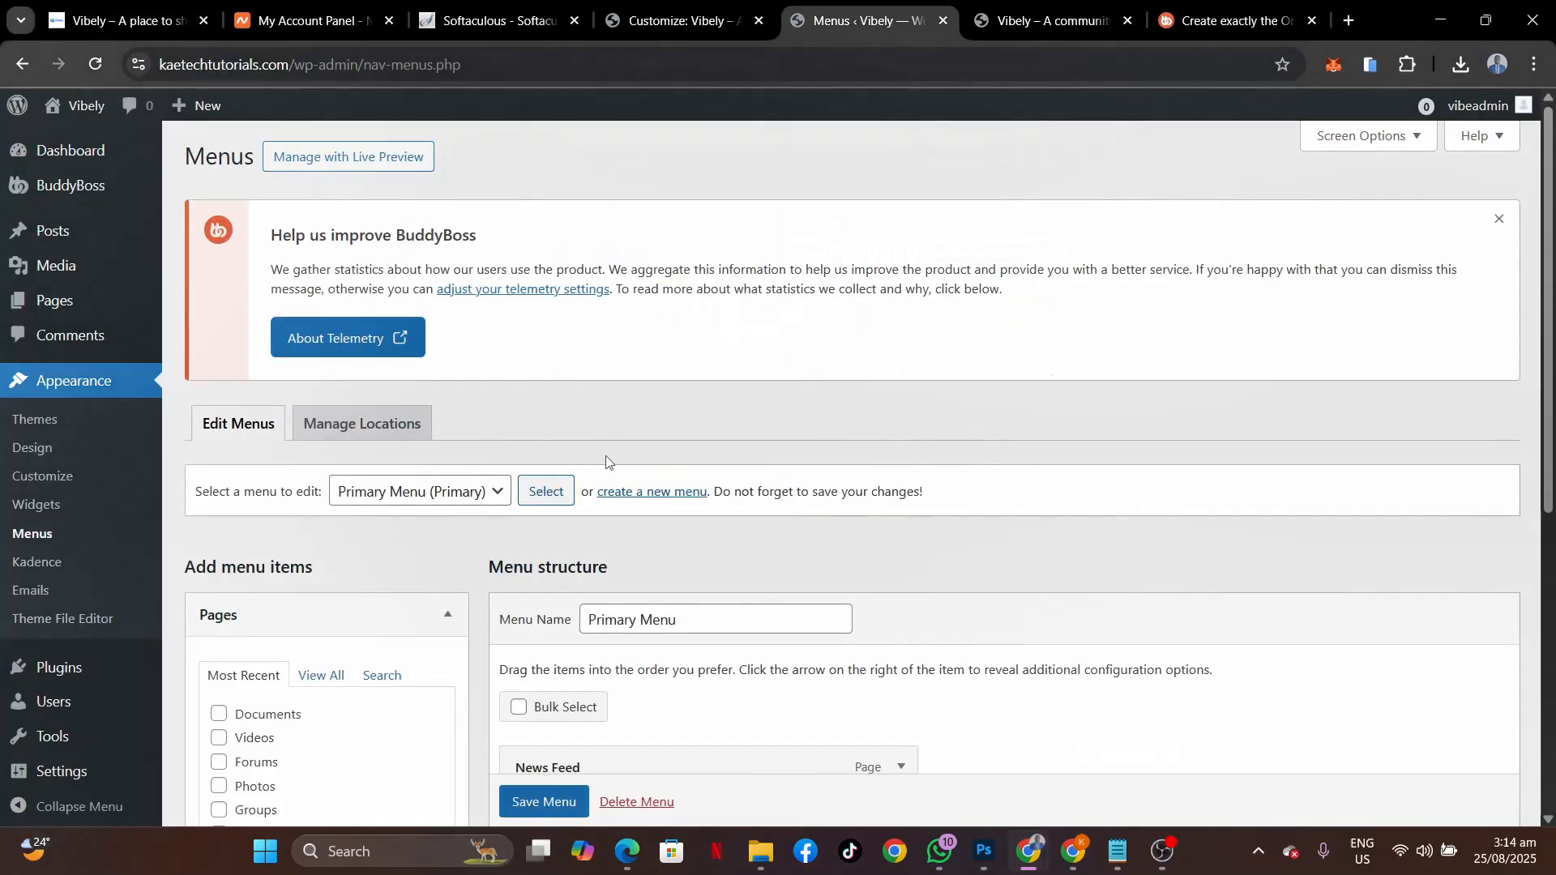
scroll(607, 464, down, 5)
scroll(608, 373, up, 3)
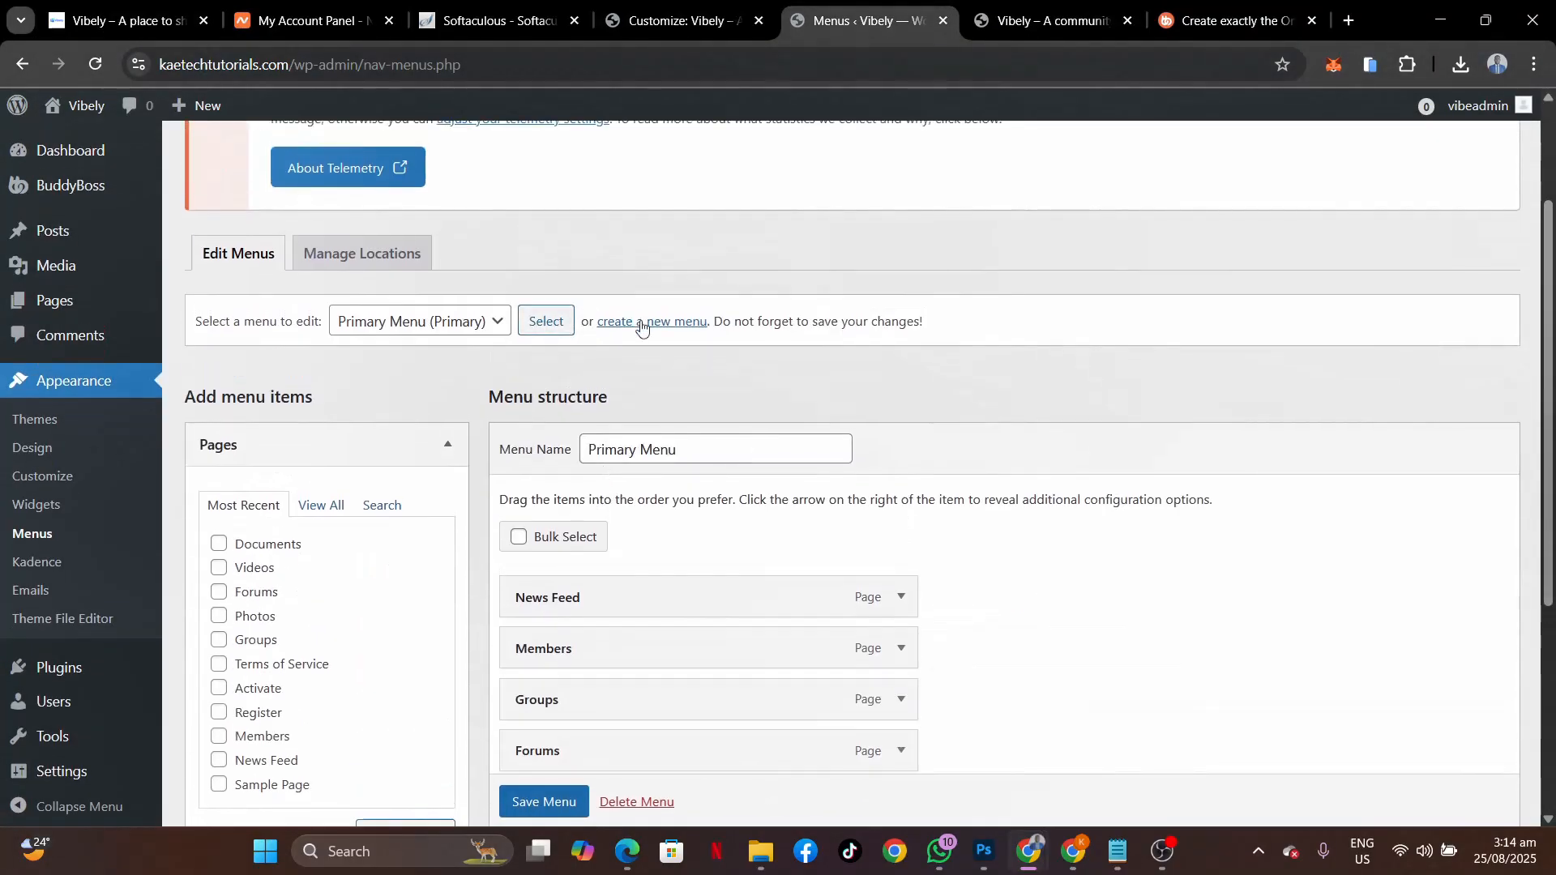
click(621, 321)
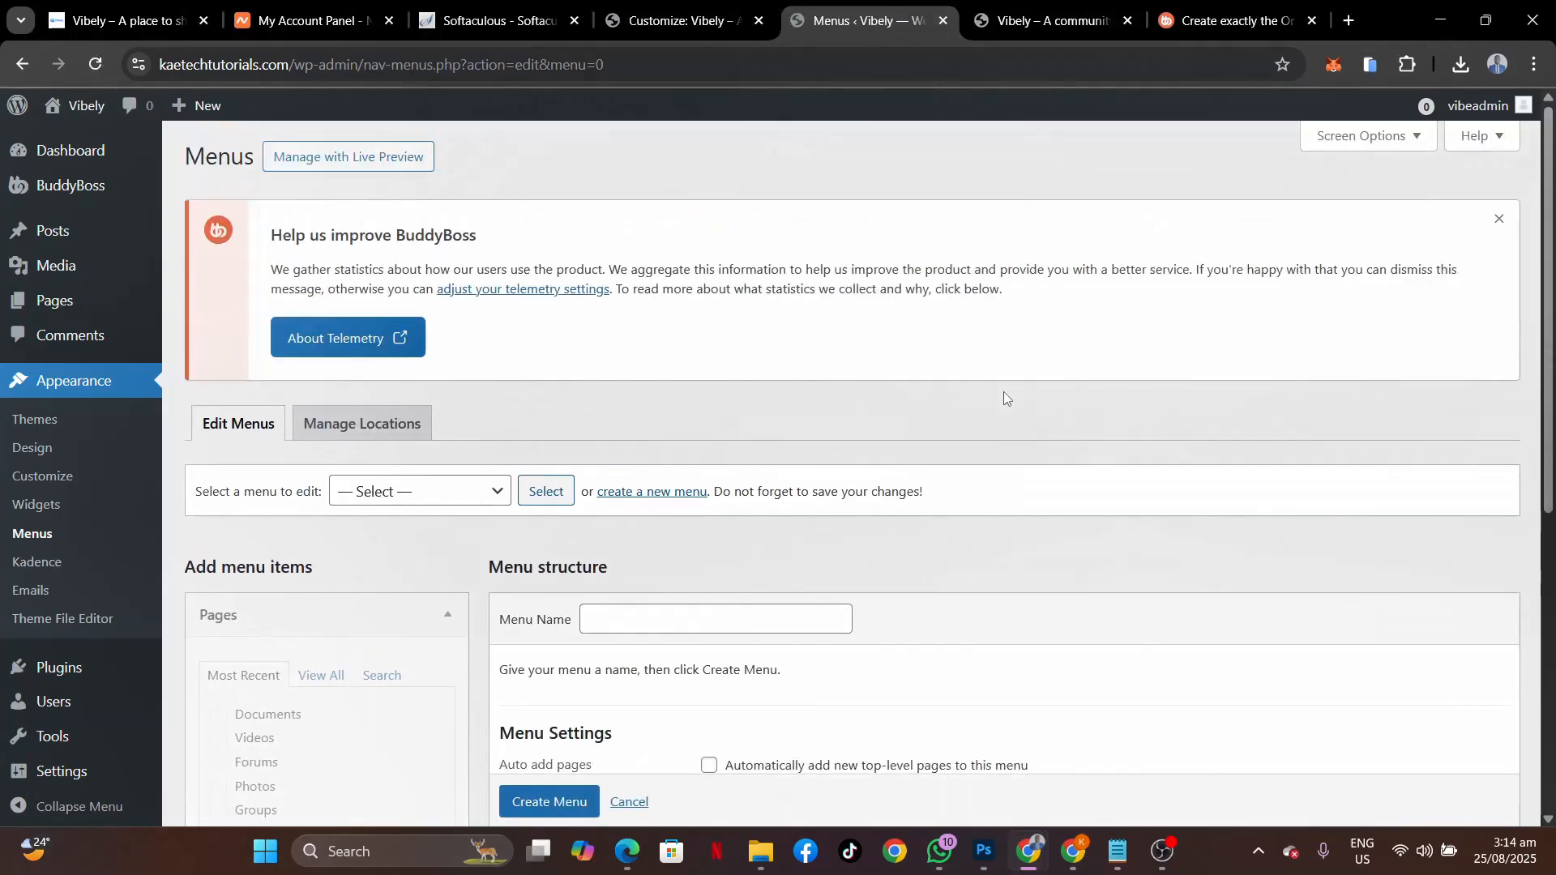
scroll(1004, 391, down, 4)
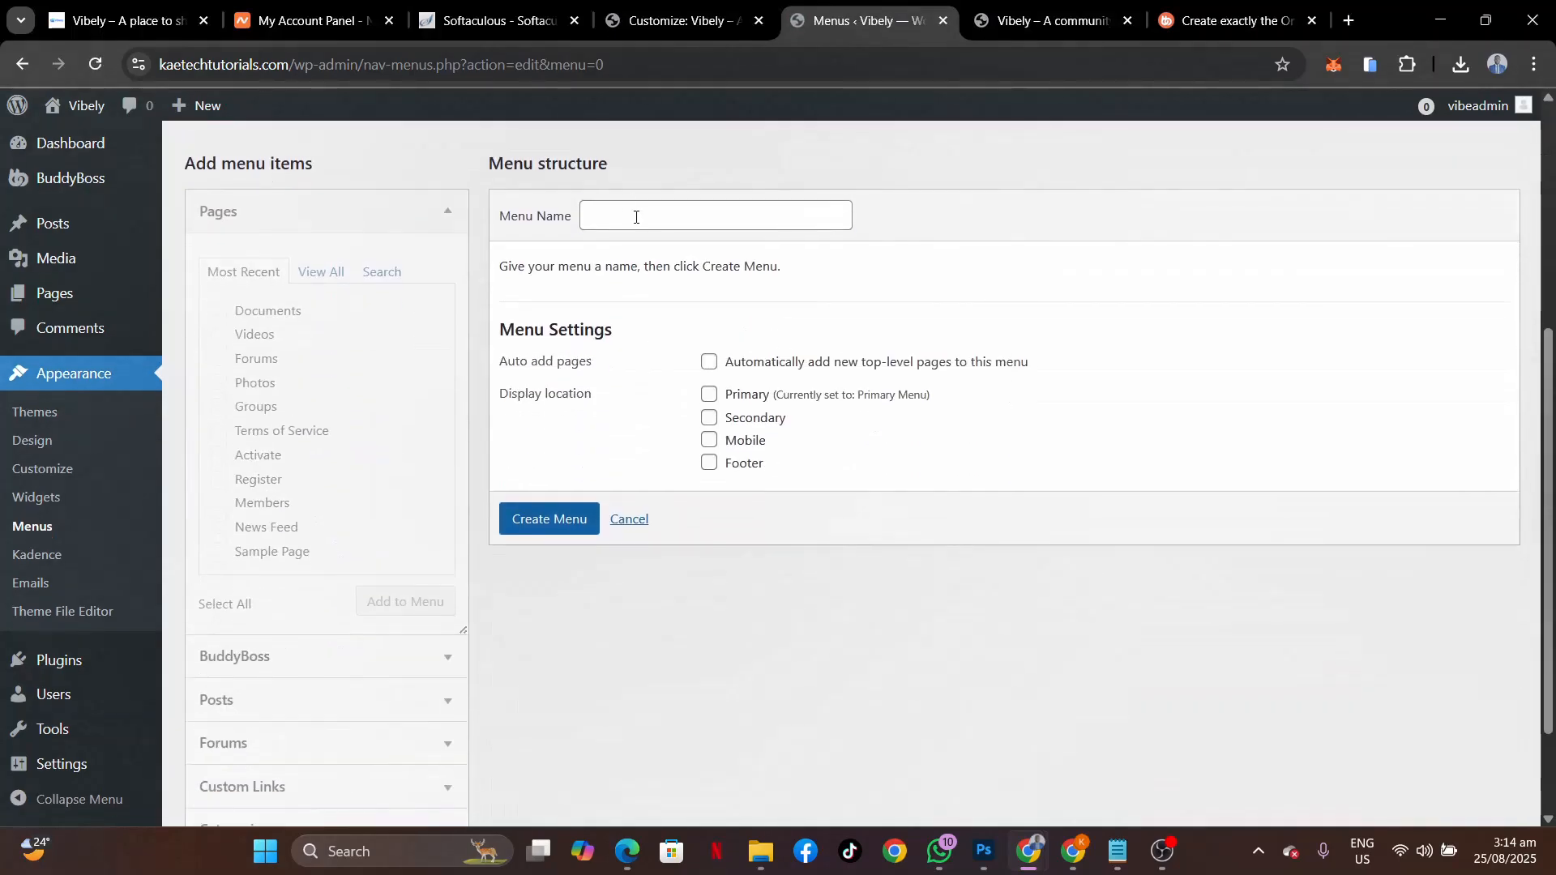
click(636, 217)
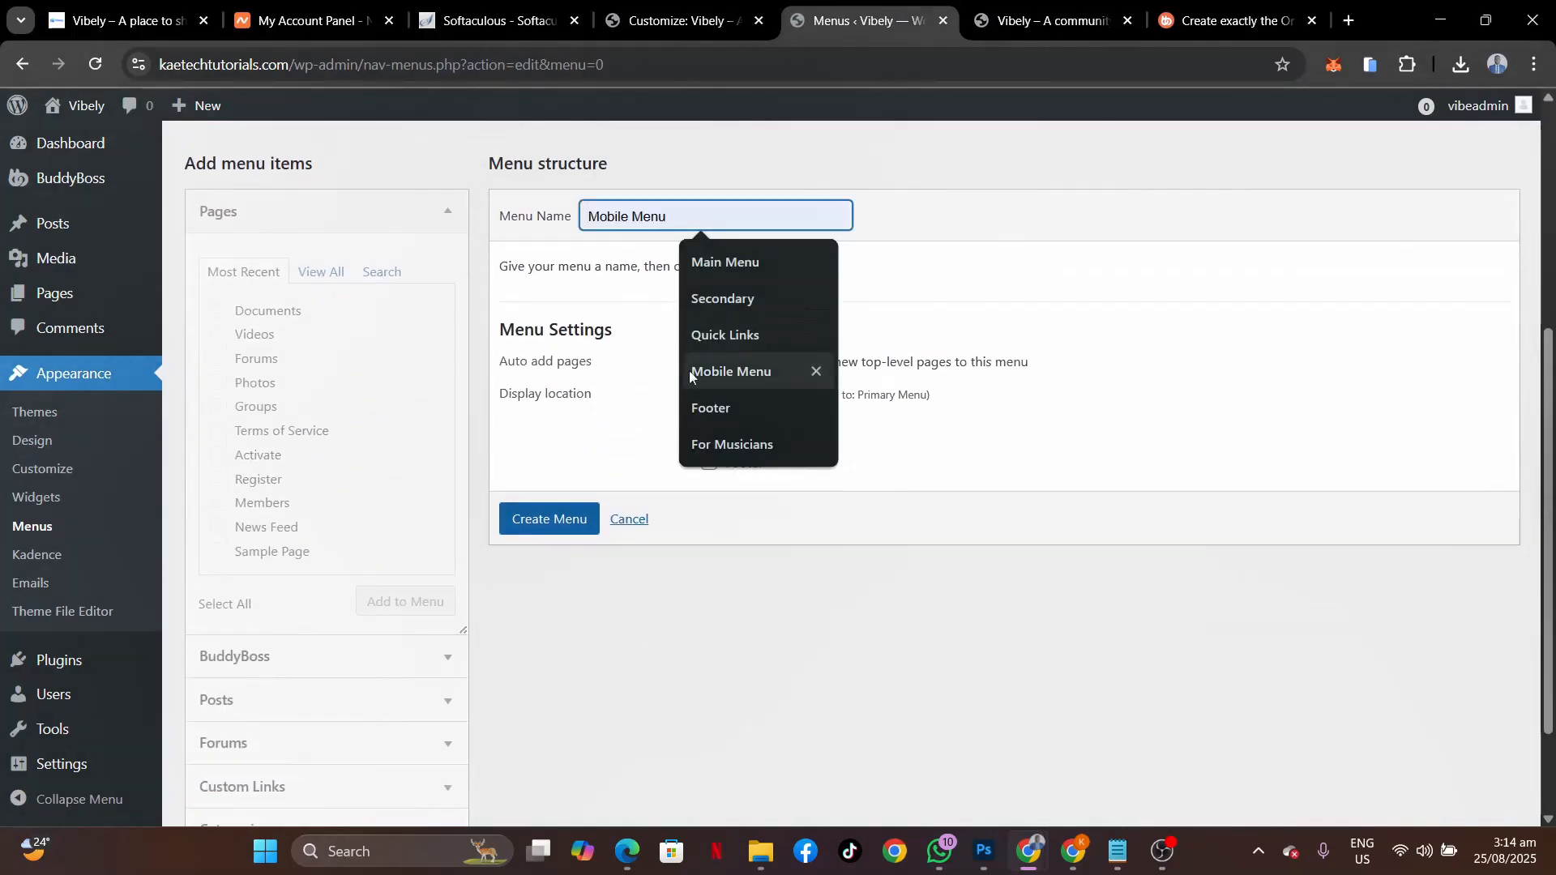
click(698, 408)
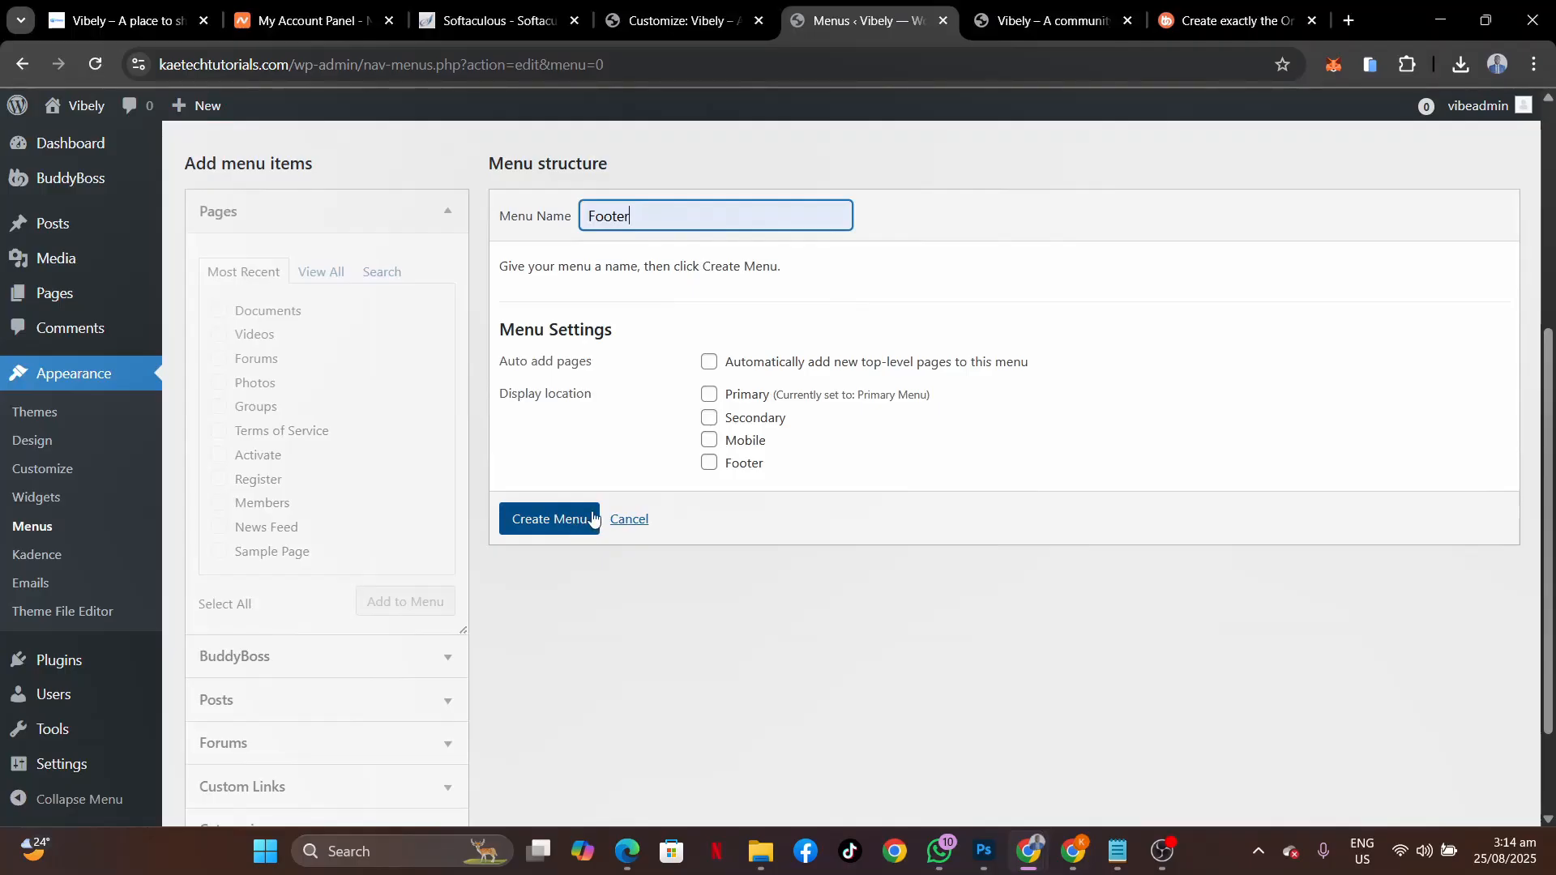
click(709, 464)
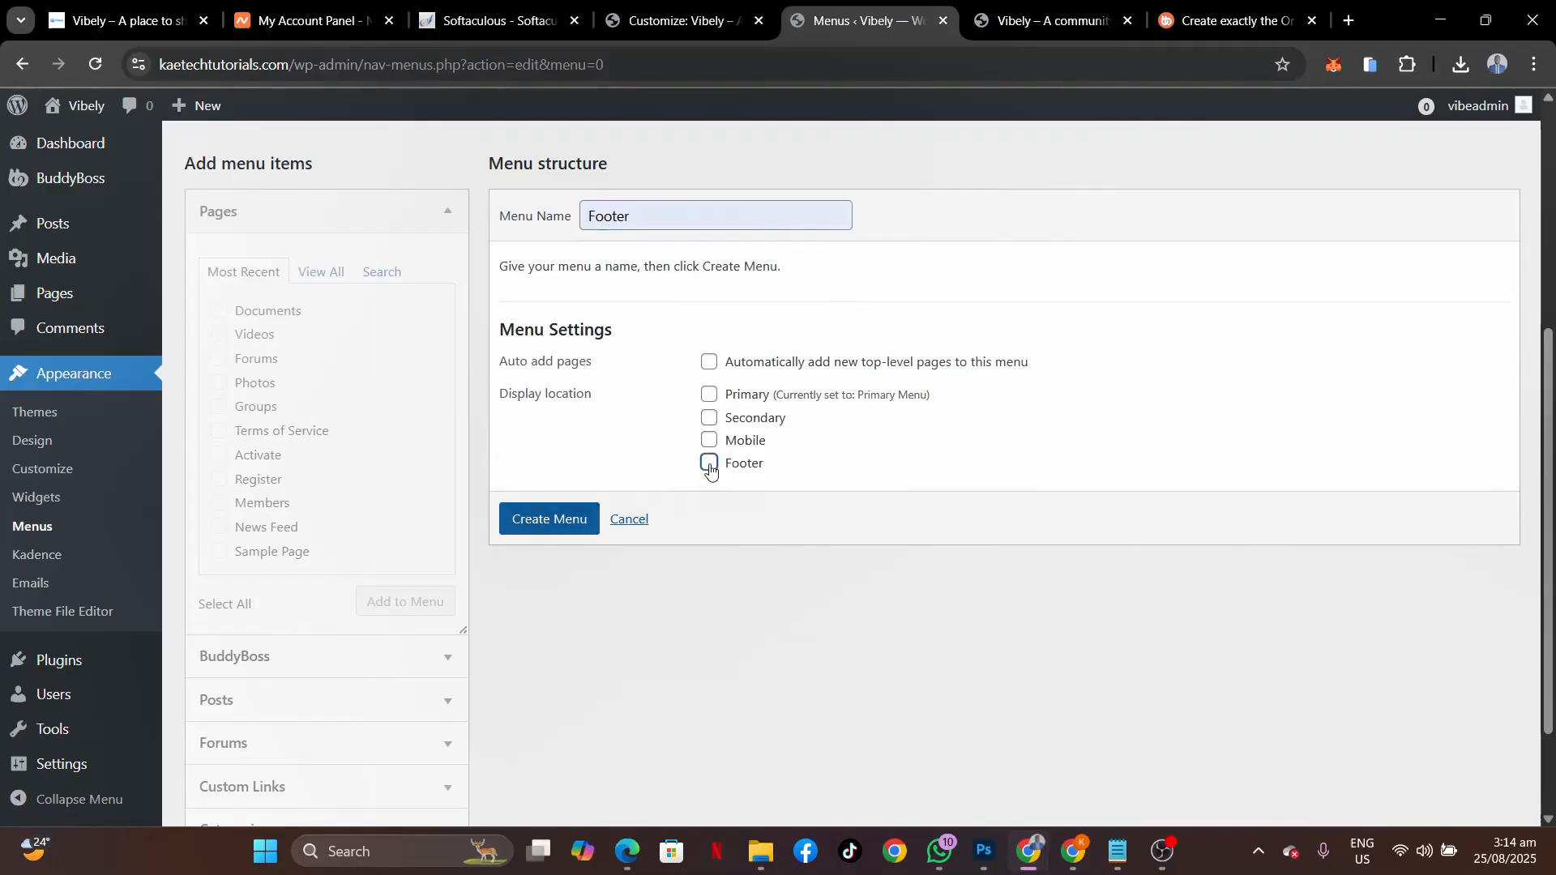
click(534, 521)
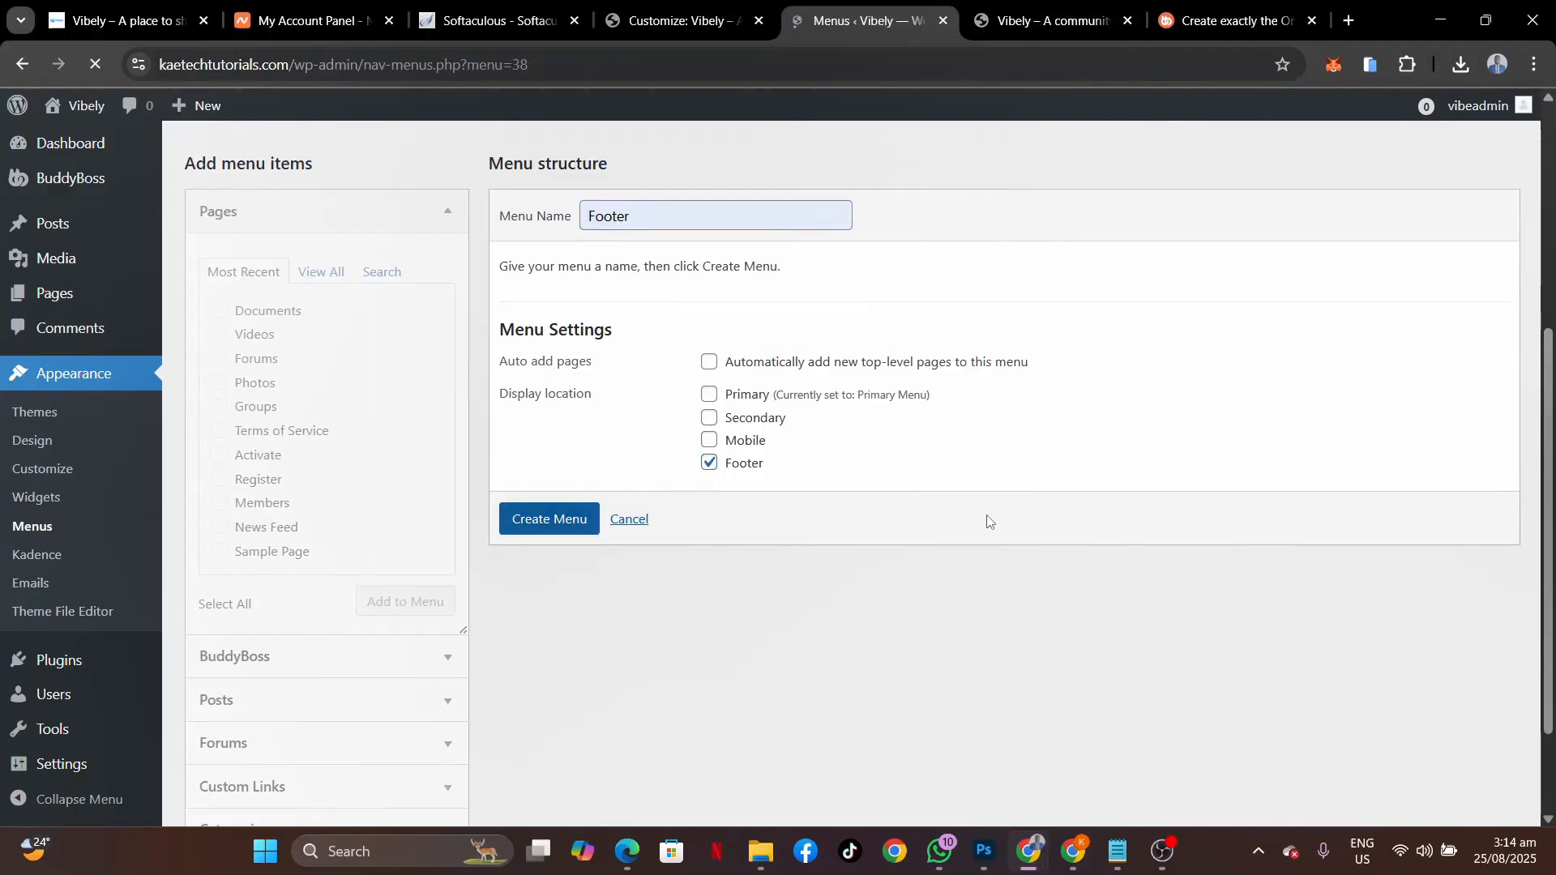
Browse the full list of site pages and save the Footer menu.
scroll(987, 521, down, 5)
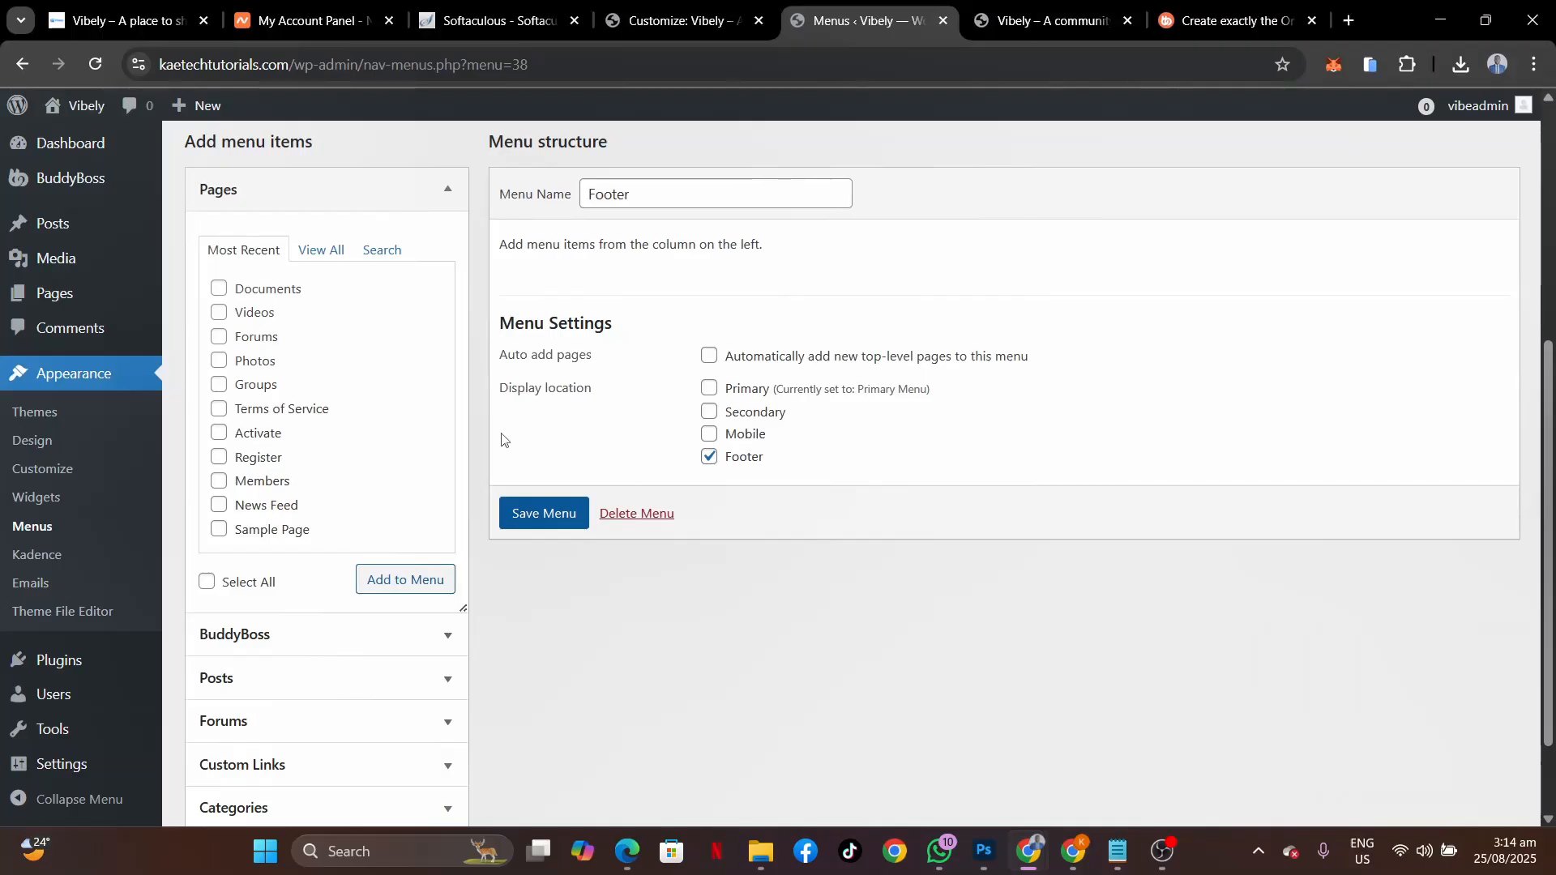
click(307, 252)
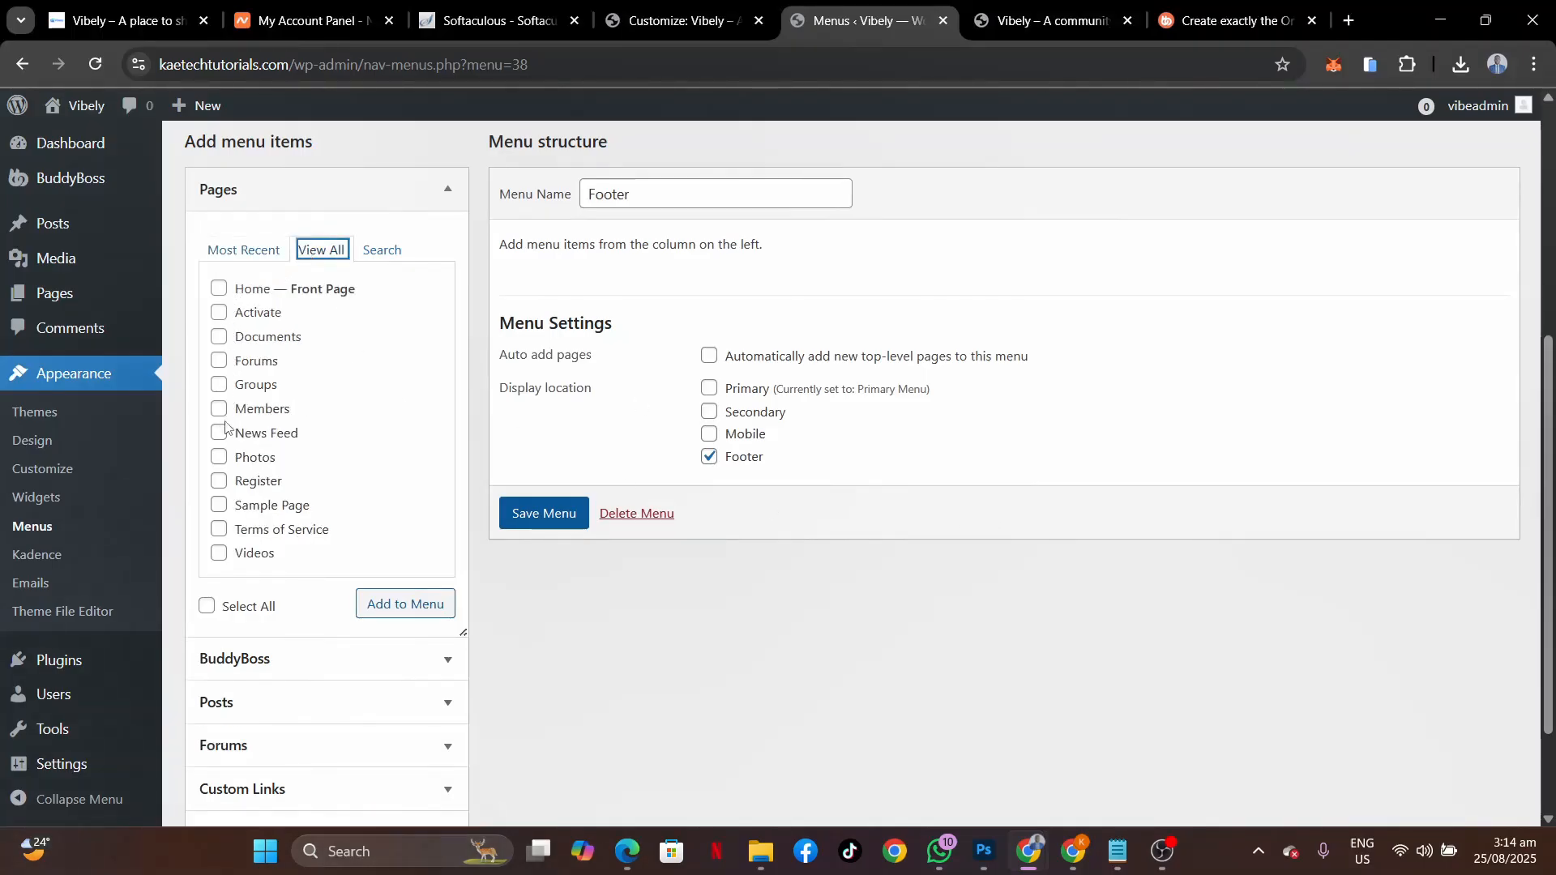
right_click(221, 536)
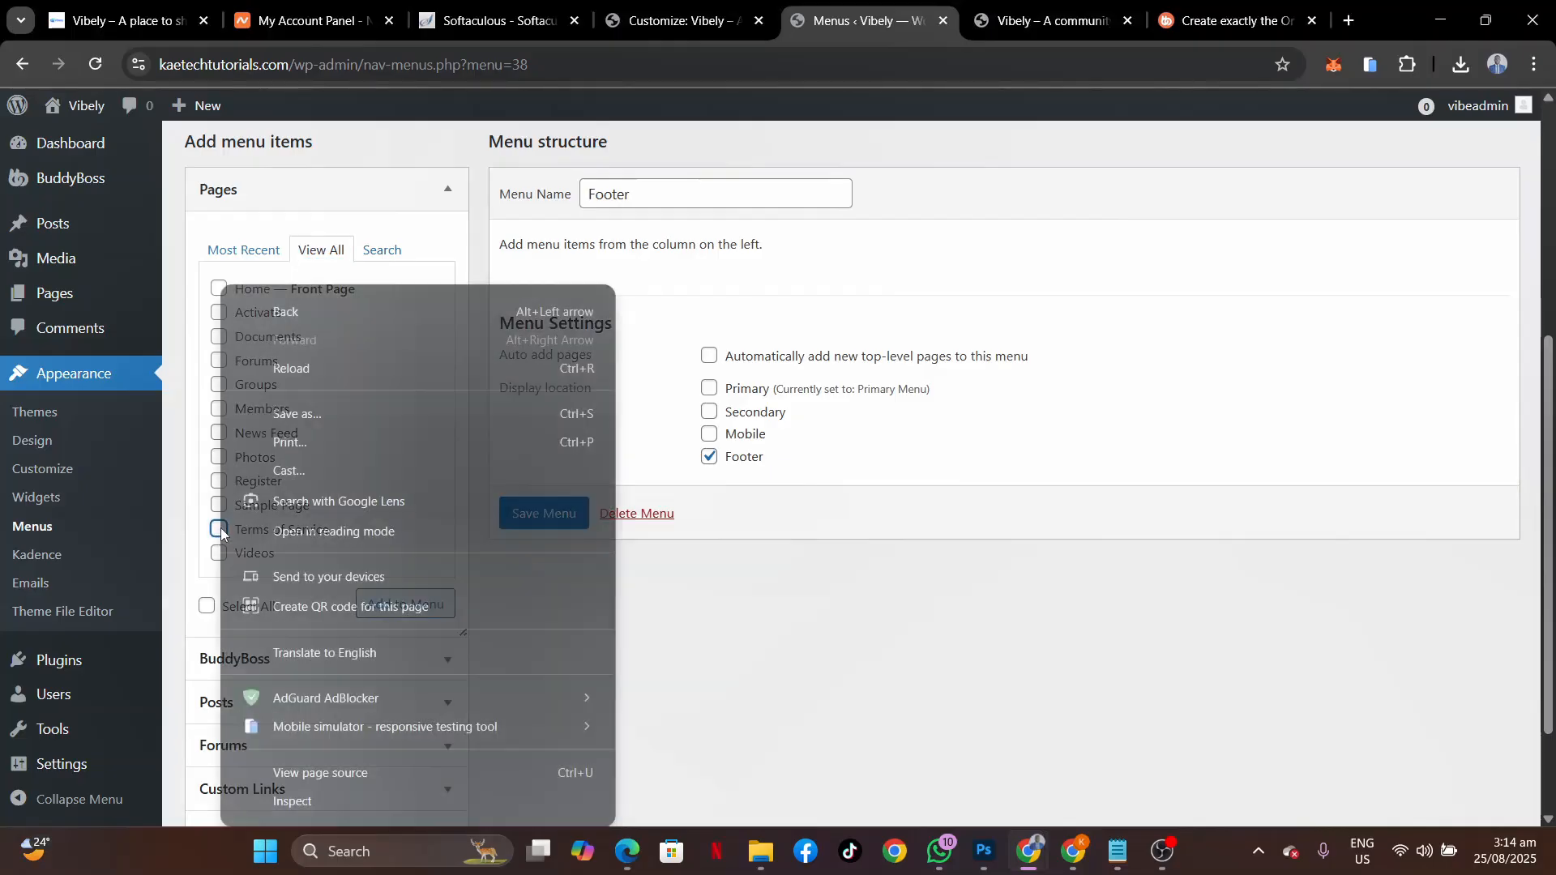
click(702, 561)
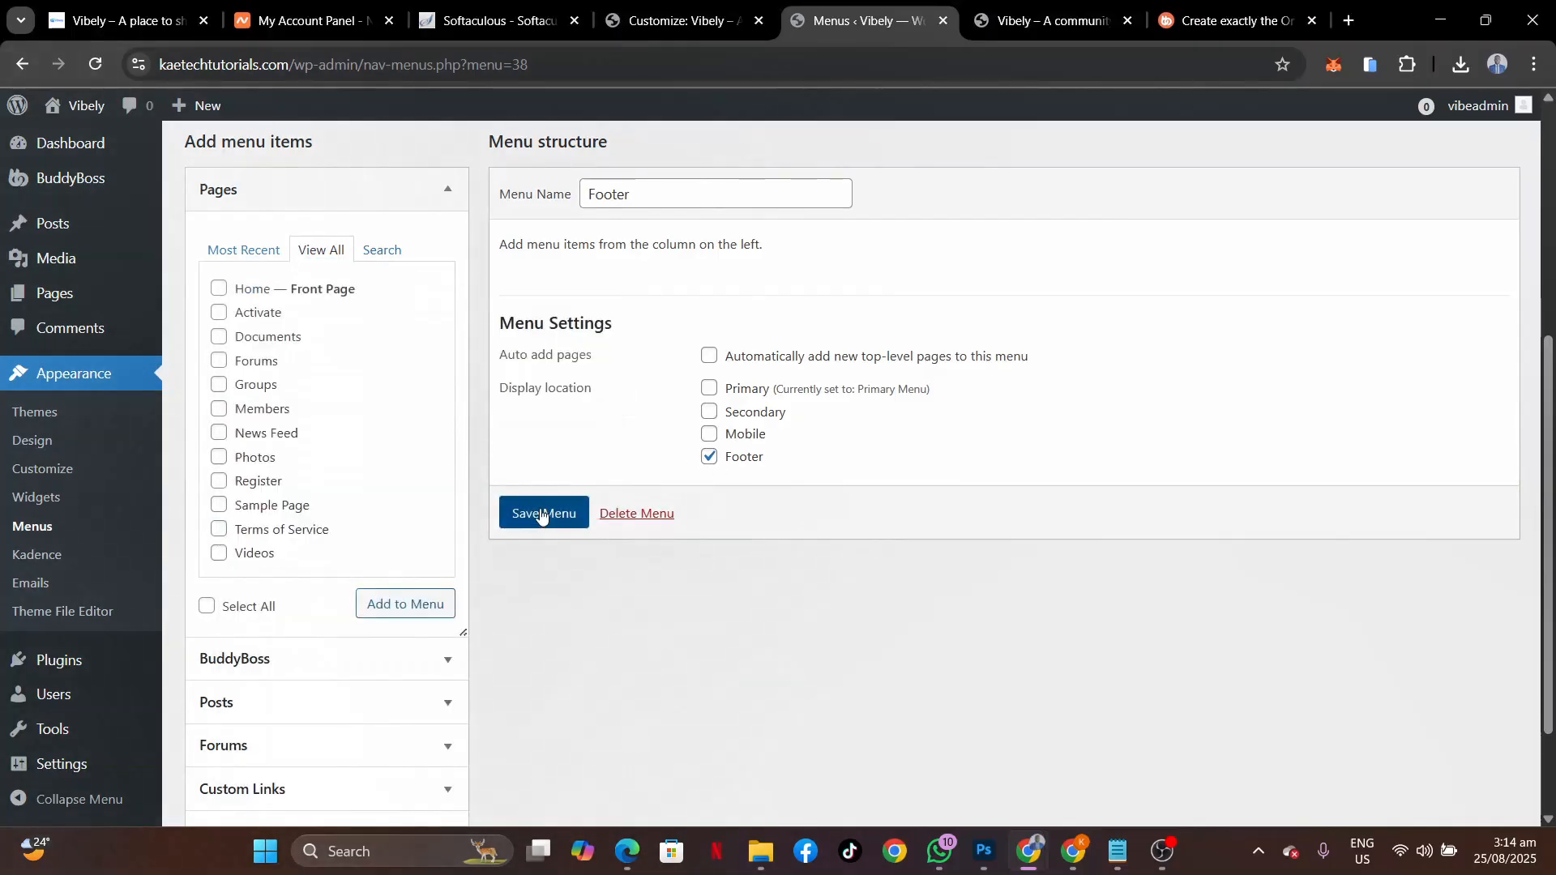
click(218, 529)
click(528, 517)
scroll(759, 642, down, 8)
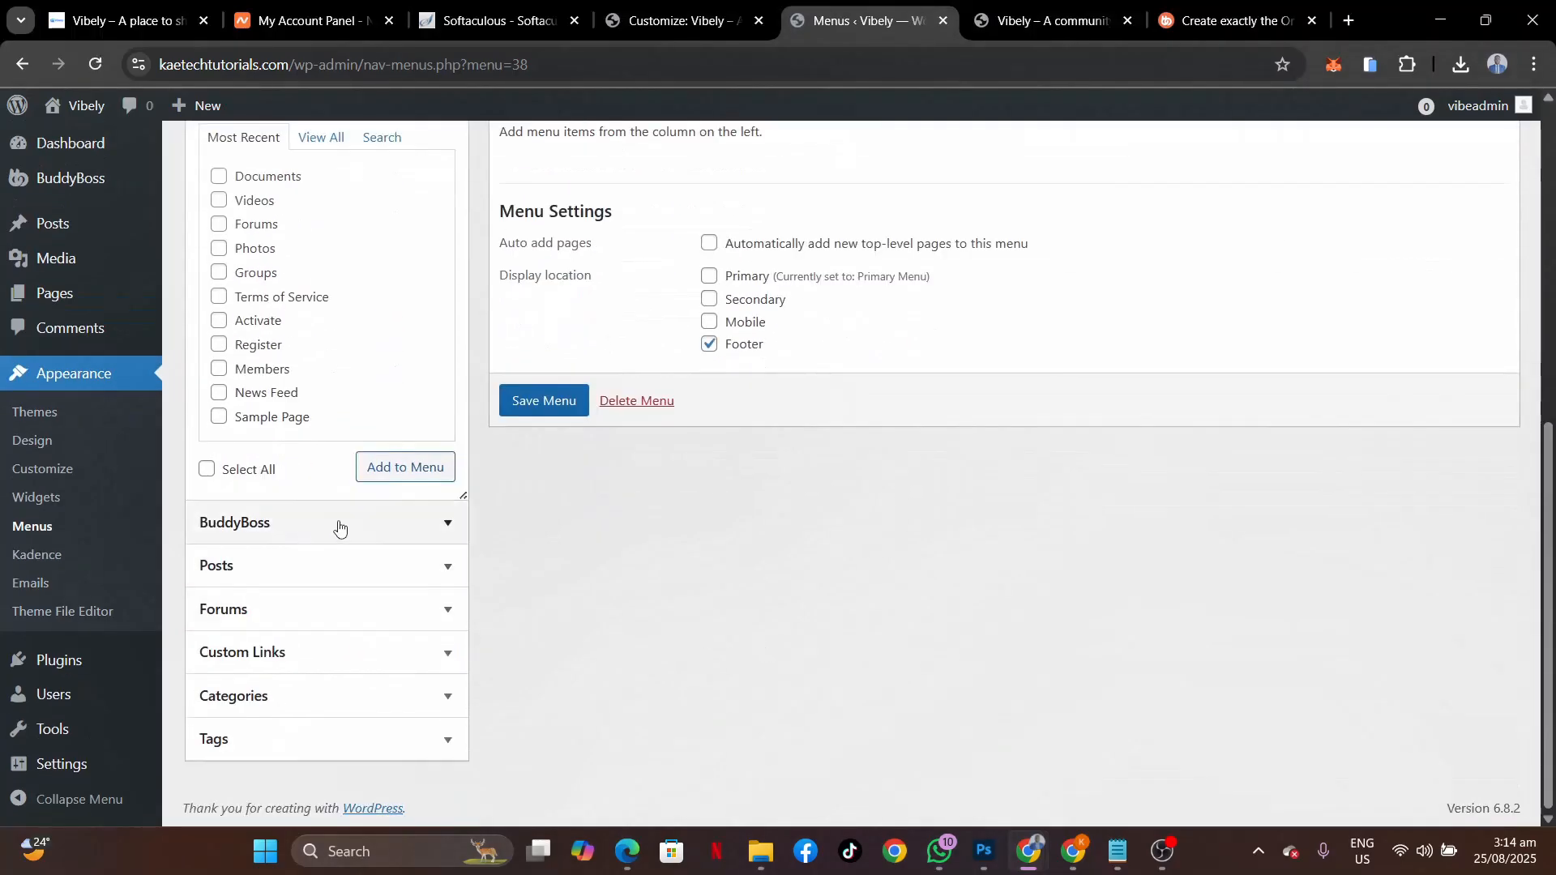
Add About Us and Contact Us custom links, both with URL #, to the Footer menu.
click(303, 653)
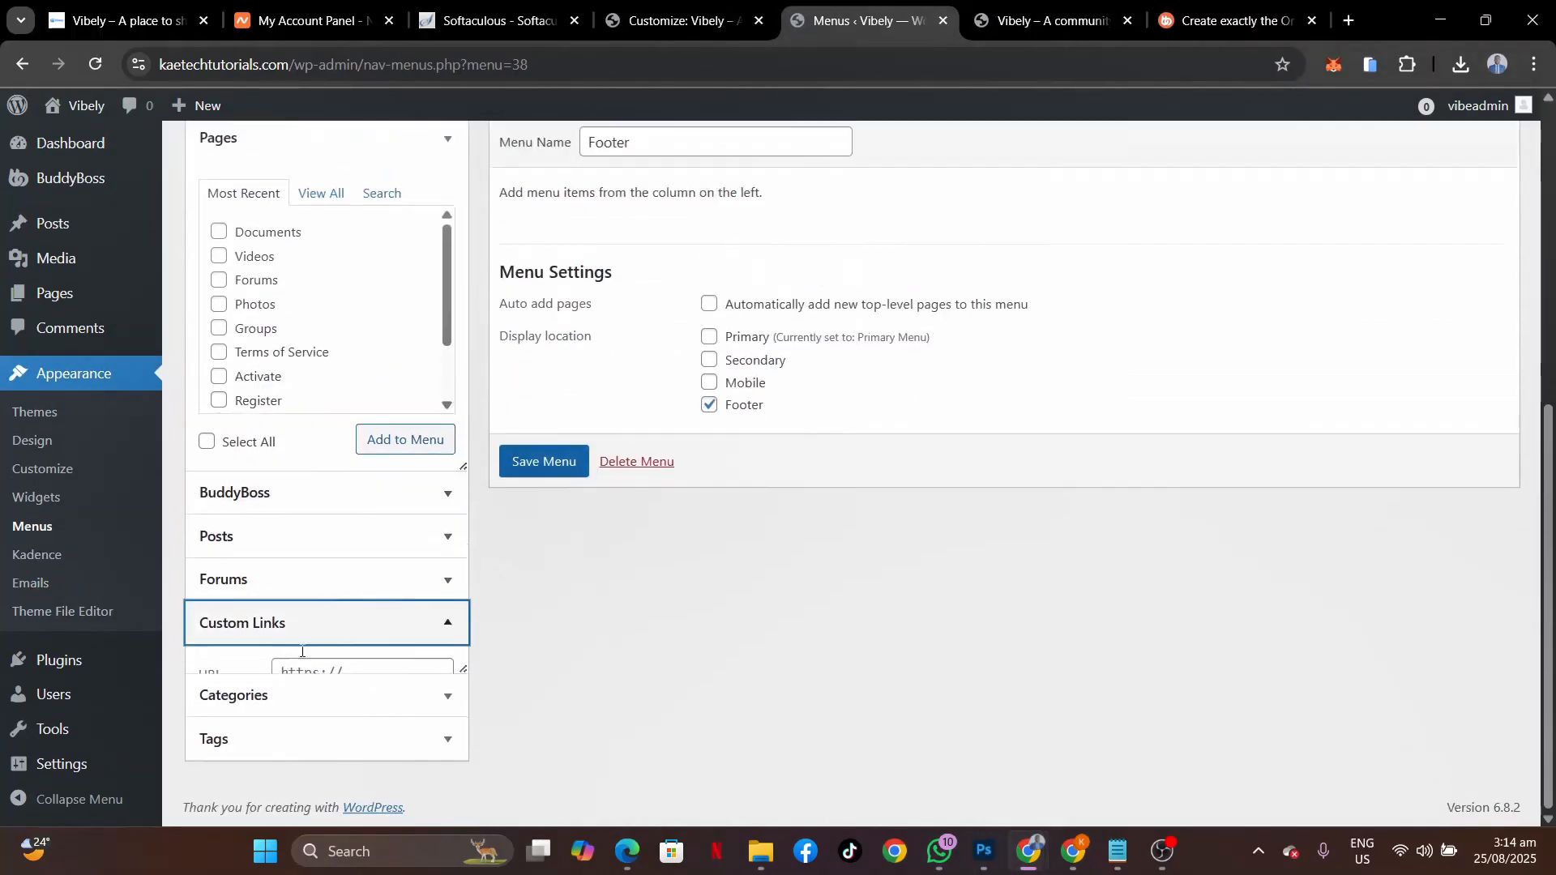
click(334, 550)
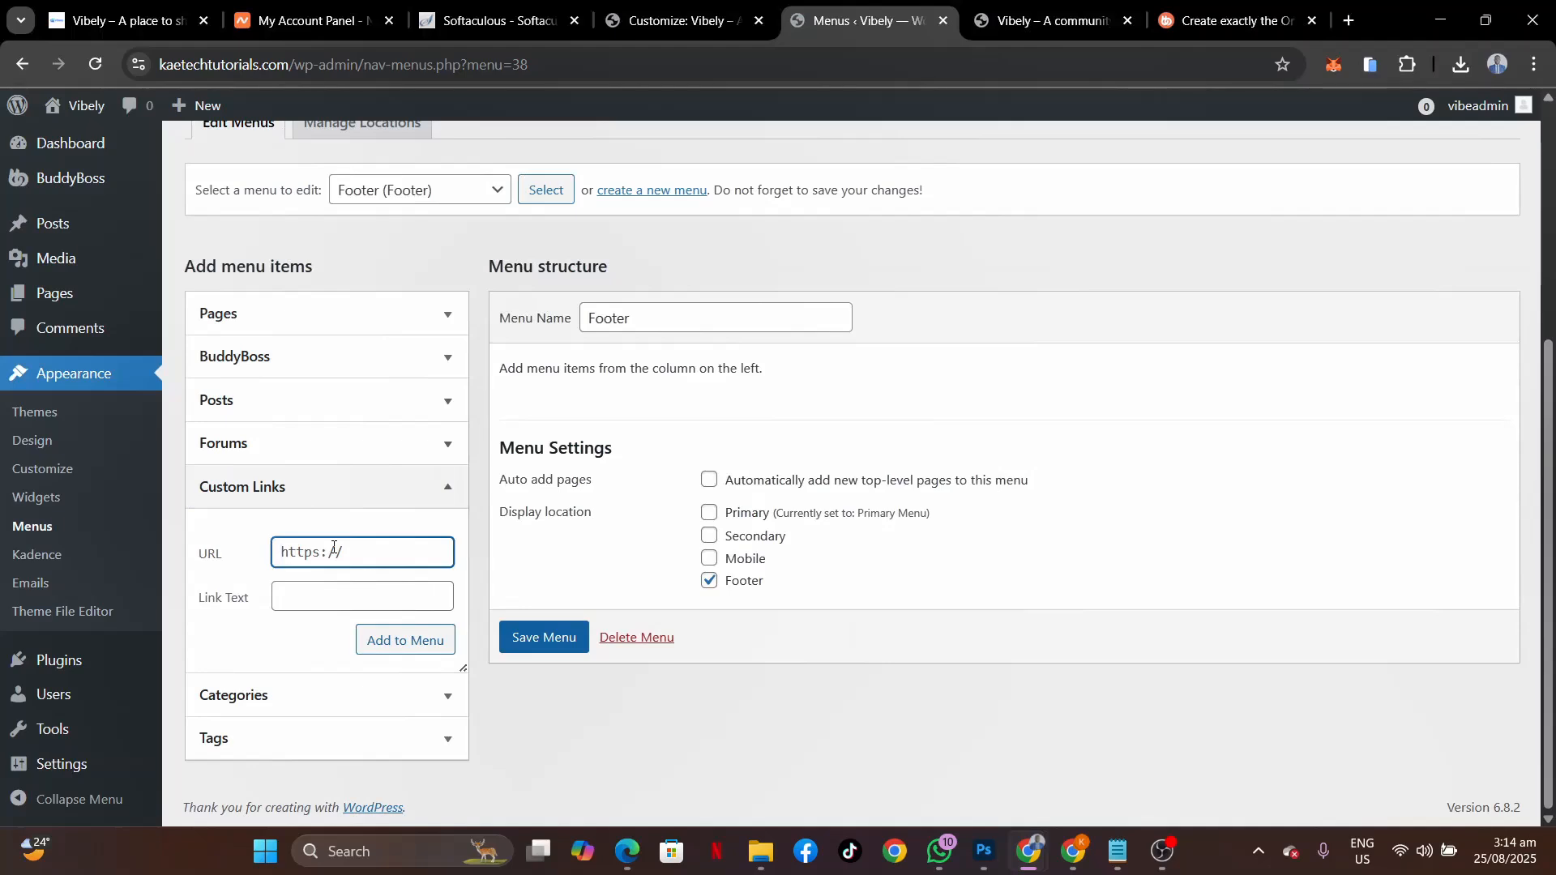
text(#)
click(302, 591)
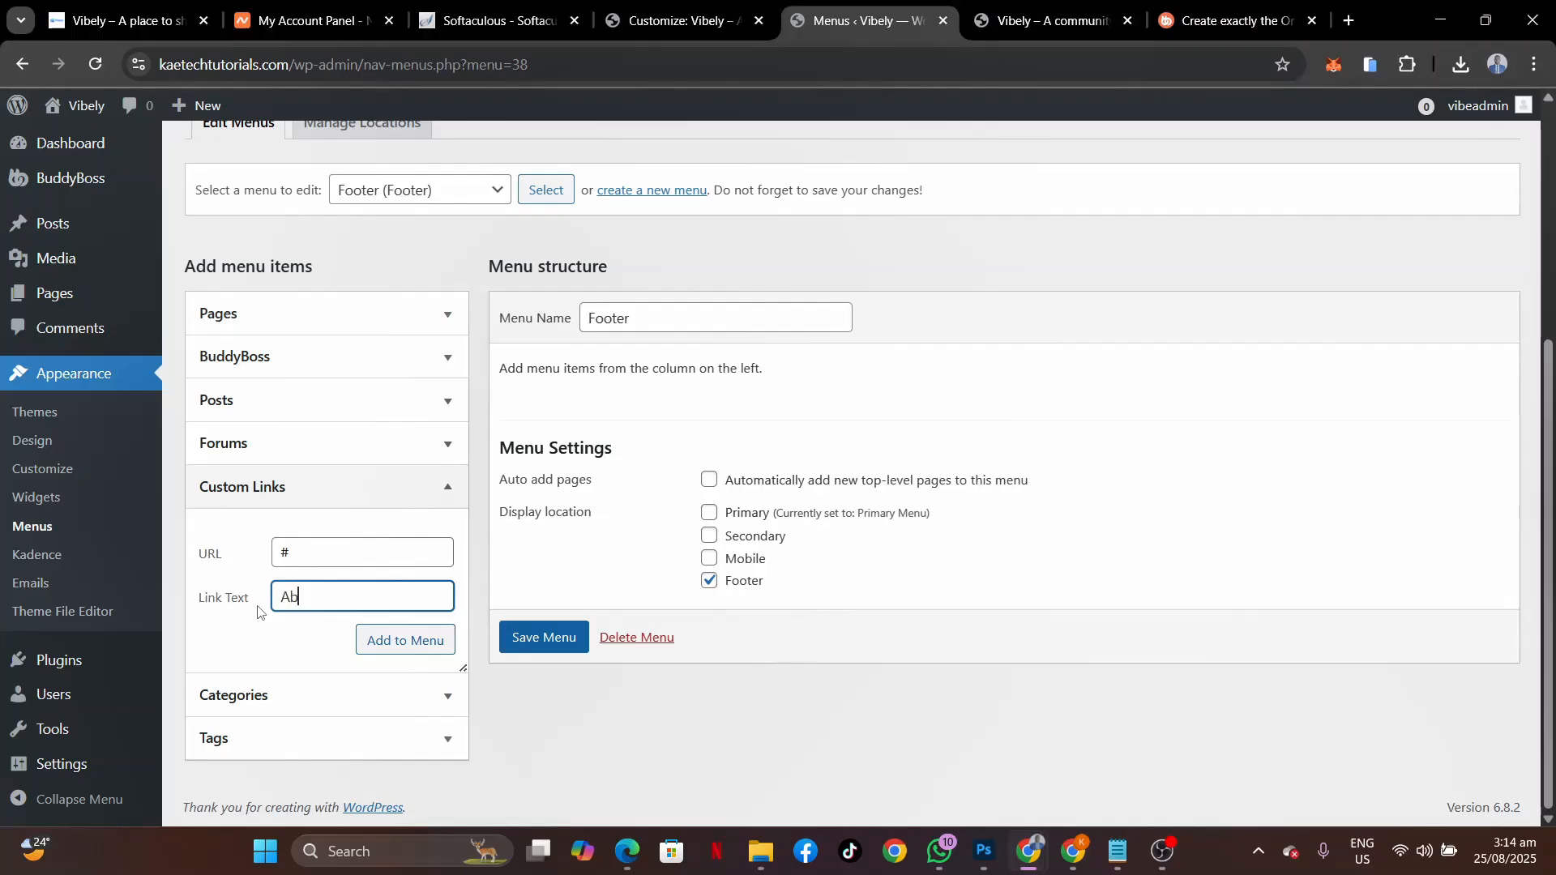
text(out Us)
click(420, 646)
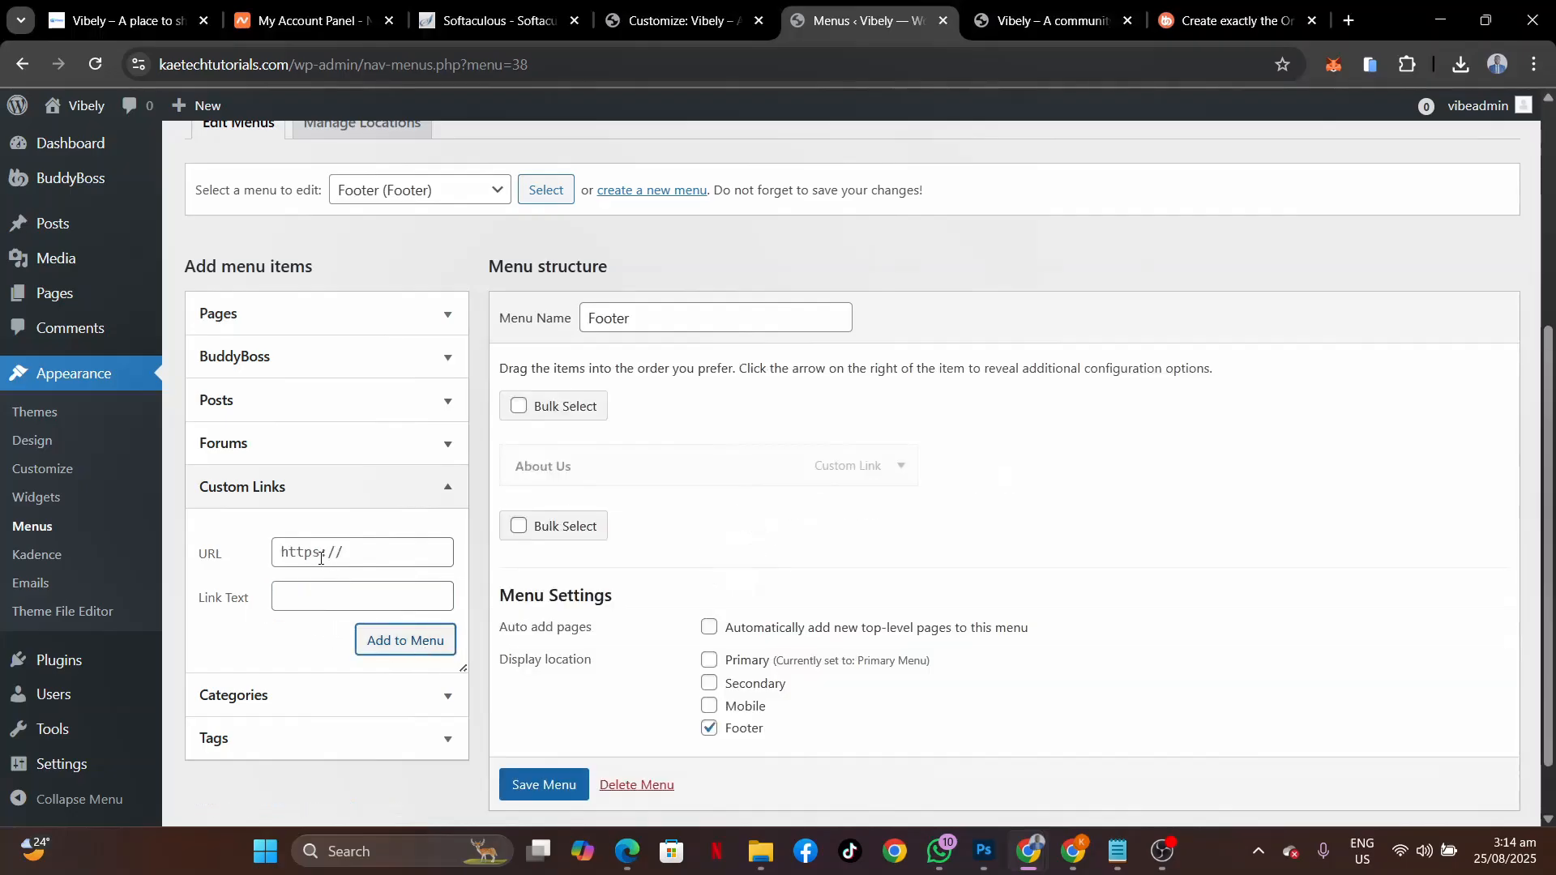
text(#)
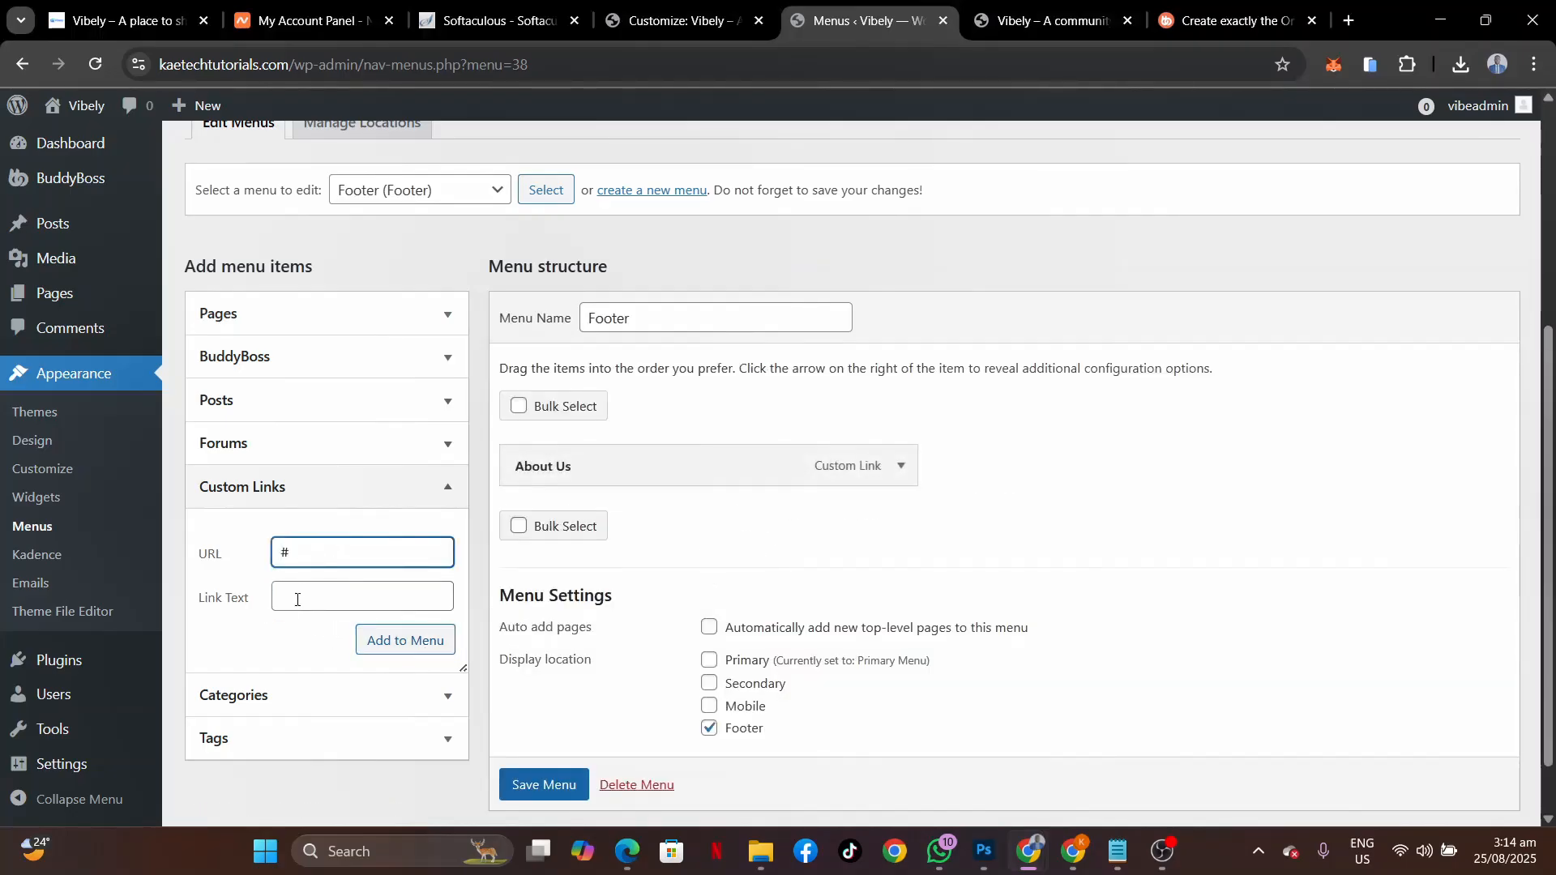
click(289, 605)
text(Contact Us)
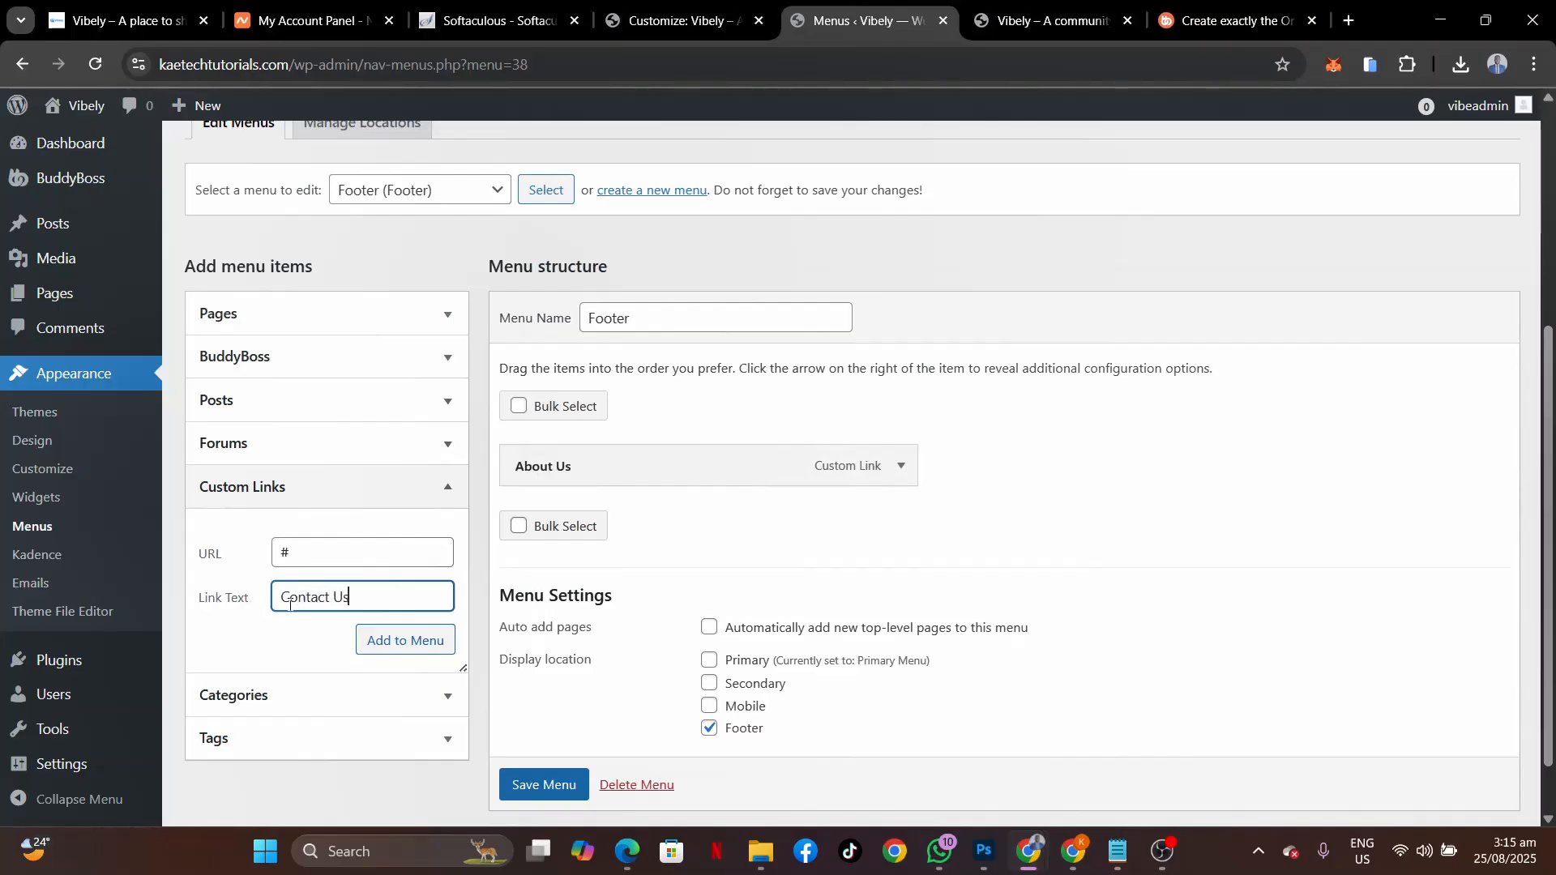
click(418, 642)
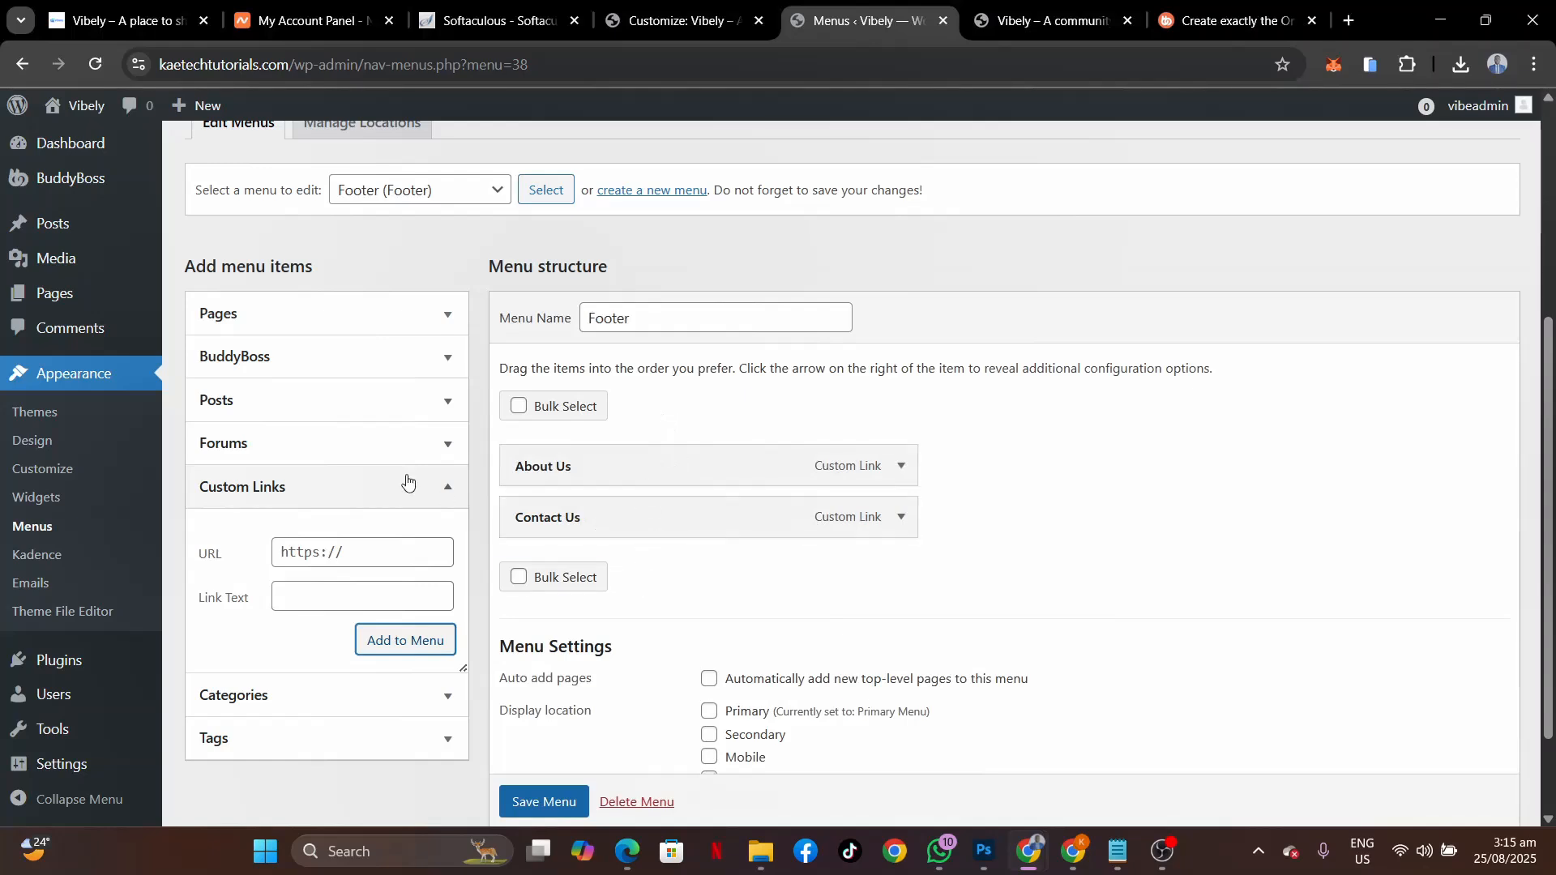
Add the Terms of Service page, drag Contact Us to the end, and save the menu.
click(359, 317)
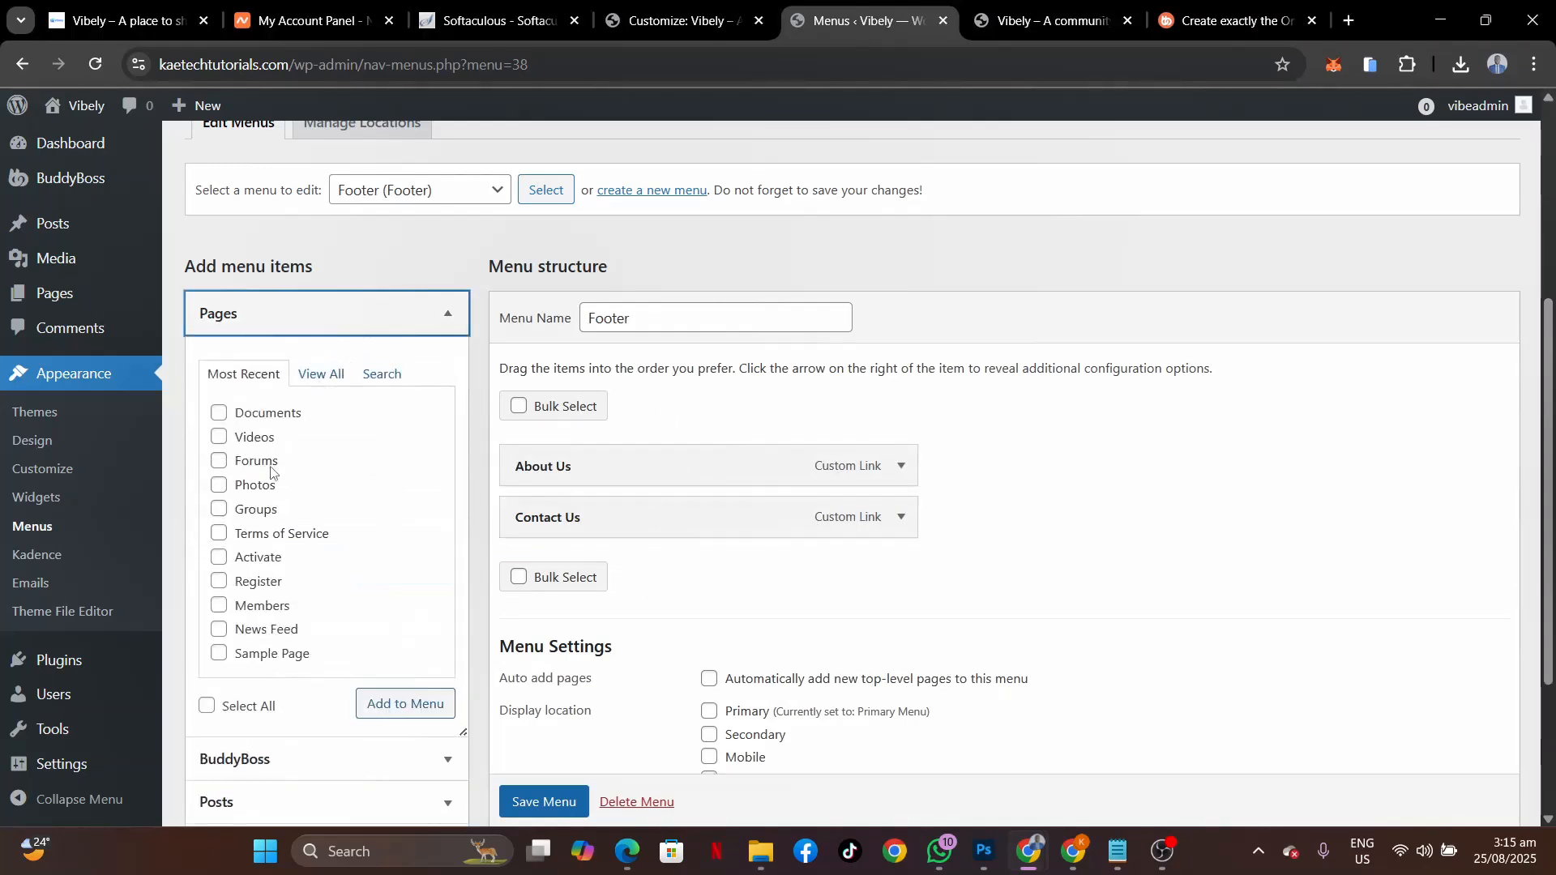
click(220, 533)
click(394, 703)
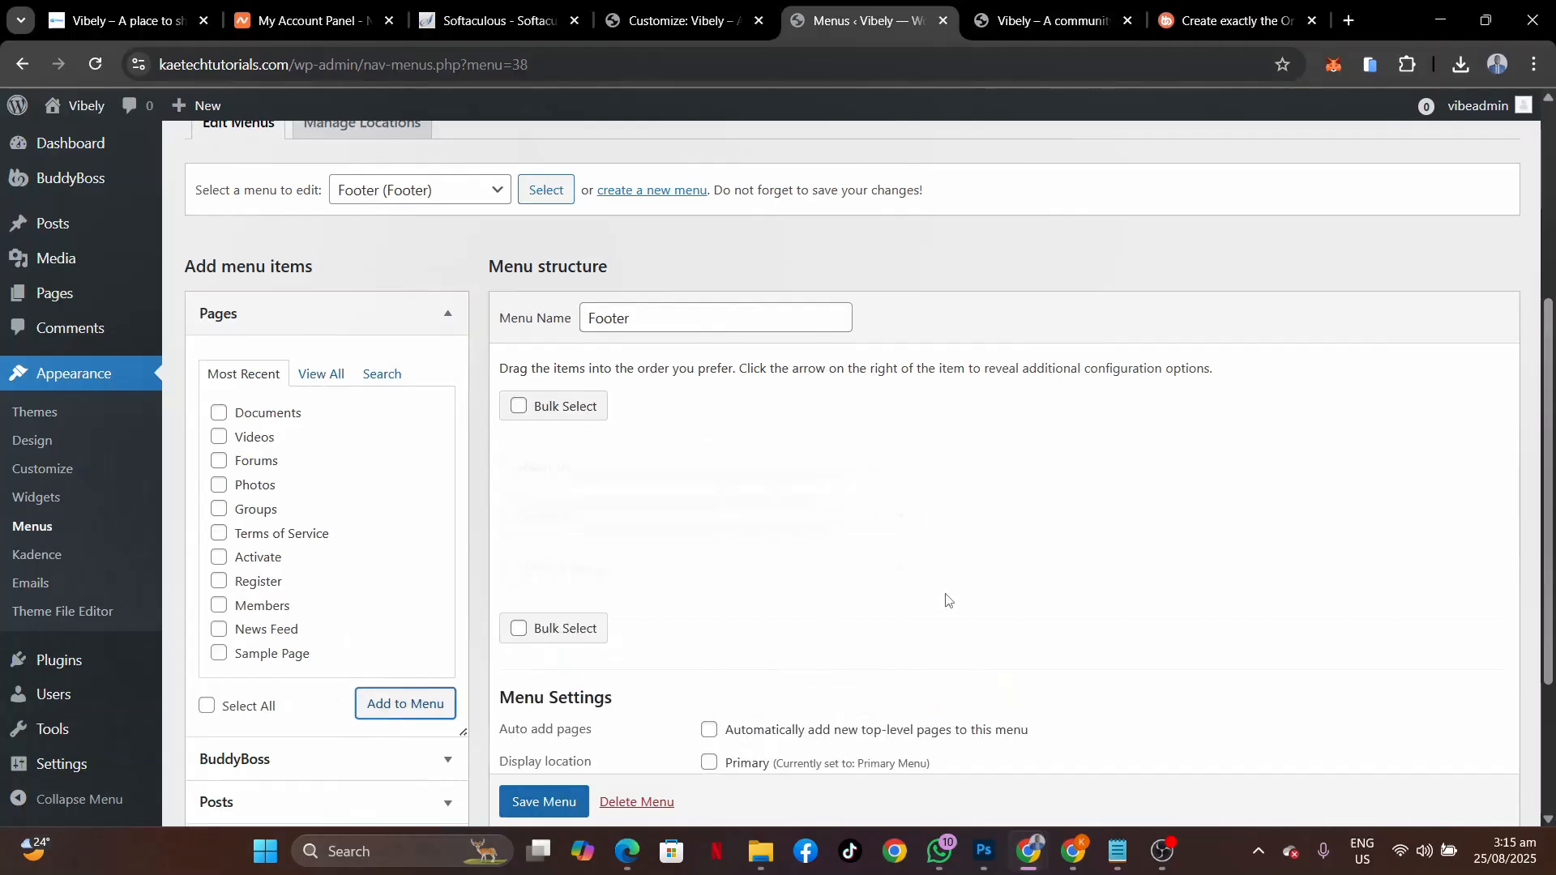
mouse_move(686, 577)
mouse_down()
mouse_move(684, 538)
mouse_move(681, 584)
mouse_up()
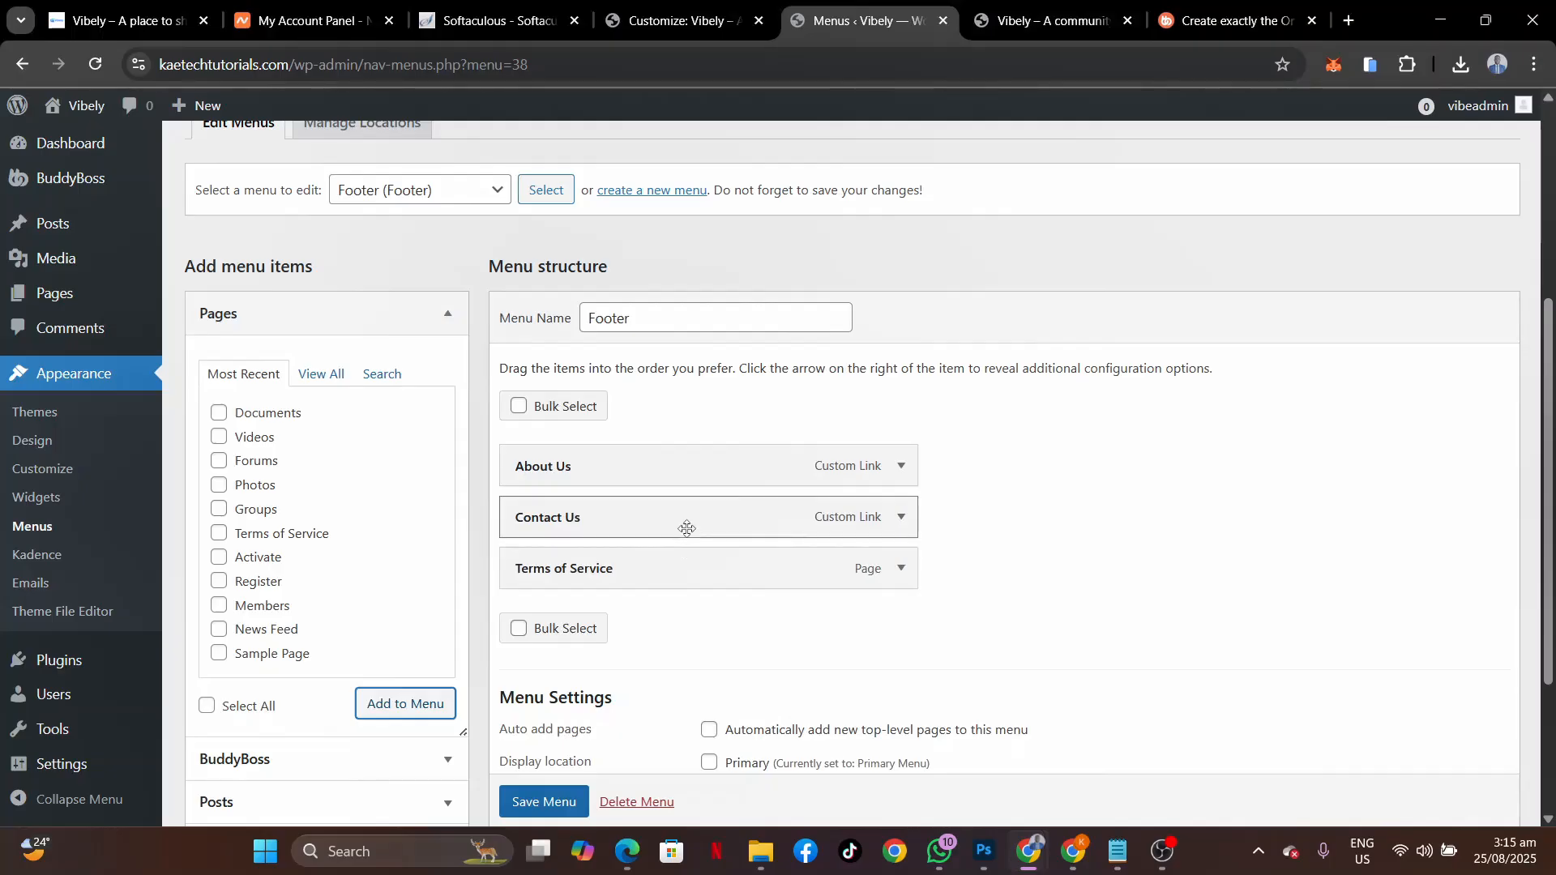
drag(684, 528, 690, 580)
scroll(714, 683, down, 3)
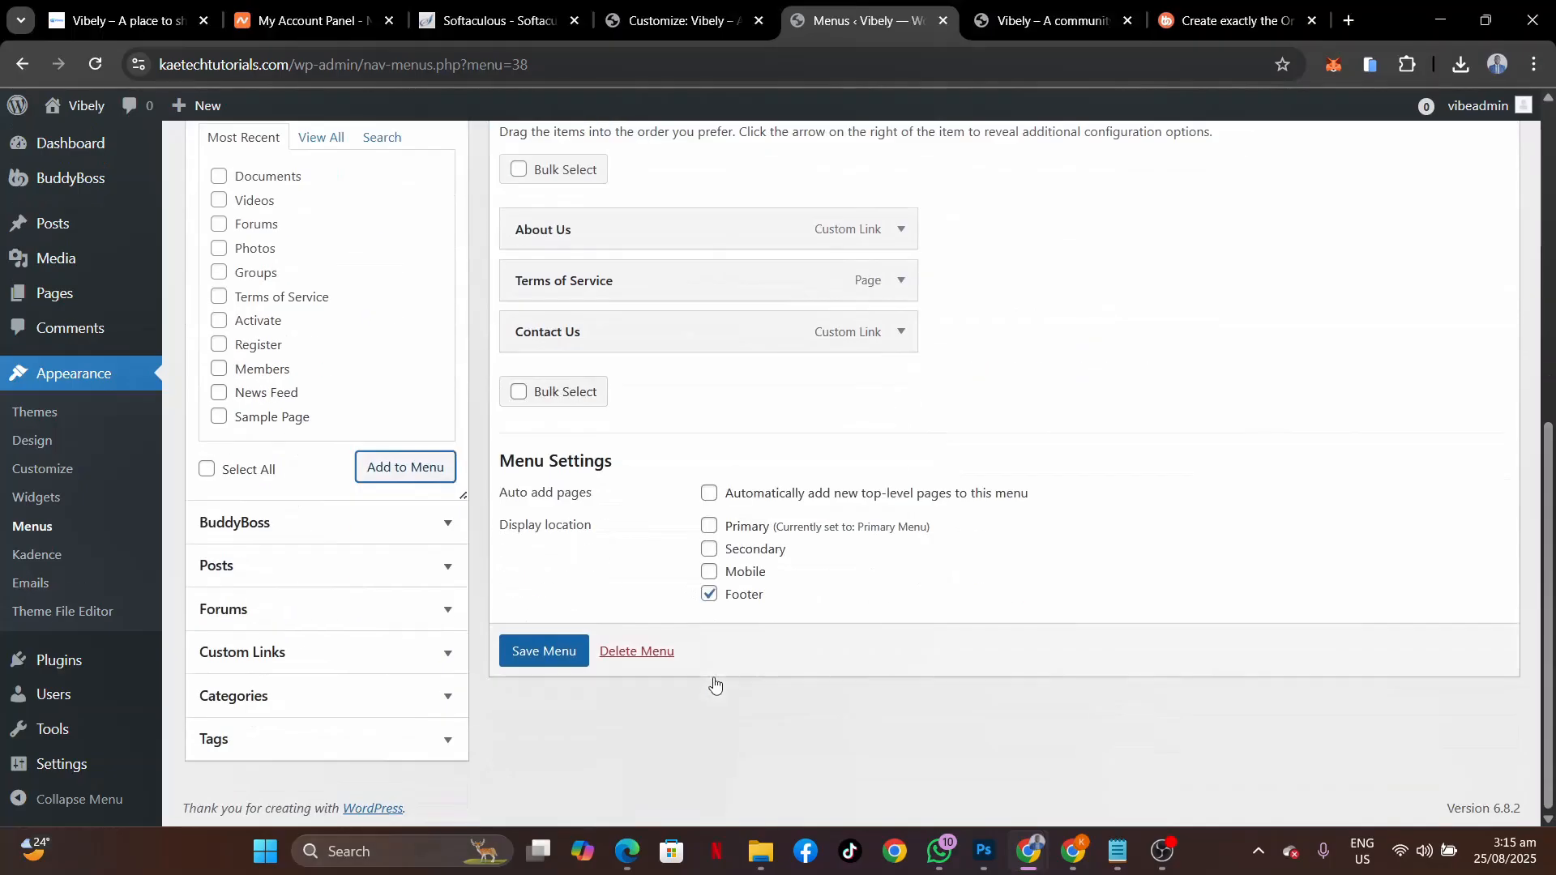
click(547, 653)
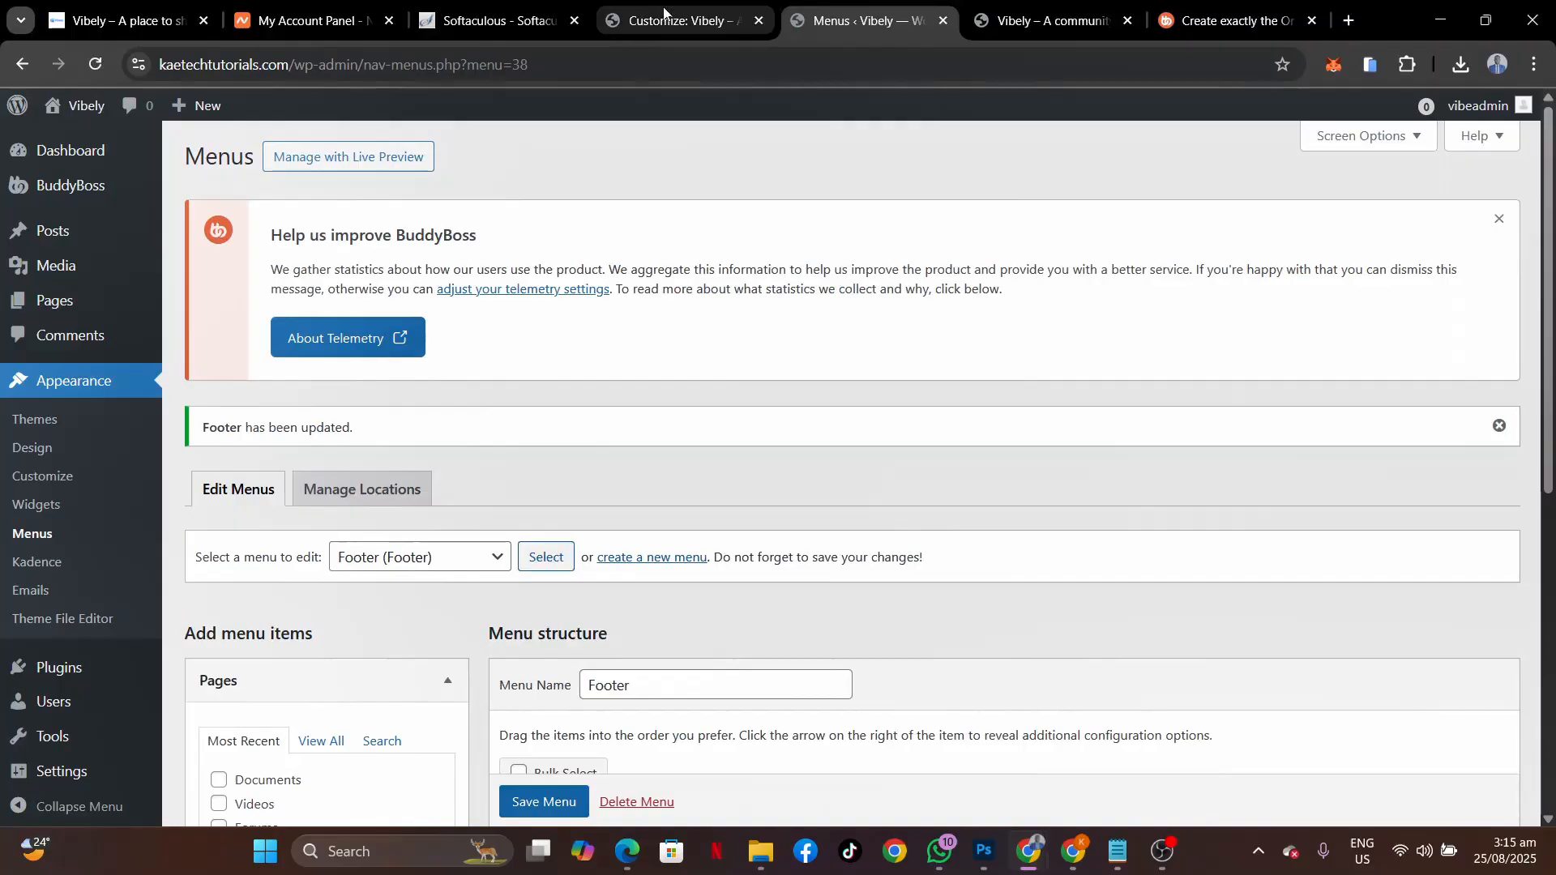
click(664, 12)
Set the footer Bottom Row to 2 columns and drag Copyright into the right column.
click(103, 61)
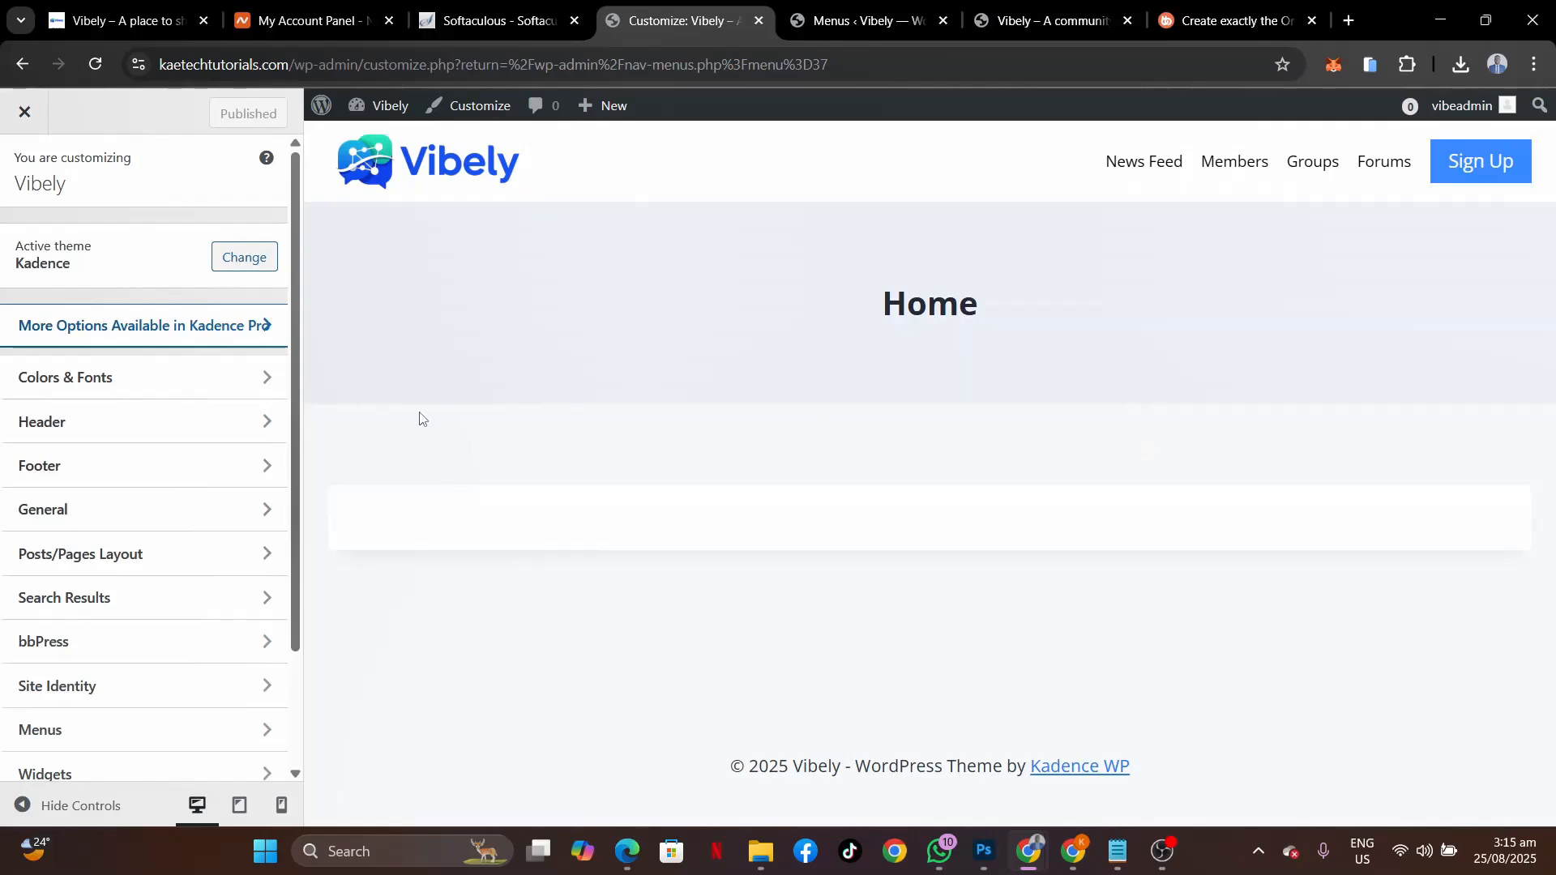
click(111, 486)
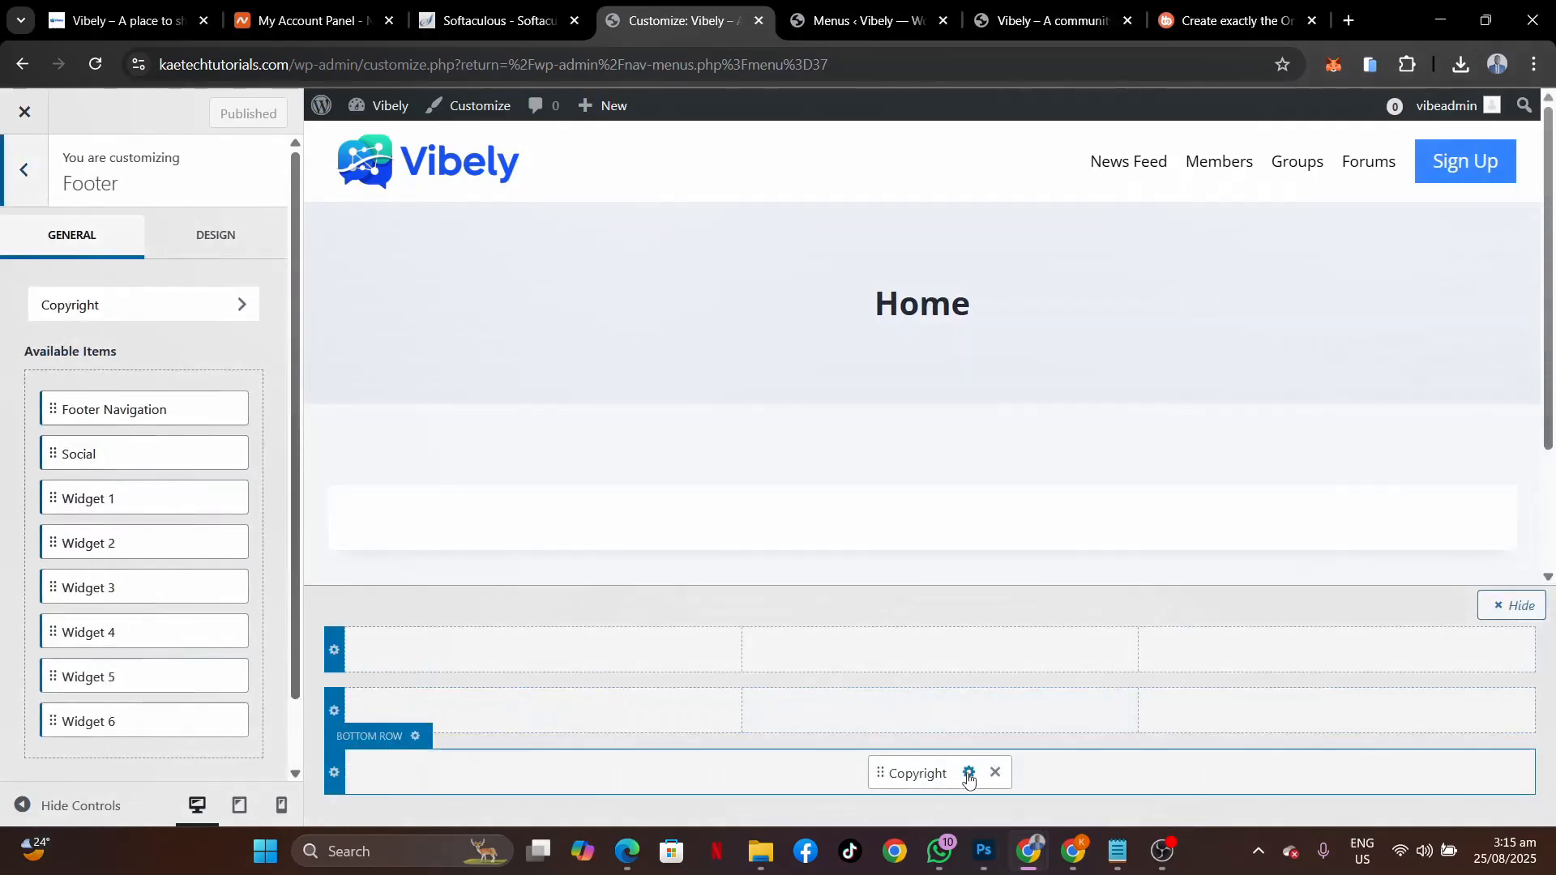
click(428, 737)
click(100, 484)
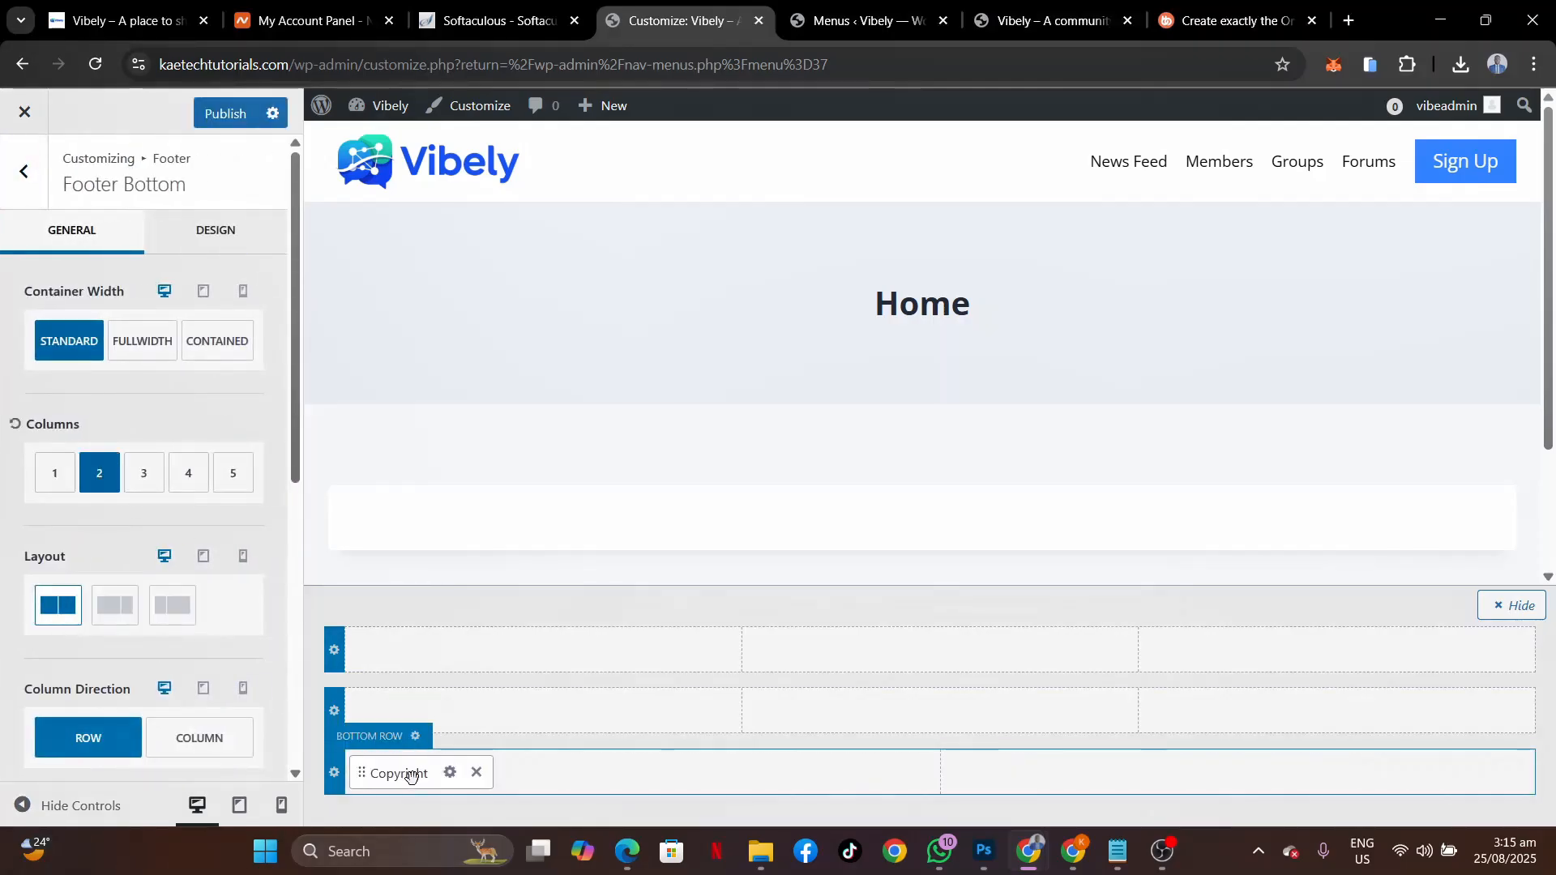
drag(409, 776, 1126, 786)
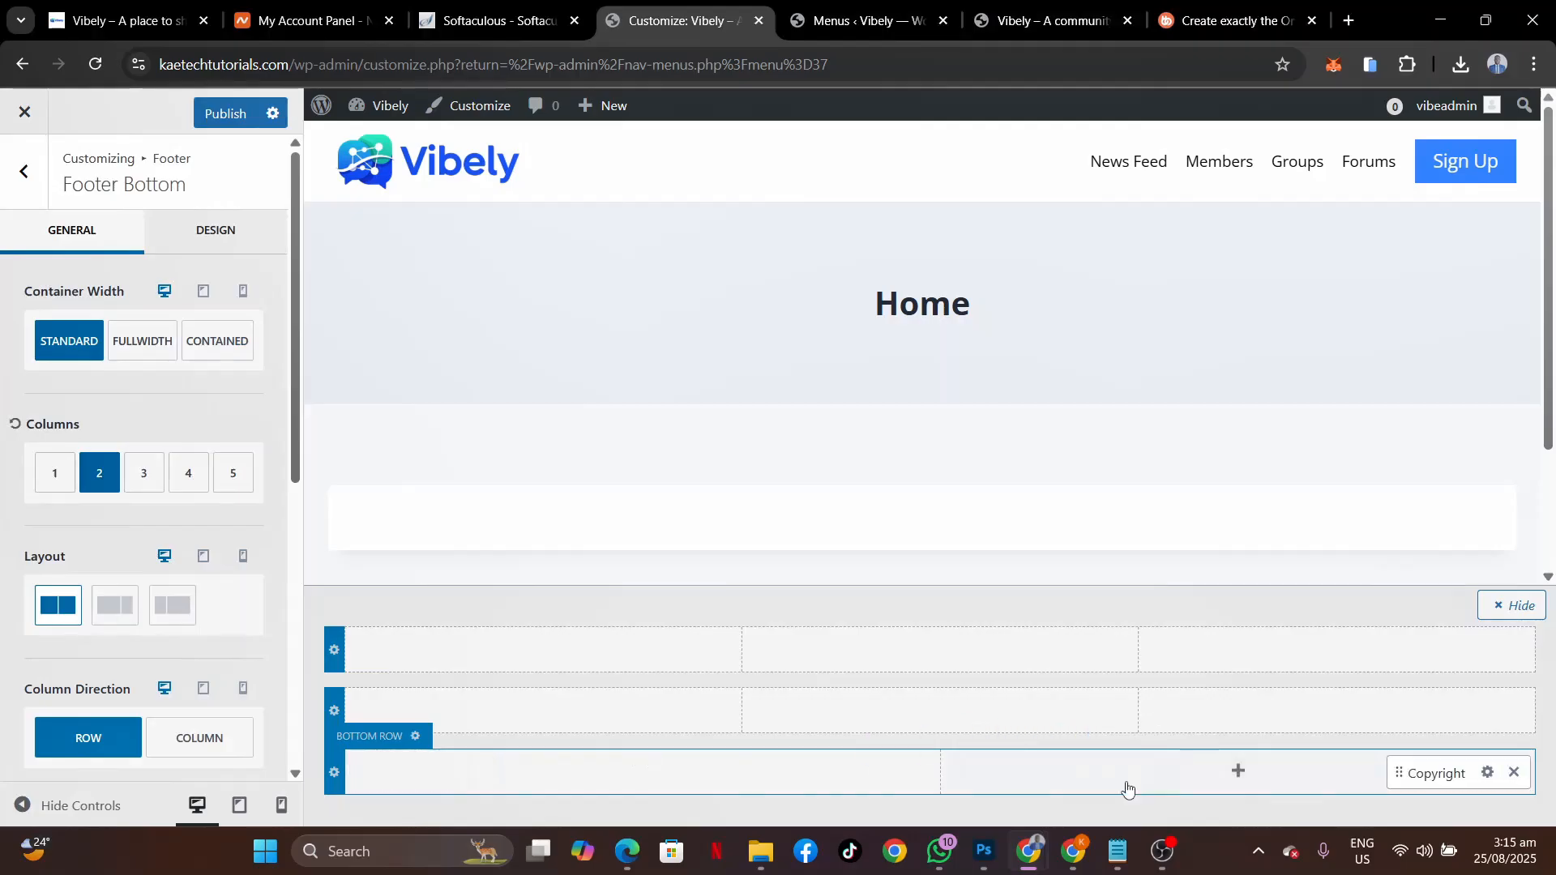
click(1488, 773)
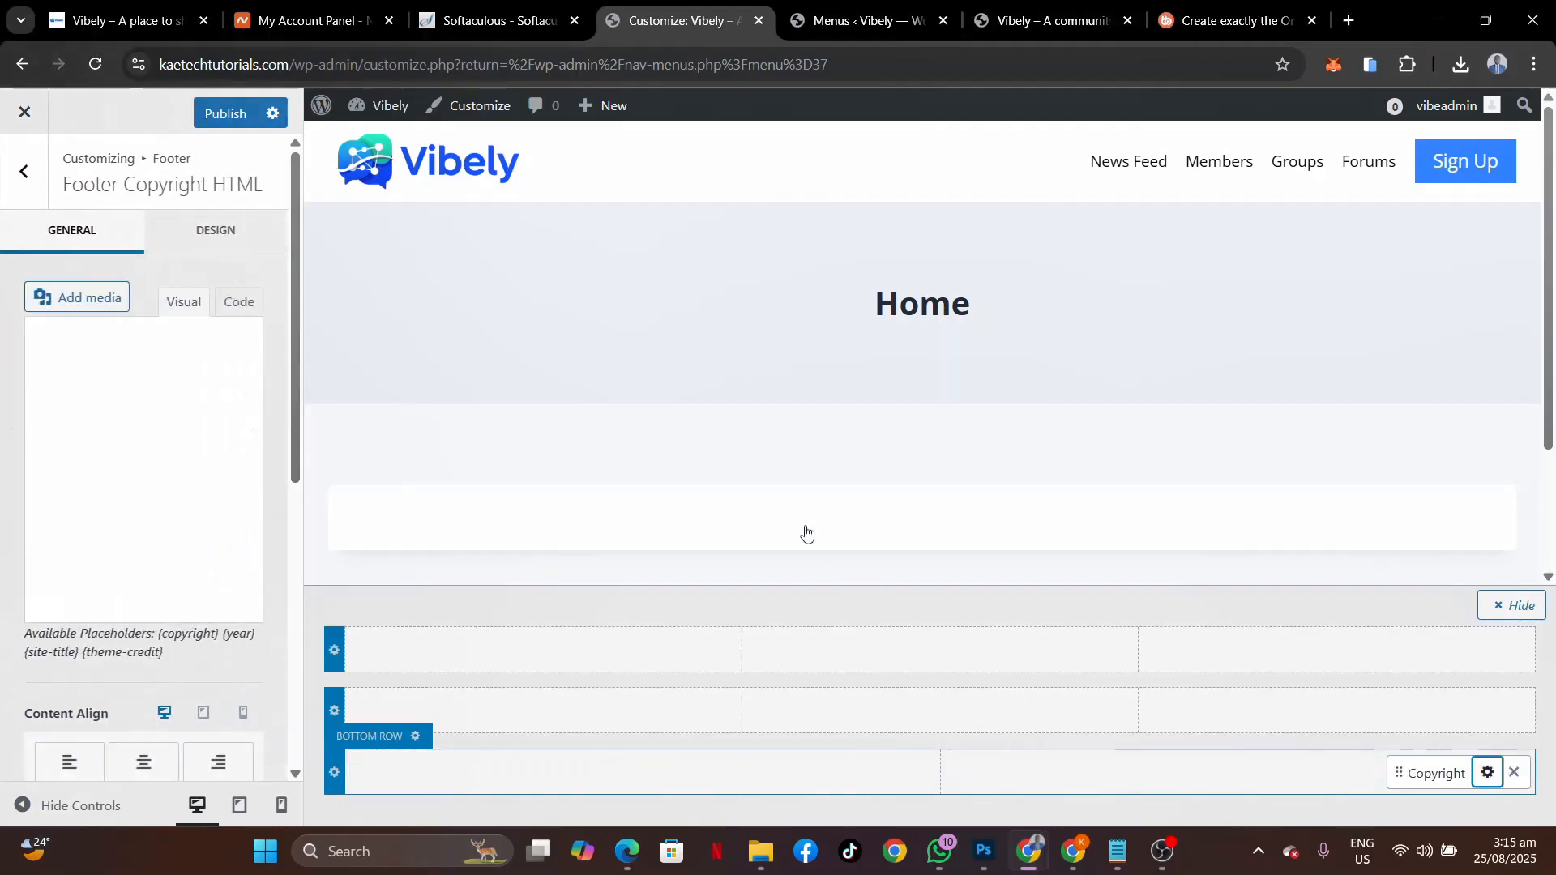
Check the live site's © 2025 Vibely footer text and Powered by Kaetech Digital credit.
click(132, 15)
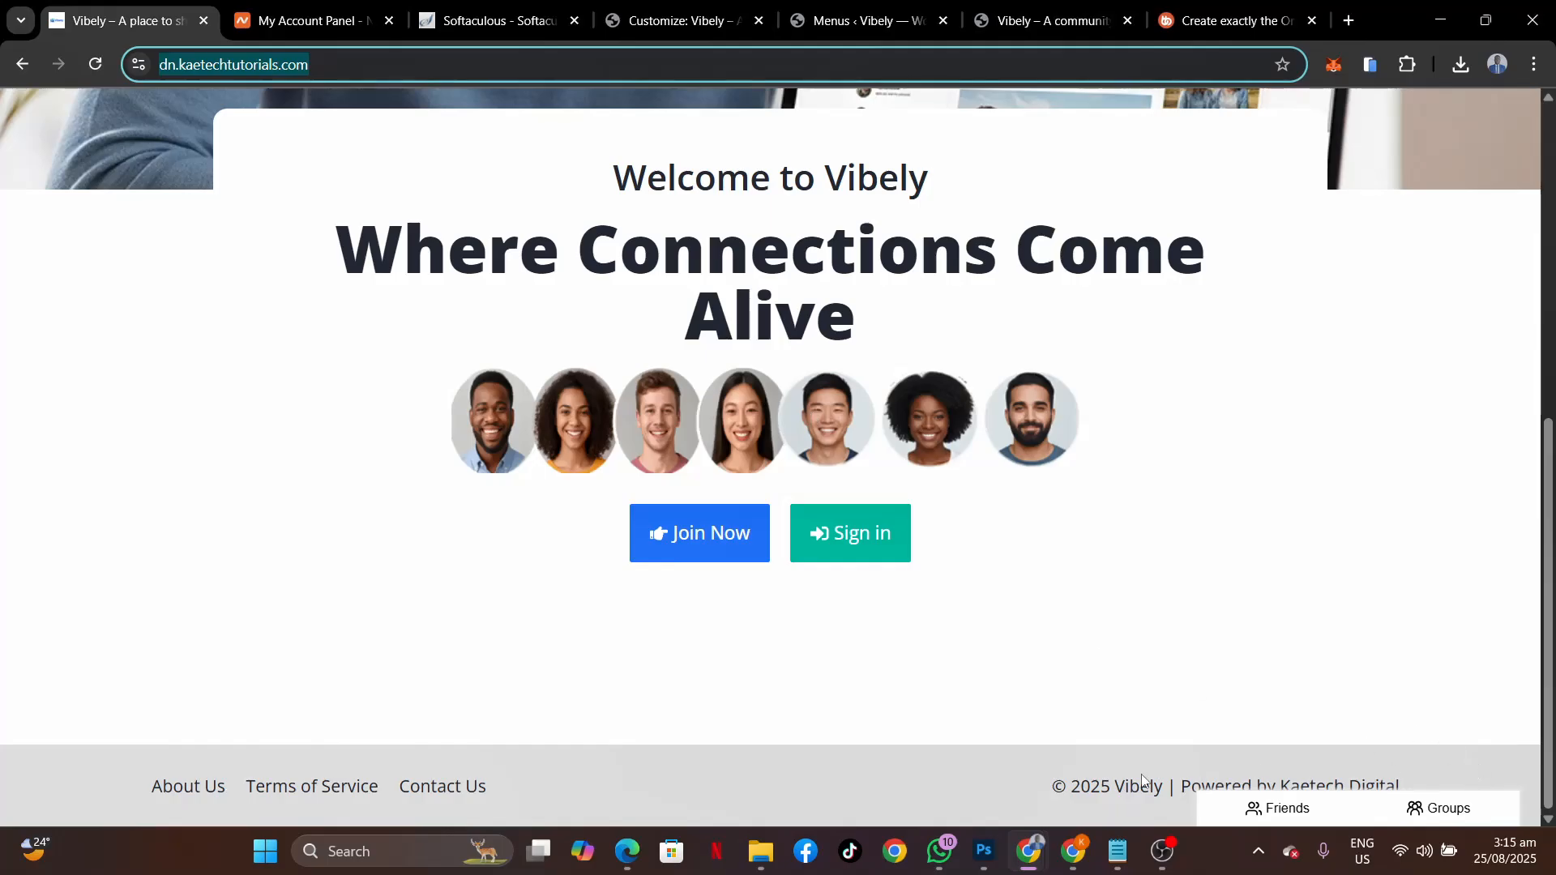
click(1101, 807)
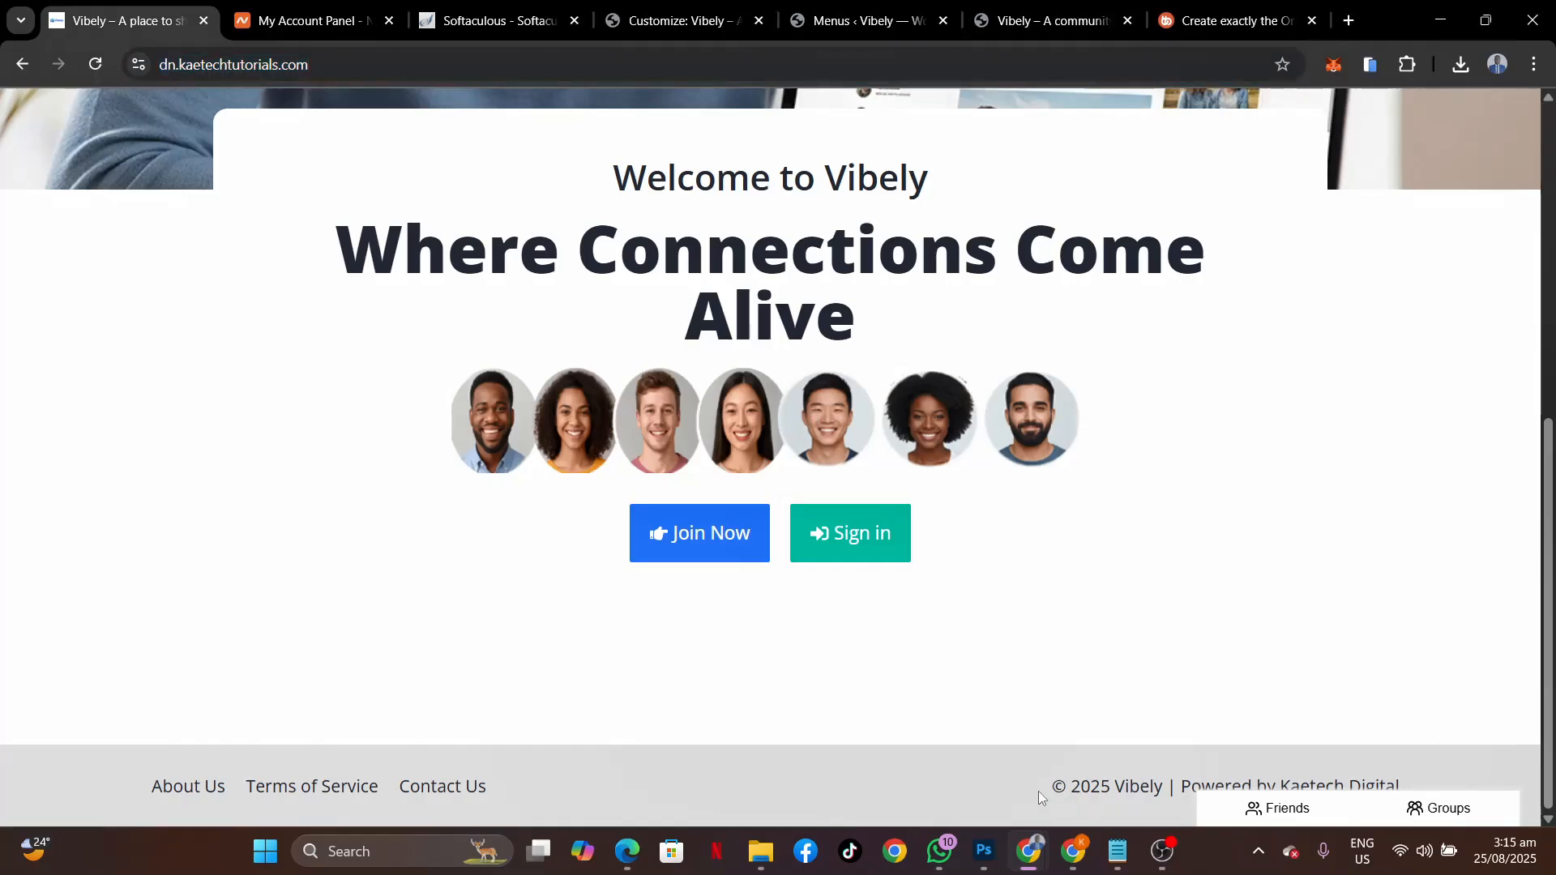
drag(1038, 791, 1168, 786)
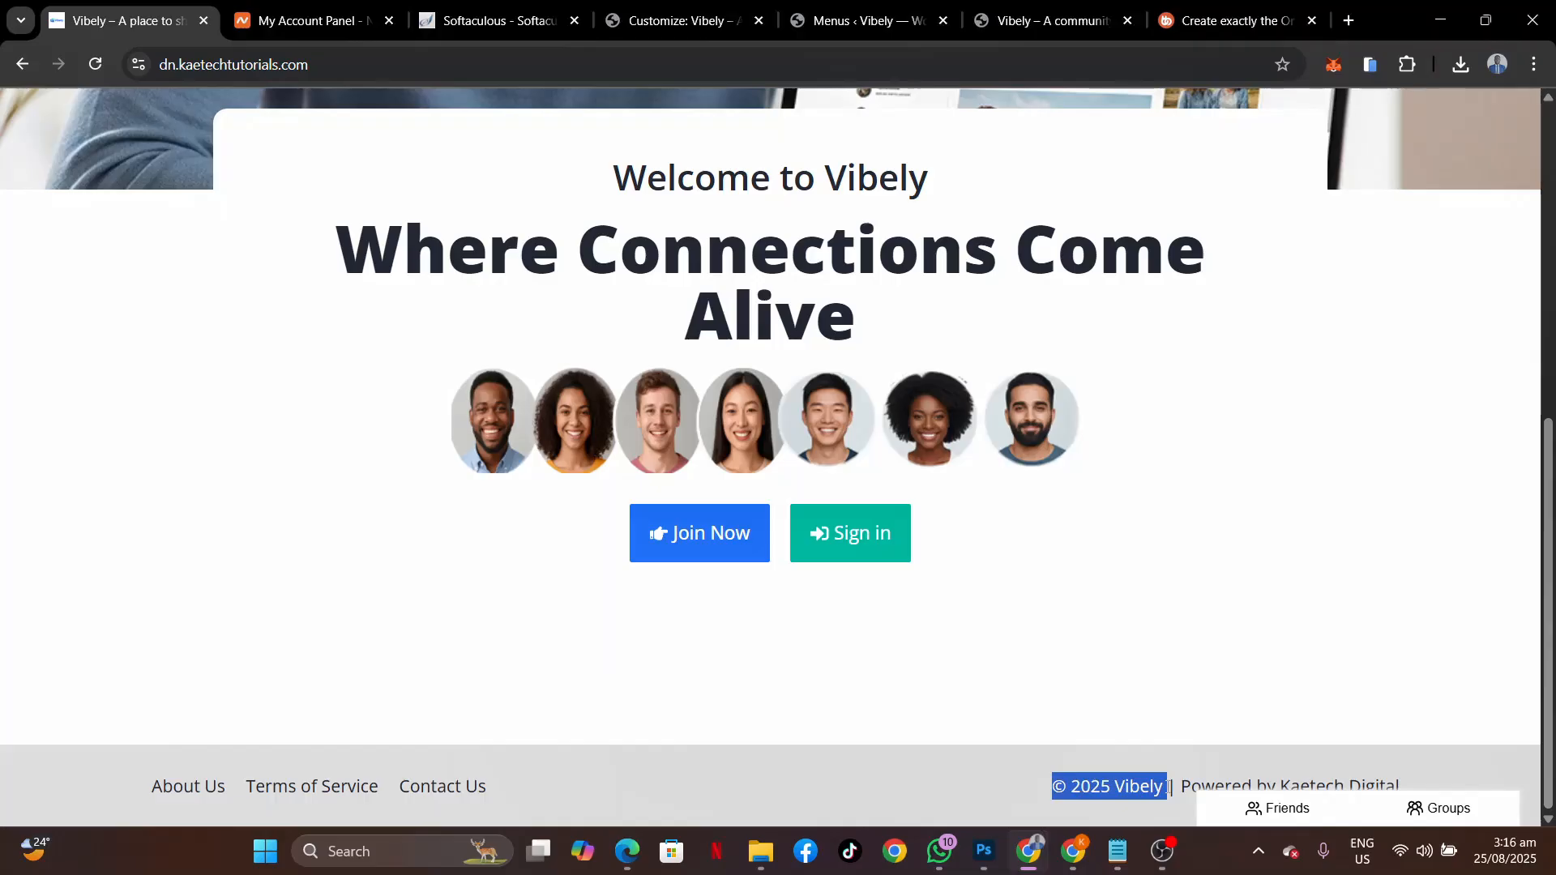
click(1057, 793)
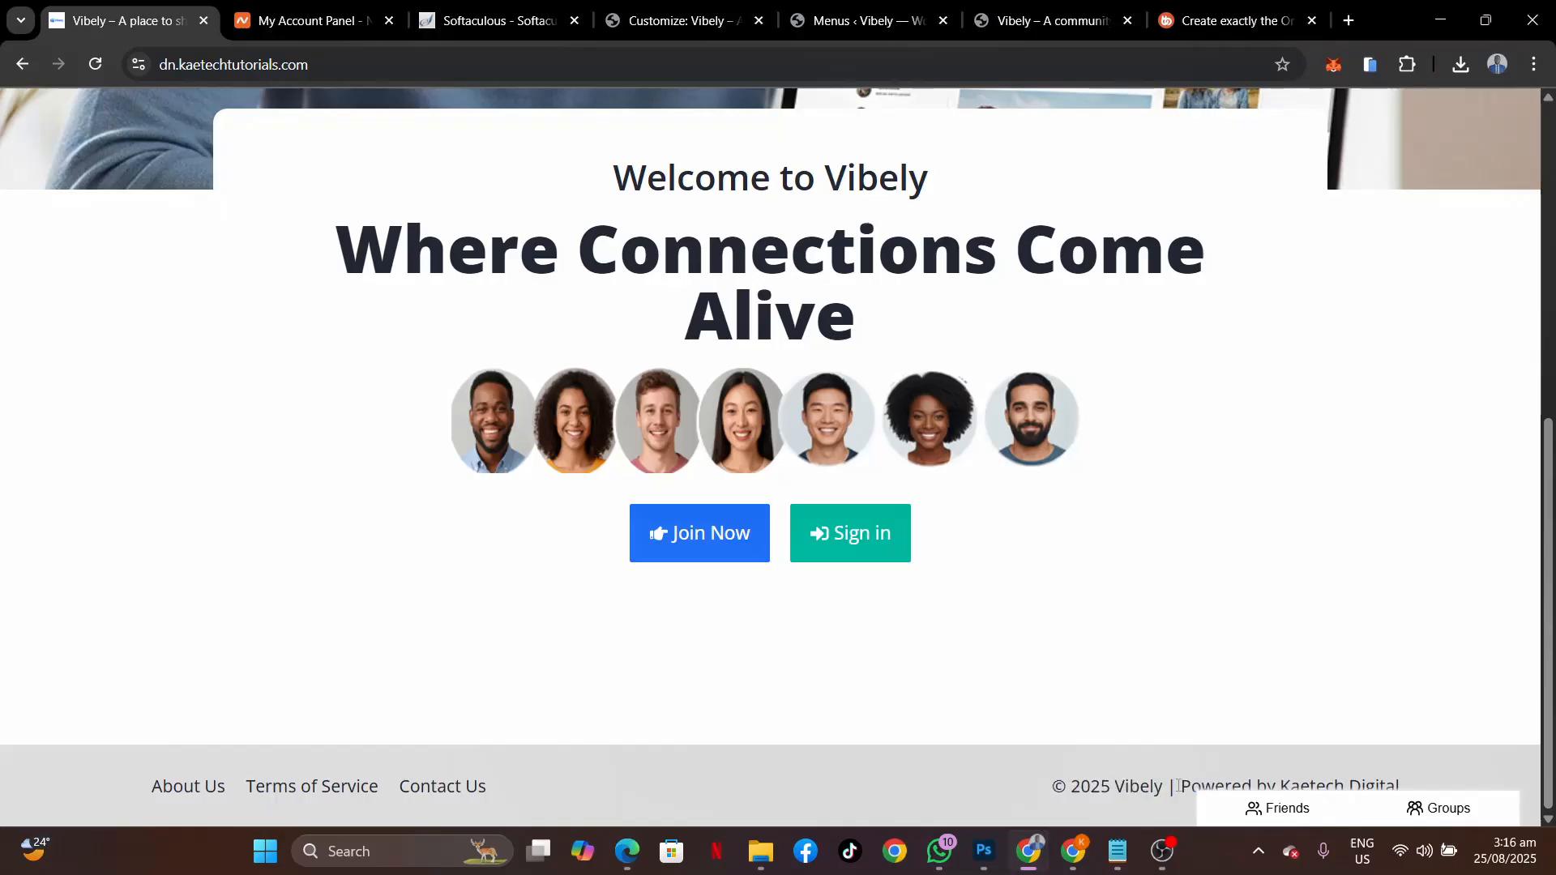
drag(1178, 786, 1431, 778)
key(ctrl+c)
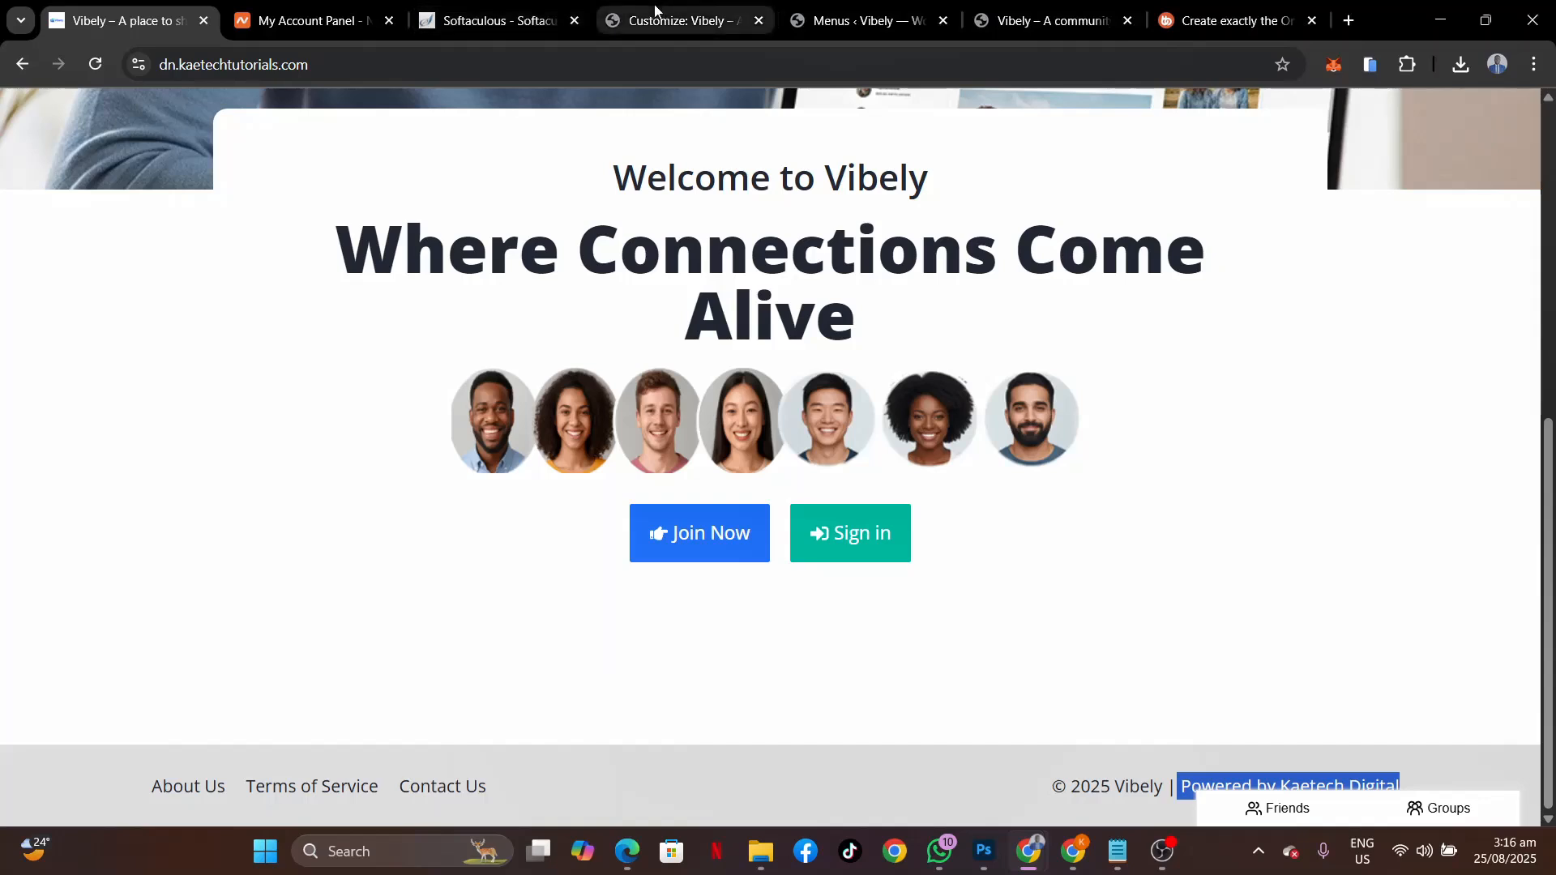
click(629, 21)
Replace {theme-credit} with the pasted 'Powered by Kaetech Digital' link, remove the extra space, and publish.
drag(162, 411, 39, 412)
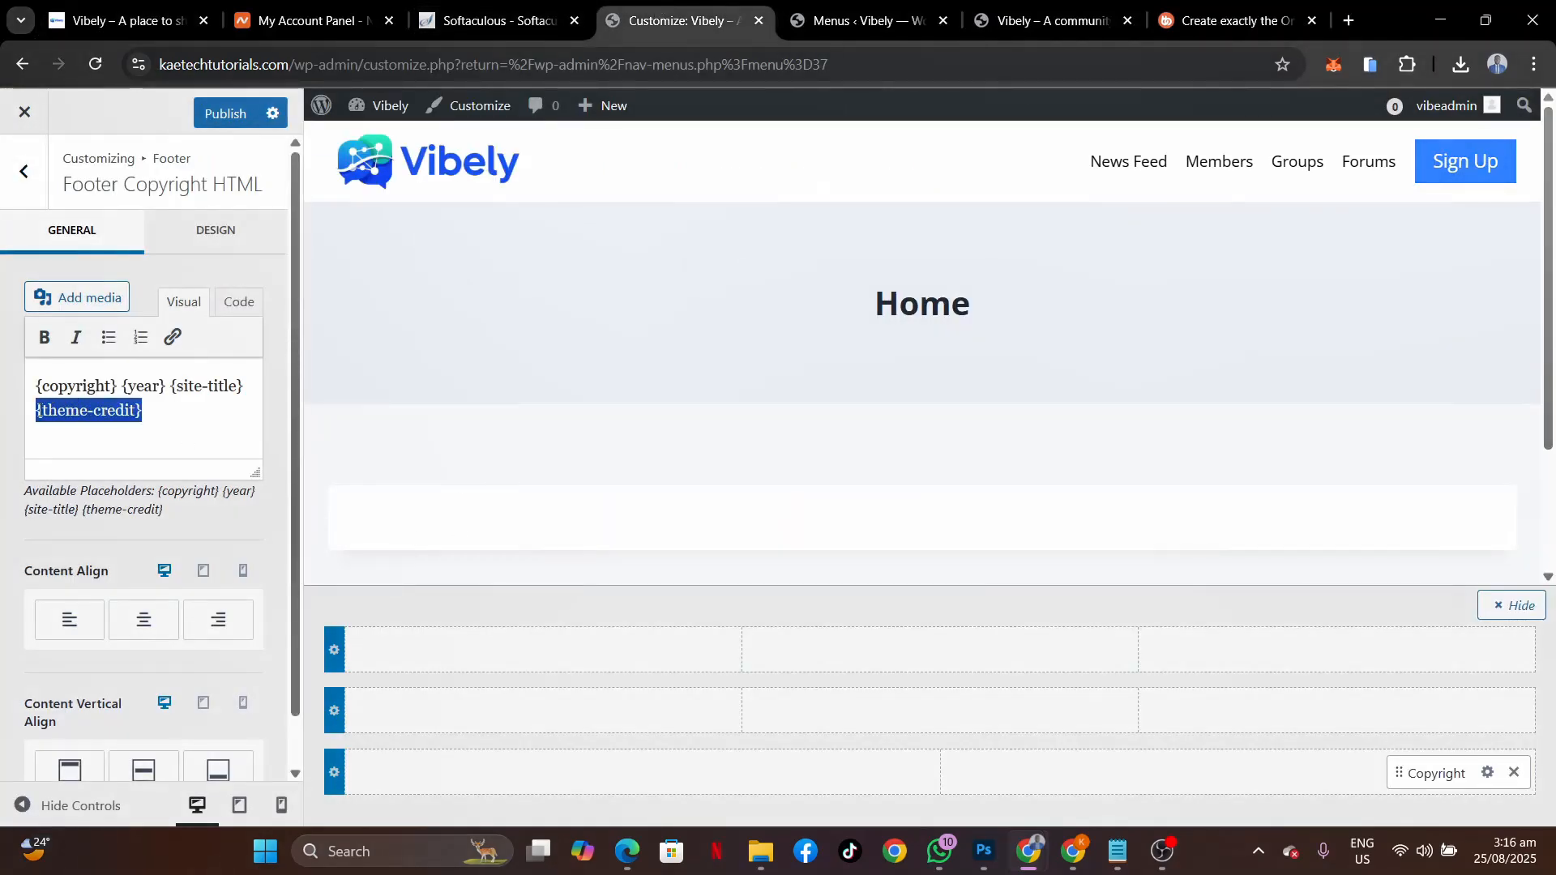
key(BackSpace)
key(BackSpace)
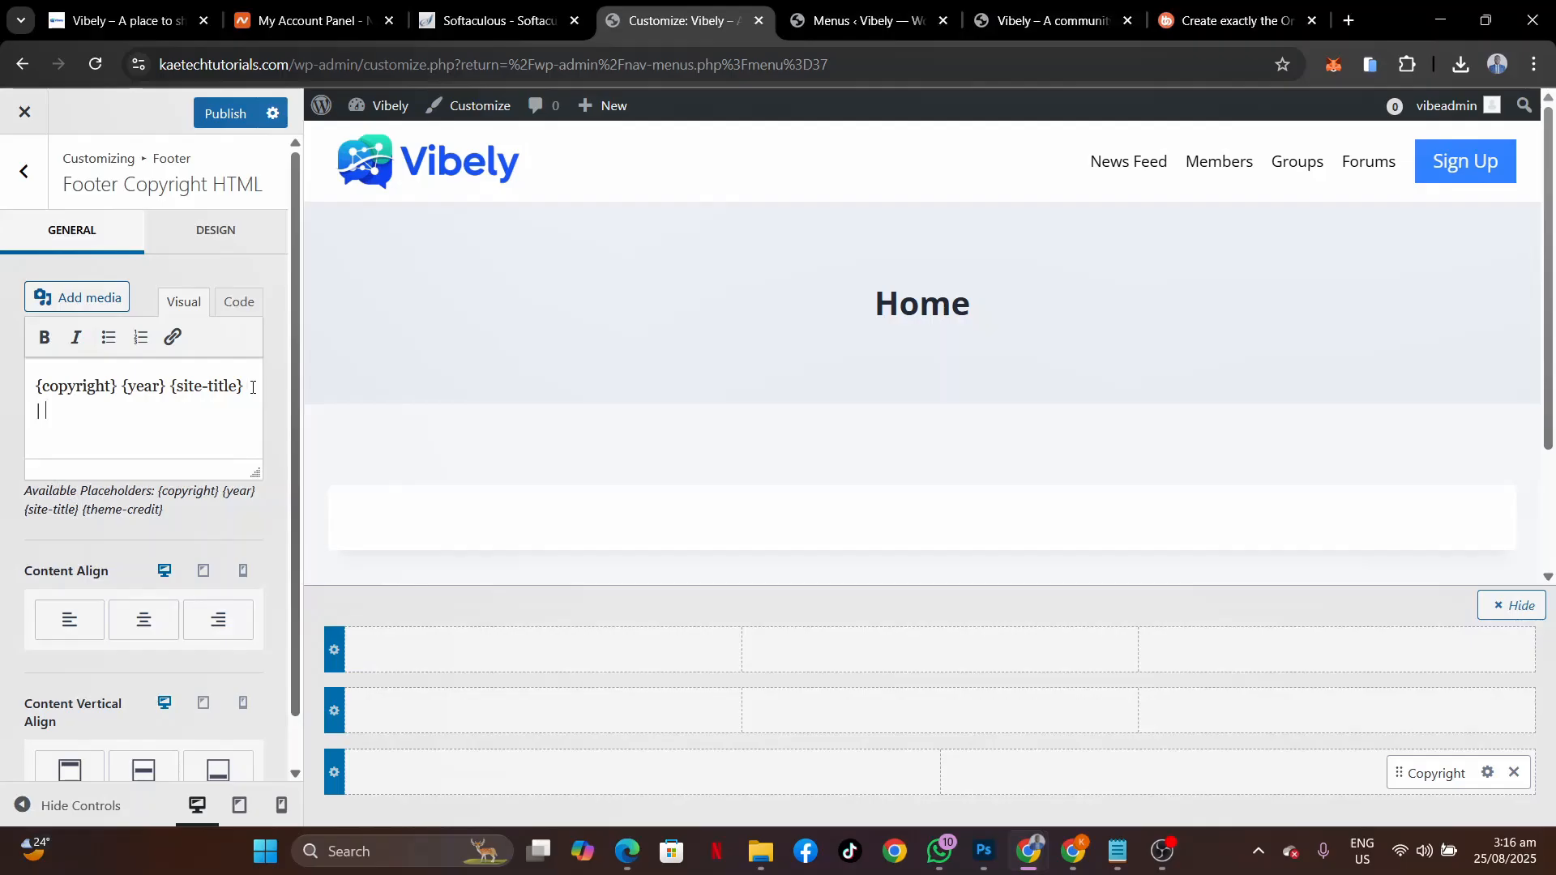
key(ctrl+v)
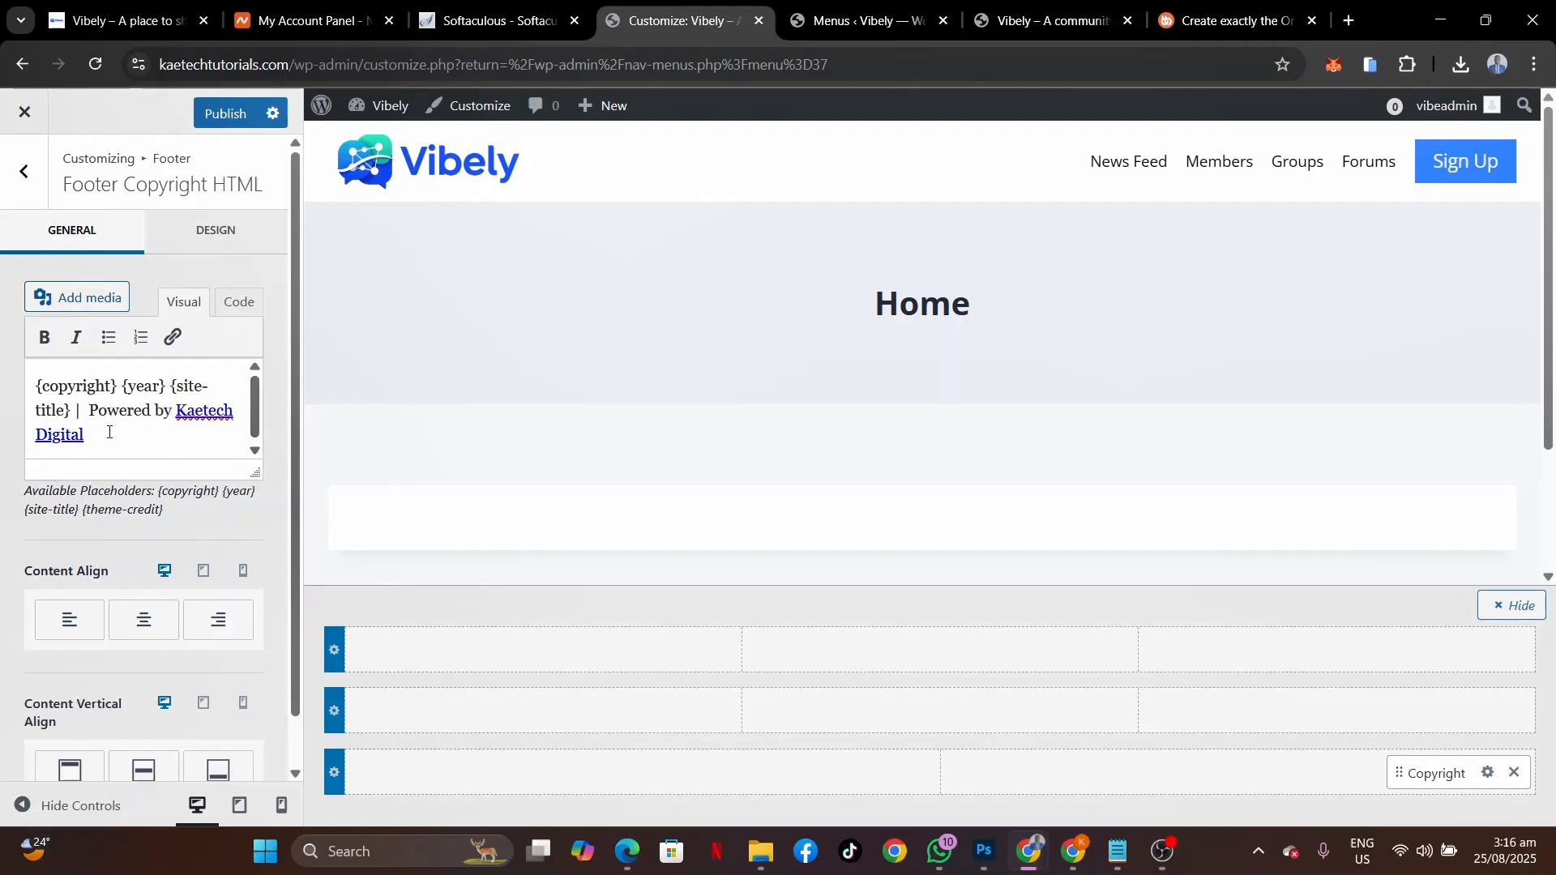
click(90, 412)
key(BackSpace)
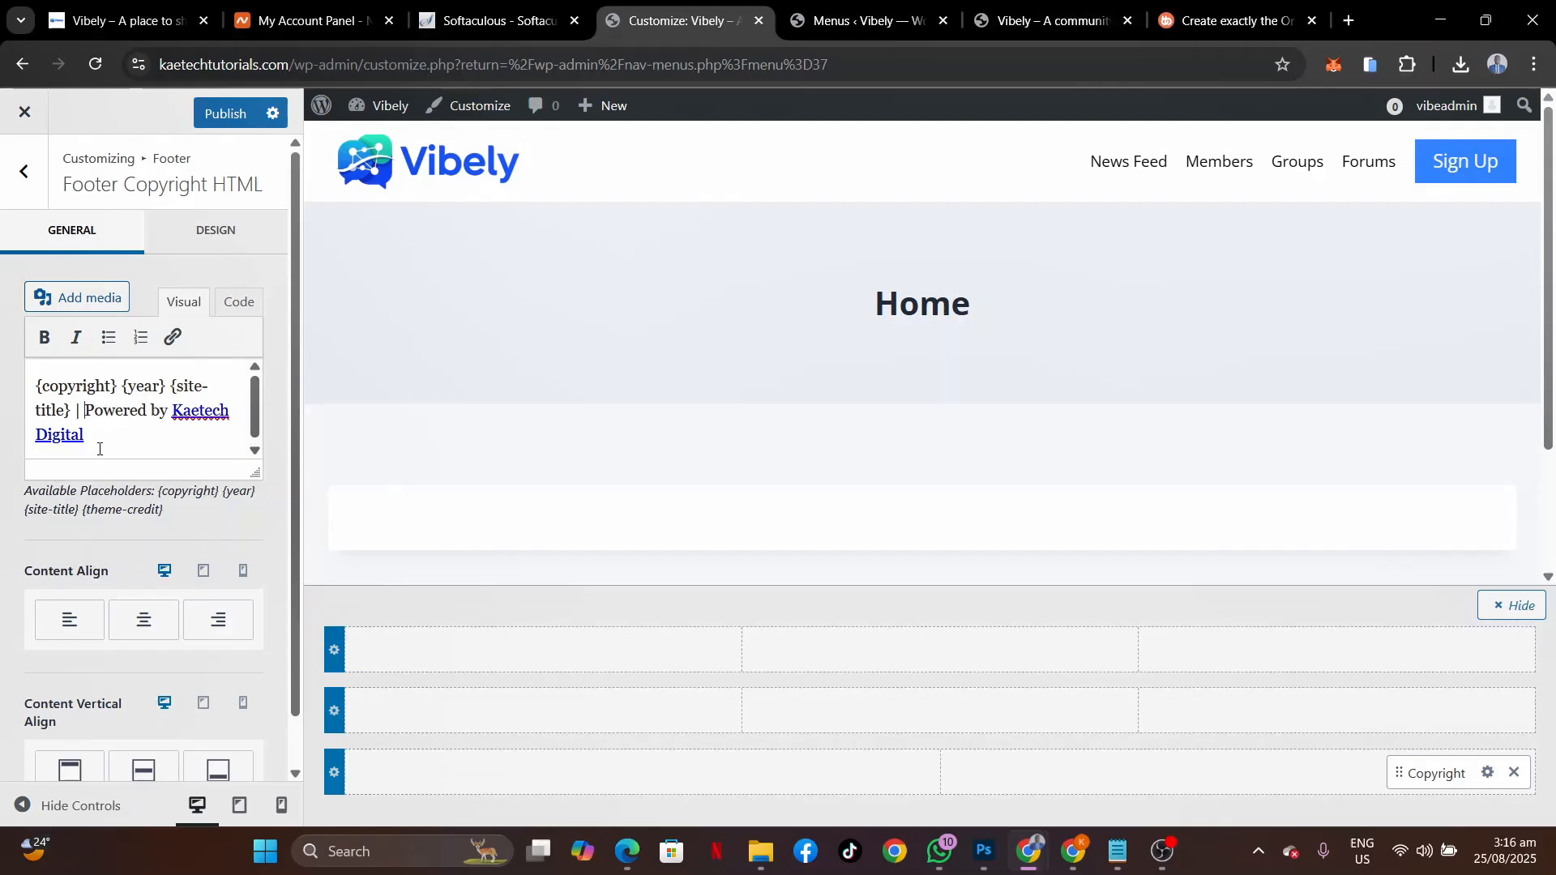
click(190, 409)
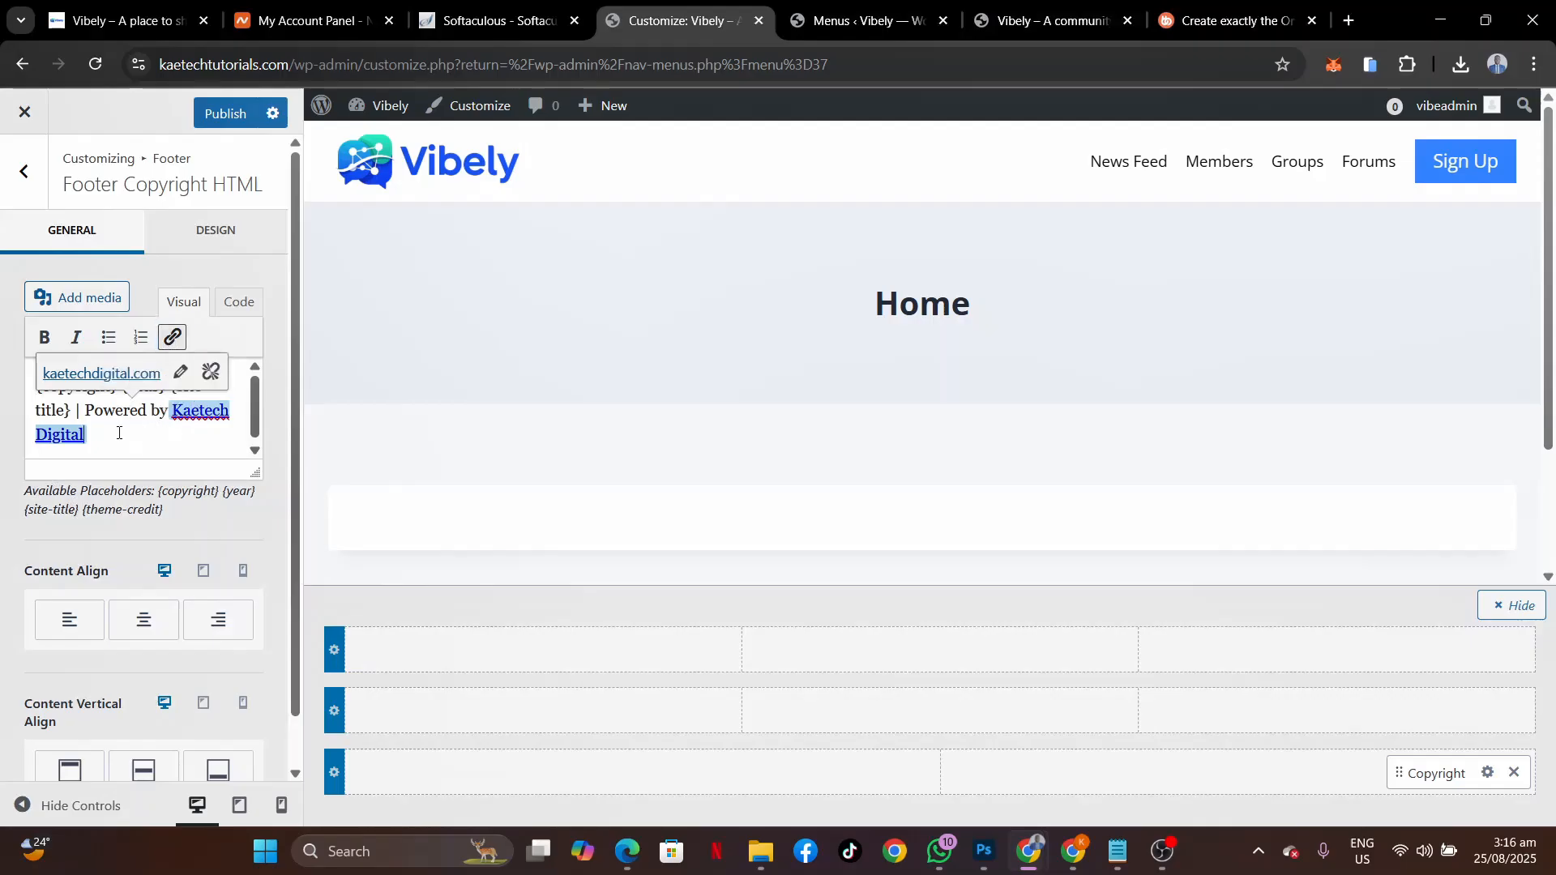
click(227, 113)
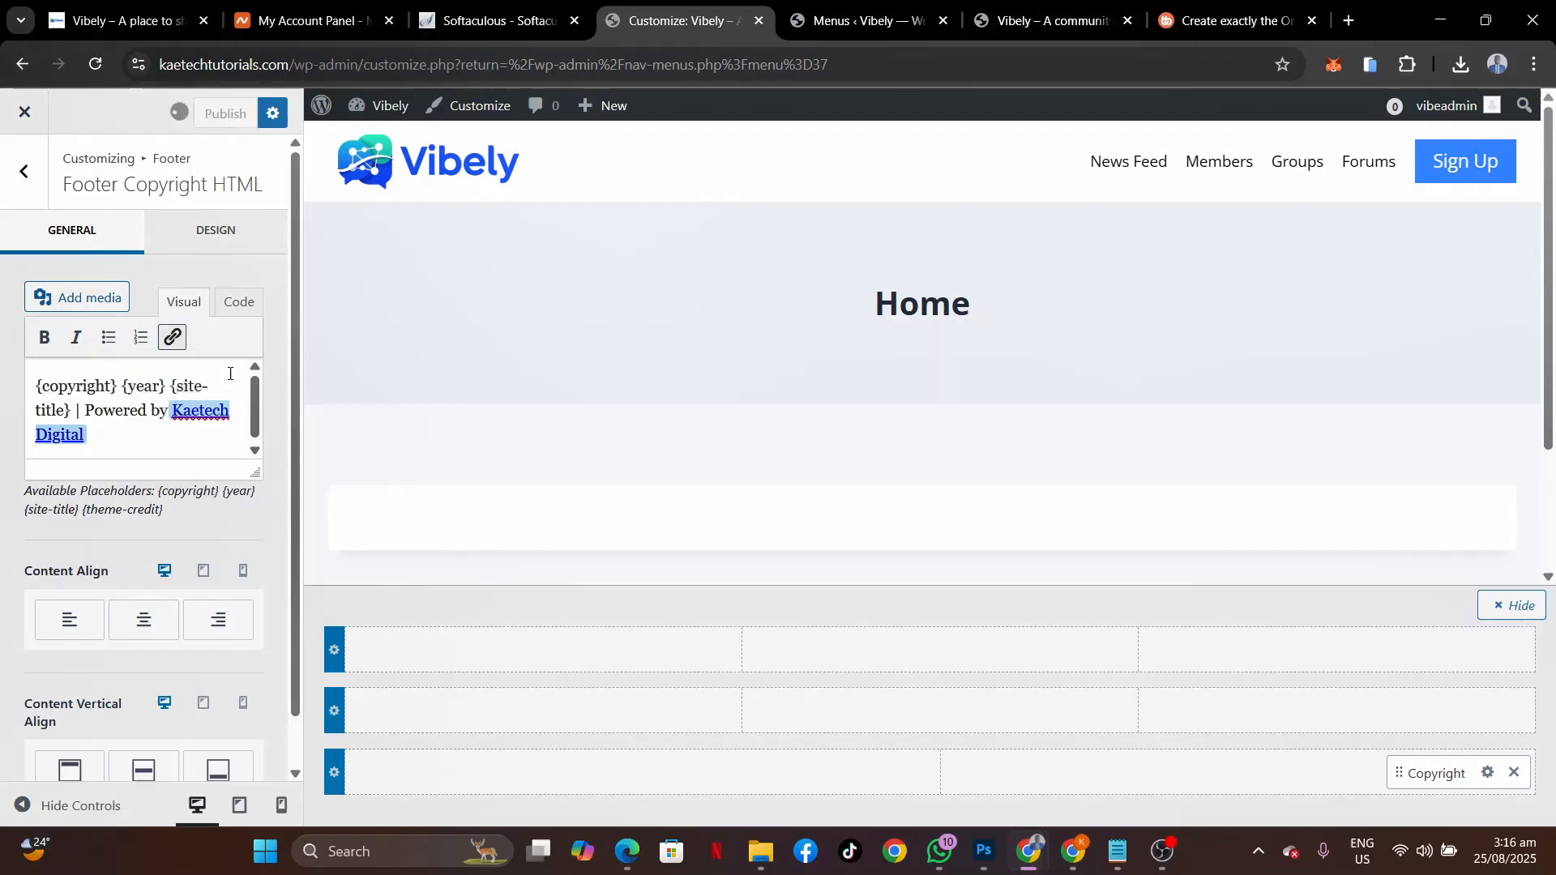
Add Footer Navigation to the bottom row's left column, aligned left and vertically middle.
click(645, 771)
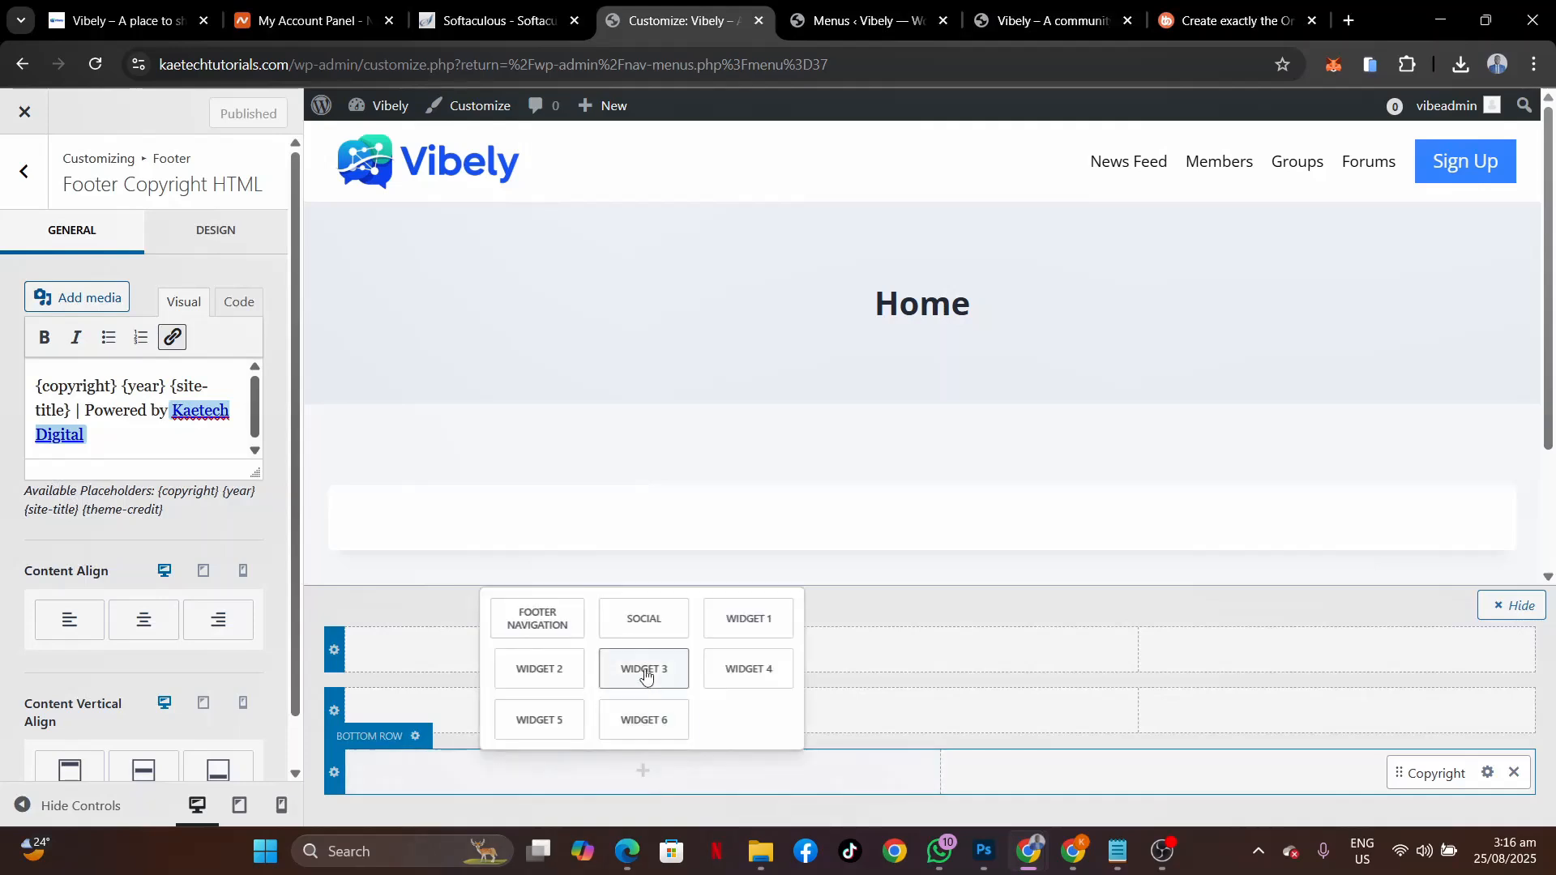
click(537, 617)
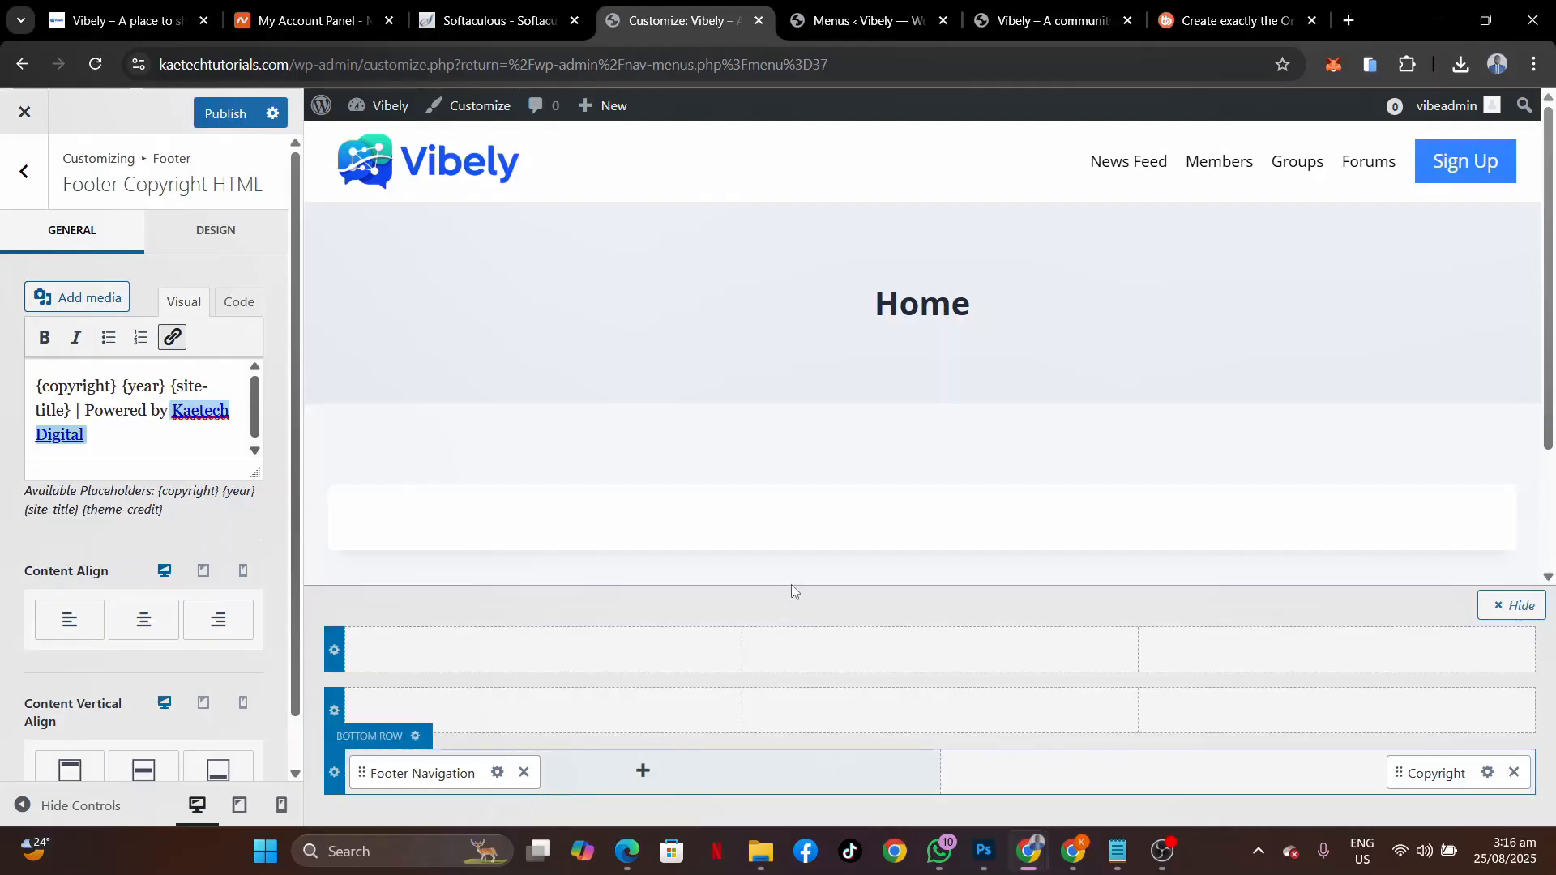
scroll(799, 445, down, 2)
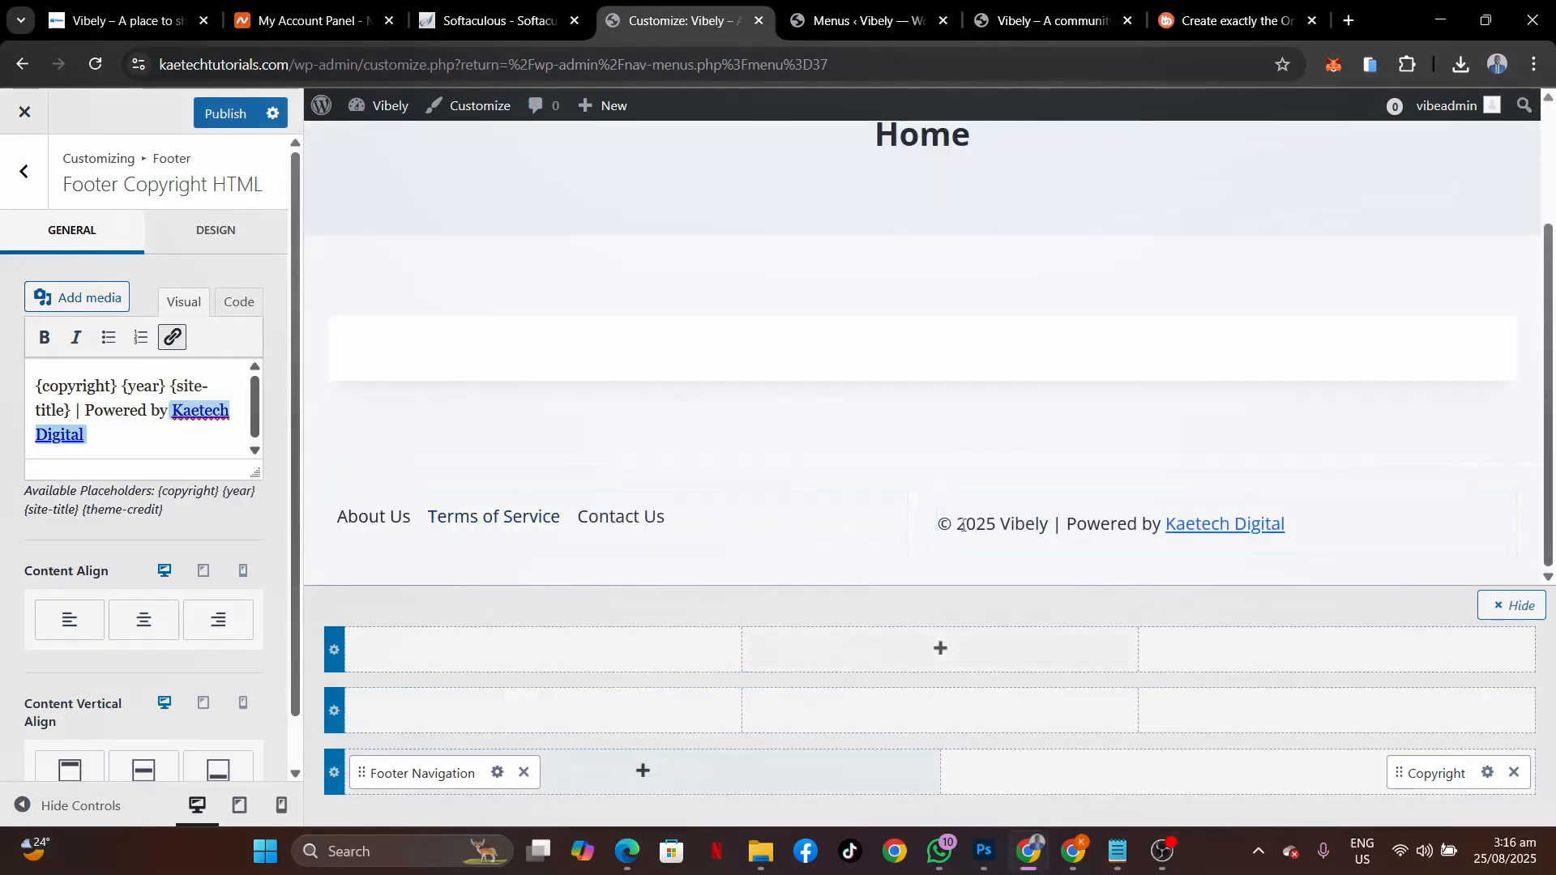
click(496, 774)
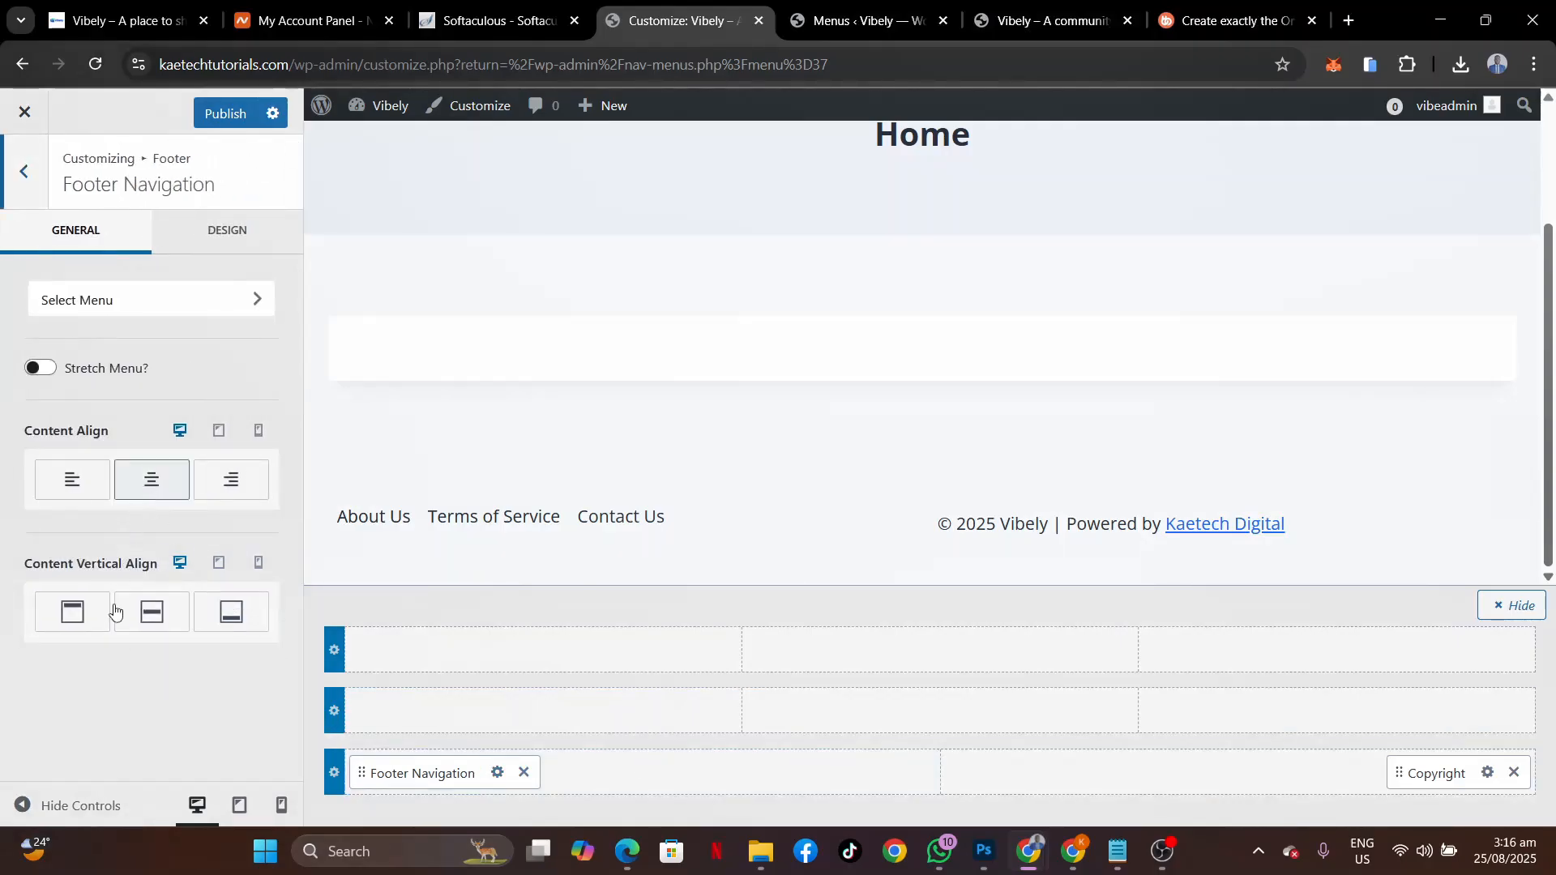
click(84, 496)
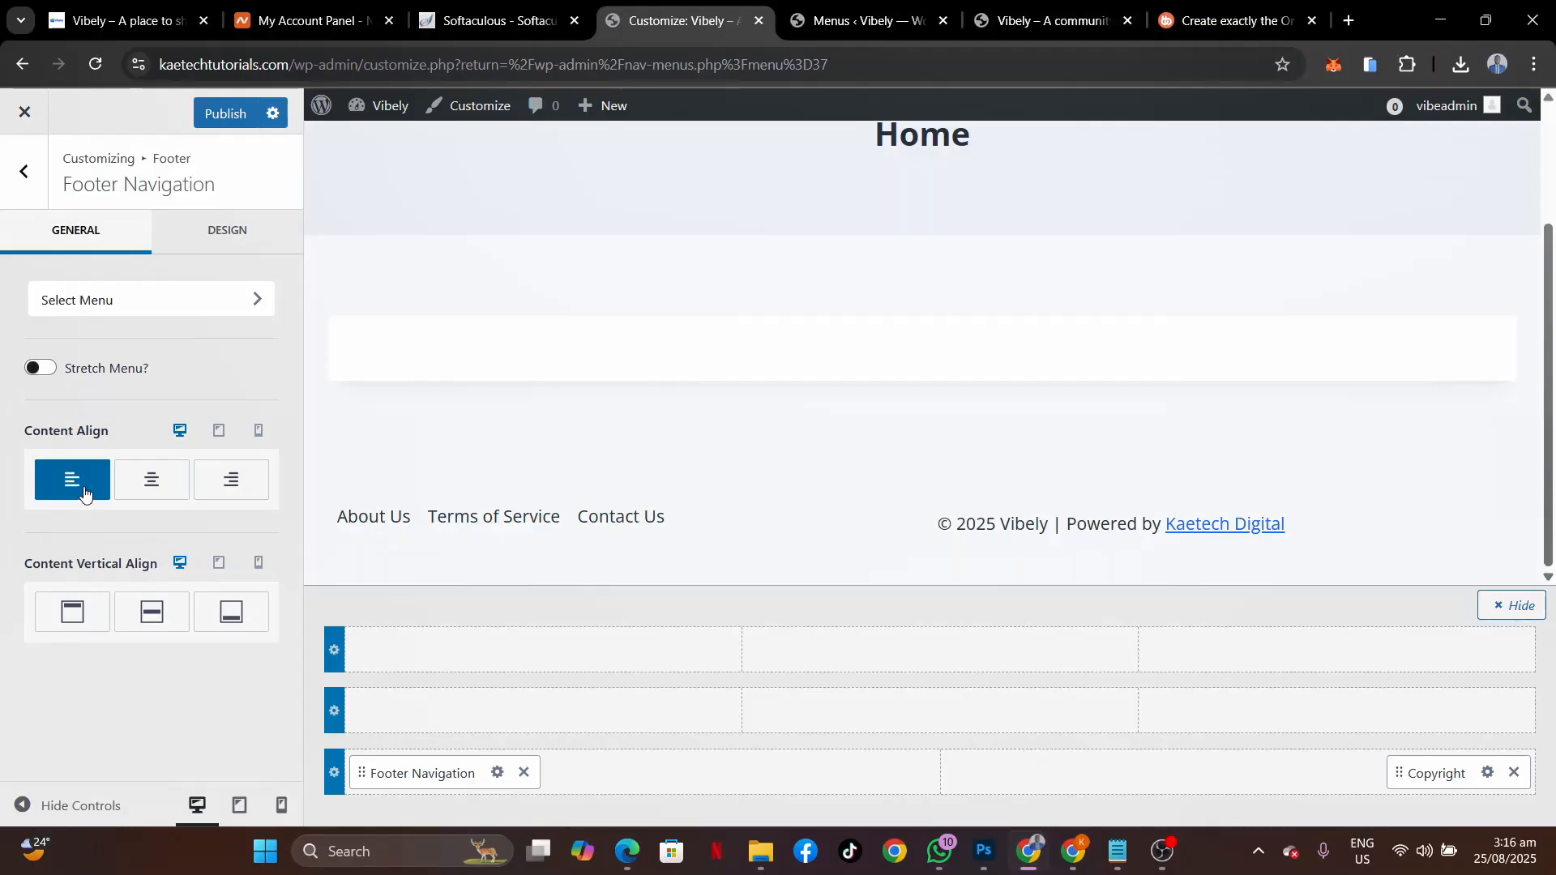
click(150, 612)
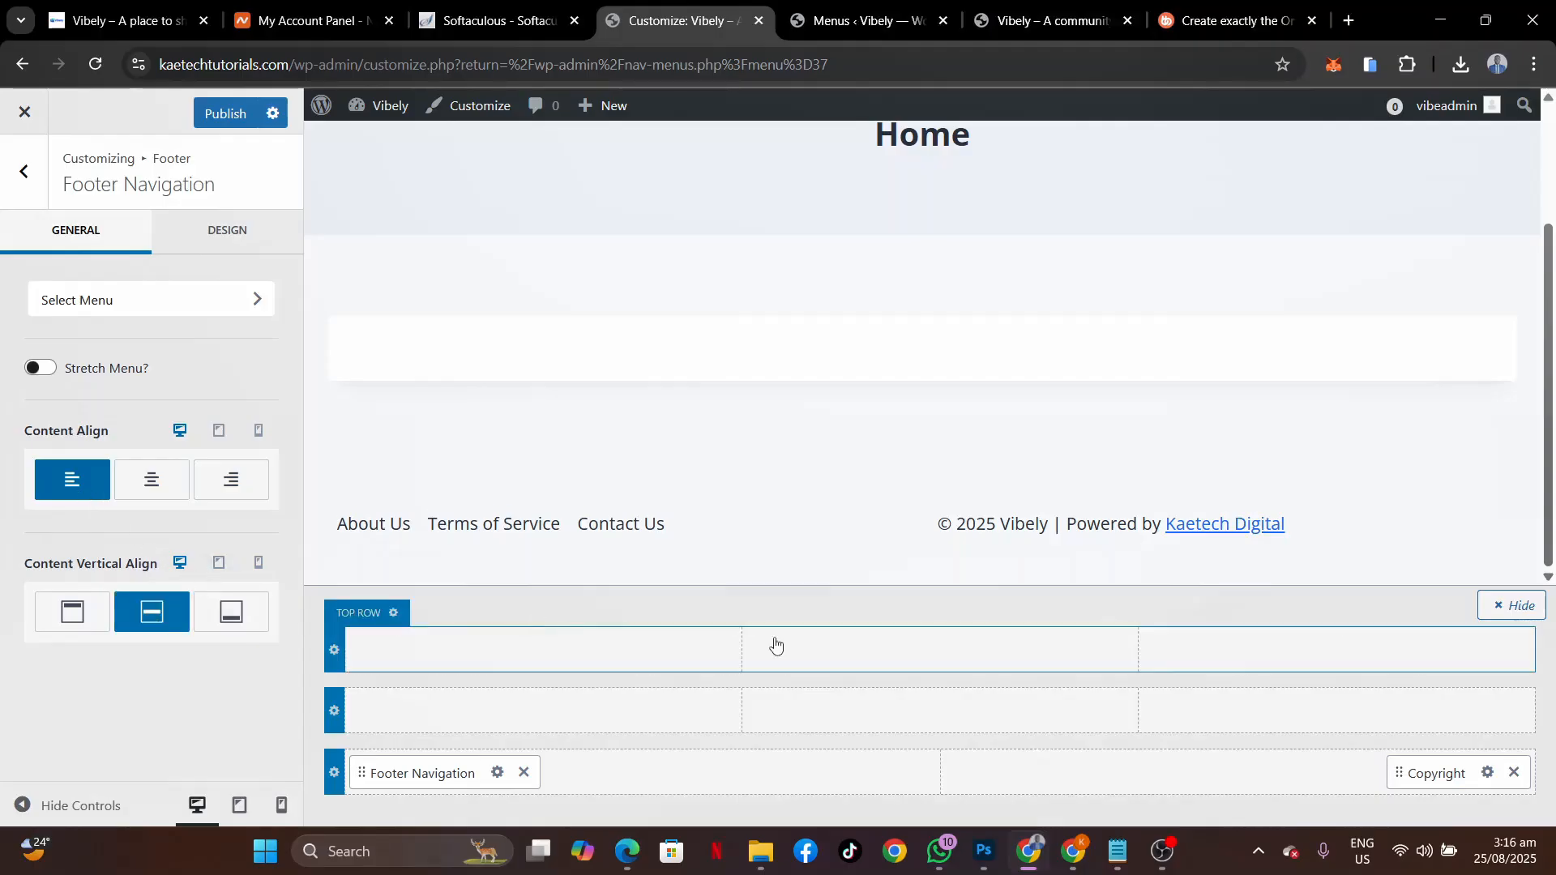
Align the Copyright element right and vertically middle.
click(1487, 773)
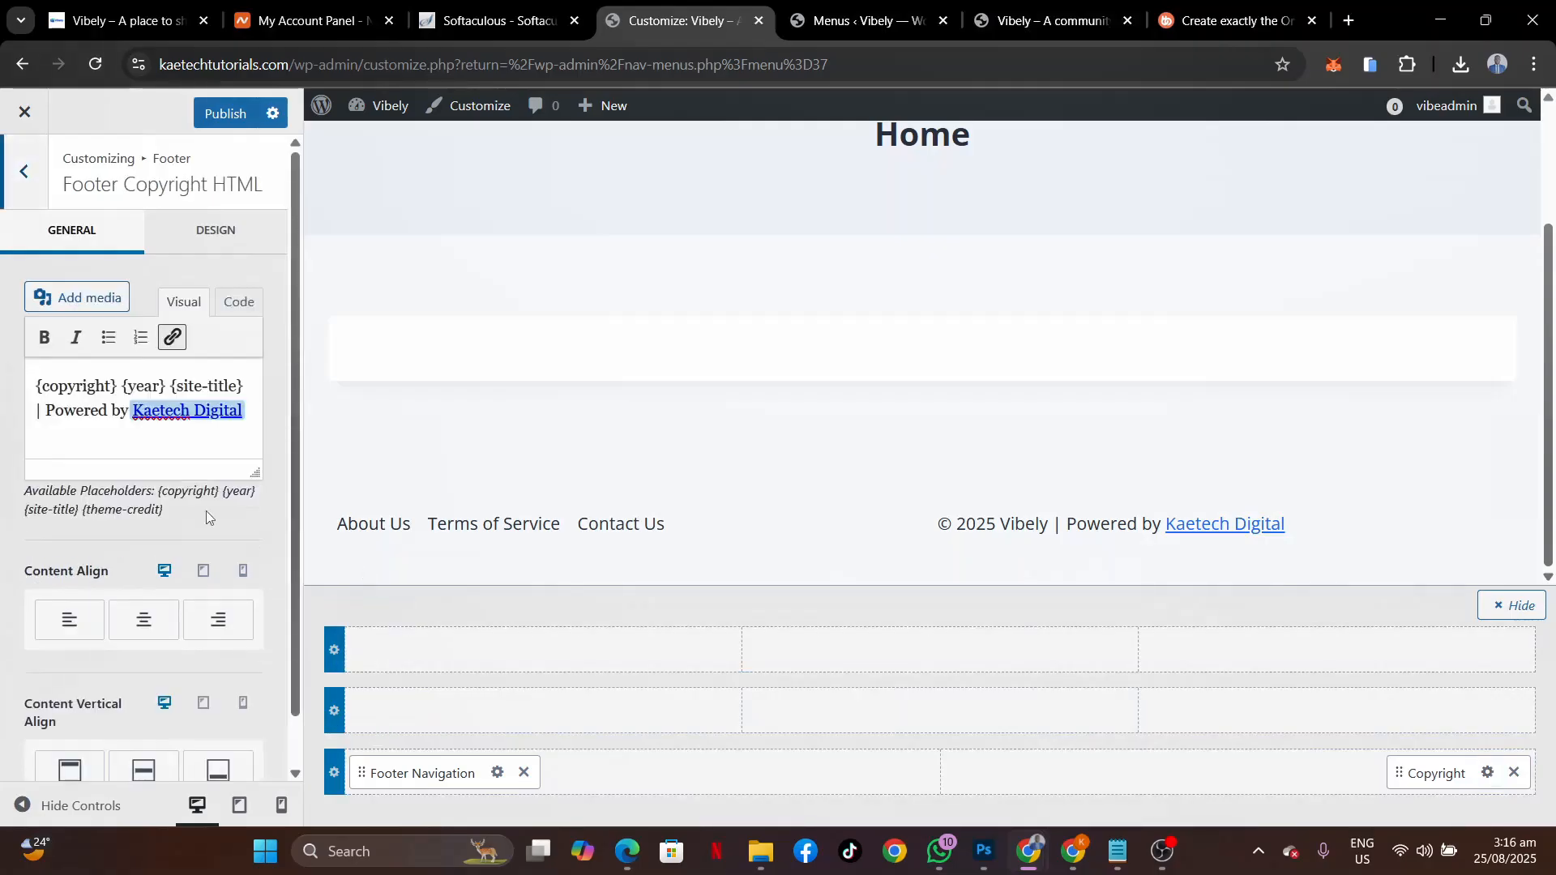
click(220, 642)
click(128, 767)
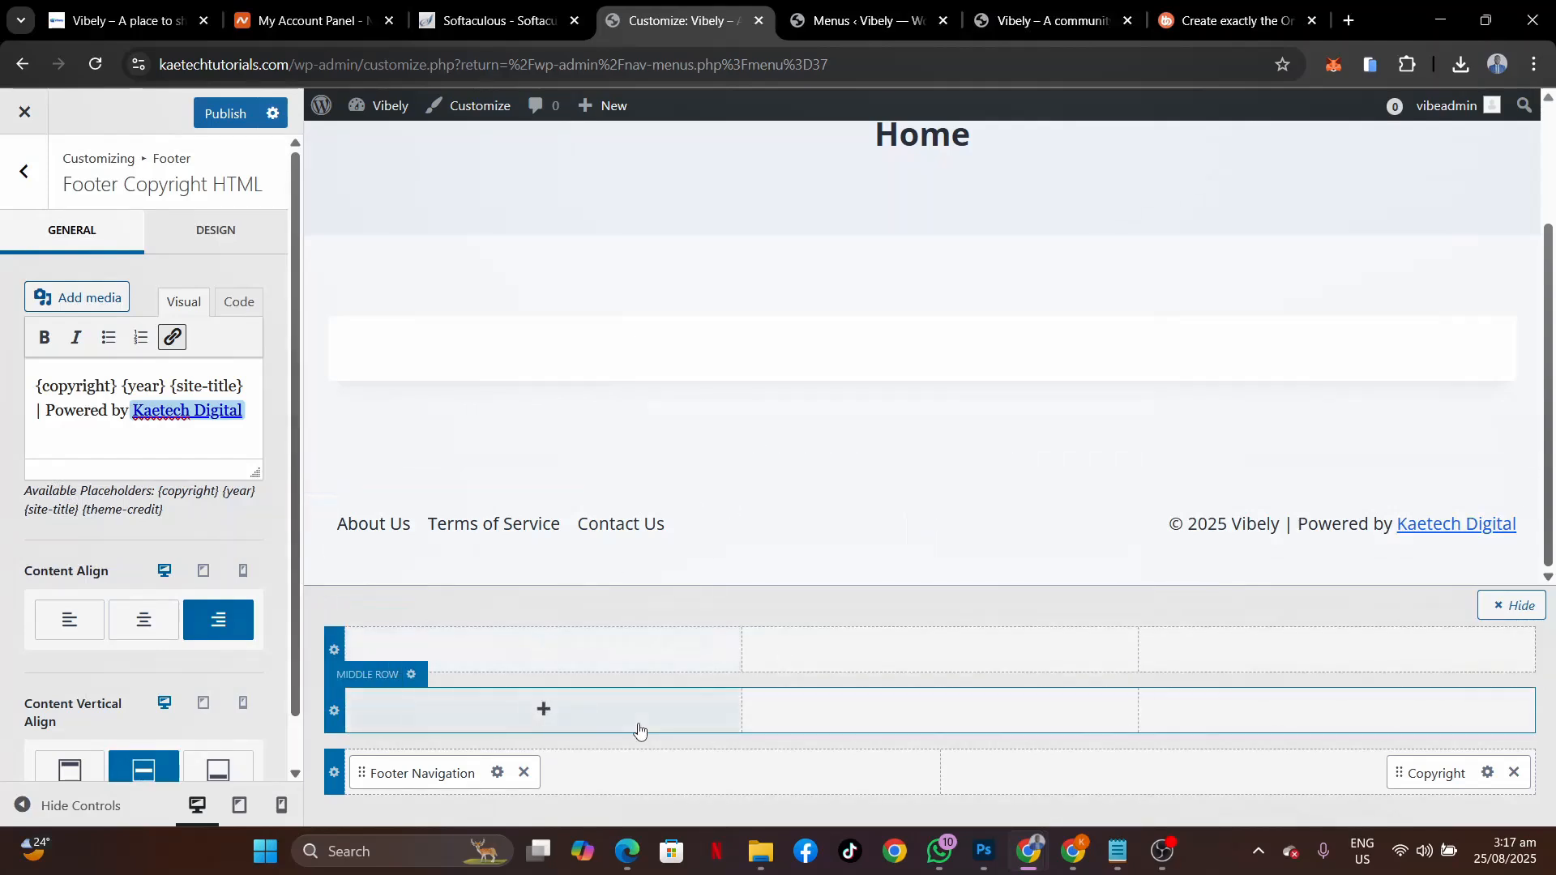
Make the footer navigation links black with a blue 2979FF hover colour.
click(494, 774)
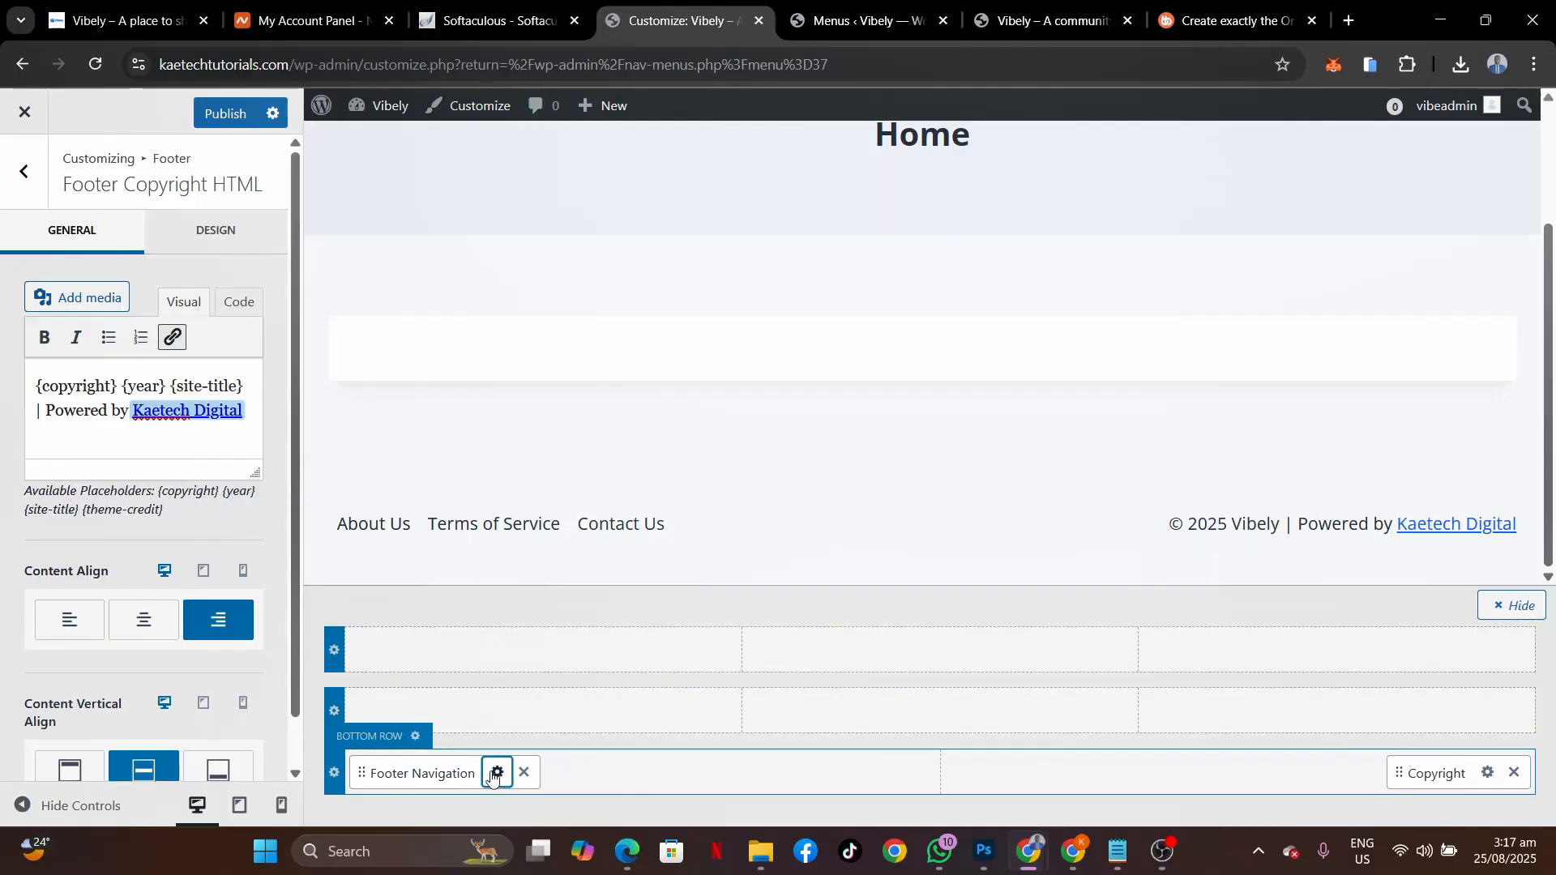
click(240, 249)
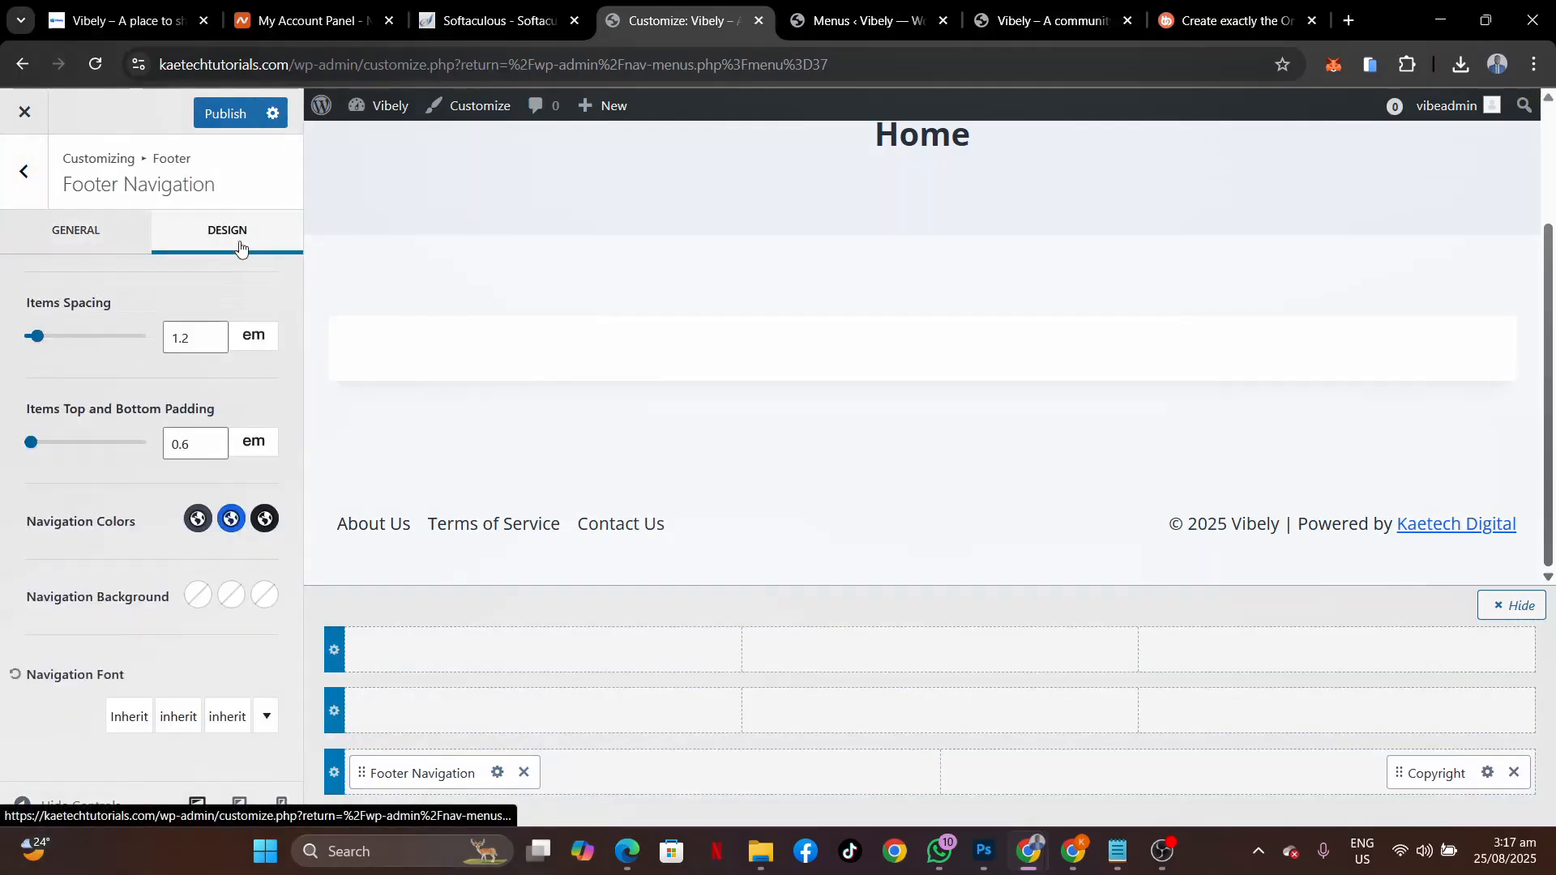
click(198, 519)
click(96, 476)
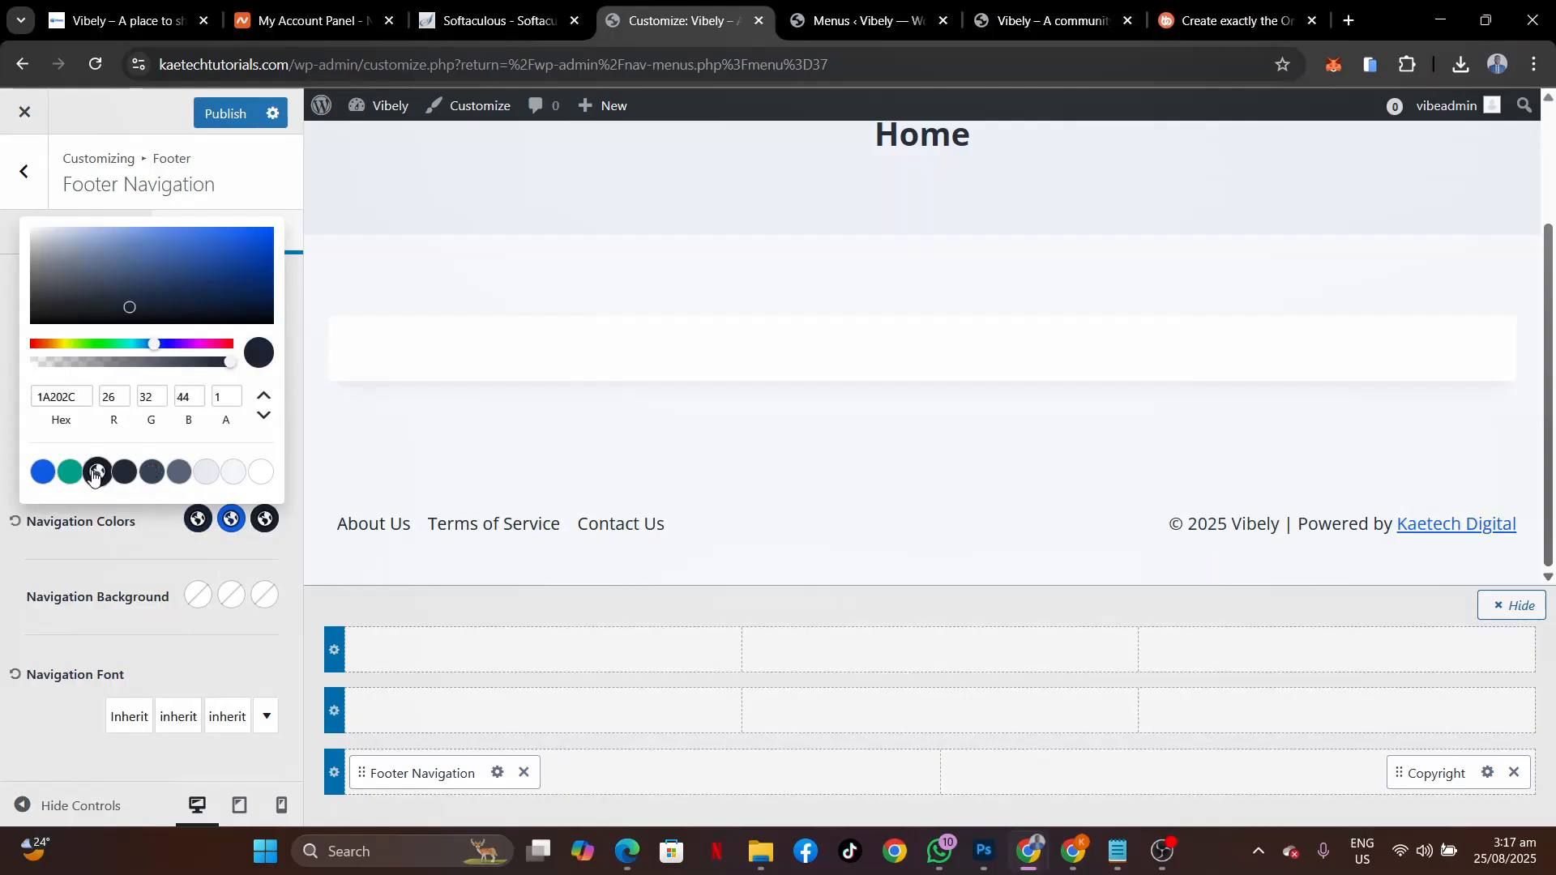
drag(41, 292, 3, 348)
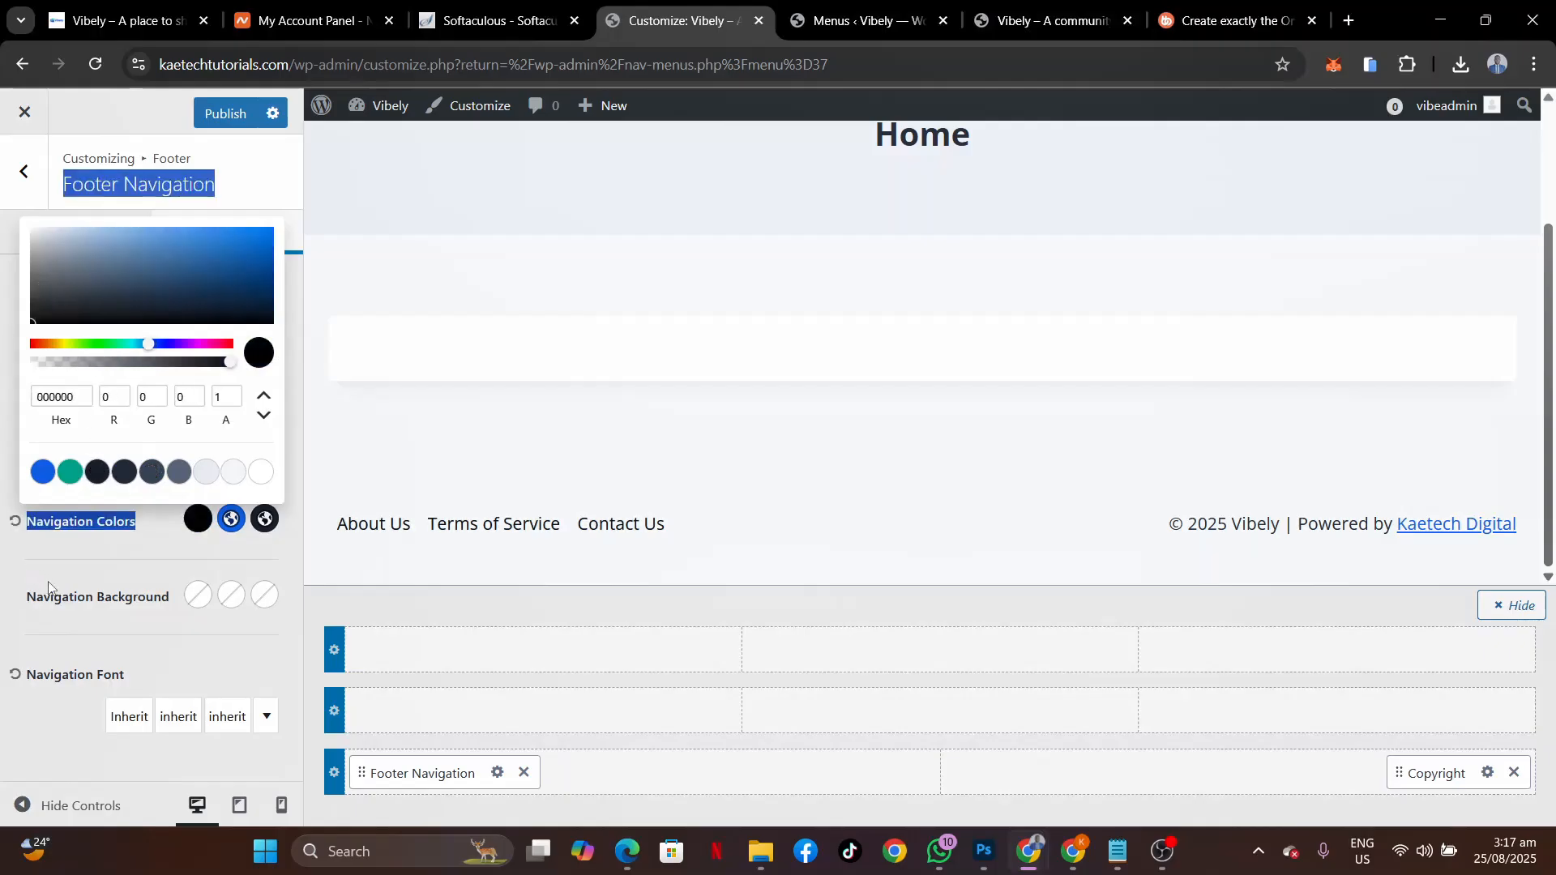
click(74, 570)
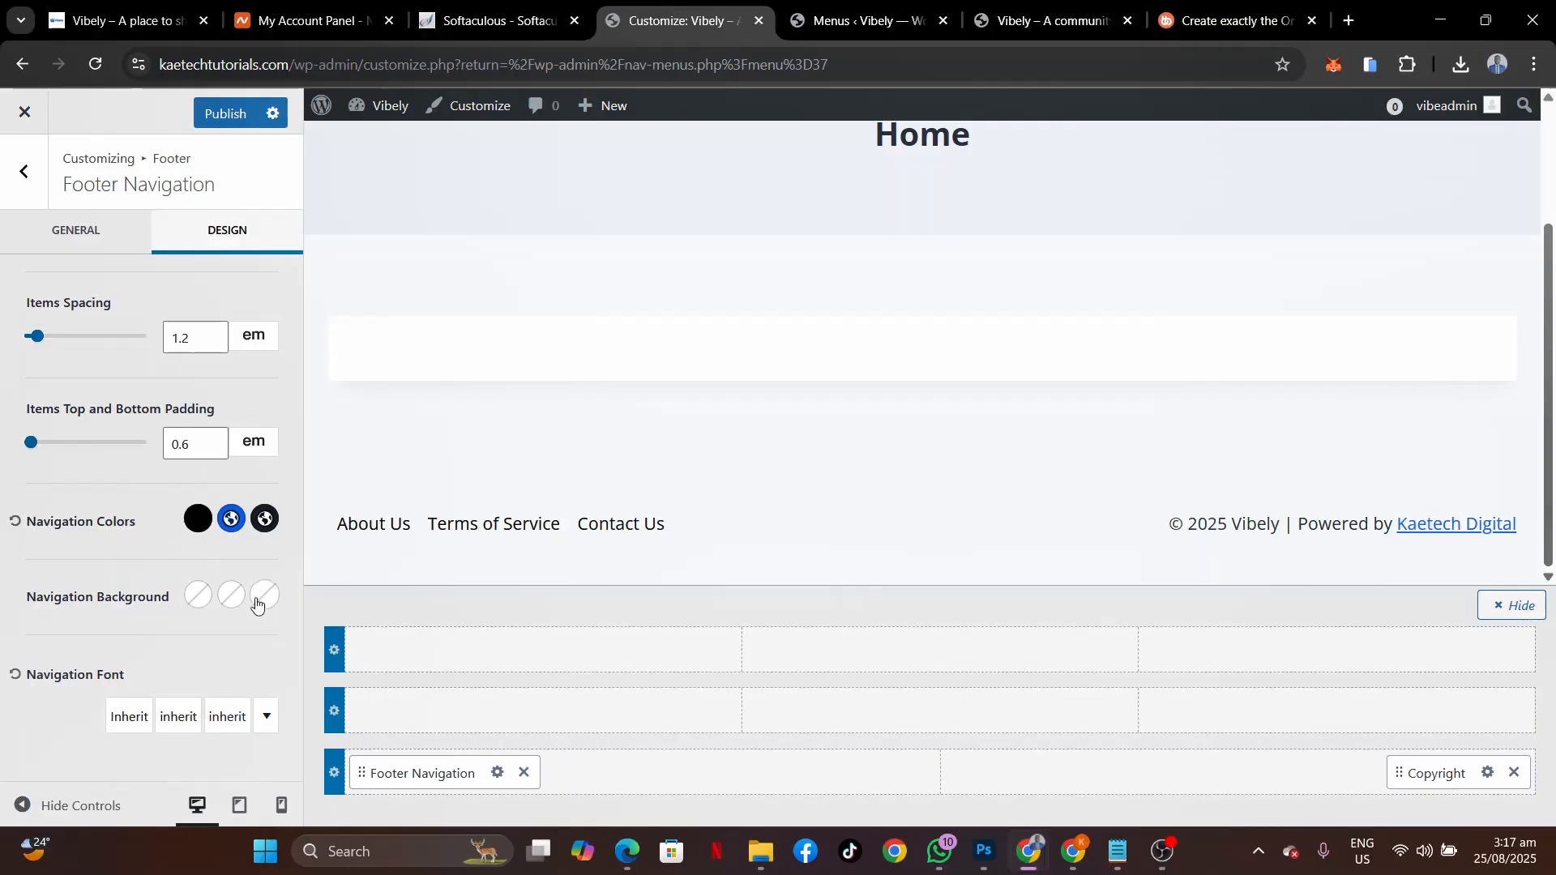
click(264, 519)
click(42, 473)
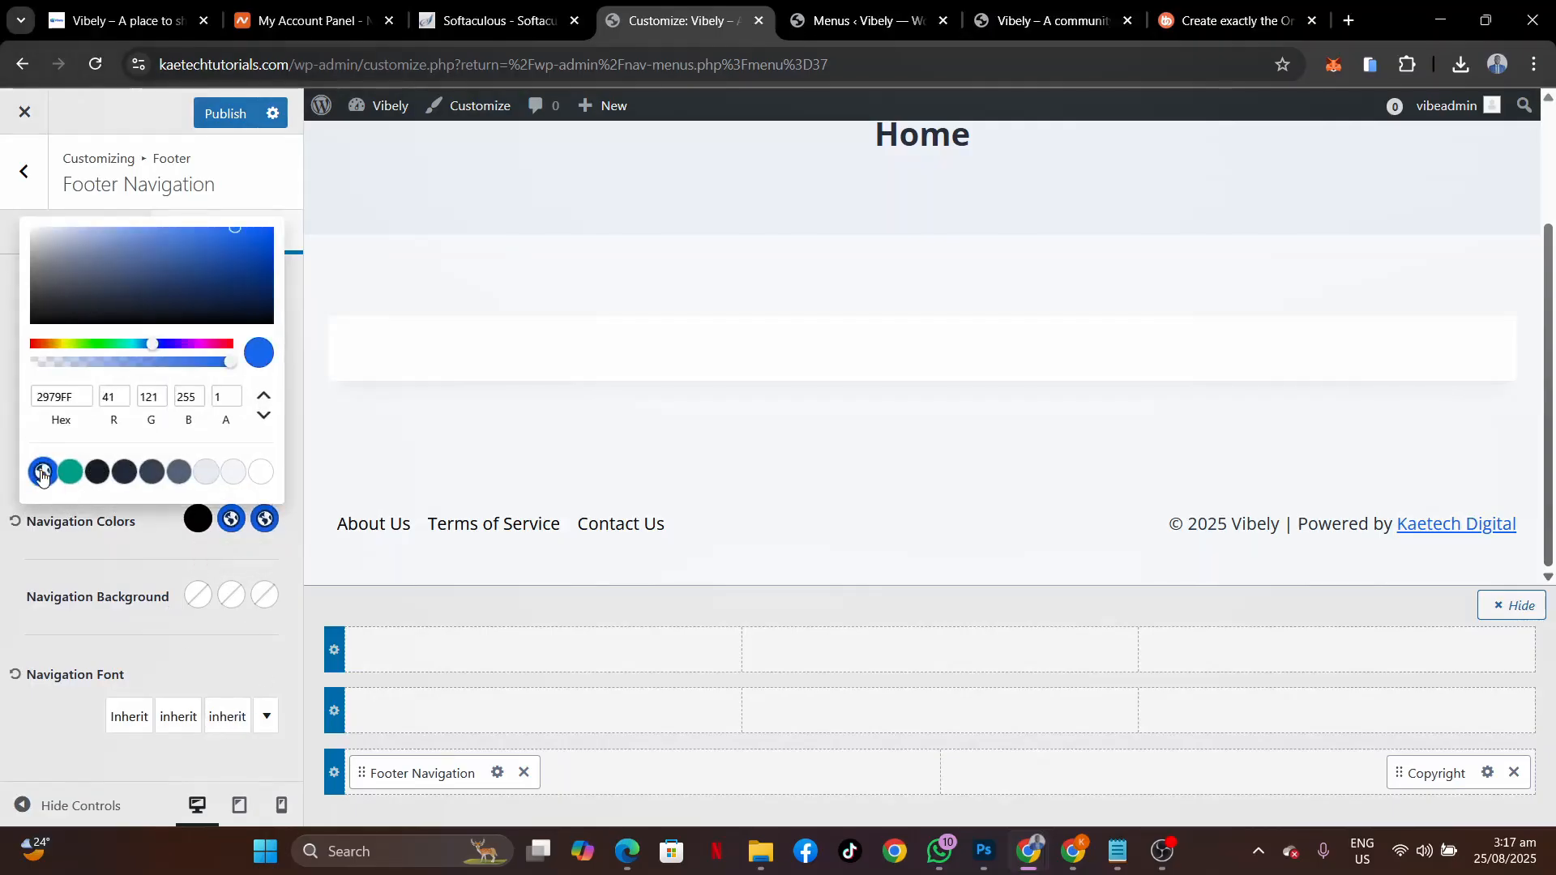
click(178, 565)
Lower the footer navigation font size from 17 to 14 px.
click(221, 720)
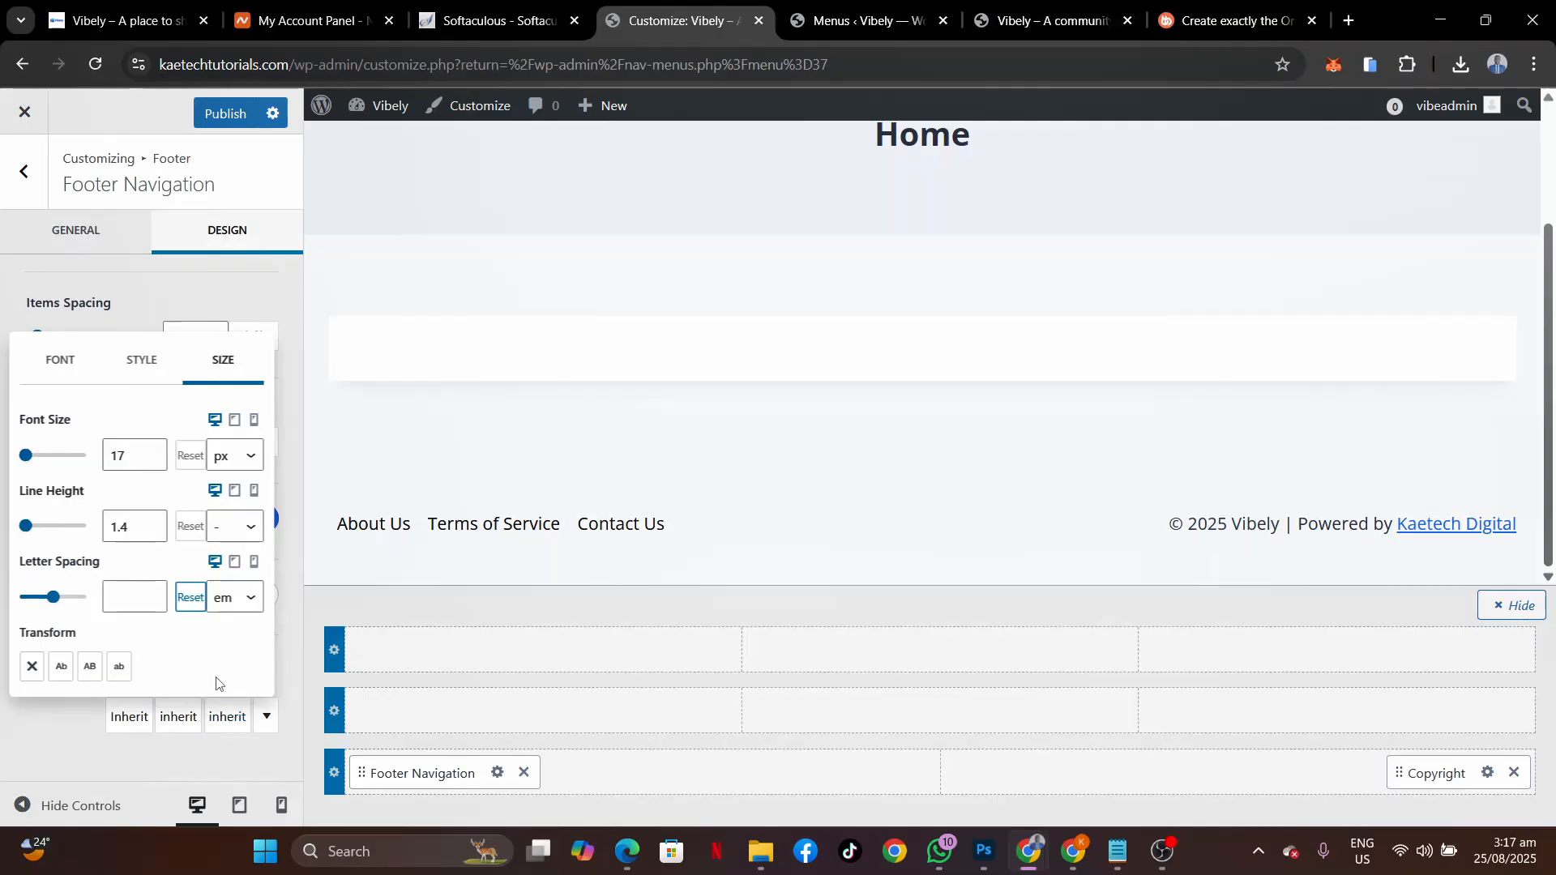
click(149, 467)
click(151, 462)
click(151, 462)
click(152, 462)
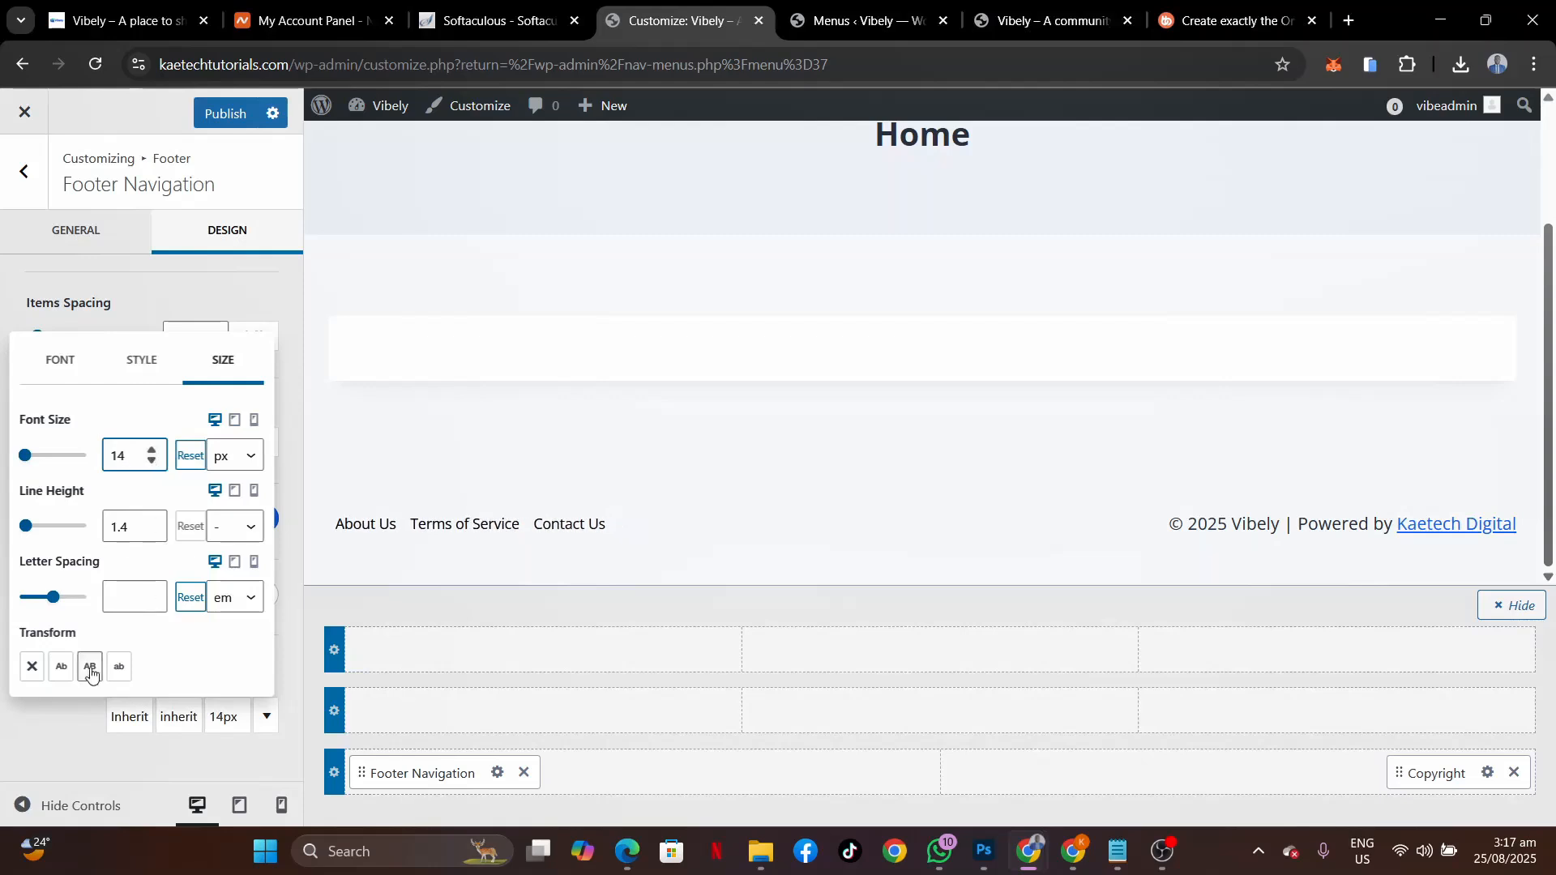
click(74, 742)
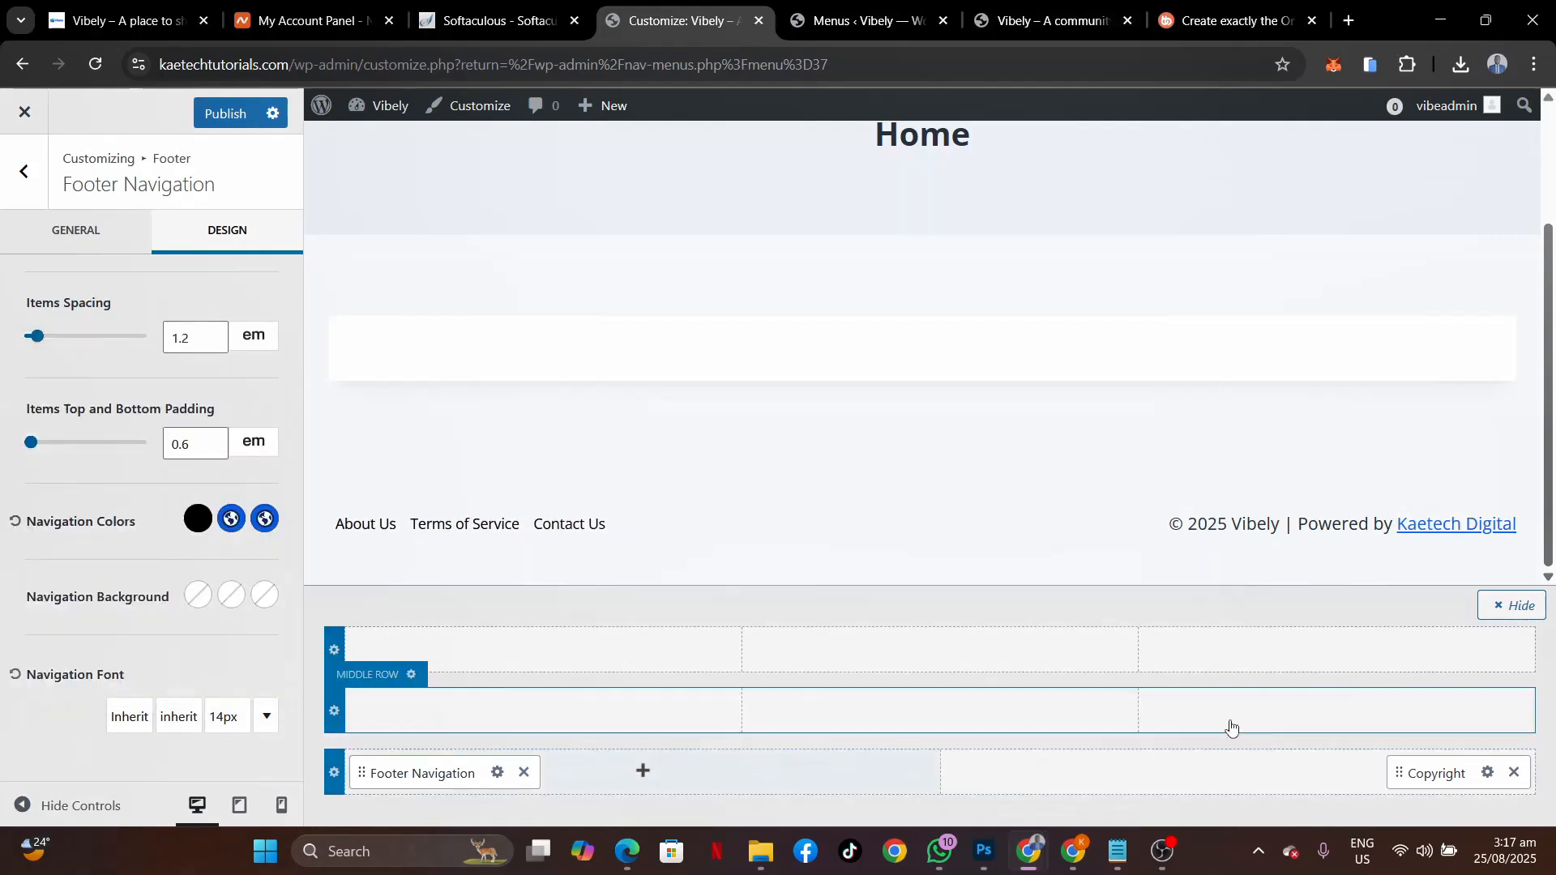
Set the copyright text to 14 px and black.
click(1488, 773)
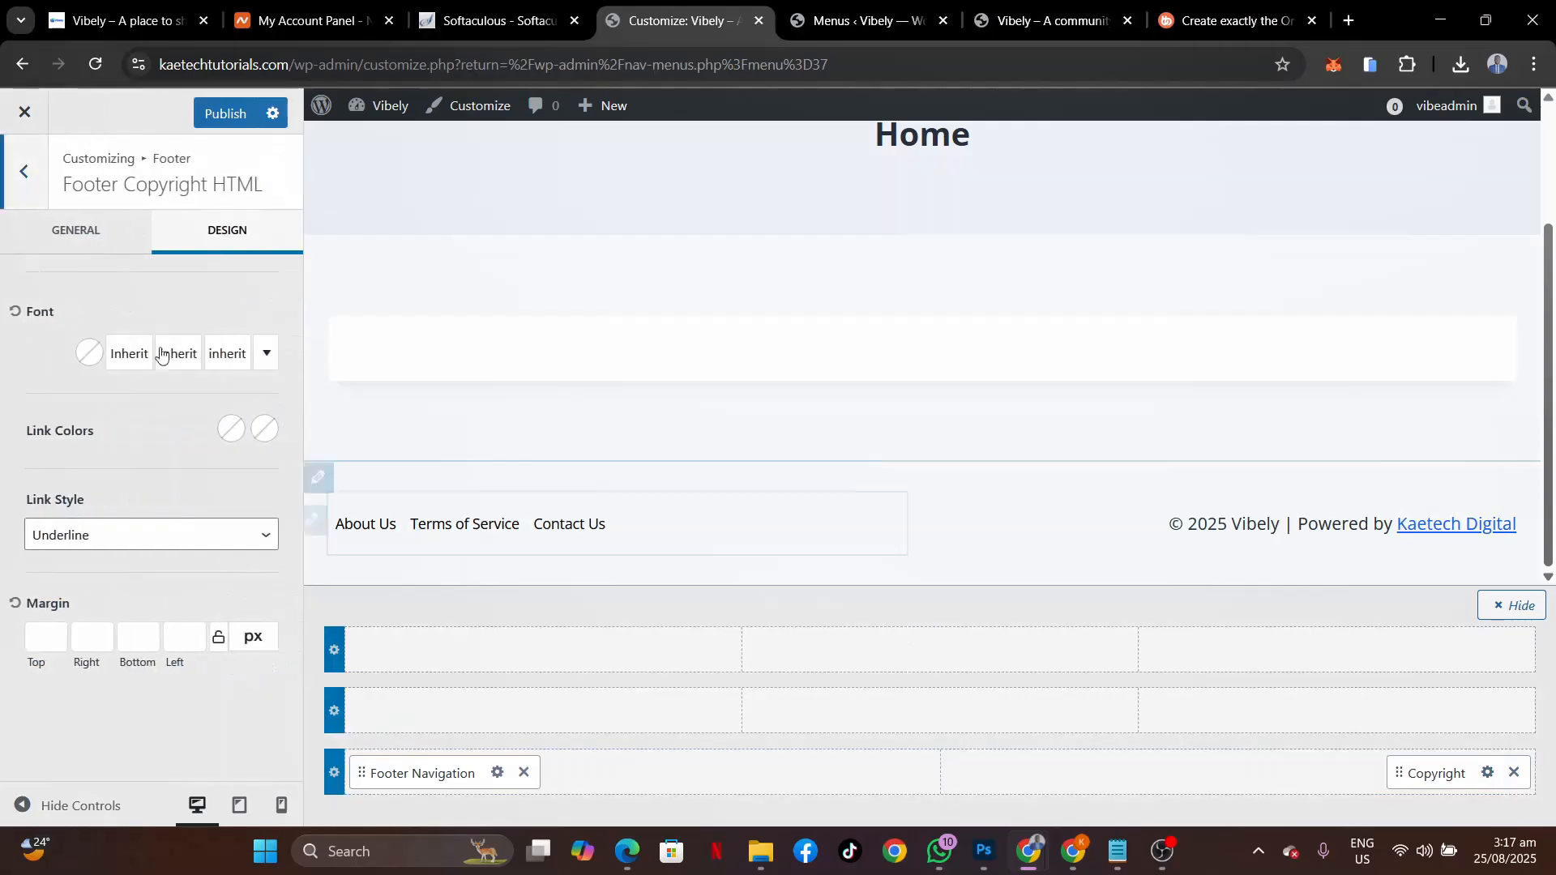
click(230, 357)
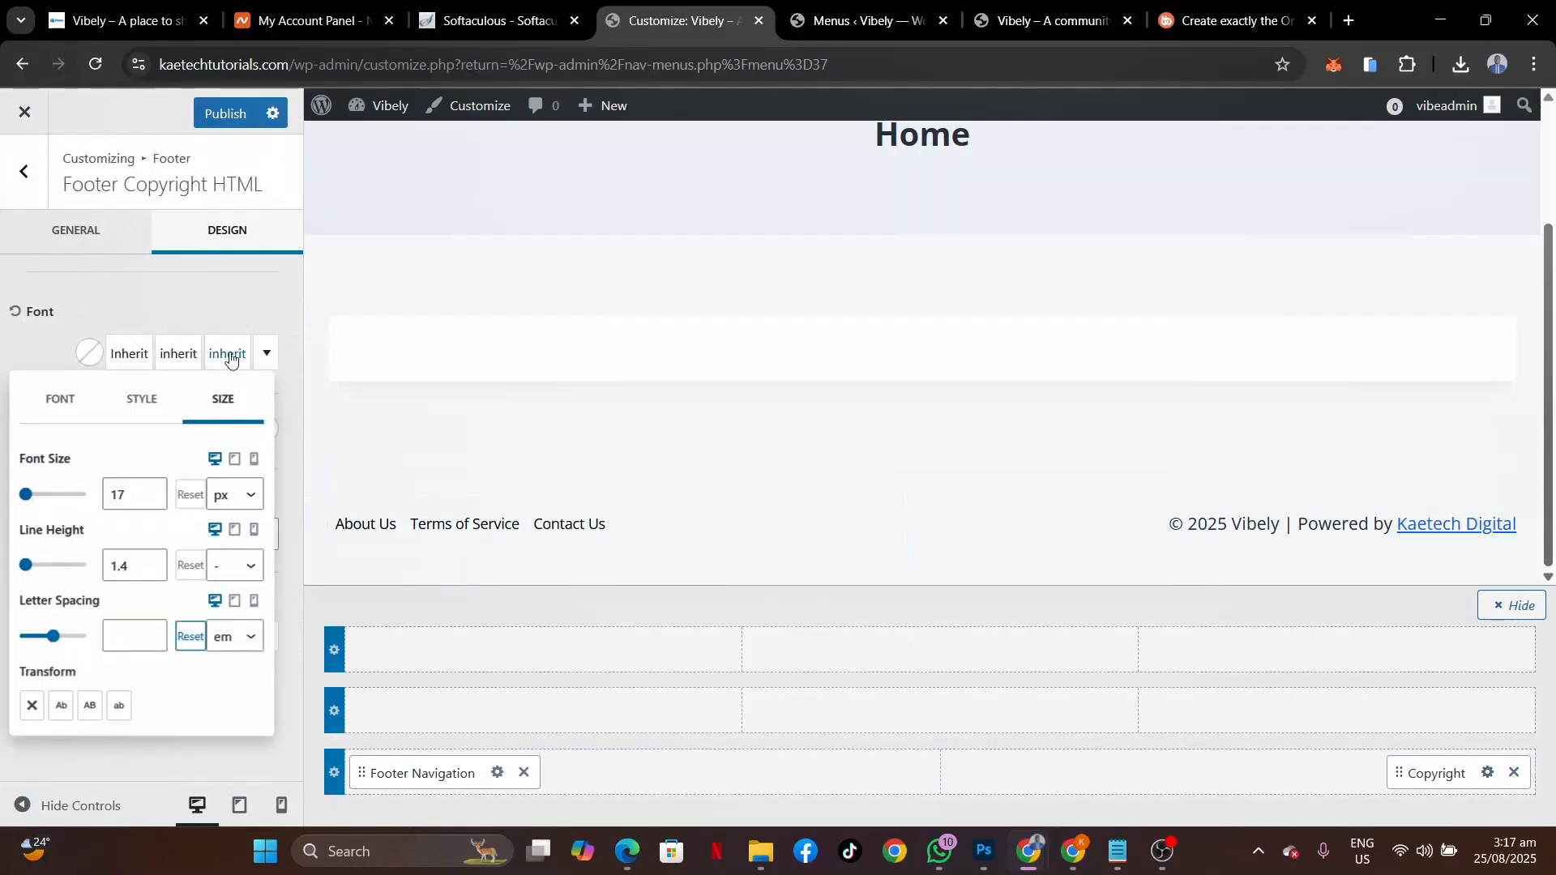
click(151, 499)
click(150, 500)
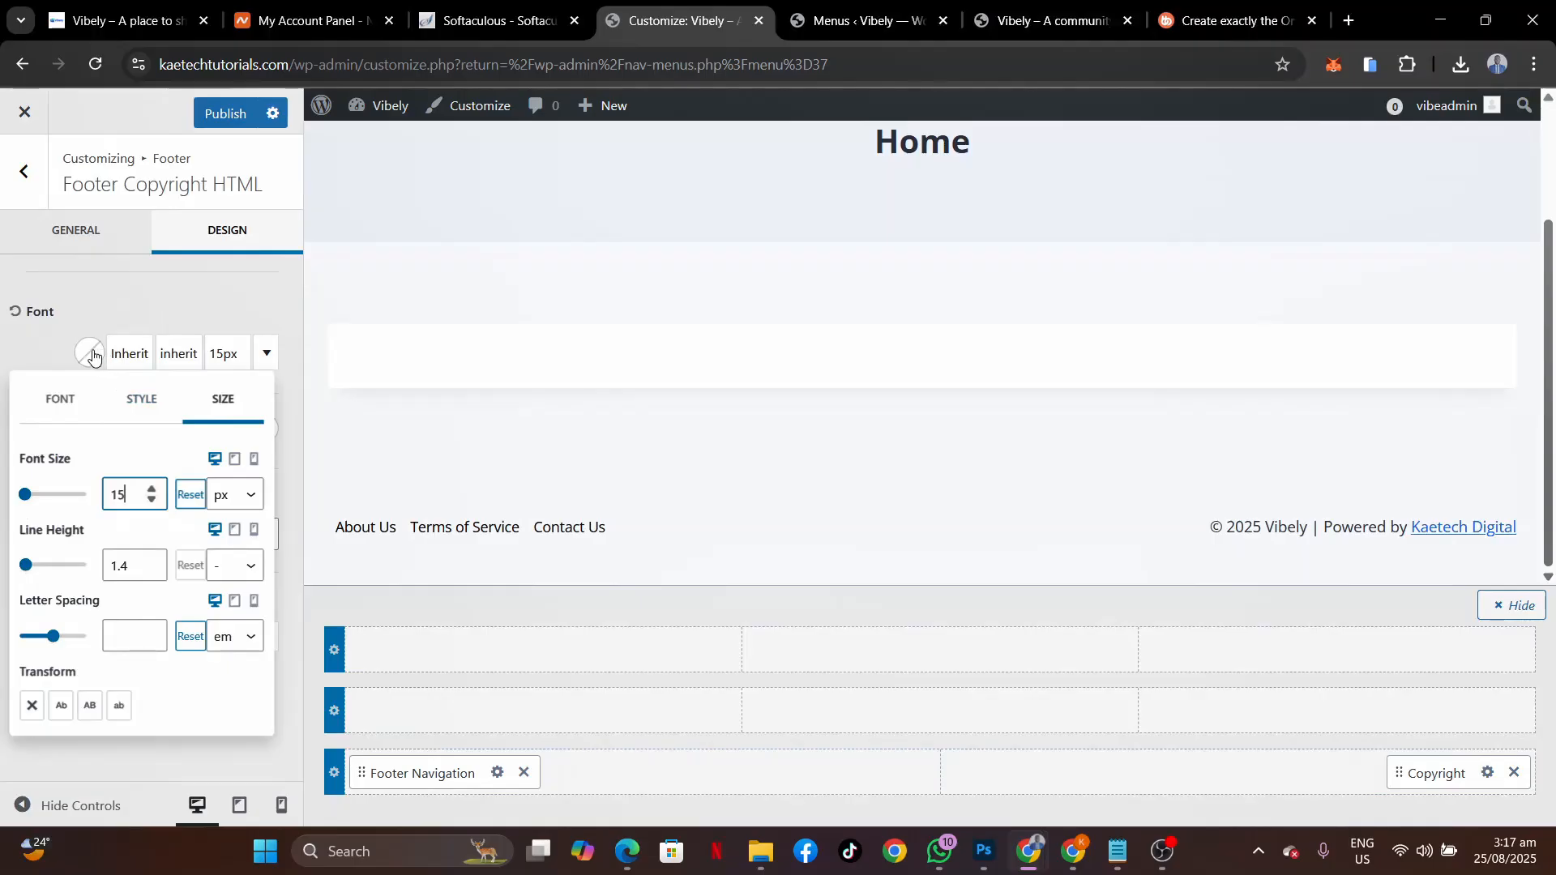
click(152, 500)
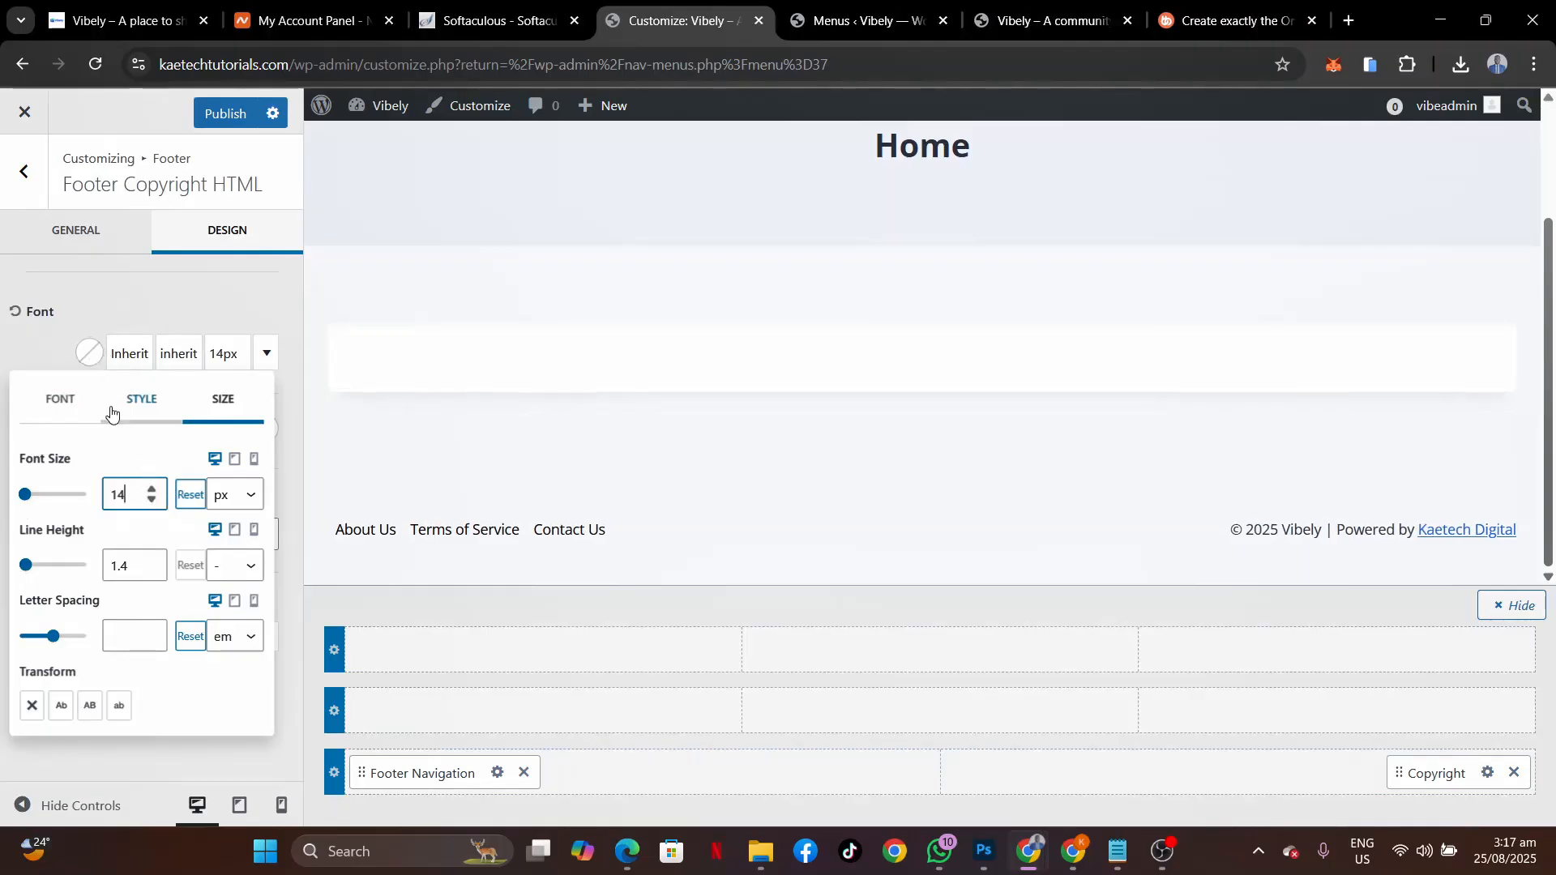
click(91, 351)
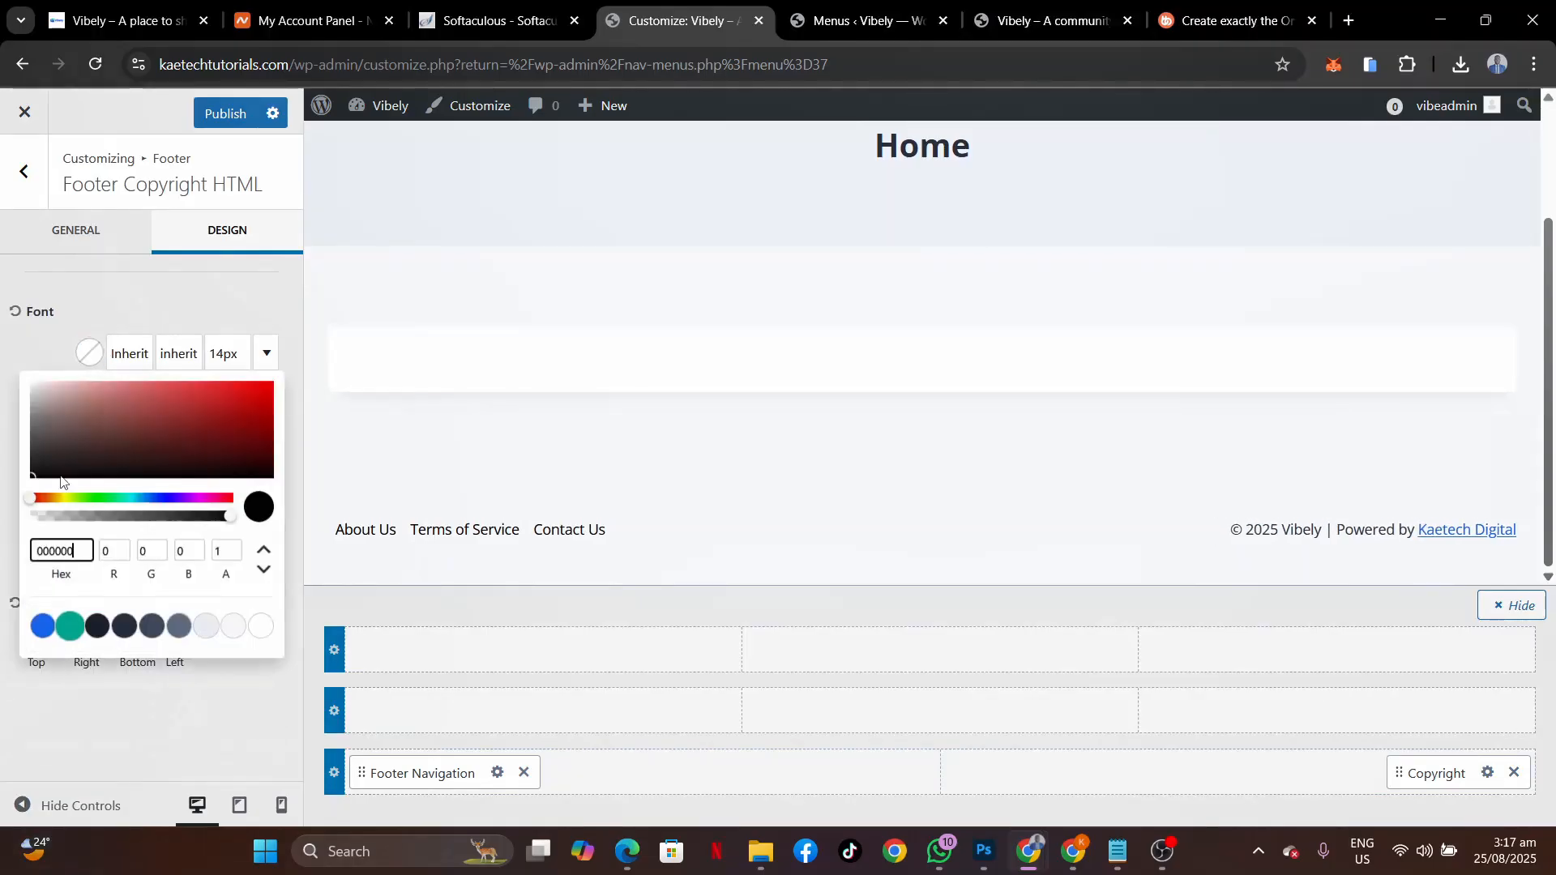
drag(34, 482, 4, 511)
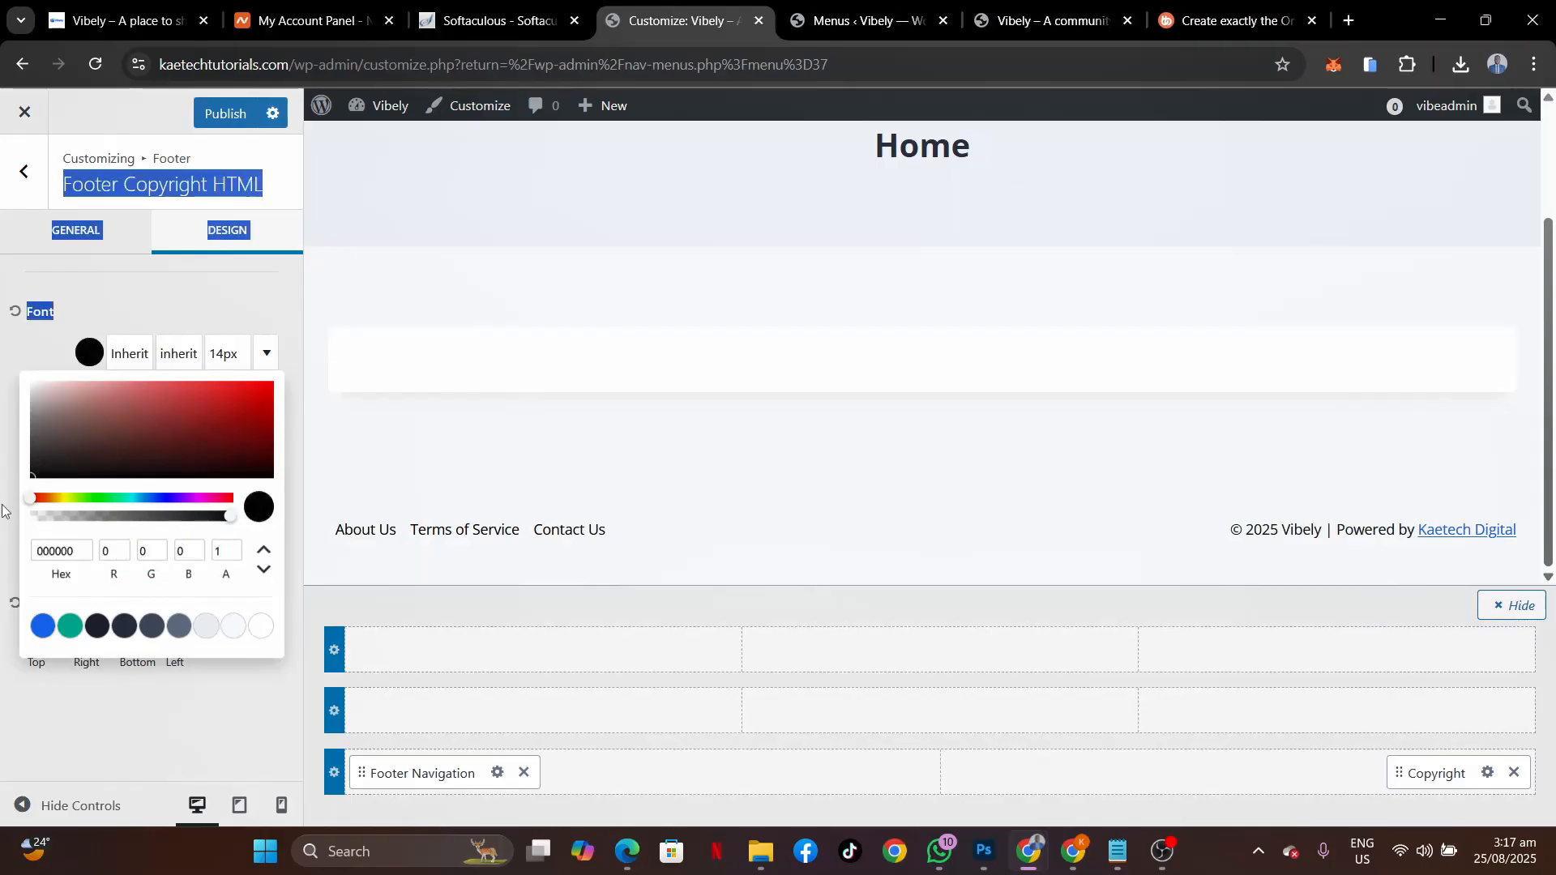
click(52, 342)
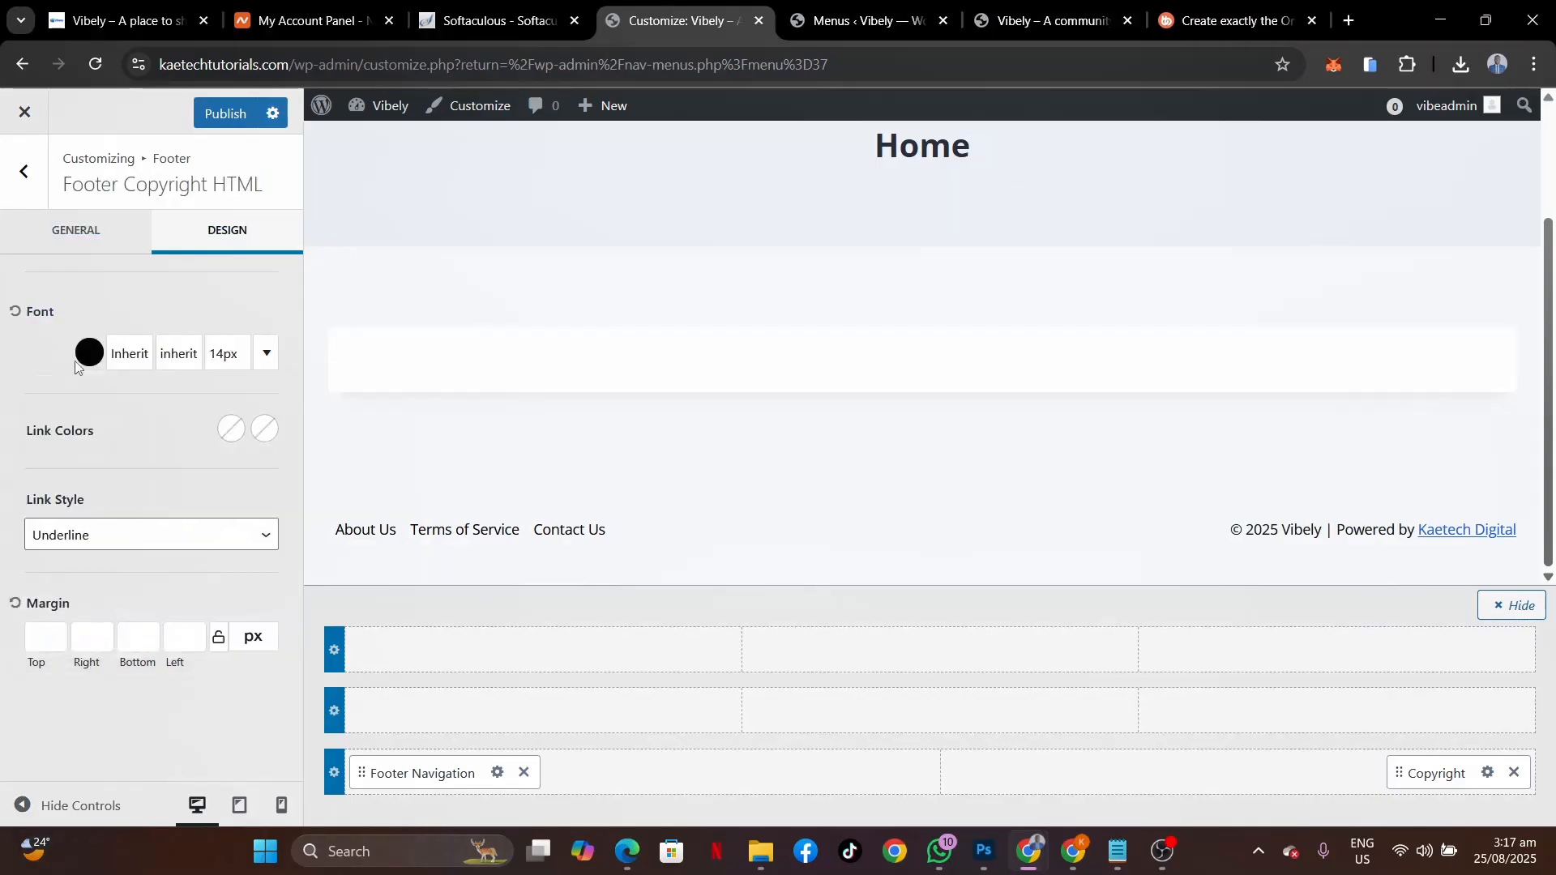
Make the copyright link black with blue hover and no underline.
click(231, 428)
drag(35, 543, 1, 598)
click(144, 420)
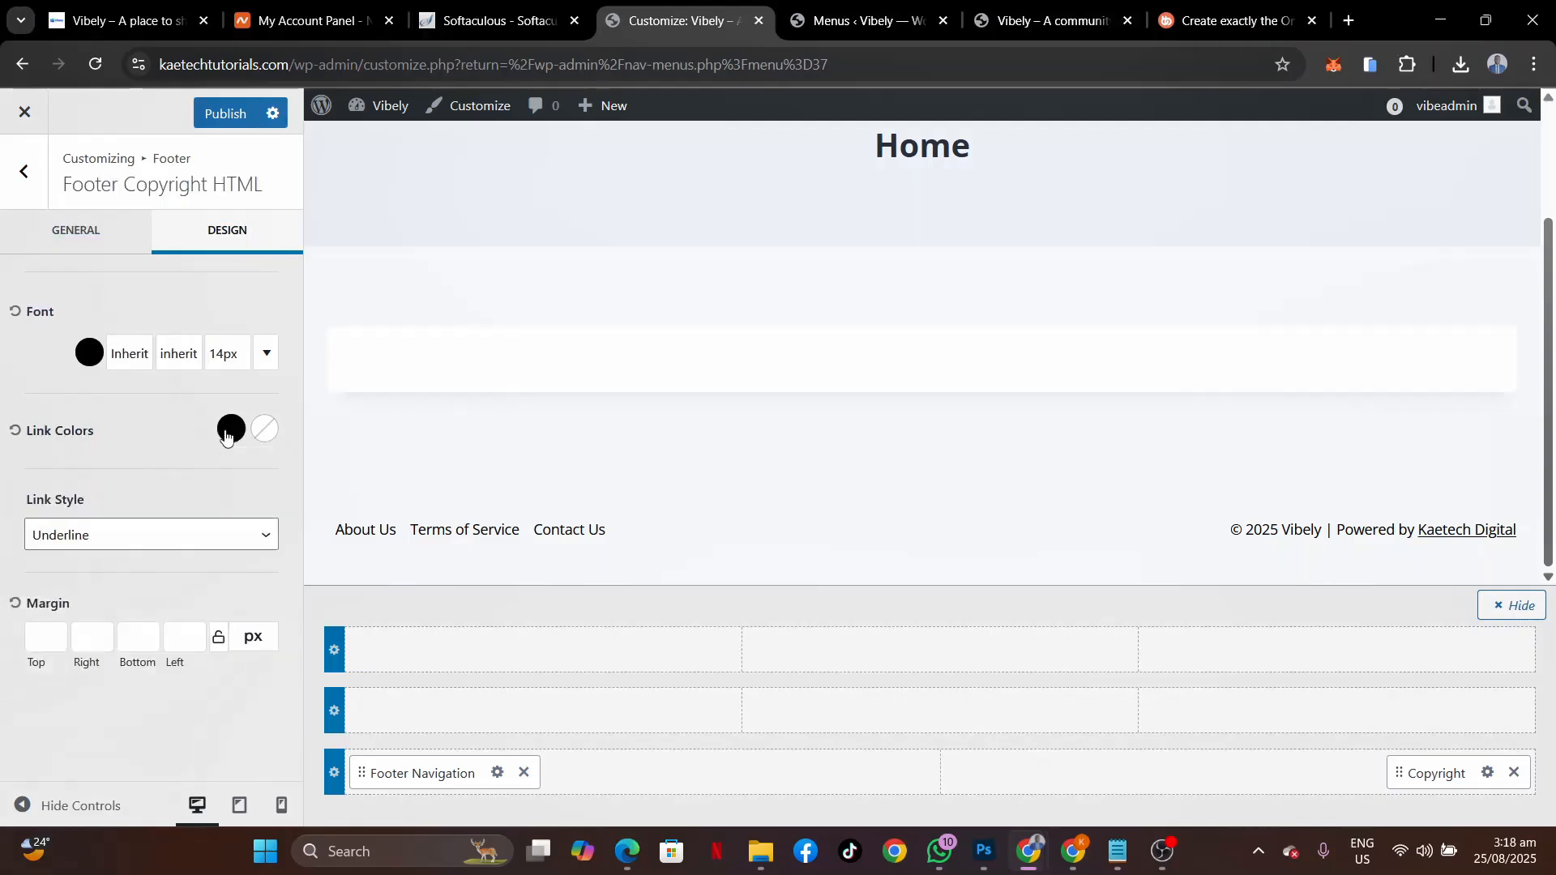
click(264, 428)
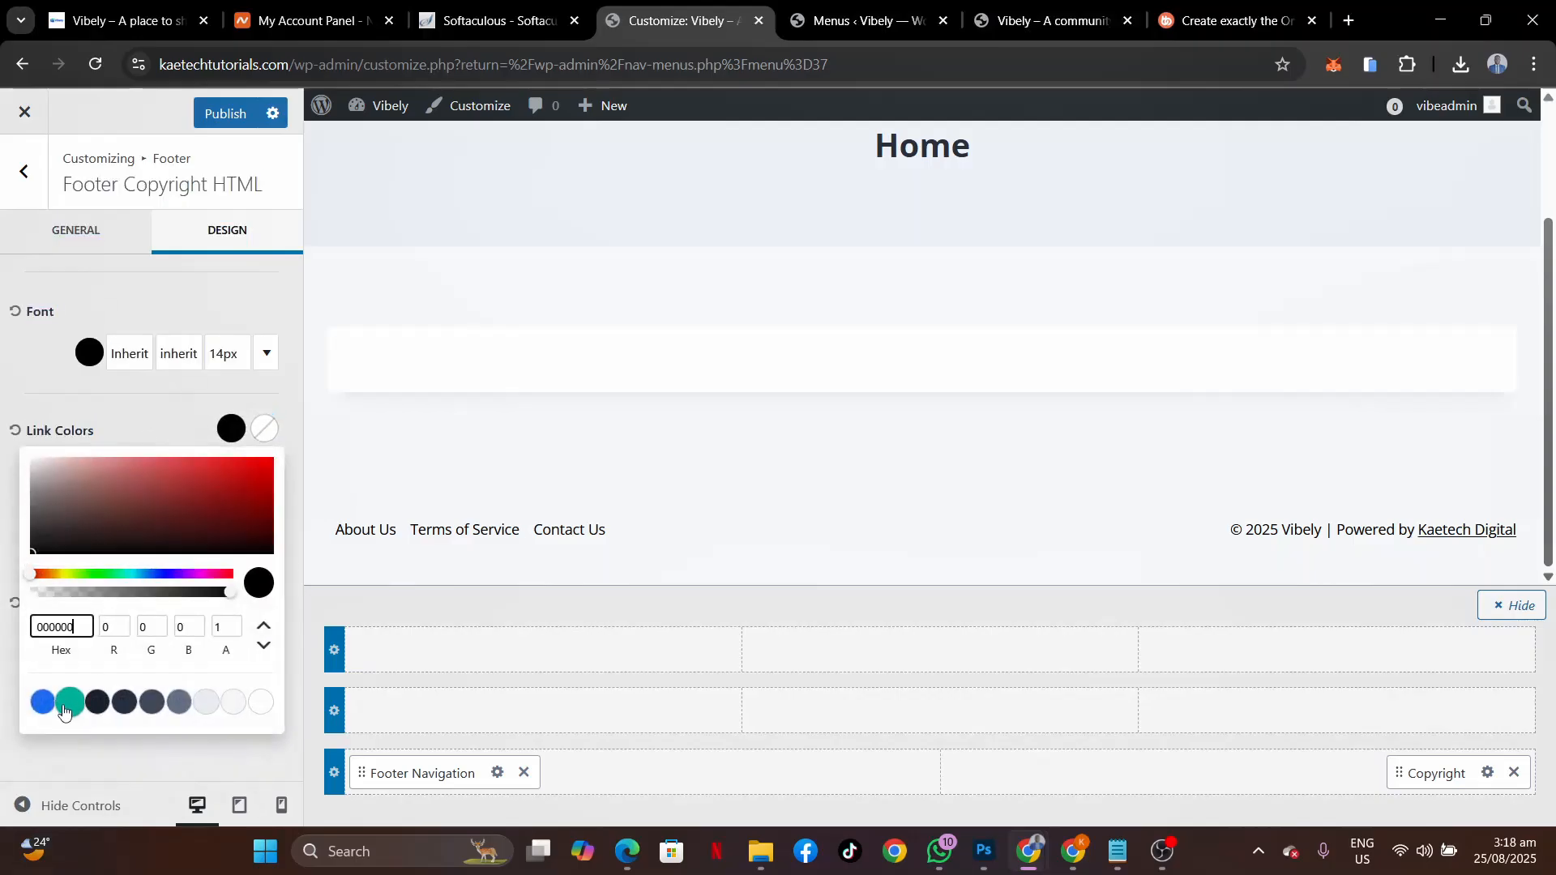
click(49, 710)
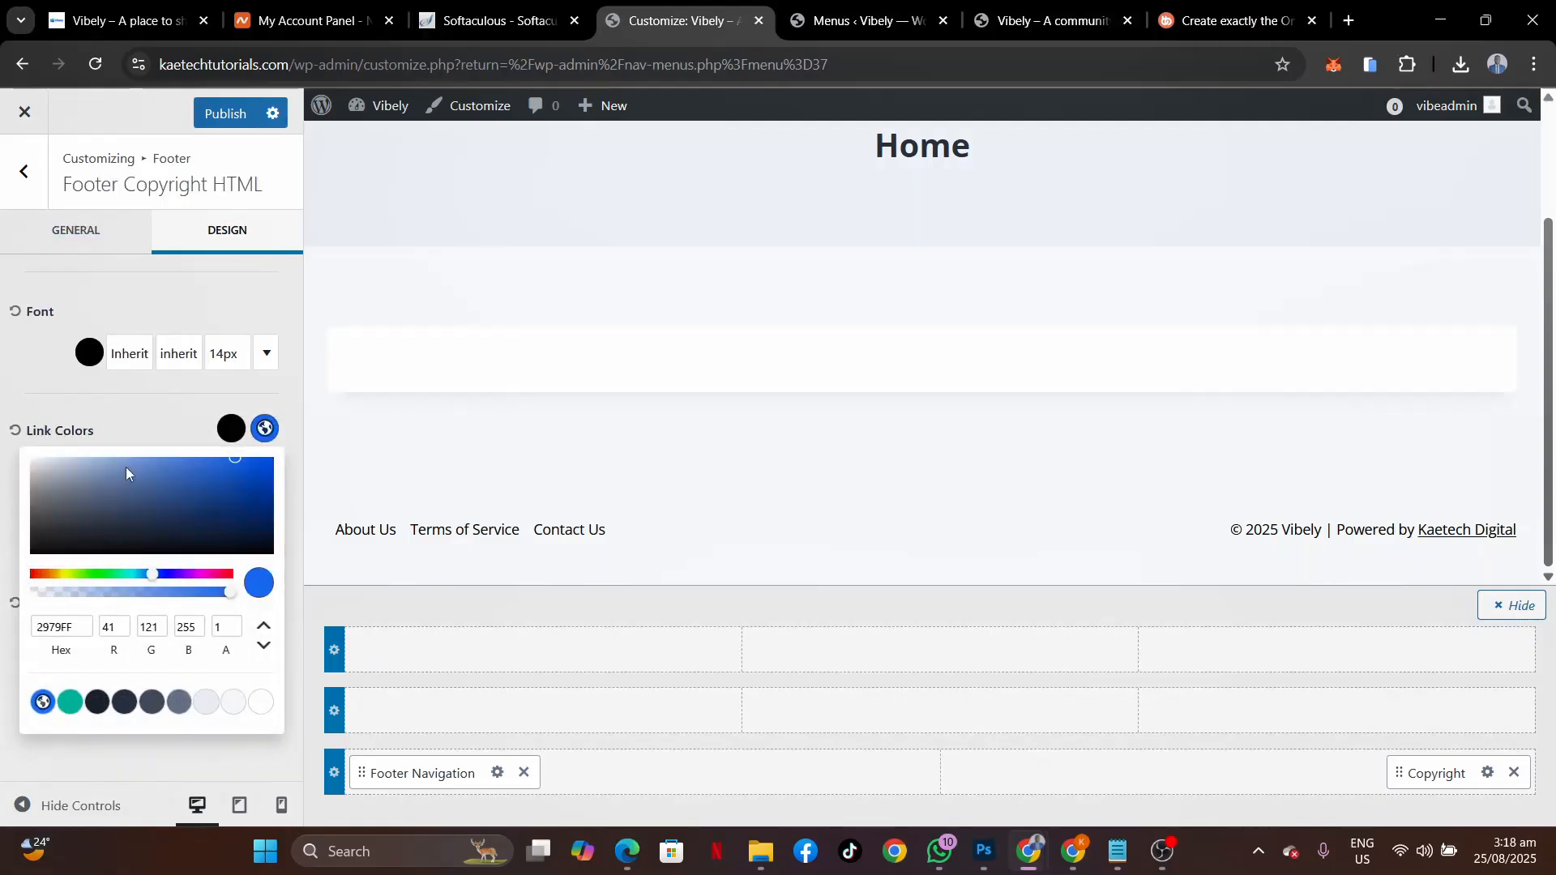
click(159, 422)
click(89, 537)
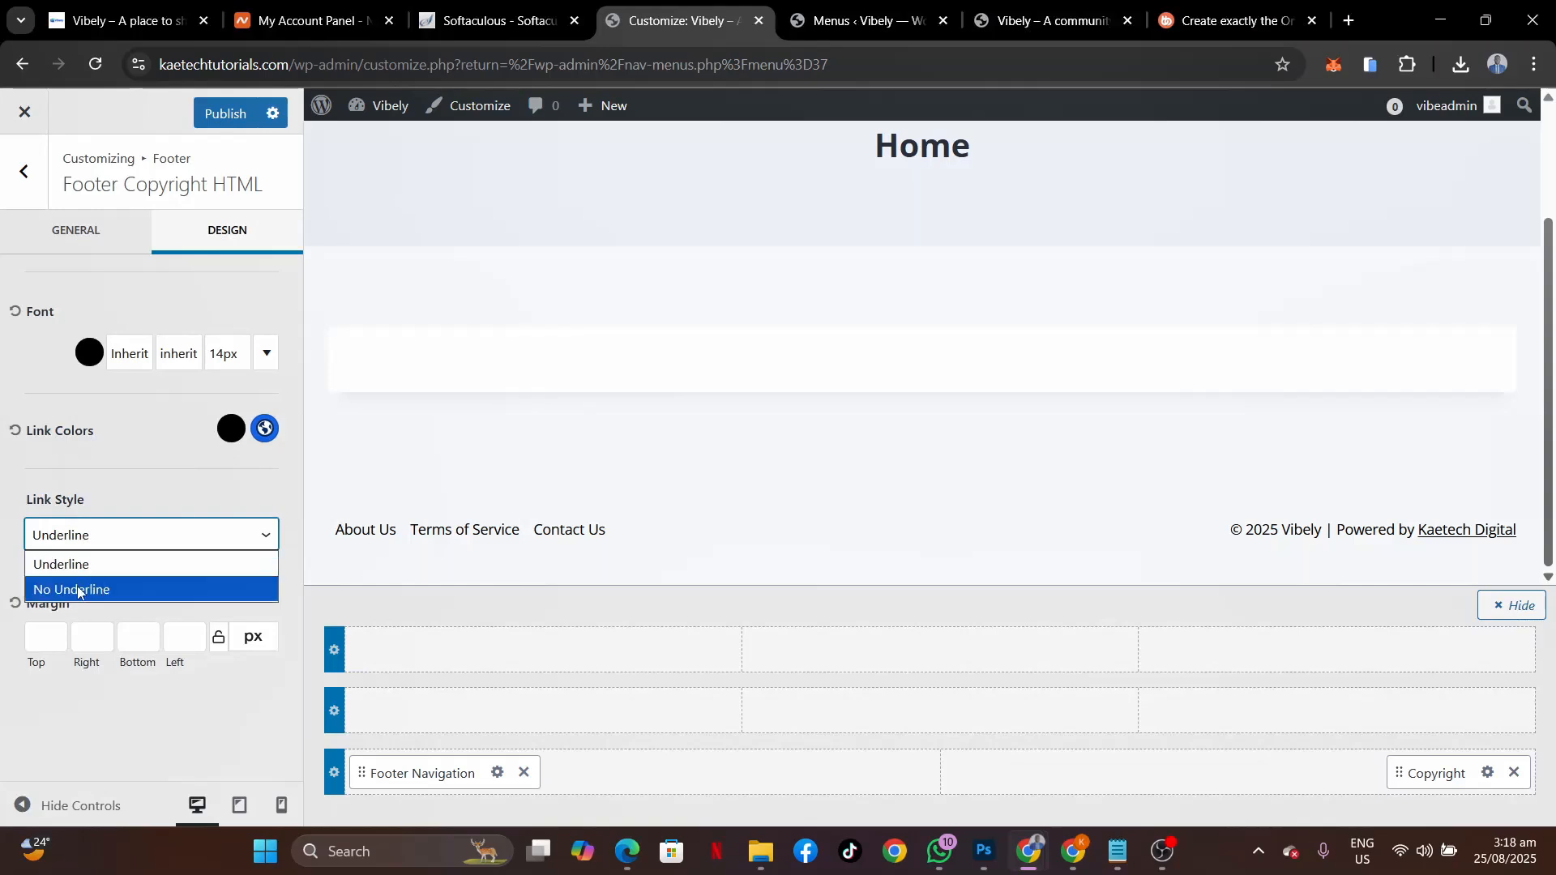
click(81, 589)
click(167, 474)
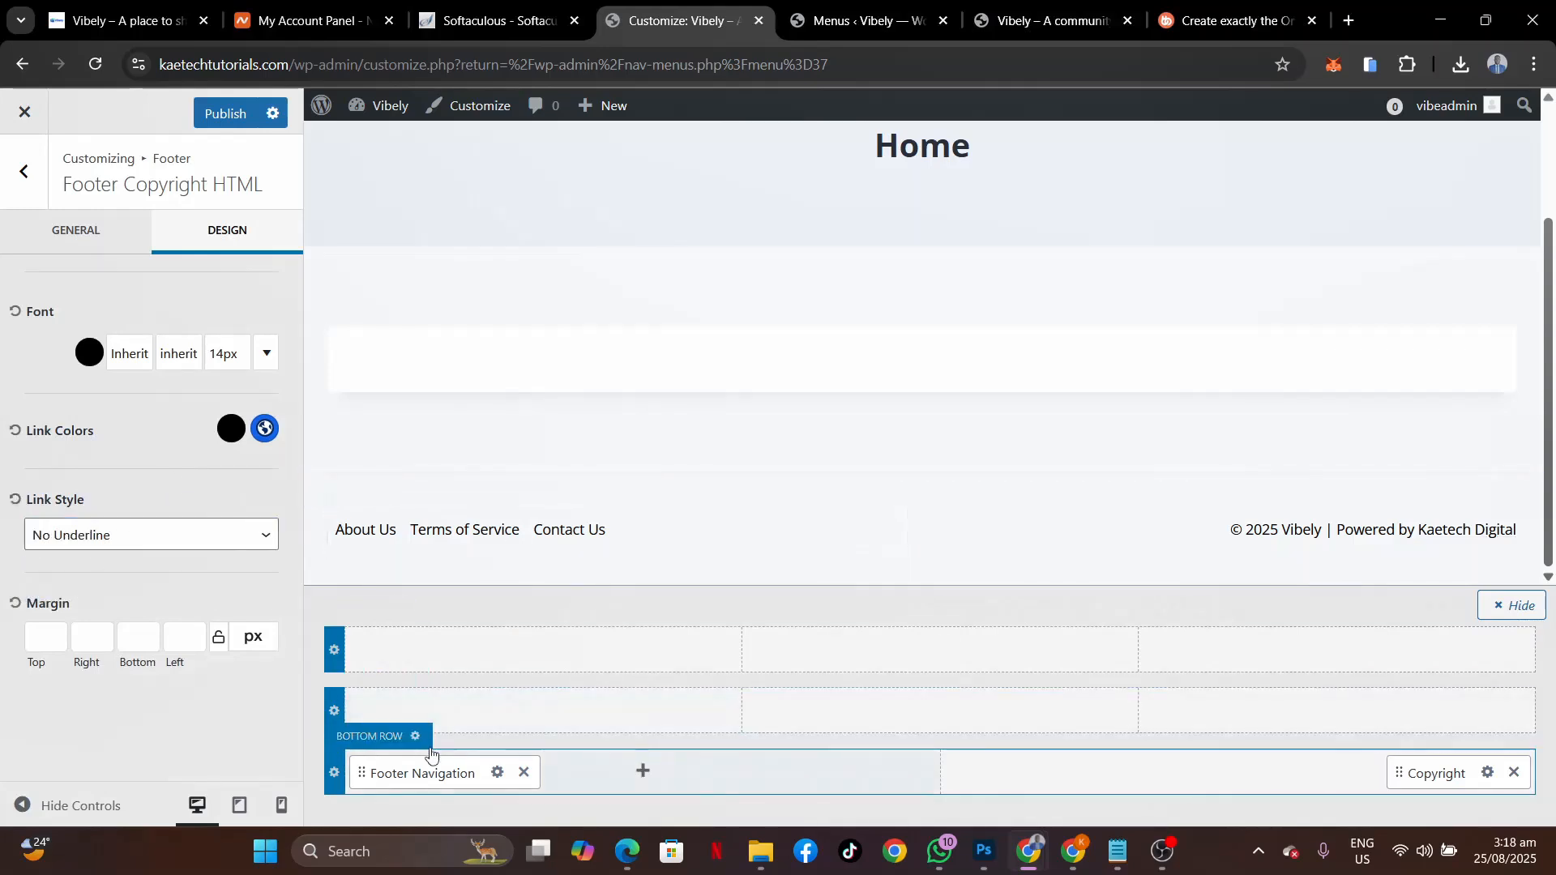
Give the footer bottom row a light grey background.
click(418, 737)
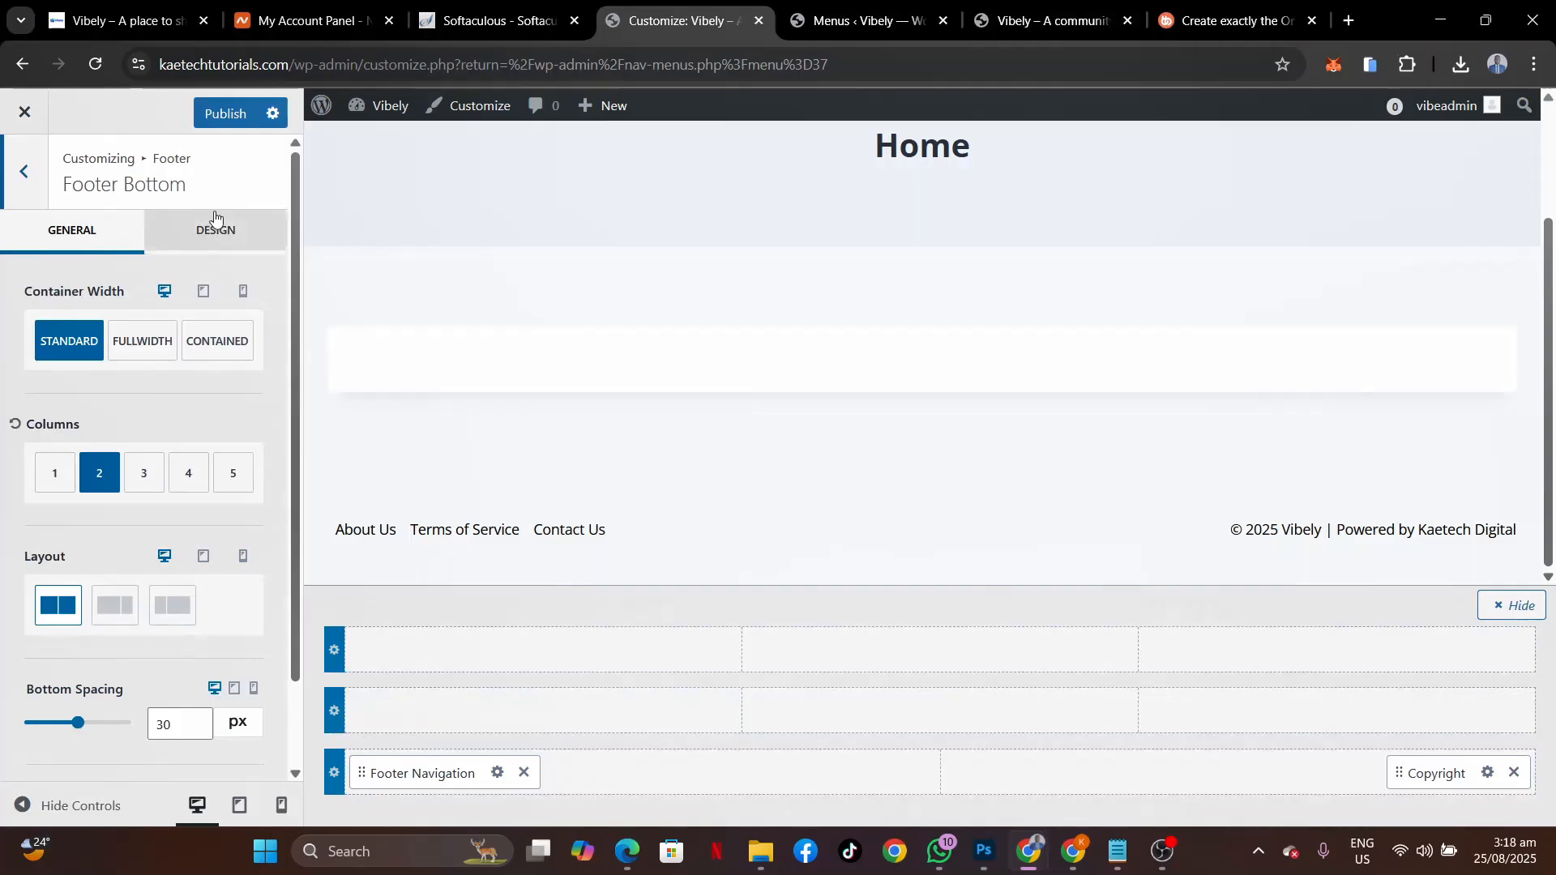
click(217, 227)
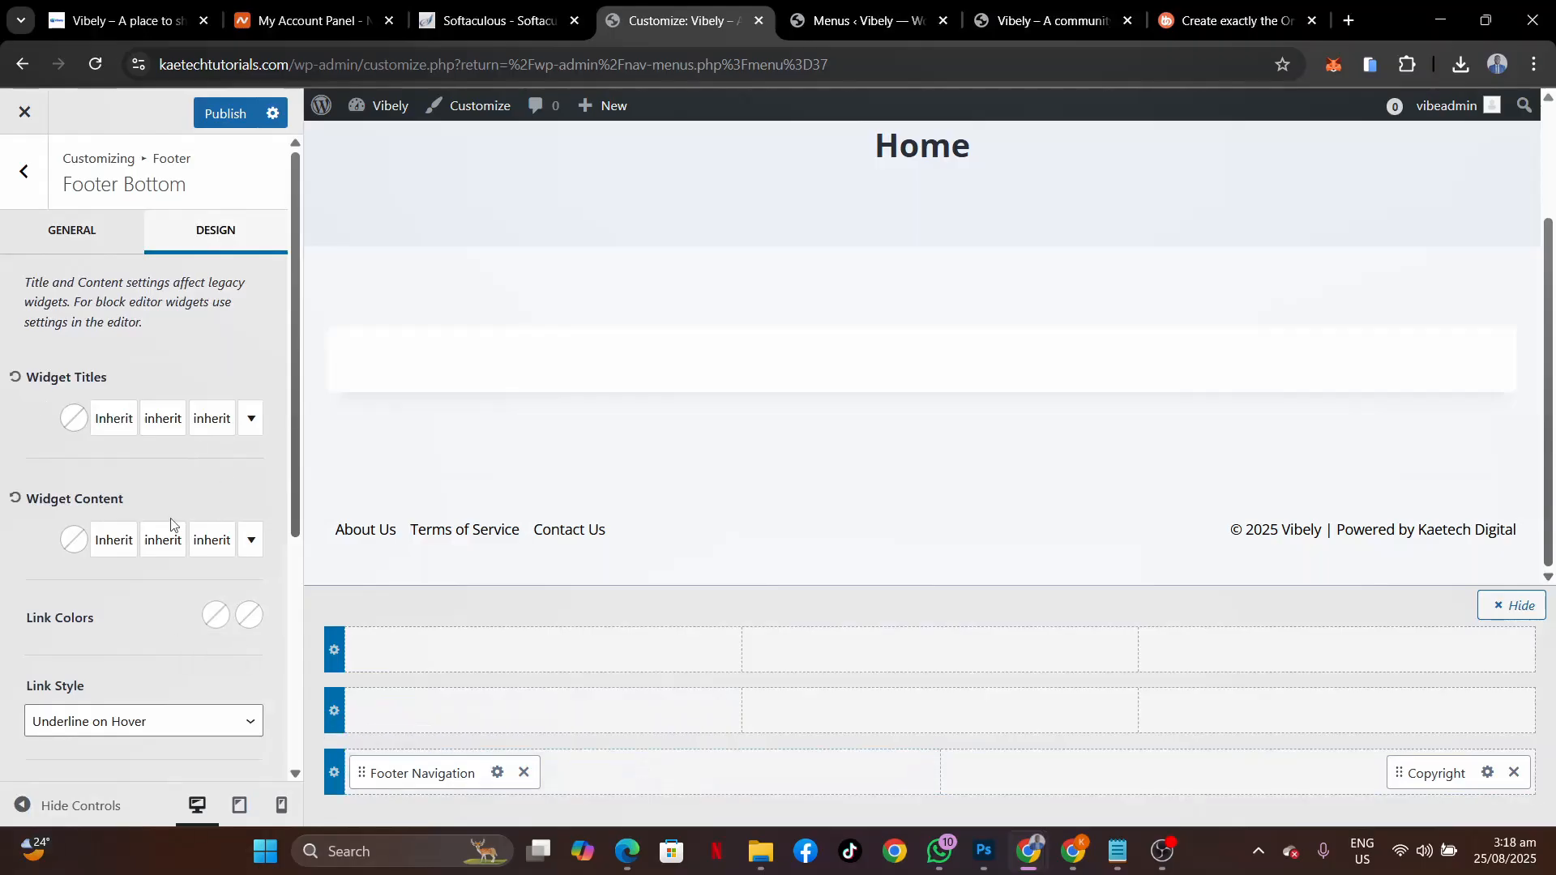
scroll(42, 533, down, 5)
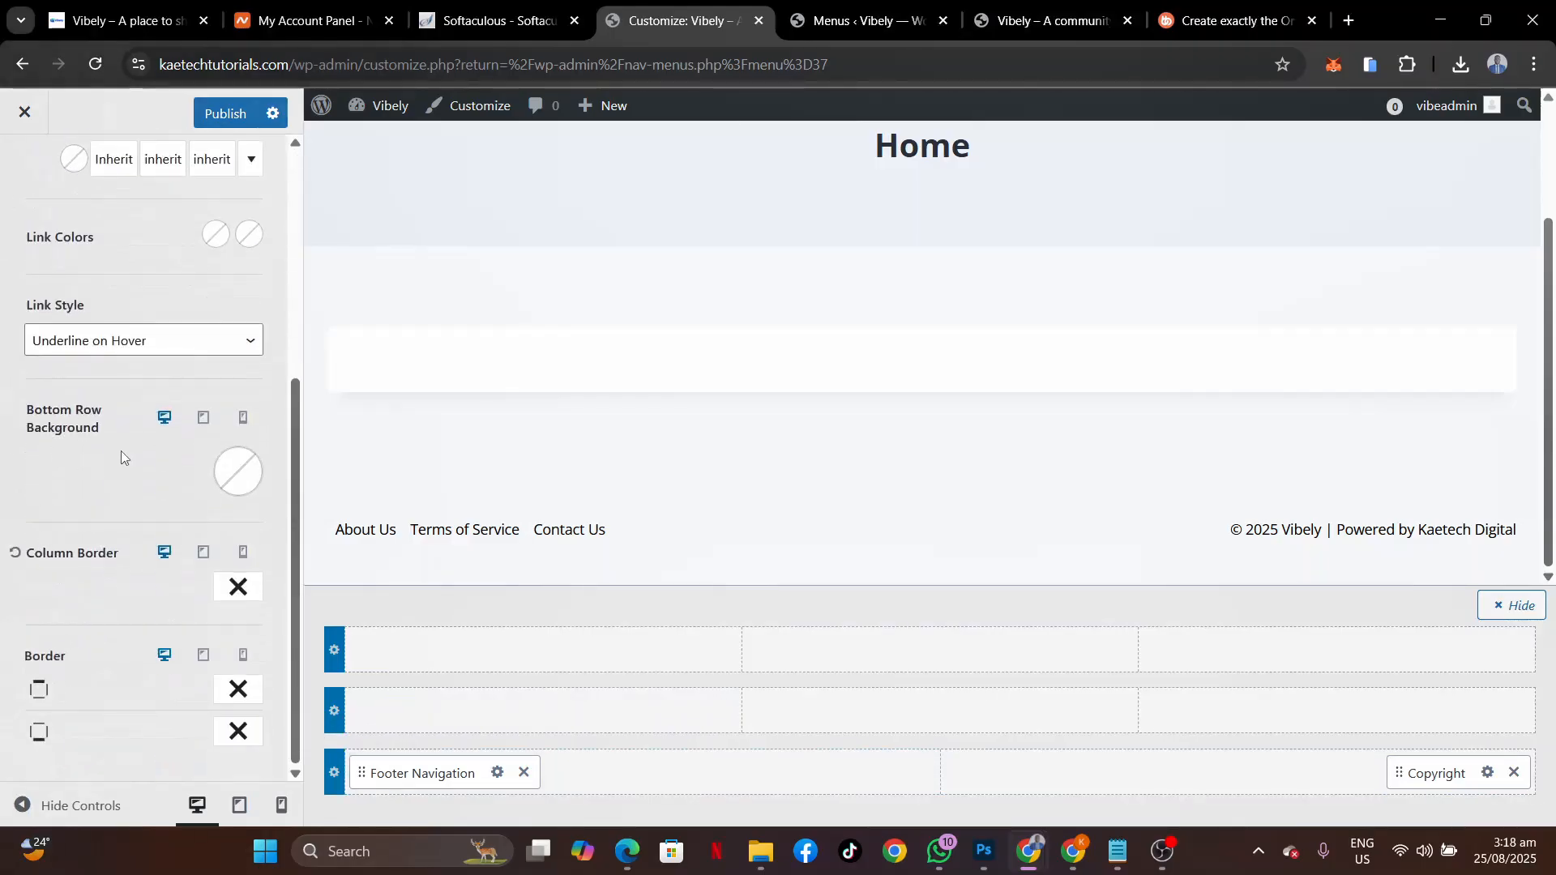
click(247, 477)
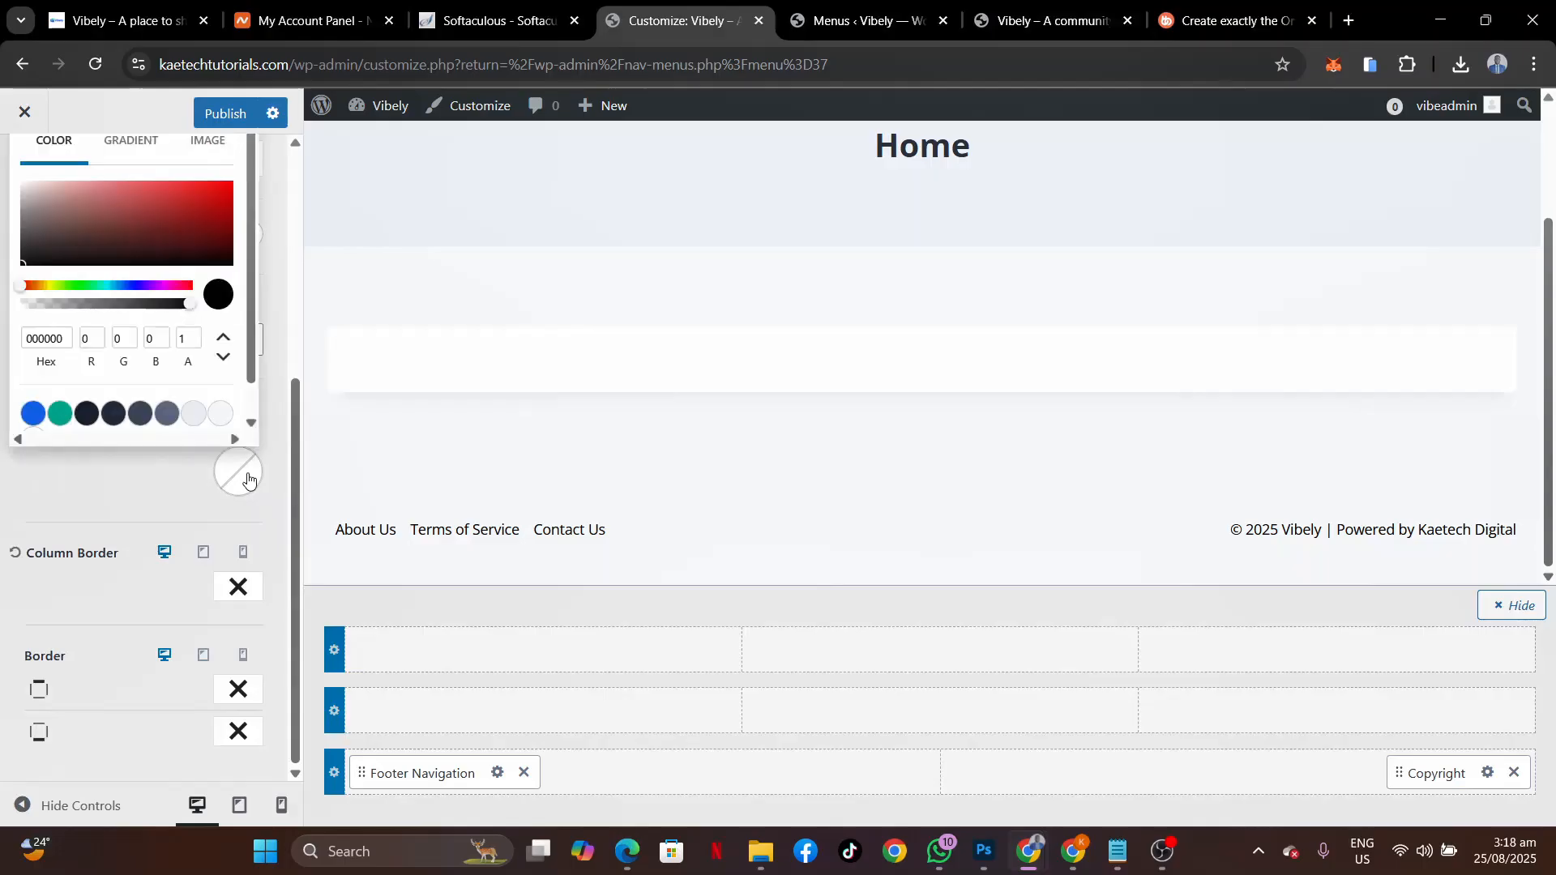
drag(34, 196, 13, 203)
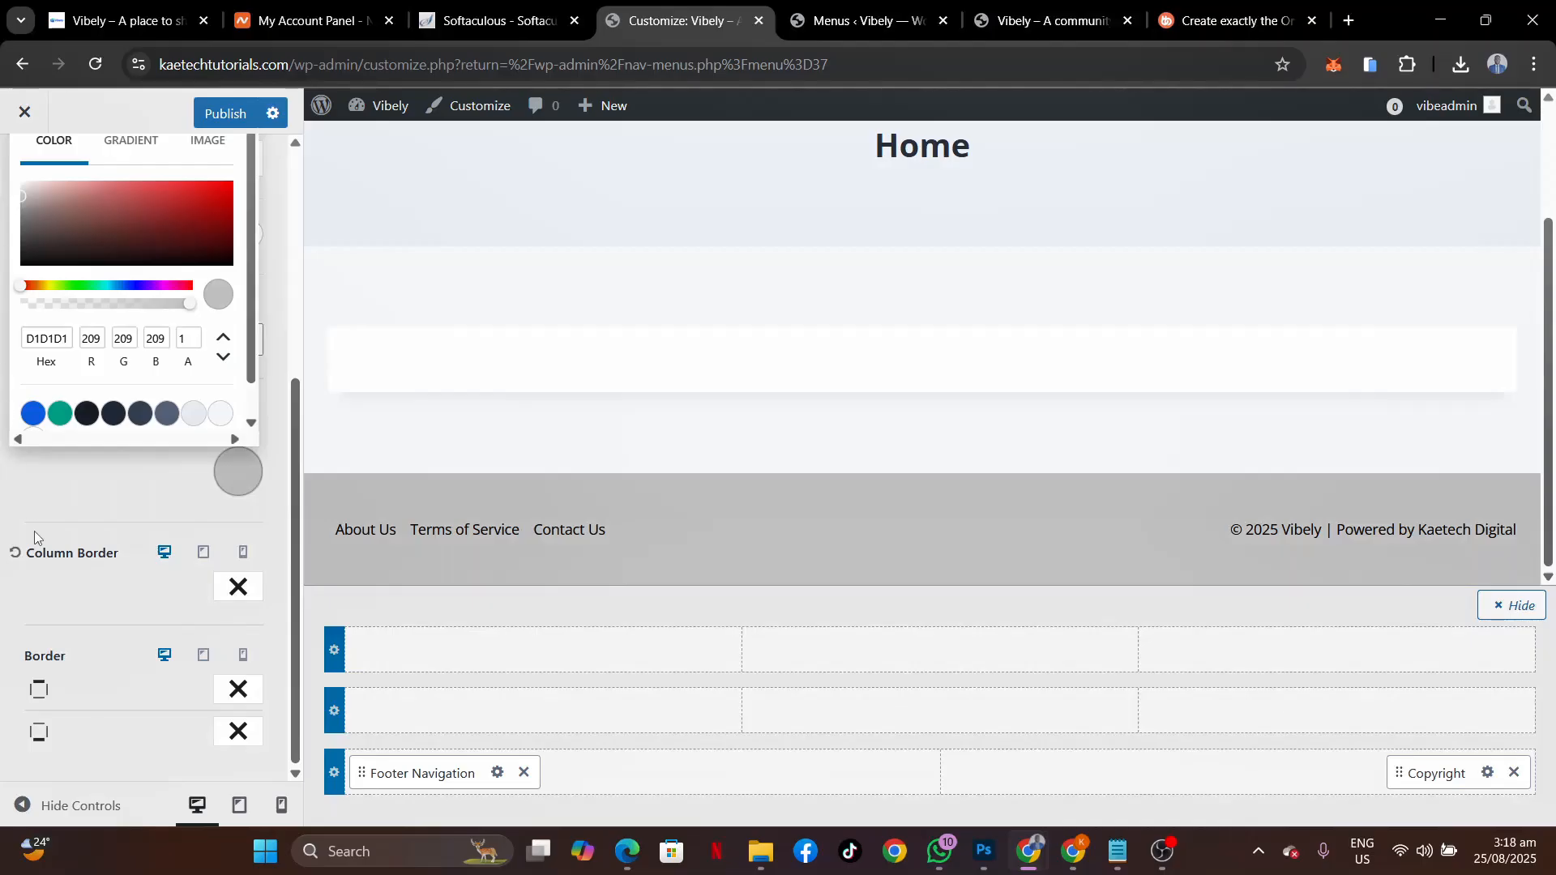
click(140, 502)
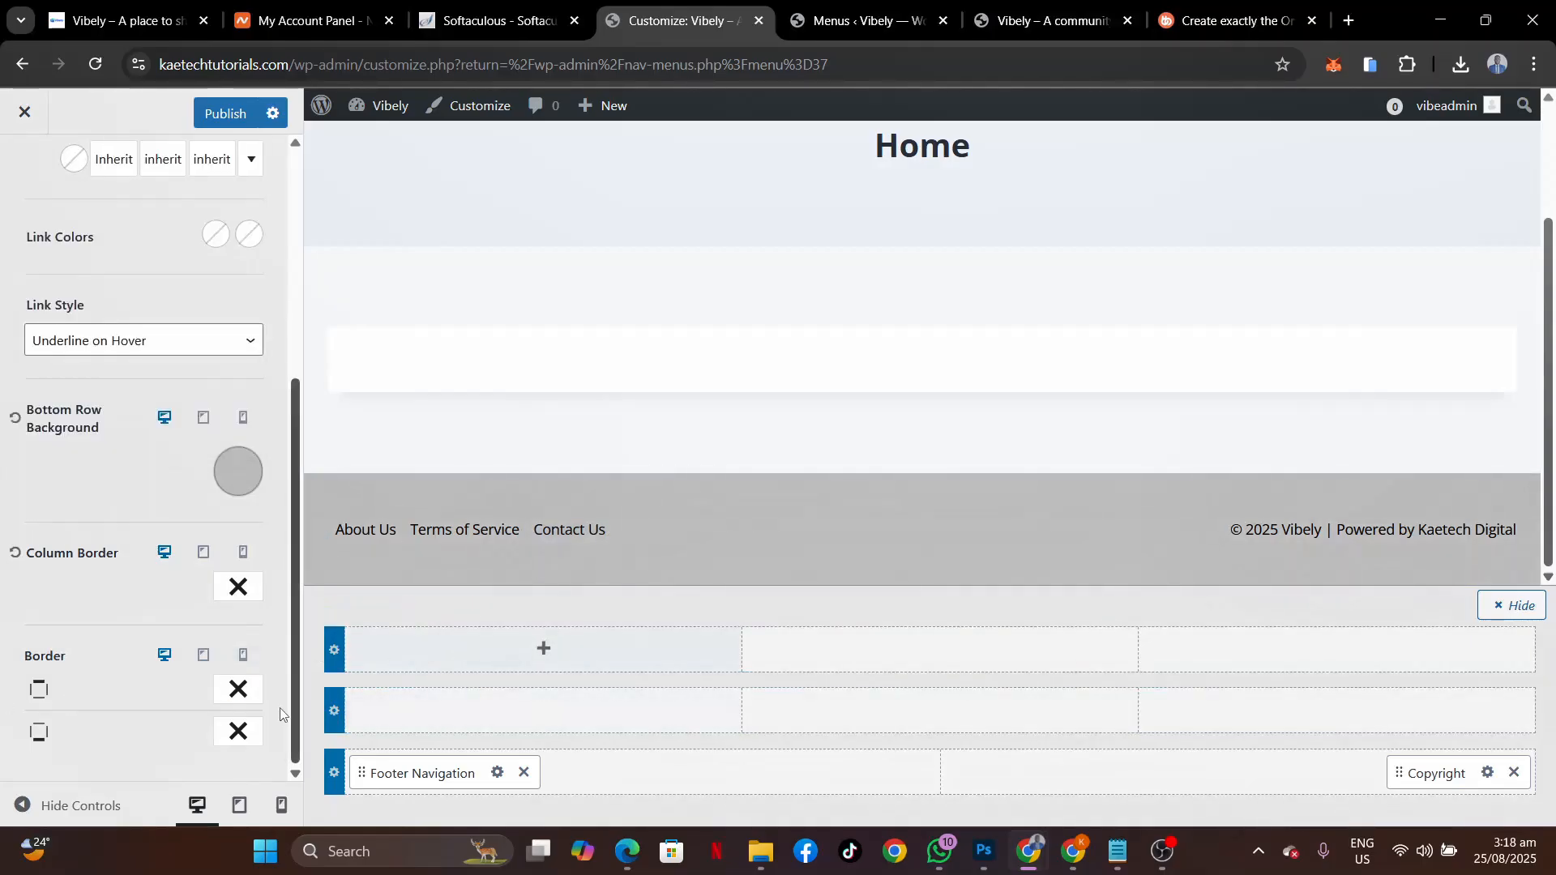
Reduce the bottom row's bottom spacing from 30 to 10 px and publish.
scroll(166, 349, up, 5)
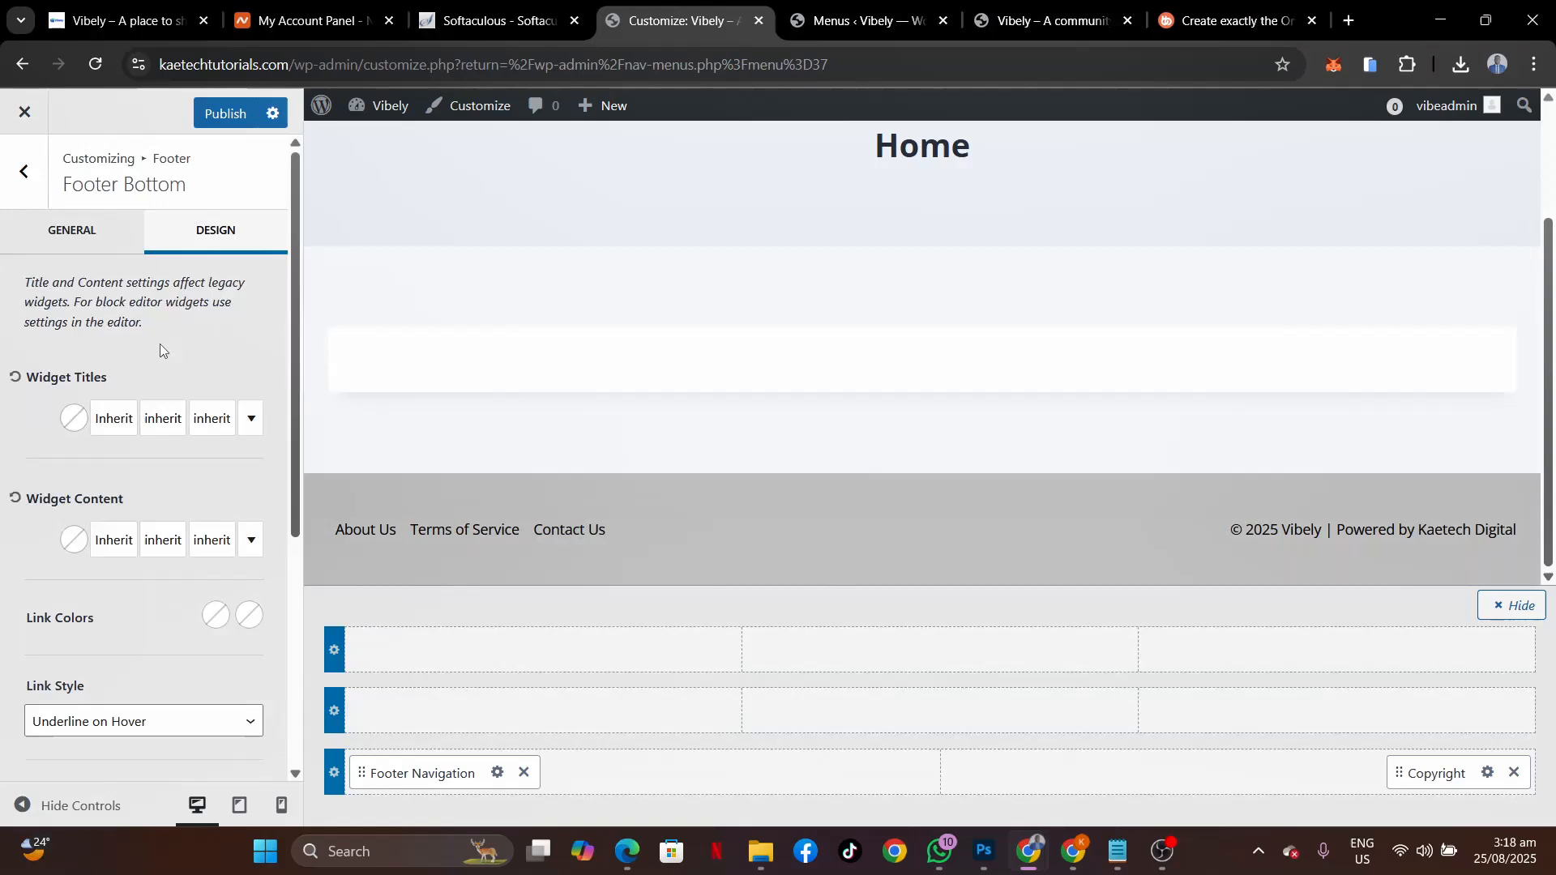
click(108, 240)
scroll(111, 511, down, 2)
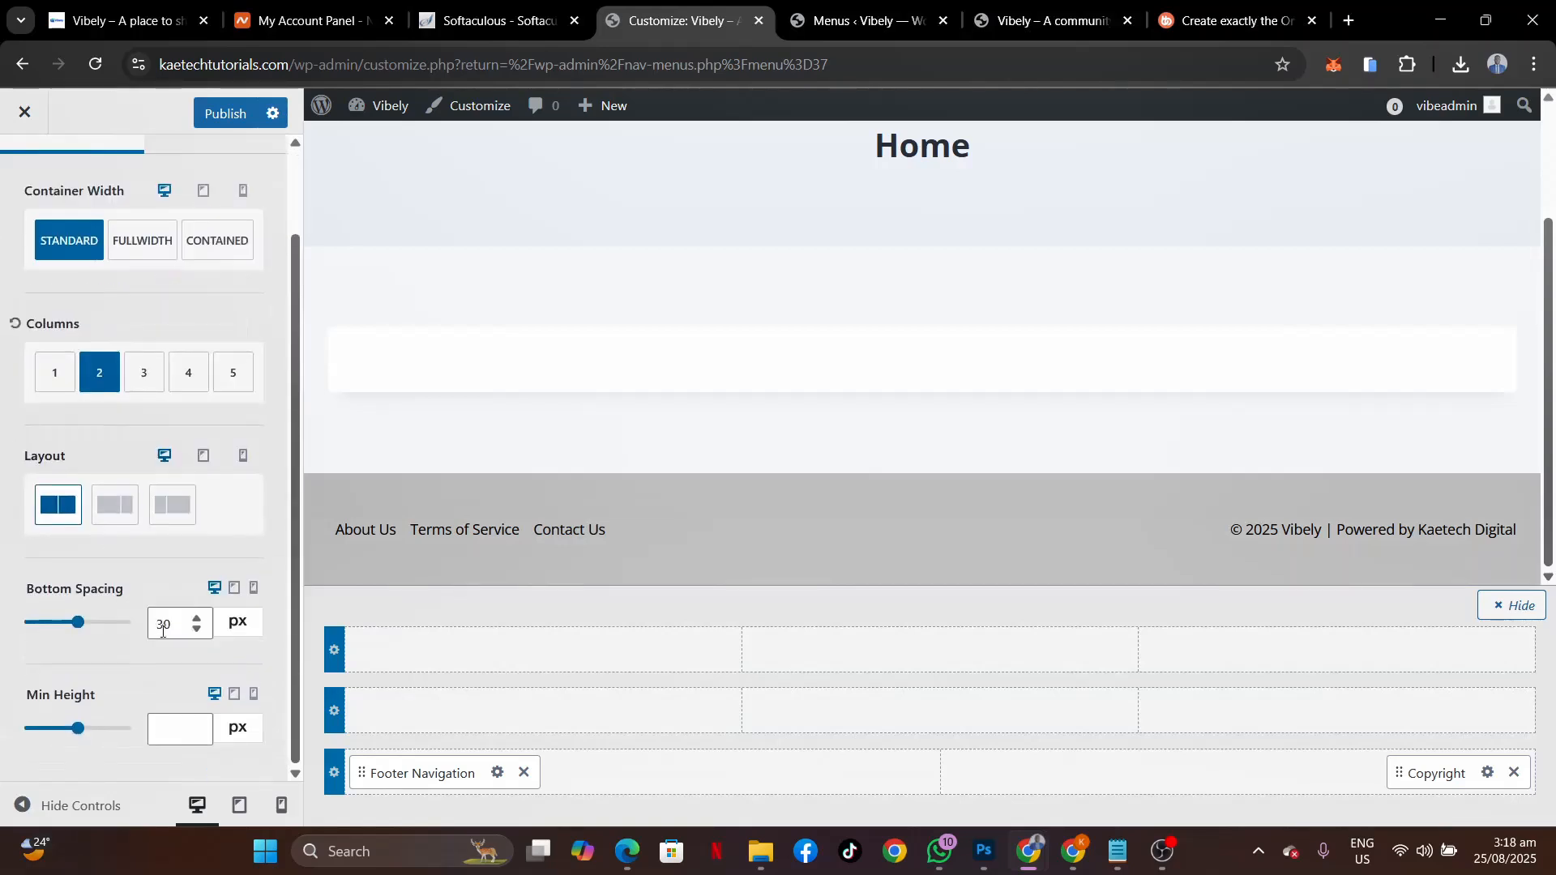
drag(167, 625, 111, 630)
text(1)
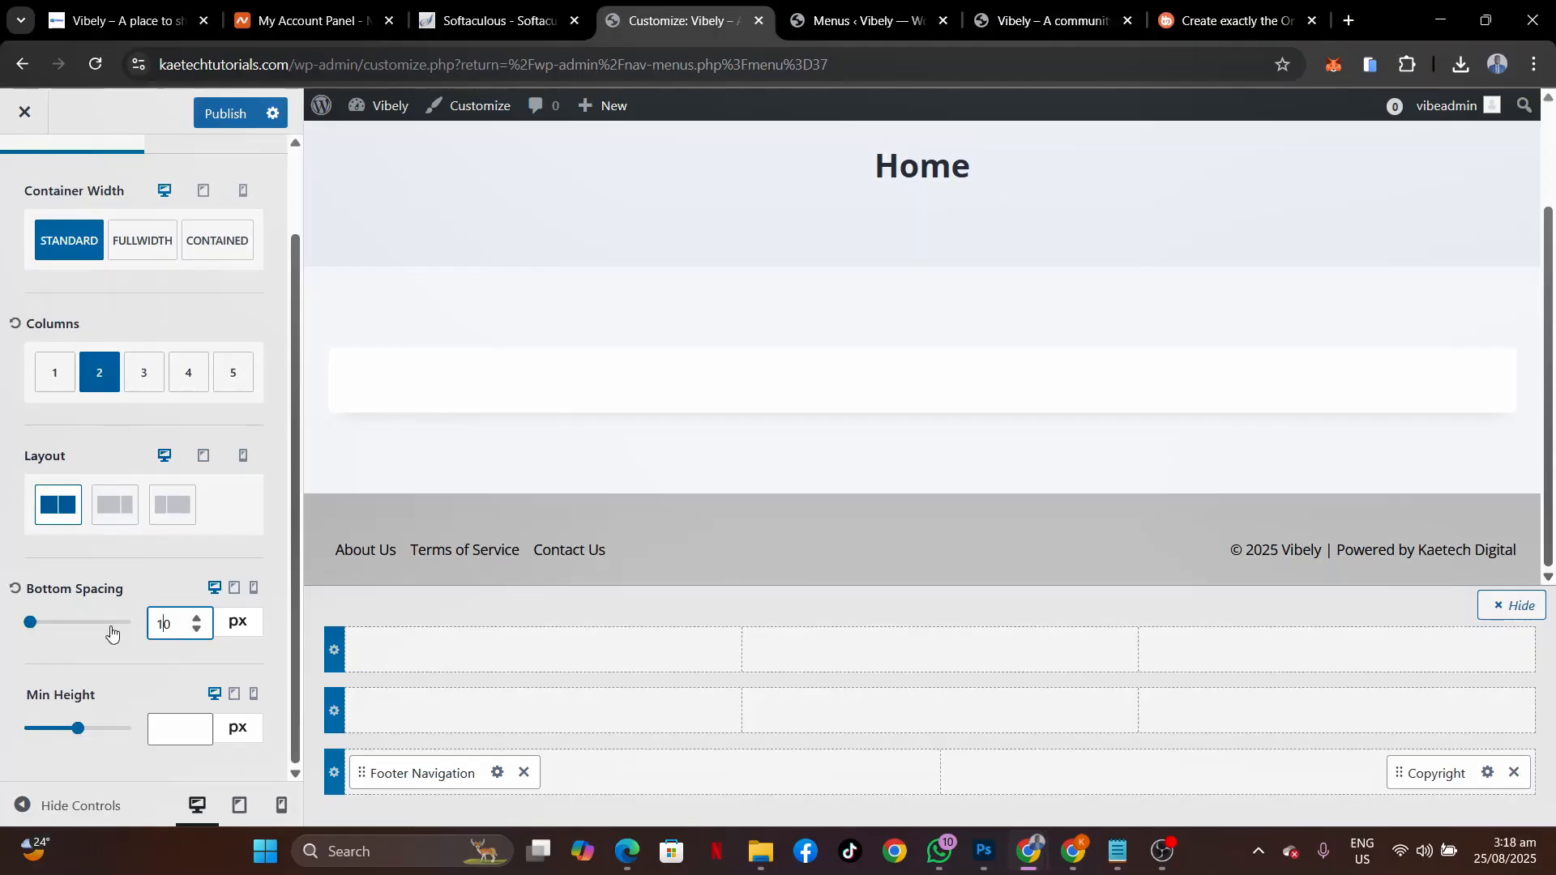
click(227, 118)
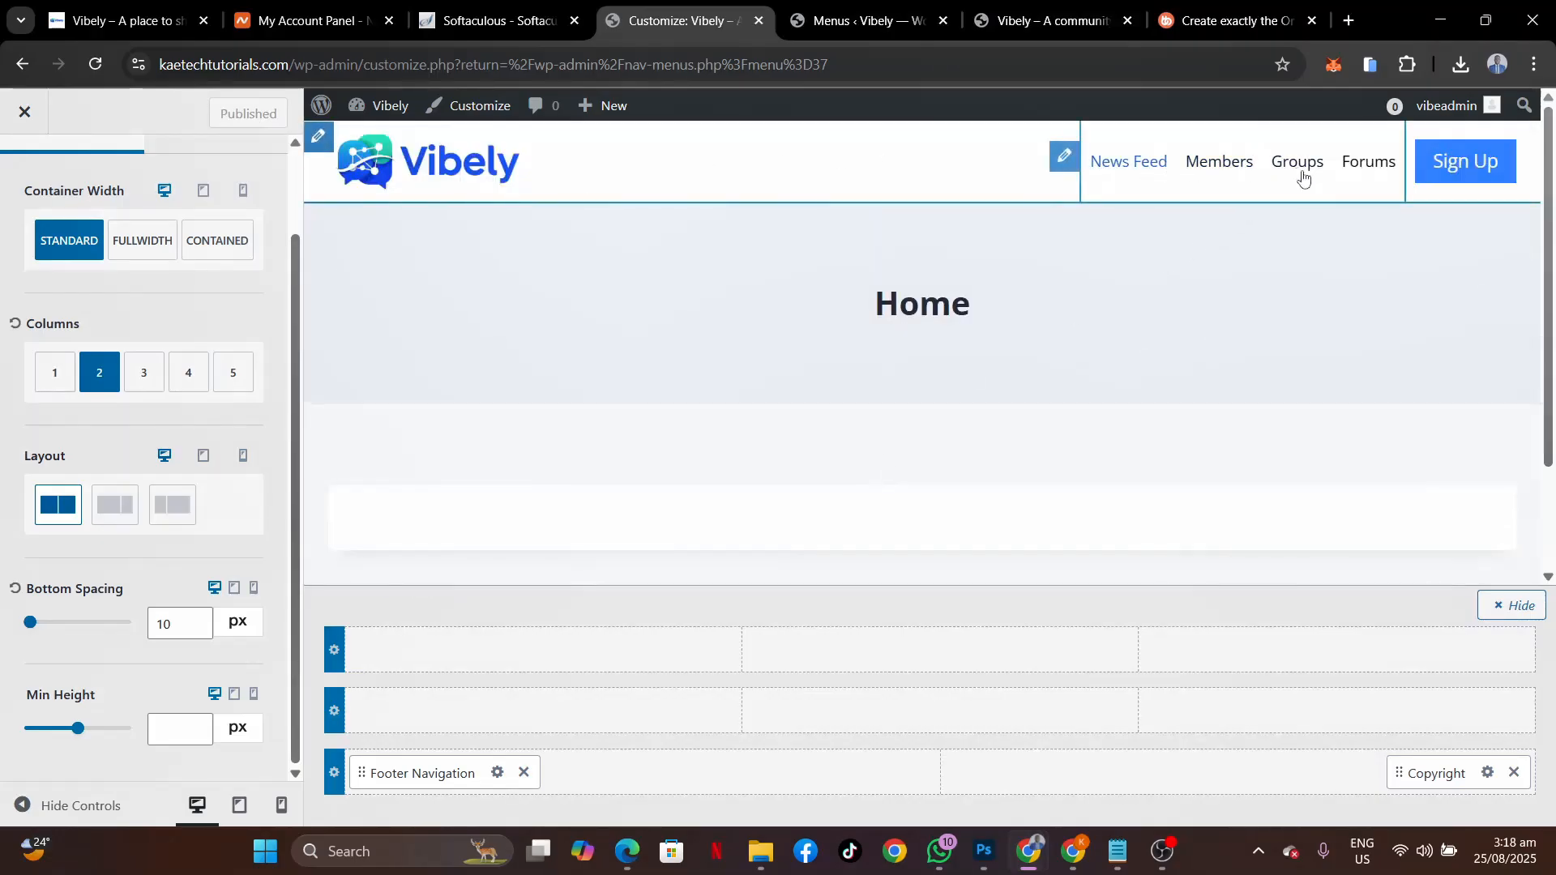
Set the header Primary Navigation's Active link colour to the blue preset and publish.
click(1064, 155)
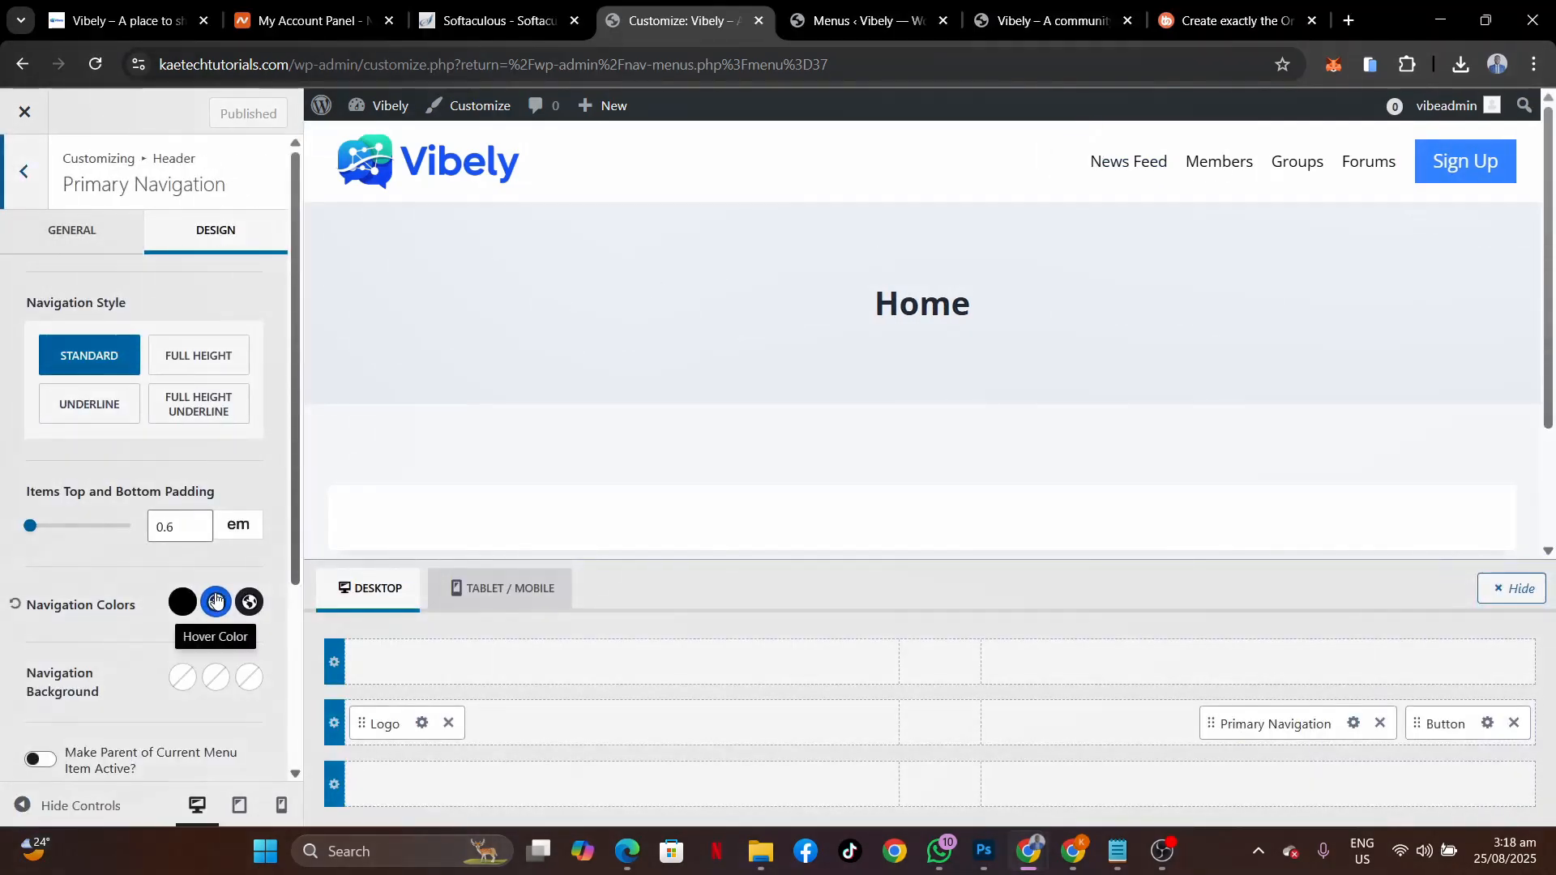
click(254, 604)
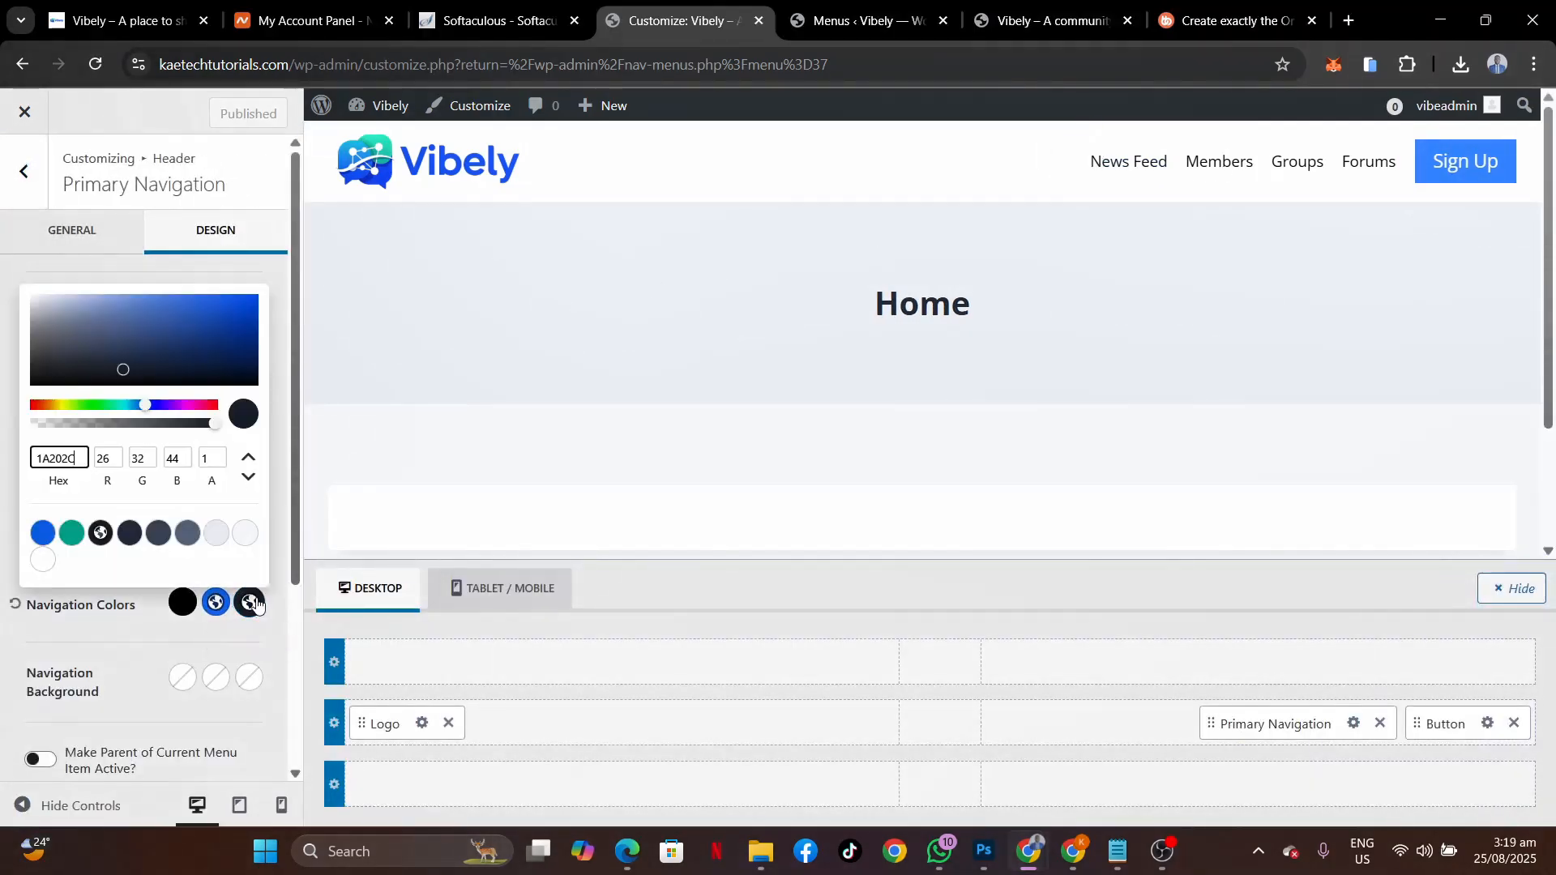
click(43, 533)
click(145, 621)
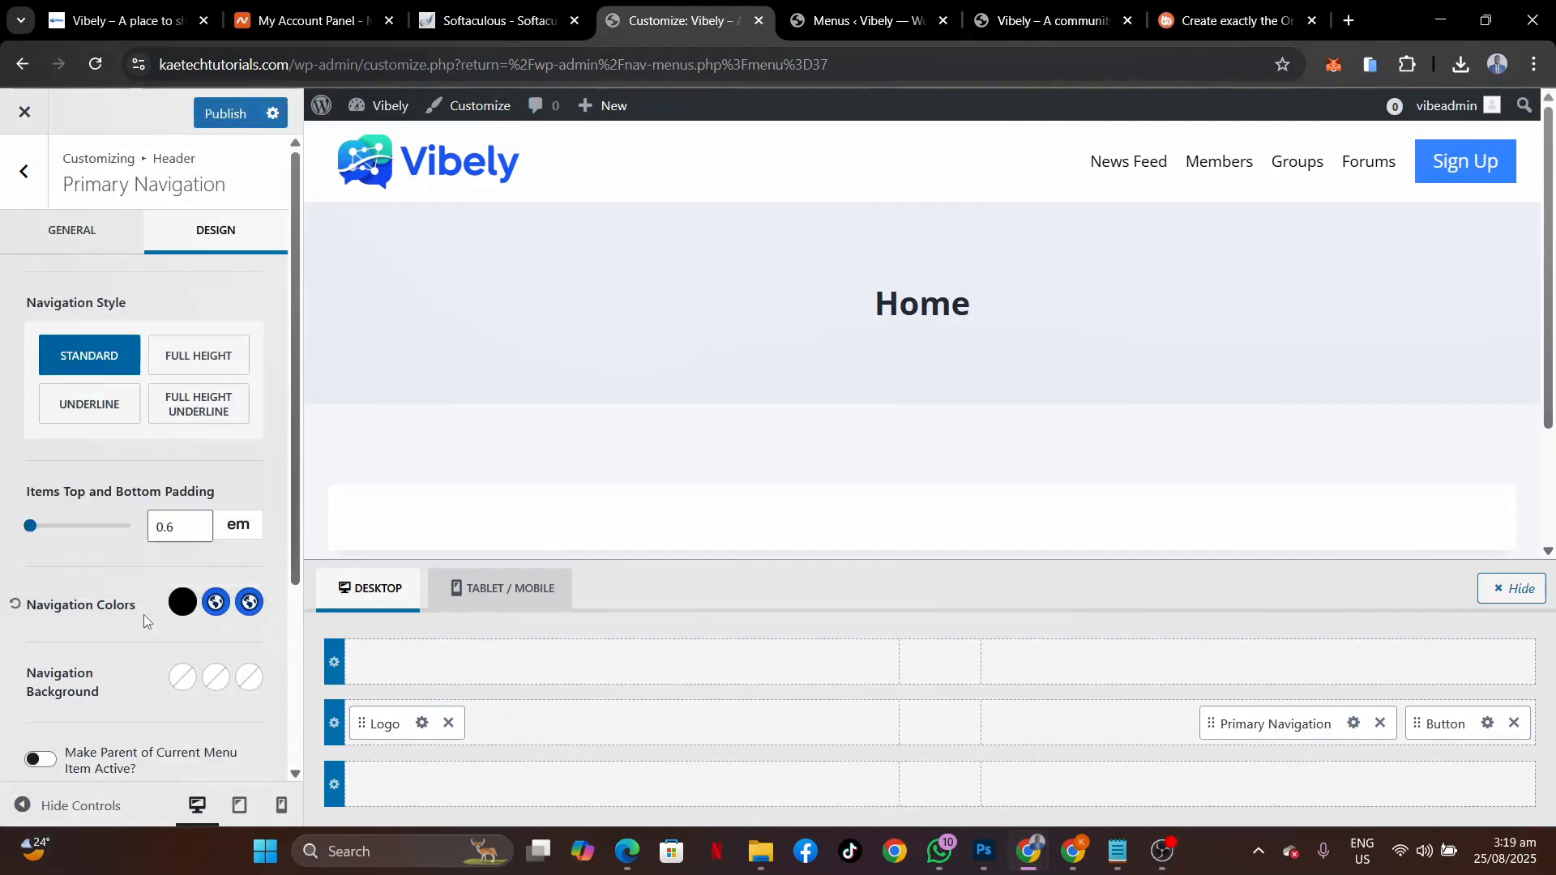
click(223, 114)
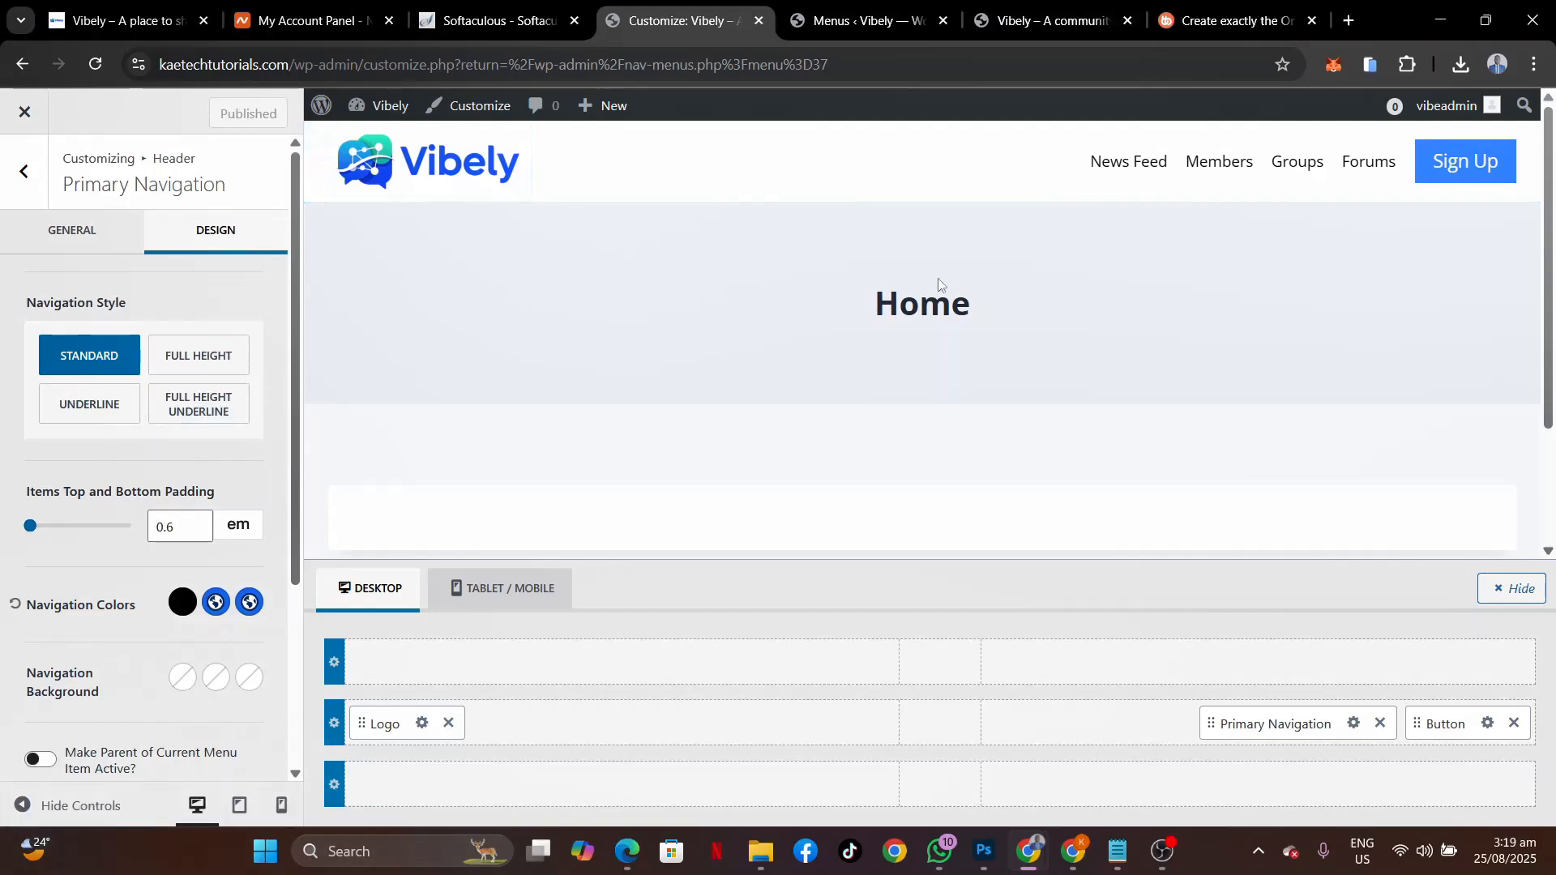
scroll(941, 285, down, 3)
scroll(941, 285, up, 3)
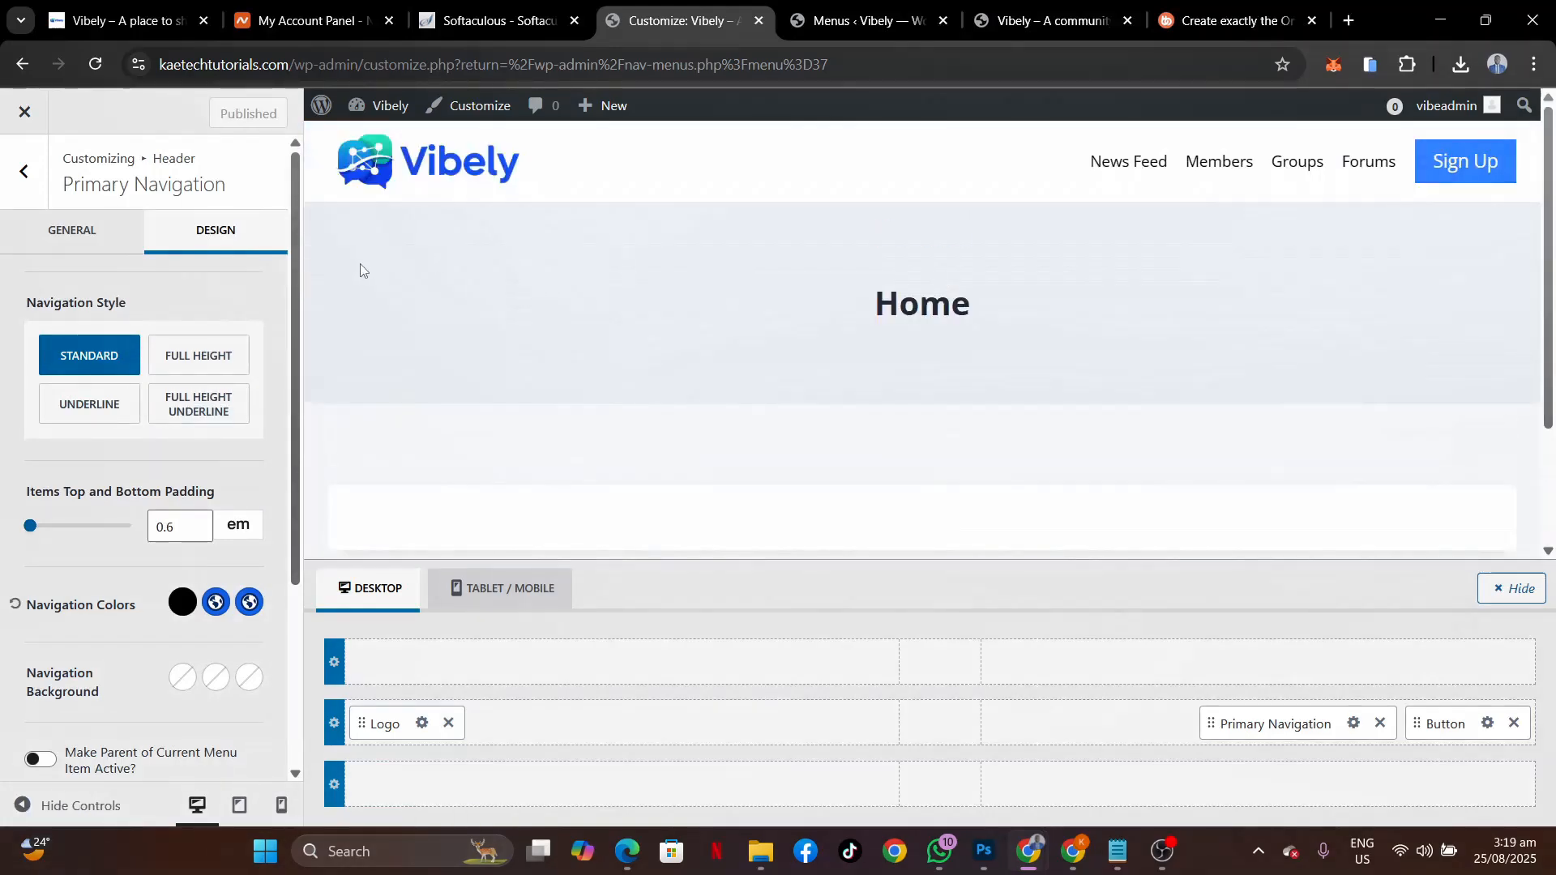
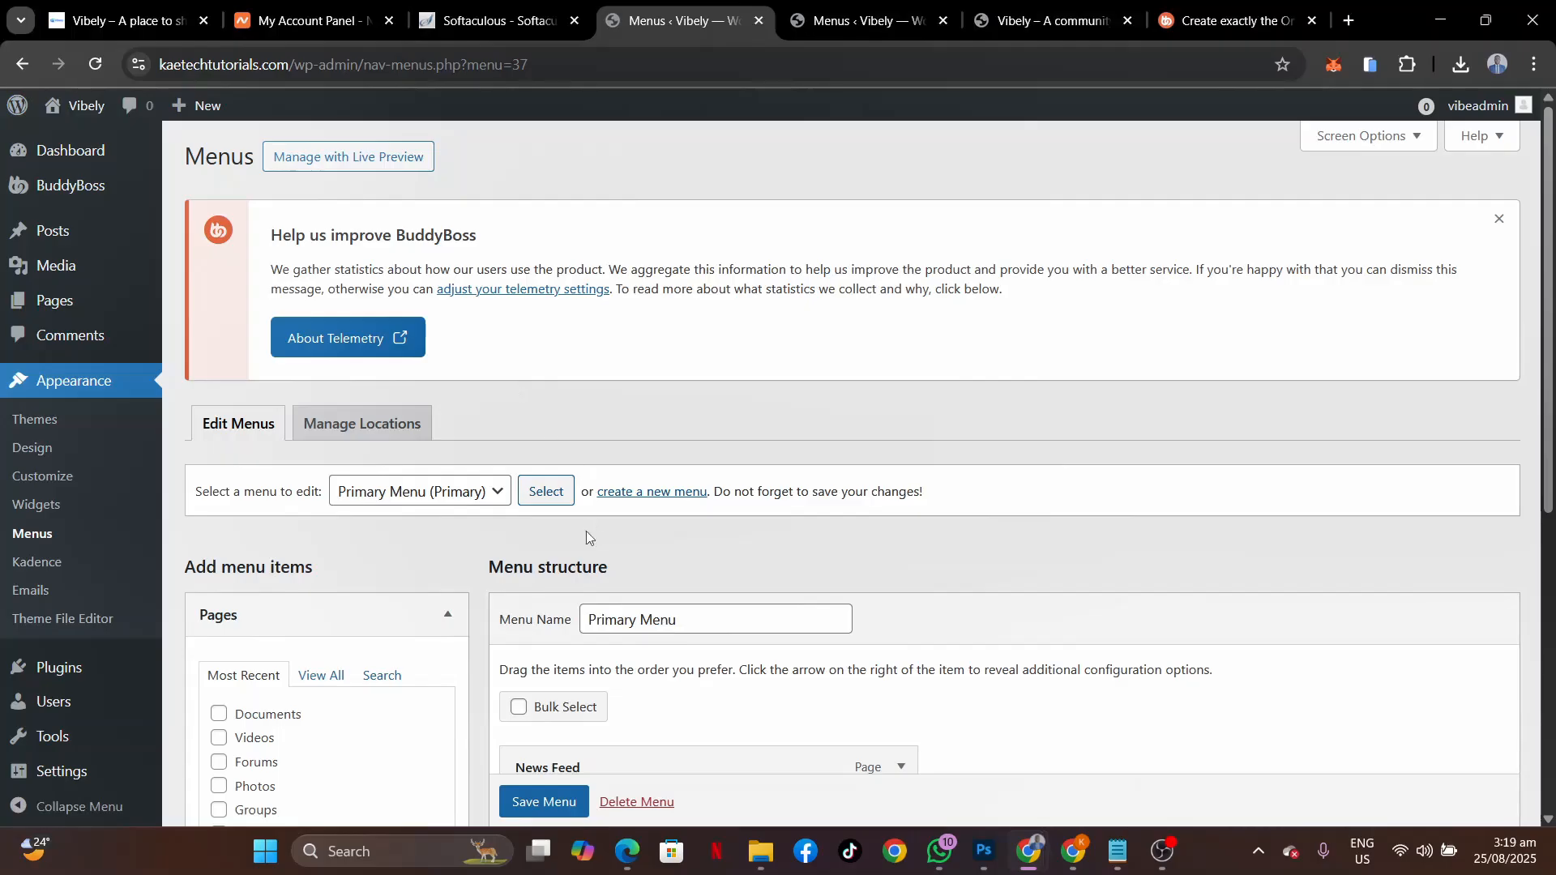
Search the plugin directory for 'elementor', then install and activate Elementor Website Builder.
scroll(586, 532, down, 5)
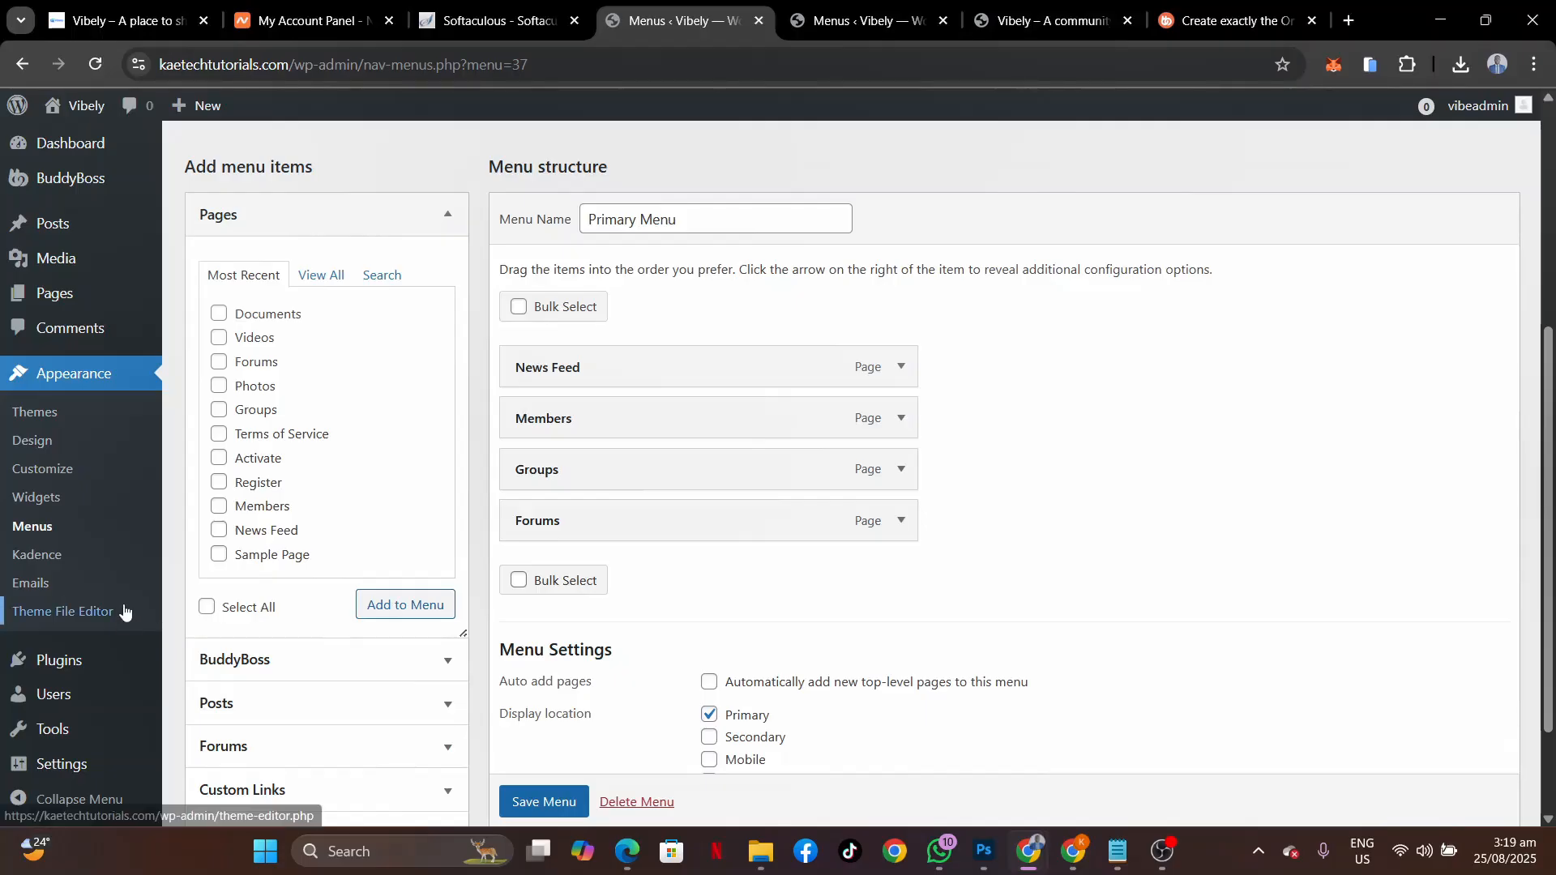
mouse_move(51, 658)
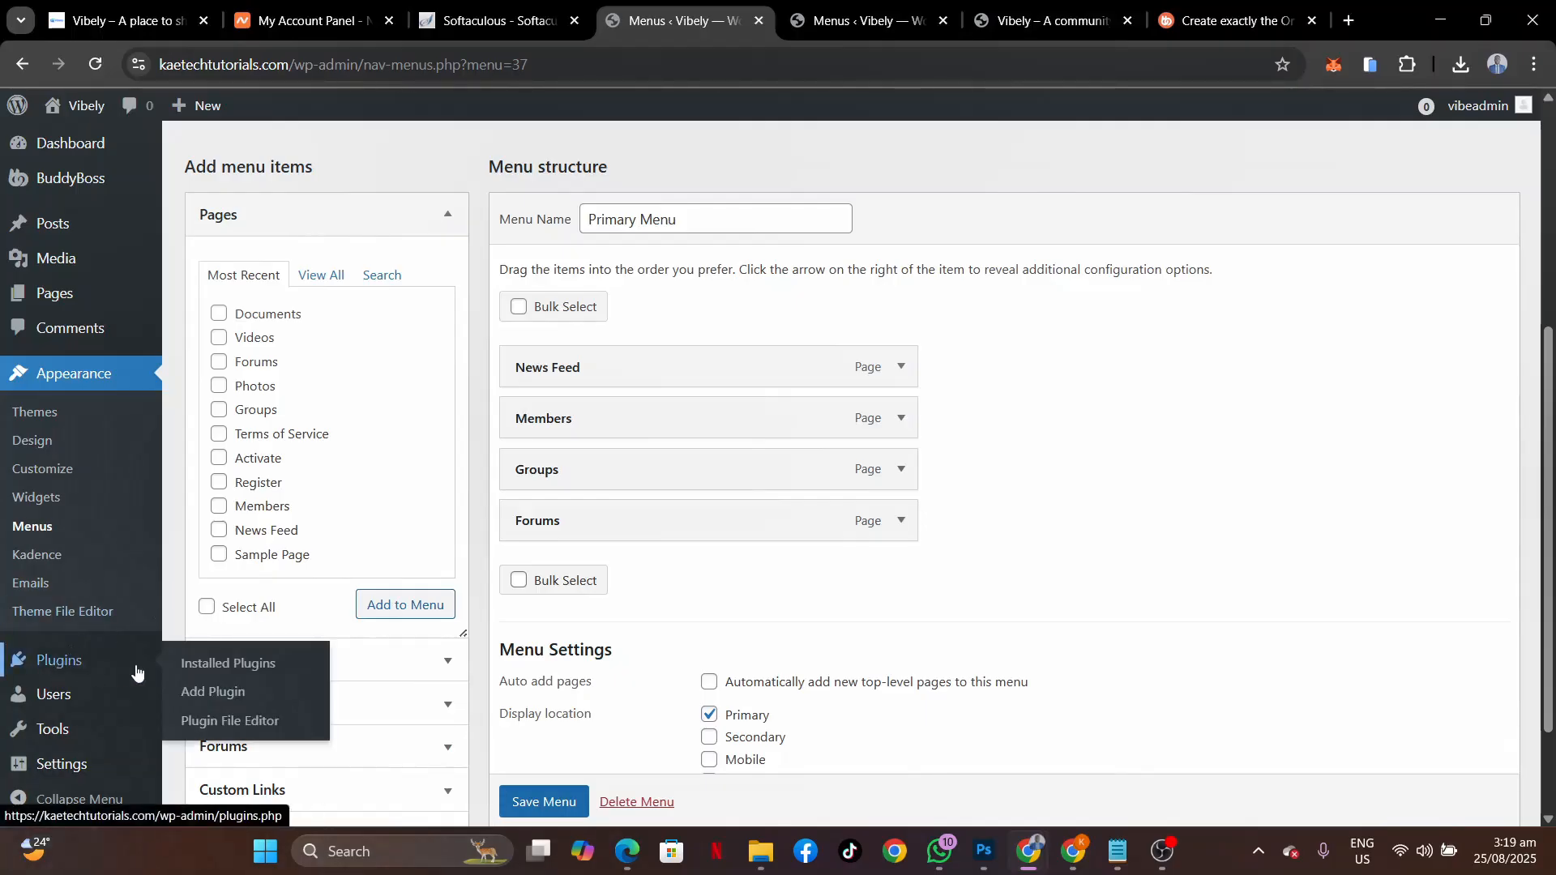
click(222, 694)
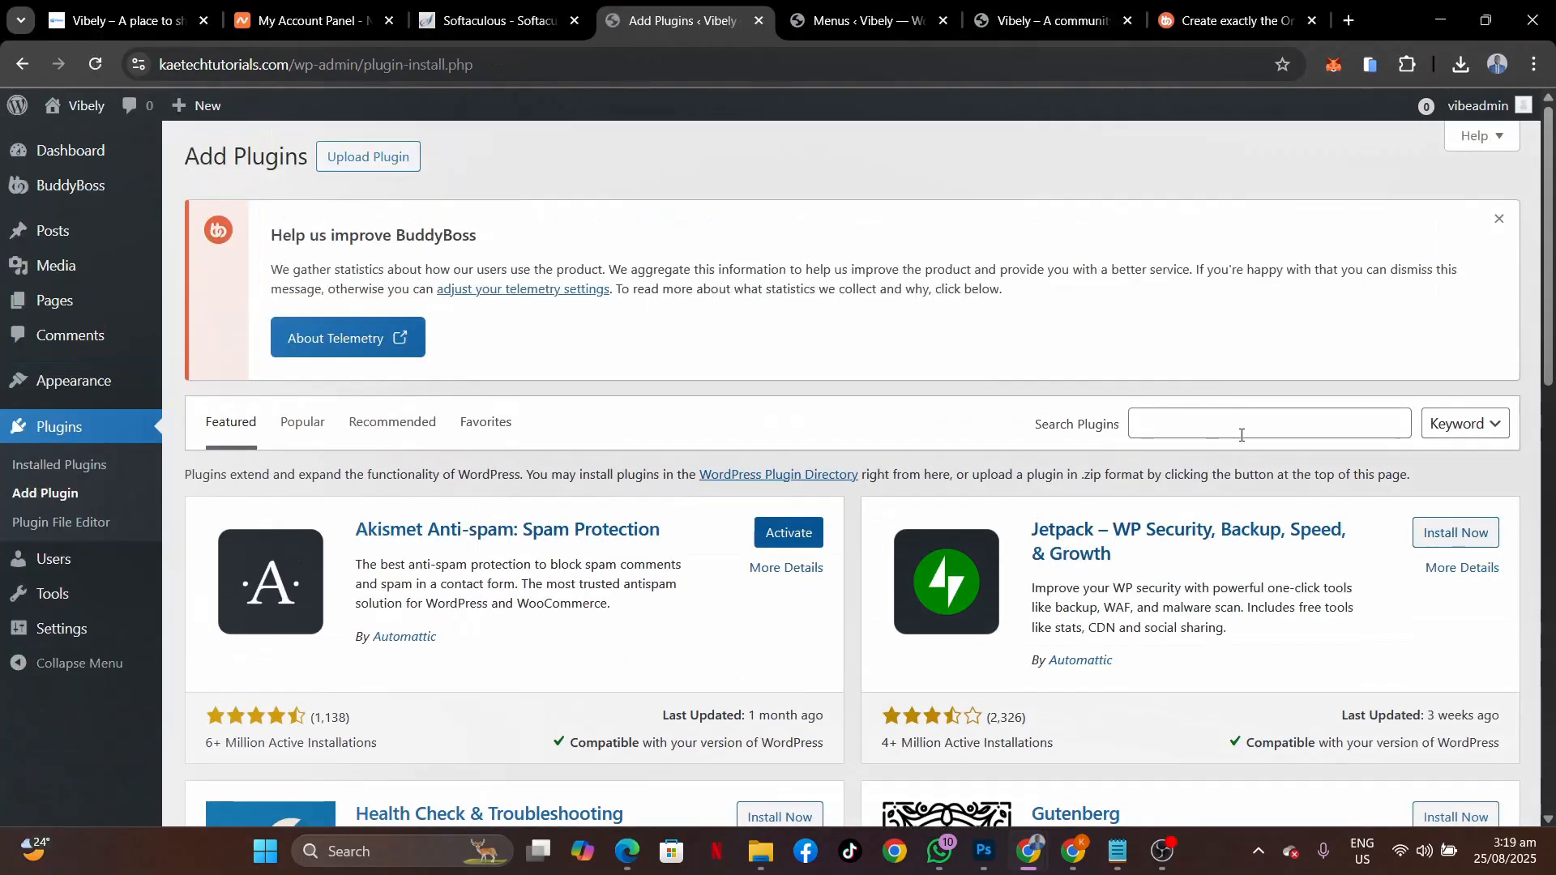
click(1241, 435)
text(eleme)
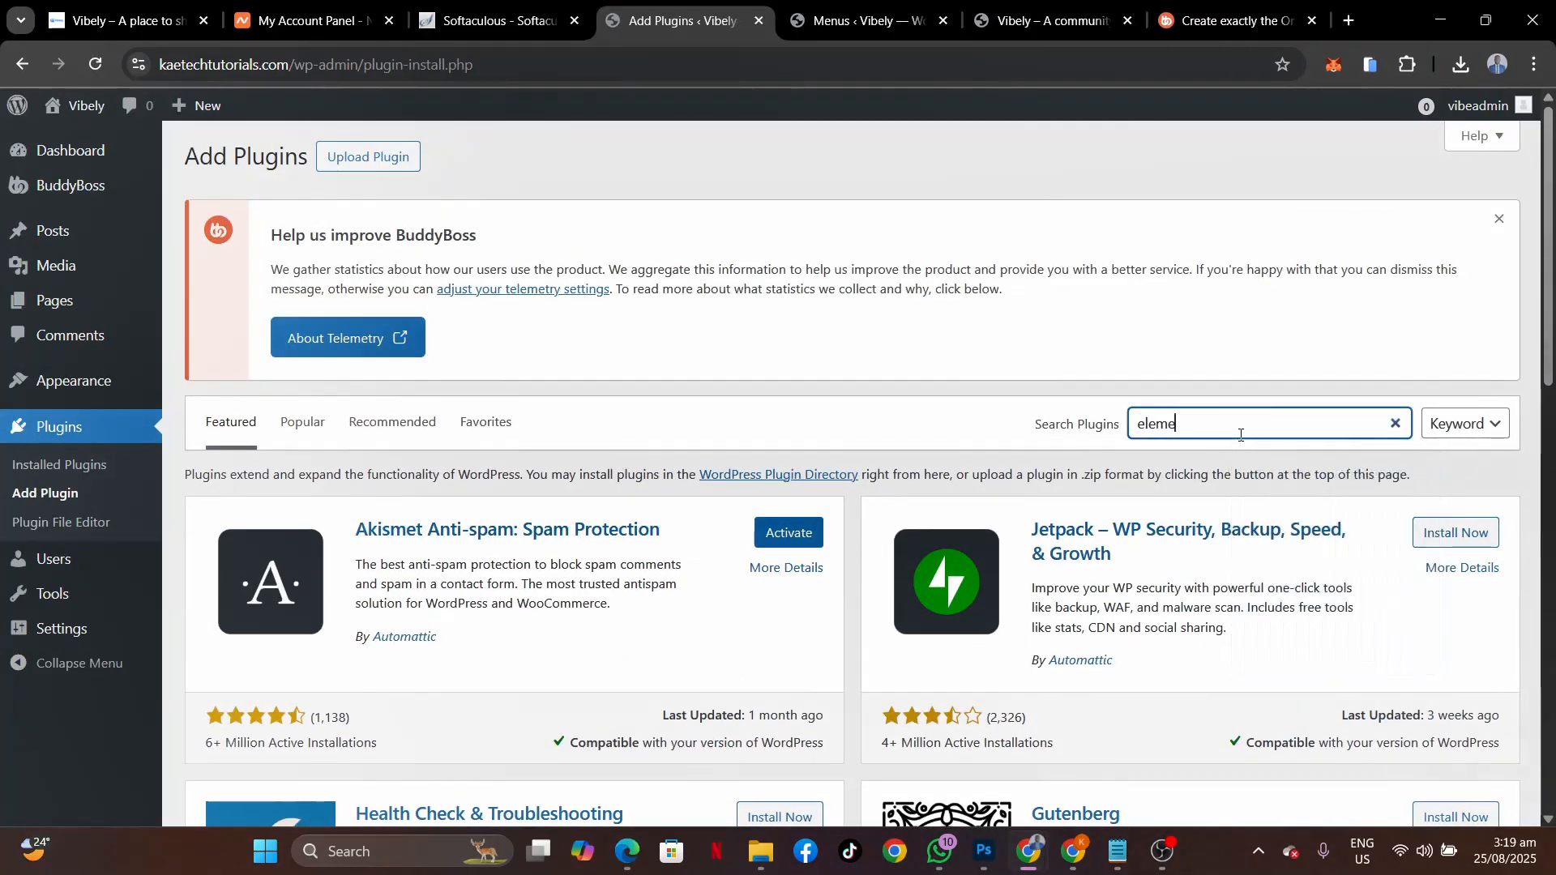
text(ntor)
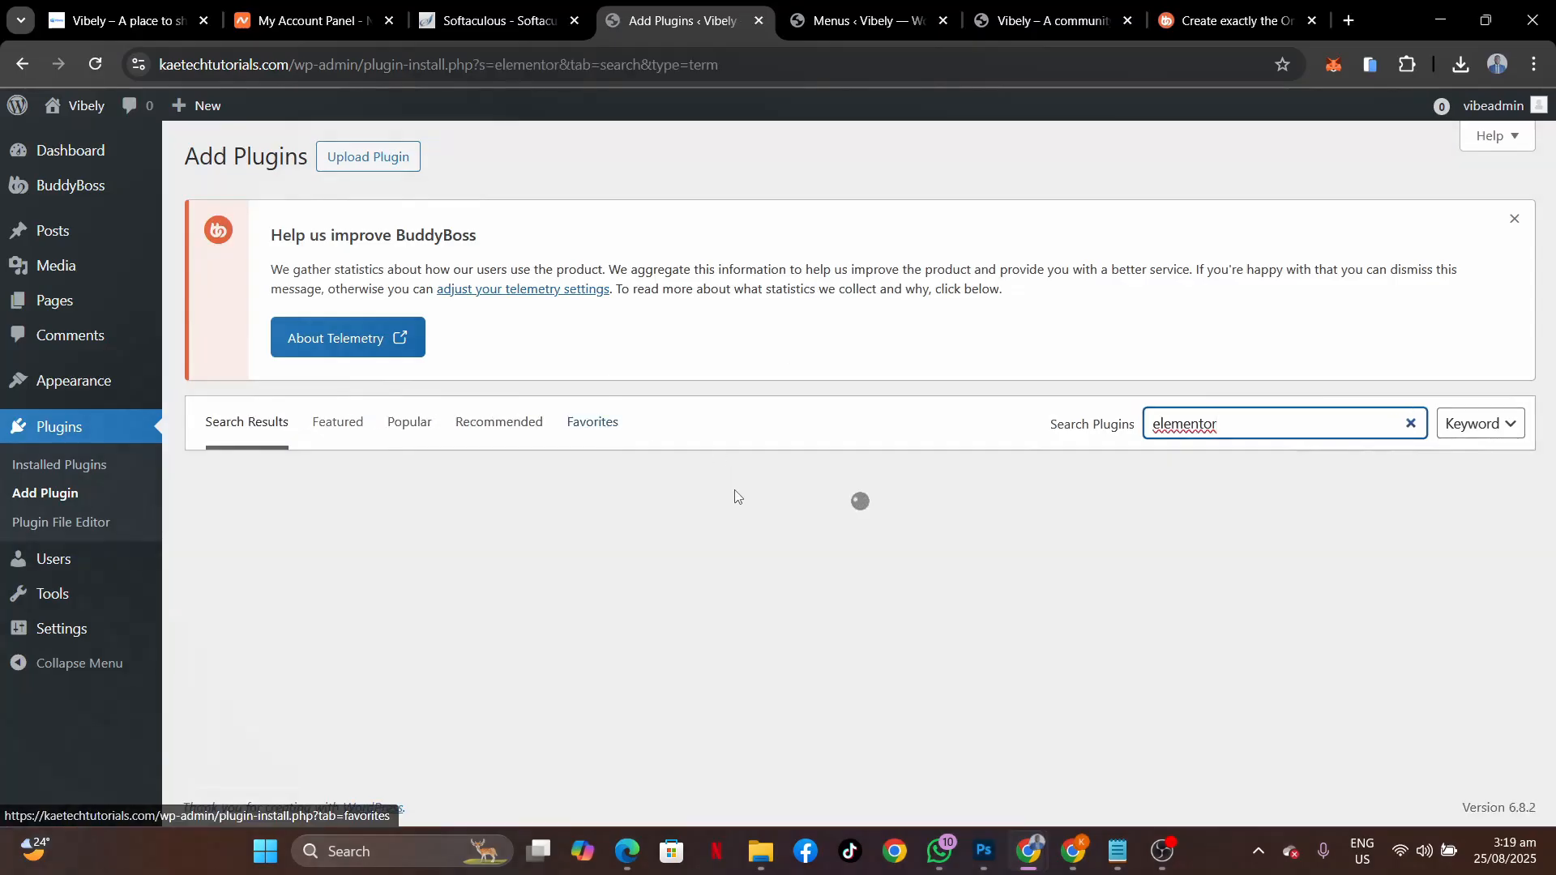
scroll(735, 496, down, 4)
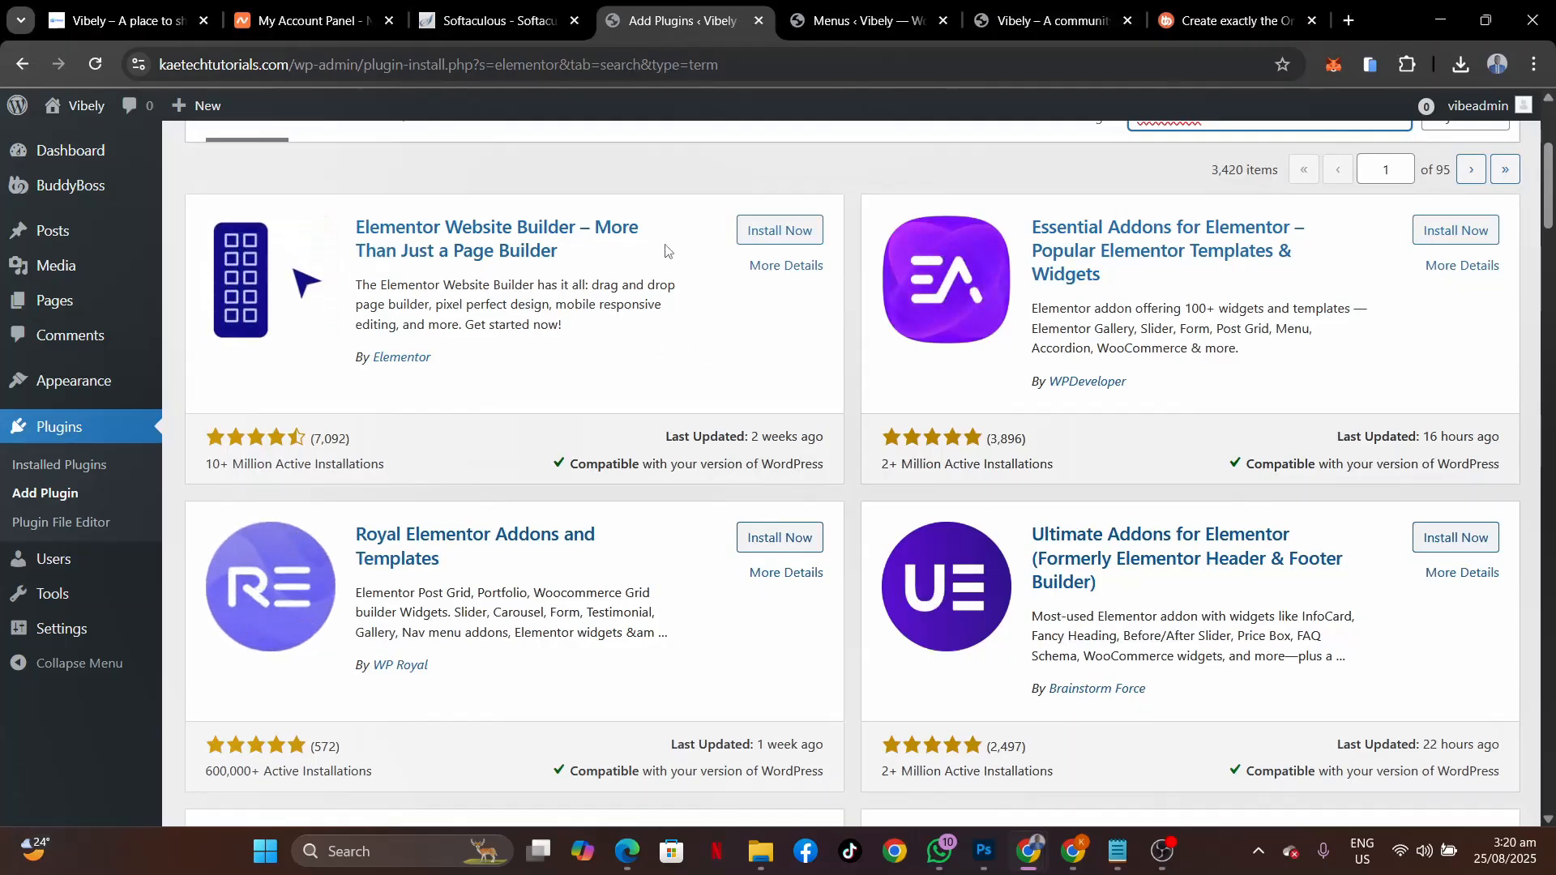
click(801, 233)
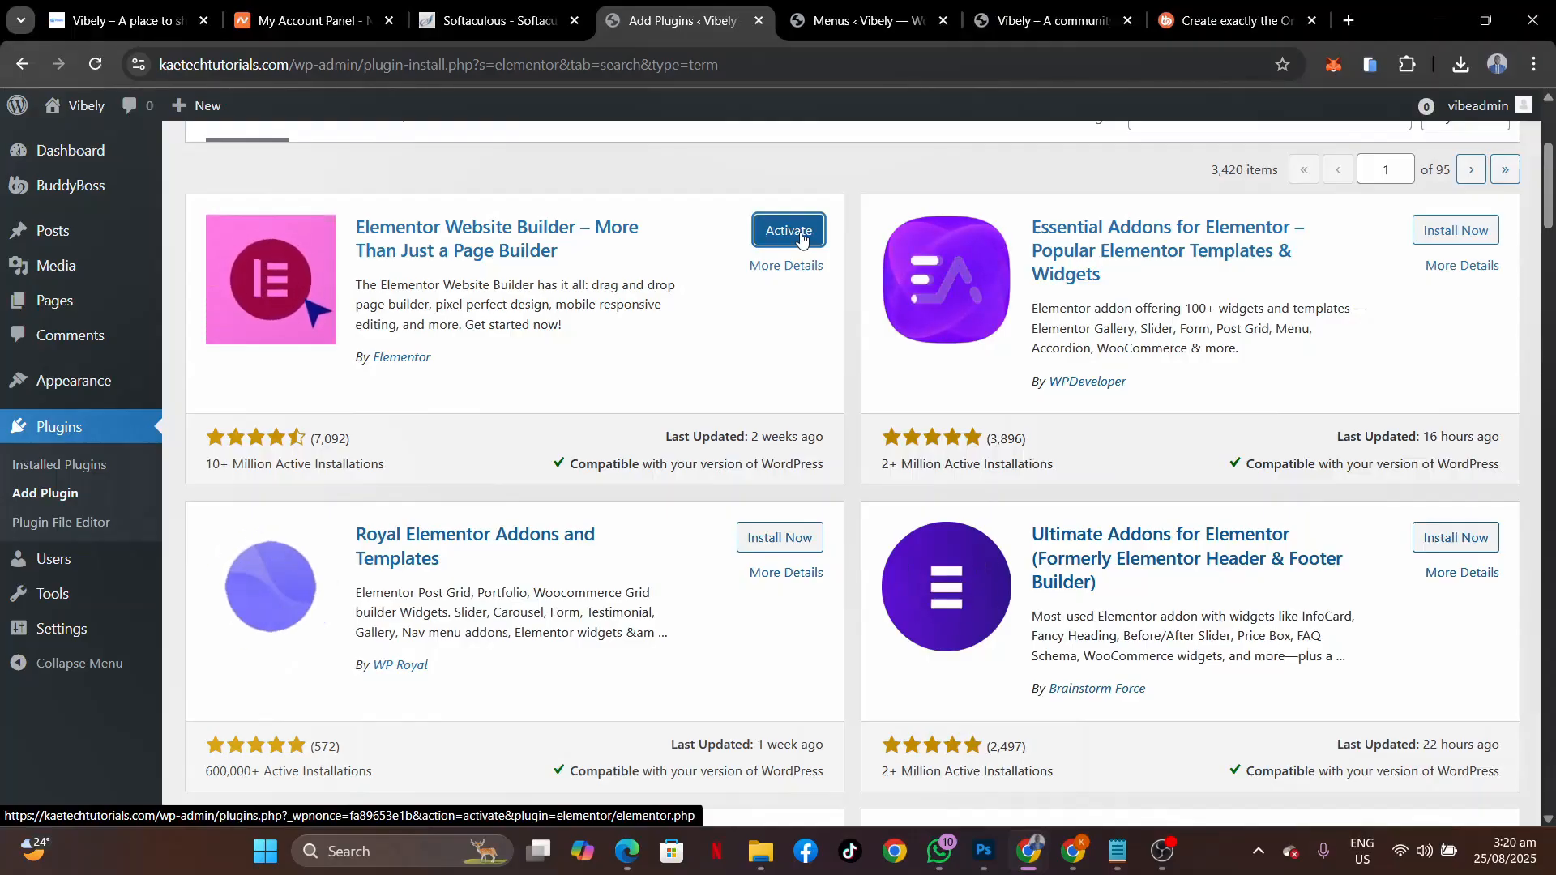
click(801, 238)
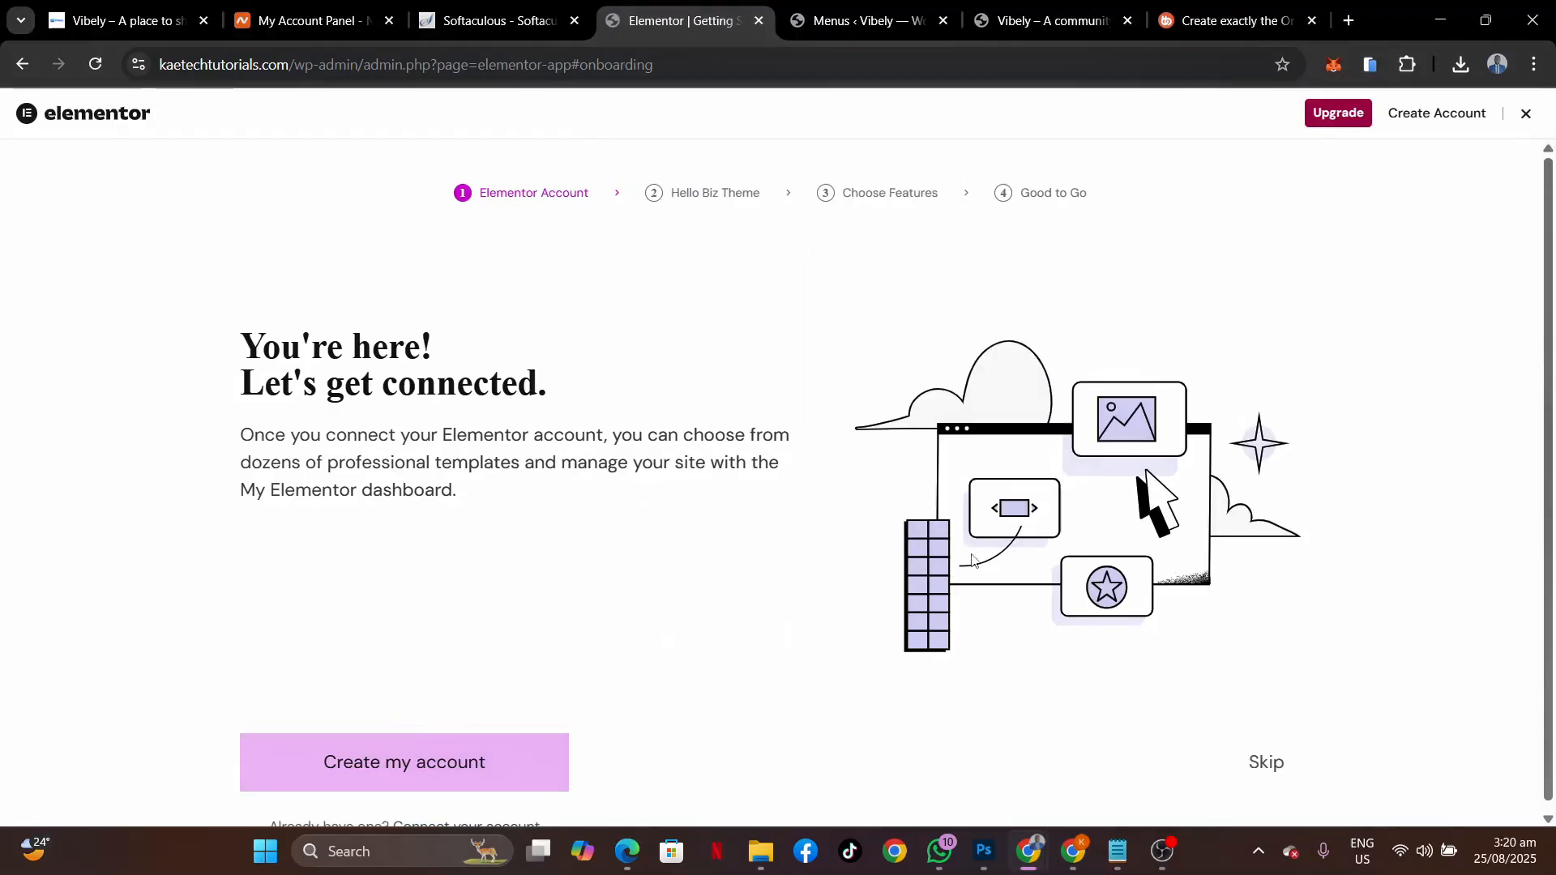
Exit Elementor onboarding, dismiss the BuddyBoss notice, and hide the Right Now in Forums and Elementor Overview boxes.
click(1527, 114)
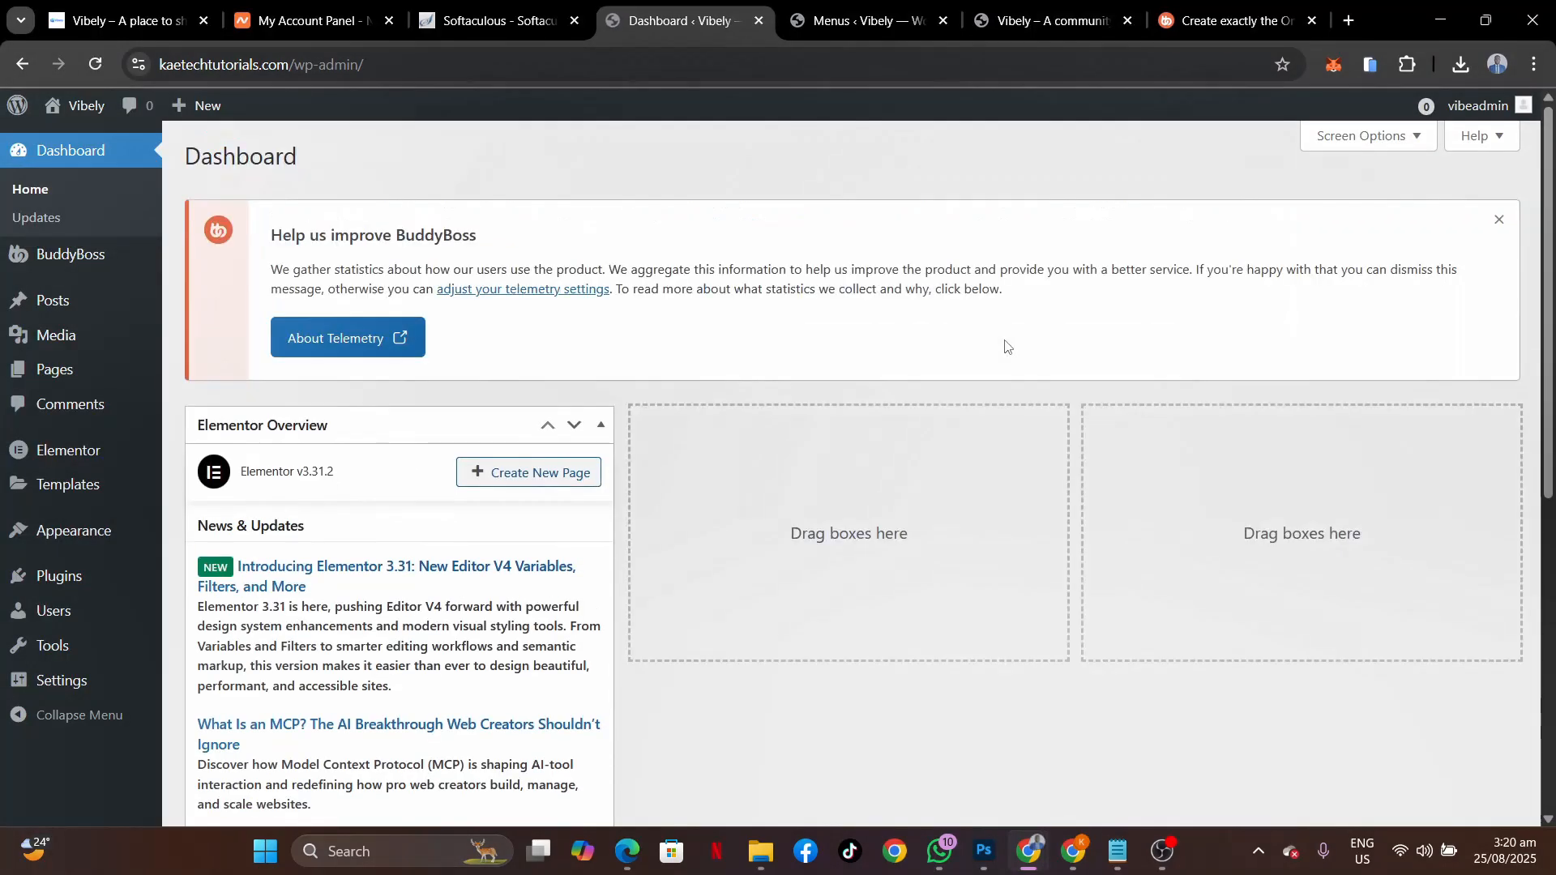
click(1496, 223)
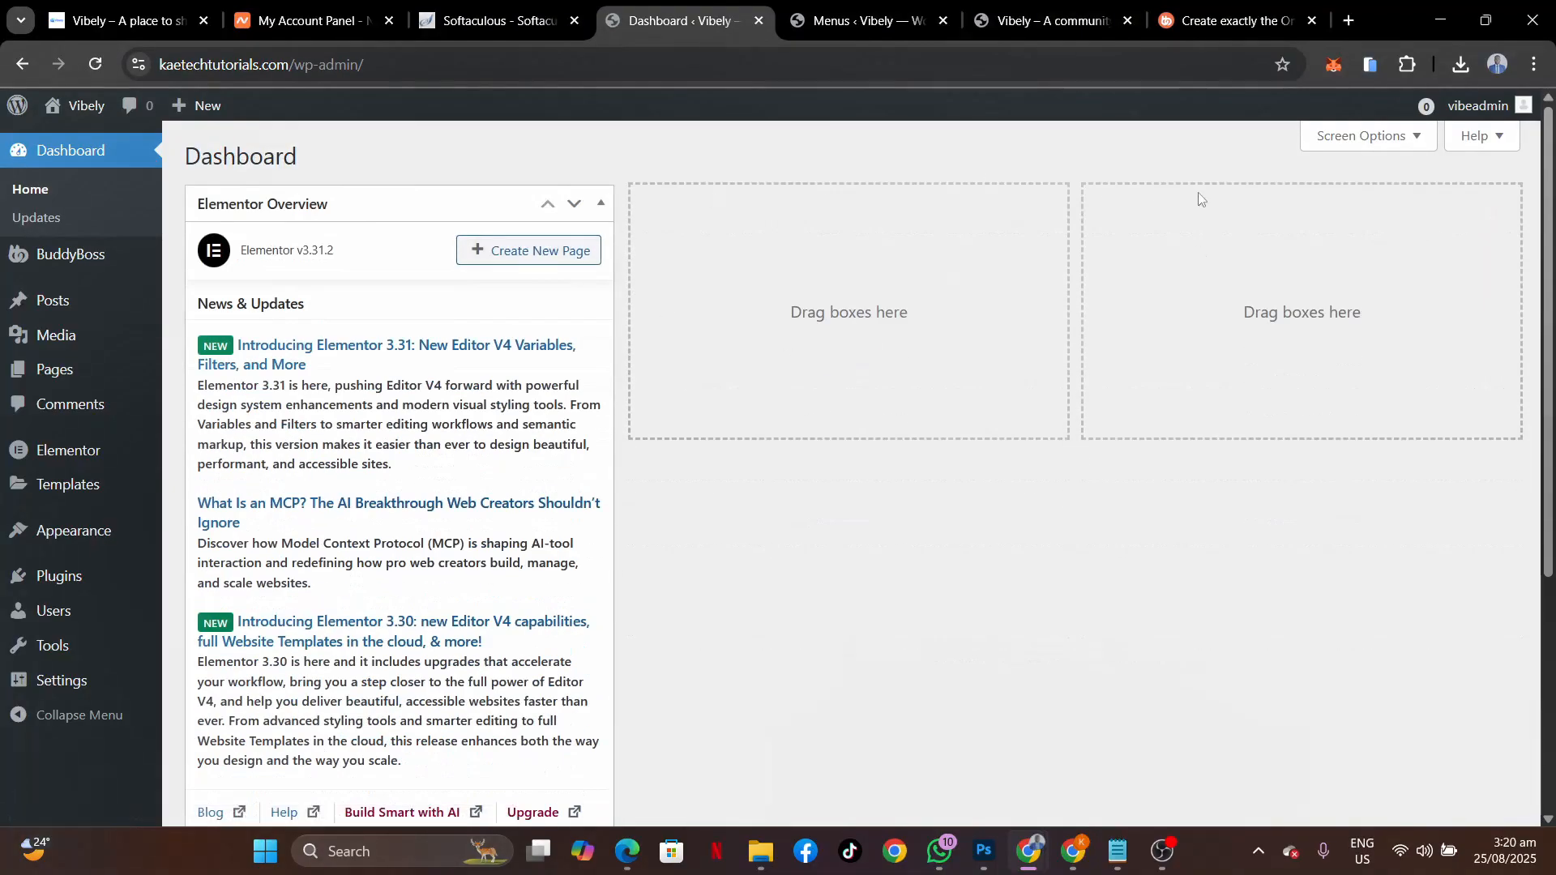
click(1346, 134)
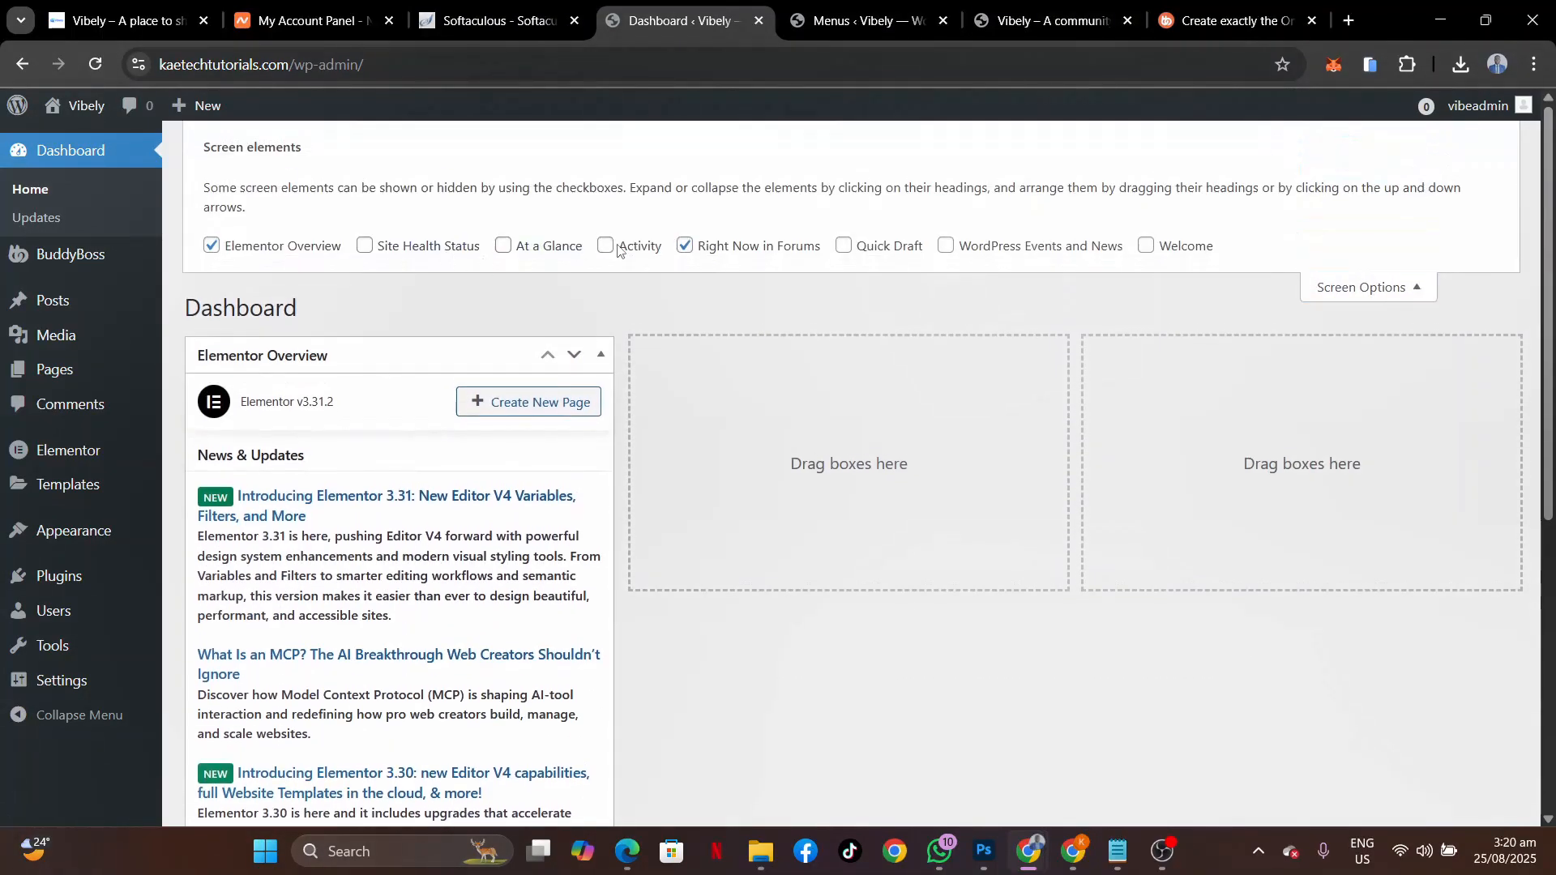
click(685, 245)
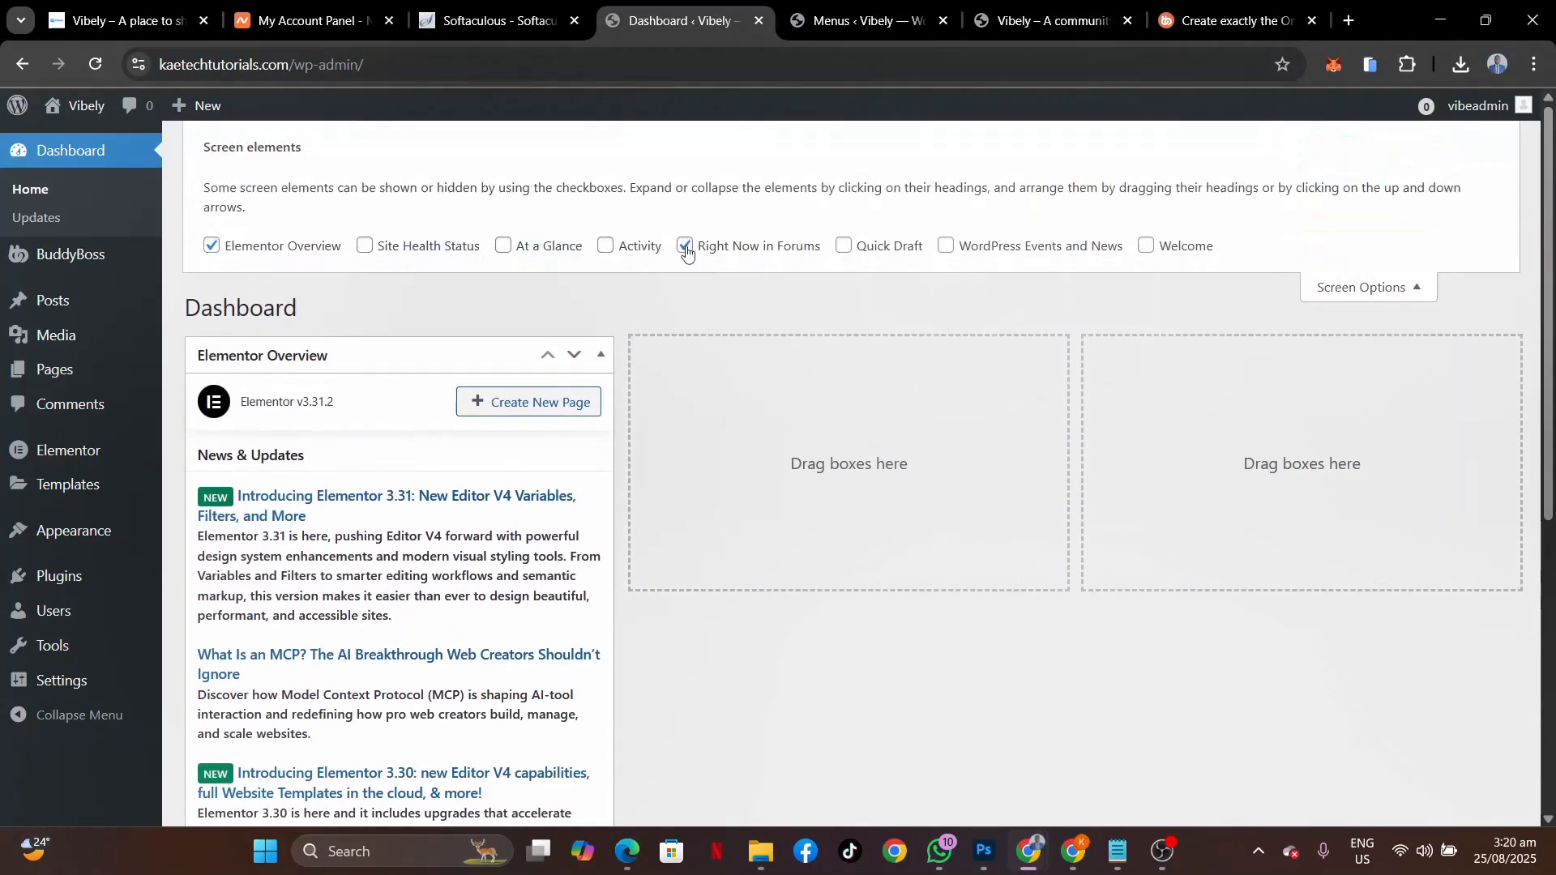
click(221, 252)
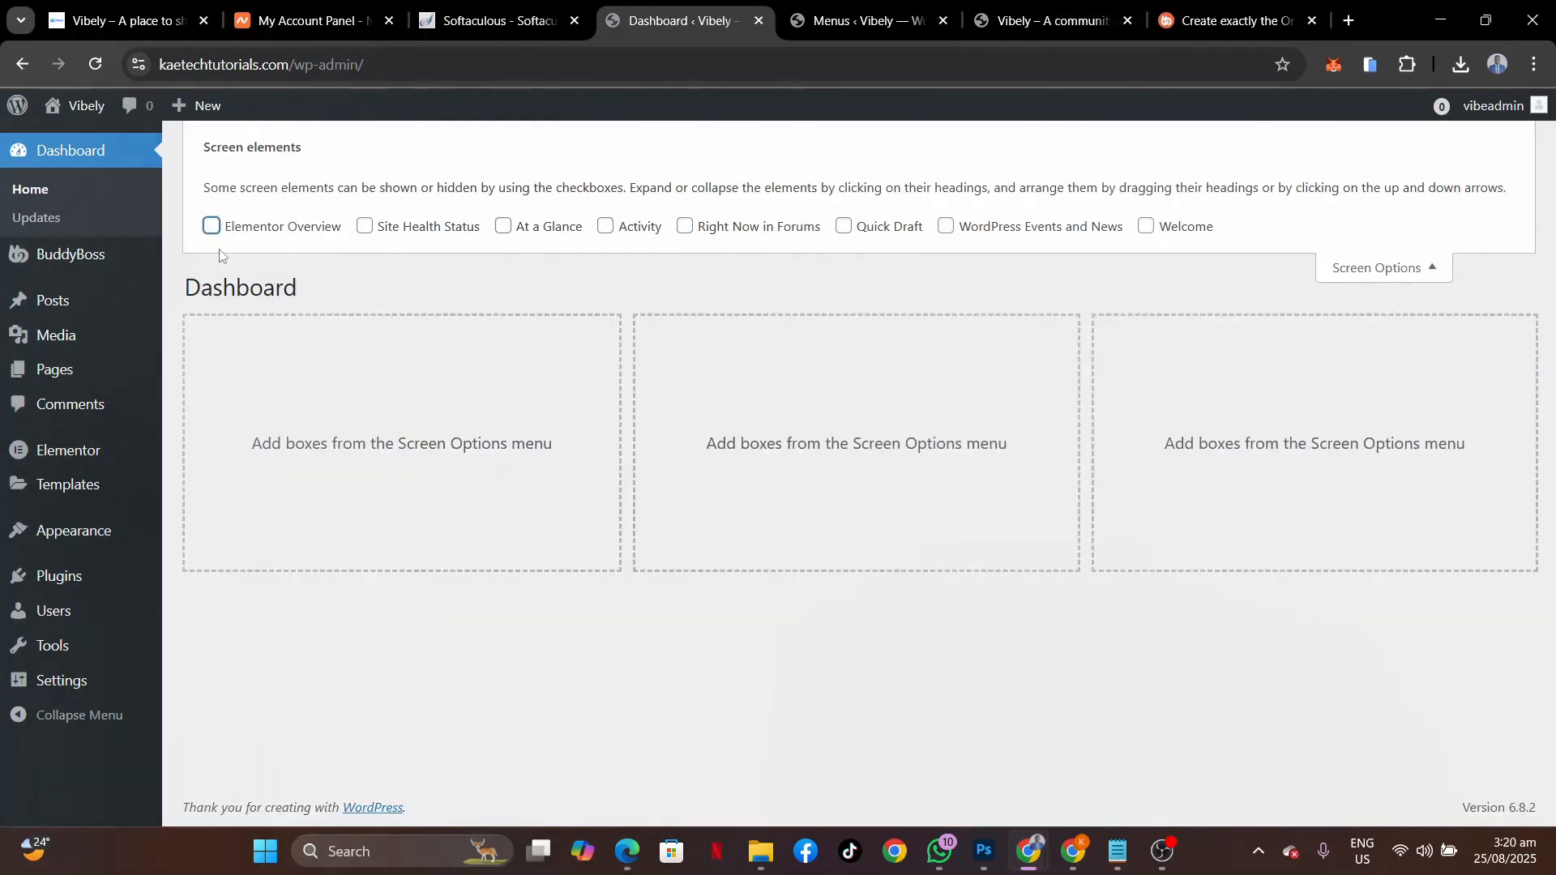
click(1378, 272)
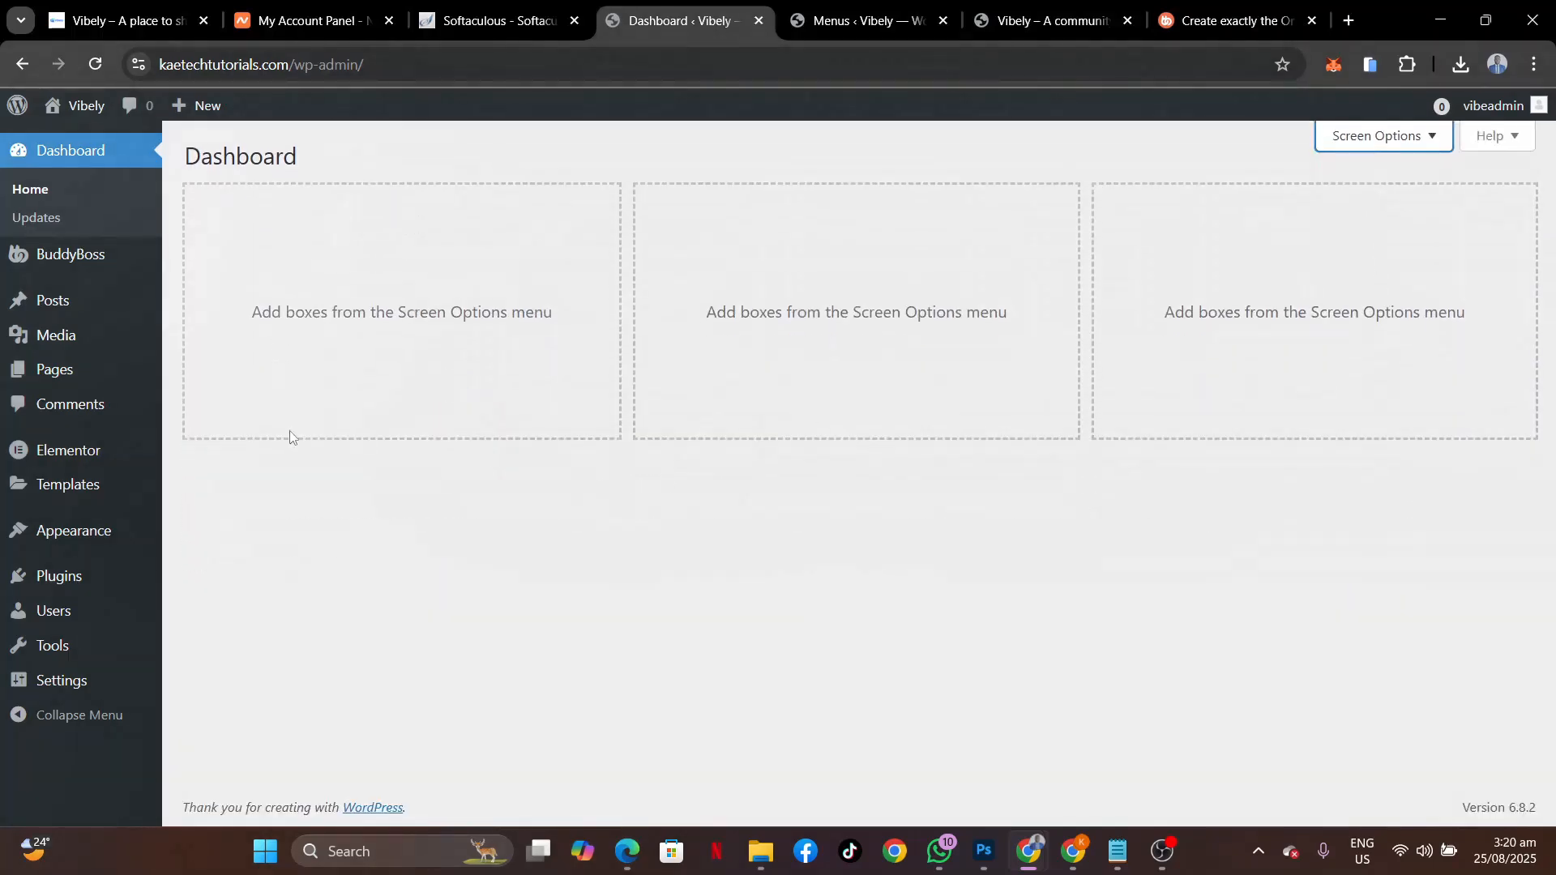
Open the Home page from All Pages for editing.
mouse_move(68, 486)
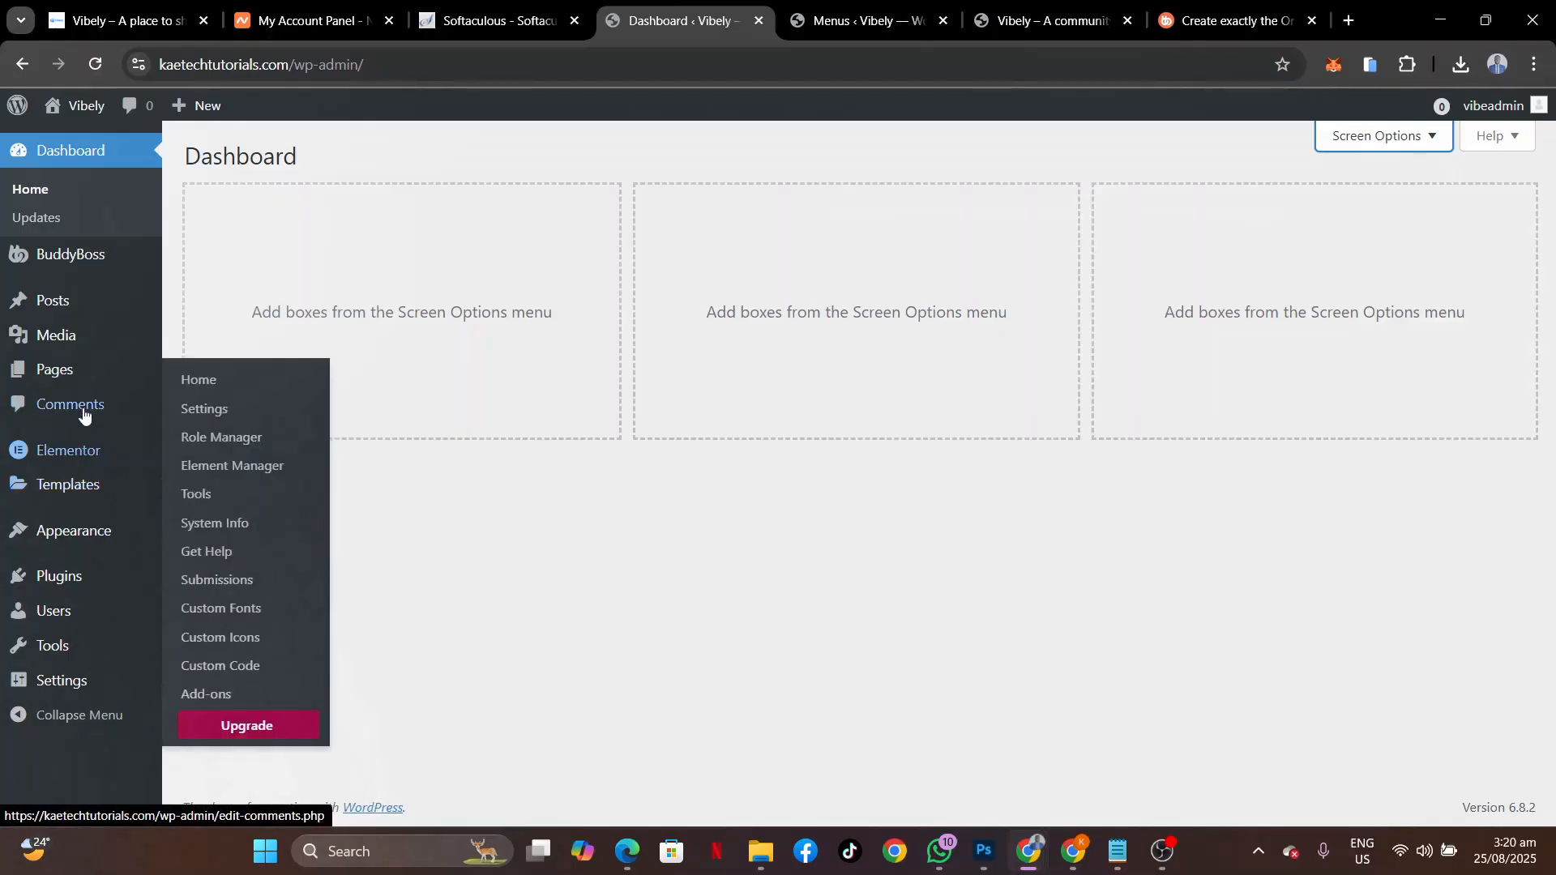
mouse_move(55, 371)
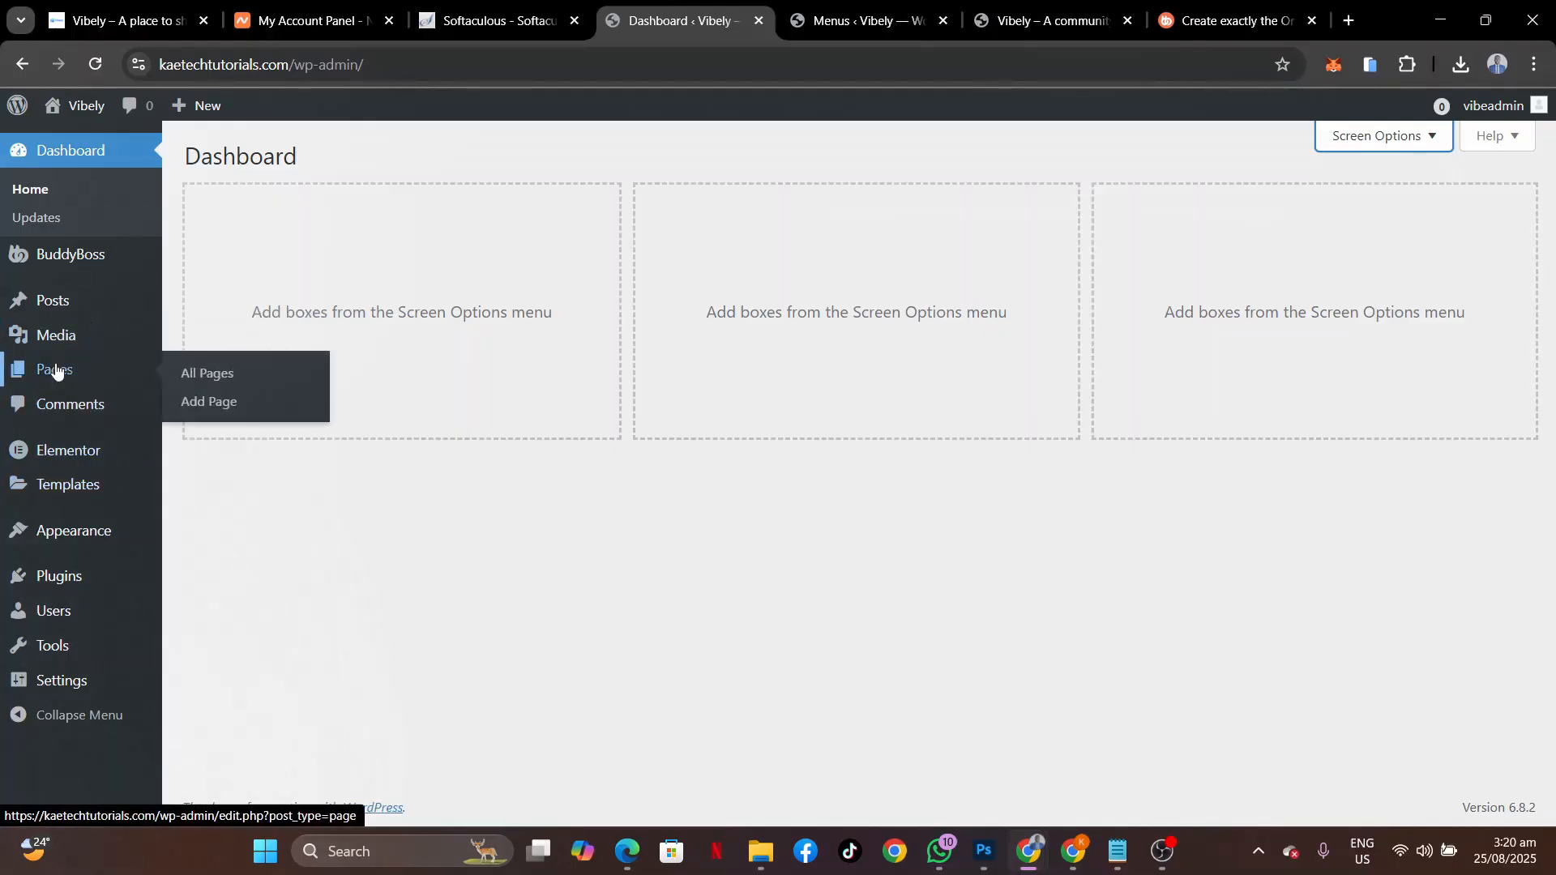
click(203, 374)
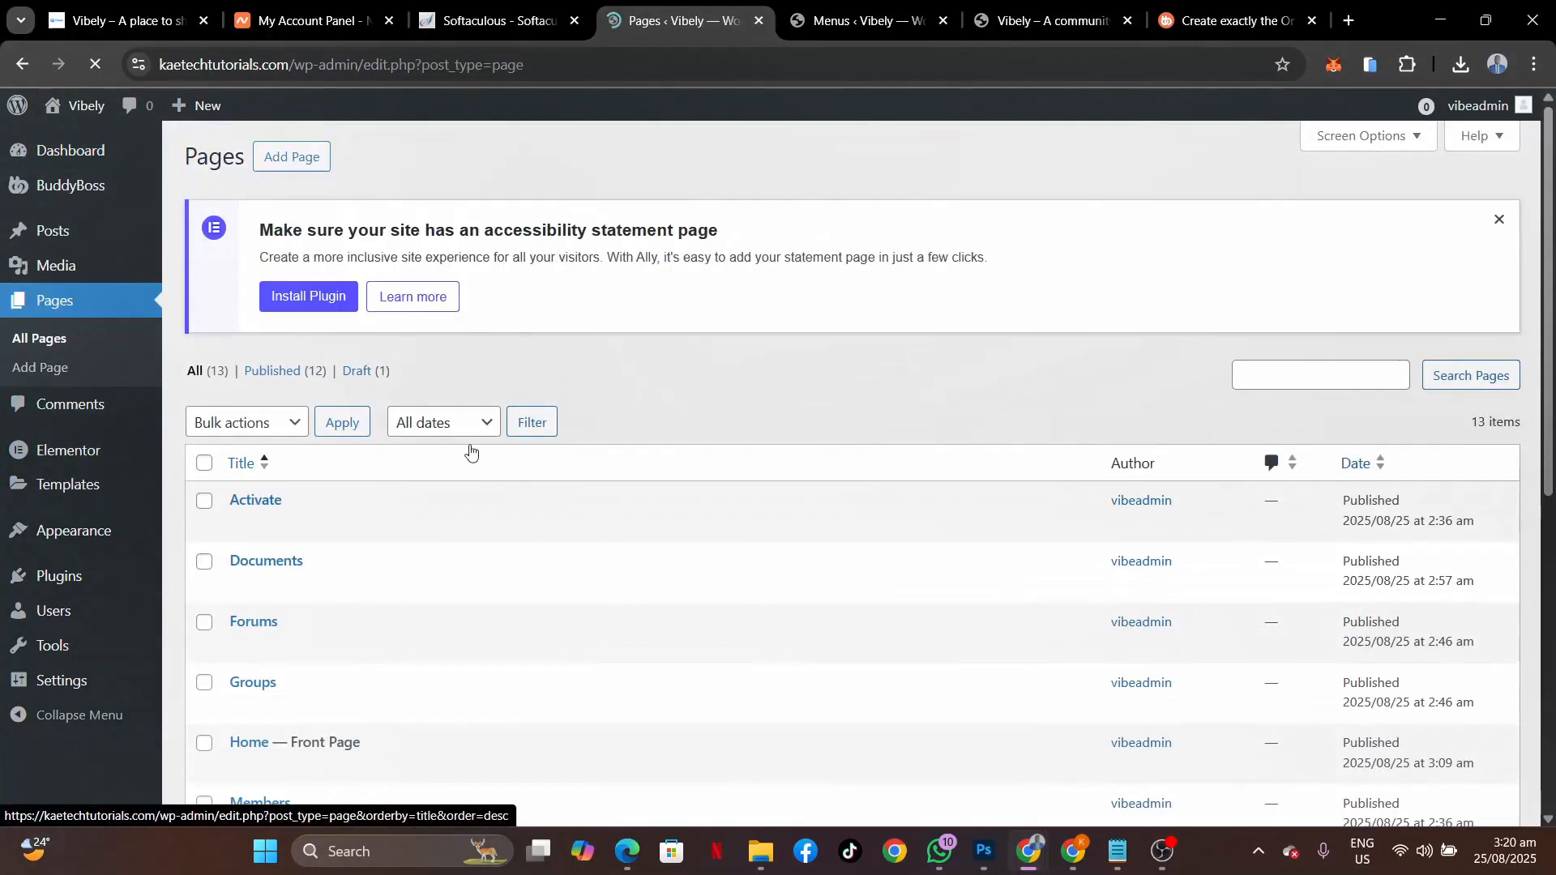
scroll(268, 624, down, 5)
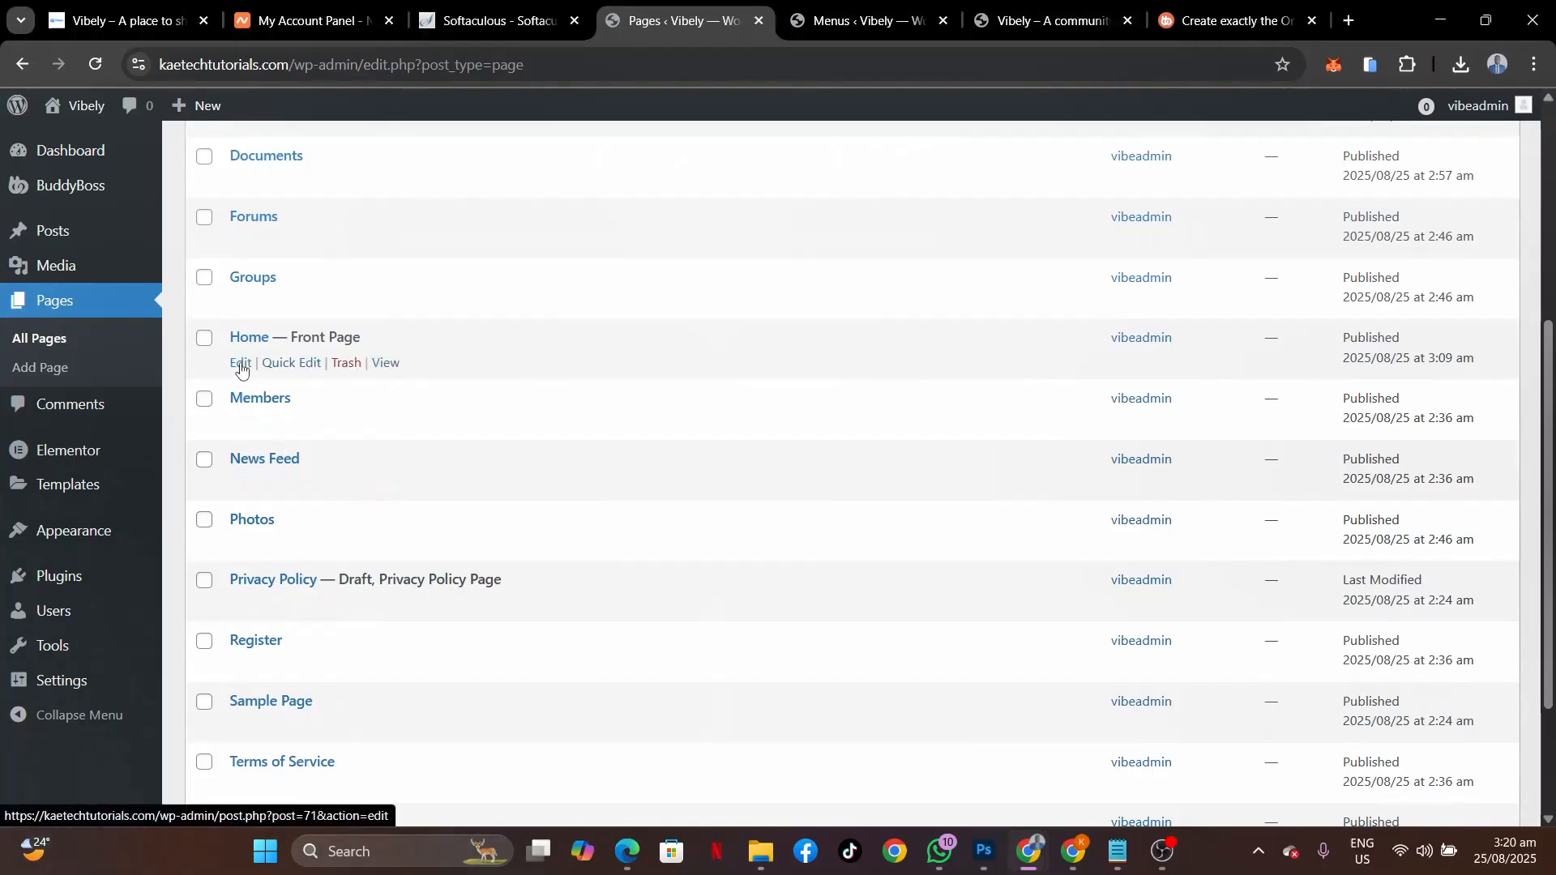
click(240, 365)
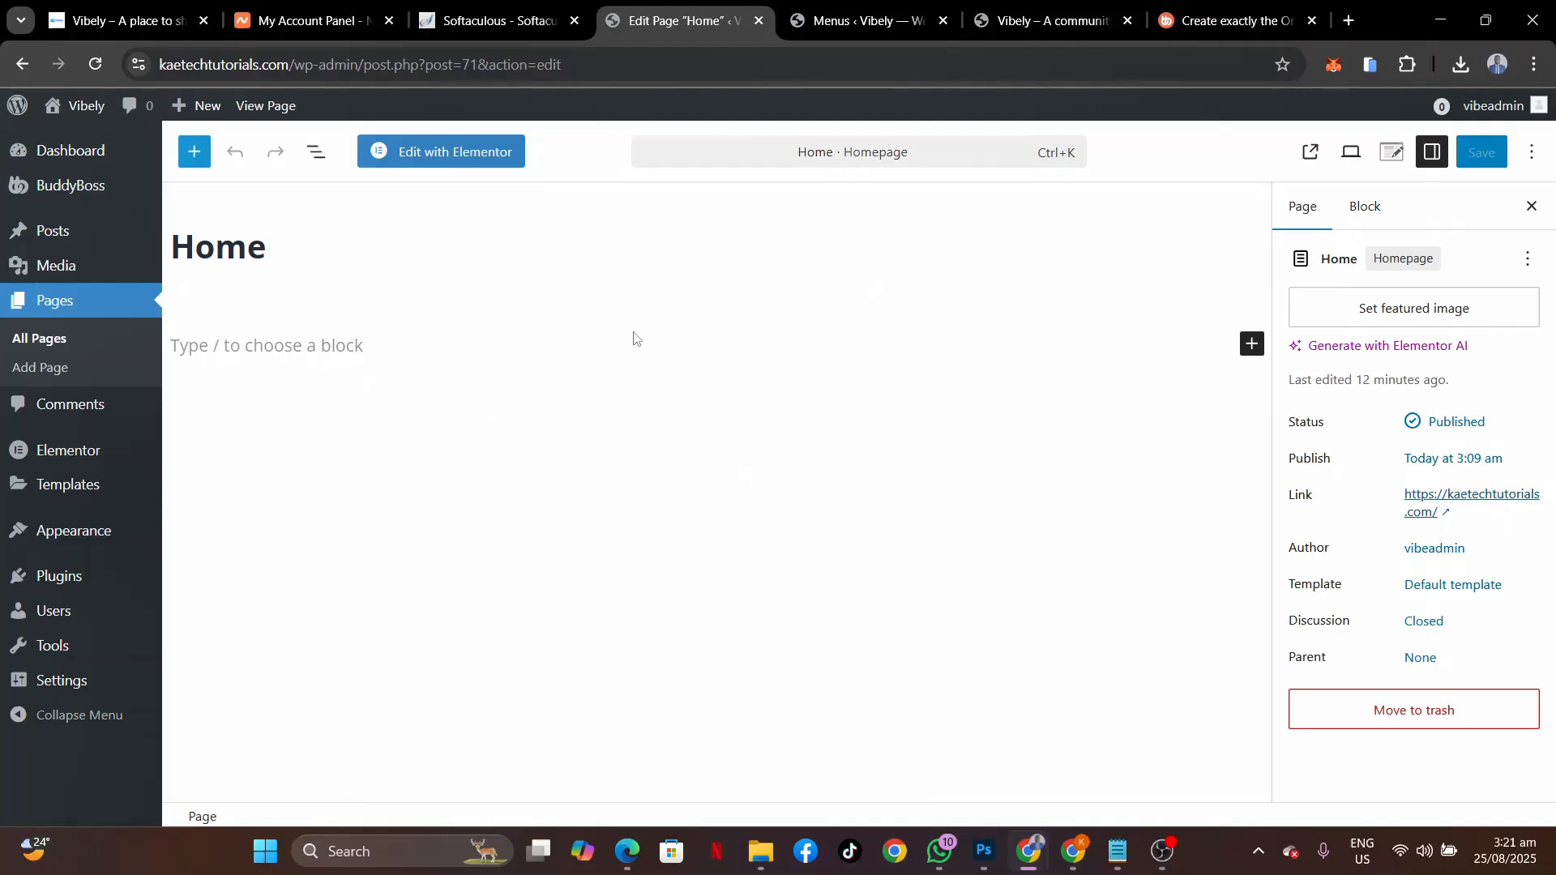
Set Home's template to Elementor Full Width, save, and open it with Elementor.
click(1428, 594)
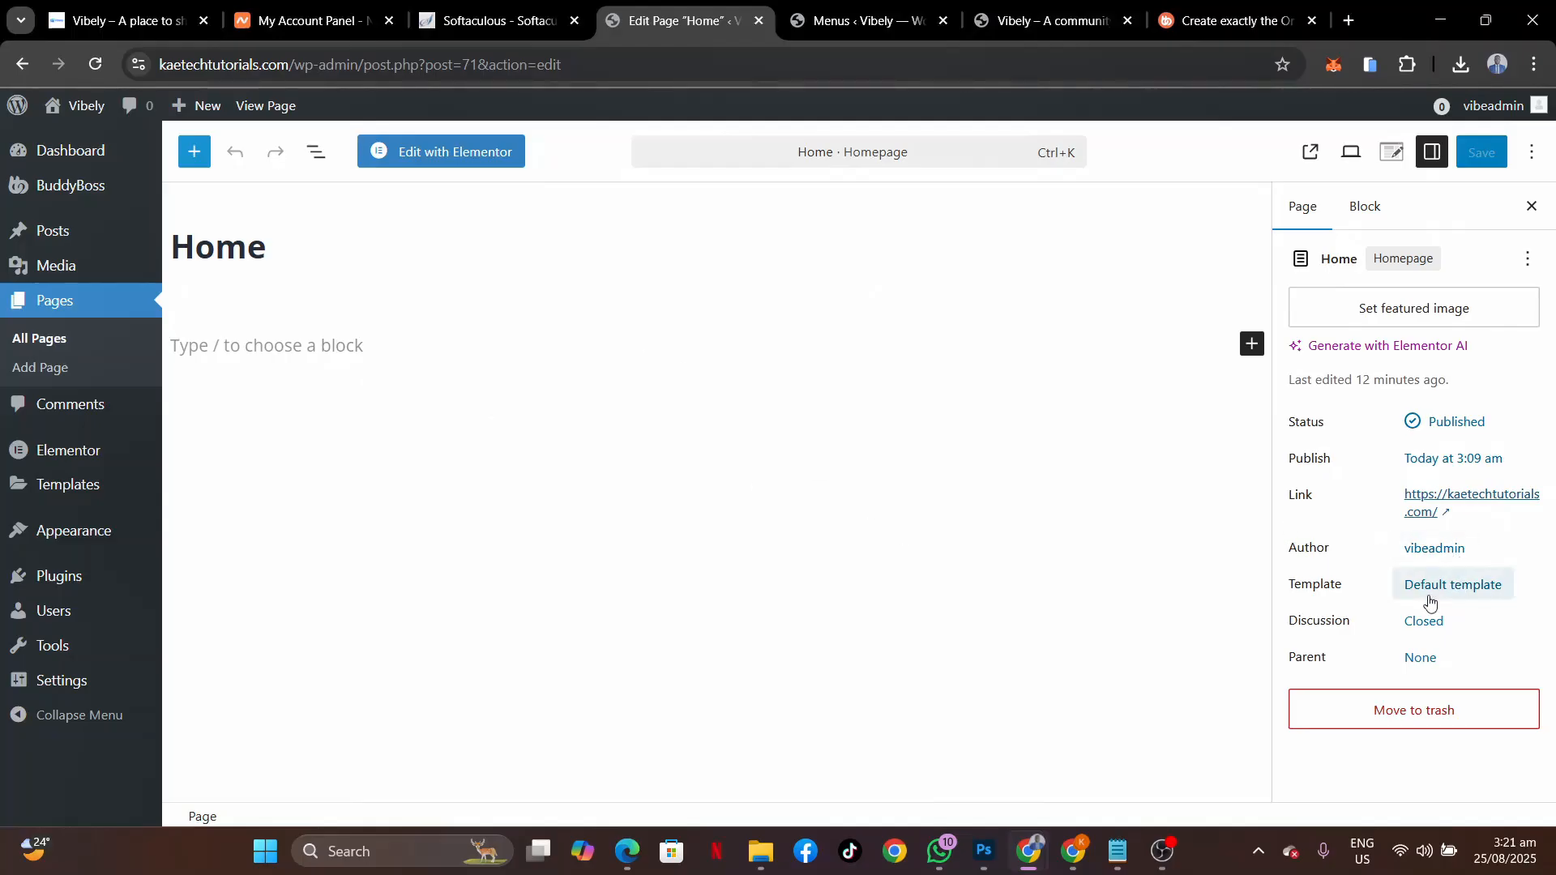
click(1158, 696)
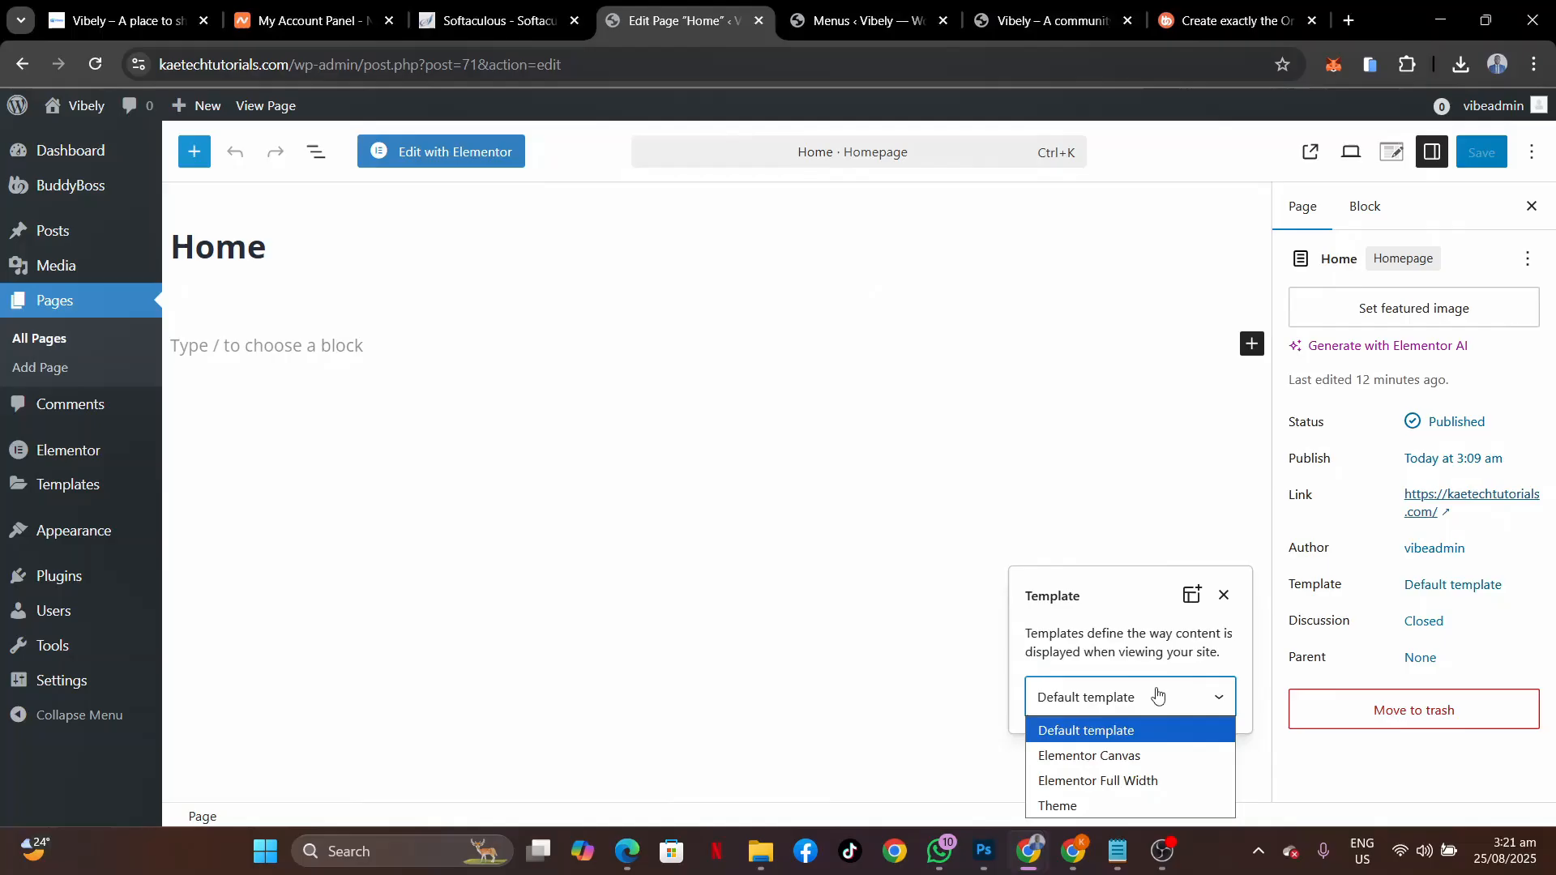
click(1107, 778)
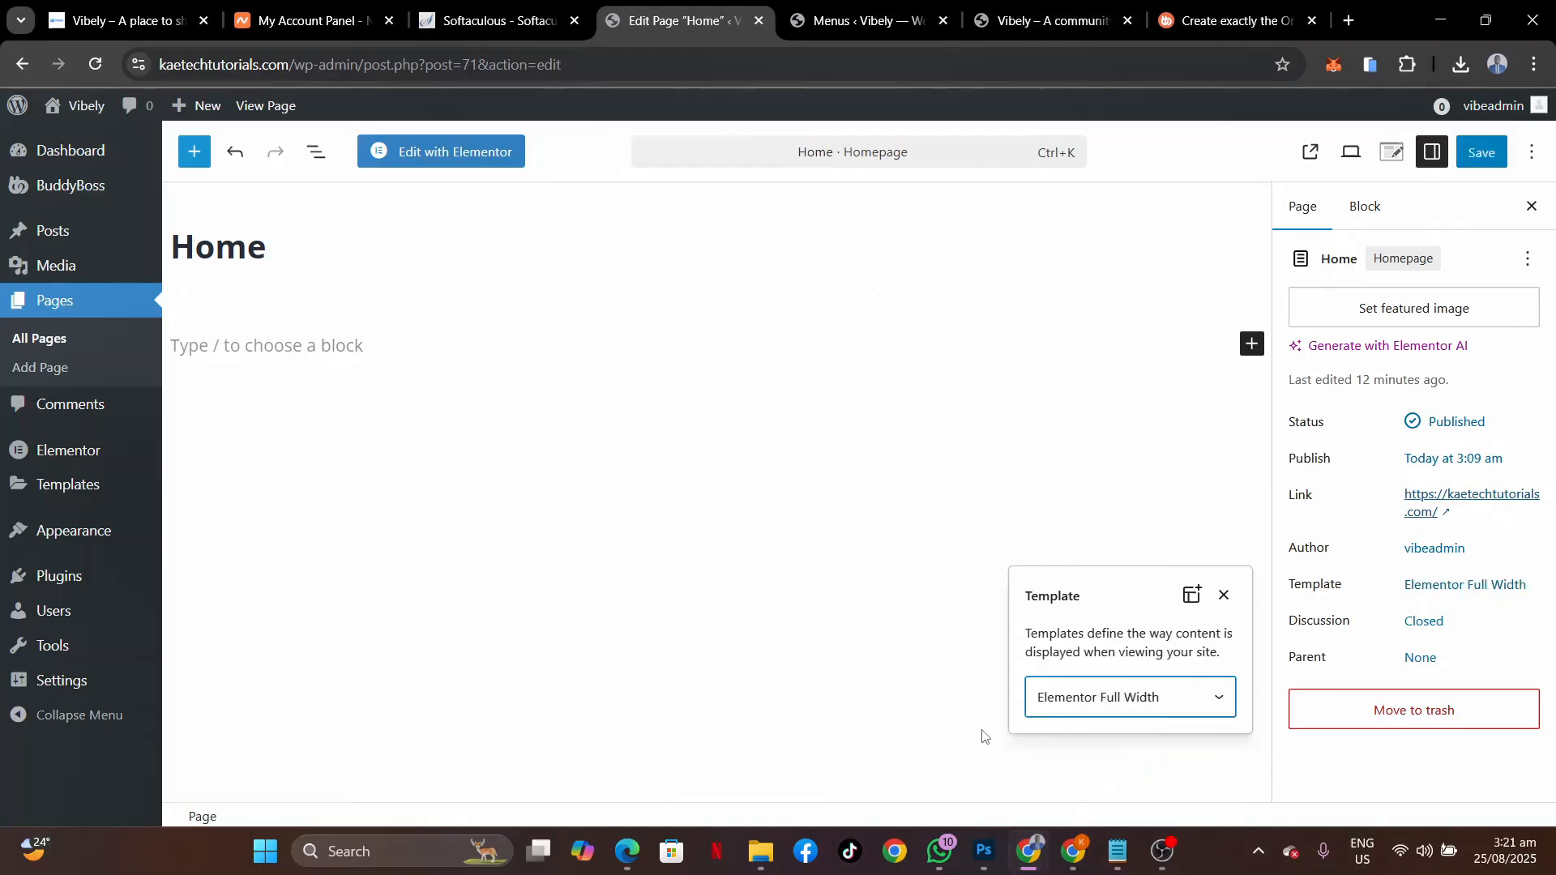
click(1208, 512)
click(1482, 152)
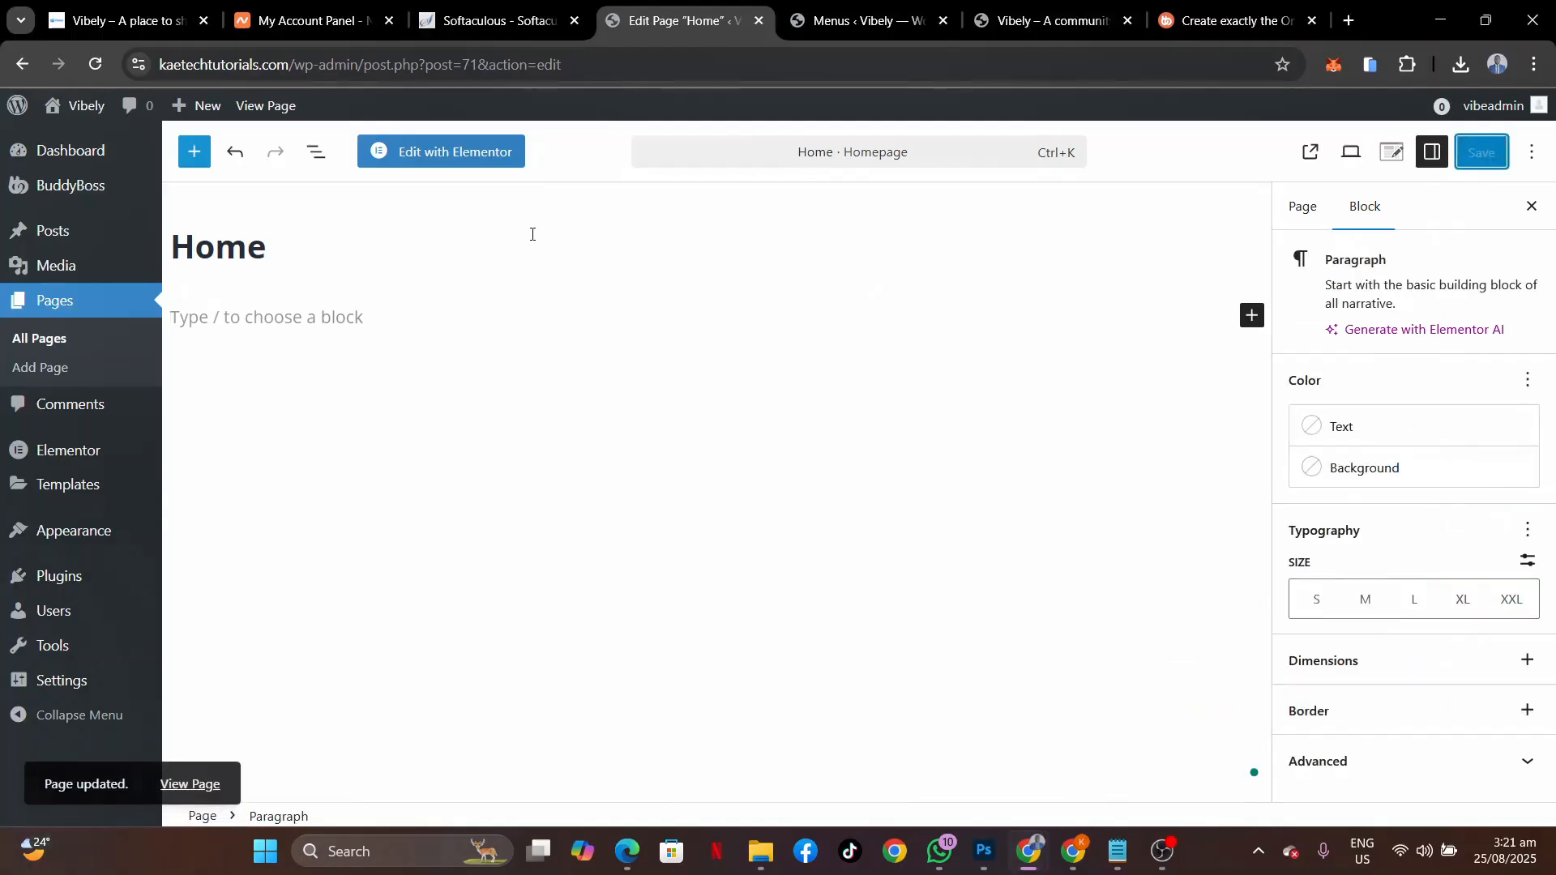
click(476, 159)
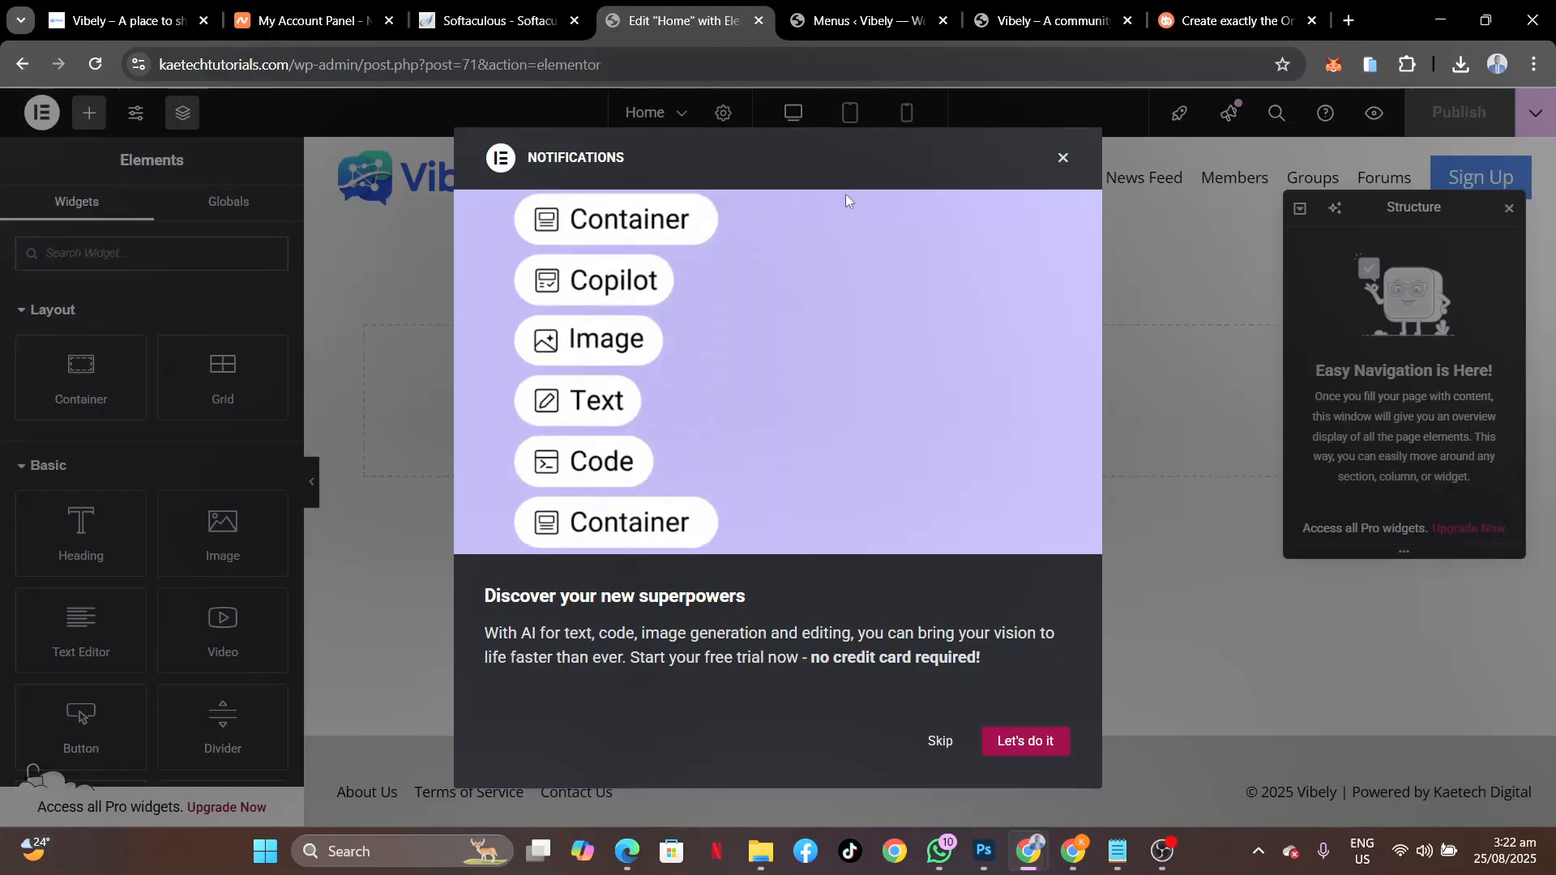
Close the Notifications announcement and the Structure panel.
click(1062, 158)
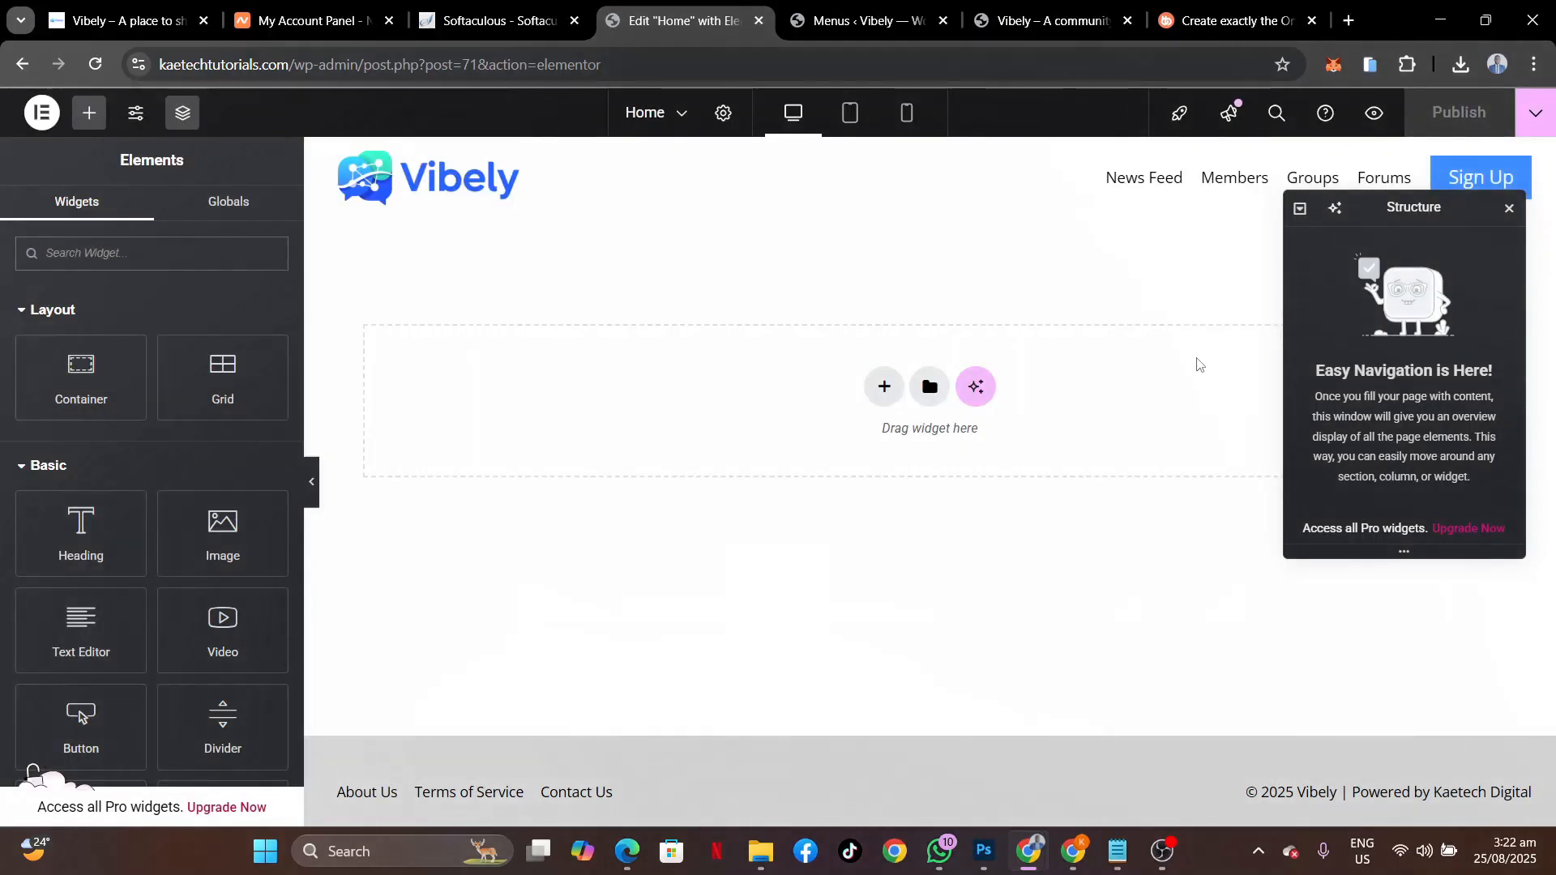
click(1509, 208)
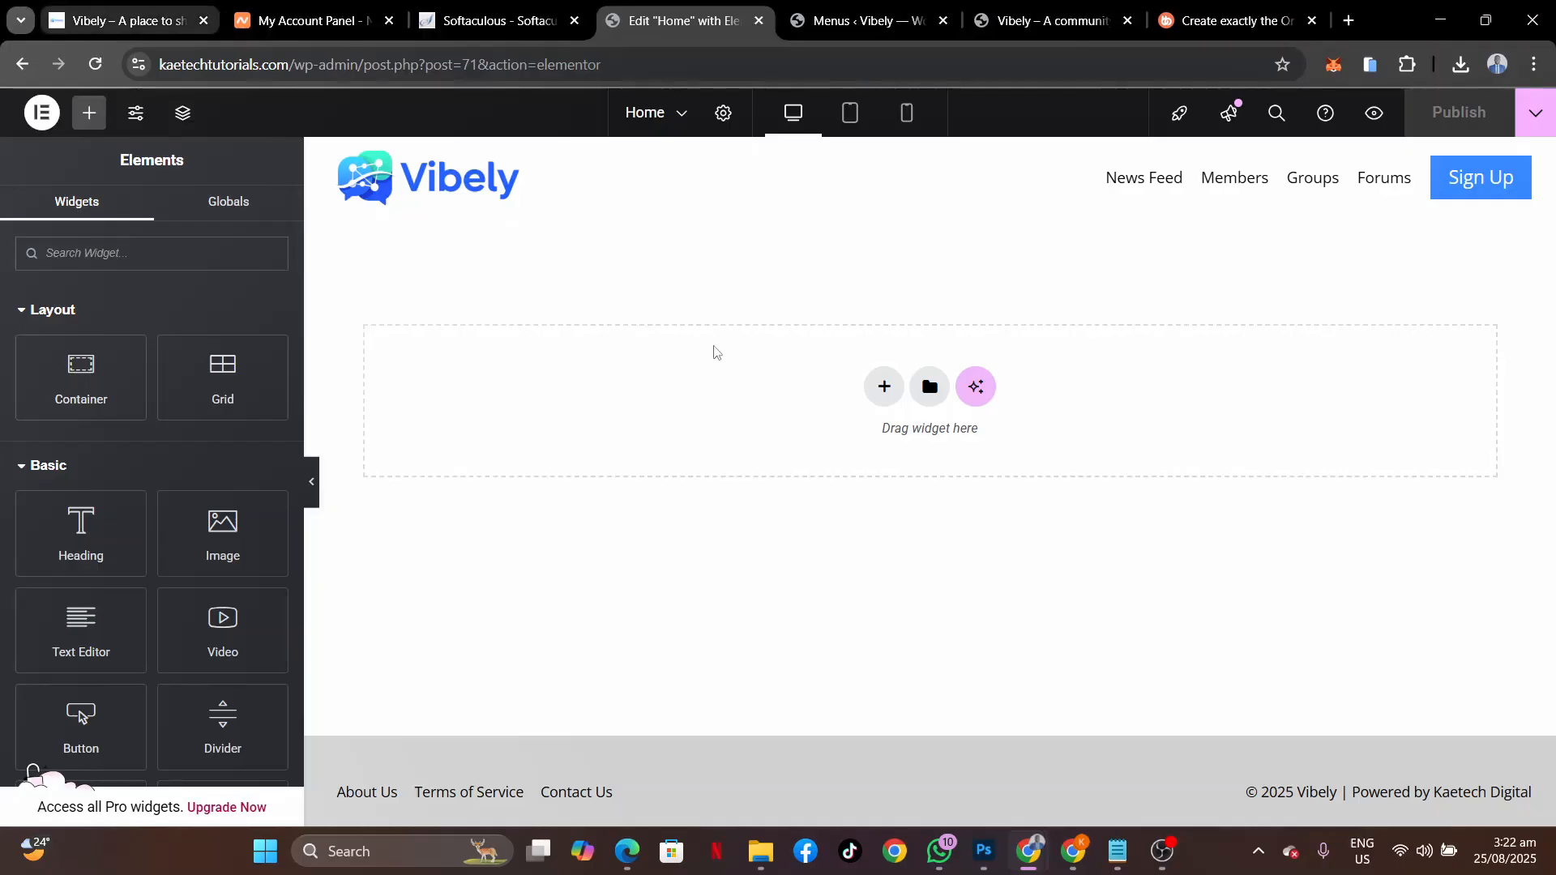
Scroll through the live Vibely homepage, then go back to the Elementor editor tab.
click(148, 24)
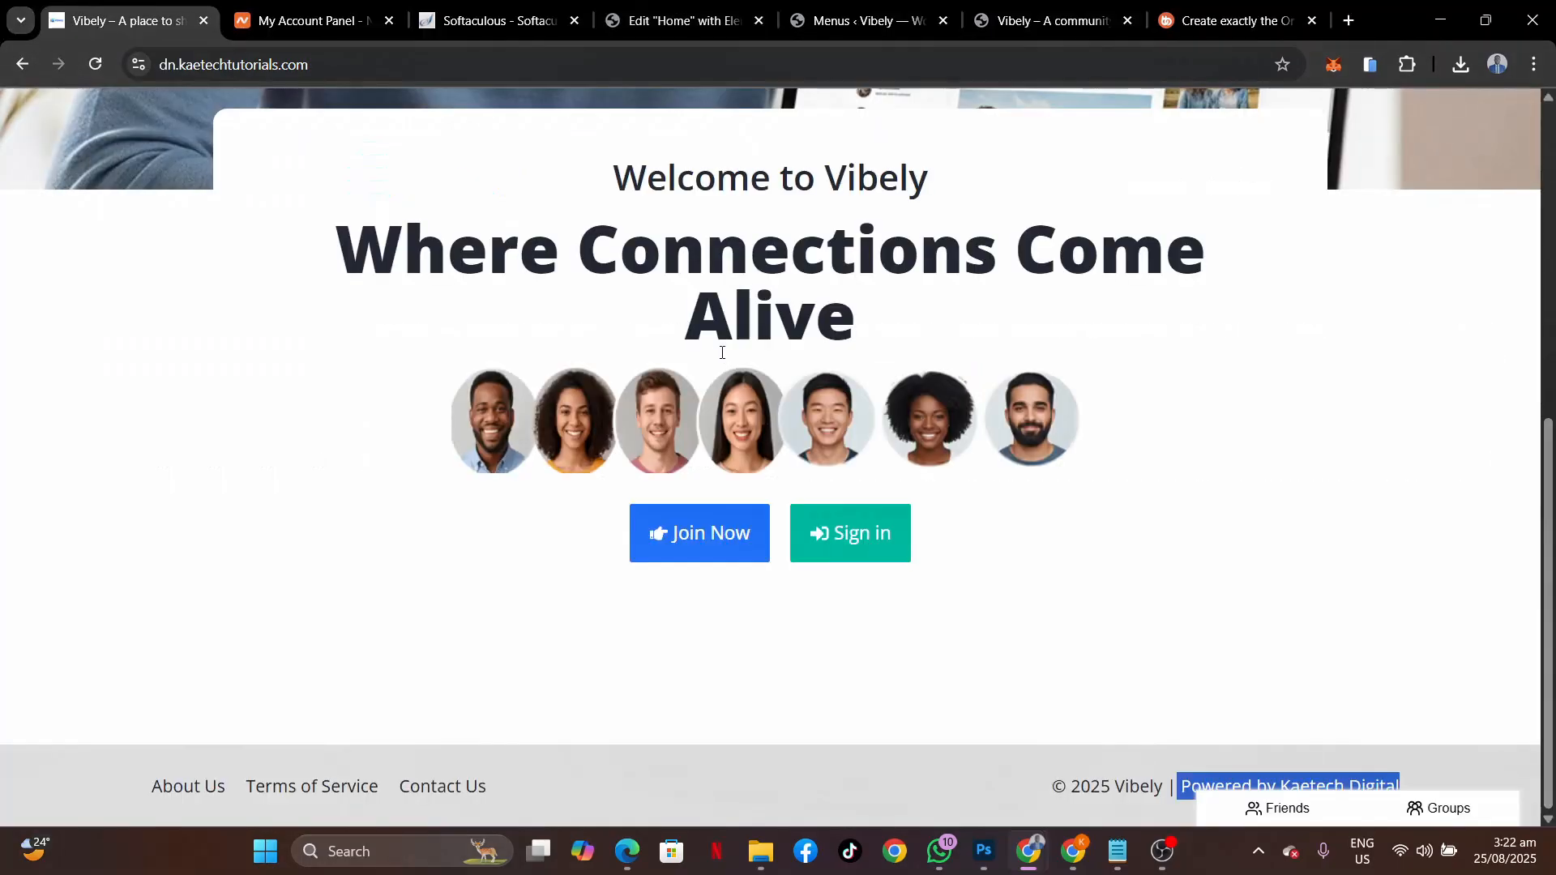
scroll(705, 358, up, 7)
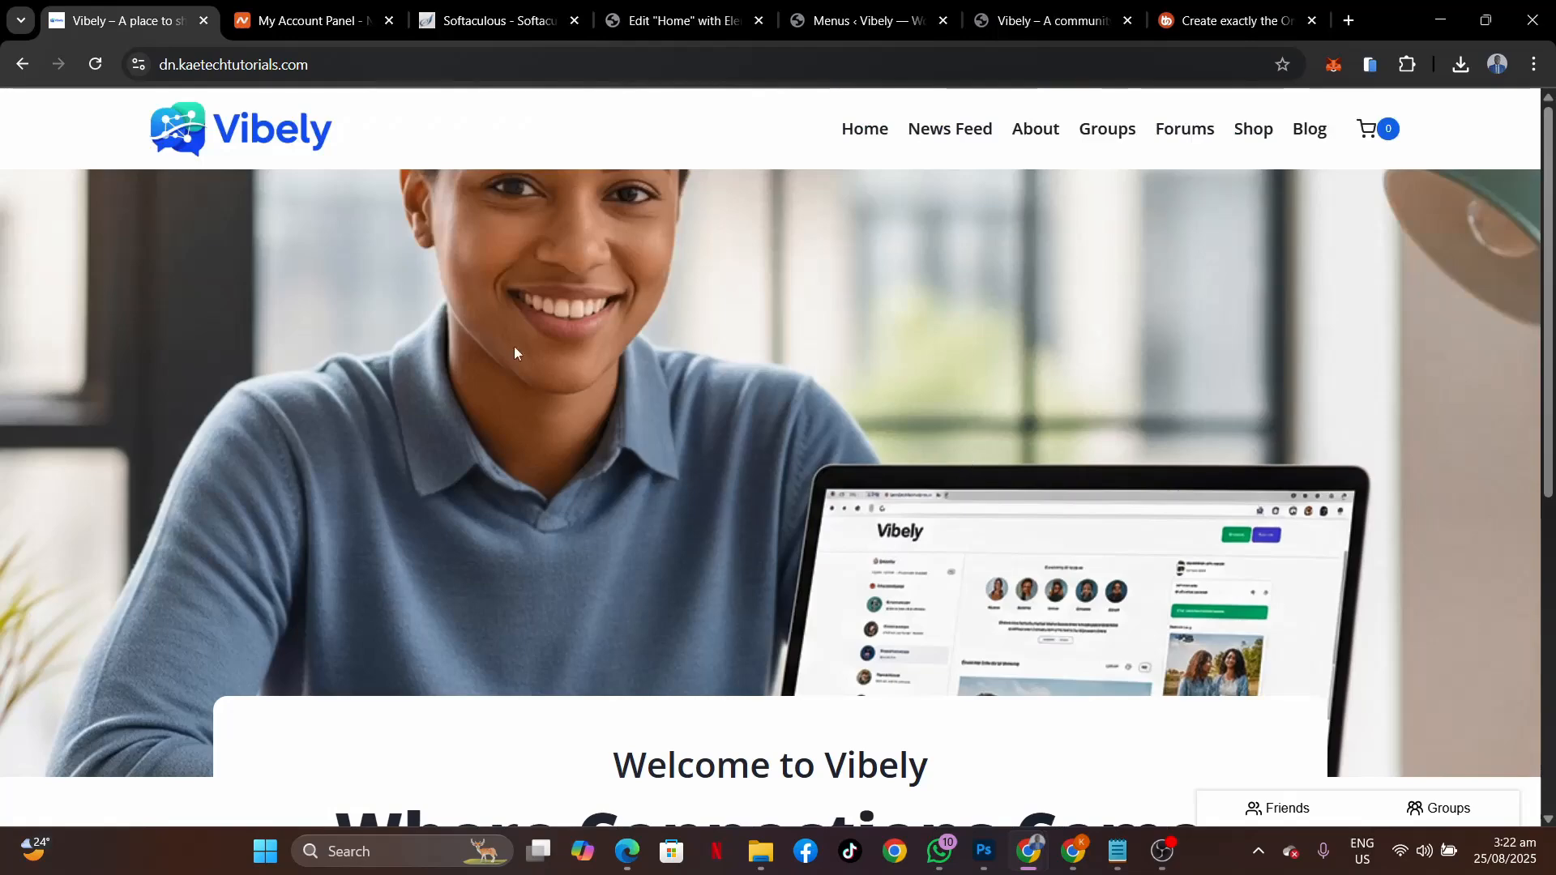
scroll(955, 419, down, 7)
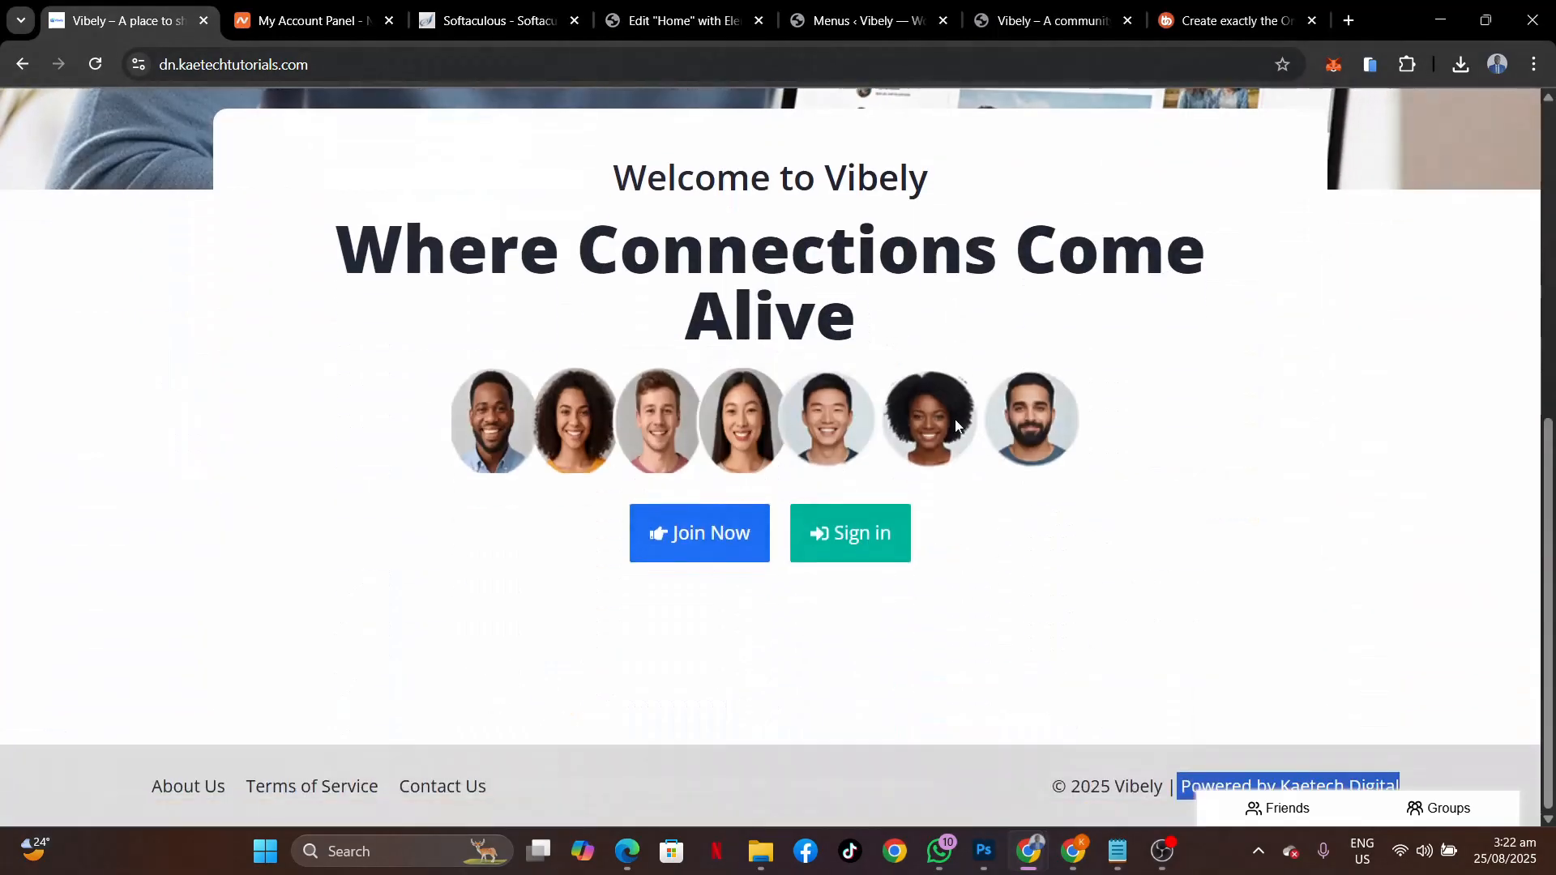
scroll(955, 420, up, 4)
scroll(955, 420, down, 4)
scroll(464, 472, up, 5)
scroll(464, 465, down, 5)
click(341, 279)
scroll(929, 350, up, 6)
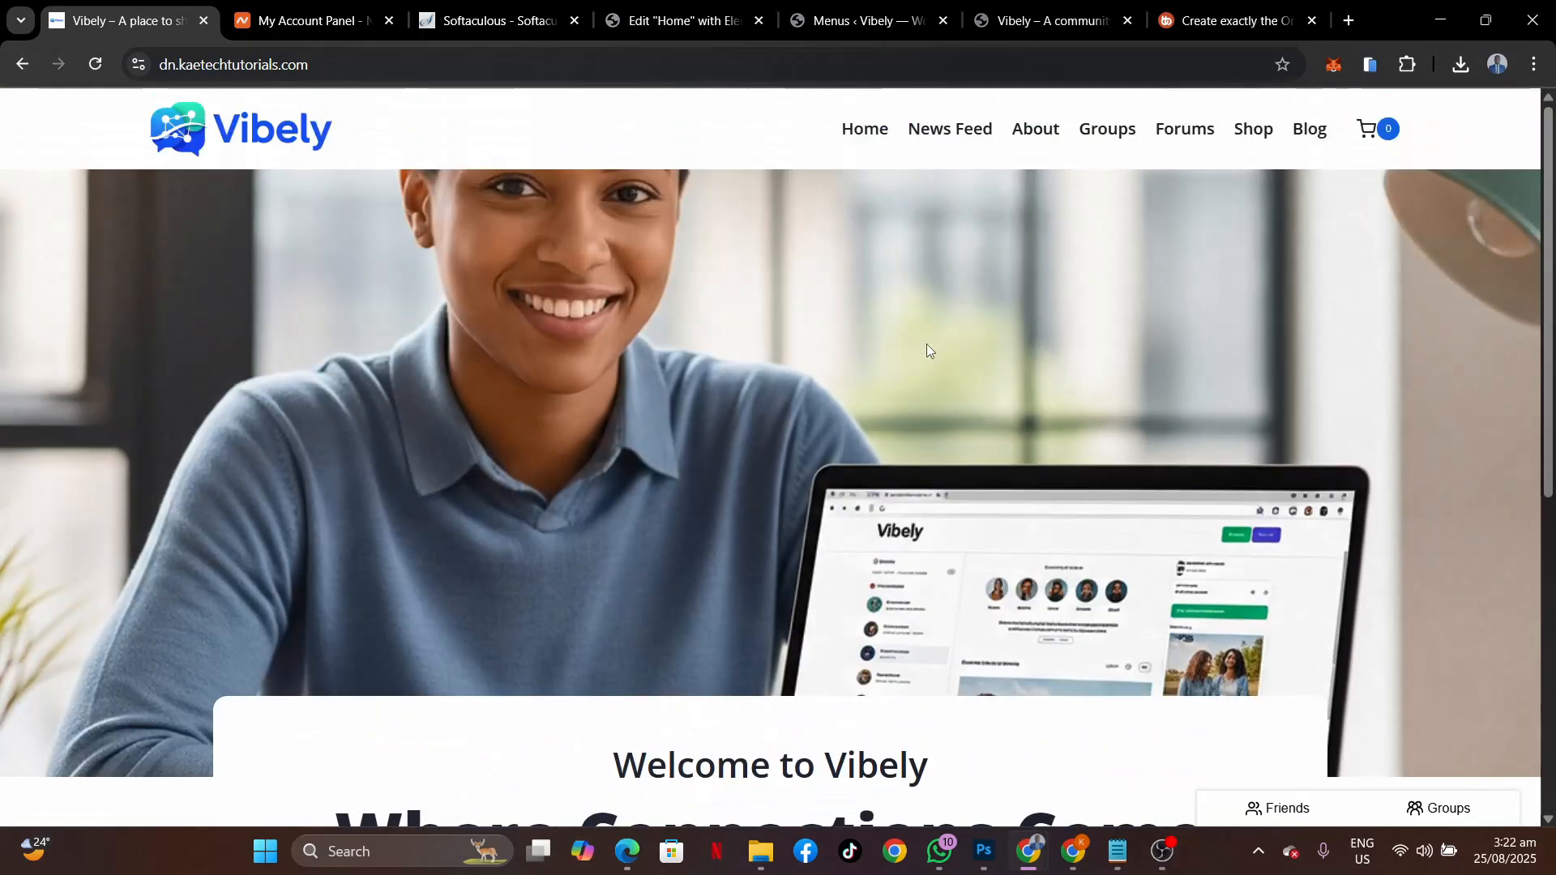
scroll(929, 350, down, 3)
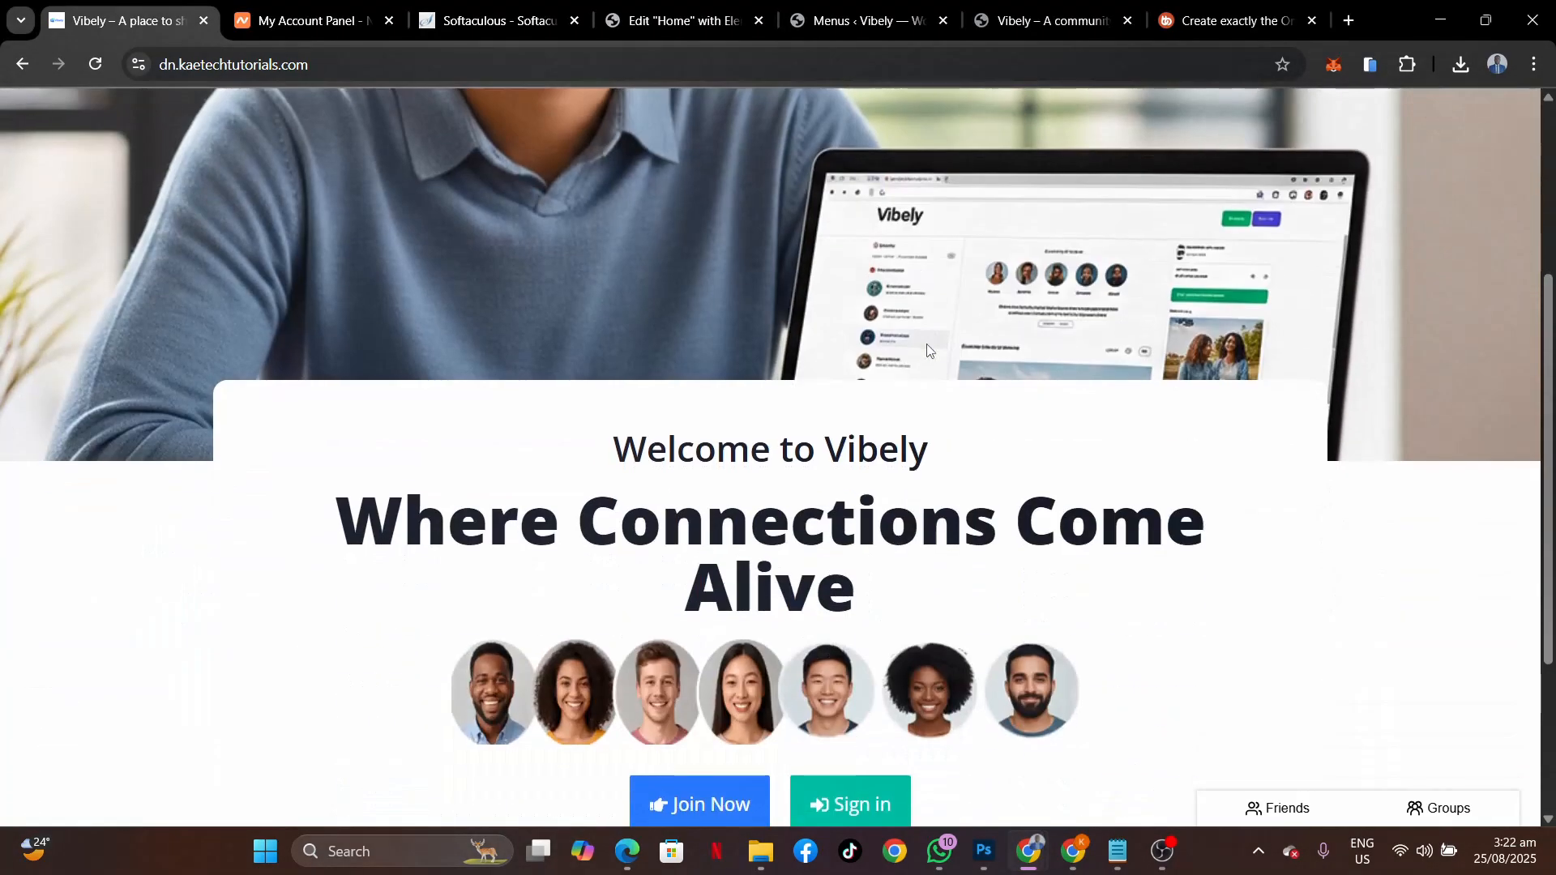
scroll(929, 350, up, 3)
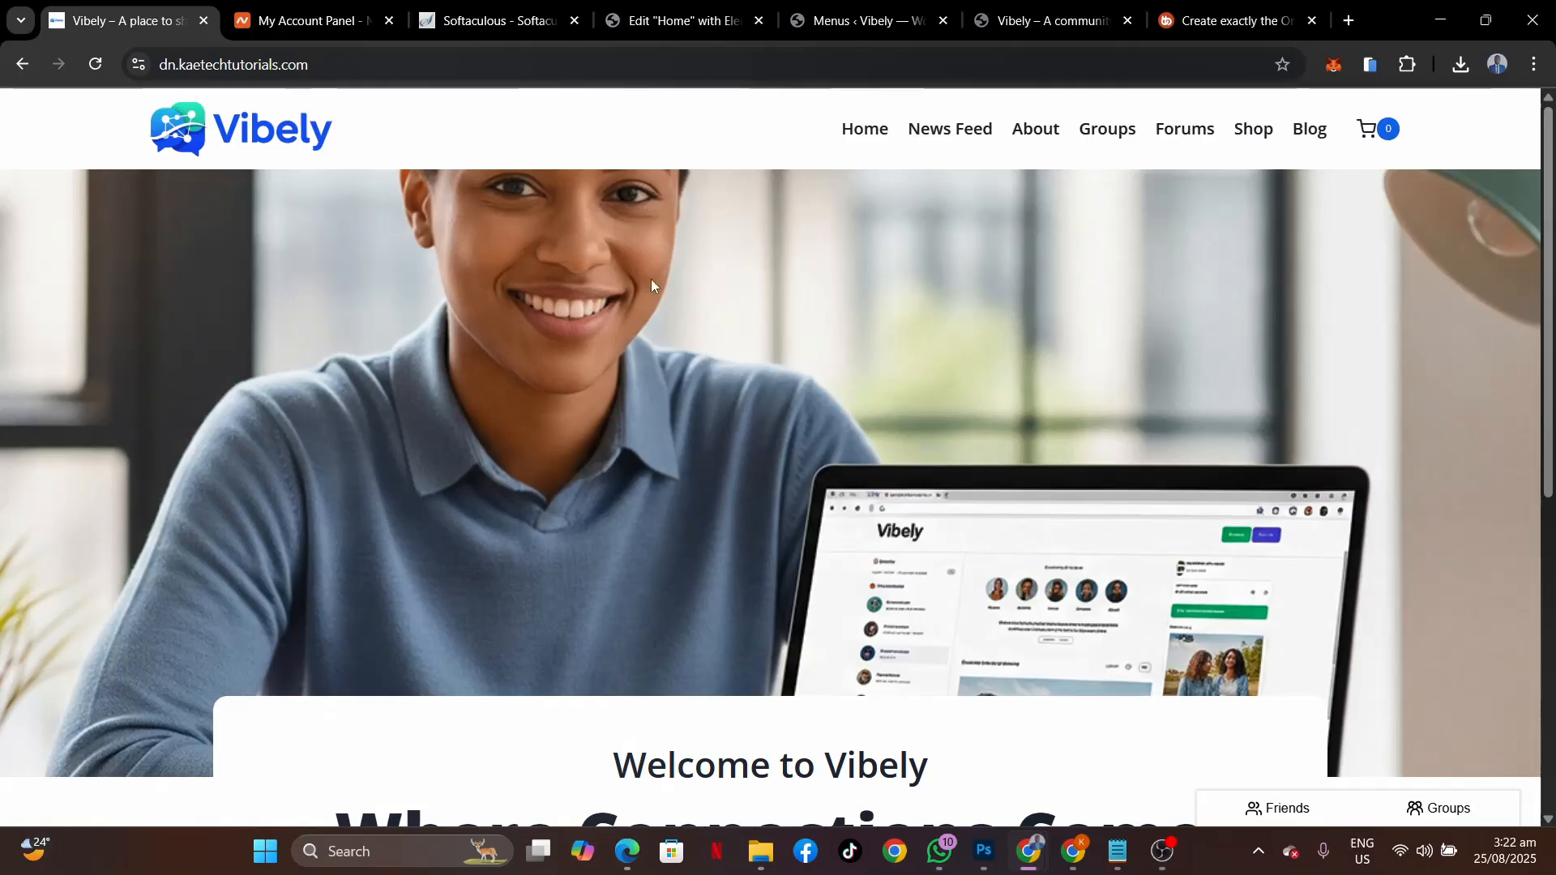
scroll(929, 357, down, 5)
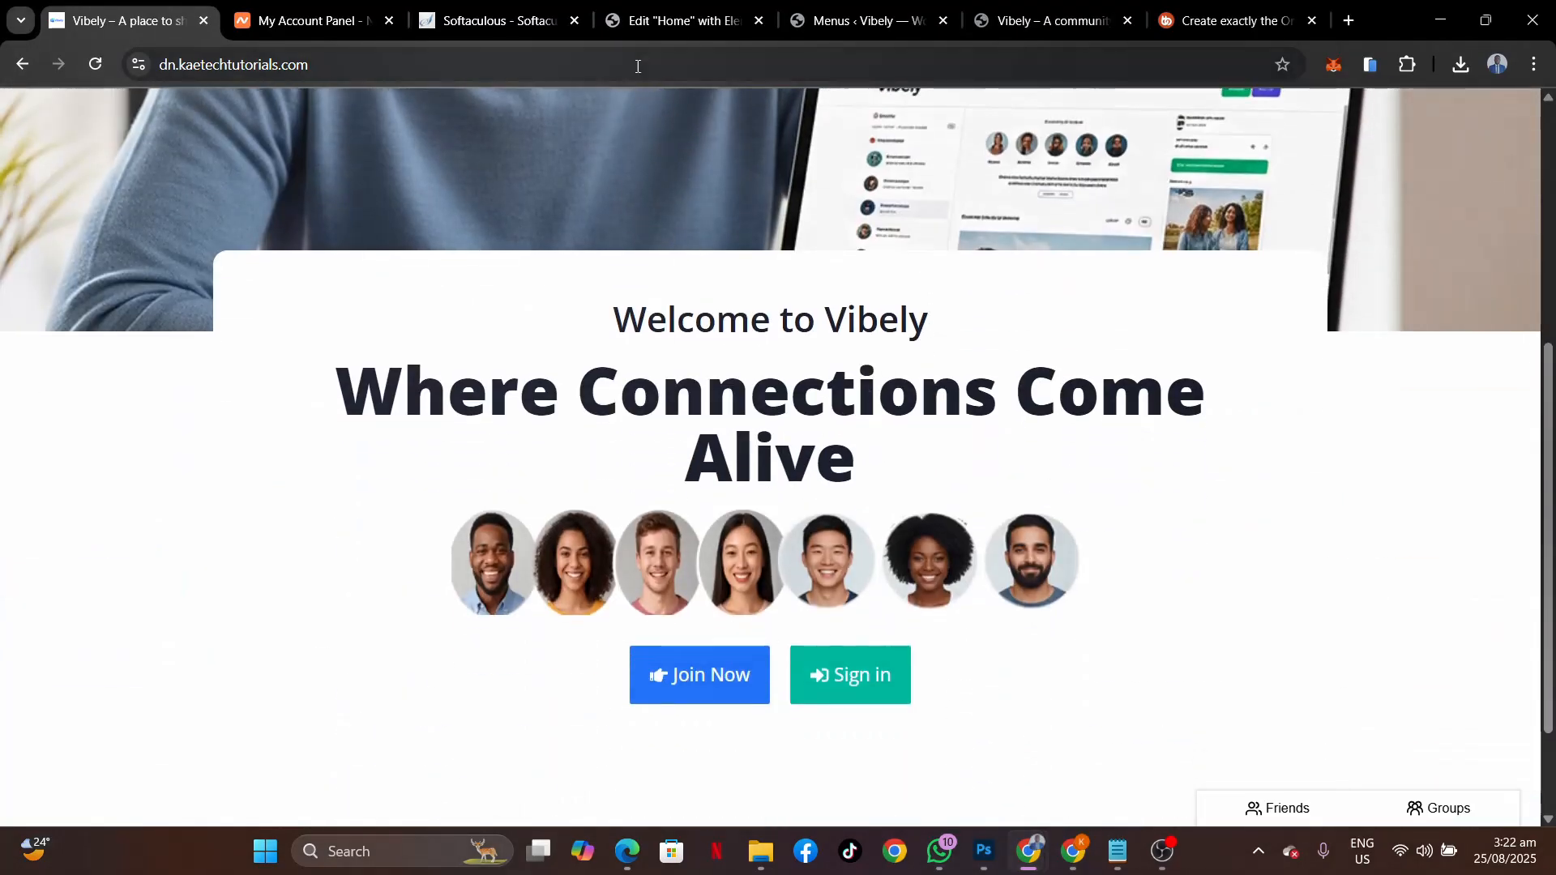
click(669, 24)
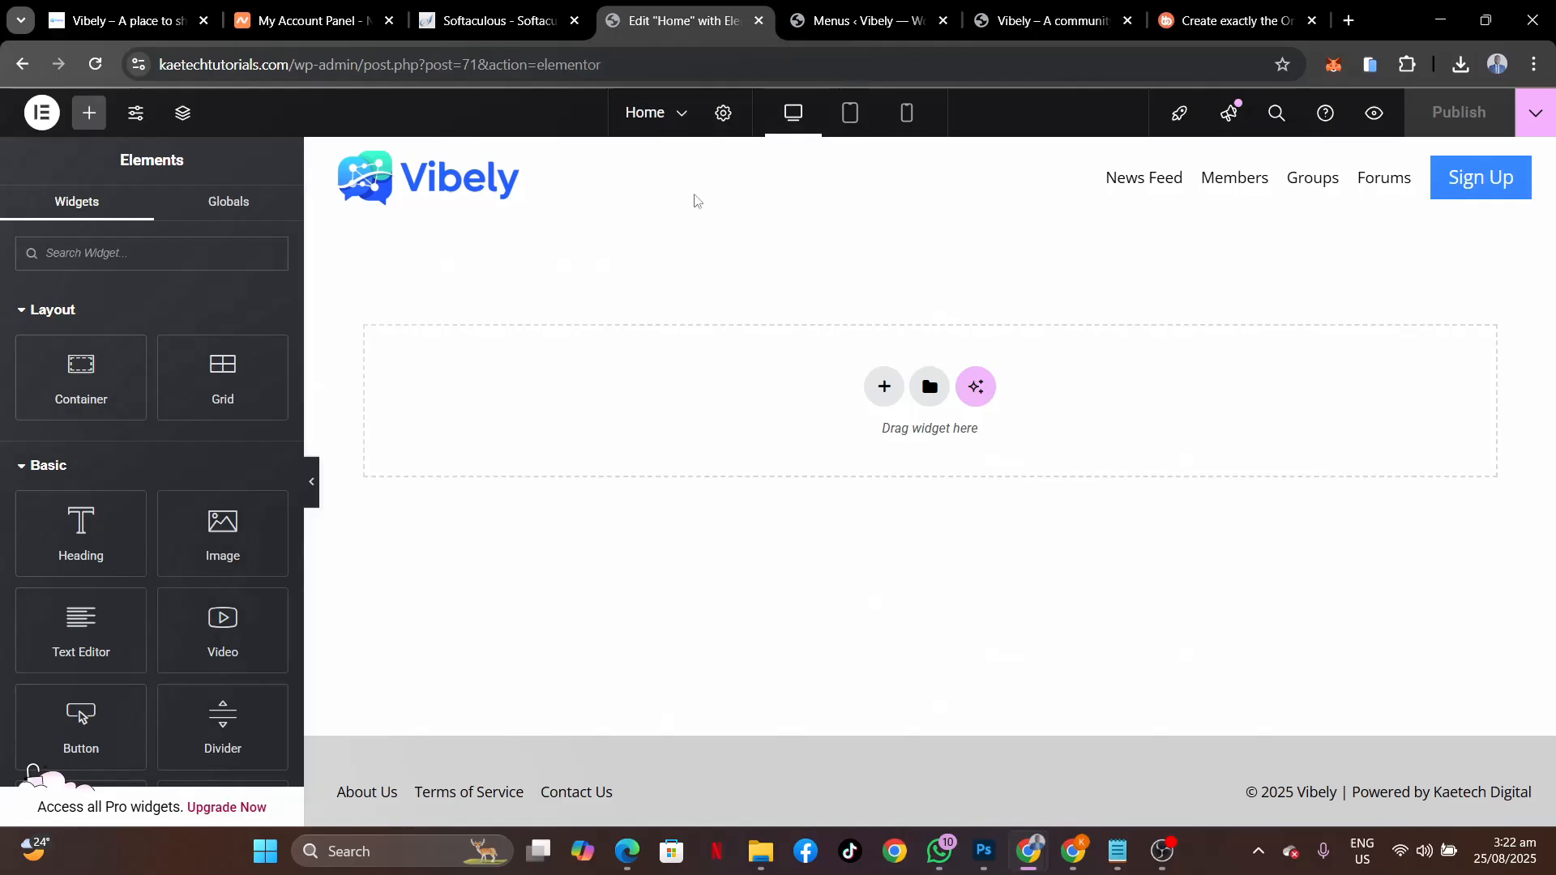
Add a single-column Flexbox container with a minimum height of 600.
click(888, 390)
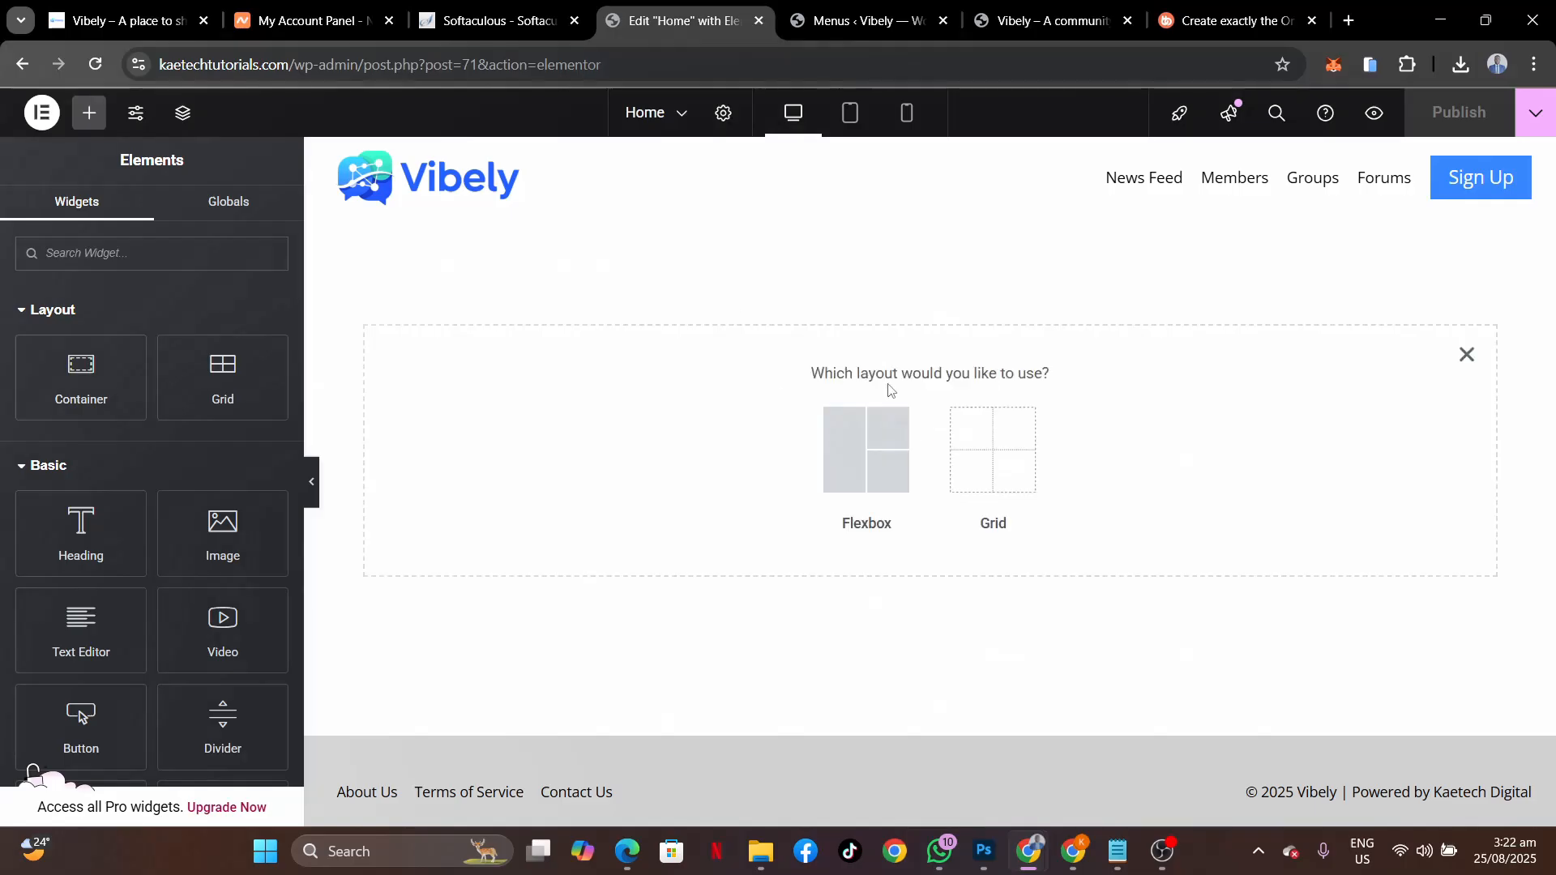
click(872, 474)
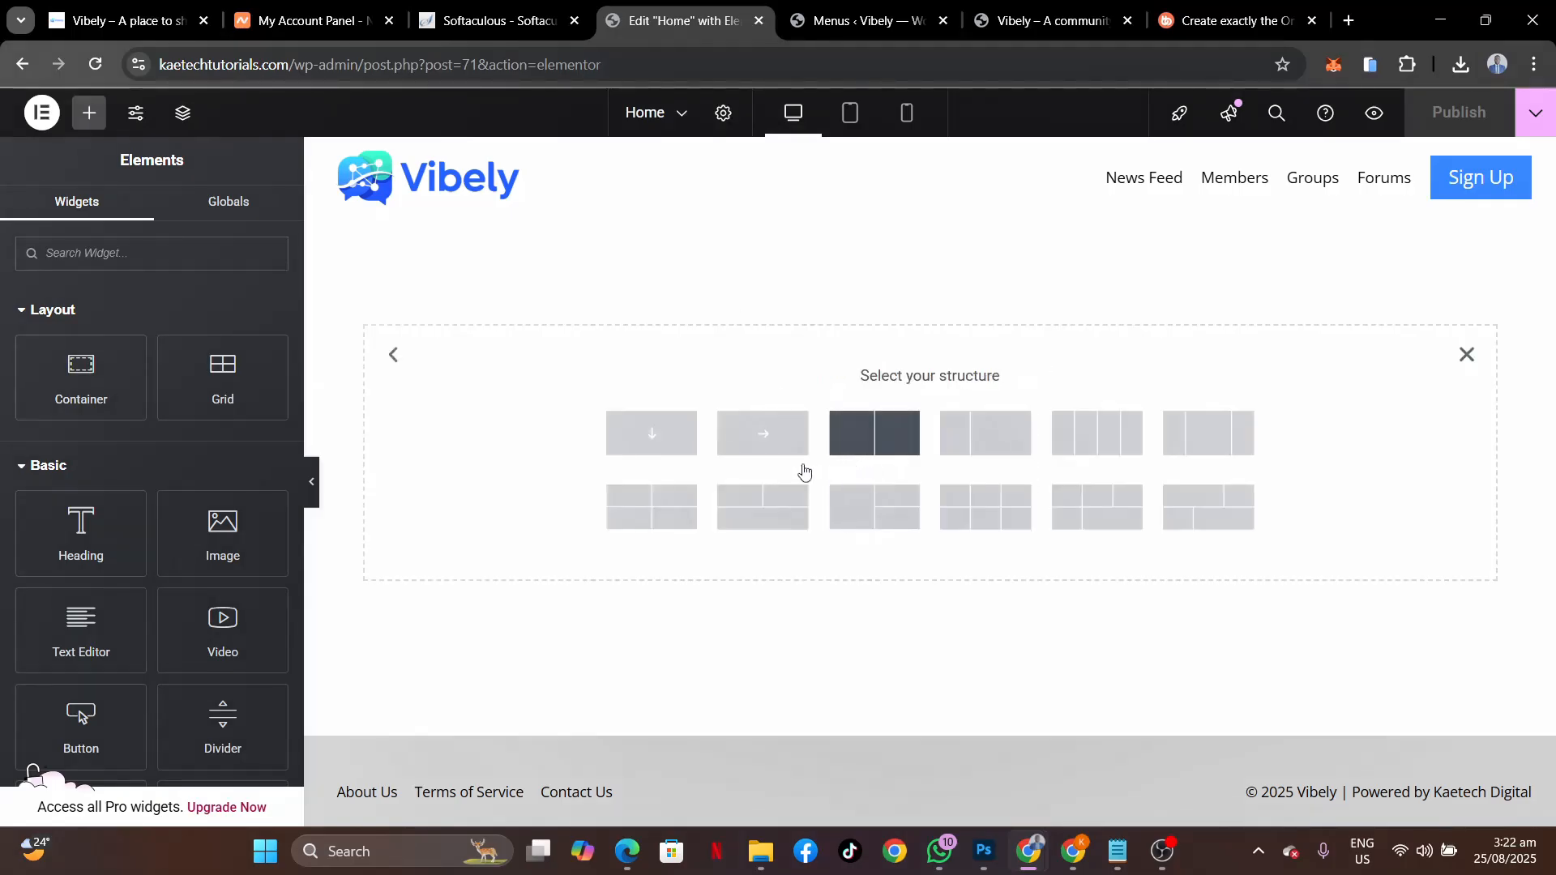
click(662, 438)
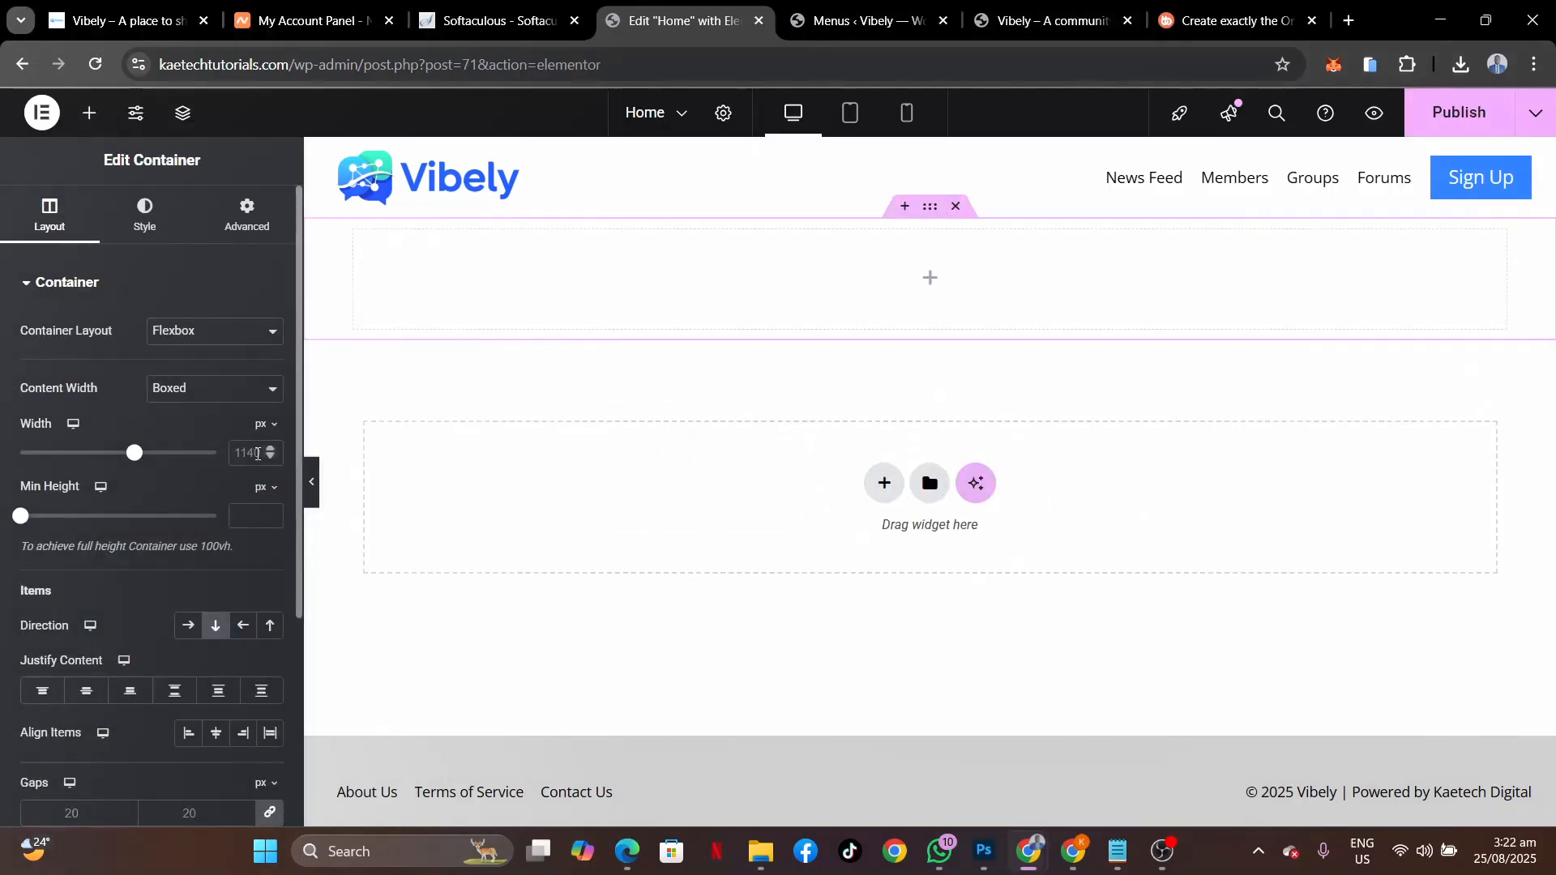
click(247, 515)
text(600)
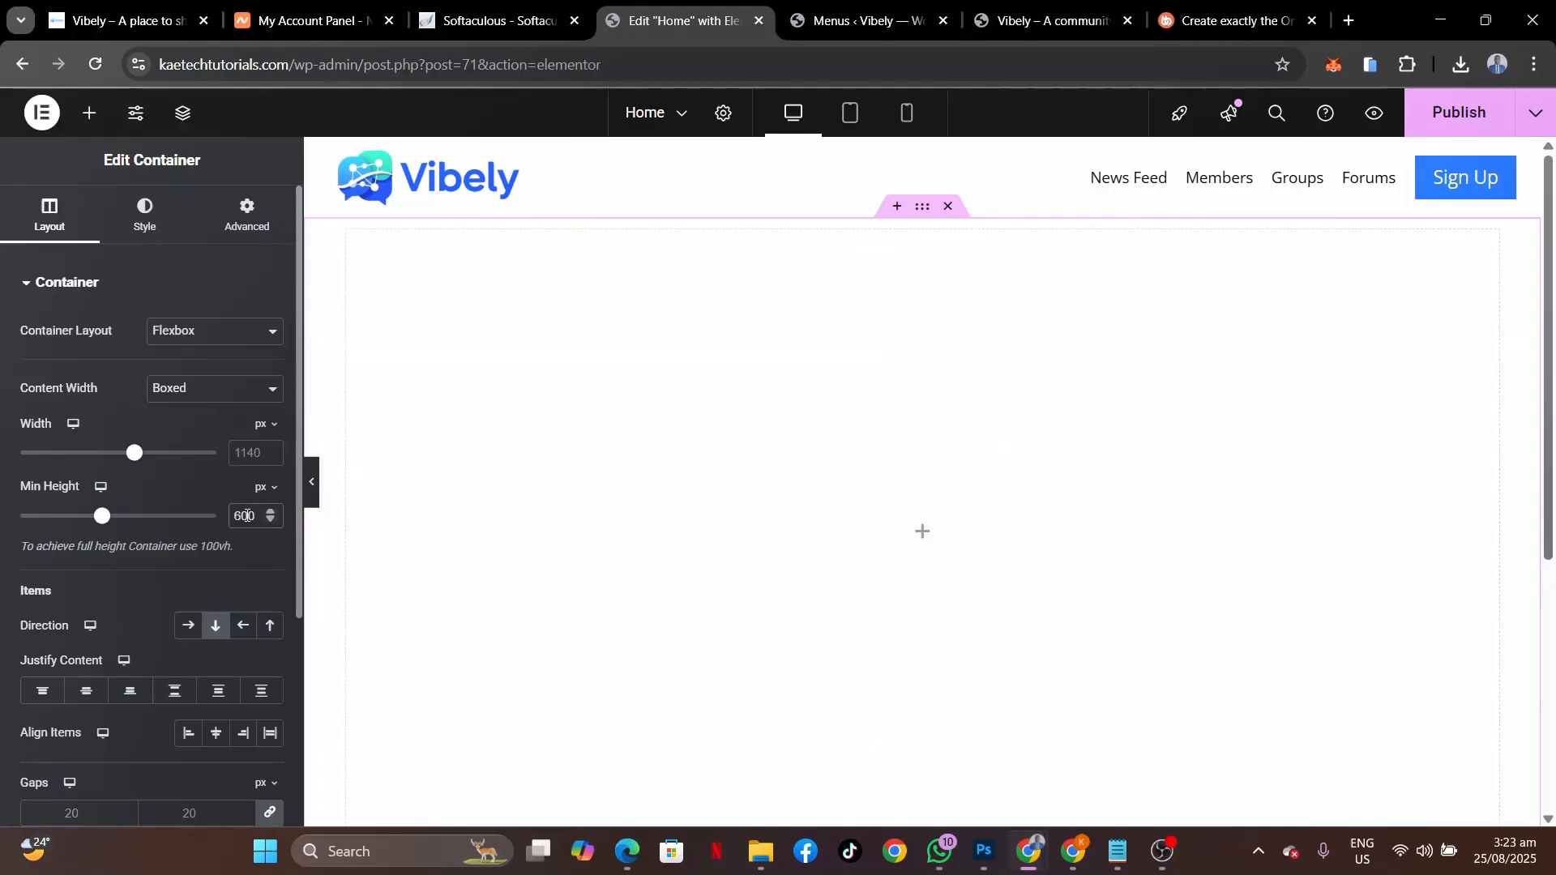
scroll(868, 459, down, 3)
scroll(867, 460, up, 3)
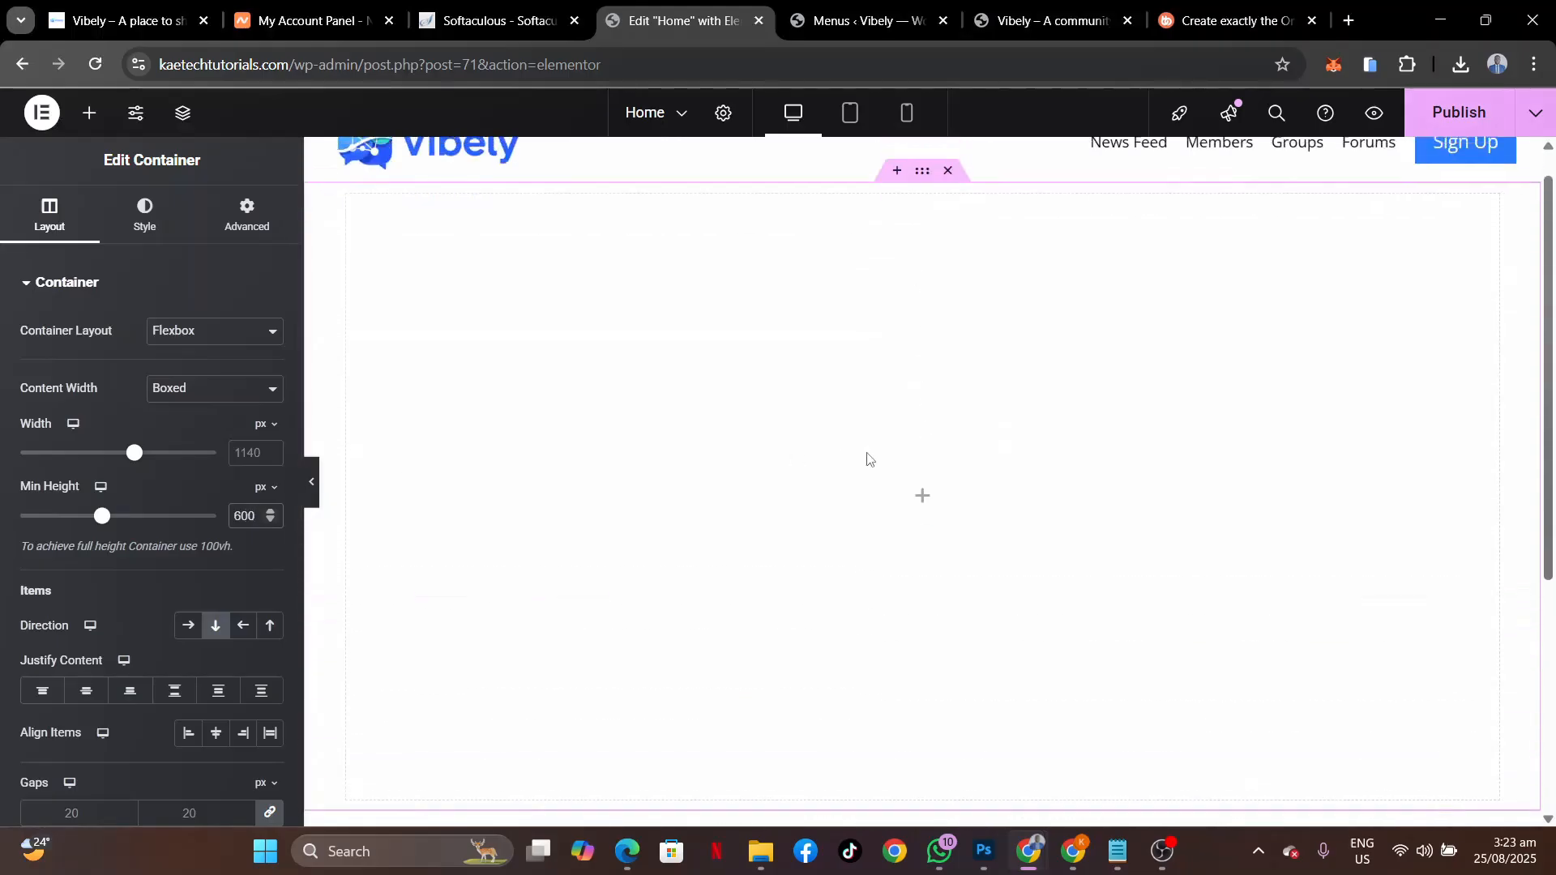
Give the container a Classic background using the hero.jpg image.
click(149, 223)
click(184, 386)
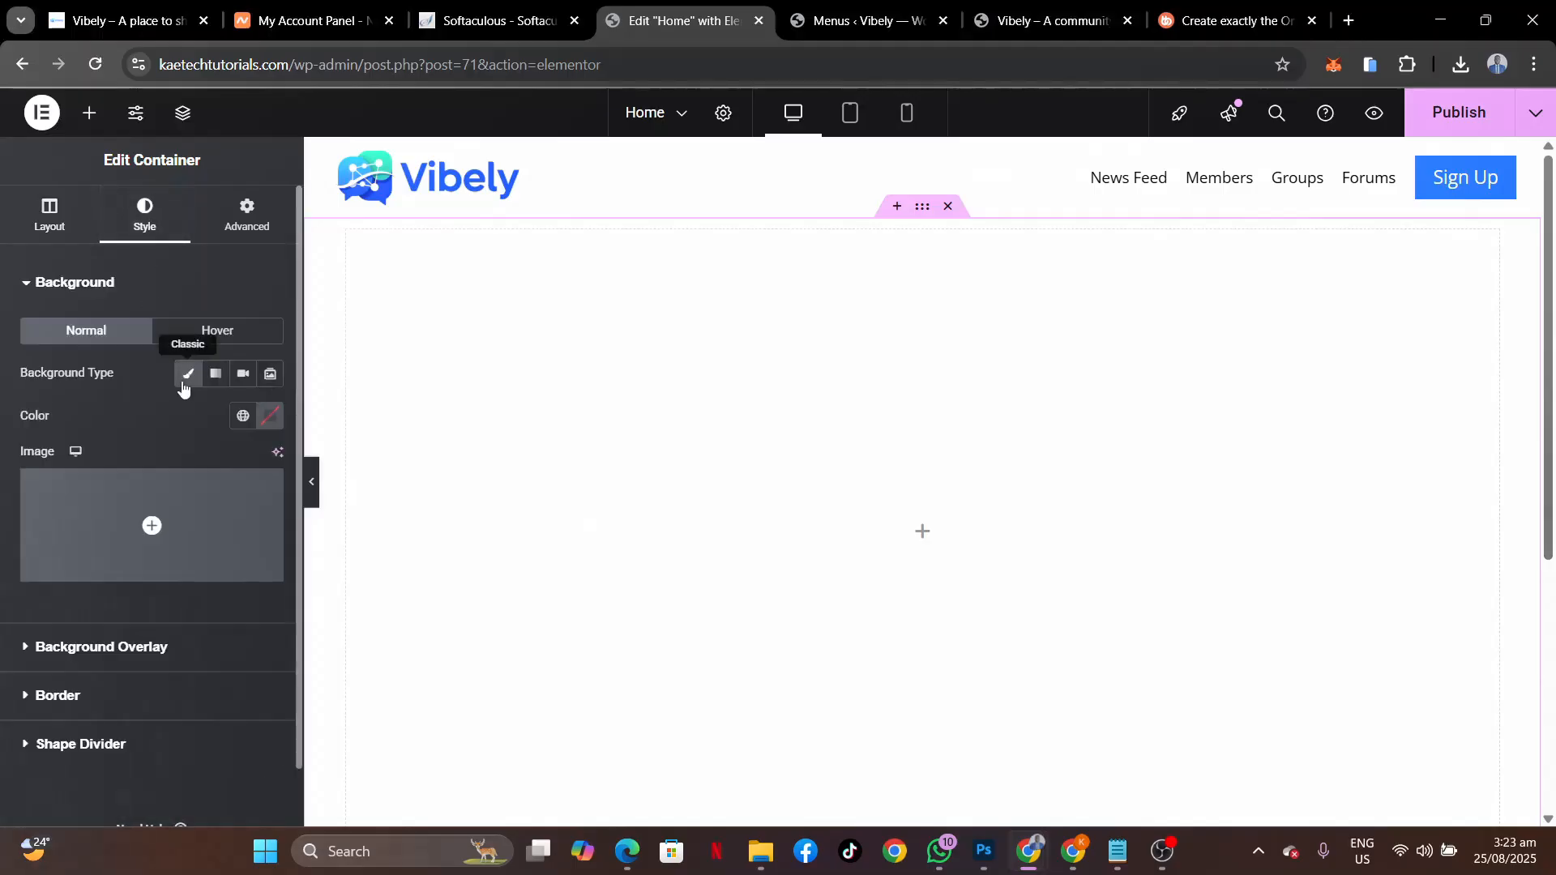
click(151, 525)
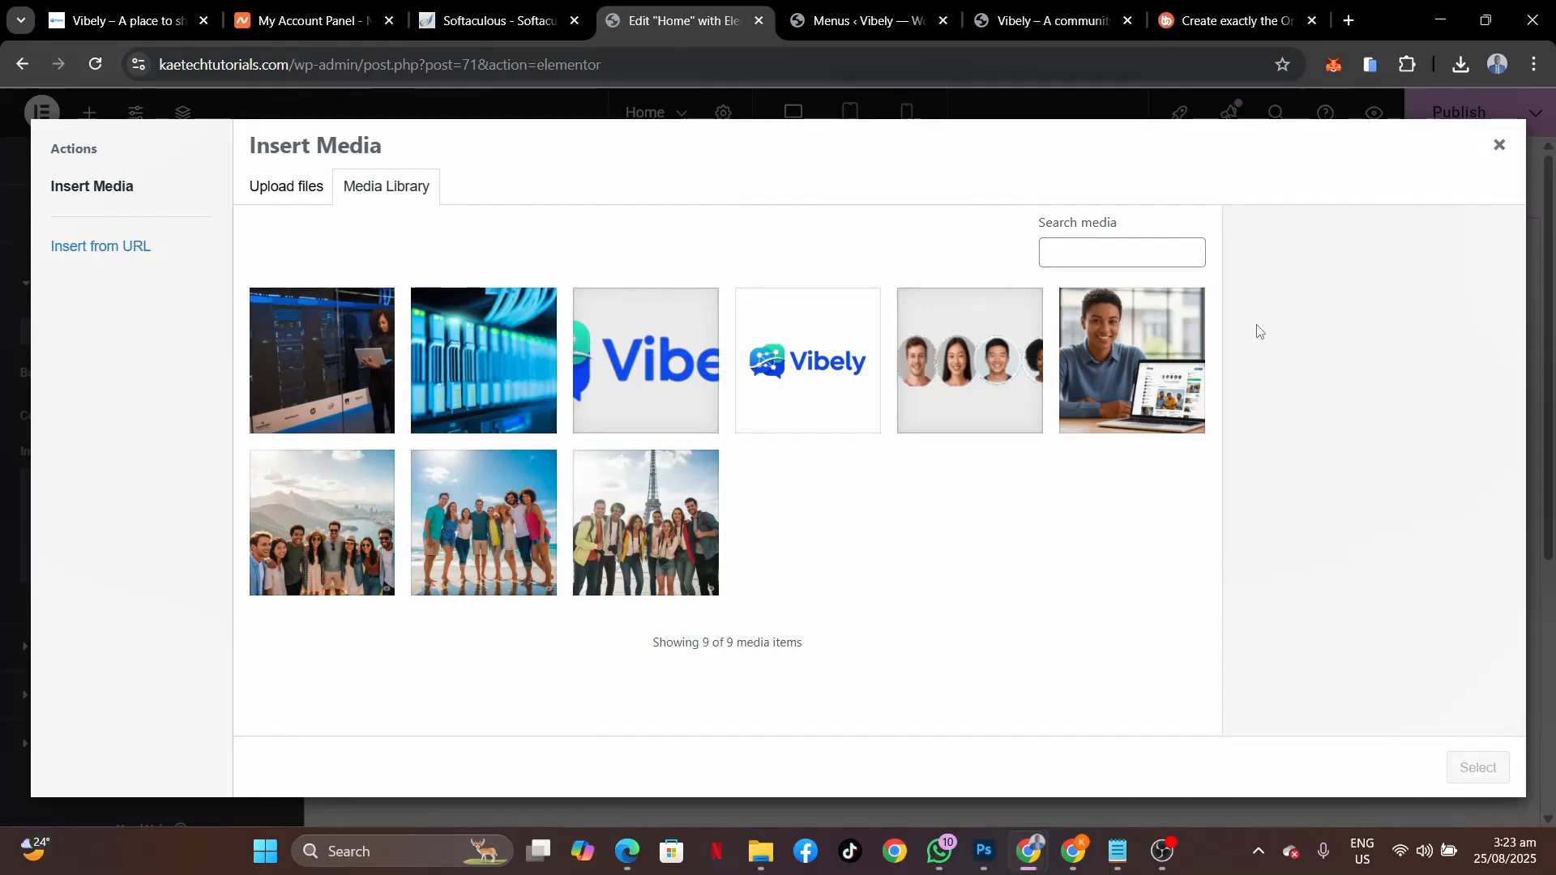
click(1160, 383)
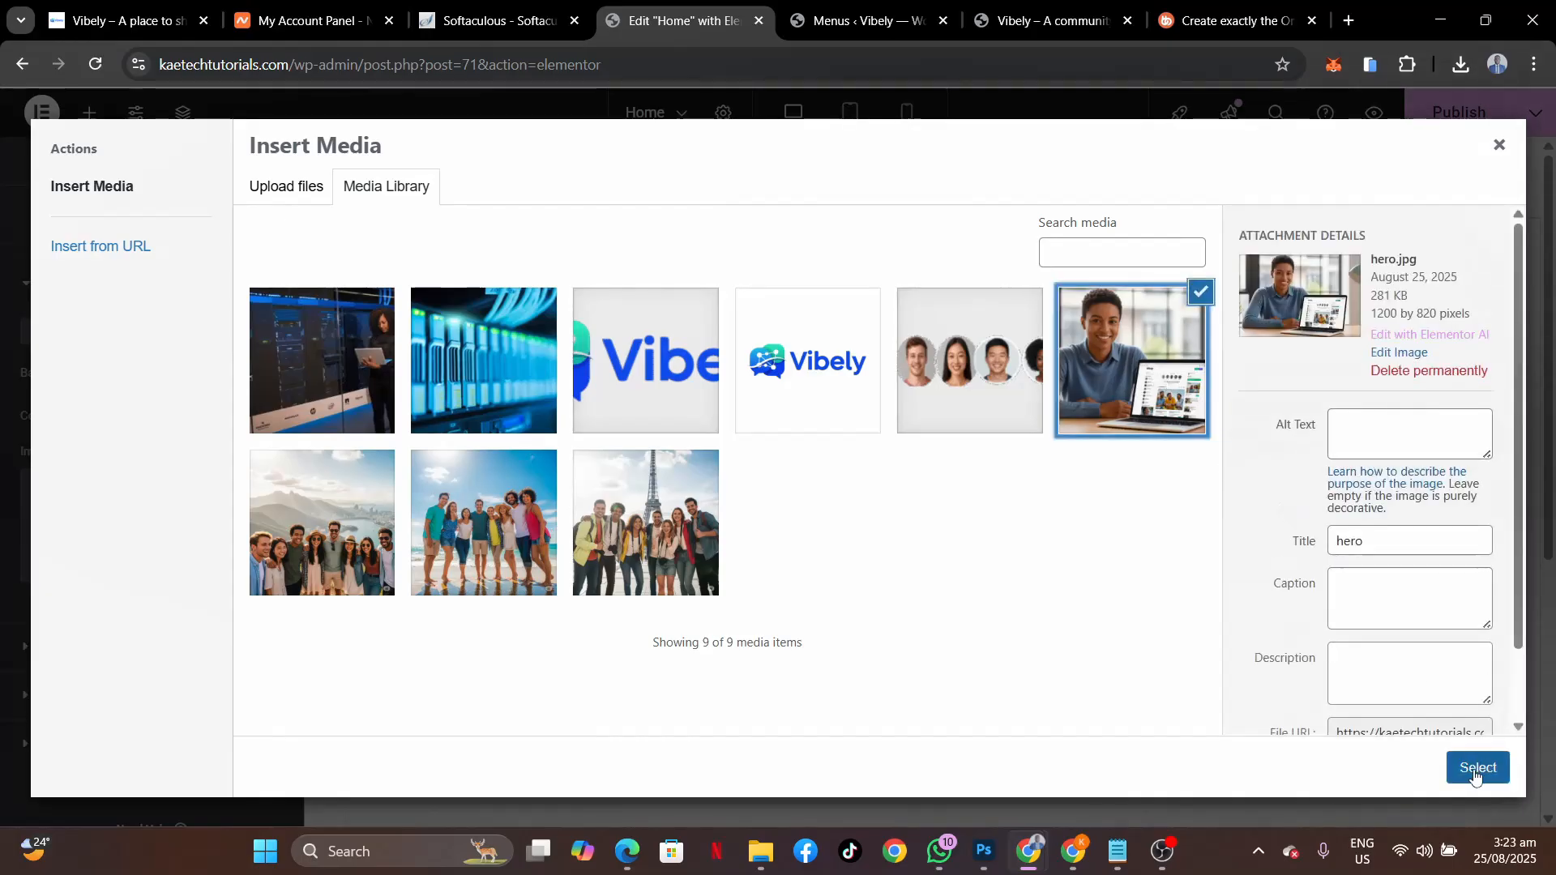
click(1477, 768)
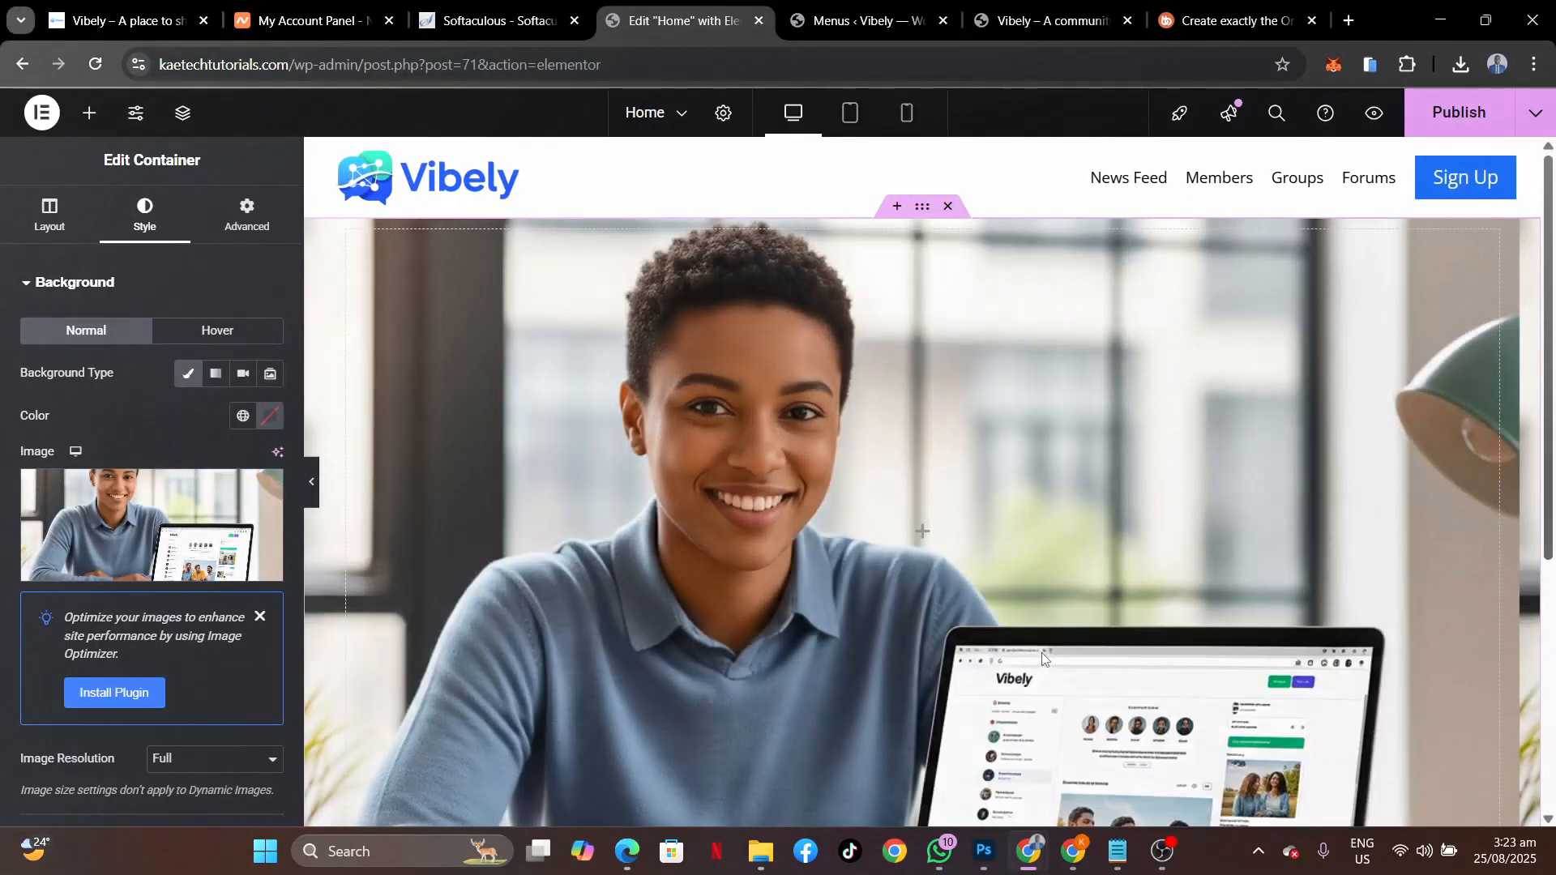
scroll(1045, 660, down, 6)
scroll(1045, 661, up, 4)
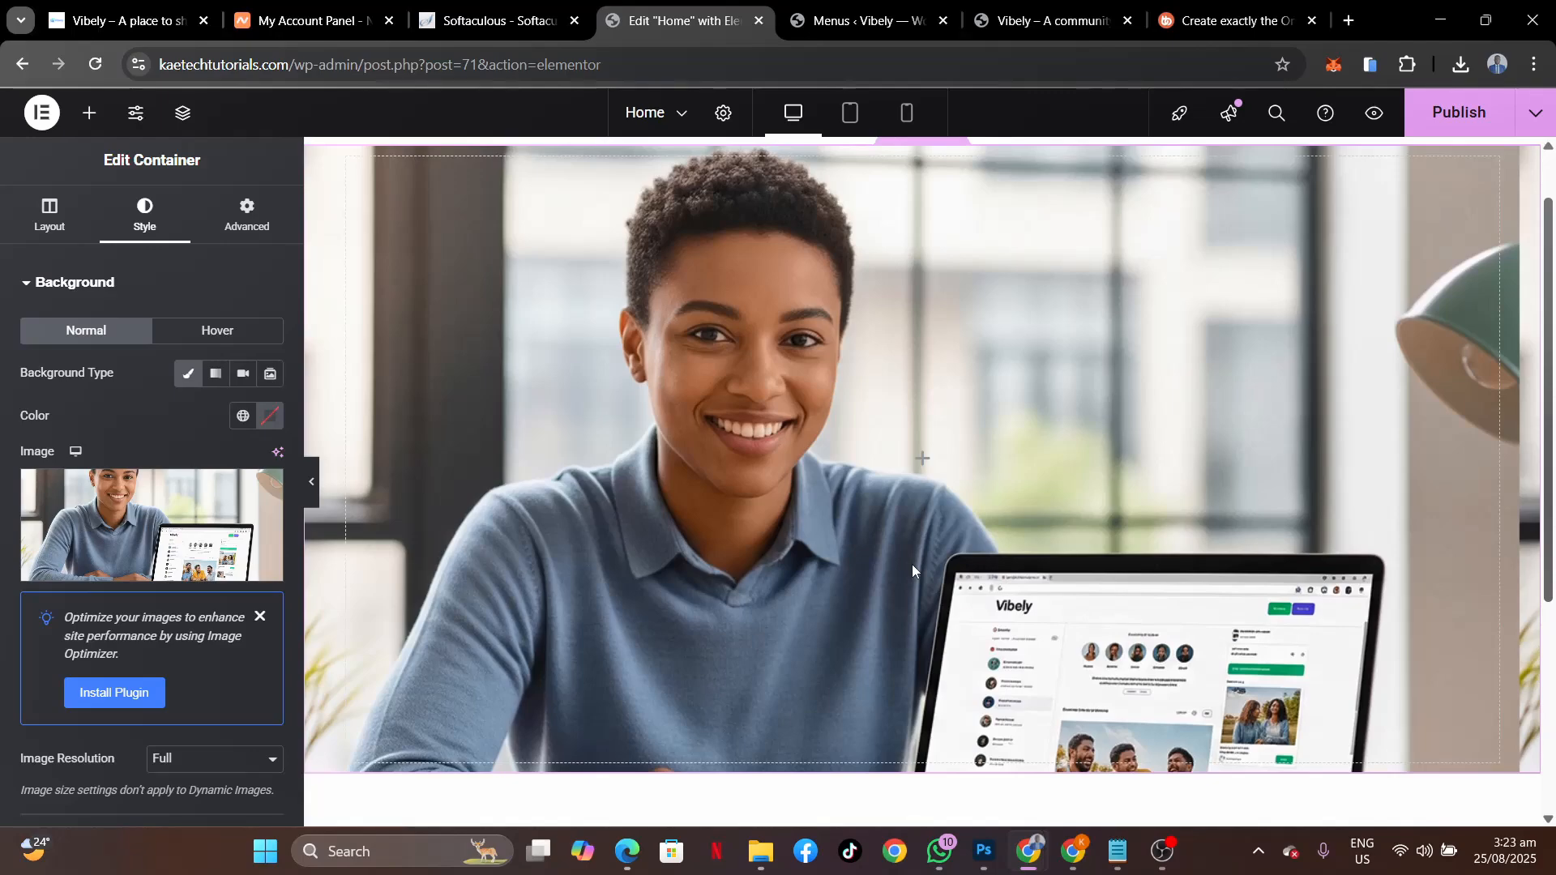
scroll(953, 592, down, 6)
scroll(954, 592, up, 7)
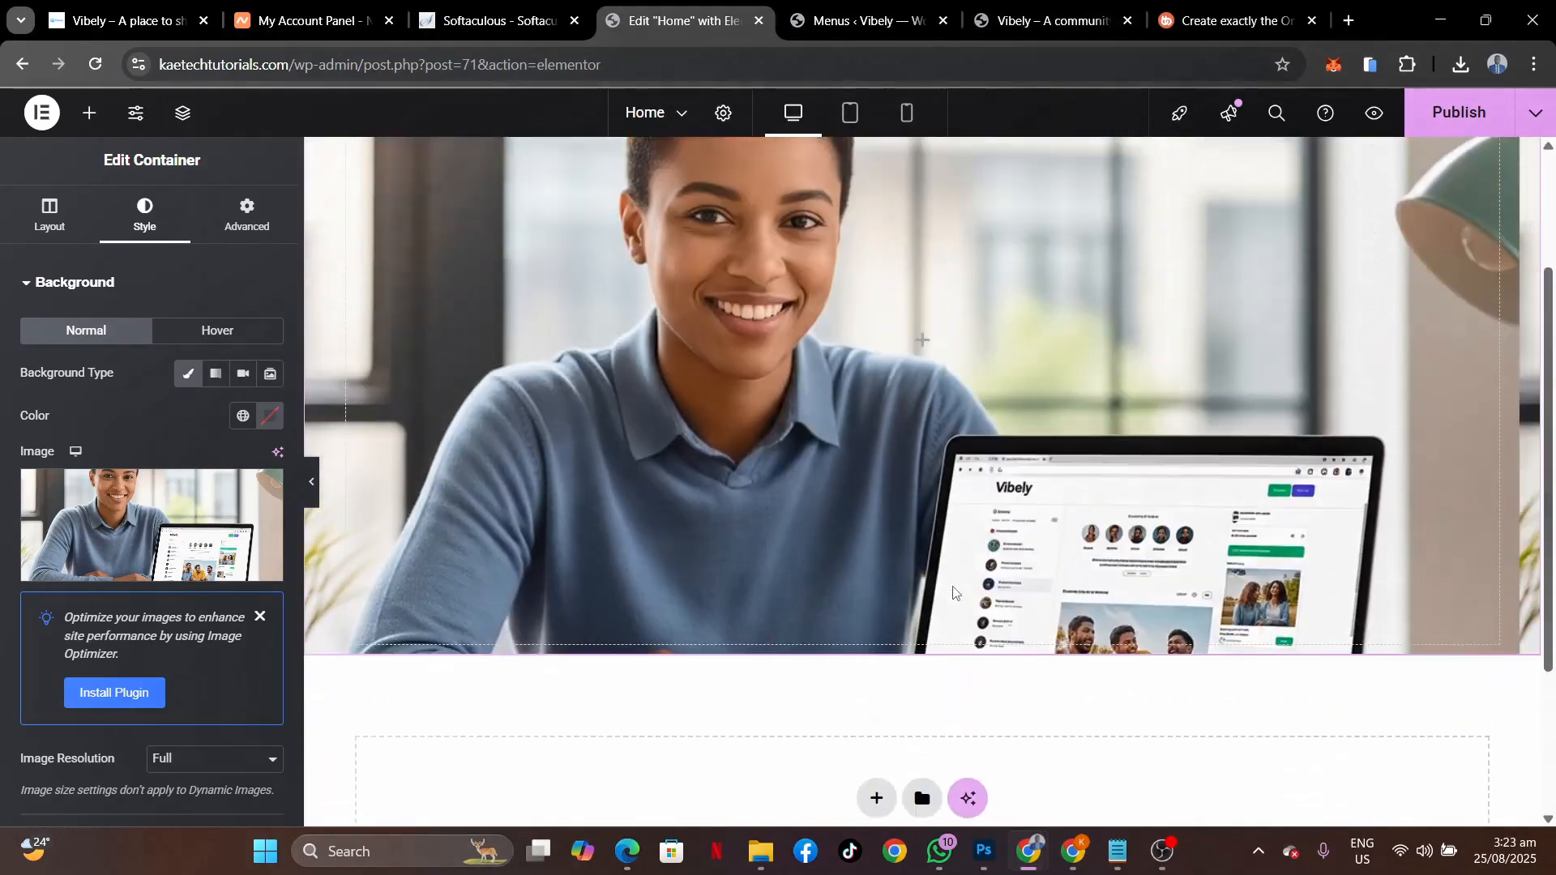
scroll(954, 590, down, 1)
scroll(954, 590, up, 2)
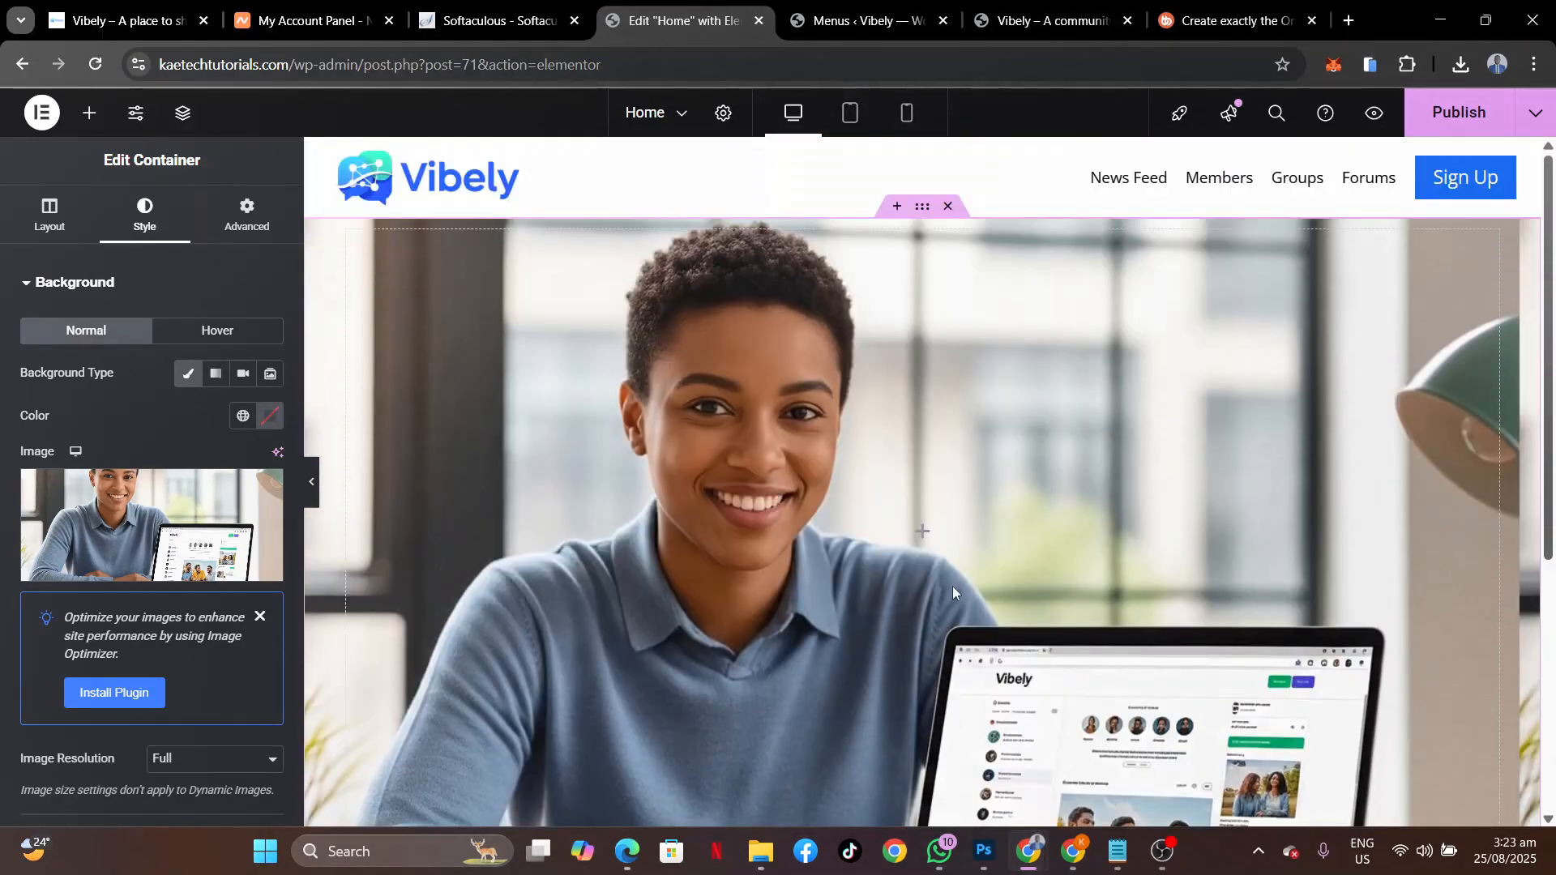
scroll(137, 486, down, 4)
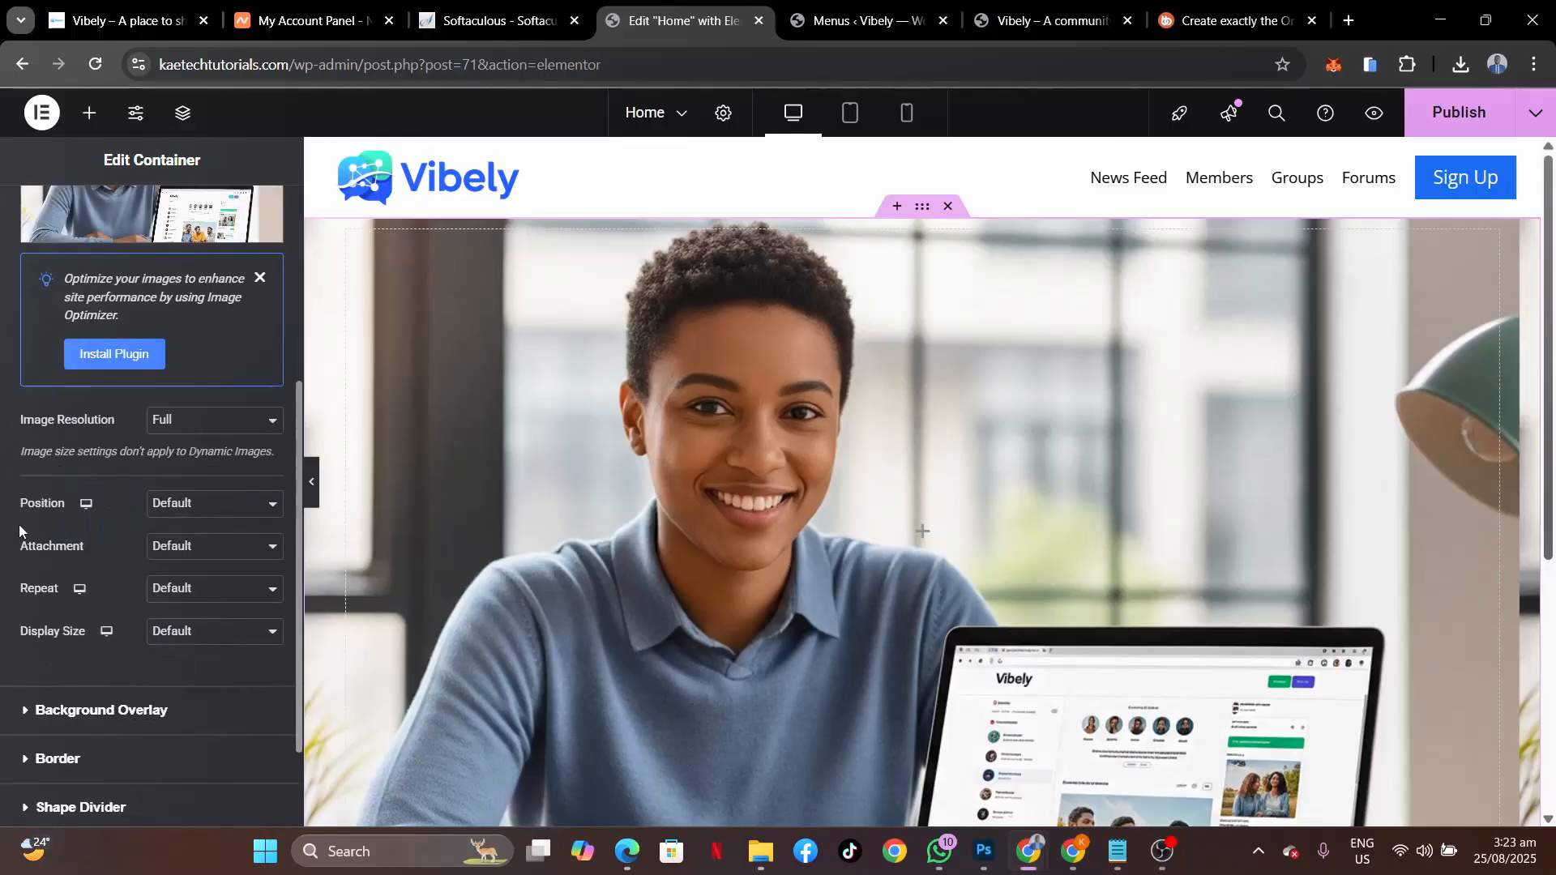
Set the background to Center Center position, No-repeat and Cover size.
click(201, 512)
click(202, 549)
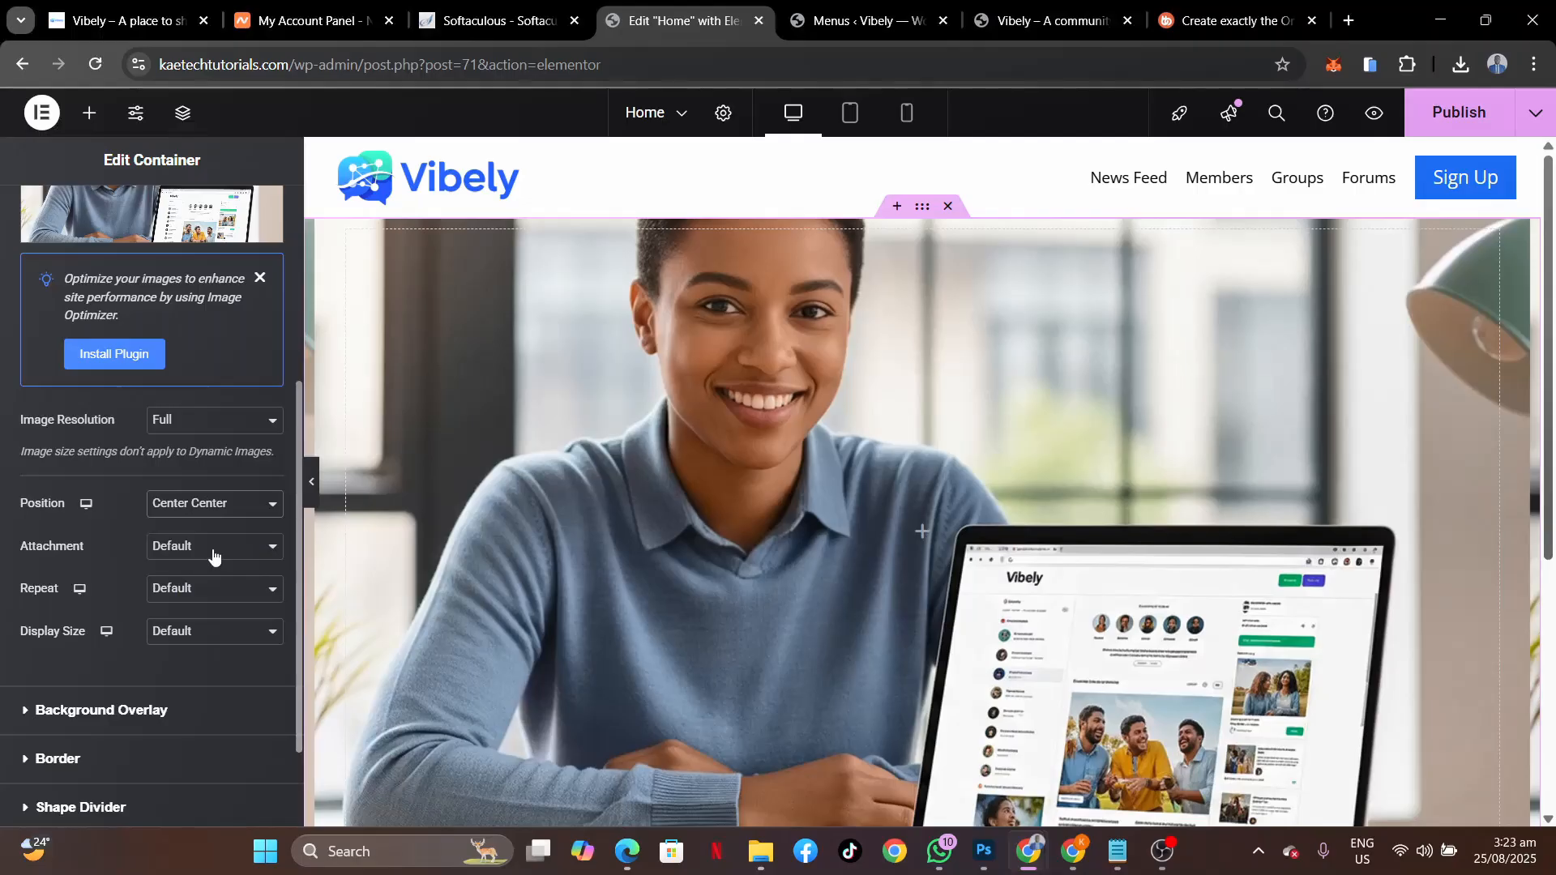
click(213, 556)
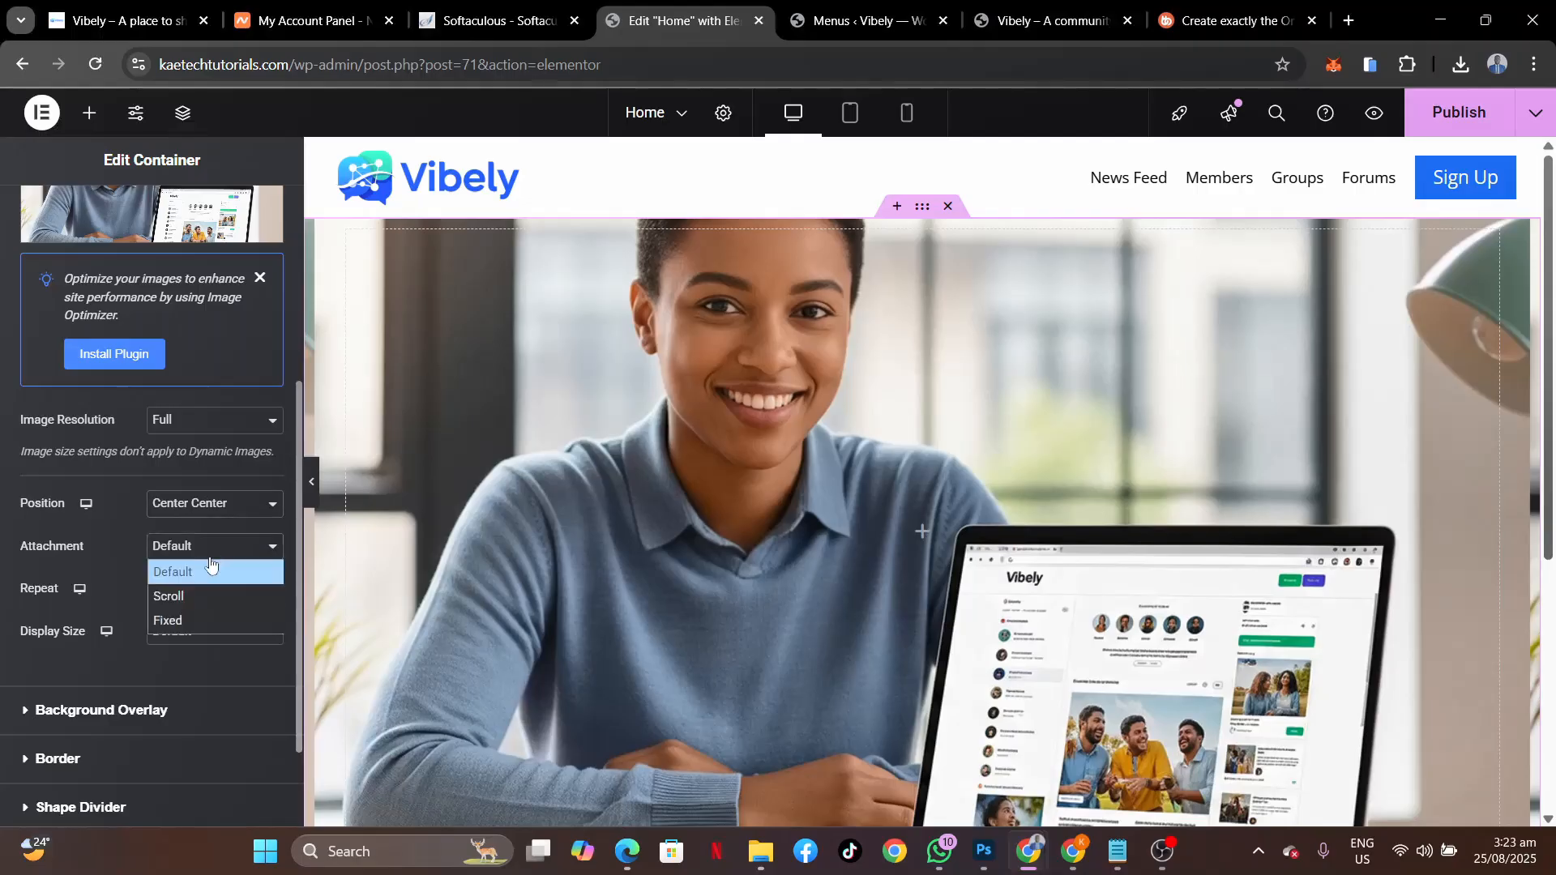
click(211, 557)
click(175, 590)
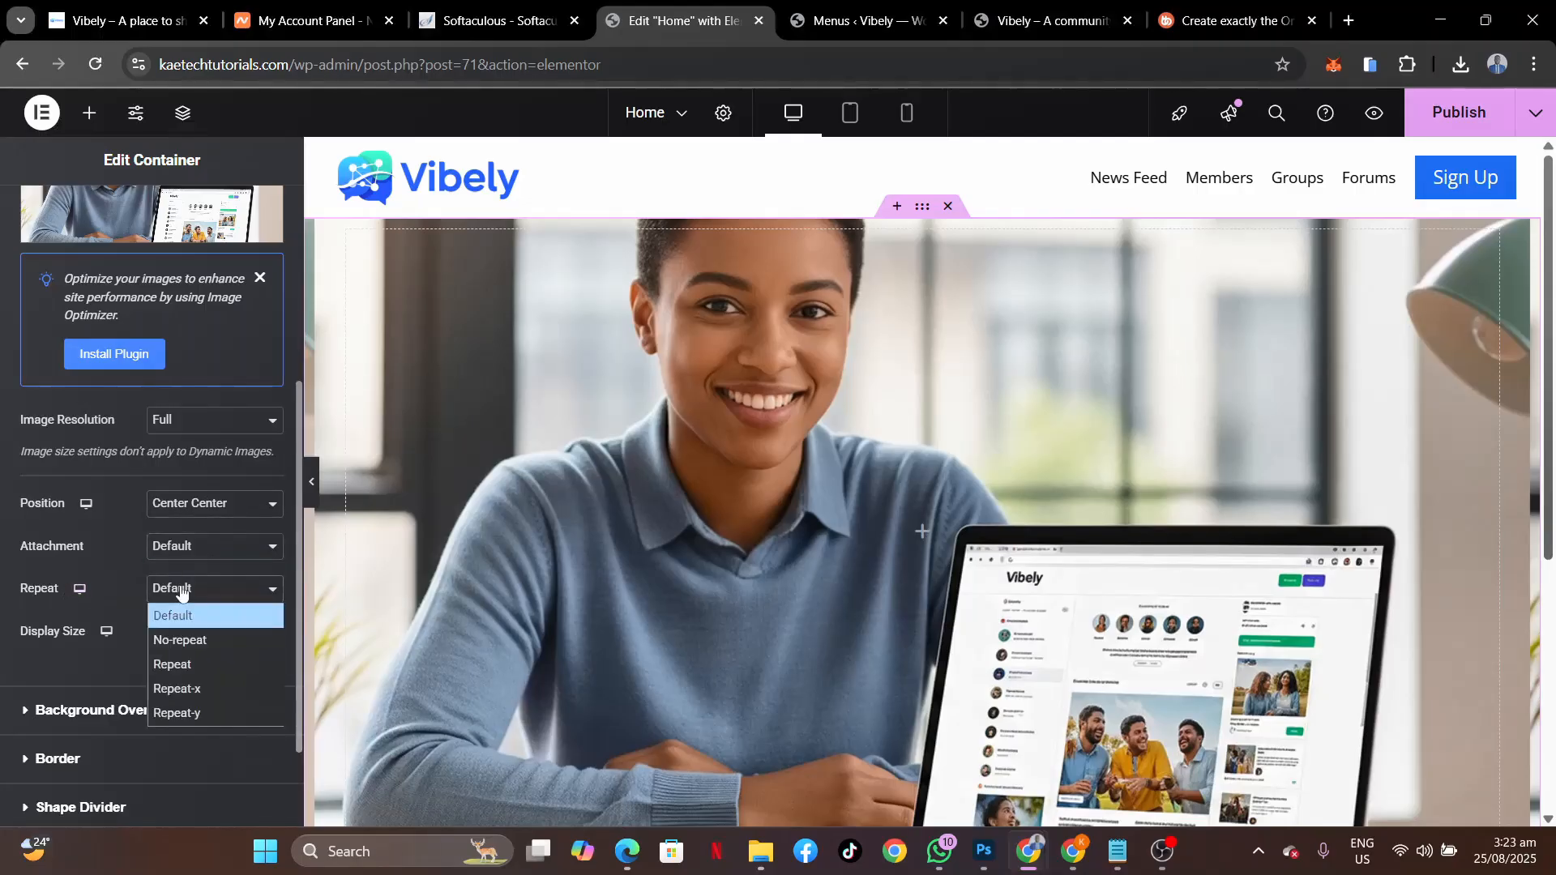
click(178, 639)
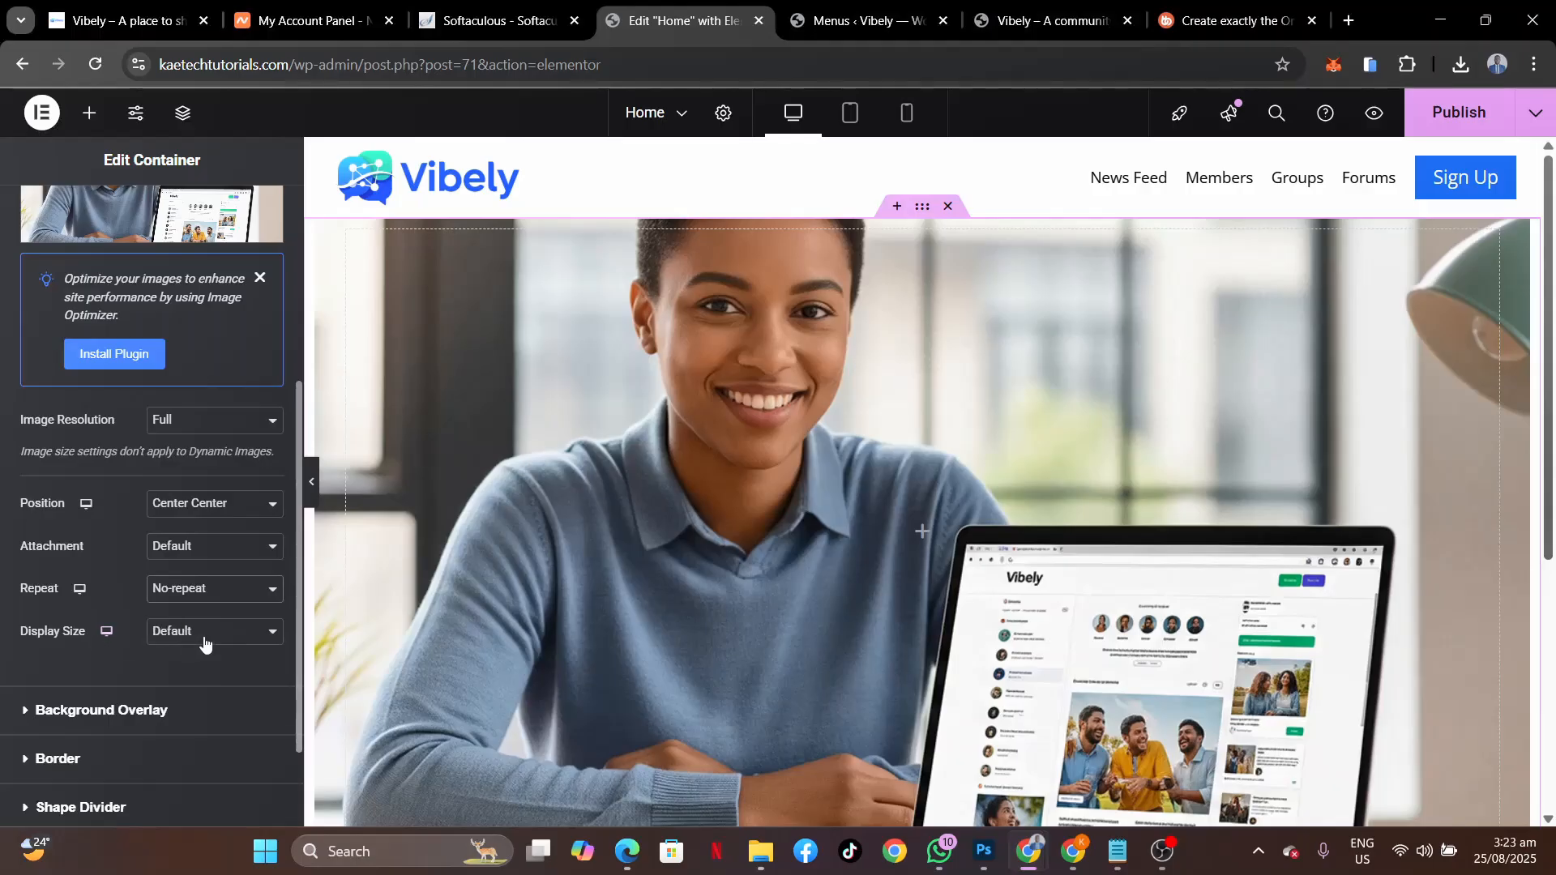
click(204, 642)
click(177, 706)
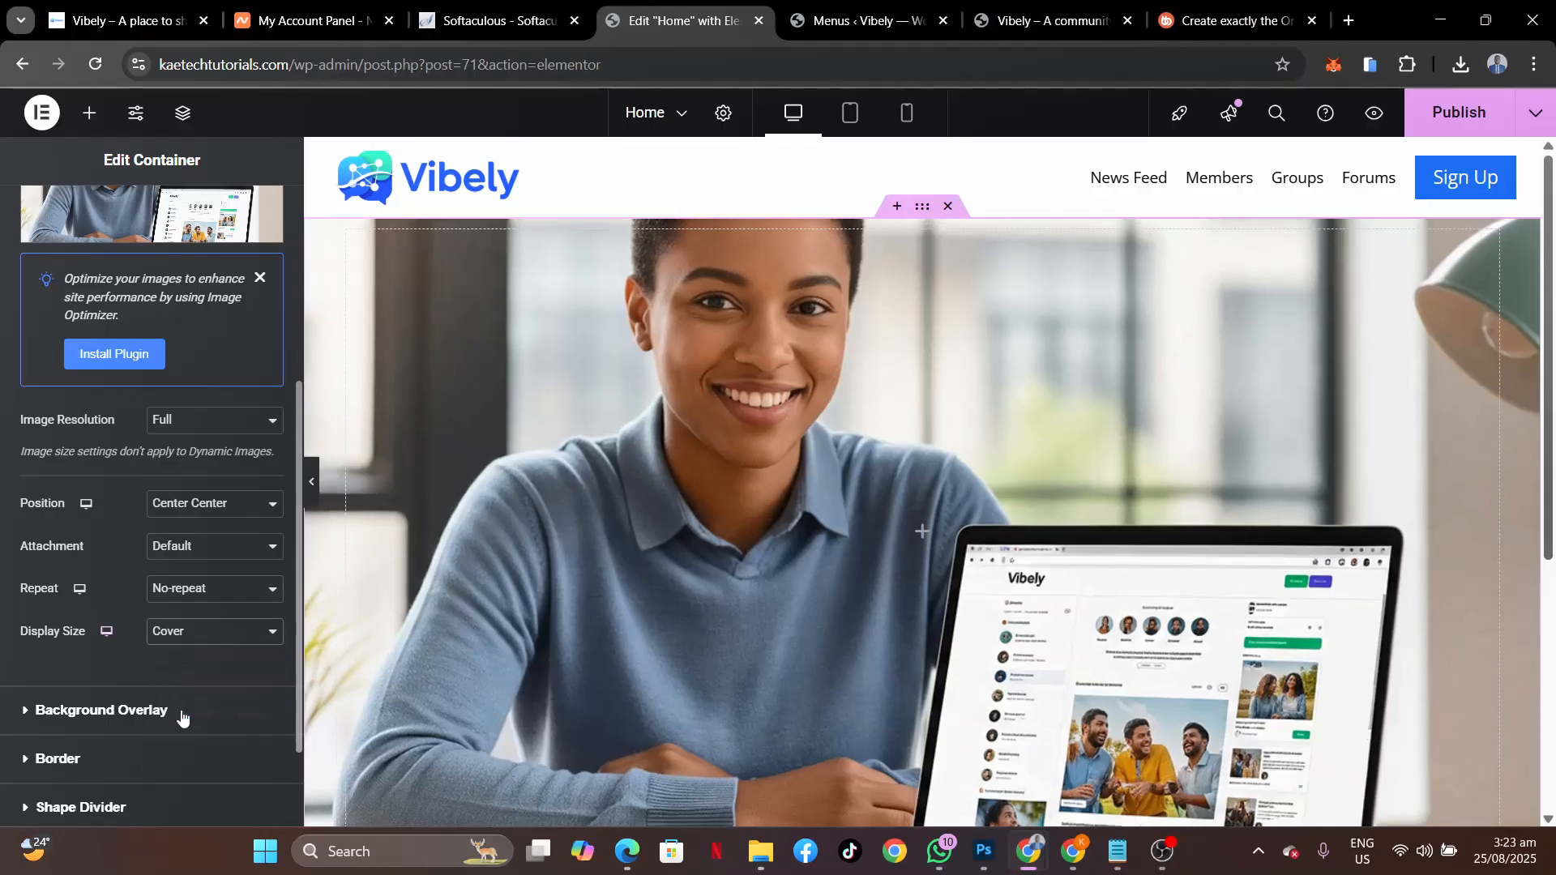
scroll(1000, 535, down, 5)
scroll(1001, 535, up, 5)
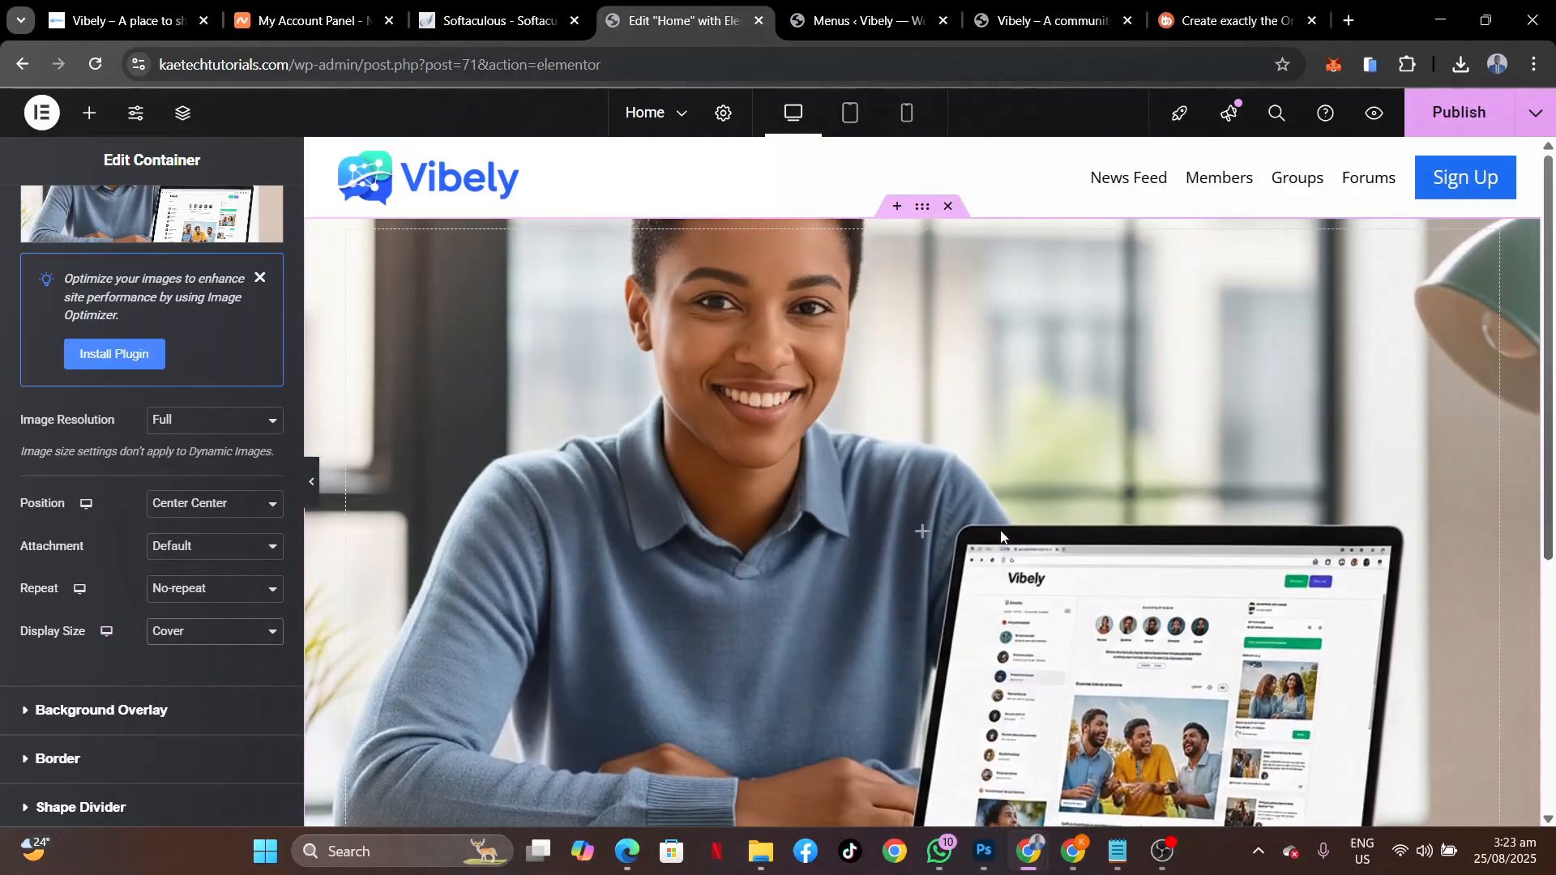
scroll(1001, 535, down, 3)
scroll(1002, 535, down, 2)
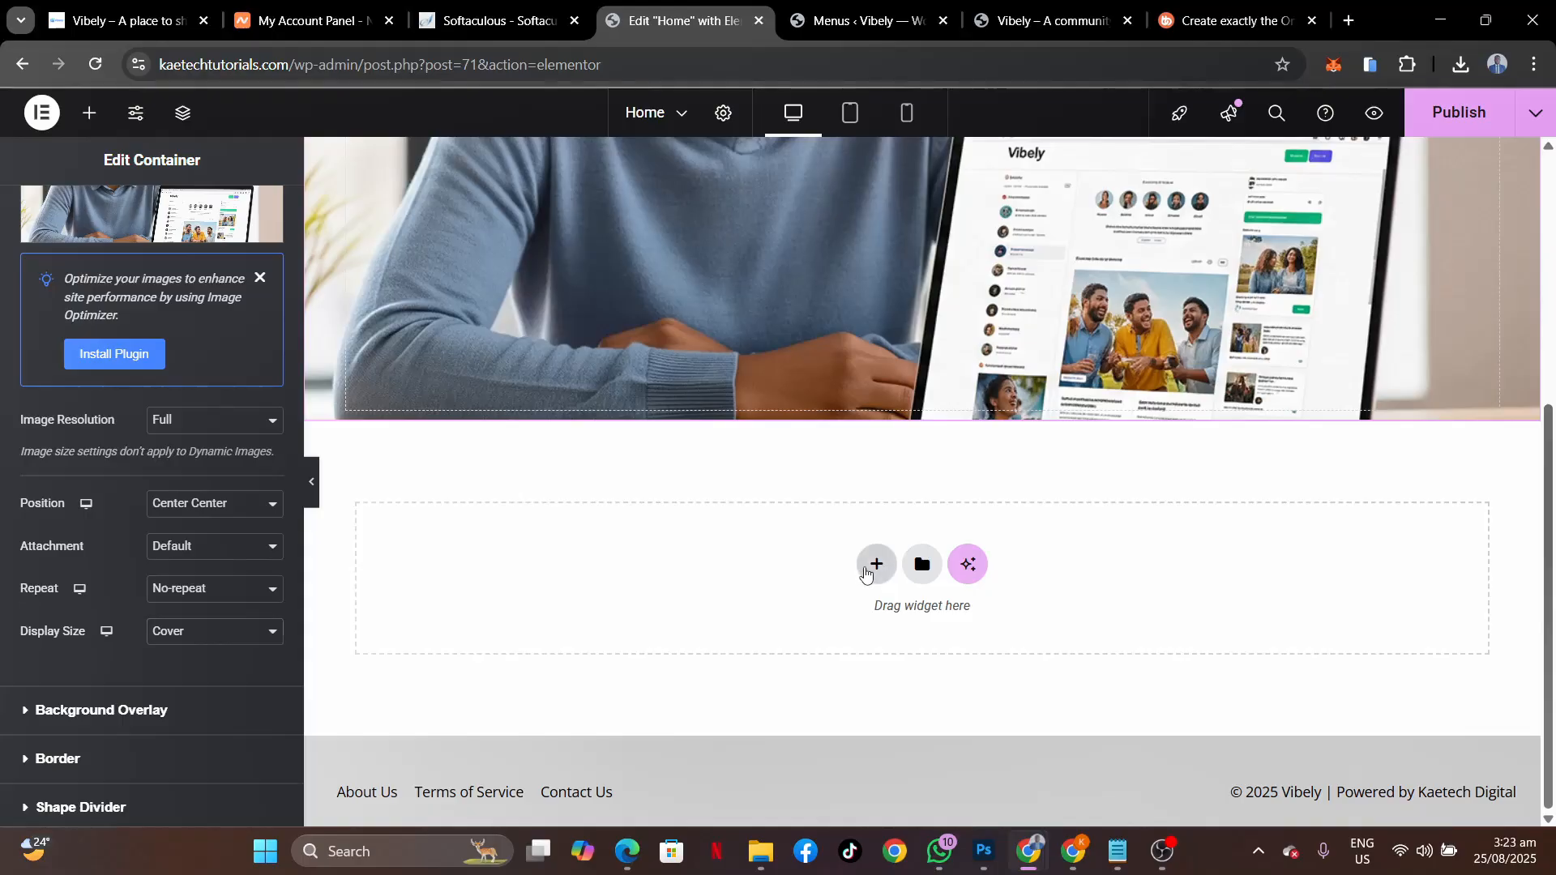
Add a 1000 px wide single-column Flexbox container below the hero and nest an inner container.
click(869, 568)
click(858, 644)
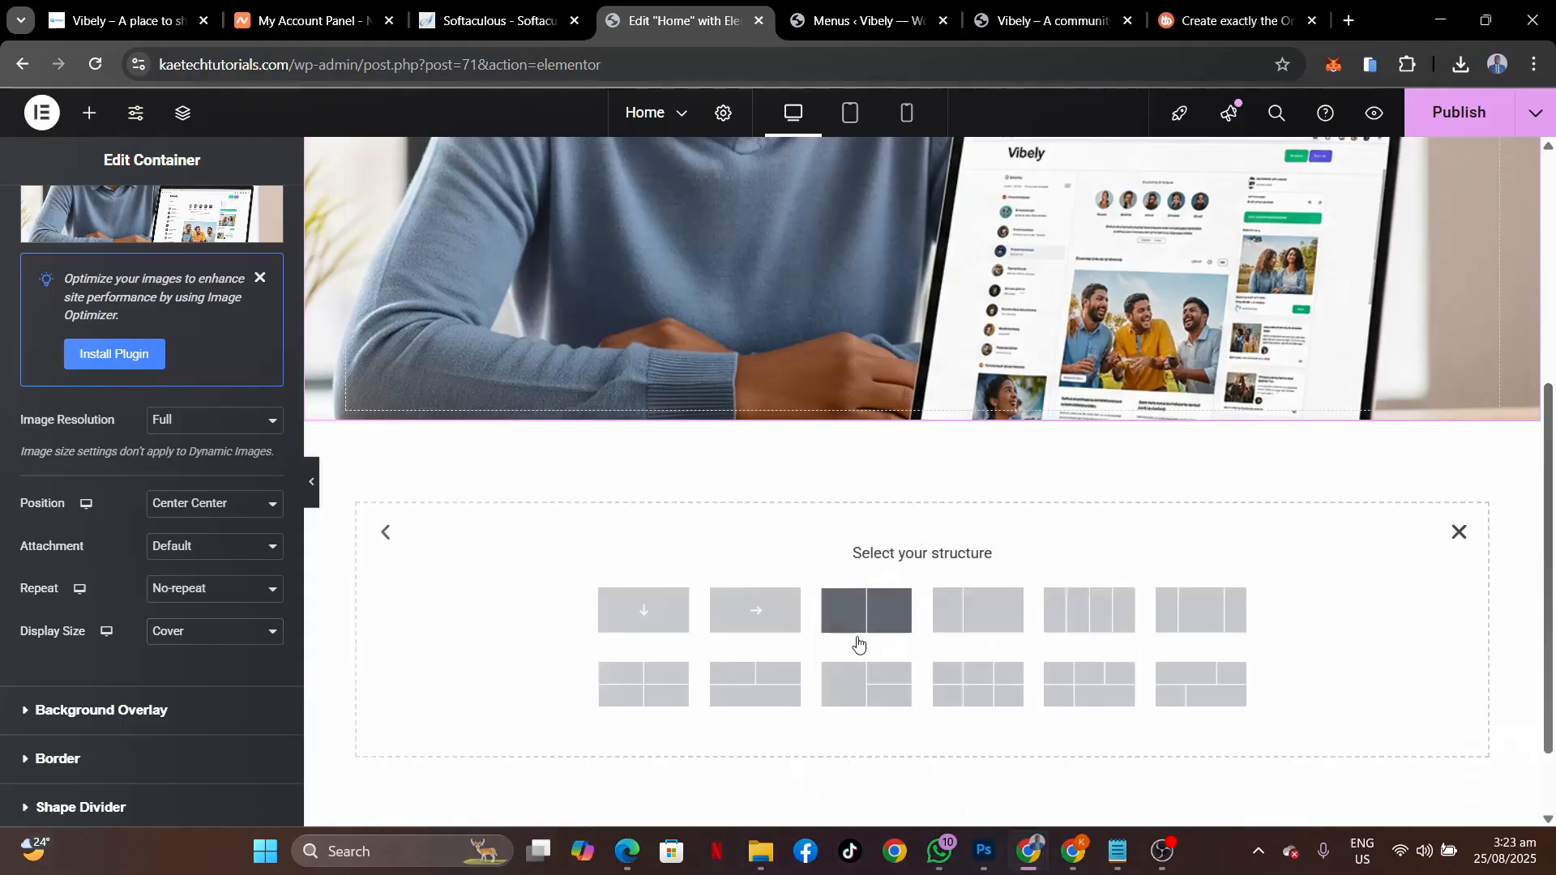
click(659, 612)
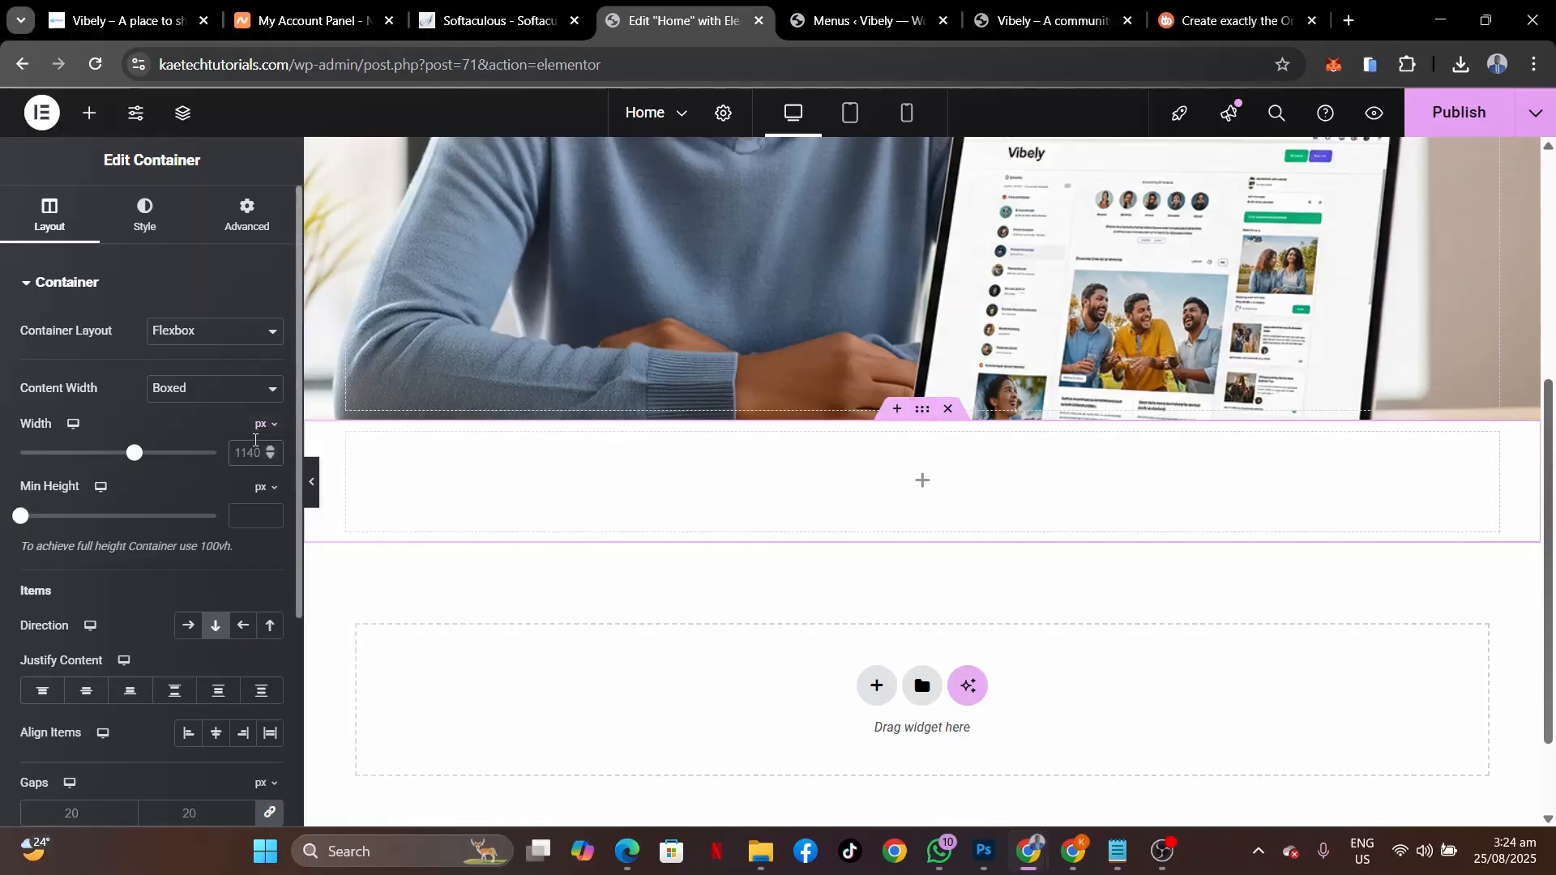
click(255, 442)
text(100)
text(0)
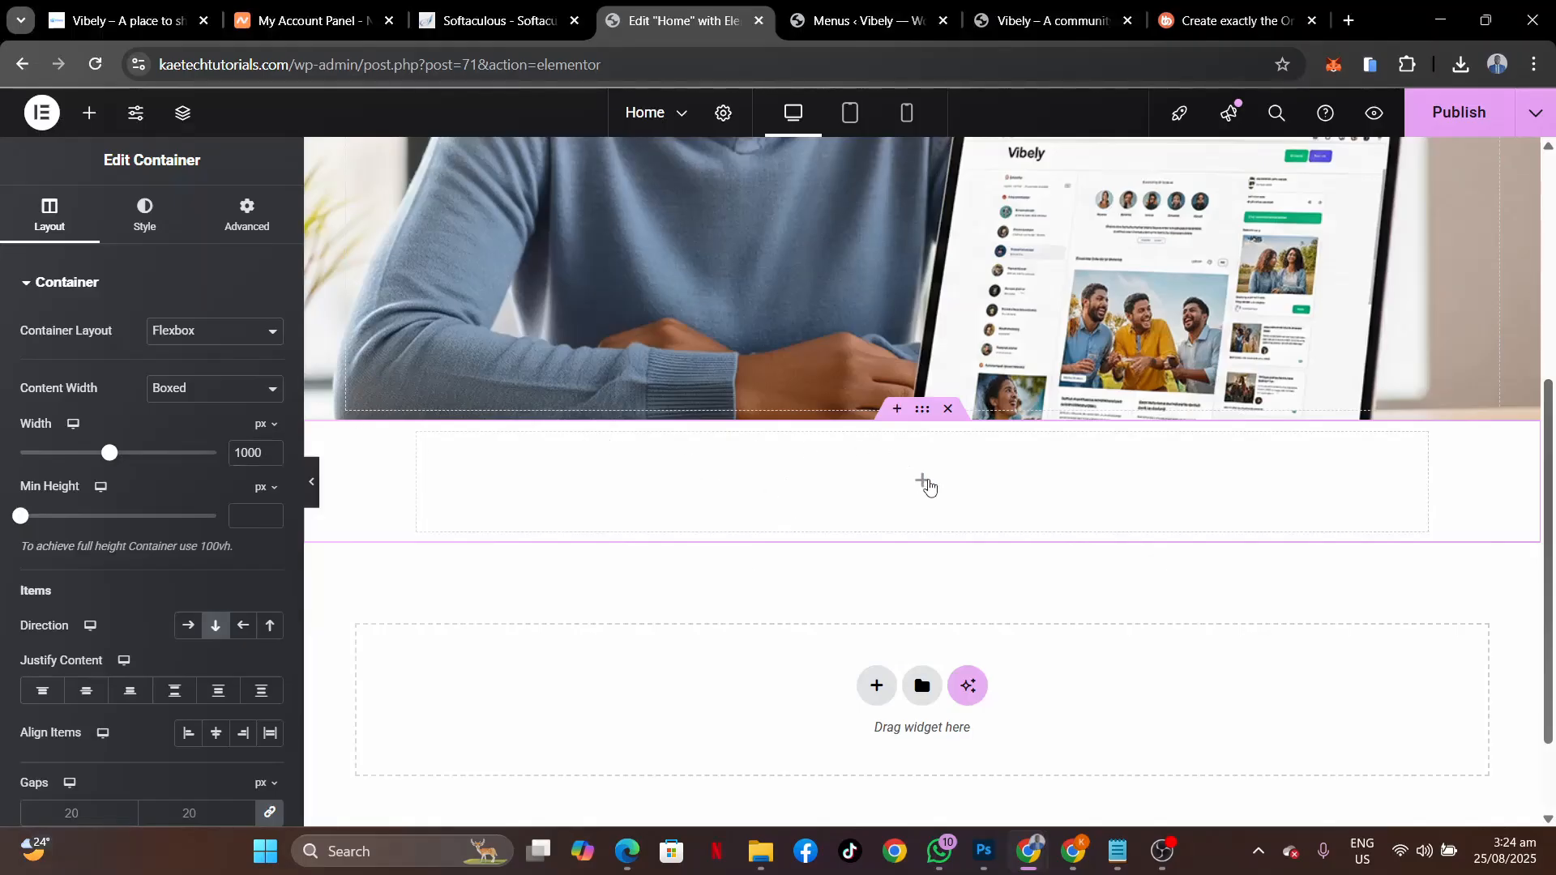
click(922, 481)
drag(81, 377, 633, 461)
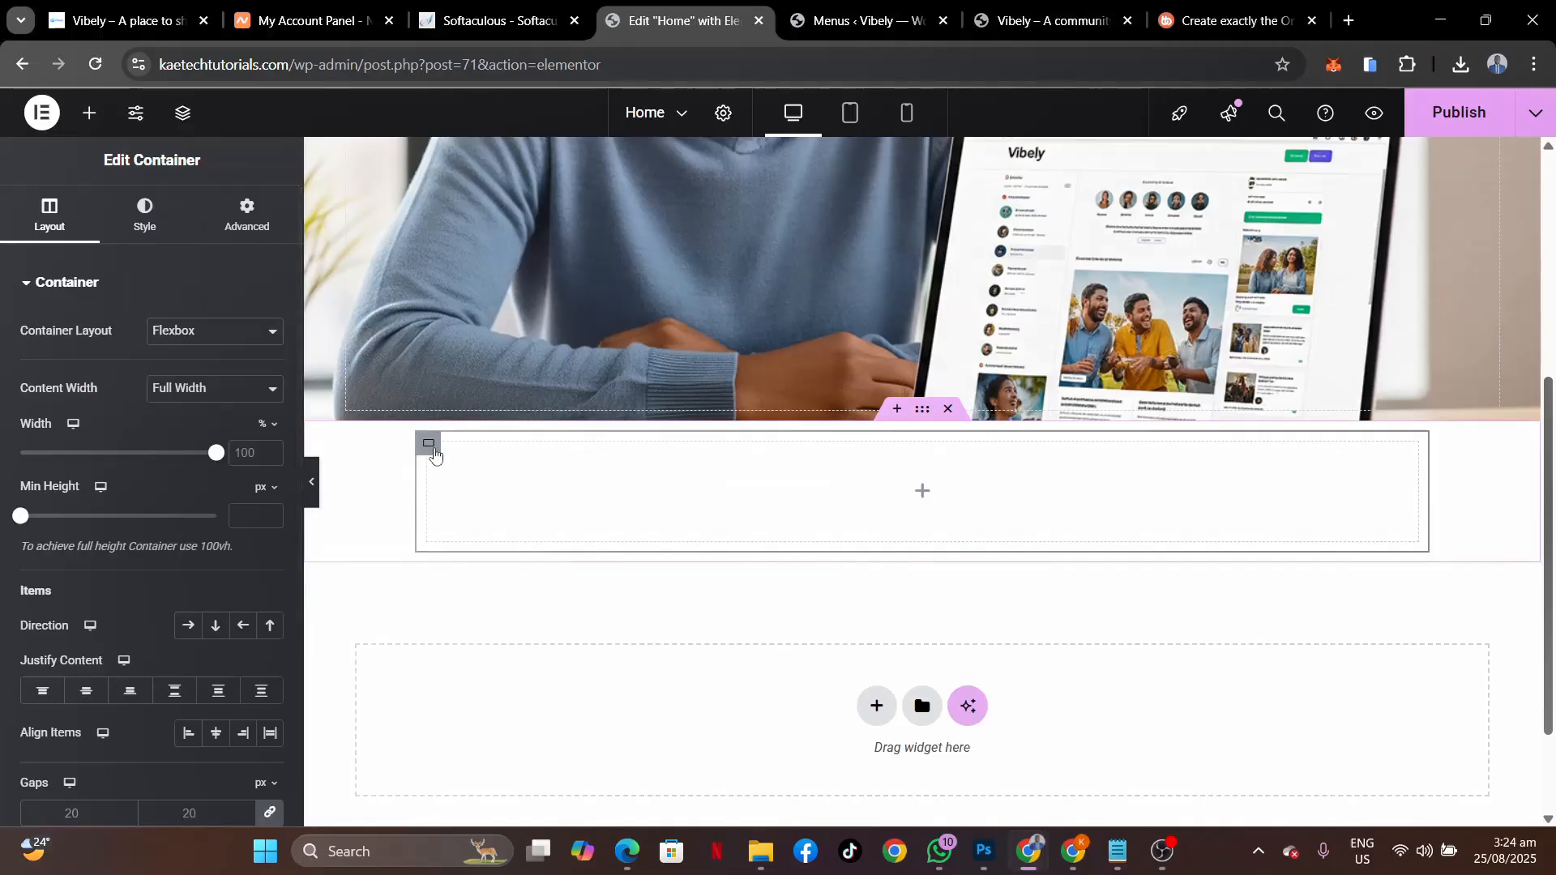
Give the inner container a white Classic background and a 14 border radius.
click(156, 228)
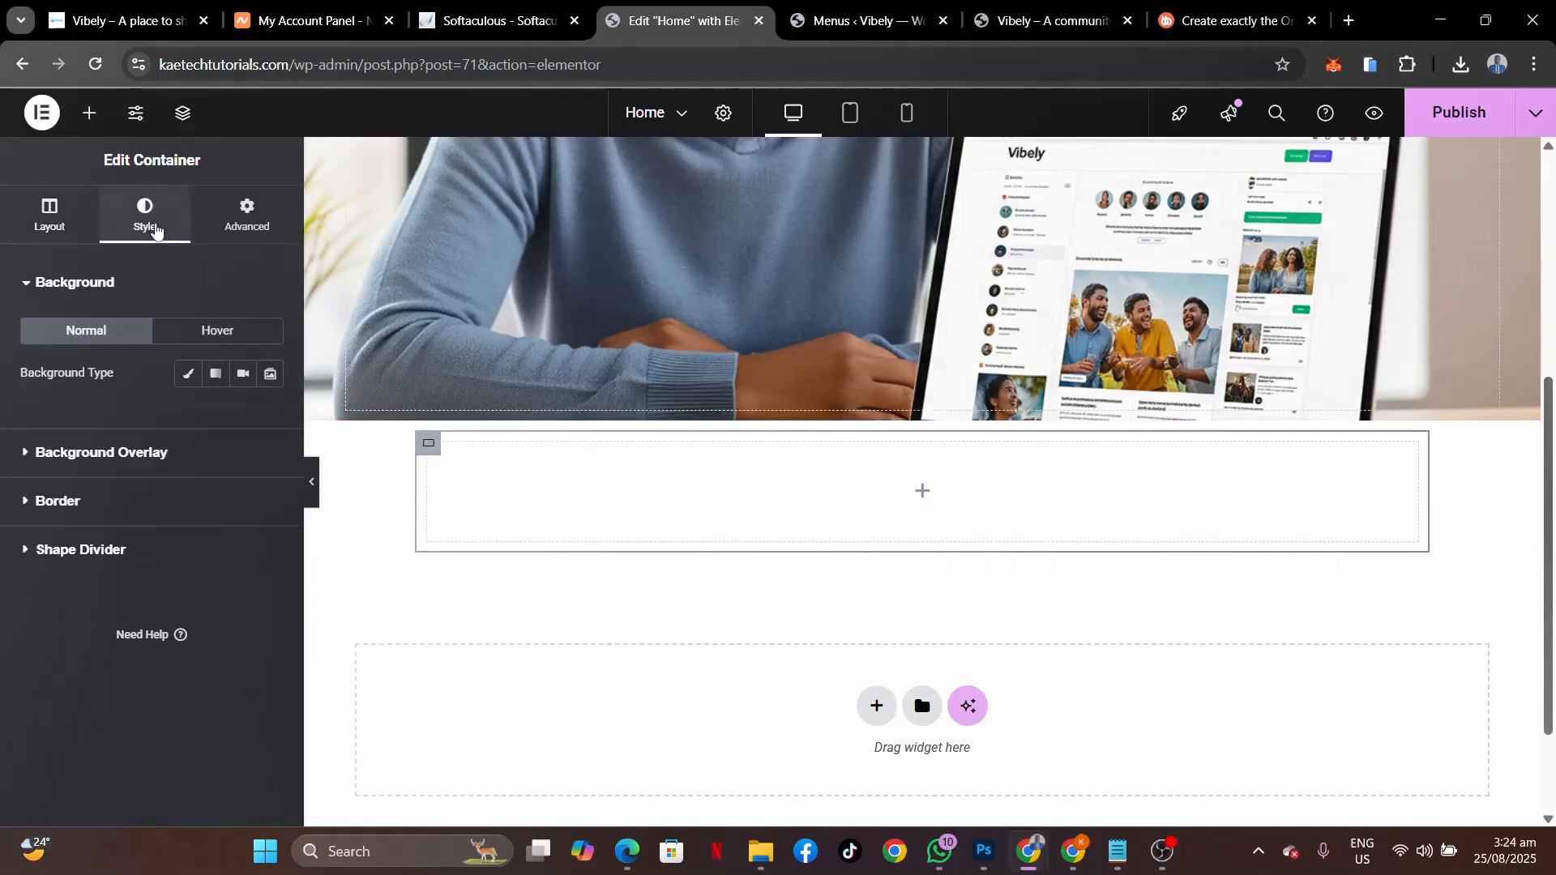
click(188, 374)
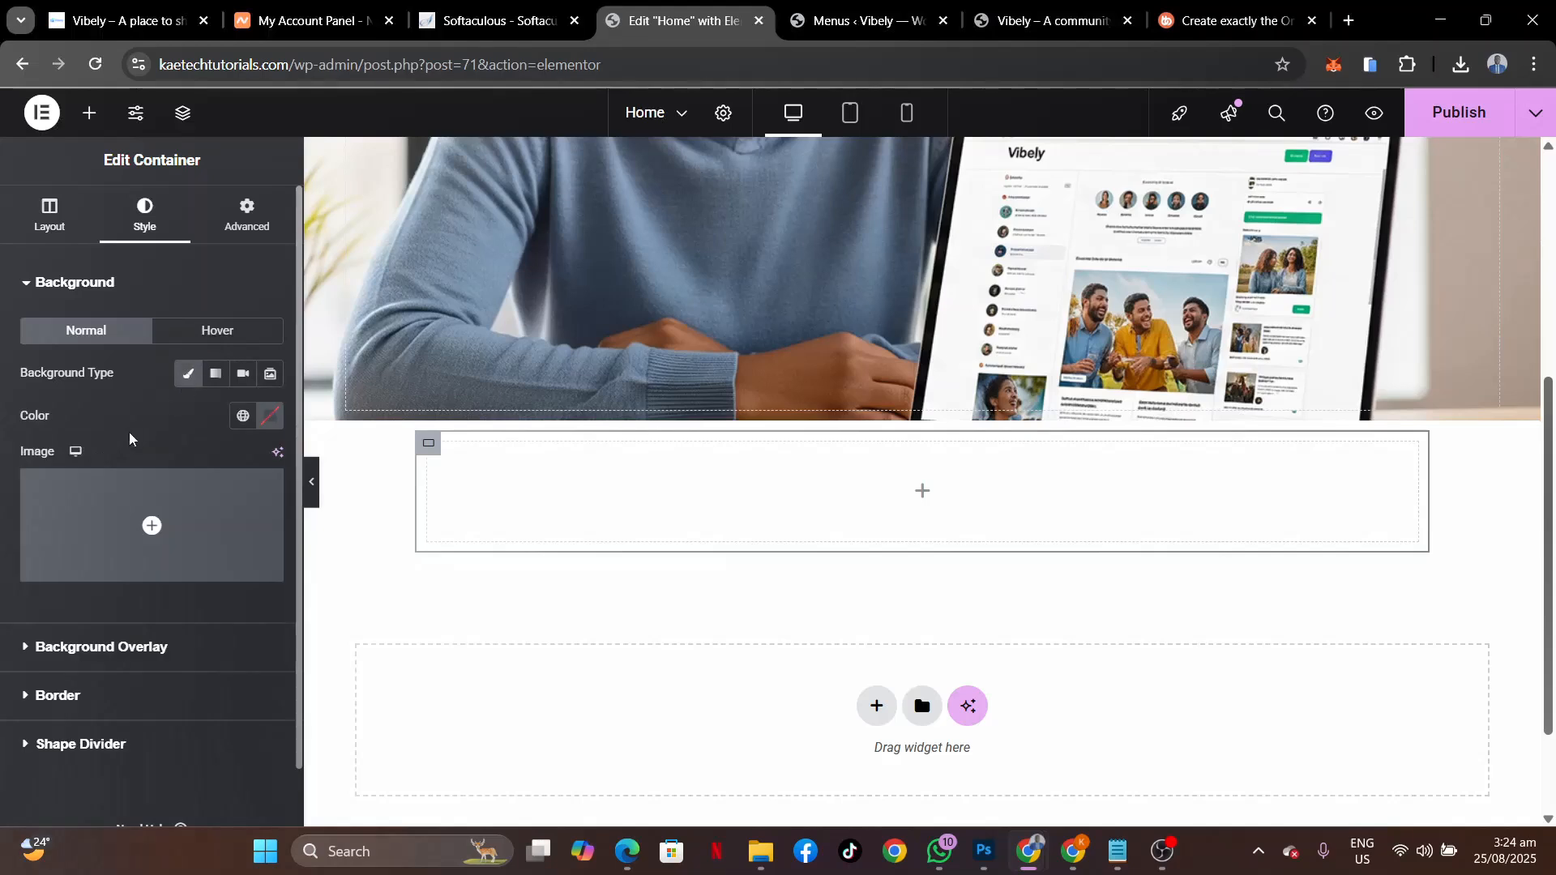
click(270, 416)
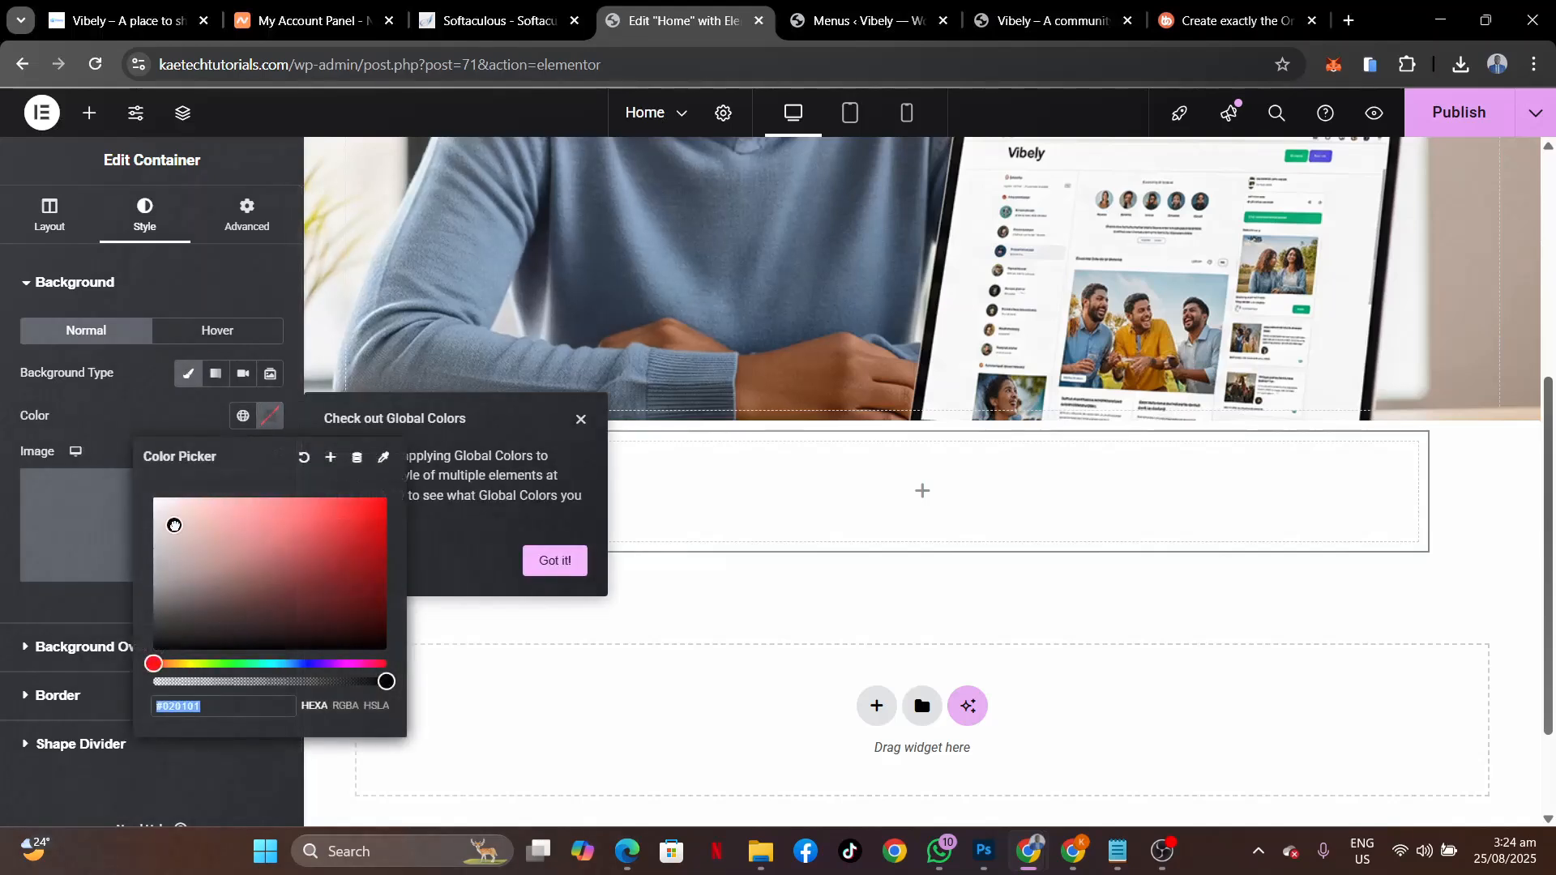
drag(173, 525, 154, 498)
click(129, 409)
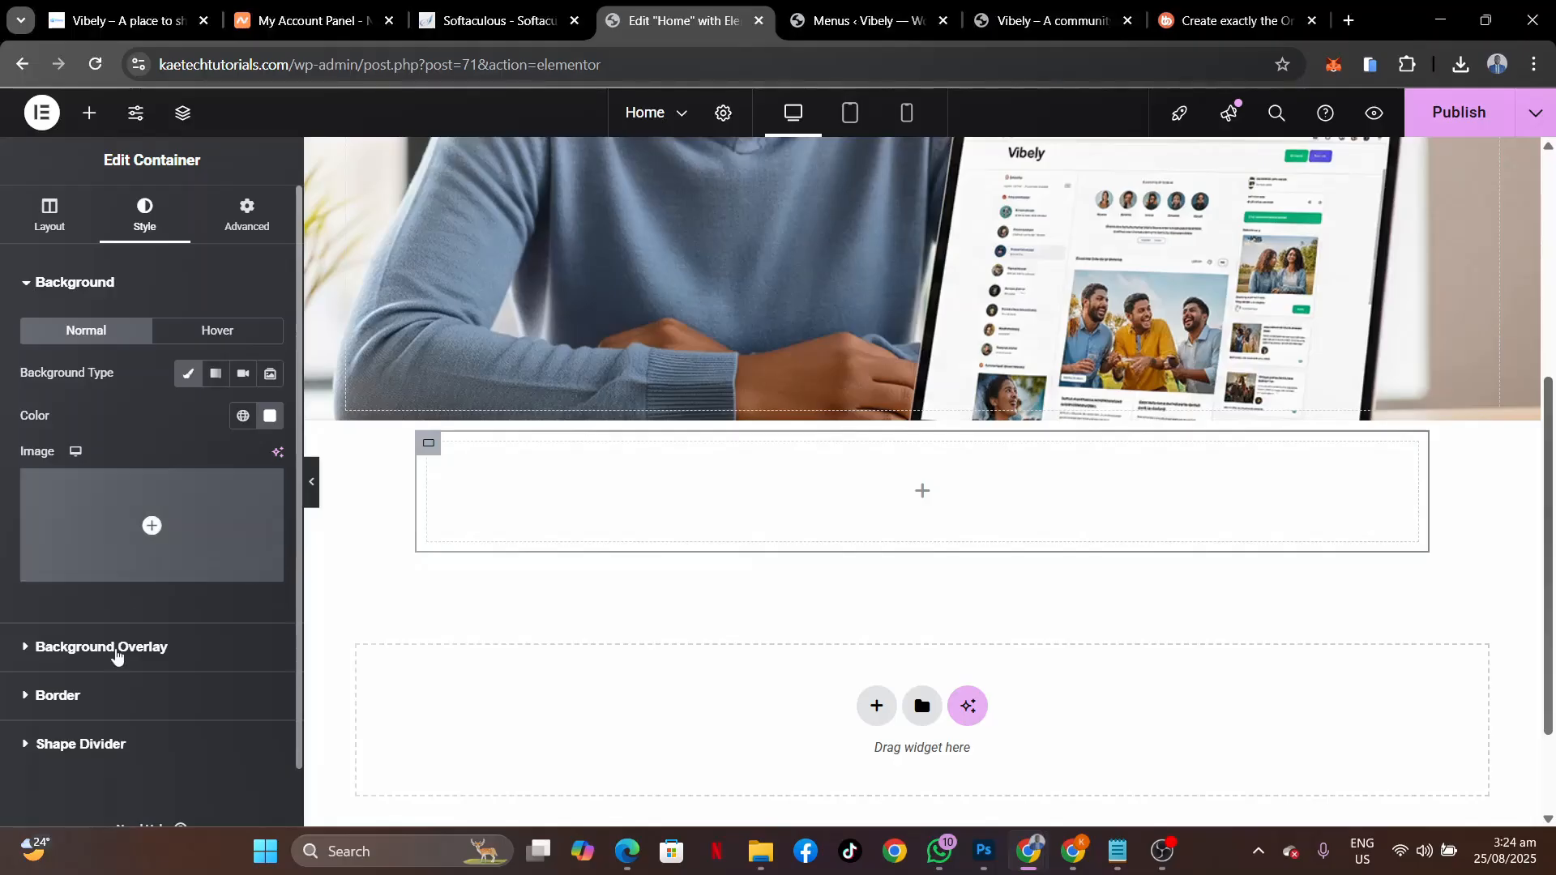
click(101, 695)
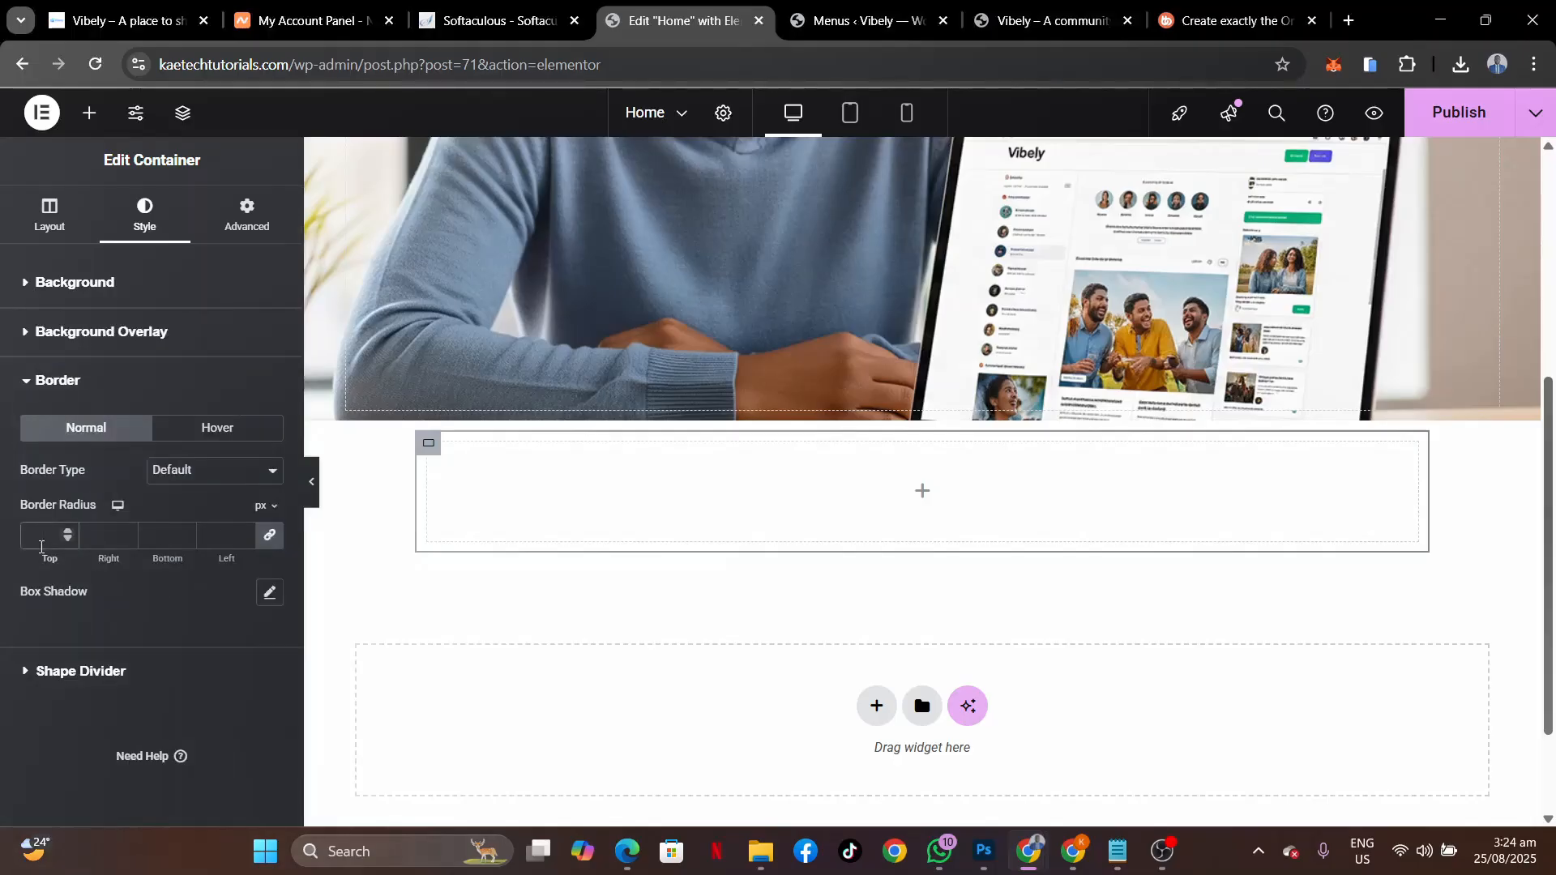
click(40, 542)
text(14)
Set the container's top margin to -120 and padding to 50 on all sides.
click(232, 213)
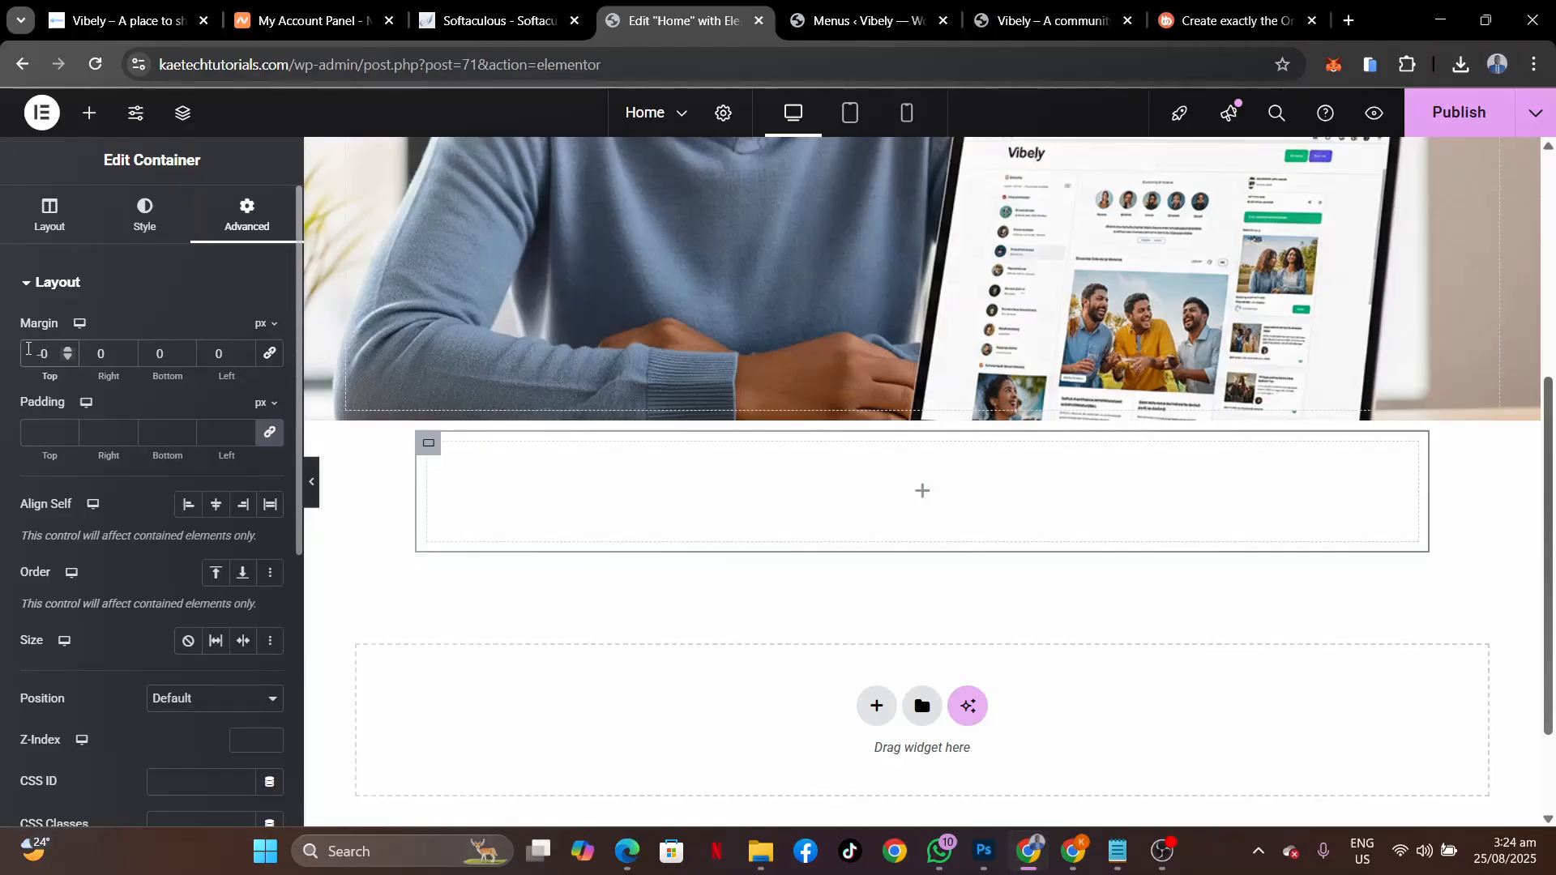
text(12)
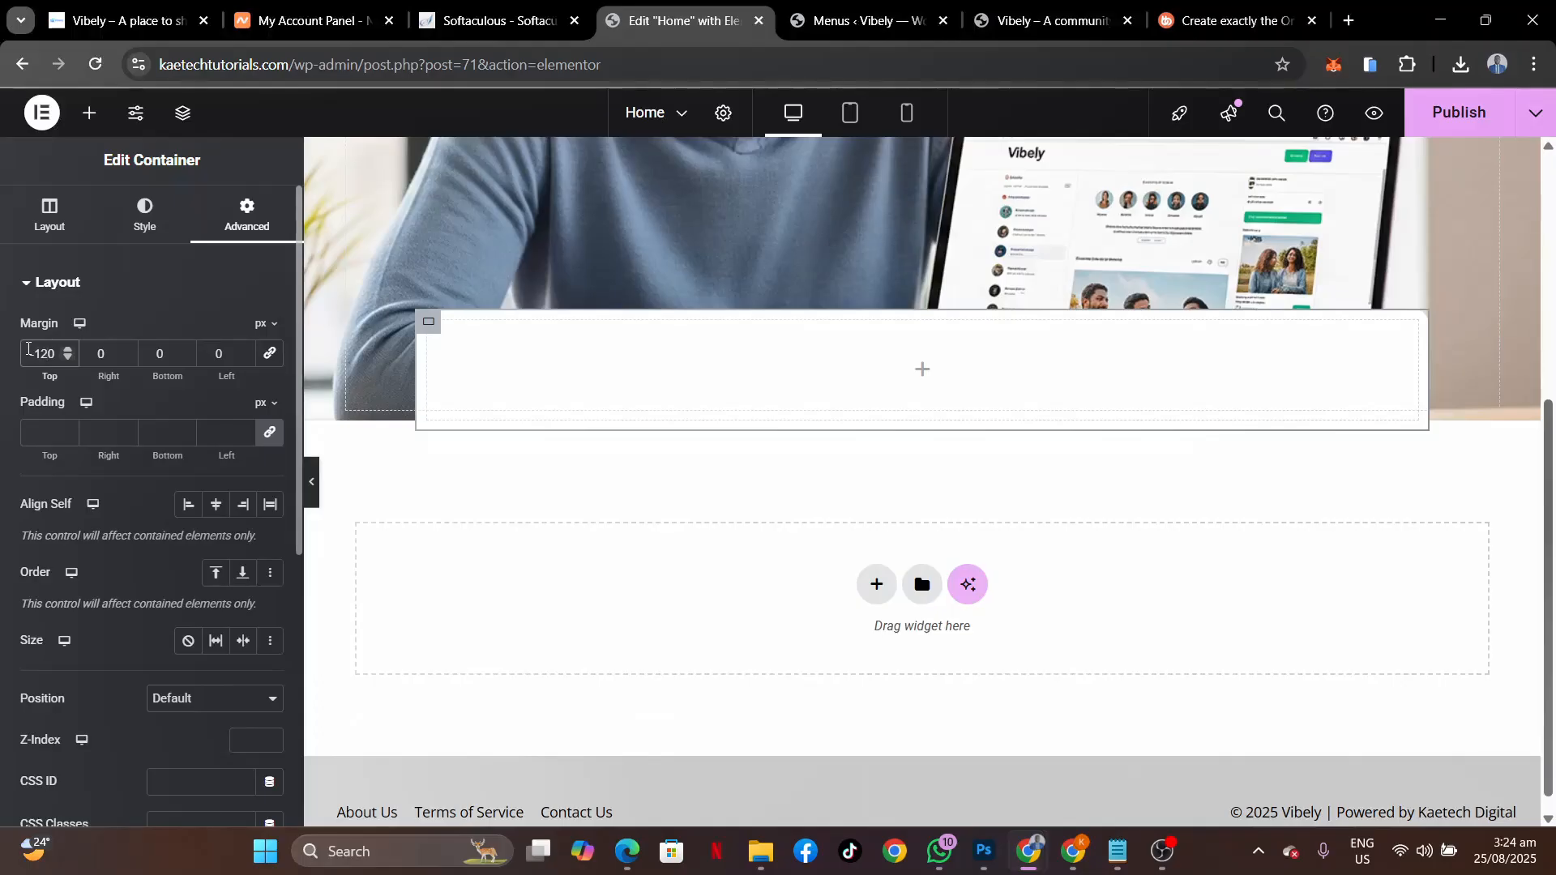
click(44, 432)
text(50)
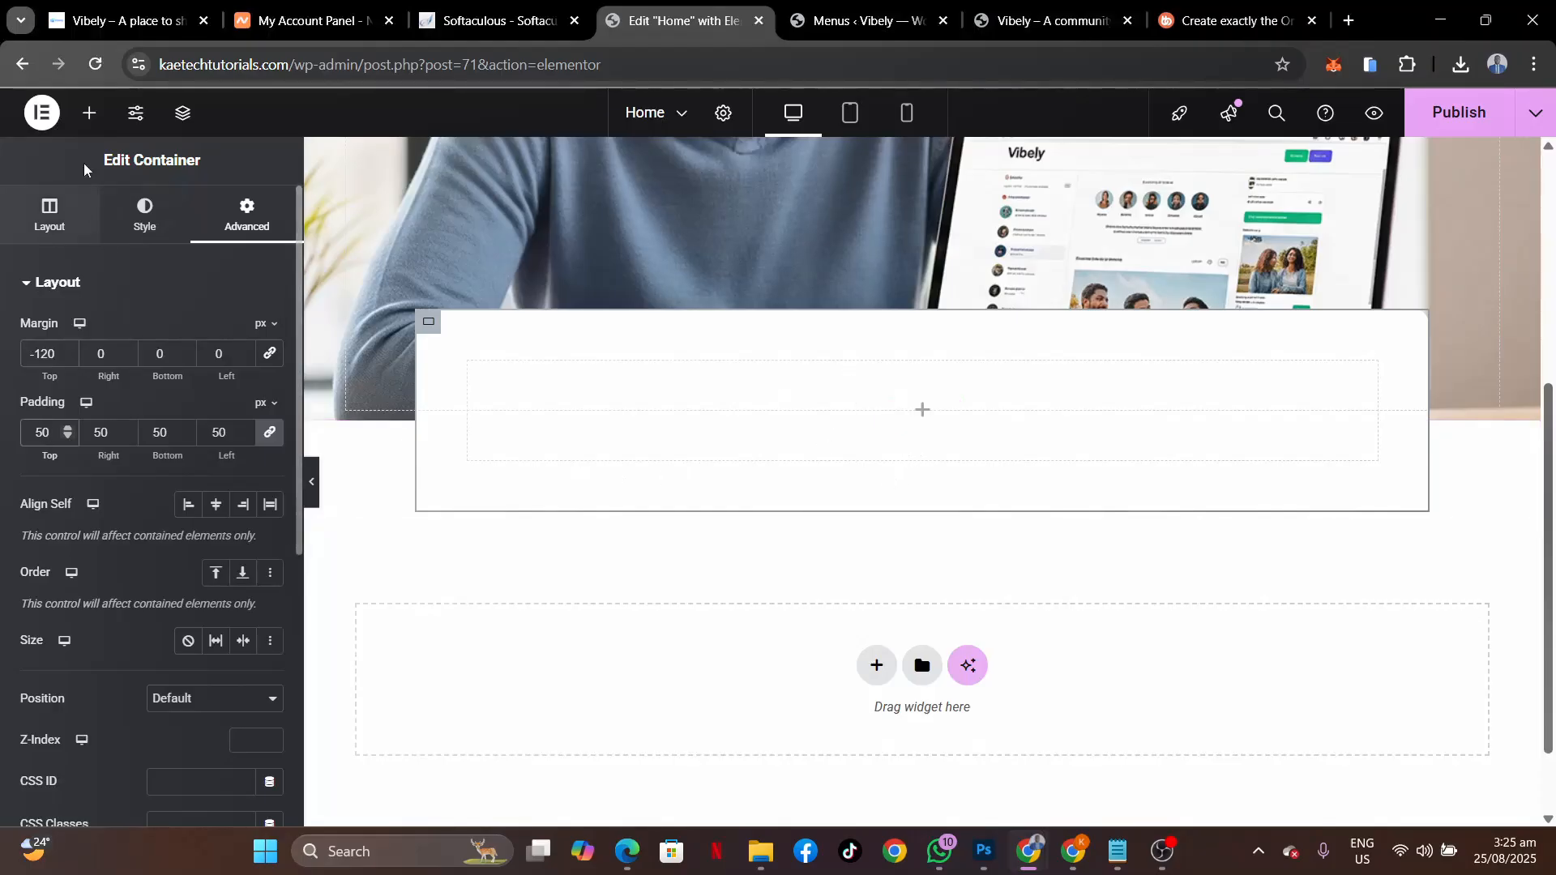
click(89, 115)
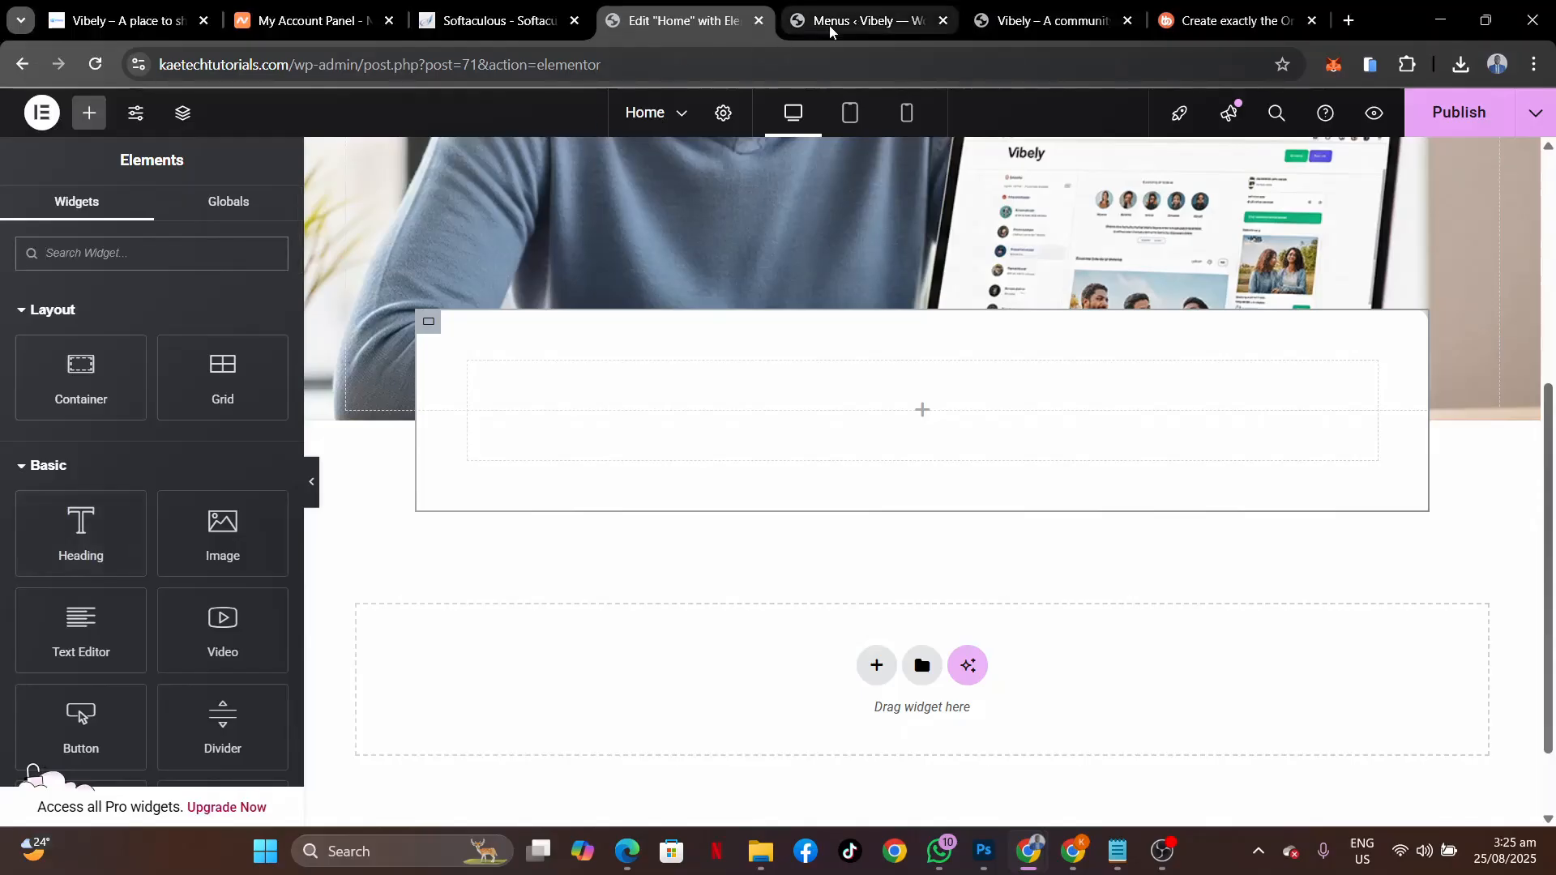
click(125, 22)
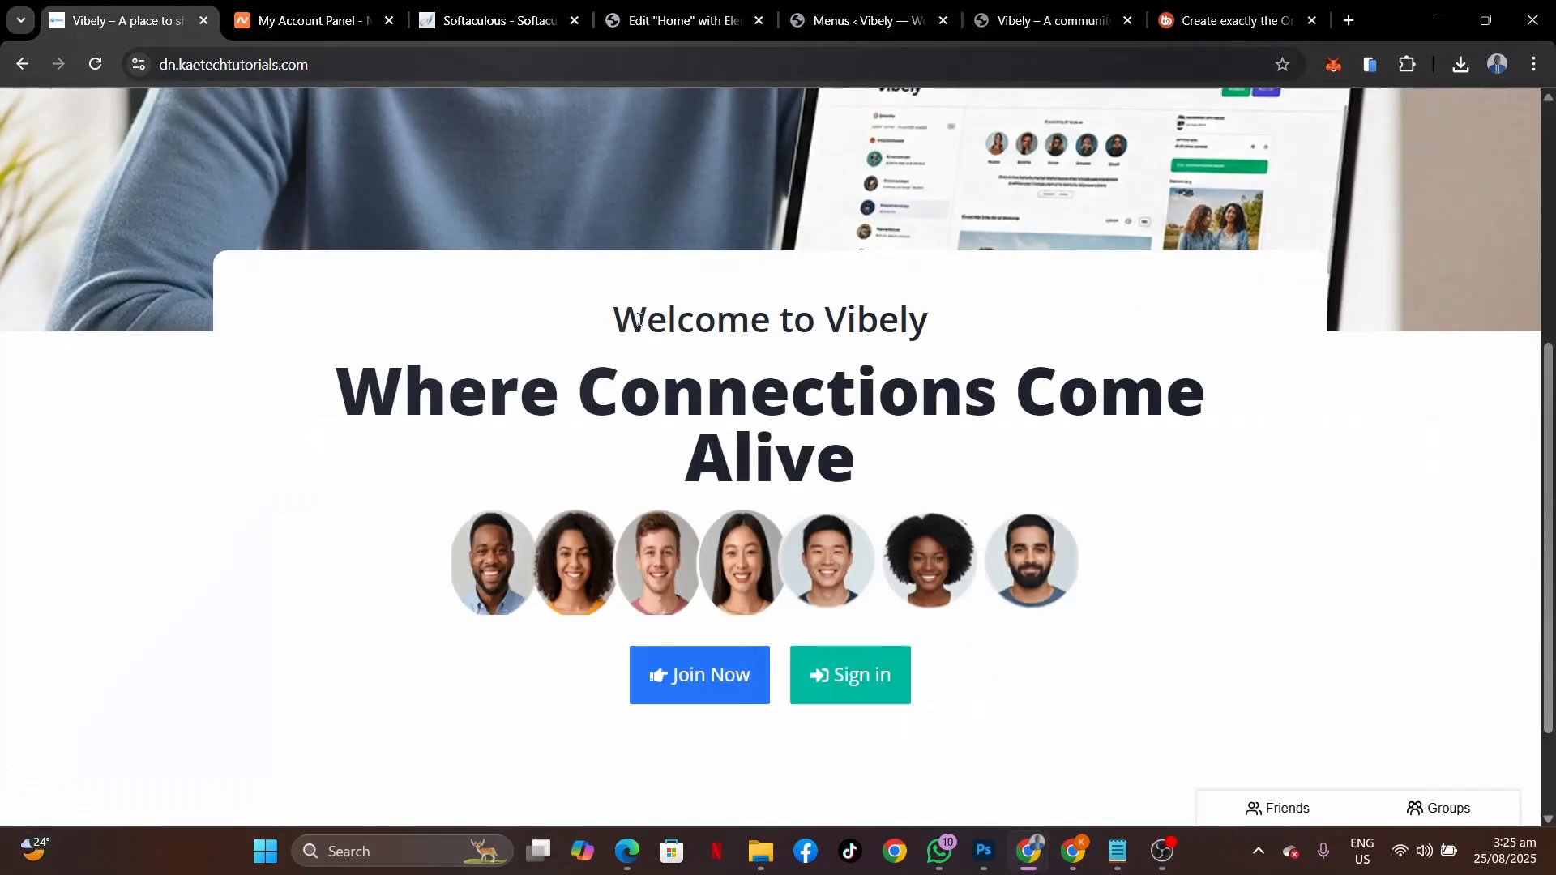
drag(619, 315, 962, 320)
key(ctrl+c)
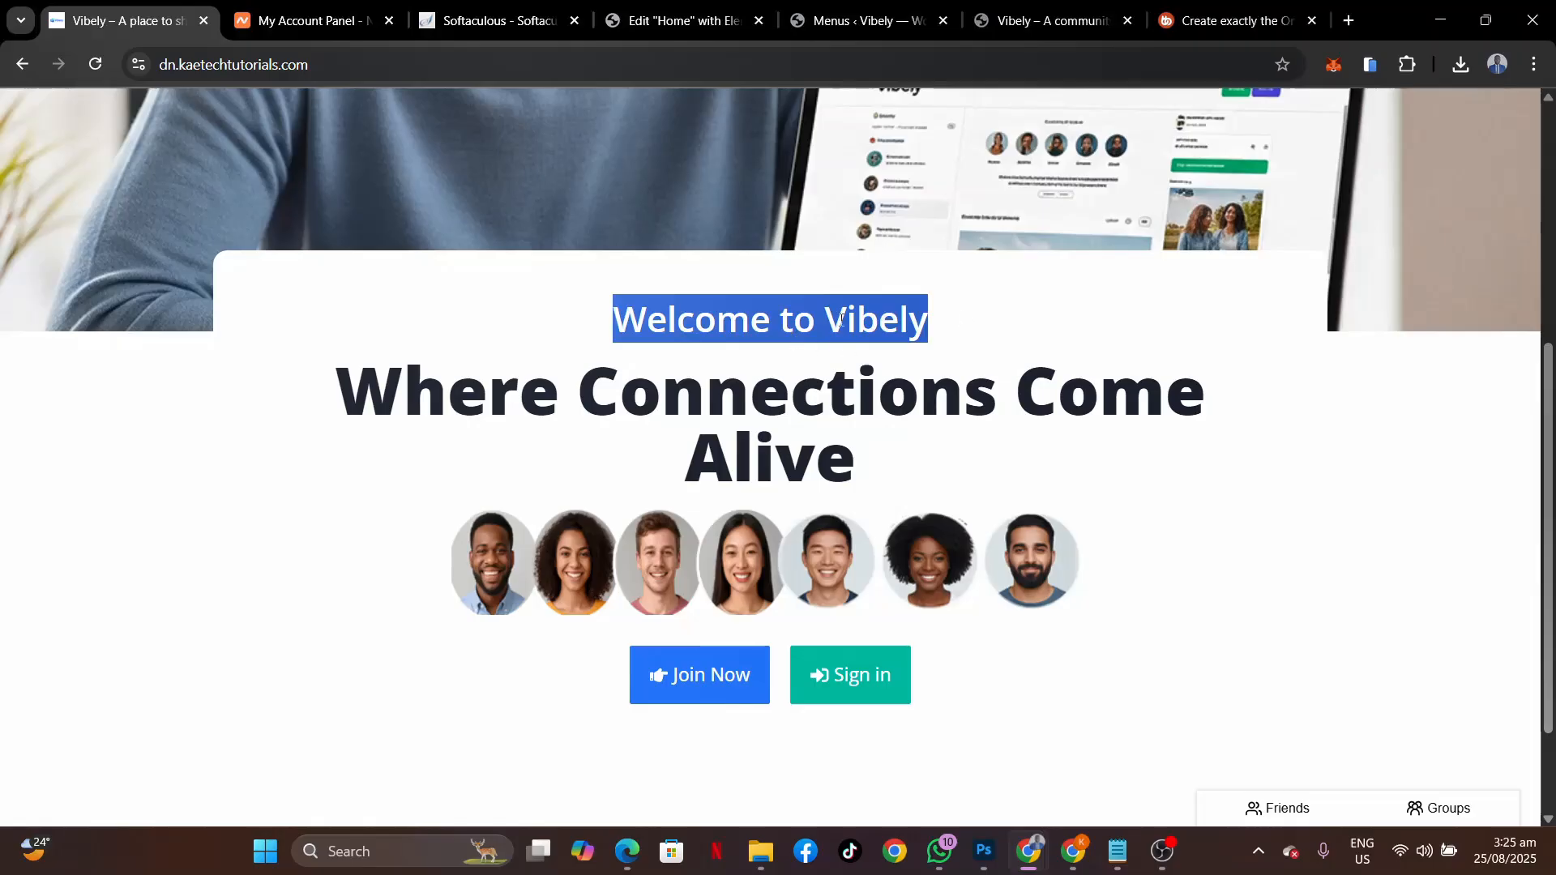
click(650, 8)
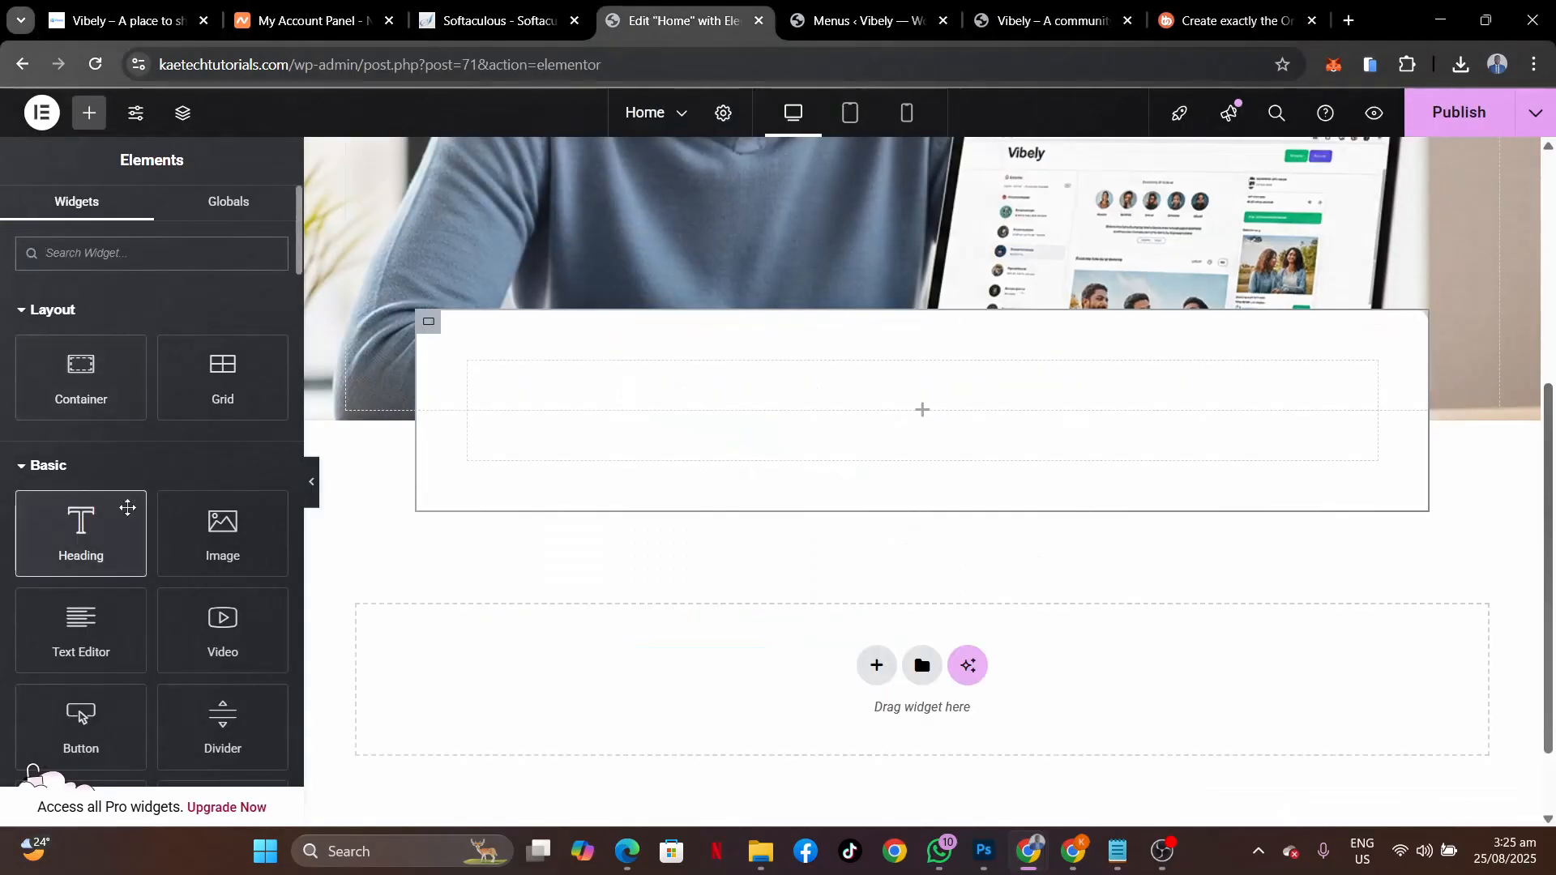
Add a Heading widget to the card titled 'Welcome to Vibely'.
drag(127, 508, 843, 406)
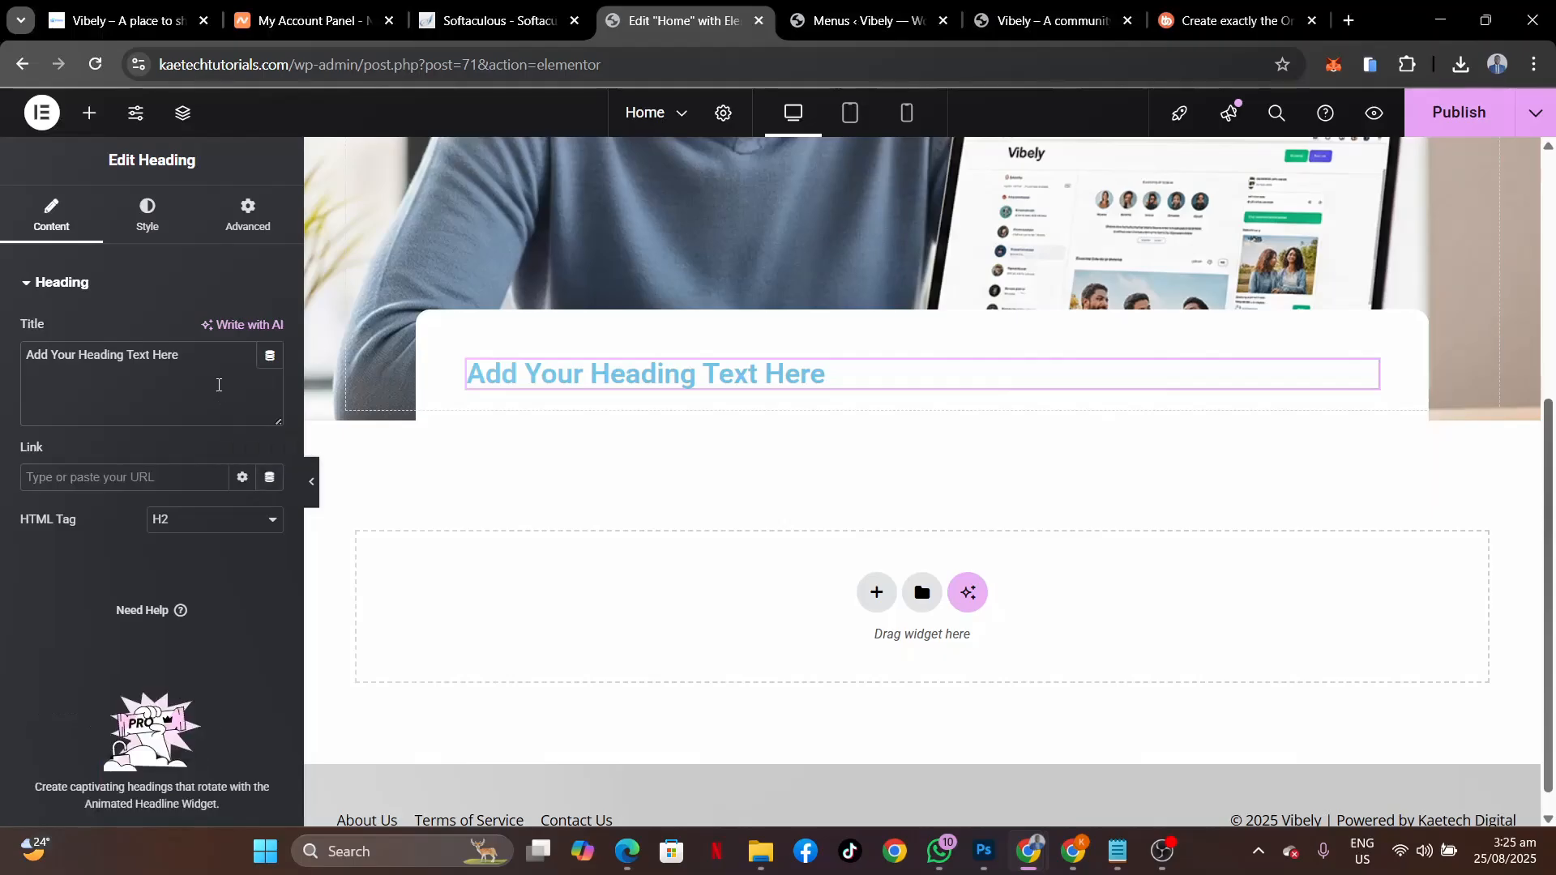
triple_click(218, 385)
key(ctrl+v)
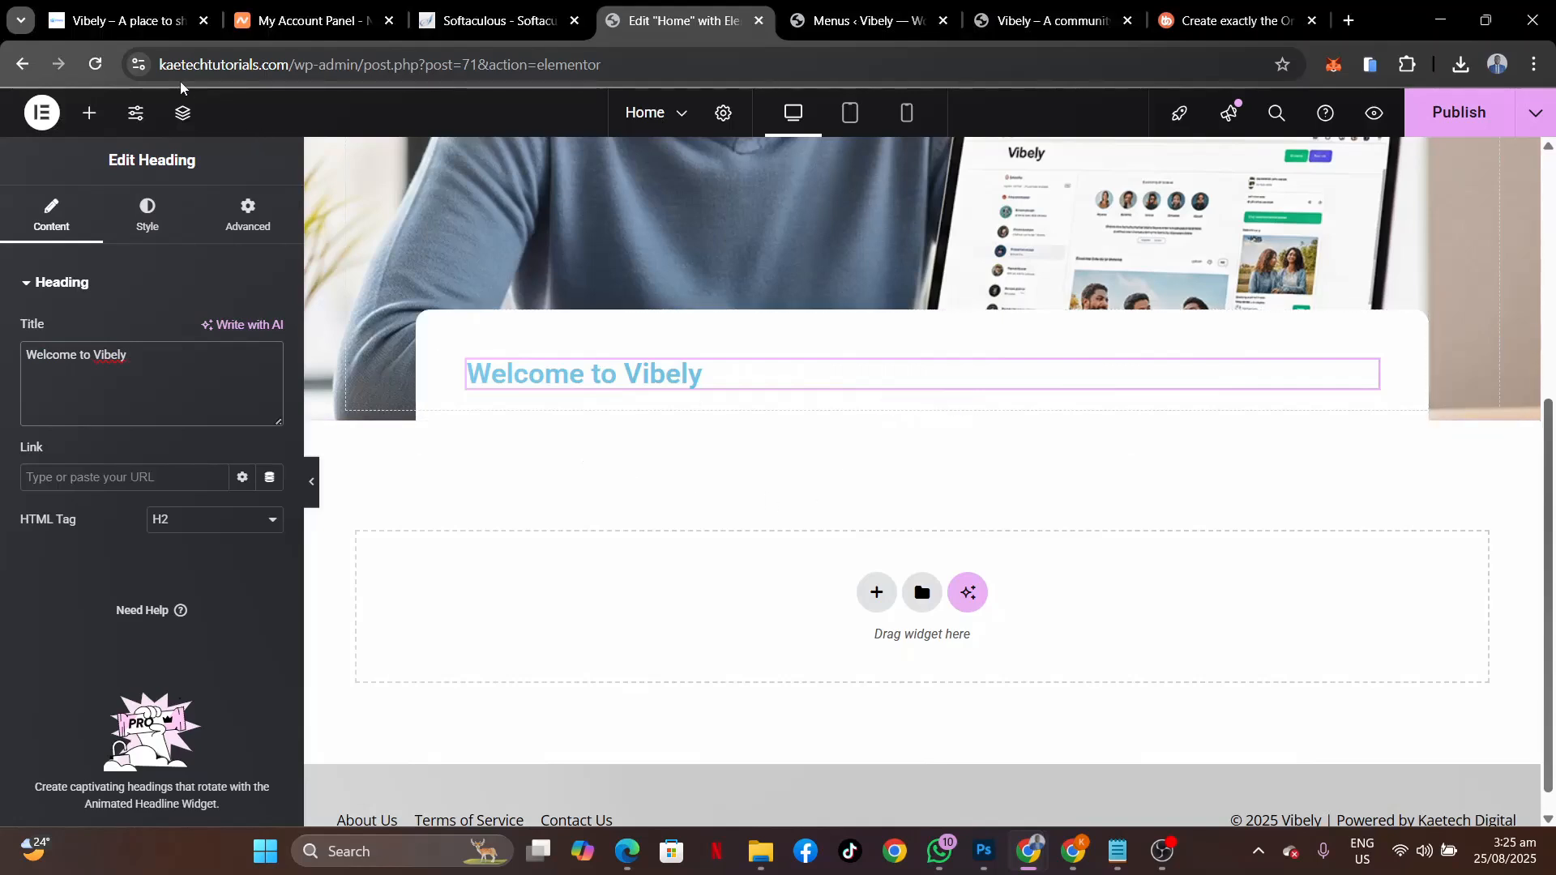
Set the card container's Justify Content and Align Items to Center.
click(193, 125)
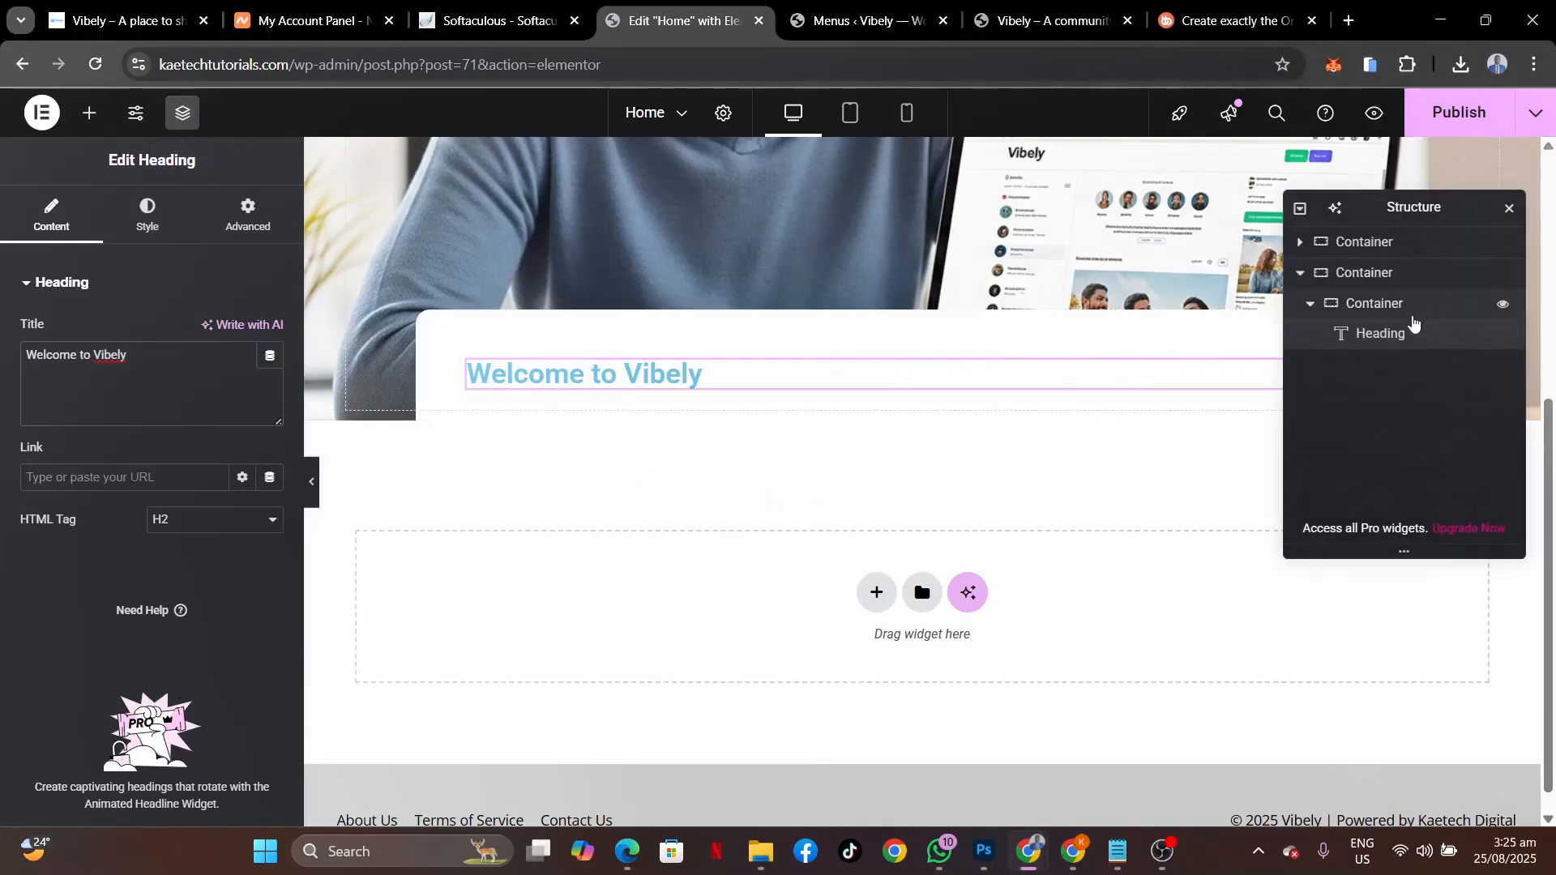
click(1368, 307)
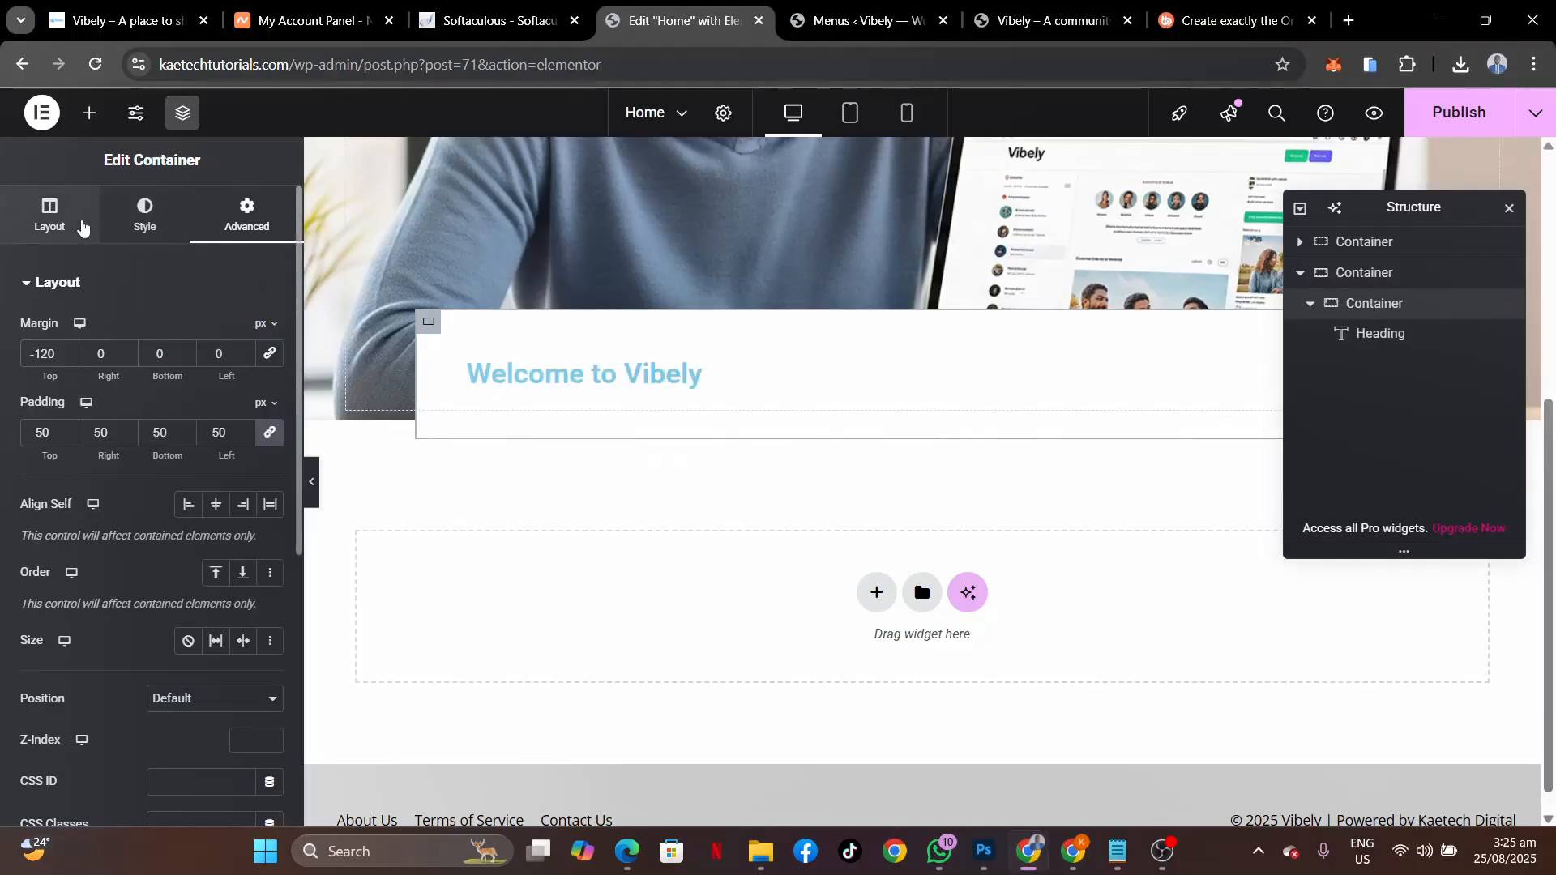
click(81, 224)
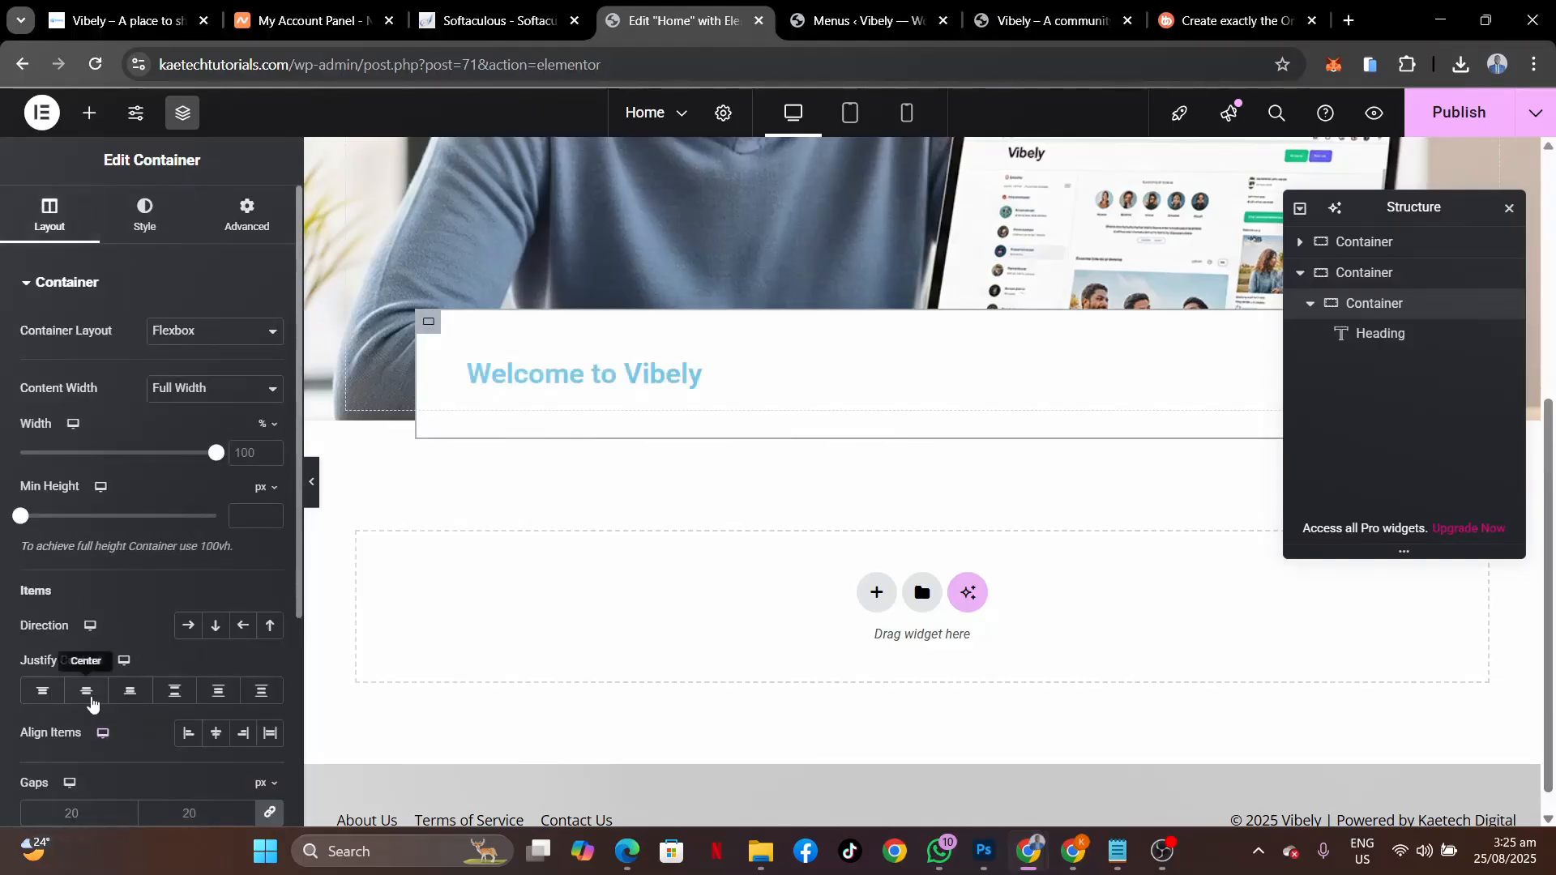
click(90, 697)
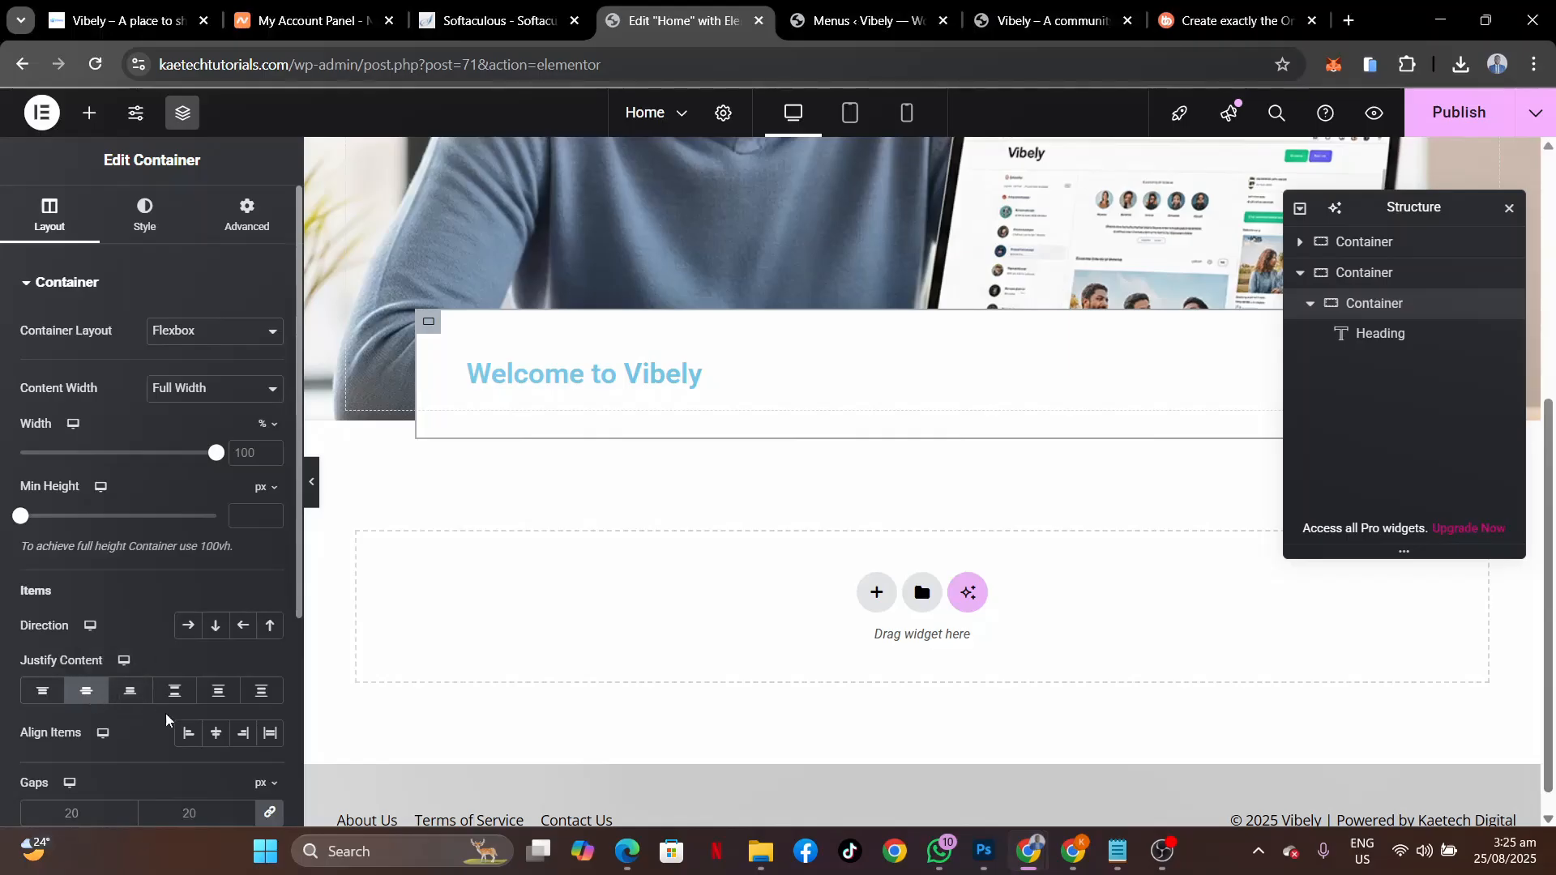
click(213, 735)
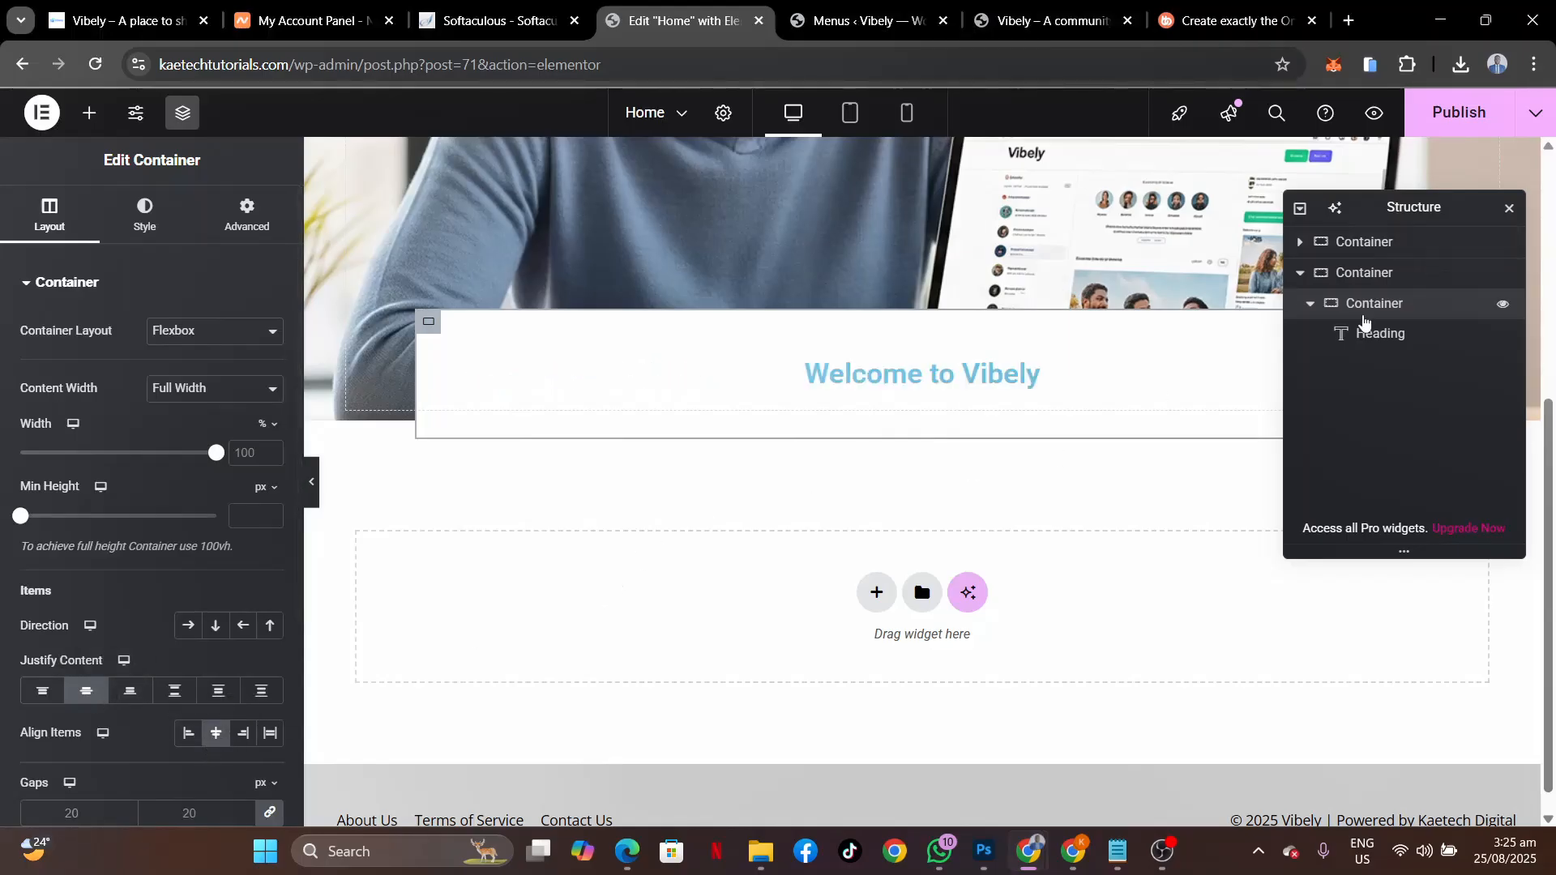
click(1365, 336)
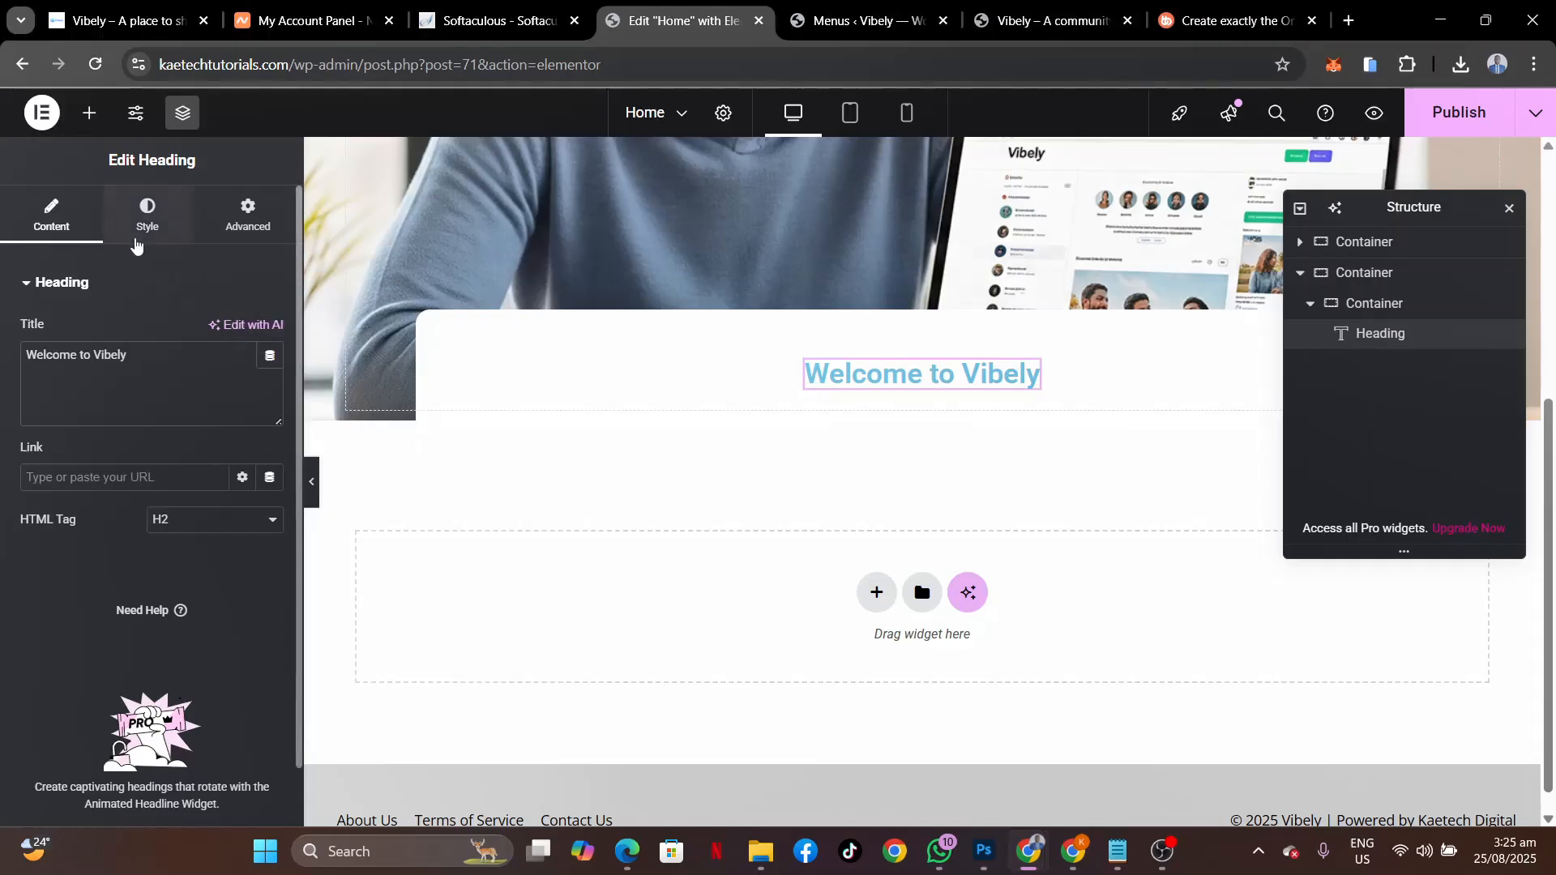
Set the heading typography to Open Sans at 35 px.
click(136, 240)
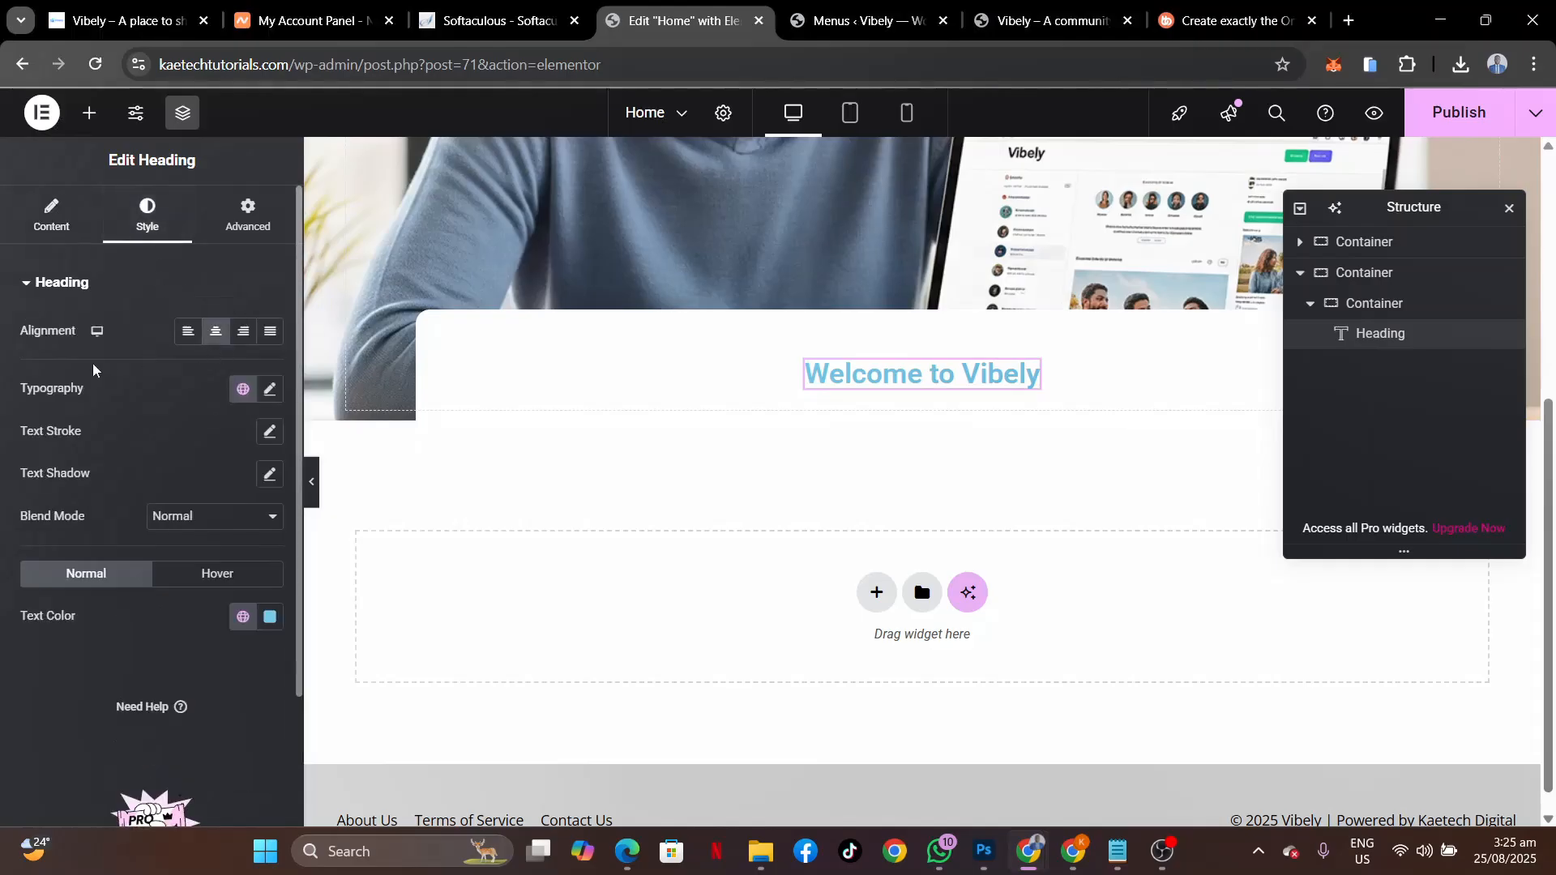
click(270, 389)
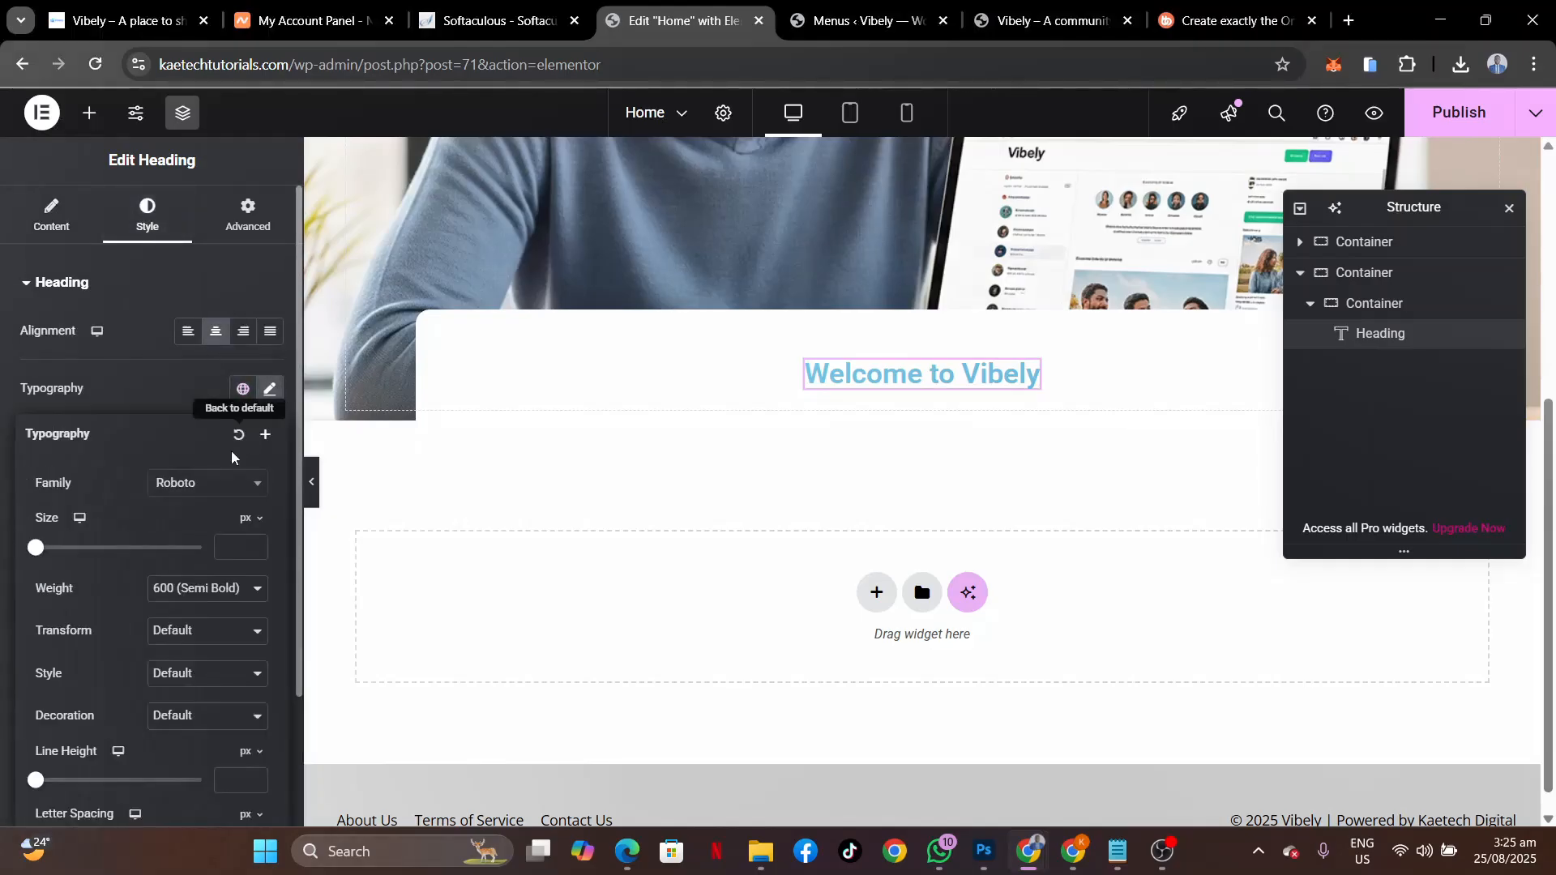
click(216, 487)
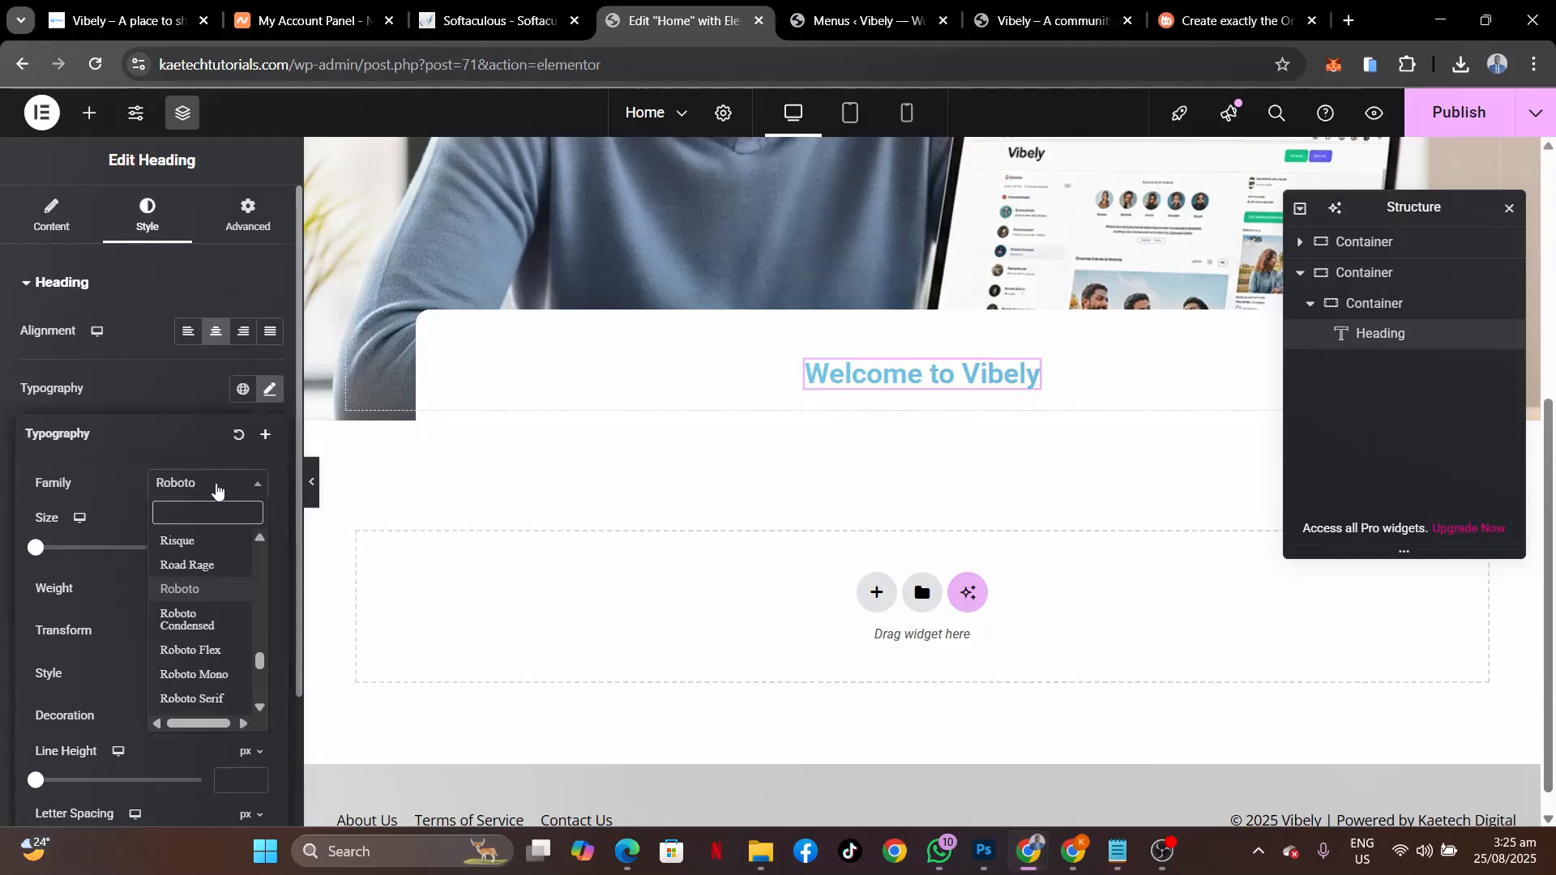
text(op)
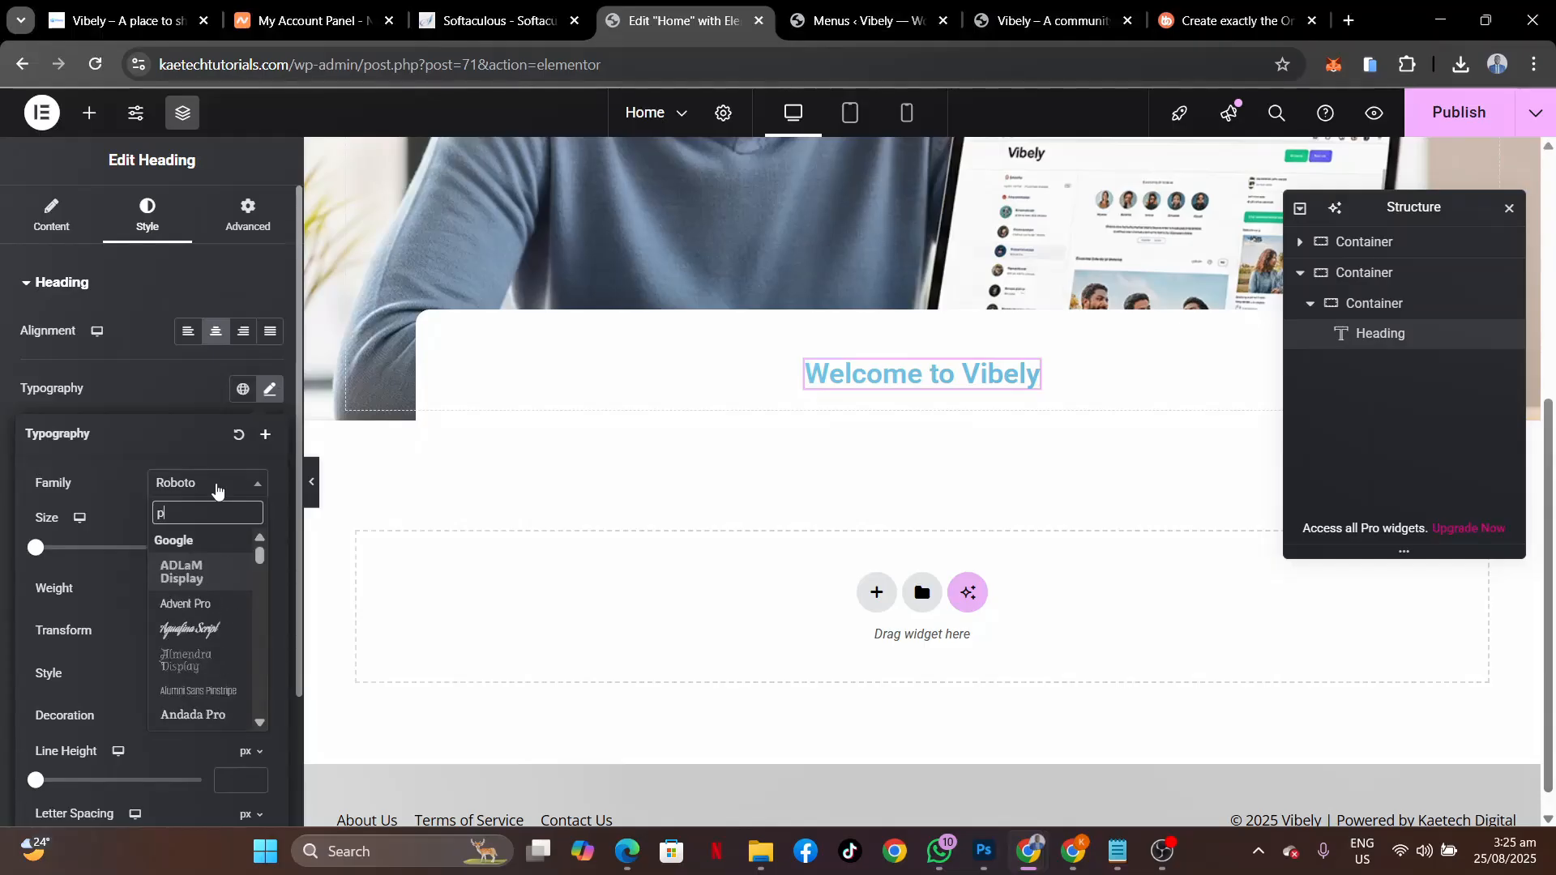
text(ens)
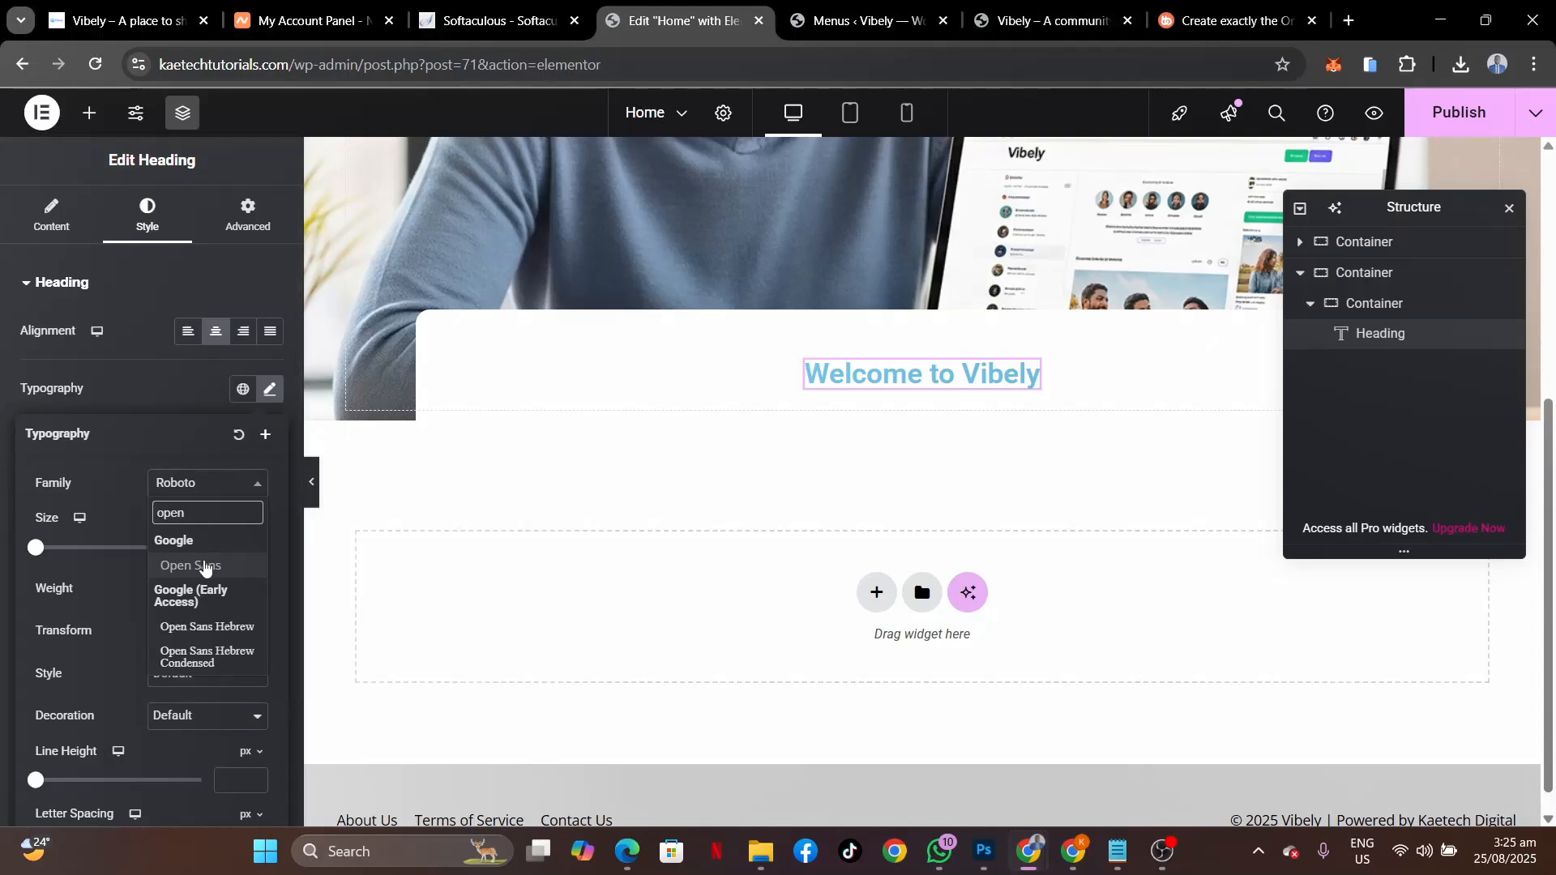
click(202, 564)
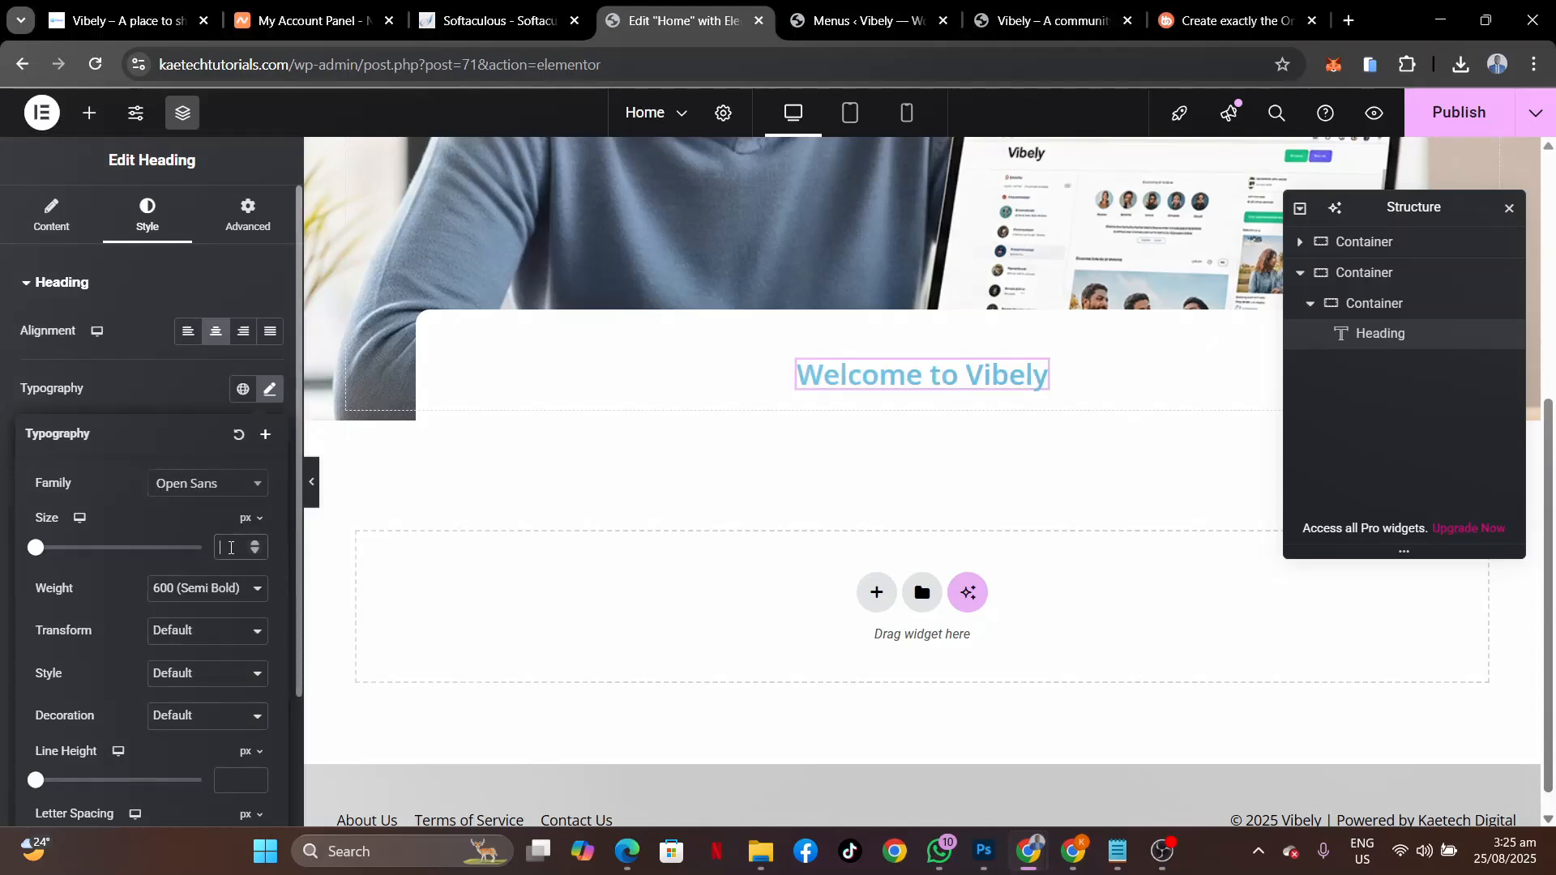
text(25)
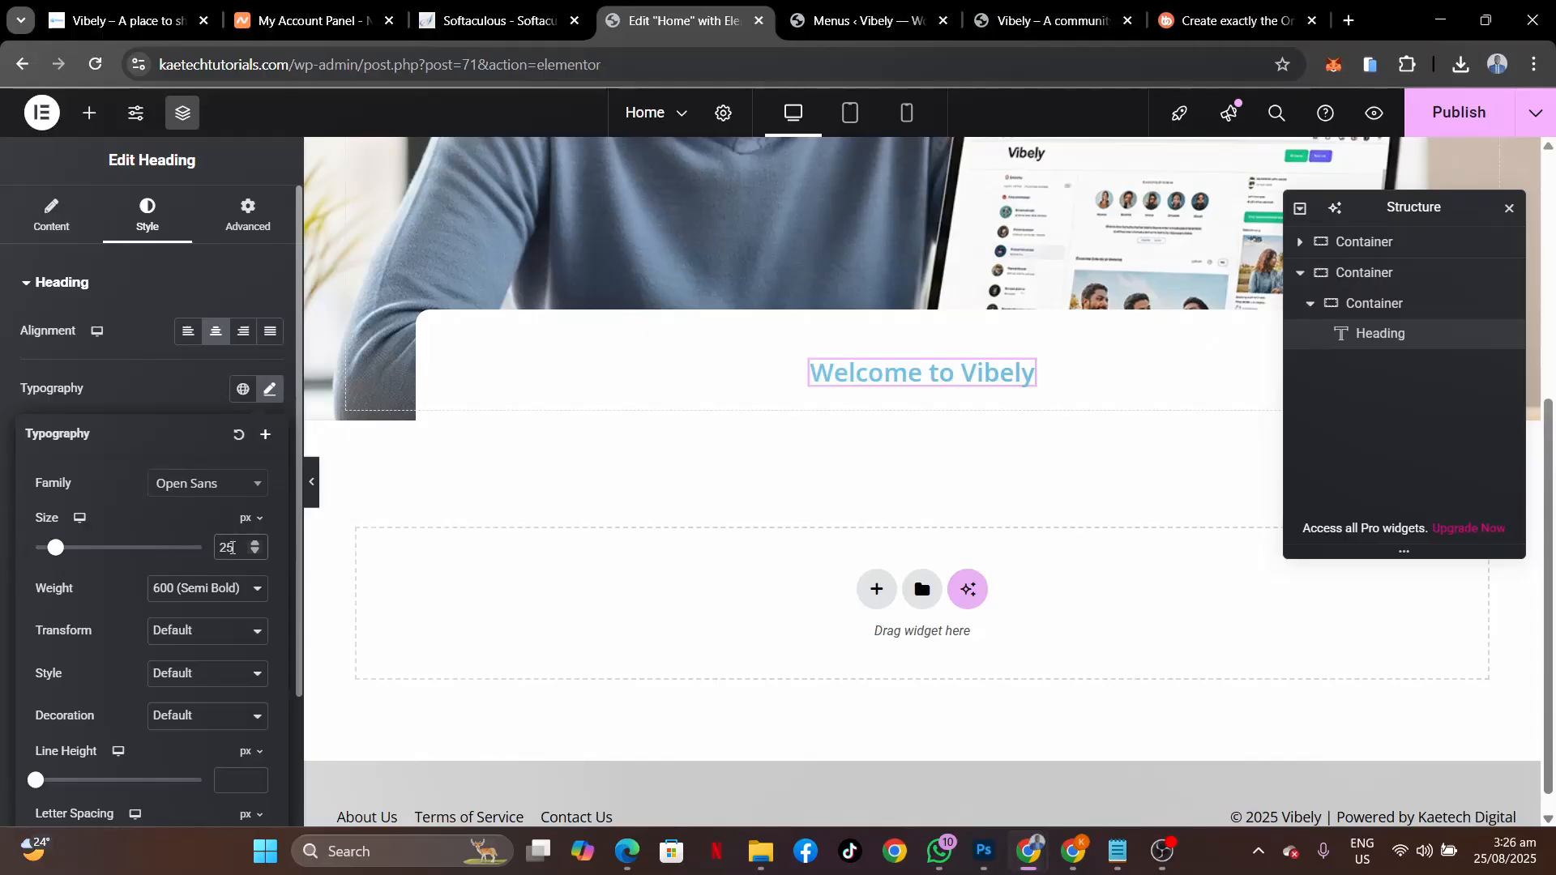
drag(232, 547, 176, 548)
text(35)
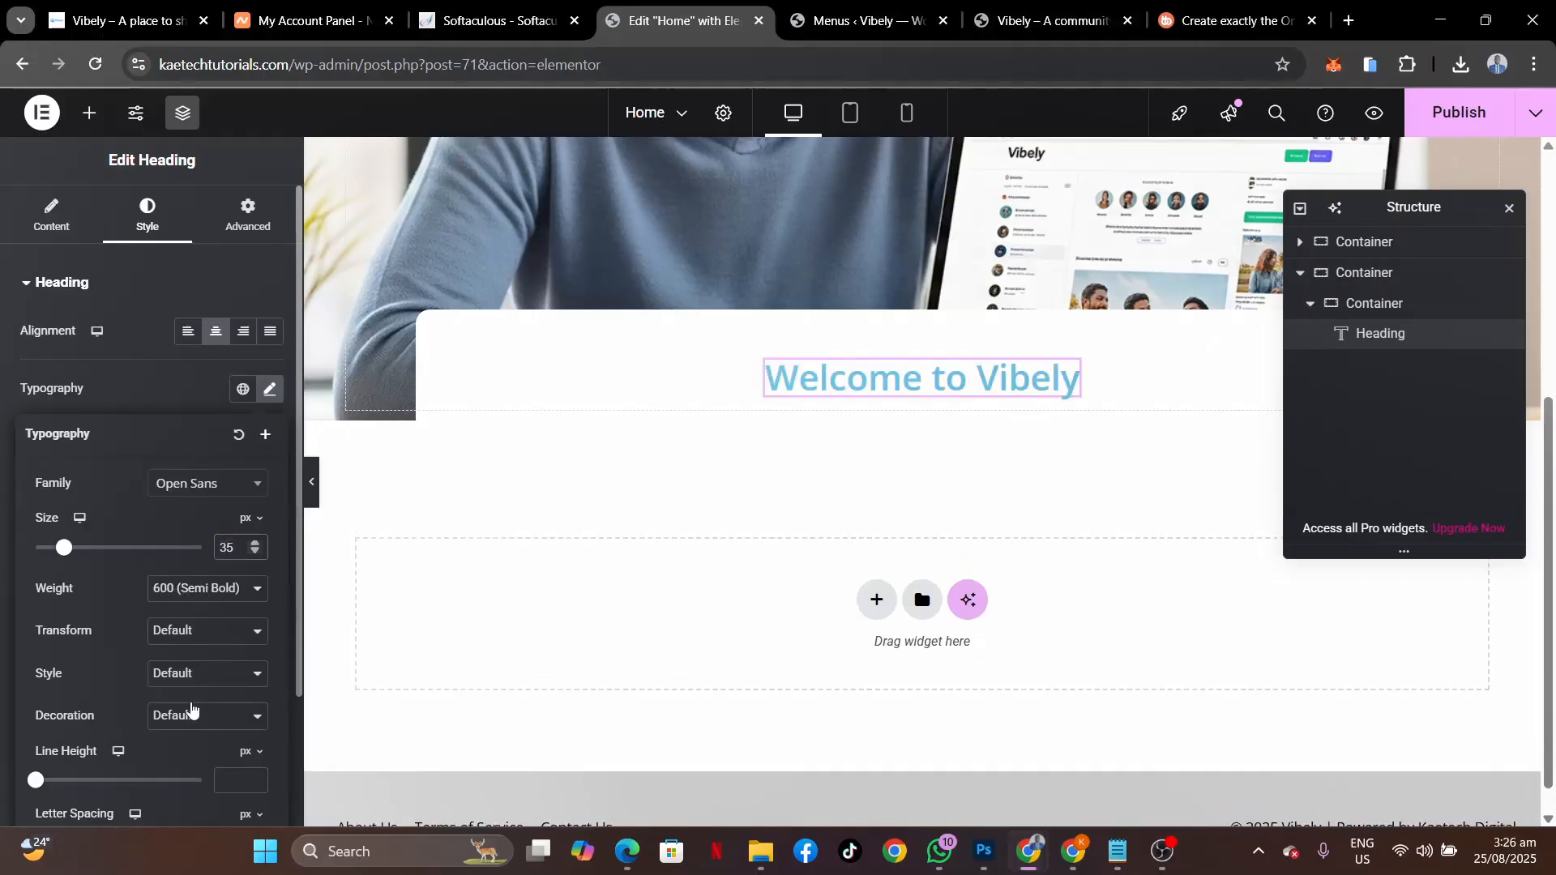
scroll(192, 710, down, 2)
click(2, 788)
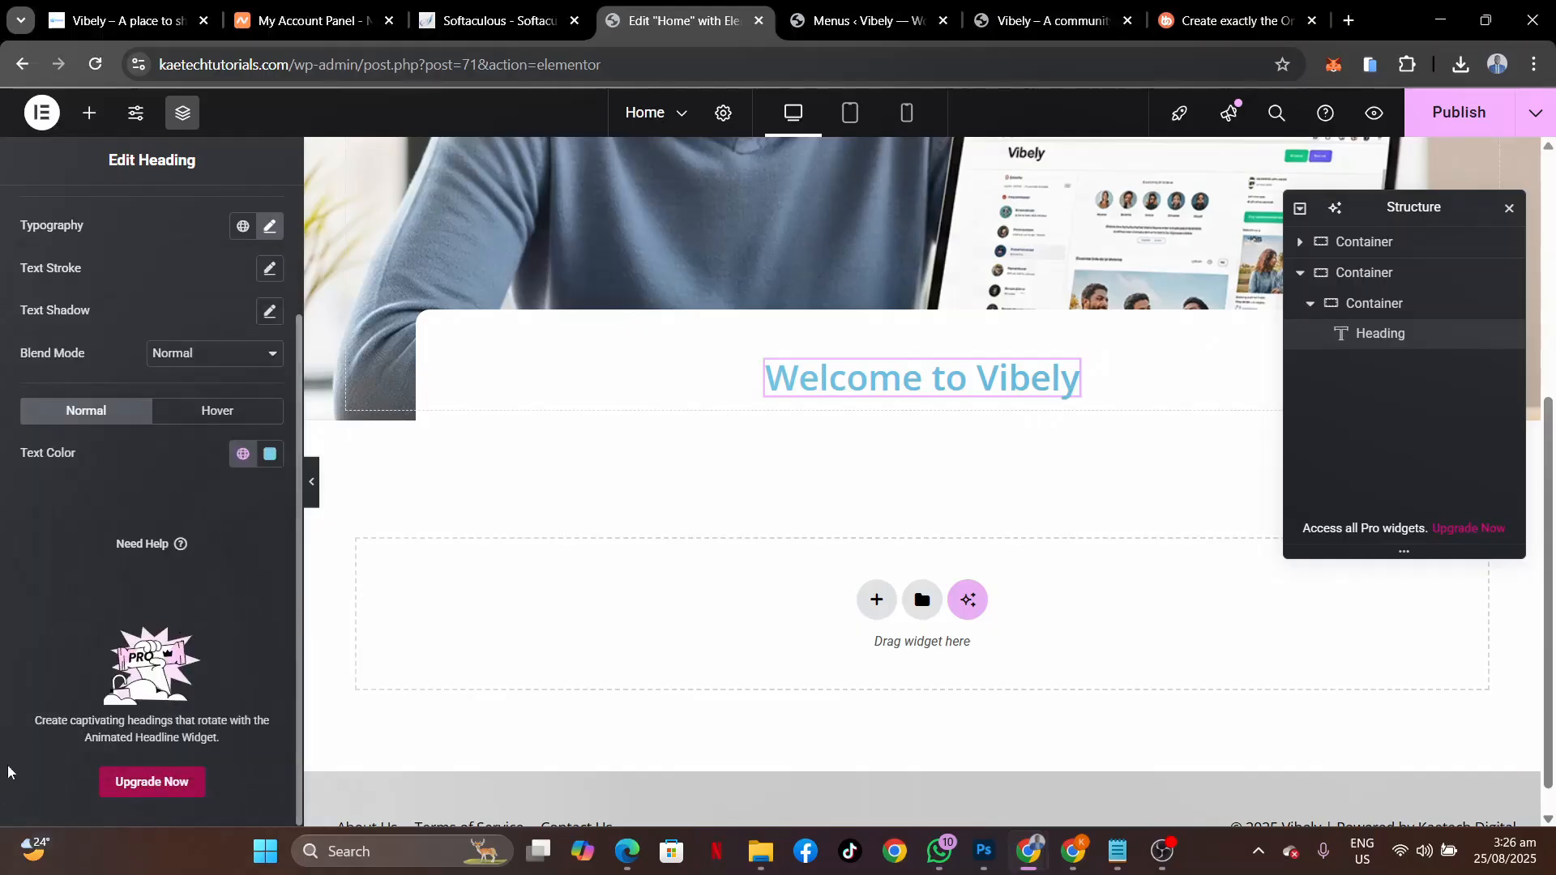
Make the heading text colour black (#000000).
click(269, 453)
drag(204, 571, 150, 689)
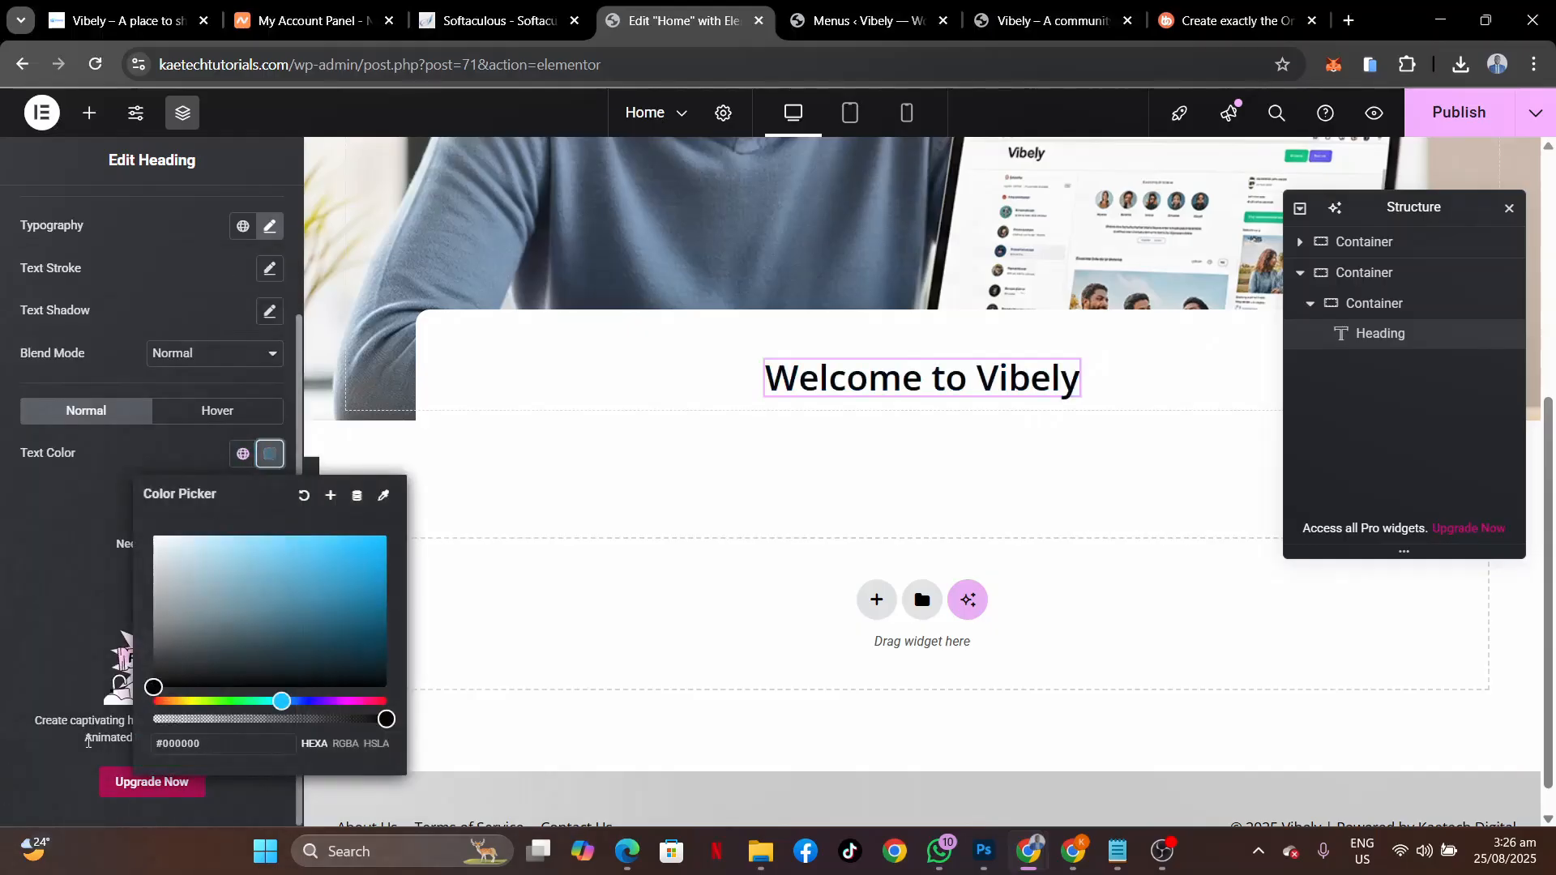
click(2, 648)
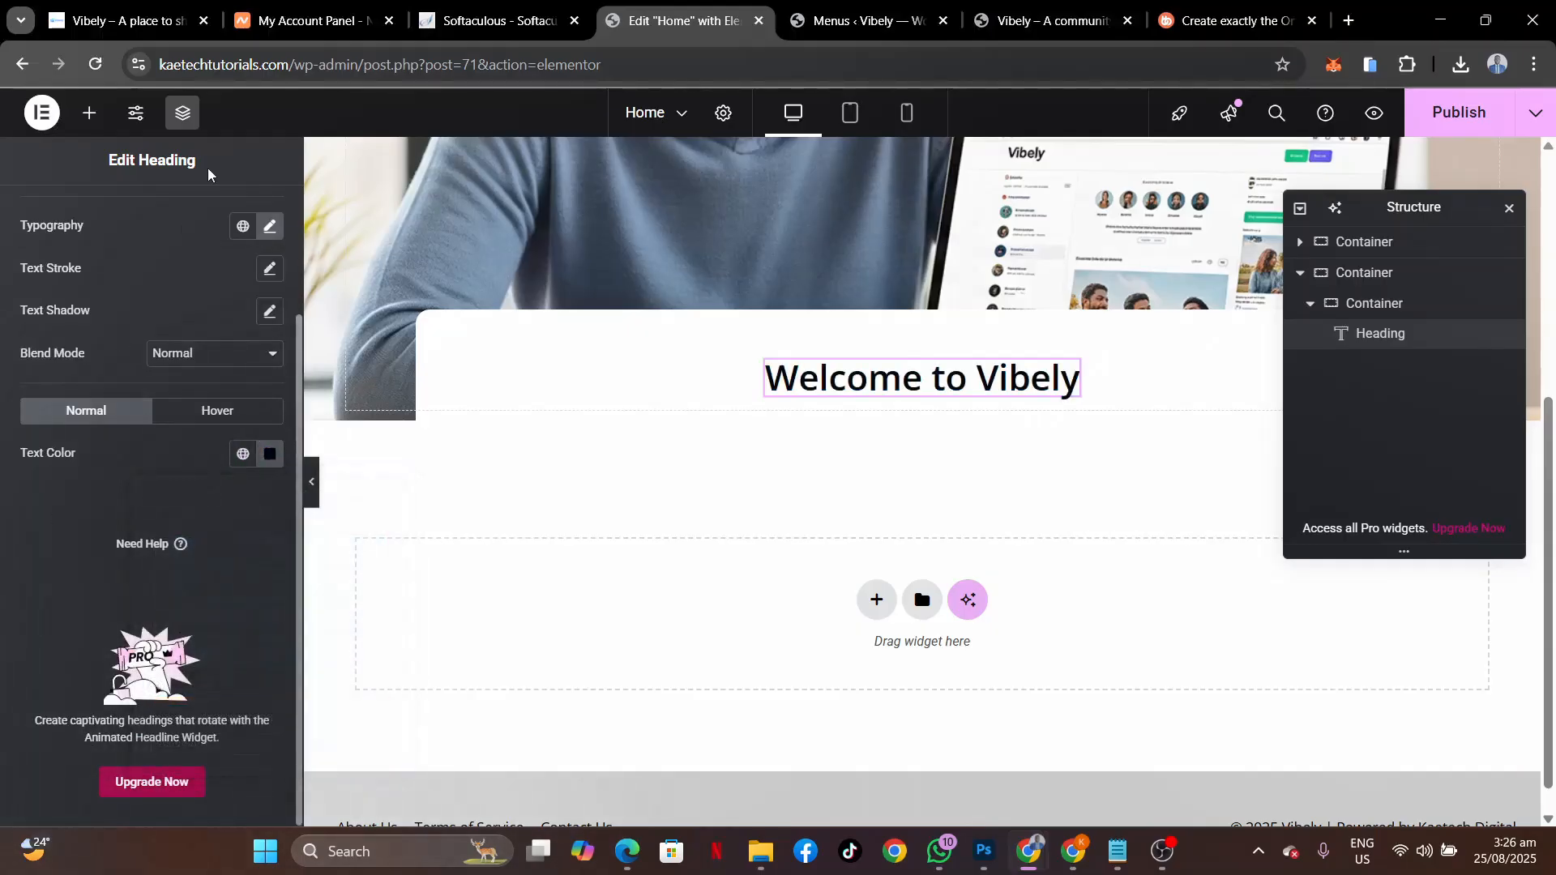
click(130, 21)
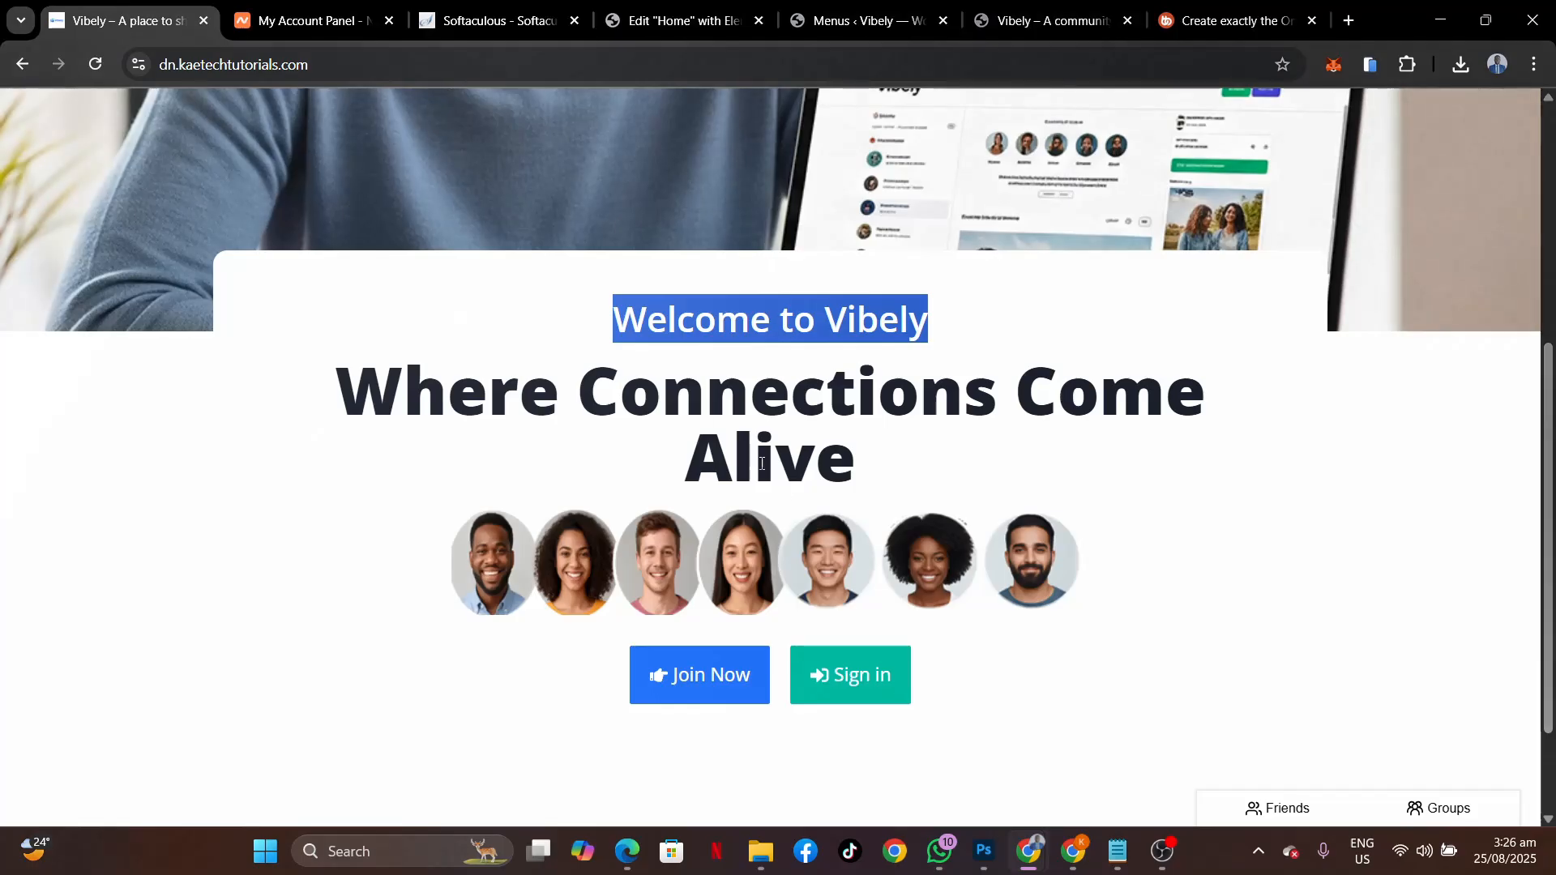
drag(349, 392, 894, 452)
key(ctrl+c)
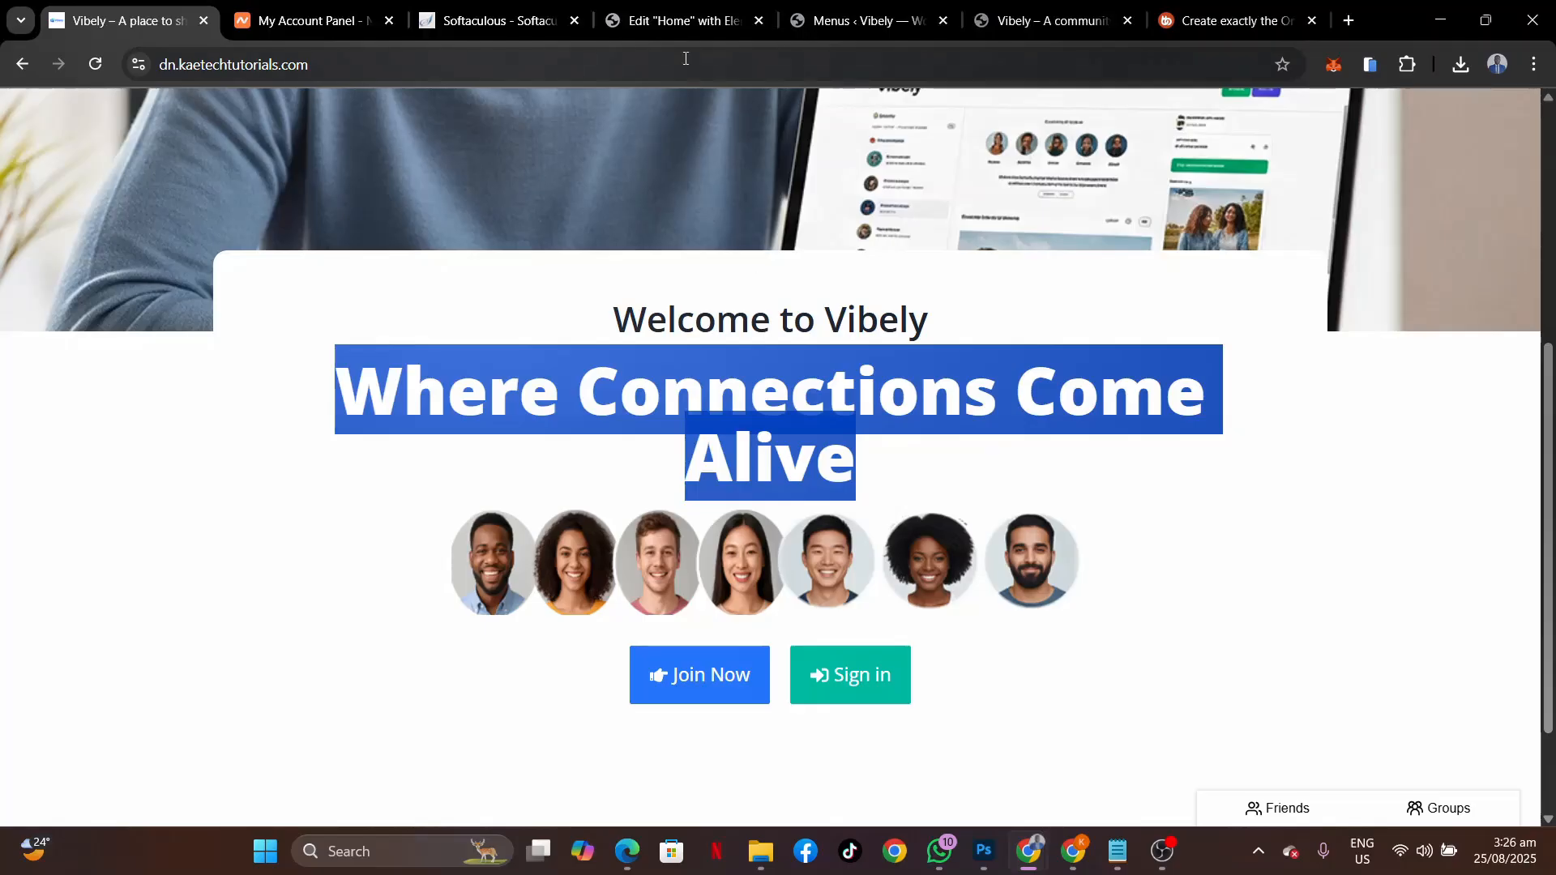
click(681, 20)
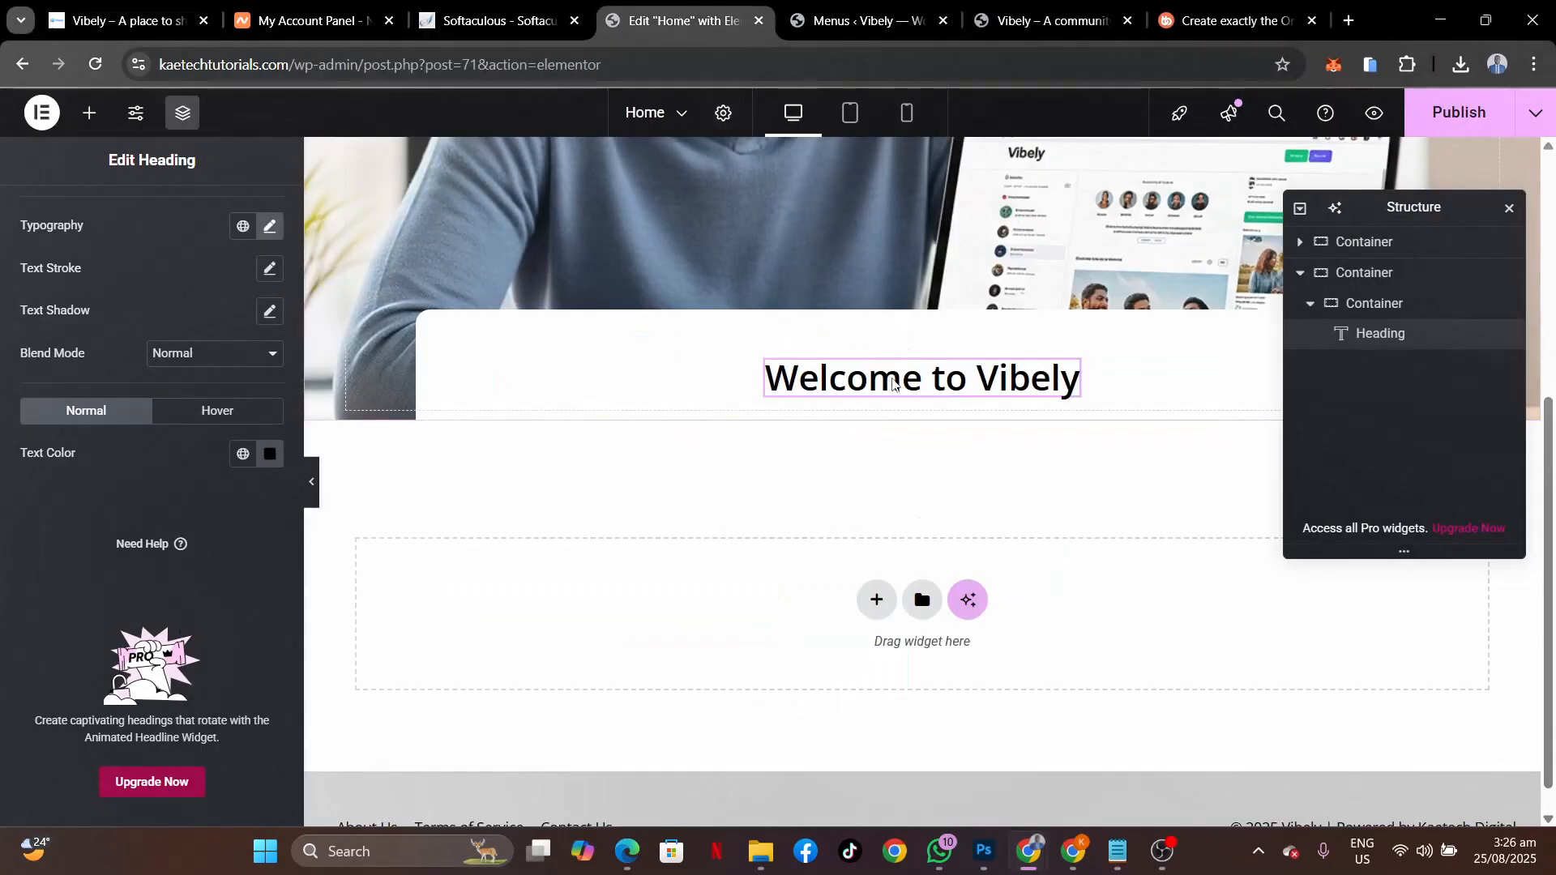
right_click(892, 383)
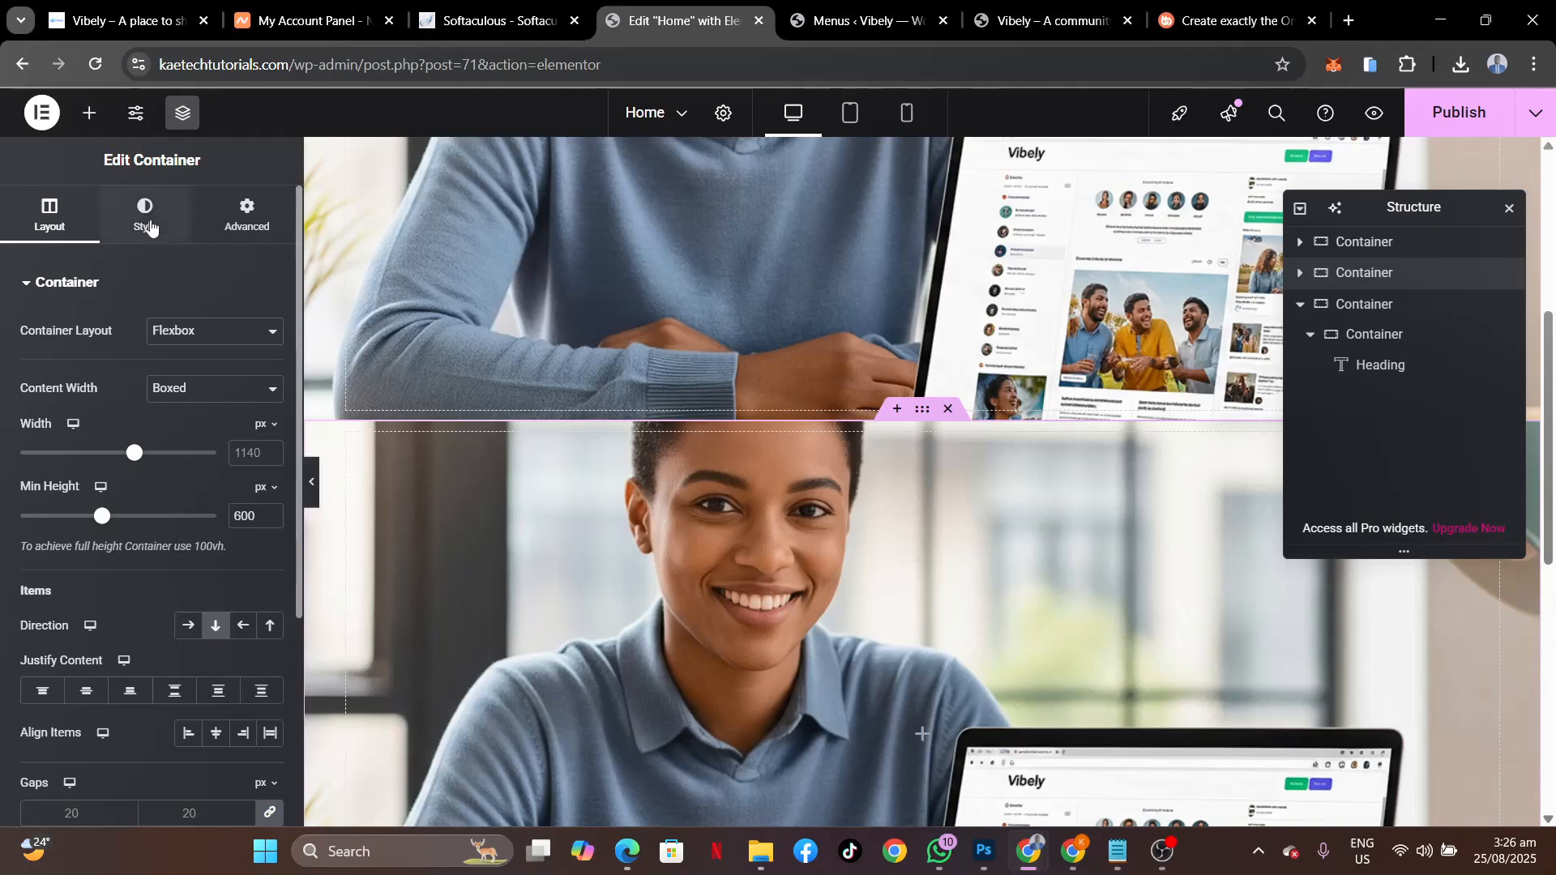
scroll(857, 522, down, 5)
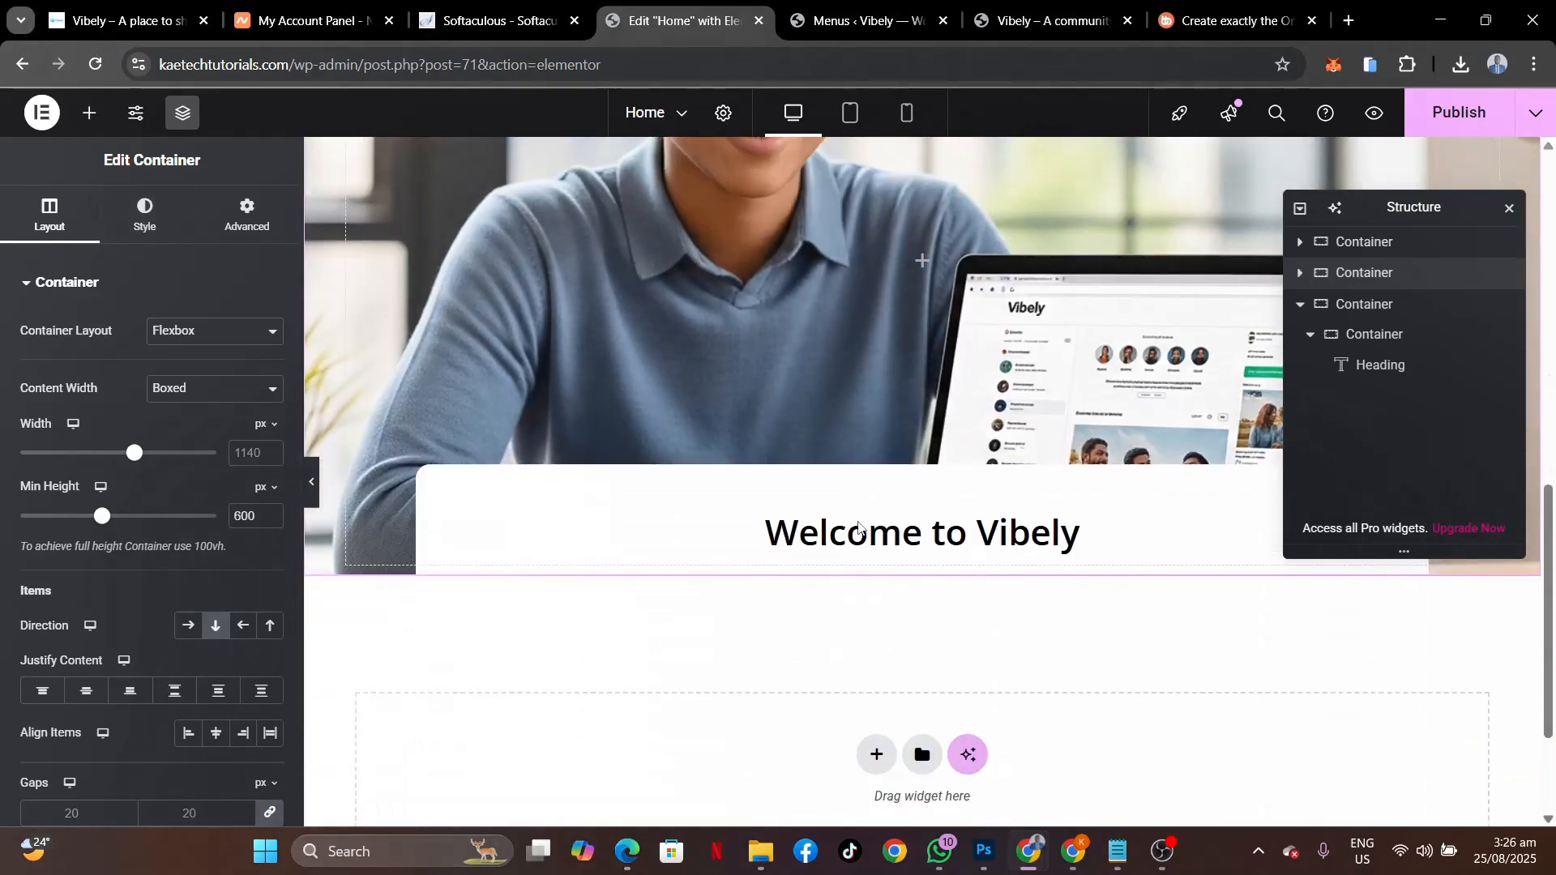
key(Delete)
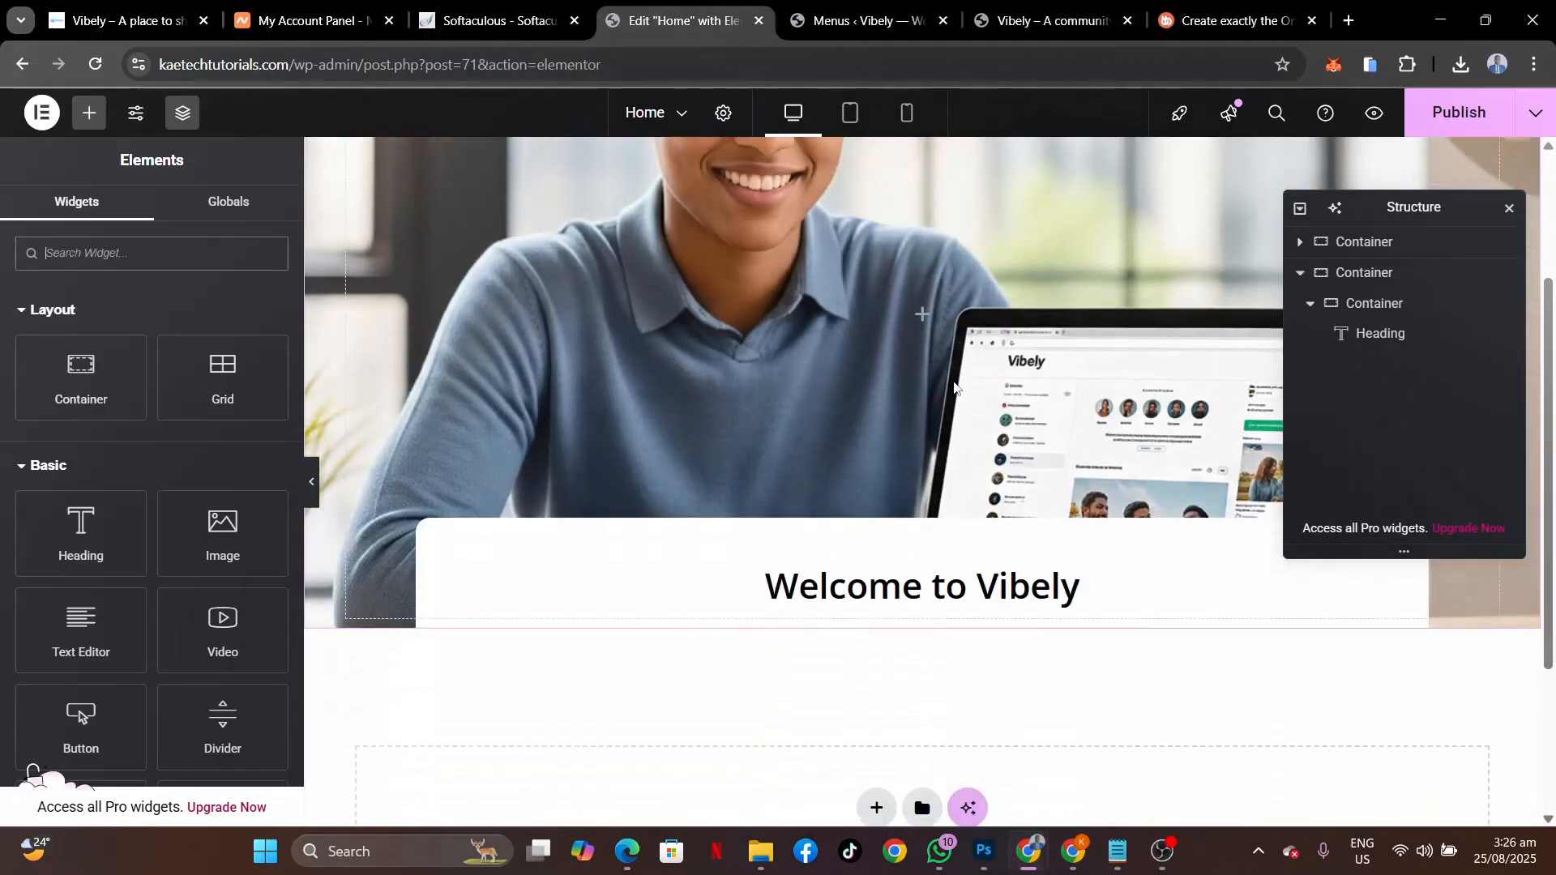
click(1383, 334)
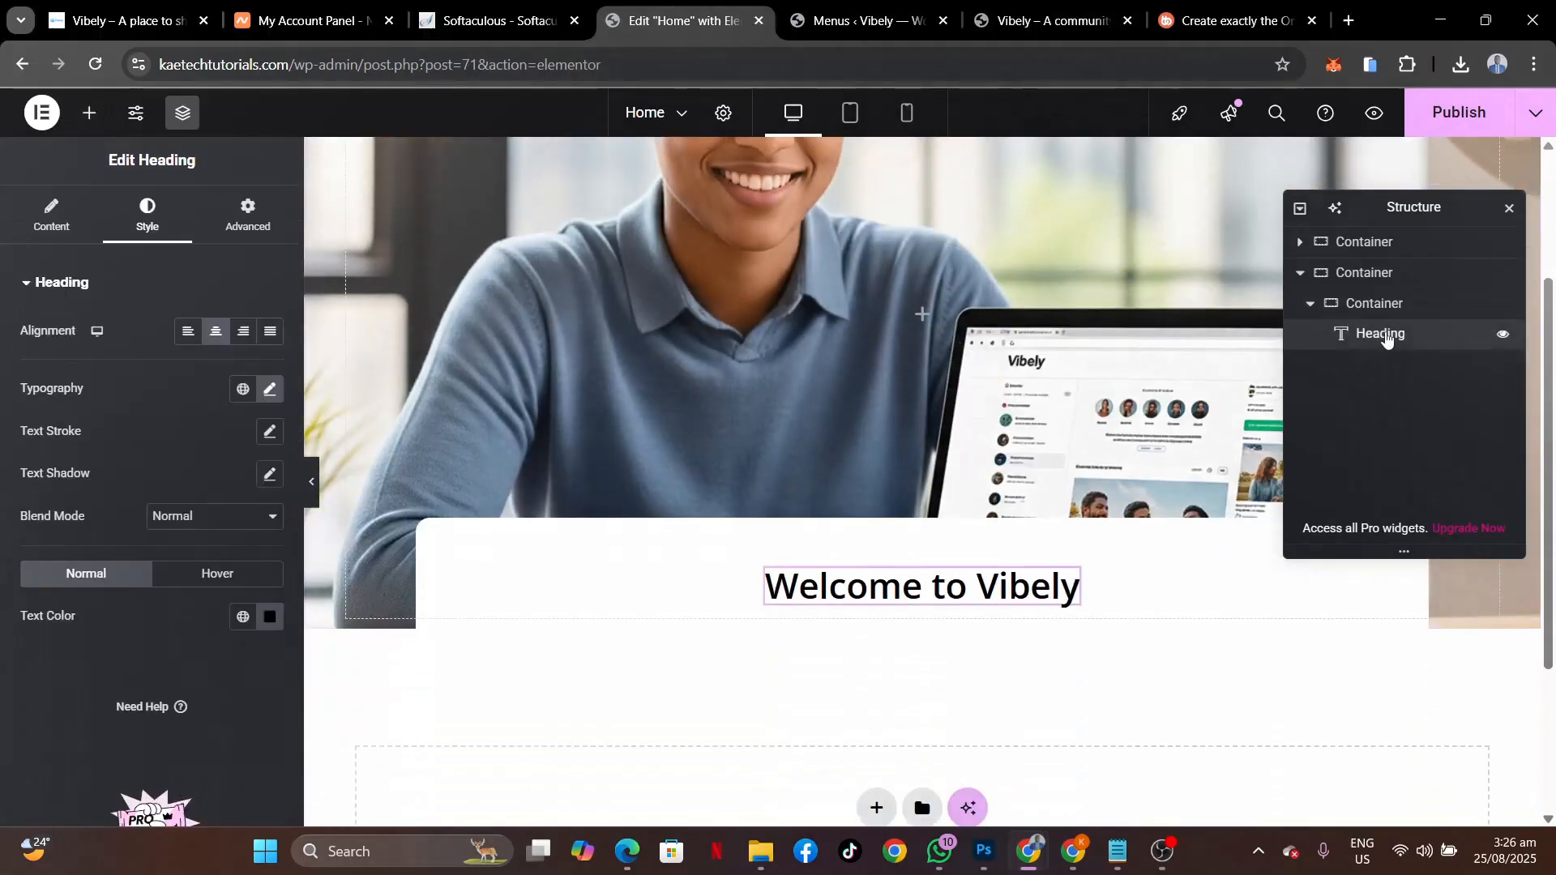
Duplicate the 'Welcome to Vibely' heading and paste 'Where Connections Come Alive' as its text.
right_click(1384, 332)
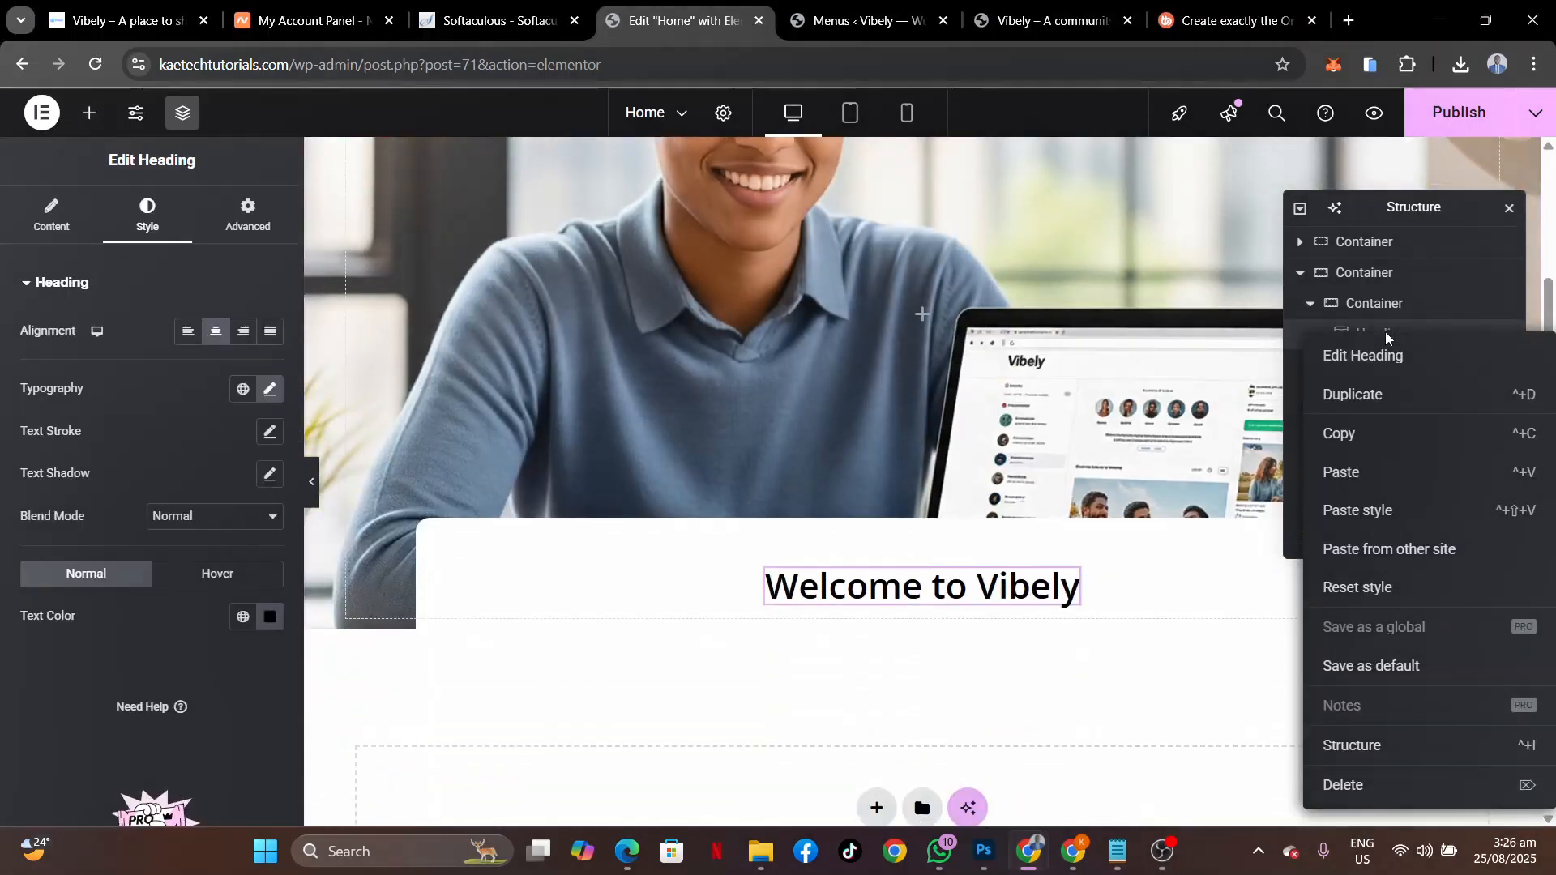
click(1358, 397)
drag(130, 355, 0, 369)
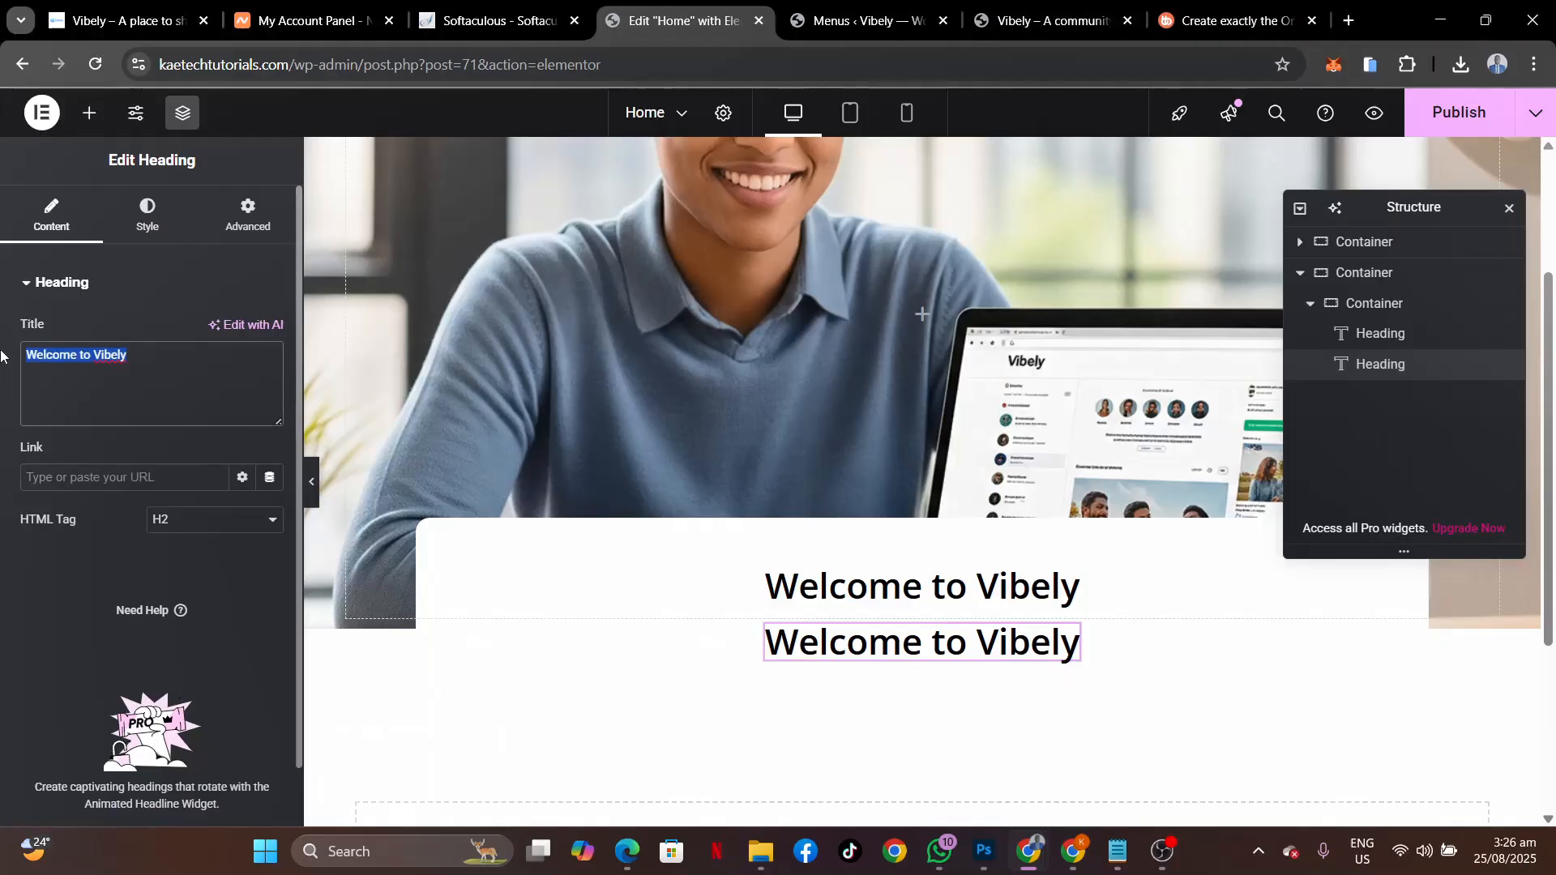
key(ctrl+v)
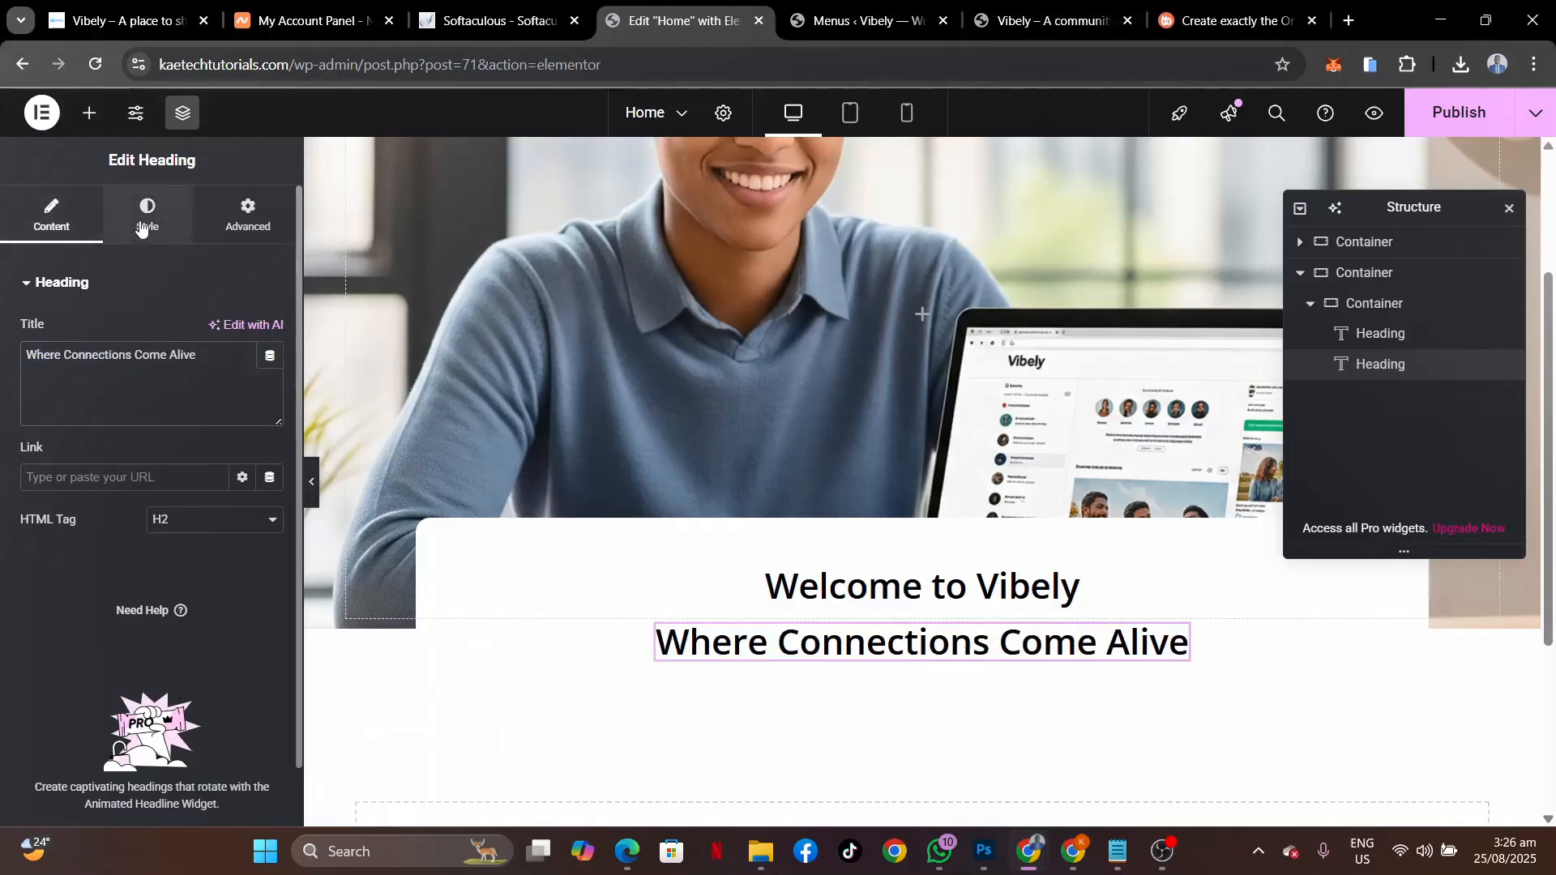
Set the new heading's typography to 900 Black weight at 75 px.
click(147, 215)
click(269, 390)
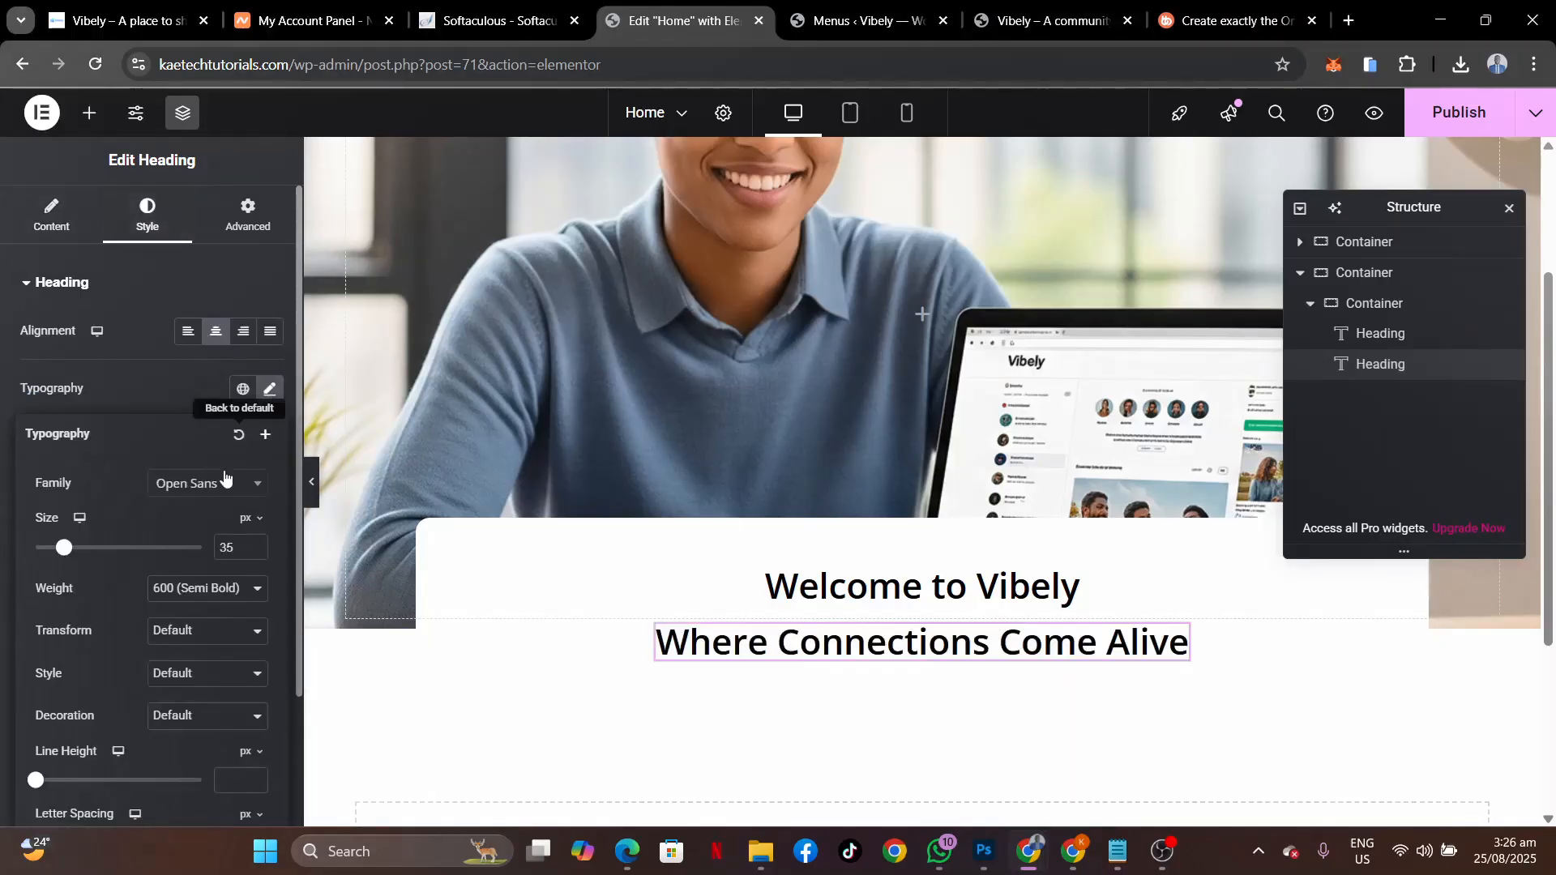
click(188, 589)
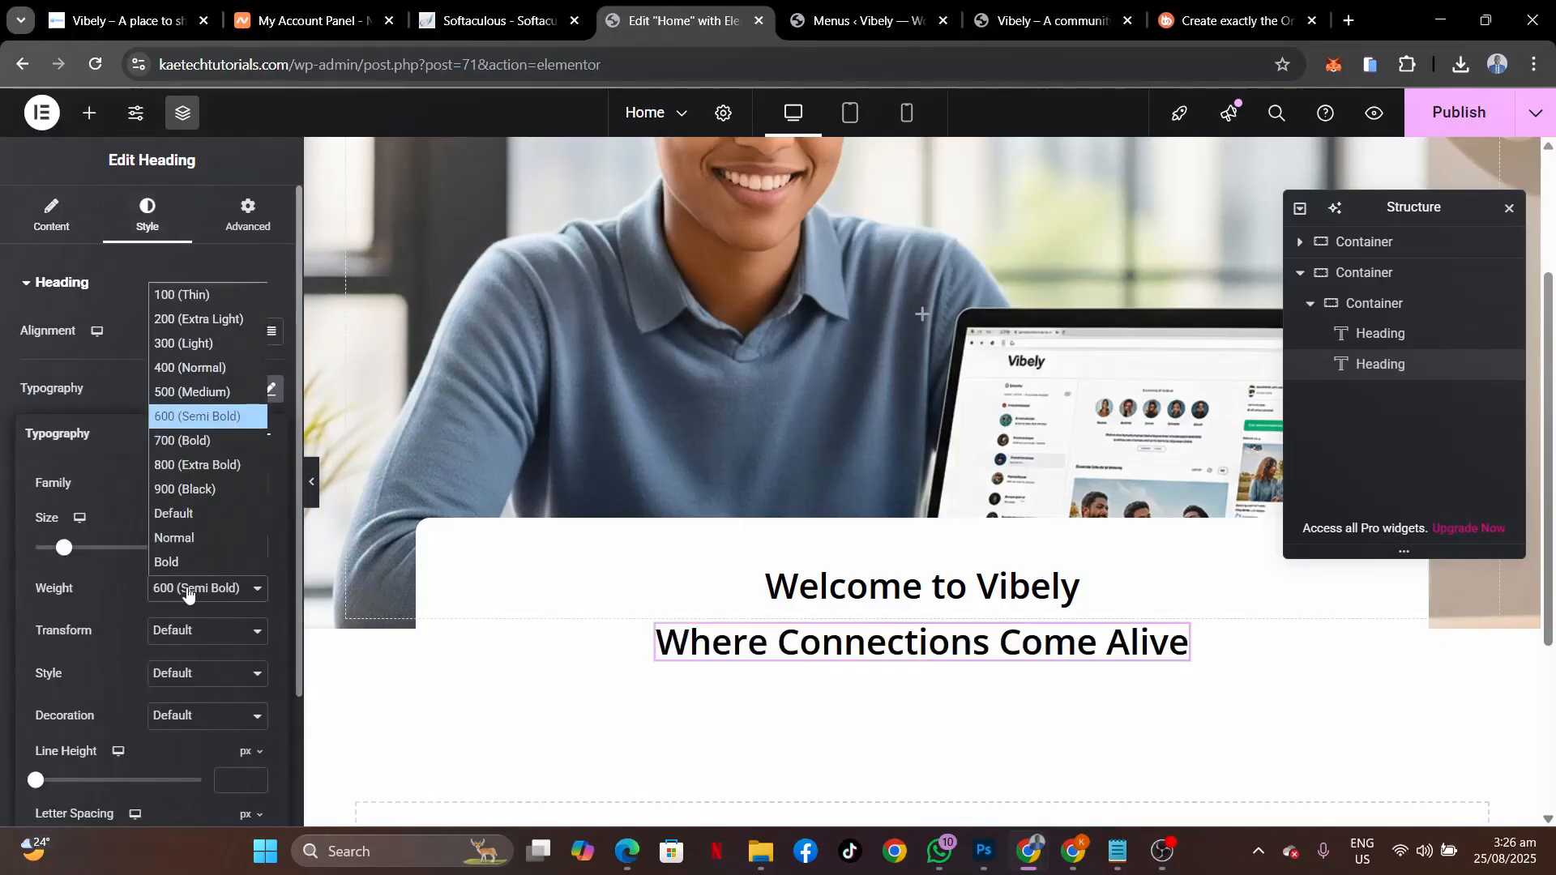
click(201, 491)
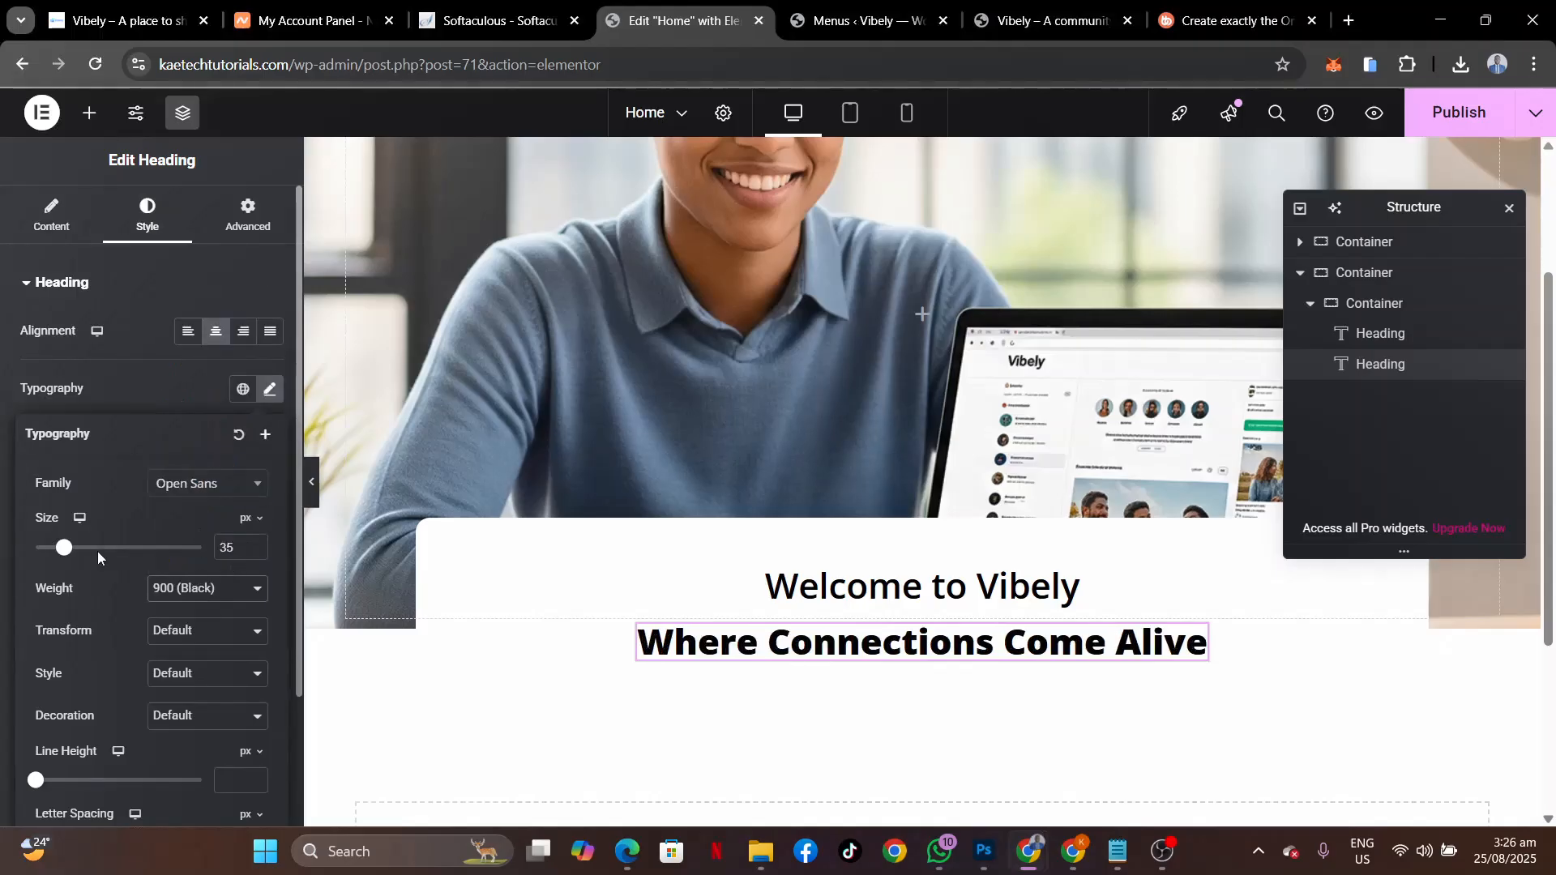
drag(65, 554, 90, 551)
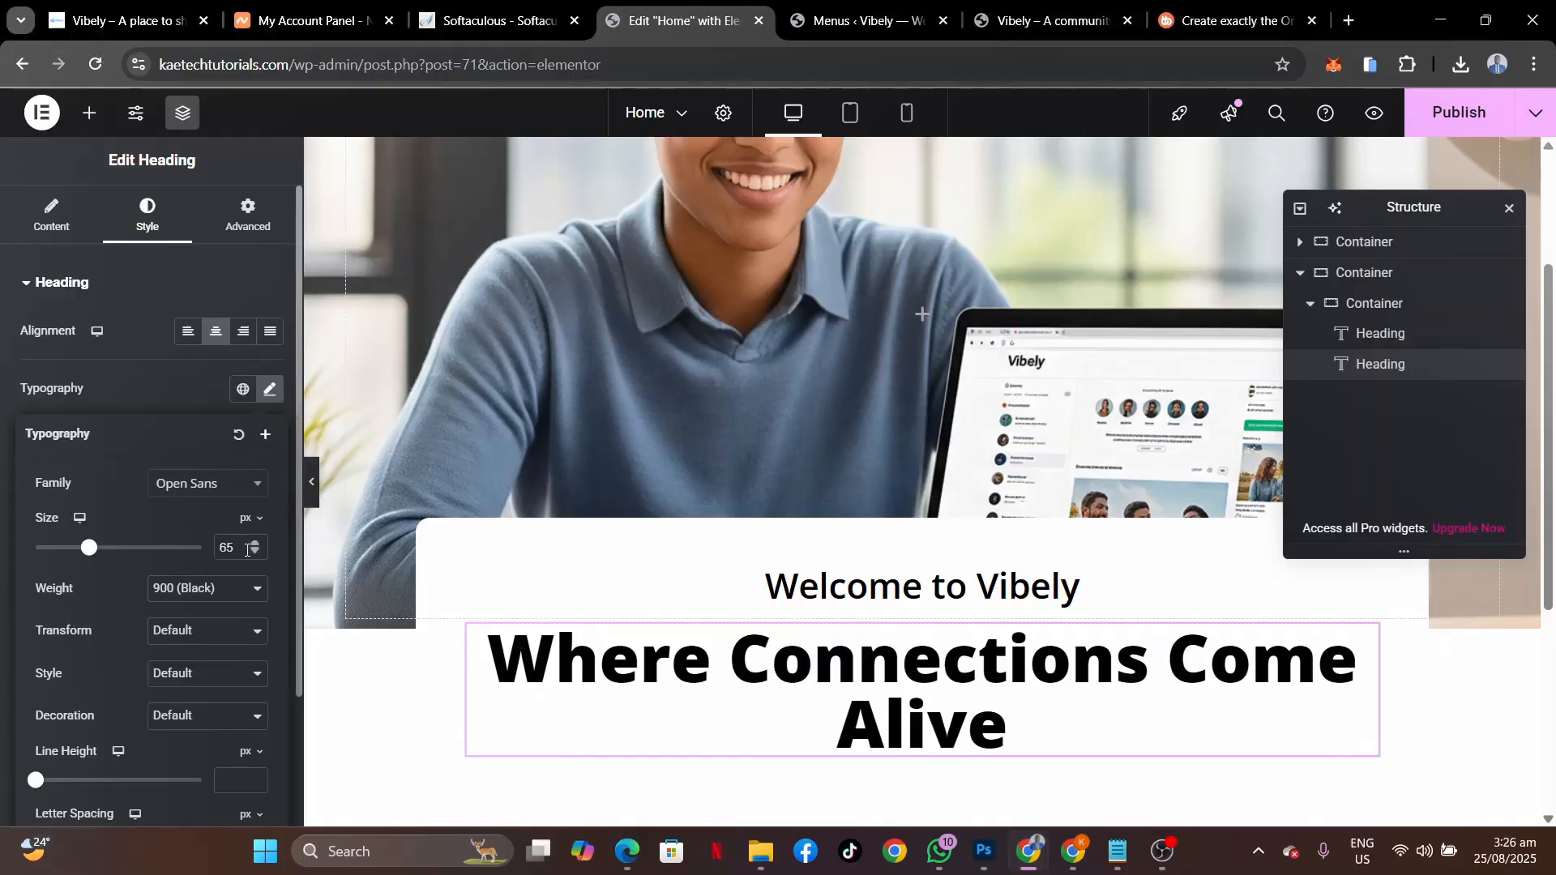
text(75)
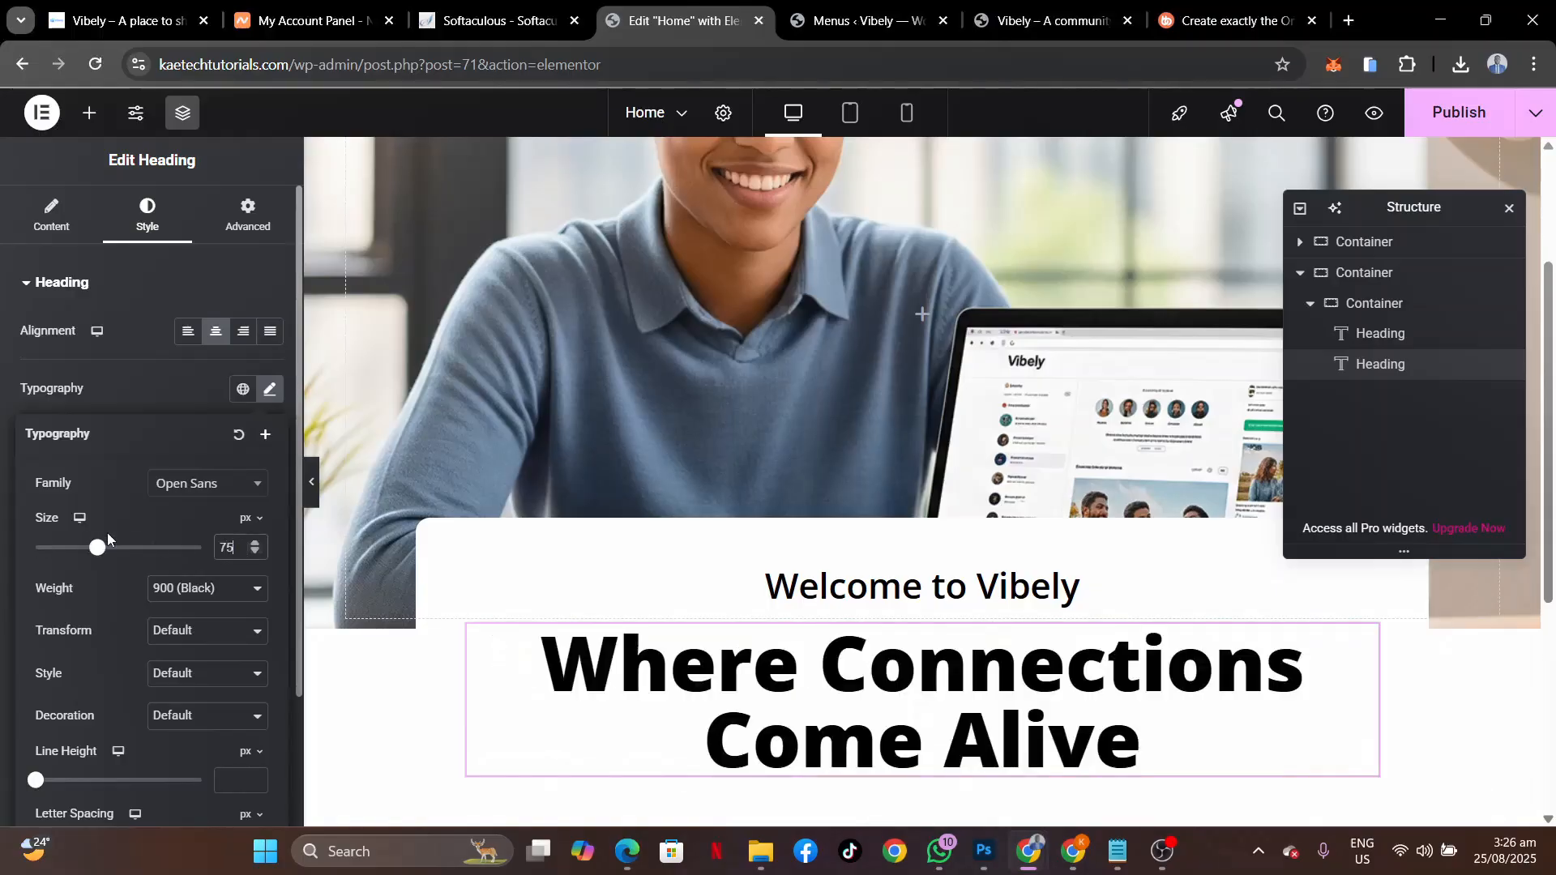
scroll(937, 557, down, 4)
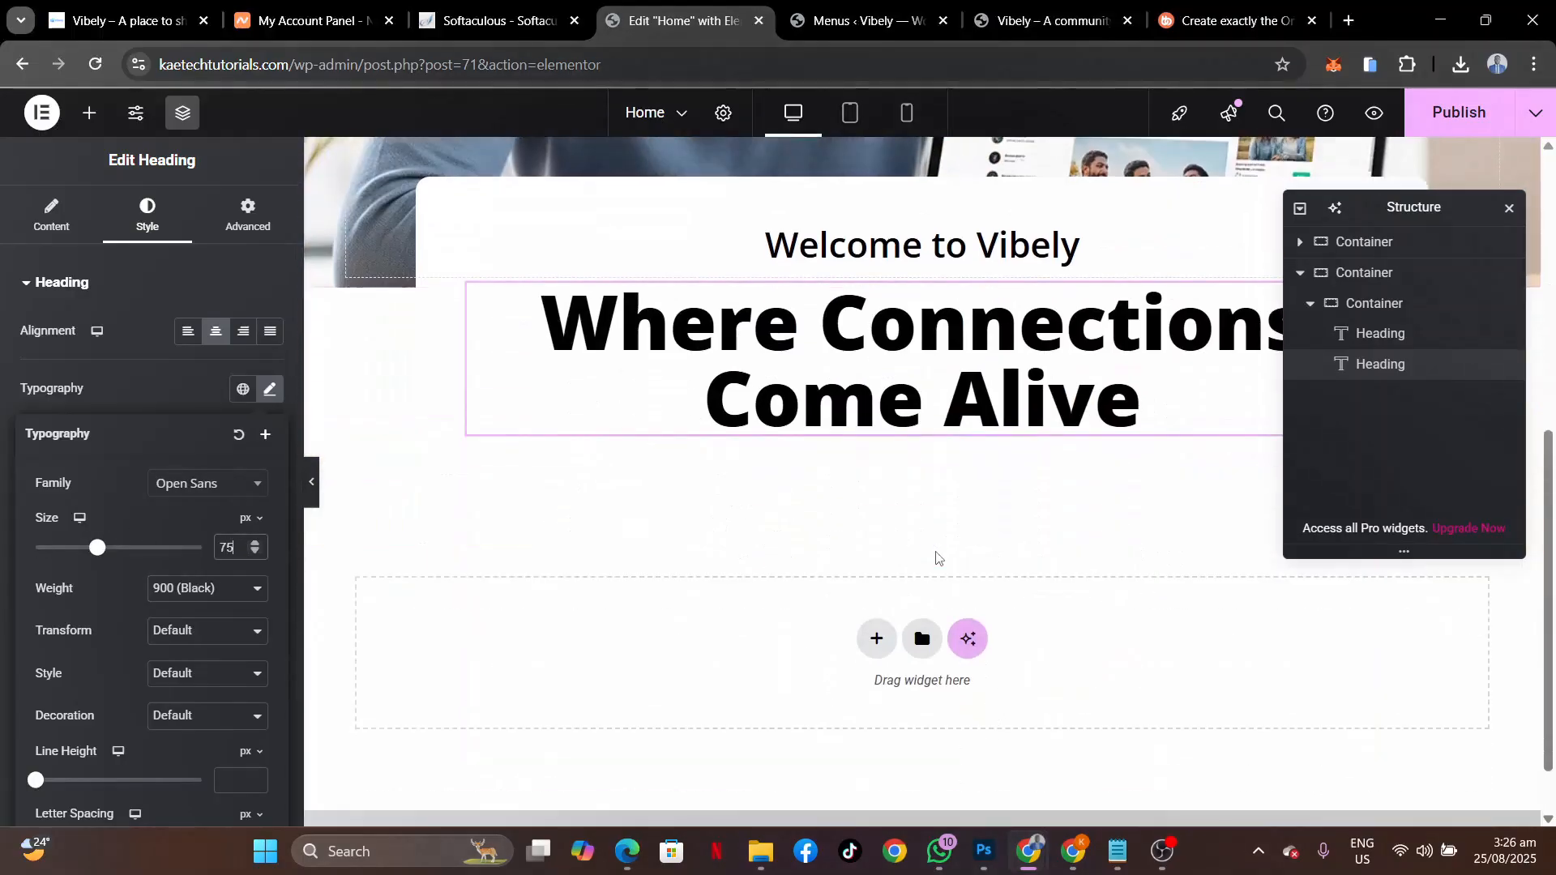
scroll(938, 558, up, 4)
scroll(938, 558, down, 2)
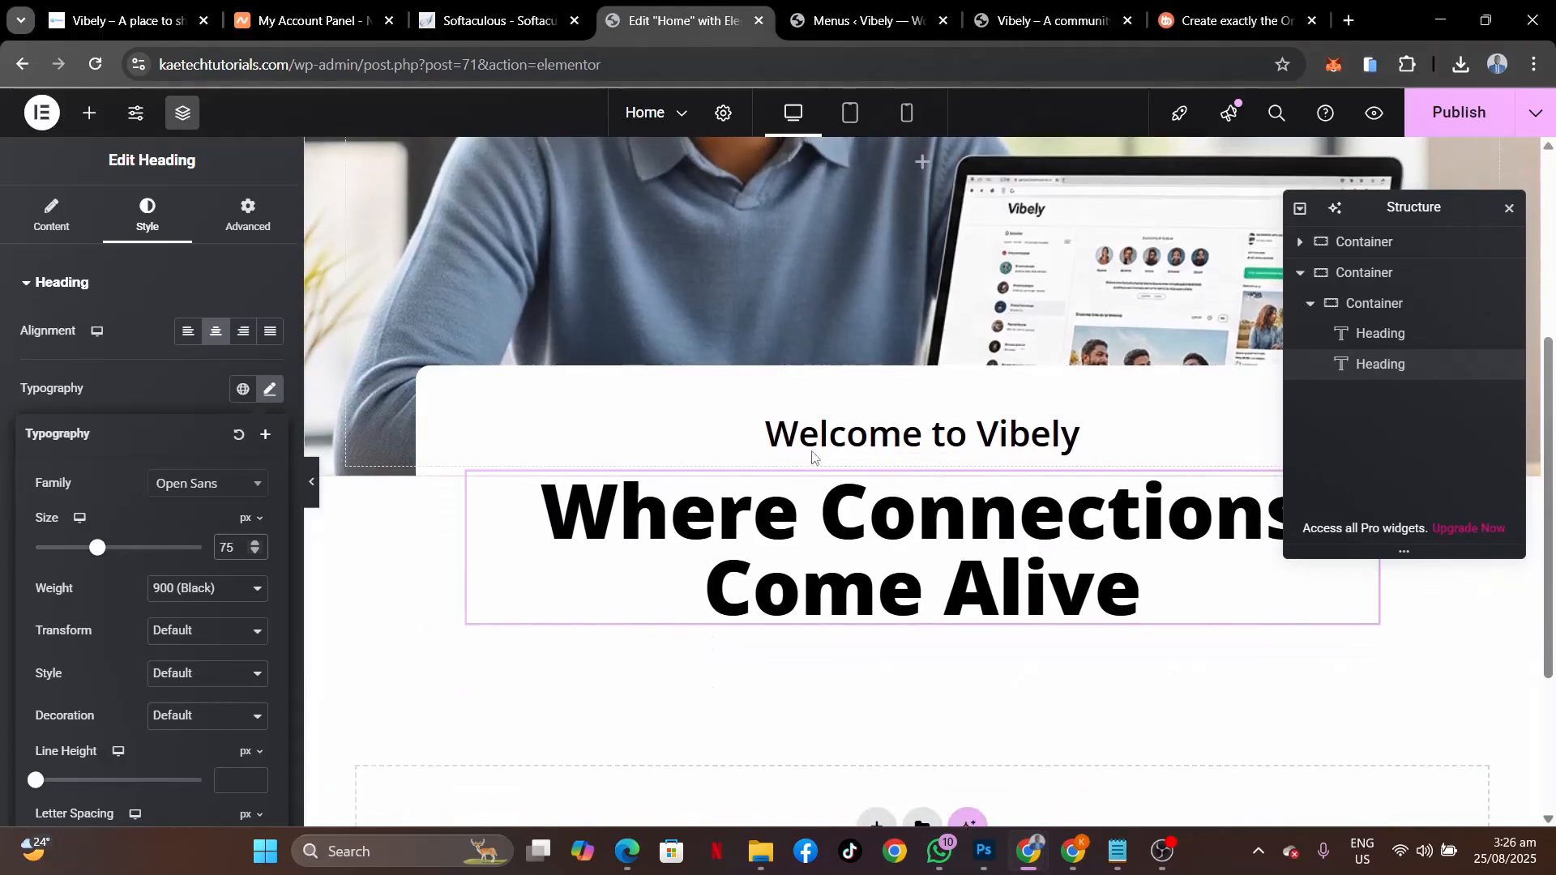
Add an Image widget below the 'Where Connections Come Alive' heading.
click(89, 112)
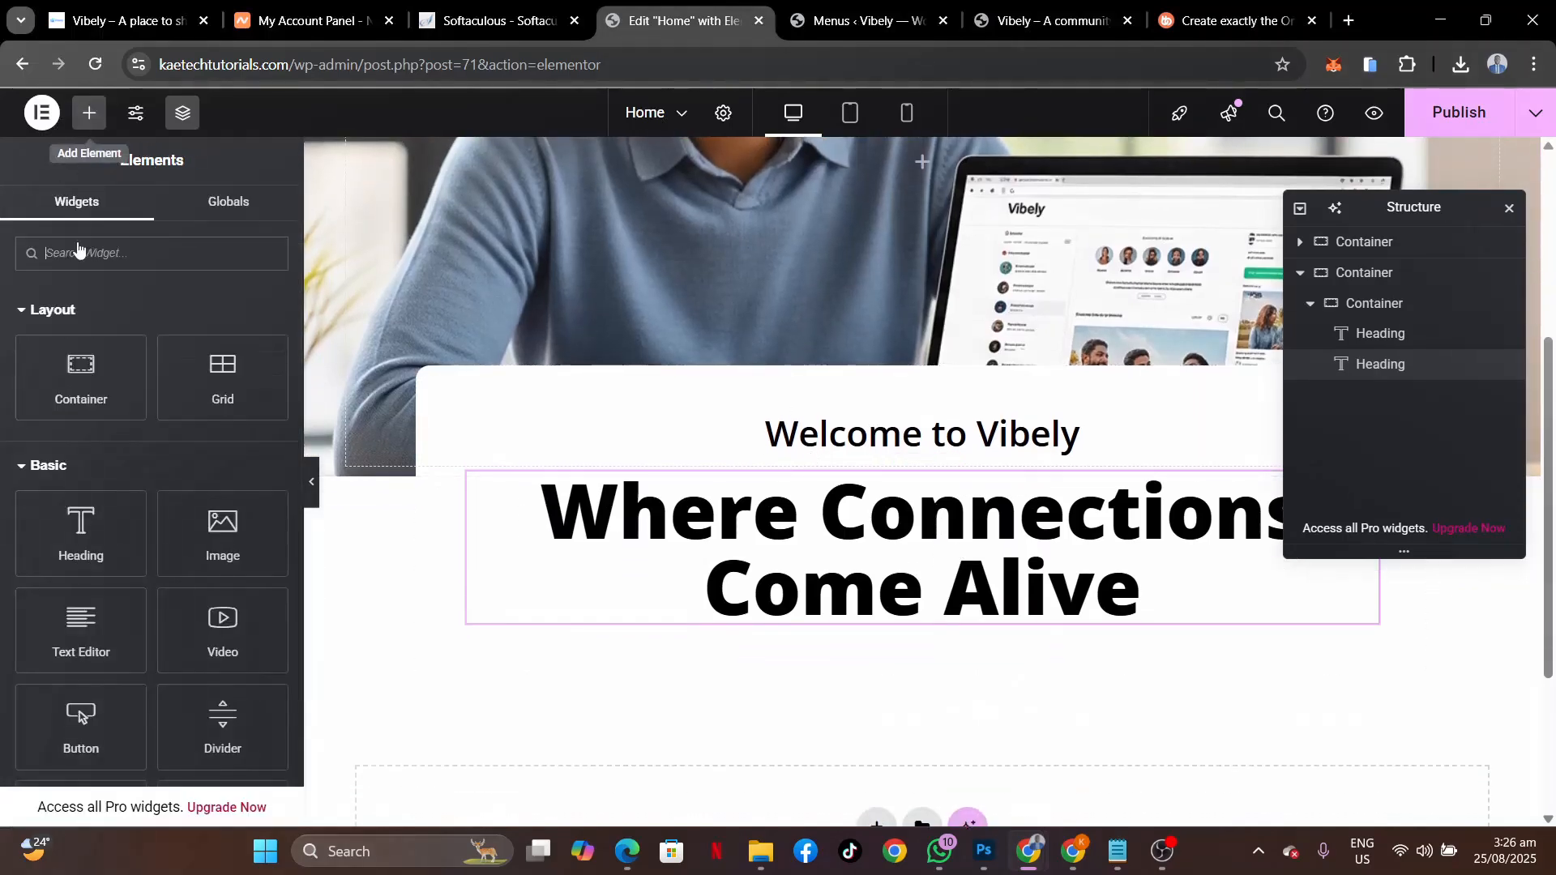
drag(218, 527, 736, 609)
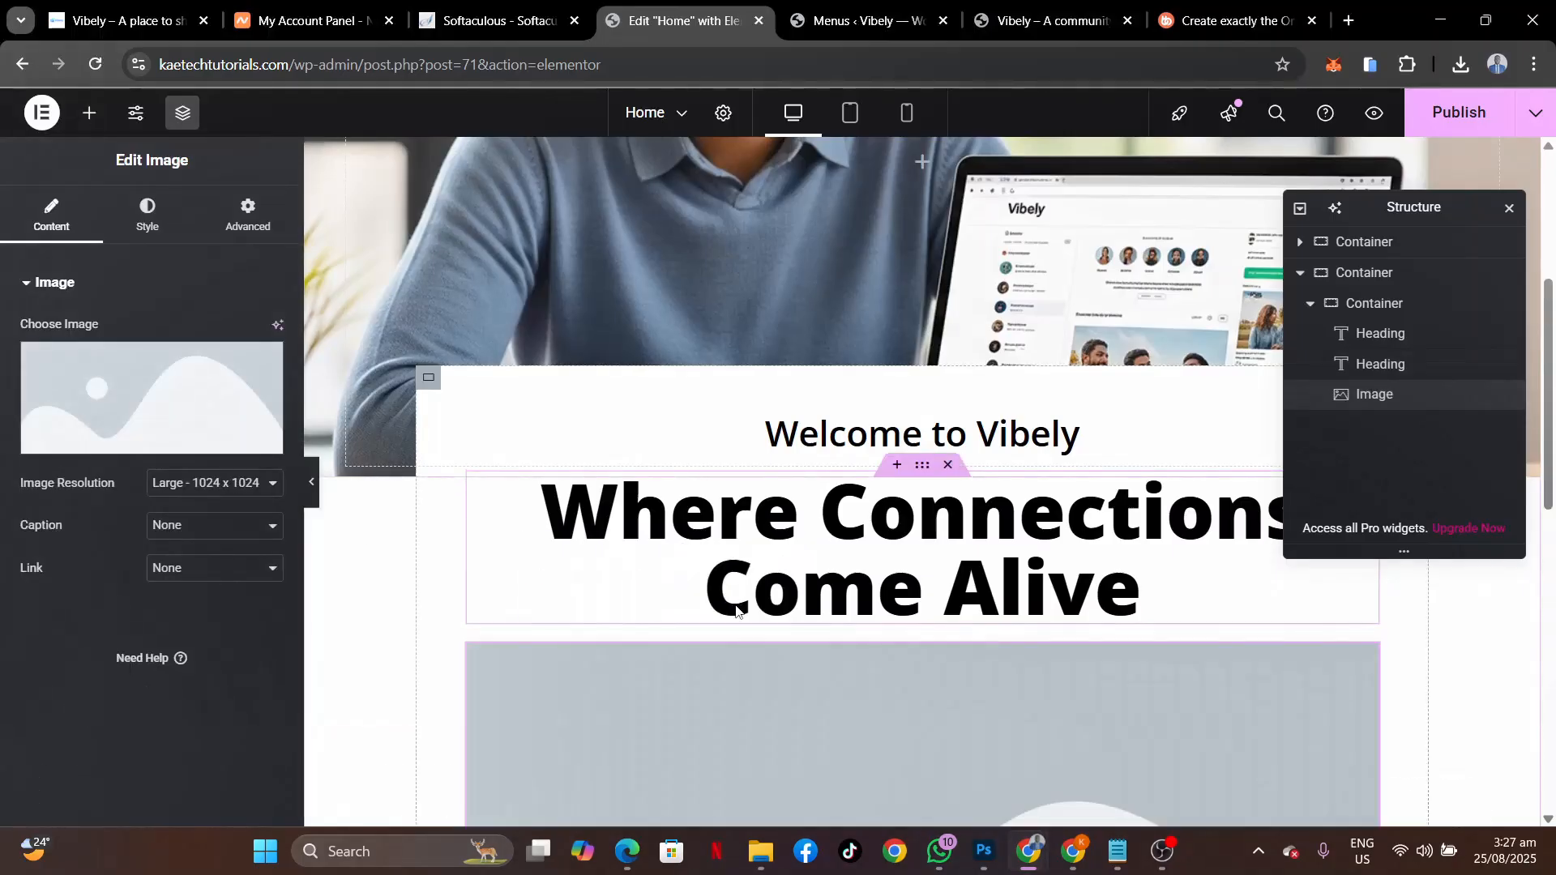
scroll(1025, 644, down, 6)
scroll(1025, 646, up, 2)
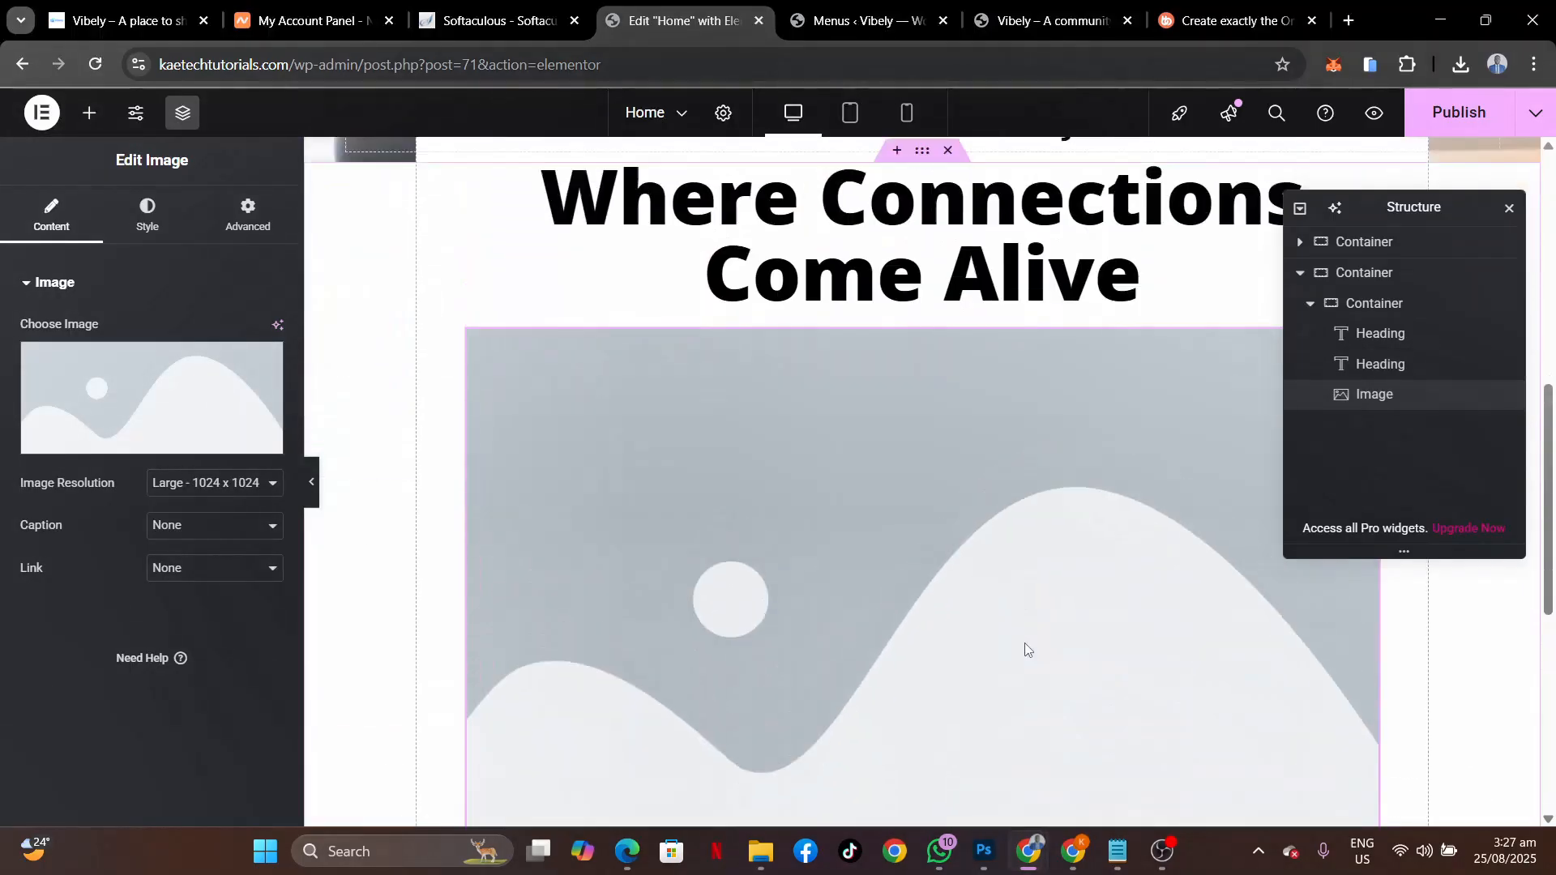
scroll(1025, 646, up, 1)
Set the image to members.png from the Media Library.
click(170, 378)
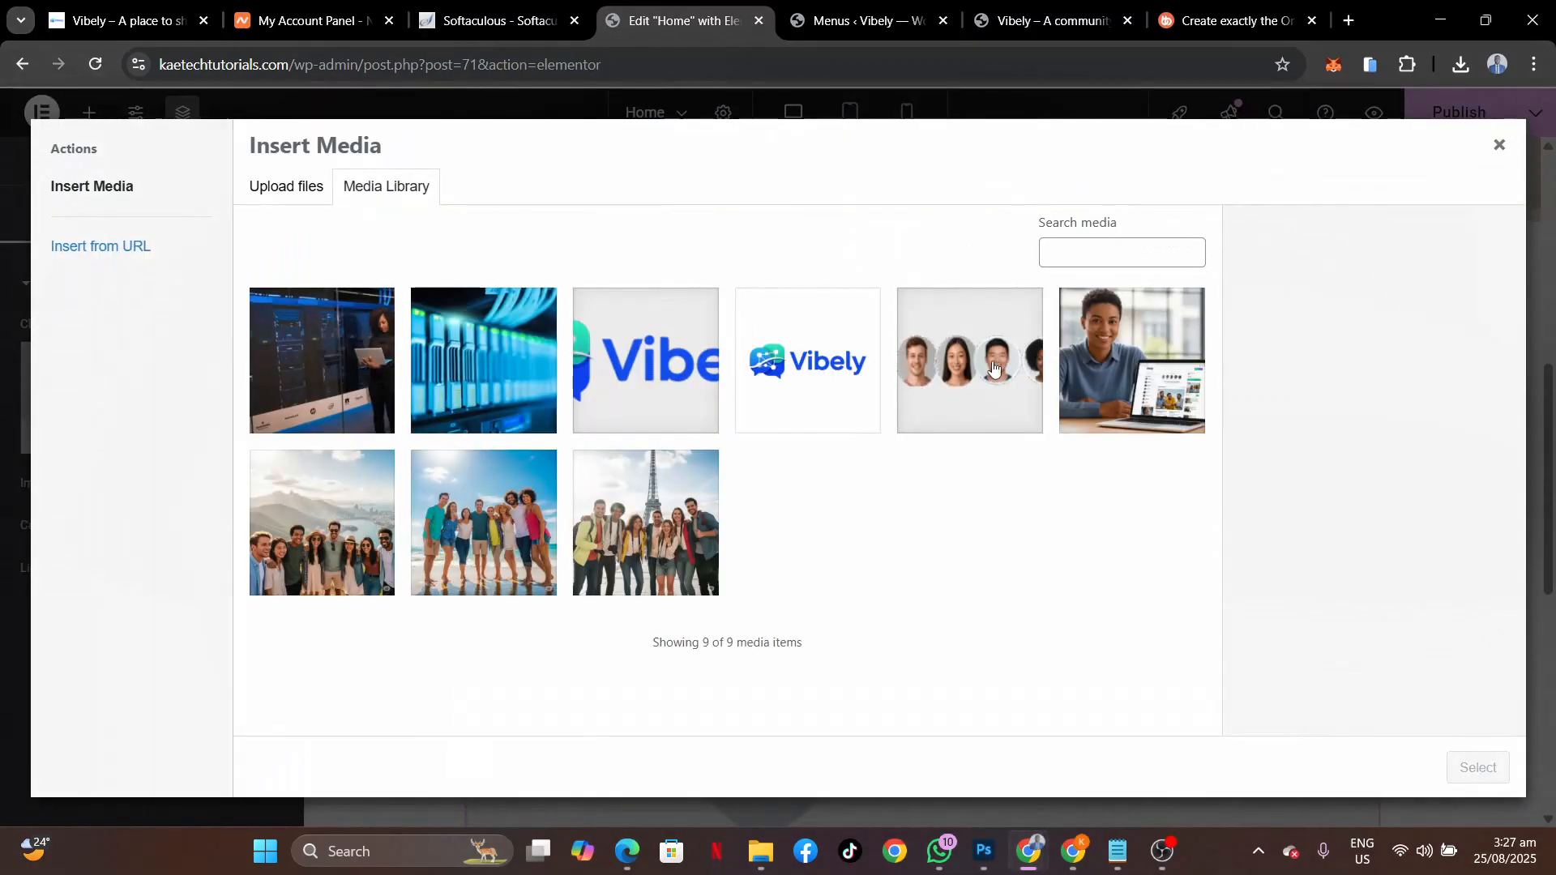
click(949, 390)
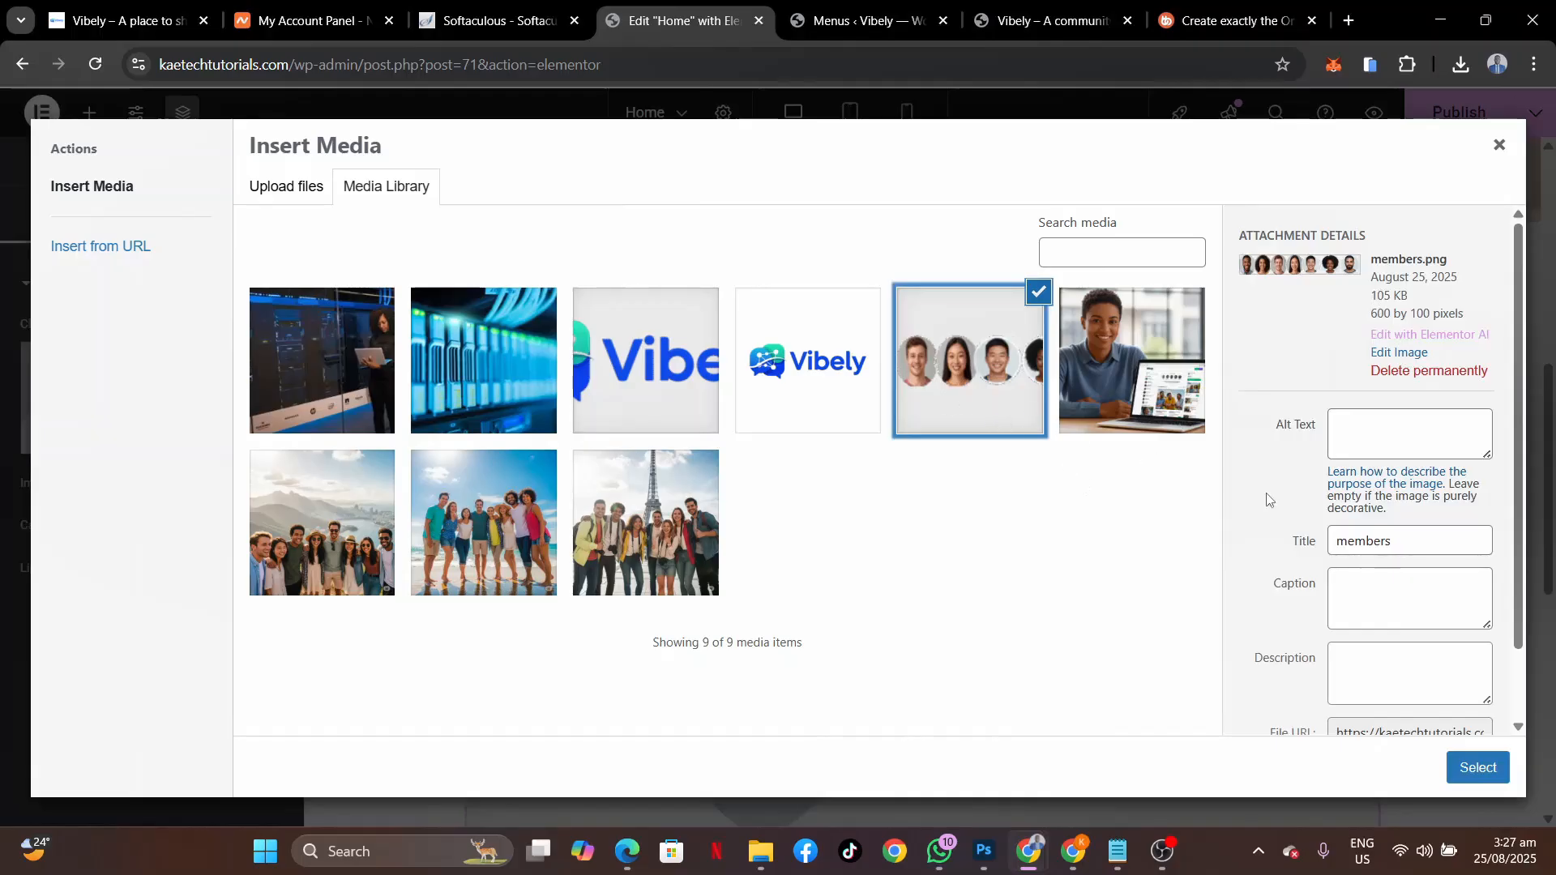
click(1482, 770)
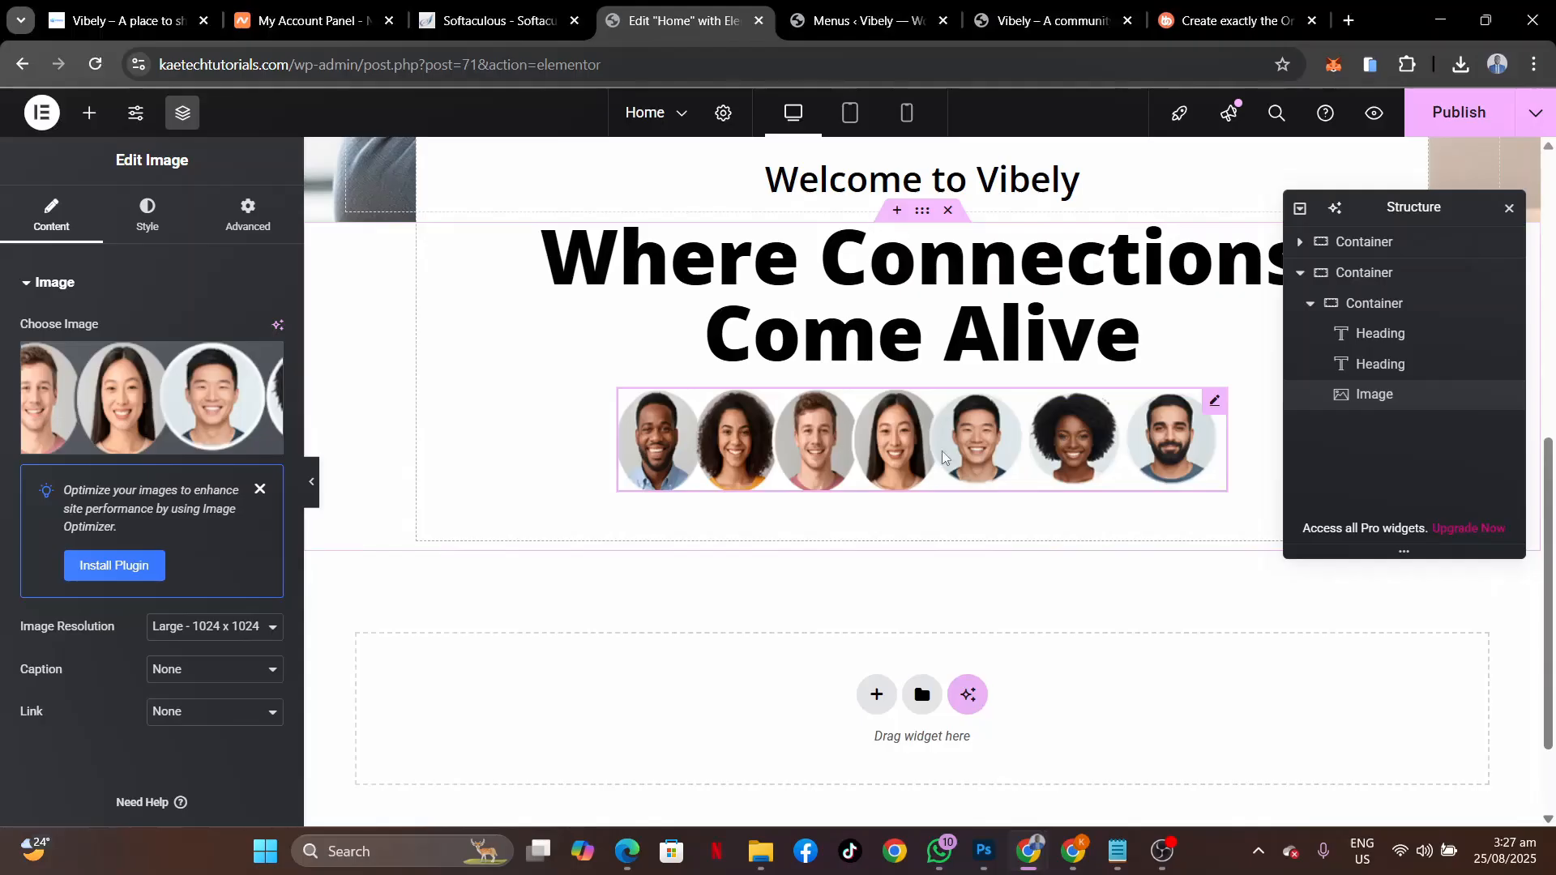
scroll(664, 594, up, 4)
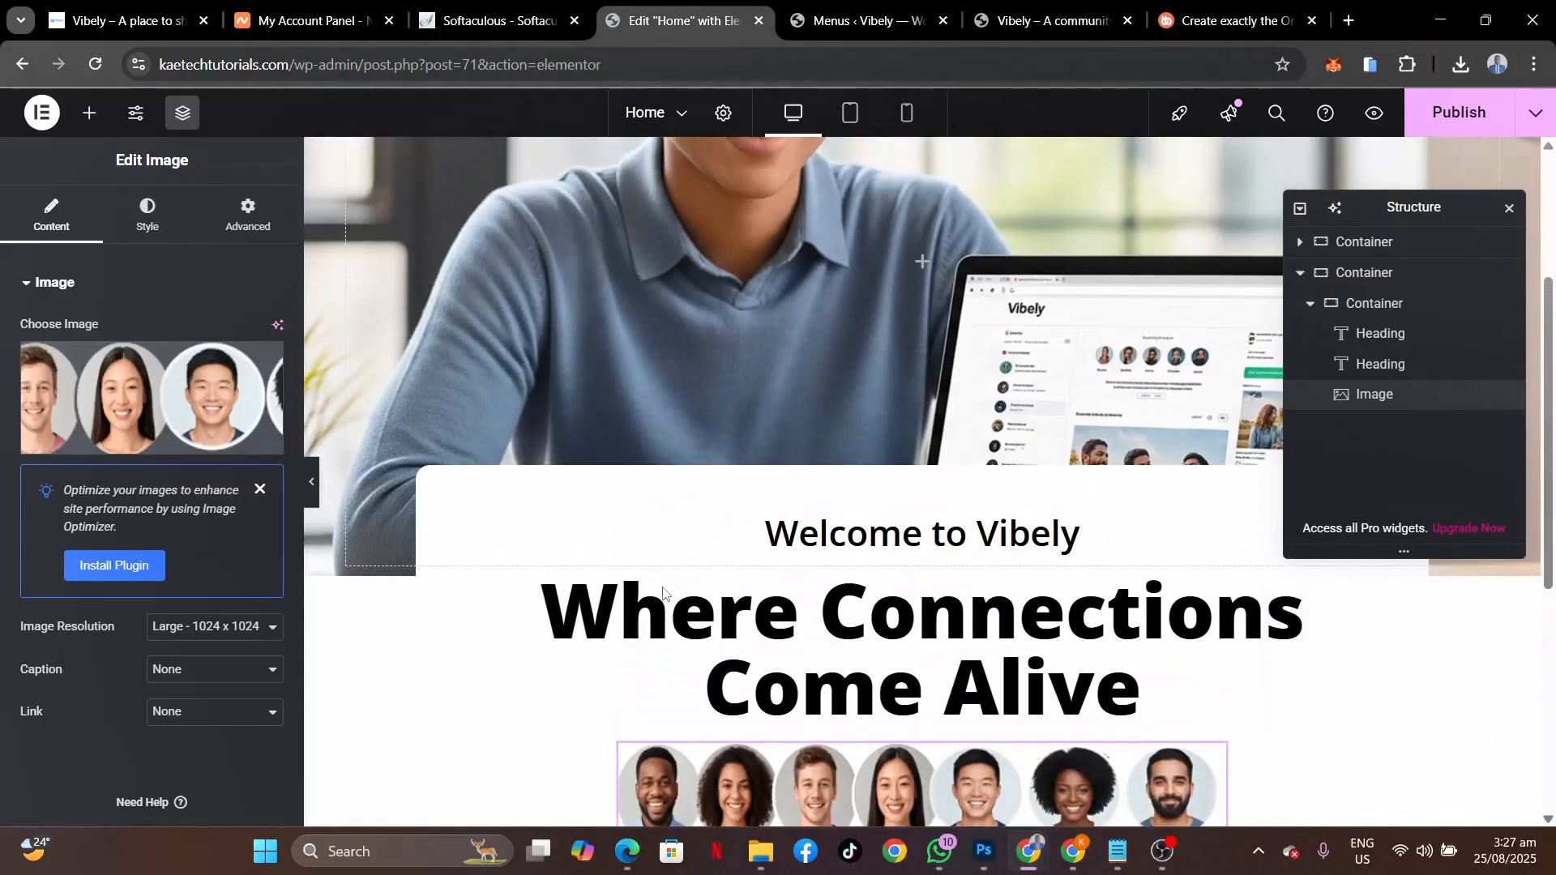
scroll(664, 594, down, 3)
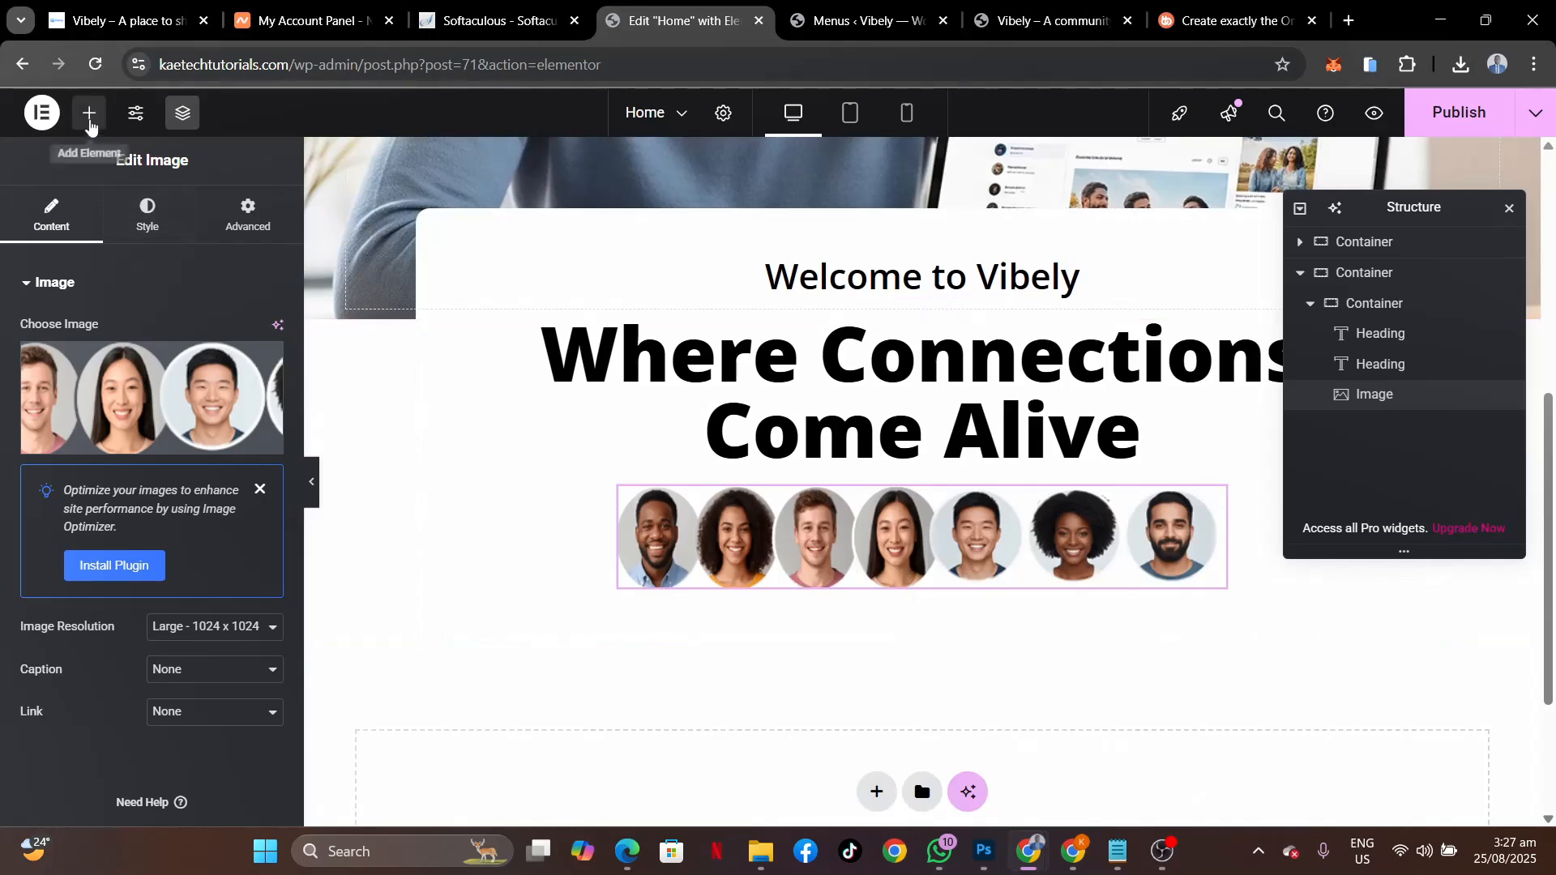
Add a new container below the avatars image holding a horizontally centred button.
click(89, 115)
drag(91, 379, 744, 569)
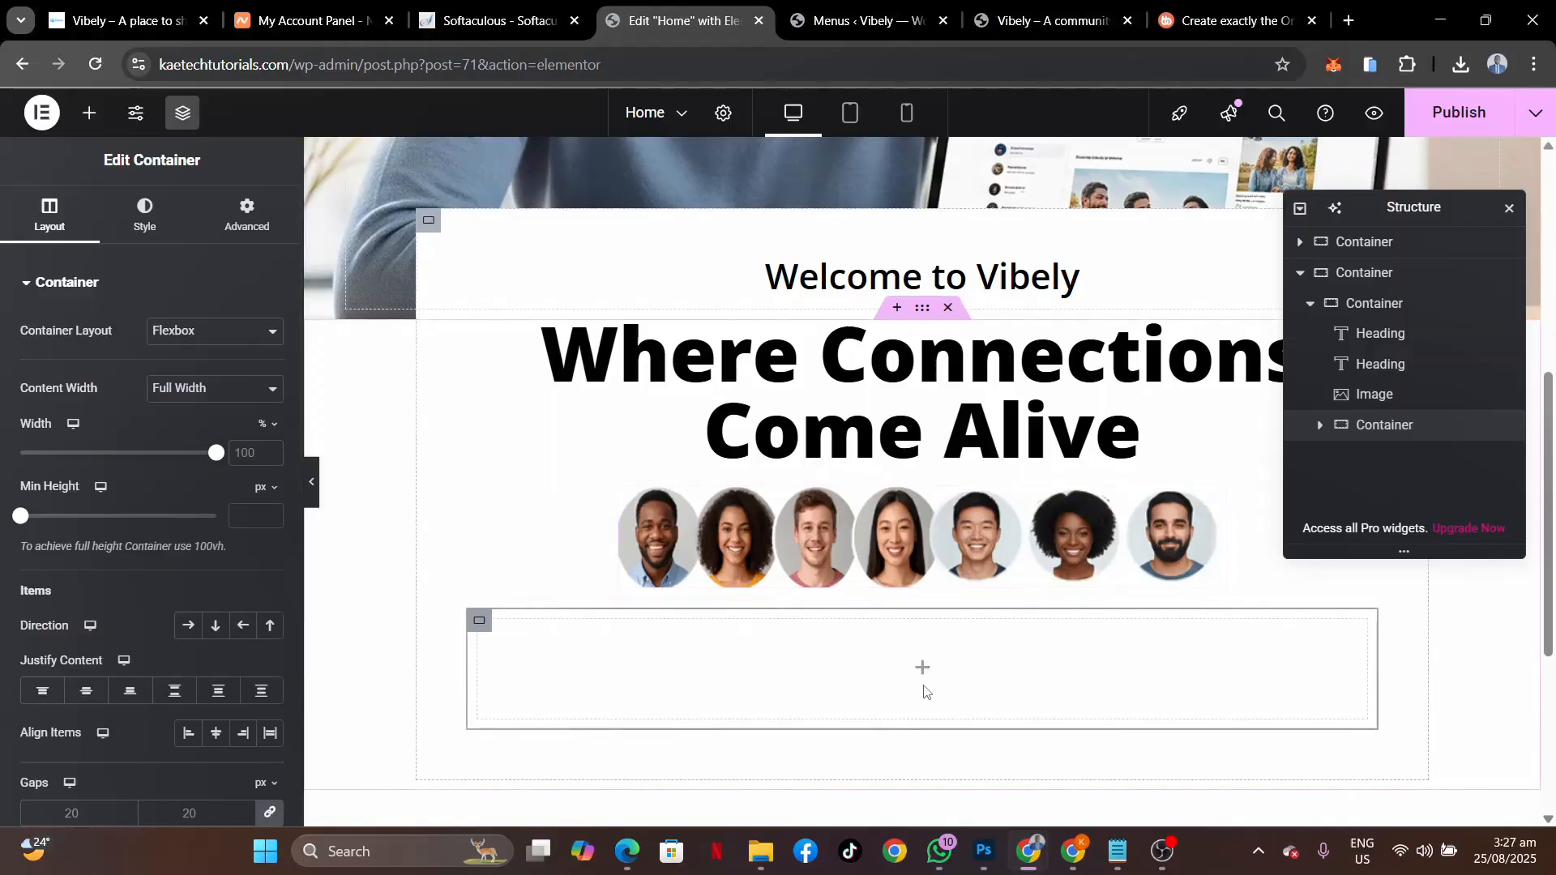
click(917, 666)
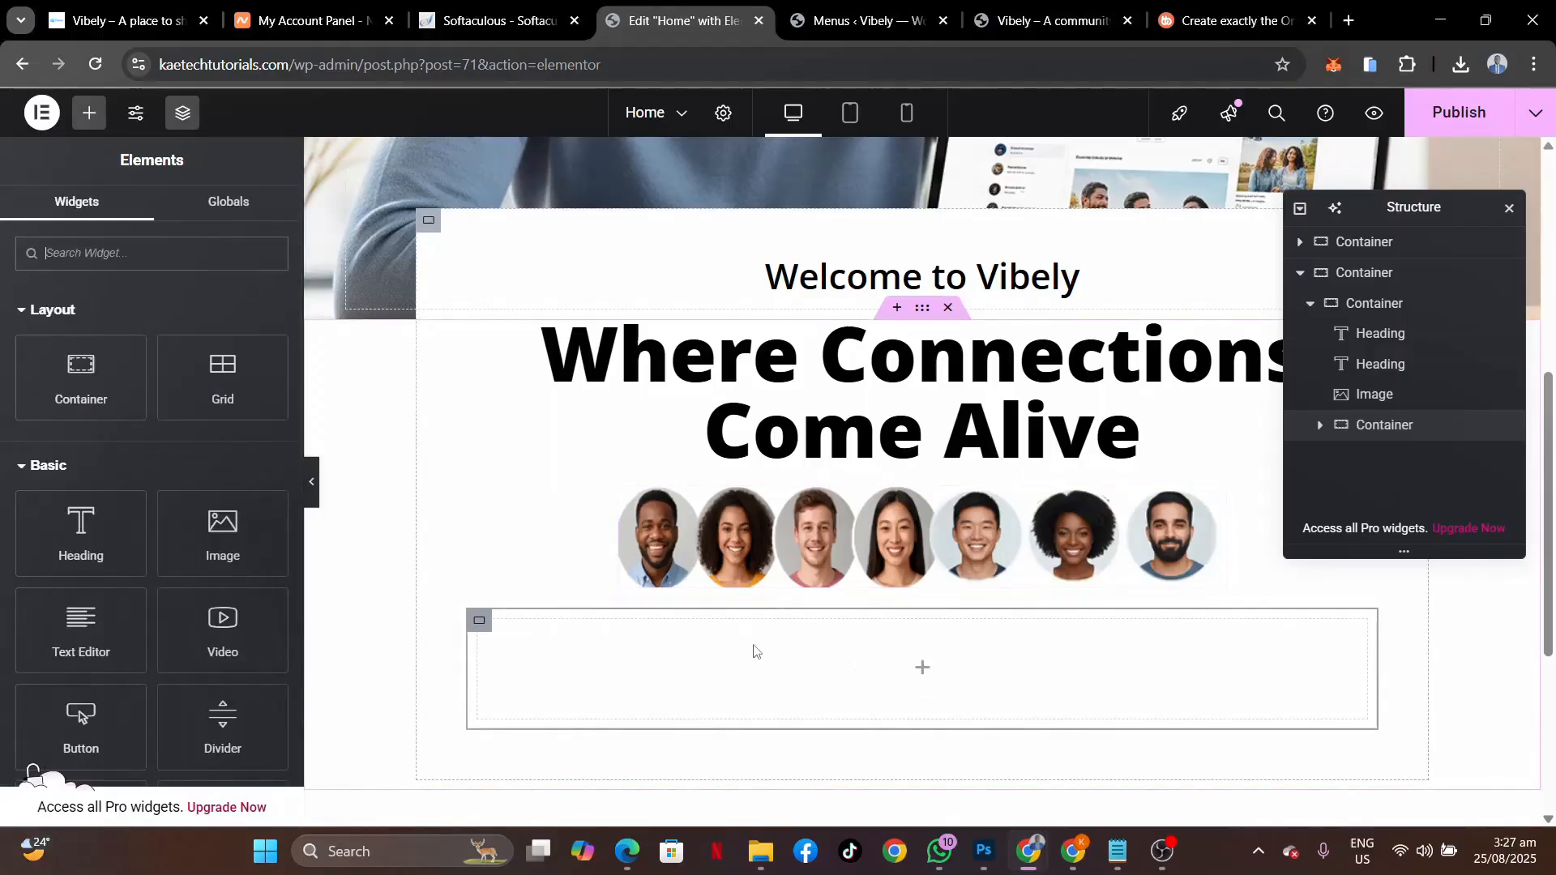
scroll(152, 486, down, 3)
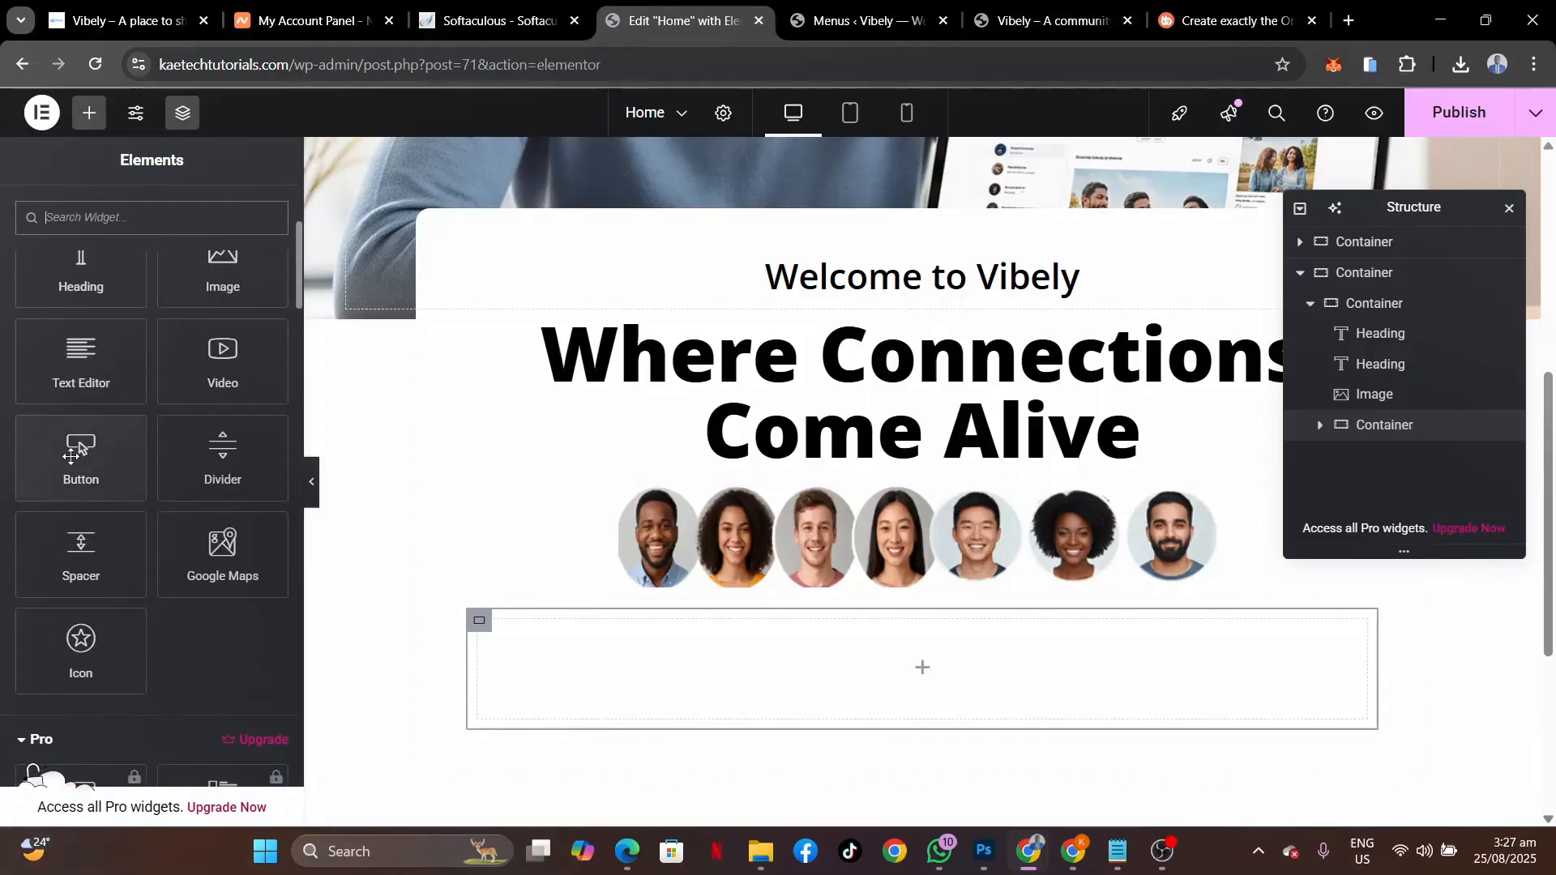
drag(81, 454, 623, 679)
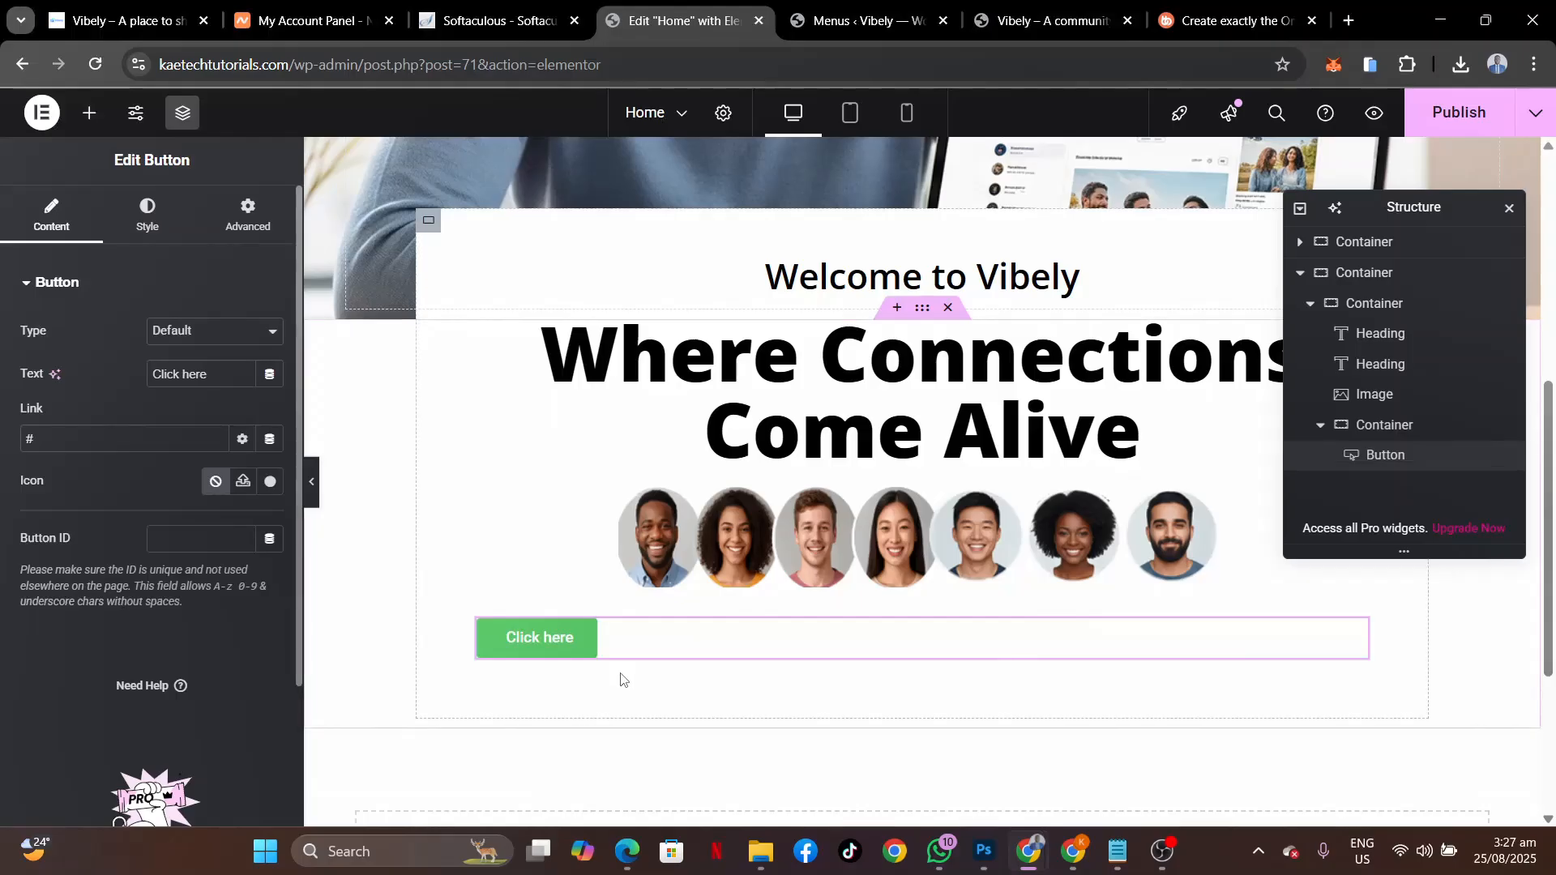
click(479, 622)
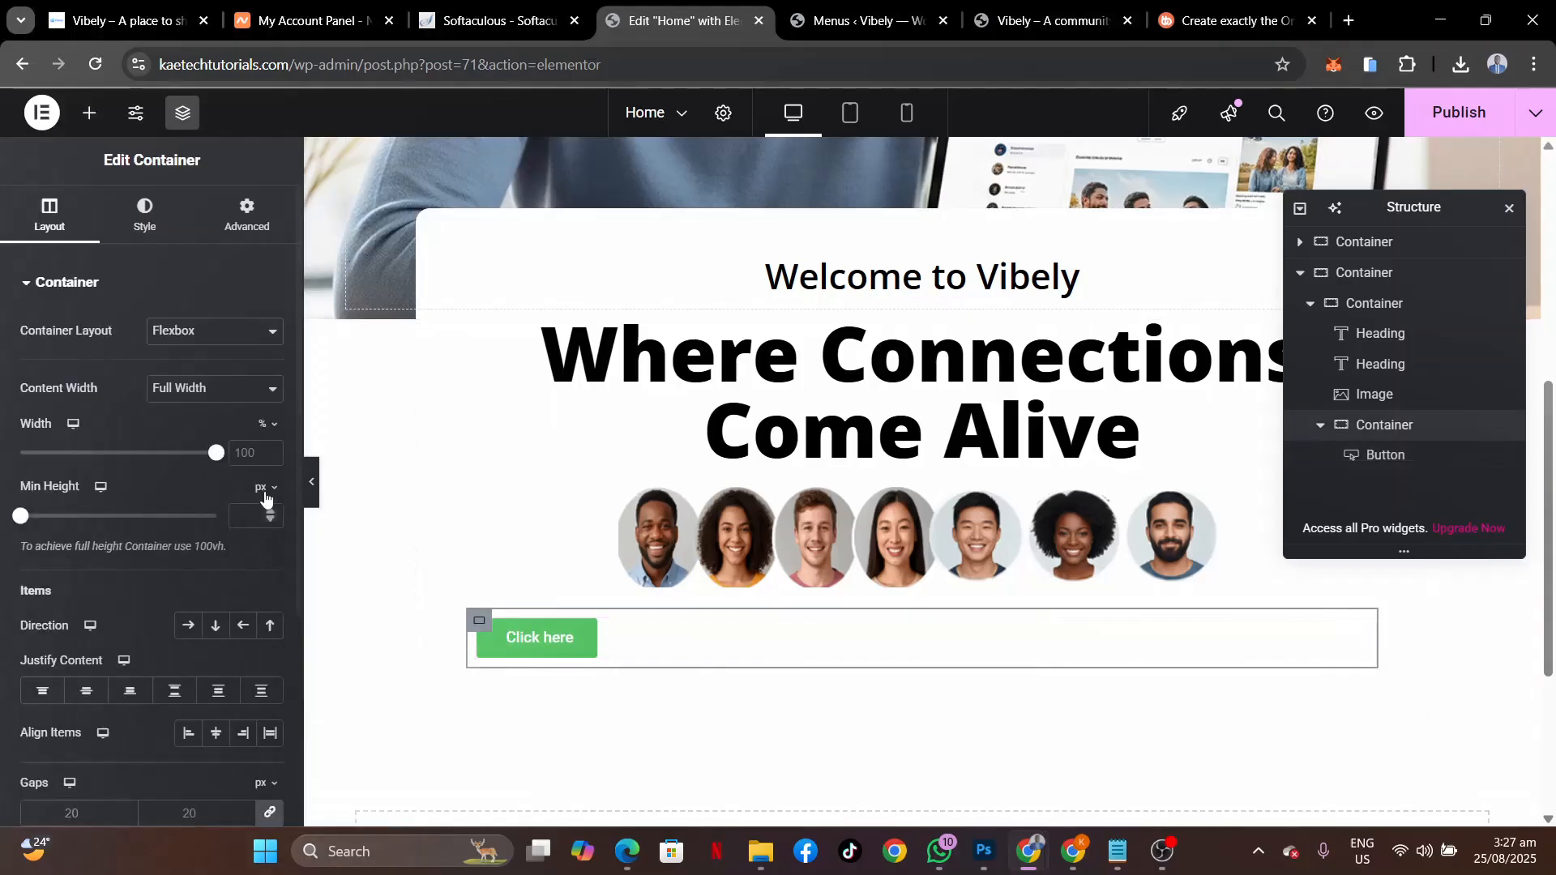
click(86, 690)
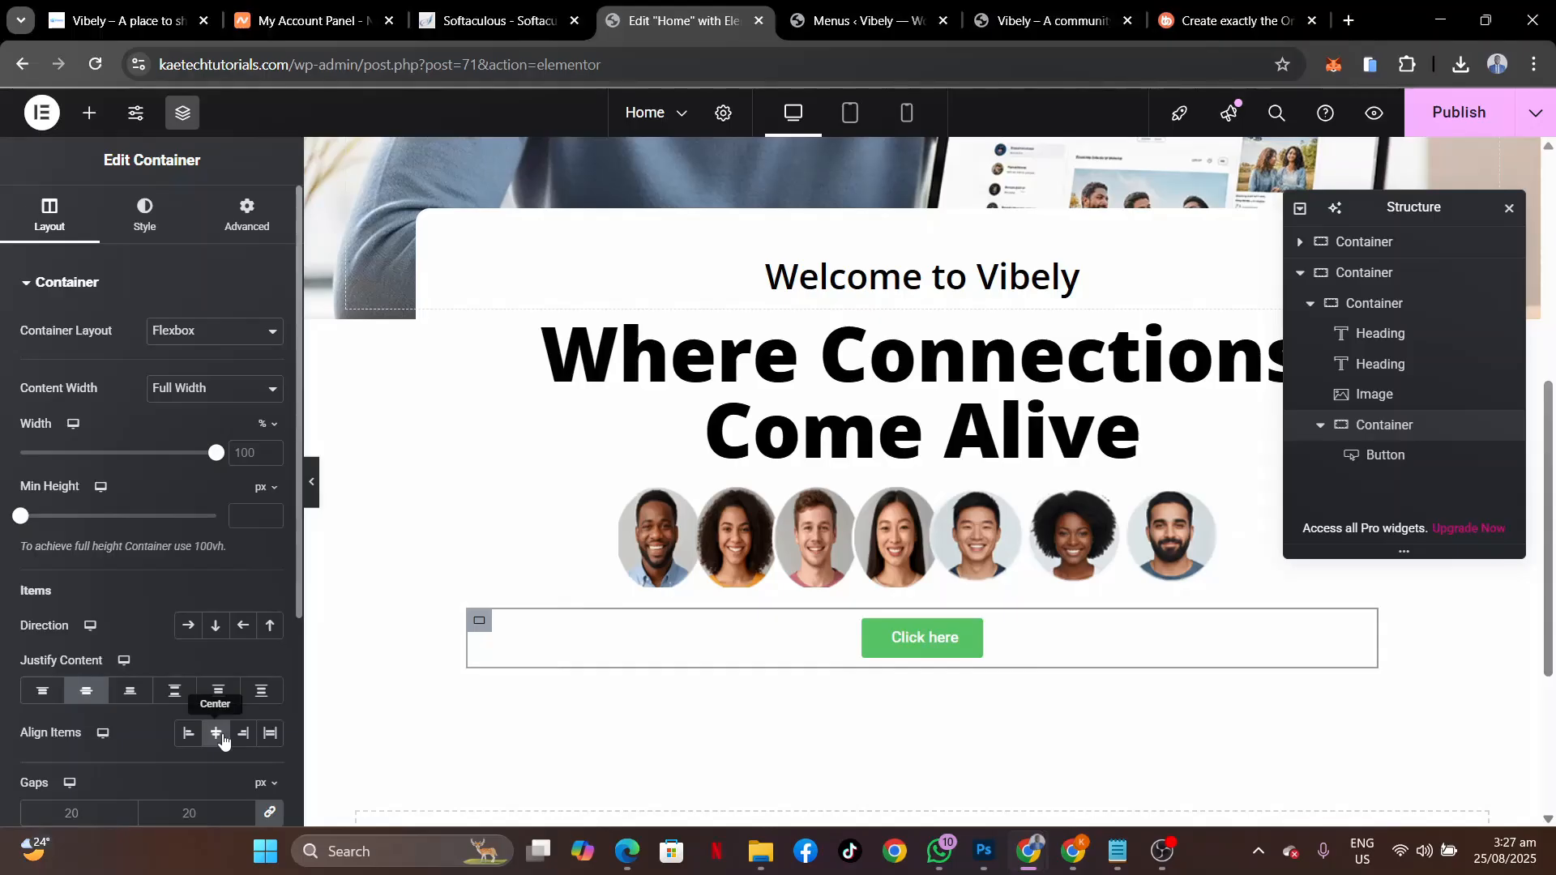
Compare with the live homepage, then change the button label from 'Click here' to 'Join Now'.
click(130, 21)
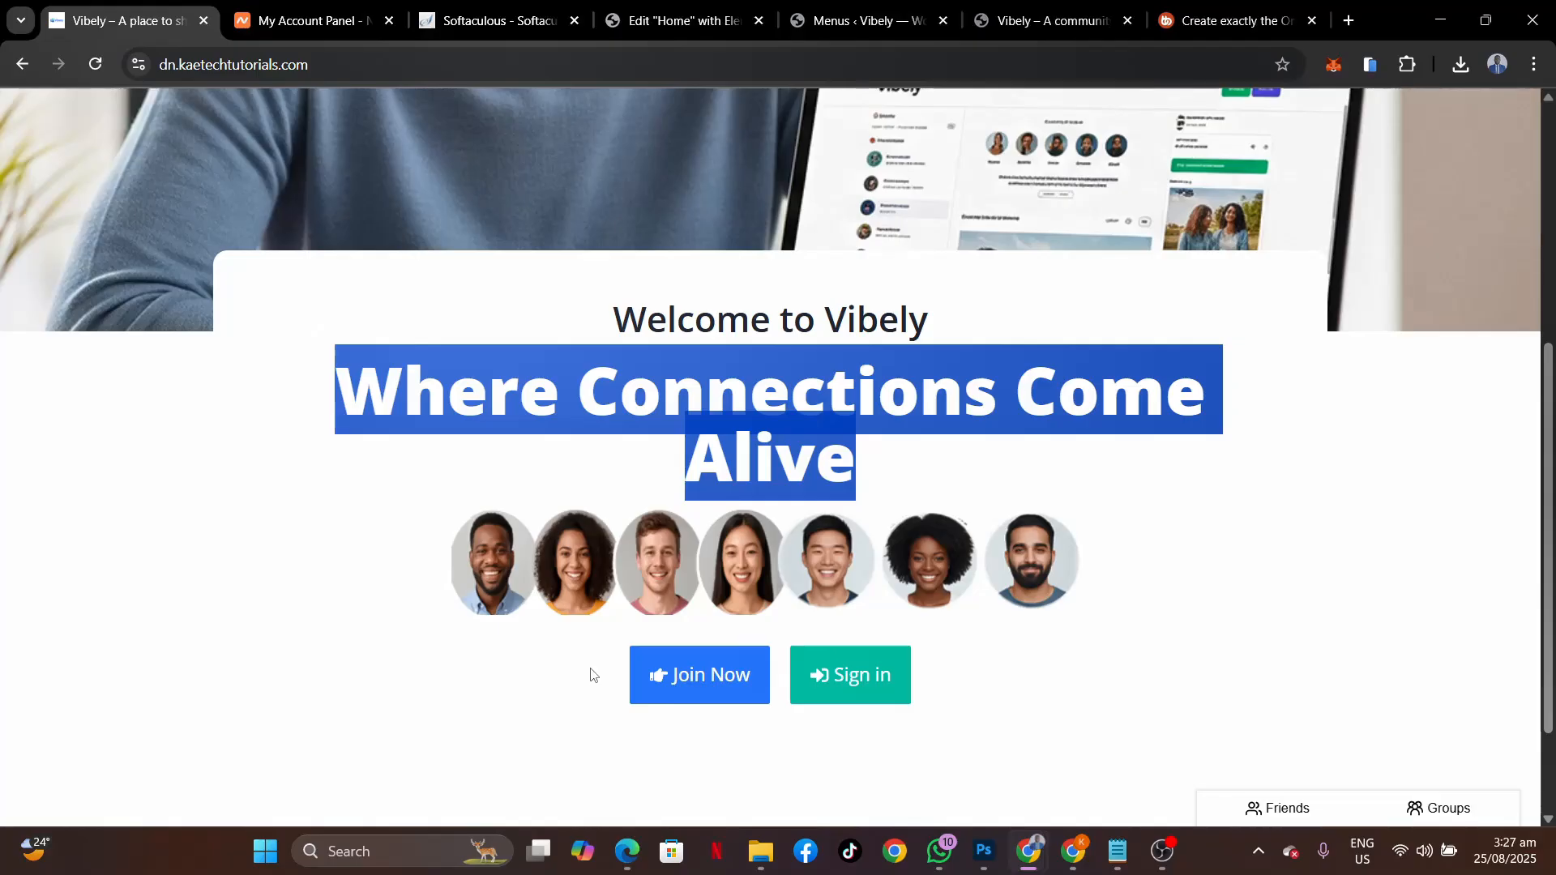
click(319, 420)
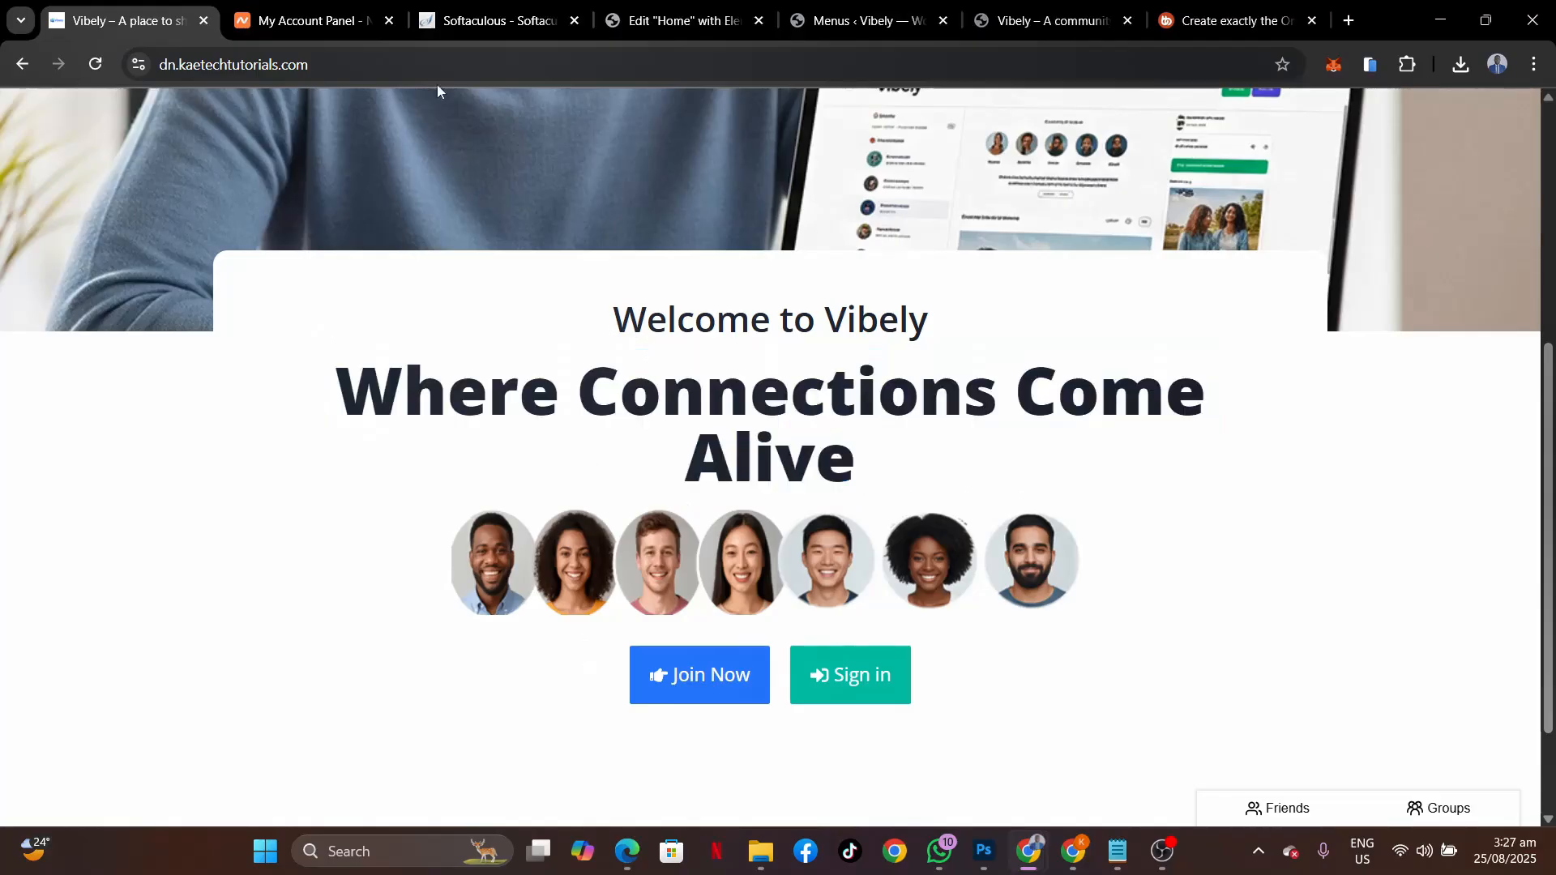
click(681, 20)
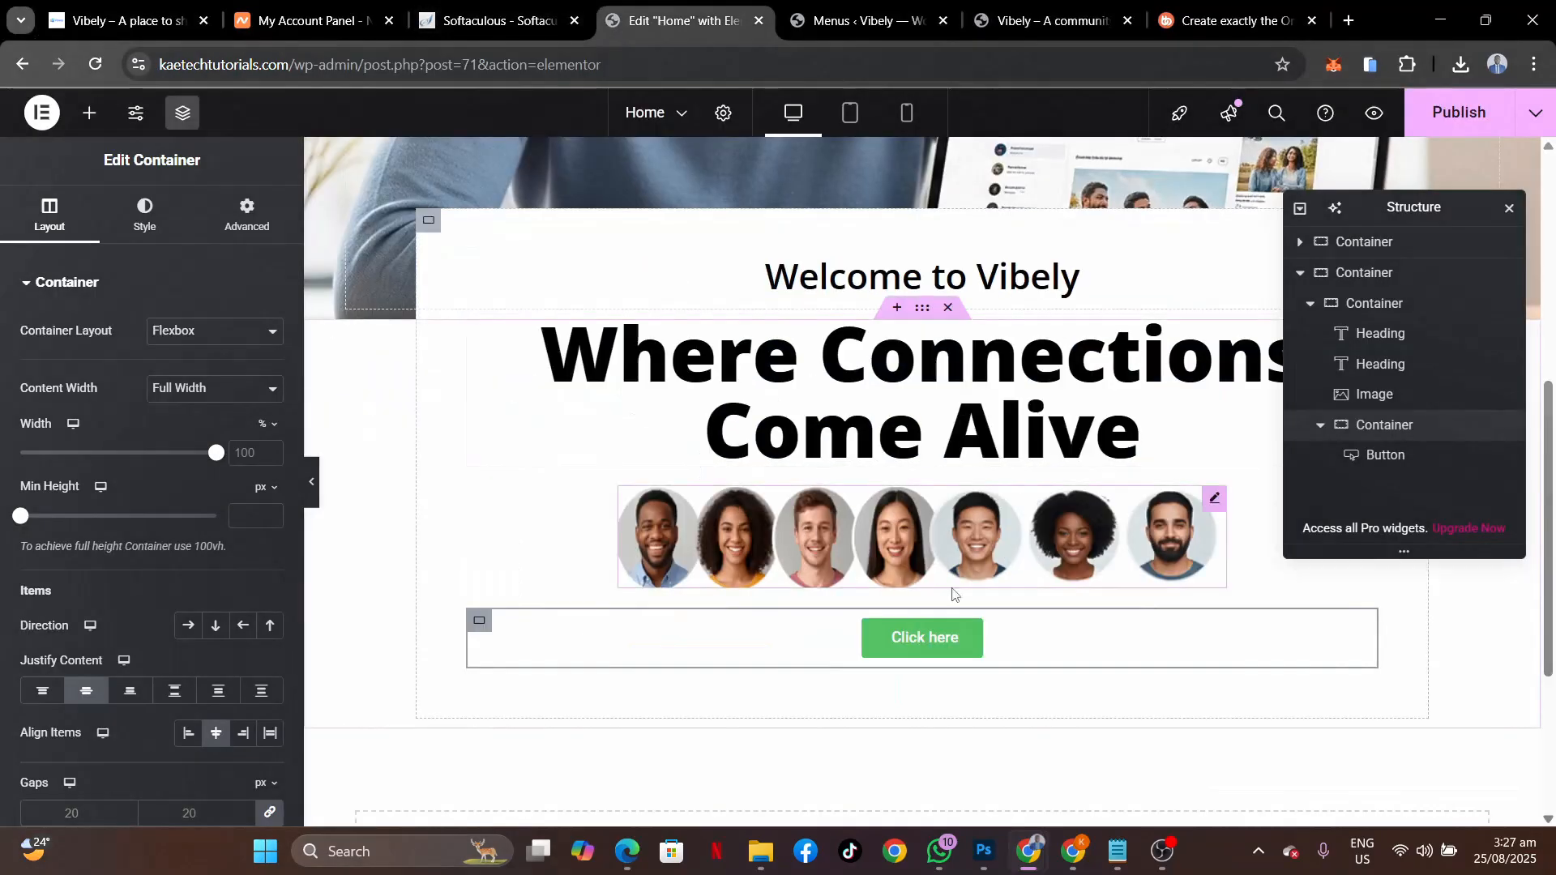
click(970, 638)
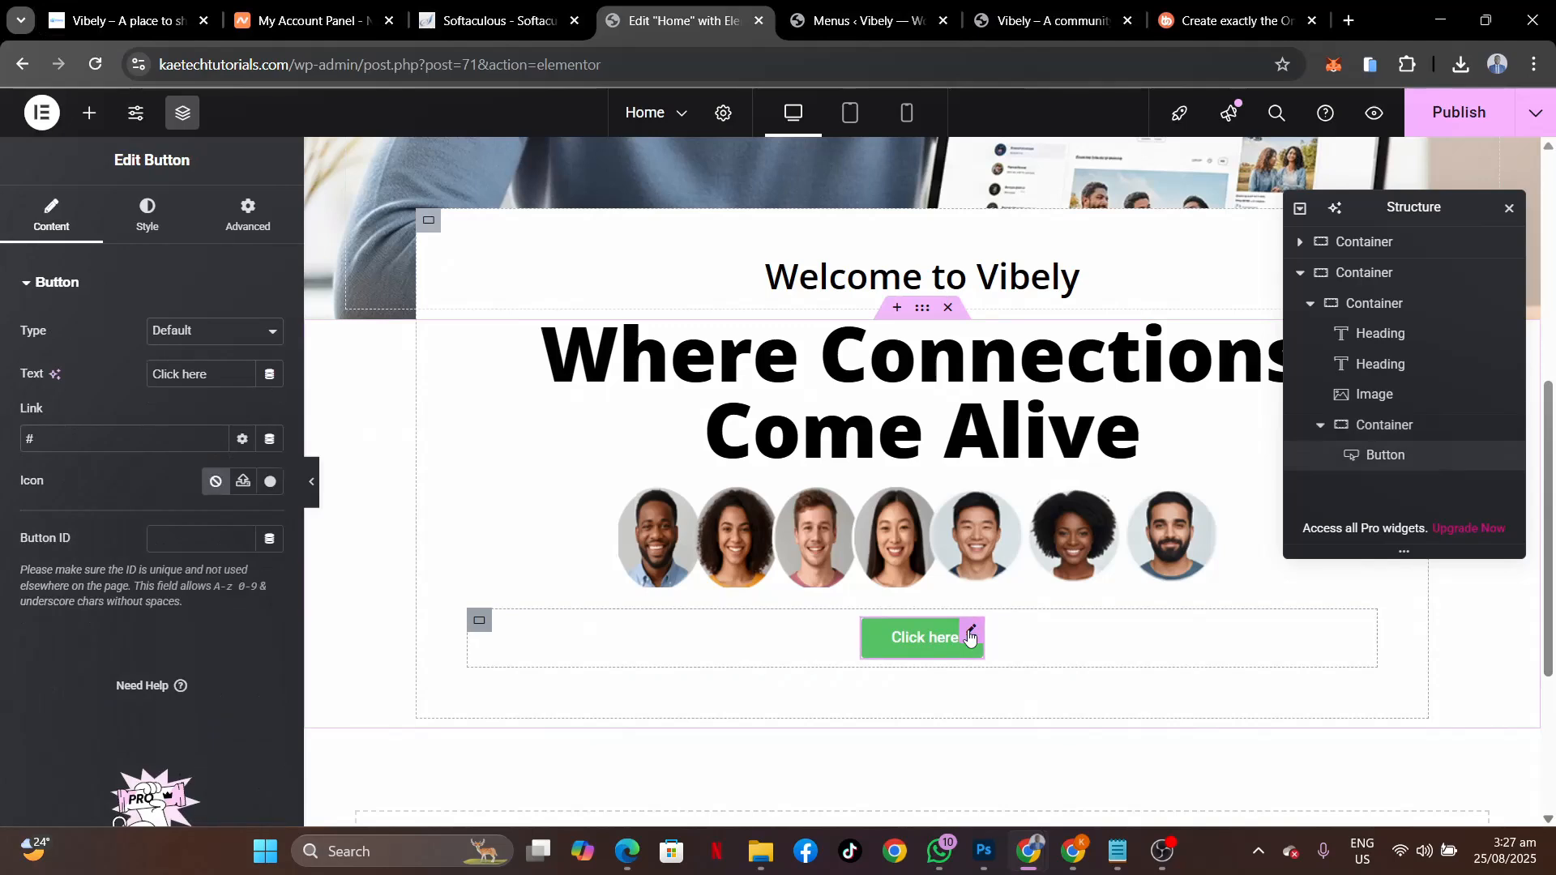
triple_click(169, 379)
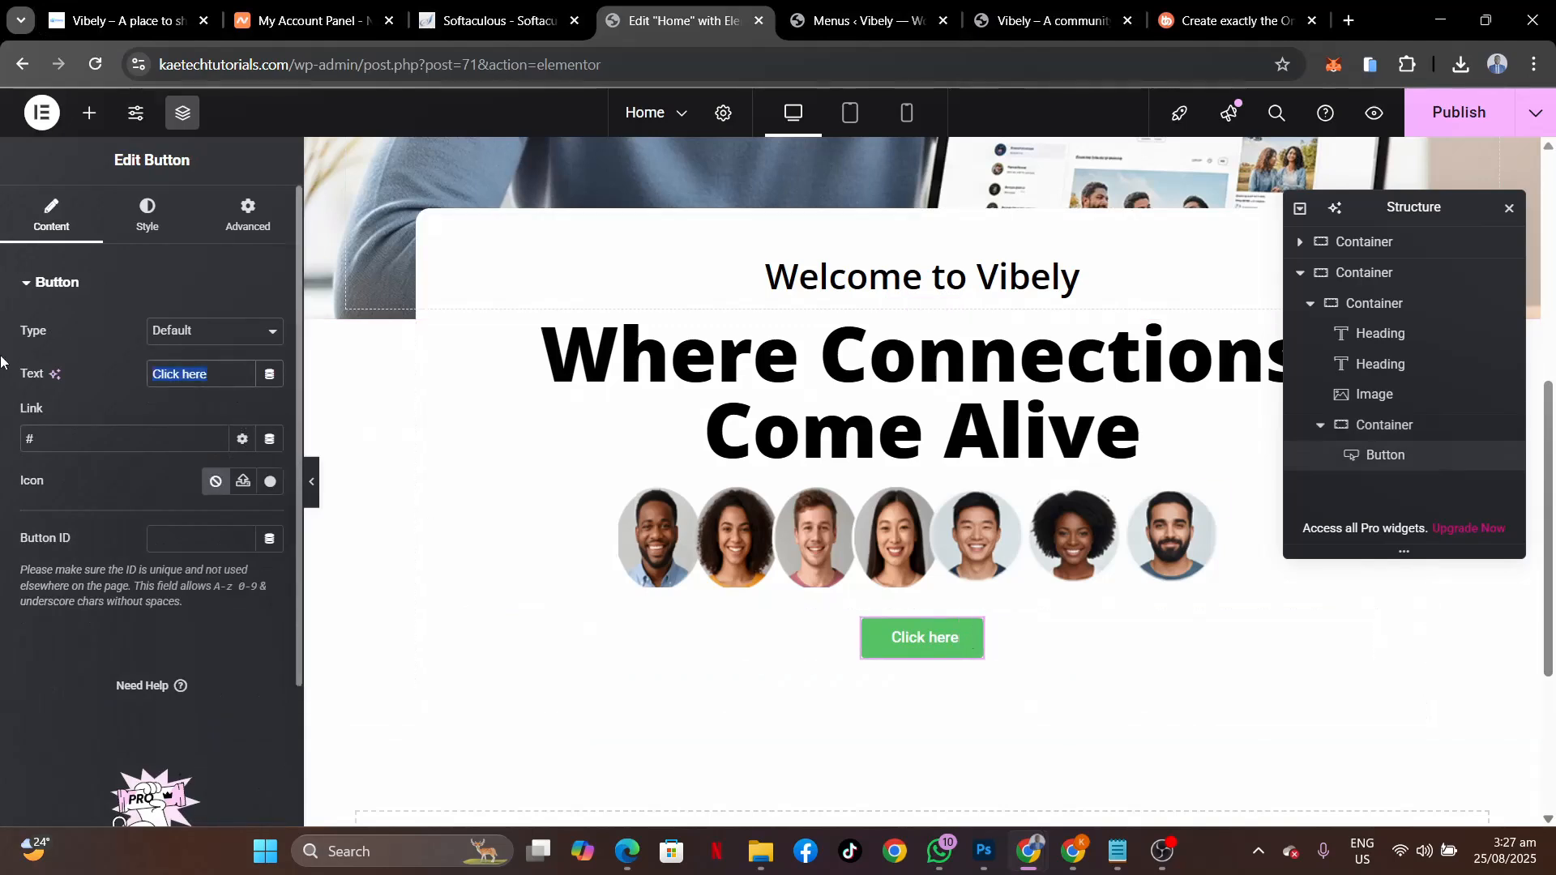
text(Join Now)
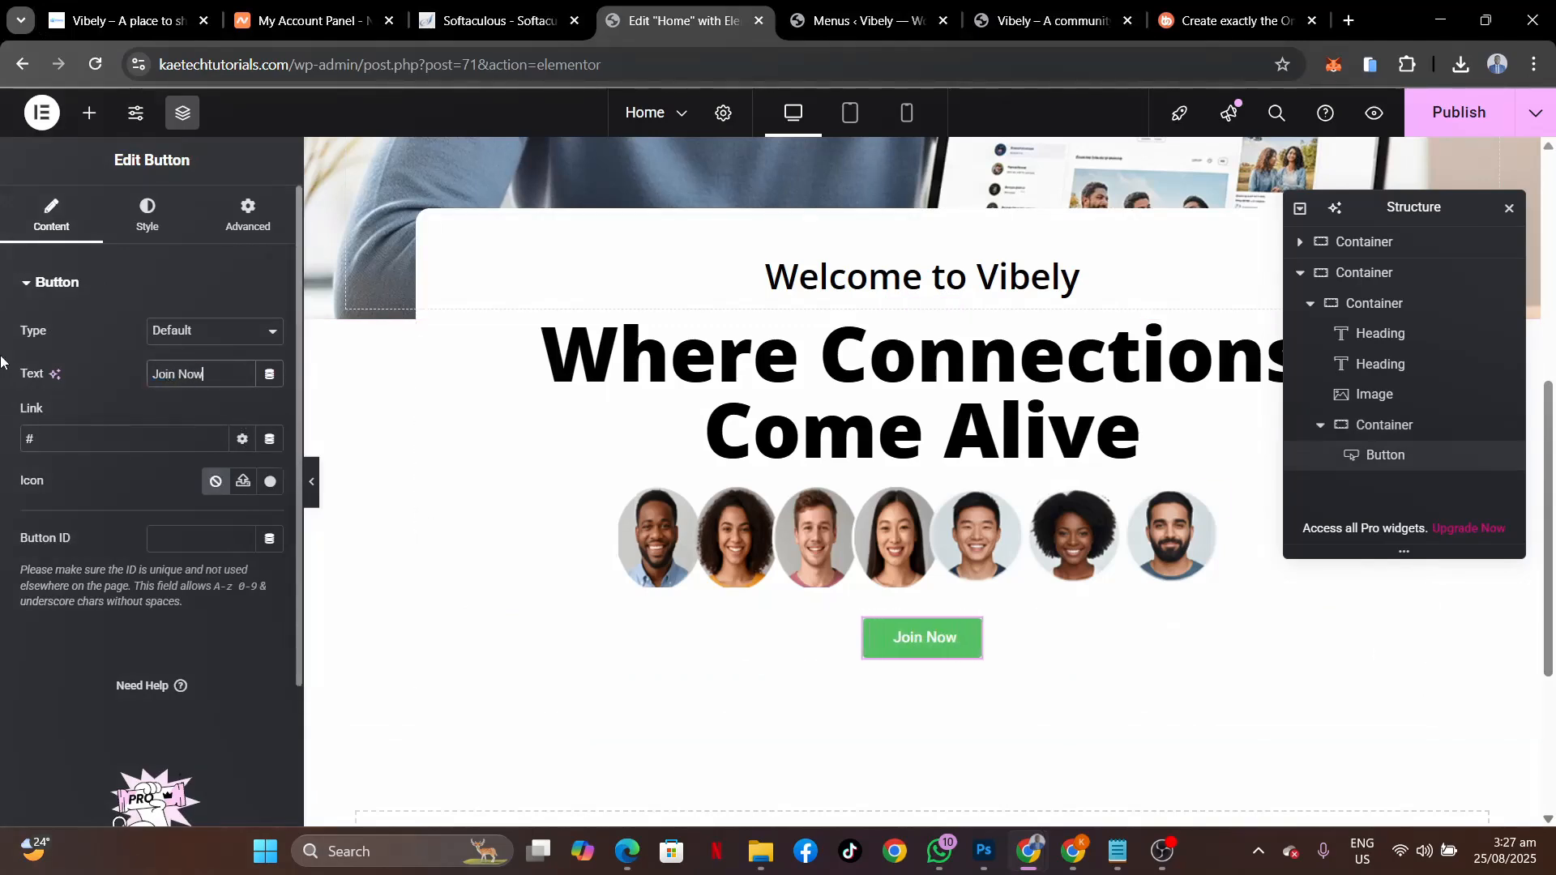
Add the pointing-hand icon to the Join Now button from the Icon Library.
click(261, 487)
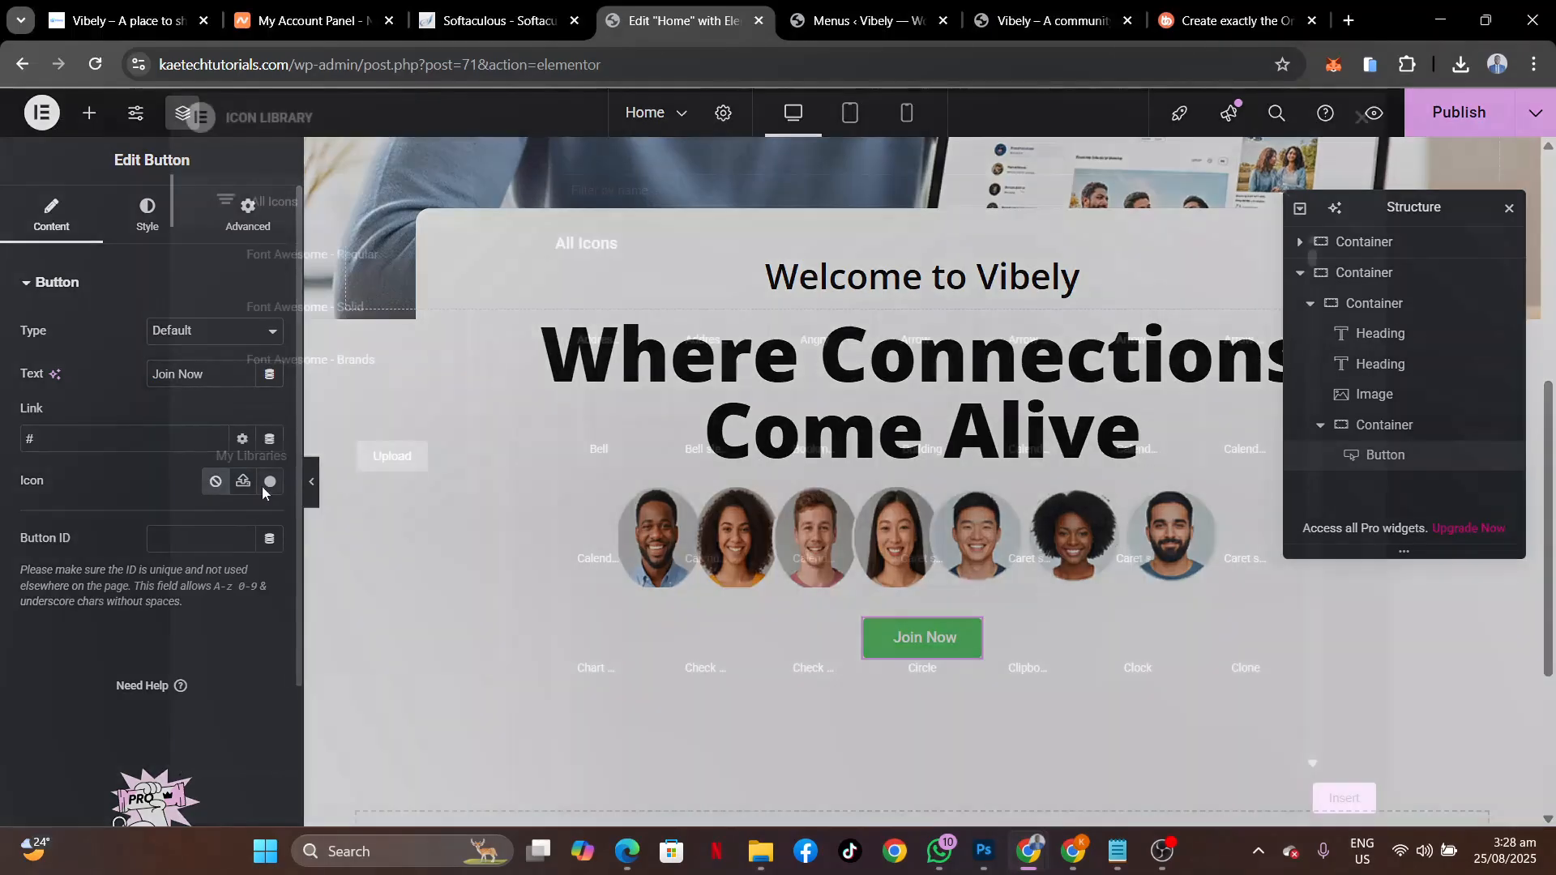
click(687, 191)
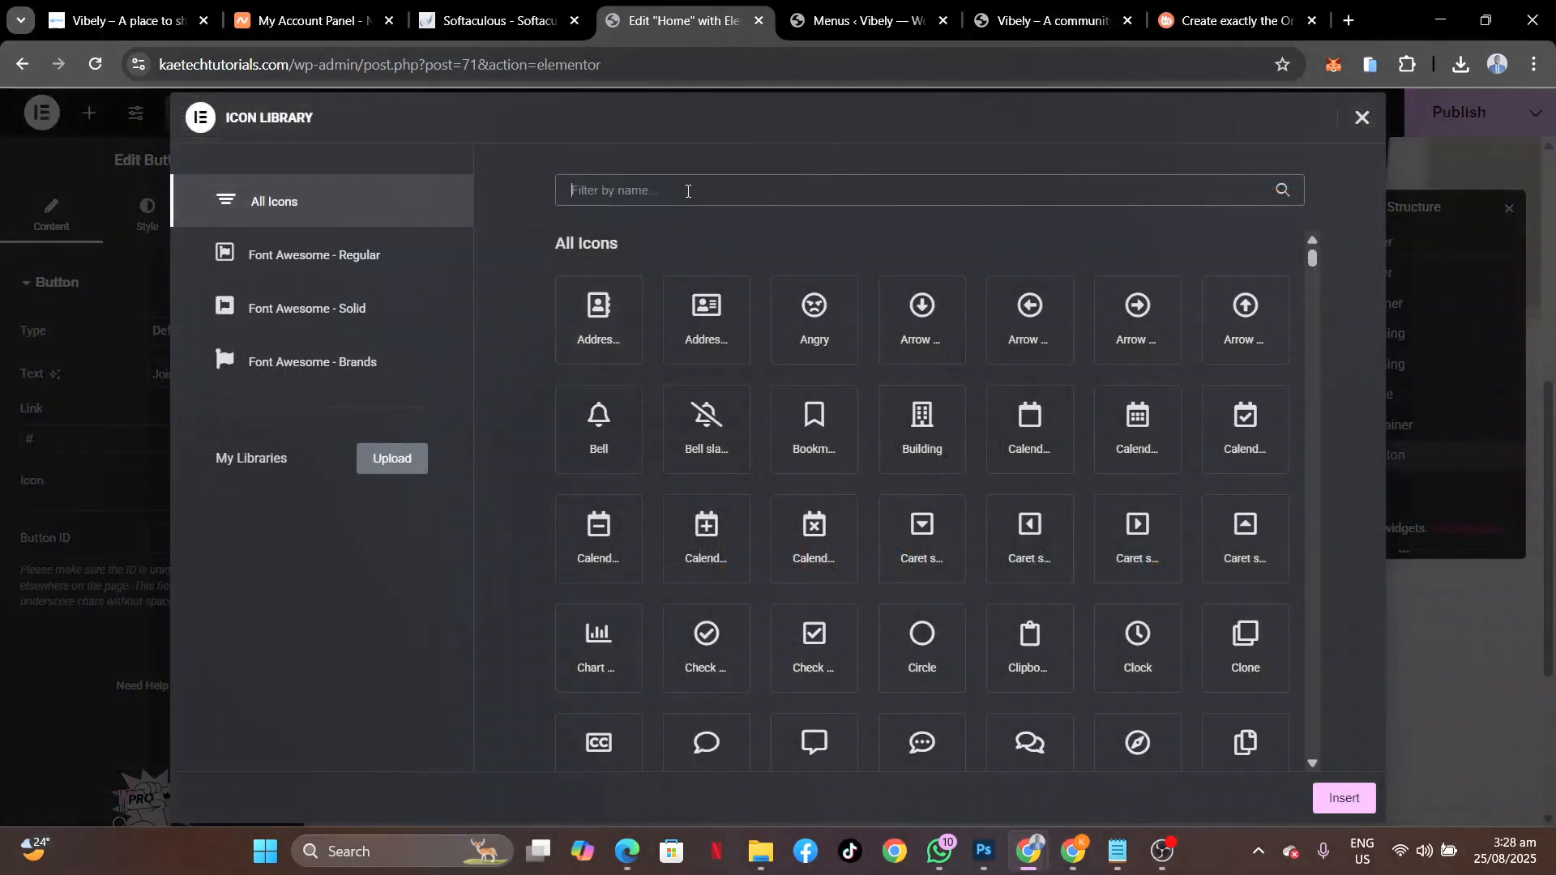
text(hand)
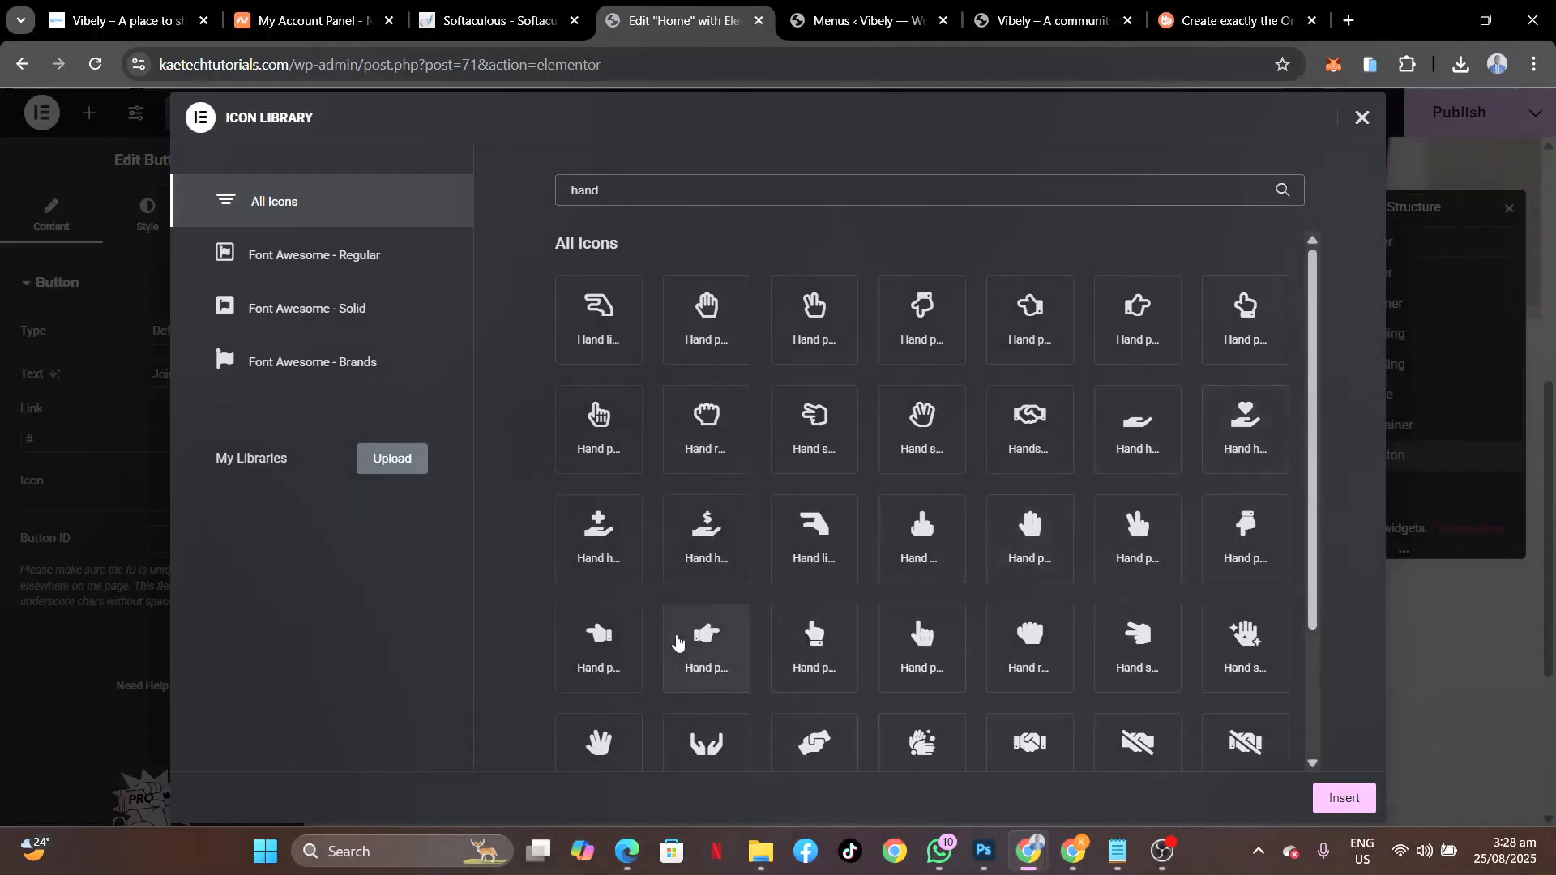
click(697, 643)
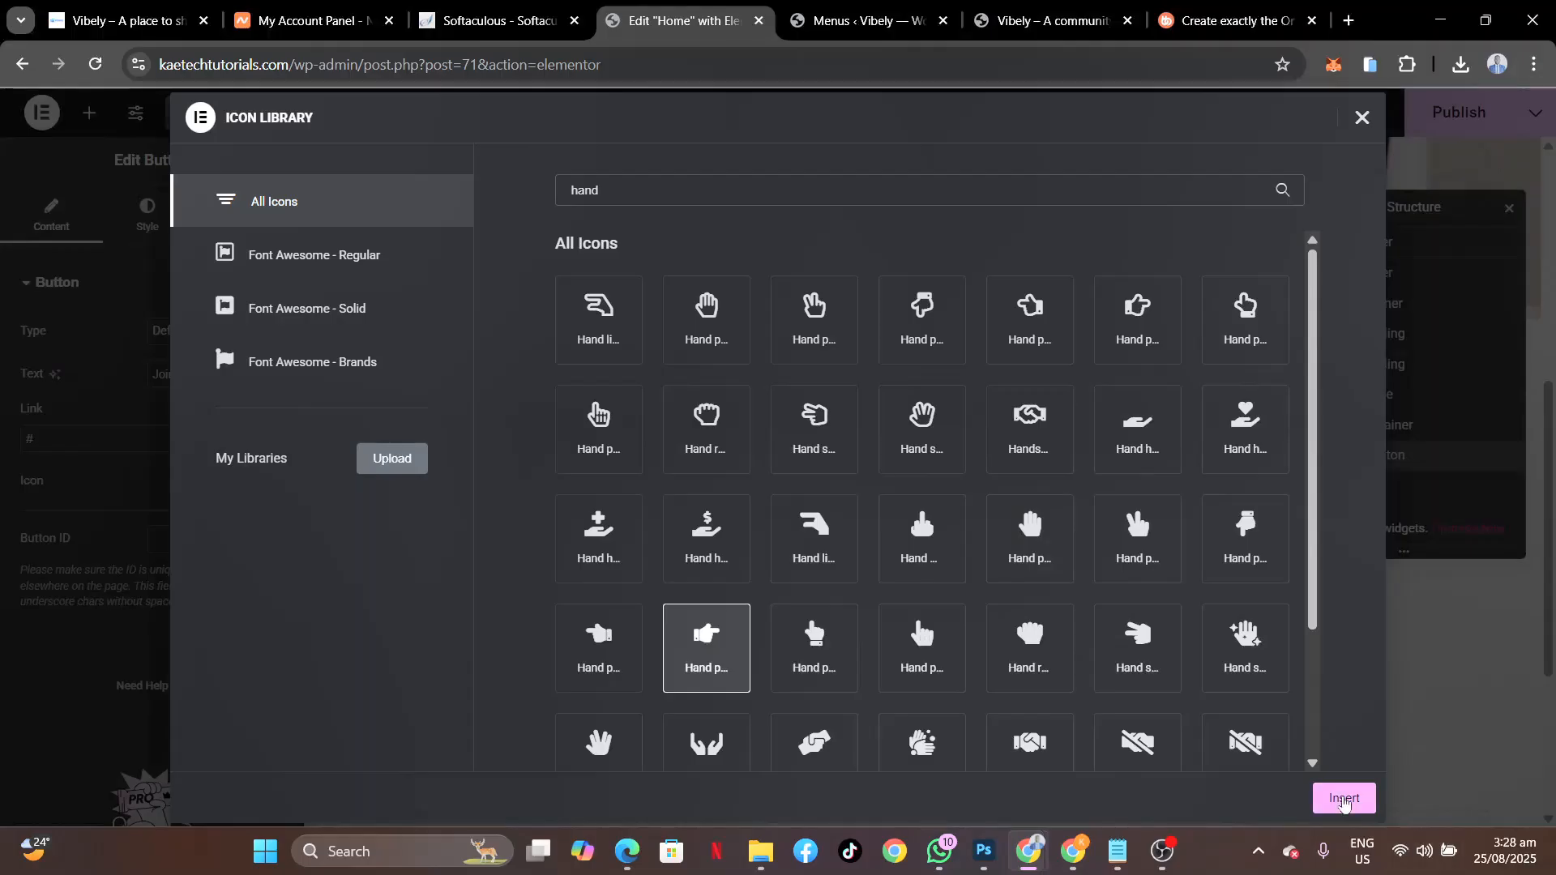
click(1343, 800)
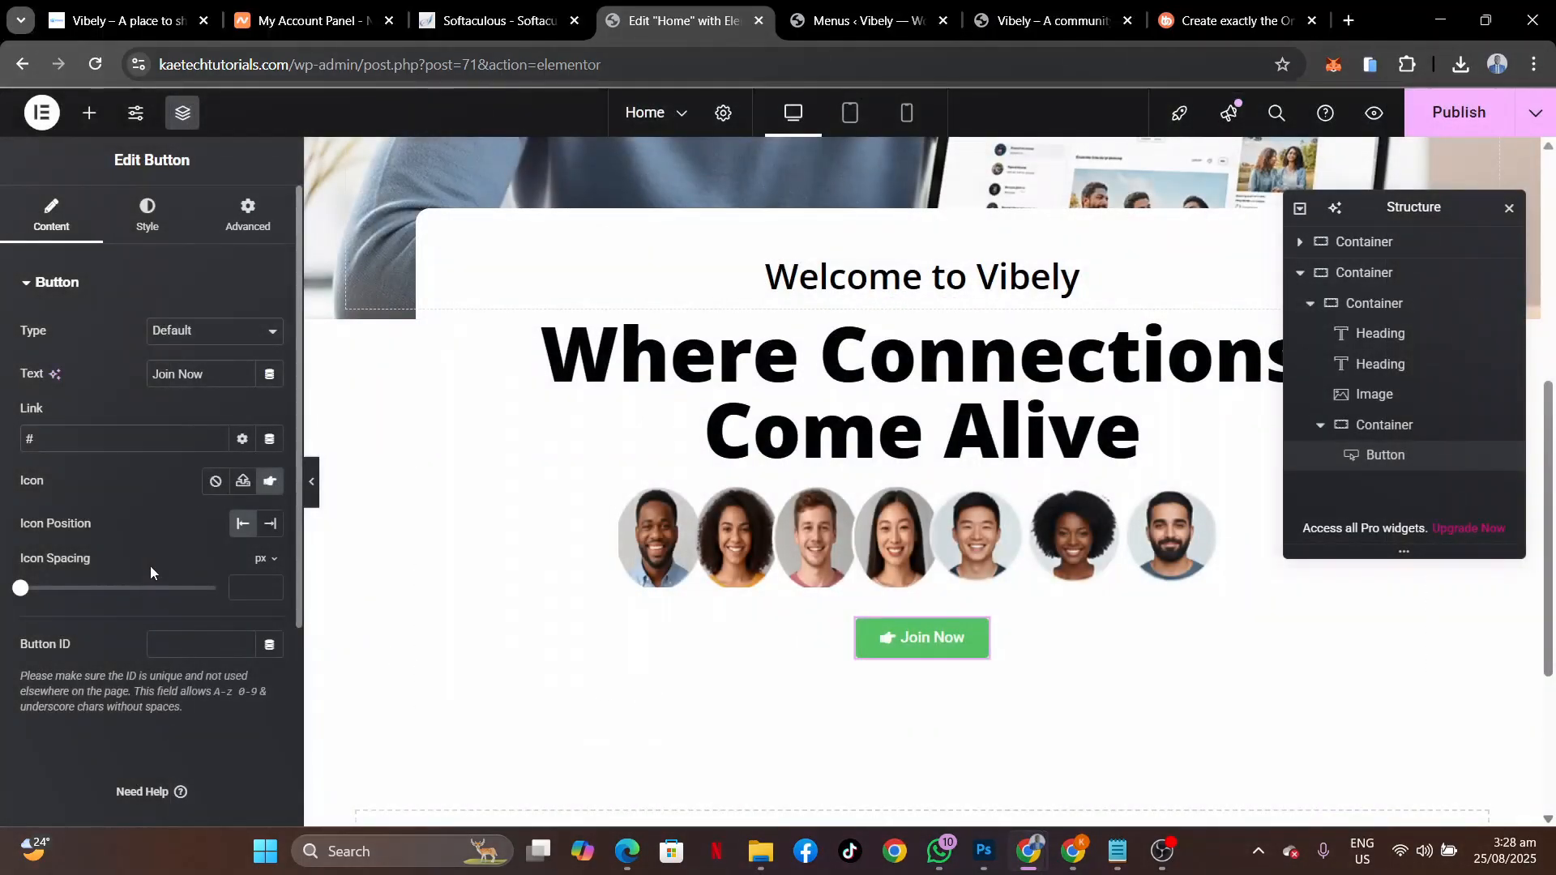
Link the Join Now button to the site's Register page.
drag(77, 438, 0, 442)
text(reg)
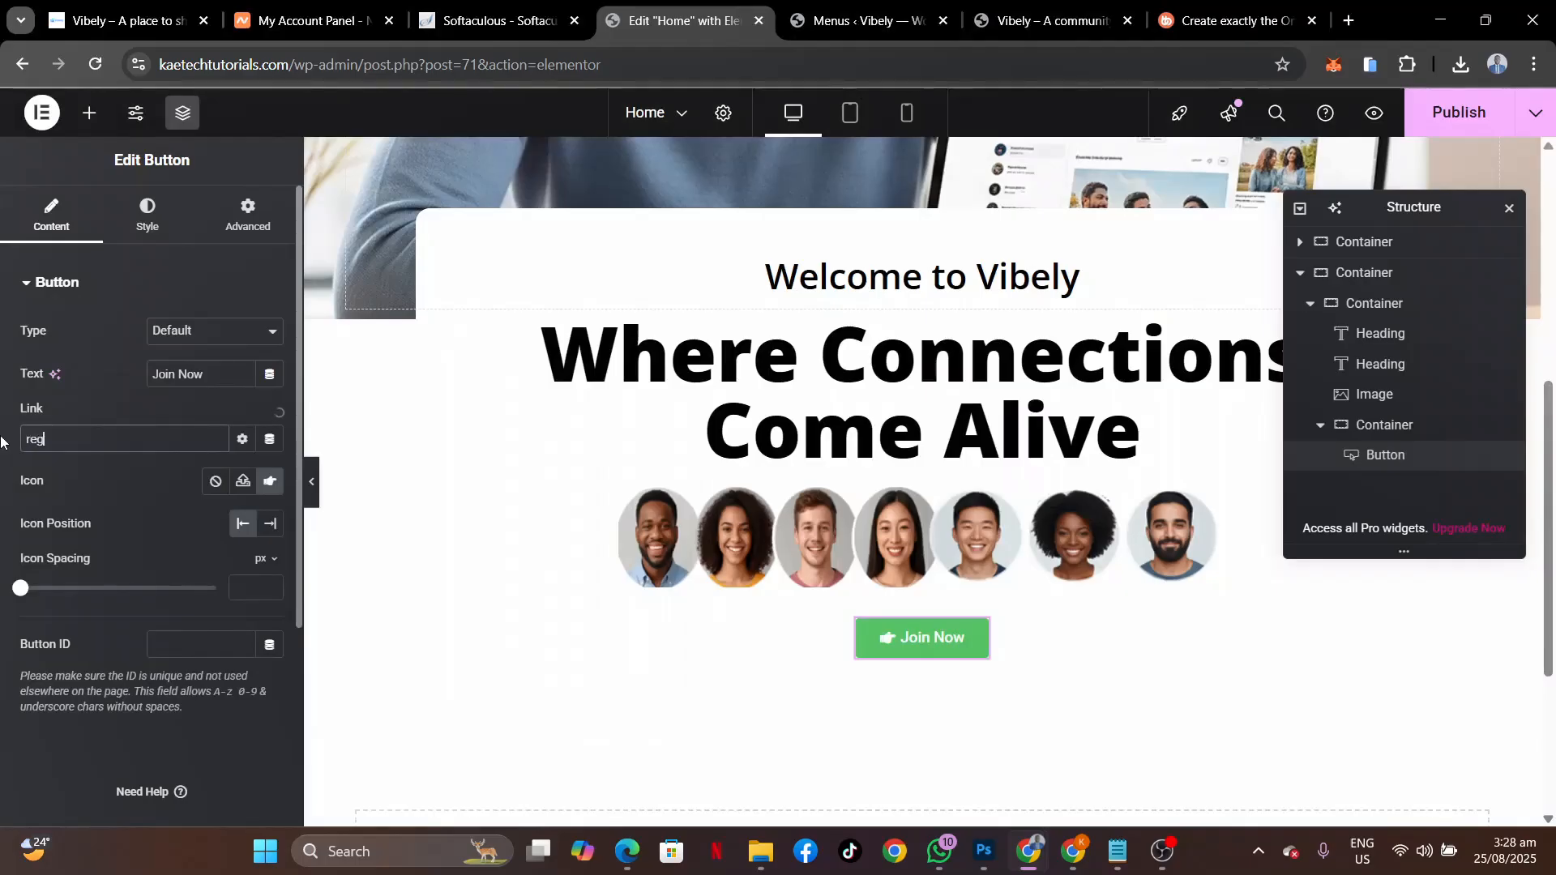
text(is)
click(52, 467)
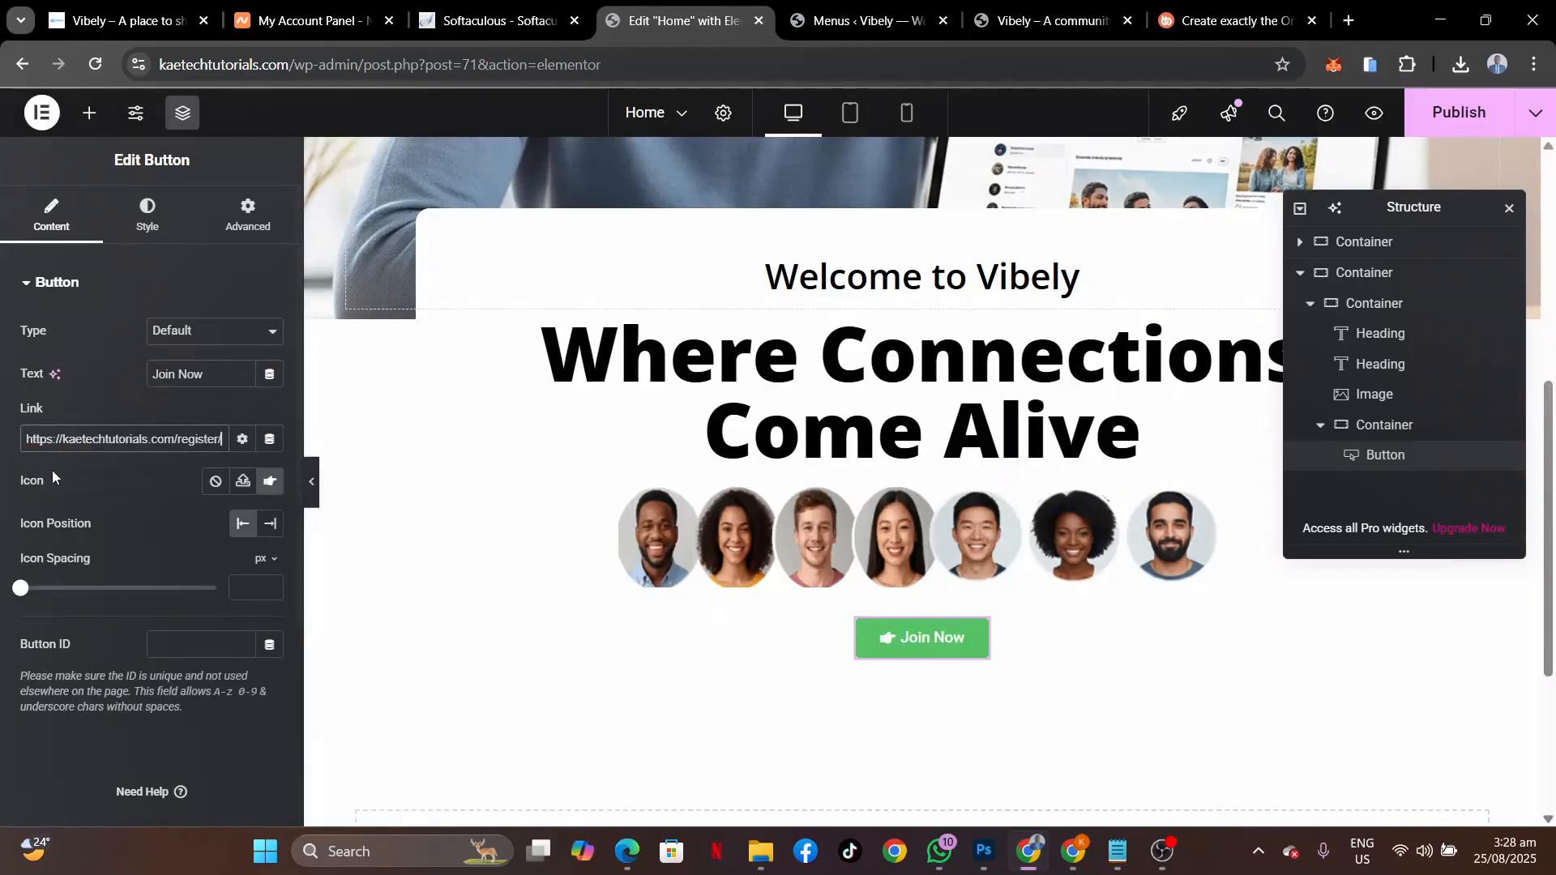
Set the Join Now button's font to Open Sans at size 17.
click(154, 223)
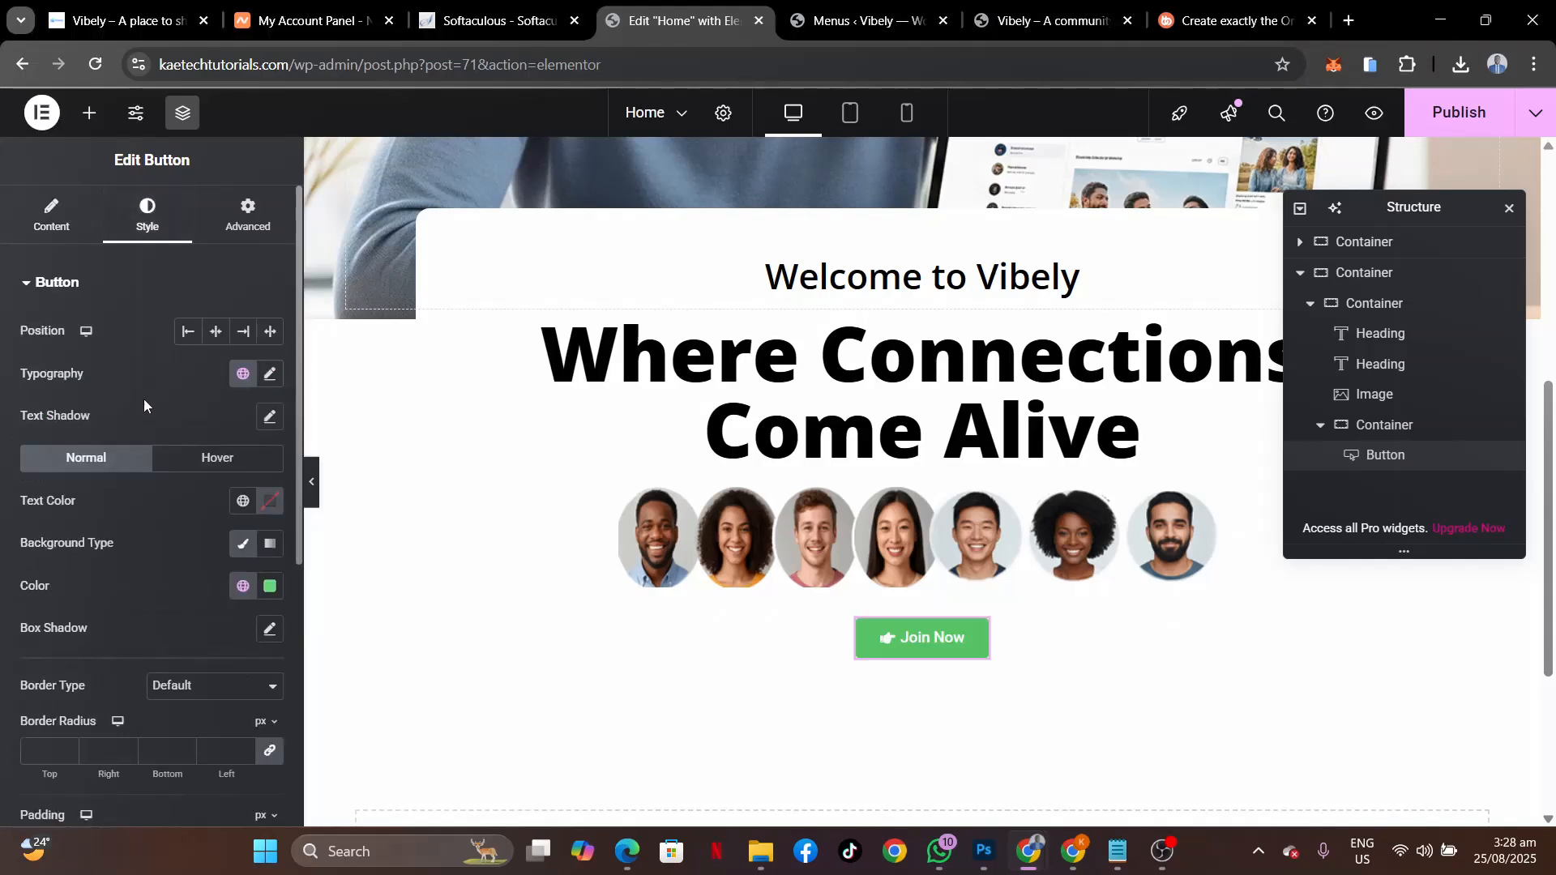
click(271, 374)
click(214, 464)
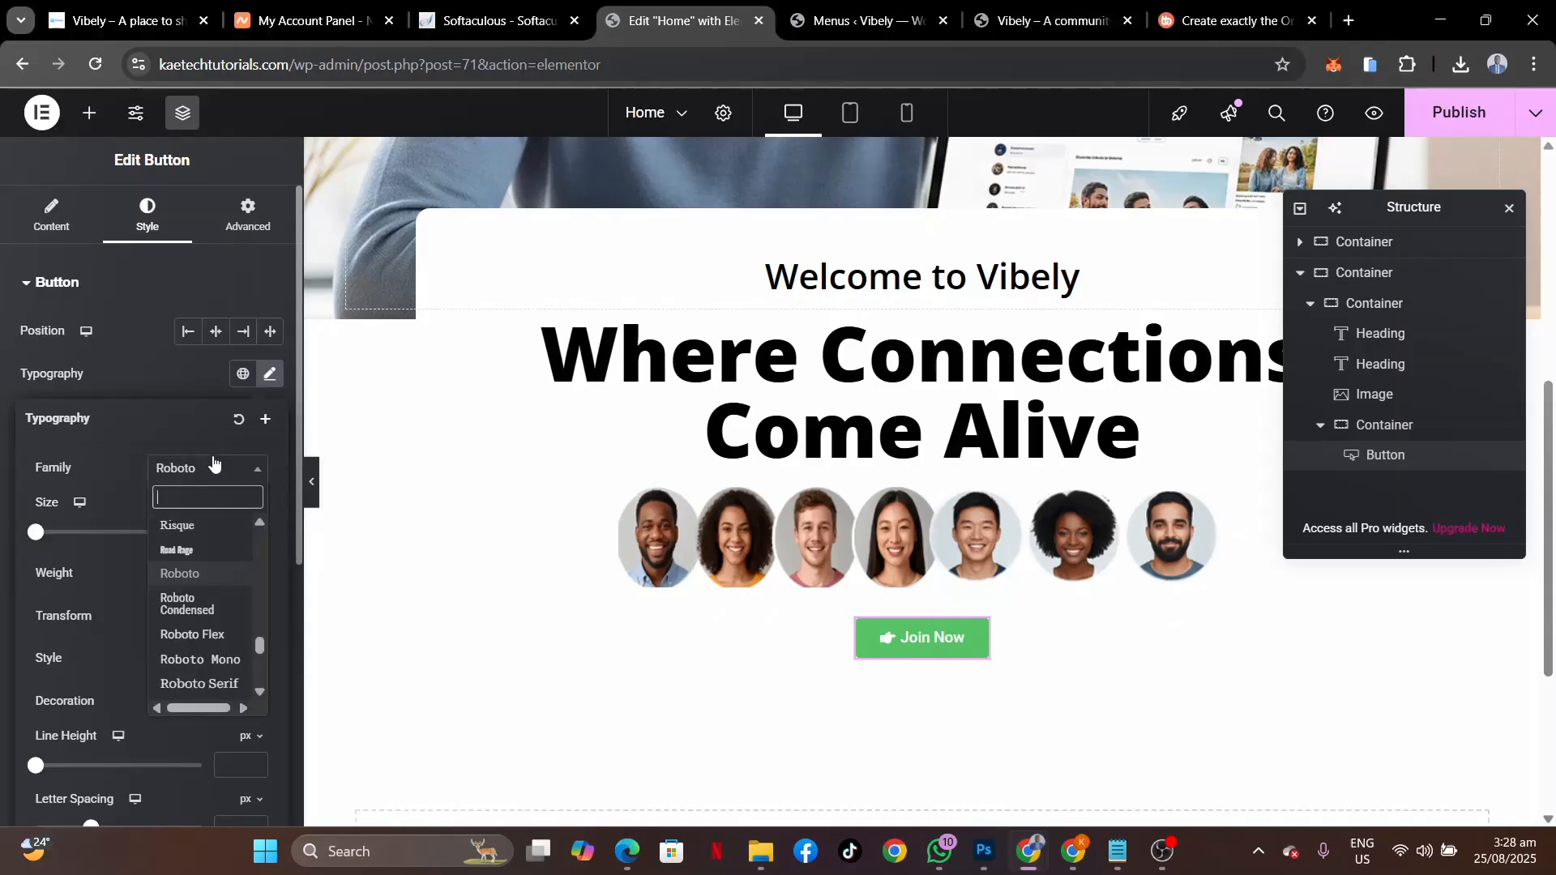
text(open)
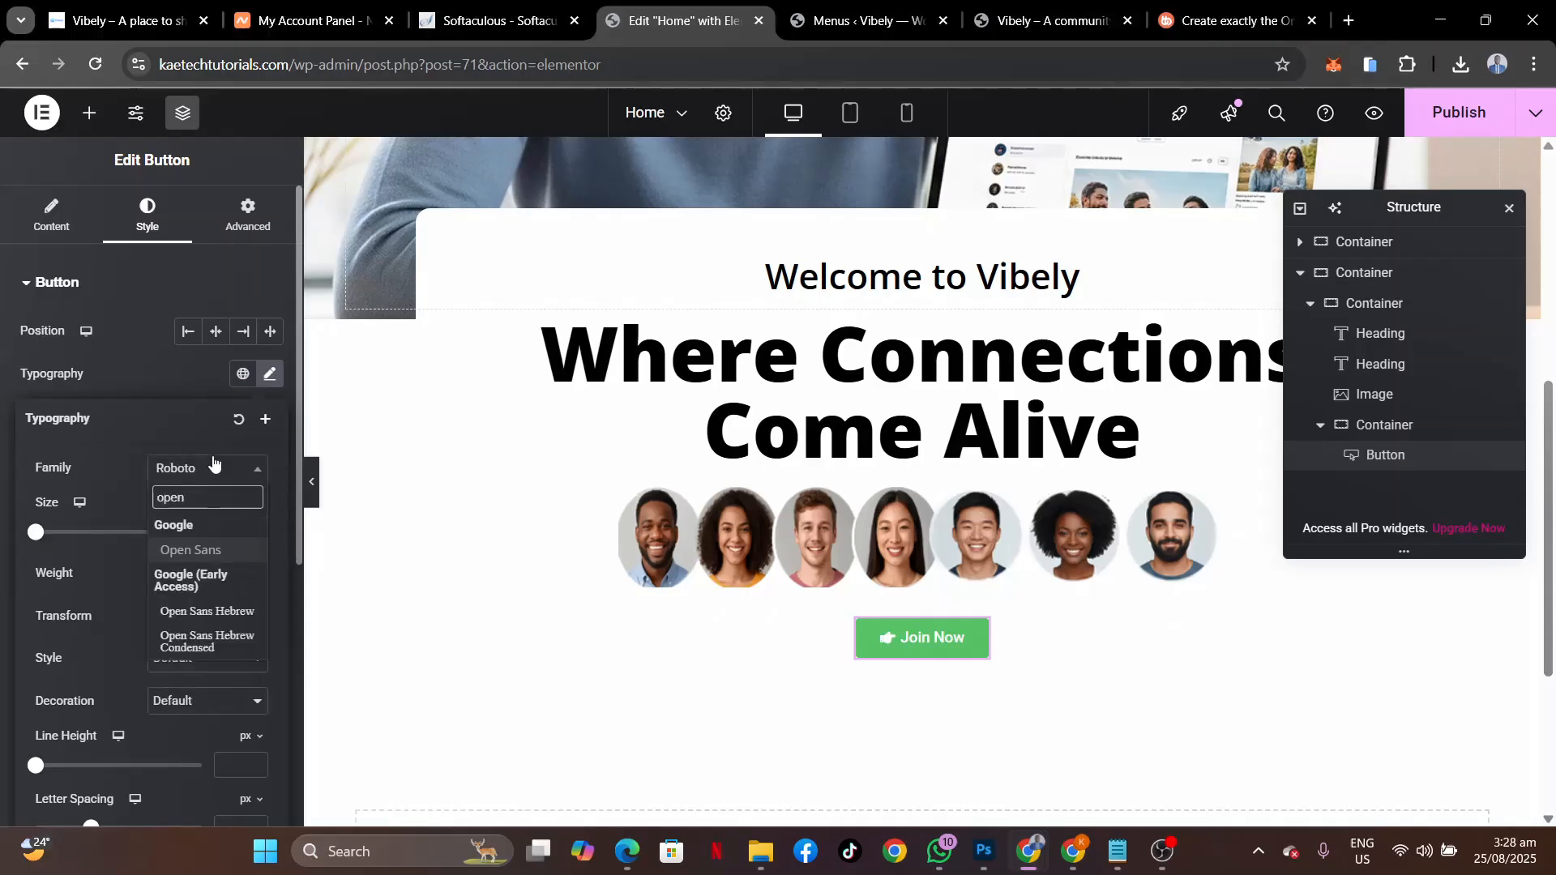
click(196, 551)
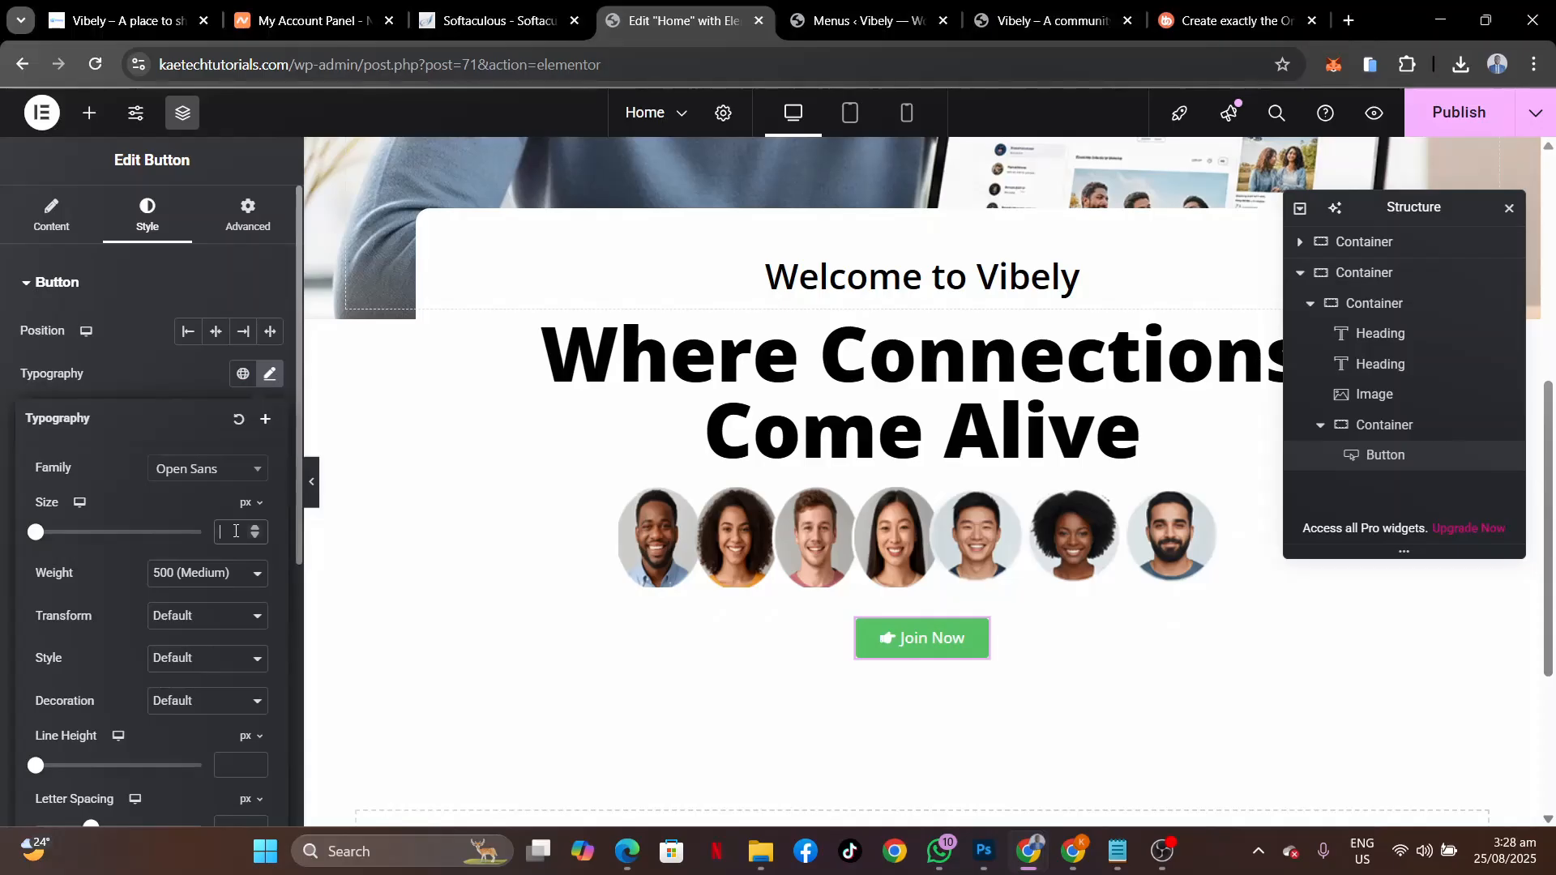
text(17)
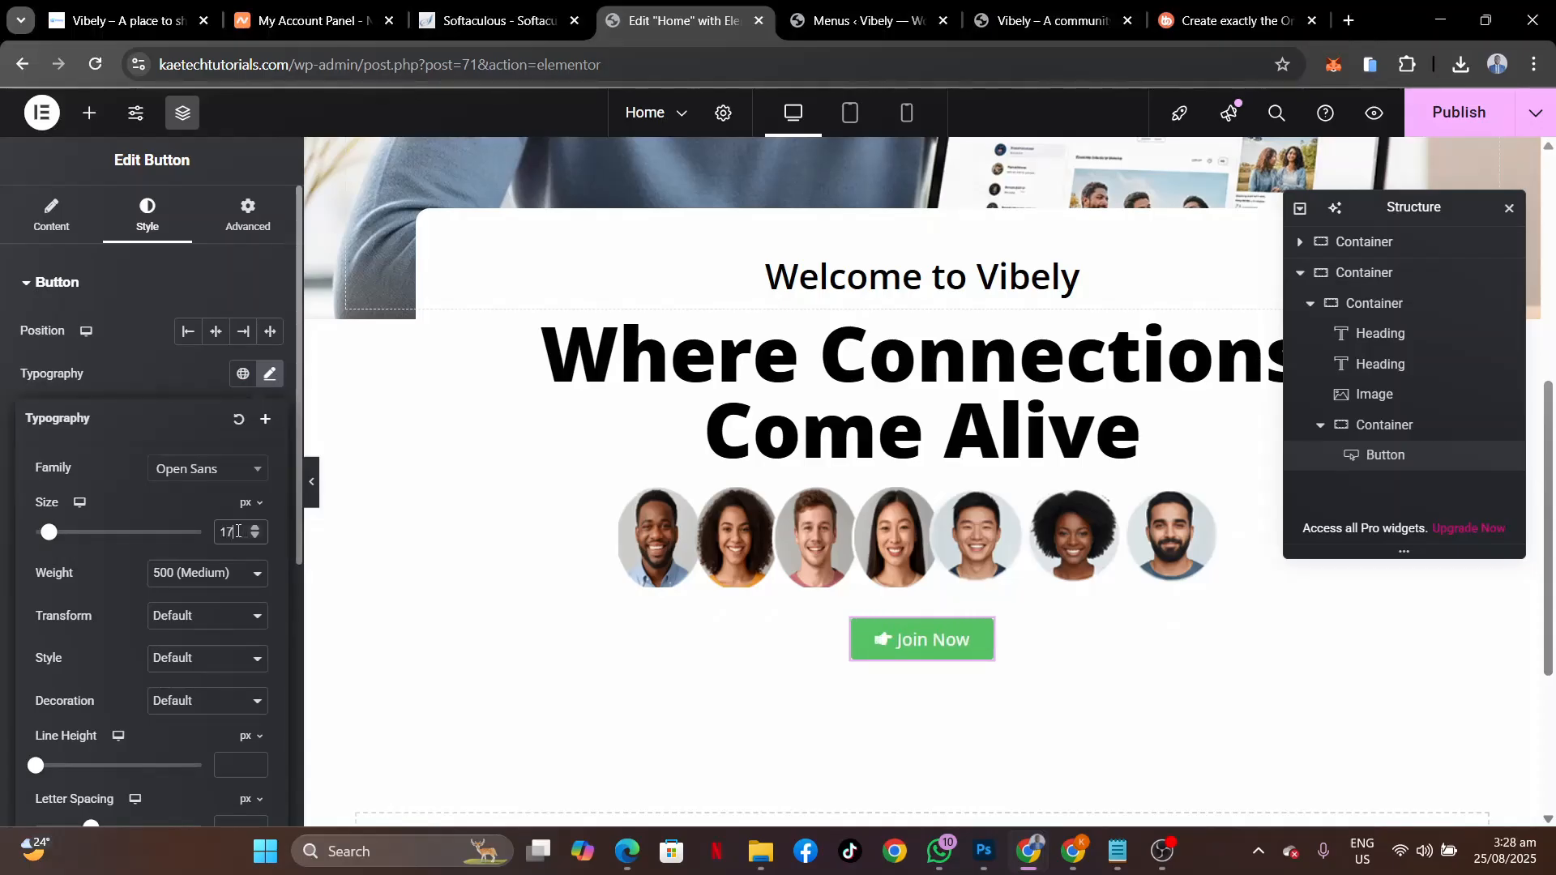
click(178, 389)
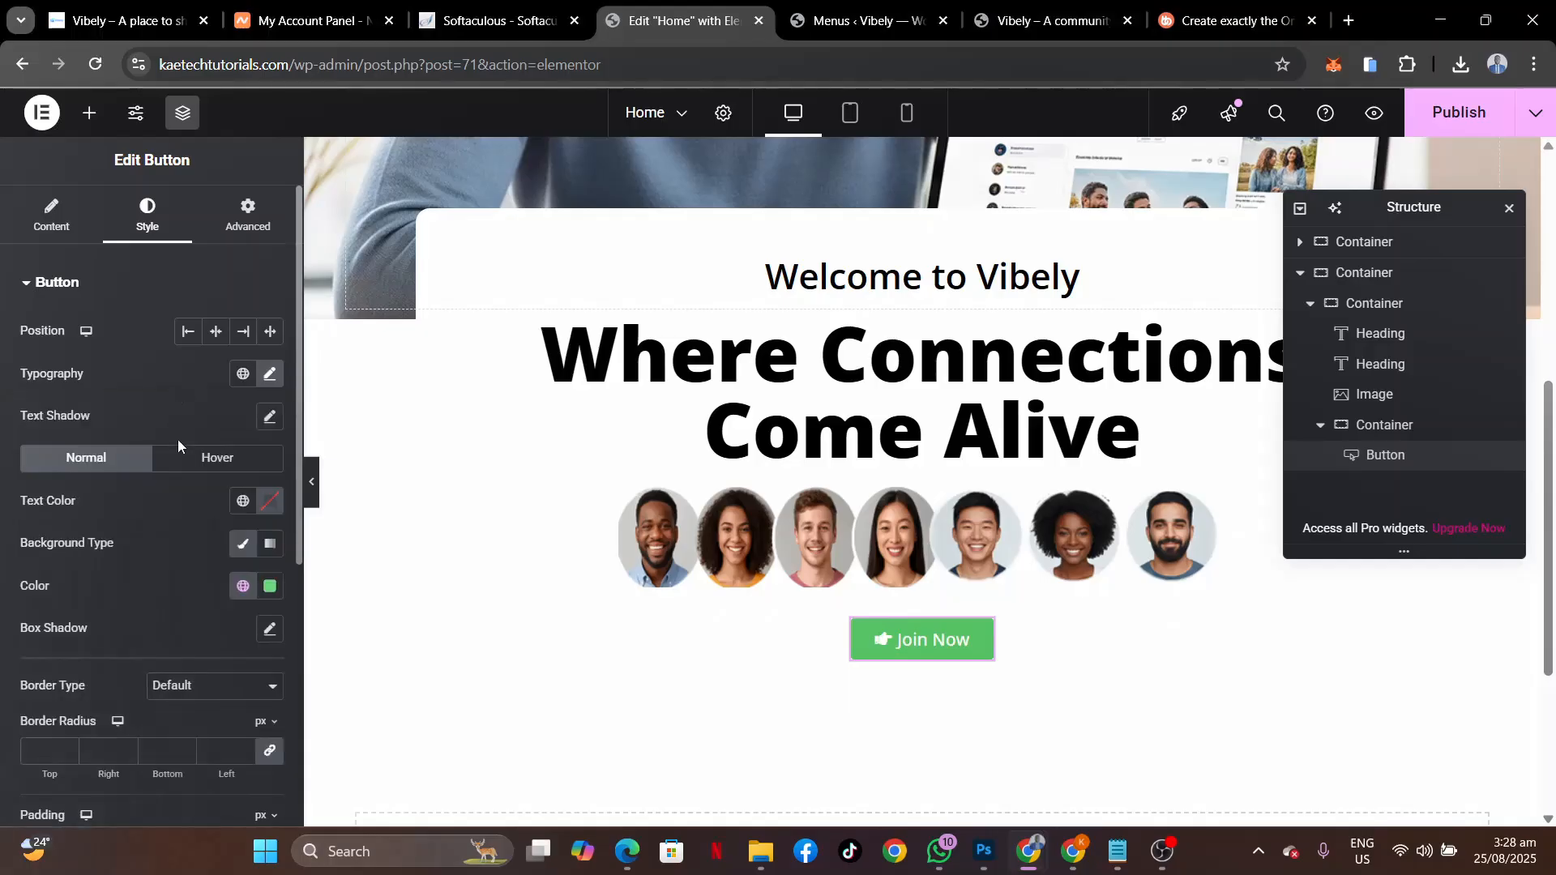
Give the button a Theme Accent blue background, 0 border radius and 20 px padding.
click(248, 593)
click(131, 351)
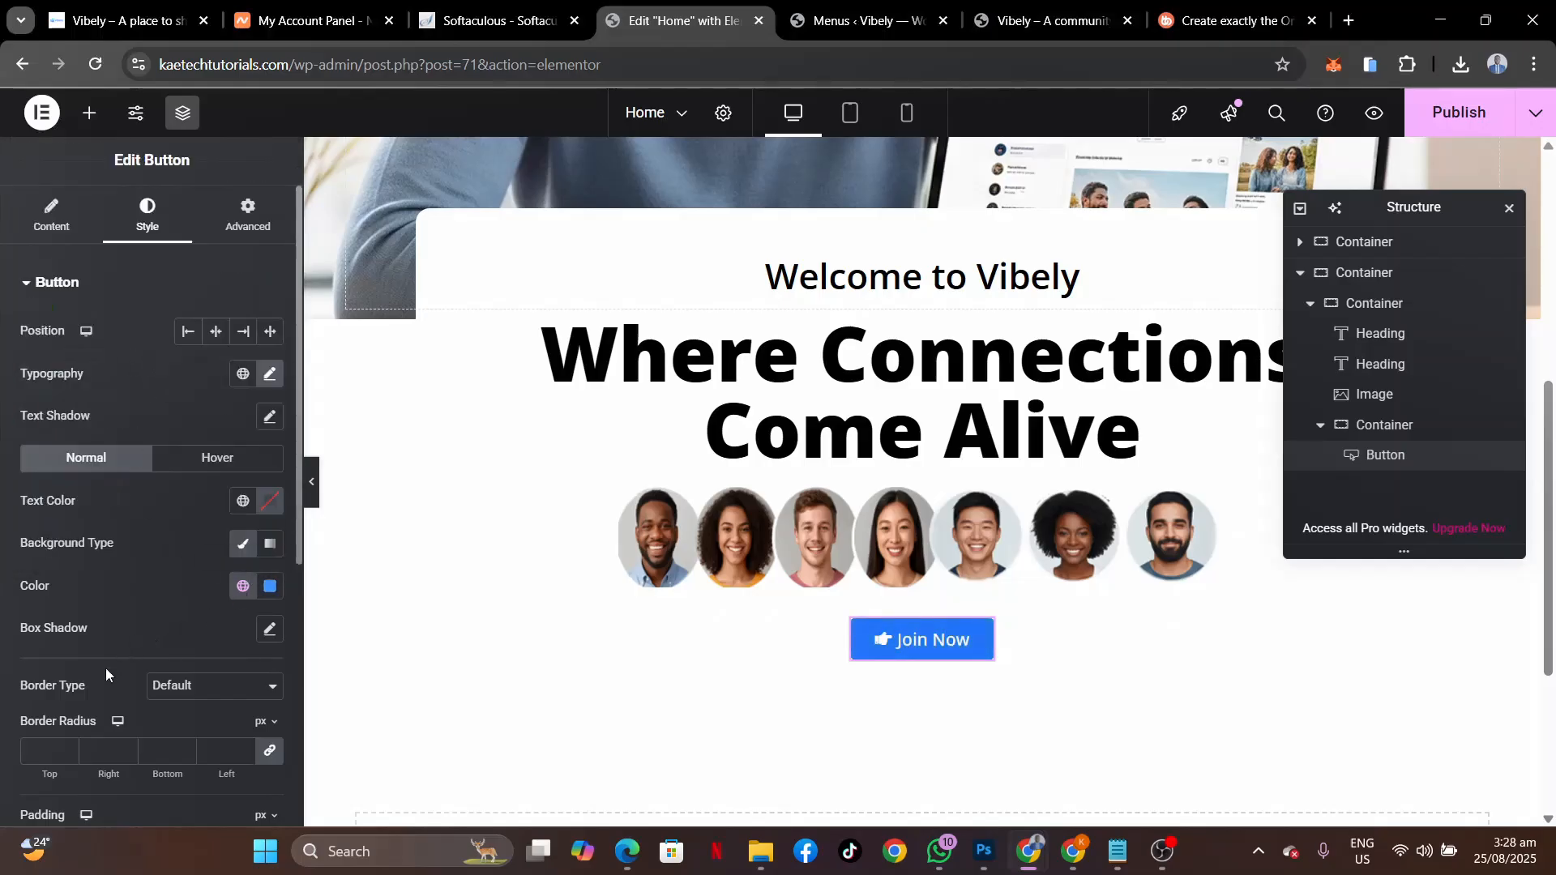
scroll(105, 668, down, 4)
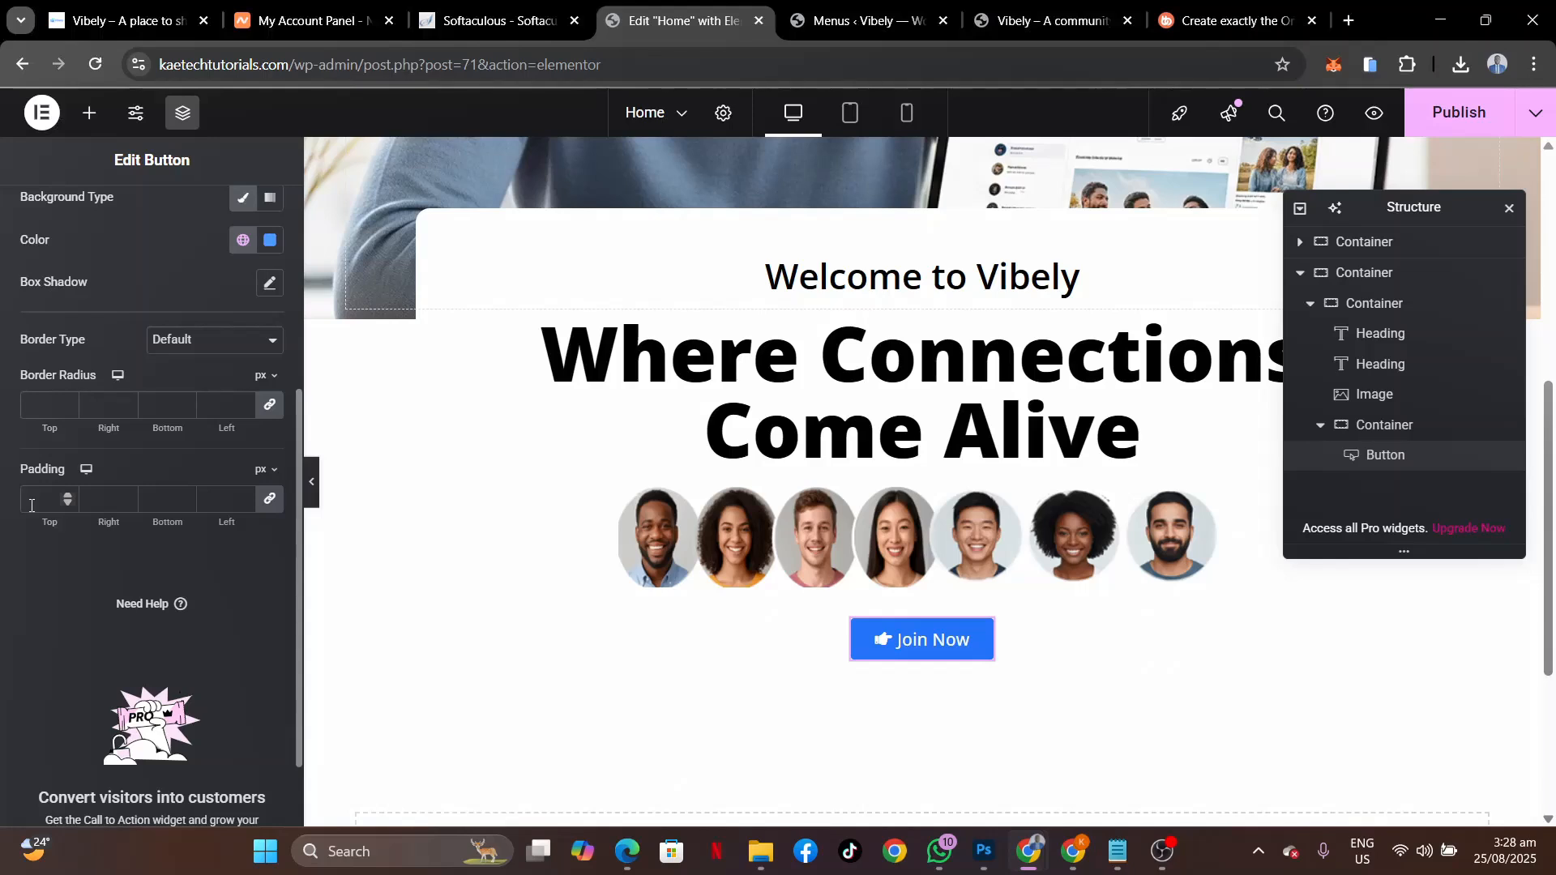
click(30, 505)
click(51, 414)
text(0)
click(40, 498)
text(15)
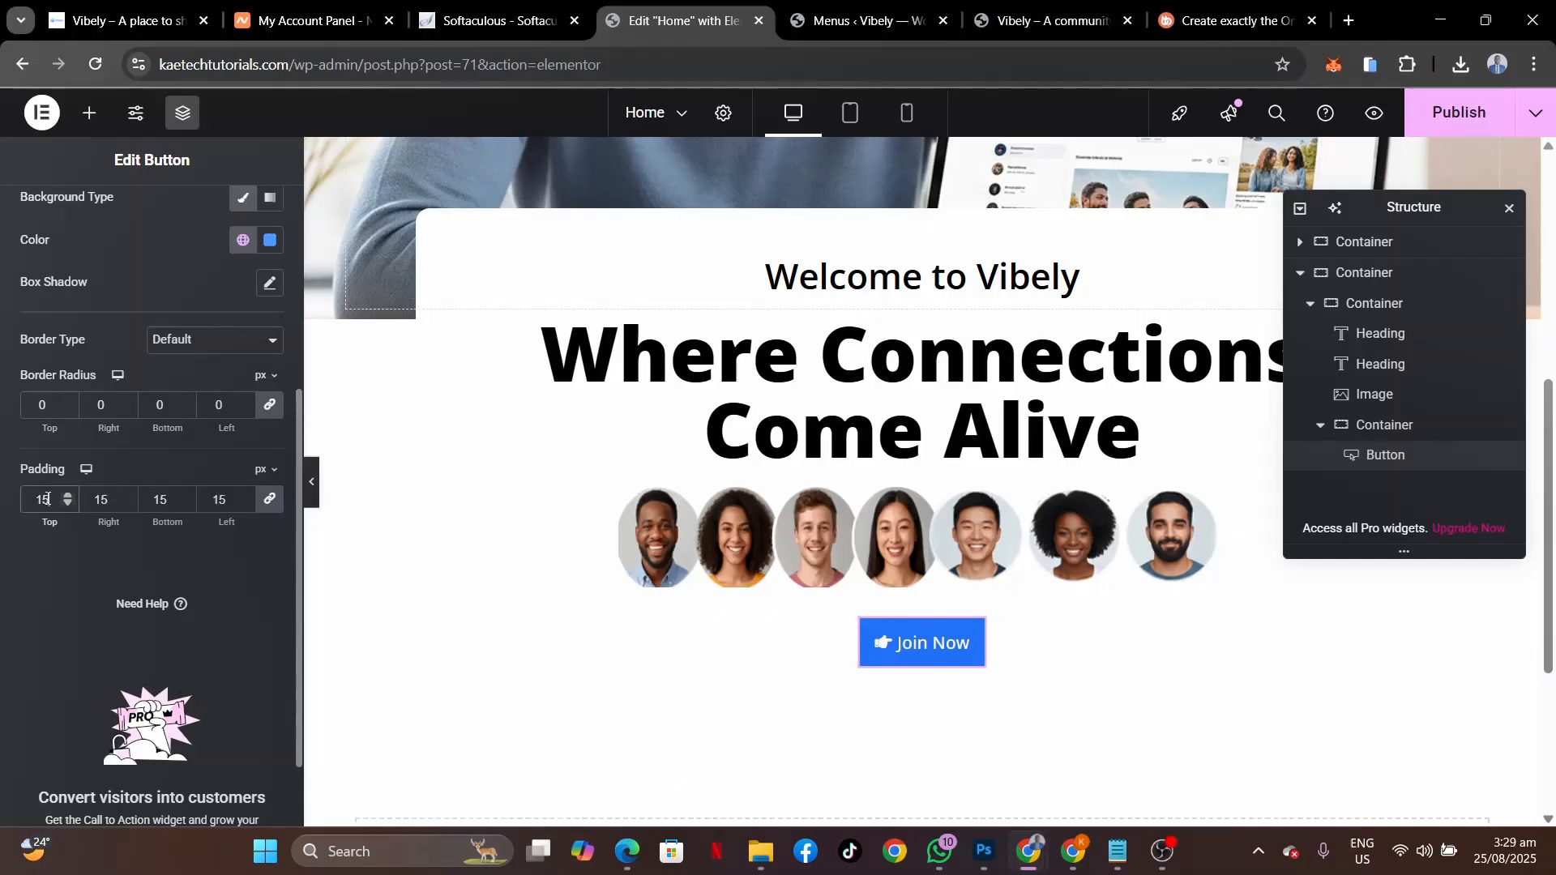
drag(52, 499, 0, 499)
text(20)
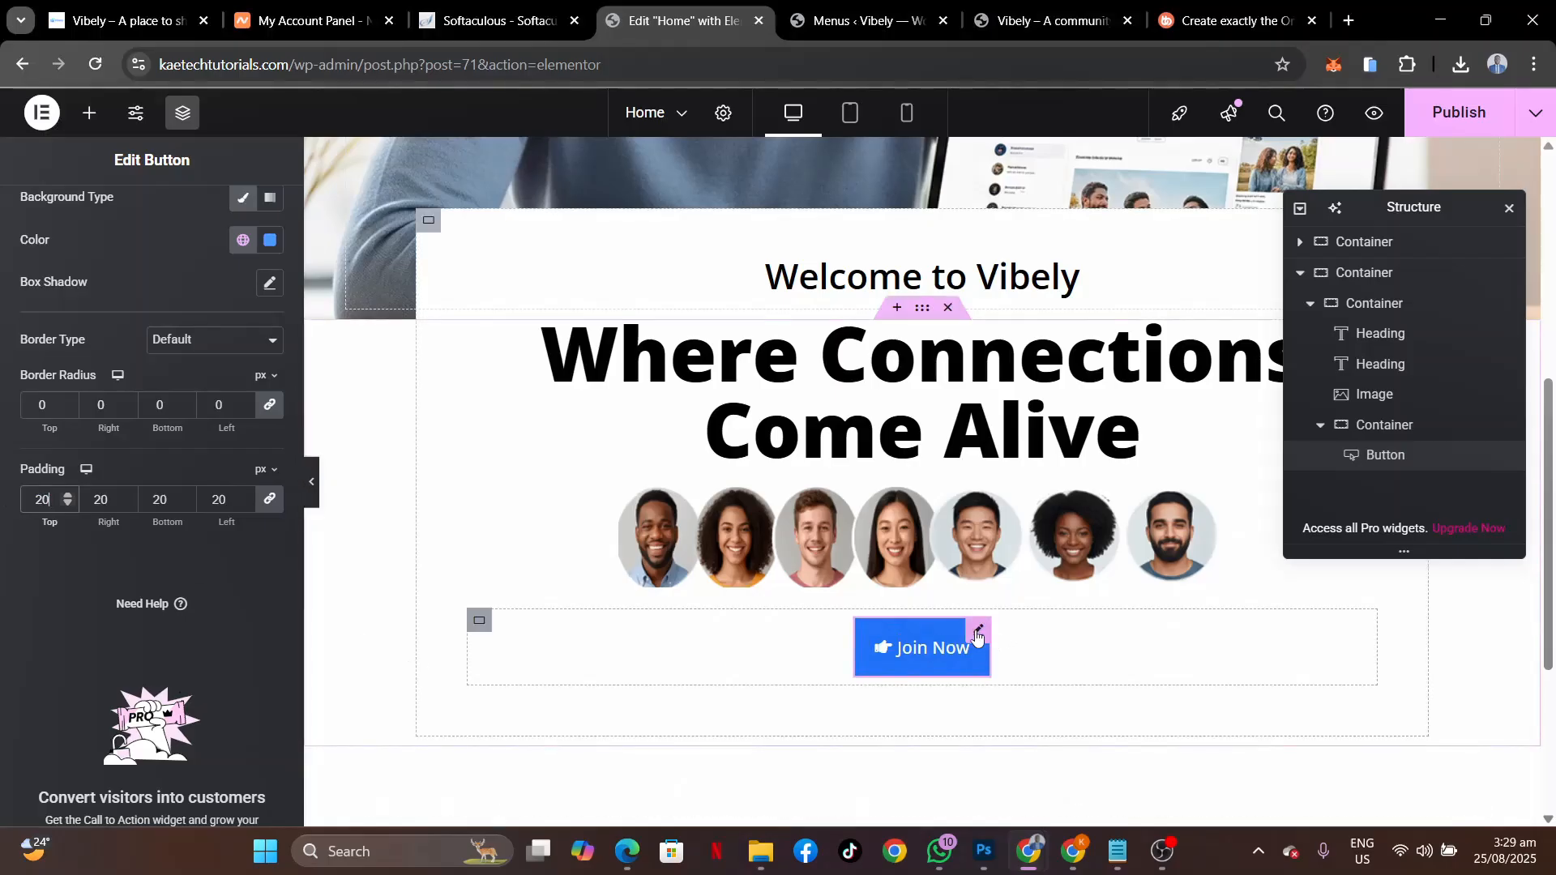
Duplicate the Join Now button and set its container's direction to Row - horizontal.
right_click(976, 635)
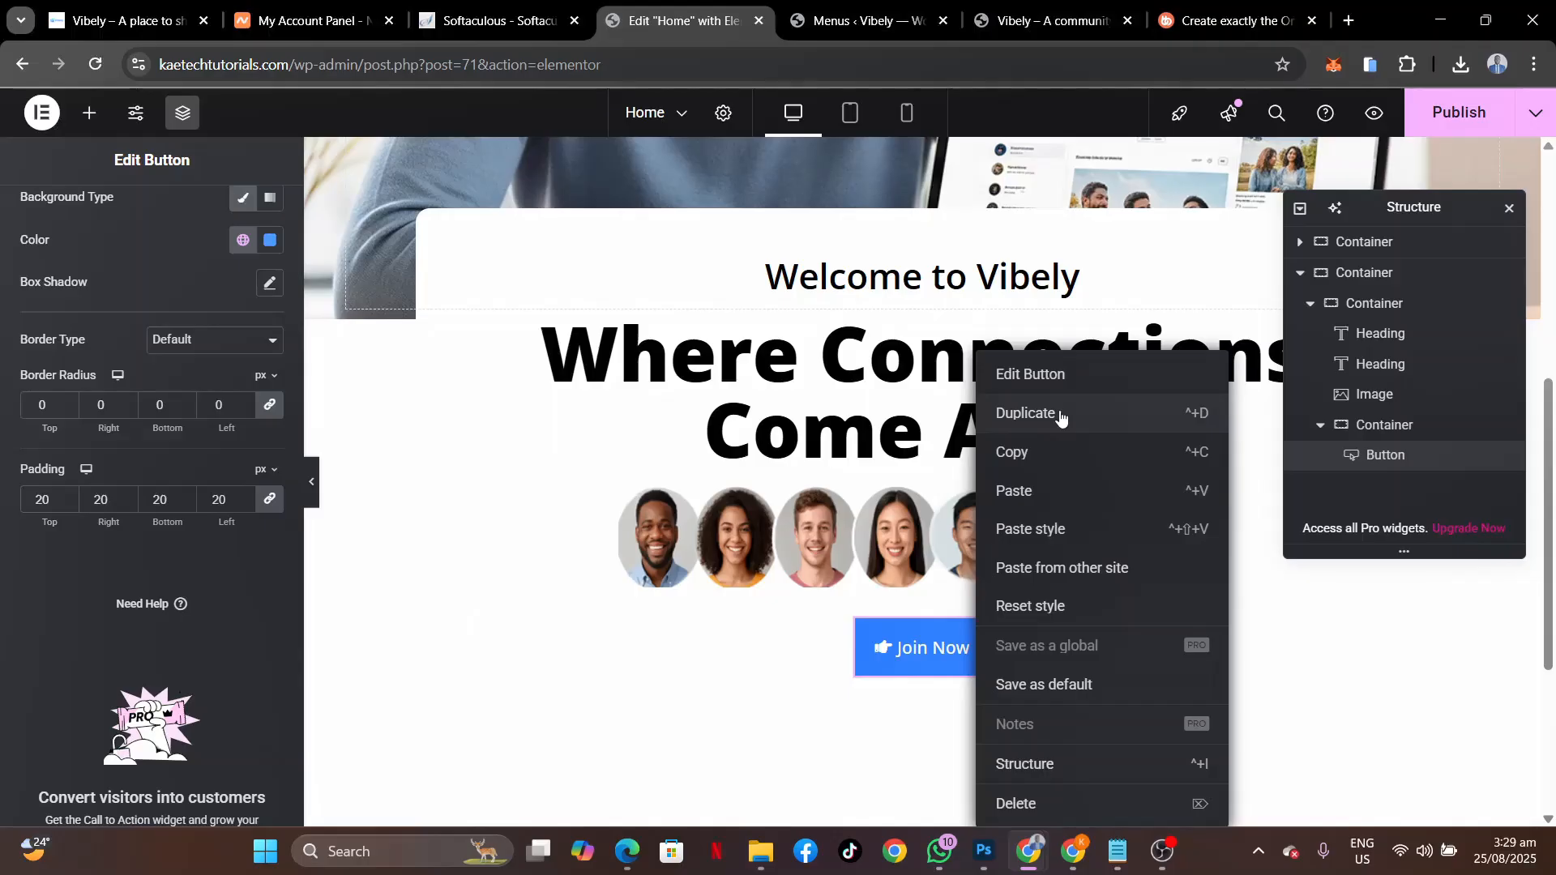
click(1059, 417)
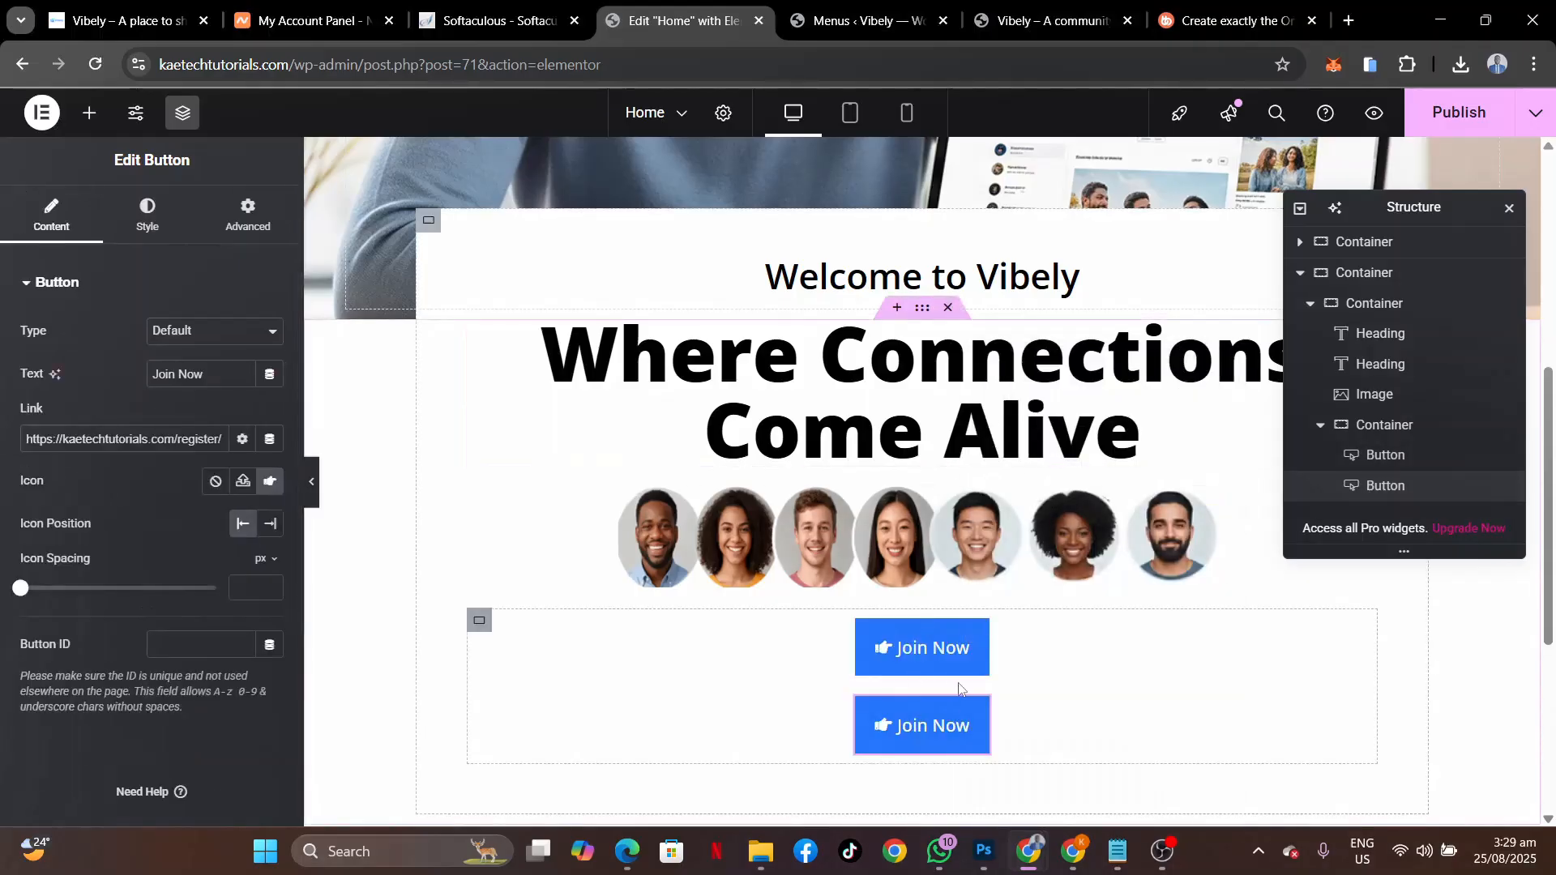
click(479, 622)
click(188, 628)
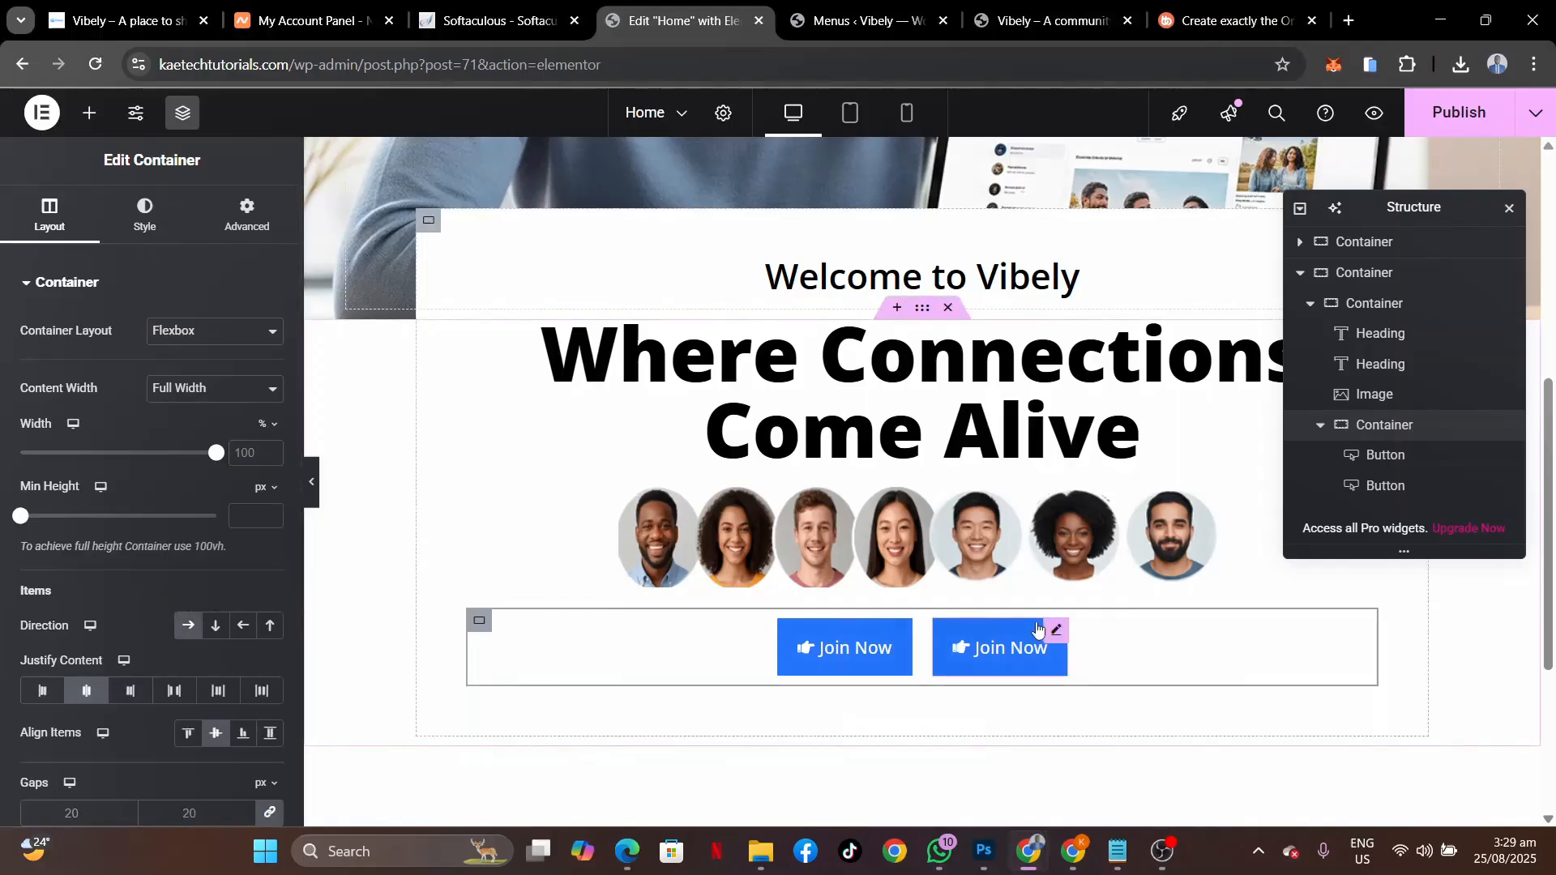
click(1053, 632)
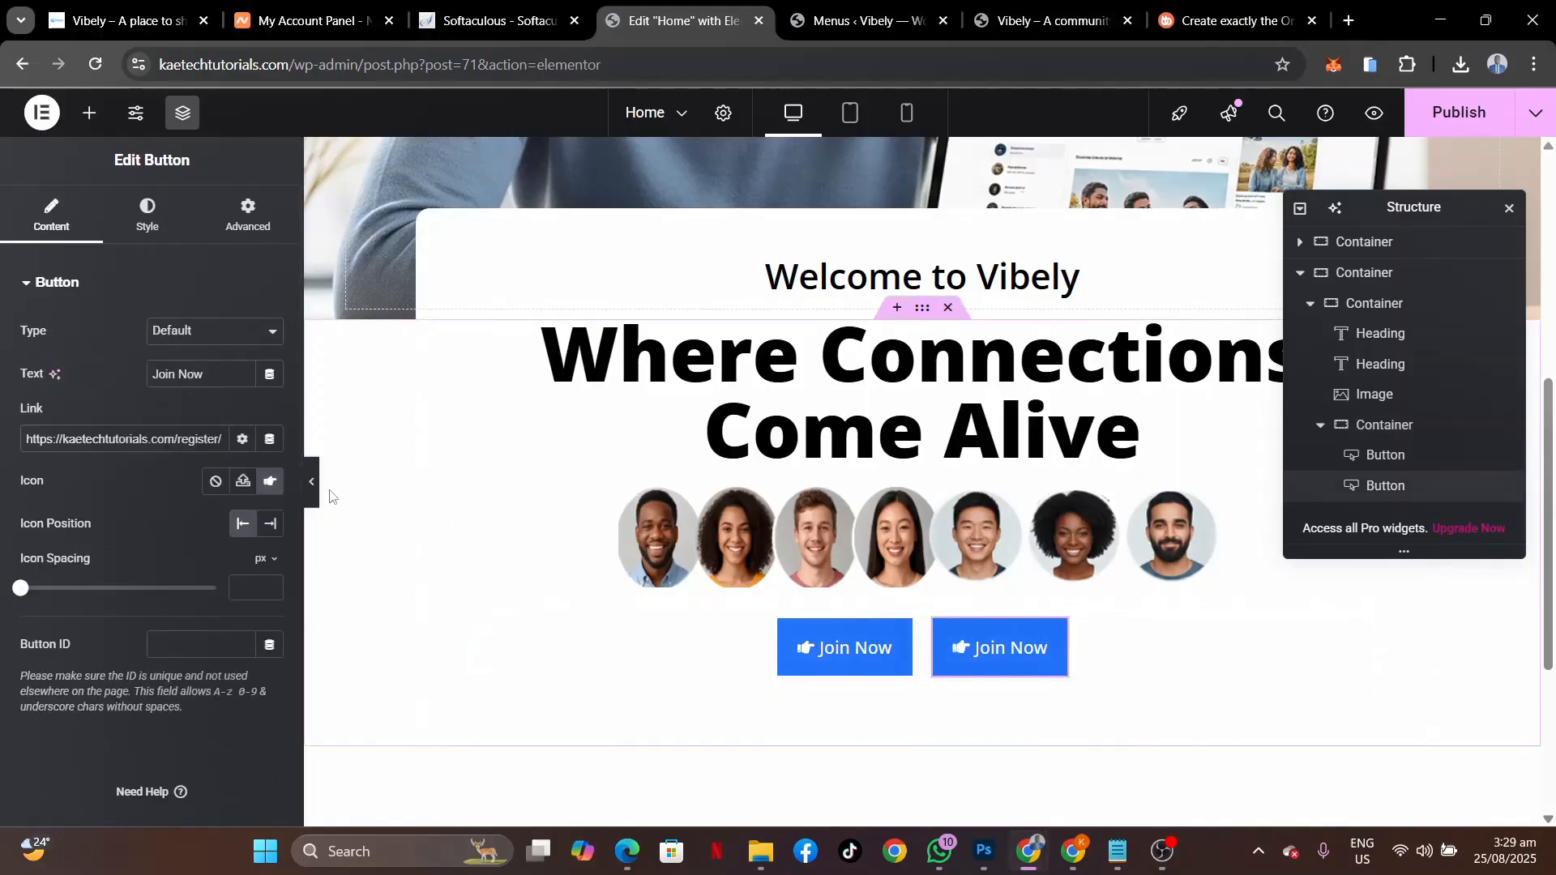
click(102, 18)
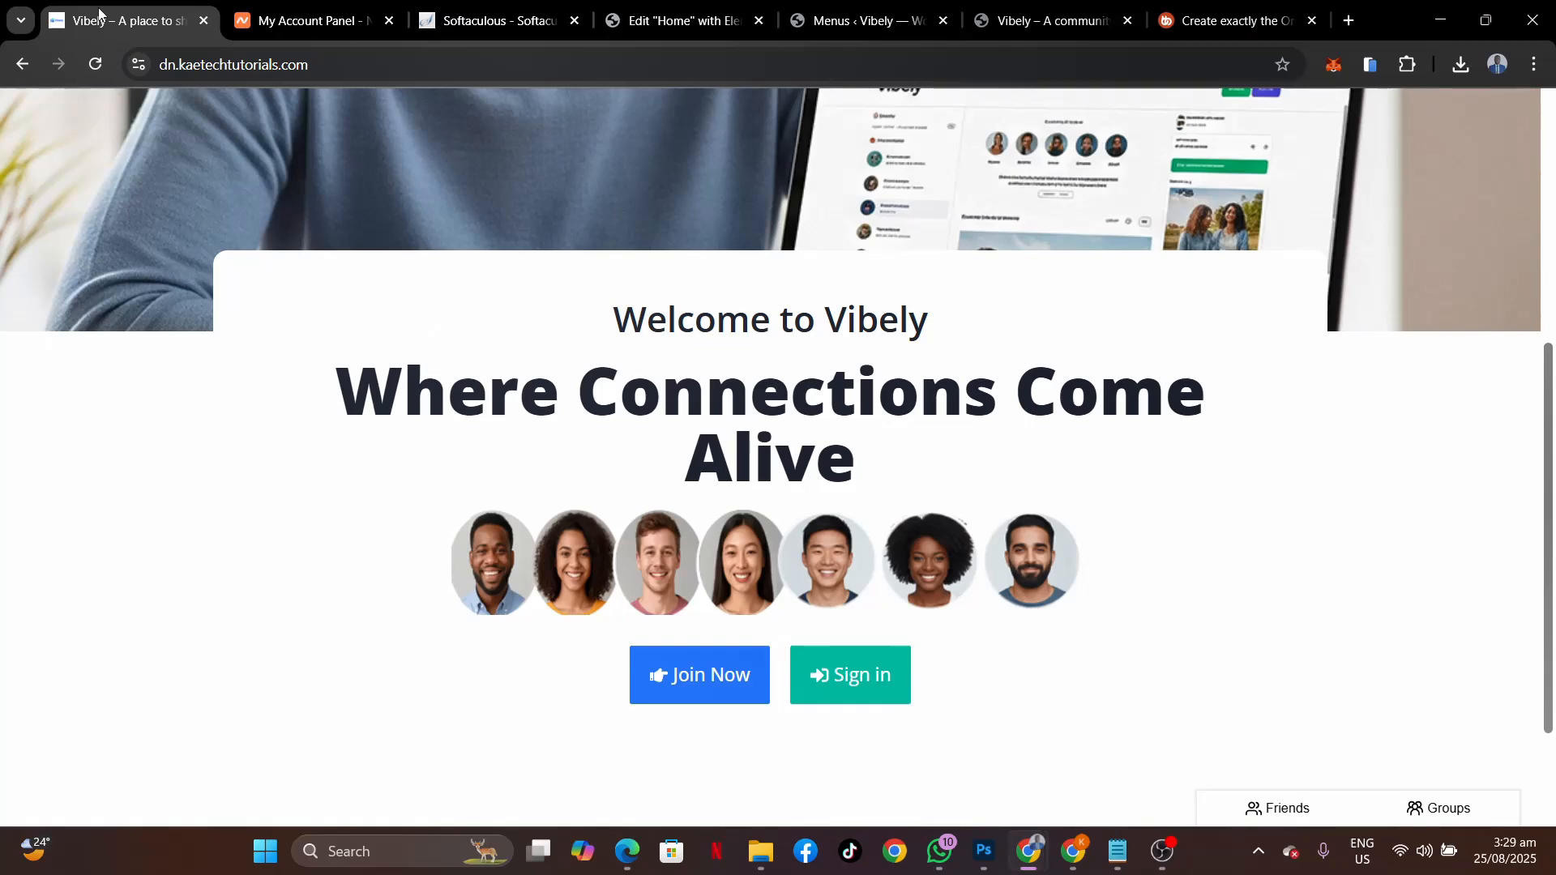
click(663, 22)
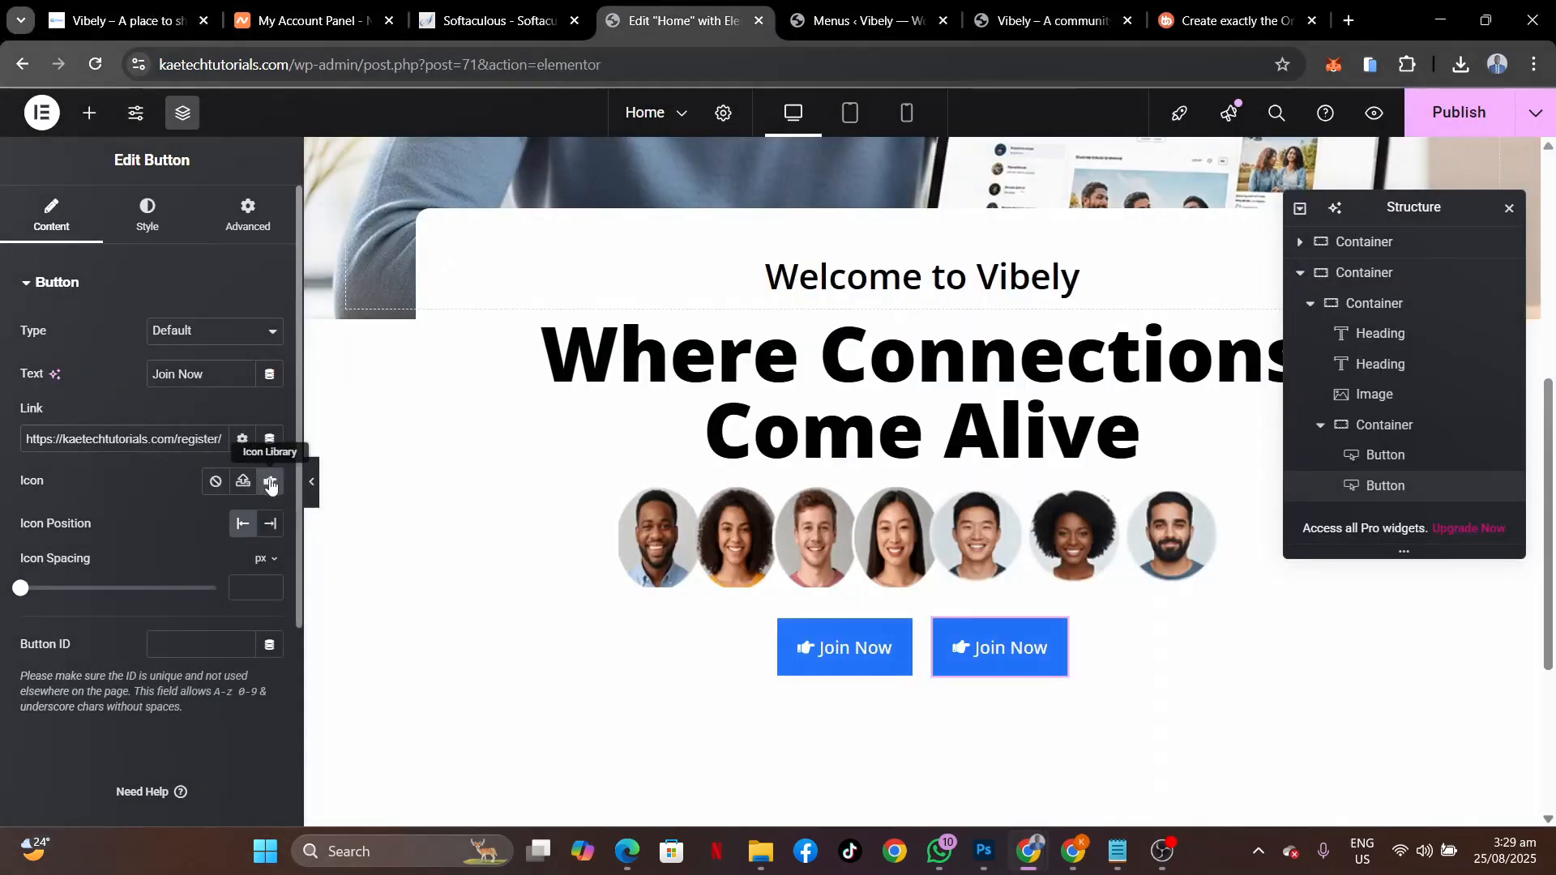
Give the second button the sign-in arrow icon from the Icon Library.
click(270, 480)
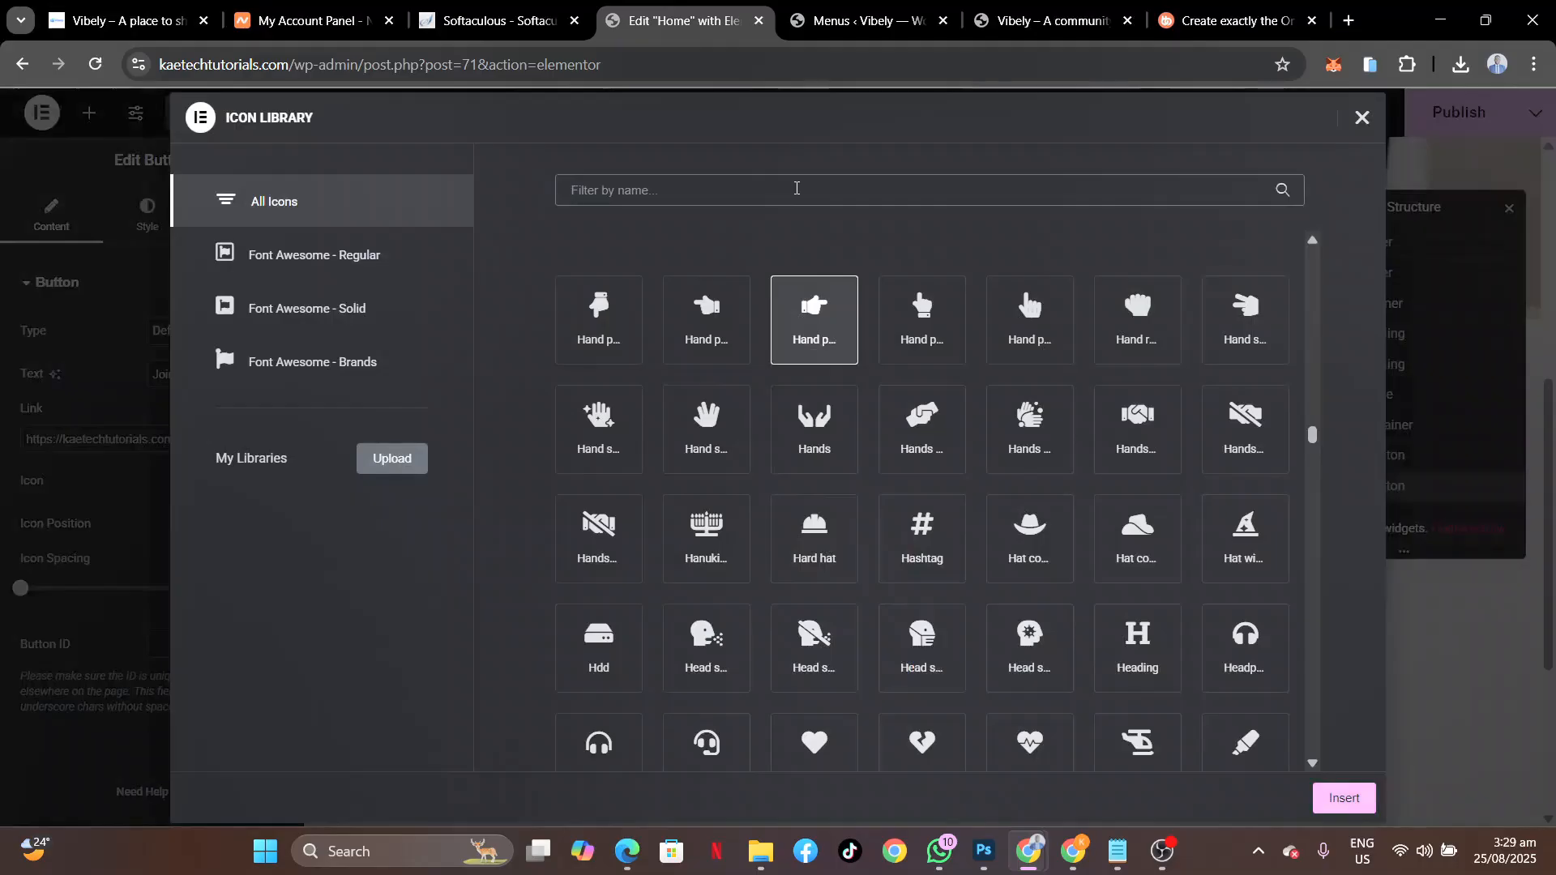
text(sign)
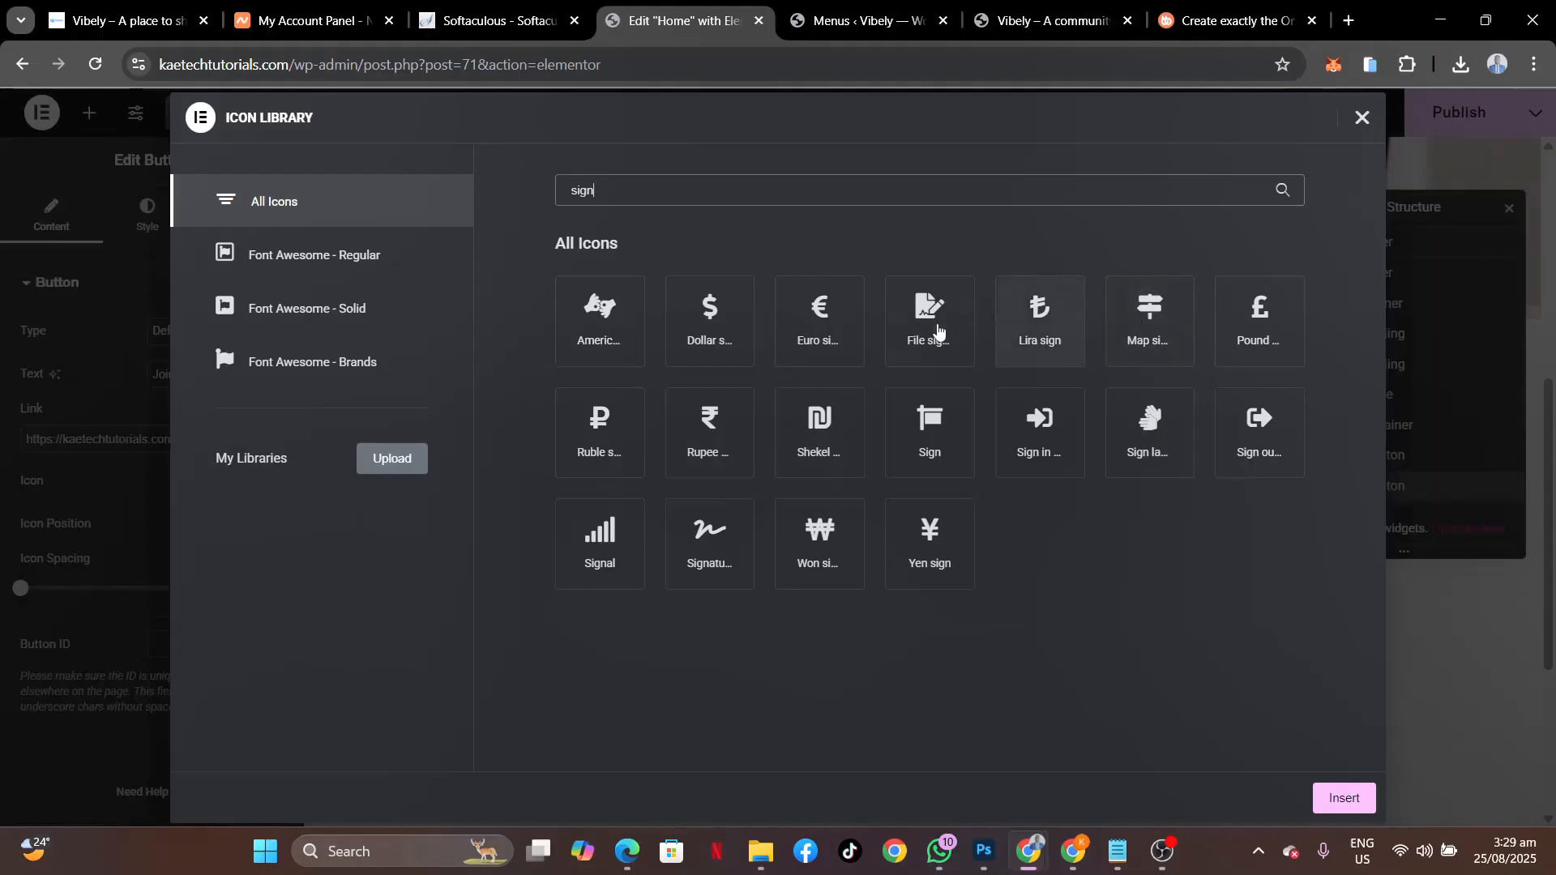
click(1044, 433)
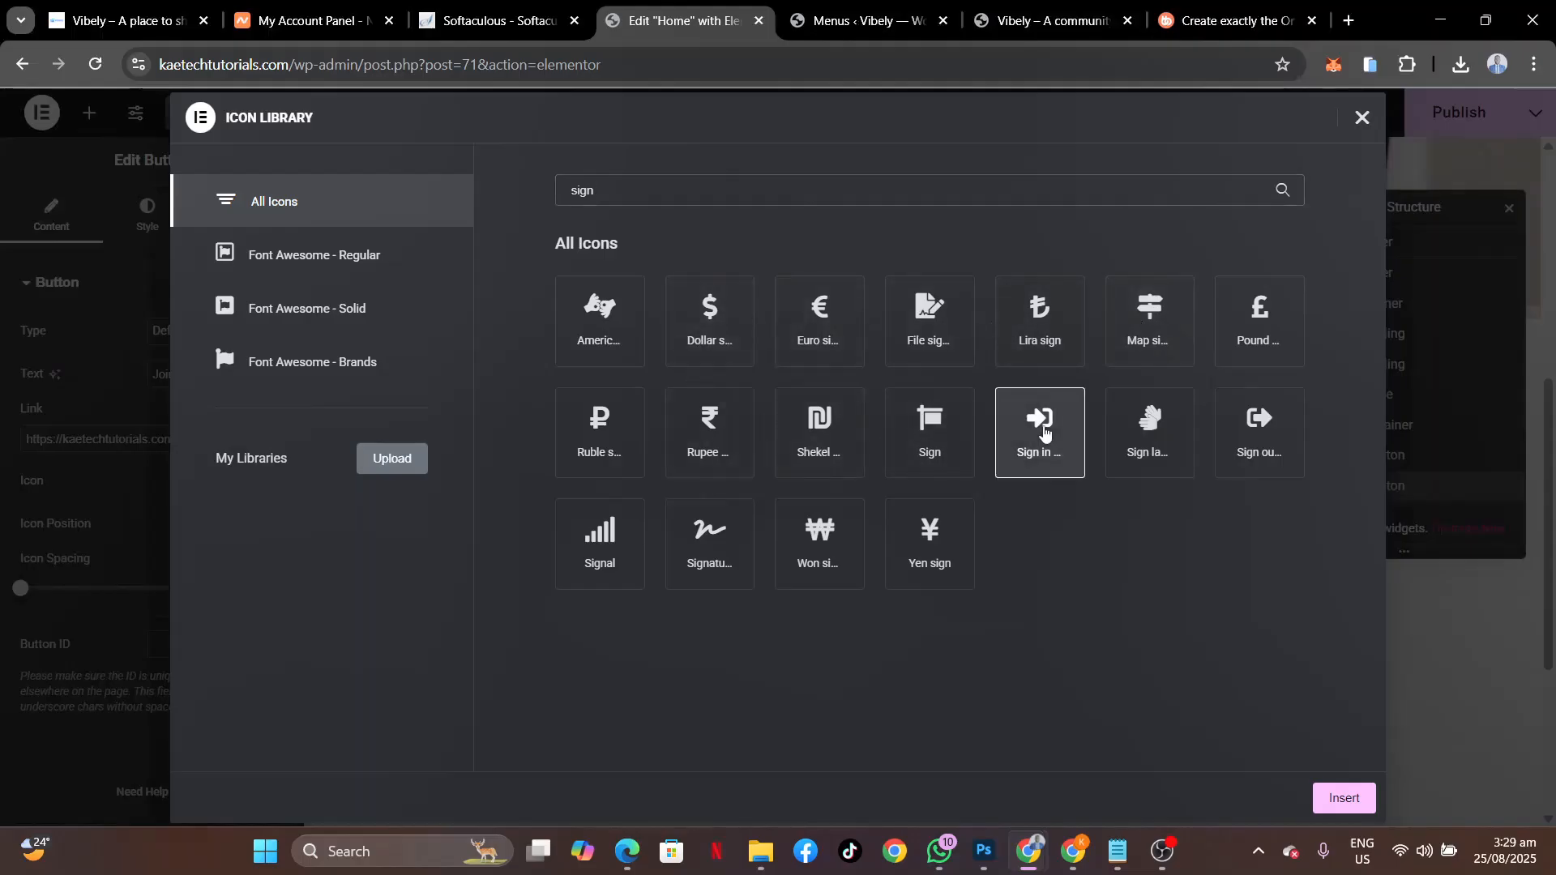
click(1345, 797)
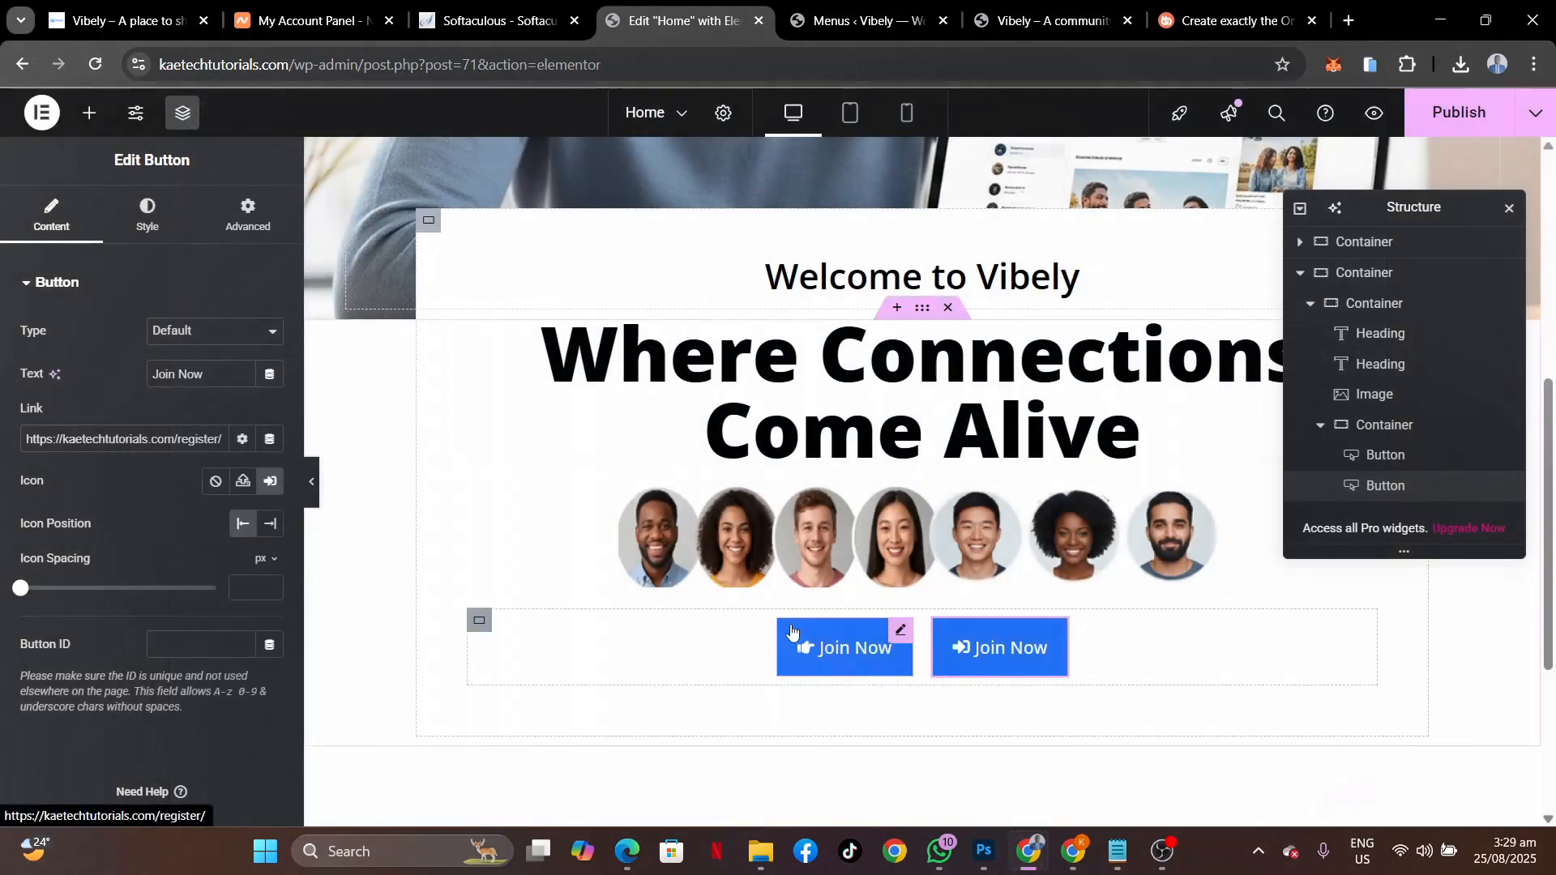
Change the second button's label from 'Join Now' to 'Sign in'.
drag(207, 374, 2, 362)
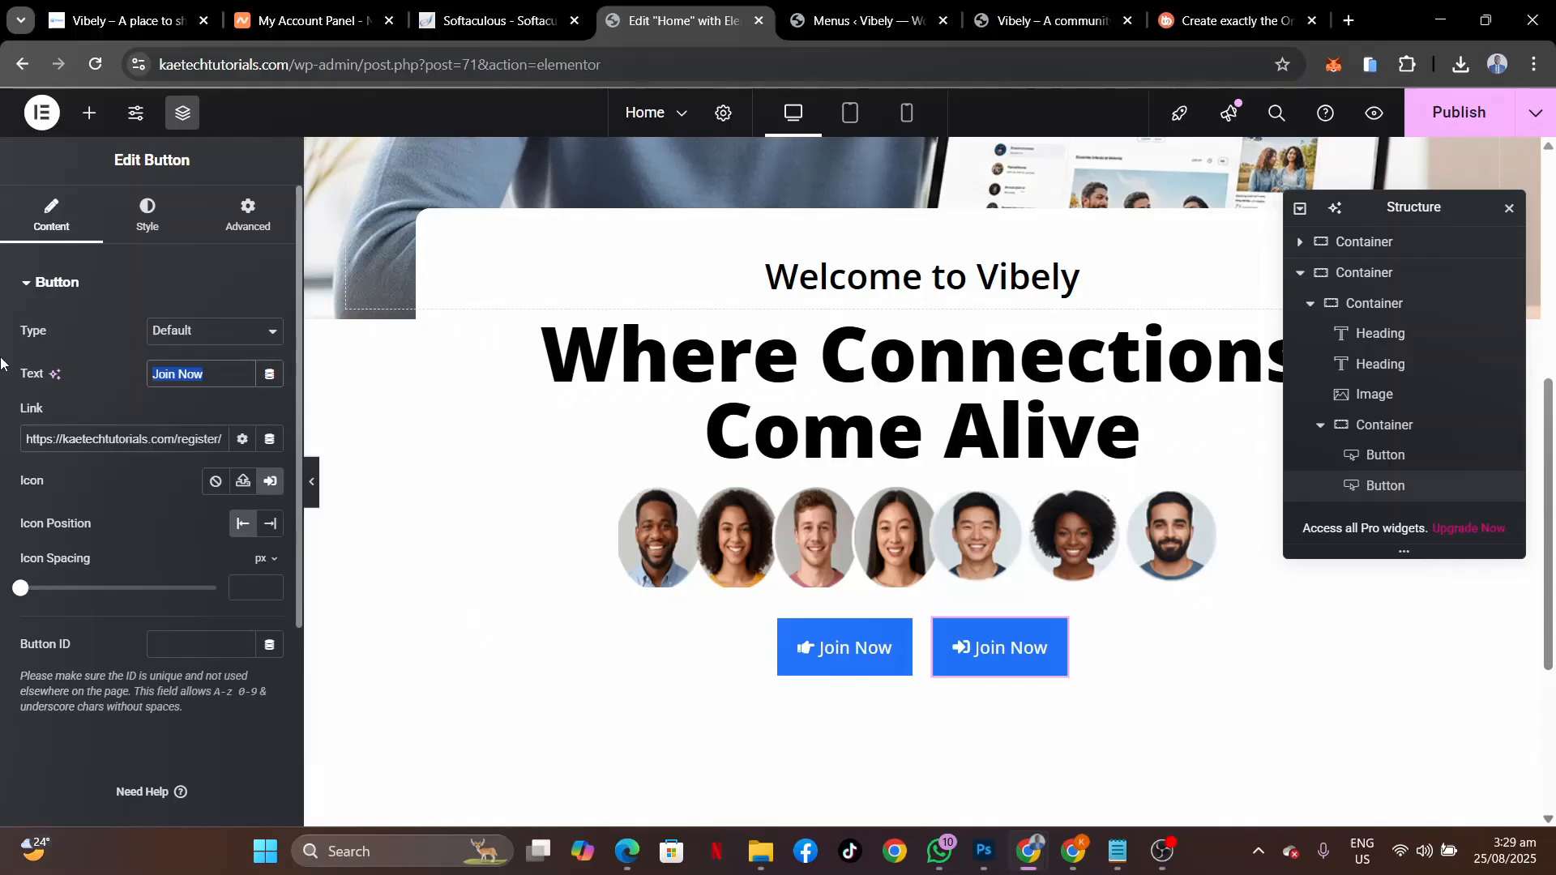
text(Sin)
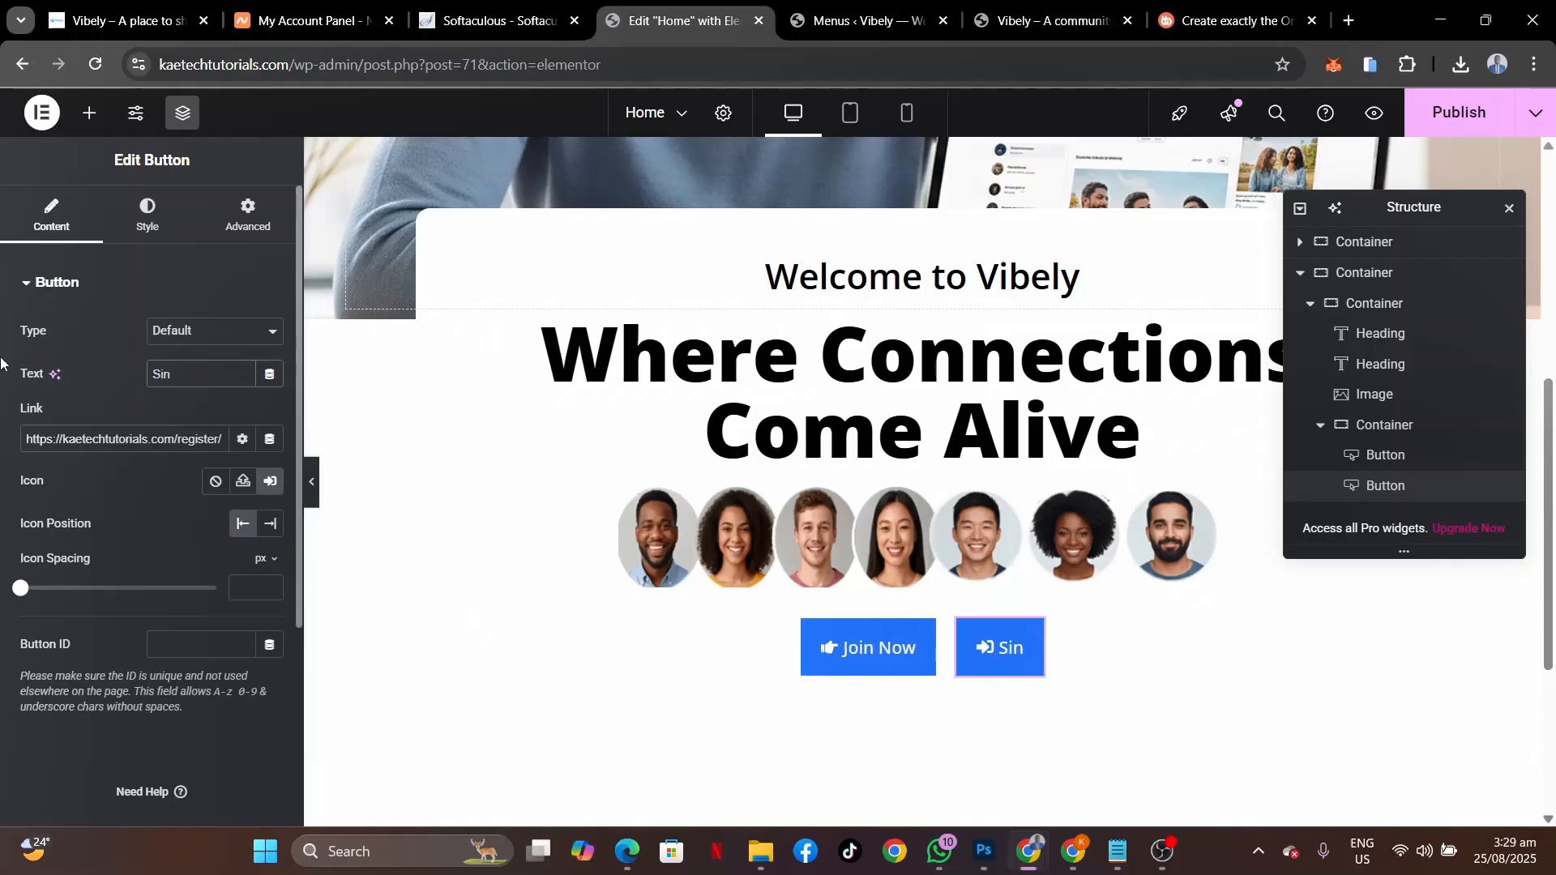
key(BackSpace)
text(gn)
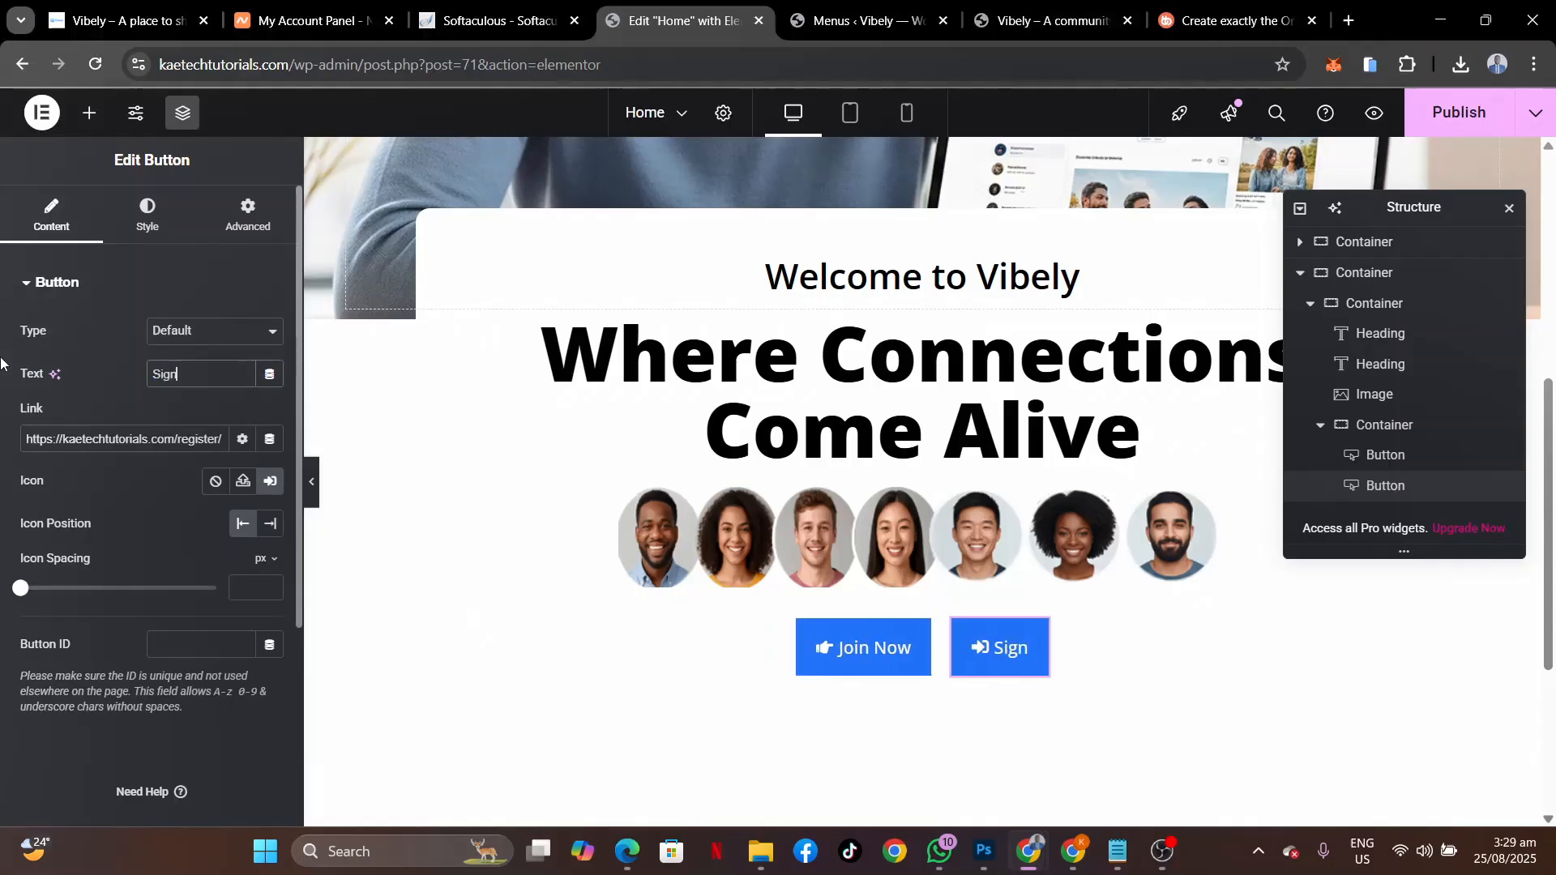
text(in)
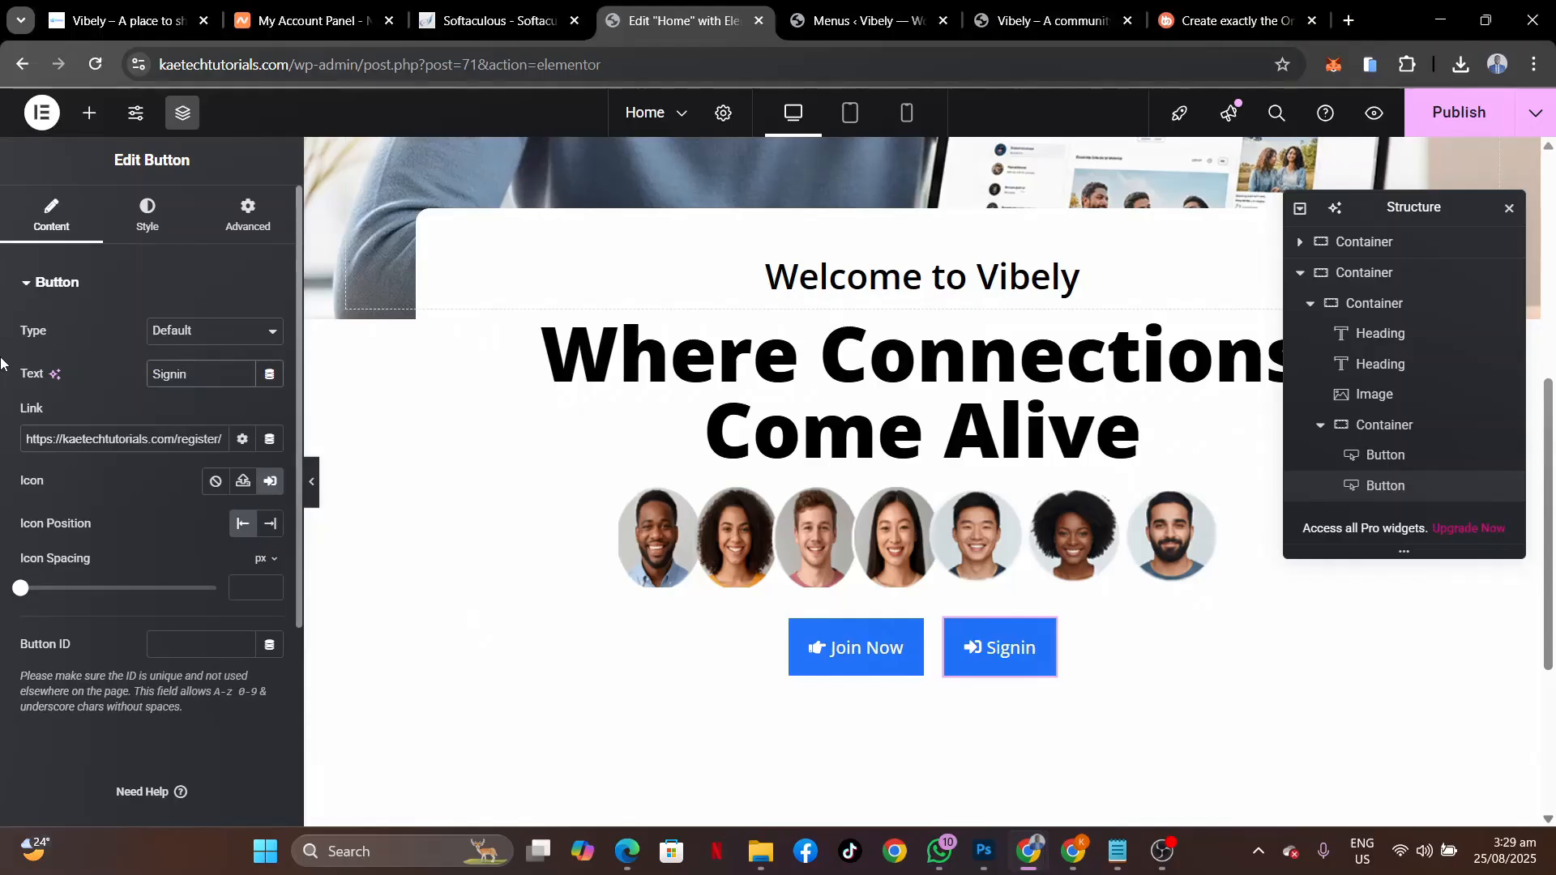
click(116, 19)
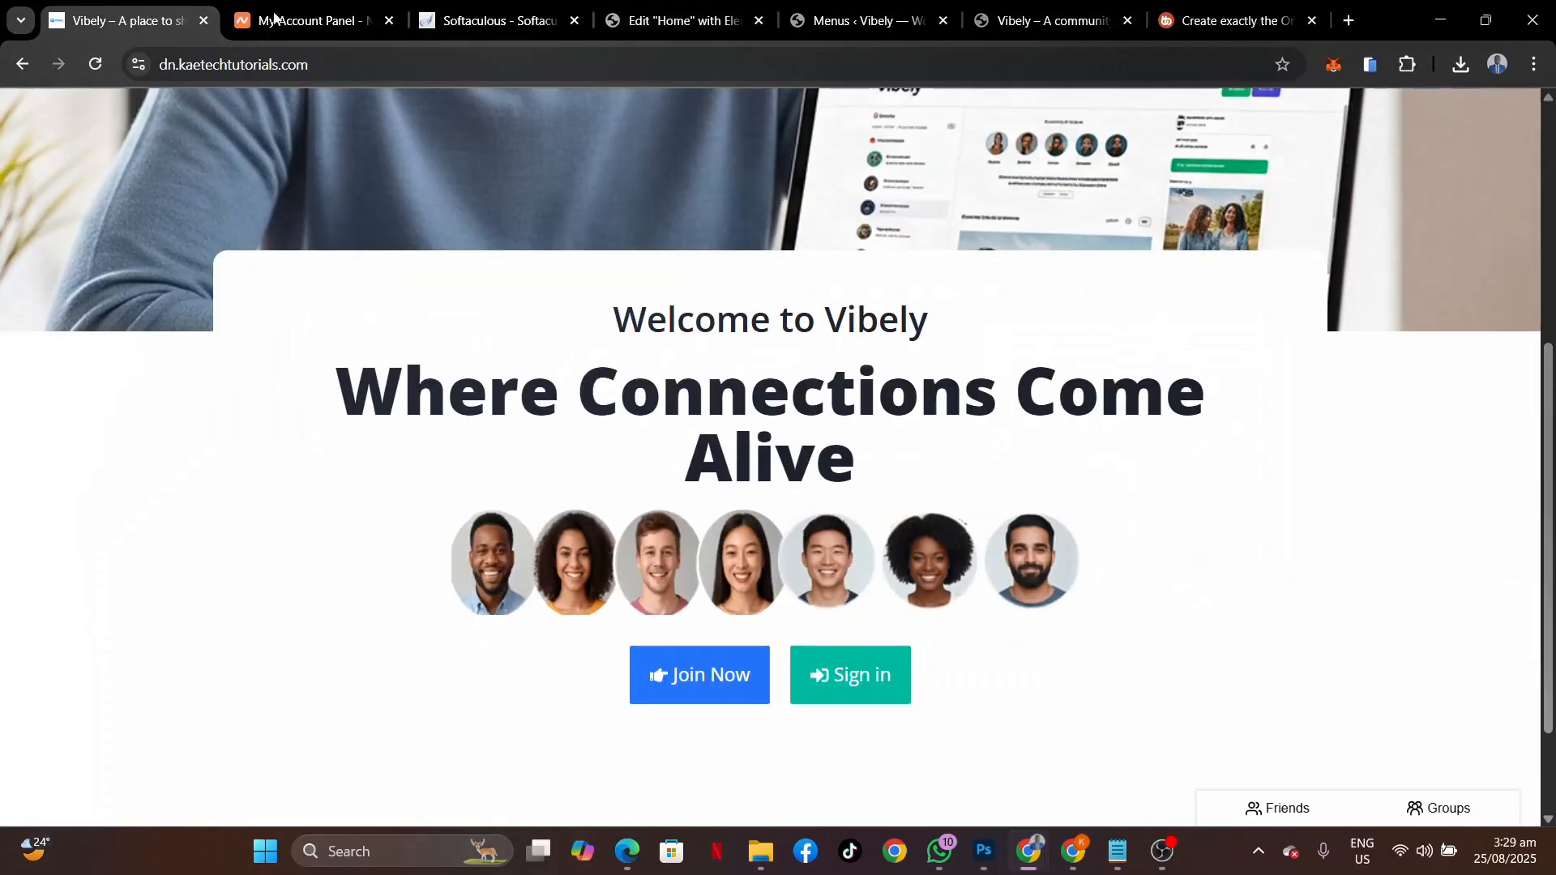
click(662, 23)
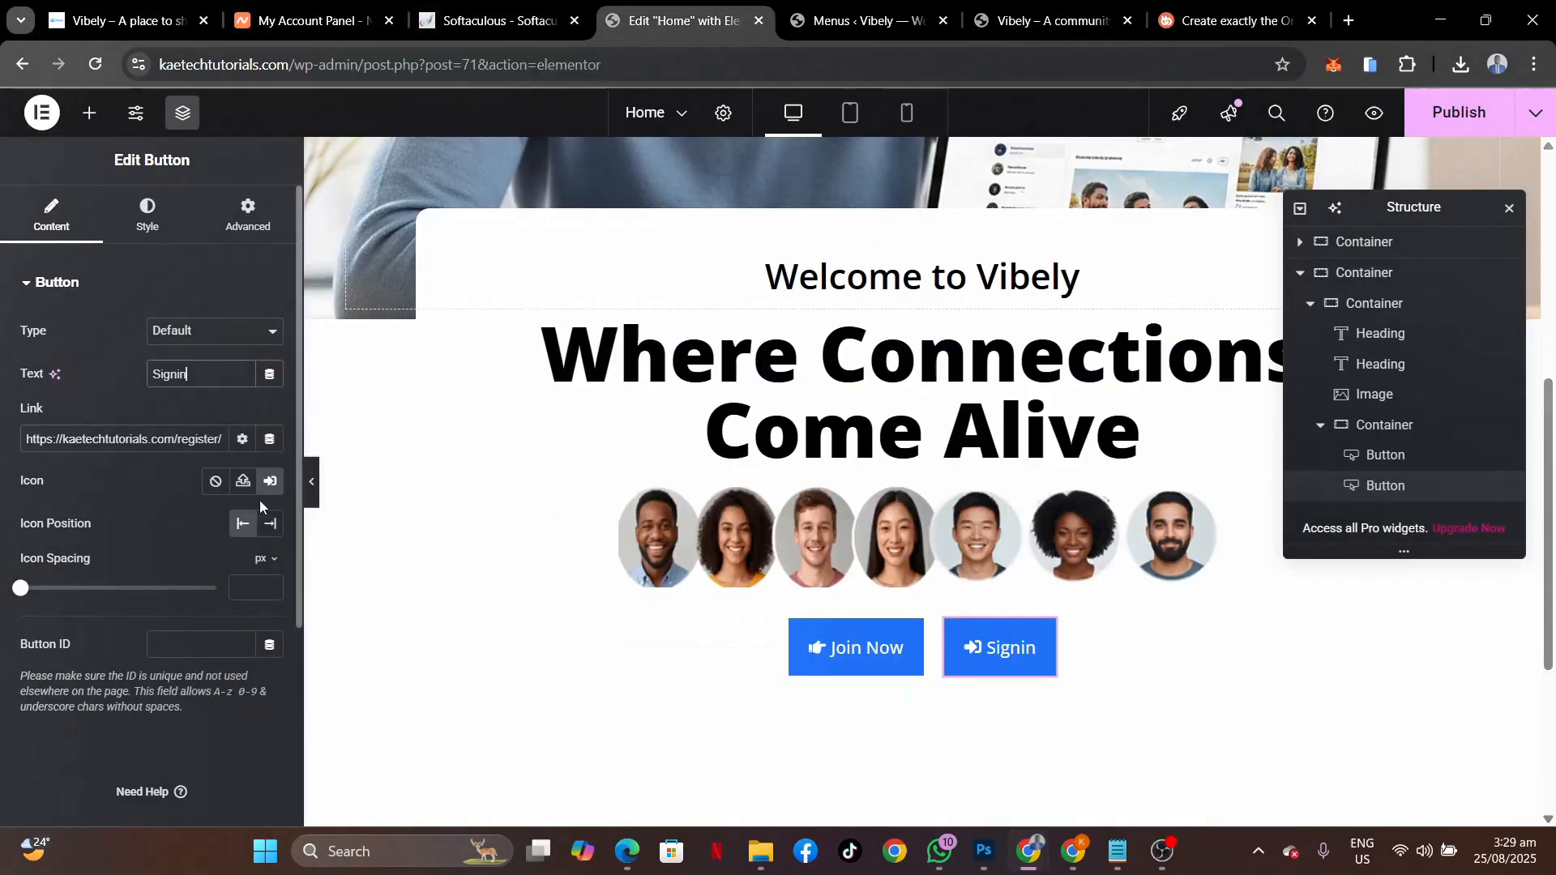
click(173, 378)
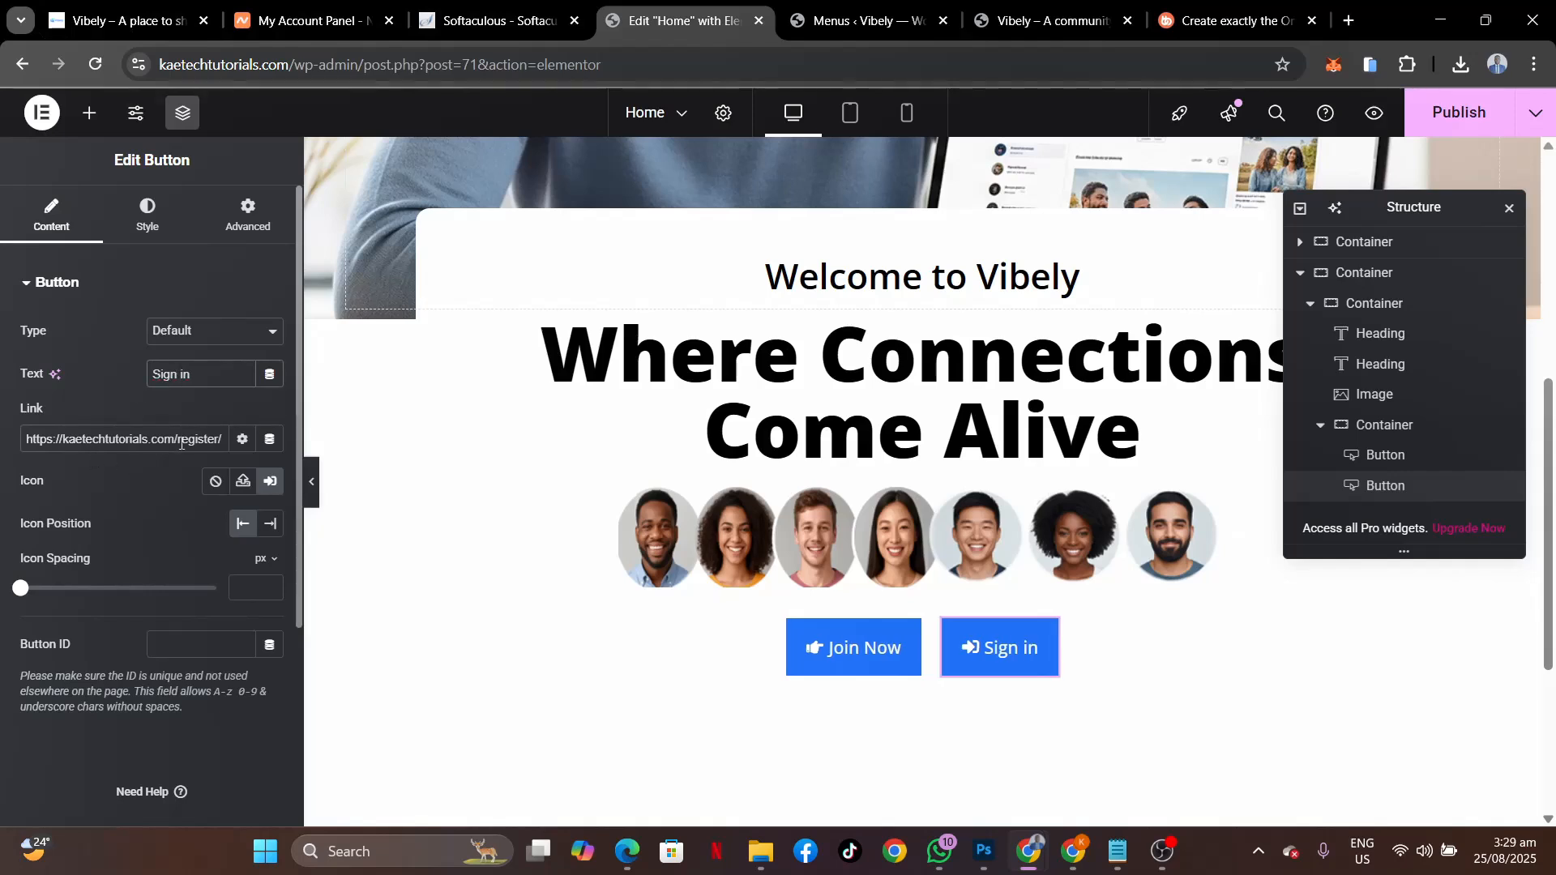
click(228, 442)
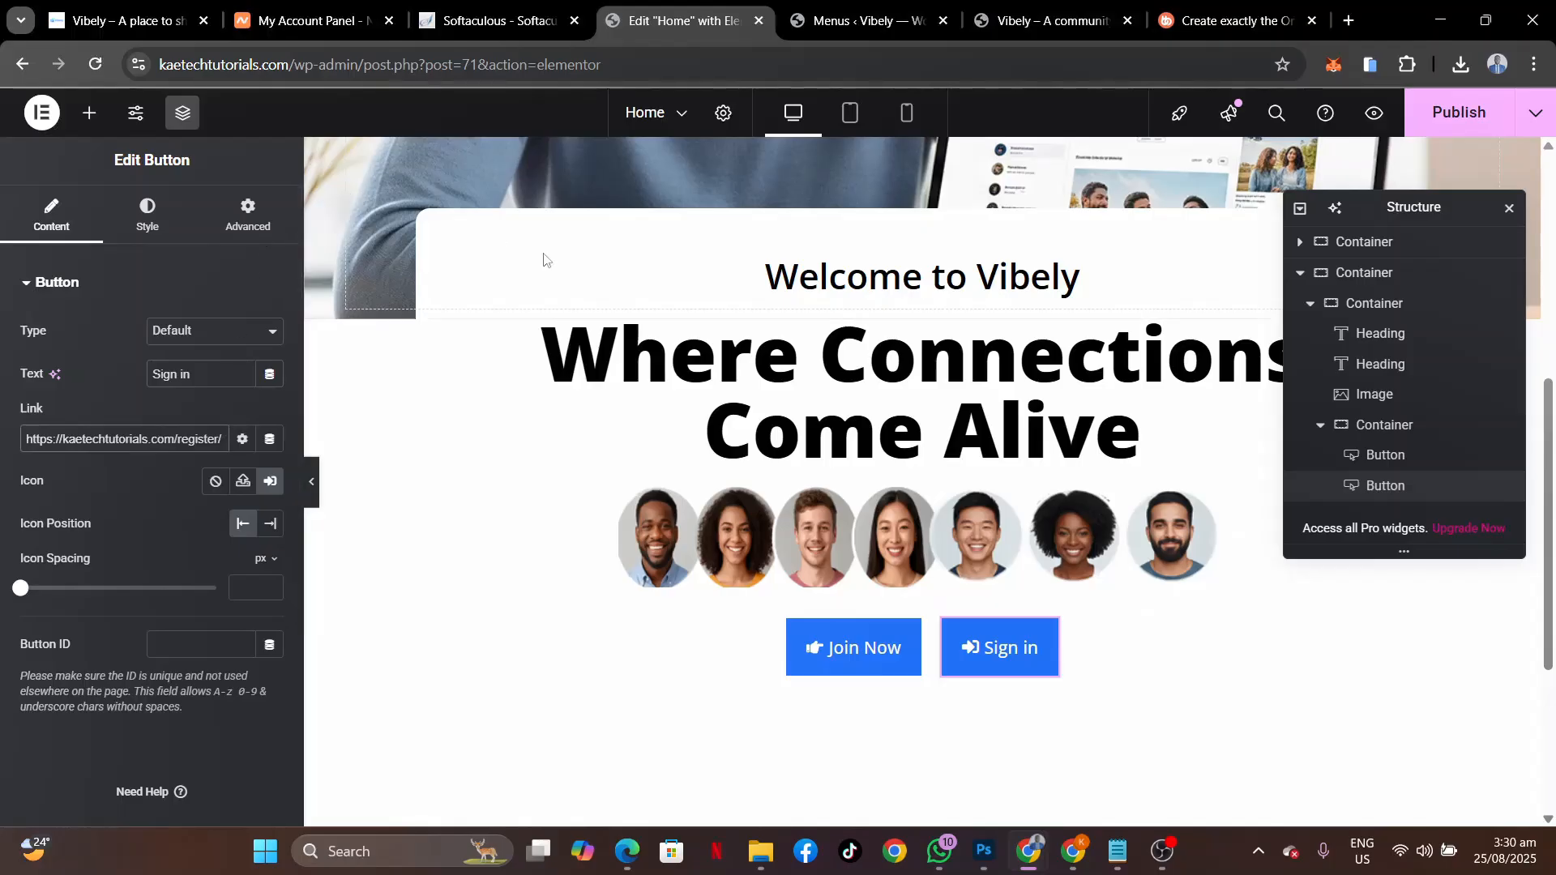
Bring up the private-browsing window showing the live Vibely site.
click(121, 20)
scroll(876, 332, up, 5)
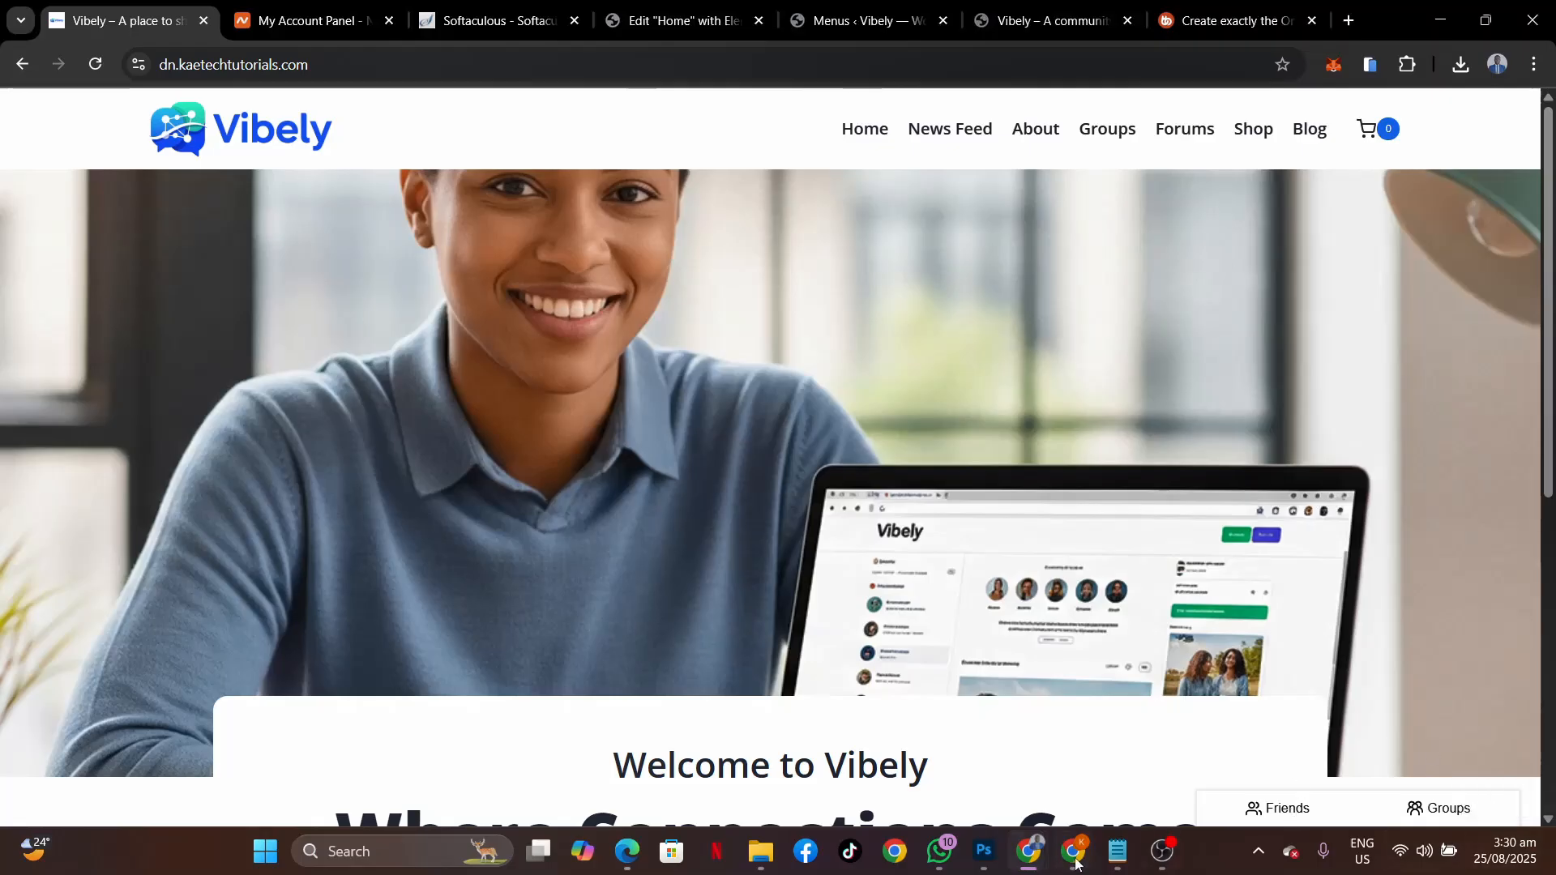
mouse_move(1075, 864)
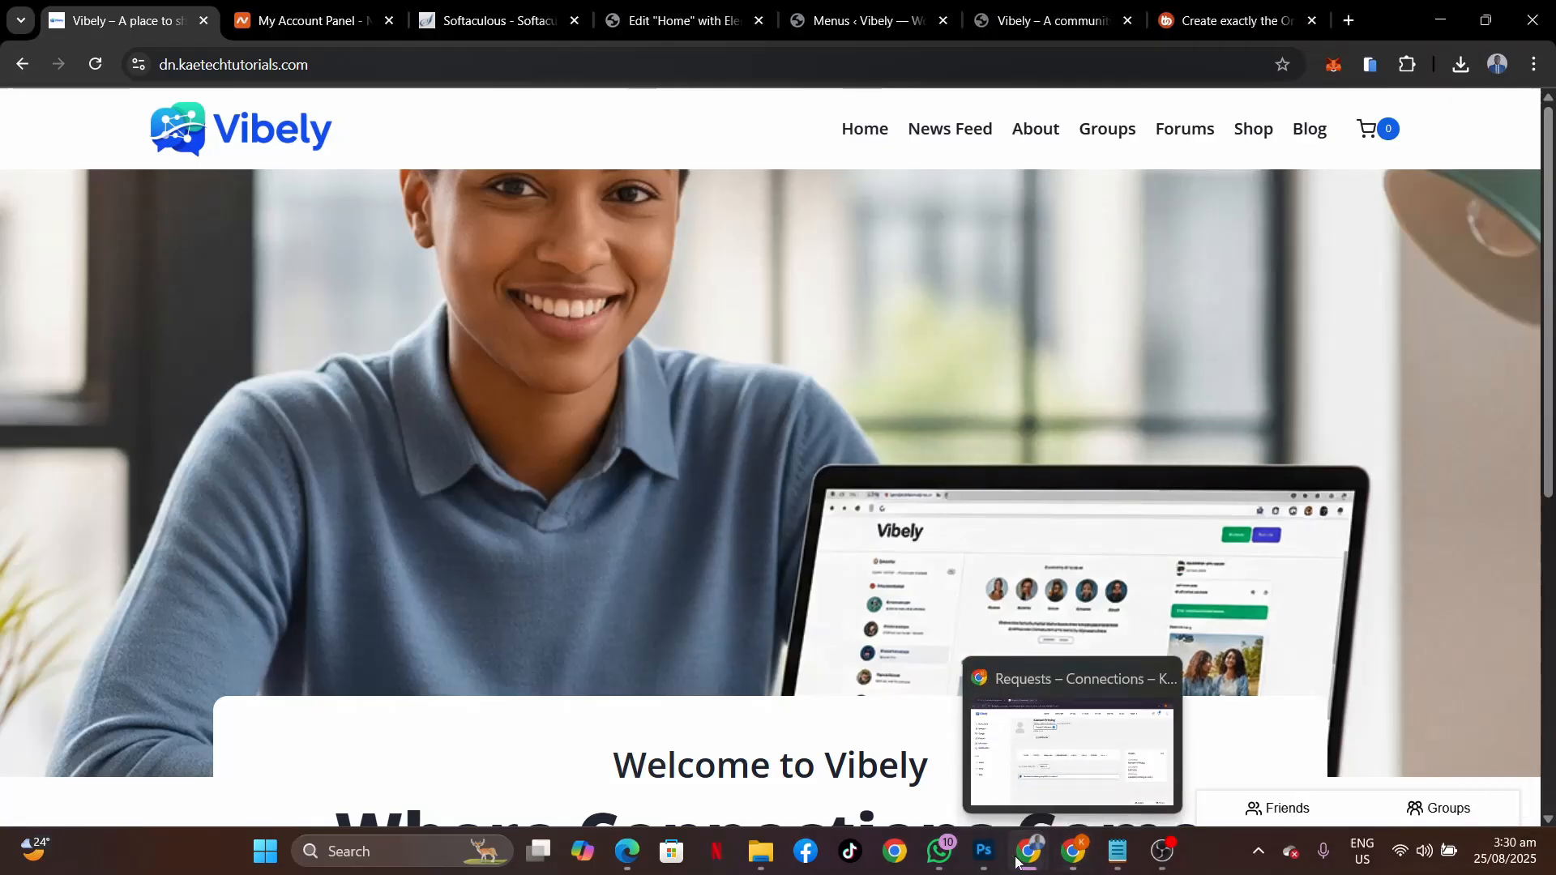
mouse_move(1023, 861)
click(1080, 768)
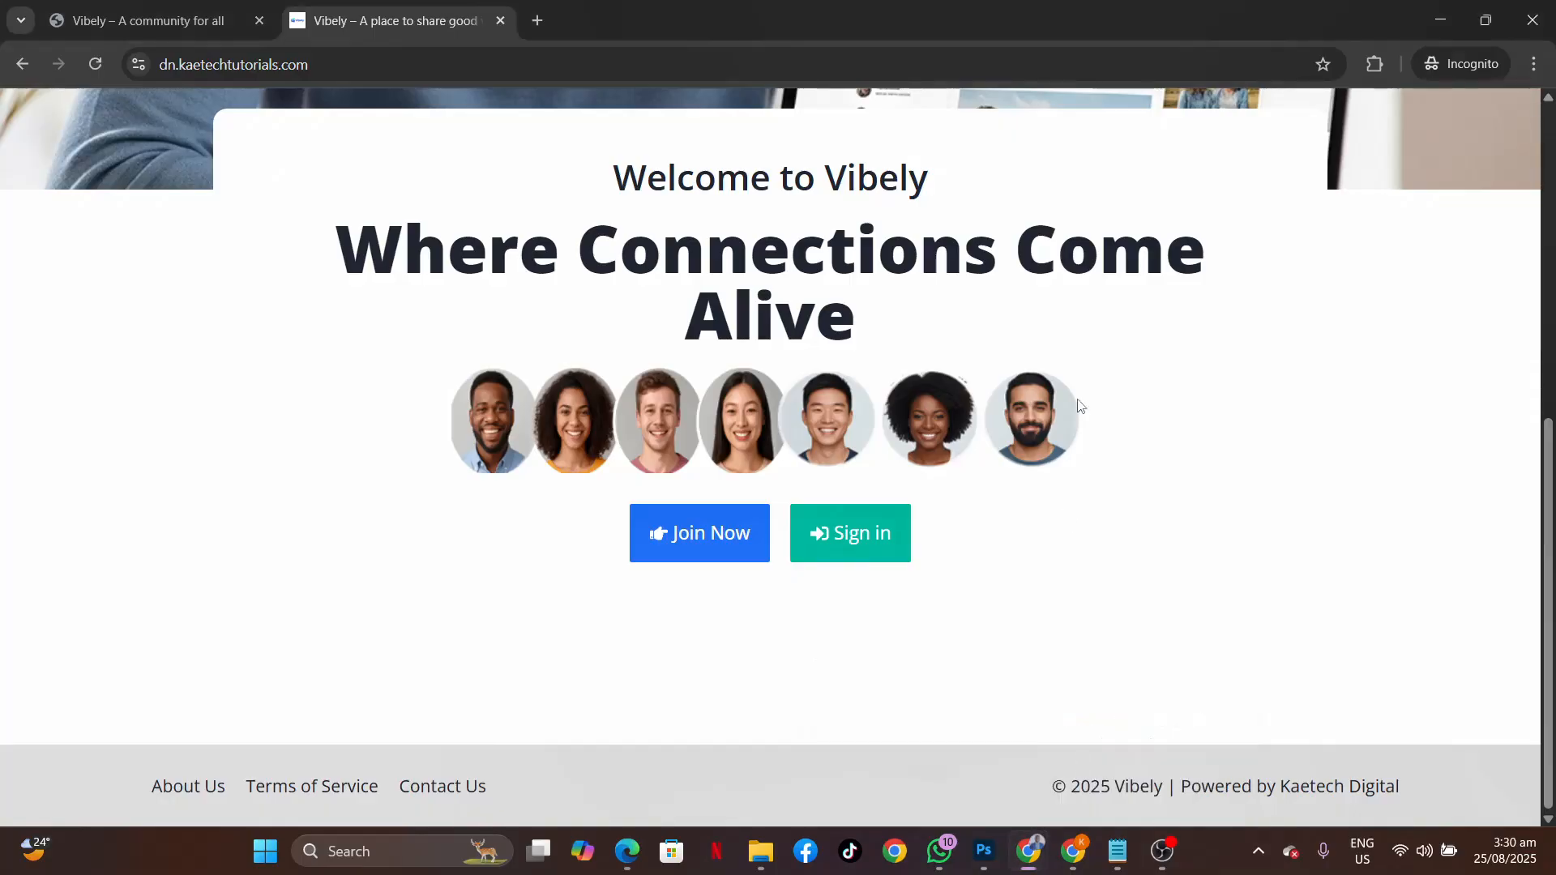
scroll(1080, 405, up, 8)
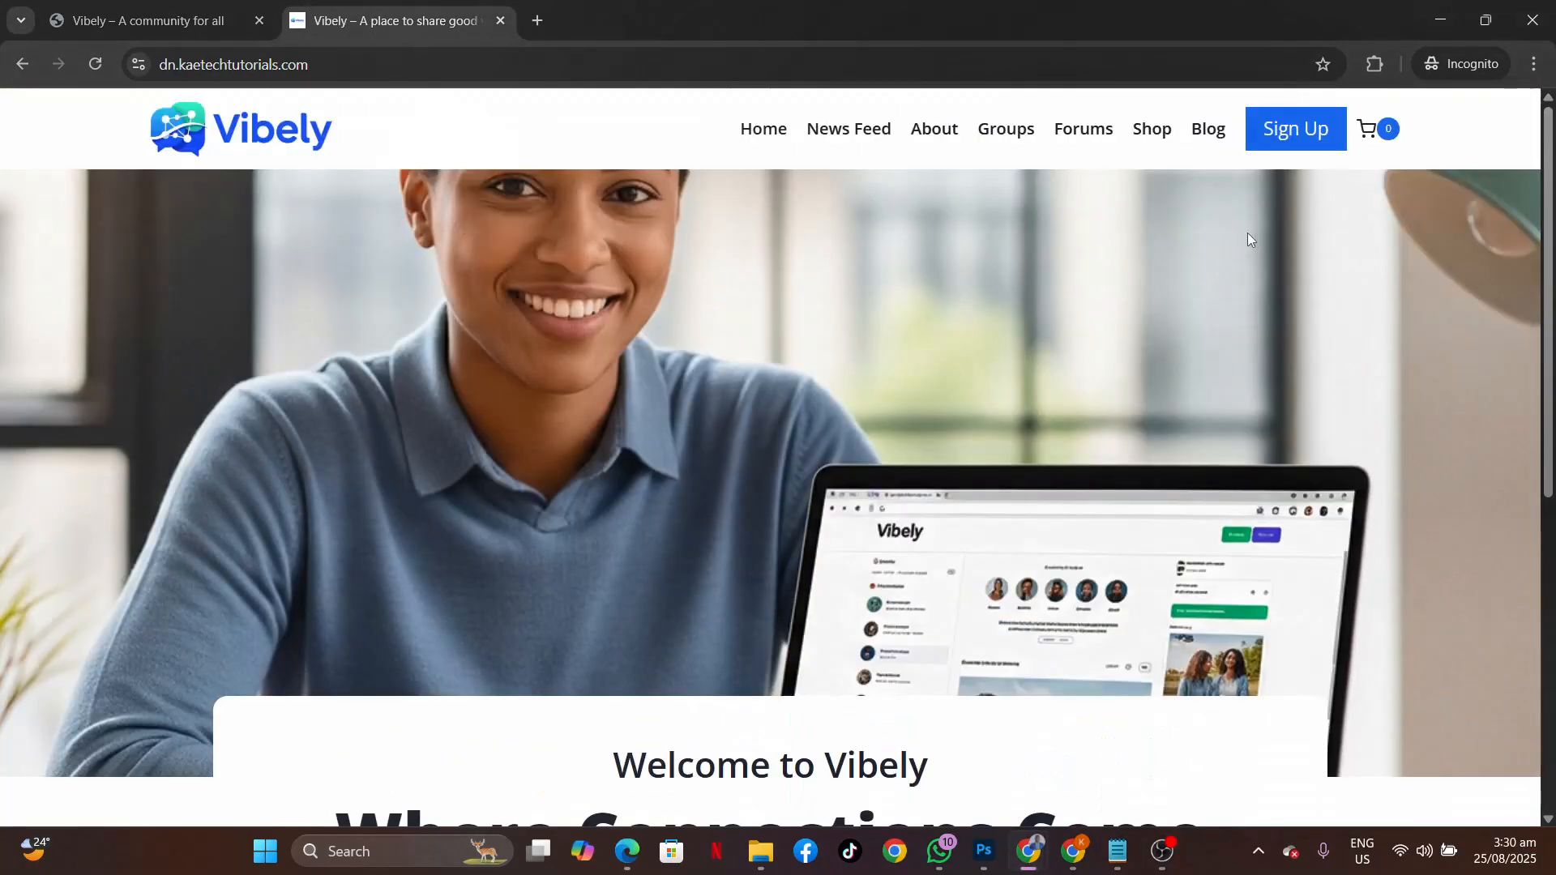
Go from the registration page to the sign-in page and copy its wp-login.php address.
click(148, 21)
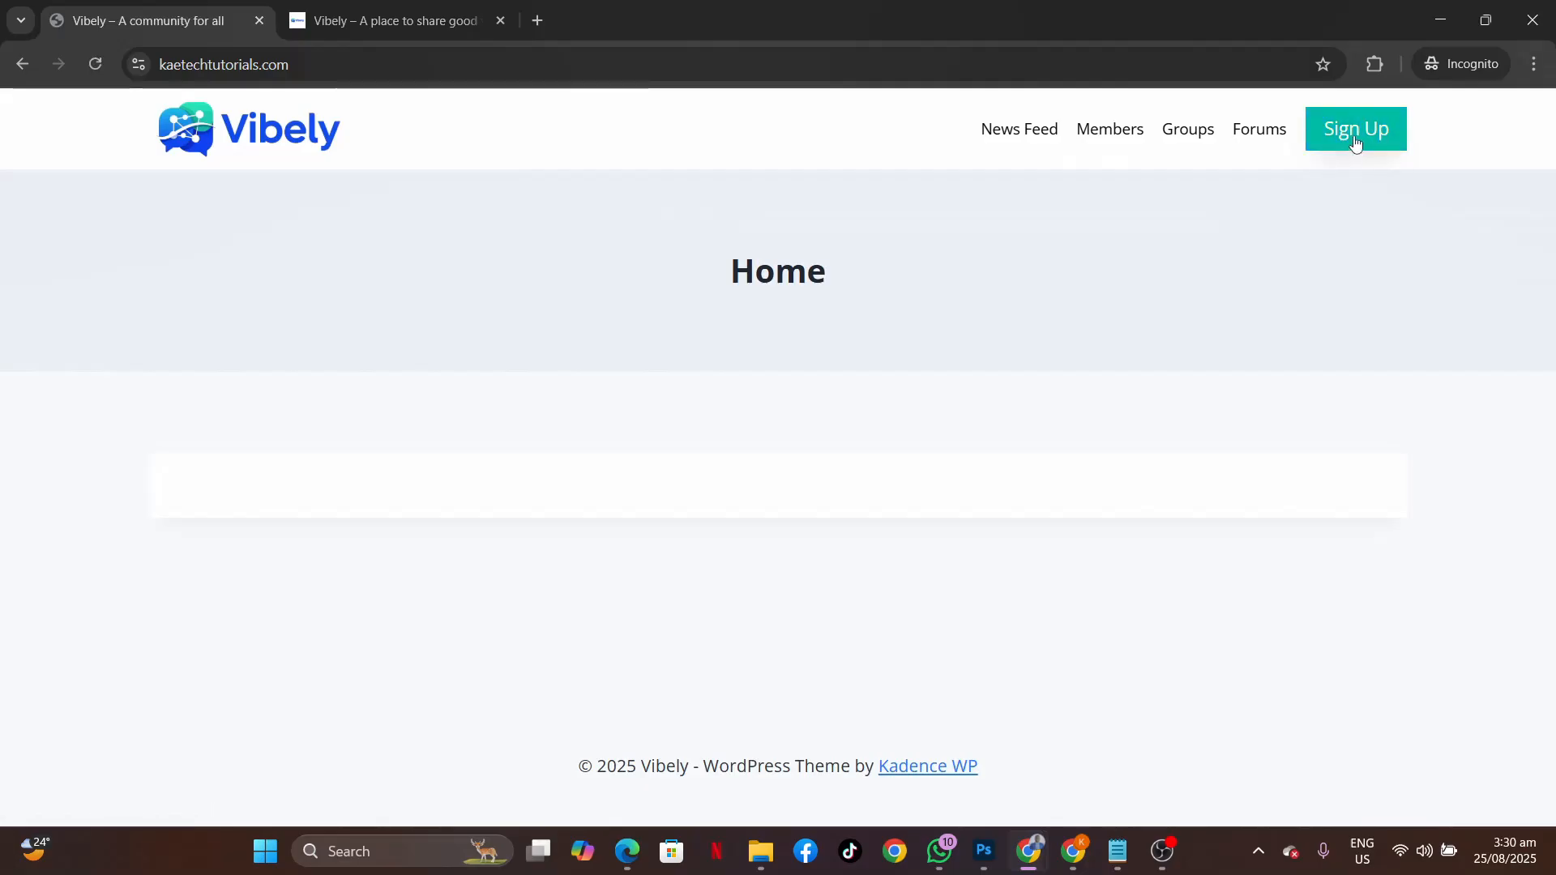
click(1355, 134)
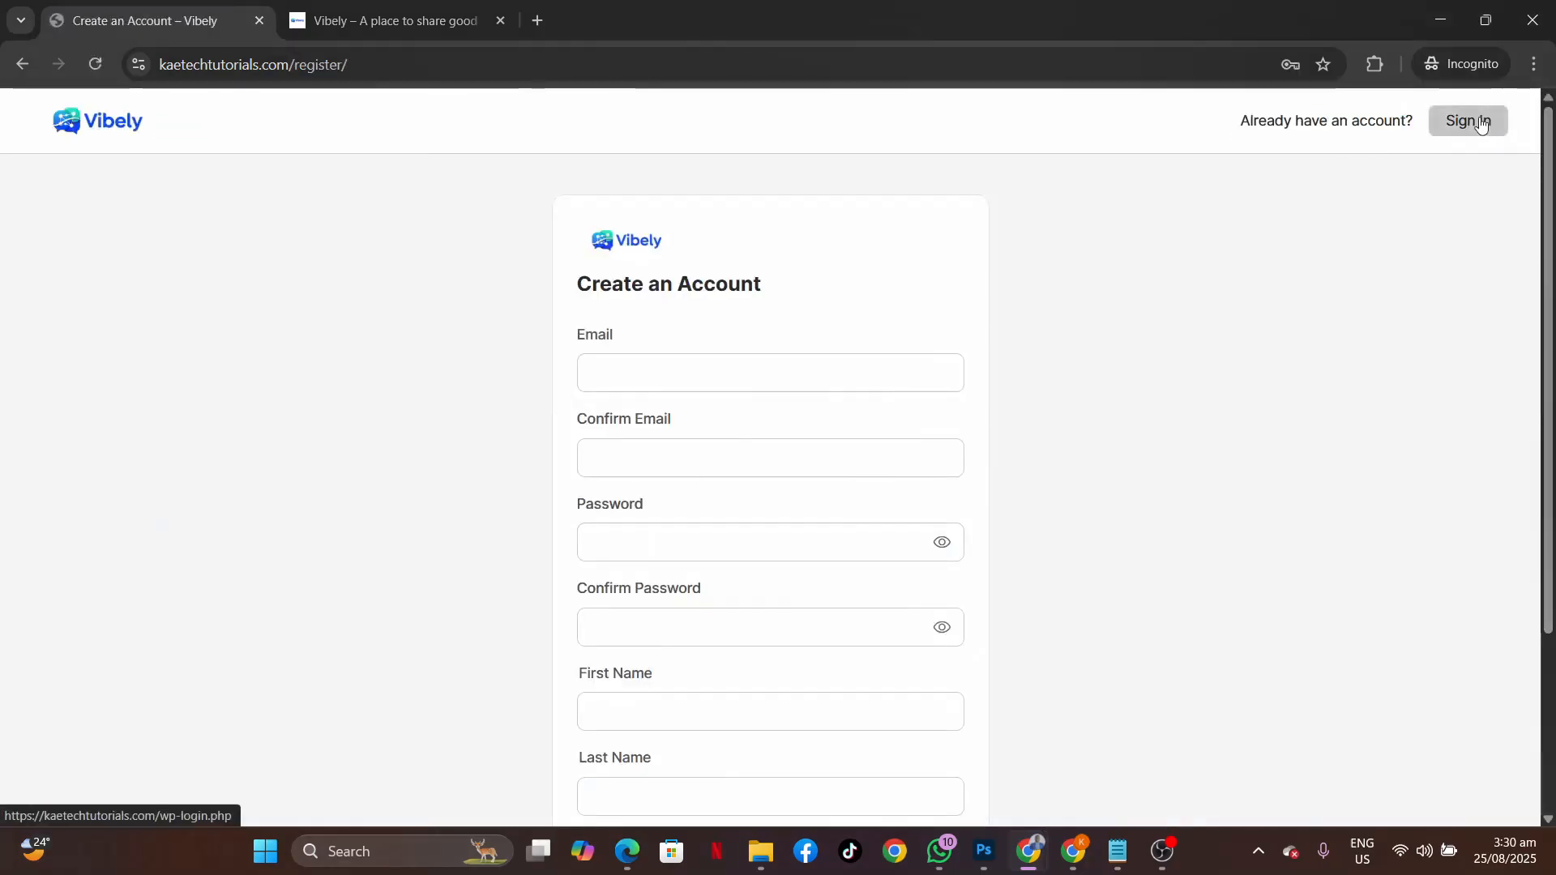
click(1480, 121)
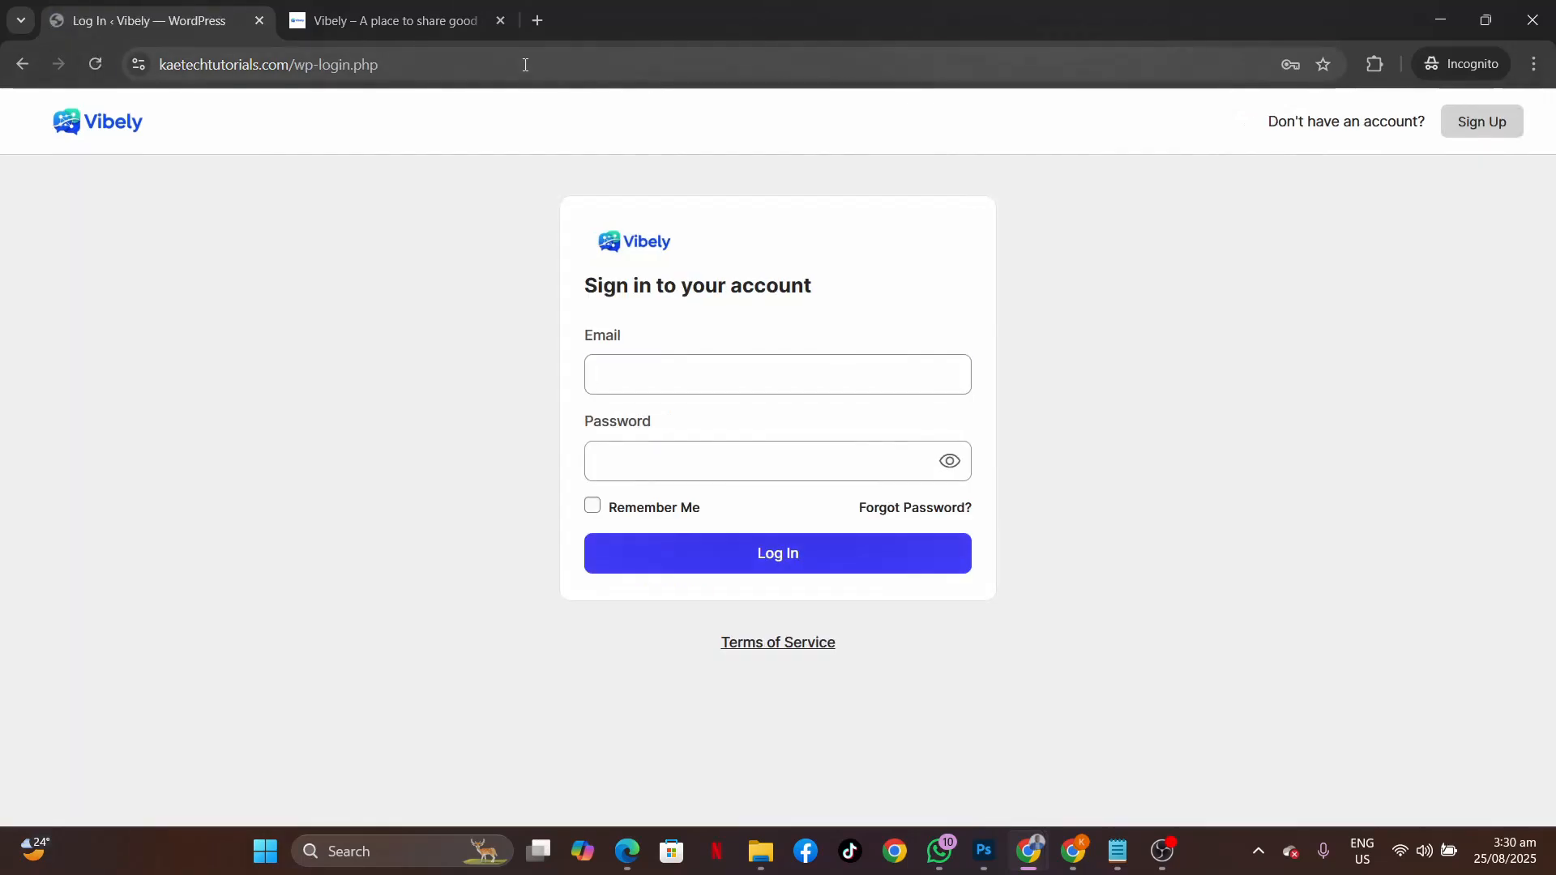
click(526, 65)
key(ctrl+c)
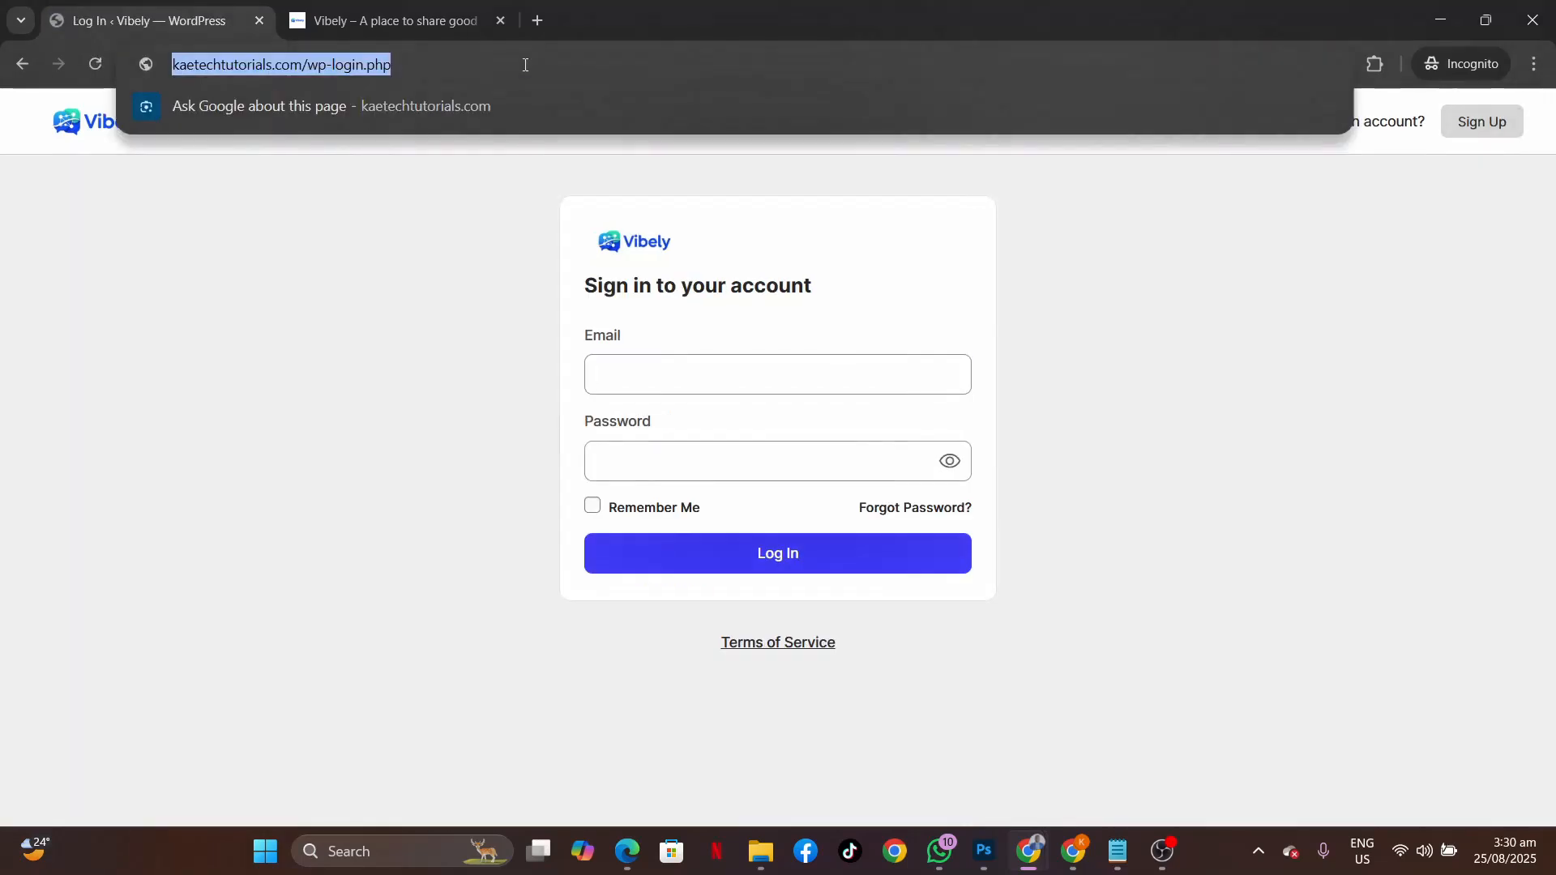
mouse_move(1033, 851)
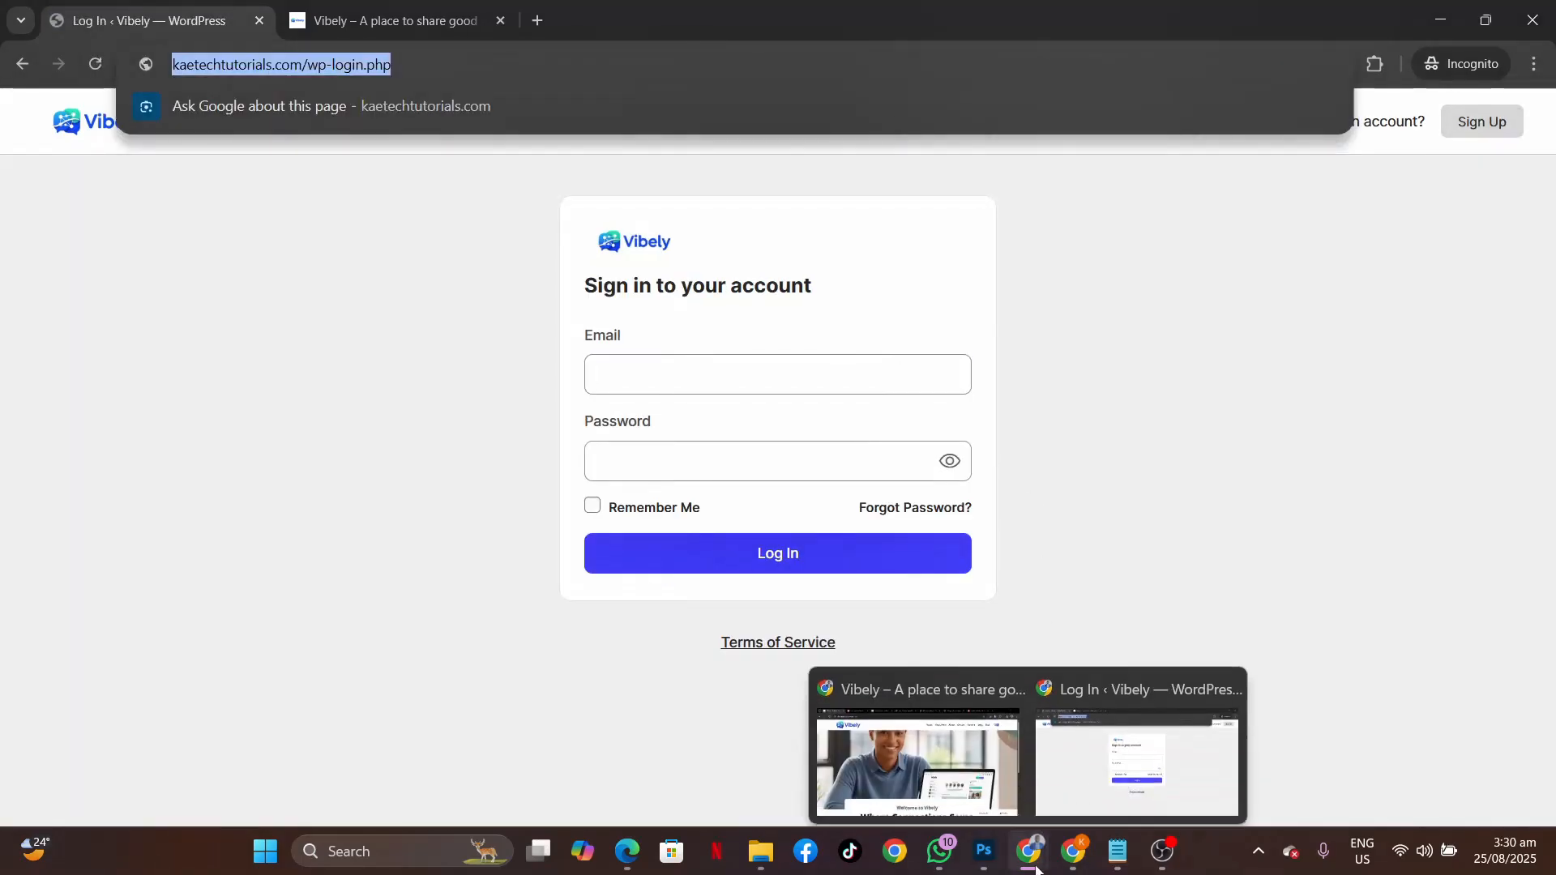
click(923, 742)
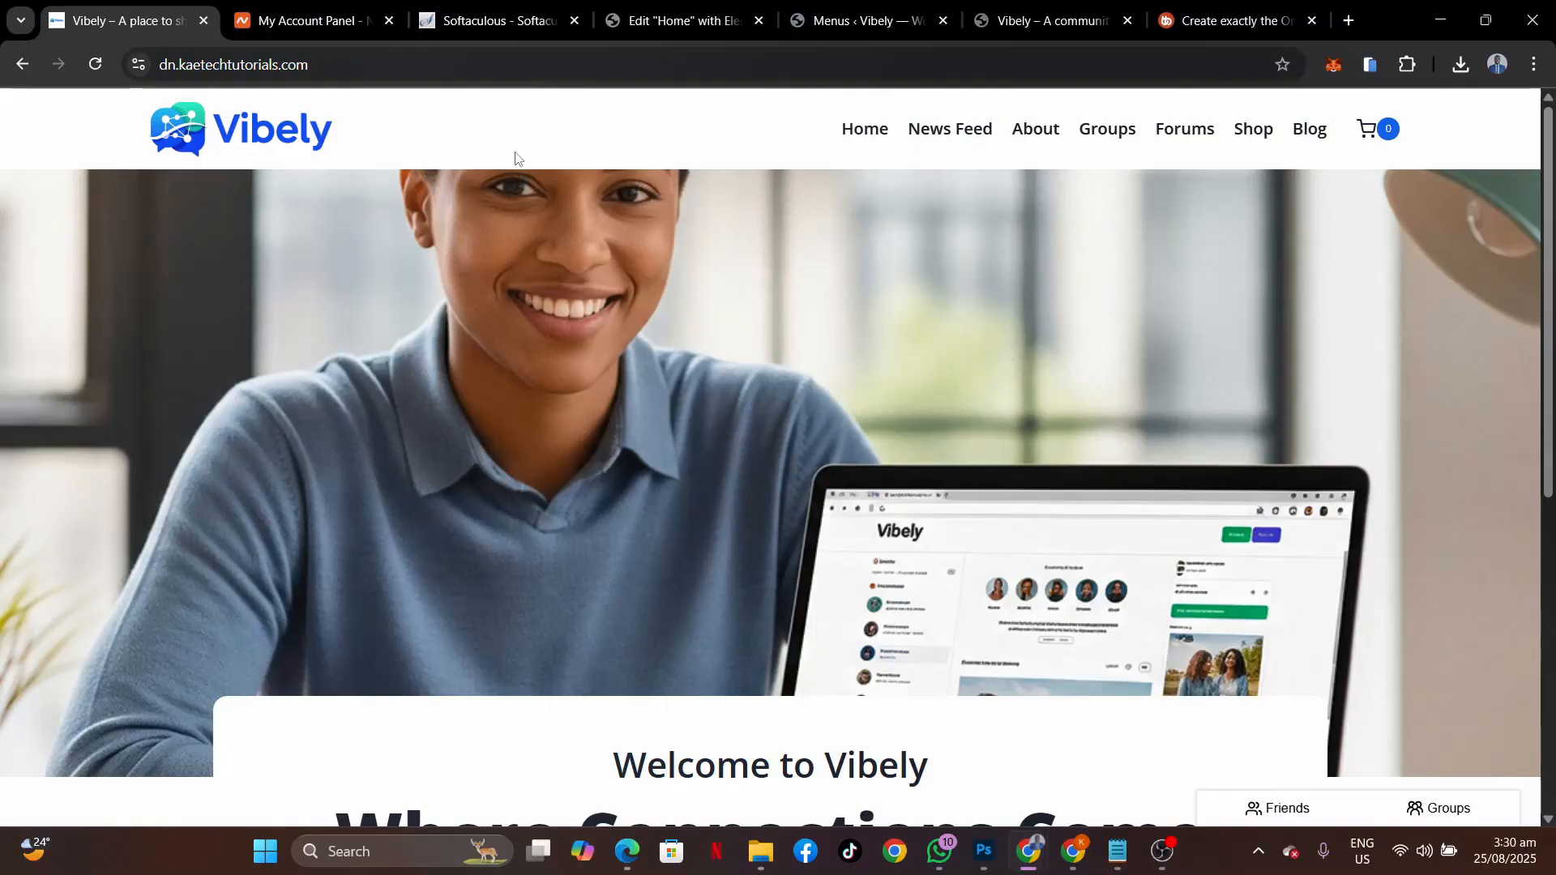
click(685, 20)
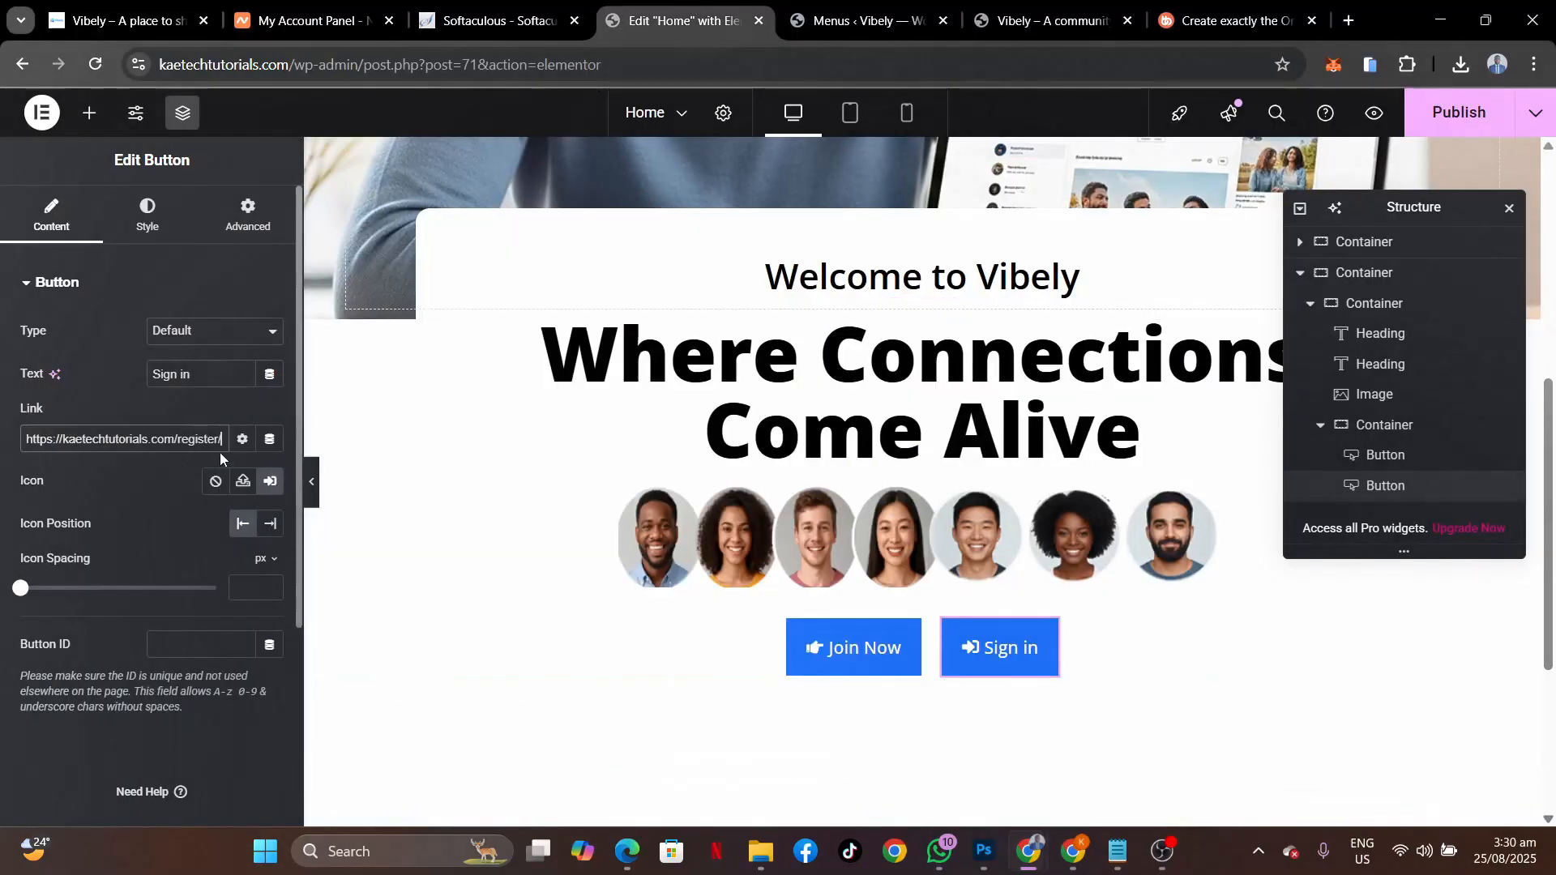
drag(222, 439, 1, 436)
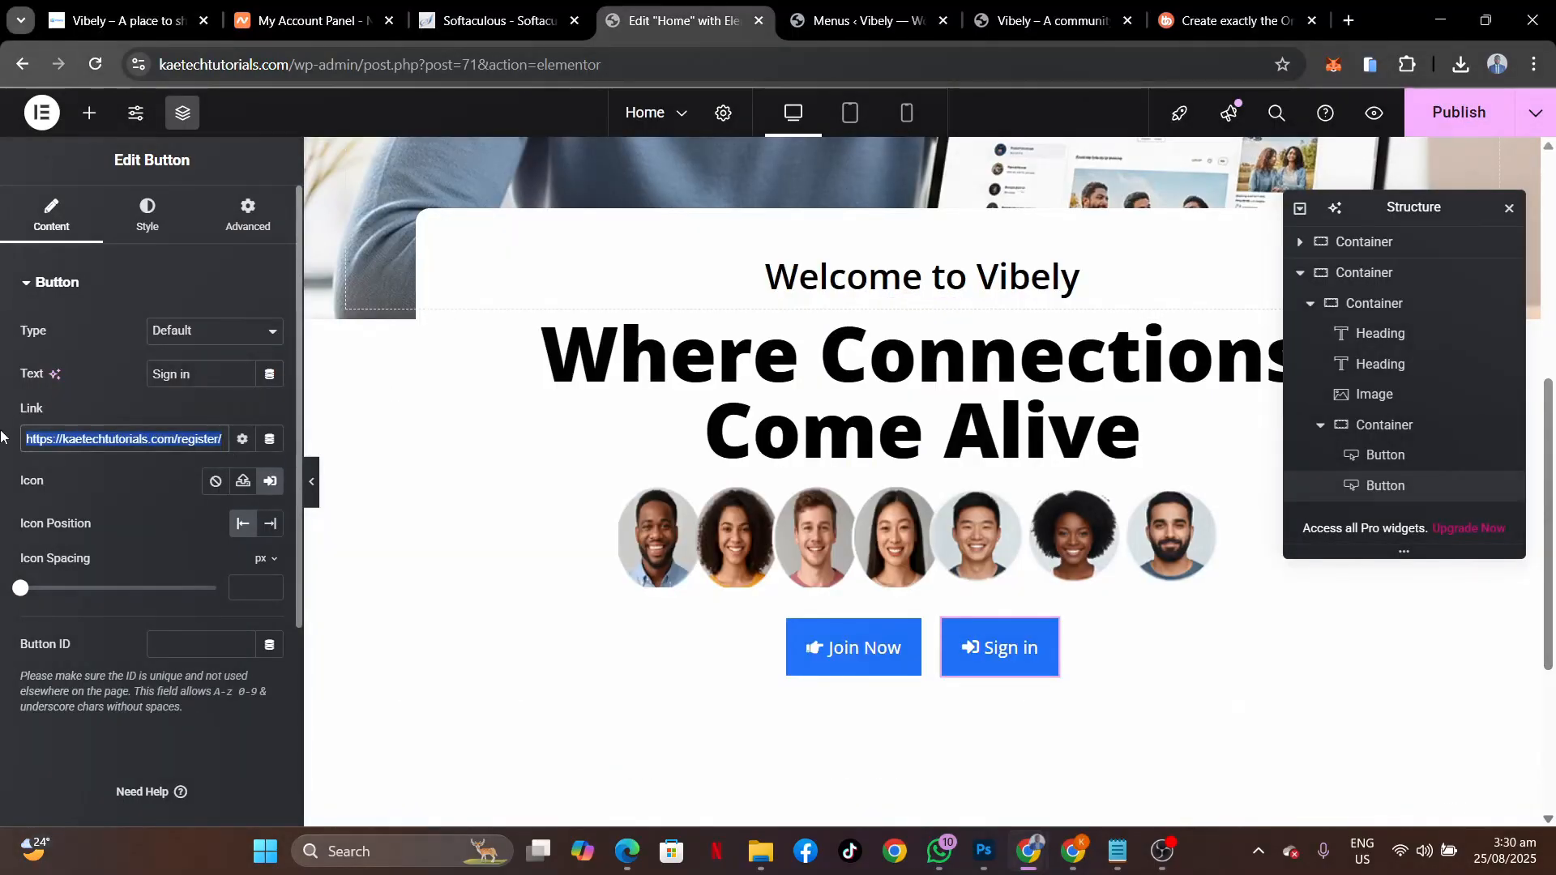
key(ctrl+v)
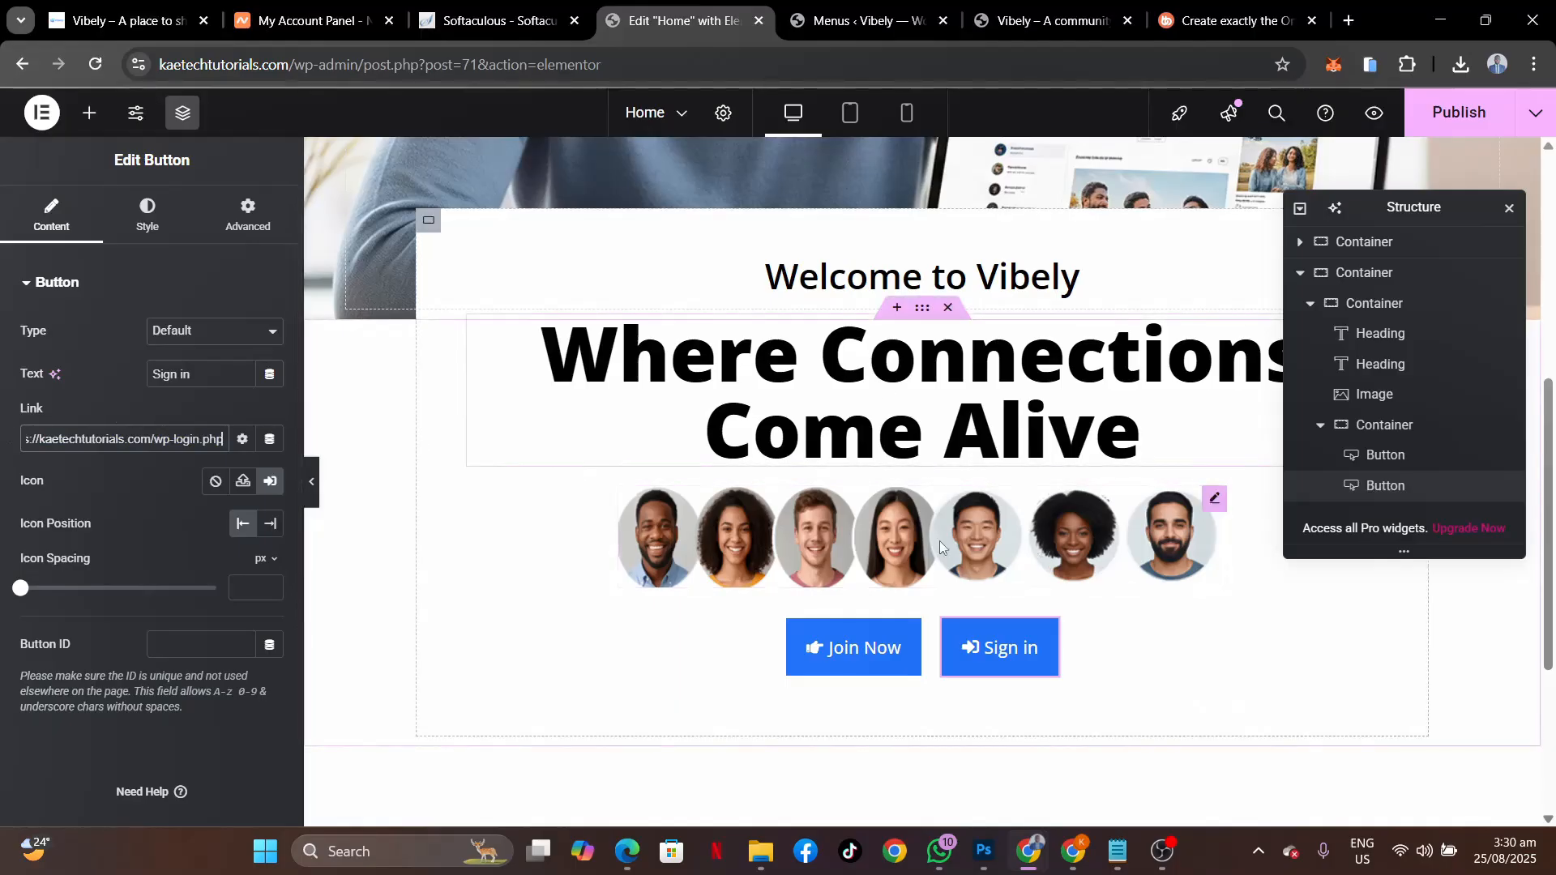
scroll(941, 542, up, 4)
scroll(1017, 538, down, 5)
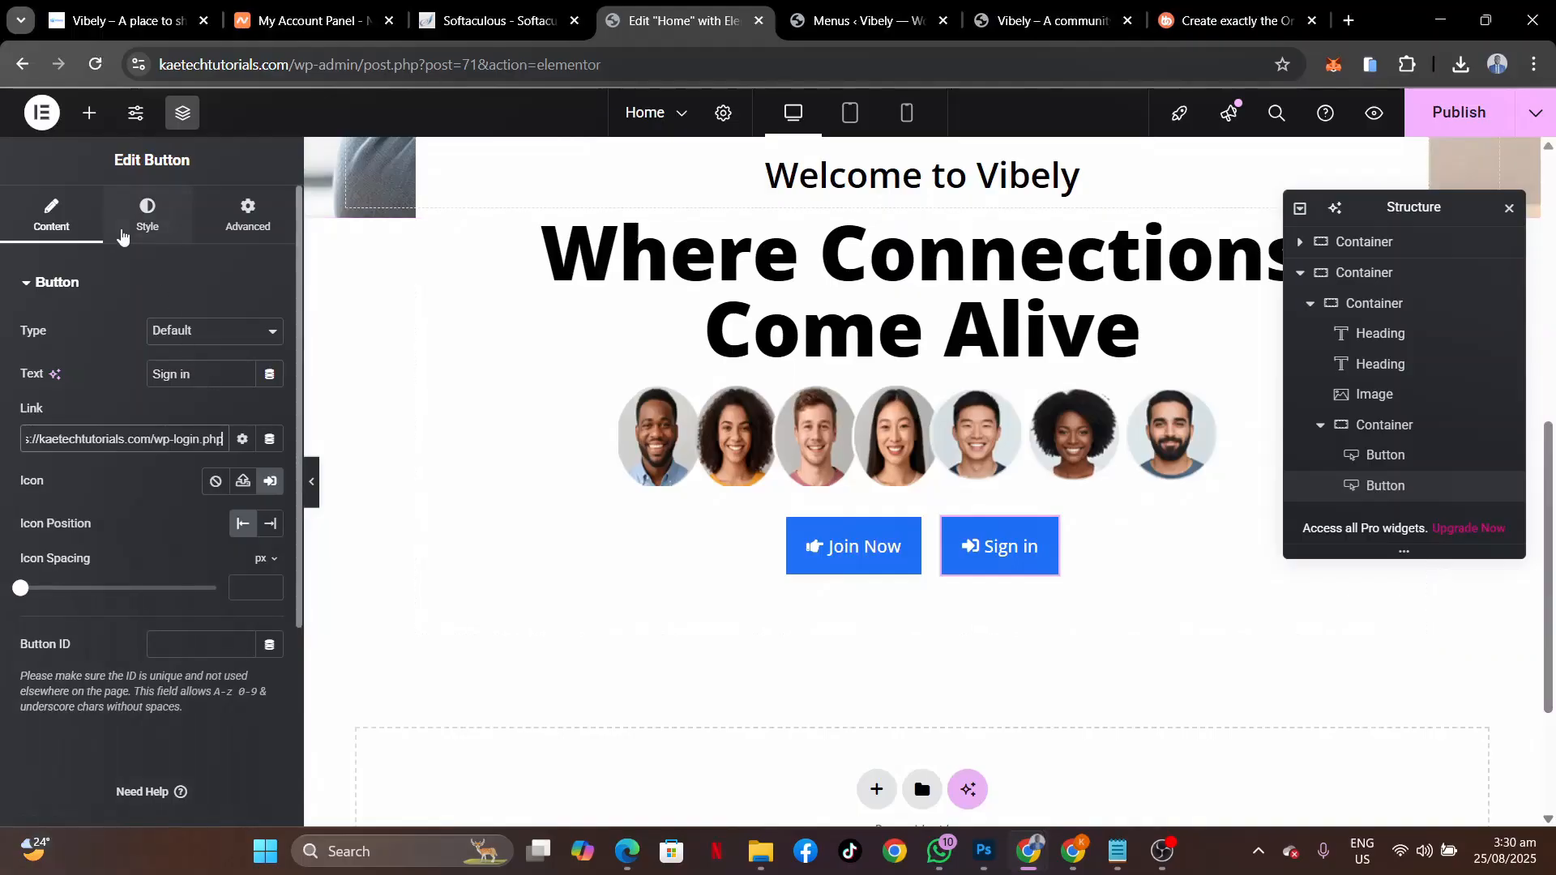
Set the Sign in button's background to the teal Theme Accent - alt global colour.
click(121, 235)
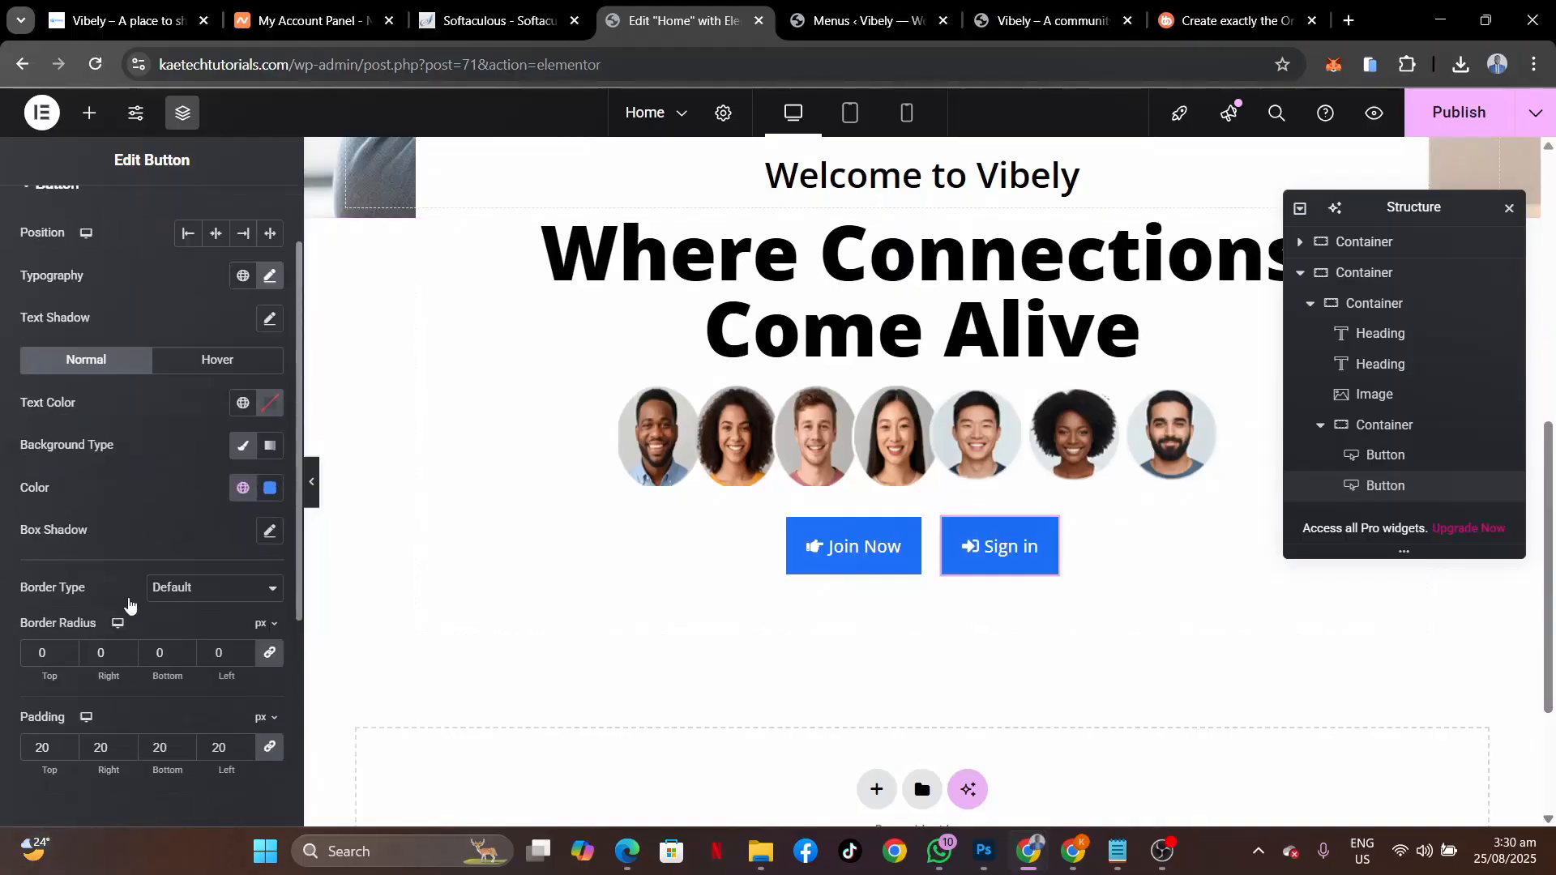
scroll(128, 604, down, 1)
click(247, 432)
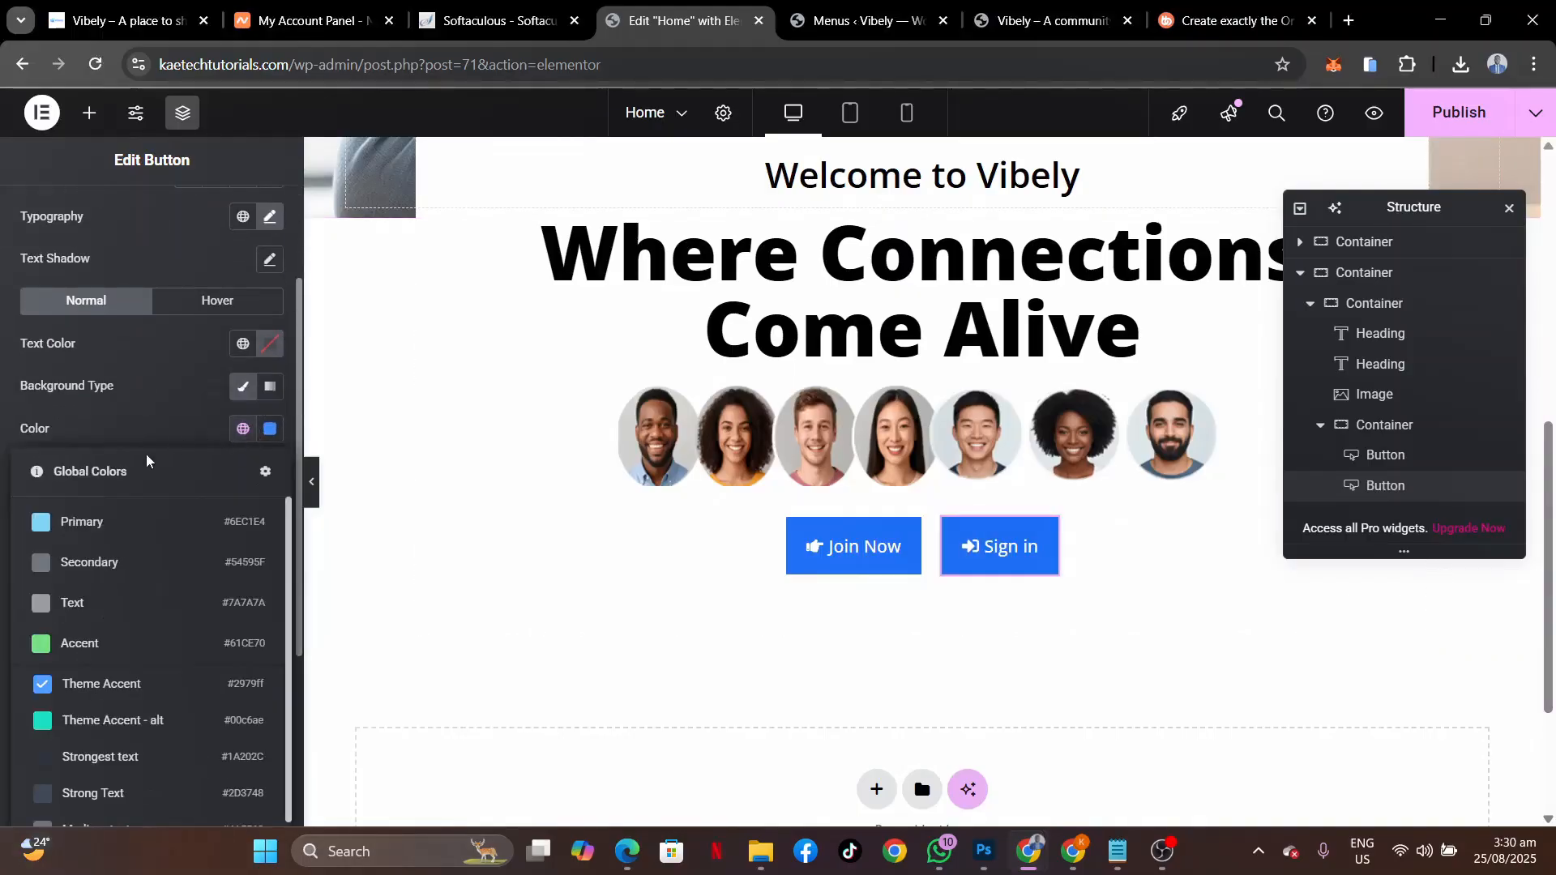
click(89, 722)
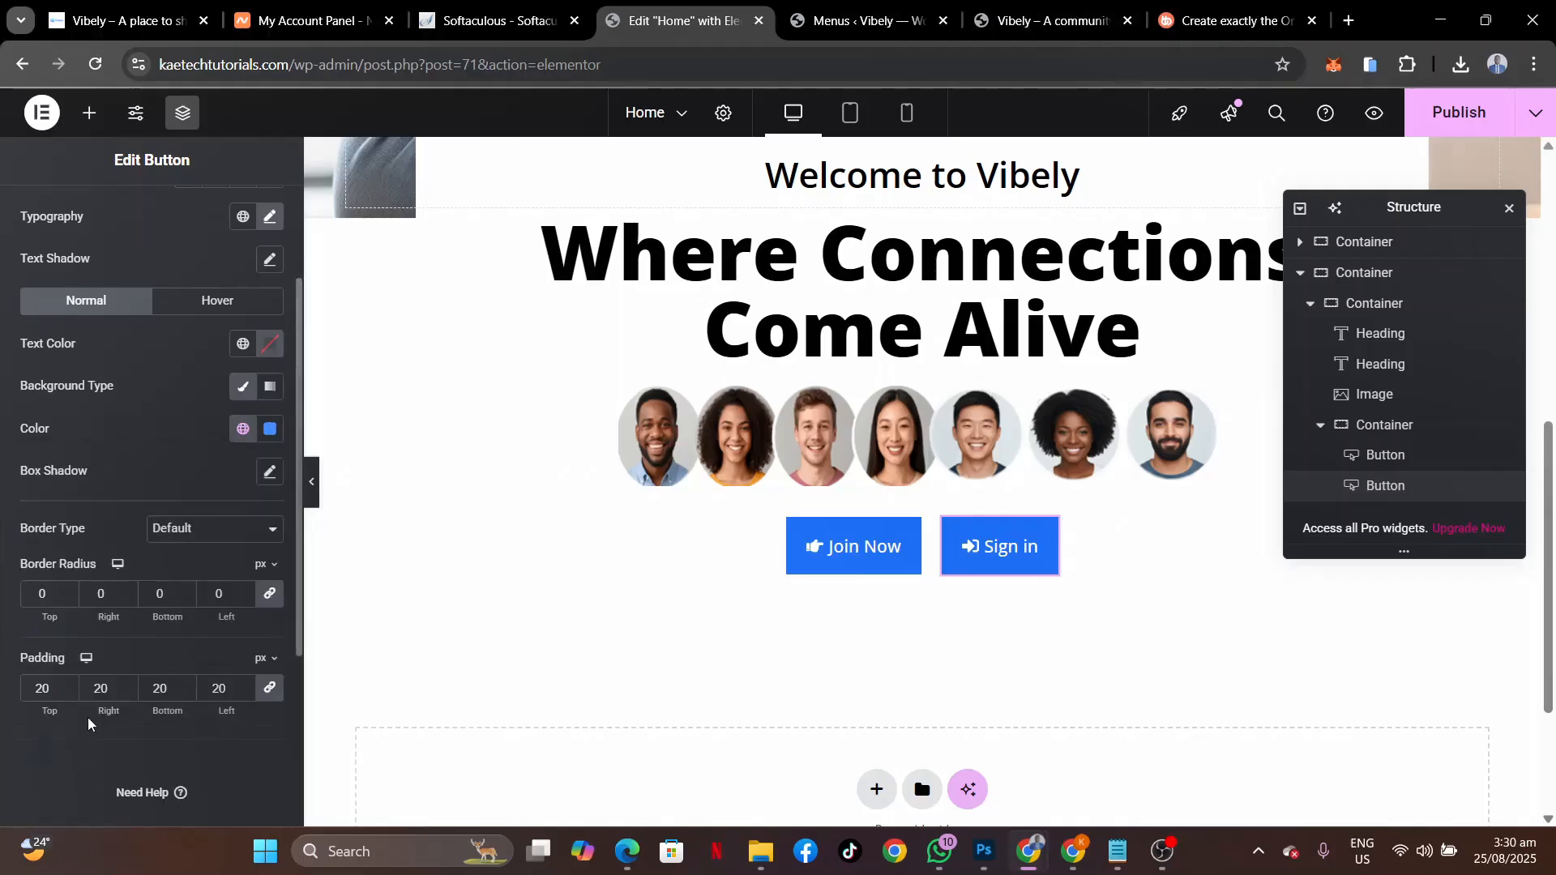
scroll(932, 243, up, 4)
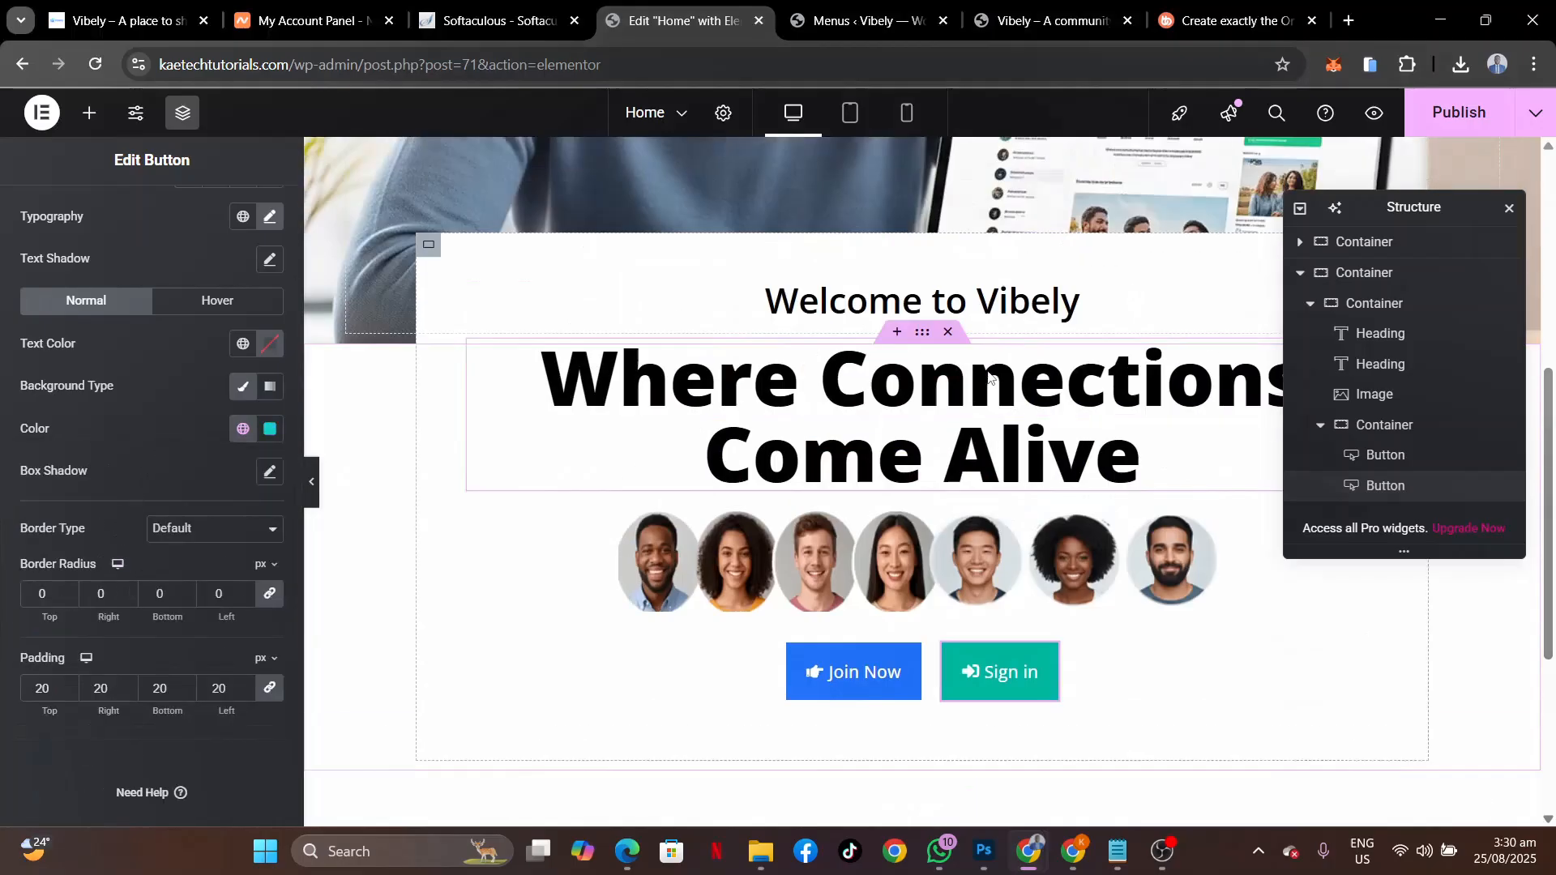
scroll(988, 375, down, 4)
scroll(988, 376, up, 2)
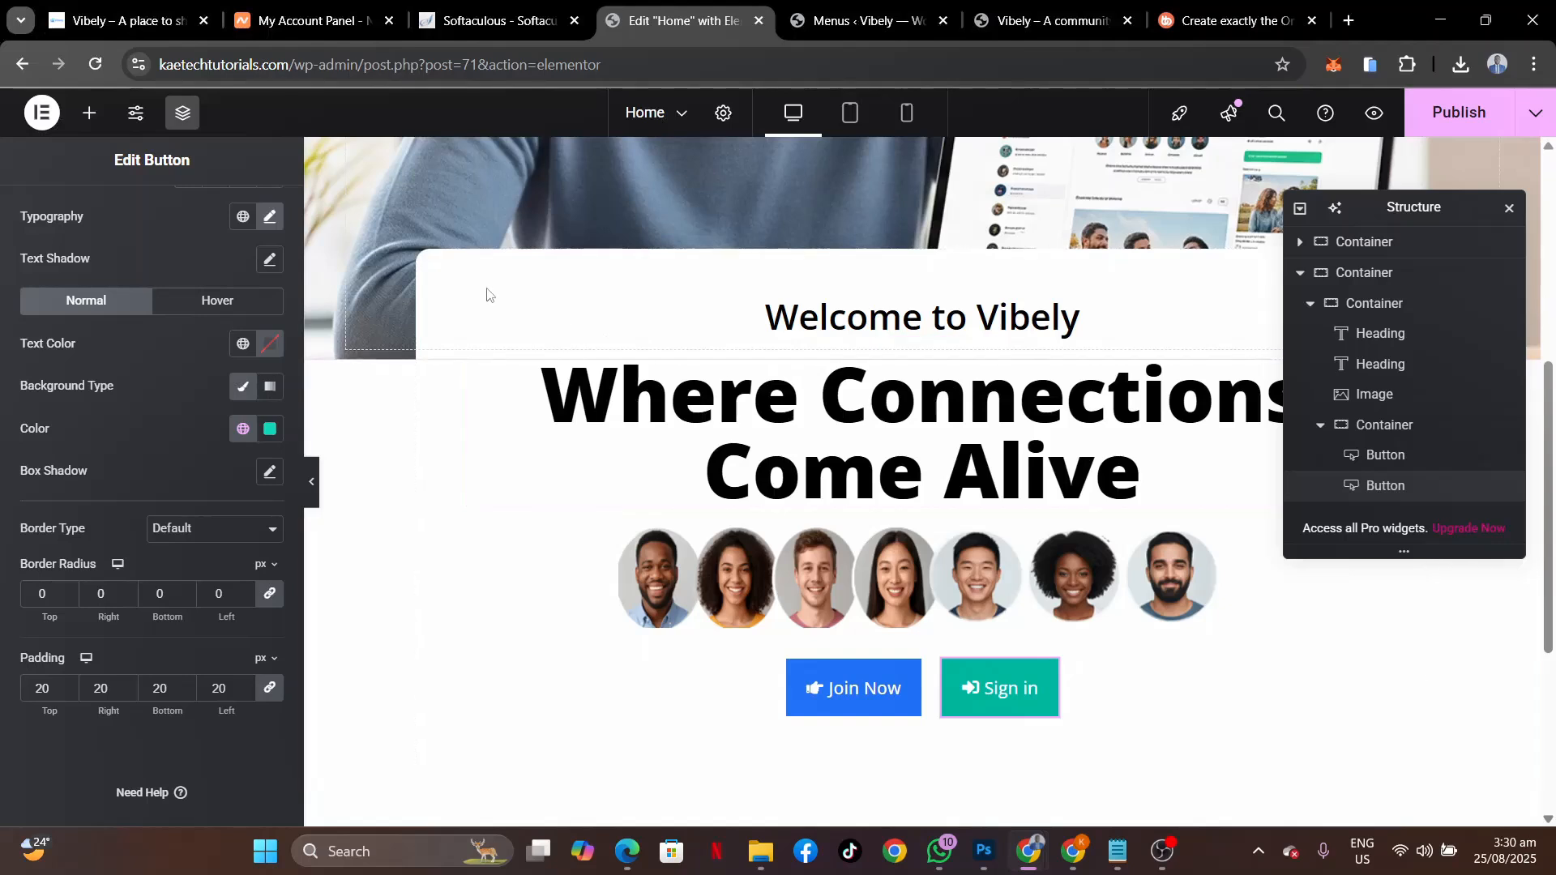
Unlink the outer container's padding, set its bottom padding to 90 px, and publish the Home page.
click(1359, 276)
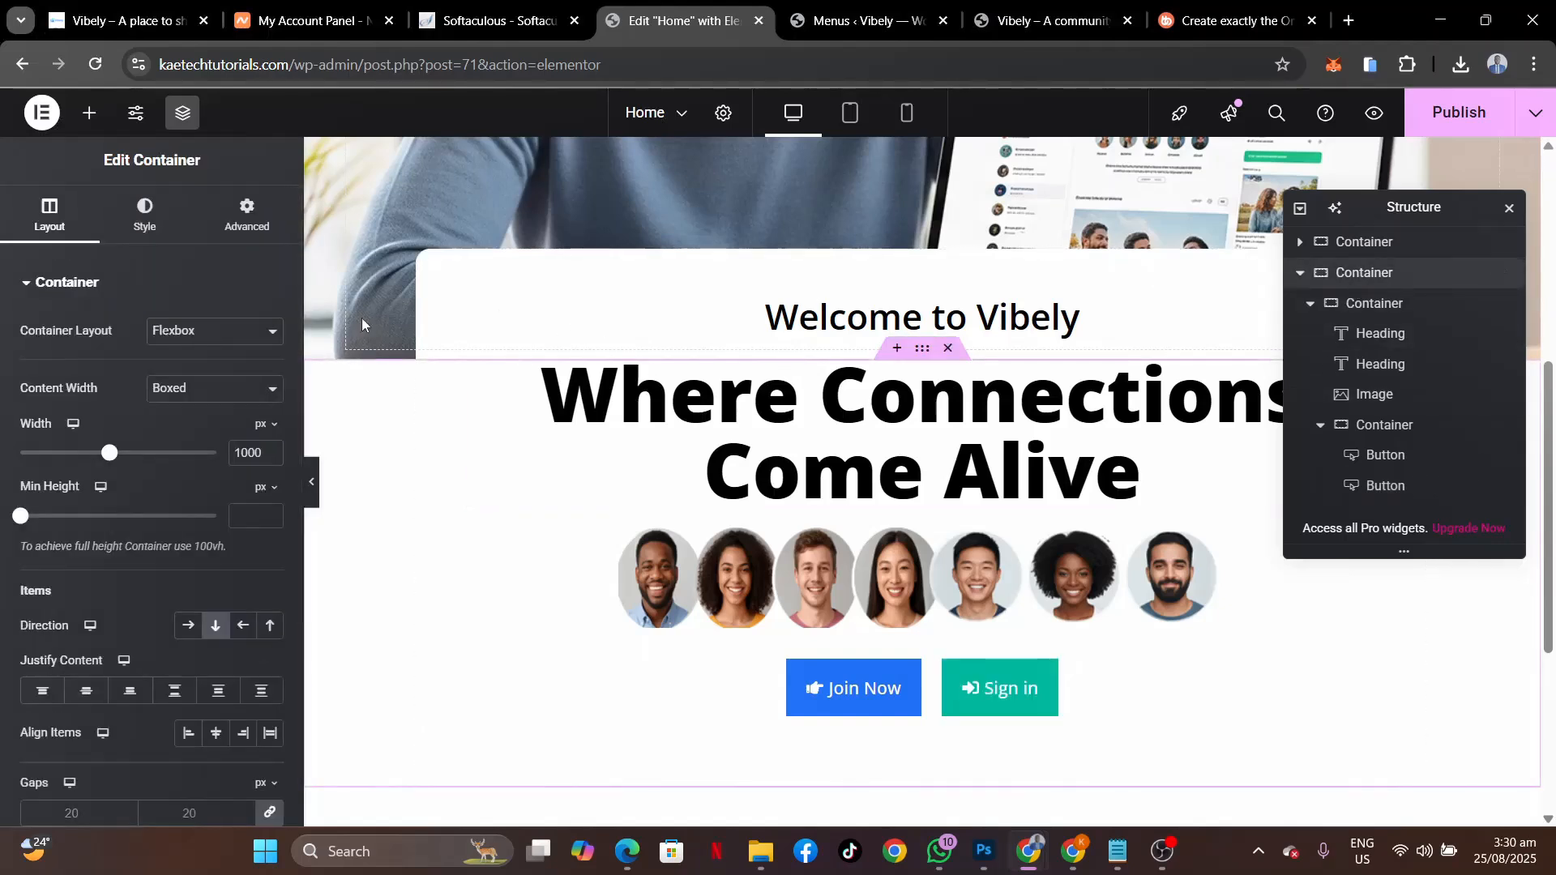
click(228, 213)
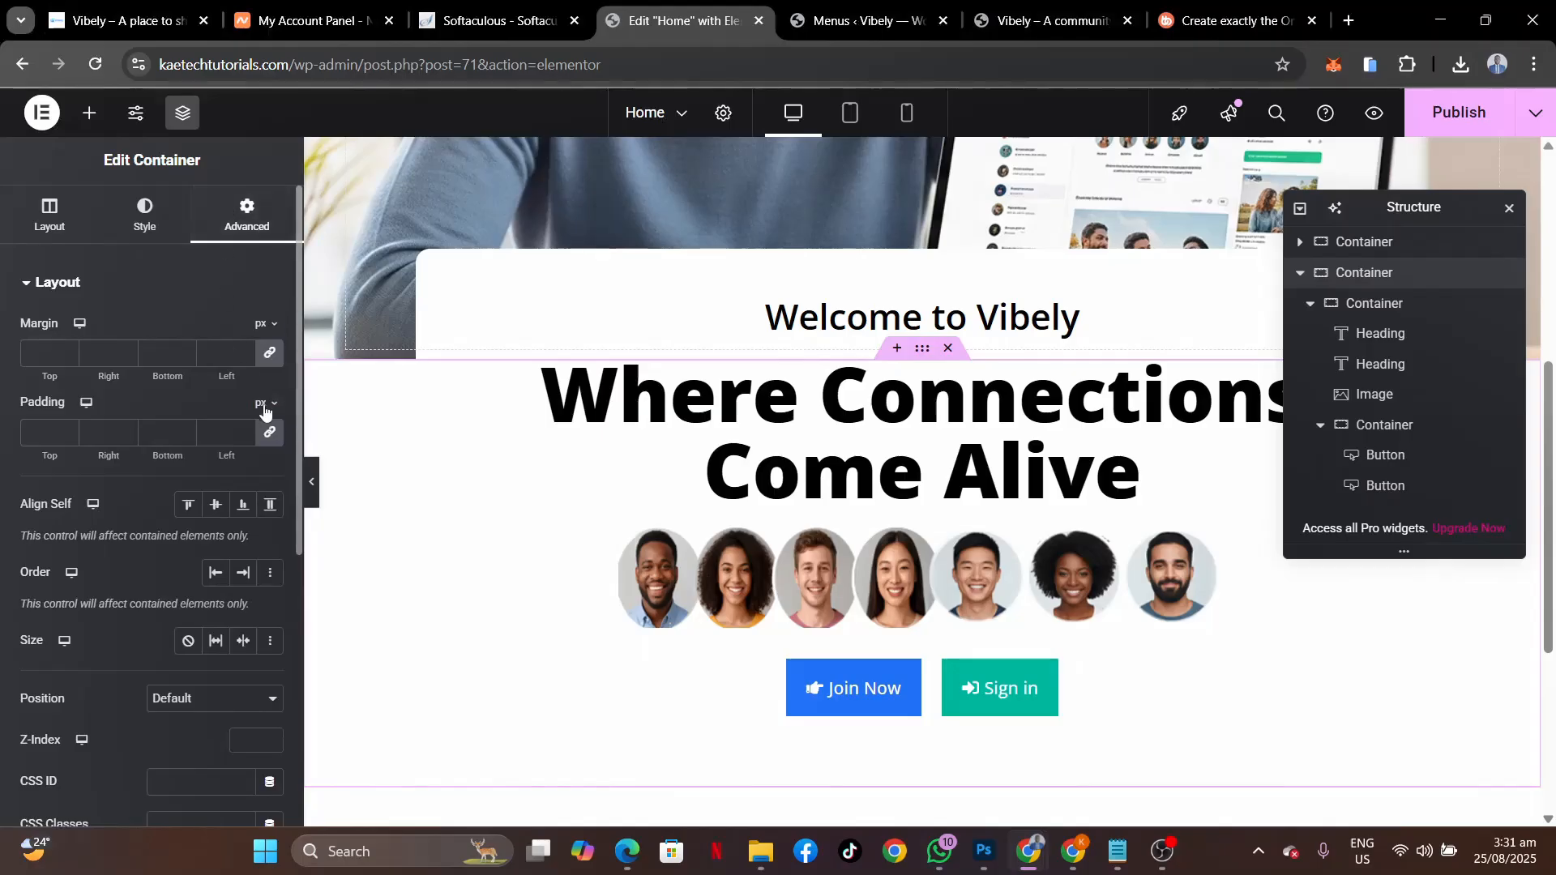
click(271, 437)
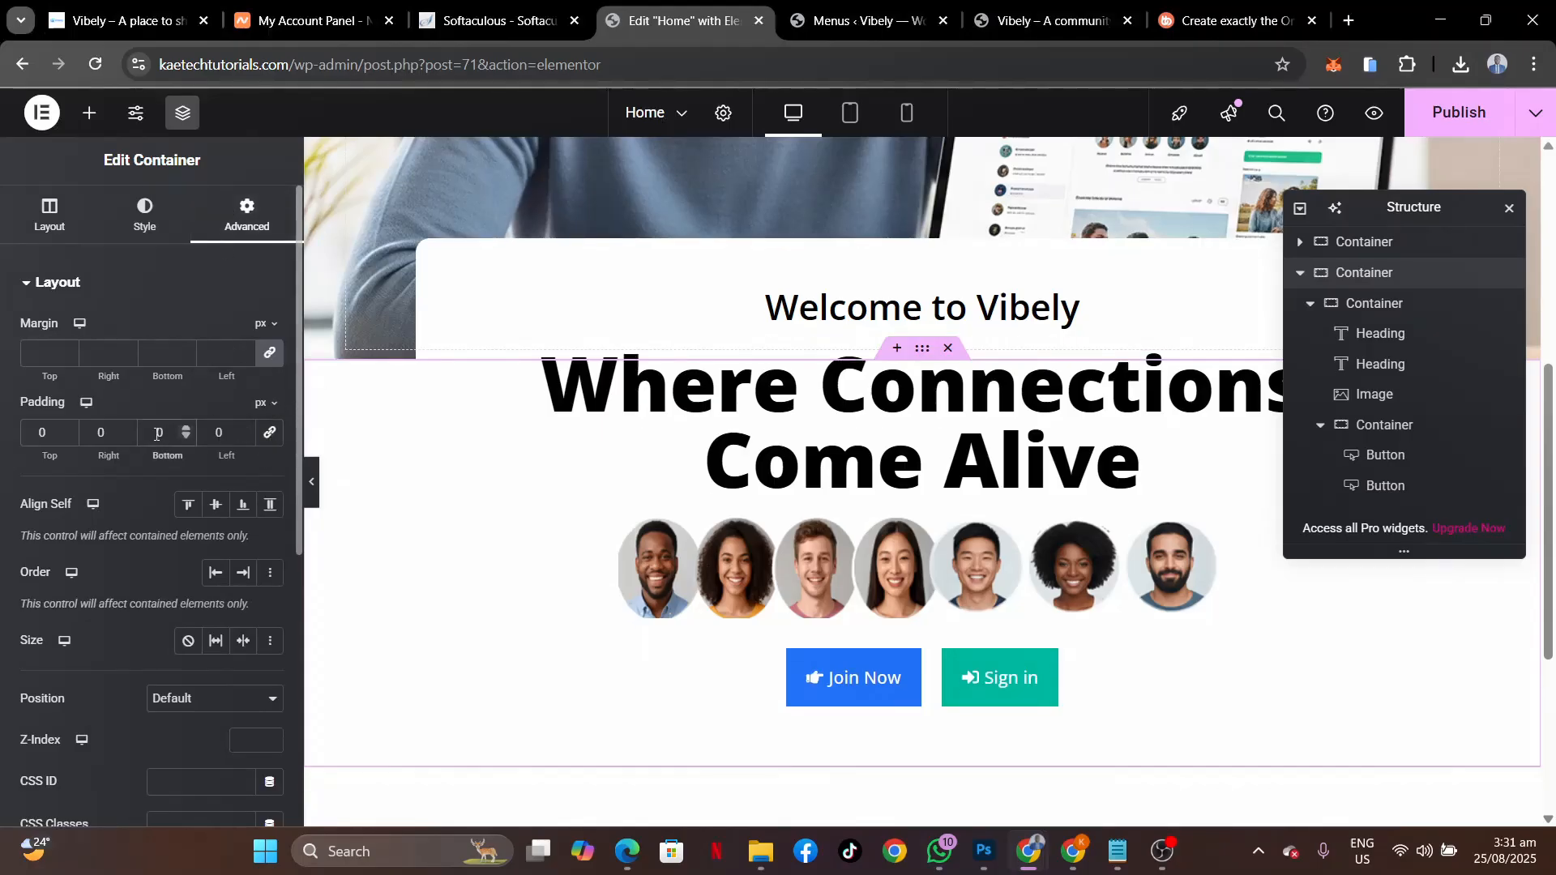
click(158, 434)
text(9)
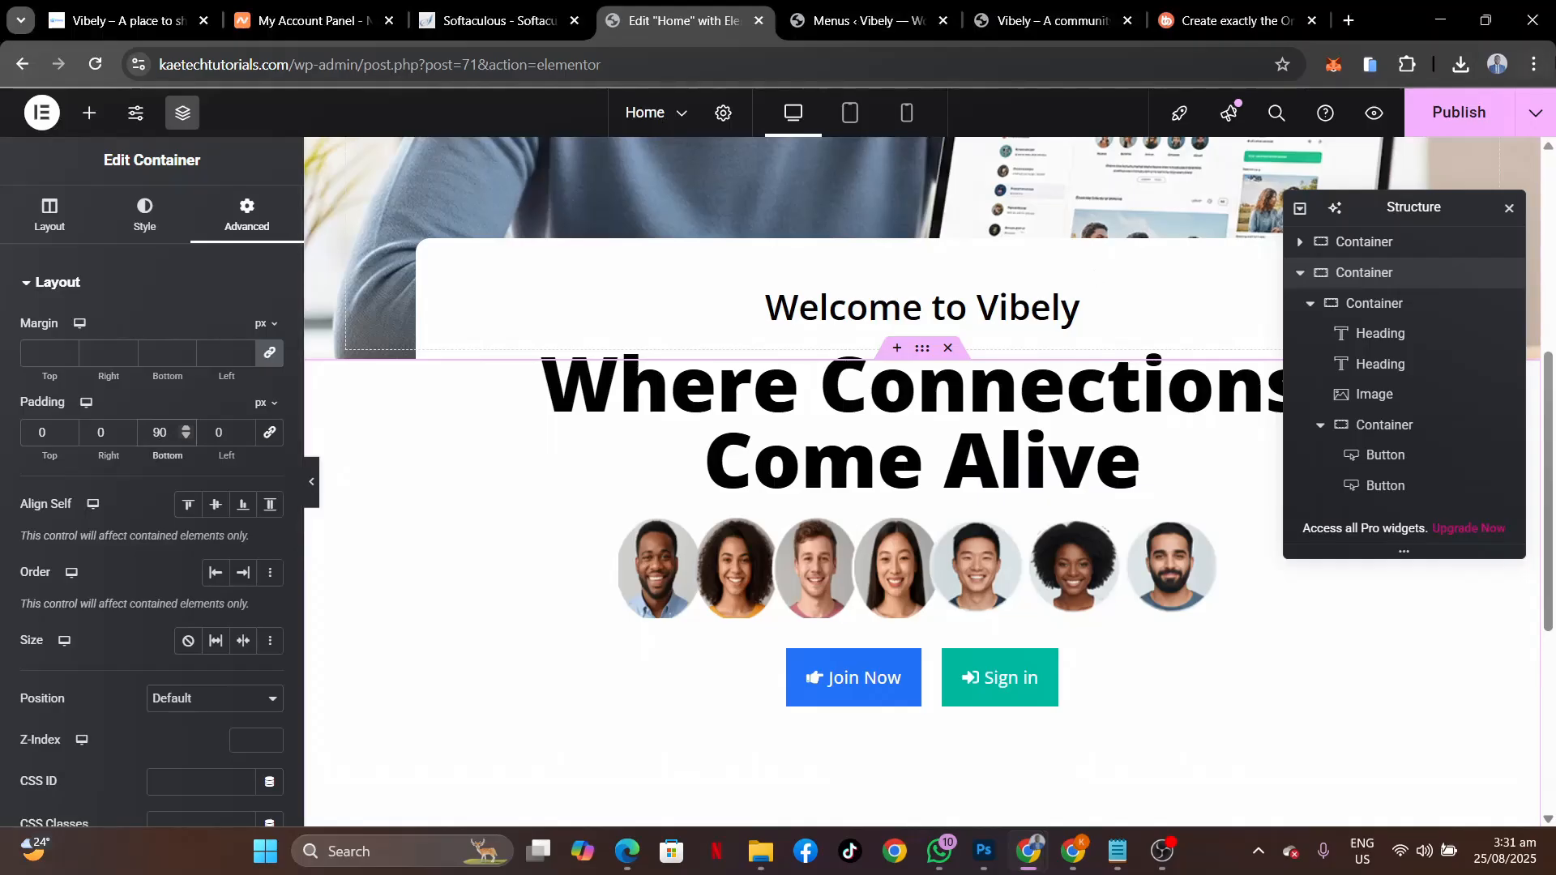
click(1461, 122)
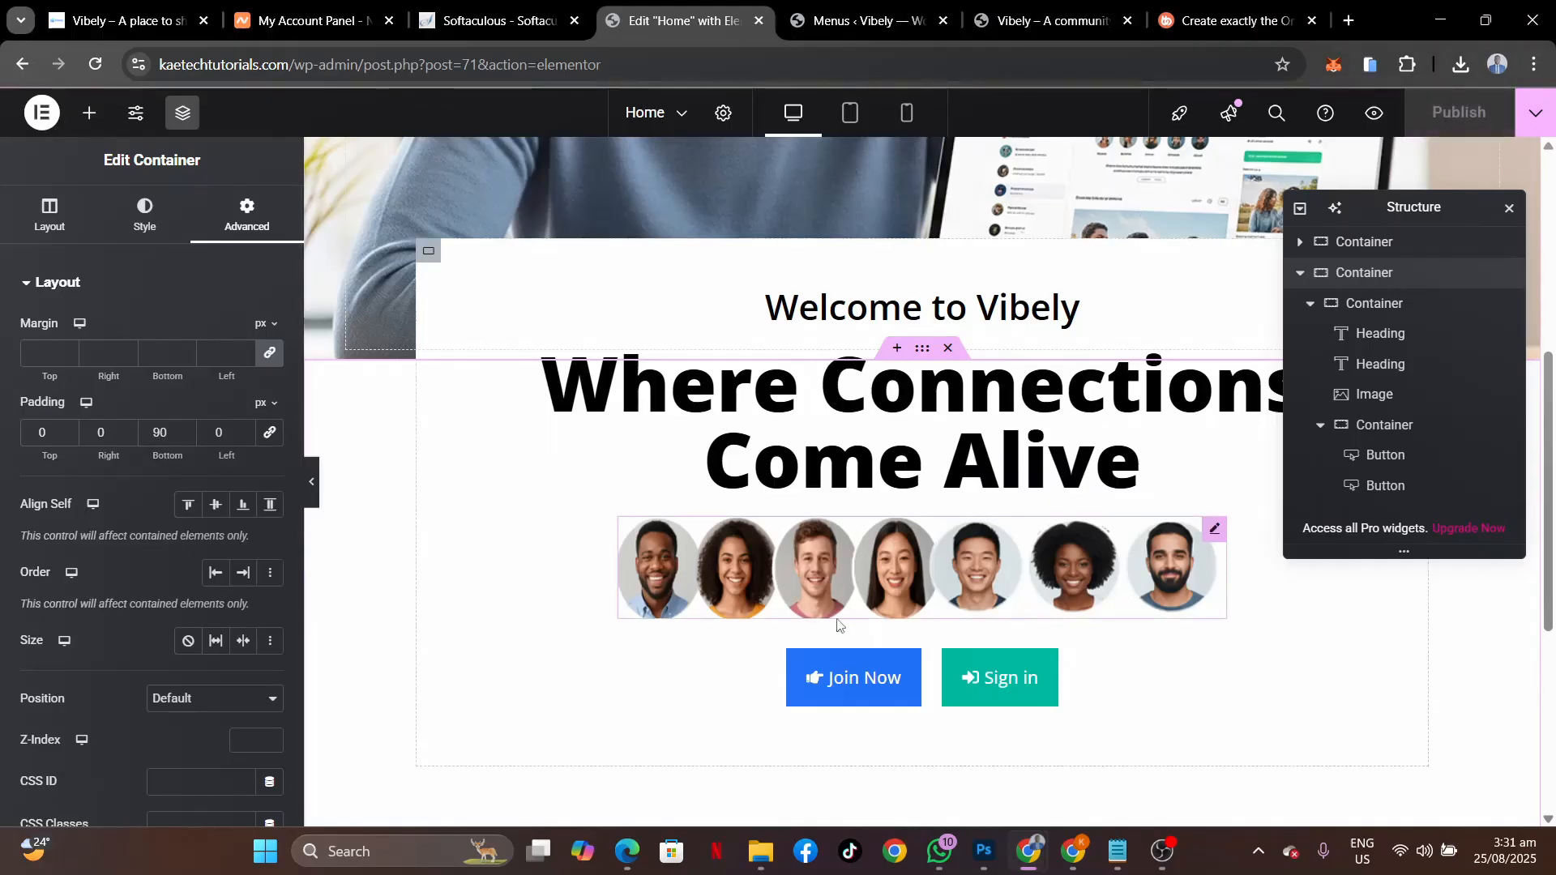
In the private window, remove wp-login.php from the address to load the site's home page.
mouse_move(1015, 857)
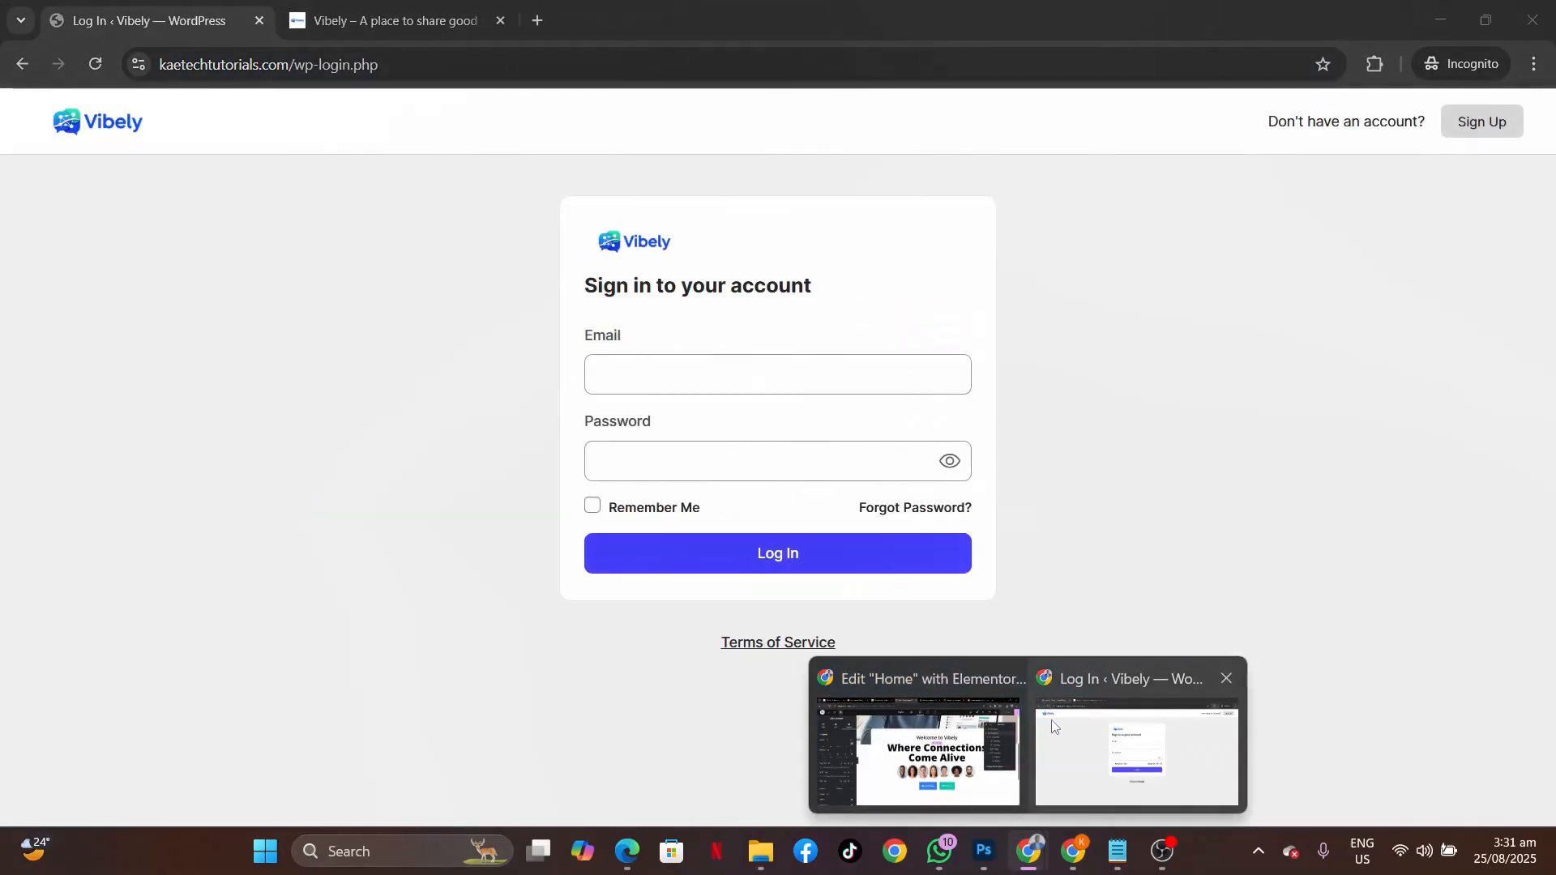
click(1126, 747)
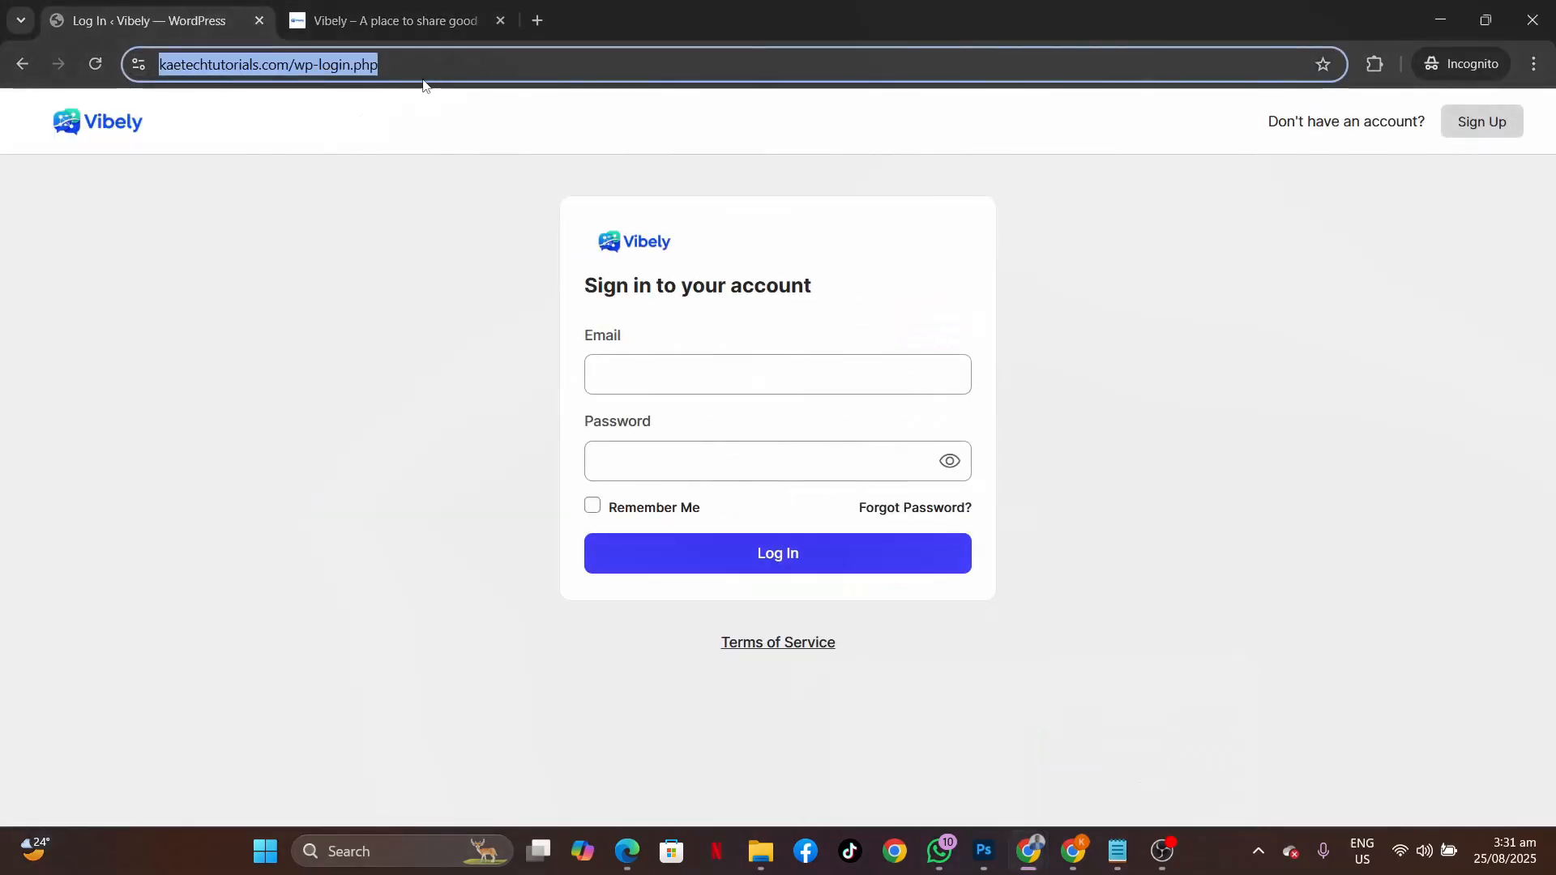
click(453, 64)
drag(424, 64, 346, 63)
key(BackSpace)
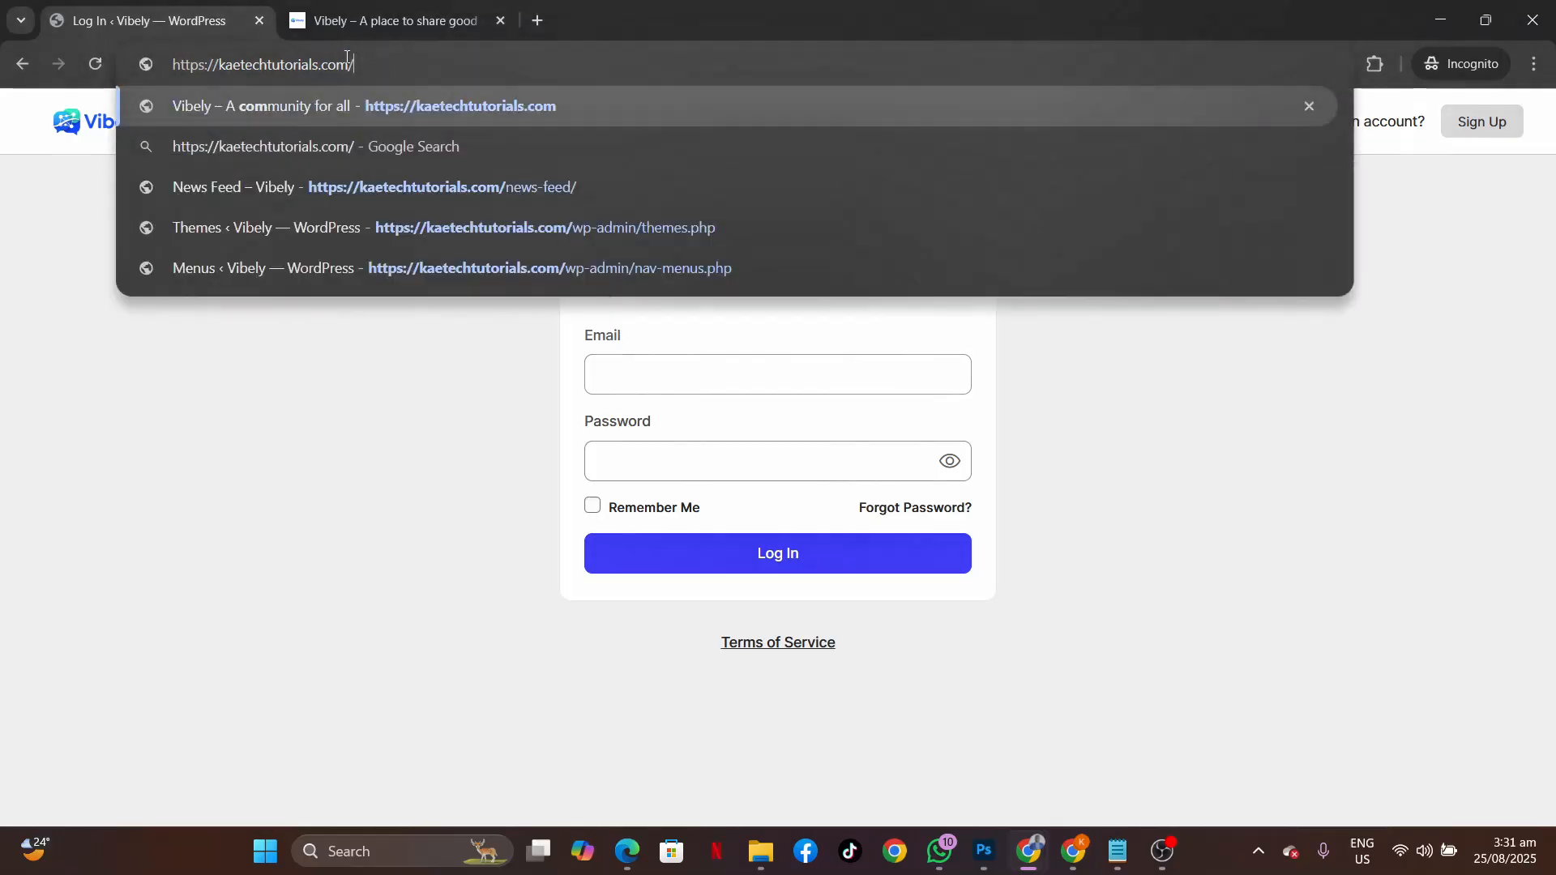
key(Return)
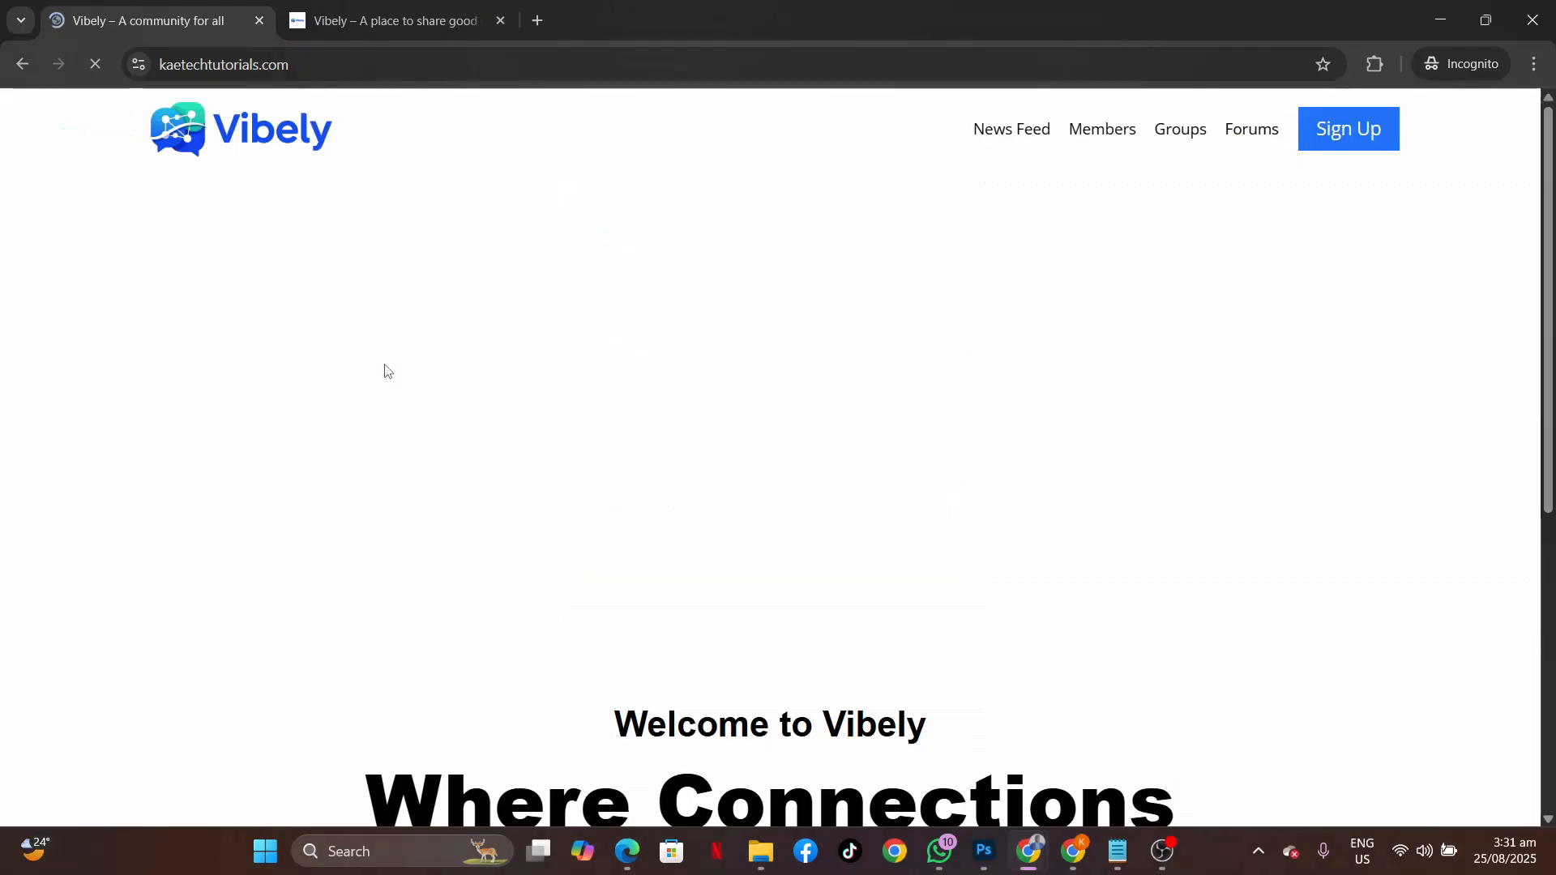
Scroll through the live Vibely homepage to check the hero, welcome card, avatars and both buttons.
scroll(1211, 407, down, 1)
scroll(1211, 409, down, 5)
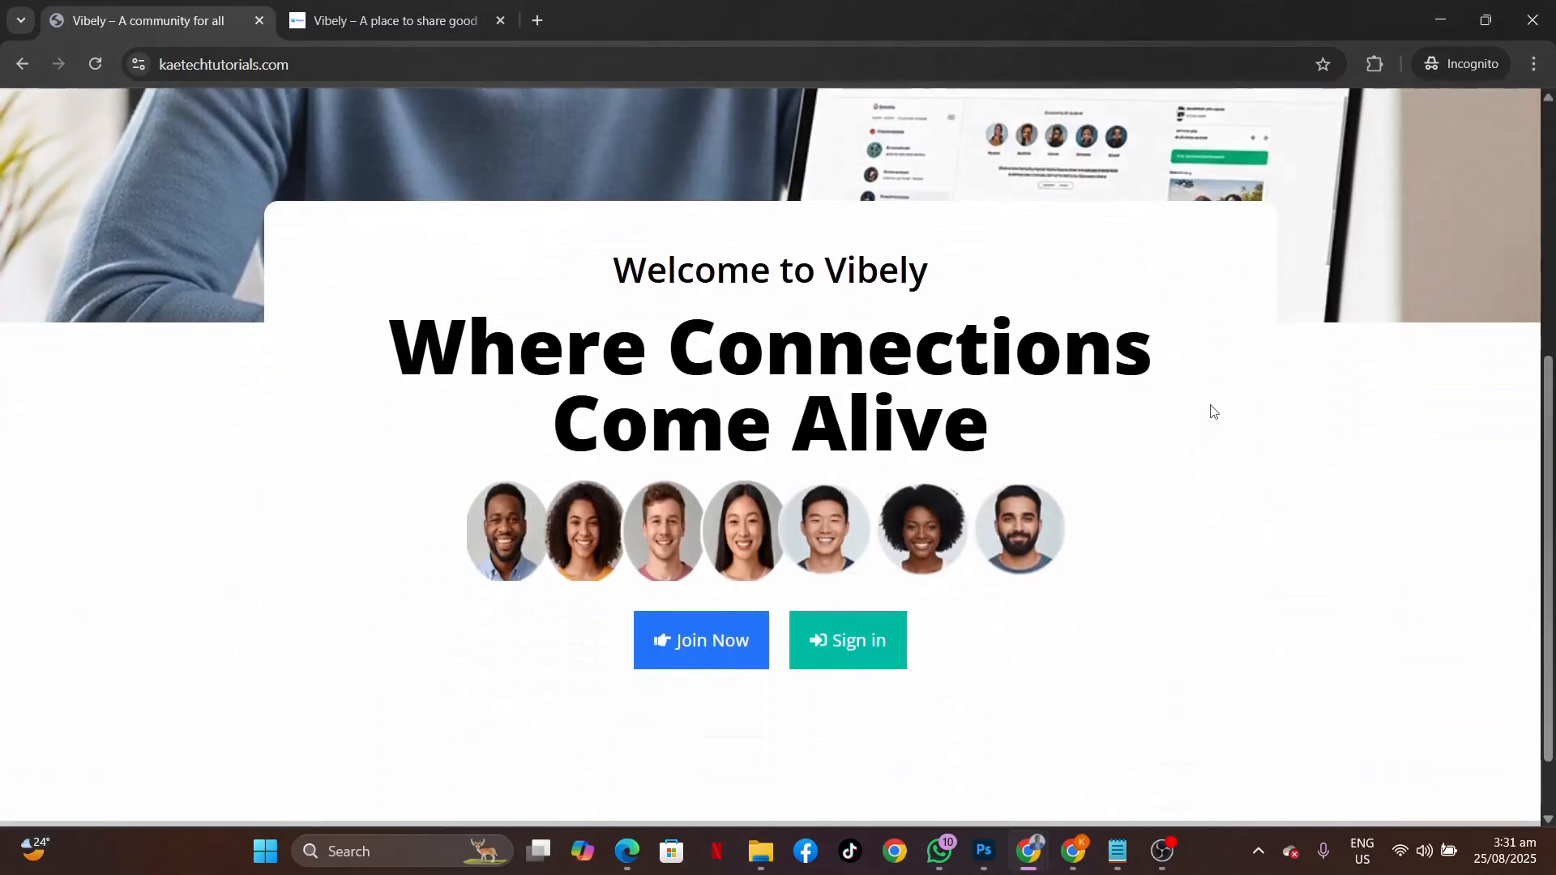
scroll(1211, 409, up, 4)
scroll(1211, 410, down, 4)
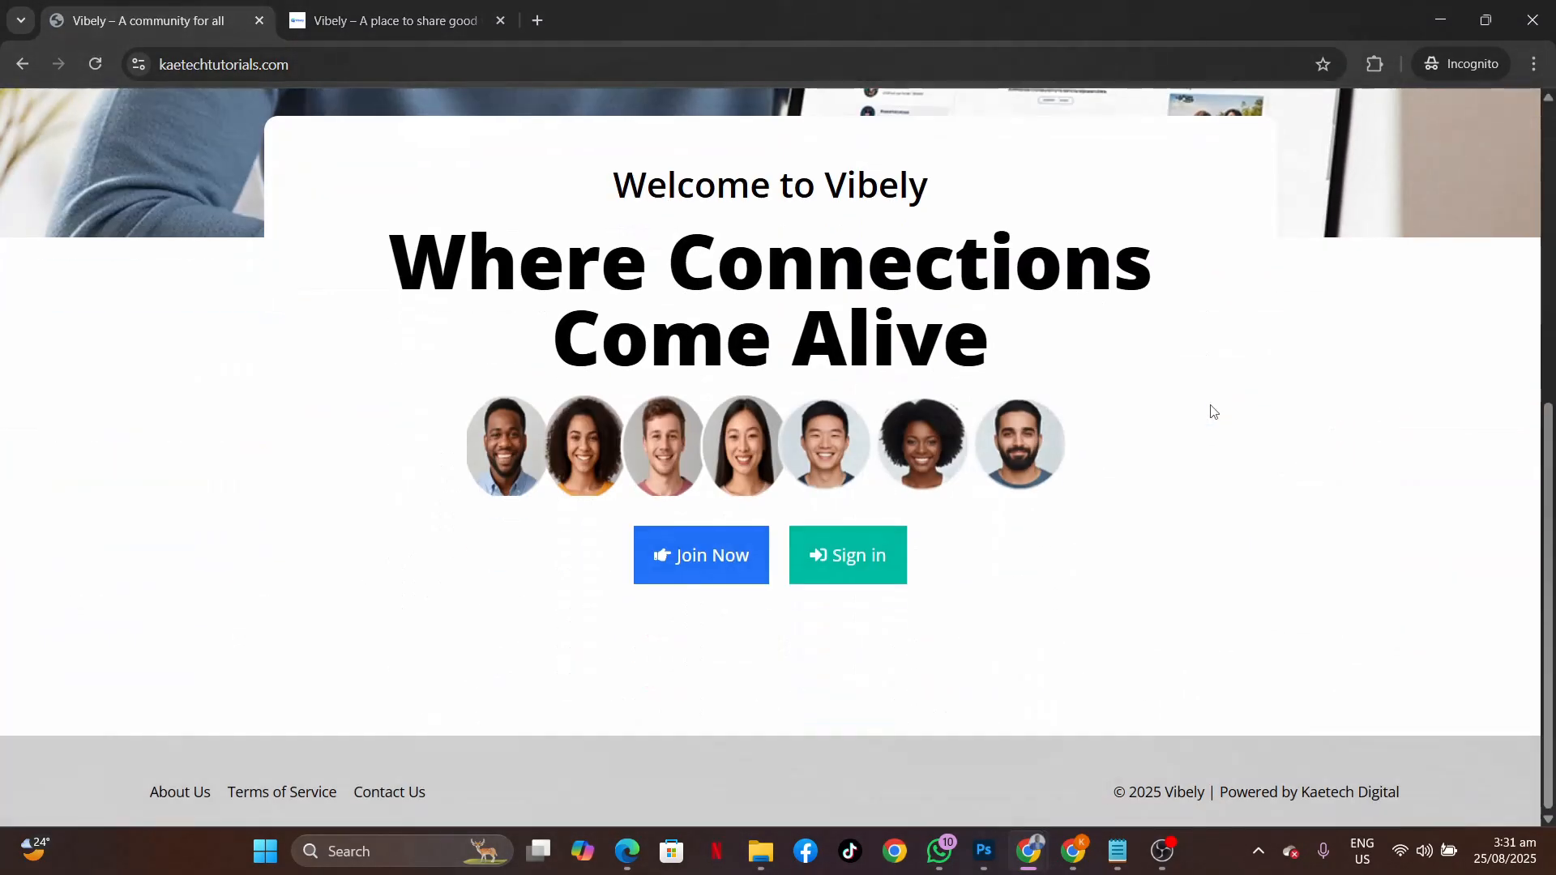
scroll(1211, 410, up, 6)
scroll(1211, 409, down, 2)
scroll(1211, 410, down, 4)
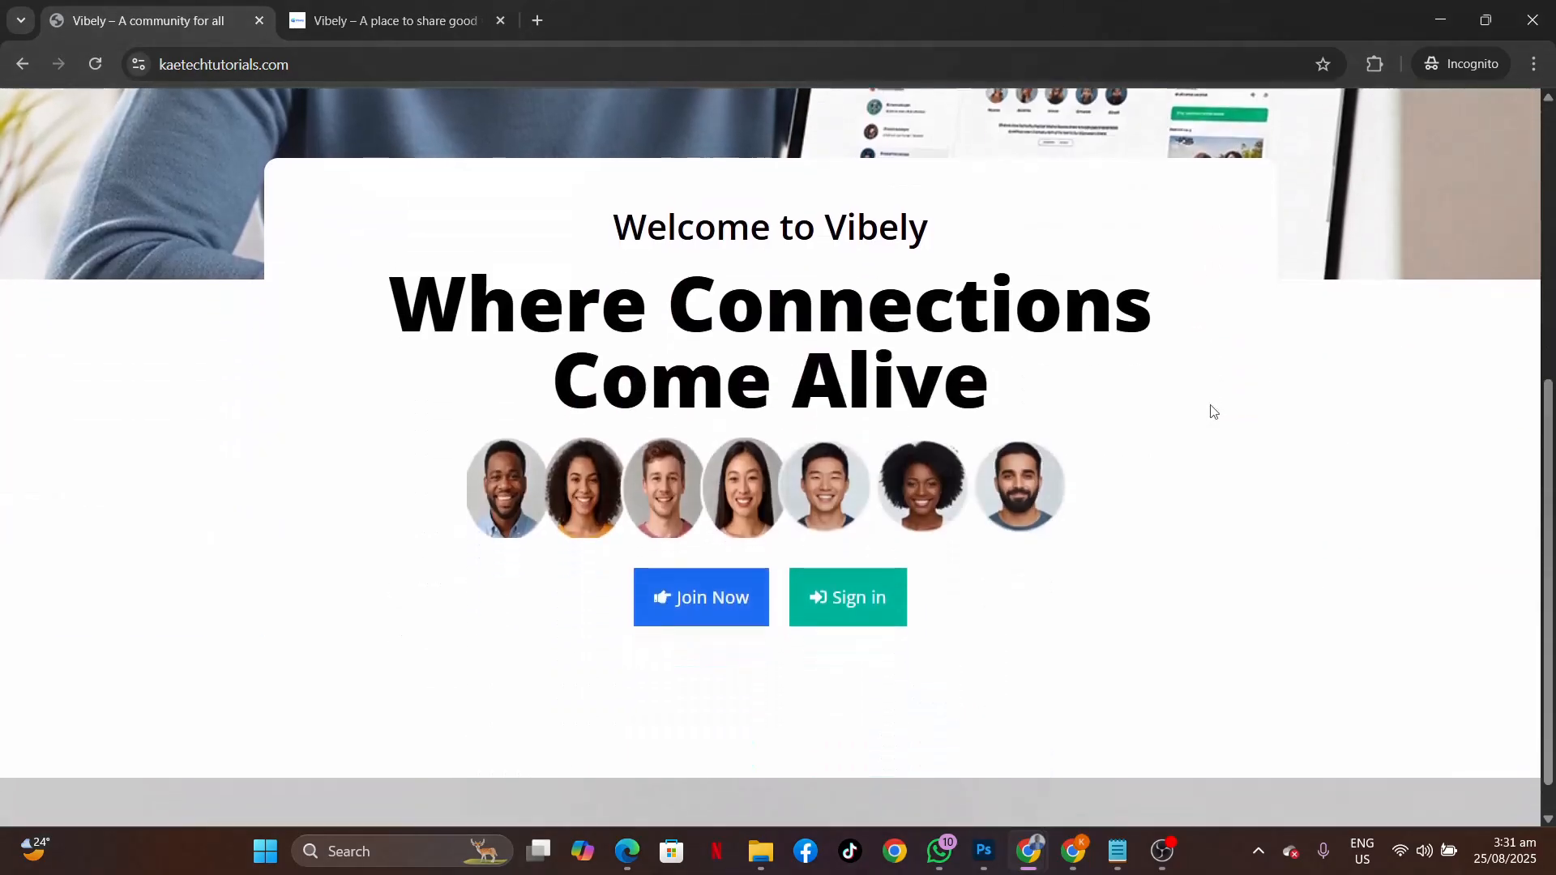
scroll(1210, 409, up, 6)
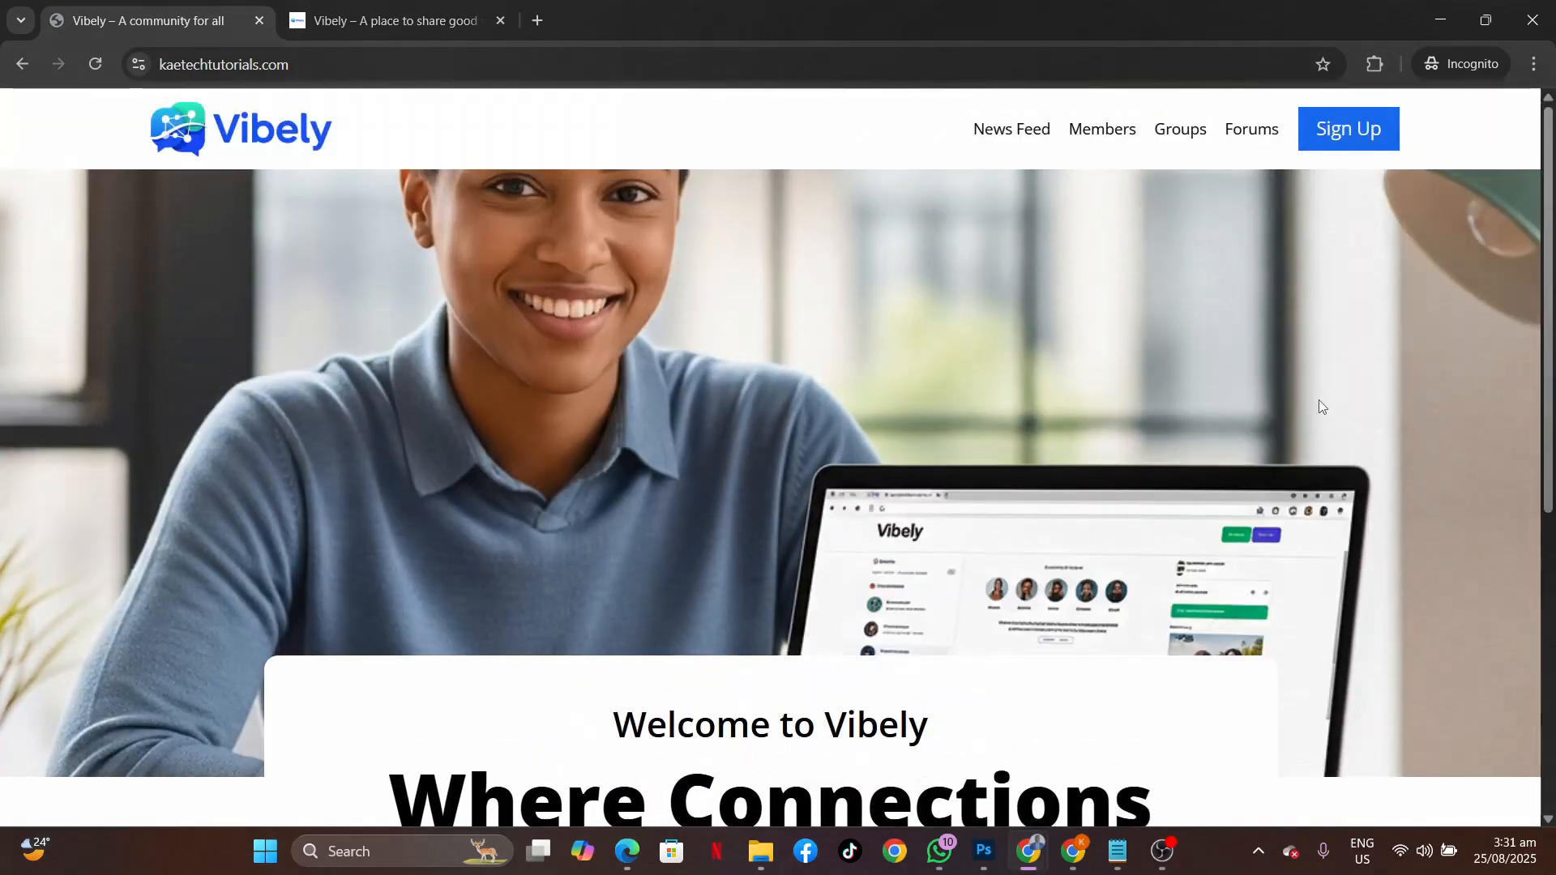
scroll(1146, 445, down, 5)
scroll(1148, 446, up, 5)
scroll(1148, 447, down, 5)
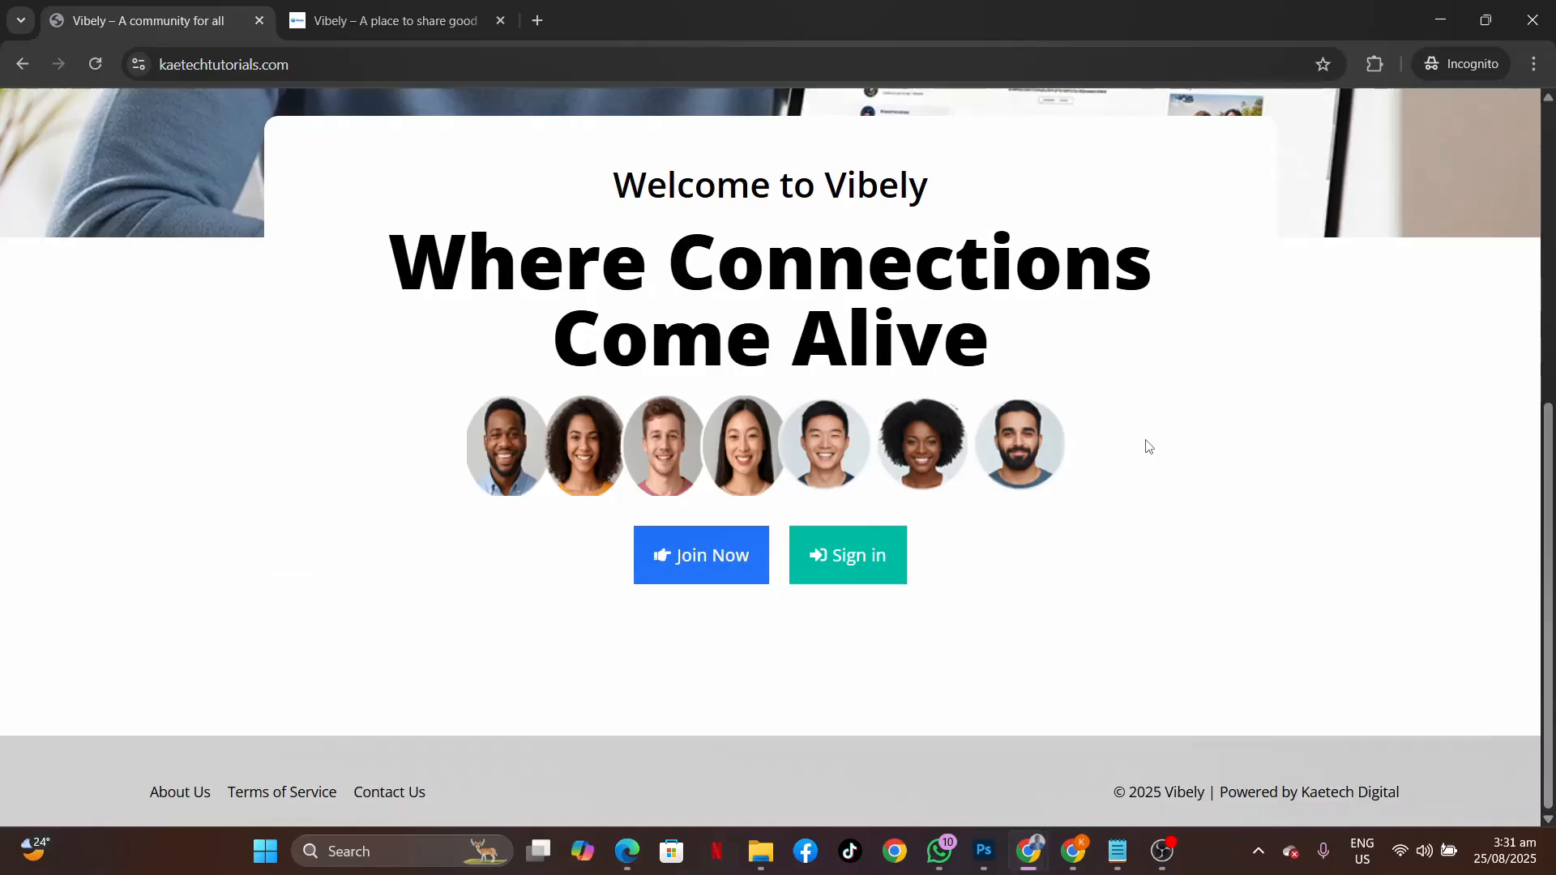
scroll(1149, 447, up, 5)
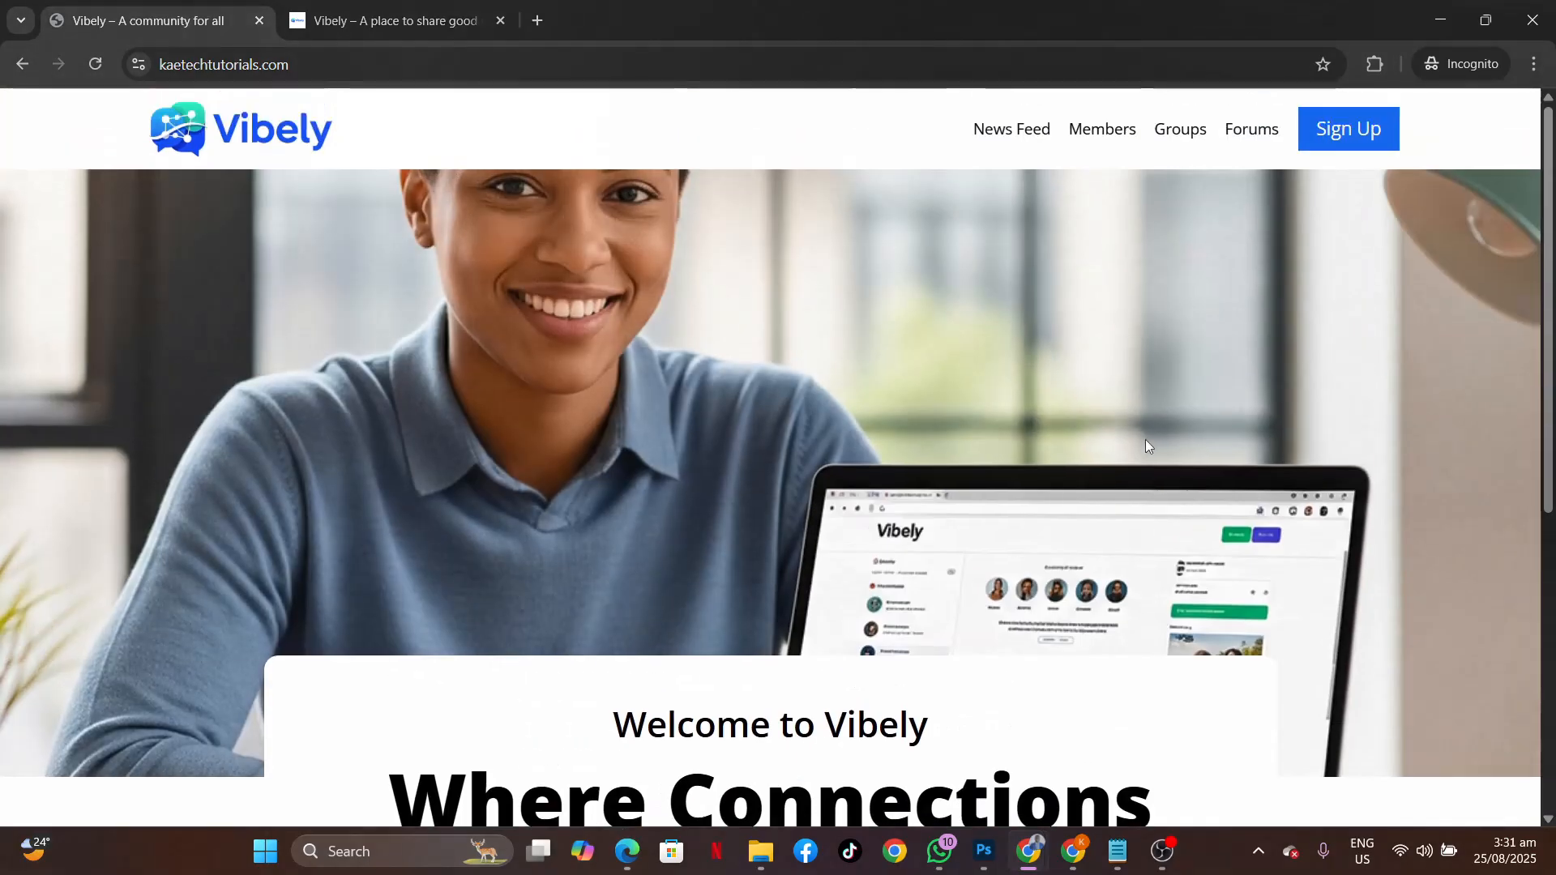
scroll(1148, 445, down, 5)
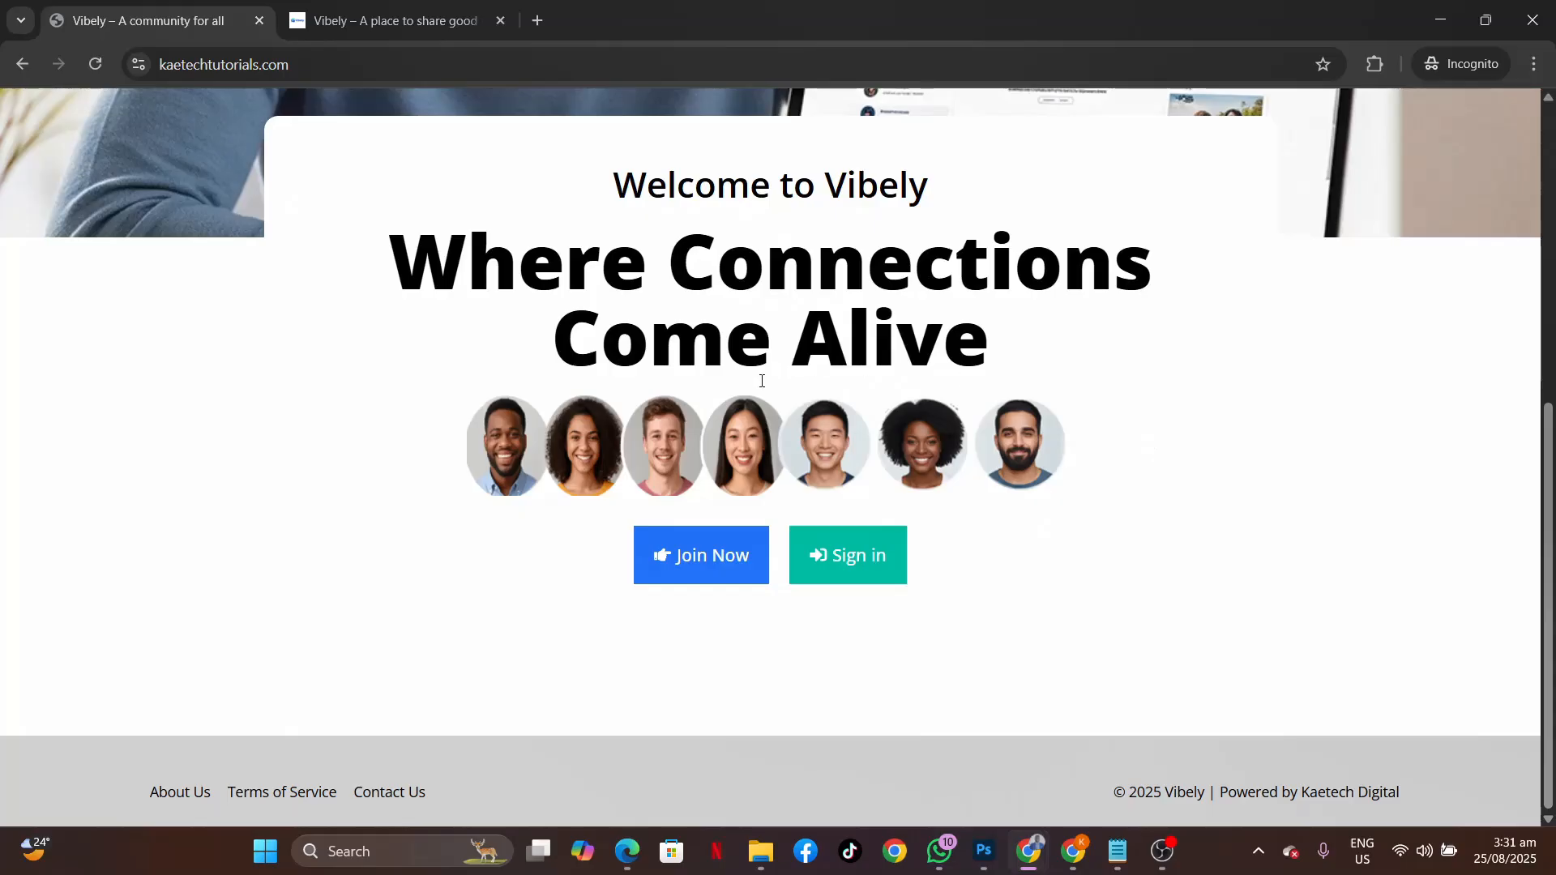
click(844, 571)
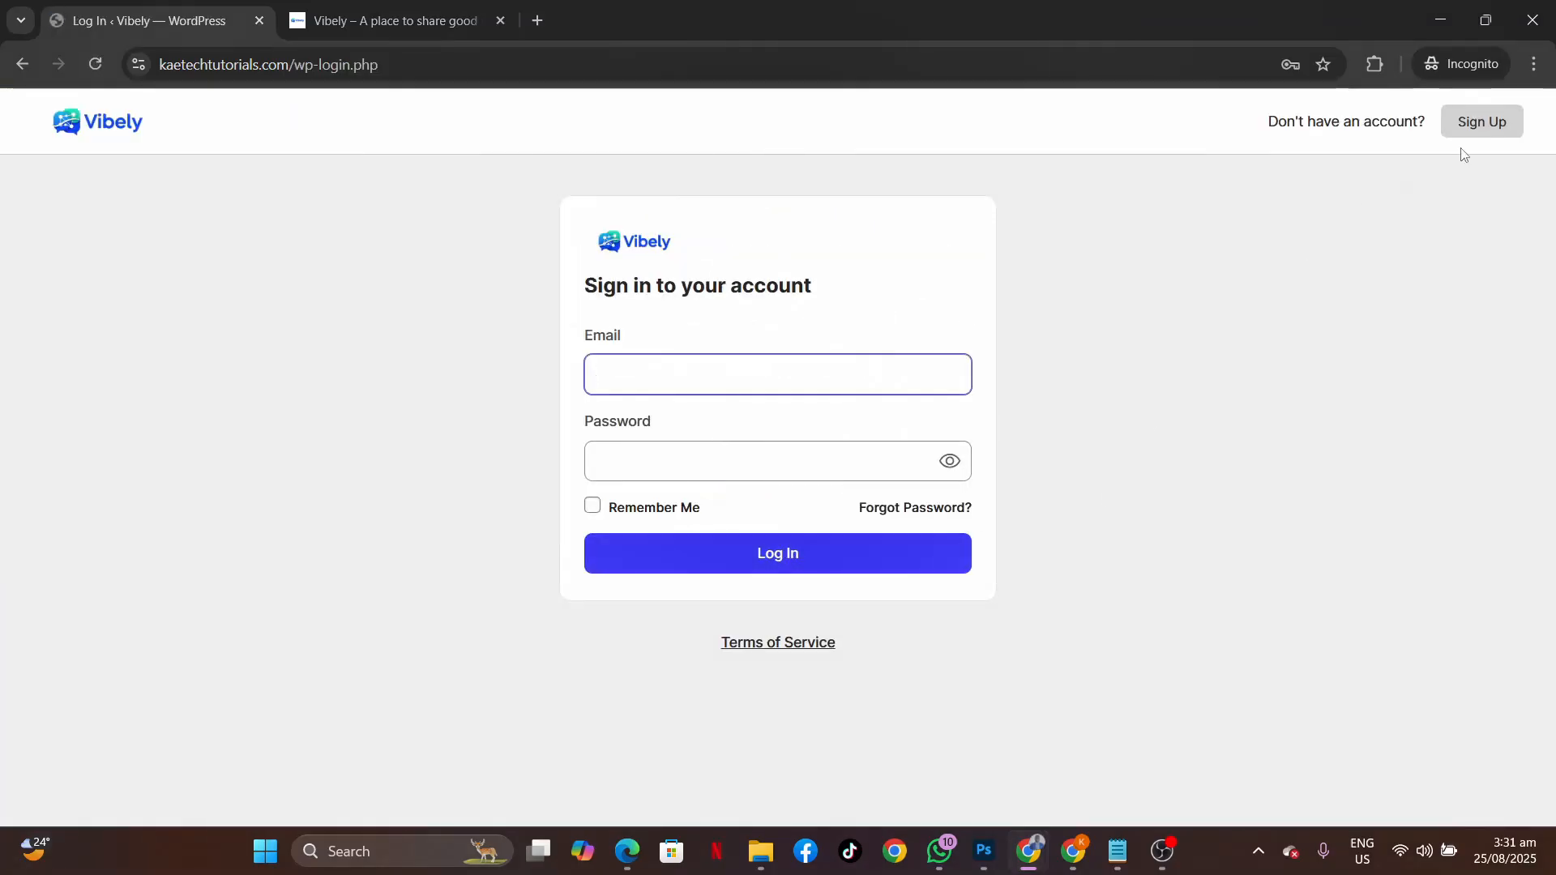
click(1476, 124)
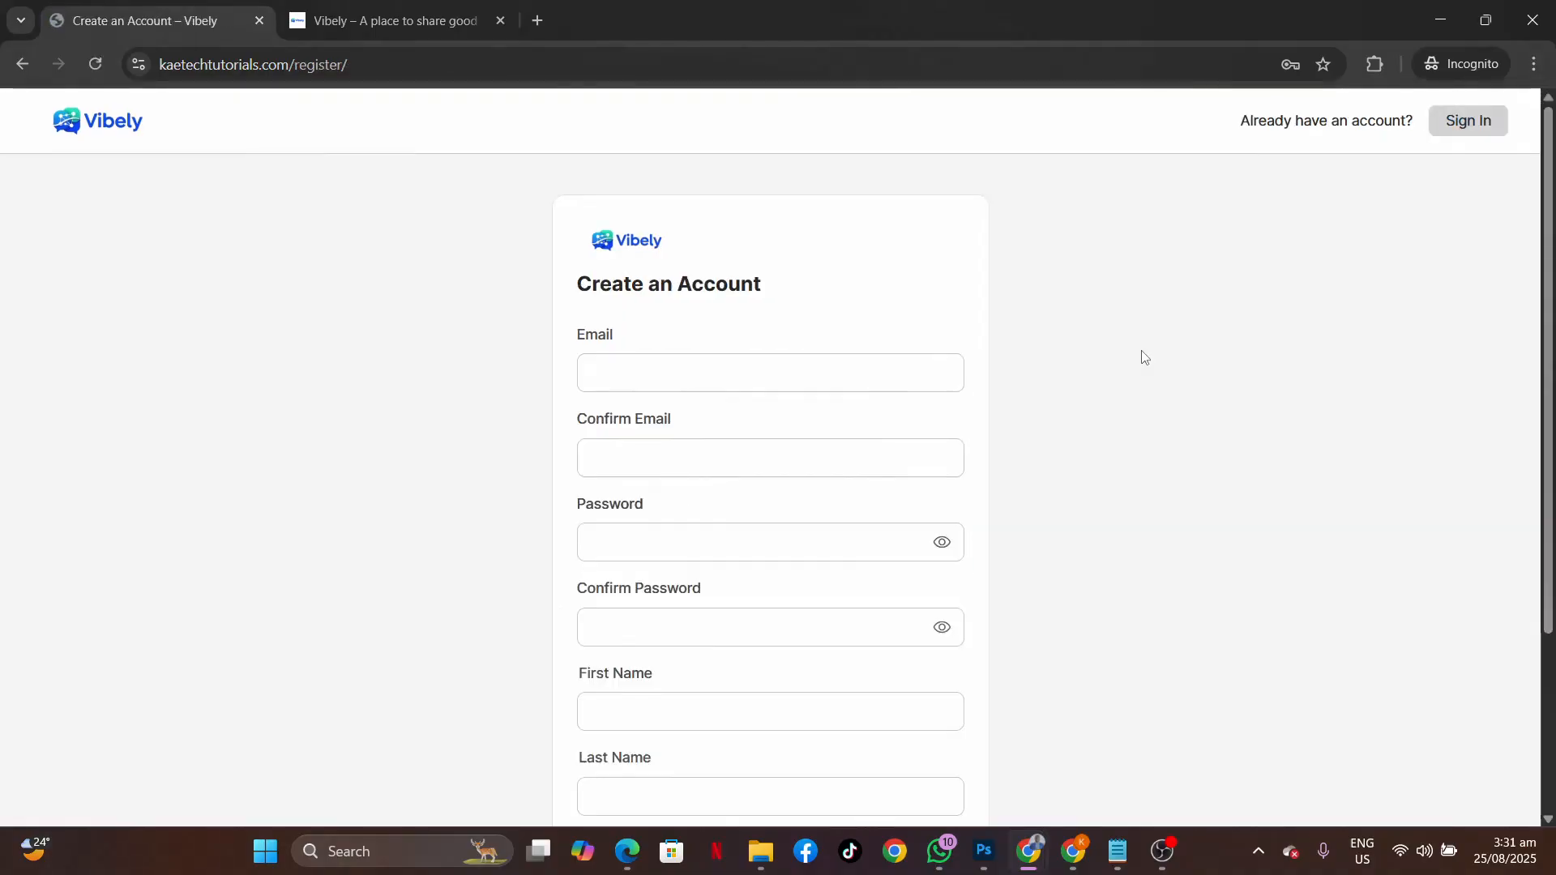
scroll(1145, 357, down, 3)
scroll(1145, 357, up, 3)
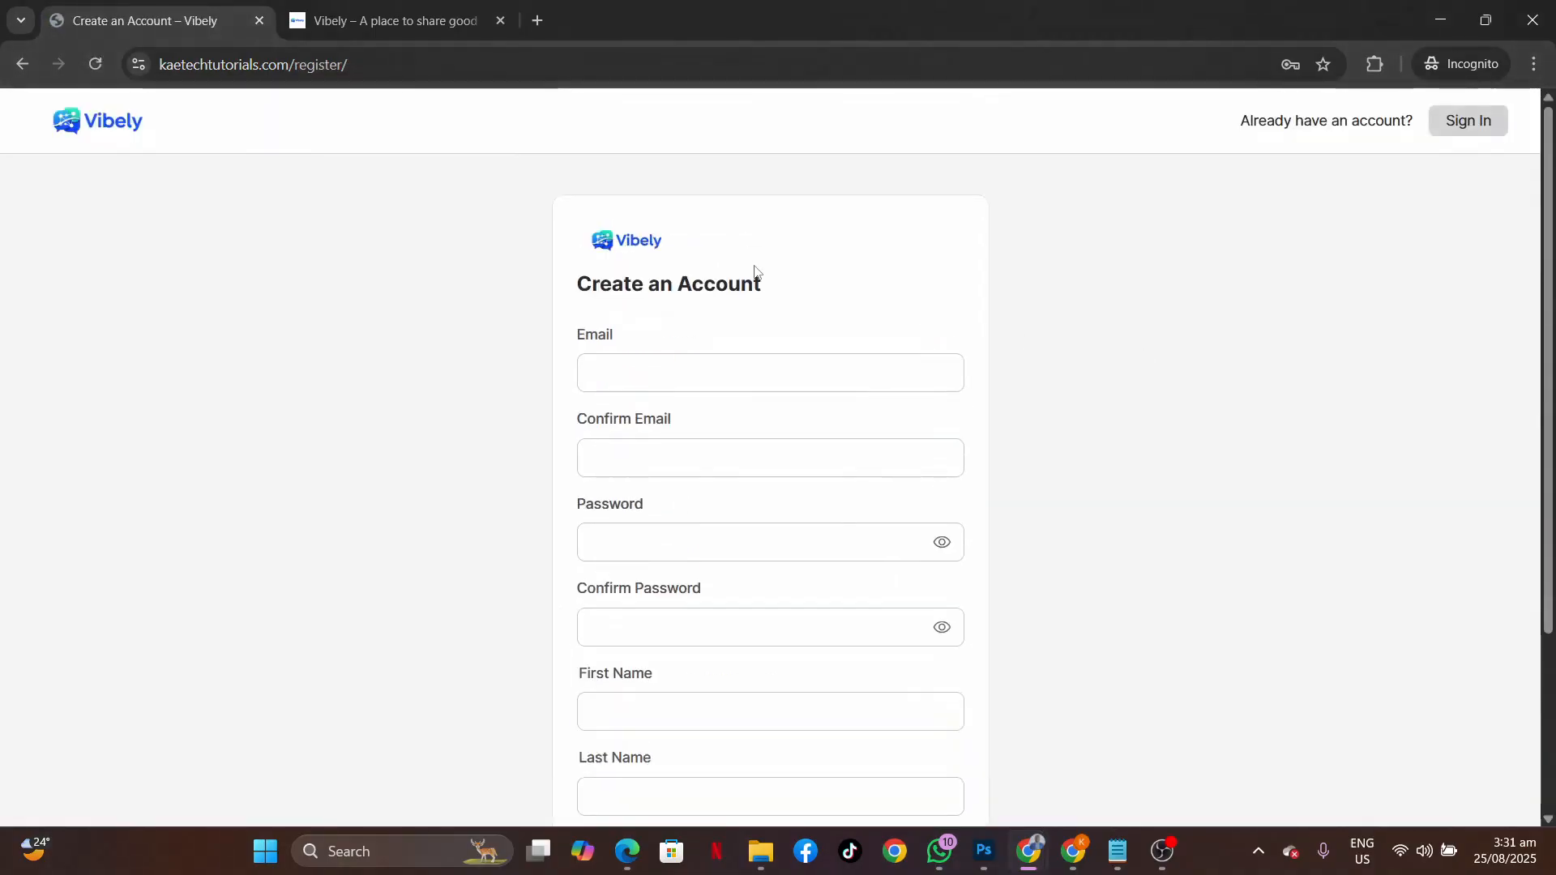
click(640, 243)
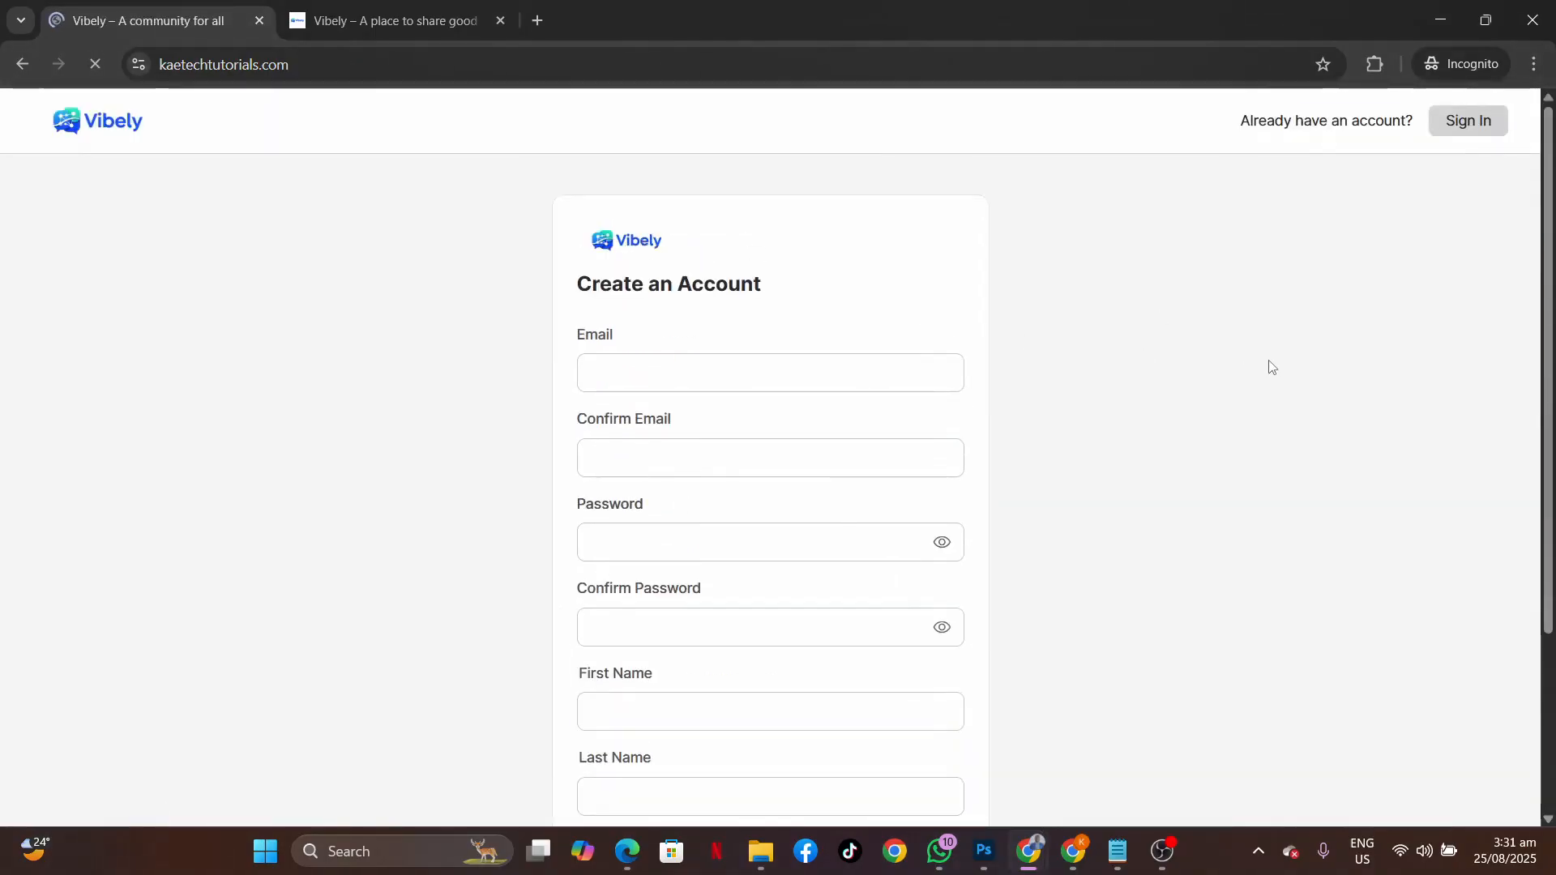
scroll(1269, 366, down, 5)
scroll(1269, 364, up, 5)
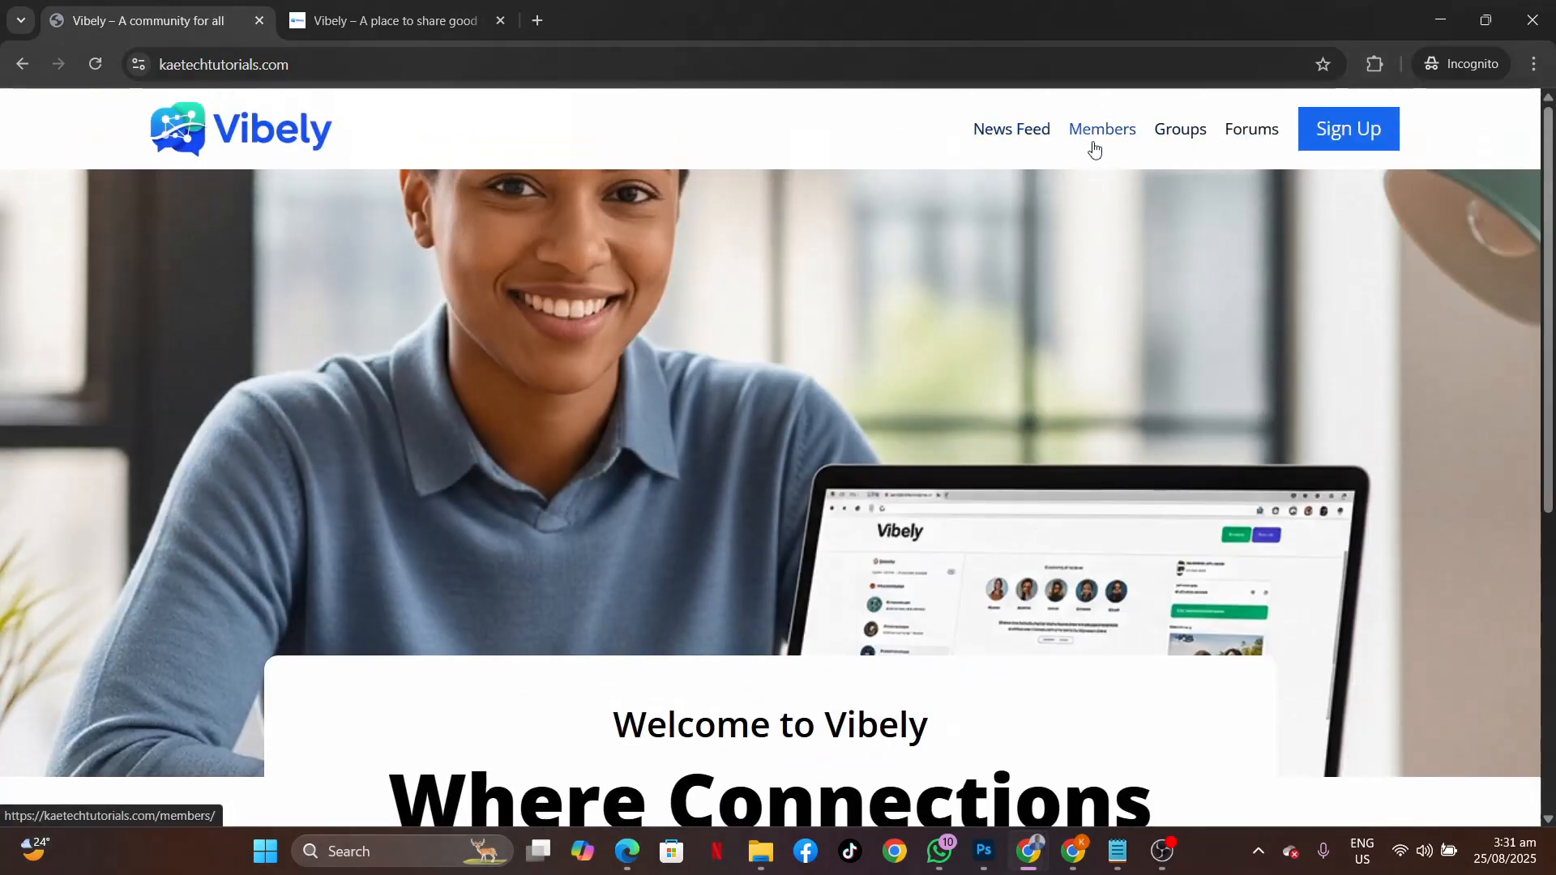
click(1011, 130)
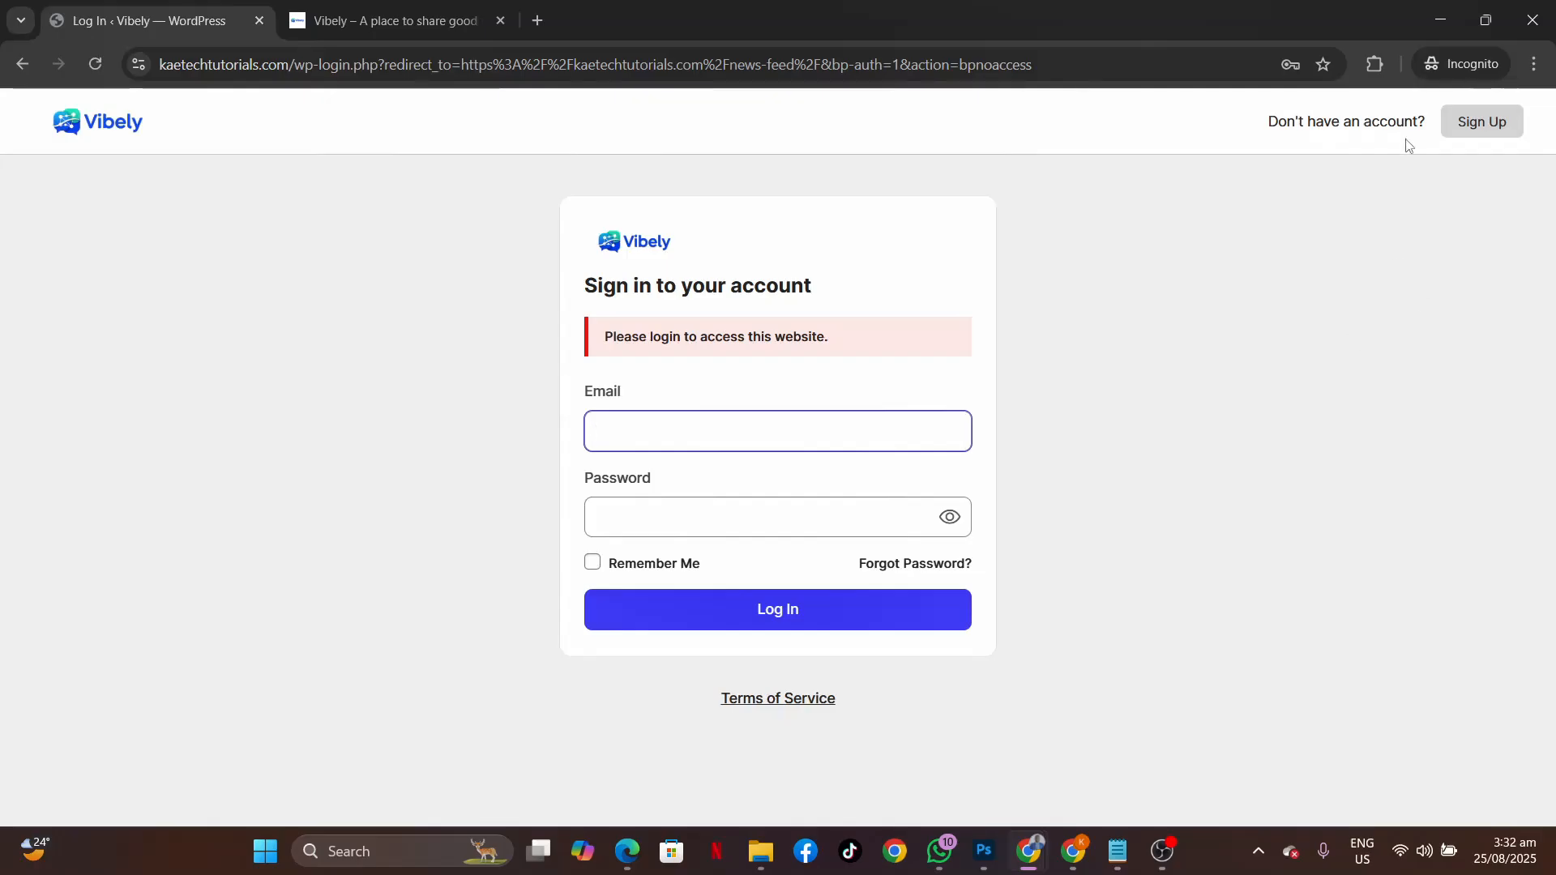
click(1484, 127)
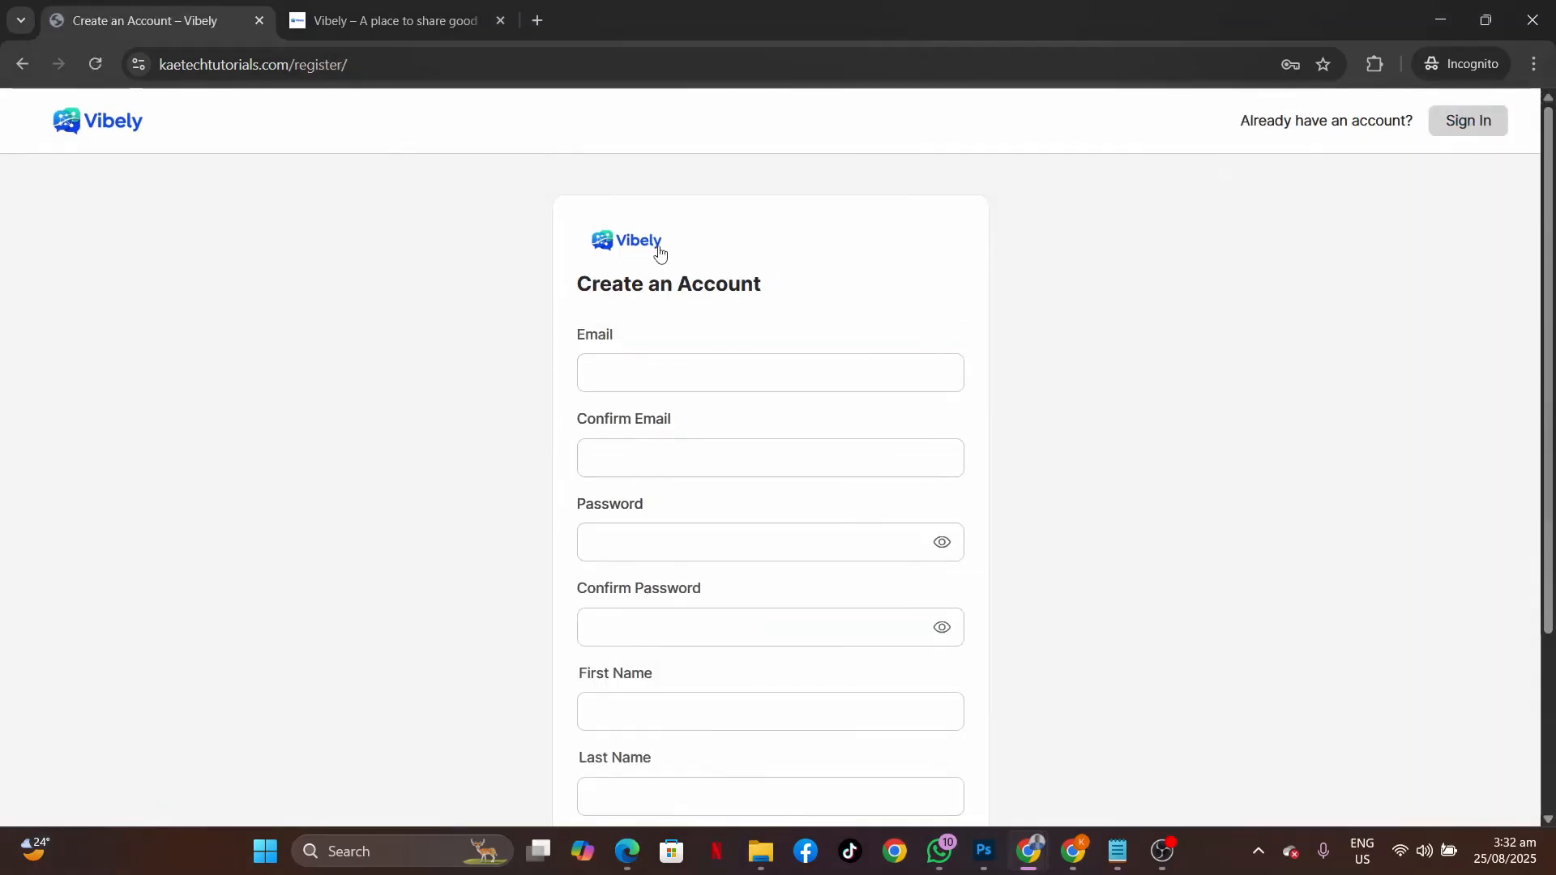
click(634, 245)
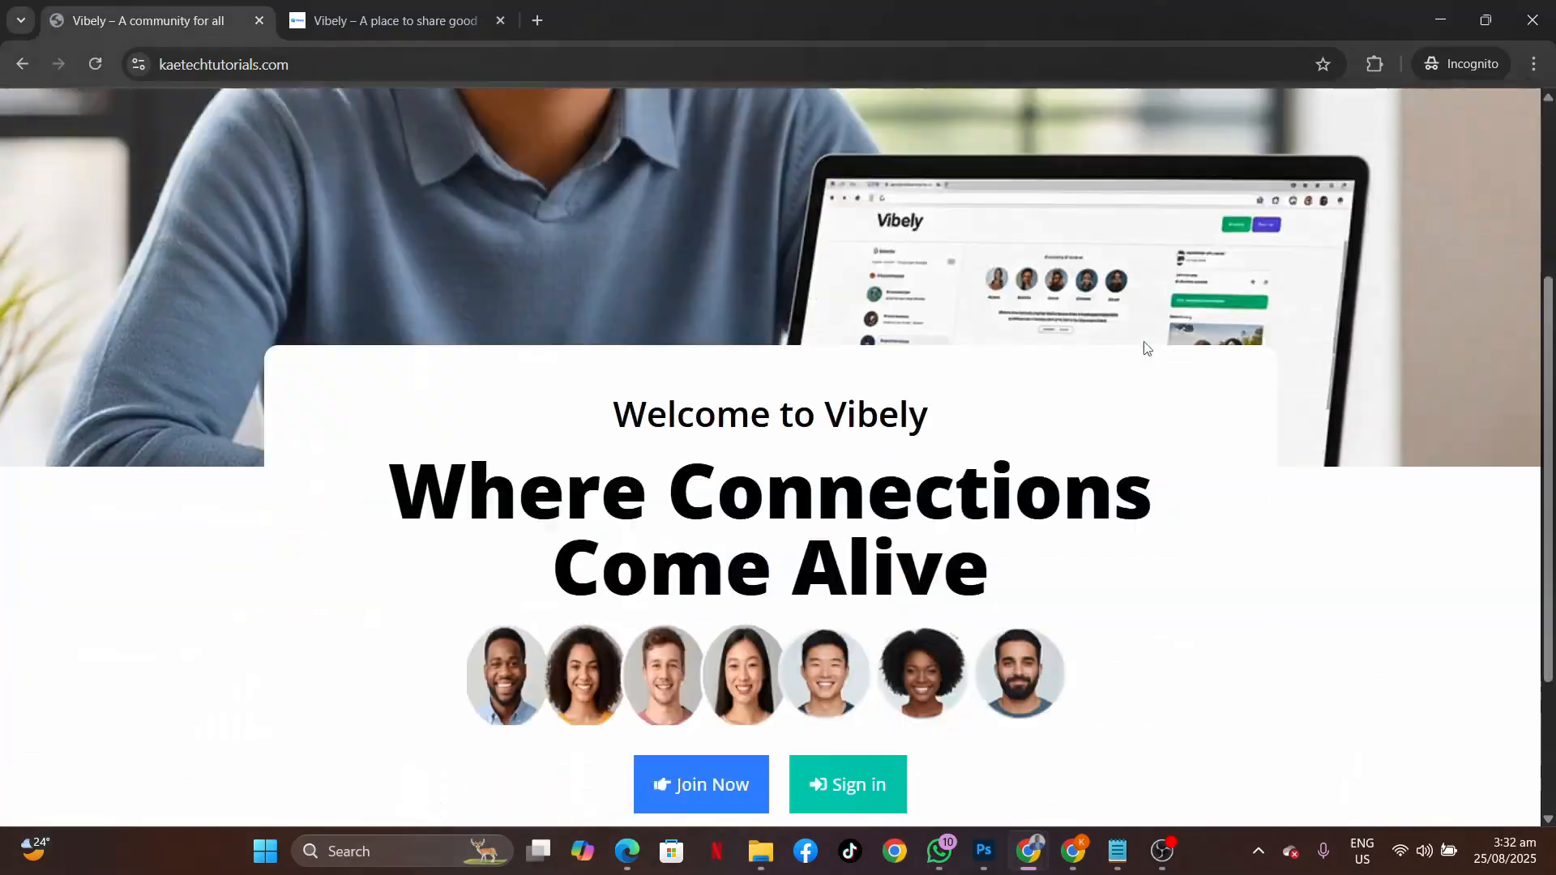
scroll(1145, 342, down, 3)
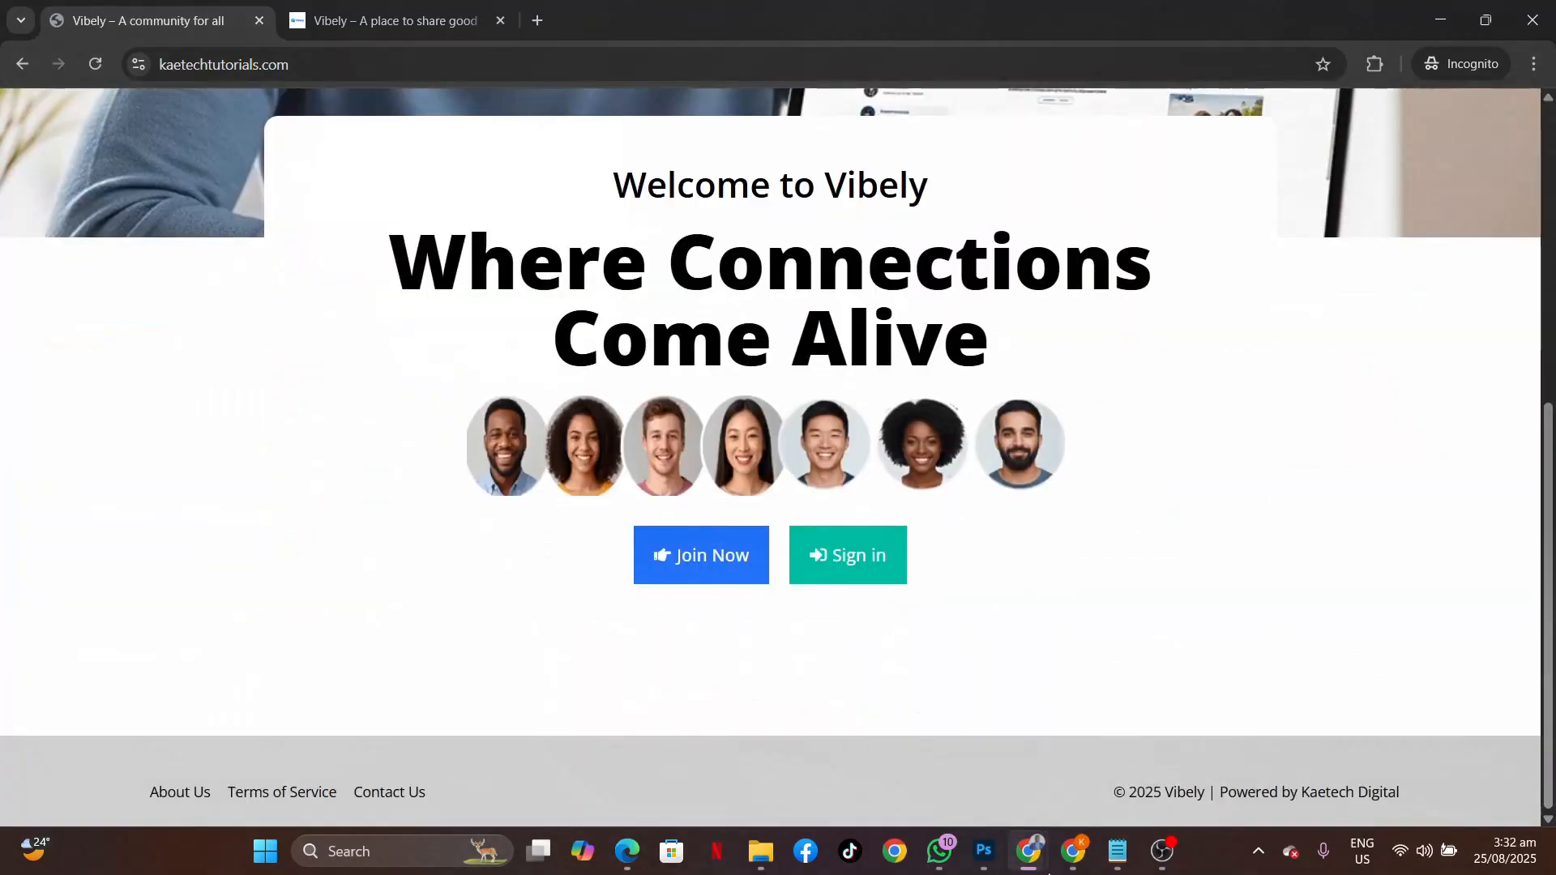
Bring back the Edit "Home" with Elementor window and scroll the canvas to review the hero and card.
mouse_move(1037, 859)
click(956, 749)
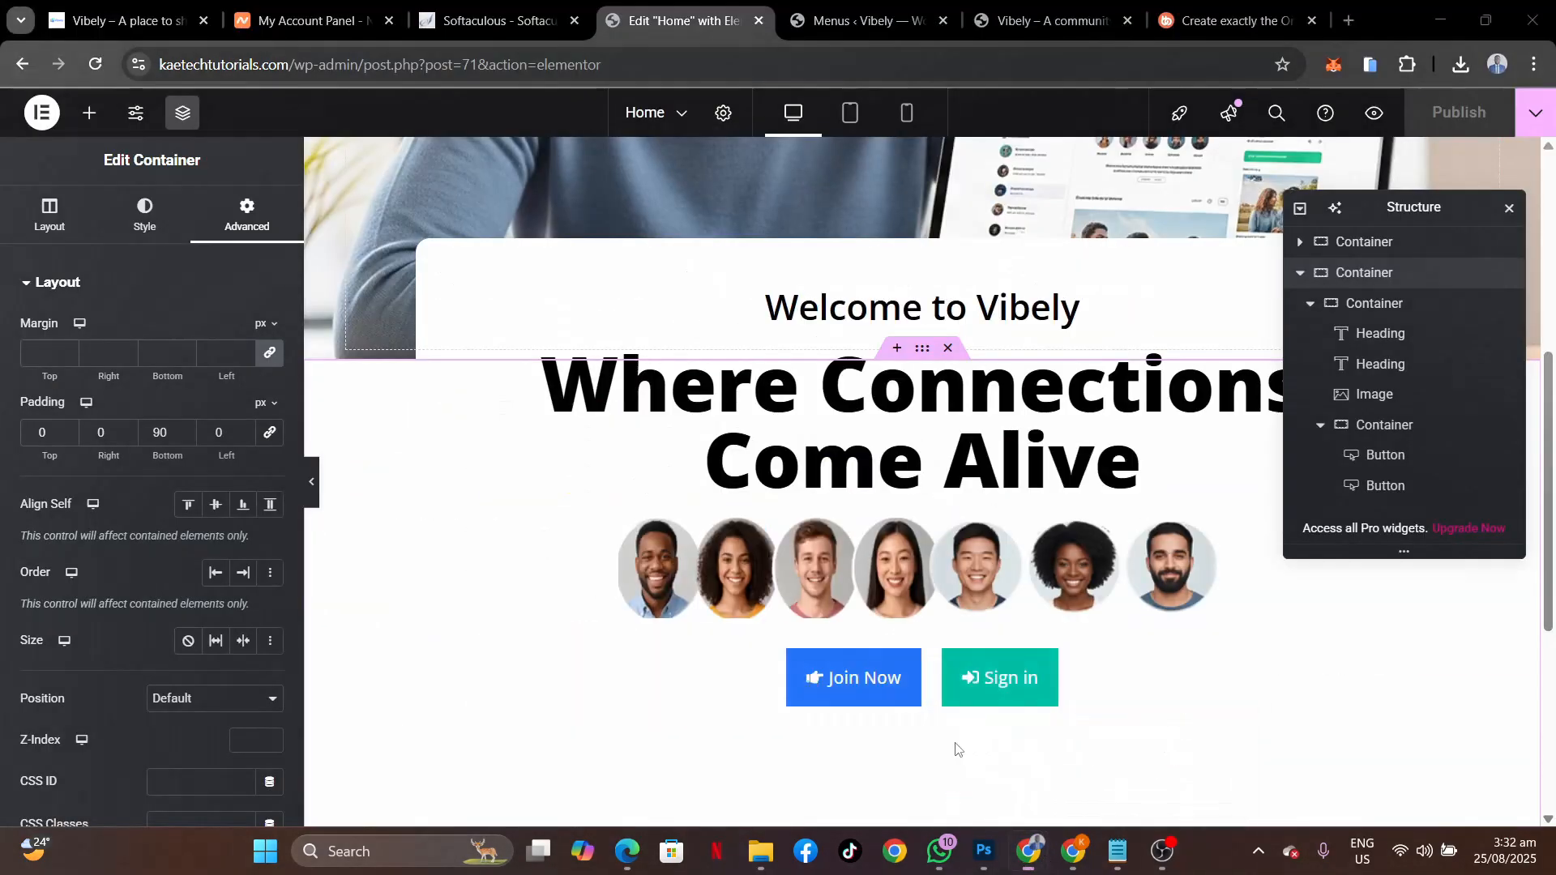
scroll(832, 486, up, 6)
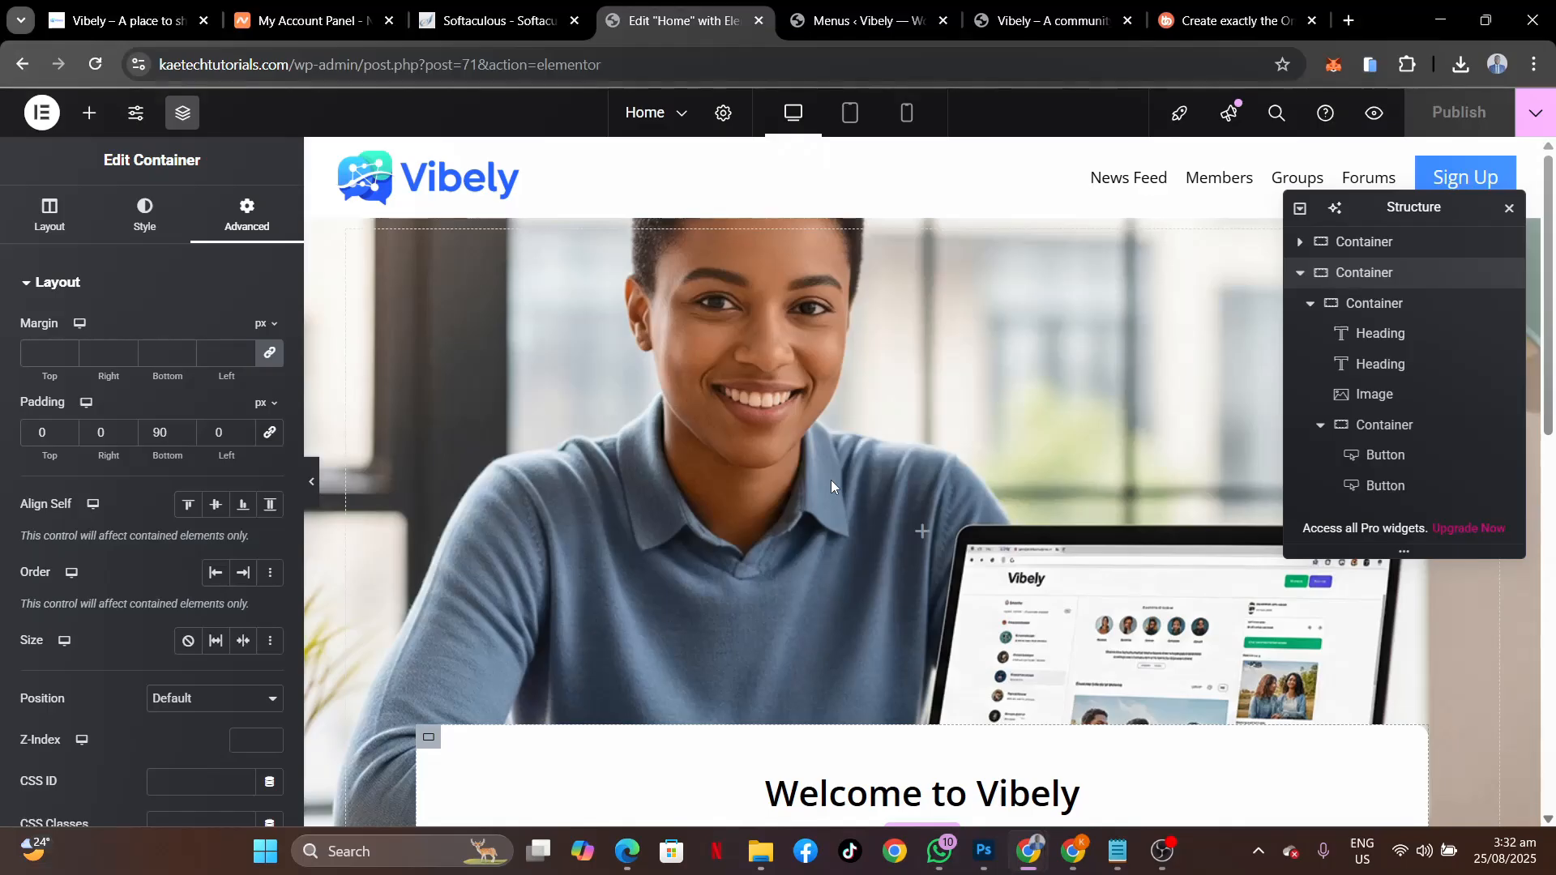
scroll(831, 486, down, 10)
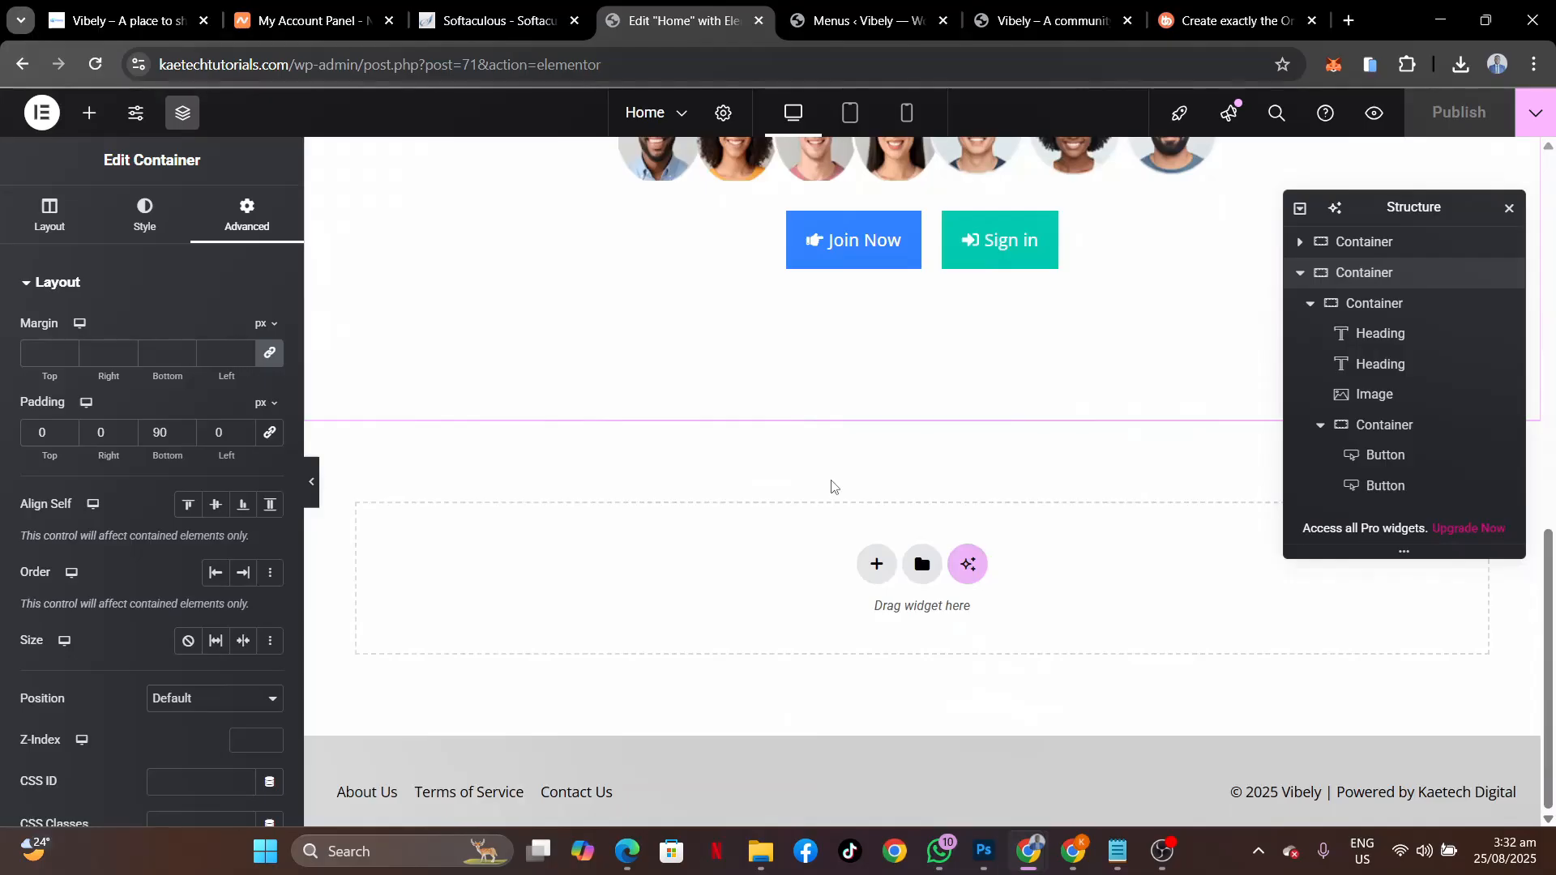
scroll(831, 487, up, 10)
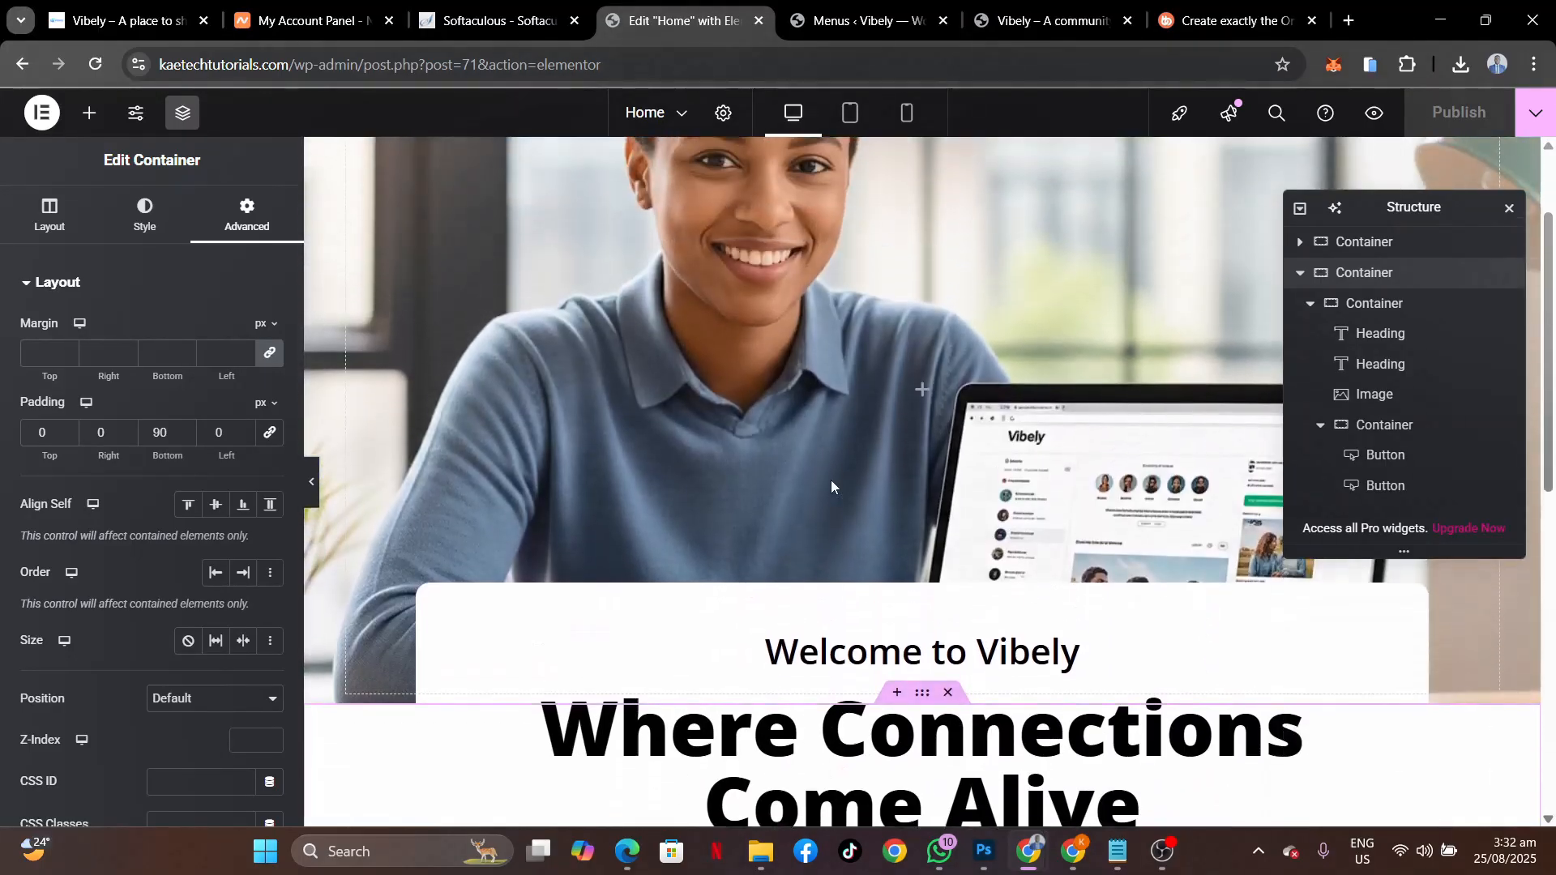